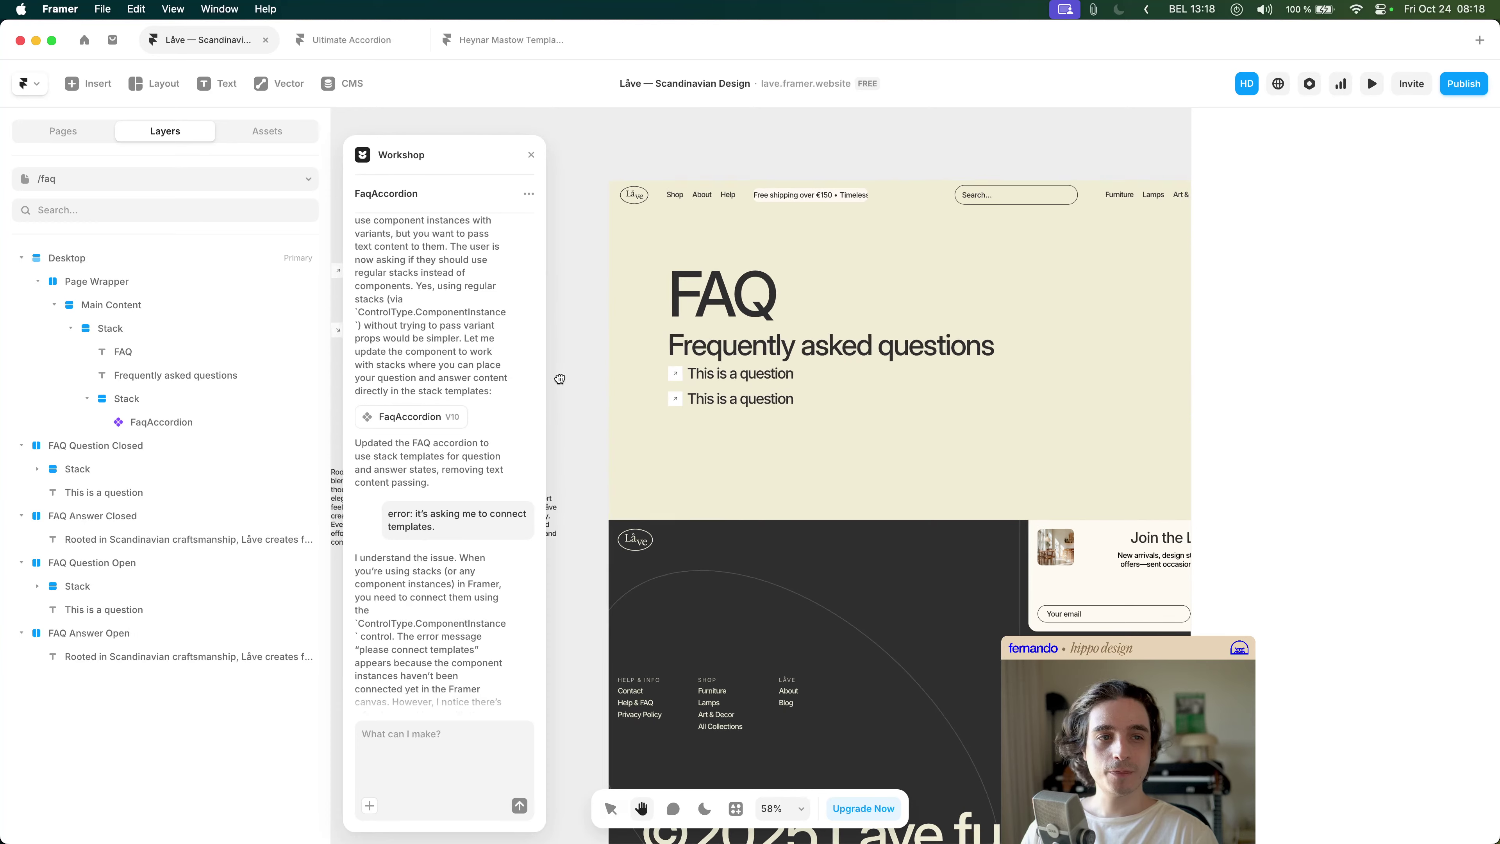
- Move the Workshop chat window away from the template frames beside the FAQ page's Desktop breakpoint
scroll(630, 375, down, 3)
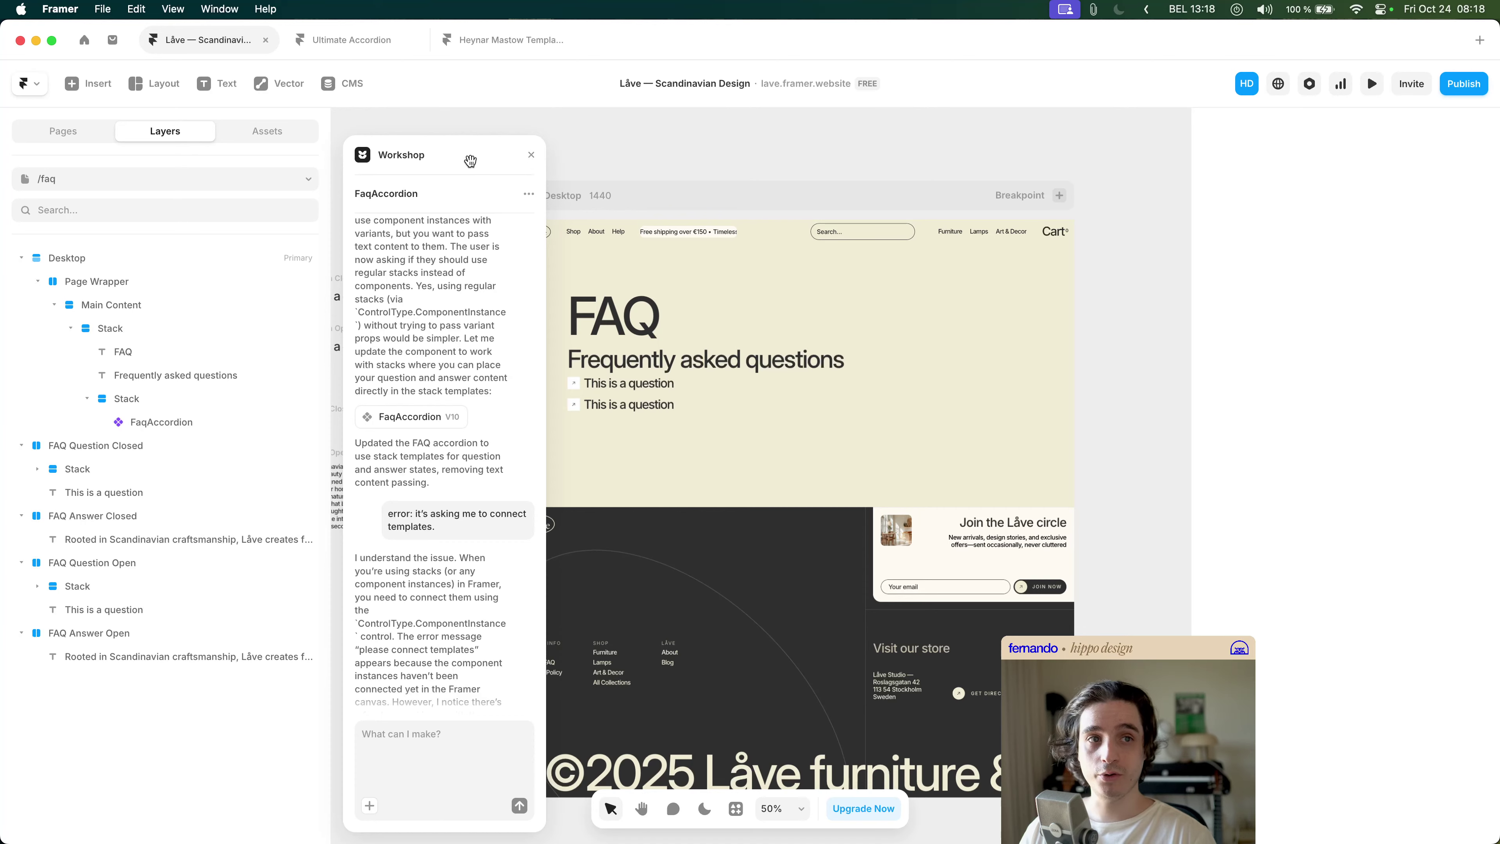
drag(470, 160, 1106, 145)
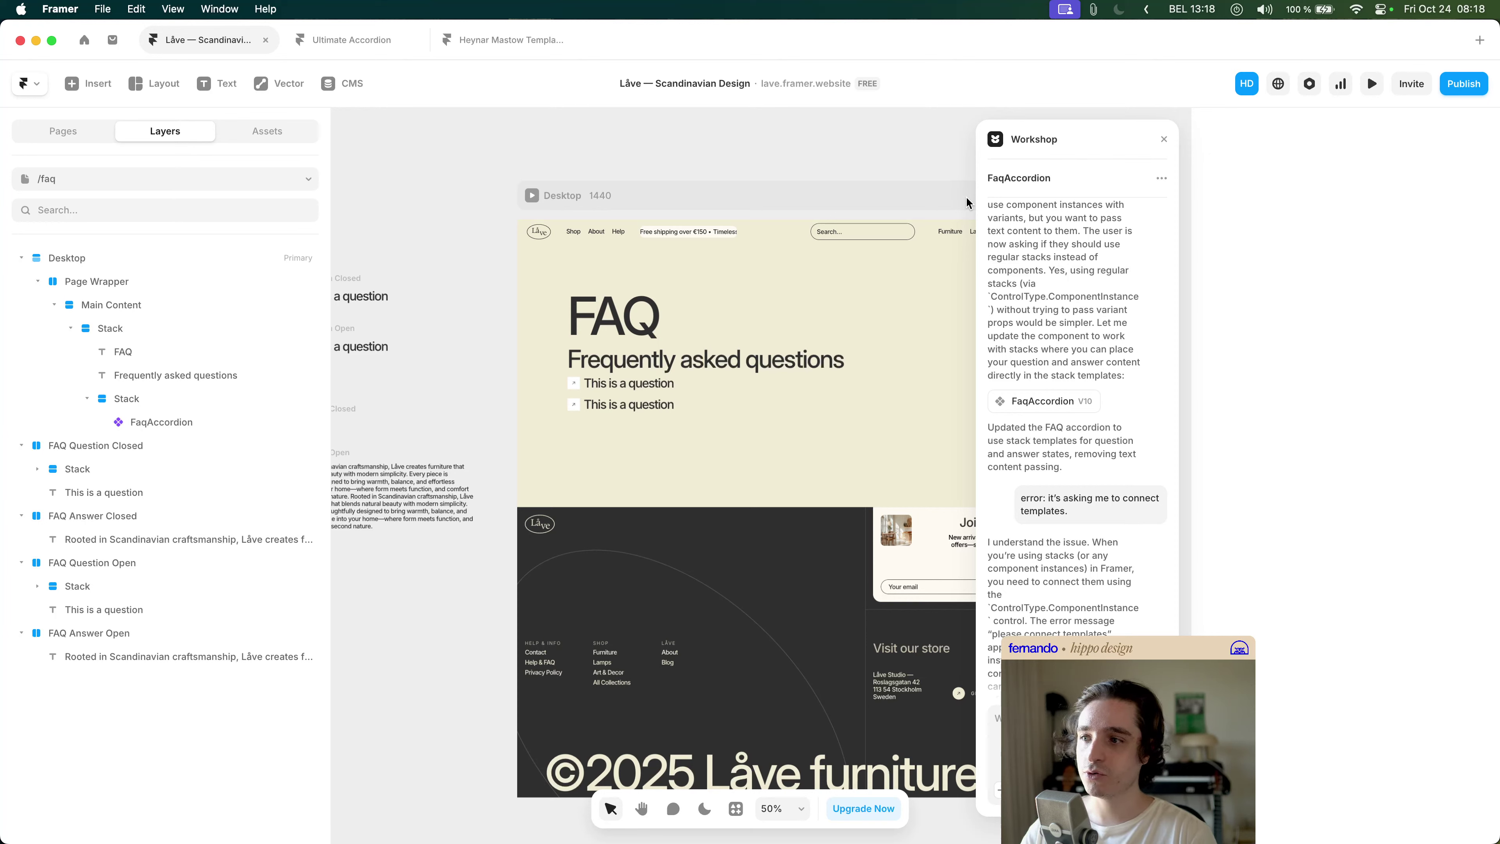
scroll(856, 154, right, 4)
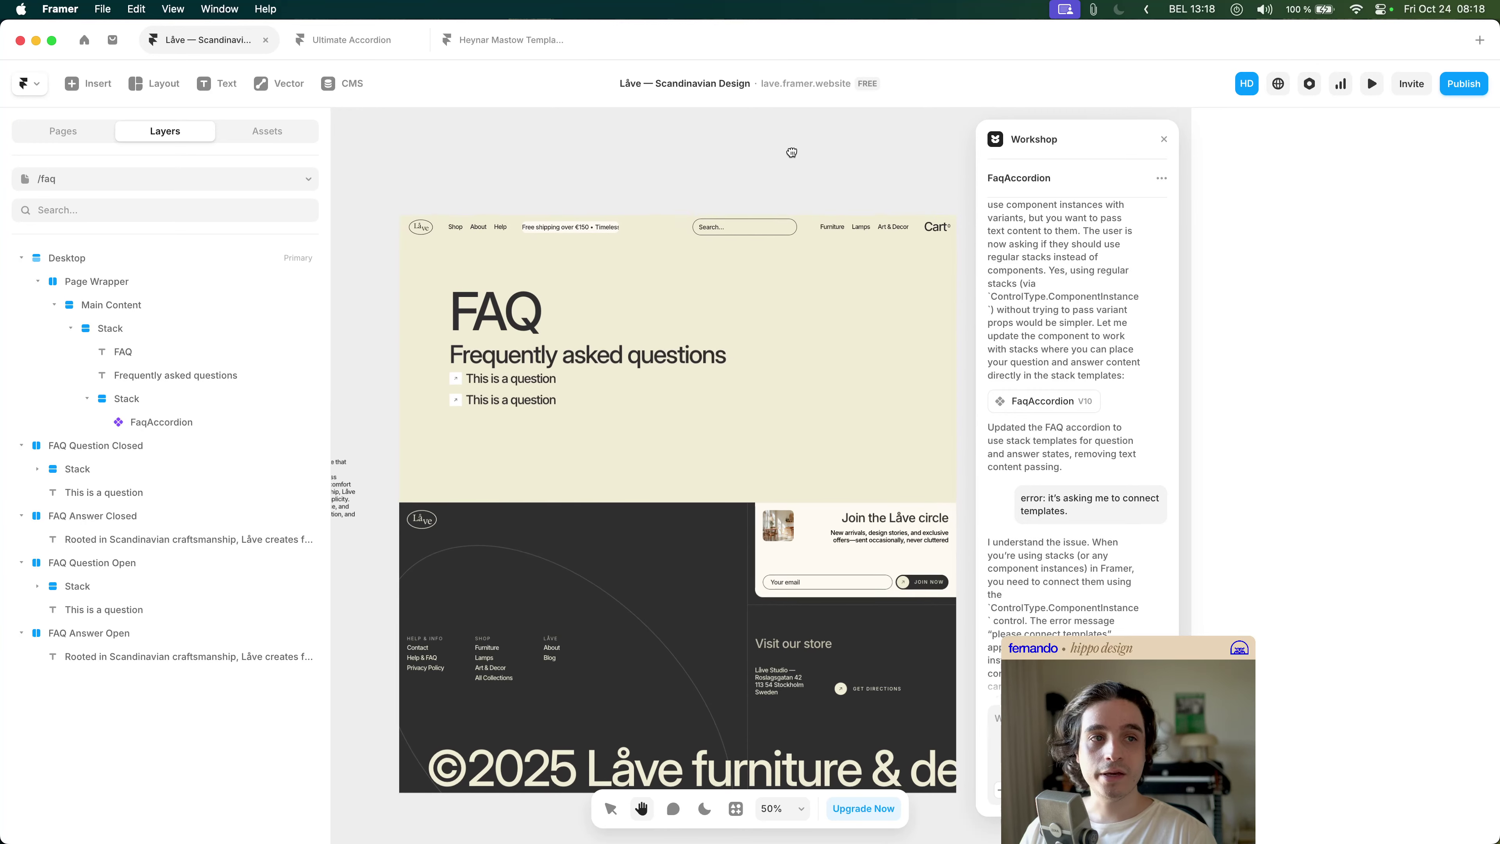
scroll(770, 269, down, 2)
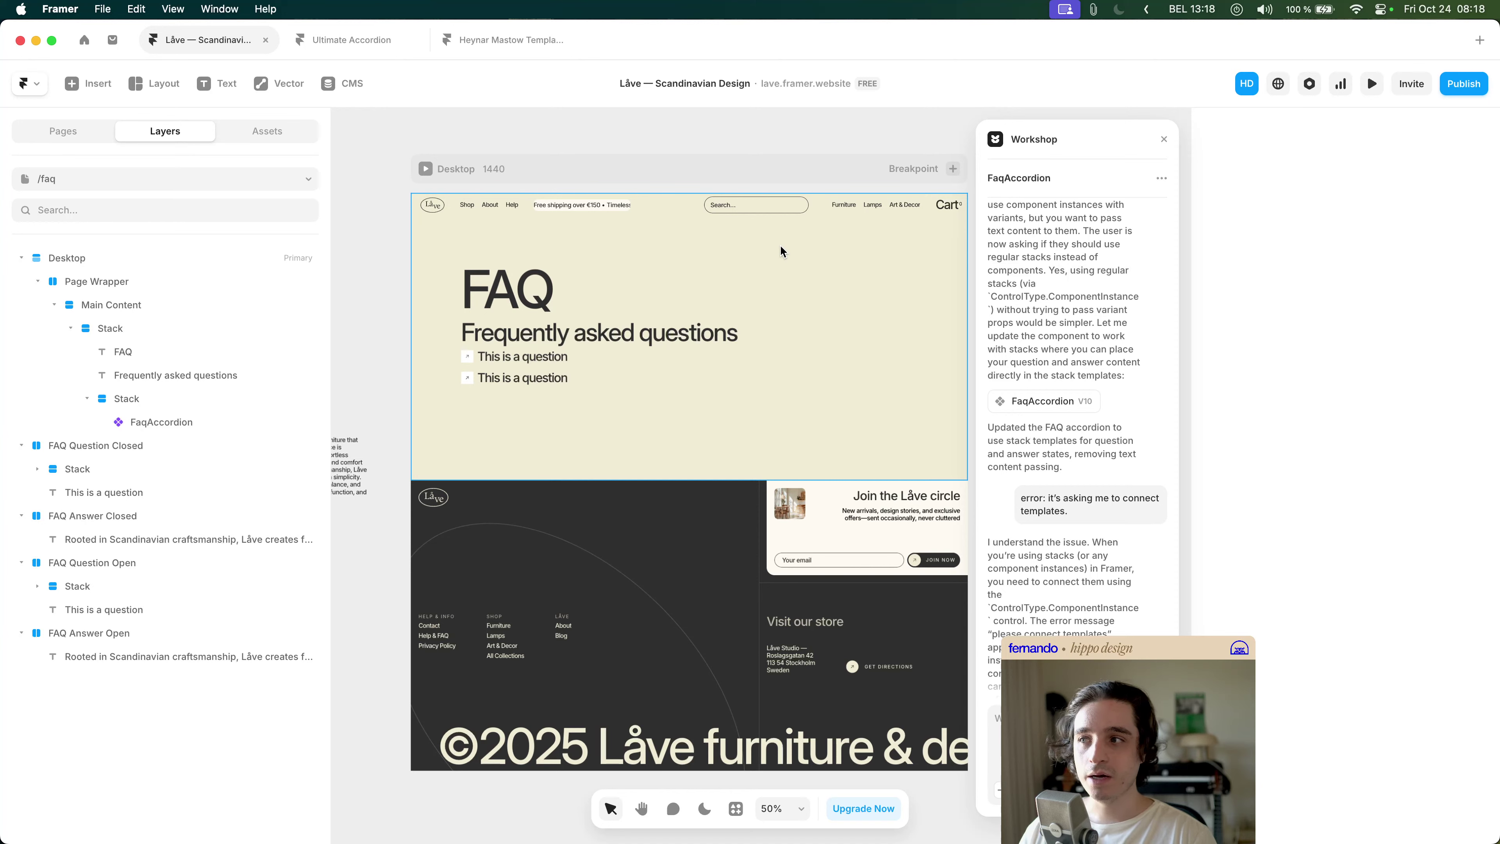
- Select the FaqAccordion on the FAQ page and read the Workshop conversation through to its latest reply
click(505, 374)
click(405, 317)
scroll(643, 321, left, 2)
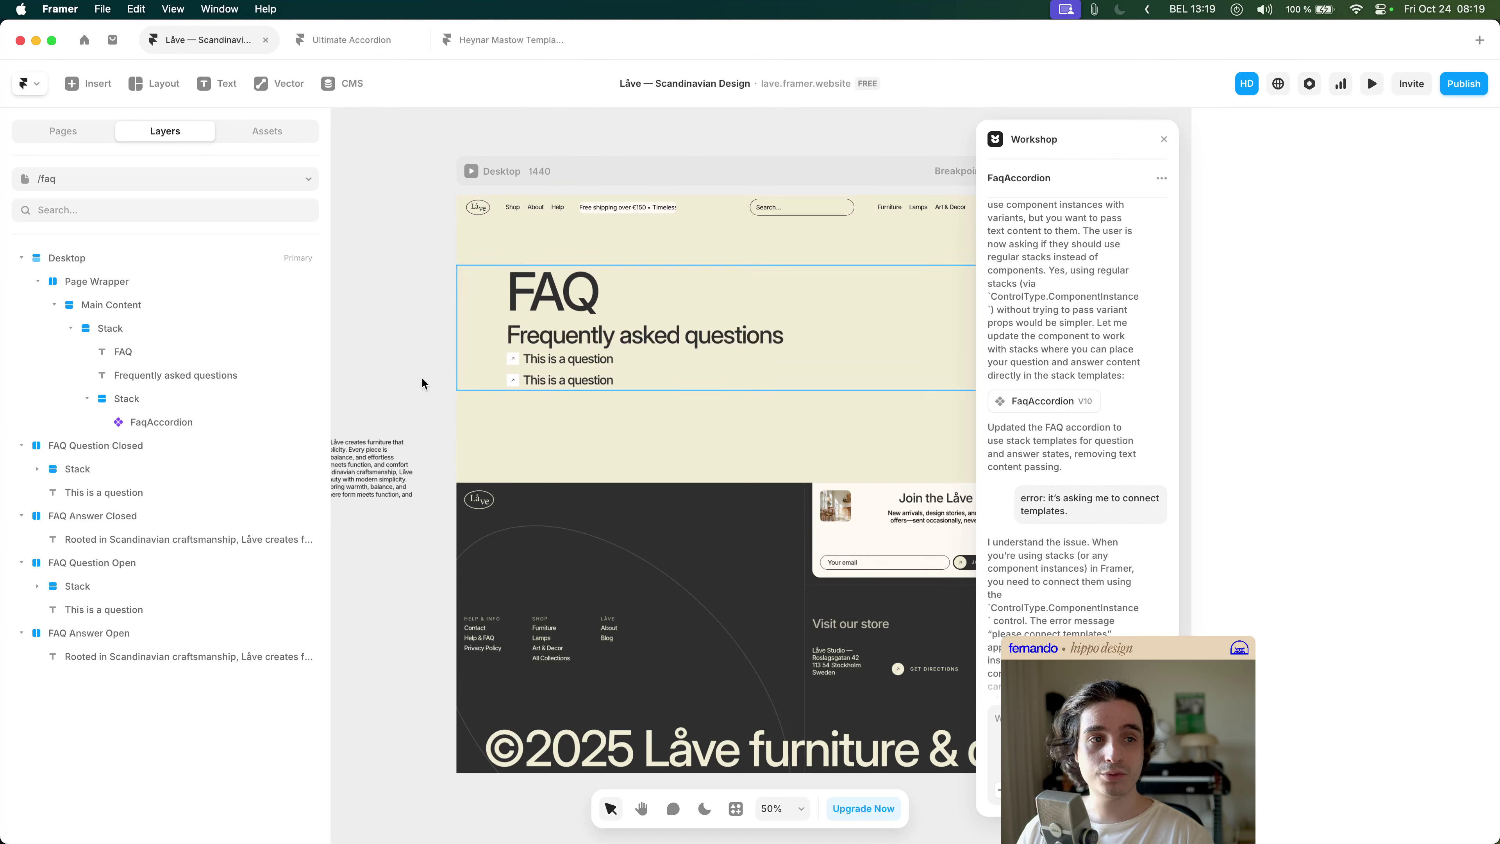
scroll(611, 438, up, 2)
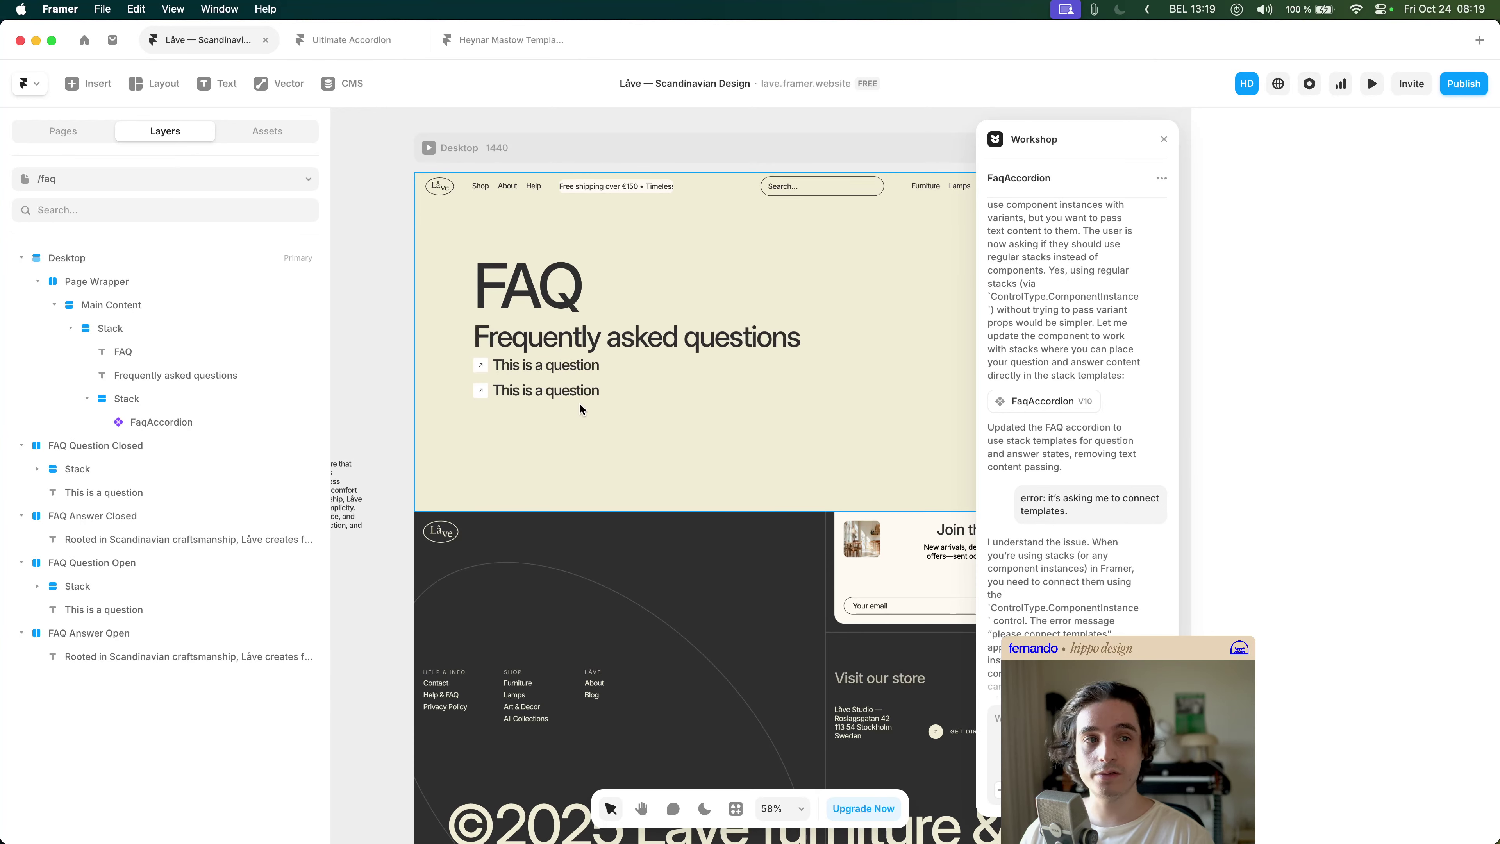
click(576, 392)
scroll(610, 417, up, 2)
scroll(611, 418, up, 1)
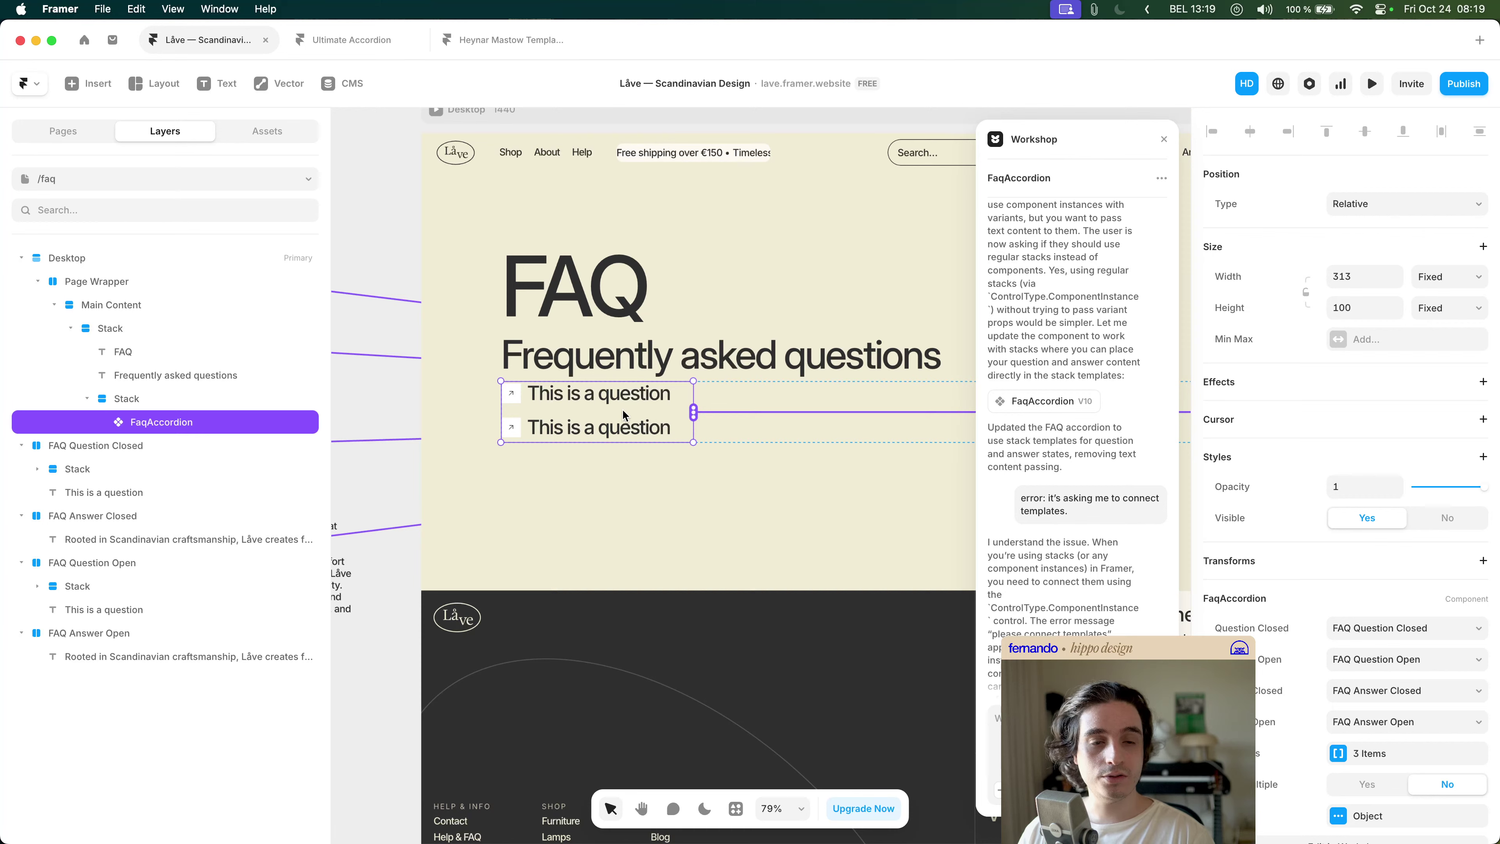
scroll(1094, 551, down, 15)
scroll(1093, 551, down, 10)
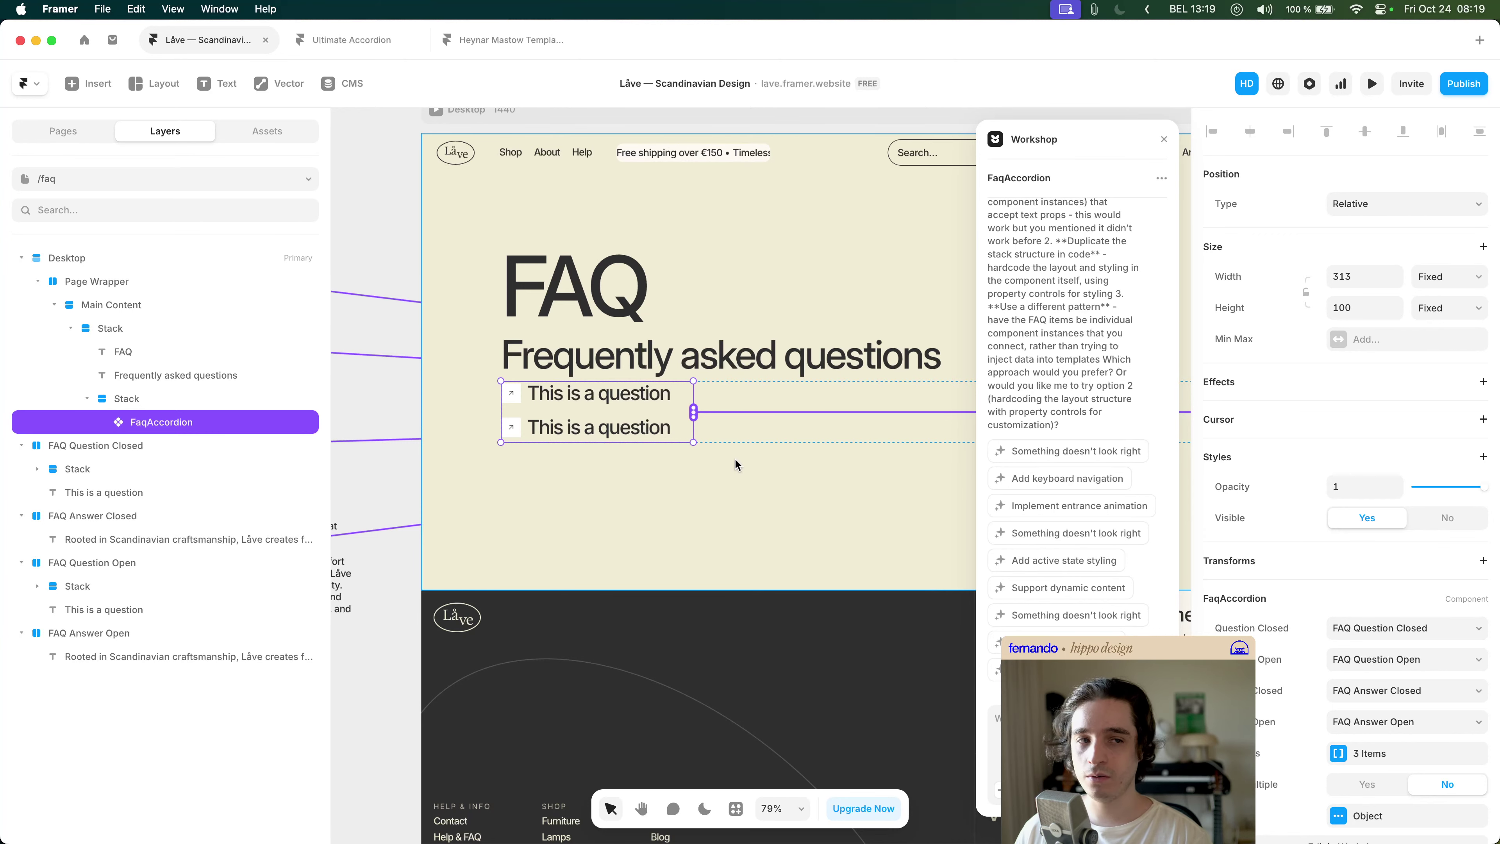
- Rename the question text layer inside the FAQ Question Closed frame as text
scroll(735, 458, up, 1)
scroll(735, 457, right, 1)
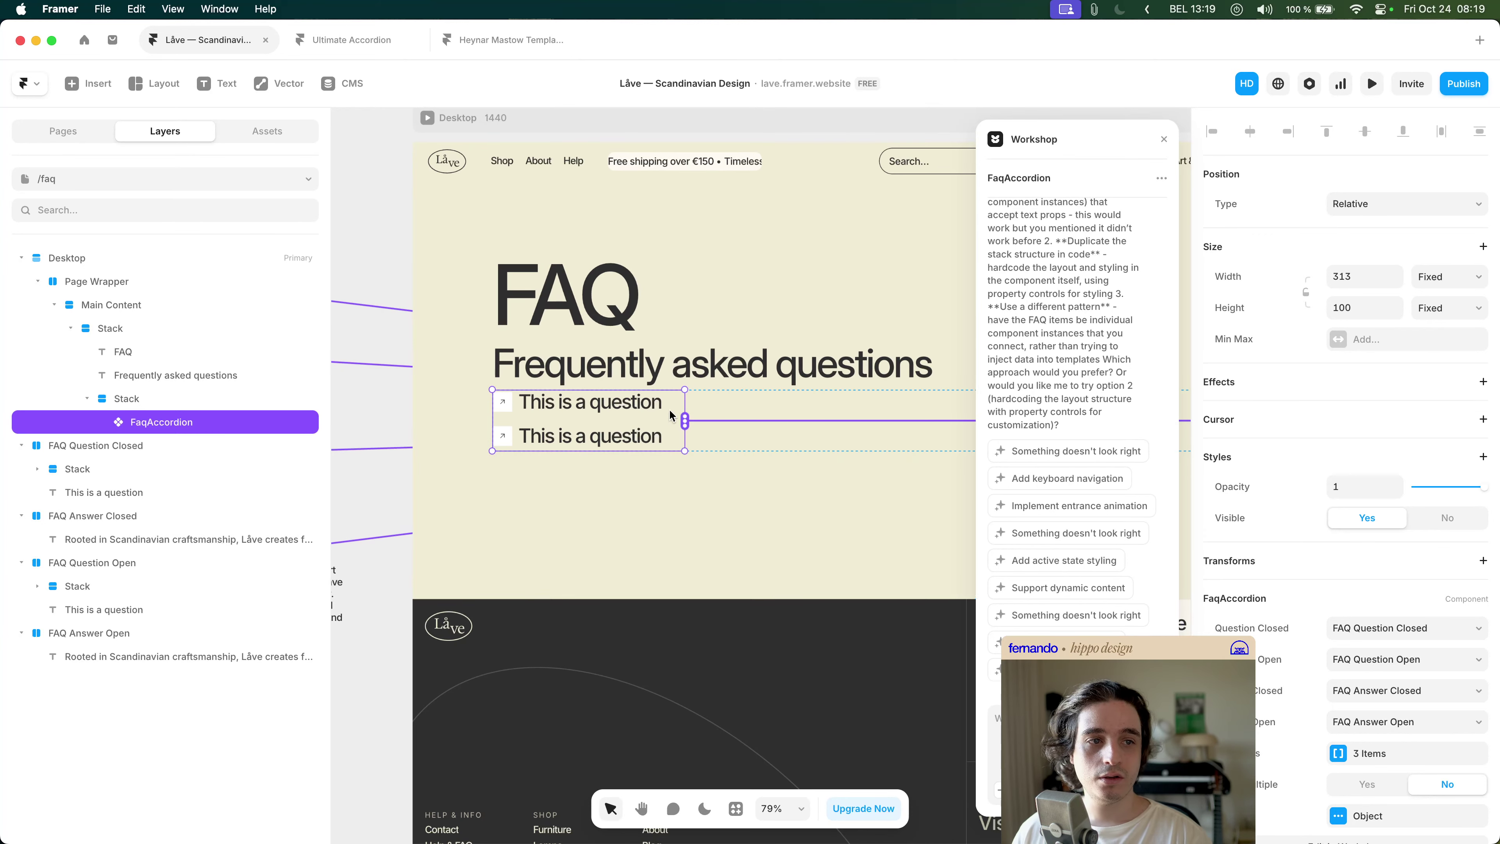
scroll(626, 408, down, 10)
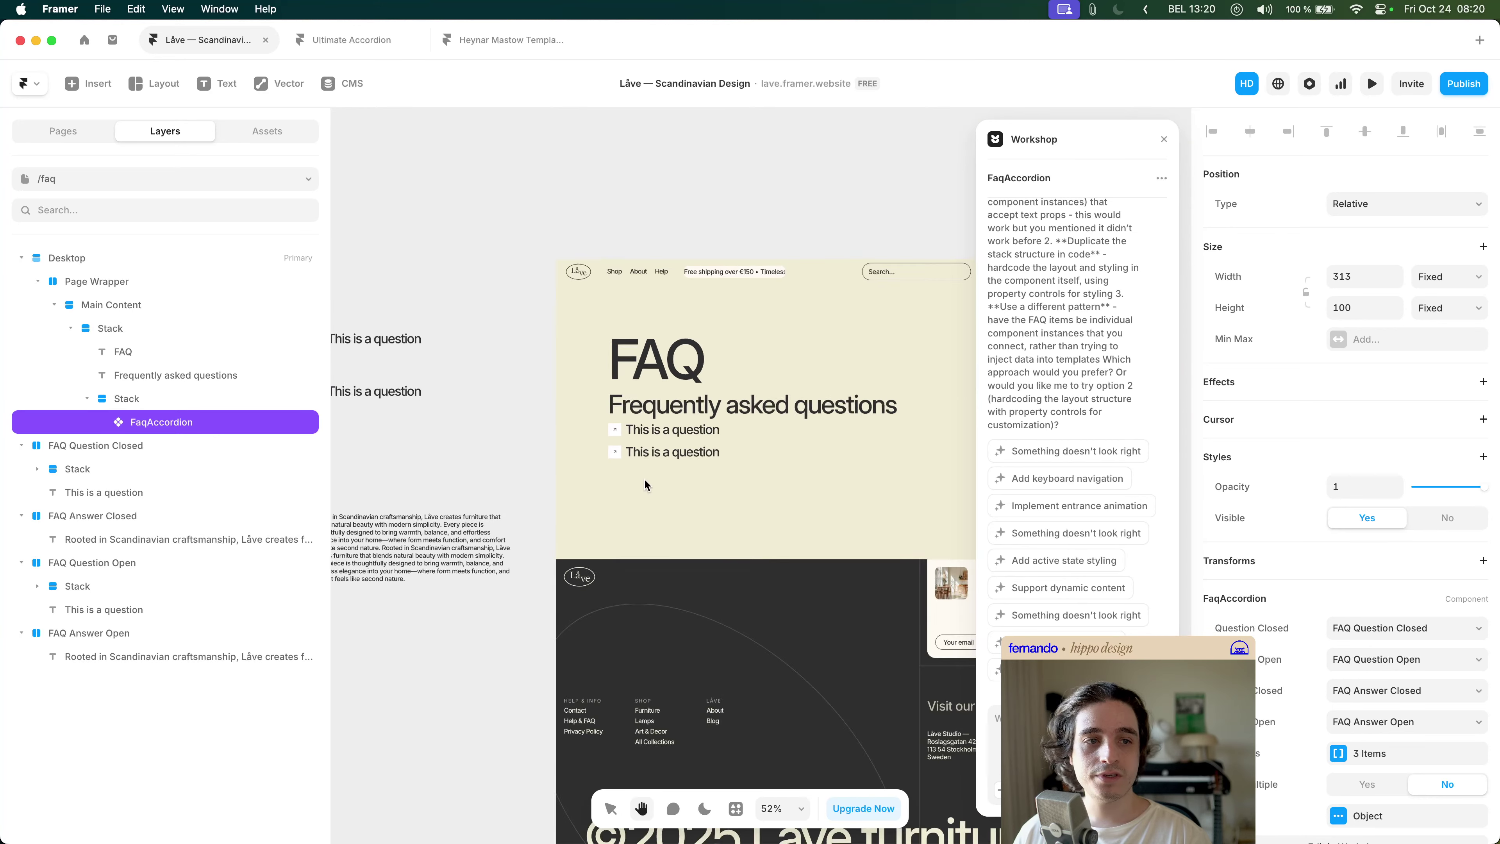
scroll(575, 465, up, 3)
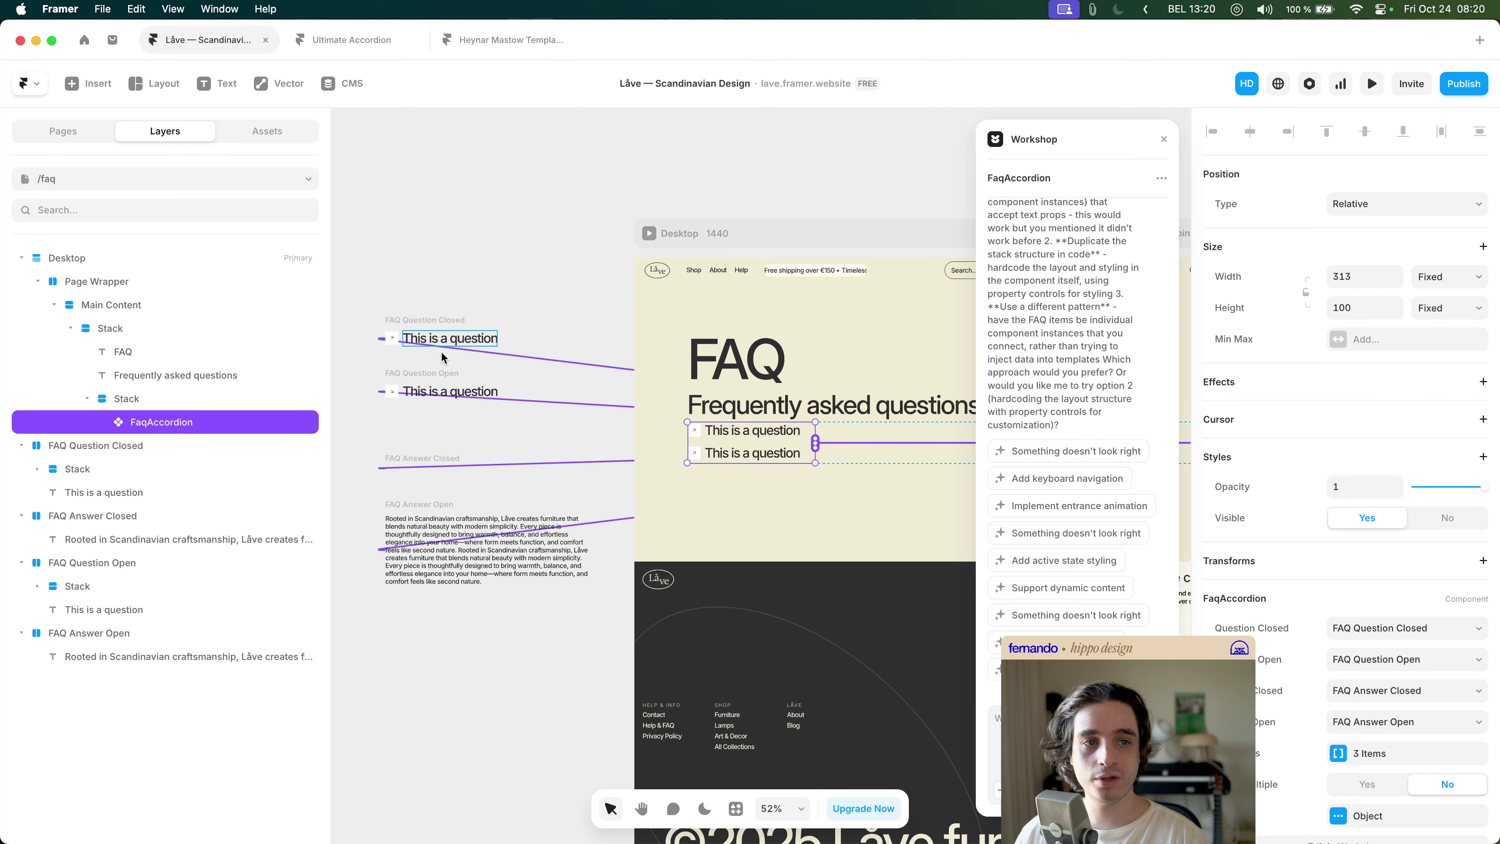
click(438, 396)
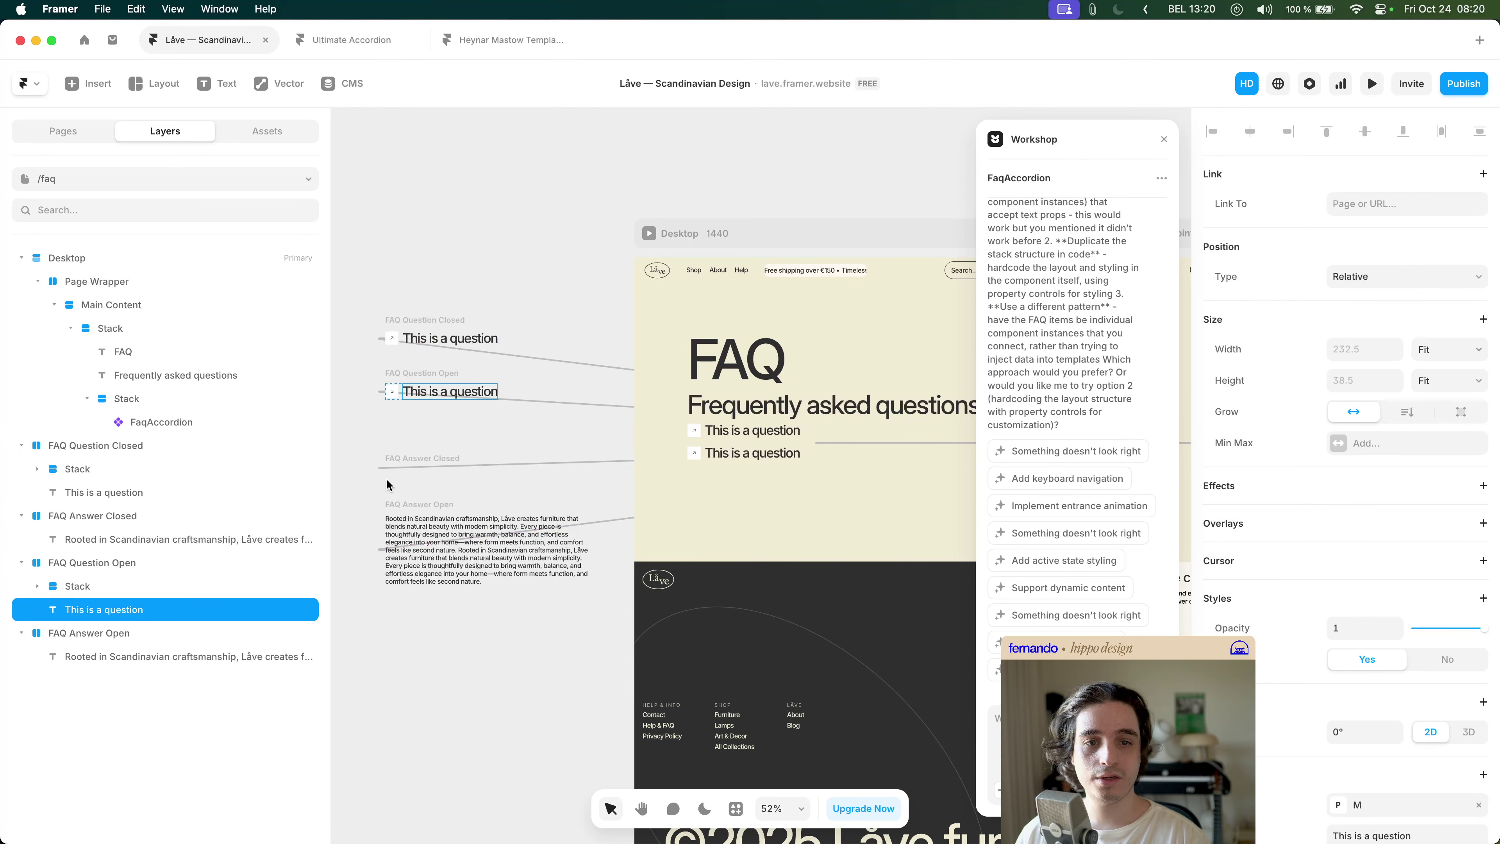
click(437, 339)
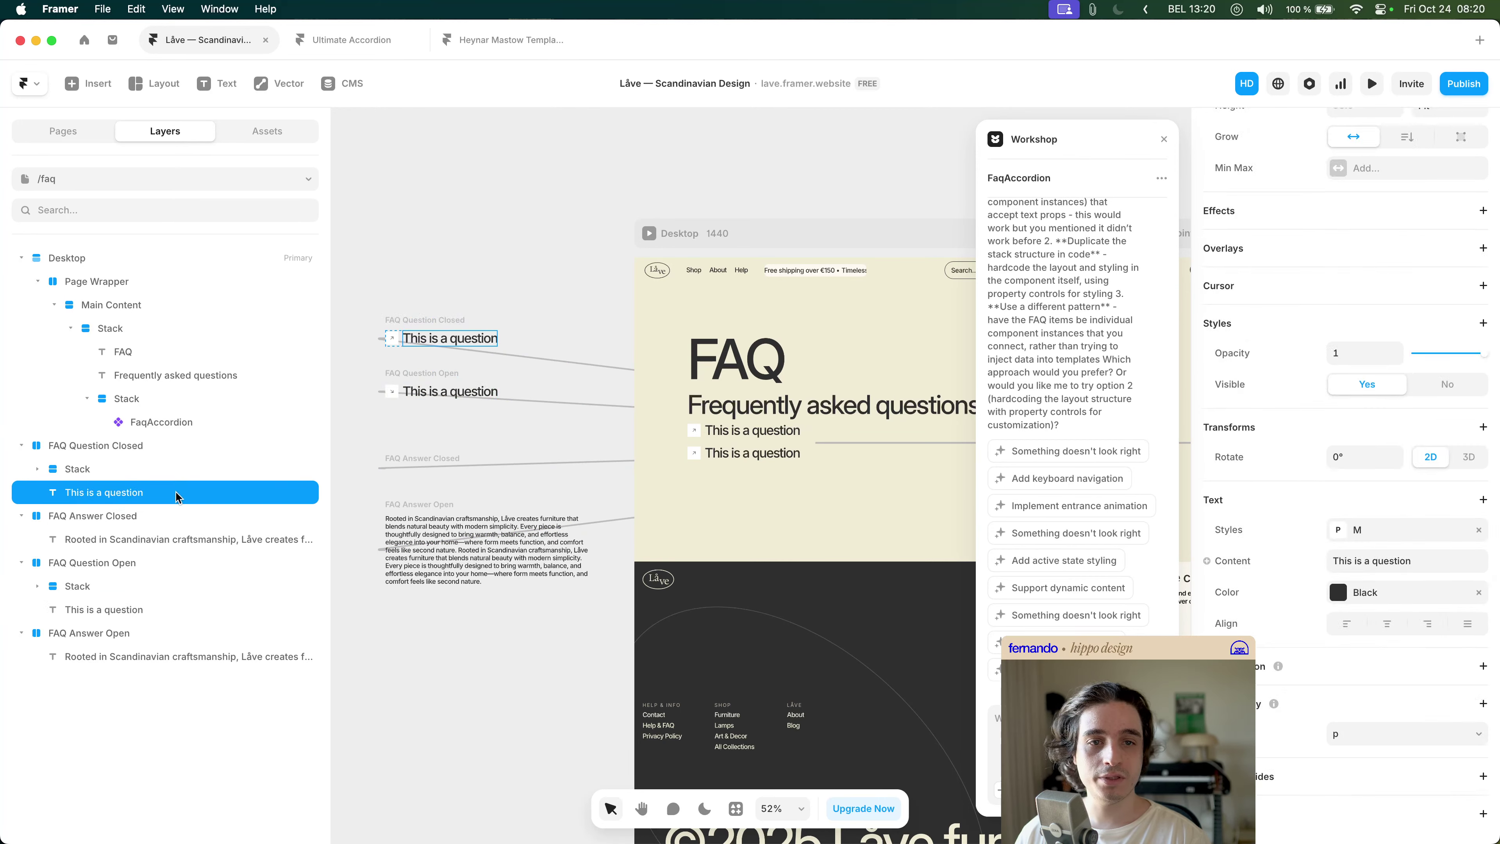
double_click(113, 492)
text(text)
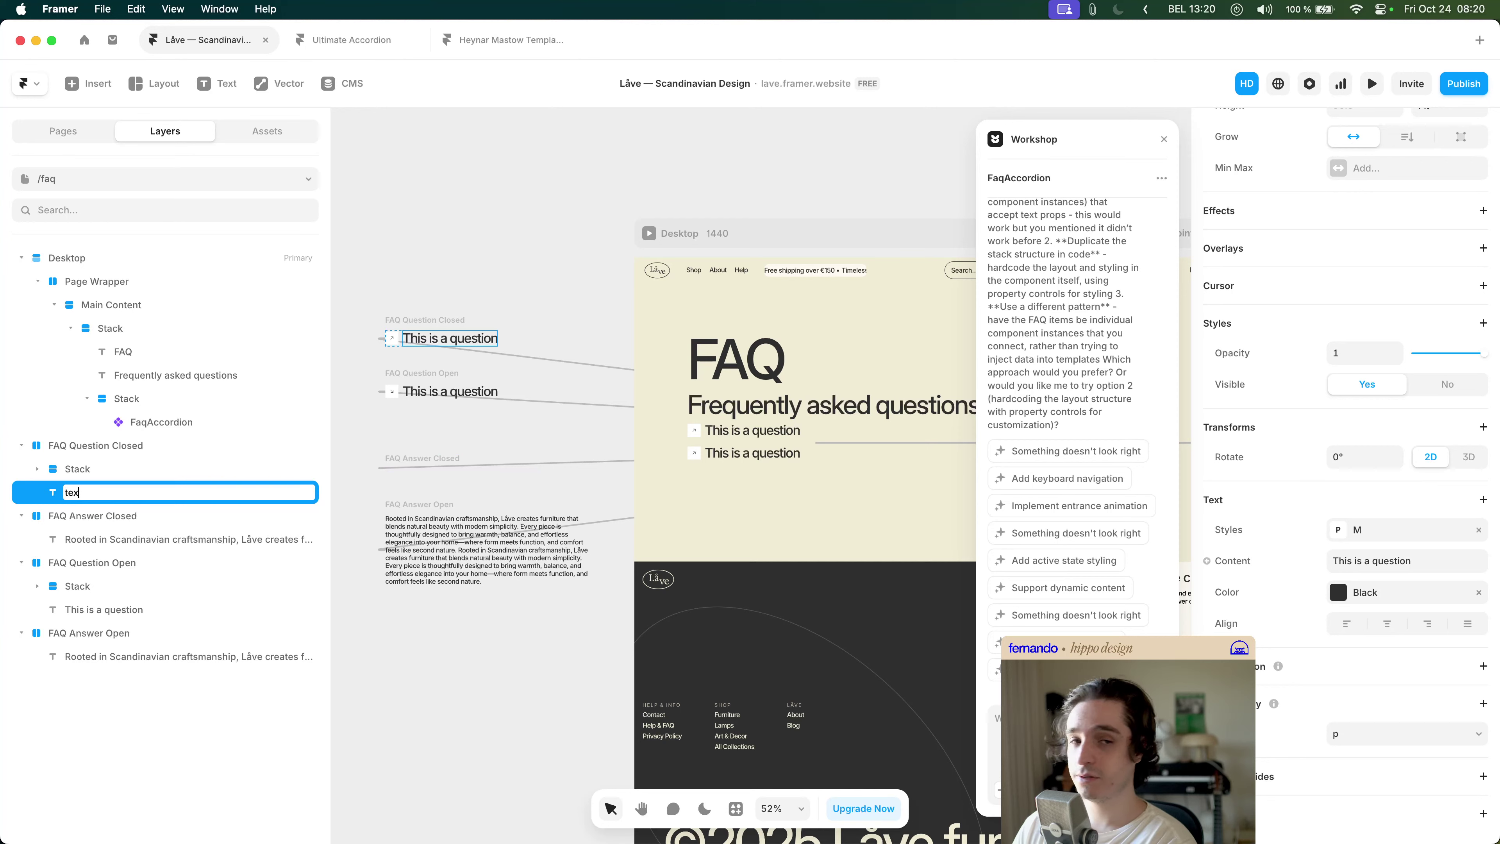
key(Return)
- Rename the text layer inside FAQ Question Open as question-text and copy that name
click(428, 394)
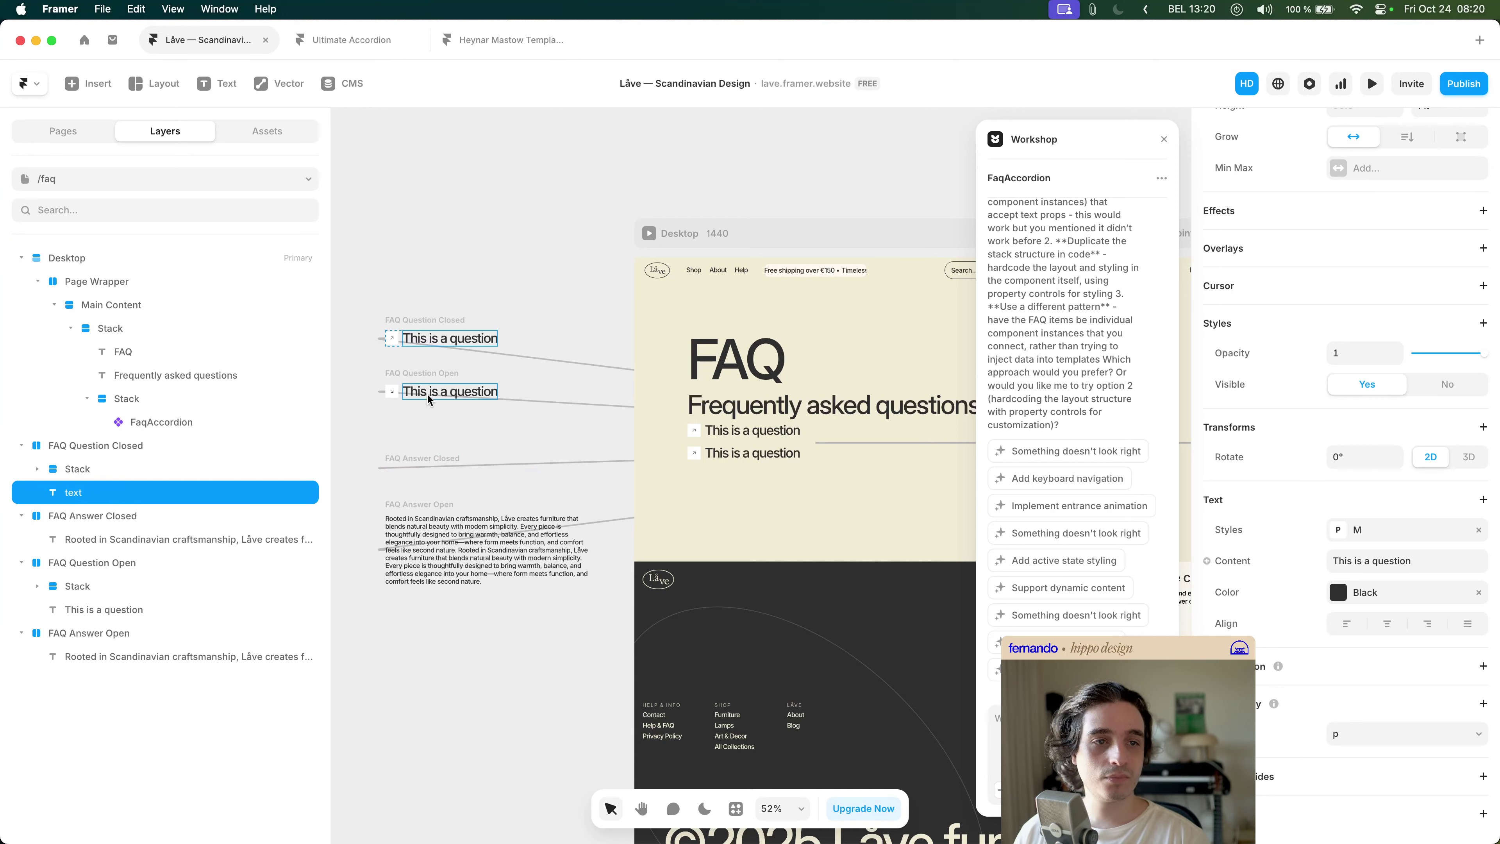
double_click(125, 611)
text(te)
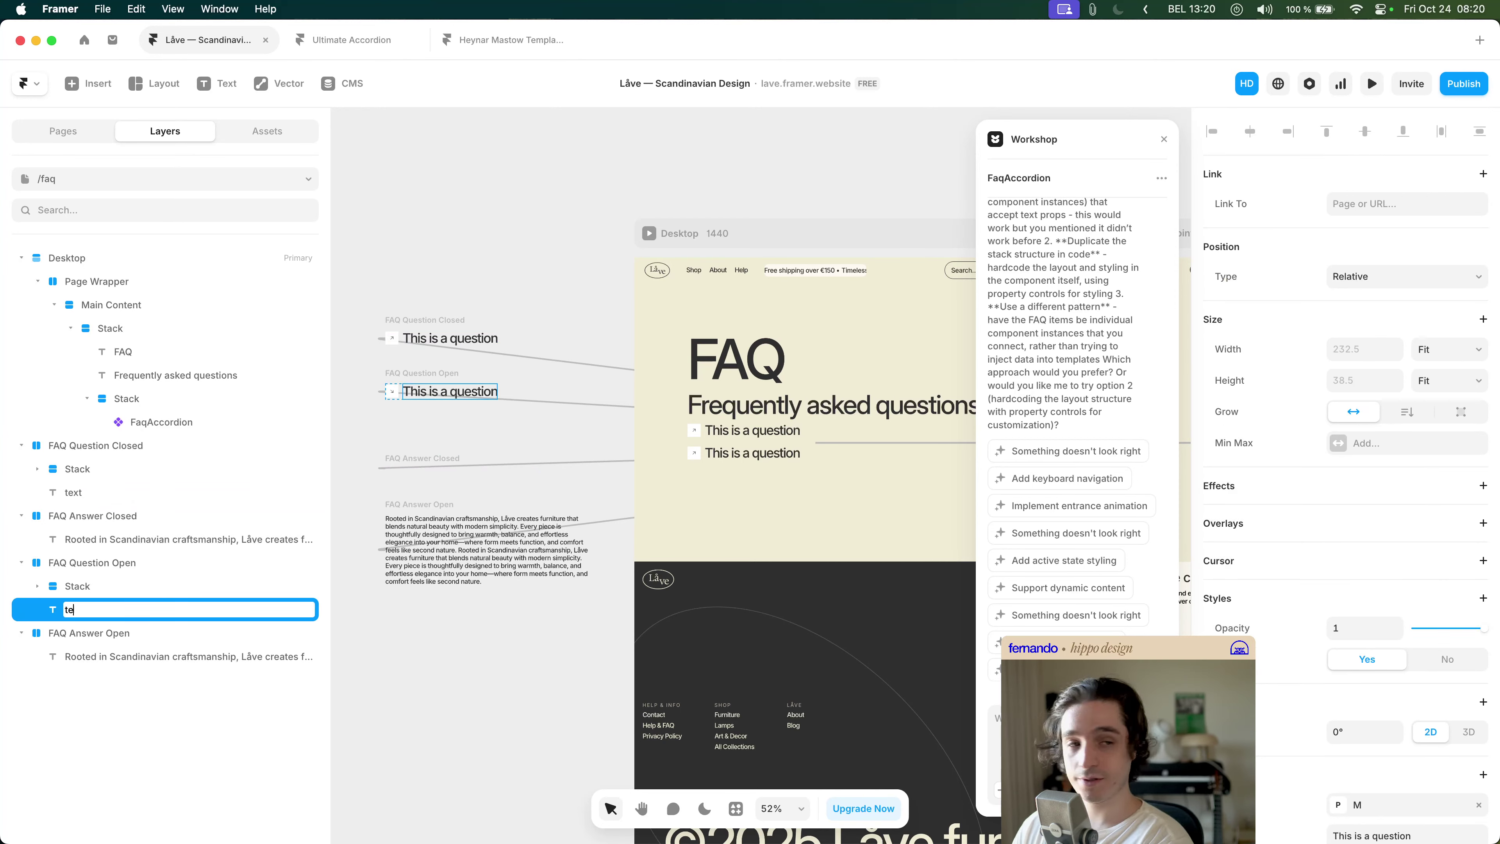
text(xtquestion-text)
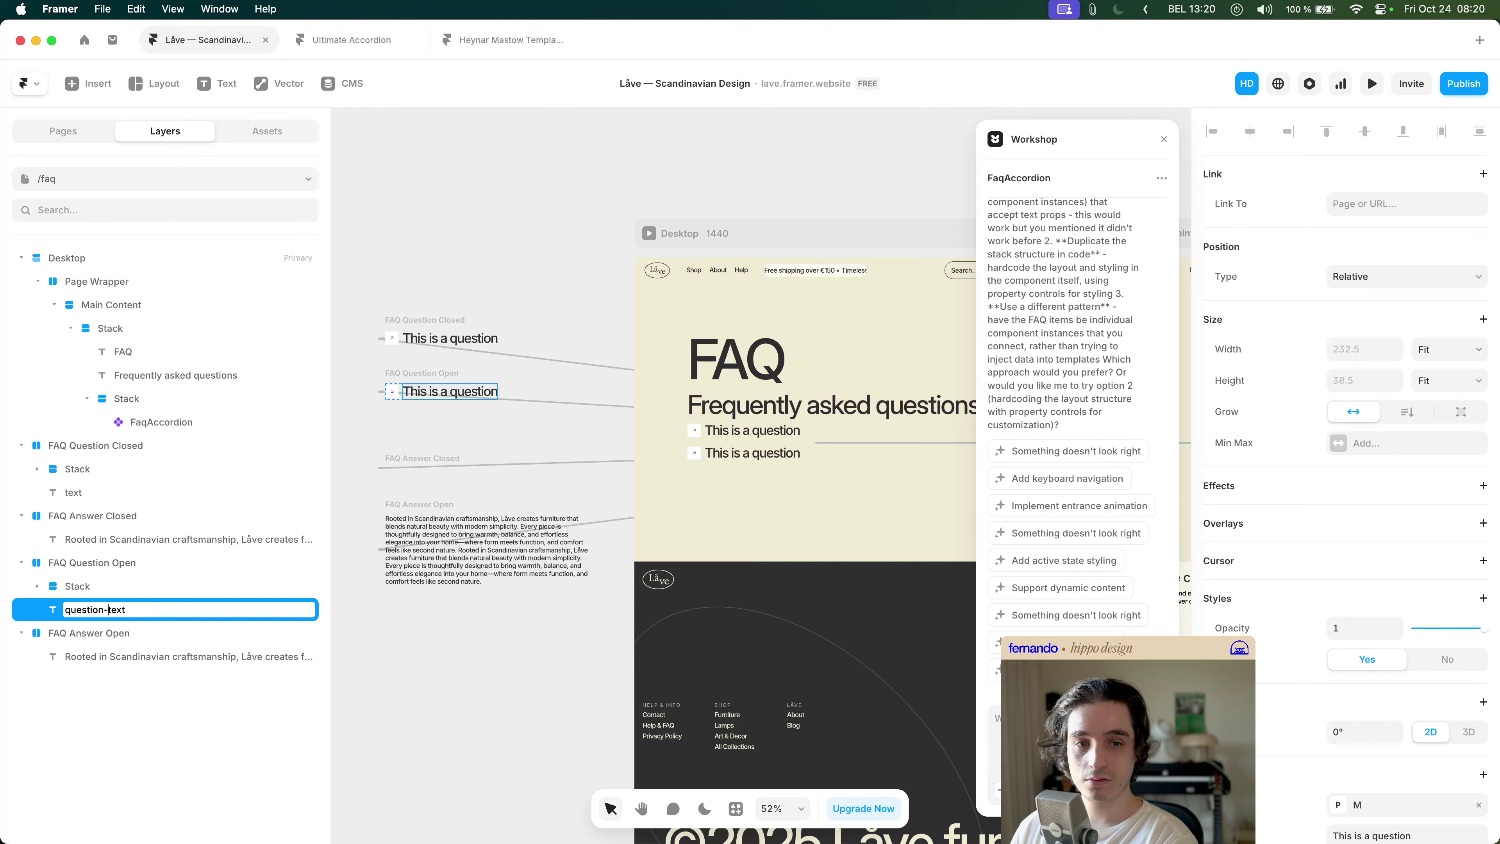
key(super+a)
key(super+c)
key(Return)
- Rename the text layer inside FAQ Question Closed as question-text, using the copied name
double_click(73, 492)
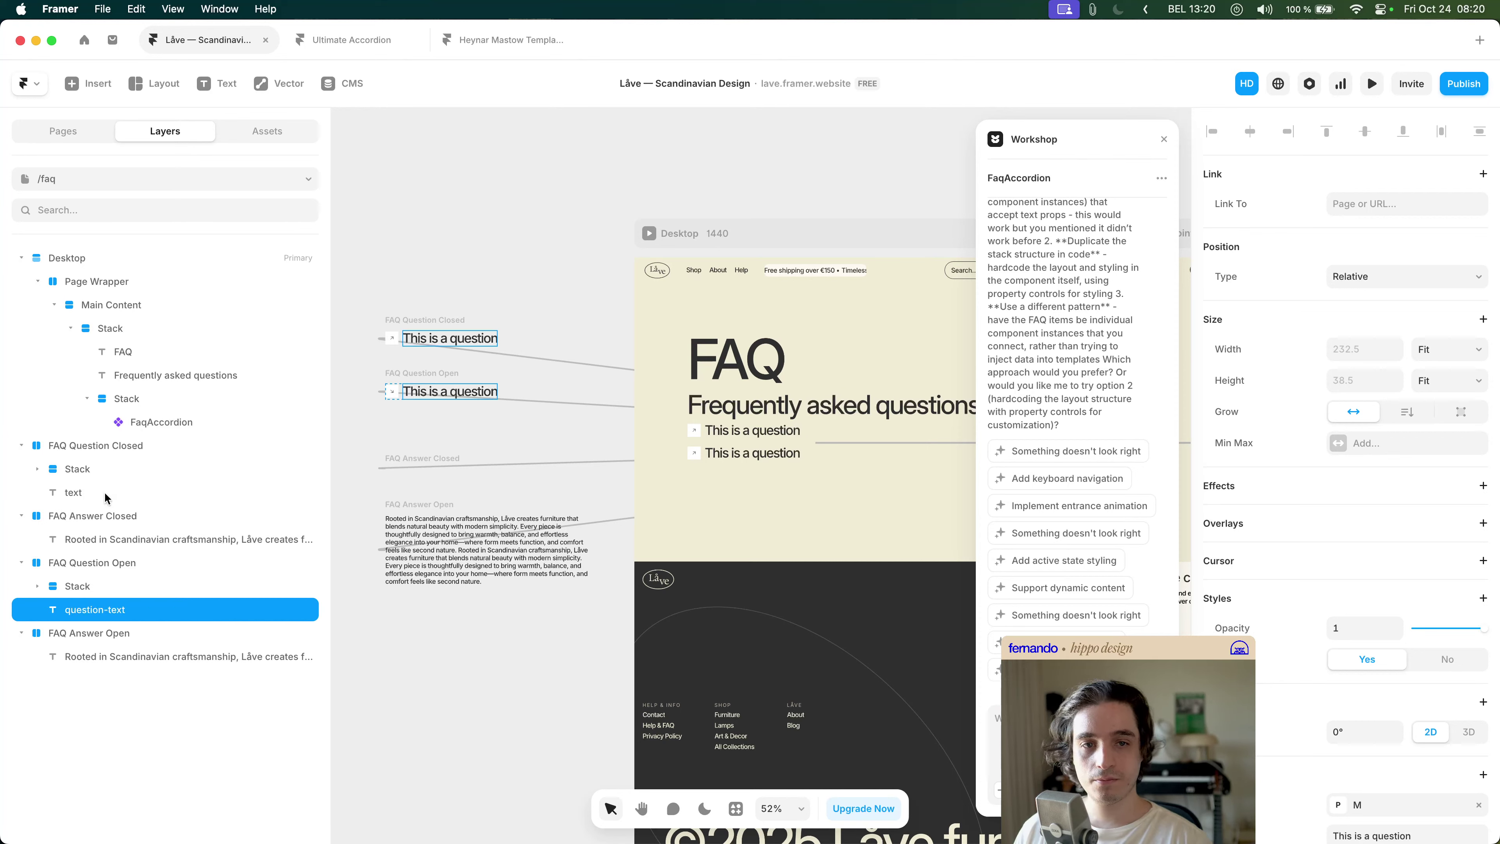
key(super+v)
key(Return)
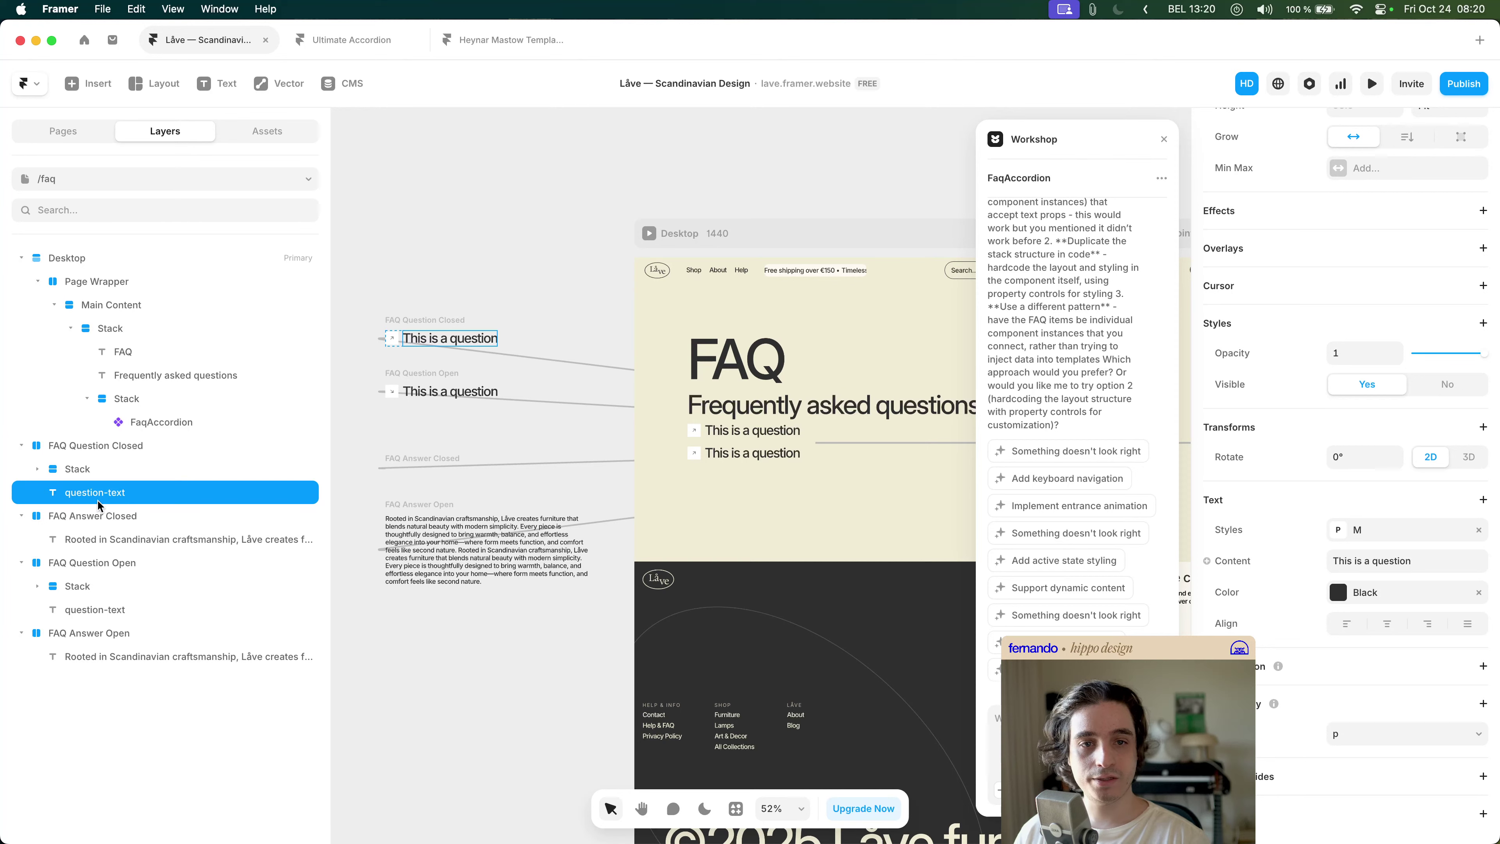
- Rename the text layer inside FAQ Answer Closed as answer-text and copy the new name
click(447, 459)
double_click(147, 539)
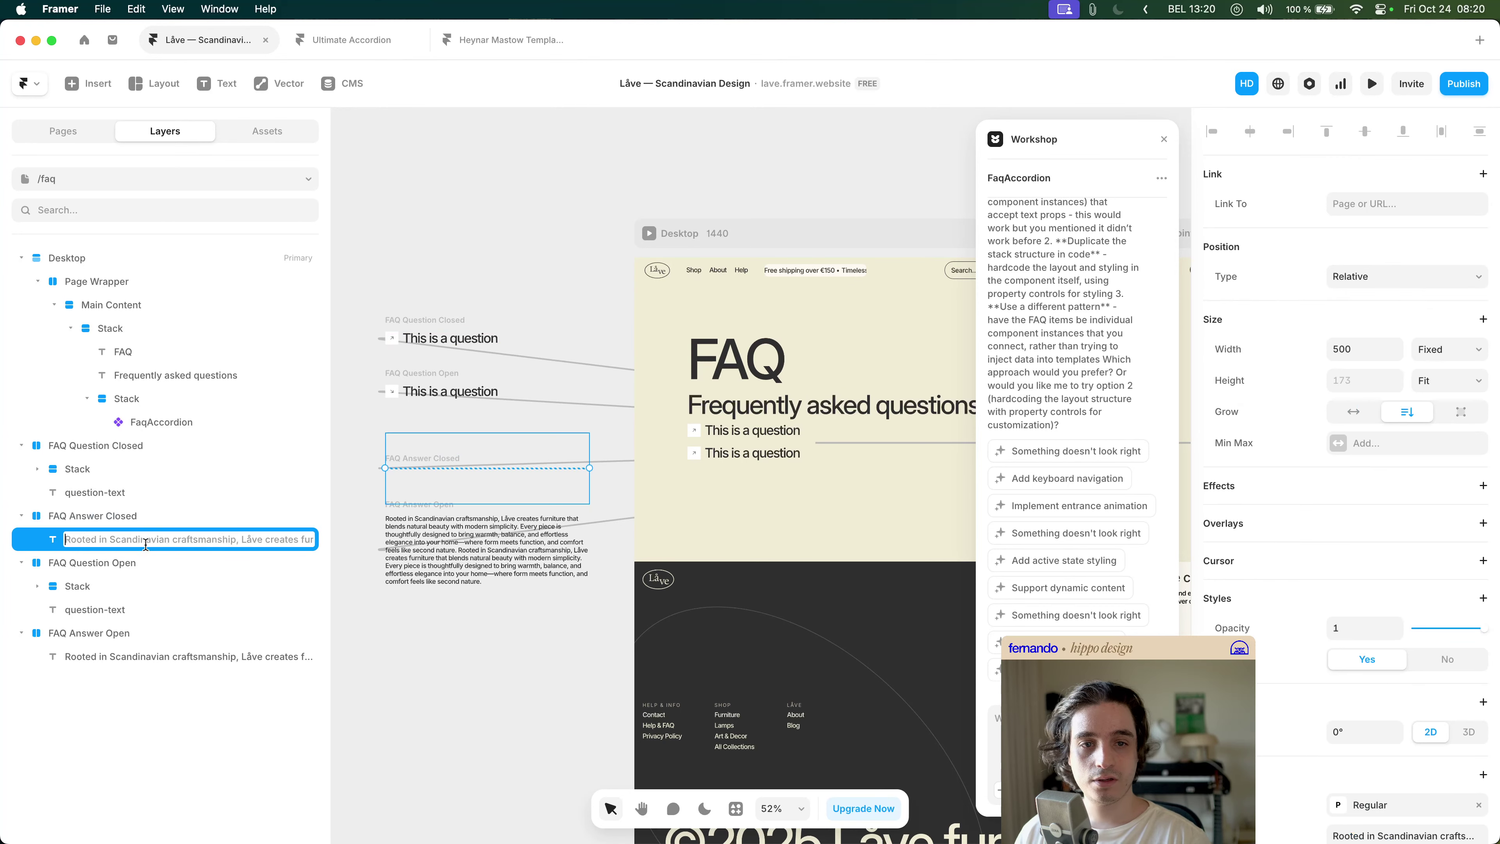
key(super+v)
key(alt+shift+Right)
text(answer)
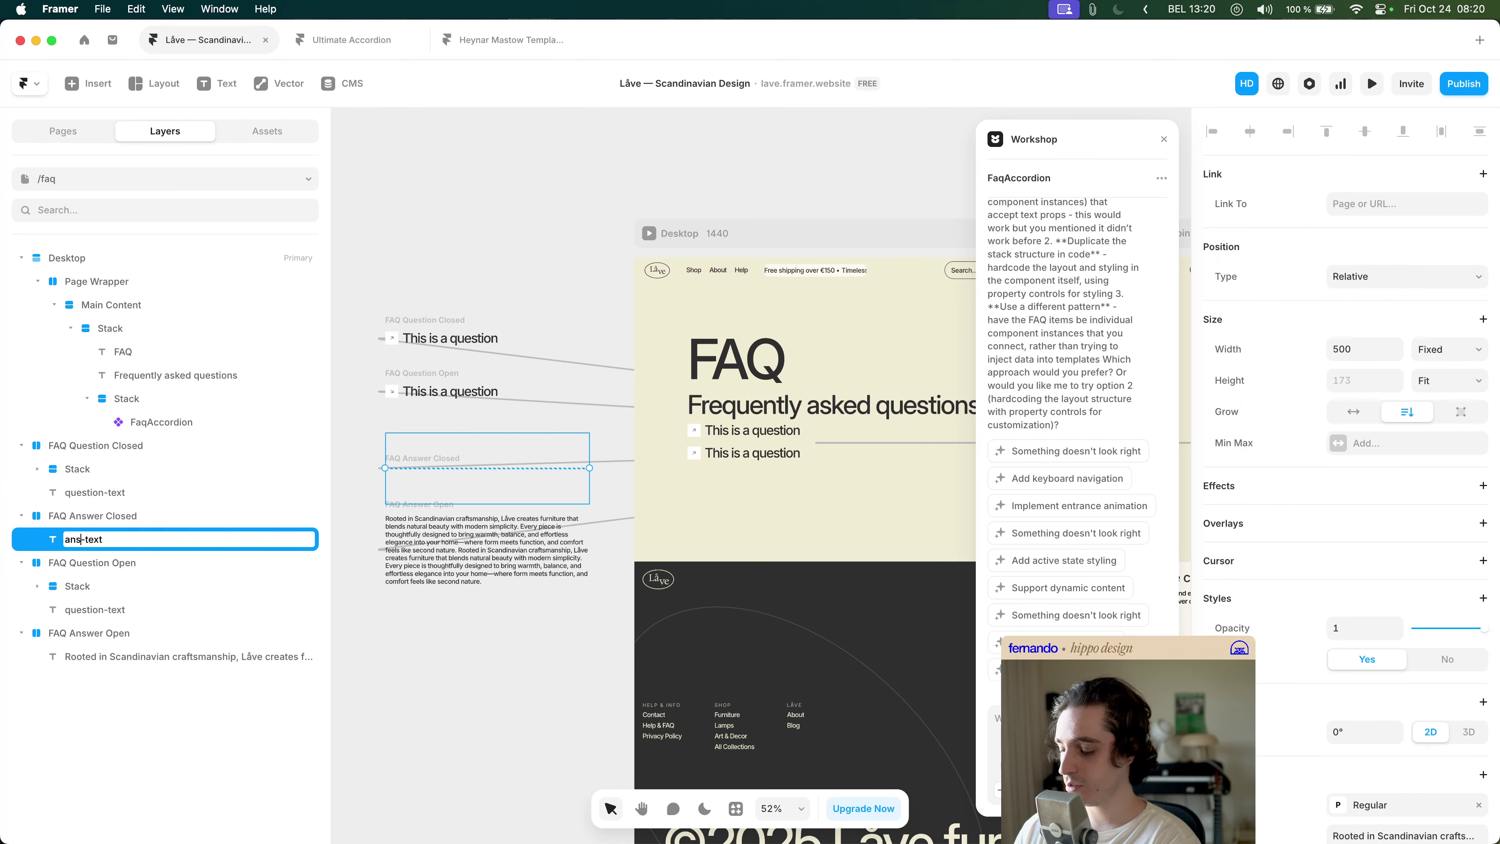
key(super+a)
key(Return)
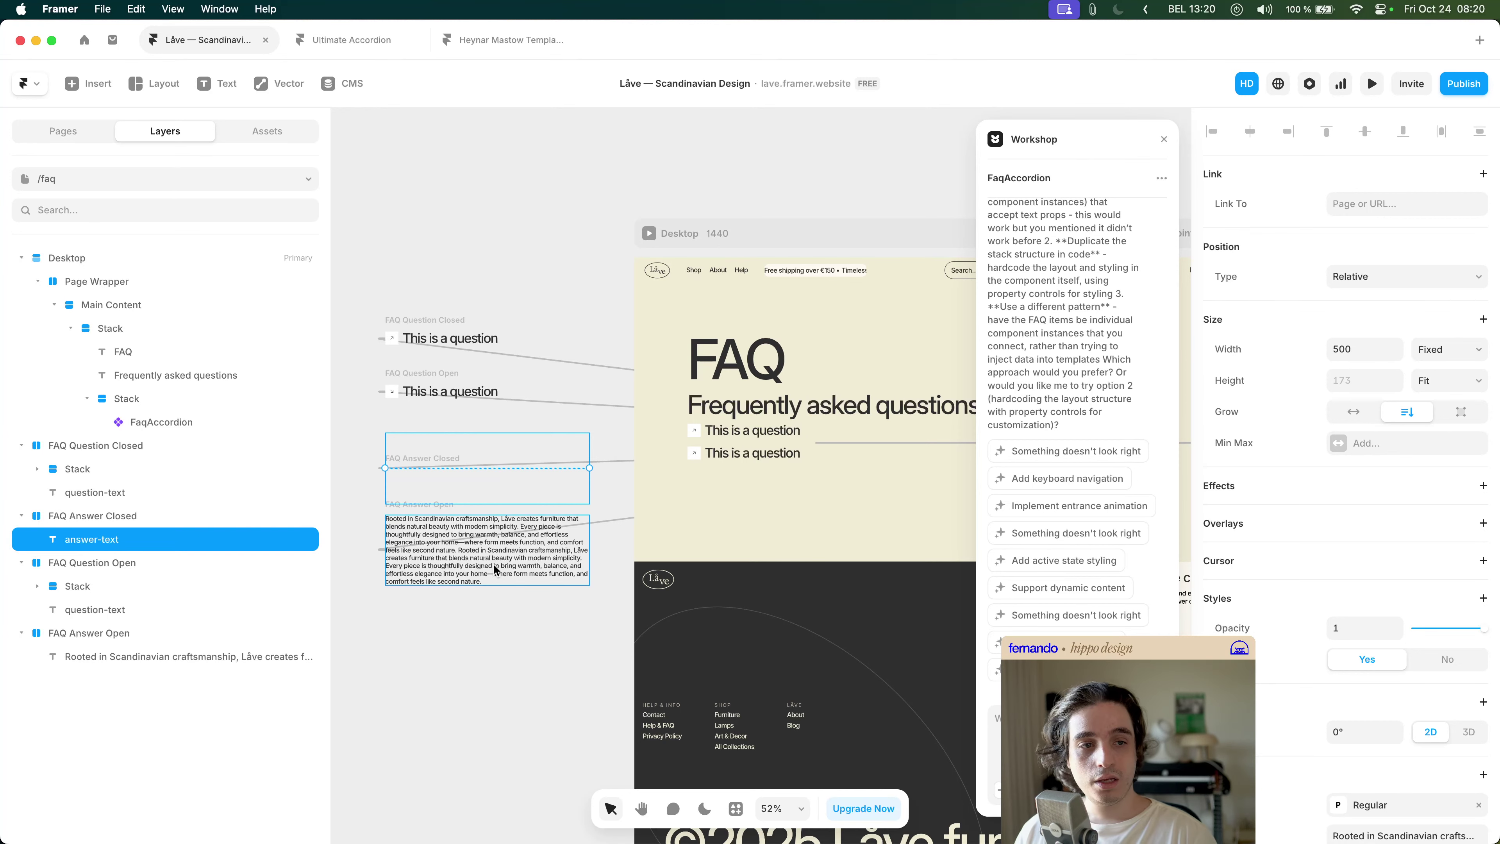
- Rename the text layer inside FAQ Answer Open as answer-text, using the copied name
click(514, 572)
double_click(166, 656)
key(super+v)
key(Return)
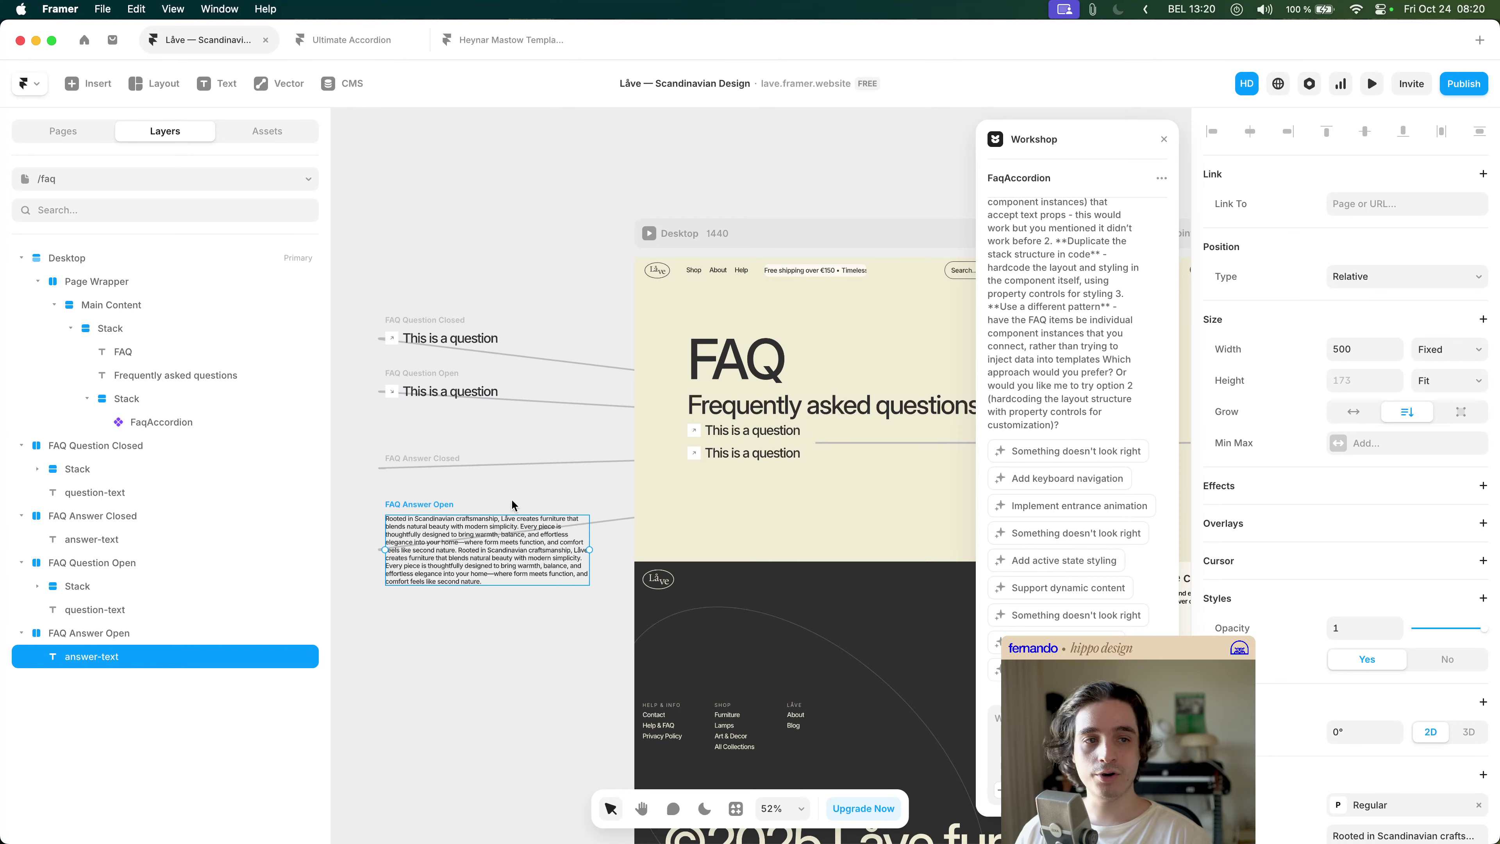
click(997, 718)
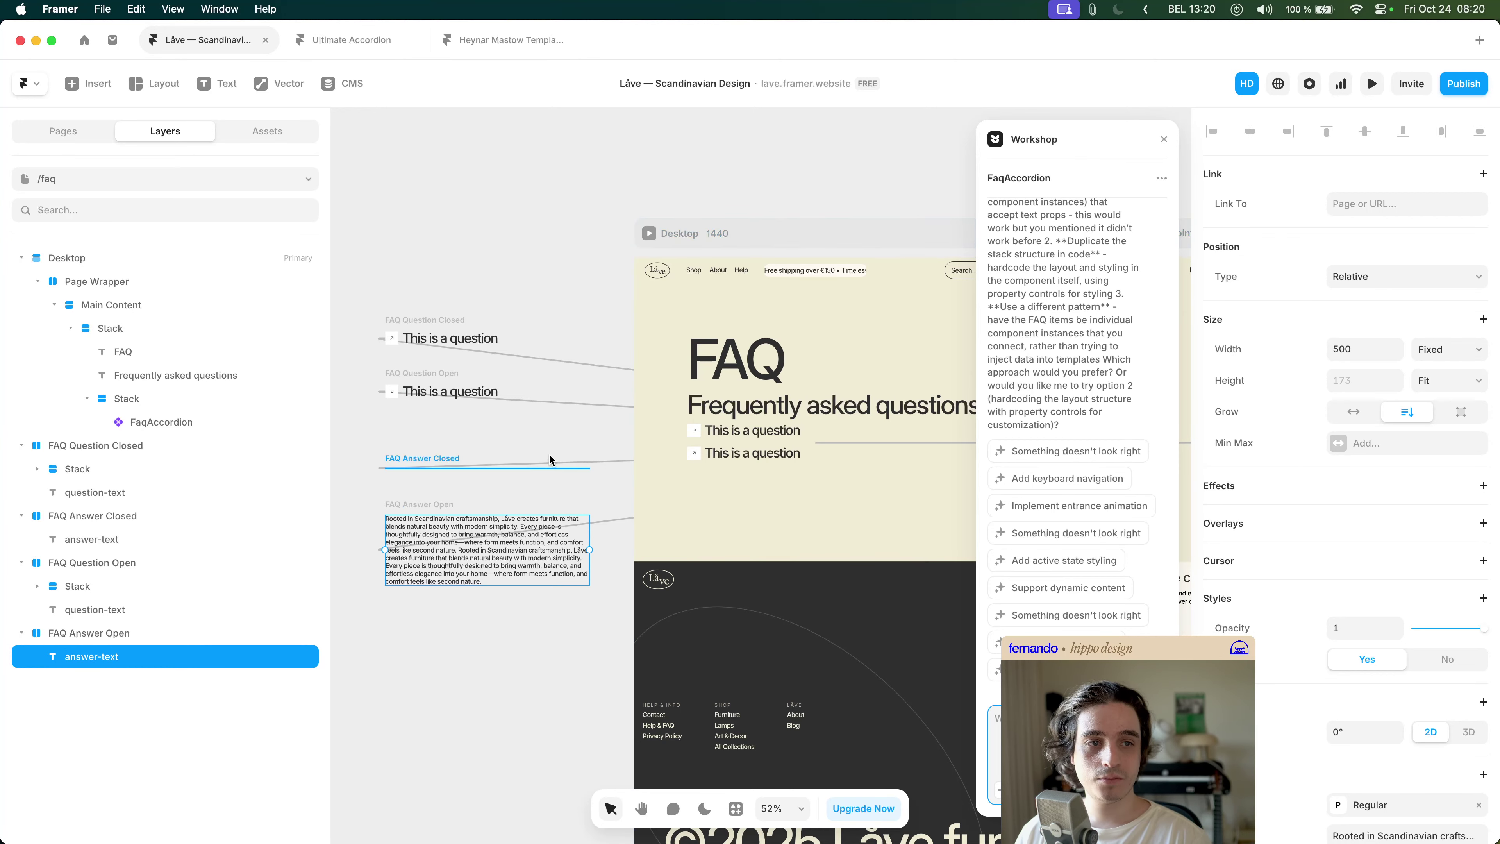
scroll(606, 409, up, 5)
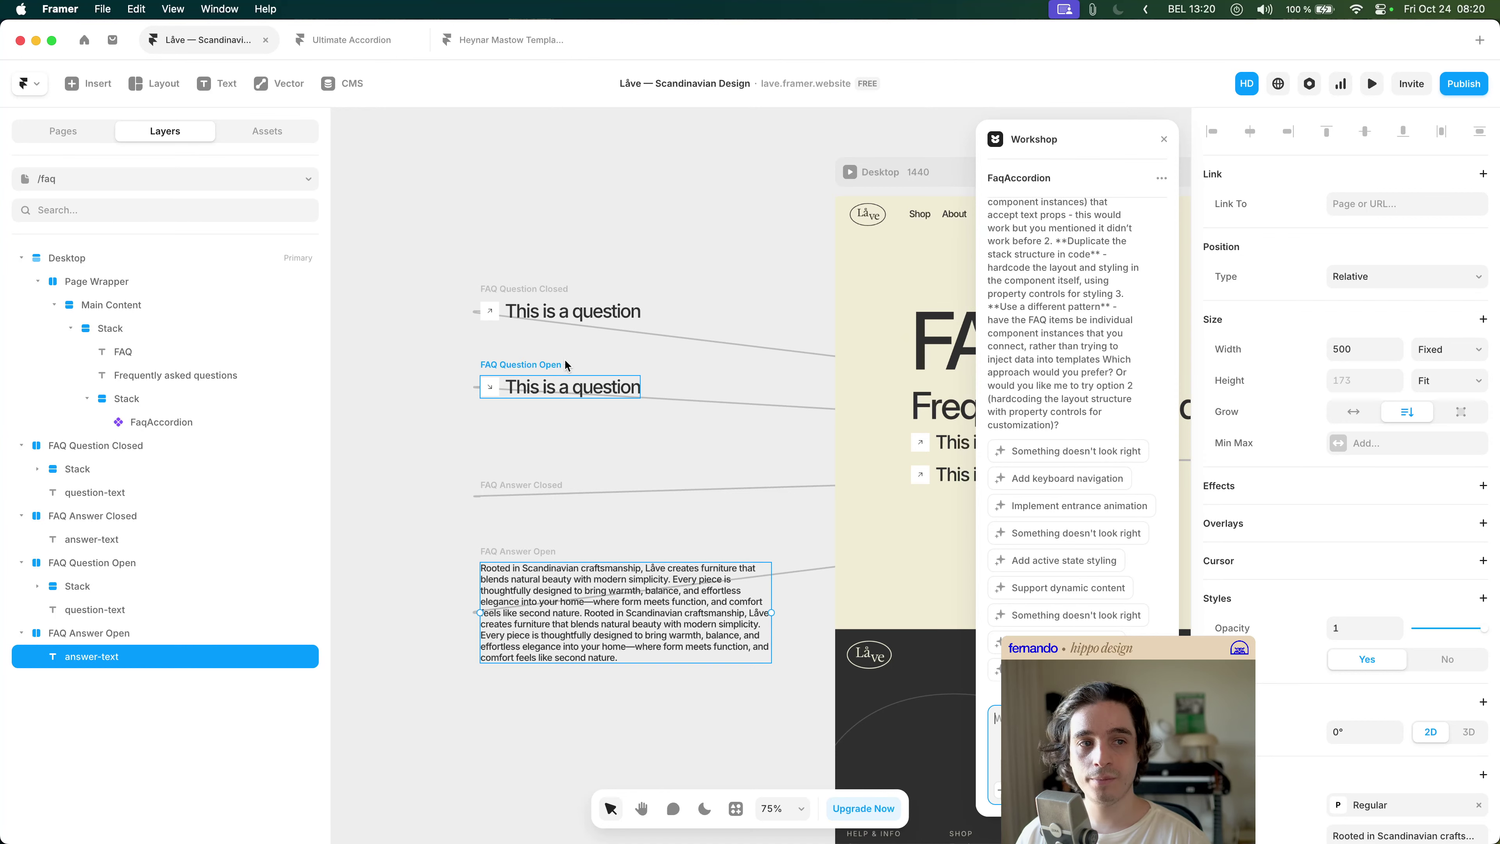
drag(557, 365, 522, 351)
key(v)
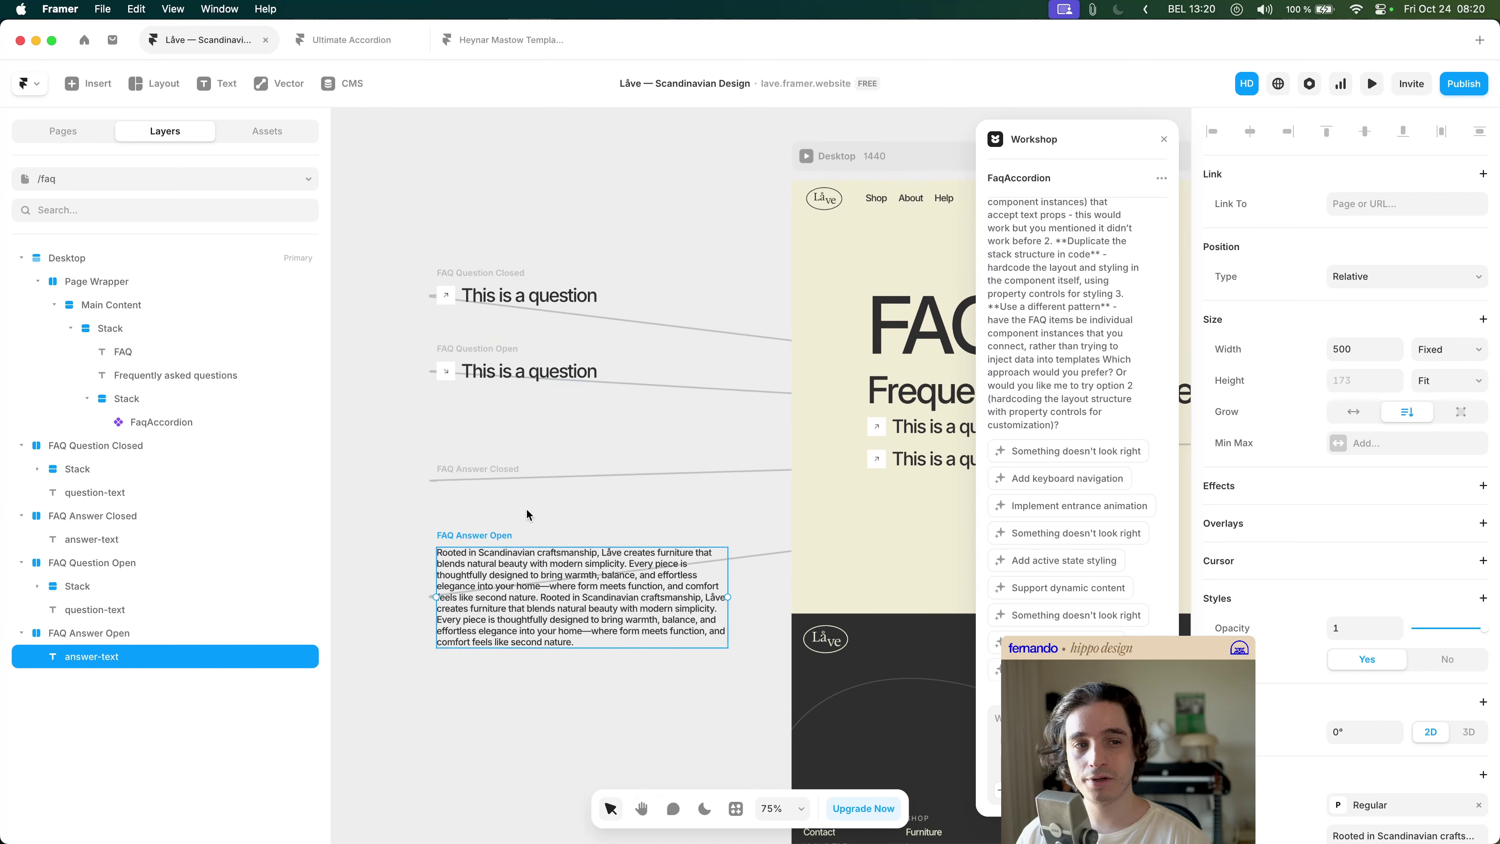
- Open the FaqAccordion's FAQ Items, inspect the first item's fields, and go back to the item list
scroll(540, 505, down, 2)
scroll(540, 505, right, 10)
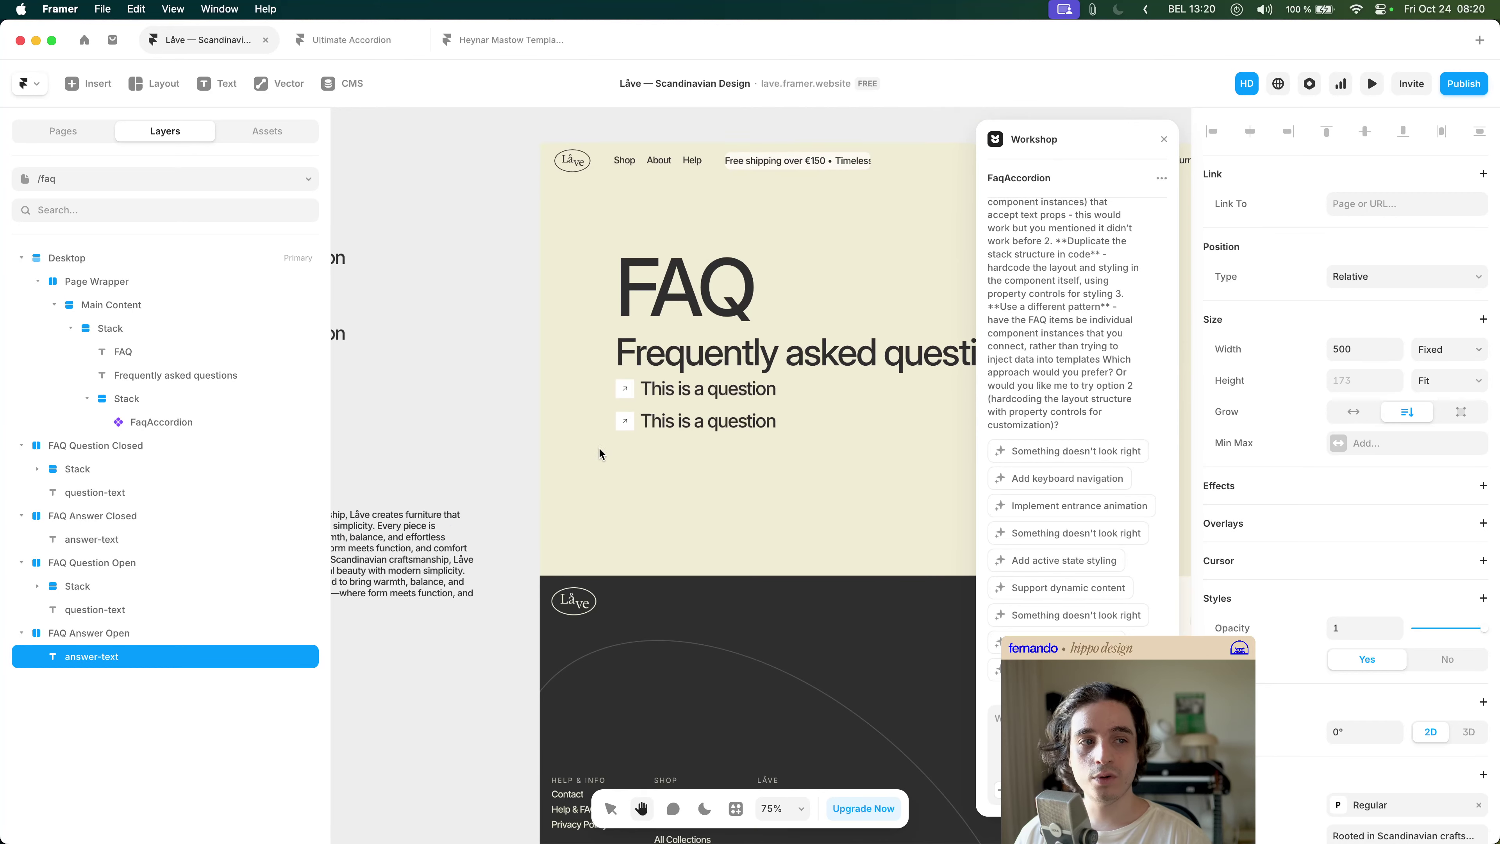
click(675, 400)
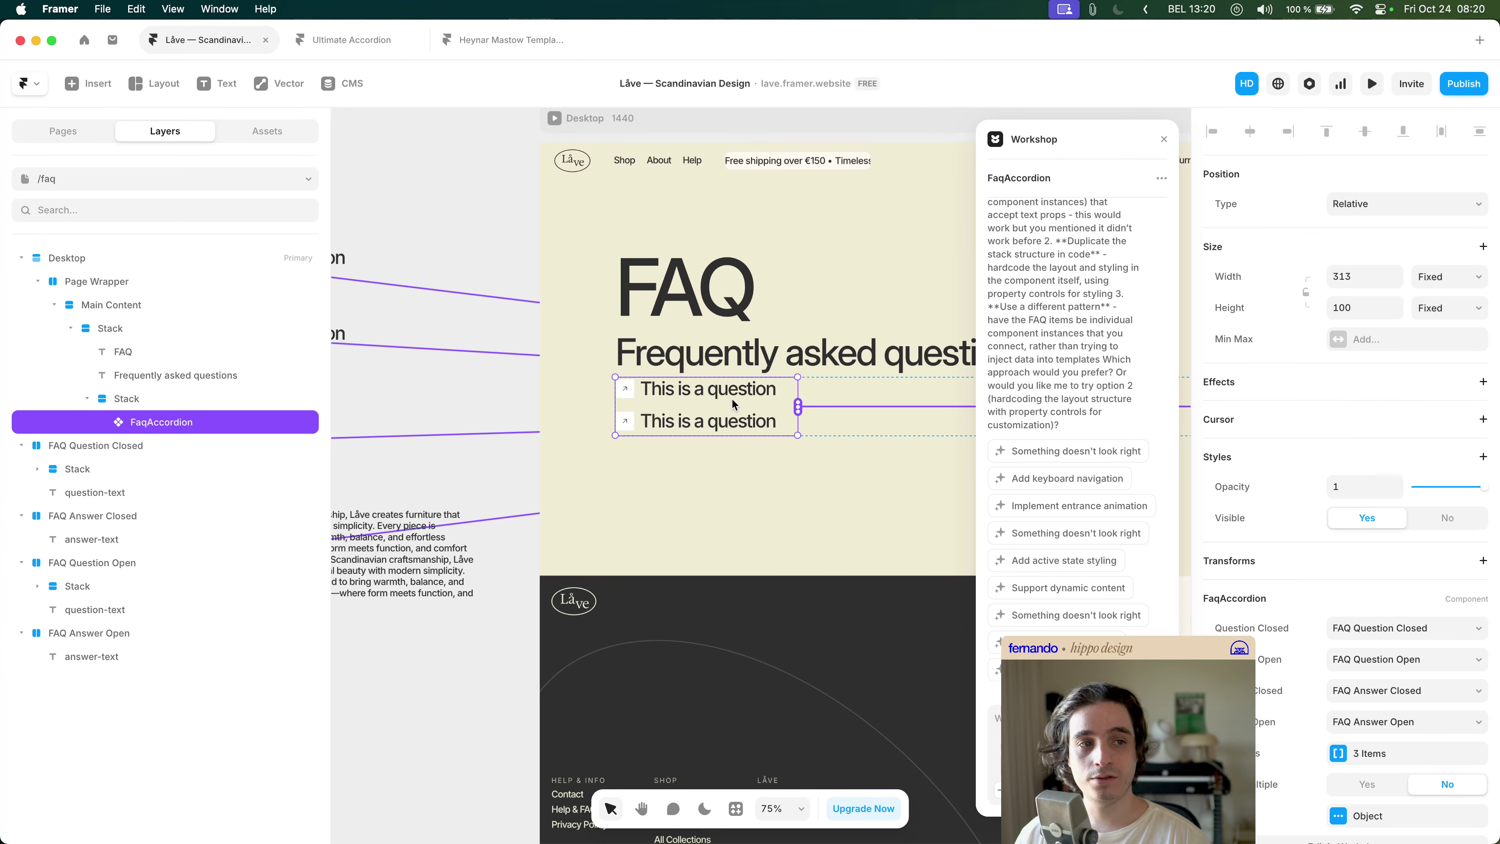
scroll(1385, 660, down, 3)
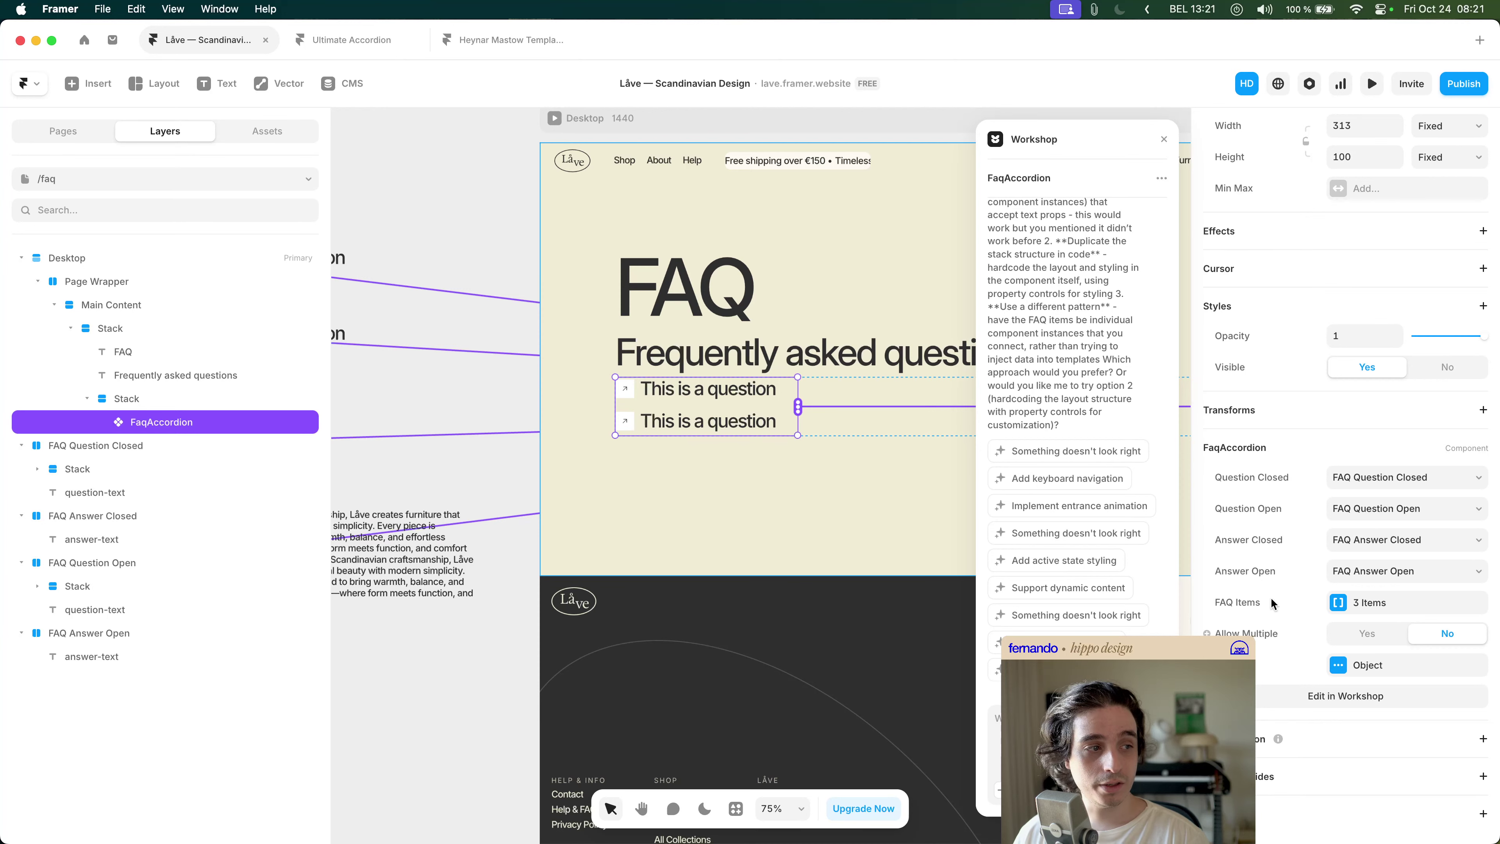
click(1369, 604)
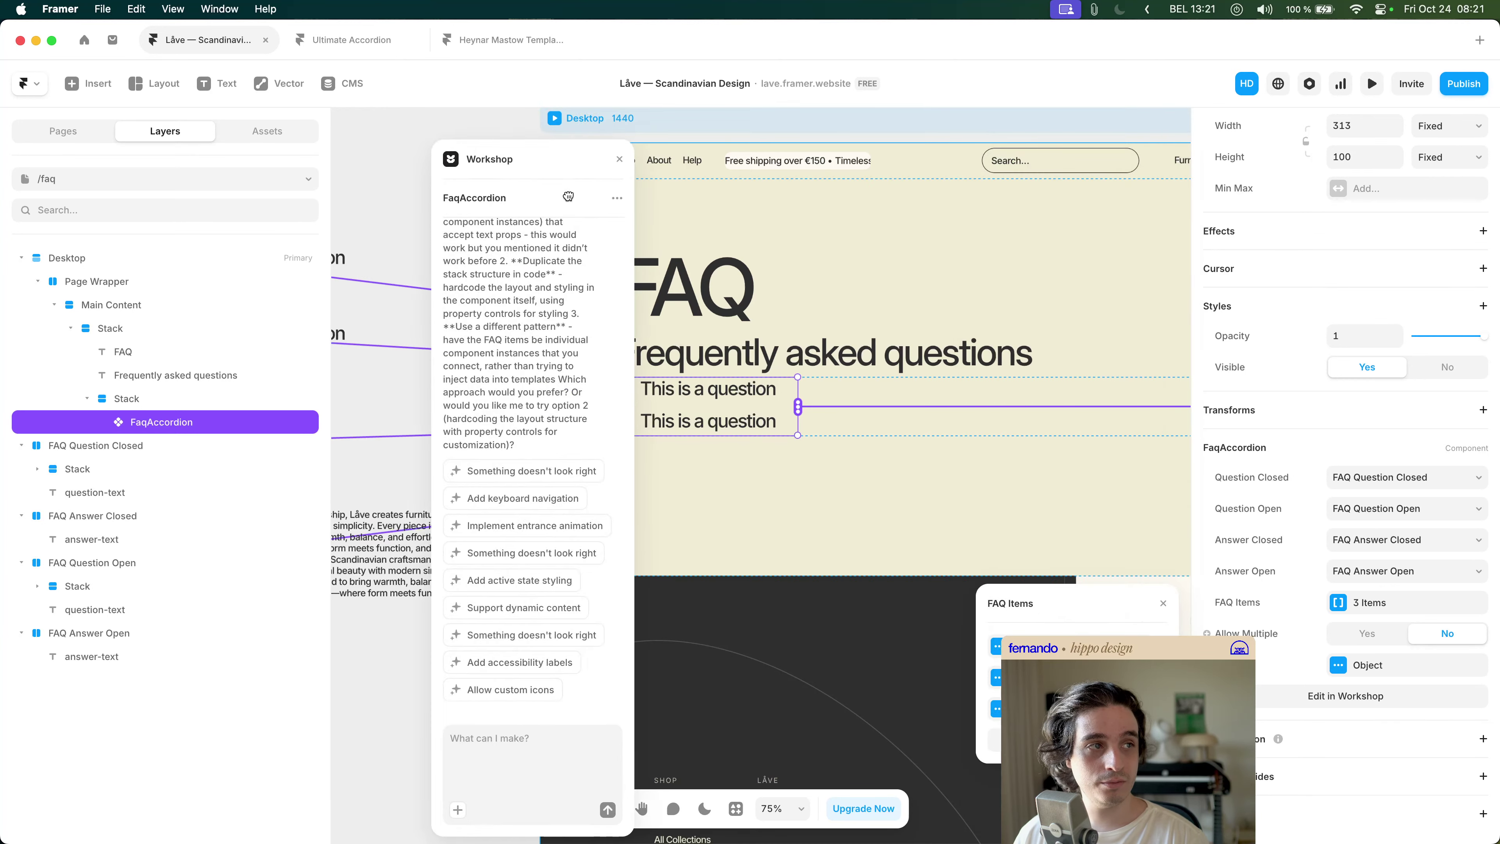
click(1062, 646)
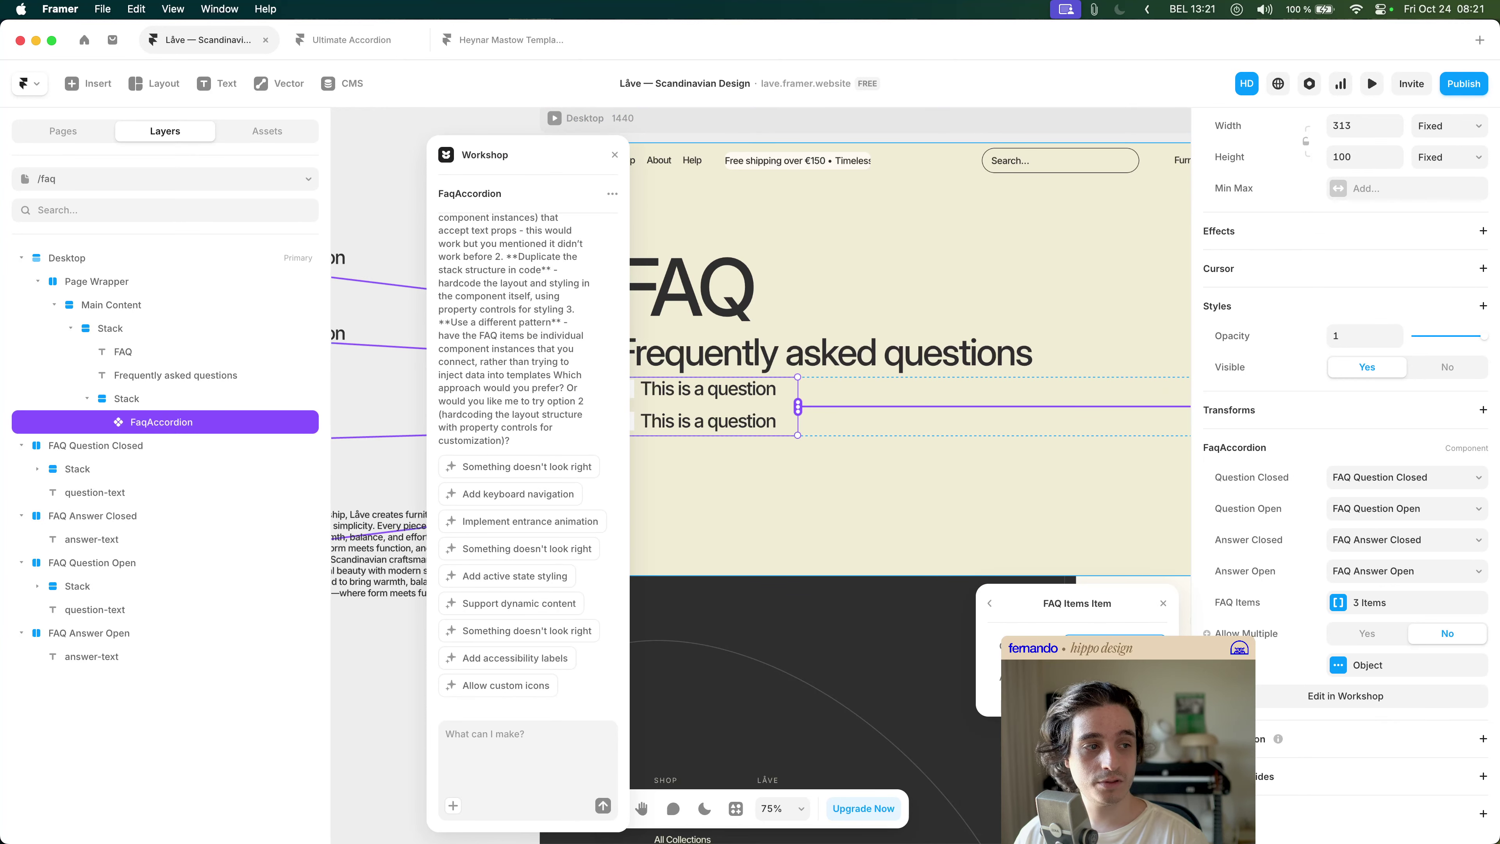
click(990, 602)
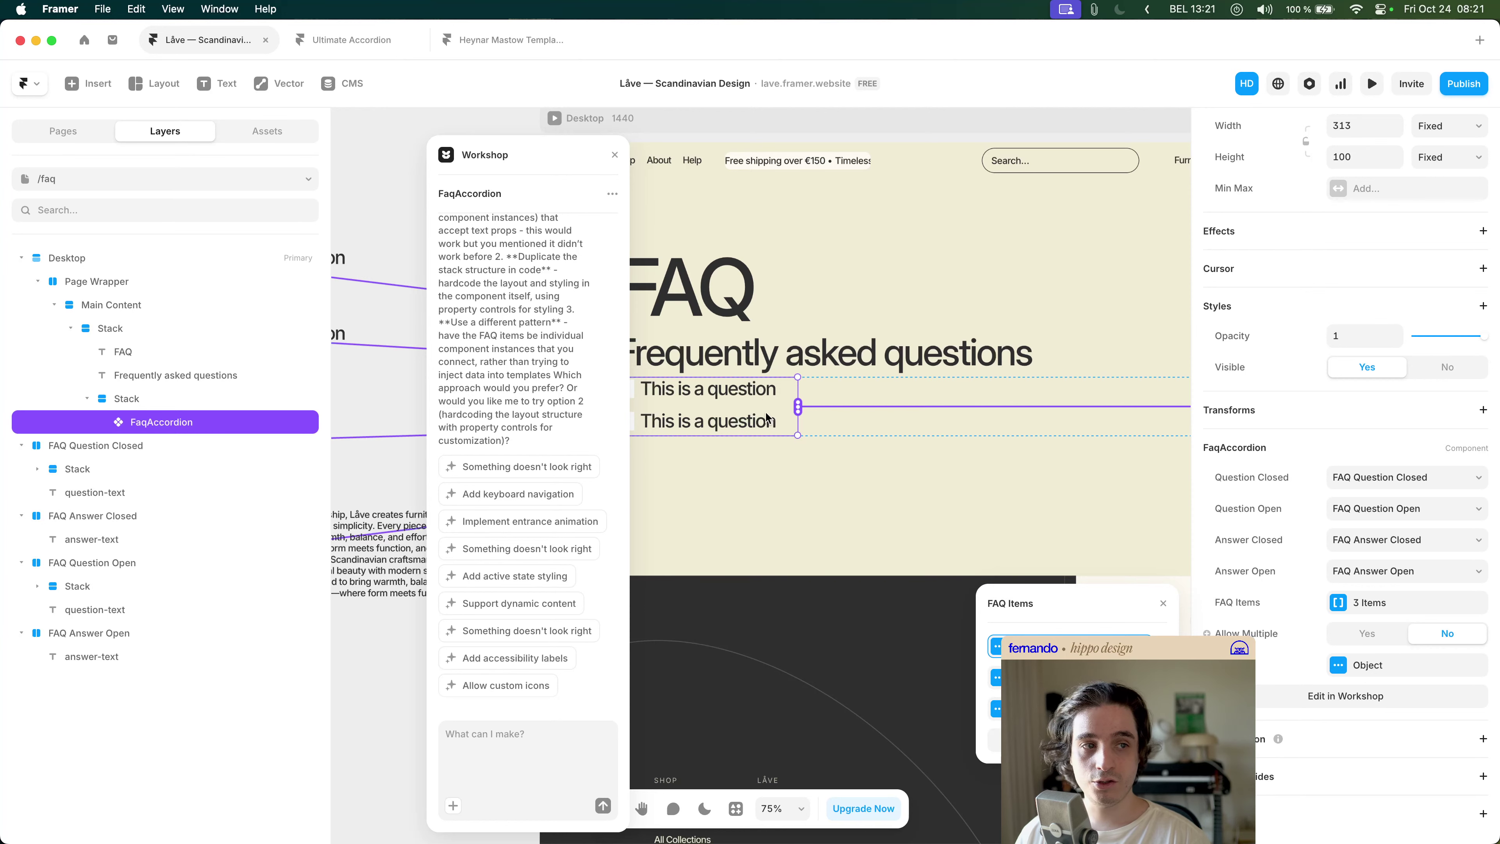
- Switch to the Arc browser to view the published Låve home page and return to the Framer project
scroll(754, 407, left, 2)
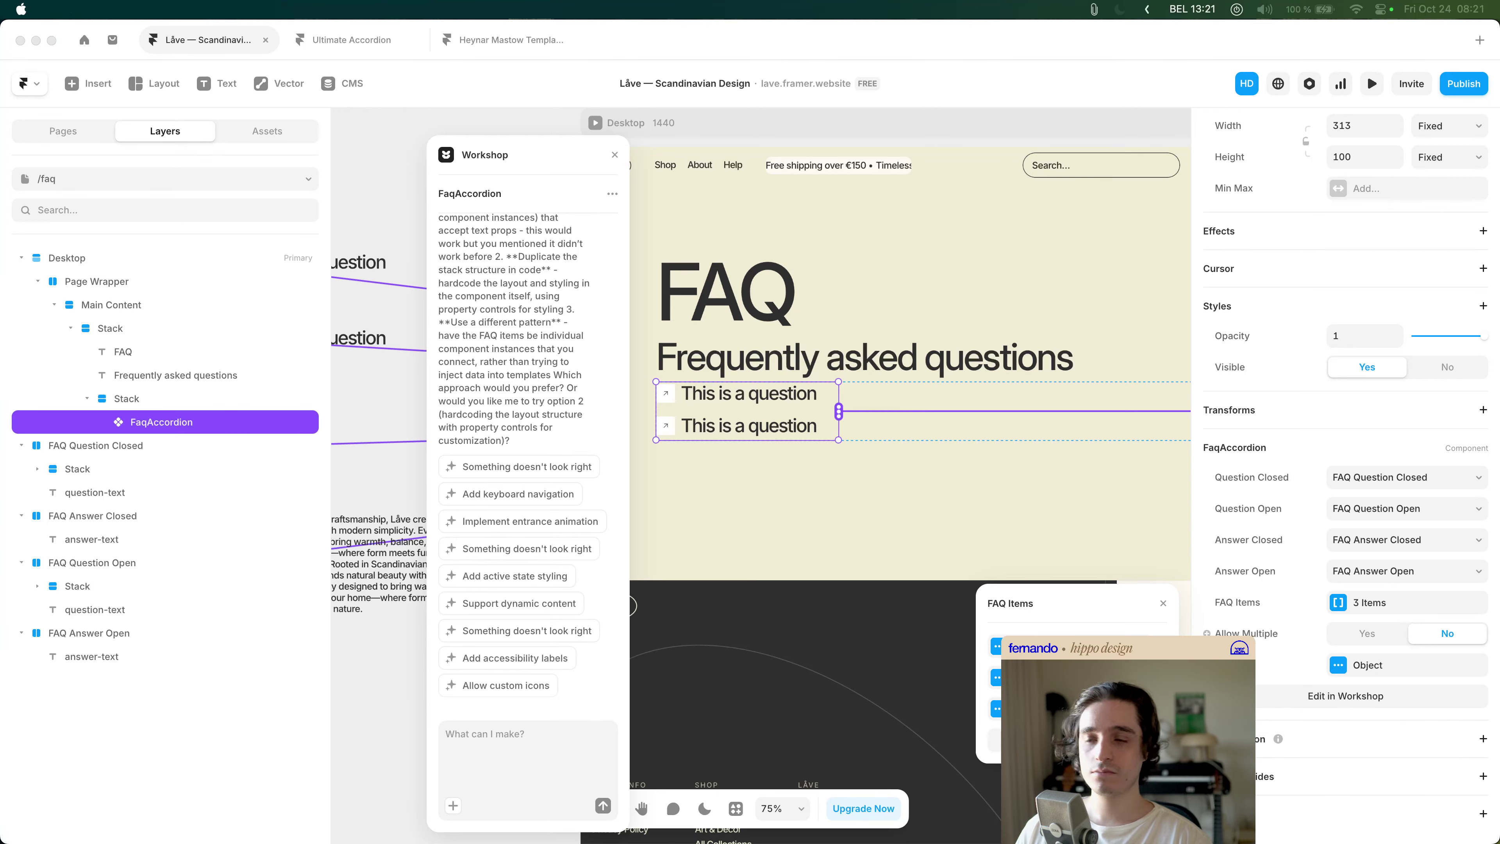
key(super+Tab)
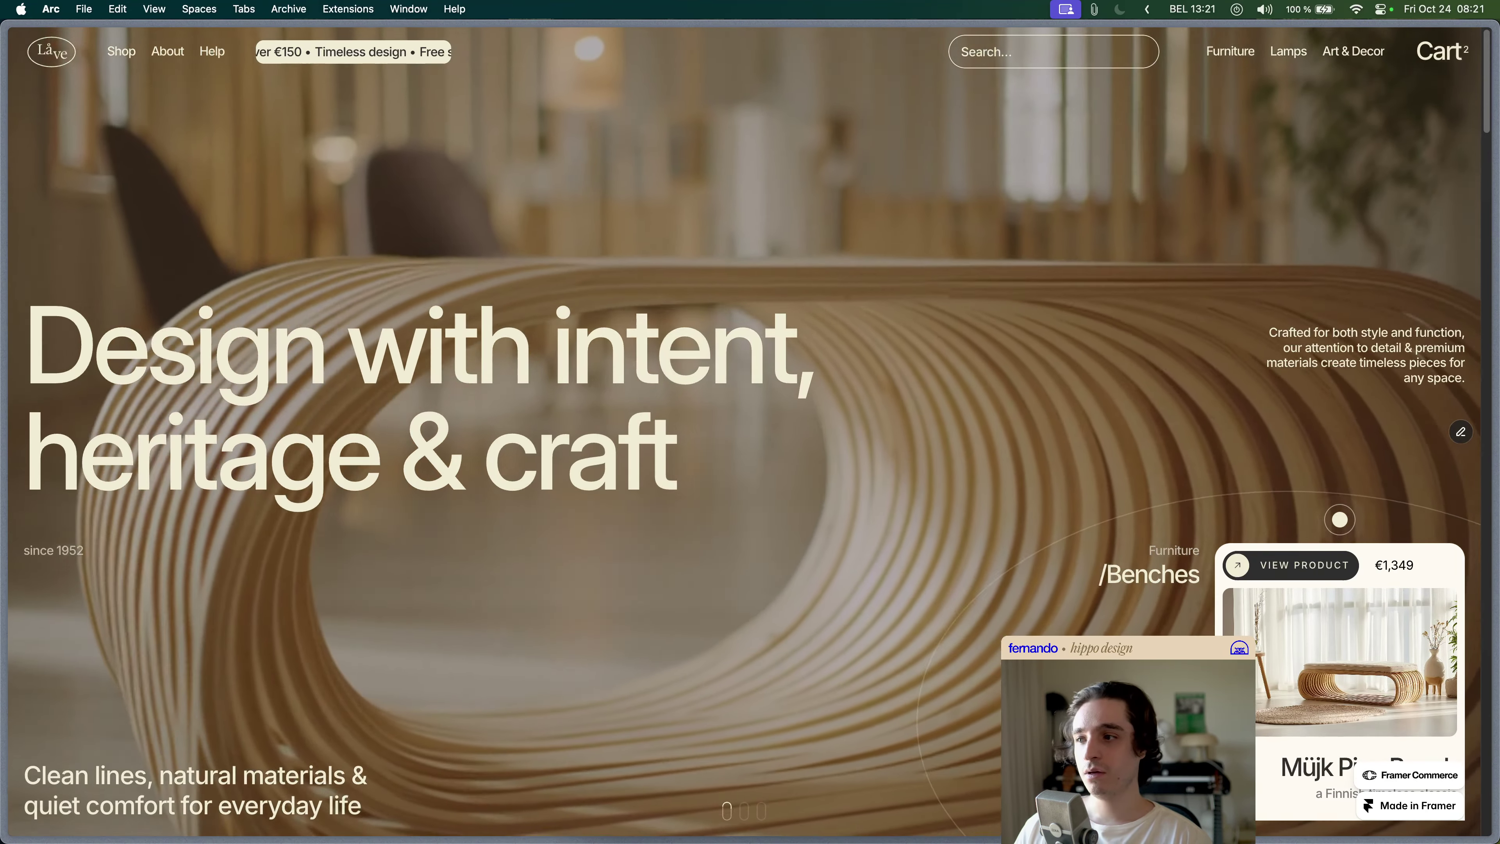
key(super+Tab)
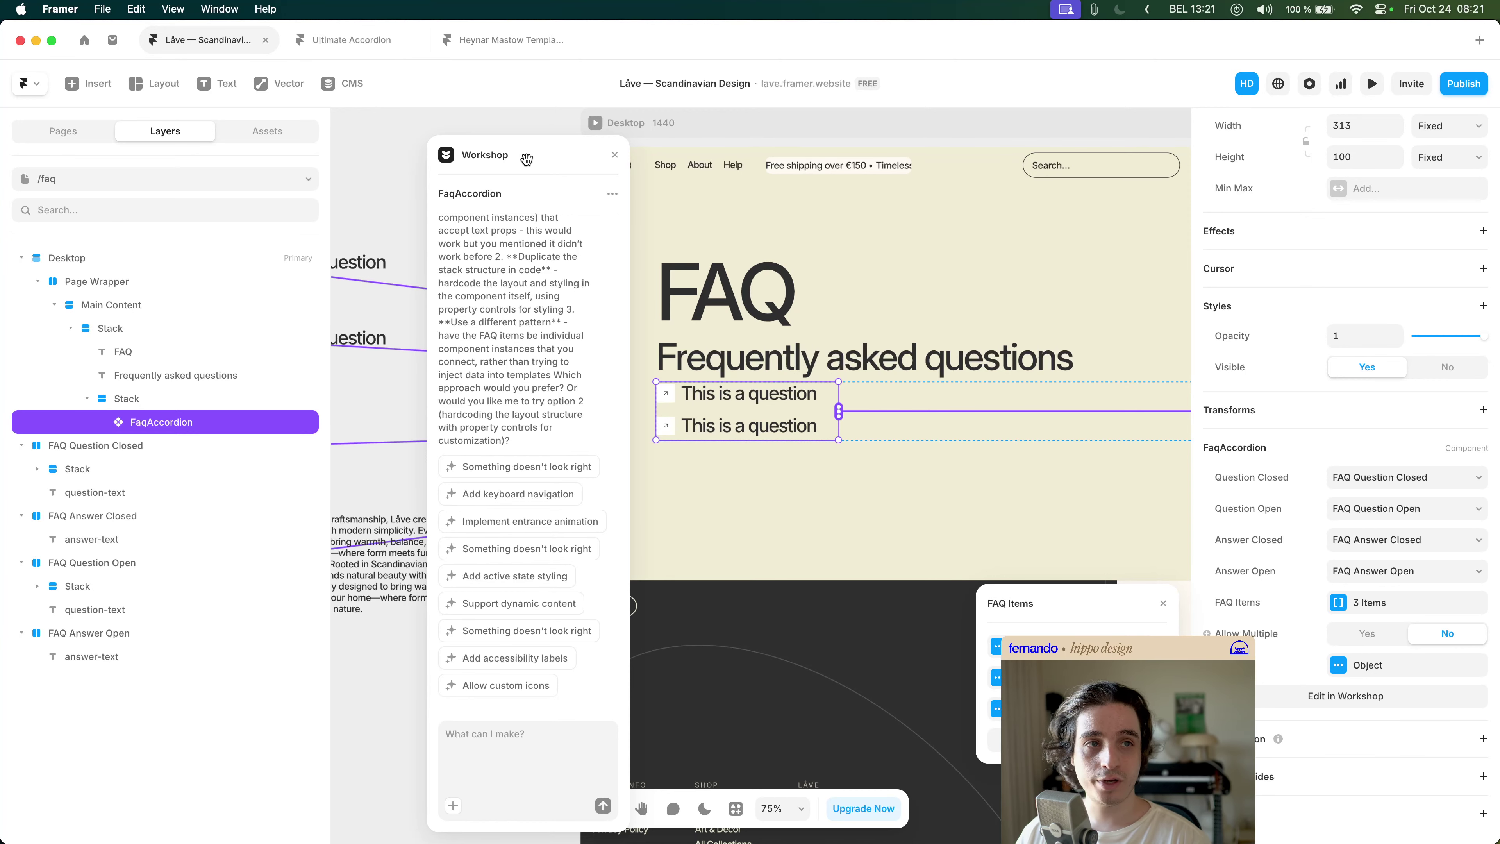
- Write in the Workshop prompt: "I've added a layer name to the text layers in the stack. Does that help?"
drag(526, 156, 434, 112)
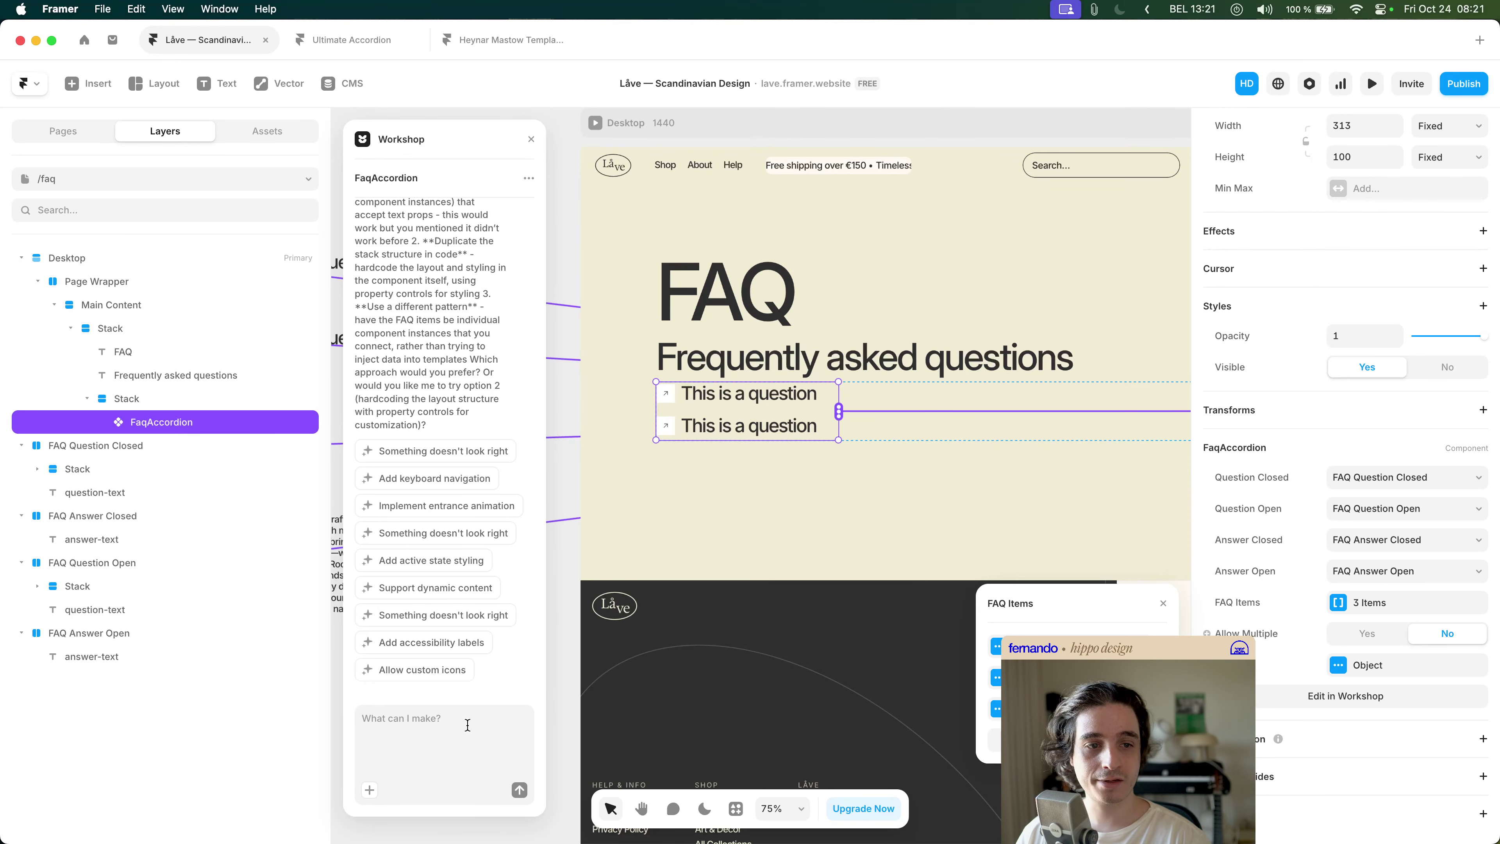
click(425, 733)
text(answer-text)
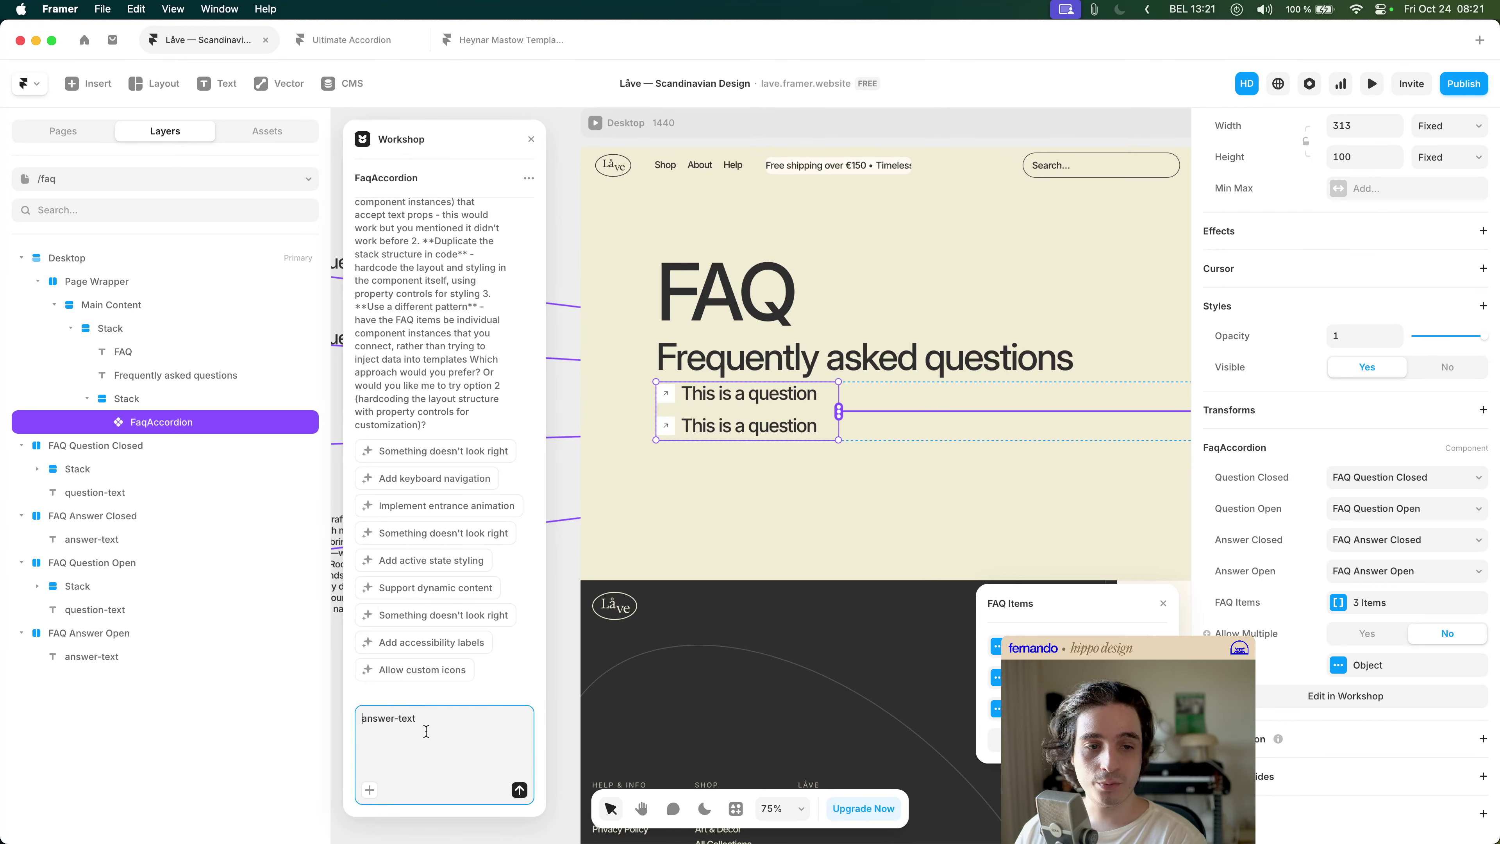
key(super+a)
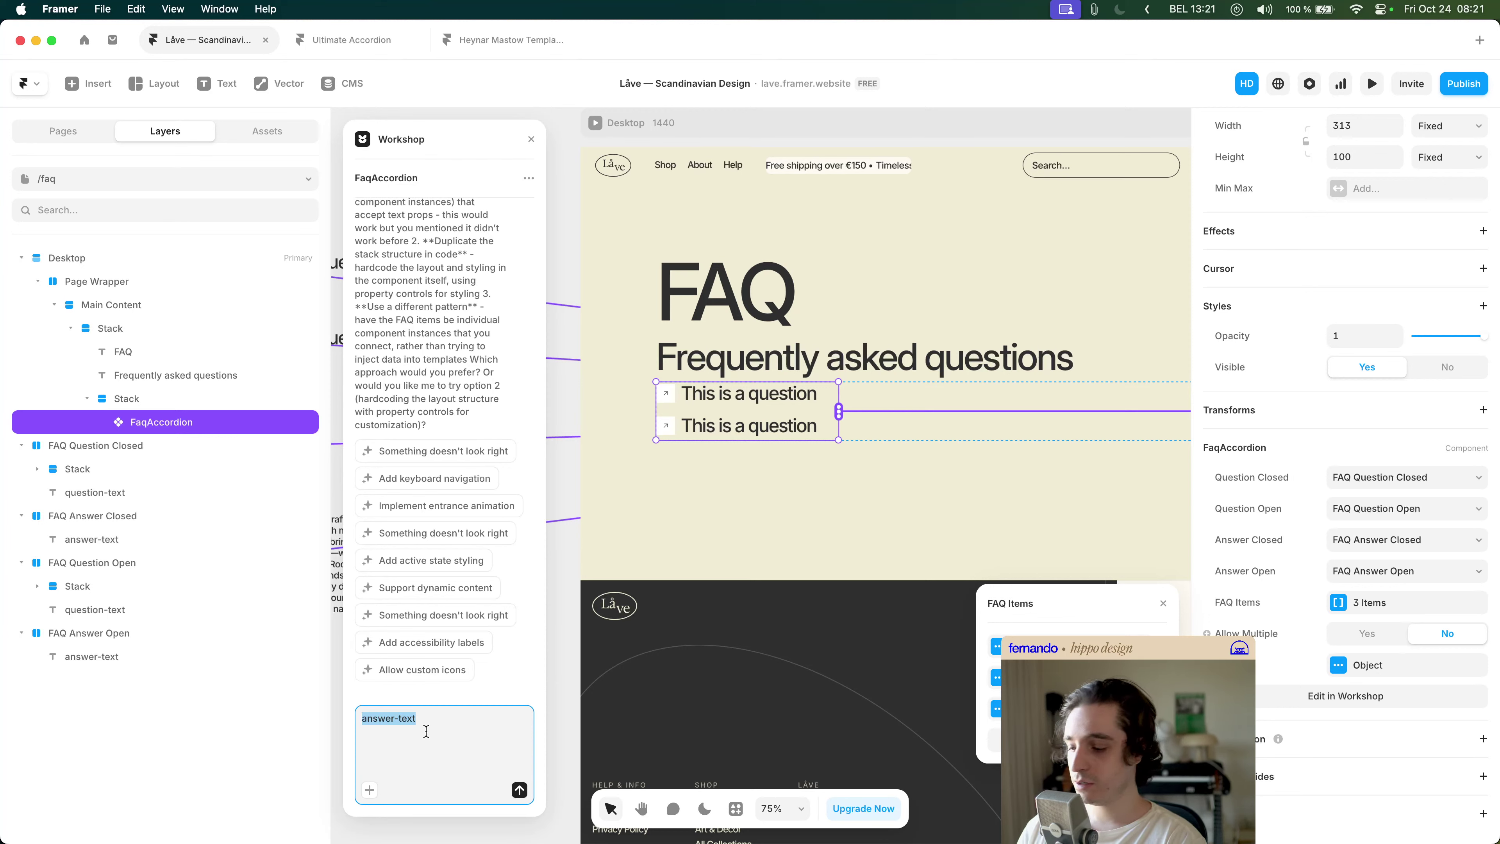
text(I've add)
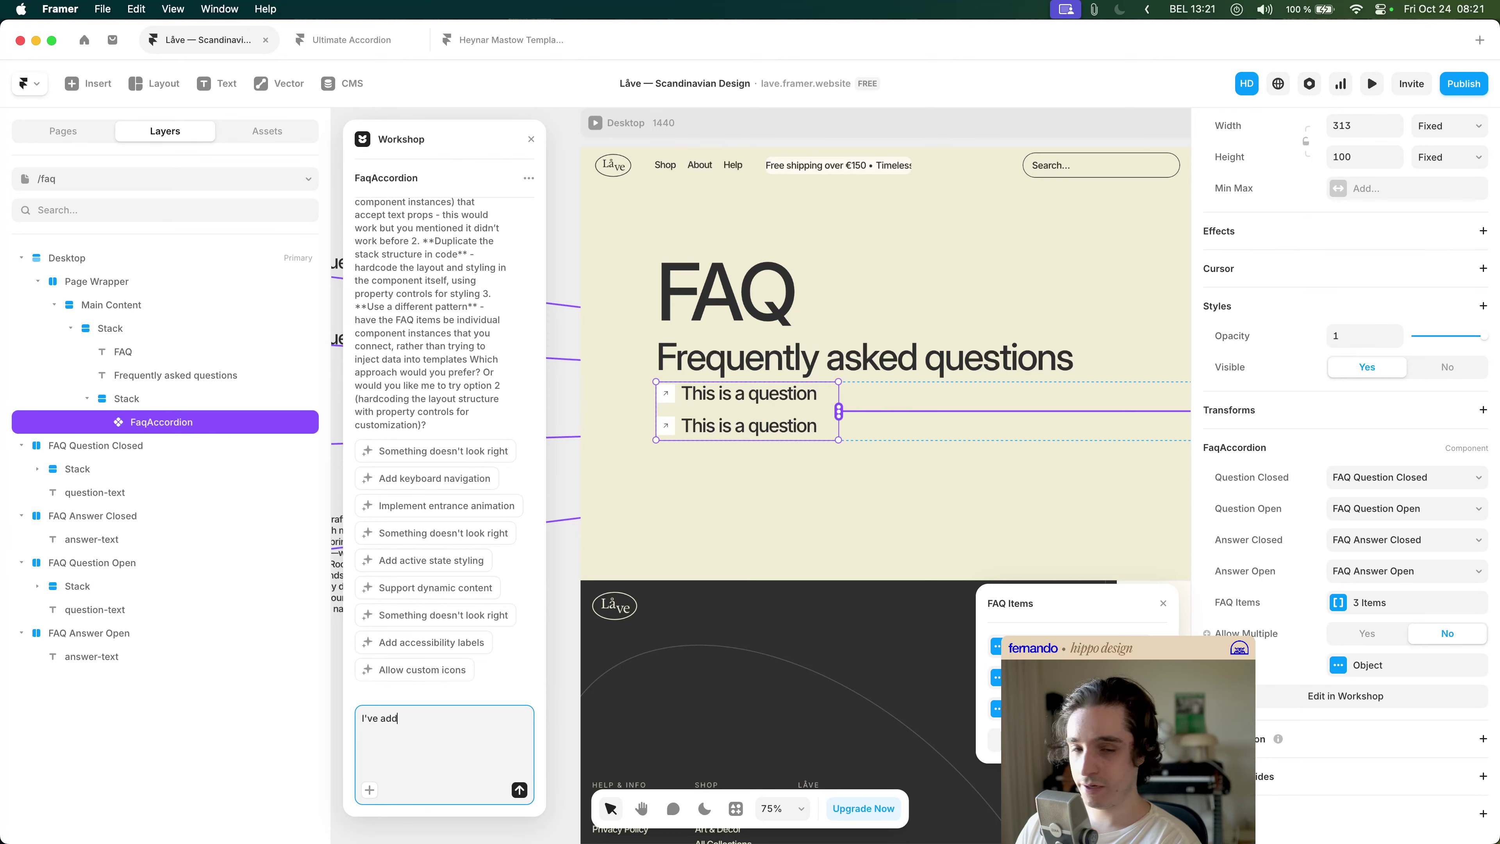
text(ed a layer )
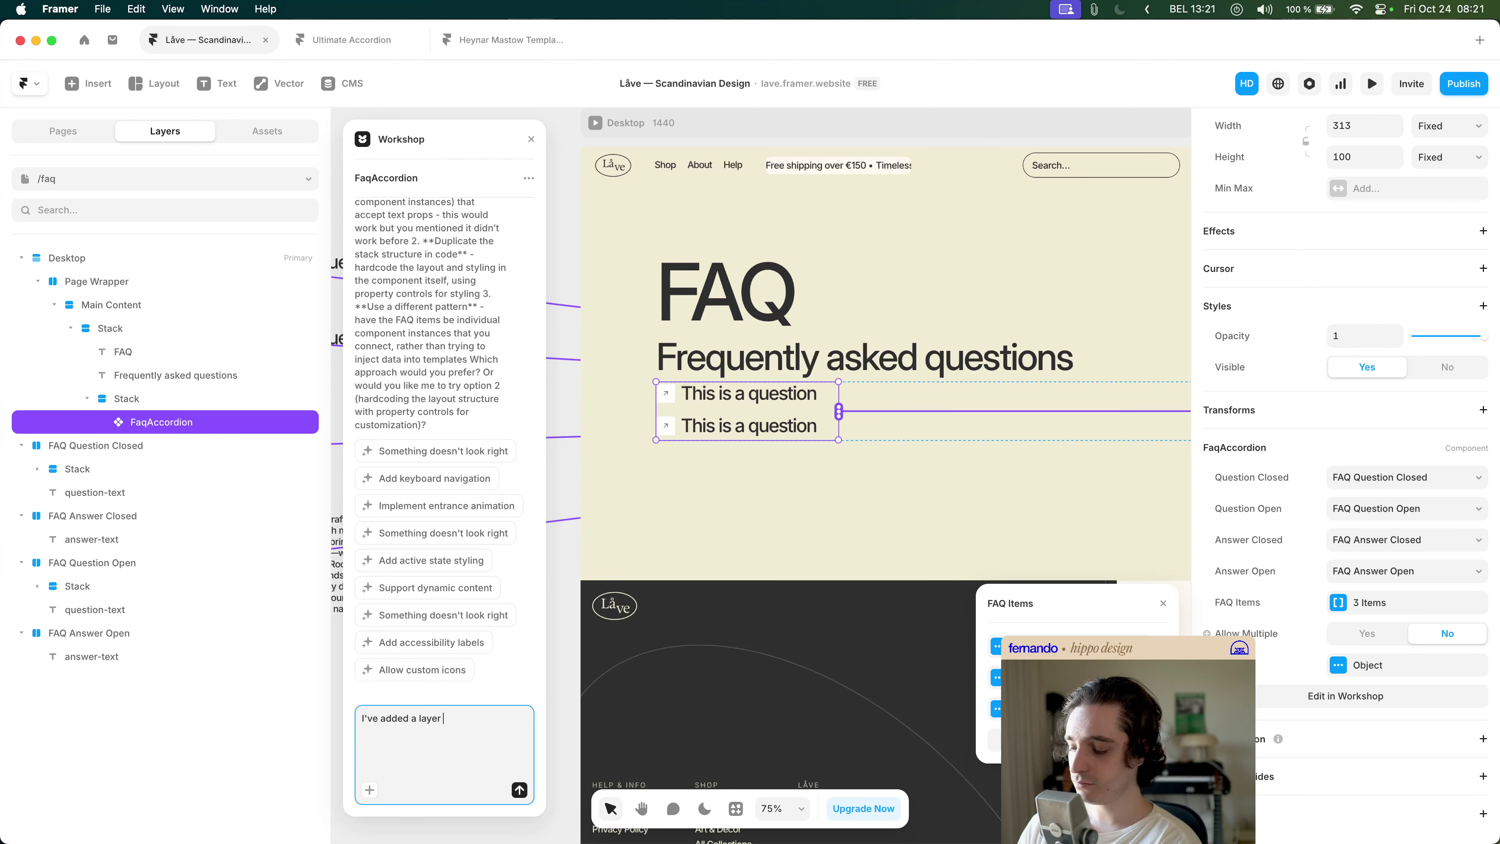
text(name to )
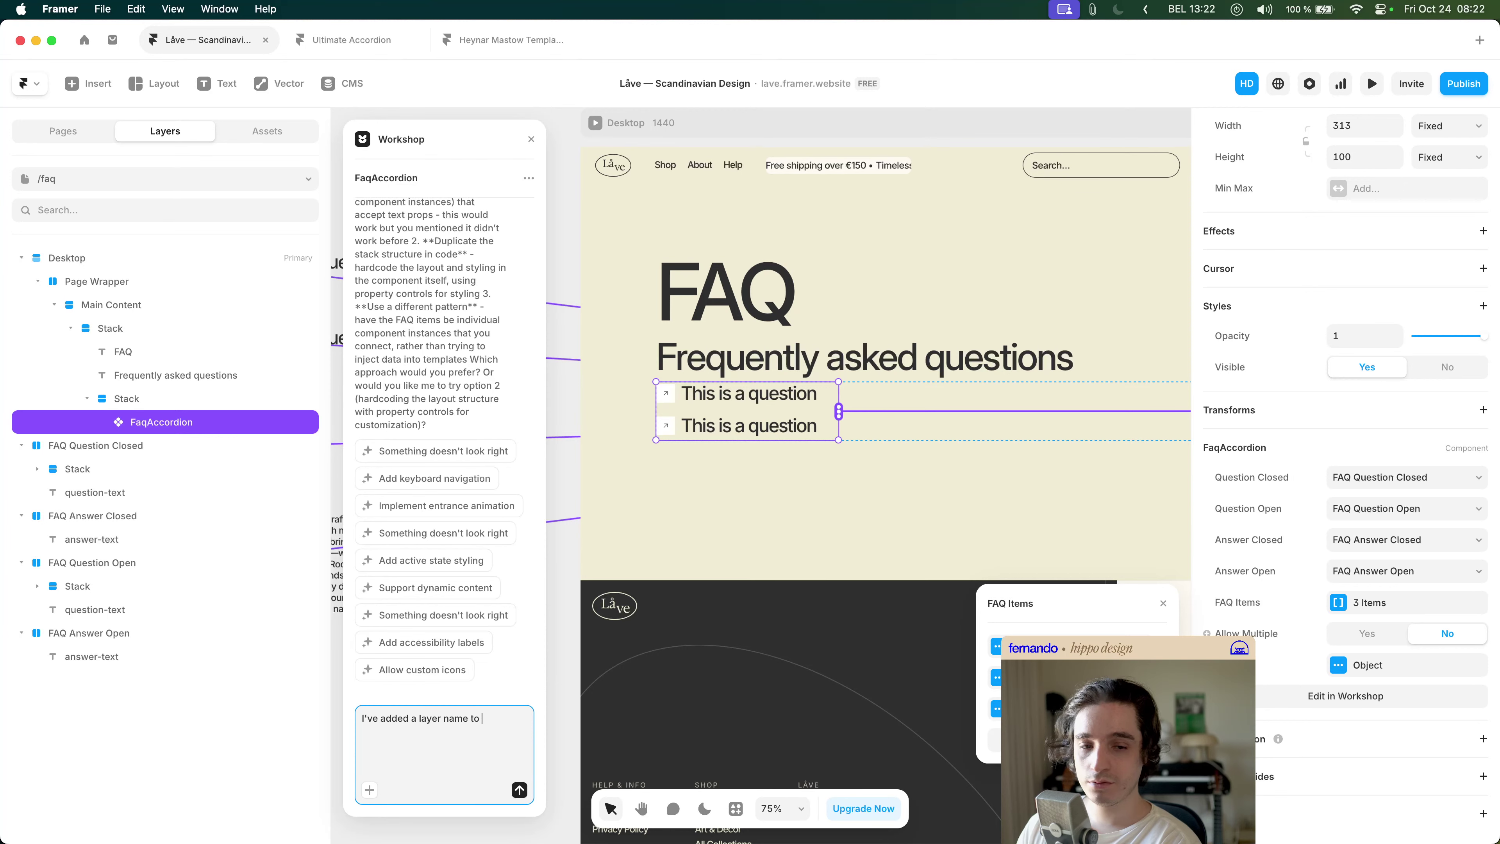
text(the tex)
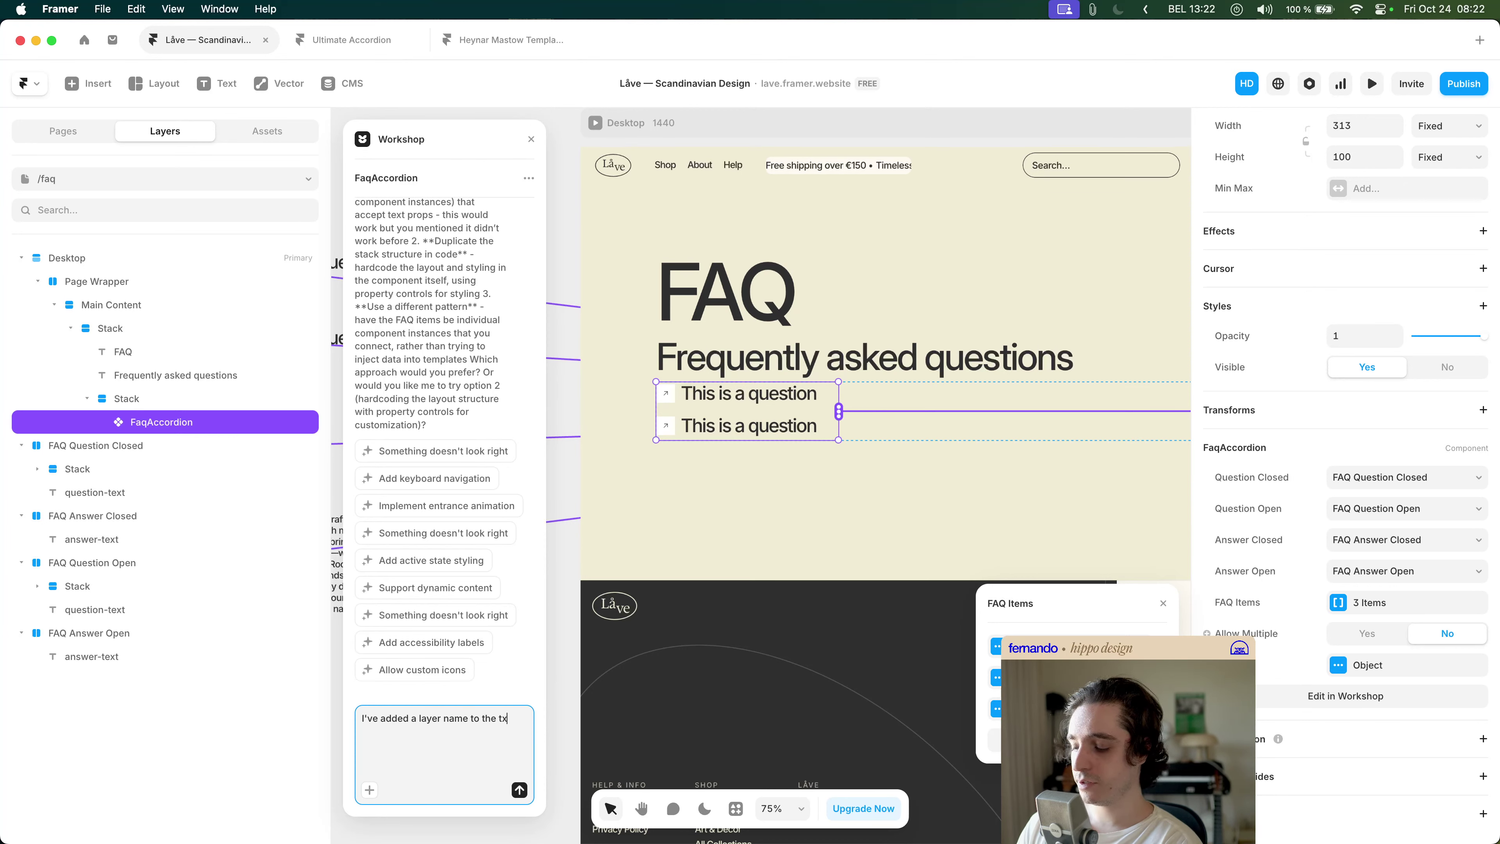
text(t la)
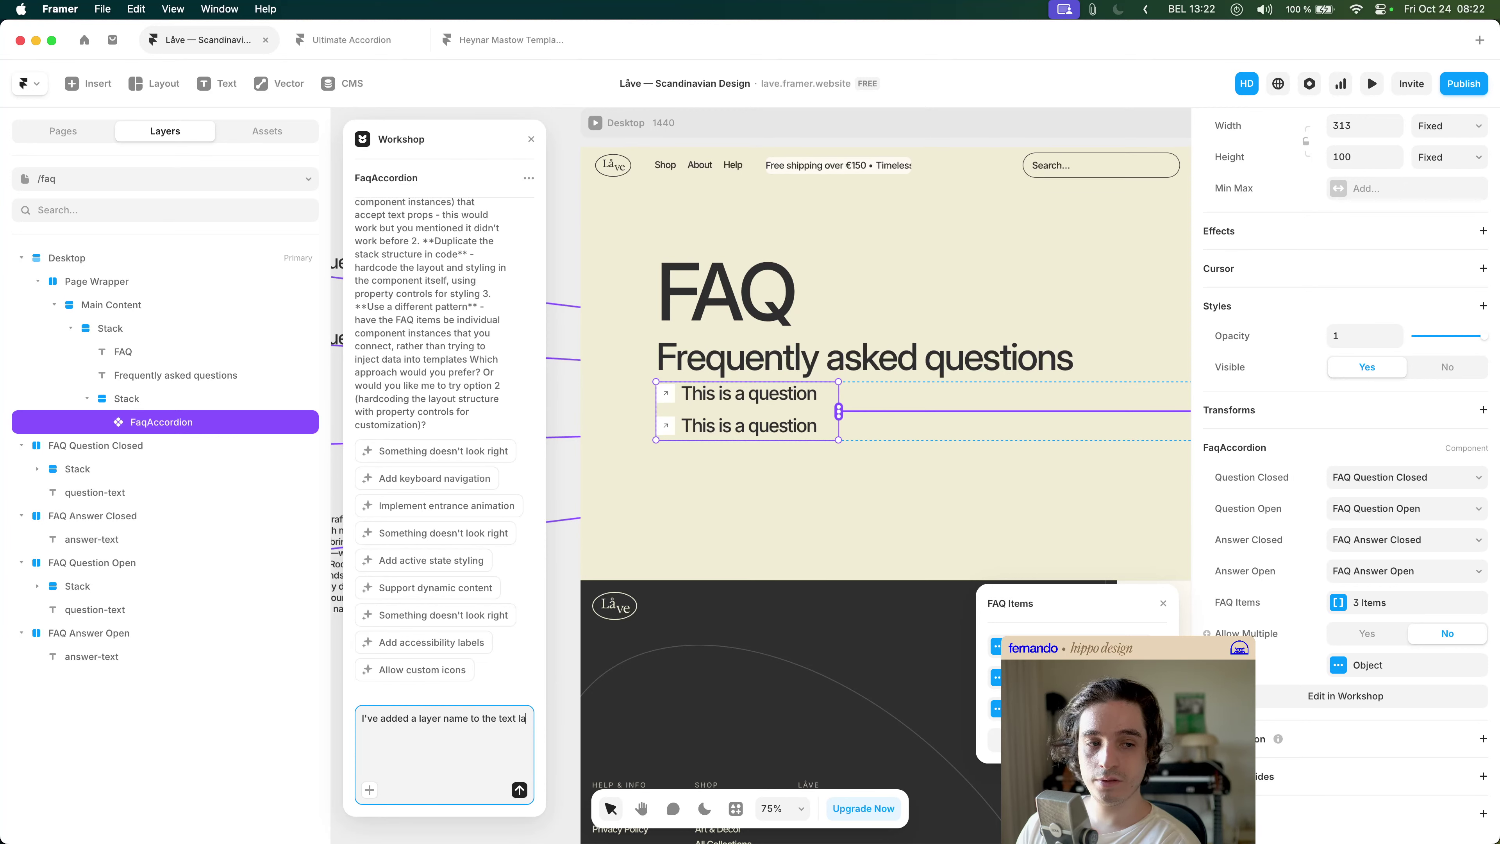
text(yers in the)
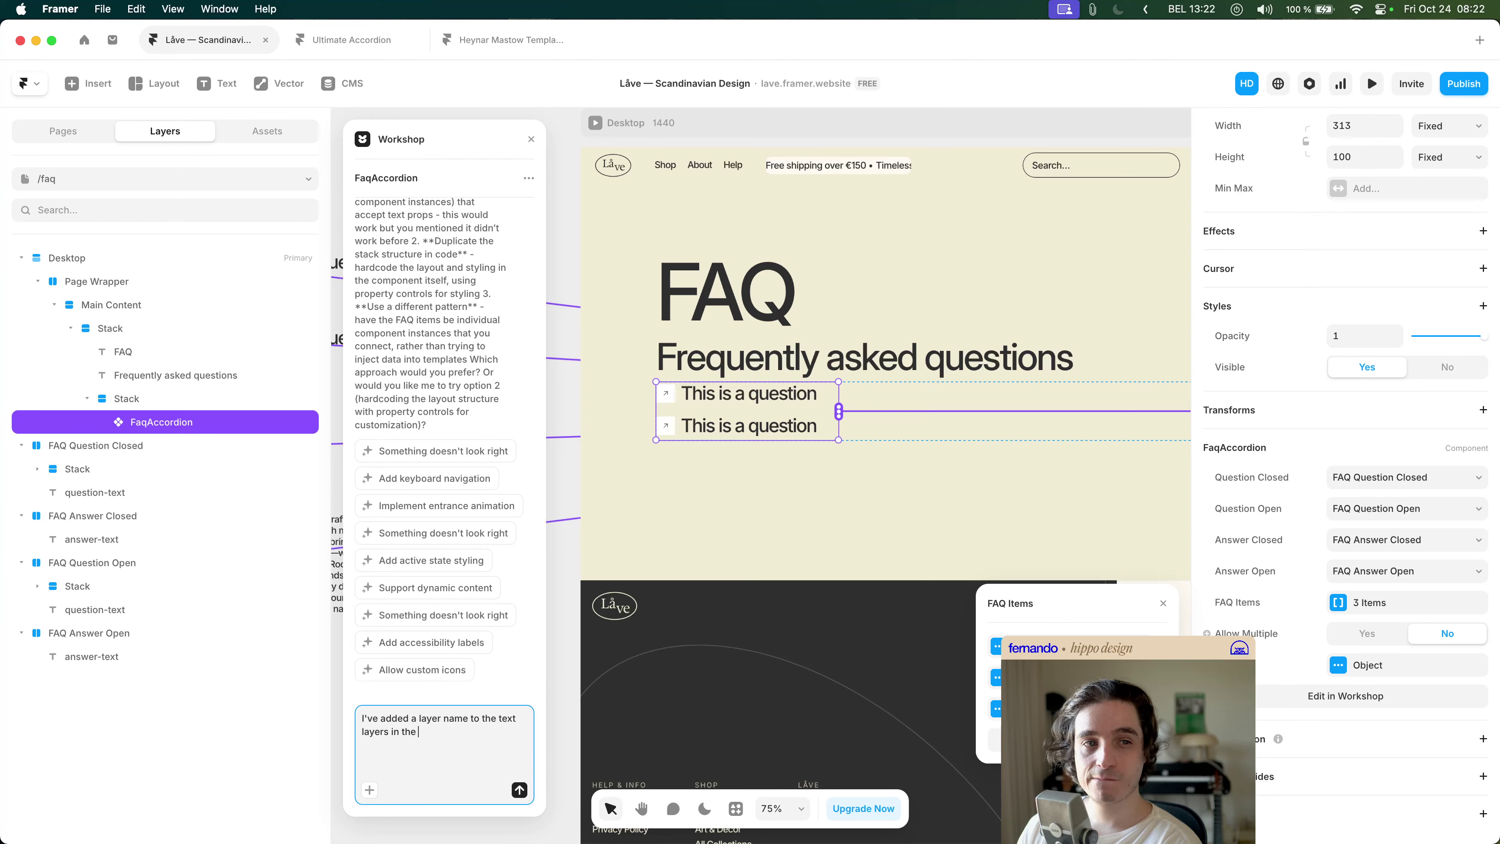
text(stack)
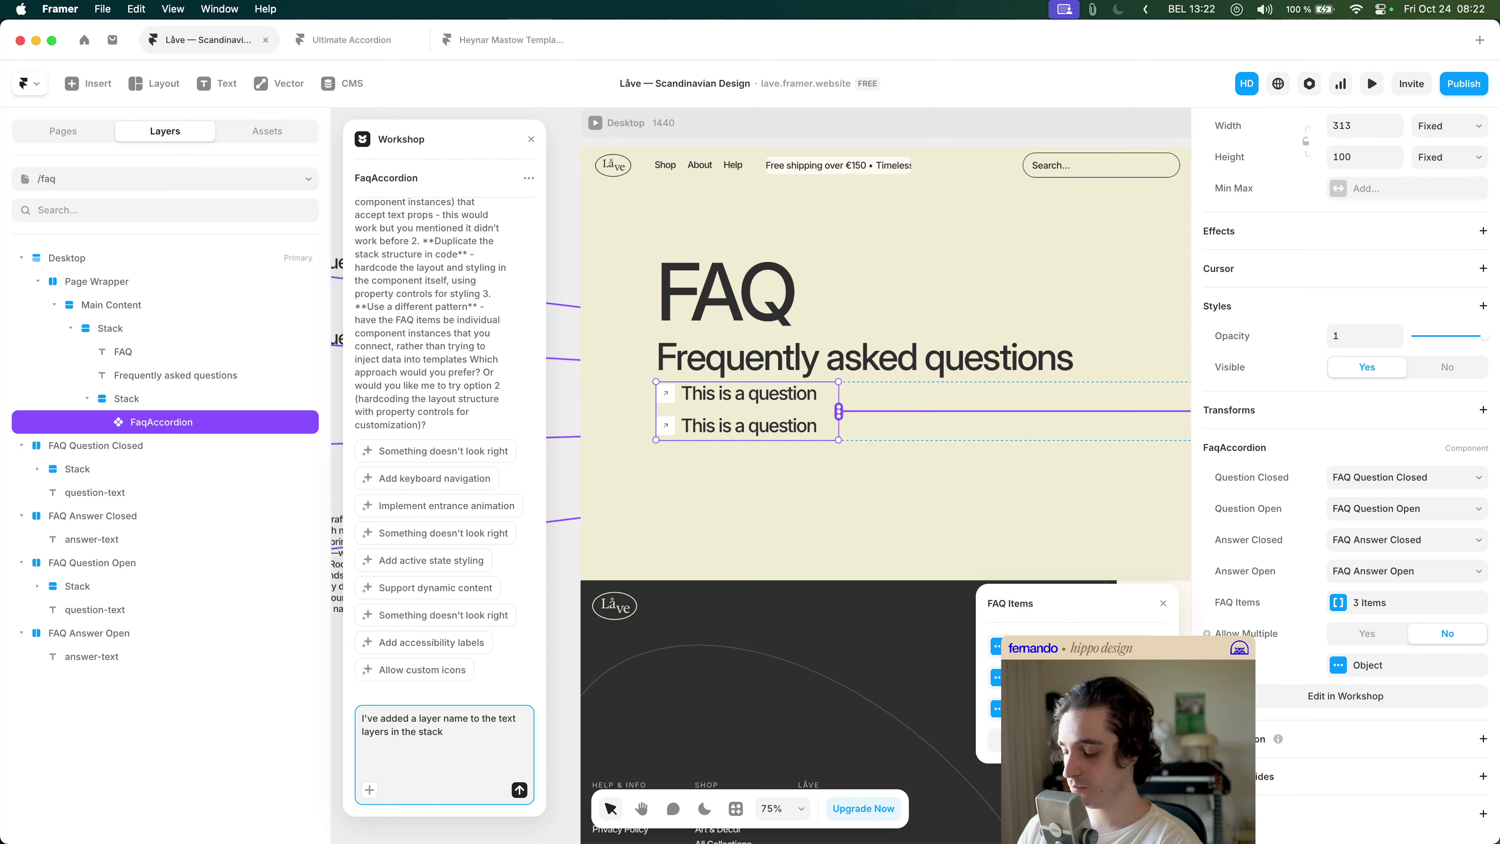
text(. Does that)
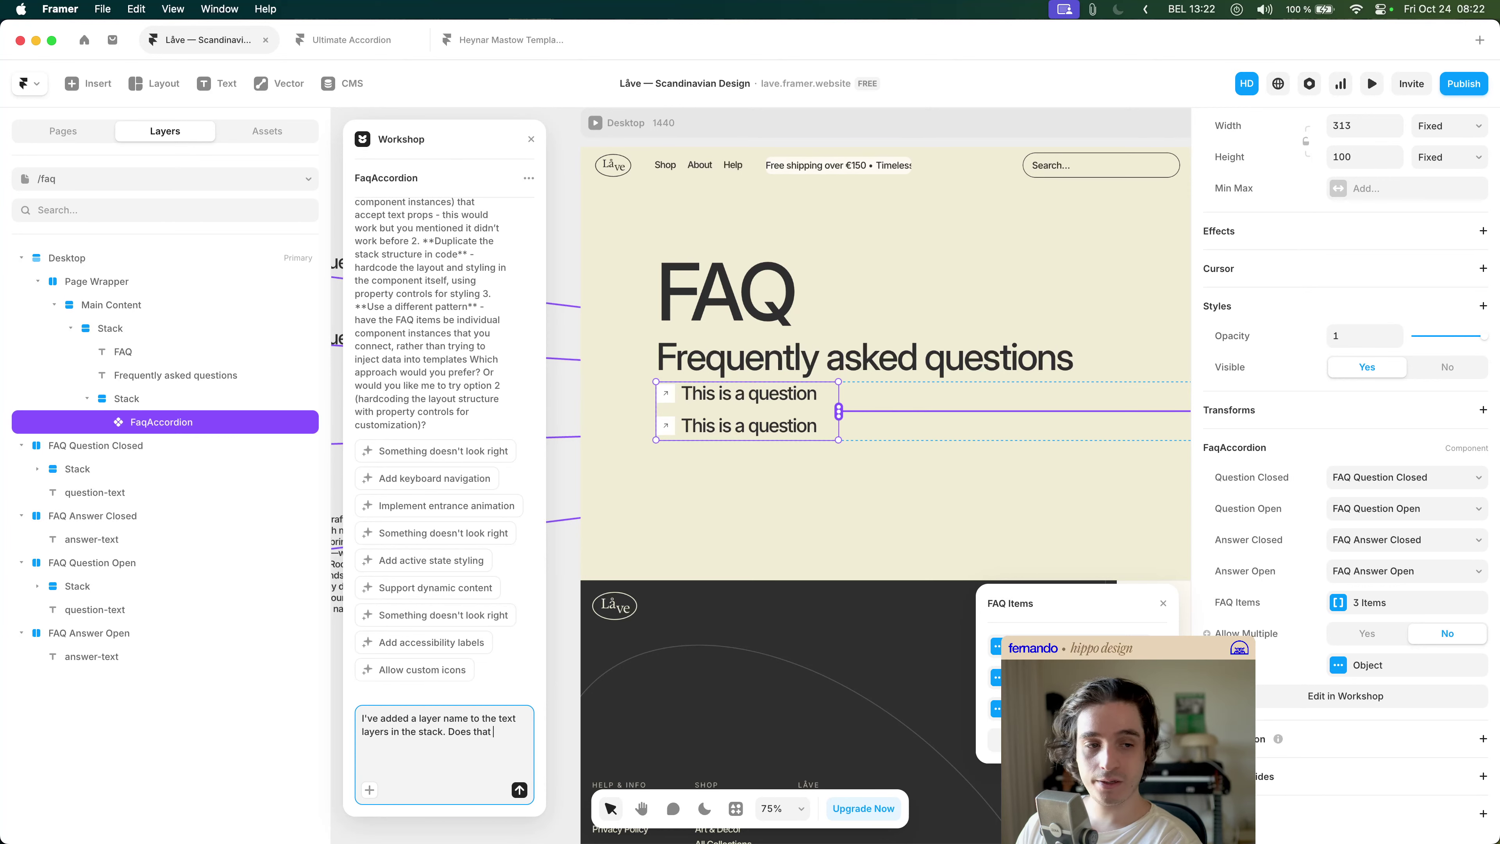
text( help?)
- Add a second line naming the layers 'question-text' and 'answer-text', and send the message to Workshop
key(shift+Return)
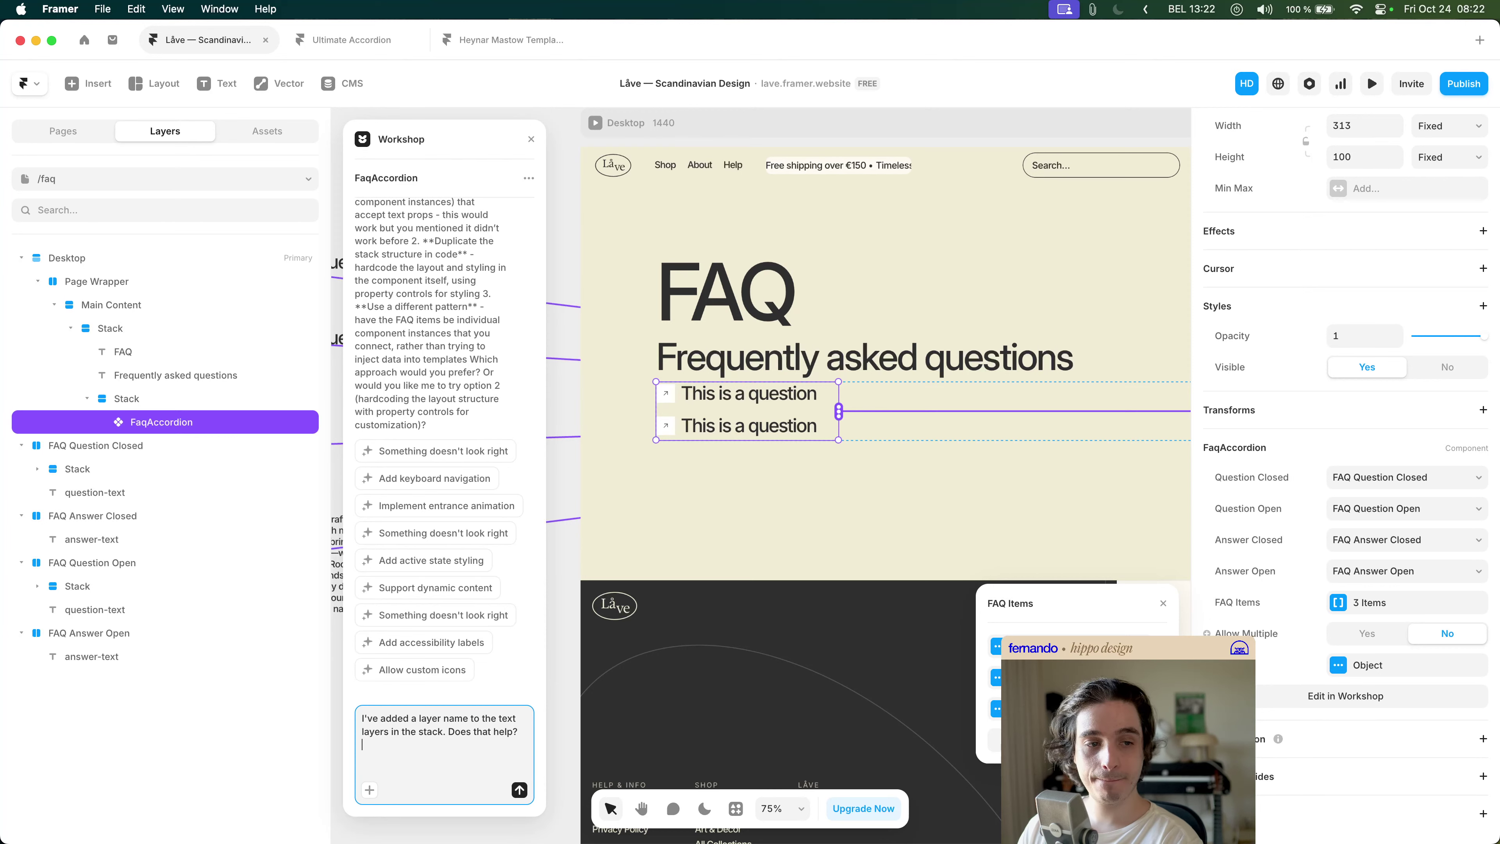
text('answer-text')
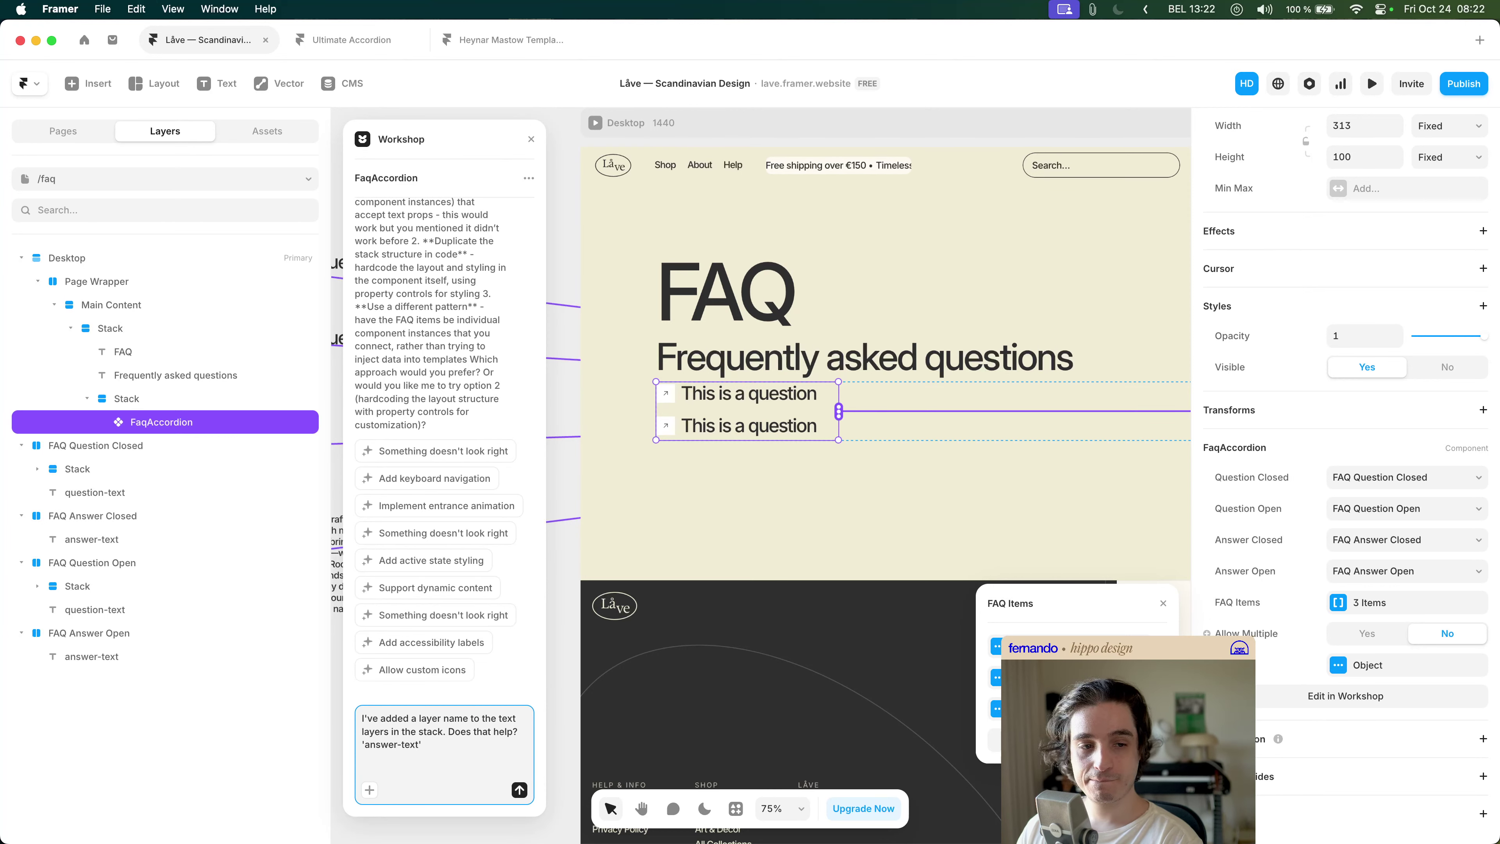
key(super+Left)
text(')
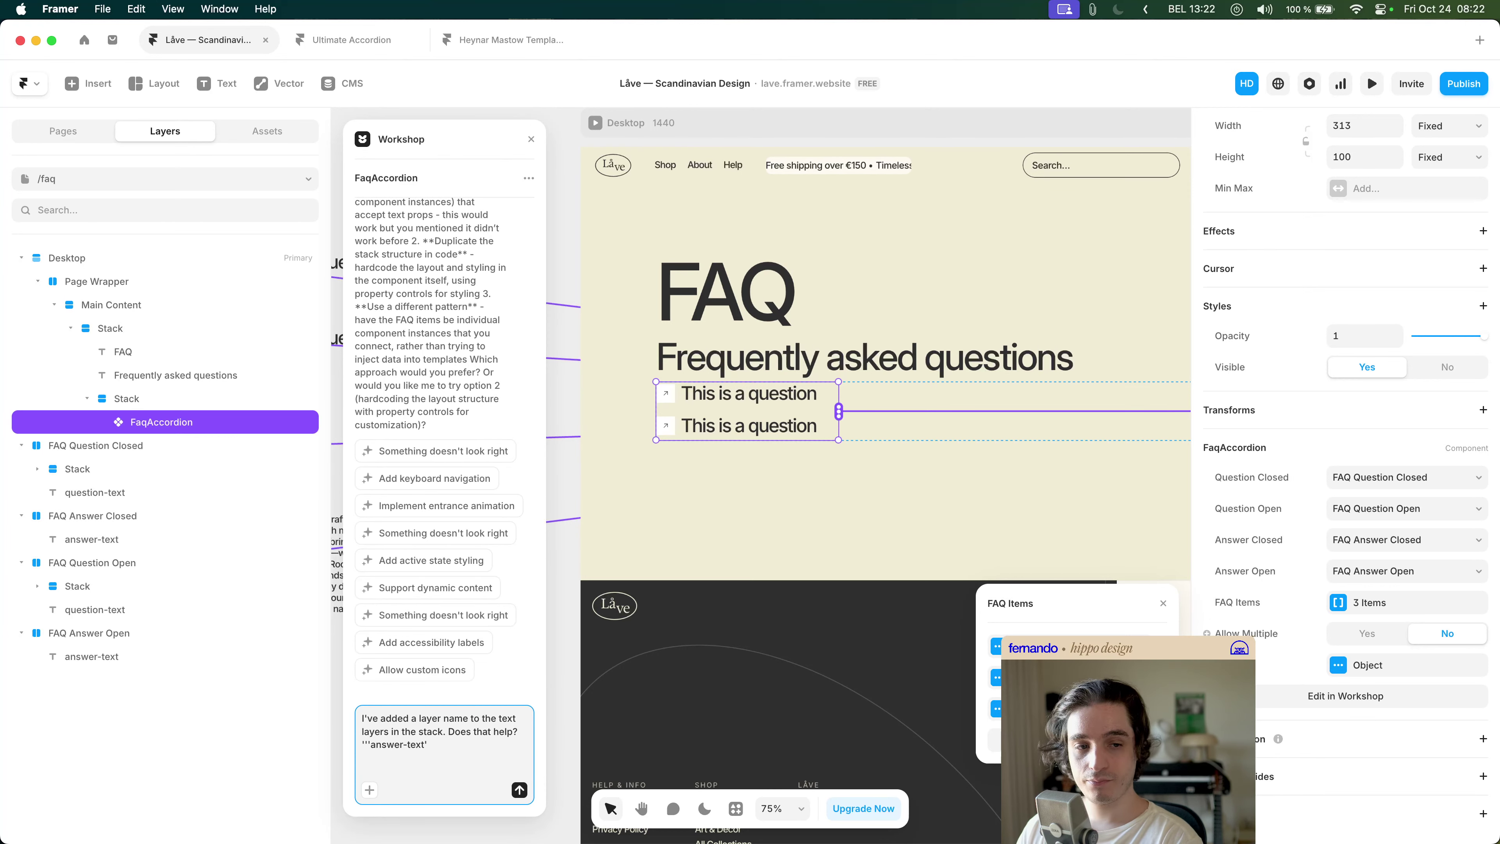
text(answer-text' and 'answer-text')
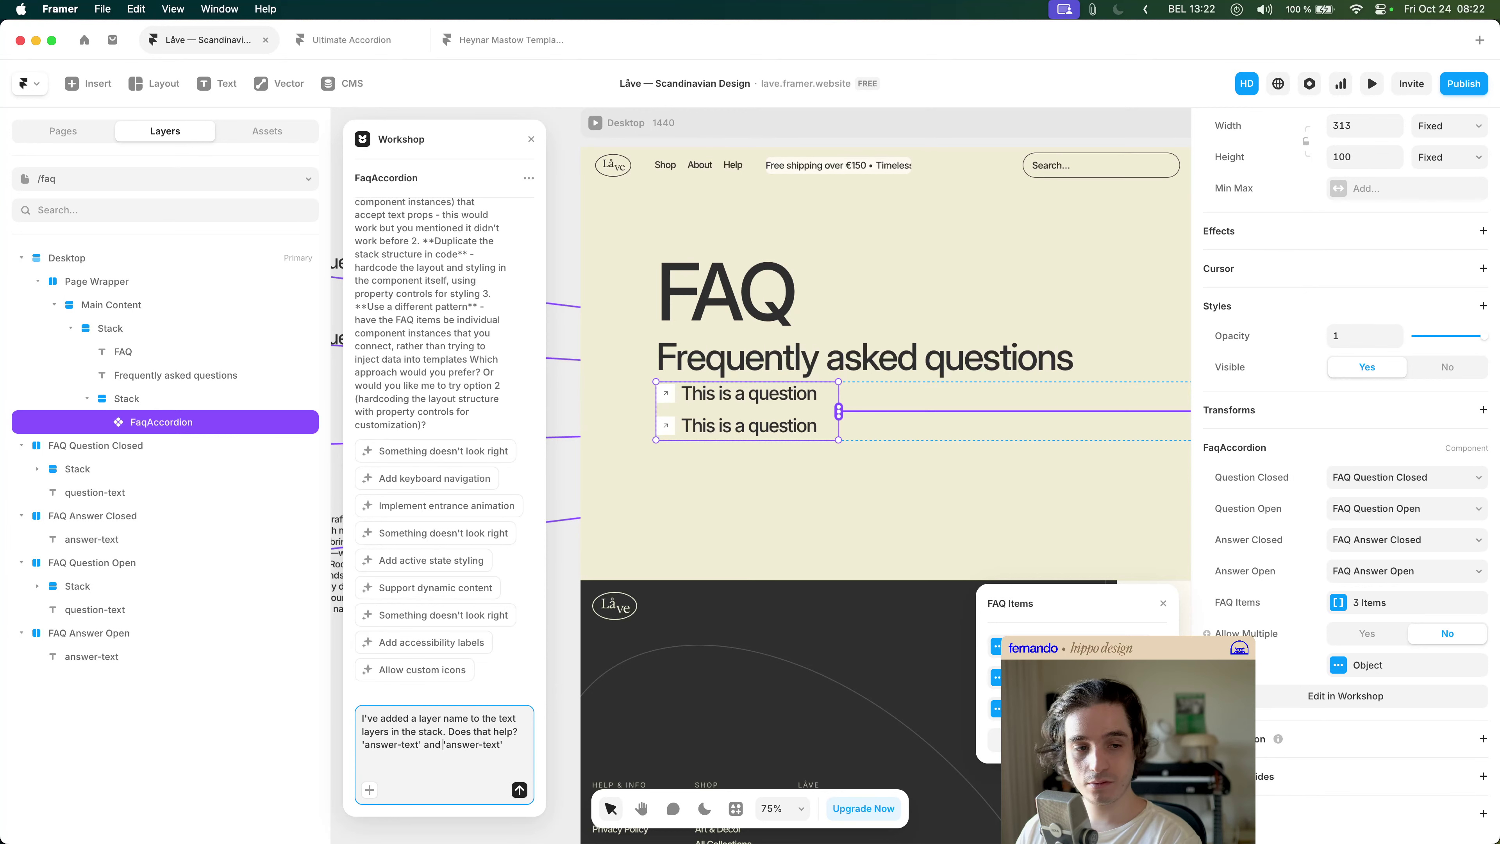
key(alt+shift+Right)
text(questi)
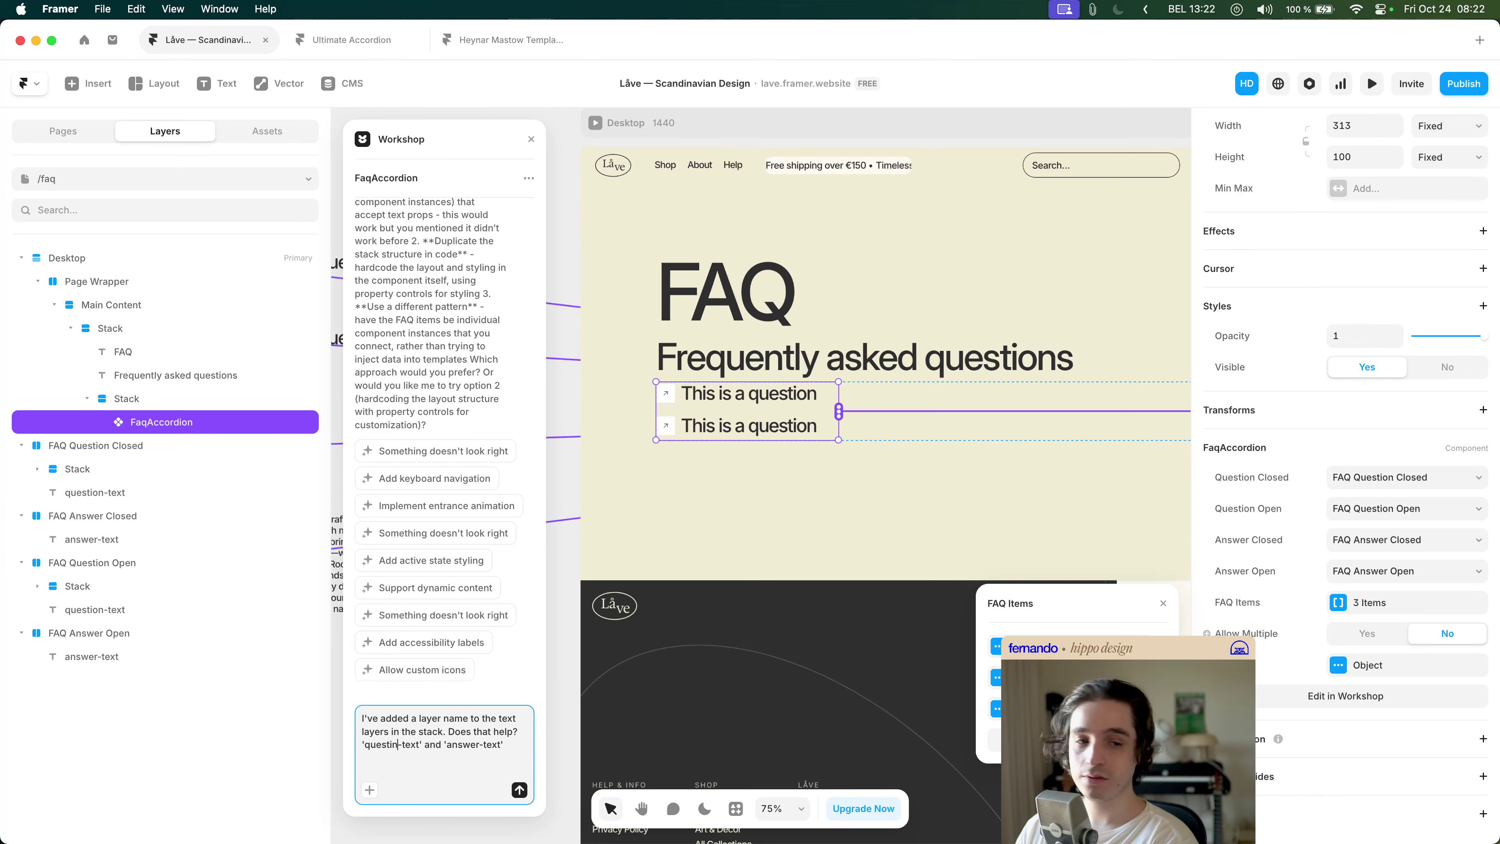
text(on)
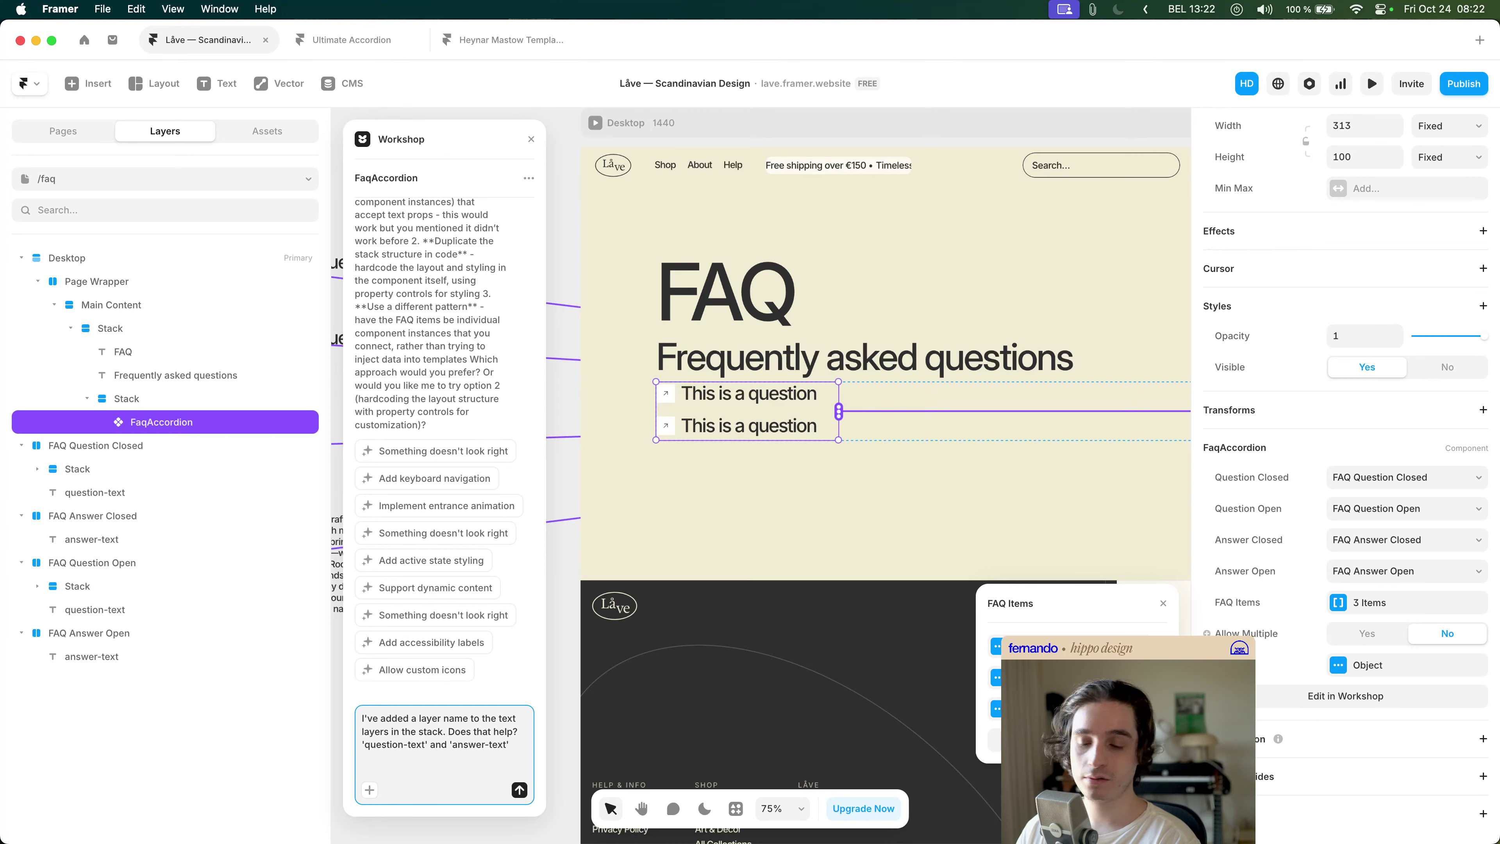
key(Return)
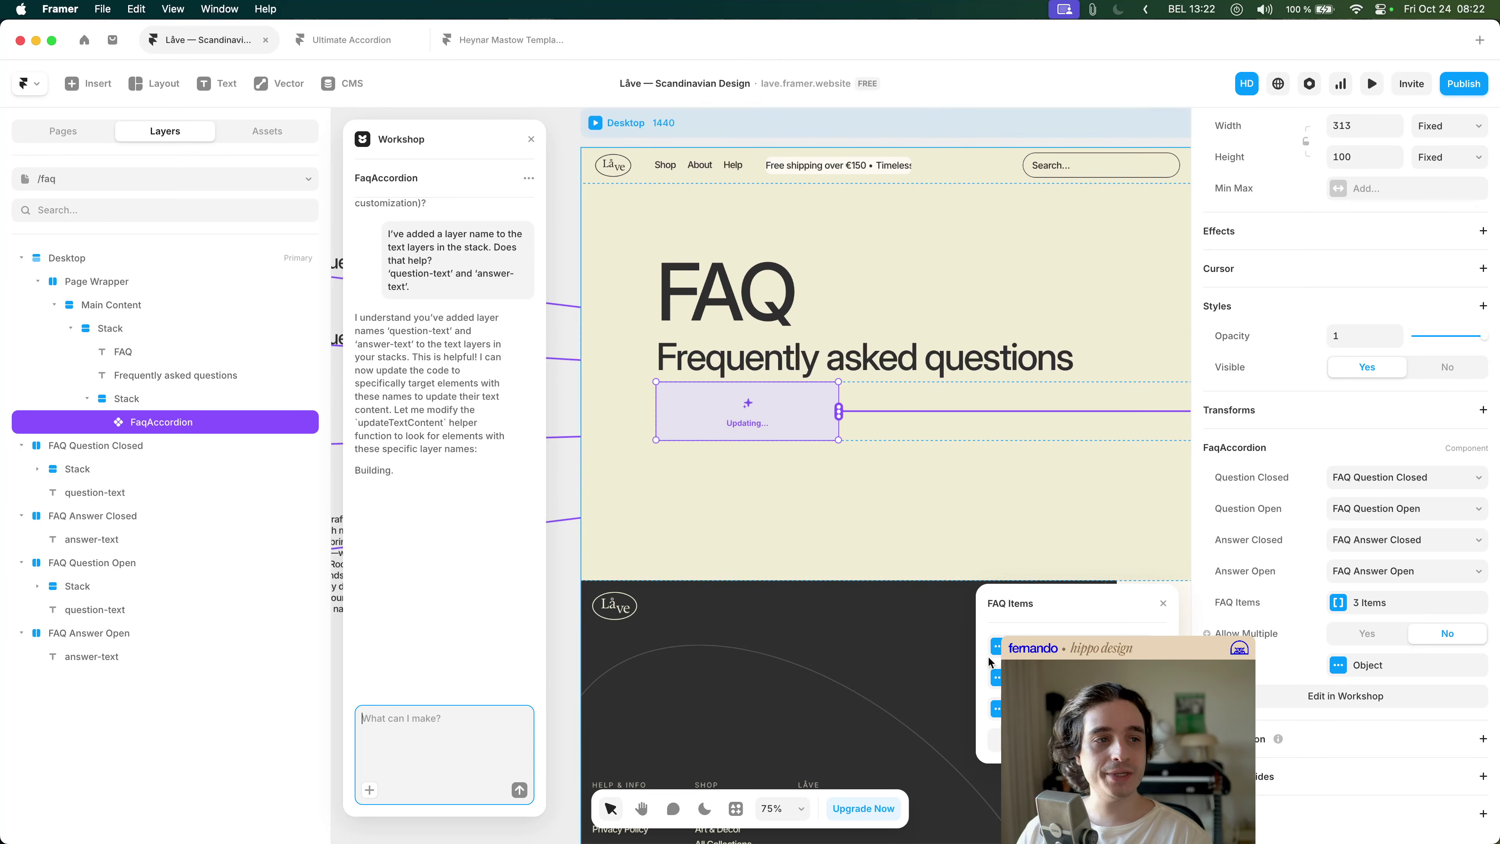
- Inspect the FAQ Question Closed template on the canvas and reselect the FaqAccordion on the Desktop page
scroll(733, 468, left, 5)
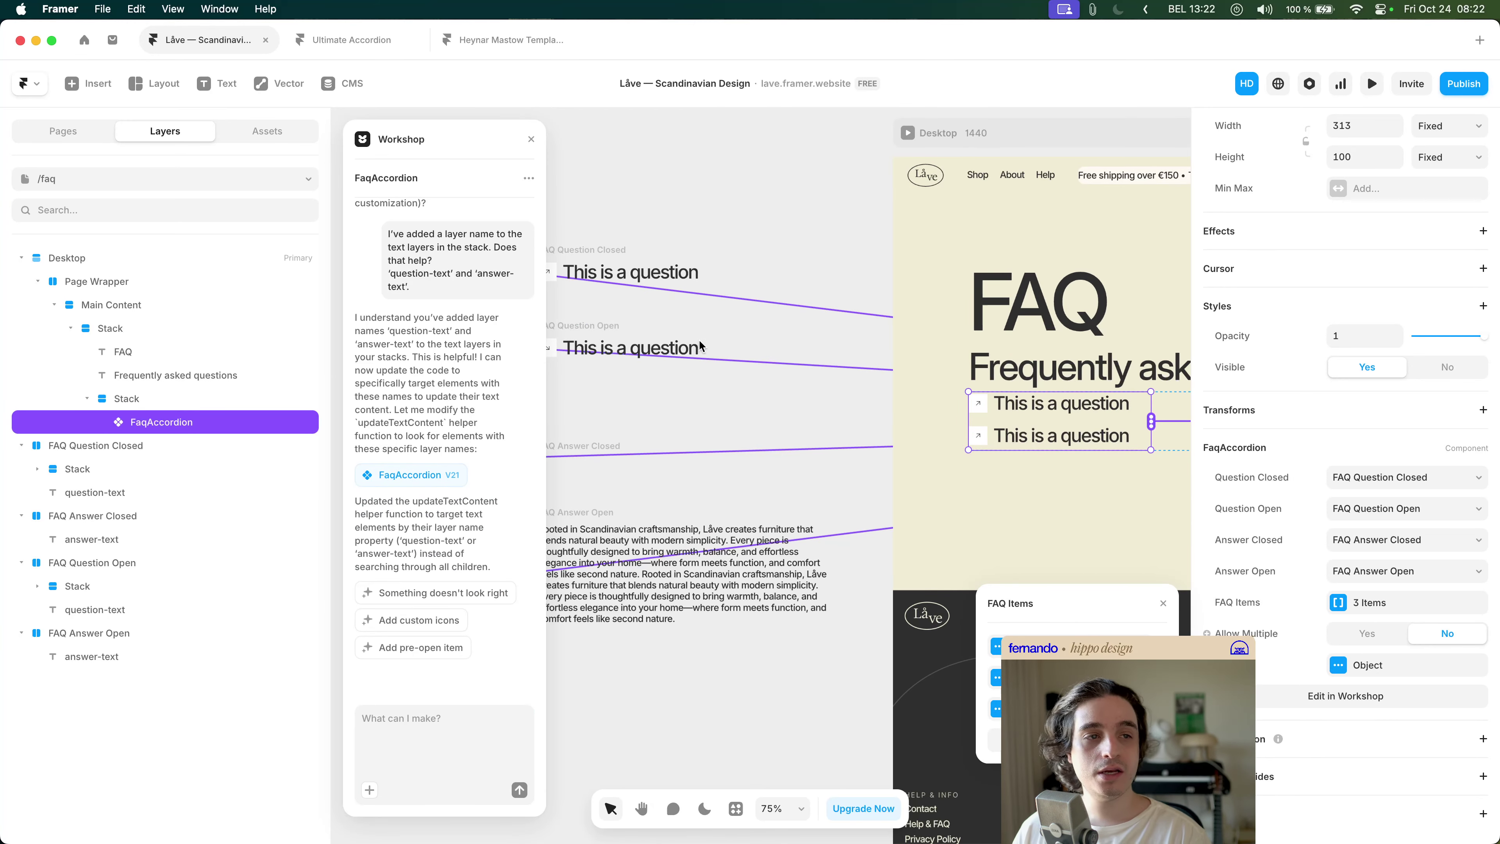
scroll(707, 313, left, 2)
click(679, 284)
click(603, 262)
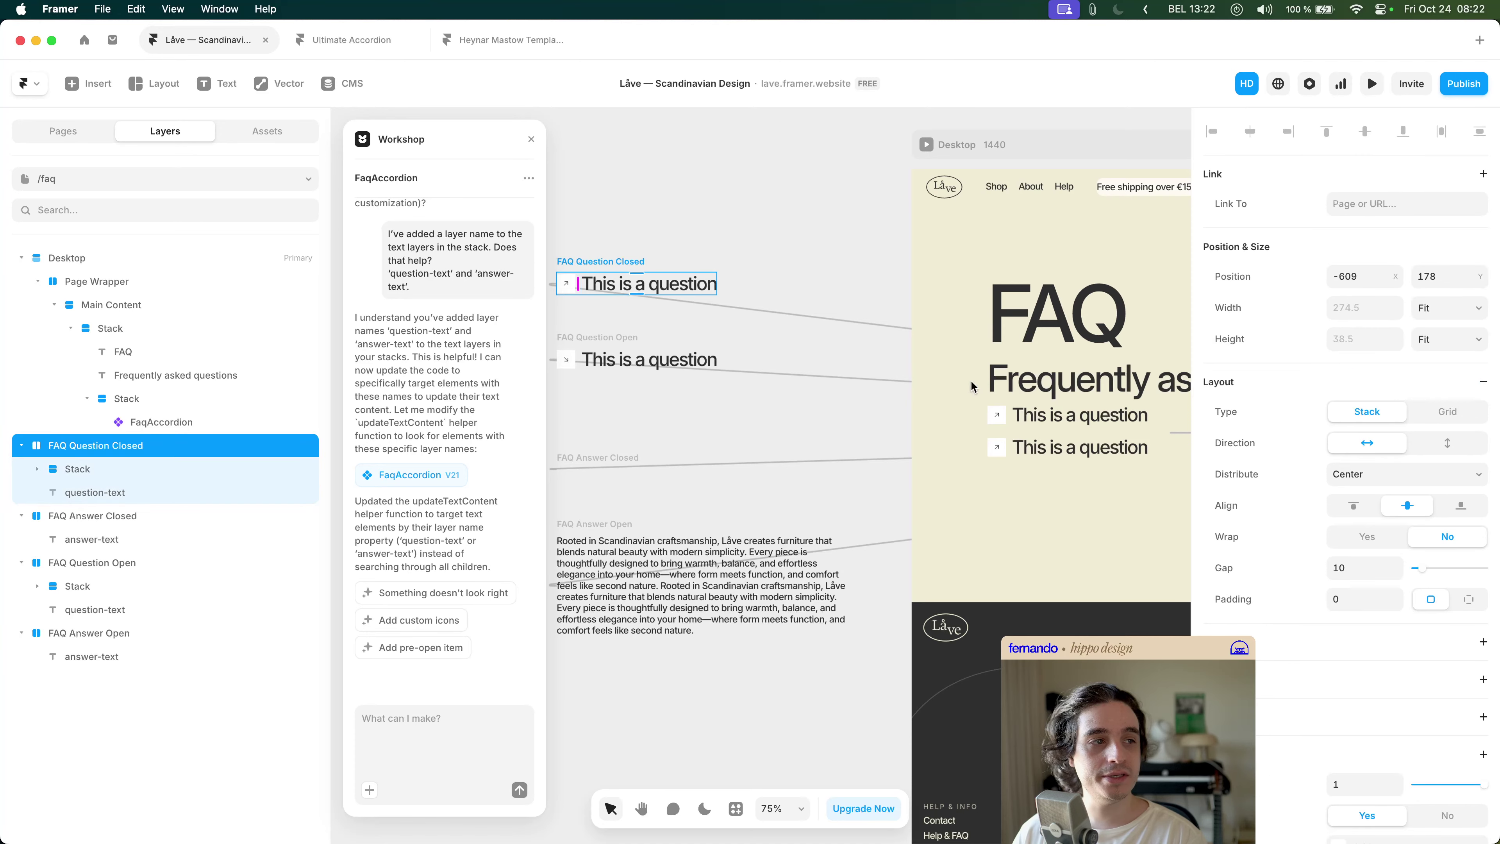
click(1070, 426)
scroll(1070, 426, right, 3)
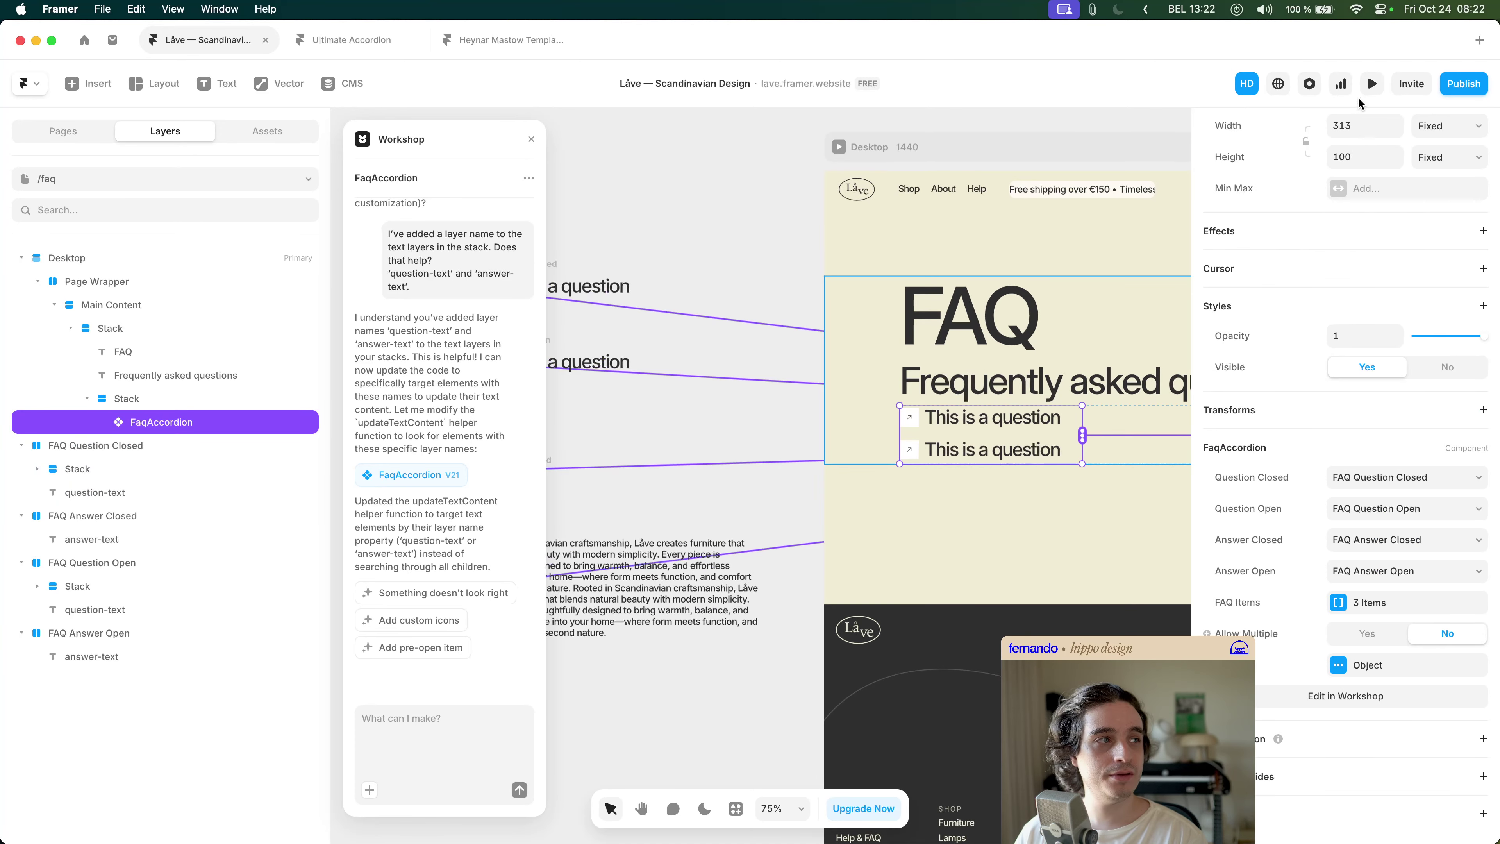
- Preview the FAQ page, test expanding and collapsing the accordion questions repeatedly, and return to the canvas
click(1371, 83)
click(420, 459)
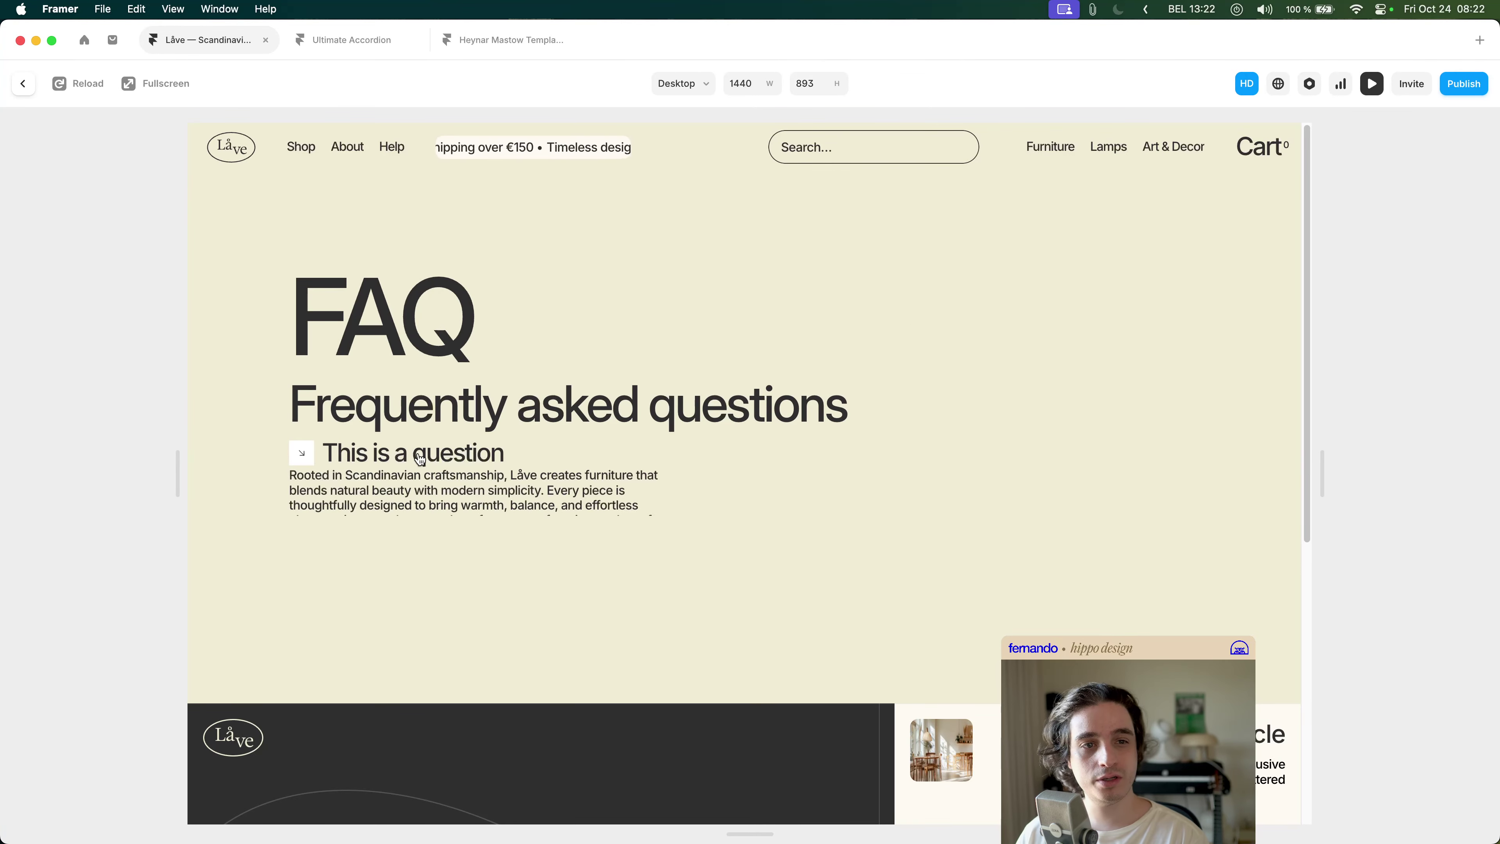
click(420, 459)
click(420, 459)
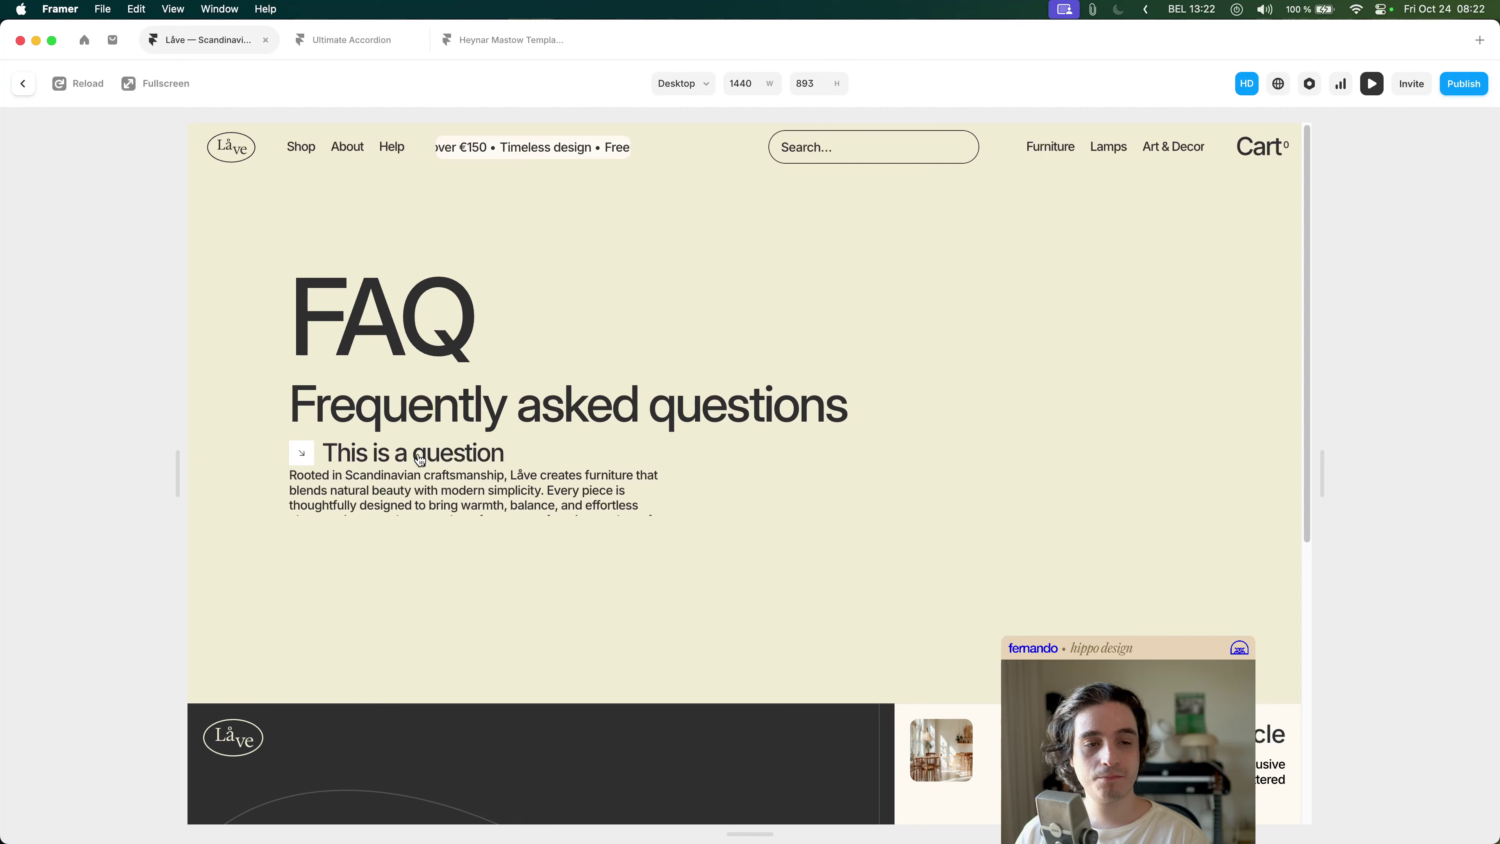
click(420, 459)
click(420, 498)
click(417, 456)
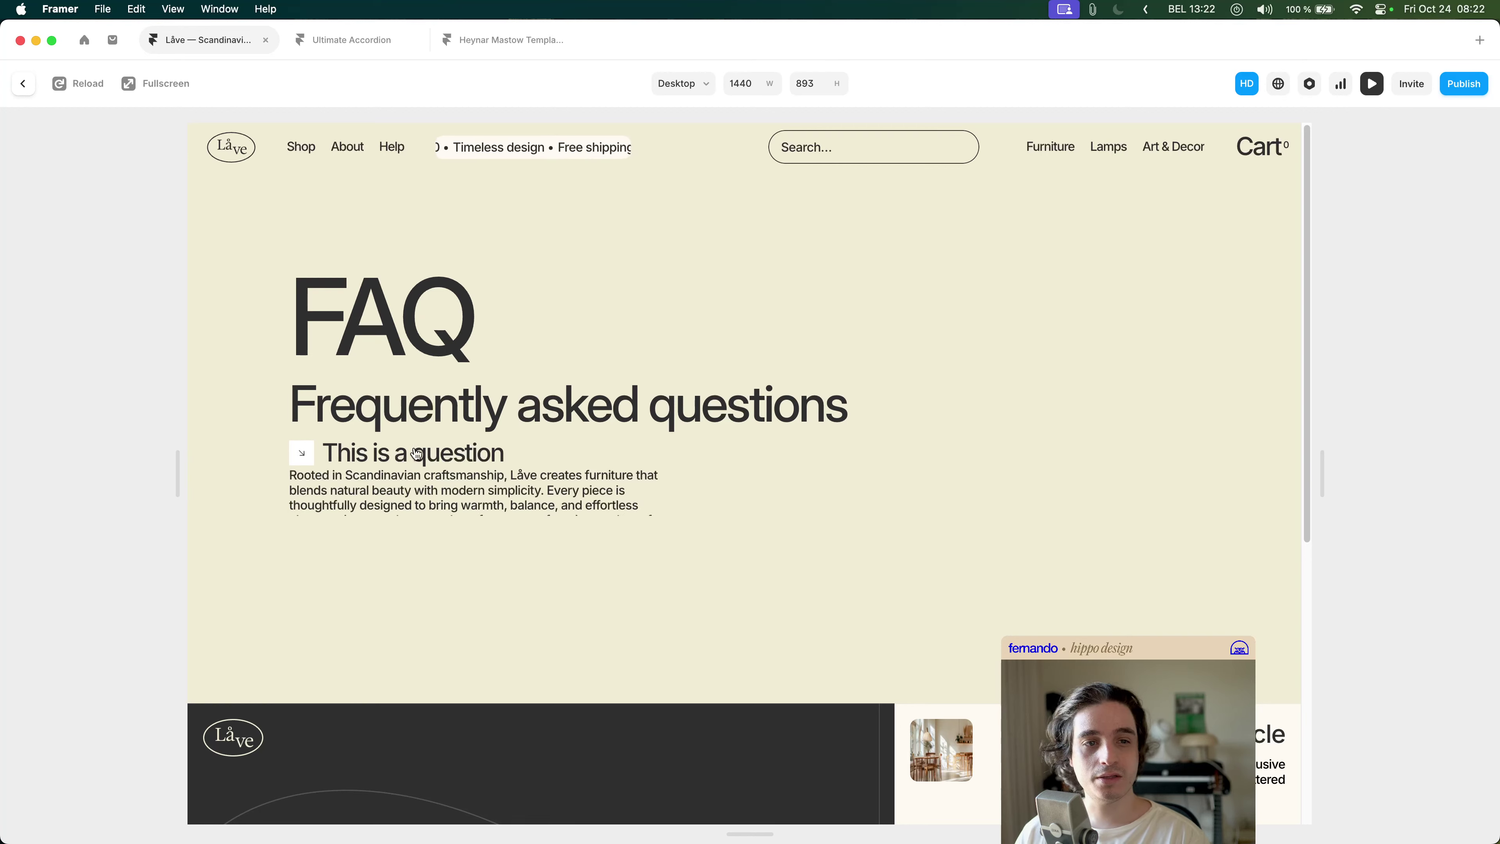
click(417, 457)
click(410, 461)
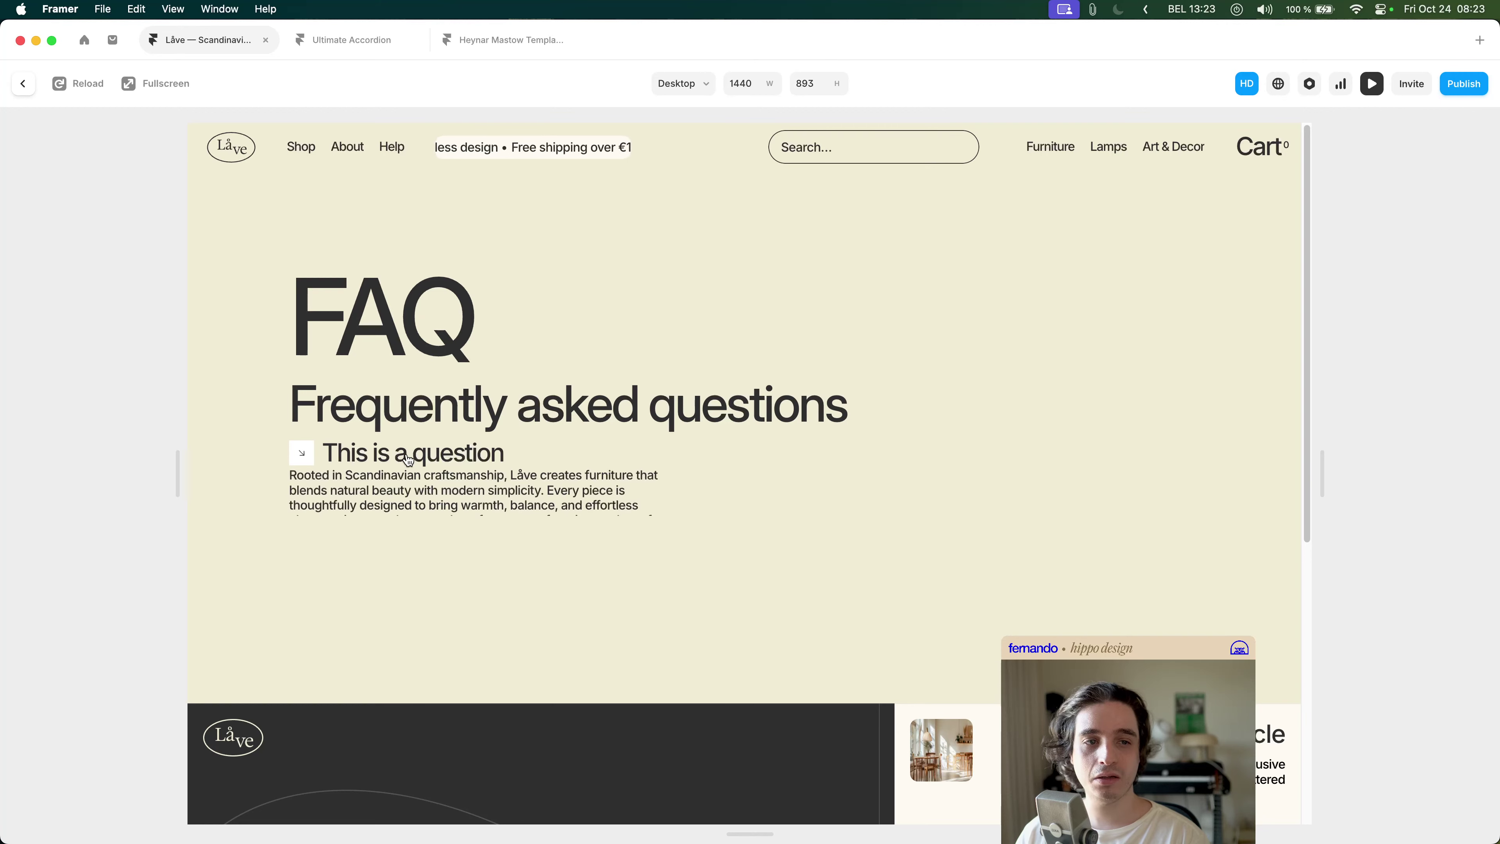
click(311, 462)
click(316, 465)
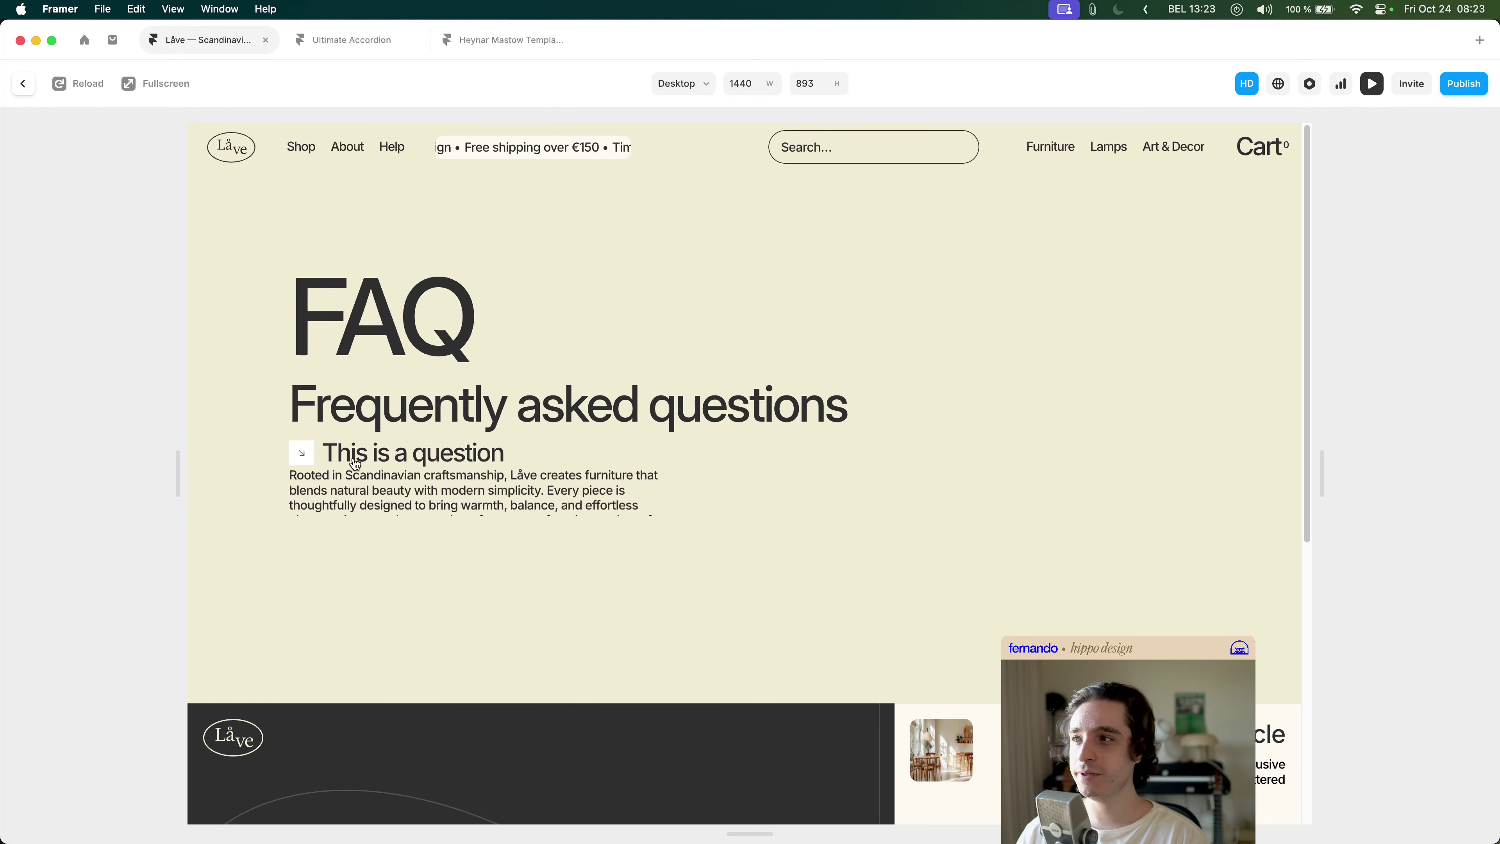
click(364, 464)
click(392, 460)
click(395, 463)
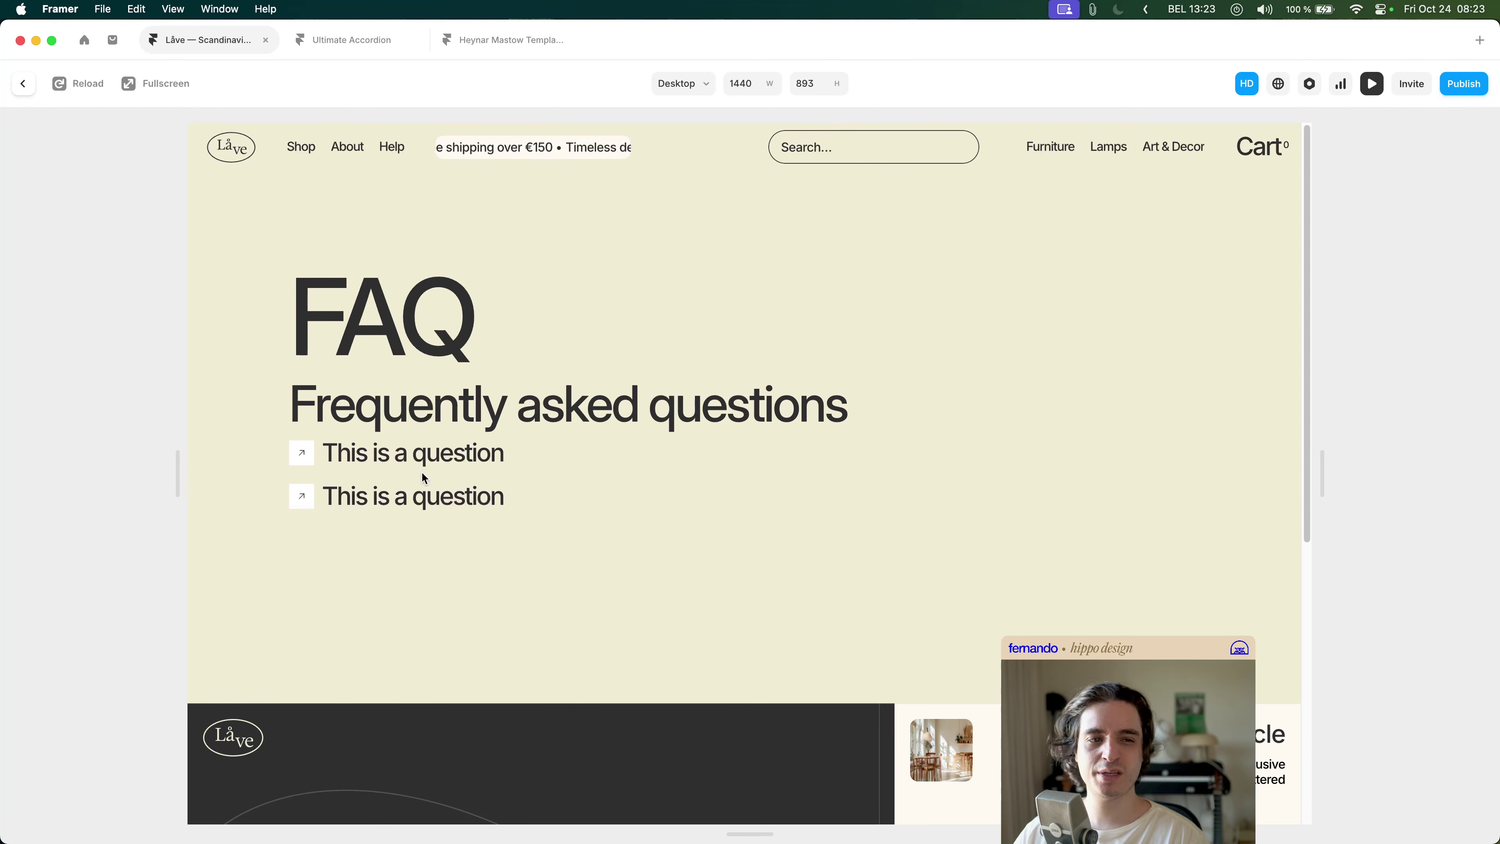
click(395, 462)
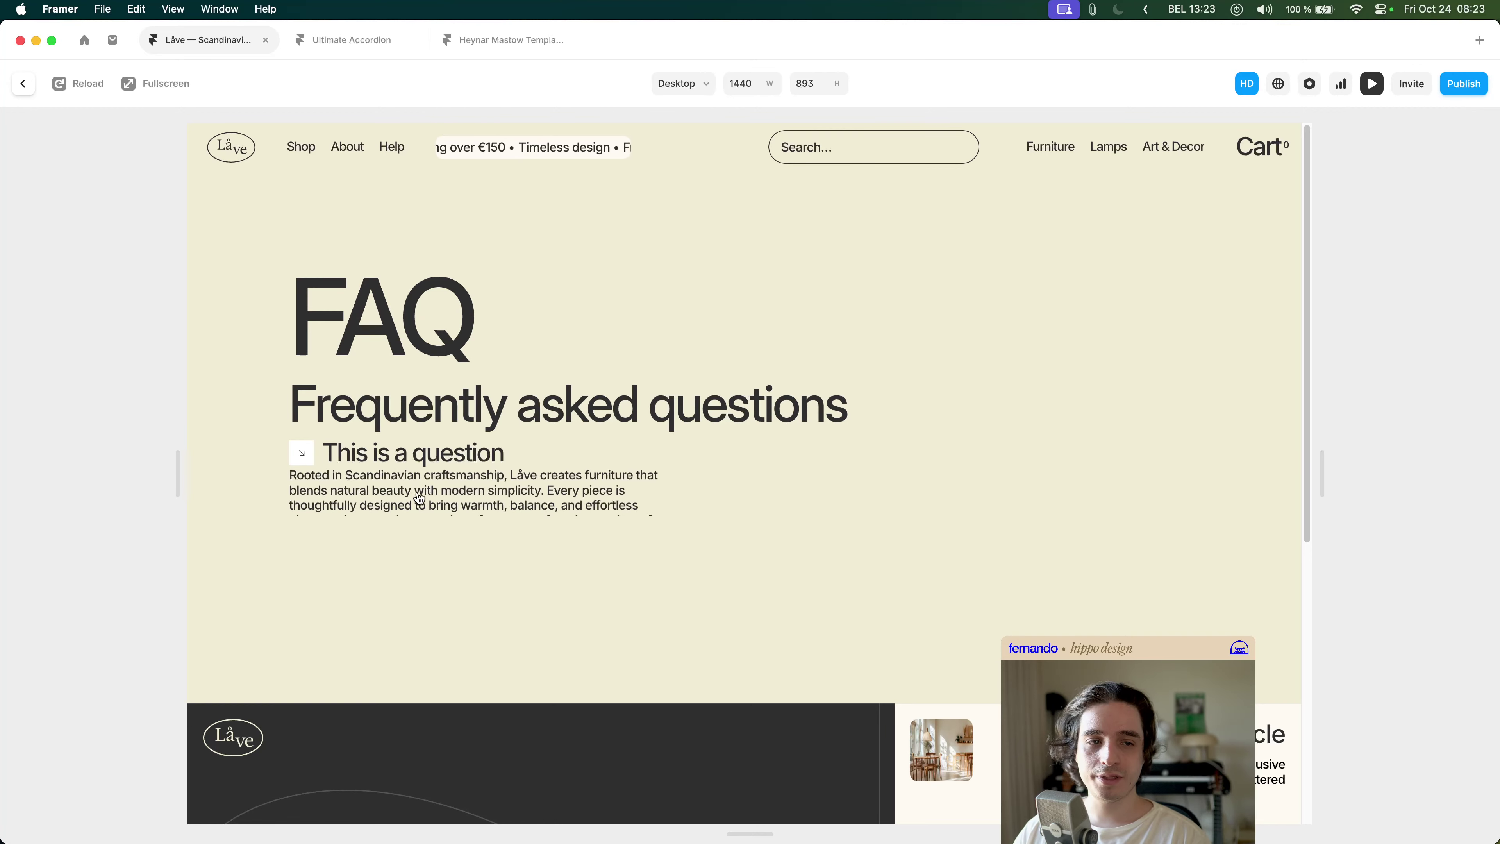
scroll(416, 499, down, 1)
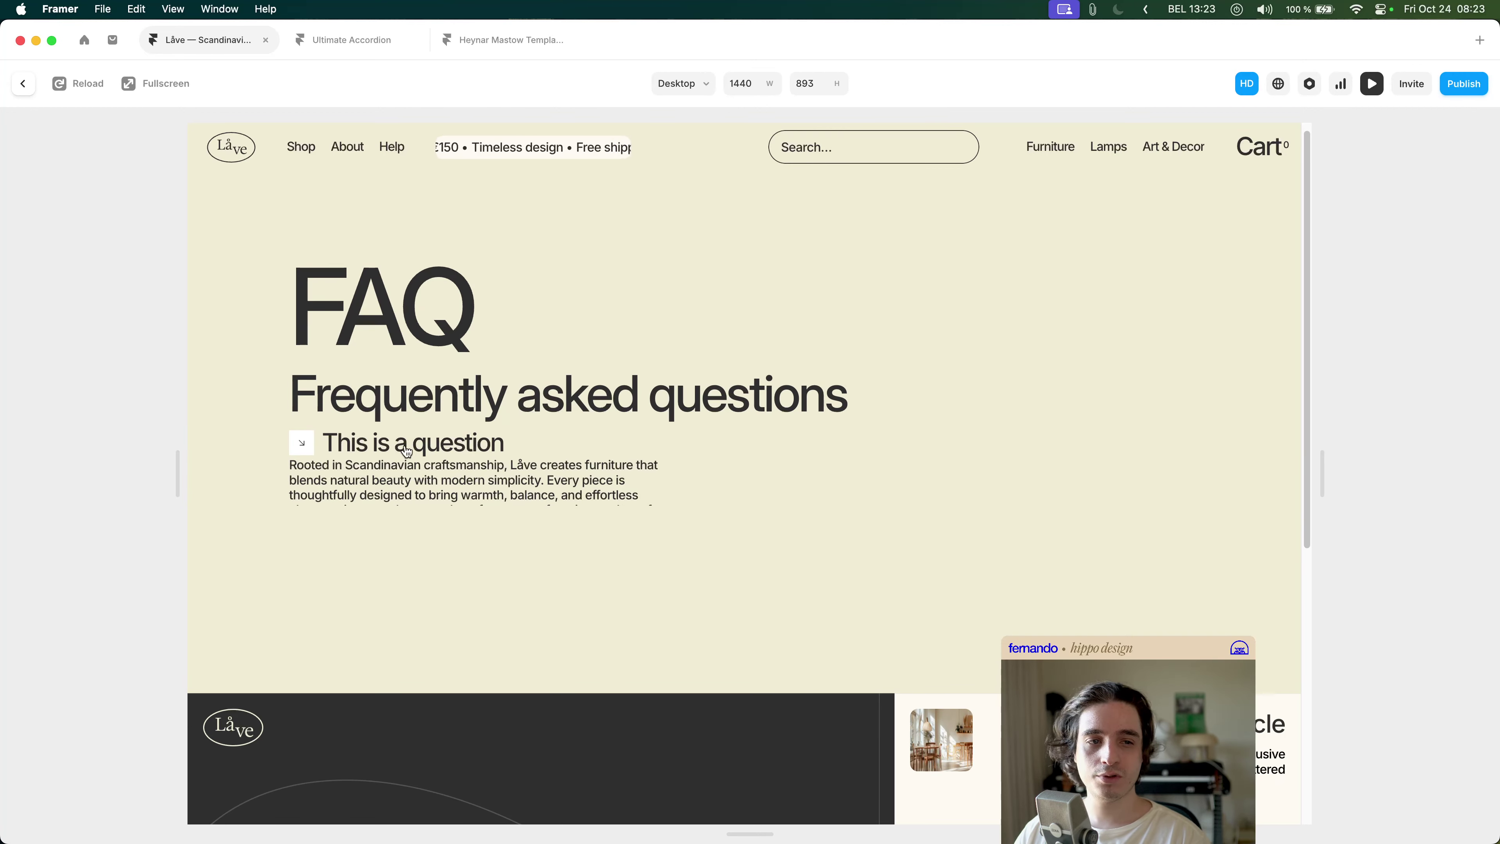
key(Escape)
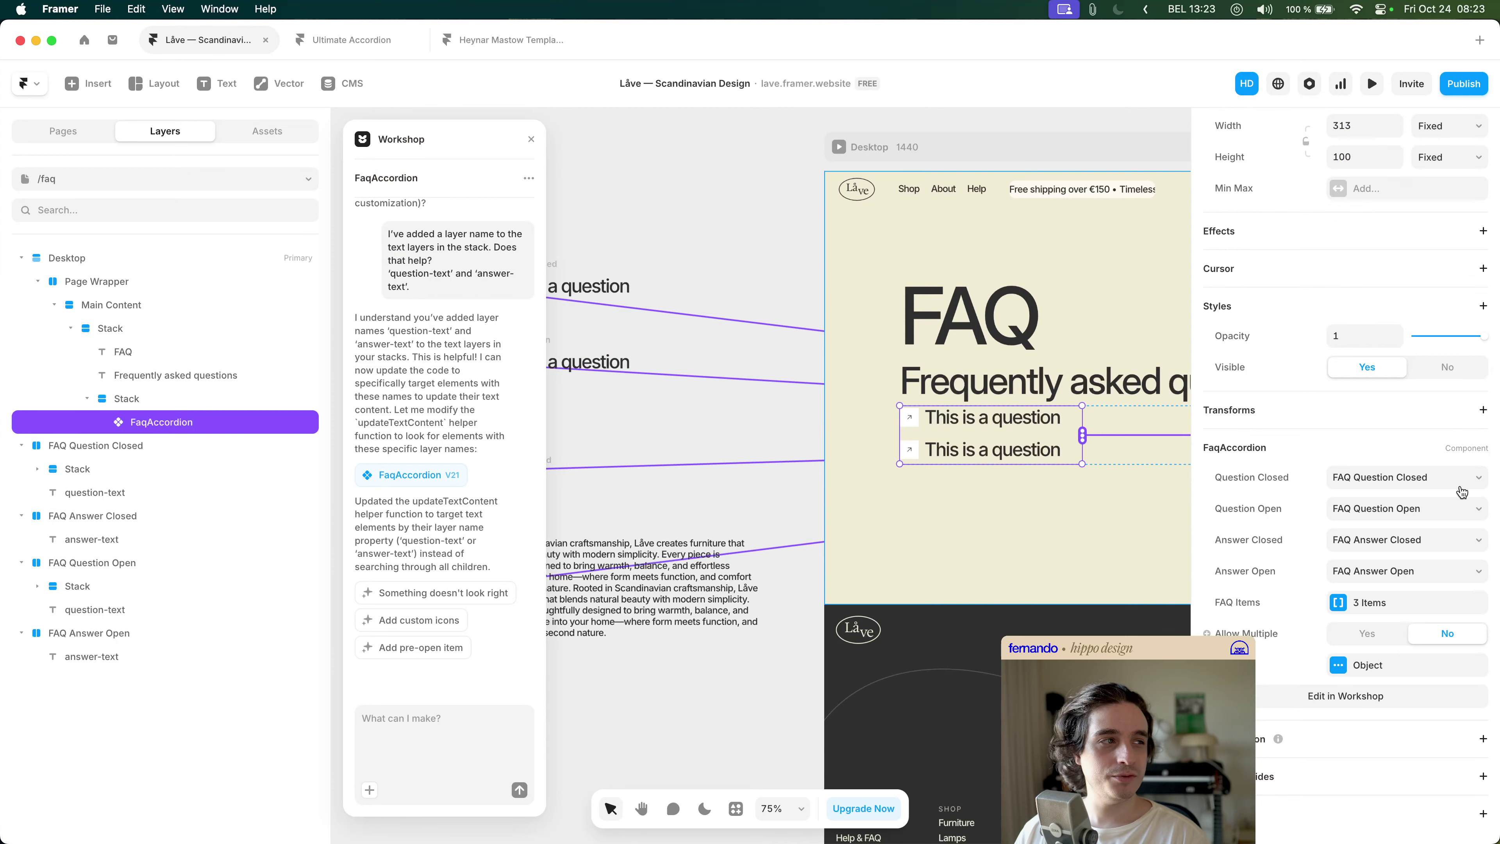
- Change the FaqAccordion's height sizing from Fixed to Fit
scroll(1463, 494, up, 3)
click(1449, 311)
click(1444, 370)
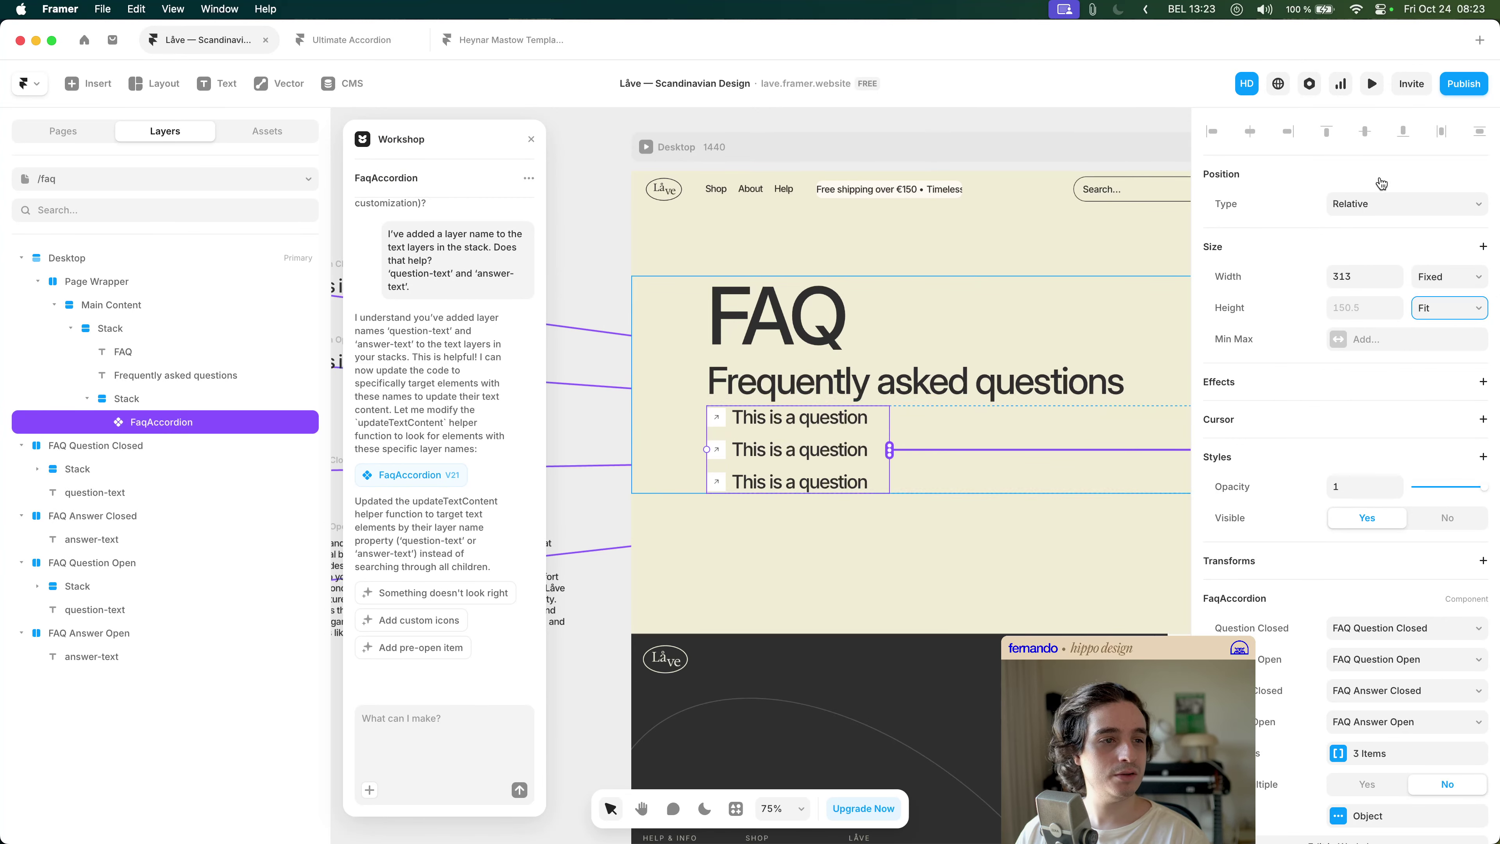
- Preview the FAQ page again and test opening and closing all three accordion questions
click(1372, 83)
click(405, 467)
click(410, 464)
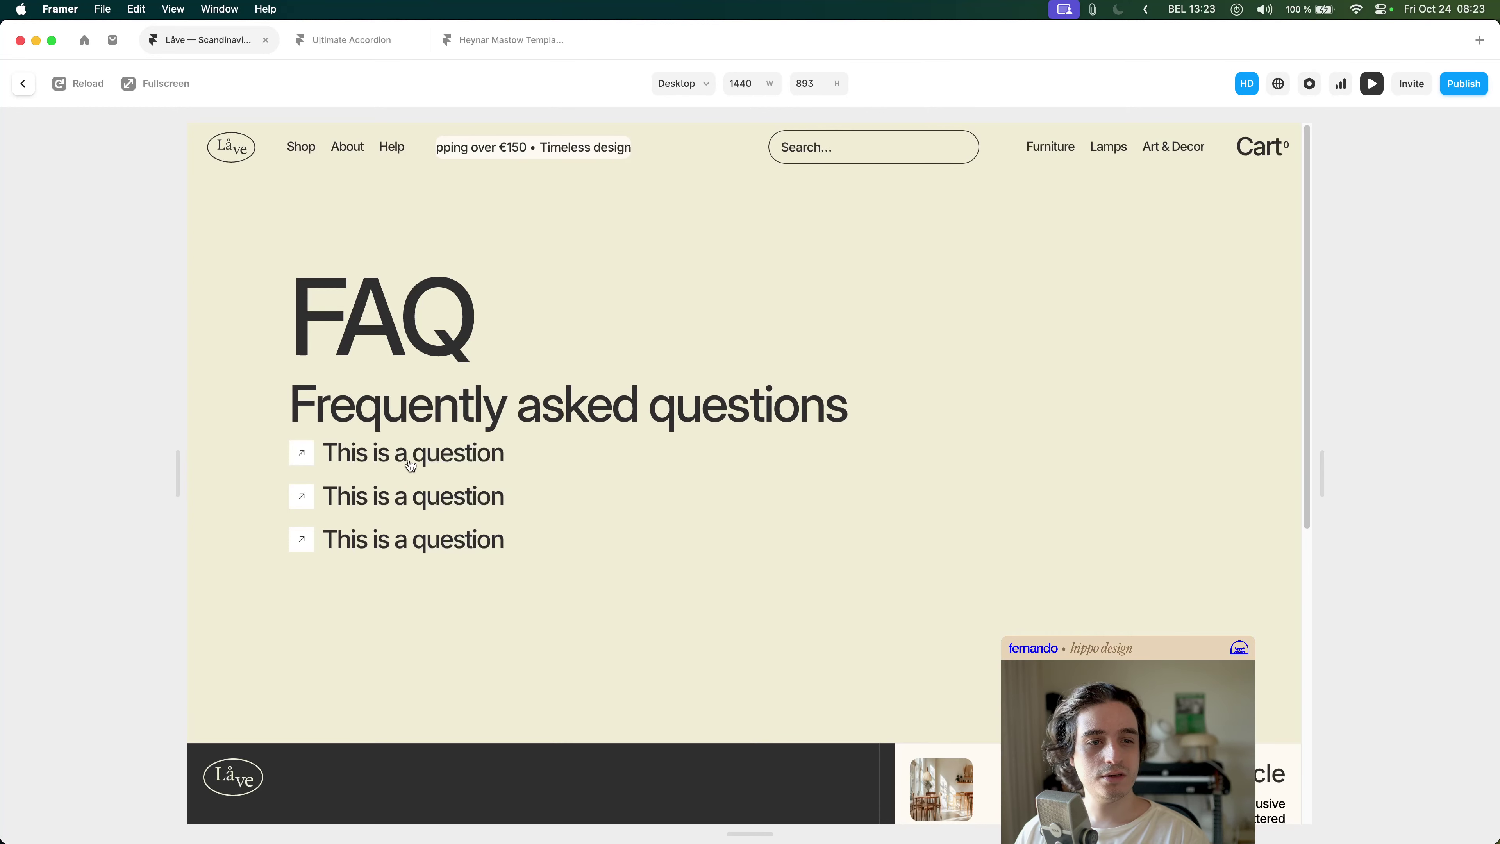
click(412, 466)
click(412, 466)
click(412, 466)
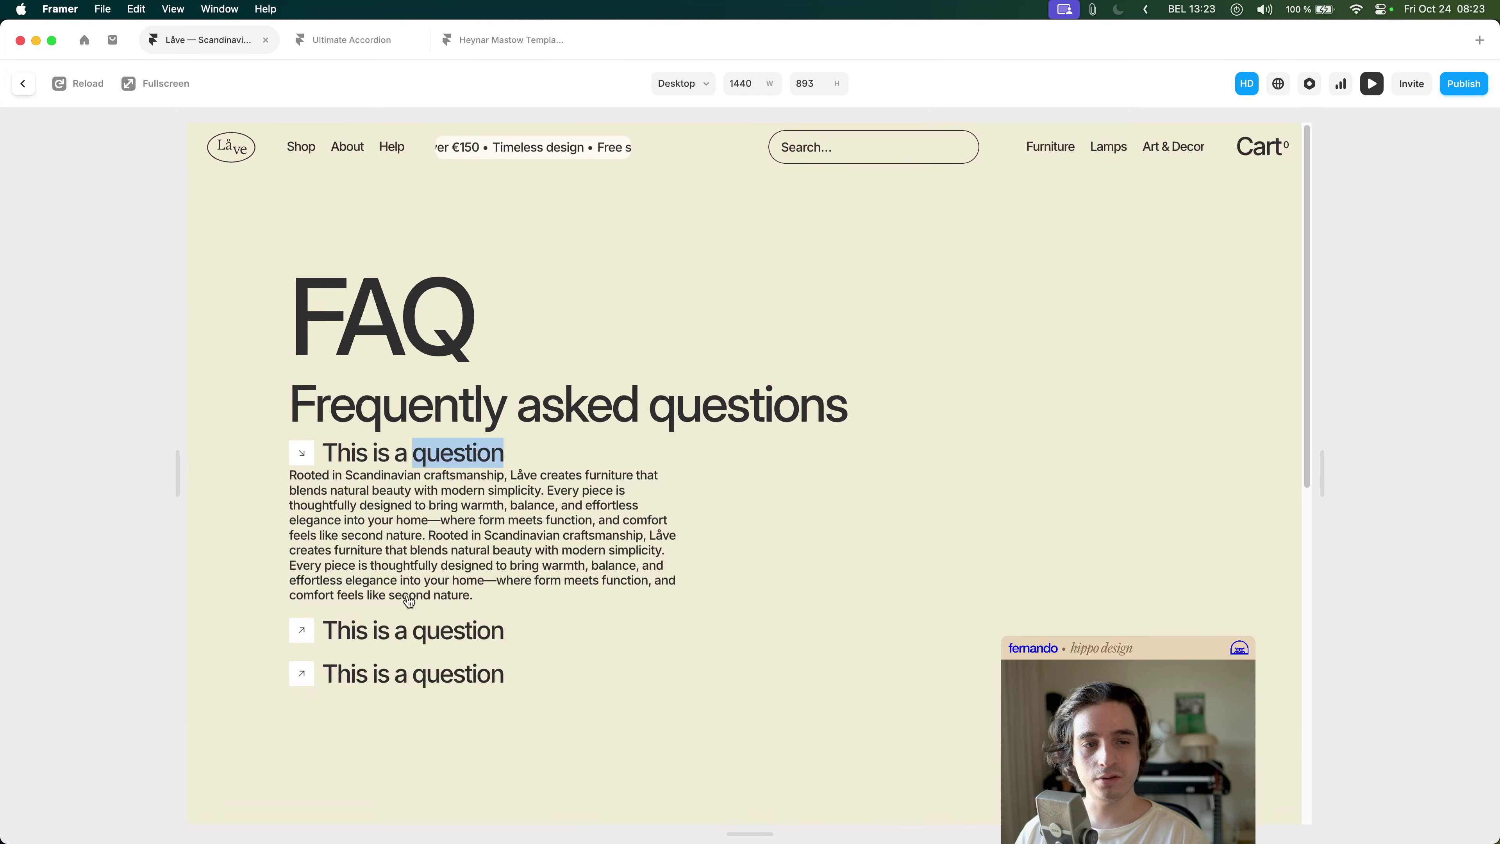
click(414, 637)
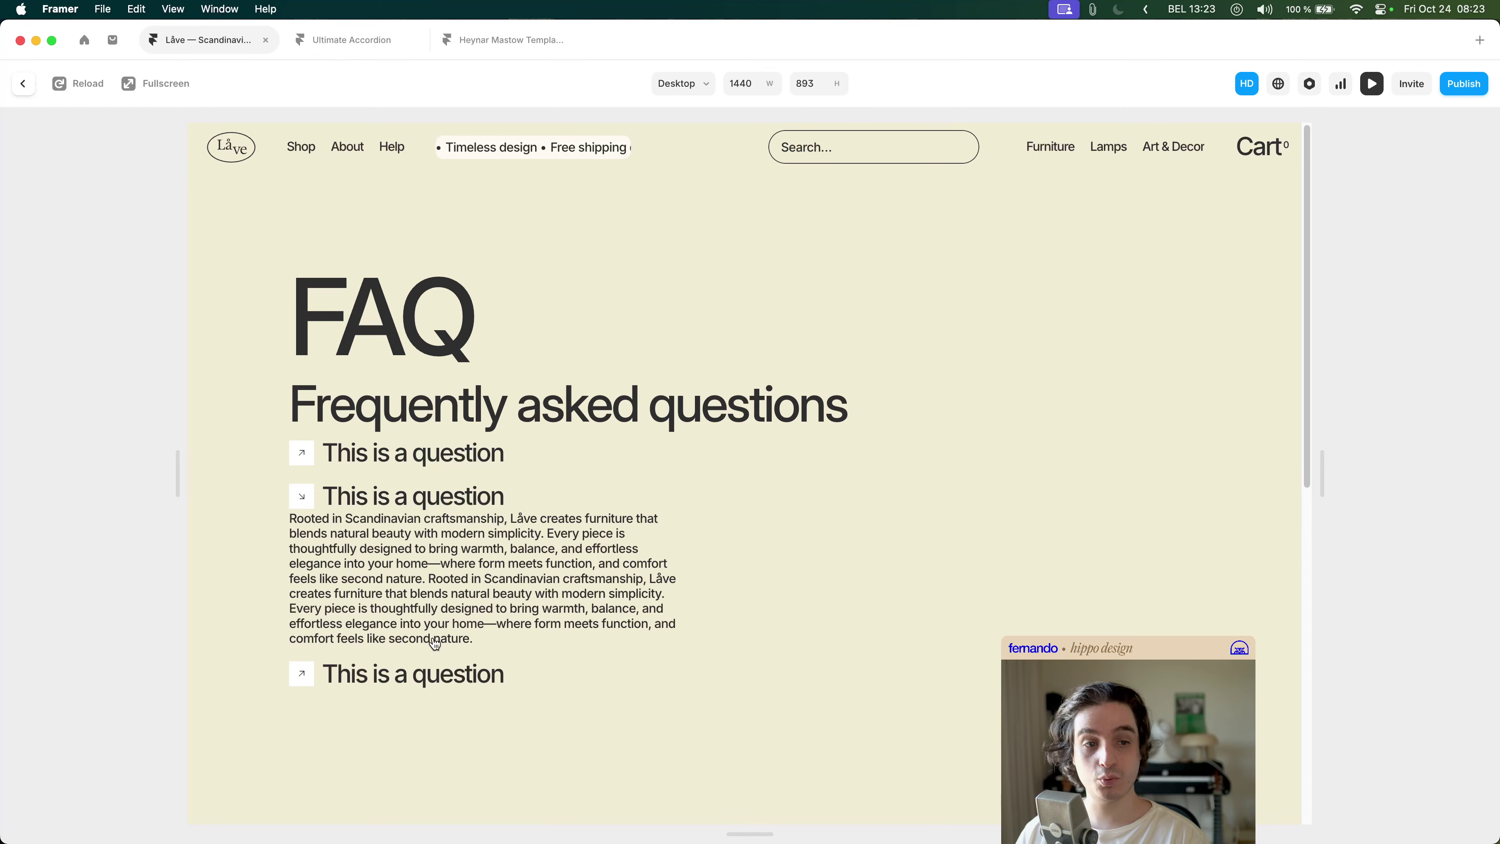
click(433, 677)
click(422, 470)
click(422, 470)
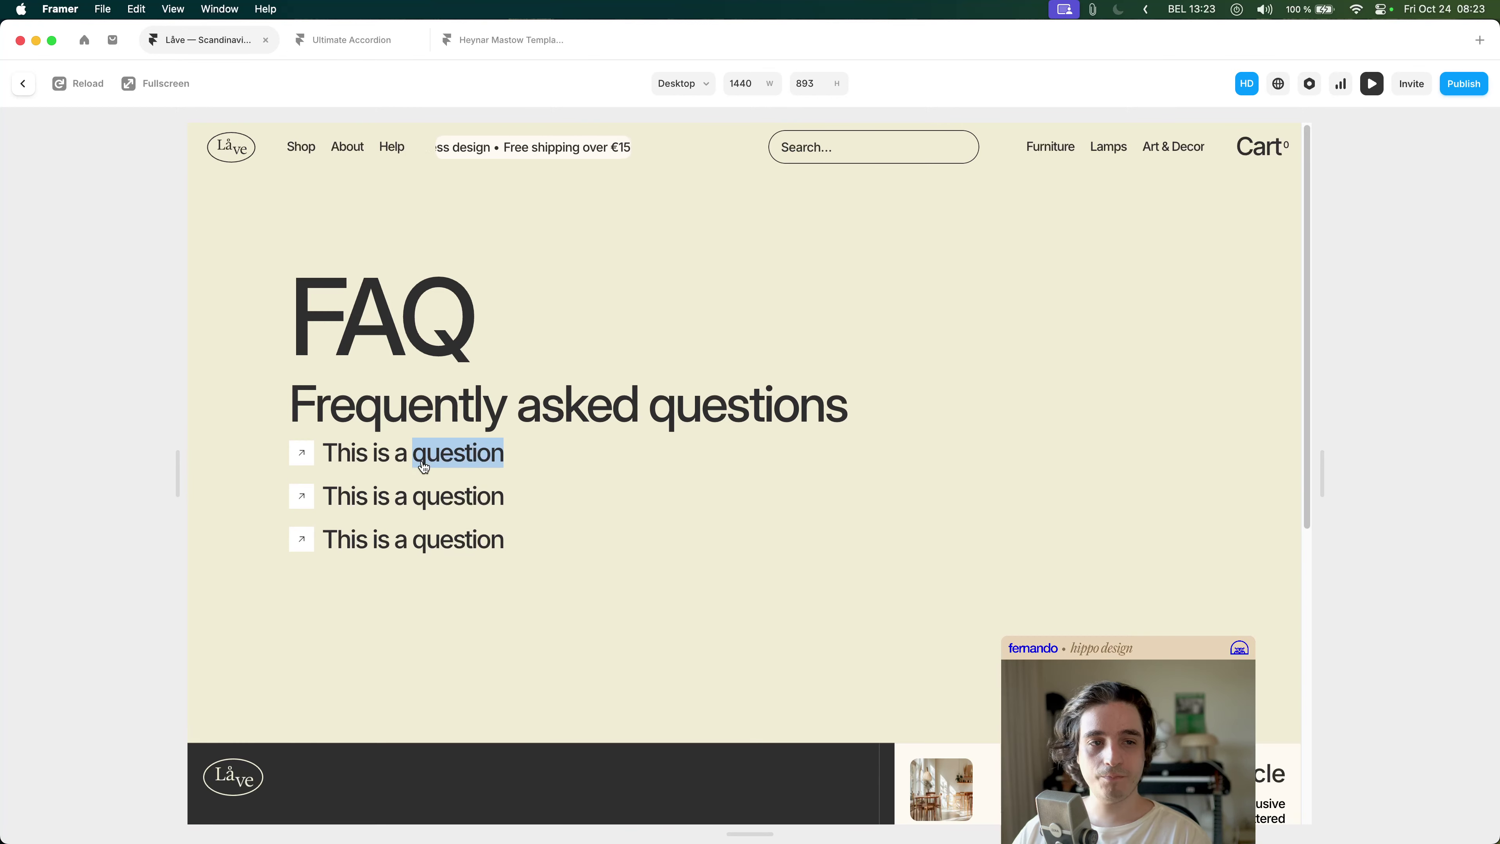
- Continue opening and closing the first two accordion questions in the FAQ preview, select part of an answer's text, and return to the canvas
click(445, 463)
drag(490, 491, 428, 506)
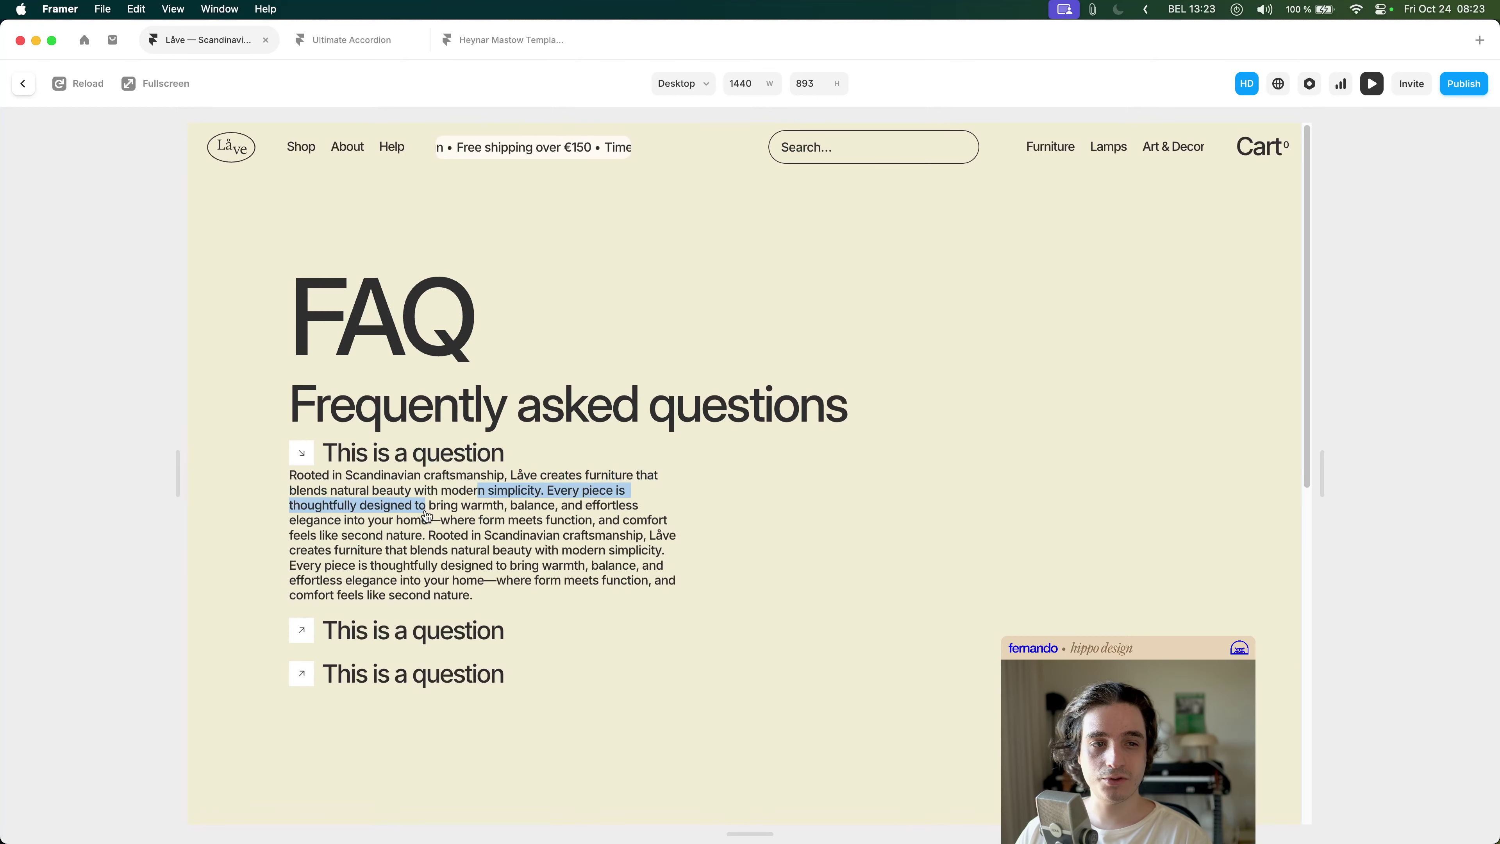
click(543, 600)
click(416, 459)
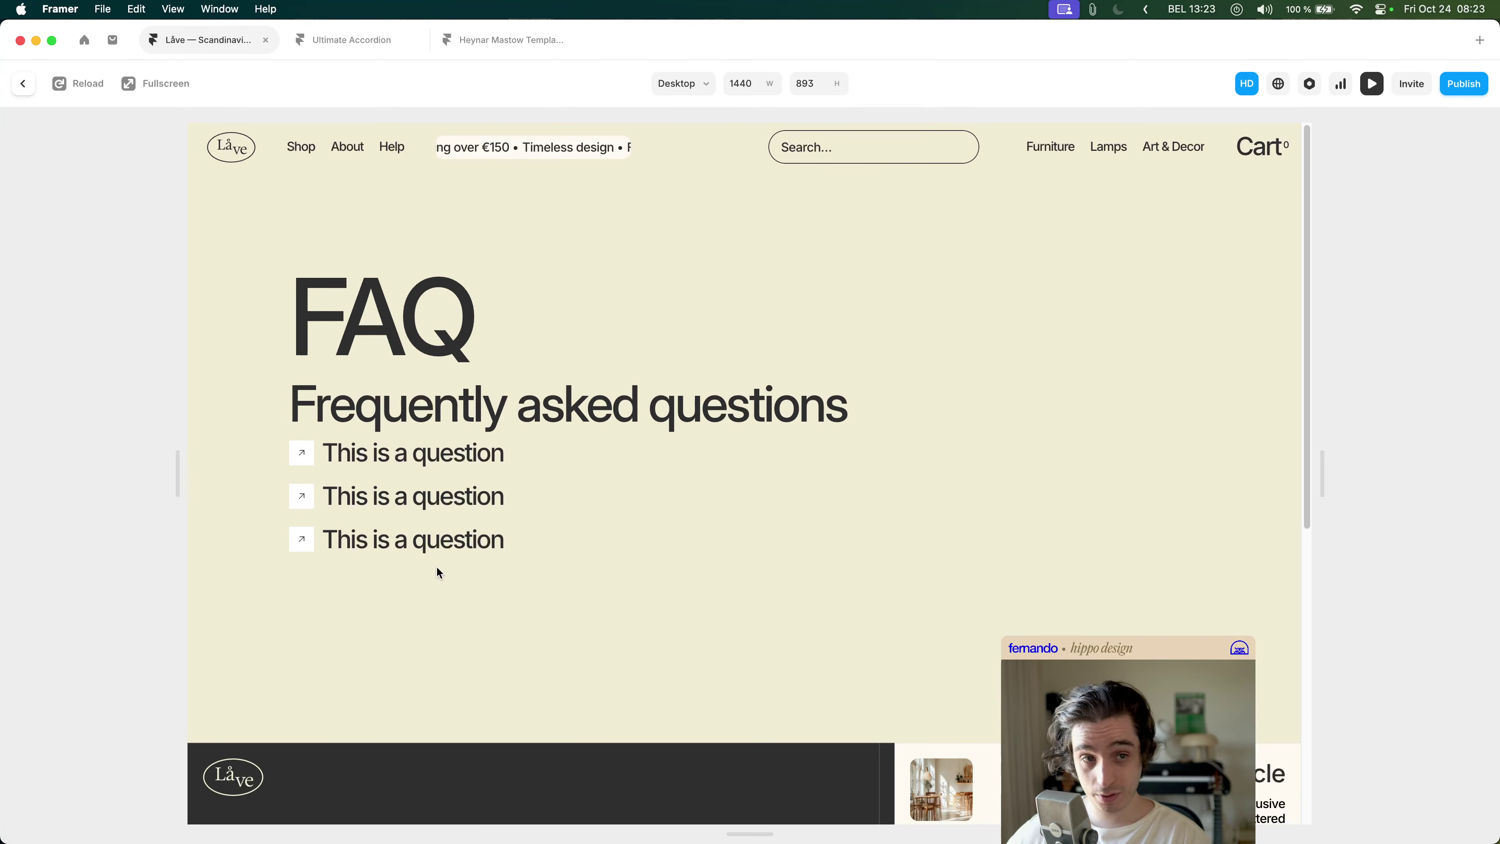
click(414, 496)
click(415, 461)
click(416, 461)
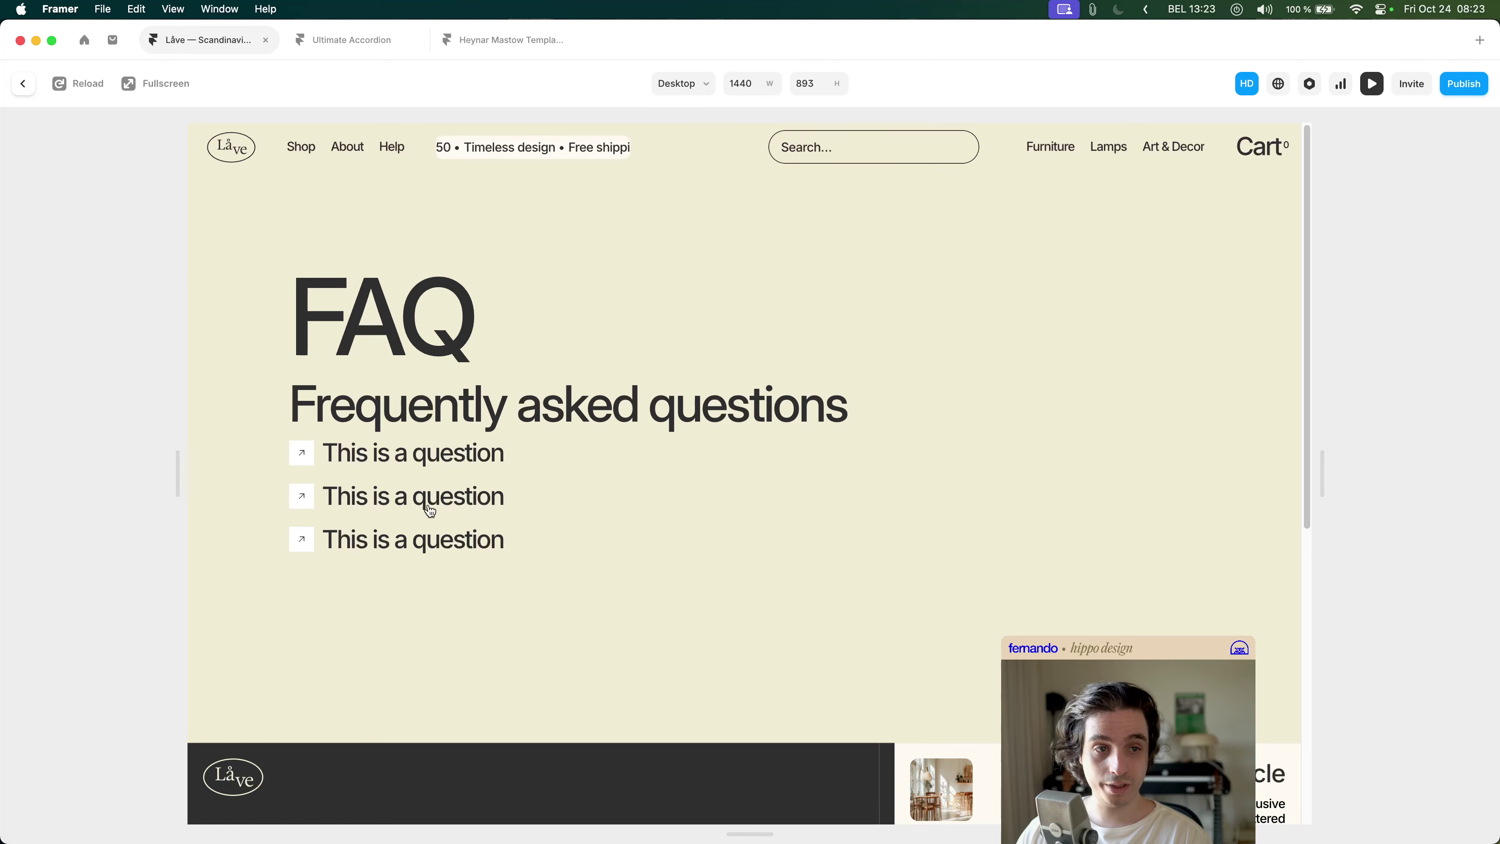
key(Escape)
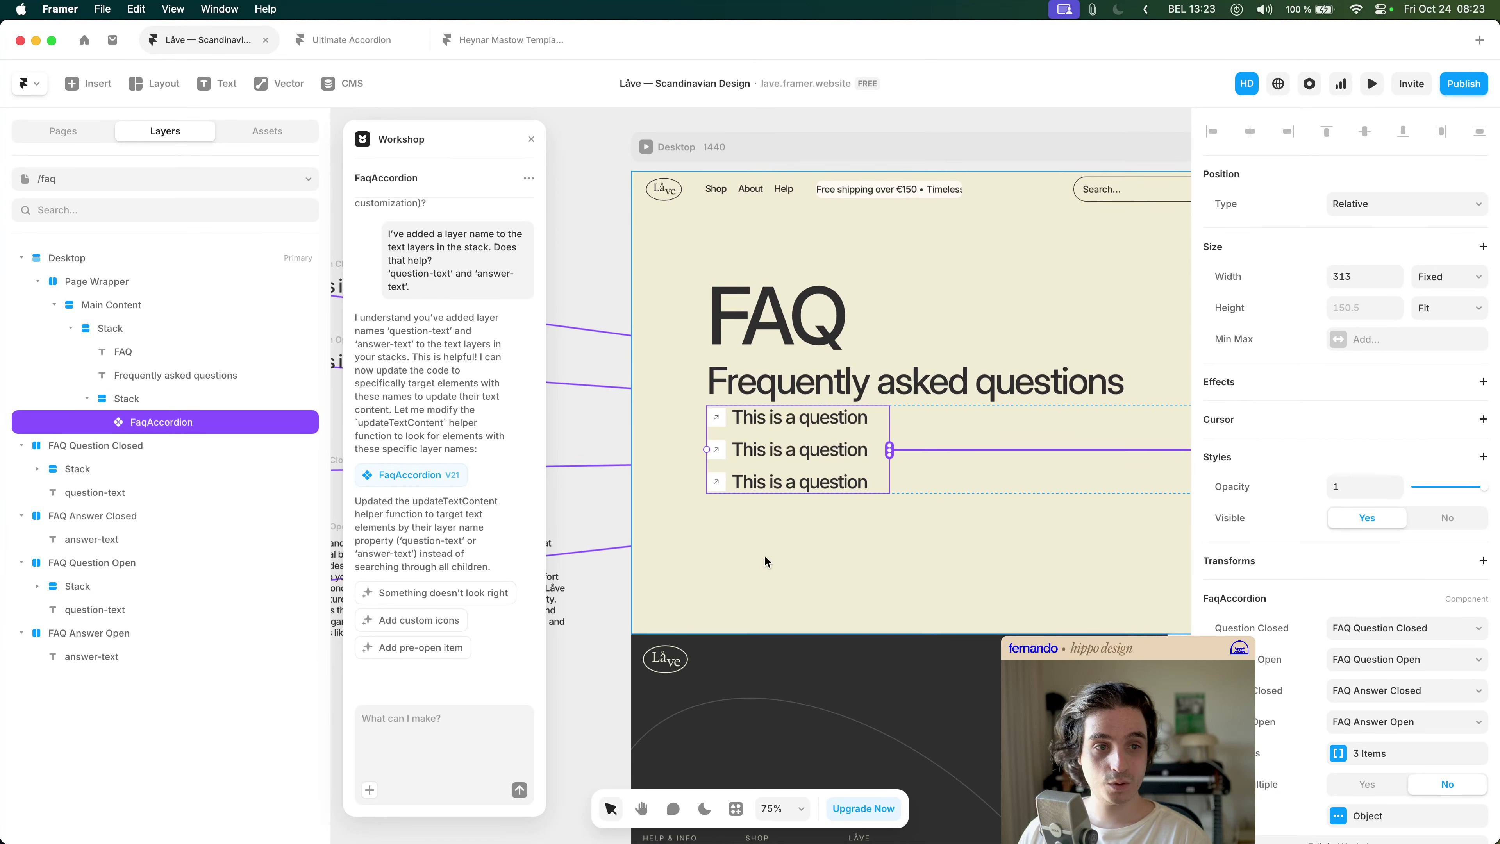
- Start a new Workshop message for the FaqAccordion with "beautiful, it works quite well. just missing two key things:"
click(440, 732)
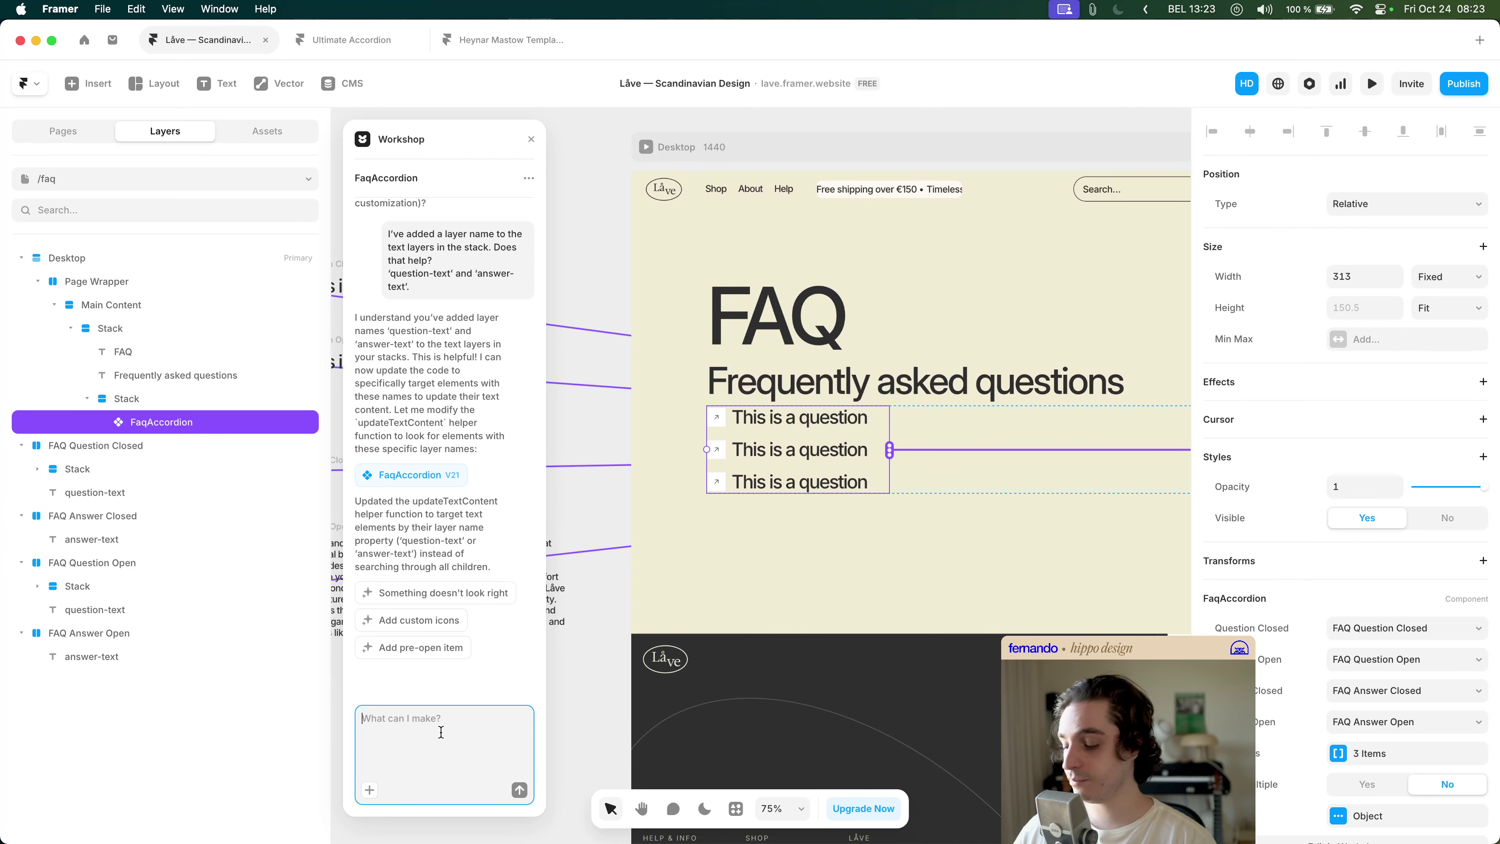
text(beautiful)
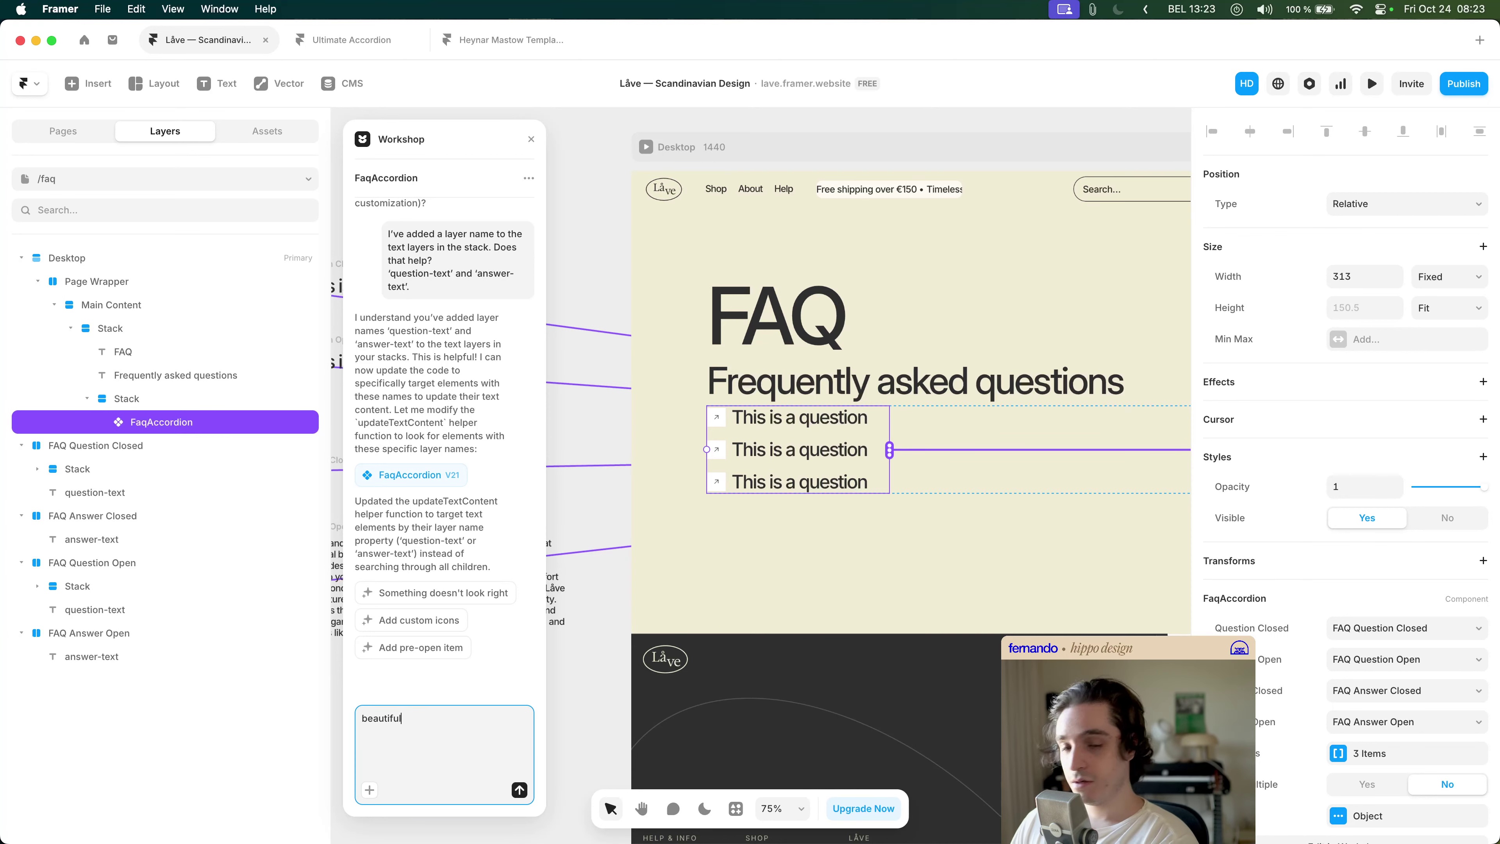
text(, it works q)
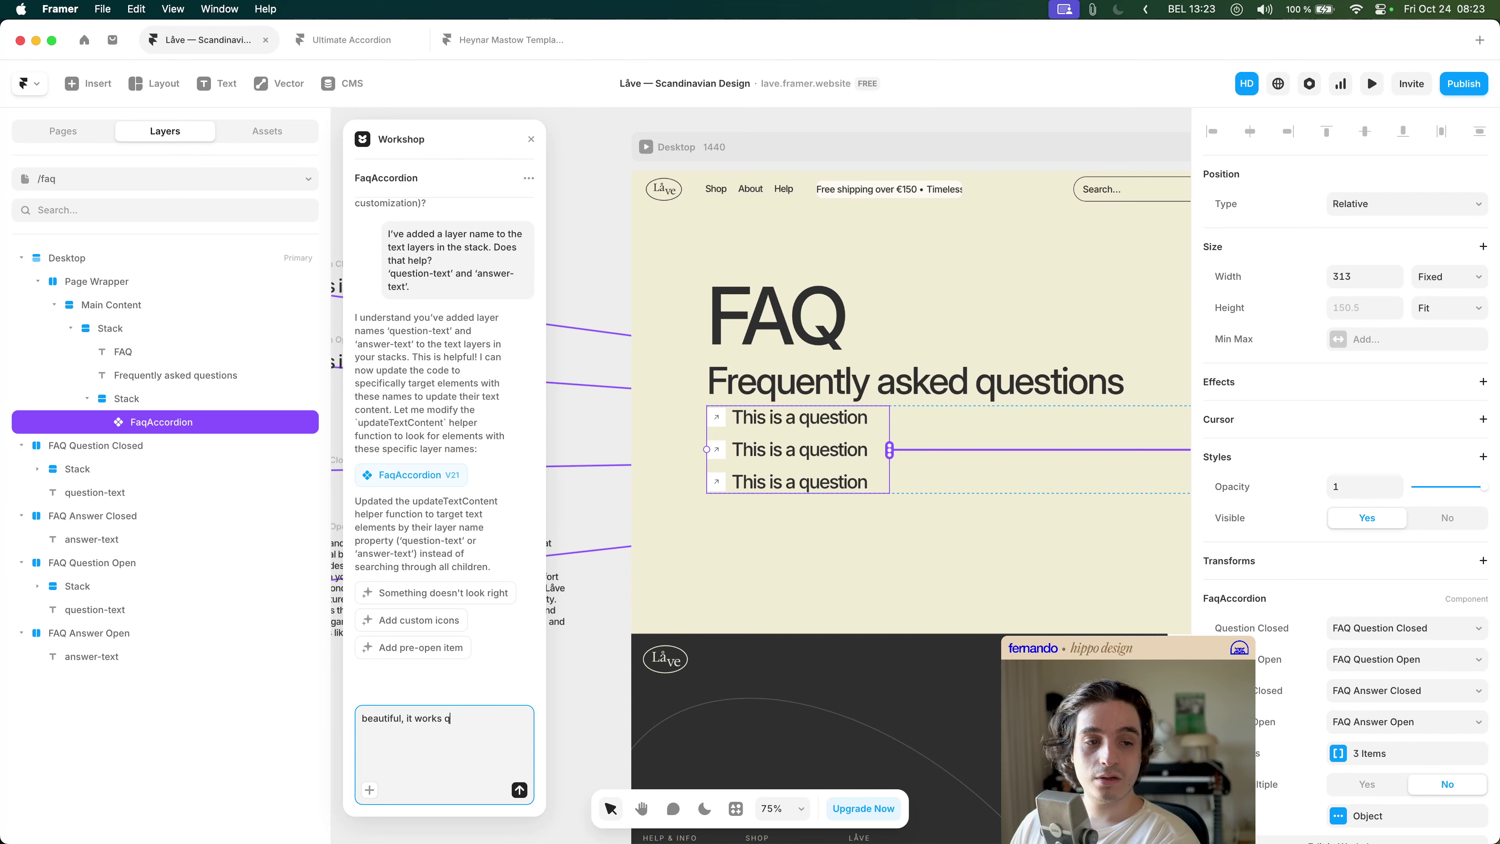
text(uite well. j)
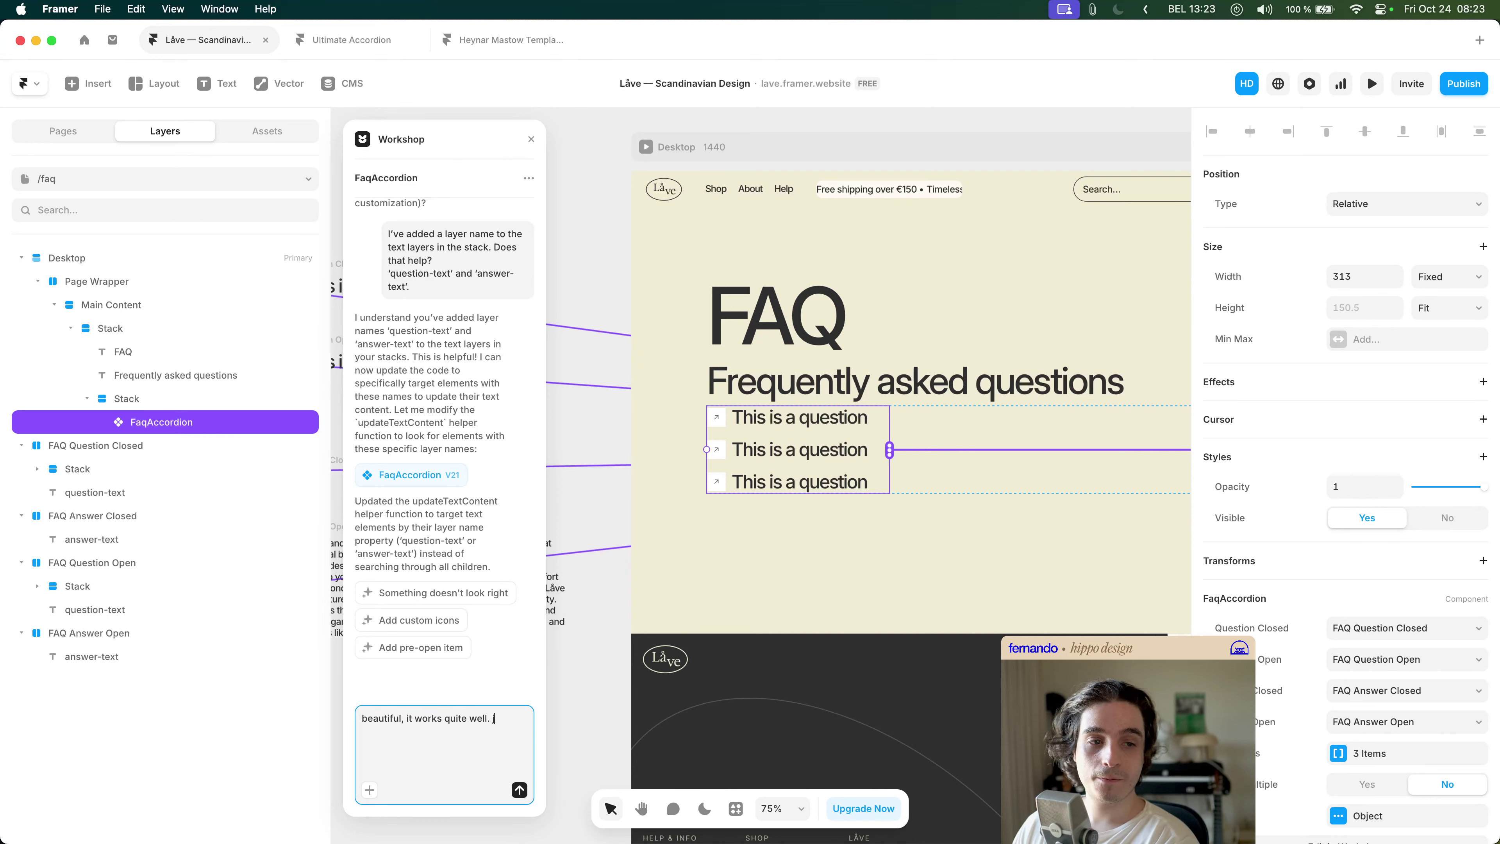
text(ust missing two )
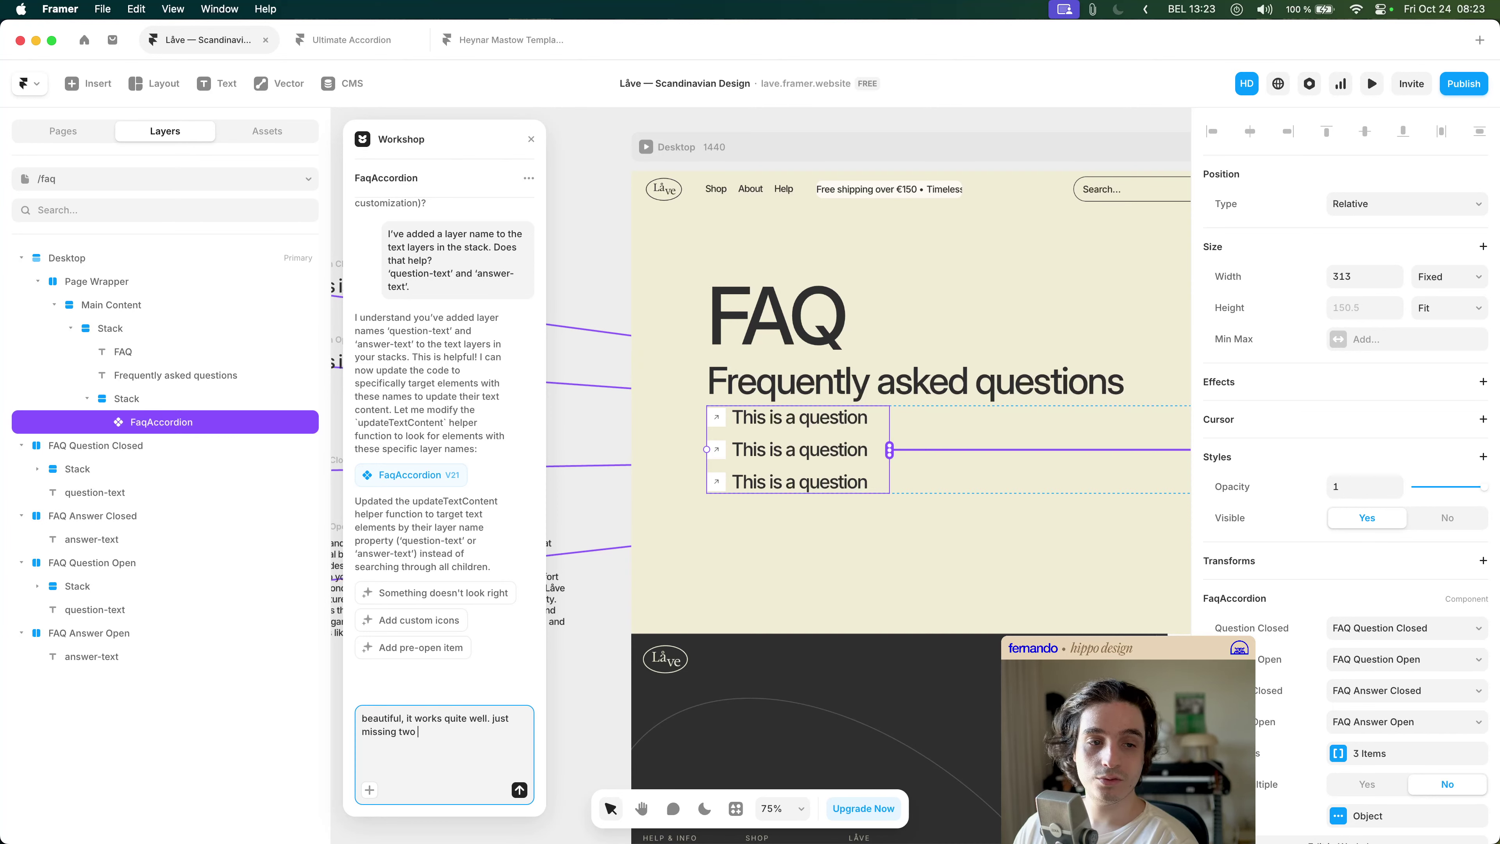
text(key things:)
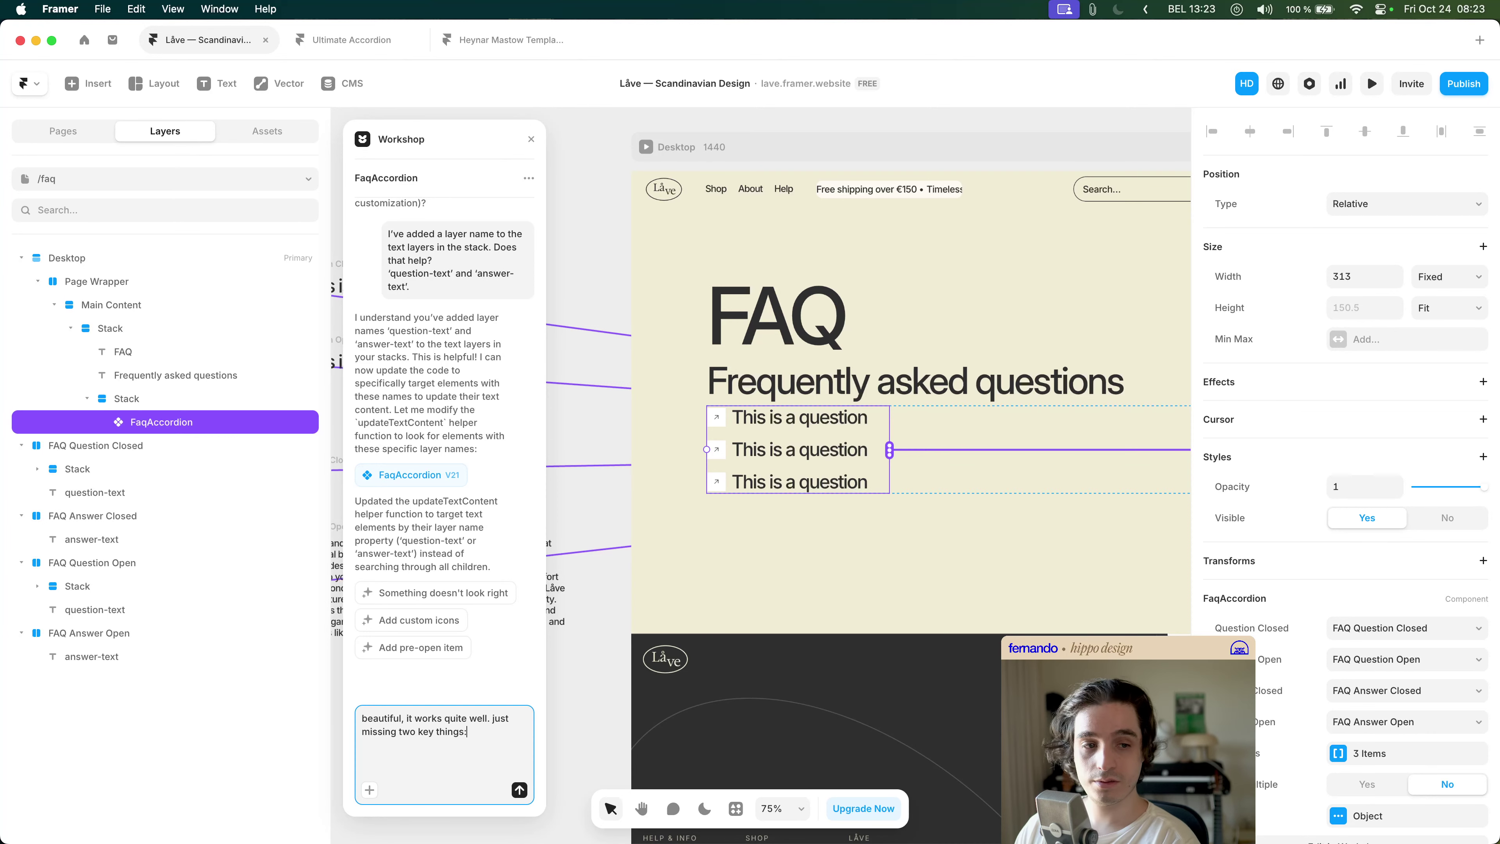
- Add point 1 to the message: "we do have the right number of Q+A items based on what is added in the config prop 'FAQ Items'"
key(shift+Return)
text(1.)
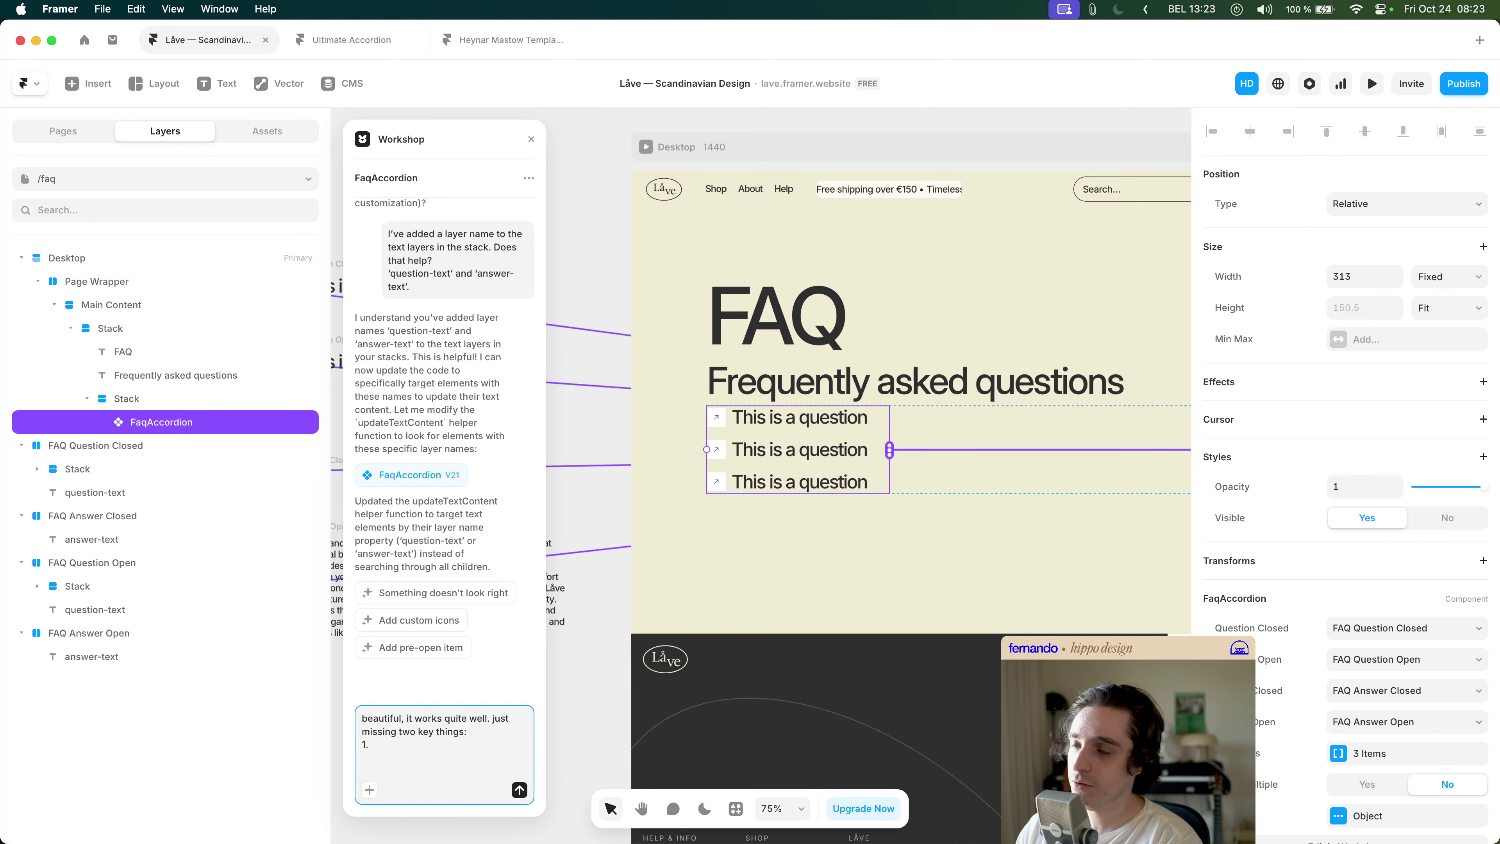
text( we do have the )
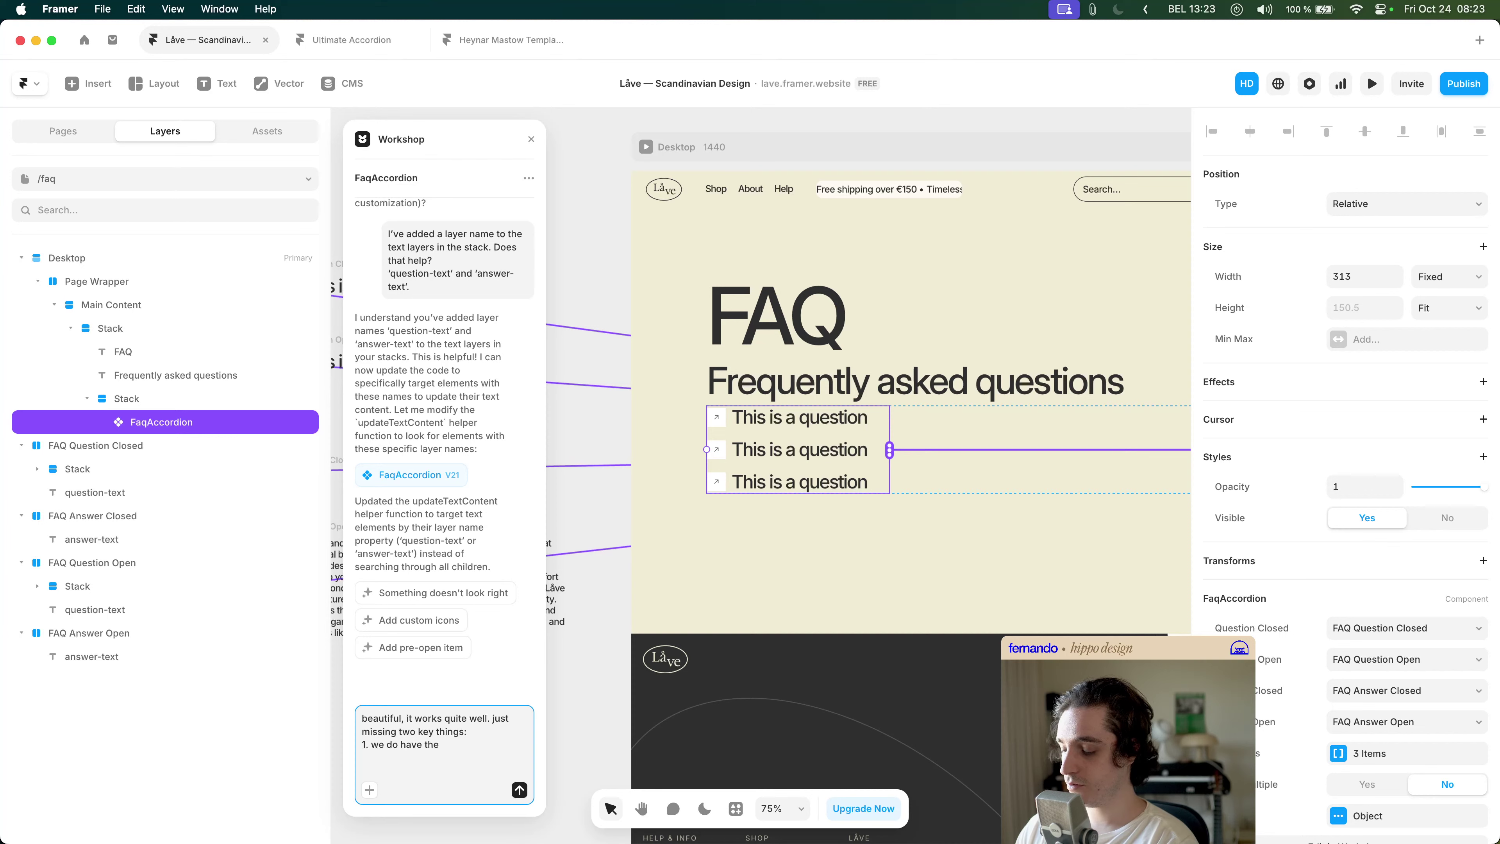
text(right number of )
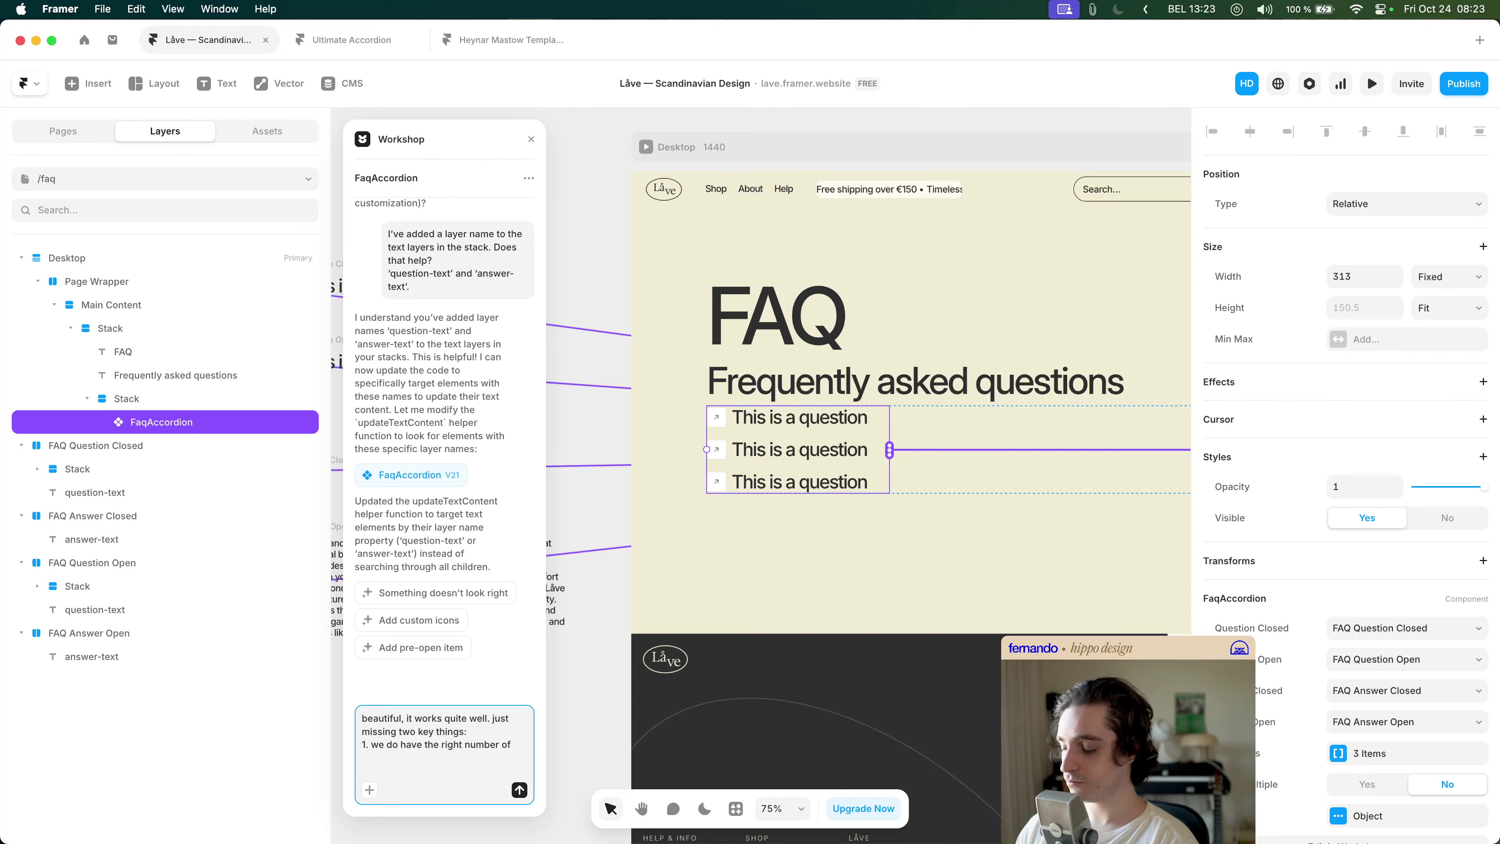
text(Q)
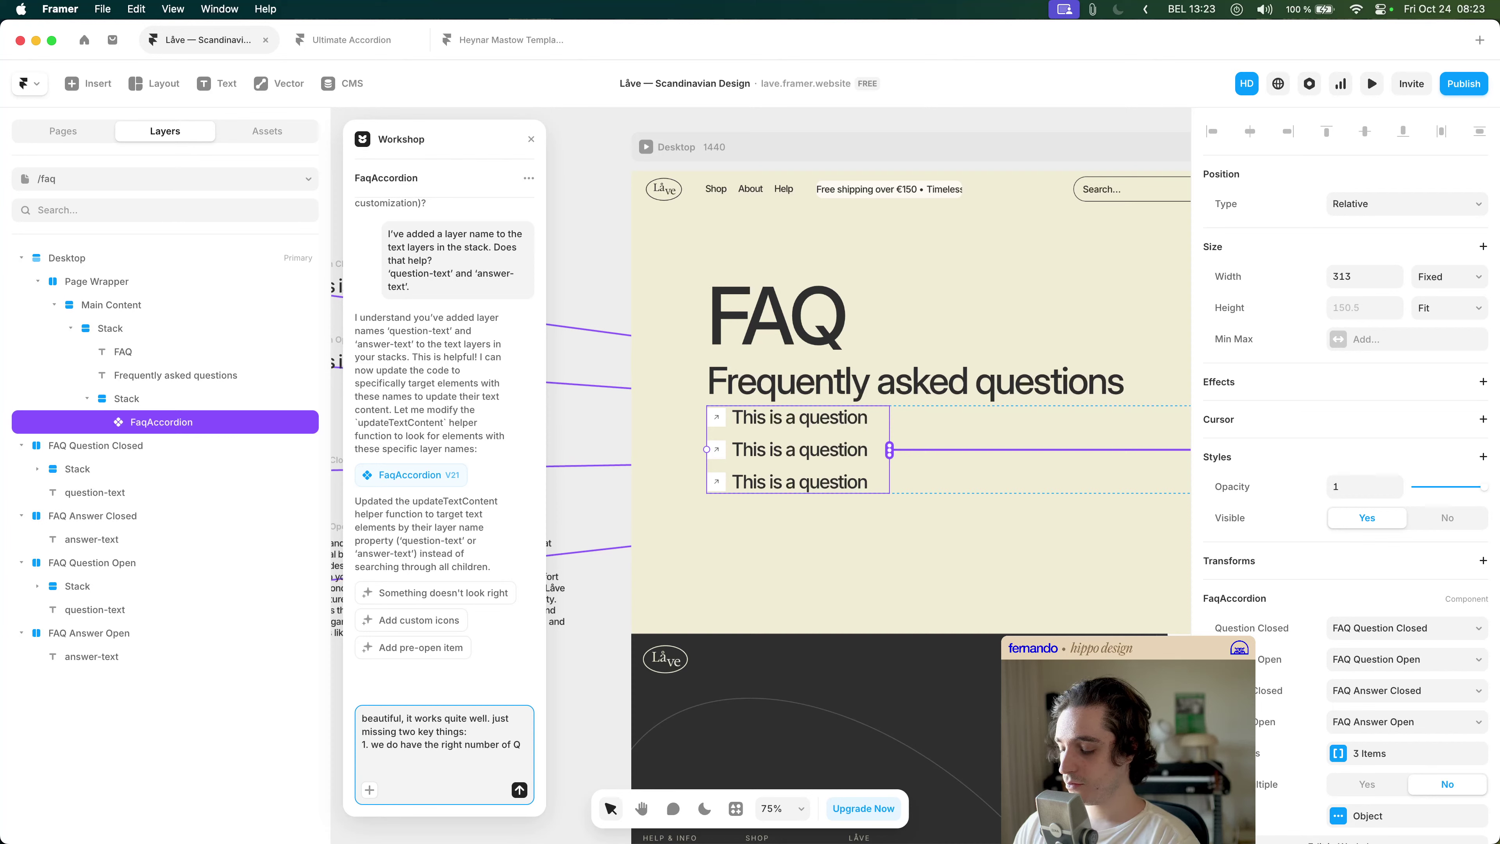
text(=A)
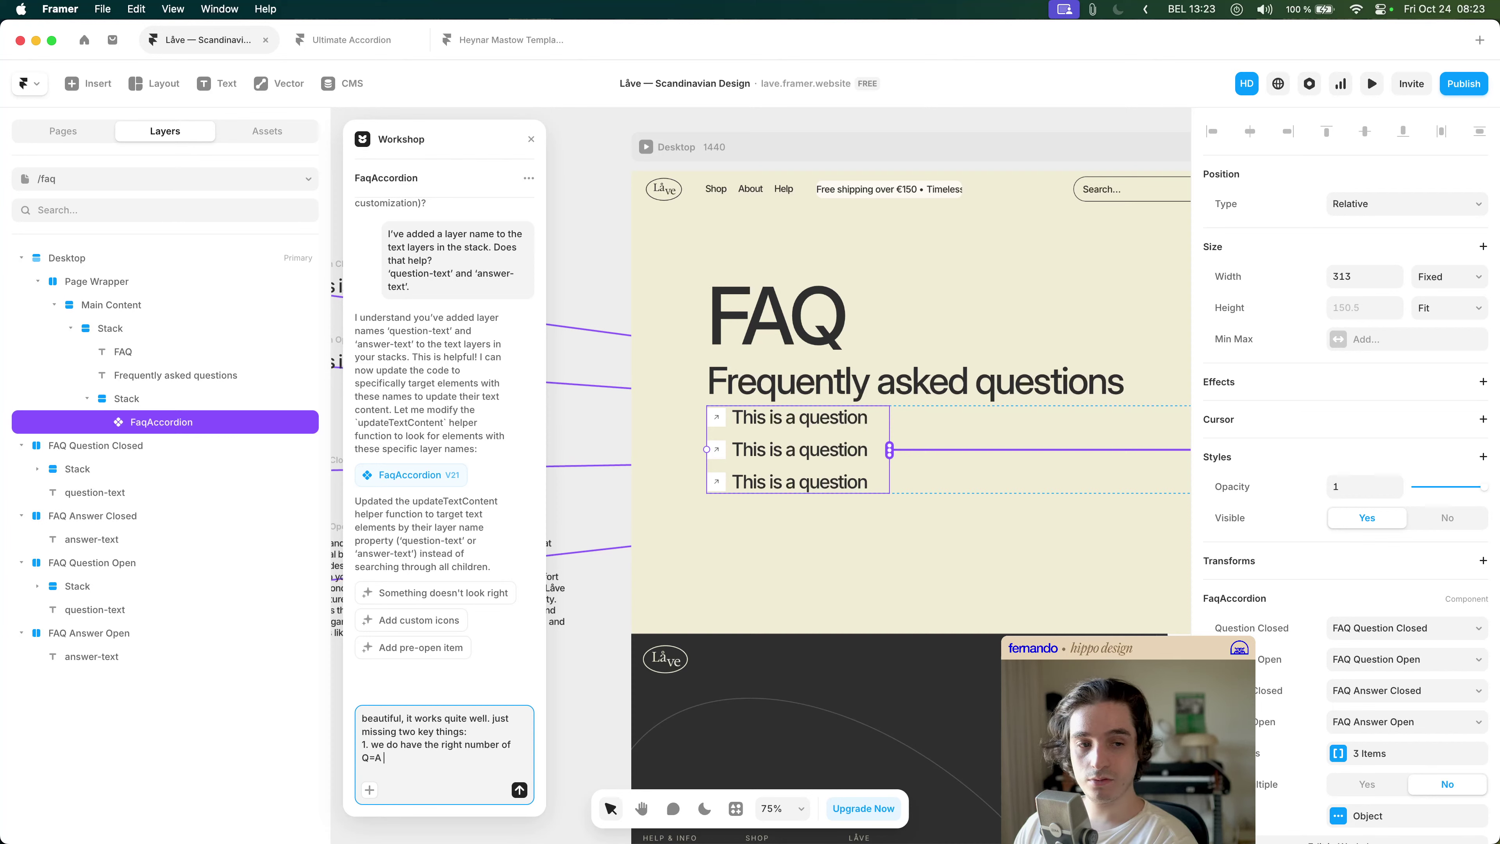
key(BackSpace)
key(BackSpace)
key(BackSpace)
text(+)
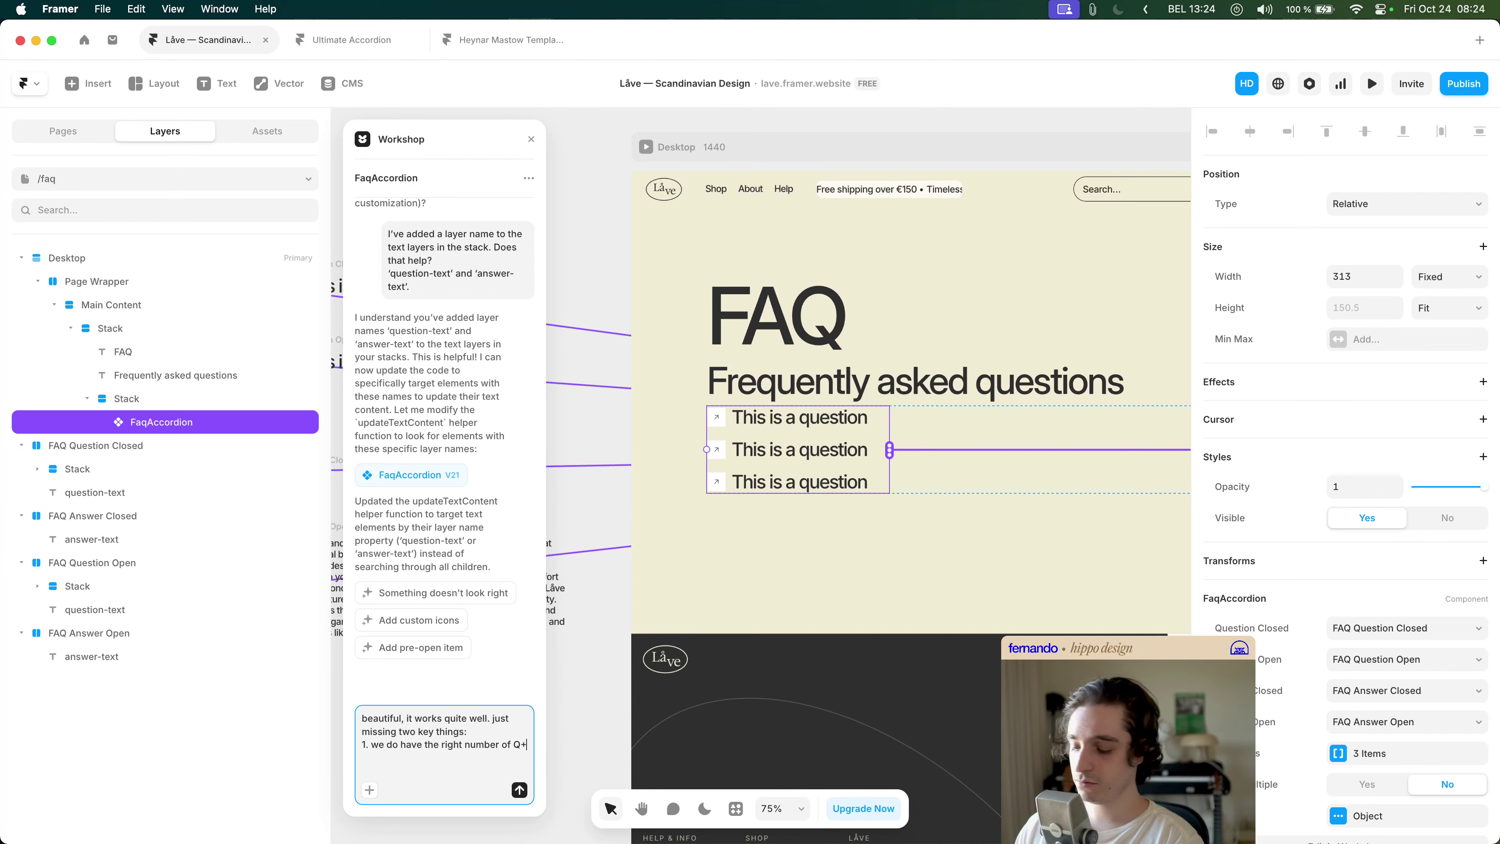
text(A itemsa)
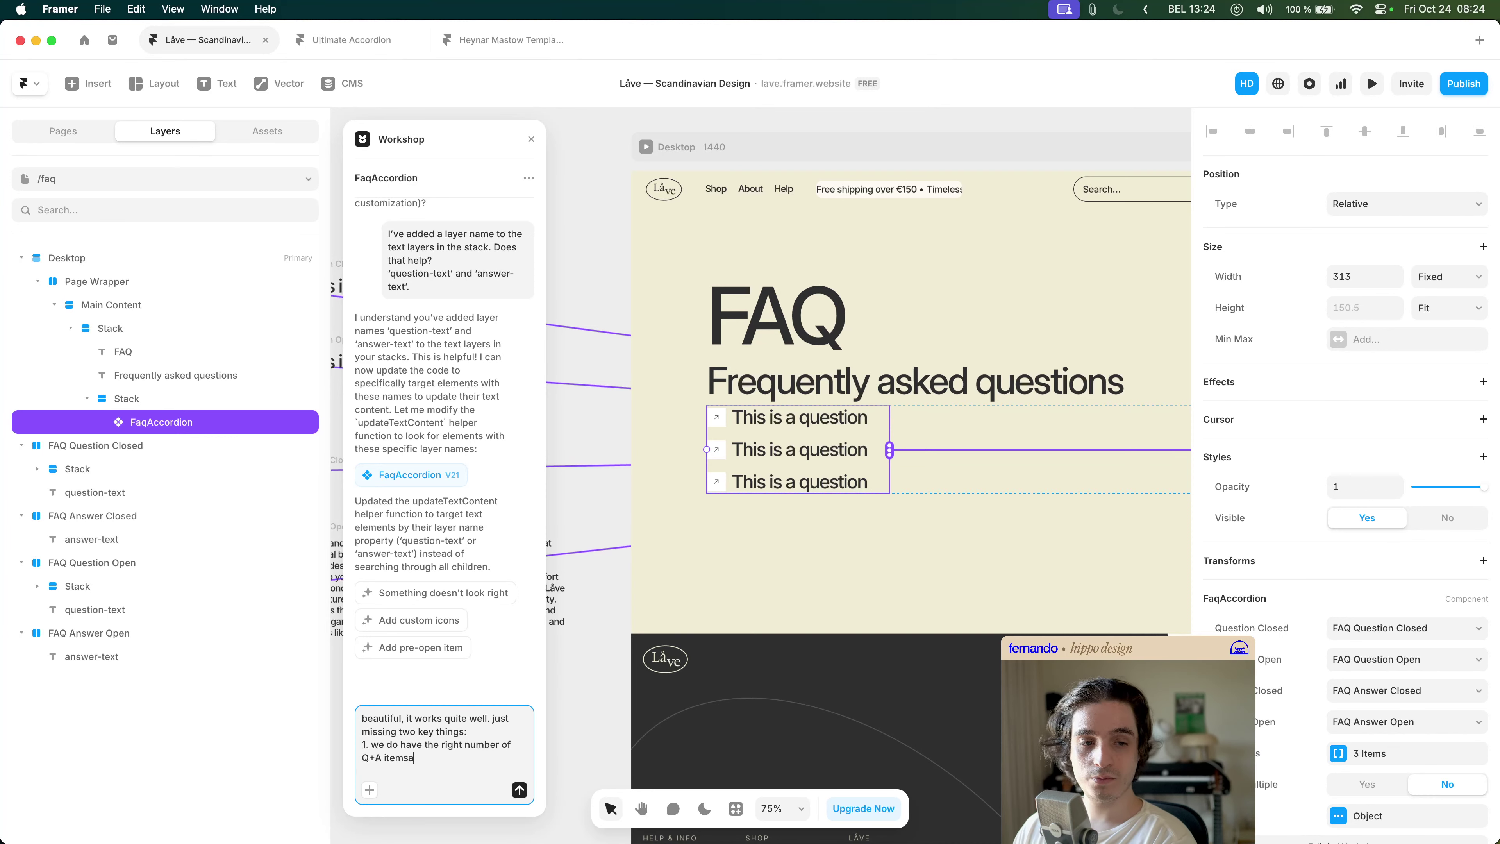
key(BackSpace)
text(based)
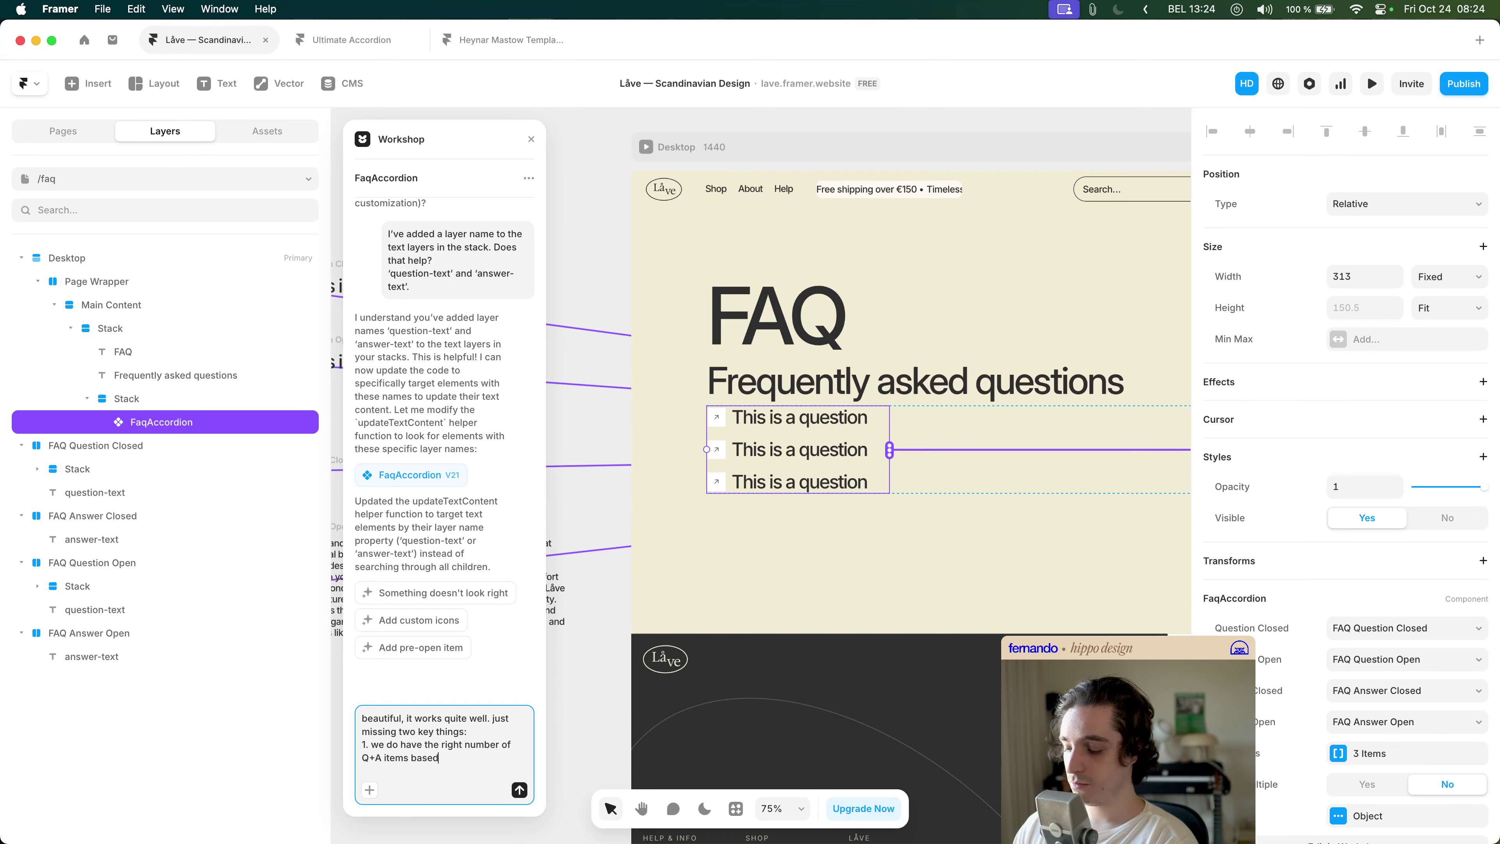
text( on what is adde)
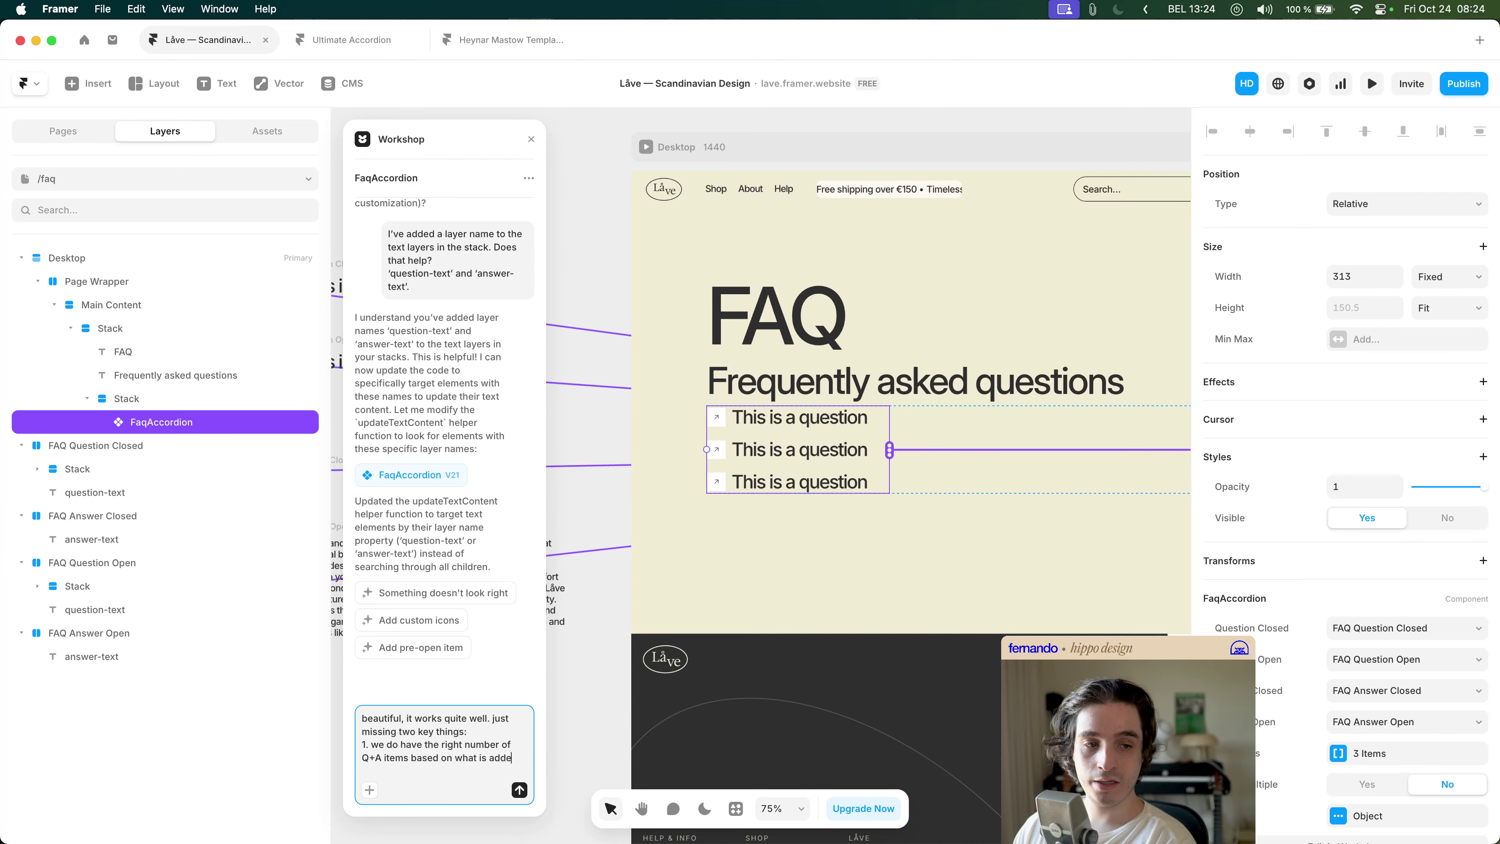
text(d )
text(in )
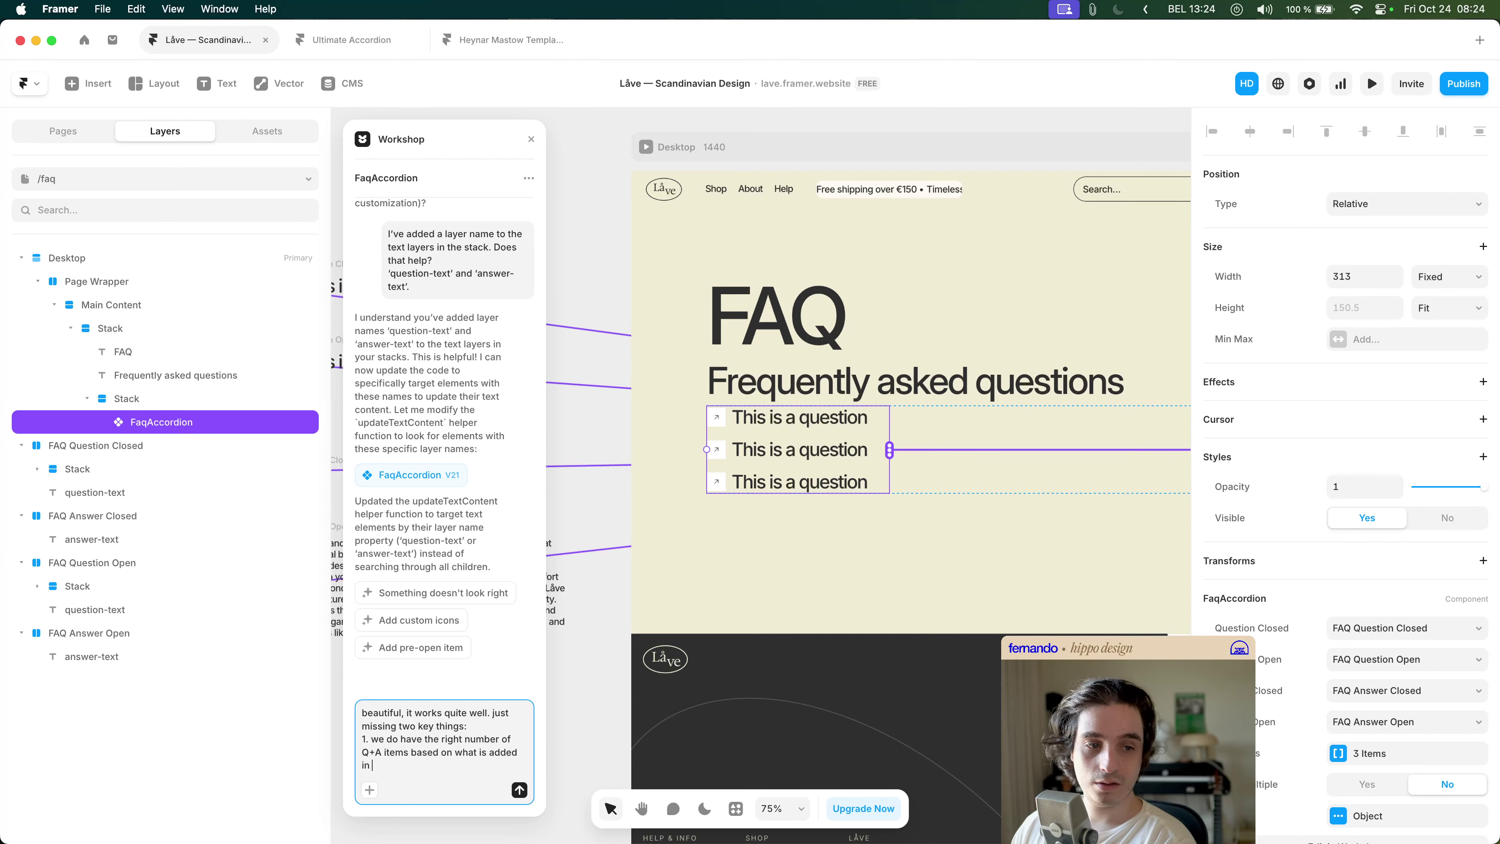
text(the con)
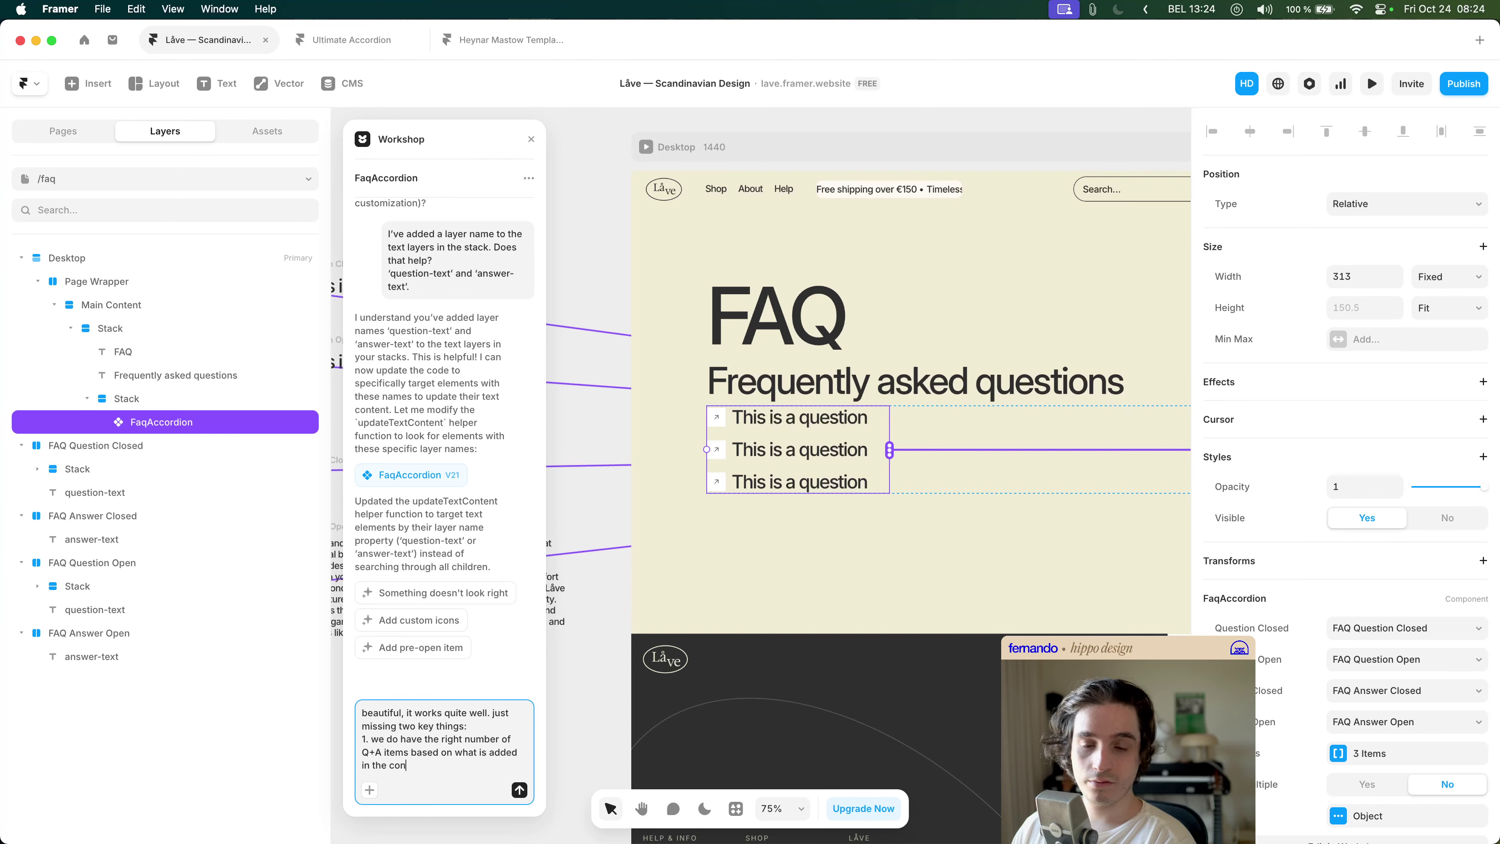
text(fig props )
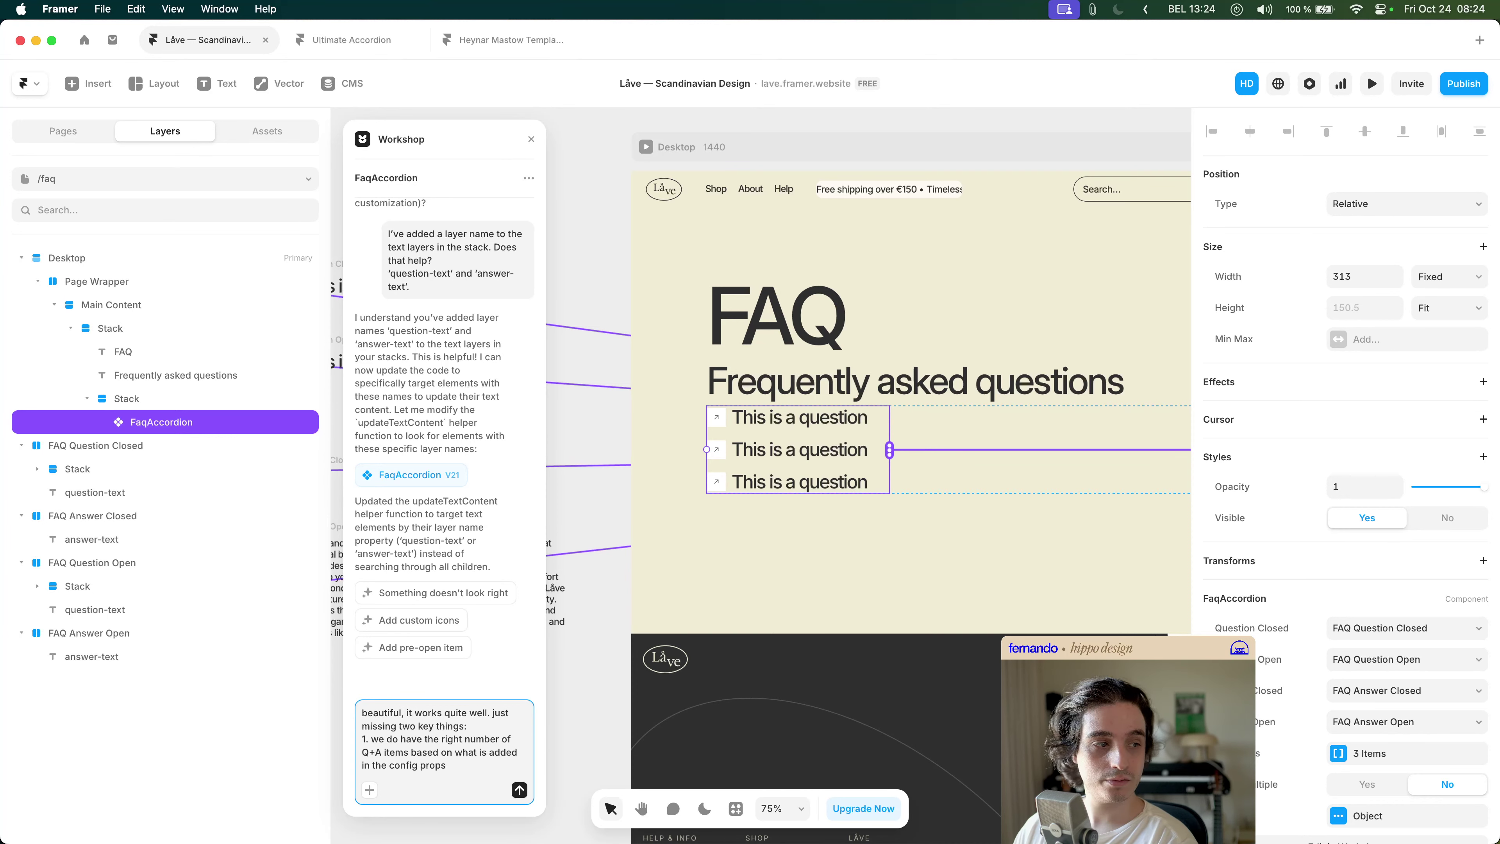
text(()
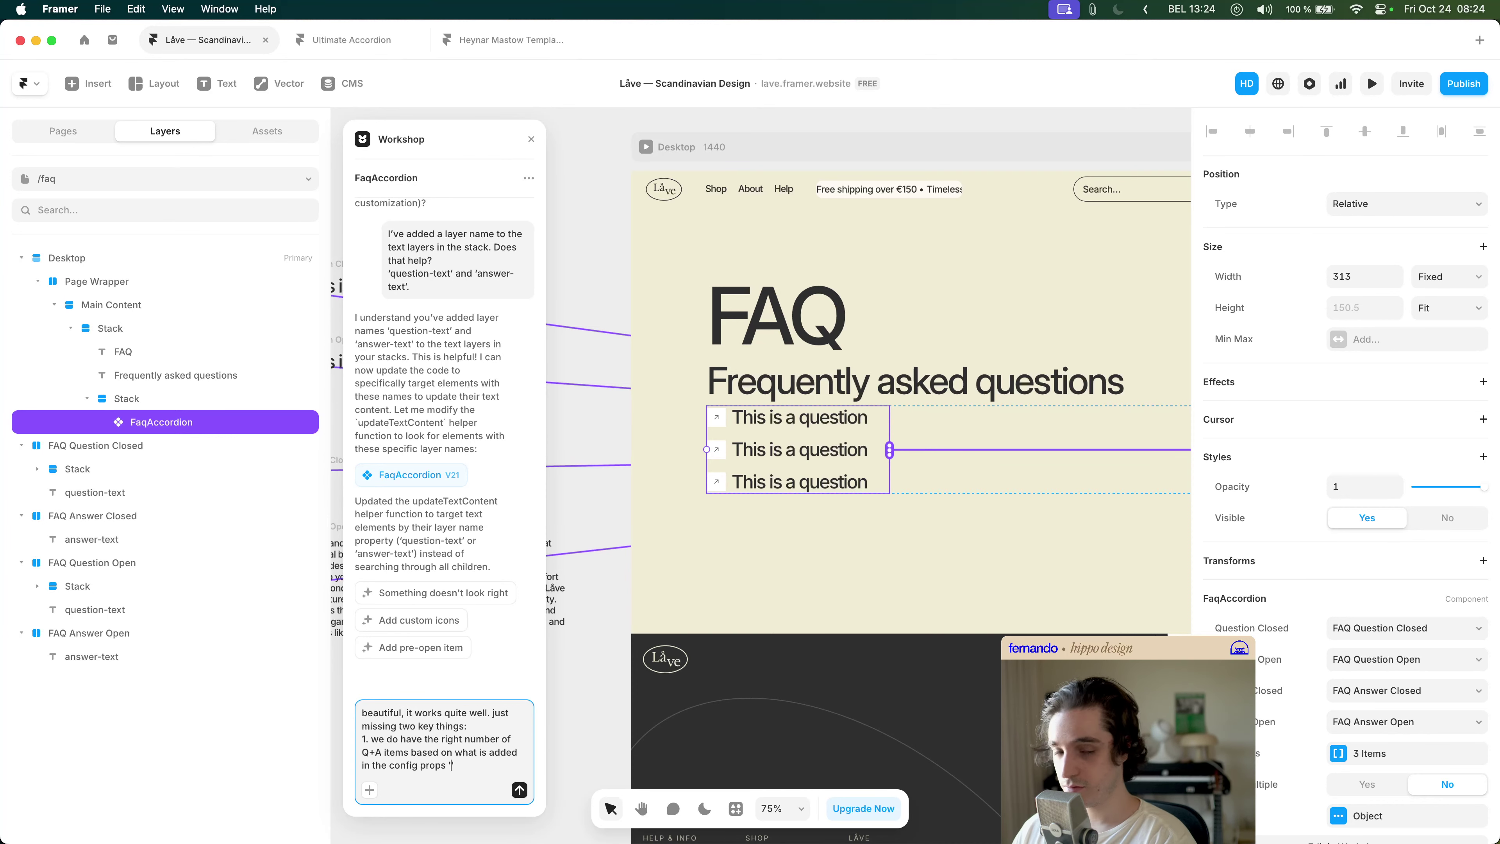
key(BackSpace)
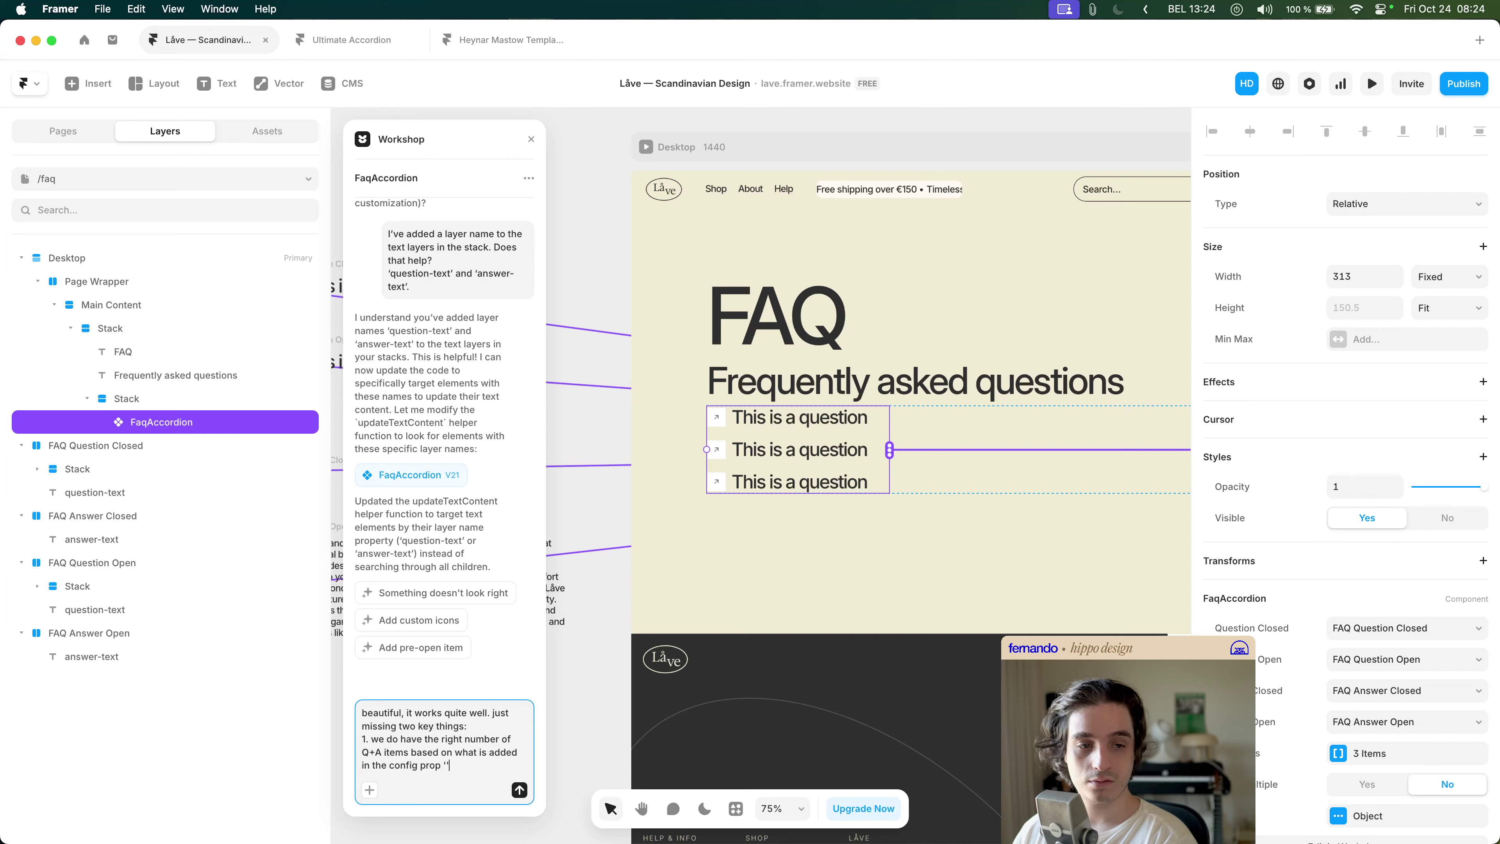
text(FAQ)
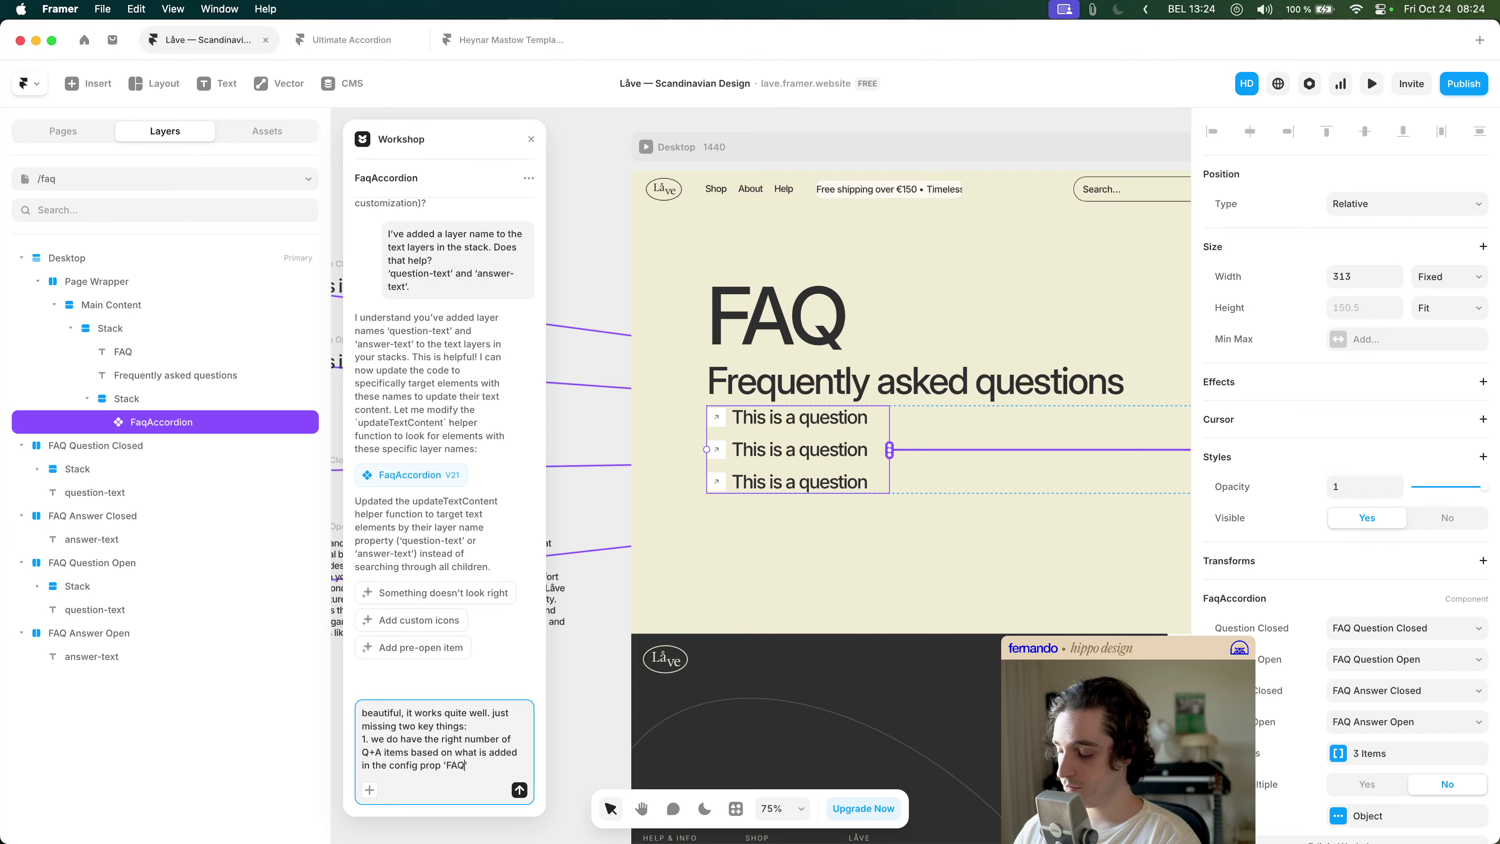
text( Items')
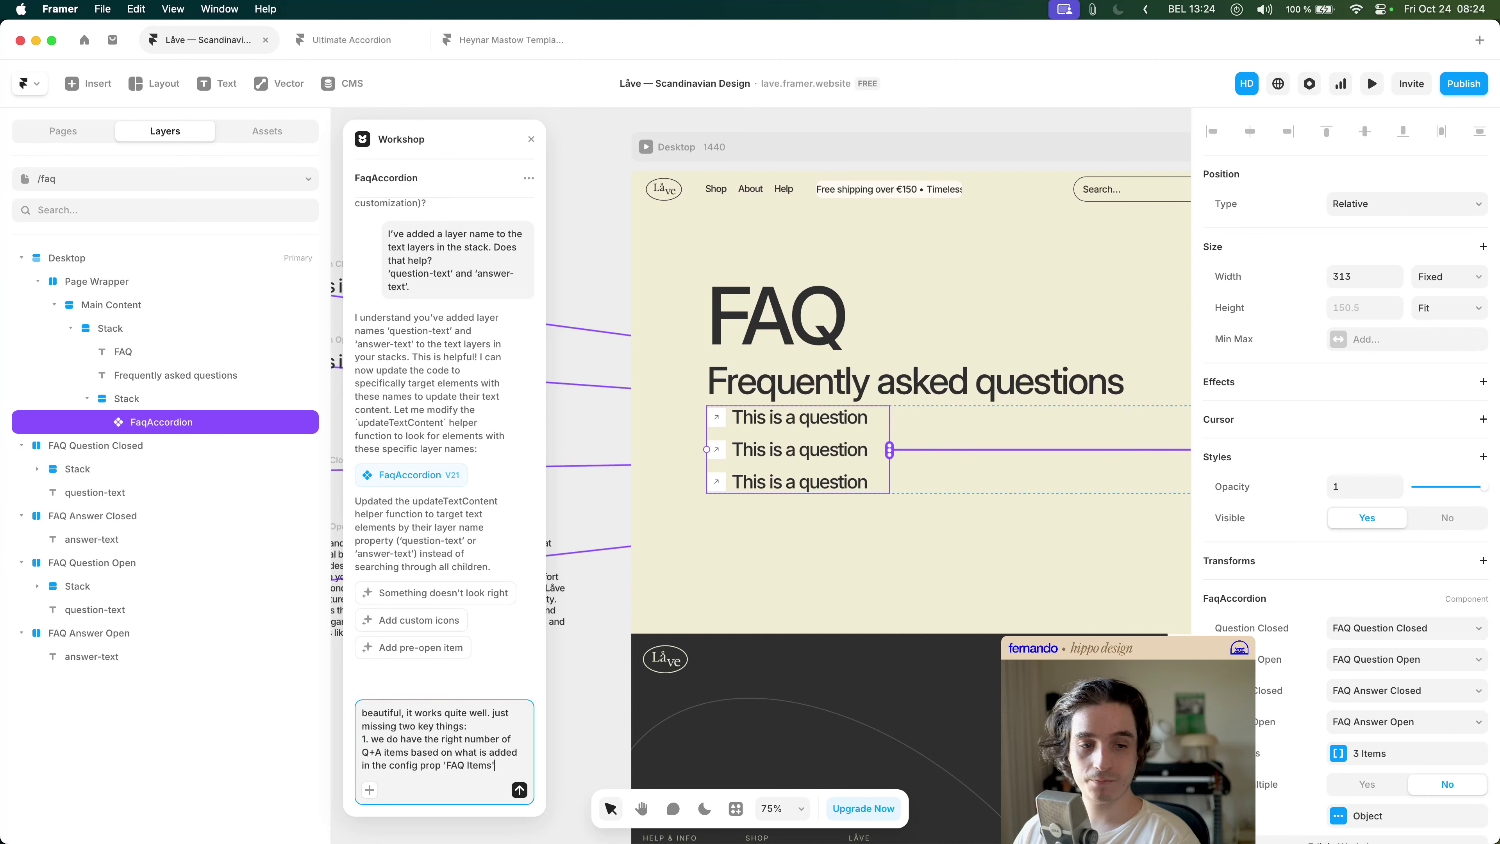
- Complete point 1 of the message with ", but the text content still shows the original static one from the templates."
text(, but the contex)
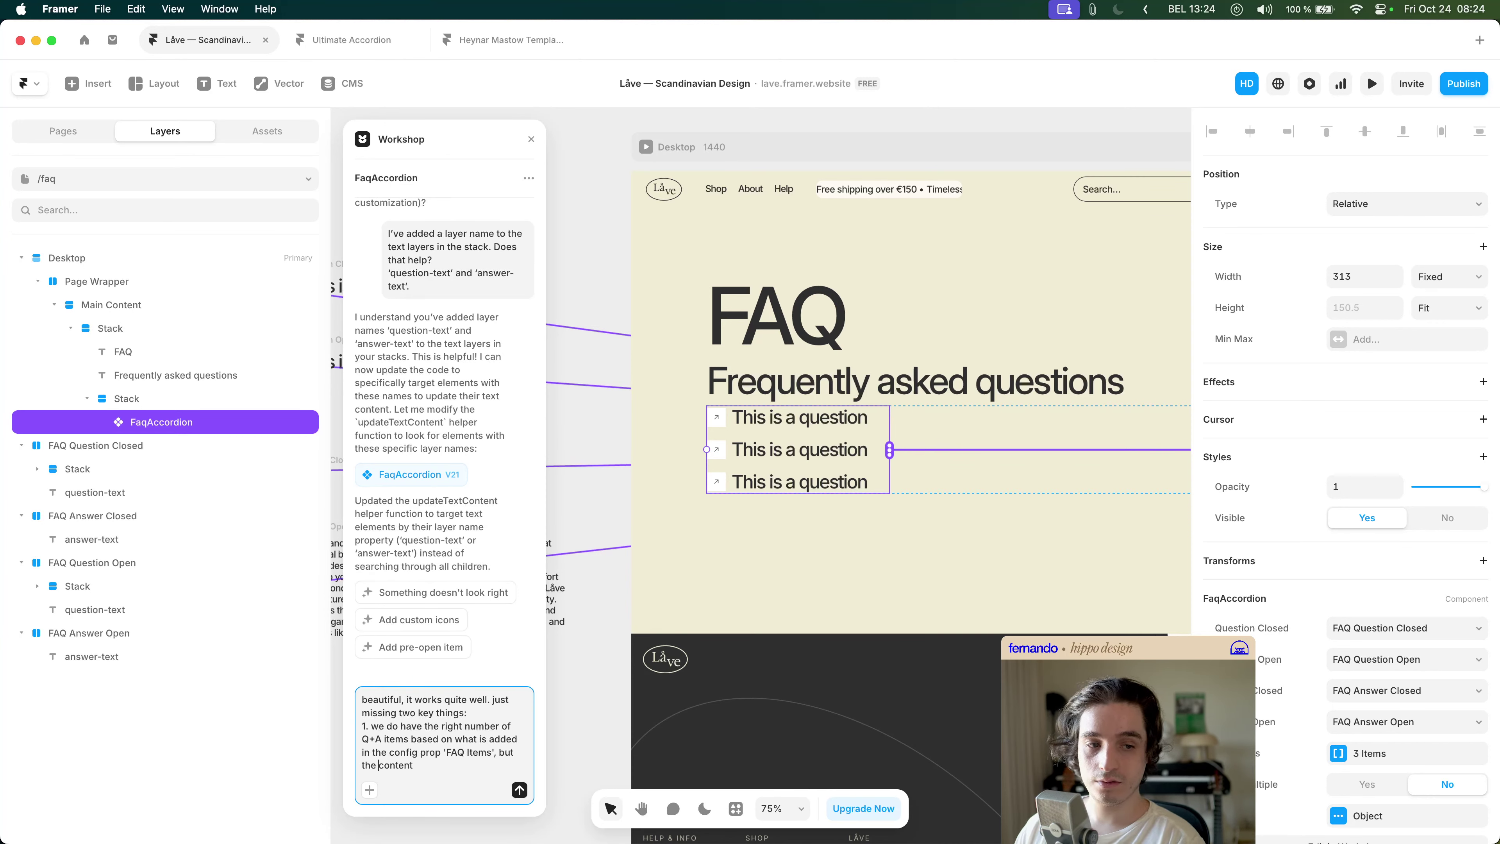
text(text )
text( still shows)
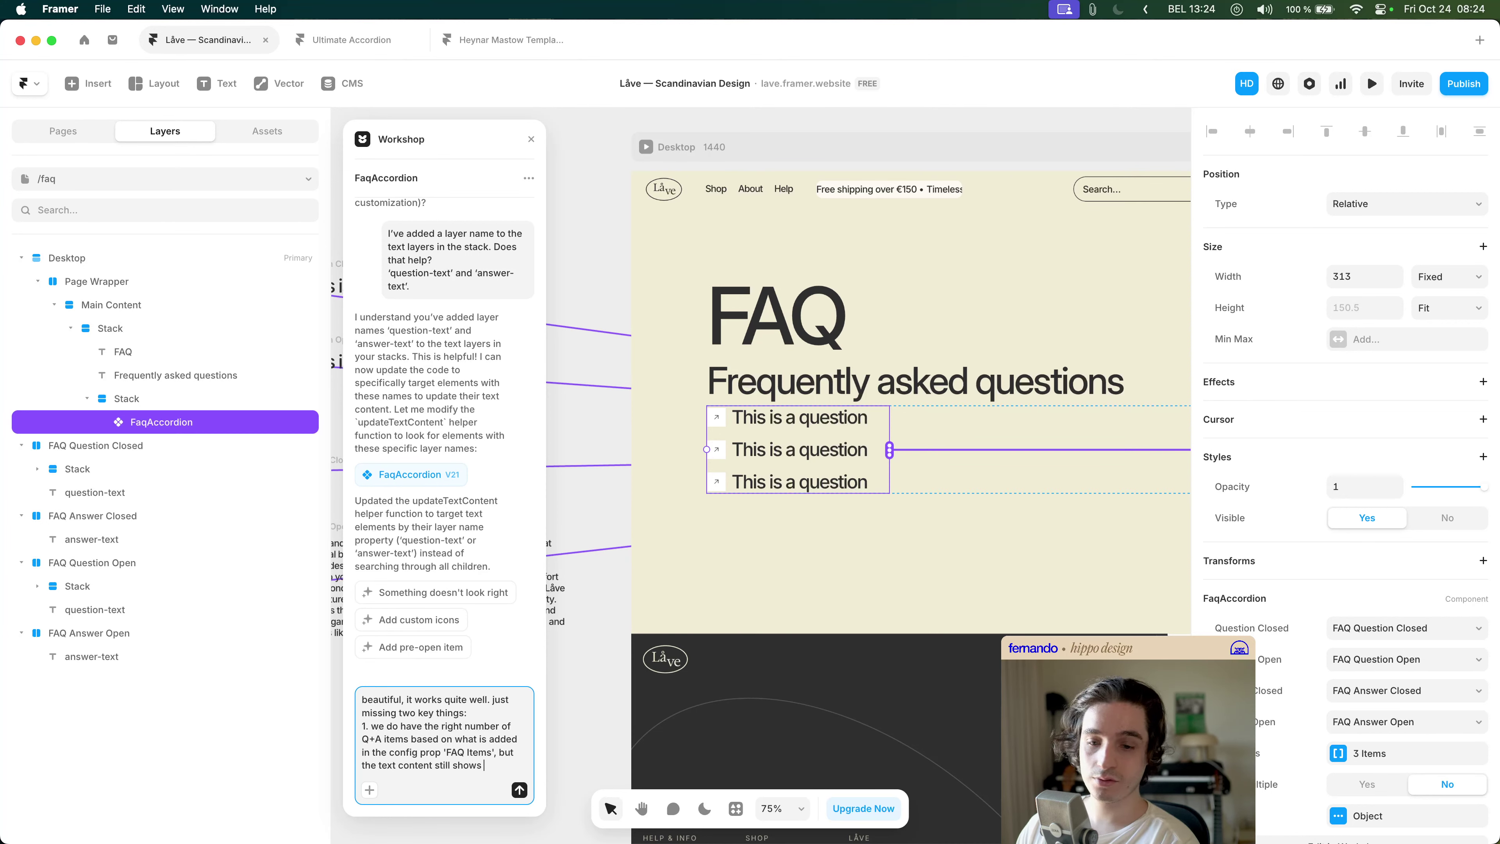
text( the pl)
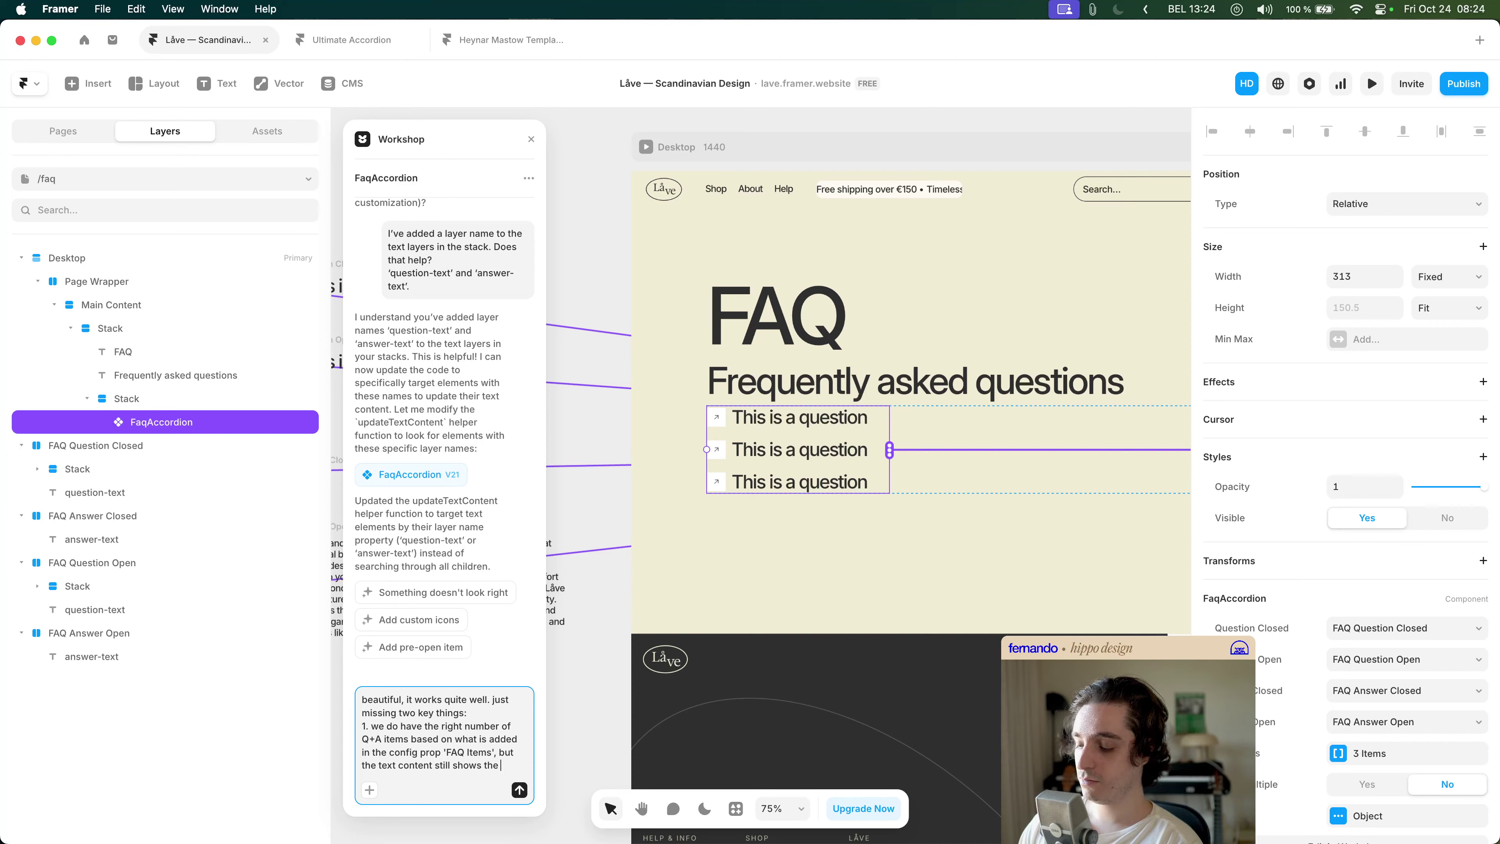
text(original s)
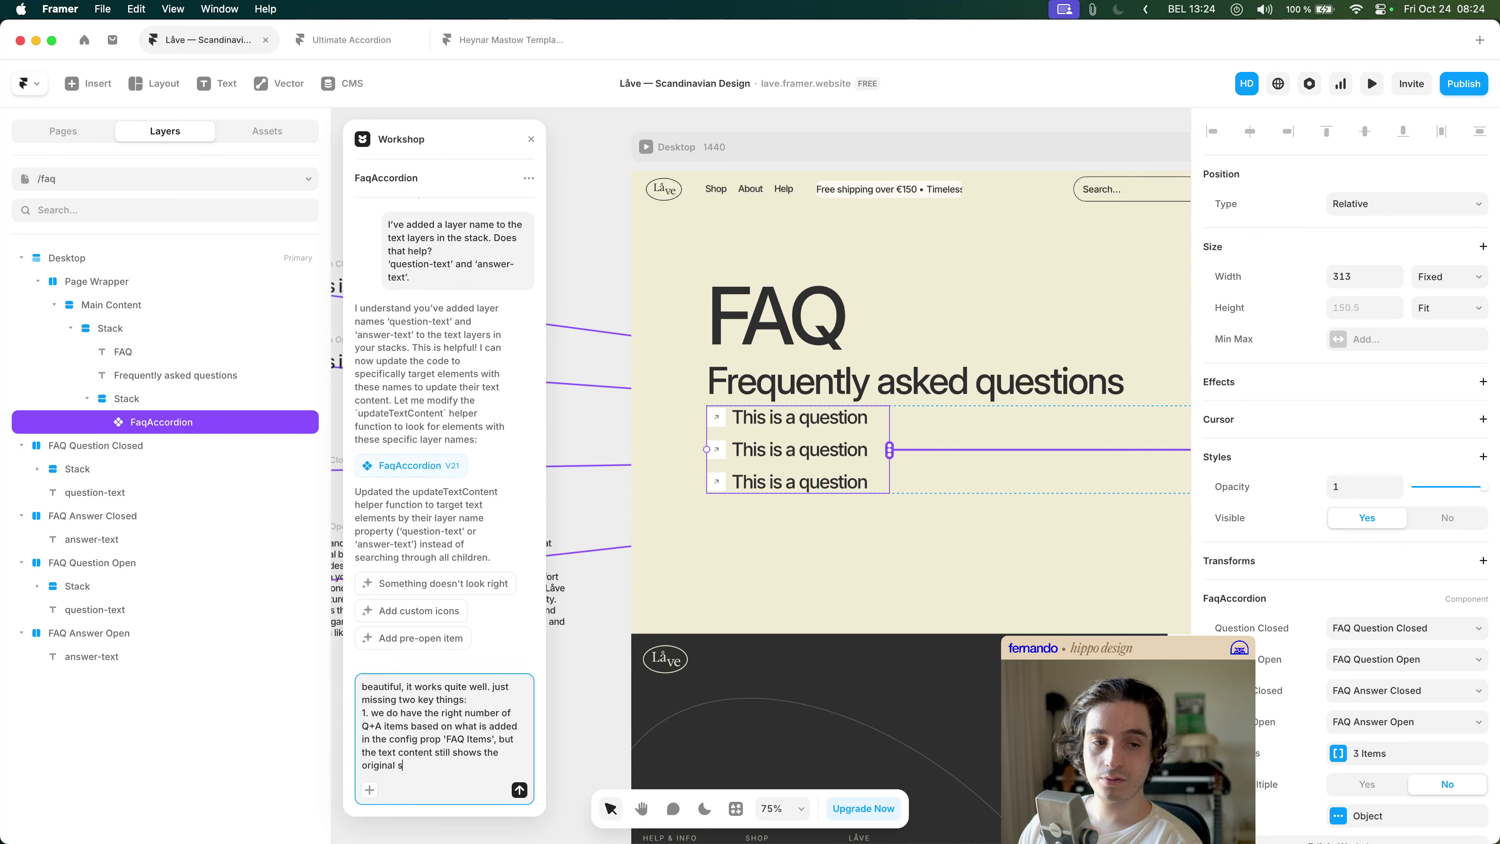
text(tatic one from the )
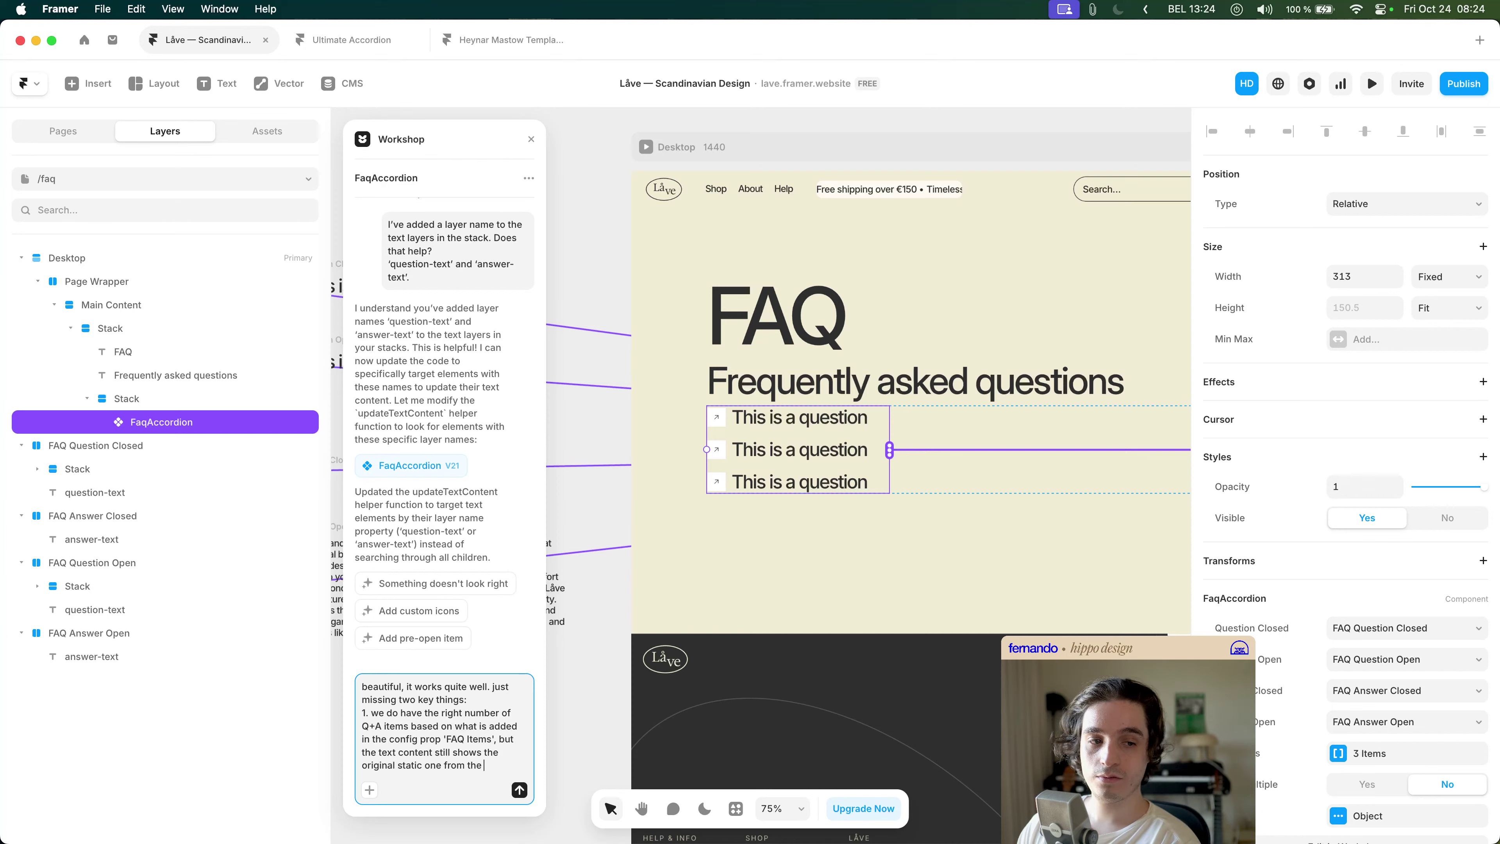
text(templates)
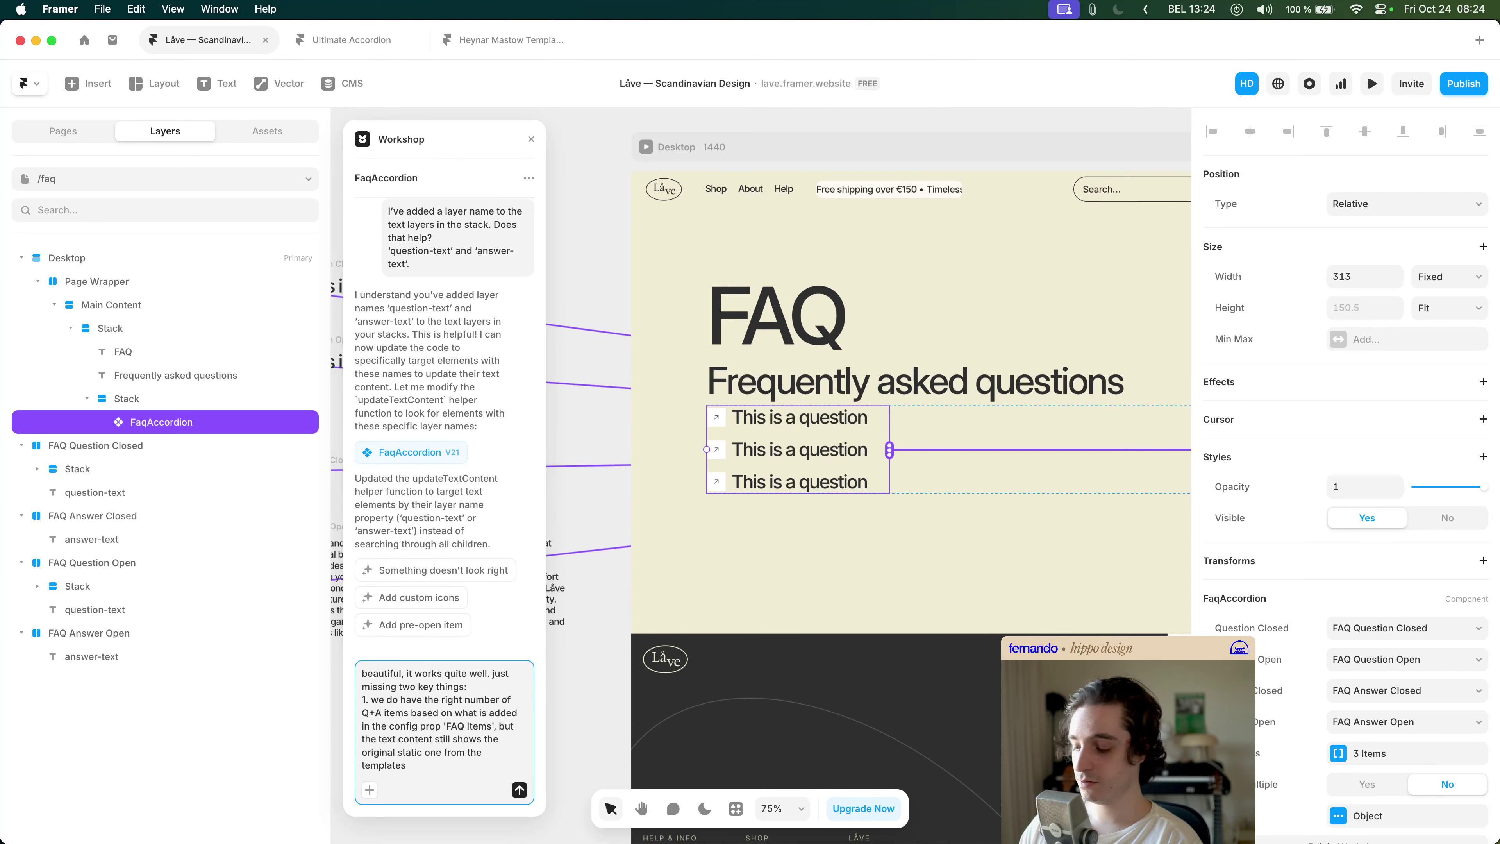
text(.)
- Add point 2 to the message: "the elements are not transitioning"
key(shift+Return)
text(2.)
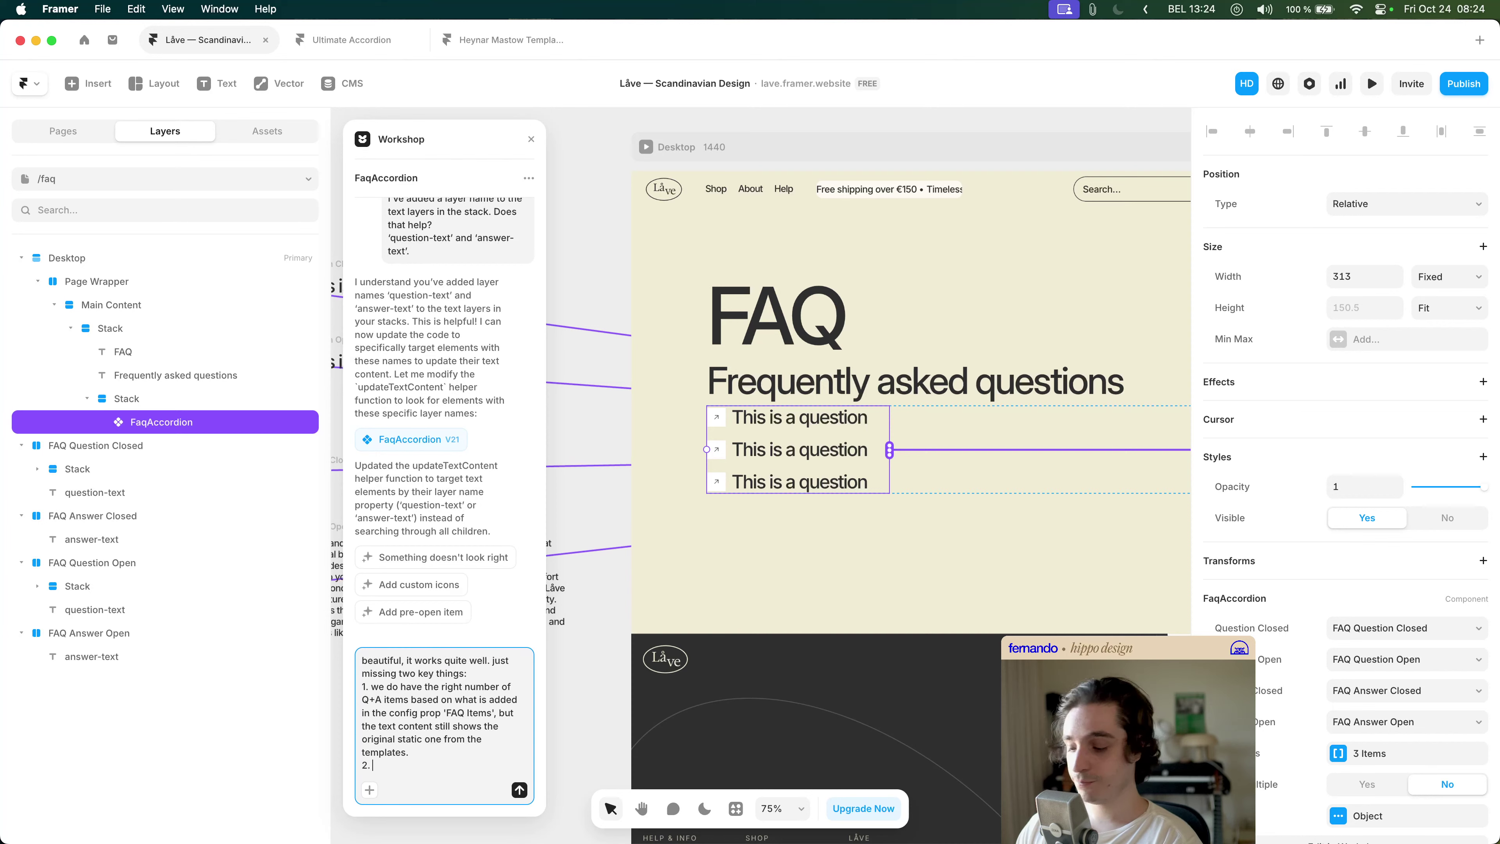
text( the states )
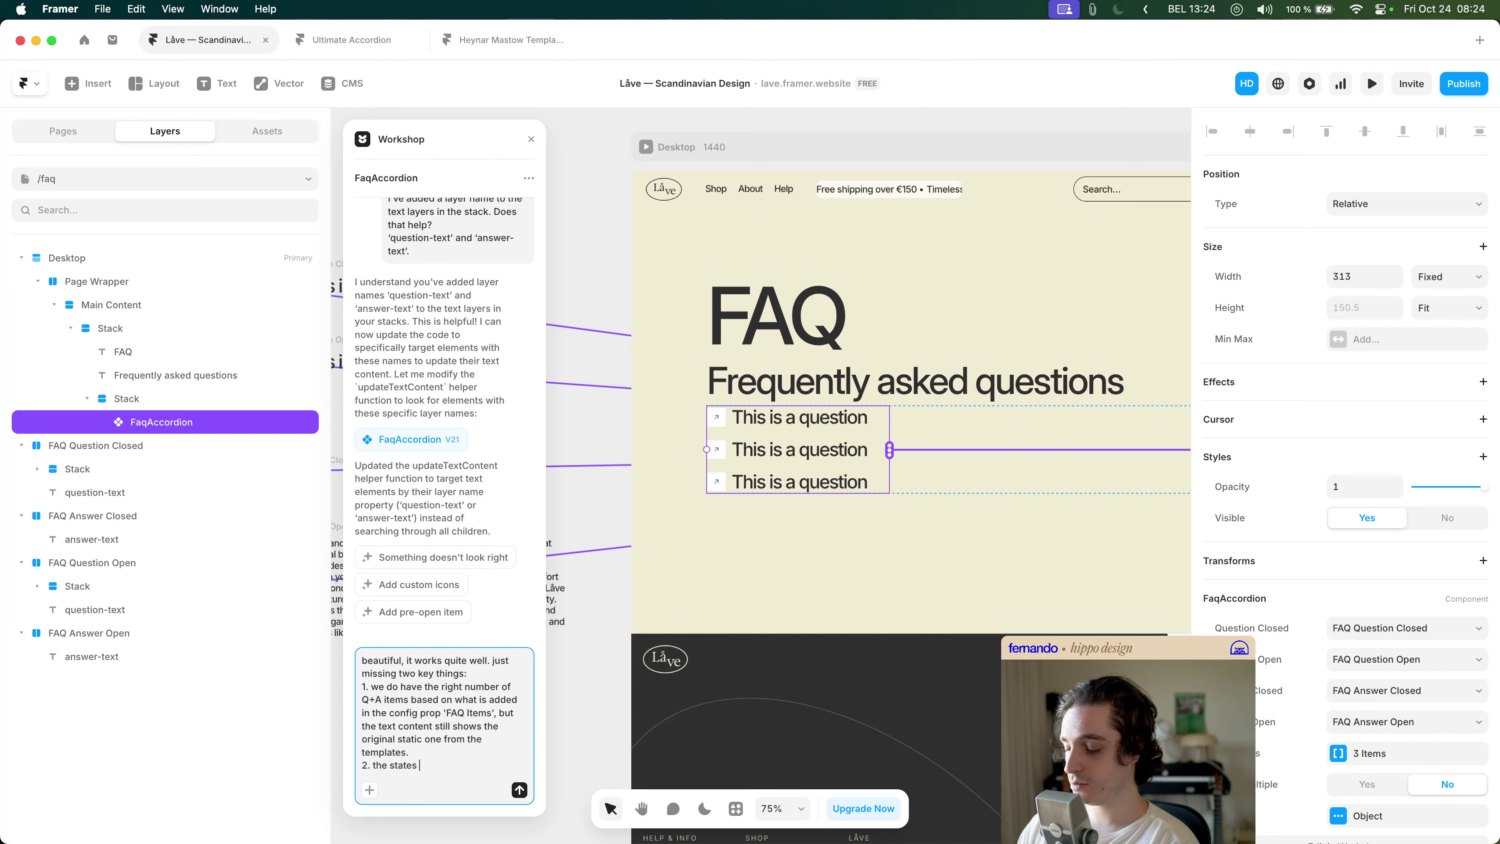
text(are not transitioning)
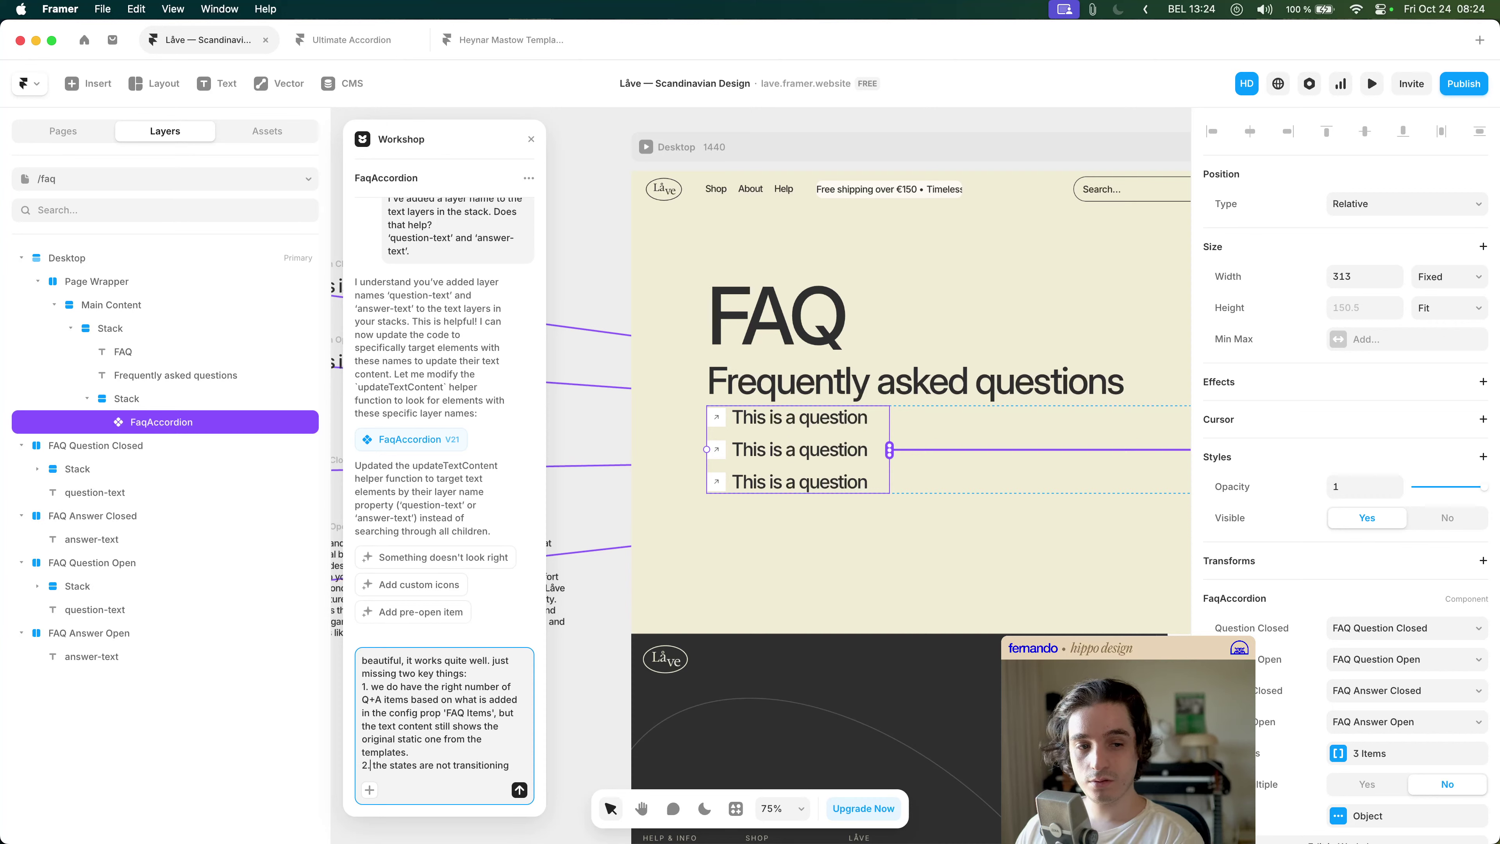
text( lements)
key(alt+shift+Right)
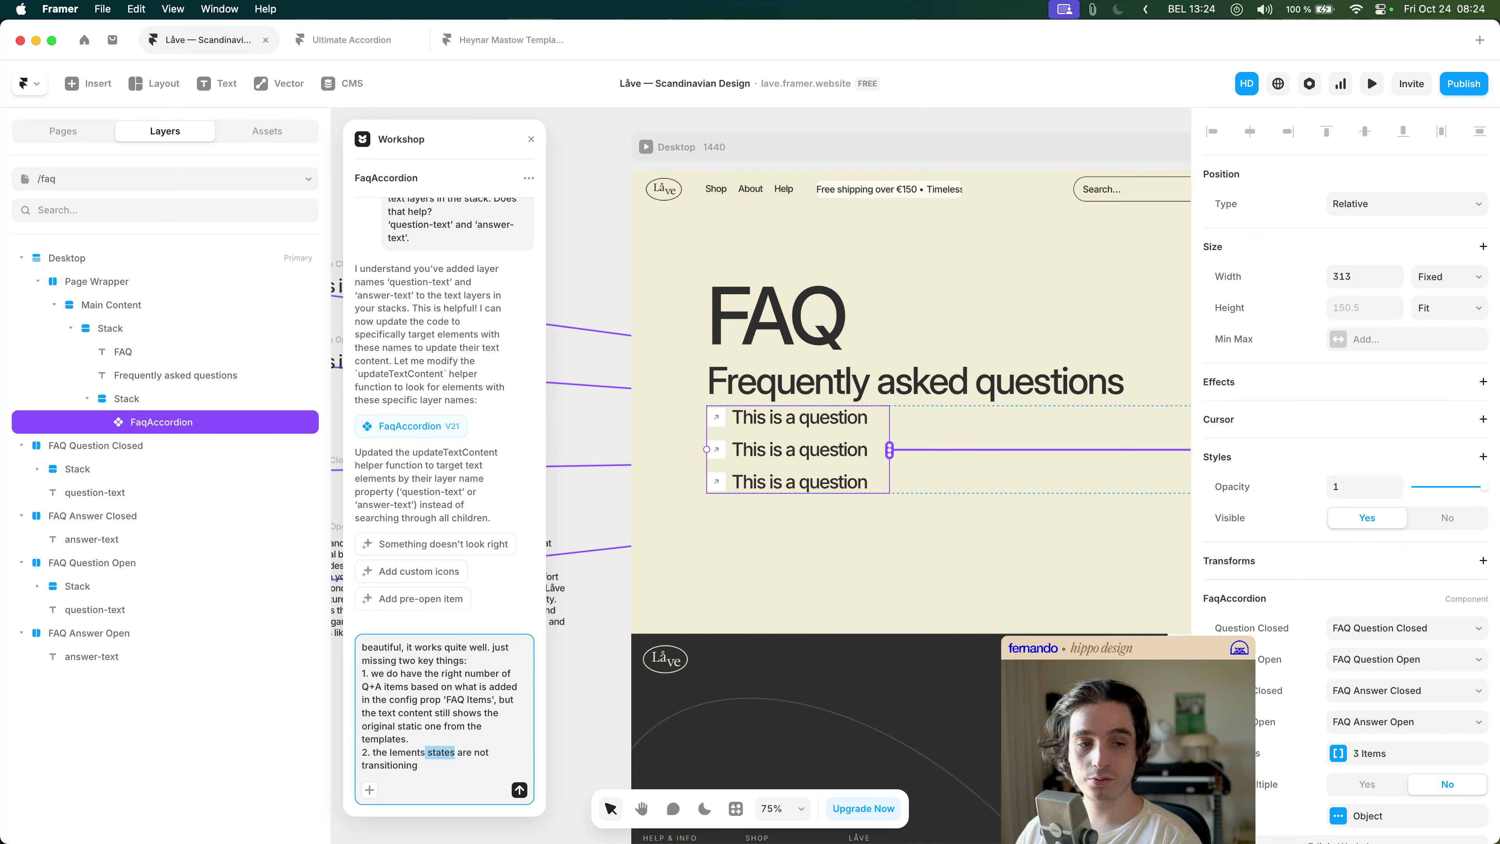
key(BackSpace)
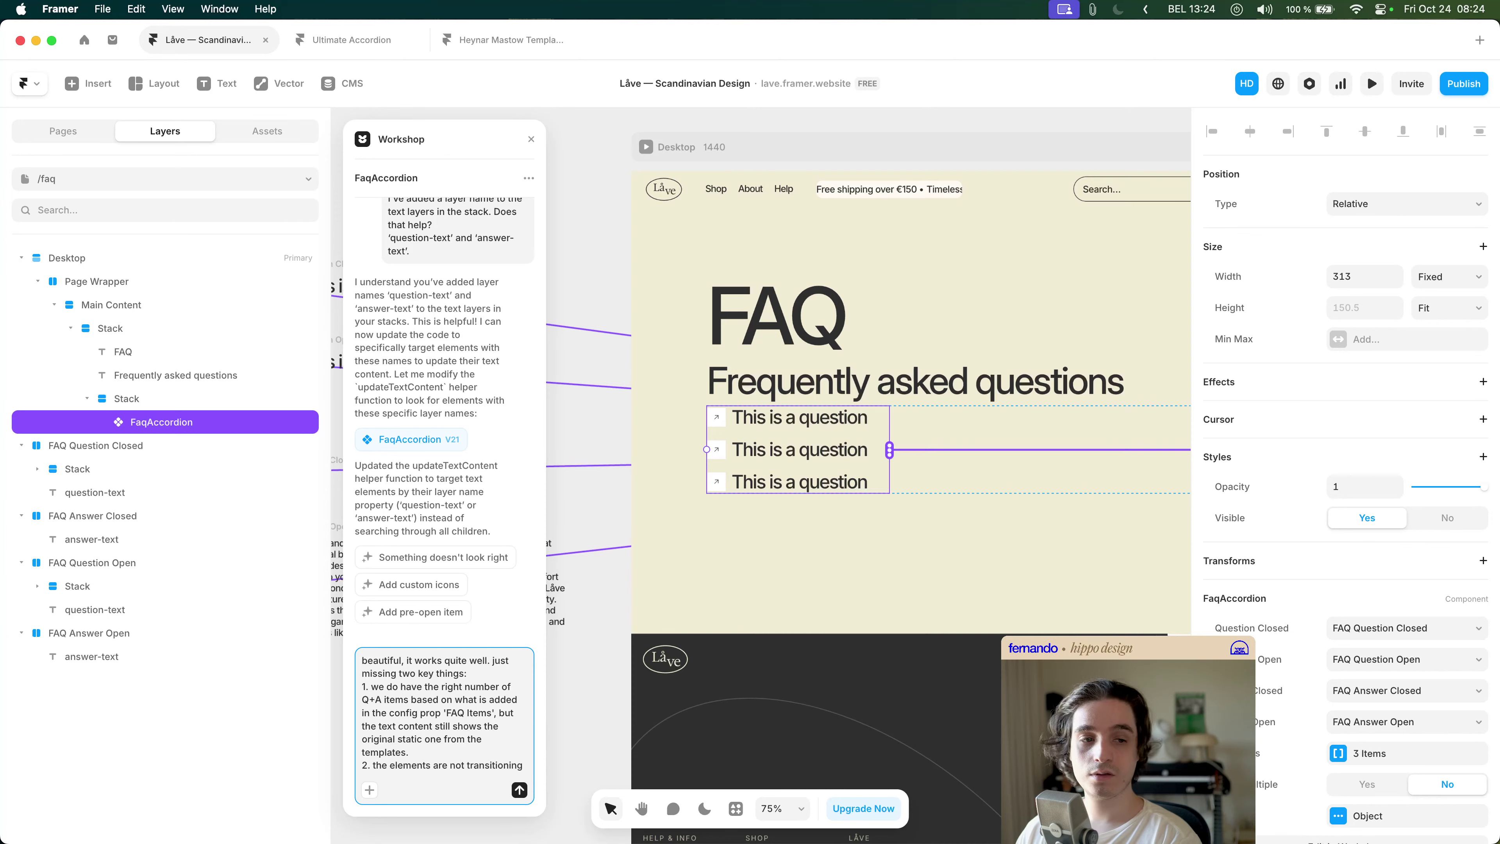
- Complete point 2 of the message with "between states" and send it to Workshop
text(btween)
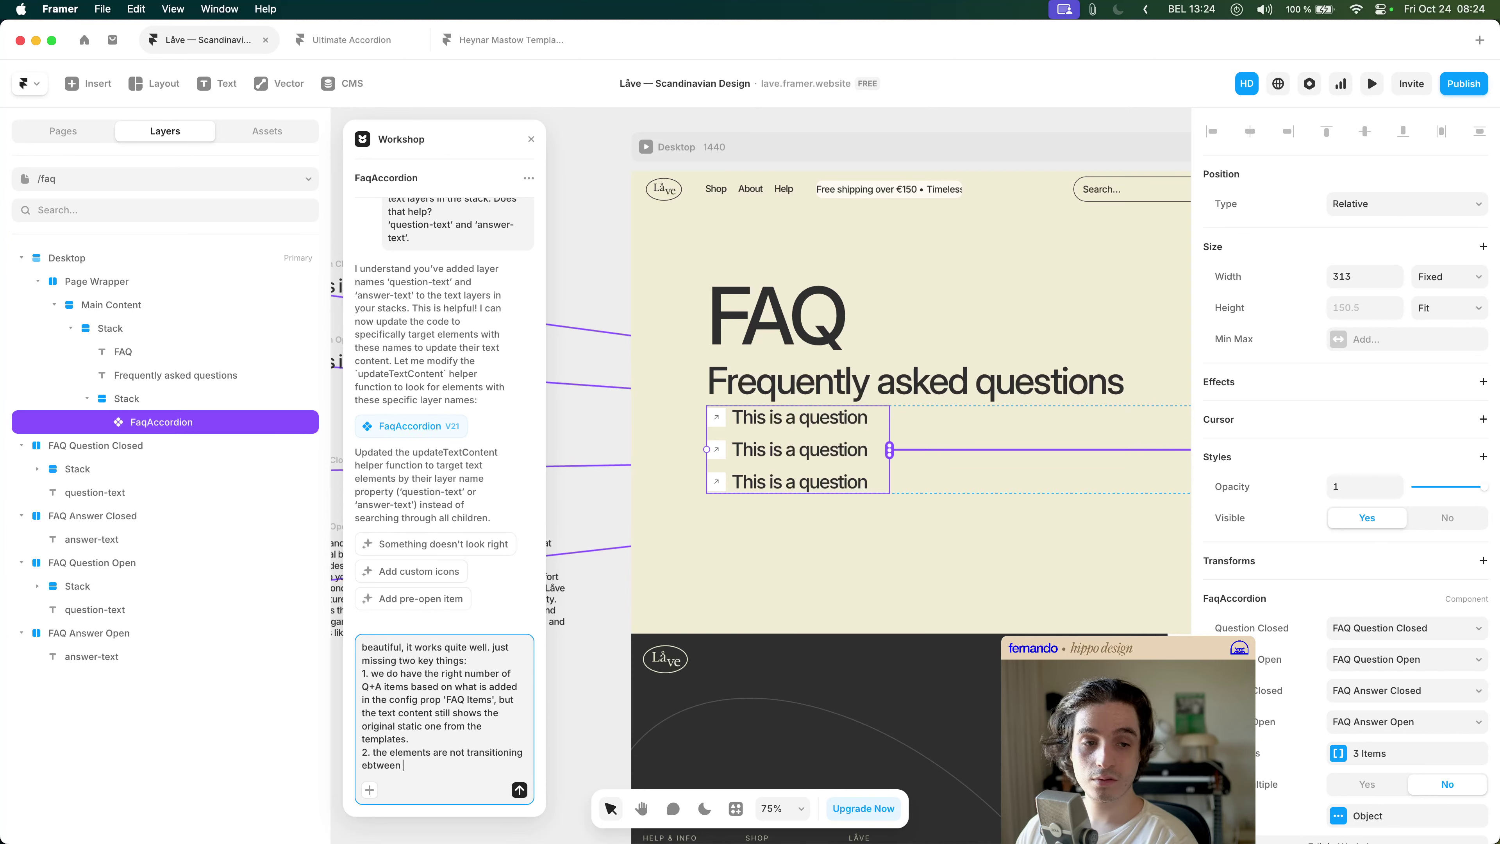
click(361, 765)
text(e)
click(400, 764)
text(states)
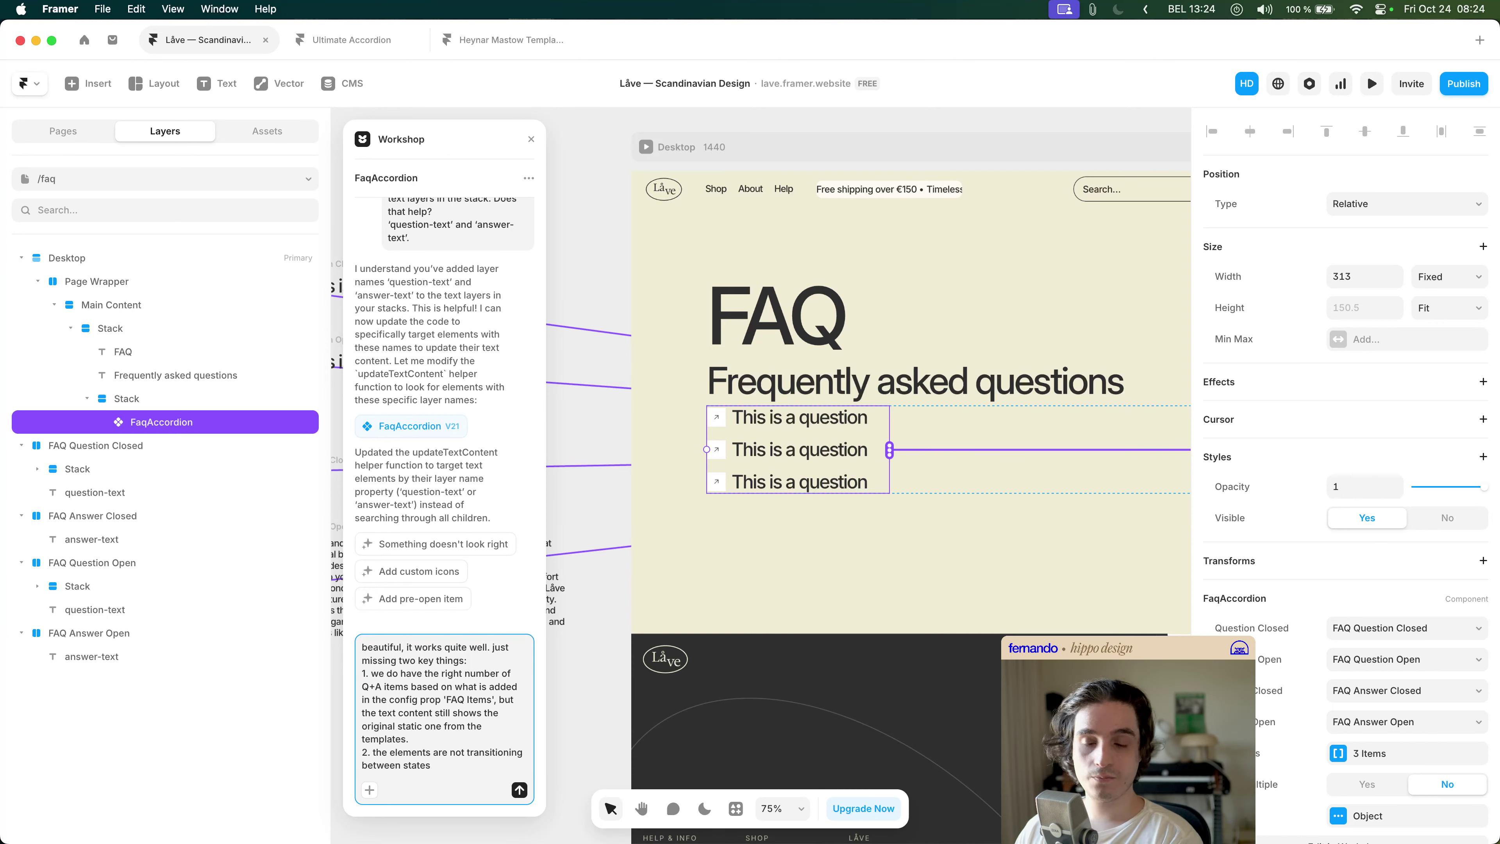
key(Return)
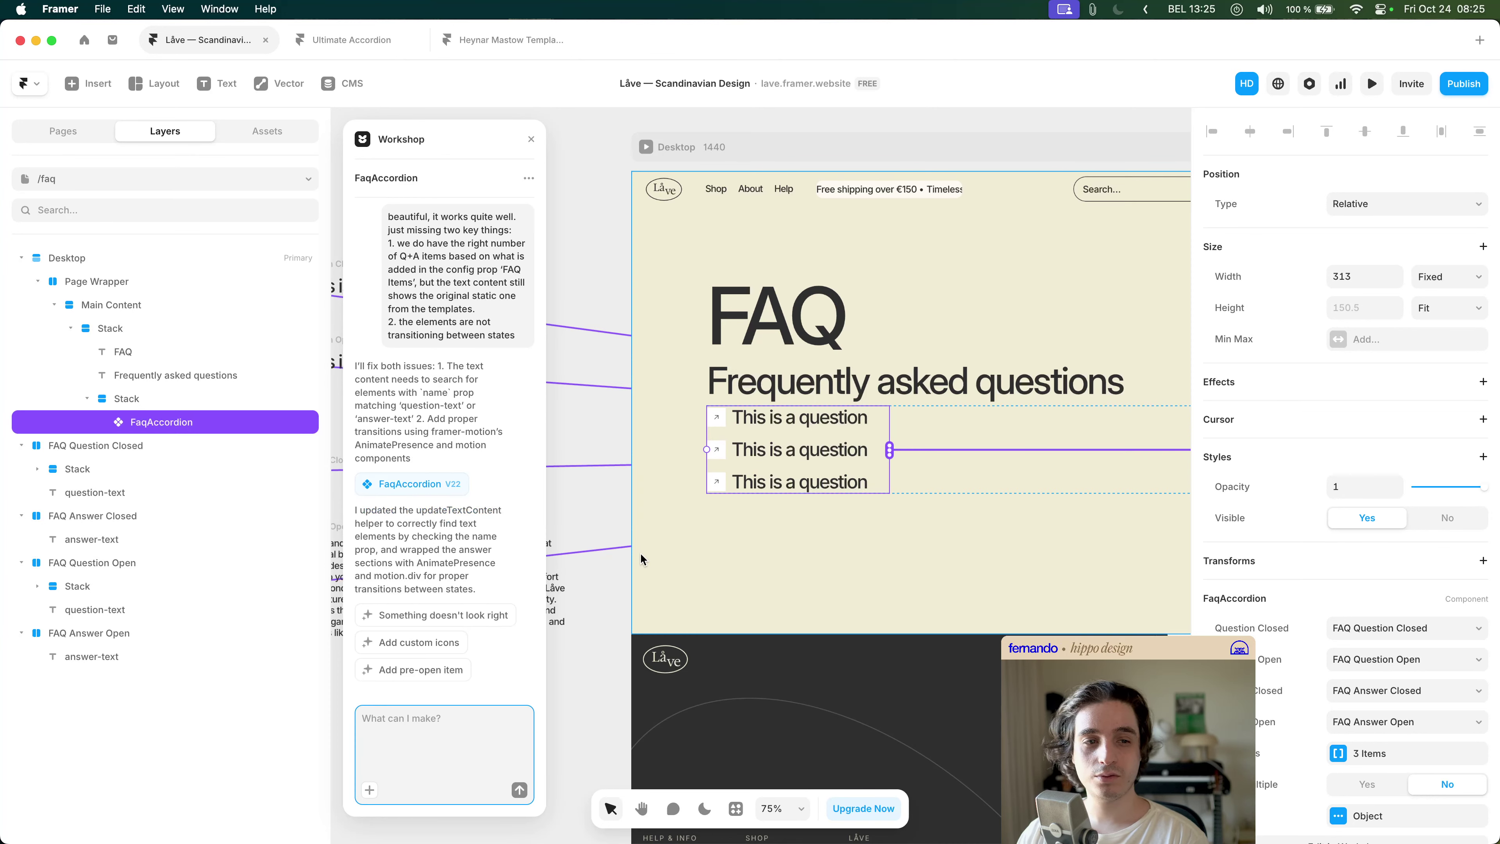
- Add a fourth entry to the FaqAccordion's FAQ Items and close the items editor
click(1369, 754)
click(1160, 672)
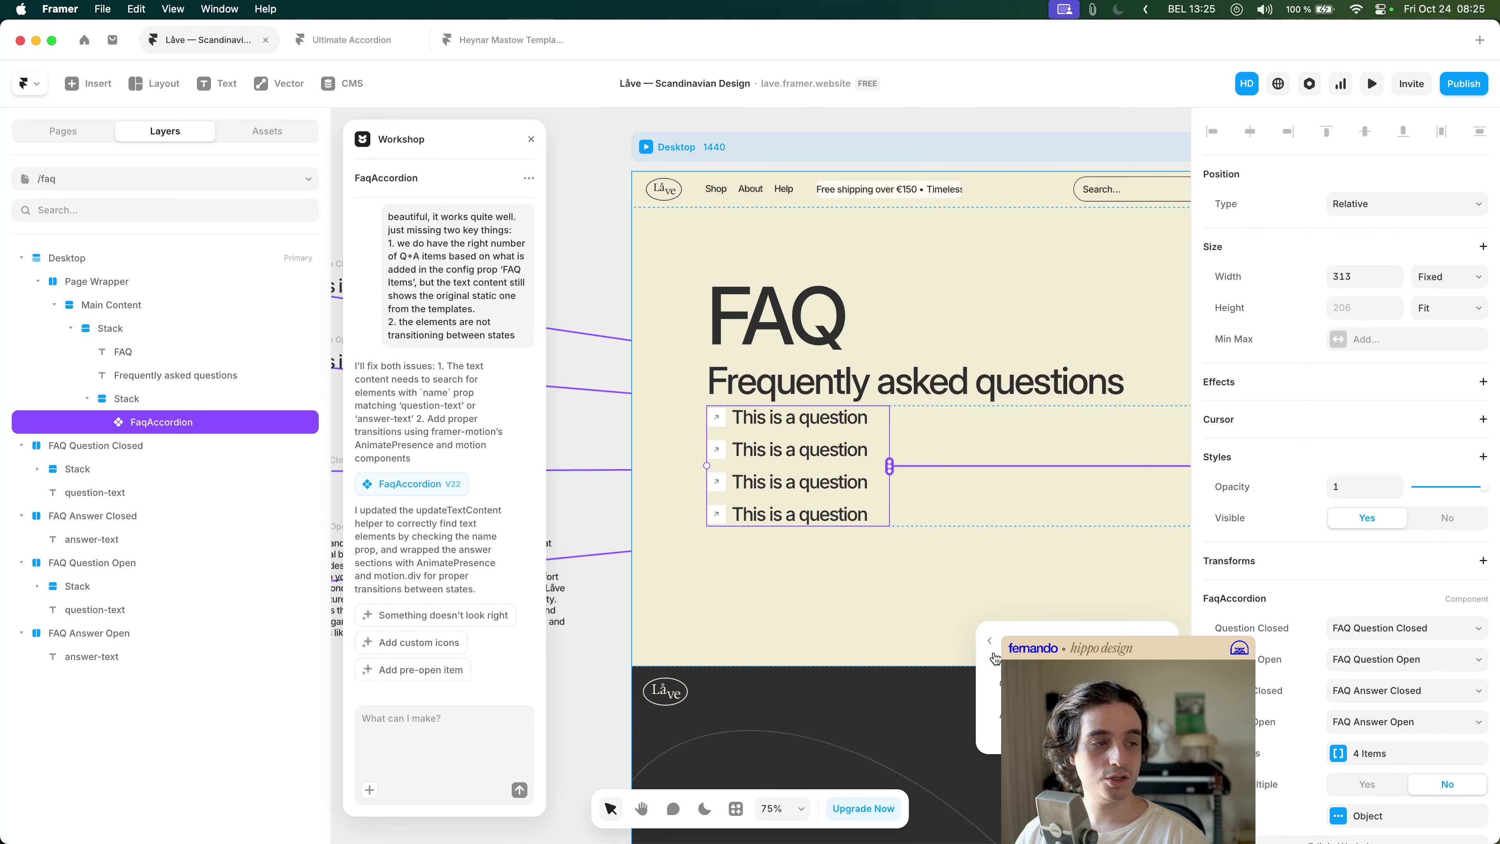
click(989, 641)
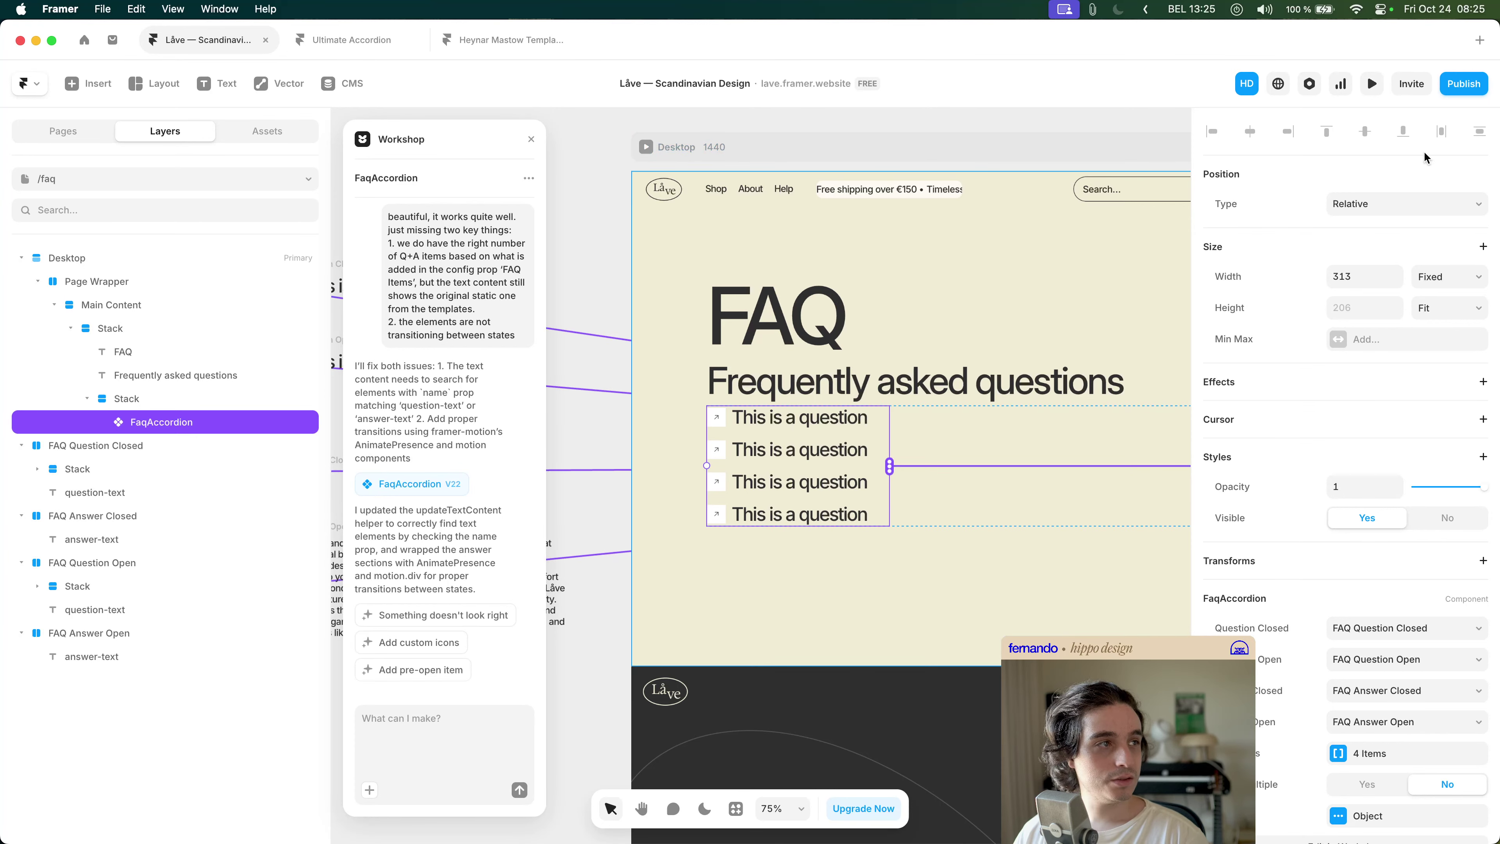
- Preview the FAQ page and open and close the first question repeatedly to check its transition
click(1372, 84)
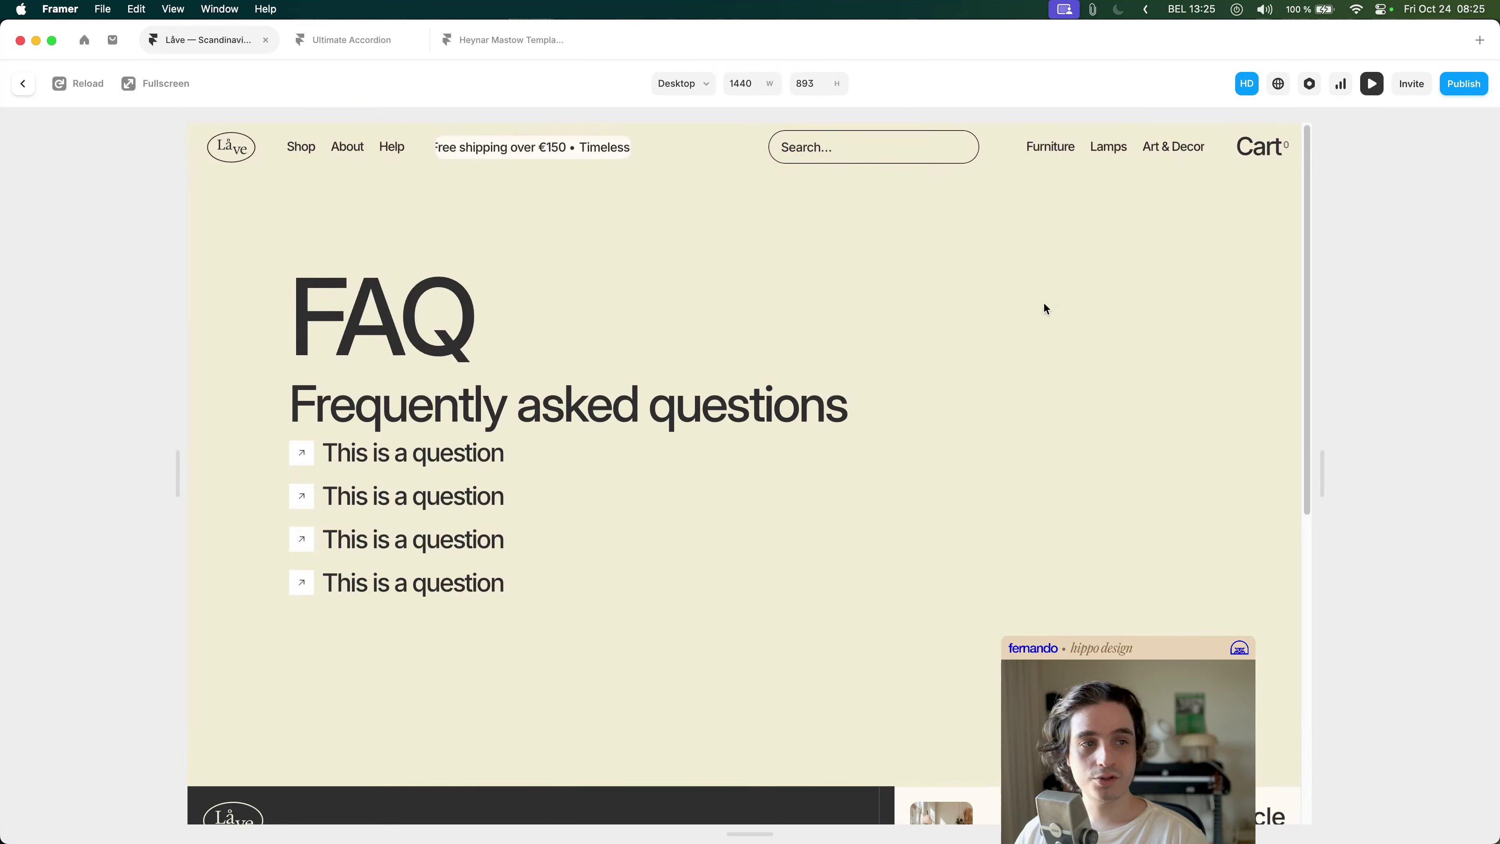
click(389, 461)
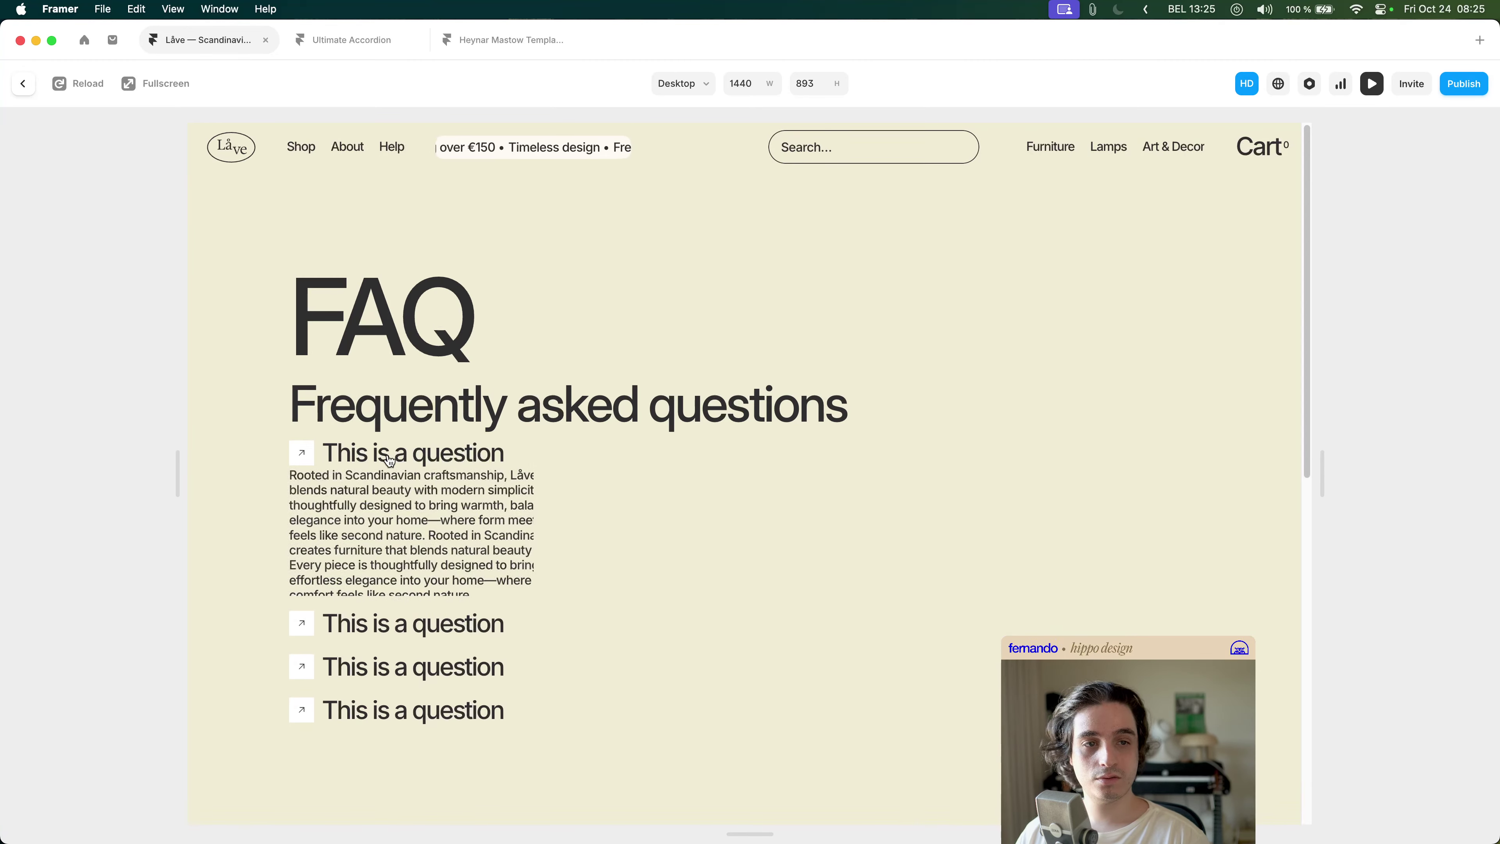
click(390, 461)
click(390, 461)
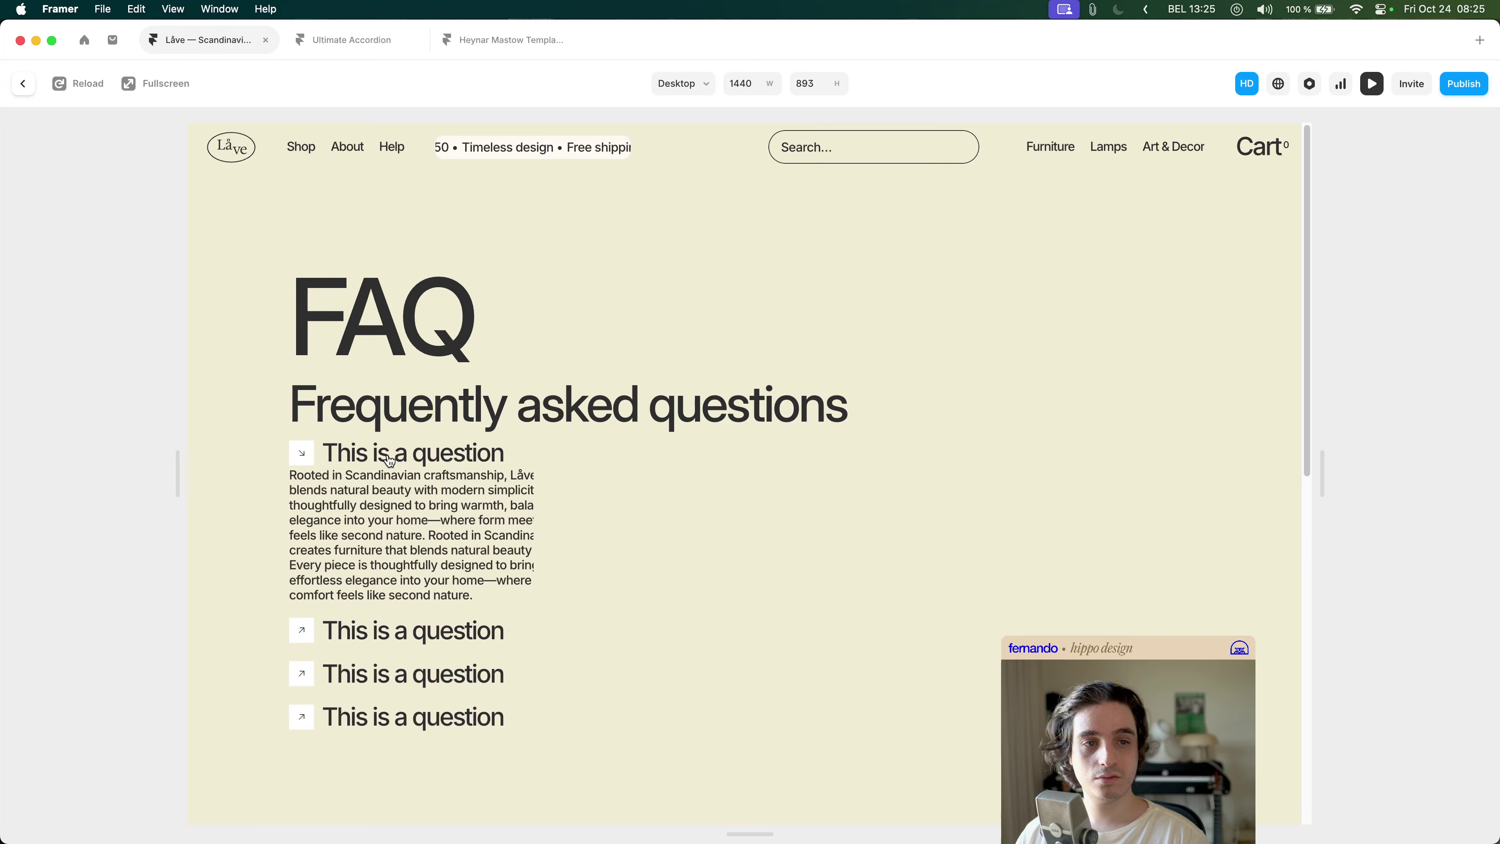
click(390, 461)
click(390, 461)
click(390, 461)
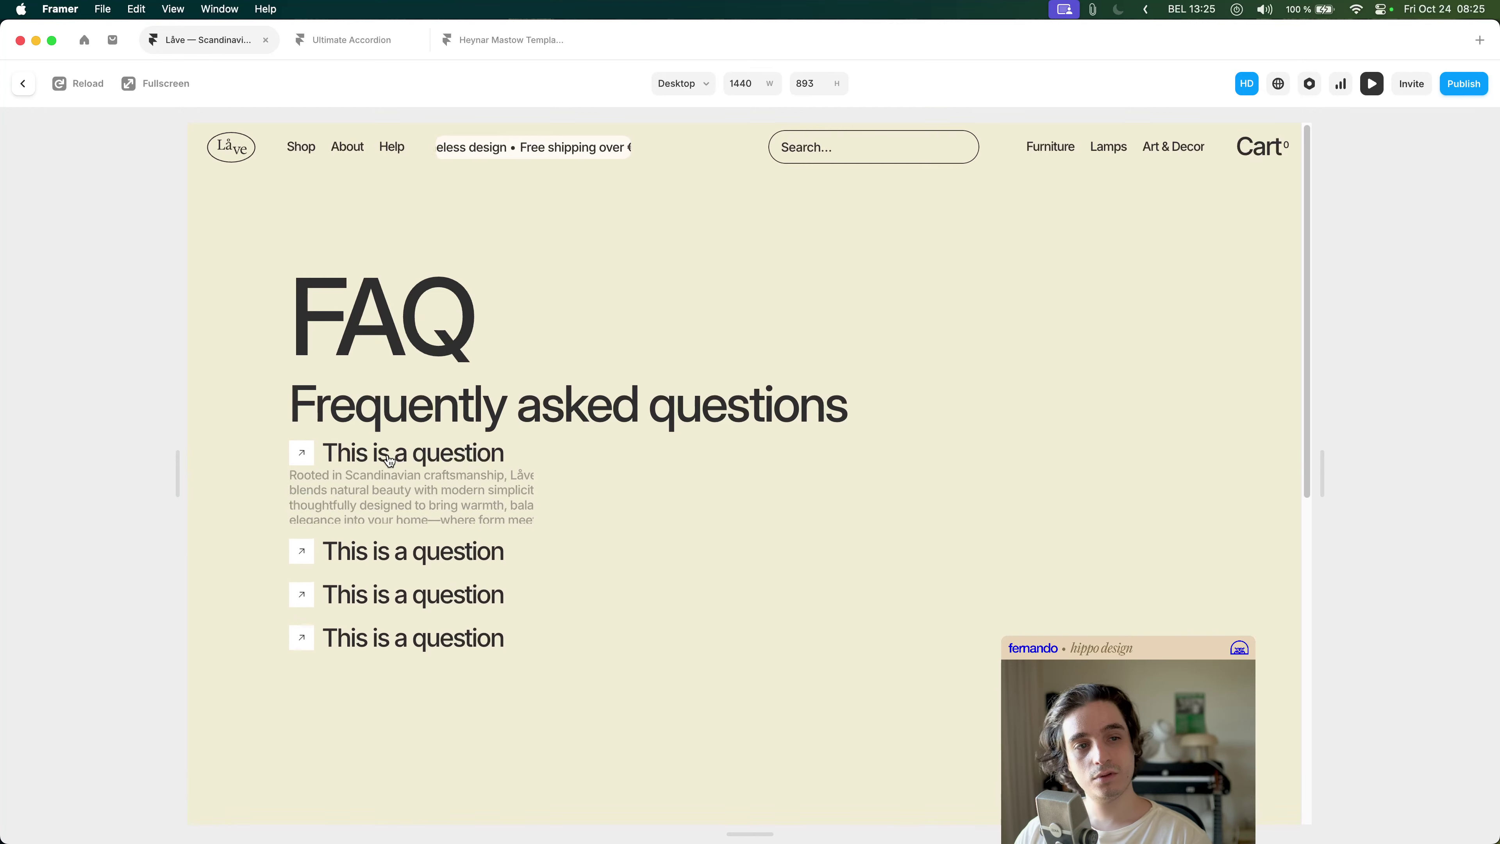
- Open different questions in the preview to check how the accordion switches between them, and return to the canvas
click(402, 541)
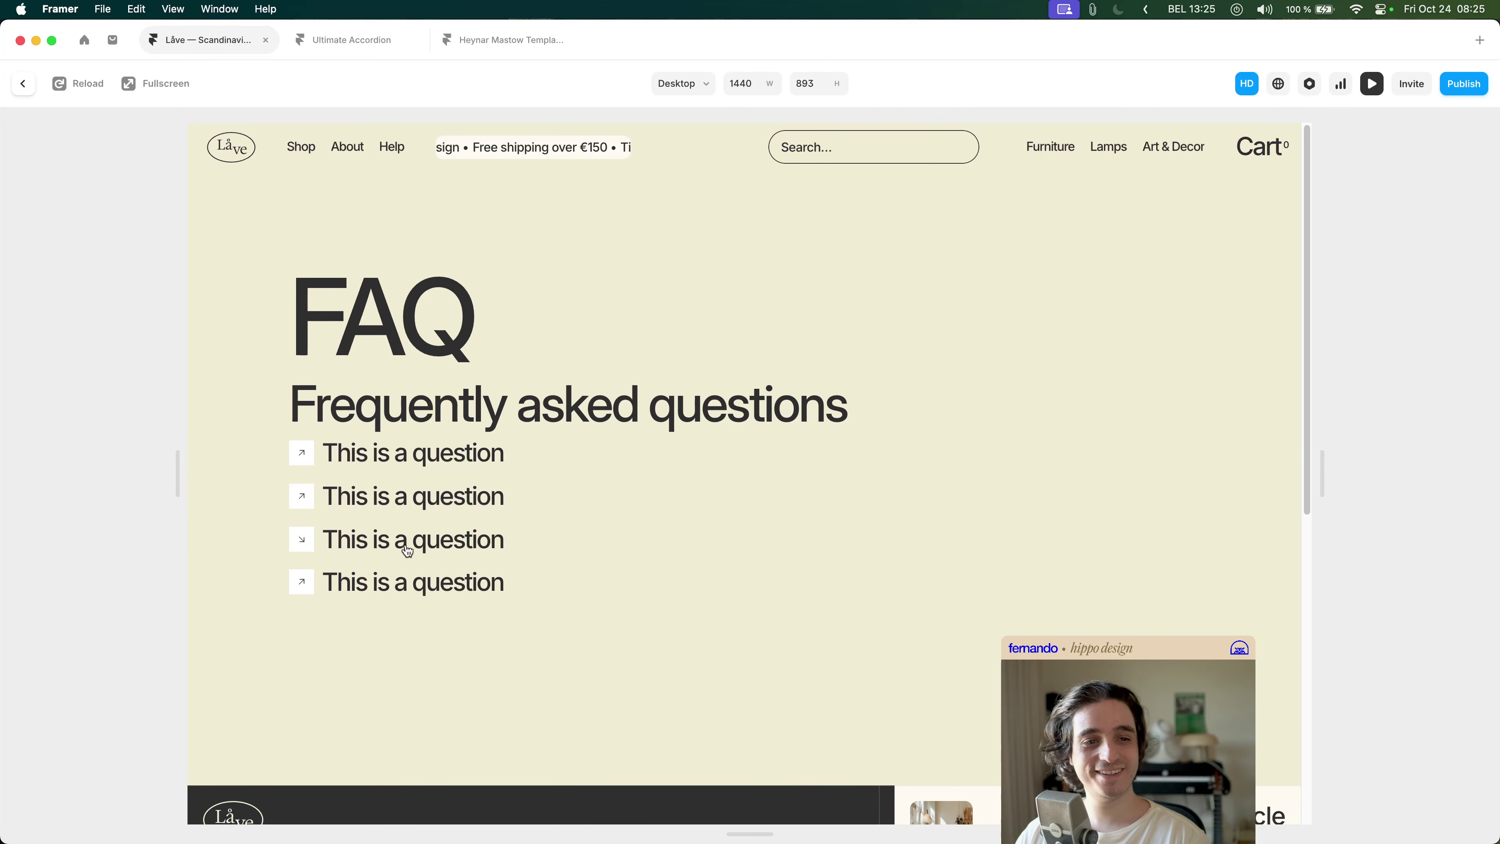
click(403, 460)
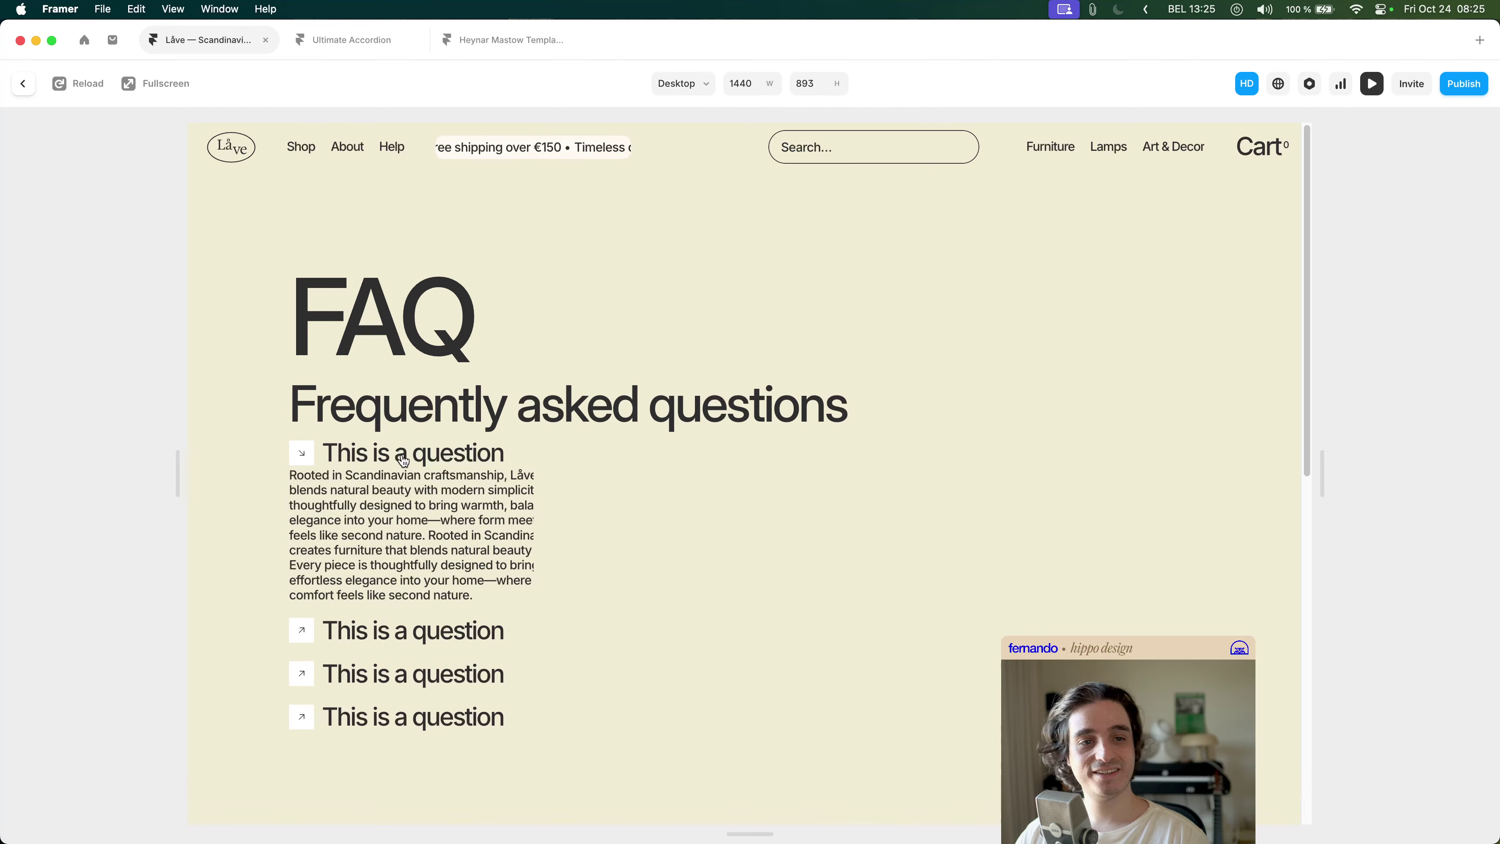
click(395, 629)
click(398, 716)
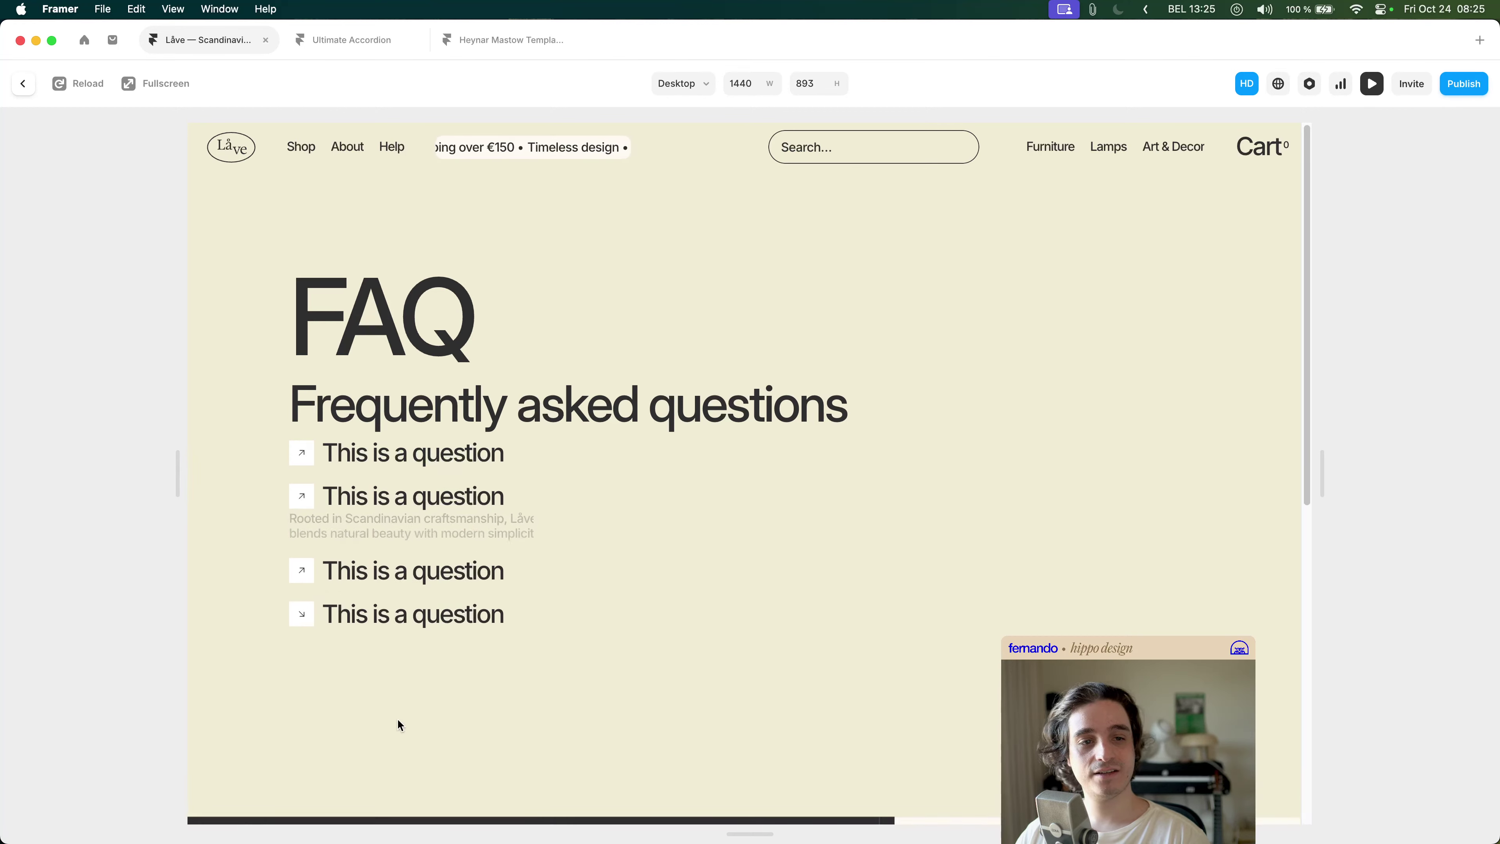
click(391, 463)
click(392, 462)
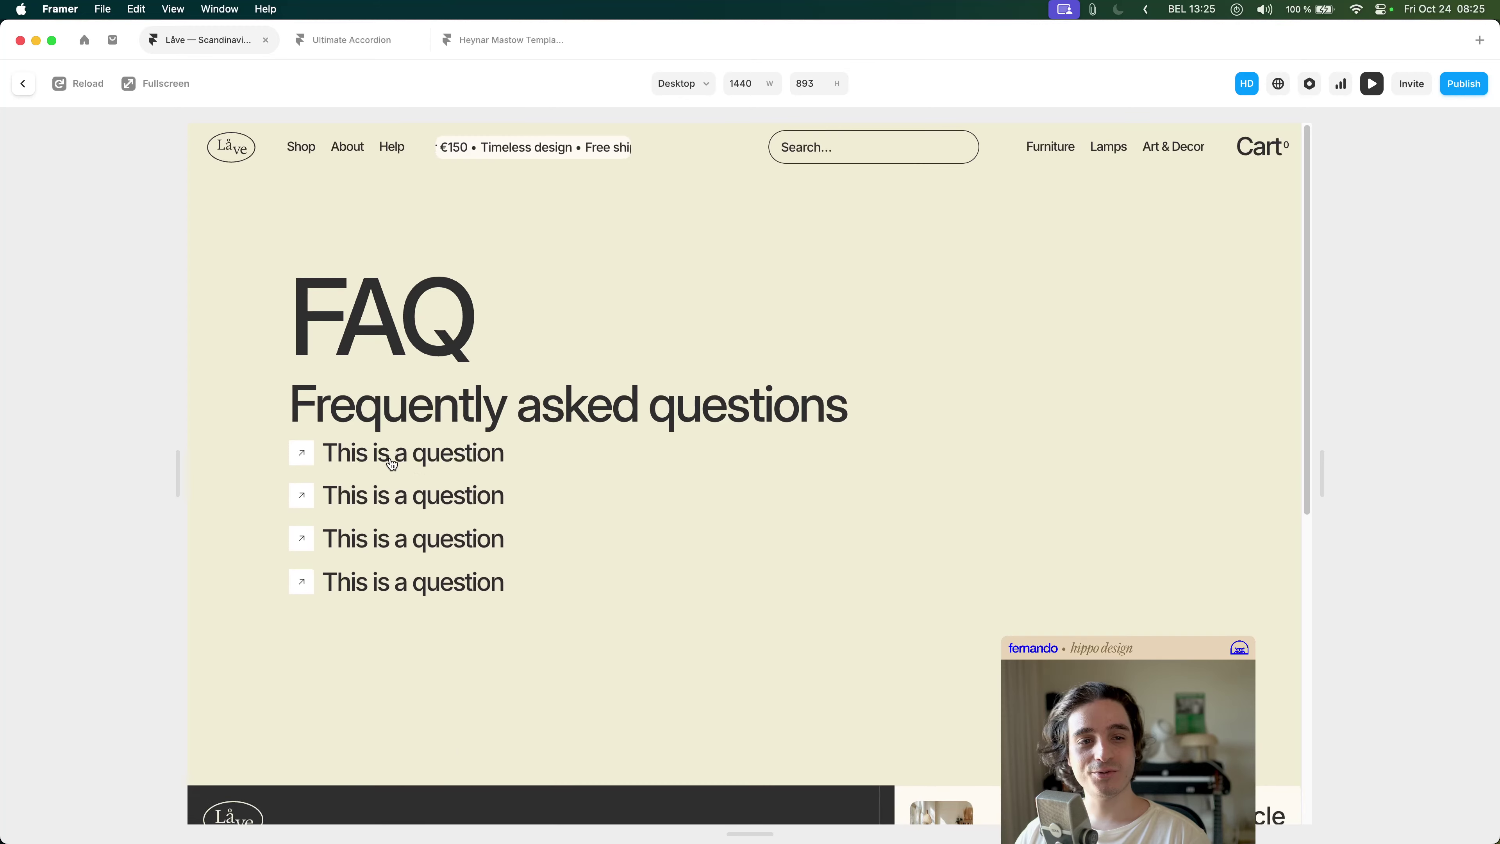
key(Escape)
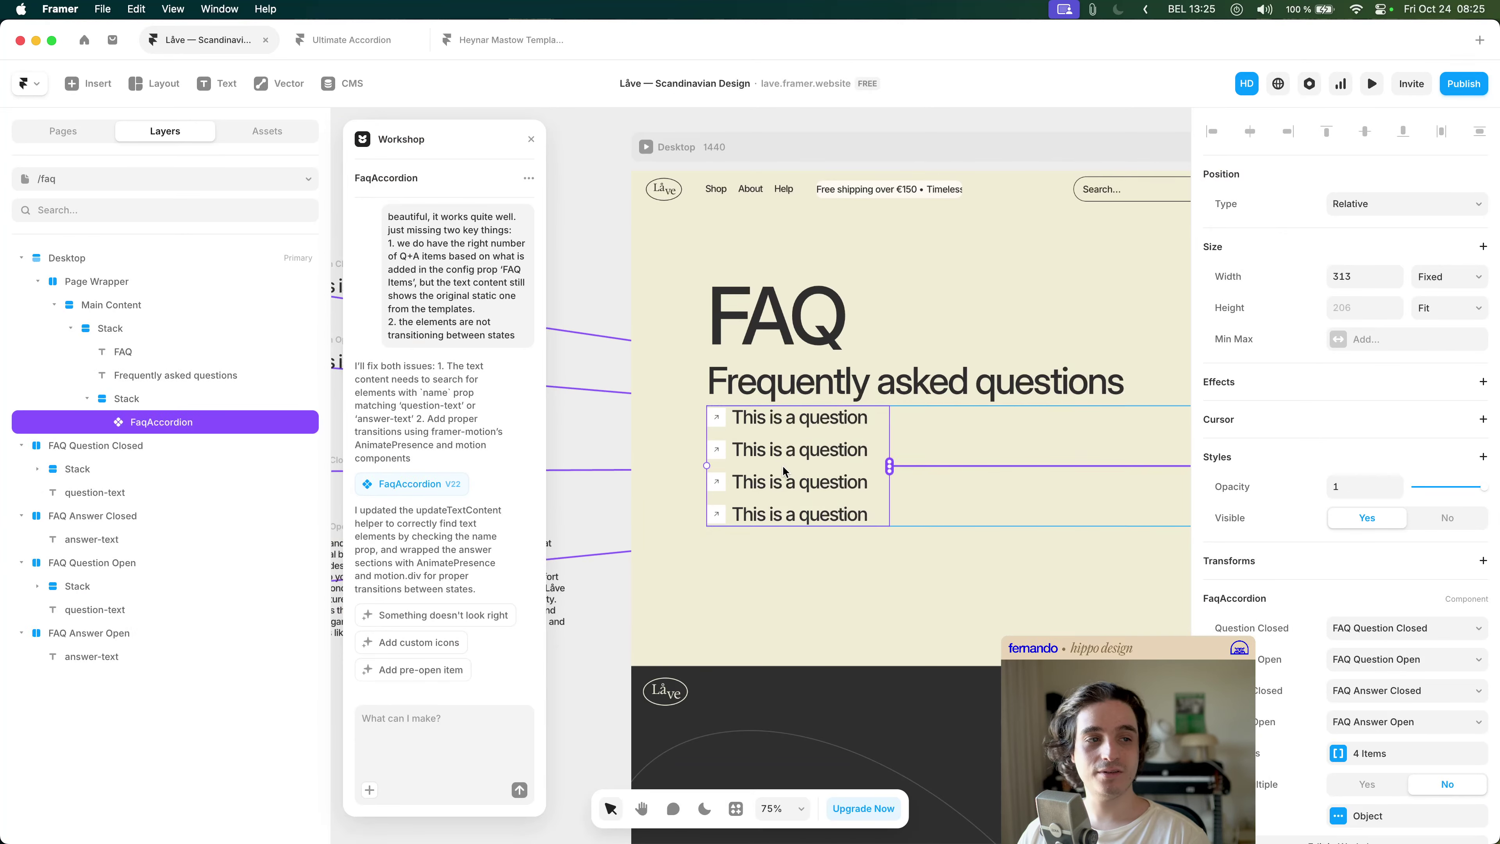
- Switch the Workshop AI model for the FaqAccordion to Claude 4
scroll(1382, 582, down, 3)
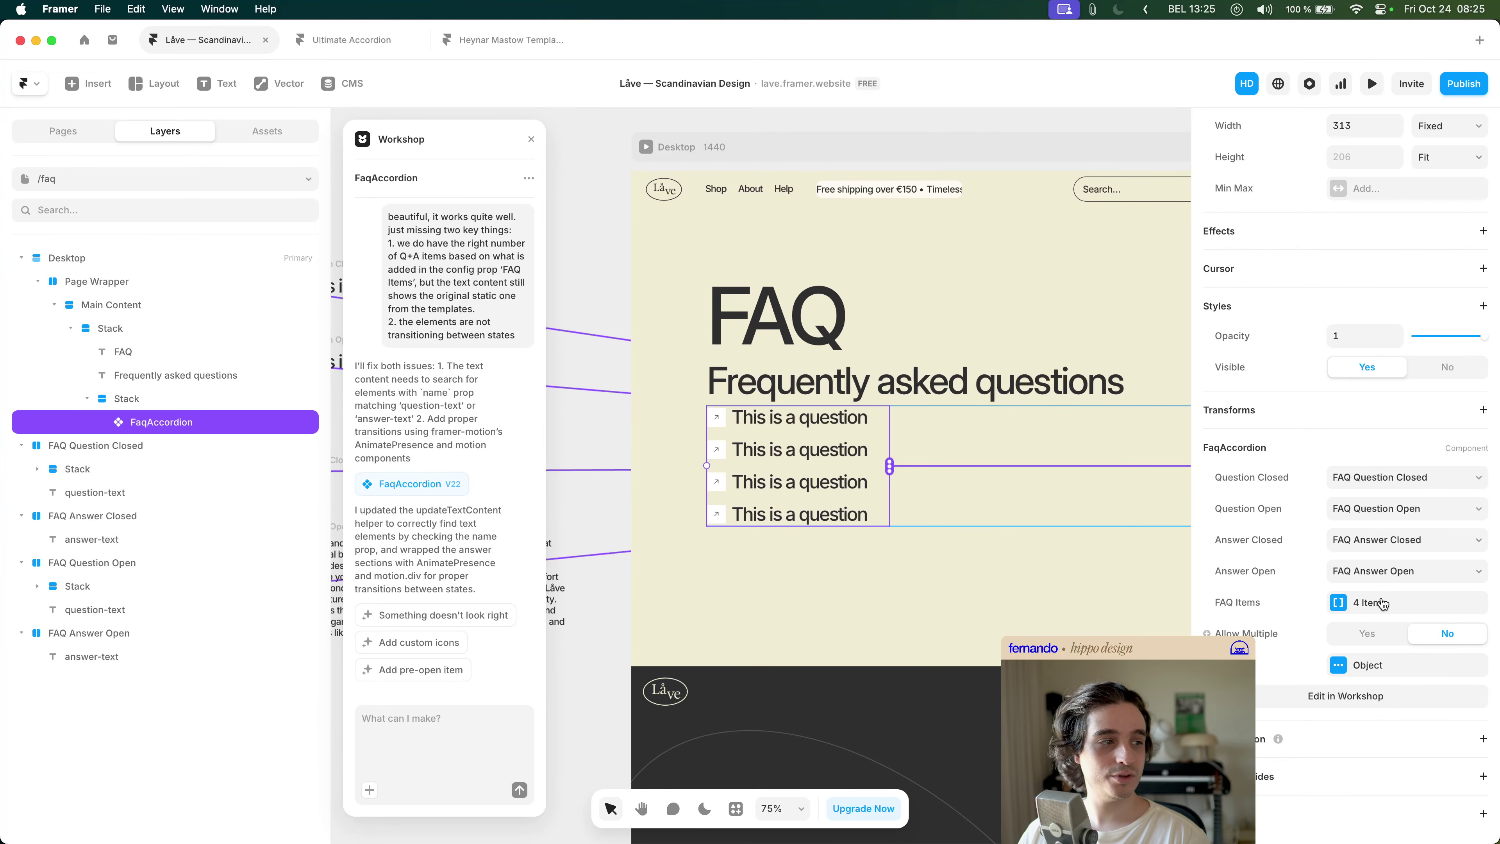
click(1348, 697)
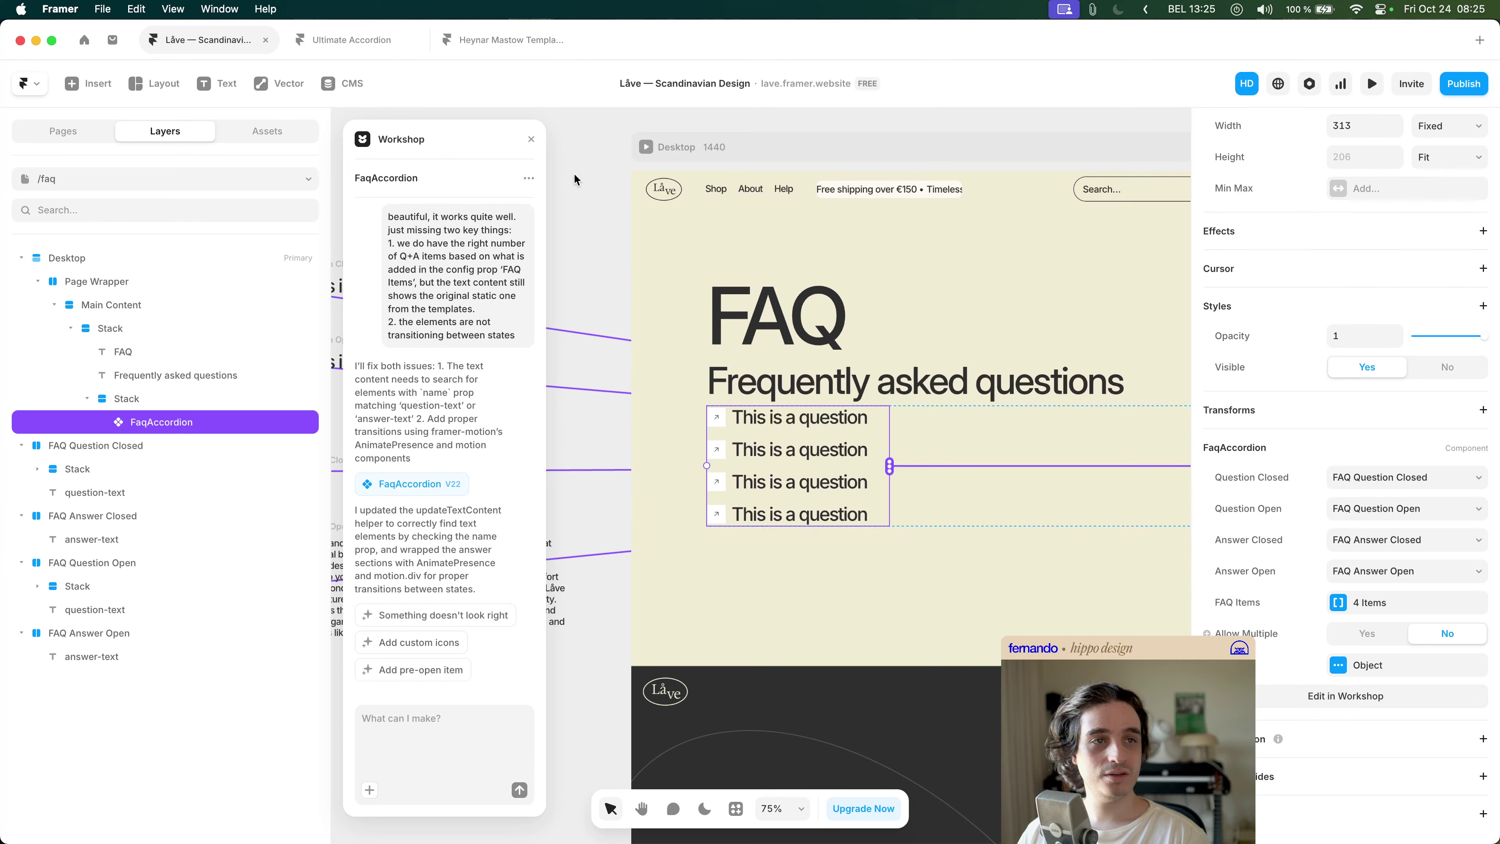
click(529, 178)
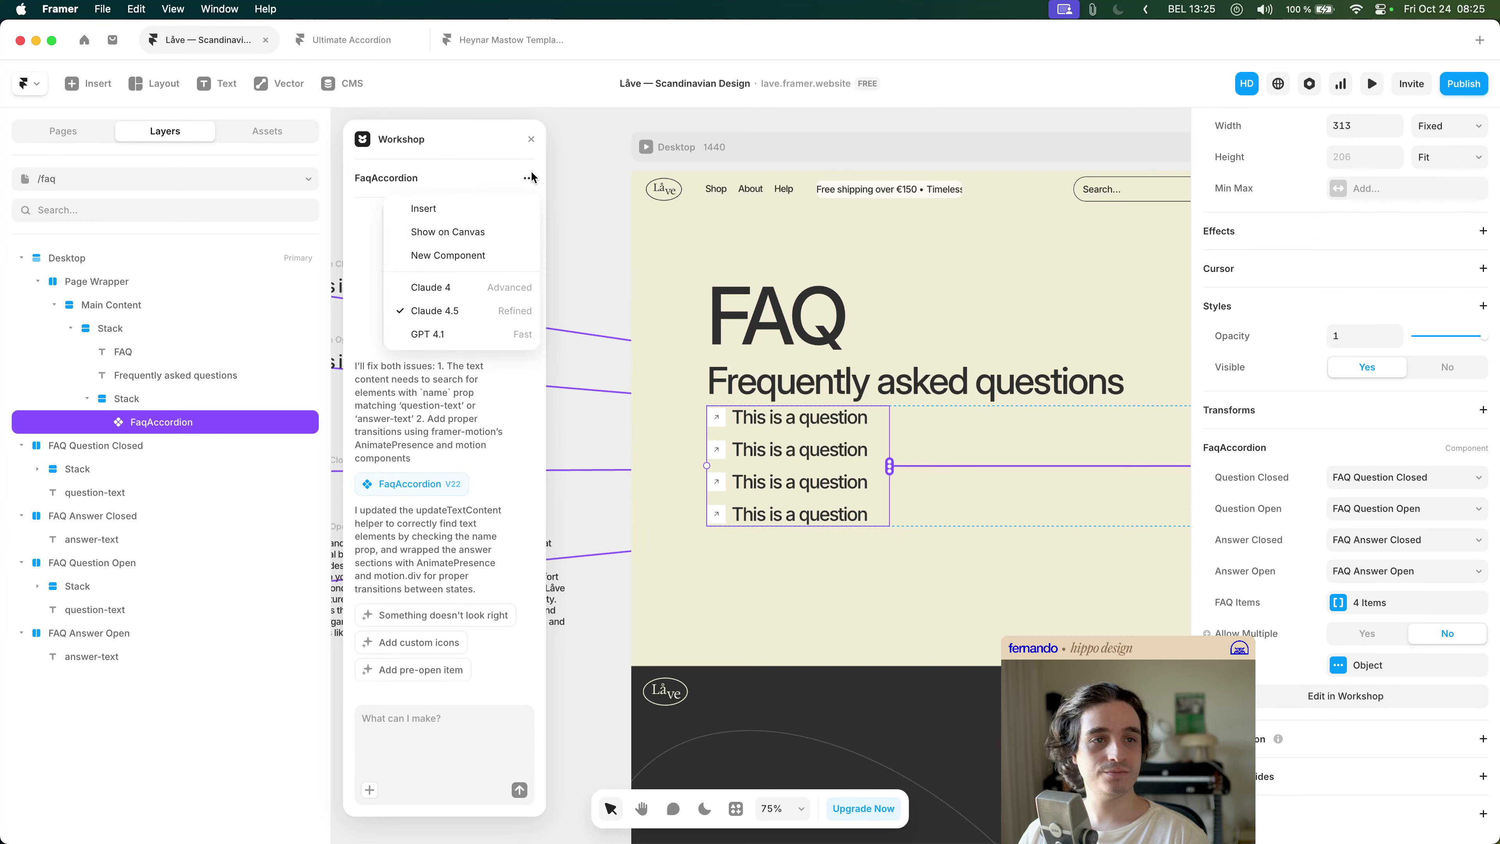
click(532, 140)
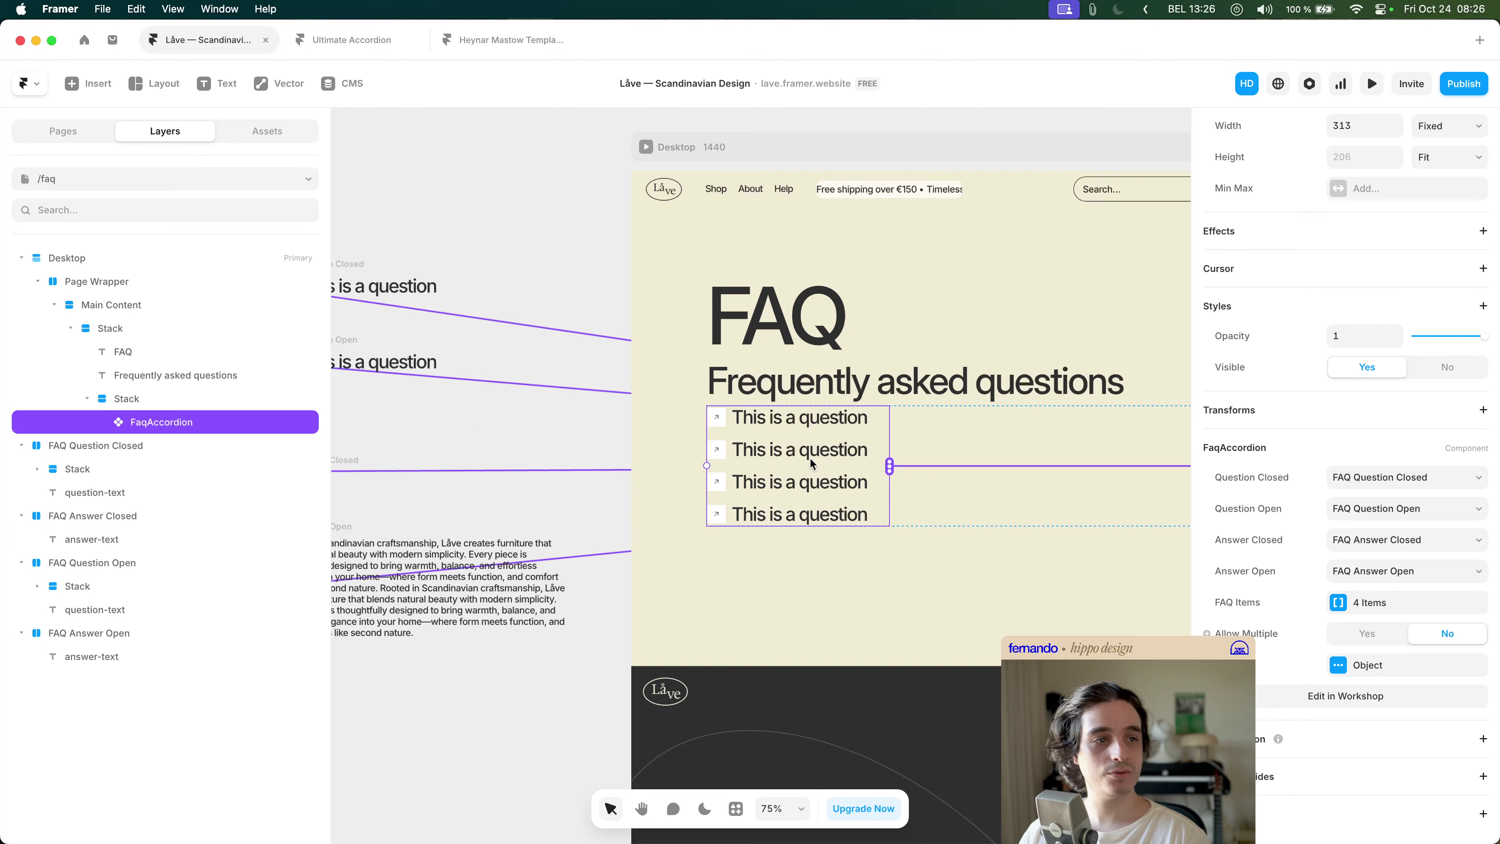
click(1267, 703)
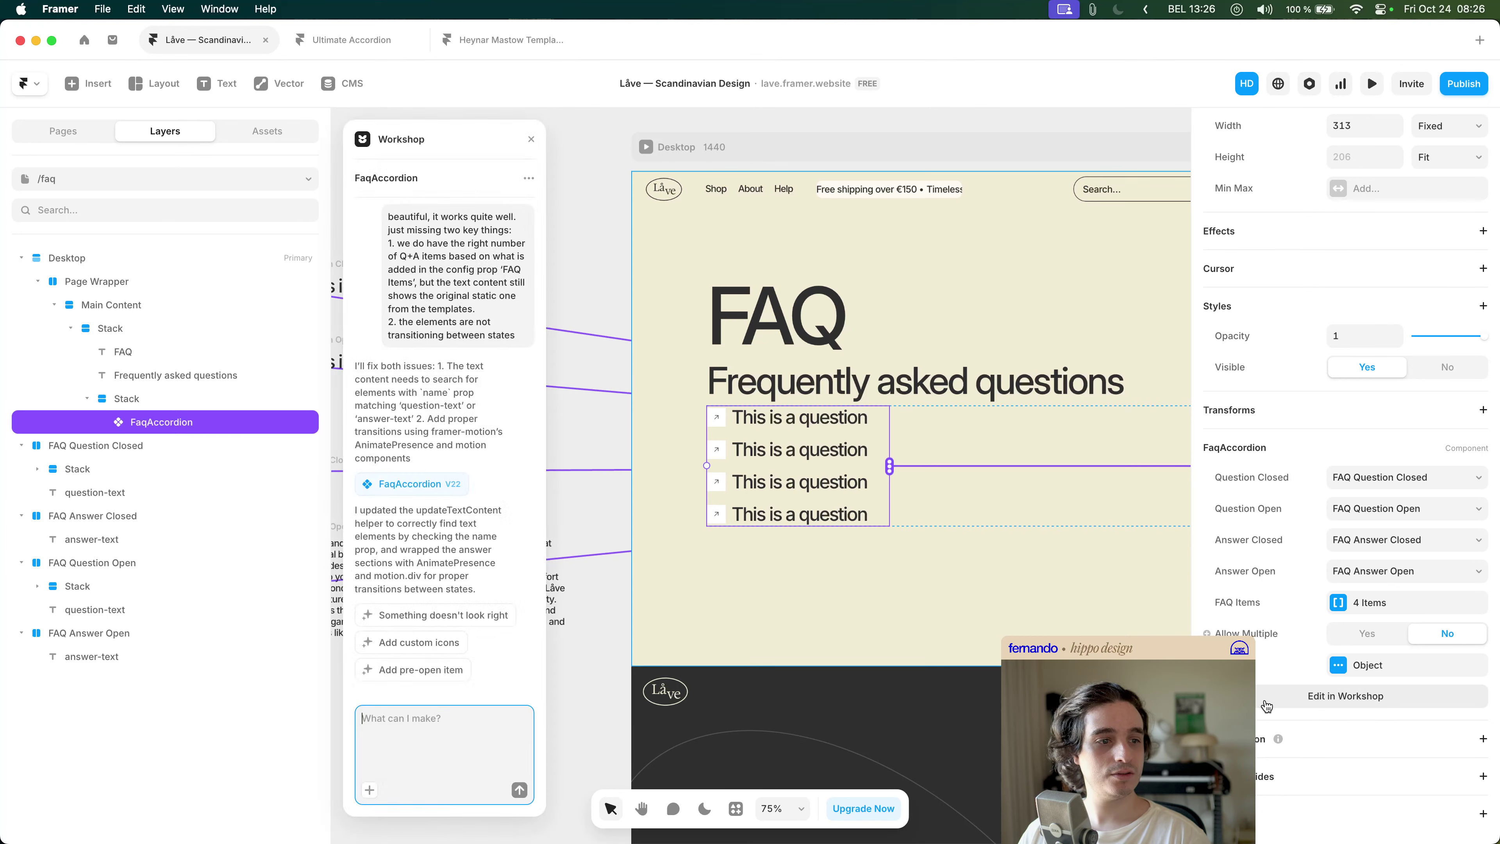
click(529, 178)
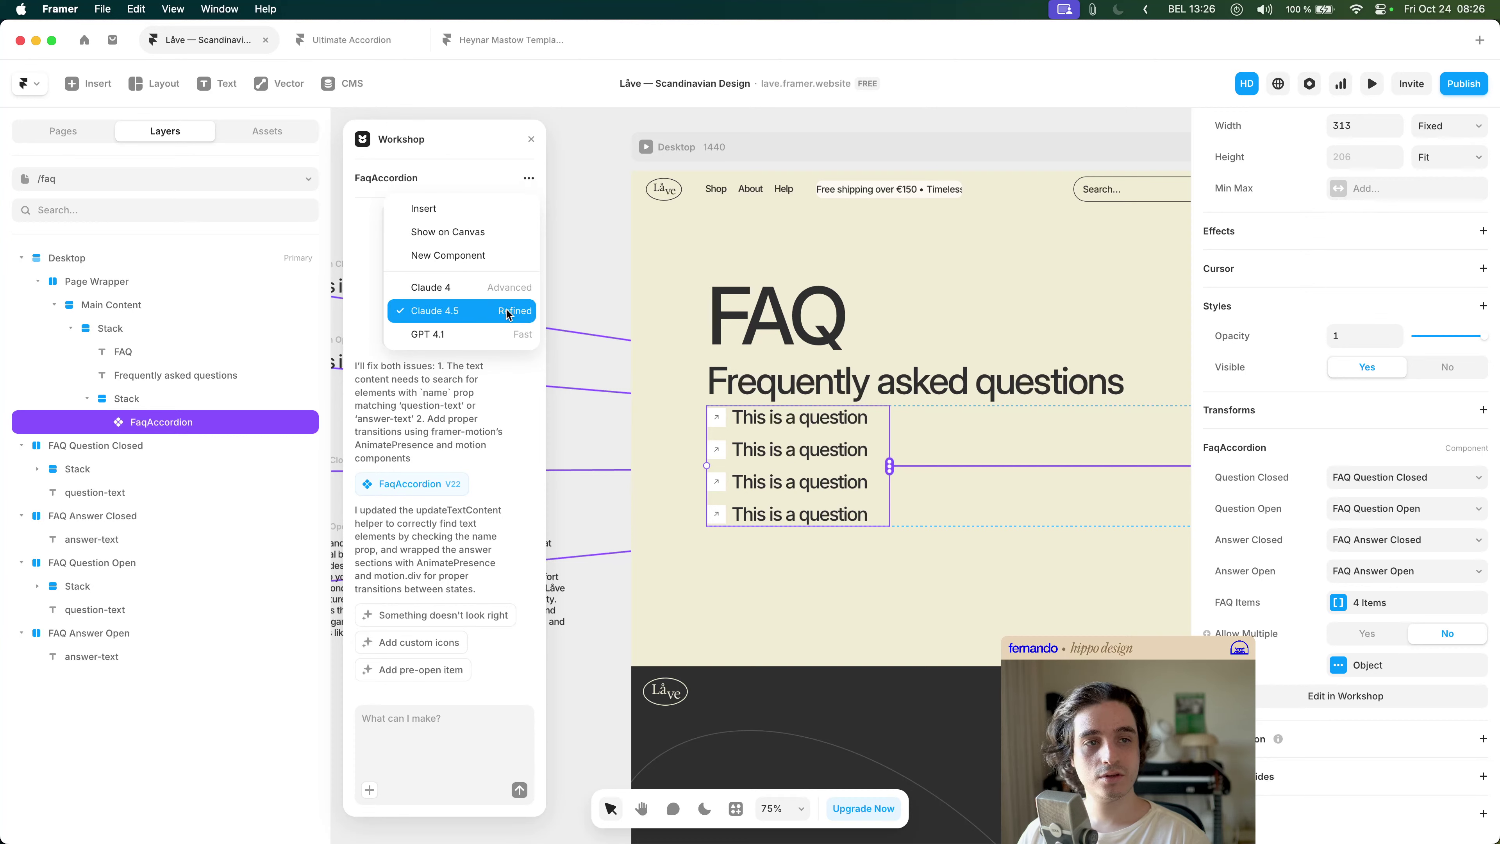
click(471, 292)
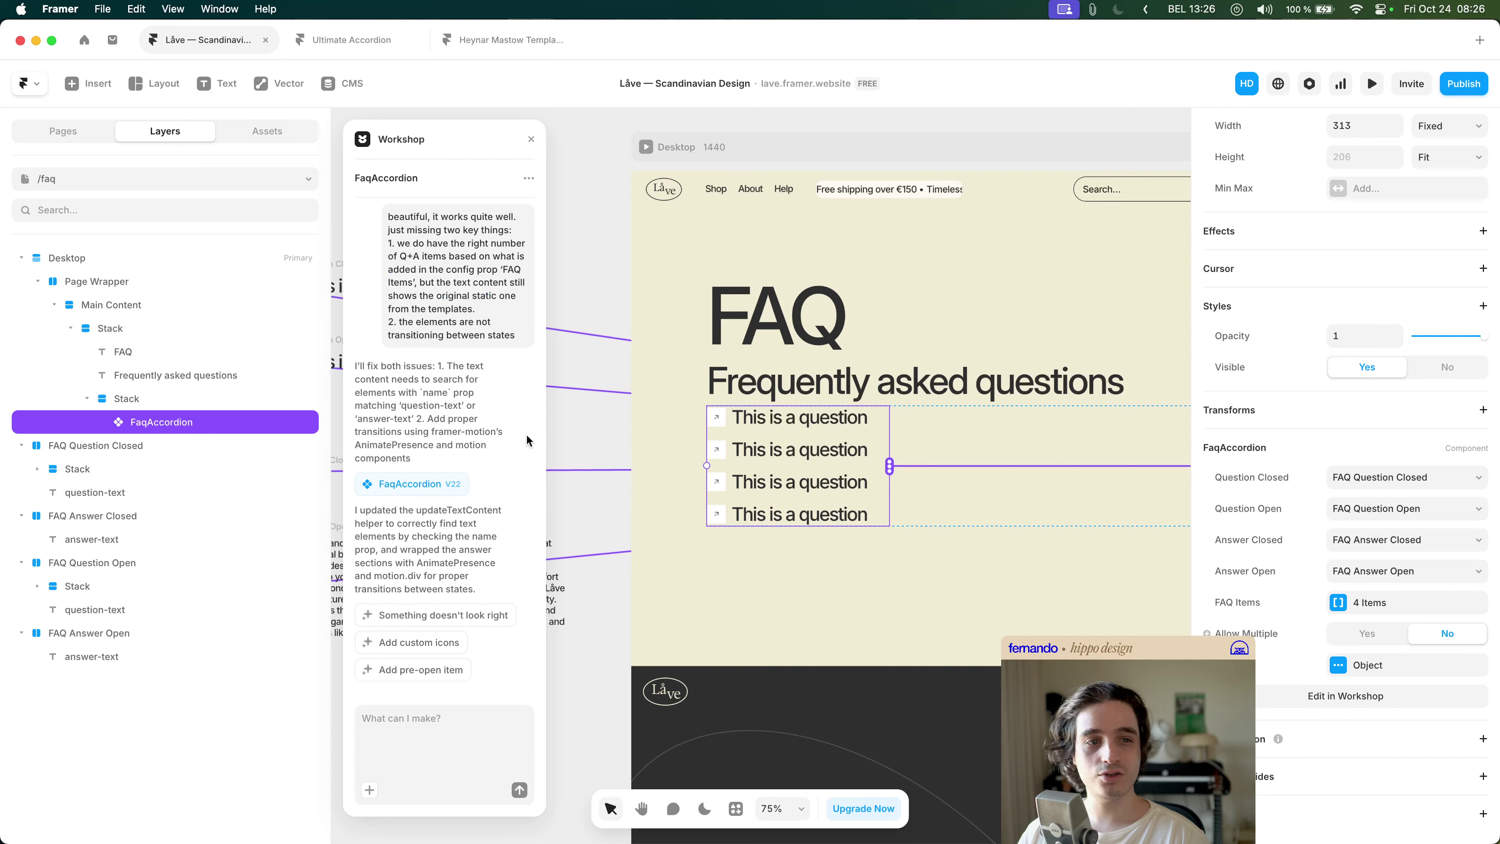
- Copy the whole previous two-point message from the Workshop chat and paste it as a new message
click(461, 736)
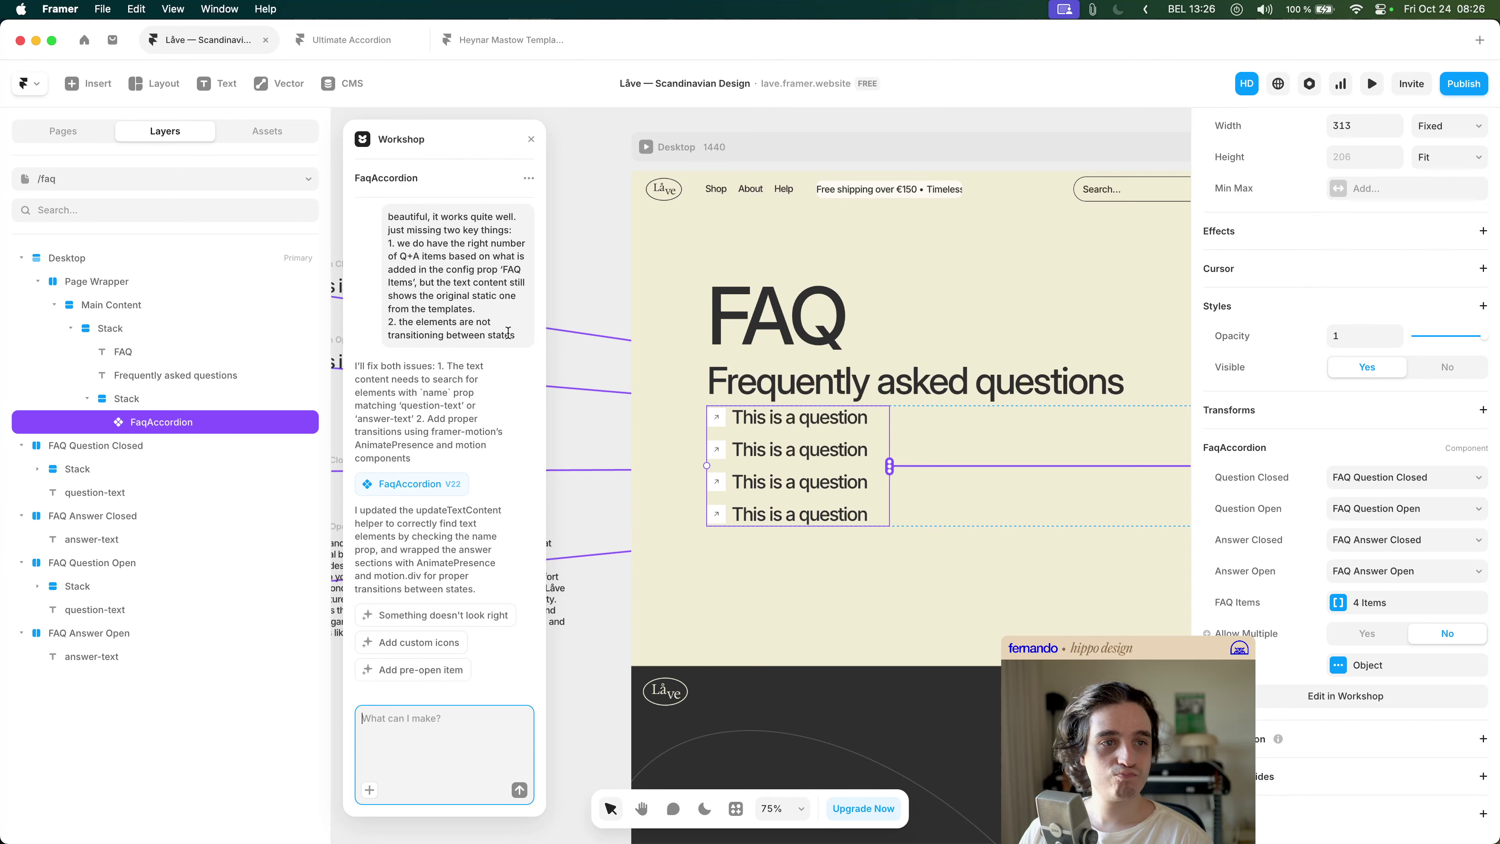
drag(508, 333, 384, 325)
click(979, 508)
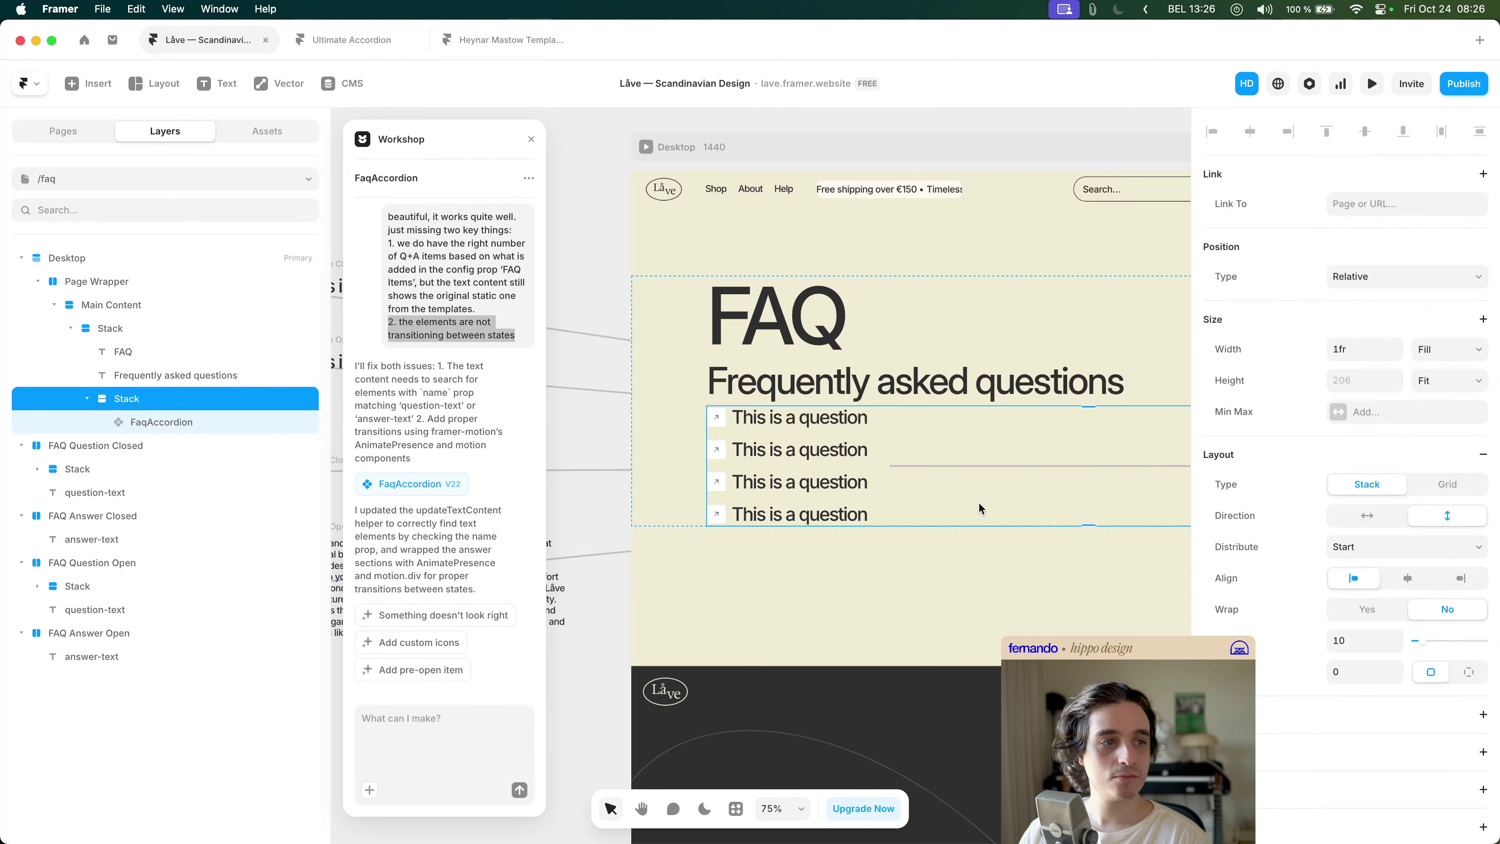
click(507, 334)
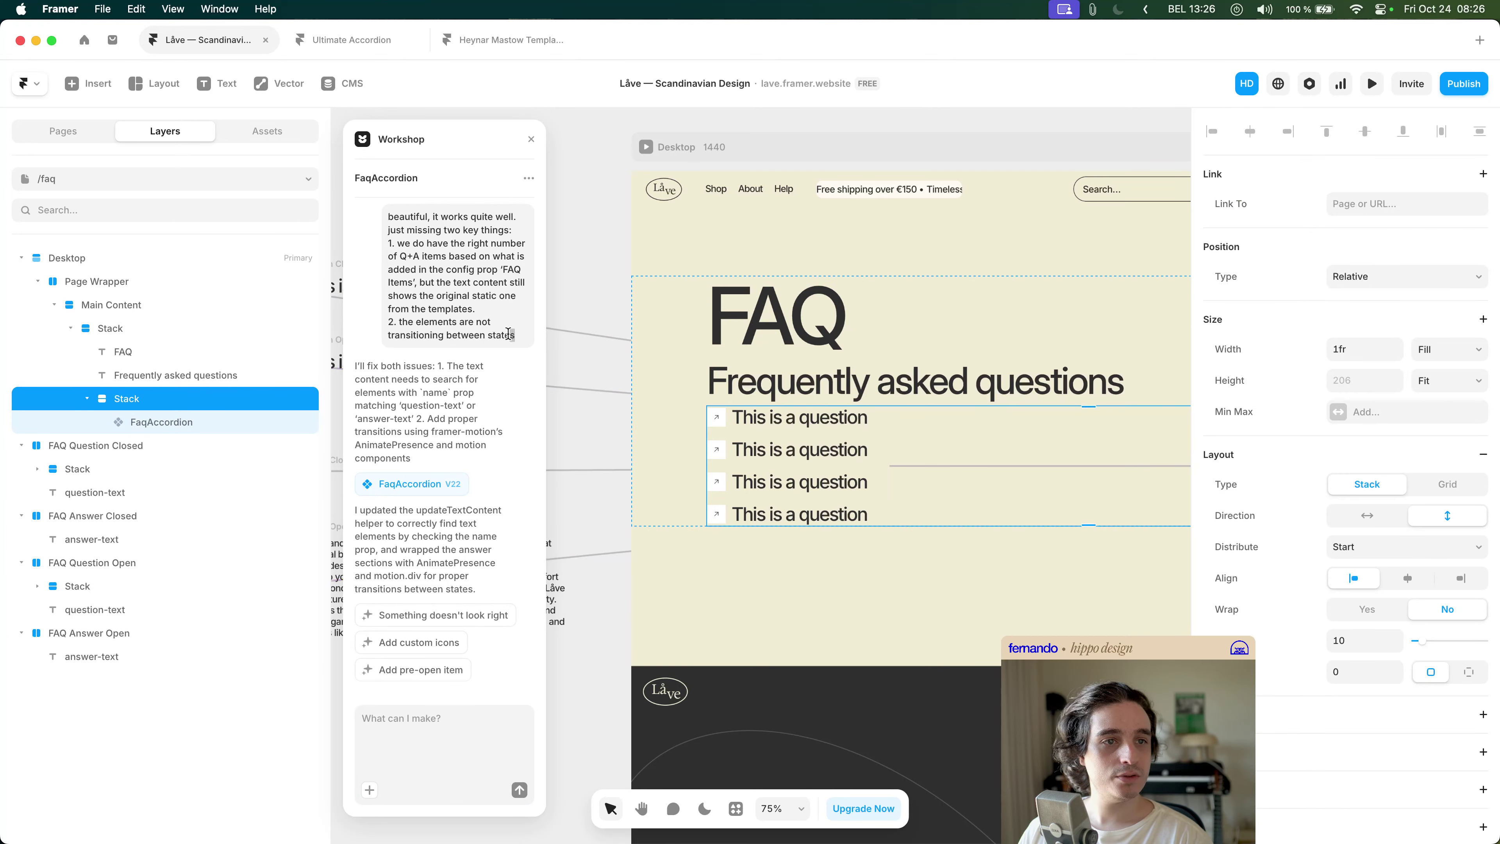
drag(508, 334, 386, 216)
key(super+c)
click(420, 736)
key(super+v)
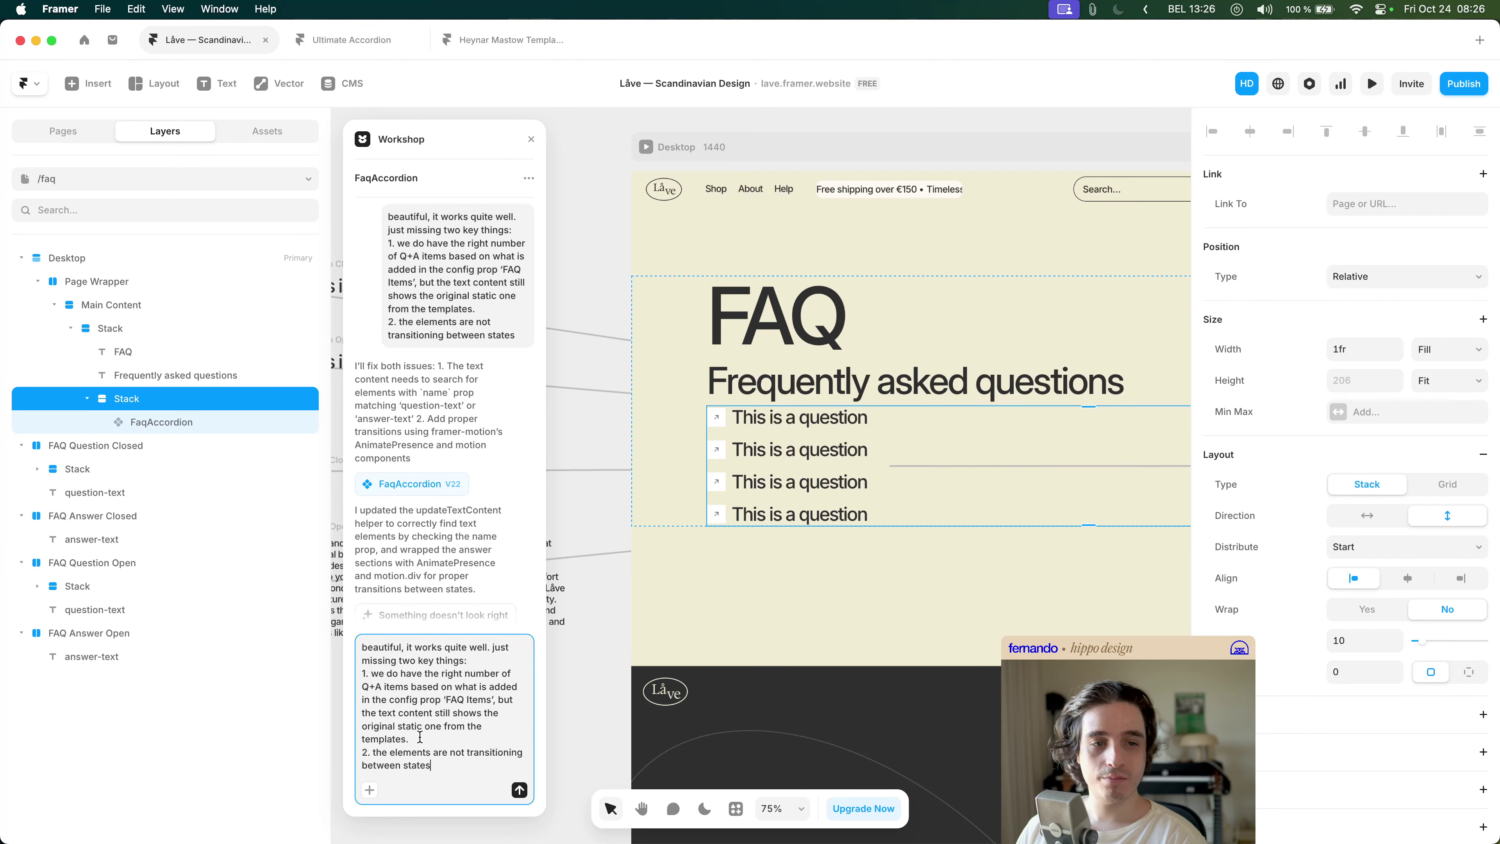
- Replace the pasted message's introduction before point 1 with "better, but still wrong."
key(shift+alt+Right)
text(better, but st)
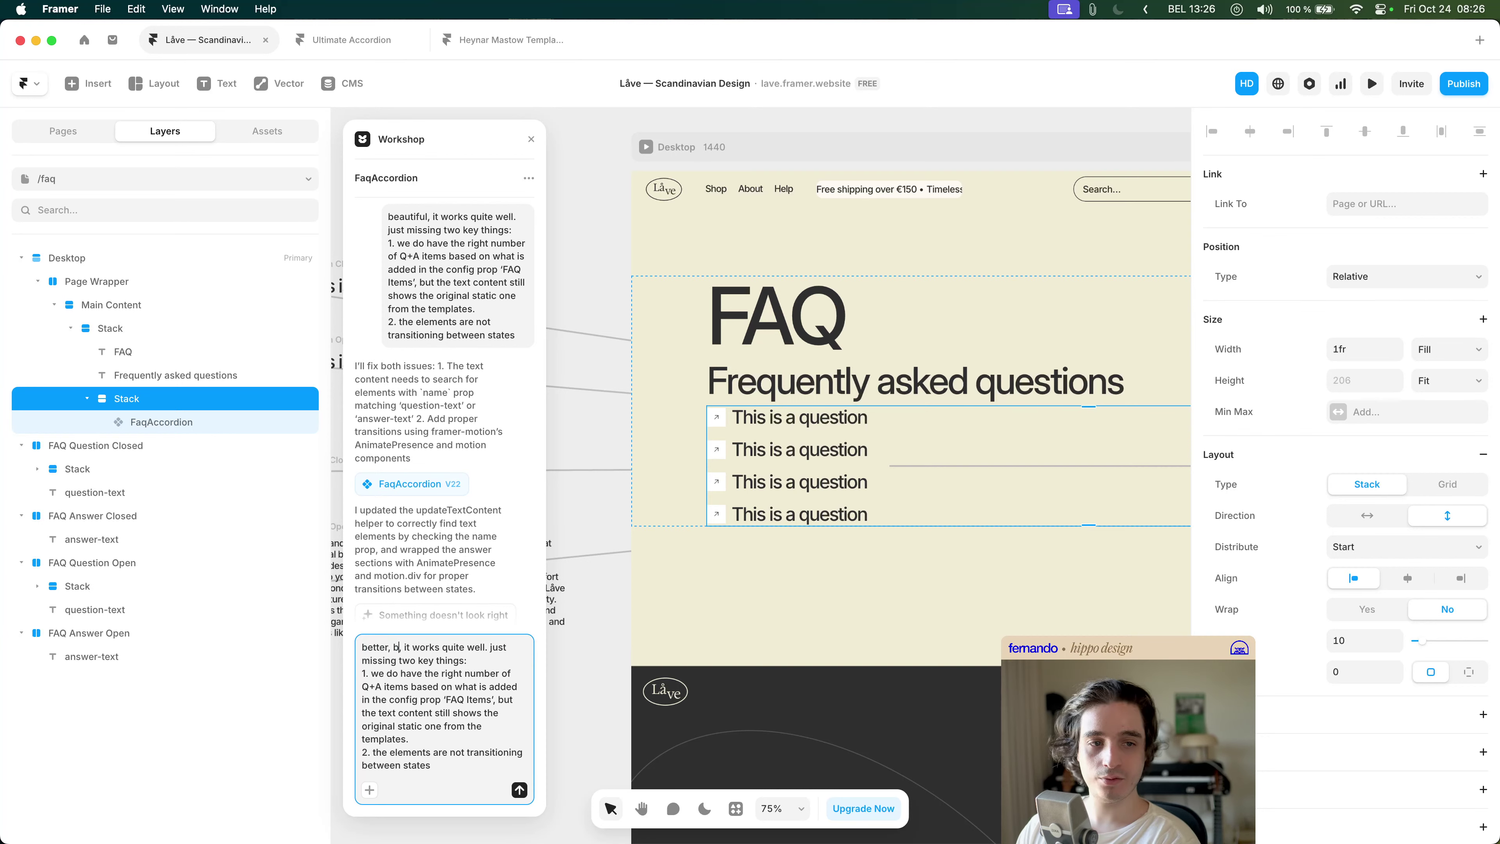
text(illwrong)
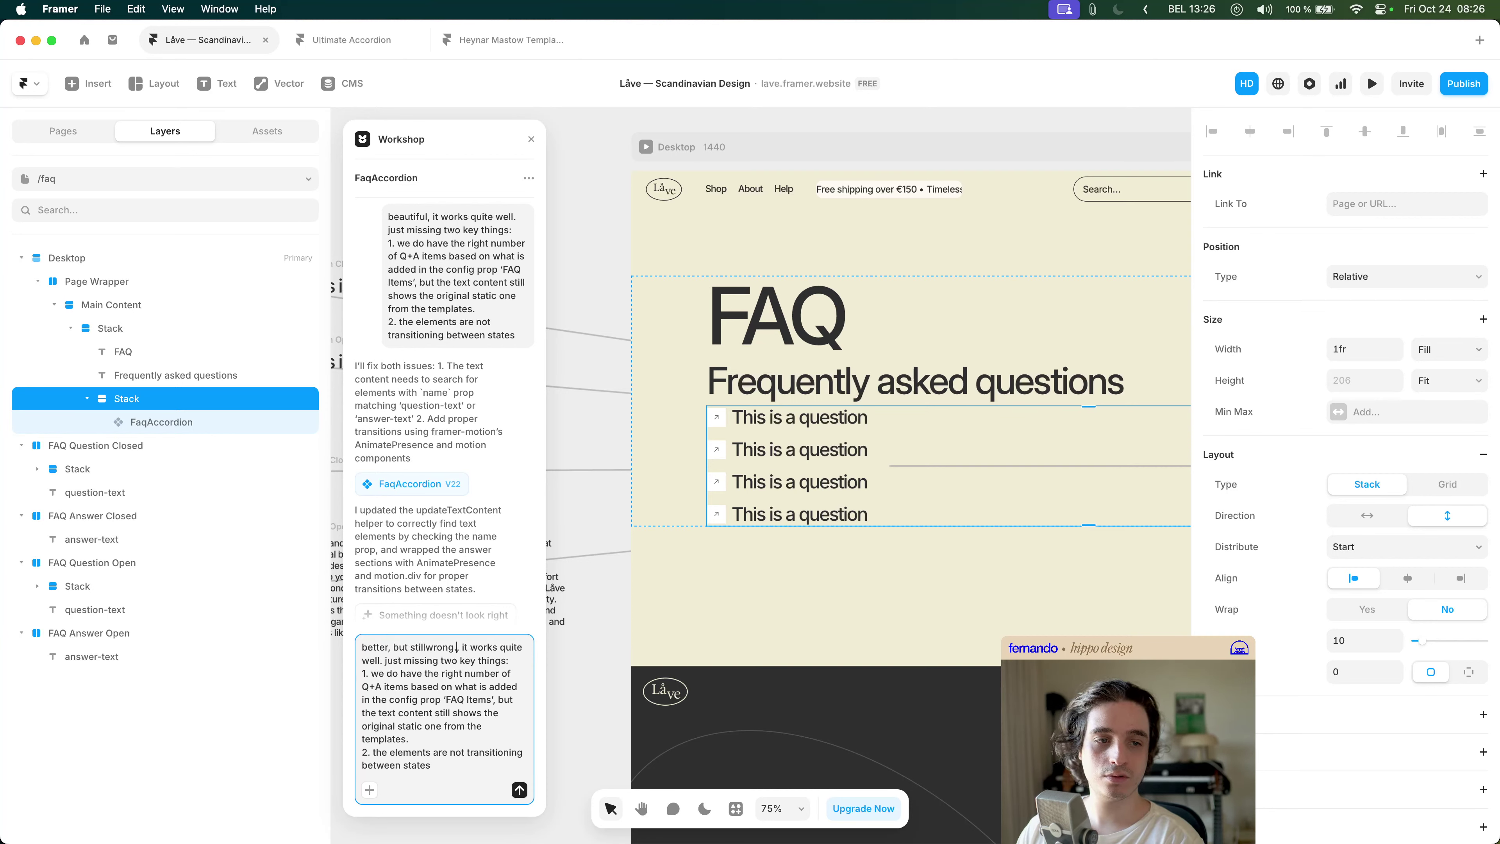
key(shift+alt+Right)
key(shift+alt+Right)
key(shift+alt+Right)
key(shift+alt+Right)
key(shift+alt+Right)
key(shift+alt+Right)
key(shift+alt+Right)
key(shift+super+Right)
key(BackSpace)
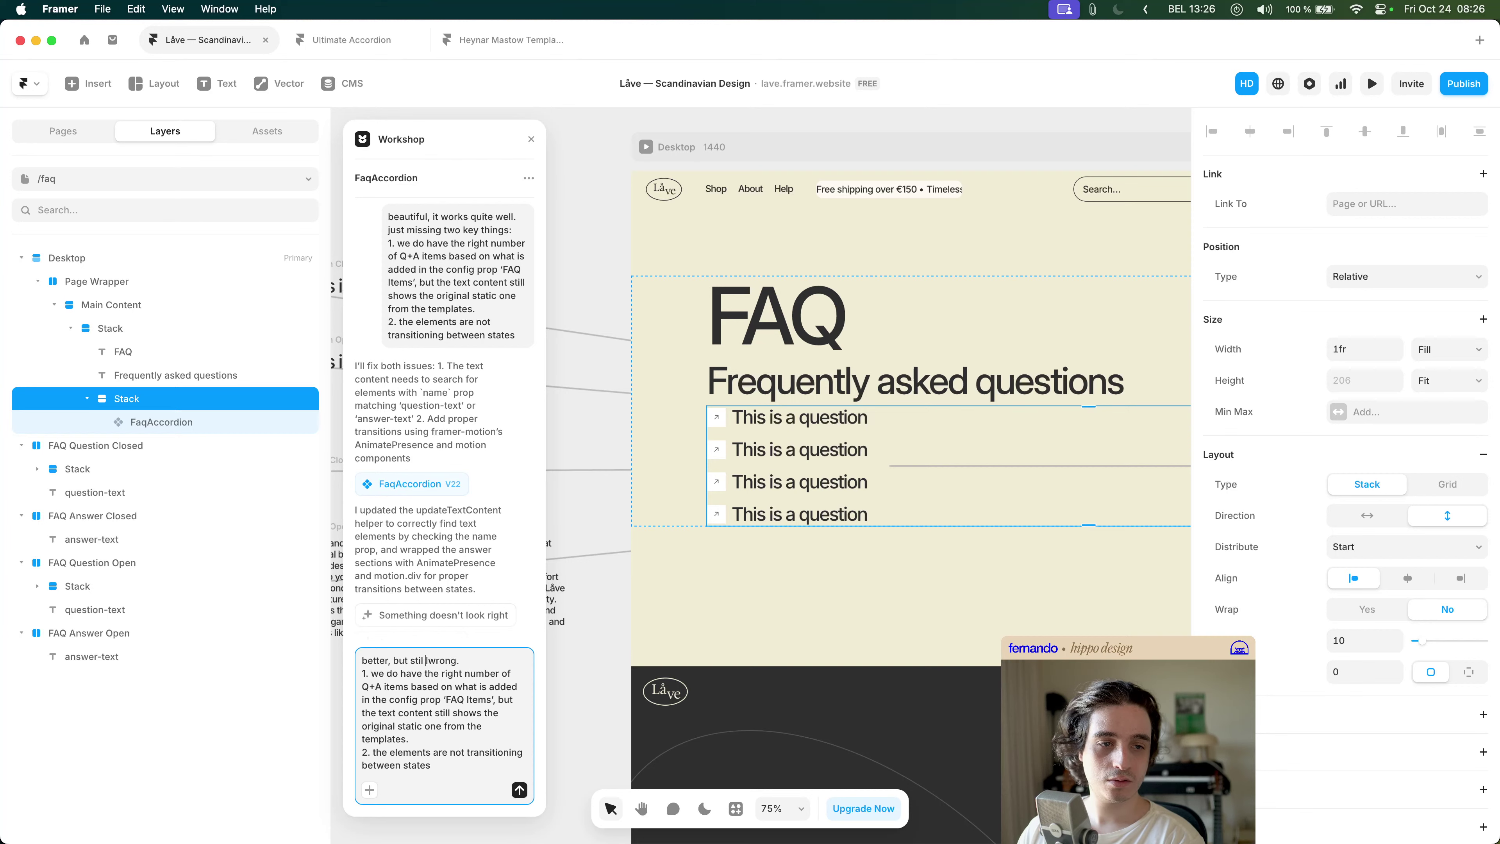
- Replace "wrong" in the message's opening line with "not there"
key(shift+alt+Left)
key(shift+alt+Left)
key(shift+alt+Left)
key(shift+alt+Right)
key(shift+alt+Right)
key(Right)
key(shift+super+Right)
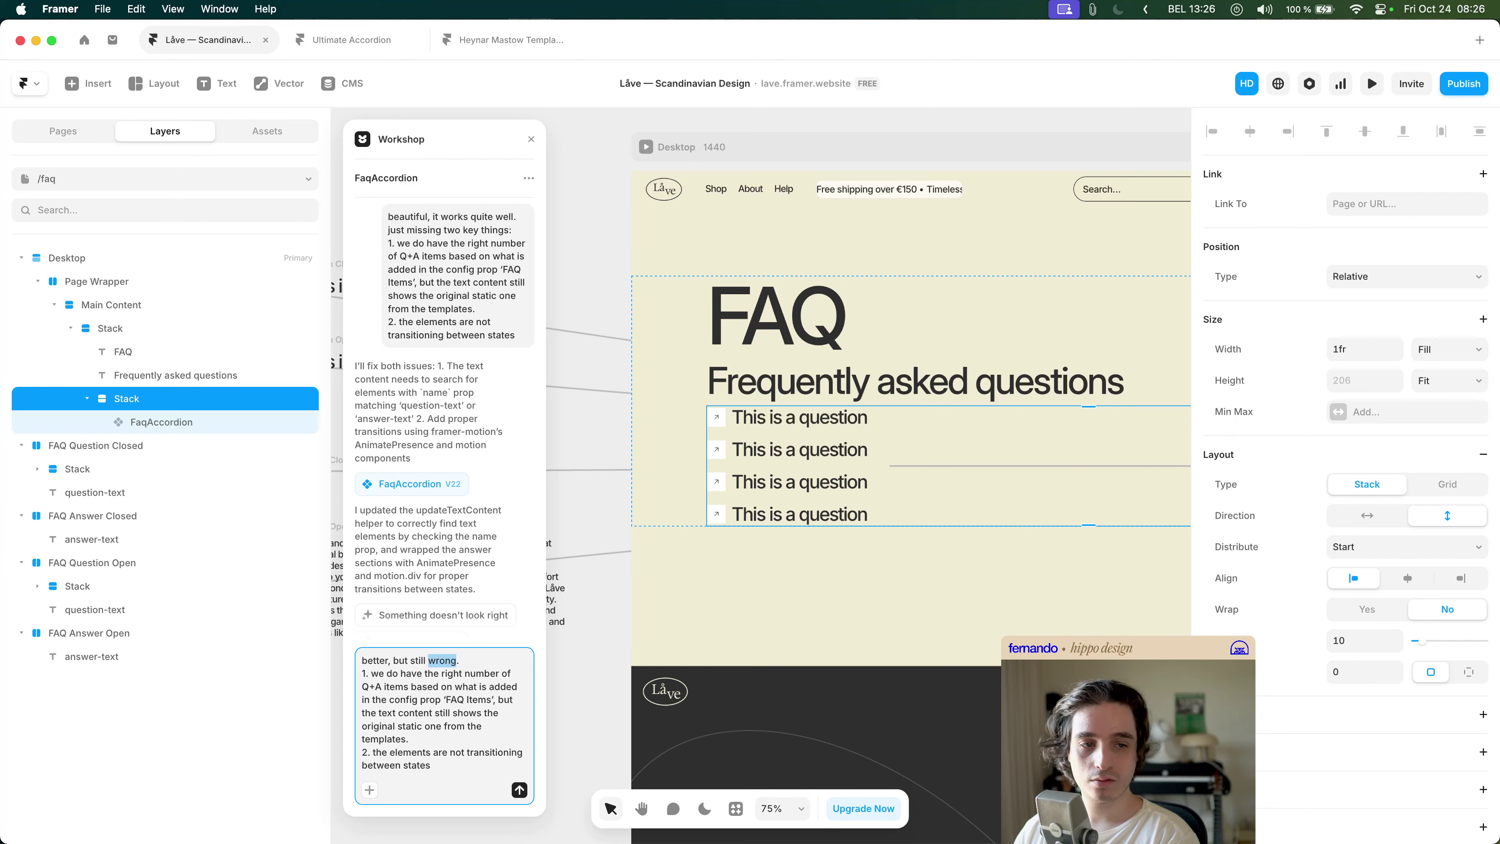
text(not there)
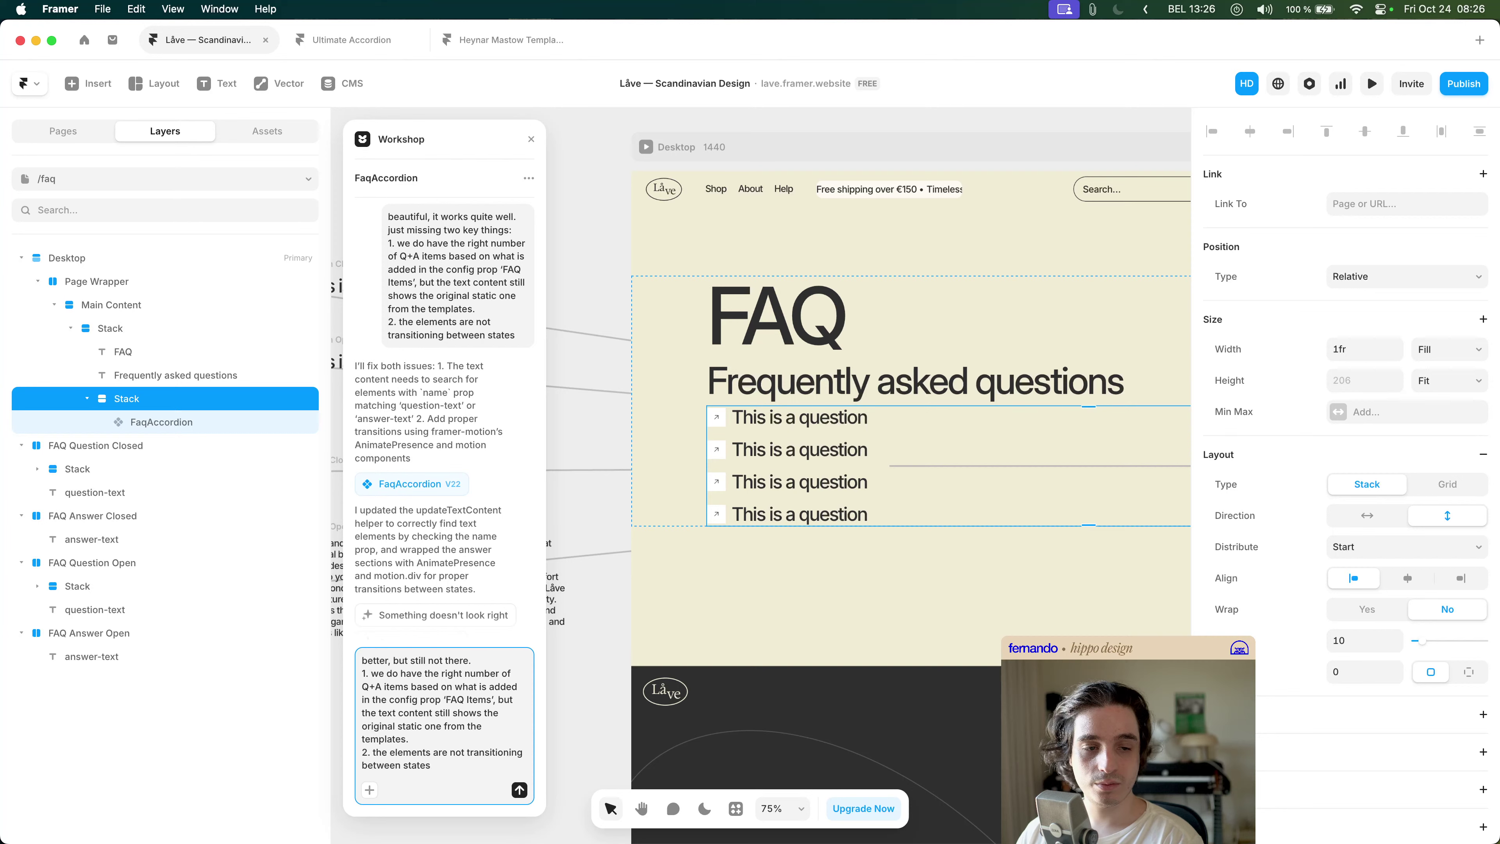
- Add "This has not been fixed." to point 1 and reword point 2 as "the answer elements are transitioning between states, but the question ones are not"
text(This has no)
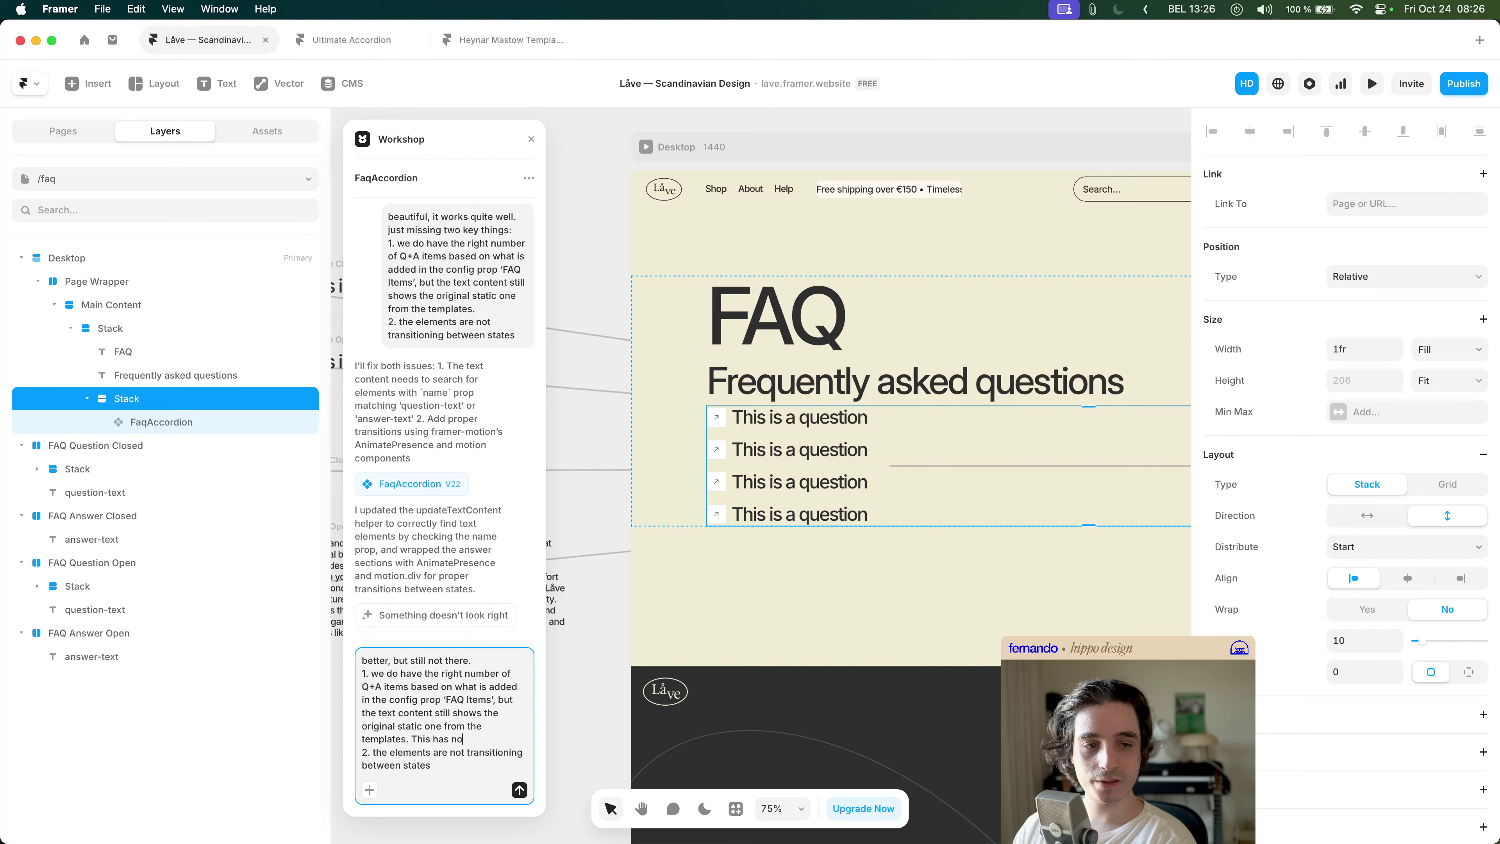
text(t been fixed. 2.)
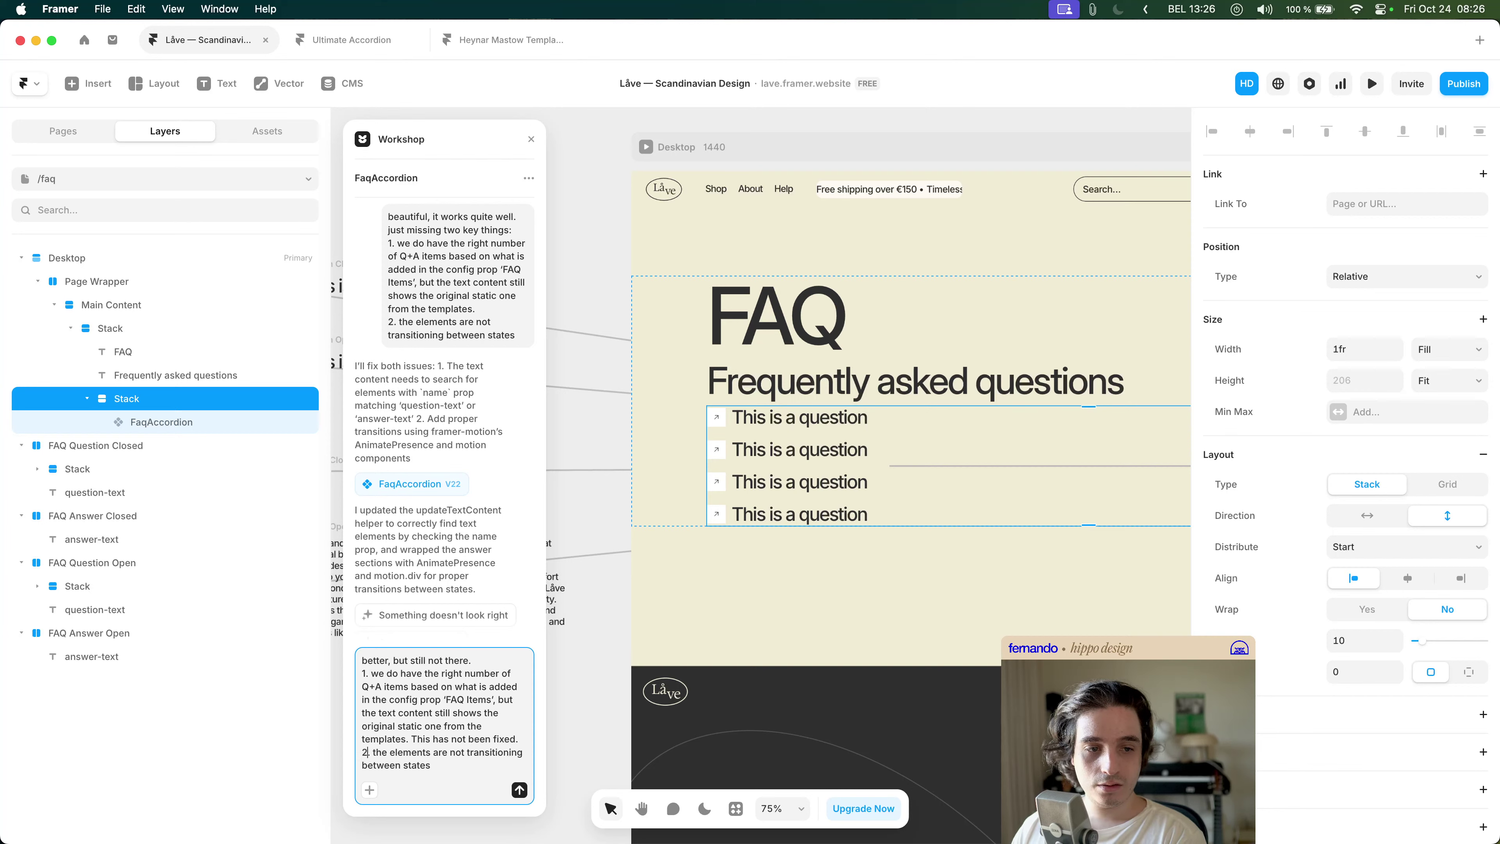
text( the answer)
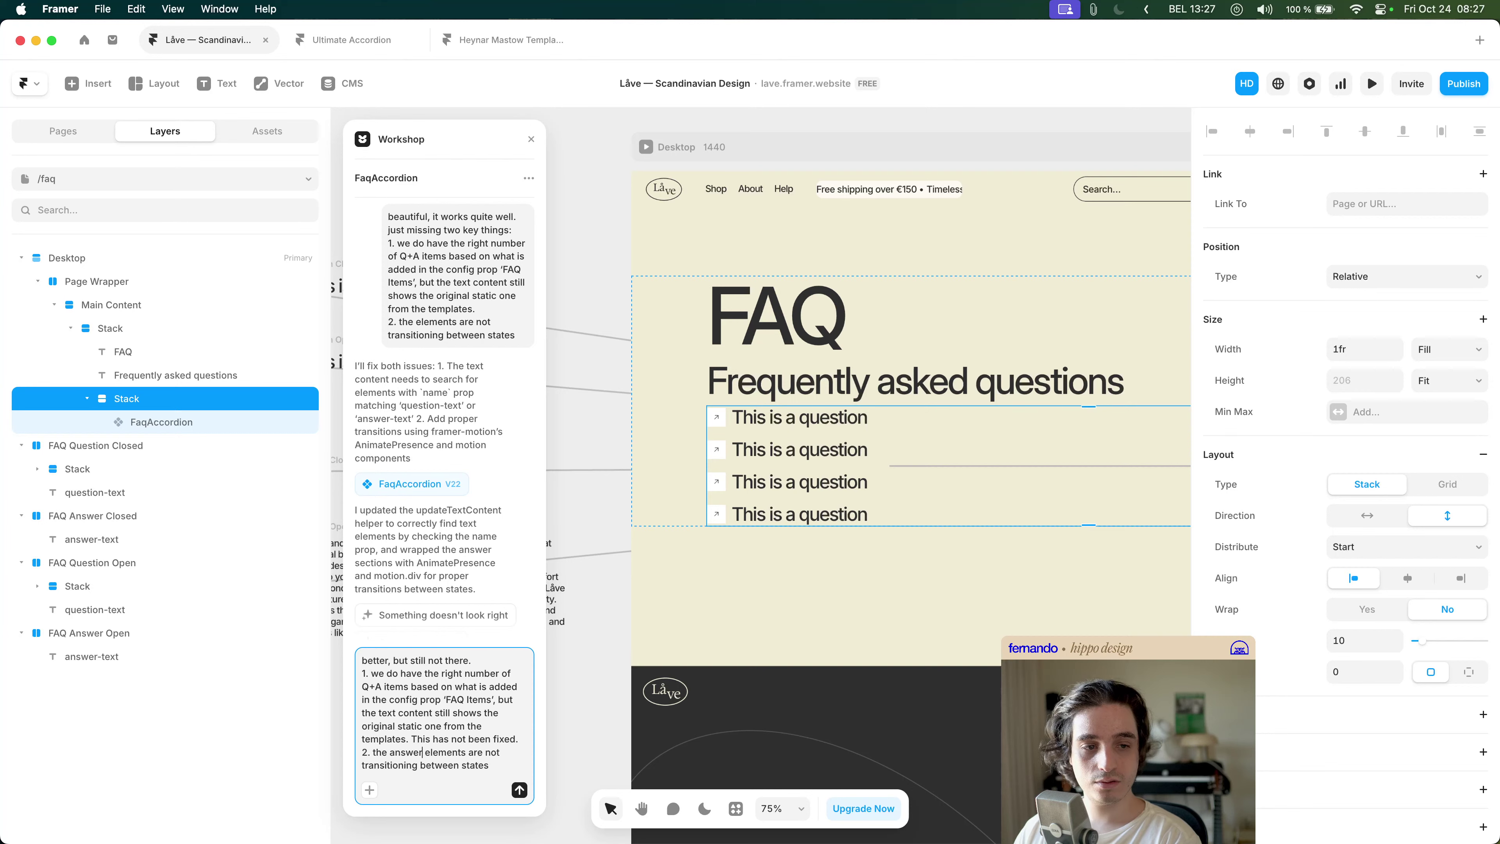
key(BackSpace)
key(BackSpace)
key(BackSpace)
key(BackSpace)
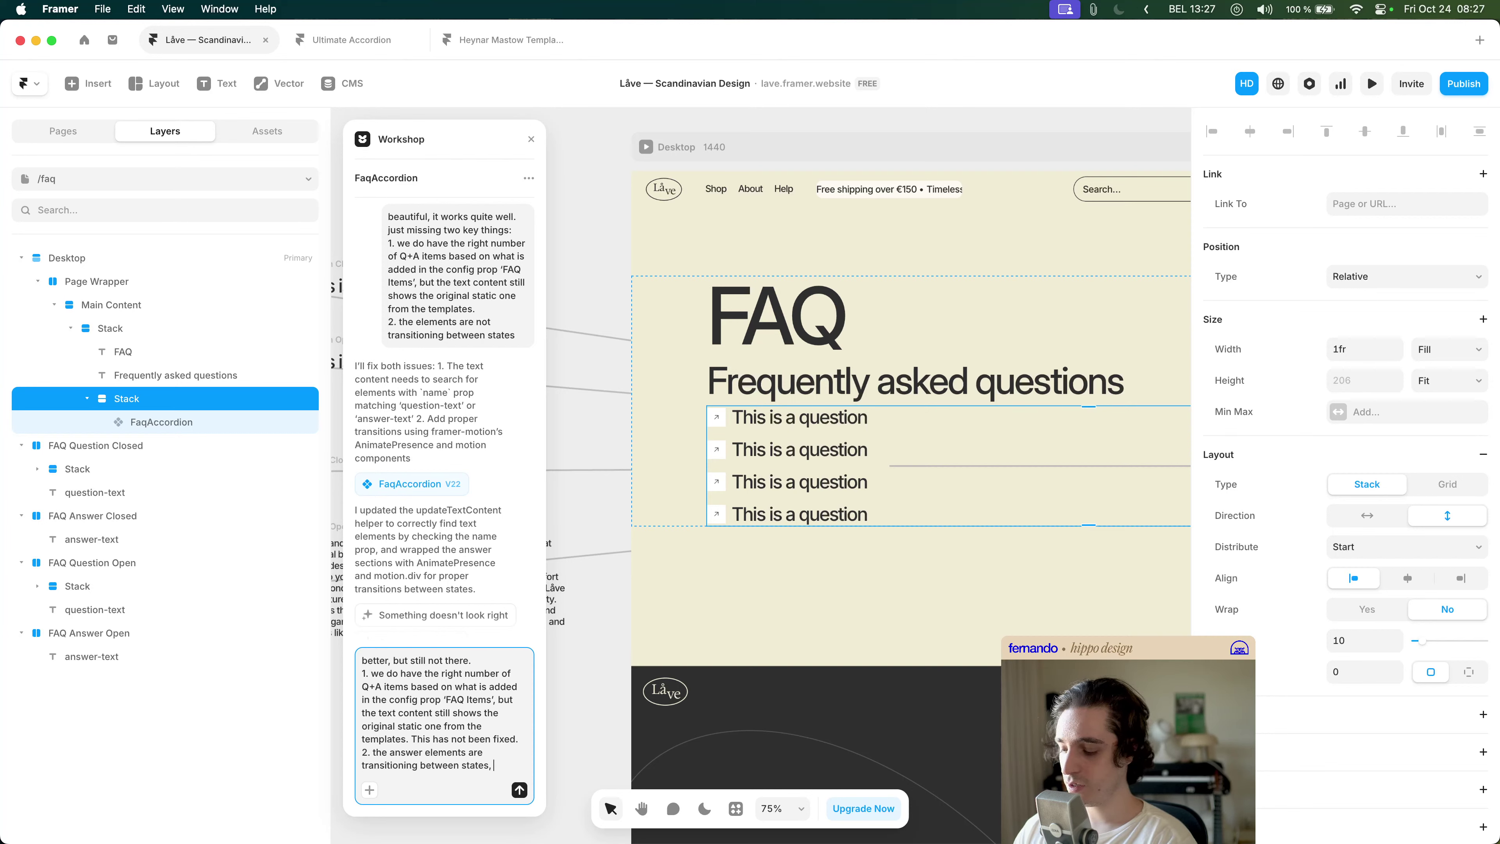
text(but the question)
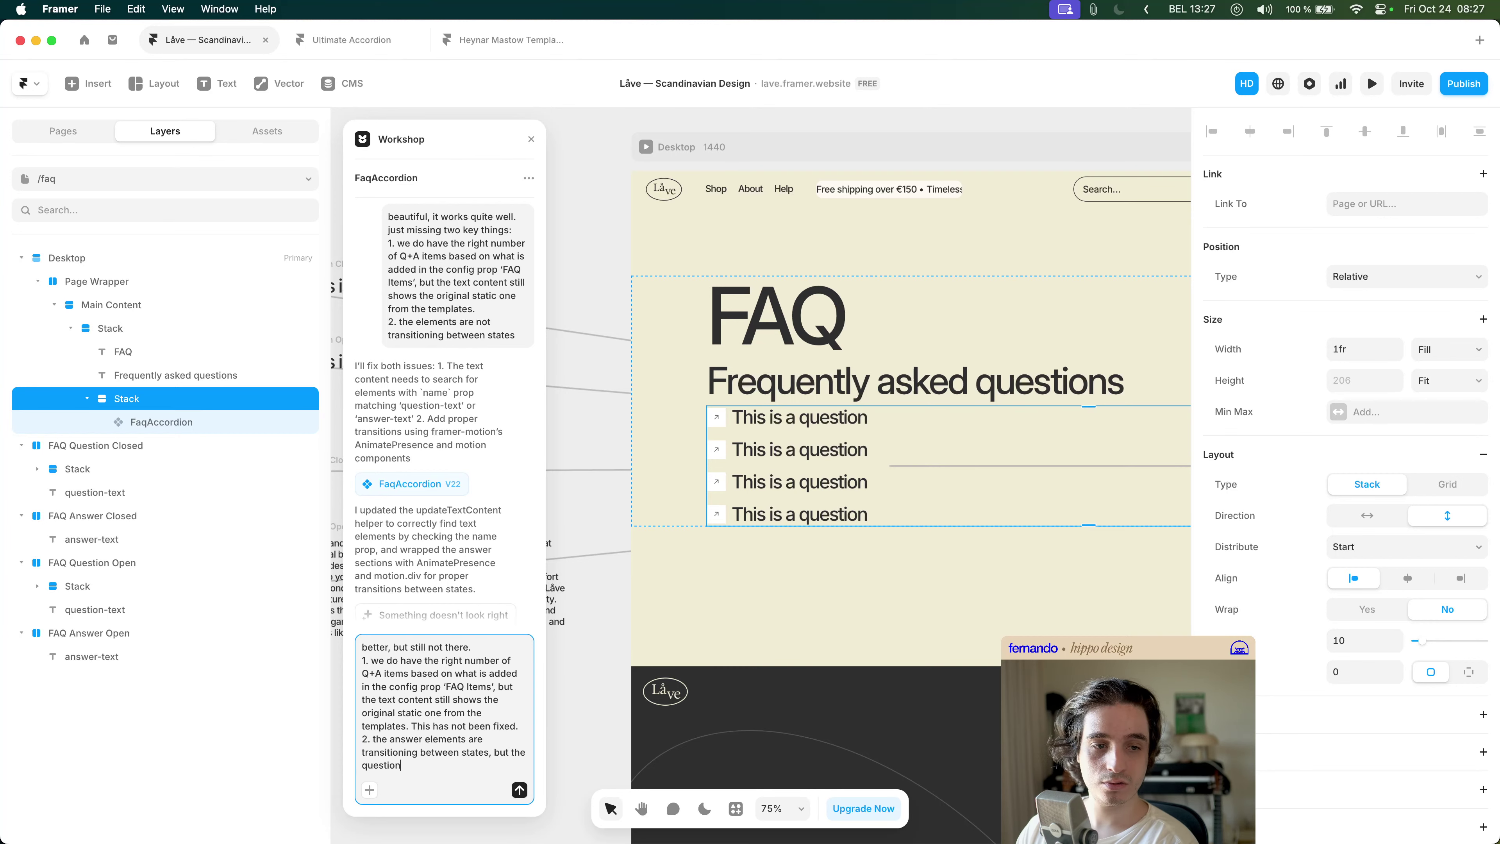
text( ones are not)
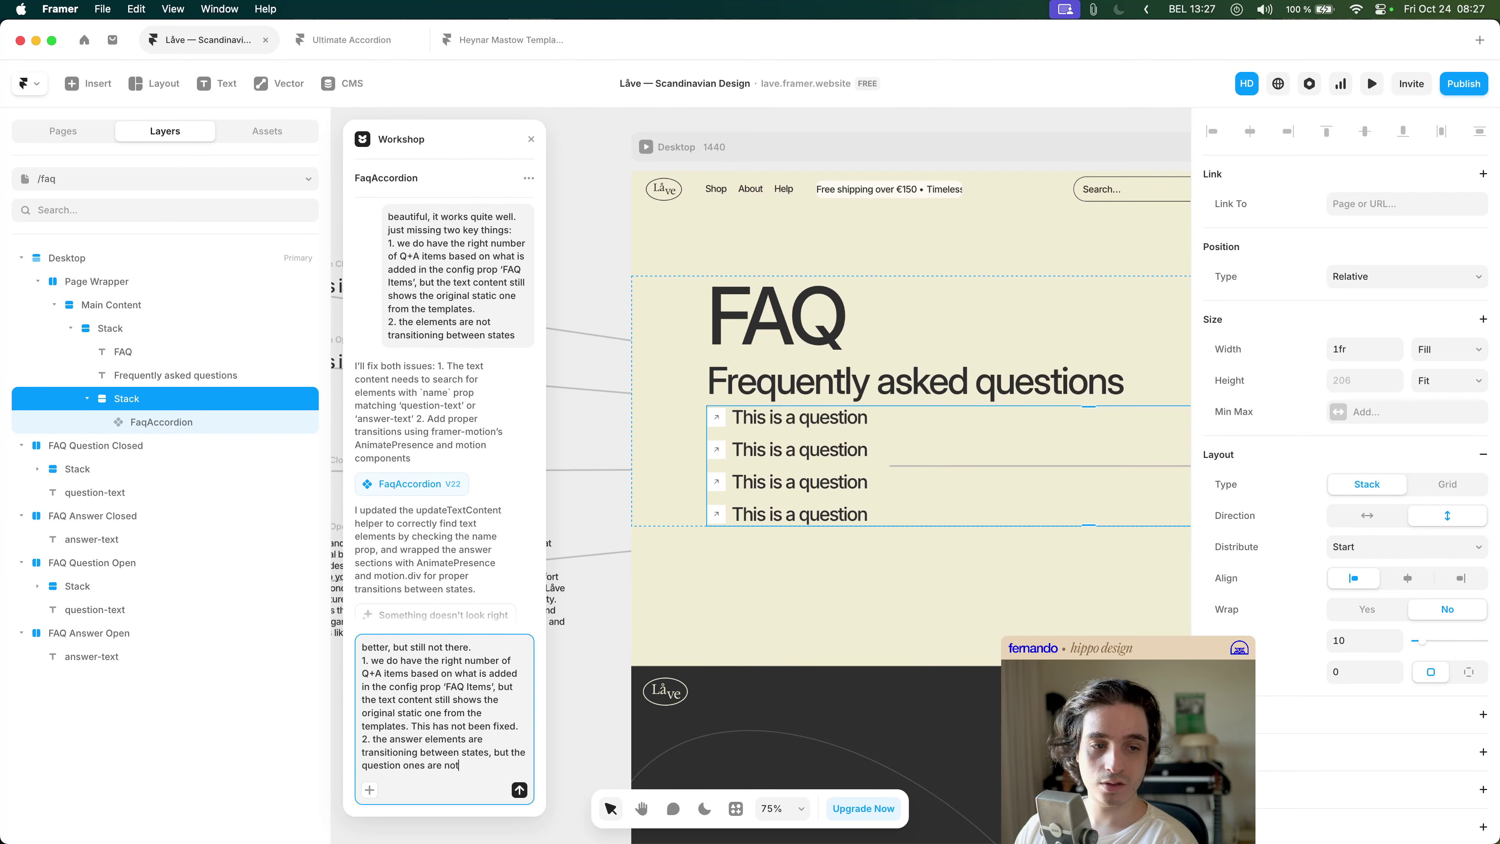
- Compare the Button Icon layers inside the FAQ Question Closed and FAQ Question Open templates
click(601, 422)
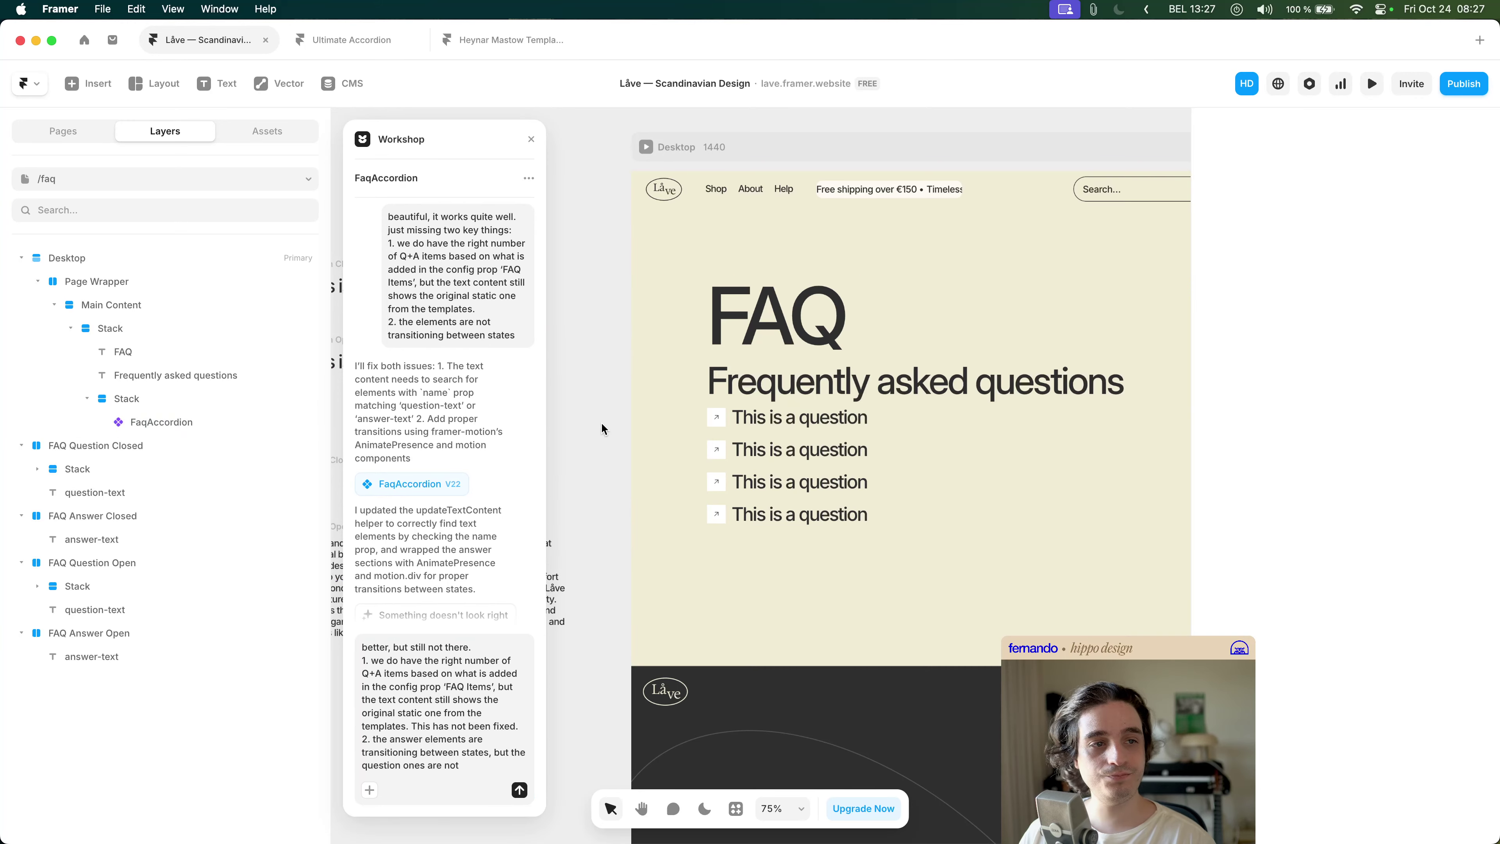
drag(601, 422, 995, 410)
key(v)
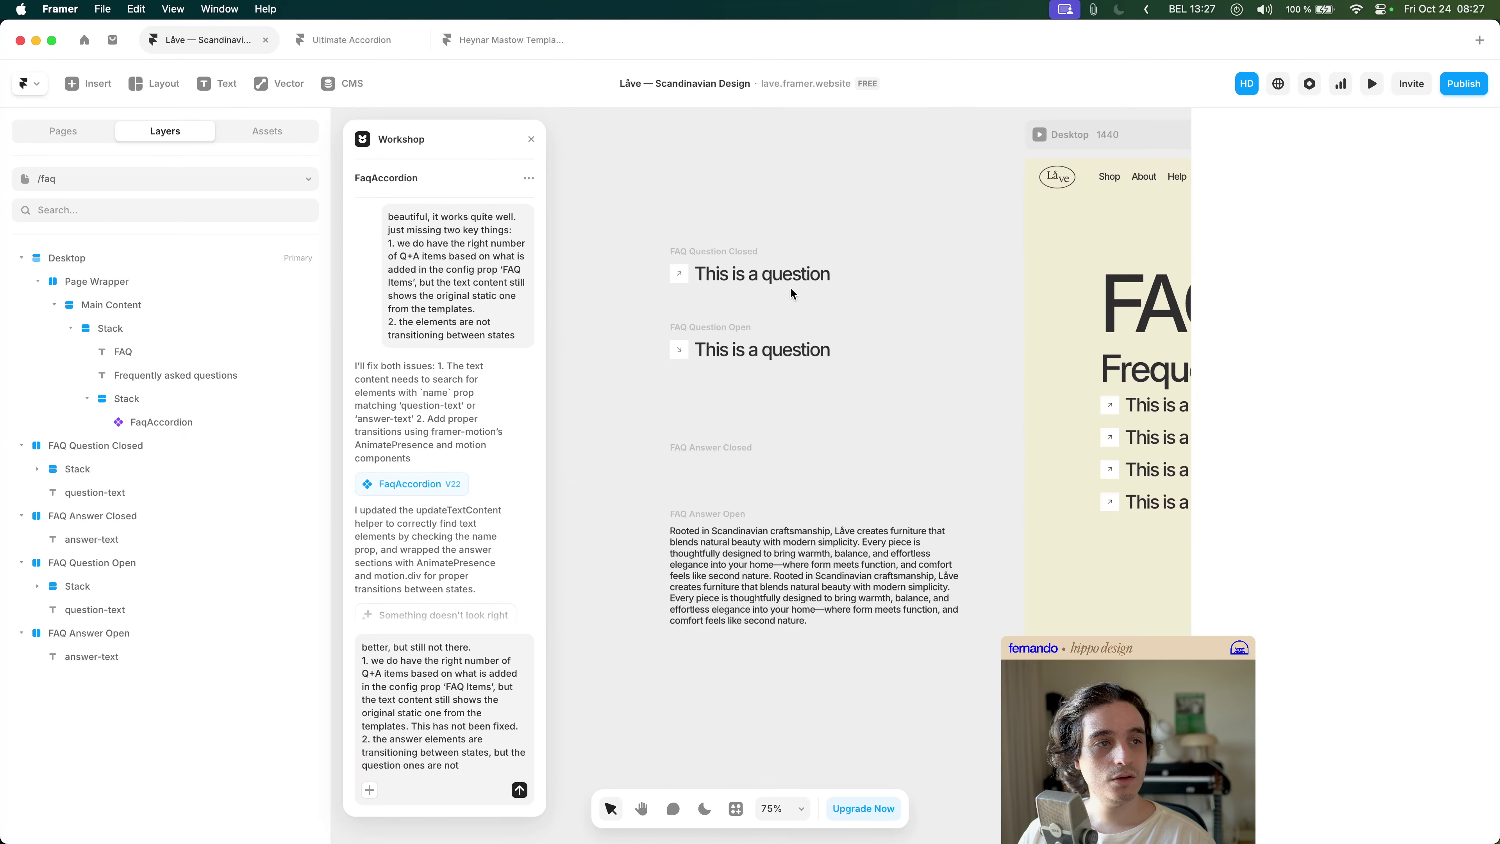
click(684, 276)
double_click(680, 277)
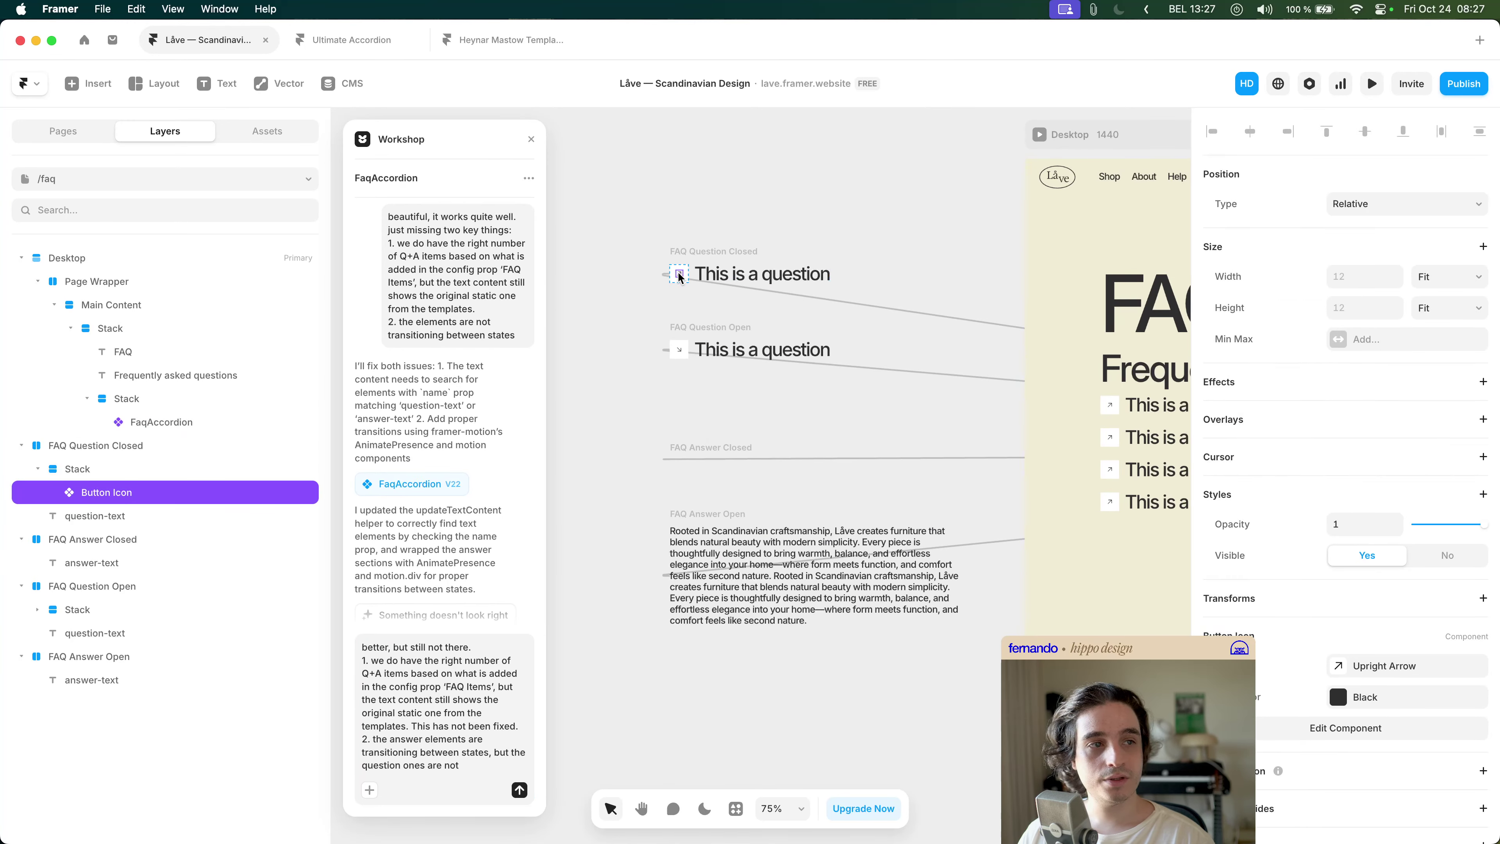
click(680, 351)
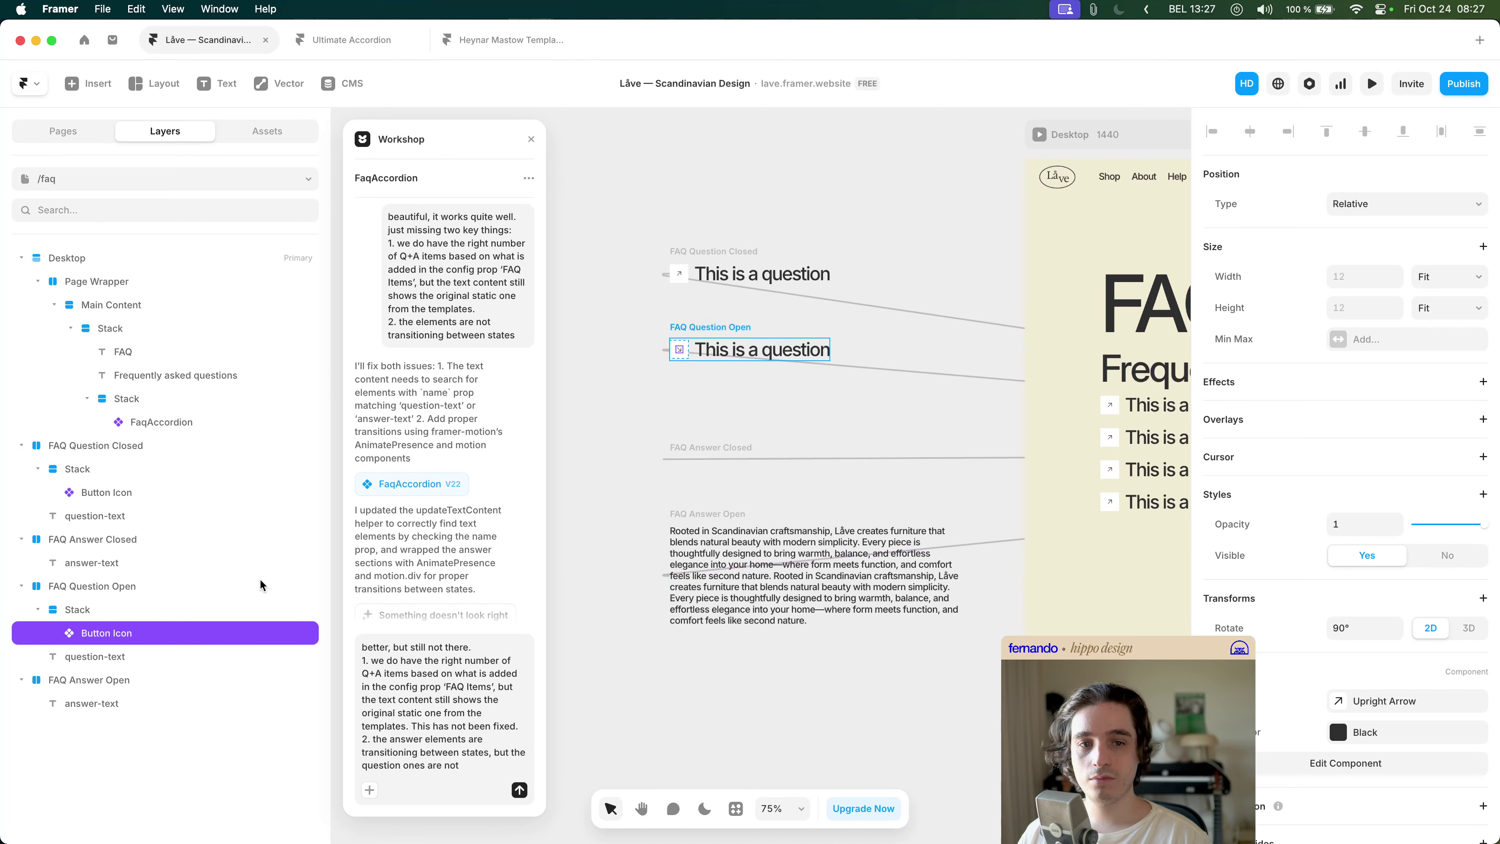
click(210, 609)
click(783, 388)
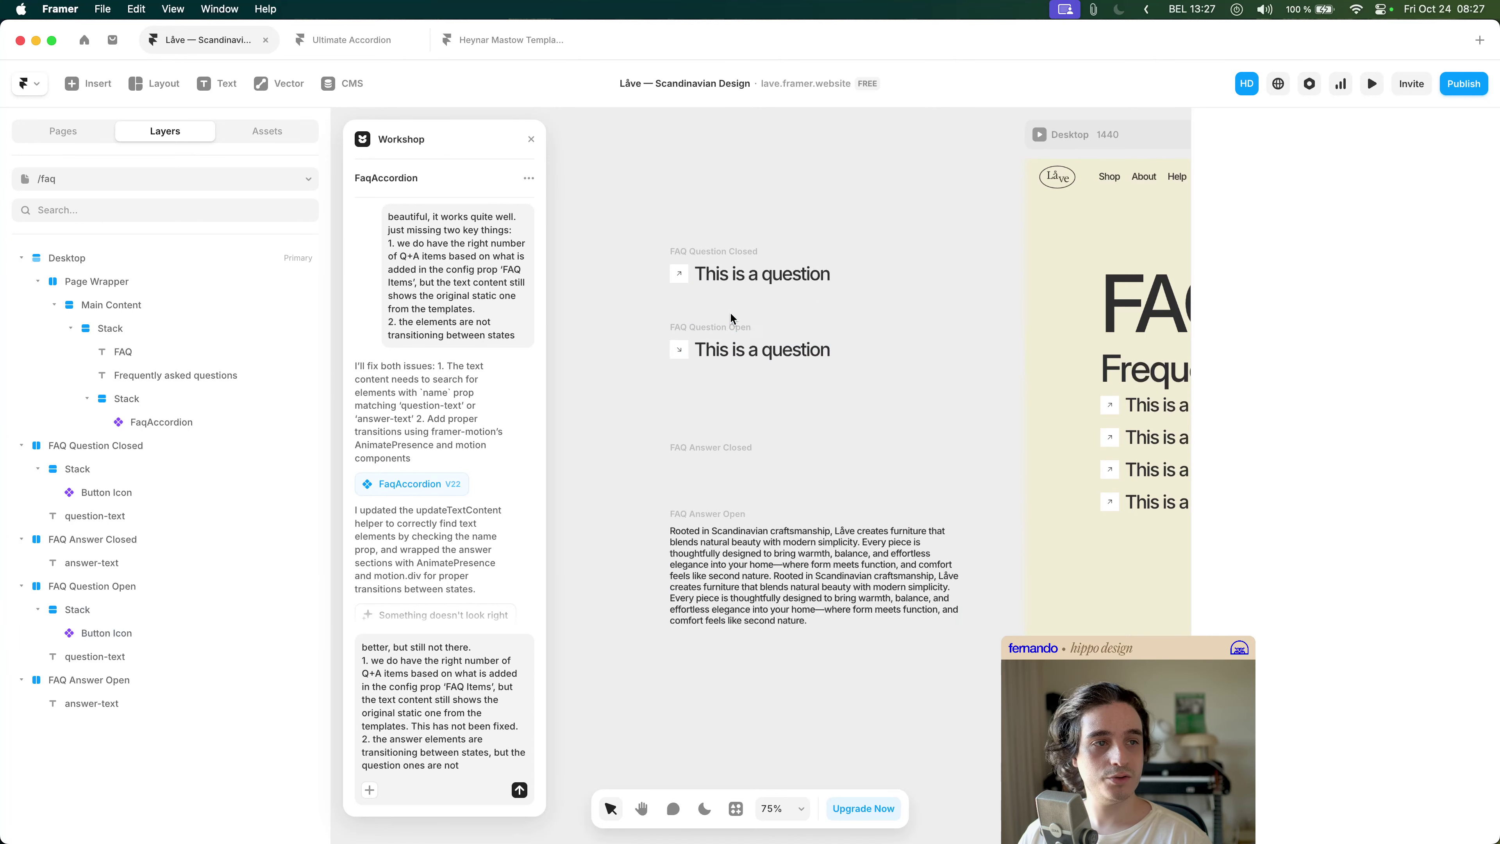
- Check which additional style options the FAQ Question Open template offers
click(730, 322)
scroll(1366, 612, down, 5)
scroll(1365, 614, down, 3)
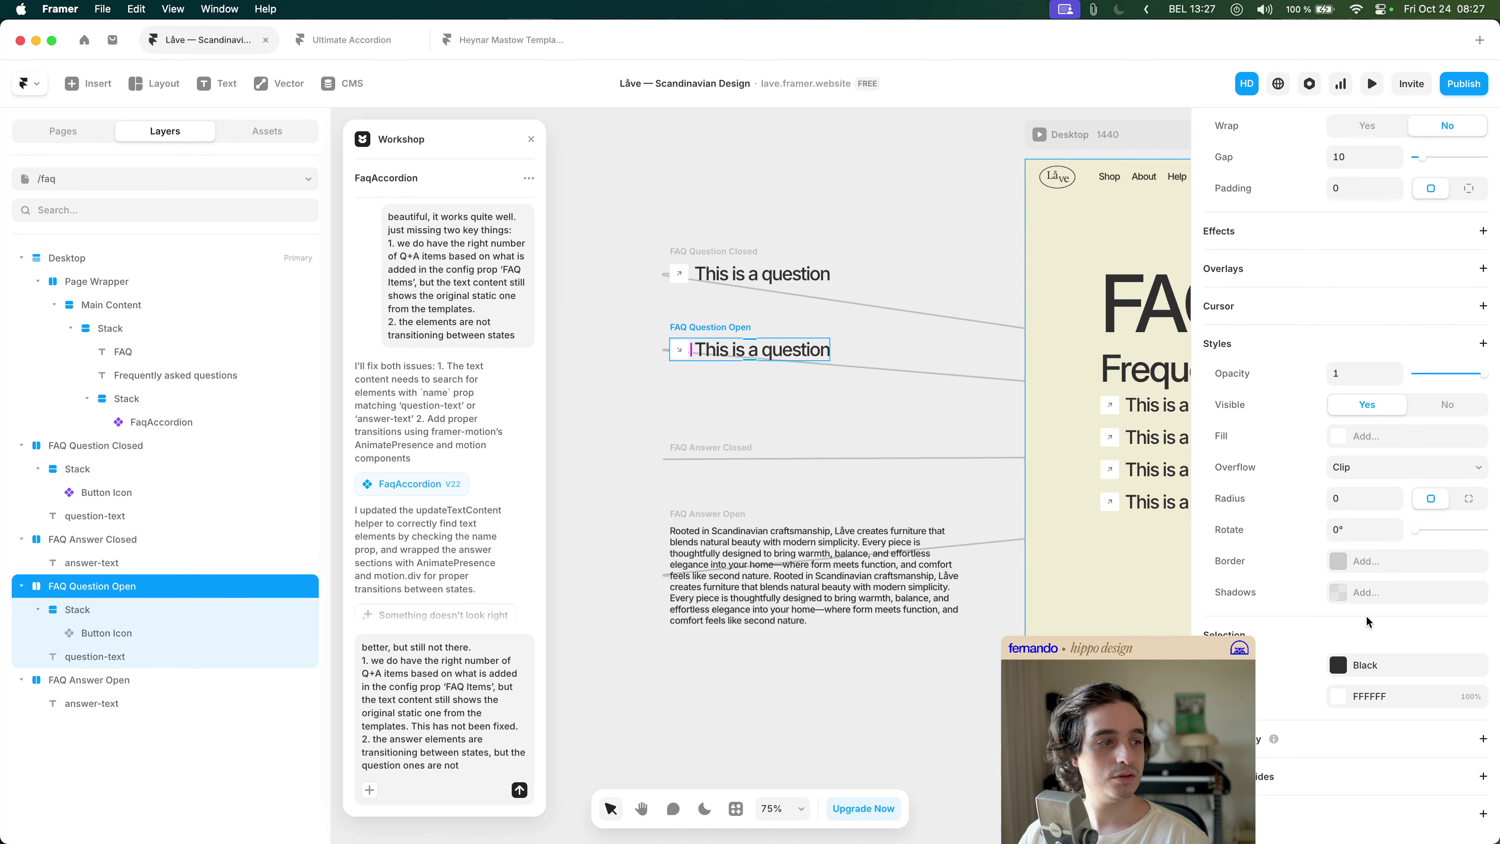
click(1215, 341)
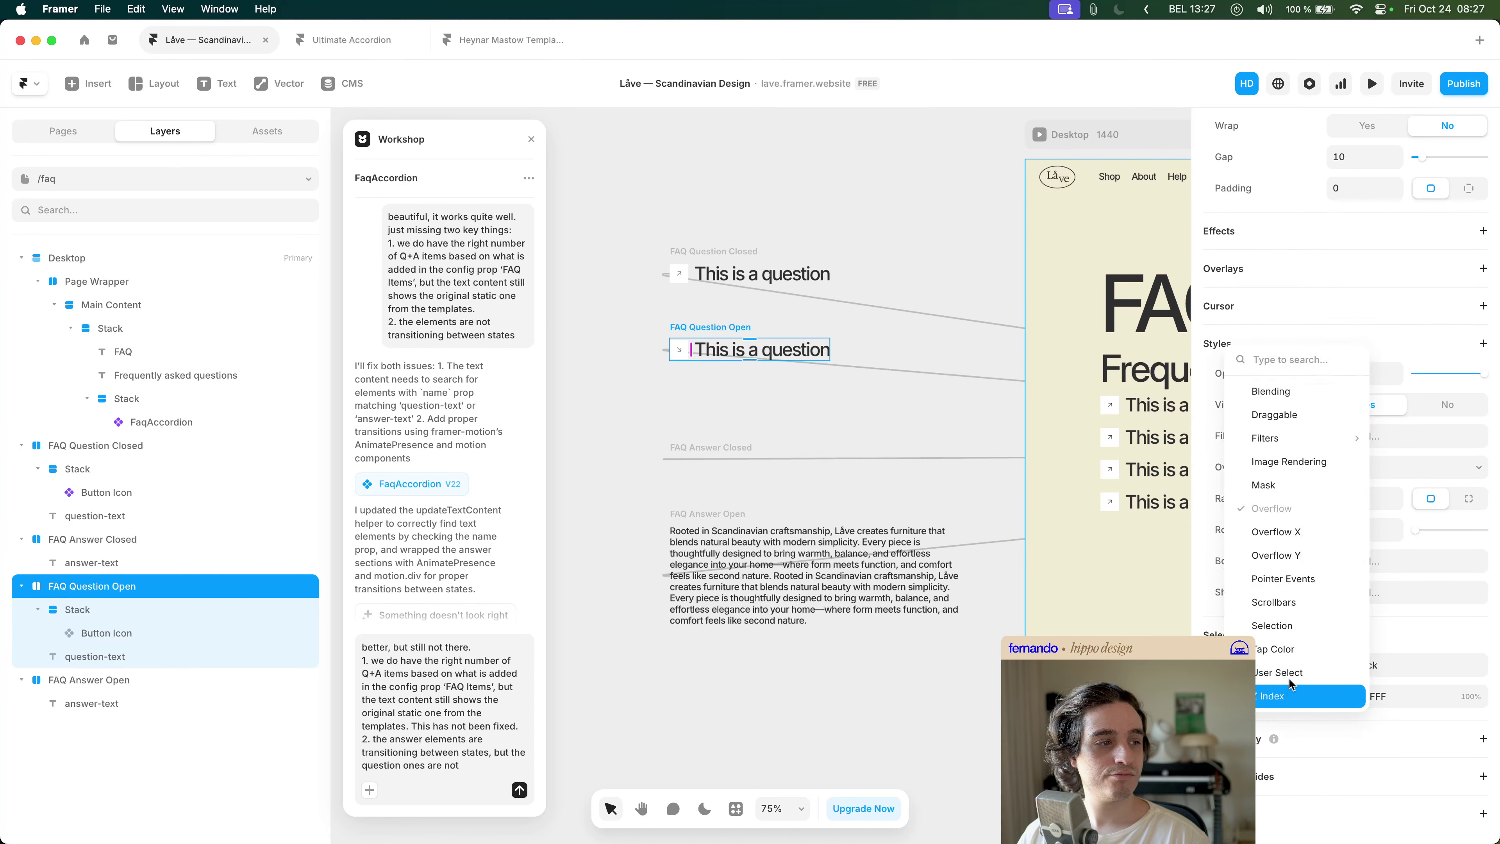
click(1311, 545)
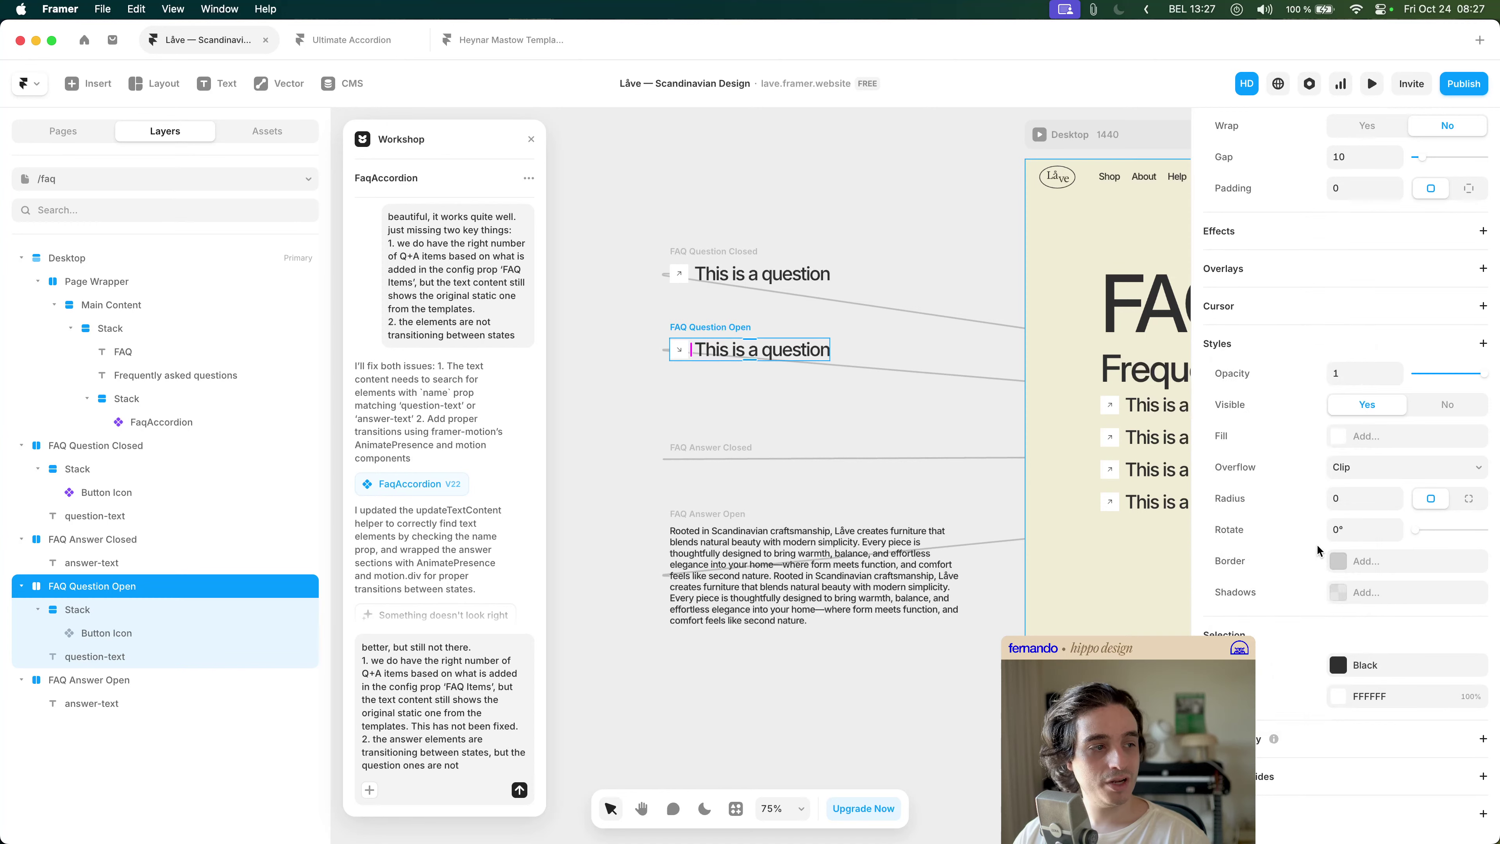
- Check the additional style options for the Button Icon in the FAQ Question Open template
click(688, 362)
click(679, 350)
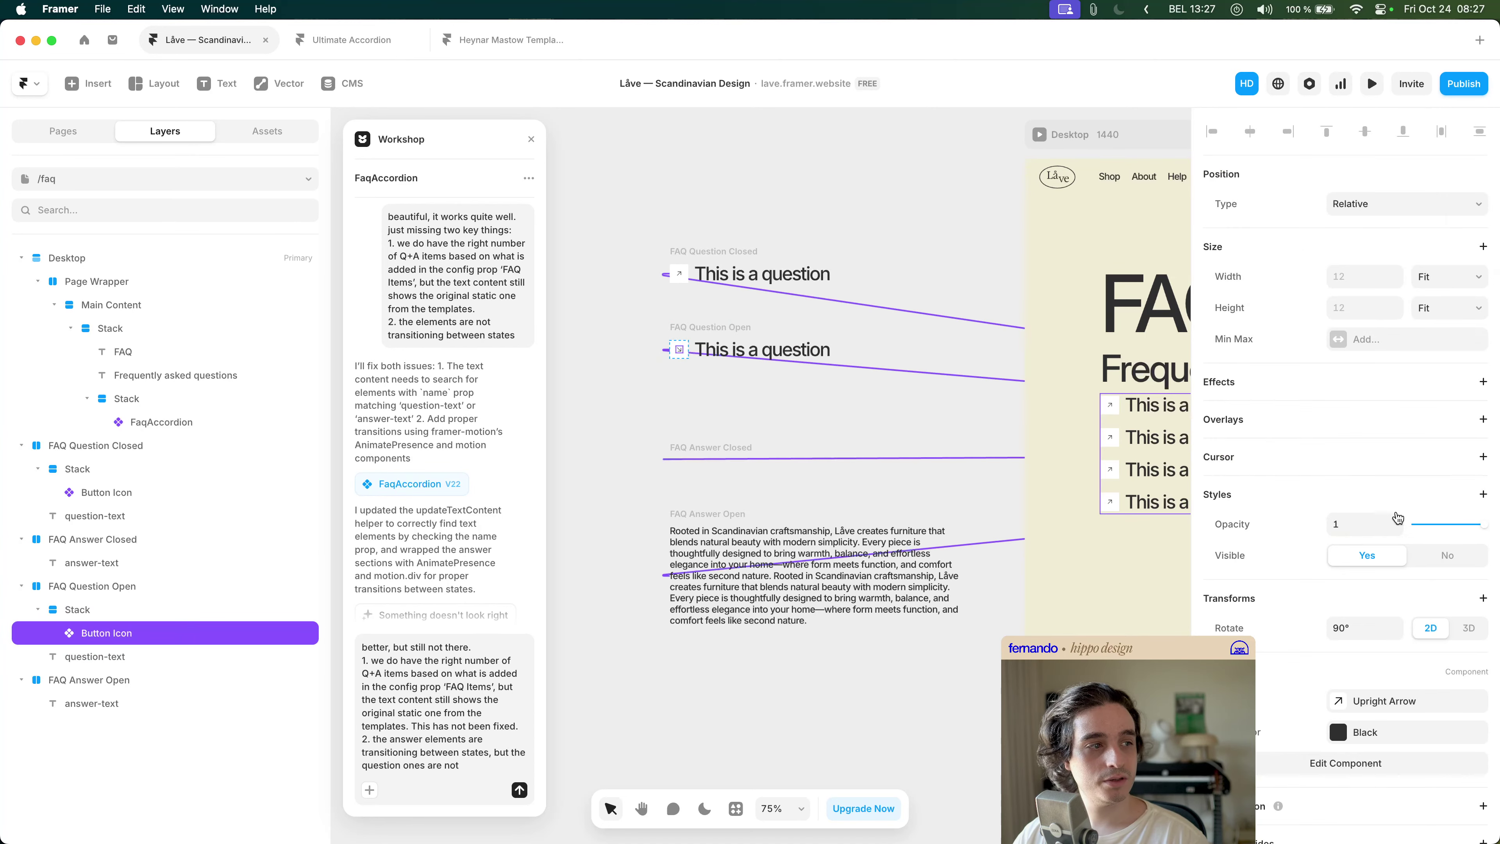
click(1289, 436)
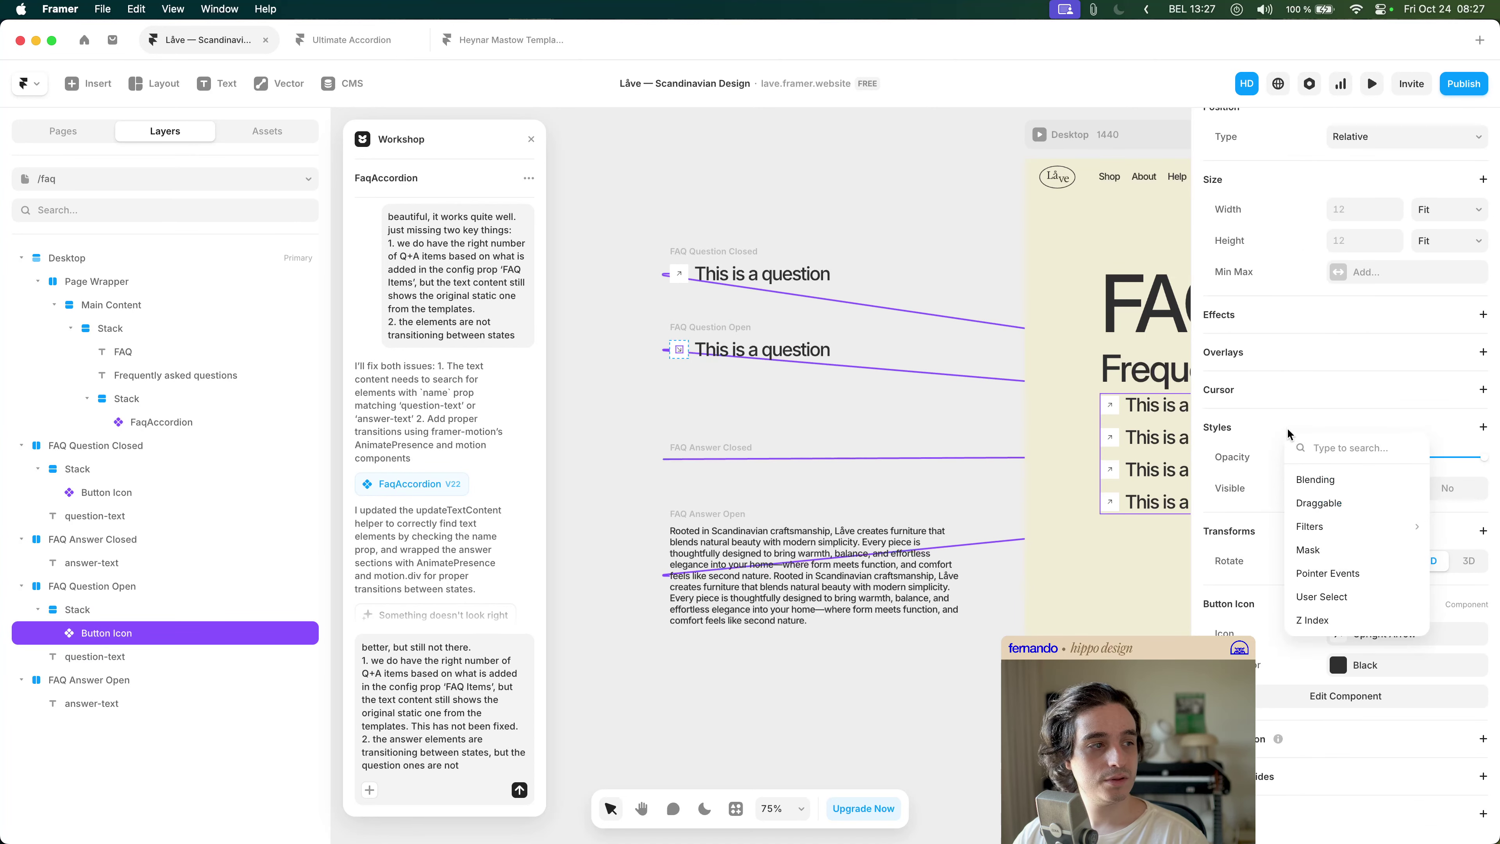
click(1289, 435)
click(1257, 436)
key(Escape)
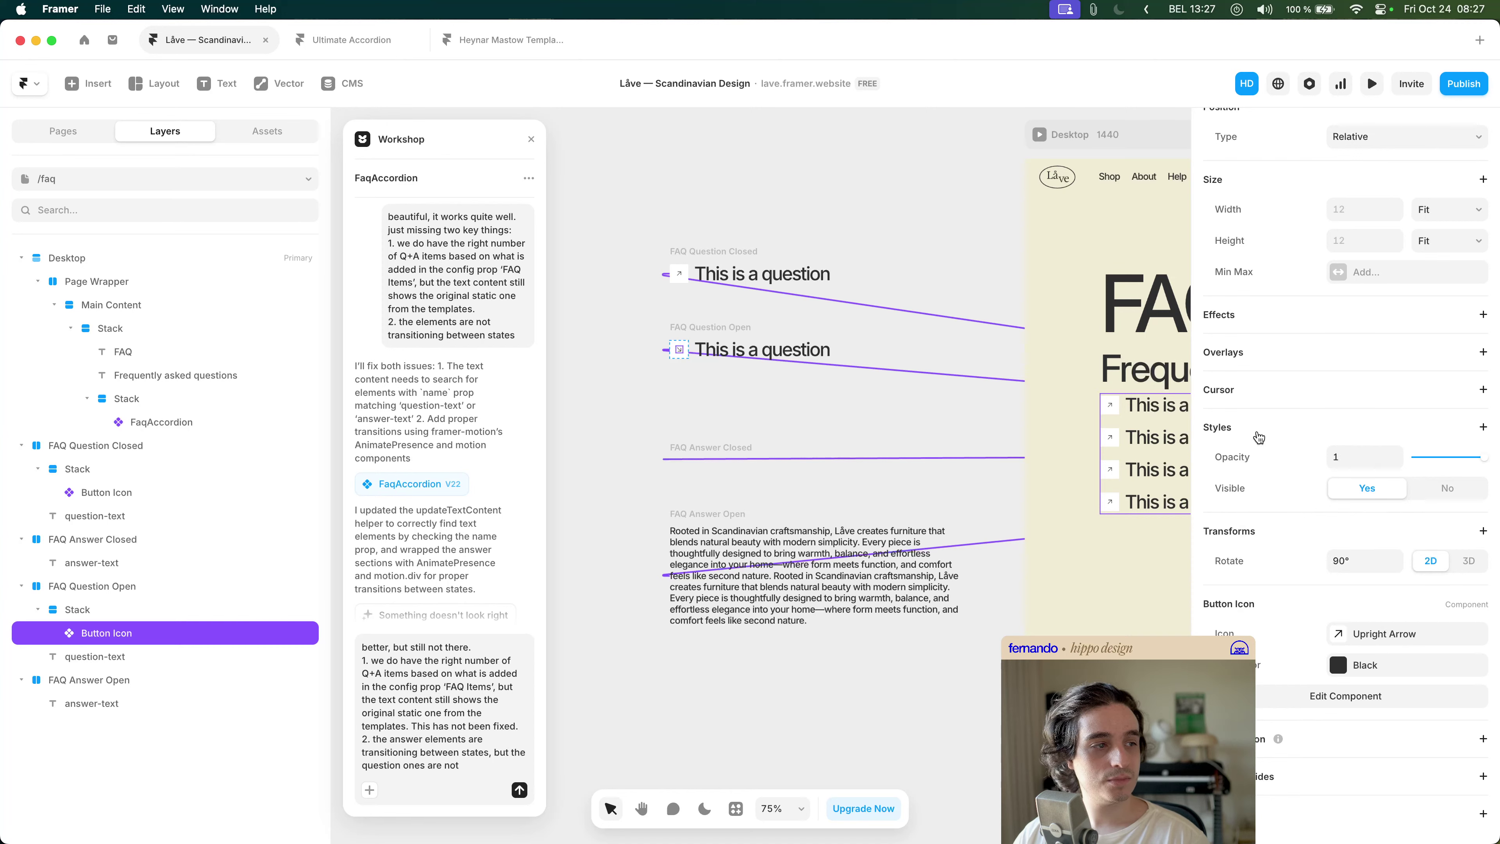
click(693, 424)
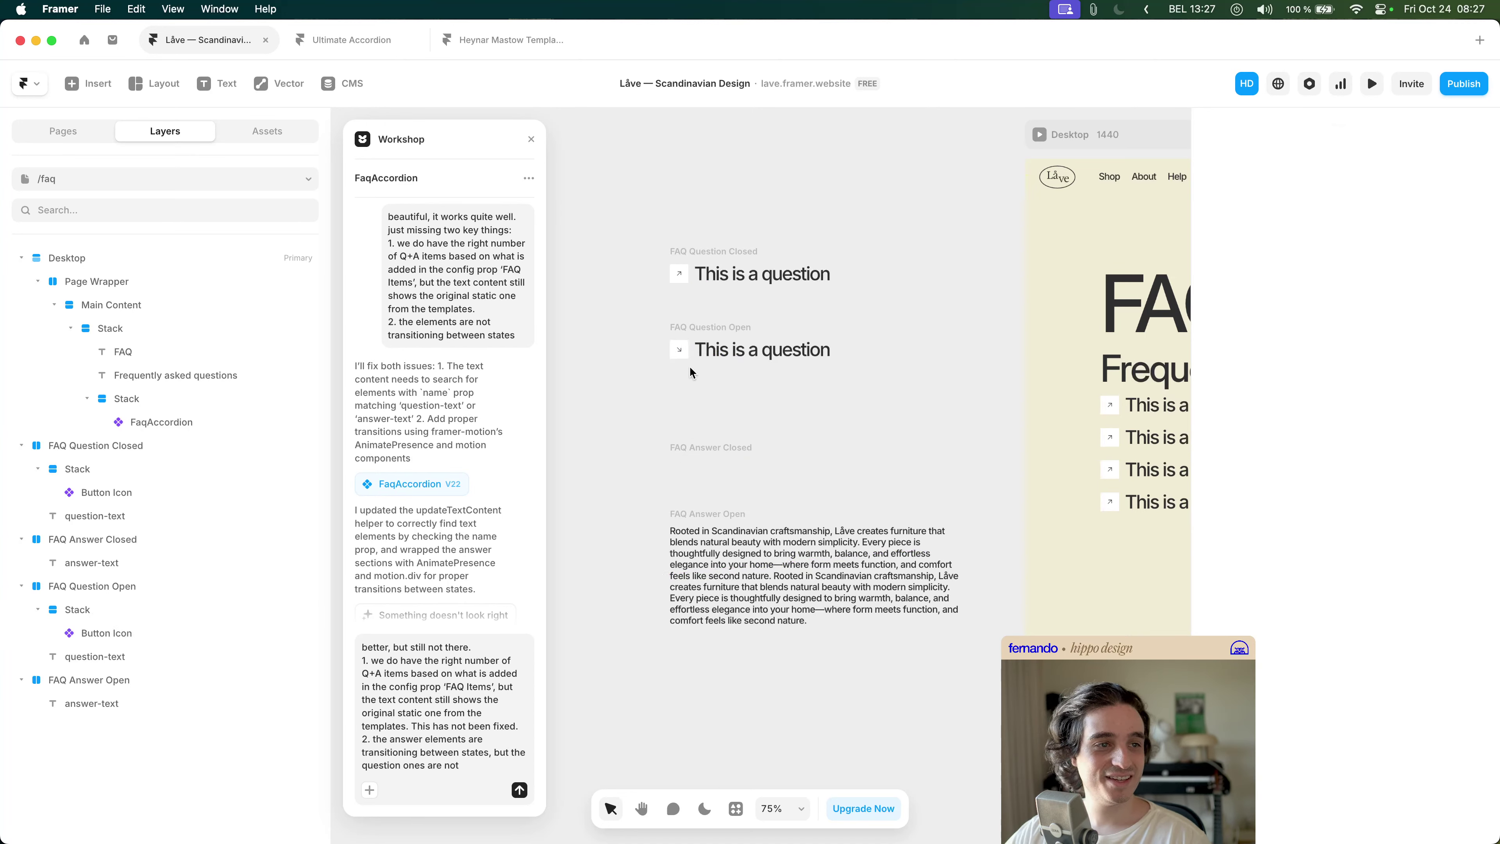
click(680, 350)
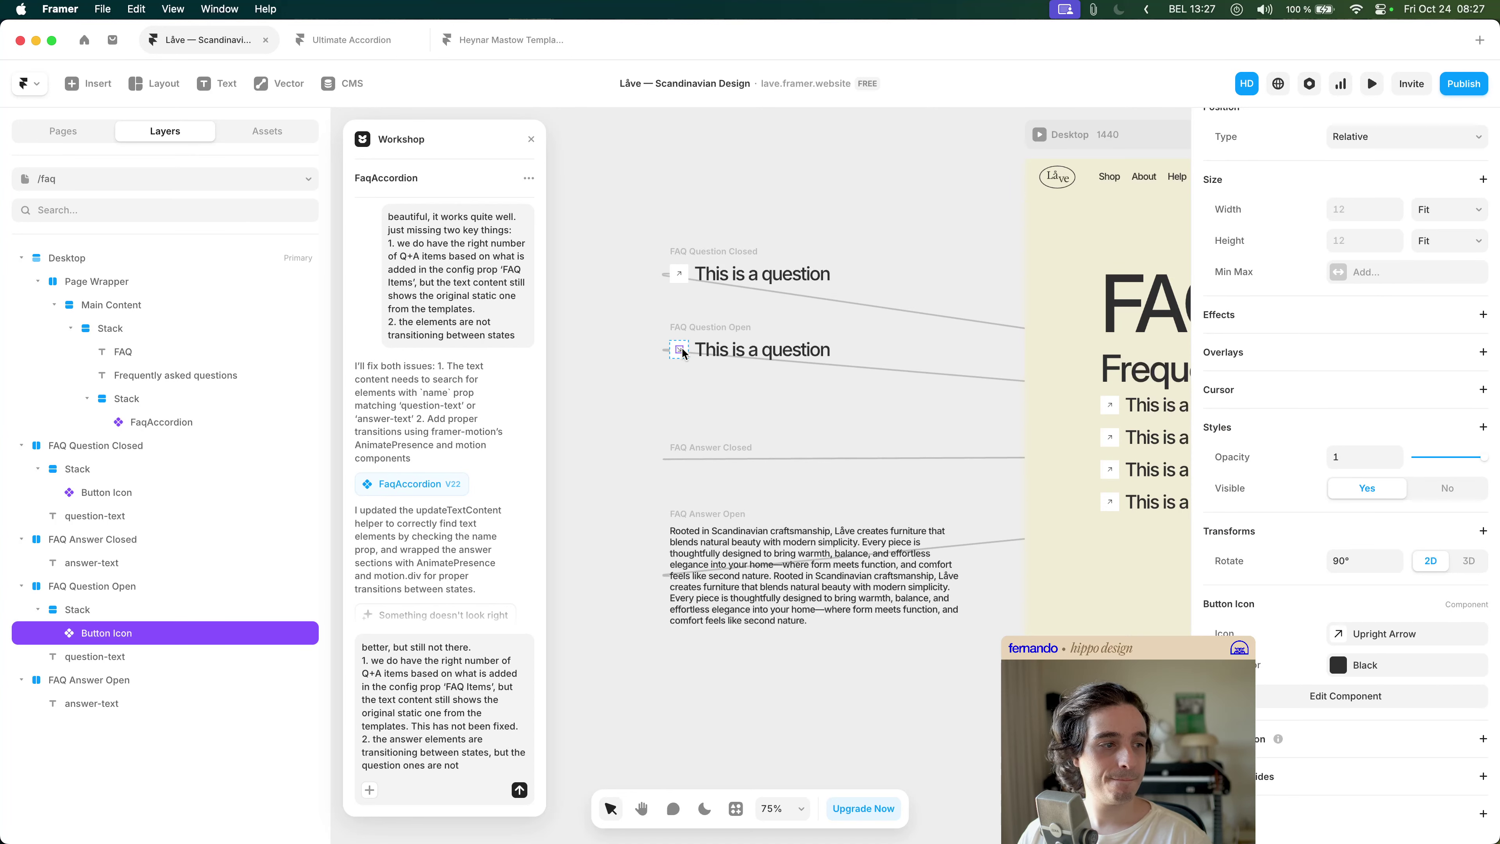
click(687, 402)
- Add "I don't have a way to add transitions via the UI since it's a stack, not a component." to point 2 and send the message
scroll(744, 408, right, 4)
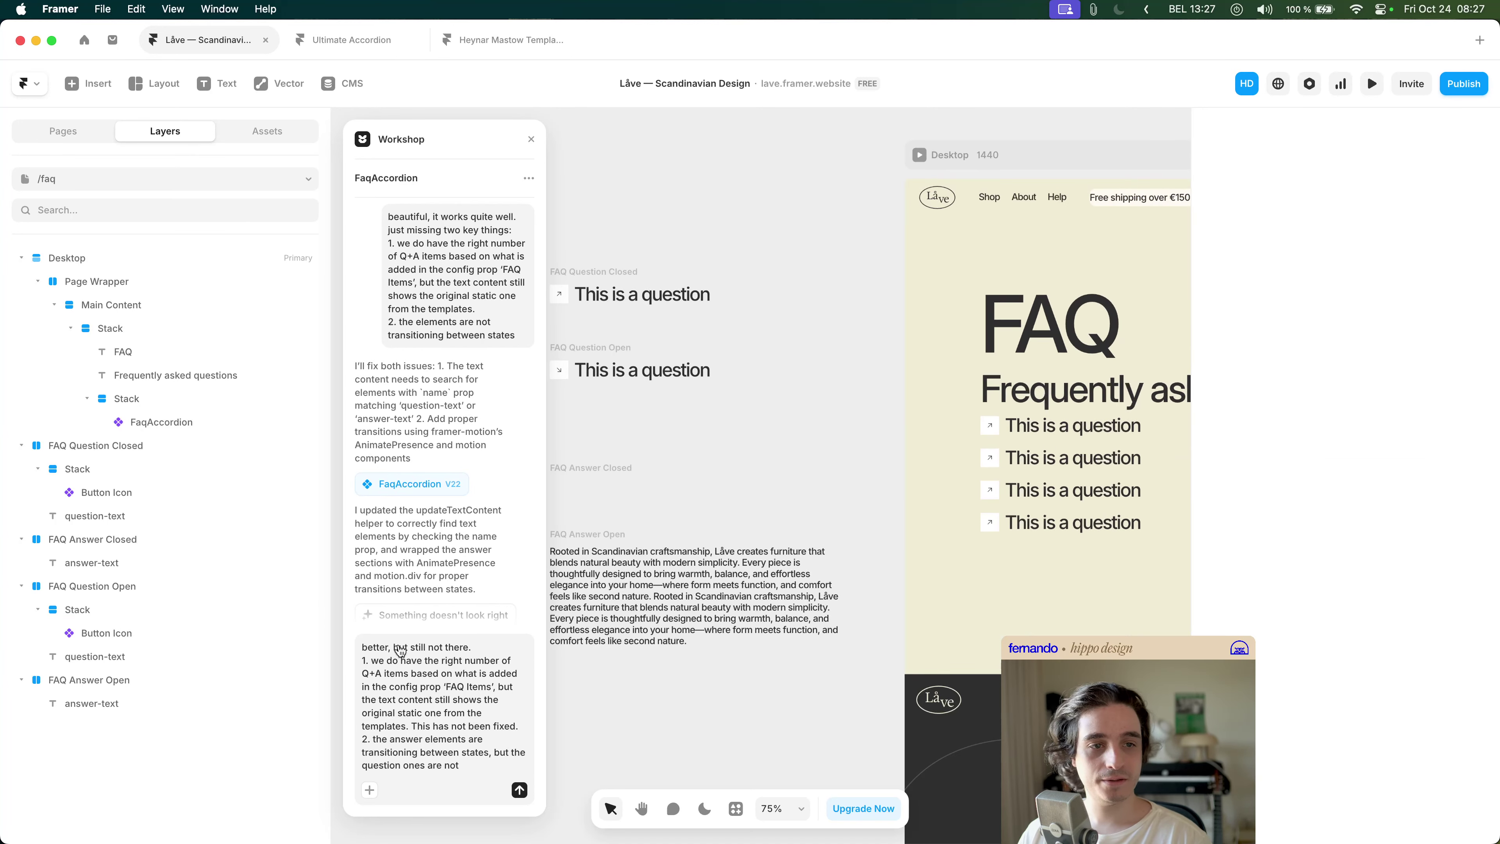
click(486, 774)
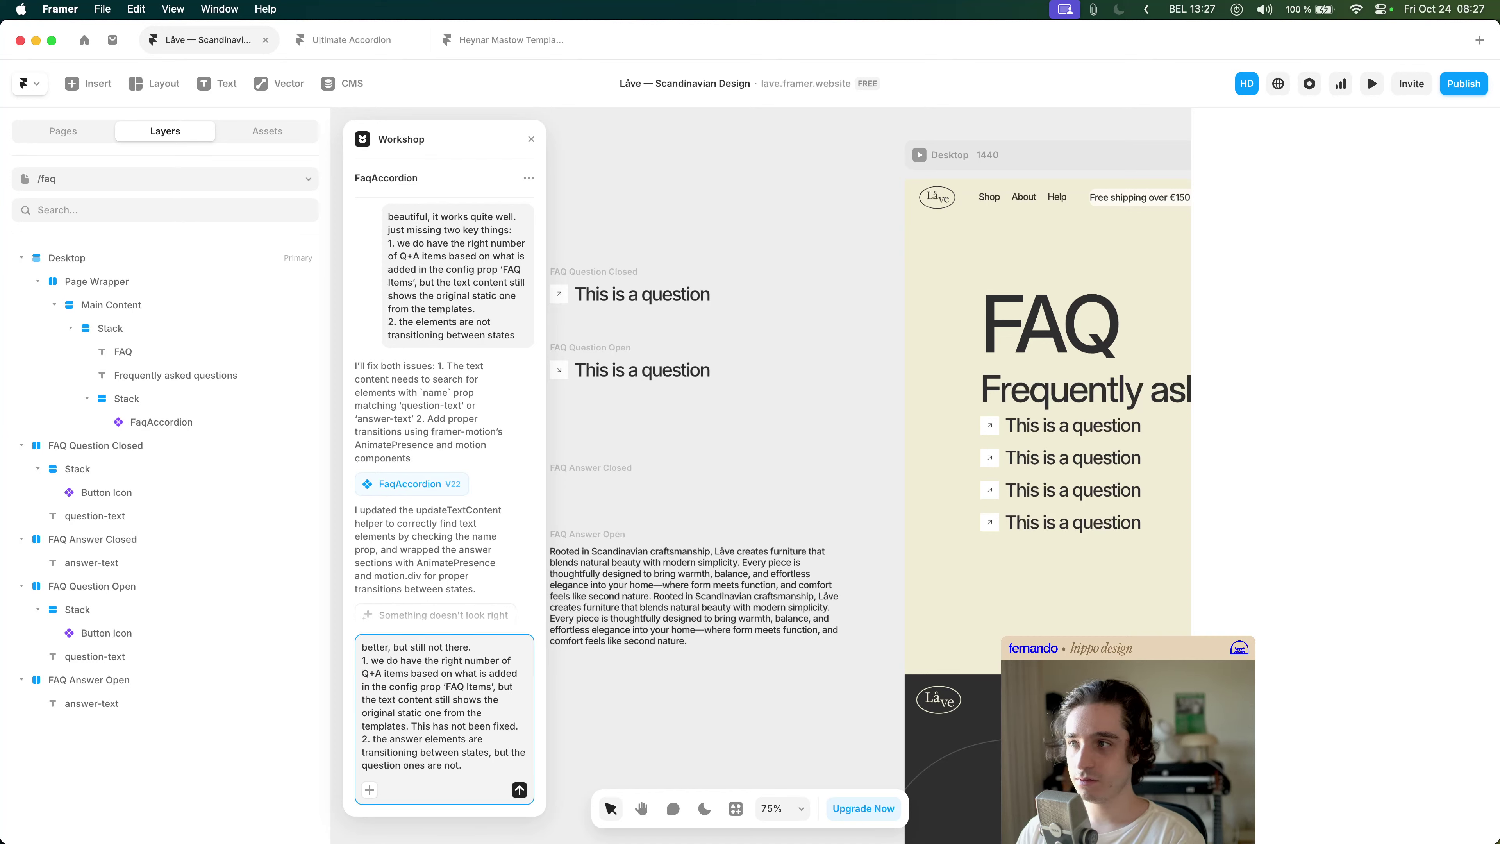
text(I don't)
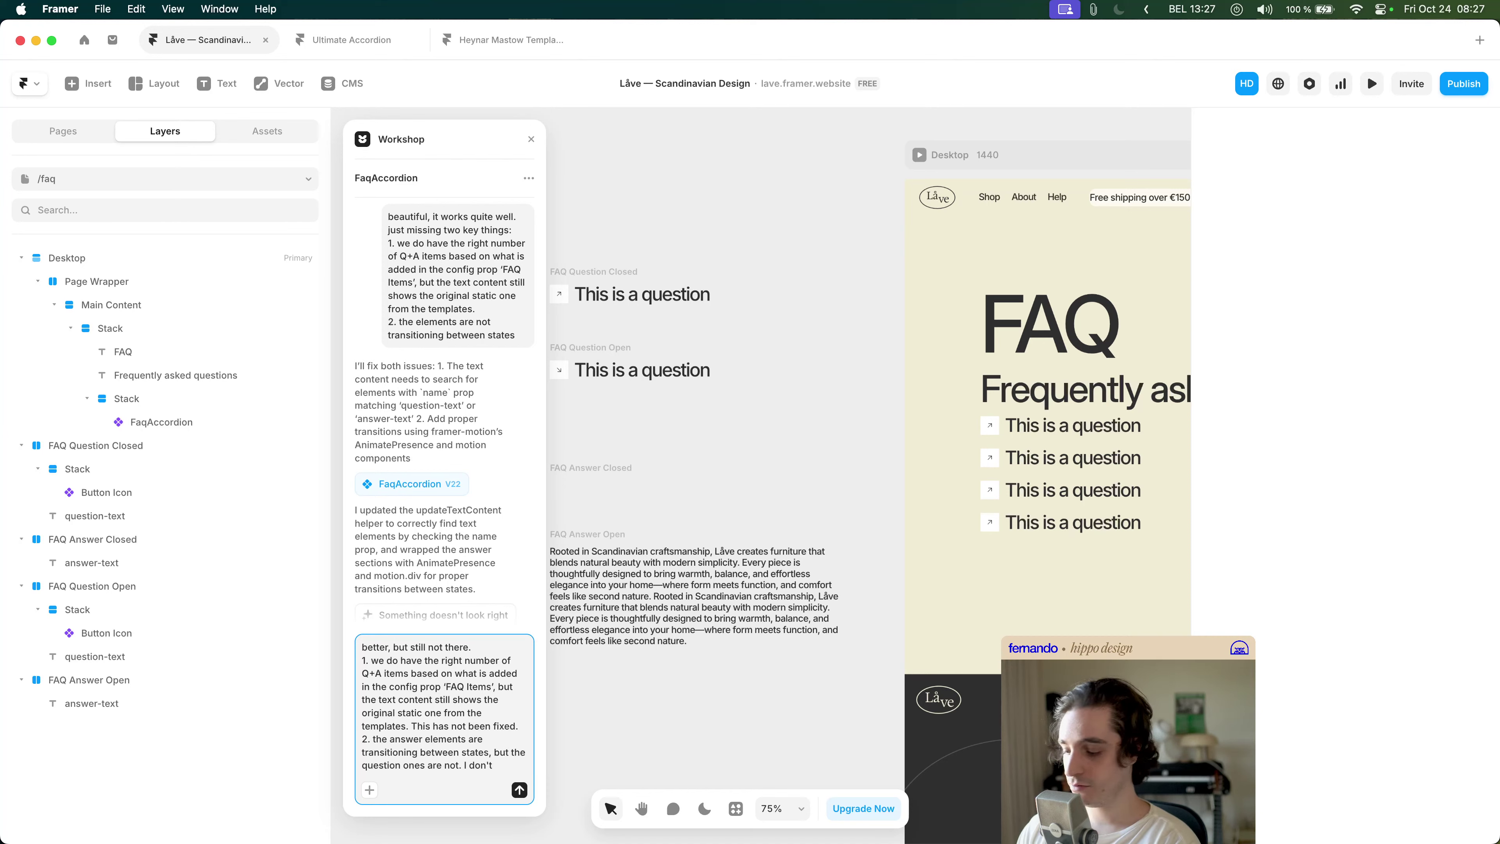
text( have a way to )
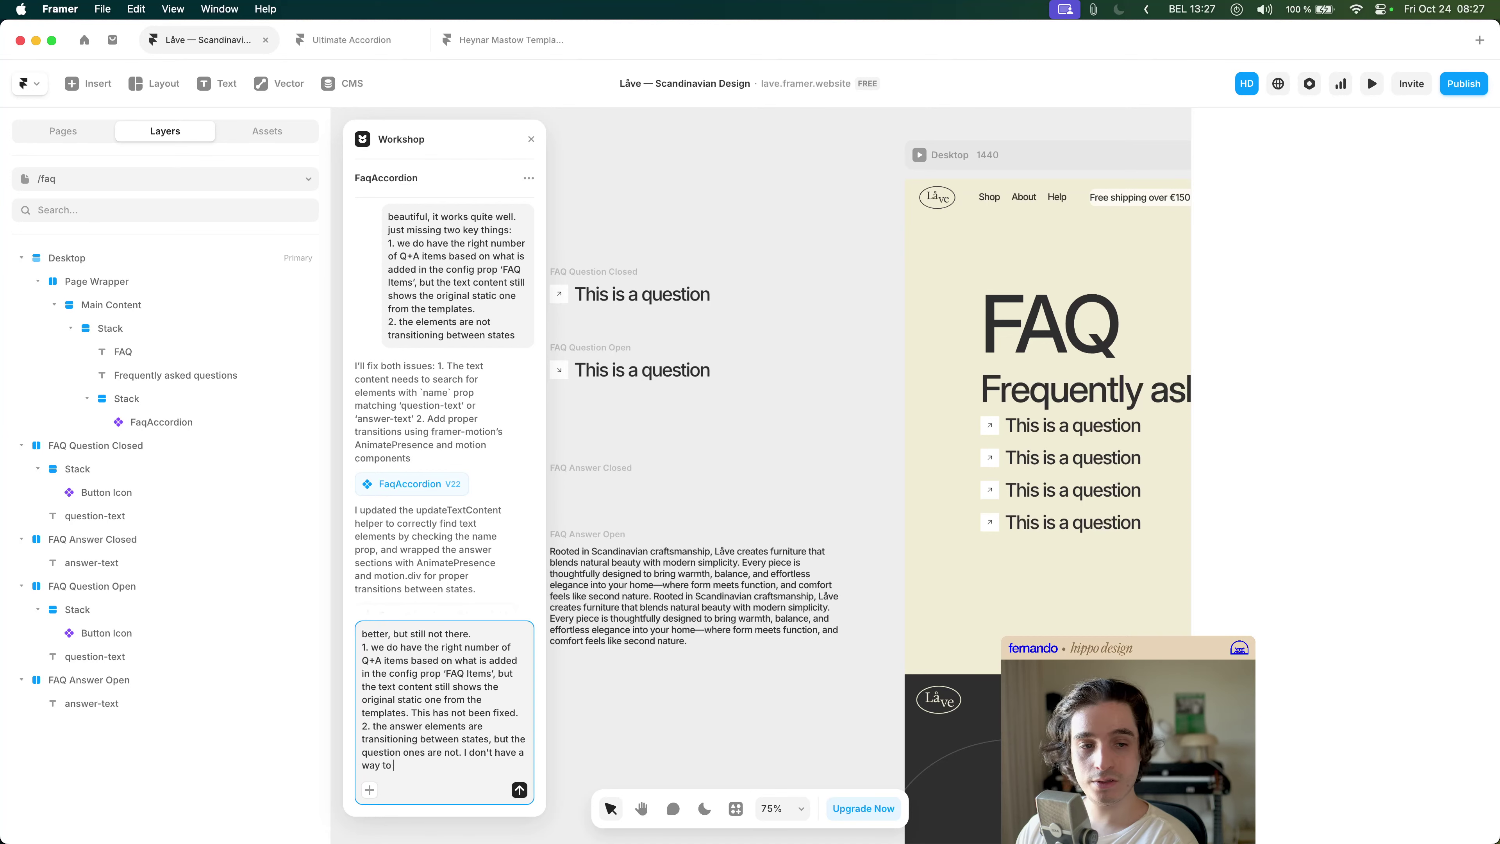
text(add transitions )
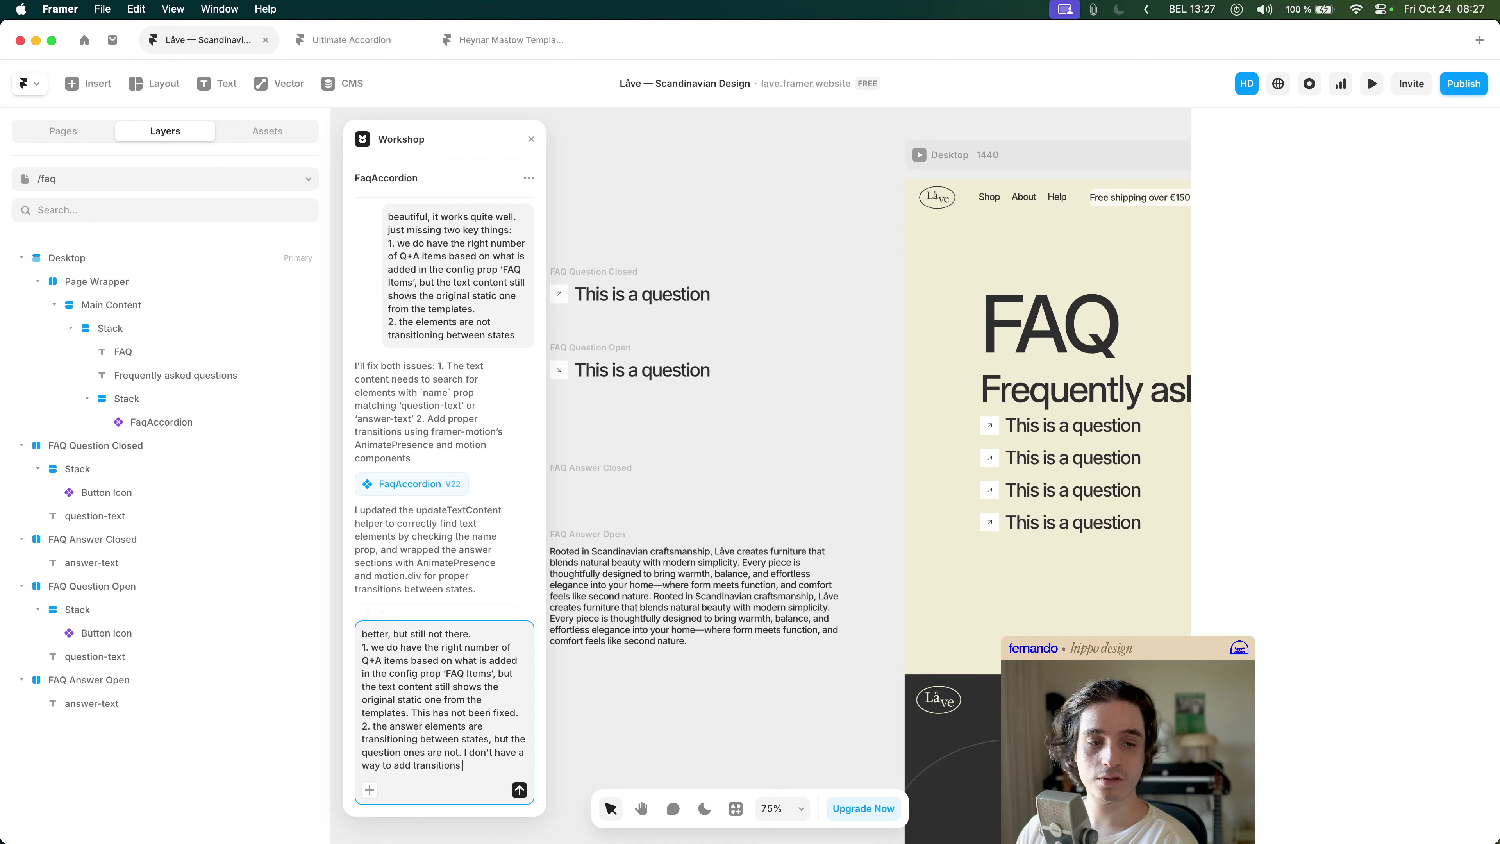
text(via the UI)
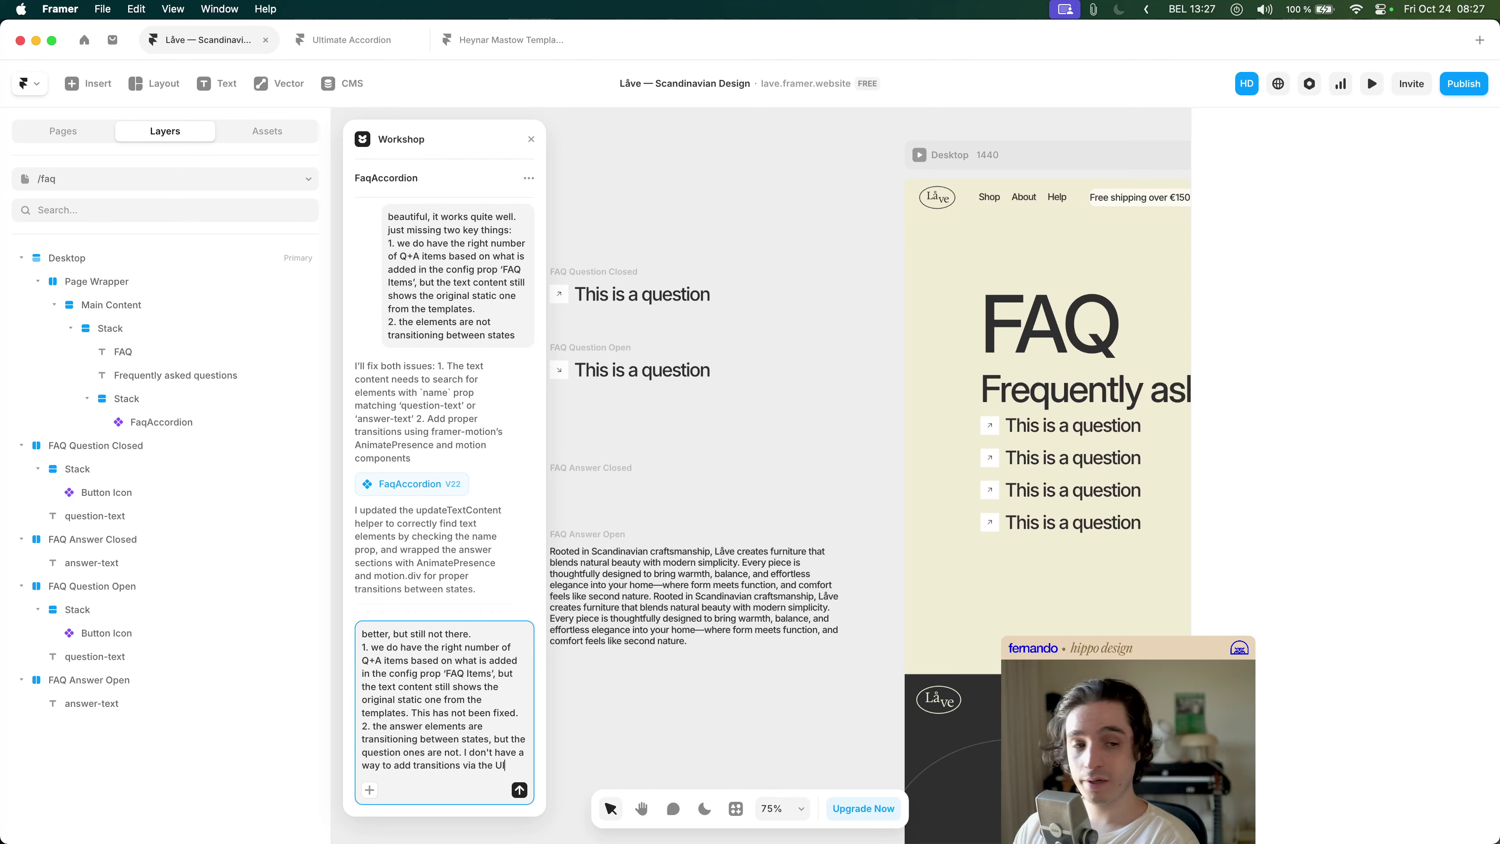
text( since it')
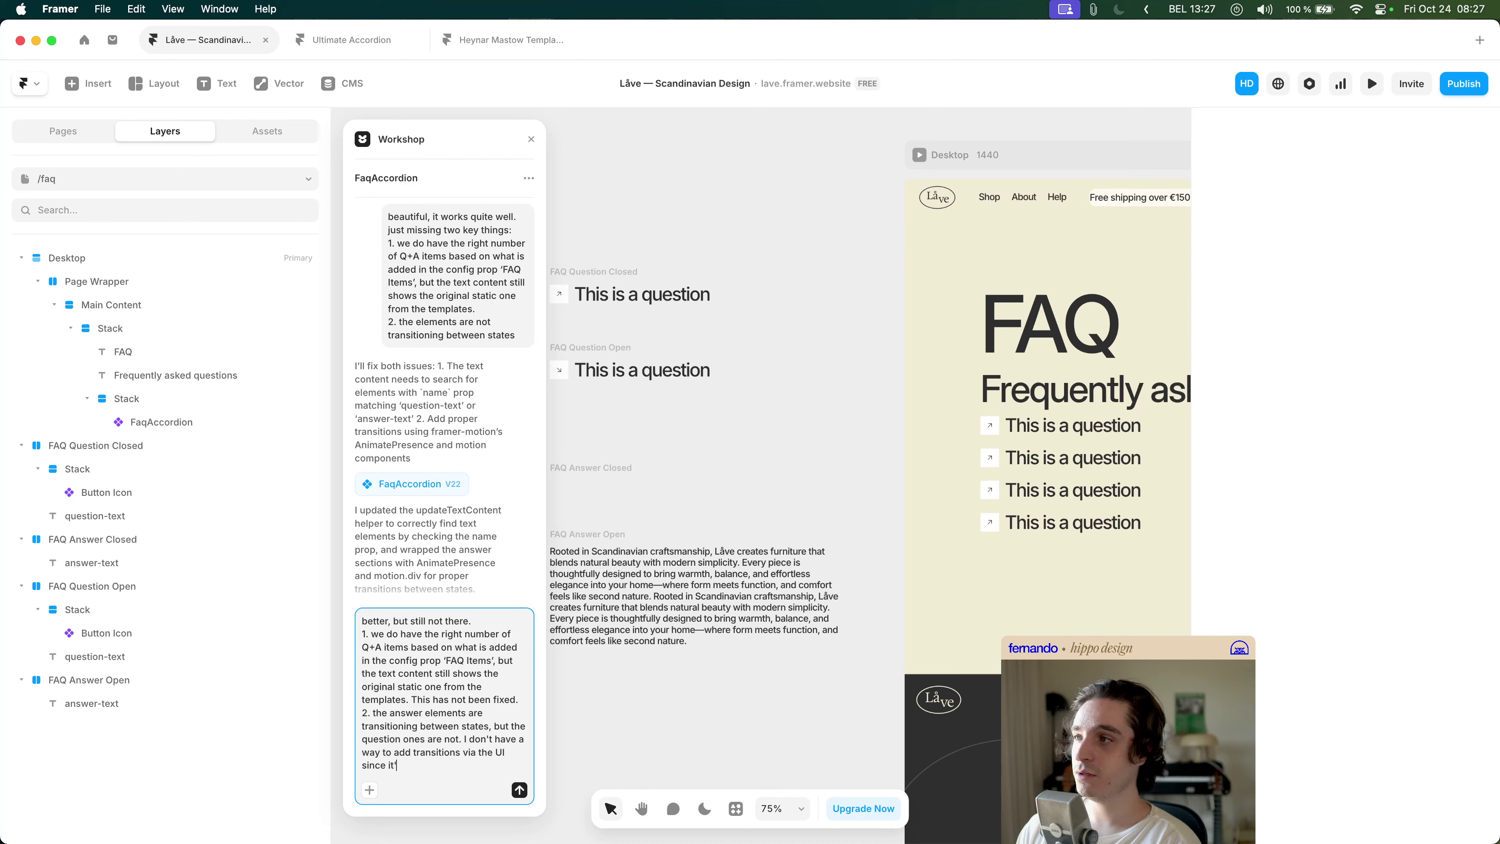
text(s a dt)
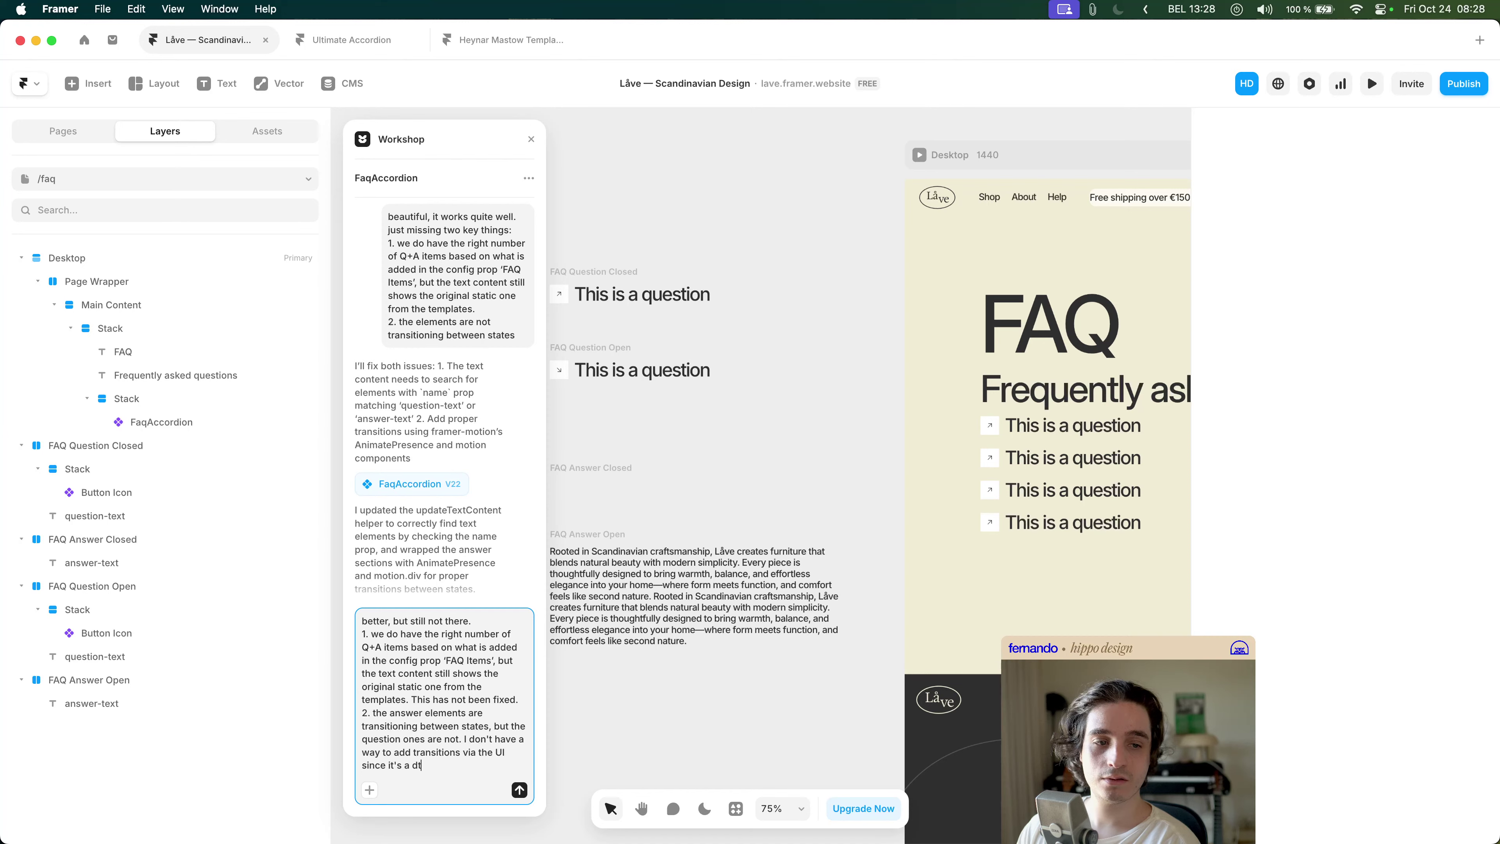
text(ak, not a)
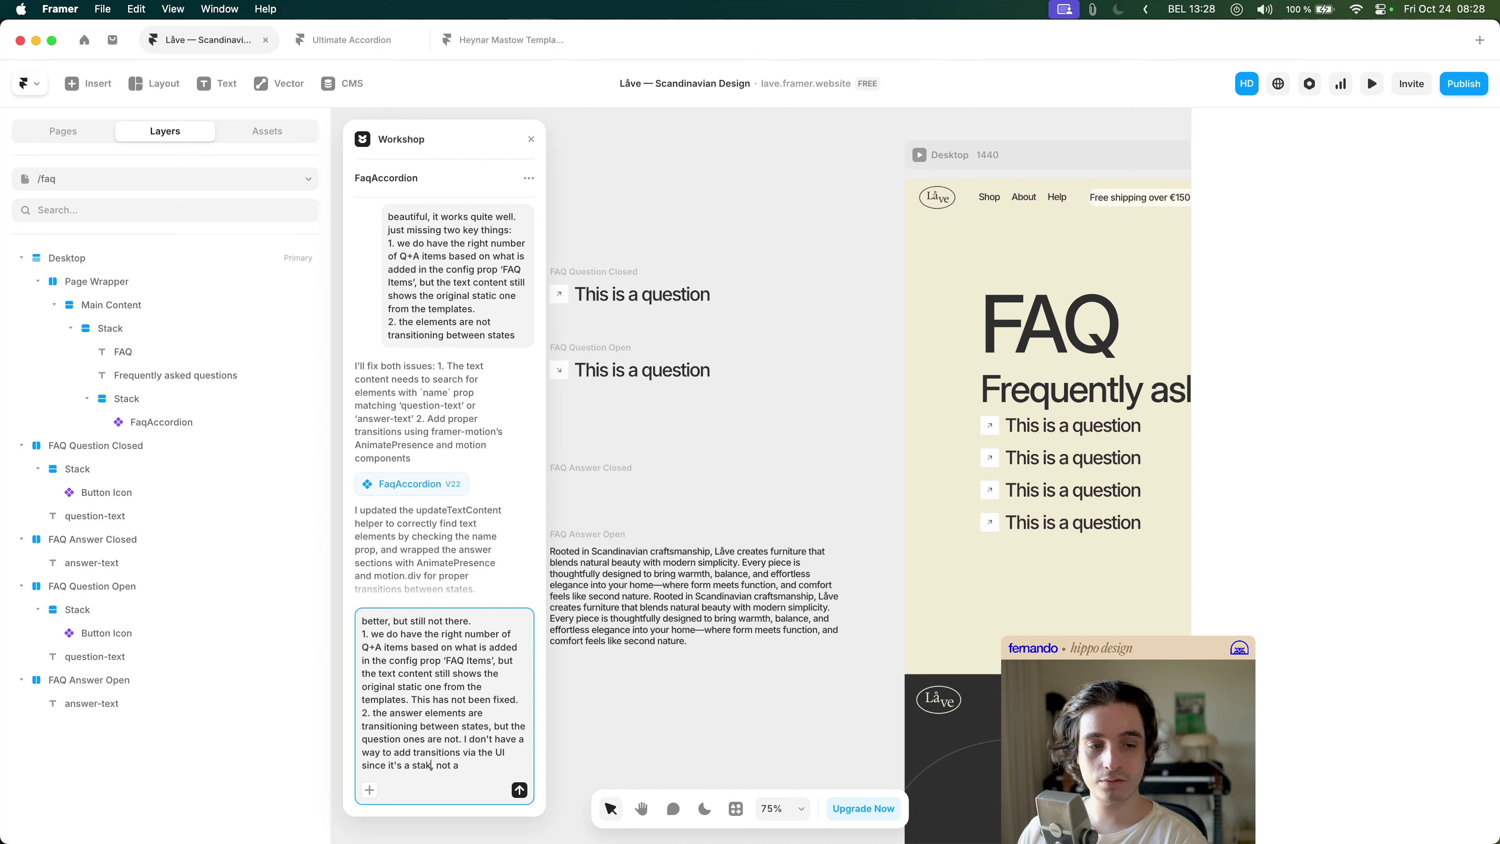
key(BackSpace)
text(ck)
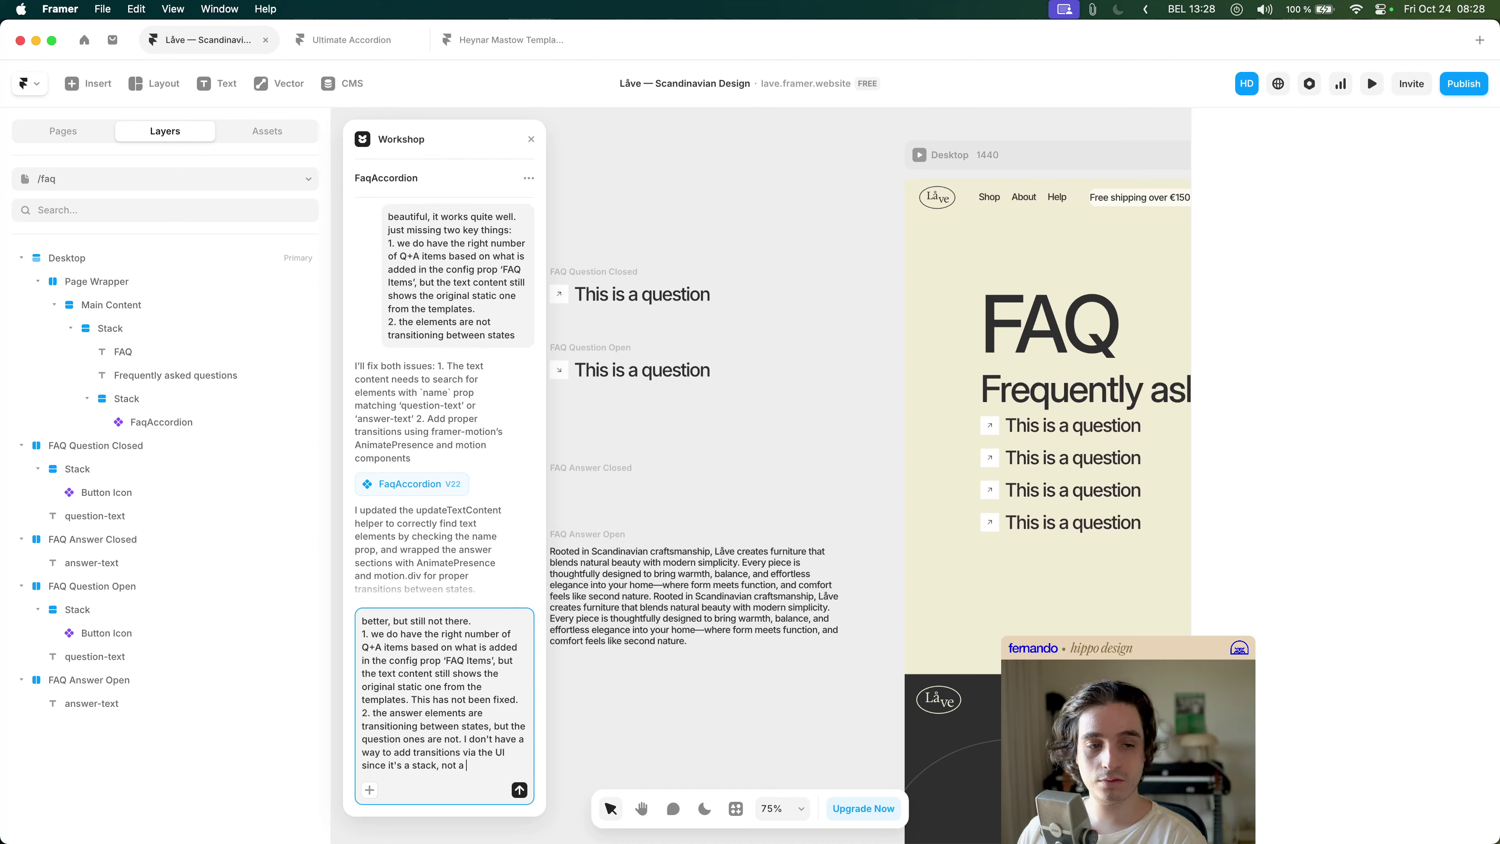
key(super+Right)
text(component.)
key(Return)
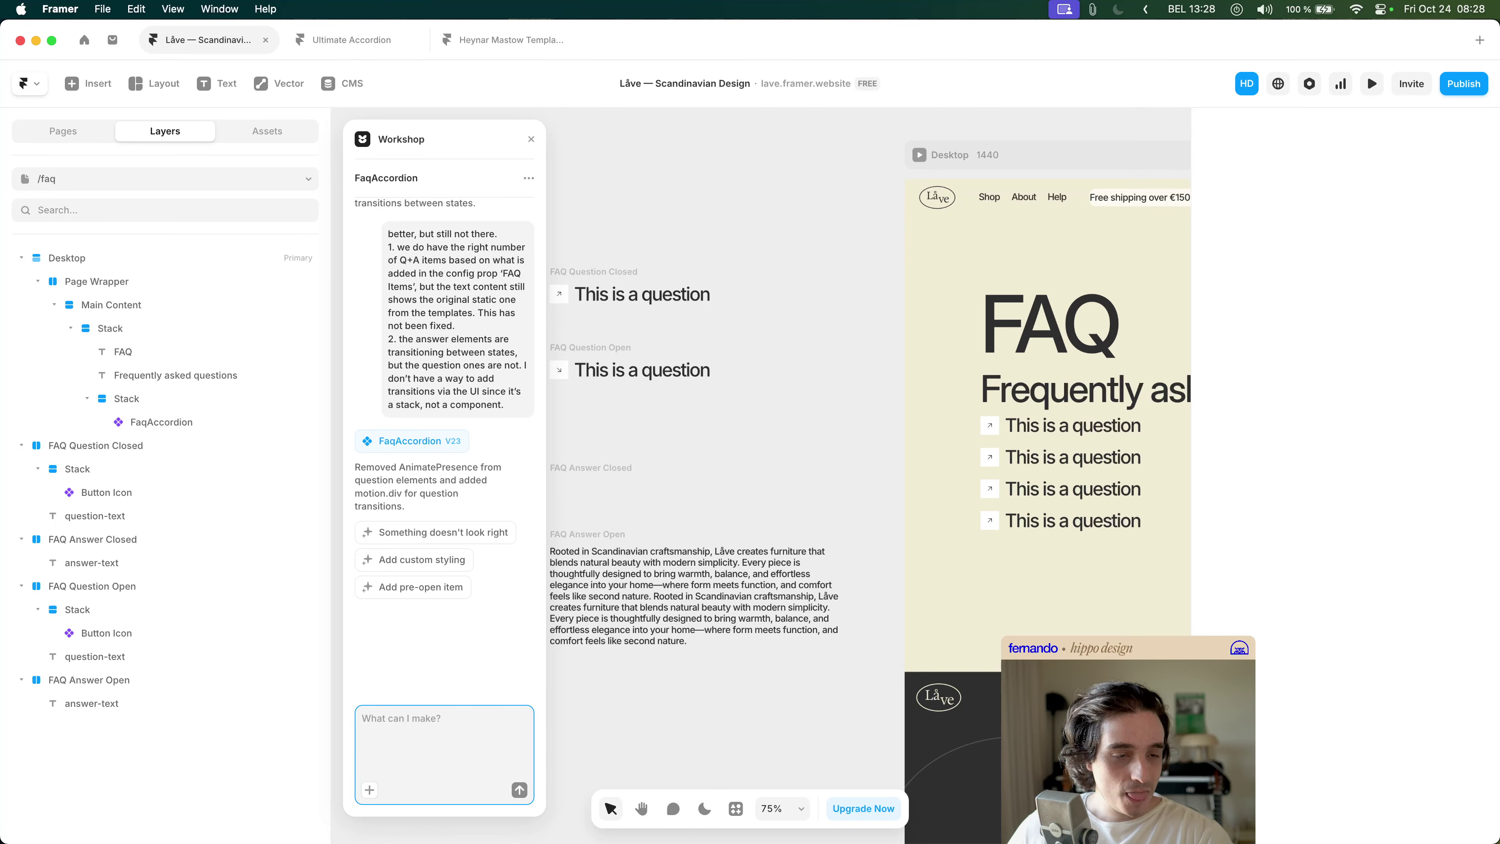
- Preview the FAQ page and test opening and closing the first accordion question, then return to the canvas
click(985, 464)
click(923, 156)
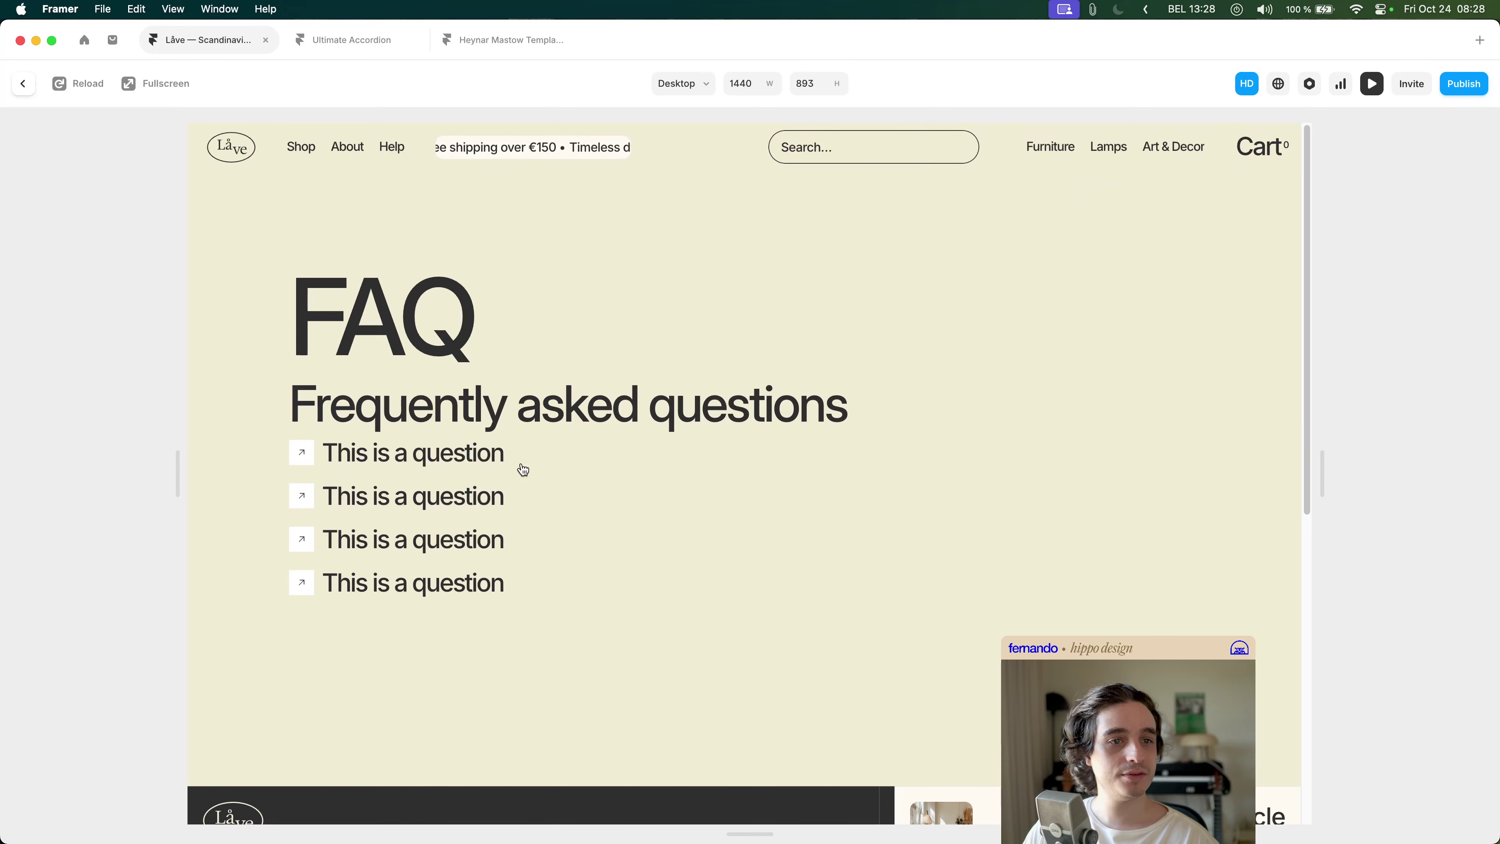
click(466, 461)
click(467, 461)
click(466, 461)
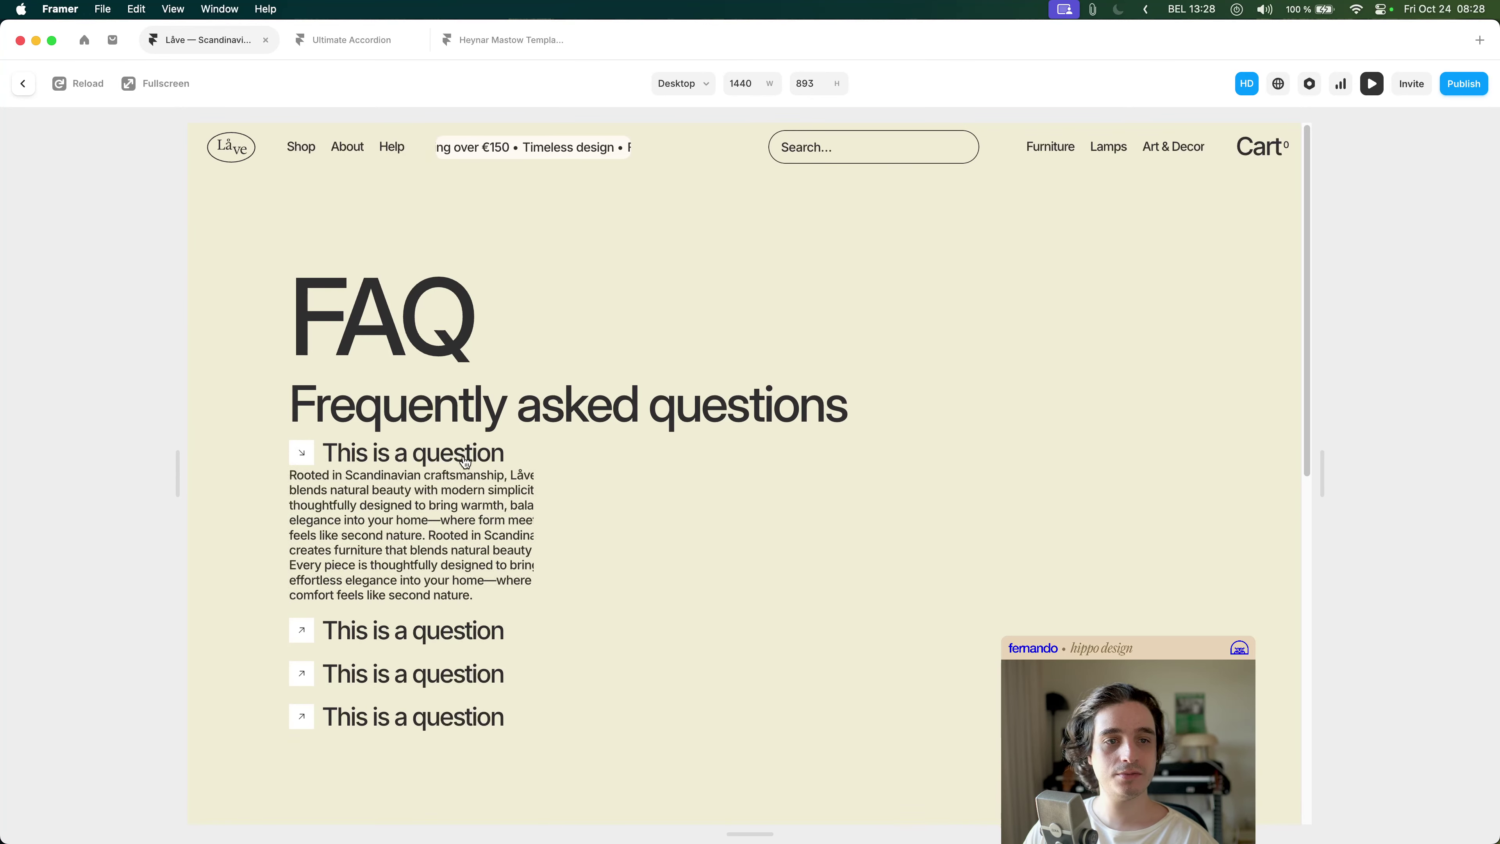
click(466, 461)
key(Escape)
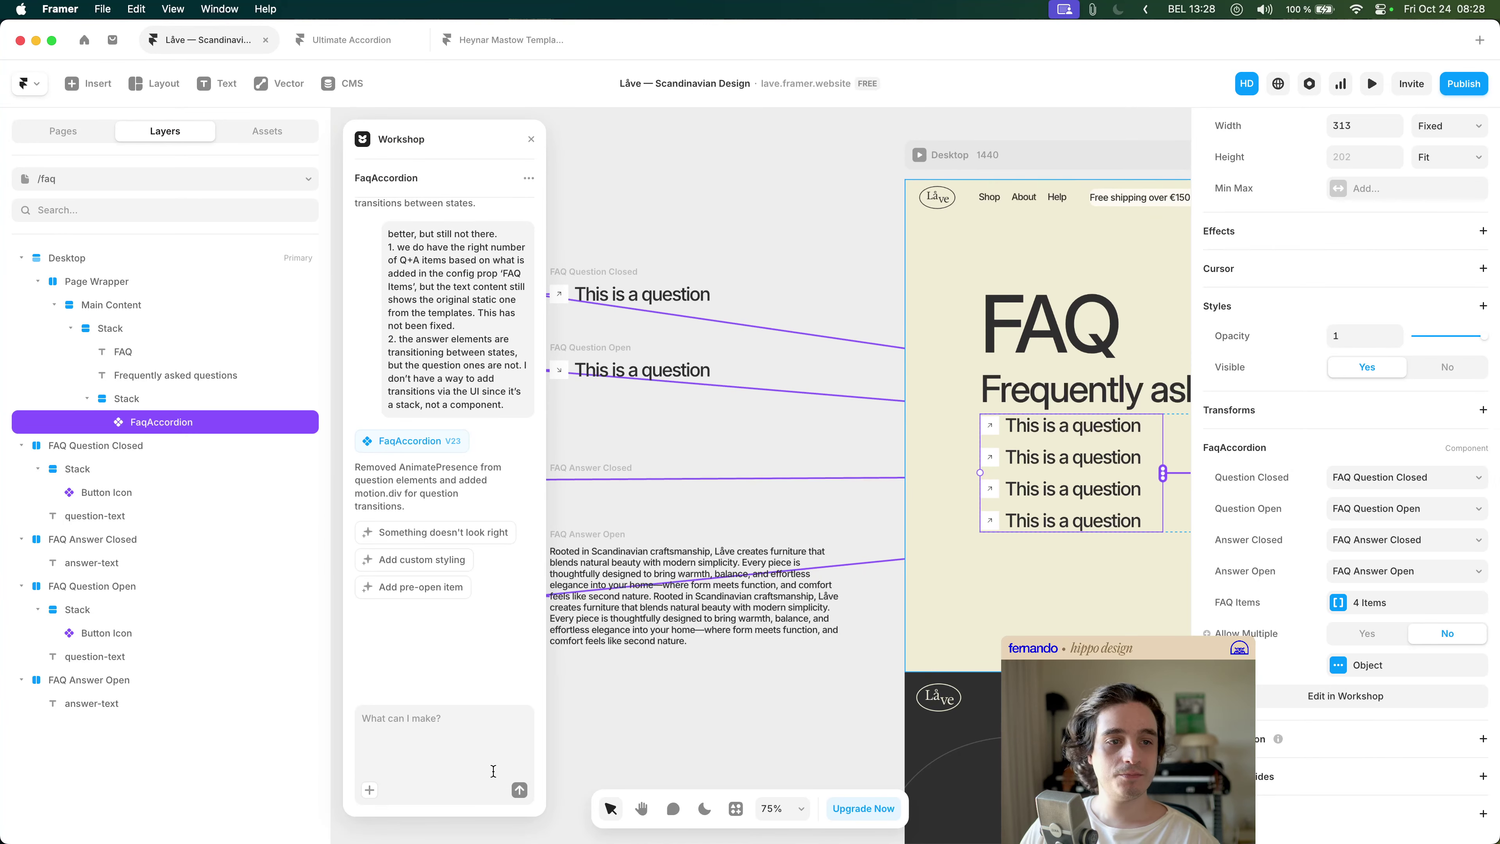
- Send Workshop the message "revert the last change, it's worse now." for the FaqAccordion
click(486, 746)
text(revert )
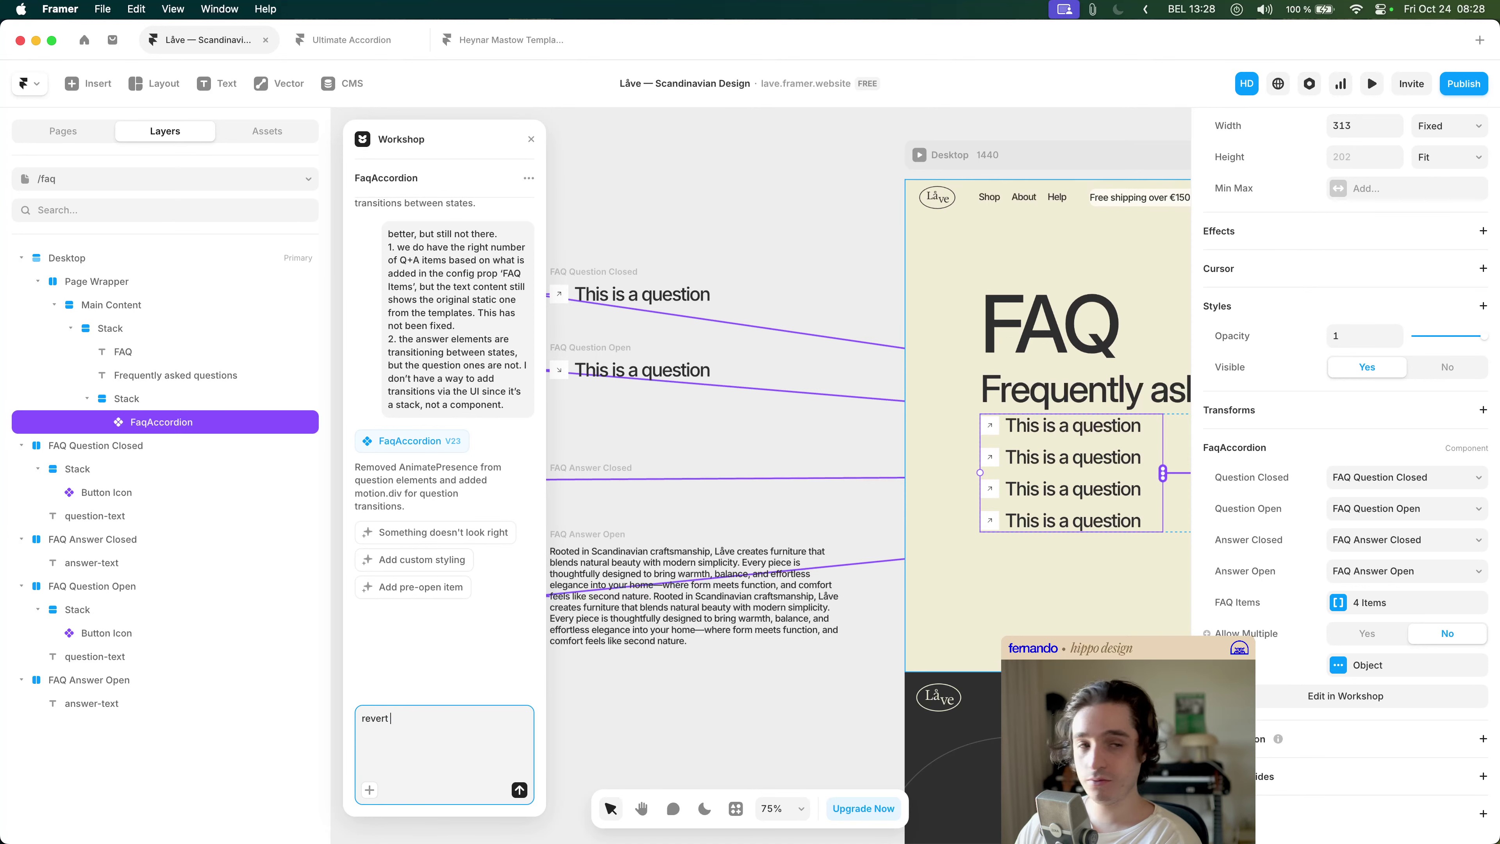
text(the last change)
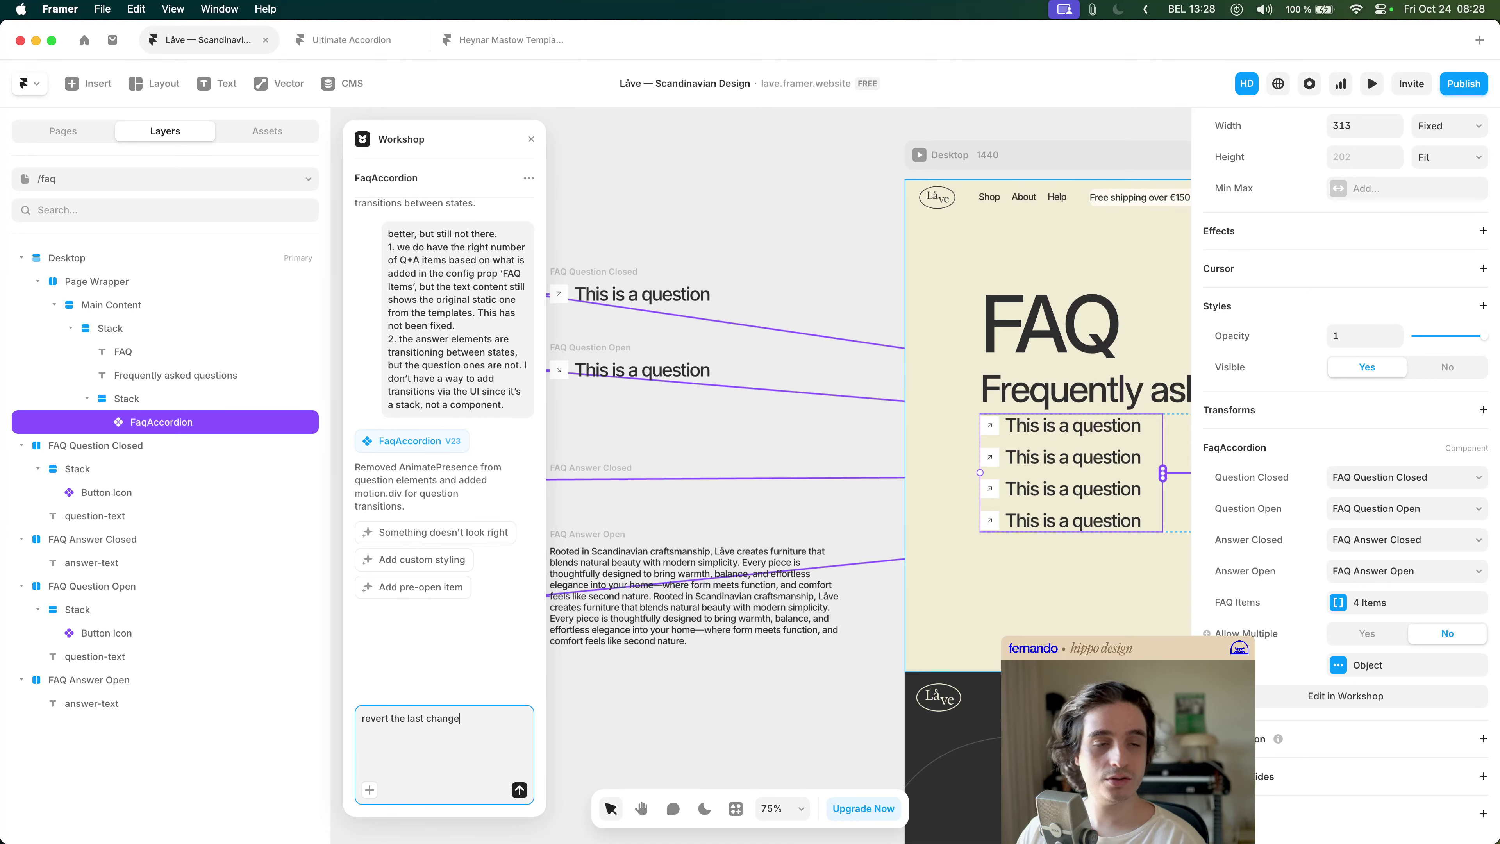
click(443, 442)
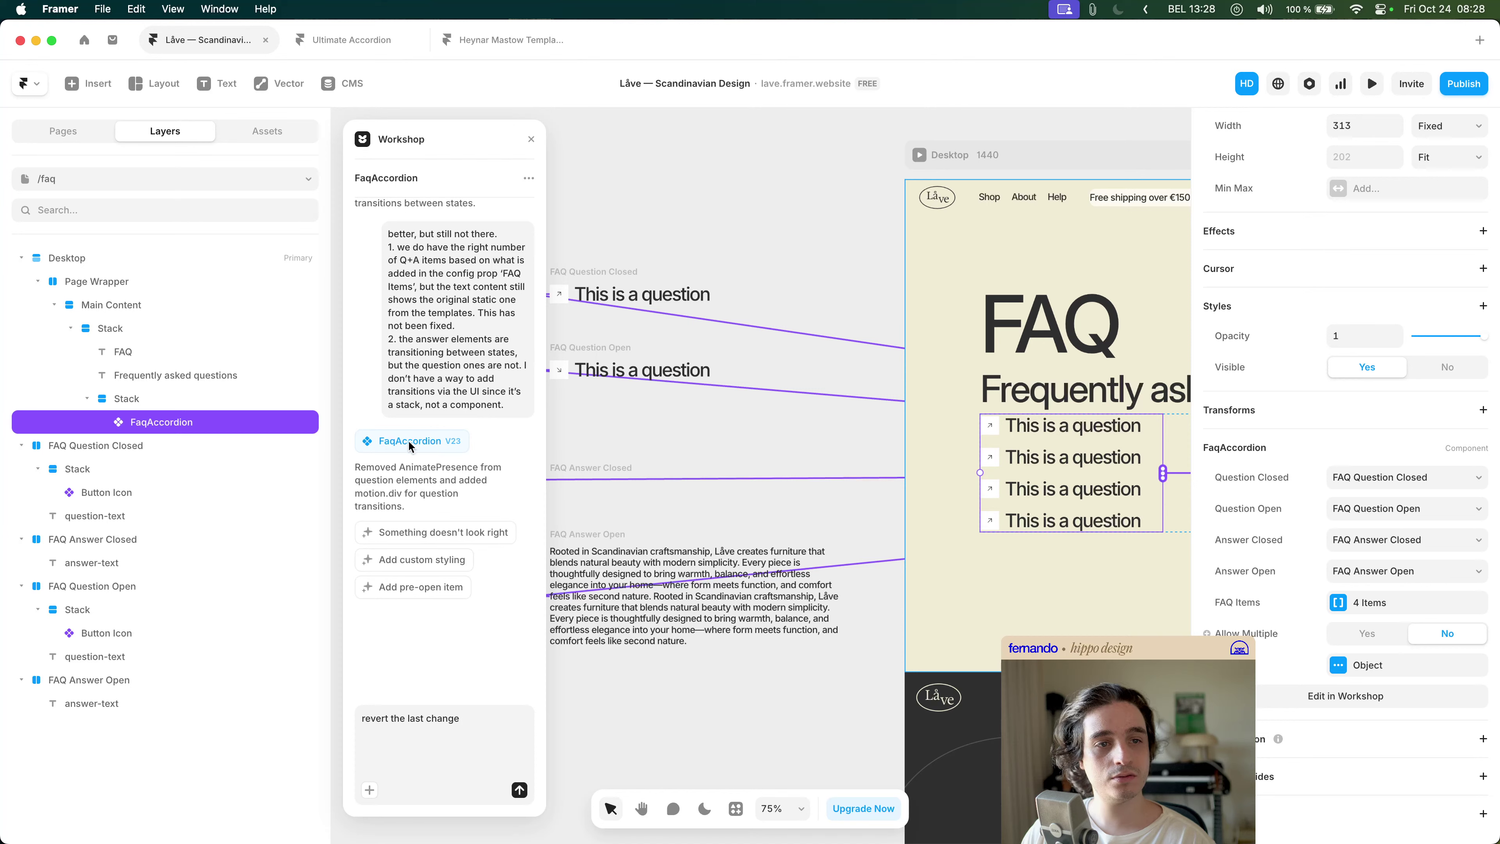
click(478, 722)
text(, )
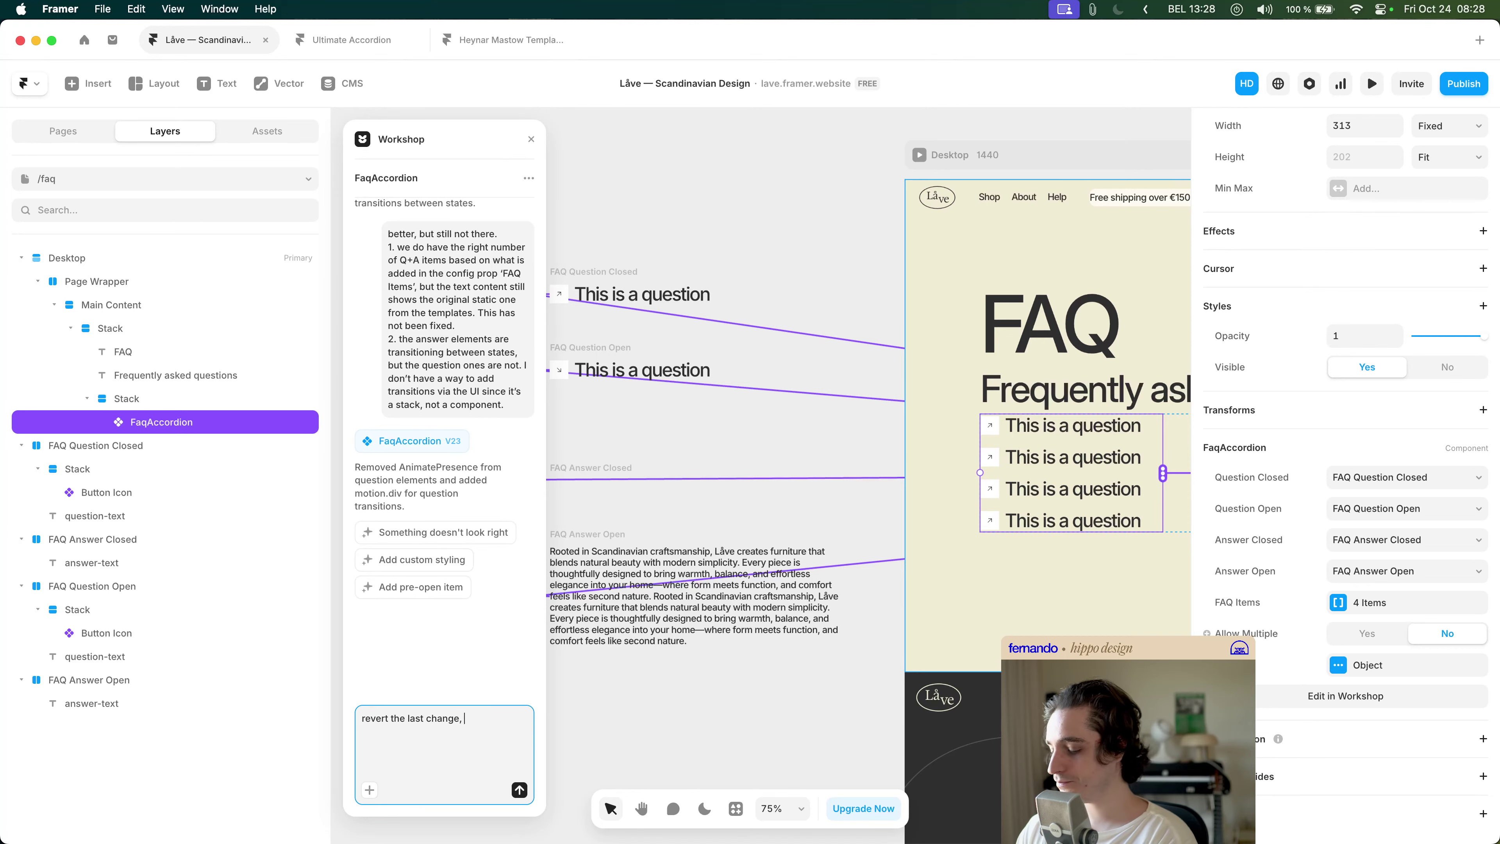
text(it's worse now.)
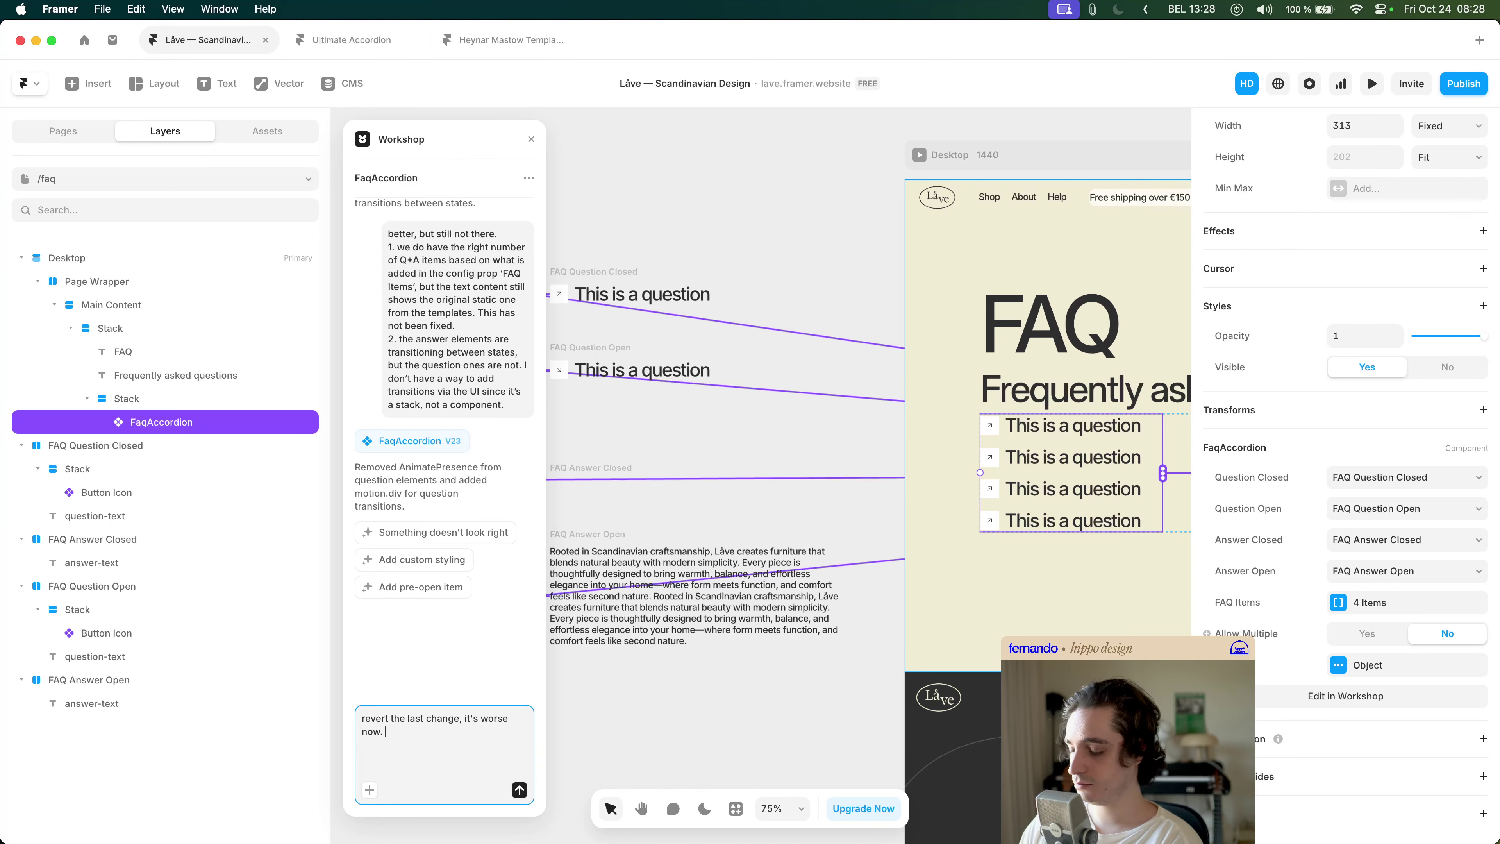
text( I need it to)
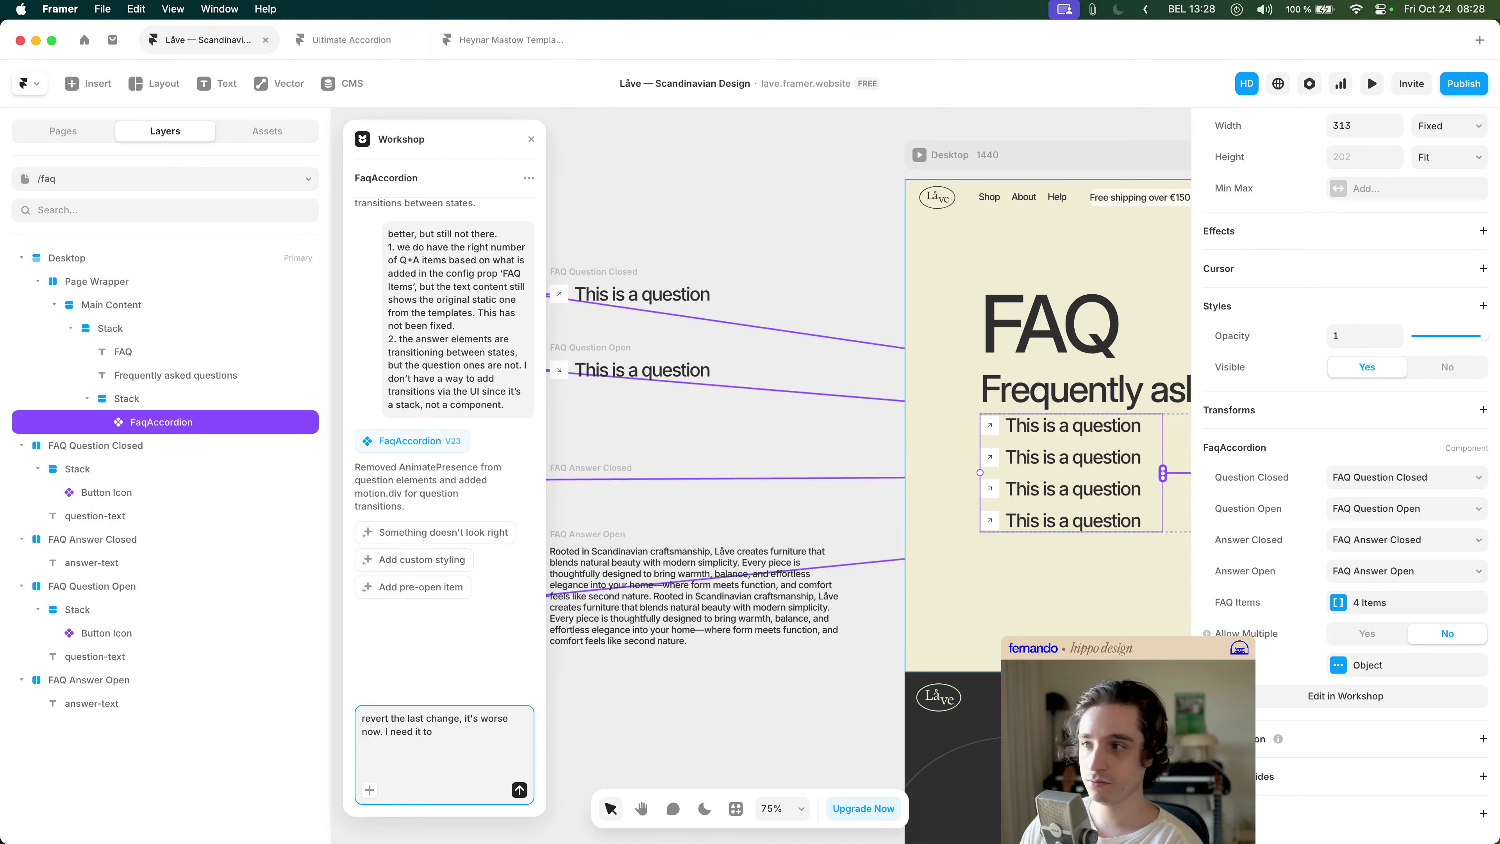
text( just)
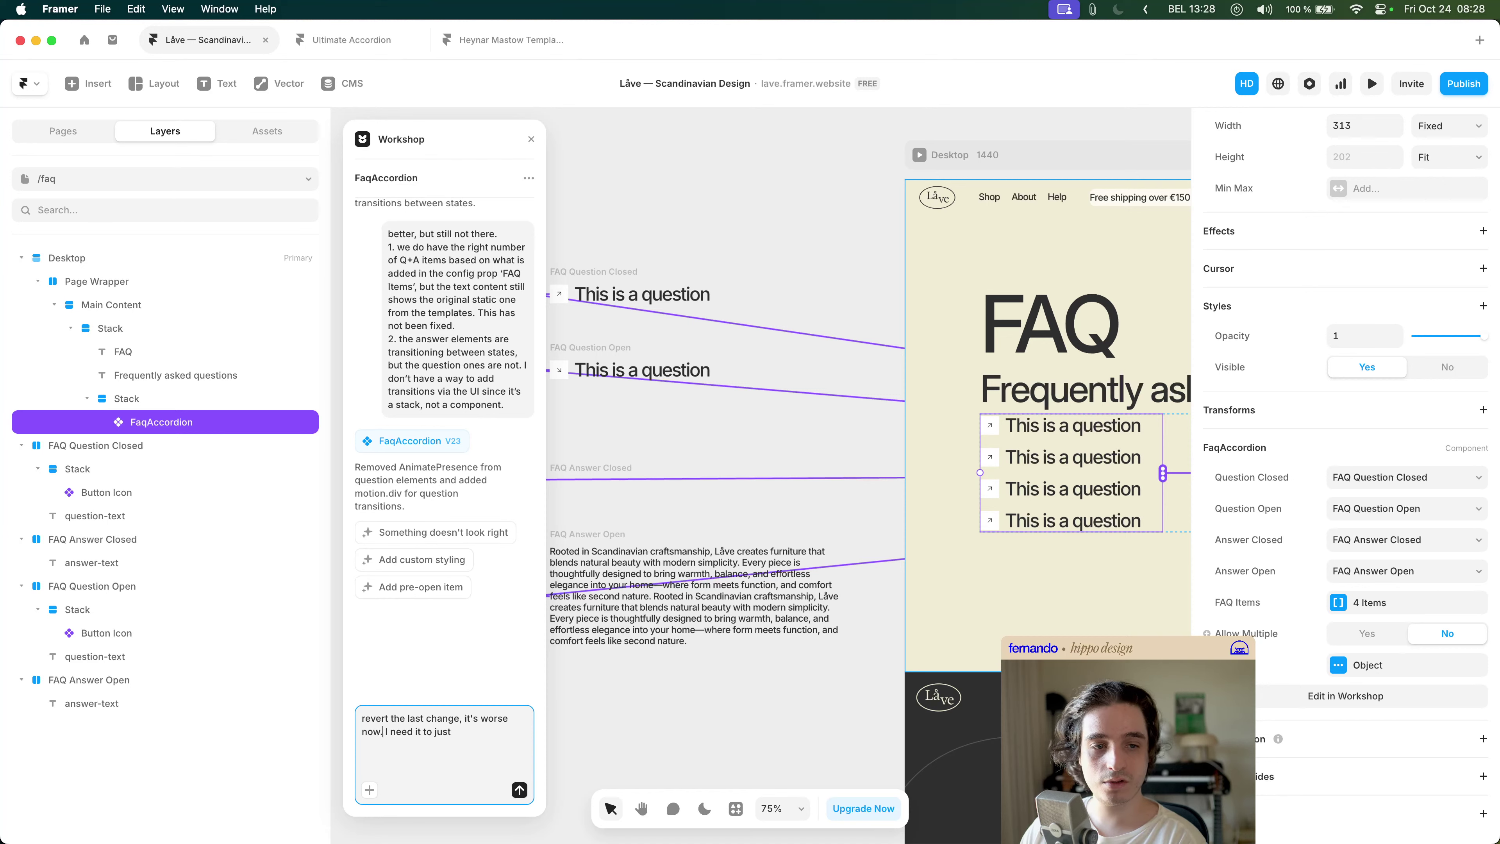
key(super+shift+Right)
key(BackSpace)
key(Return)
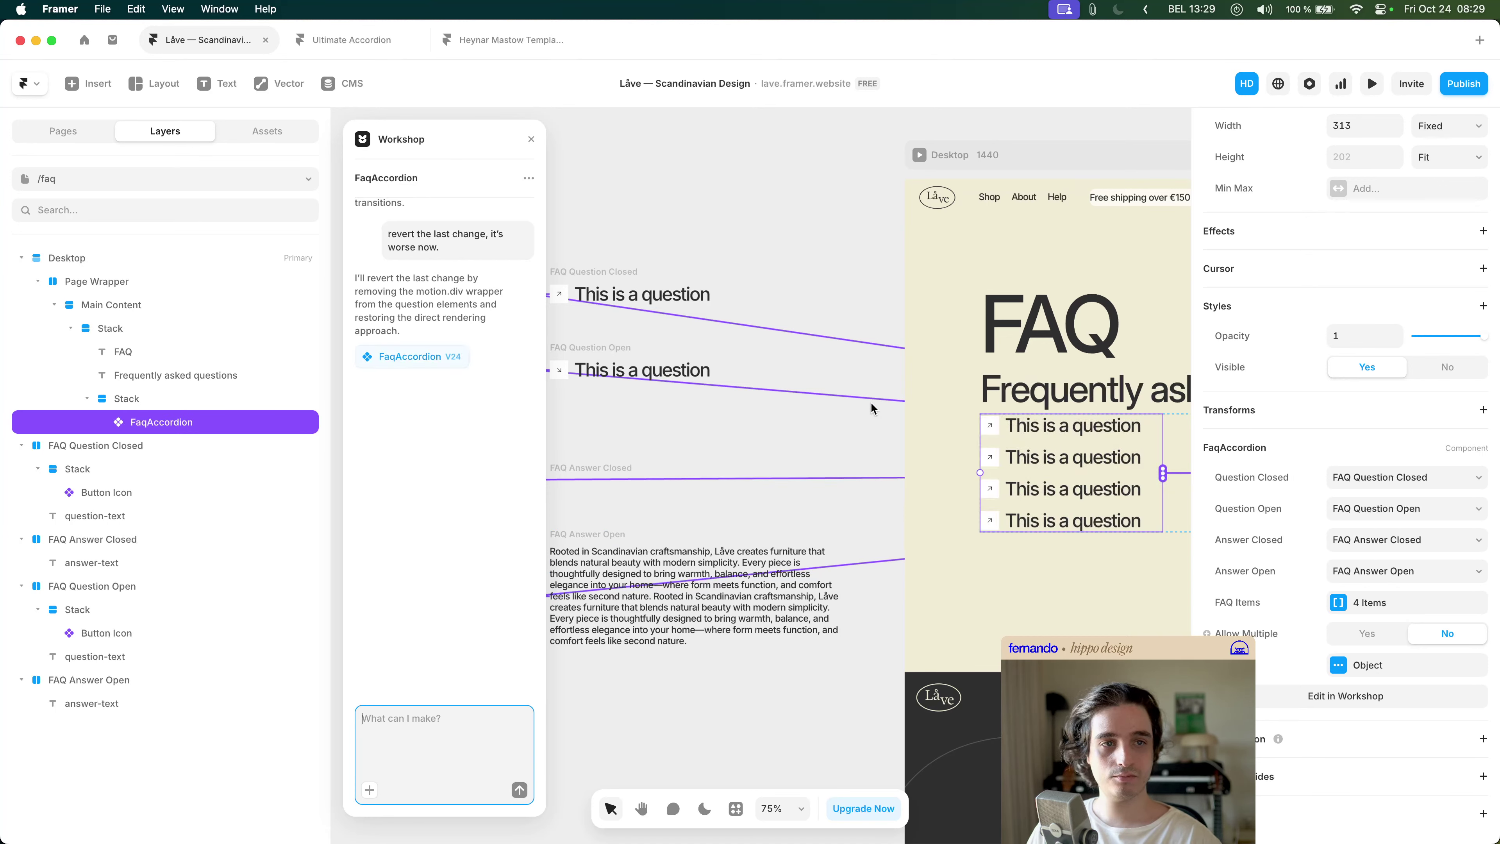
- Preview the FAQ page, test opening and closing the accordion questions, and return to the canvas
click(919, 156)
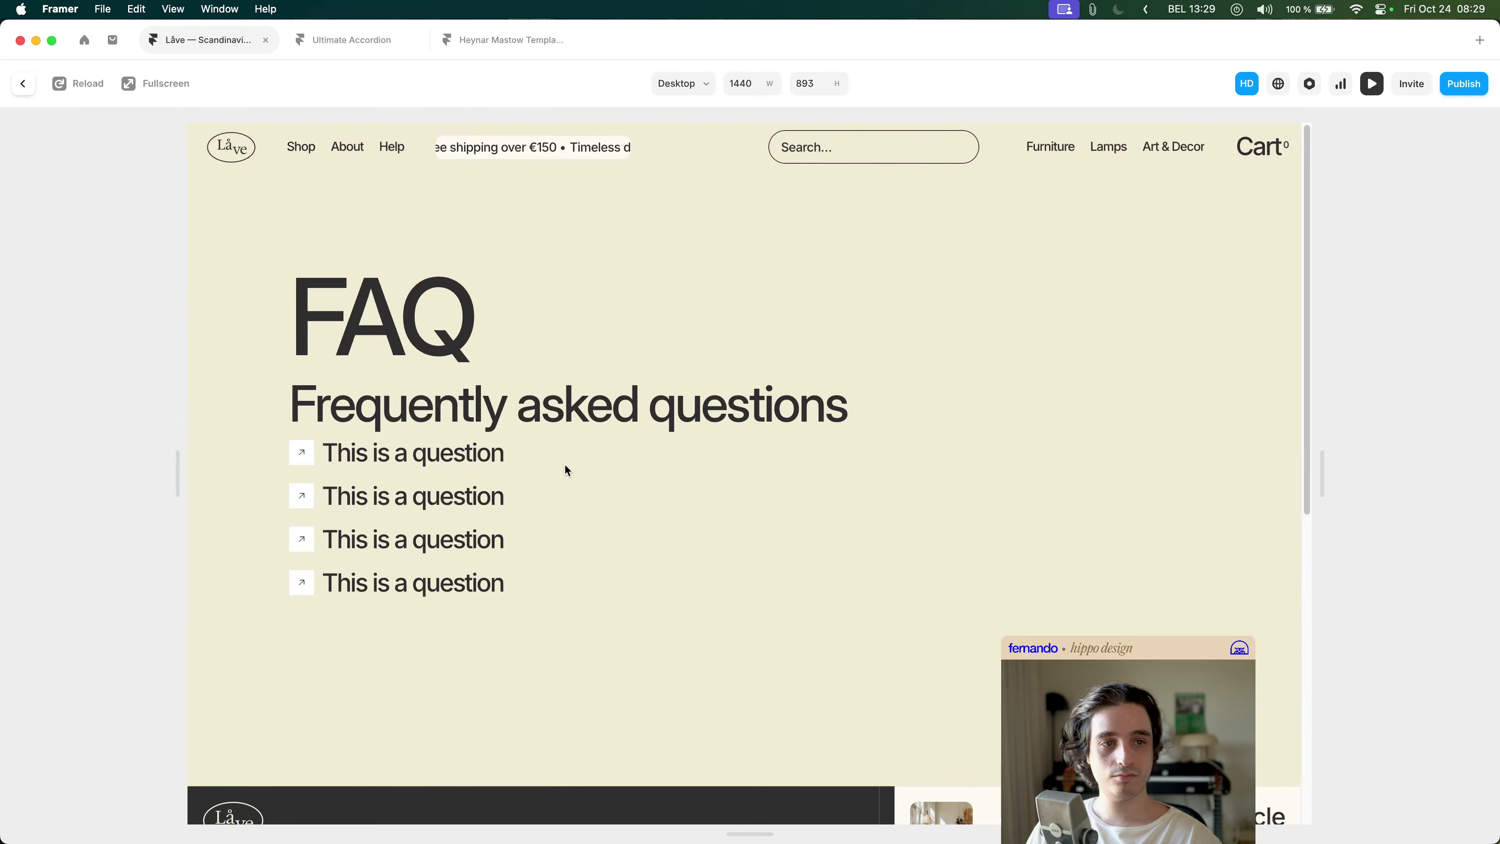
click(481, 460)
click(429, 644)
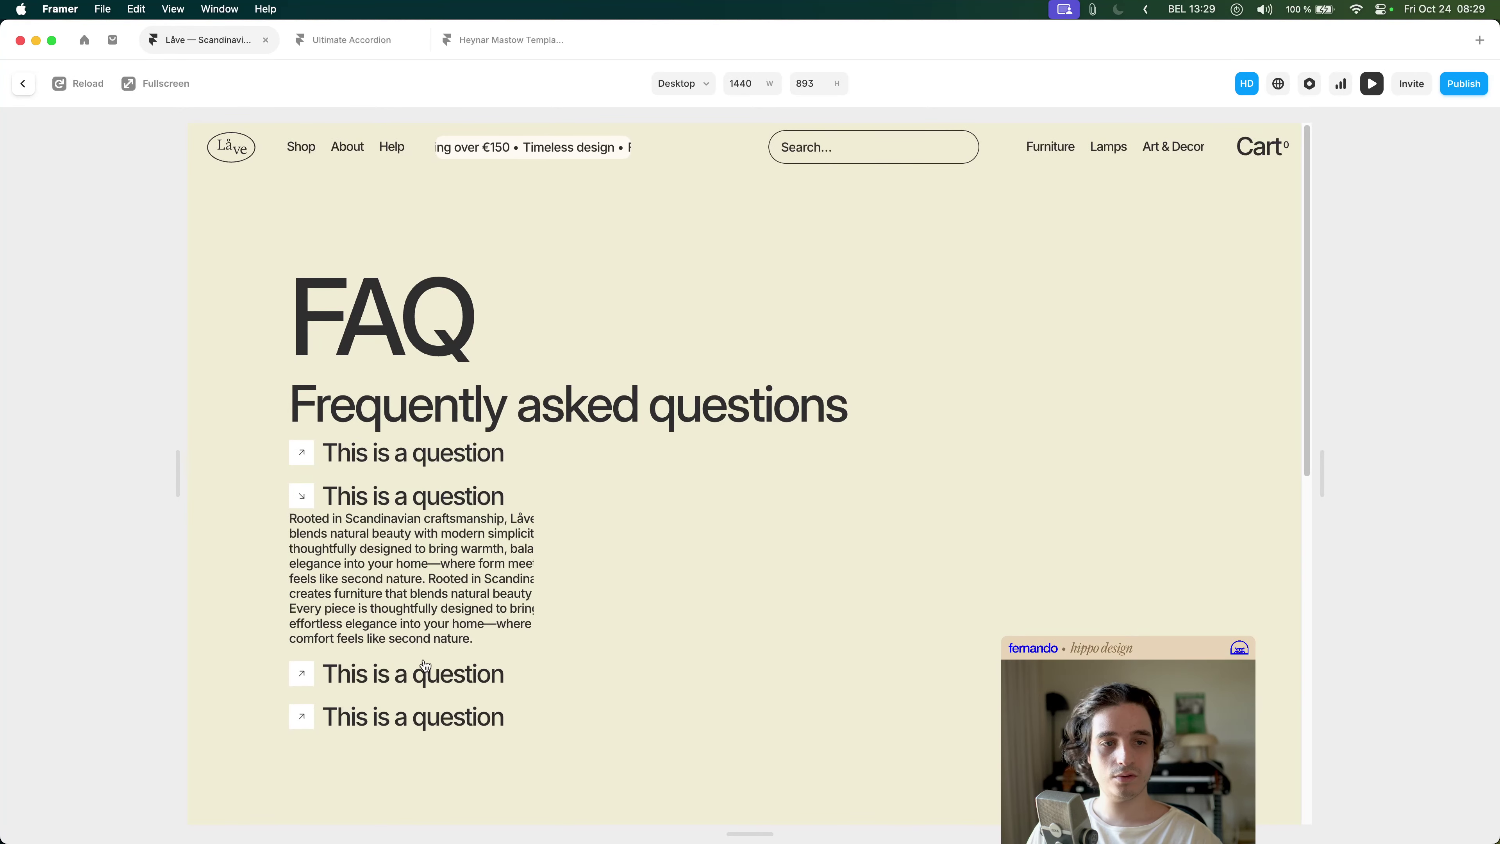
click(426, 669)
click(424, 713)
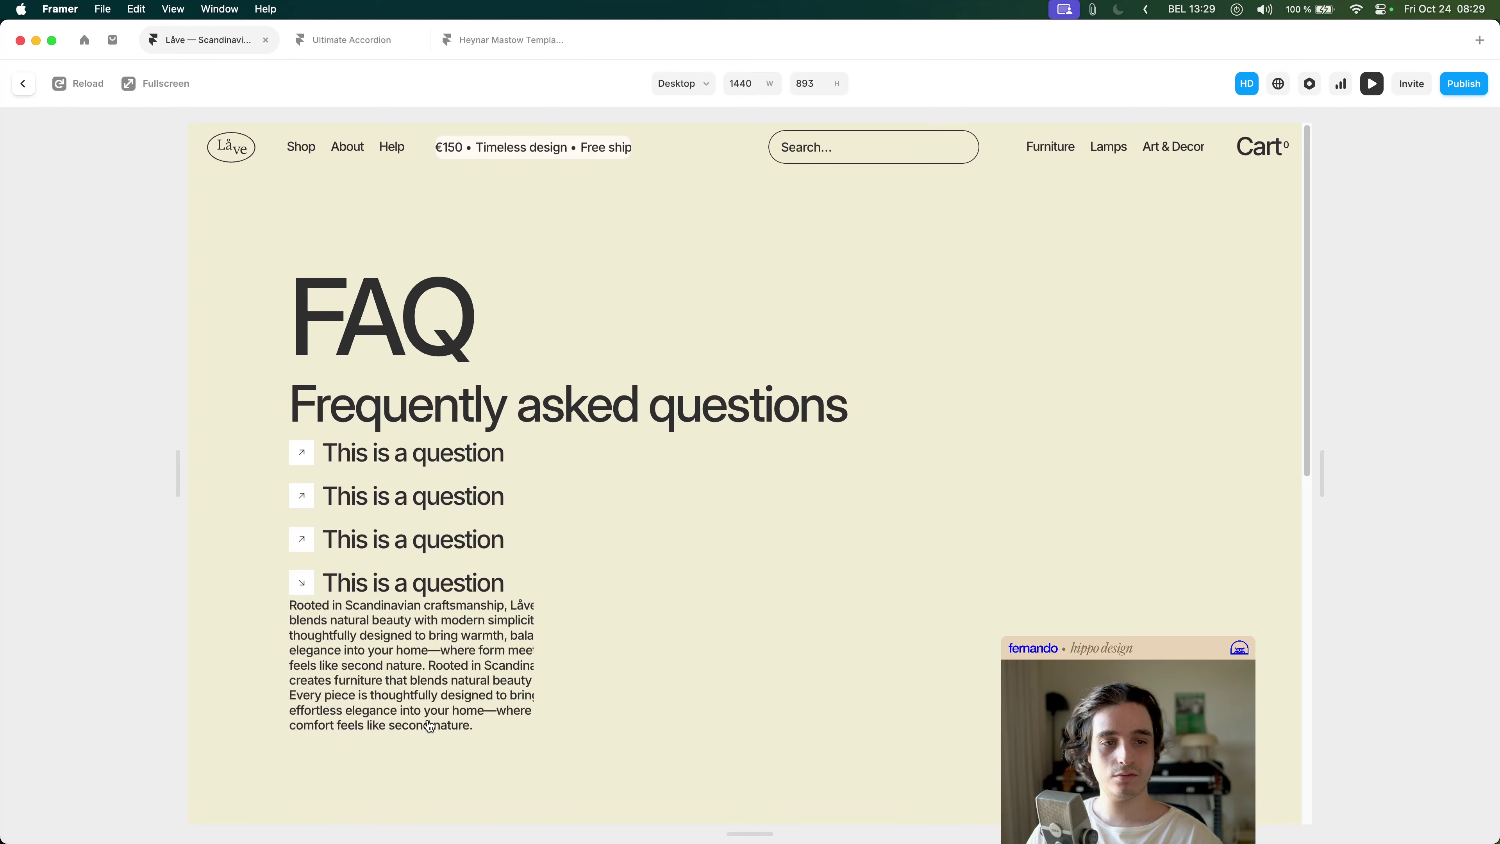
click(425, 461)
click(427, 462)
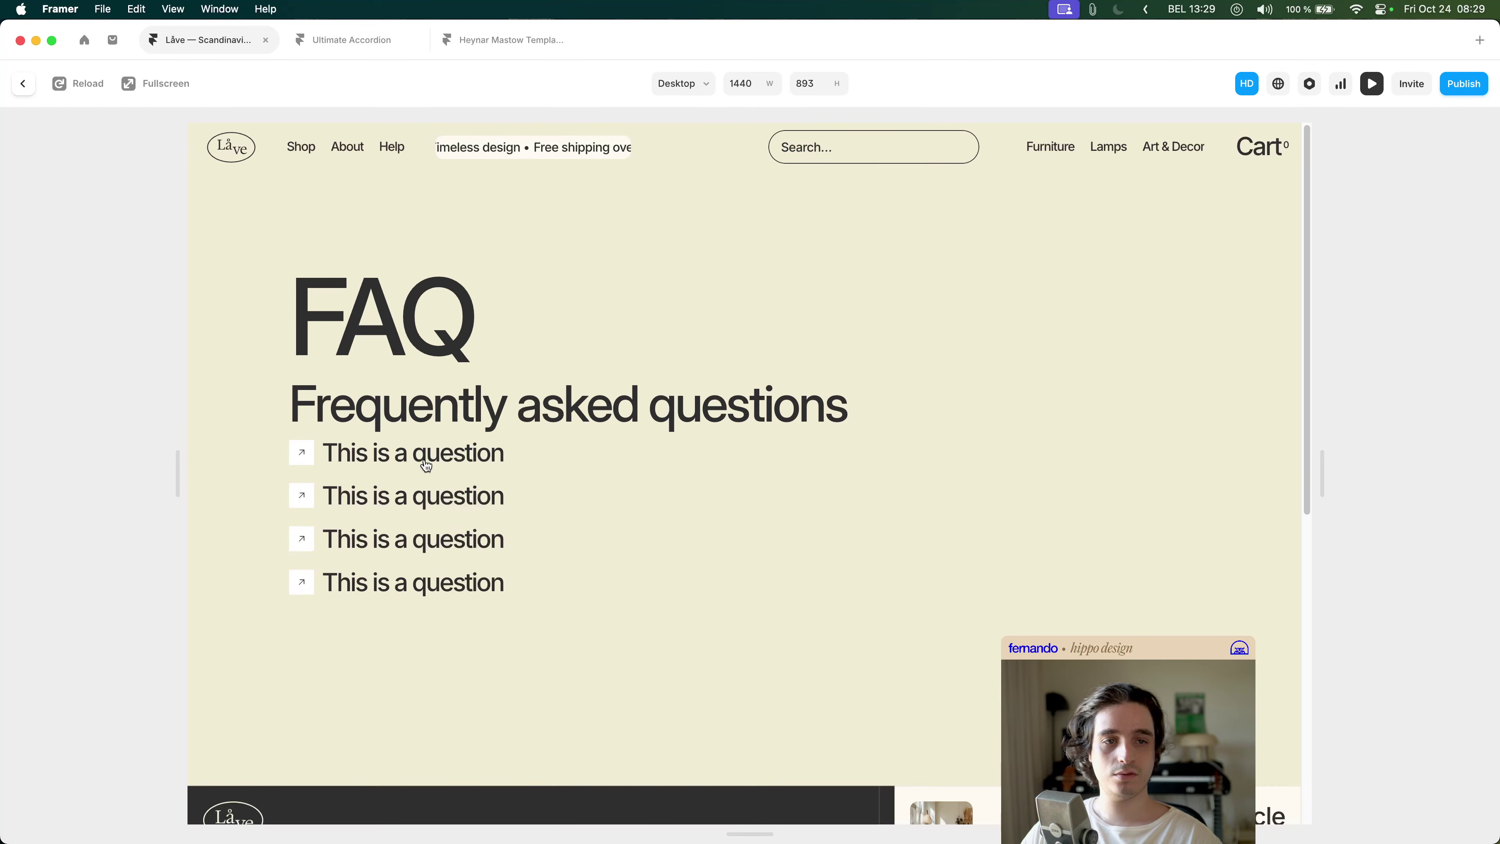
key(Escape)
- Switch the Workshop AI model for the FaqAccordion to GPT 4.1
click(457, 729)
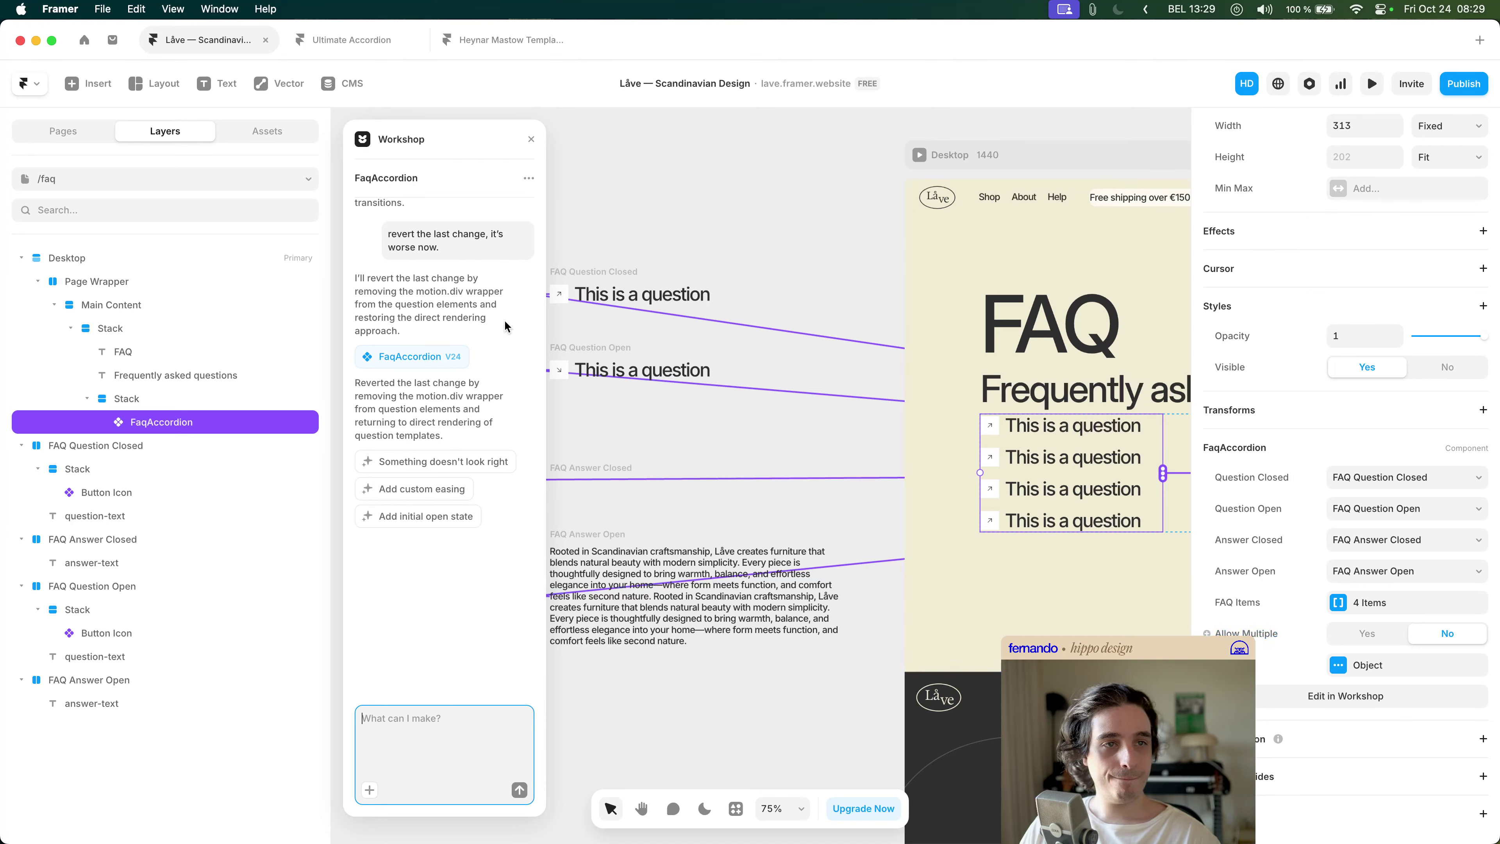
click(526, 179)
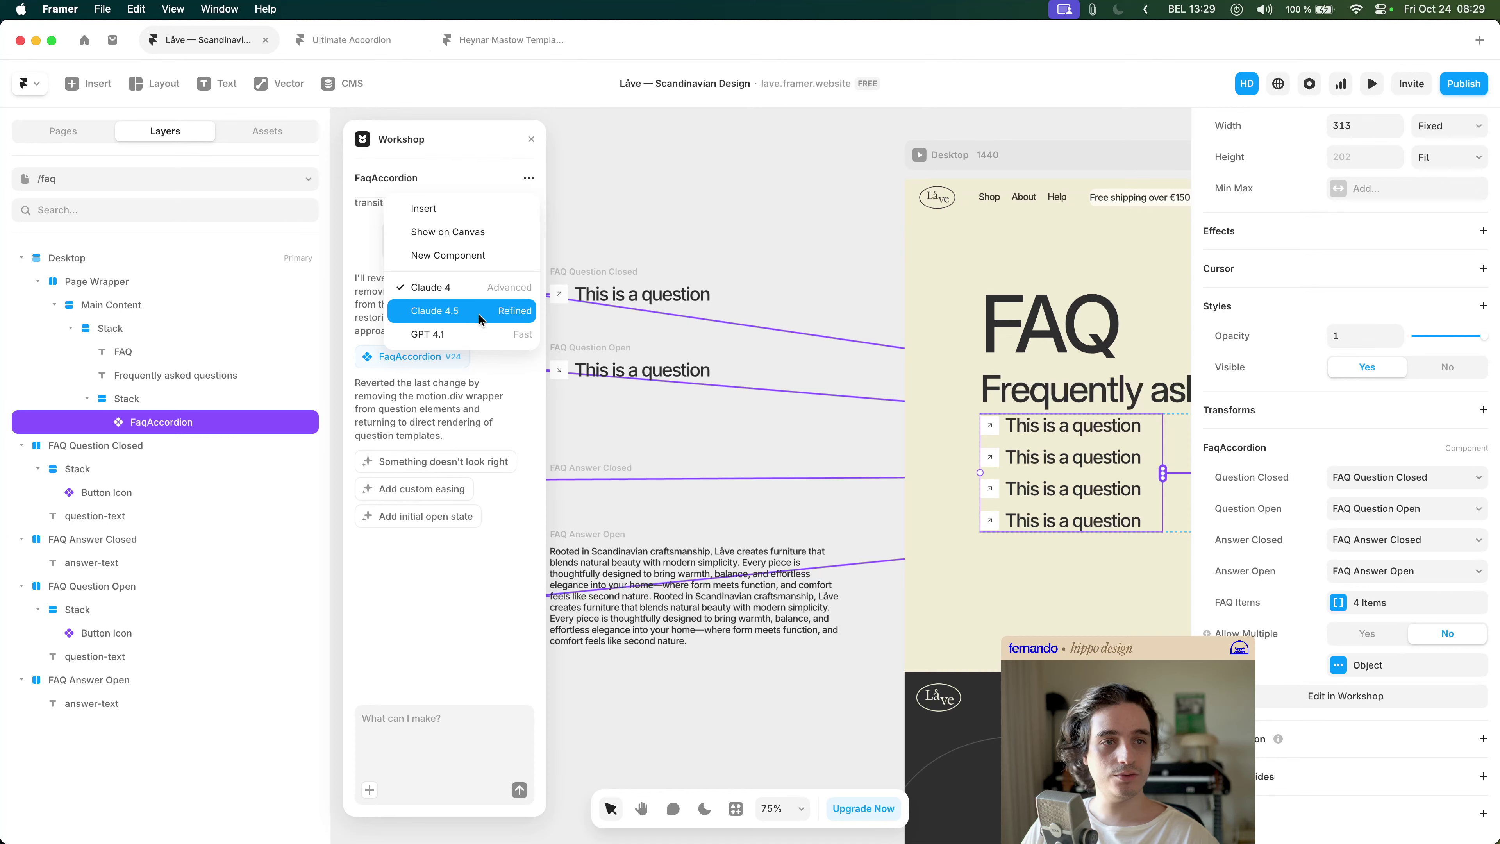
click(477, 330)
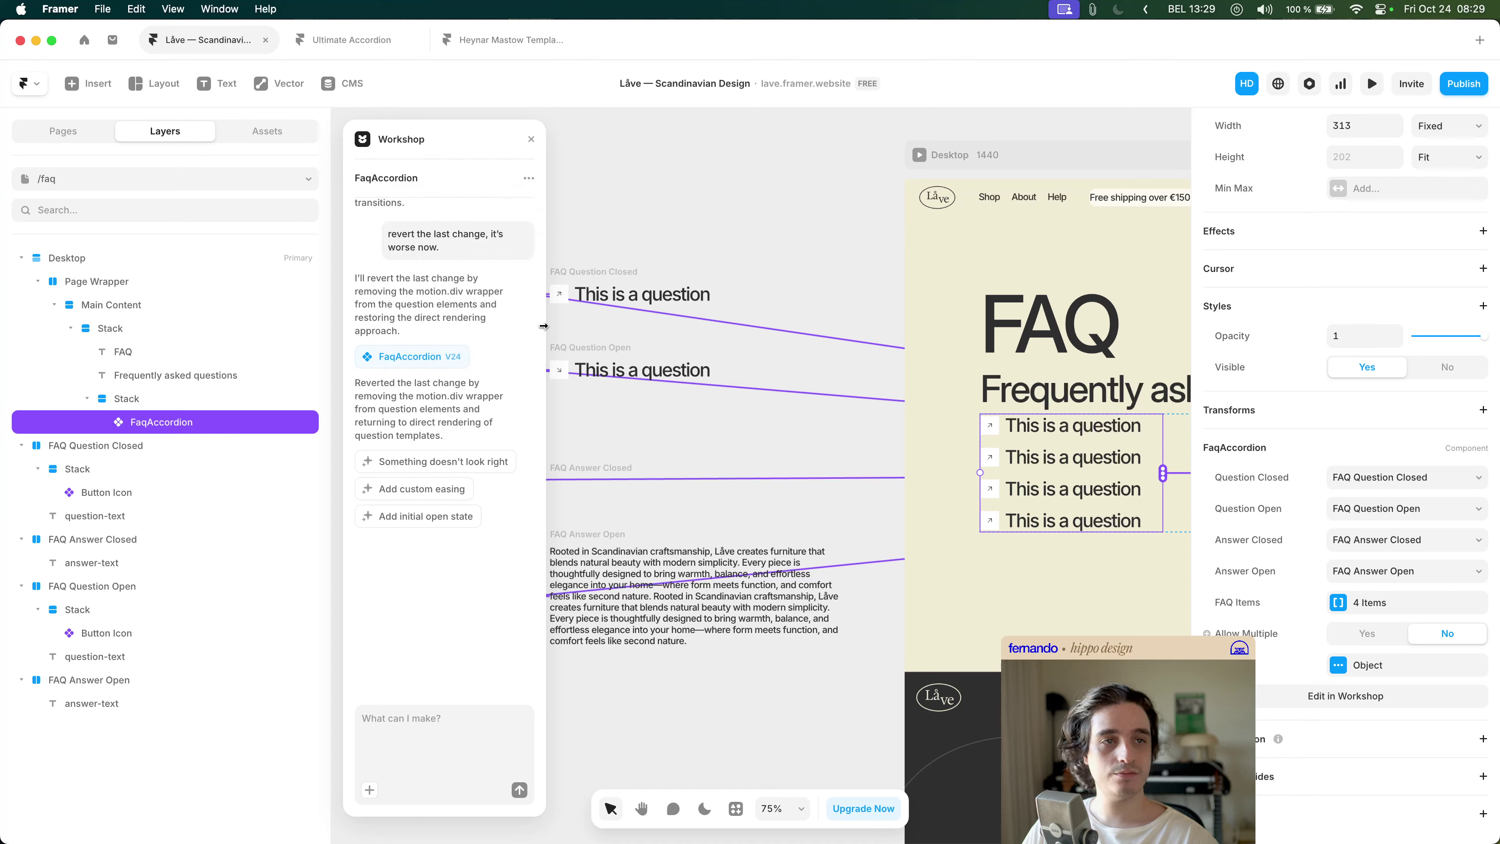
click(527, 180)
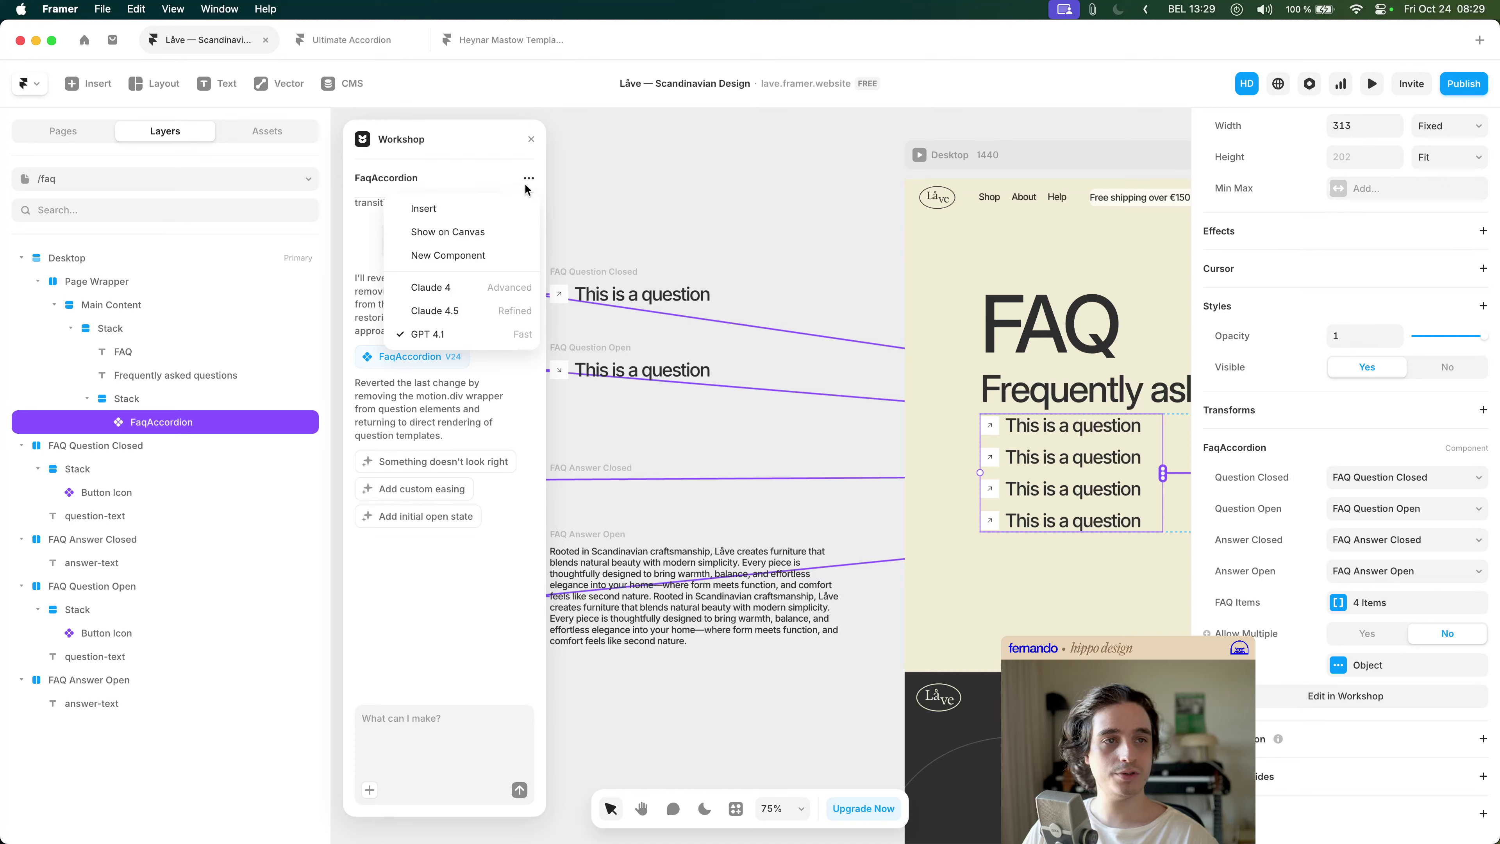
click(472, 751)
click(471, 748)
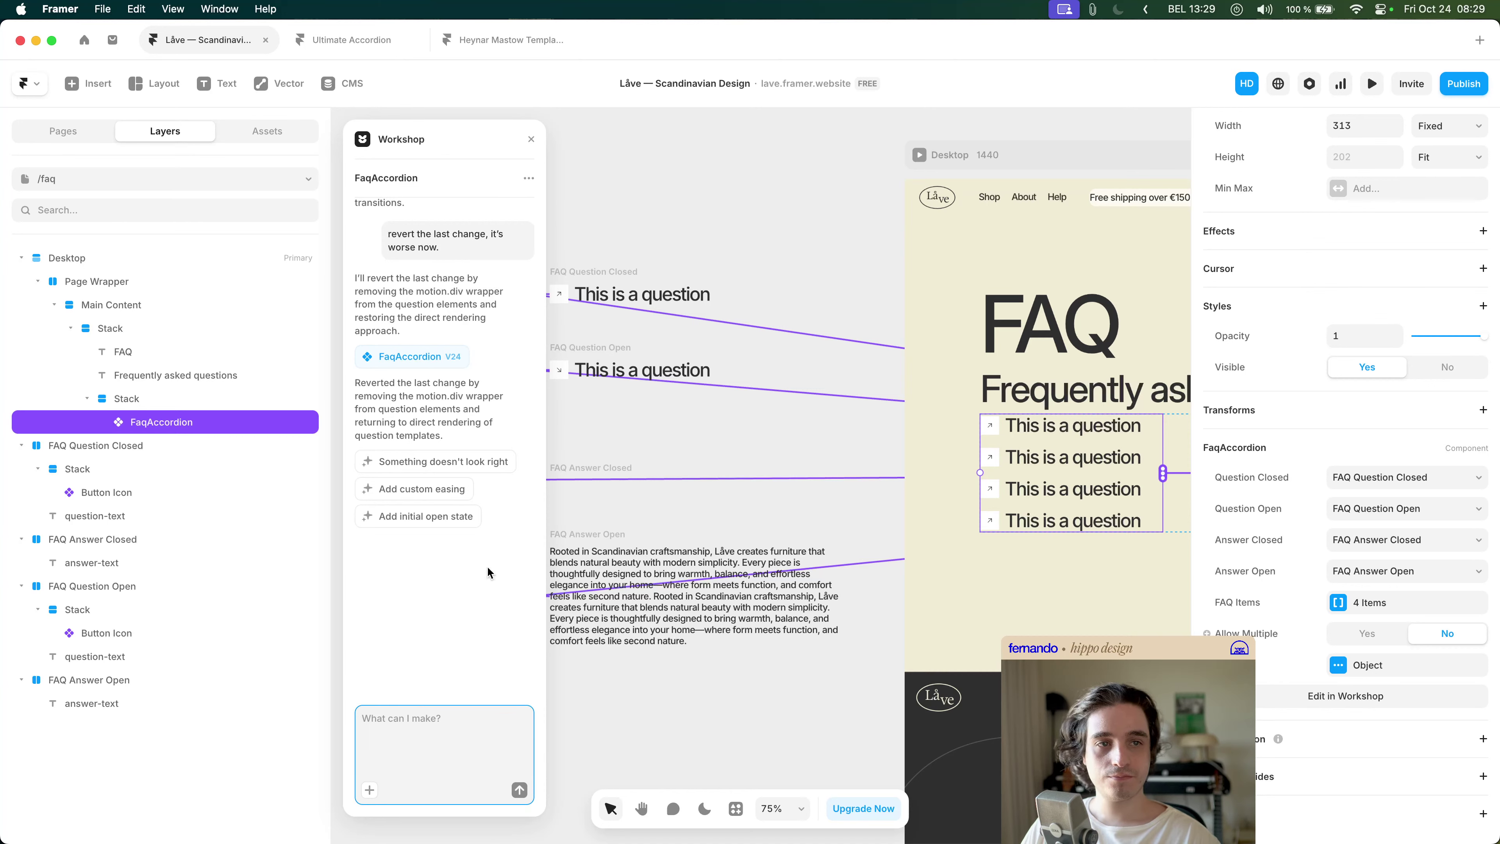
- Copy the earlier two-point feedback message from the Workshop chat and paste it into a new message
scroll(487, 571, up, 5)
drag(388, 396, 520, 570)
key(super+c)
click(457, 758)
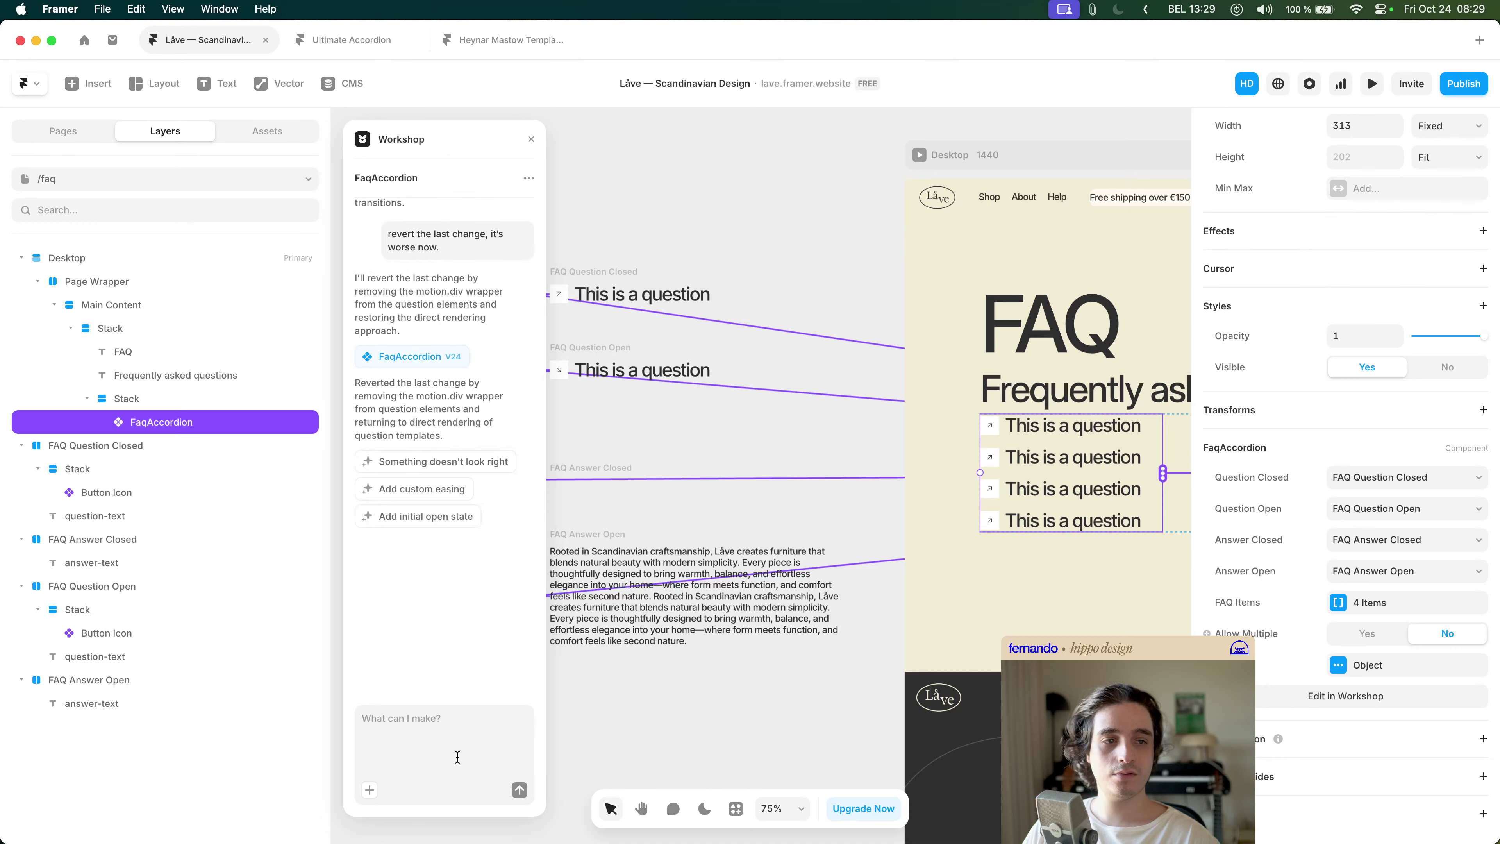
key(super+v)
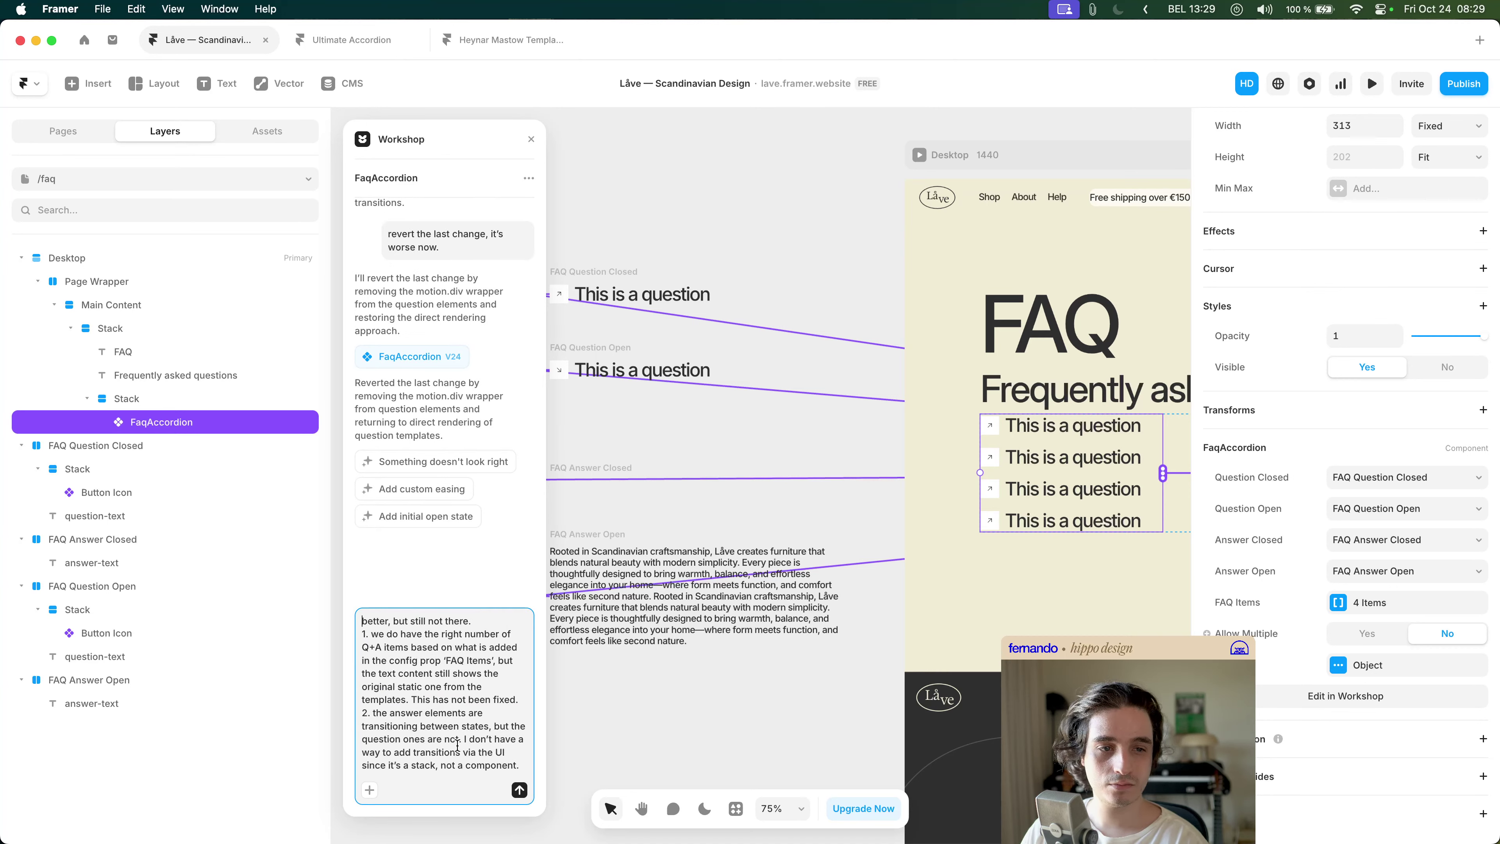
- Replace the message's opening line with "this is not working as intended." and change point 1's ending to "This STILL has not been fixed."
key(shift+super+Right)
text(this )
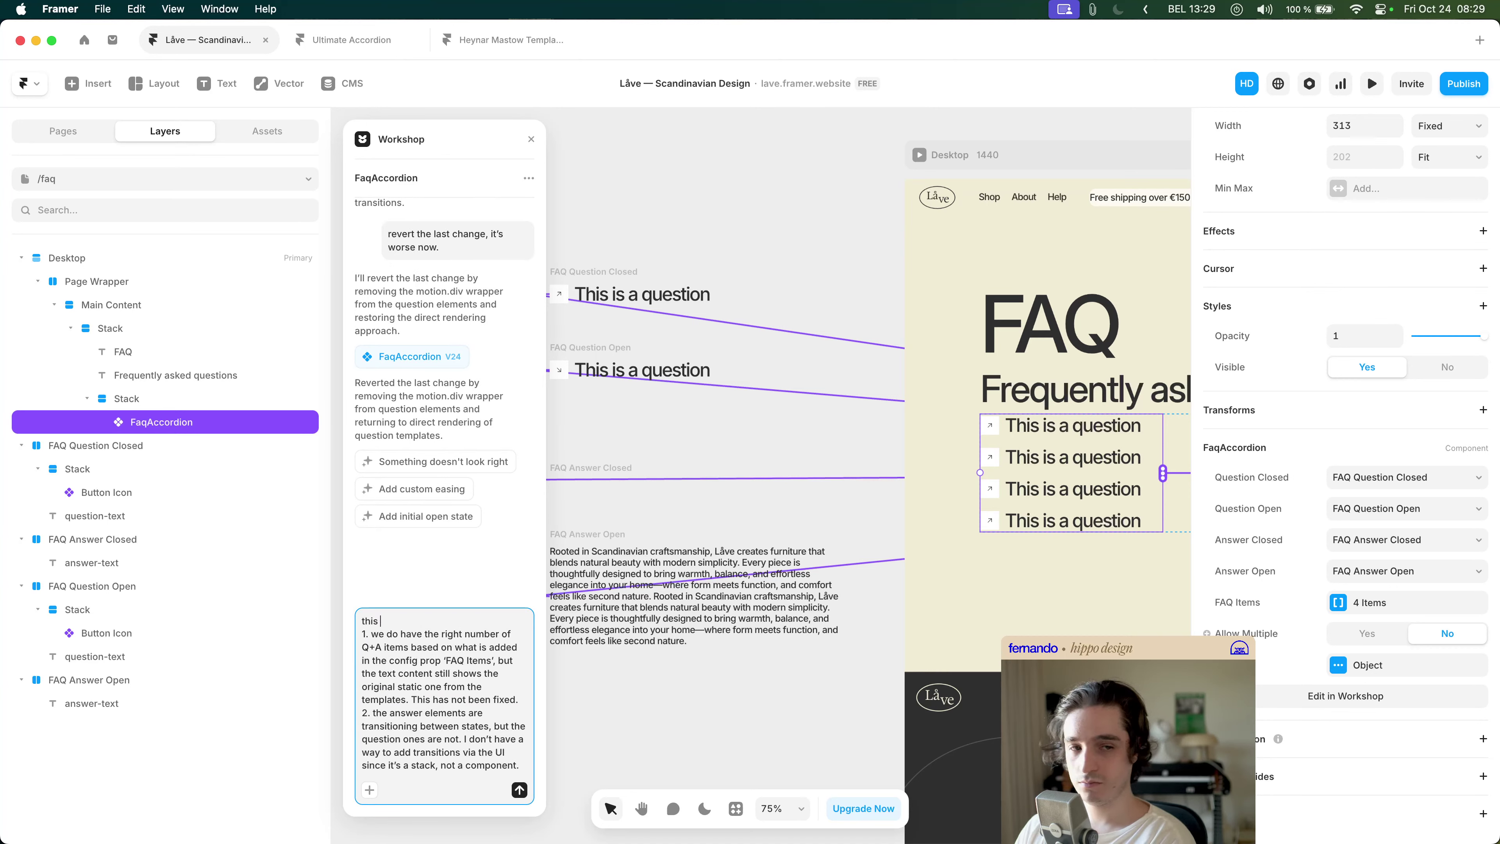
text(is not working s i)
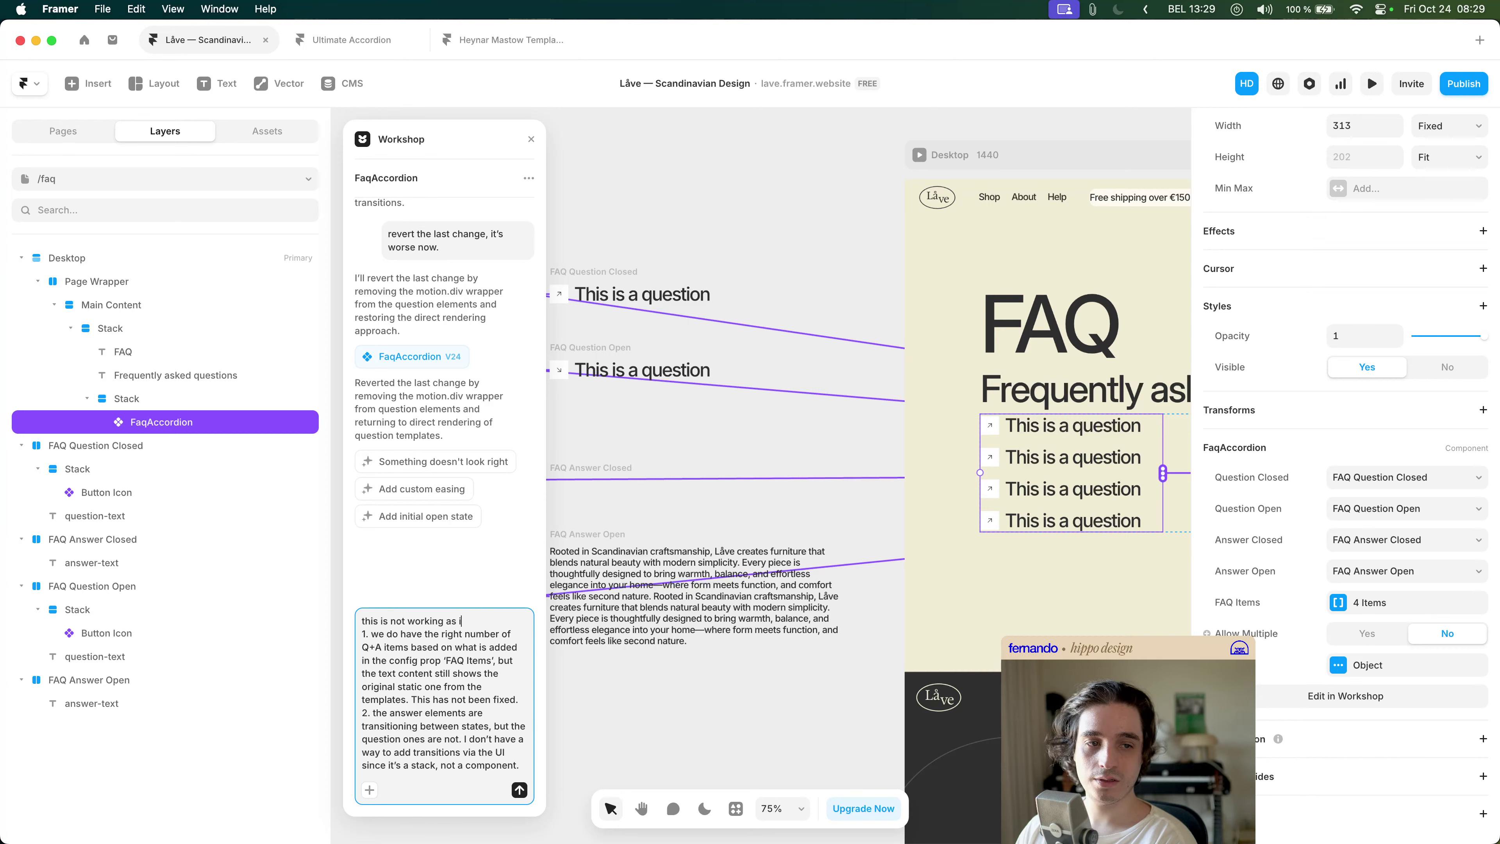
text(ntended.)
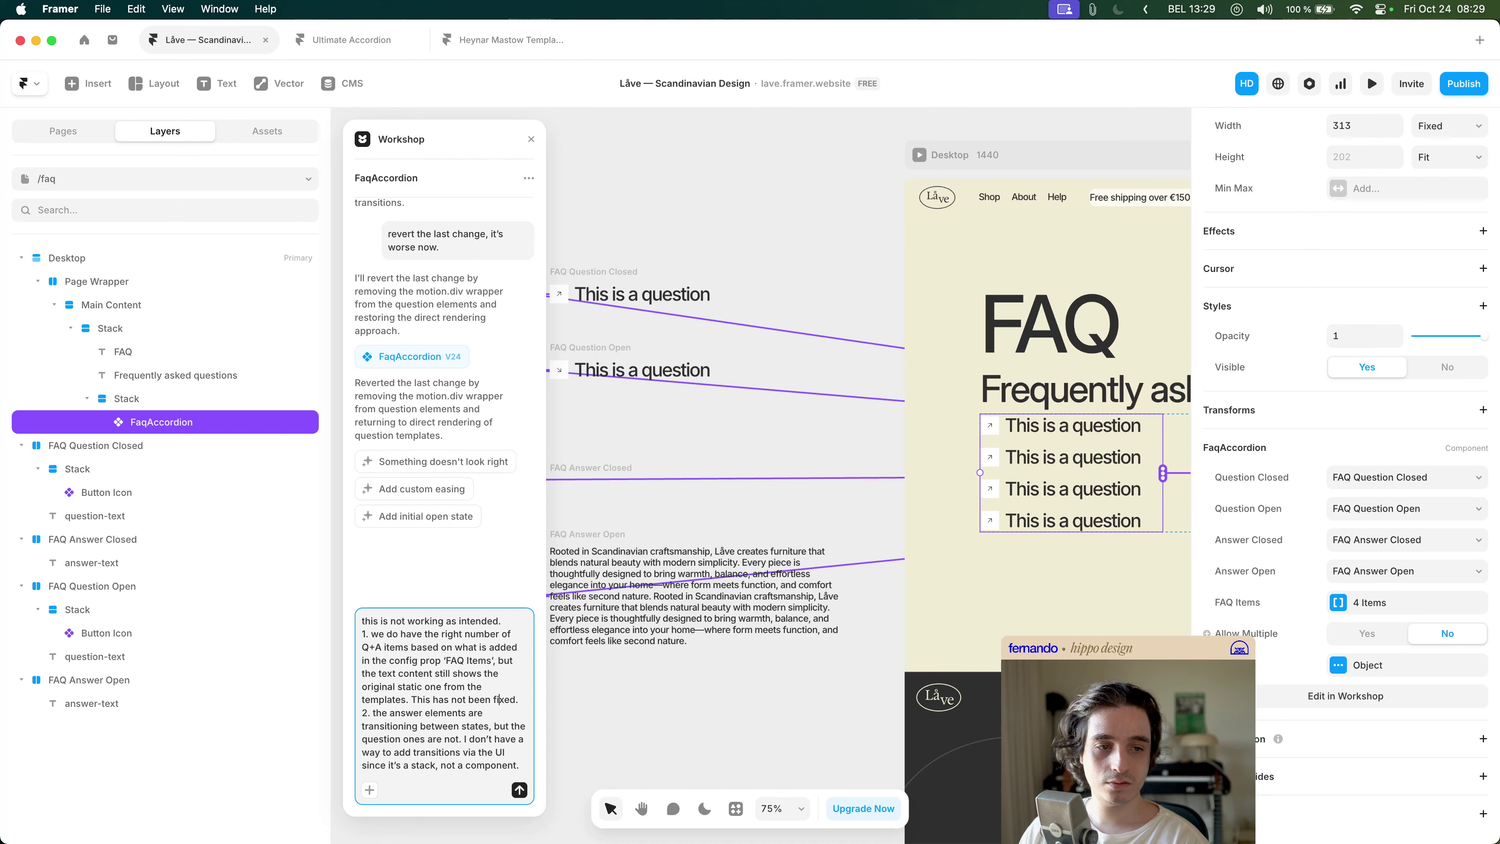
text(STILL)
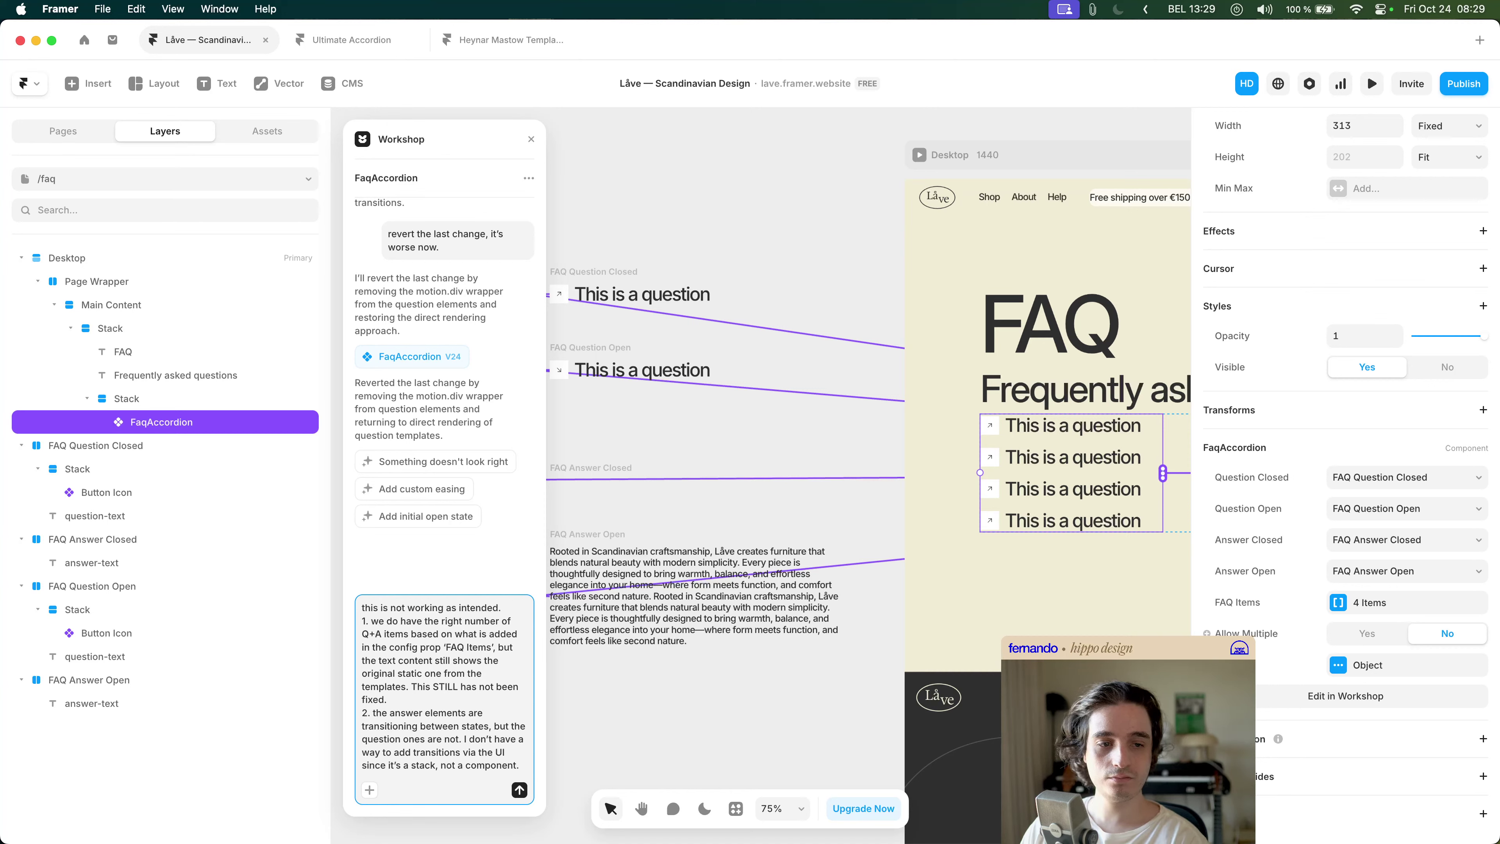
- Remove the sentence about having no way to add transitions via the UI from point 2 and send the message
key(shift+Up)
key(shift+Up)
key(shift+alt+Left)
key(shift+alt+Left)
key(shift+alt+Left)
key(shift+alt+Left)
key(BackSpace)
key(BackSpace)
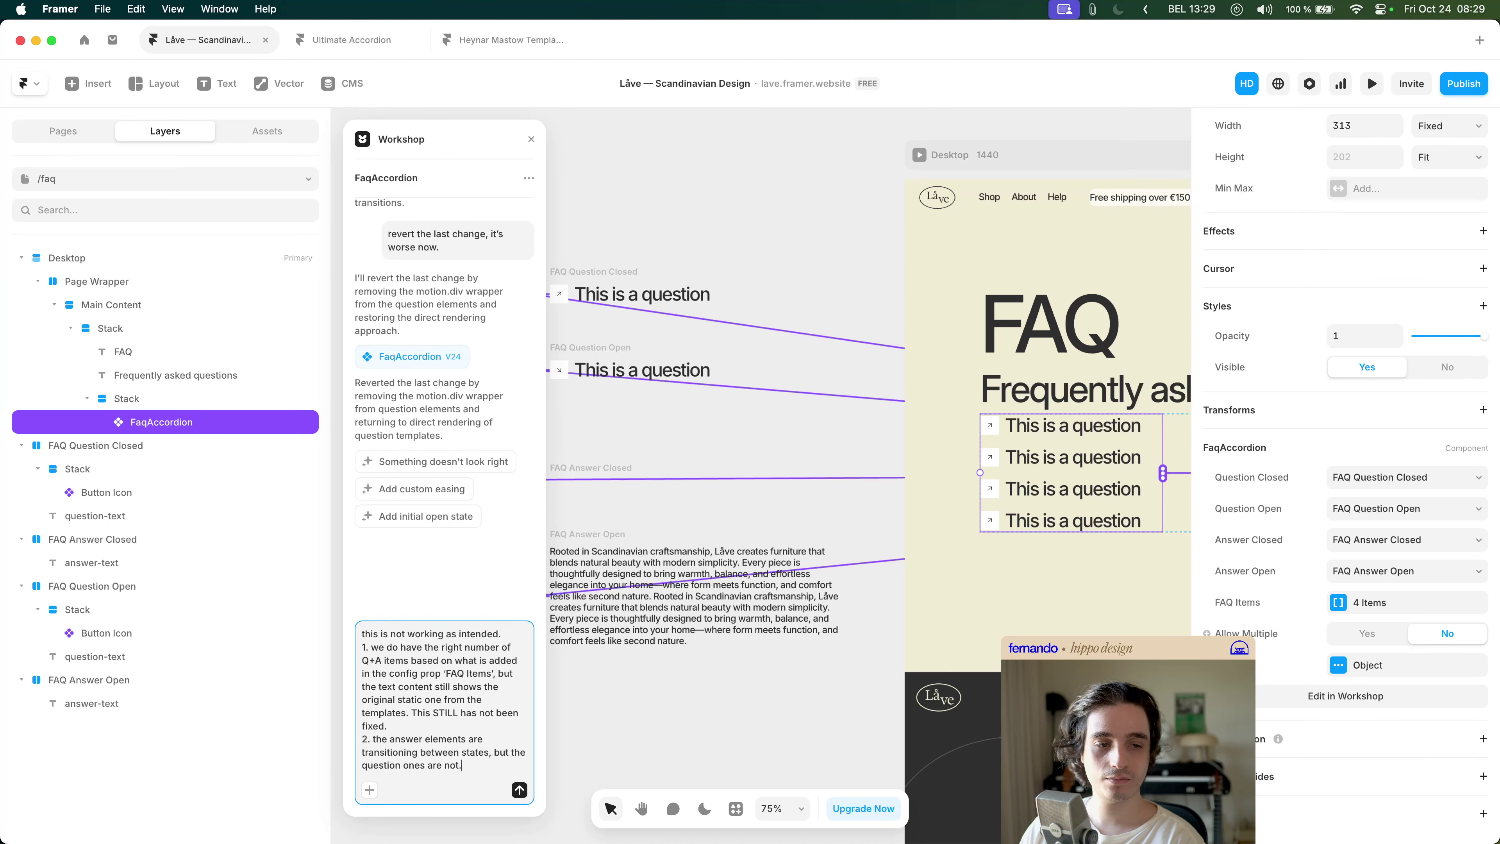
key(Return)
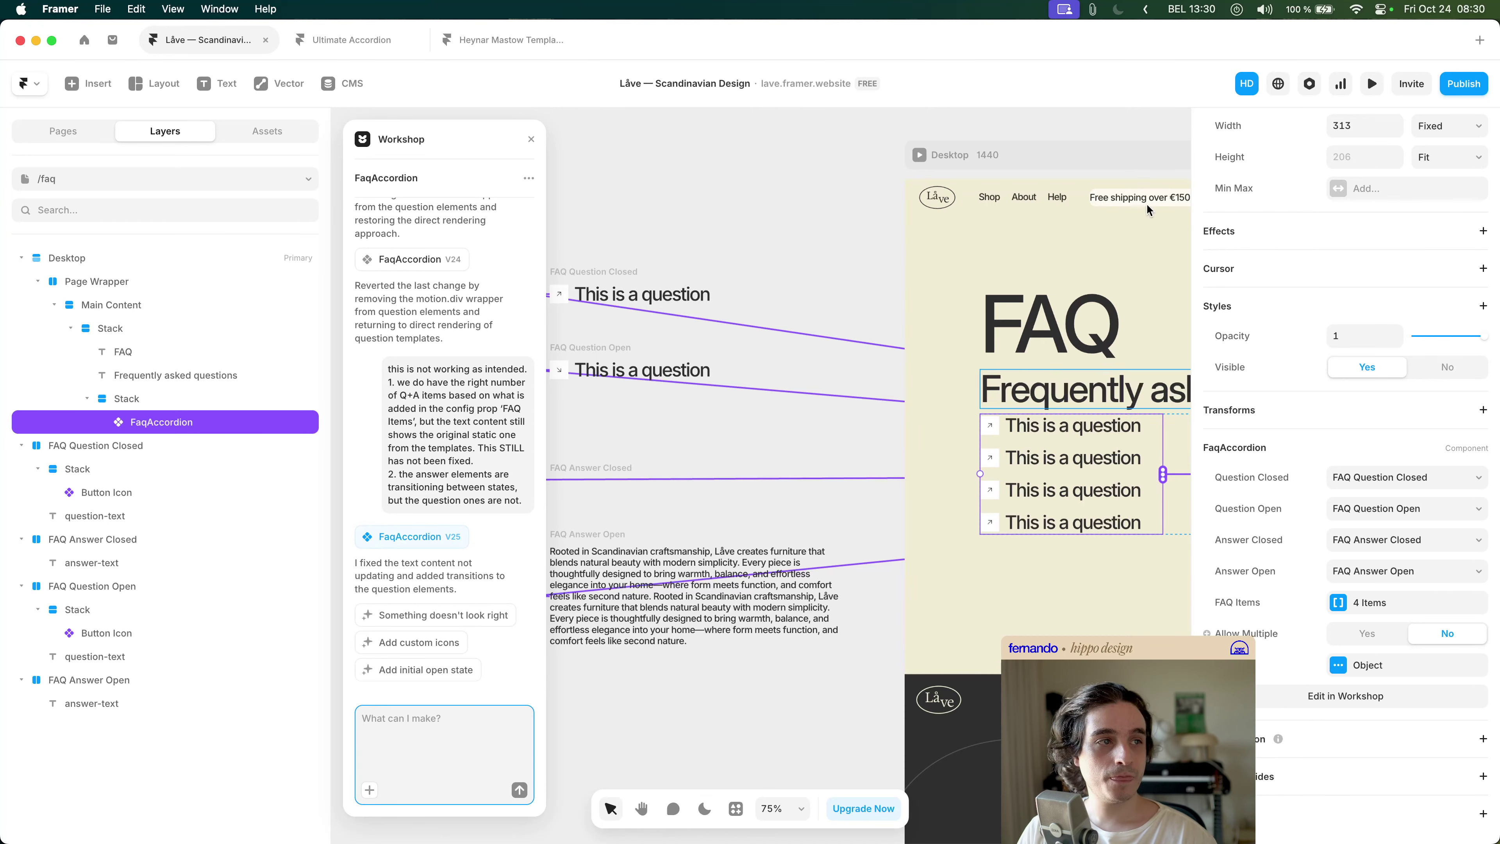
- Preview the FAQ page again, toggle the first question repeatedly, test the other questions, and return to the canvas
click(919, 155)
click(453, 462)
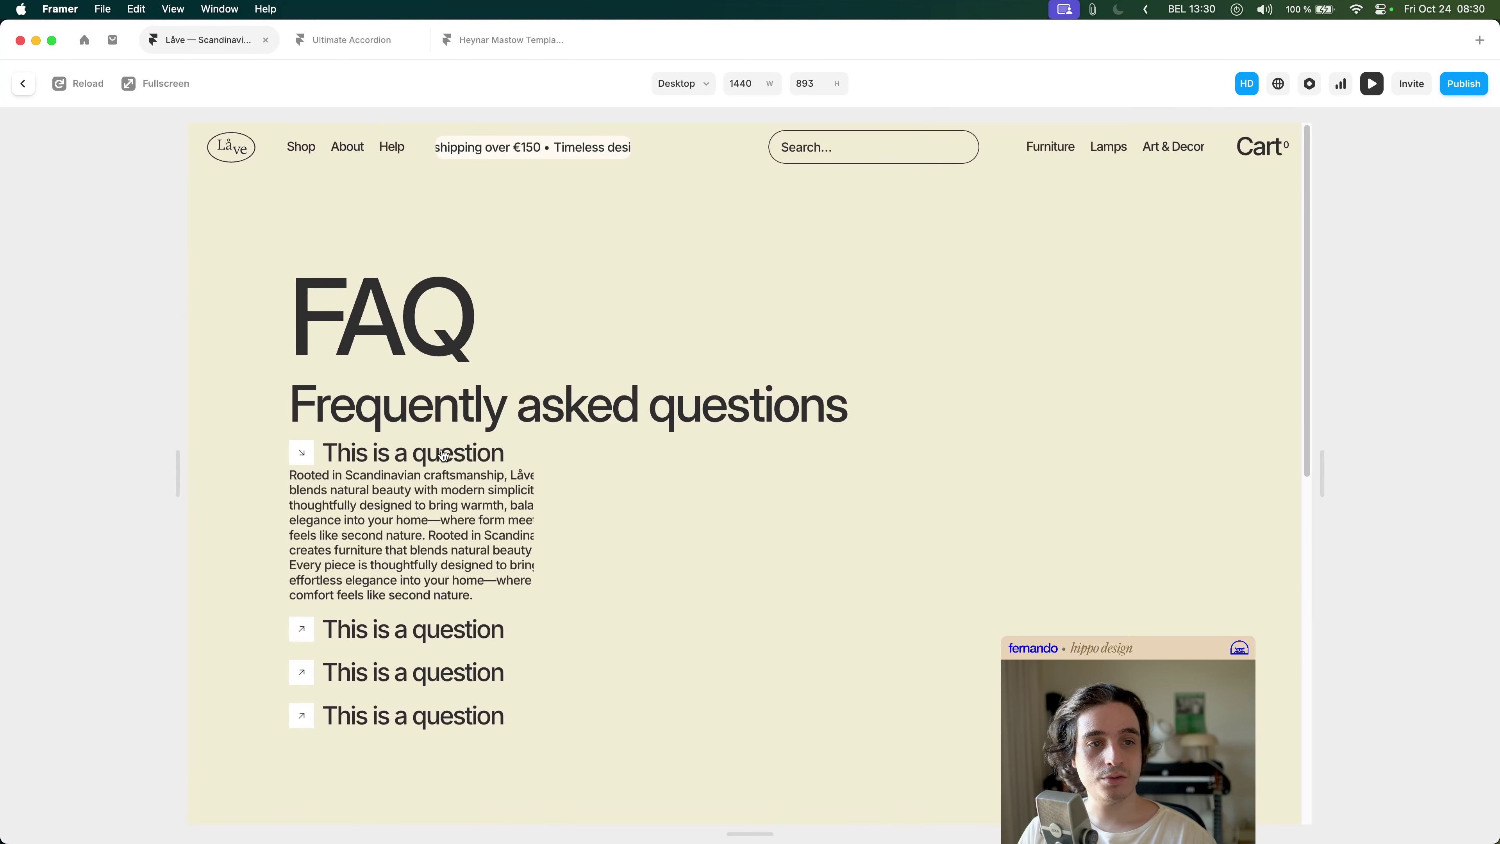
click(449, 457)
click(444, 454)
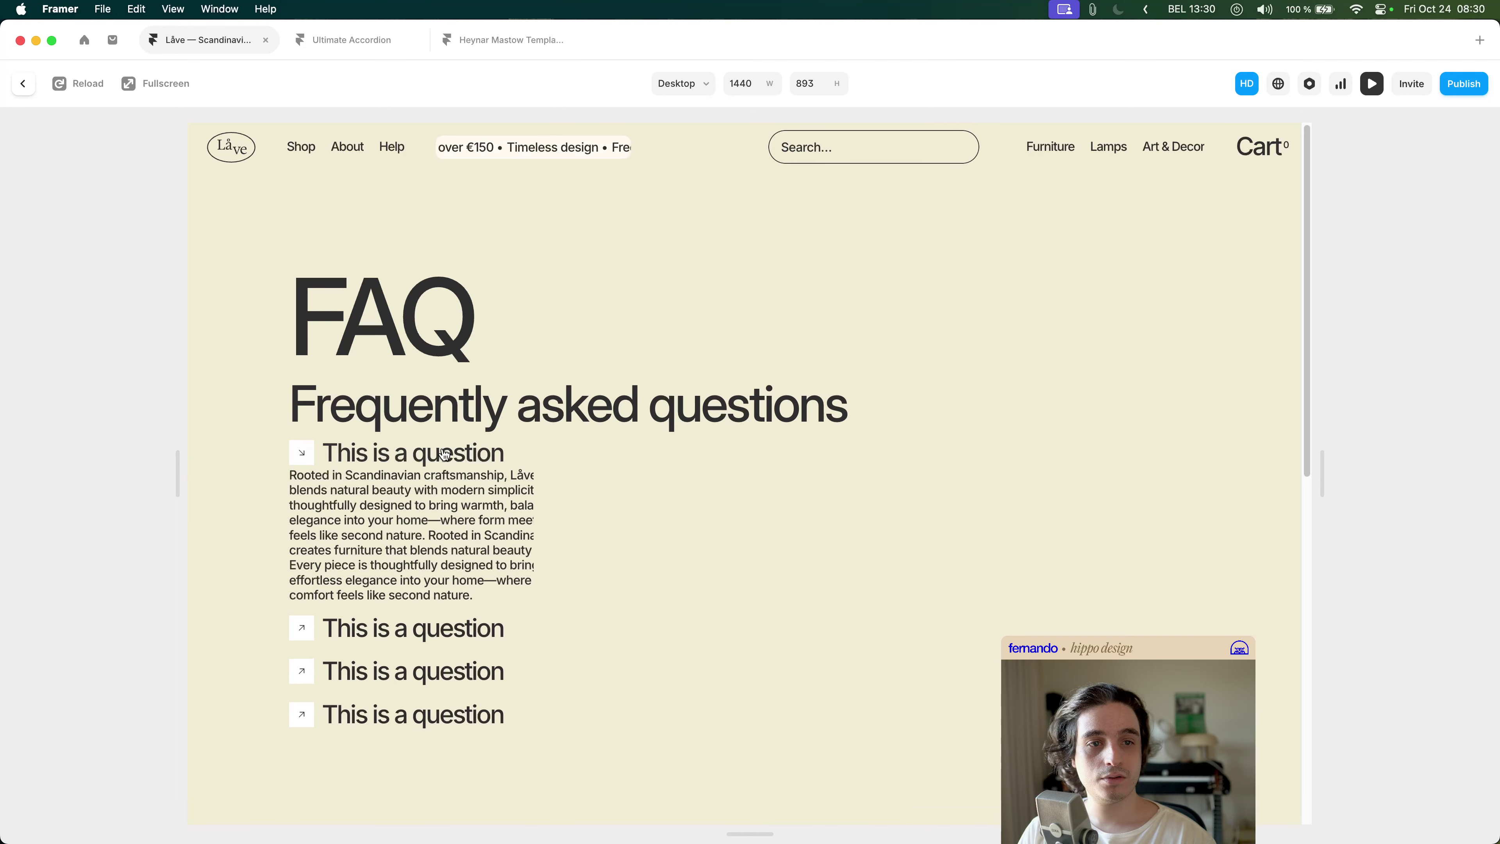
click(445, 454)
click(445, 453)
click(444, 454)
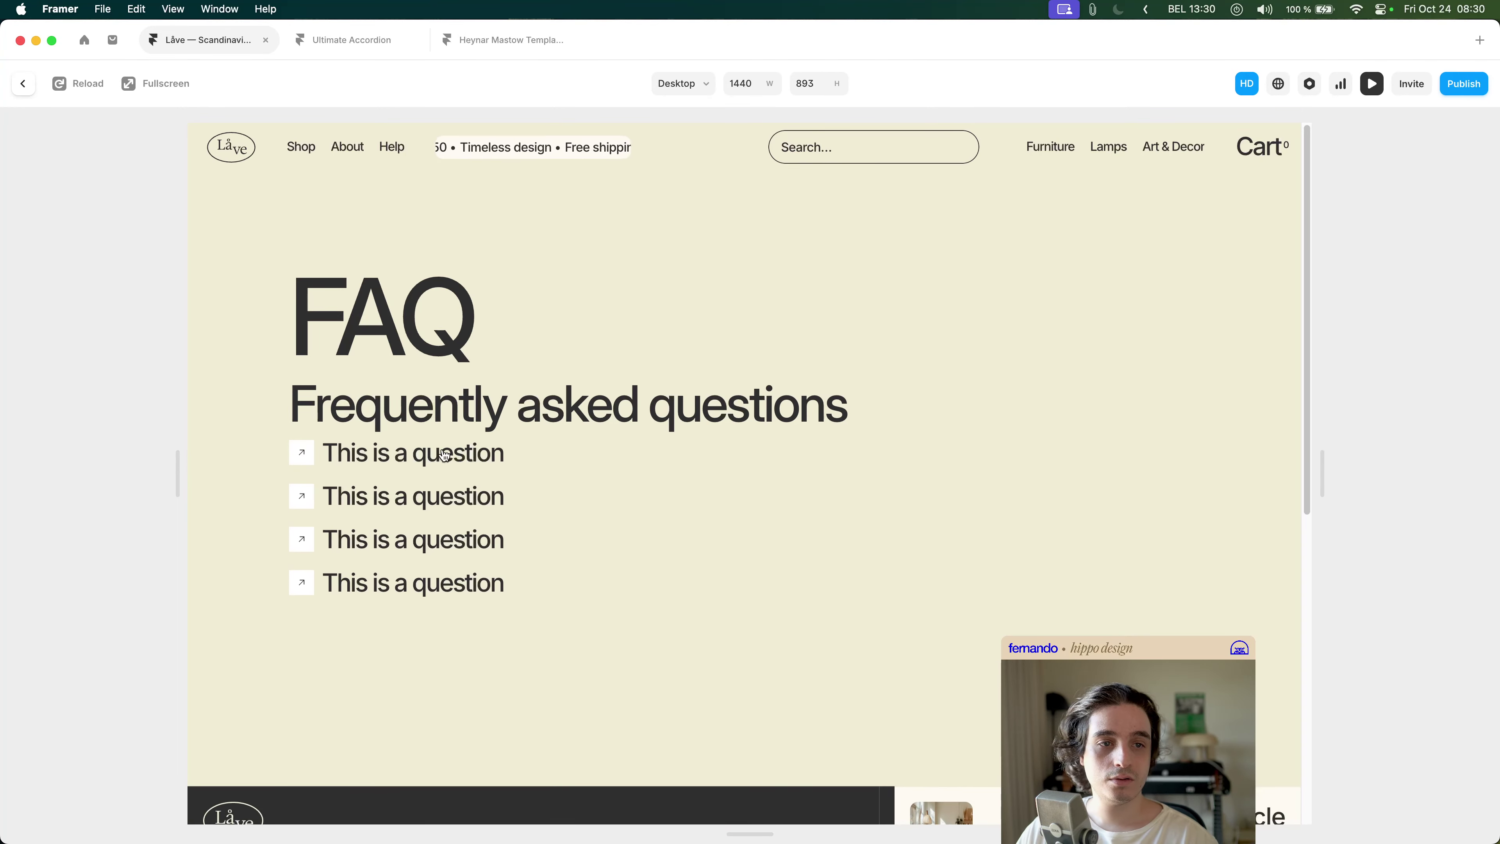
click(445, 454)
click(443, 674)
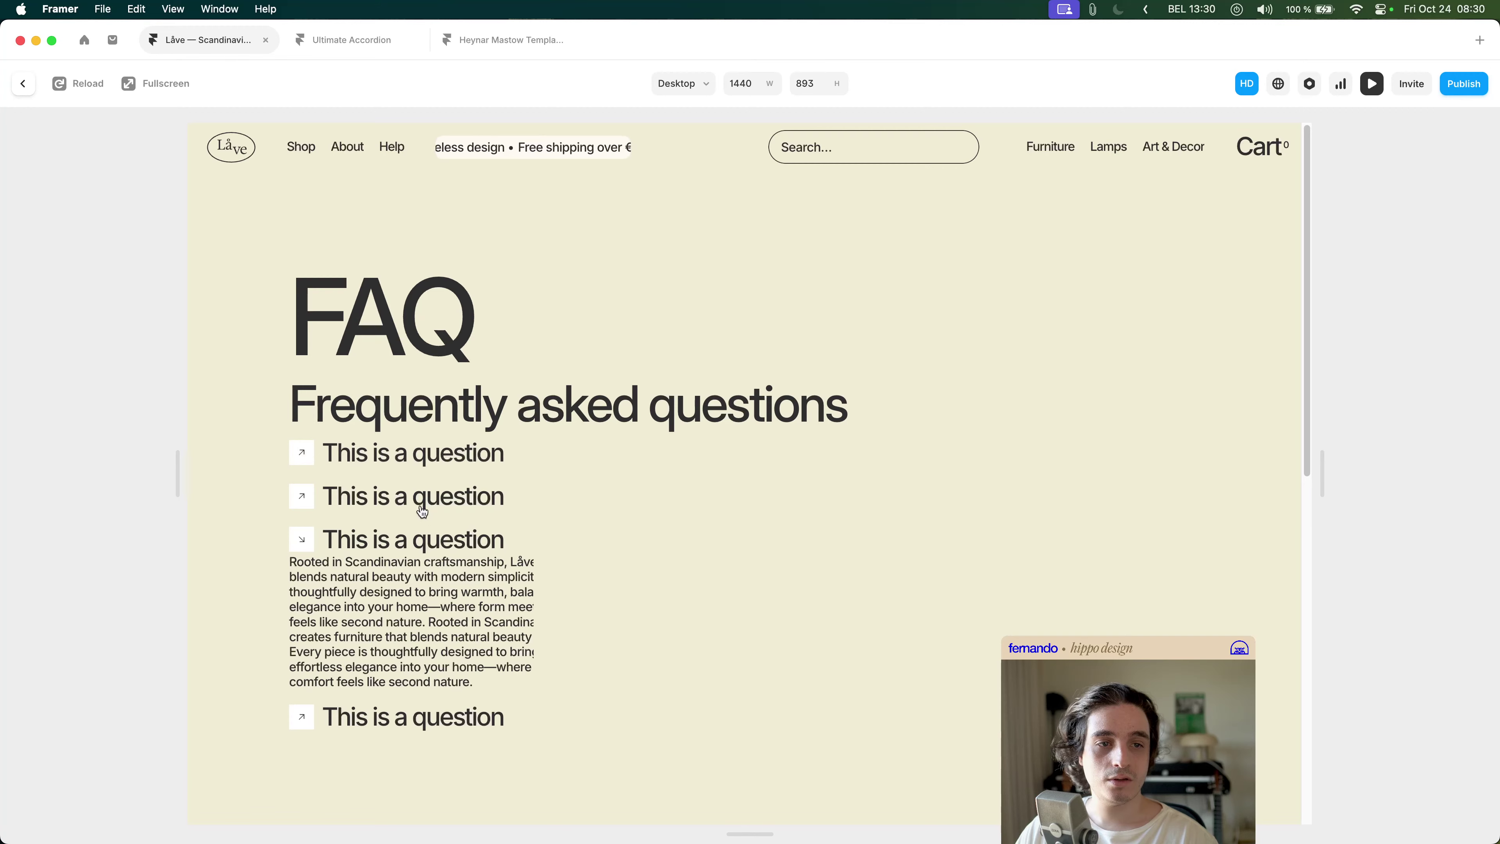
click(443, 673)
click(441, 720)
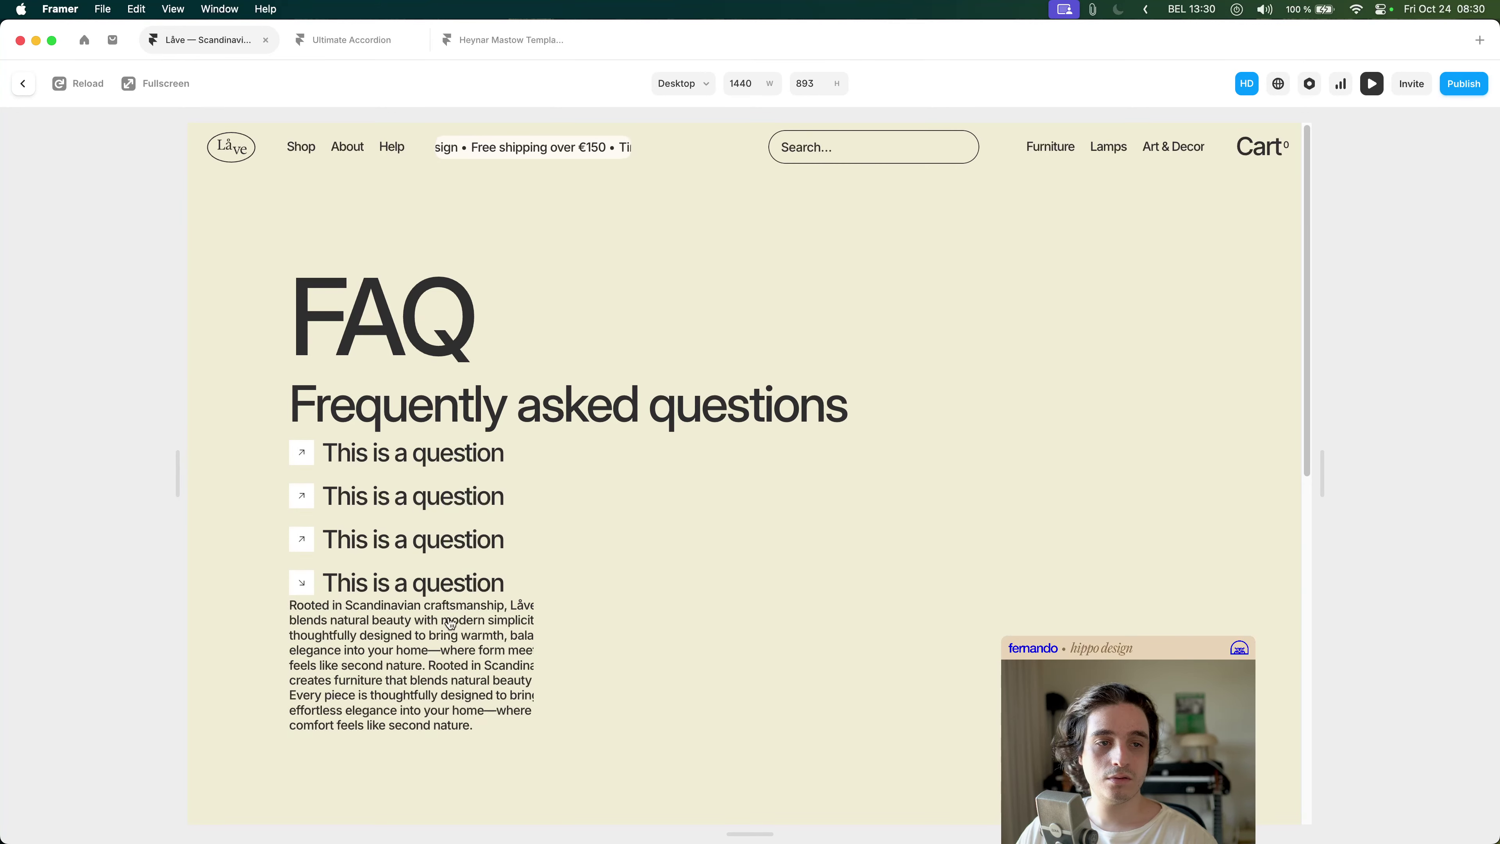
click(449, 454)
click(449, 454)
key(Escape)
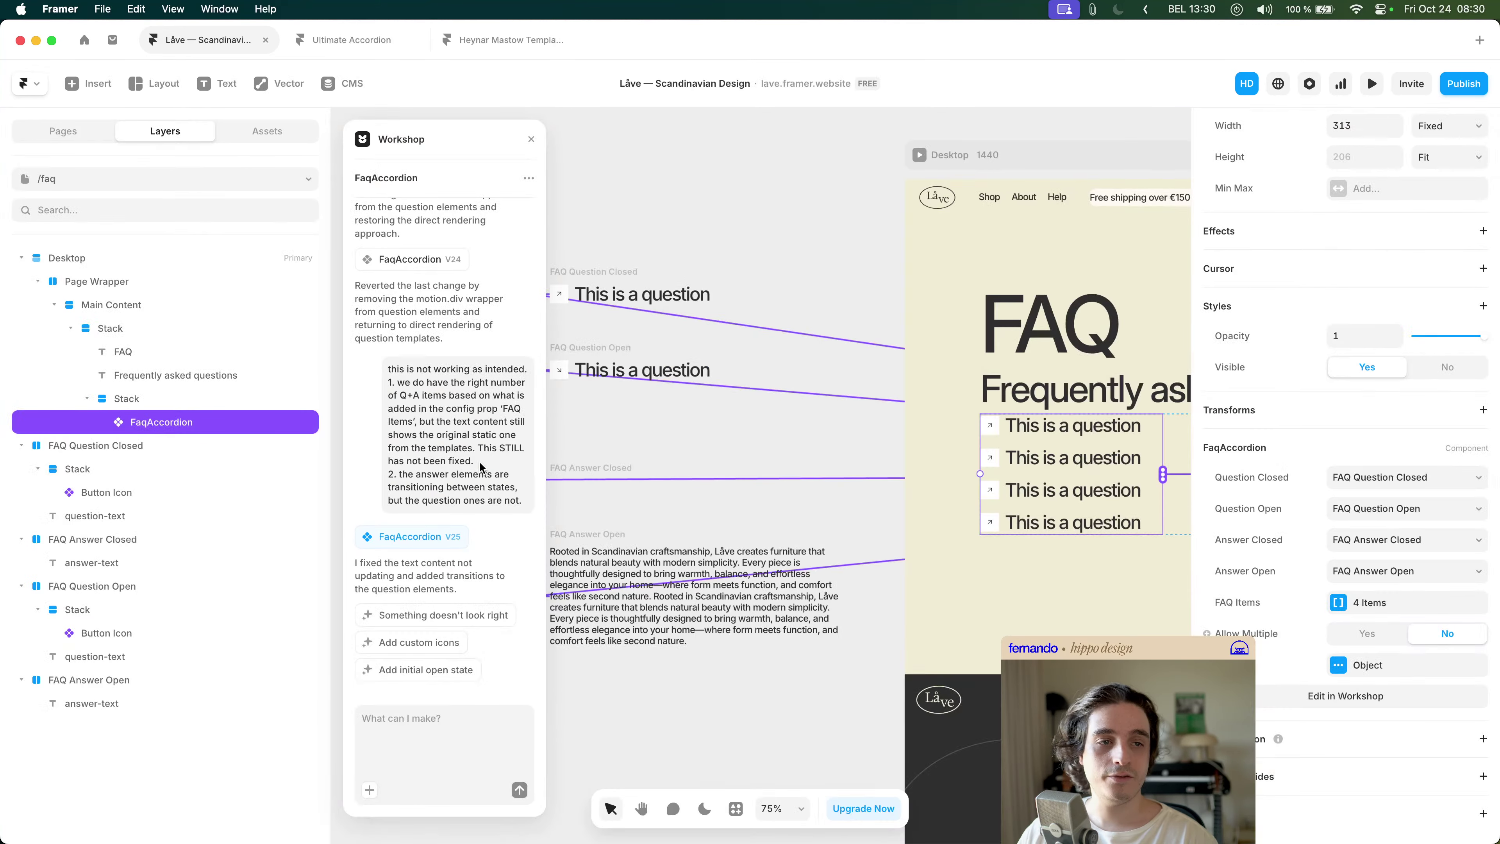
- Search the project assets for "faq" and open the FaqAccordion.tsx code file
click(278, 133)
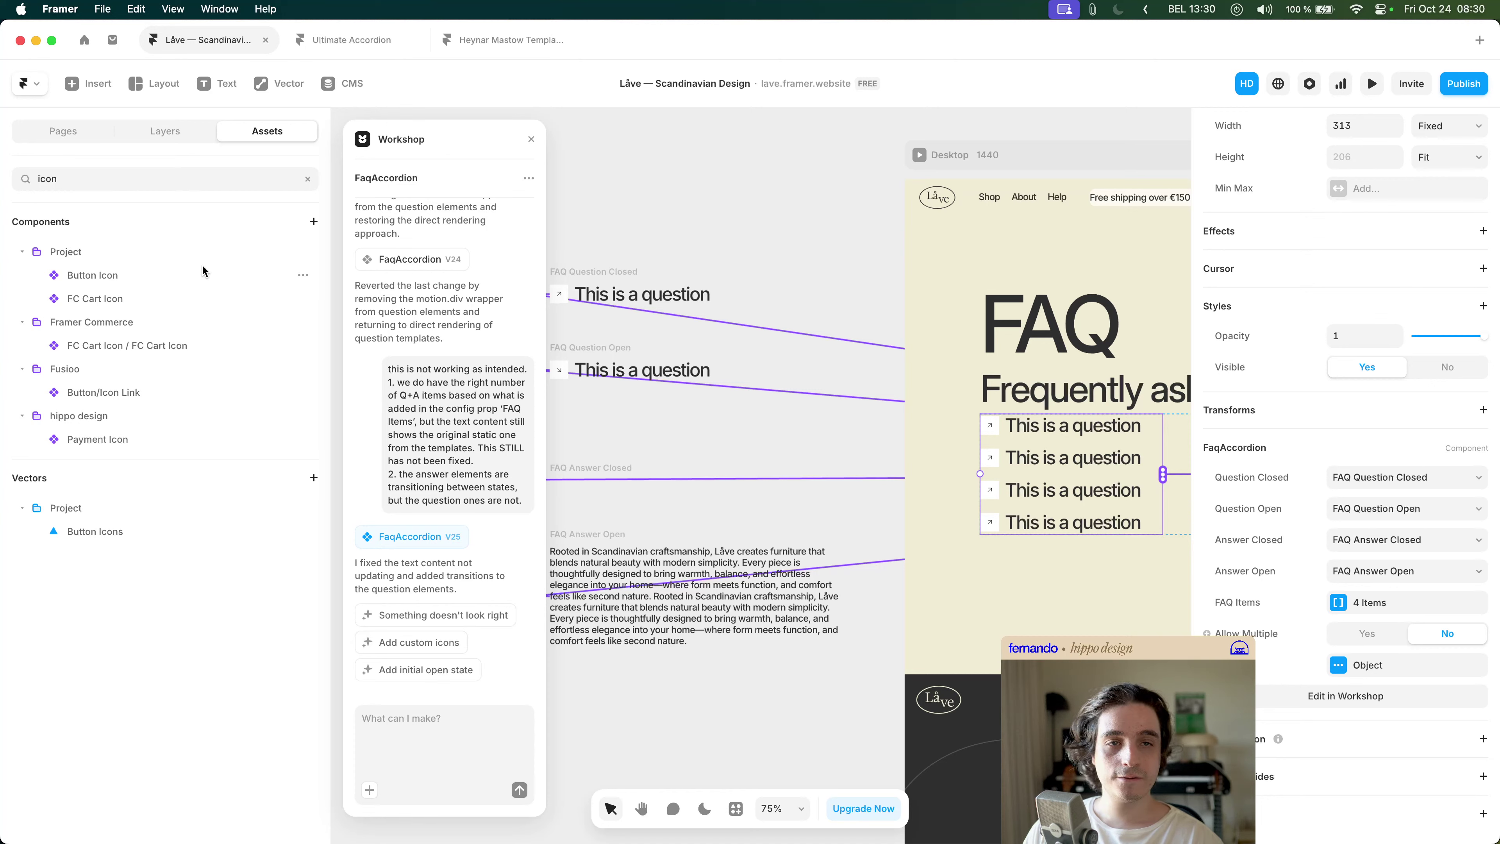
click(308, 179)
text(faq)
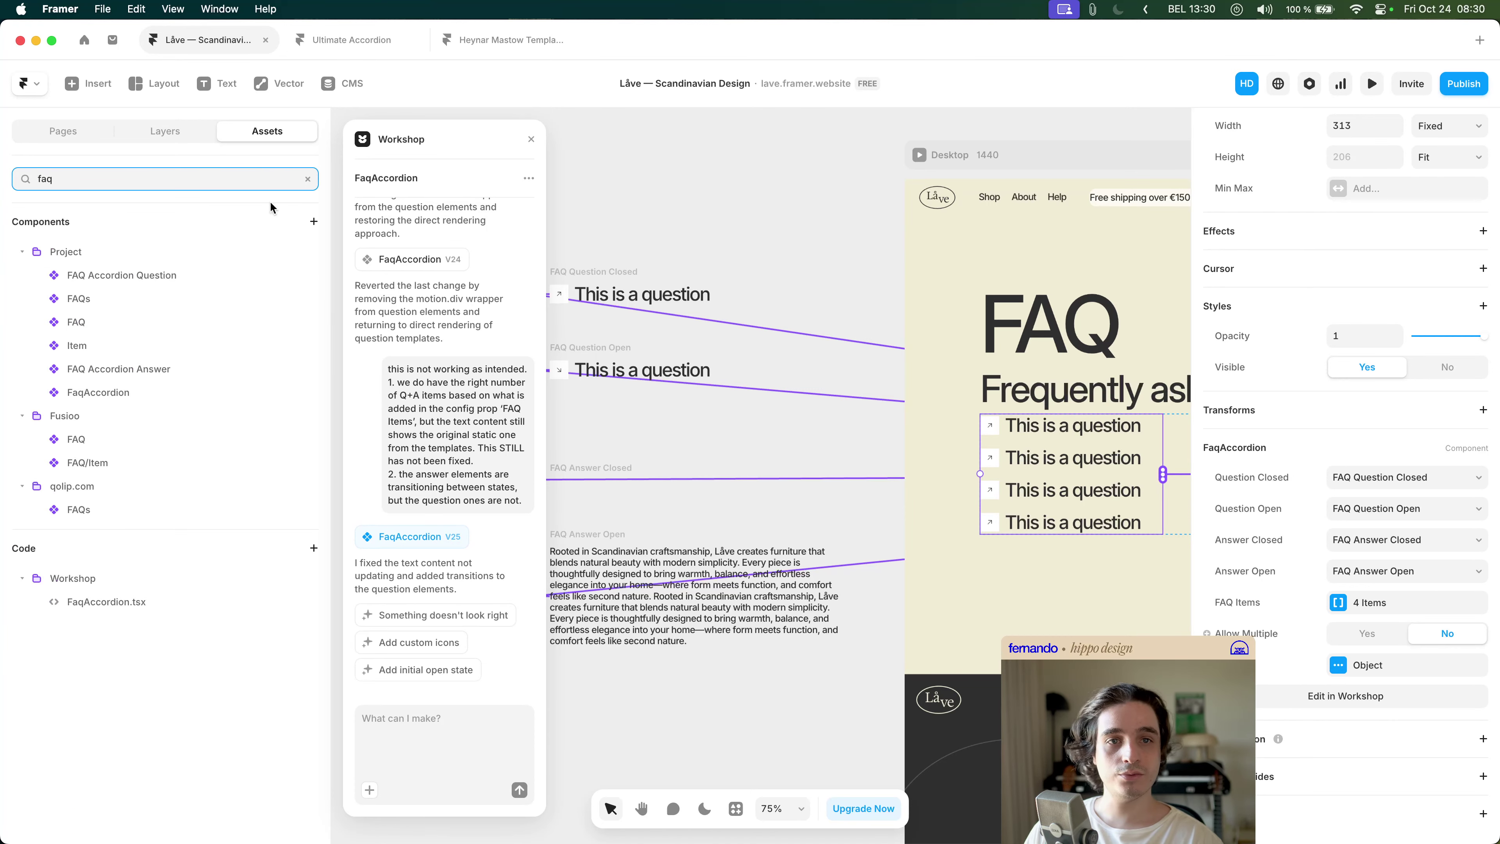
click(158, 600)
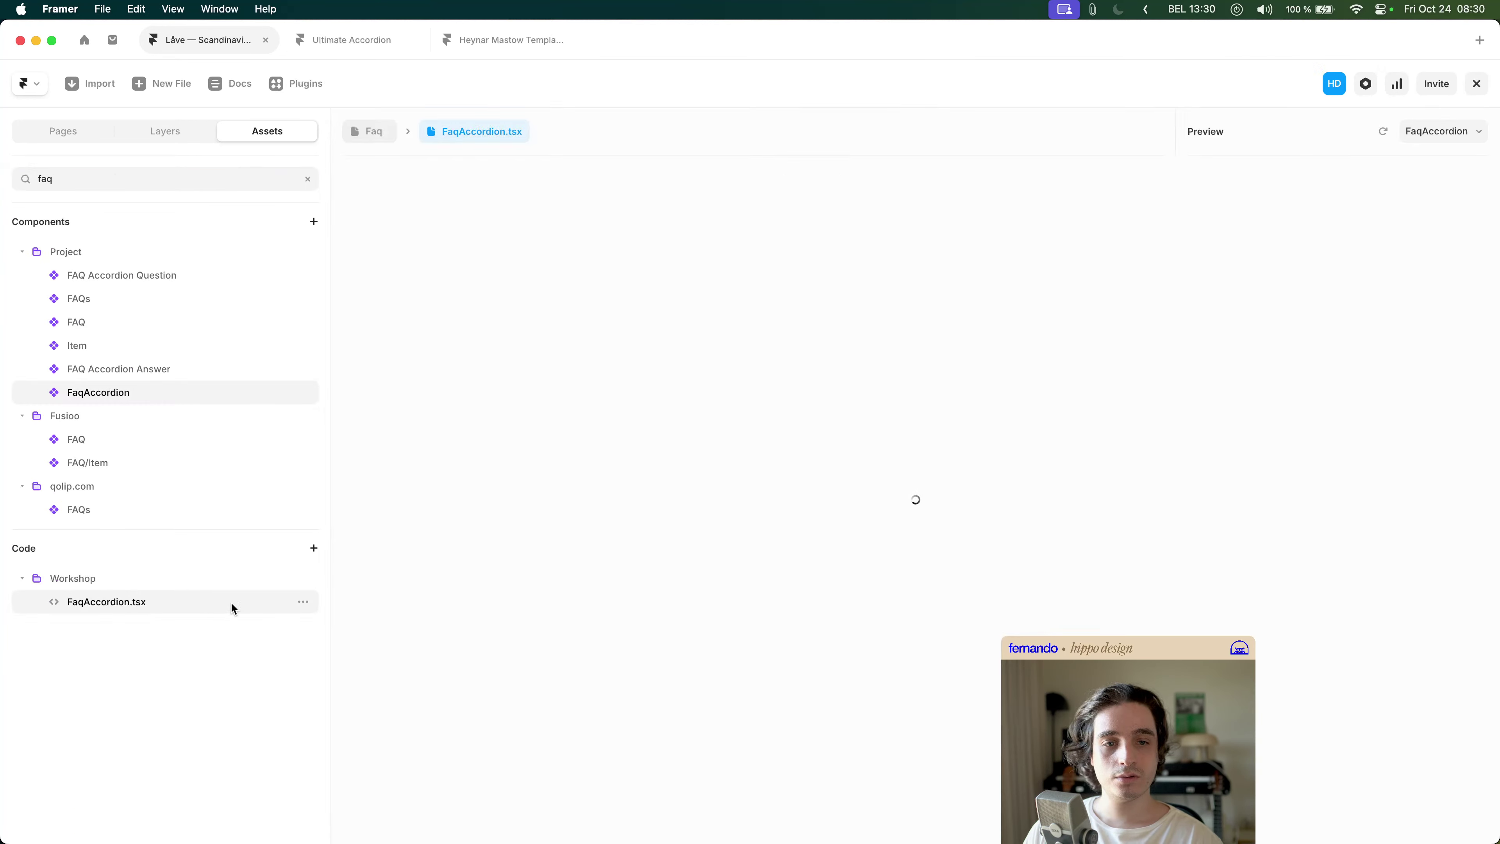
click(301, 602)
click(544, 497)
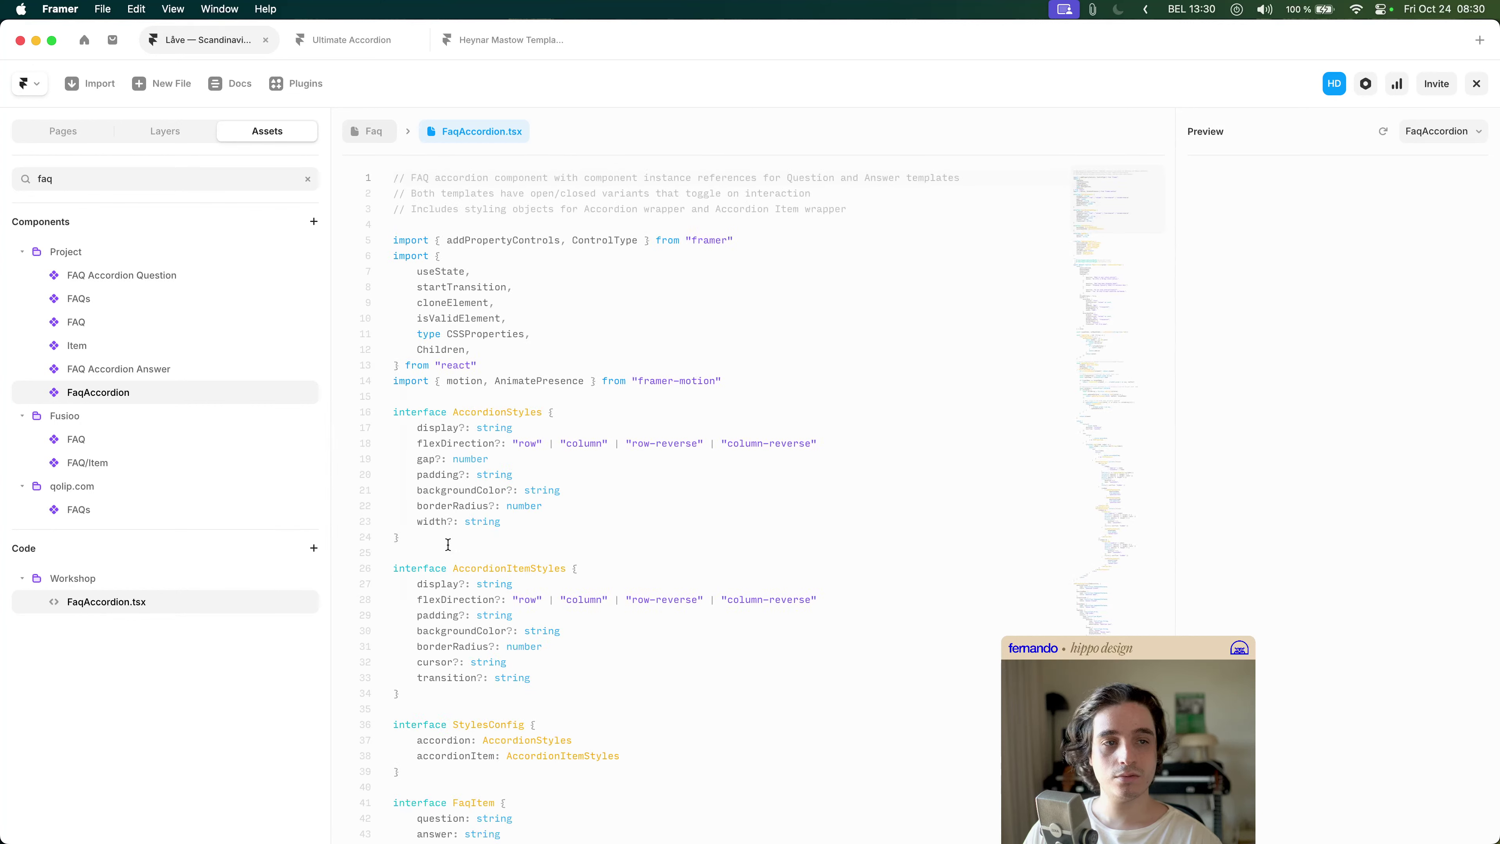
- Copy all of the FaqAccordion.tsx code, switch to Claude, dismiss the file types announcement and attach the code to a new chat
key(super+a)
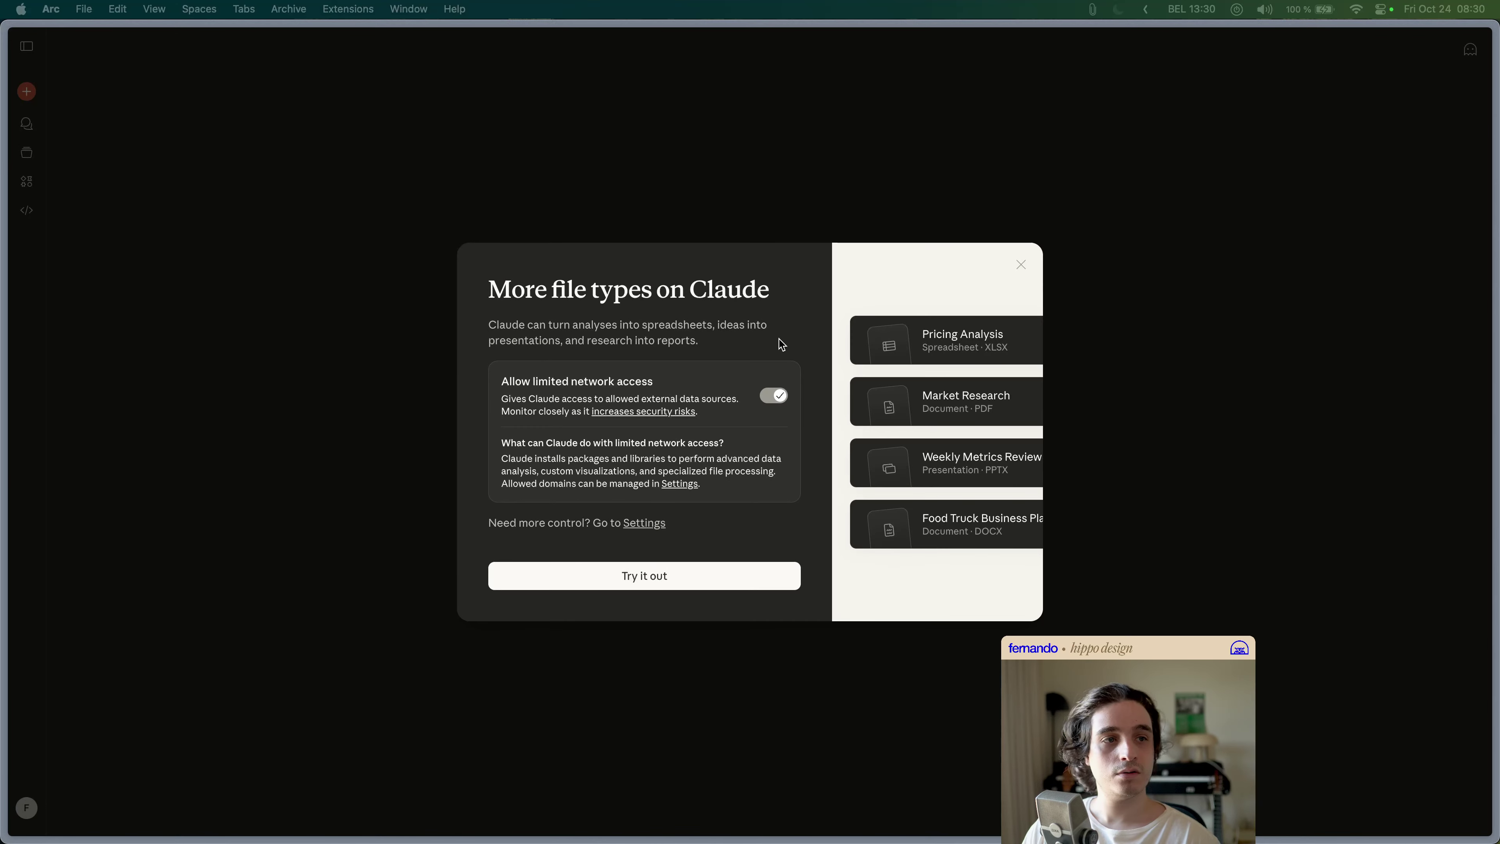
click(1019, 271)
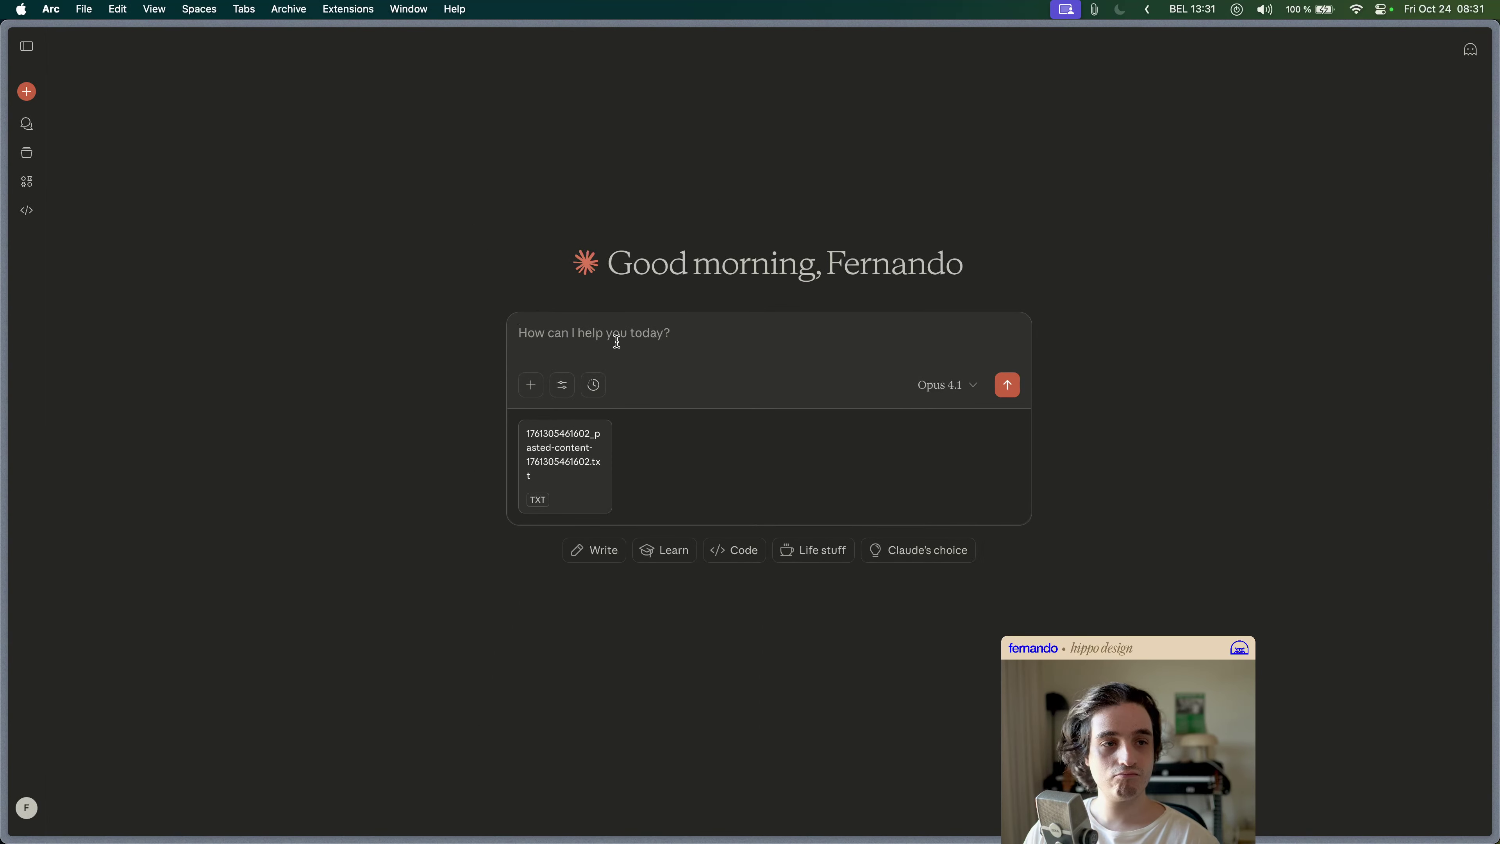
- Return to the Faq page in Framer, select the whole last message sent in Workshop, and switch back to Claude
key(super+Tab)
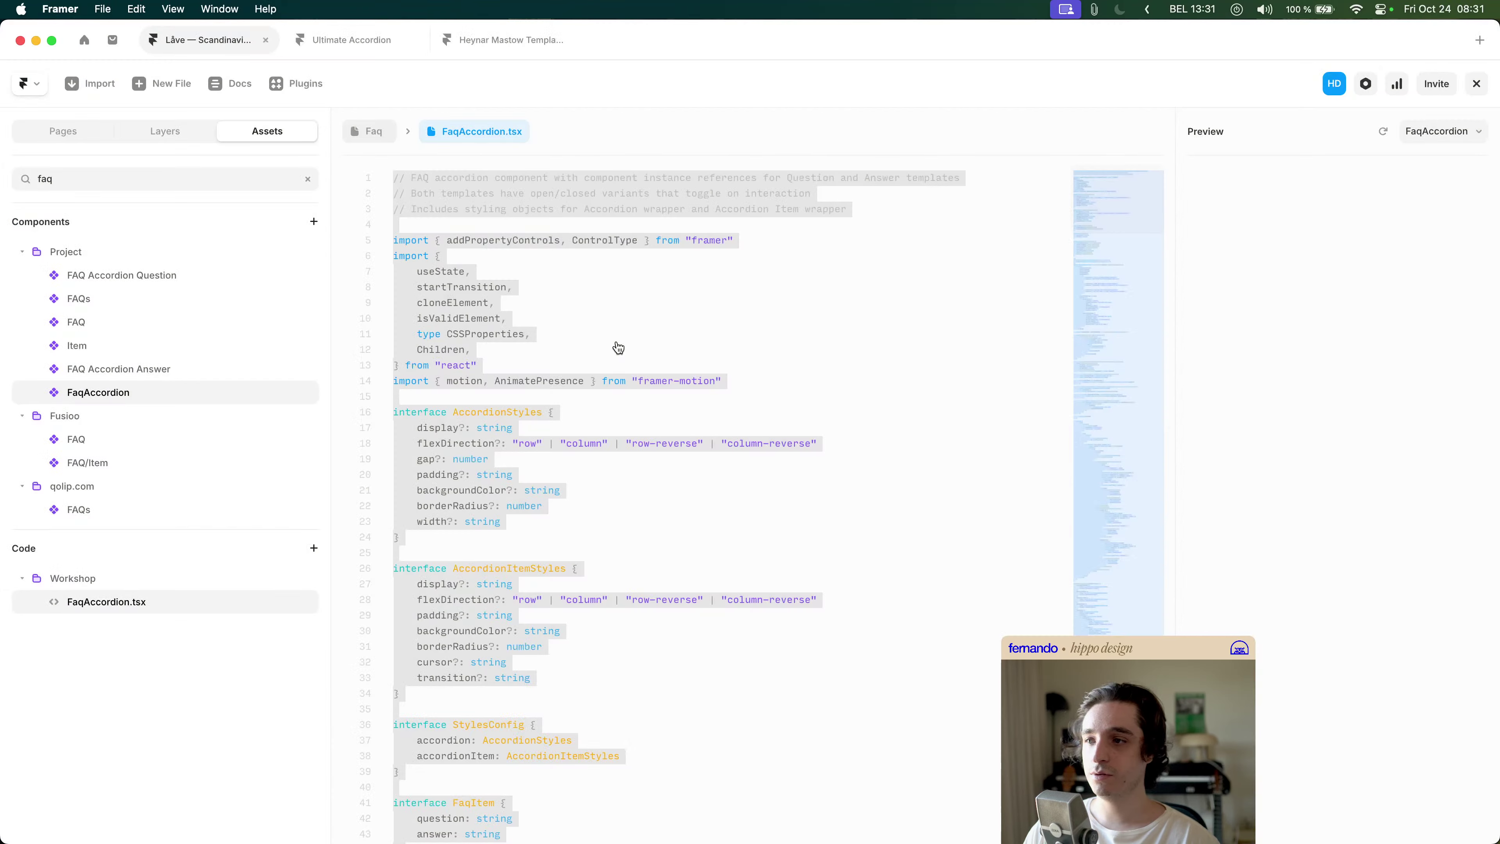
click(412, 133)
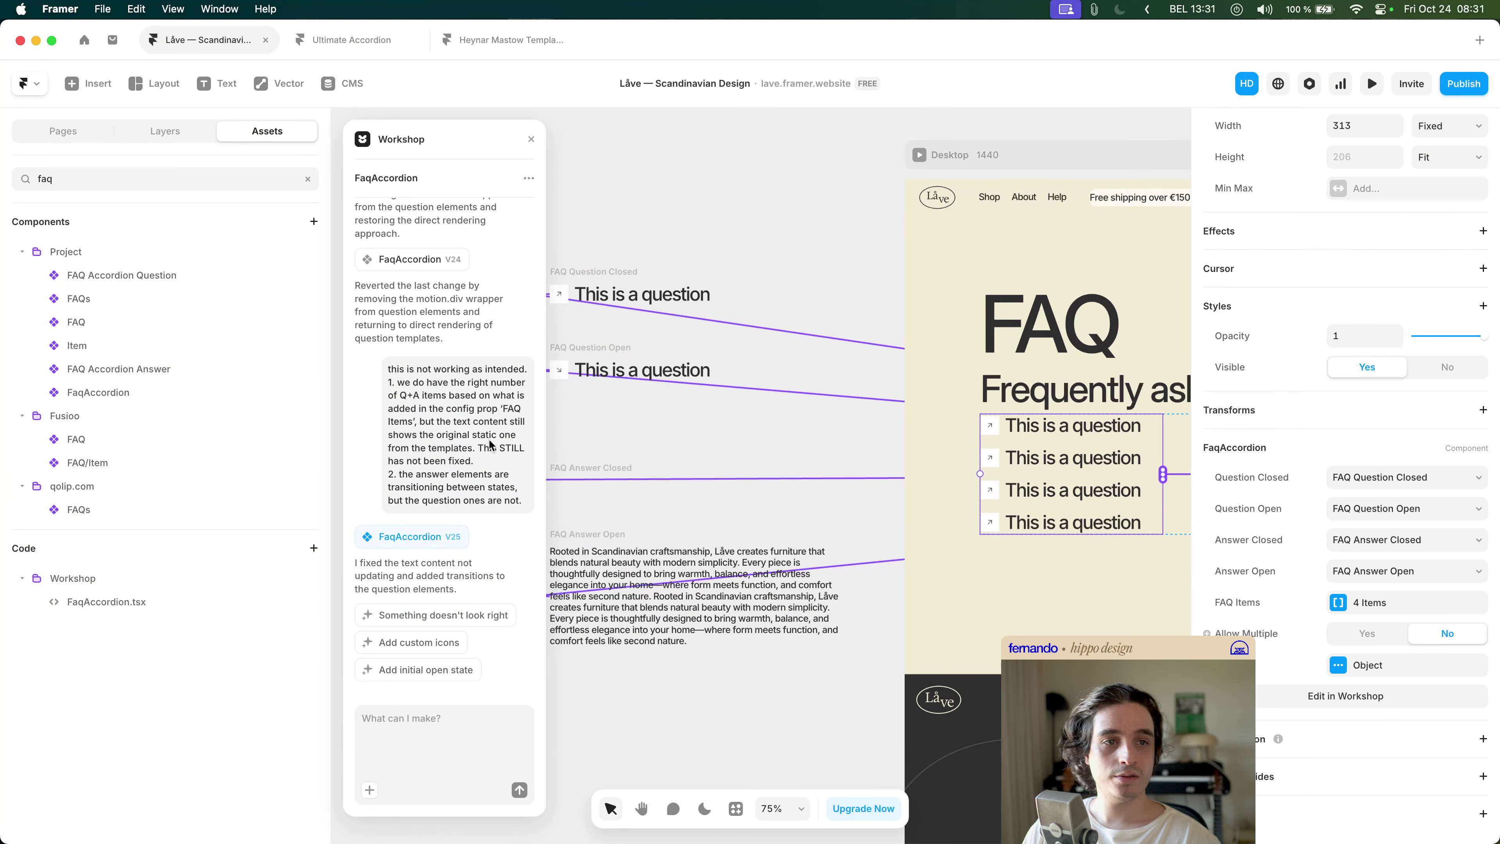
drag(389, 367, 528, 506)
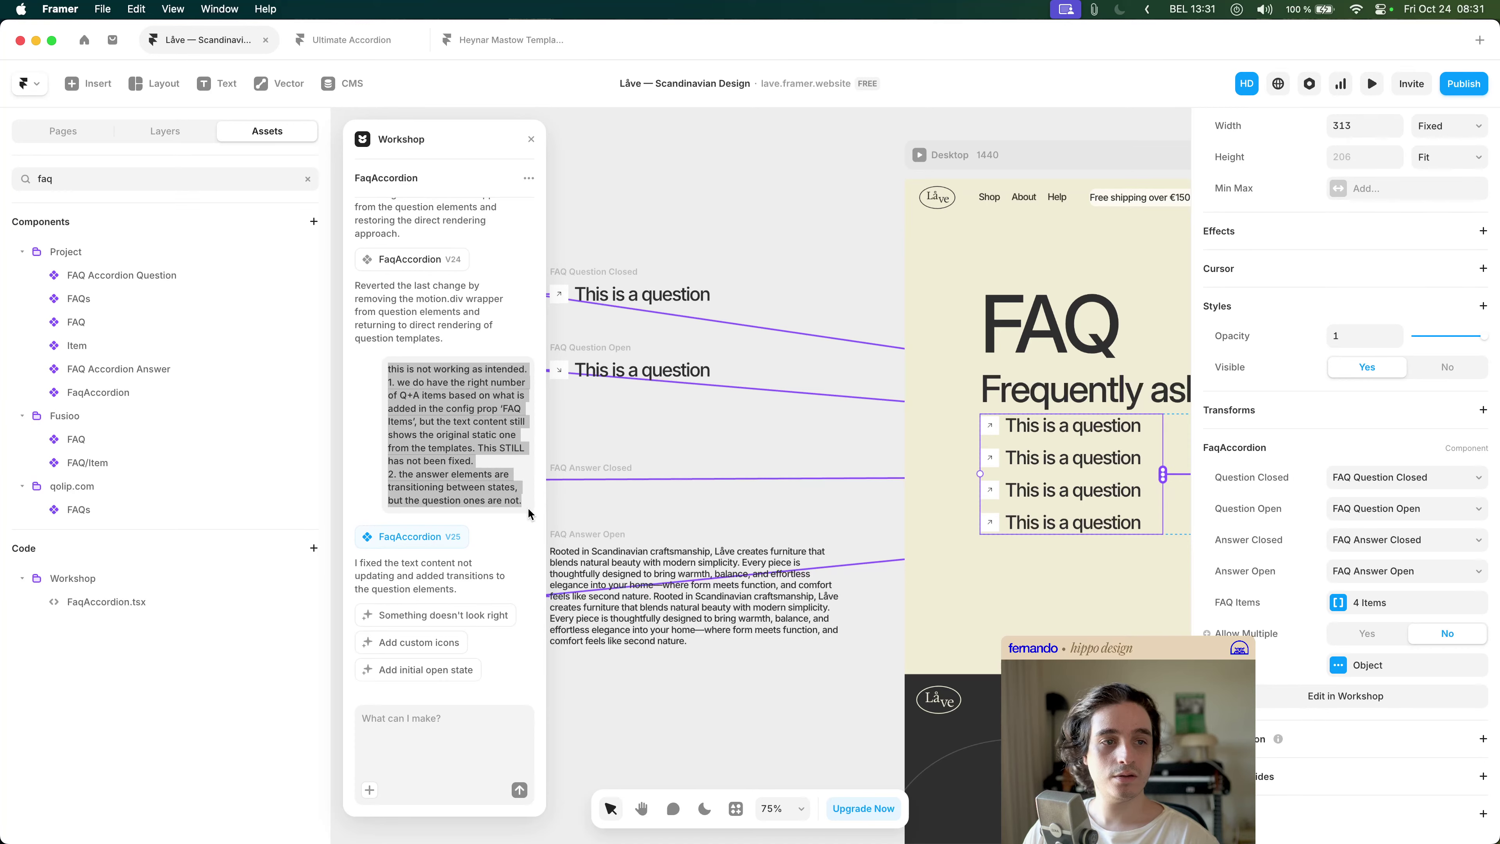
key(super+Tab)
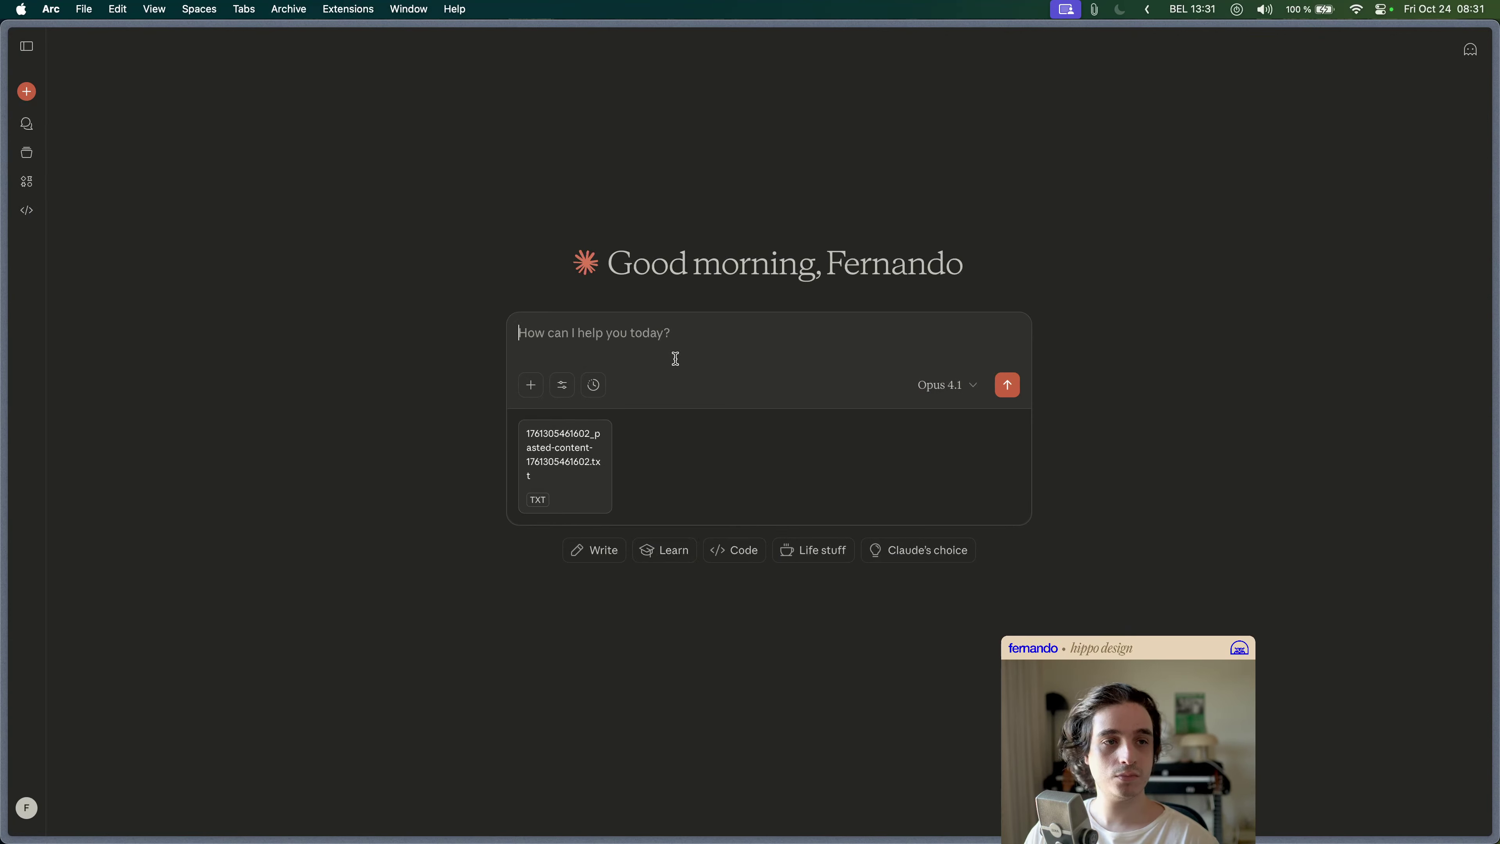
- Send the attached code to Claude with the prompt "analyze this code and check for errors or mistakes in implementation."
text(ana=)
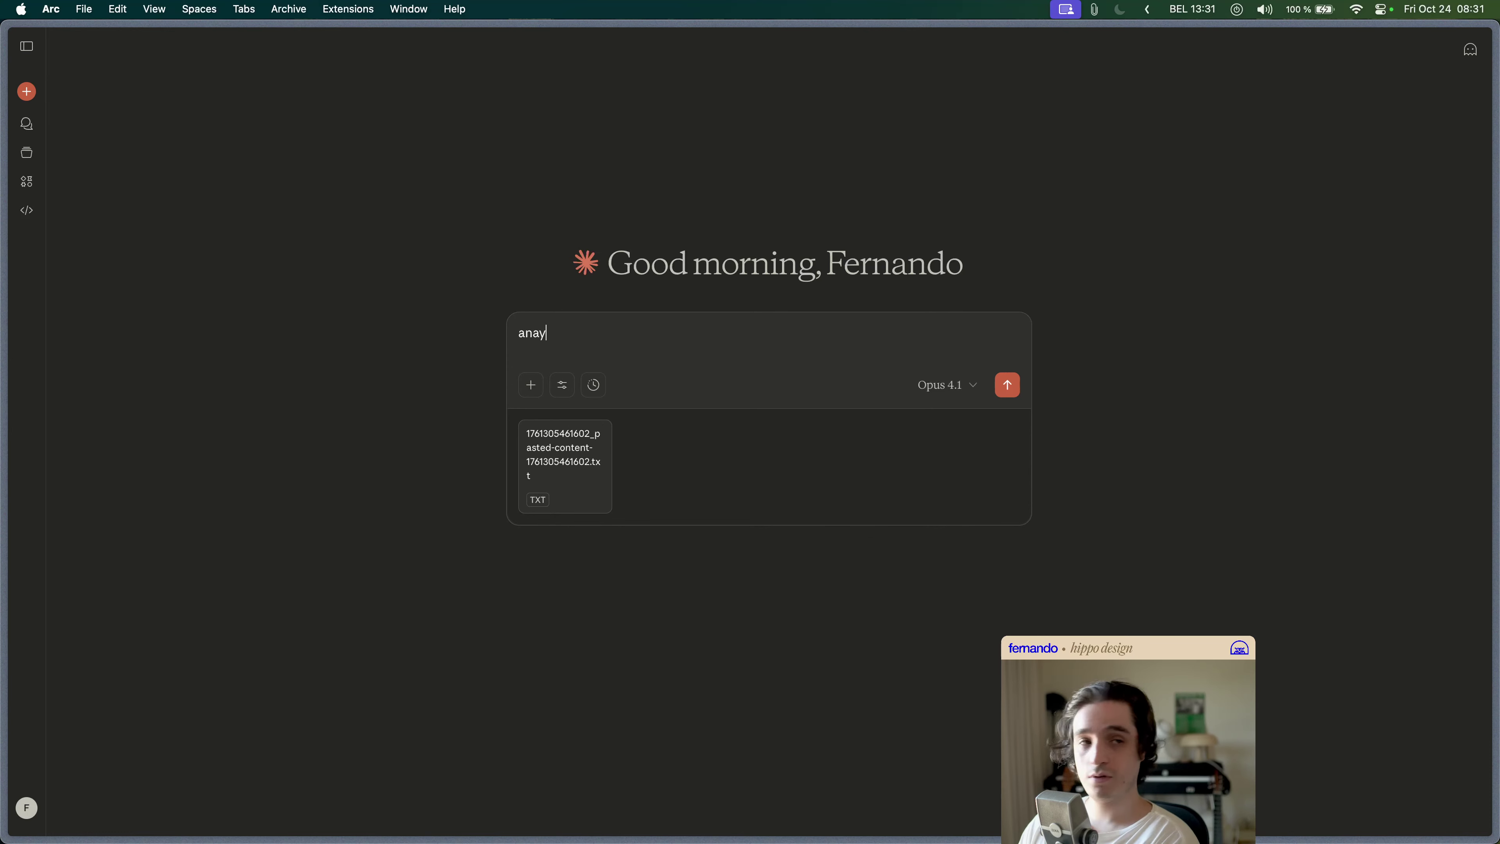
text(lyze this f)
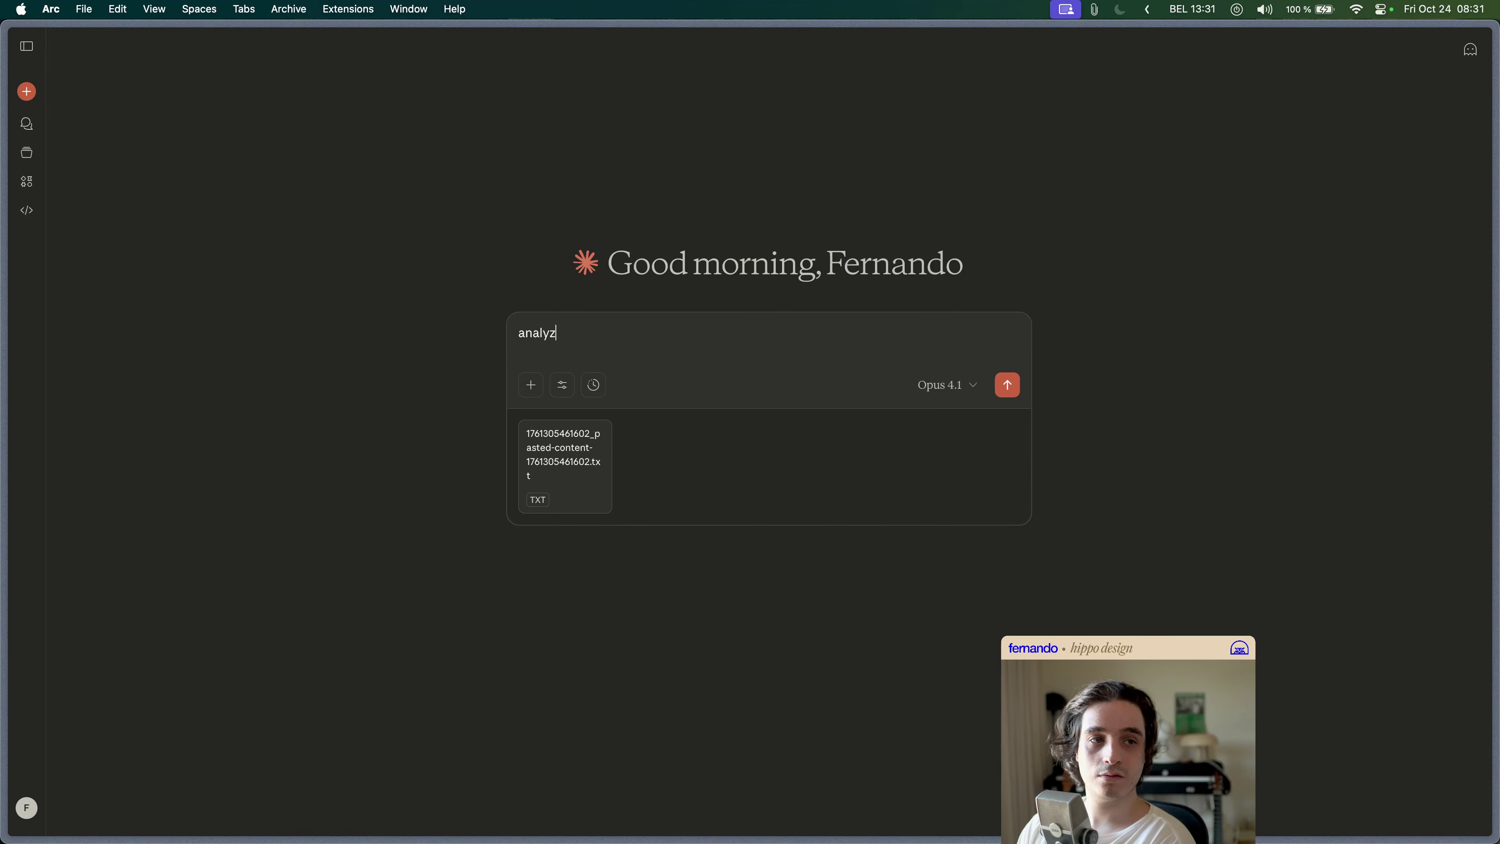
key(BackSpace)
key(BackSpace)
key(BackSpace)
text(s code)
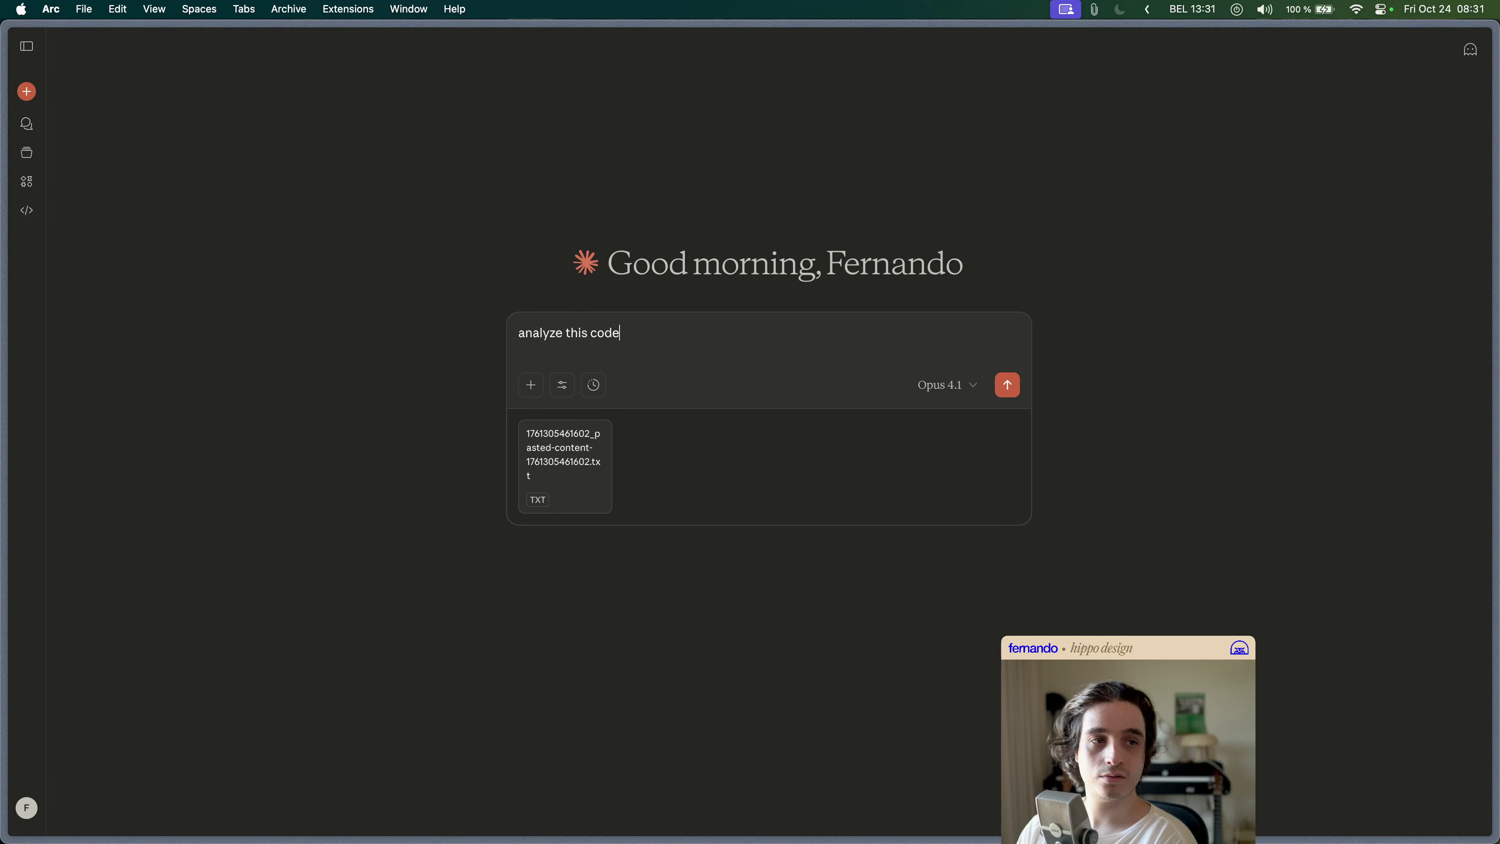
text( and che)
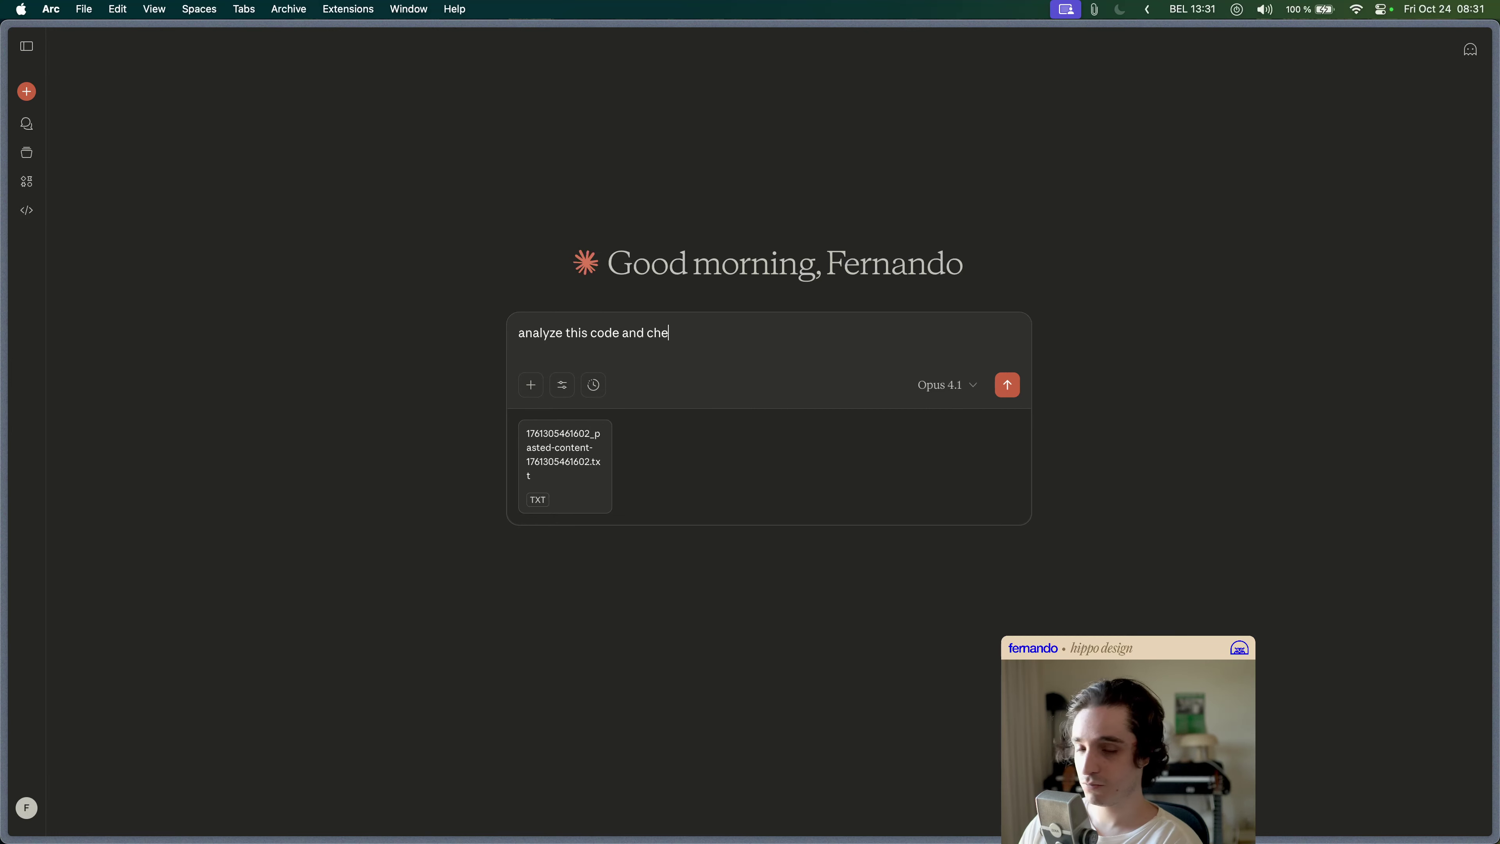
text(ck for er)
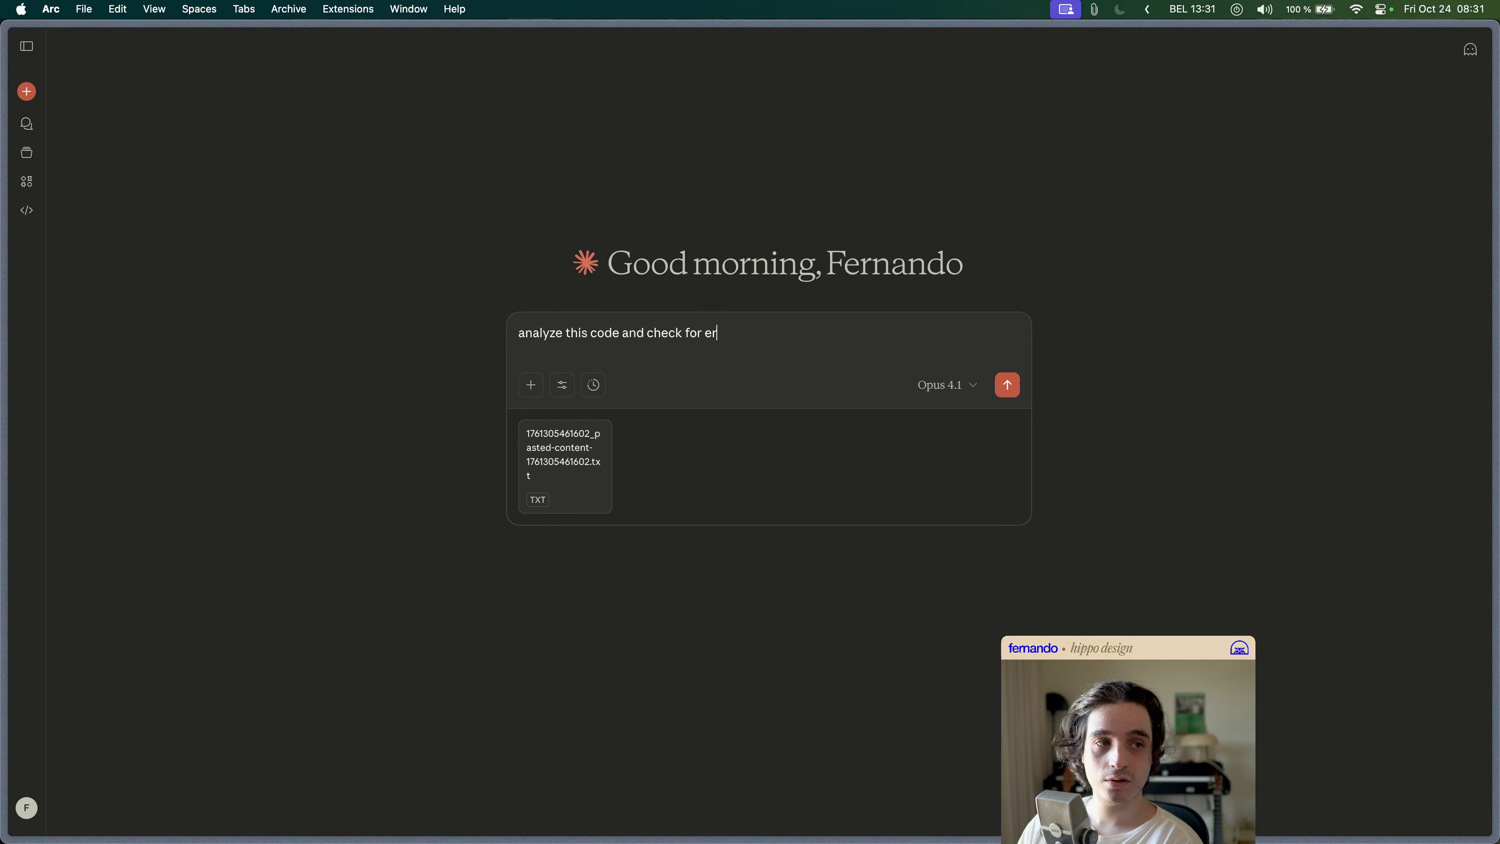
text(rors or m)
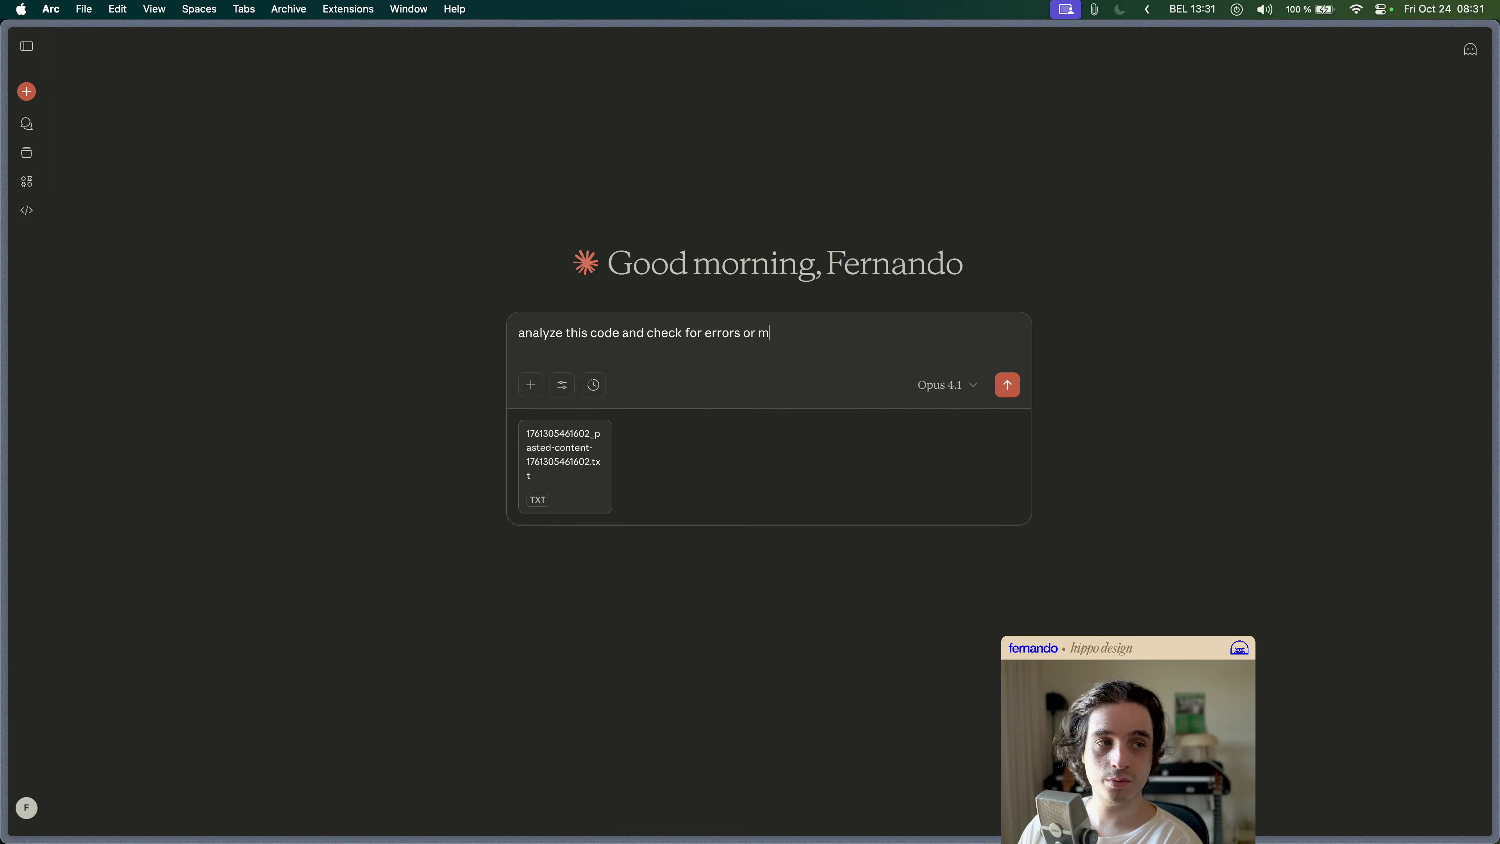
text(istakes in implementation.)
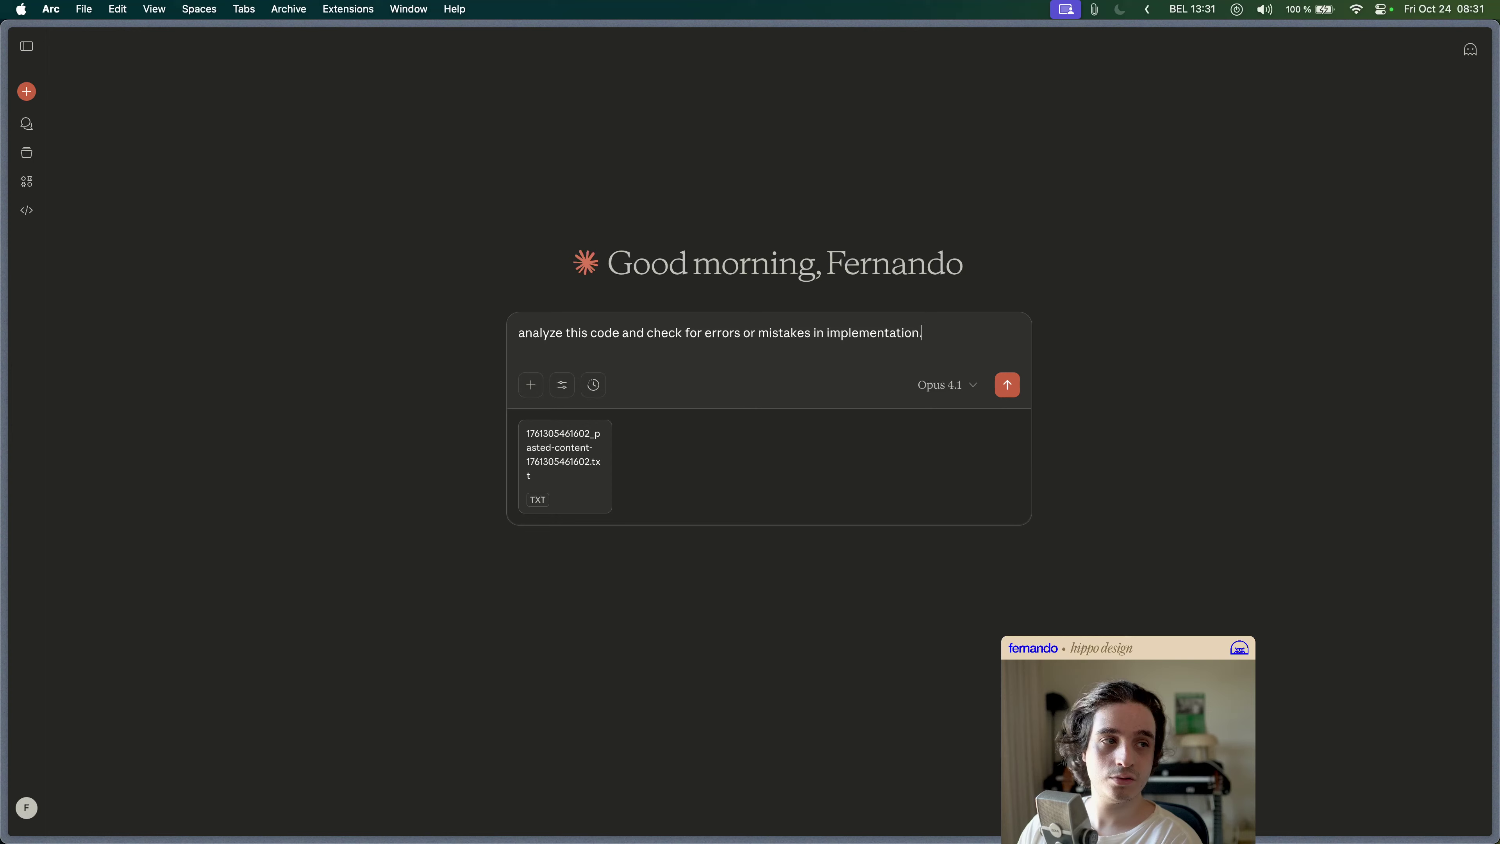
key(Return)
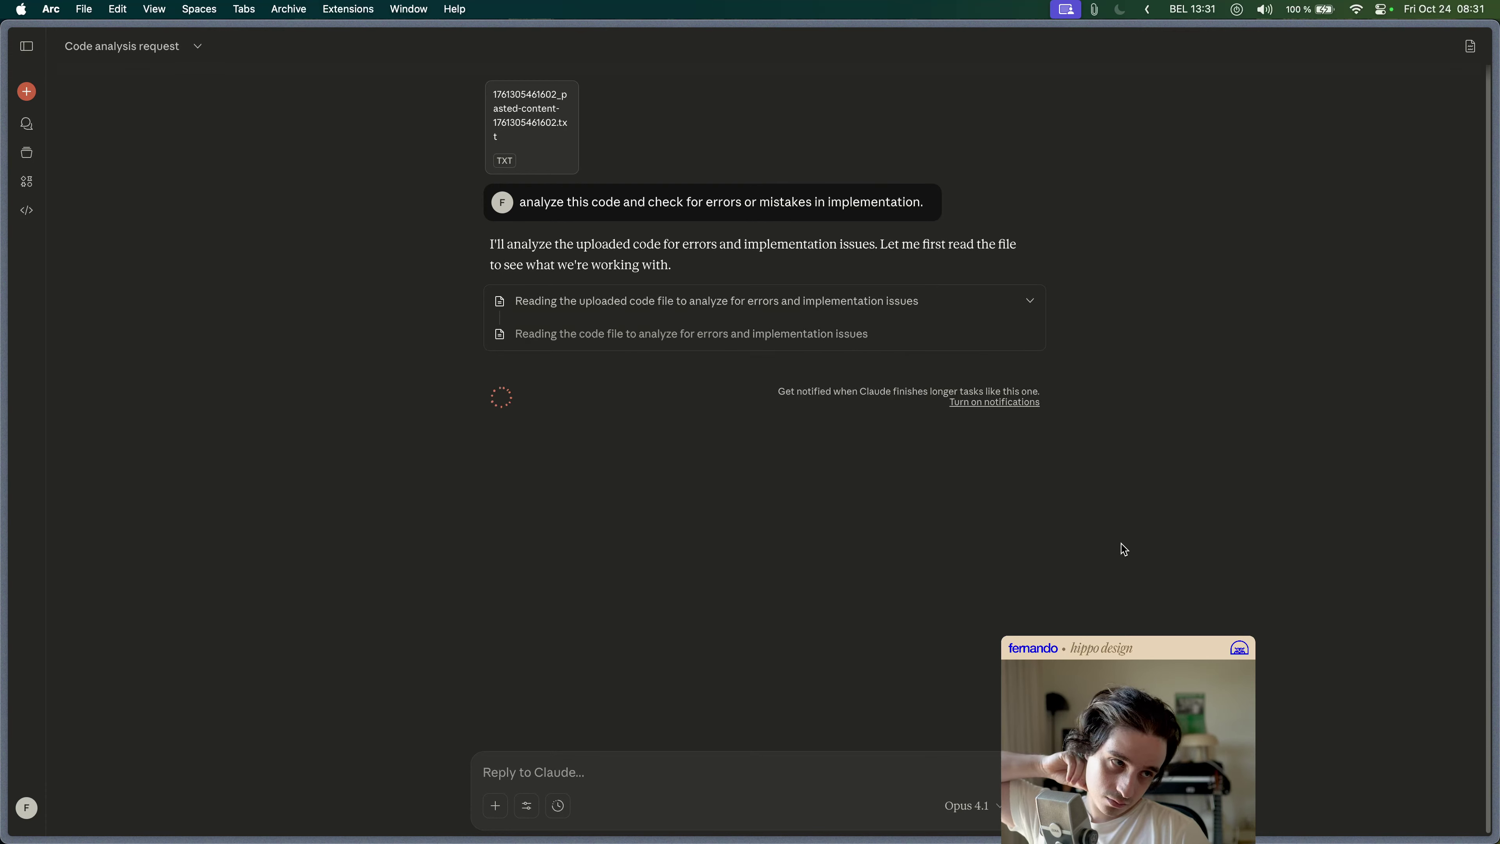
- Turn on Claude's notifications for longer tasks and allow claude.ai to send them
click(1011, 402)
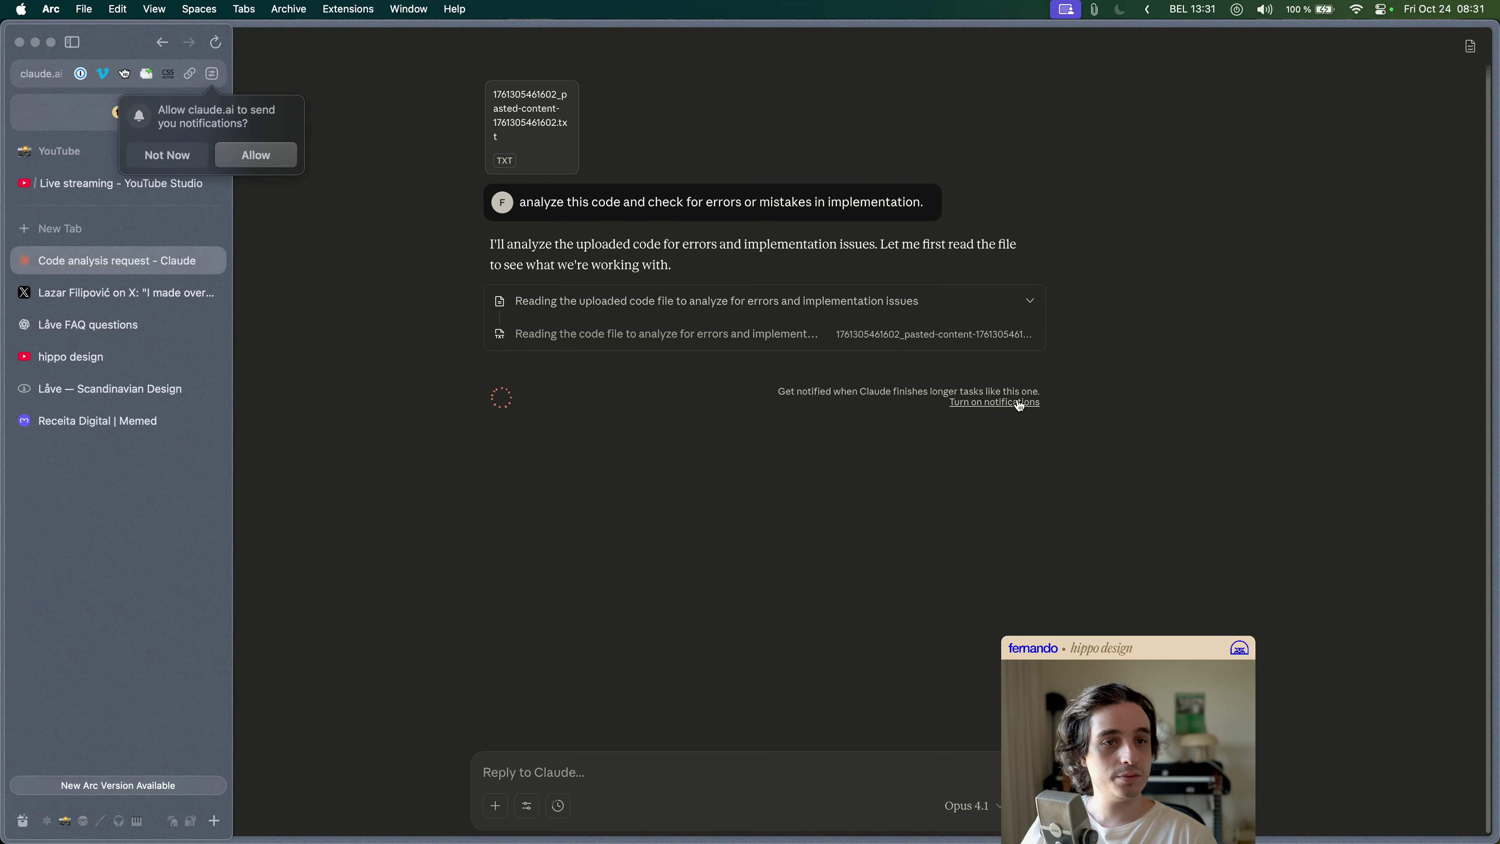
click(256, 155)
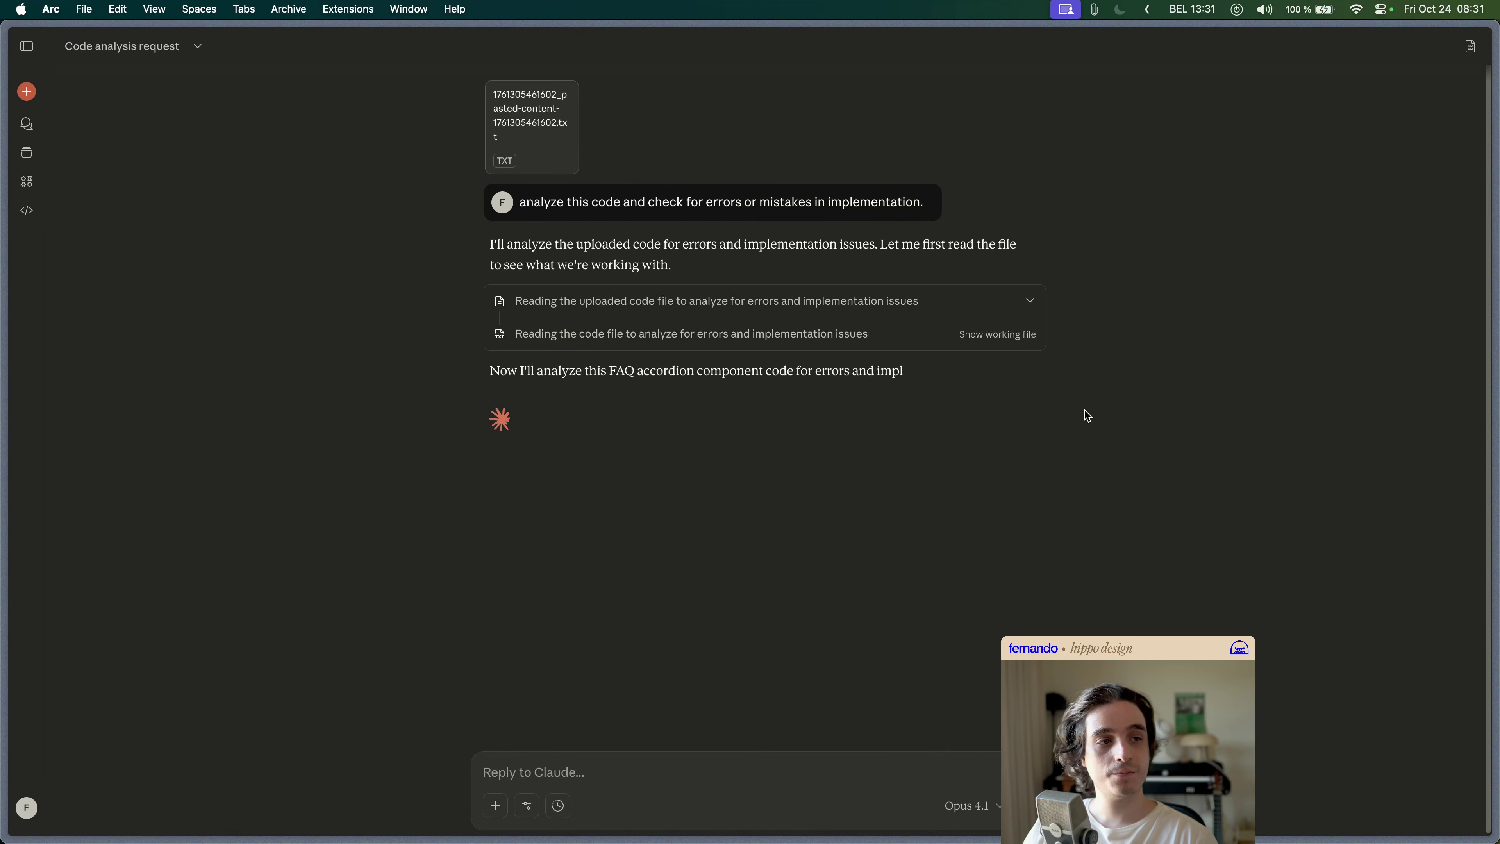
- Clear the text selection in Framer's Workshop chat, and read Claude's code_analysis_report.md, covering its listed issues and suggested fixes
key(super+Tab)
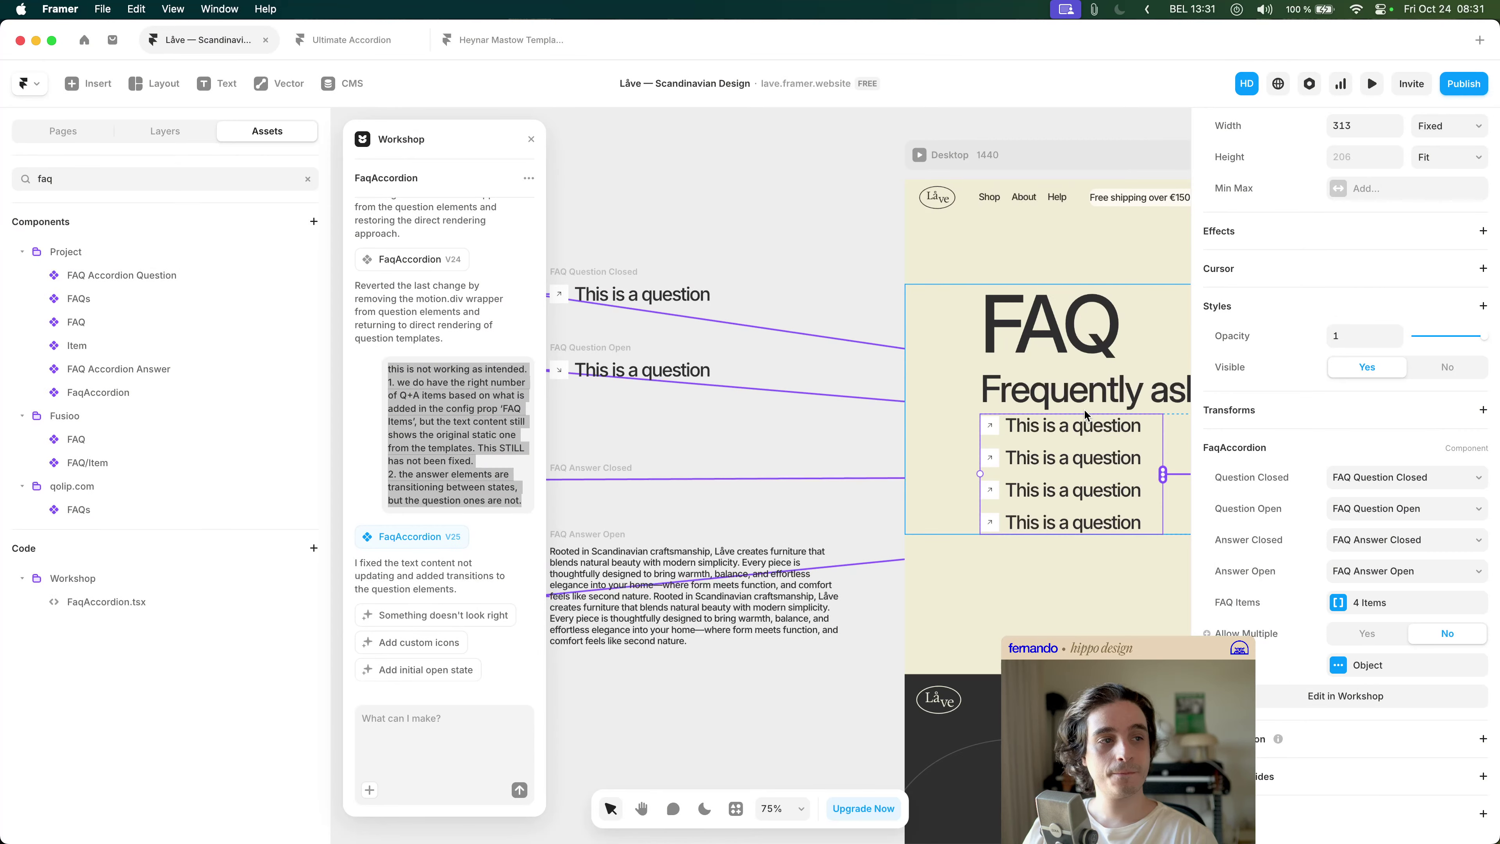
click(499, 445)
key(super+Tab)
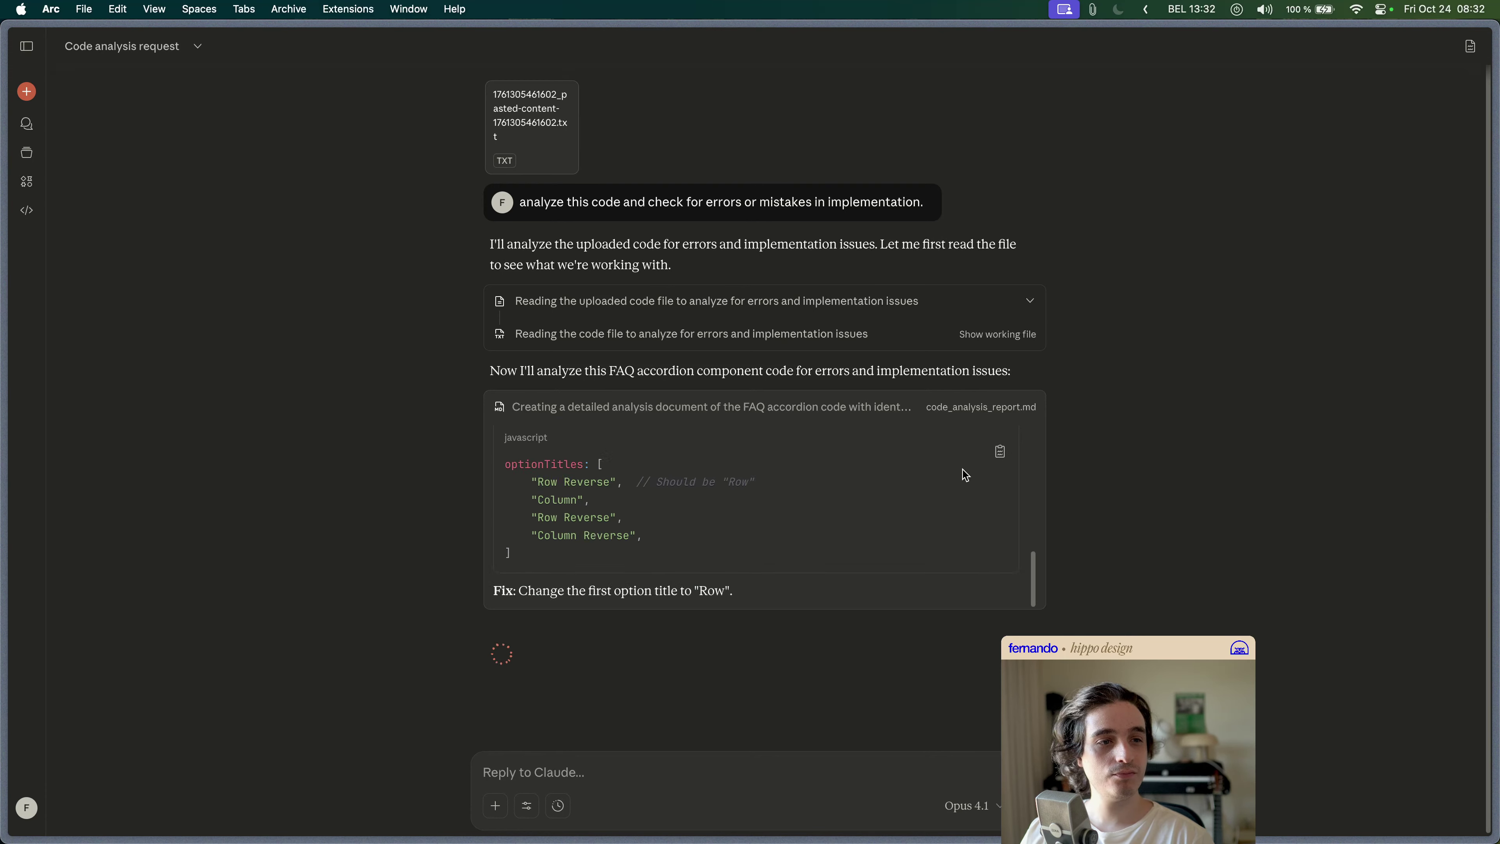
scroll(964, 477, up, 5)
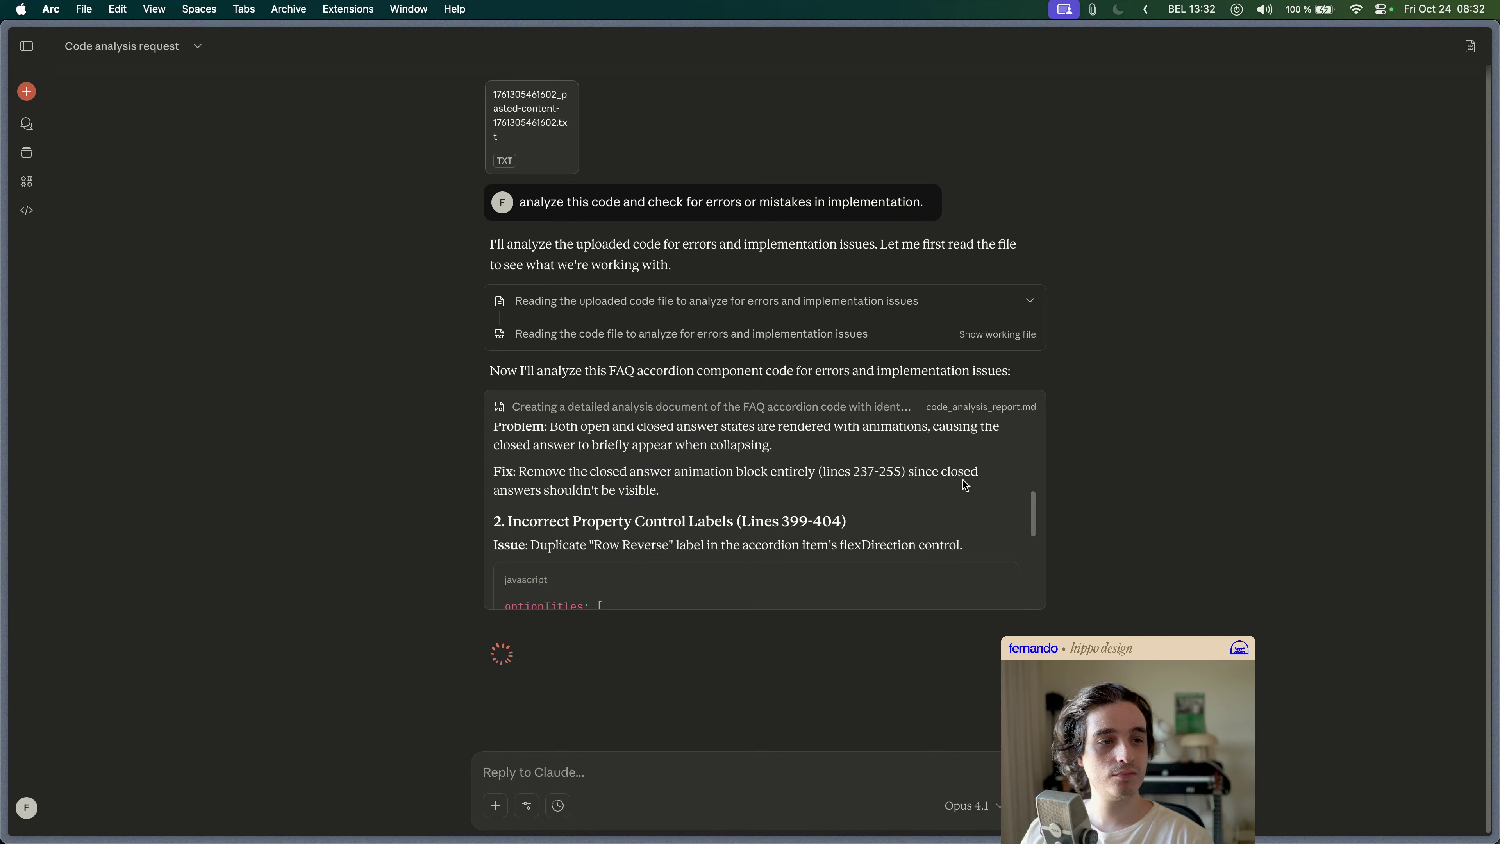
scroll(981, 495, down, 6)
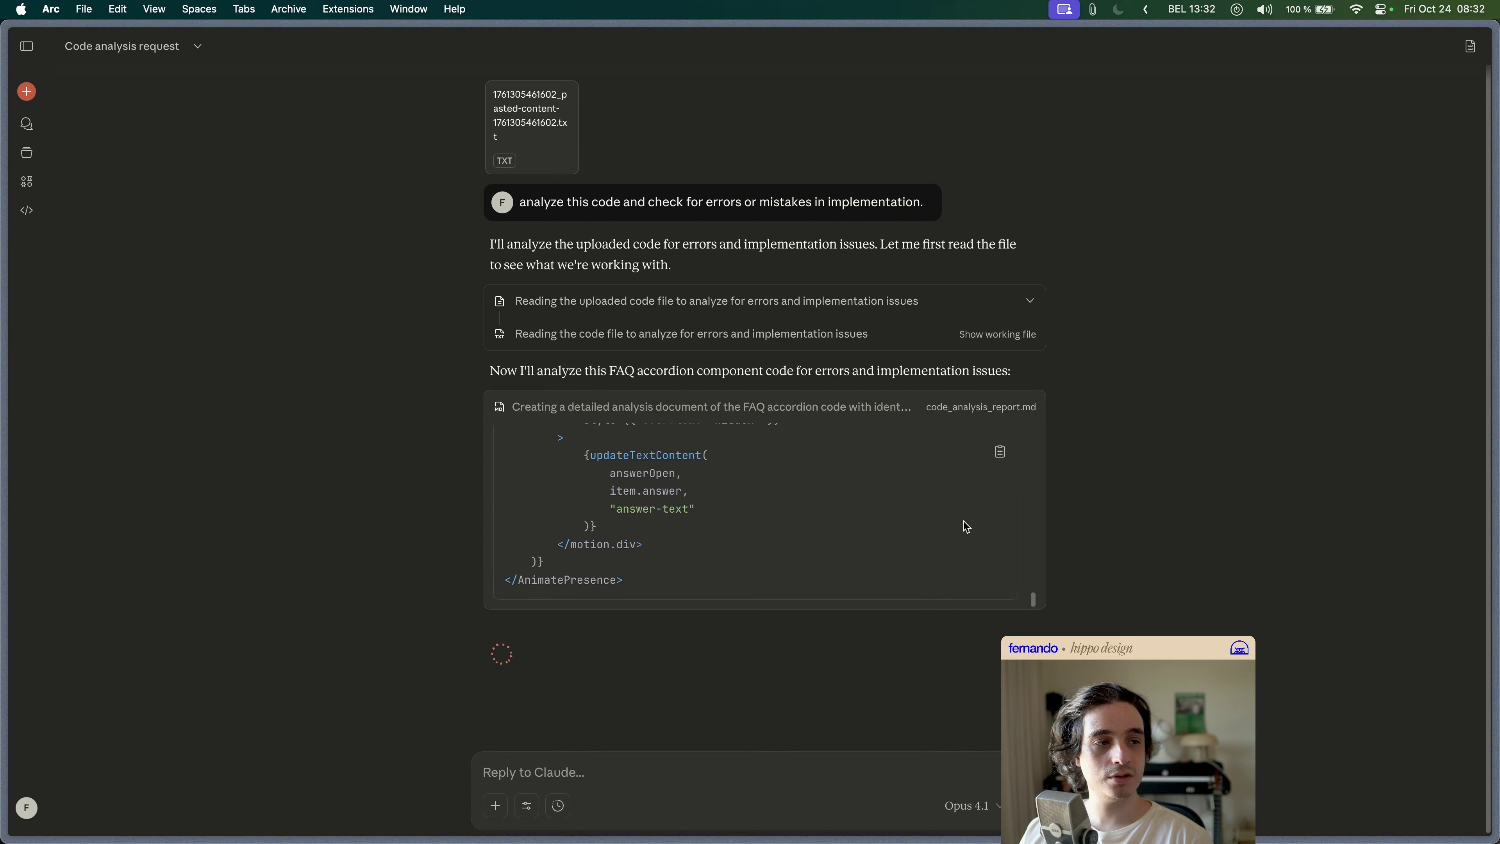
scroll(965, 528, up, 3)
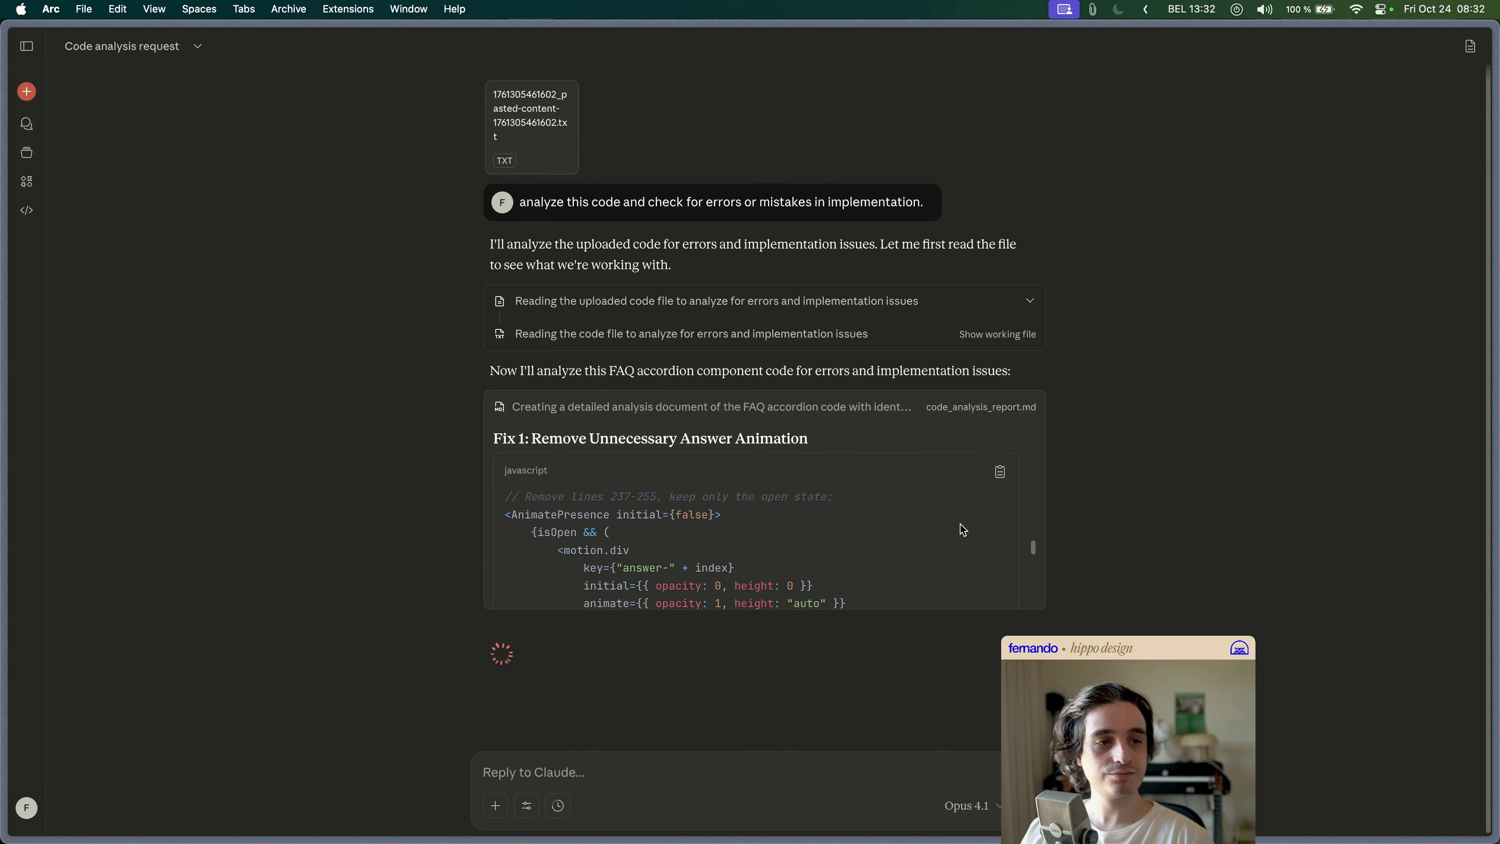
scroll(954, 500, down, 10)
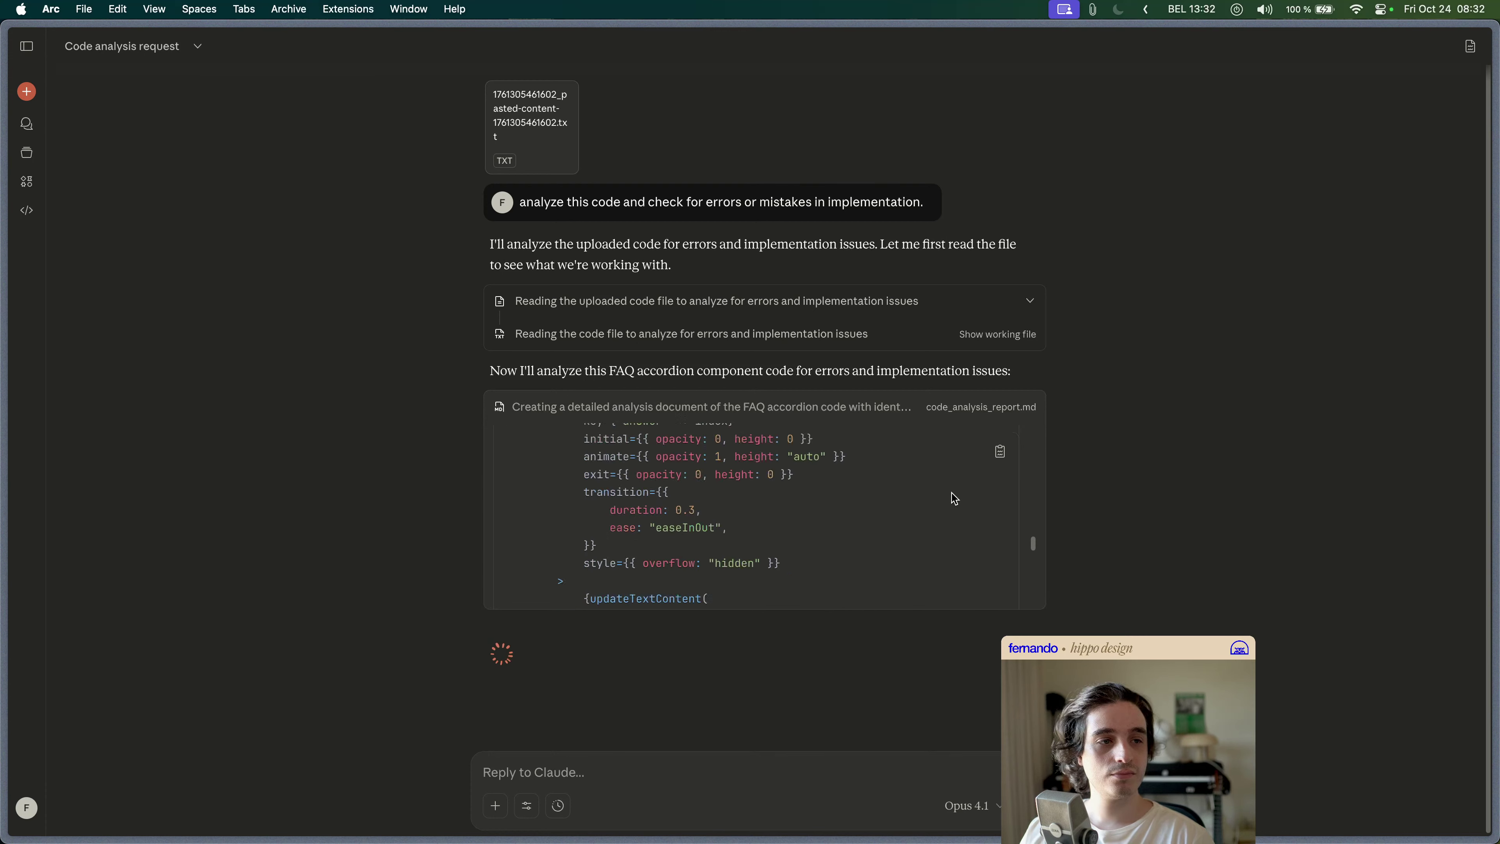
scroll(954, 500, down, 5)
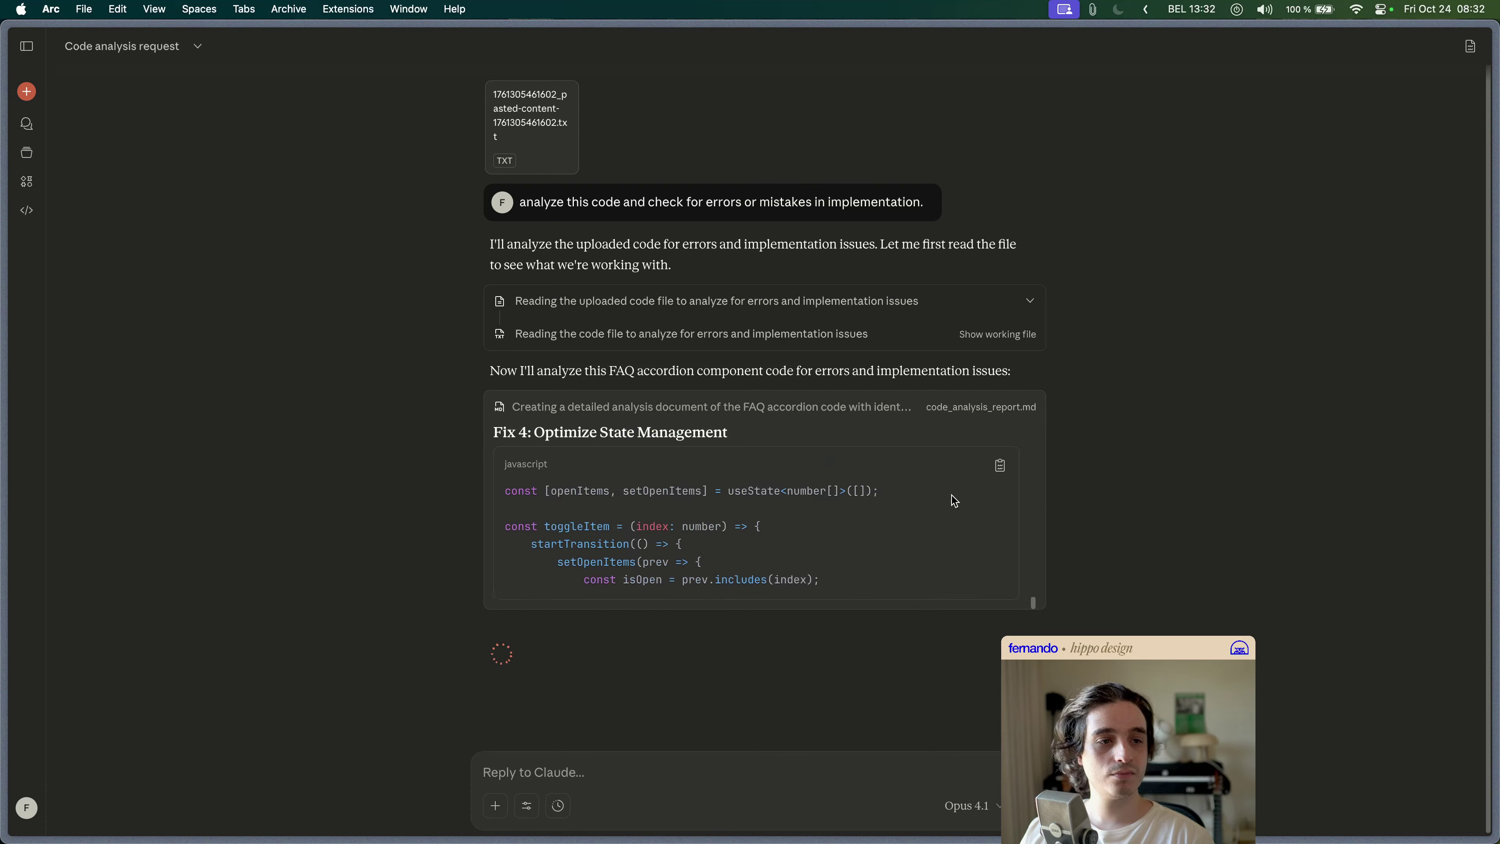
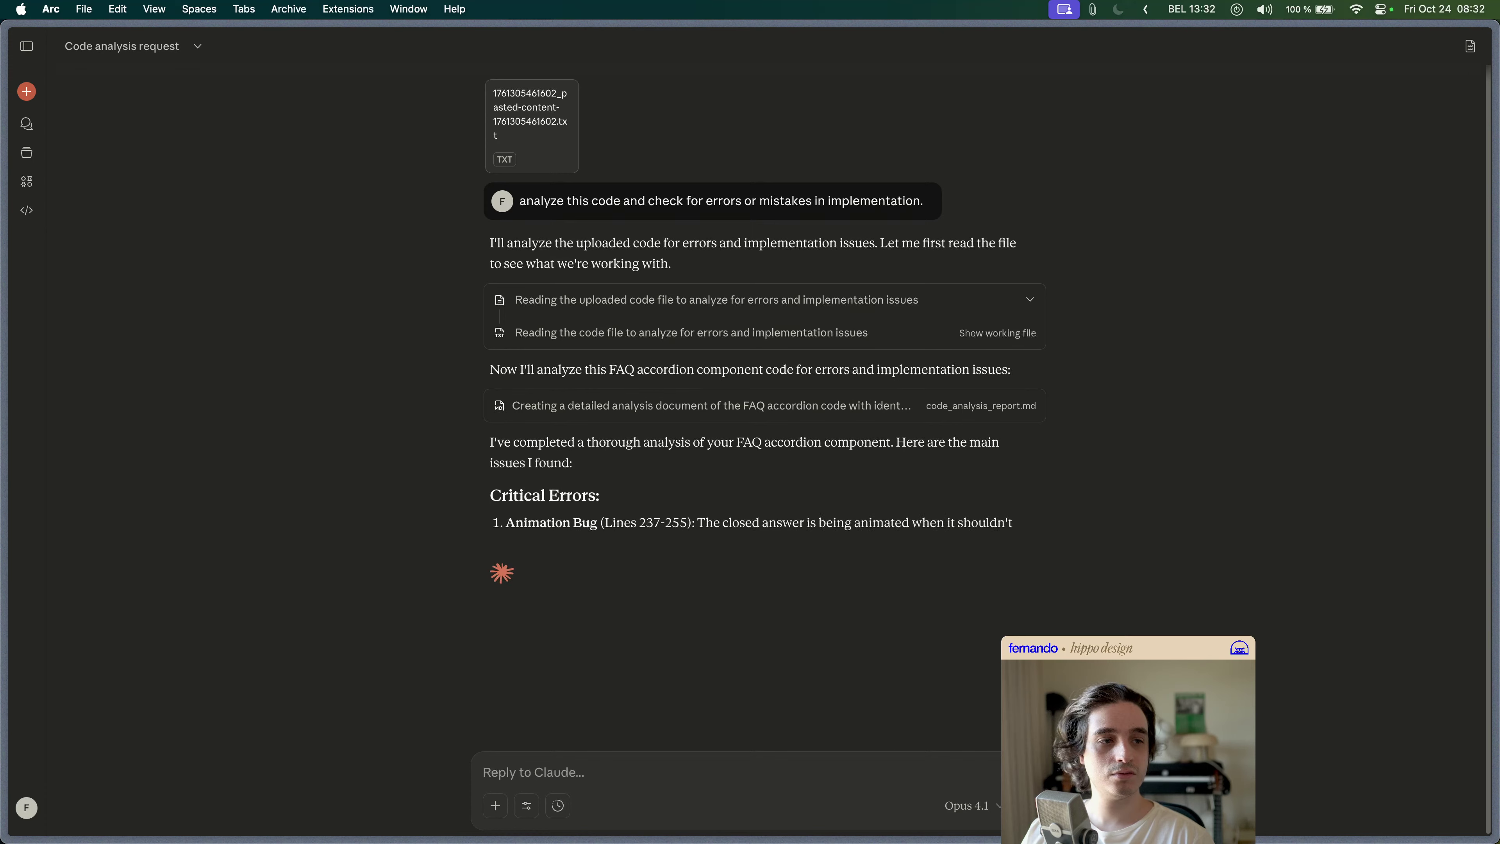
- Deselect the accordion in Framer, switch to Figma and examine the accordion list frame in the Help & FAQ design
key(super+Tab)
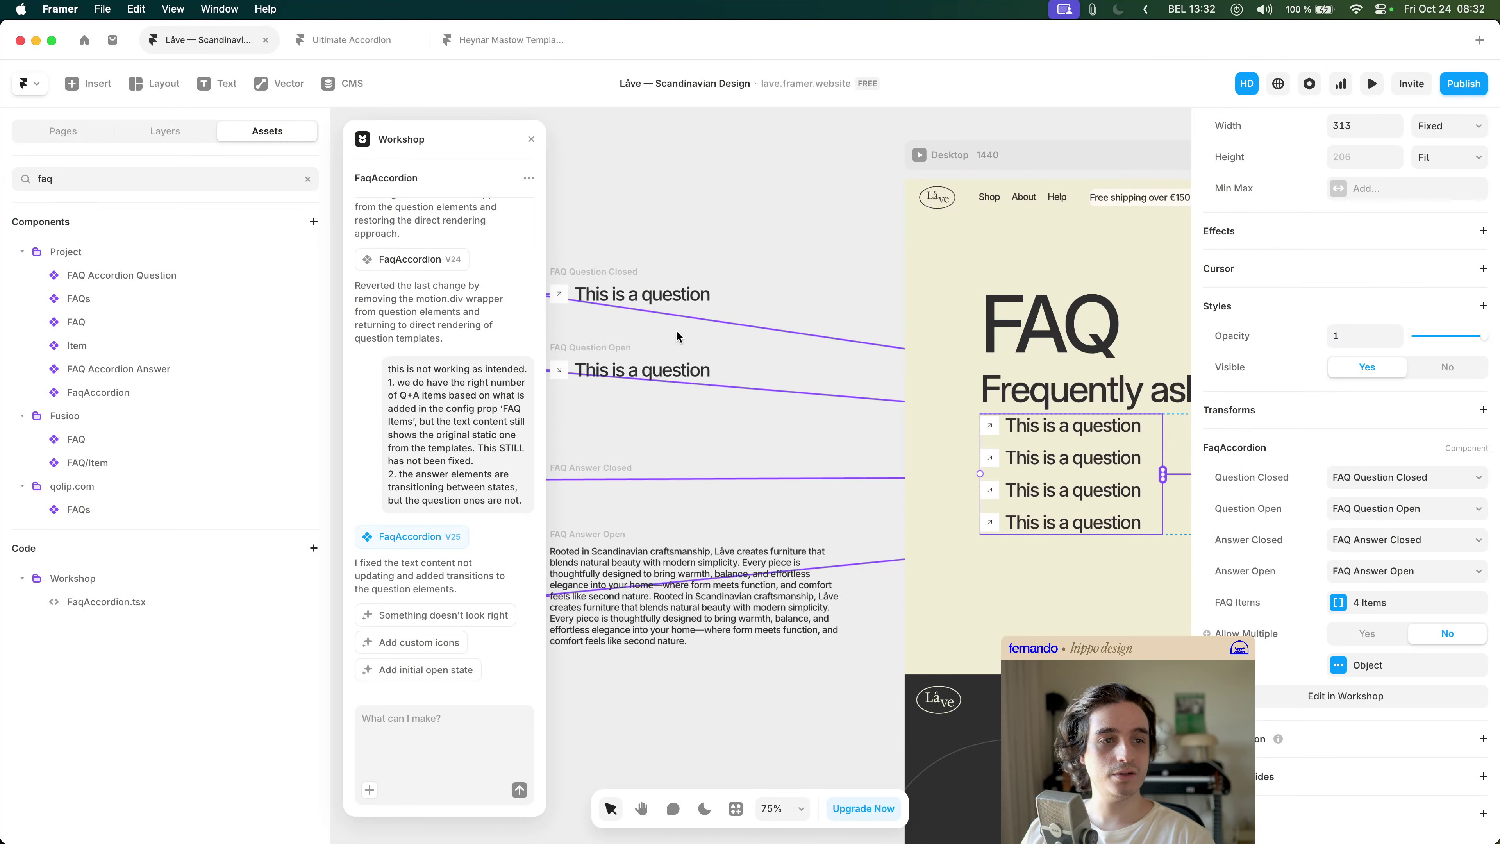
click(637, 209)
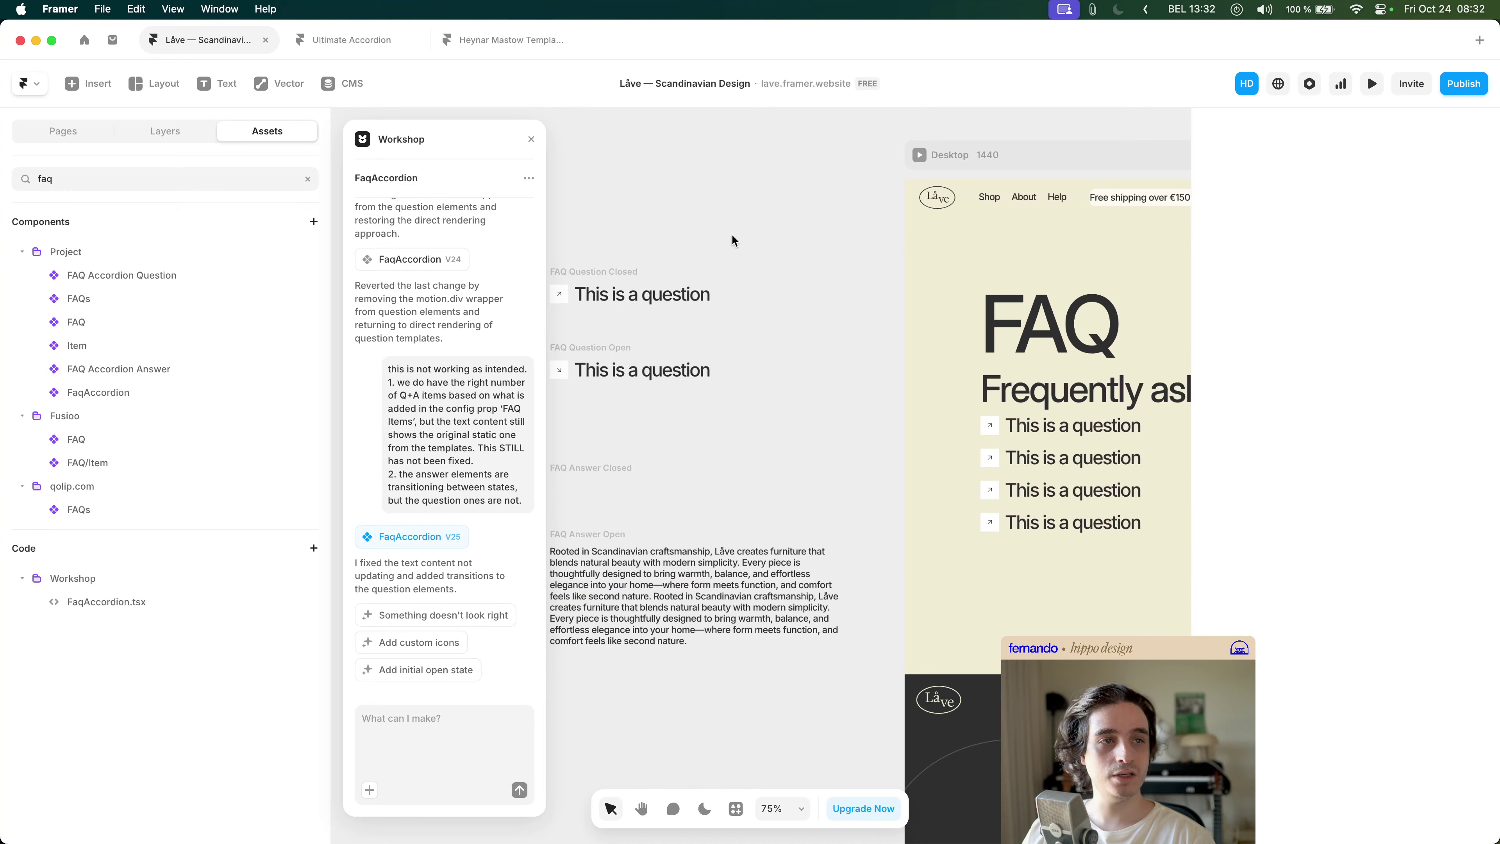
scroll(731, 233, right, 3)
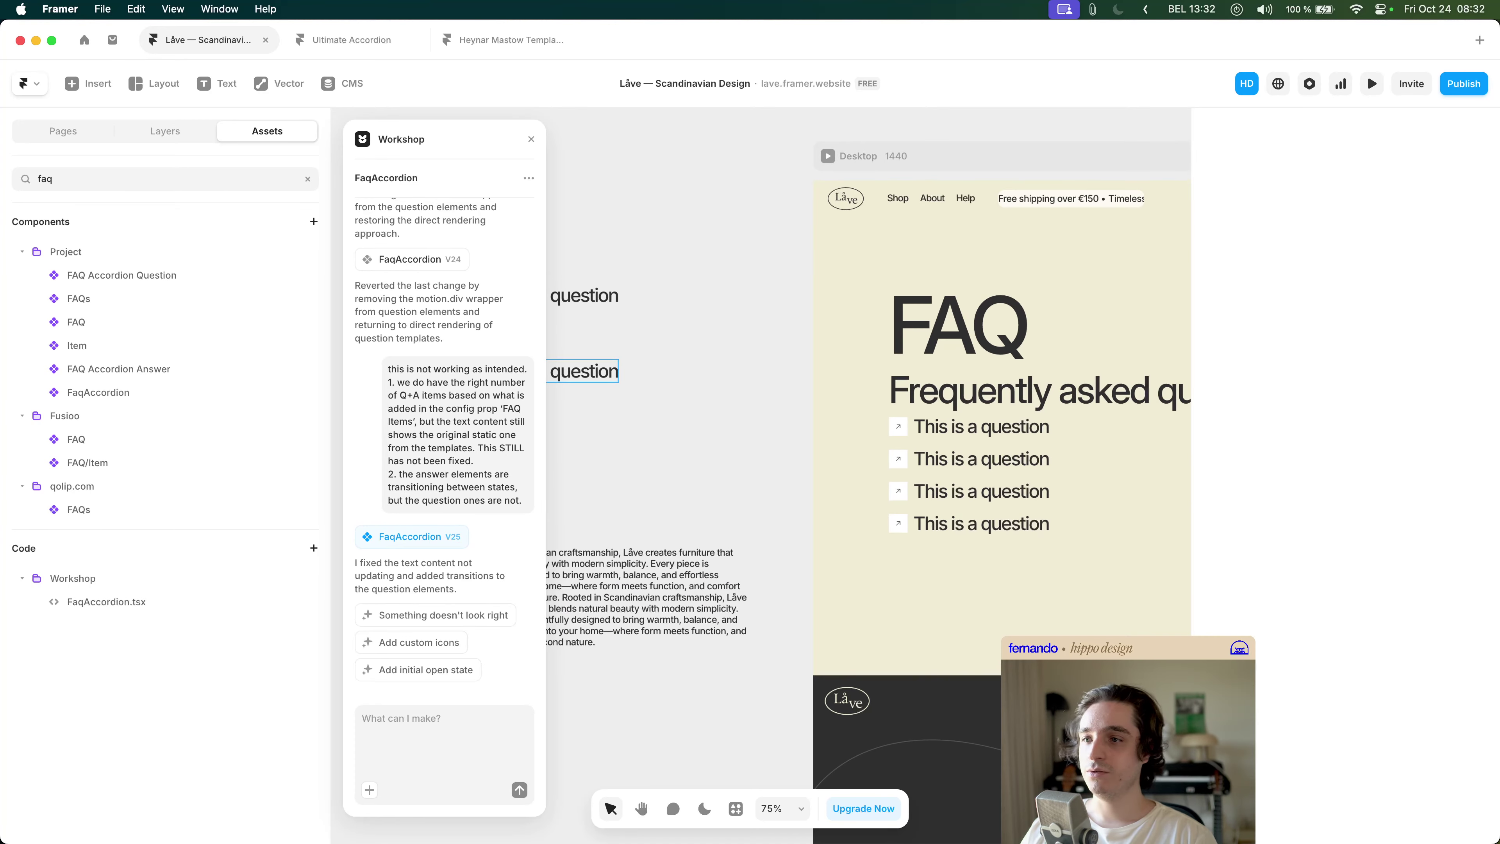
key(super+Tab)
scroll(566, 408, right, 4)
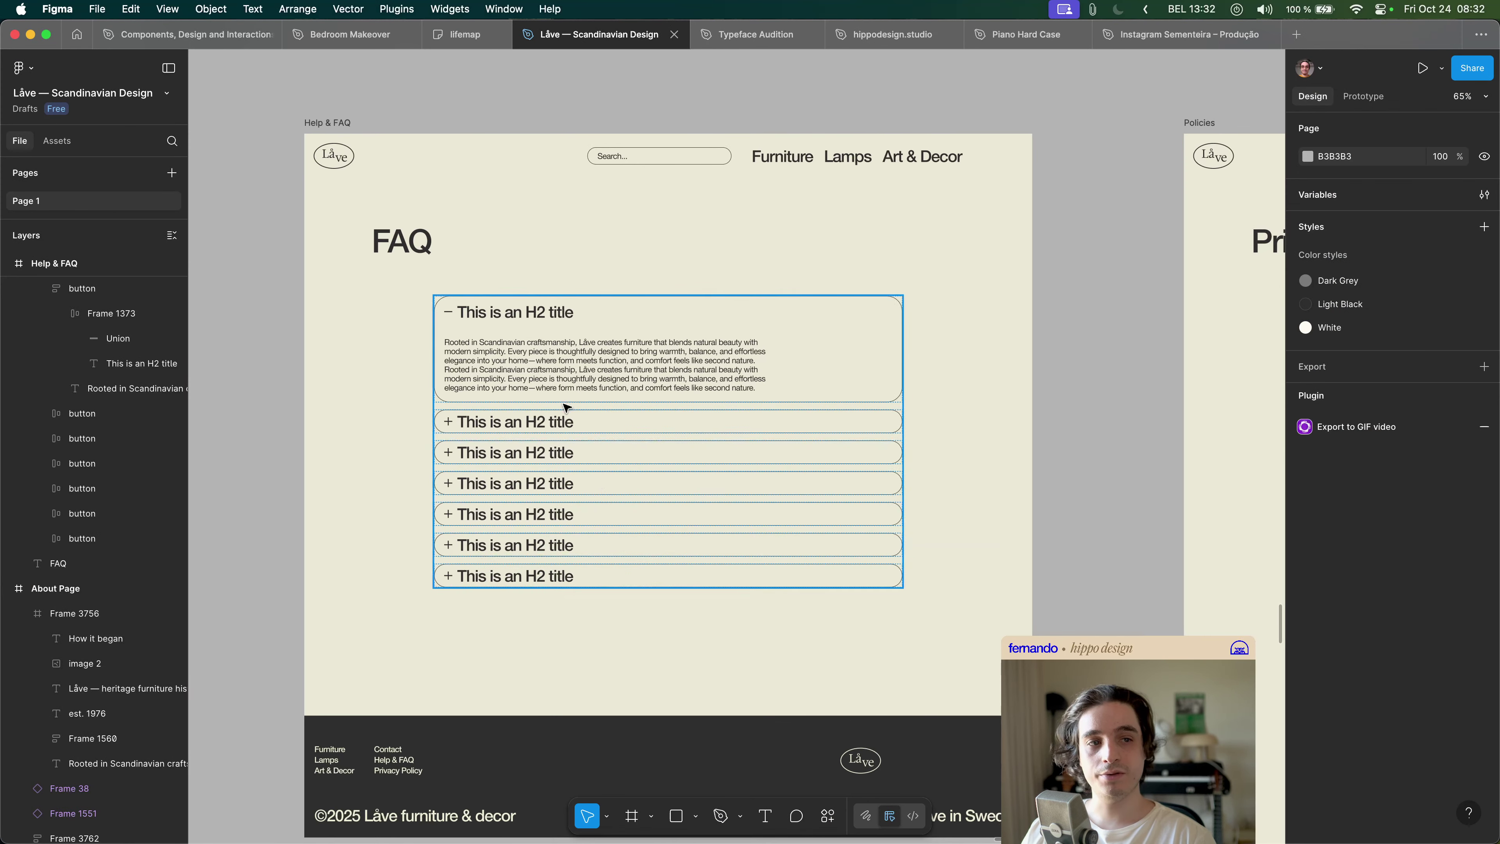
click(565, 408)
scroll(466, 343, up, 5)
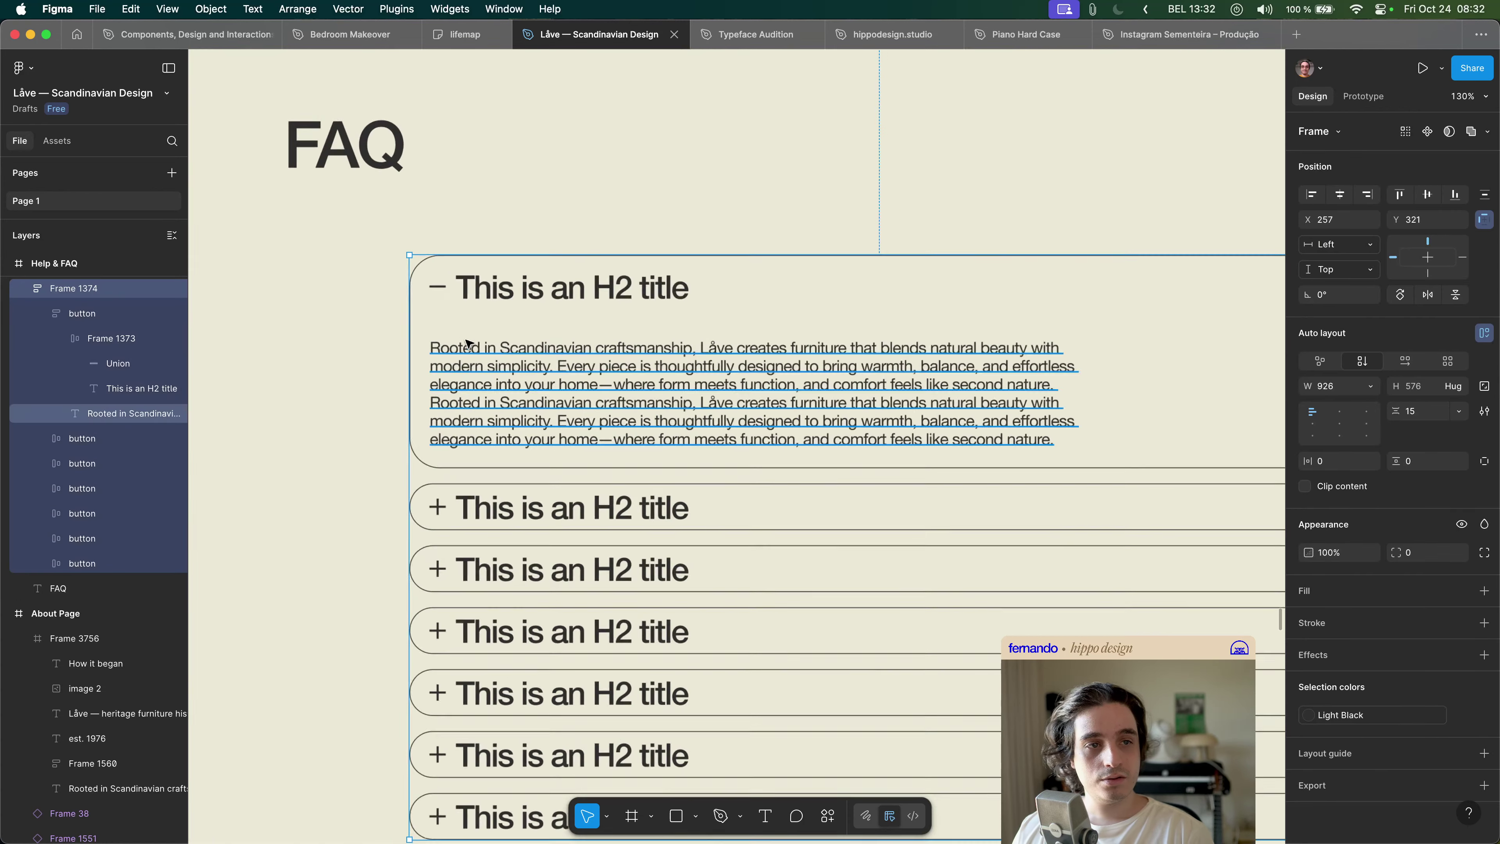
scroll(467, 342, down, 5)
scroll(495, 308, up, 4)
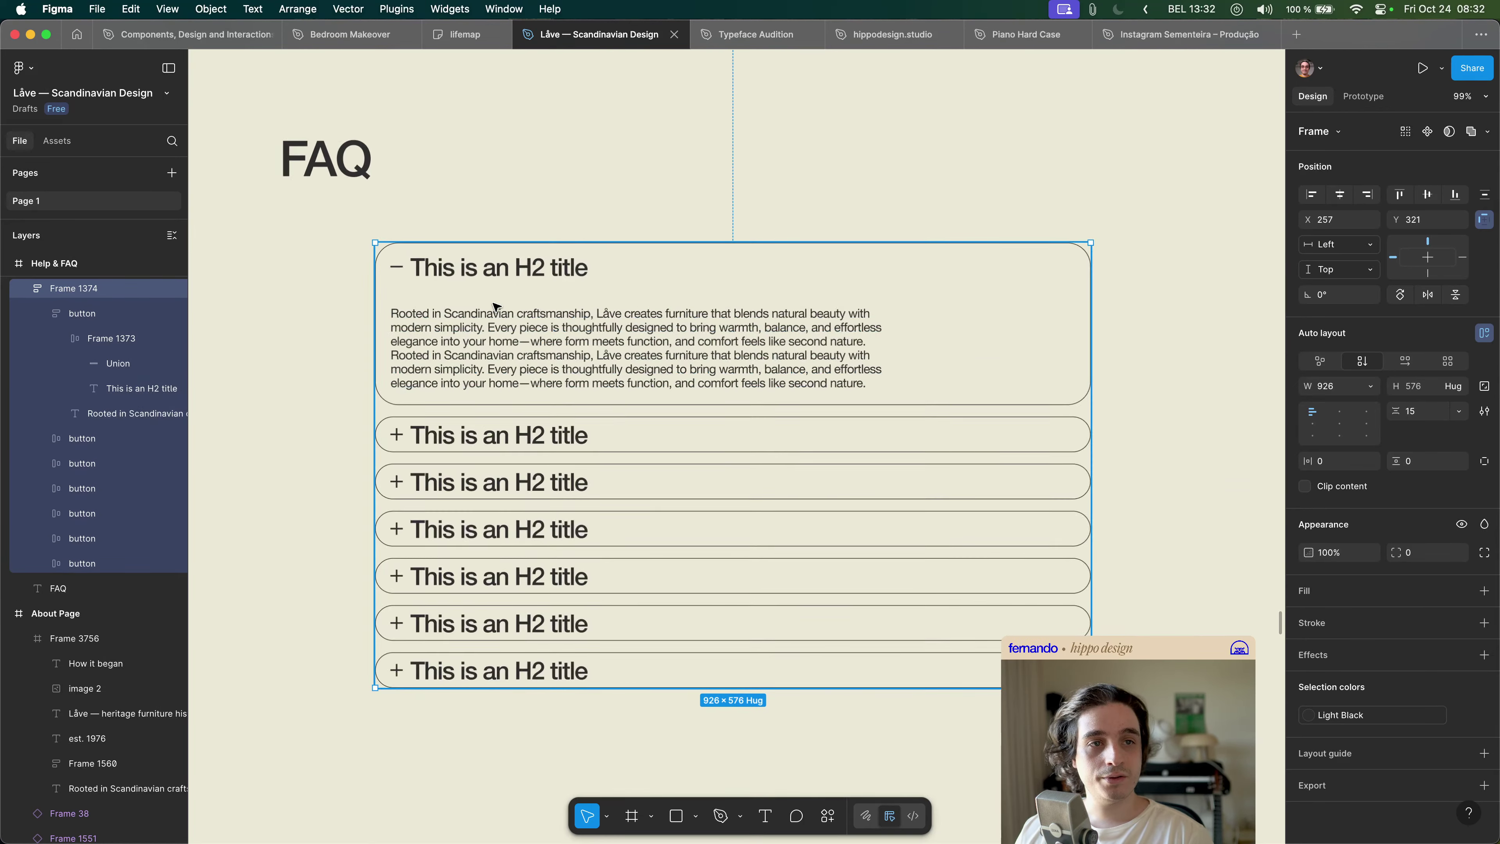
- Switch back to Framer, close the Workshop chat and select the FAQ Question Closed stack
key(super+Tab)
click(532, 142)
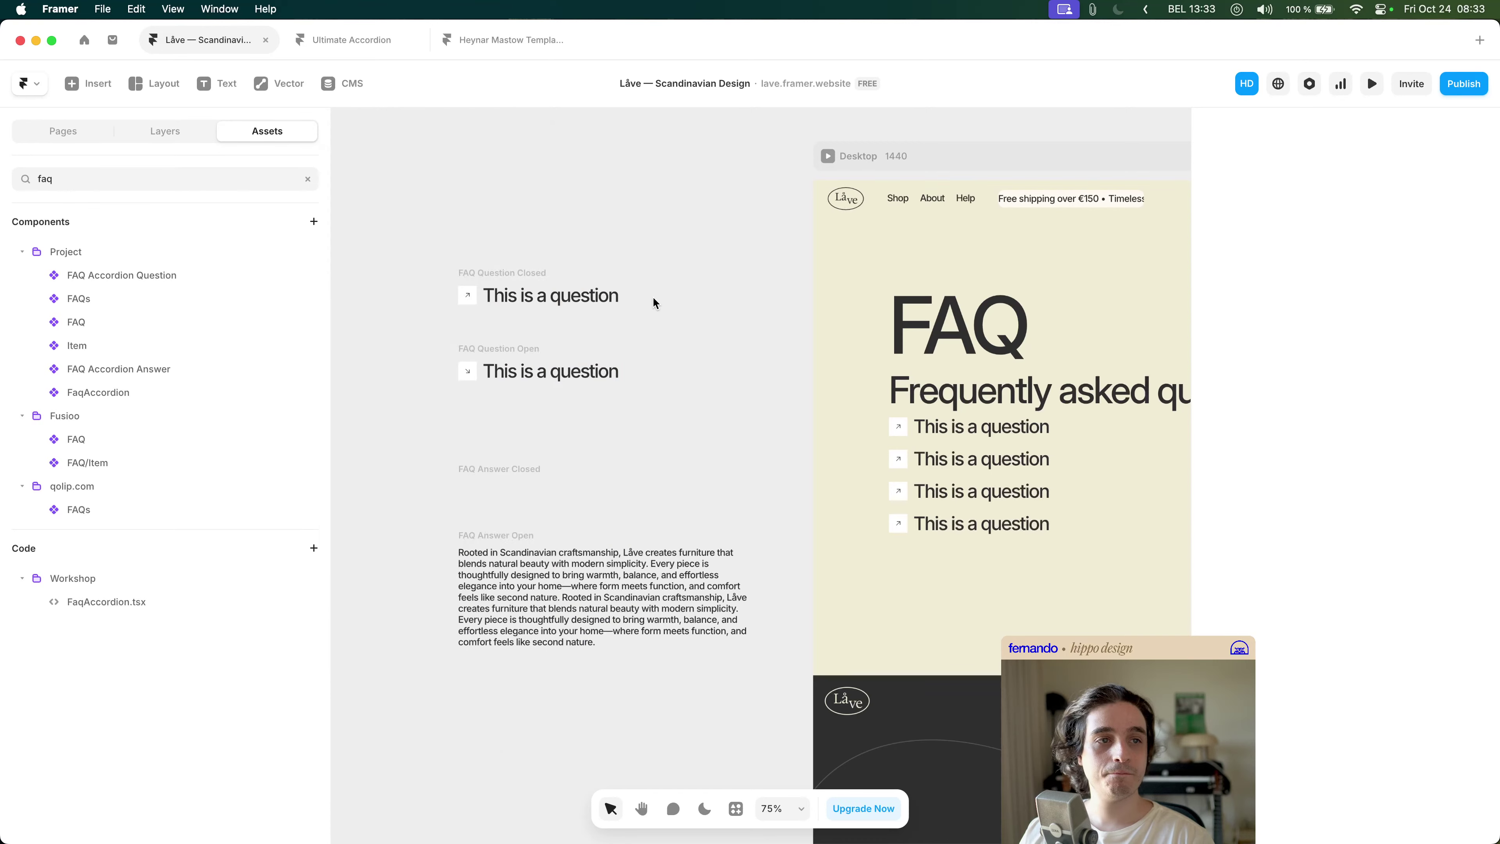
click(530, 272)
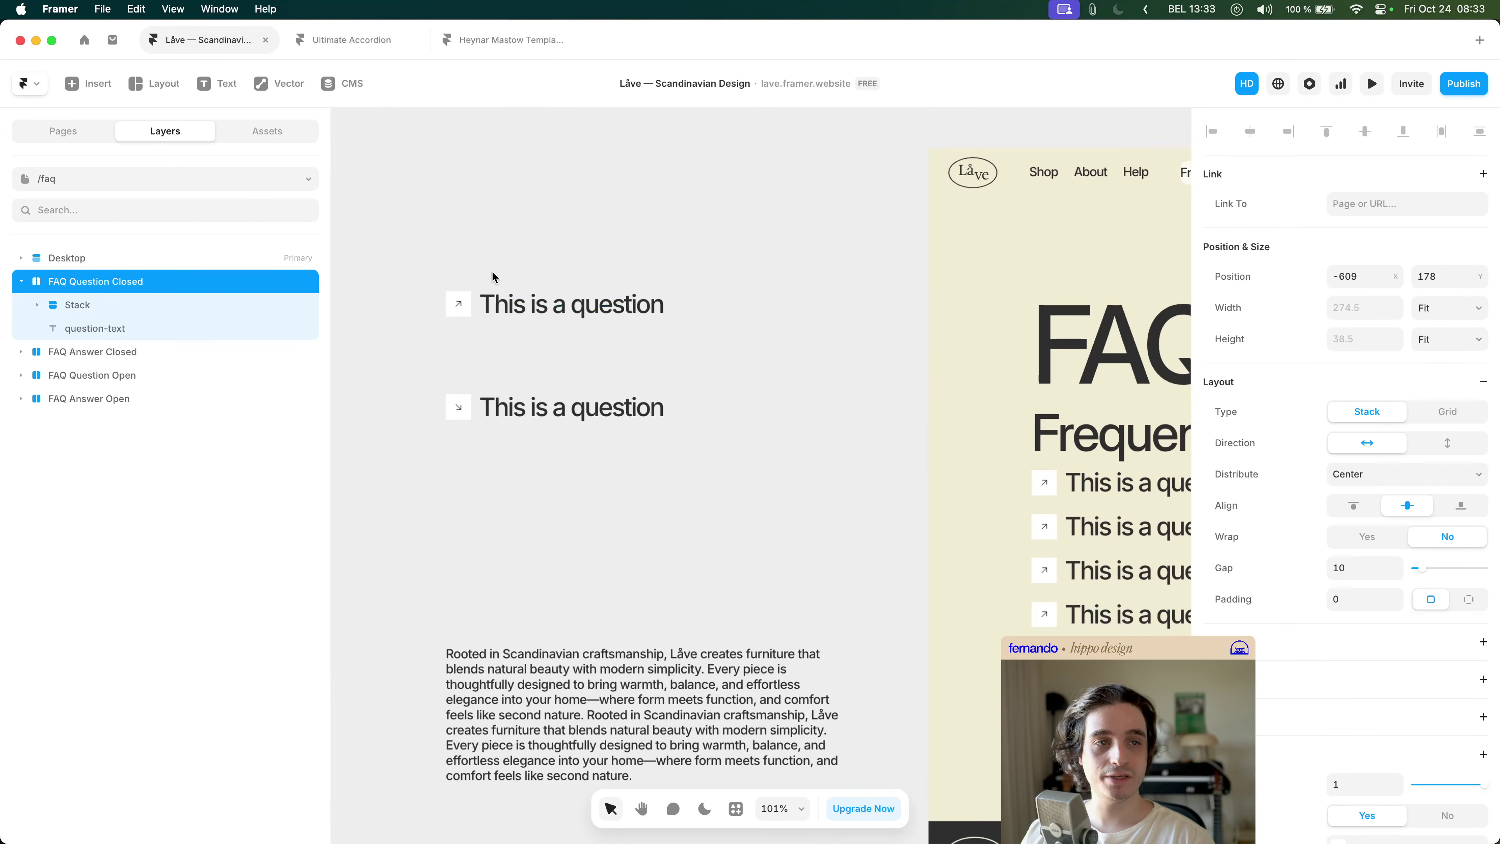
- Inspect the padding of the open FAQ item's button frame in the Figma design and return to Framer
key(super+Tab)
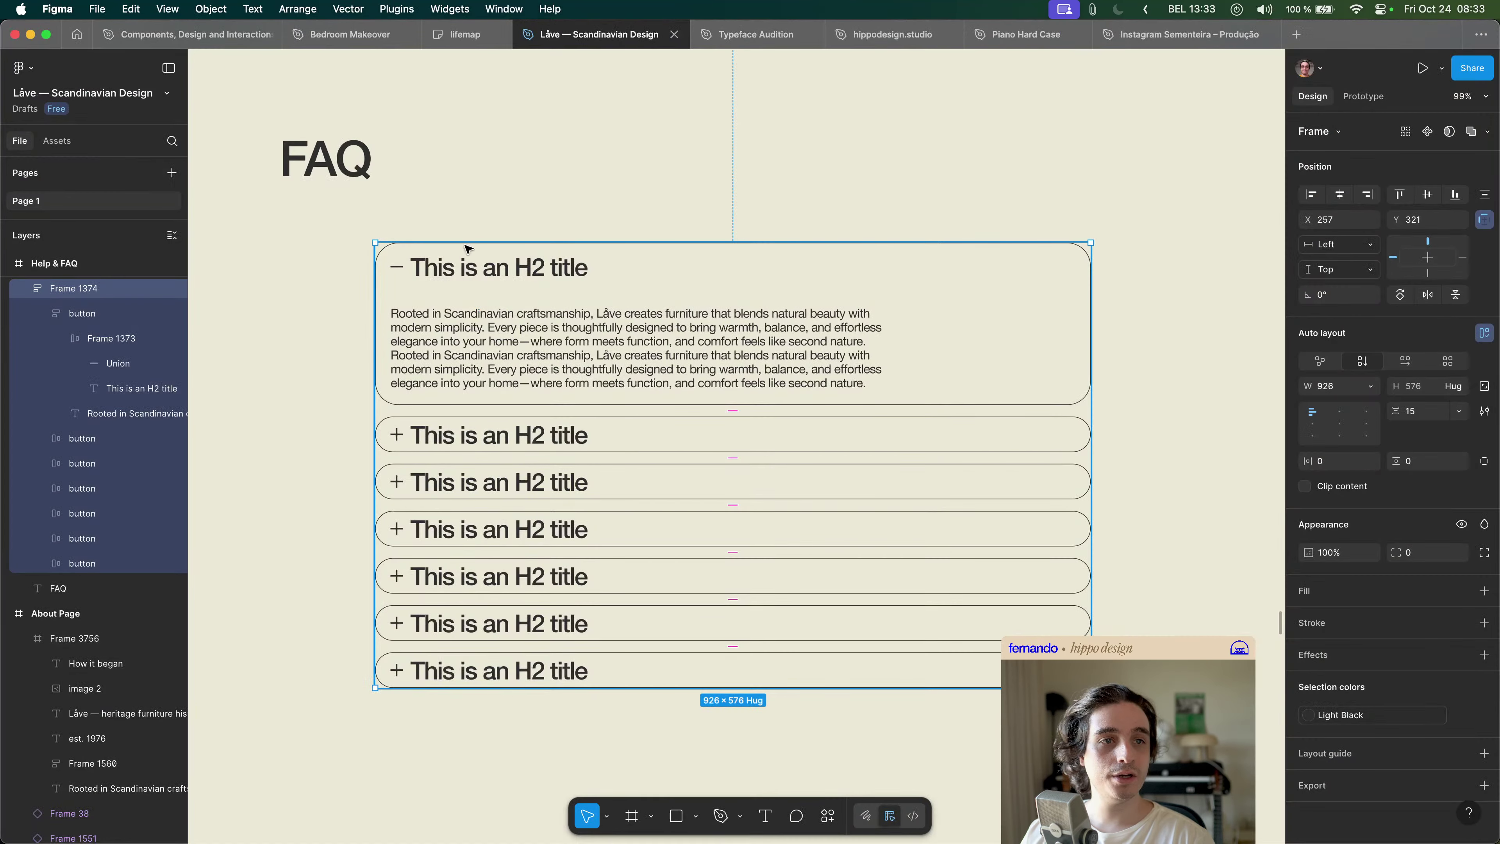
double_click(607, 318)
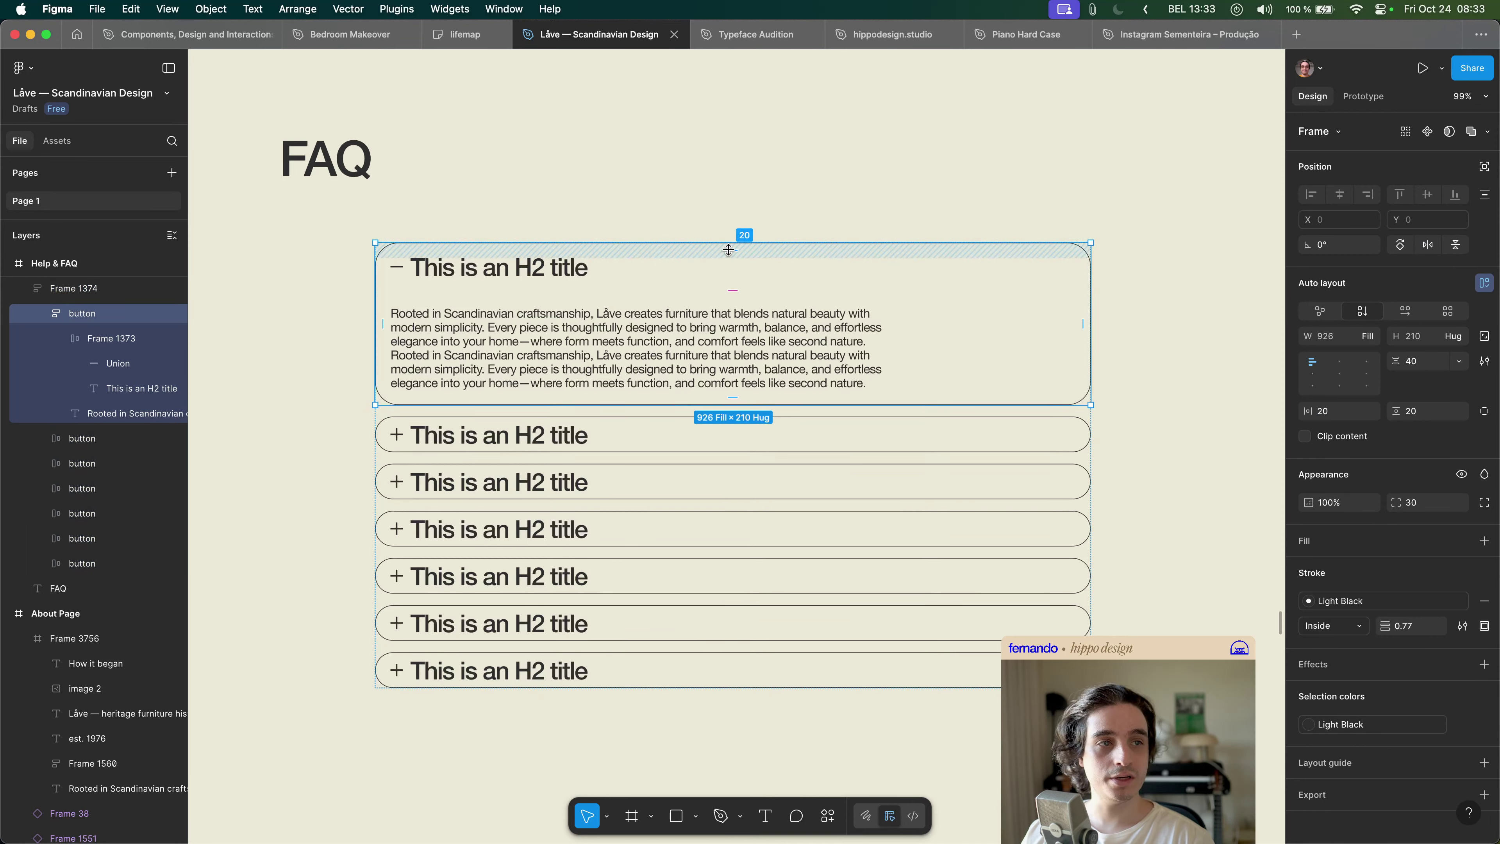
key(super+Tab)
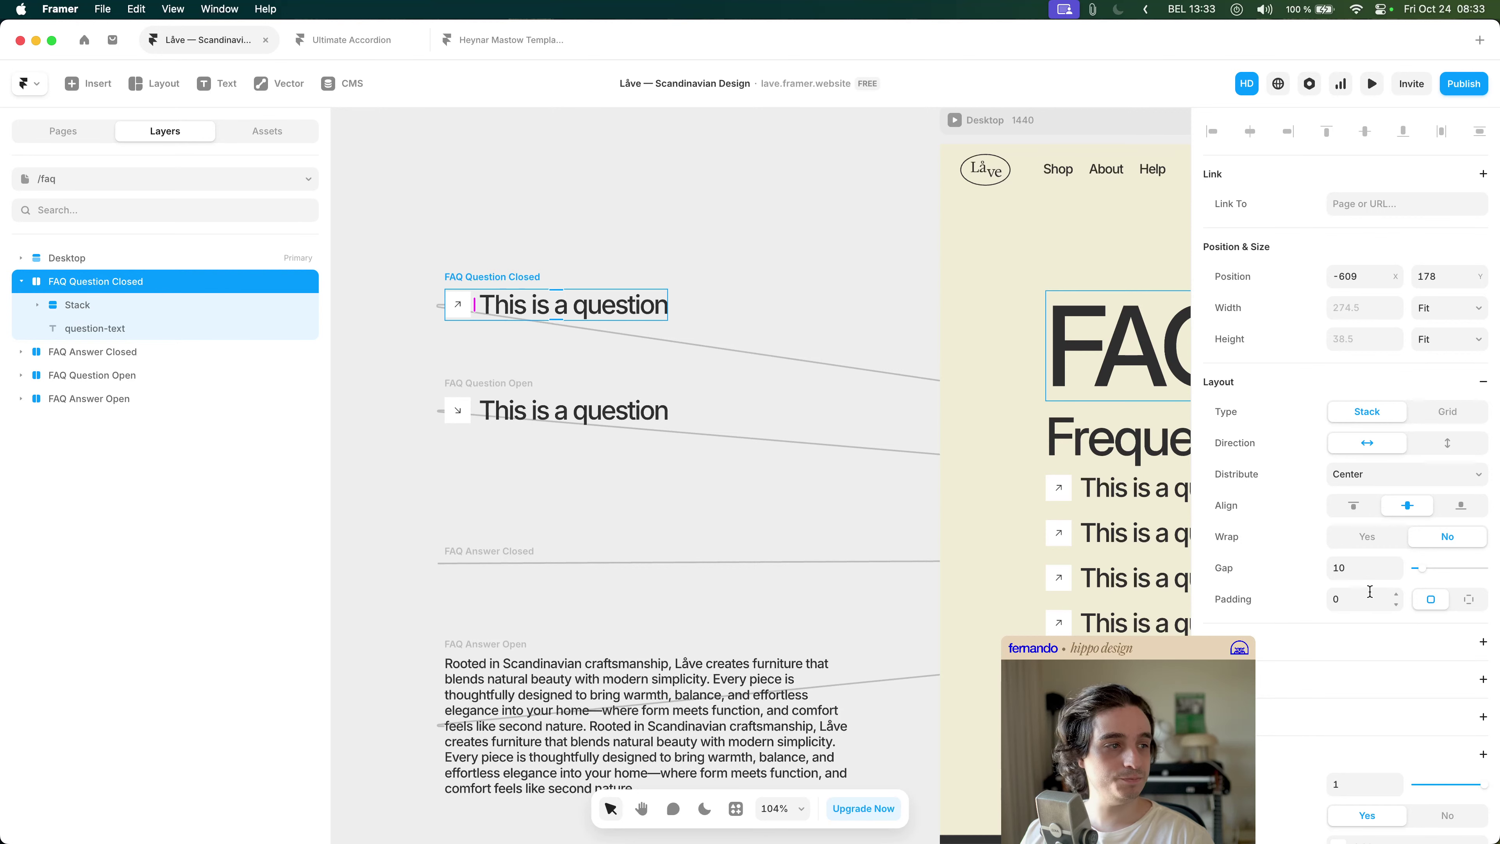
- Set the FAQ Question Closed stack's padding to 20 and give it a solid border in the Black colour style
text(20)
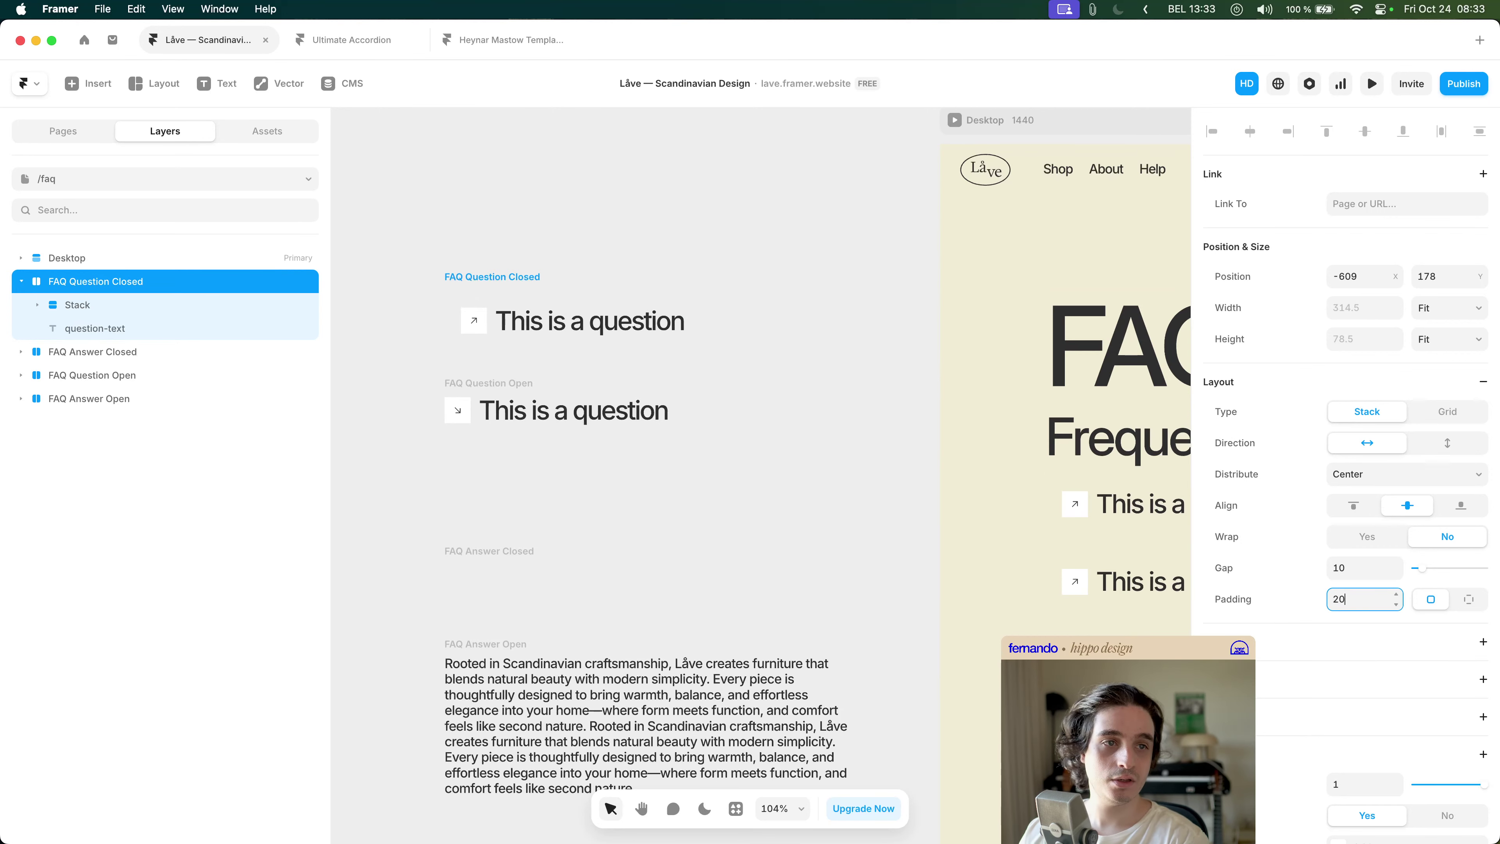
drag(728, 284, 683, 207)
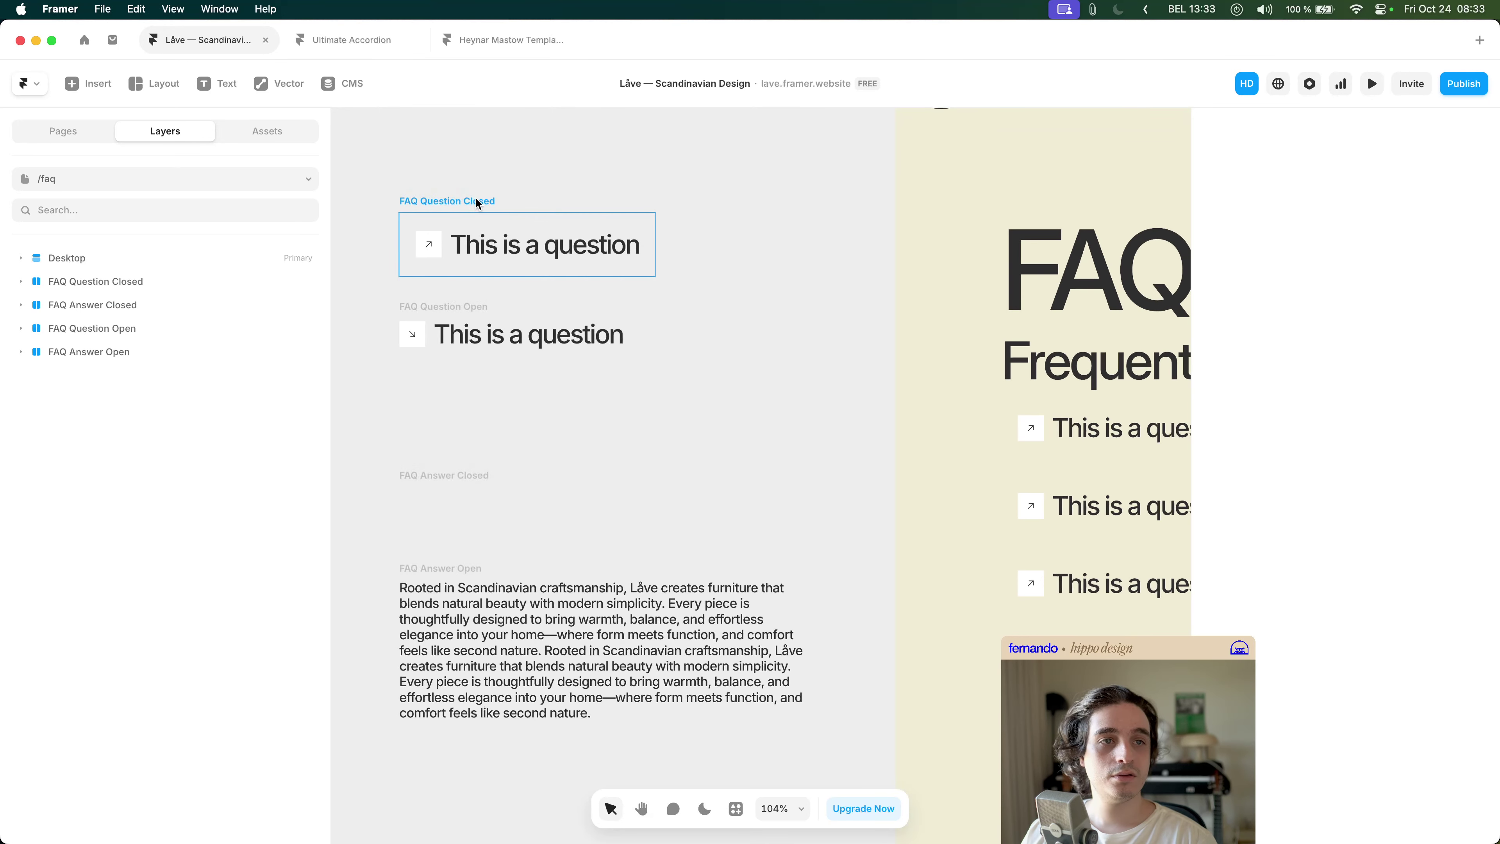
scroll(1382, 561, down, 7)
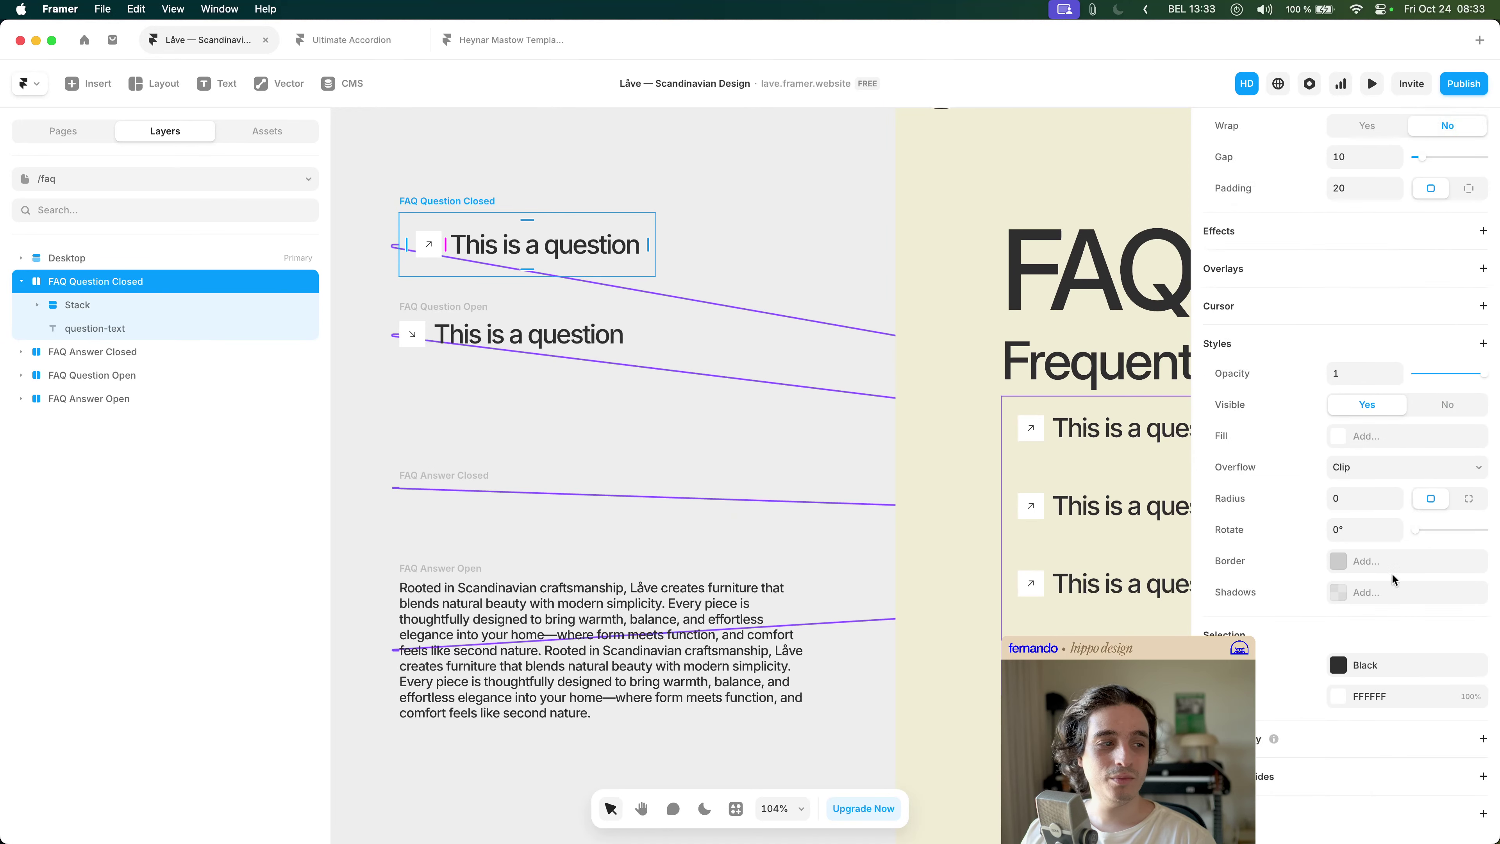
click(1373, 565)
click(1099, 616)
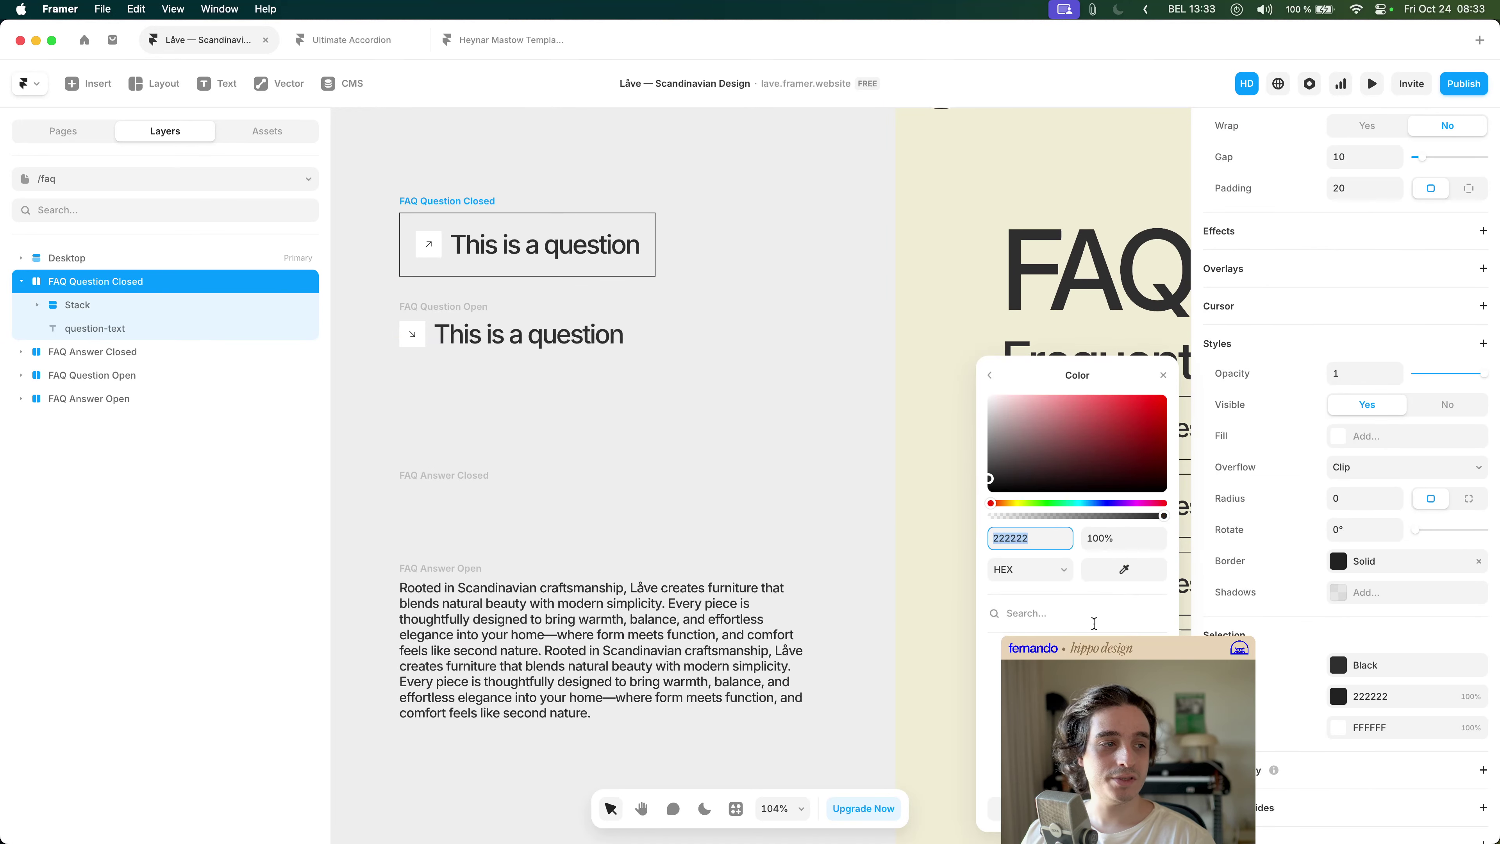
key(Escape)
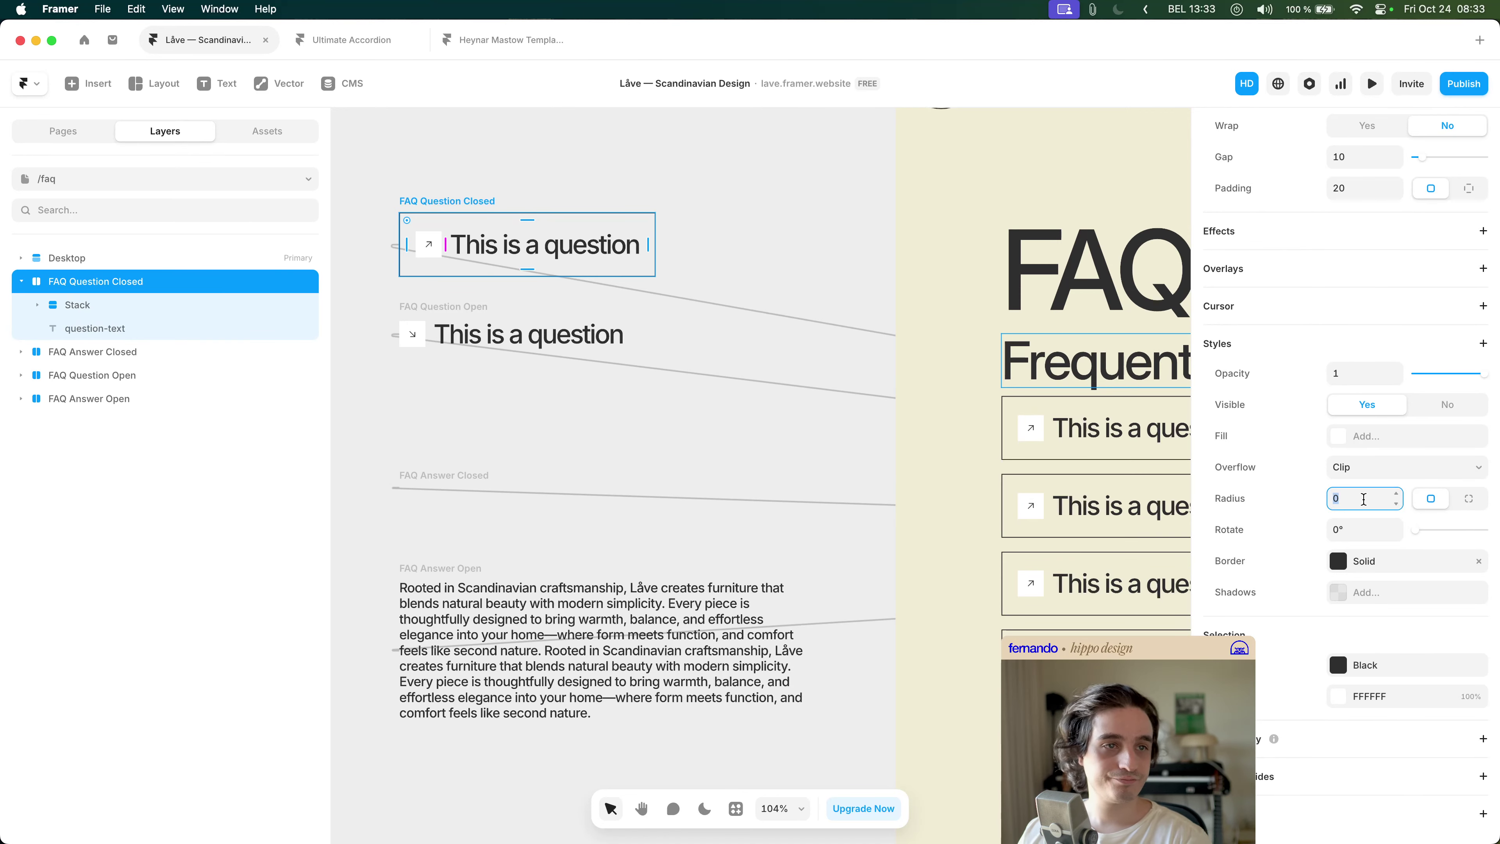
- Set the FAQ Question Closed stack's corner radius to 20, checking the corner radius of the FAQ item in Figma
text(20)
key(super+Tab)
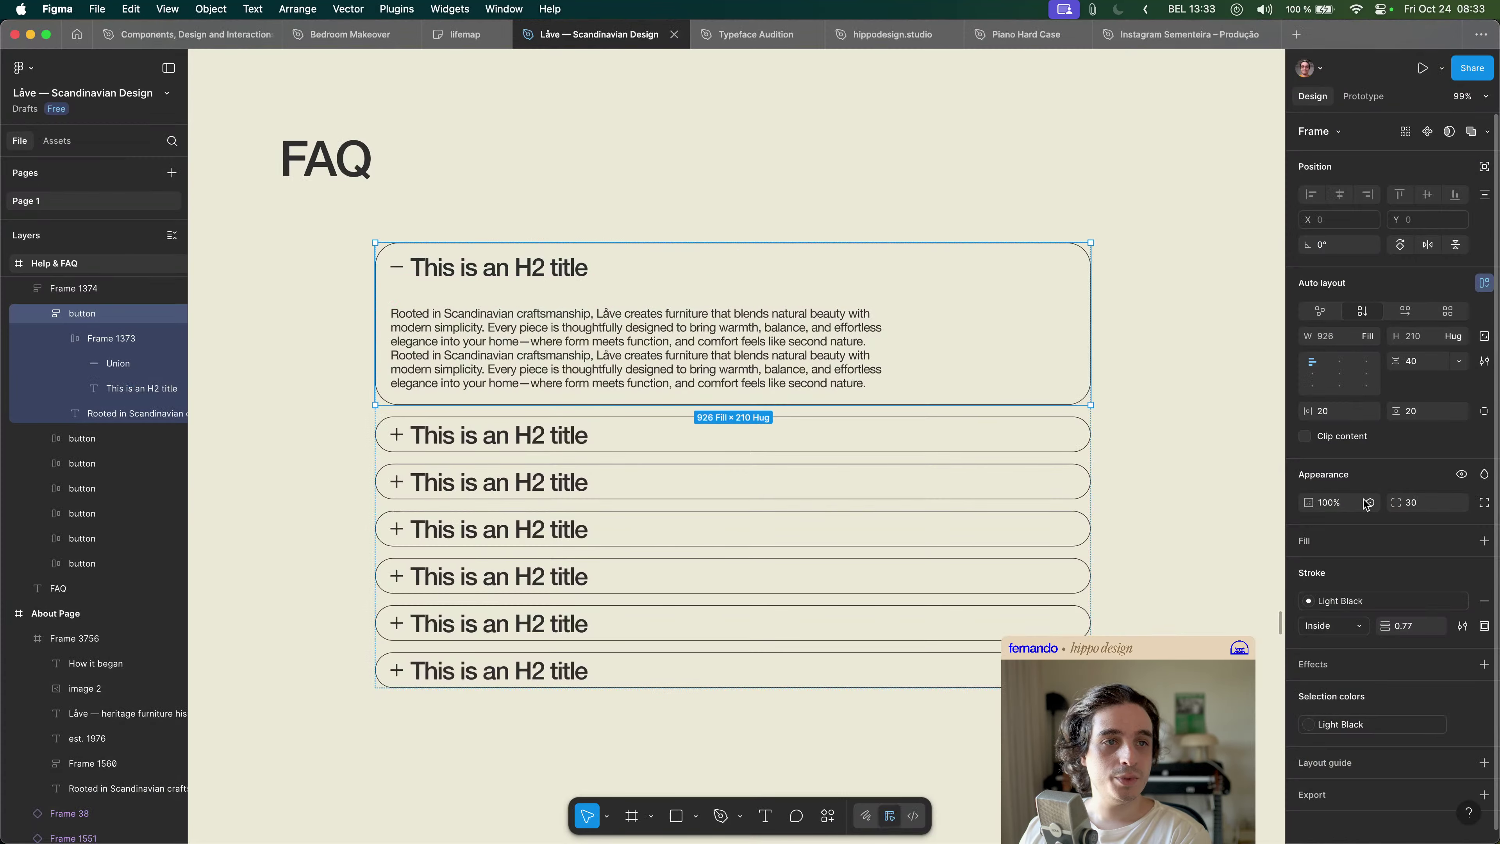
key(super+Tab)
key(shift+Up)
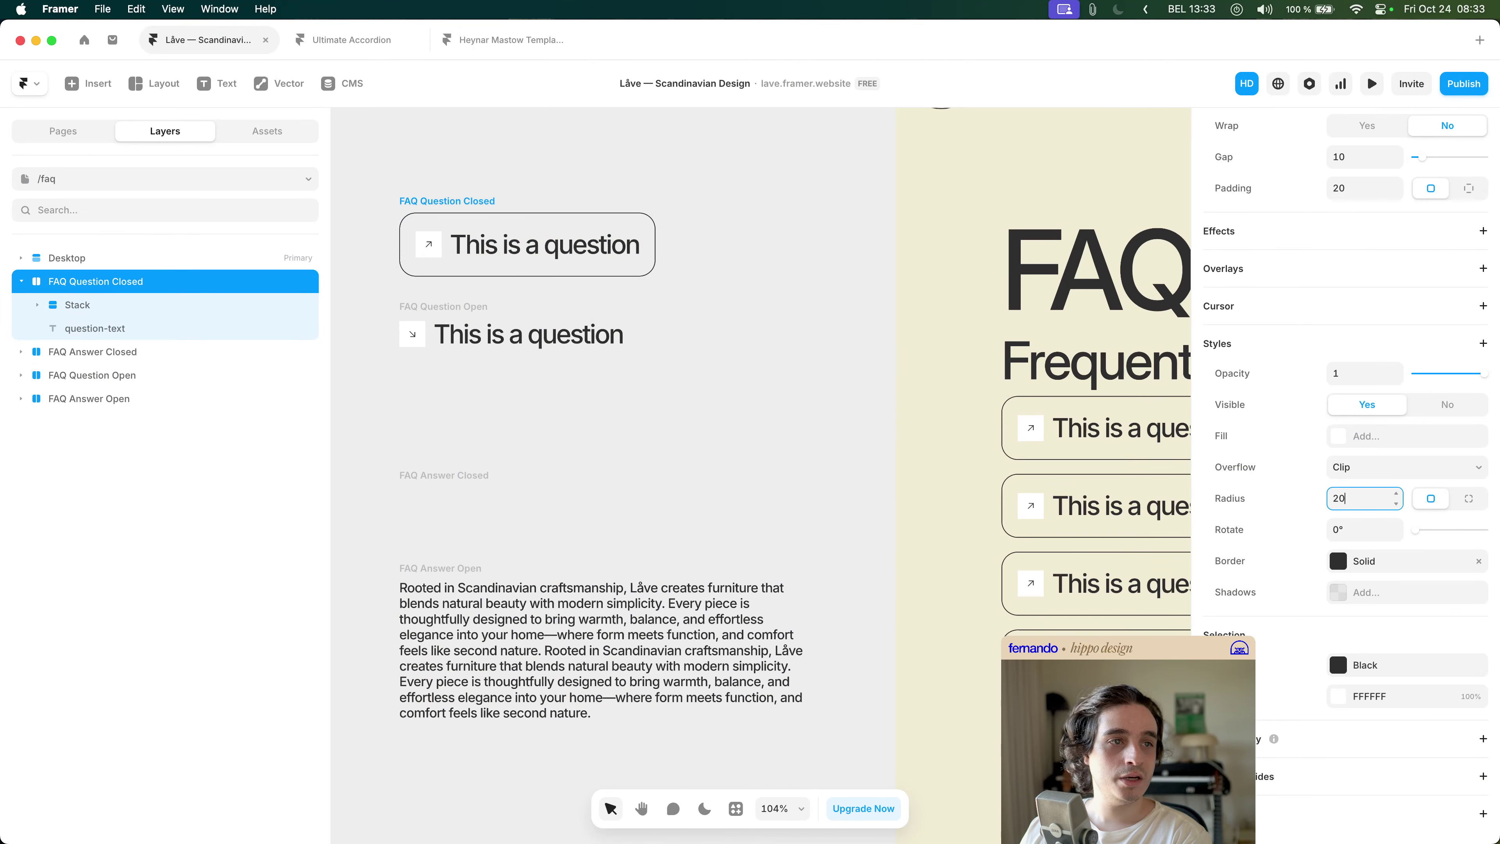
click(715, 197)
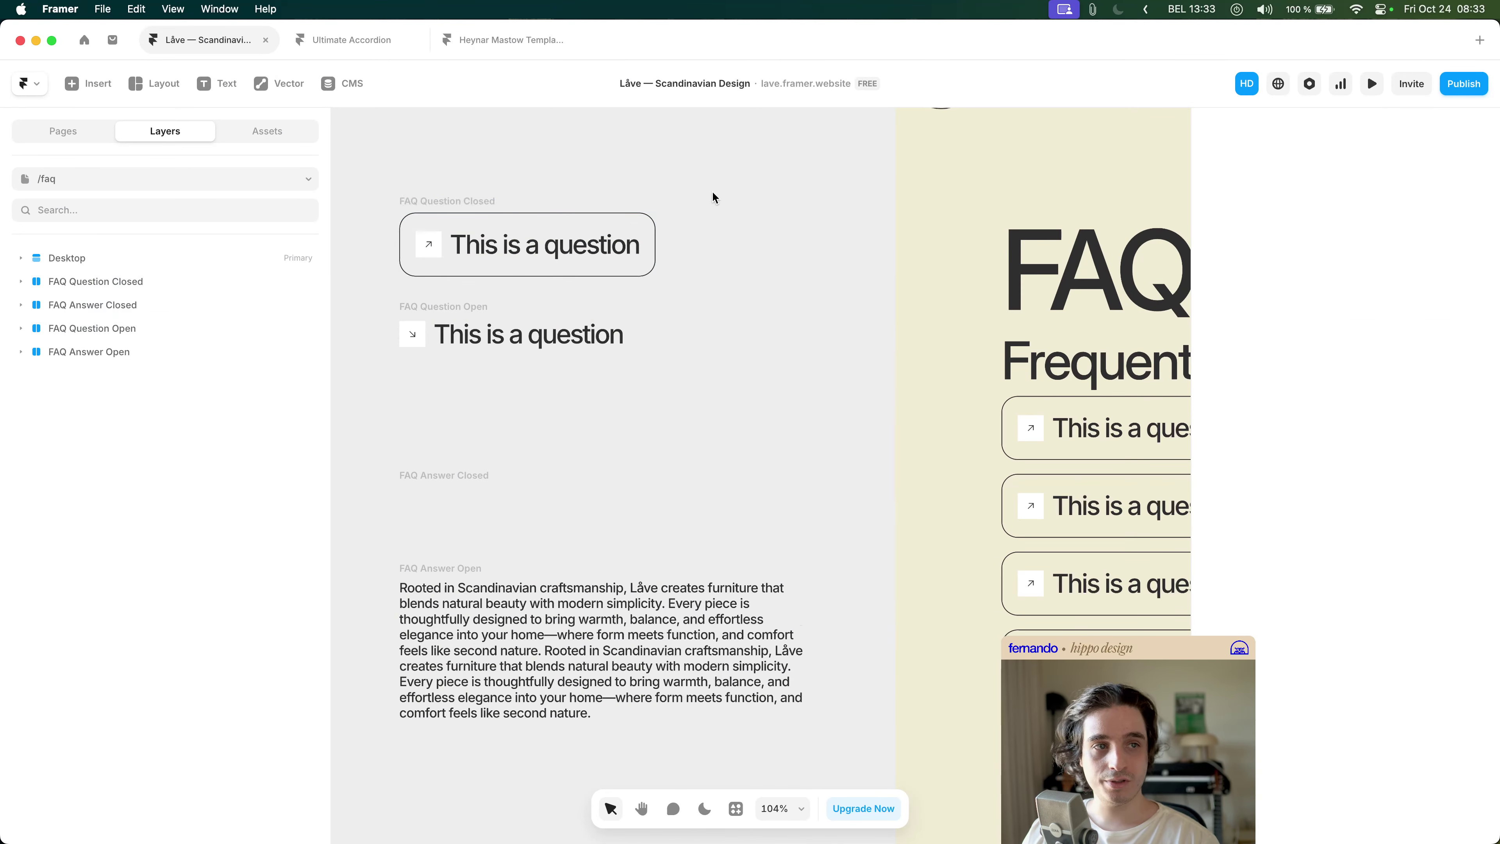
- Select the Button Icon inside the FAQ Question Closed stack and compare it with the question icons in the Figma FAQ design
click(403, 204)
click(438, 250)
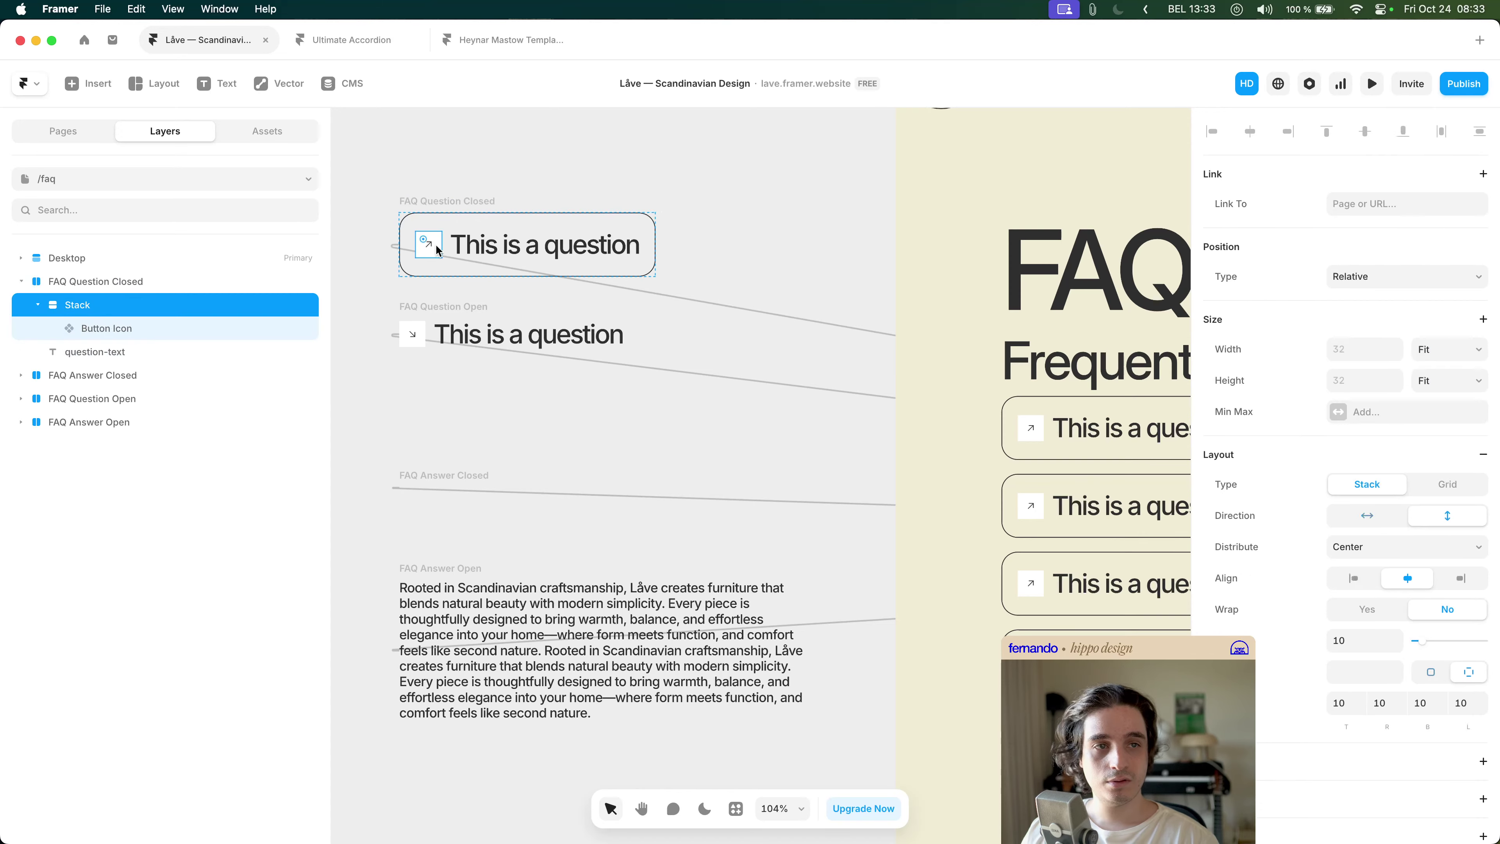
key(super+Tab)
key(super+Tab)
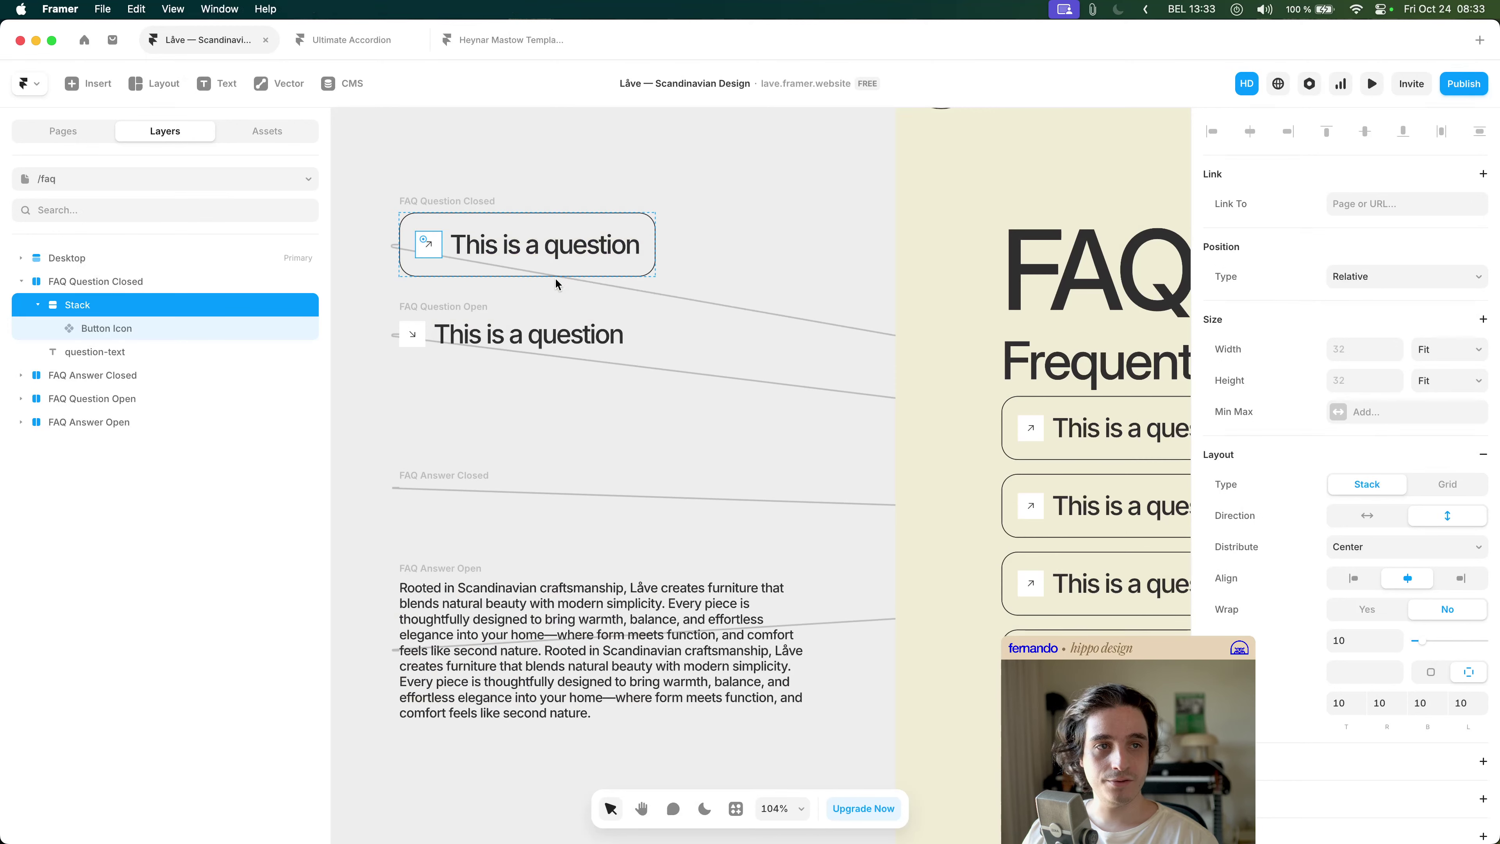
click(210, 326)
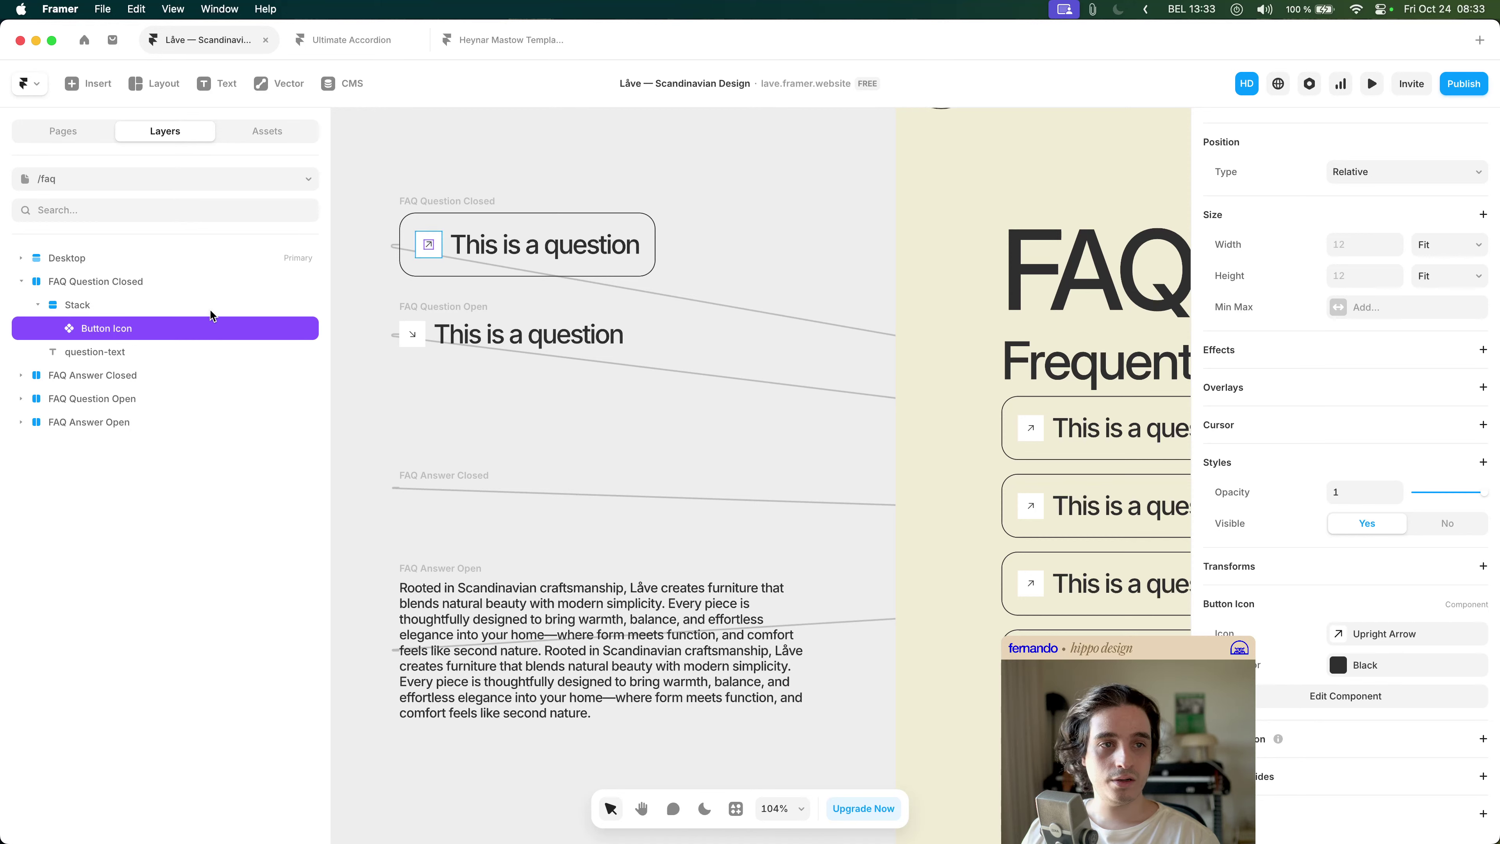
key(space)
drag(498, 180, 579, 211)
key(super+Tab)
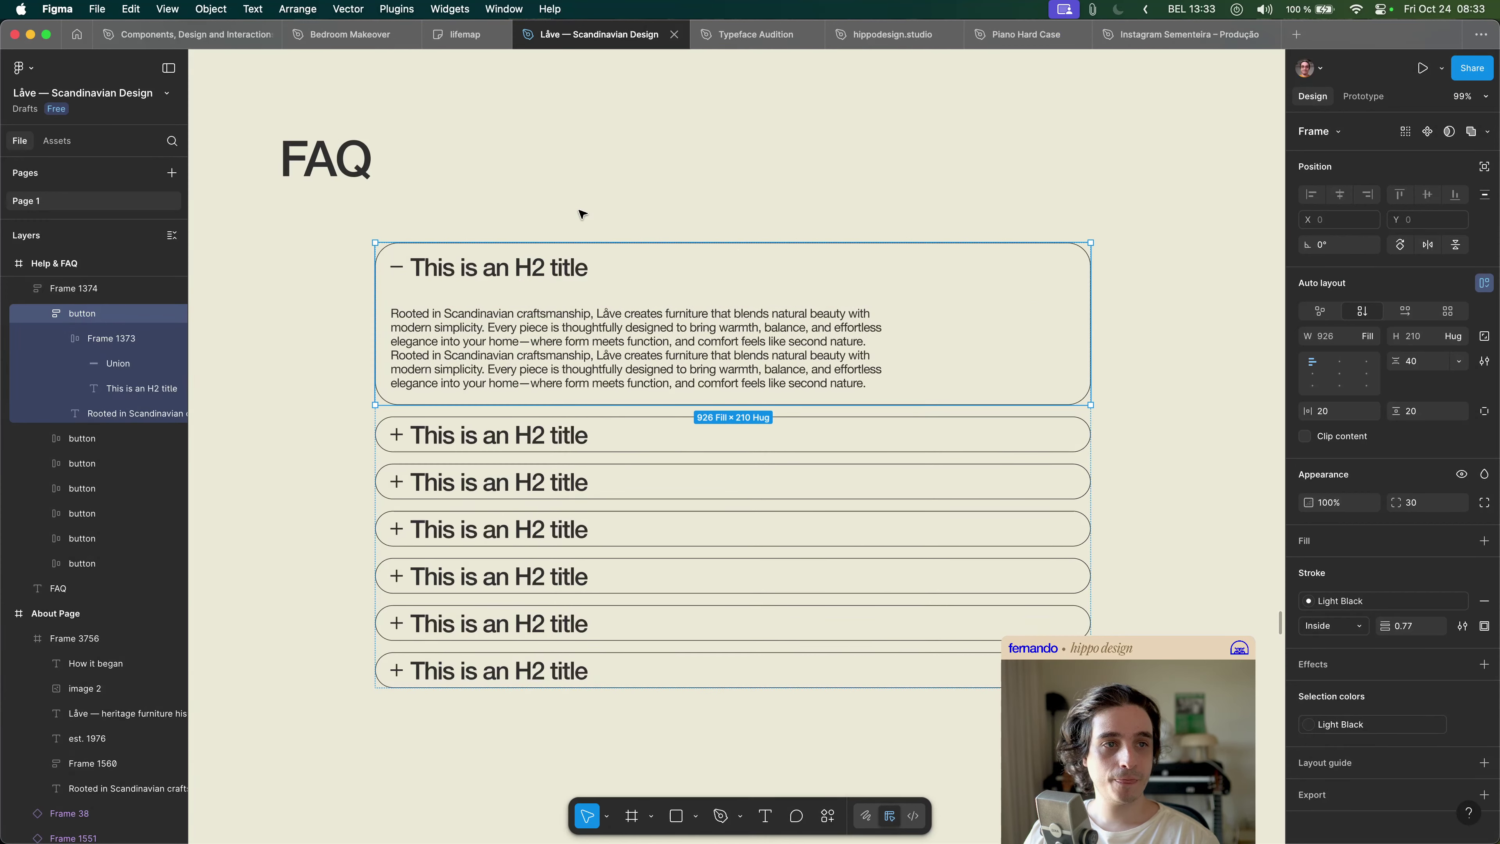
key(super+Tab)
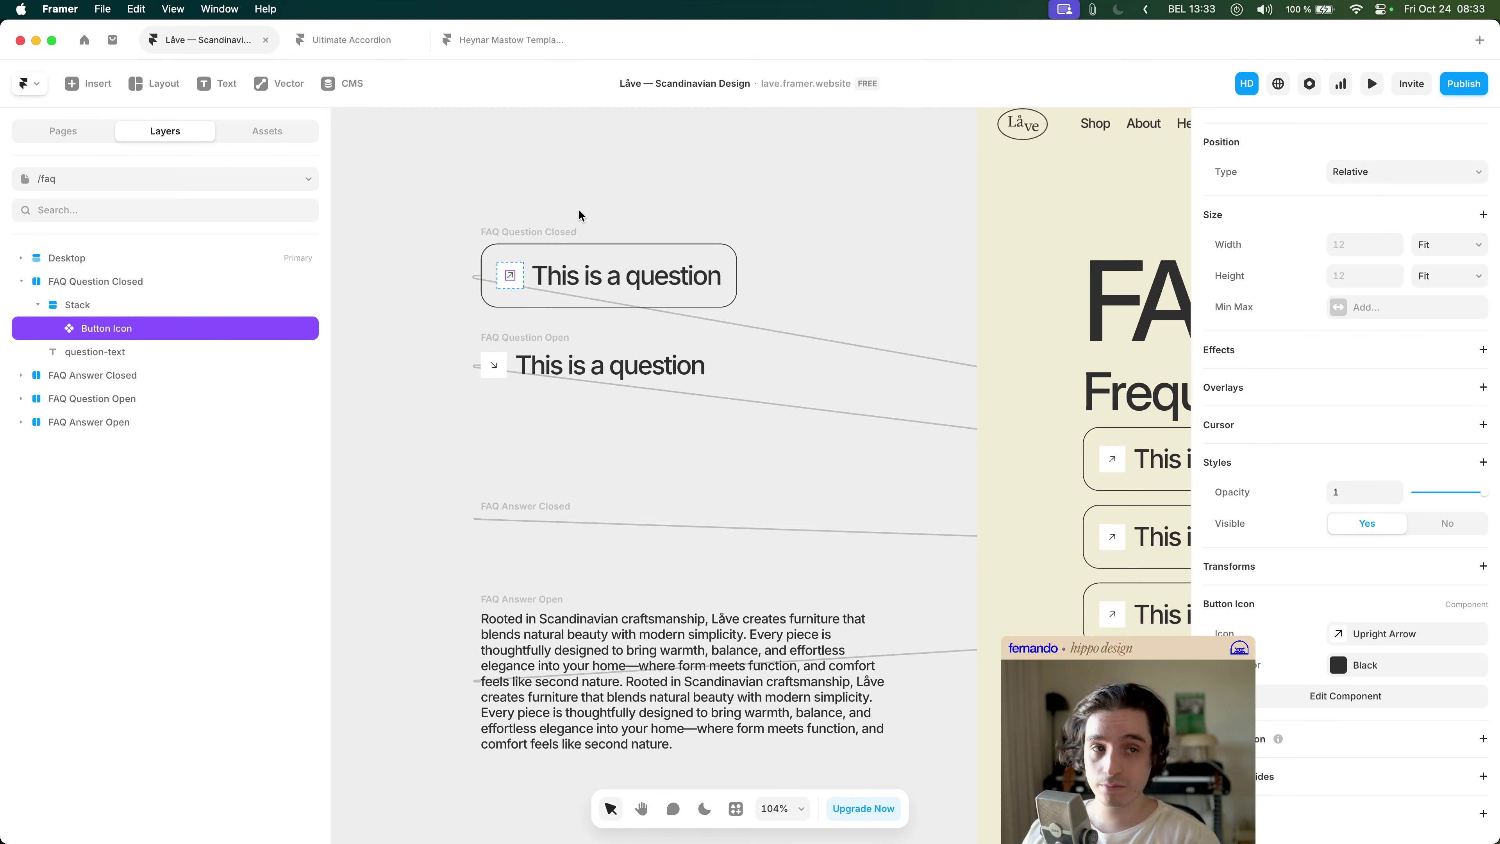
key(super+Tab)
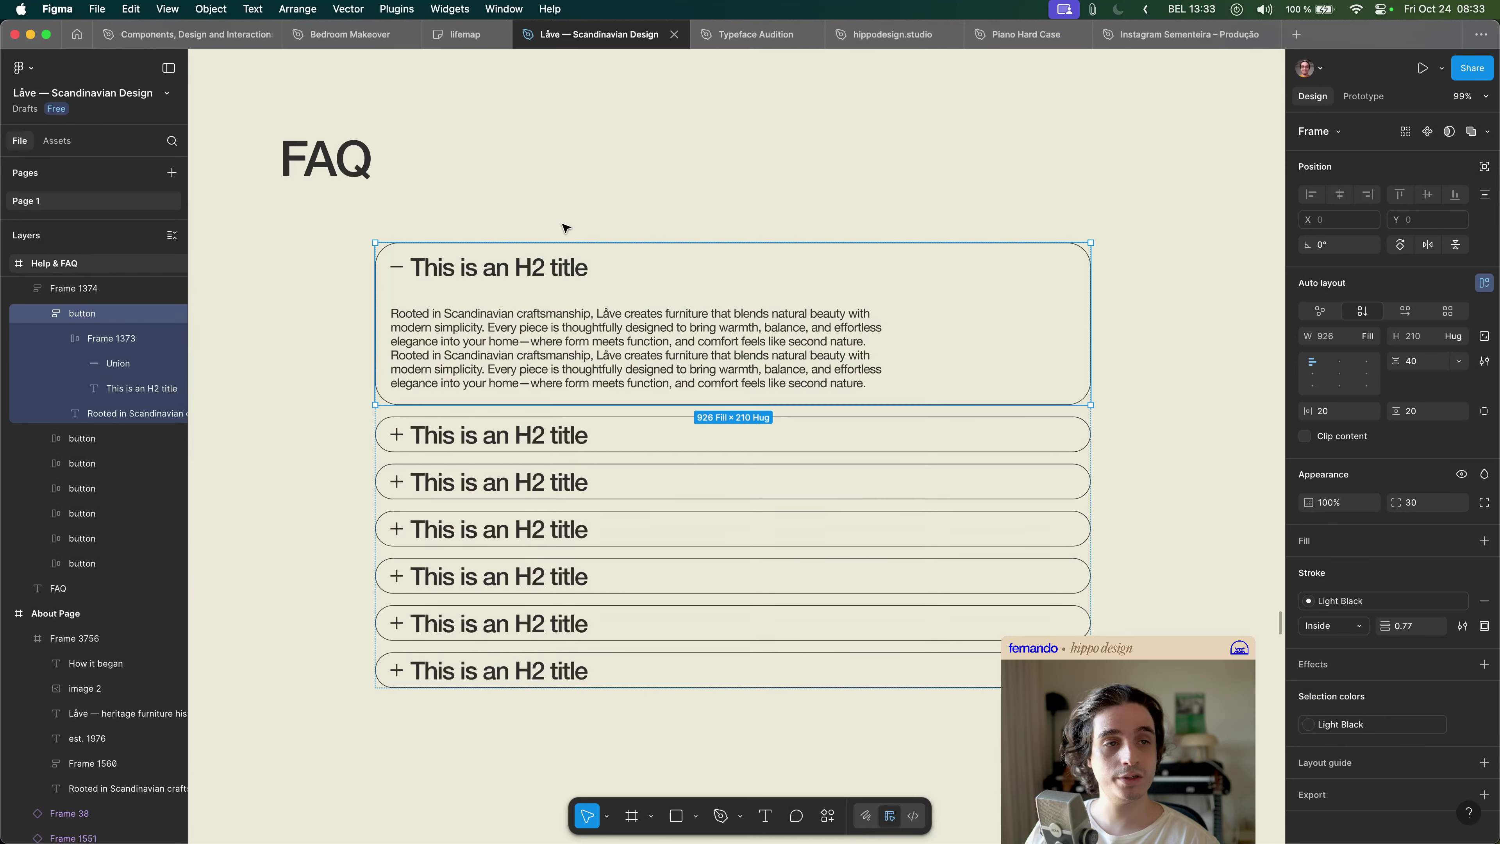
key(super+Tab)
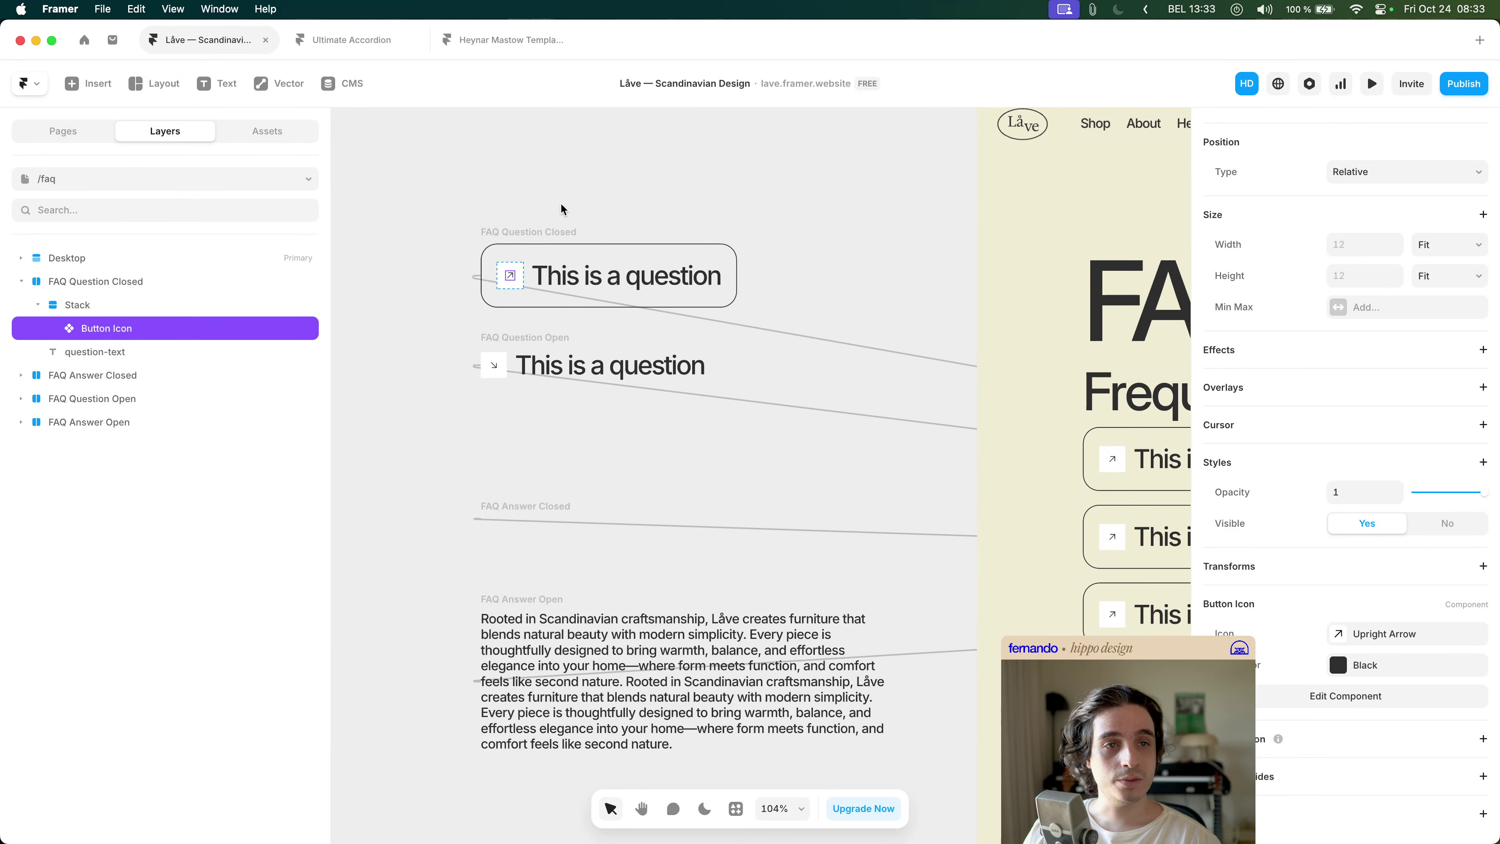
- Set the closed question's Button Icon to Plus and detach it from its component
scroll(520, 263, up, 3)
click(1435, 636)
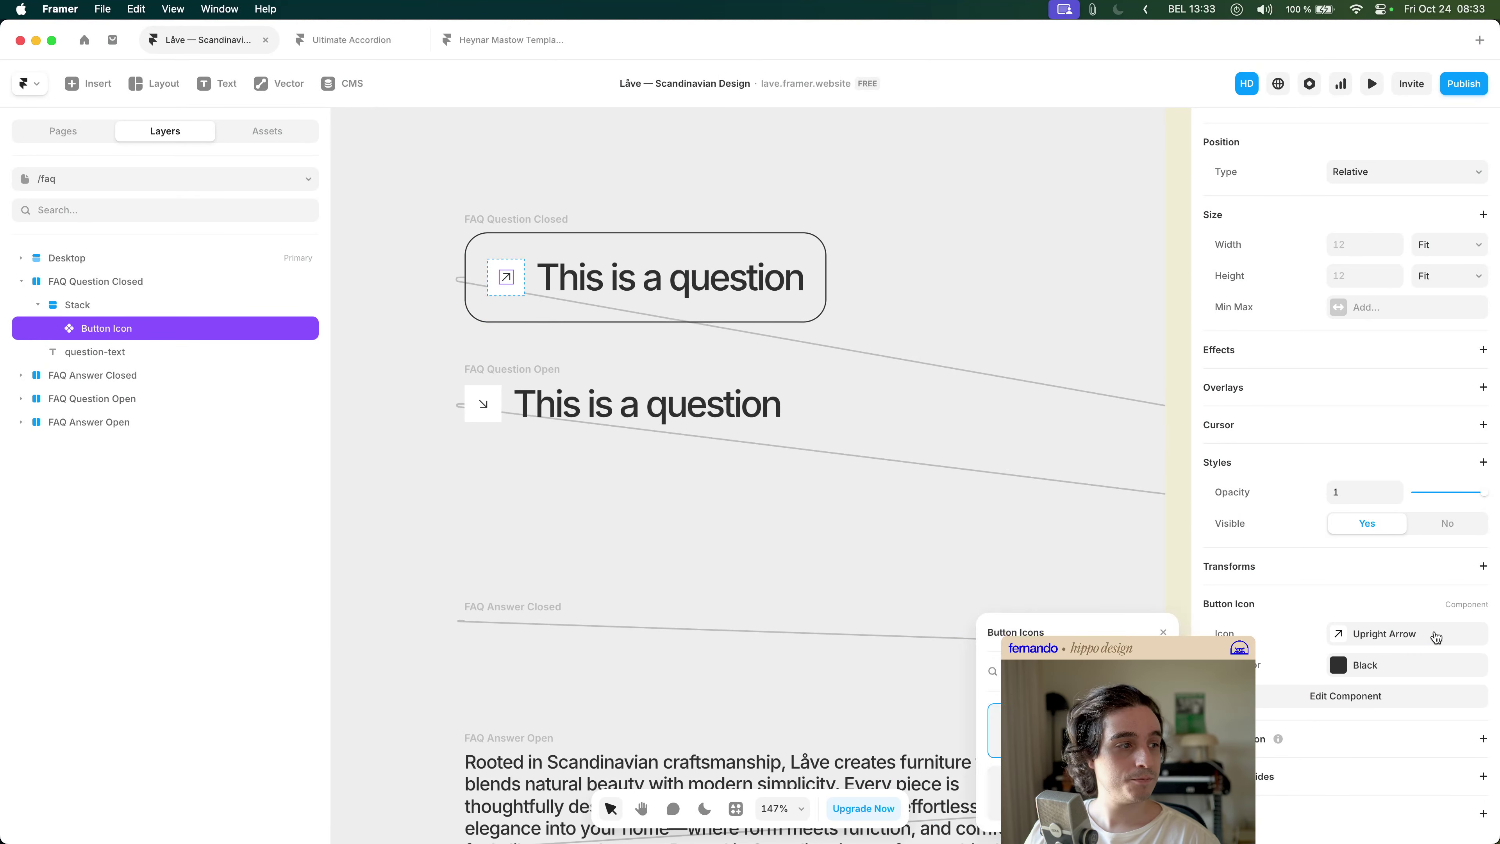
click(1040, 731)
right_click(527, 290)
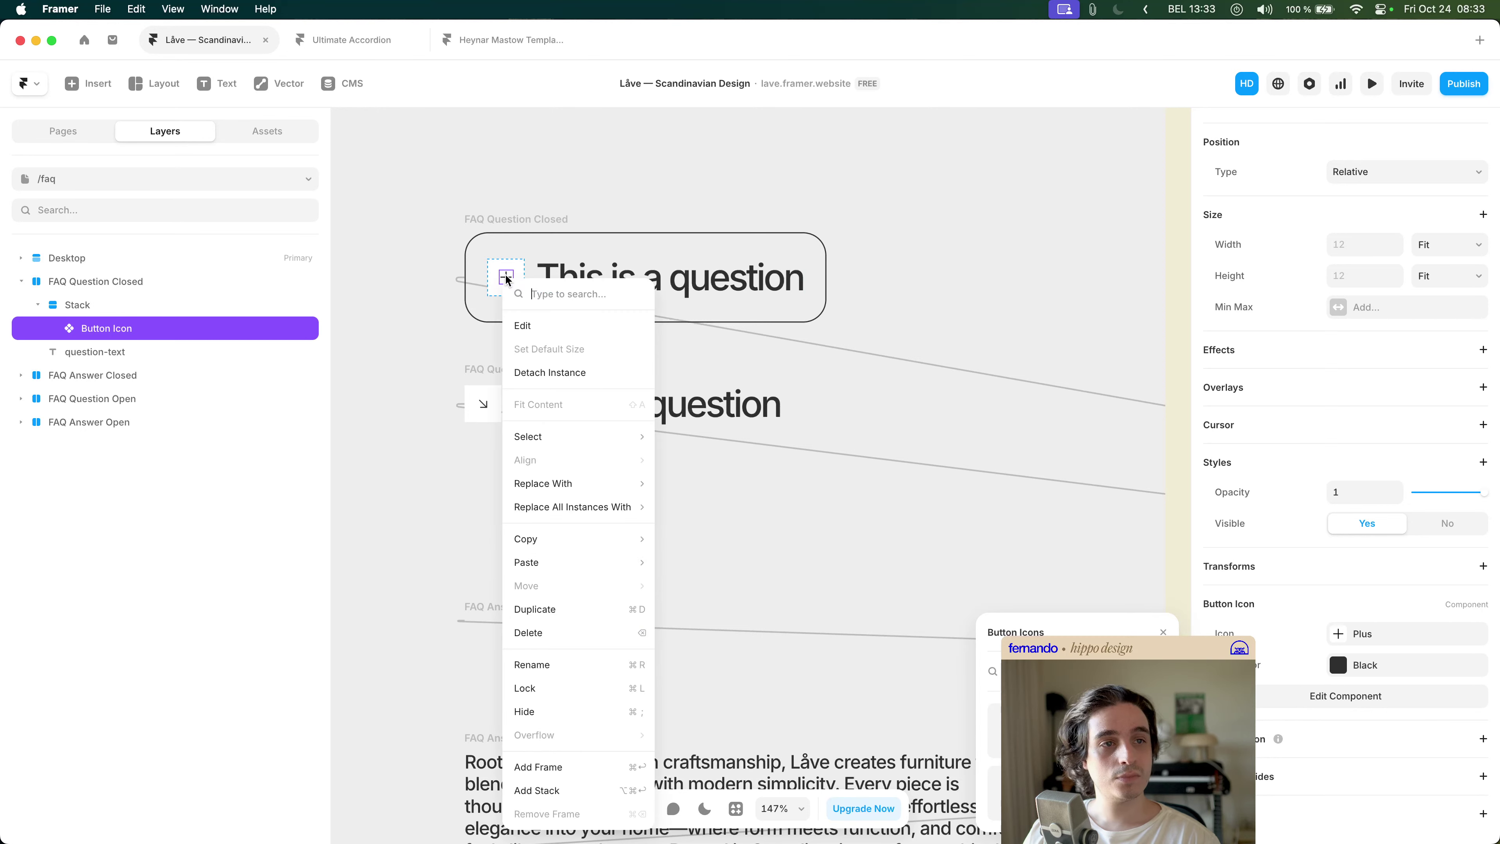
click(542, 371)
- Change the detached Button Icon's Icon Set vector to Plus
scroll(530, 331, up, 5)
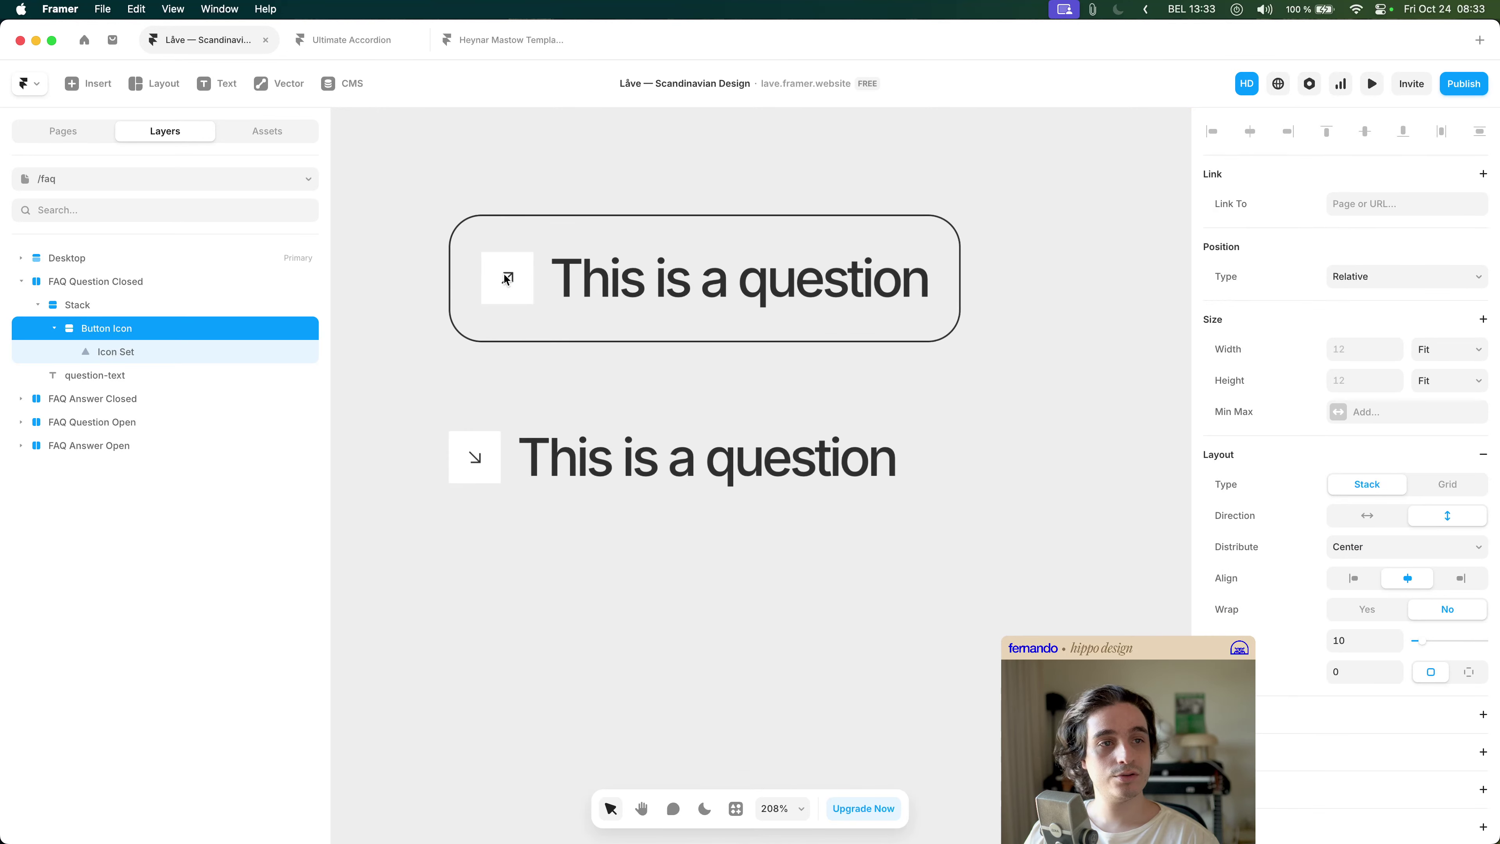
click(247, 352)
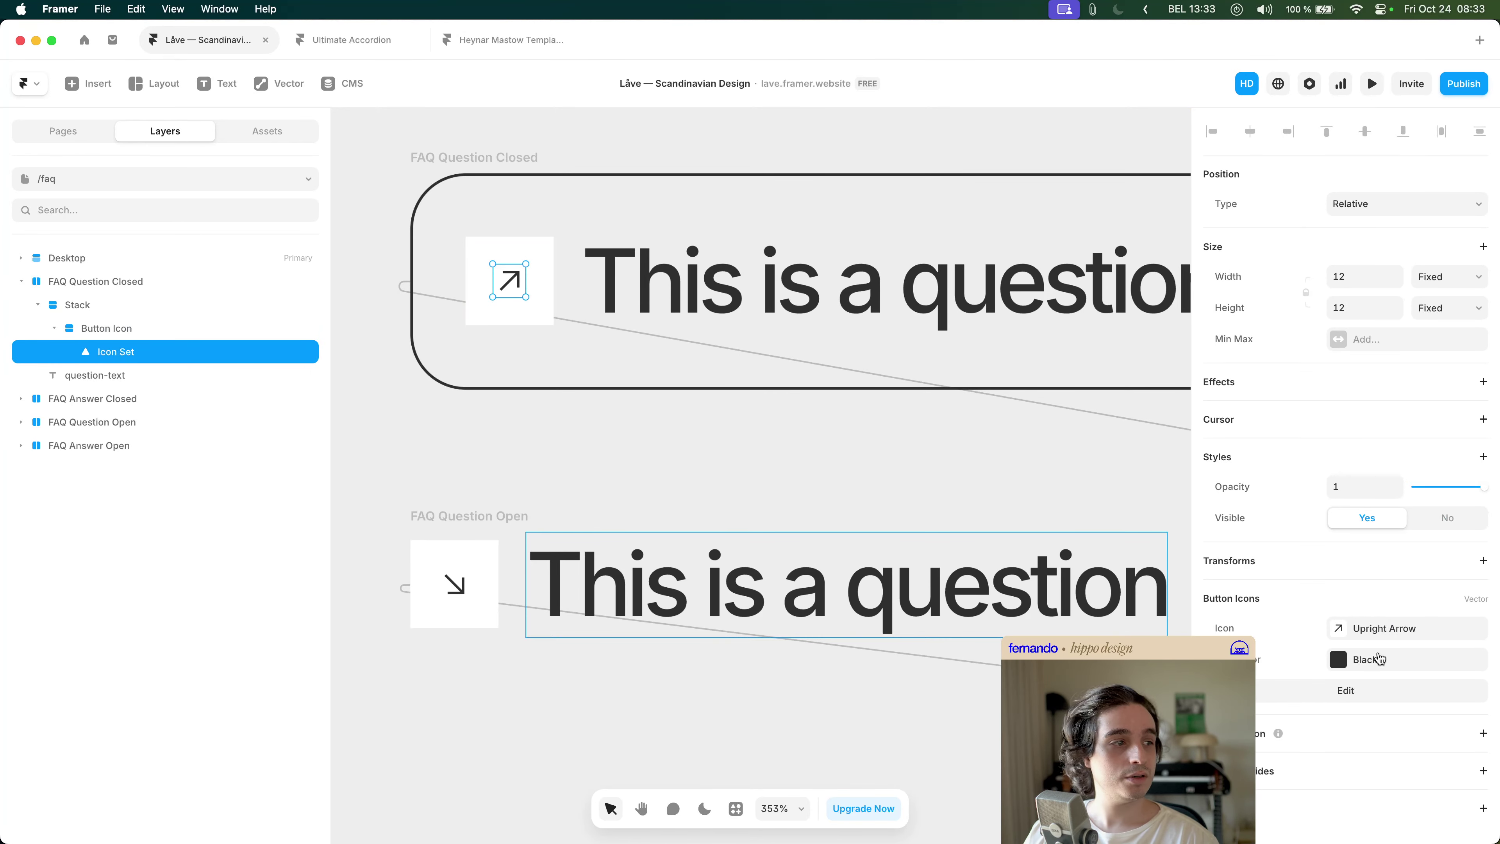
click(1379, 629)
click(1040, 727)
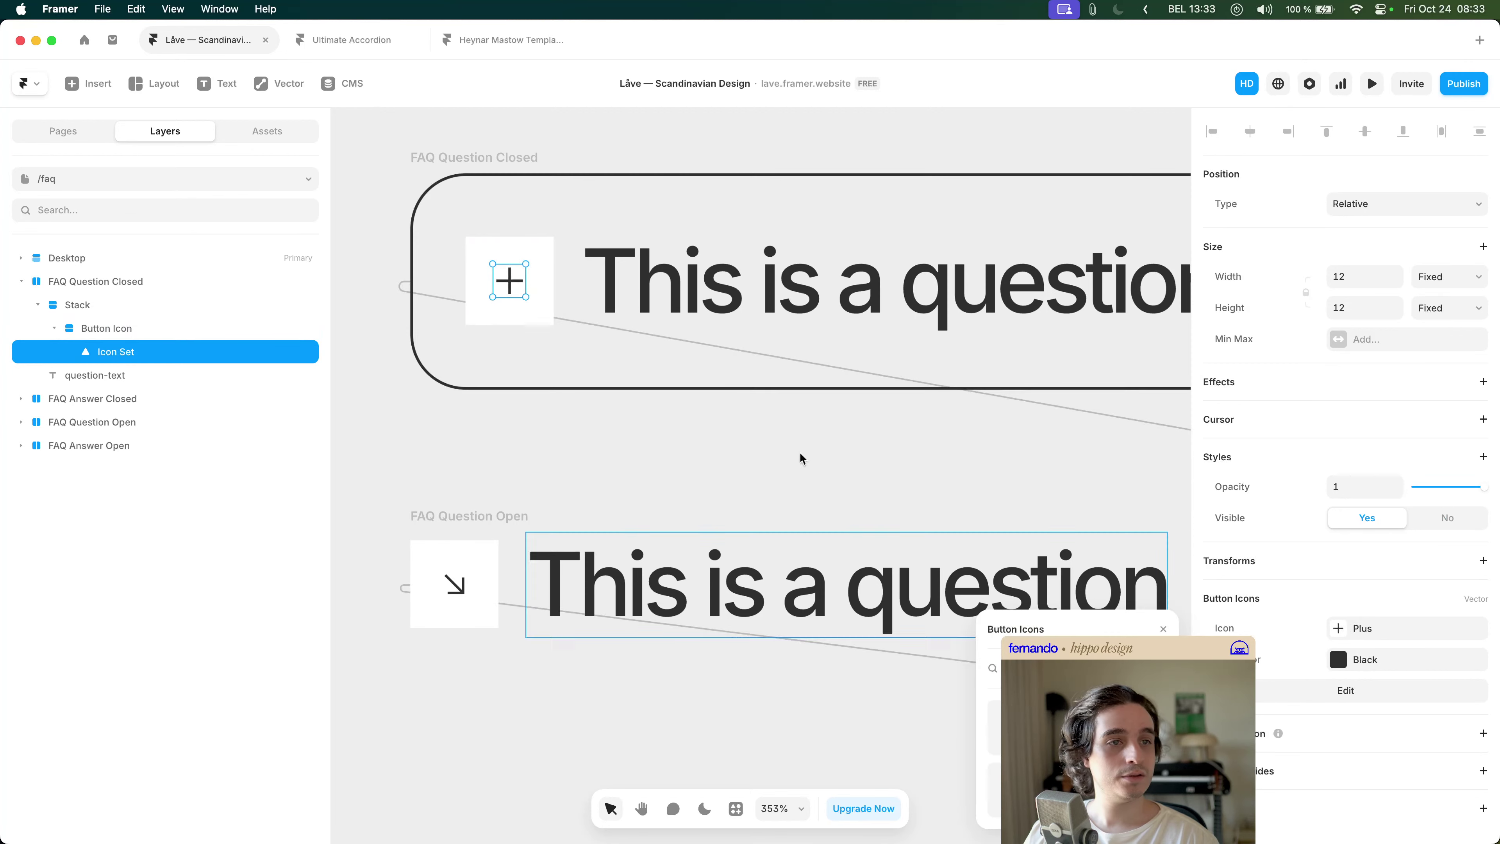
- Open the Button Icons vector set, copy the Plus icon's Unite shape with its two paths, and return to the Faq page
right_click(510, 278)
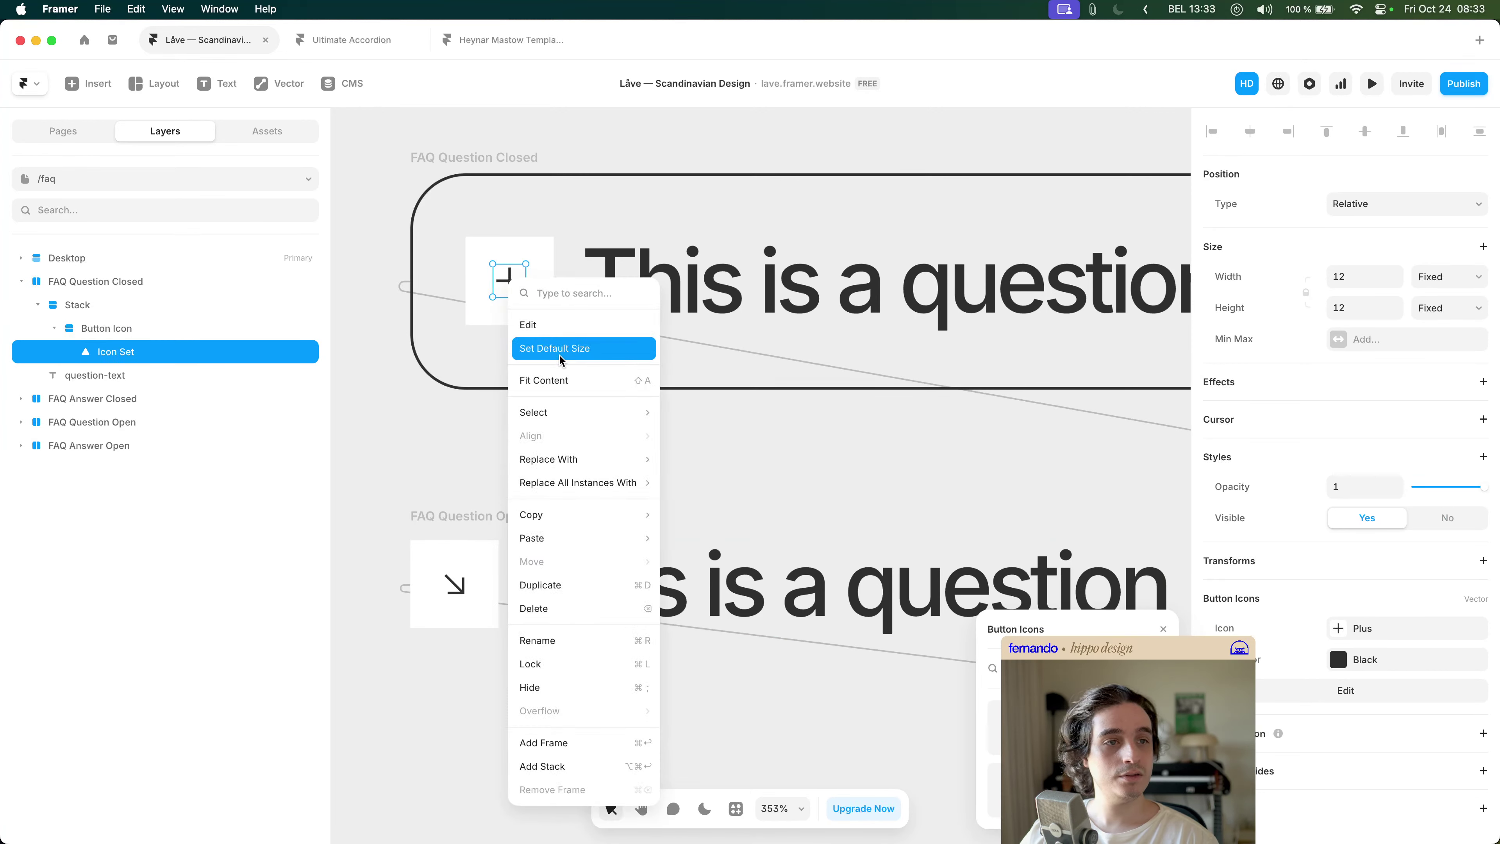
click(560, 354)
double_click(507, 282)
click(198, 300)
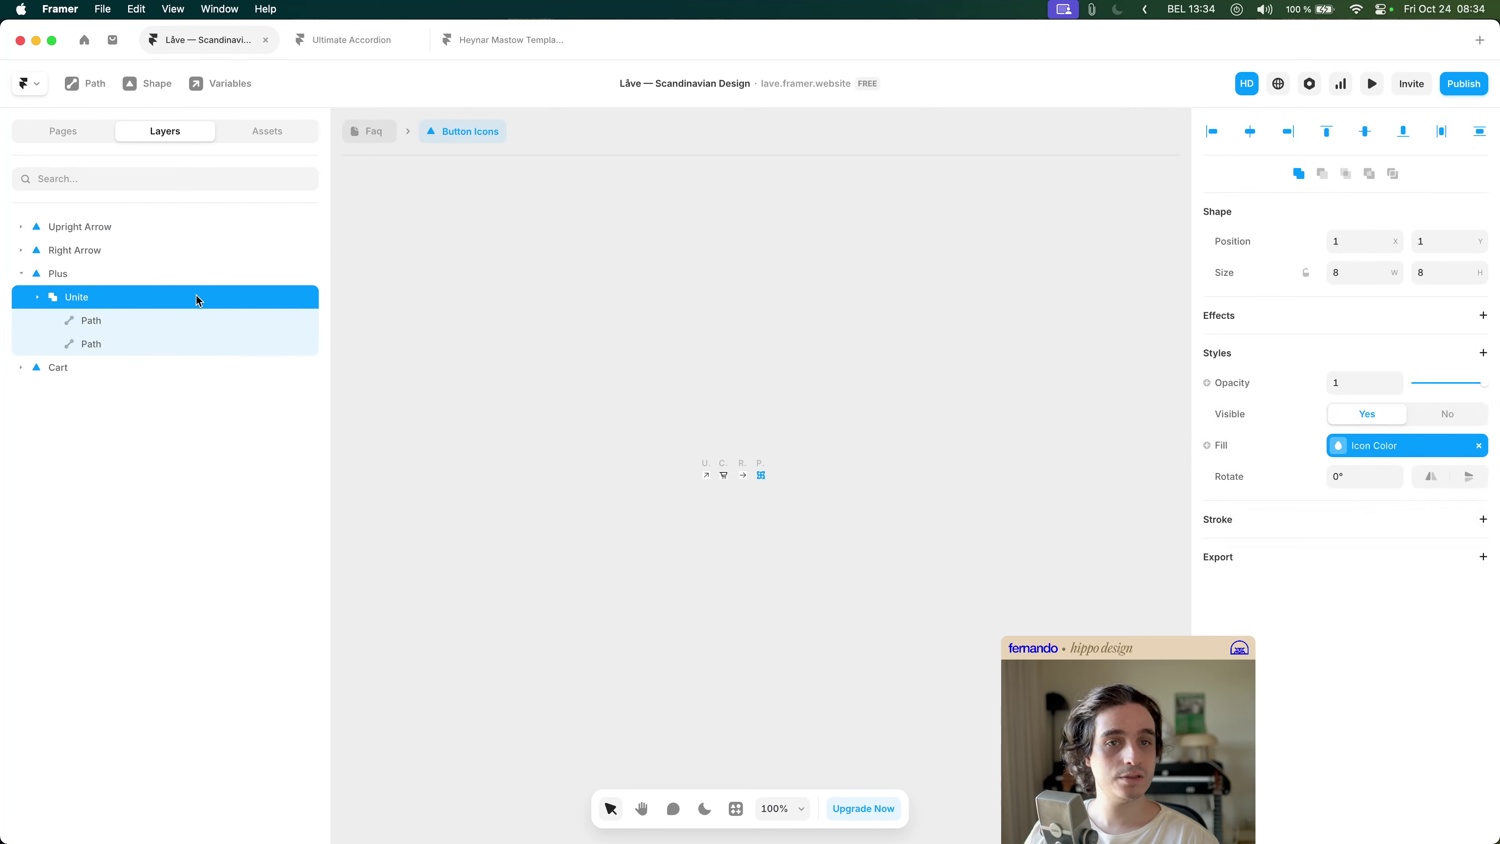
key(shift+2)
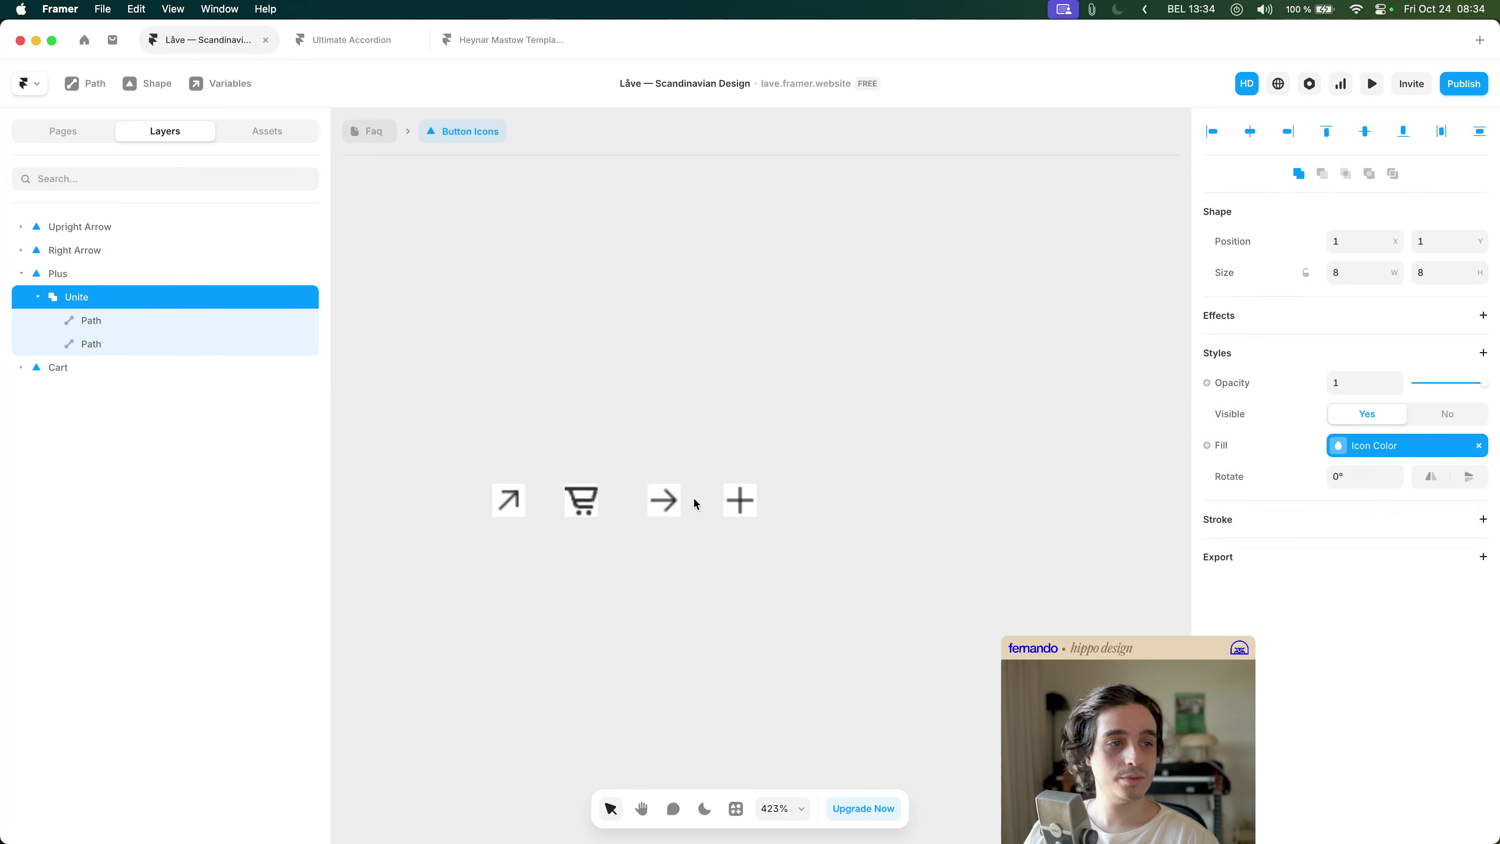
click(226, 334)
click(224, 325)
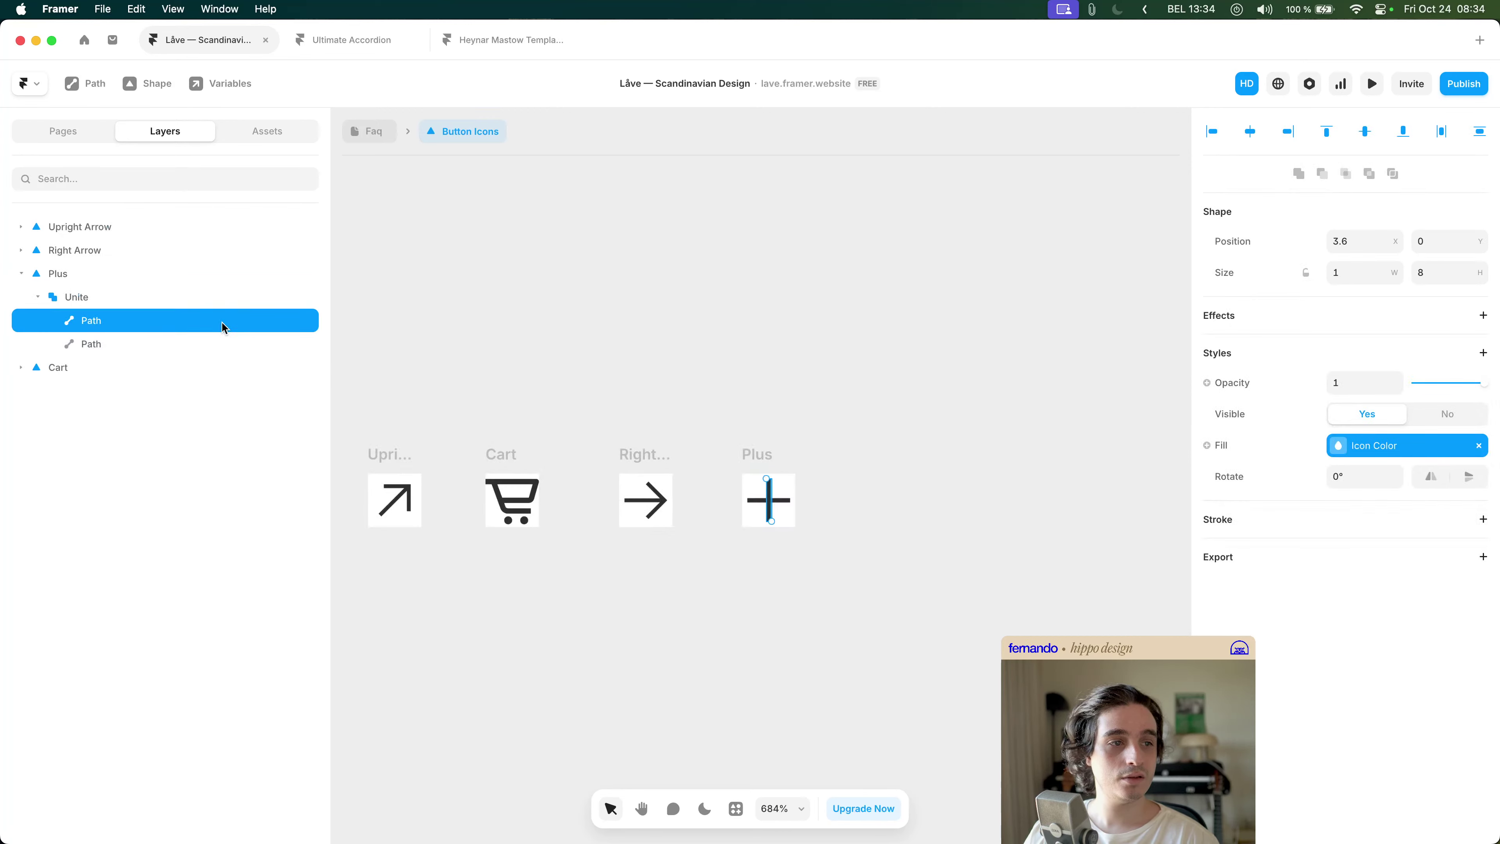
click(221, 350)
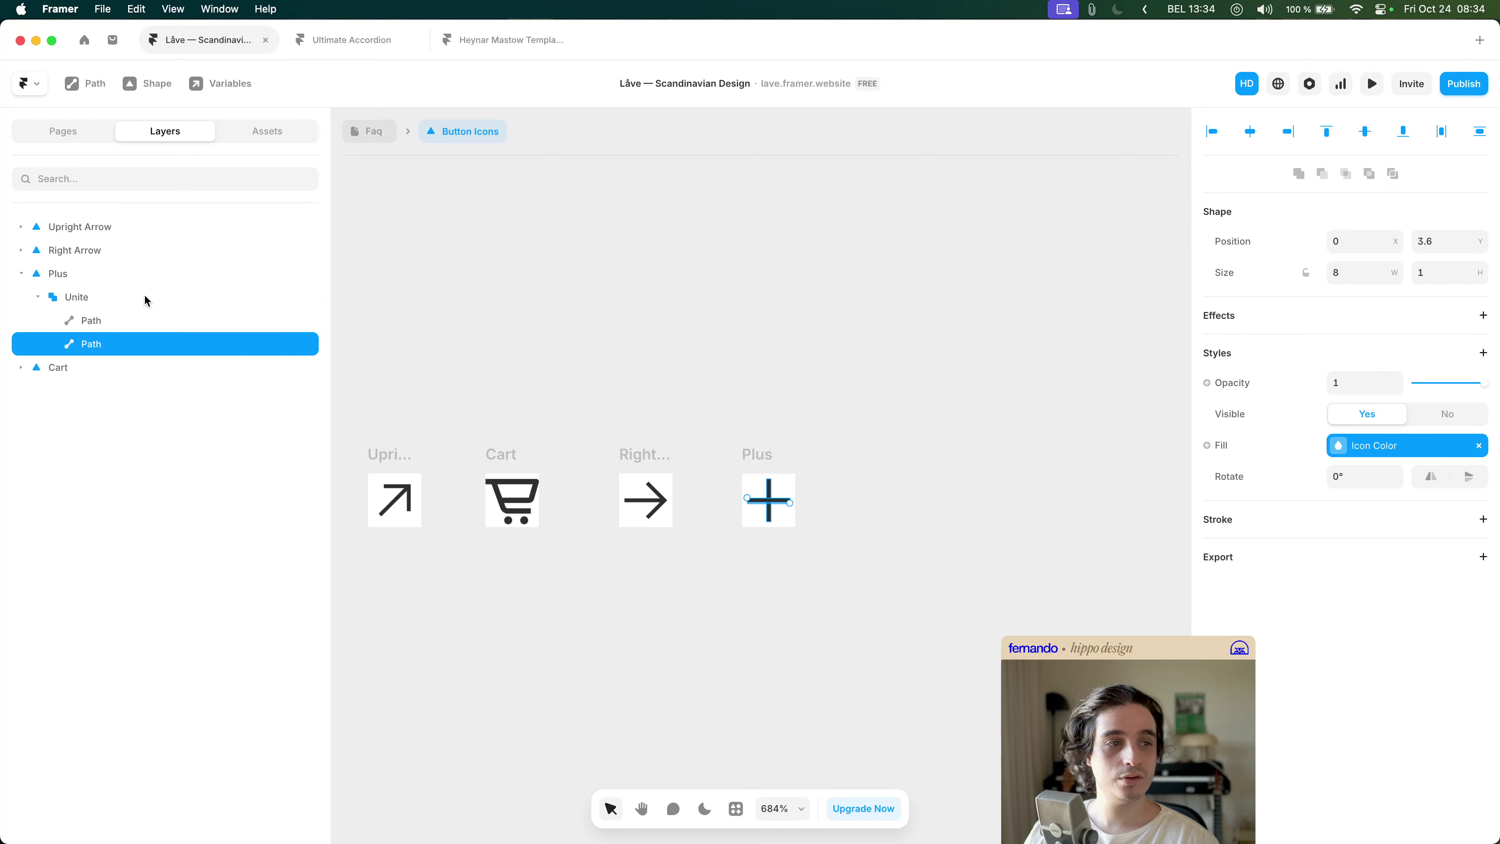
click(147, 301)
click(353, 132)
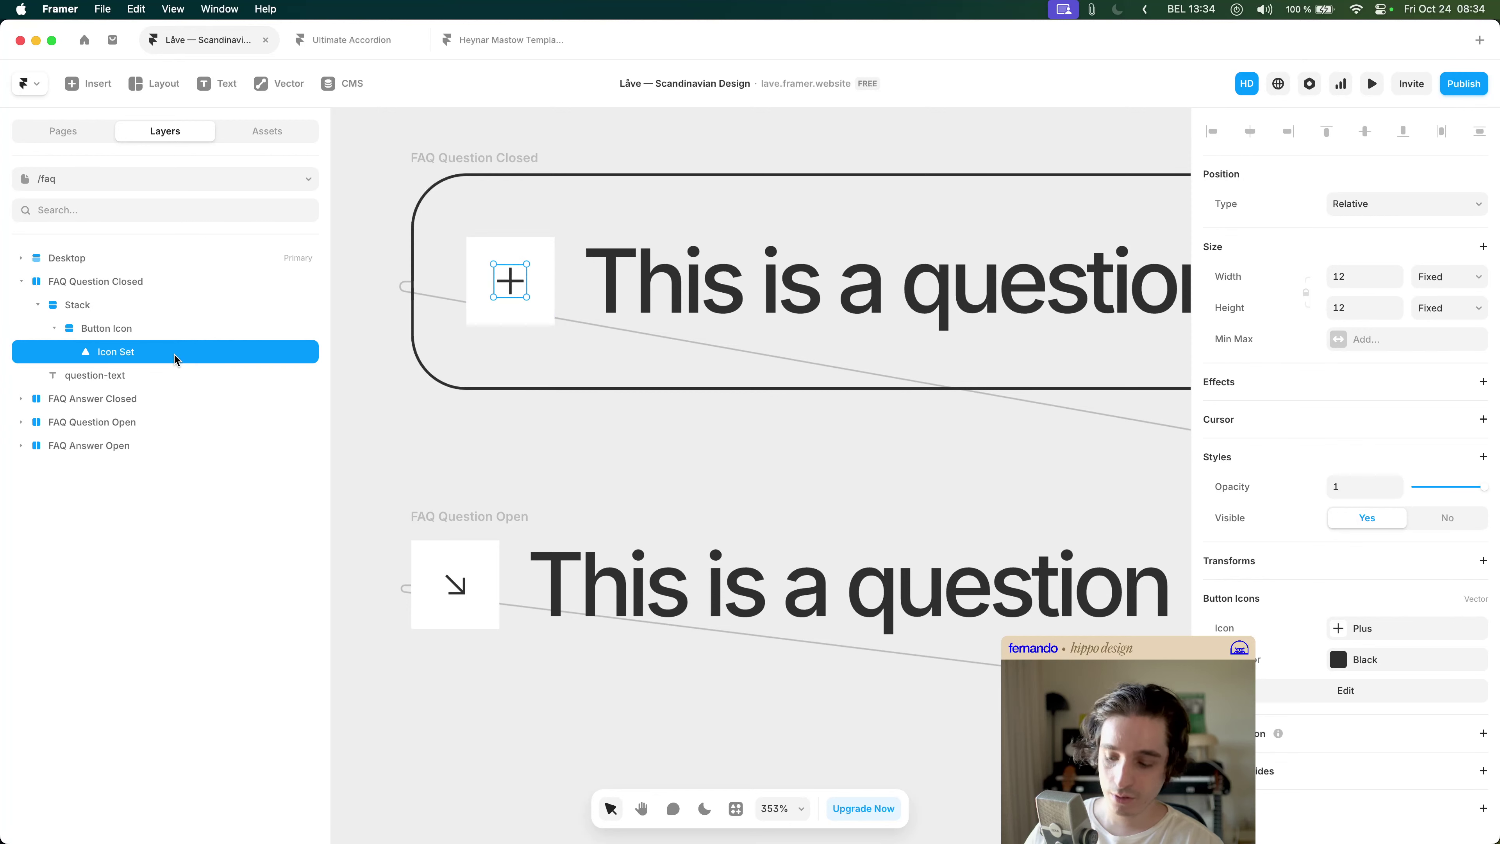
- Restore the deleted Button Icon stack and replace its Icon Set with the copied Unite shape
click(170, 335)
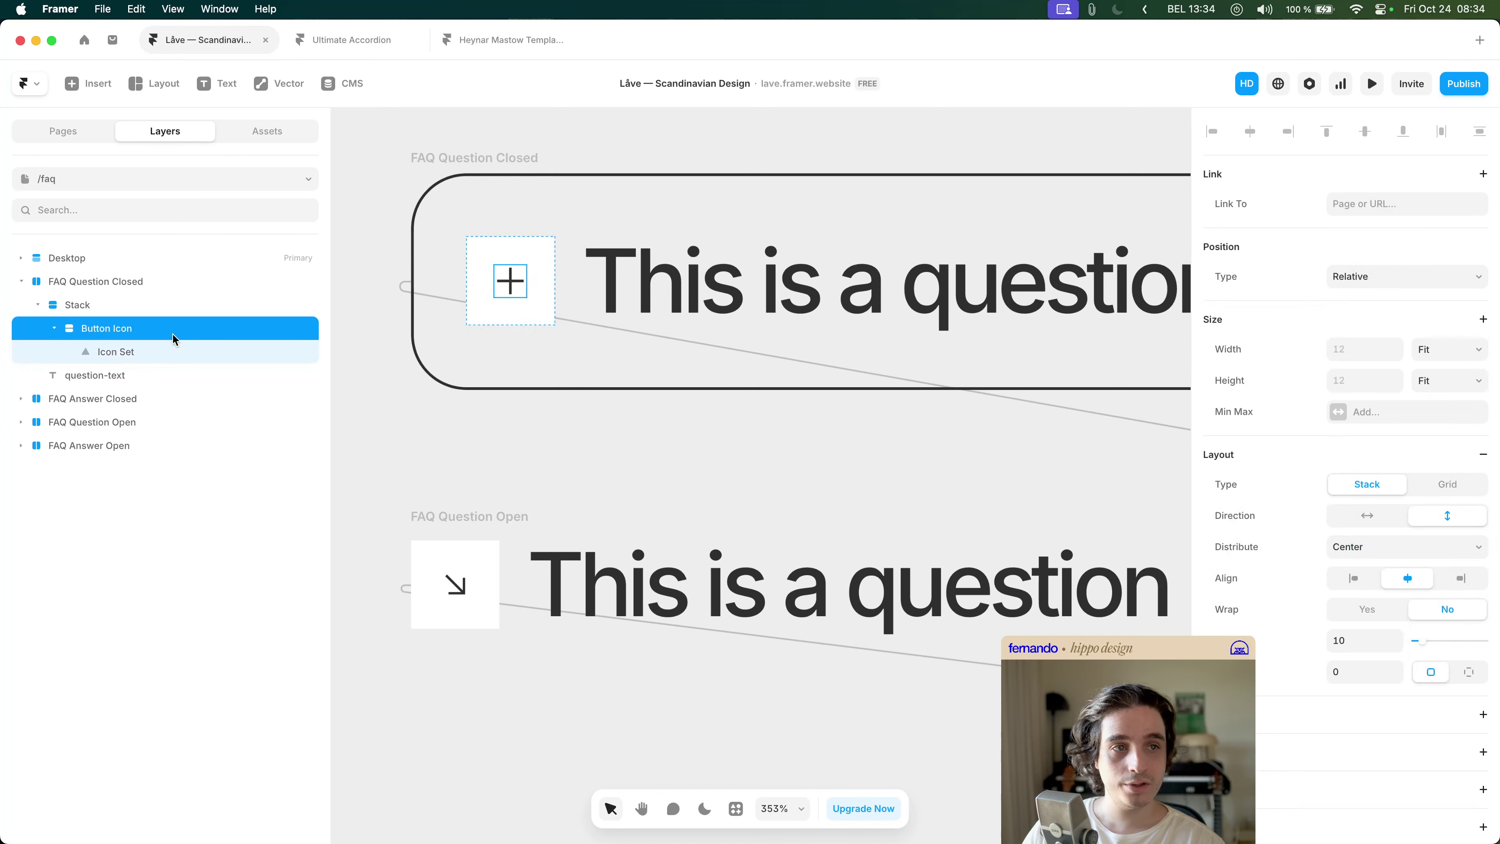
key(BackSpace)
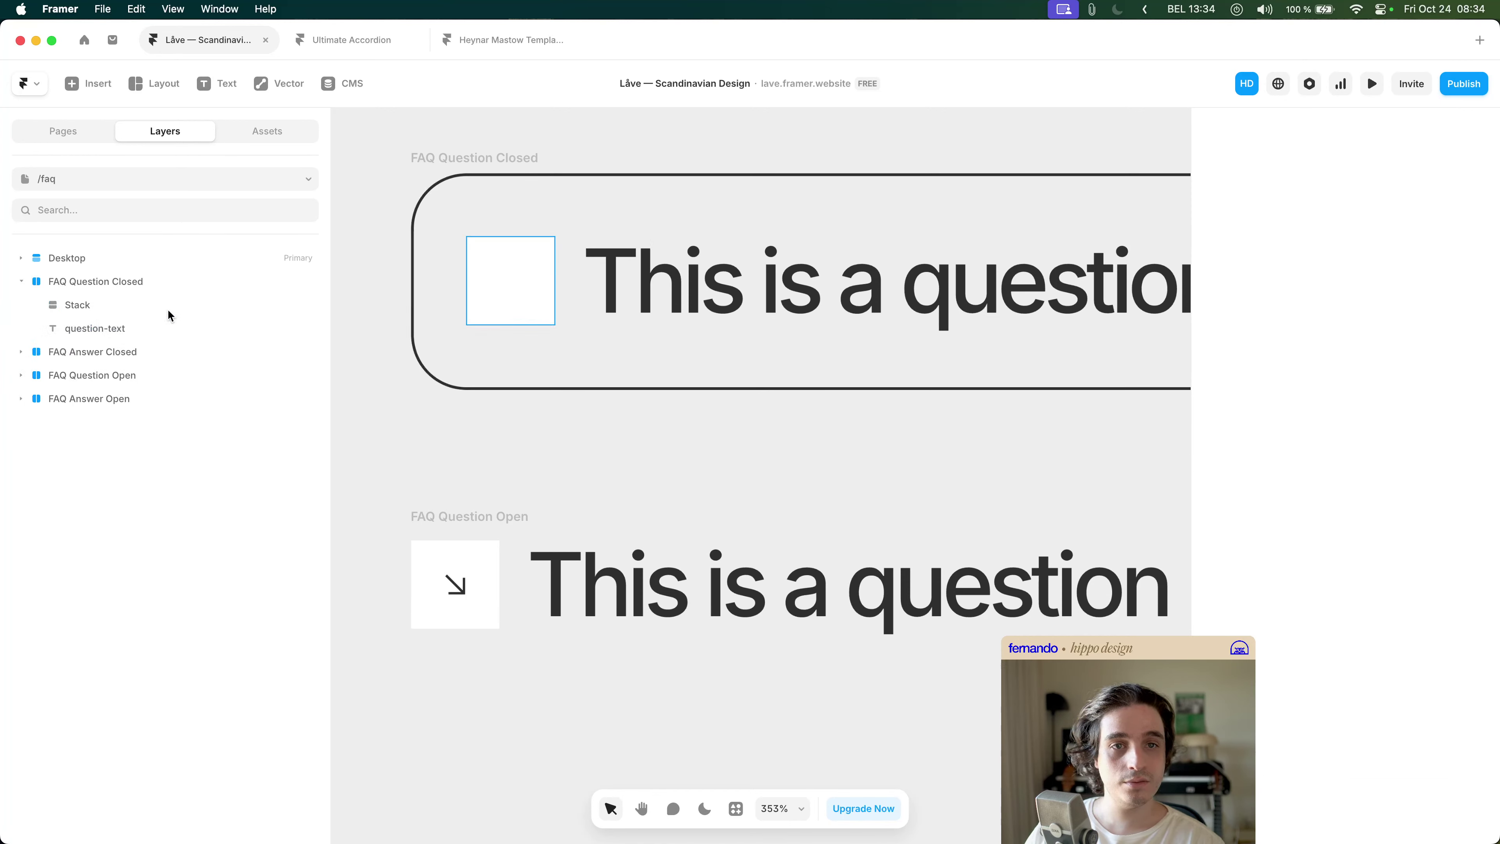
key(super+z)
key(super+z)
key(super+z)
key(super+z)
key(super+z)
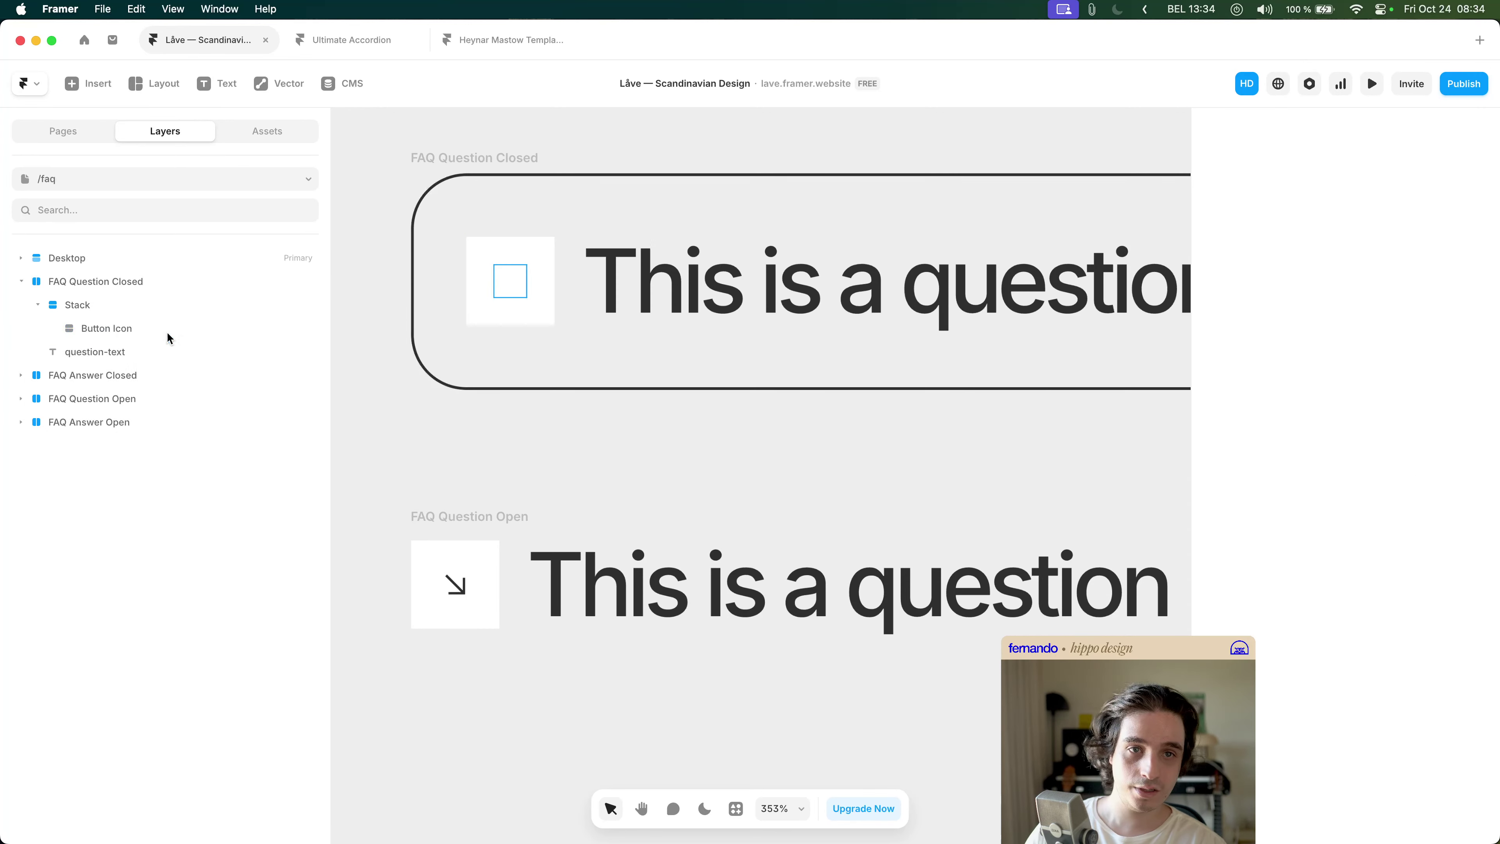
- Try widening the vertical path of the closed question's plus shape to 1.6, and undo the resize
scroll(505, 281, up, 5)
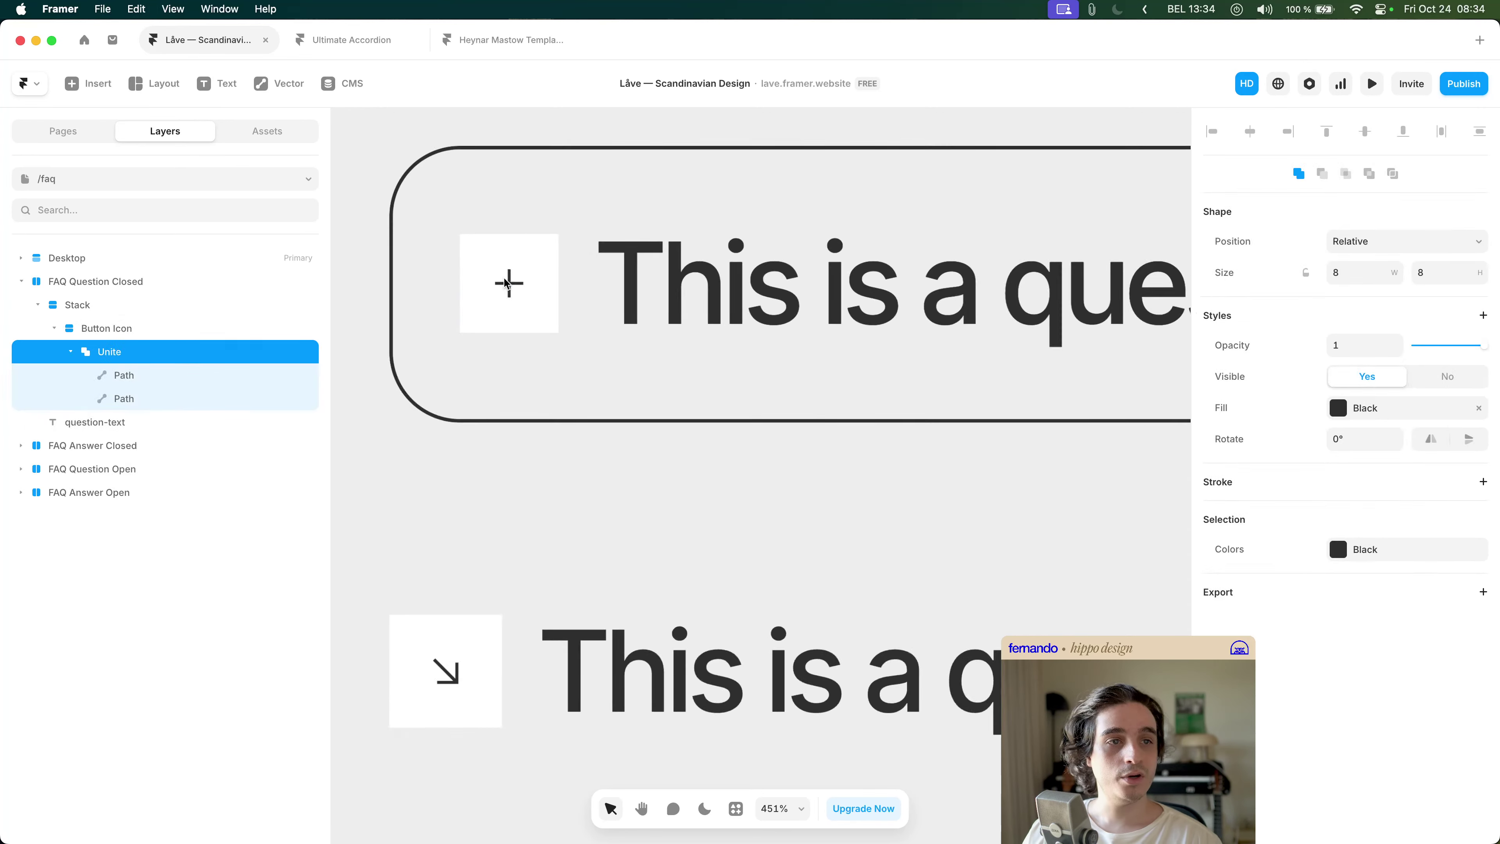
click(221, 374)
scroll(548, 306, up, 6)
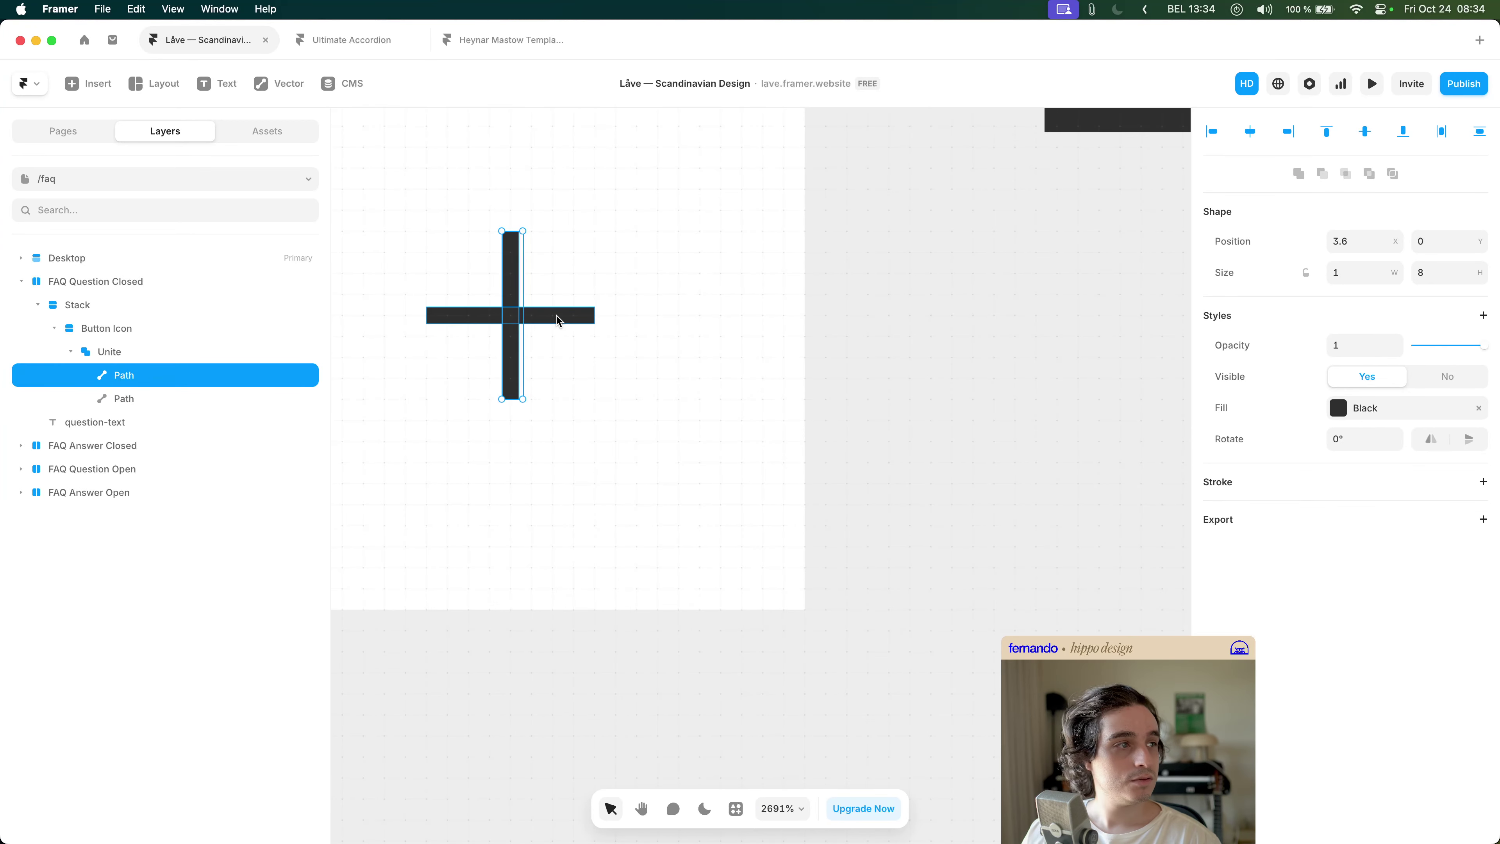
scroll(558, 321, up, 2)
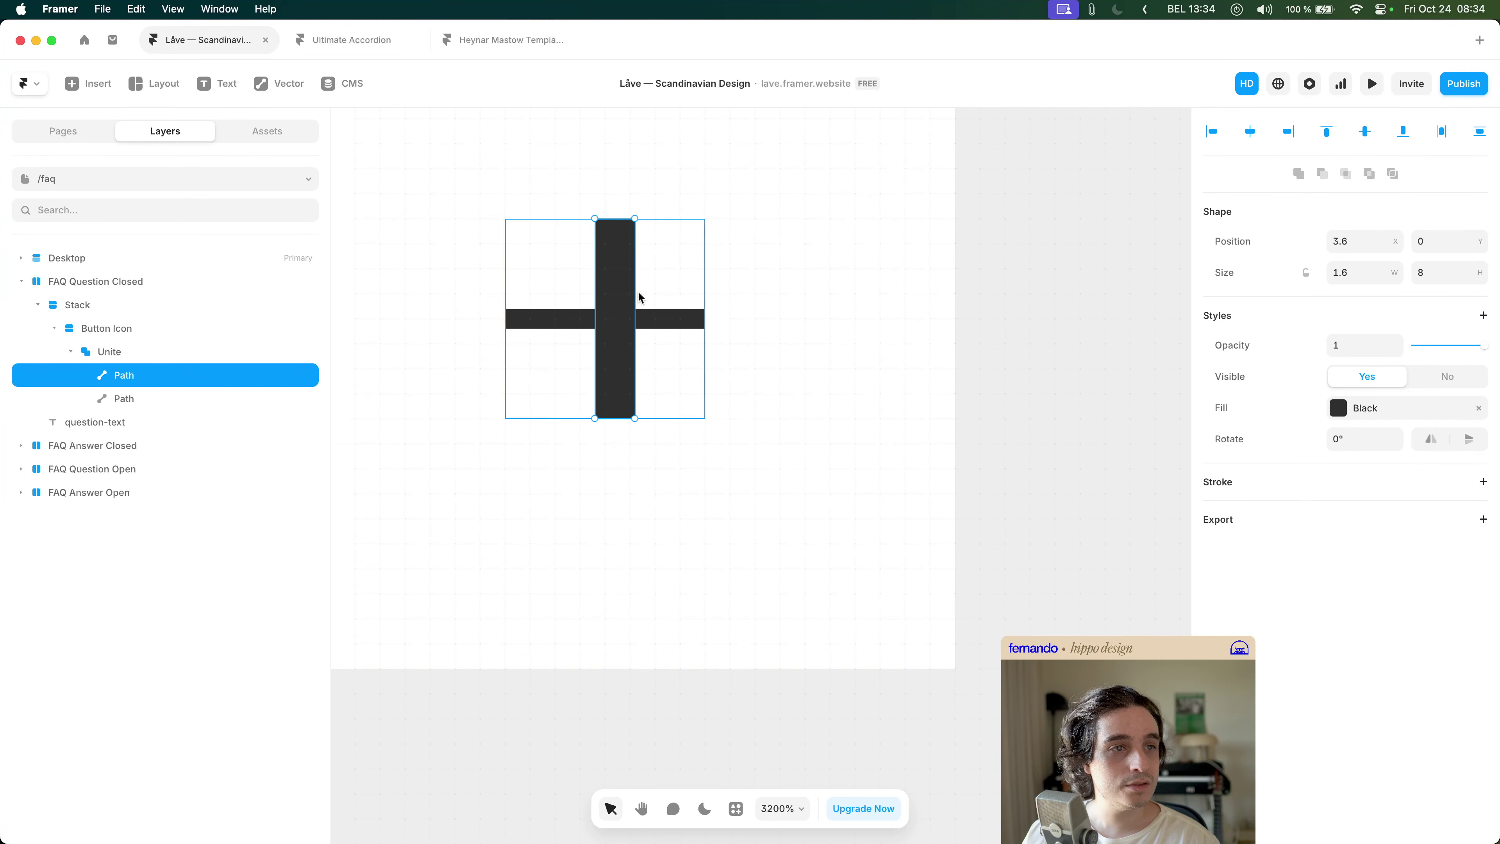
click(635, 296)
key(super+z)
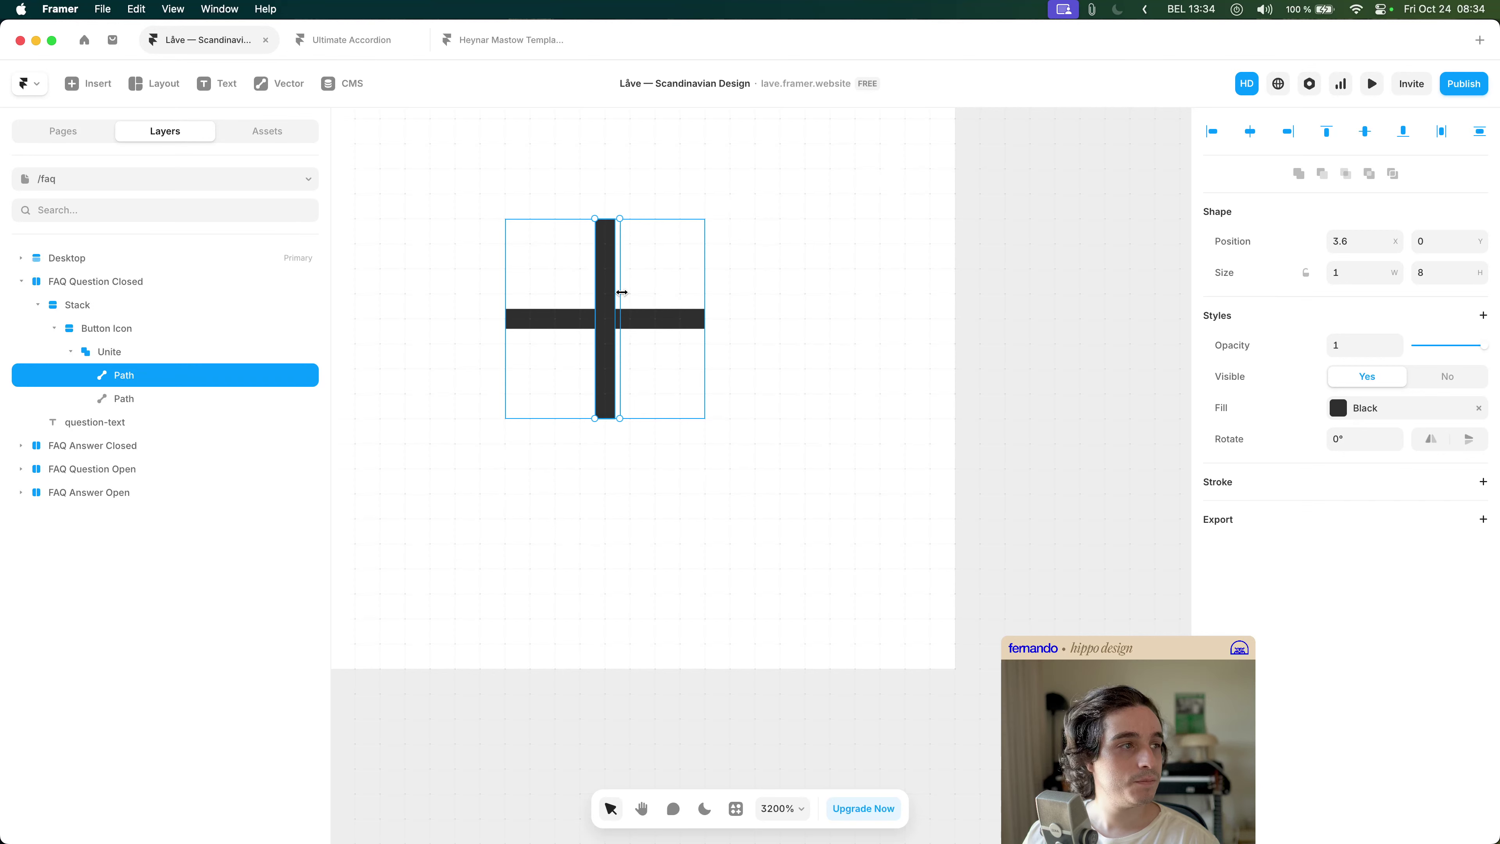
- Try setting the X position of the plus shape's vertical path to 0, and undo the move
click(177, 352)
click(182, 374)
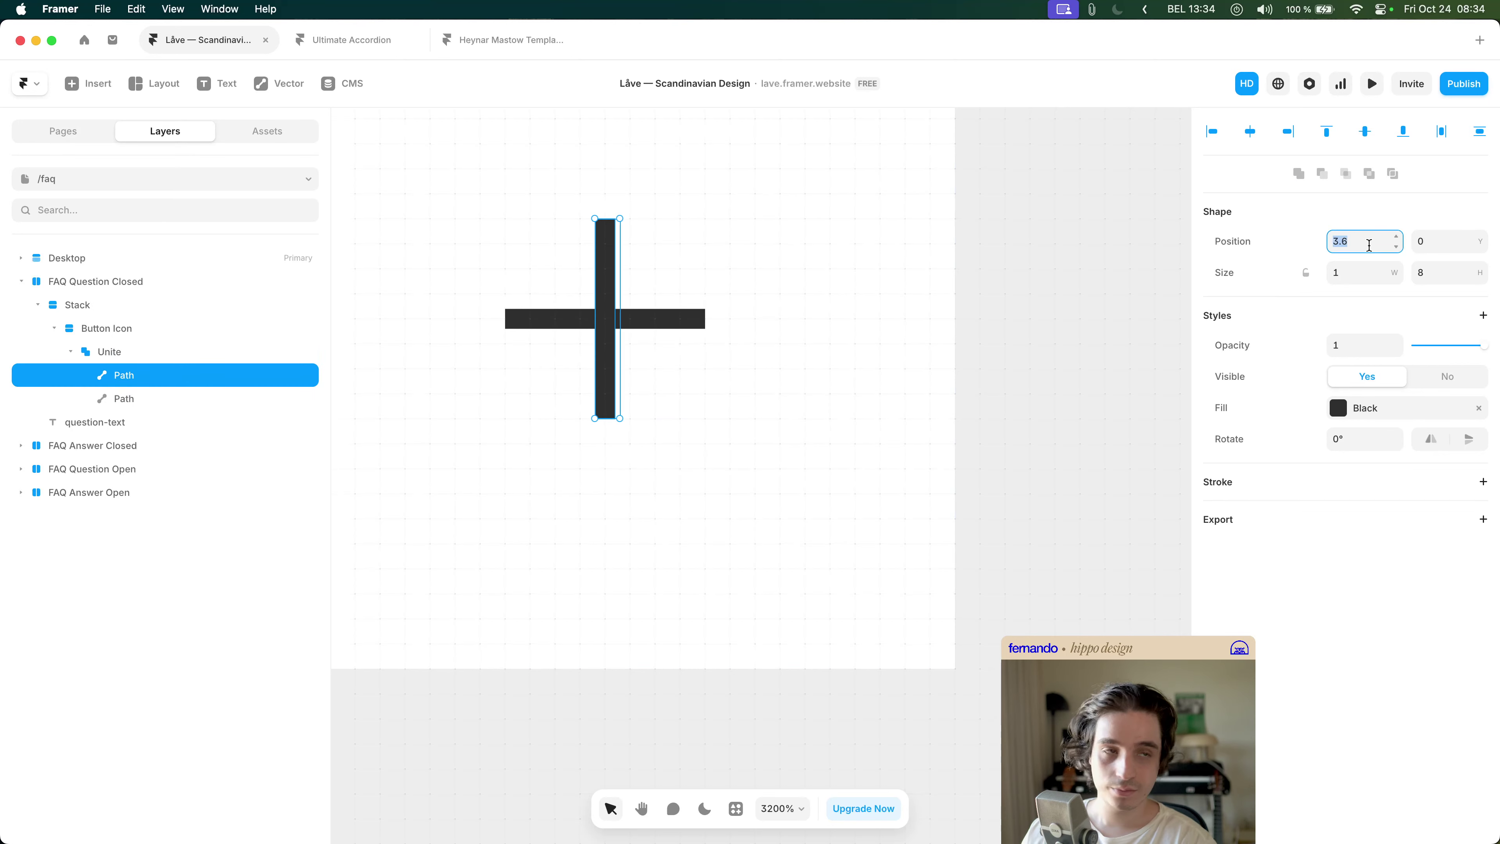
text(0)
key(super+z)
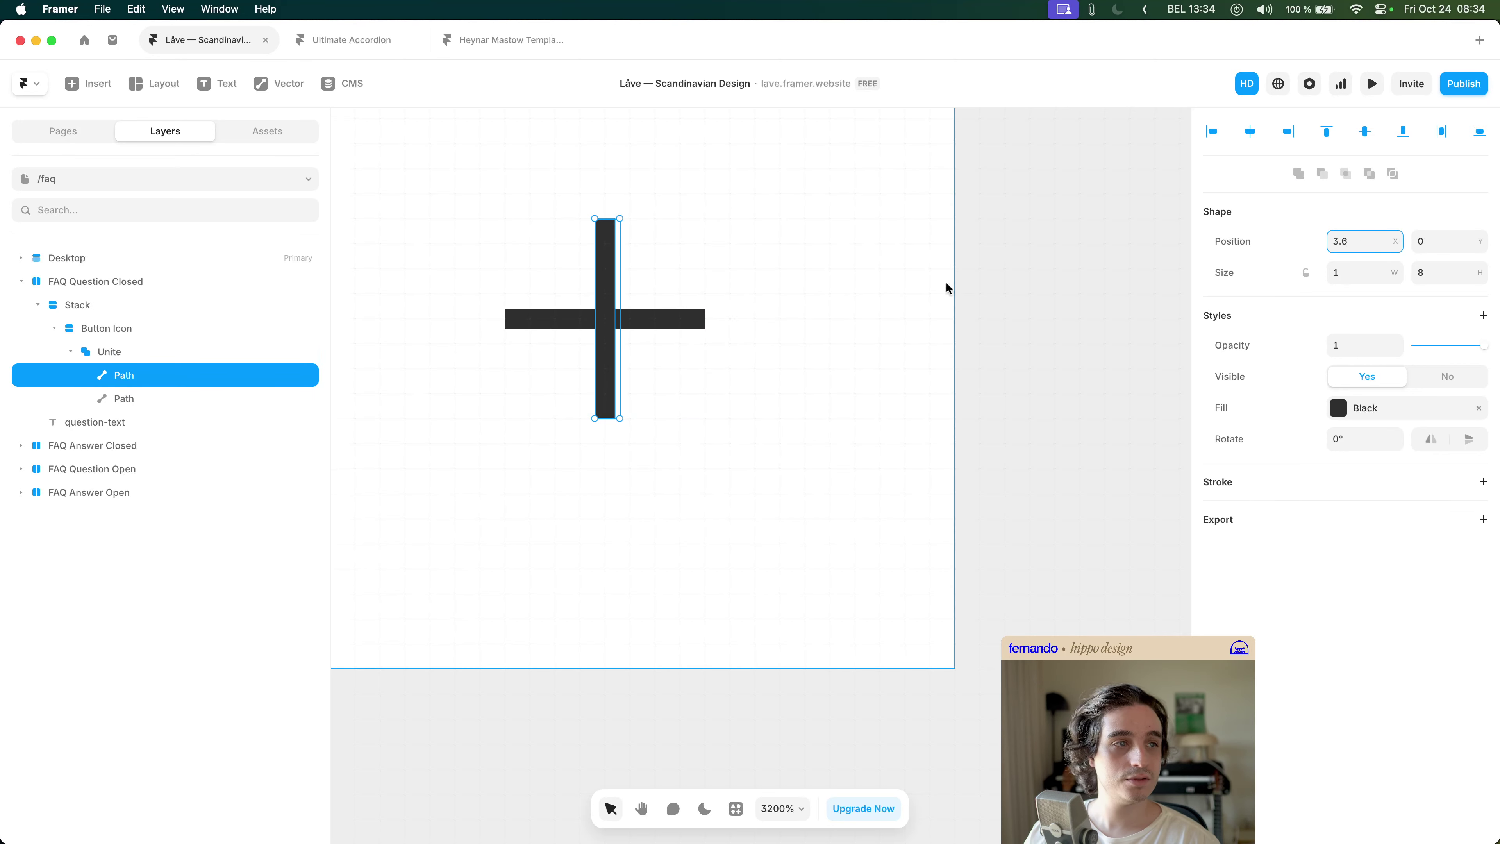
- Set the vertical path's width and the horizontal path's height to 1 in the closed question's plus shape
key(Tab)
key(Up)
key(Down)
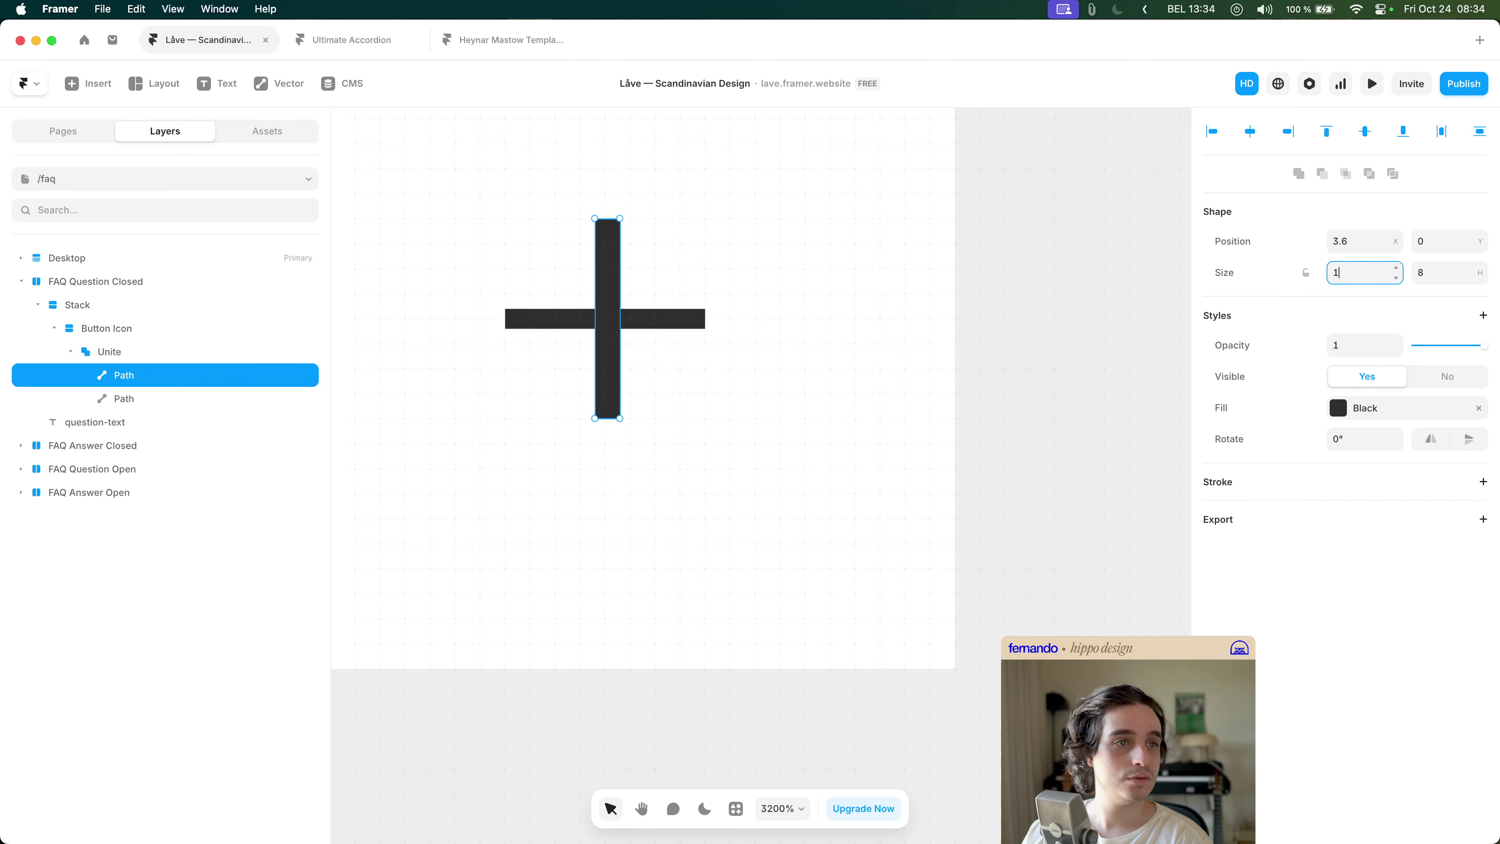
click(653, 322)
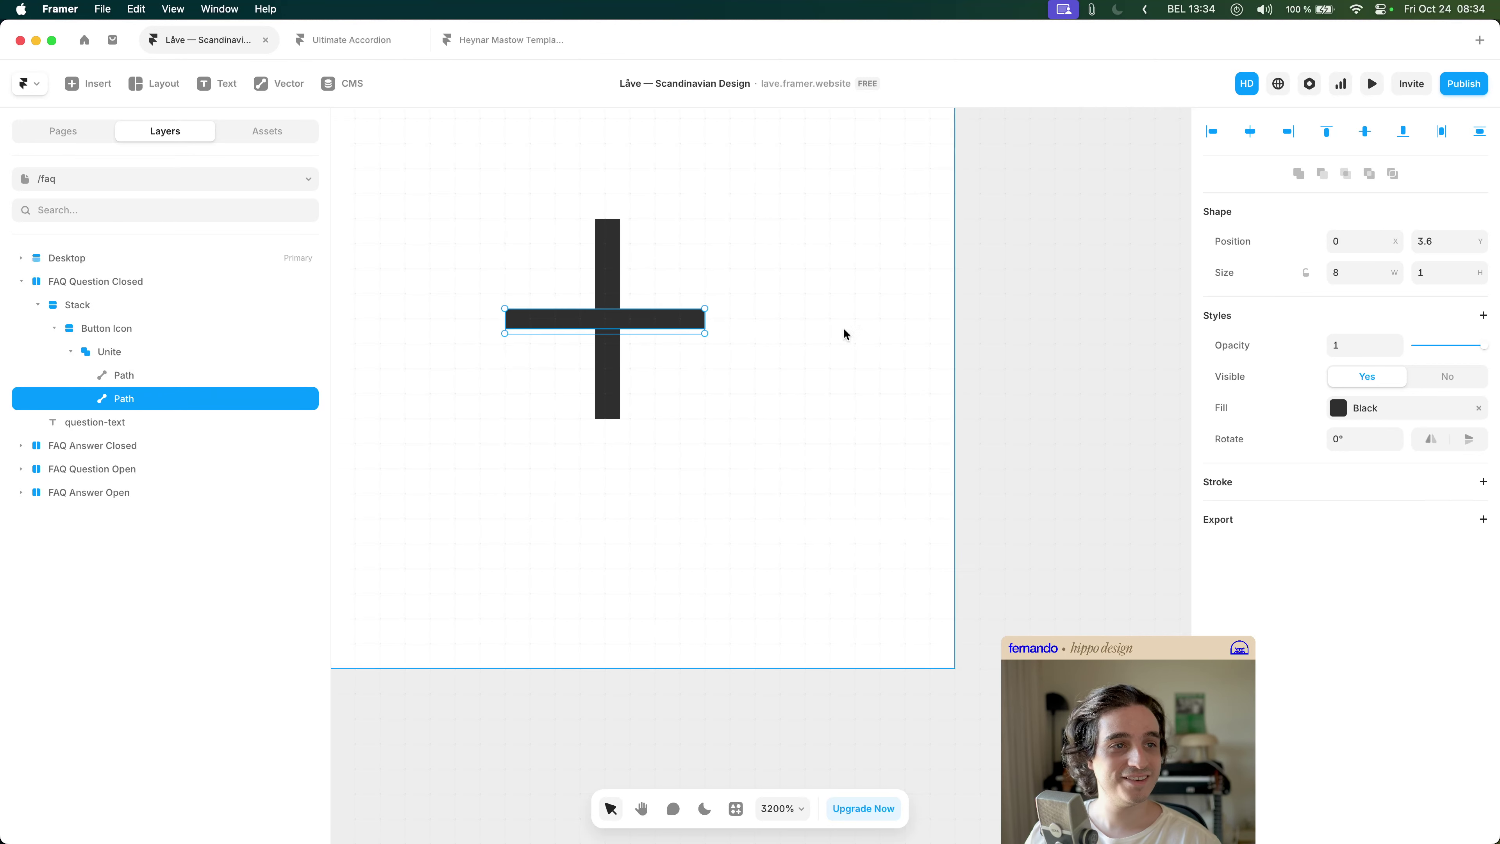
text(1.6)
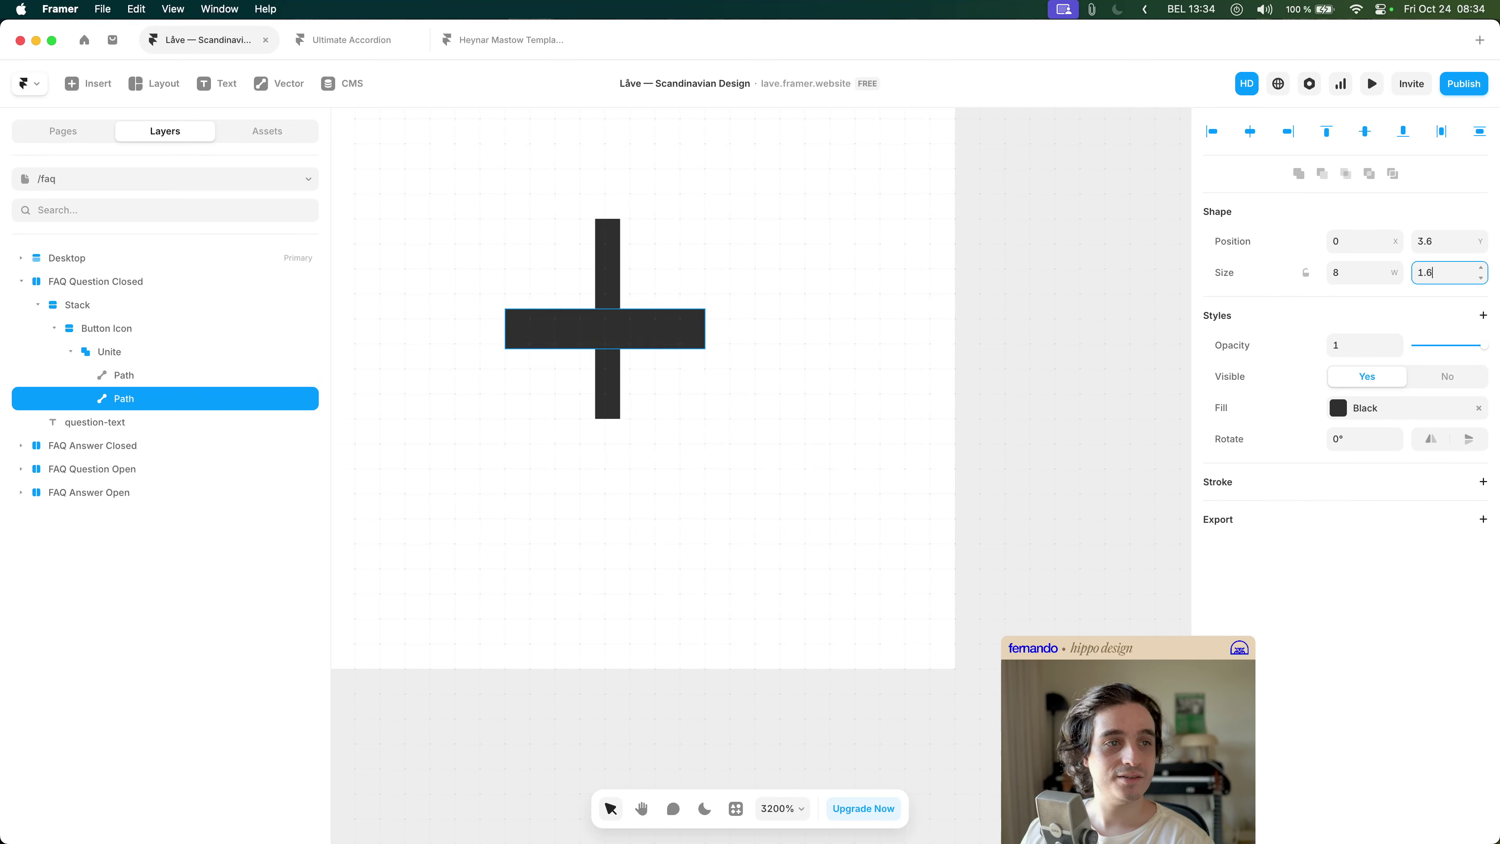
key(super+z)
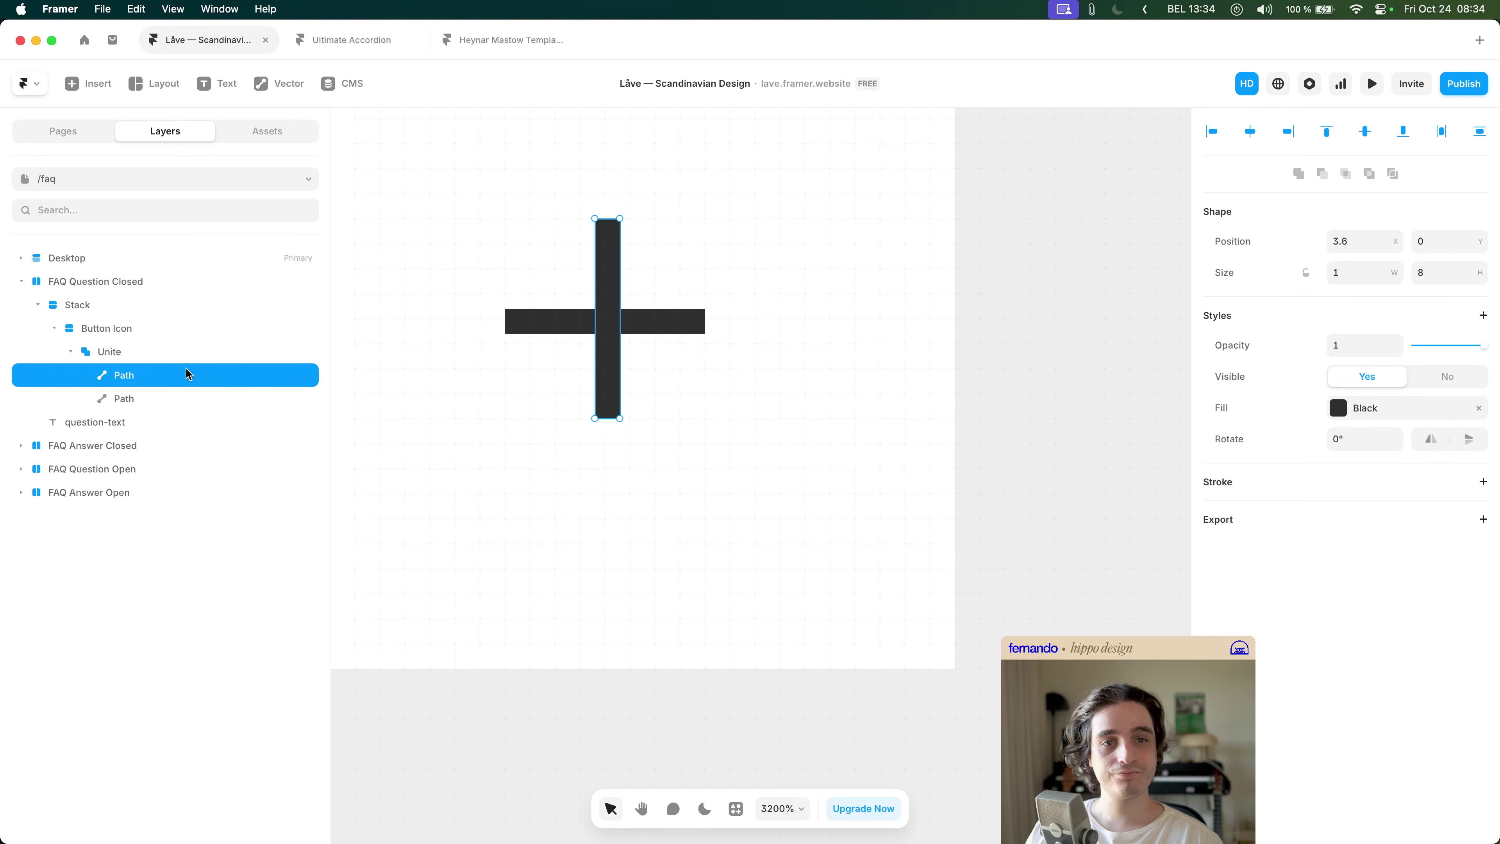
click(189, 355)
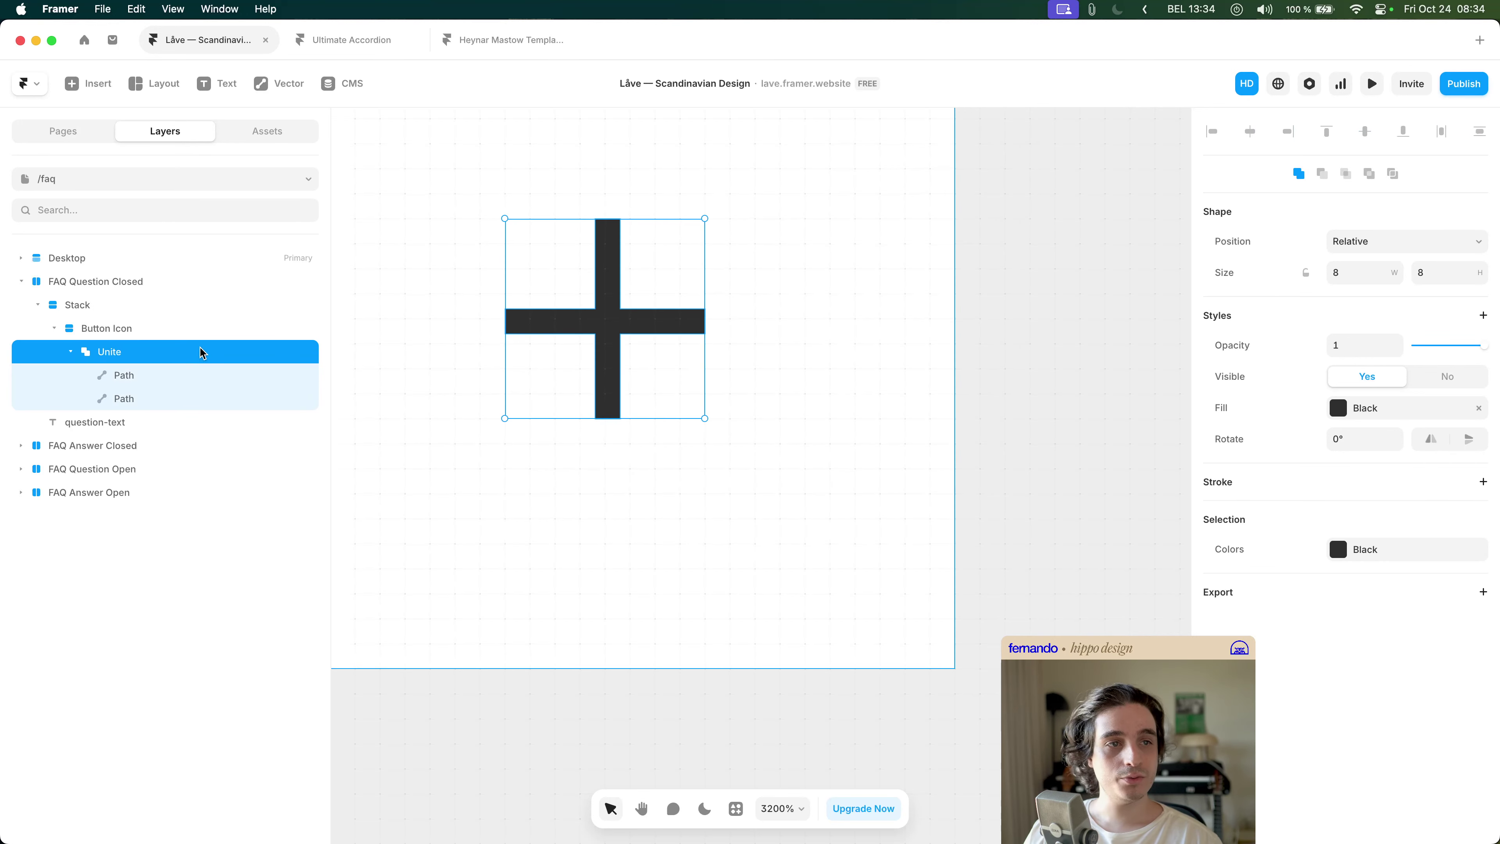
click(196, 376)
shift+click(207, 396)
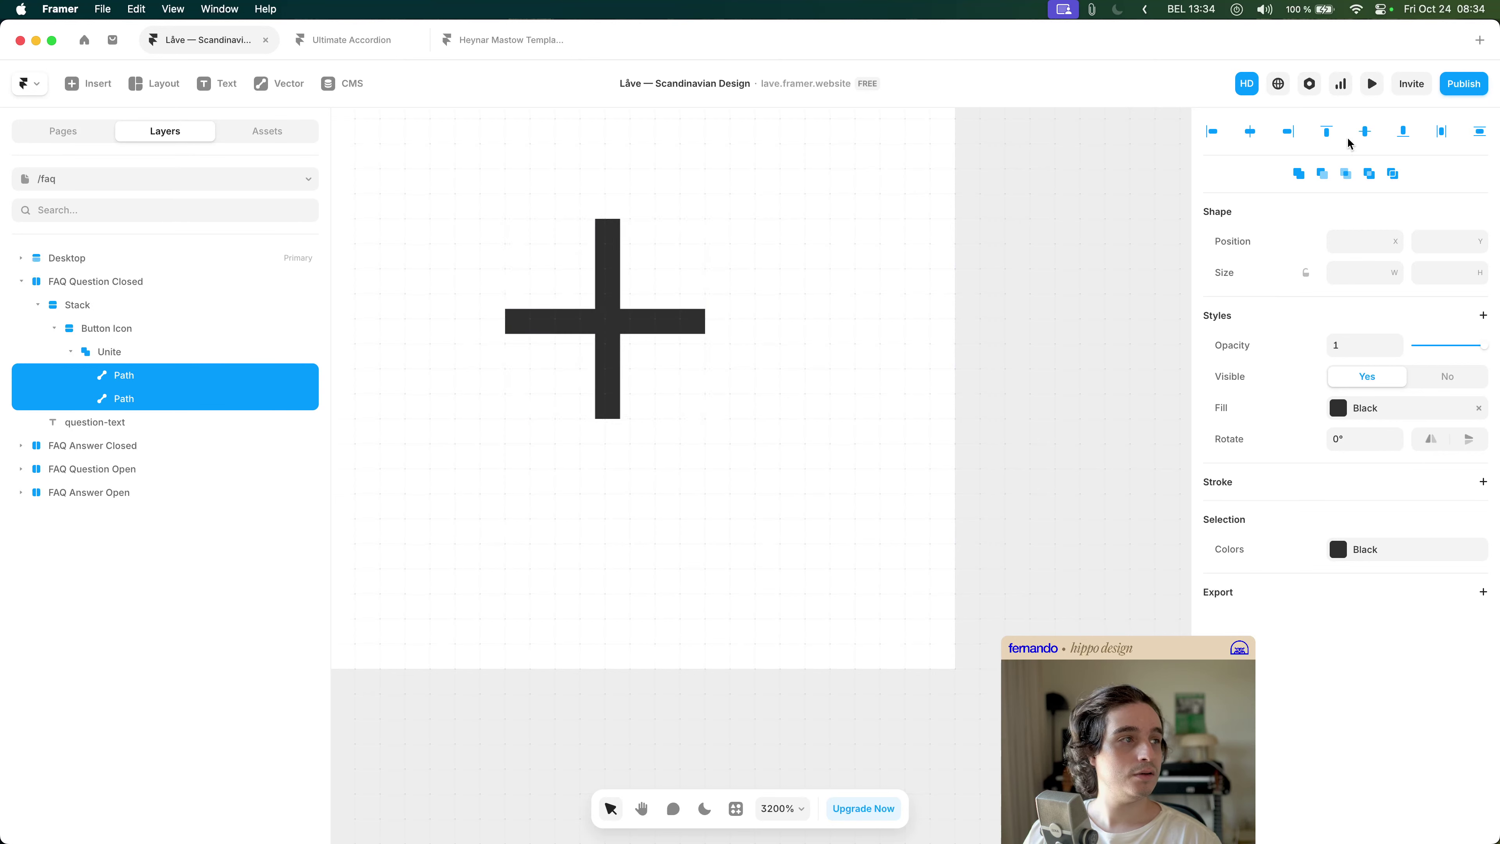
click(210, 353)
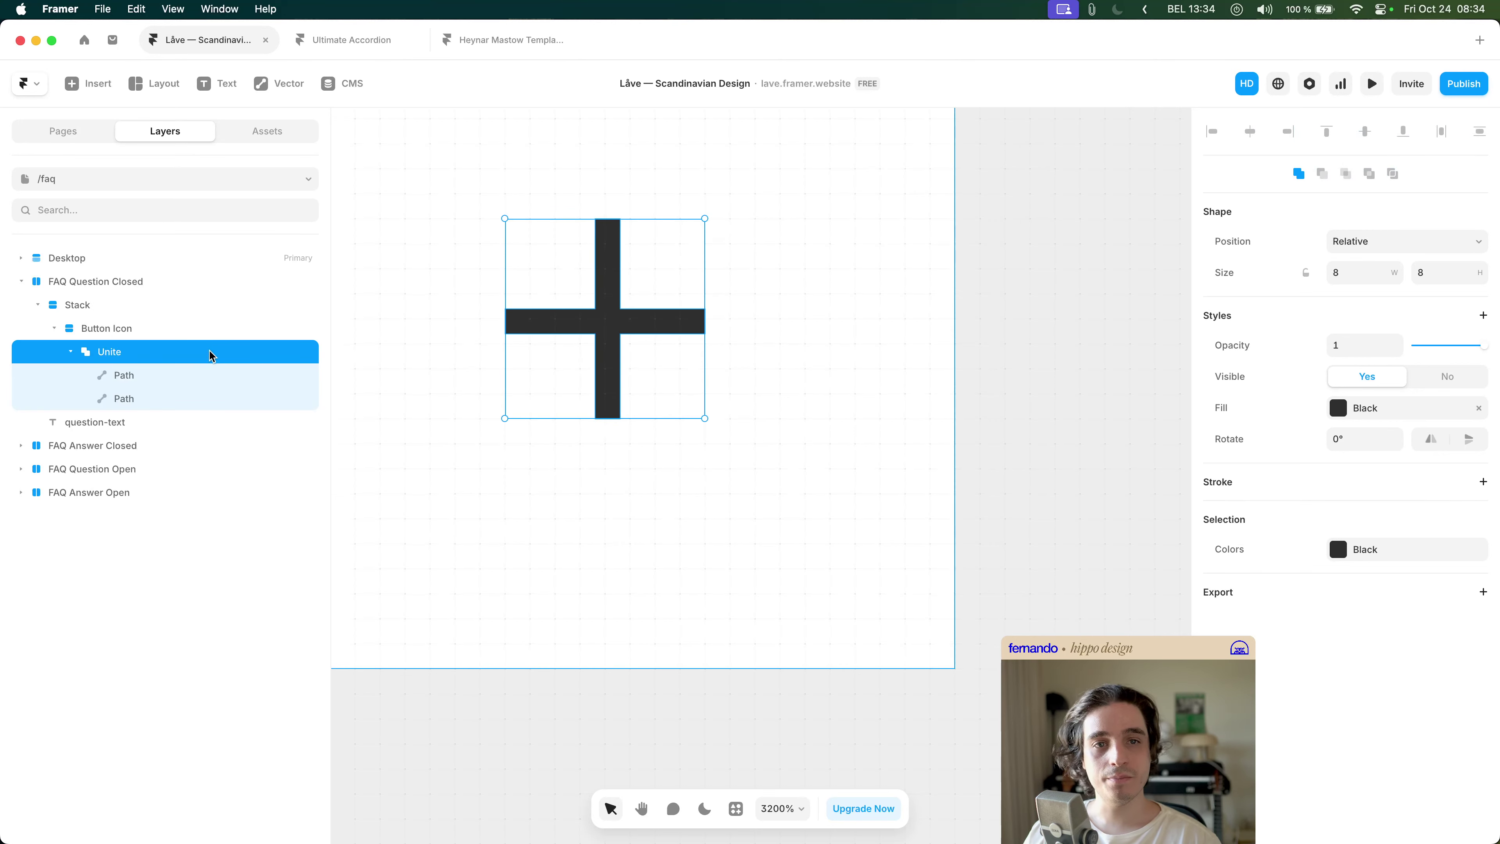
- Switch to the Claude chat in Arc, send "give me the full code to paste in", and return to Framer
key(super+Tab)
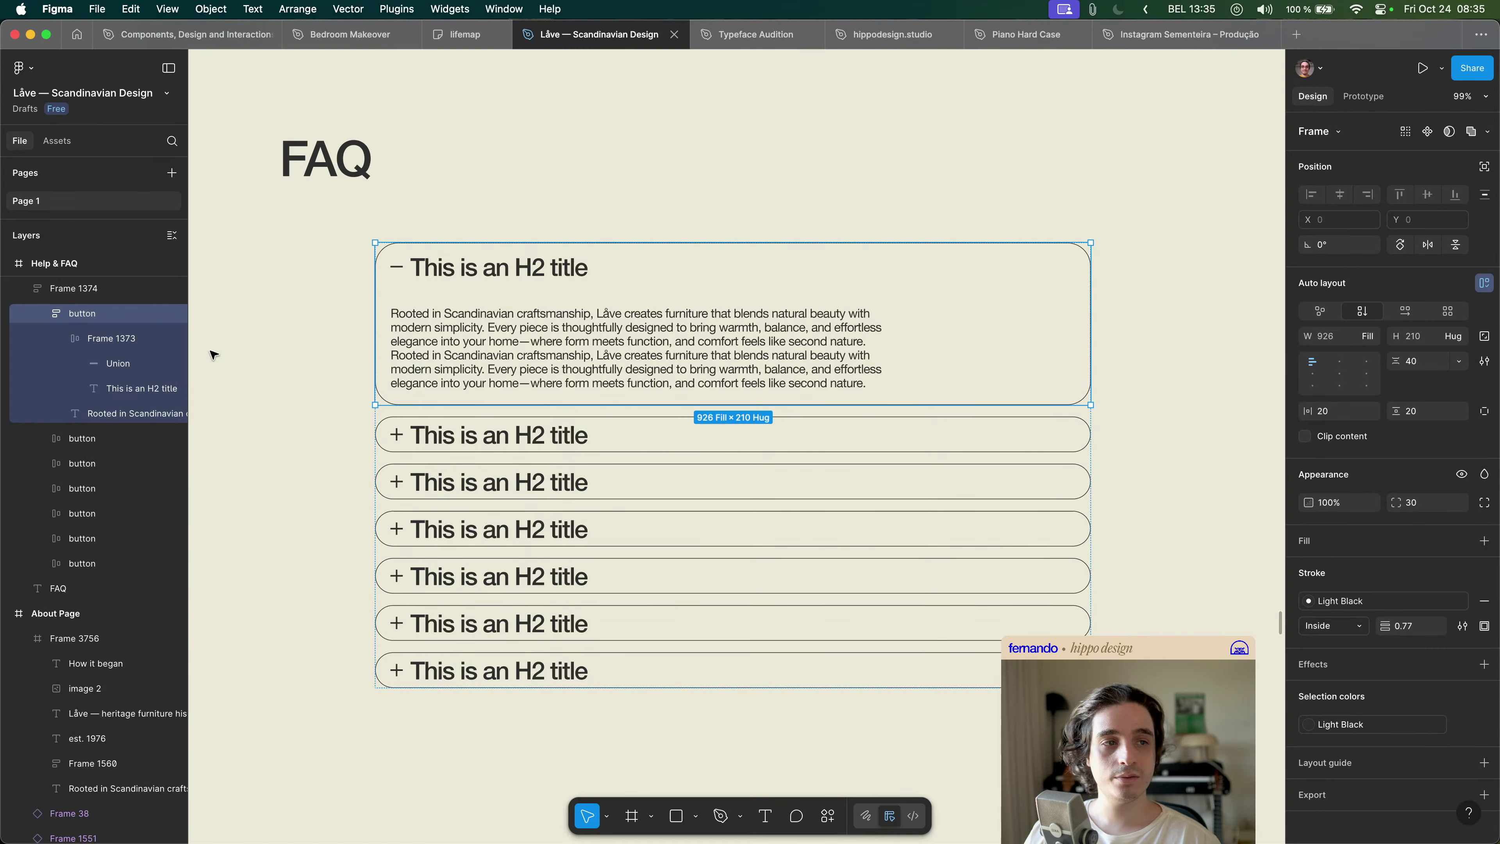
key(super+Tab)
key(super+Tab)
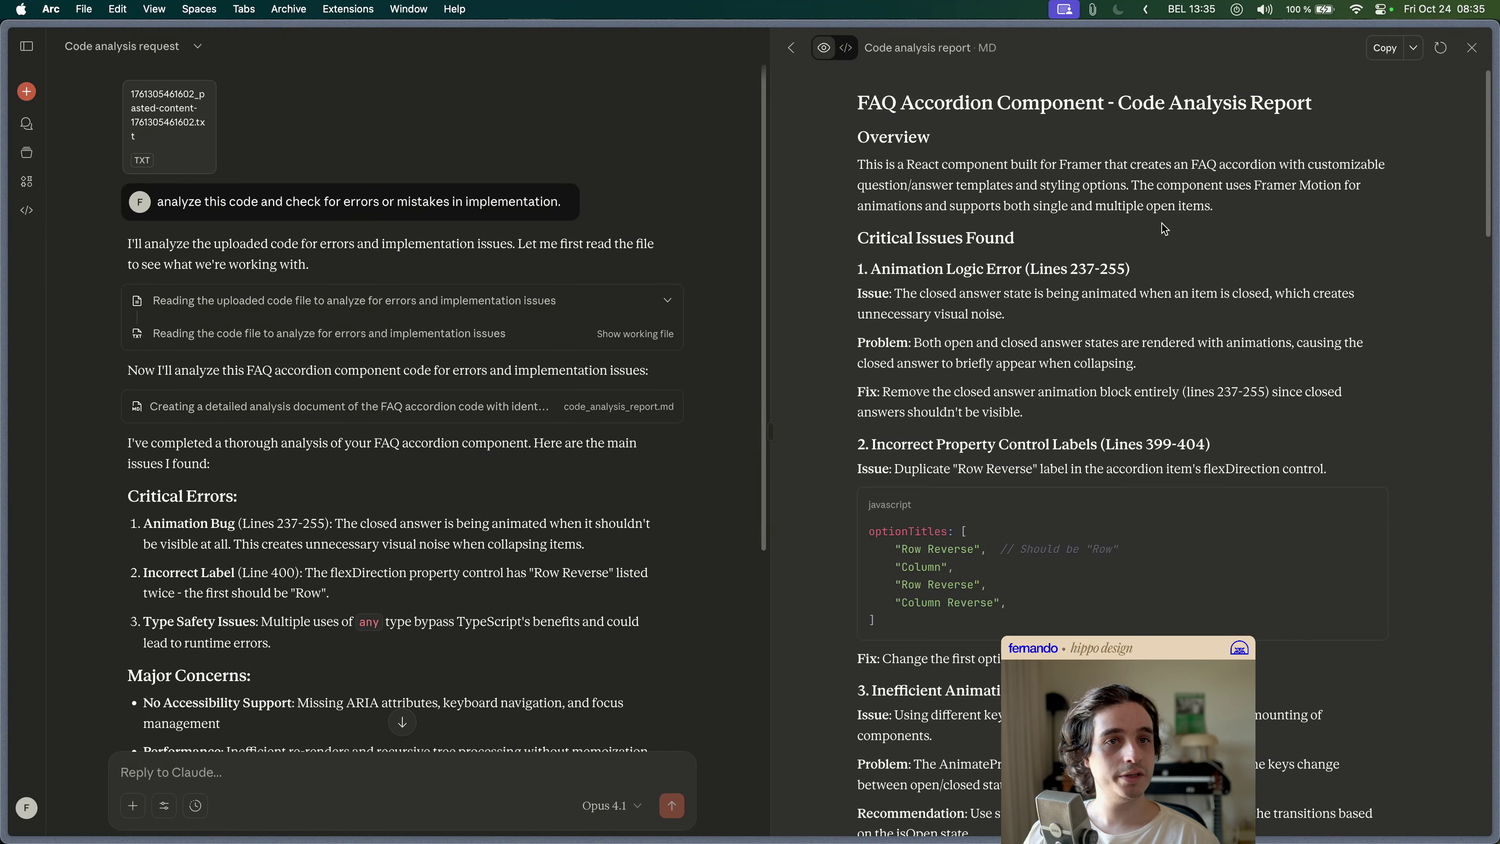
scroll(638, 411, down, 8)
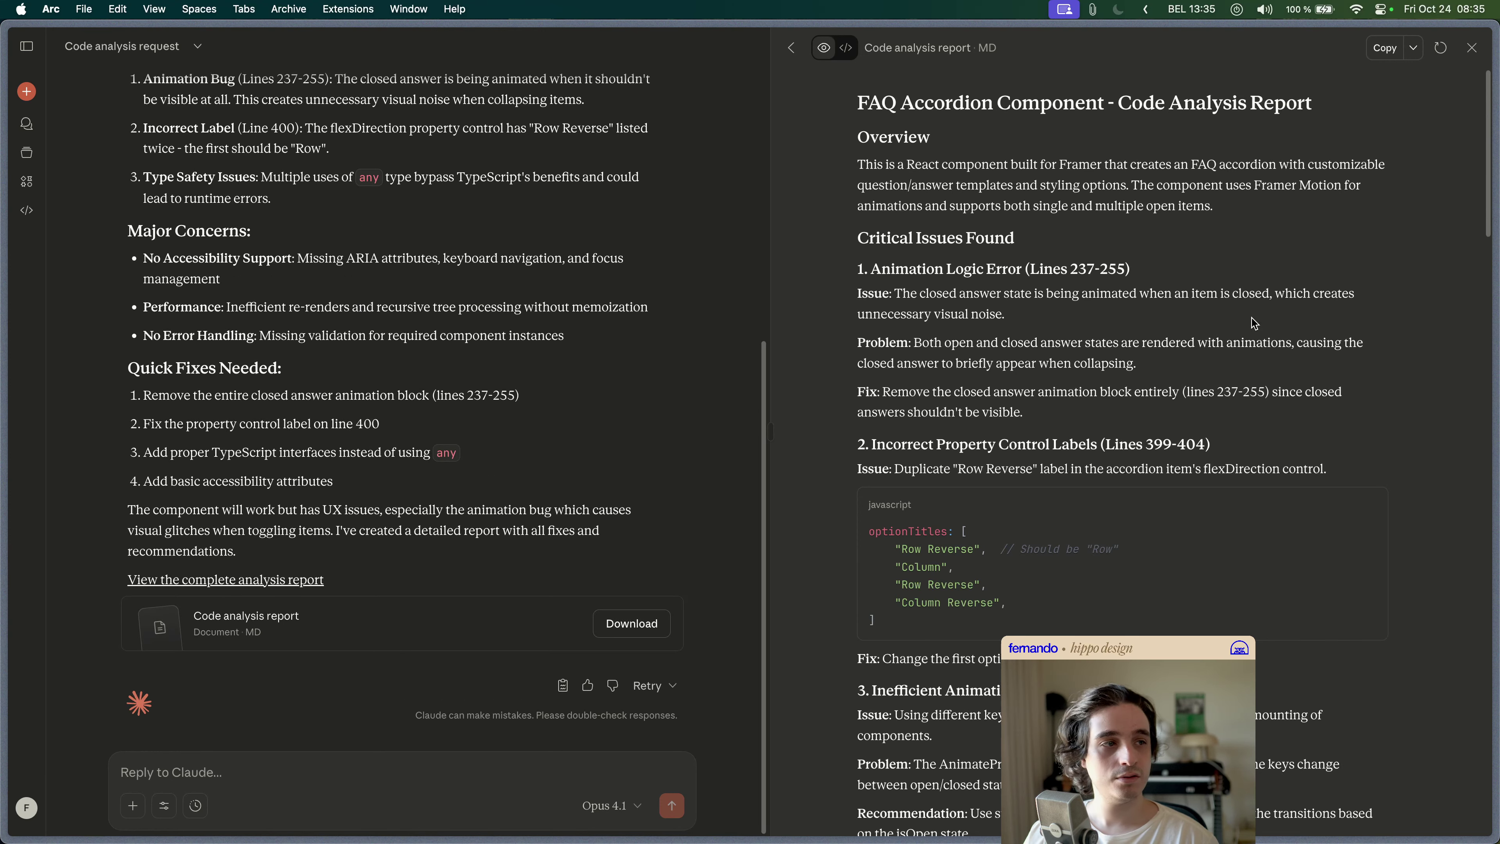
scroll(1258, 321, down, 20)
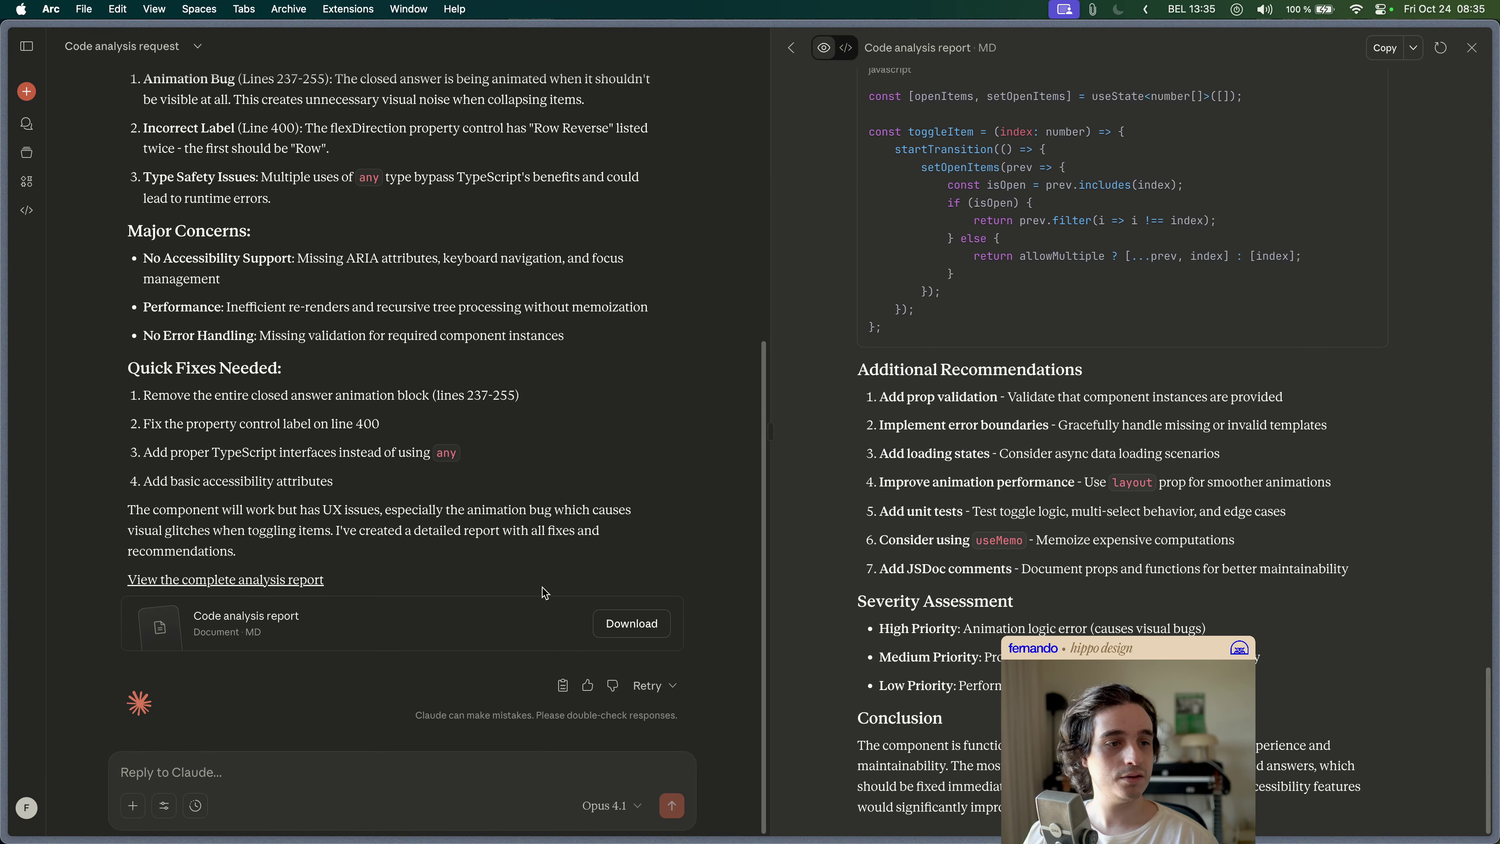
text(give me the full code to paste in)
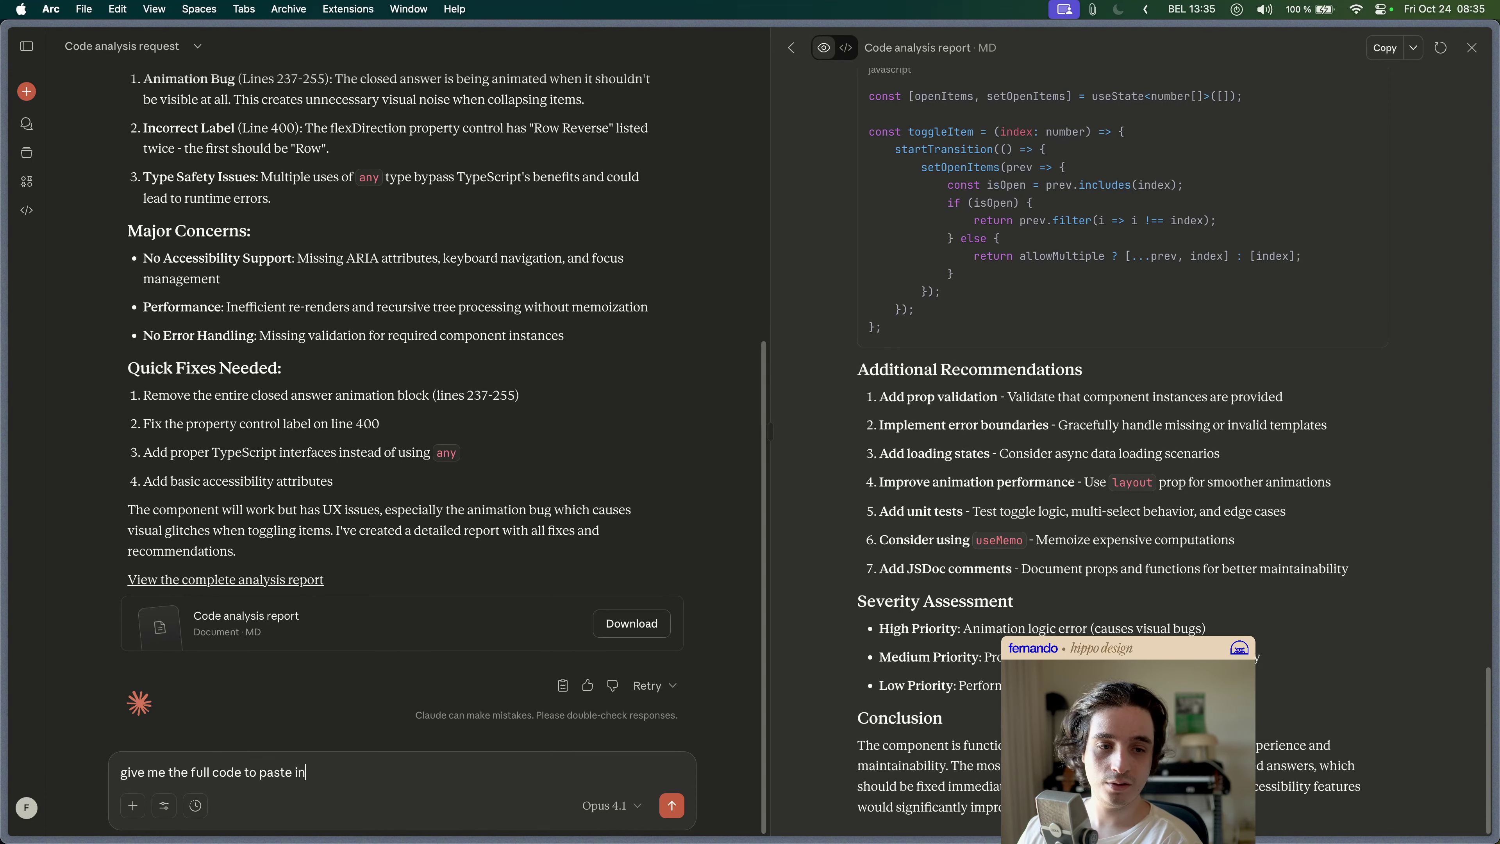
key(Return)
key(super+Tab)
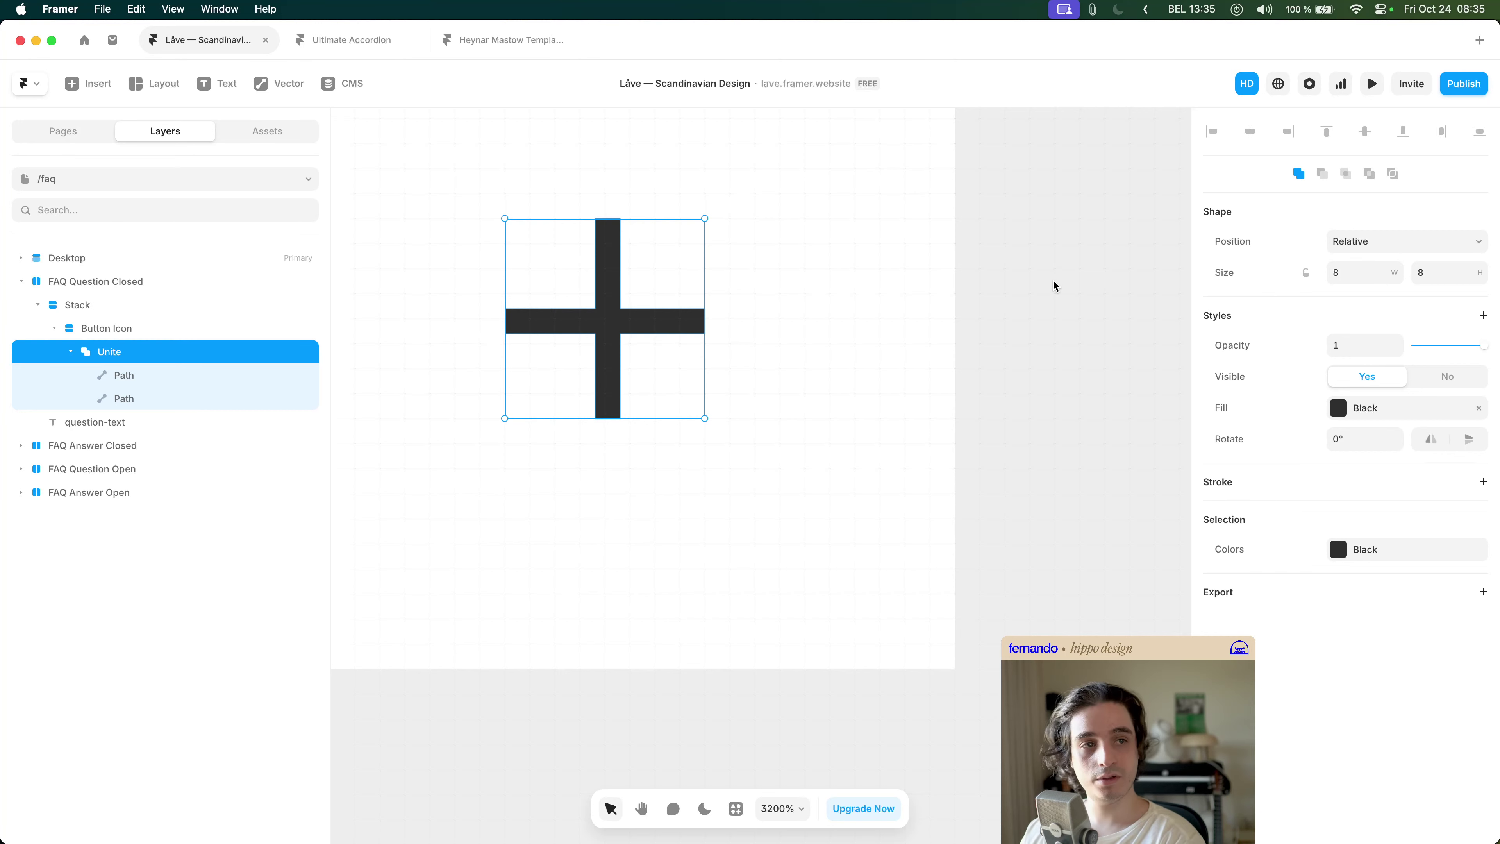
- Move both plus paths out of the Unite shape directly into the Button Icon stack
click(179, 376)
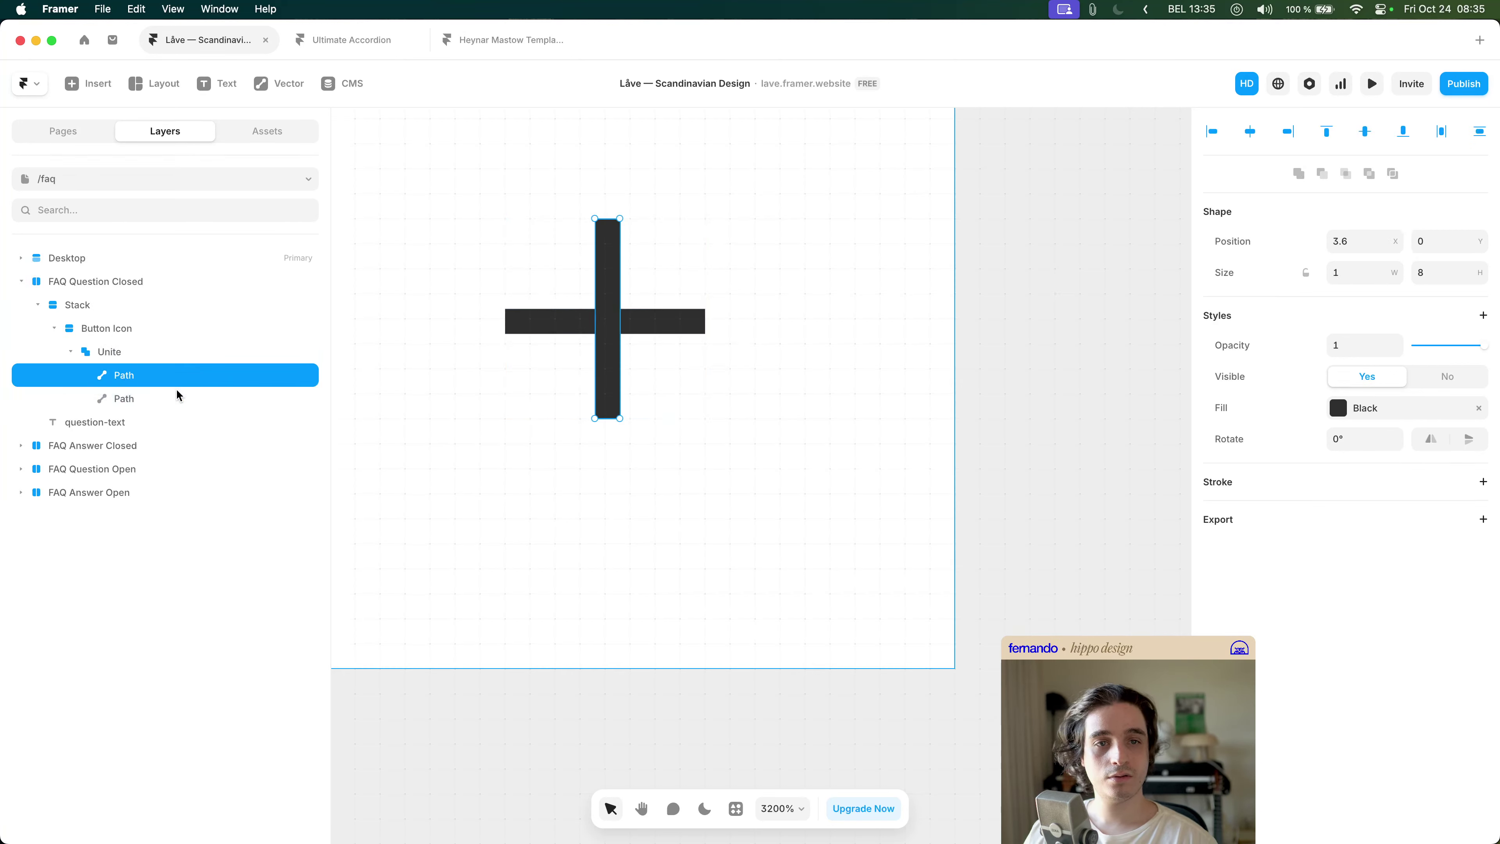
shift+click(177, 396)
drag(177, 393, 169, 346)
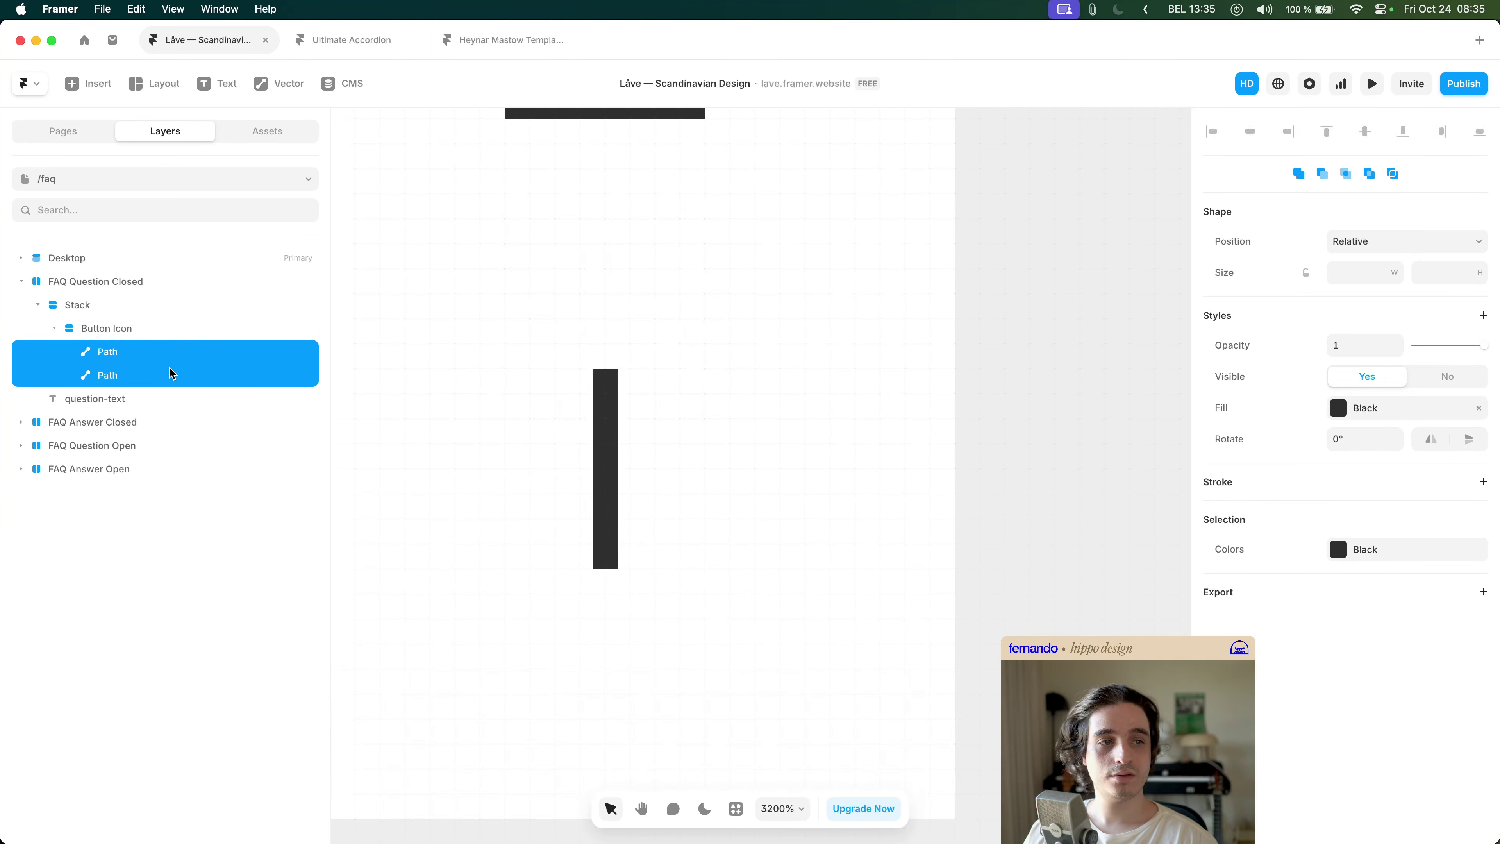
click(164, 399)
click(164, 337)
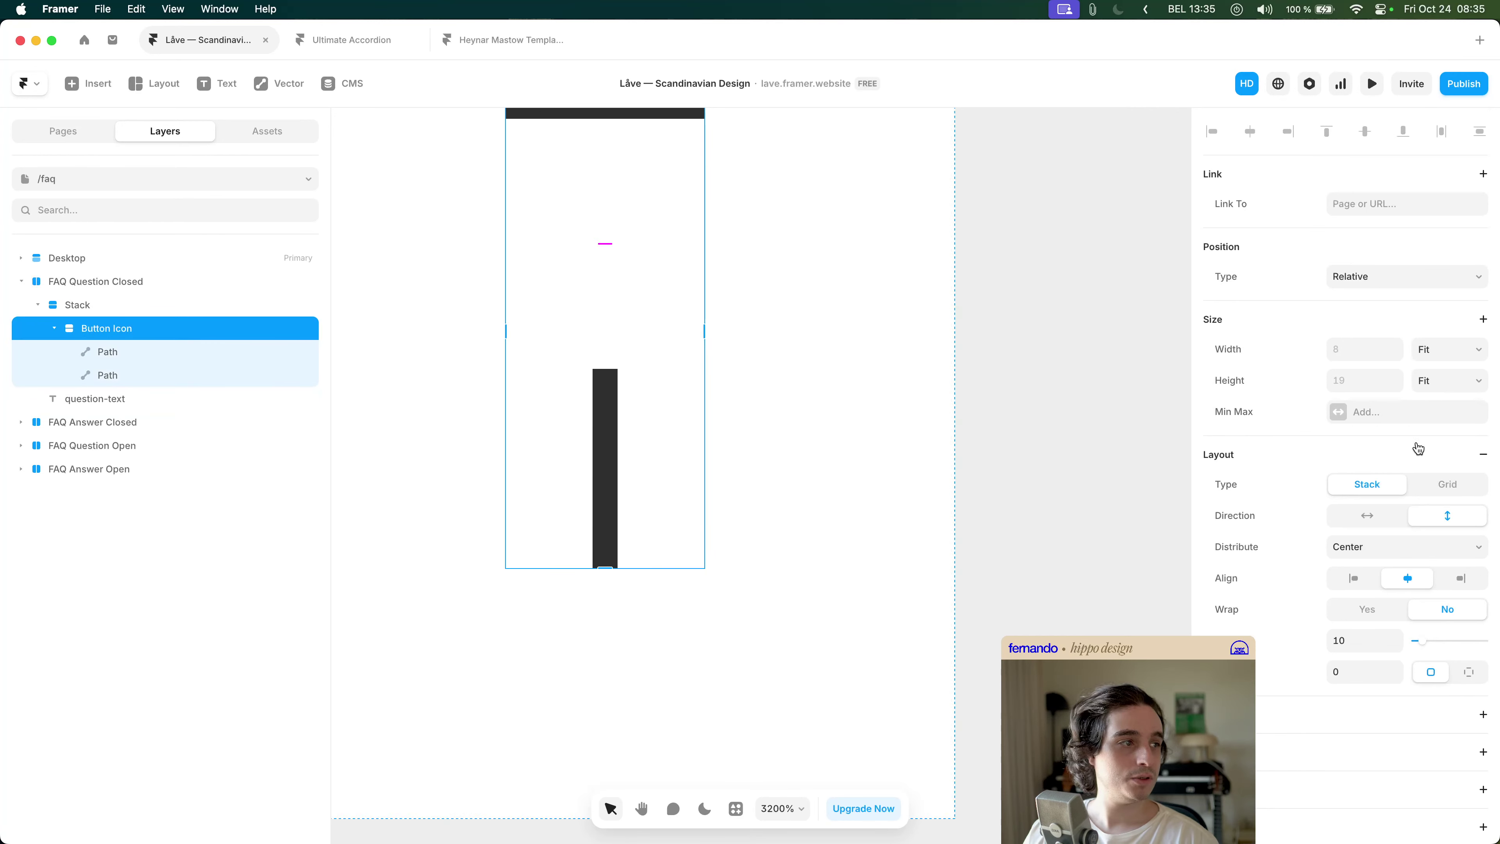
- Give both plus paths Absolute positioning and centre them on each other horizontally and vertically
click(244, 351)
shift+click(244, 376)
click(1407, 241)
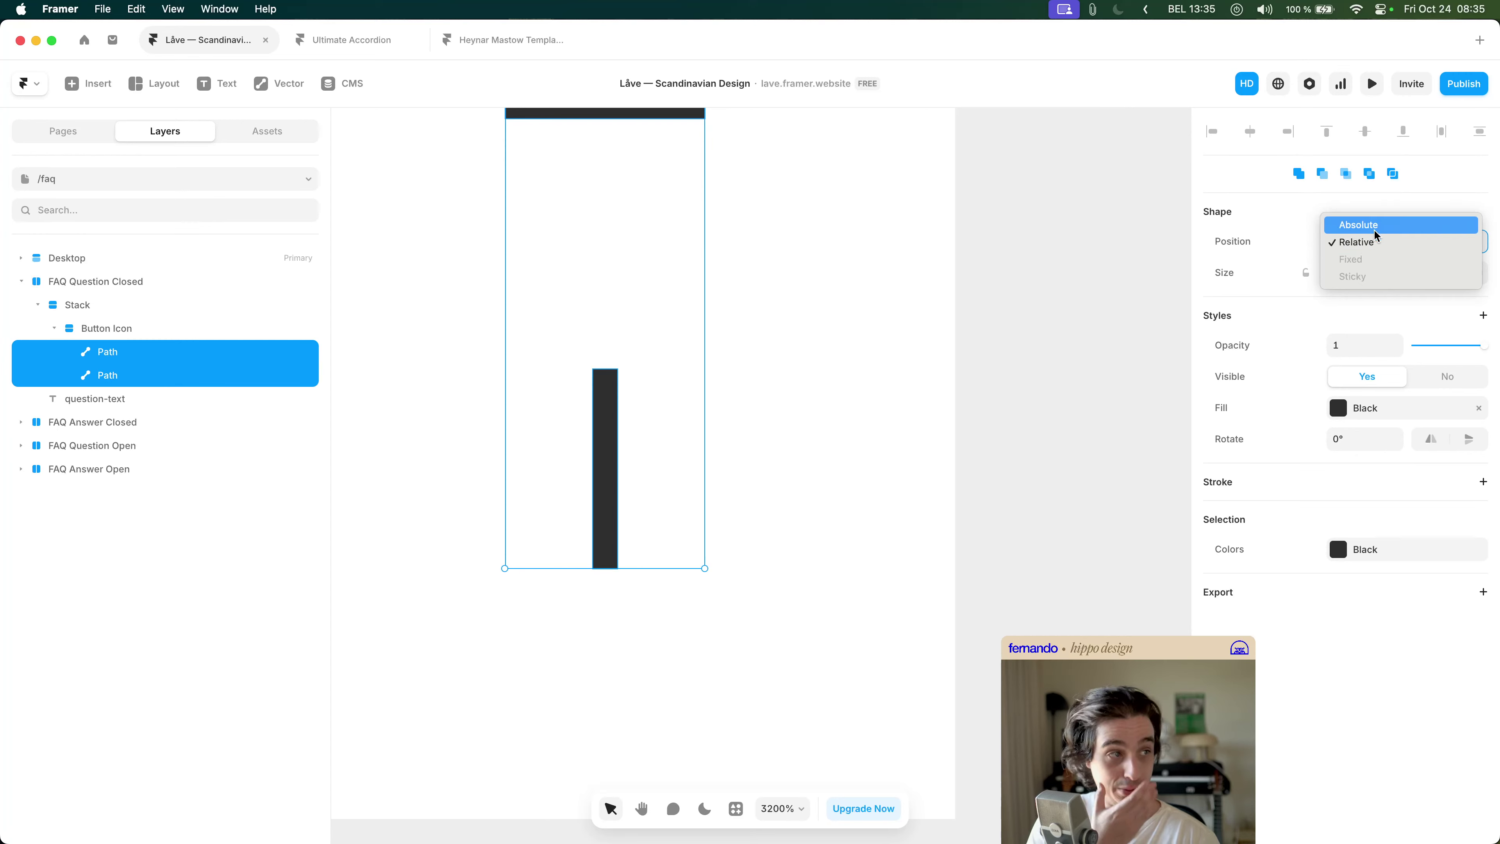
click(1358, 225)
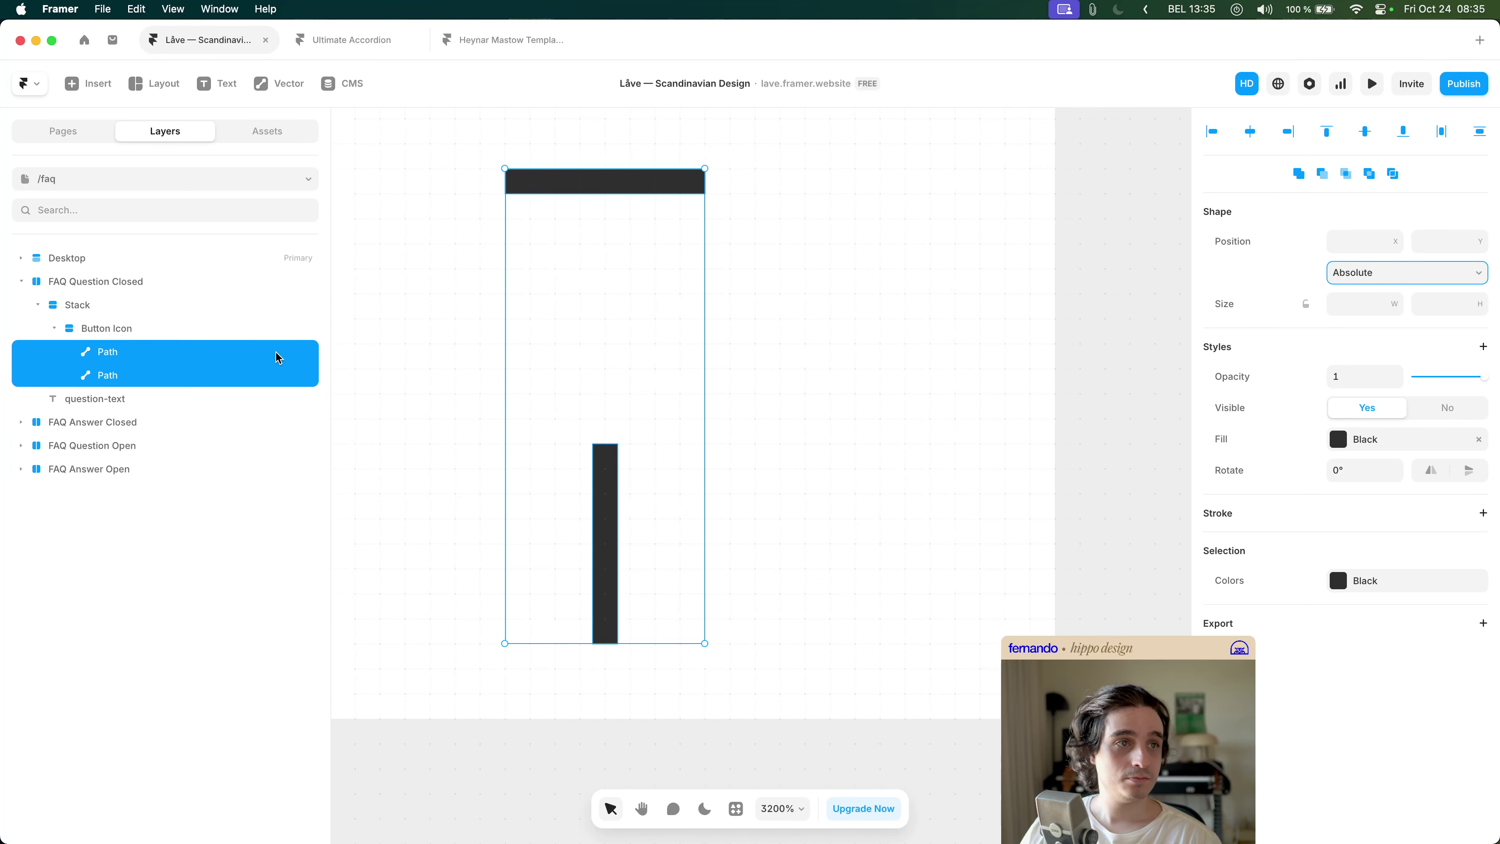
click(1247, 135)
click(1365, 133)
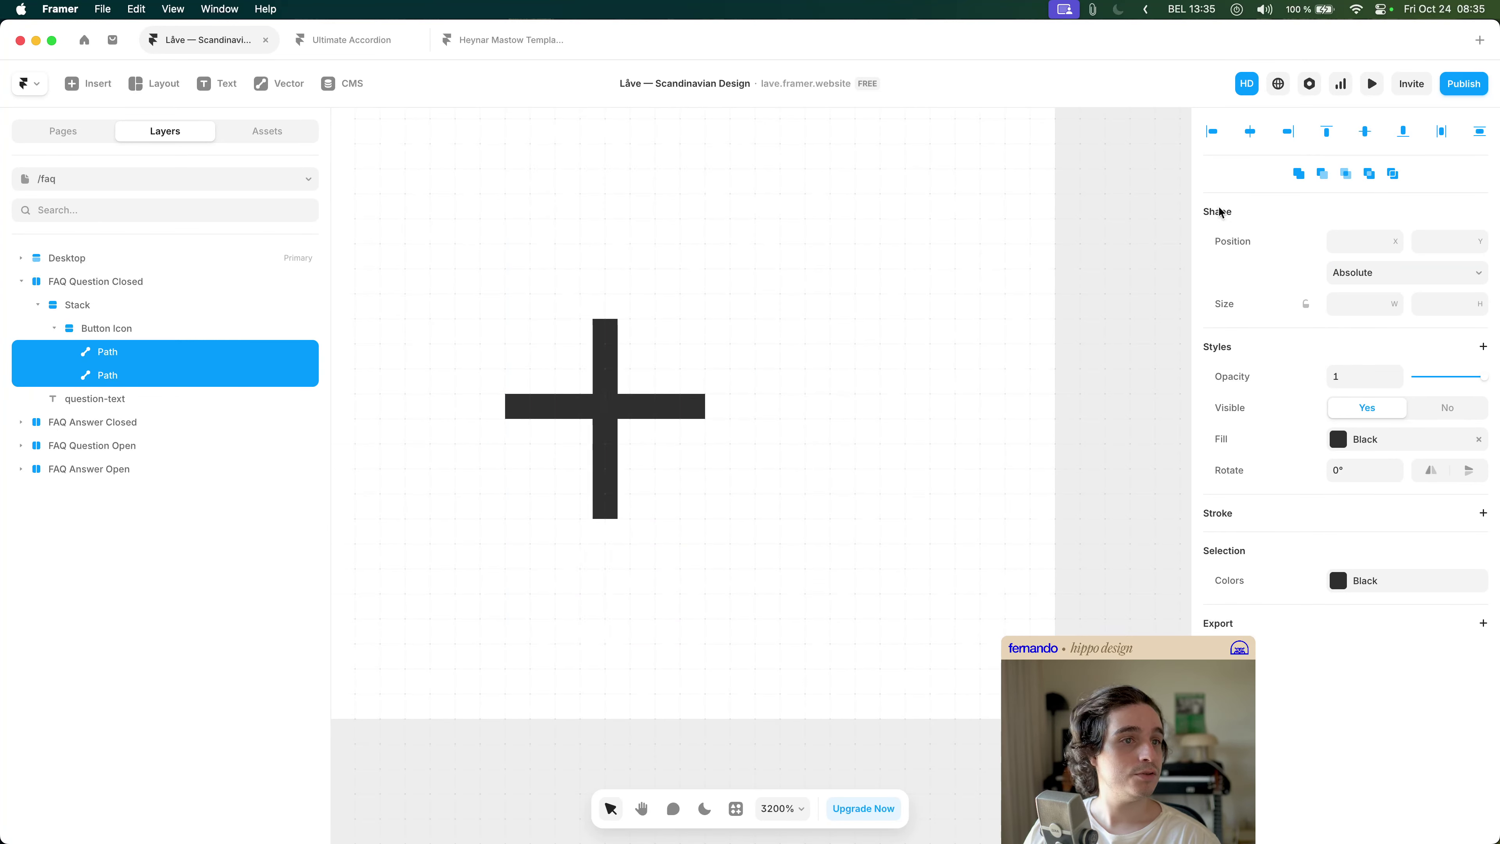
click(188, 332)
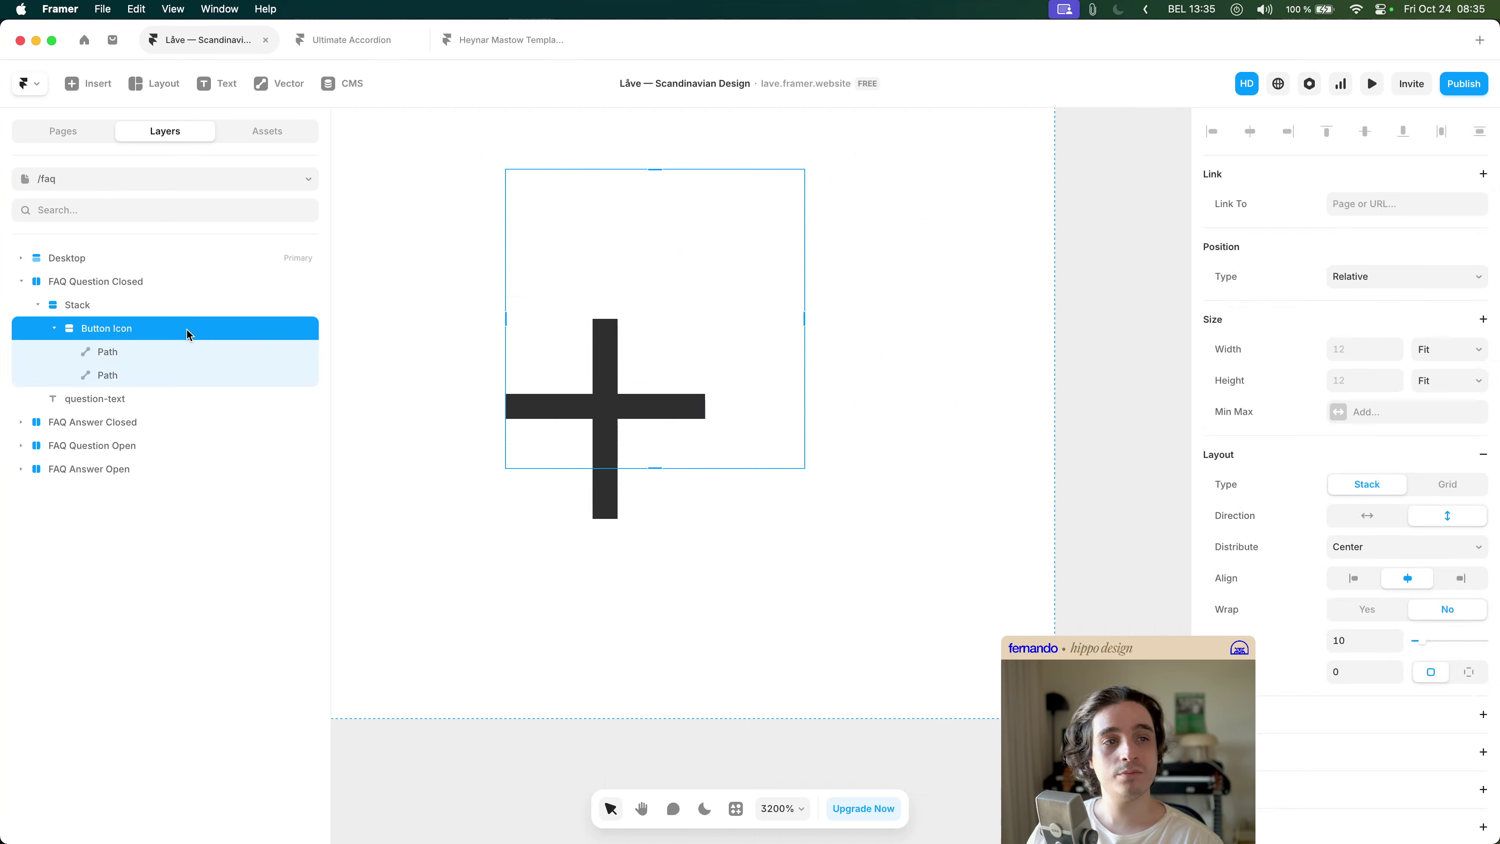
- Switch the horizontal path's position to Relative and vertically centre the vertical path on it
click(182, 355)
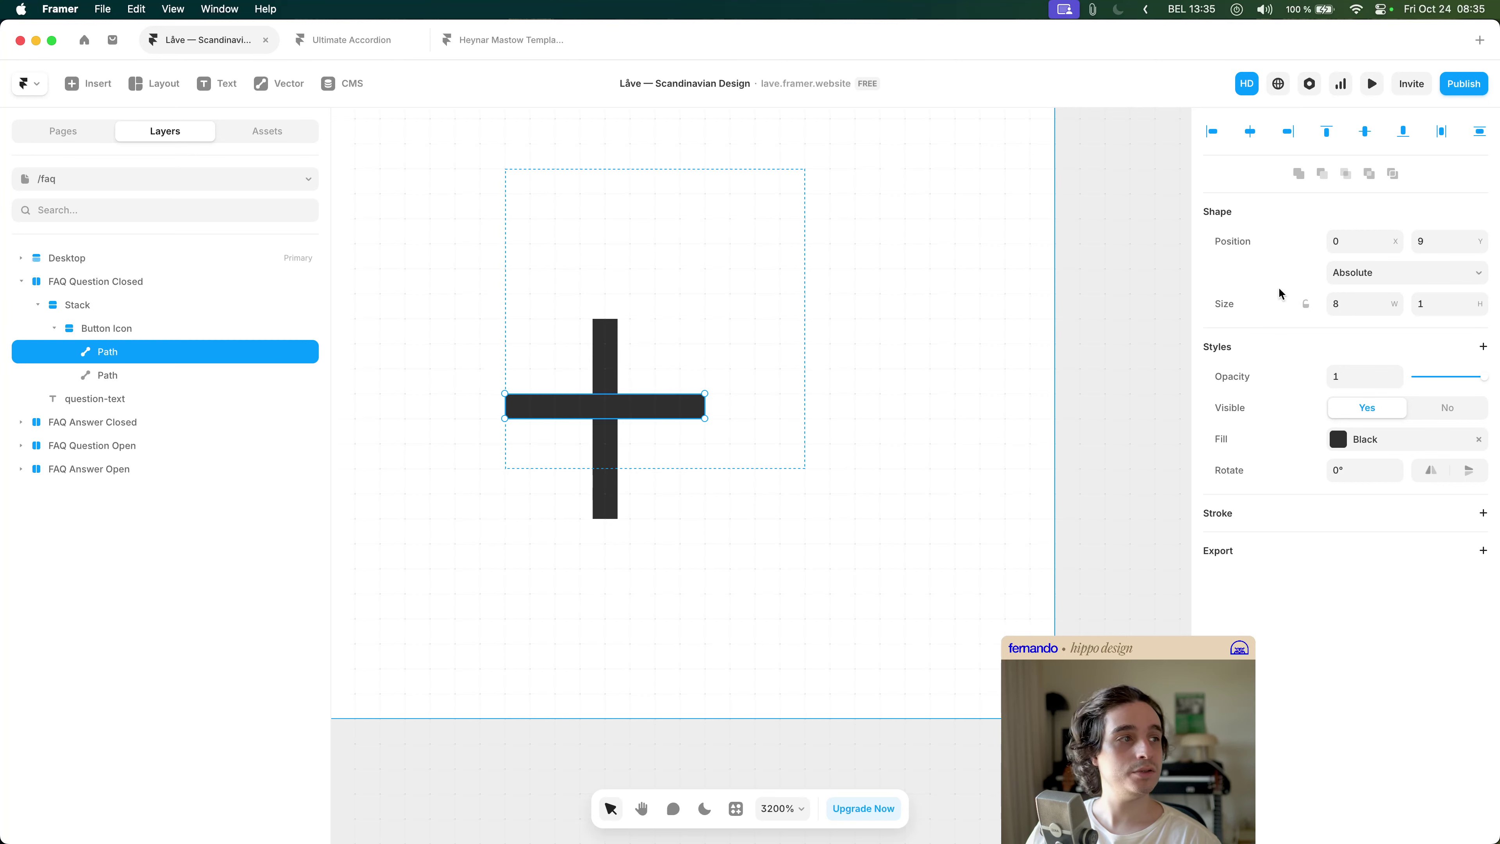
click(1359, 273)
click(1367, 290)
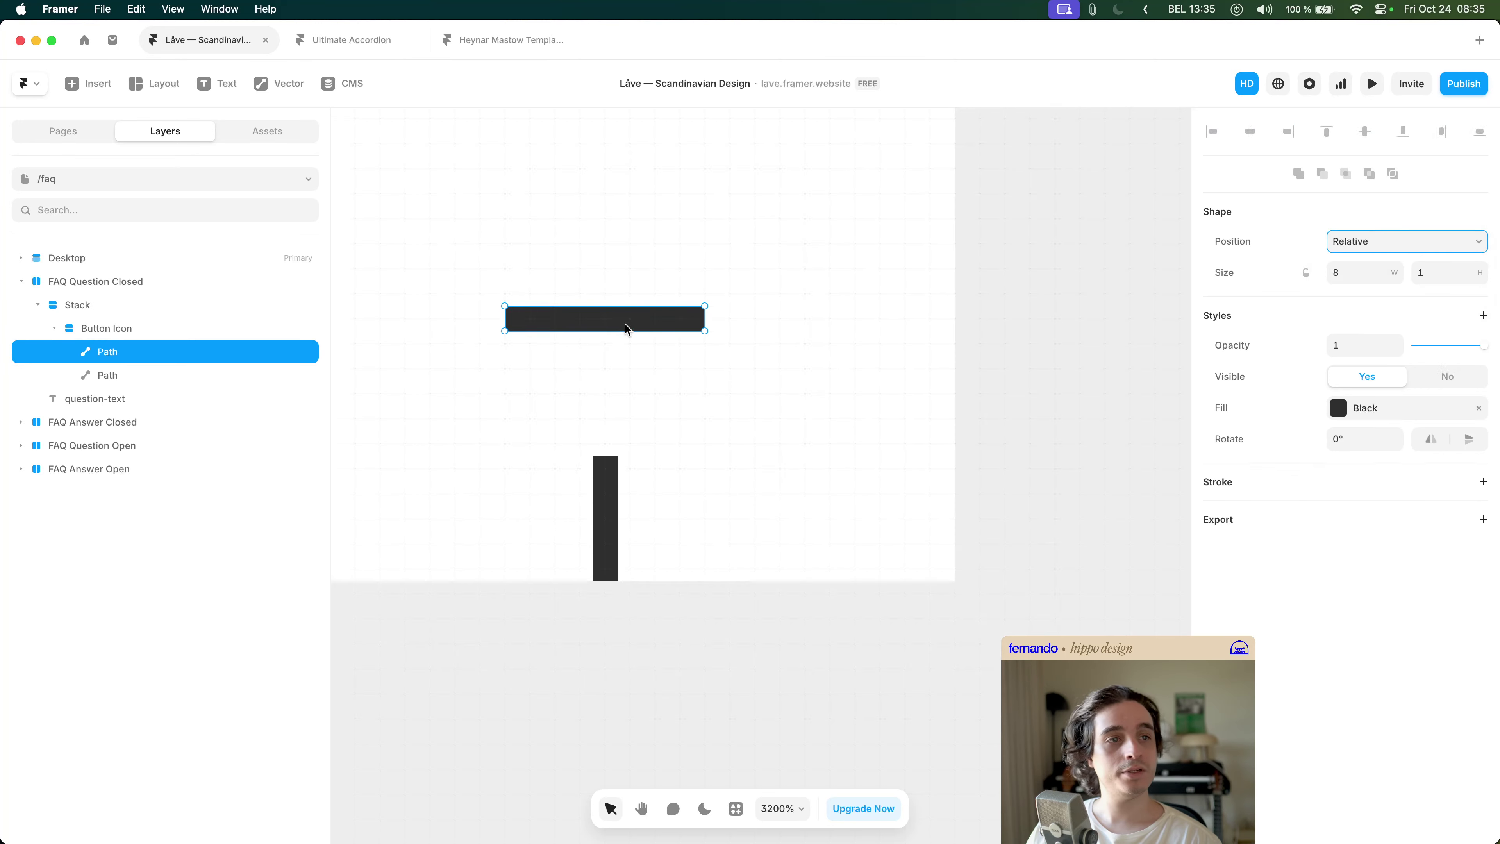
click(154, 373)
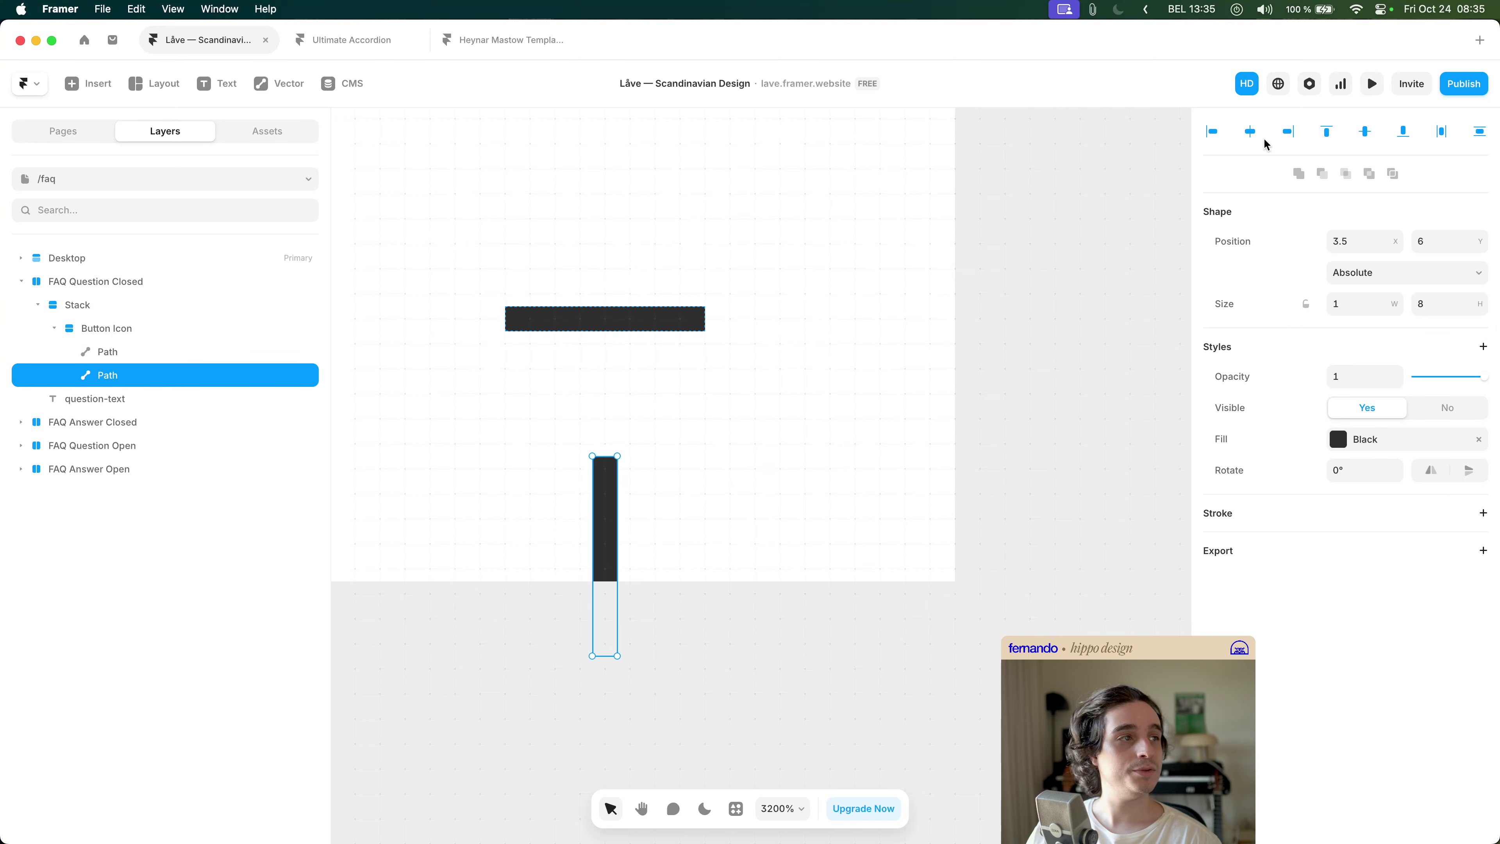
click(1365, 133)
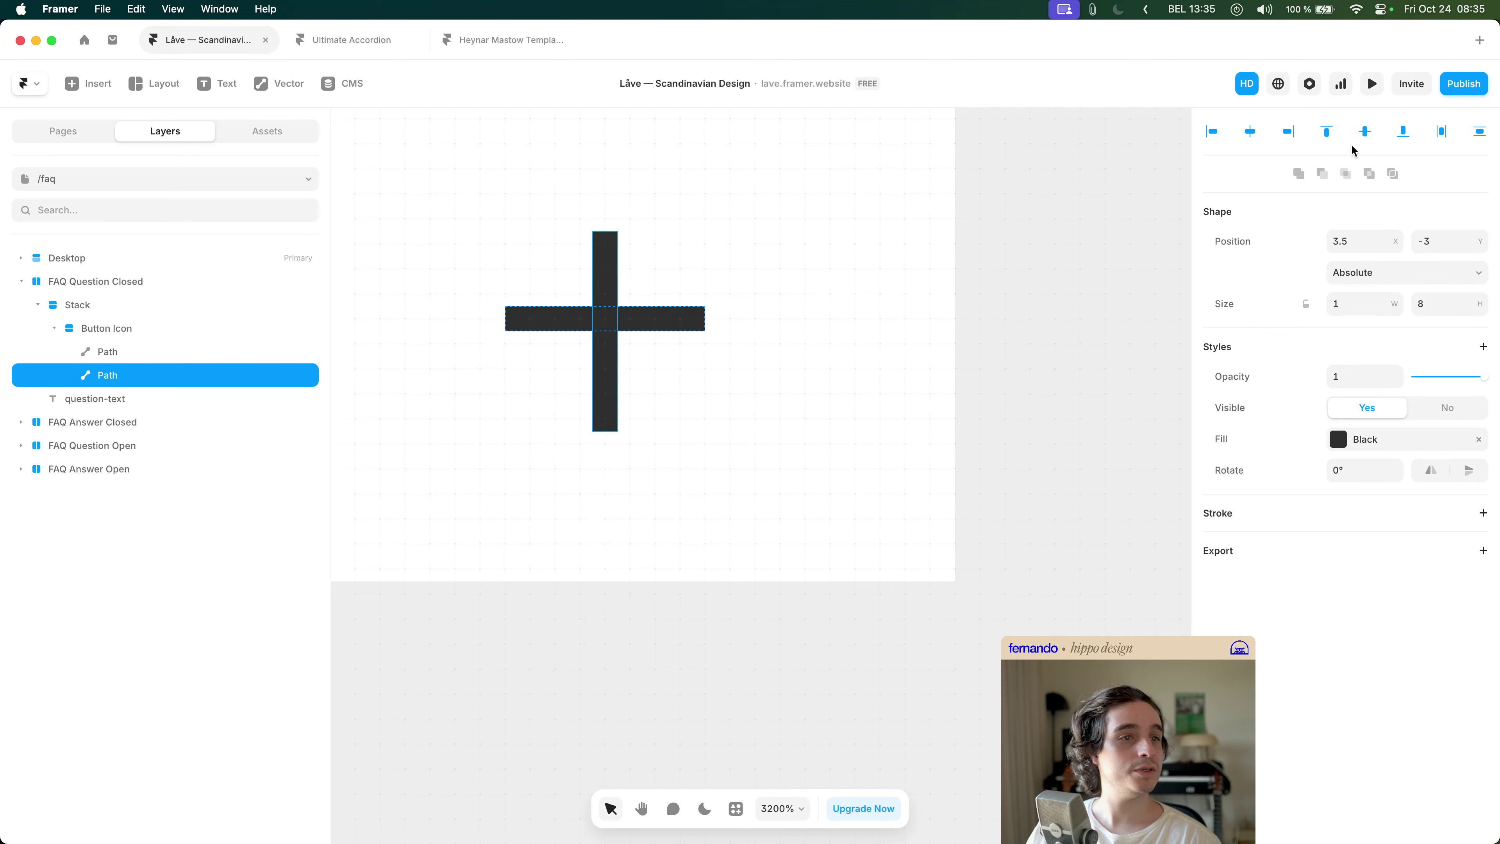
- Set the Button Icon stack's height to 8 and vertically centre the vertical path inside it
click(229, 335)
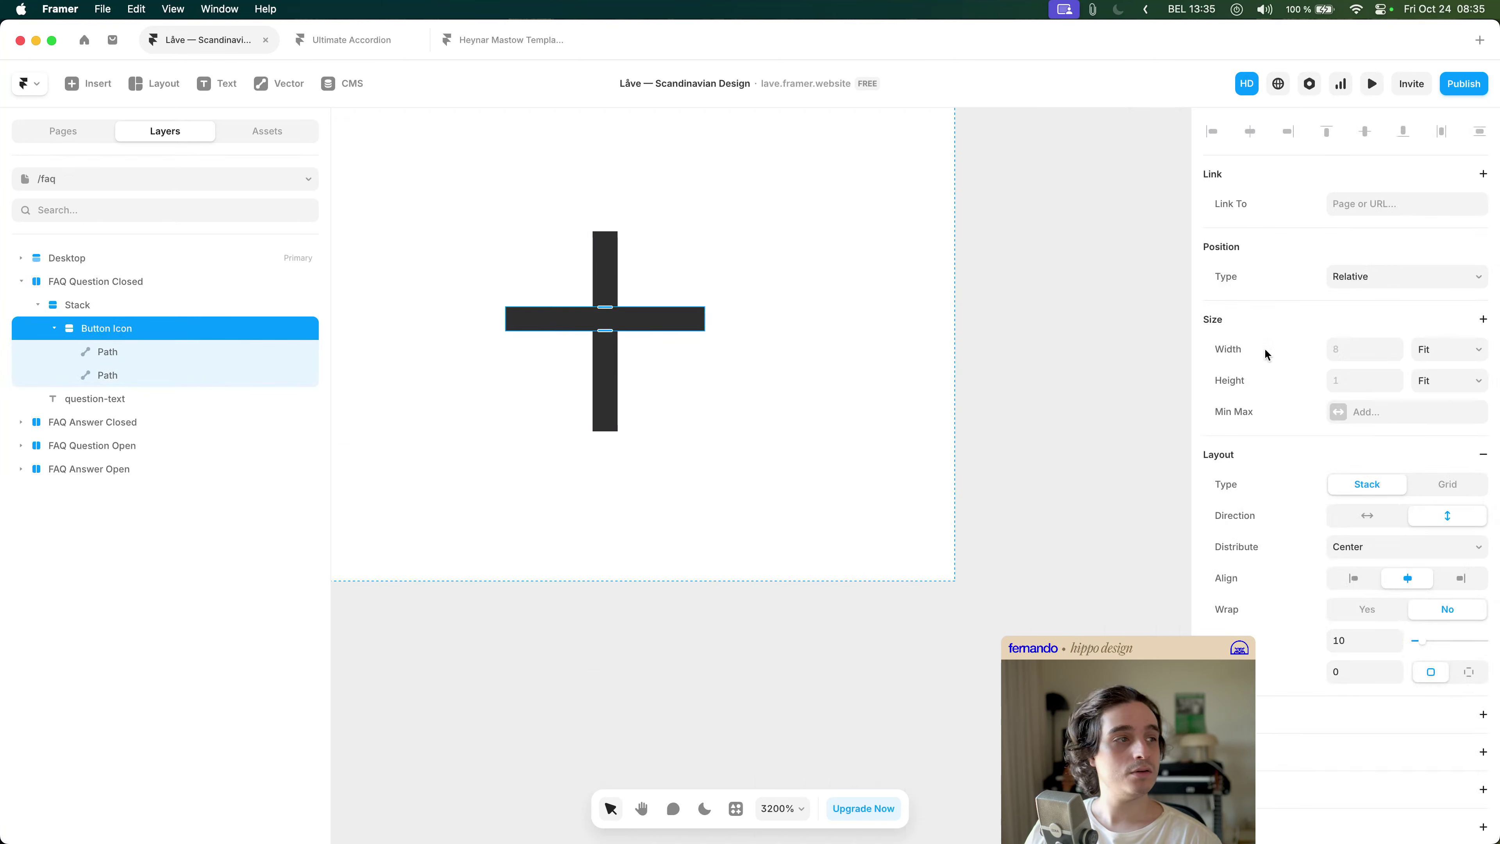
click(1360, 351)
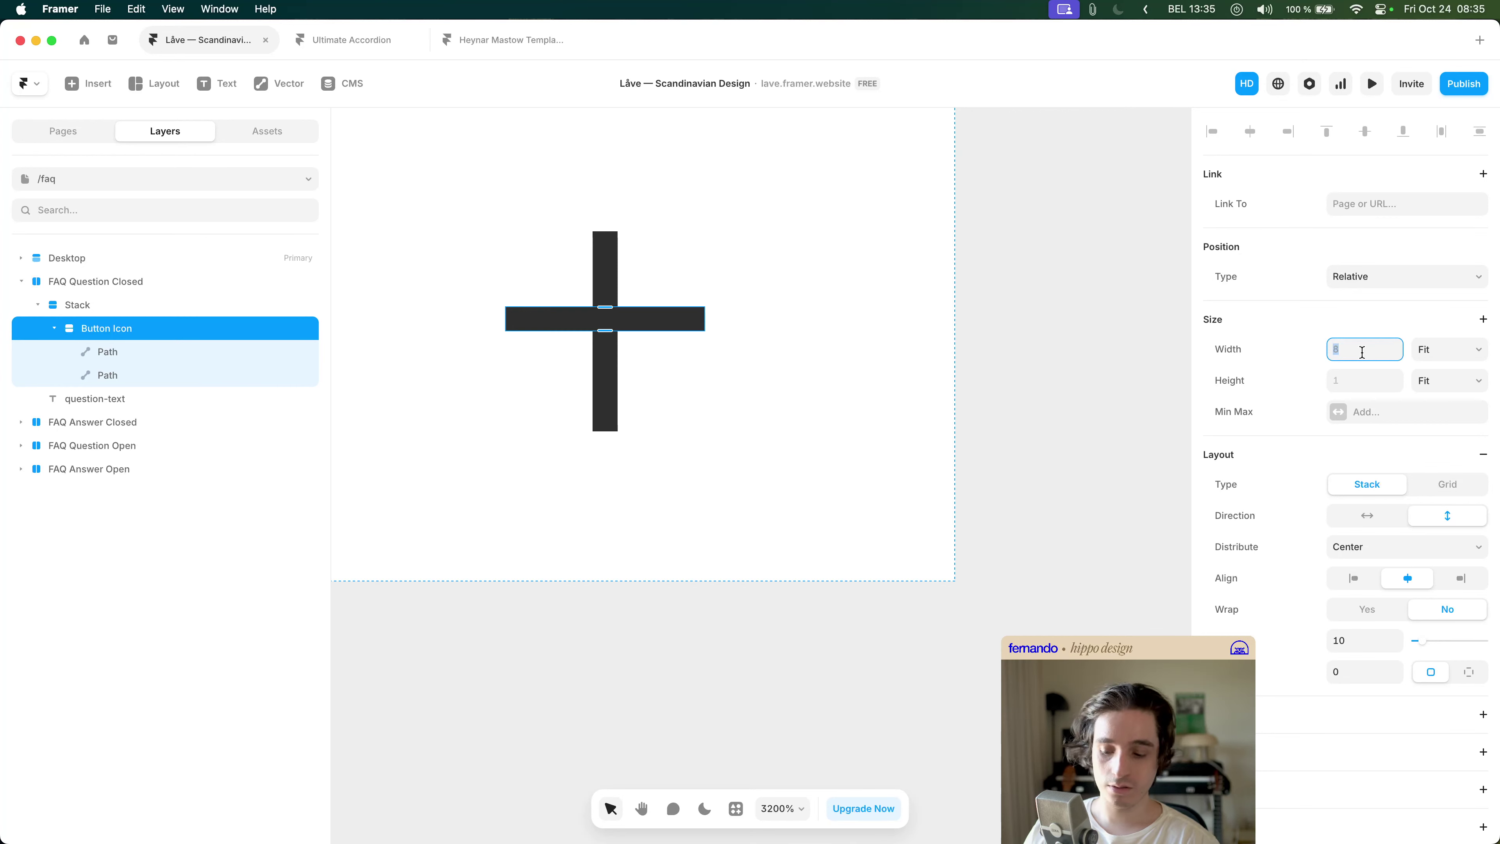
key(Tab)
key(Tab)
text(8)
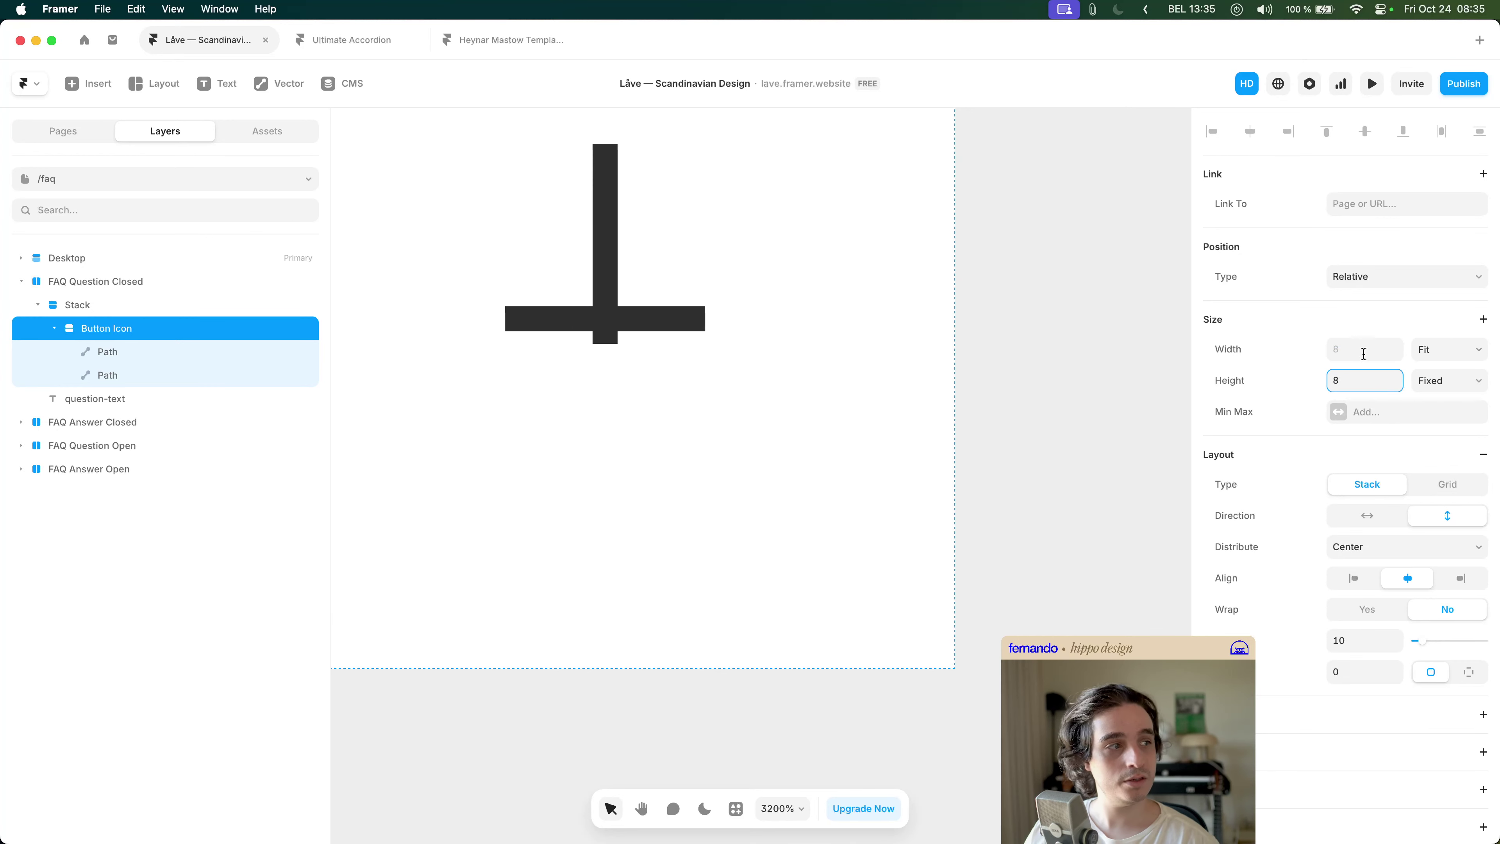
click(242, 375)
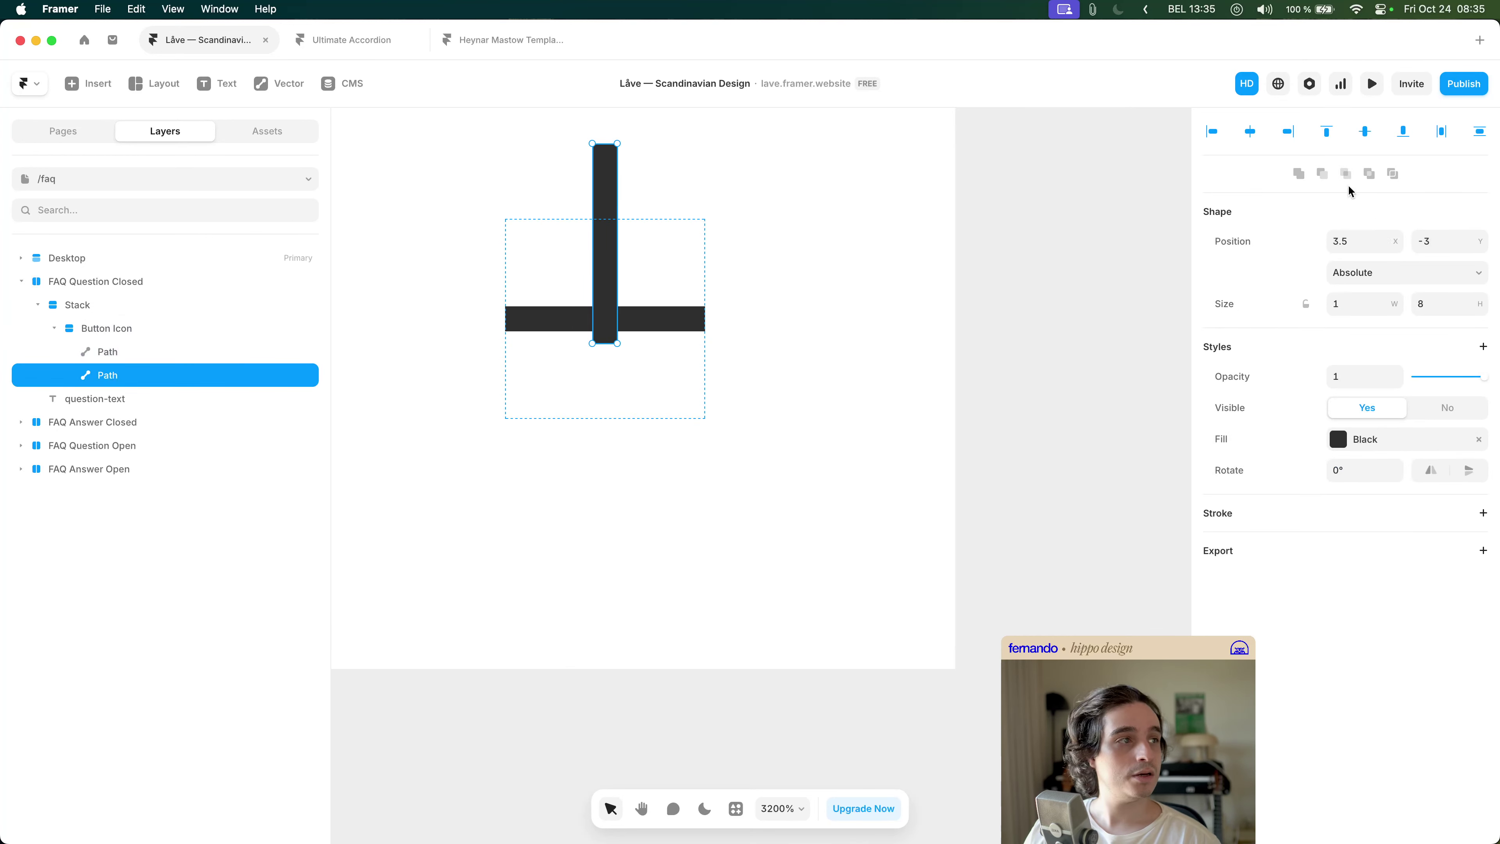
click(1366, 133)
scroll(727, 308, up, 1)
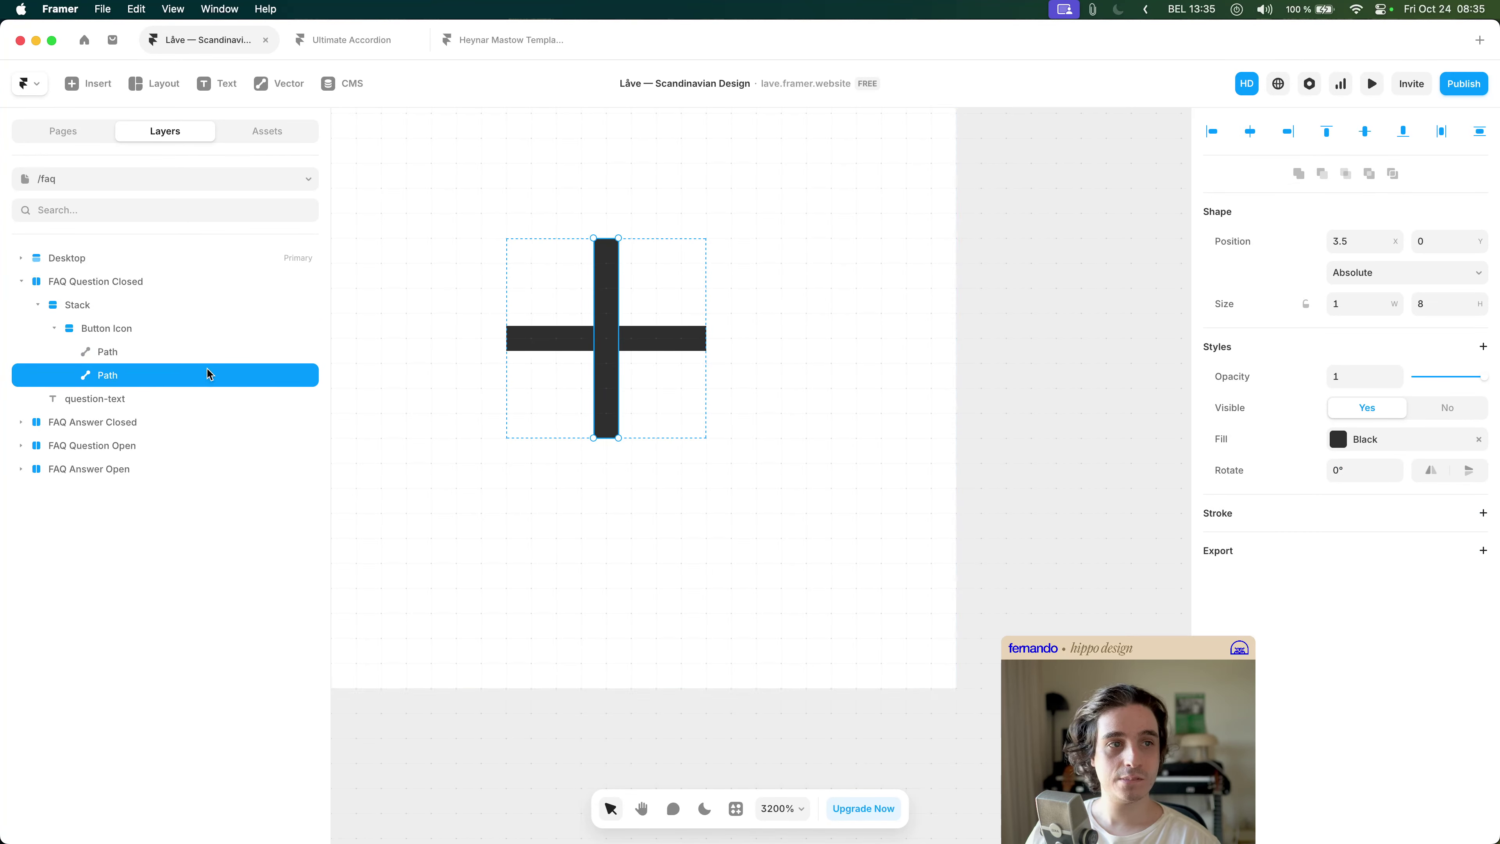
- Rename the Button Icon stack as Plus Icon
click(179, 329)
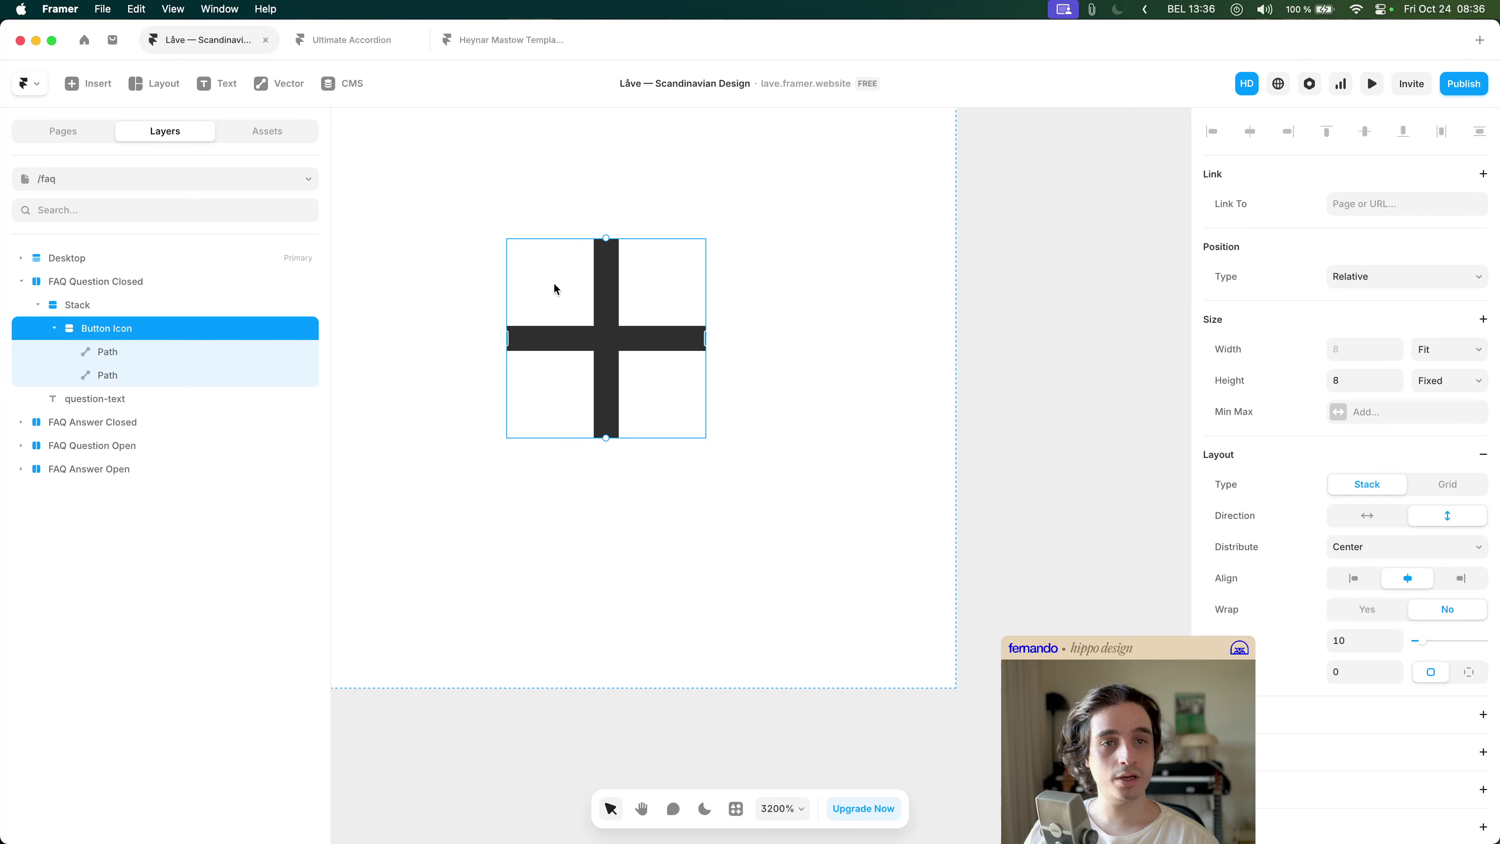
double_click(129, 333)
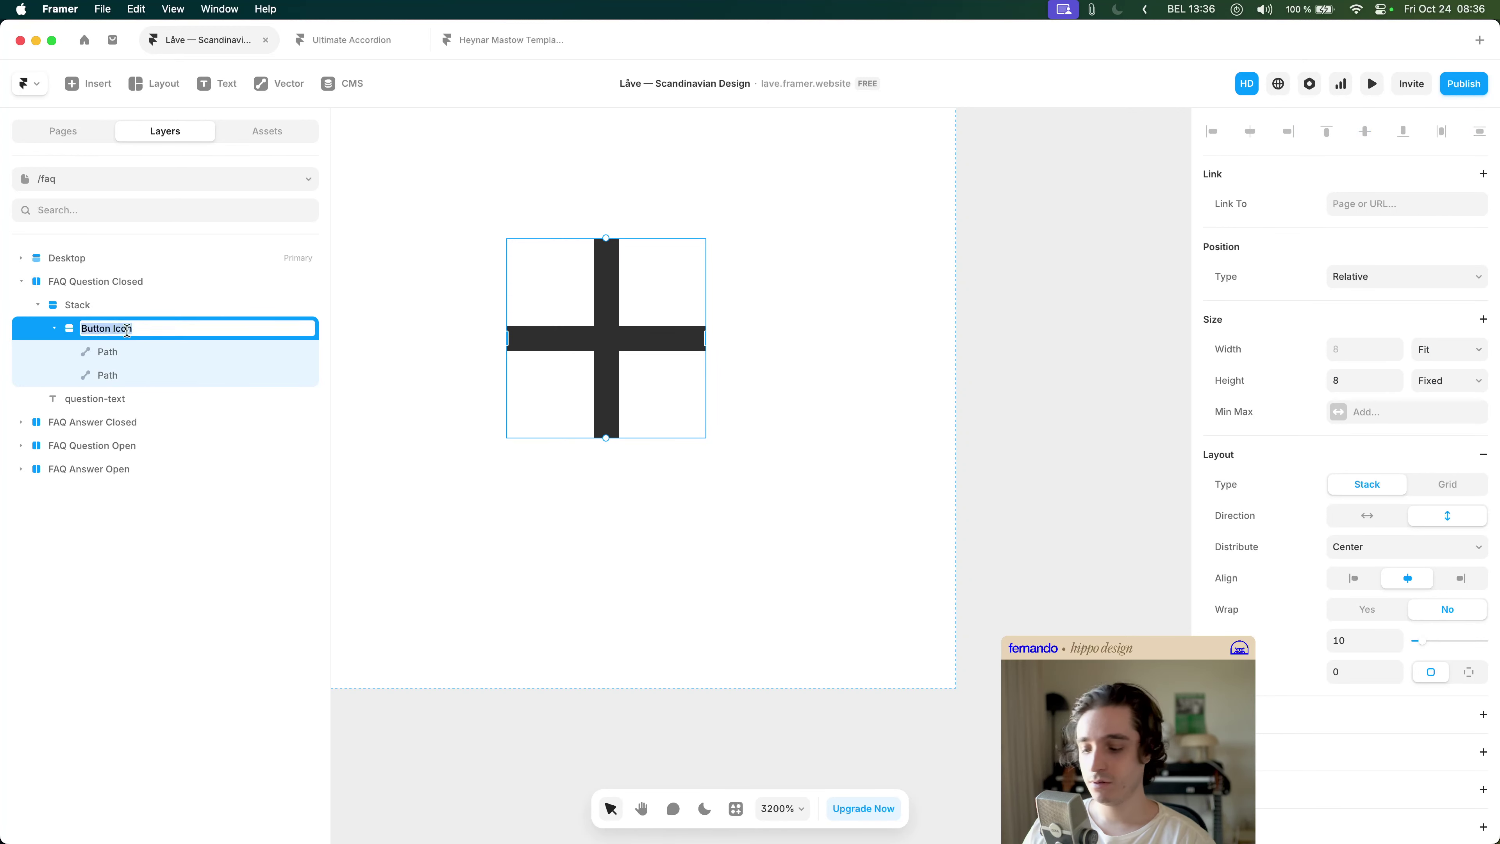
key(Left)
text(Plus)
key(alt+Delete)
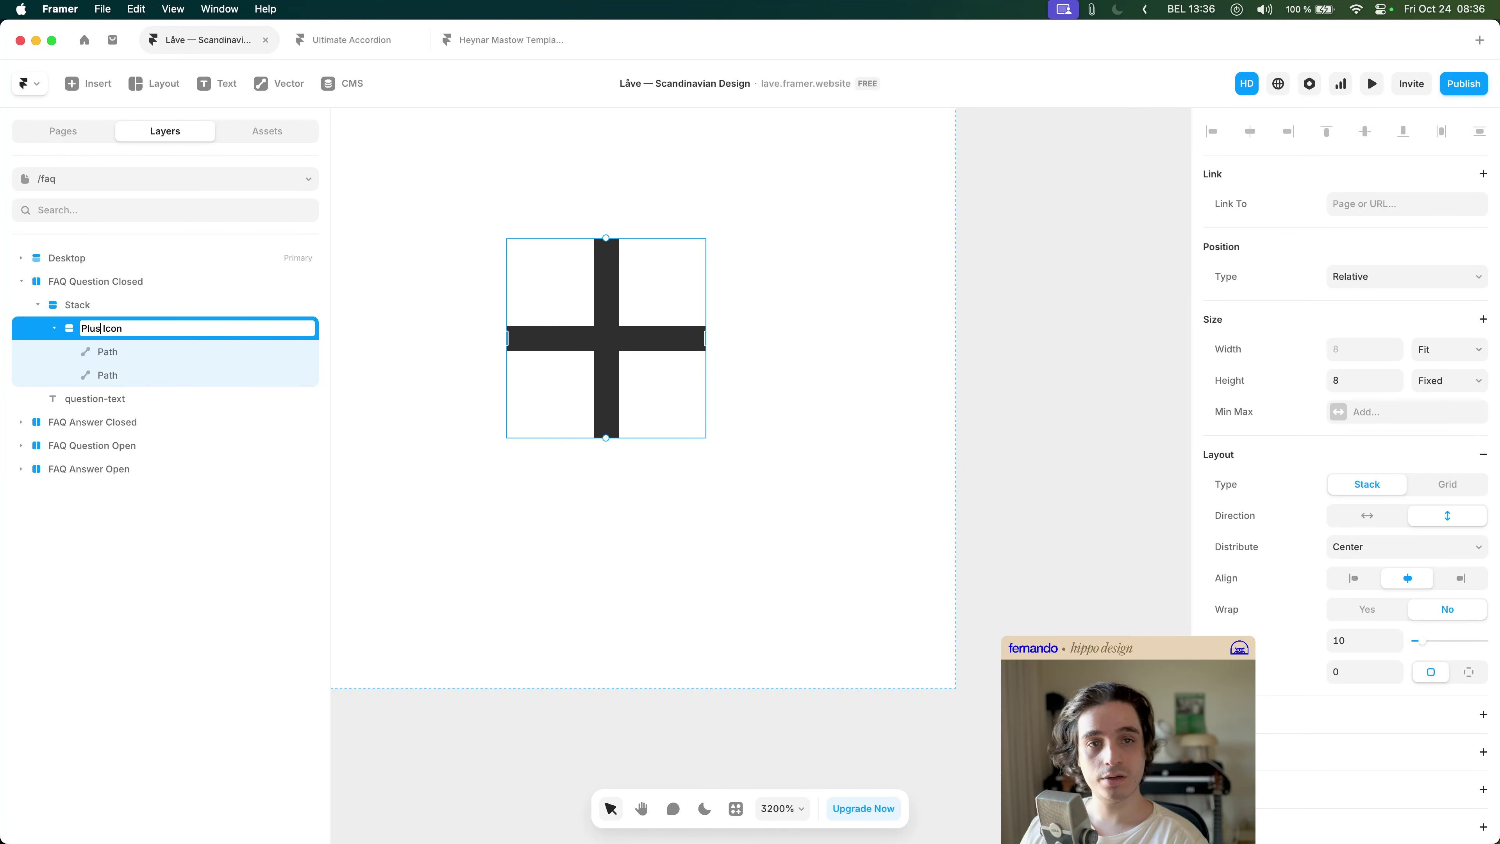
key(Return)
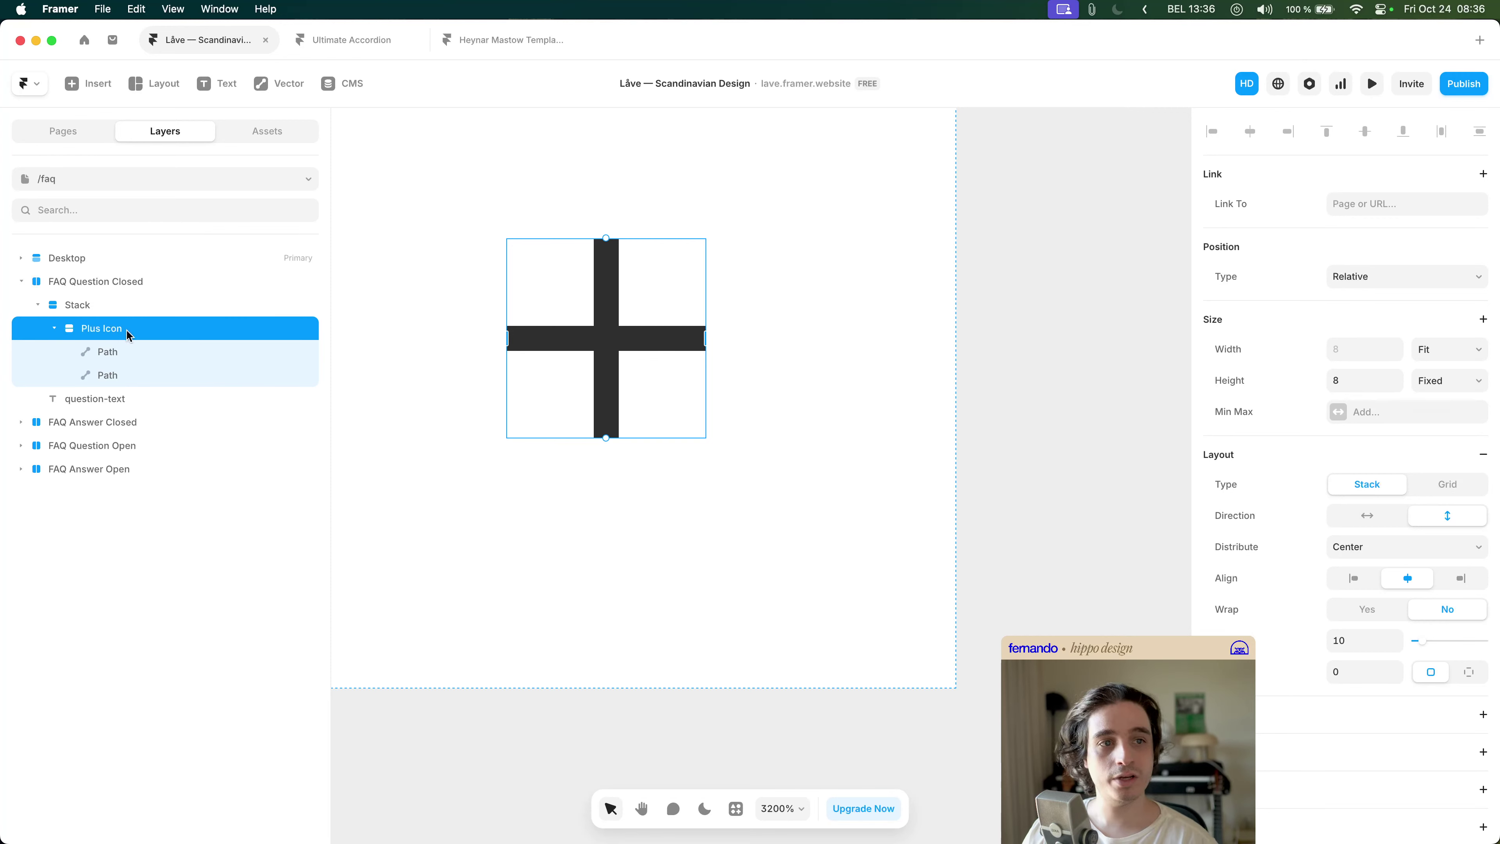
- Try rotating the plus icon's vertical path and undo the rotation
scroll(565, 385, down, 5)
scroll(576, 371, up, 2)
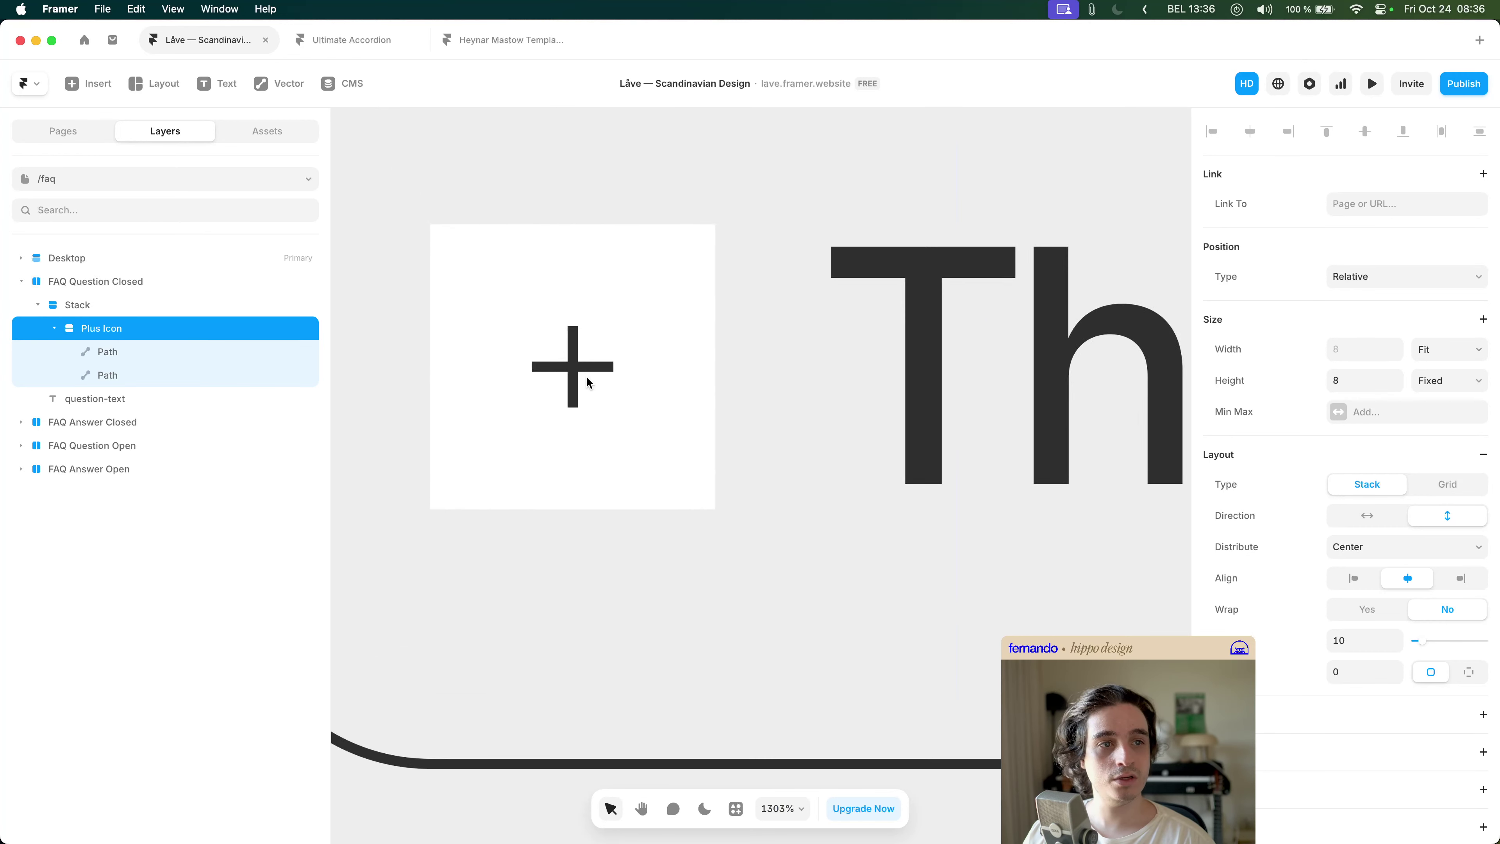
click(573, 390)
scroll(561, 372, up, 2)
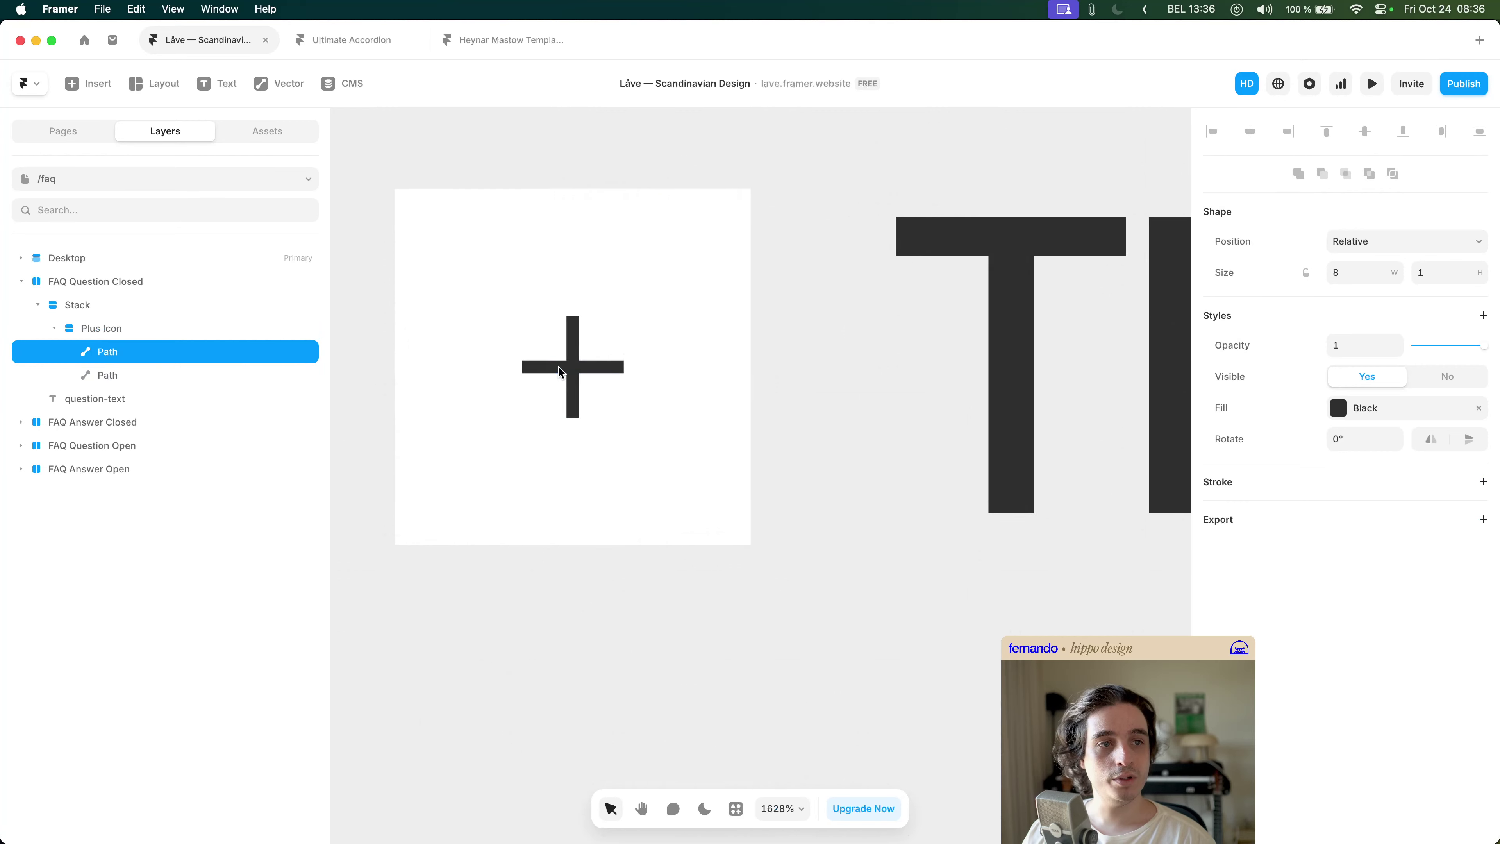
click(246, 378)
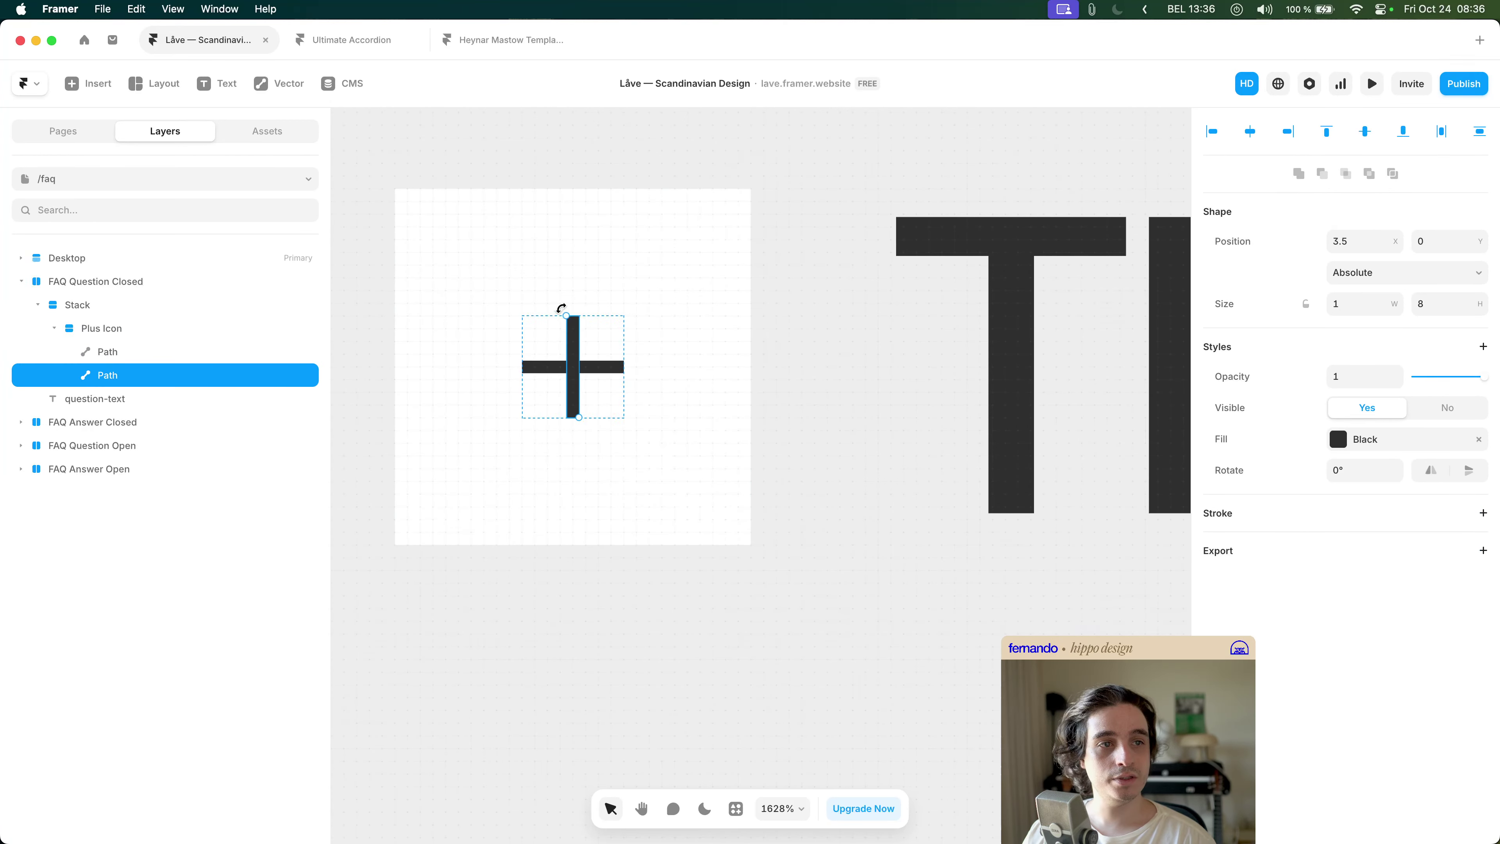
drag(561, 307, 703, 374)
key(super+z)
scroll(703, 374, down, 5)
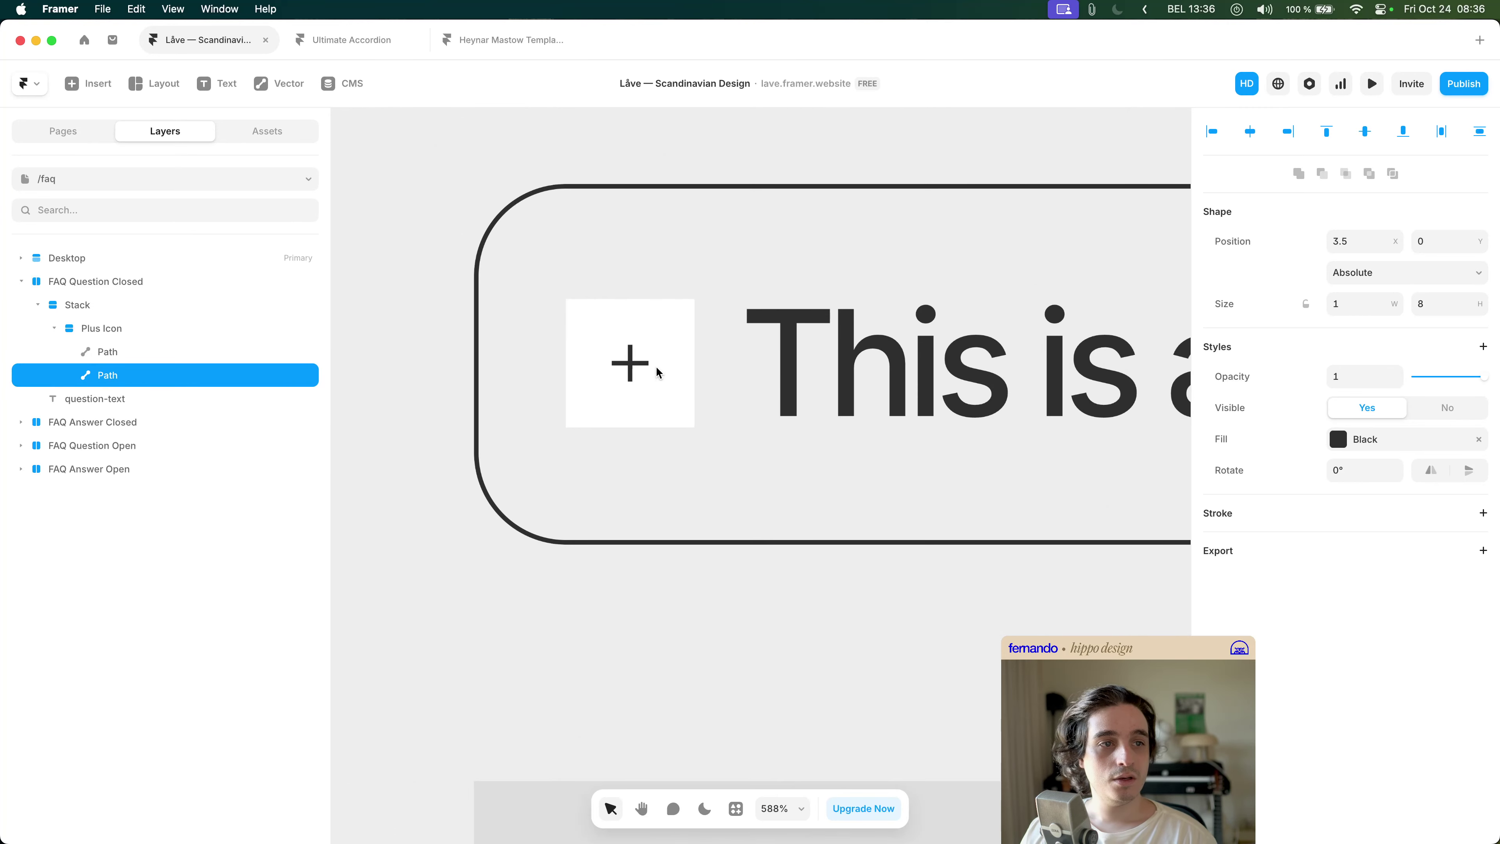
- Check the open item's title row in Figma, and back in Framer unwrap Plus Icon from its parent Stack in FAQ Question Closed
click(164, 331)
click(56, 330)
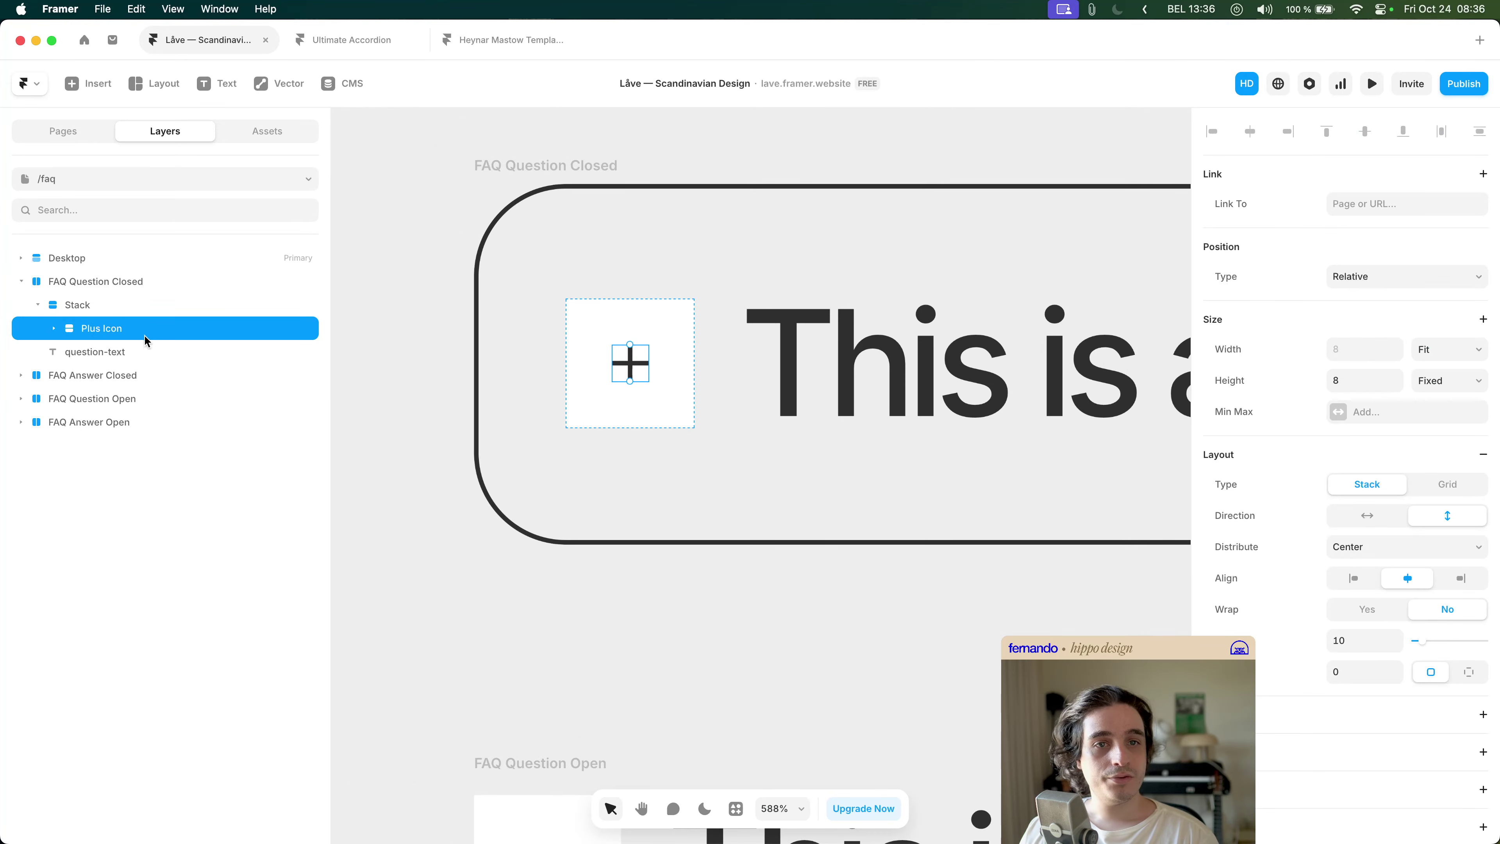
click(144, 306)
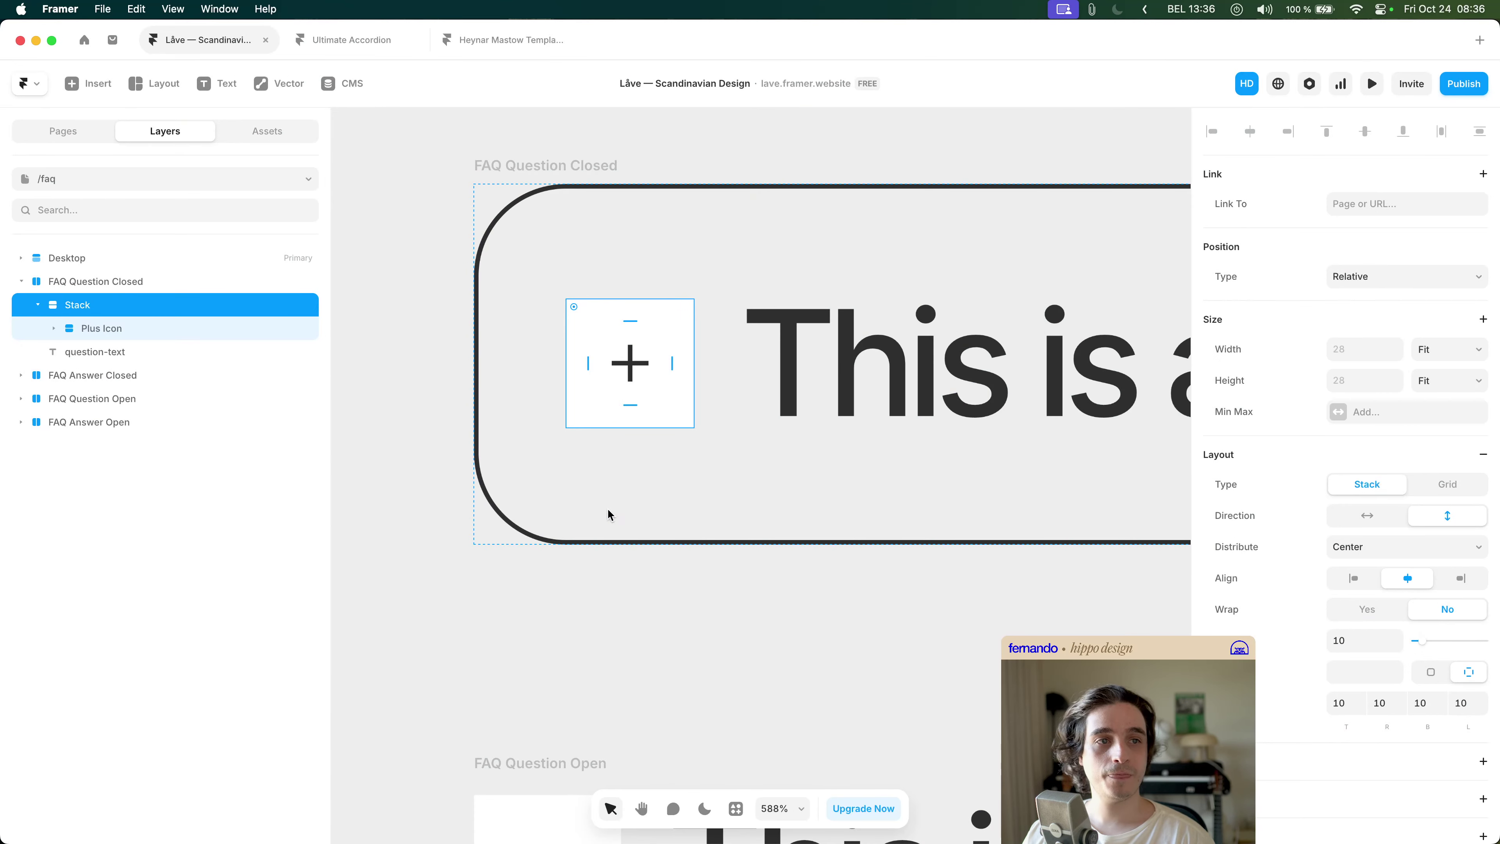
mouse_move(643, 813)
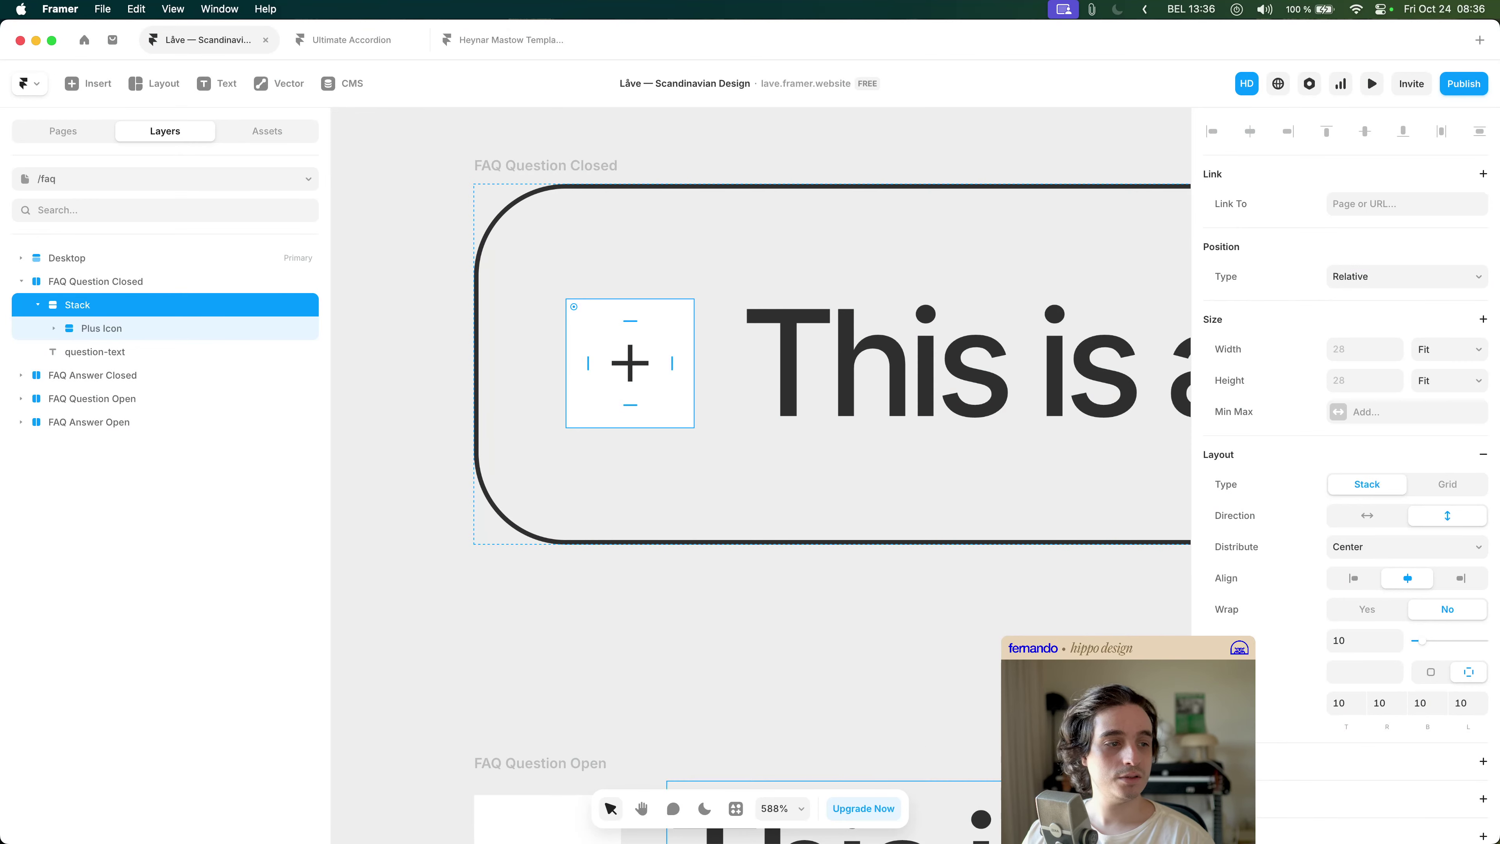
mouse_move(1026, 814)
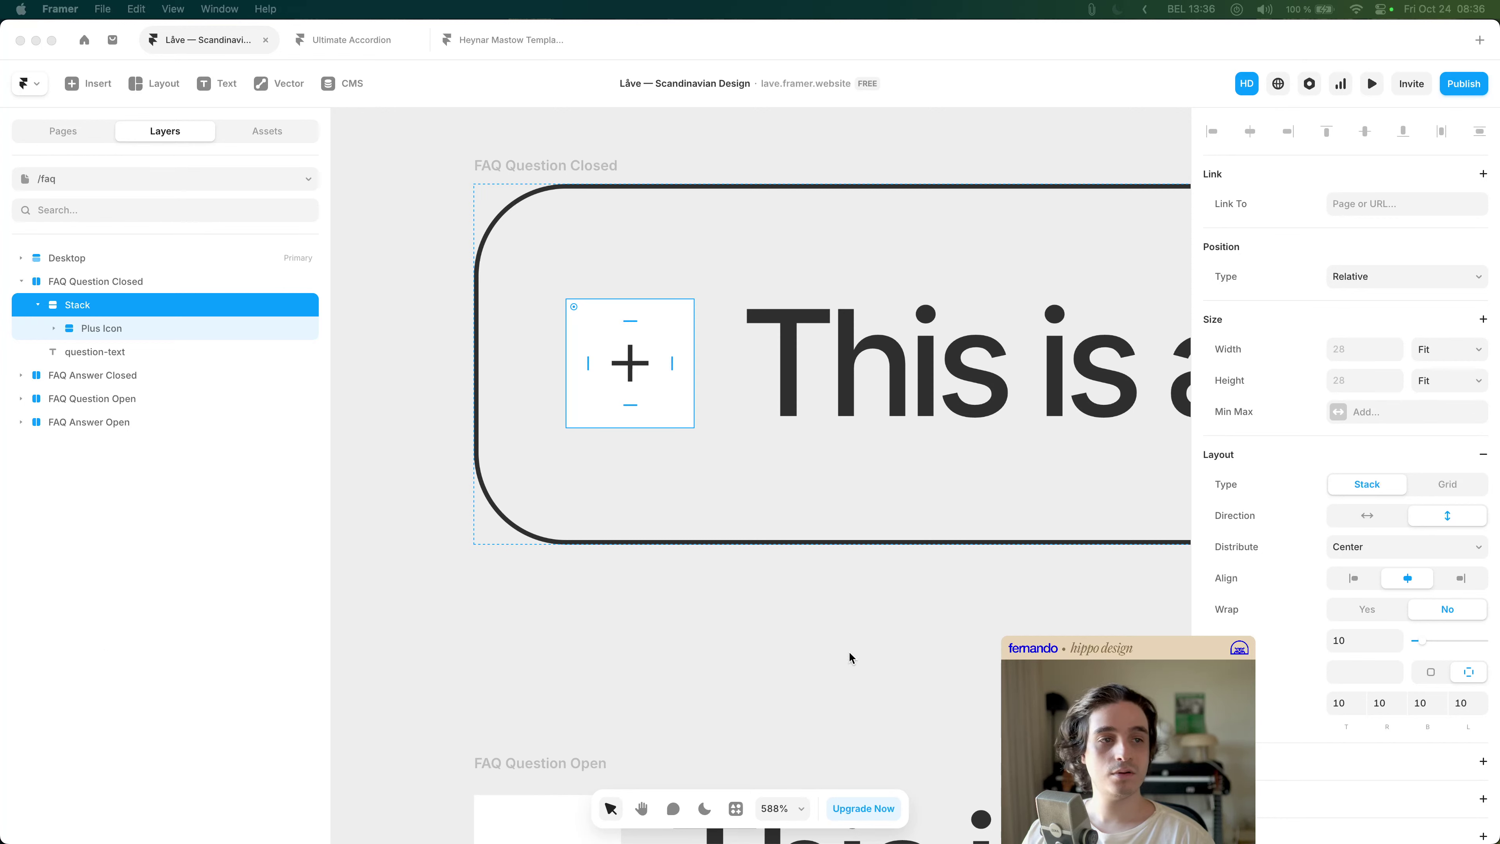
scroll(687, 536, down, 3)
key(super+Tab)
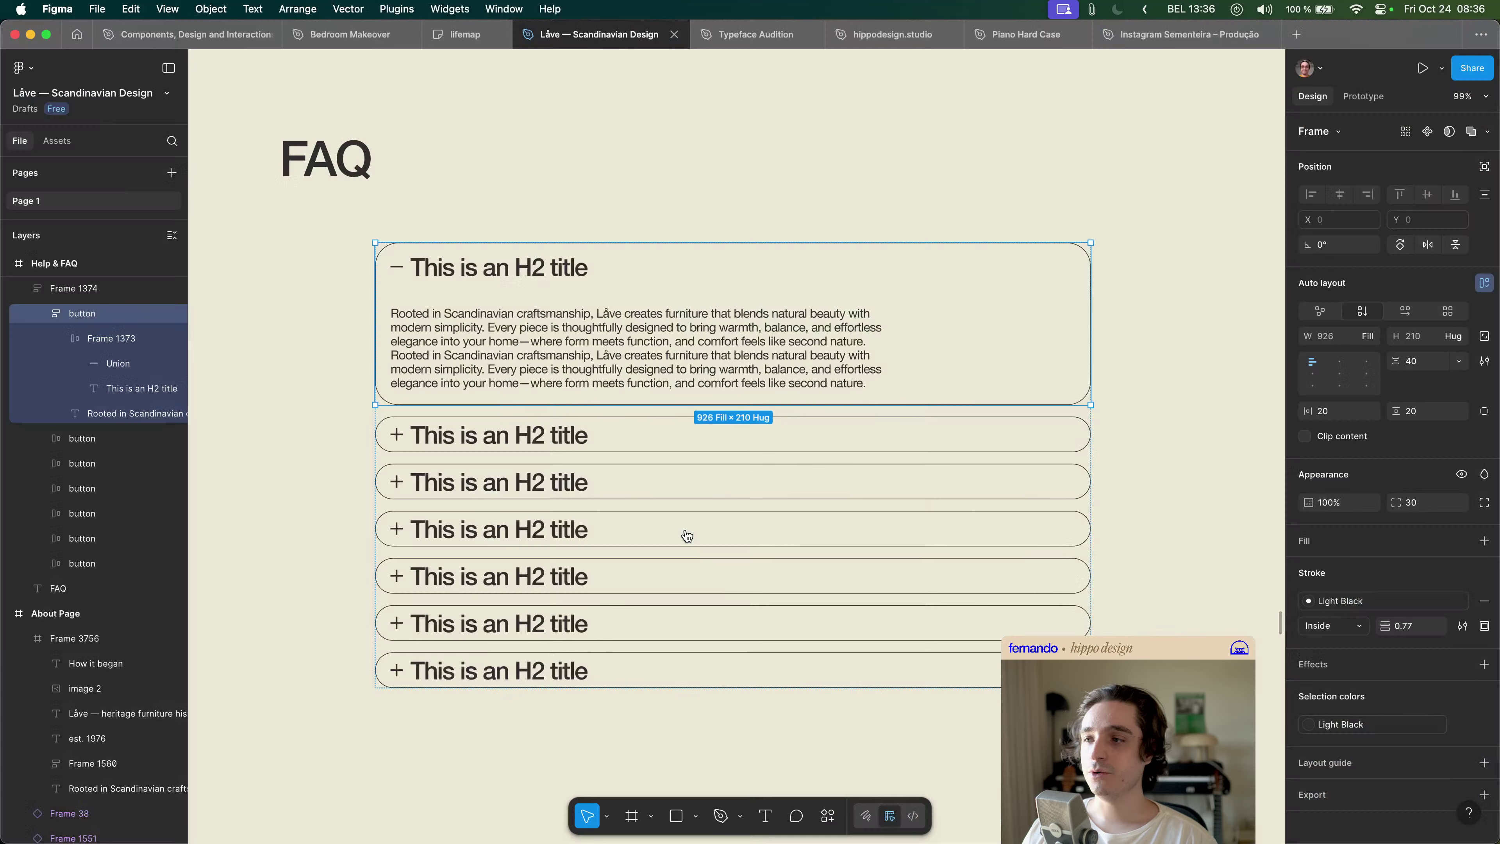
scroll(591, 384, right, 1)
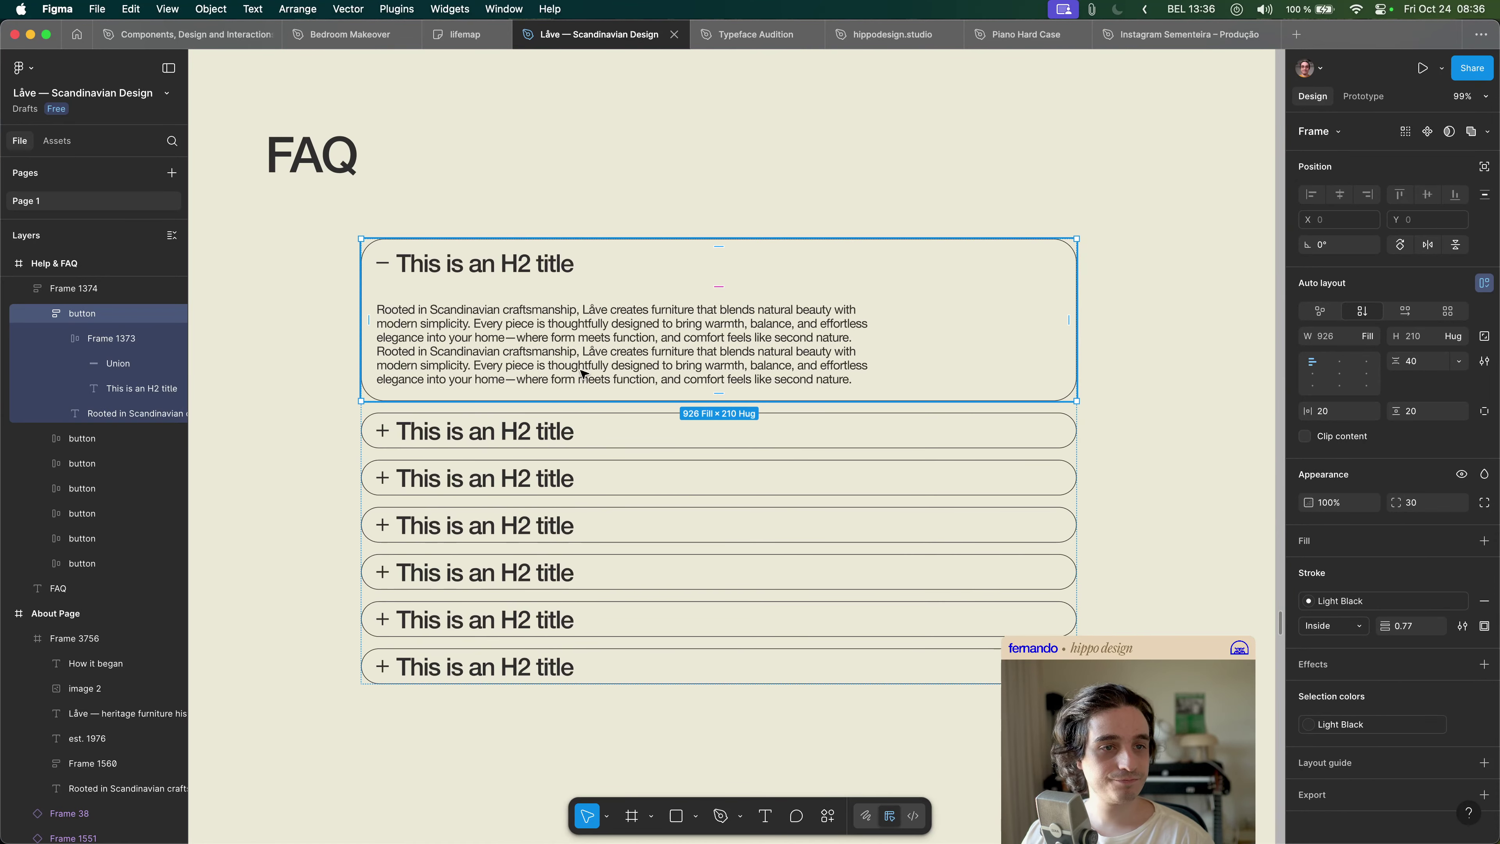
scroll(387, 260, up, 5)
click(384, 269)
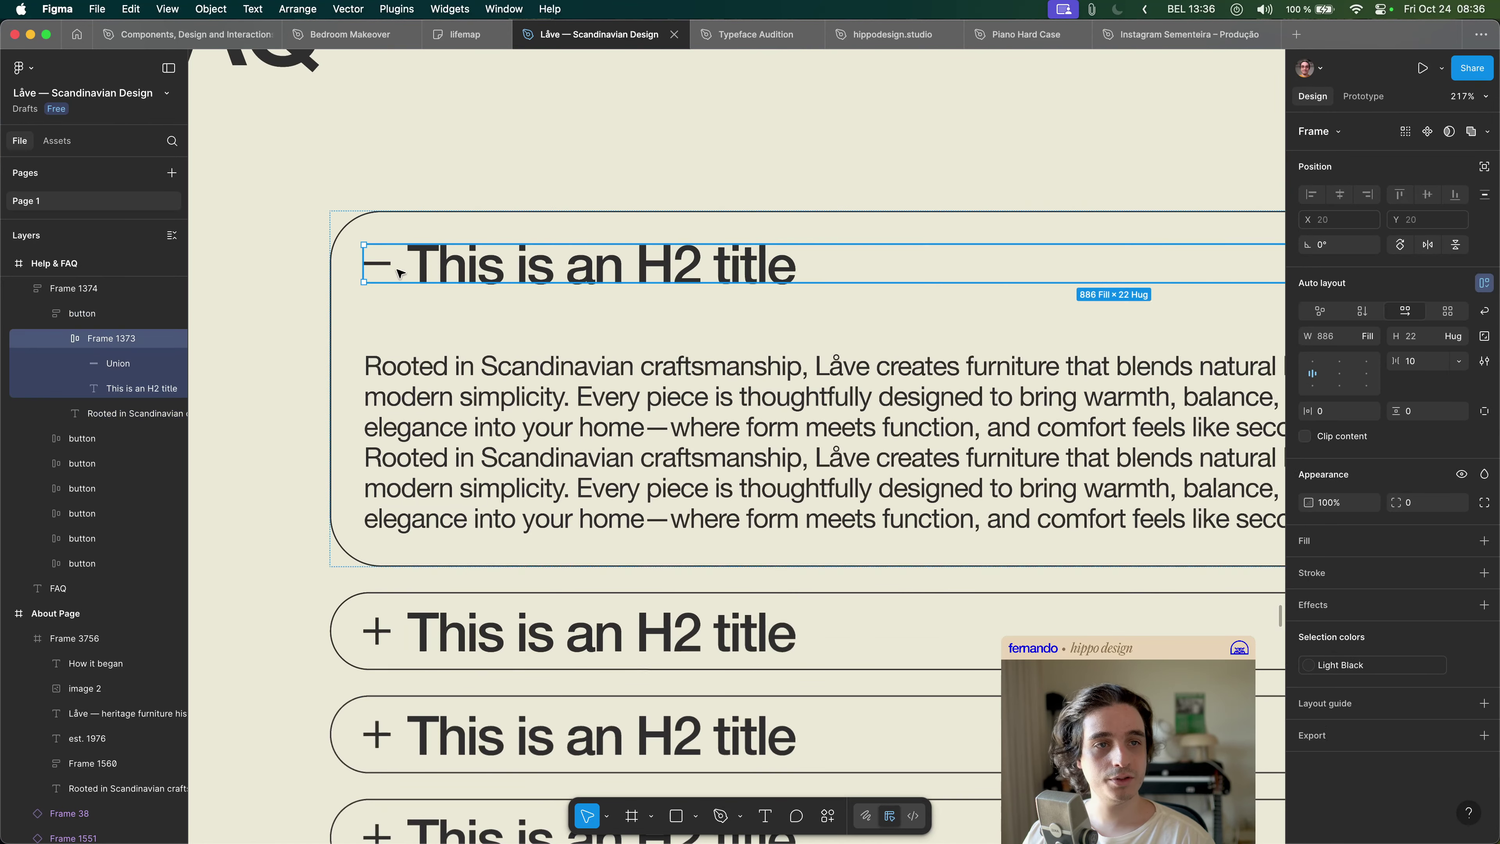
key(super+Tab)
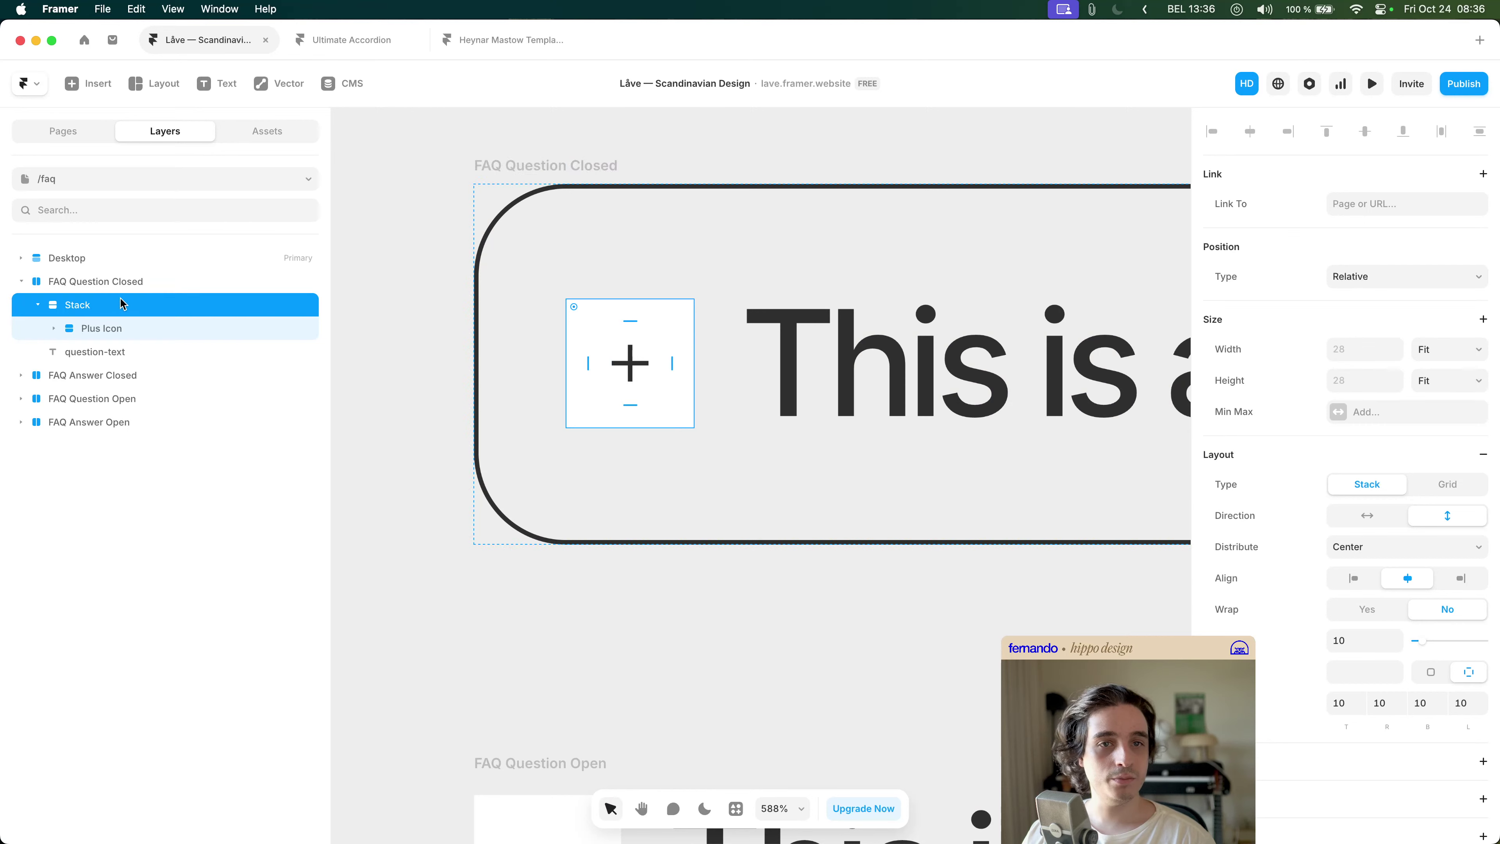
key(super+BackSpace)
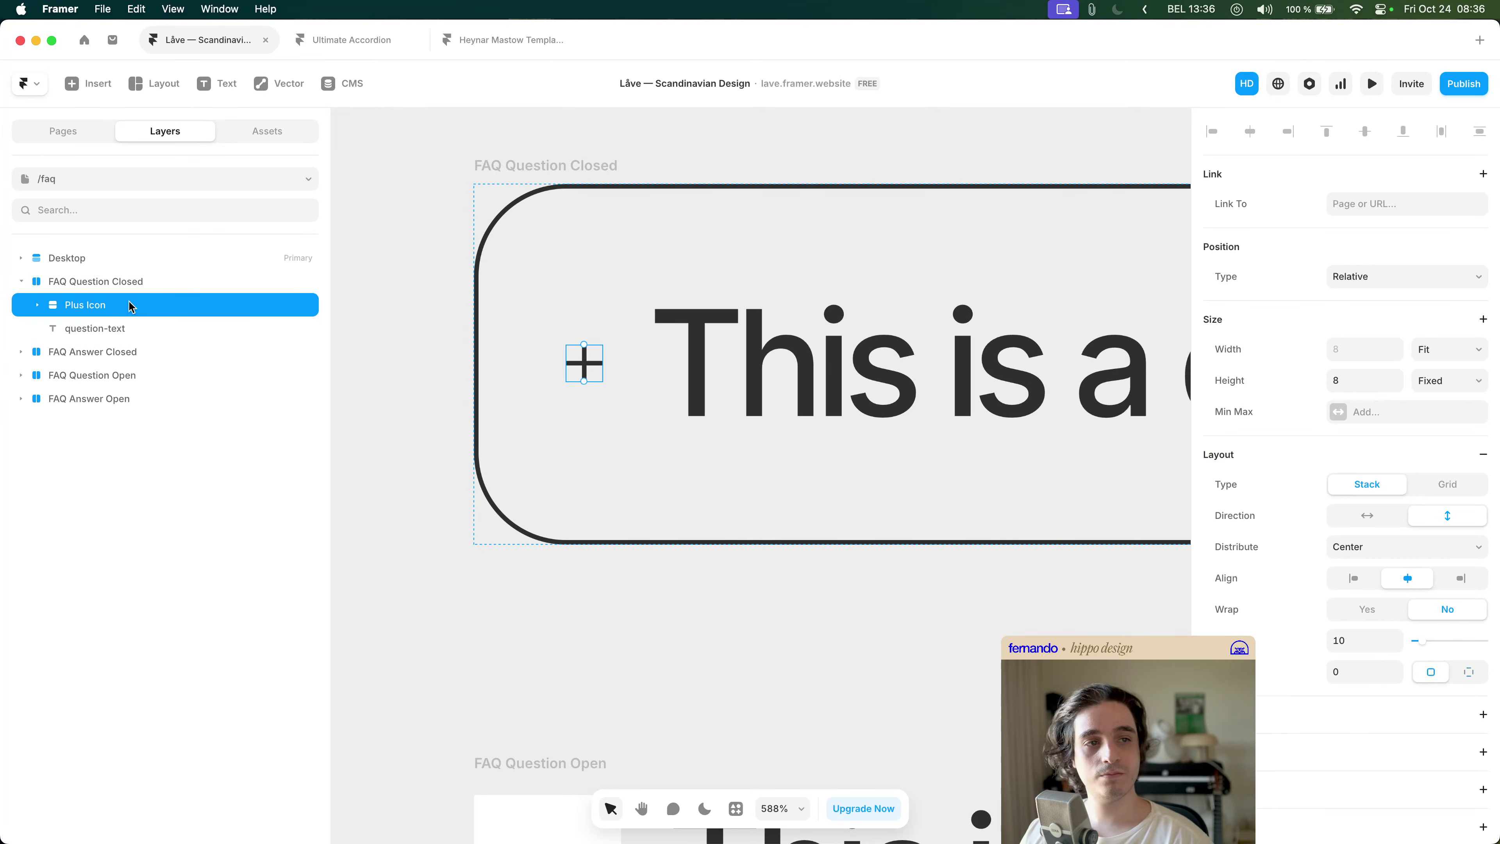
scroll(403, 369, down, 10)
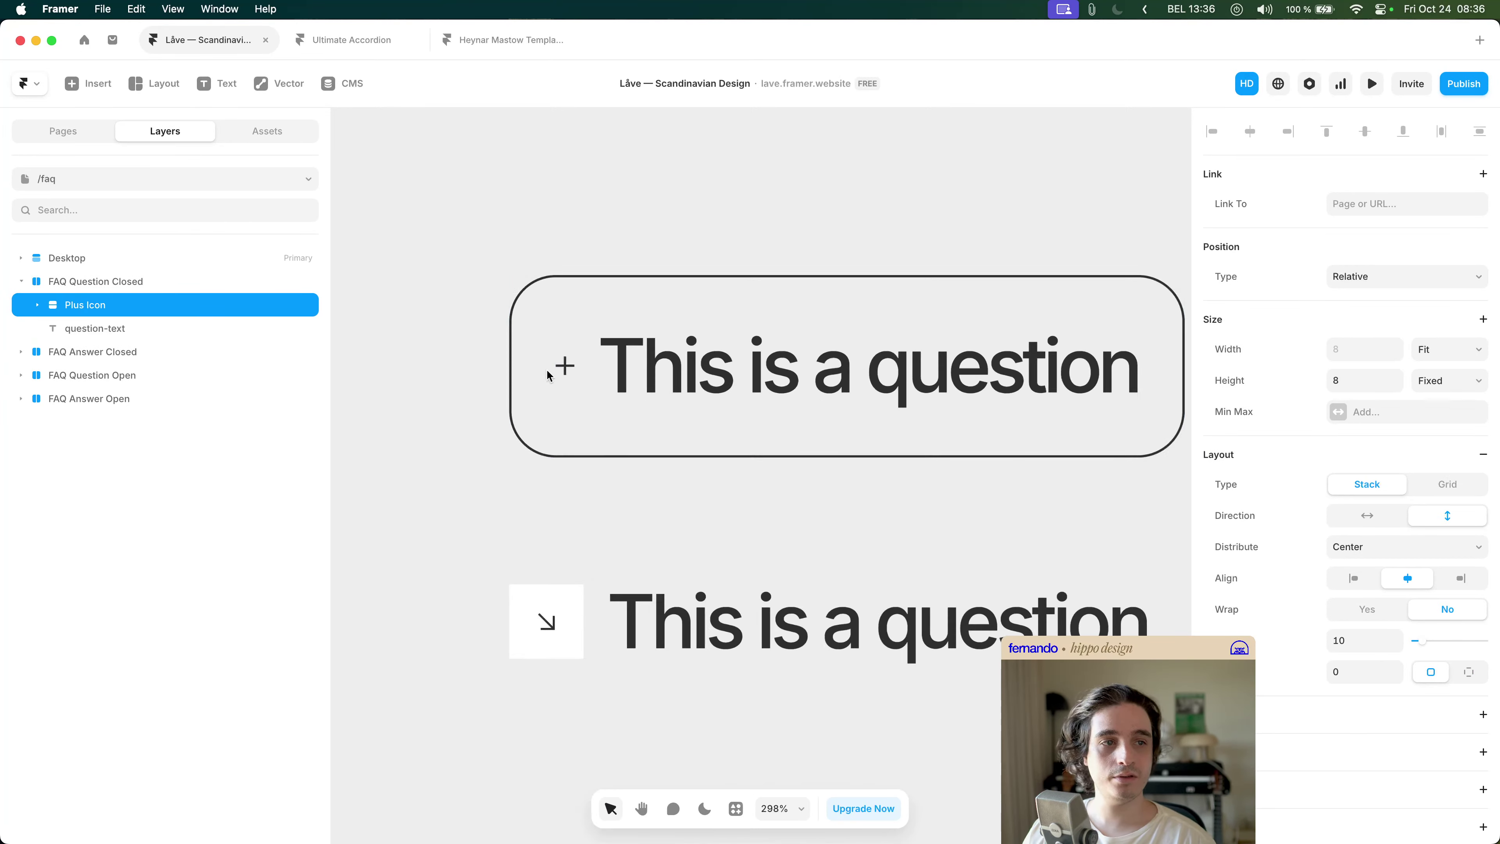
- Look up the minus icon's size in Figma and set the Plus Icon stack's height to 16 in Framer
key(super+Tab)
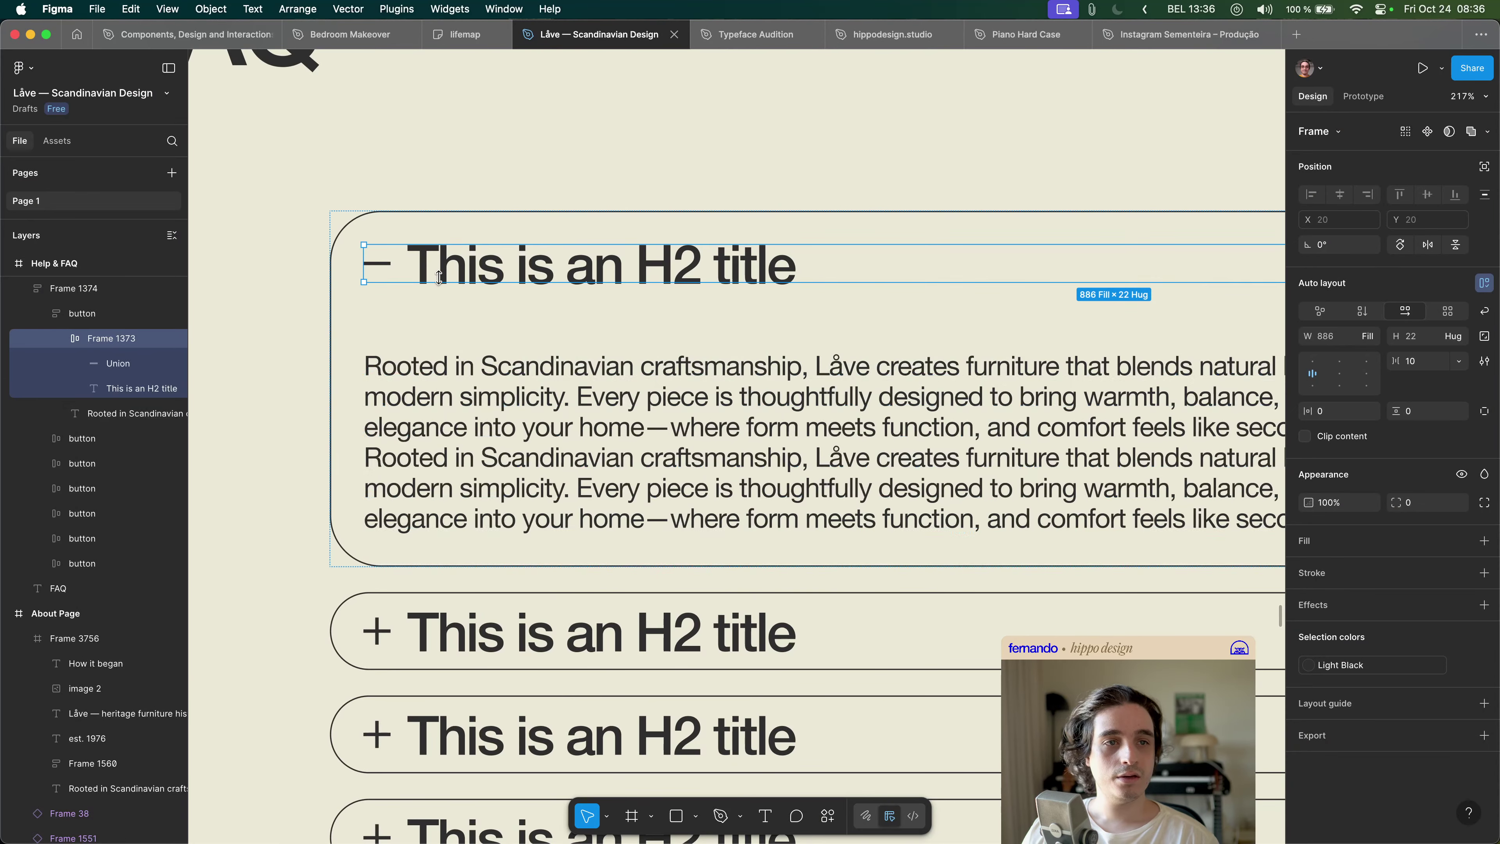
click(383, 264)
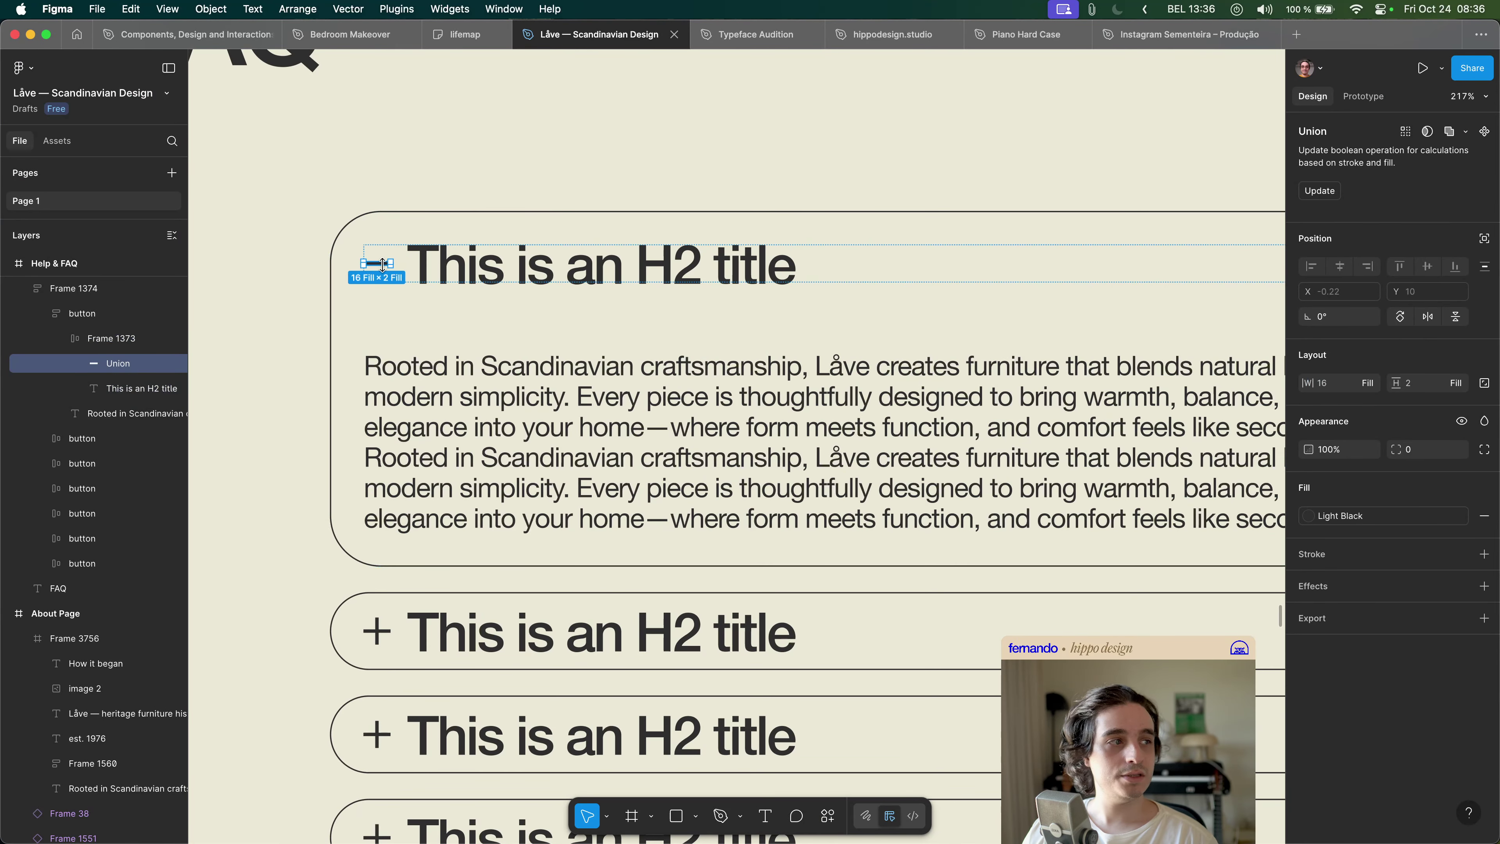
key(super+Tab)
scroll(499, 374, up, 10)
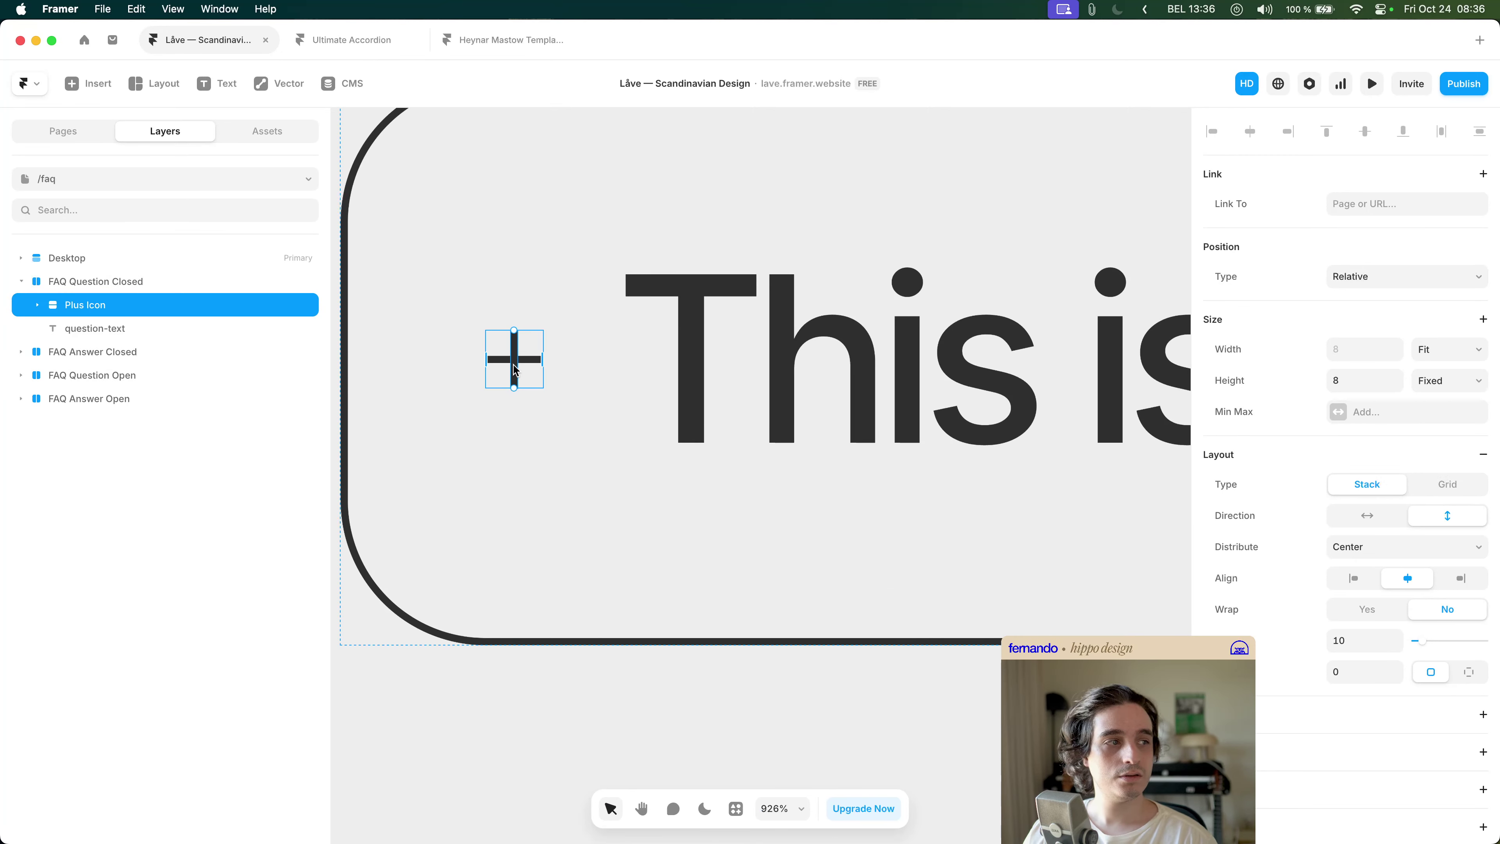
click(1353, 373)
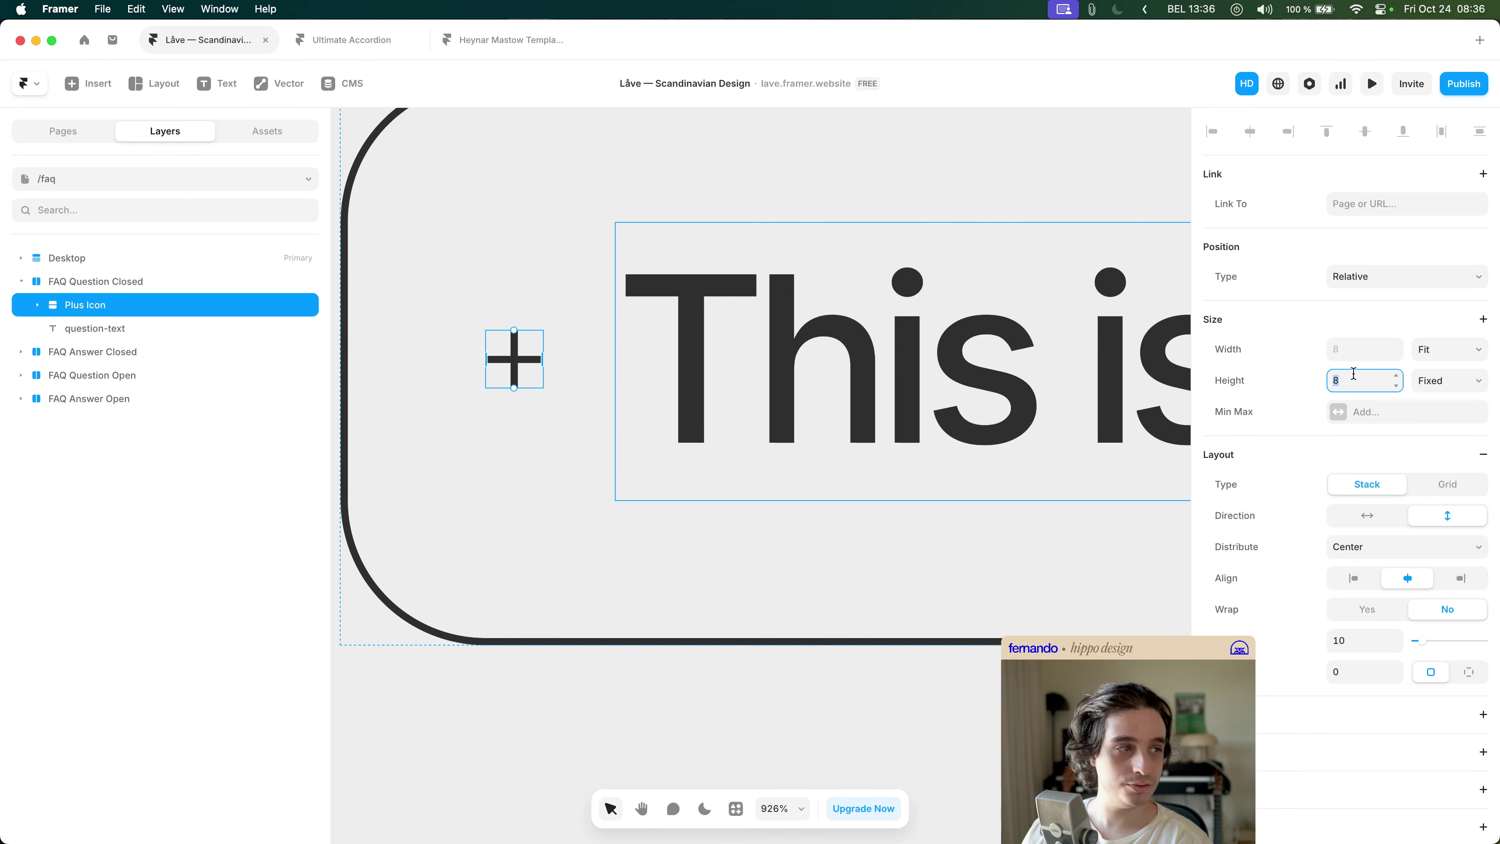
key(Return)
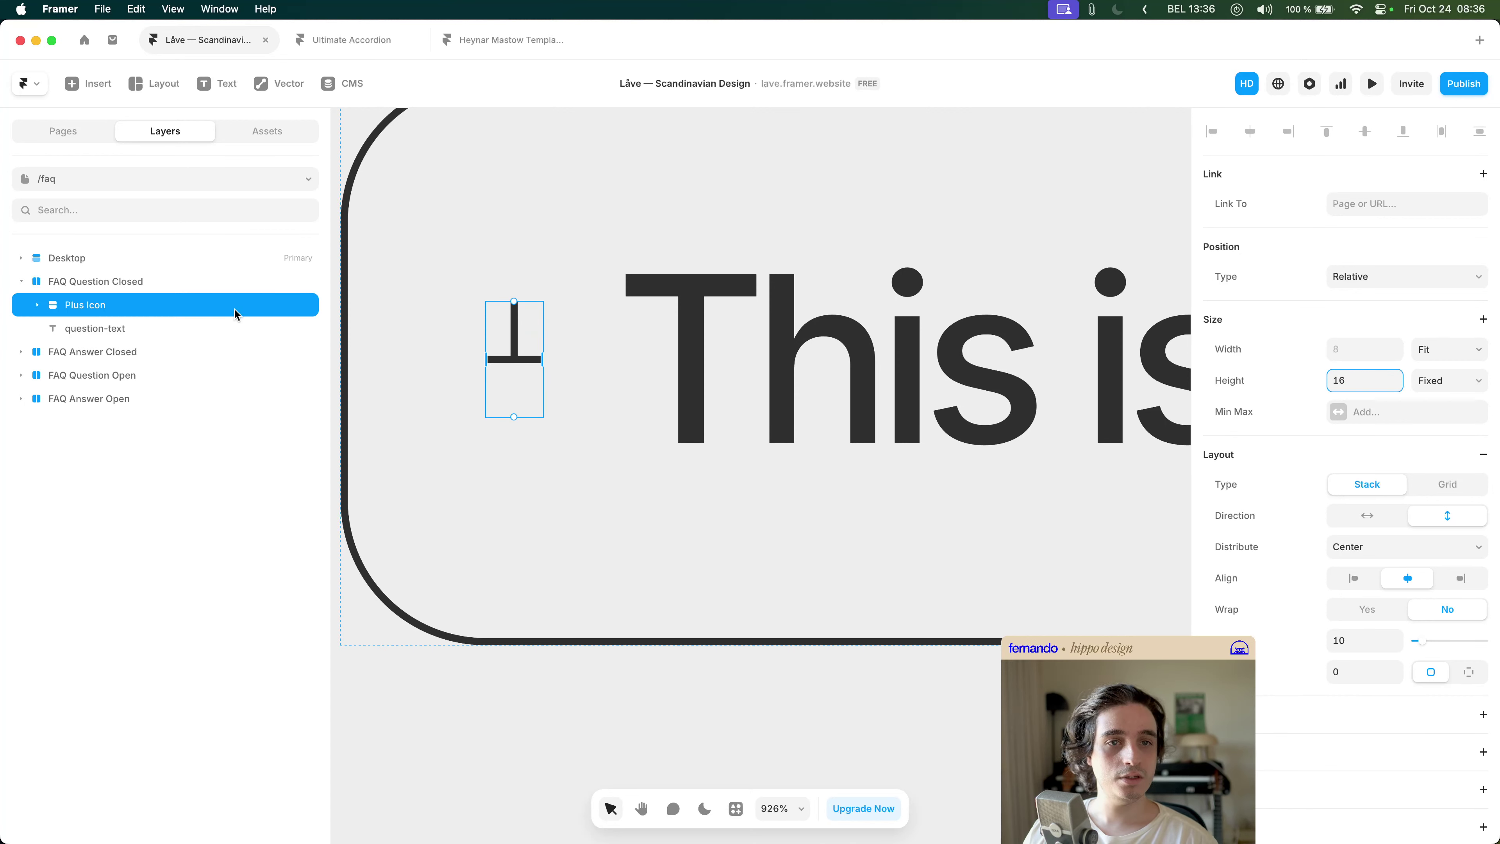
- Set the width of the plus icon's horizontal path to 16
click(523, 362)
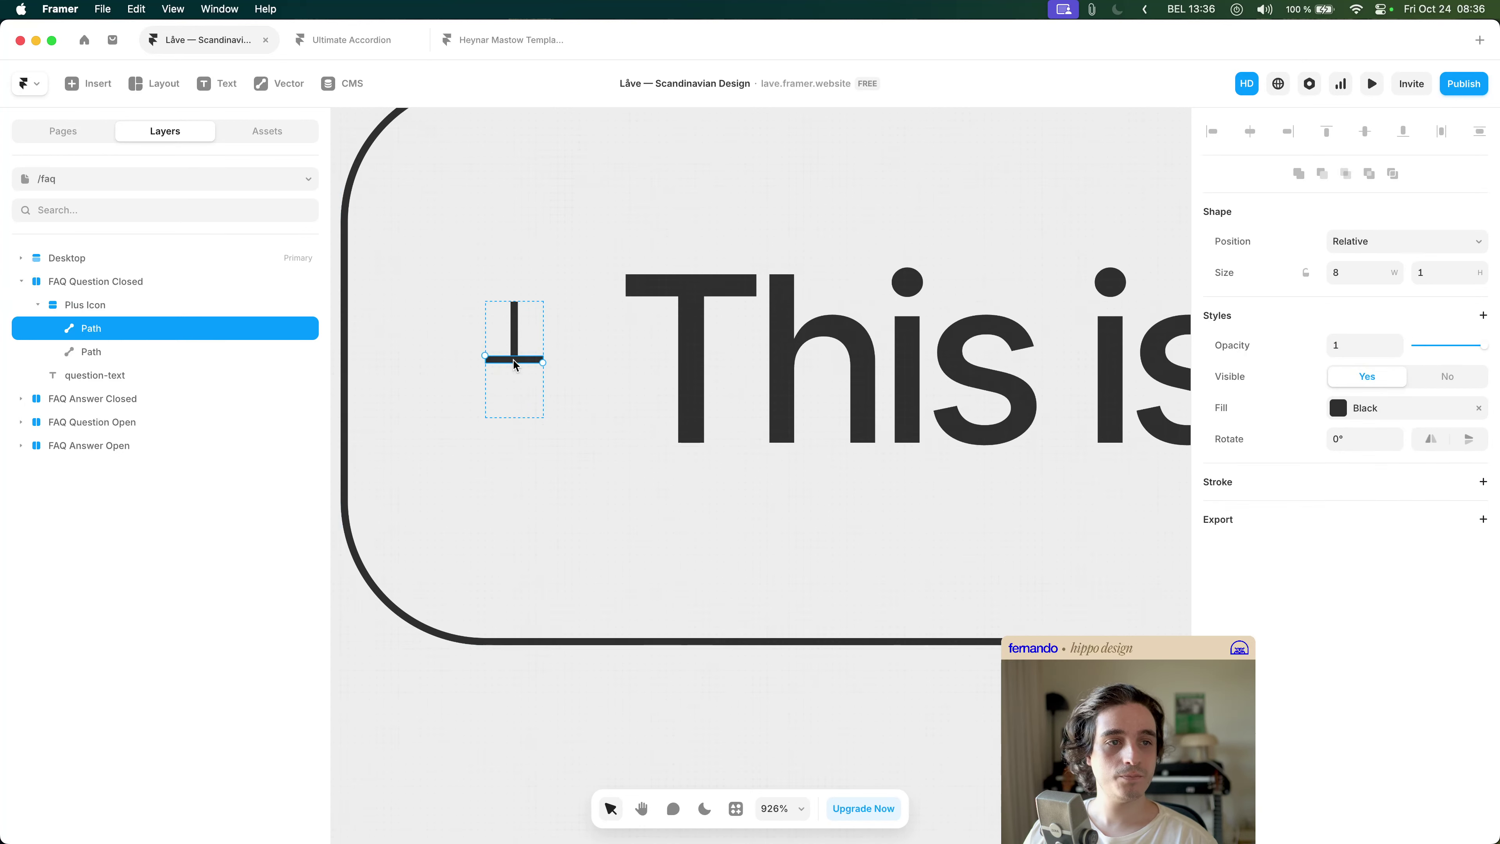
click(1355, 271)
text(16)
key(Return)
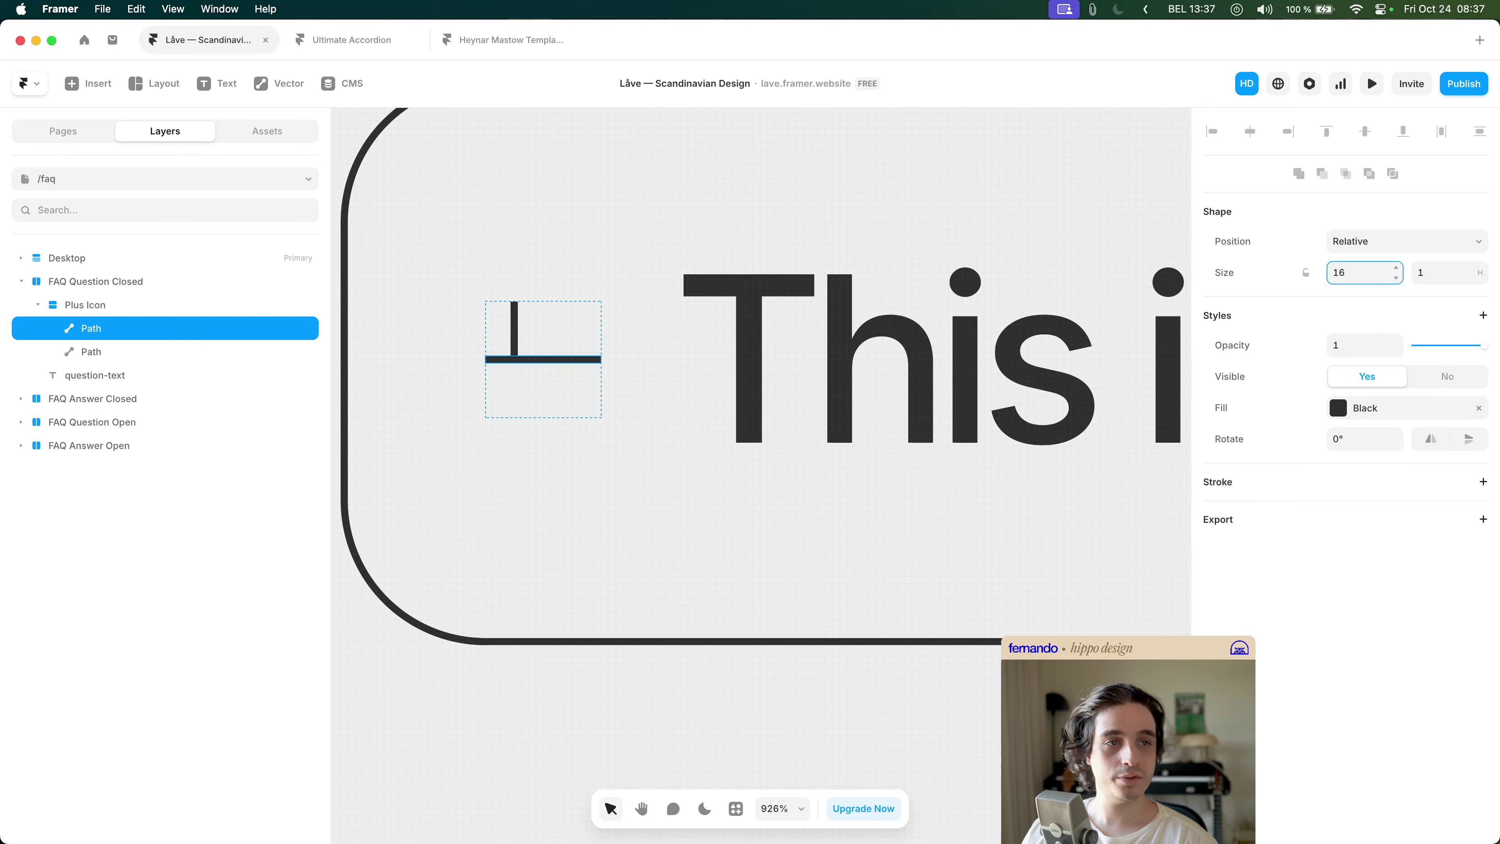
- Set the vertical path's height to 16 and centre it horizontally and vertically inside the Plus Icon stack
click(151, 350)
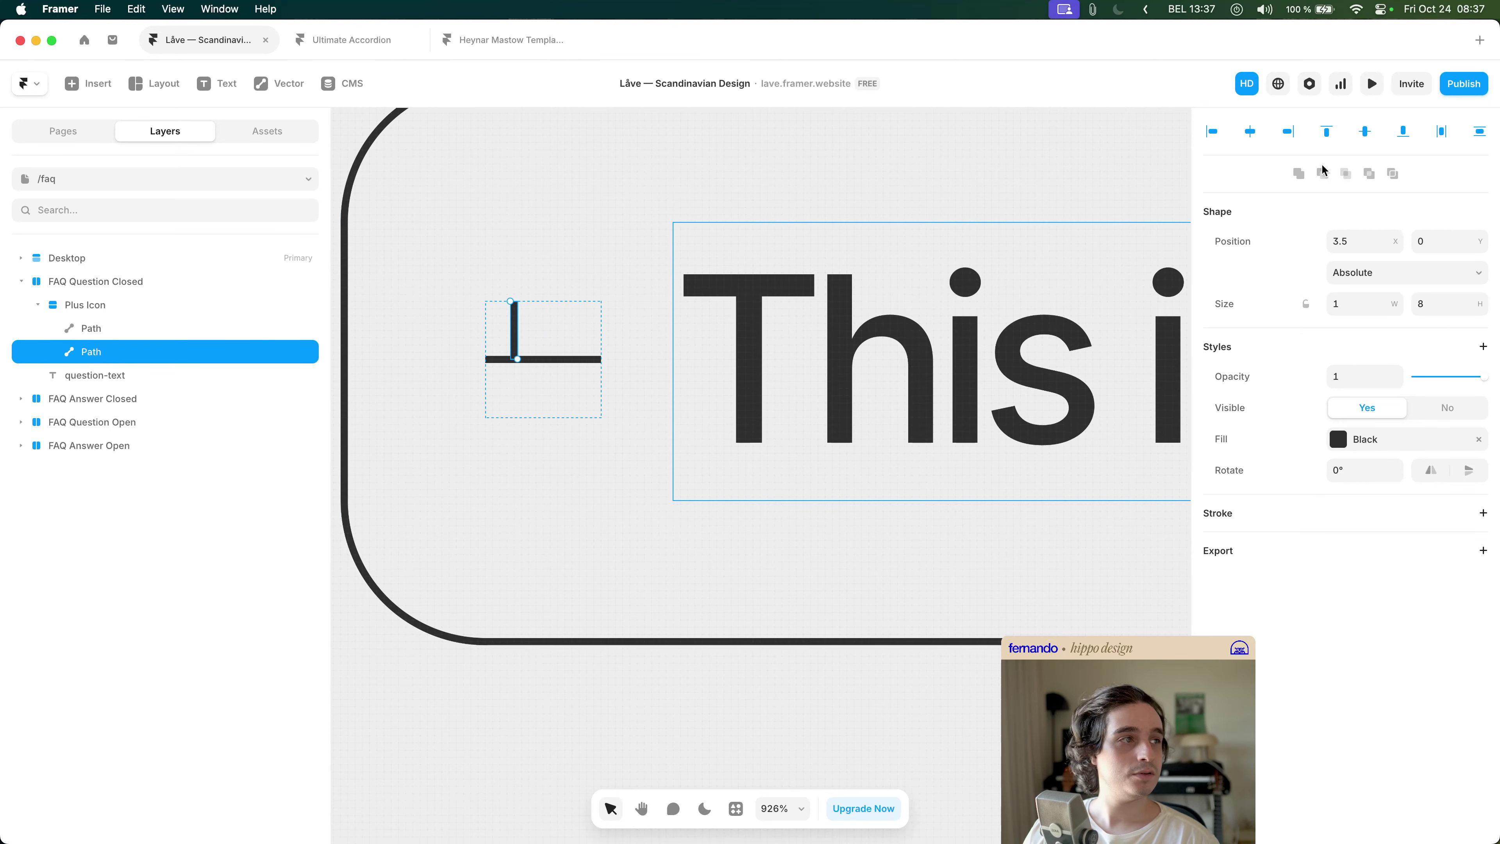
click(1248, 134)
click(1366, 135)
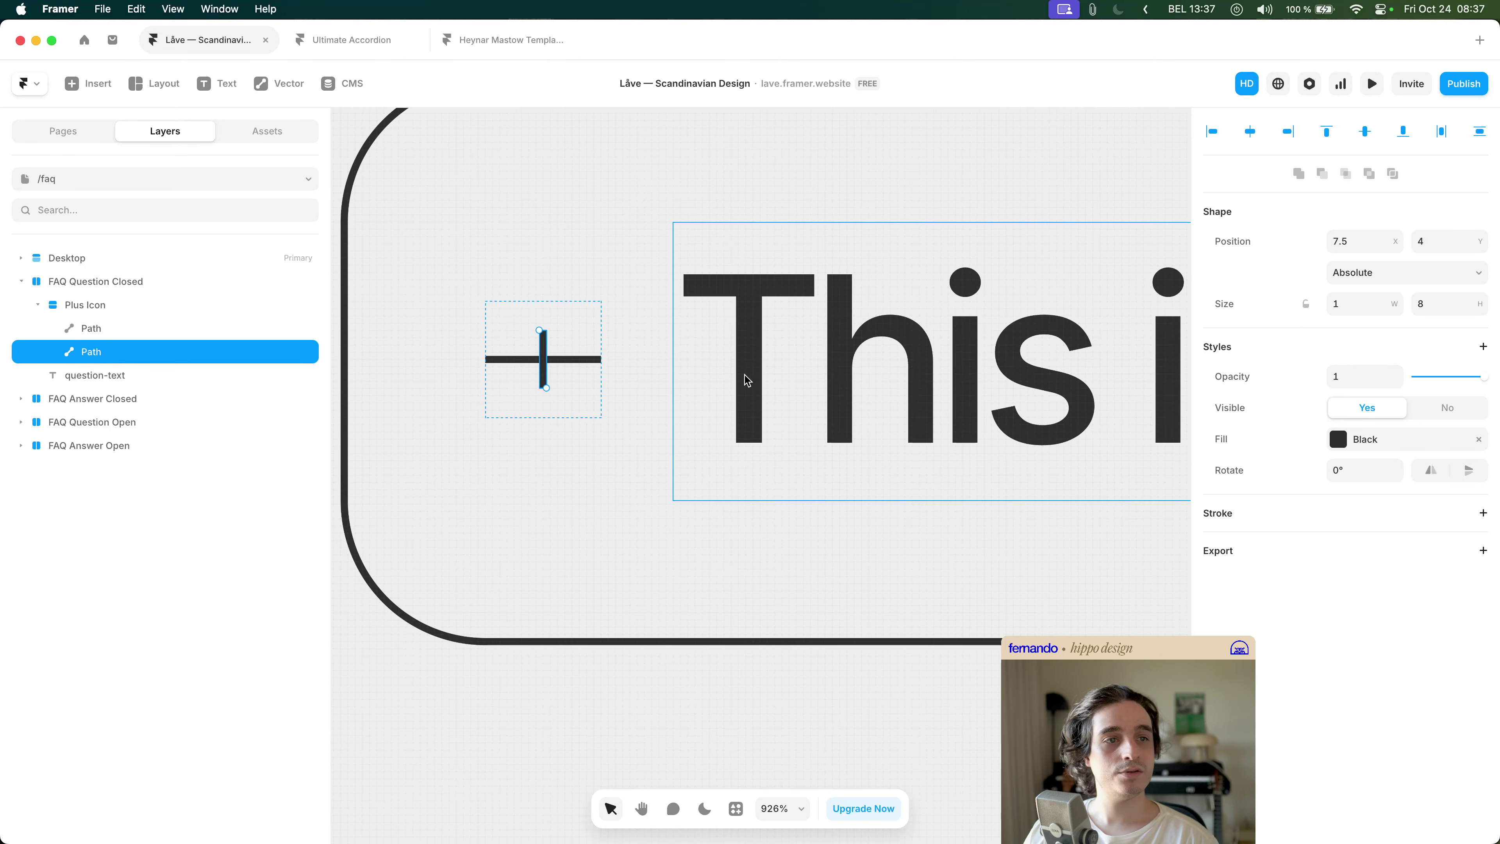
click(1432, 306)
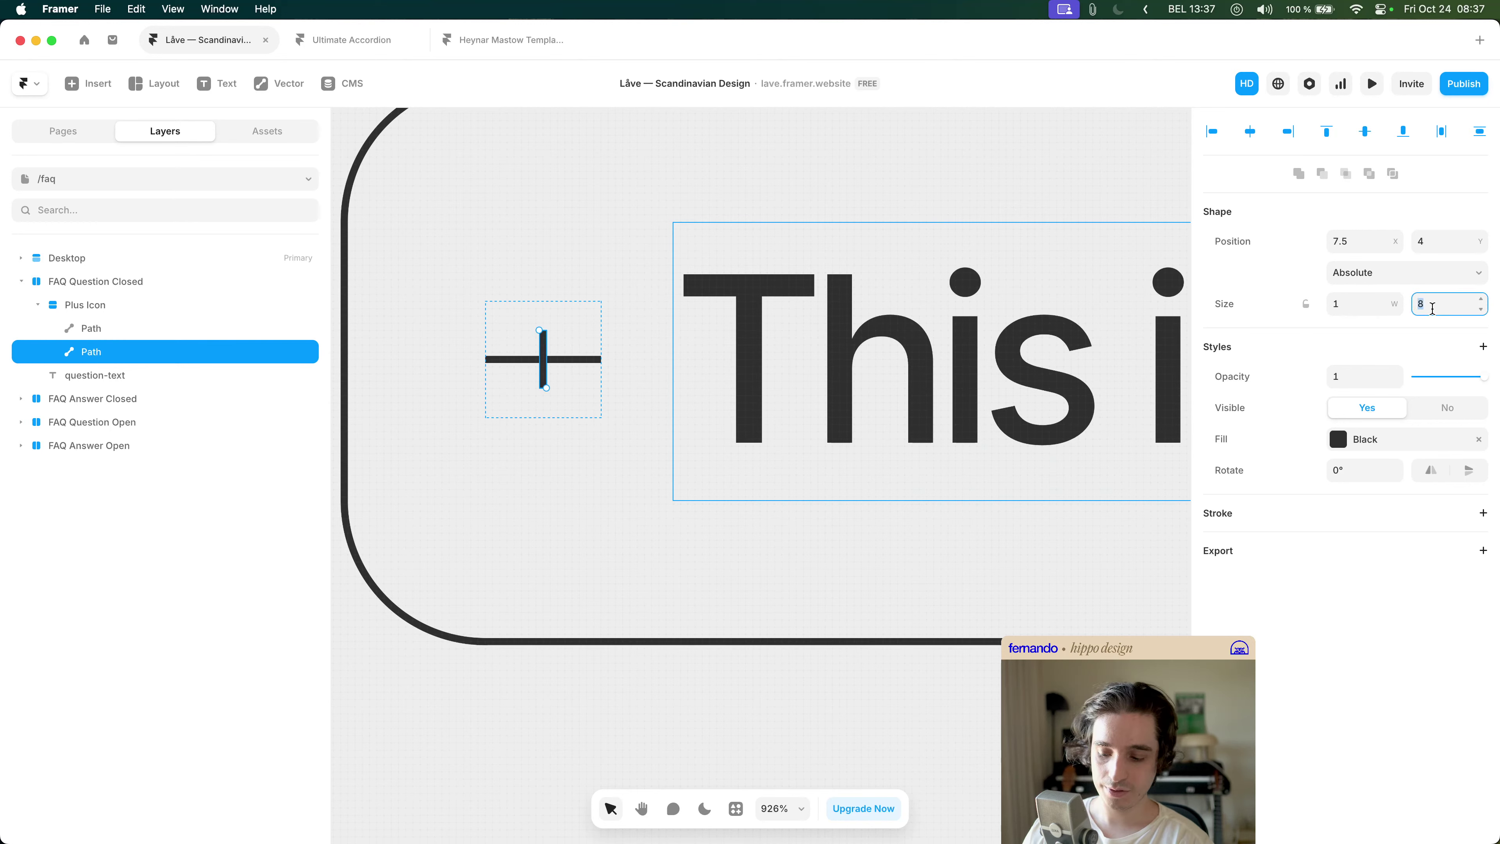
text(16)
key(Return)
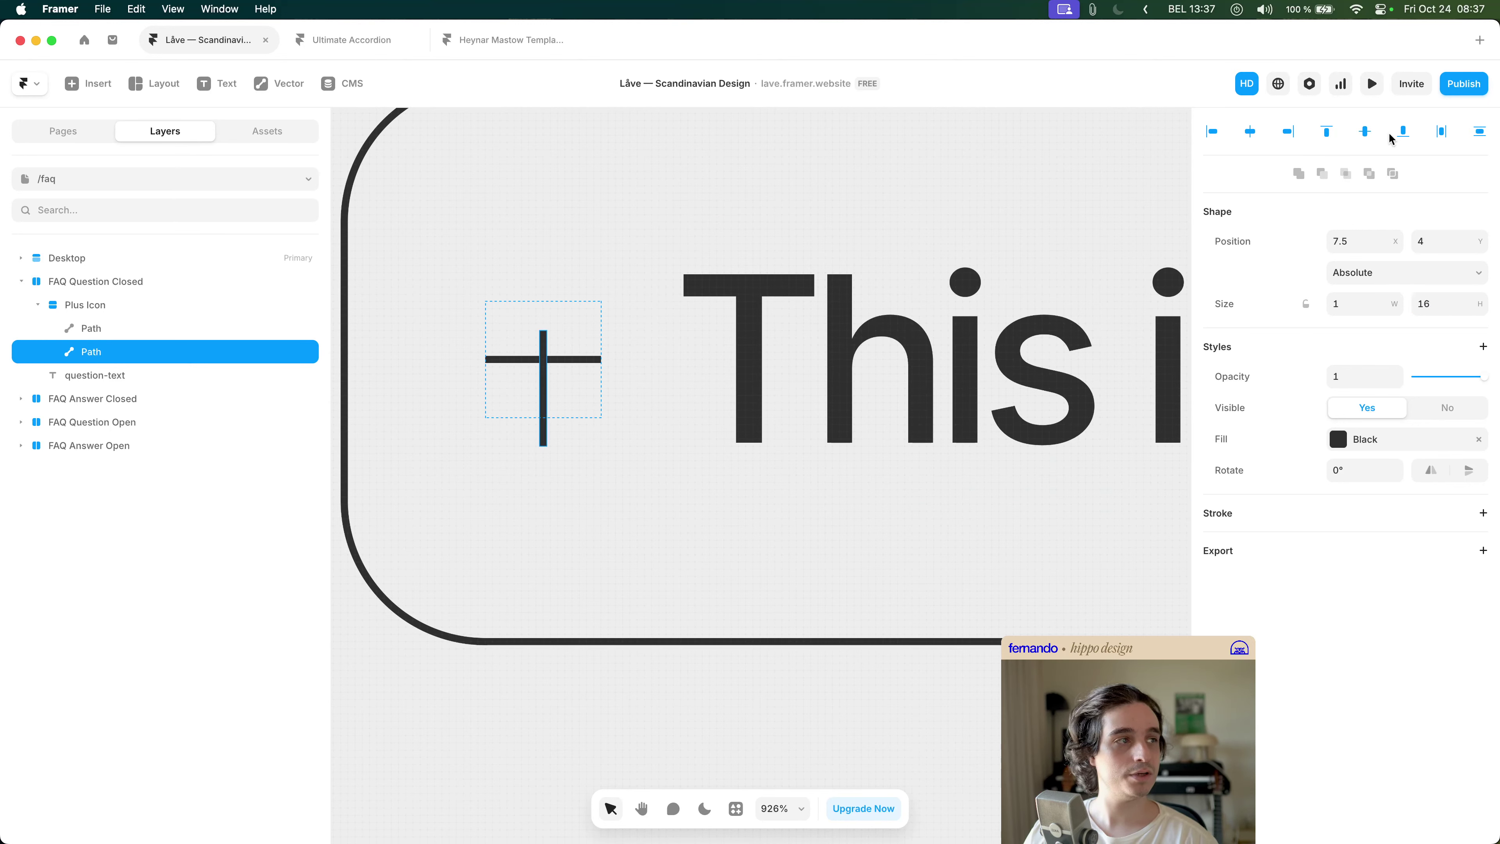
click(1365, 133)
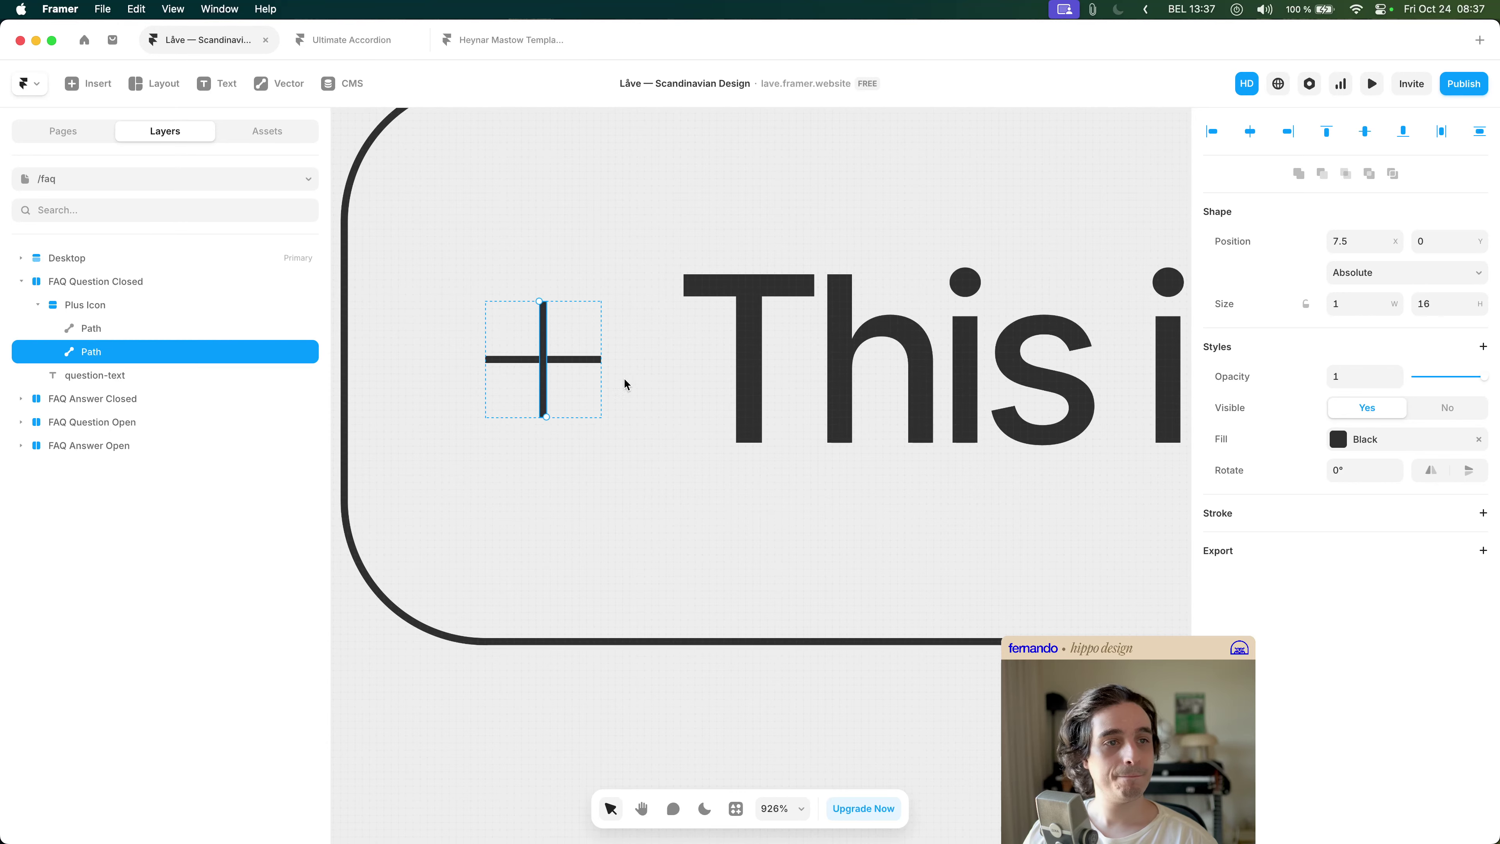
- Compare the resized plus icon with the Help & FAQ page design in Figma and return to Framer
scroll(609, 378, down, 5)
key(super+Tab)
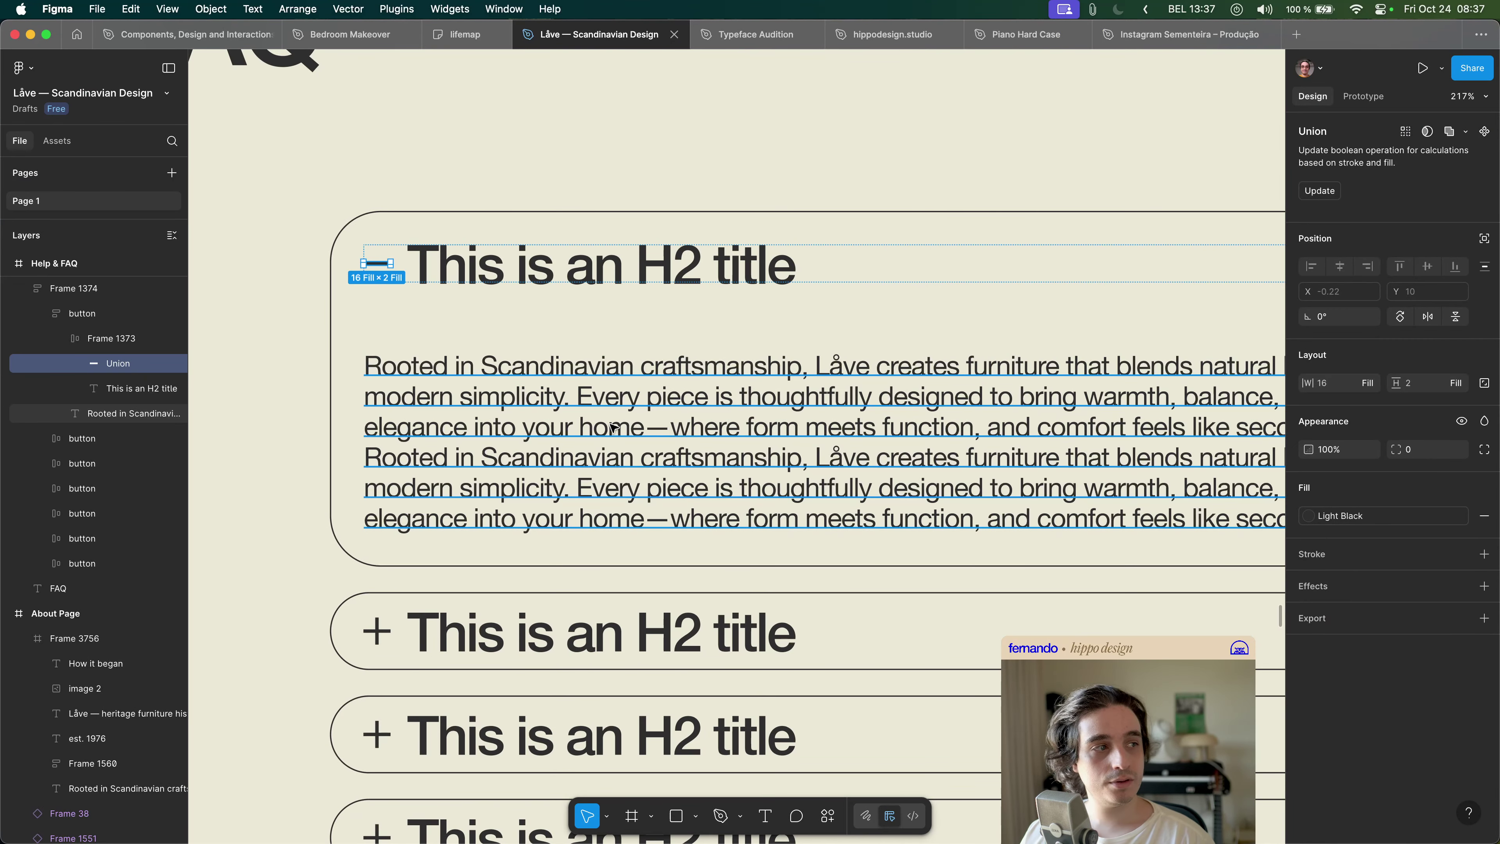
key(Escape)
key(Escape)
scroll(288, 277, down, 10)
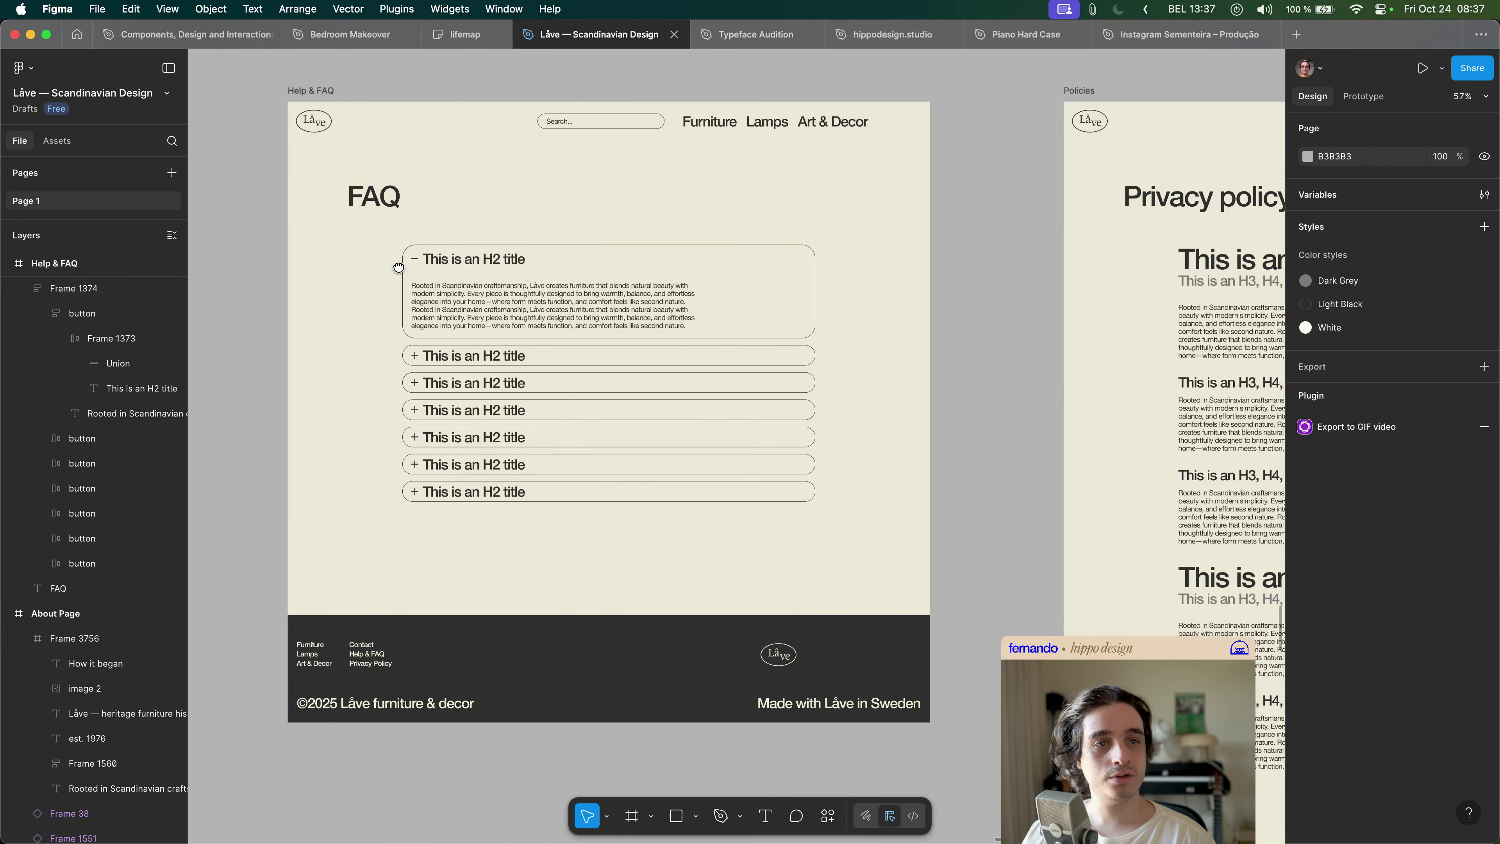
scroll(399, 268, up, 5)
key(super+Tab)
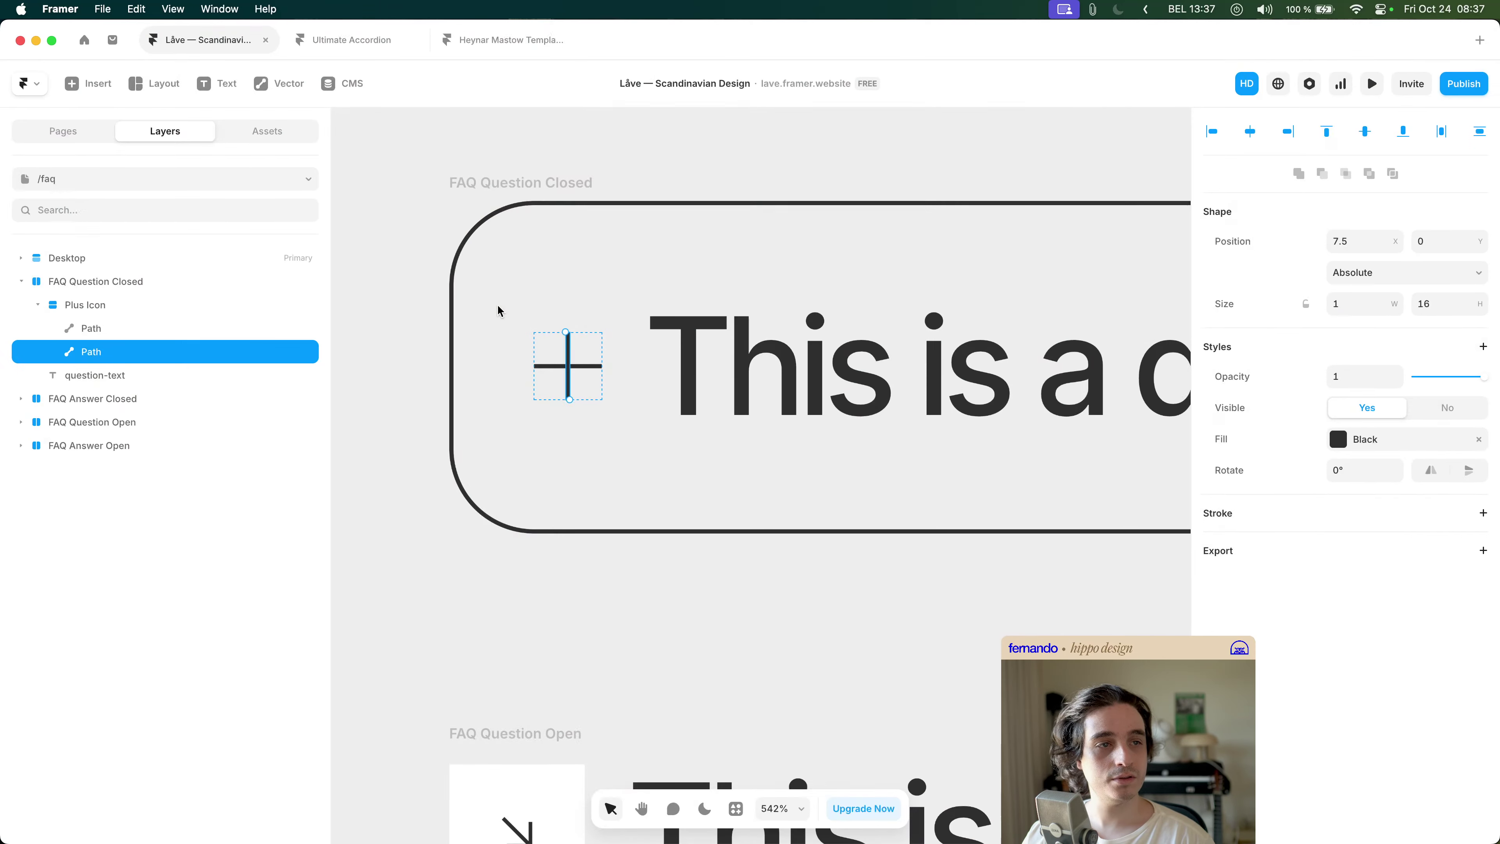
- Change the text of the FAQ Question Closed template to "This is a sas"
click(376, 352)
scroll(402, 350, down, 10)
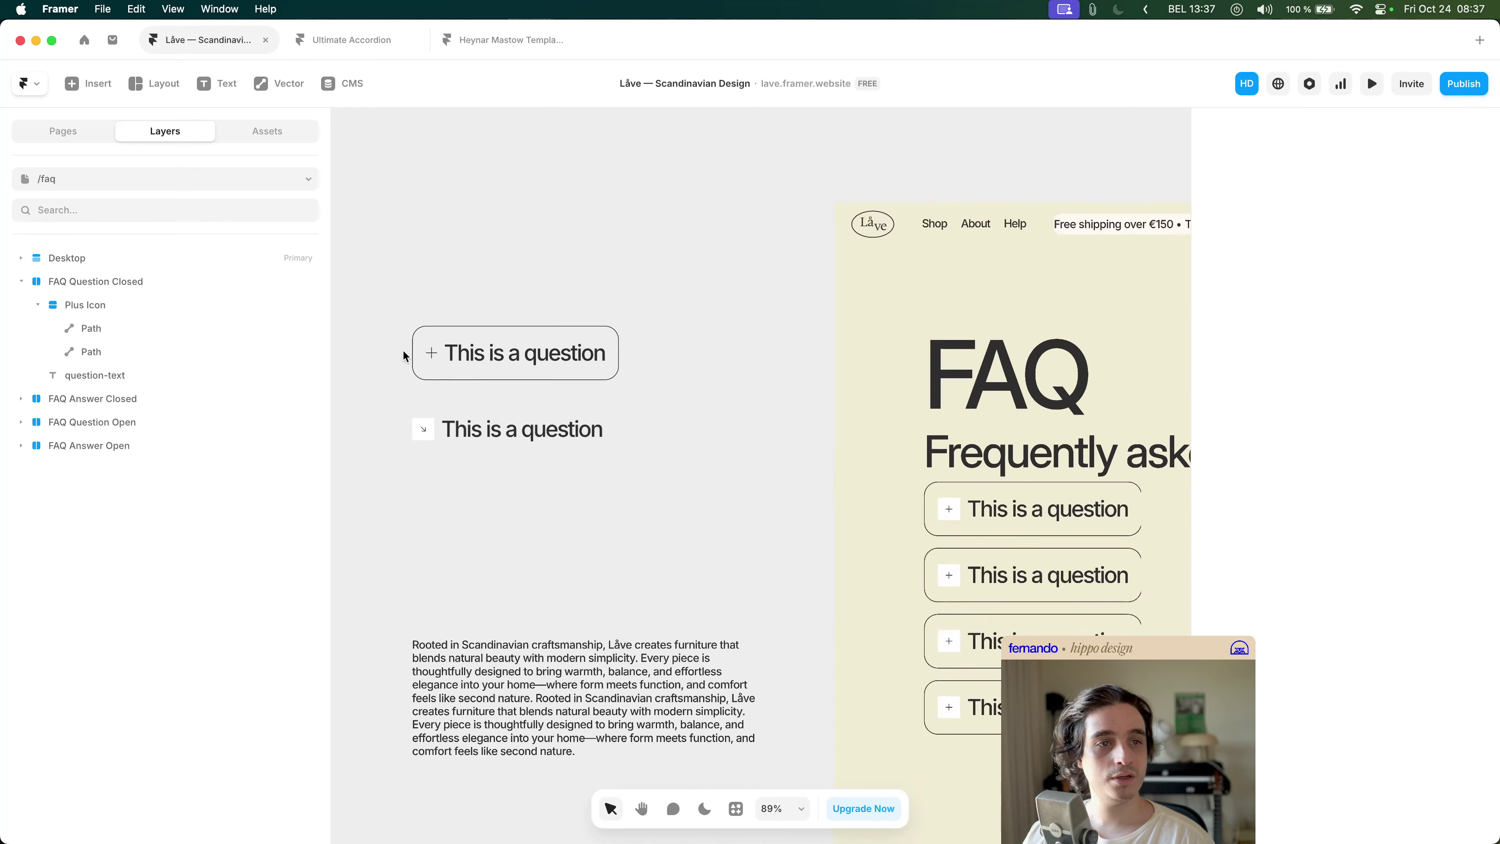
scroll(507, 282, down, 4)
key(space)
mouse_move(703, 300)
mouse_down()
mouse_move(588, 239)
mouse_move(699, 318)
mouse_up()
key(space)
click(555, 224)
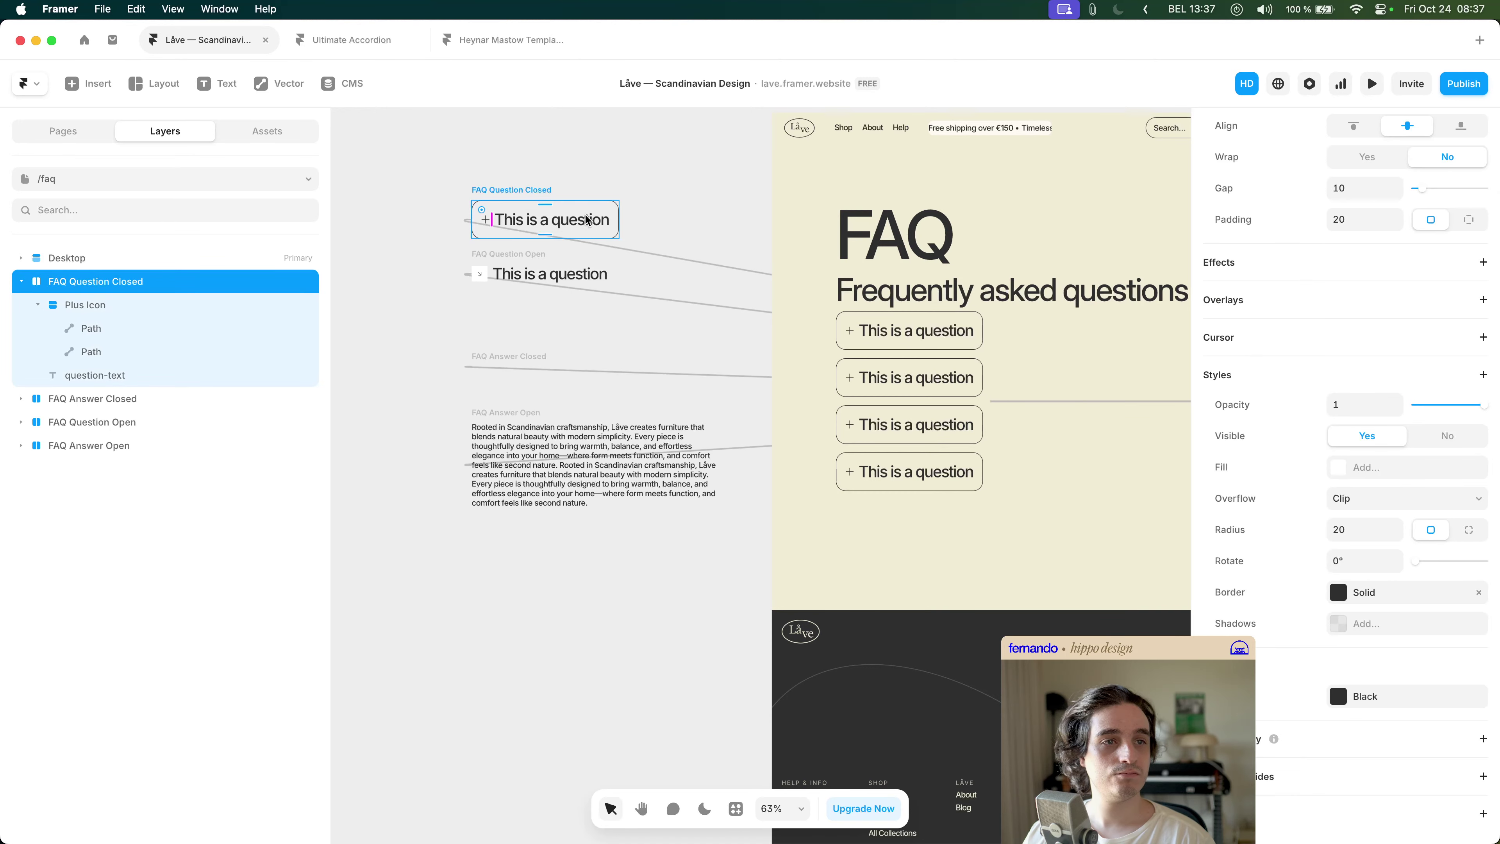
double_click(556, 223)
text(sas)
key(Escape)
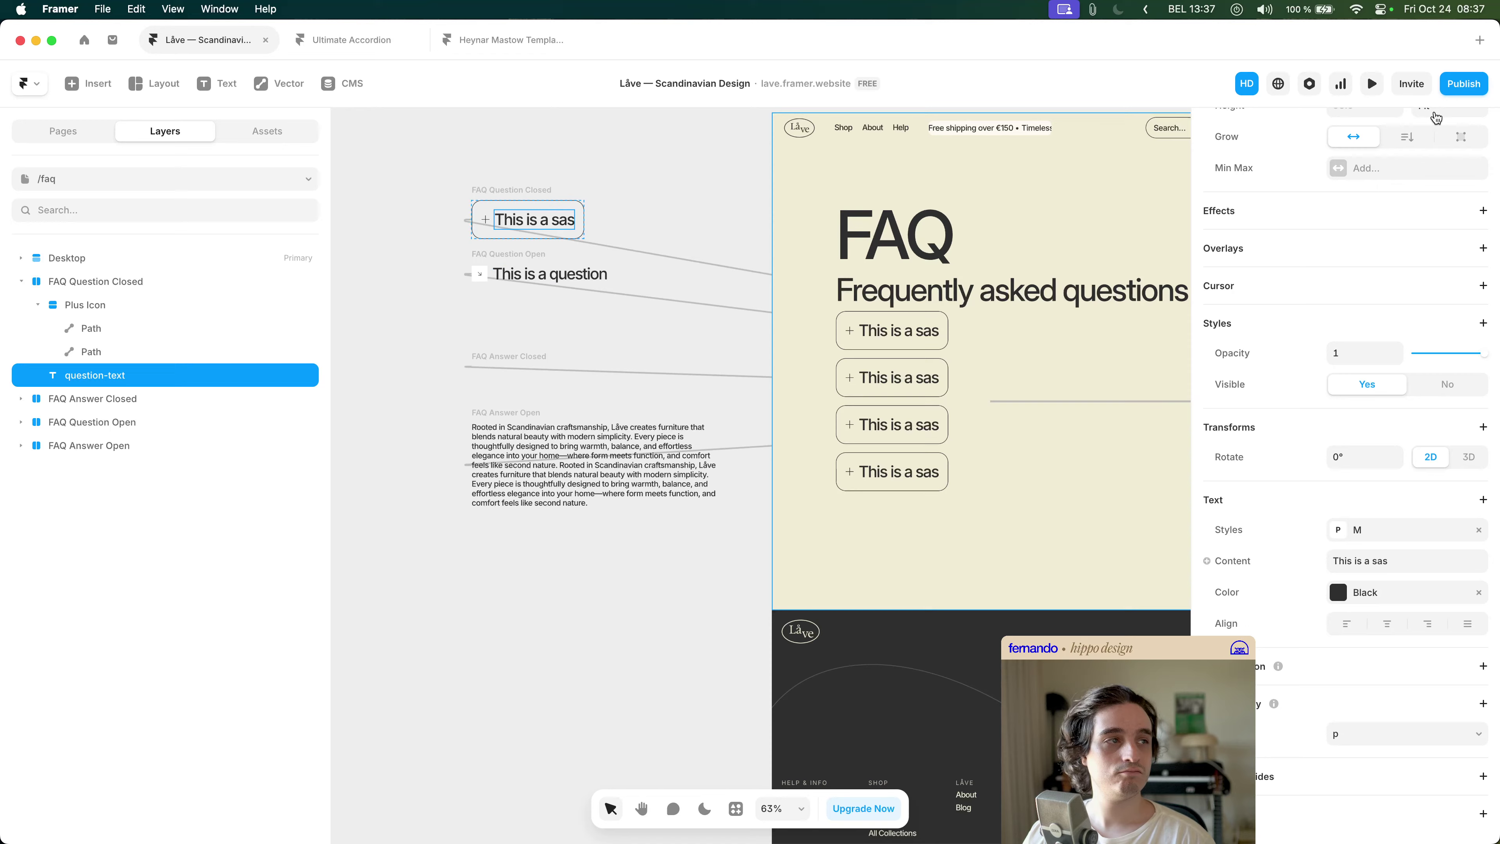
- Preview the FAQ page and expand the first accordion question to test the open state
click(1372, 83)
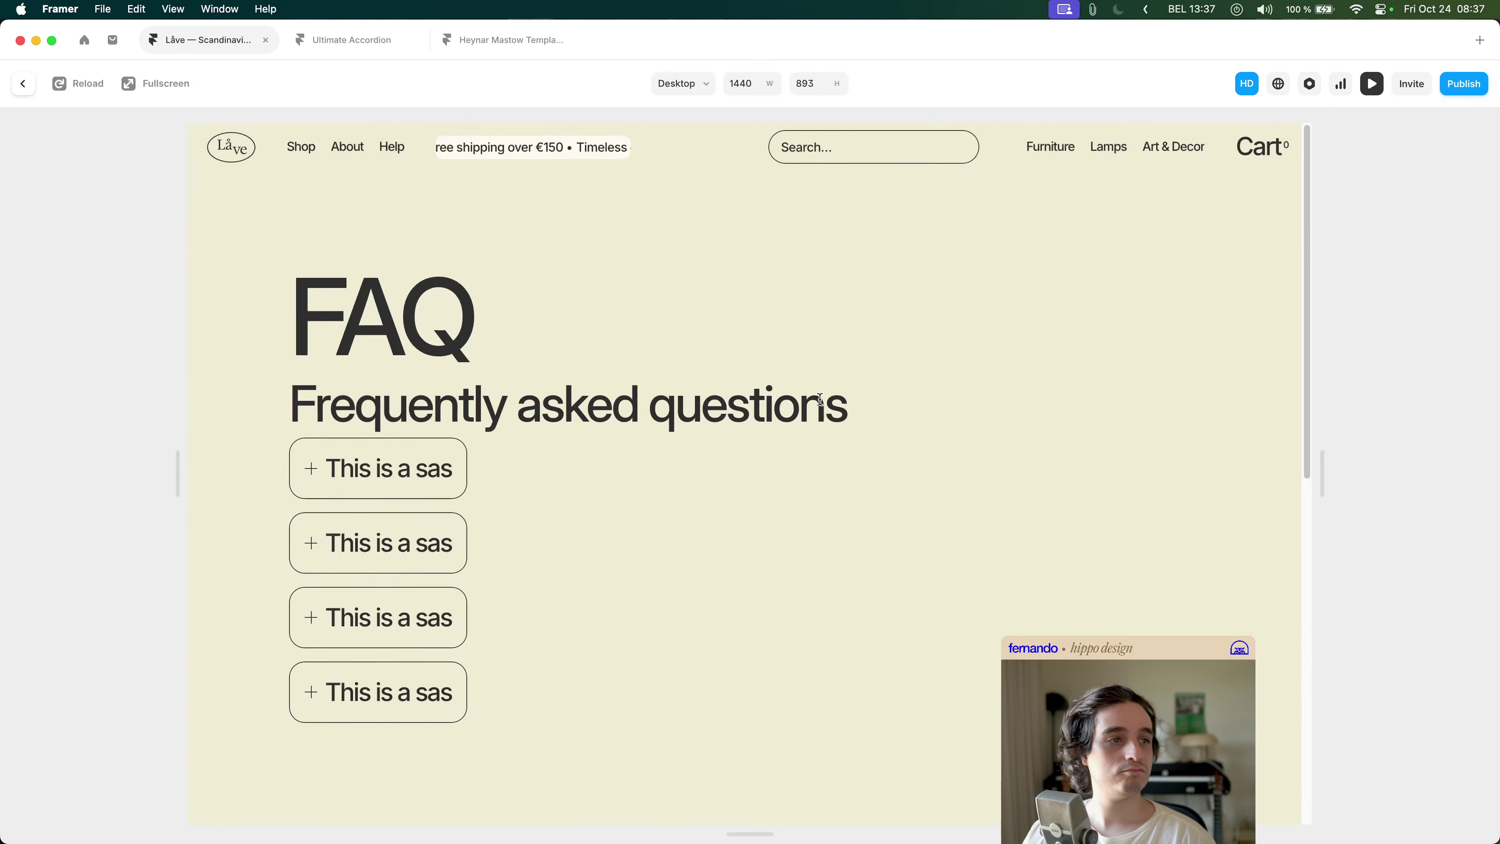
click(433, 456)
click(430, 464)
click(428, 466)
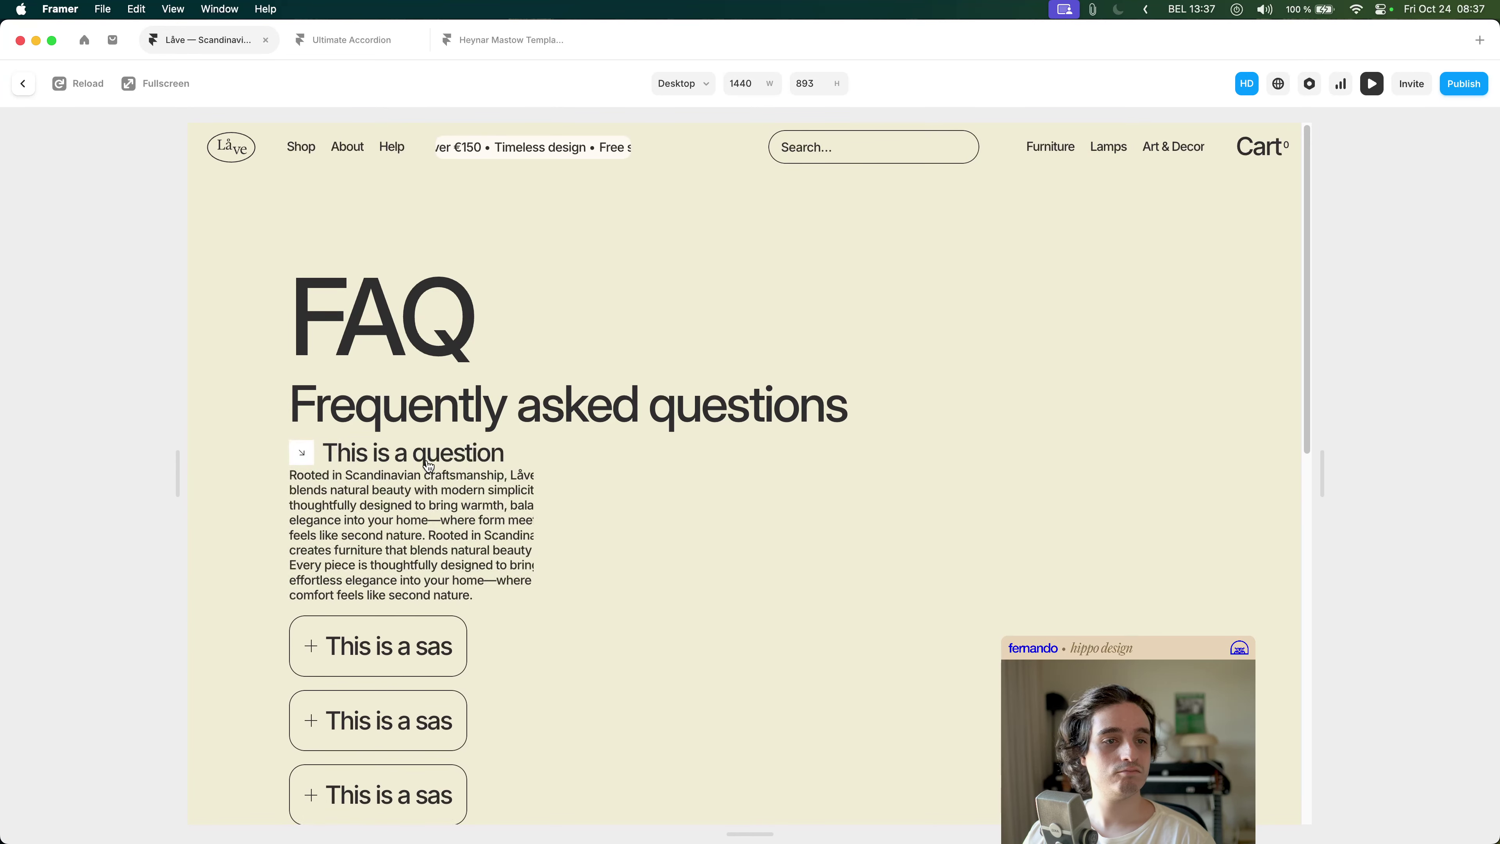
- Close the preview and undo the text change in the FAQ Question Closed template
key(Escape)
key(super+z)
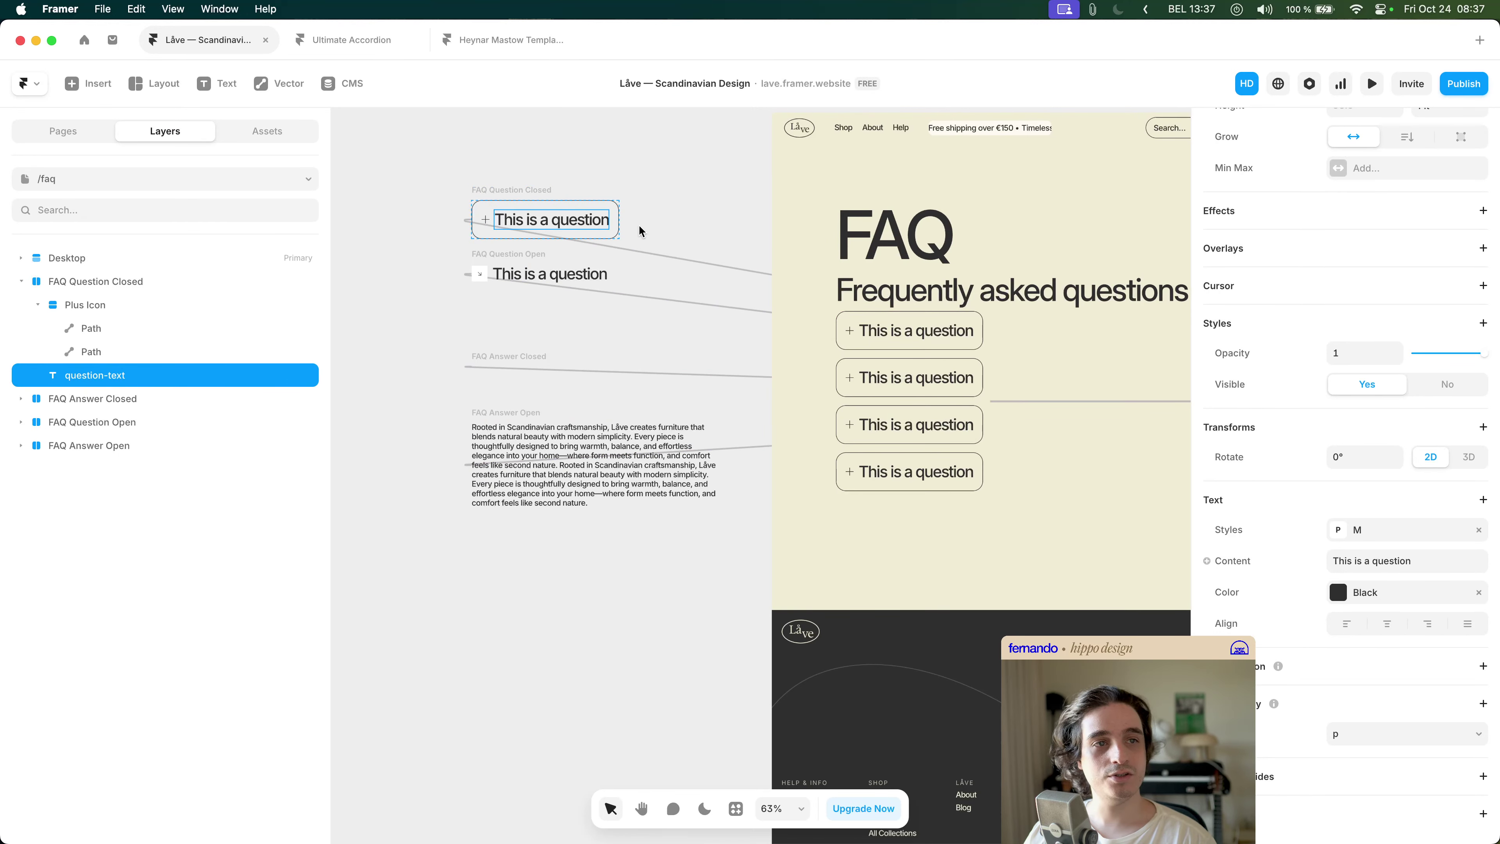
- Switch to Figma to examine the FAQ accordion design, and return to the Framer canvas
key(super+Tab)
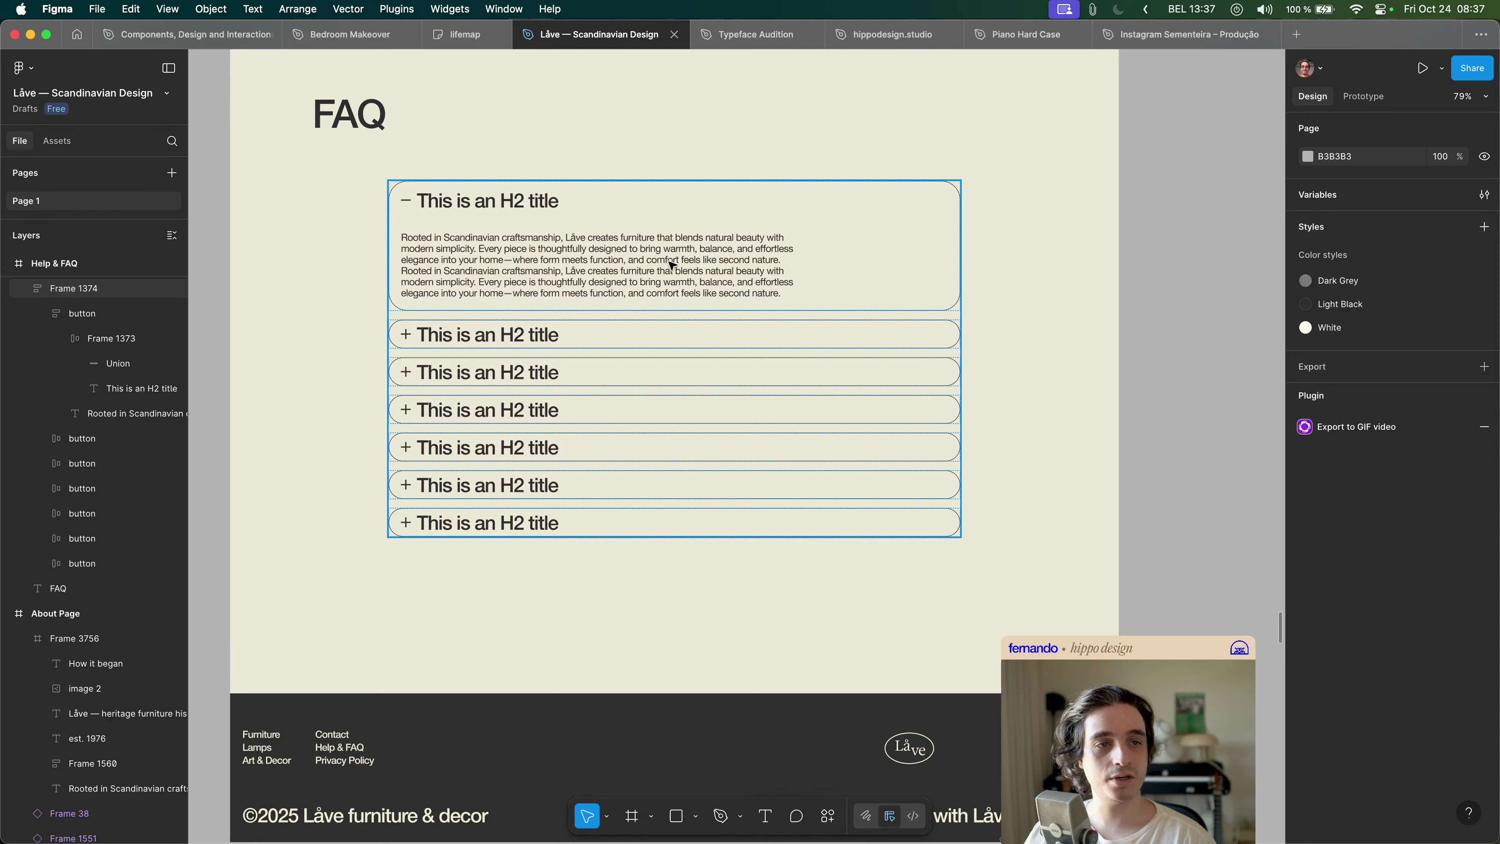
click(622, 159)
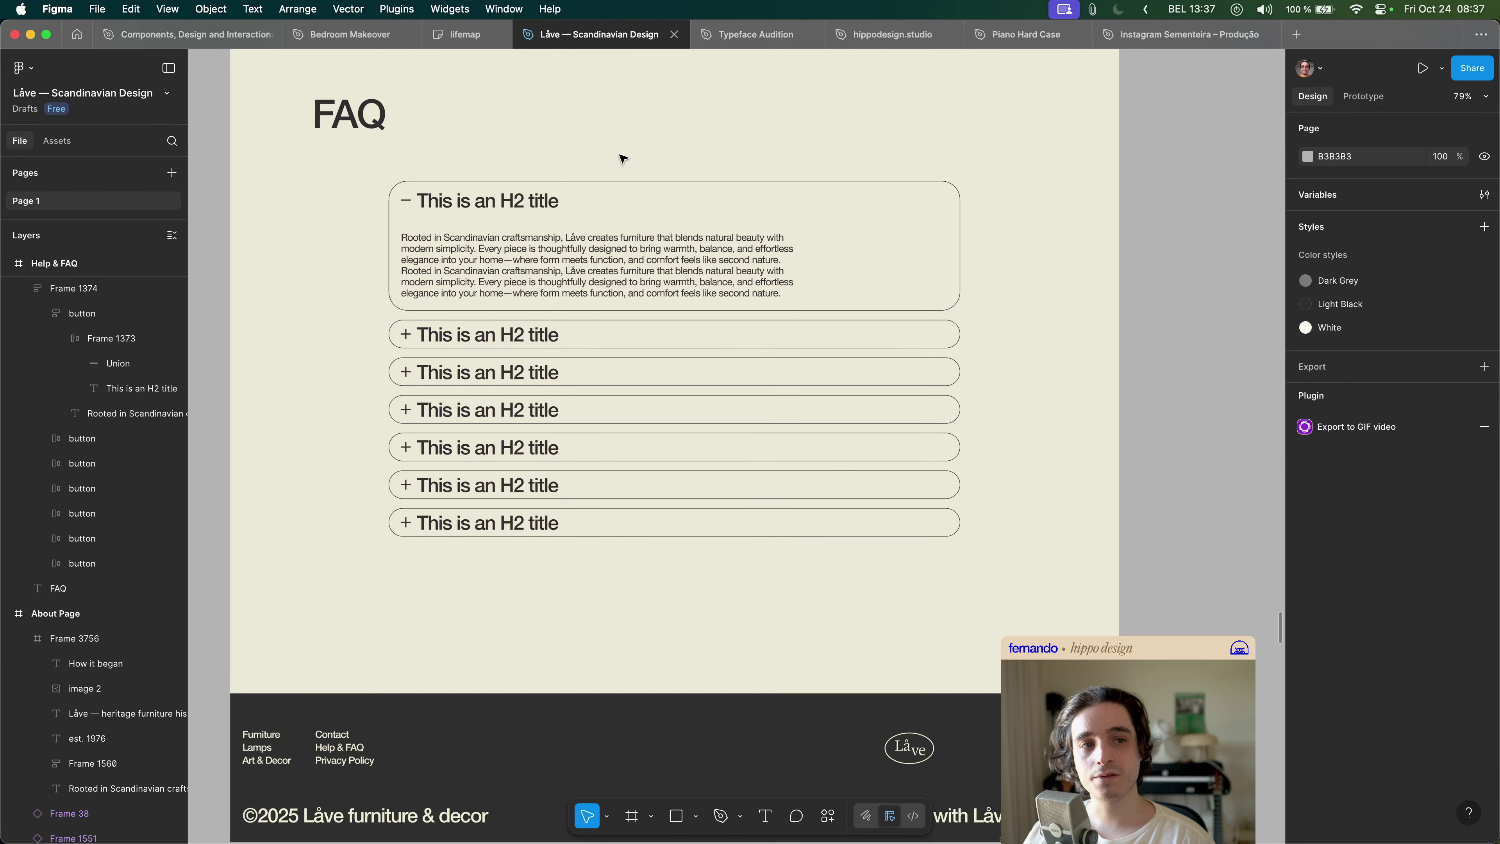
key(super+Tab)
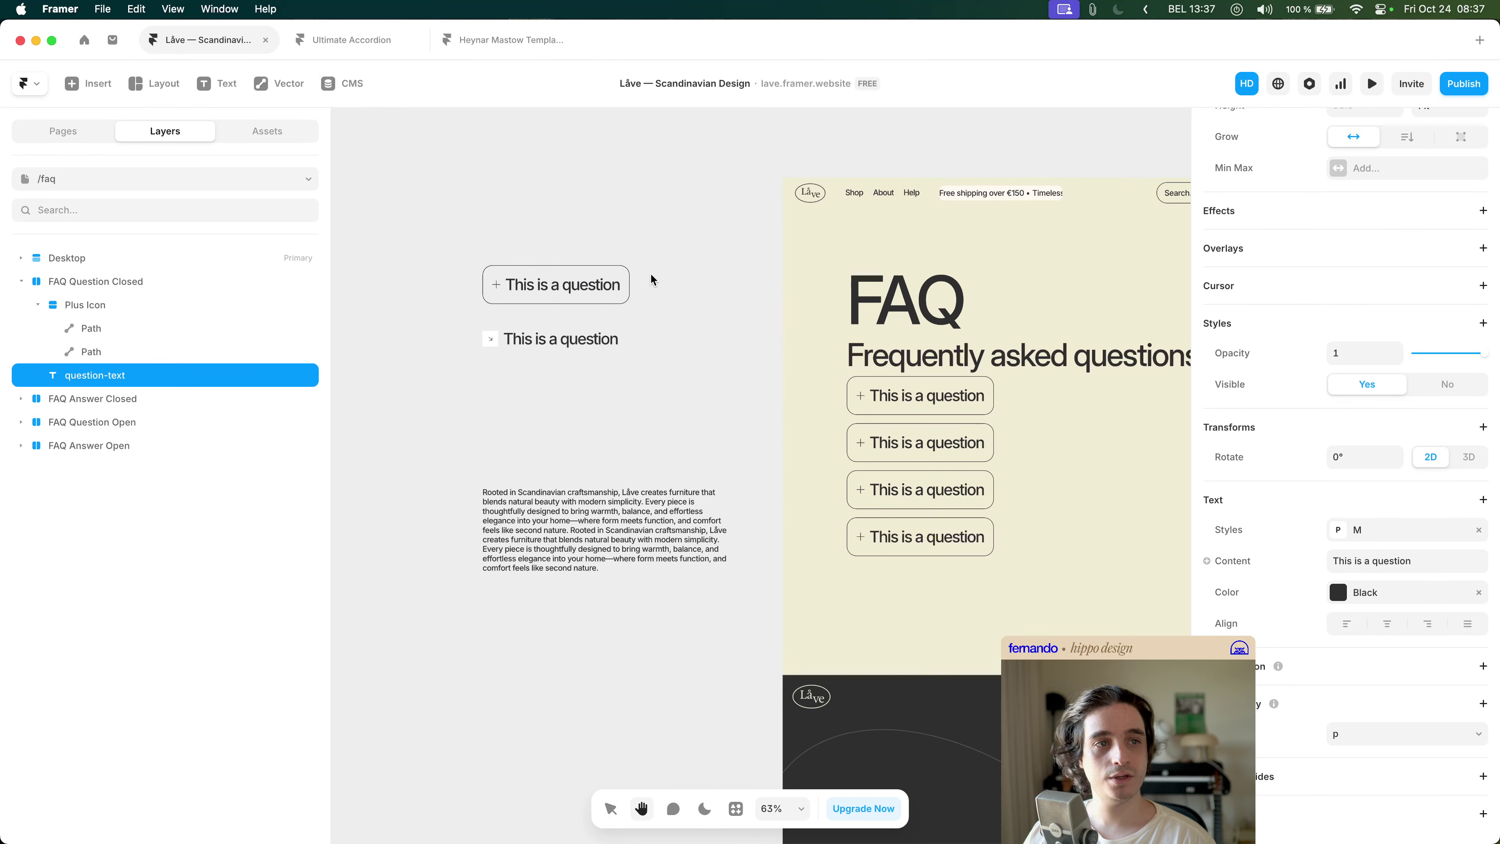
click(654, 271)
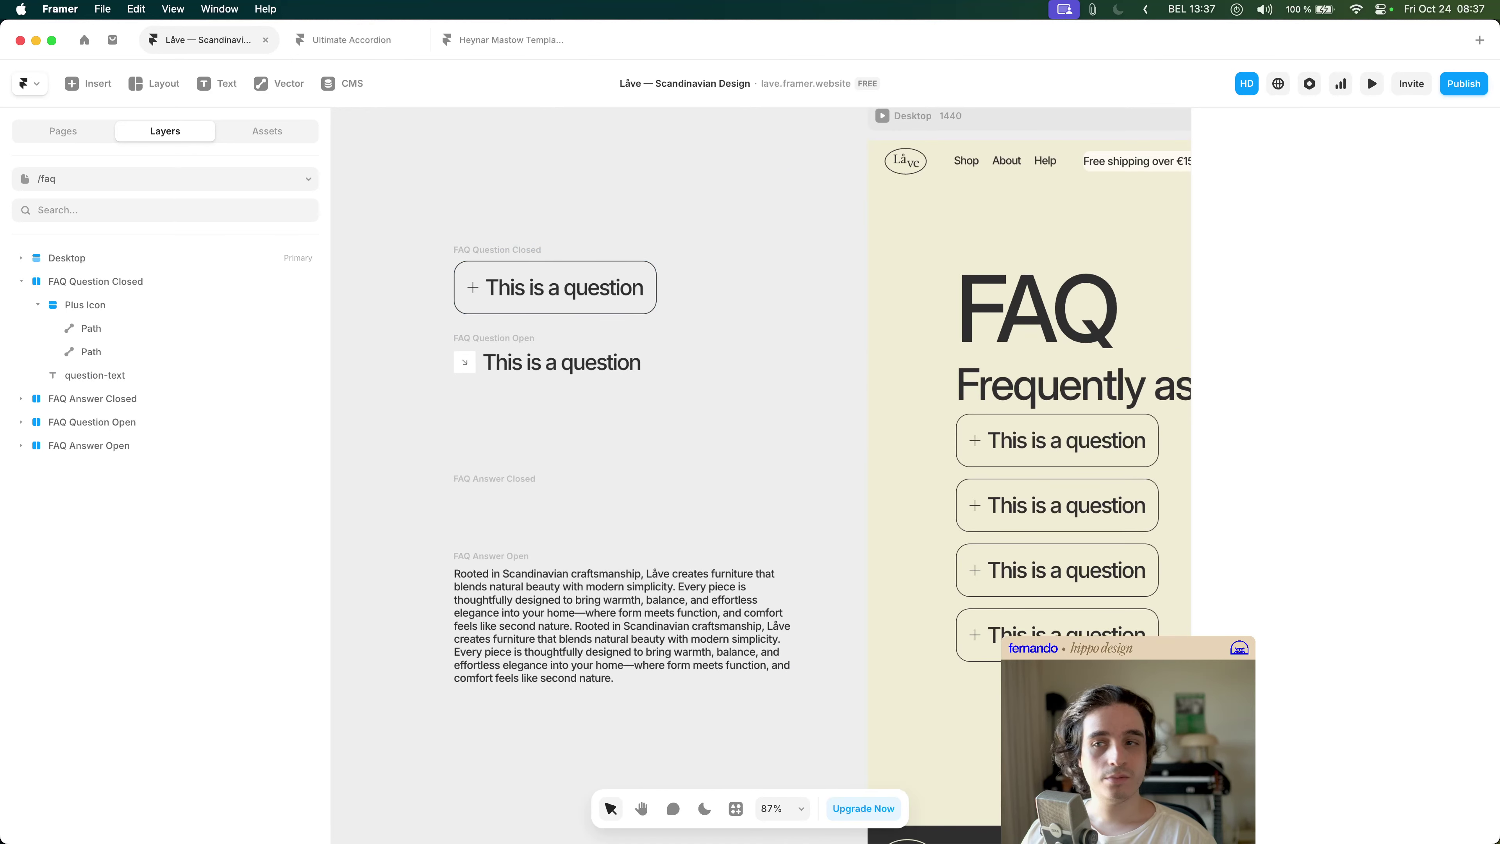
- Switch to the Claude chat in Arc, copy the full code of the Faqaccordion fixed file, and return to Framer
key(super+Tab)
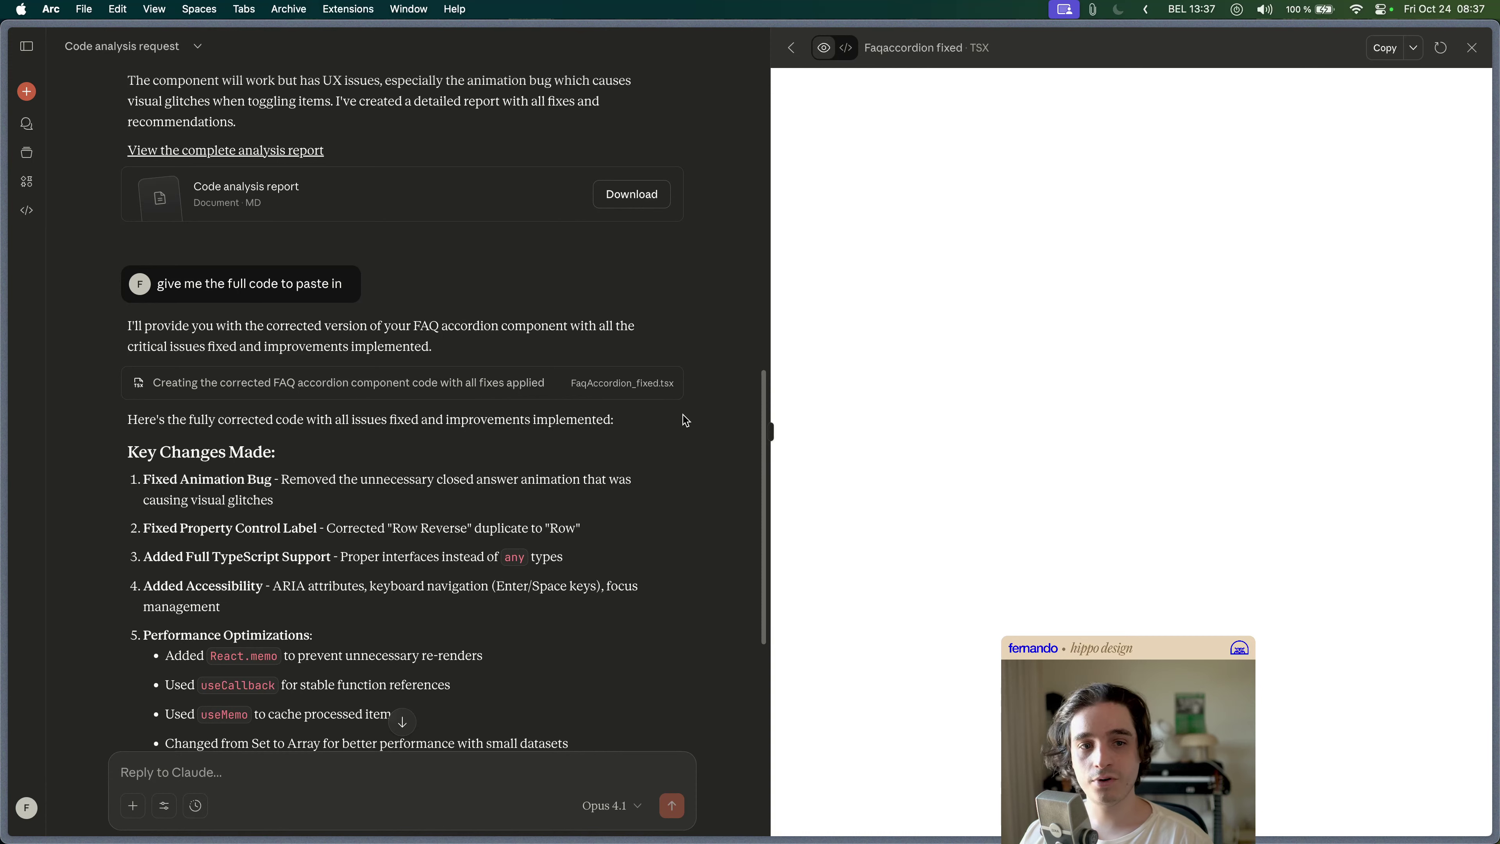
scroll(691, 432, down, 10)
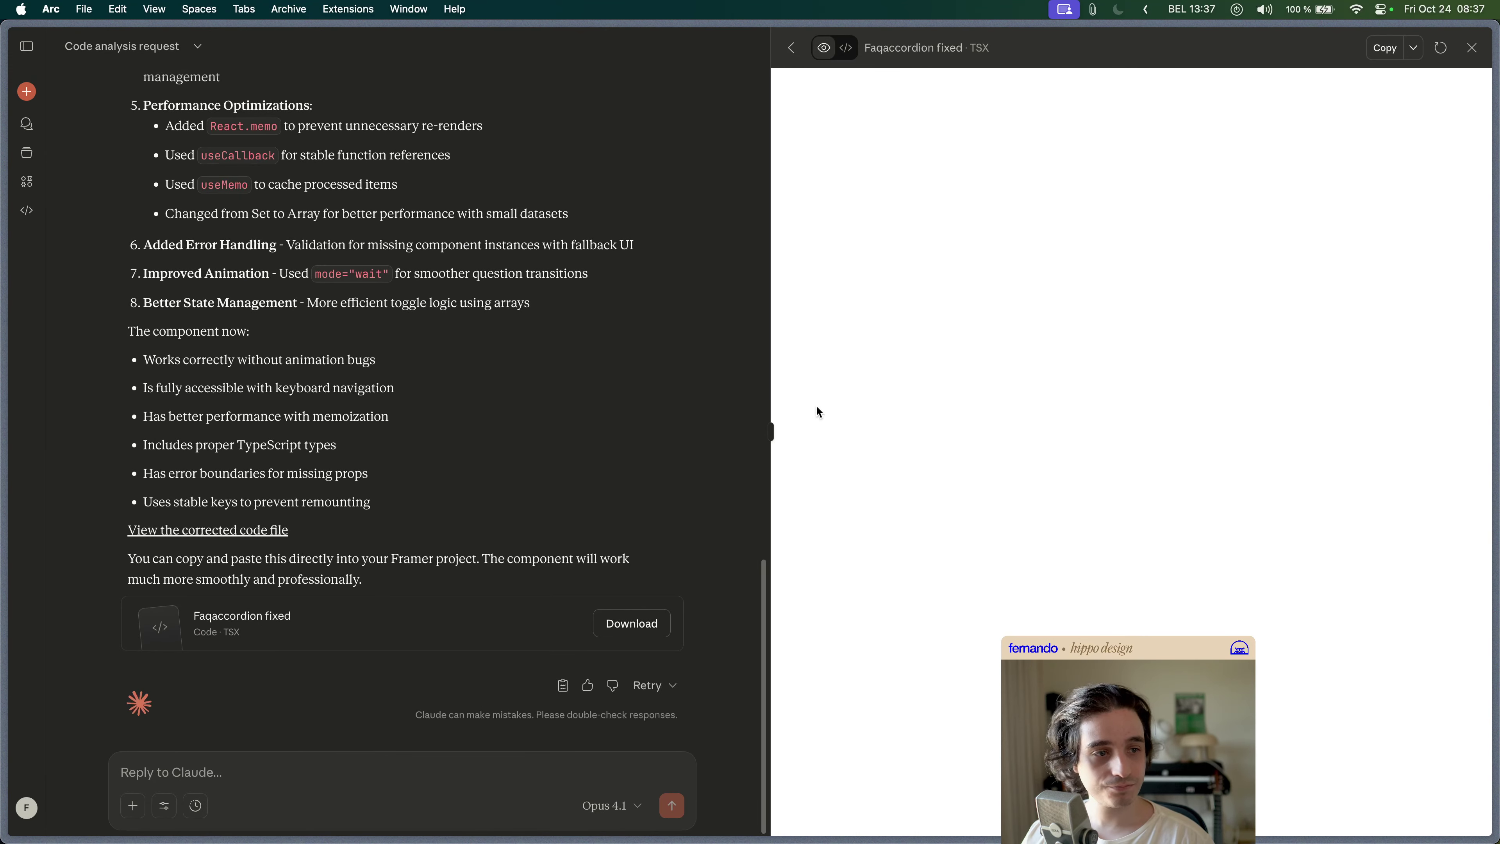
click(1383, 50)
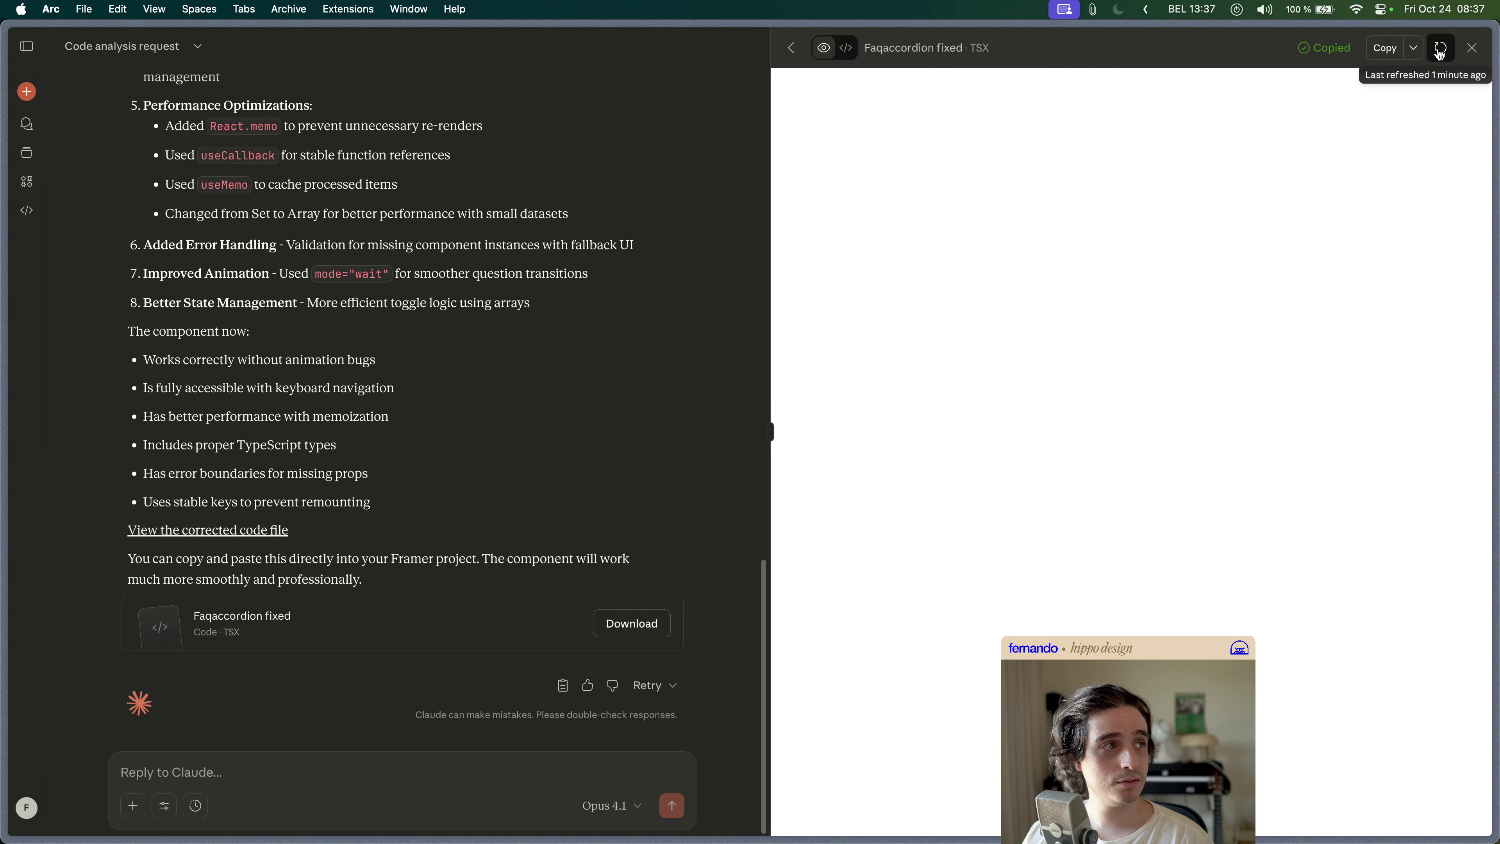
click(1439, 52)
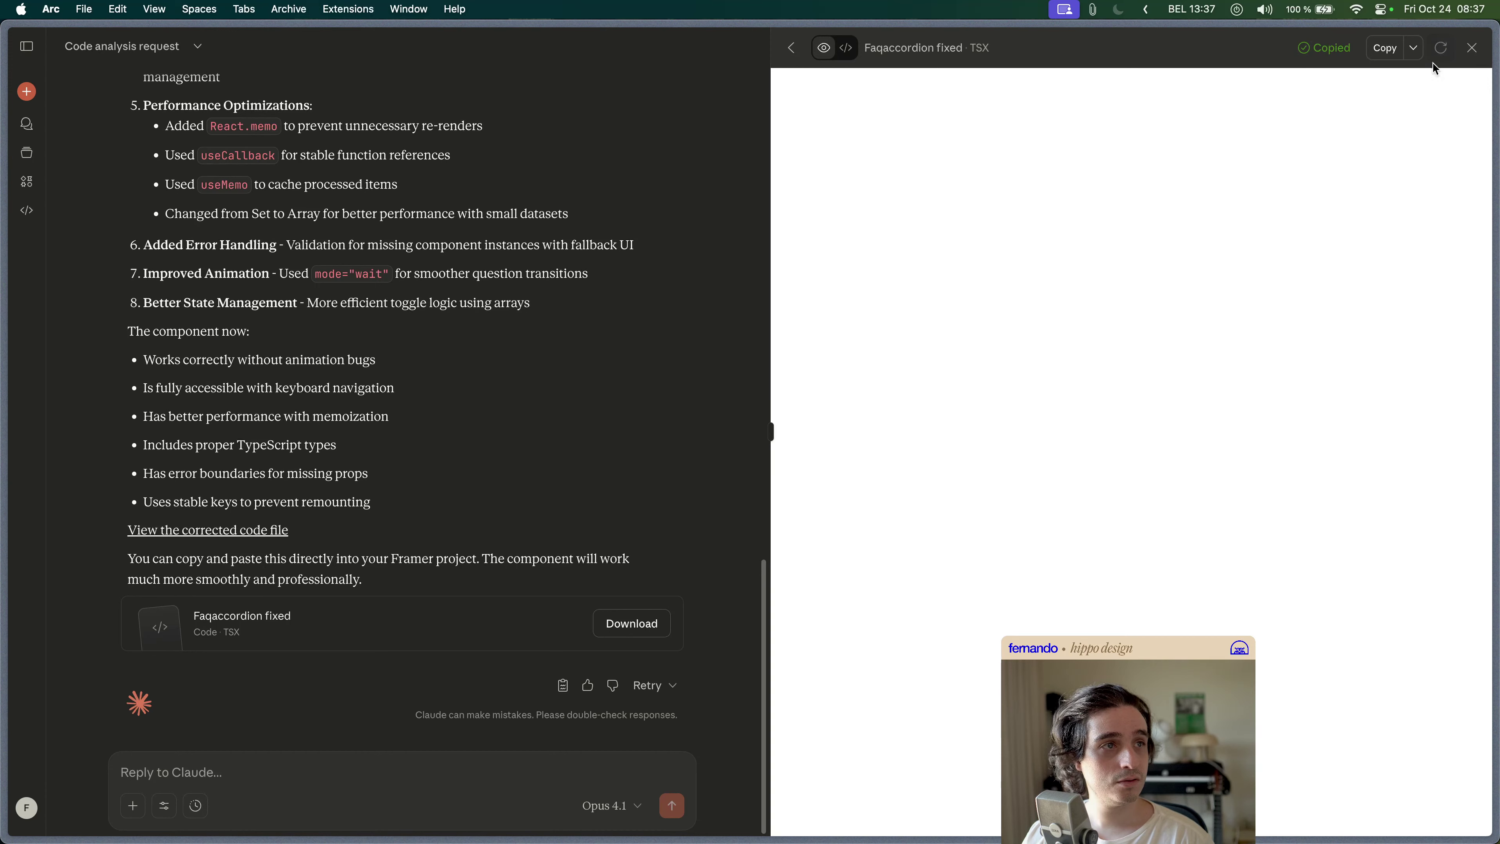
click(845, 52)
click(1370, 53)
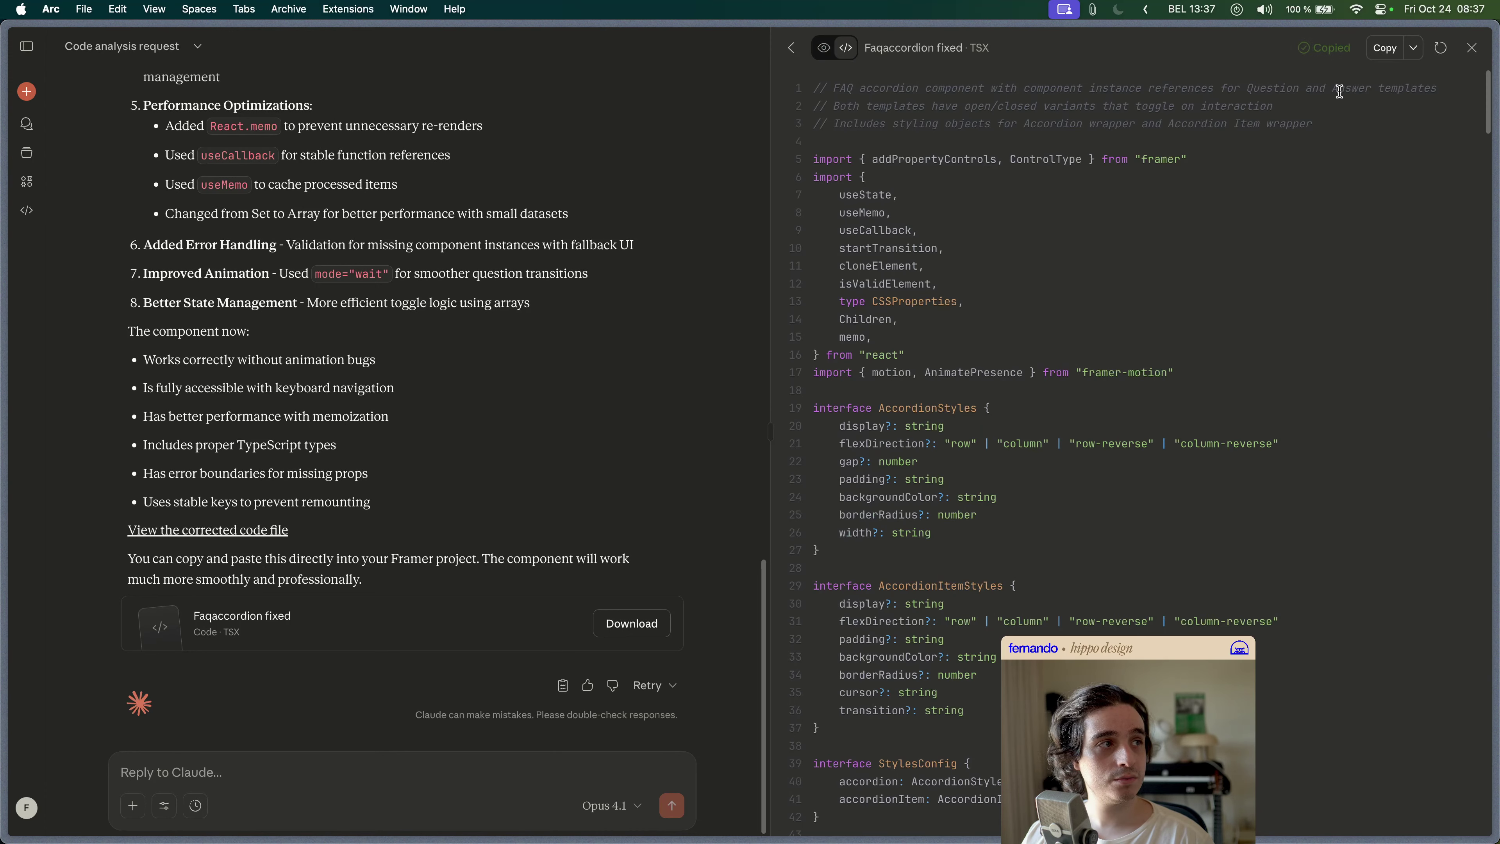
key(super+Tab)
click(1025, 497)
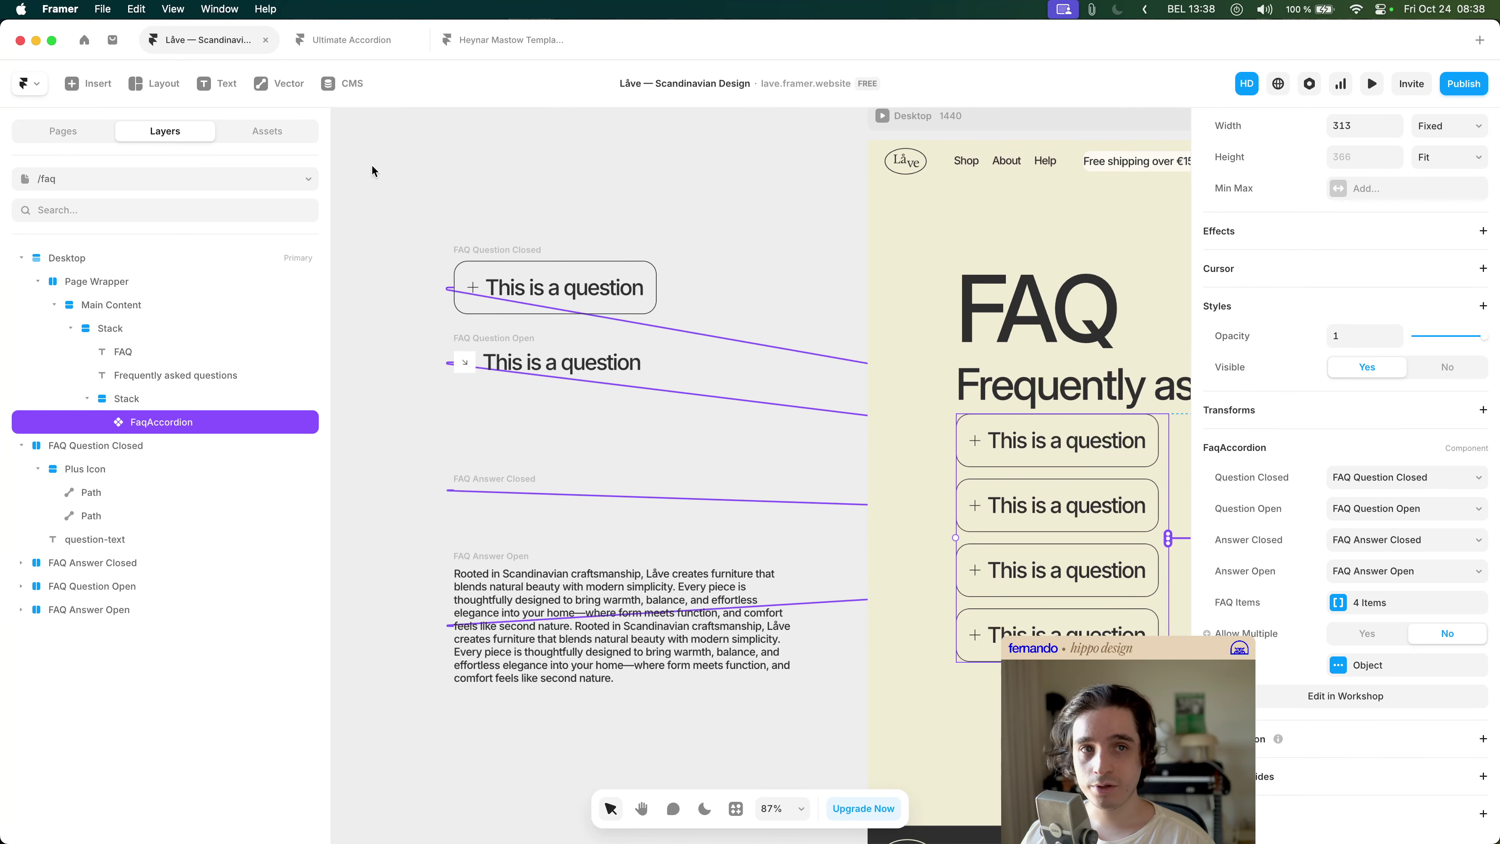
double_click(1038, 477)
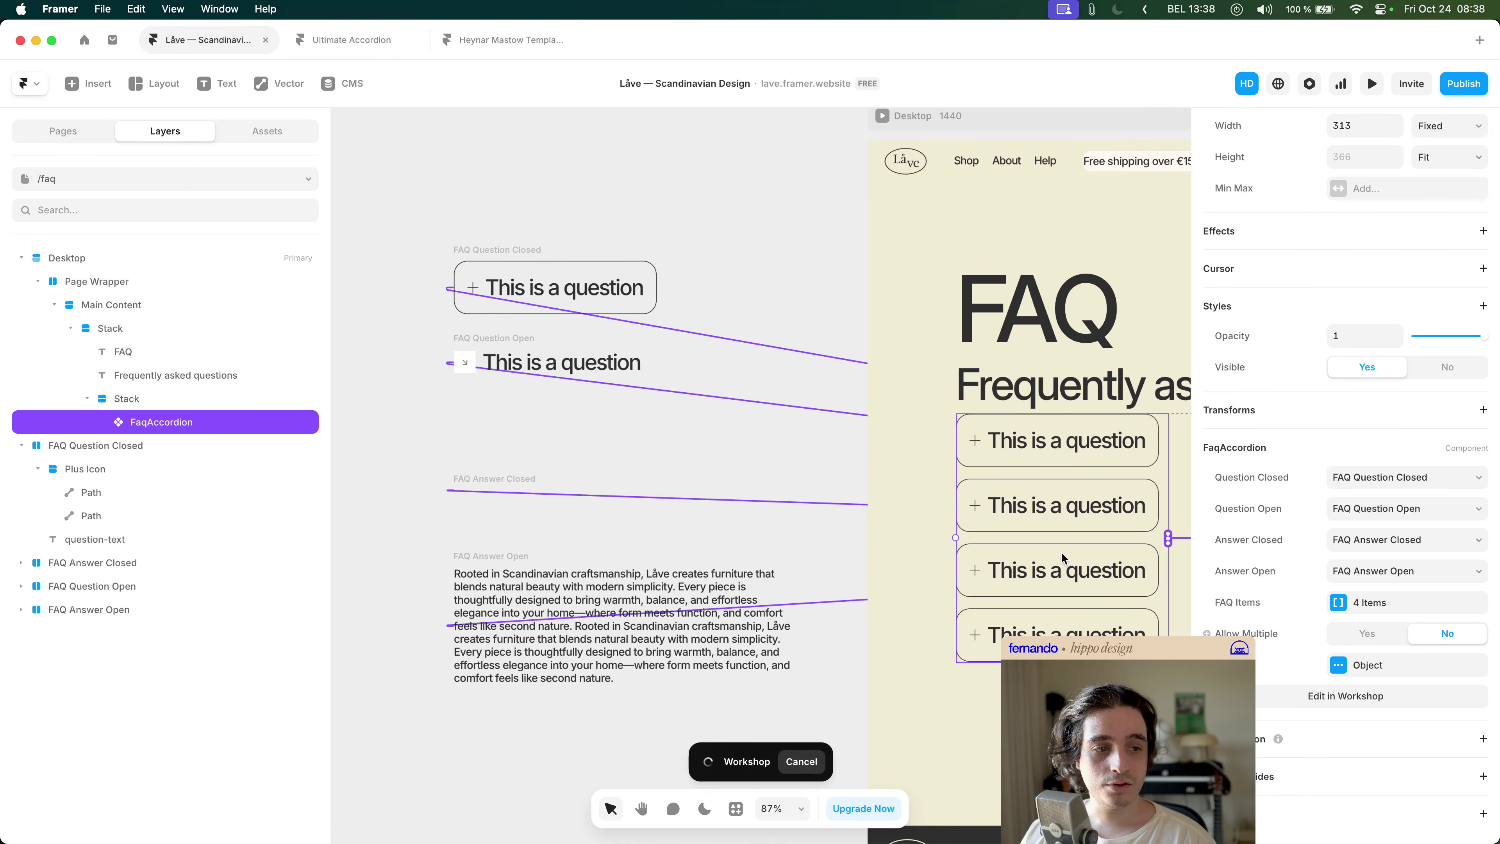
click(531, 139)
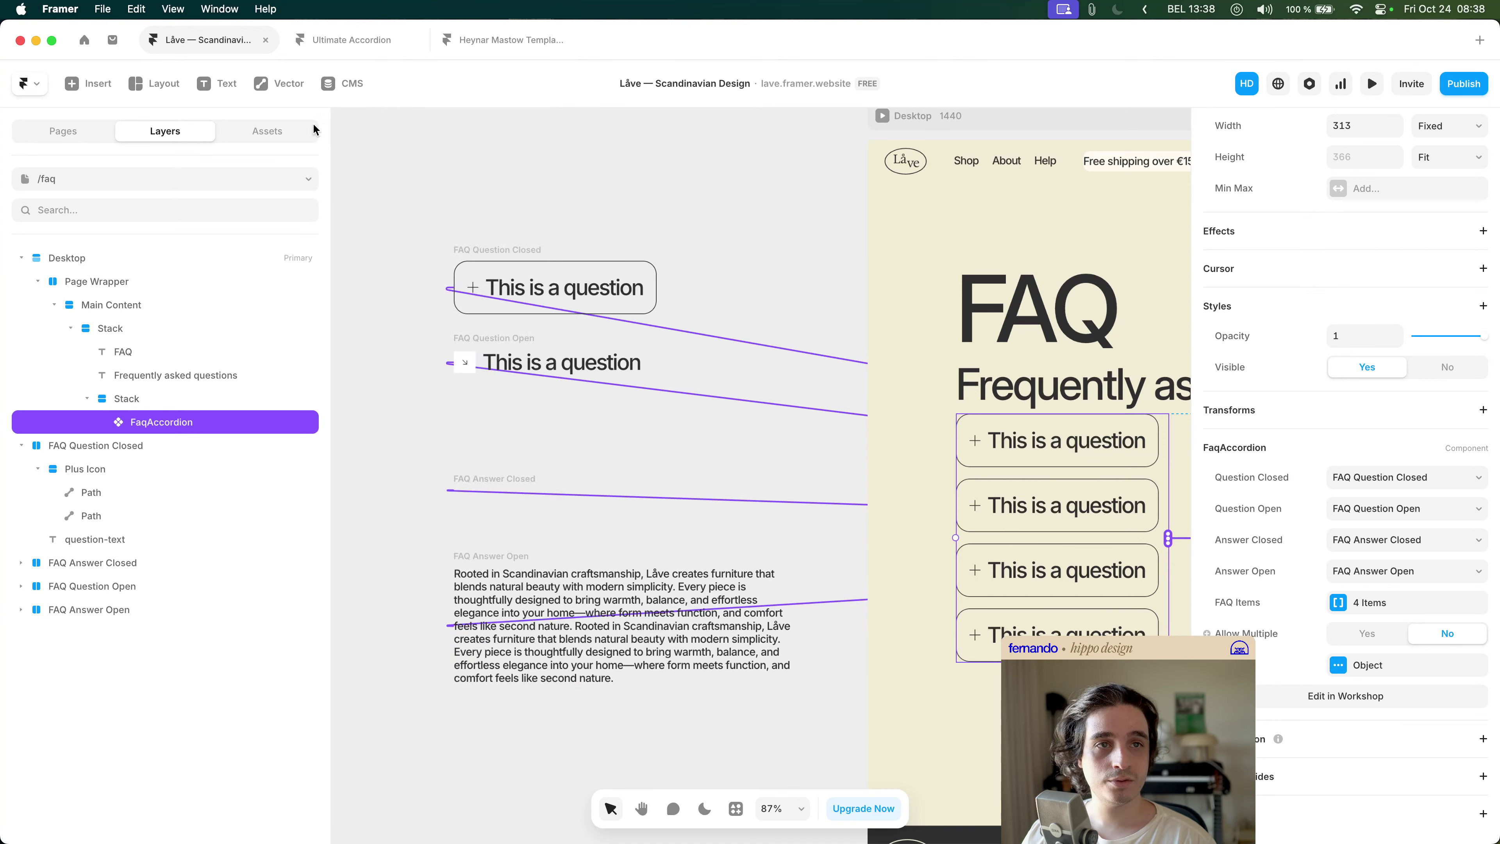
- Open the FaqAccordion.tsx code file and replace all of its code with the copied version
click(272, 132)
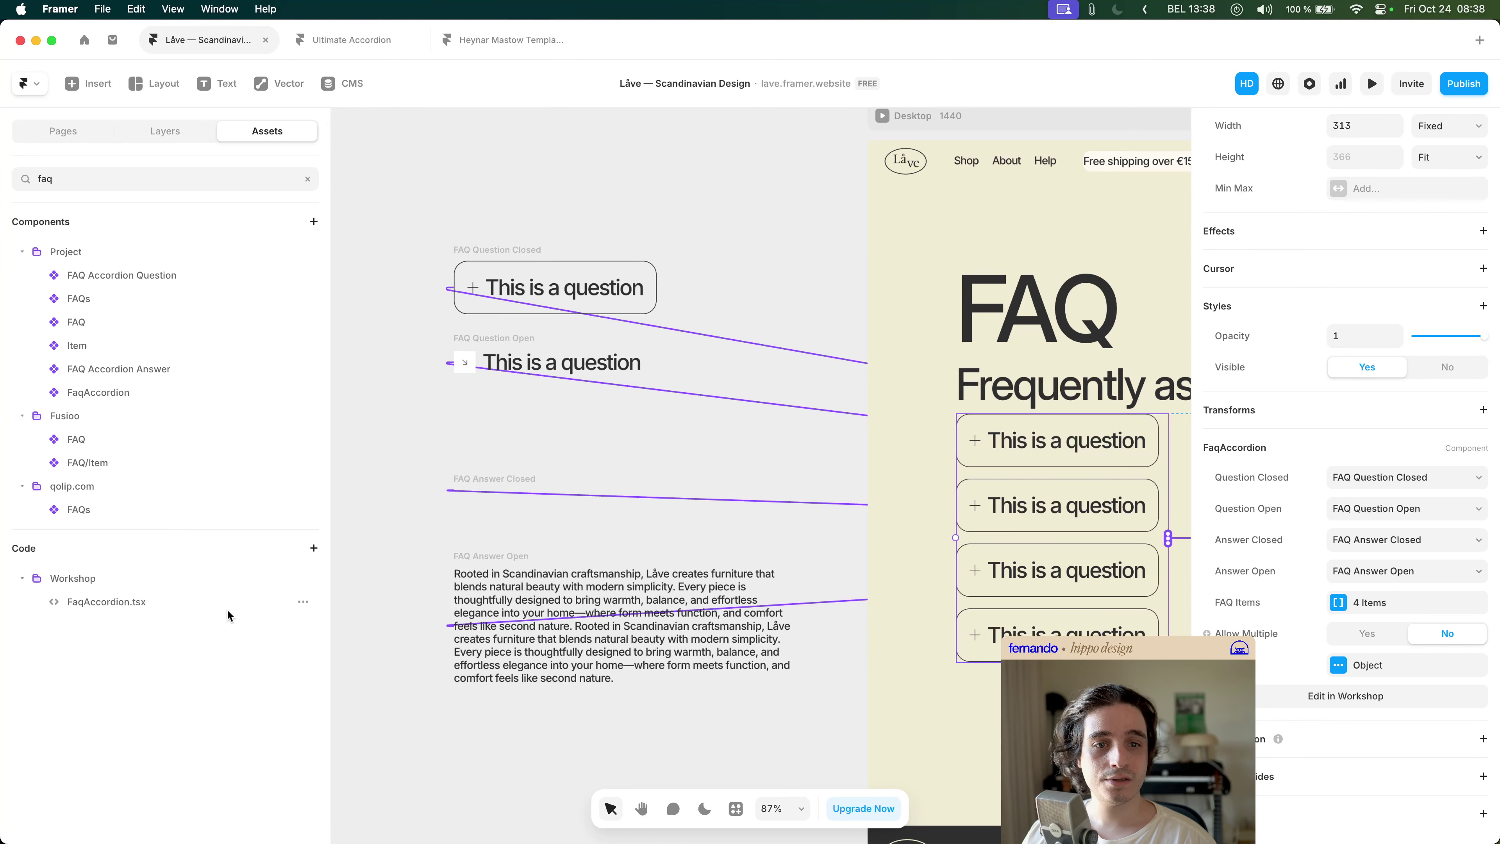
click(301, 605)
click(319, 409)
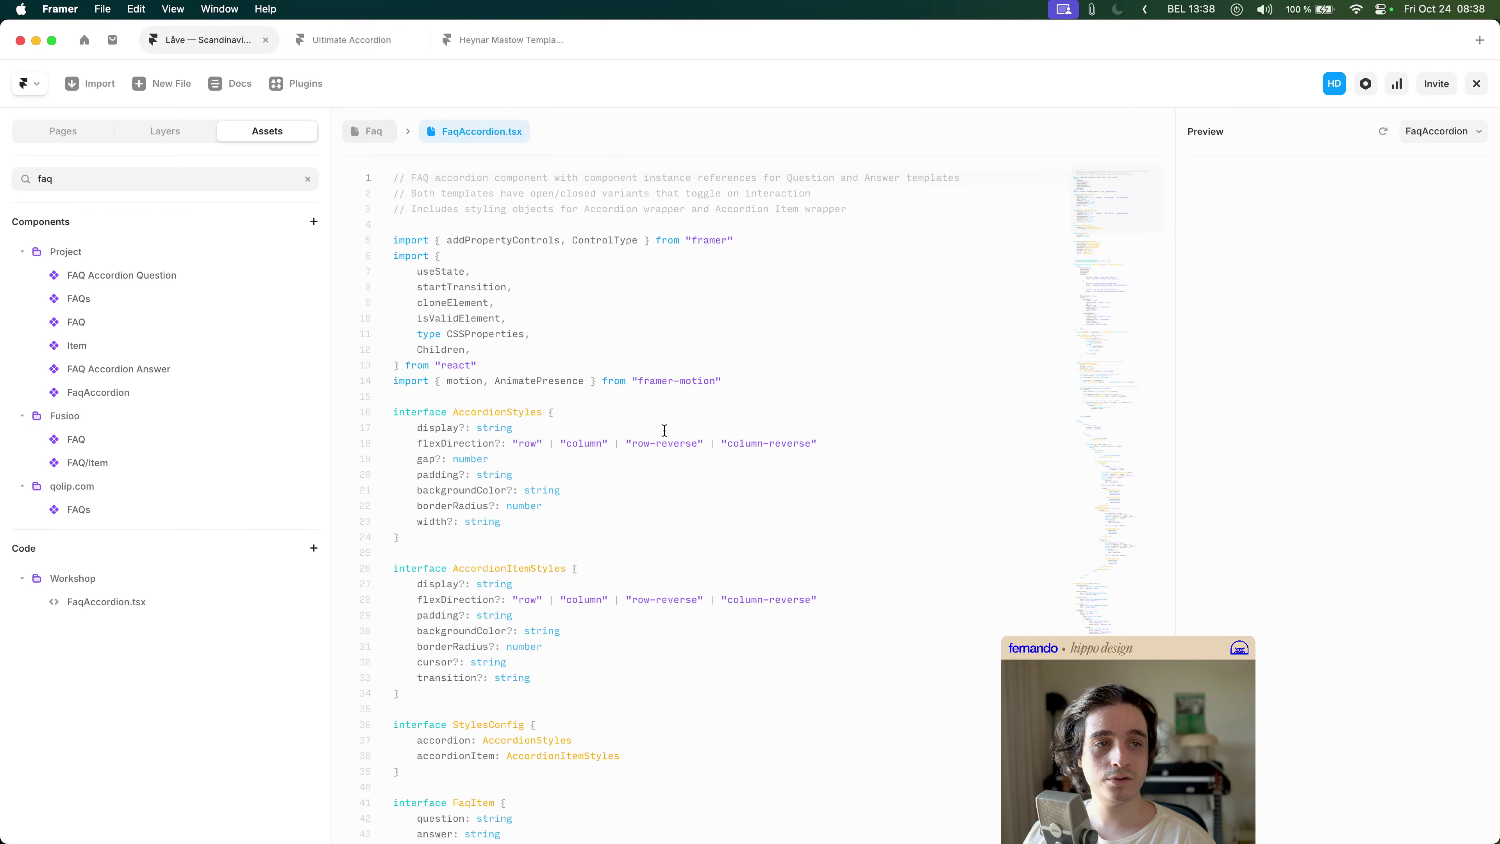
scroll(662, 426, down, 20)
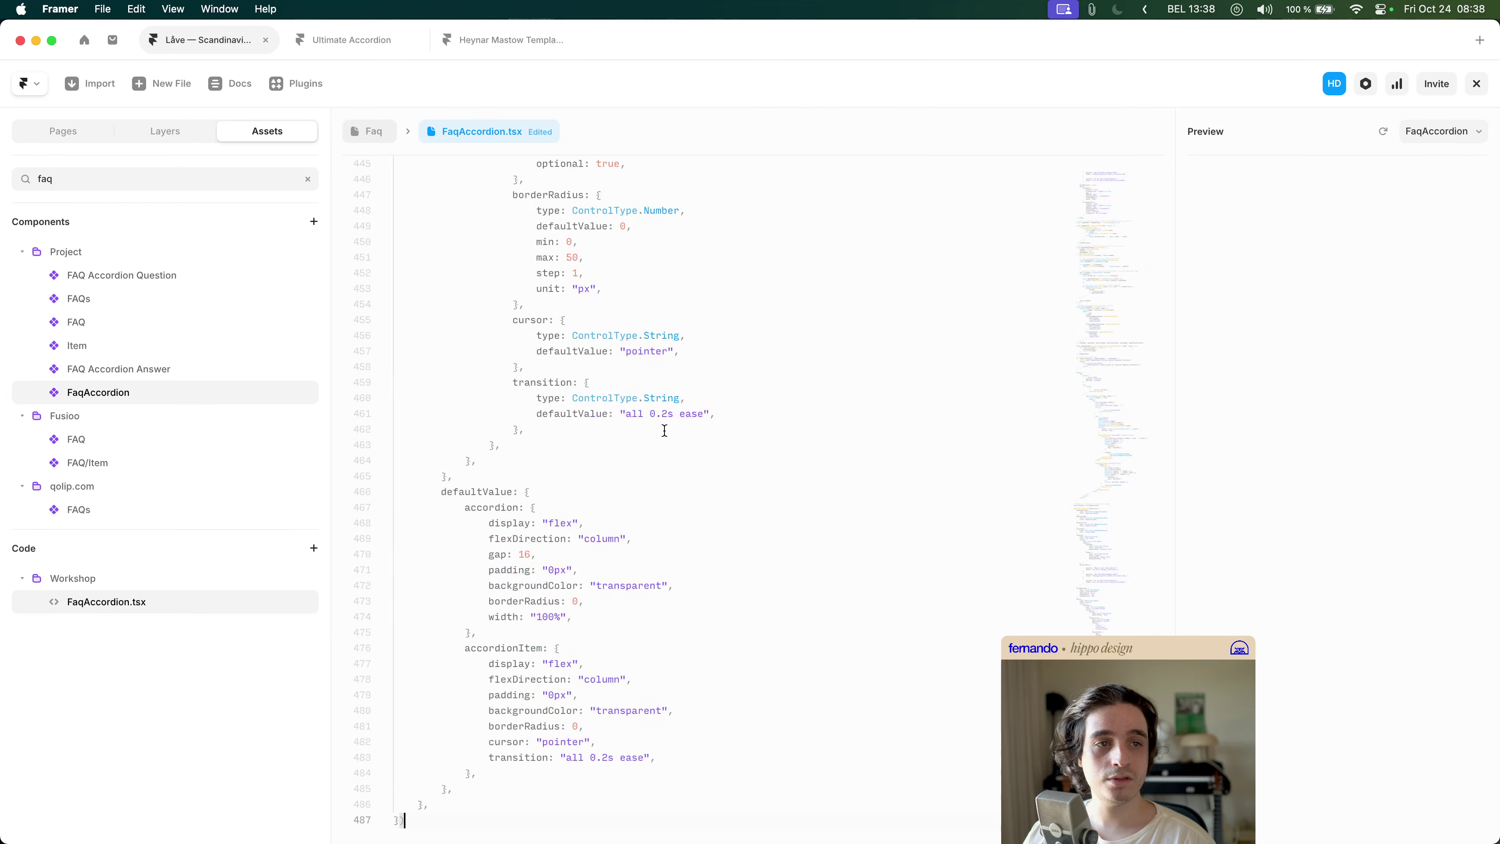
- Check the accordion on the Faq page, review the code in FaqAccordion.tsx, and return to the page
click(377, 144)
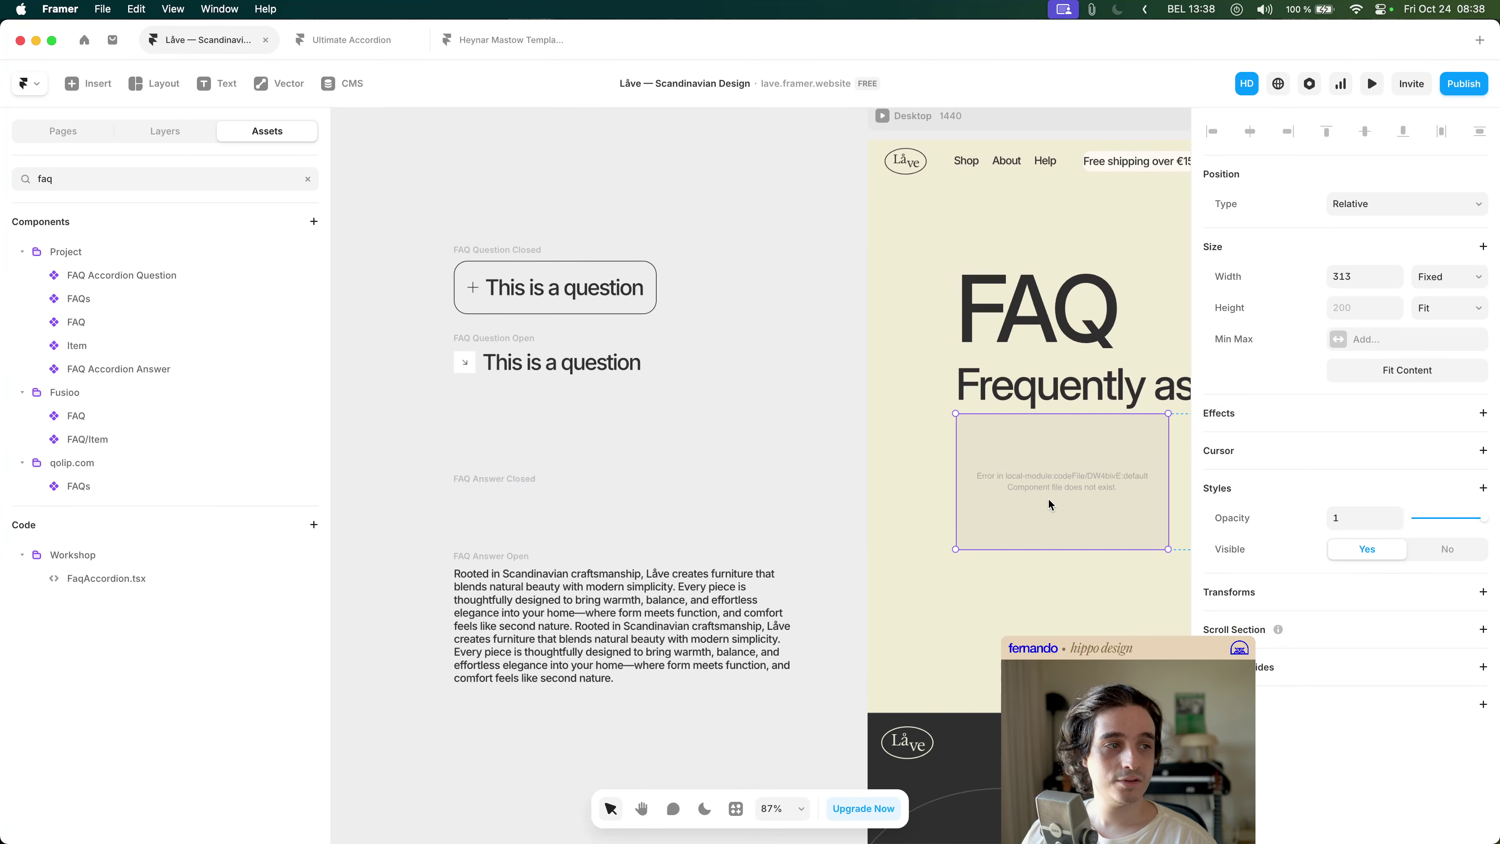
click(118, 577)
scroll(923, 387, down, 20)
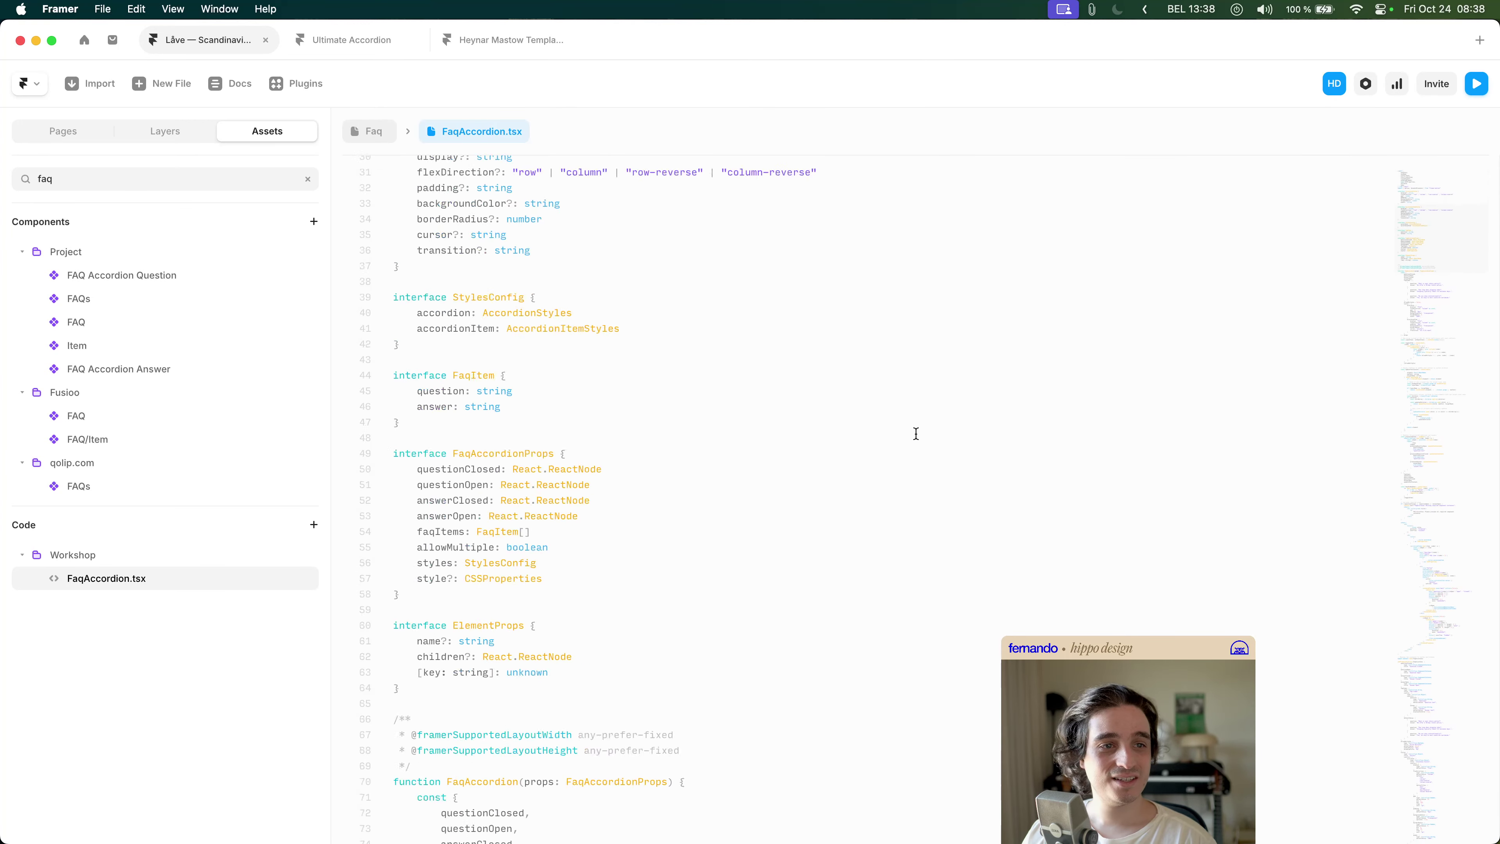
scroll(916, 434, up, 20)
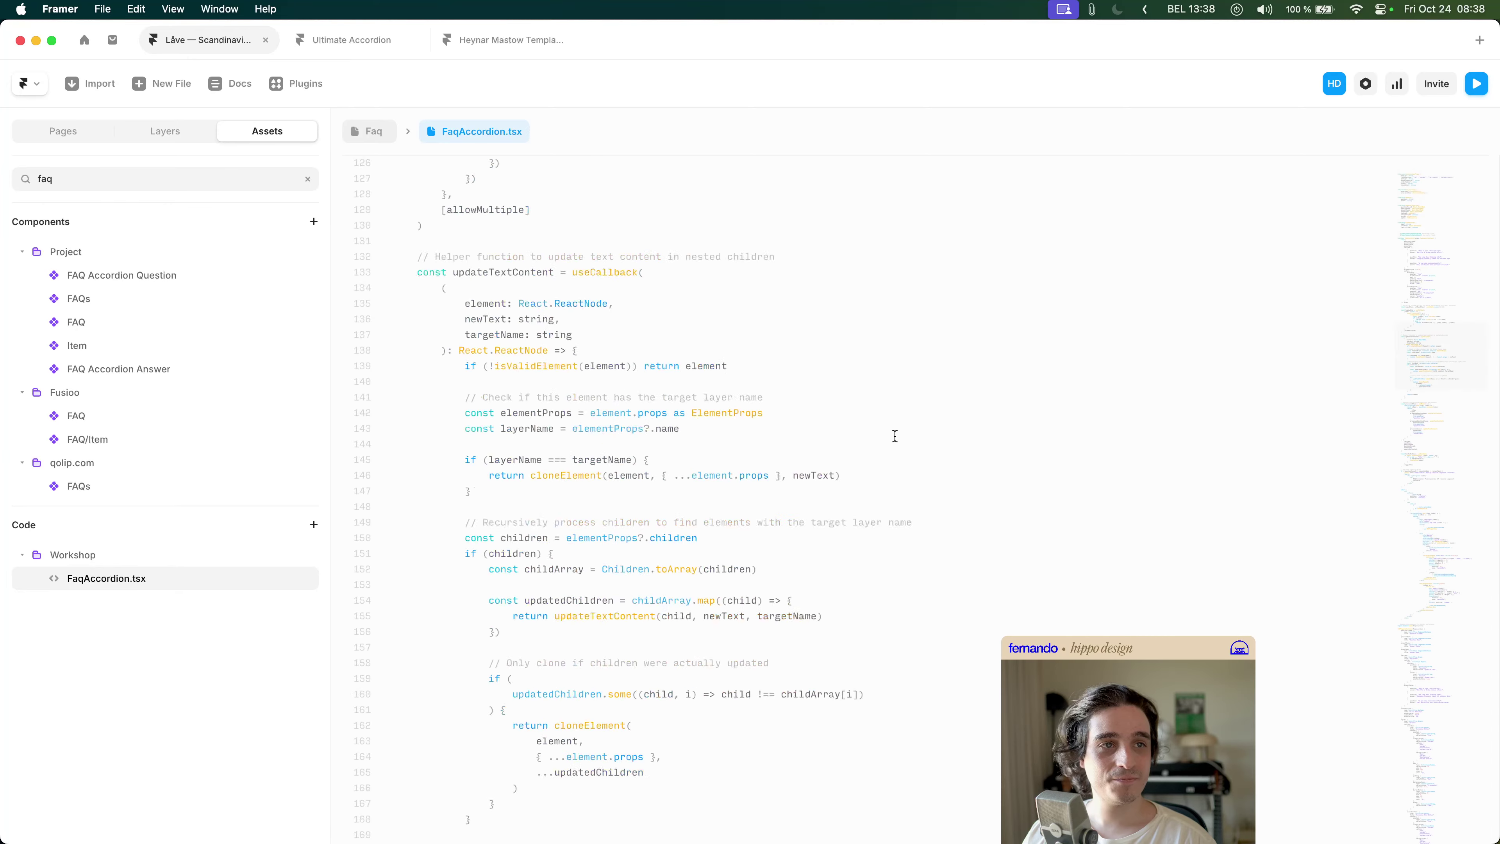
click(363, 133)
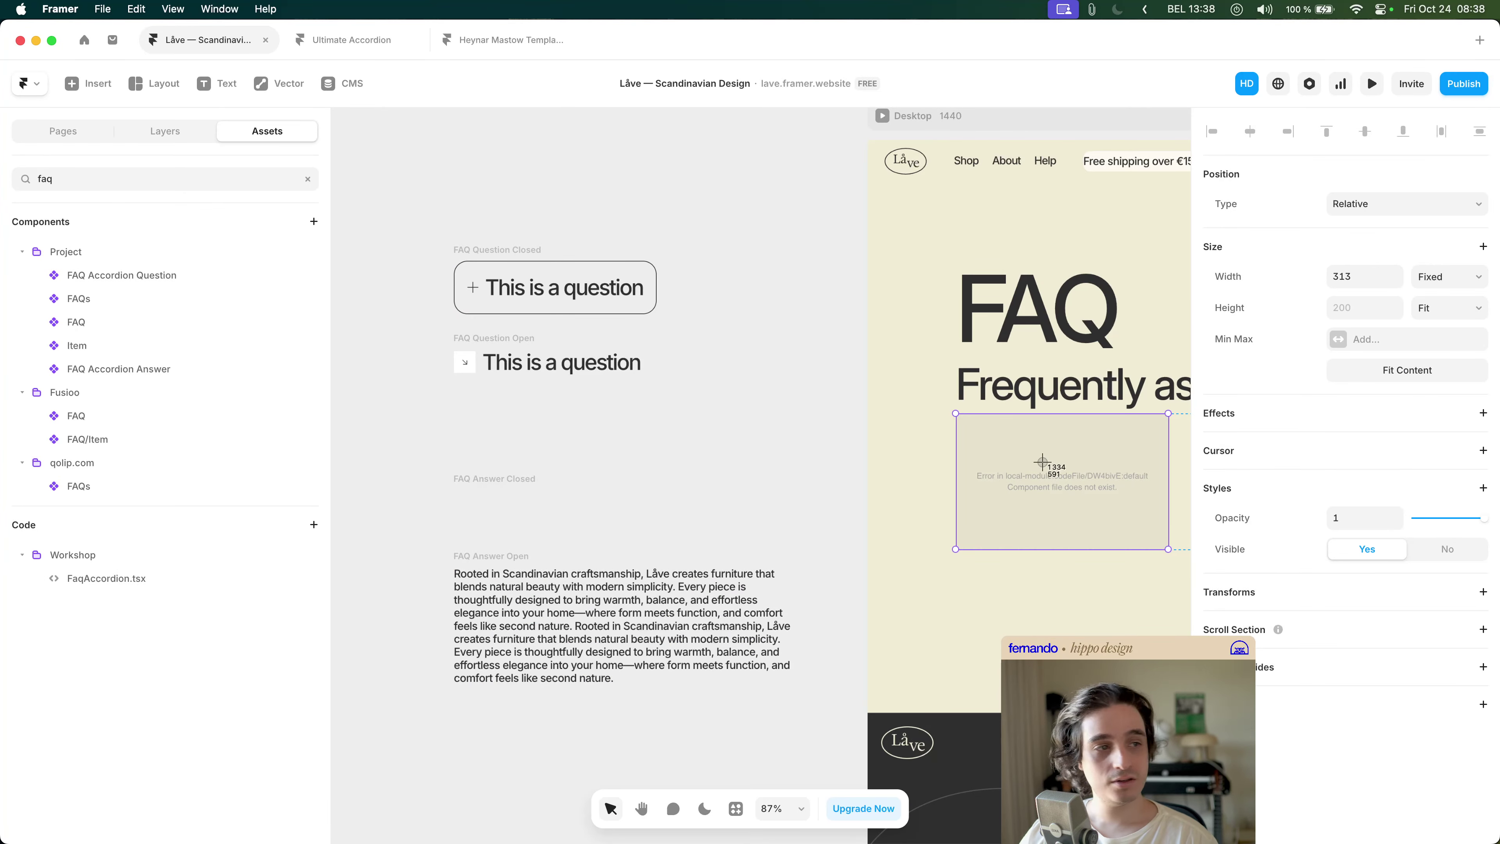
- Switch to the Claude chat, send it a pasted screenshot of the accordion error, and return to Framer
key(super+Tab)
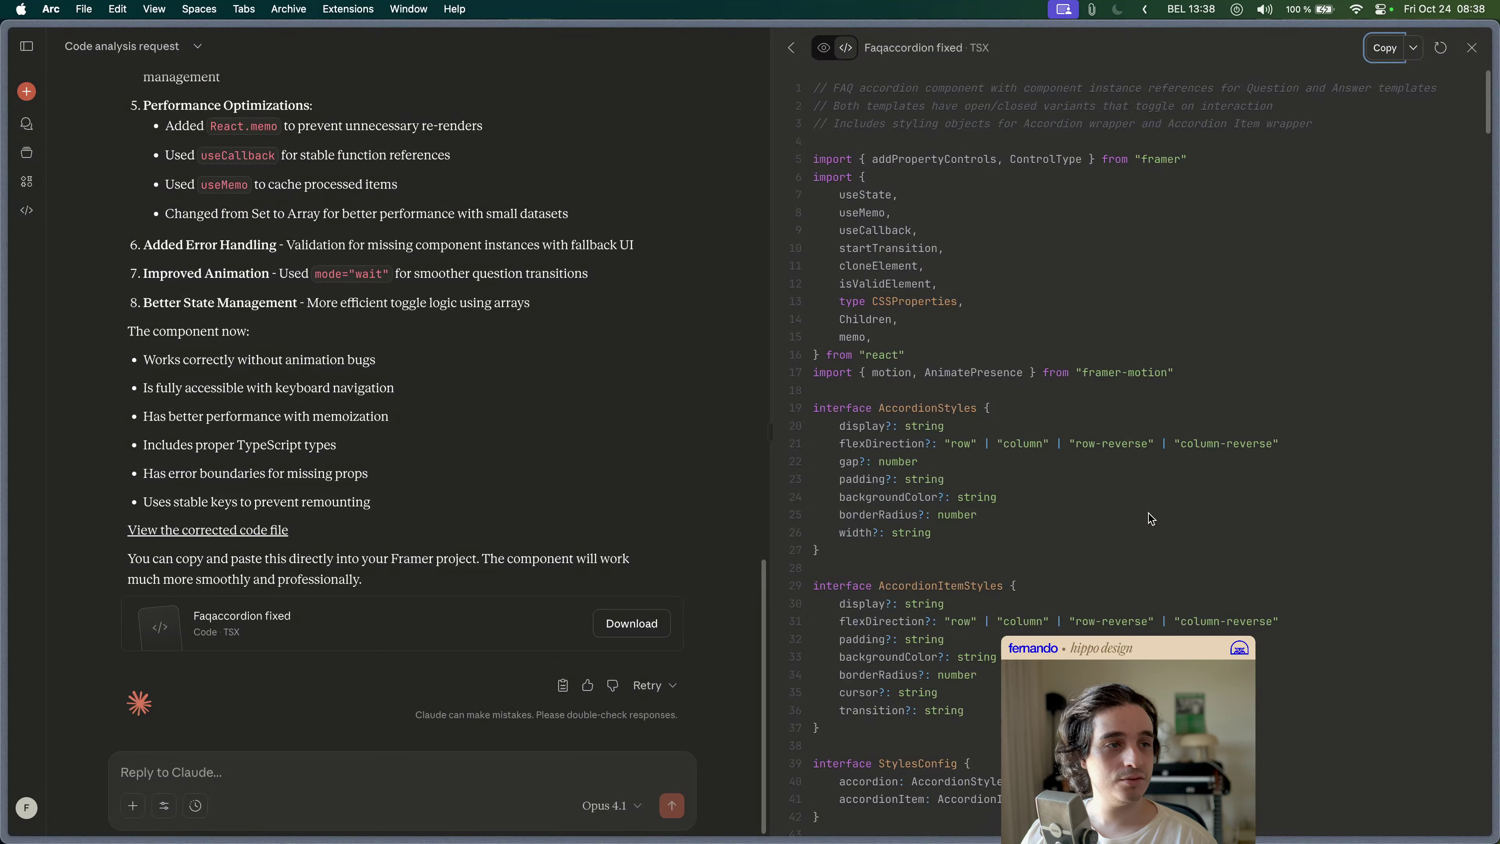
click(555, 776)
key(super+v)
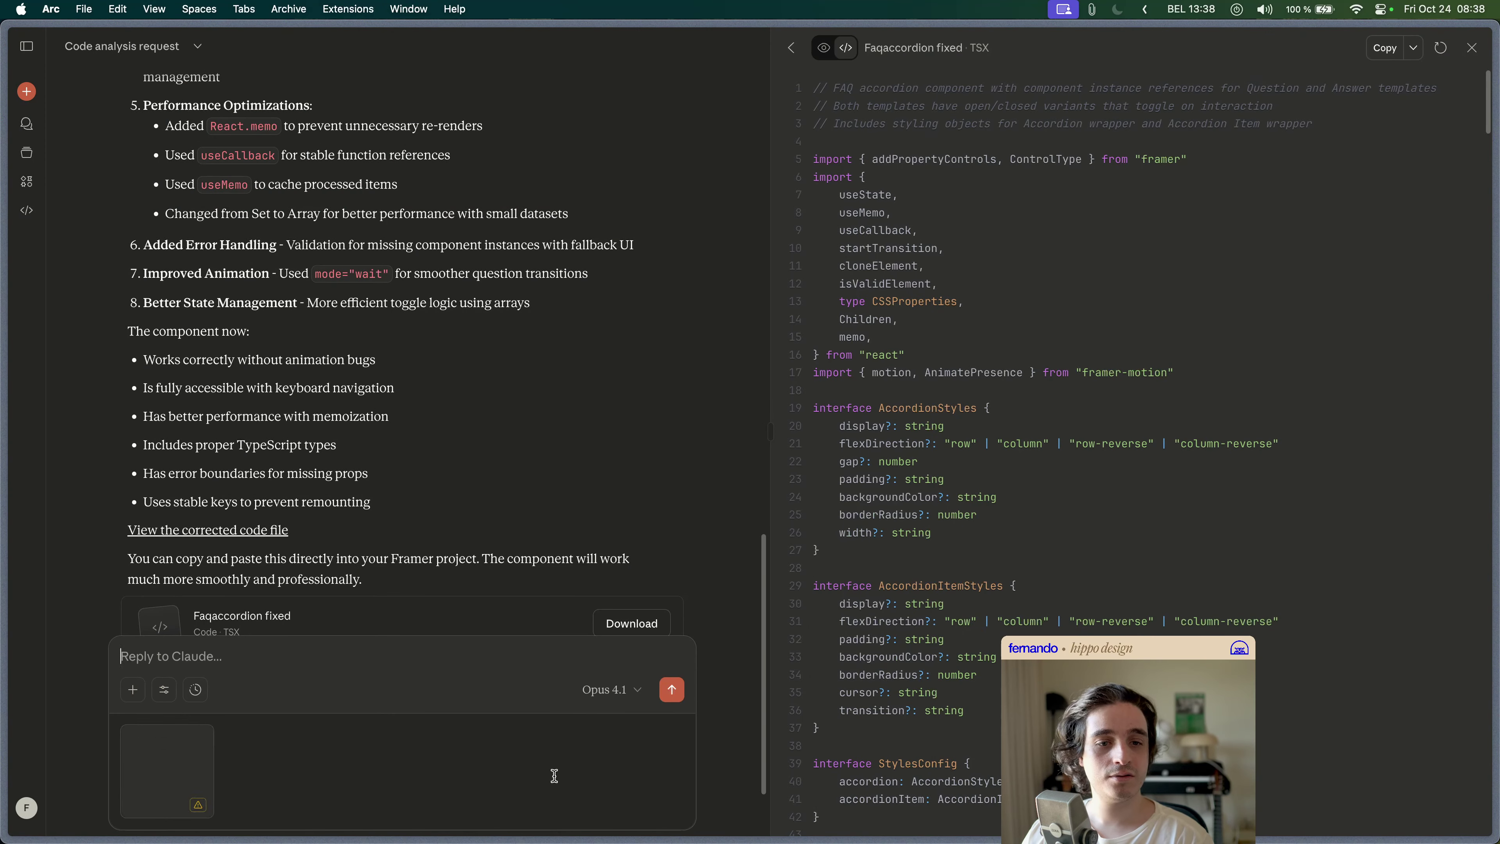
key(Return)
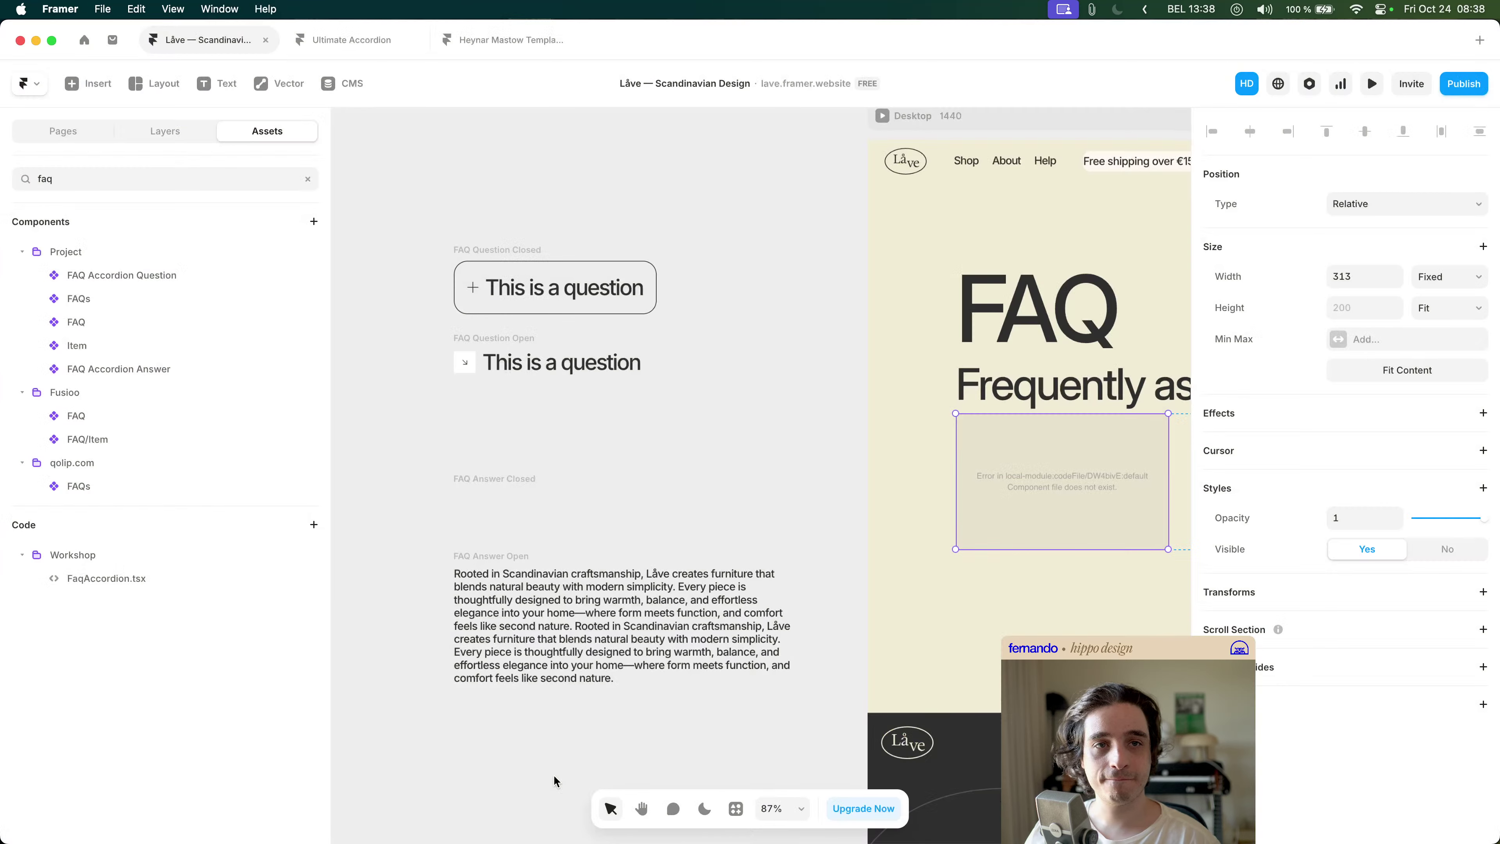
key(super+Tab)
- Compare the FAQ Question Closed text with the open accordion item's title and icon in the Figma design
click(553, 293)
scroll(514, 289, up, 5)
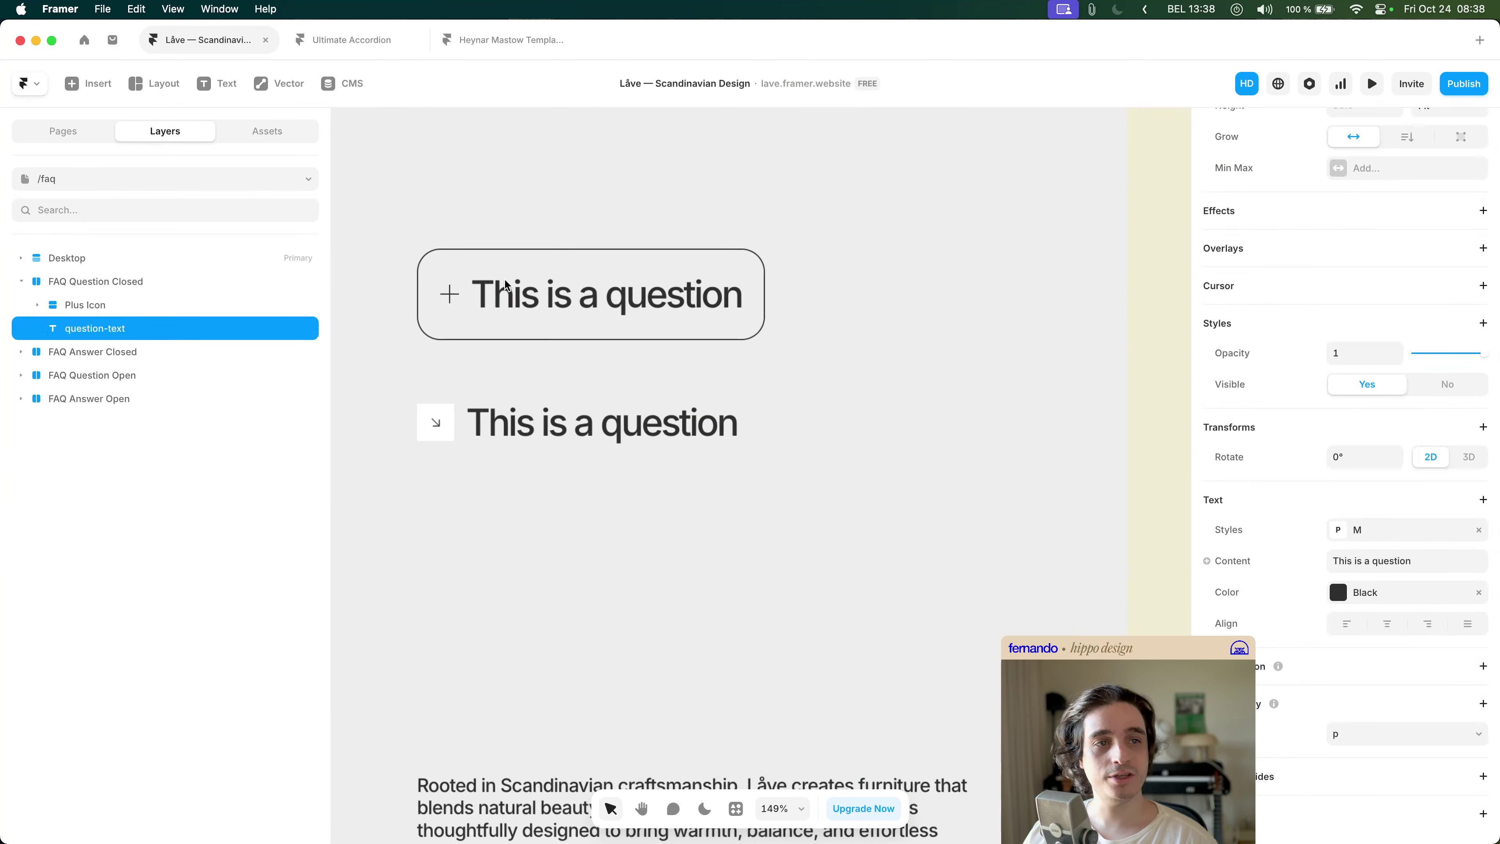
key(super+Tab)
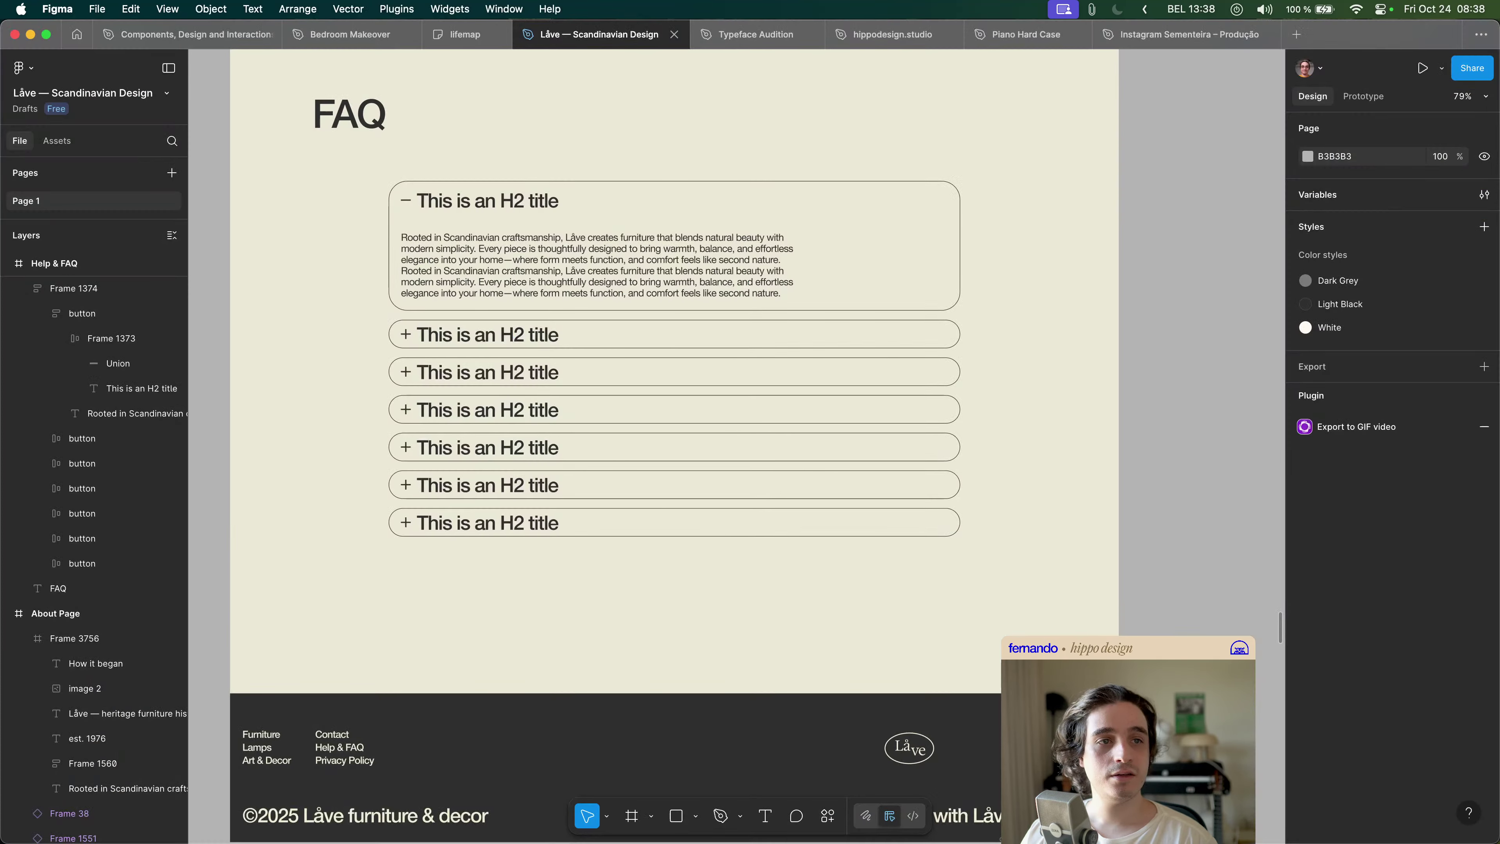
click(413, 201)
scroll(413, 201, up, 5)
double_click(473, 201)
key(super+Tab)
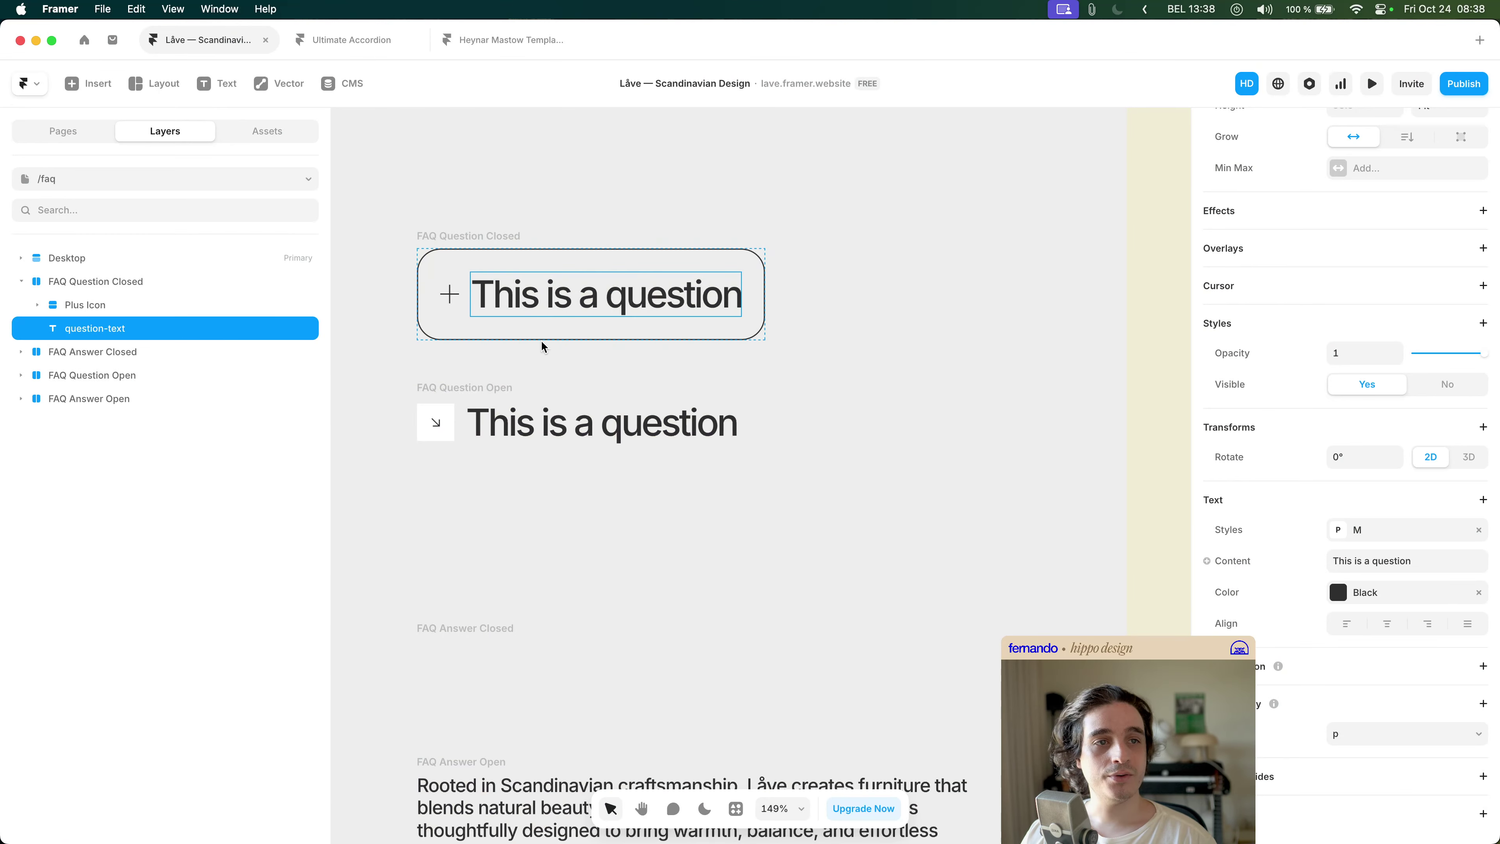
- Inspect the size of both paths of the Plus Icon in the FAQ Question Closed template
scroll(541, 342, down, 4)
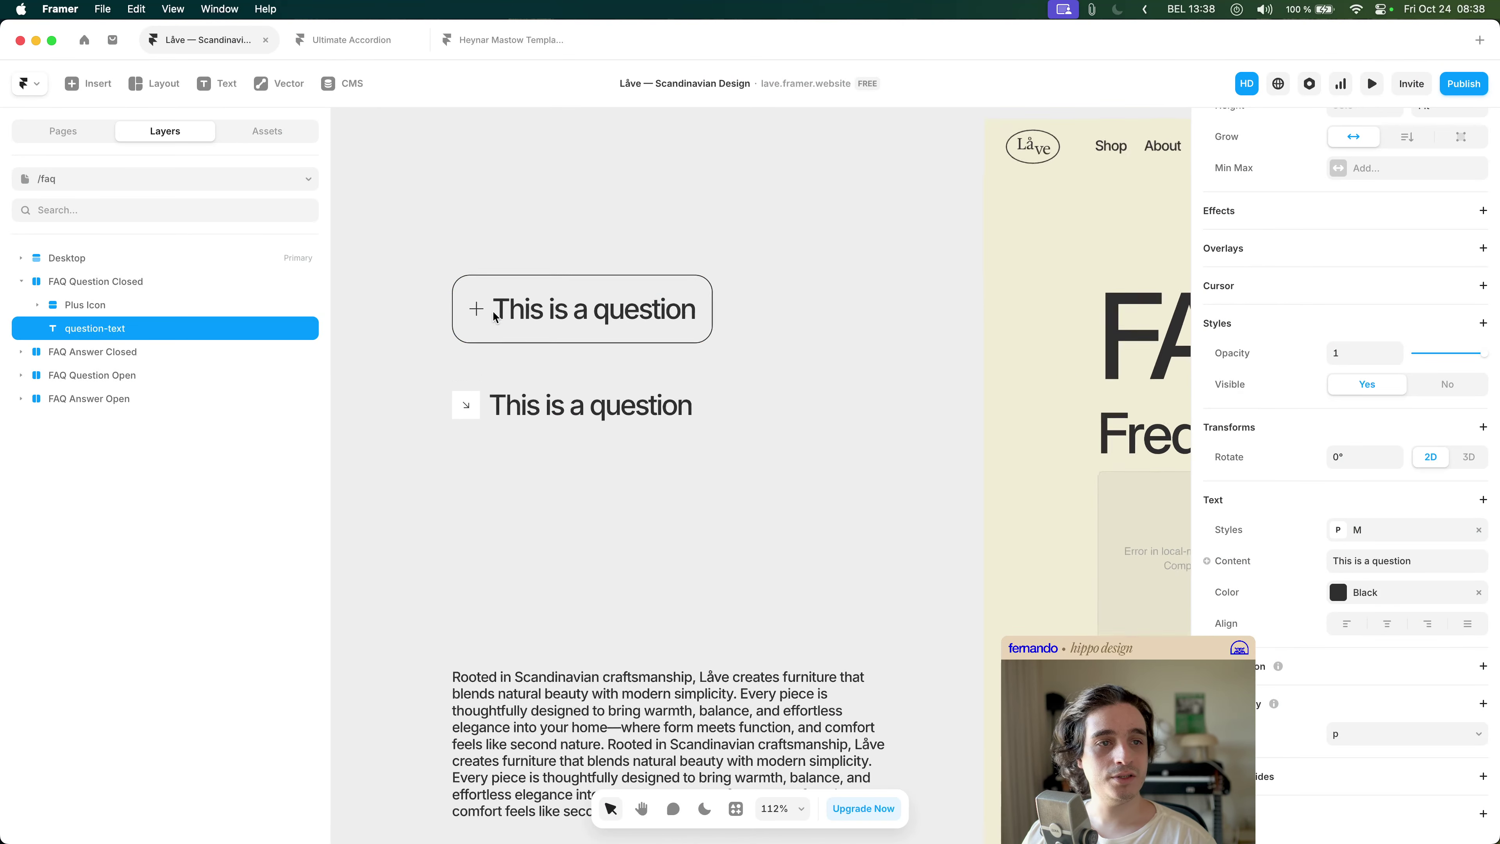
scroll(495, 317, up, 3)
click(471, 310)
click(213, 331)
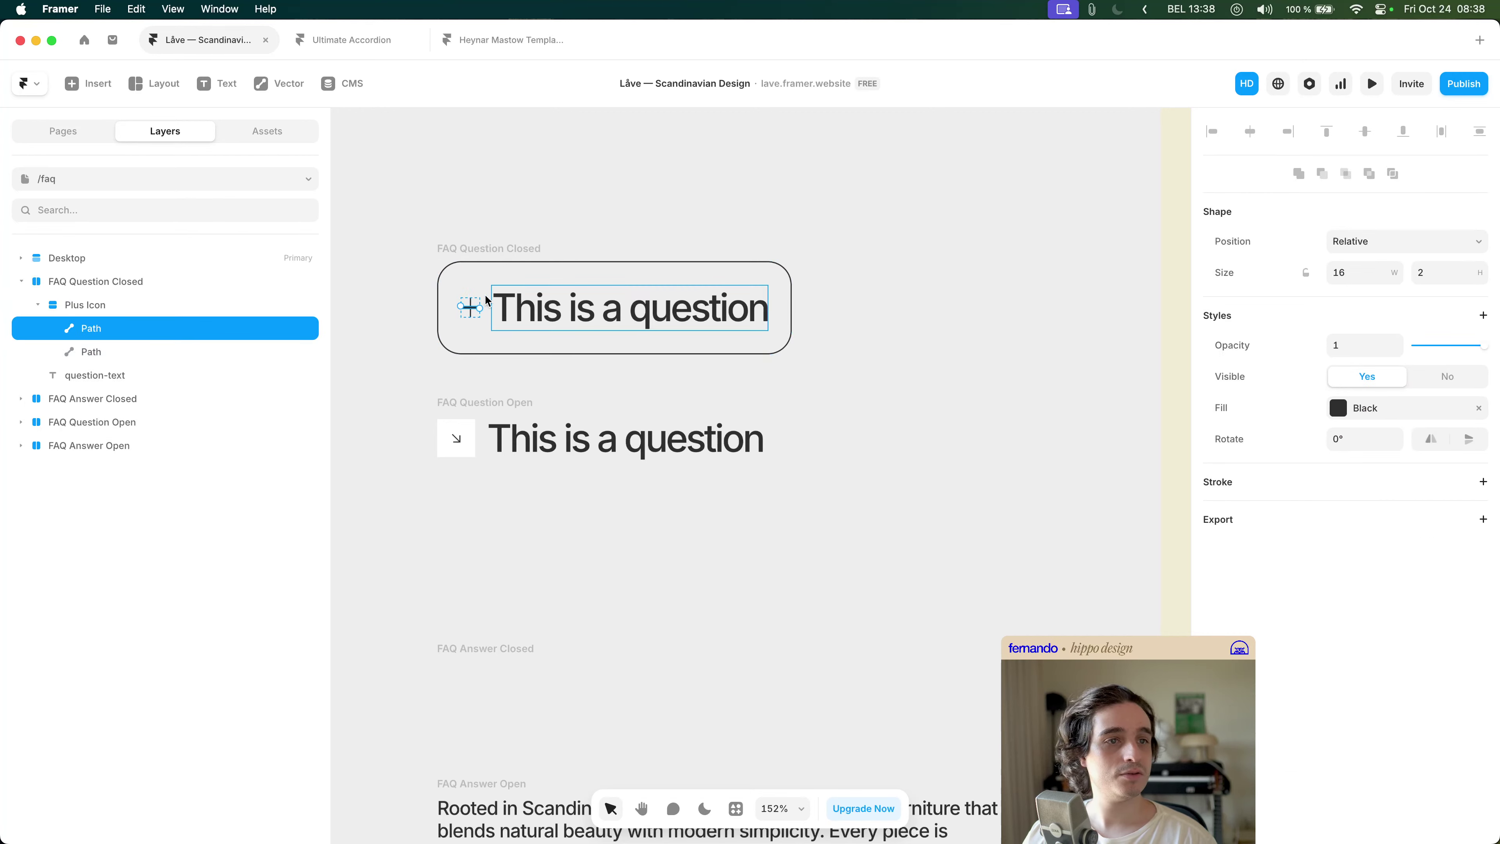
click(217, 349)
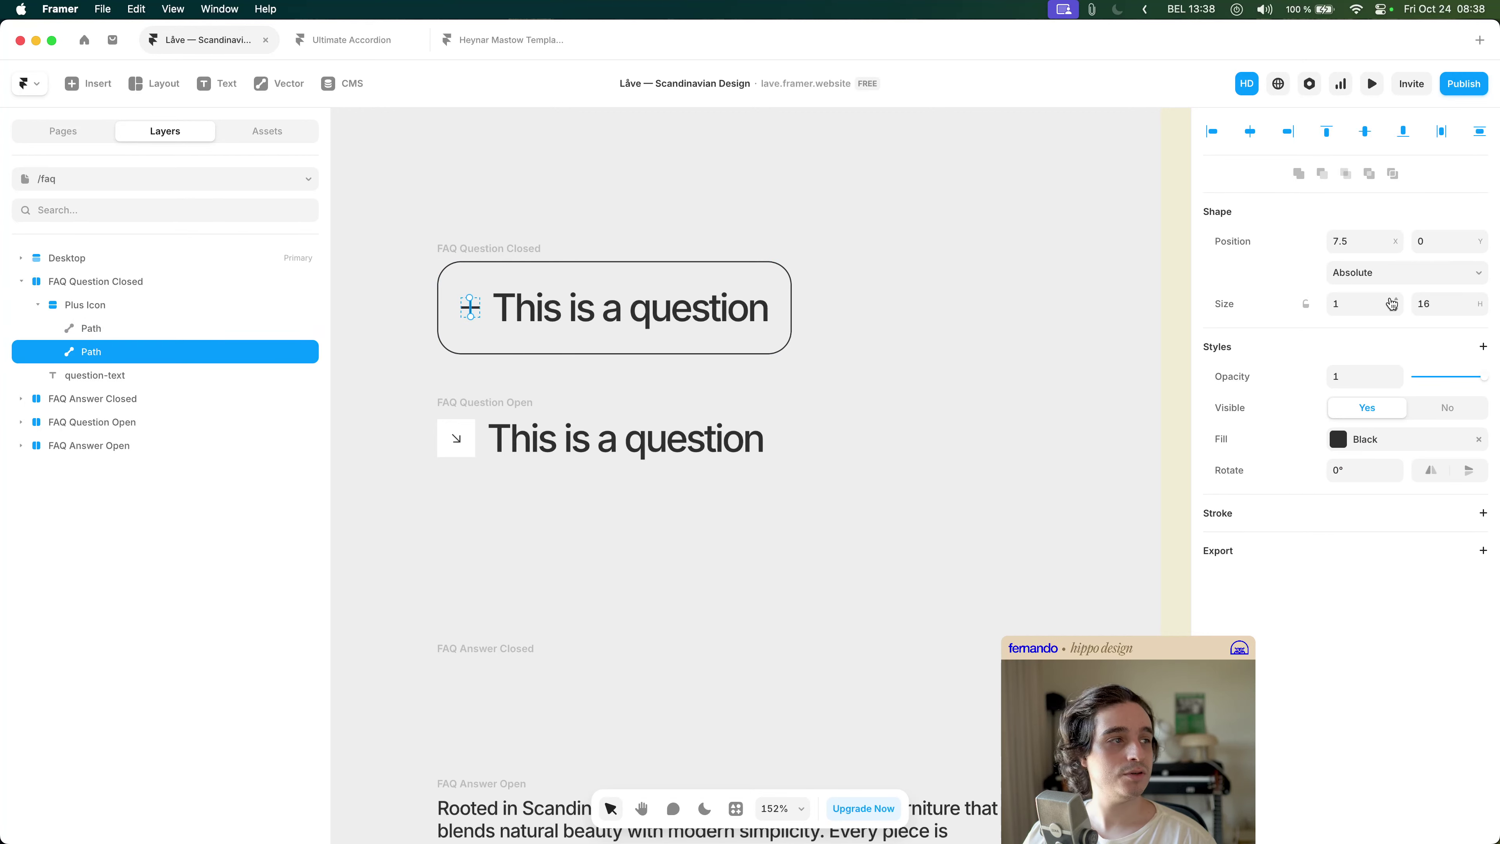
click(834, 356)
scroll(834, 356, down, 5)
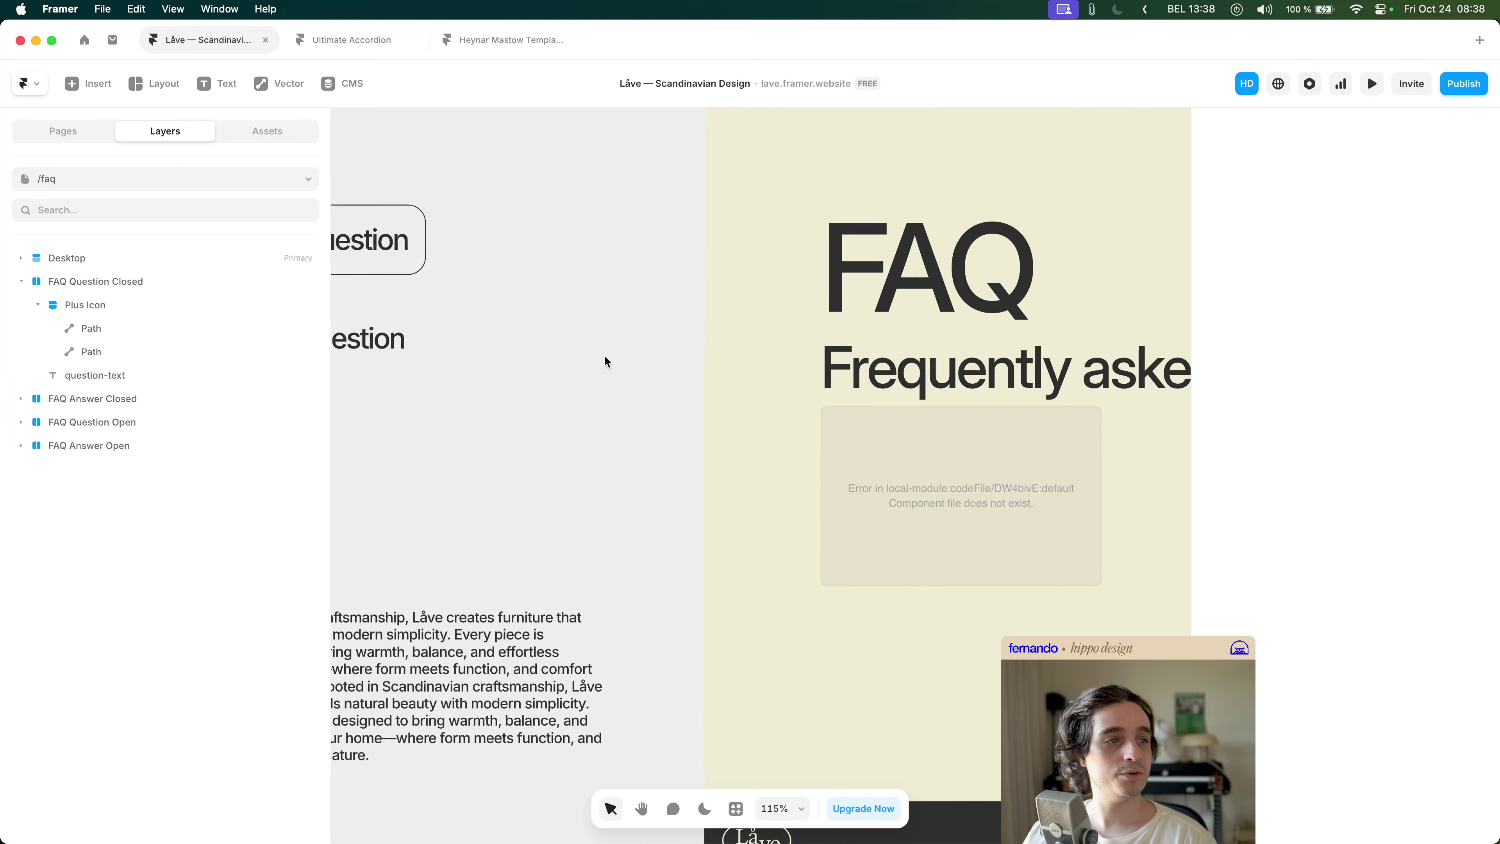
- Check on Claude's reply, return to Framer, and open the FaqAccordion.tsx code file to confirm its name
drag(604, 354, 742, 354)
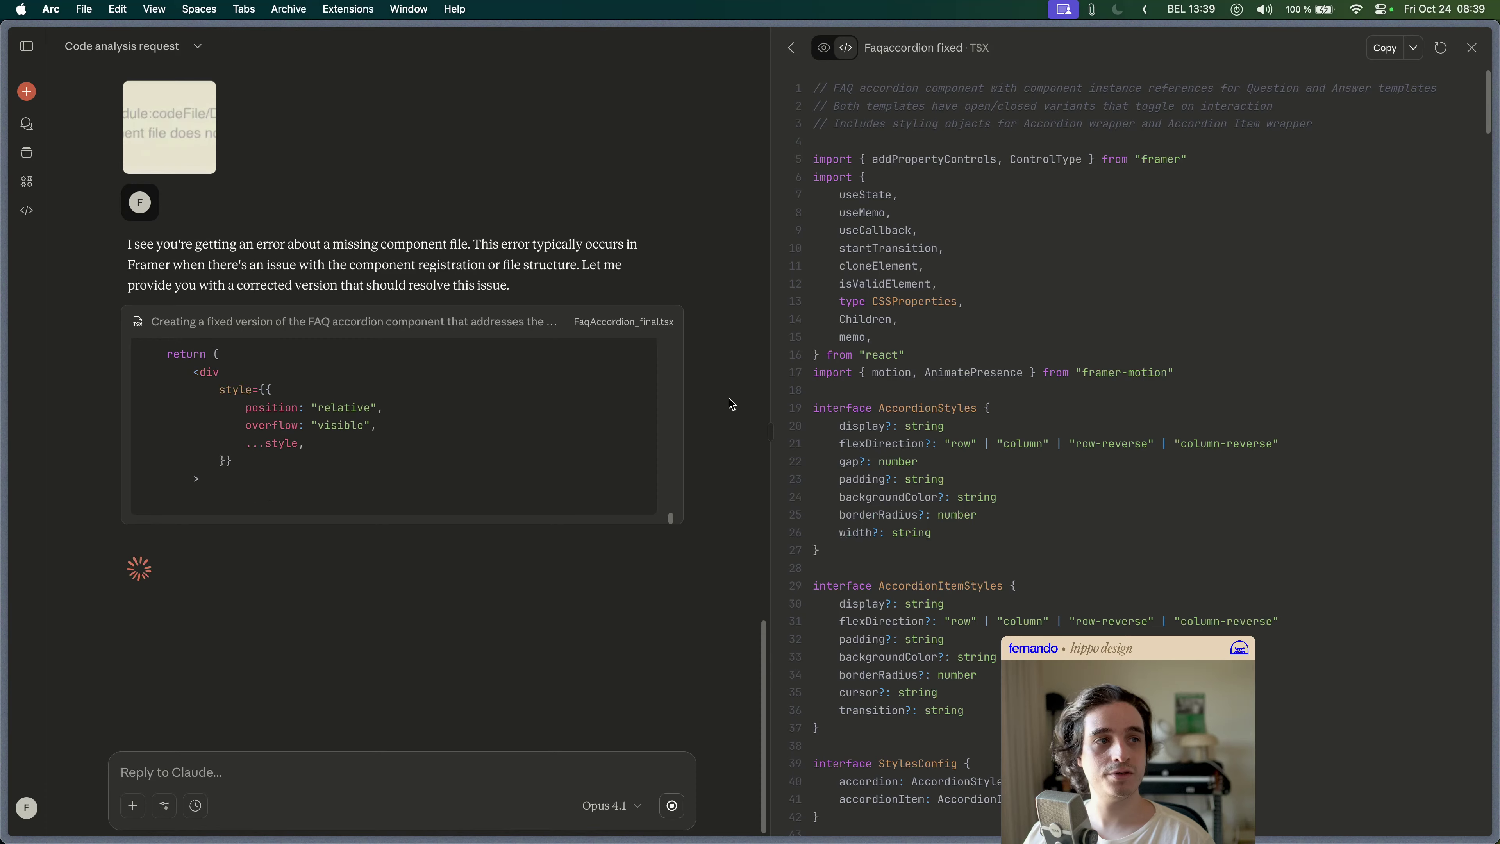
key(super+Tab)
key(super+Tab)
key(super+Tab)
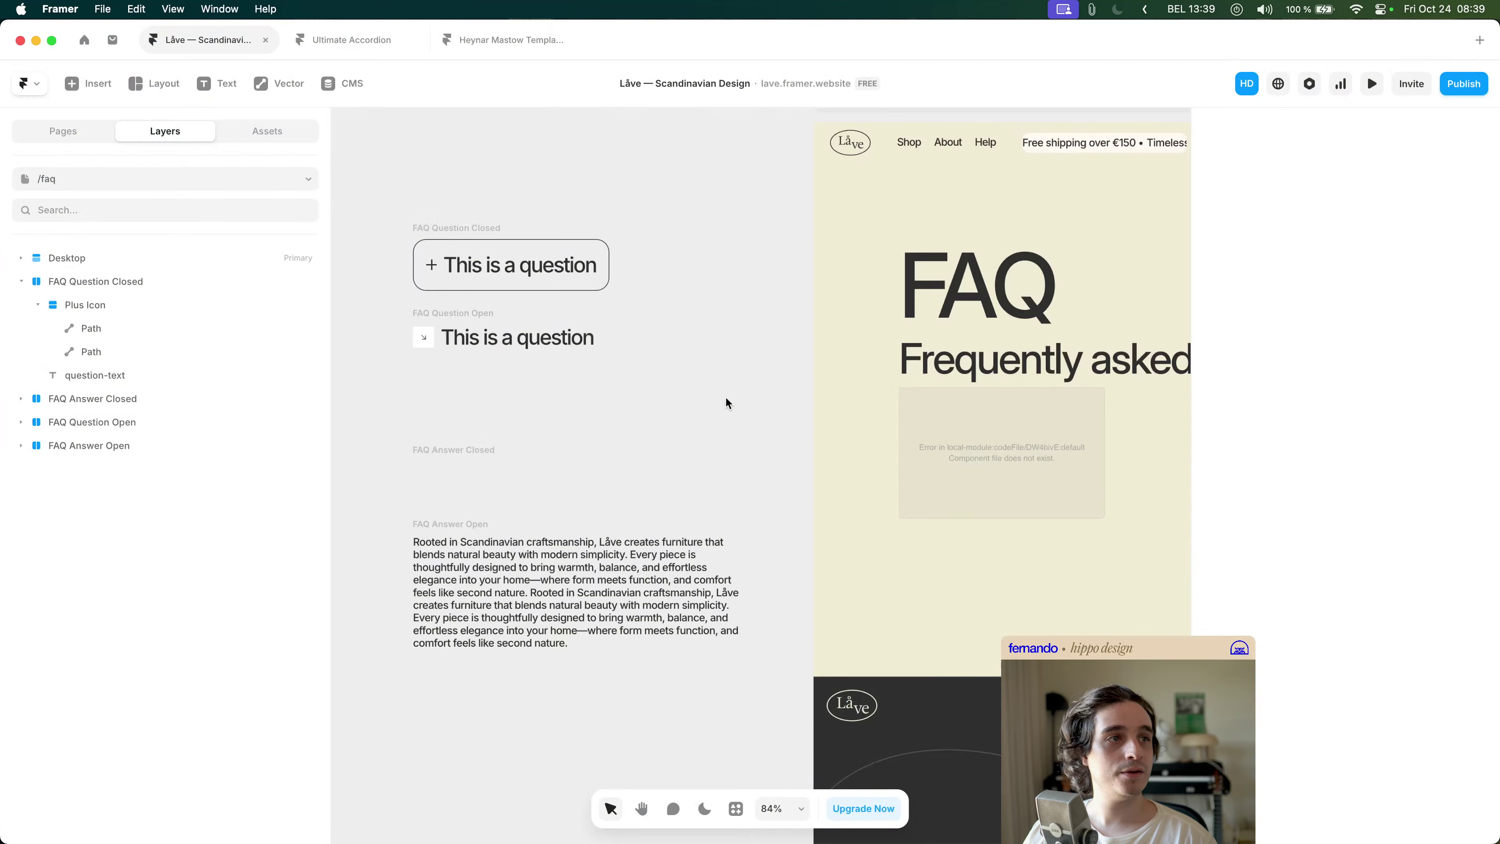
click(264, 138)
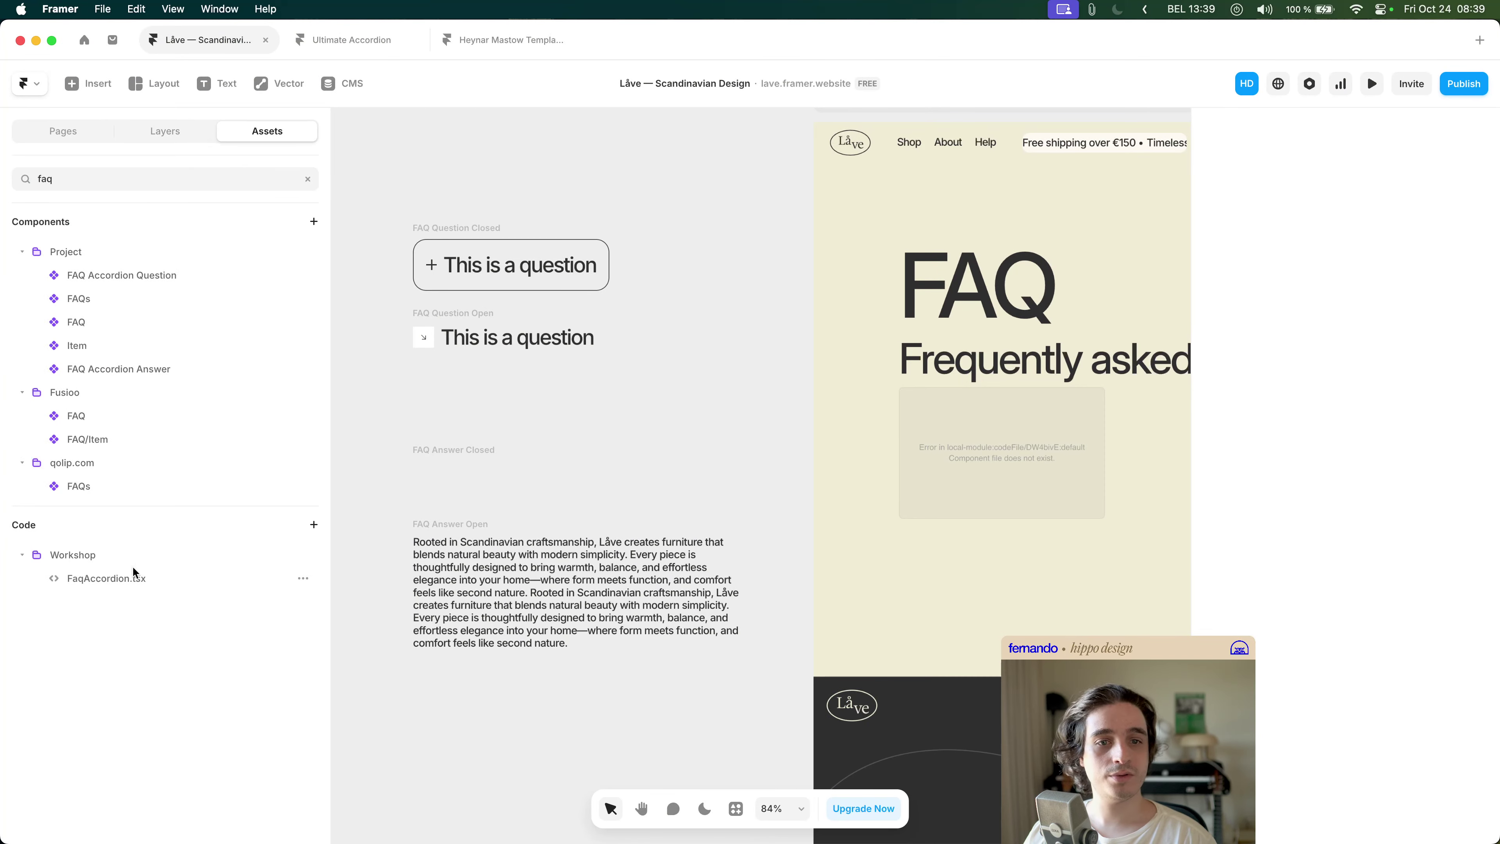
click(107, 578)
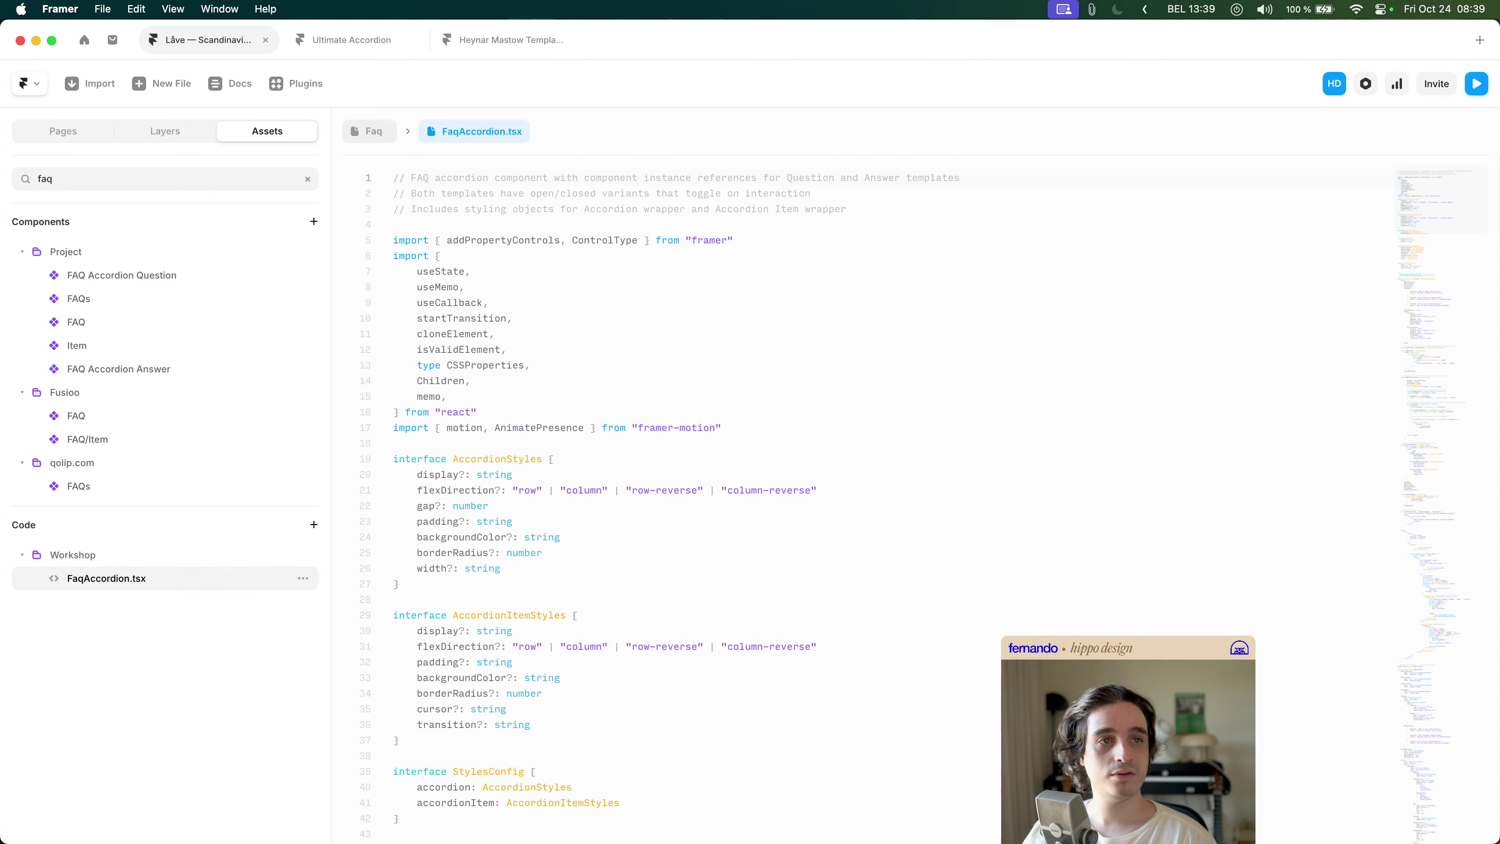
- Switch to the Claude chat and draft the message "my current existing file in Framer is named FaqAccordion.tsx"
key(super+Tab)
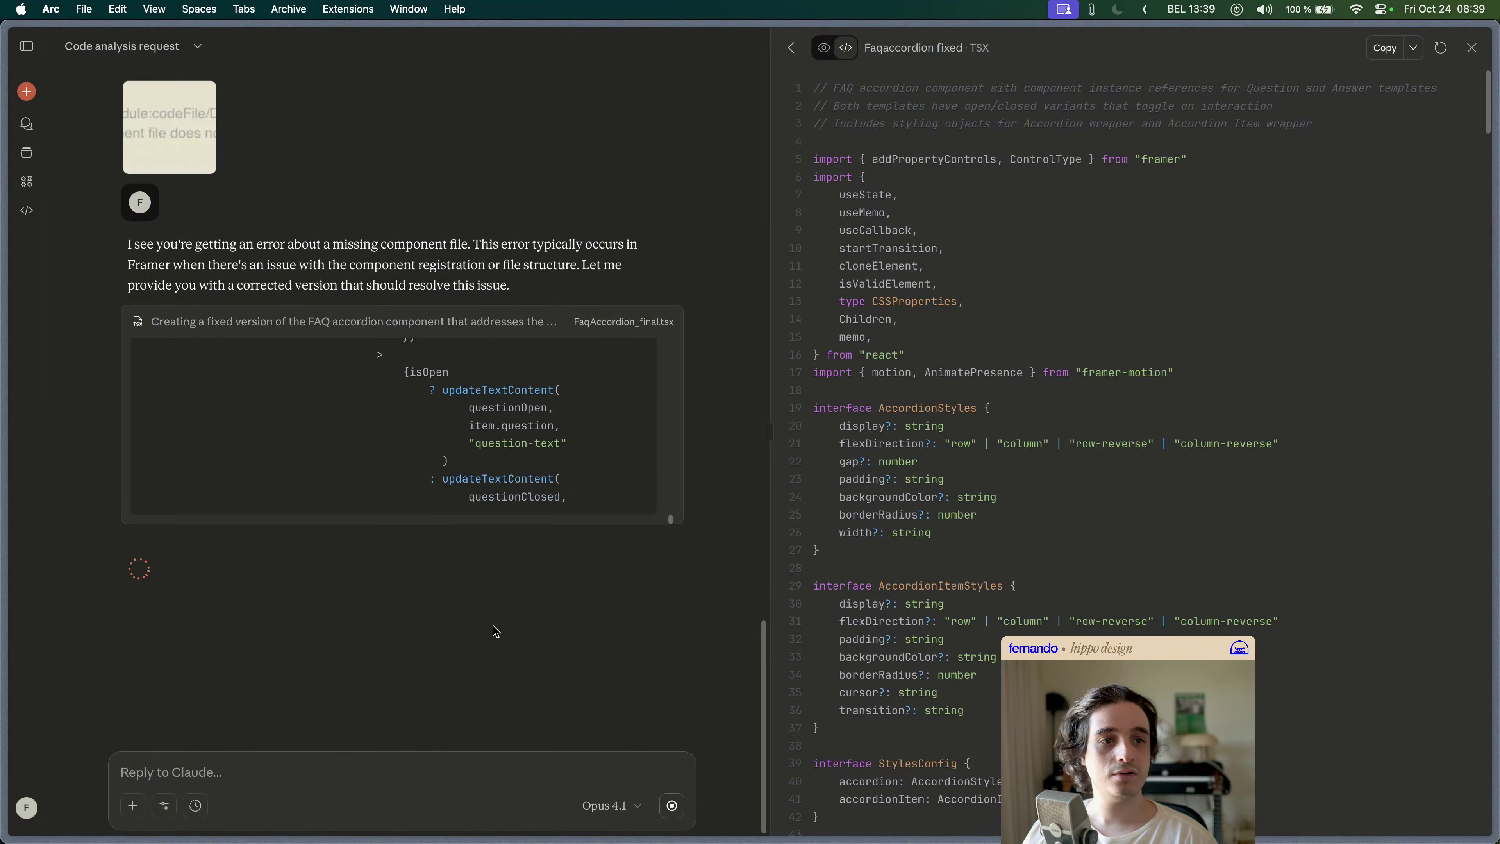
text(my curren)
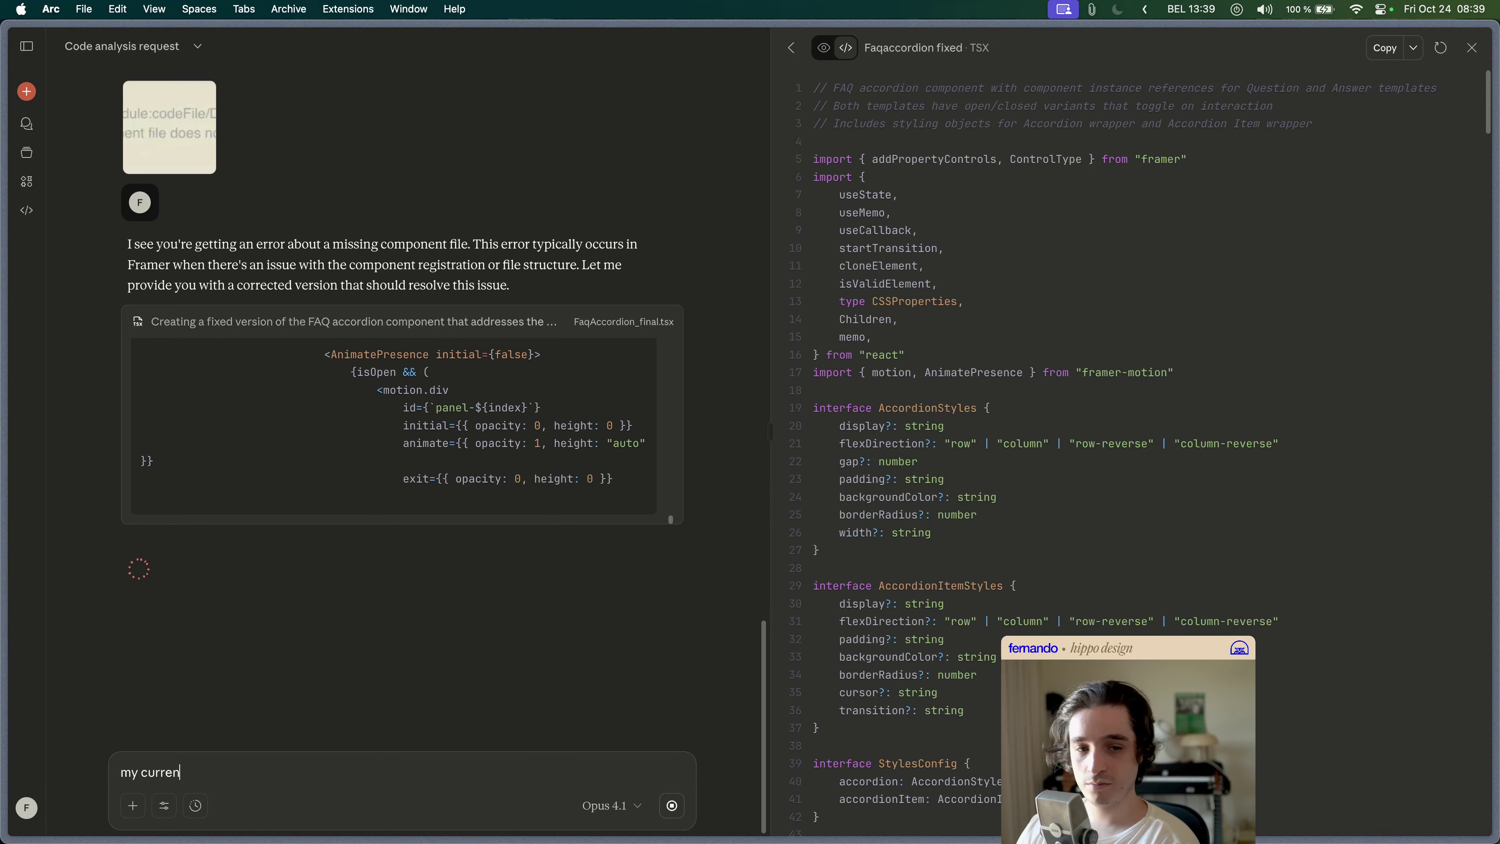
text(t existing fil)
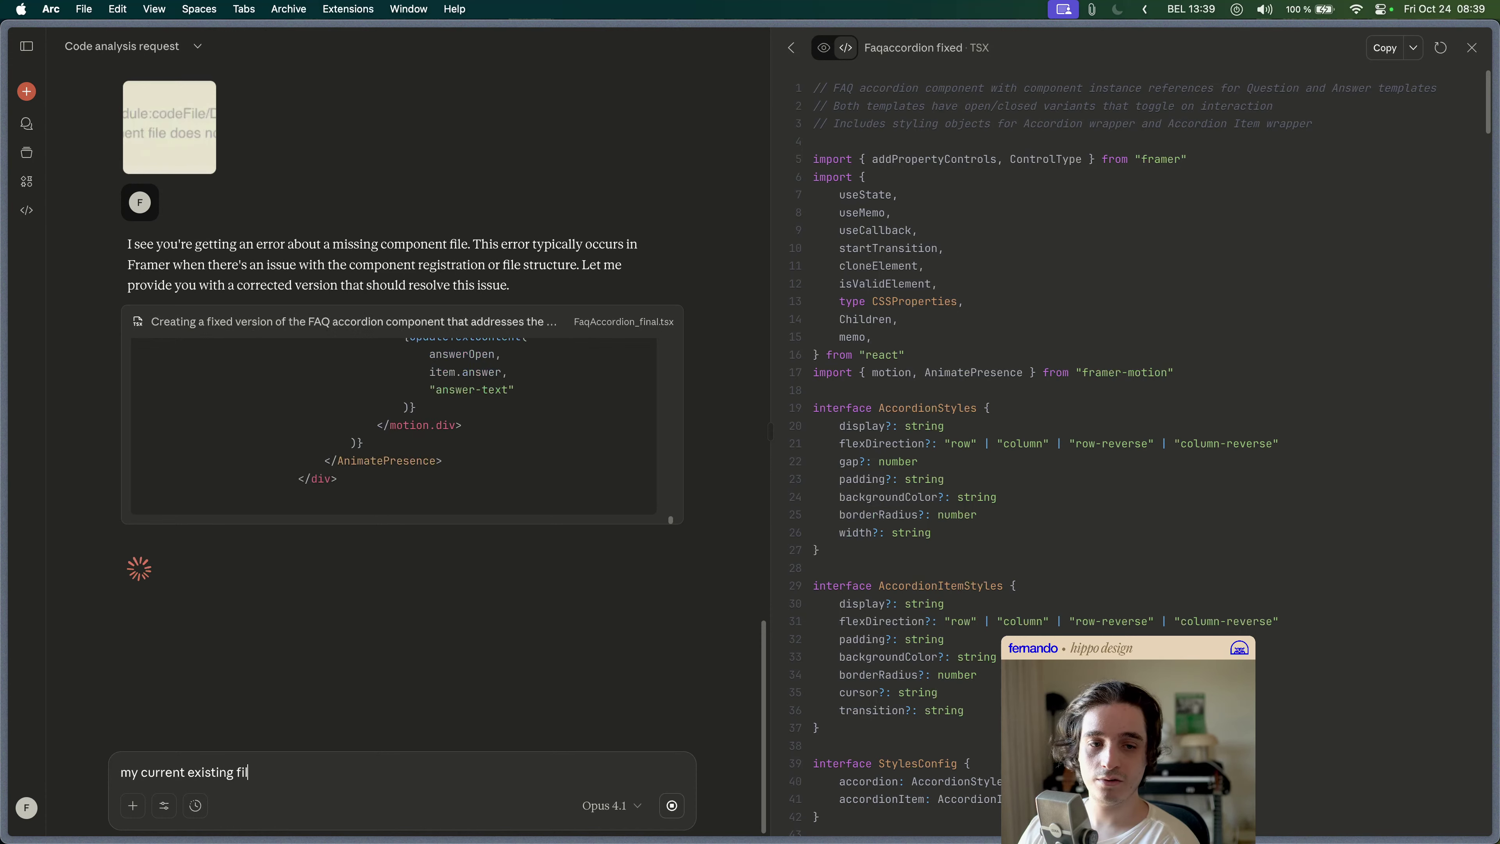
text(e in Framer is named FaqAccordion.tsx)
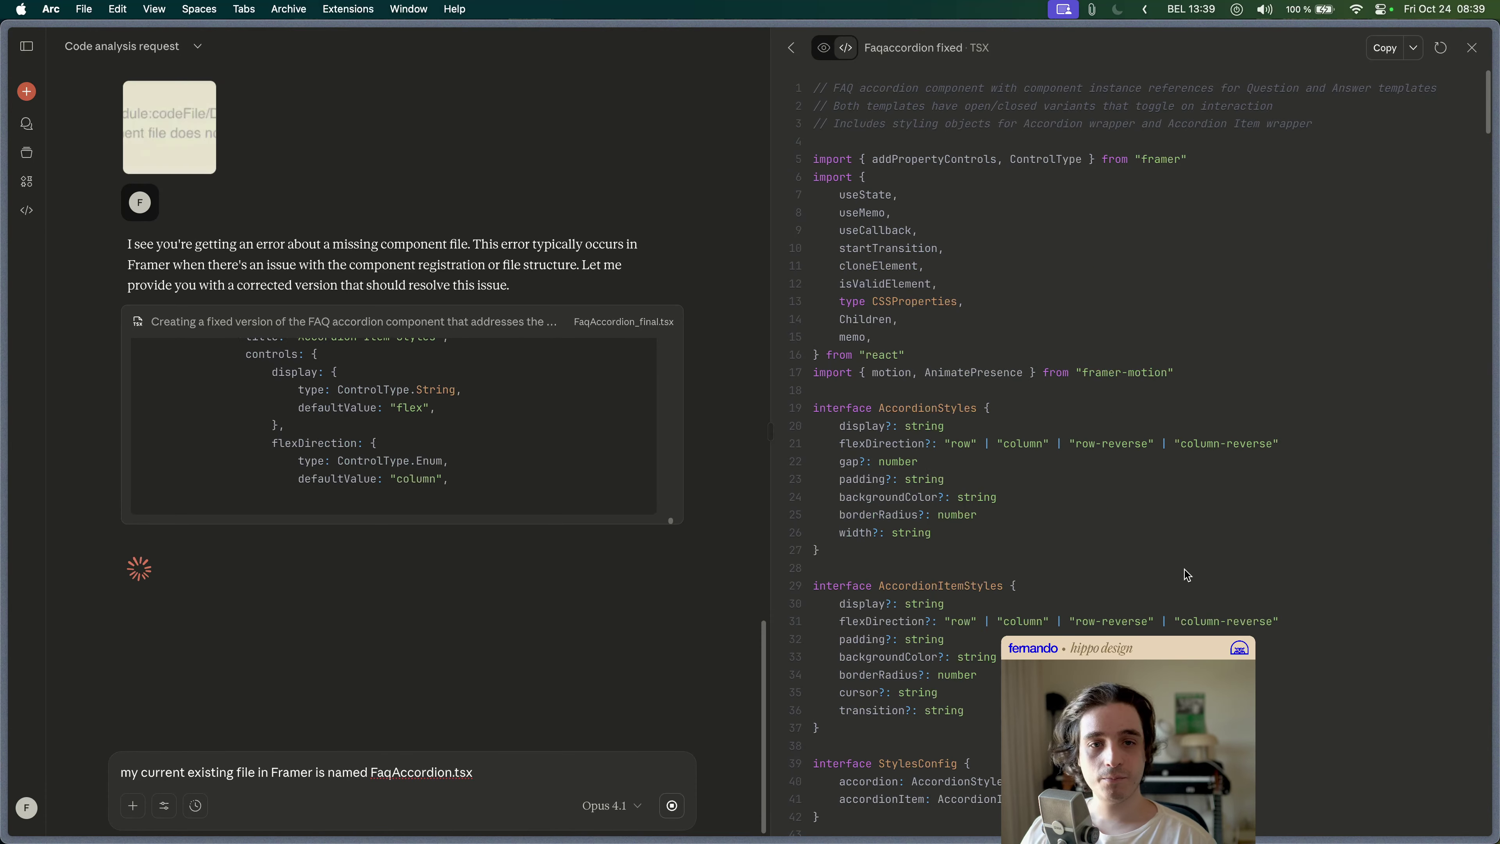
- Return to Framer and compare the FAQ Question Closed question text with the open accordion item's title in Figma
key(super+Tab)
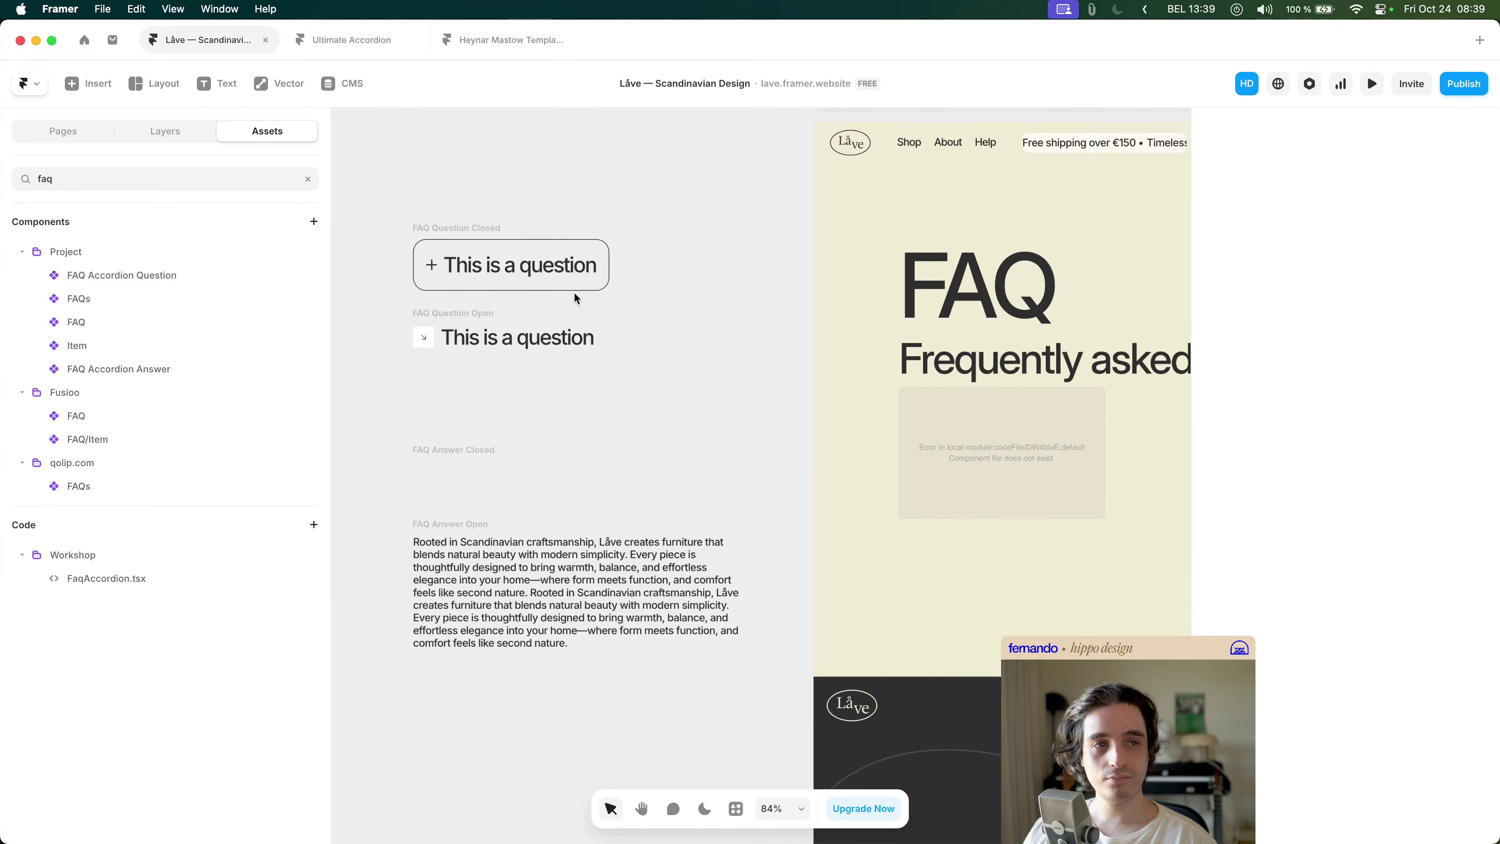
double_click(508, 284)
scroll(465, 374, up, 5)
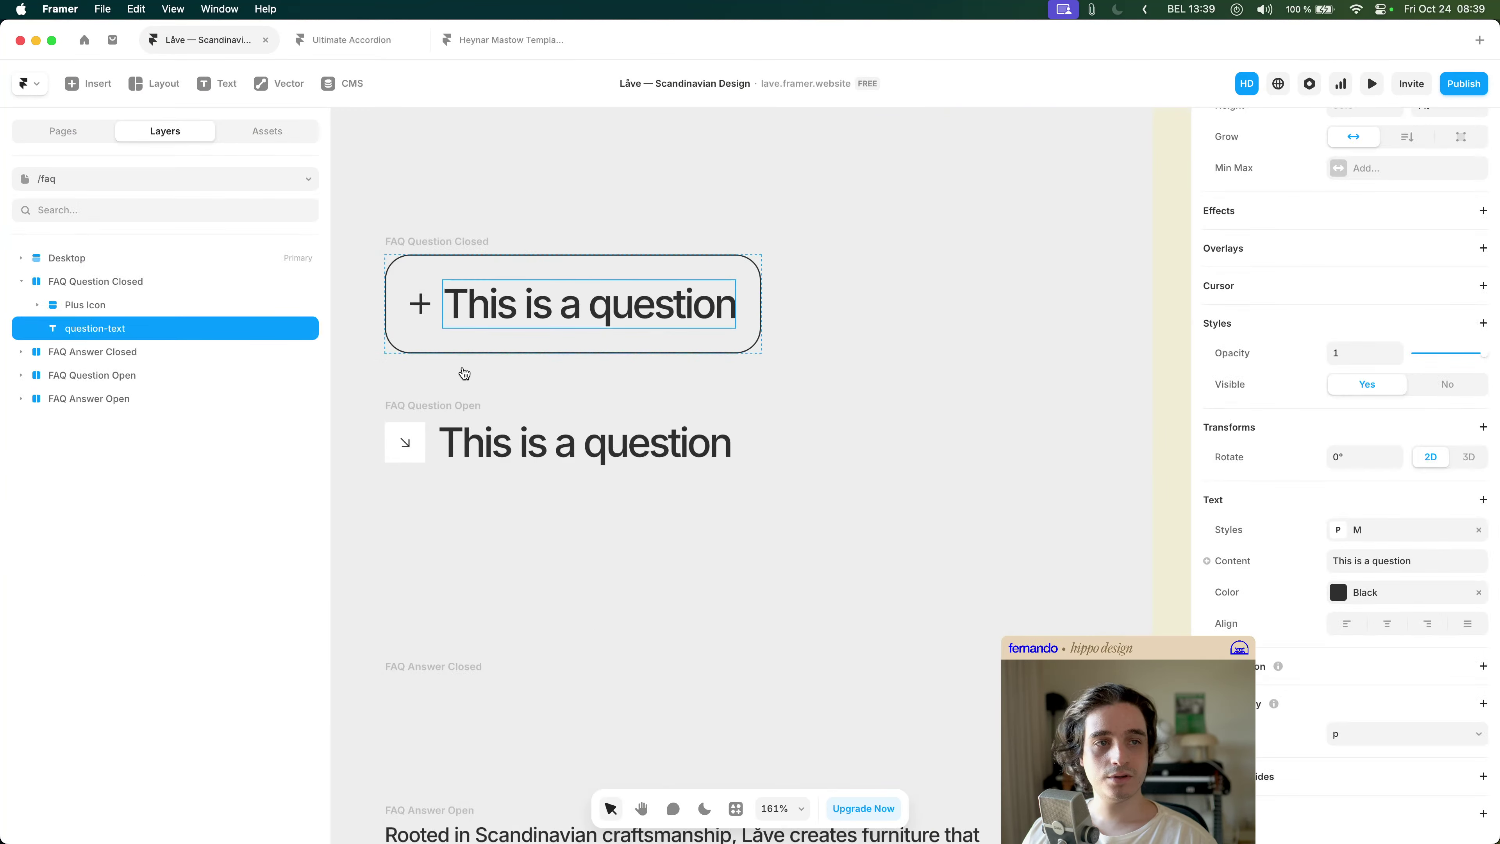
key(super+Tab)
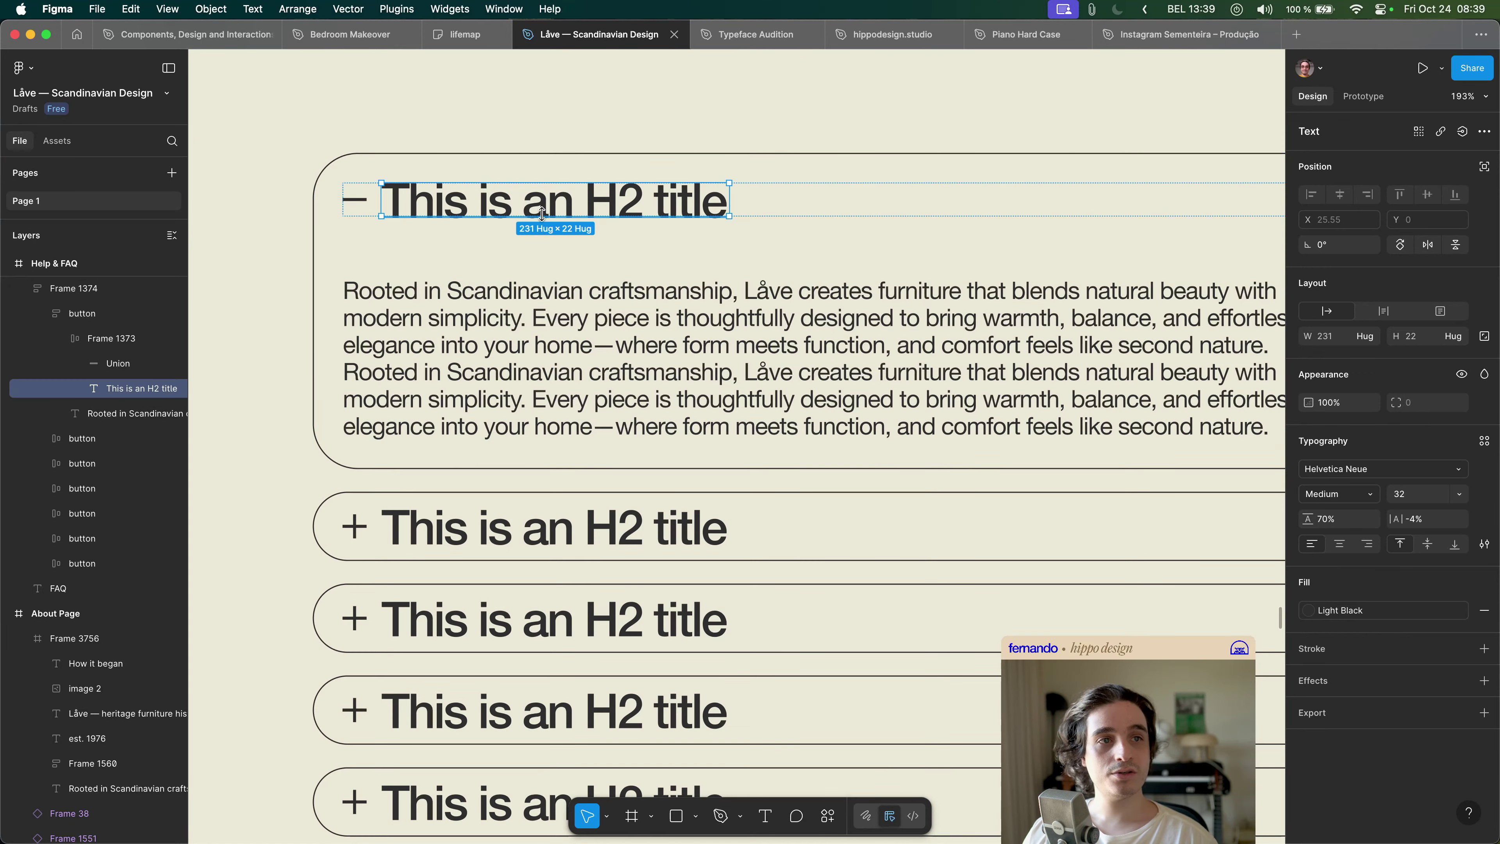
key(alt)
key(alt)
key(super+Tab)
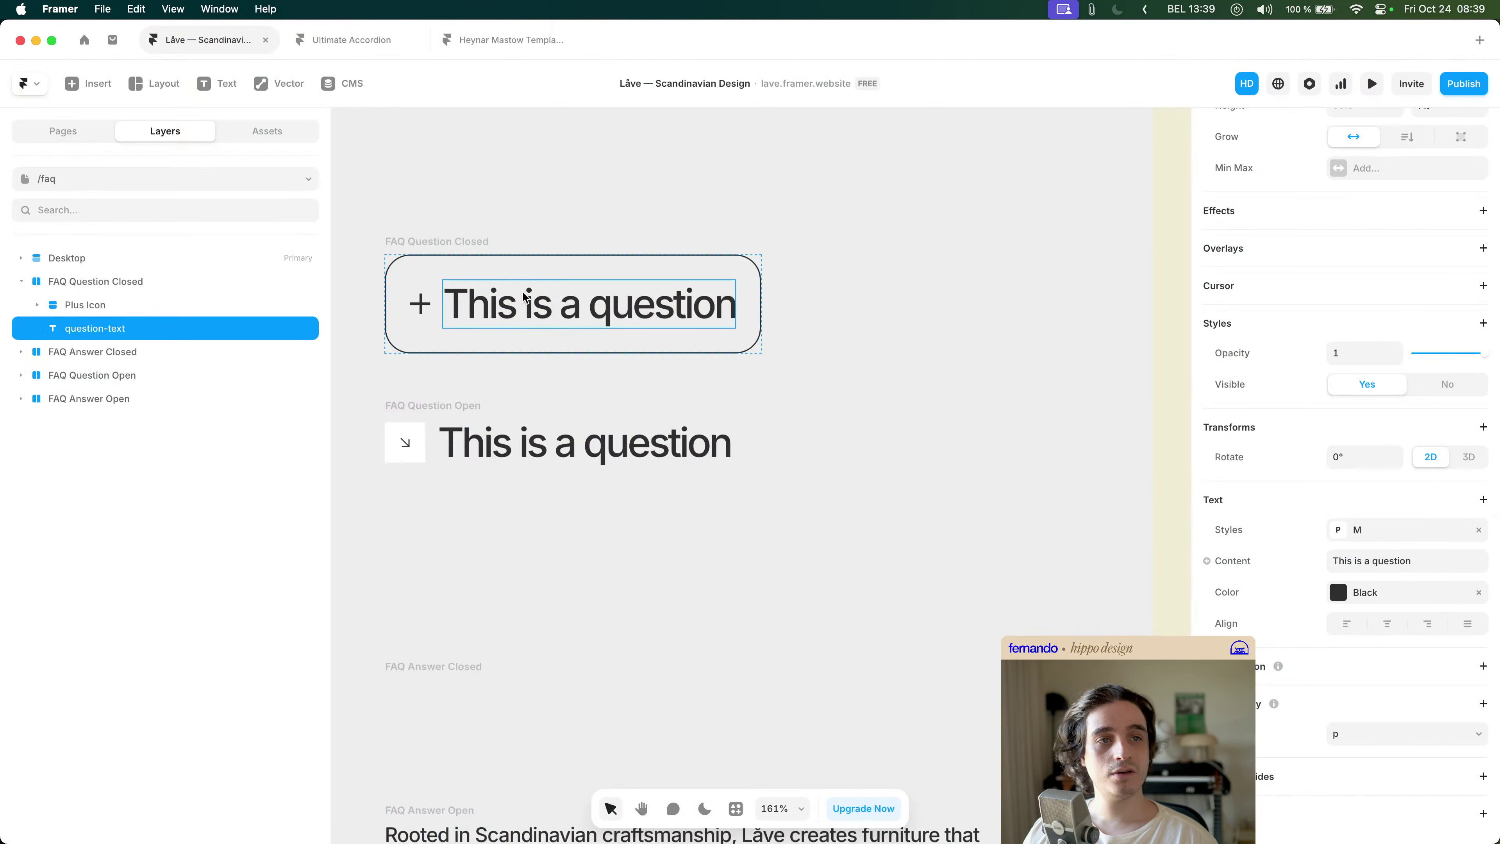
- Inspect the FAQ Question Closed frame's layout and styles against the open accordion item in Figma
key(Escape)
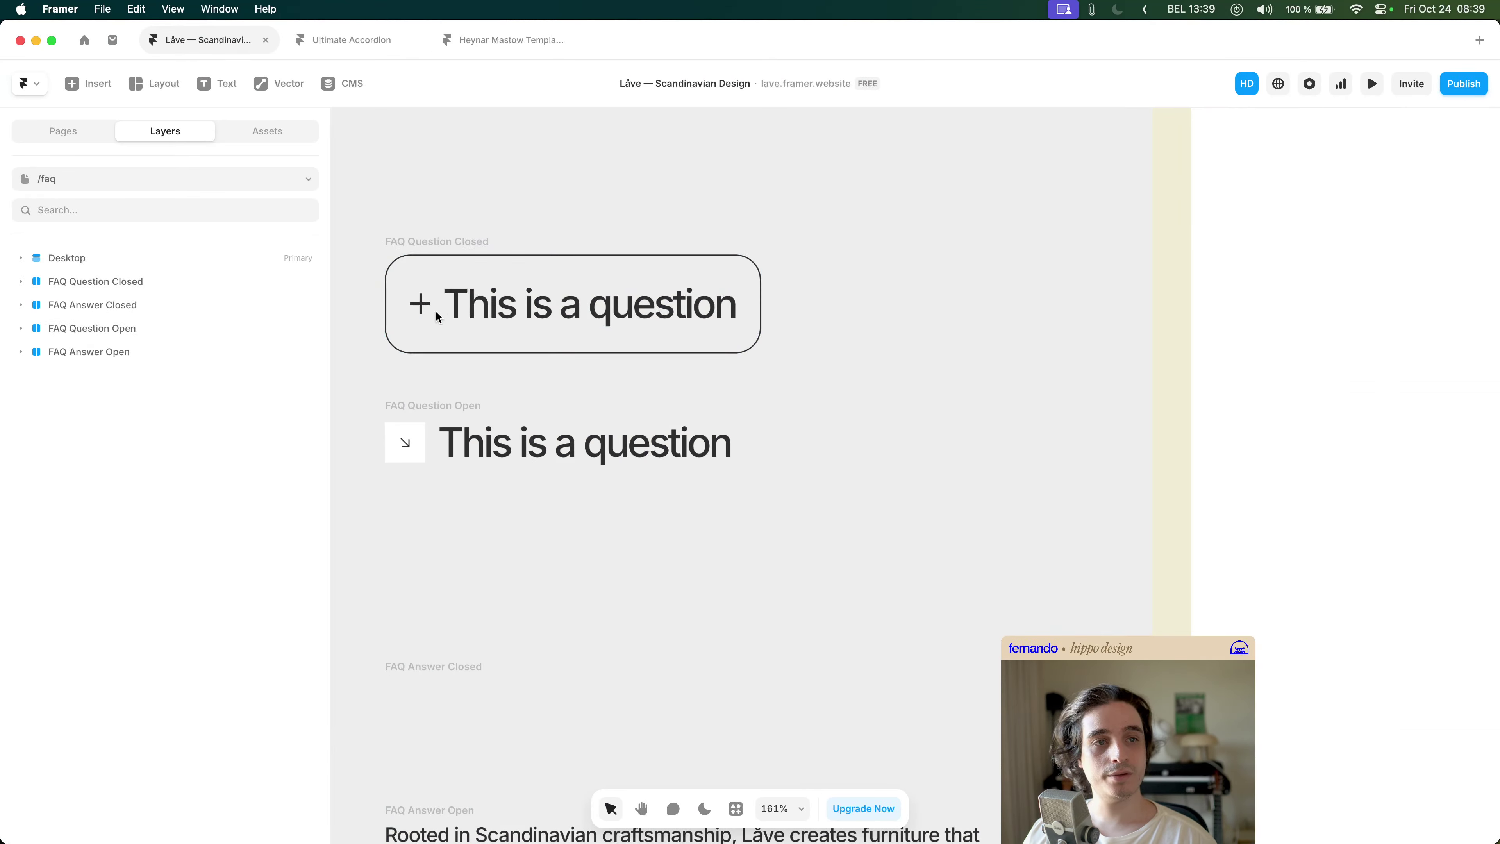
click(444, 235)
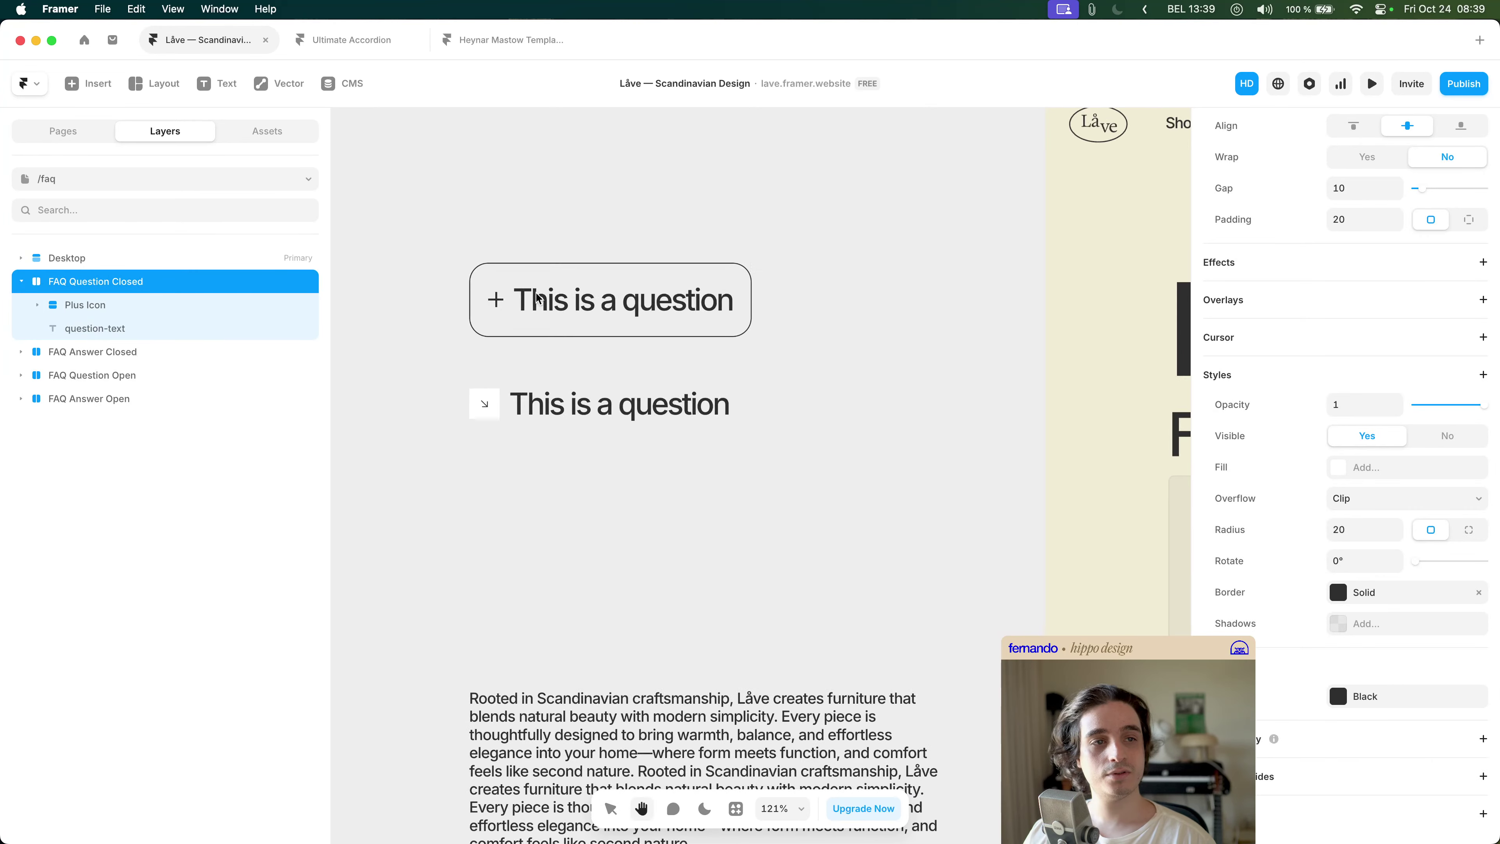
key(super+Tab)
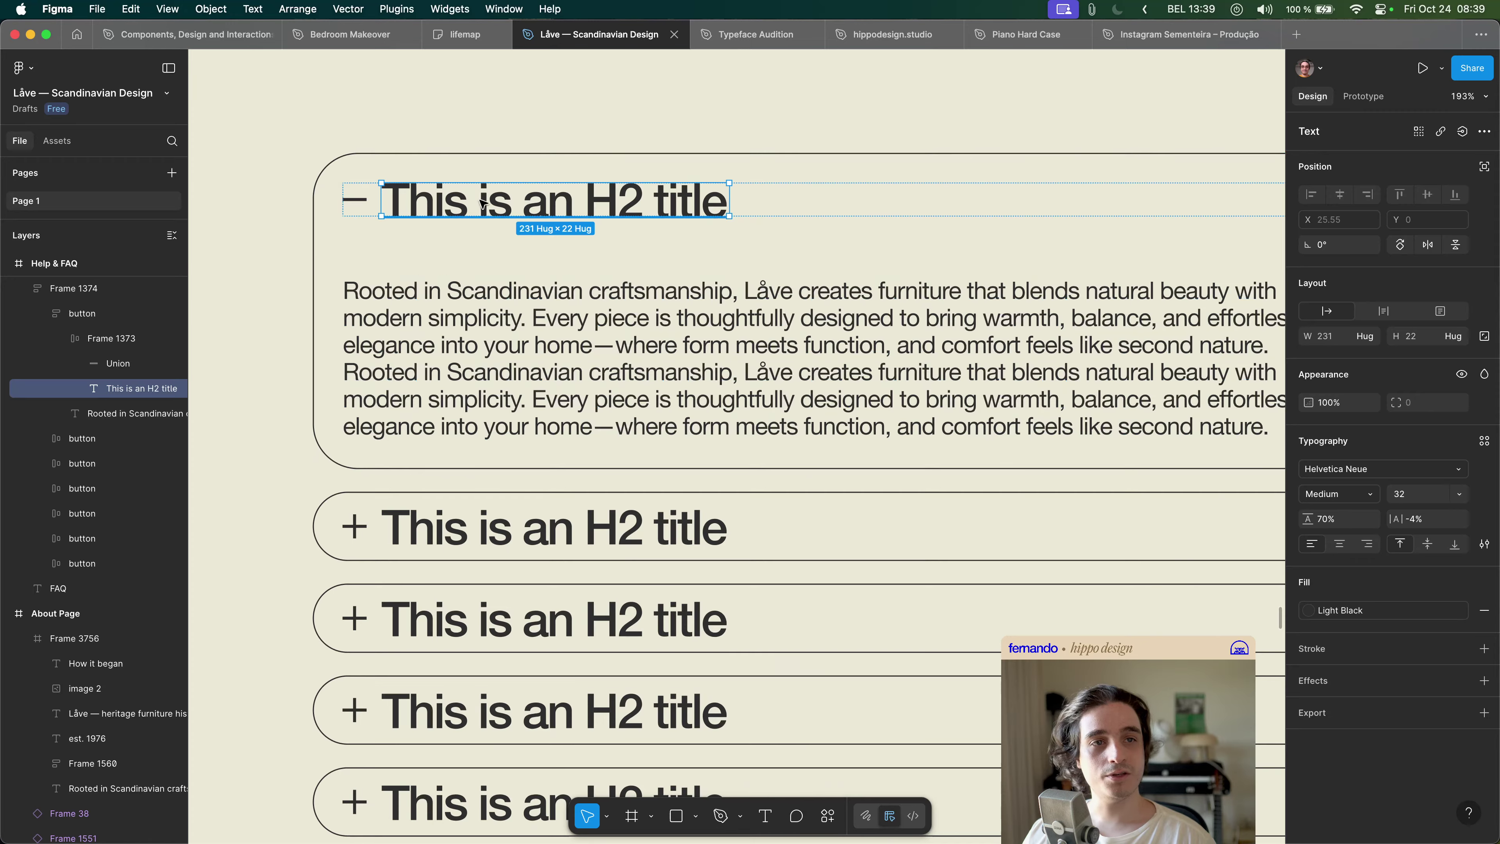
key(super+Tab)
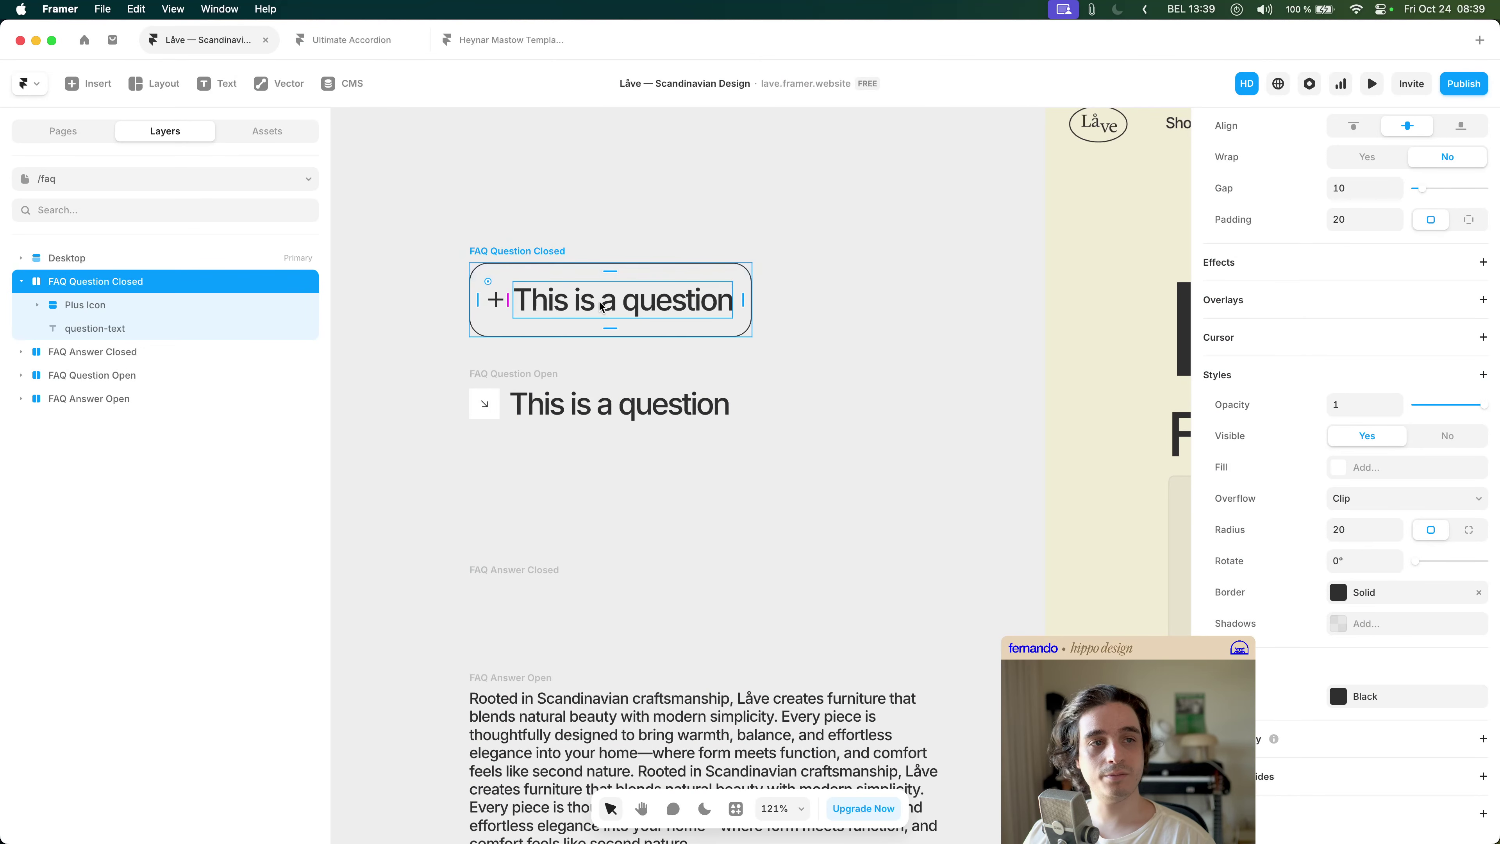
drag(692, 384, 744, 369)
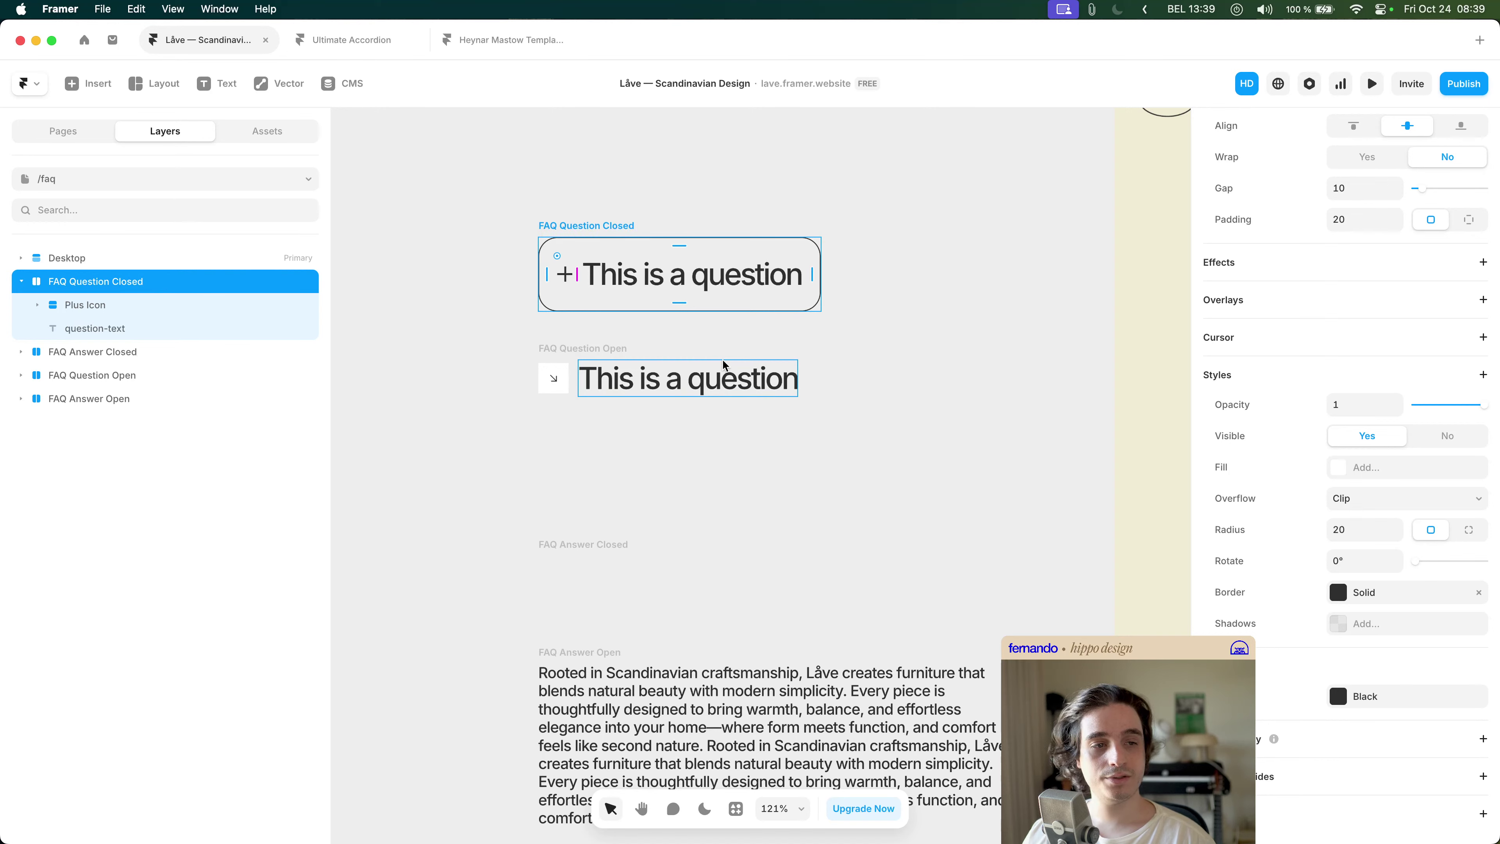
scroll(725, 364, down, 5)
drag(762, 367, 671, 375)
scroll(569, 331, up, 2)
- In Figma, inspect the open accordion item's frame, title row and answer text, including the spacing between title and answer
key(super+Tab)
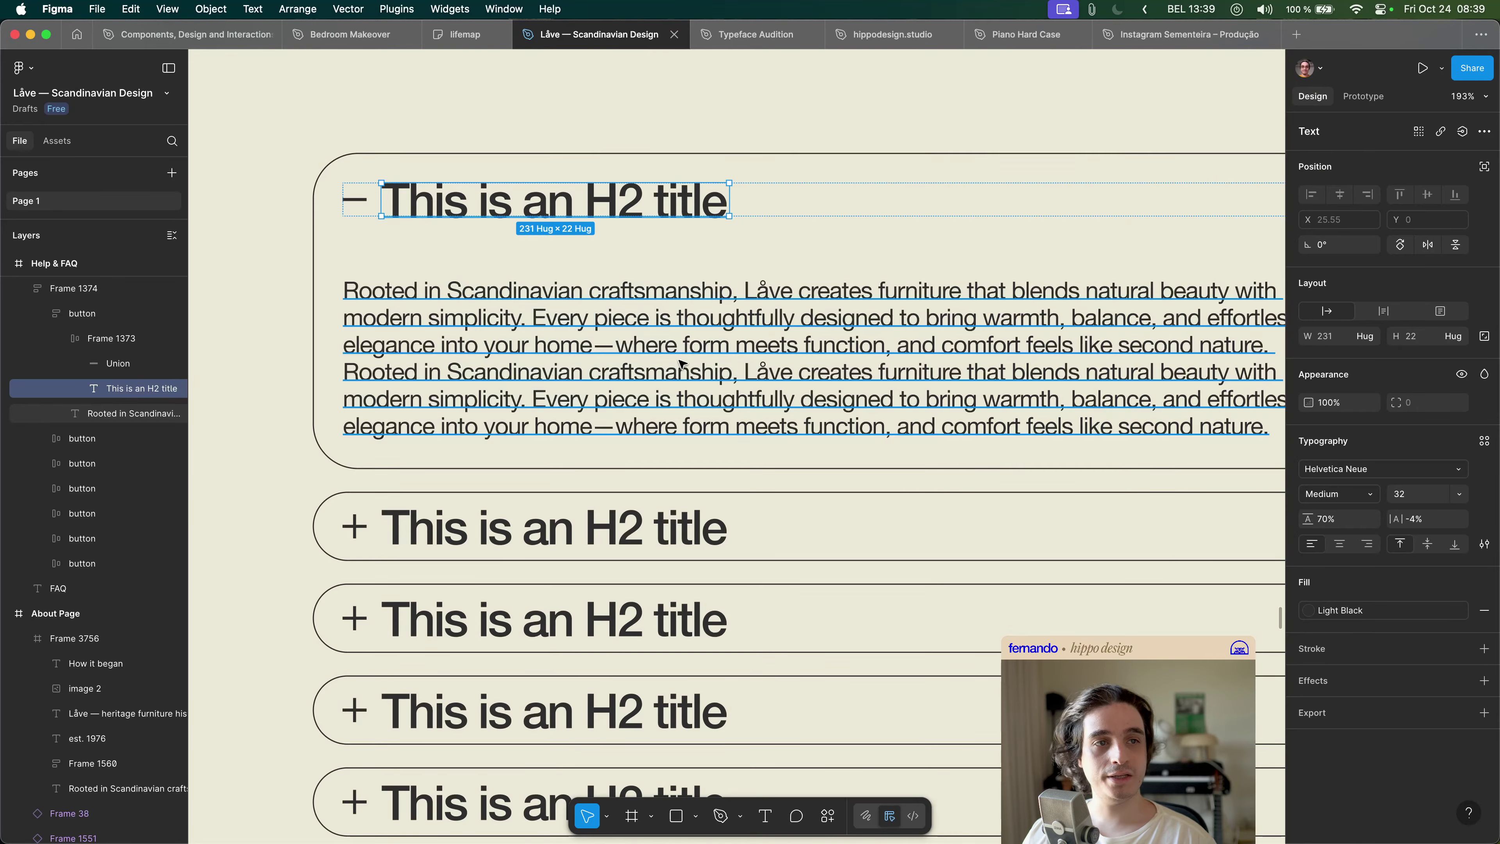
click(527, 161)
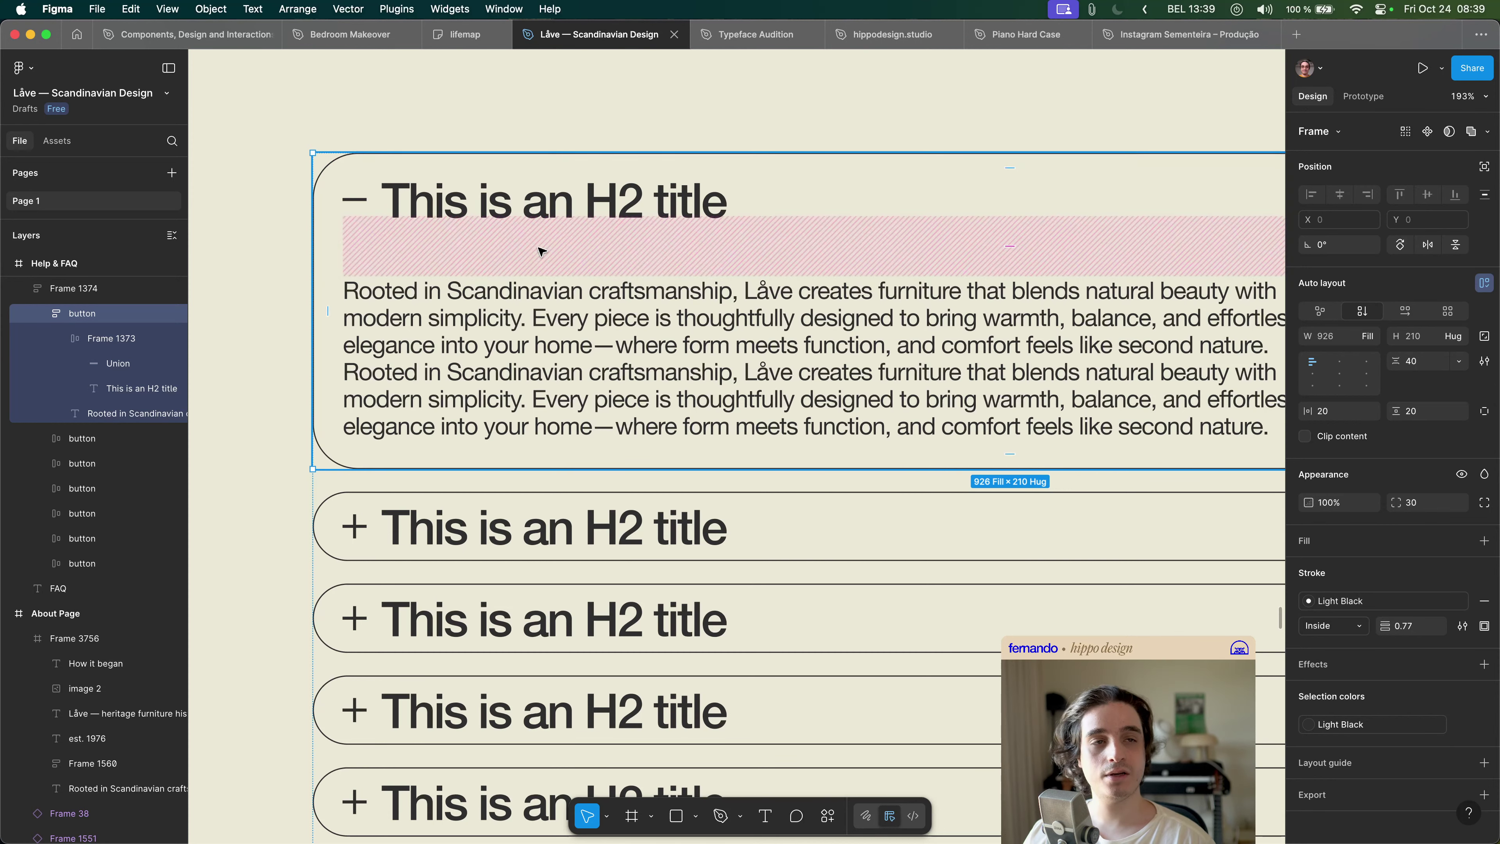
click(458, 201)
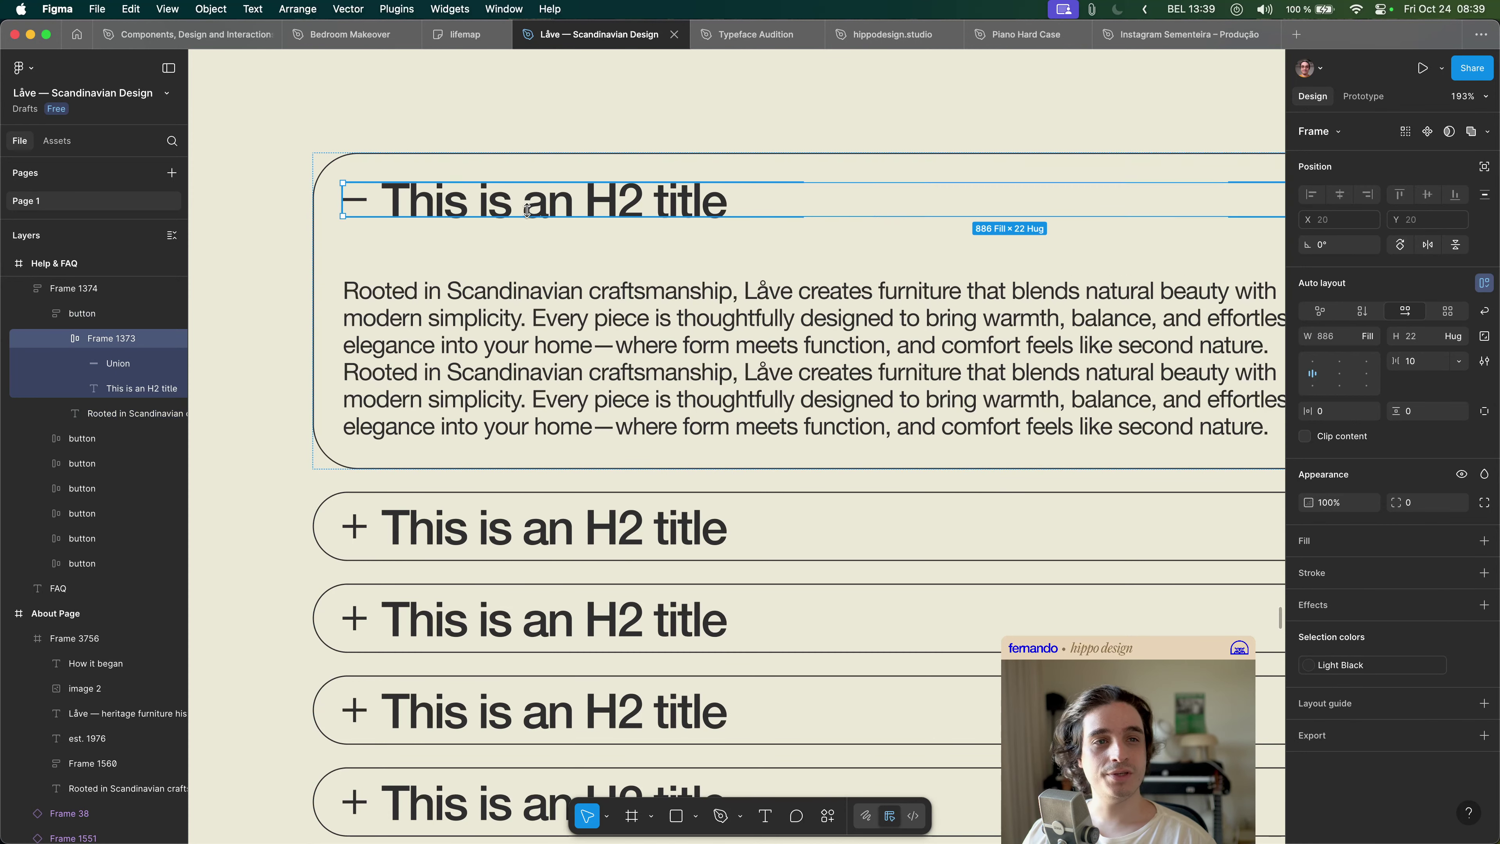
click(65, 338)
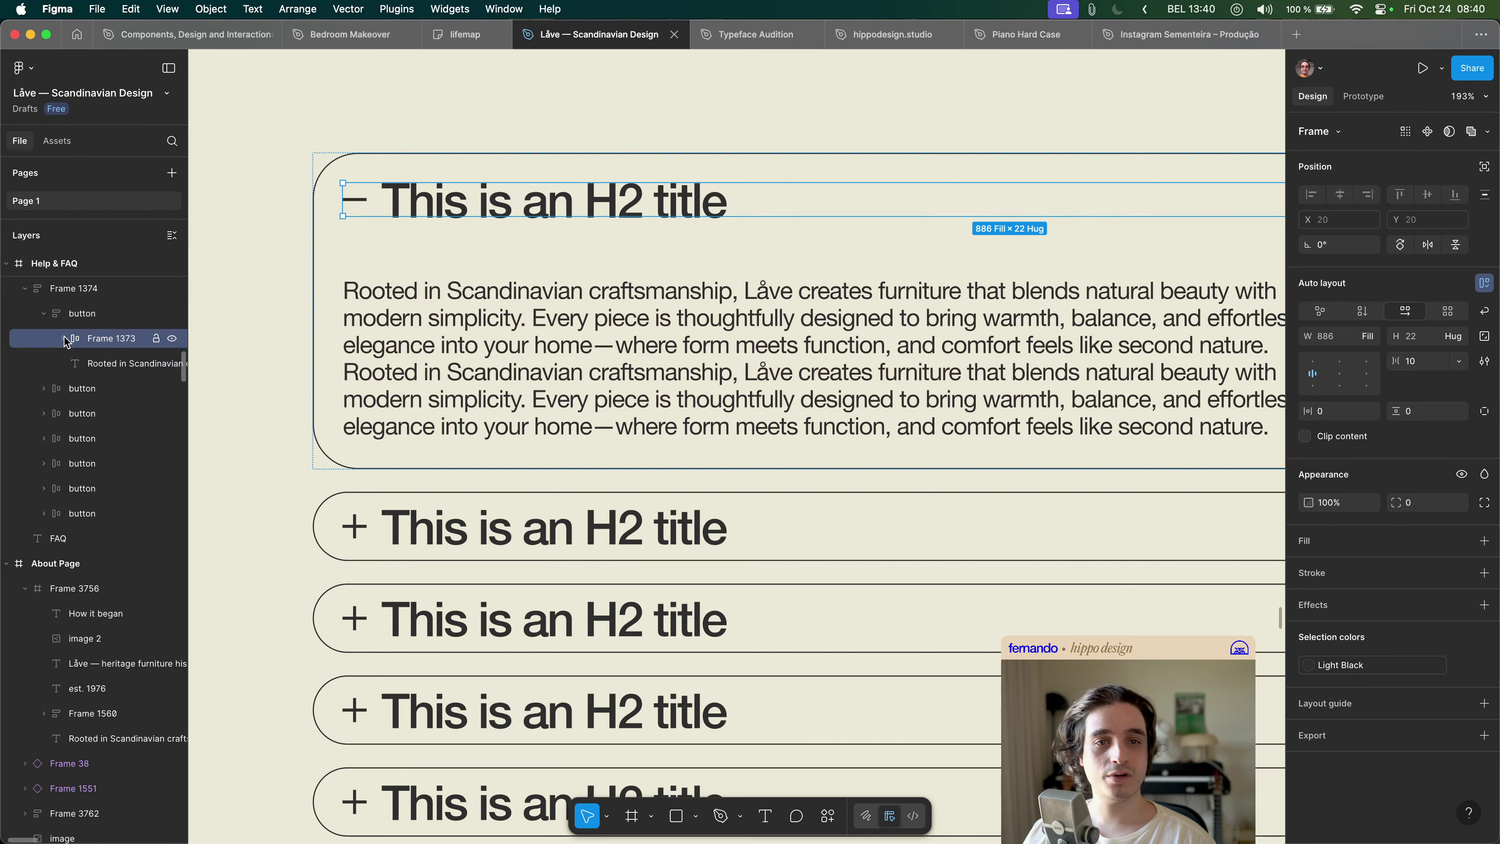
click(118, 363)
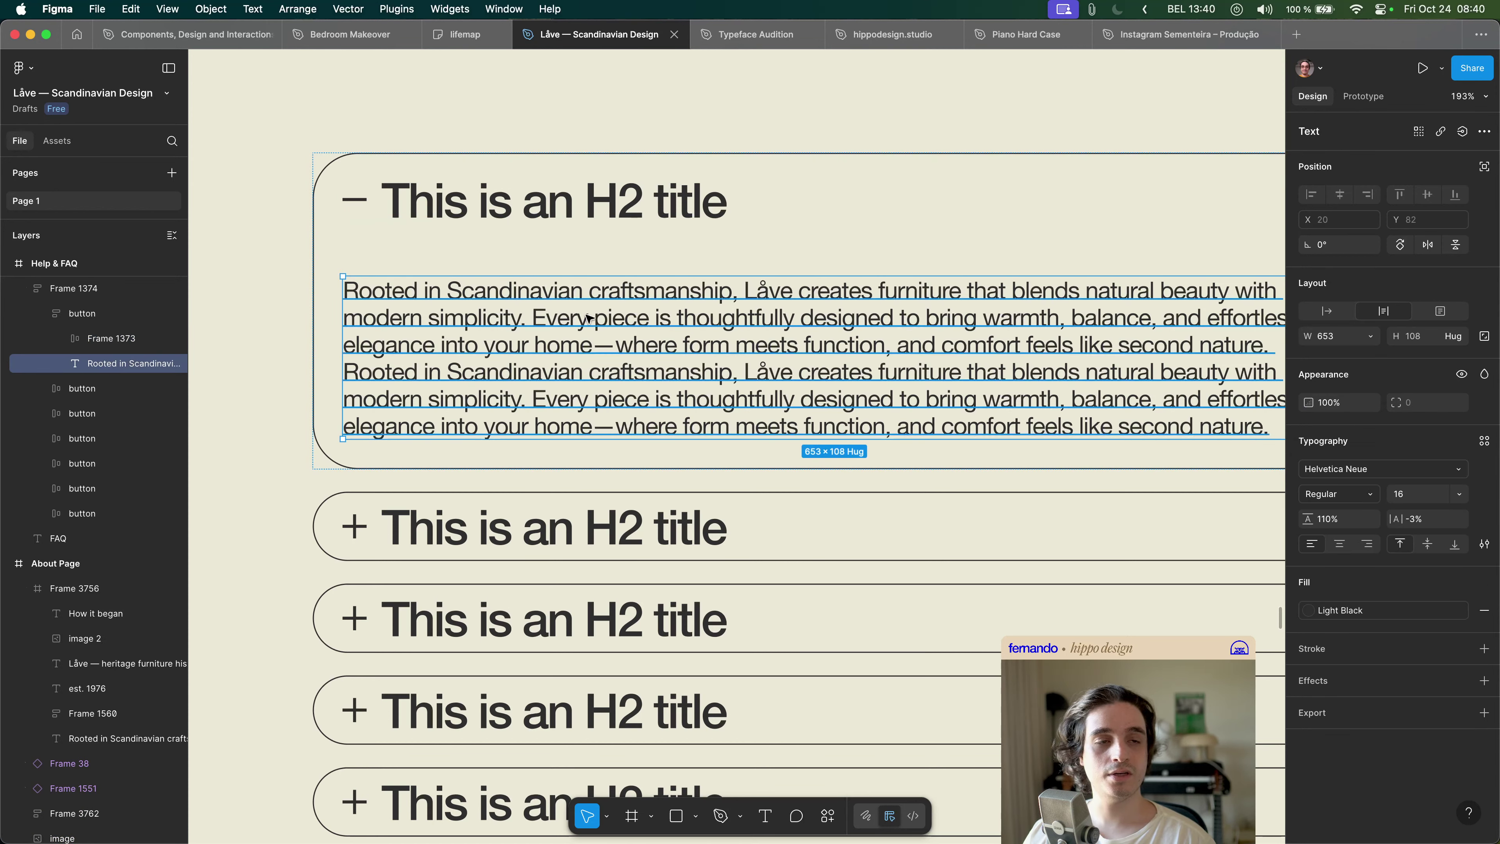
key(alt)
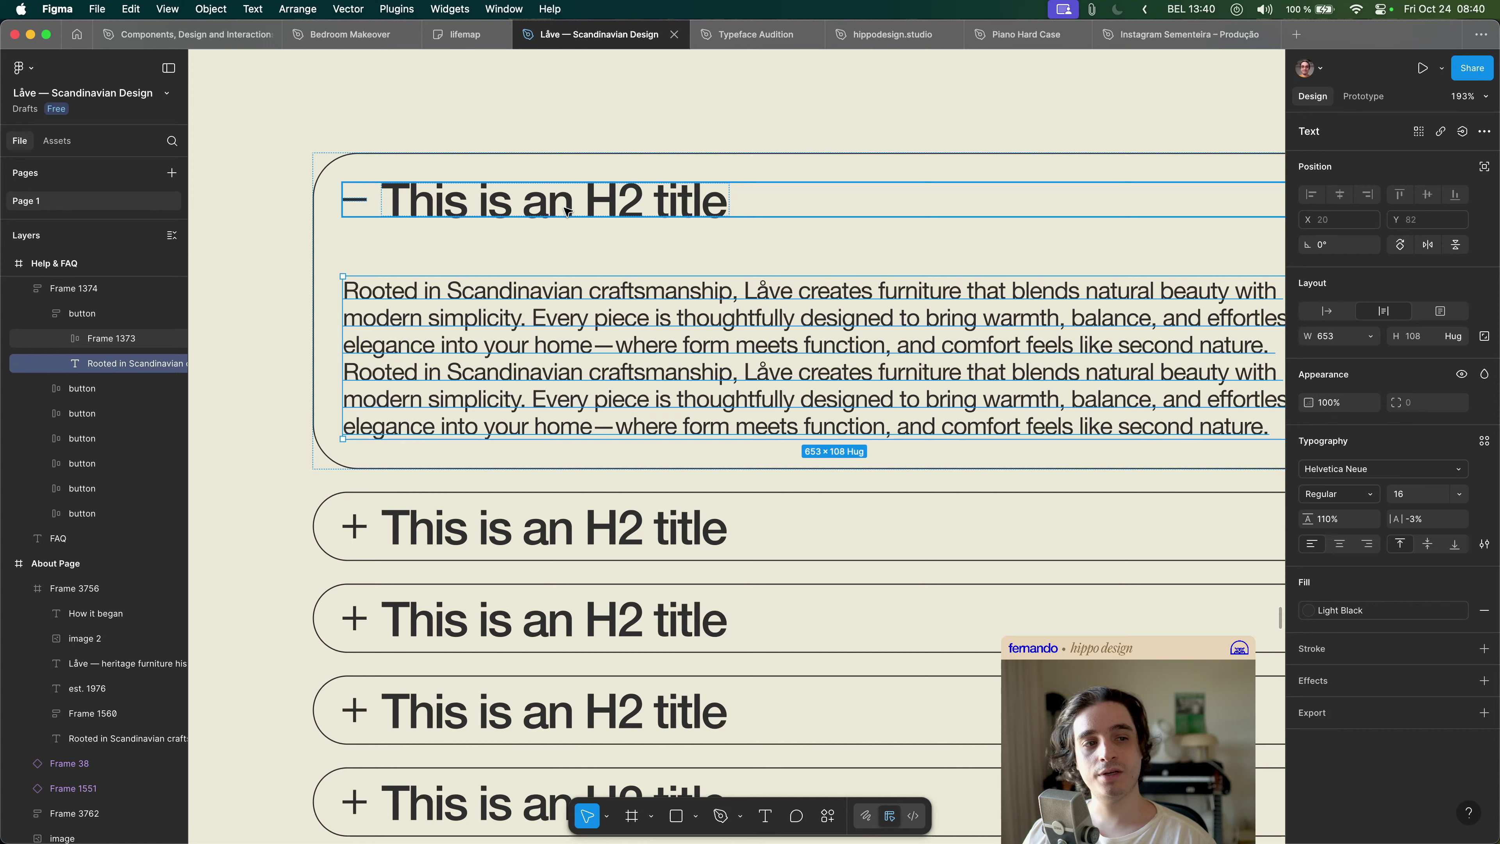
key(alt)
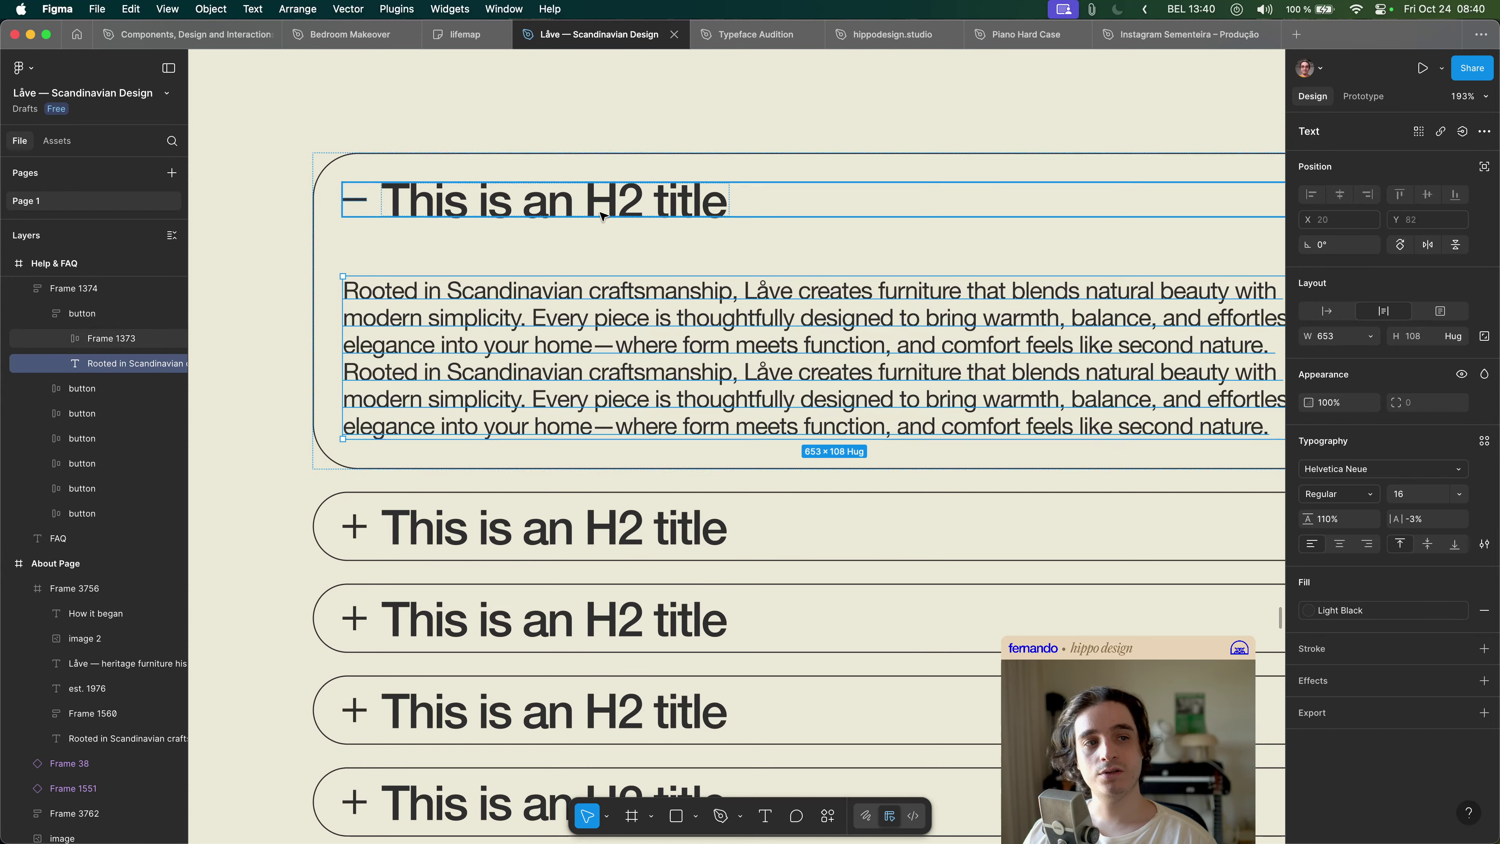
- In Framer, set the FAQ Question Closed frame's radius and padding to 0 and remove its border
key(super+Tab)
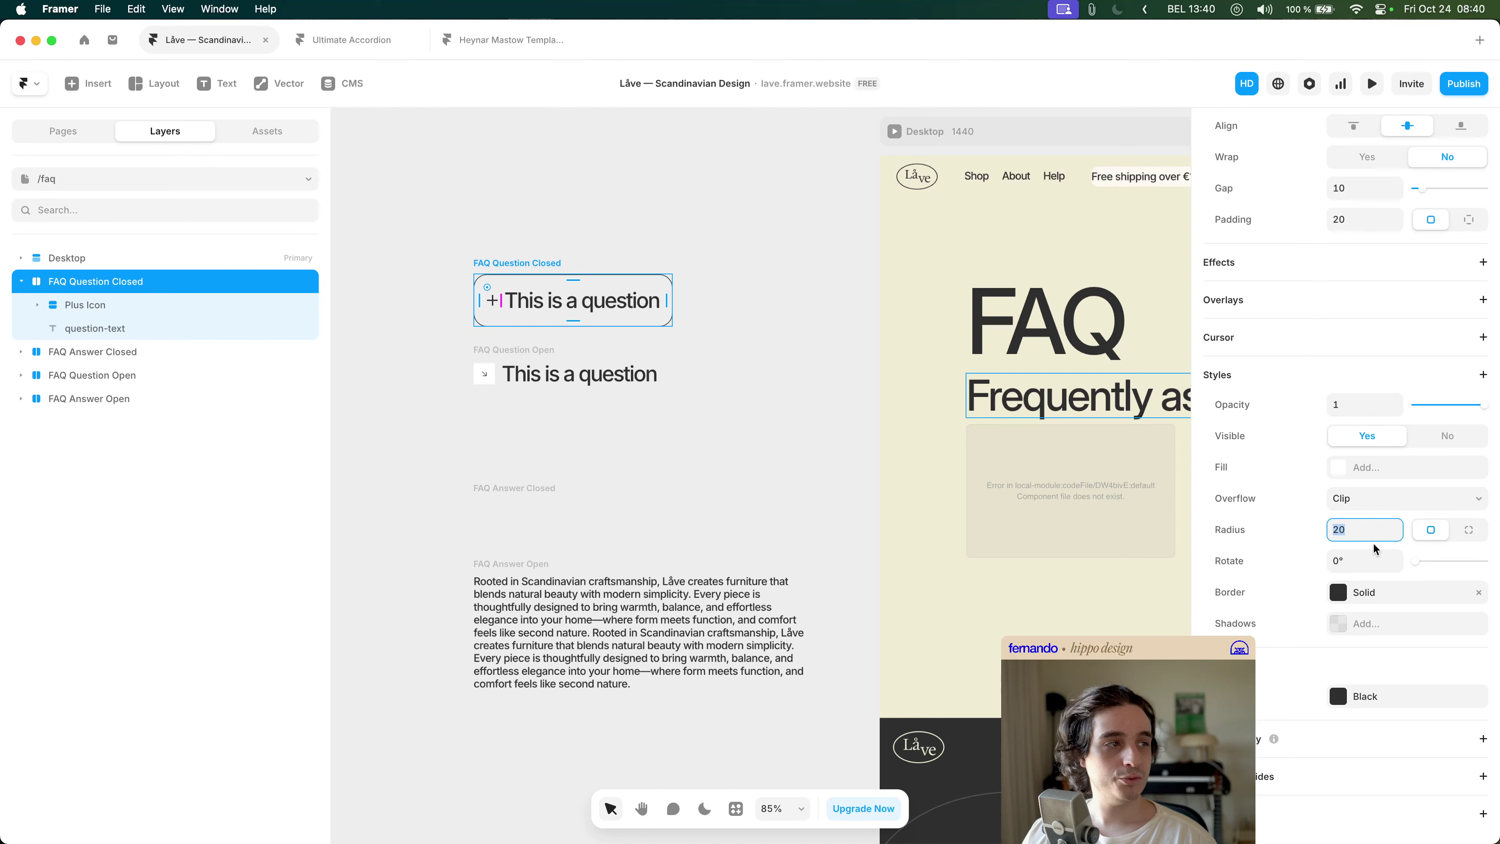
scroll(1367, 473, up, 3)
text(0)
click(1357, 334)
text(0)
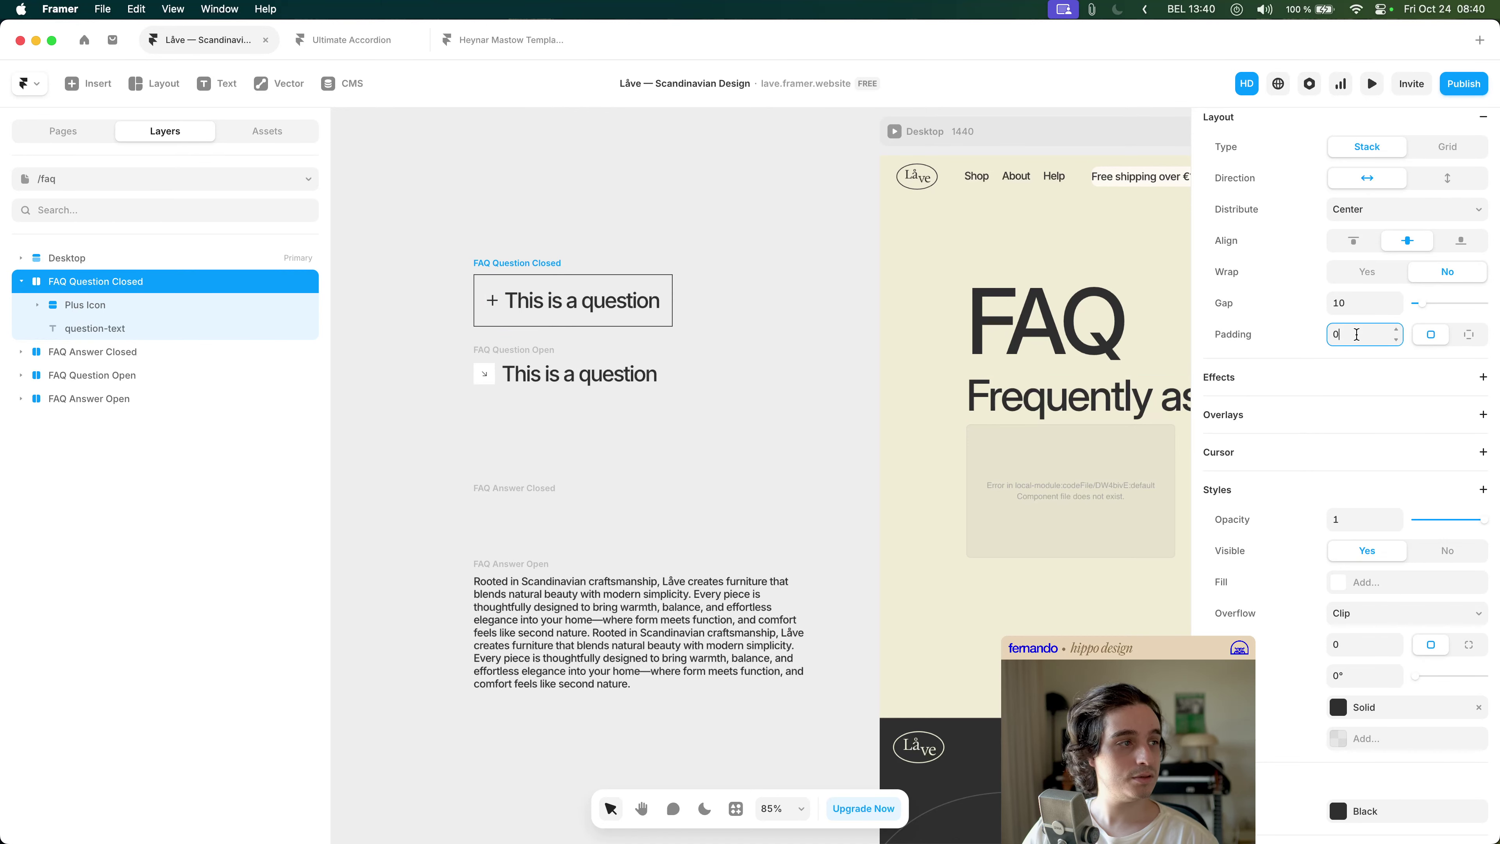
scroll(1464, 588, down, 3)
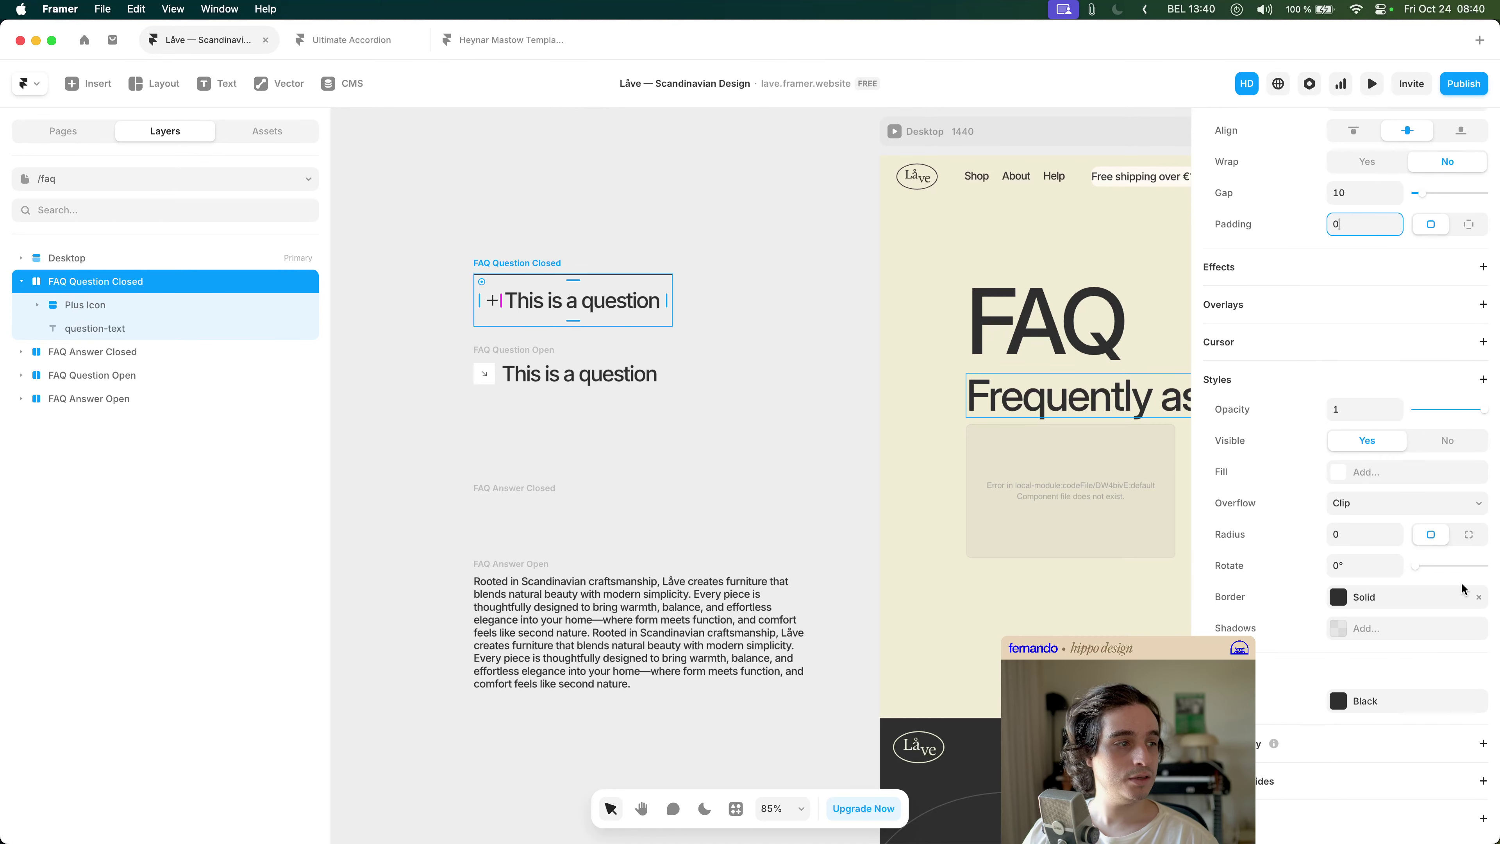
click(1480, 598)
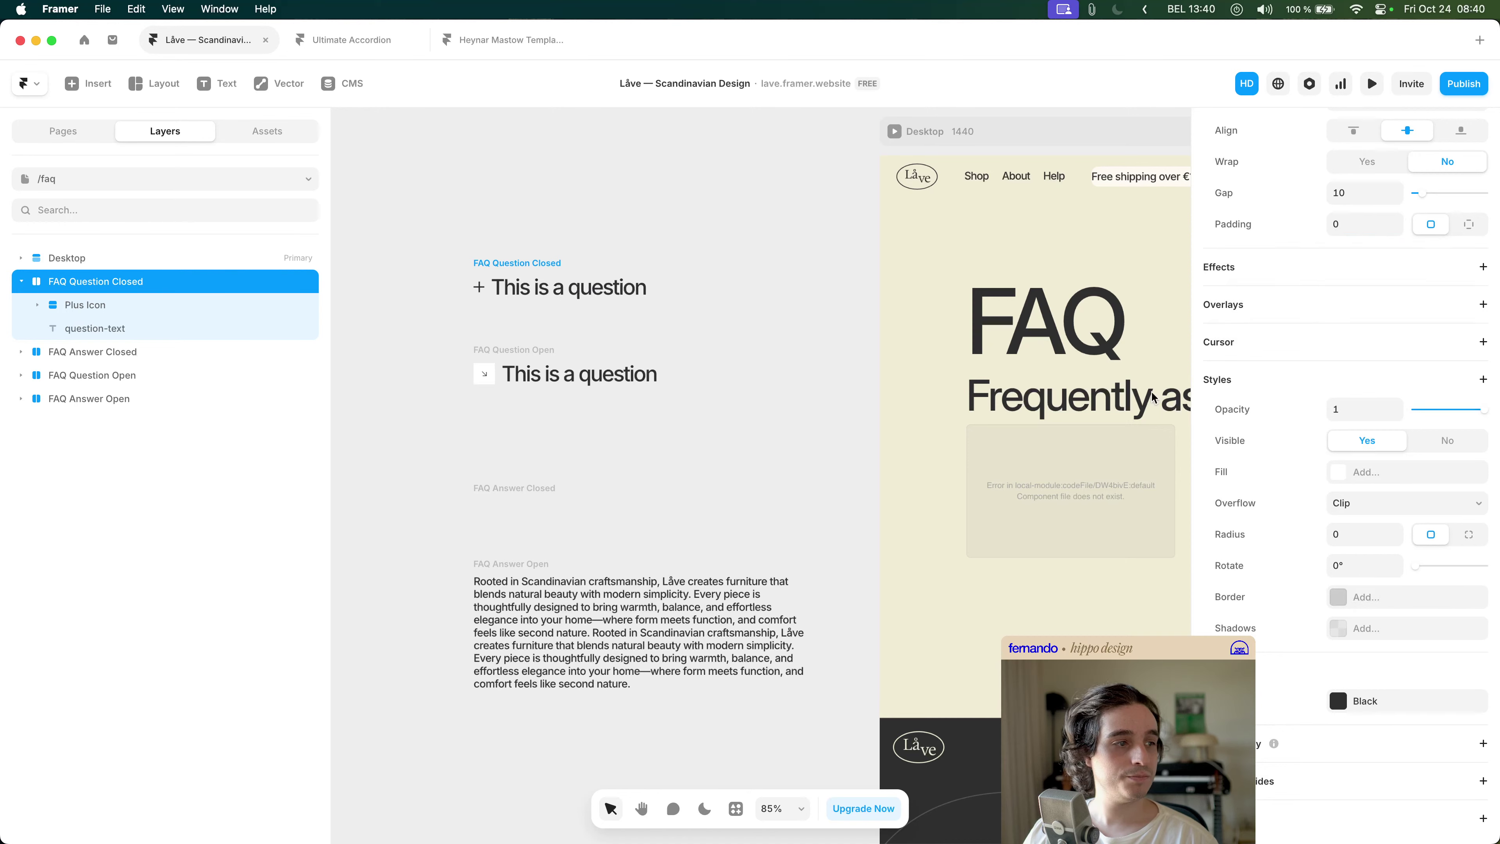
click(756, 320)
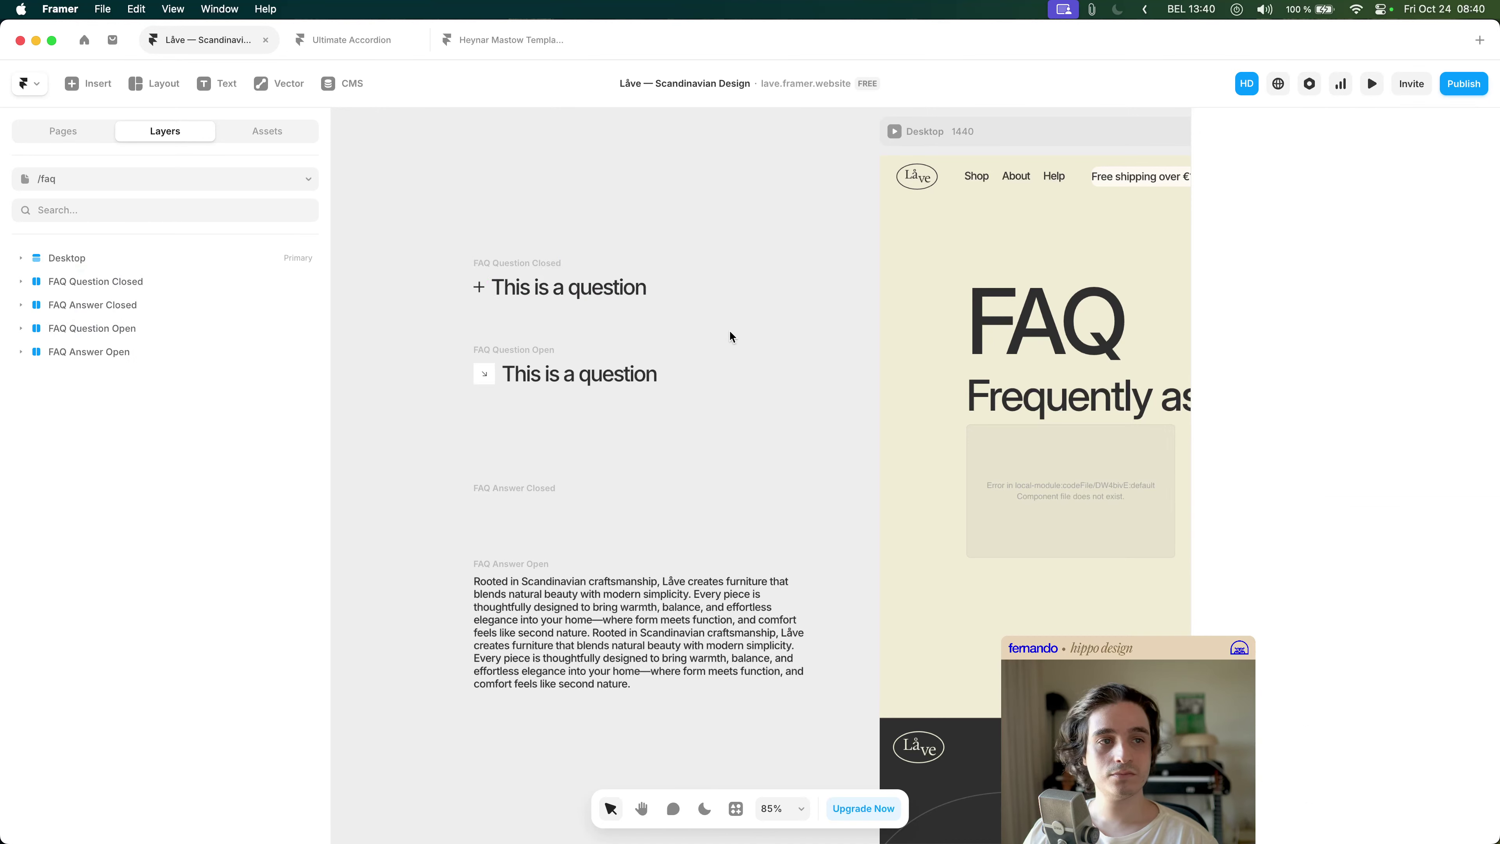
click(535, 264)
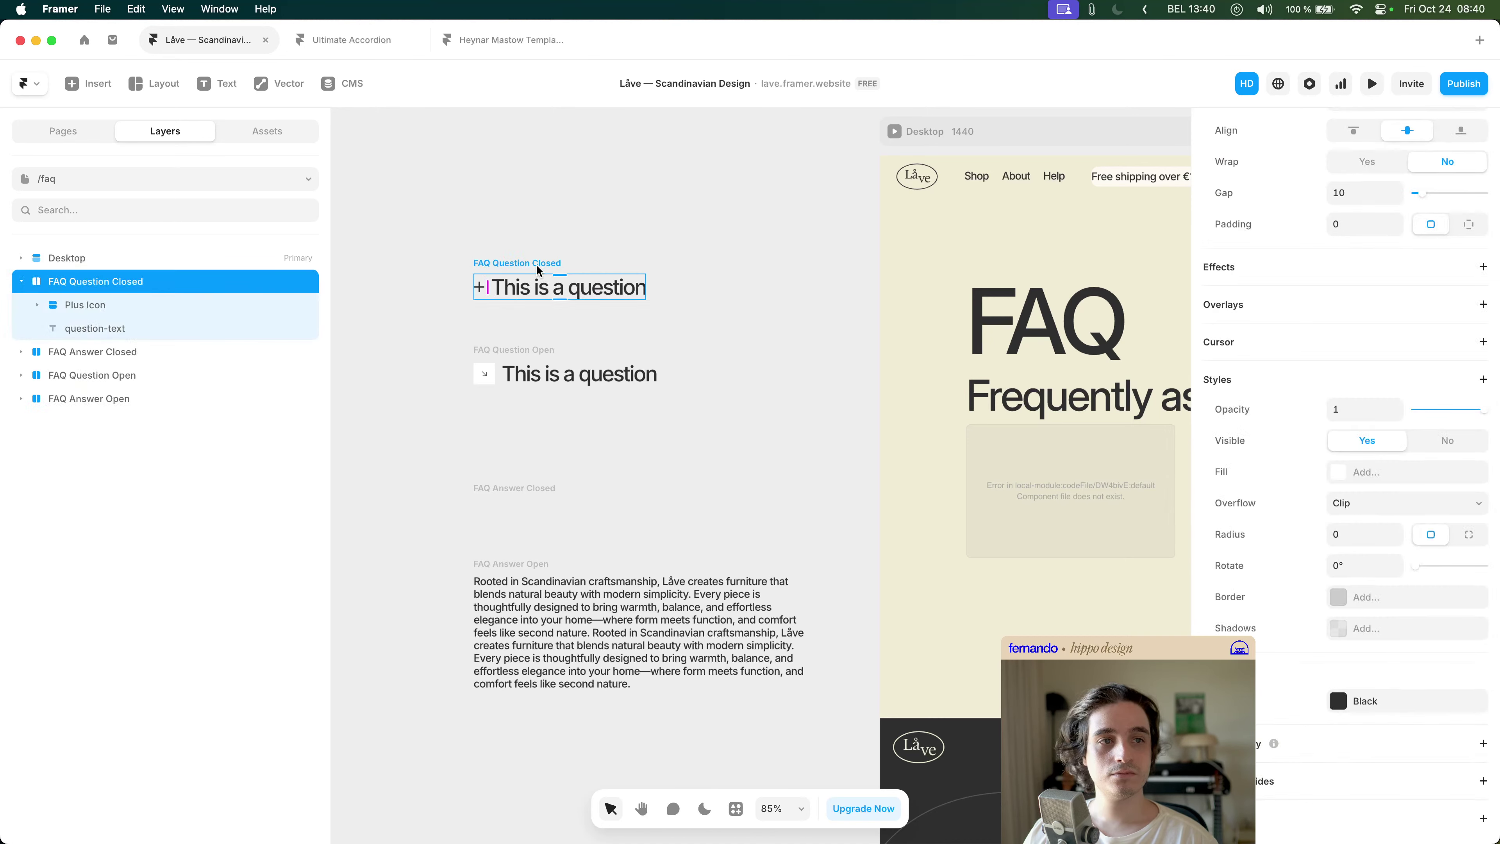
click(678, 335)
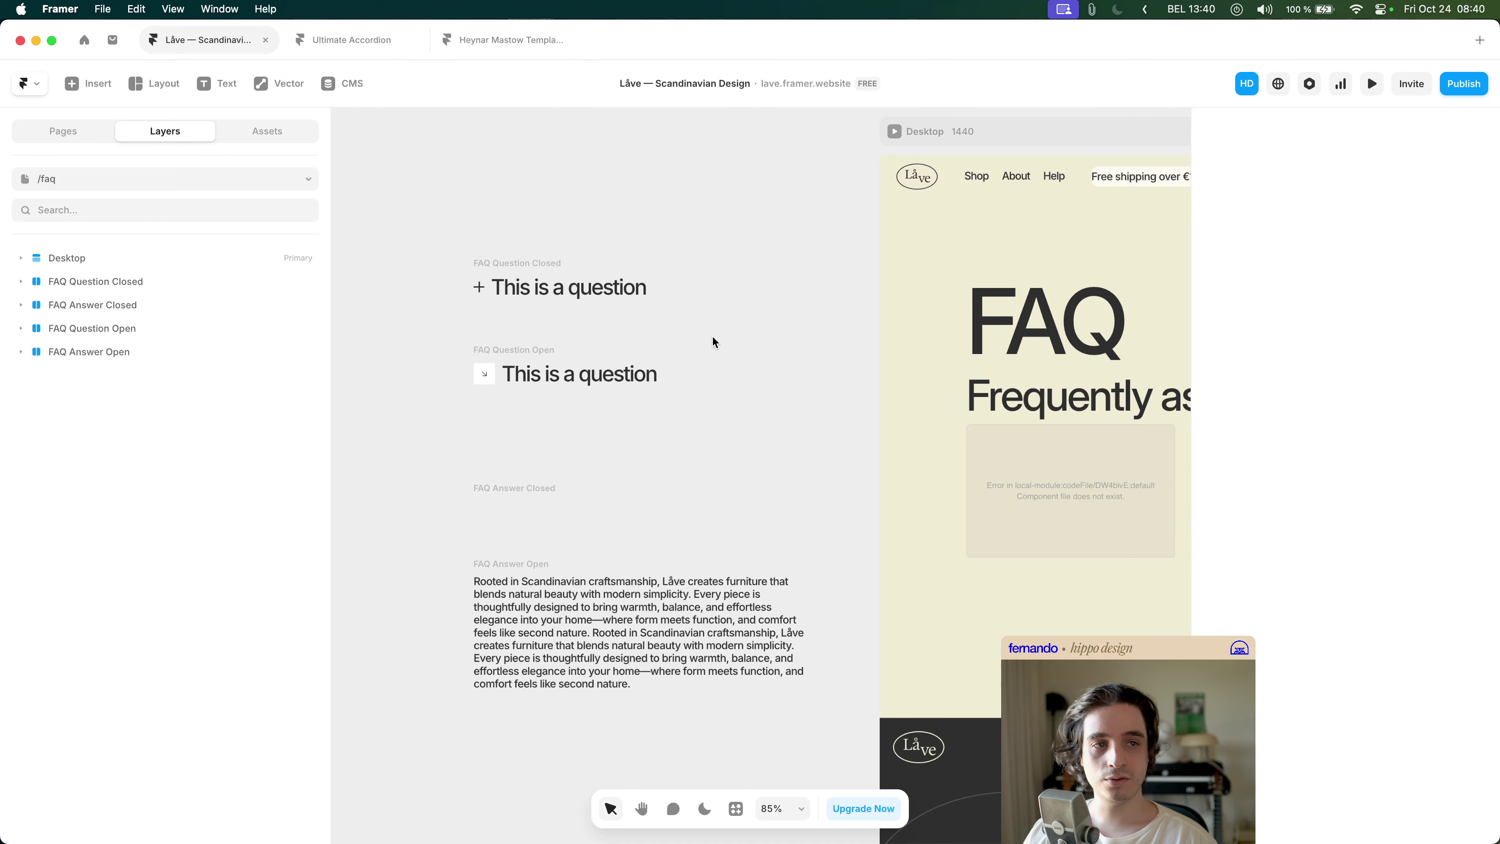
- Give the FAQ Answer Open template individual side padding with 40 at the top
click(586, 609)
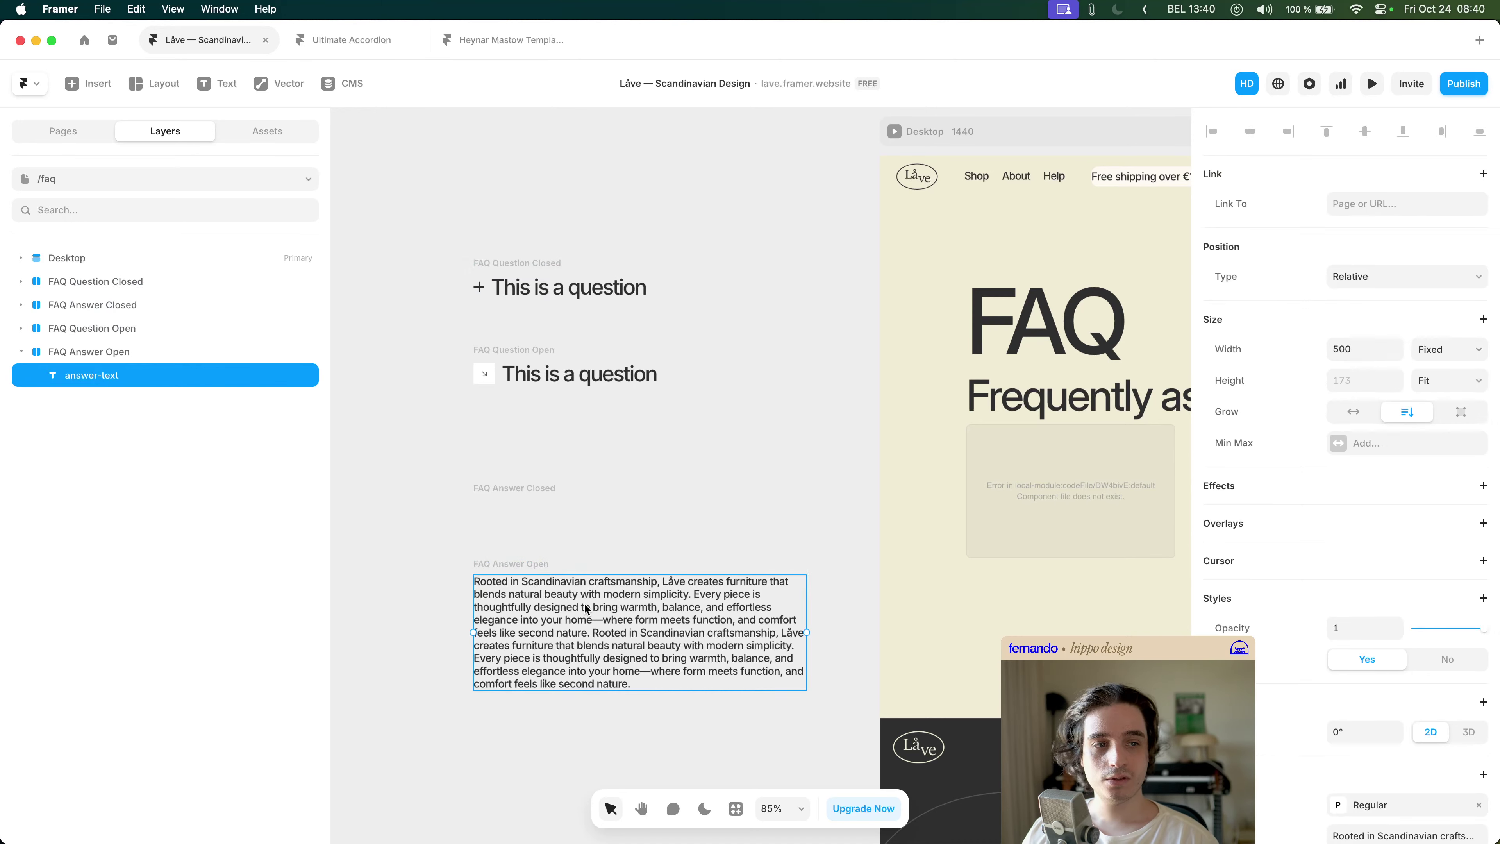
click(543, 484)
click(535, 596)
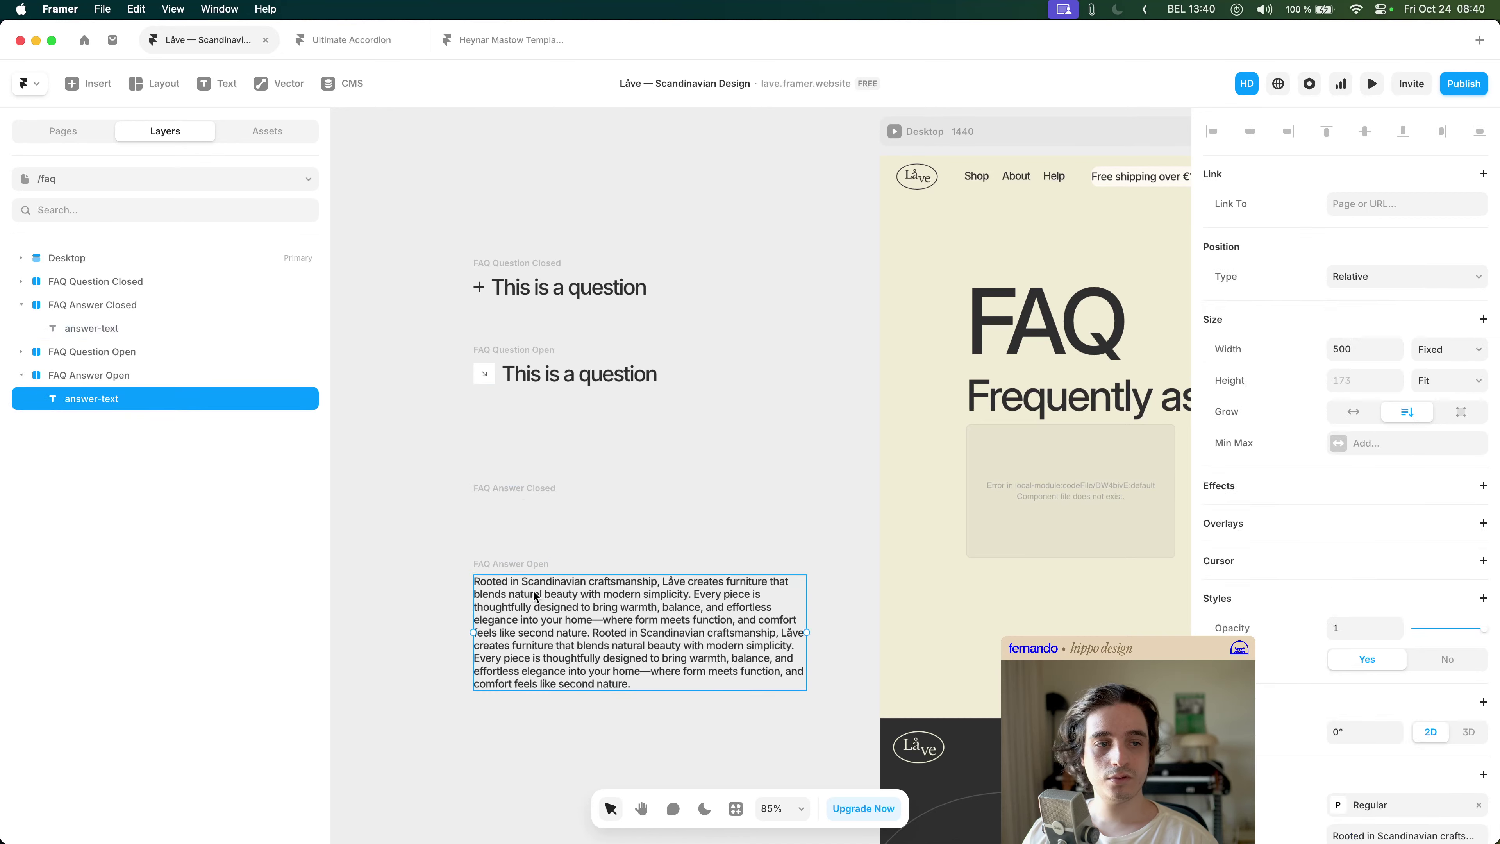
key(Escape)
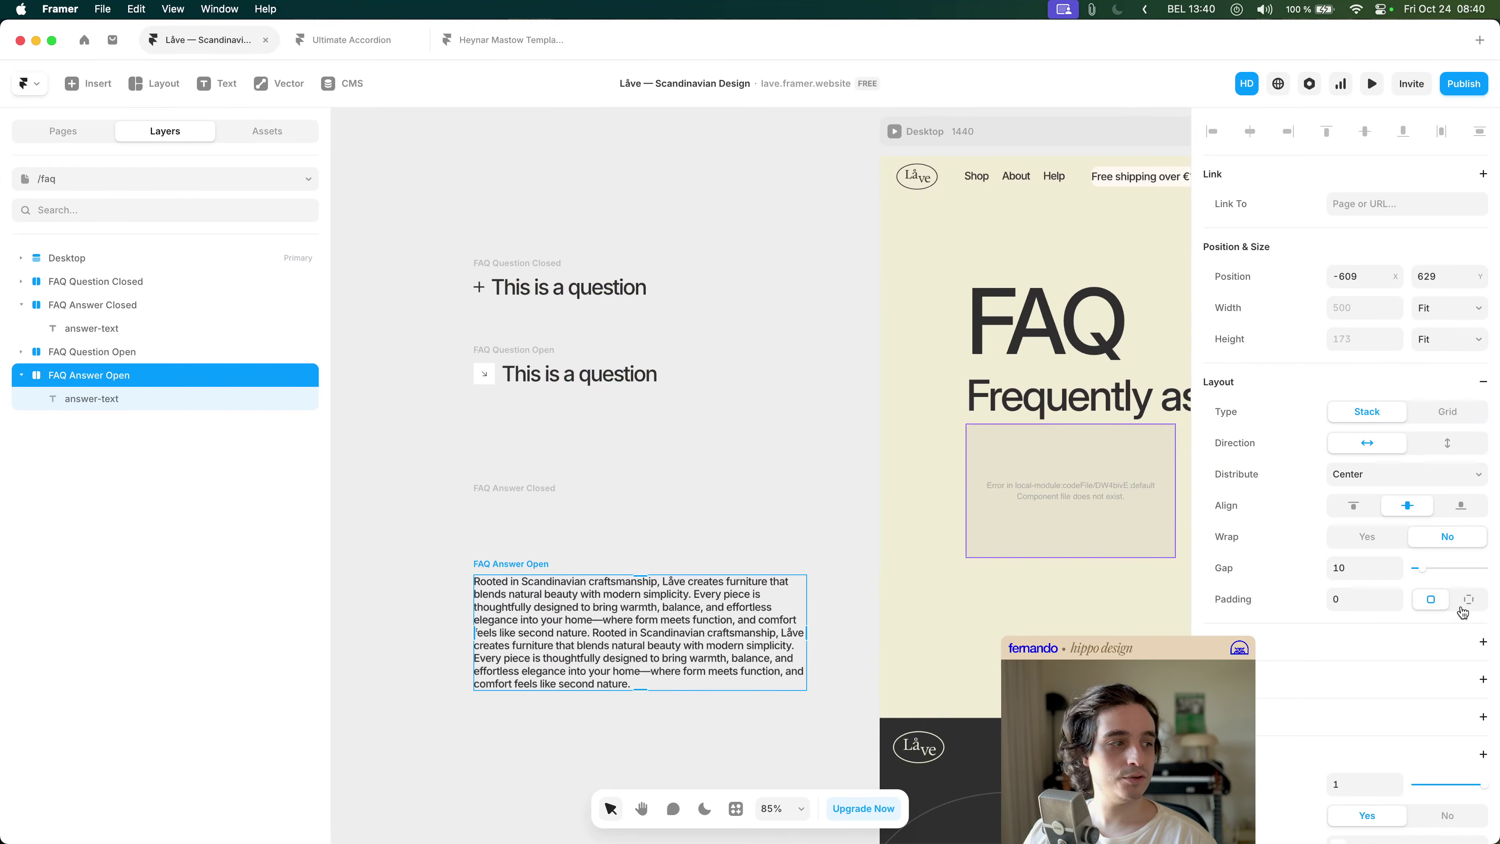
click(1469, 600)
text(40)
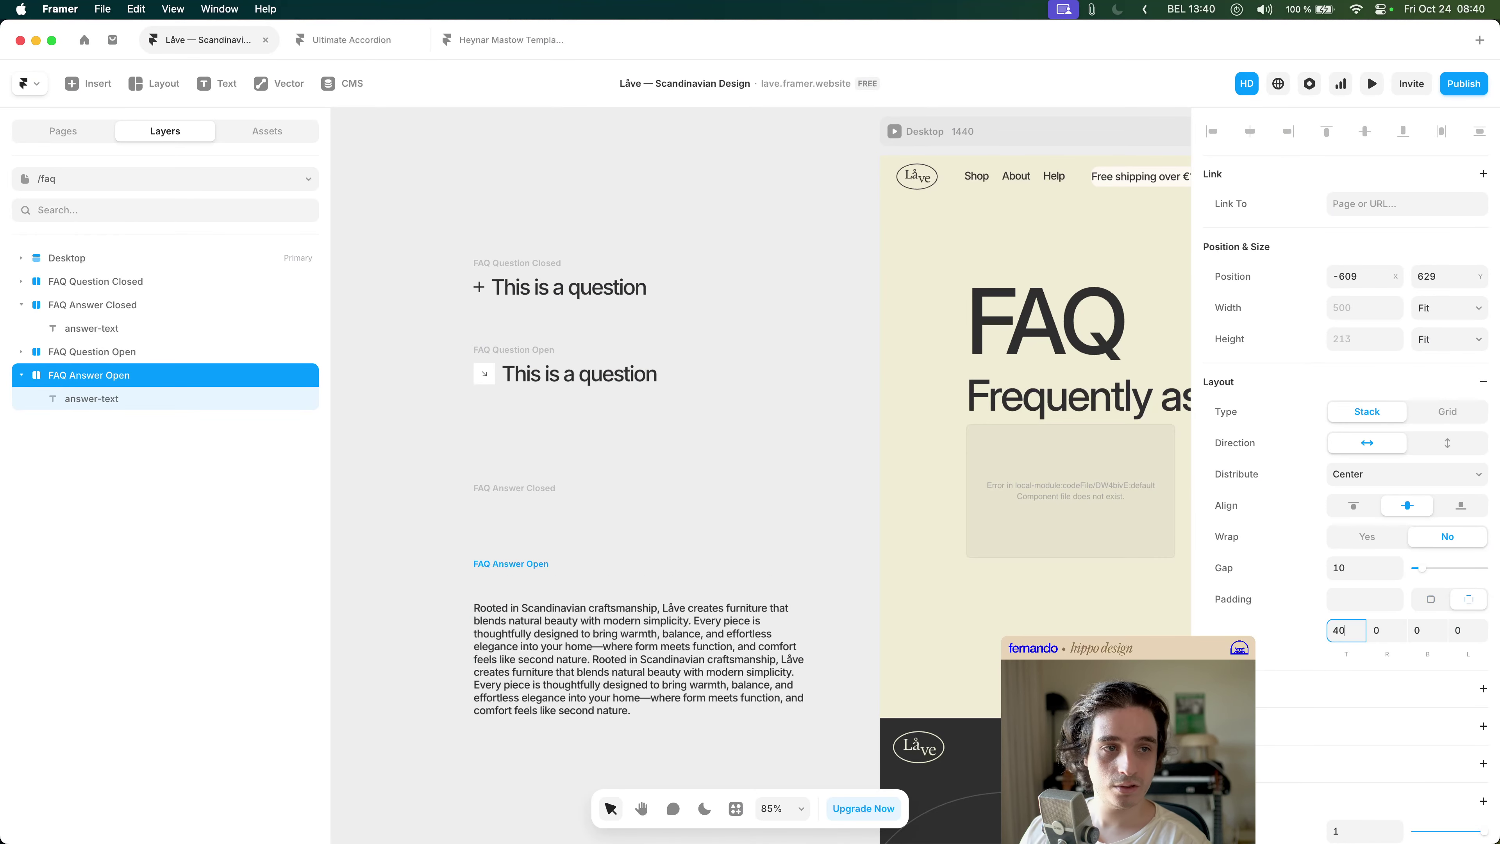
- Switch to the Claude chat in Arc and send the message naming the existing Framer file as FaqAccordion.tsx
click(827, 501)
scroll(845, 531, down, 3)
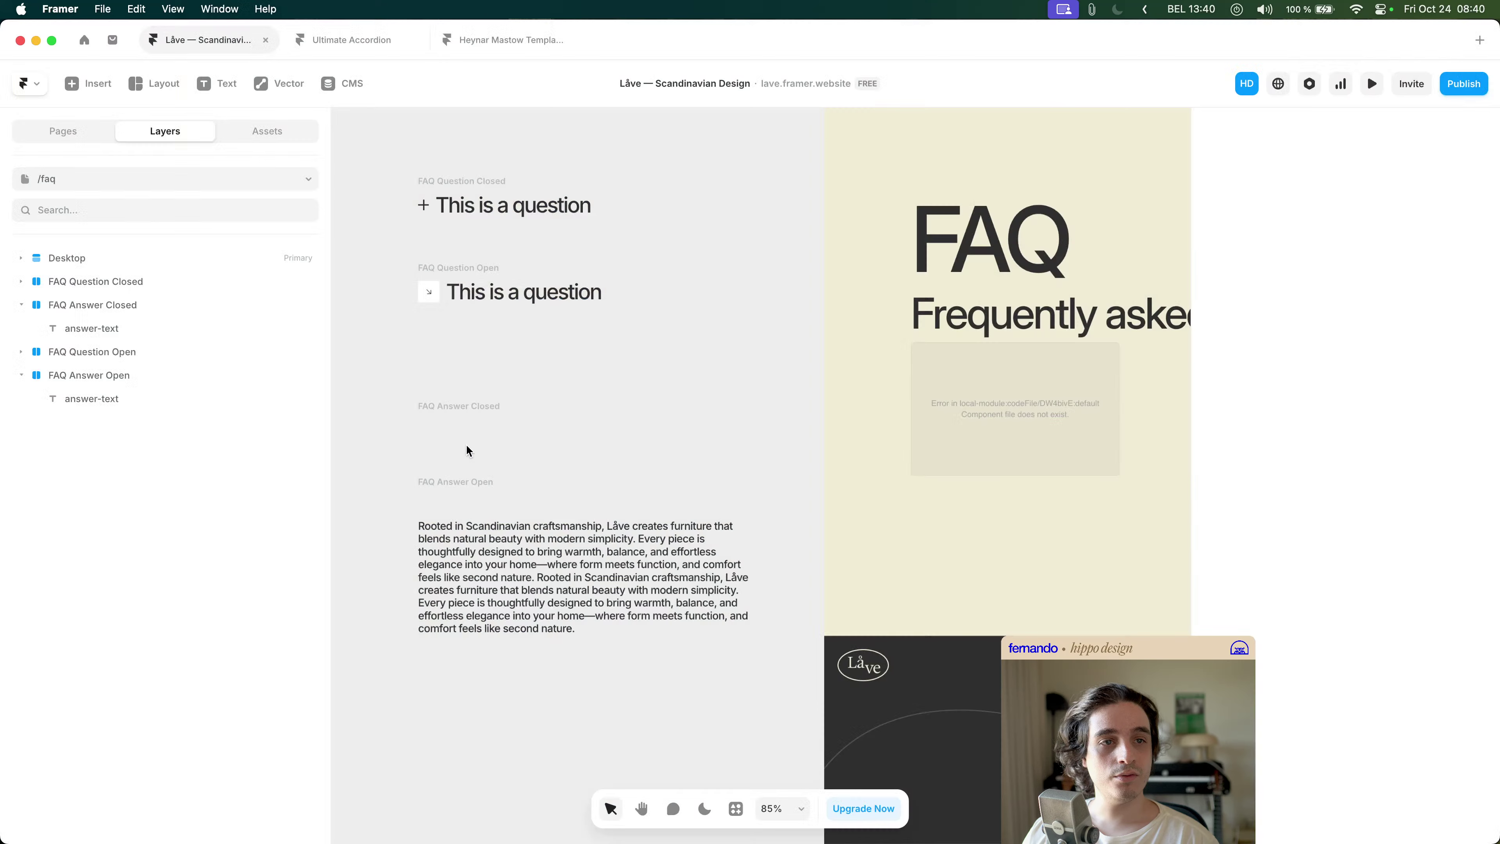
scroll(721, 420, down, 2)
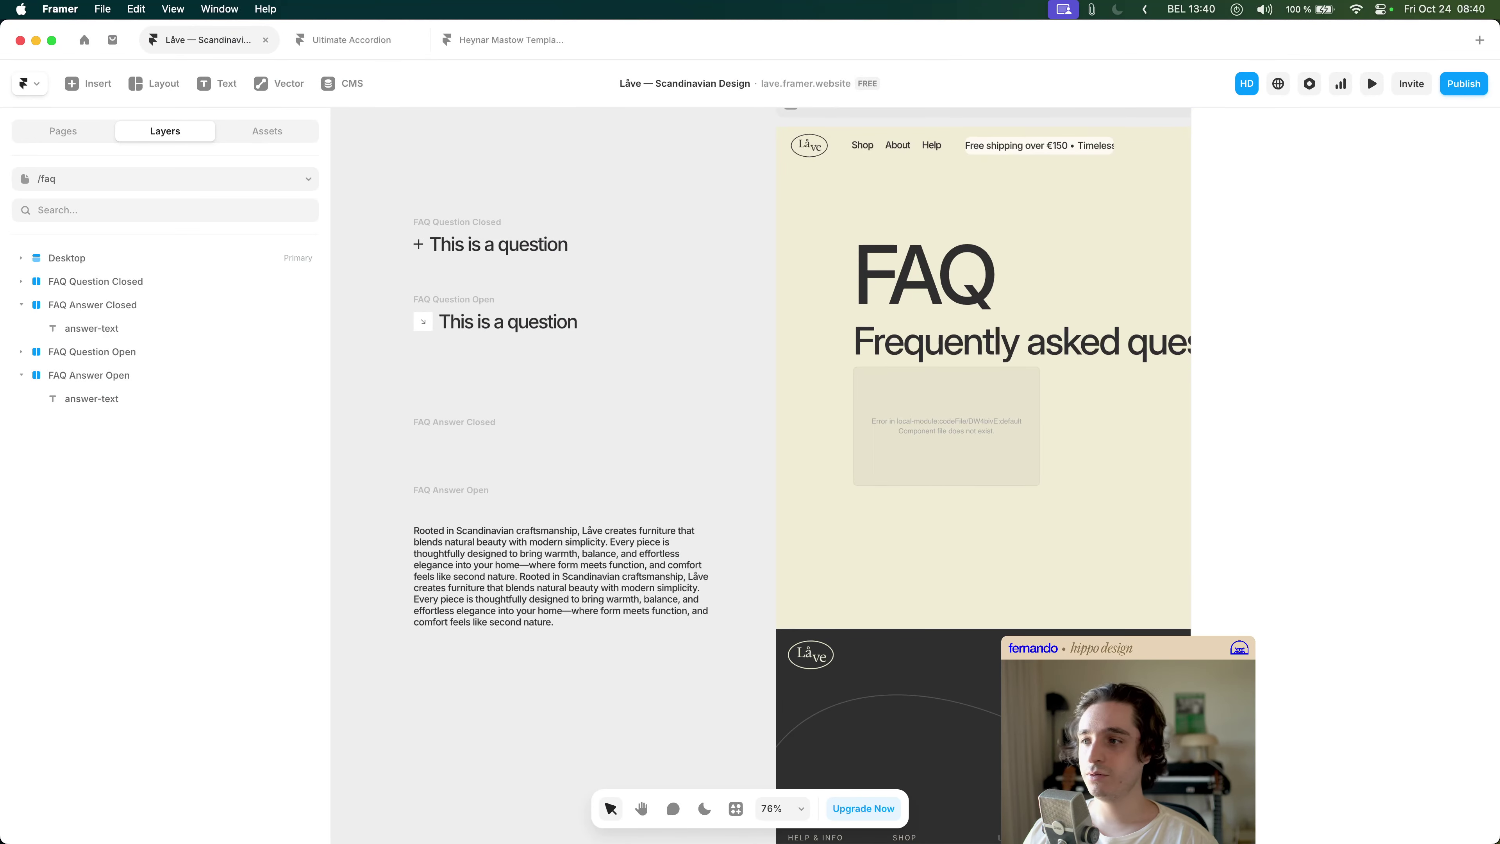
key(super+Tab)
scroll(680, 449, down, 10)
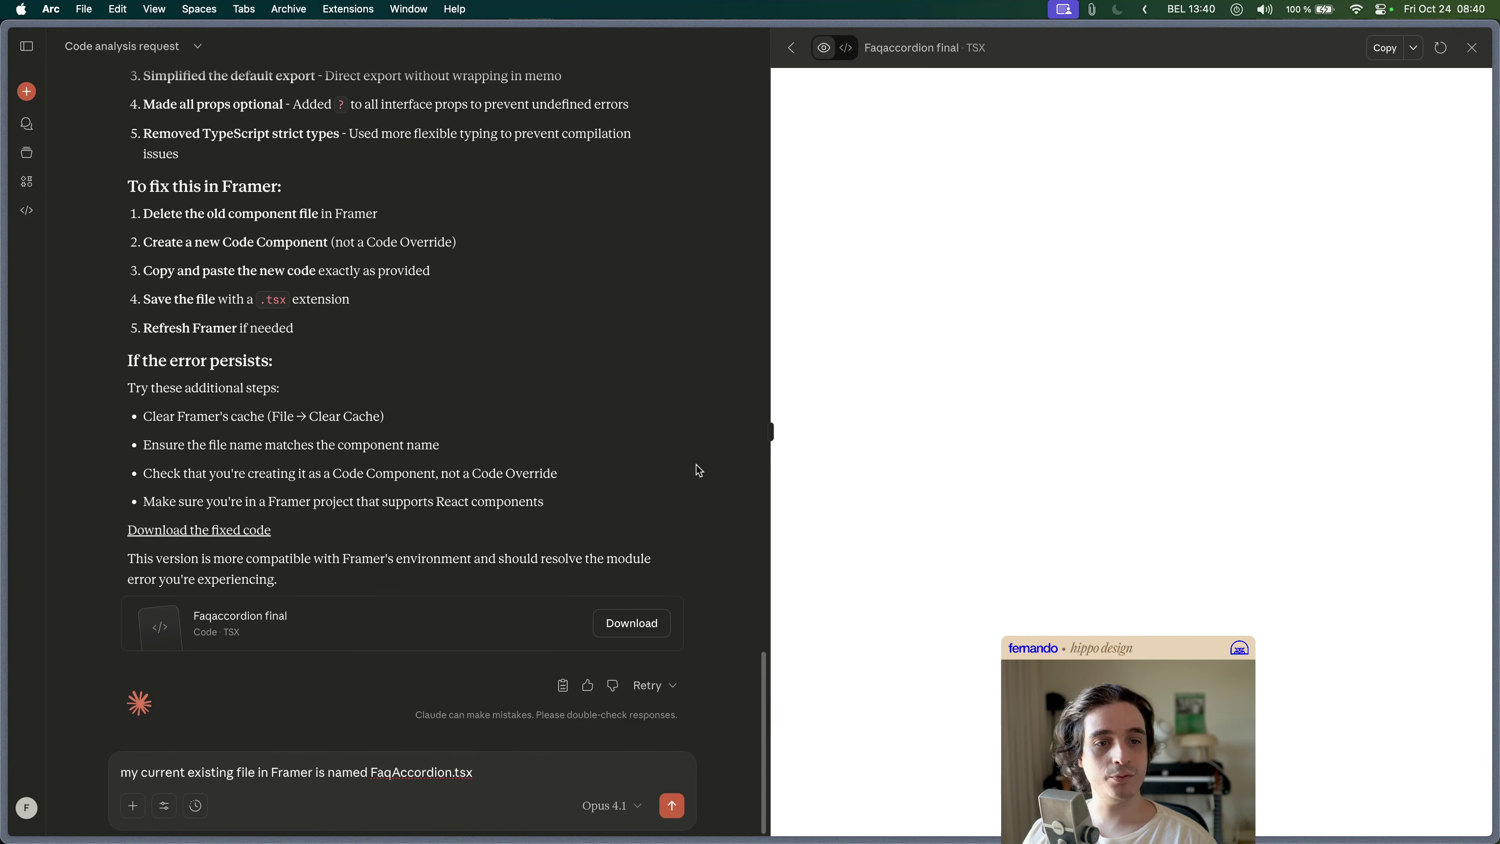
click(847, 50)
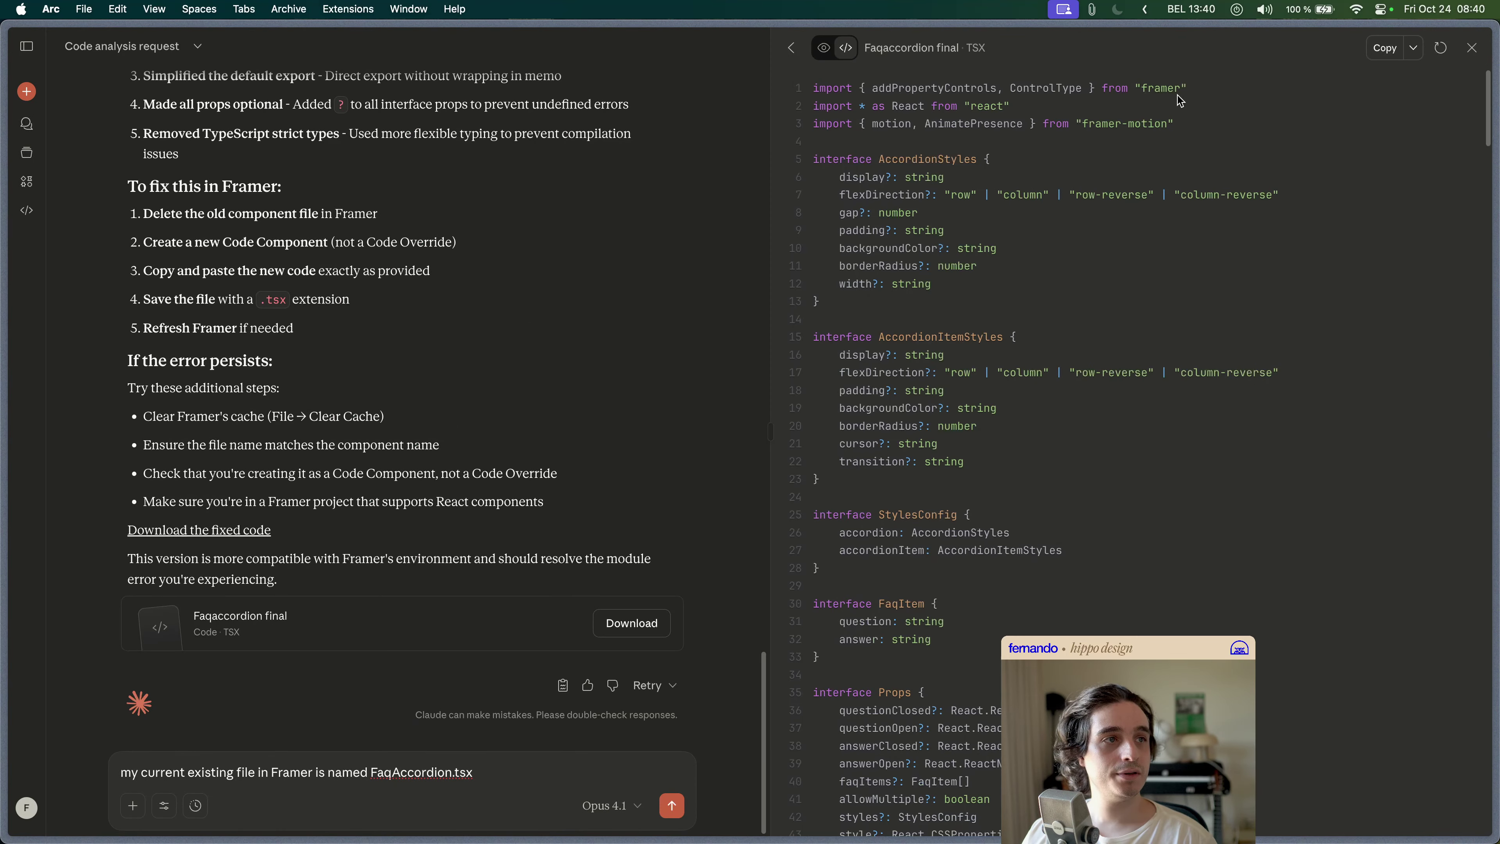
click(673, 807)
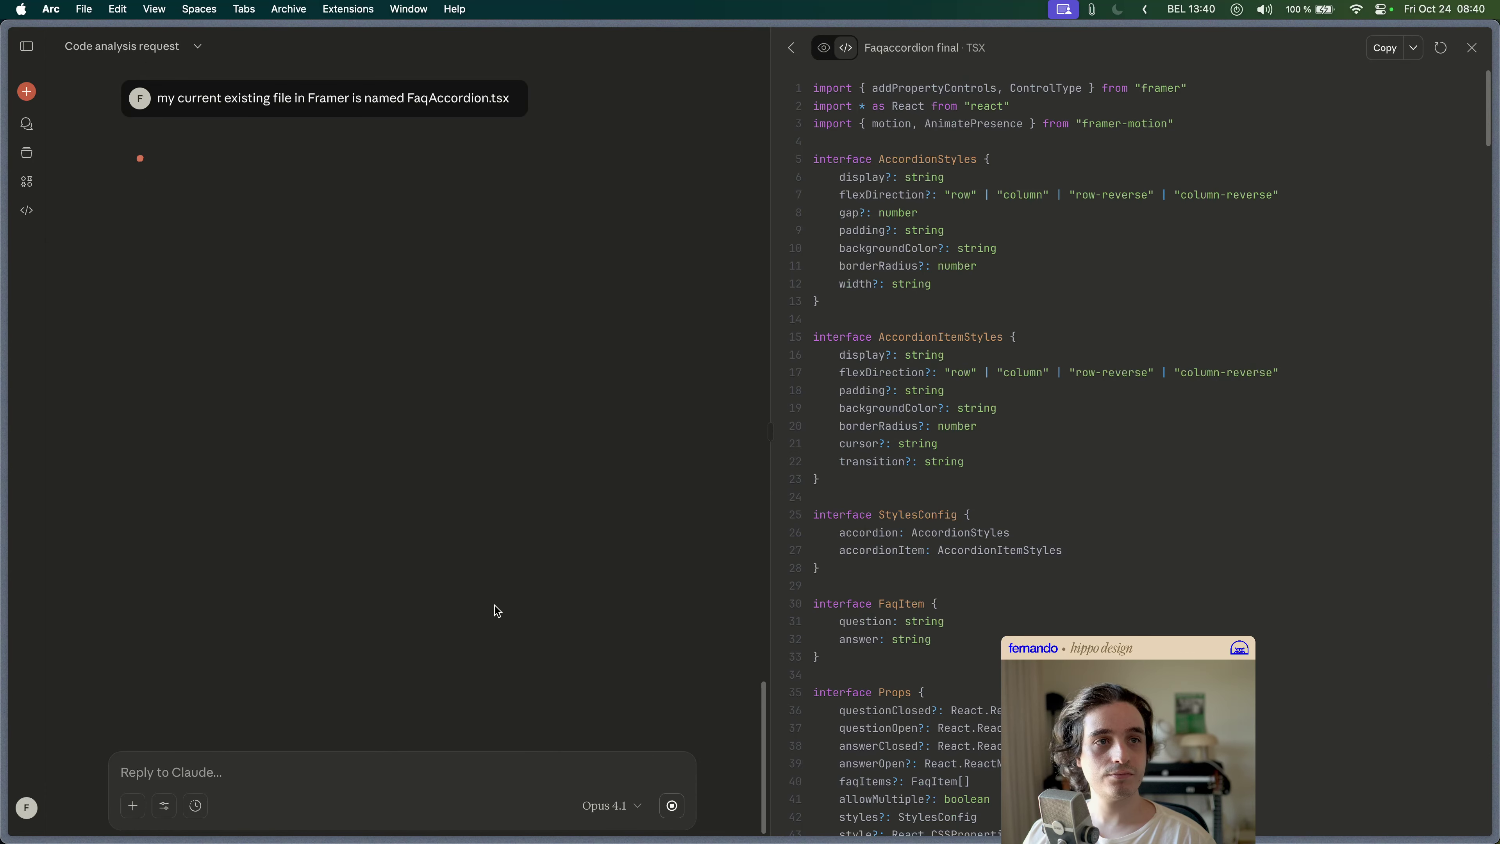
key(super+Tab)
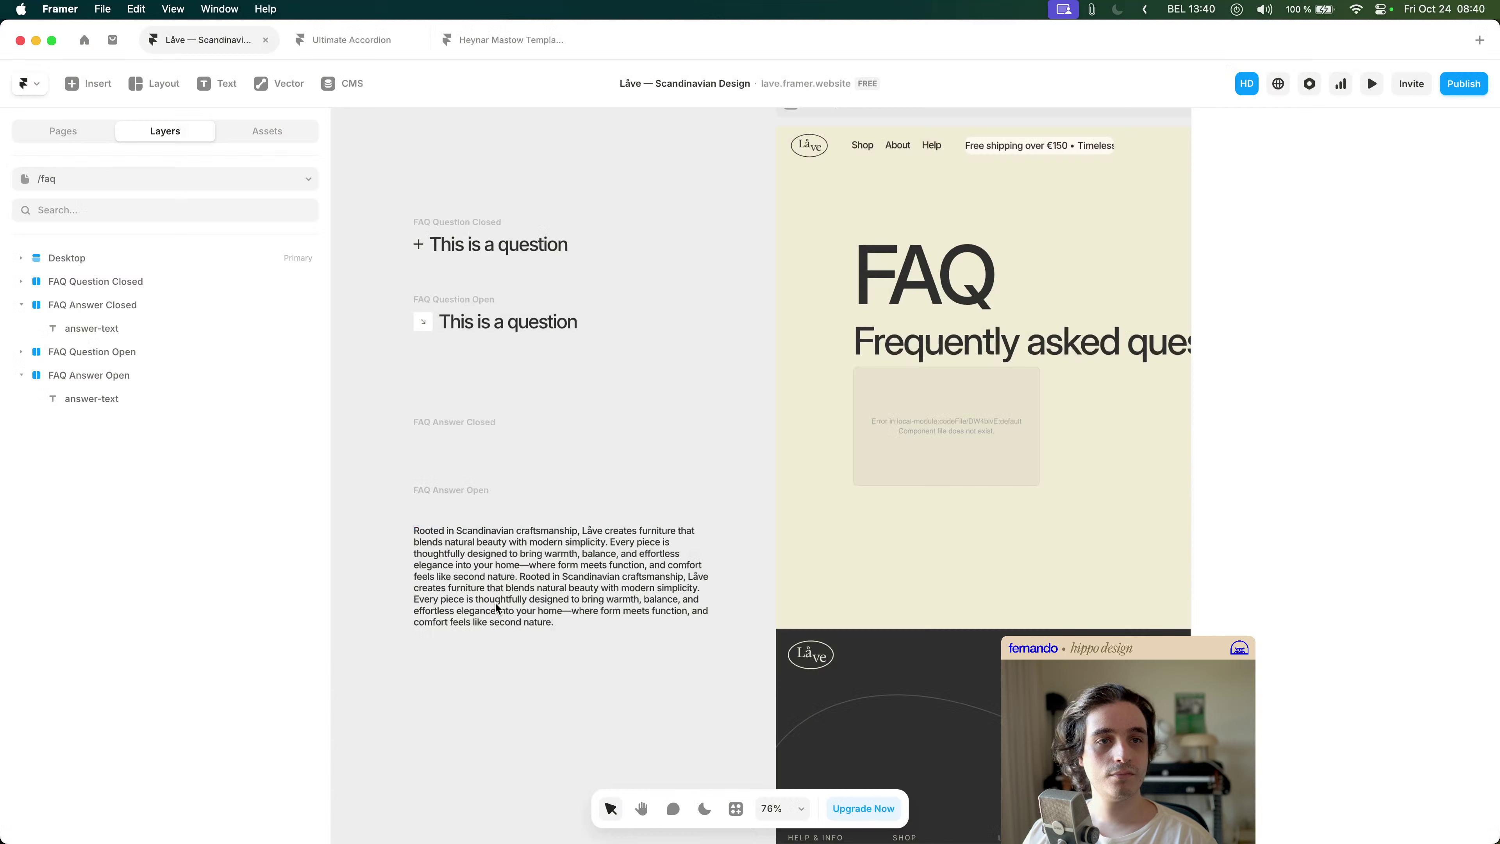
click(268, 134)
click(200, 136)
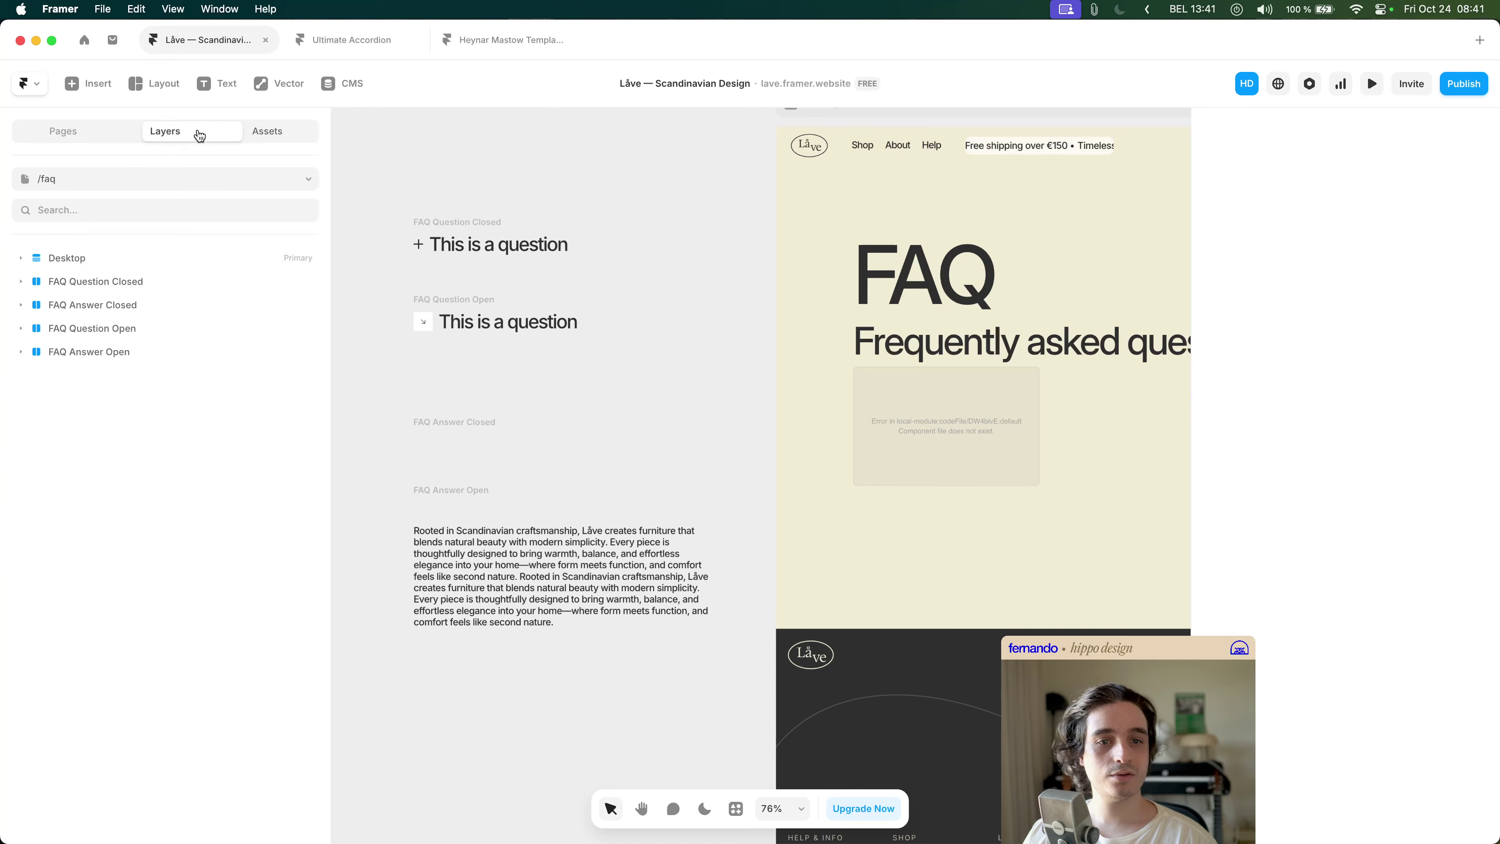
- In the Claude chat, review the Faqaccordion final code, including its render section, helper functions, prop validation and property controls
key(super+Tab)
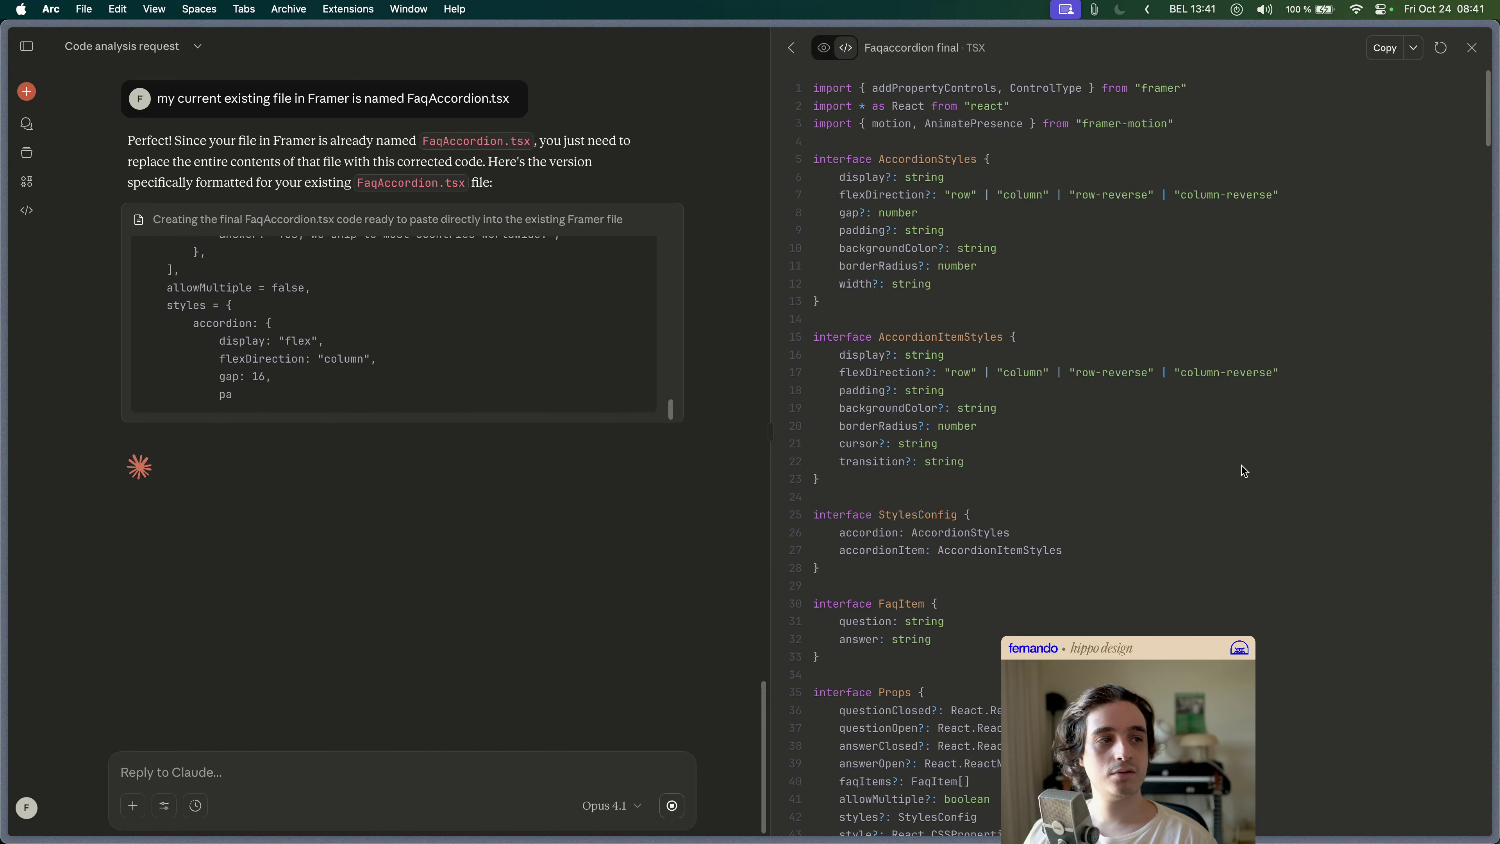
scroll(1240, 465, down, 20)
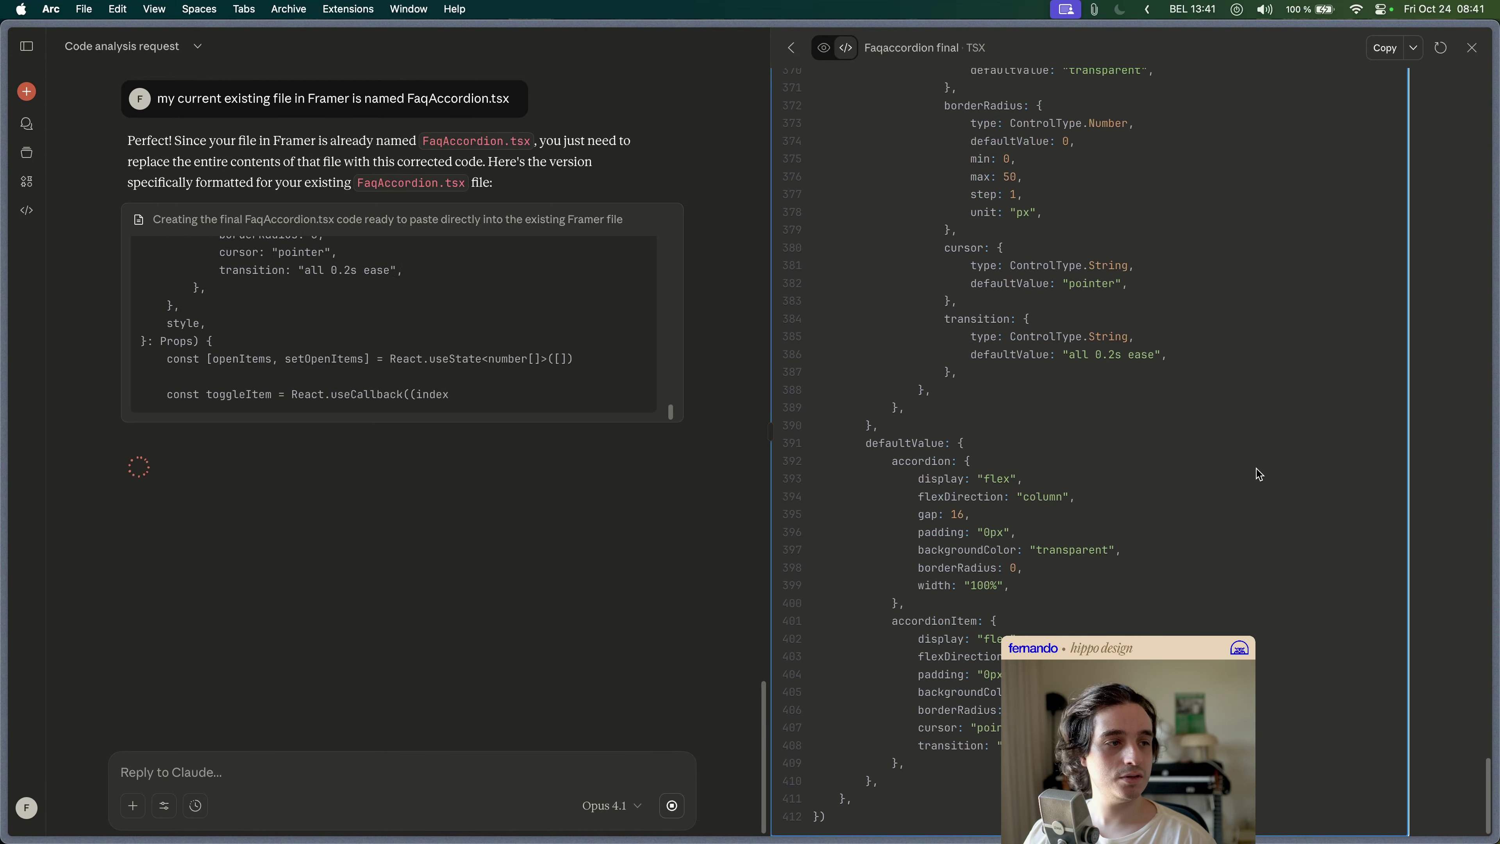
scroll(1240, 467, up, 10)
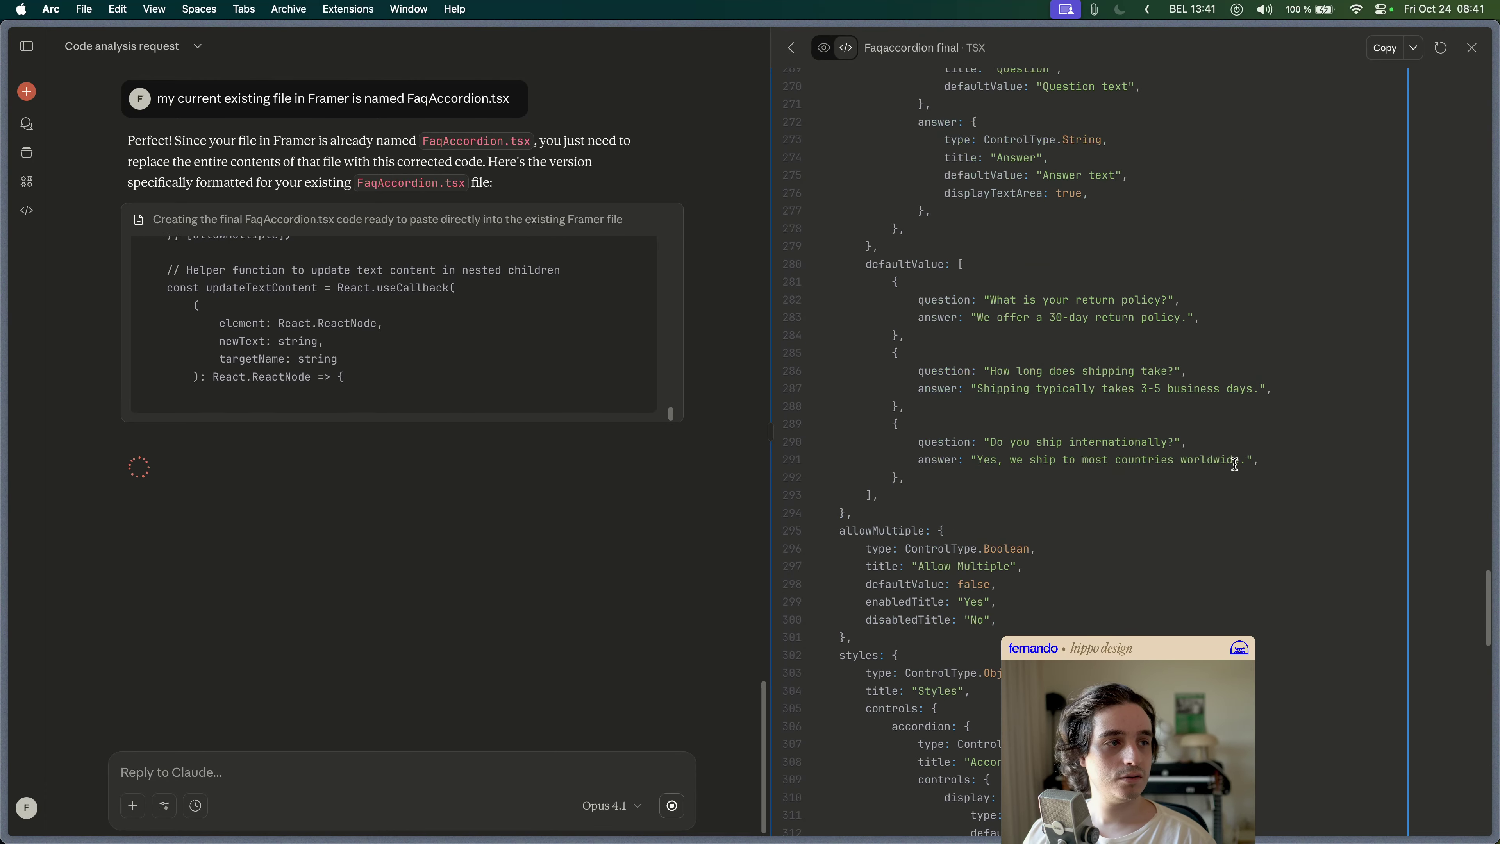
scroll(1235, 464, up, 10)
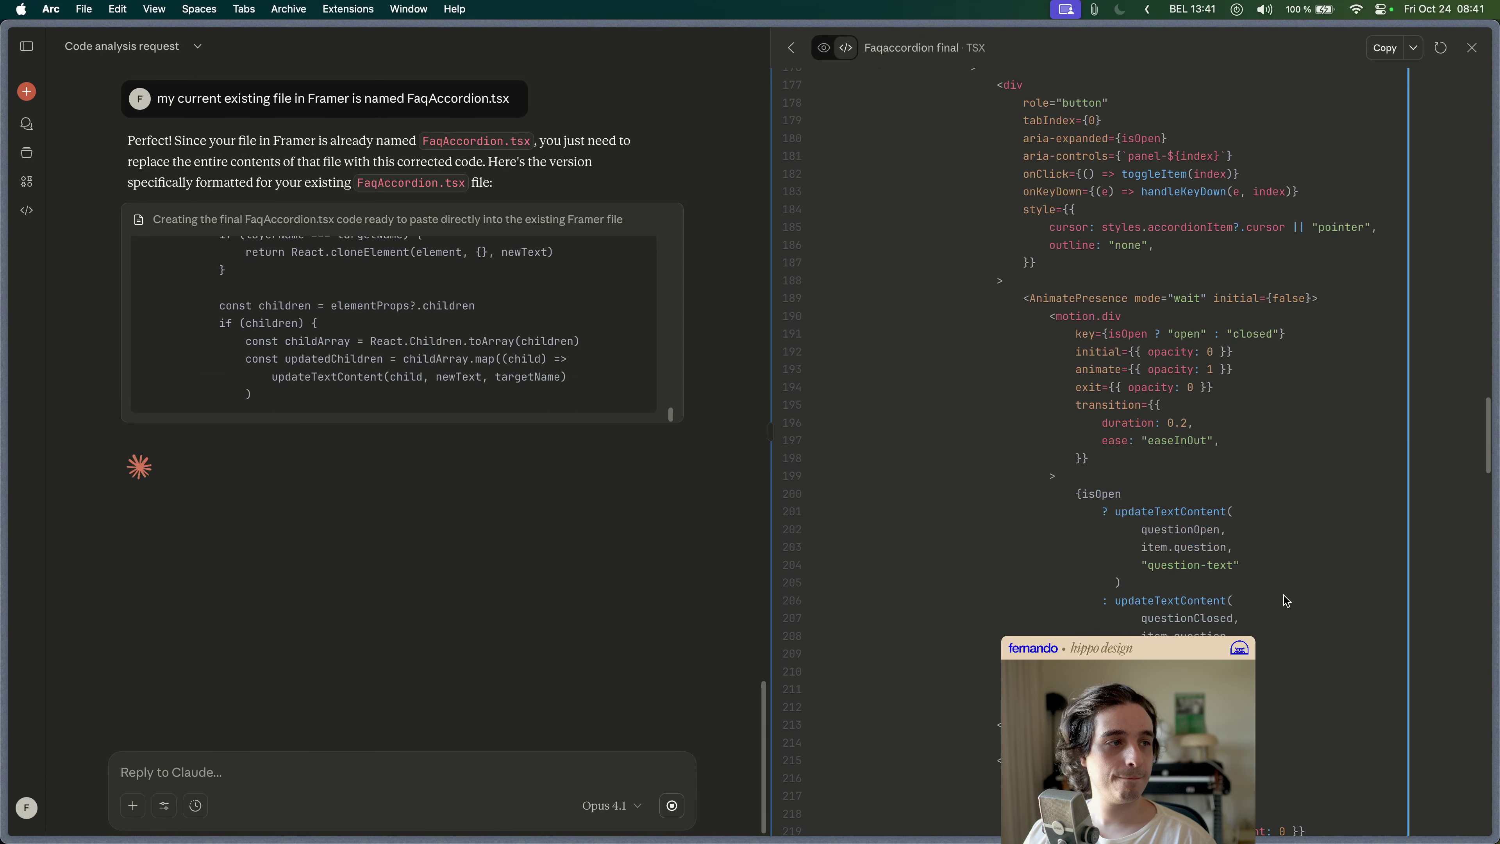
scroll(1286, 600, up, 4)
scroll(1287, 600, up, 5)
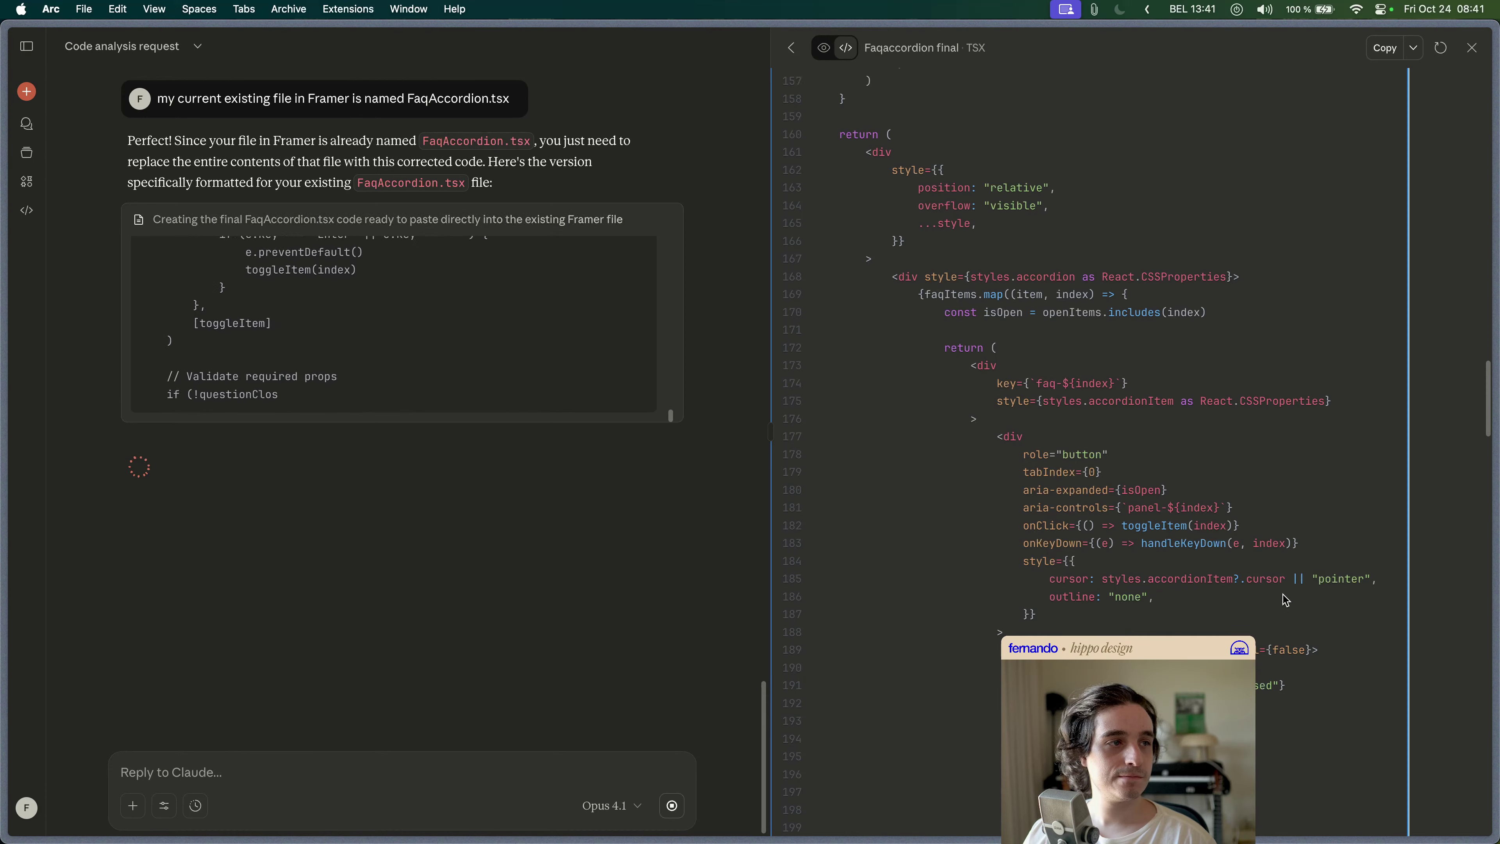
scroll(1286, 600, up, 3)
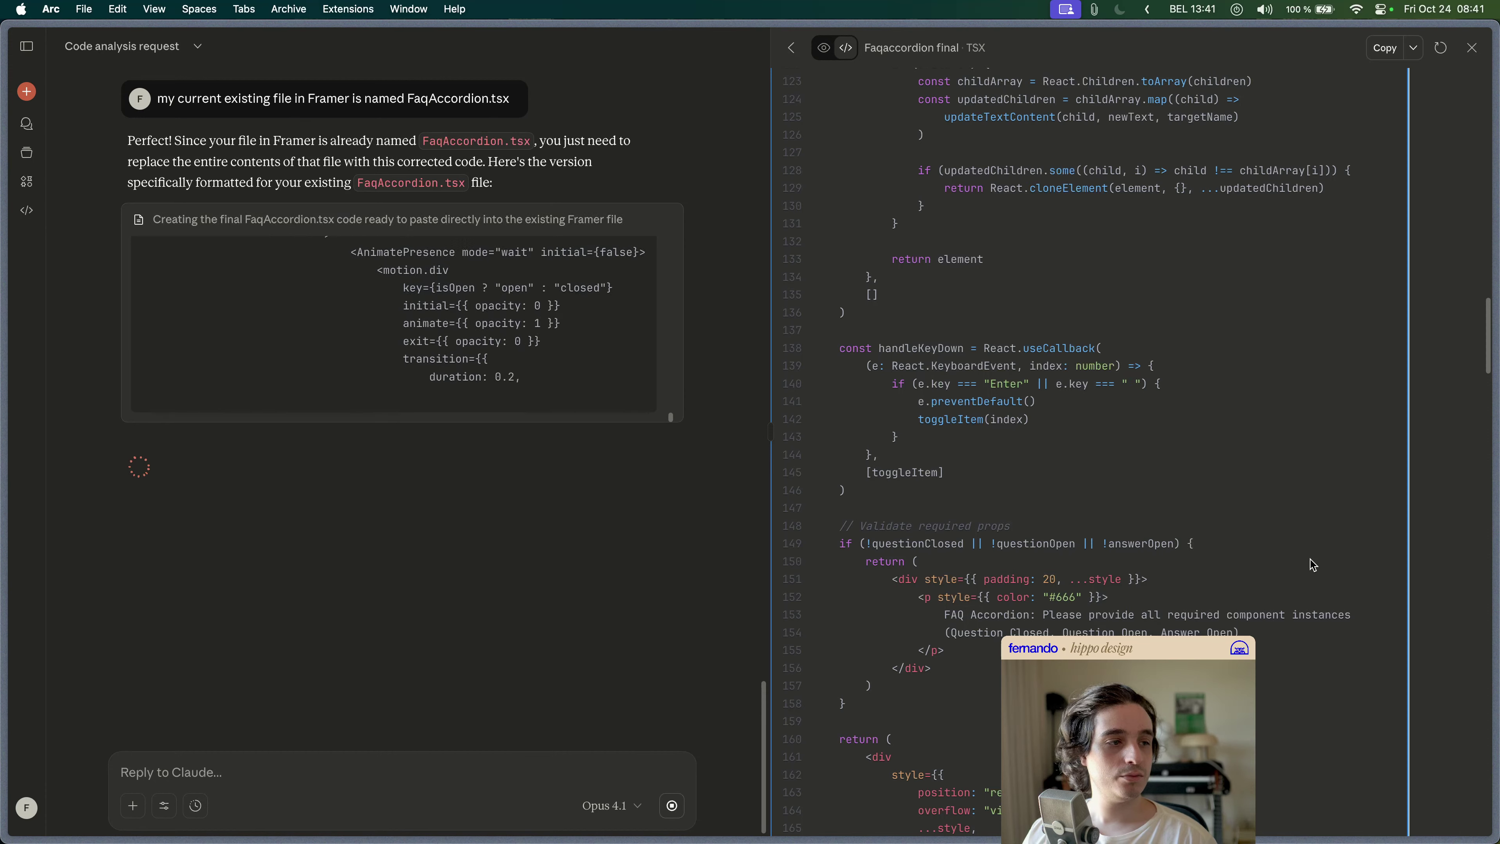
scroll(1312, 565, up, 2)
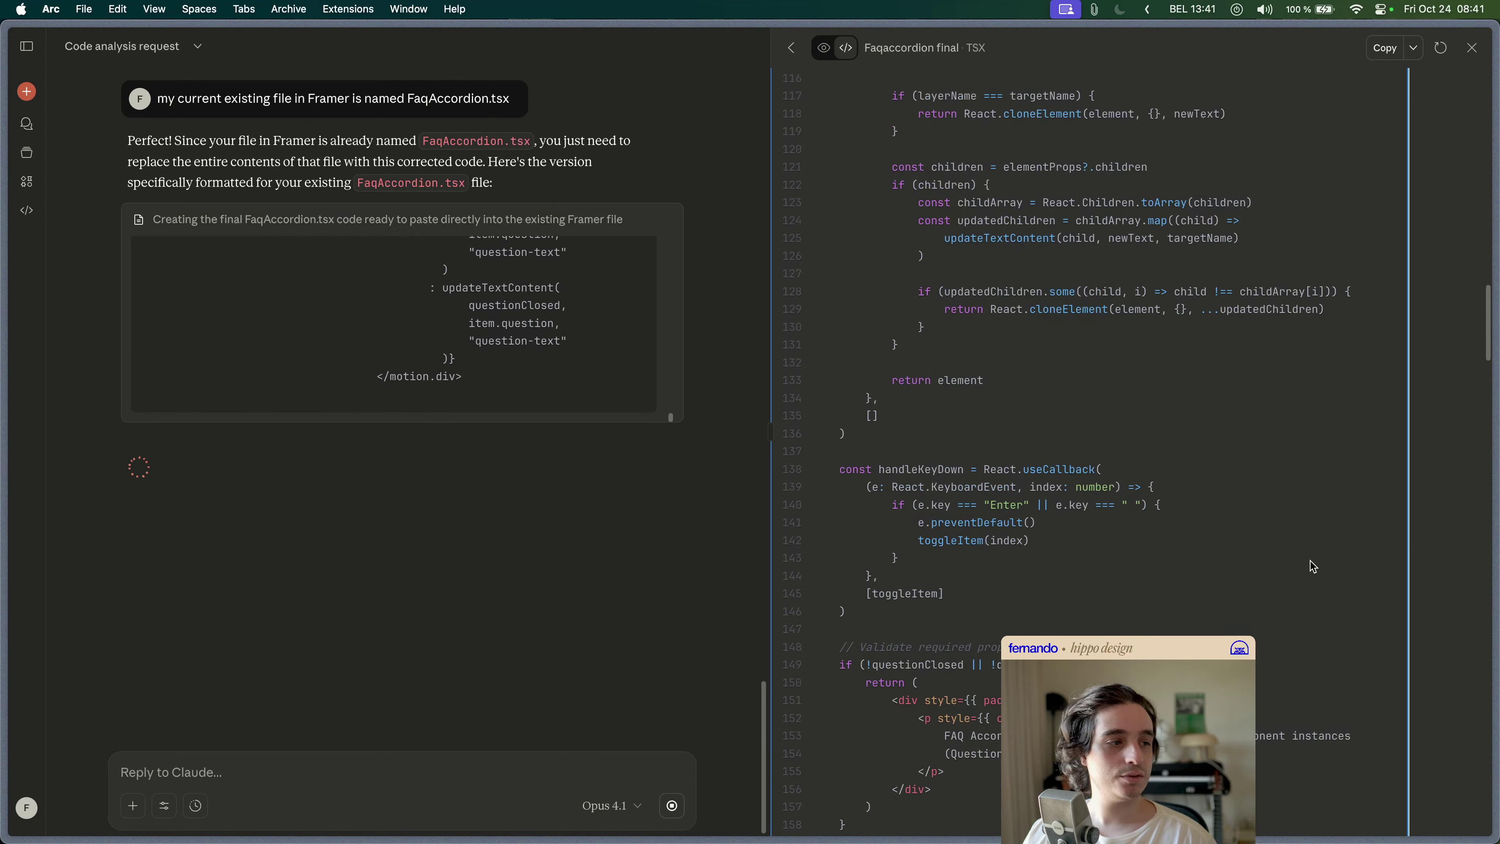
scroll(1312, 566, up, 10)
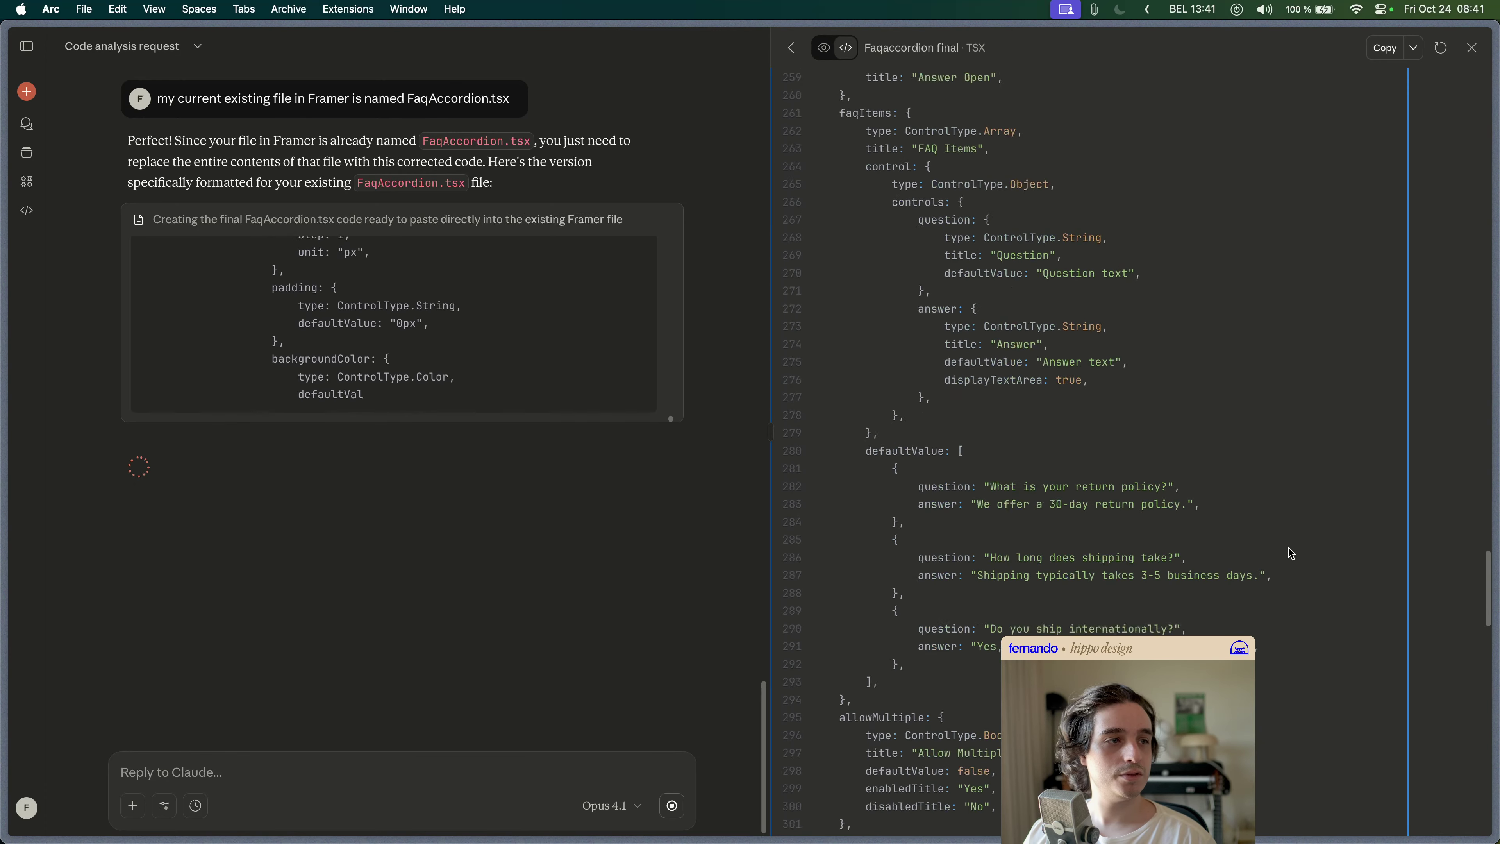
scroll(1290, 553, up, 5)
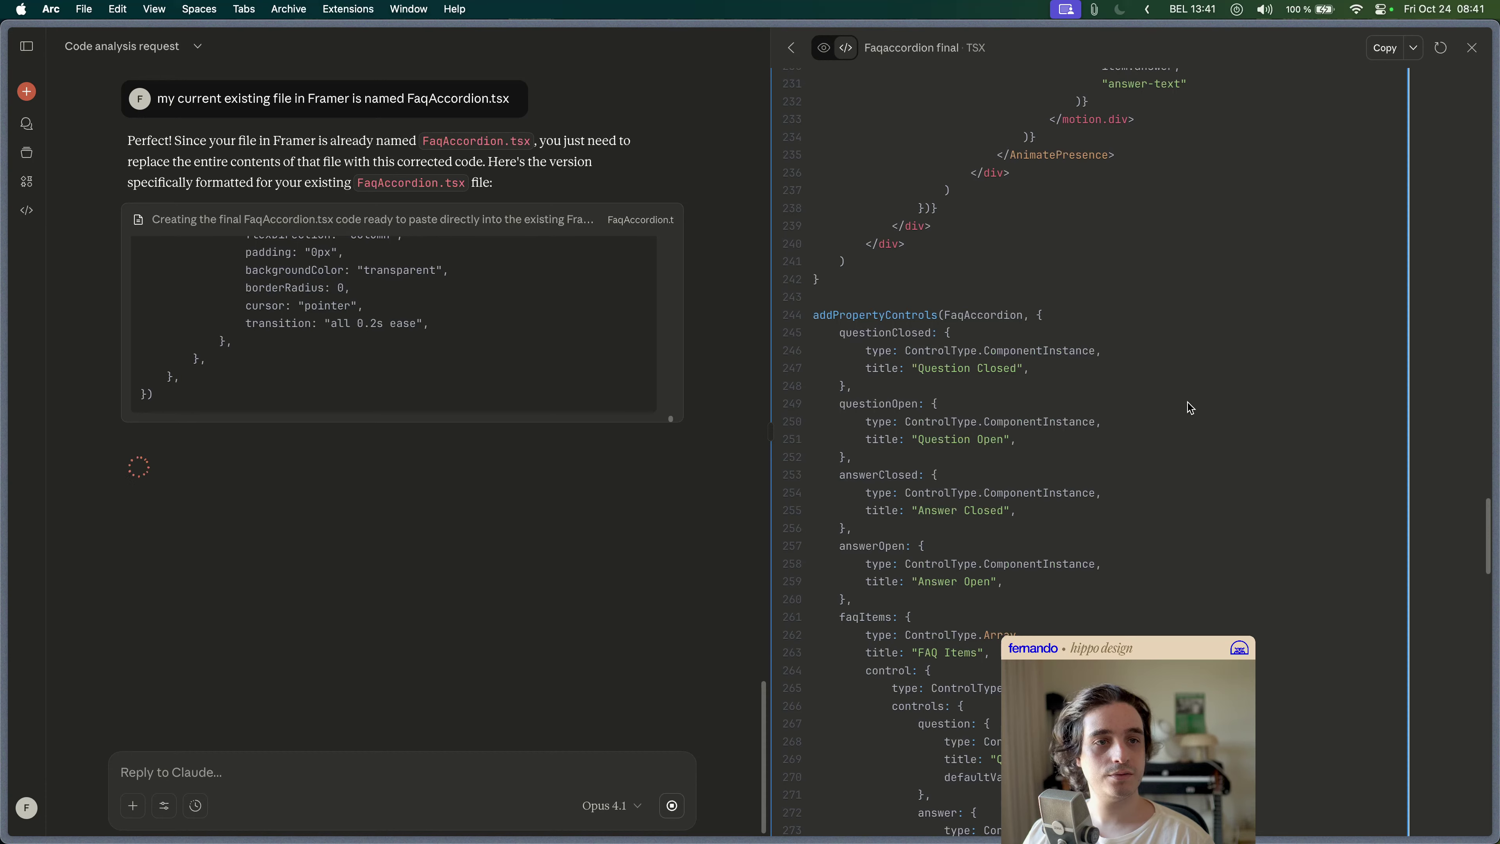
- Copy Claude's new Faqaccordion code, replace the contents of FaqAccordion.tsx in Framer with it, and return to the Faq page
scroll(1187, 402, down, 15)
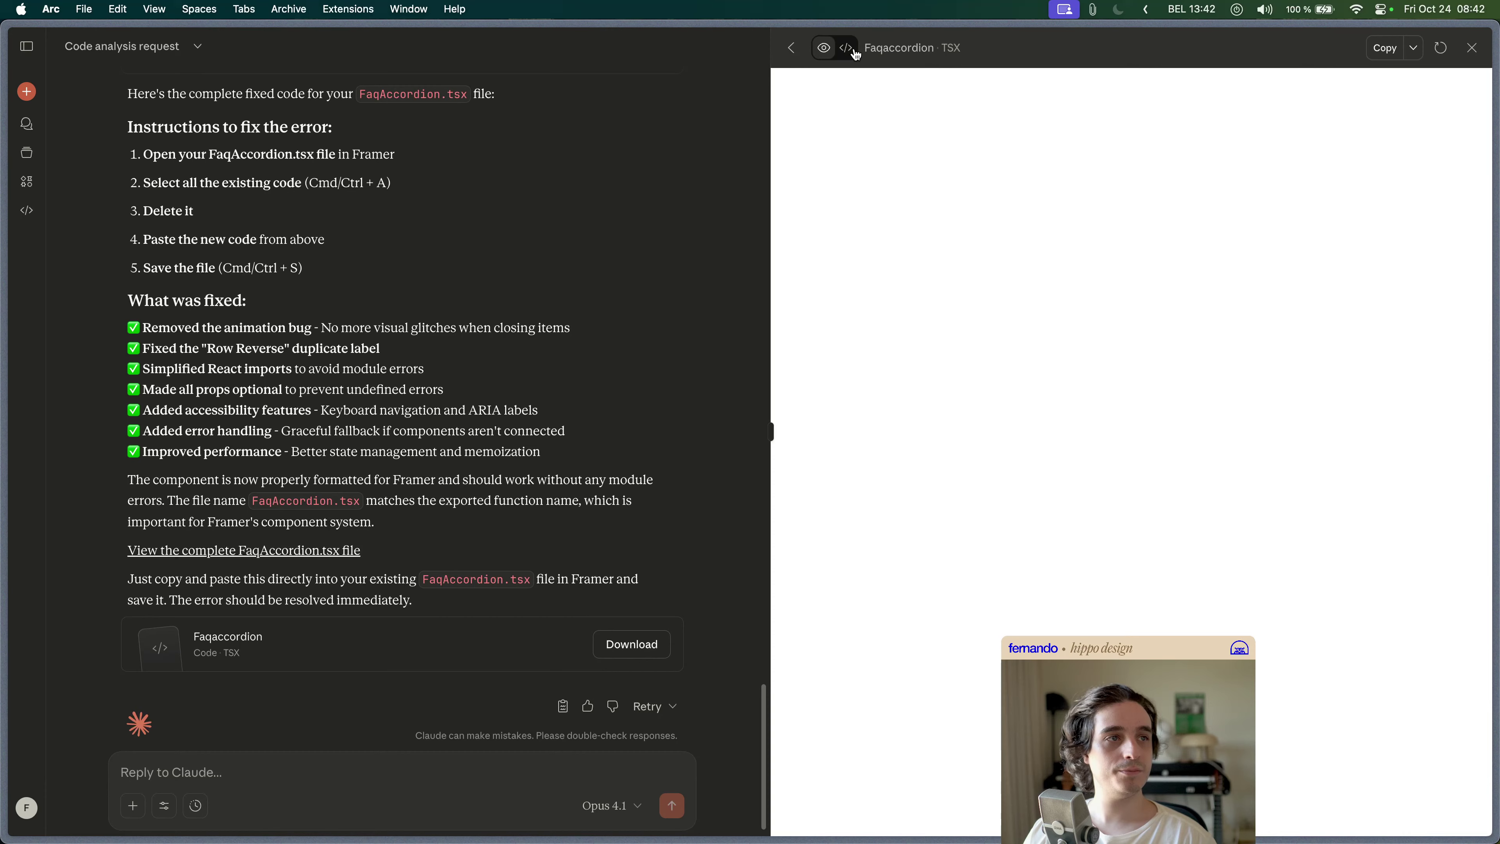
click(855, 54)
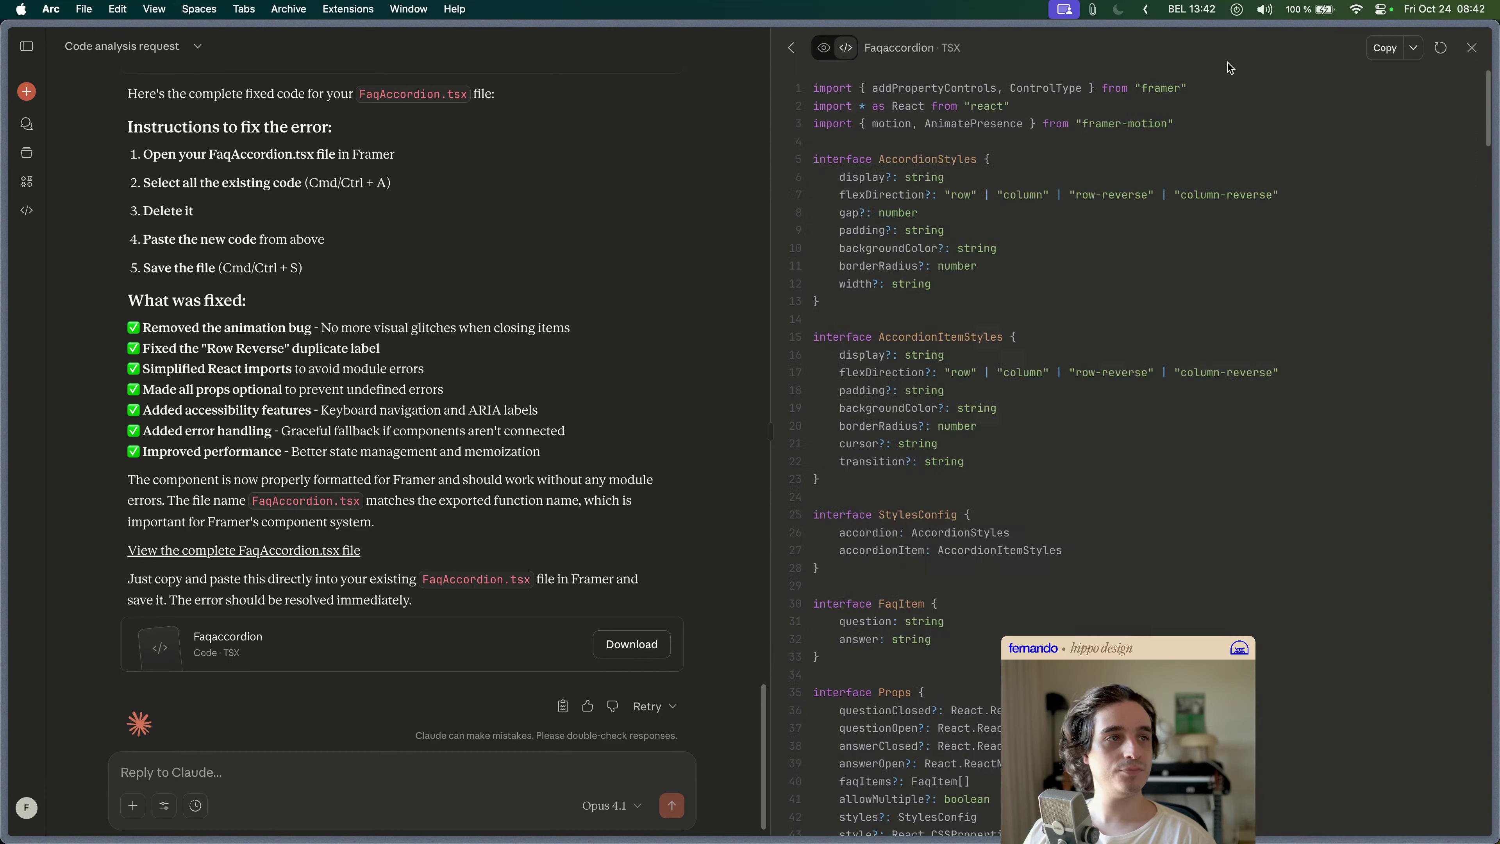
key(super+Tab)
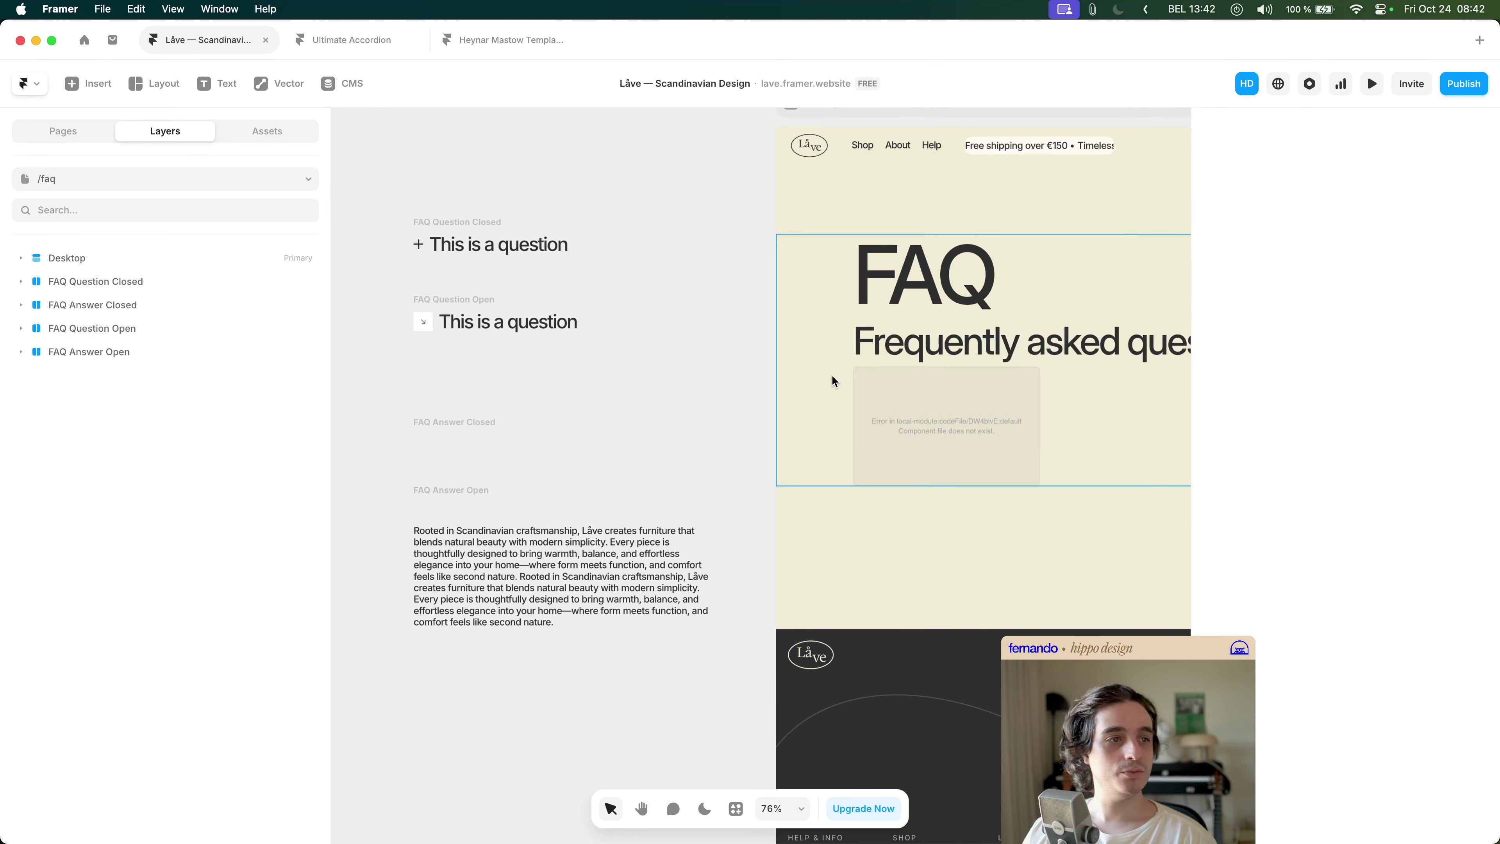
click(885, 424)
click(255, 136)
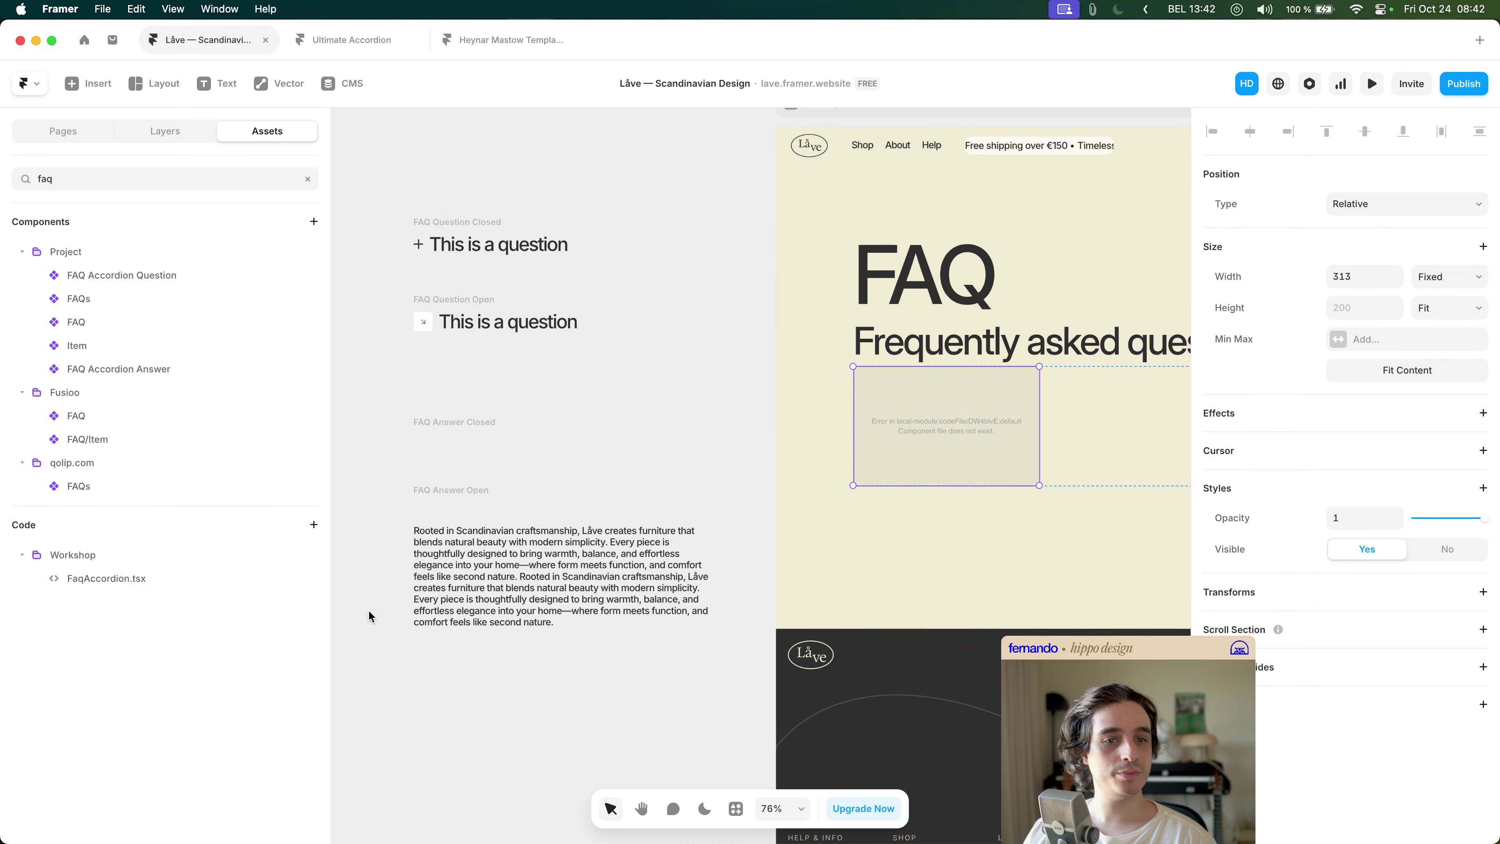
click(212, 578)
scroll(596, 502, down, 20)
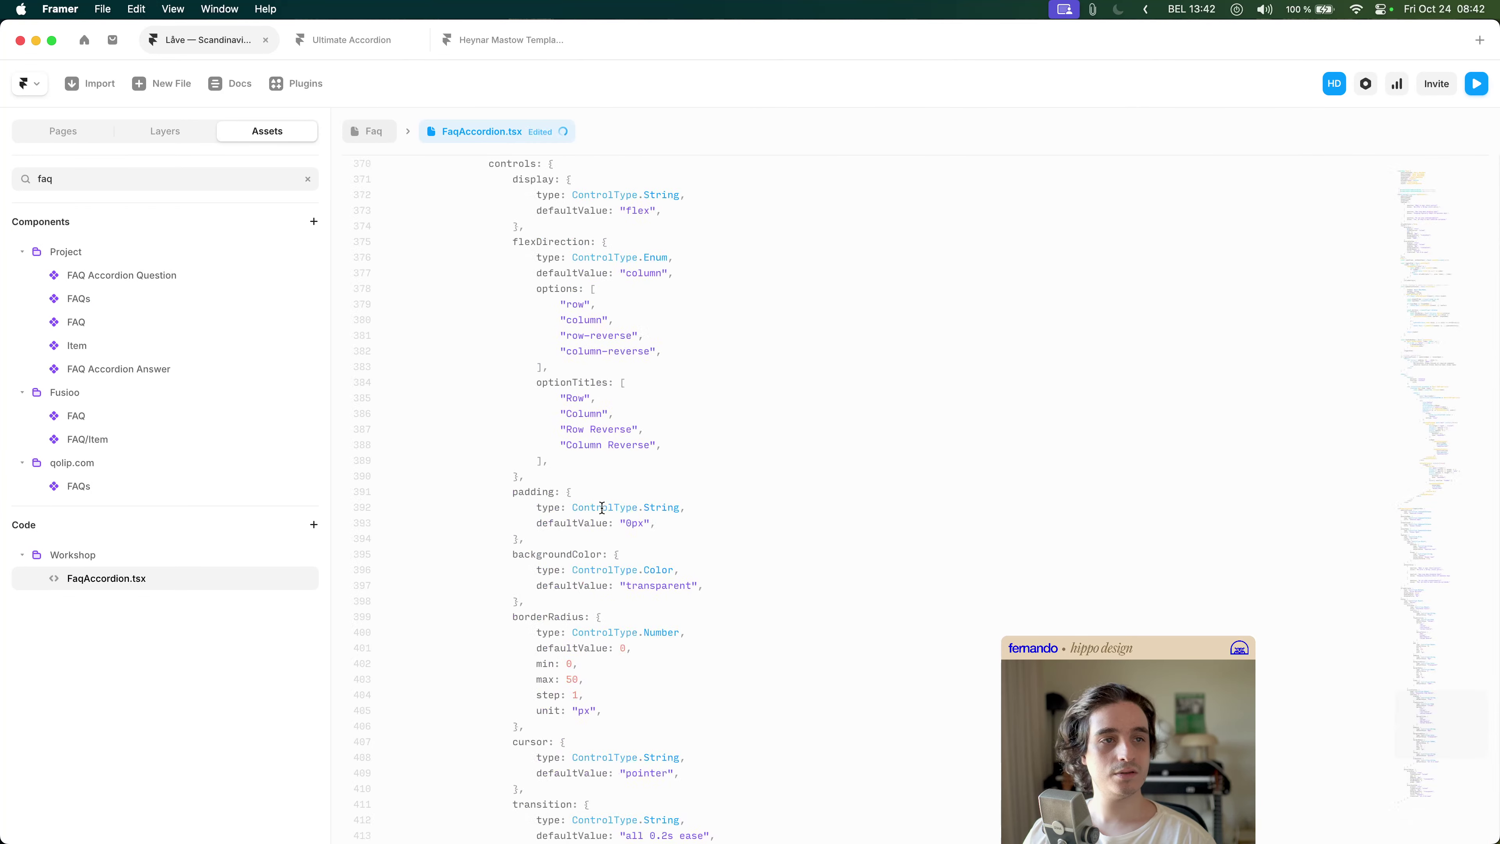
click(372, 139)
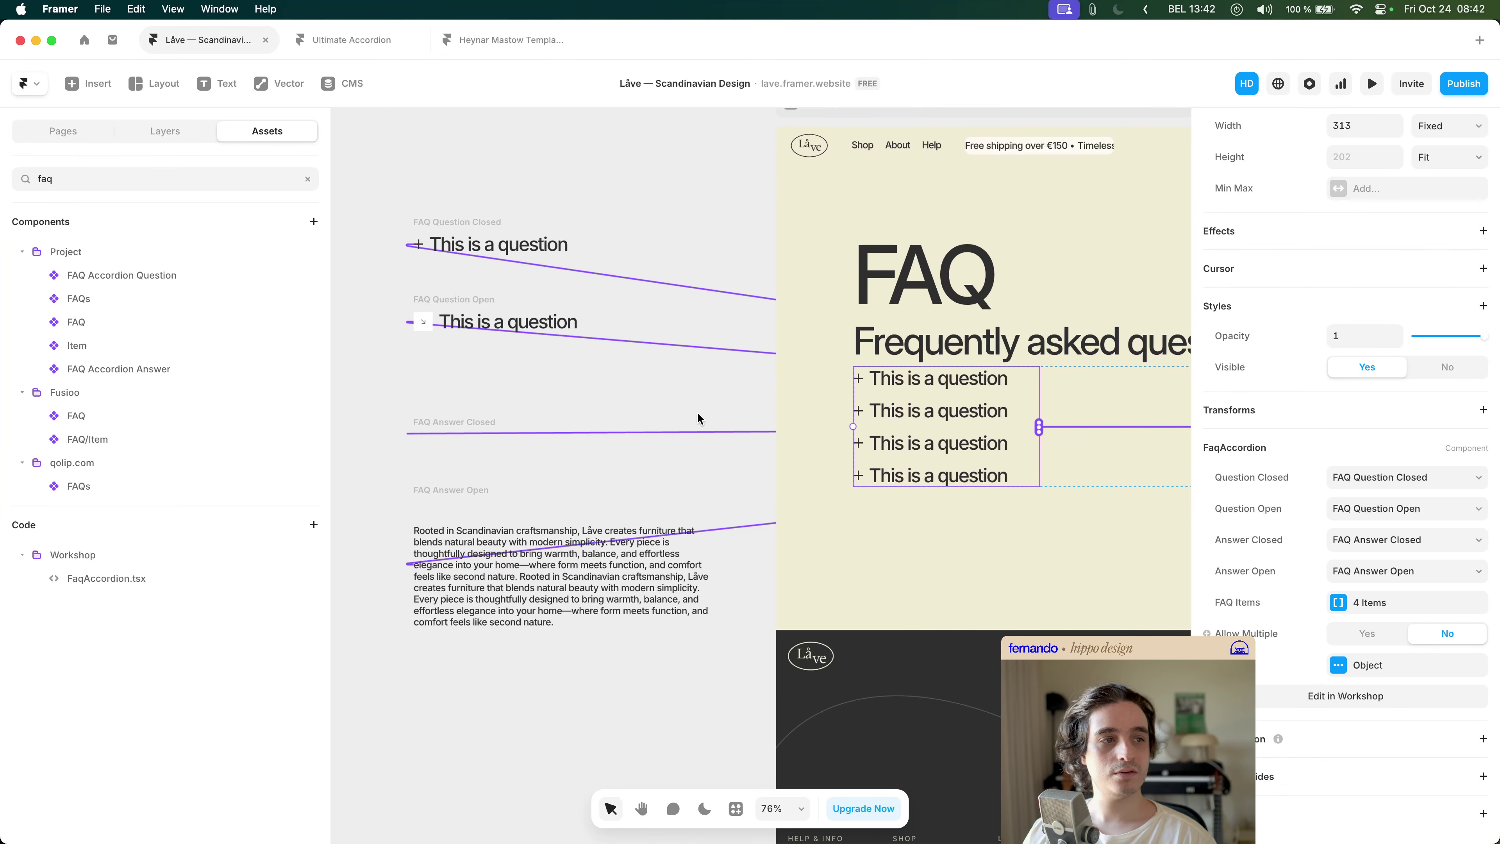
- Preview the FAQ page to check how the FaqAccordion component renders, and look at the component's Workshop chat
click(925, 412)
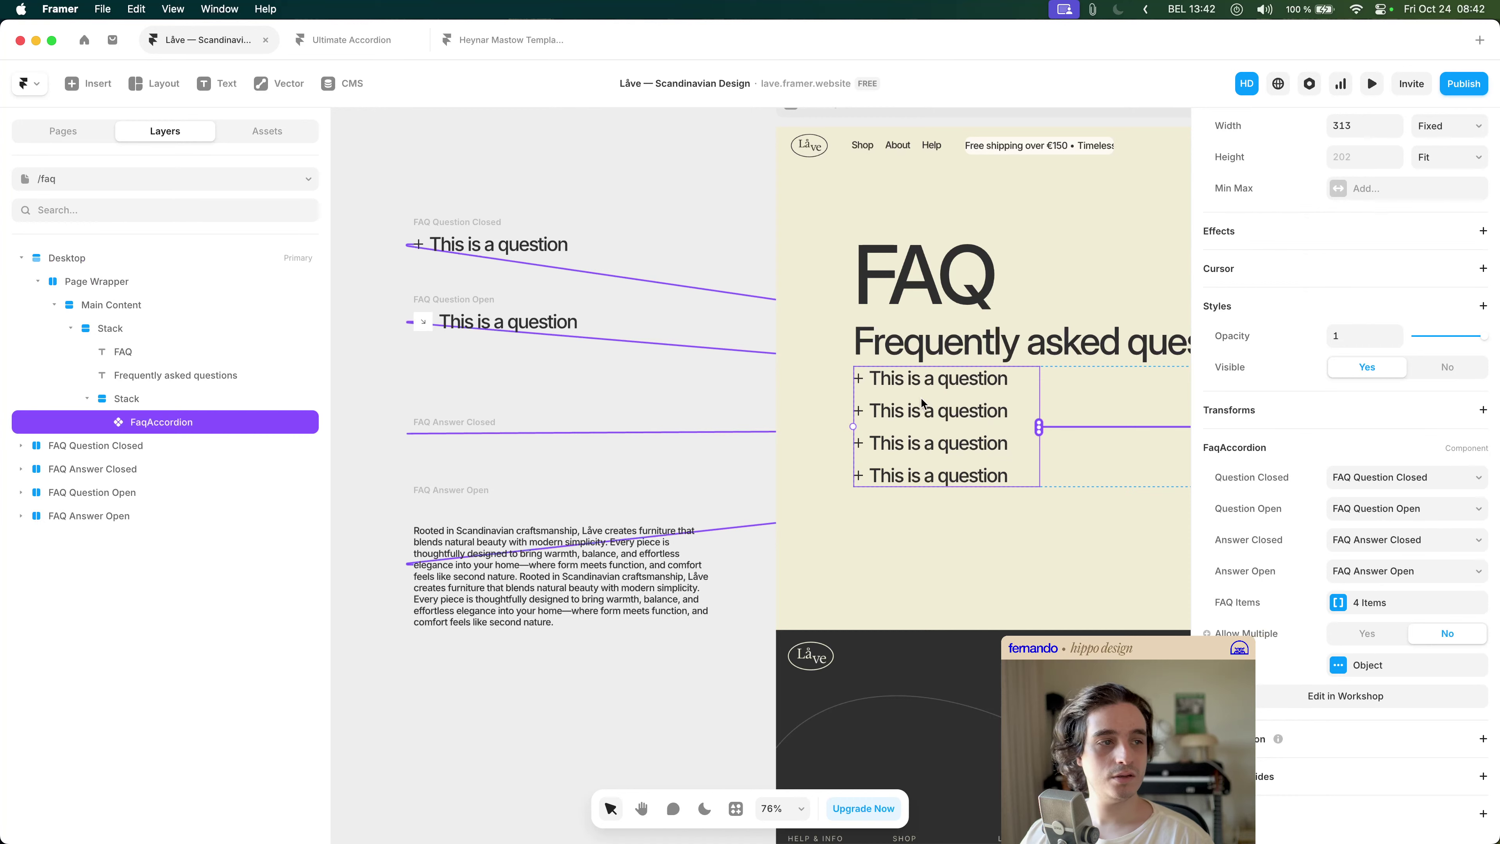
click(1372, 83)
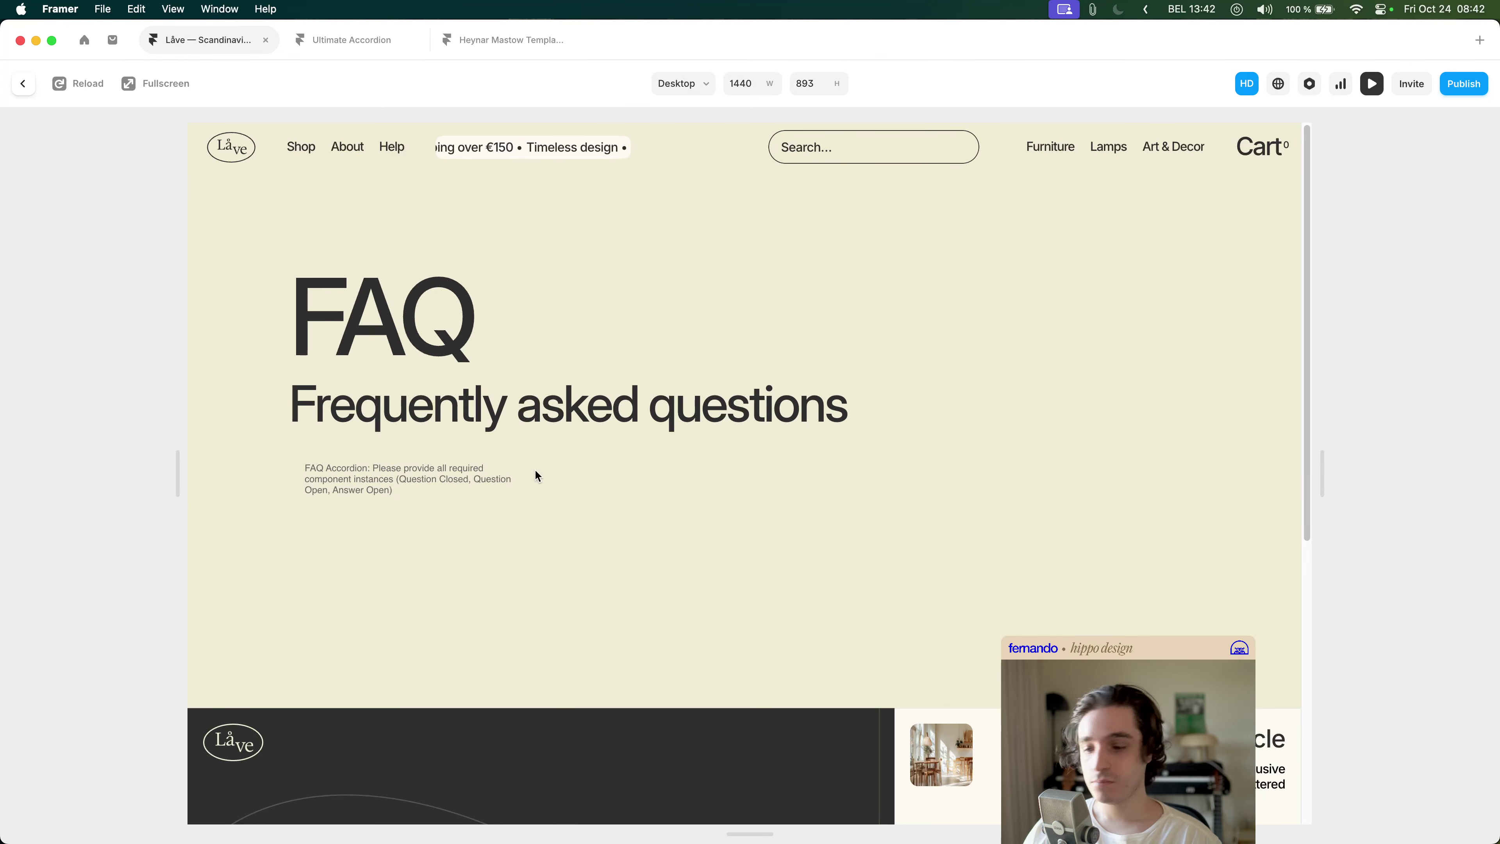
key(Escape)
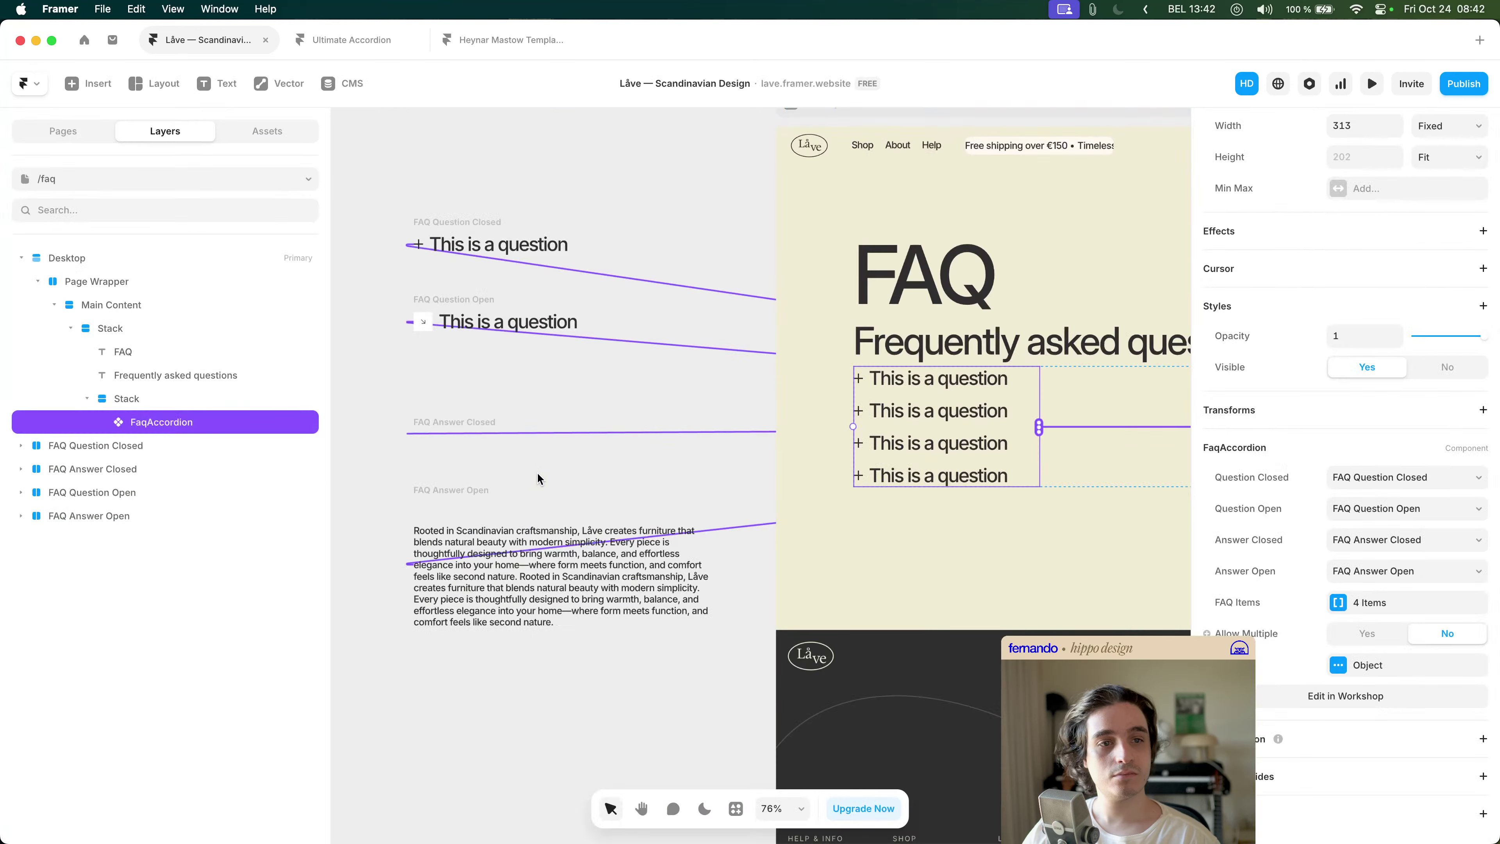
click(746, 464)
click(934, 437)
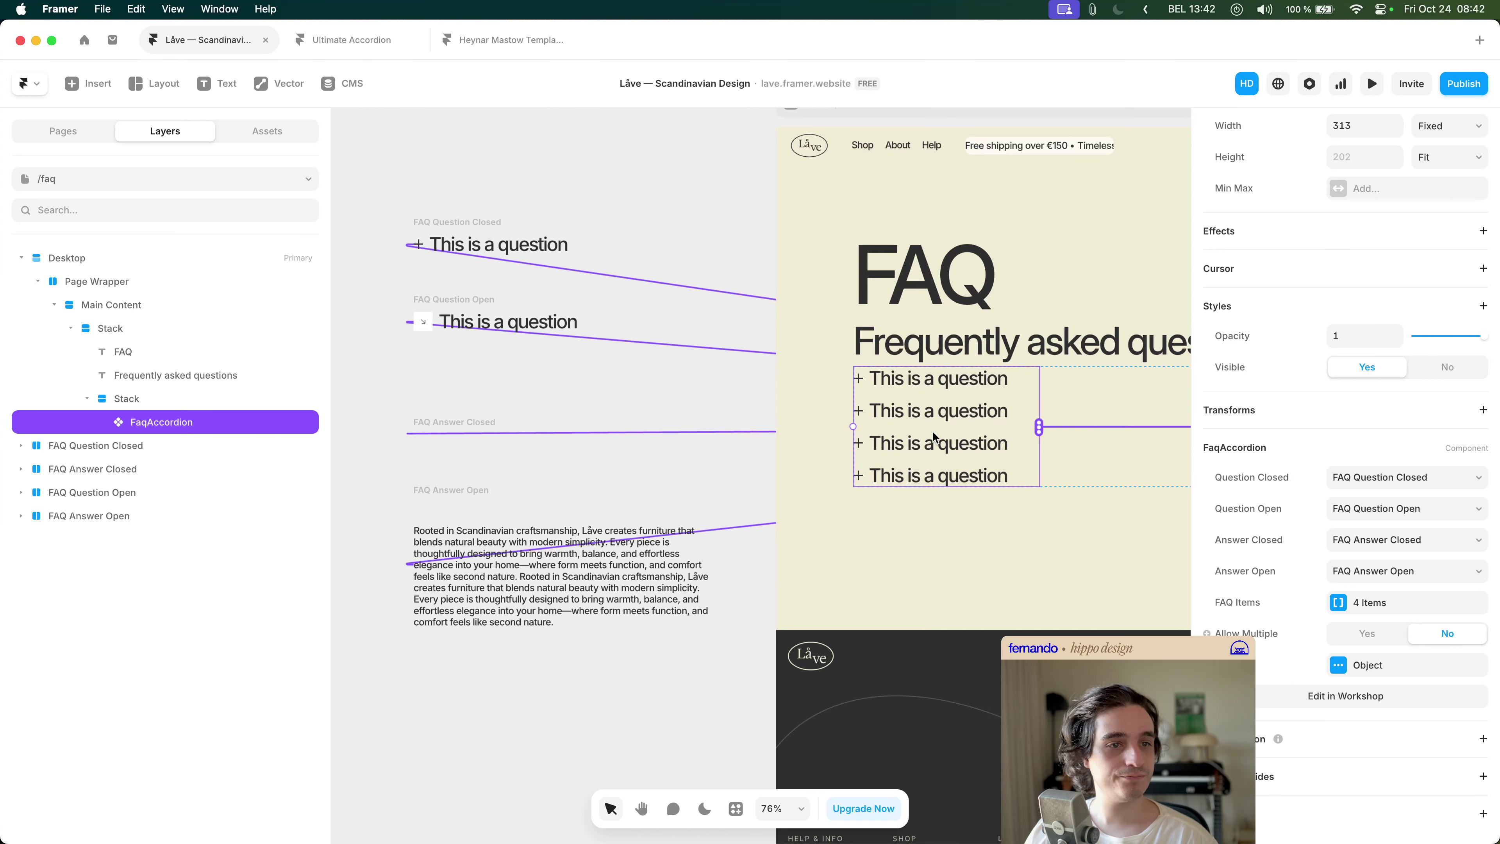
click(1369, 85)
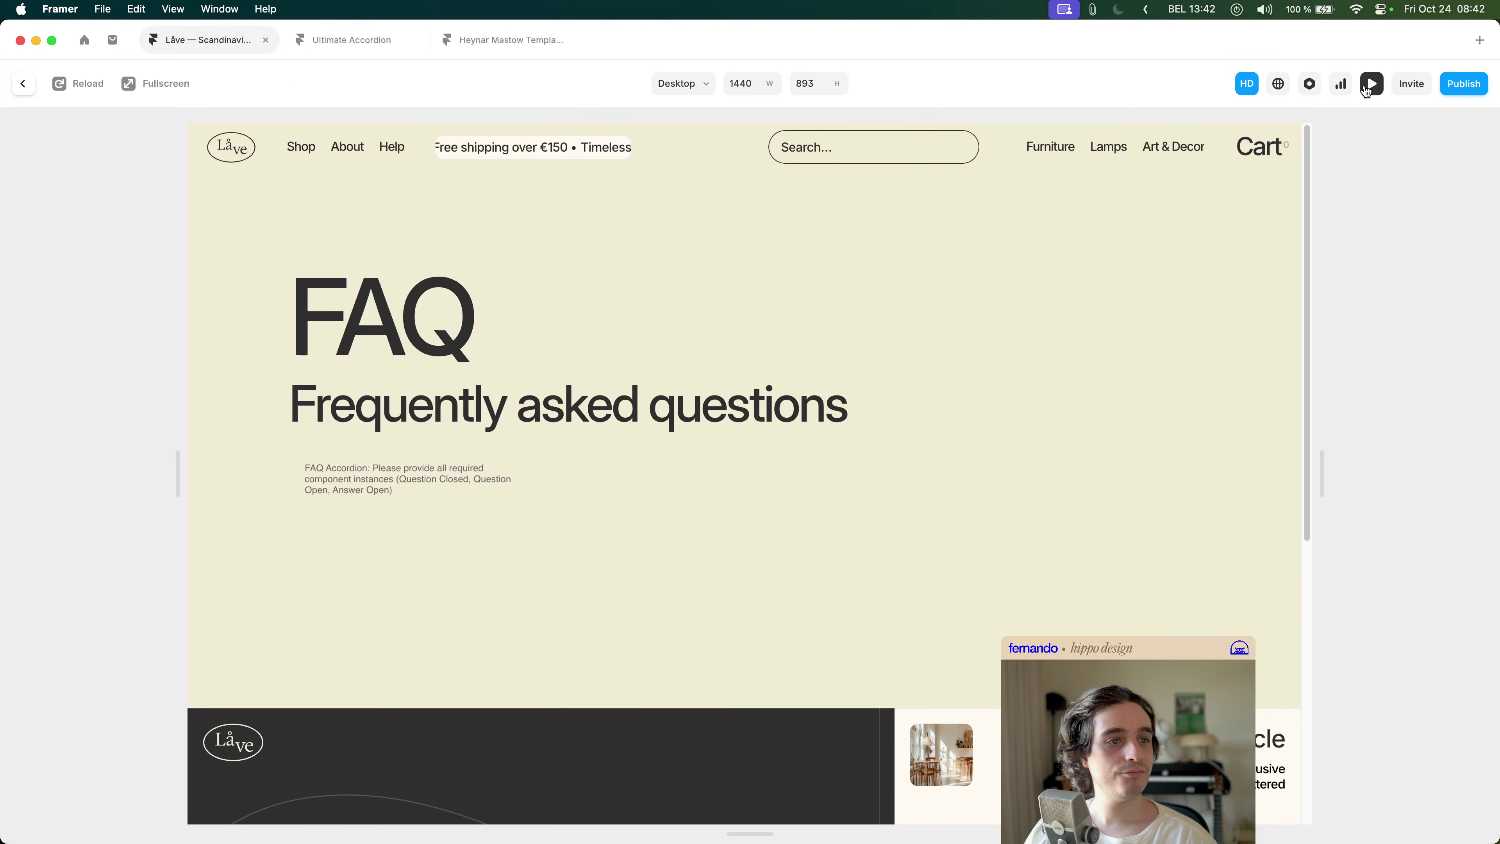
drag(357, 479, 416, 501)
key(Escape)
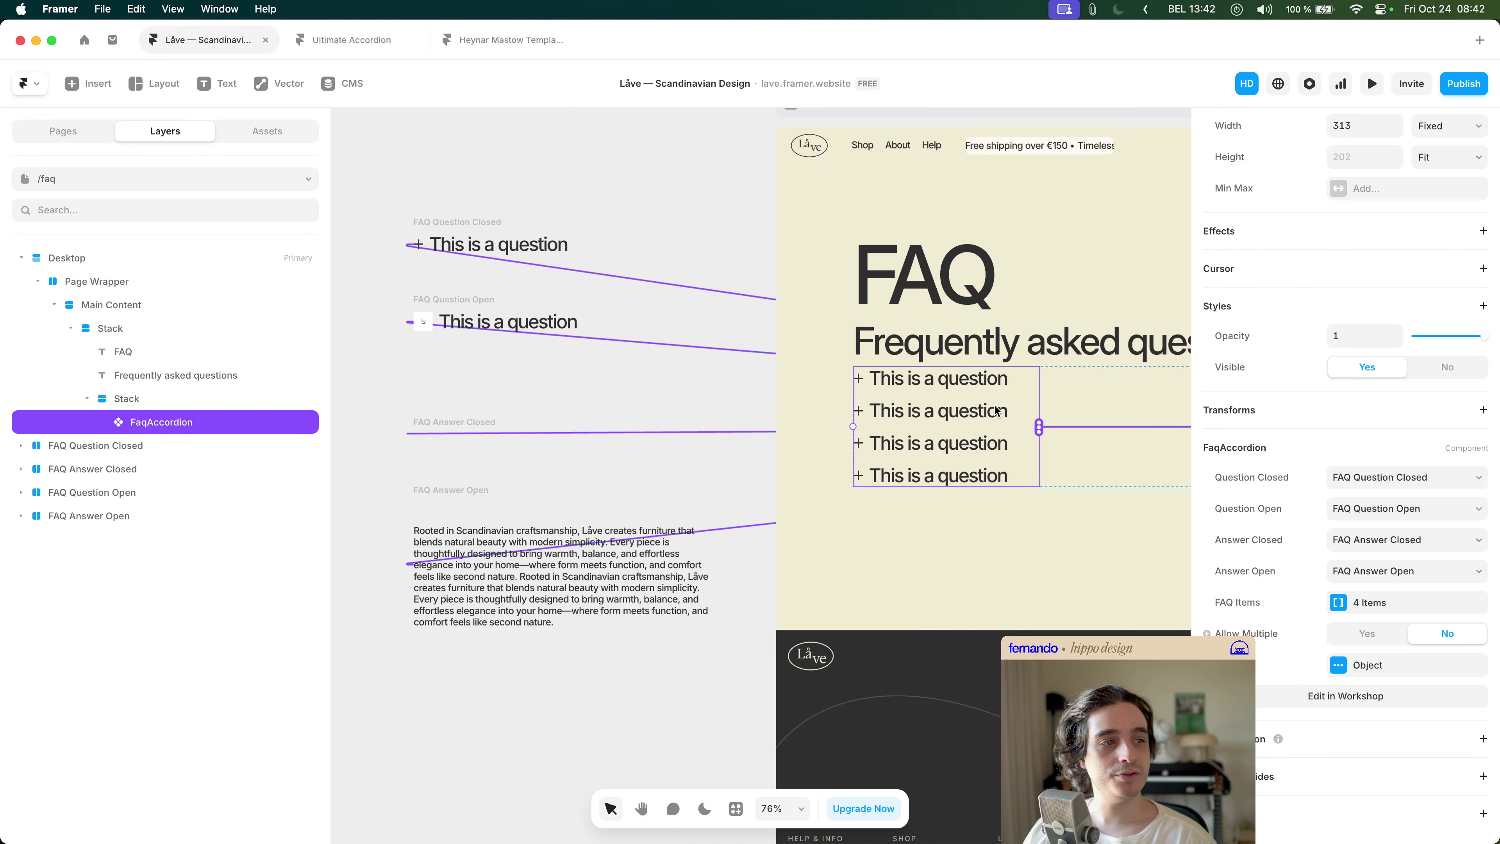
double_click(995, 410)
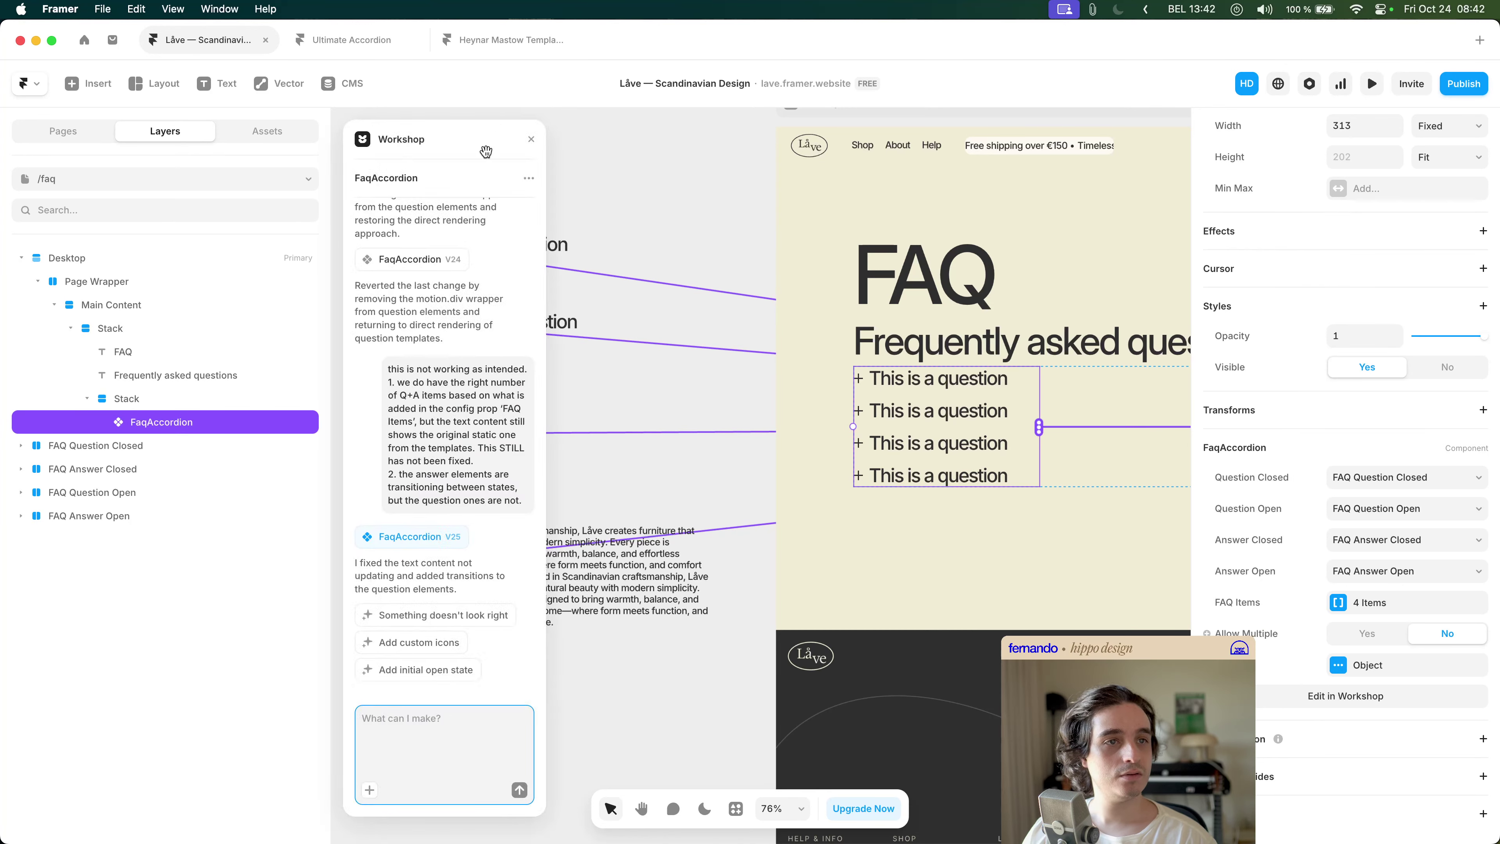
click(531, 140)
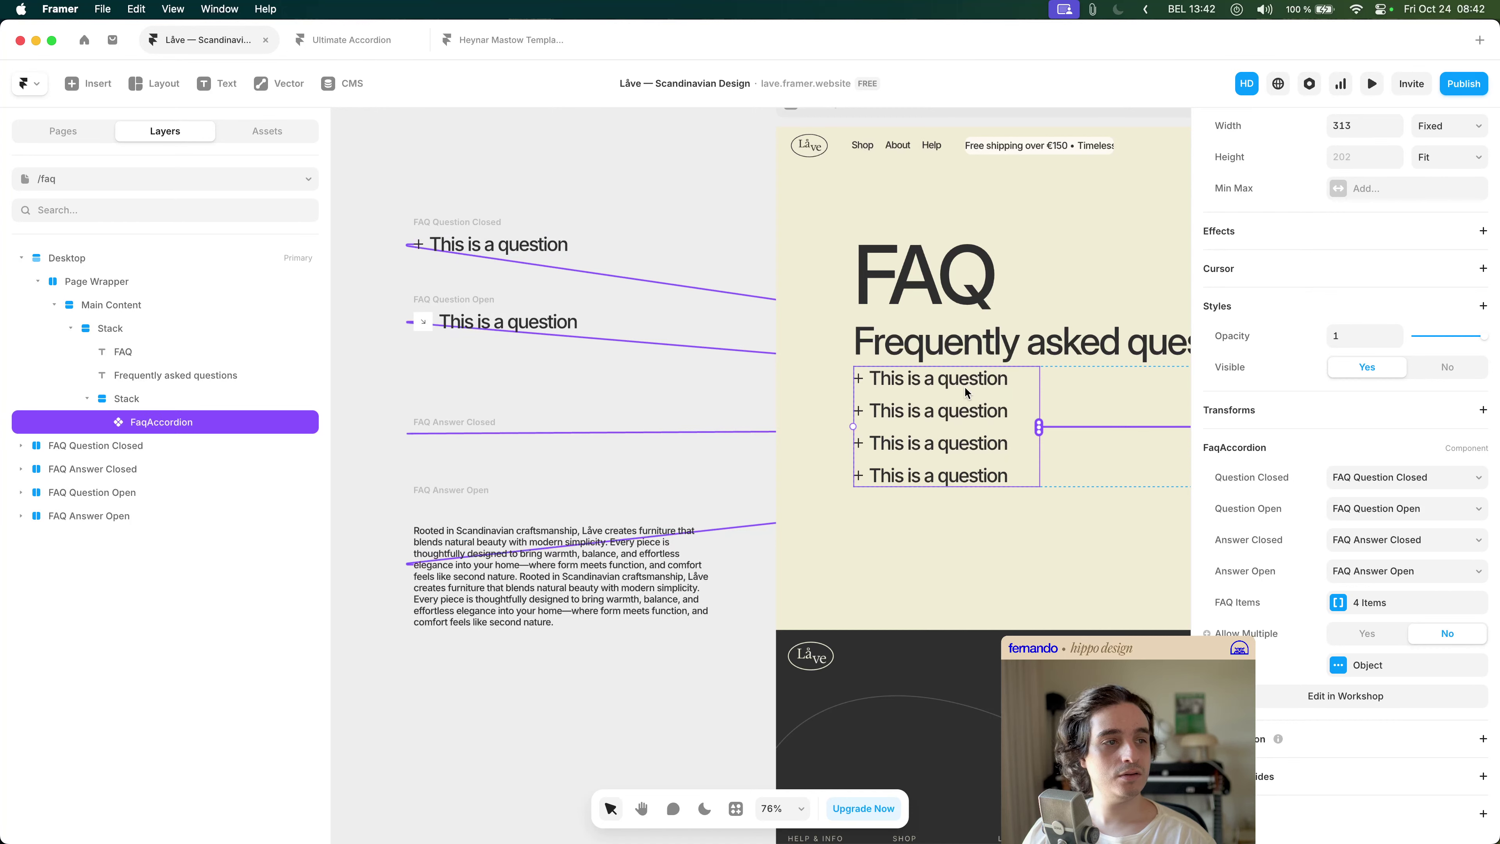
- Preview the FAQ page again and copy the message shown in place of the accordion
click(1371, 83)
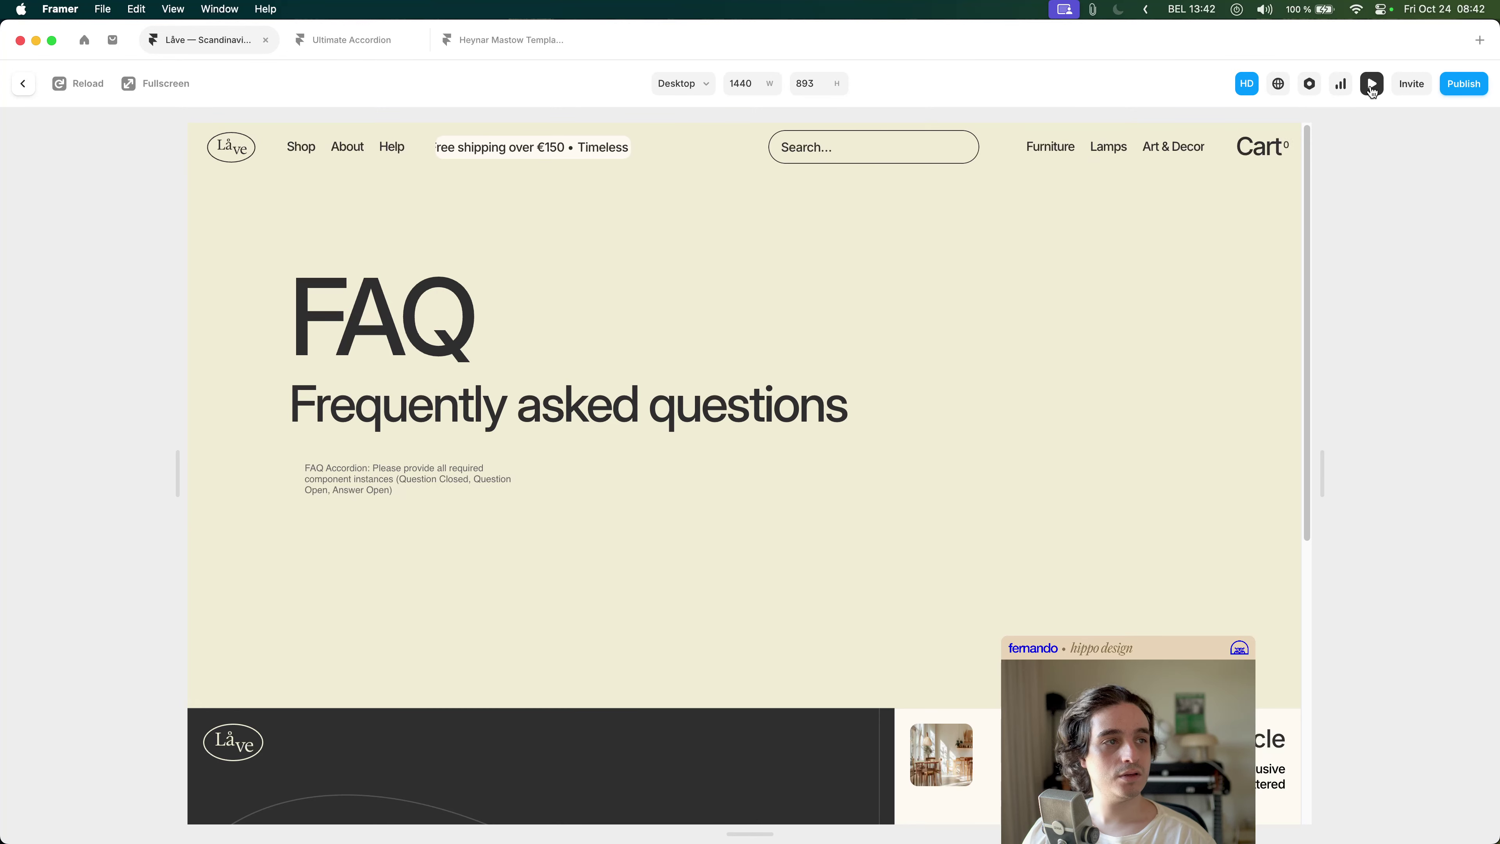
drag(556, 482, 284, 451)
drag(409, 500, 446, 503)
key(super+c)
click(453, 502)
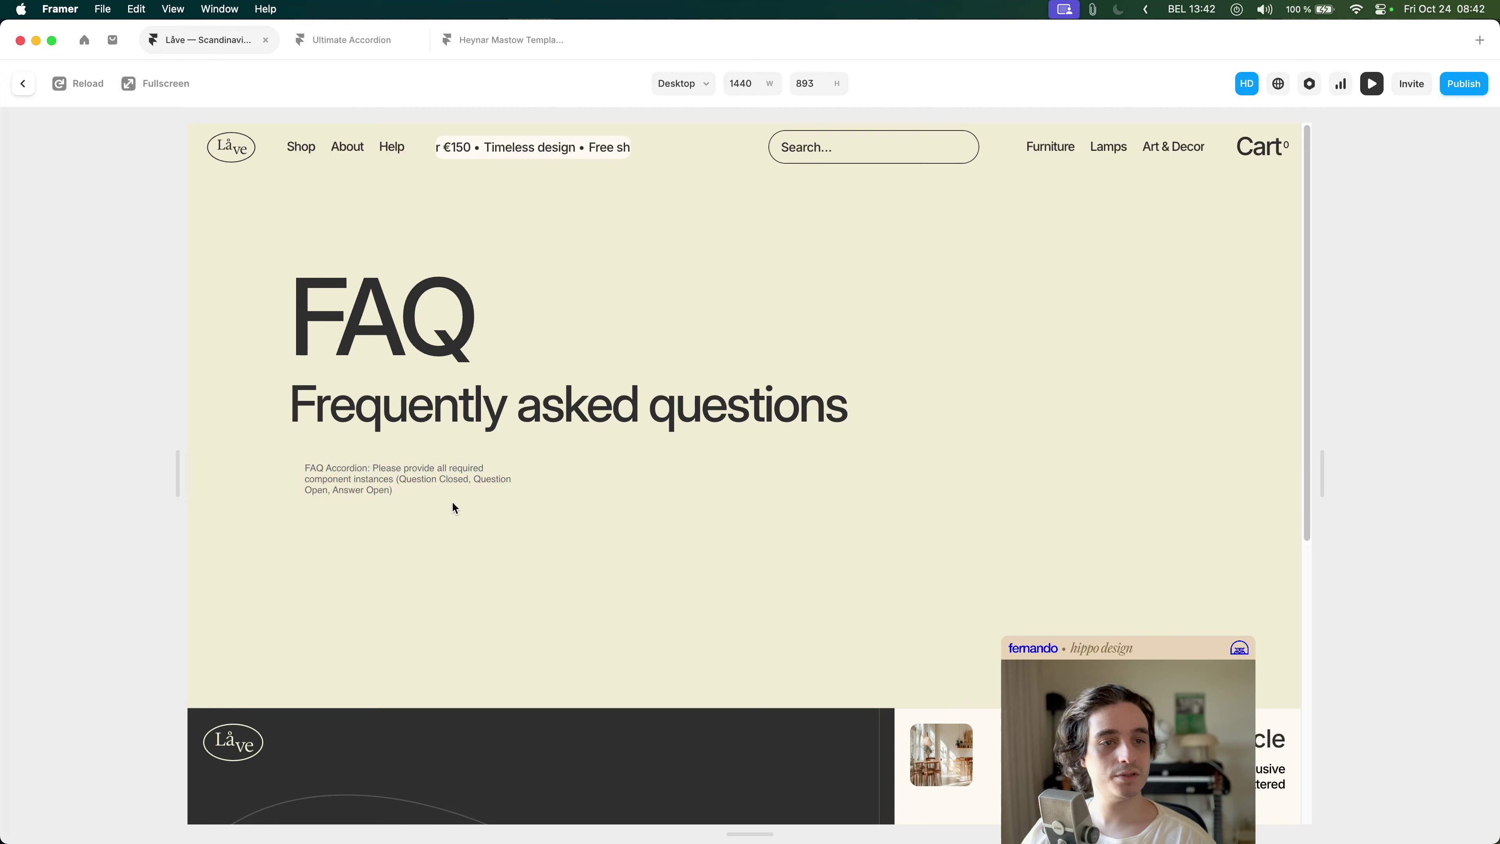
key(Escape)
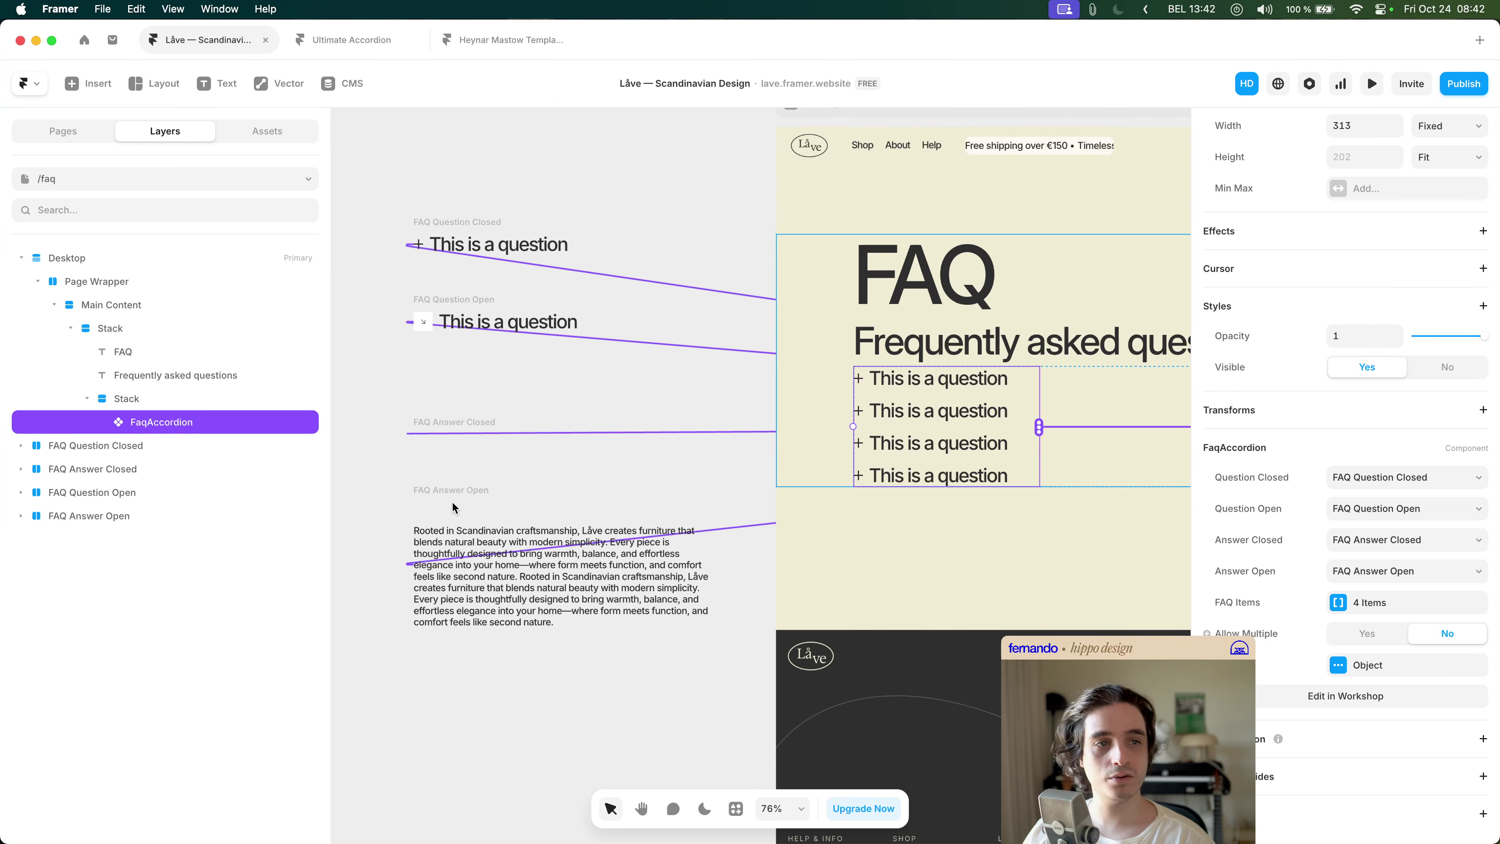
double_click(997, 409)
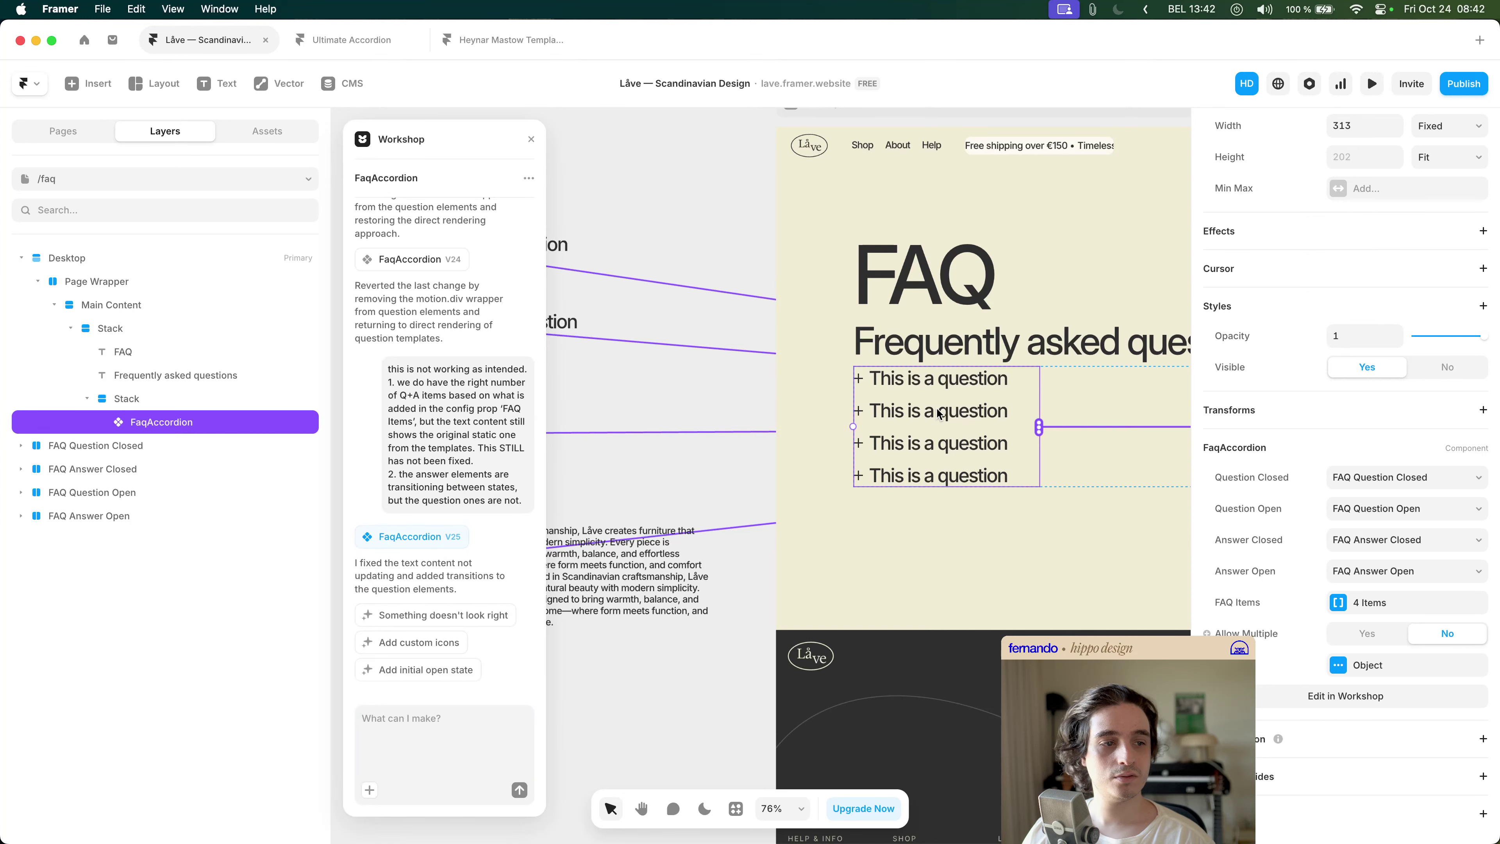
click(532, 142)
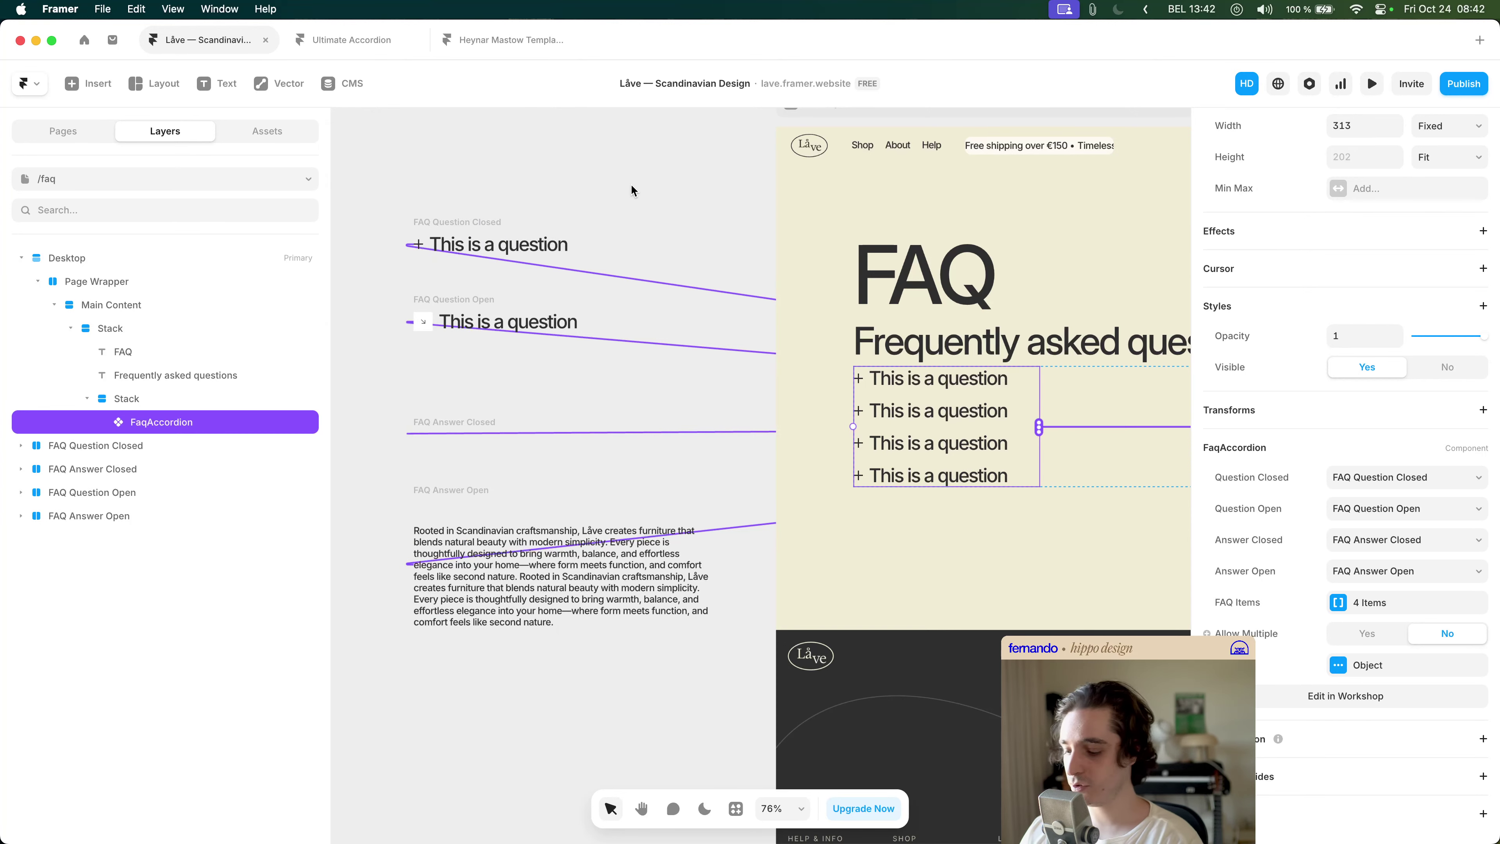
- Preview the FAQ page again and inspect the FAQ Question Closed and FAQ Answer Closed frames on the canvas
key(super+p)
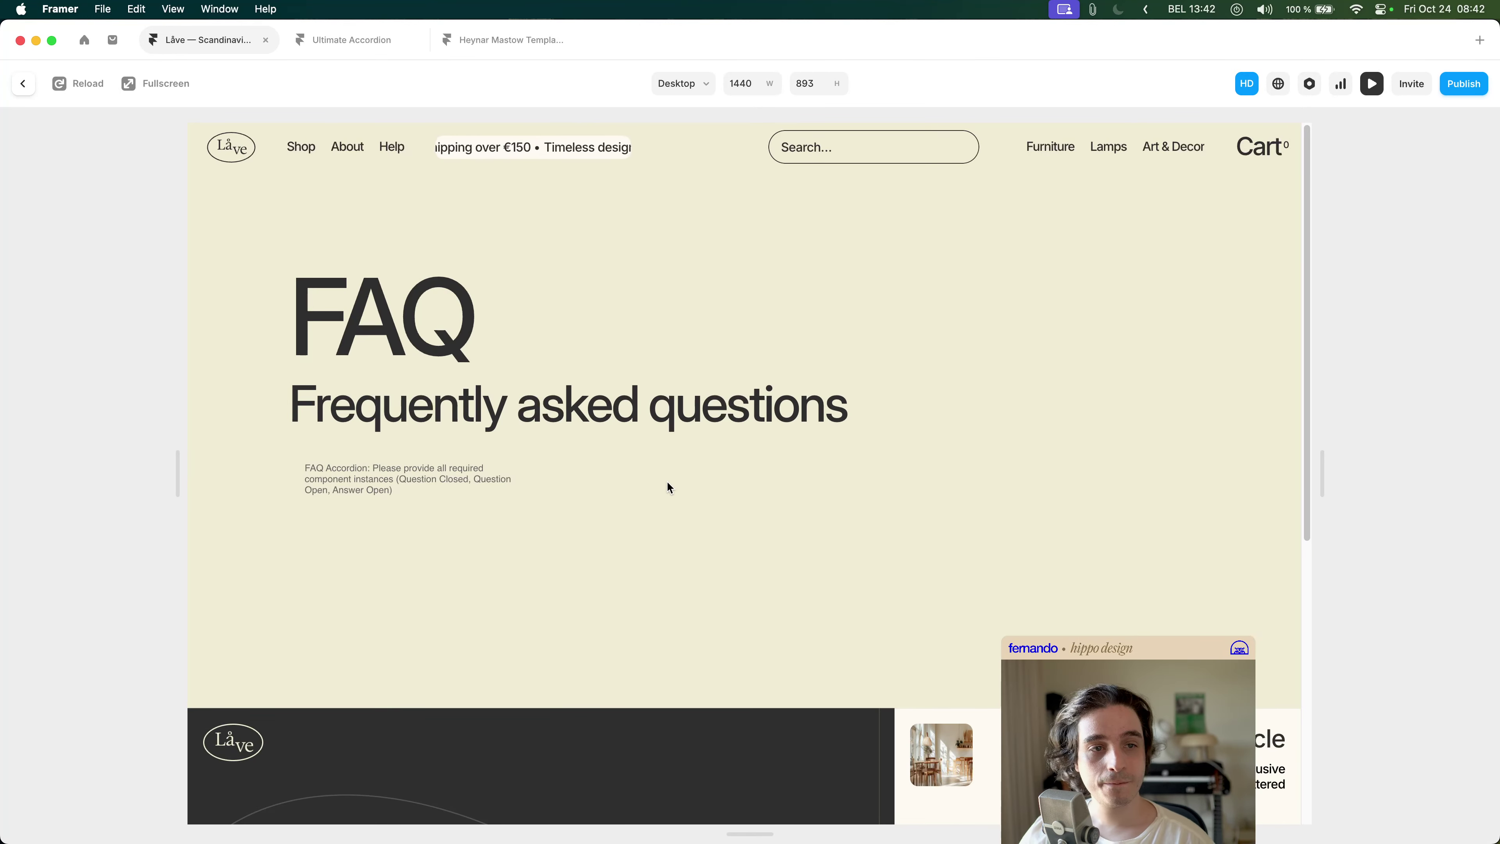
key(Escape)
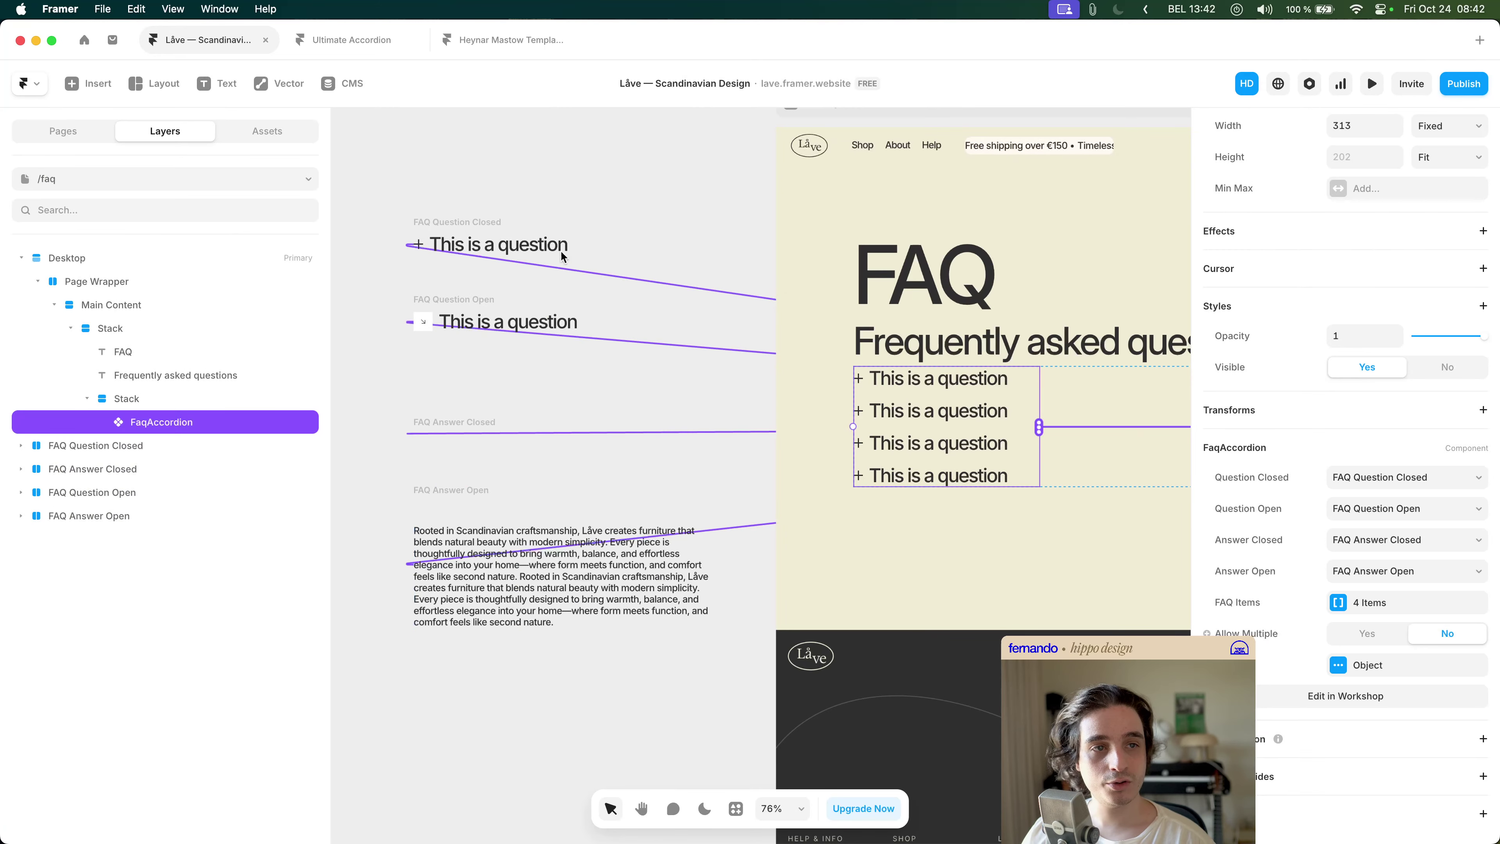
click(483, 218)
click(475, 427)
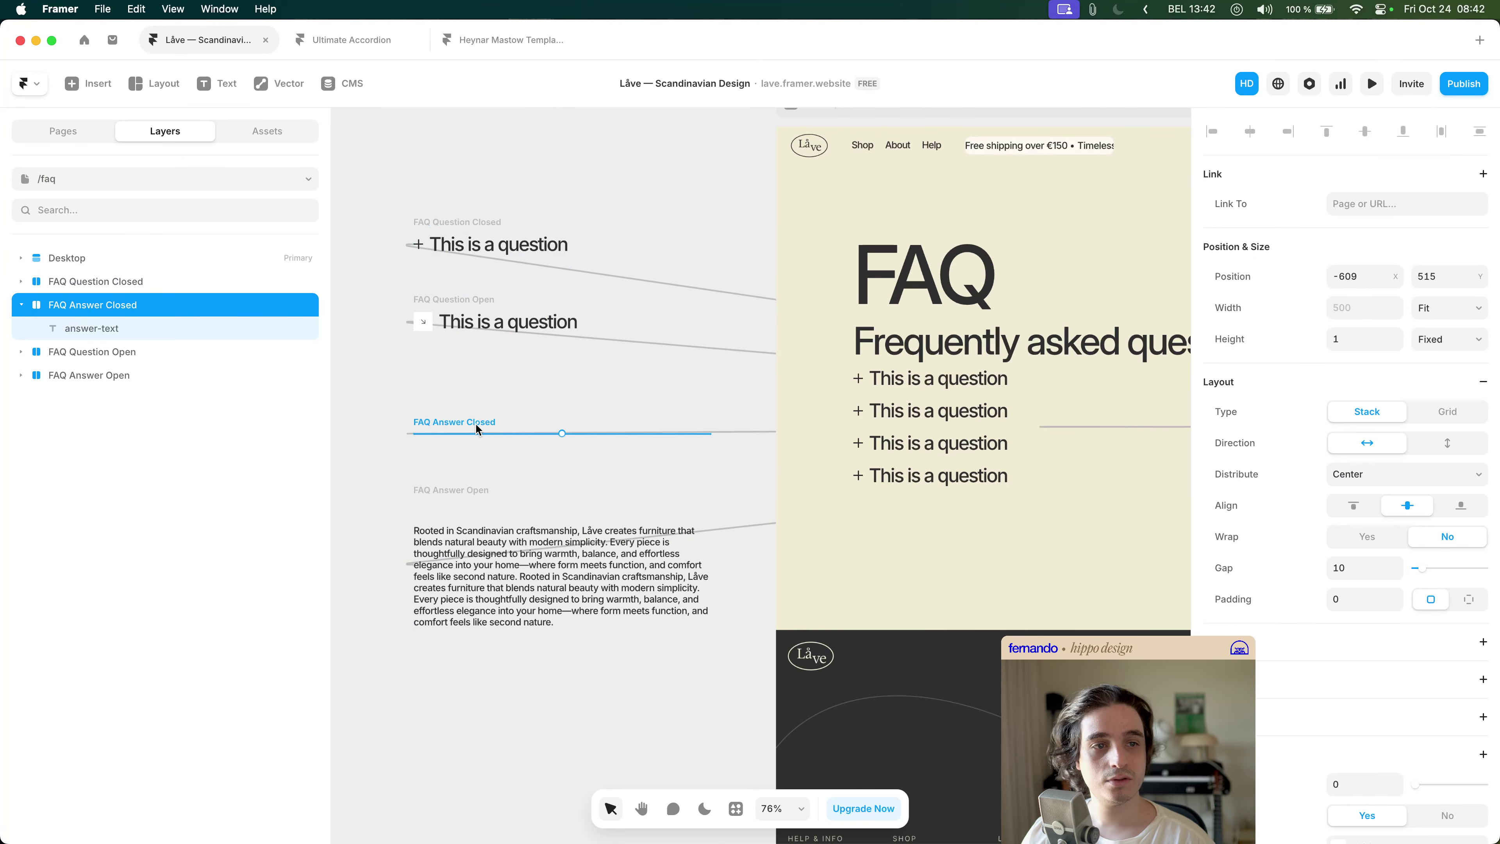
- Clear the FaqAccordion's Question Closed, Question Open, Answer Closed and Answer Open component connections
click(907, 387)
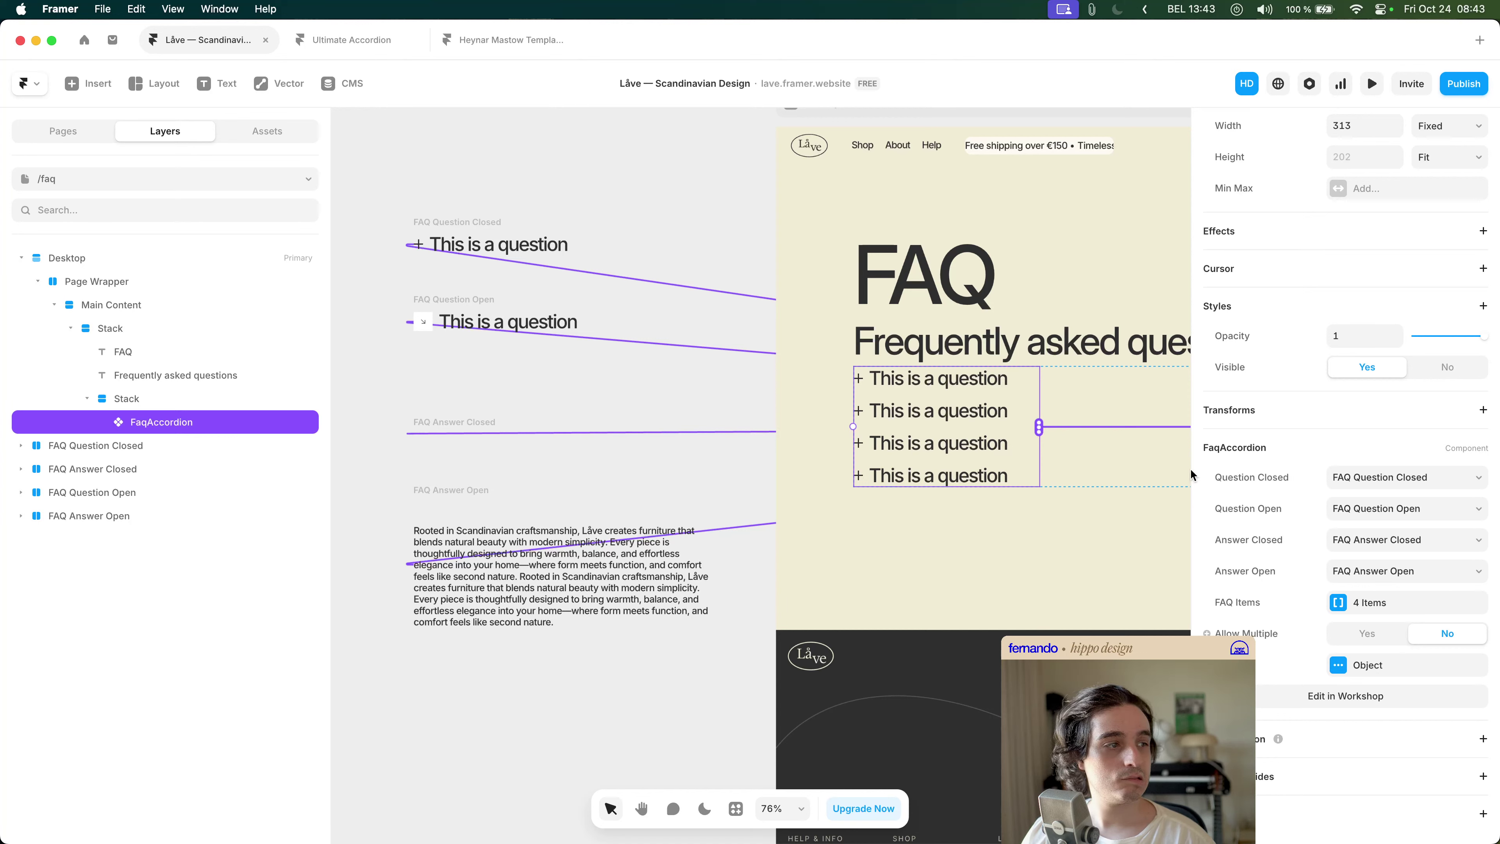
click(1359, 477)
click(1362, 416)
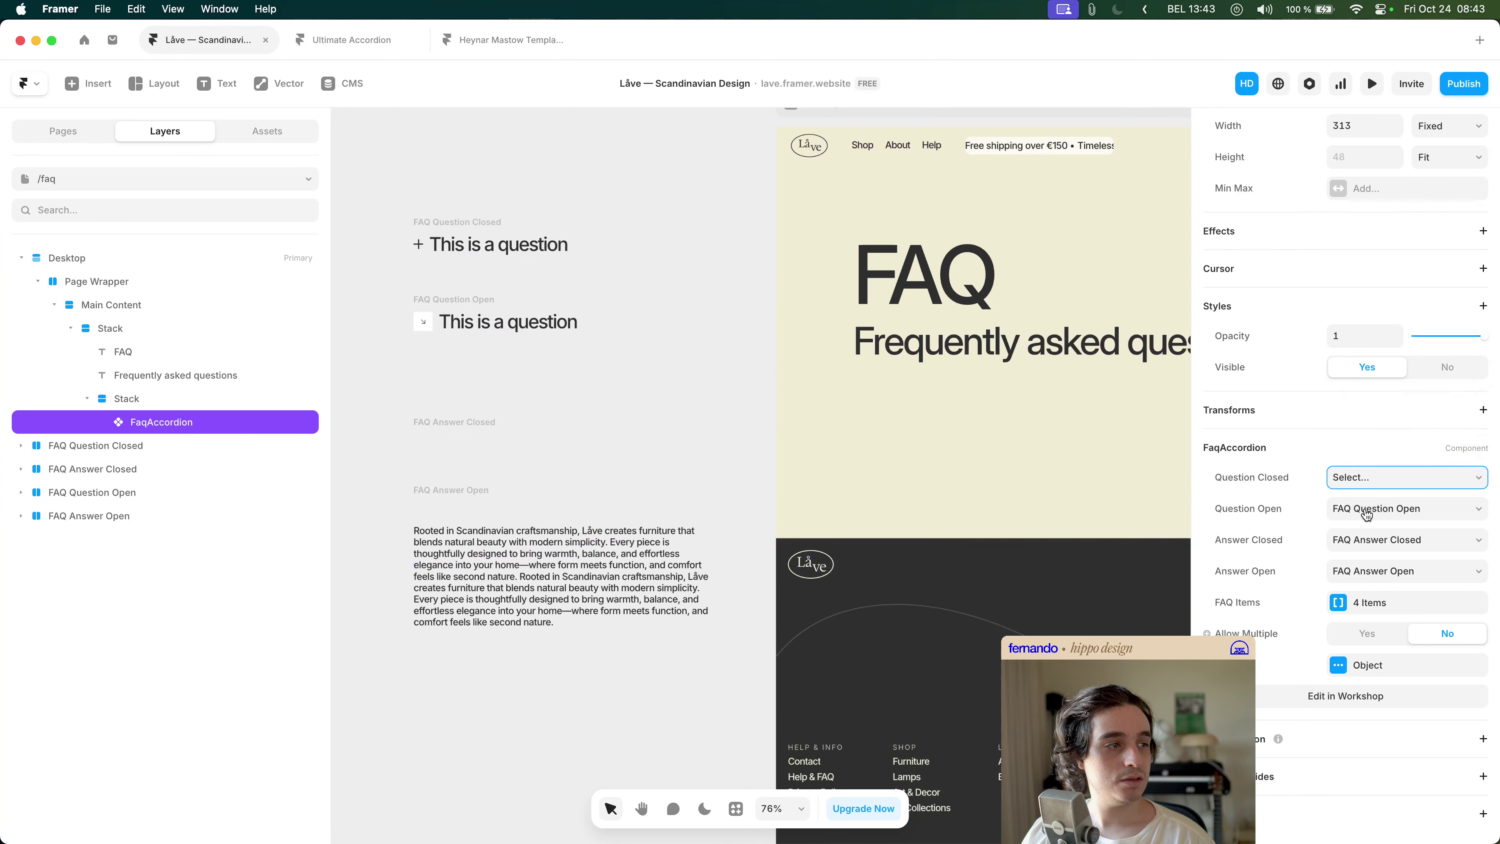
click(1406, 508)
click(1382, 509)
click(1377, 539)
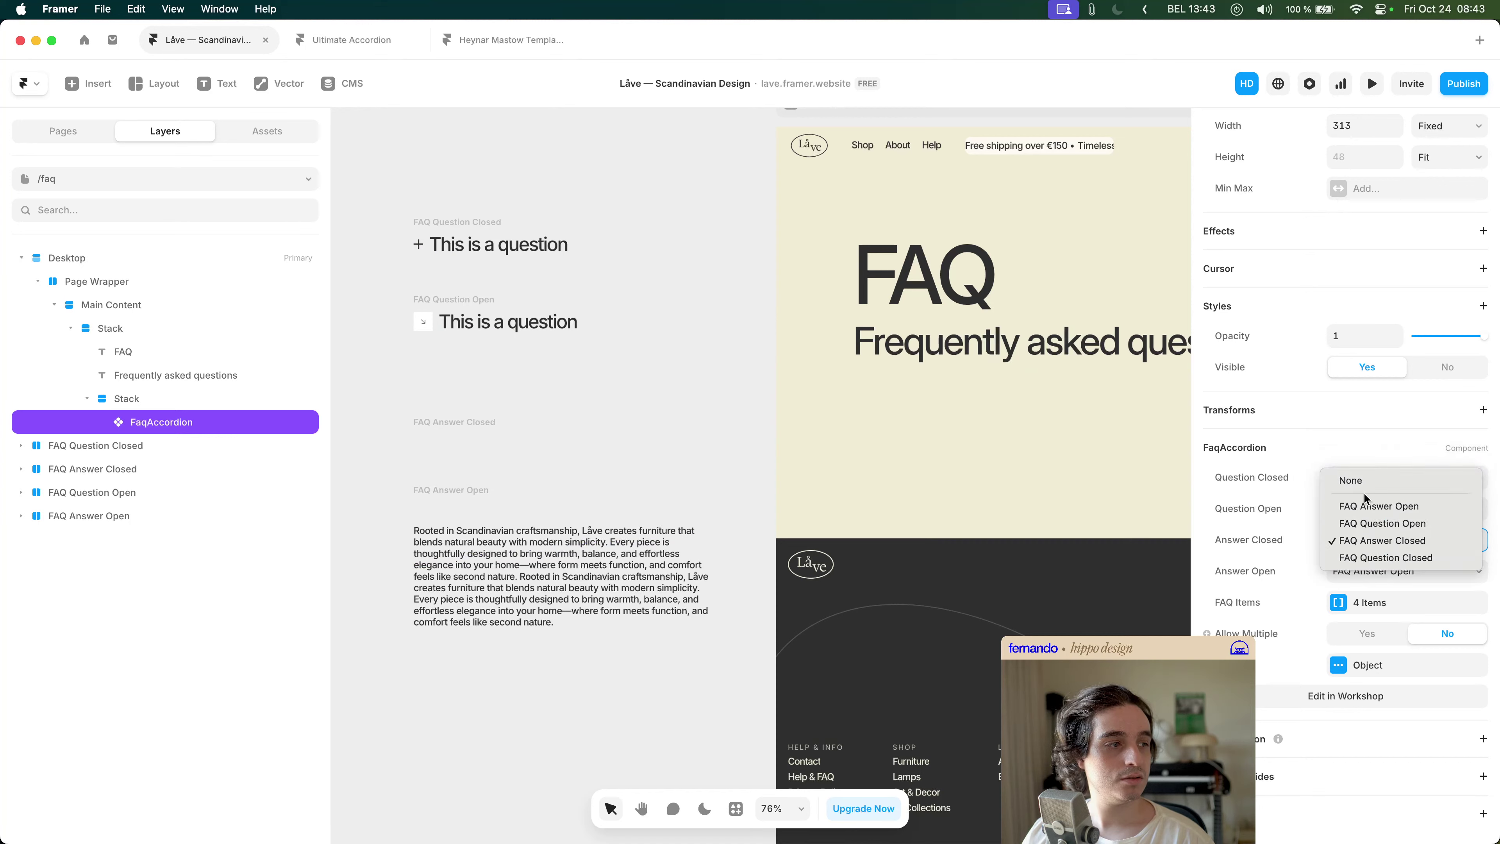
click(1363, 488)
click(1369, 571)
click(1369, 548)
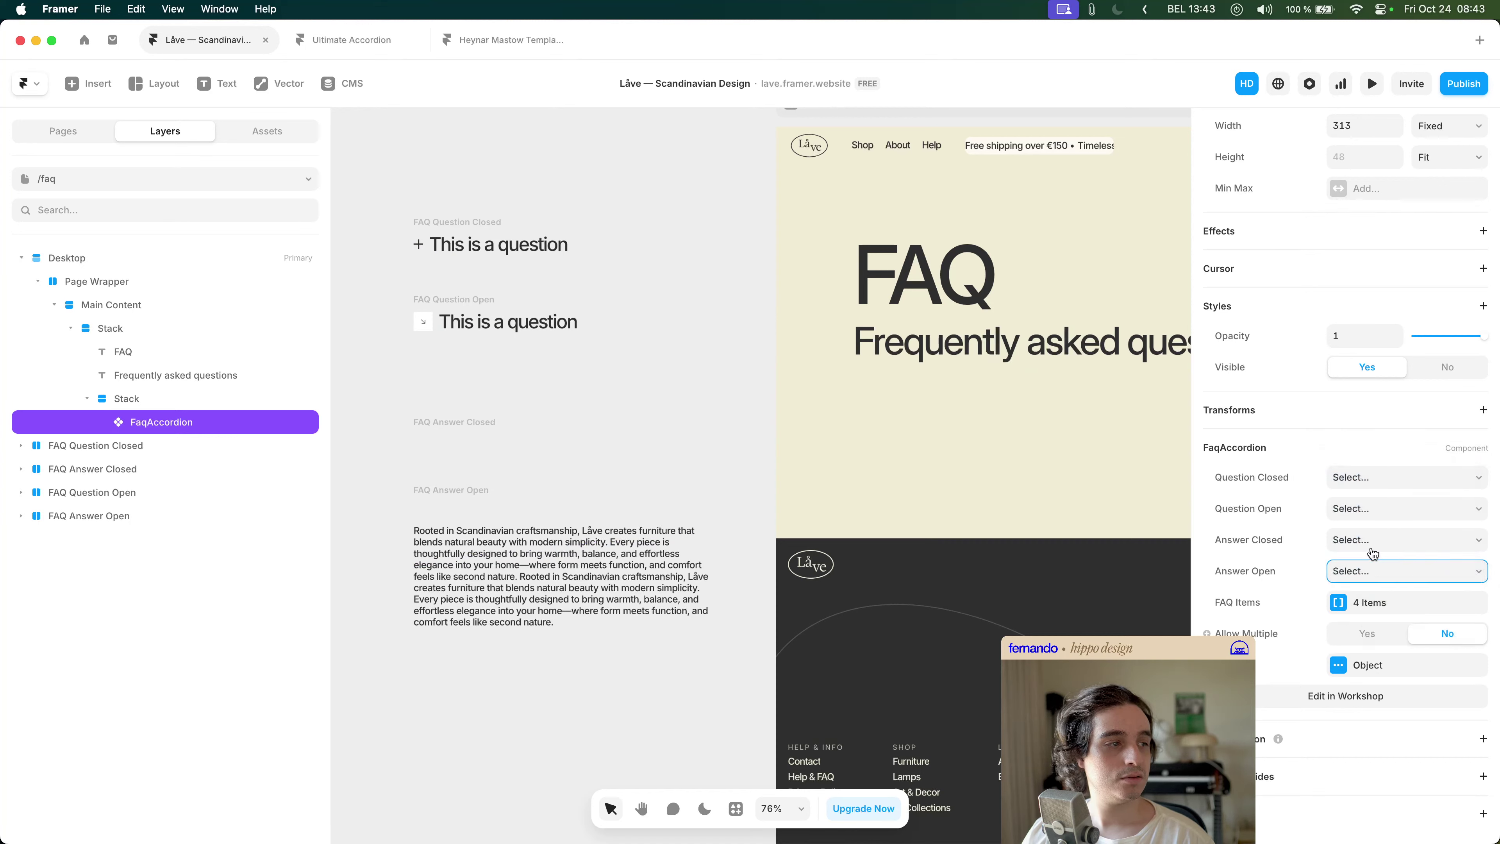
- Reconnect the FaqAccordion's four slots to FAQ Question Closed, FAQ Question Open, FAQ Answer Closed and FAQ Answer Open respectively
click(1373, 476)
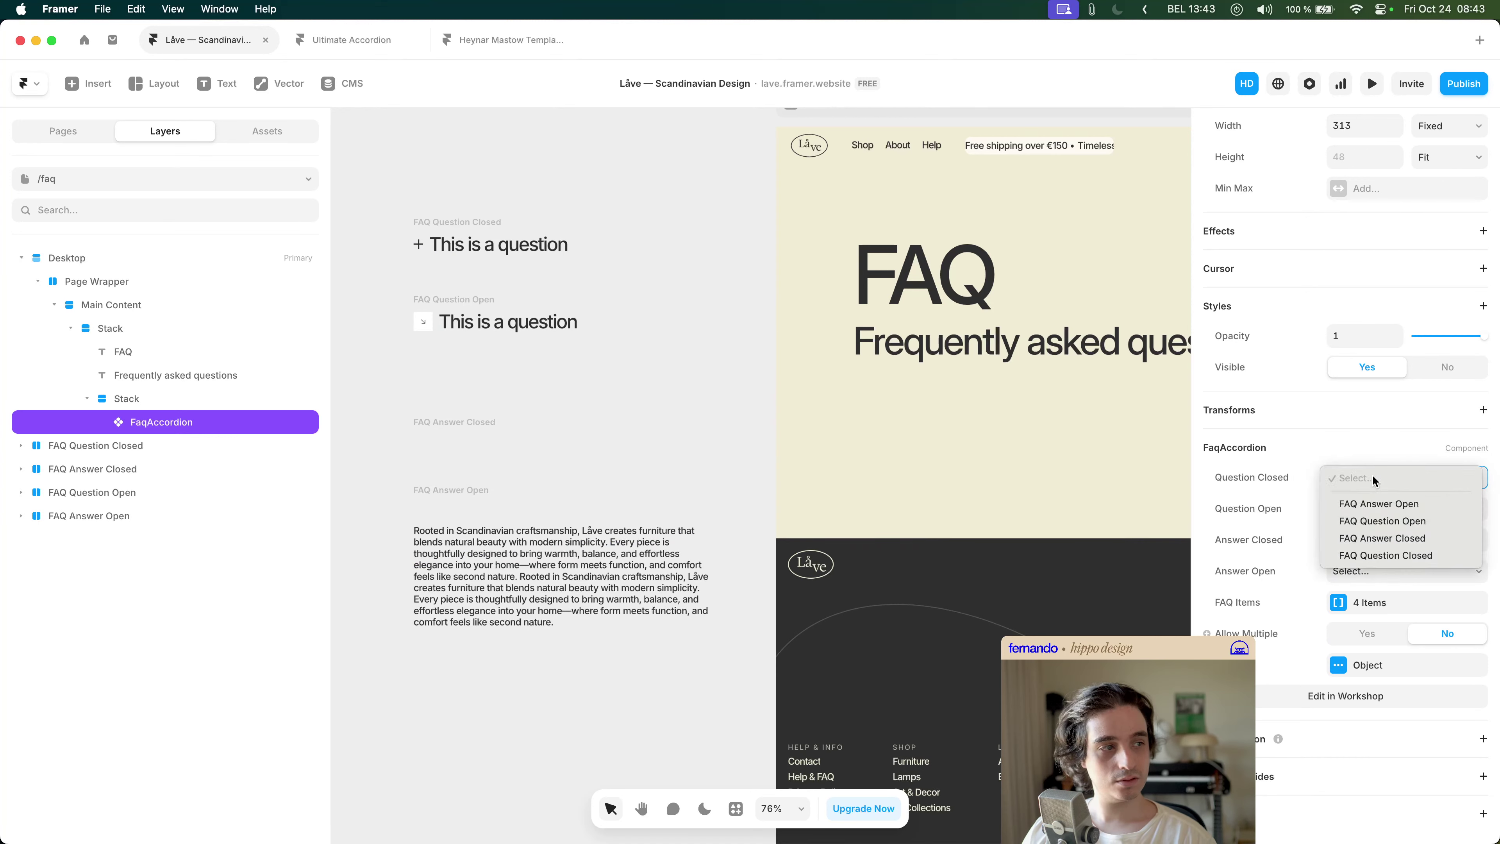
click(1396, 557)
click(1385, 523)
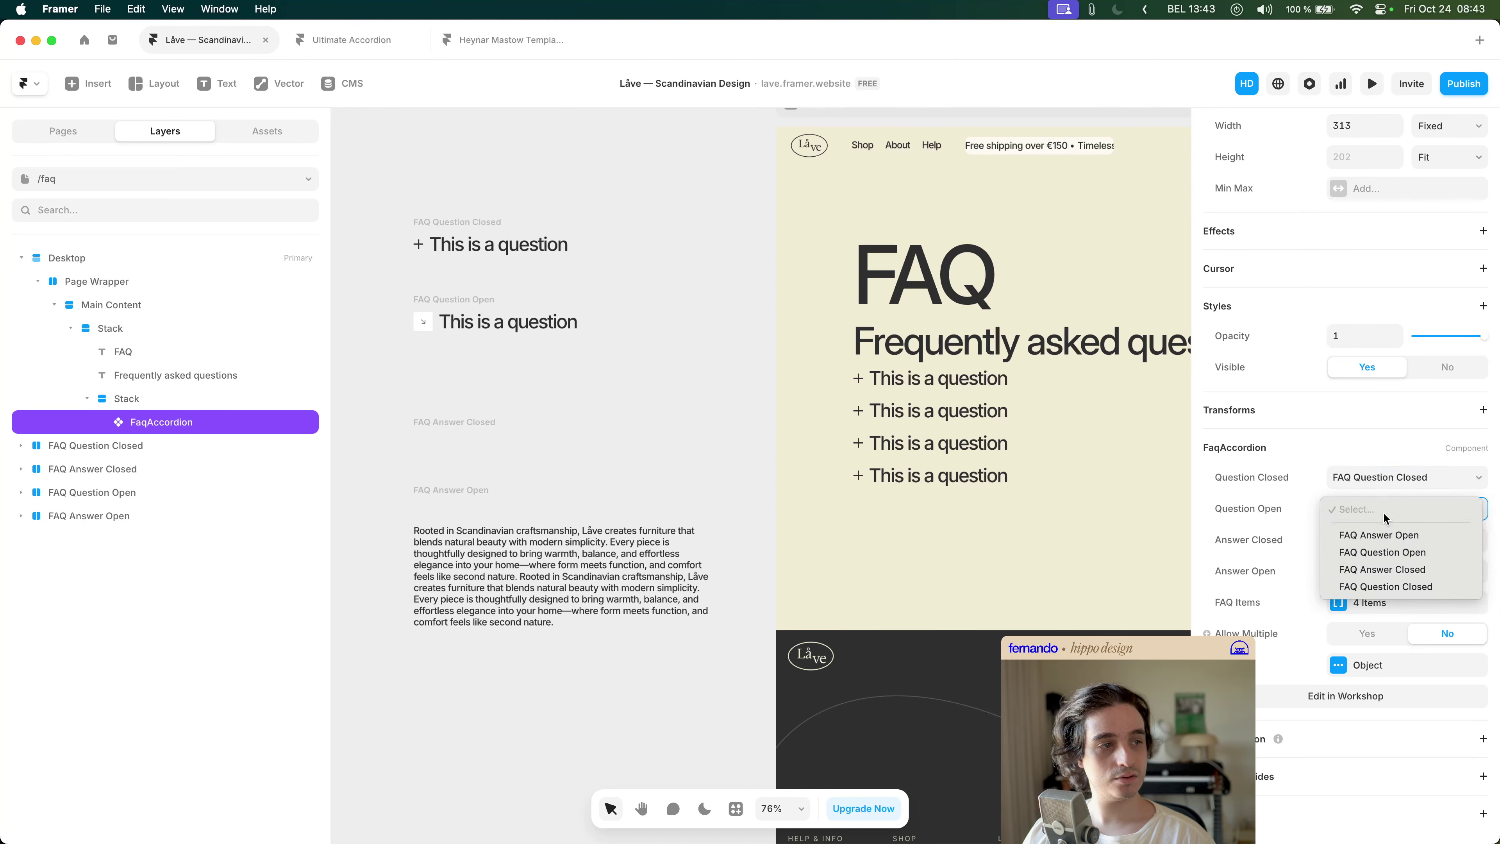
click(1395, 556)
click(1386, 535)
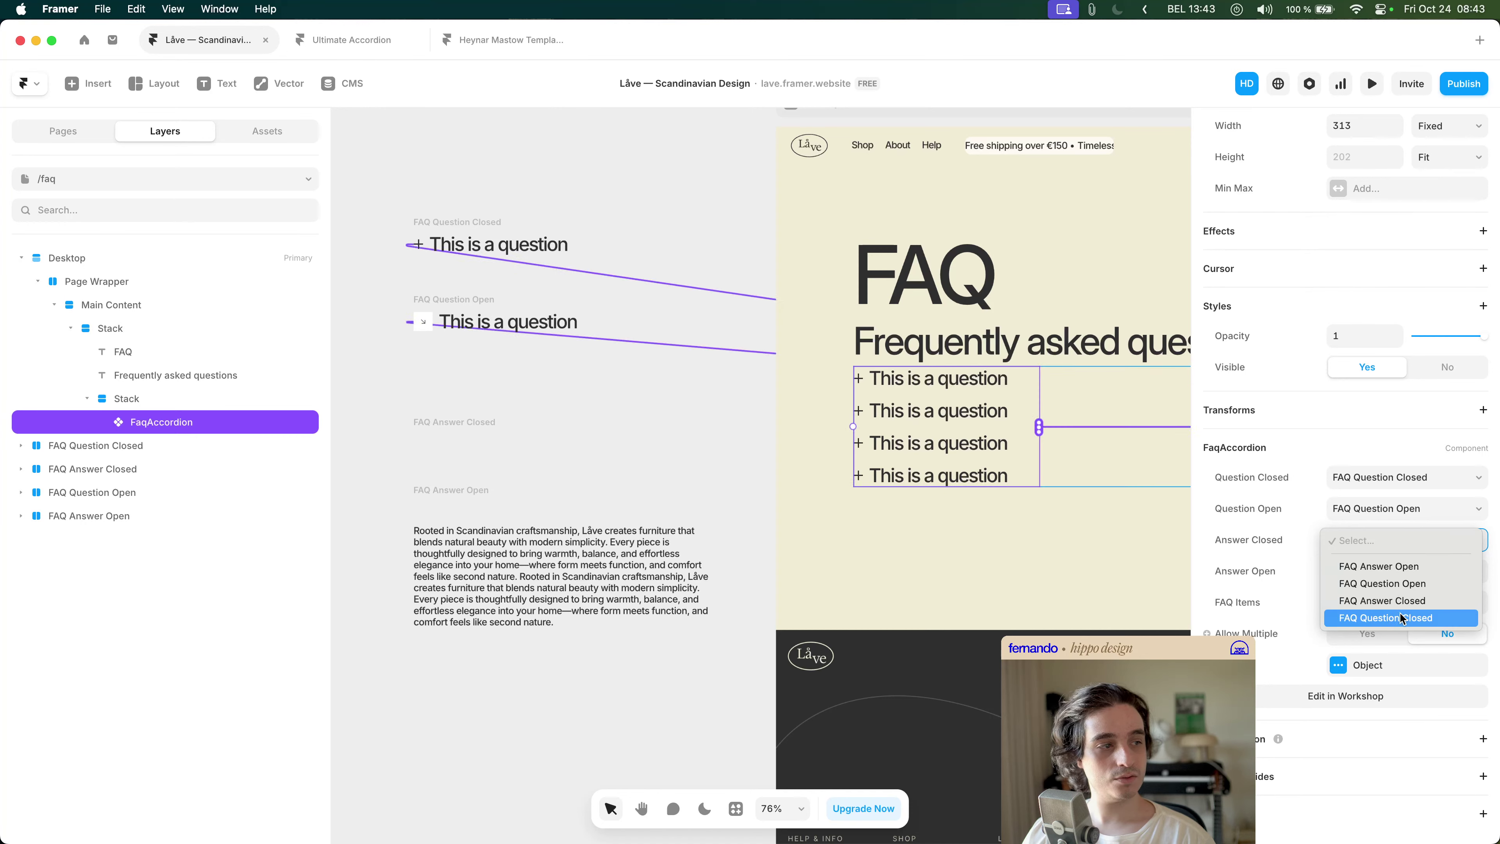
click(1400, 599)
click(1394, 571)
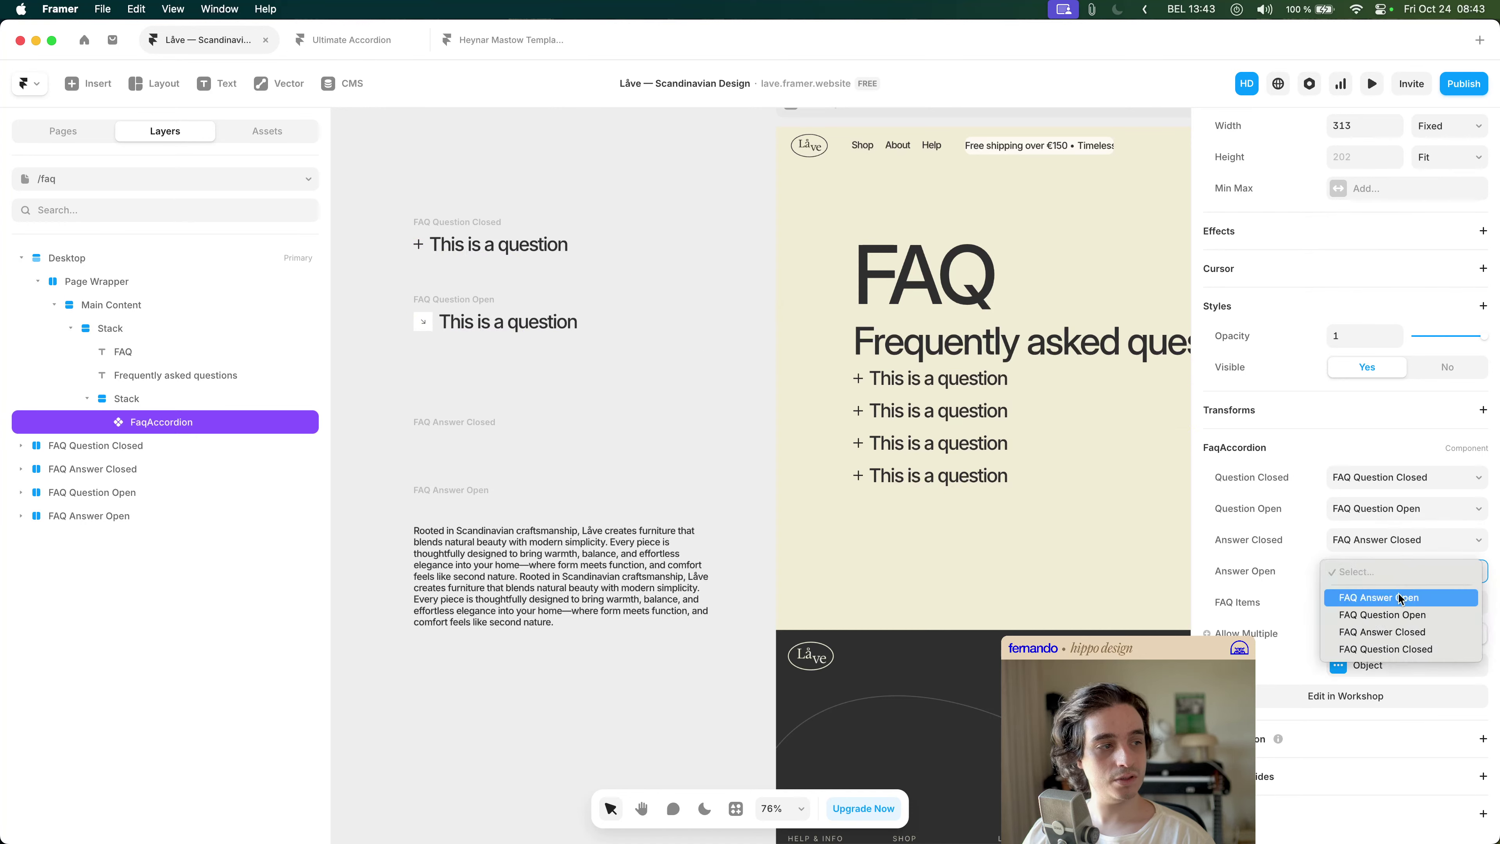
click(1400, 598)
- Preview the FAQ page, test expanding and collapsing the accordion's questions, and return to the canvas
click(1372, 83)
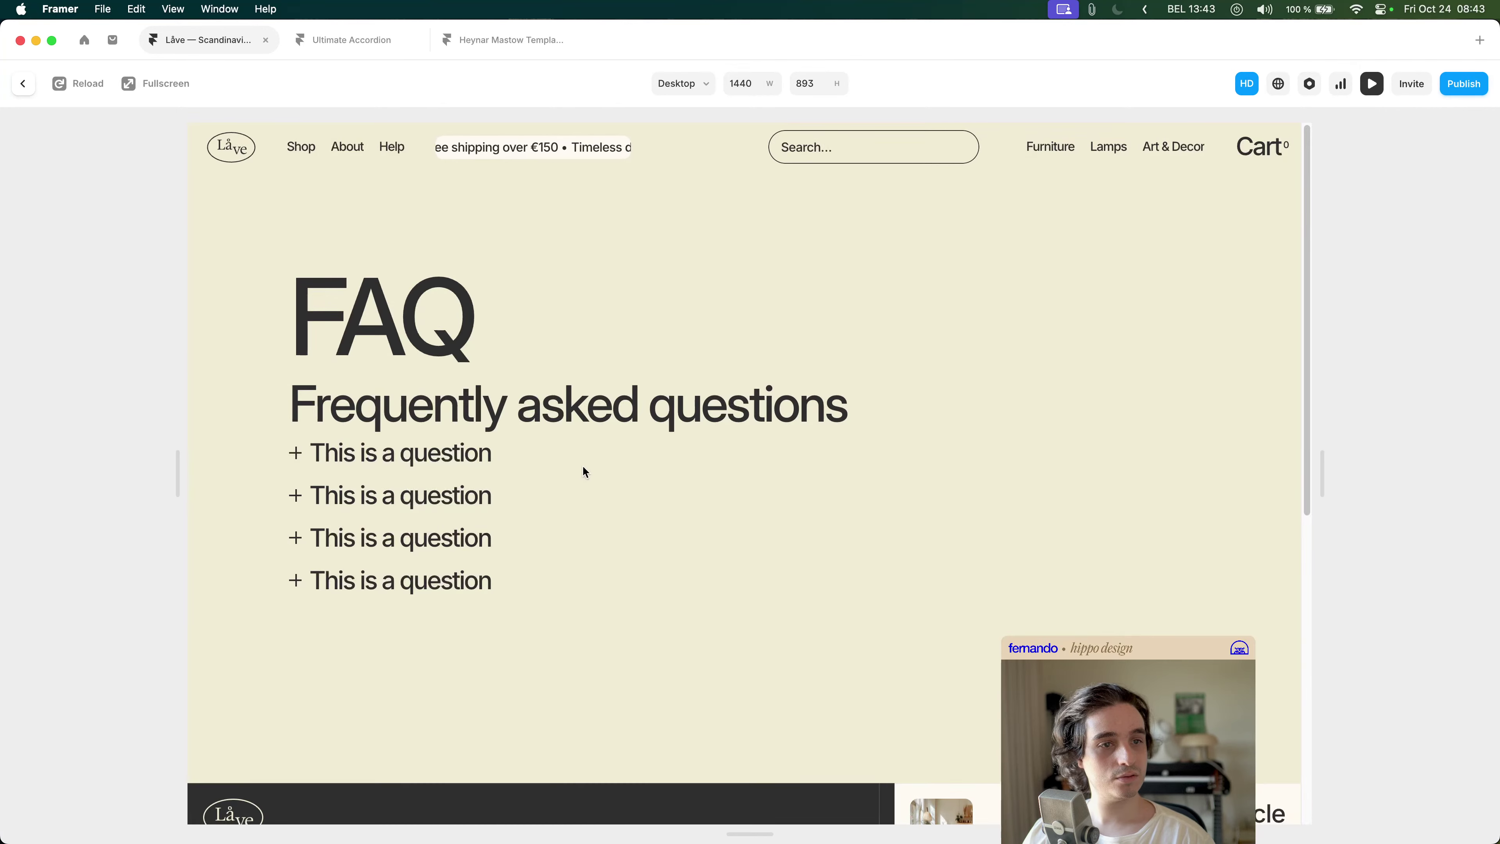
click(455, 454)
click(454, 455)
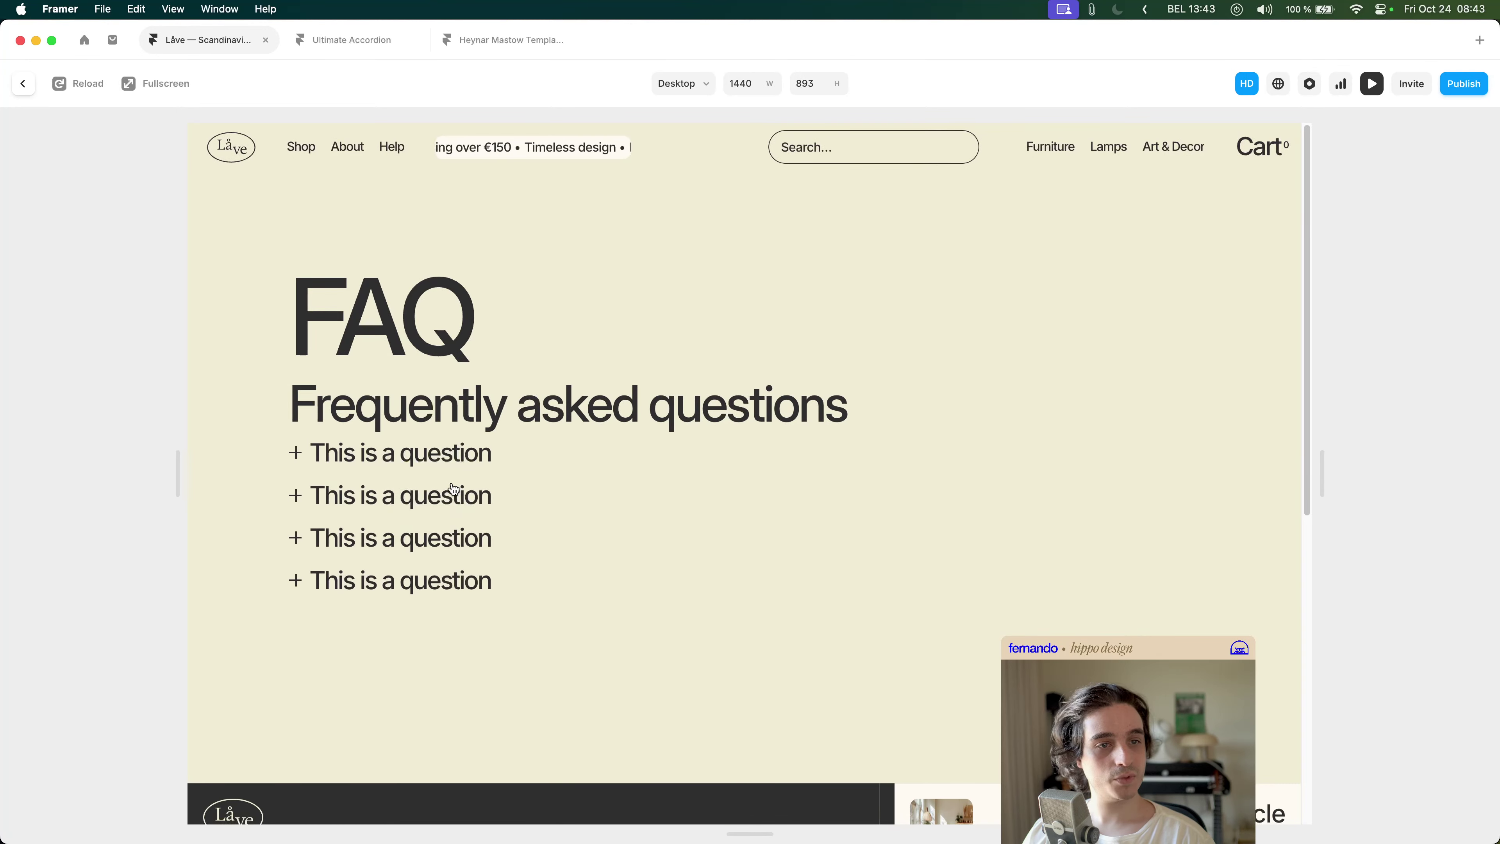
click(451, 467)
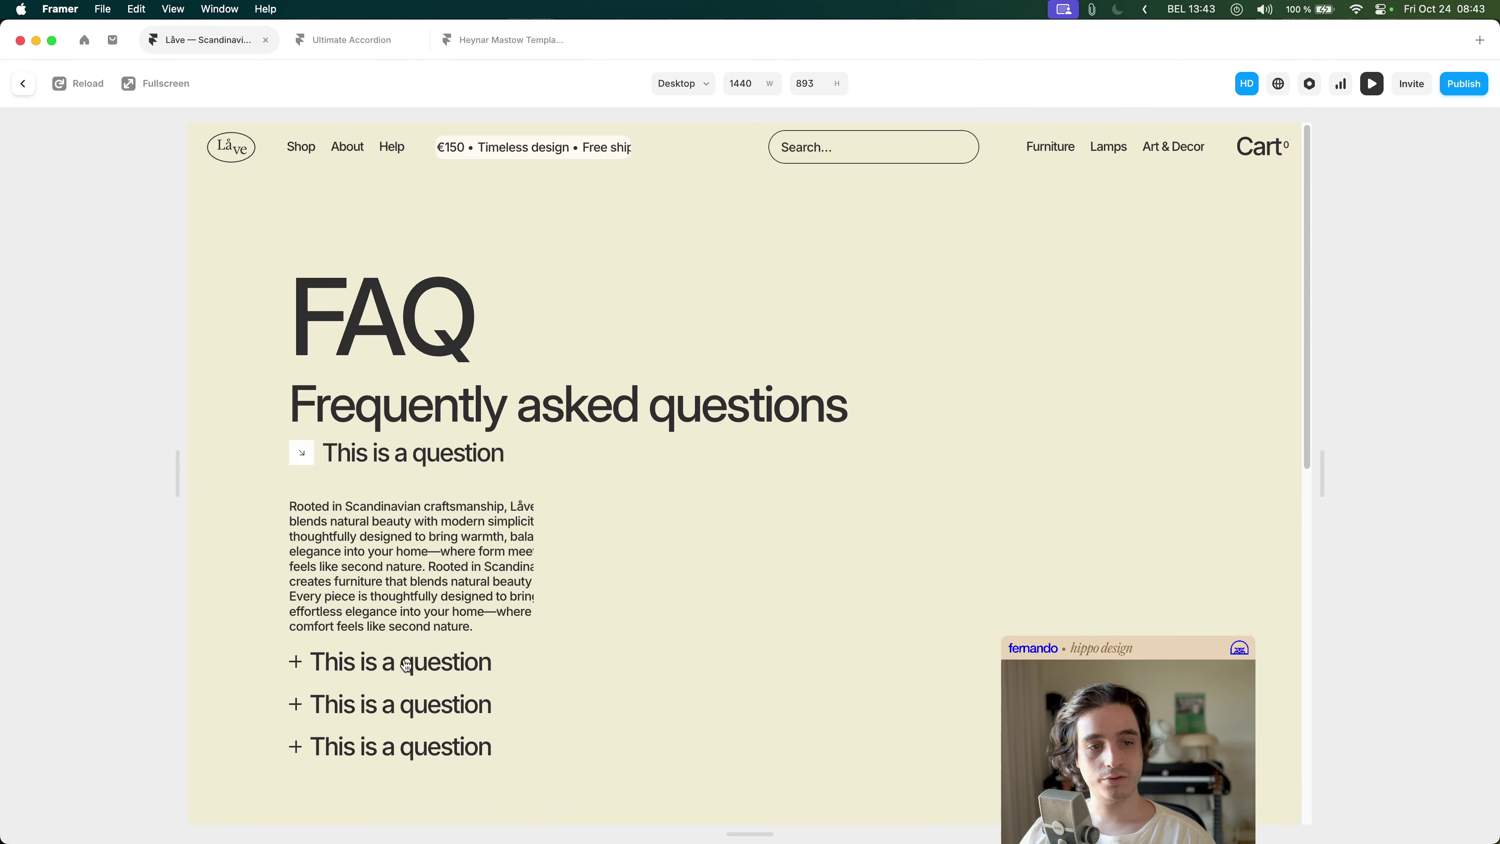
click(382, 657)
click(454, 502)
key(Escape)
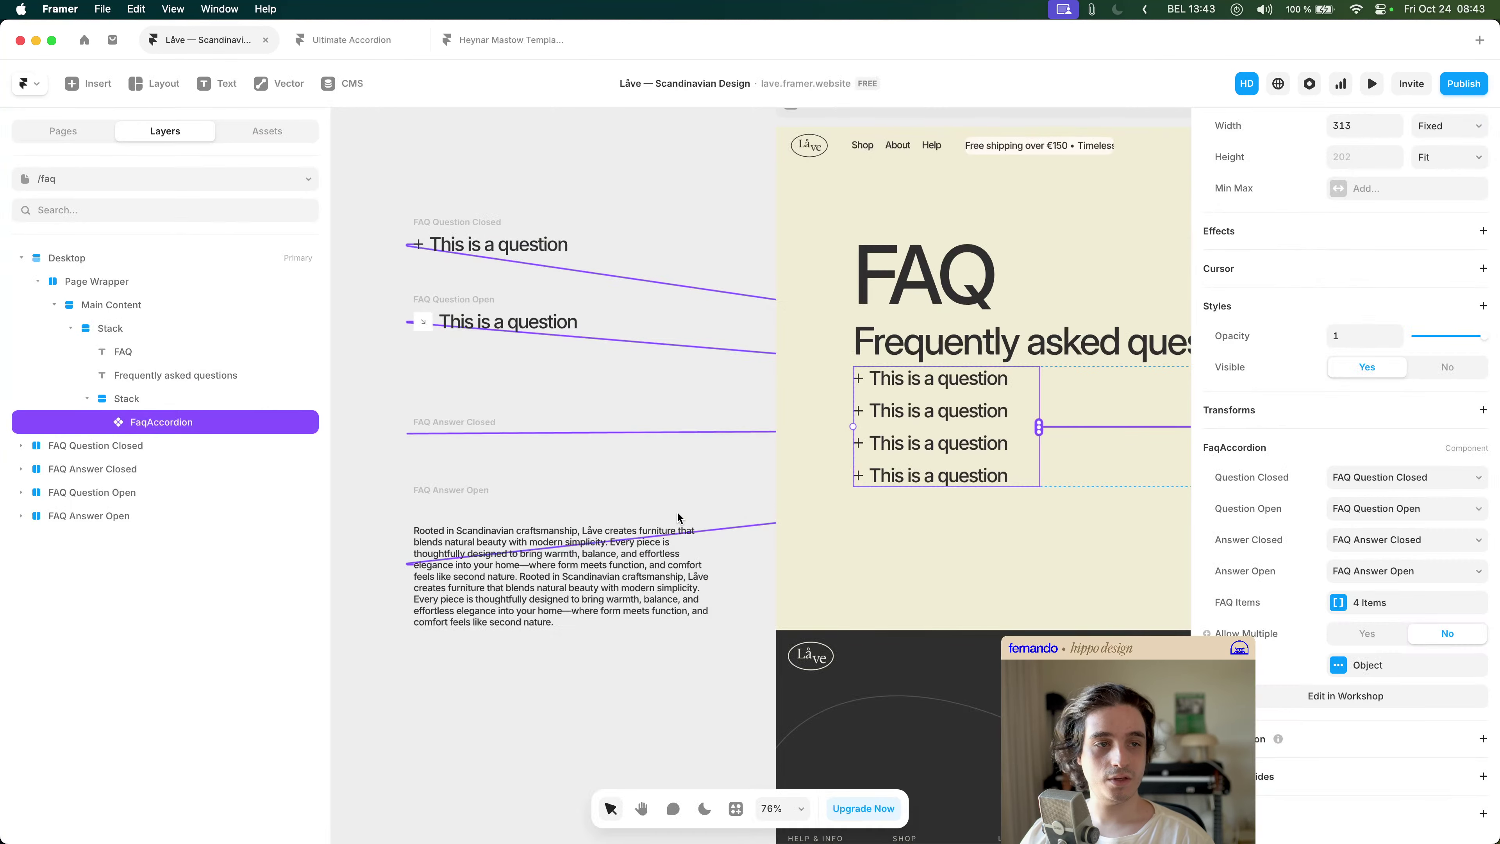
- Copy the Plus Icon from FAQ Question Closed into FAQ Question Open and place it first in the frame
click(573, 371)
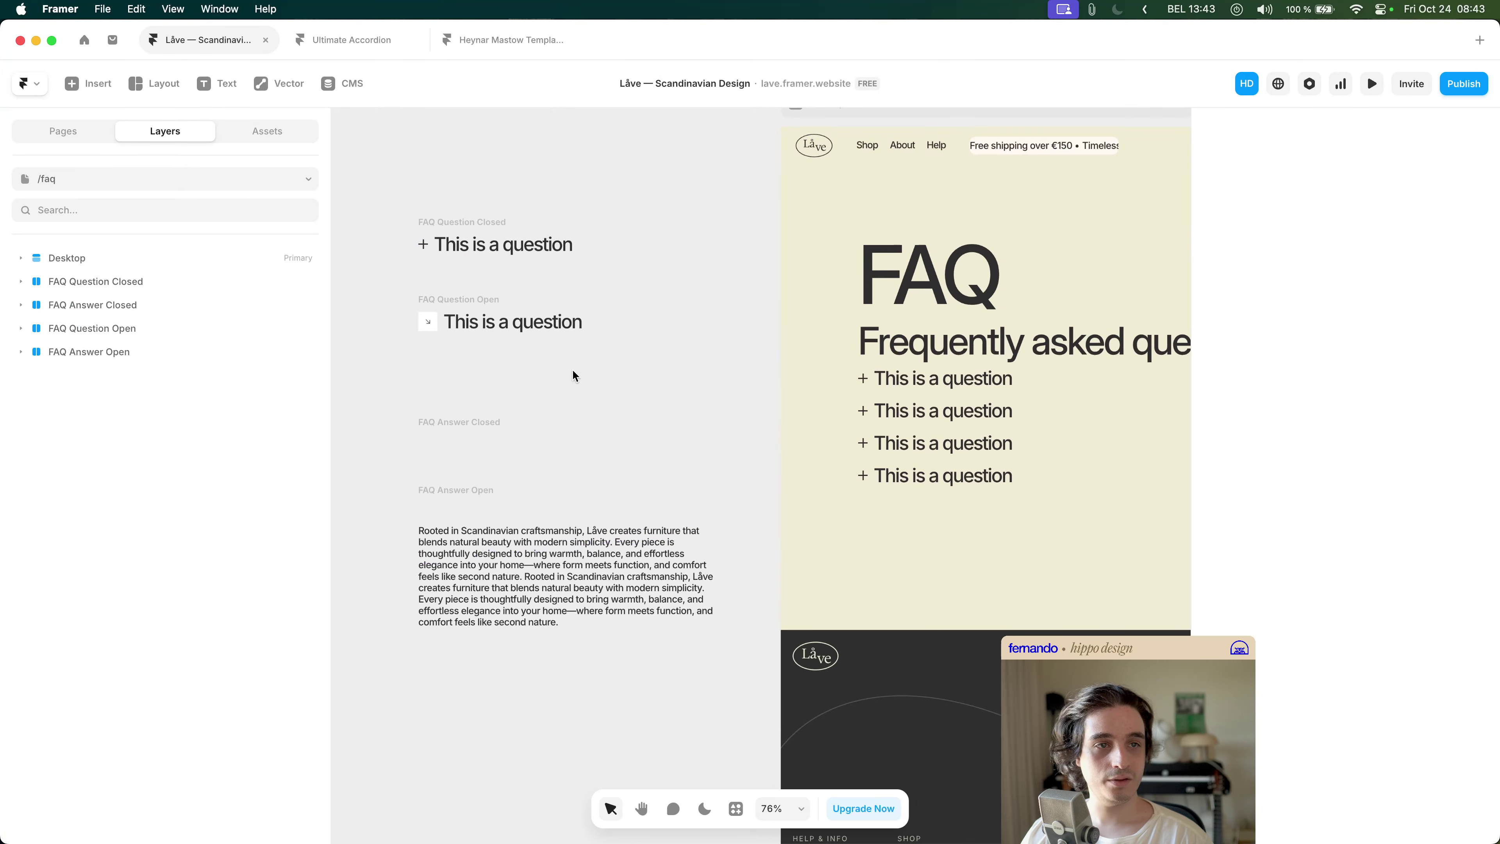
click(466, 248)
click(102, 305)
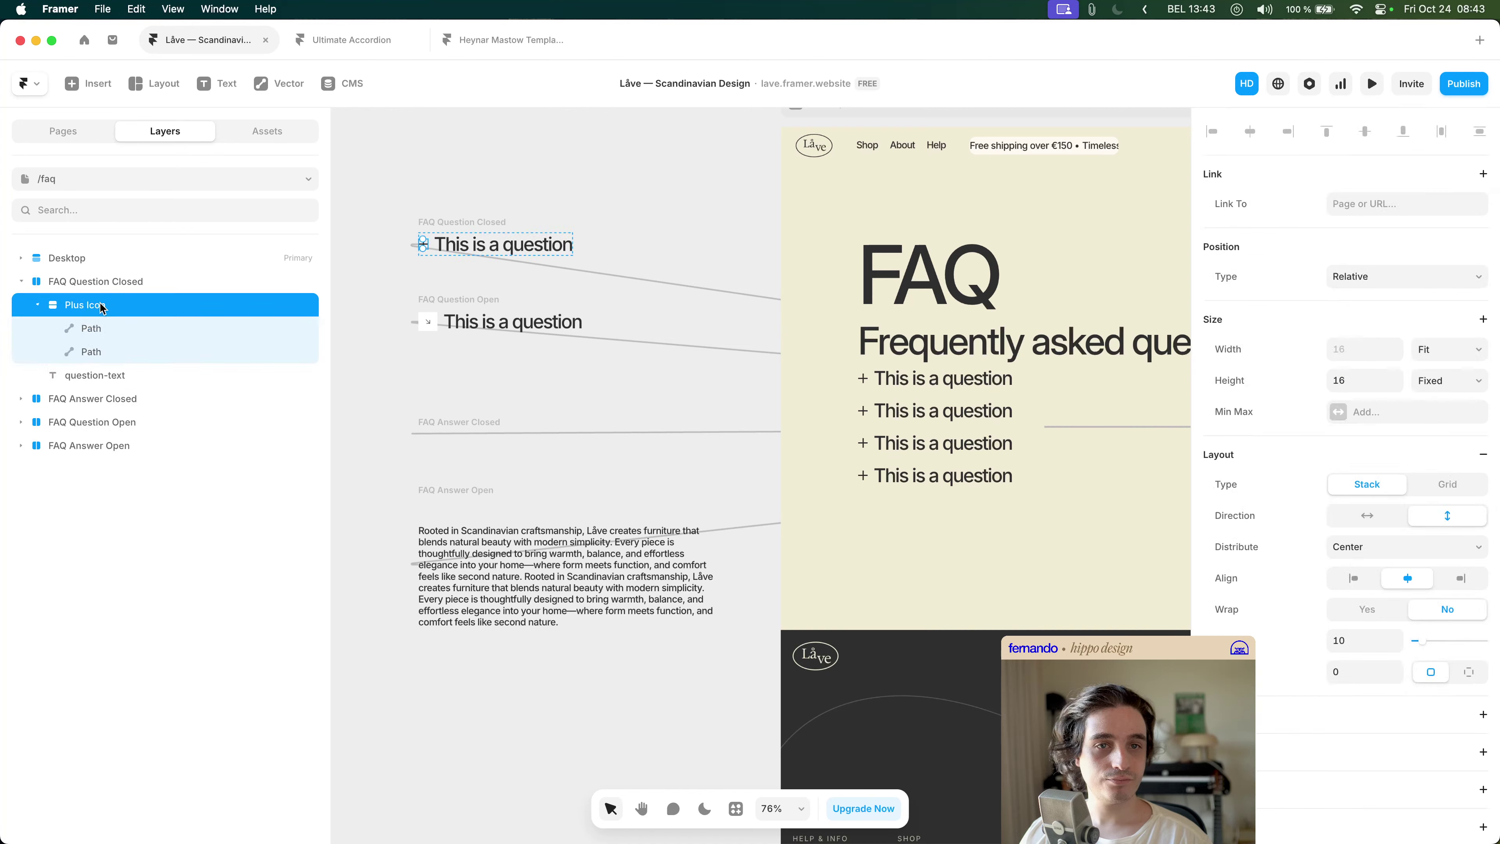
click(398, 335)
scroll(413, 319, up, 5)
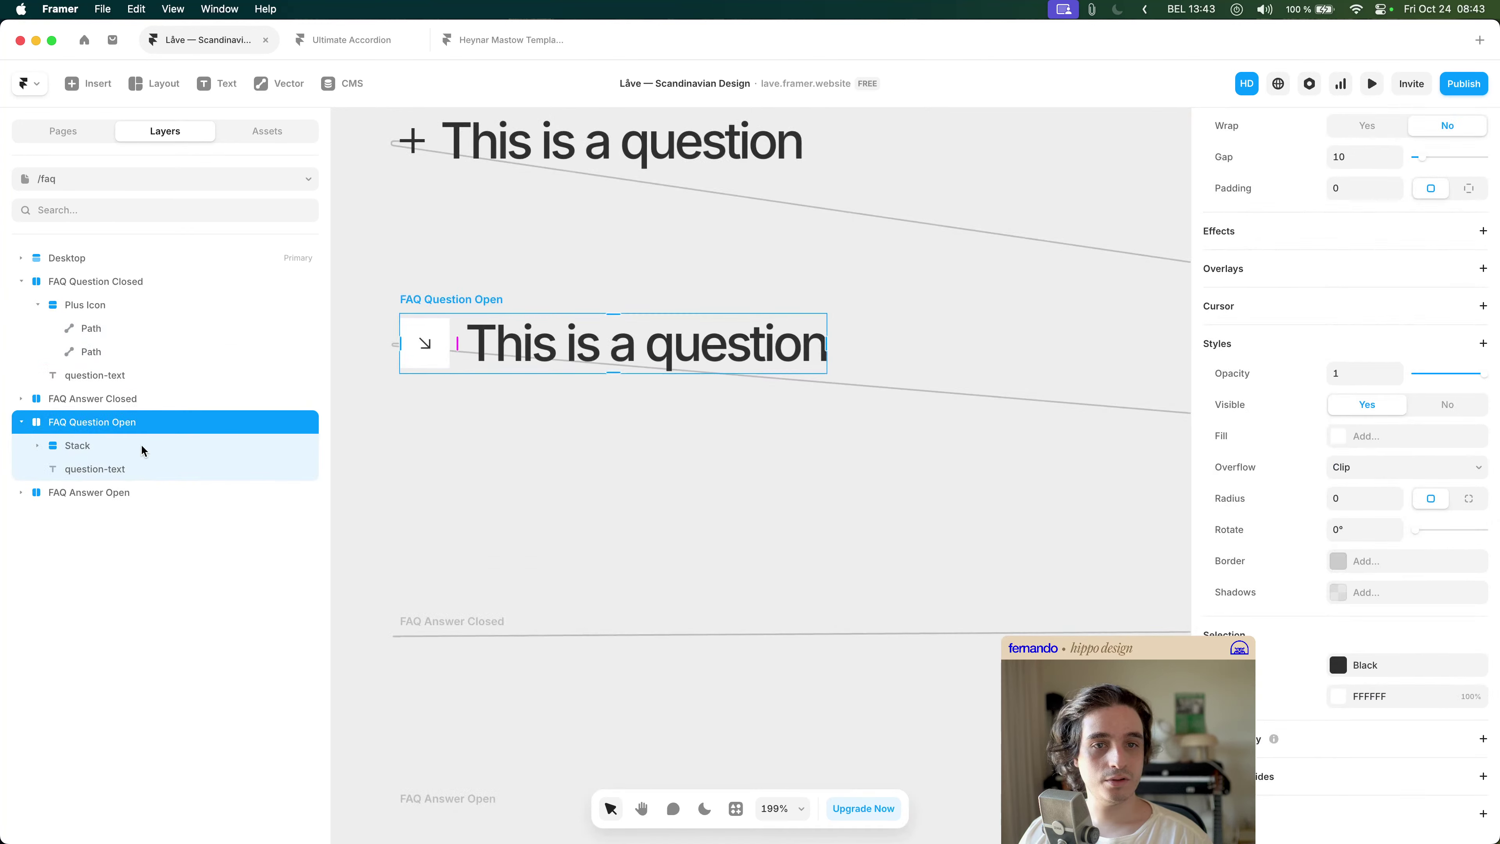
key(ctrl+v)
drag(120, 497, 112, 443)
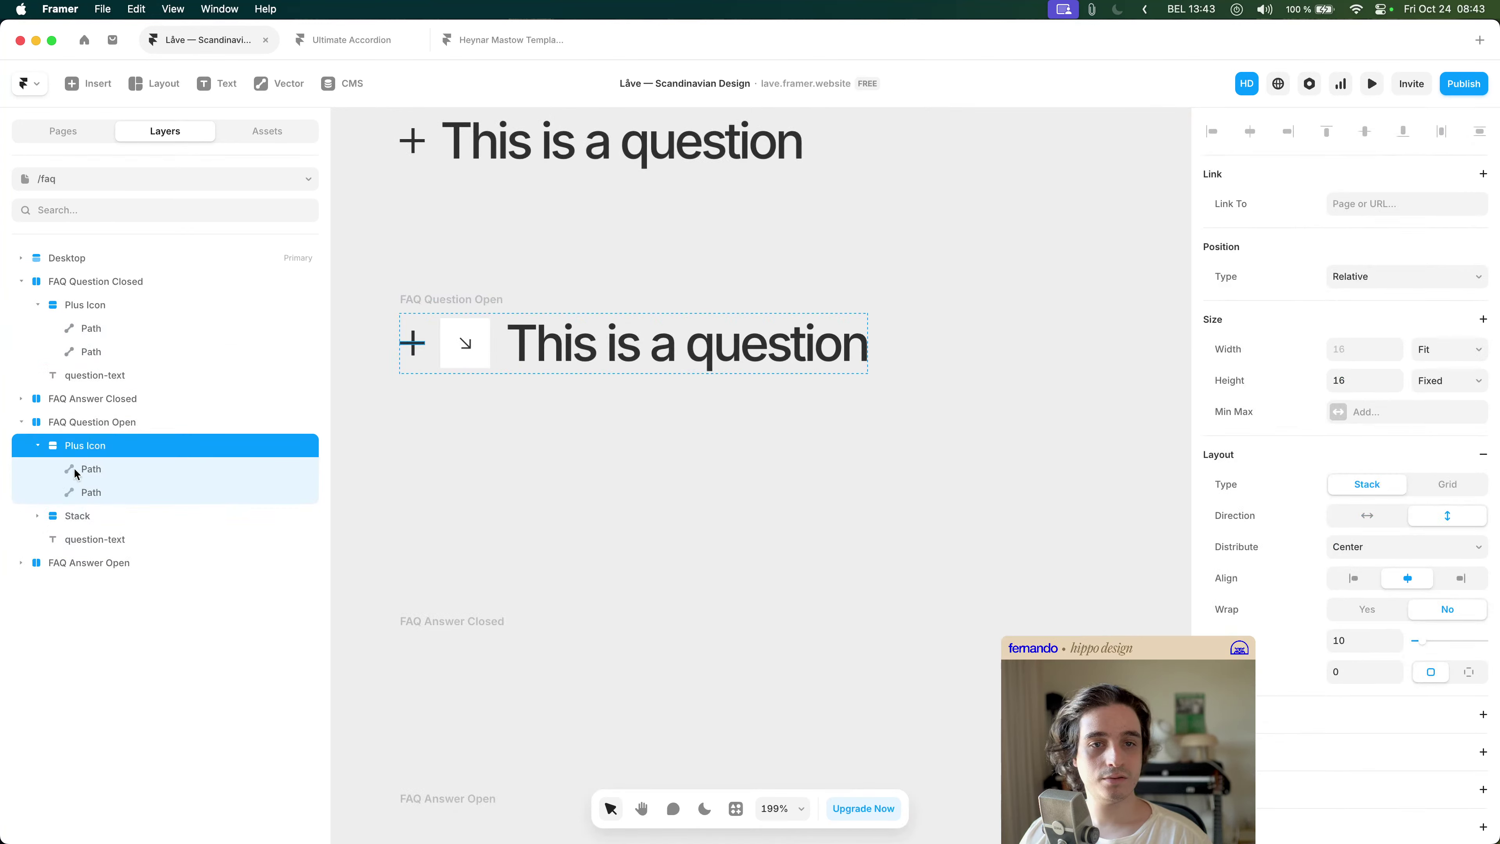
- Delete the stack holding the arrow Button Icon from FAQ Question Open
click(37, 446)
click(86, 470)
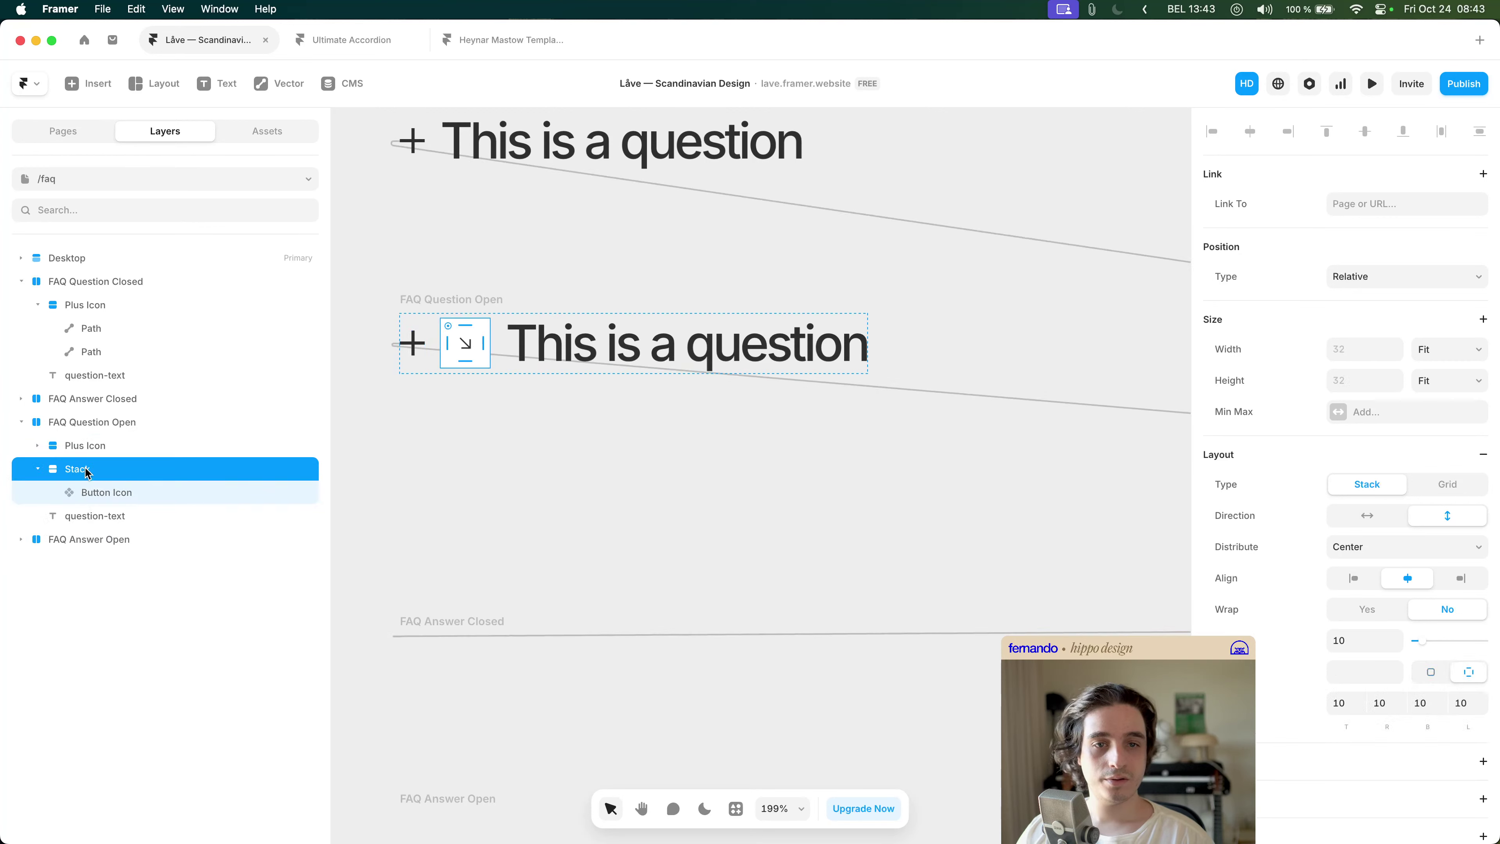
key(Delete)
- Try to rotate the vertical path of the plus icon in FAQ Question Open
scroll(539, 391, left, 3)
scroll(539, 392, up, 1)
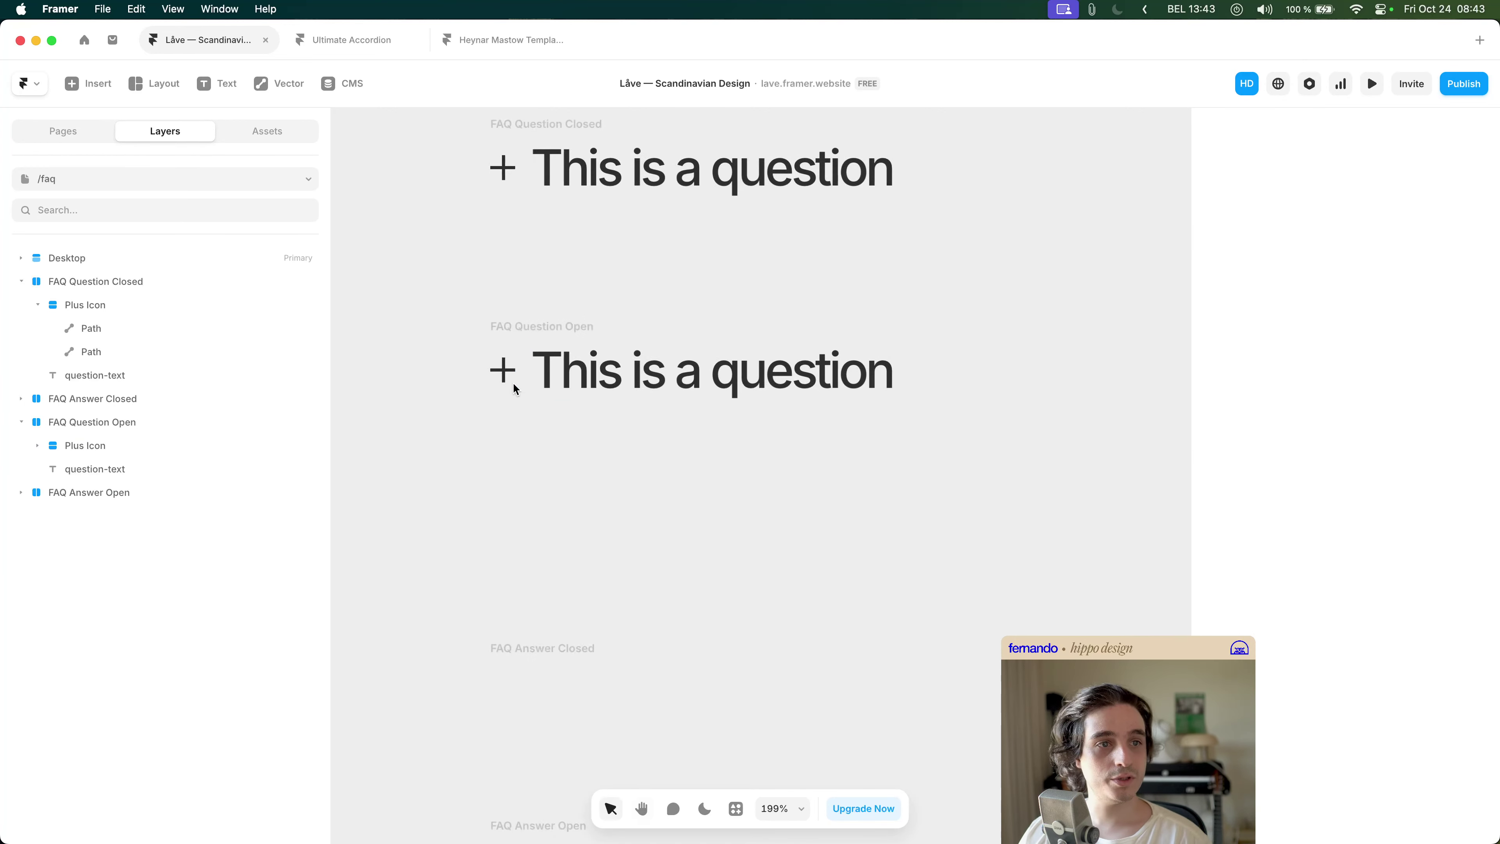
double_click(503, 370)
scroll(503, 370, up, 5)
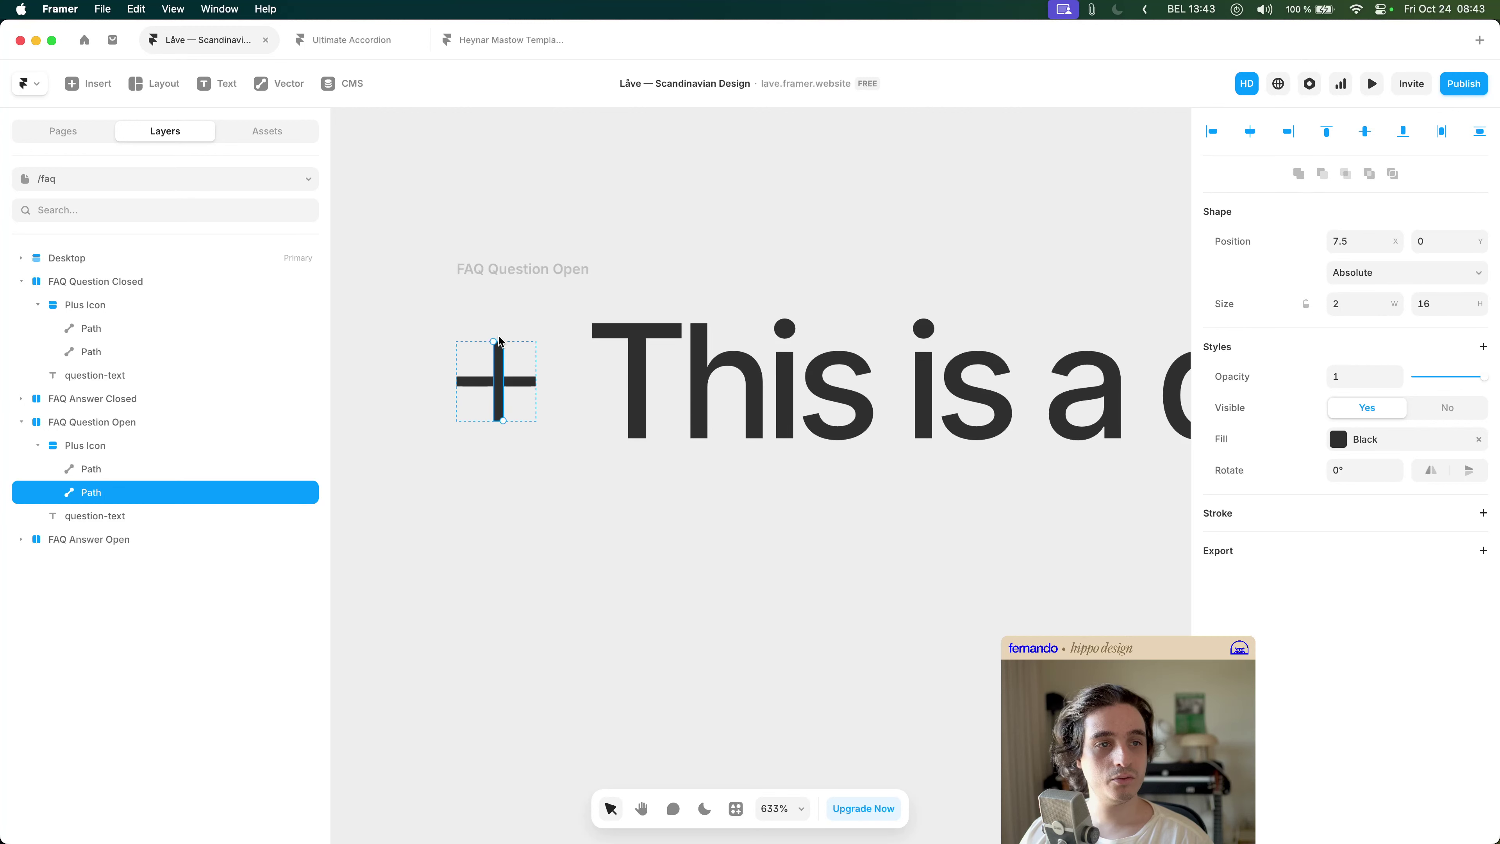
drag(488, 336, 485, 399)
key(ctrl+z)
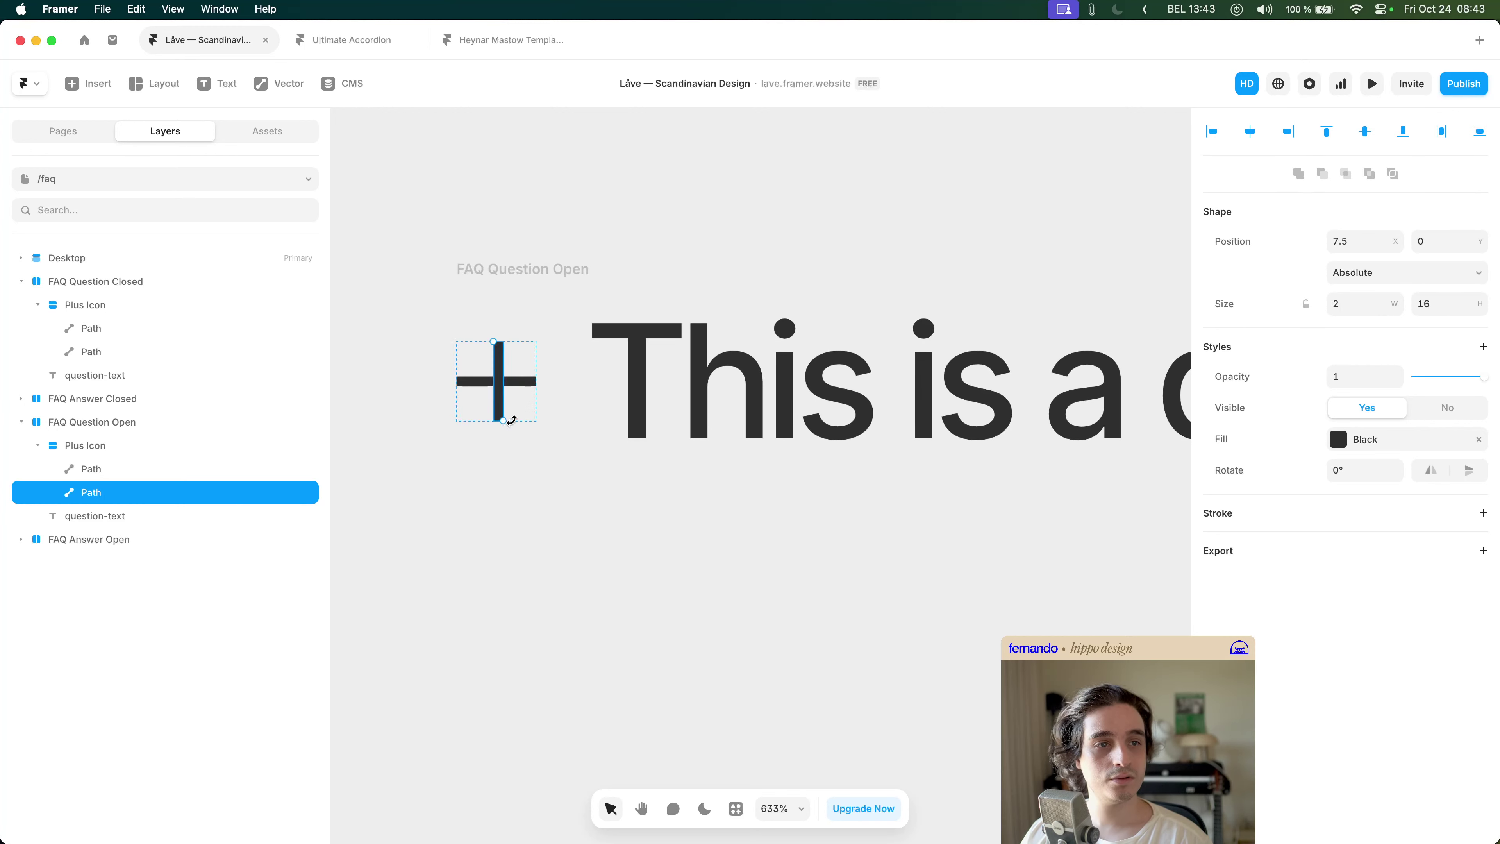
- Measure the spacing on both sides of the vertical path in the FAQ Question Closed plus icon
scroll(480, 386, up, 5)
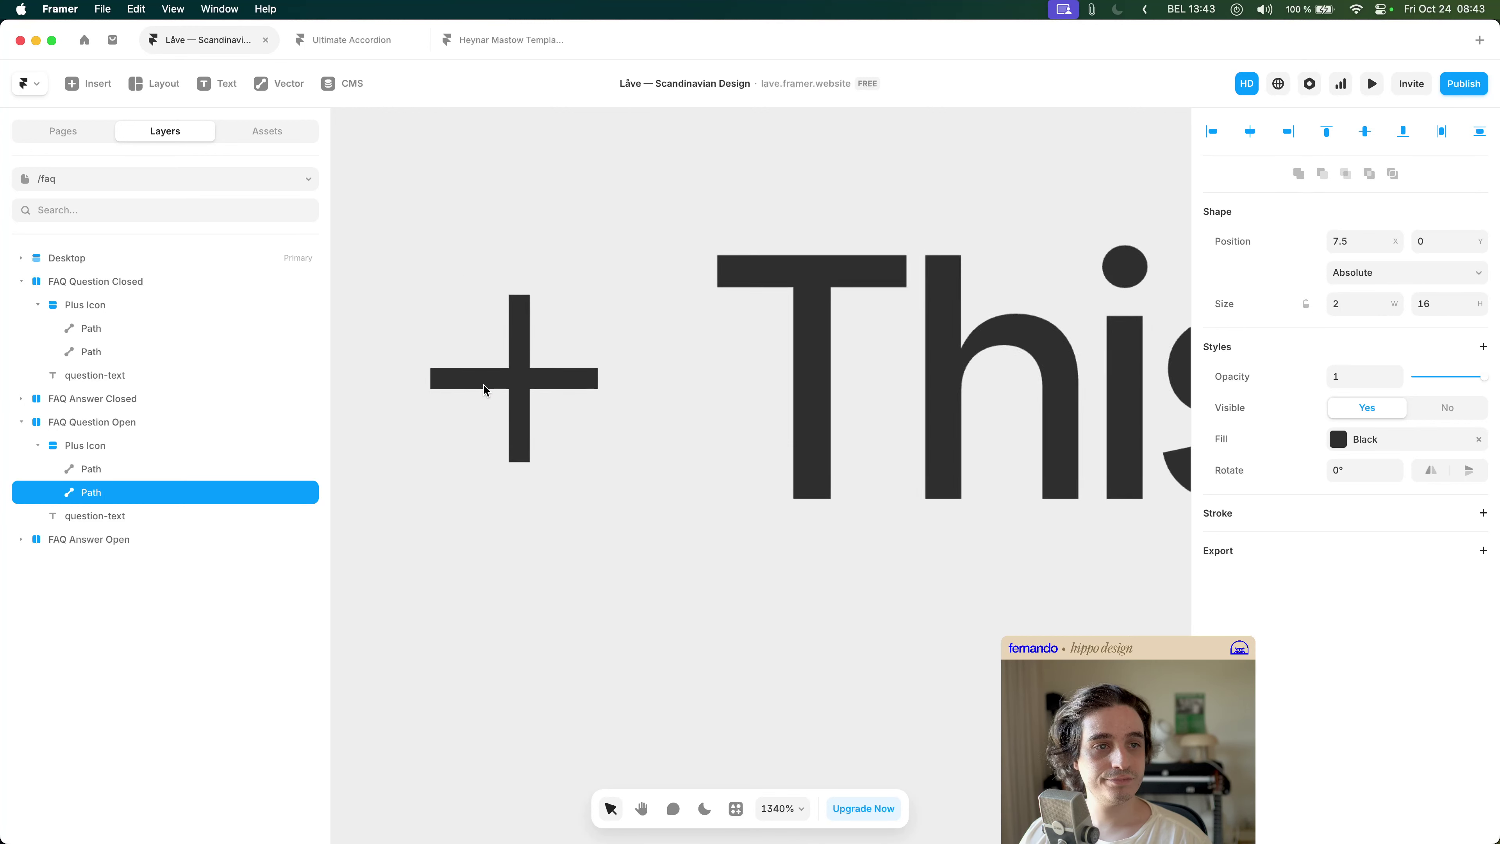
scroll(585, 331, down, 5)
scroll(593, 288, down, 5)
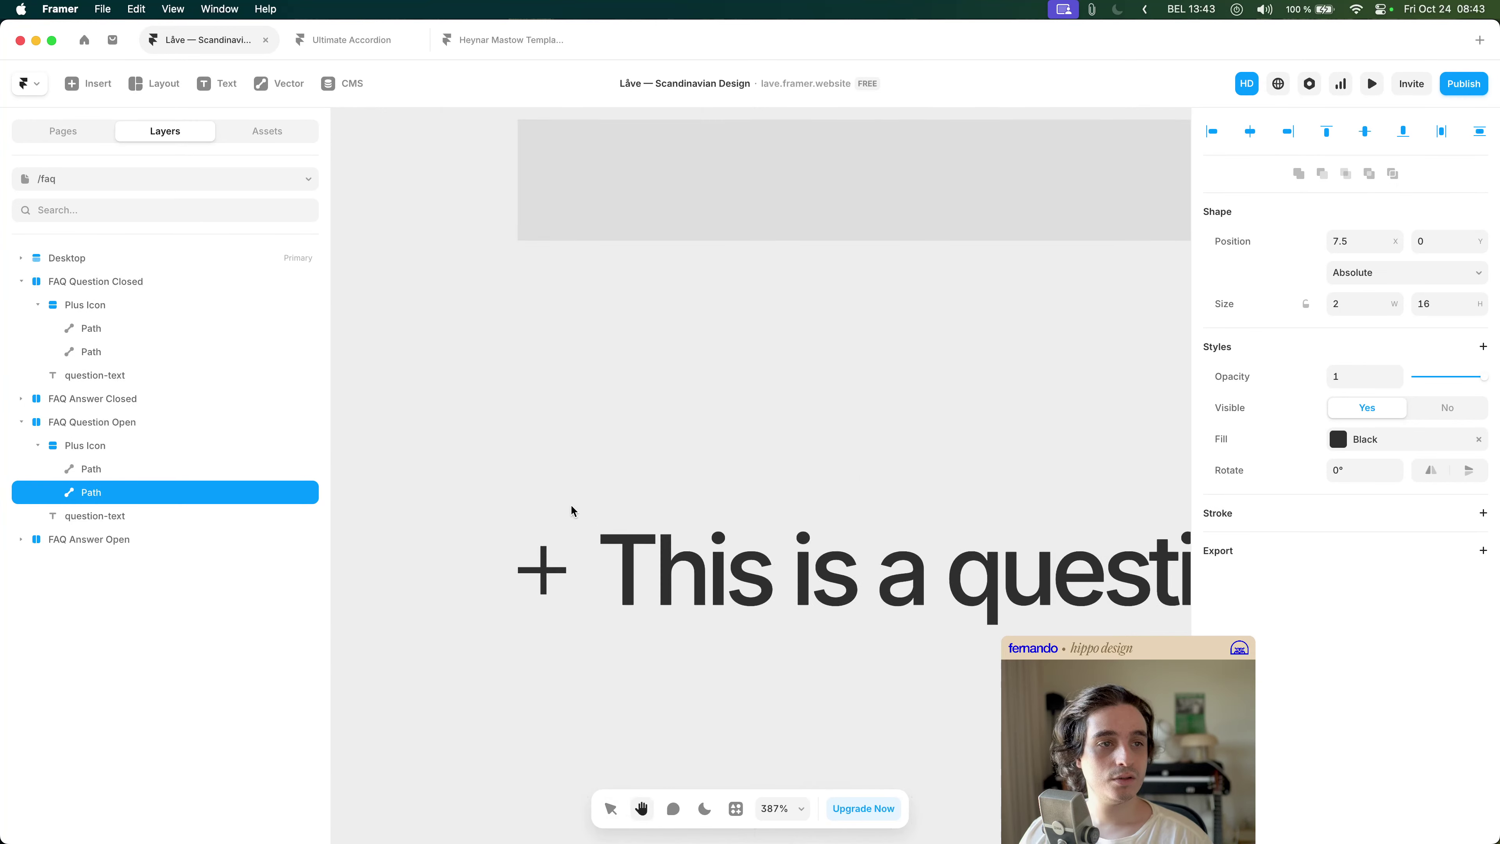
scroll(576, 505, up, 5)
scroll(556, 281, up, 5)
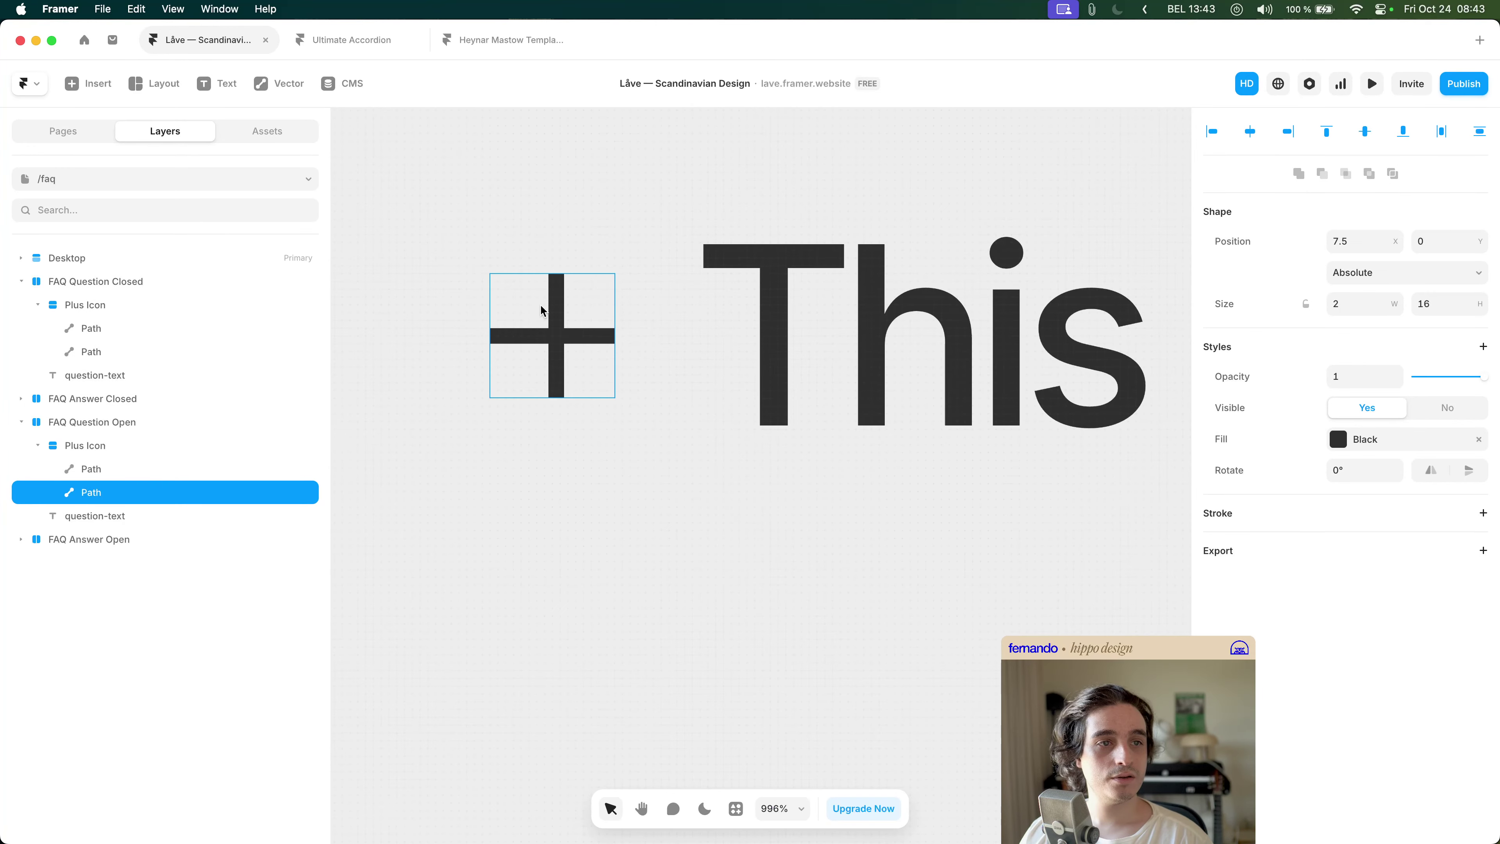
click(572, 312)
key(alt)
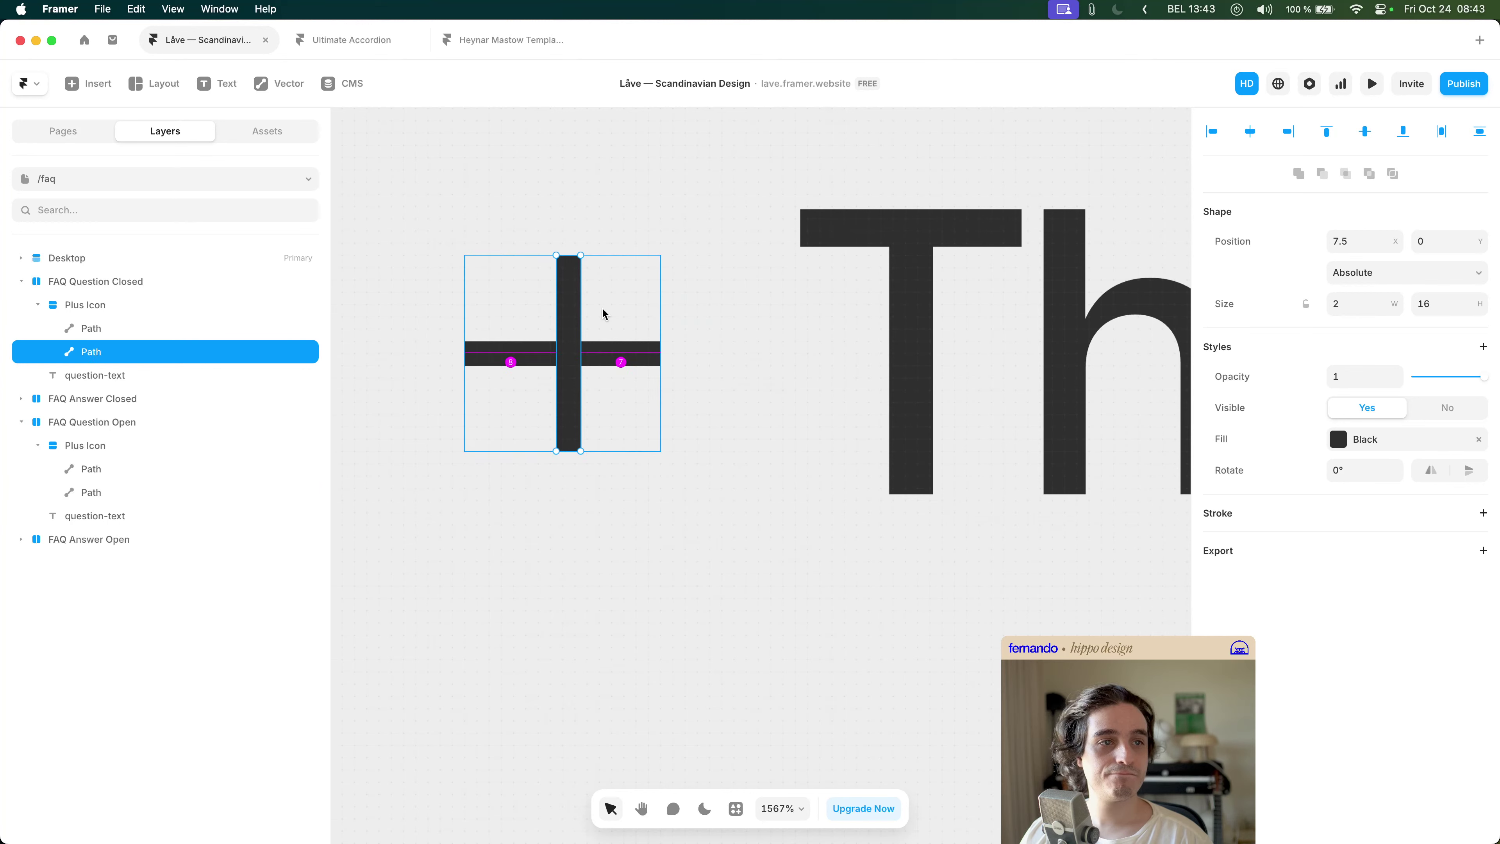
- Set the FAQ Question Closed Plus Icon's height to 15 and its horizontal path's width to 15
click(601, 308)
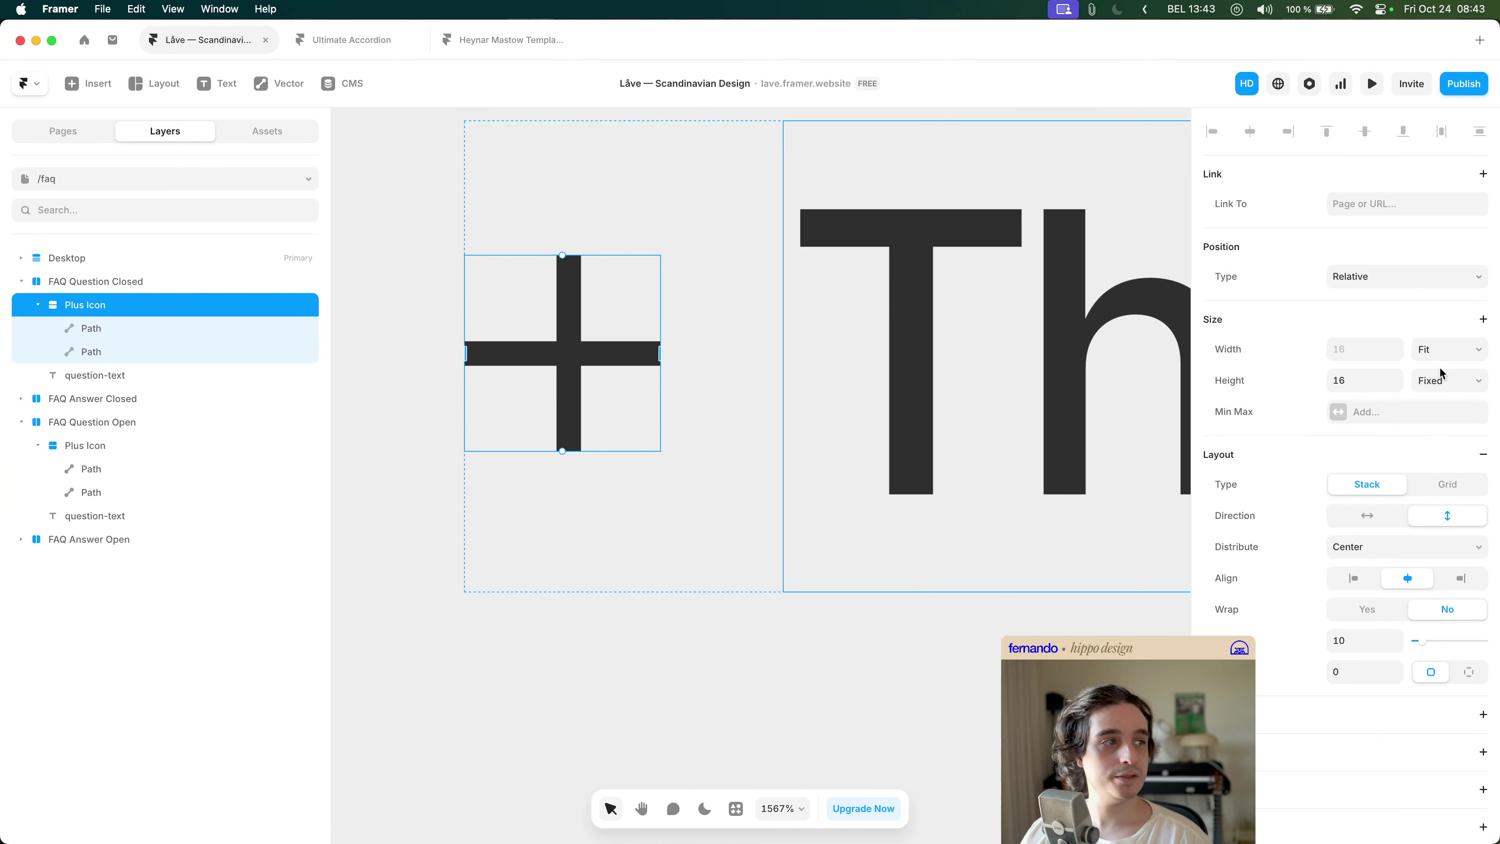
text(15)
key(Tab)
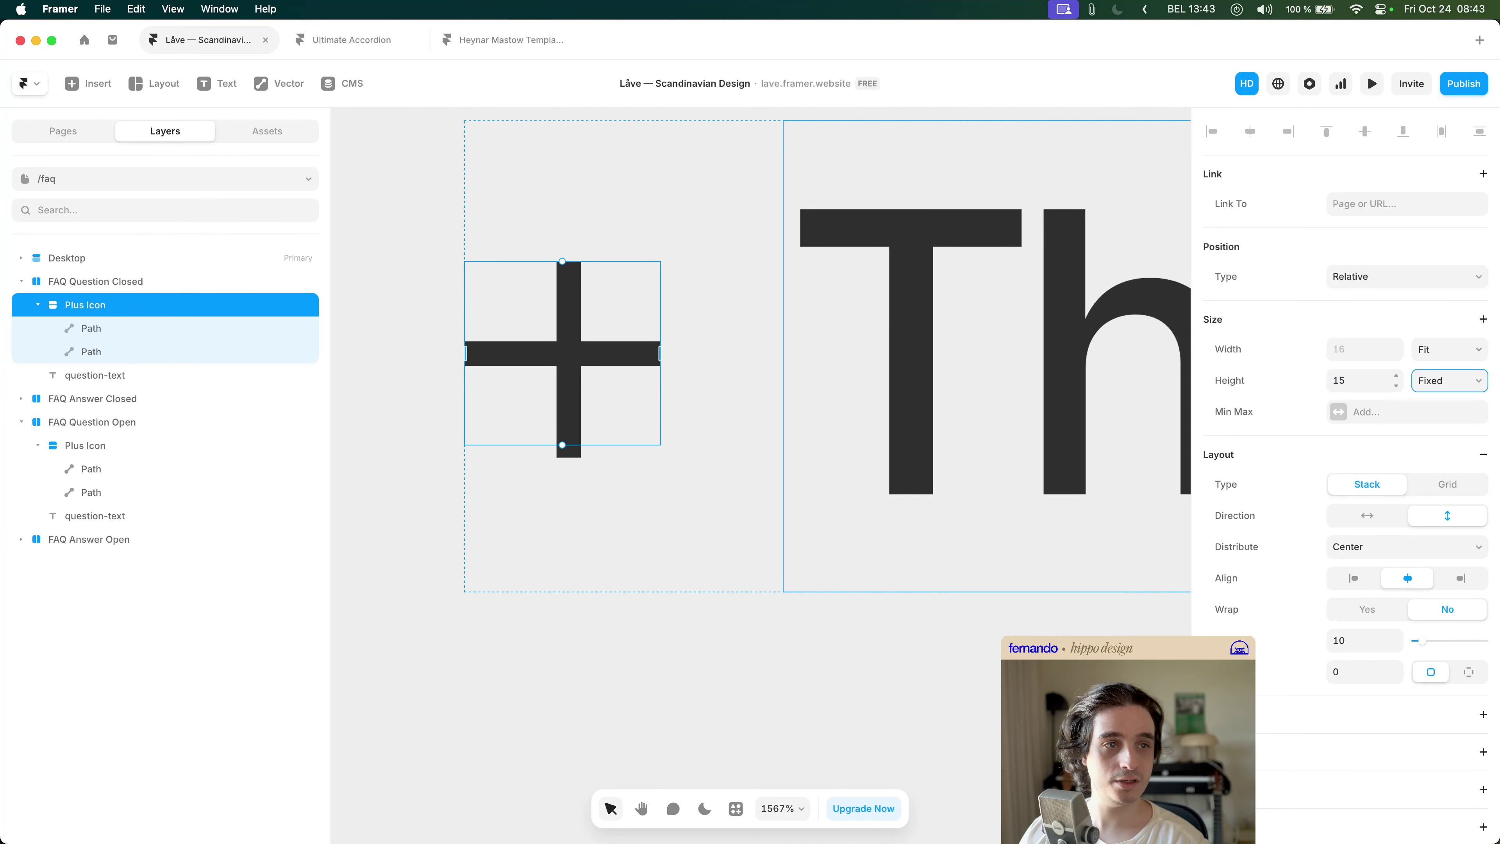
click(620, 354)
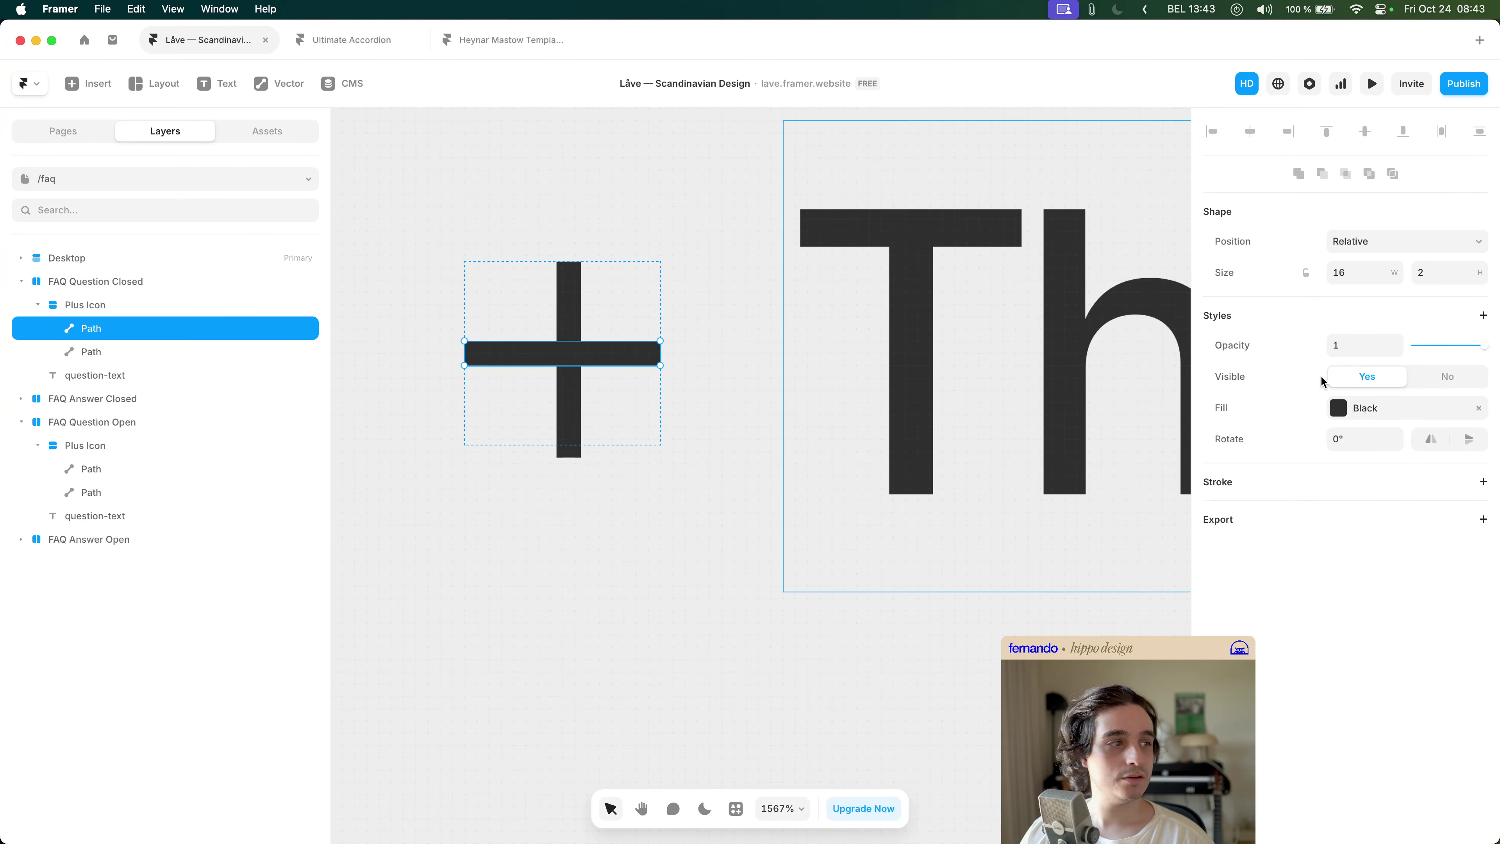
text(15)
key(Tab)
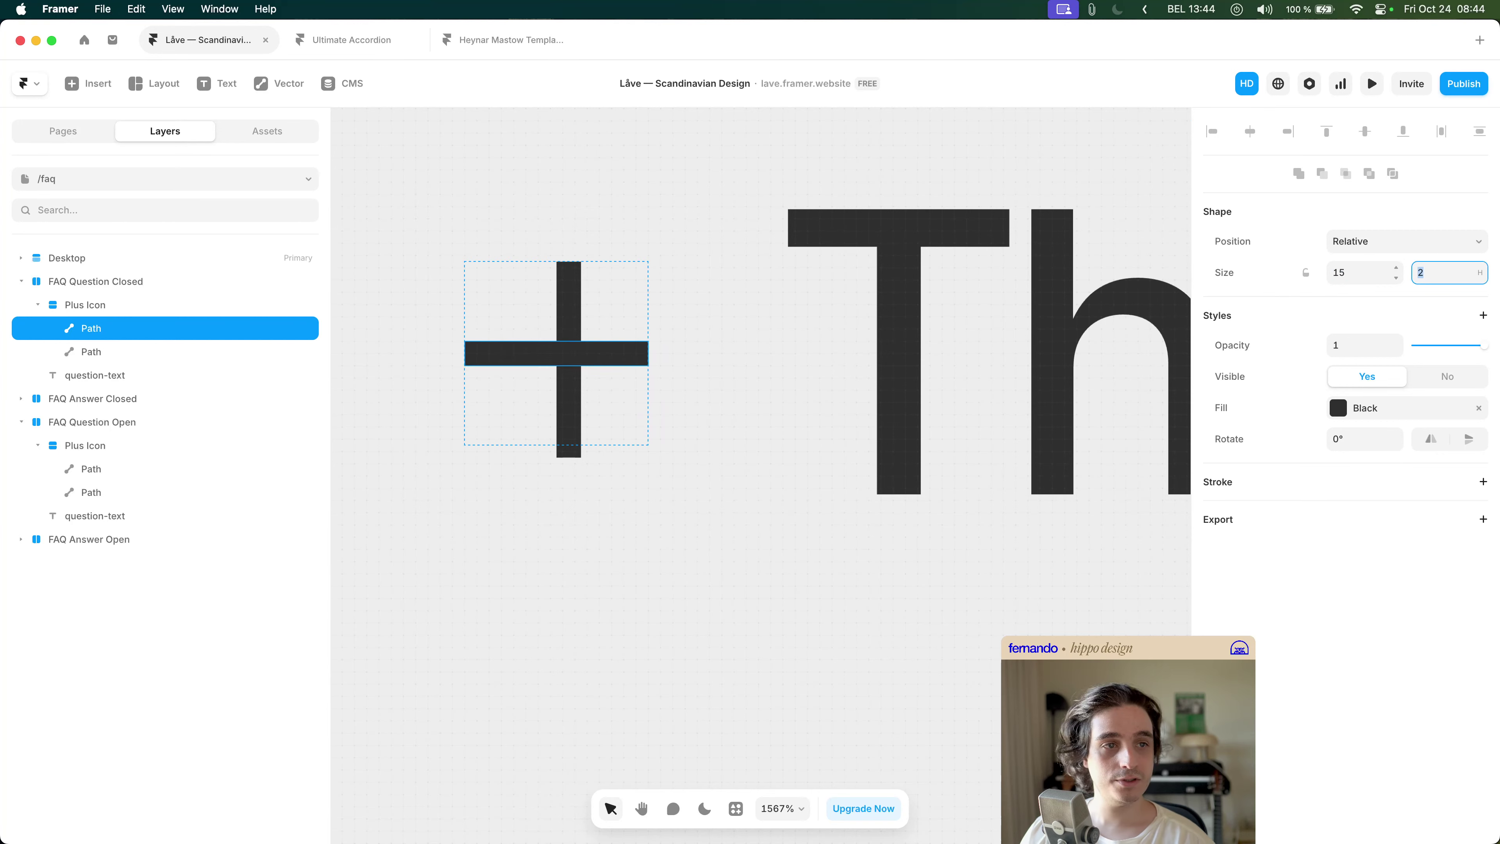
- Set the height of the FAQ Question Closed plus icon's vertical path to 15 and center the path horizontally
click(574, 316)
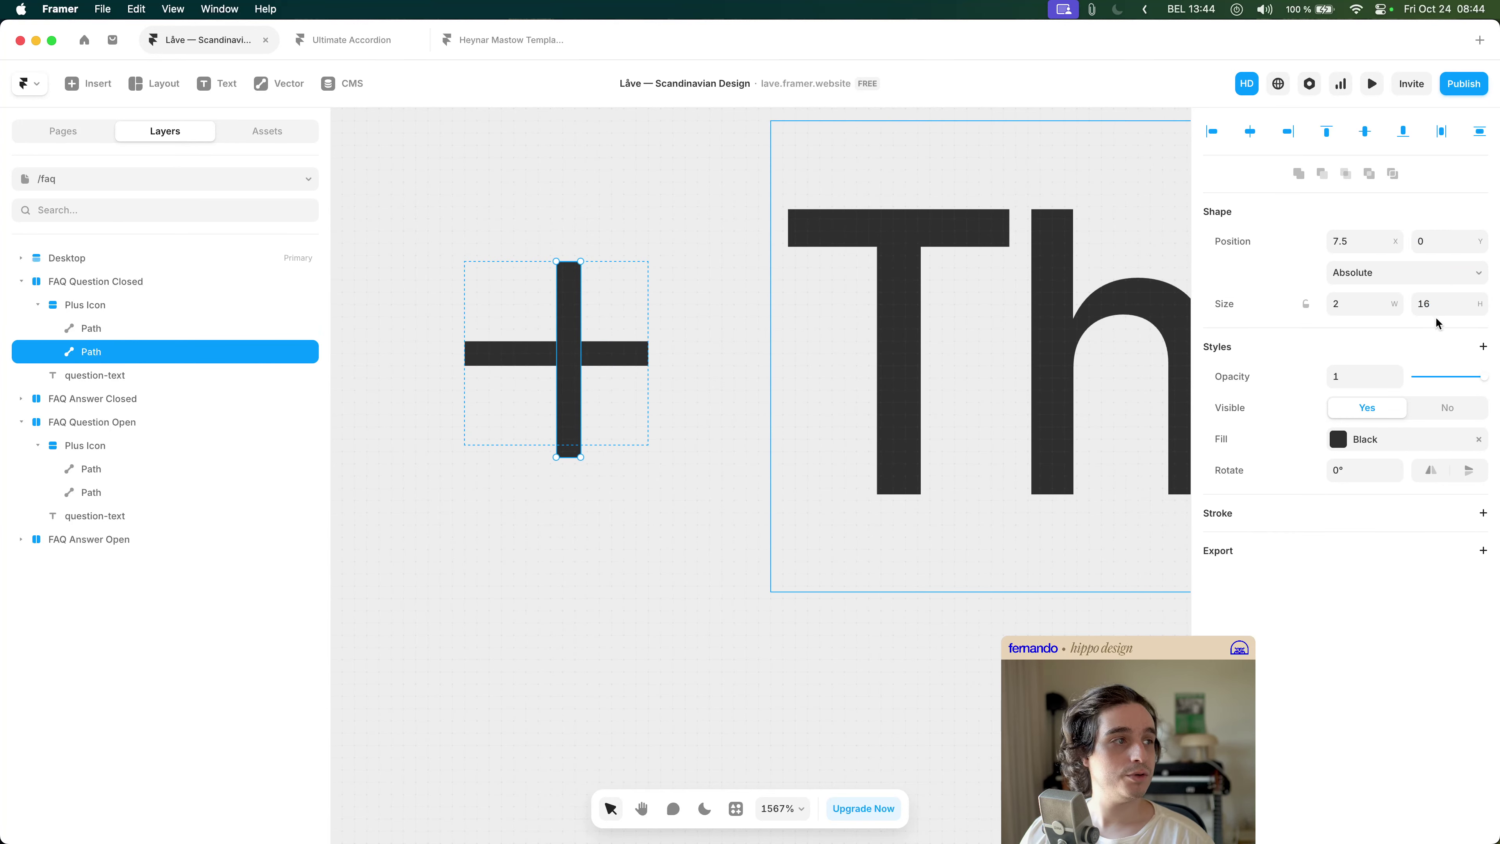
text(15)
key(Return)
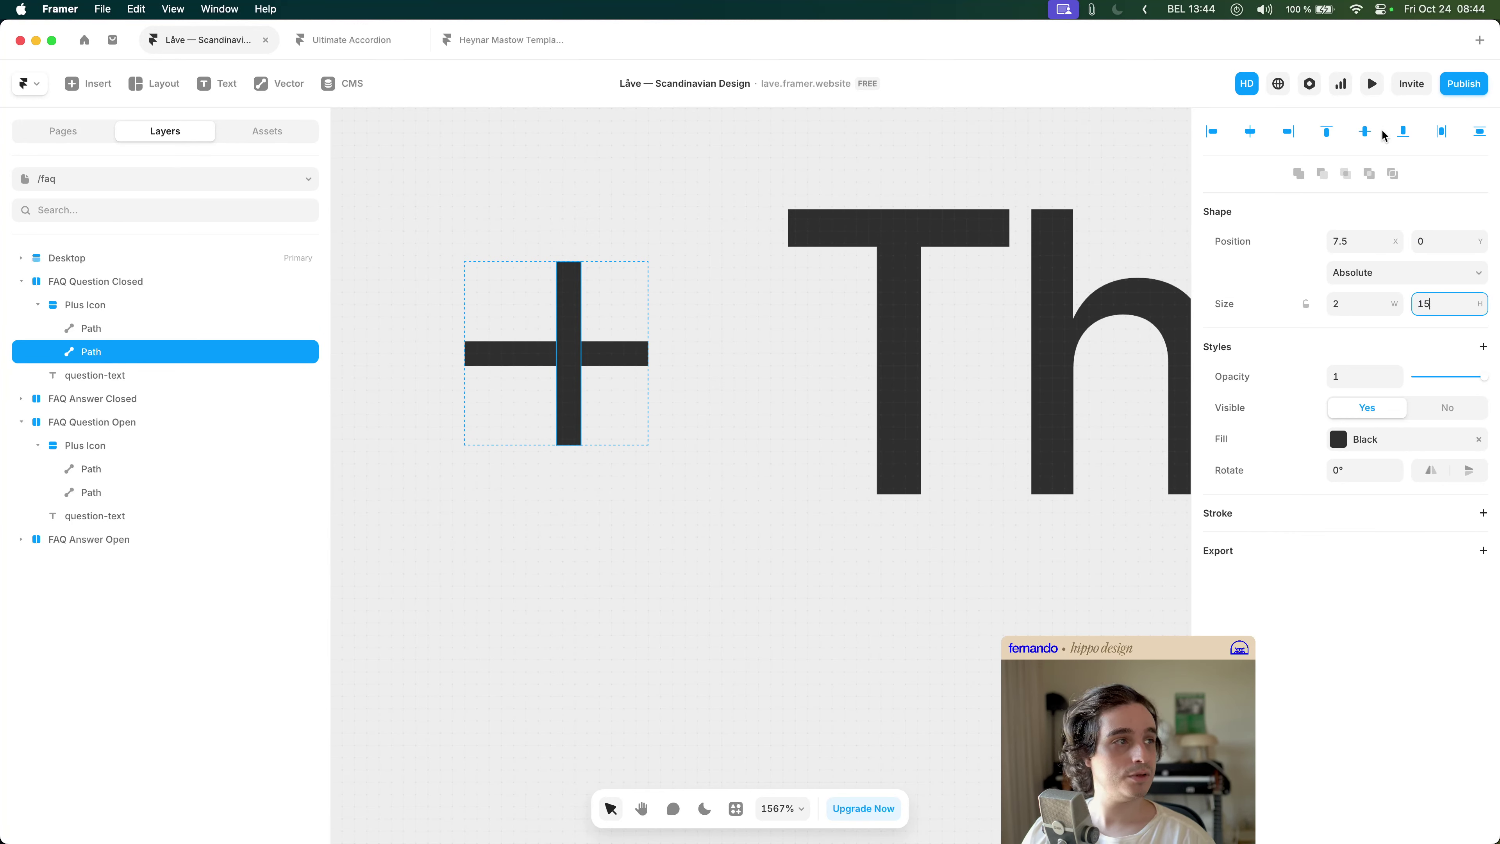
click(1250, 131)
click(687, 322)
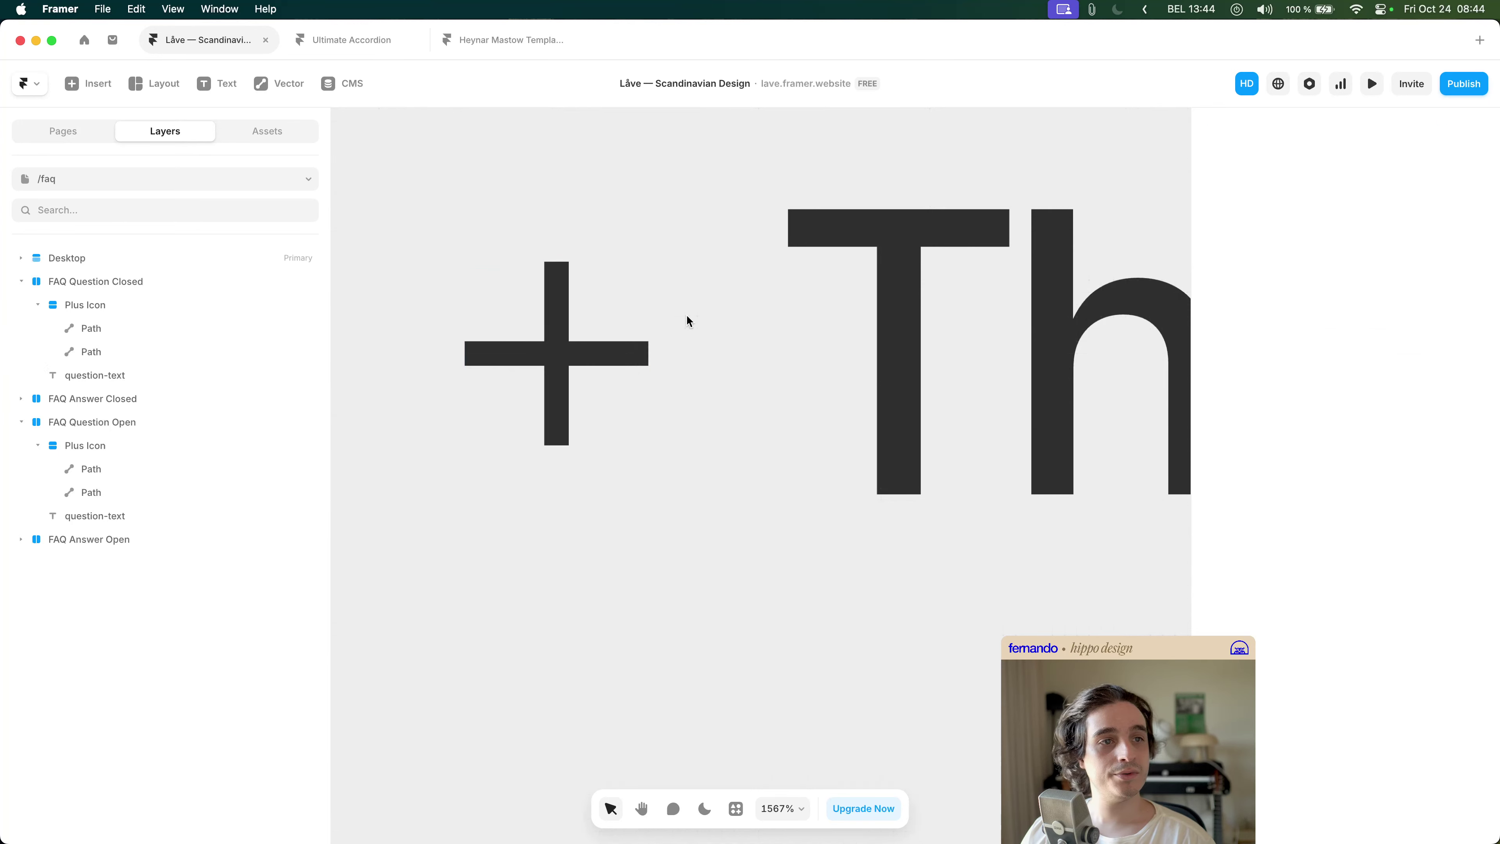
click(561, 312)
scroll(687, 351, down, 10)
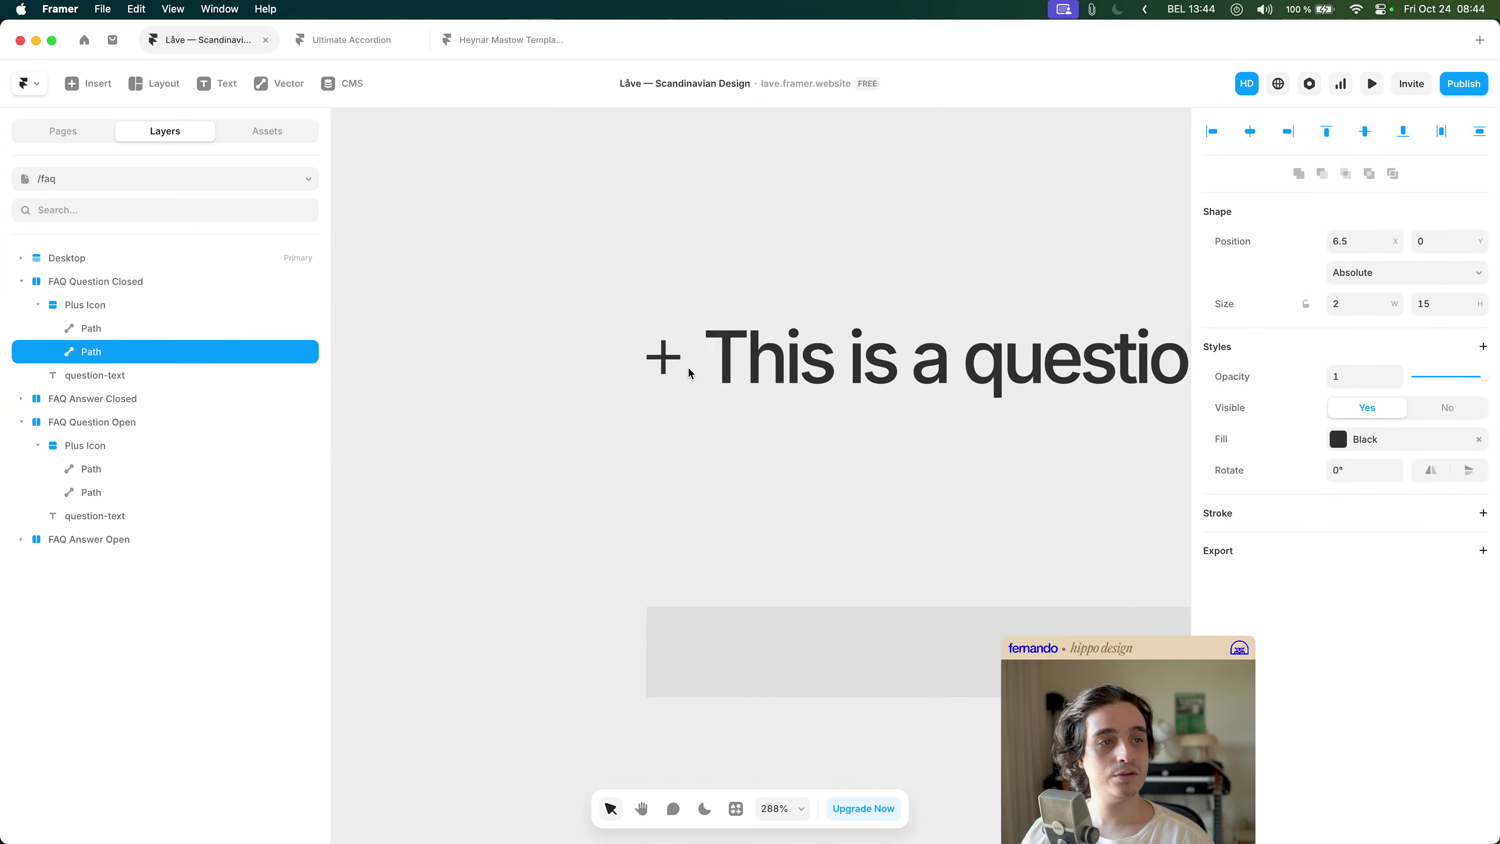
- Replace the Plus Icon in FAQ Question Open with a copy of the Plus Icon from FAQ Question Closed
click(167, 306)
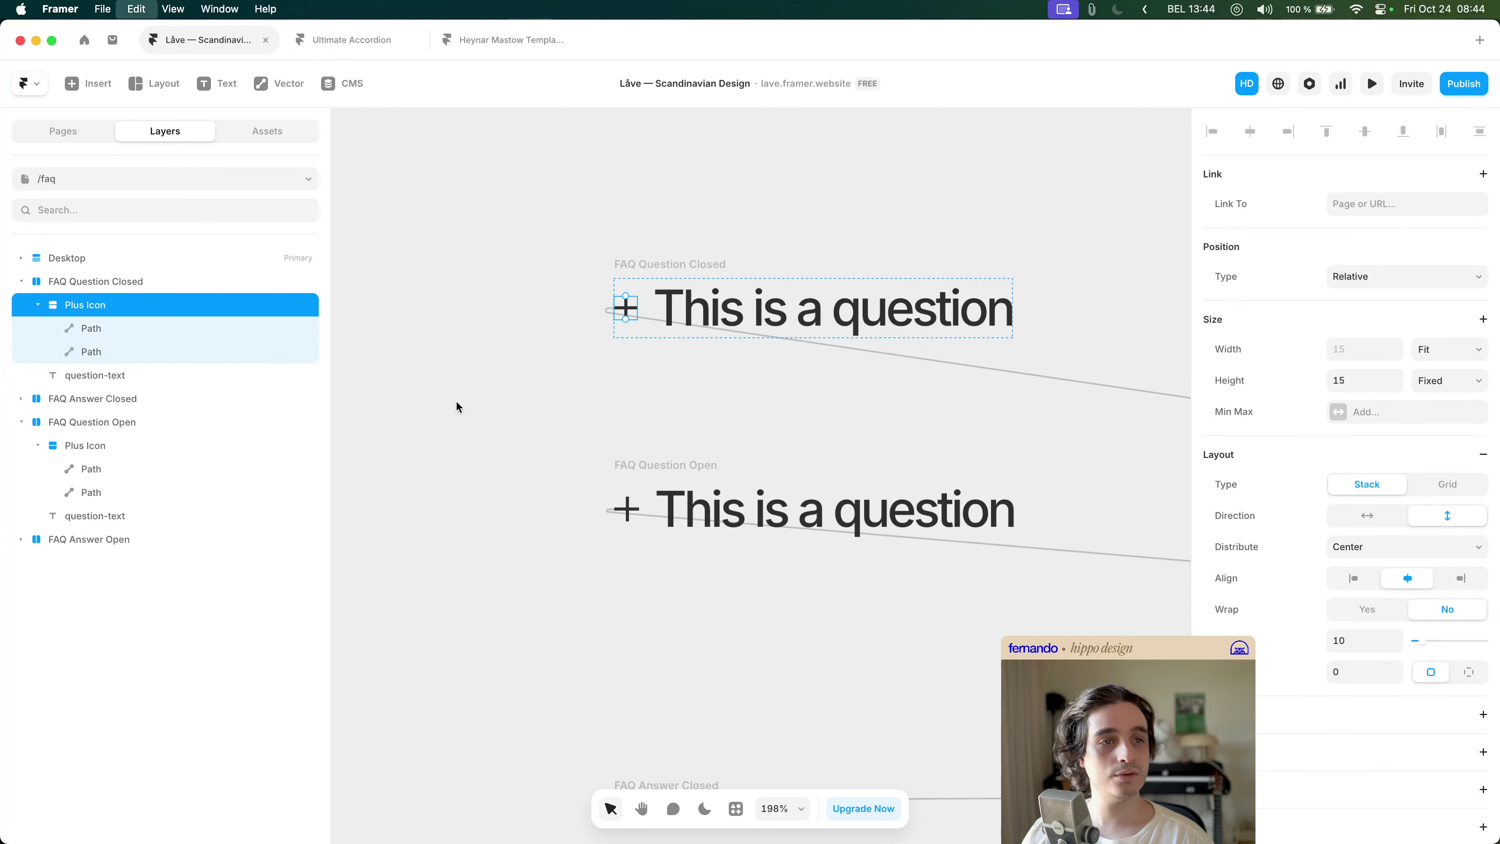
click(636, 518)
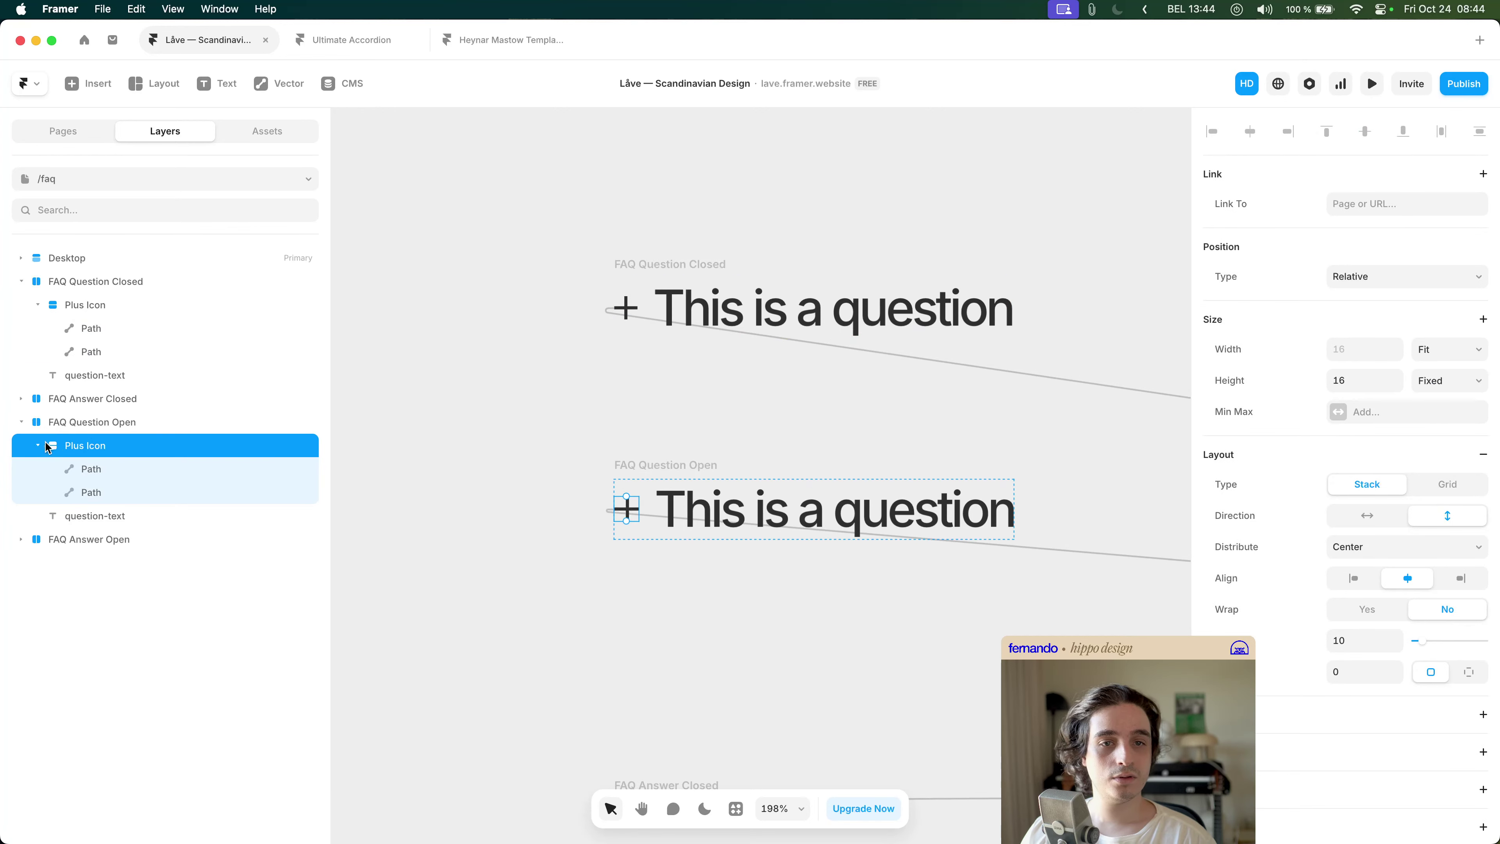
drag(48, 447, 102, 437)
click(109, 510)
key(BackSpace)
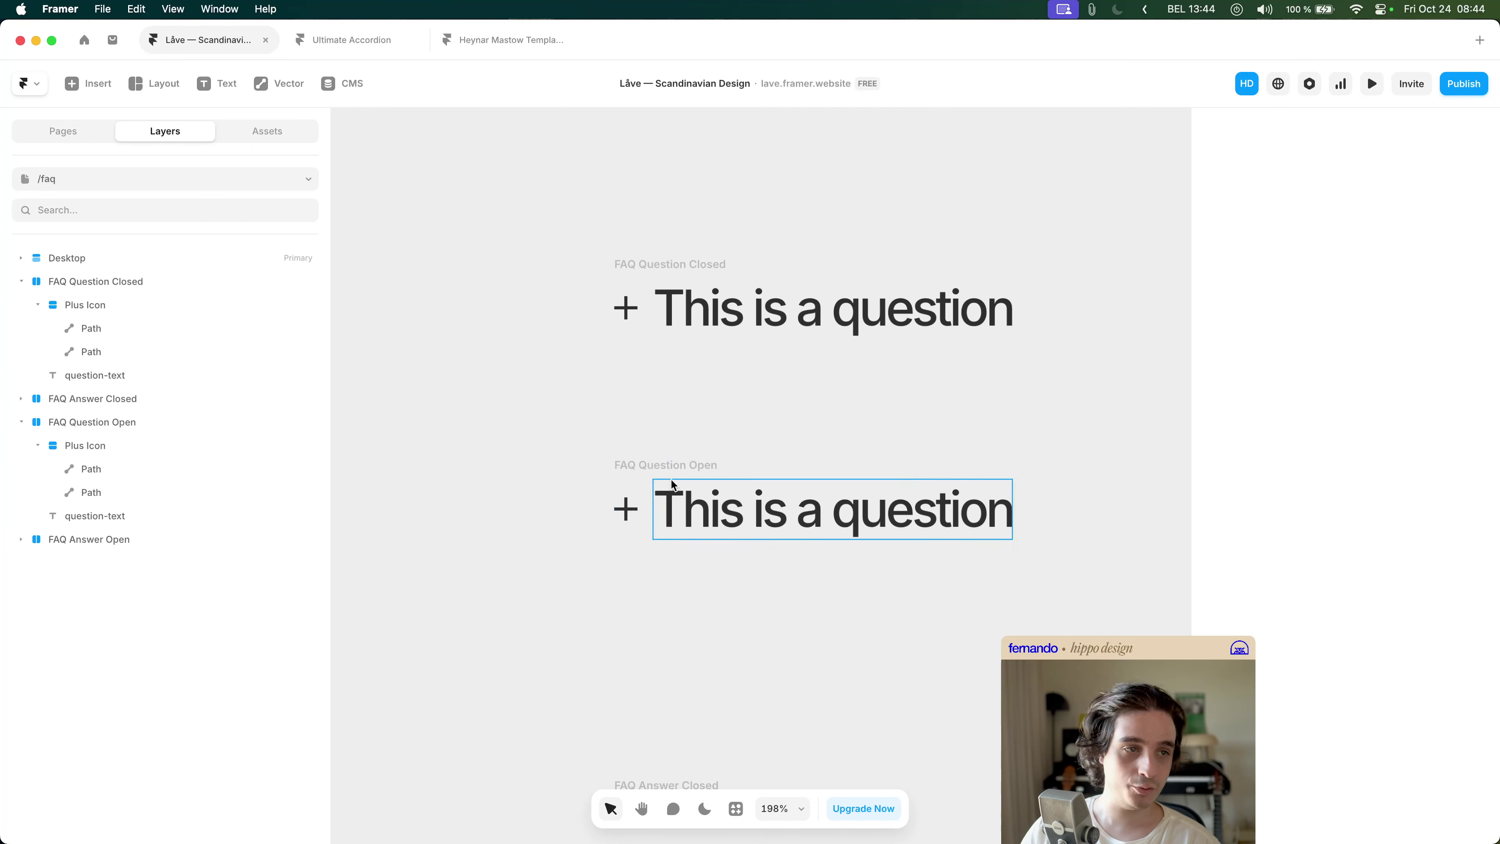
- Rotate the vertical path of the plus icon in FAQ Question Open to 90° so it forms a minus
double_click(626, 508)
scroll(628, 508, up, 10)
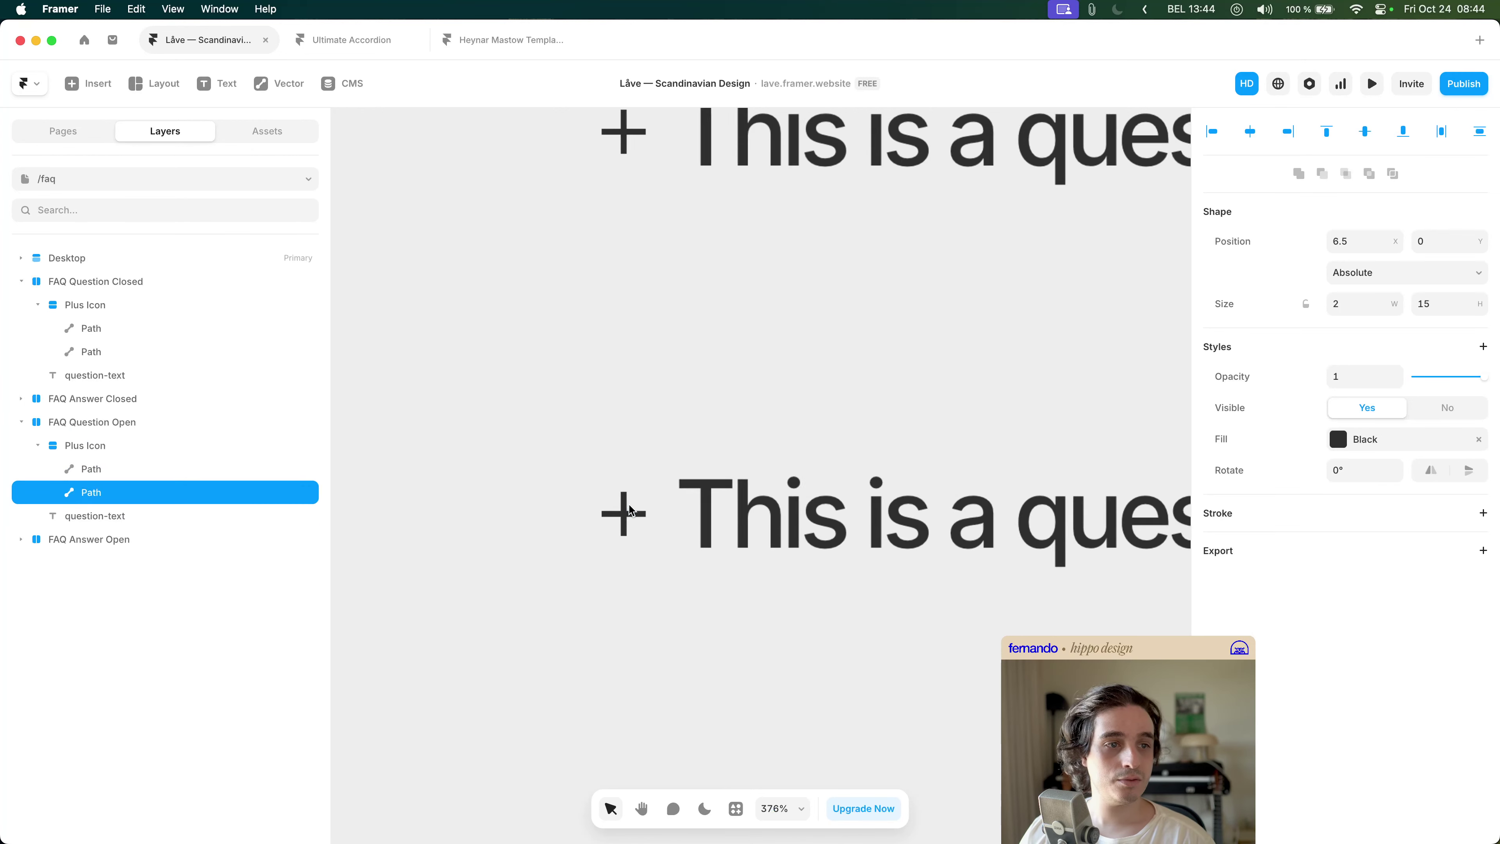
drag(606, 466, 686, 525)
scroll(657, 502, down, 10)
scroll(653, 502, down, 7)
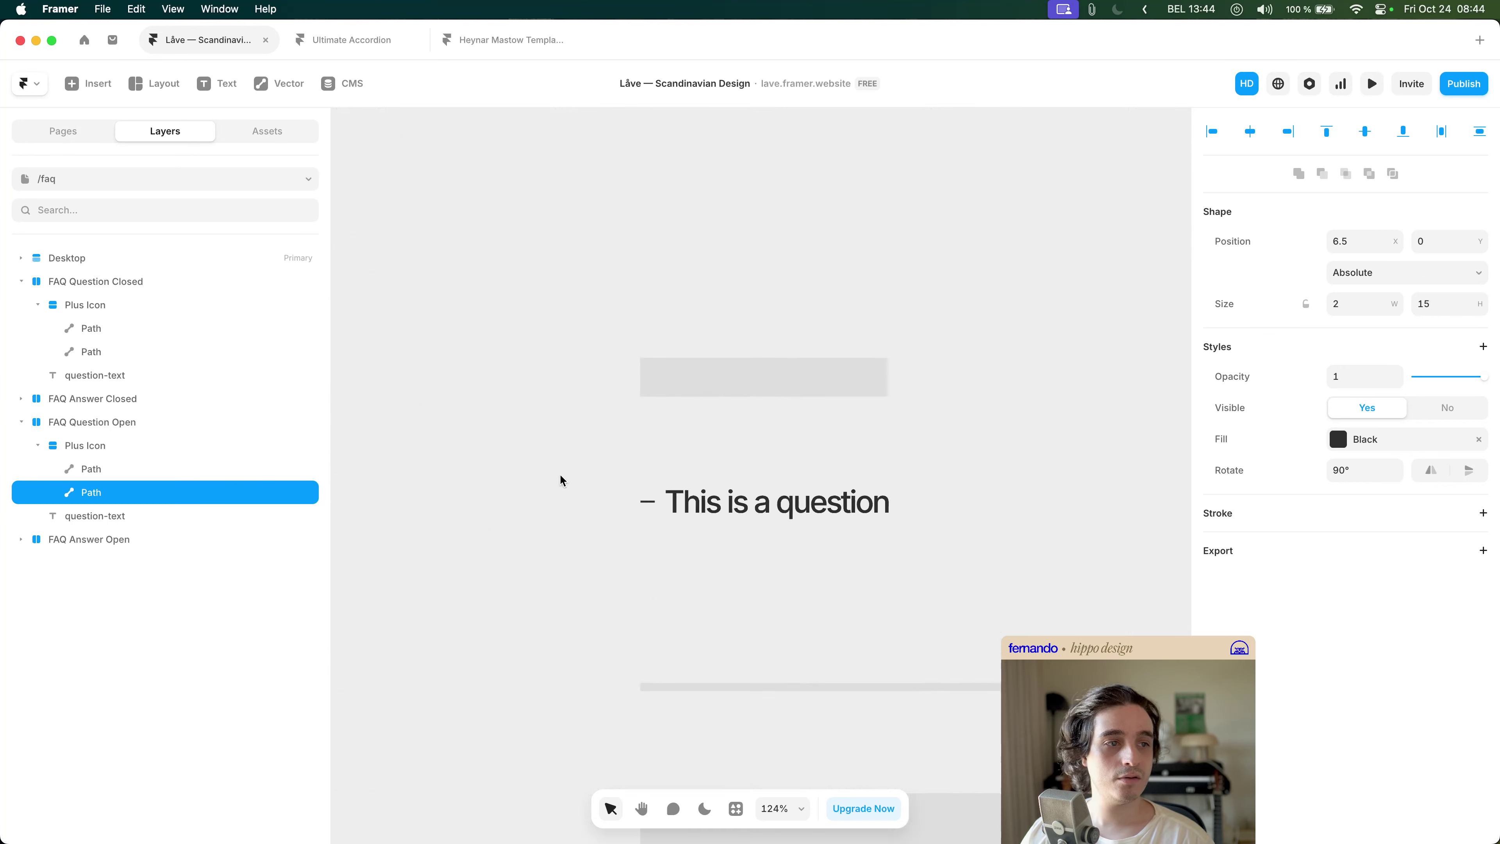
key(Escape)
- Preview the FAQ page and test opening and closing the first and second questions of the accordion
key(space)
drag(691, 425, 617, 394)
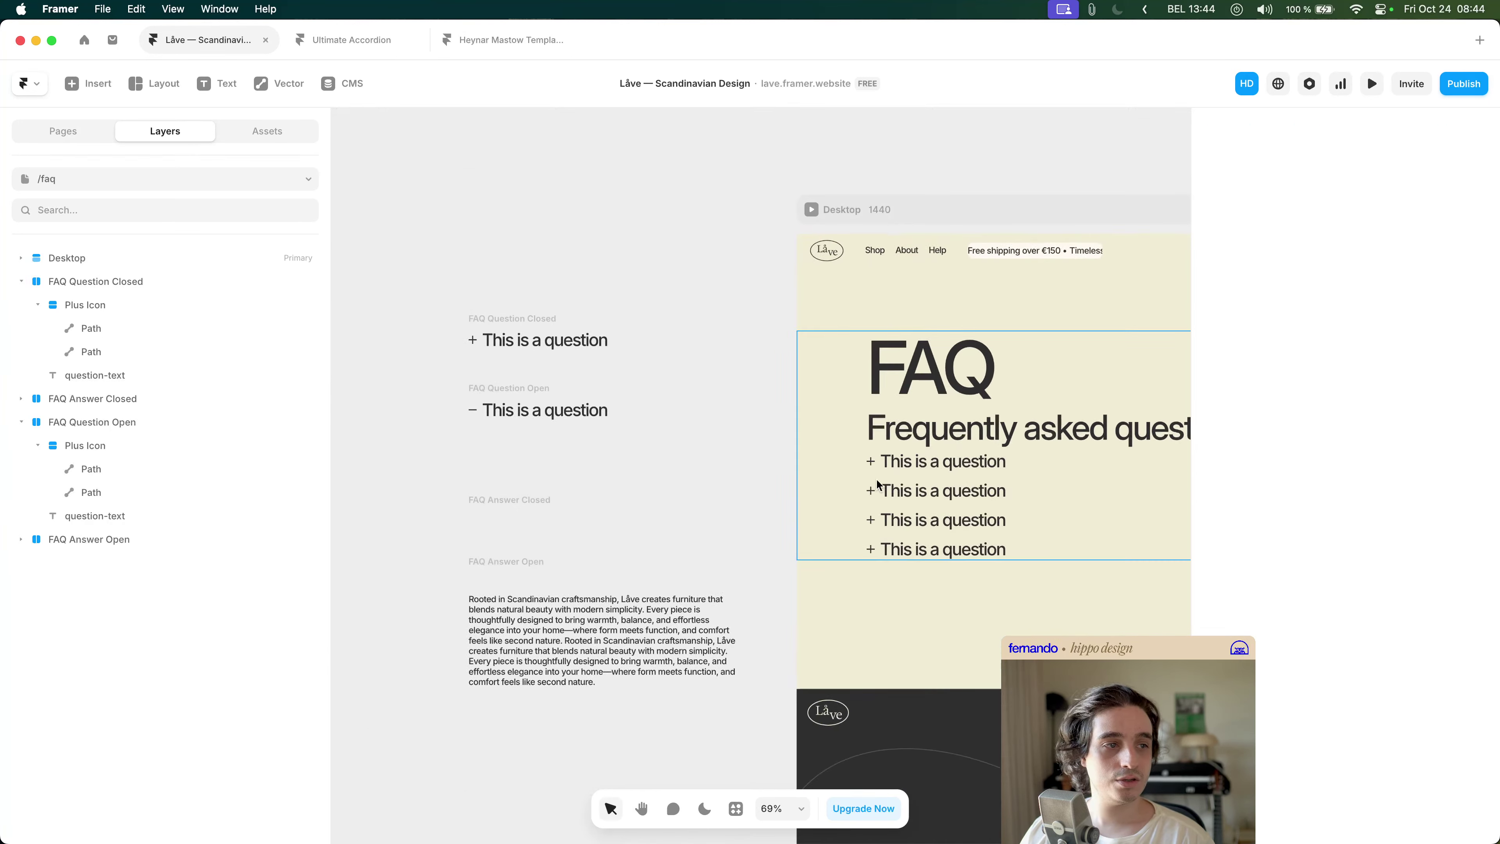
click(878, 491)
click(1371, 84)
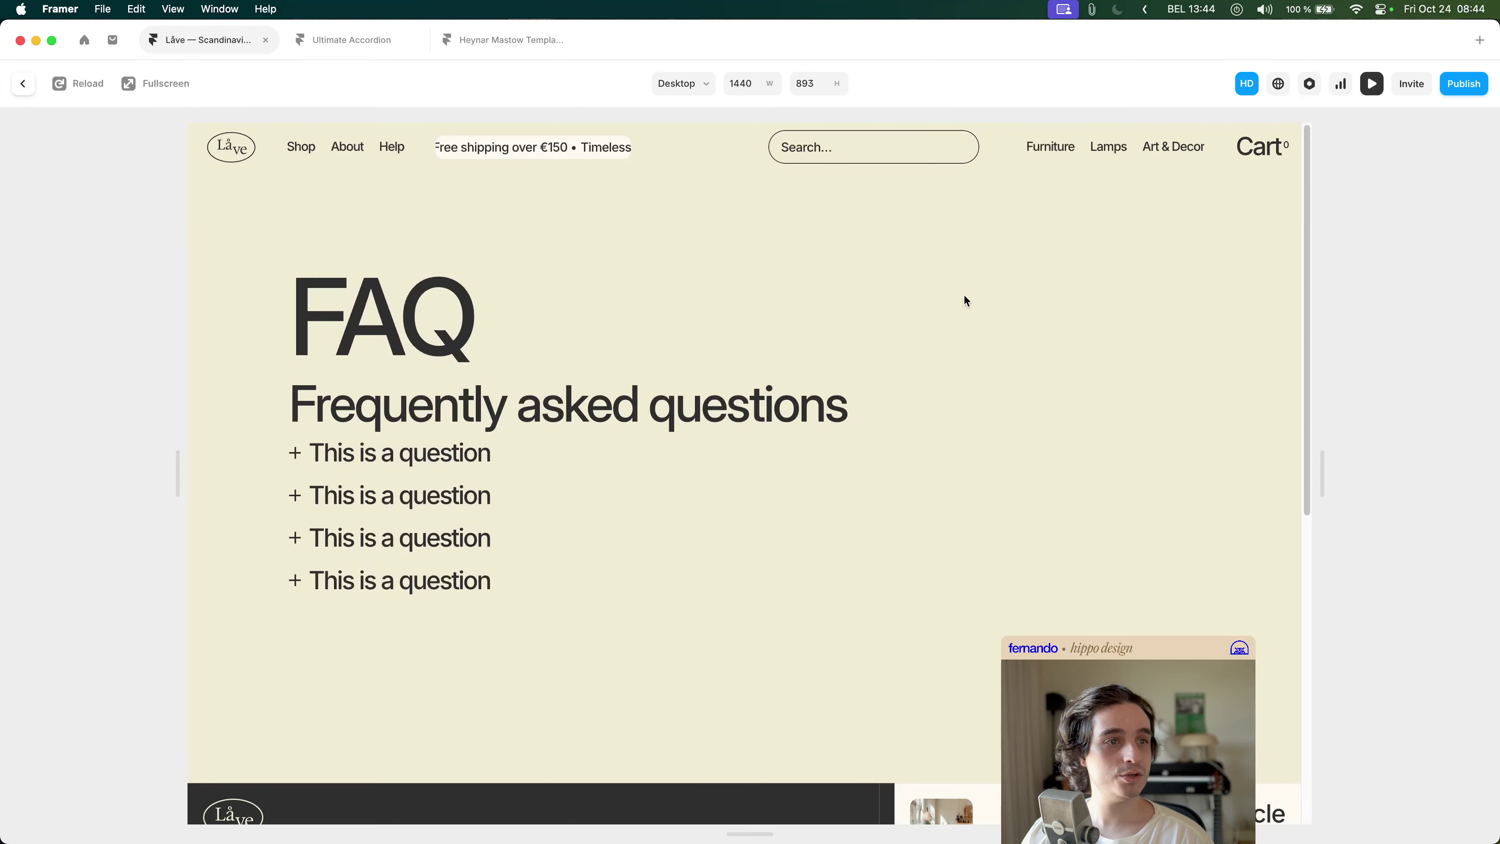
click(430, 458)
click(429, 460)
click(427, 460)
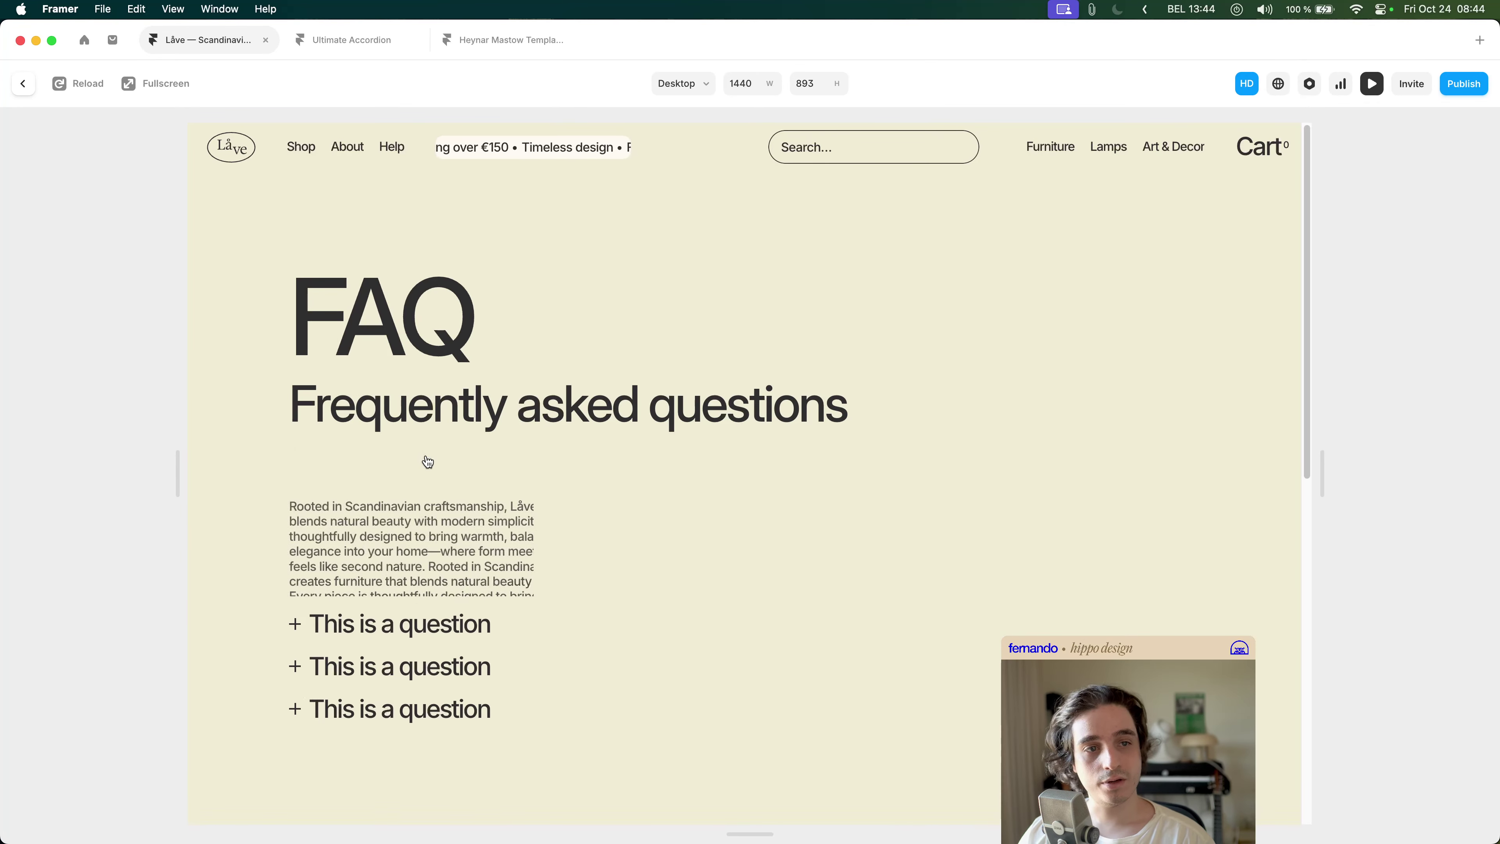
click(426, 460)
click(420, 496)
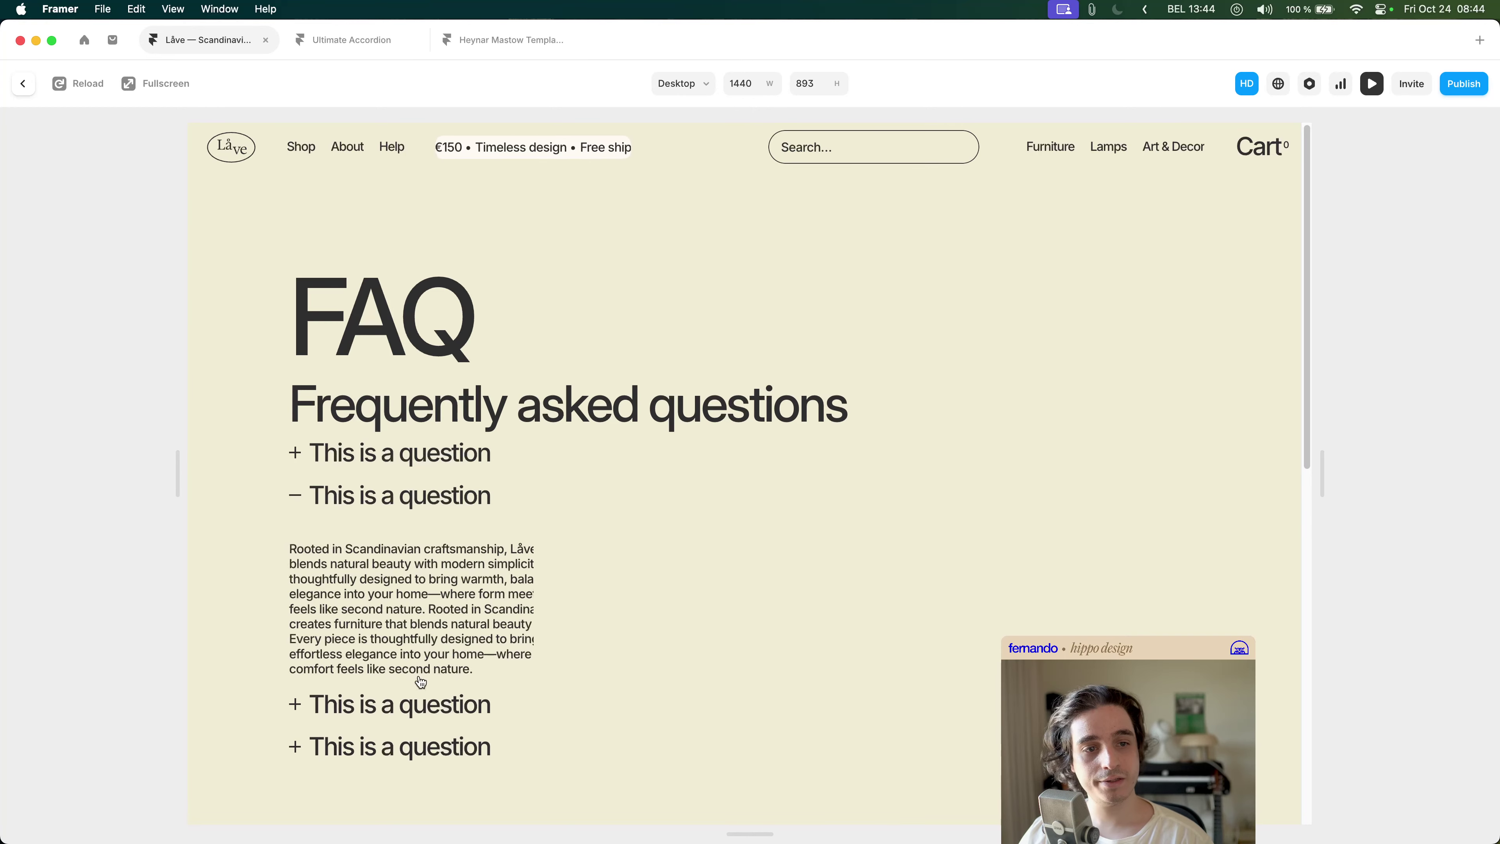
click(414, 606)
click(409, 459)
click(408, 454)
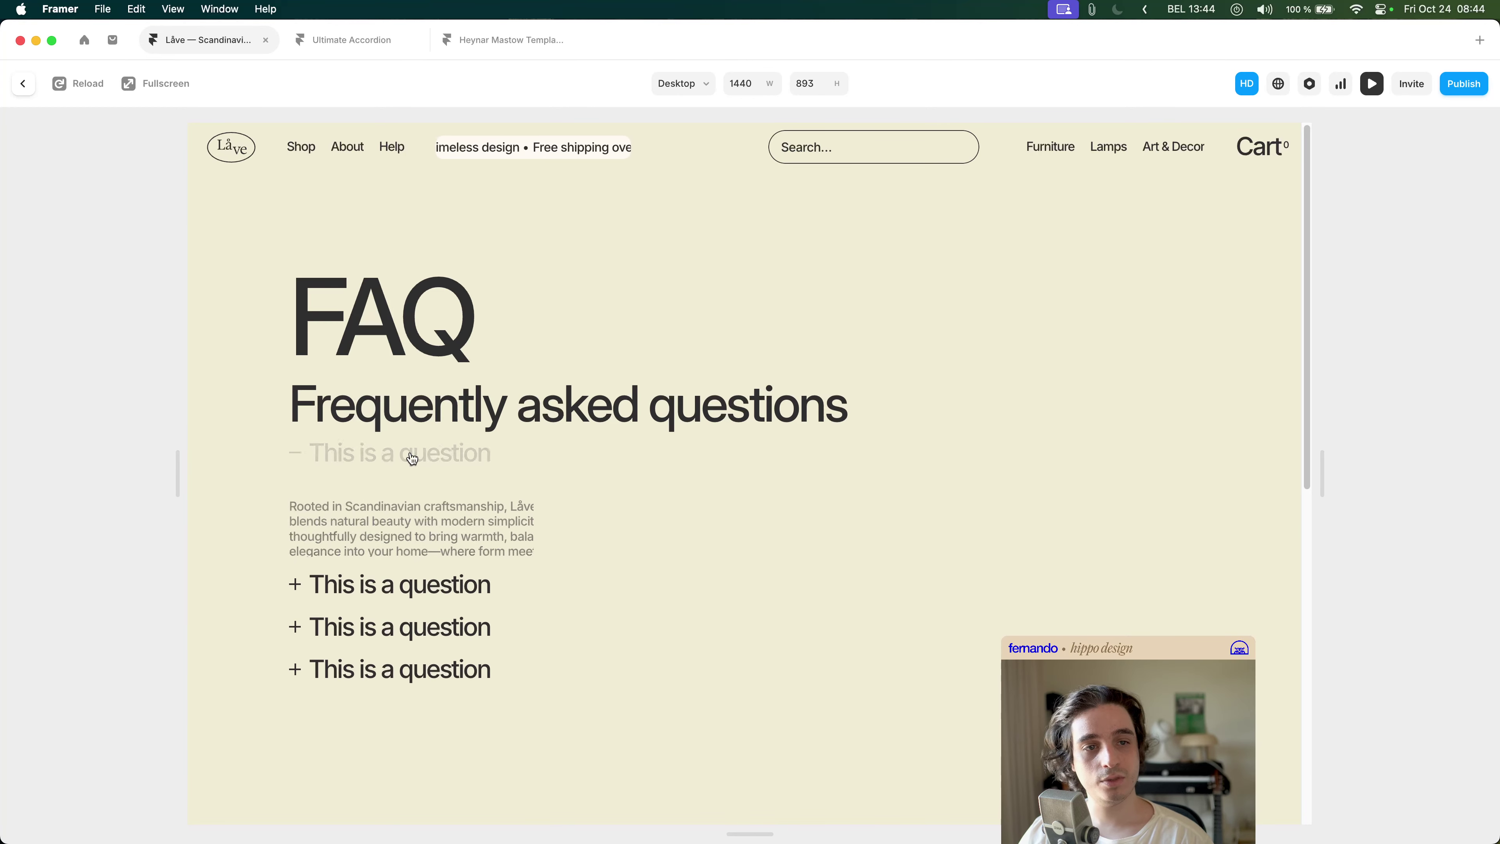
key(Escape)
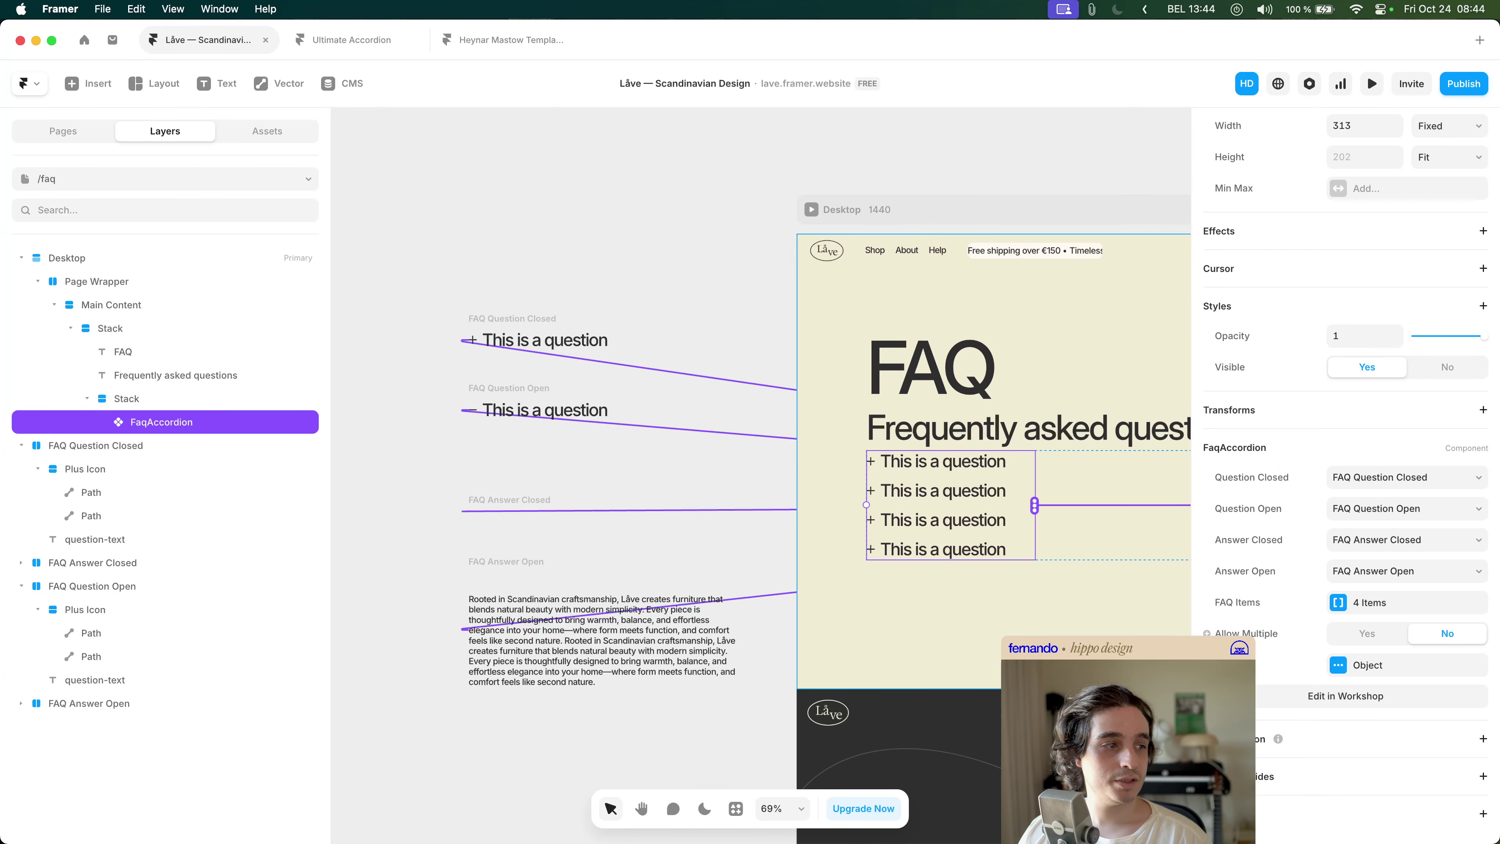
- Open the FaqAccordion.tsx code file, select all of its code and return to the page canvas
click(248, 137)
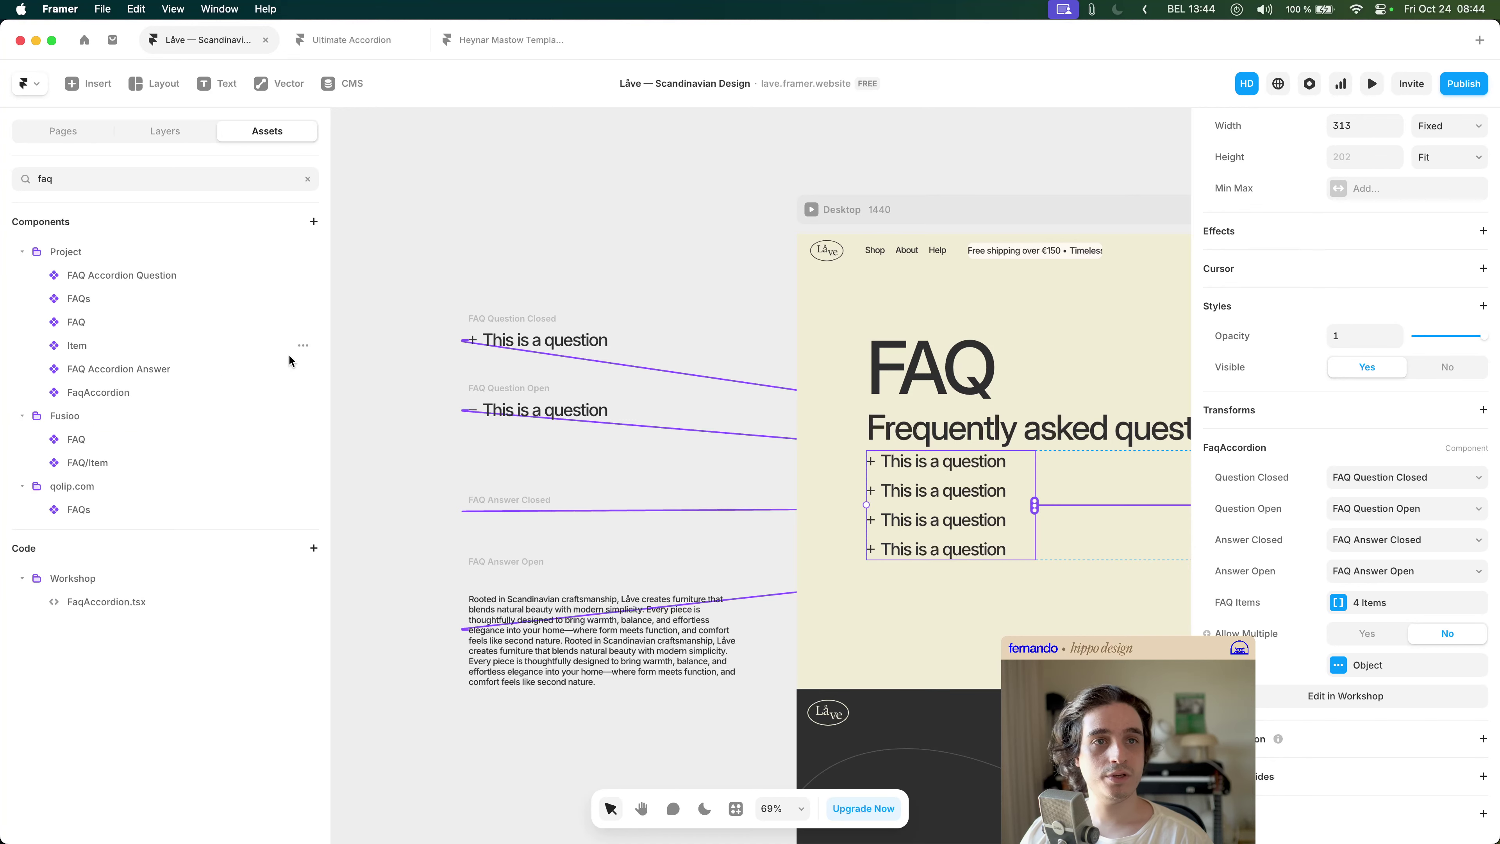
double_click(196, 607)
key(ctrl+a)
click(367, 135)
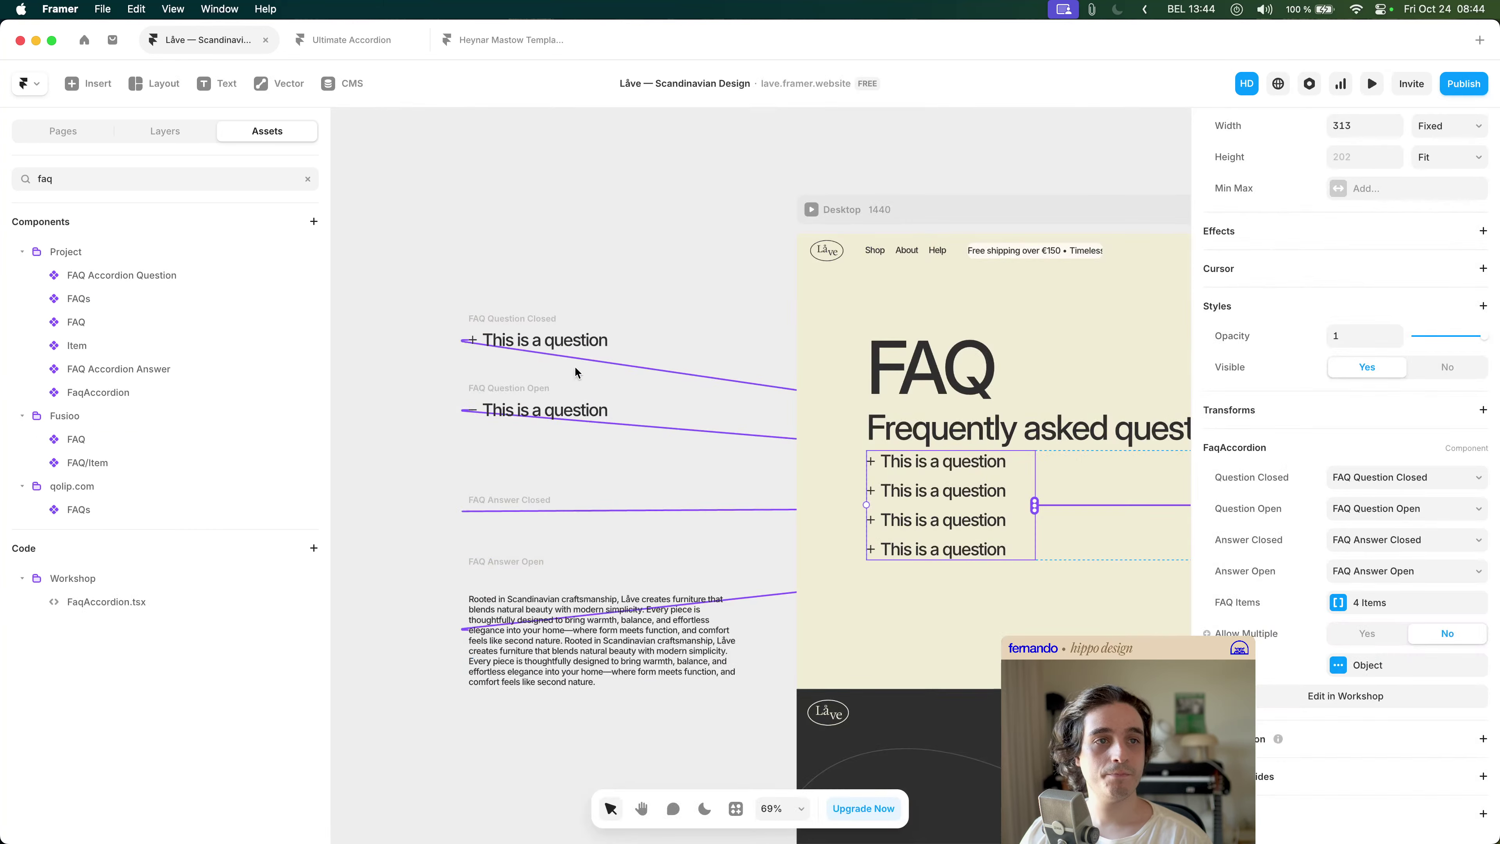
- Switch to the Claude chat in Arc and begin a reply with the line "two main issues now remain:" followed by a numbered list
key(super+Tab)
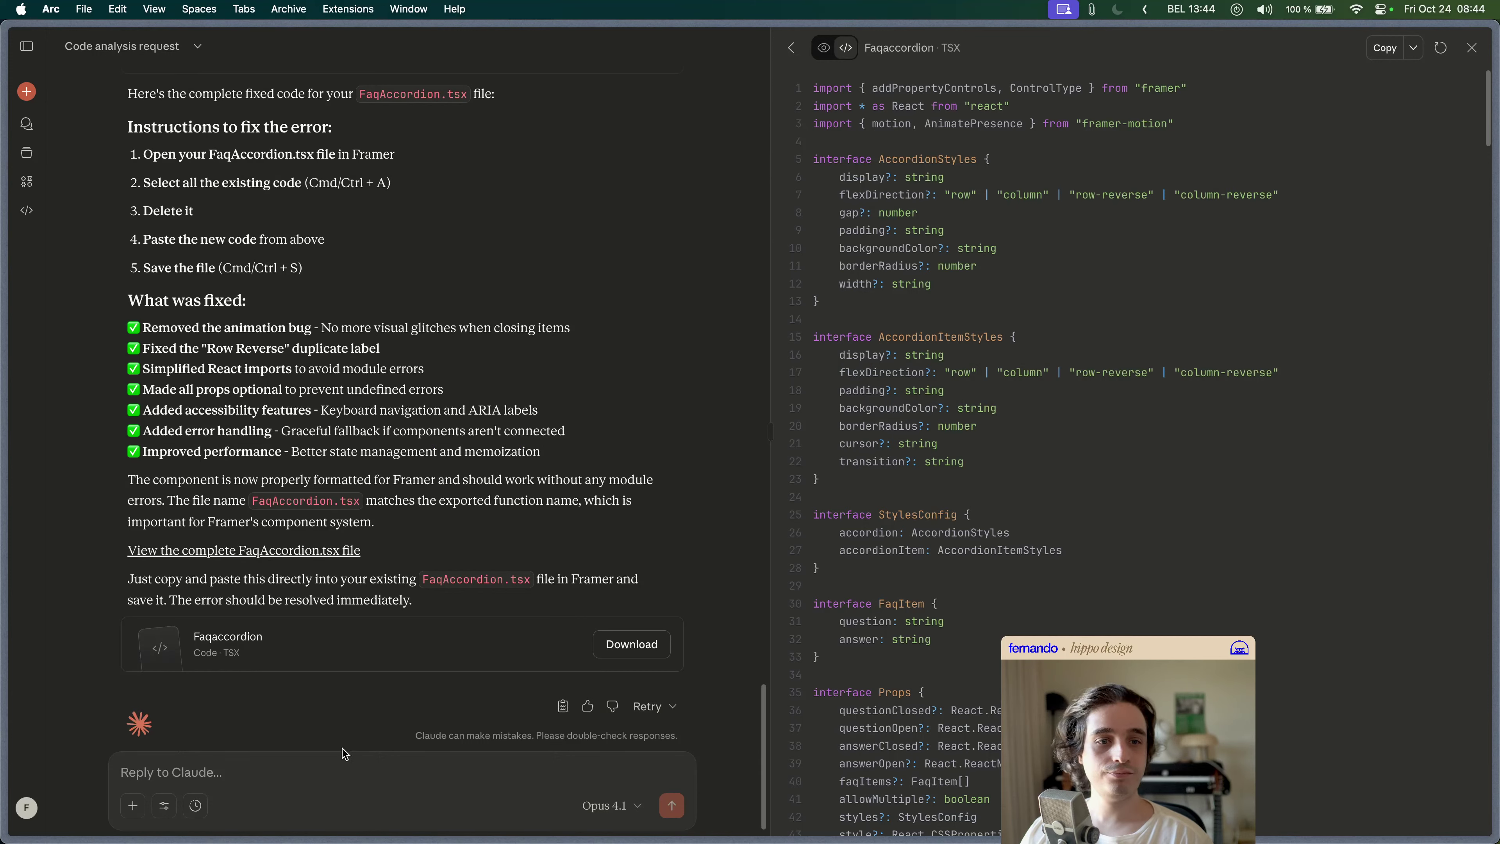
text(two main issues now)
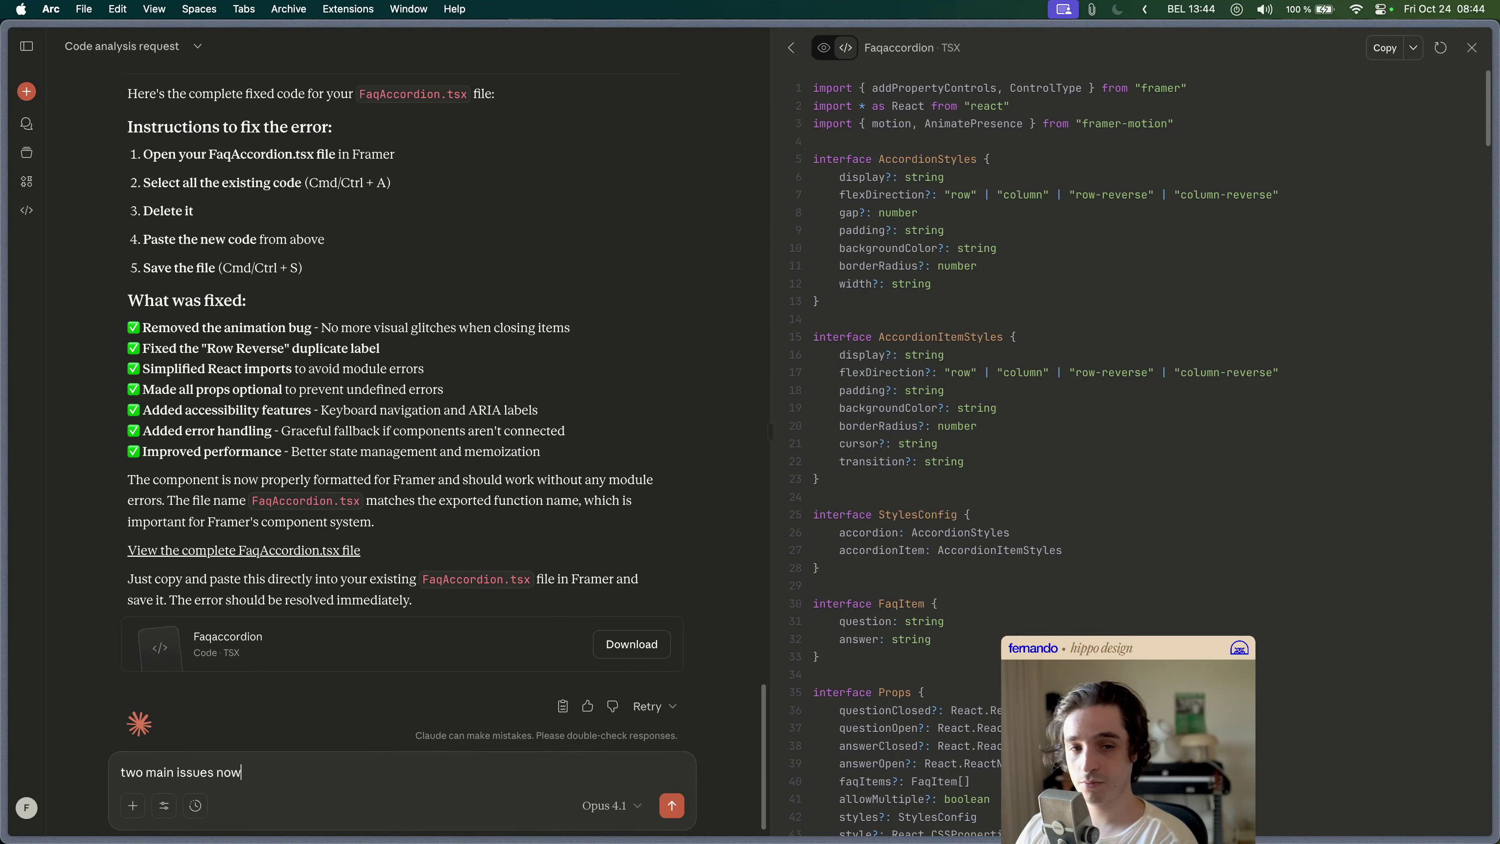
text( remain:)
key(shift+Return)
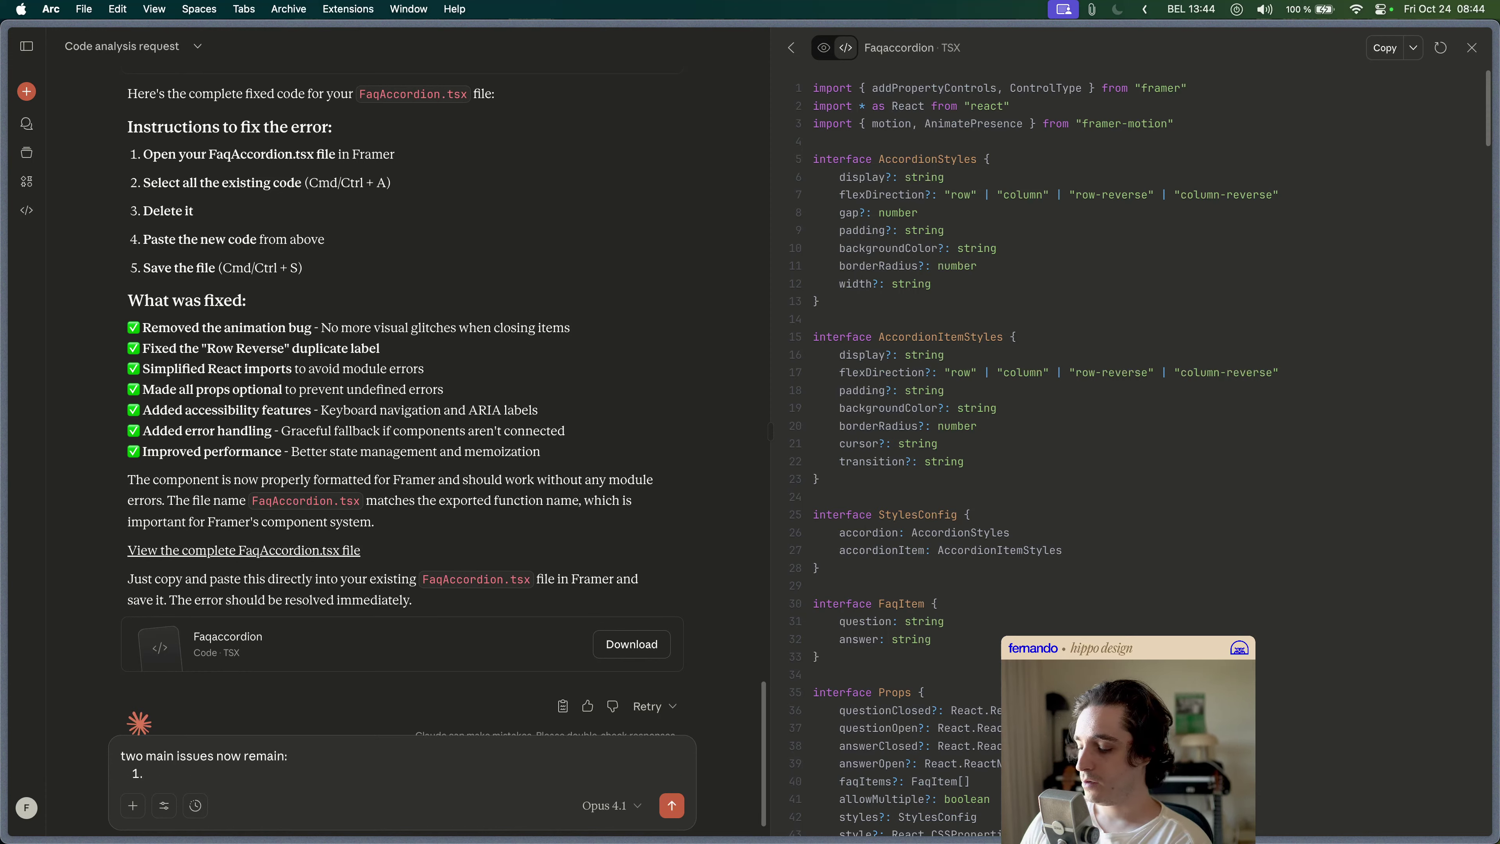
- Write the first list item of the reply as "states are not transitioning properly as they should."
text(e nit)
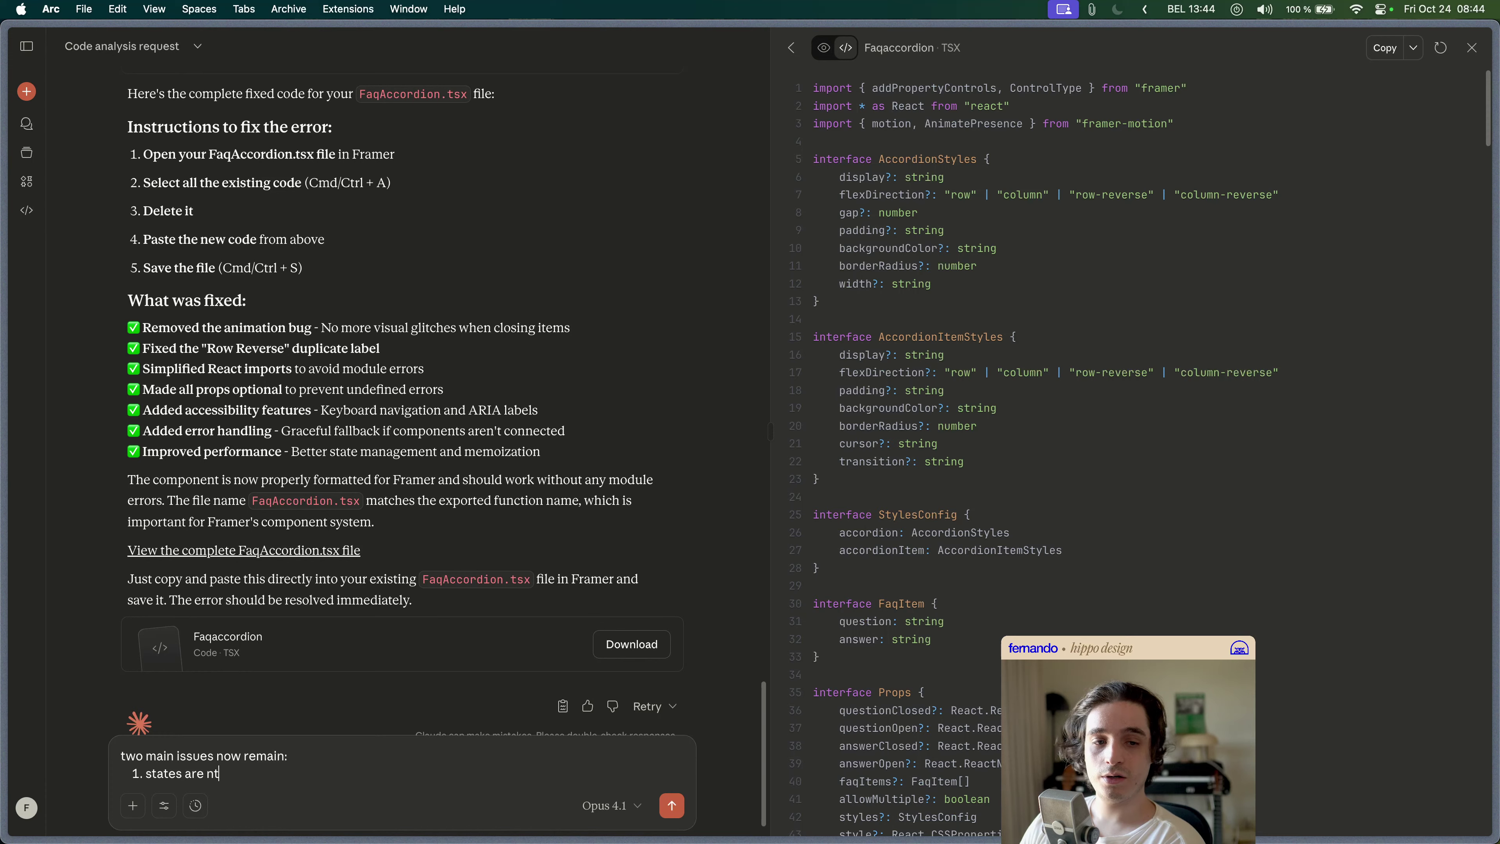
text(t tran)
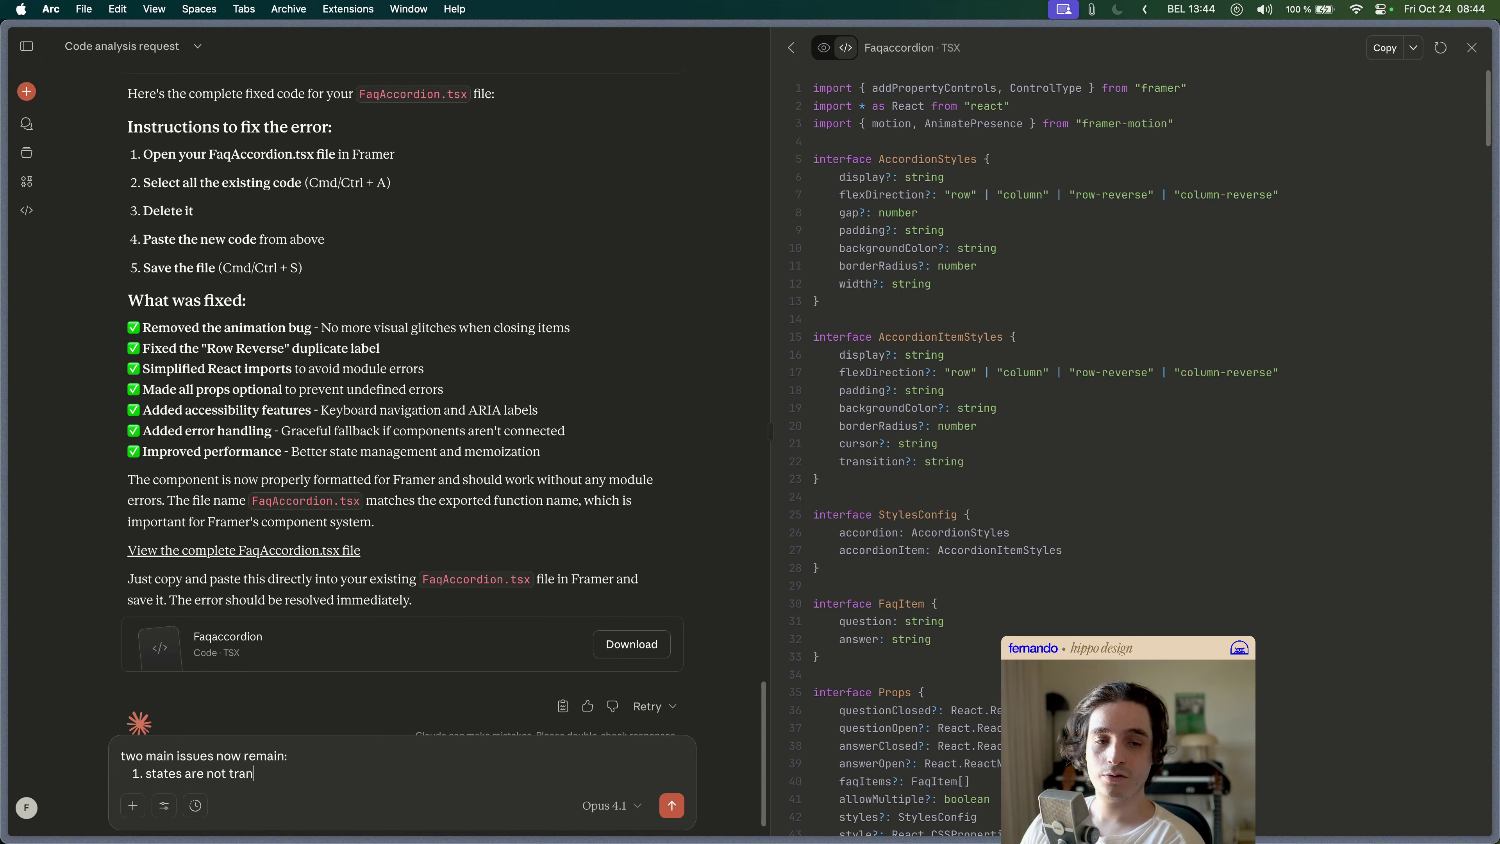
text(sitioning properly)
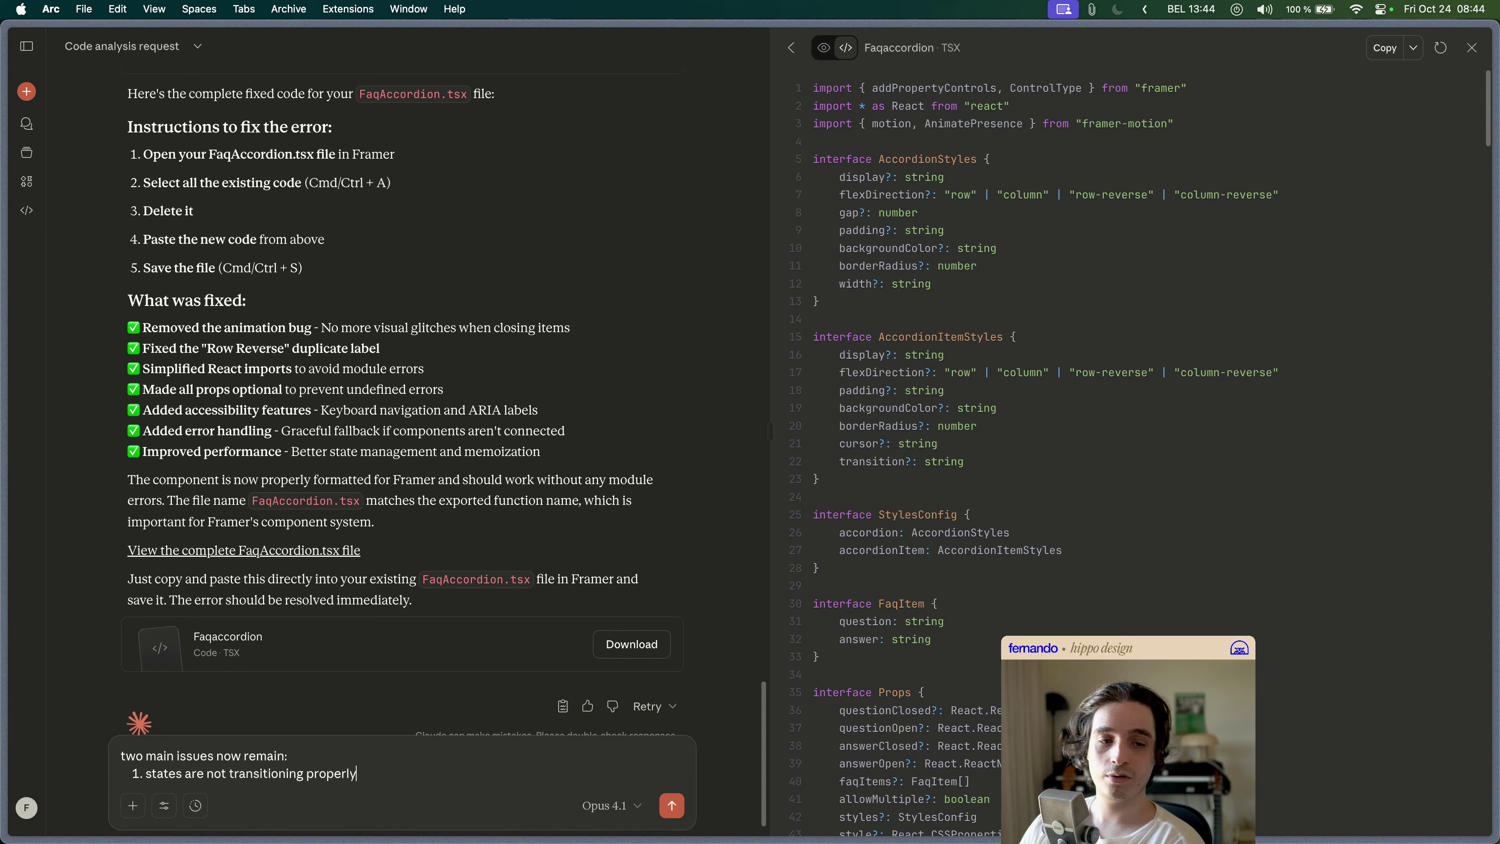
text( as they)
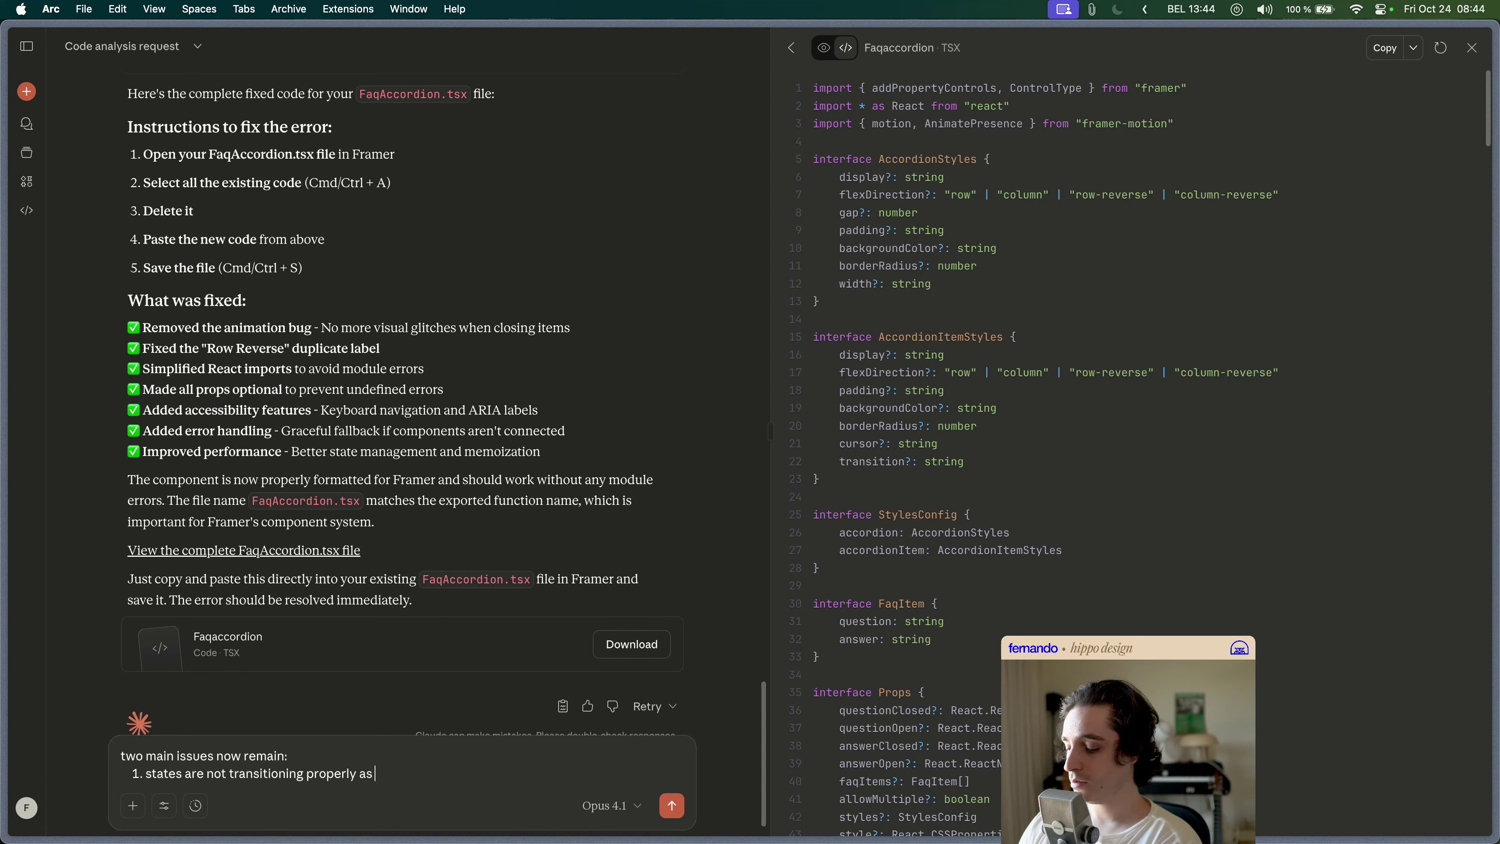
key(BackSpace)
key(BackSpace)
key(BackSpace)
key(BackSpace)
key(BackSpace)
text(they sh)
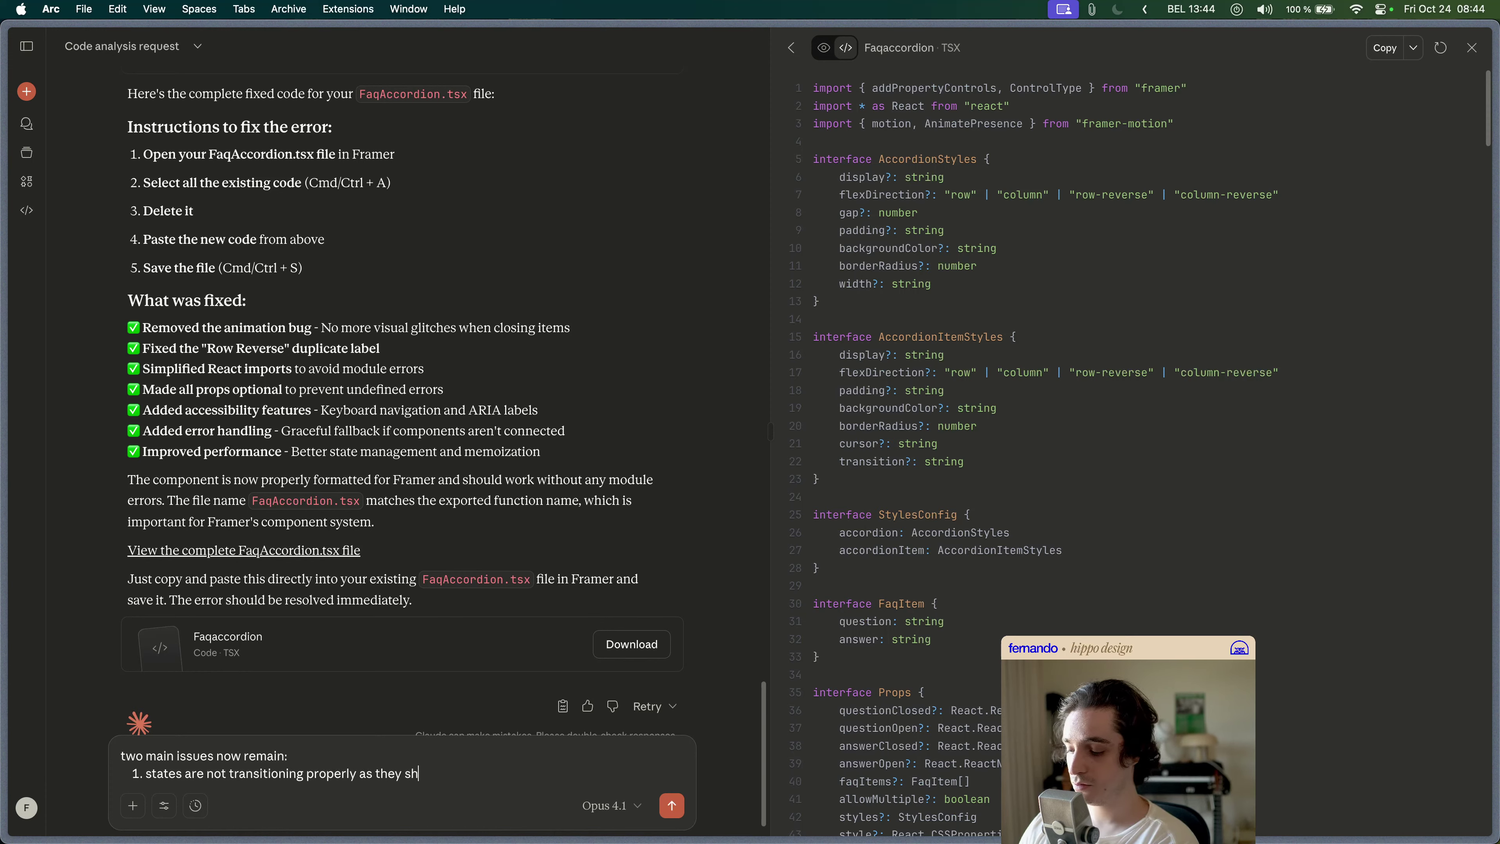
text(ould and)
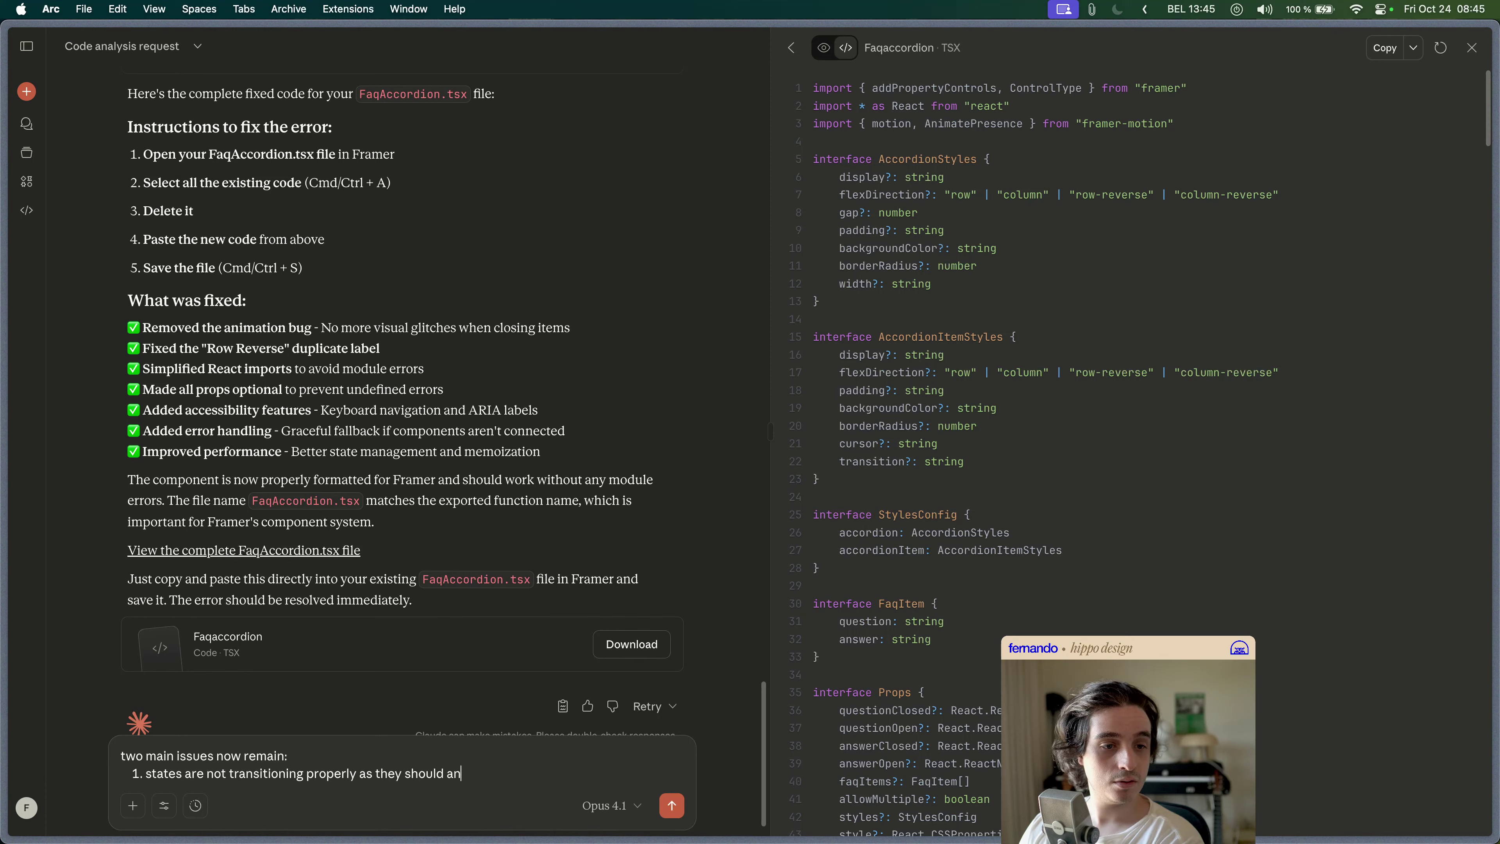
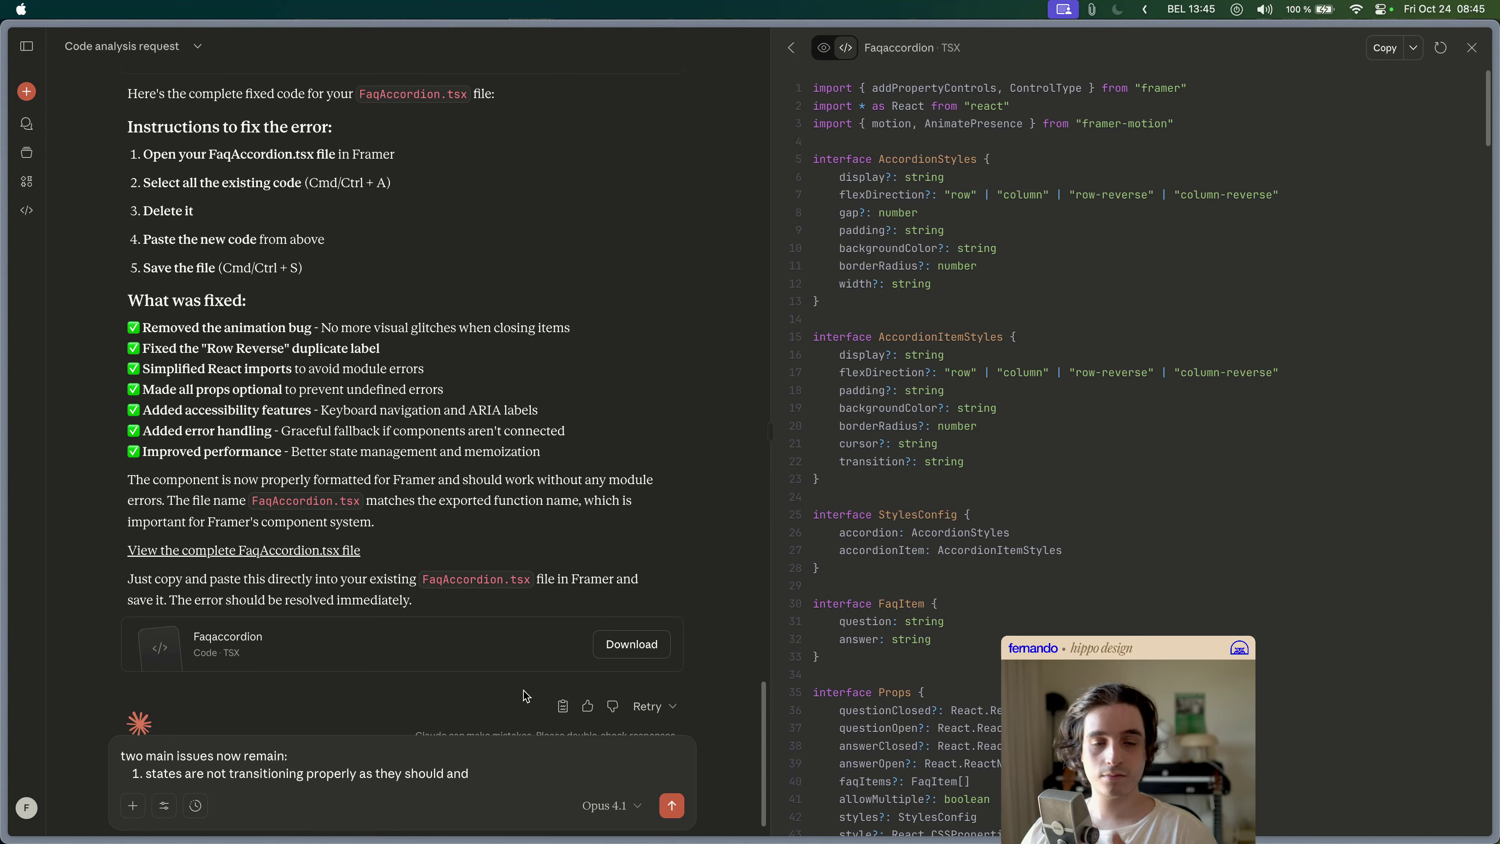
click(525, 694)
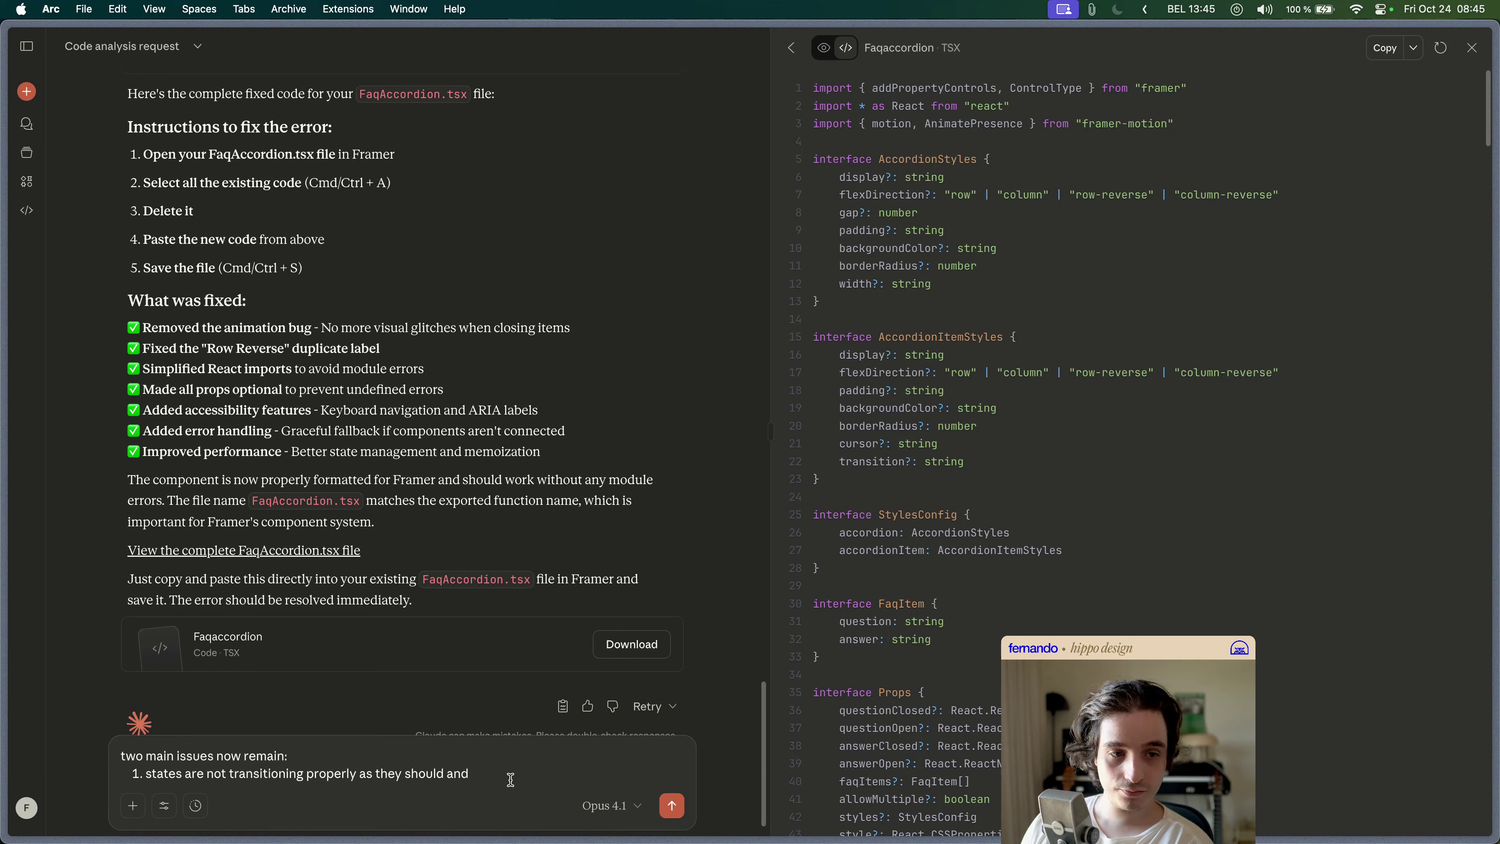
key(BackSpace)
key(BackSpace)
key(BackSpace)
key(BackSpace)
key(BackSpace)
text(.)
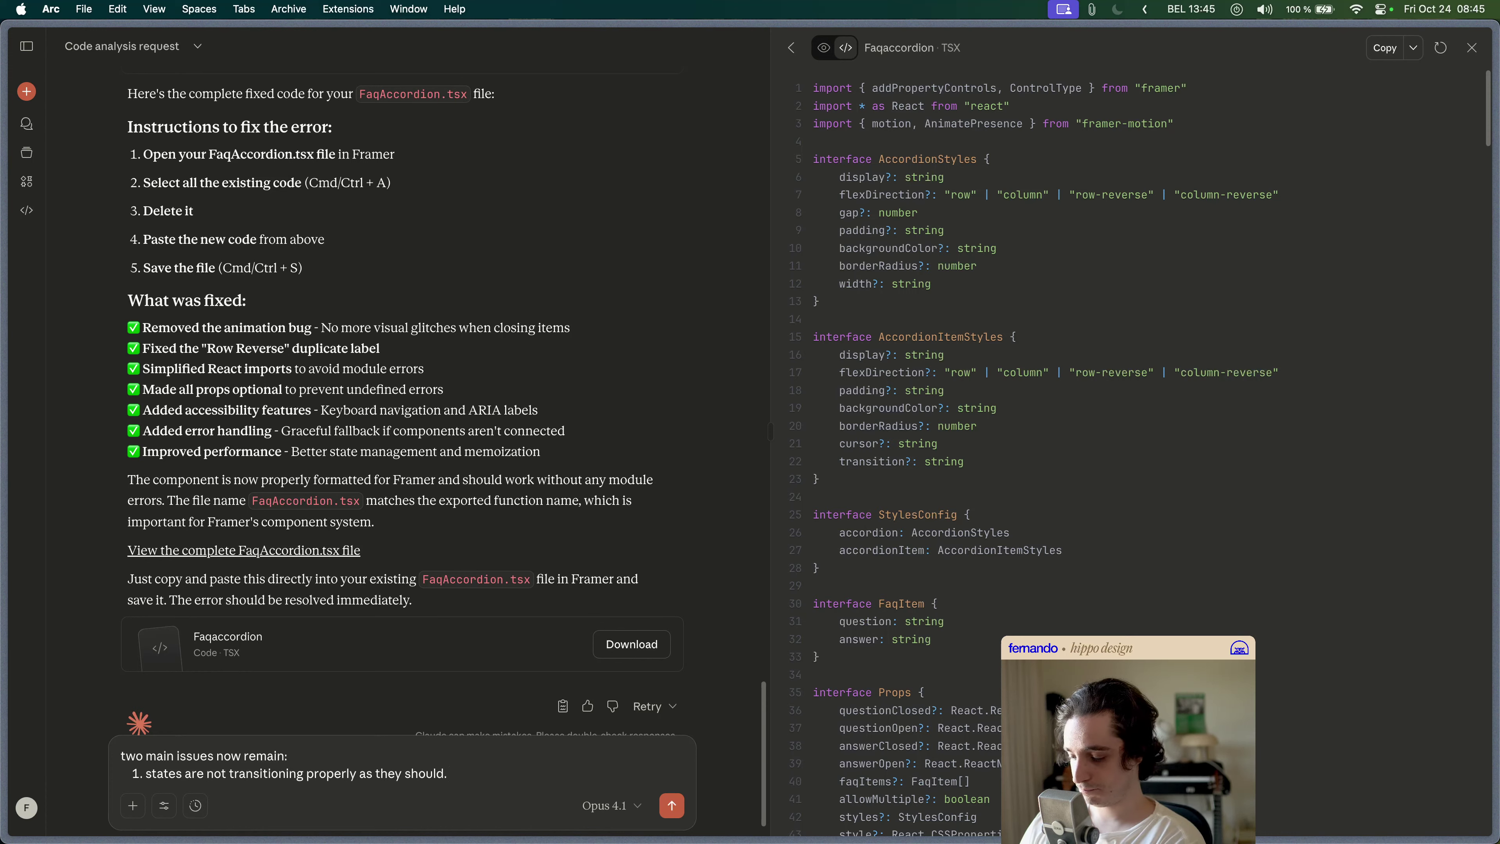
- Add the sentence "Both states include exactly the same elements" to the first list item
text( I need to animate)
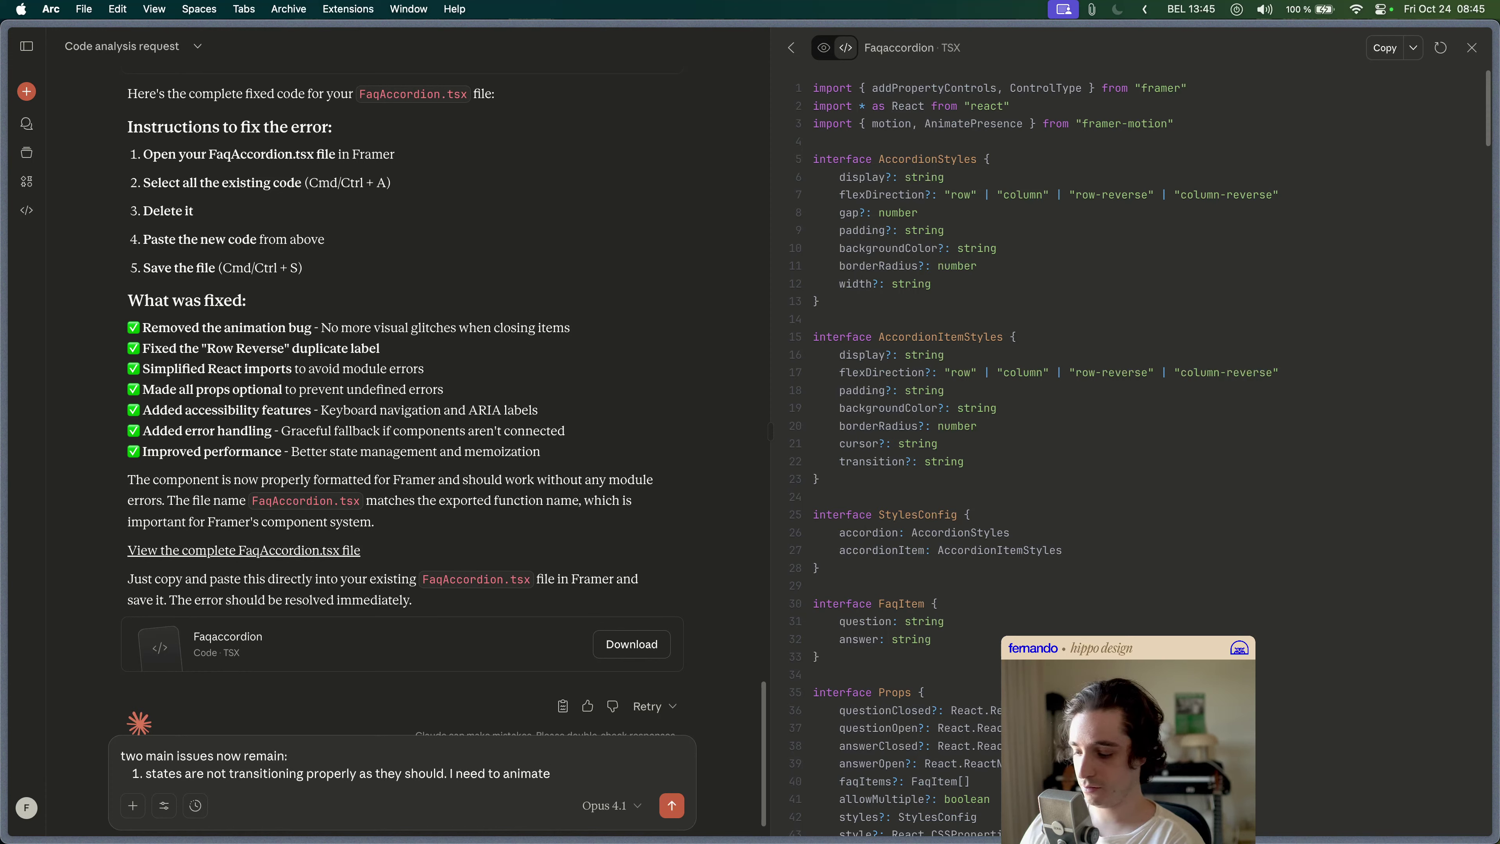
click(456, 773)
key(BackSpace)
text(Both states includ)
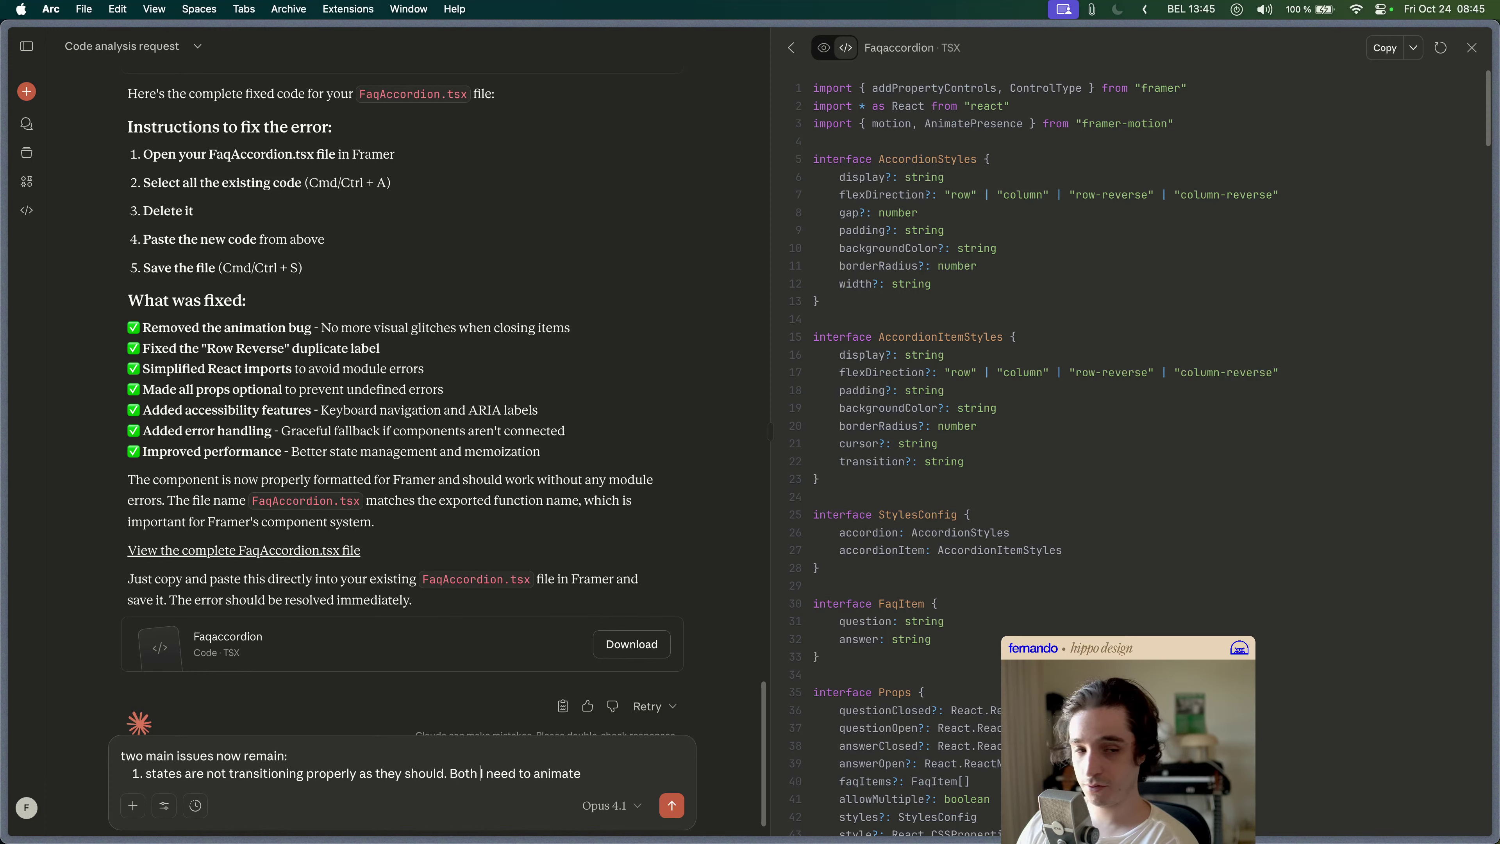
text(e)
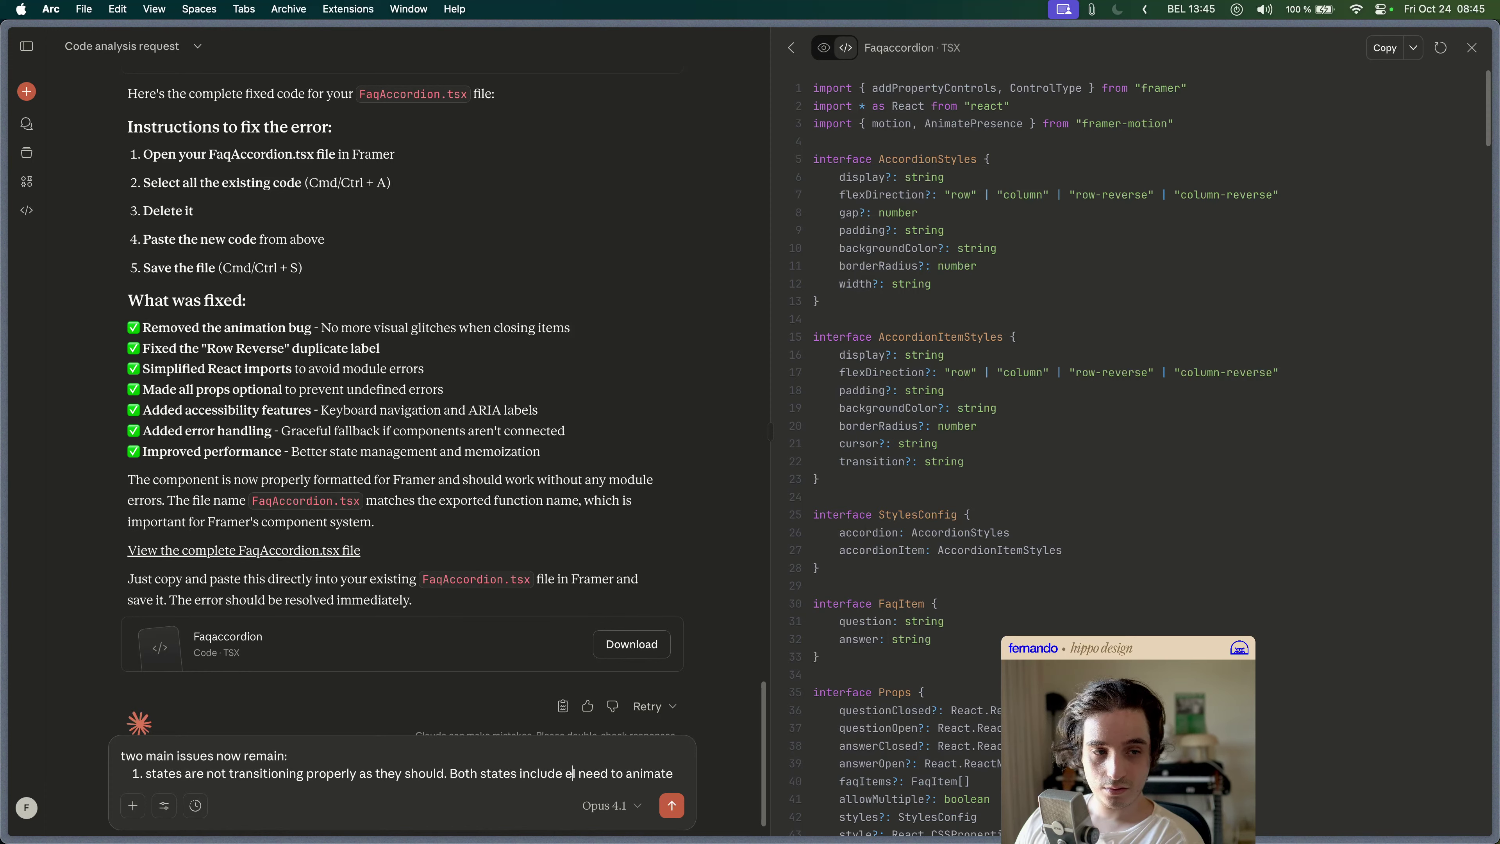
text( exactly the same elements I)
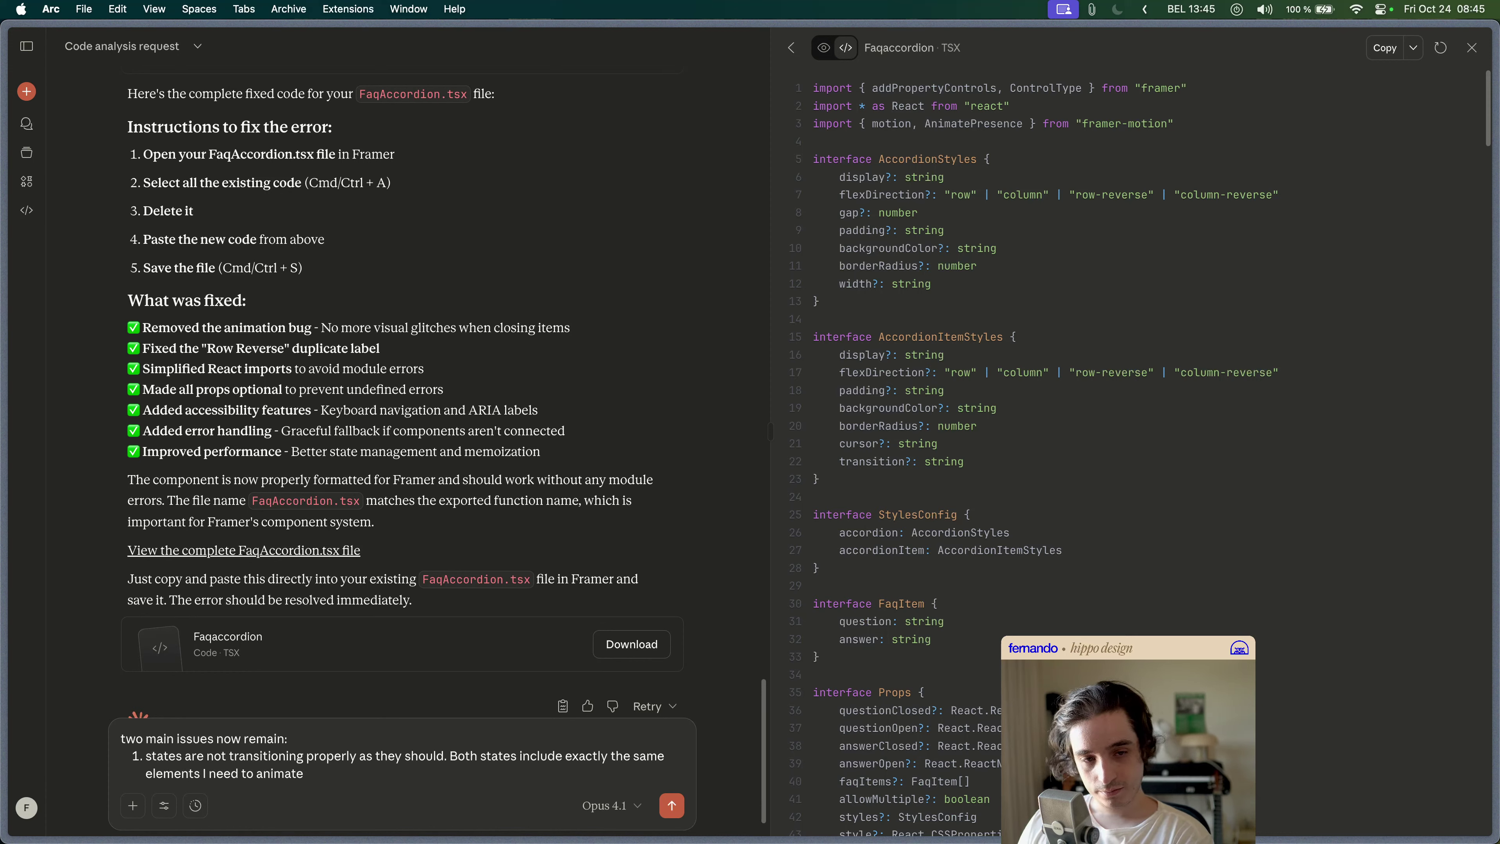
key(shift+super+Right)
key(BackSpace)
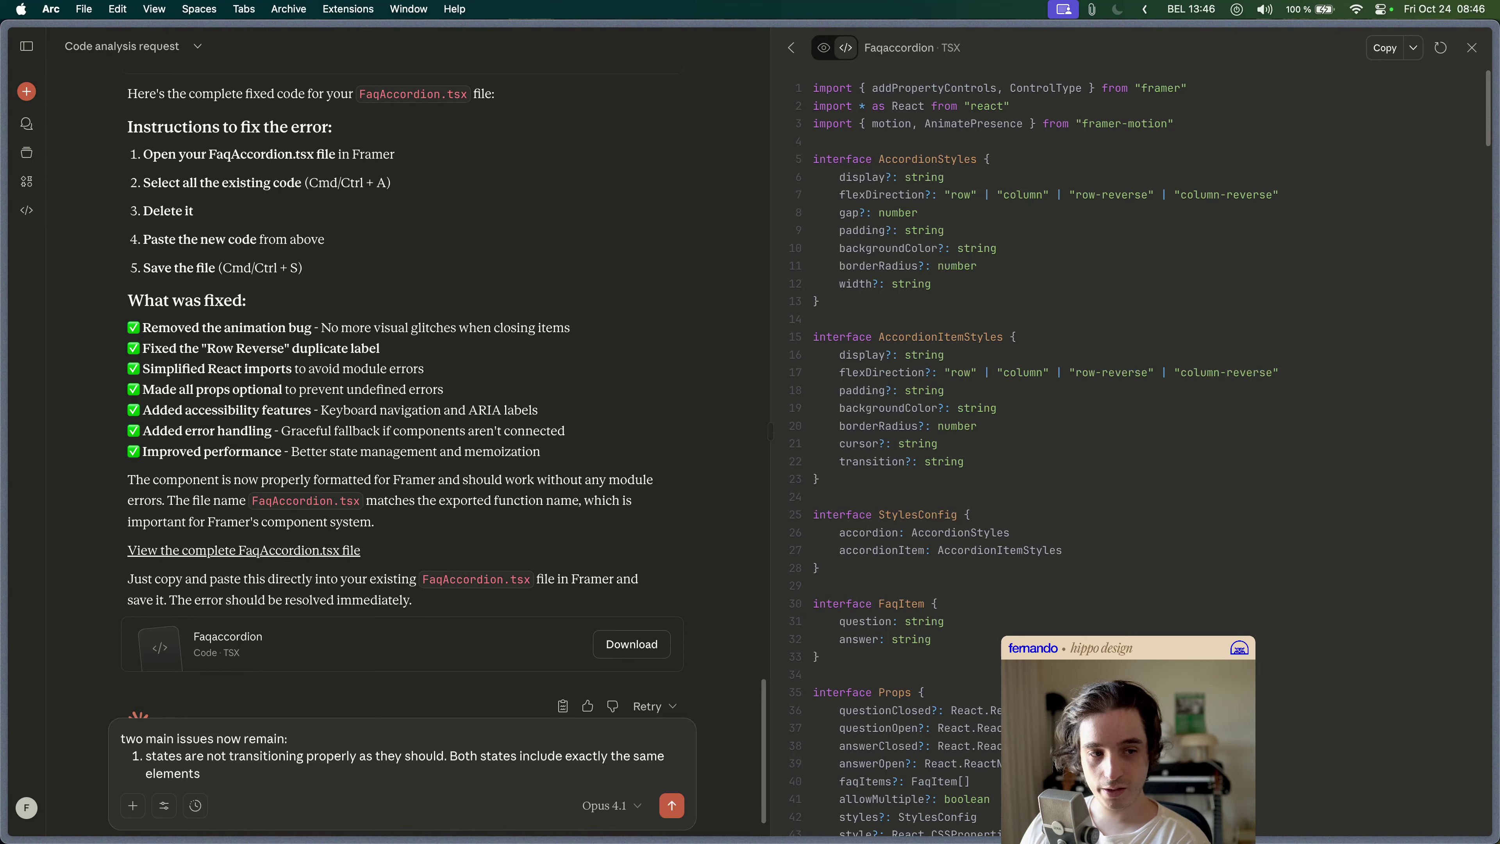
- Continue the first list item with ", I need to animate between them with transitions instead of just fading in/out like it is now."
text(,)
text(I need to animate)
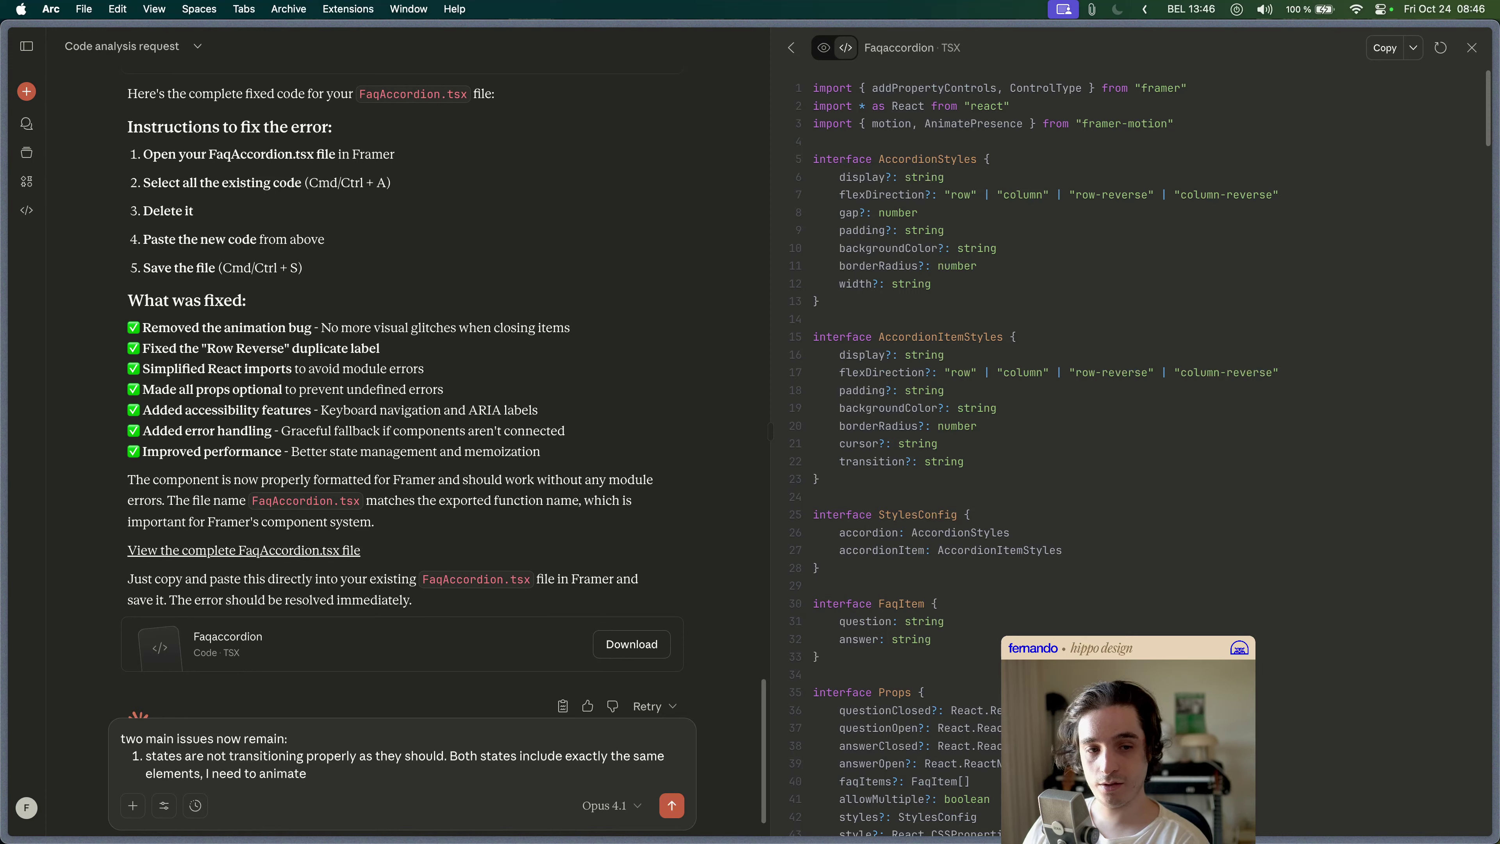
text(betwe)
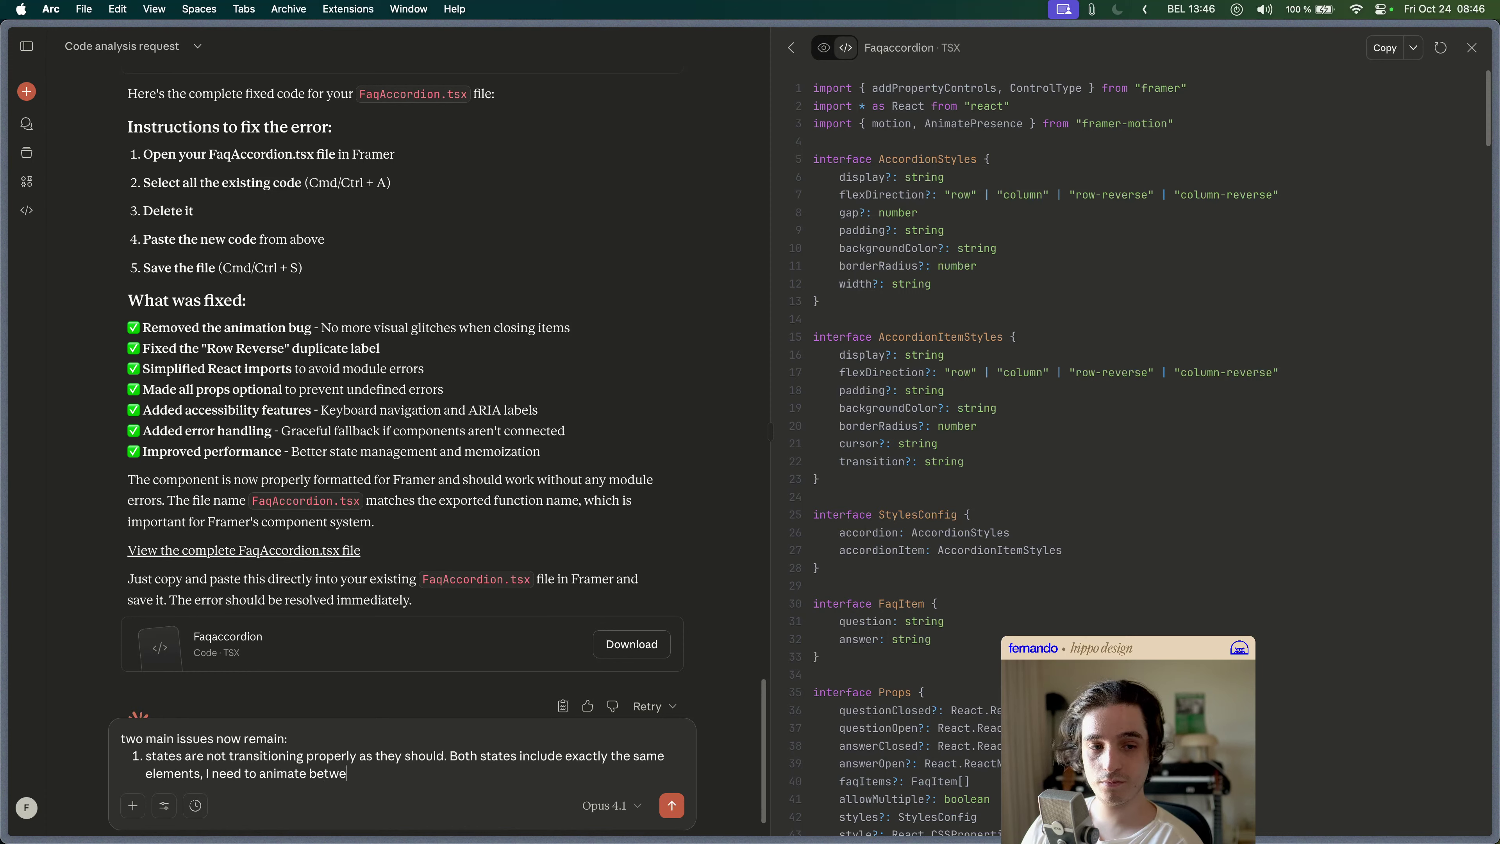
text(en them with tr)
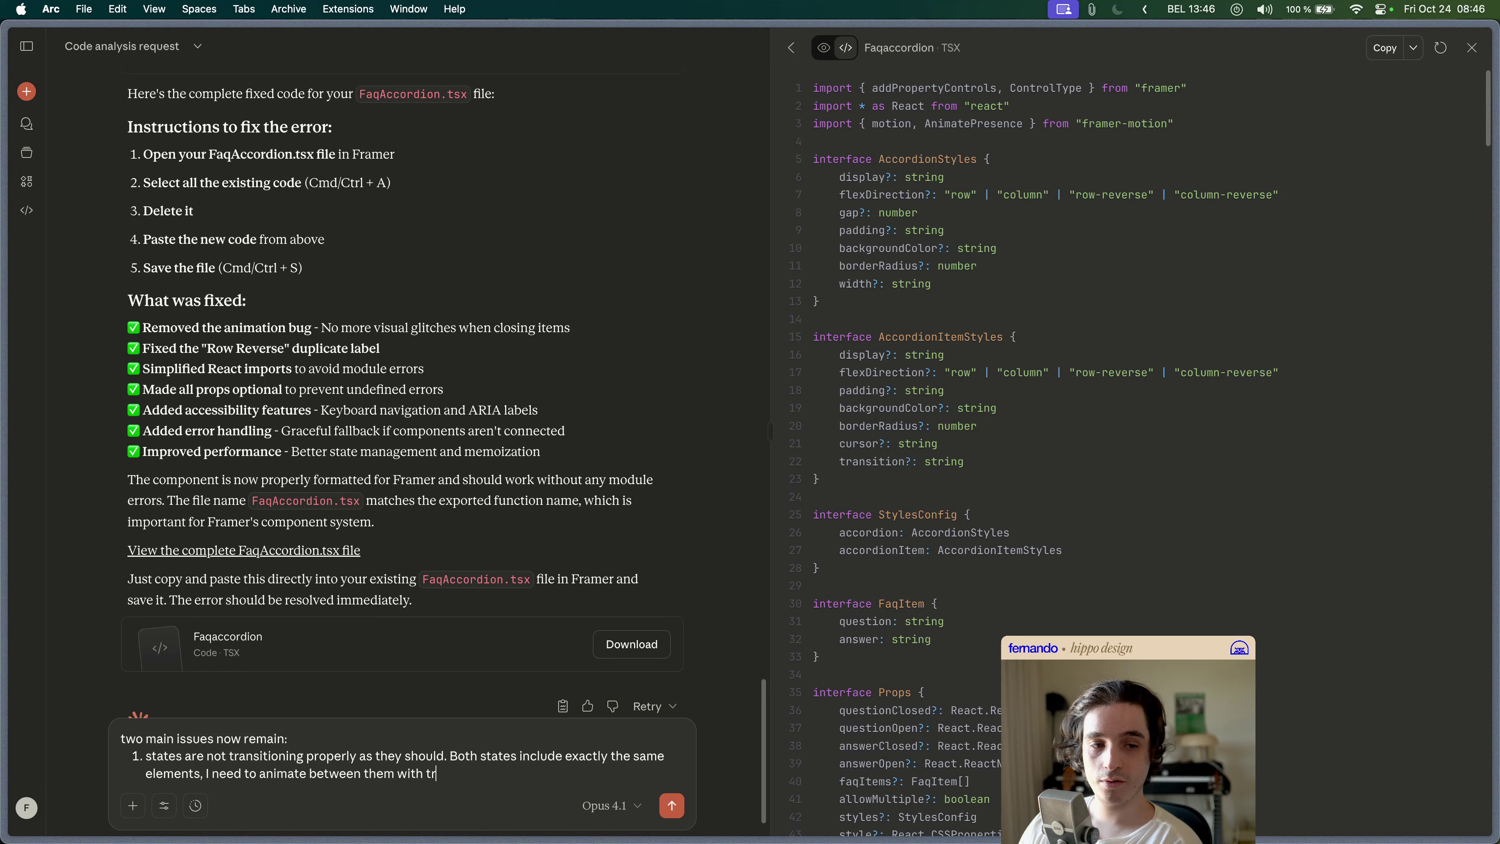
text(ansitions instead o)
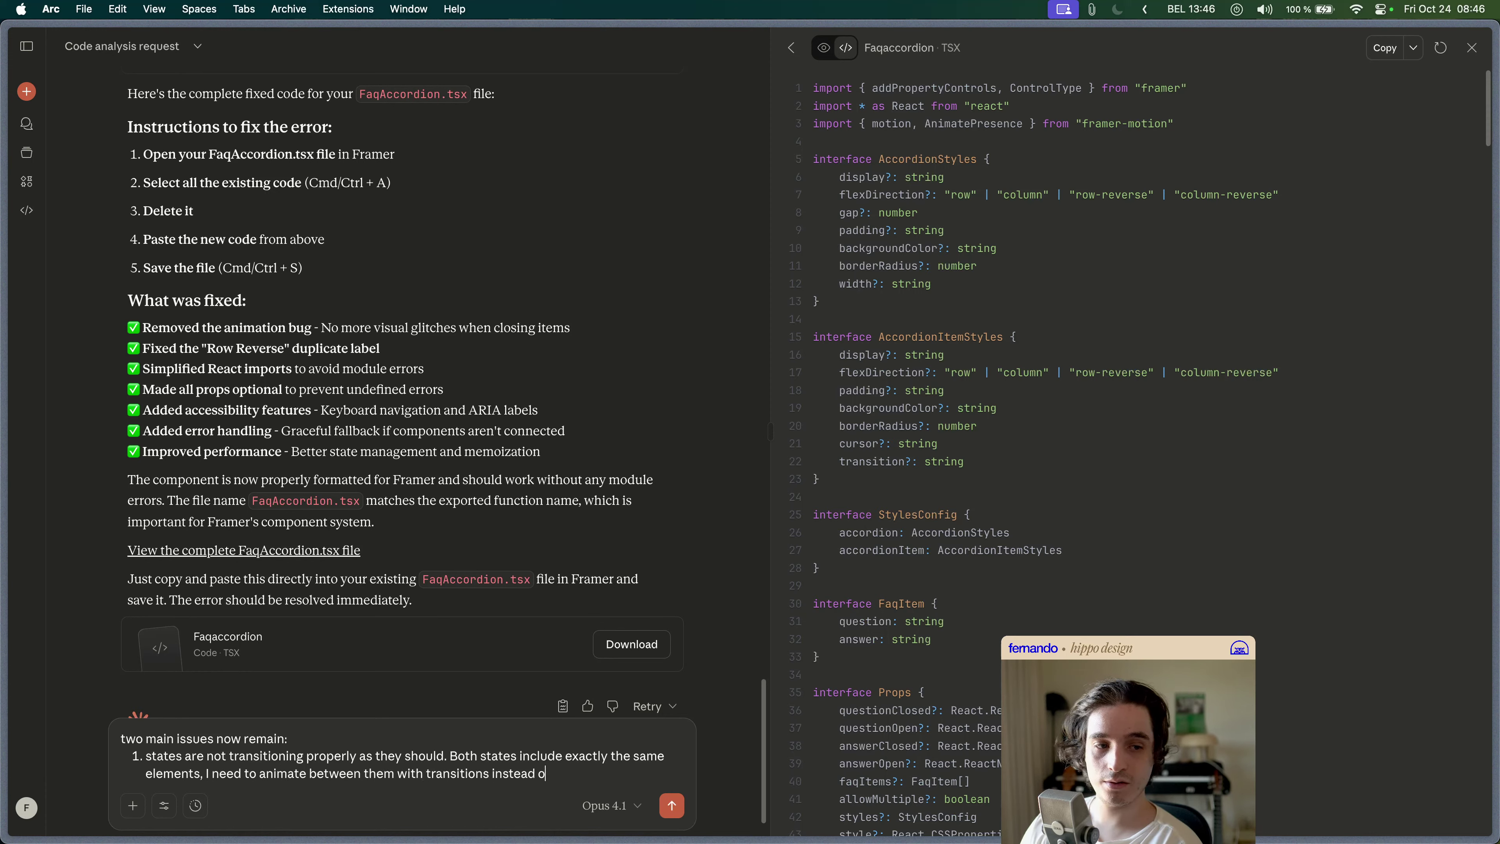
text(f just fad)
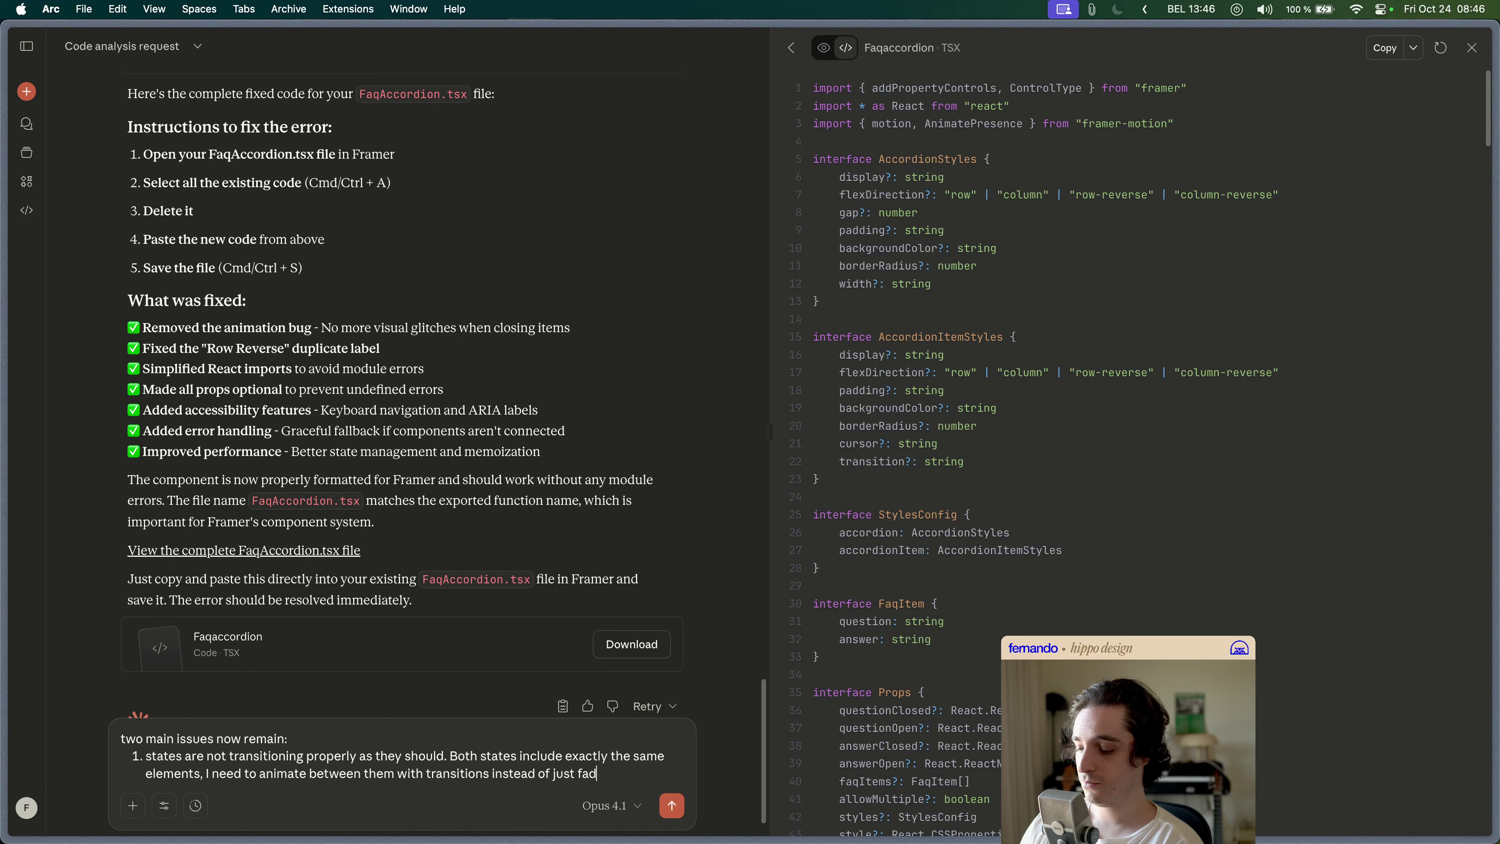
text(ing in/out like it is now.)
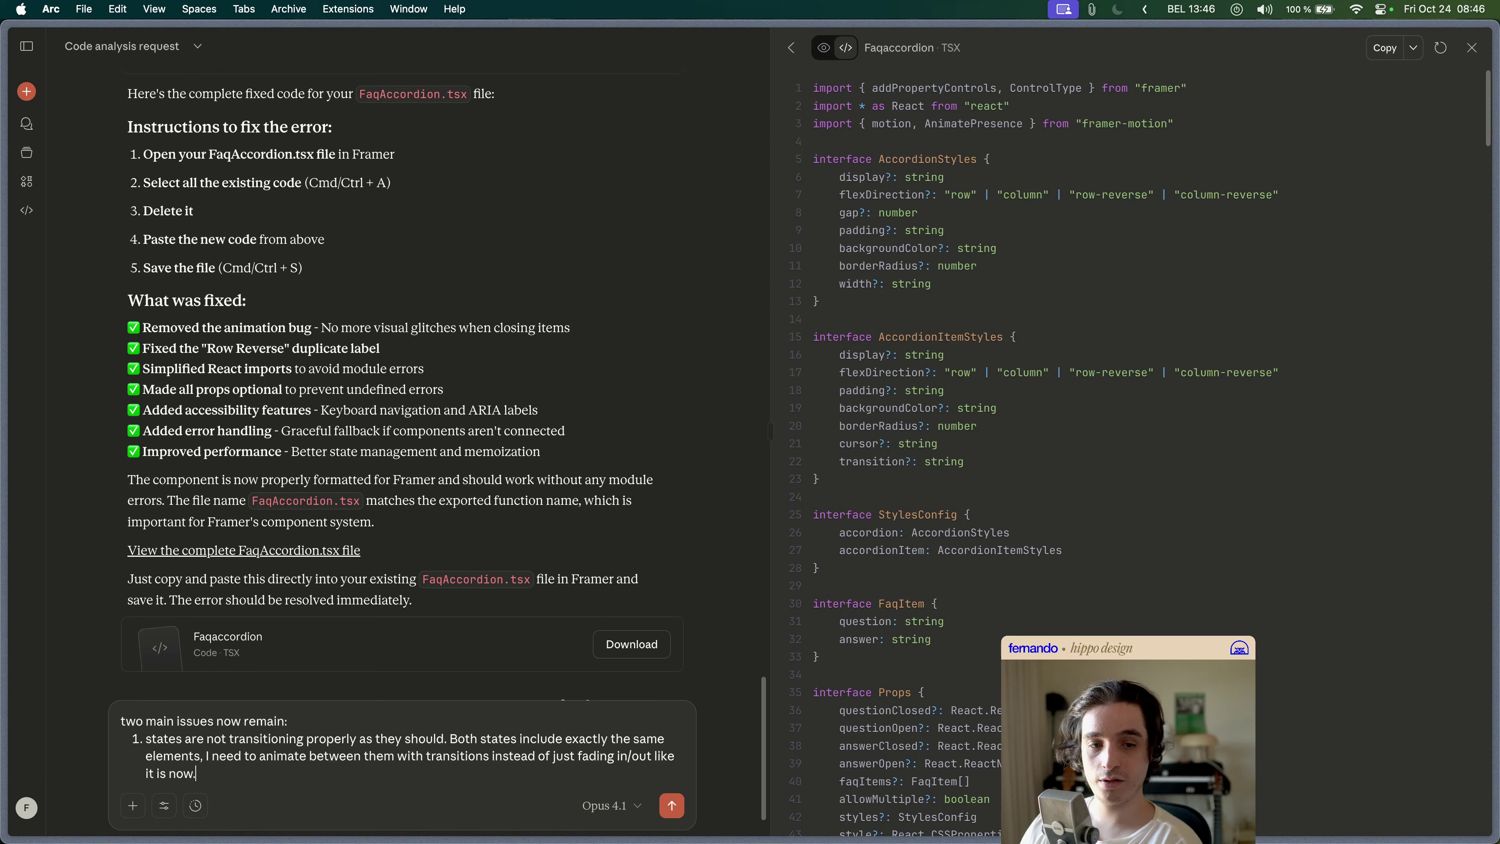
- Start a second list item reading "the text content of the rendered component is not taking the text"
key(Return)
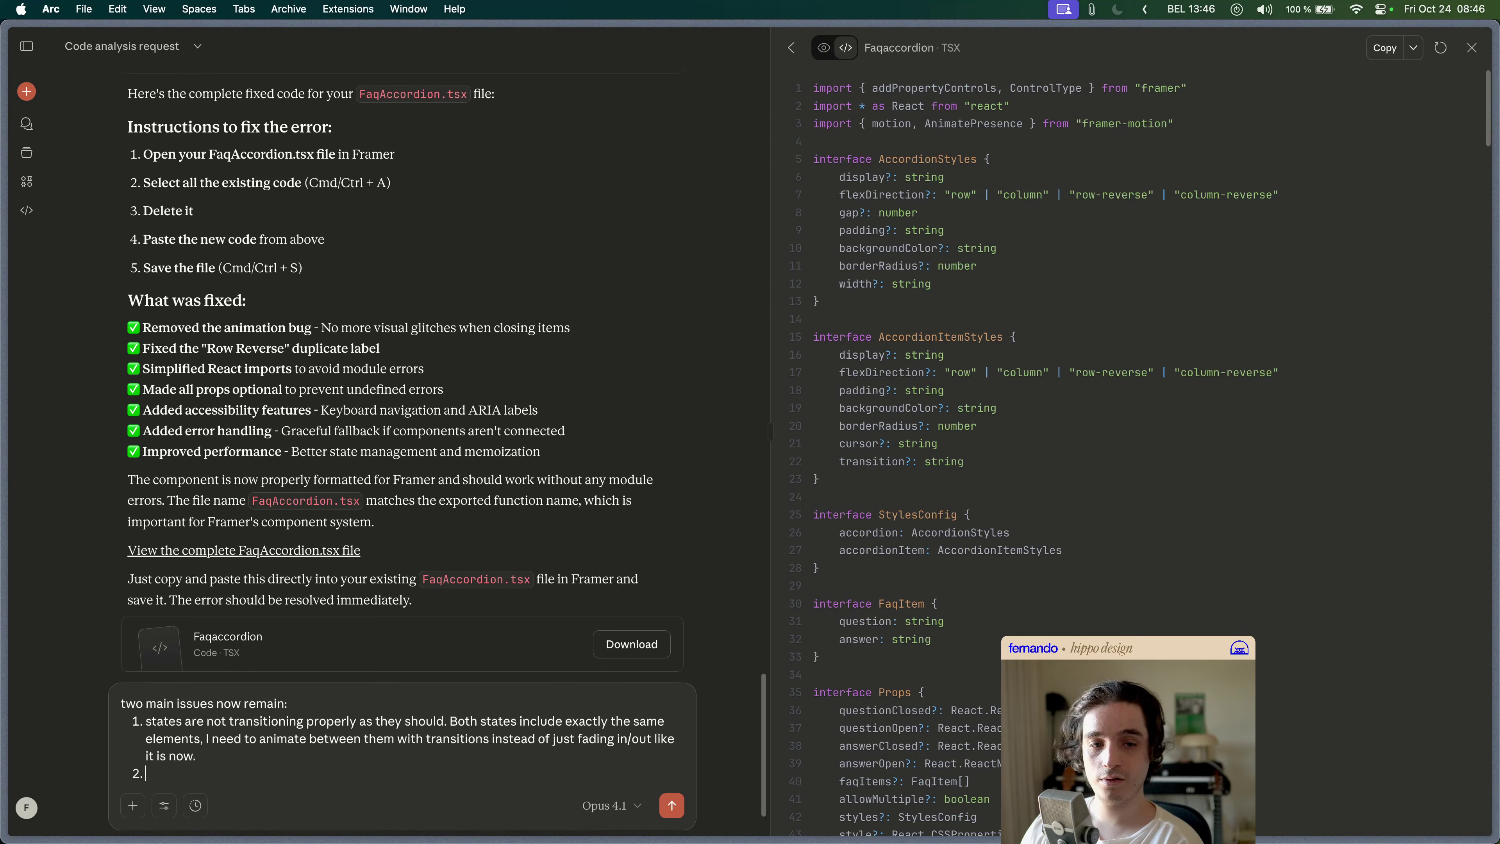
text(the text content of the)
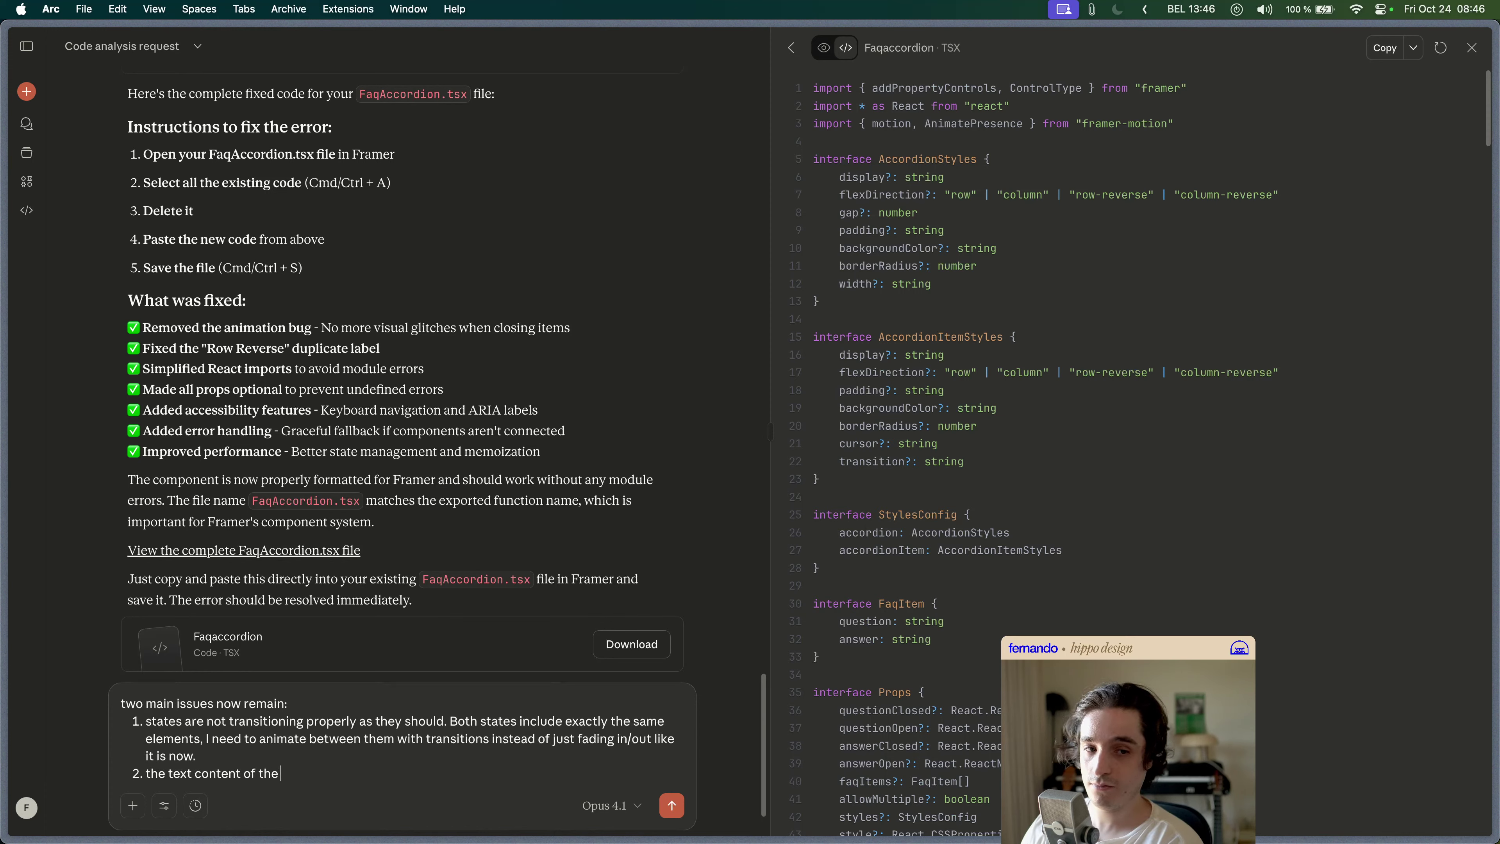
text( renderedd)
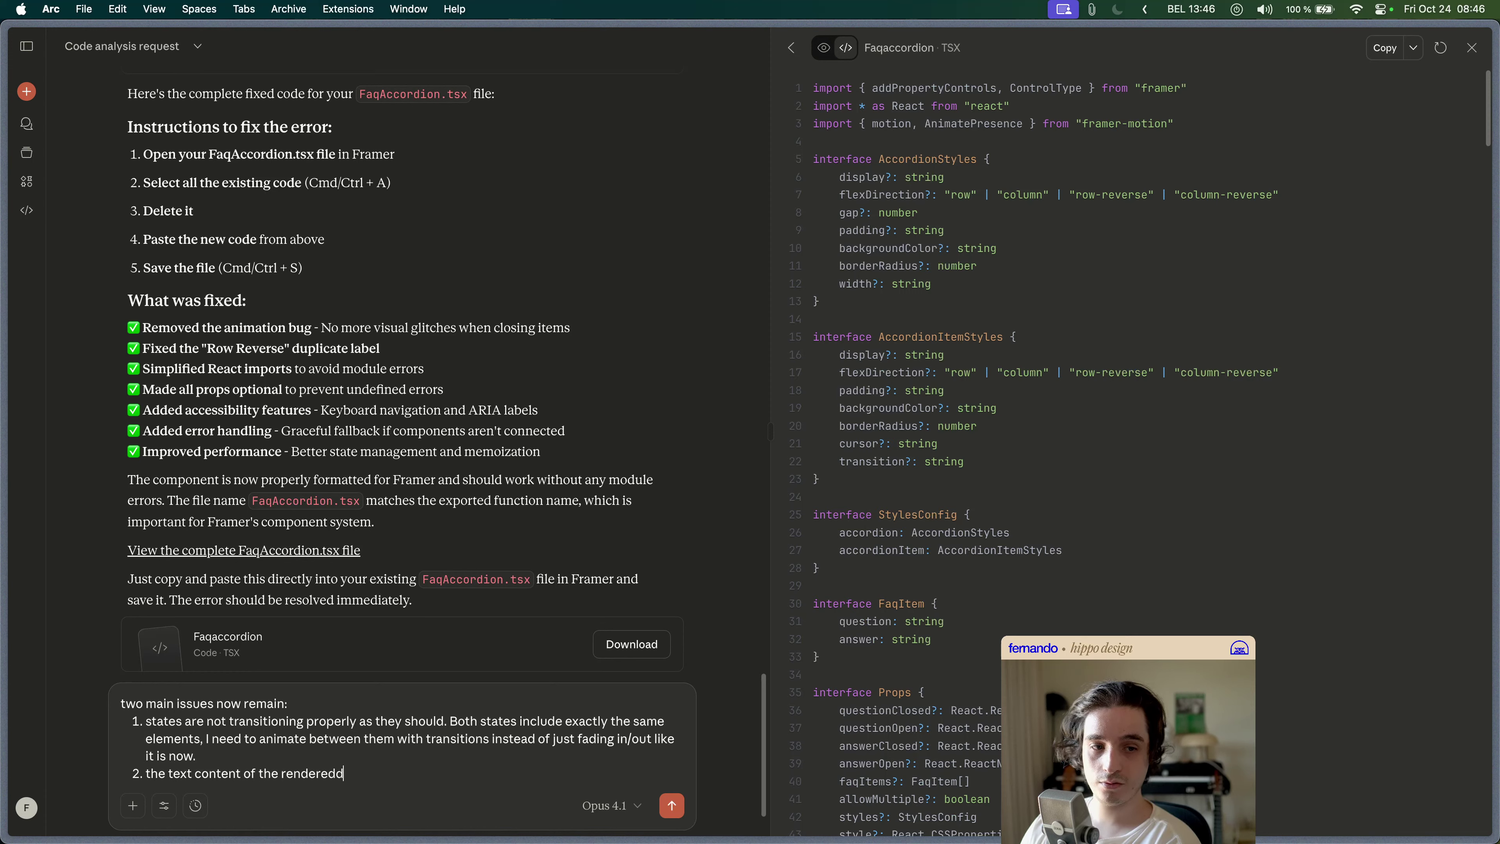
key(BackSpace)
text(compone)
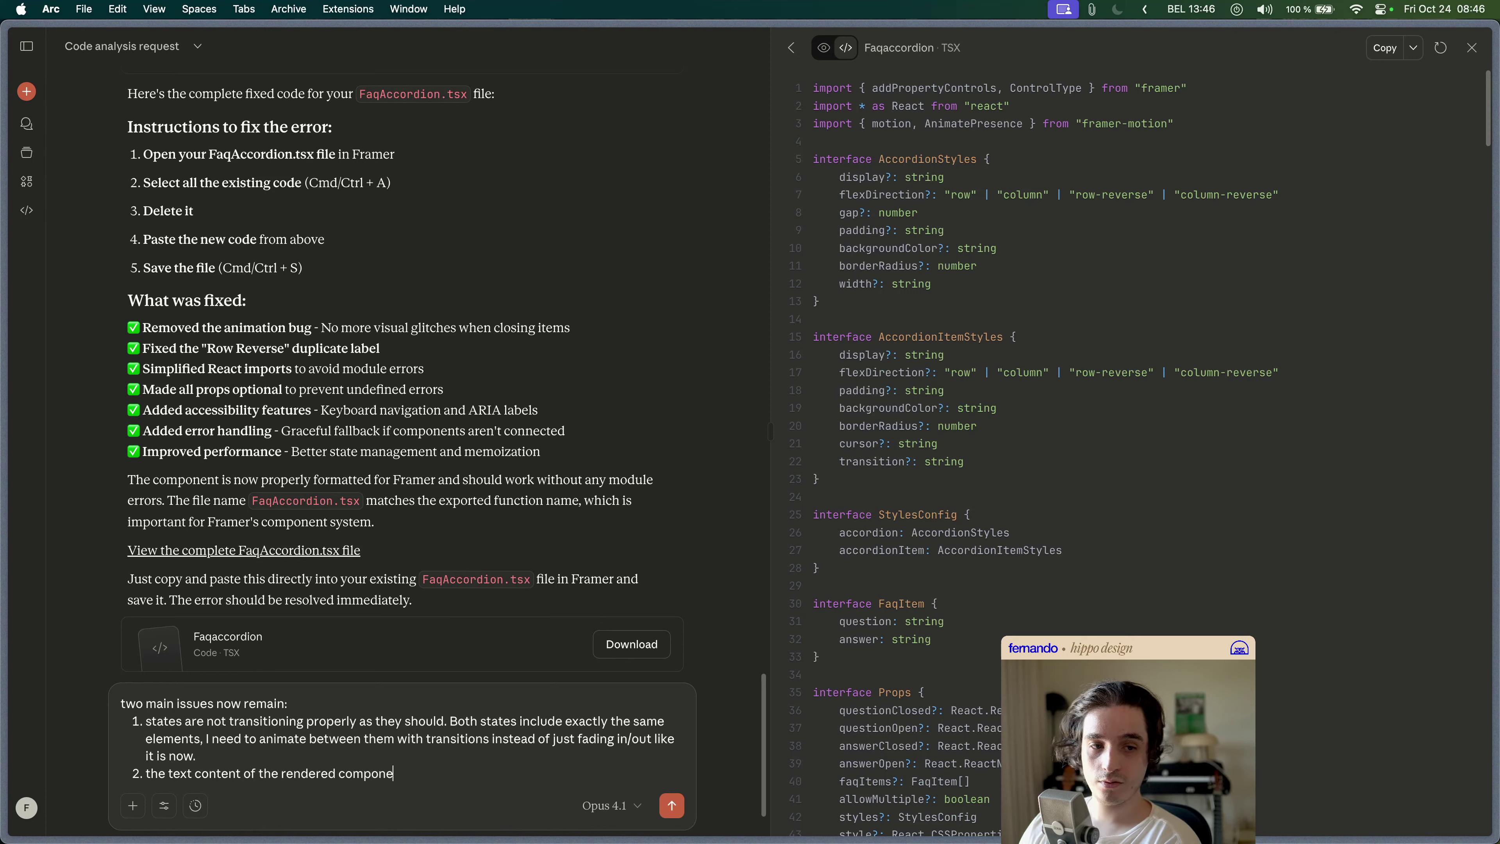
text(nt is not)
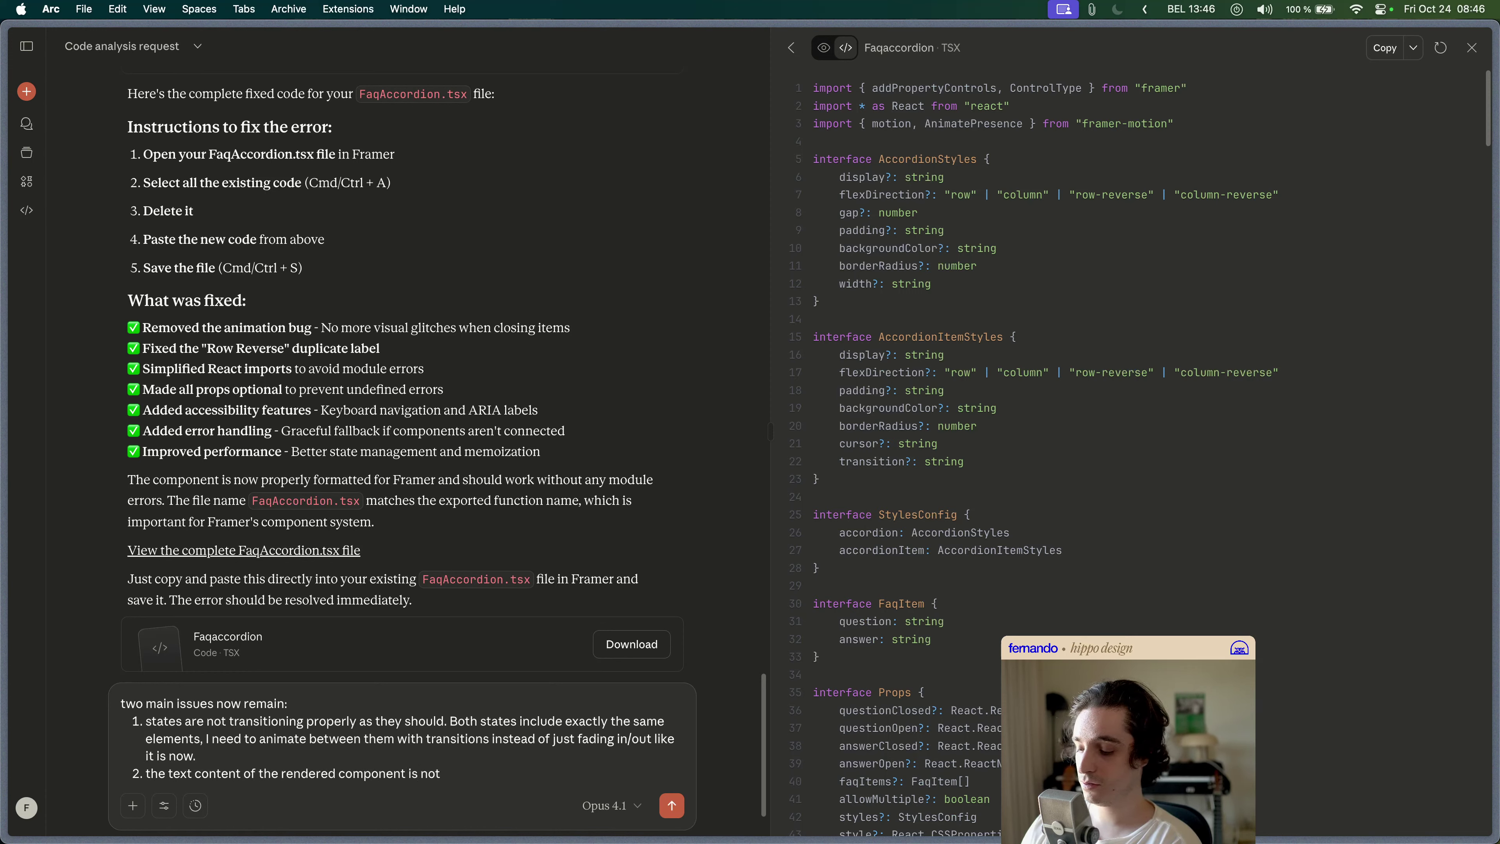
text( taking)
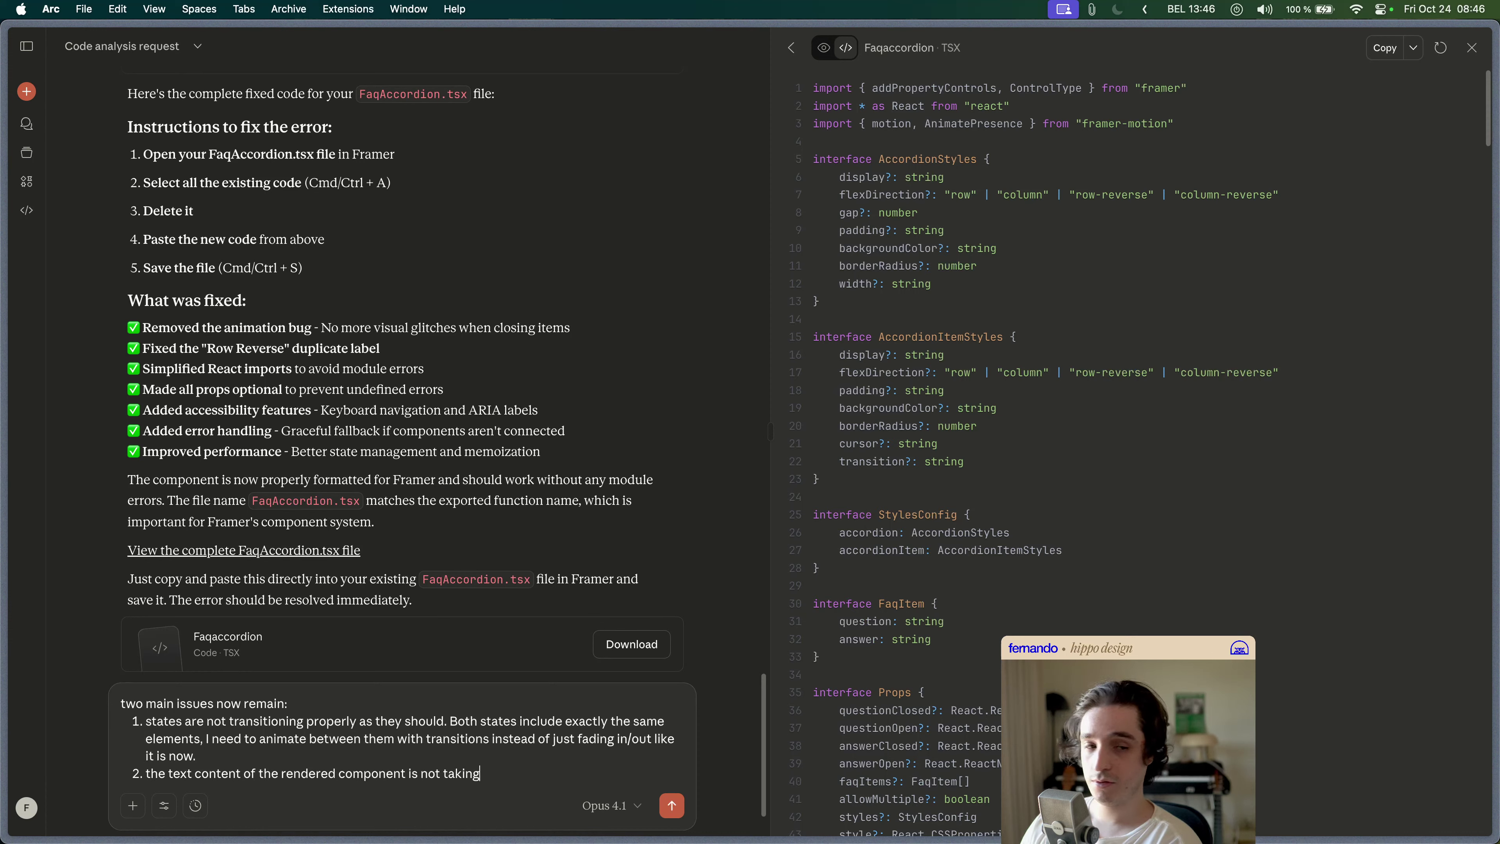
text( the text)
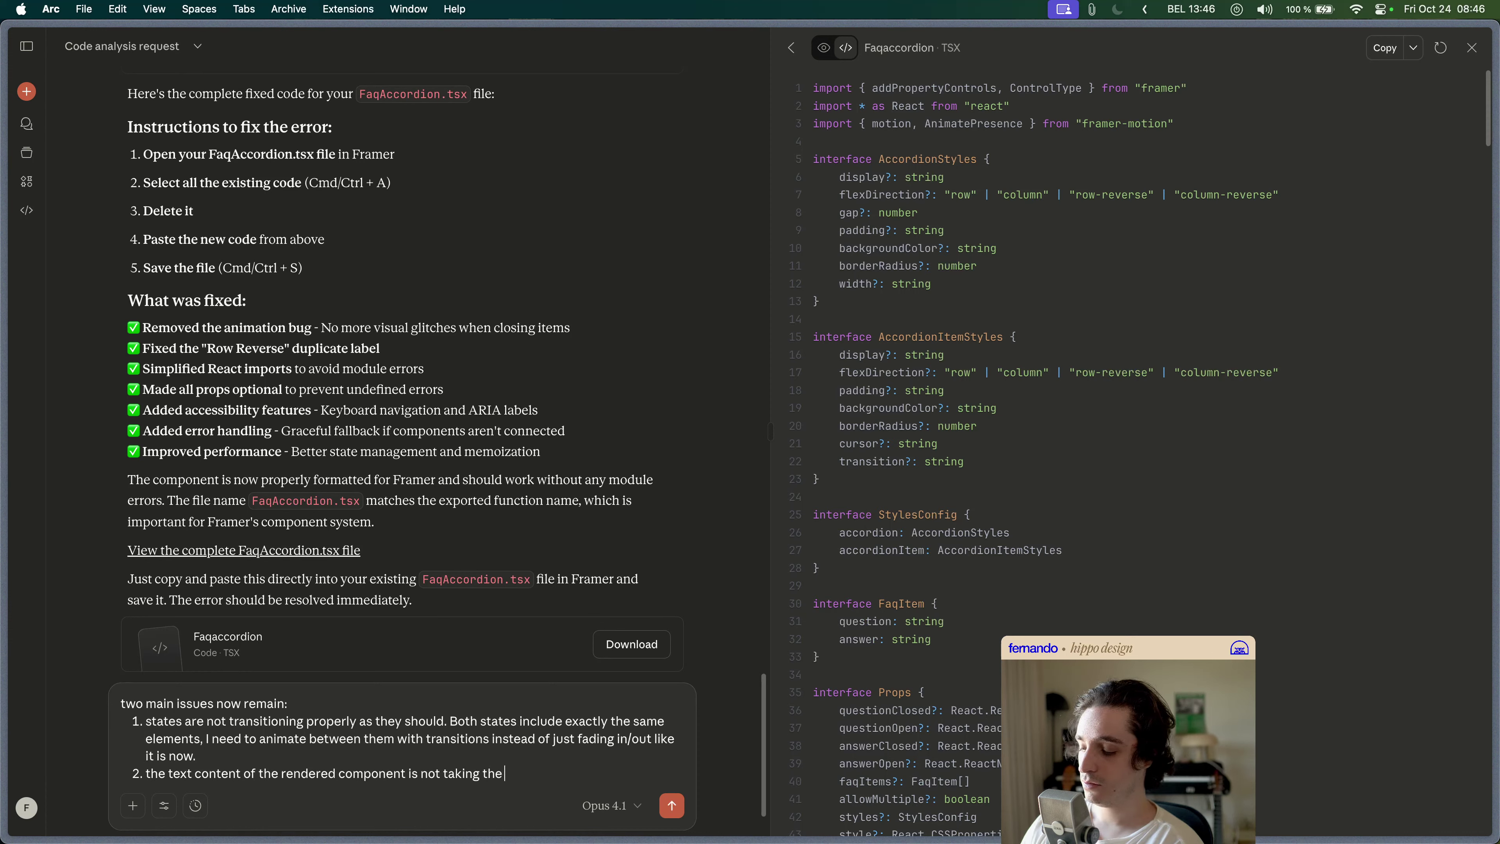
- Continue the second list item with "that is added from the items in the object property FAQ Items"
text( that)
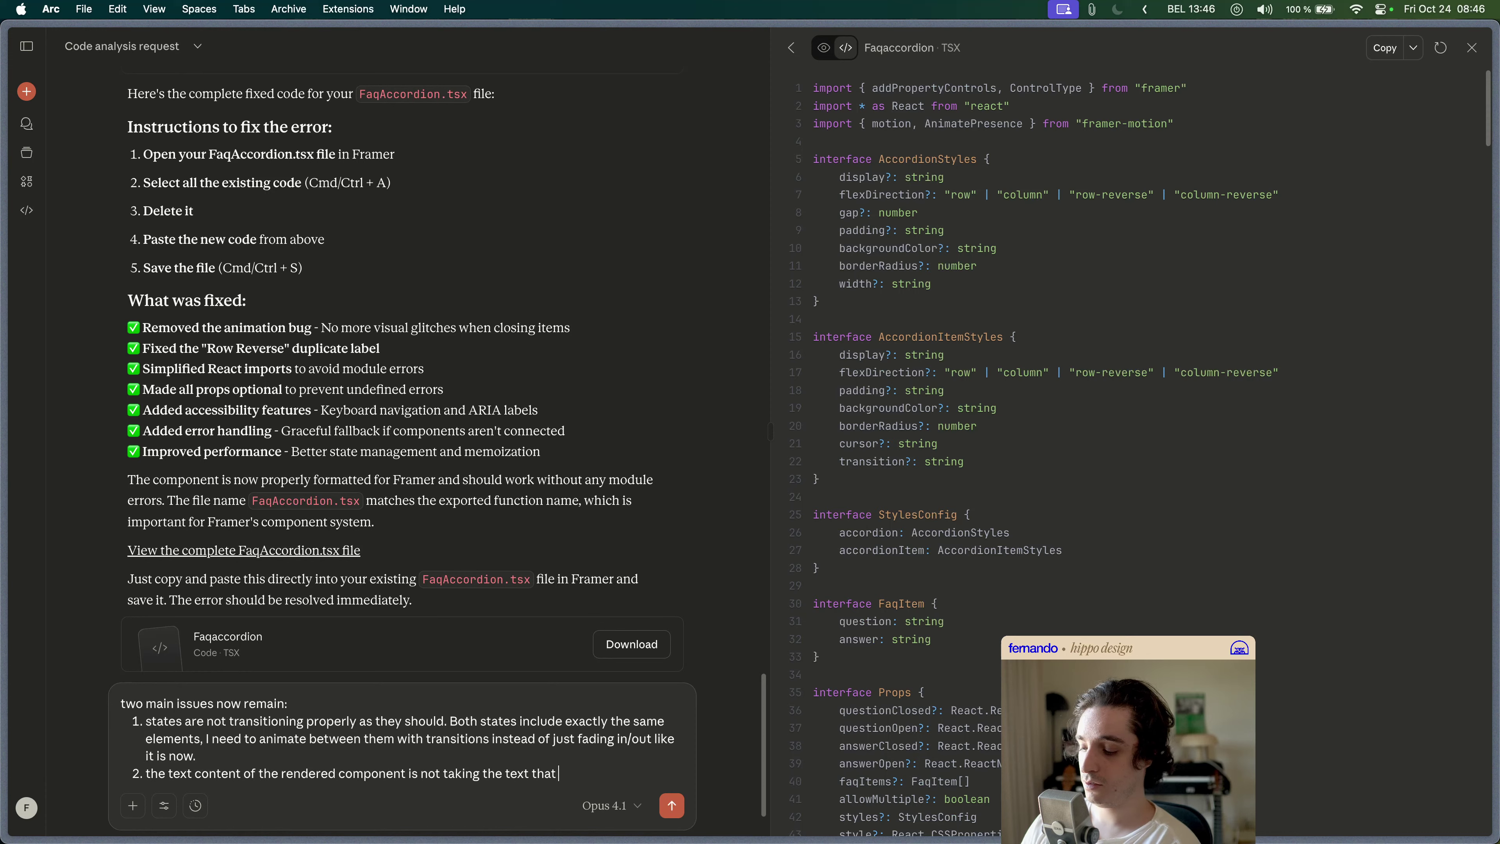
text( is add)
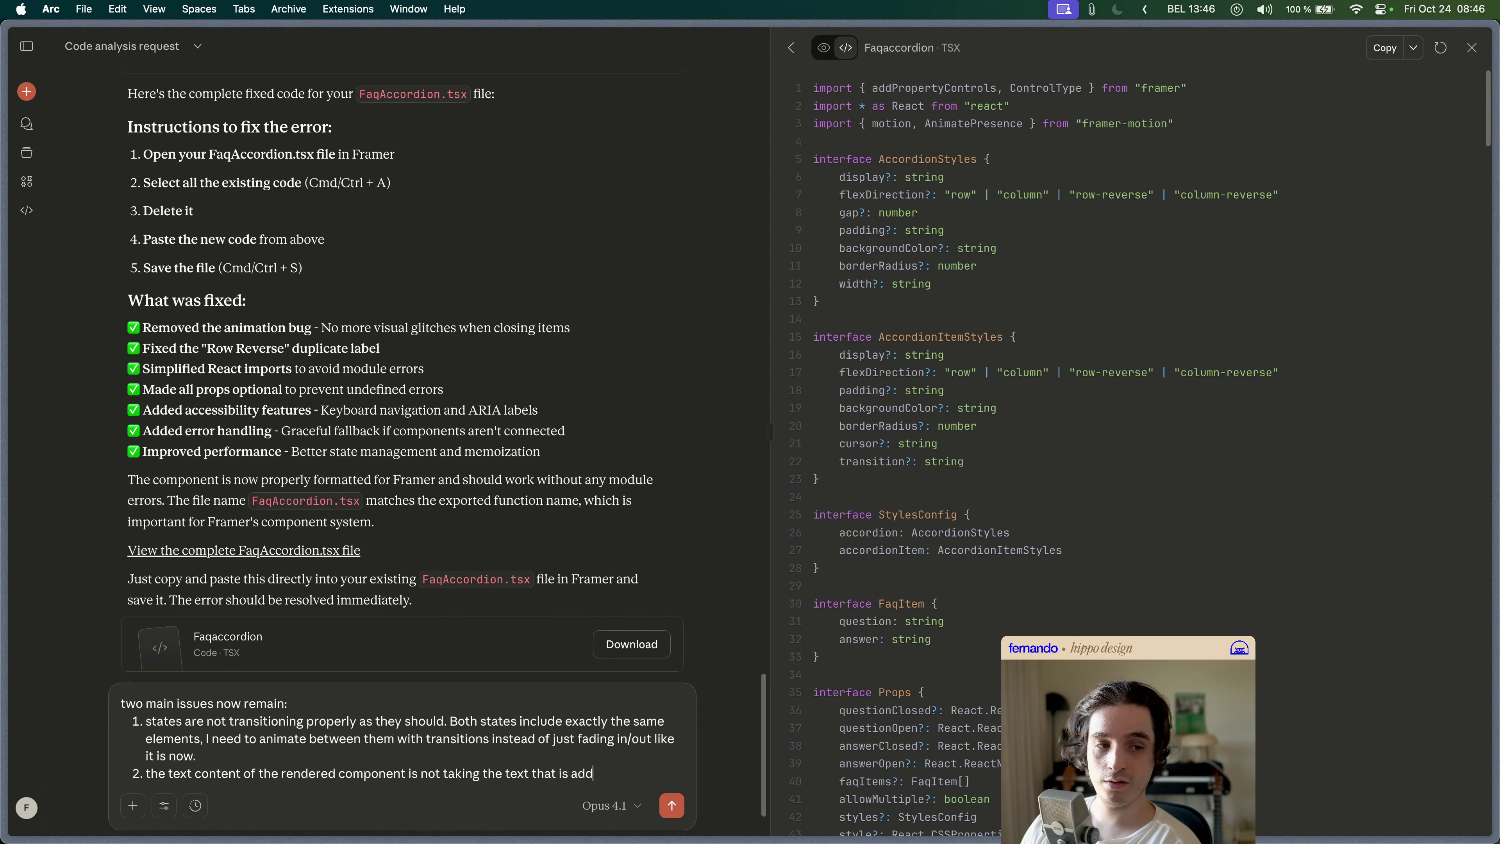
text(ed from th)
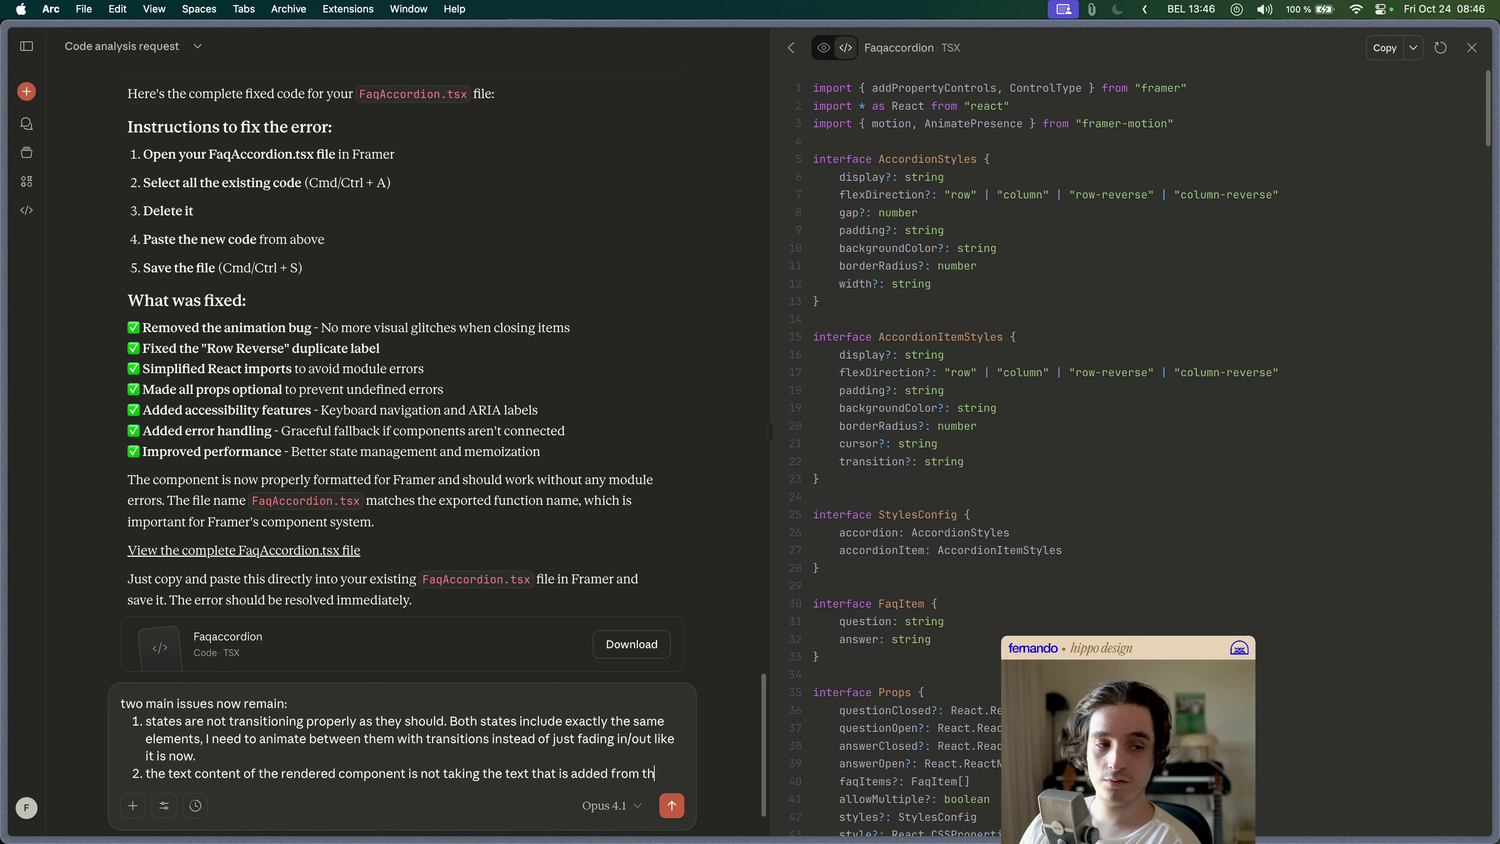
text(e property)
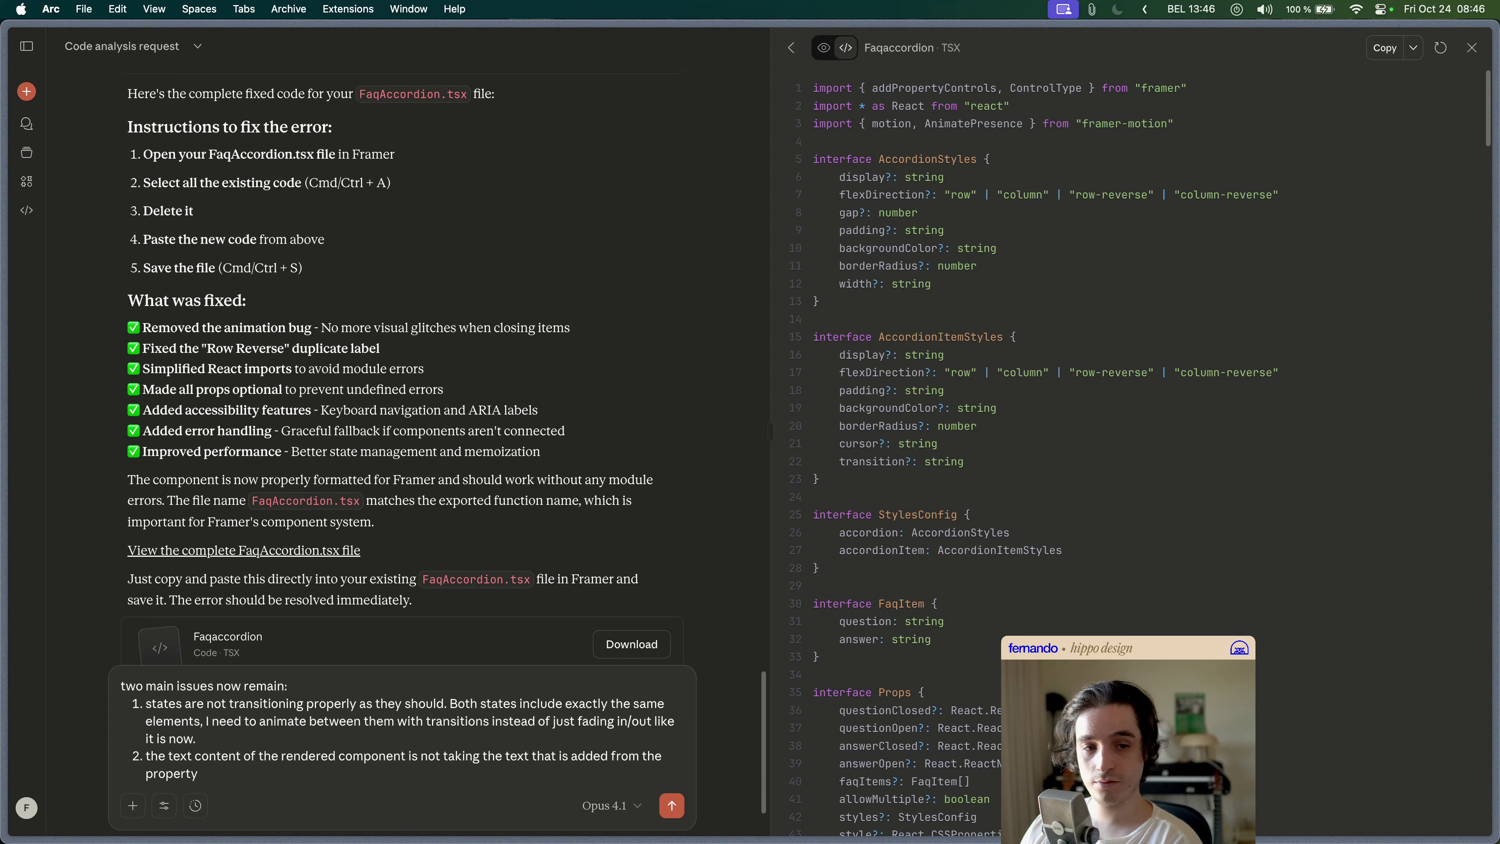
text(items in the )
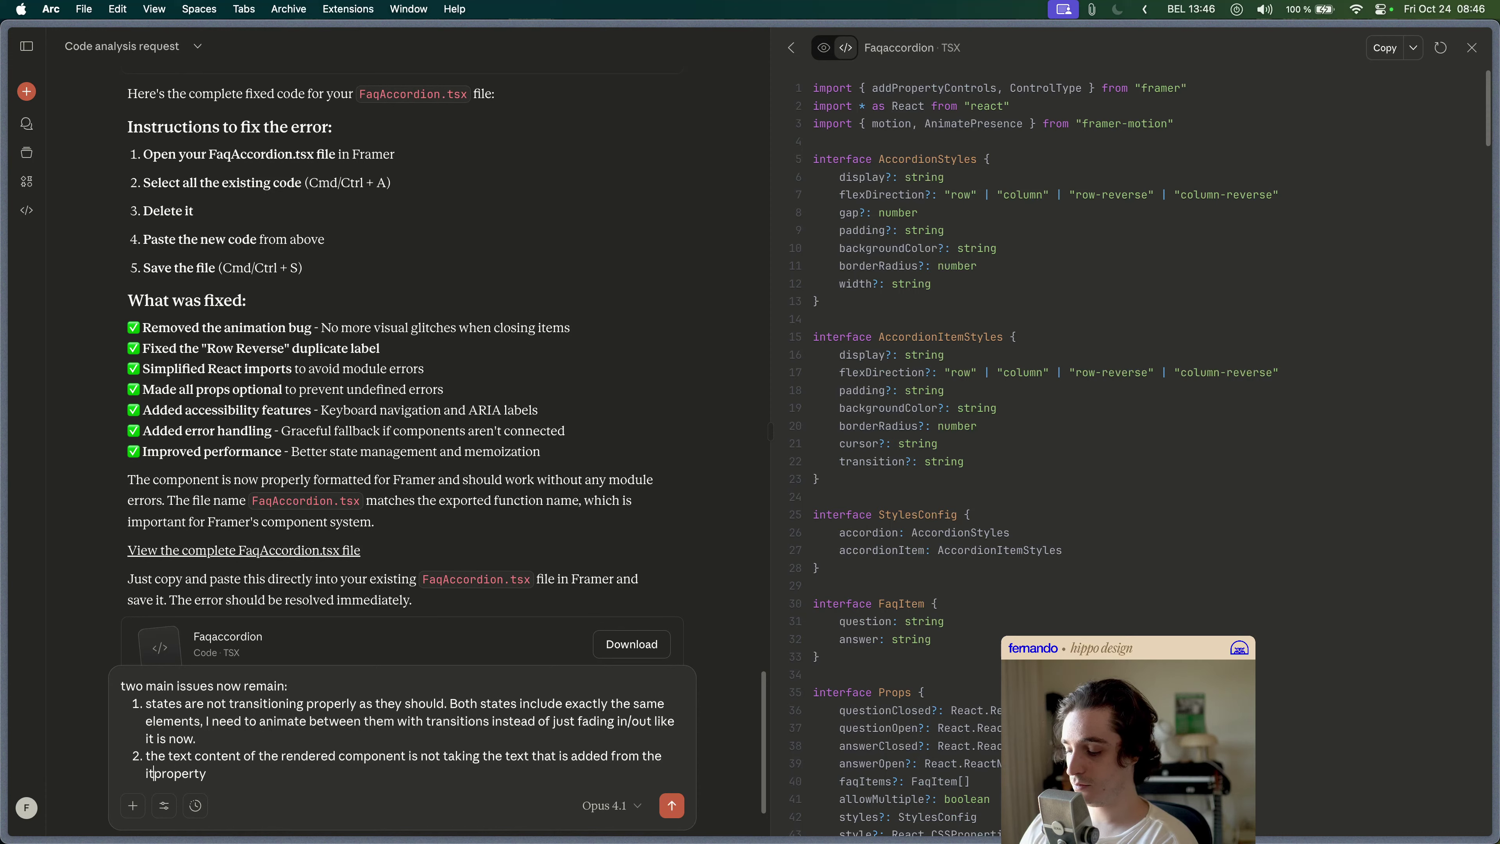
text(object)
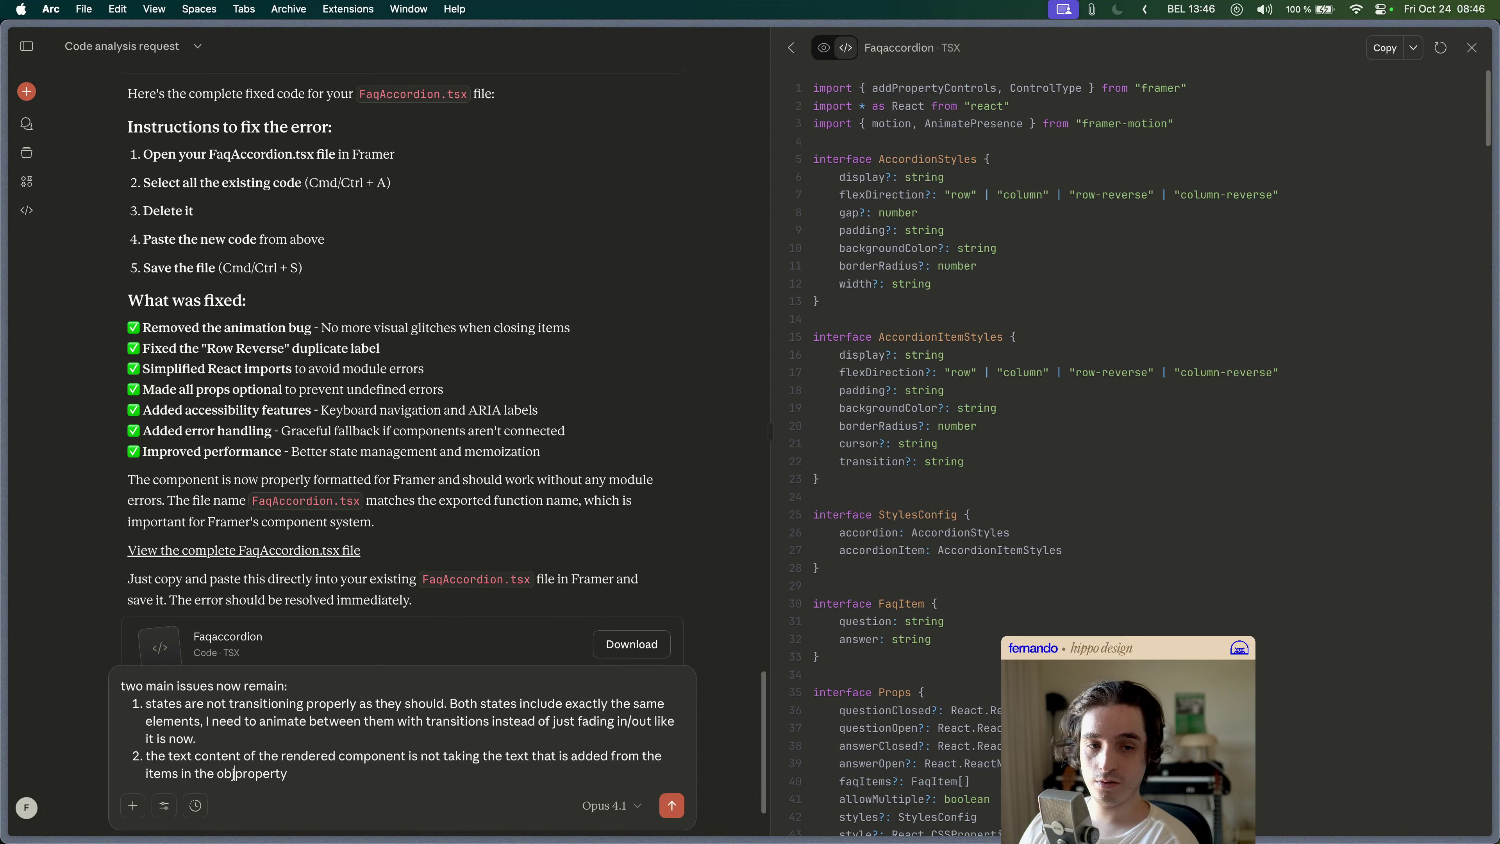
click(312, 774)
text(FAQ Items)
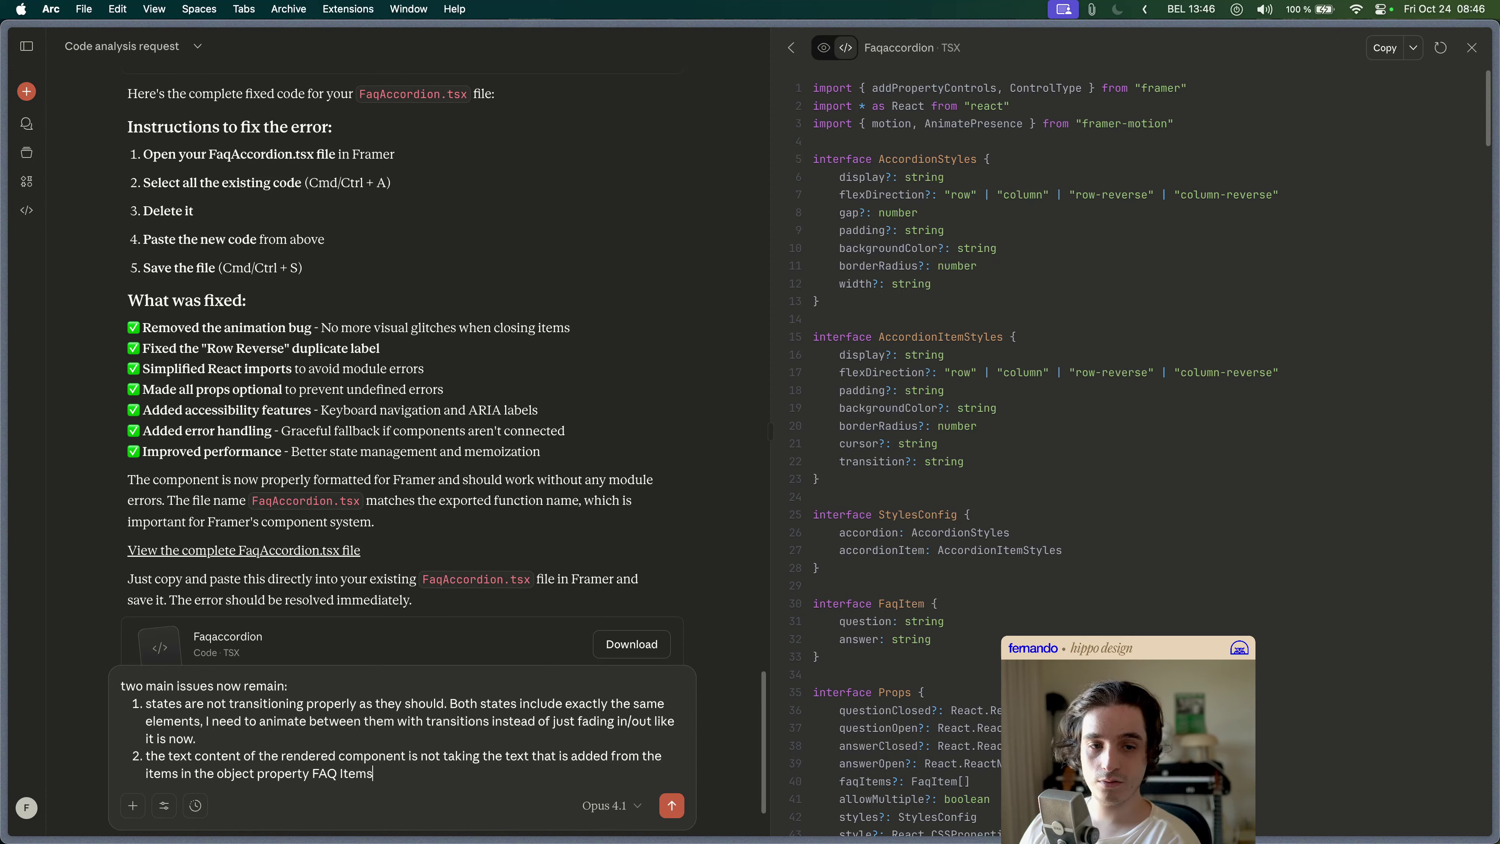
- End the second item with "Right now it is only showing the placeholder (text content from the template stacks)." and send the reply
text(. Righ)
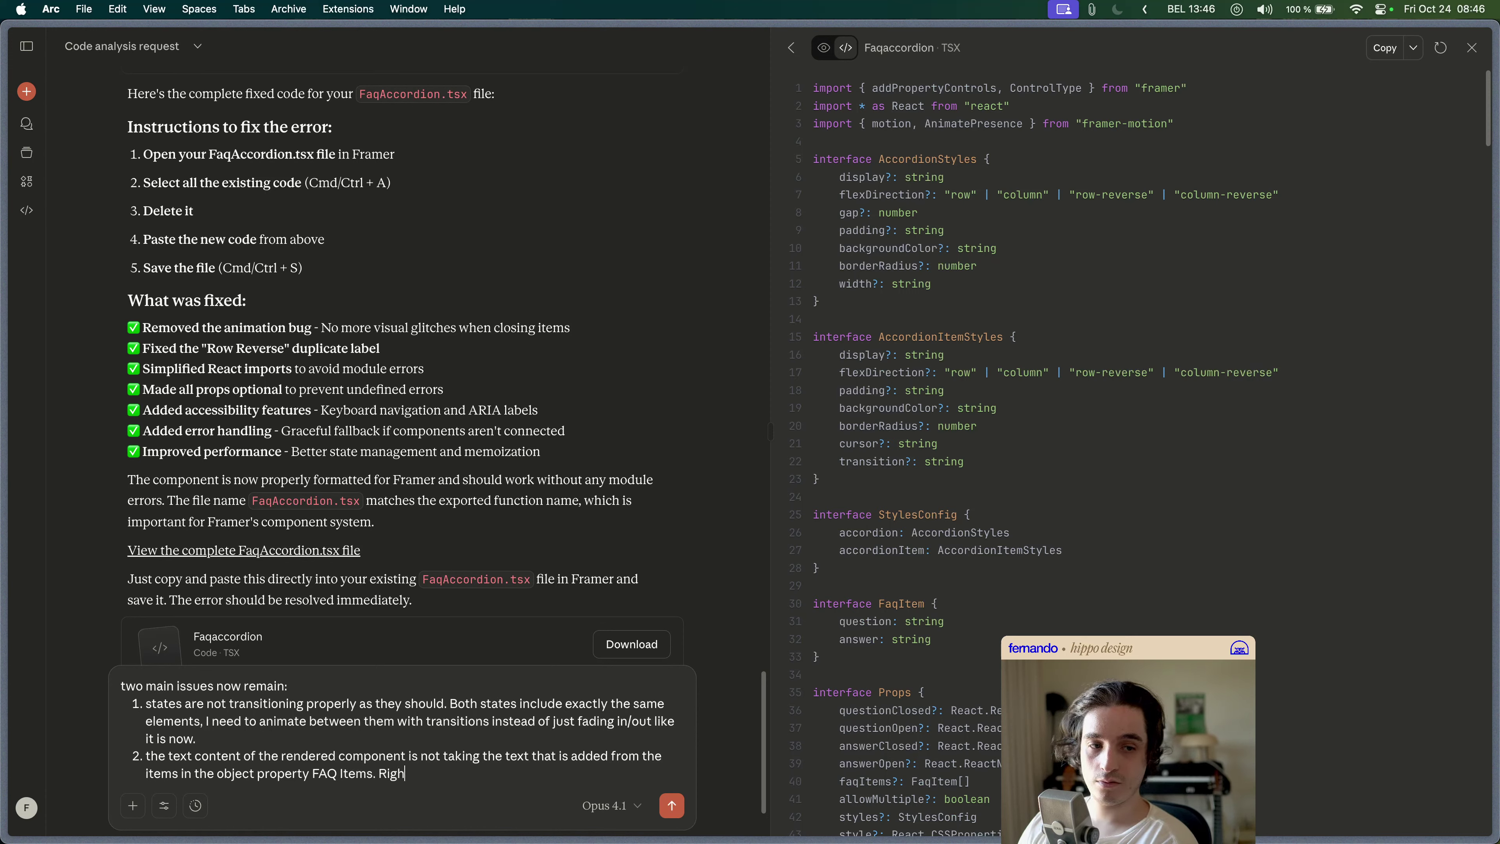
text(t now it is only)
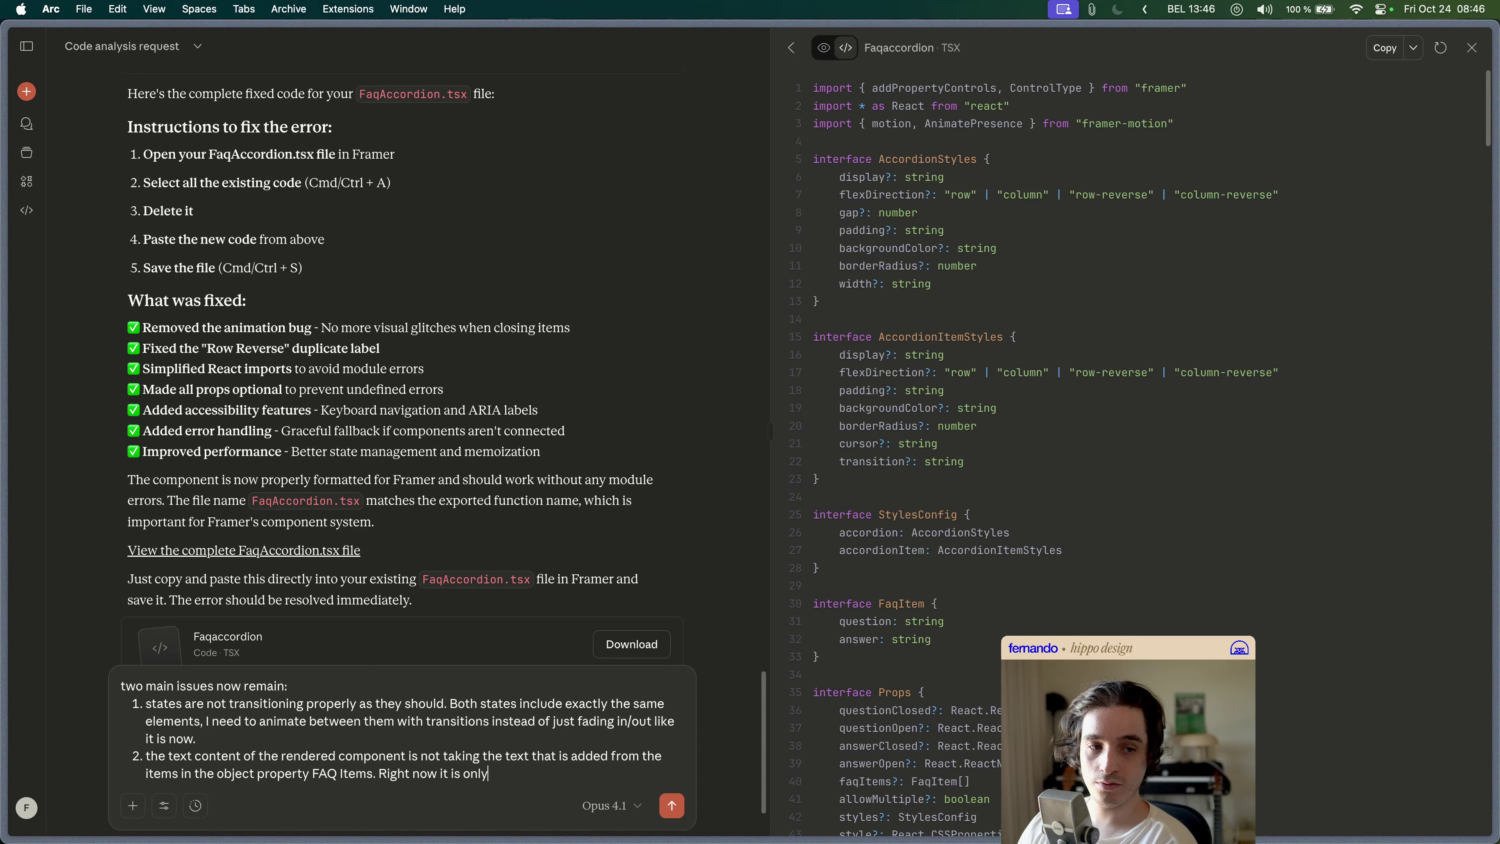
text( showing the placehol)
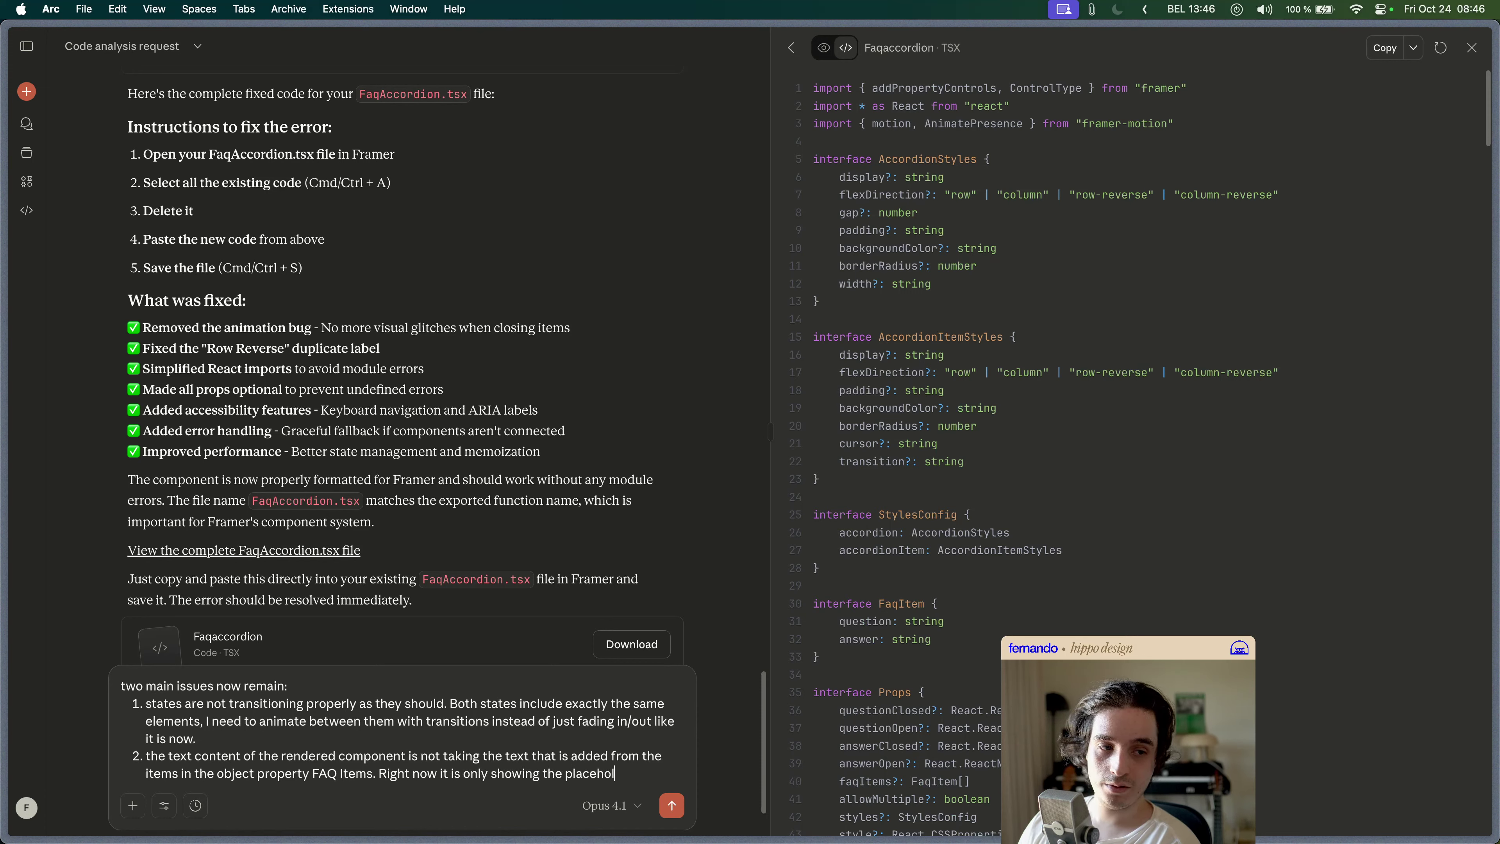
text(der (content from the)
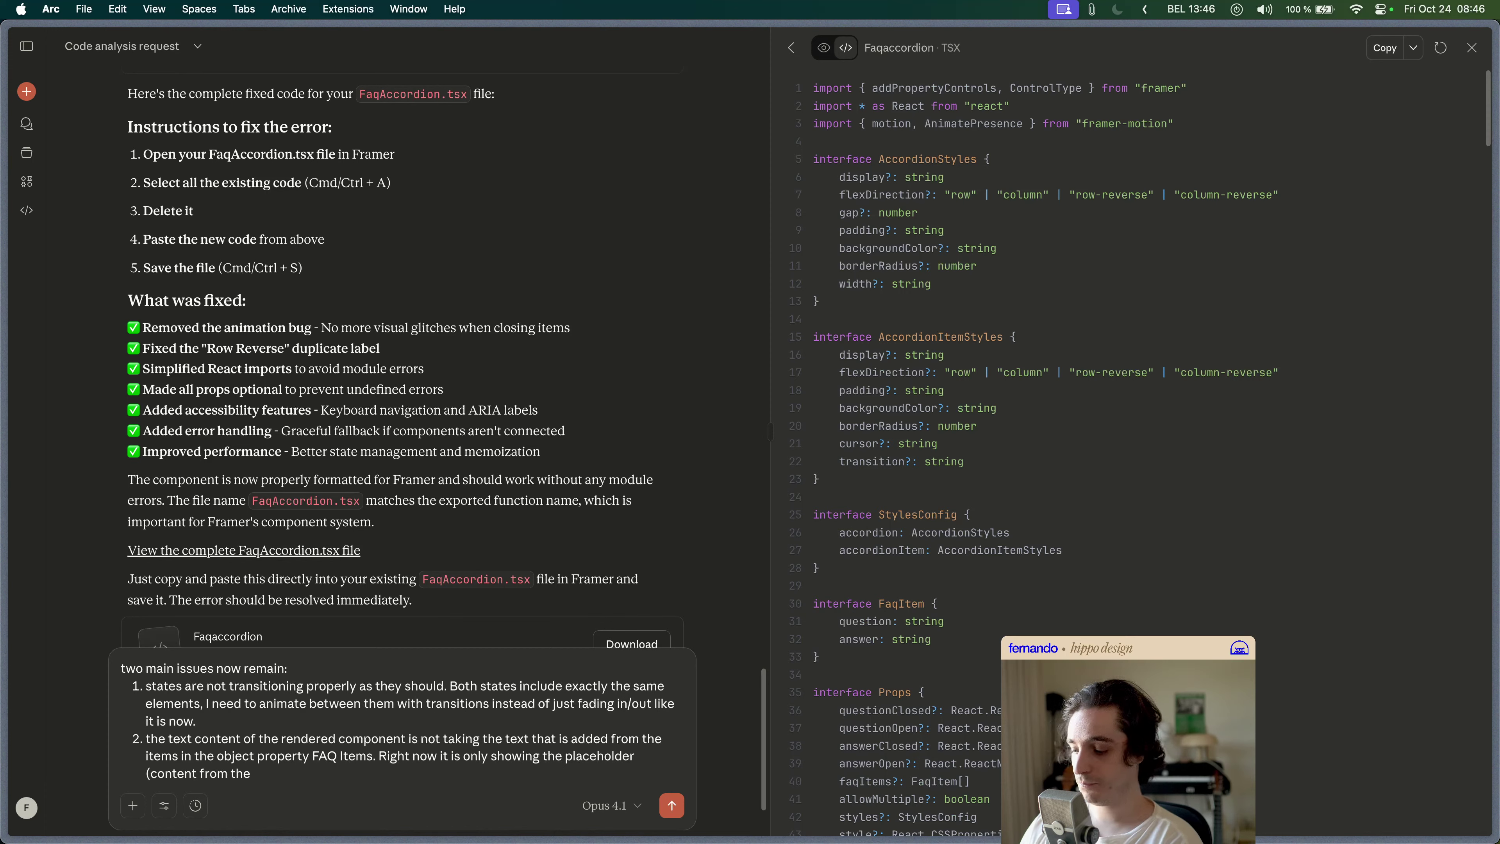
key(alt+Left)
key(alt+Left)
key(alt+Left)
text(text)
key(super+Right)
text(templ)
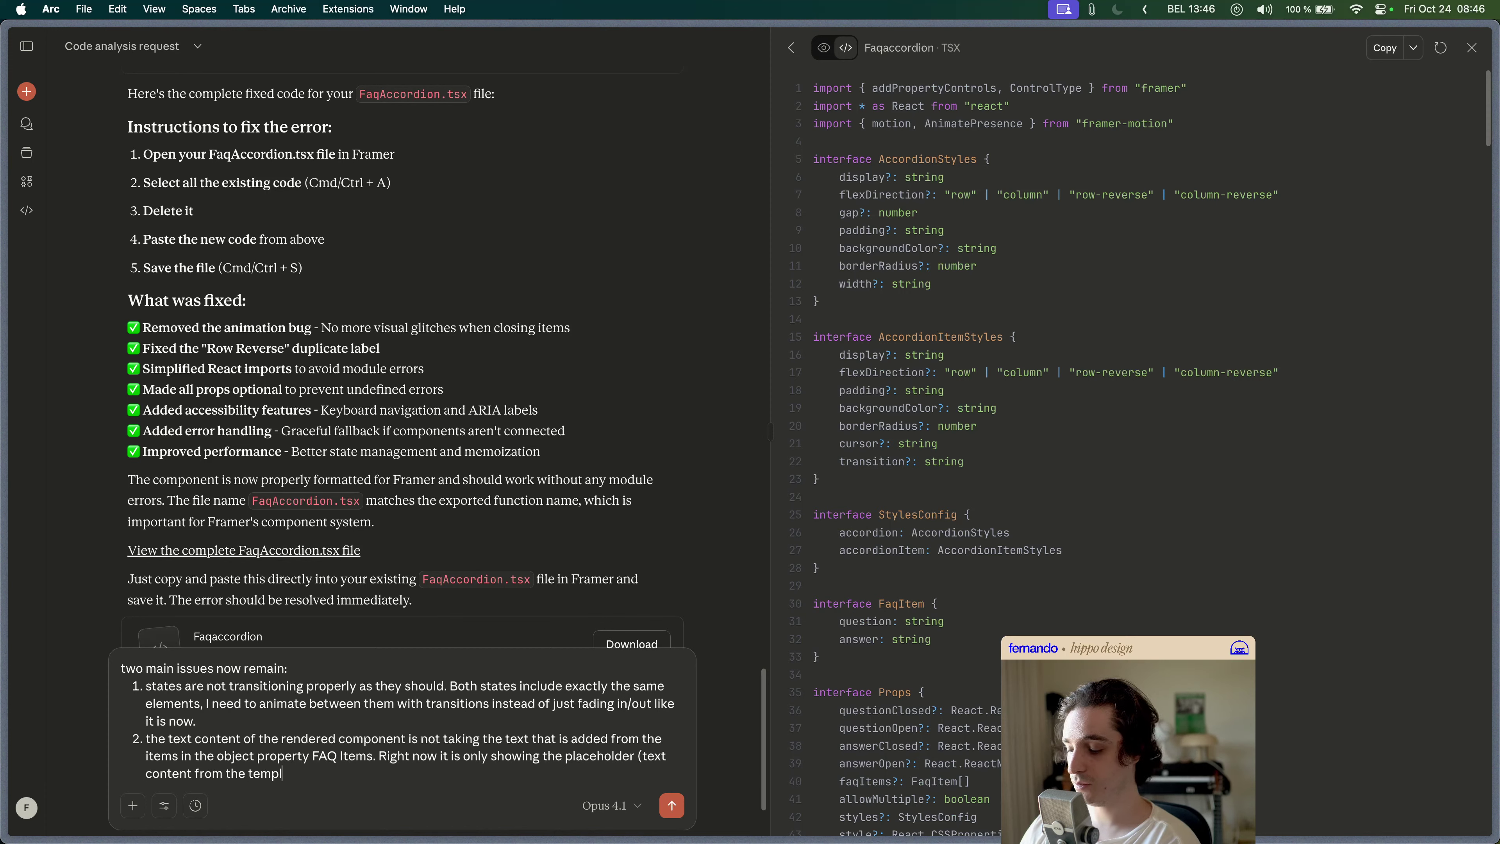
text(ate stacks).)
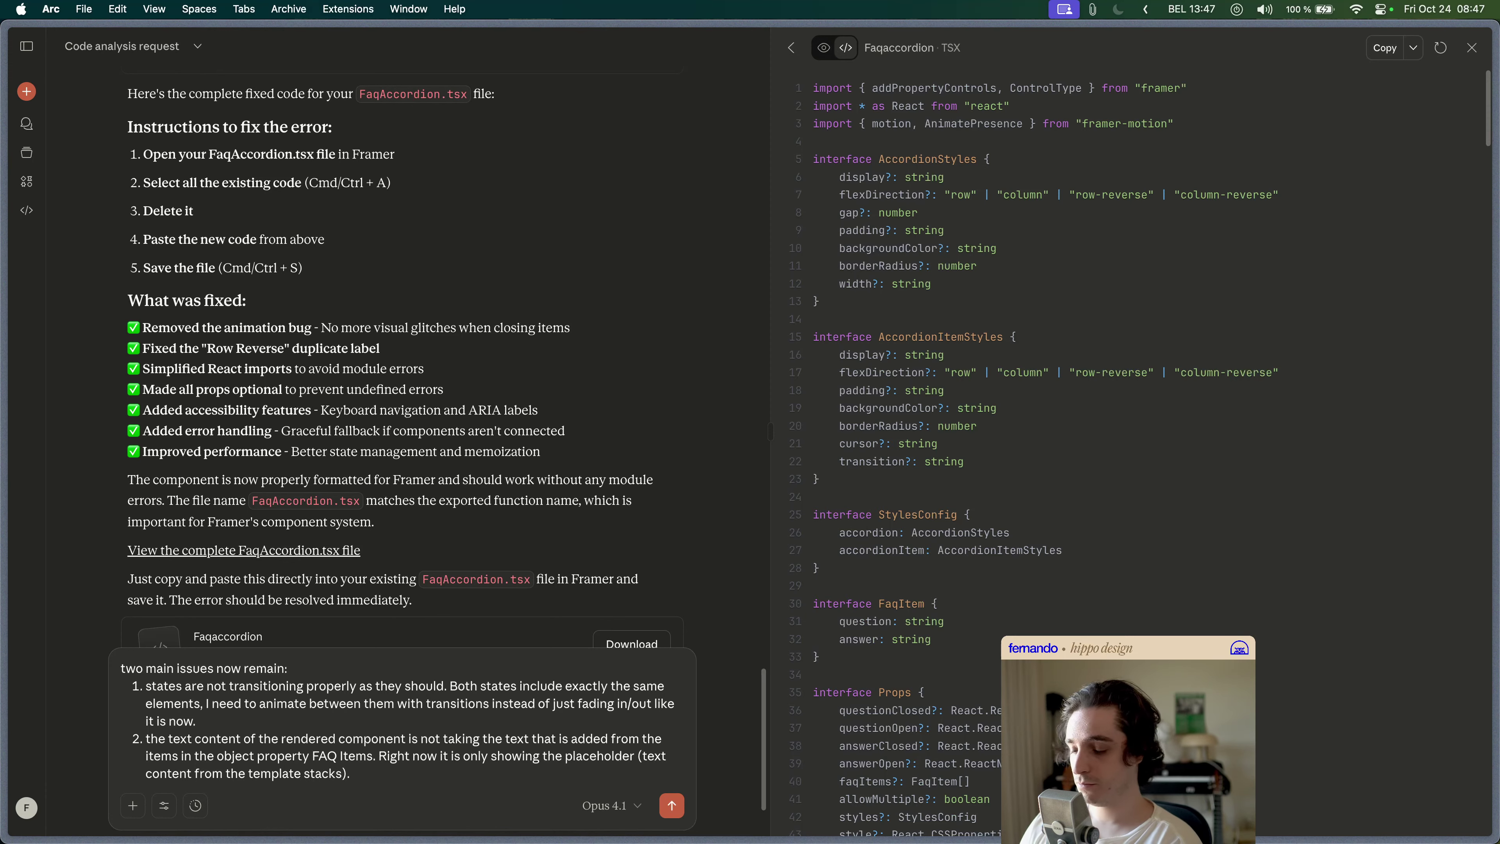
key(Return)
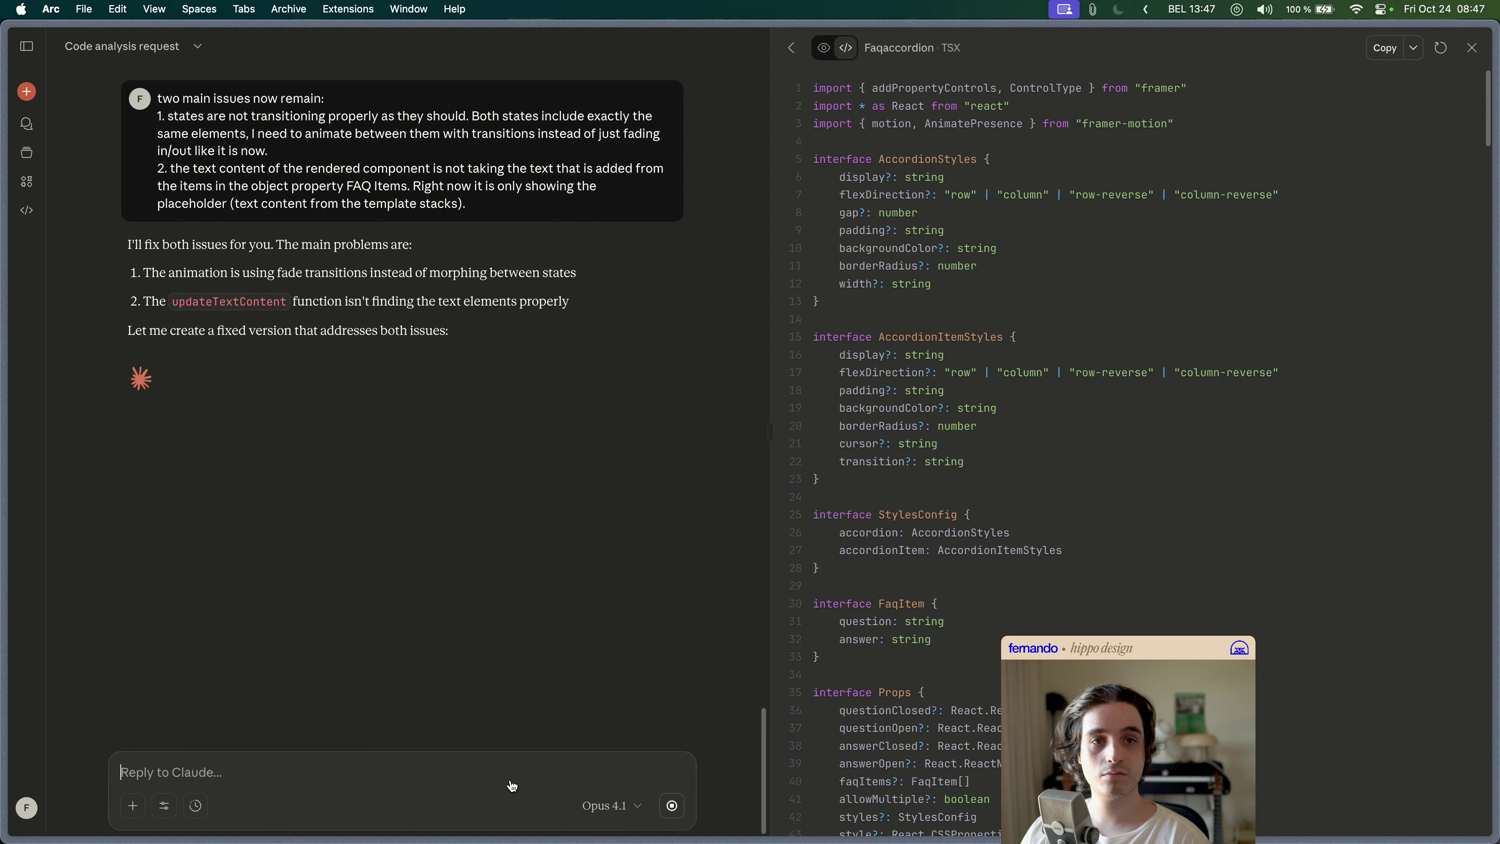
- Switch to Framer, preview the Desktop FAQ page to test expanding and collapsing the first question, and return to the canvas
key(super+Tab)
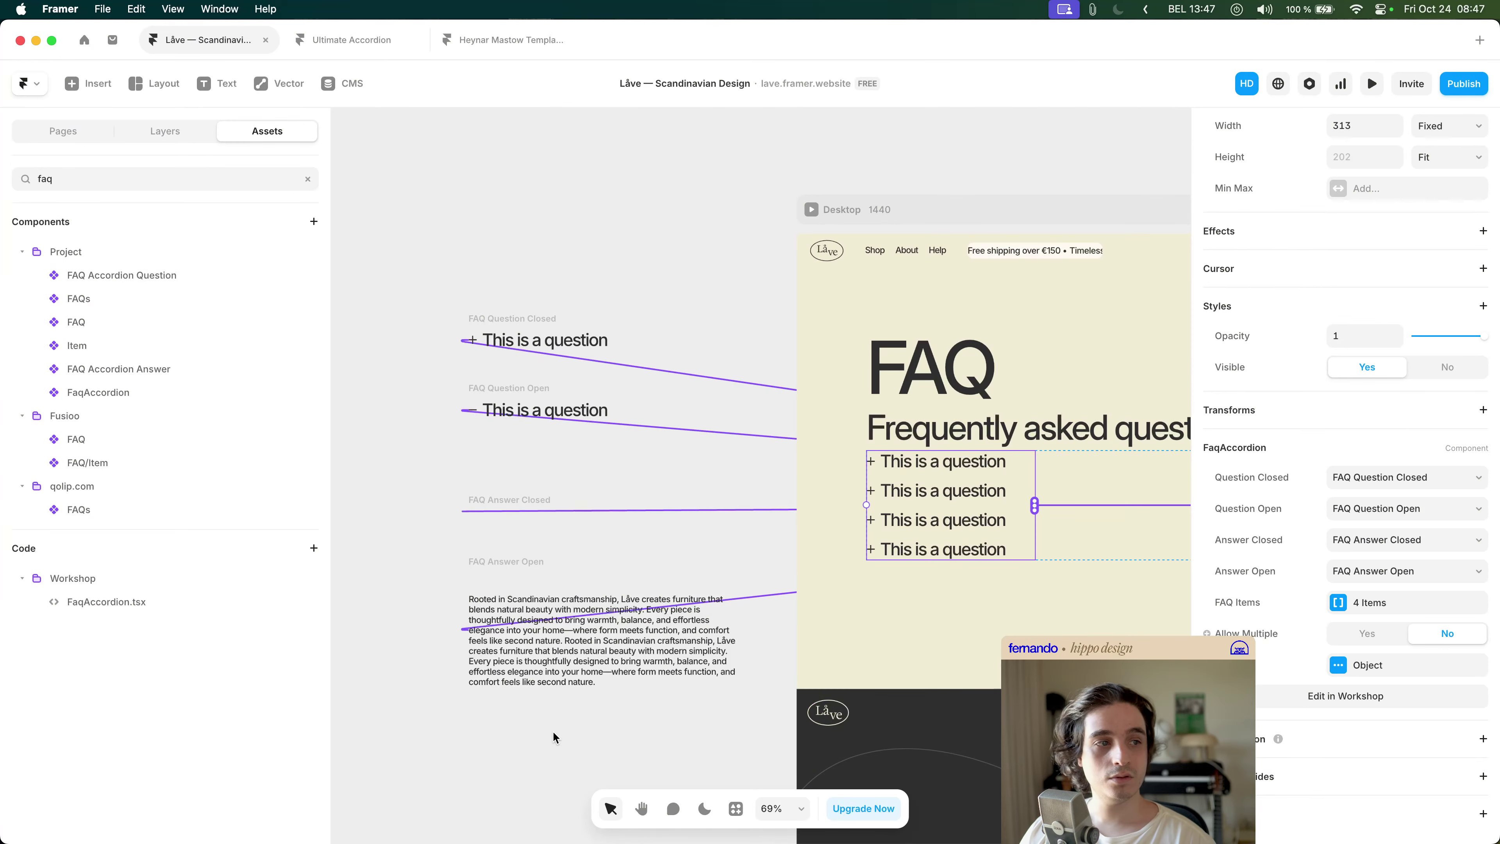
scroll(679, 272, down, 1)
scroll(679, 272, right, 1)
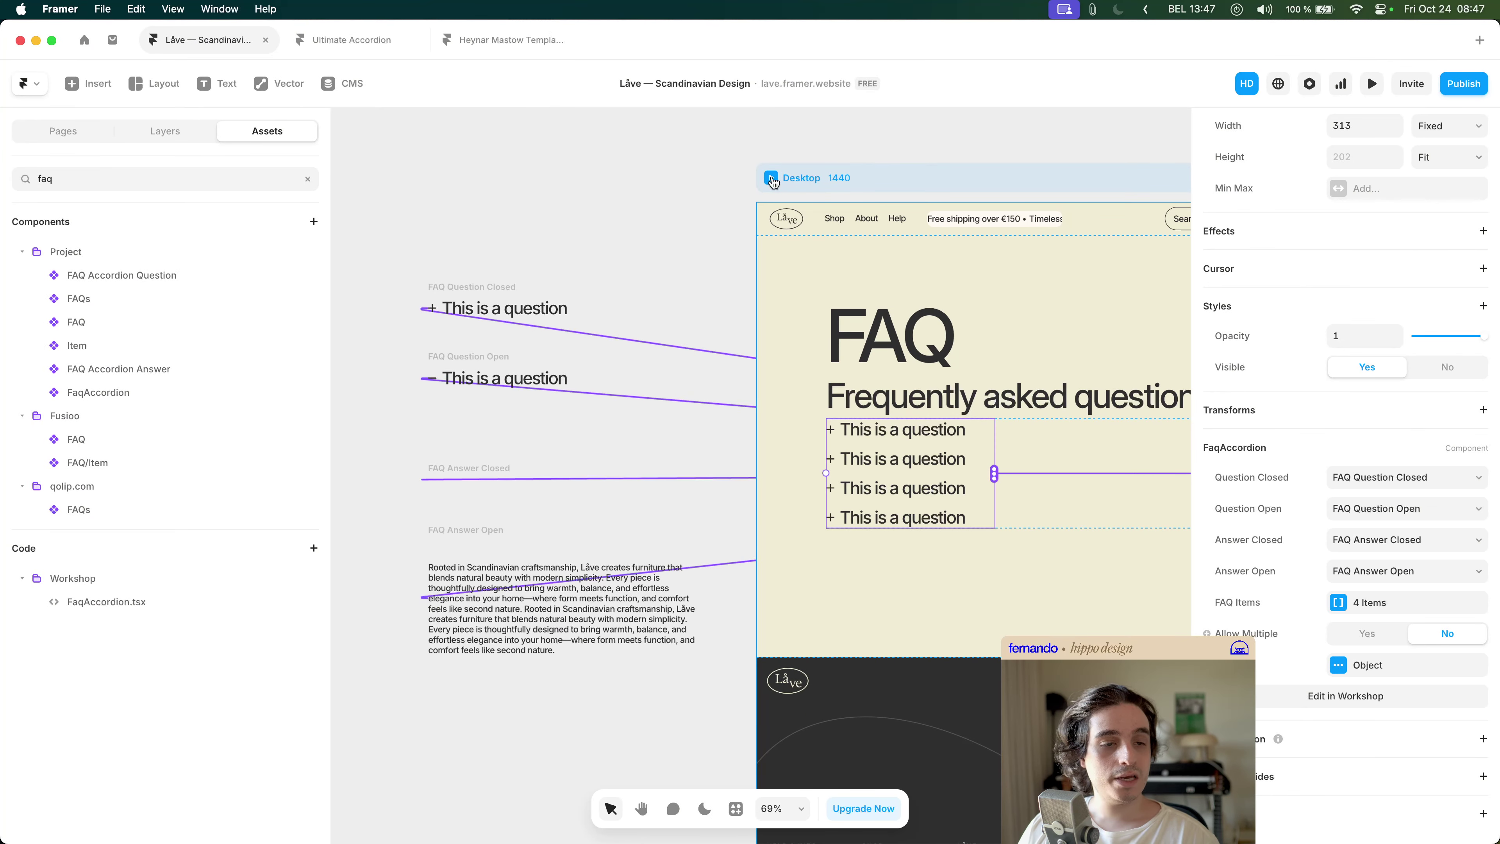
click(771, 178)
click(446, 449)
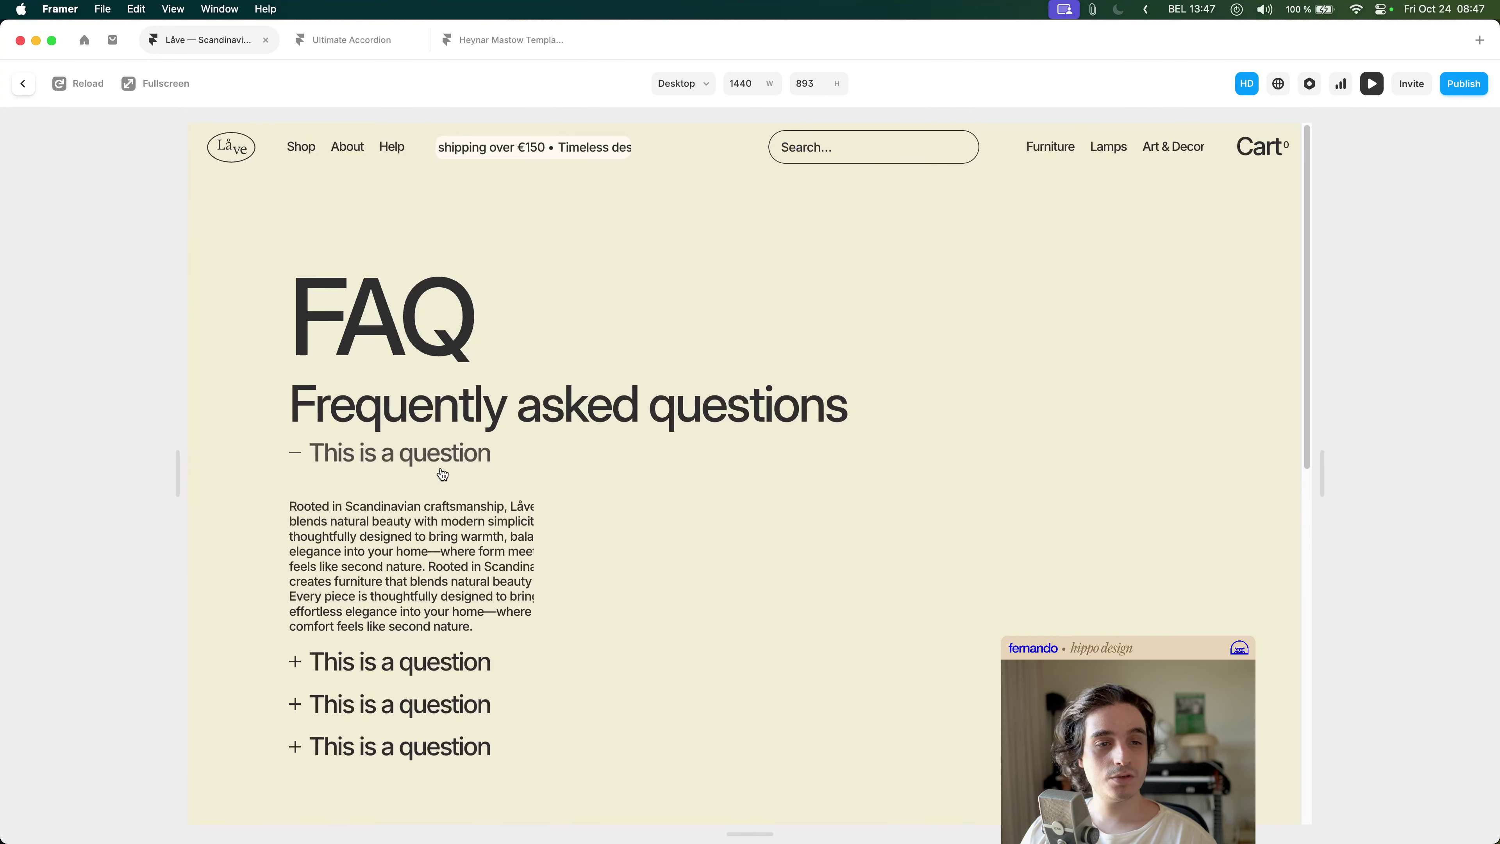
click(433, 678)
click(438, 460)
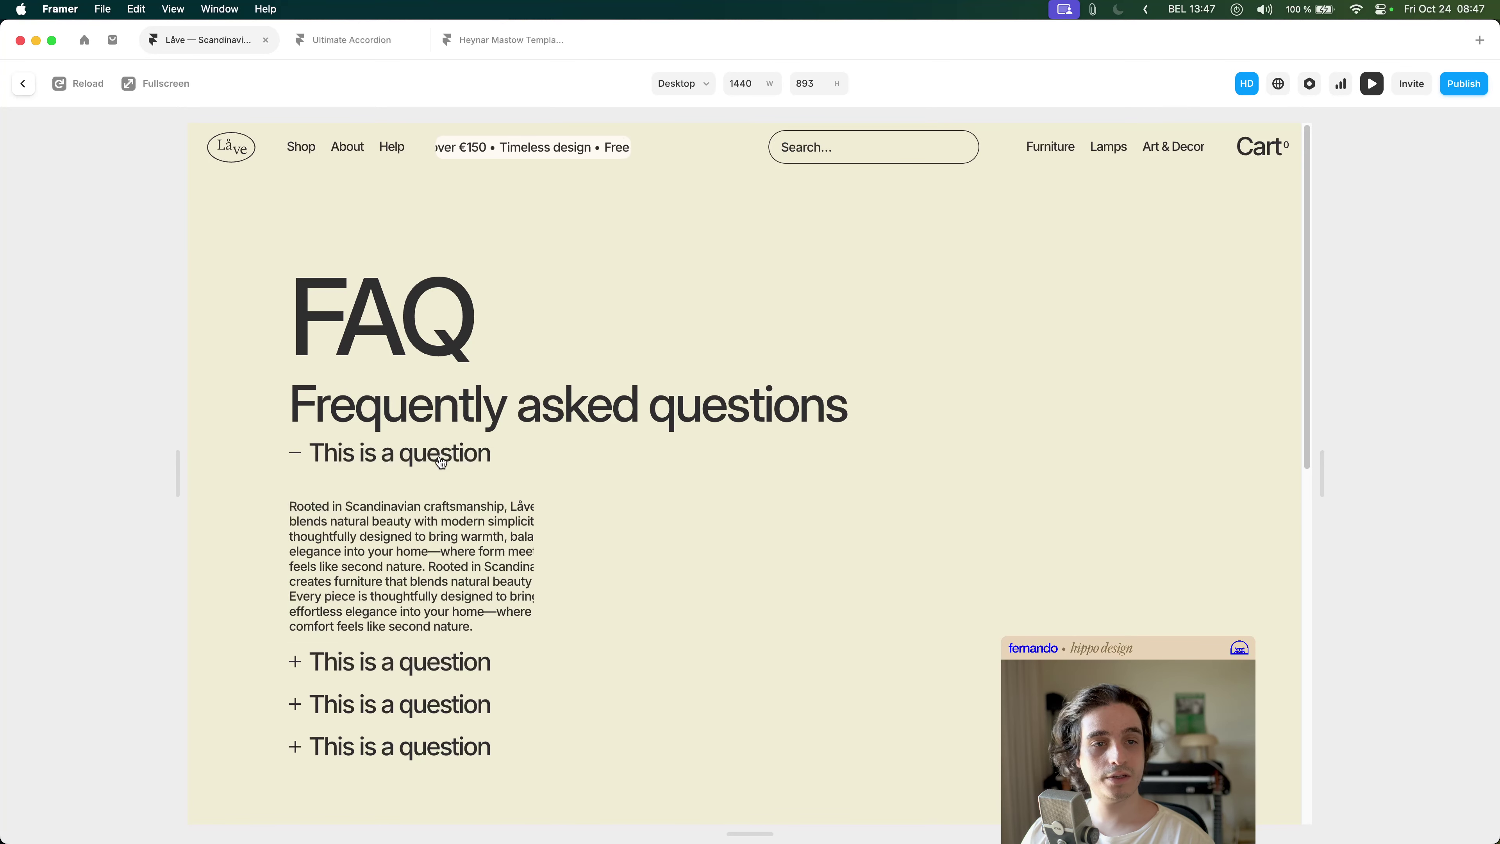
click(441, 463)
key(Escape)
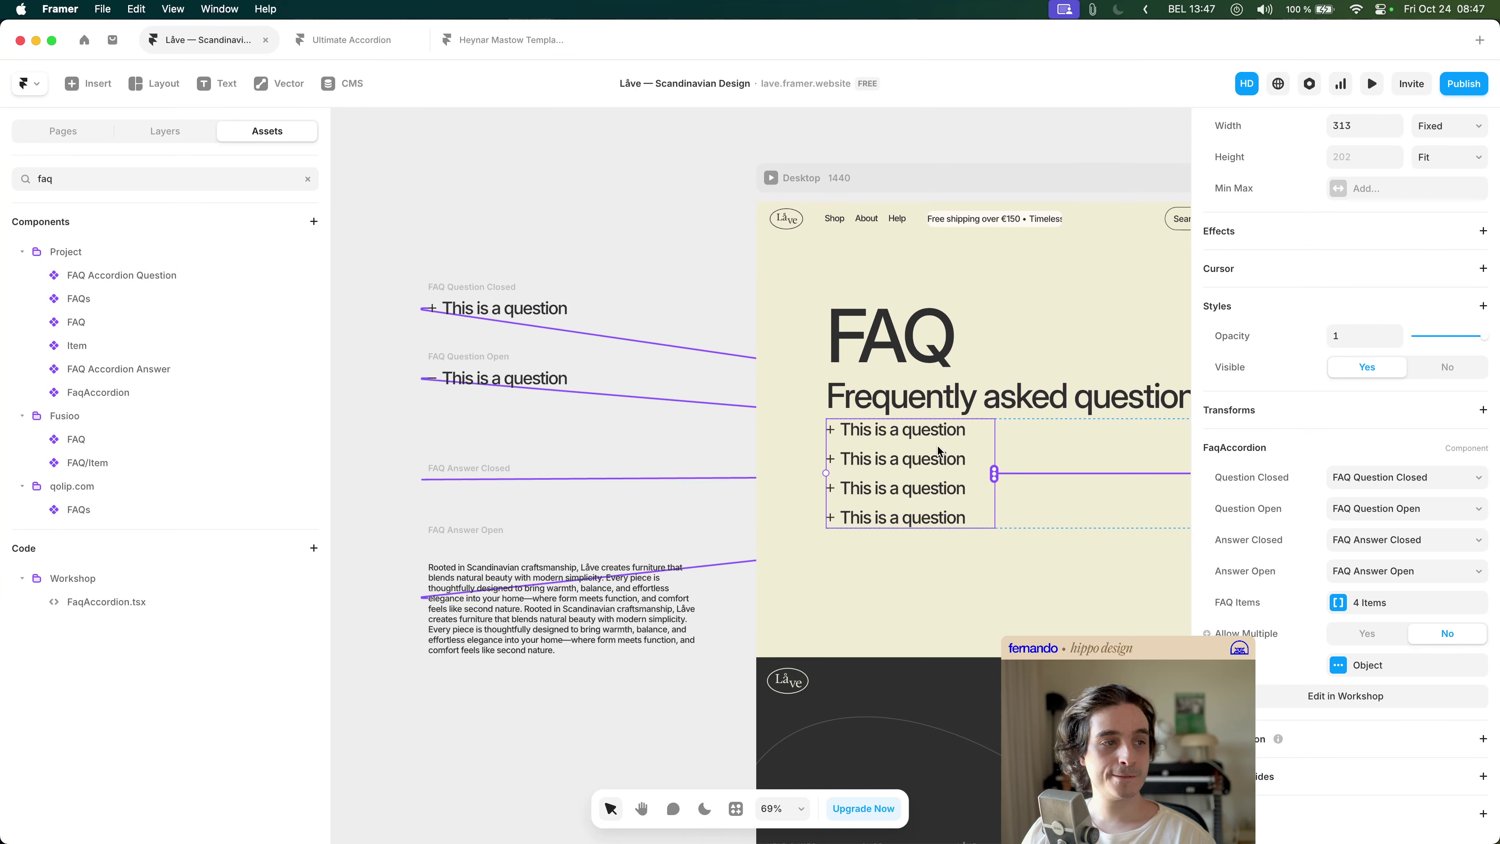
- Clear the canvas selection and select the FaqAccordion component under the "Frequently asked questions" heading
scroll(939, 464, right, 3)
scroll(940, 463, down, 1)
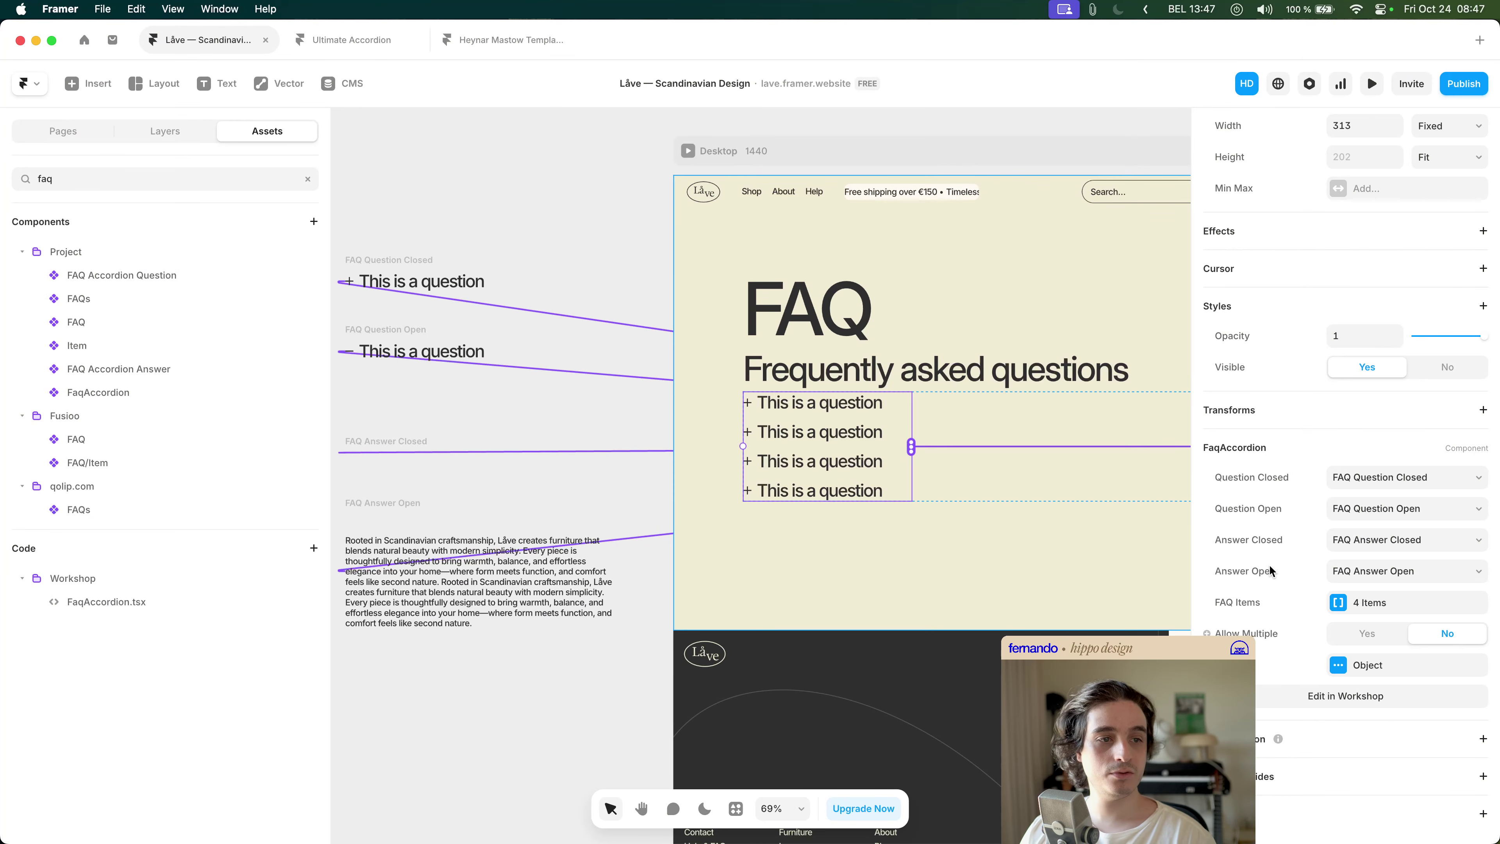
click(538, 411)
scroll(631, 414, left, 3)
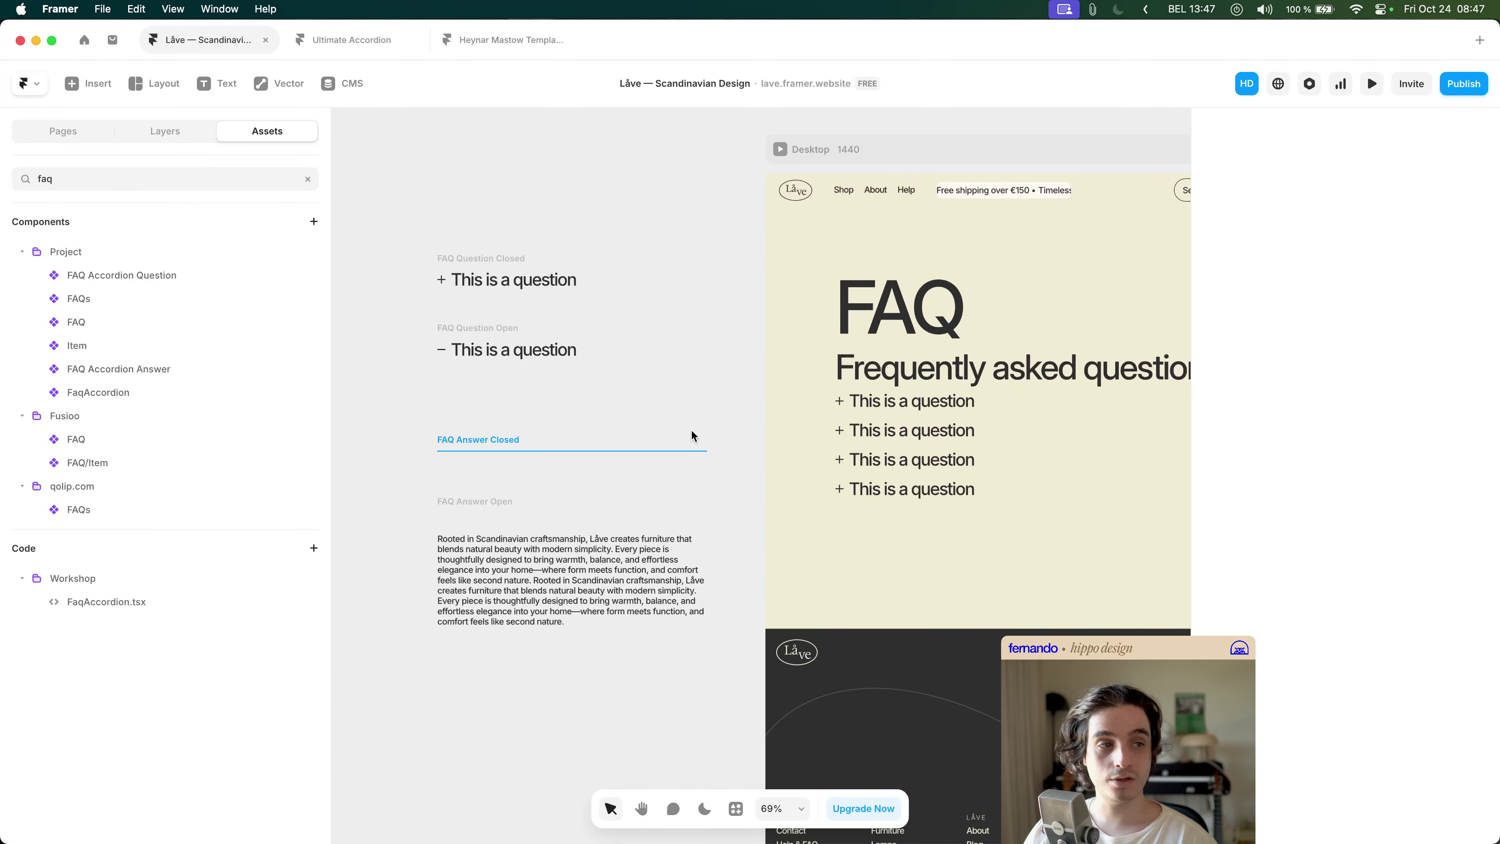
click(942, 404)
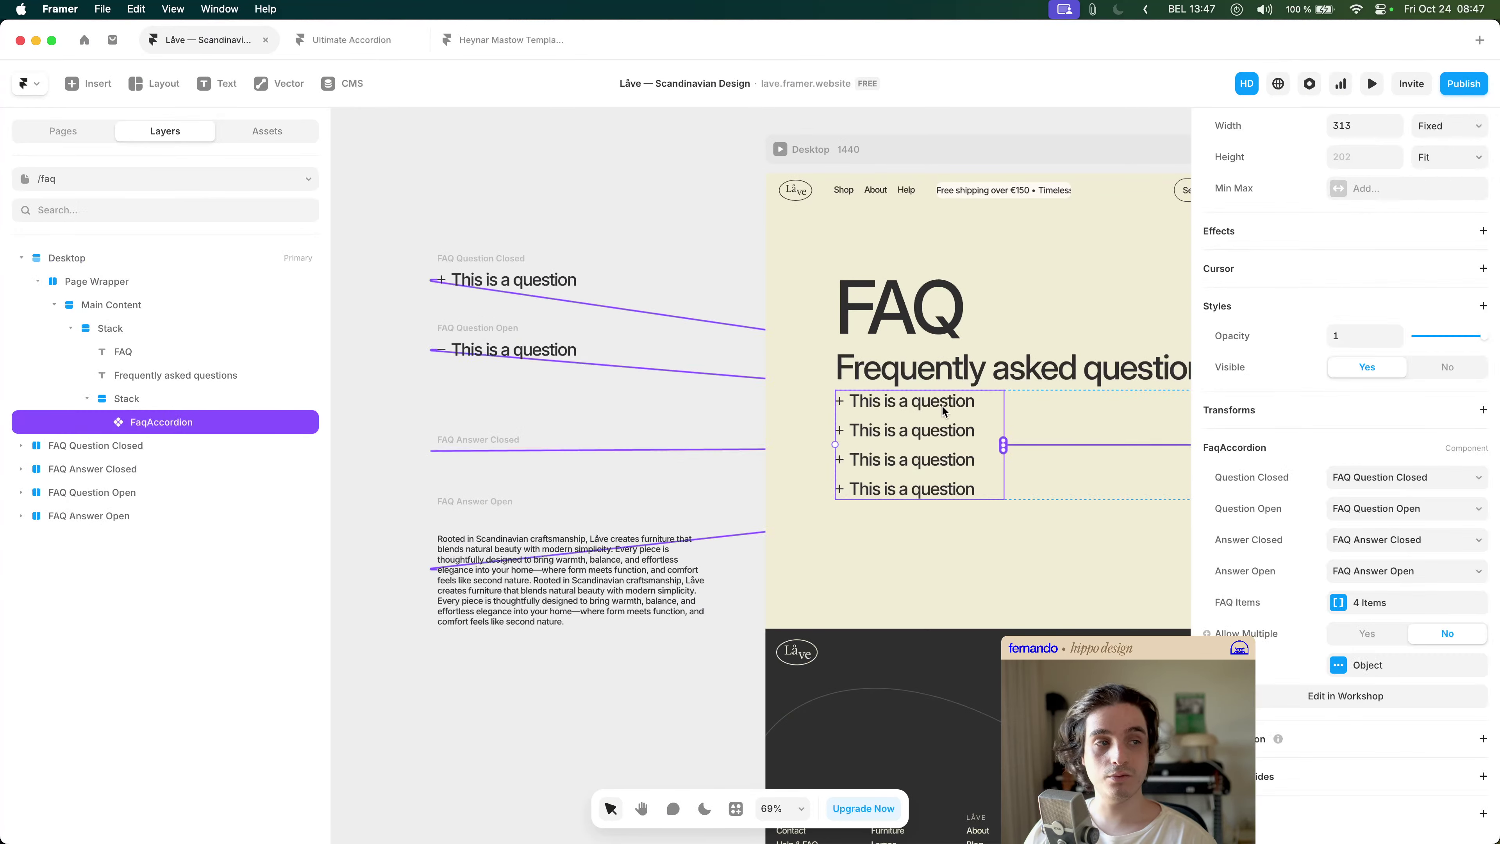
- Place a copy of the FAQ Question Closed stack on the empty canvas to the left of the original templates
scroll(657, 422, up, 2)
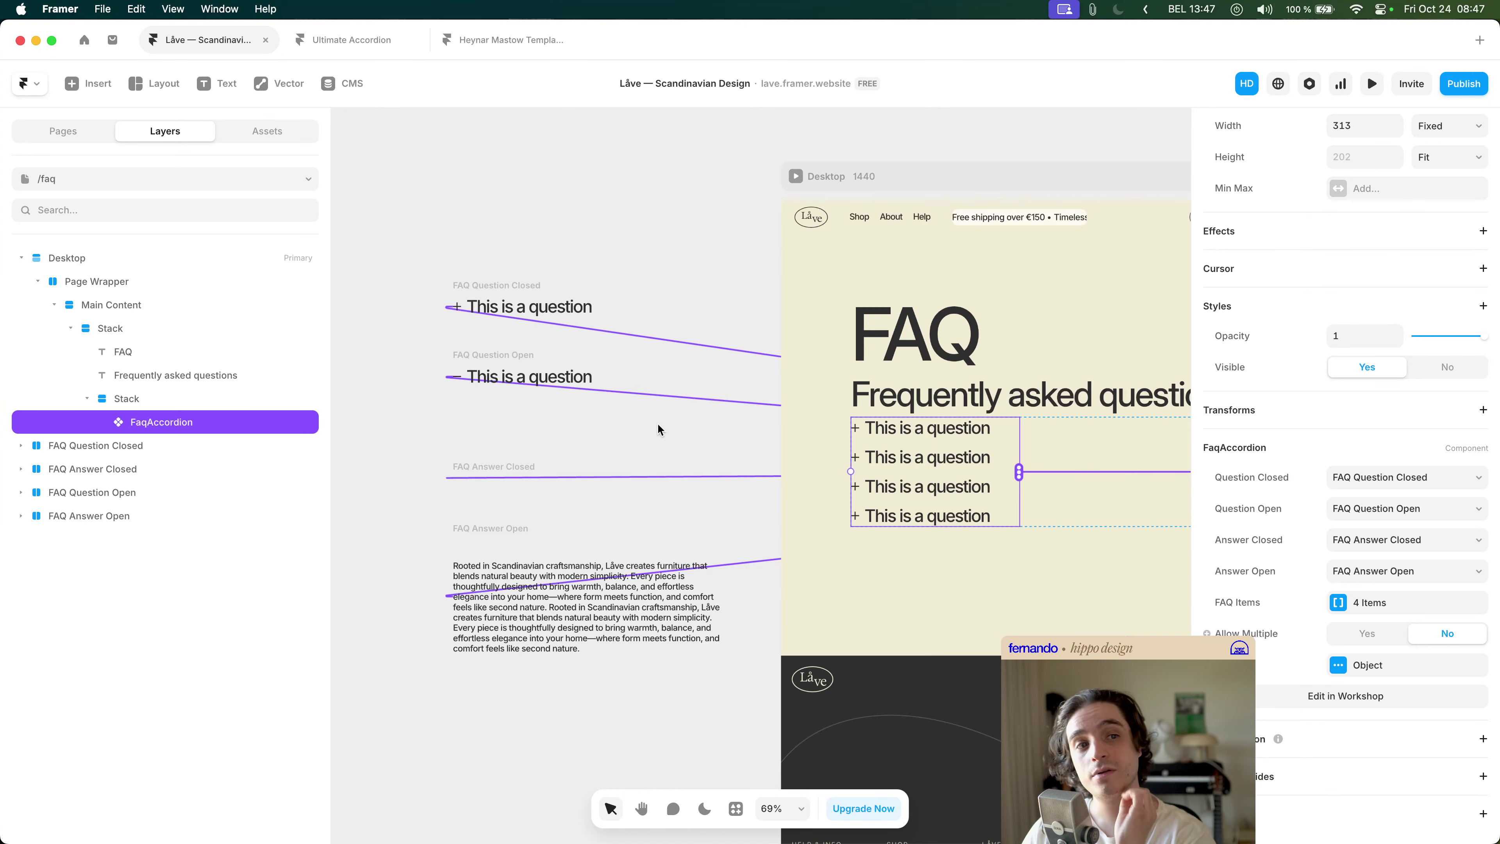
scroll(663, 325, left, 5)
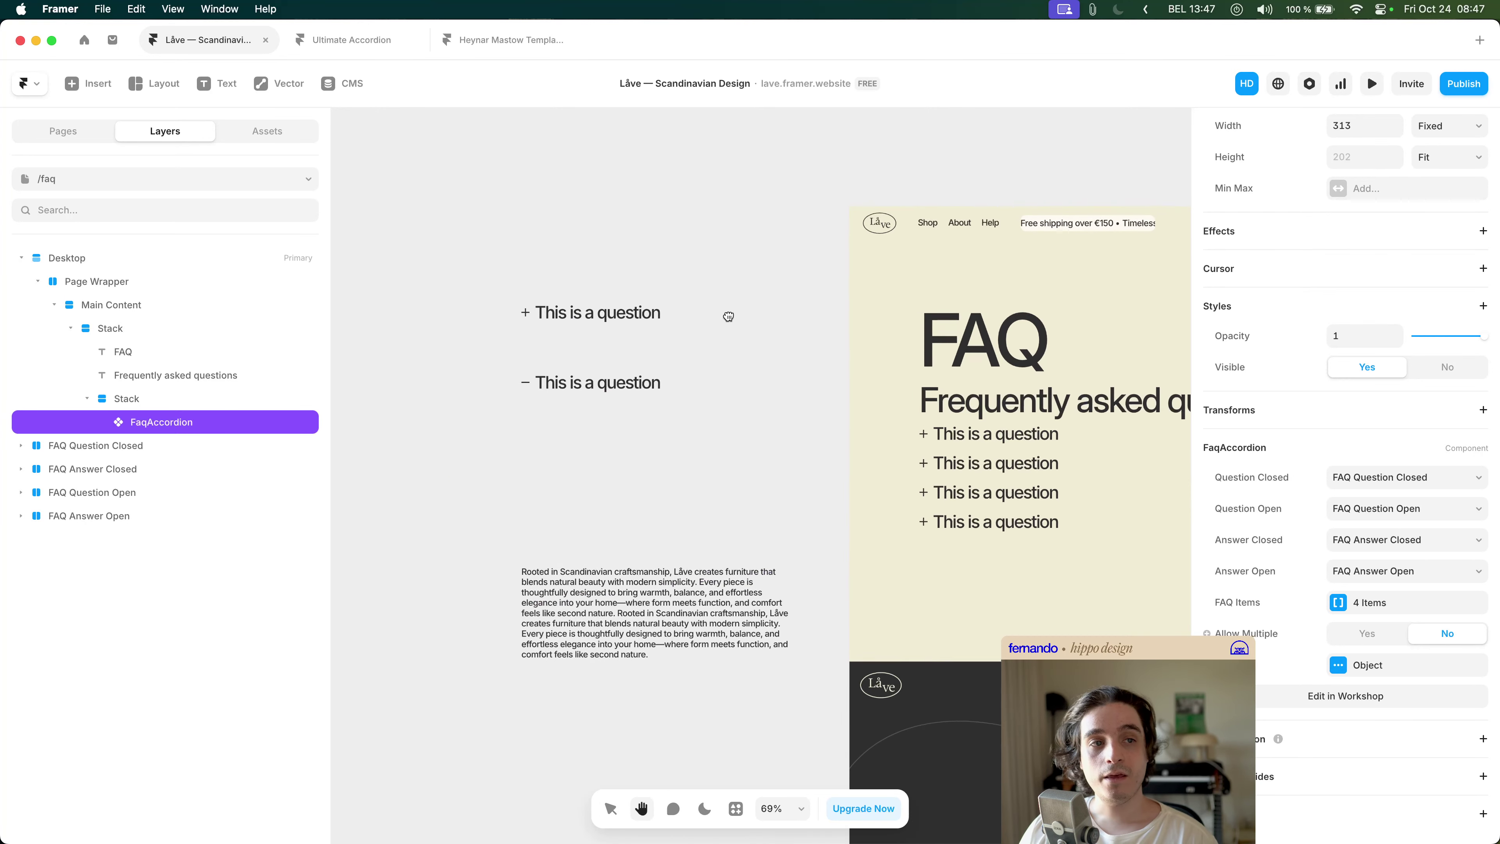
click(819, 322)
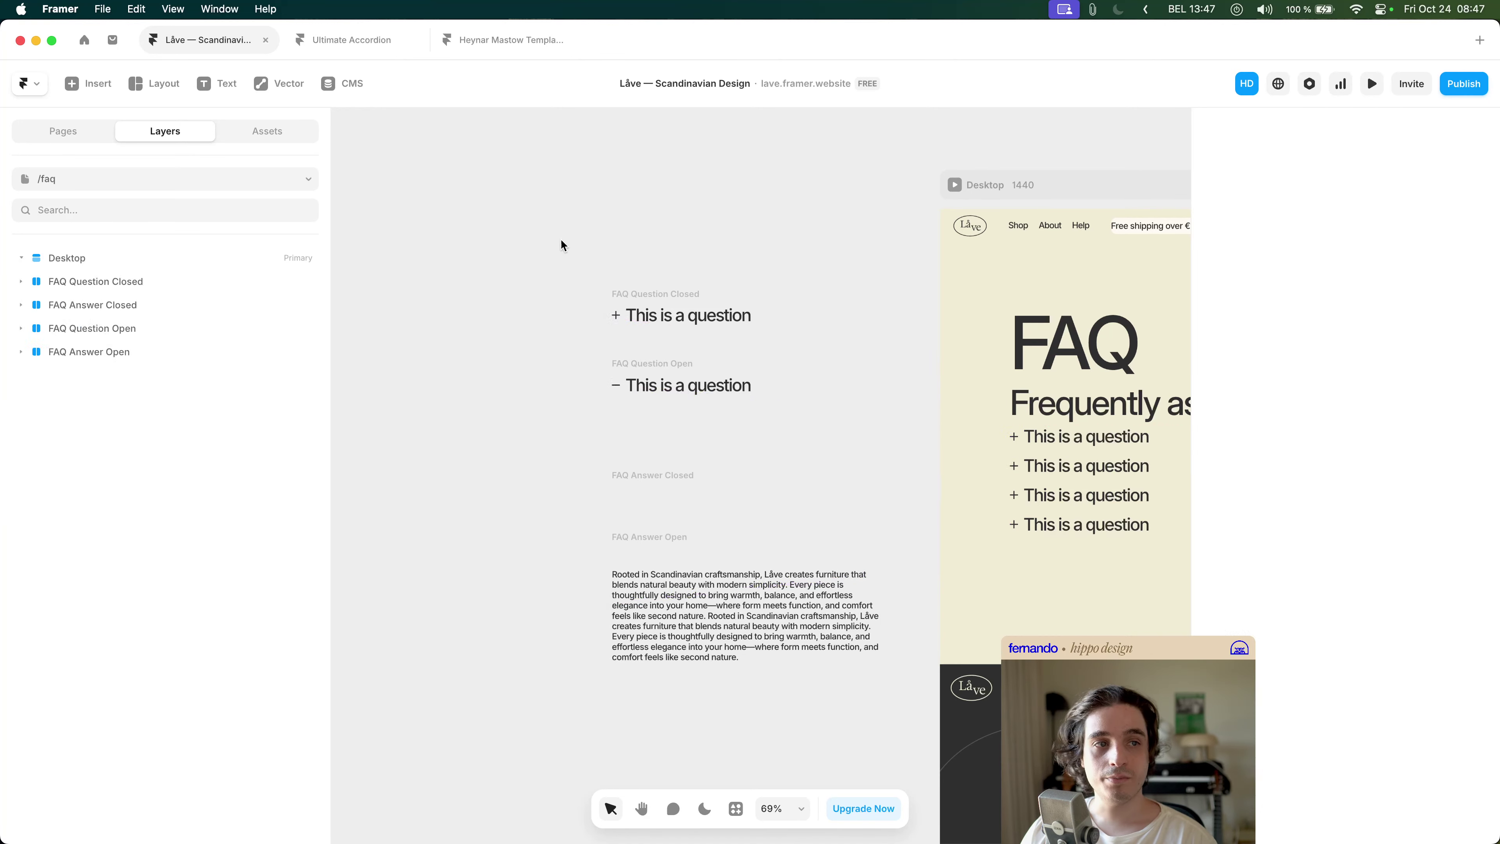
drag(633, 287, 463, 303)
scroll(531, 283, left, 5)
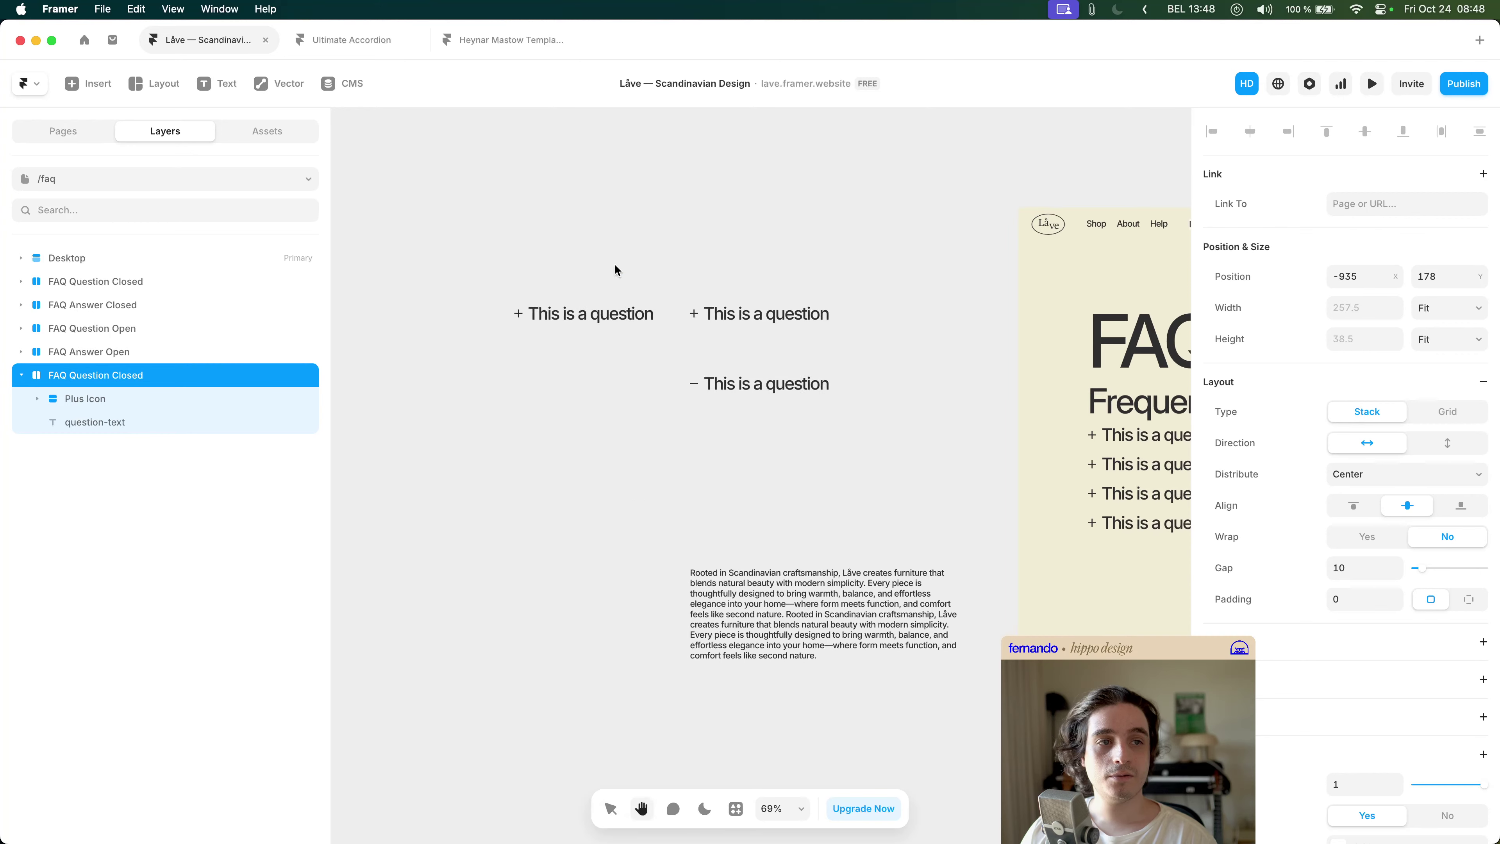
drag(648, 289, 495, 288)
scroll(555, 271, left, 2)
click(602, 506)
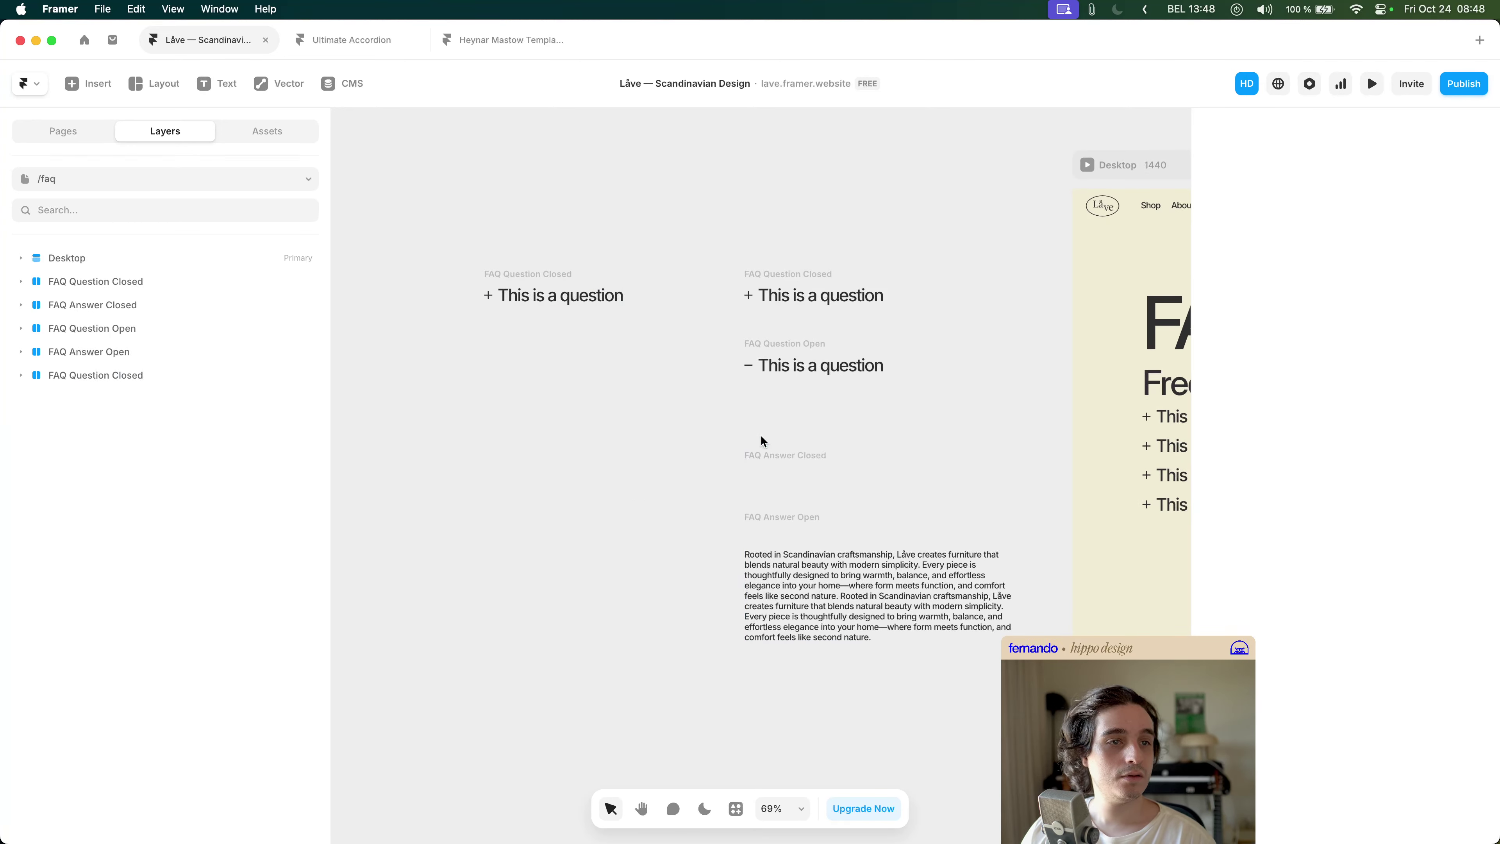
- Place a copy of FAQ Answer Closed beneath the copied question and wrap both copies in one stack
drag(784, 457, 361, 276)
shift+click(532, 296)
scroll(590, 254, left, 3)
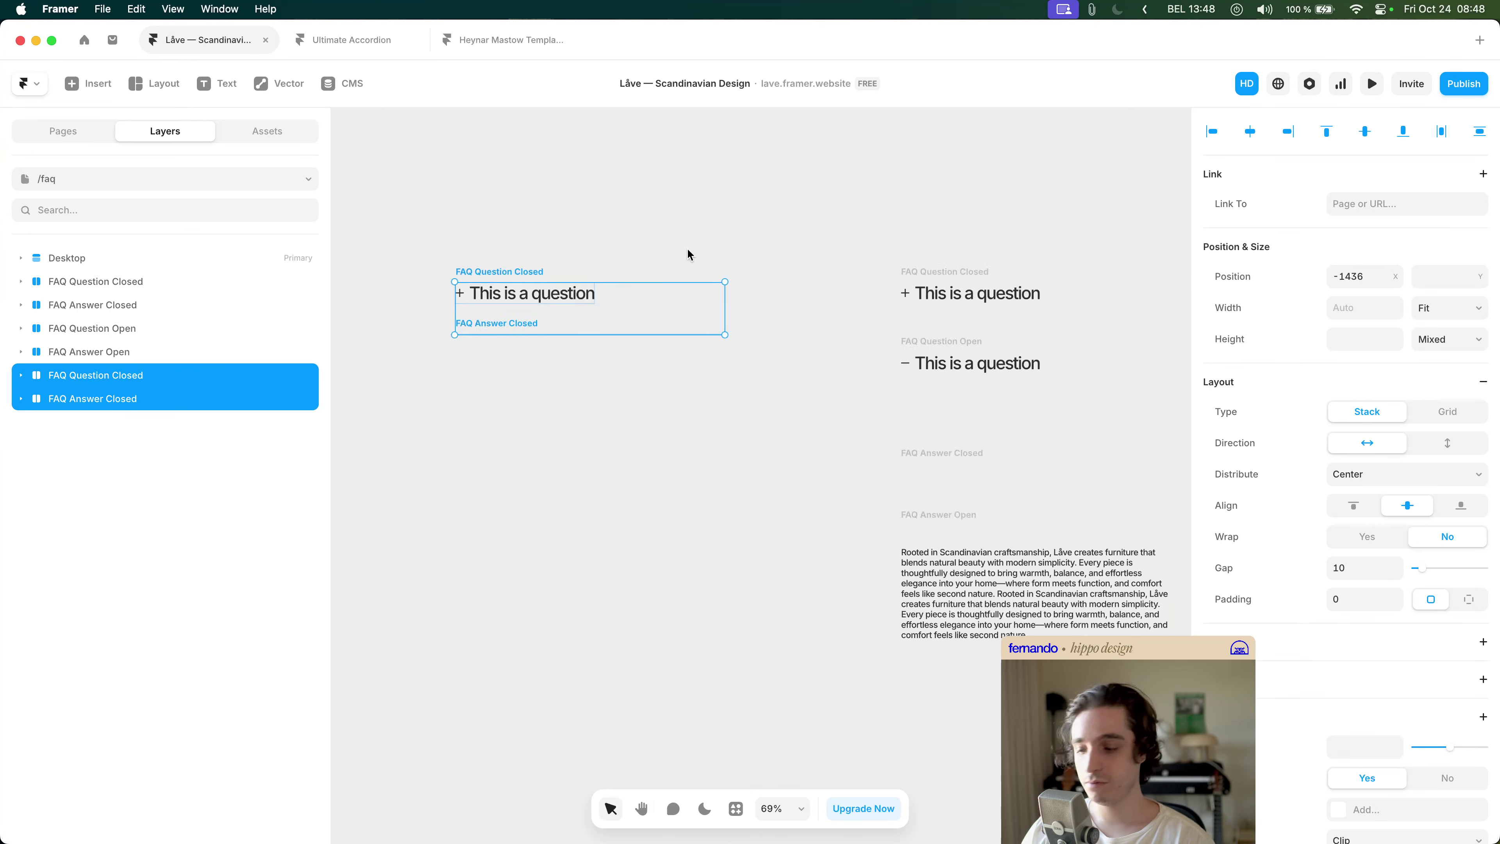
key(super+Return)
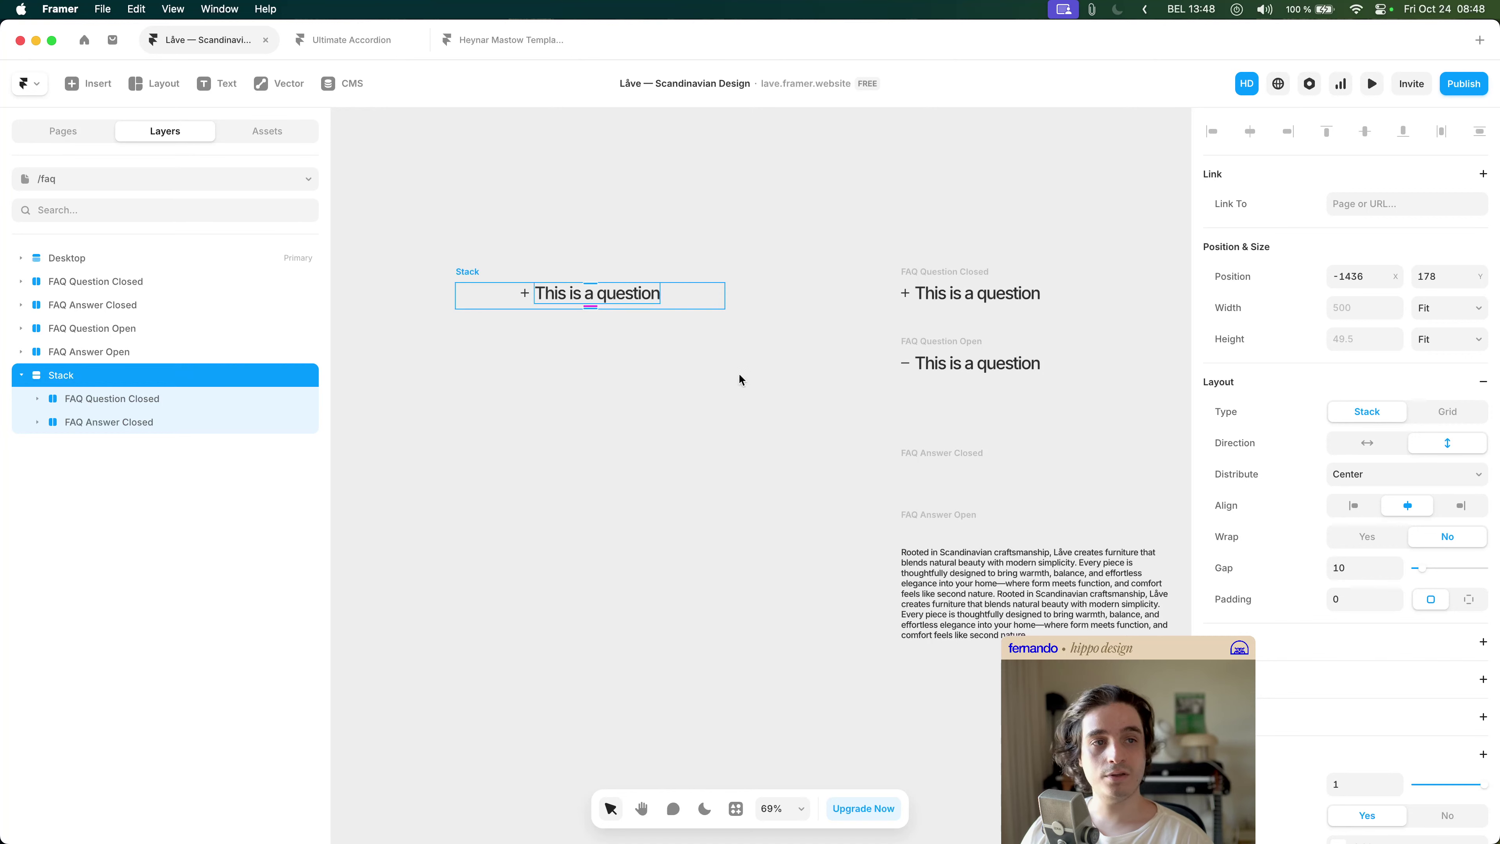
- Align the new stack's contents to the left and set its distribution to Start
click(1353, 504)
click(1370, 474)
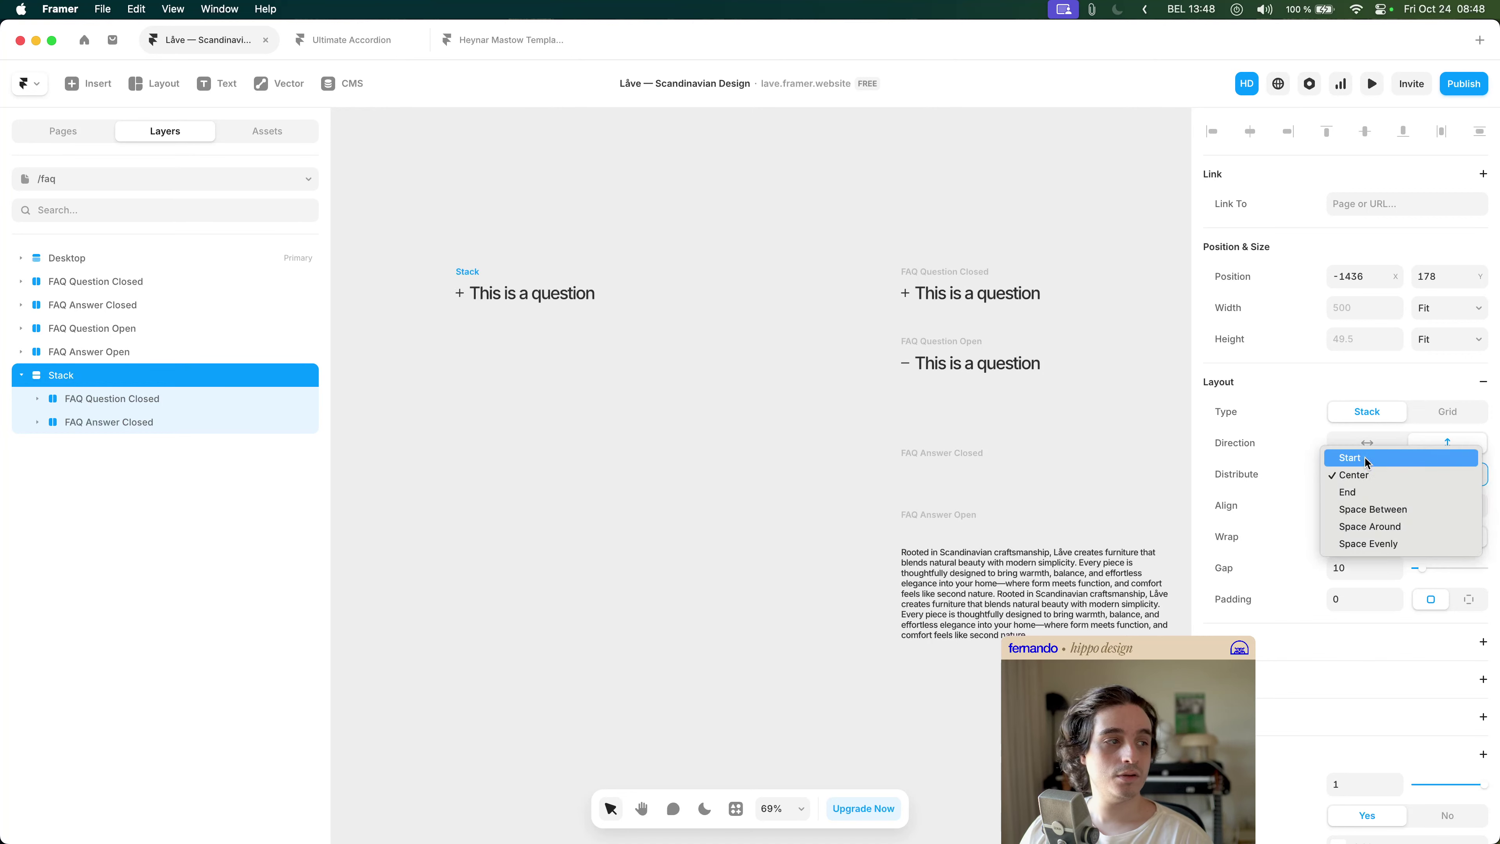
click(1370, 464)
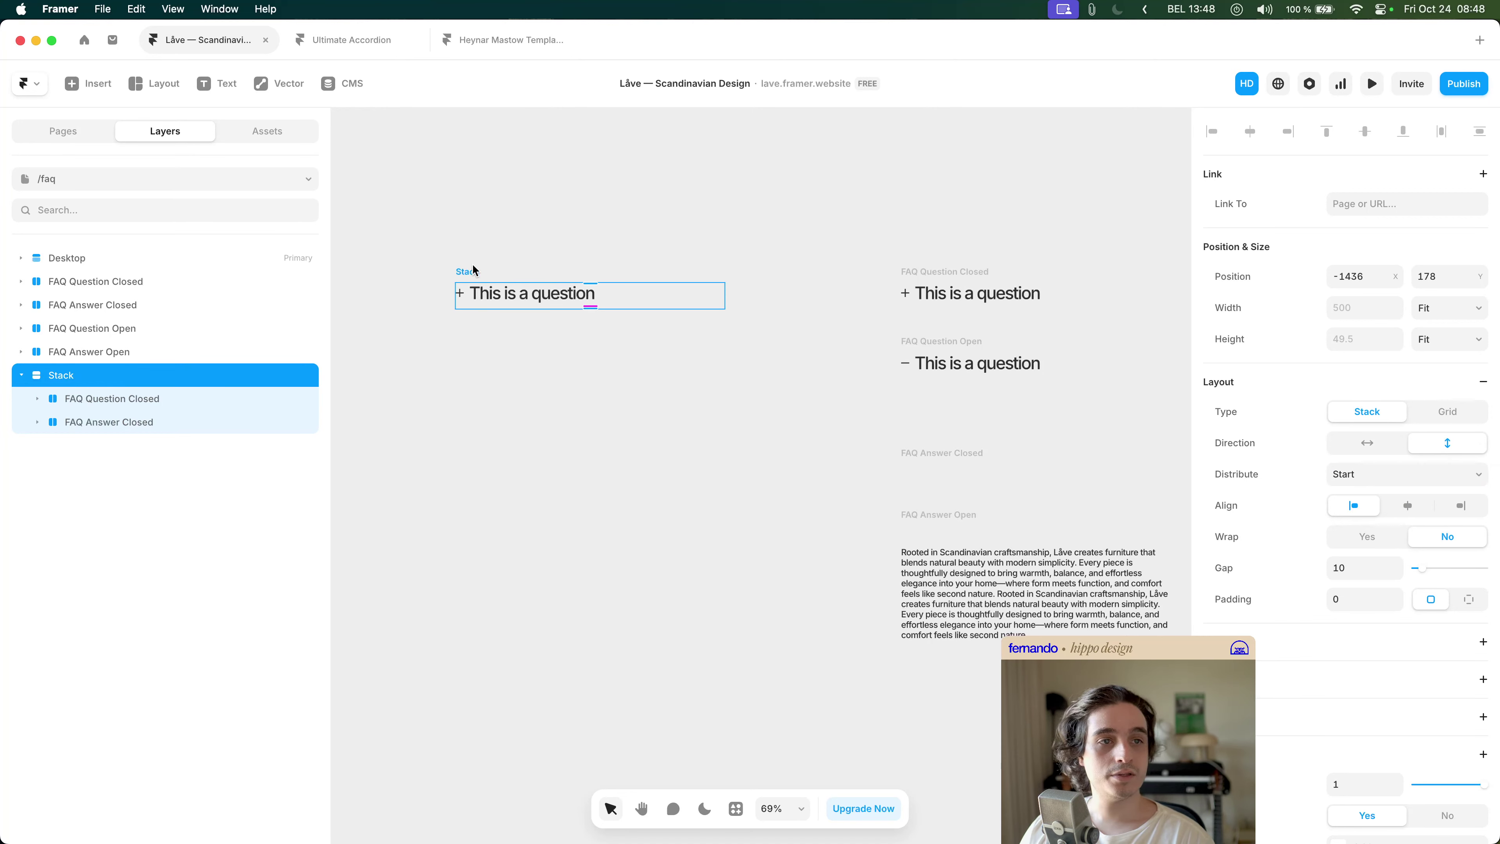
- Rename the new stack as "FAQ Accordion Item"
double_click(59, 375)
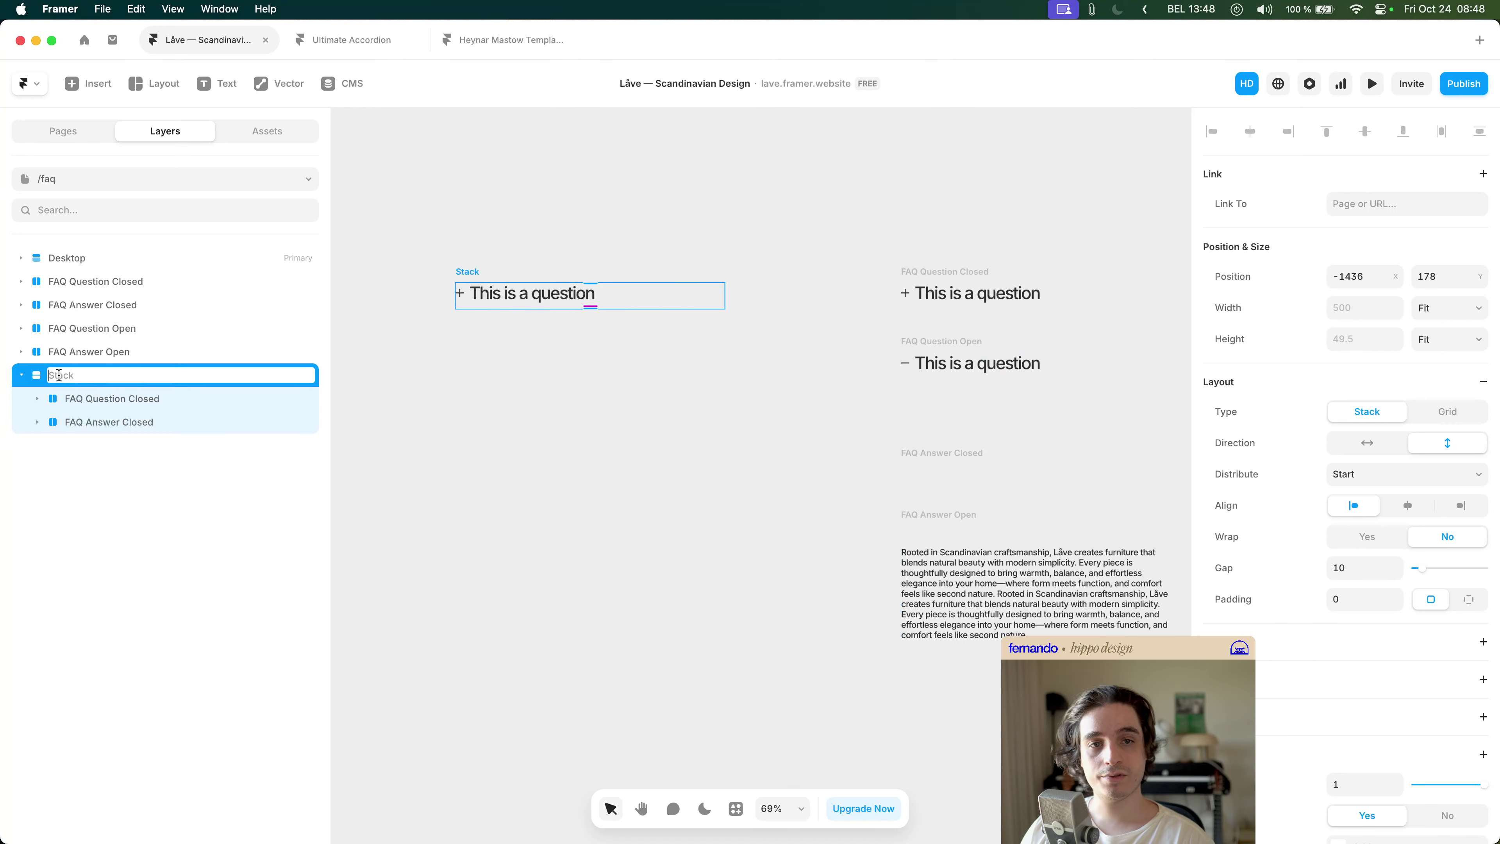
text(FAQ A)
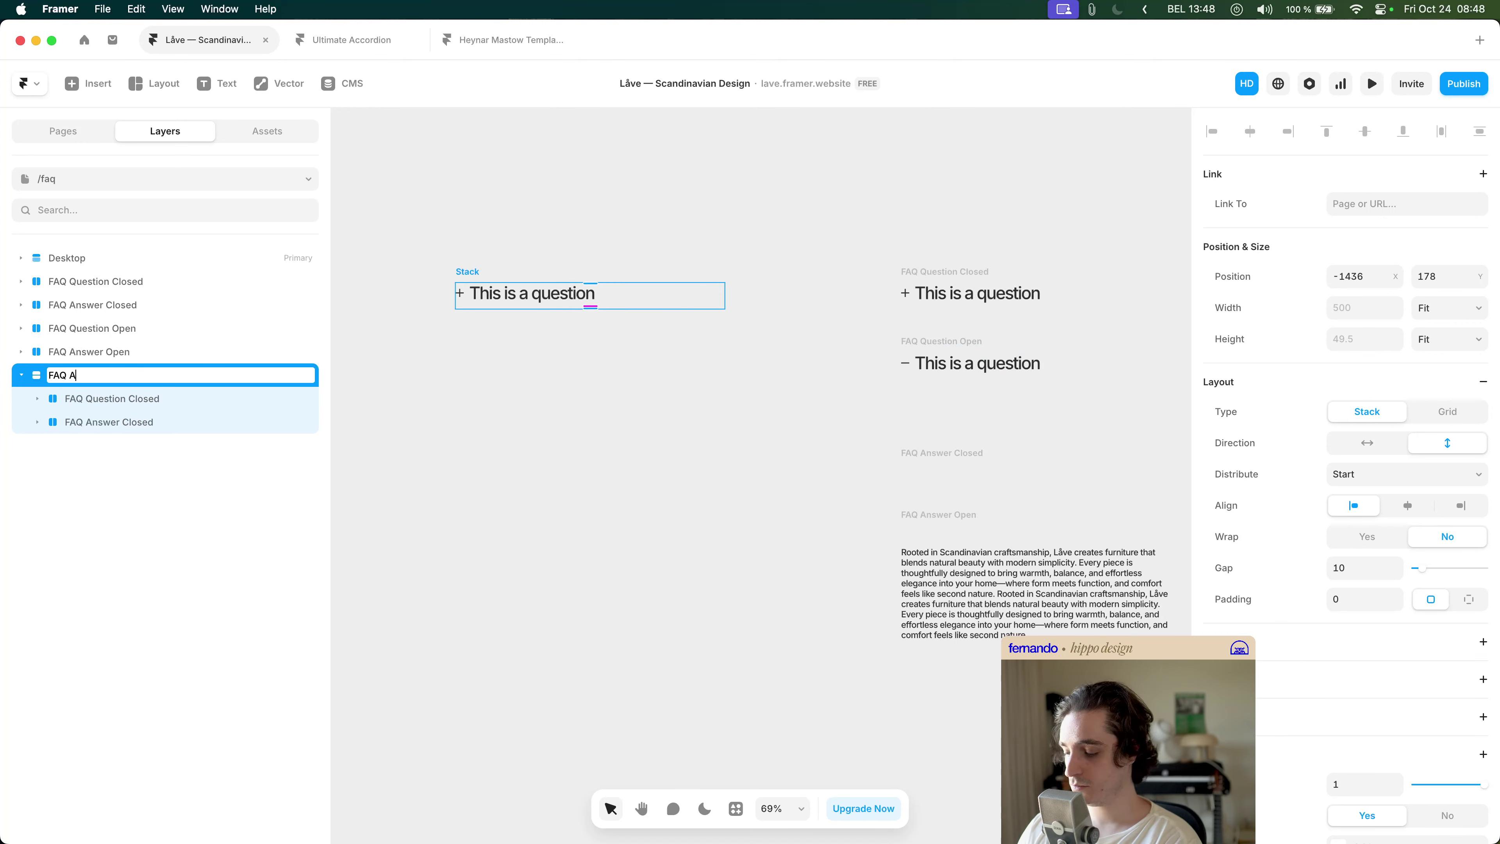
text(ccordion It)
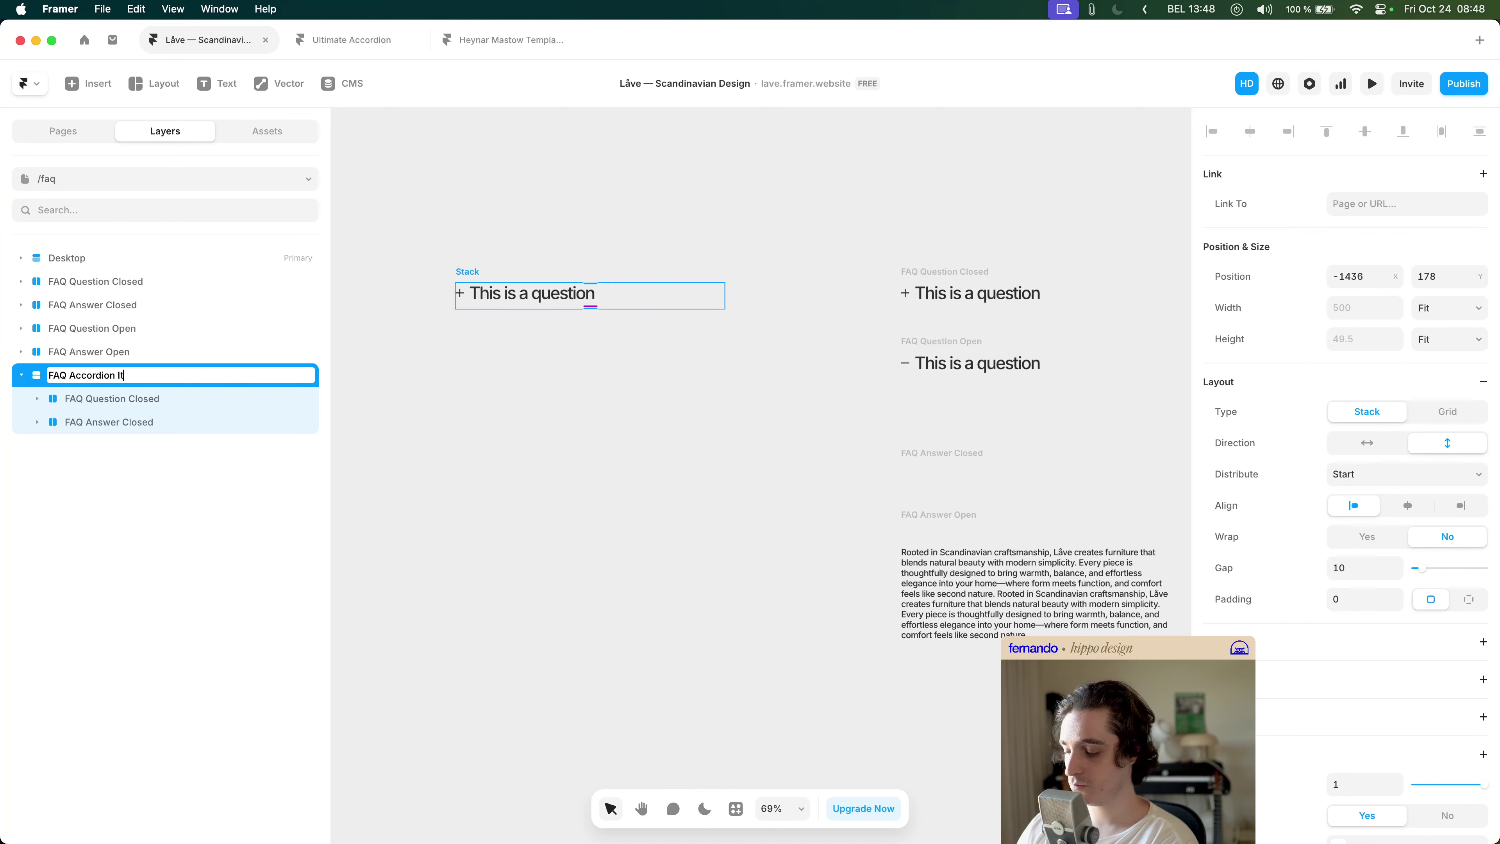
text(em)
key(Return)
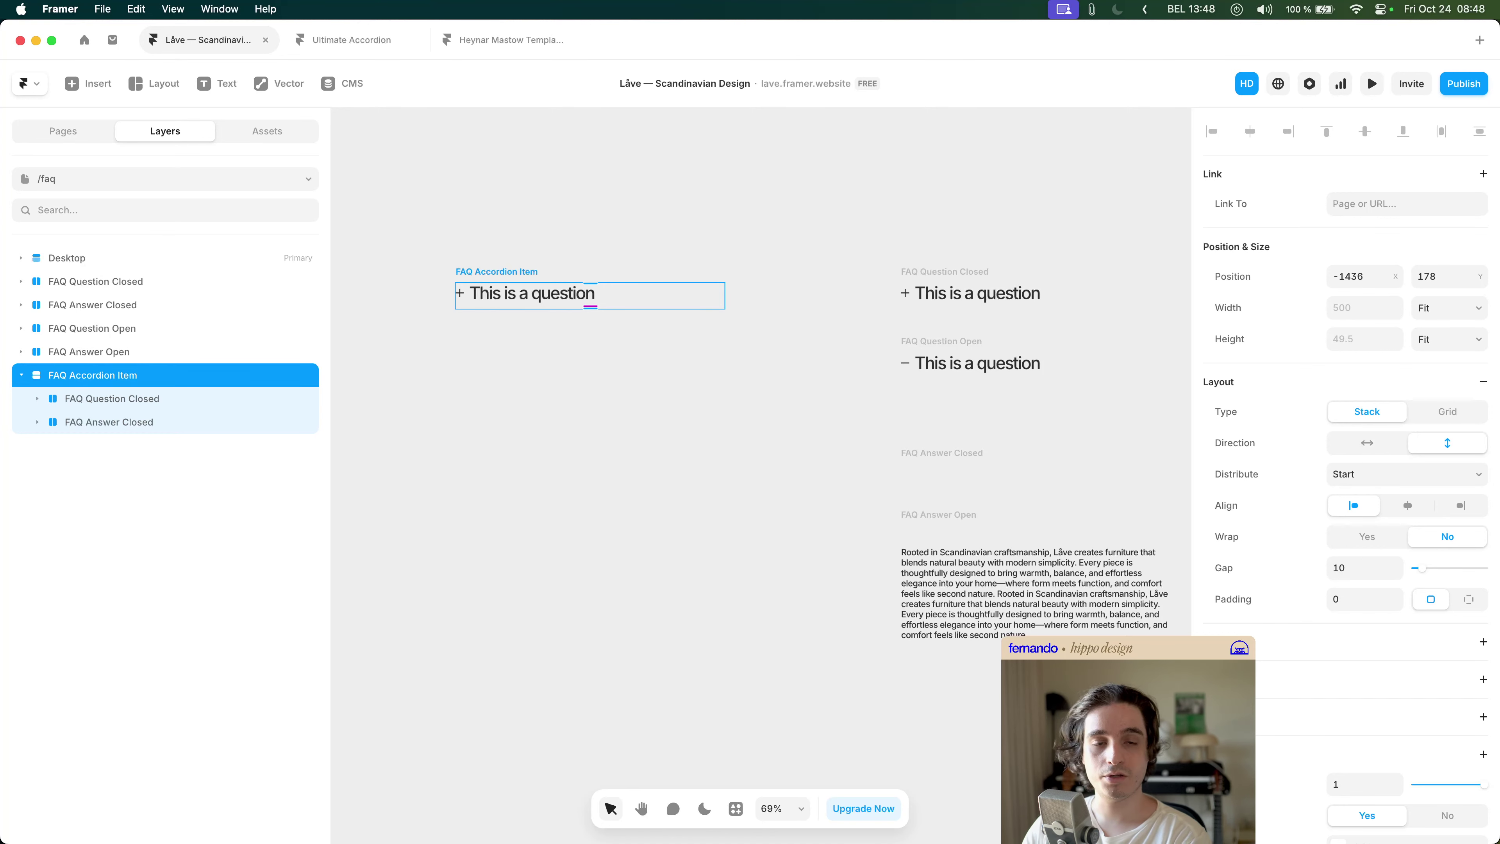
- Inspect the copied FAQ Answer Closed layer and the FAQ Items list of the FaqAccordion component on the Desktop page
click(126, 427)
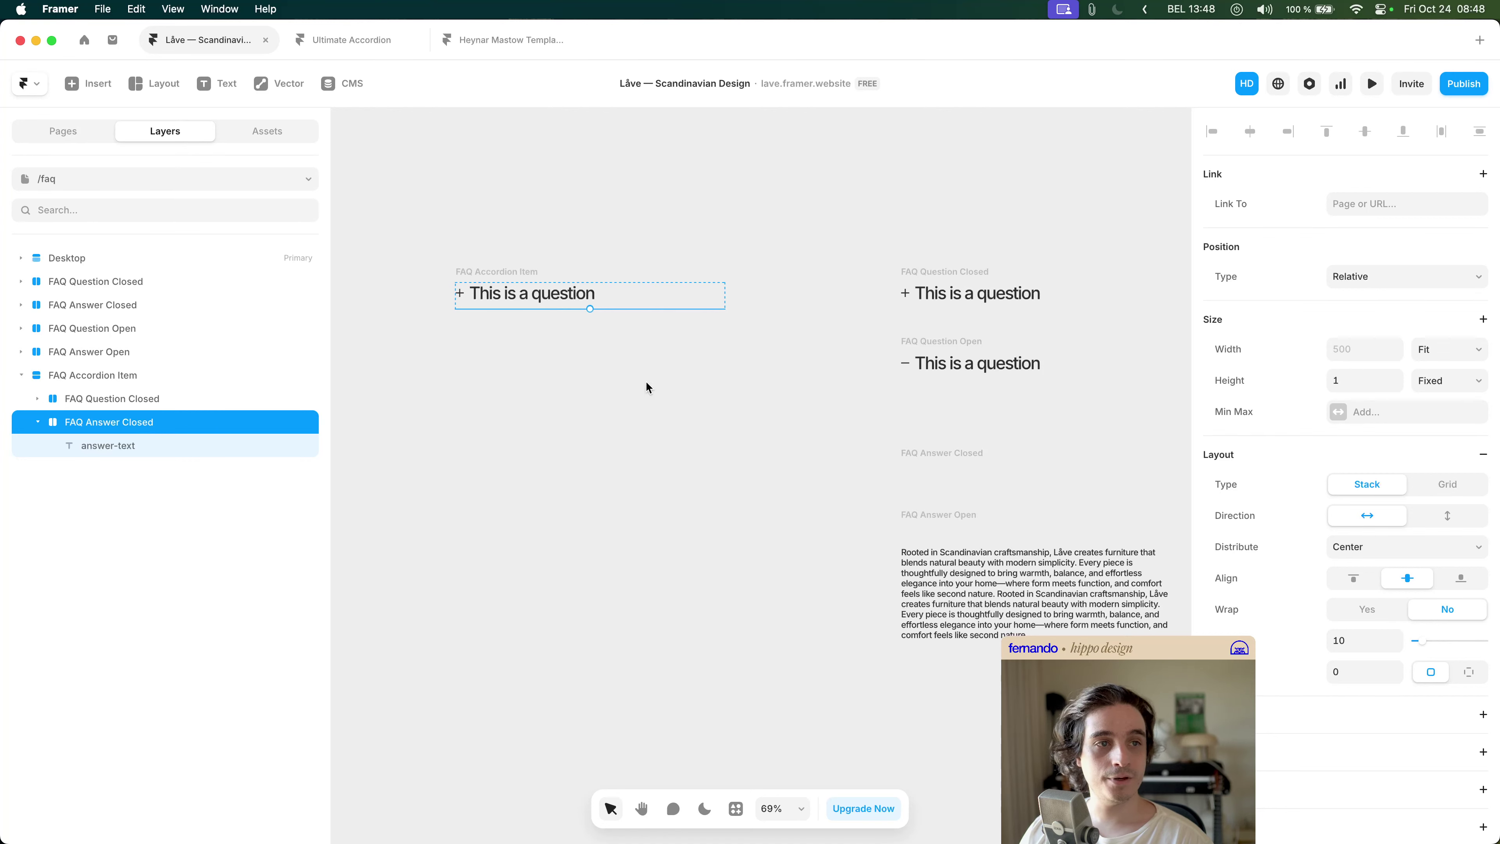
click(631, 383)
key(super+Tab)
key(super+Tab)
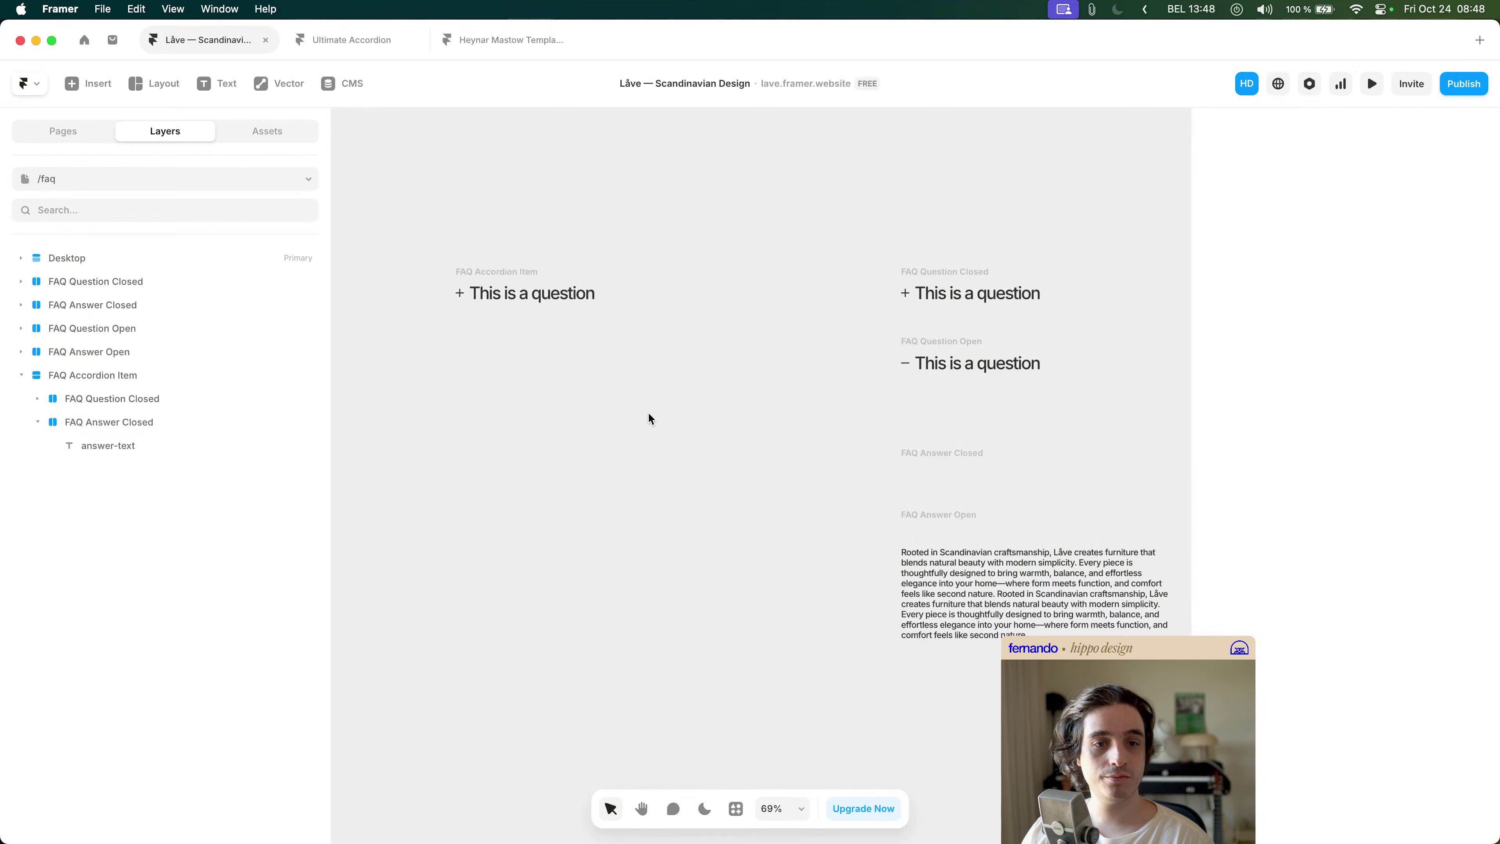
scroll(804, 456, right, 10)
click(788, 408)
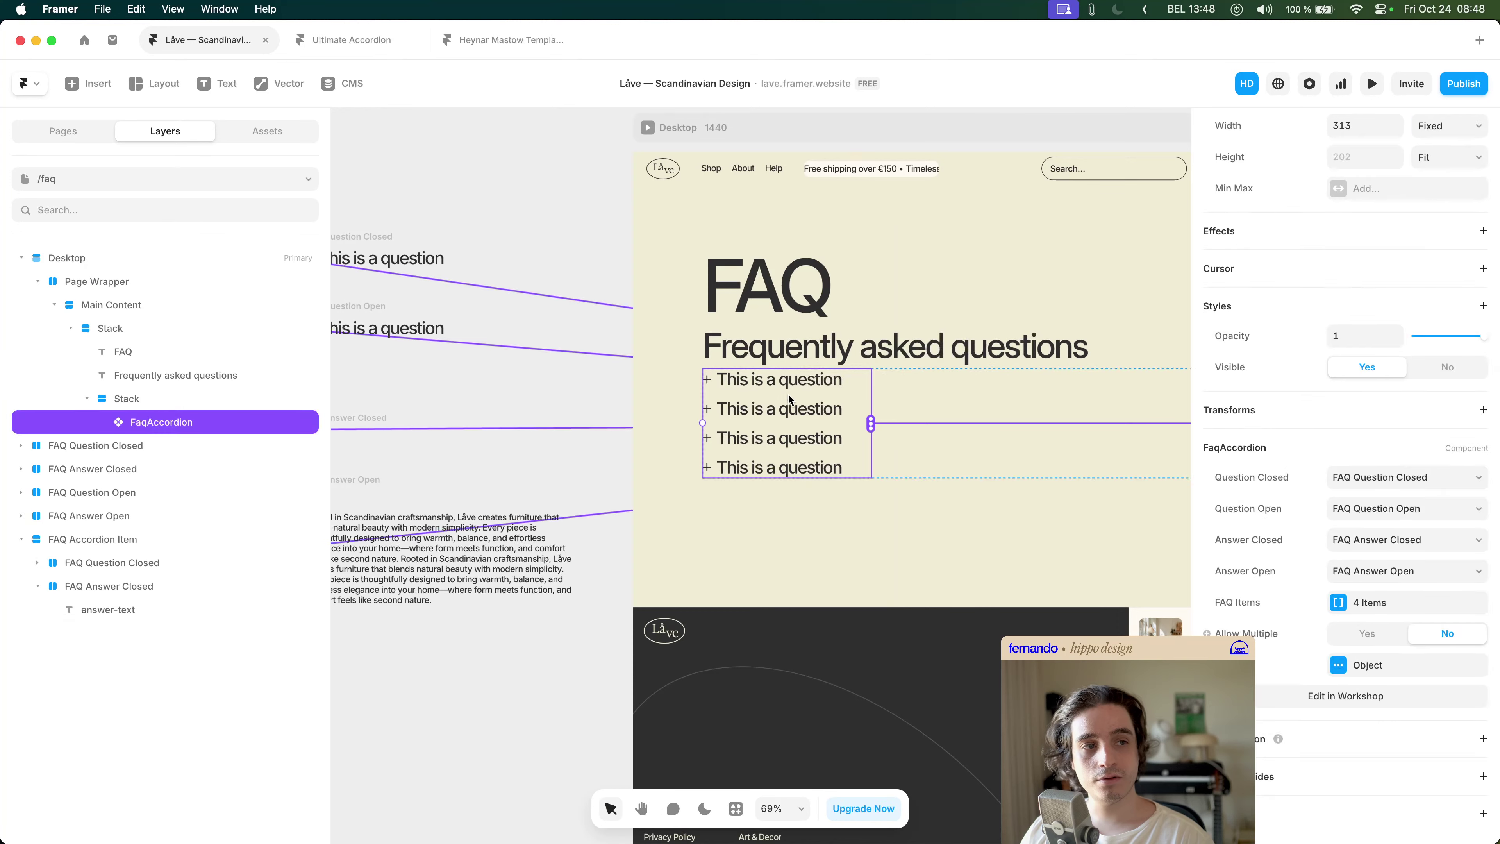
click(1395, 604)
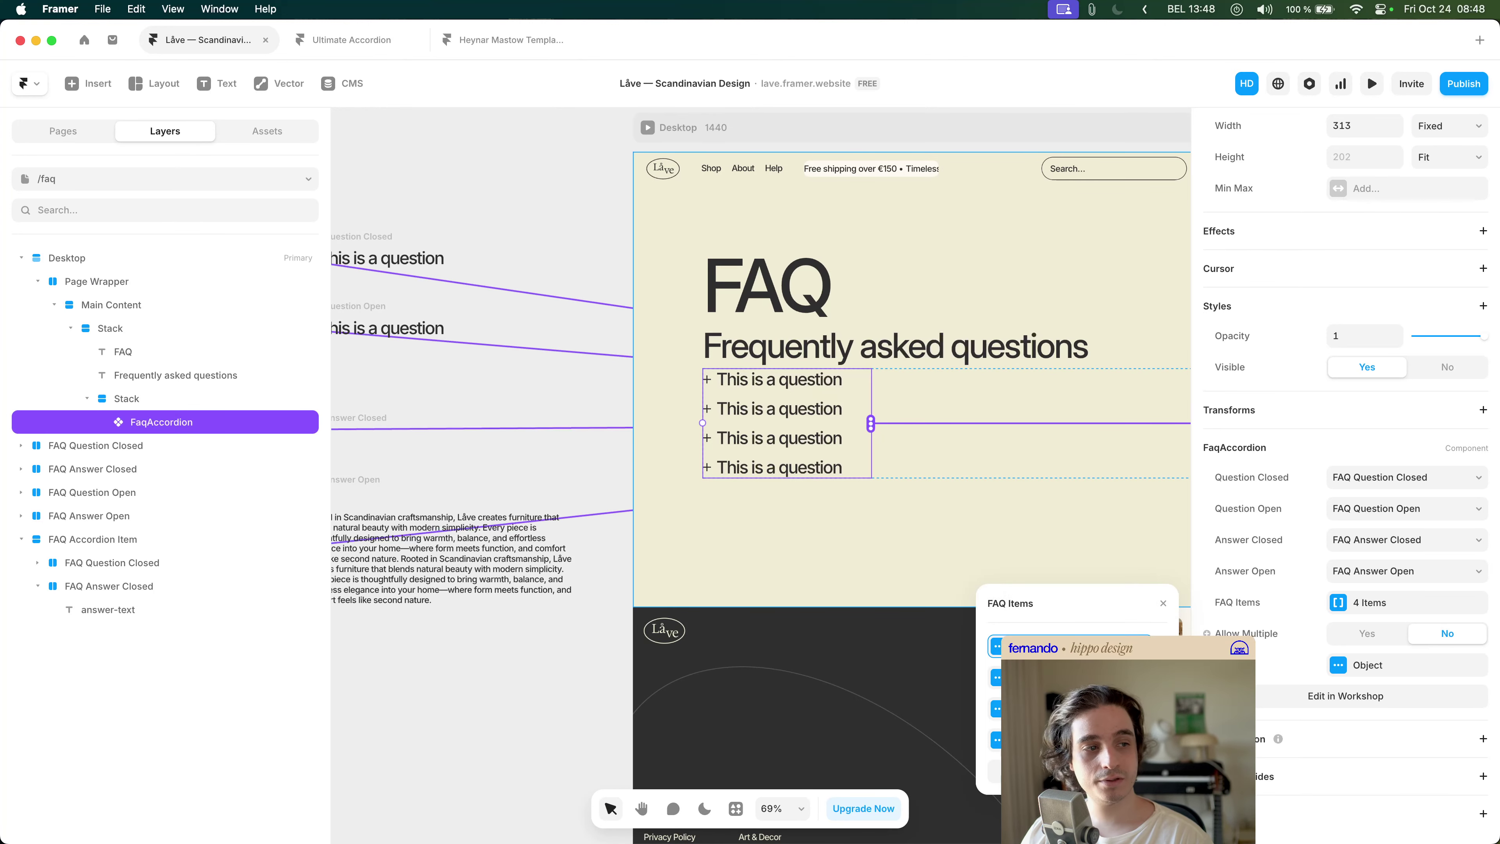
click(586, 652)
scroll(768, 413, left, 10)
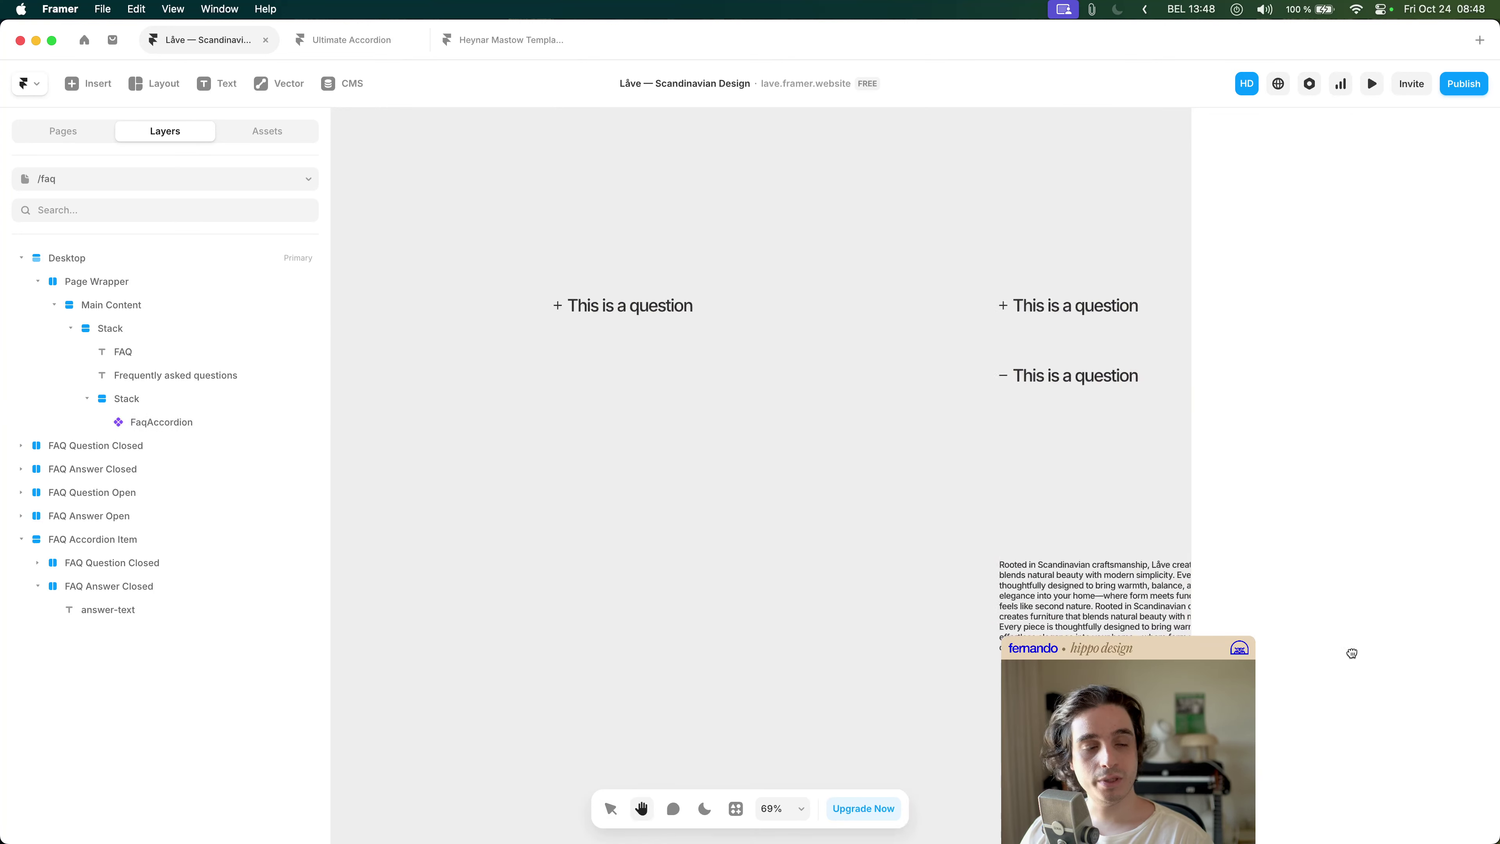
- Try duplicating the FAQ Accordion Item beneath itself and wrapping both items in a stack, and undo the attempt
click(681, 275)
scroll(650, 284, right, 3)
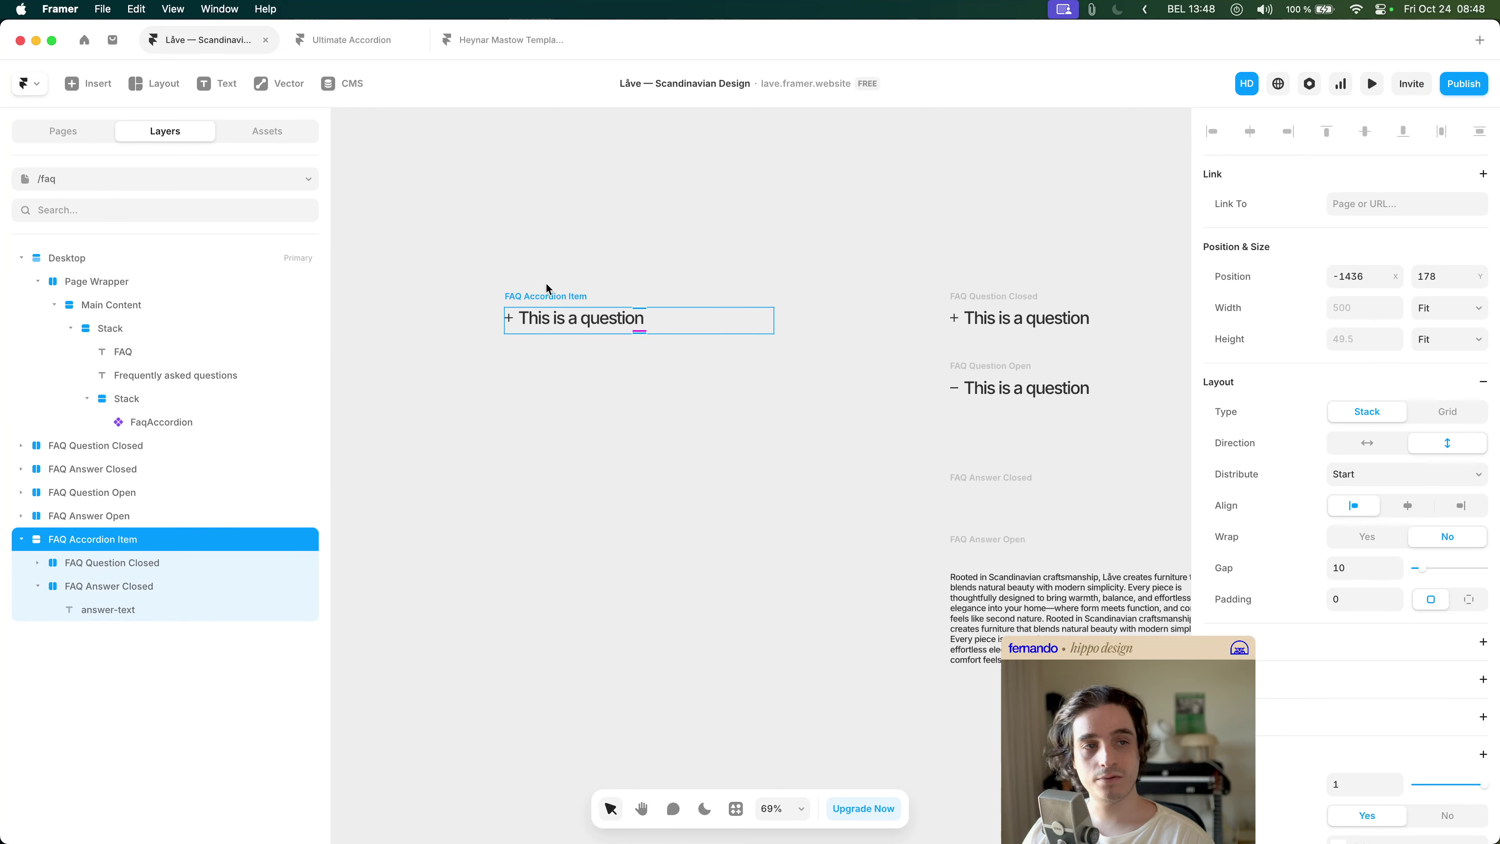
drag(563, 291, 570, 348)
shift+click(563, 295)
key(super+Return)
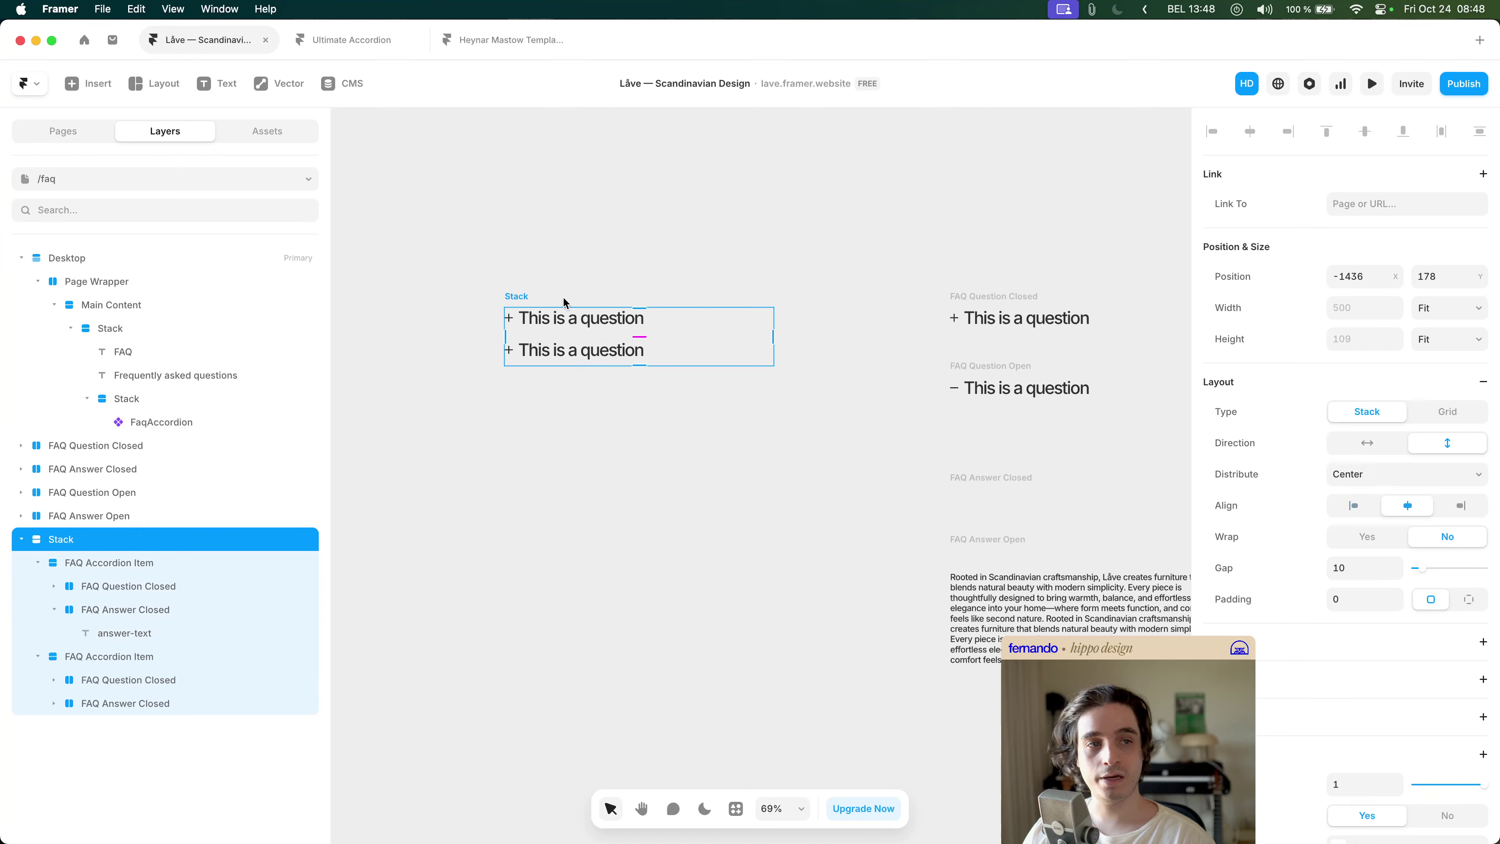
key(super+z)
key(super+z)
- Set the FAQ Accordion Item's padding to 20 on all sides
scroll(573, 297, up, 5)
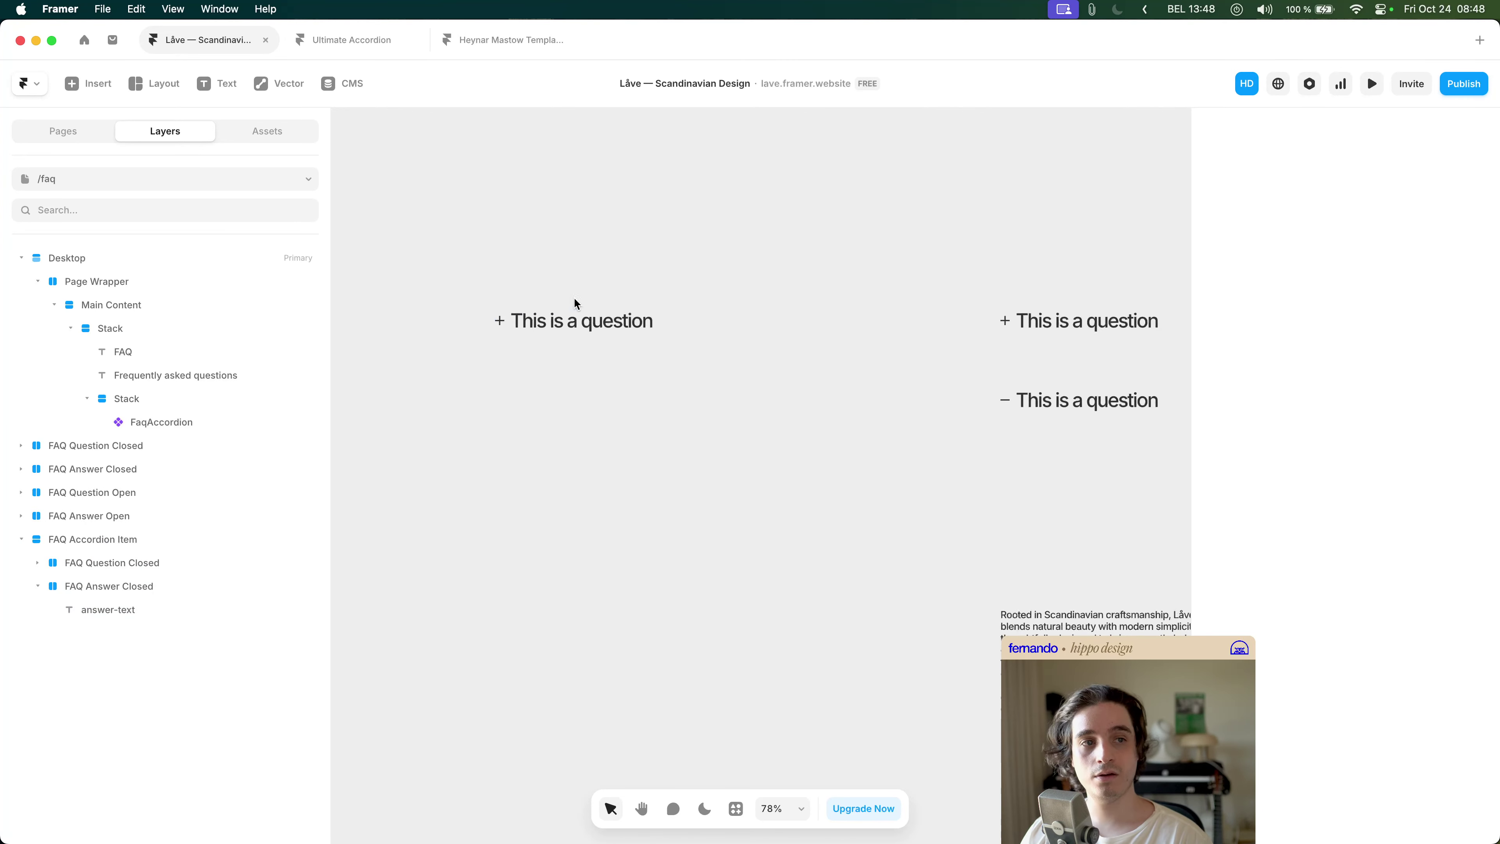
click(531, 299)
scroll(620, 289, left, 2)
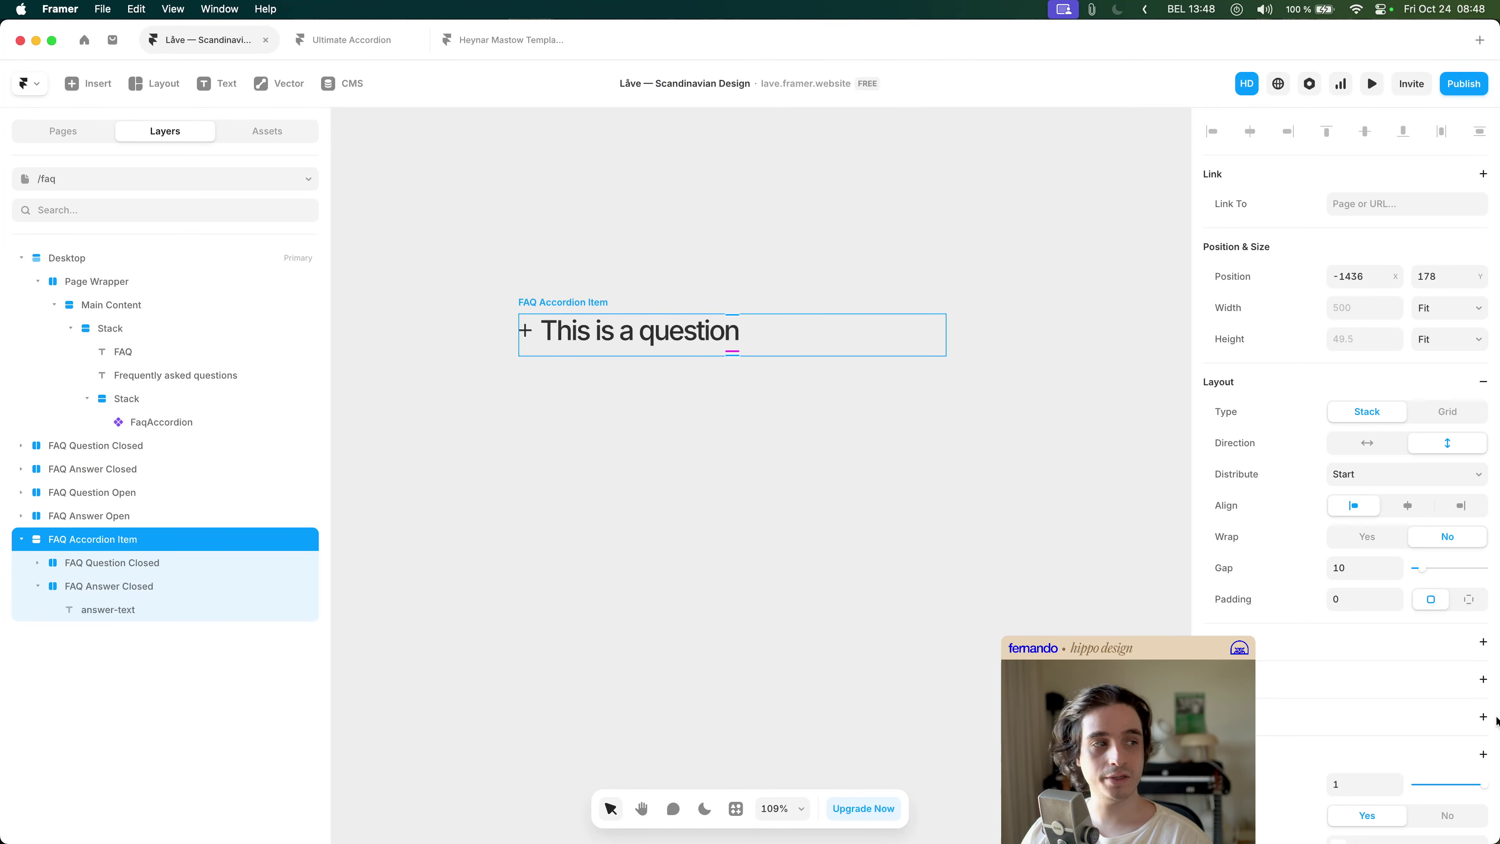
click(1382, 595)
text(20)
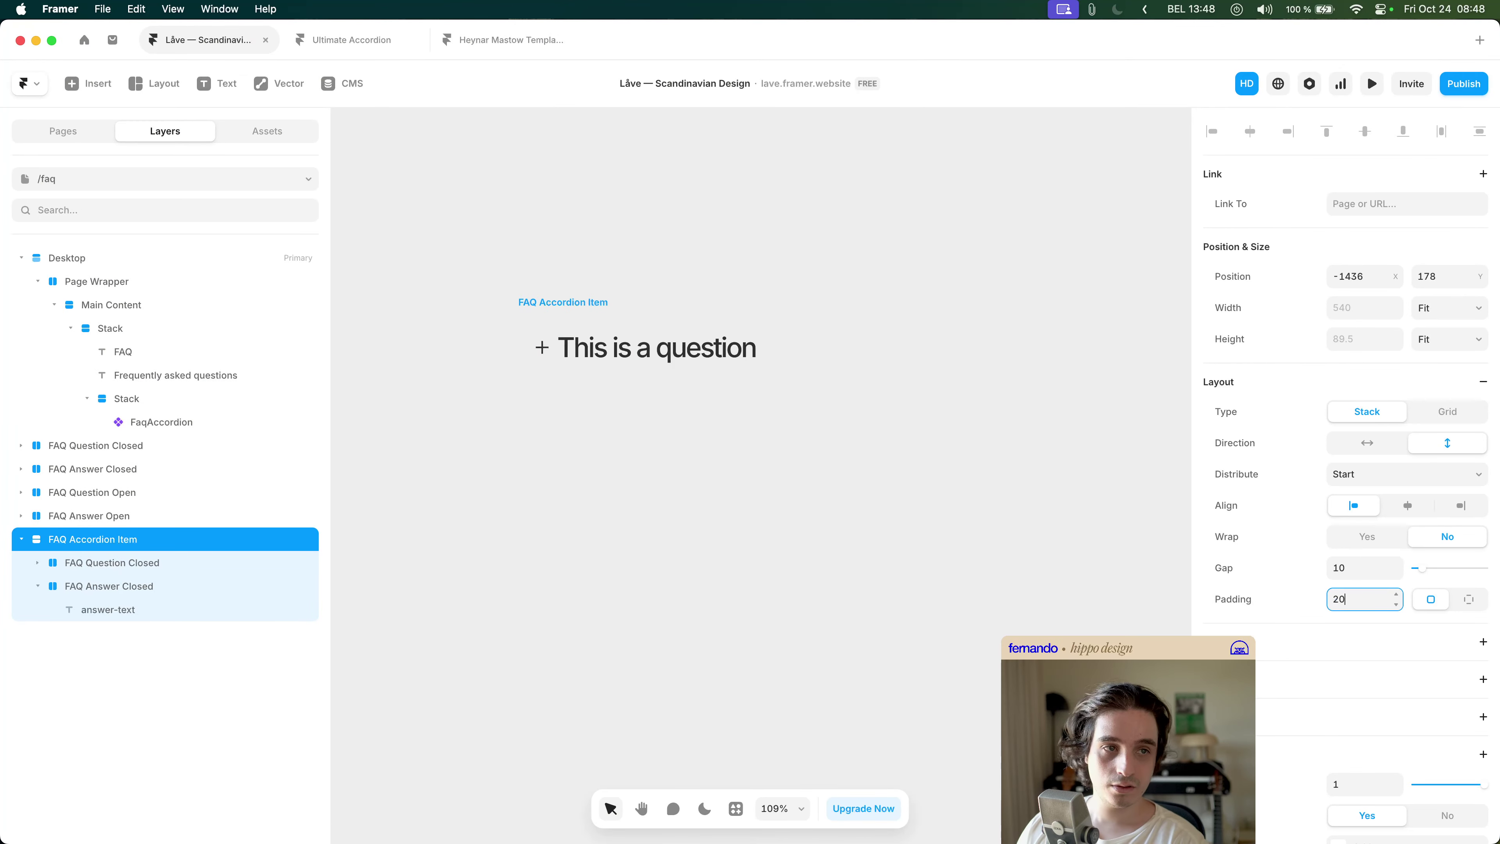
- Give the FAQ Accordion Item a corner radius of 20 and a solid border
scroll(1382, 589, down, 6)
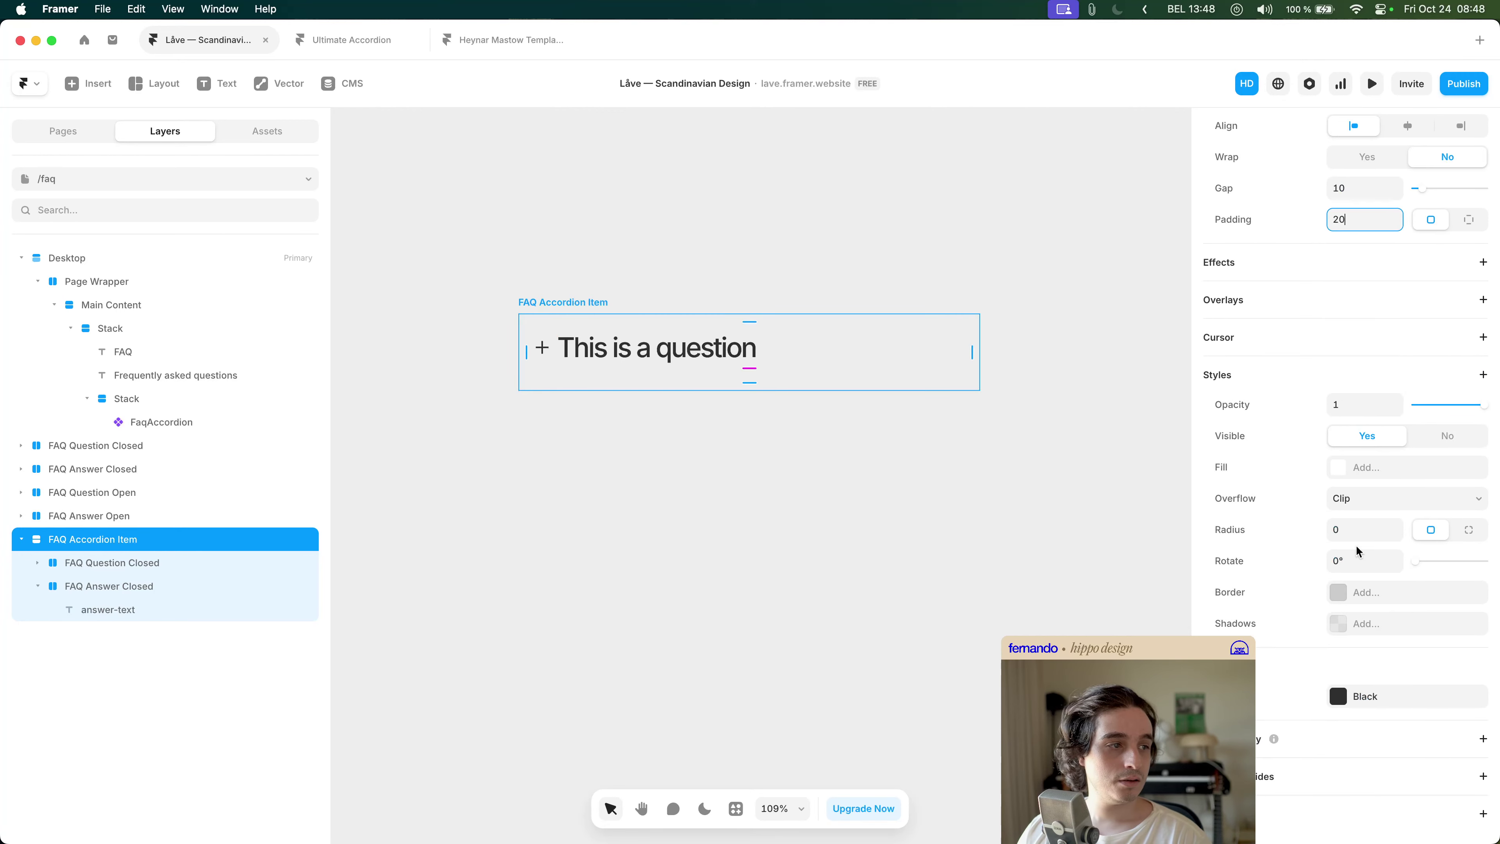
click(1359, 530)
text(20)
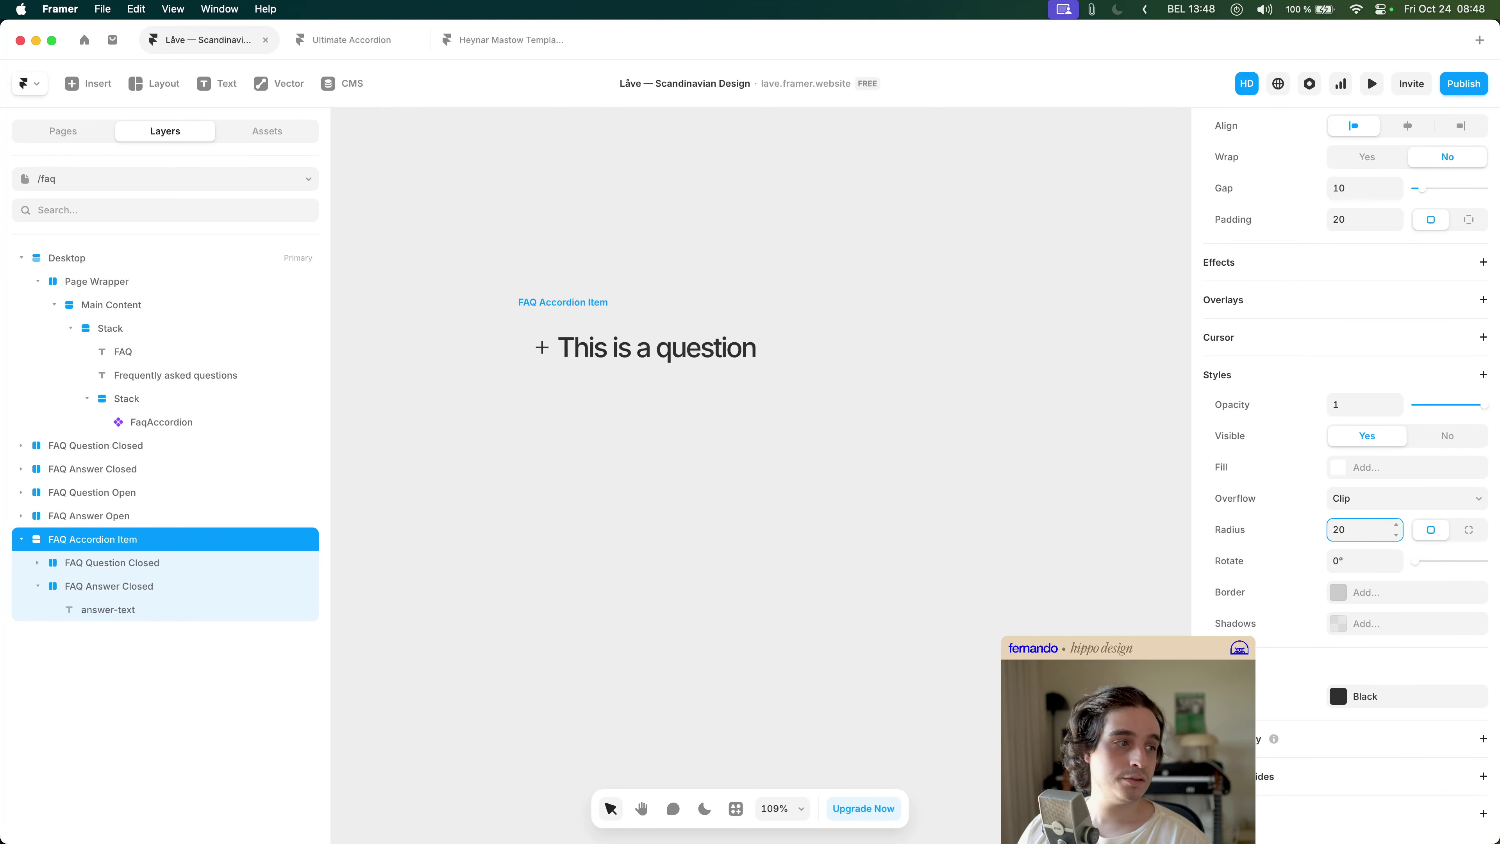
click(1381, 592)
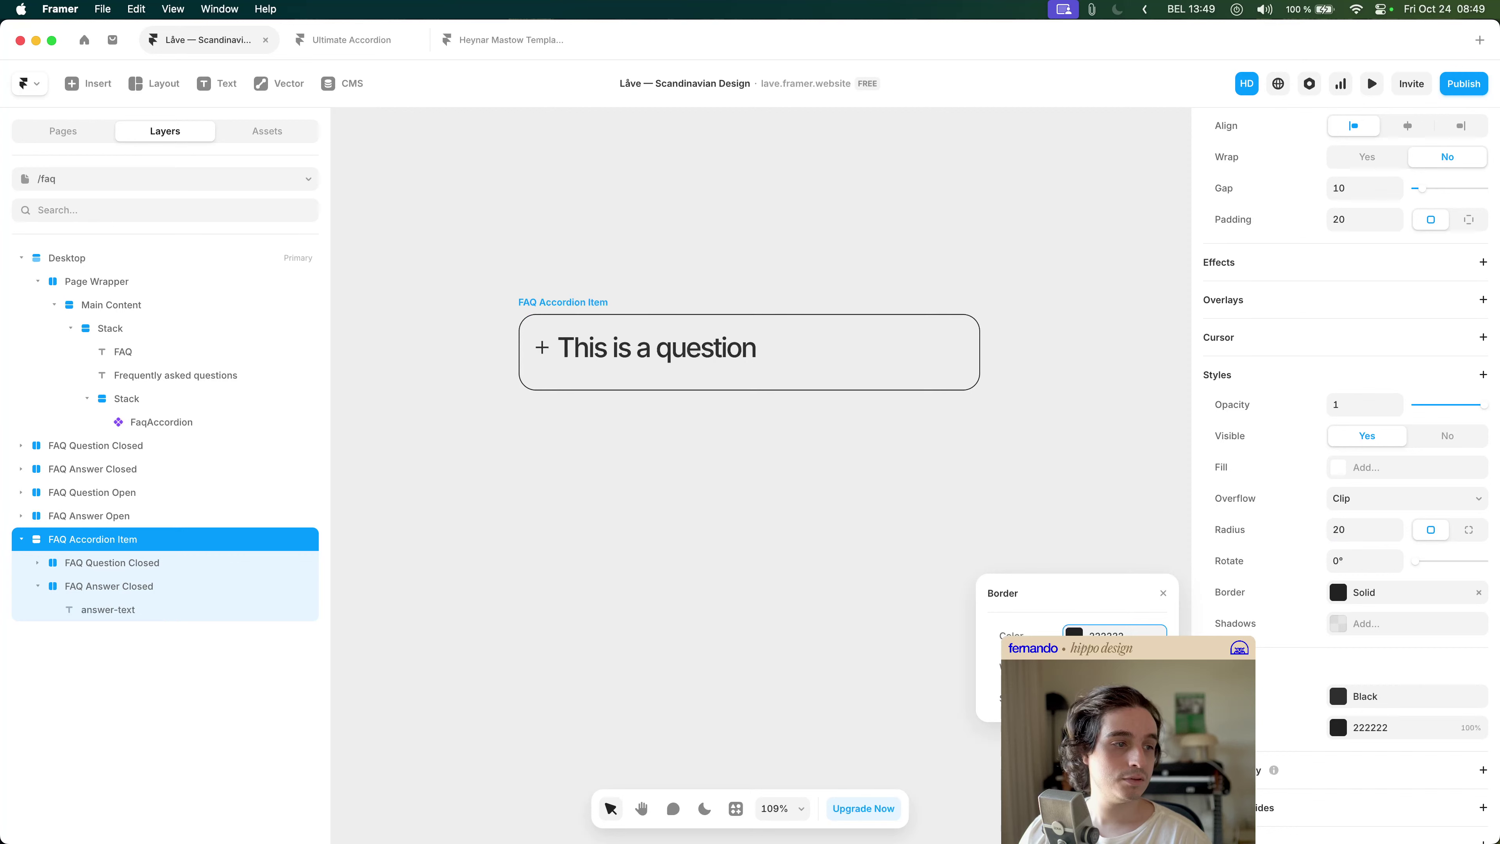
click(1115, 631)
click(749, 584)
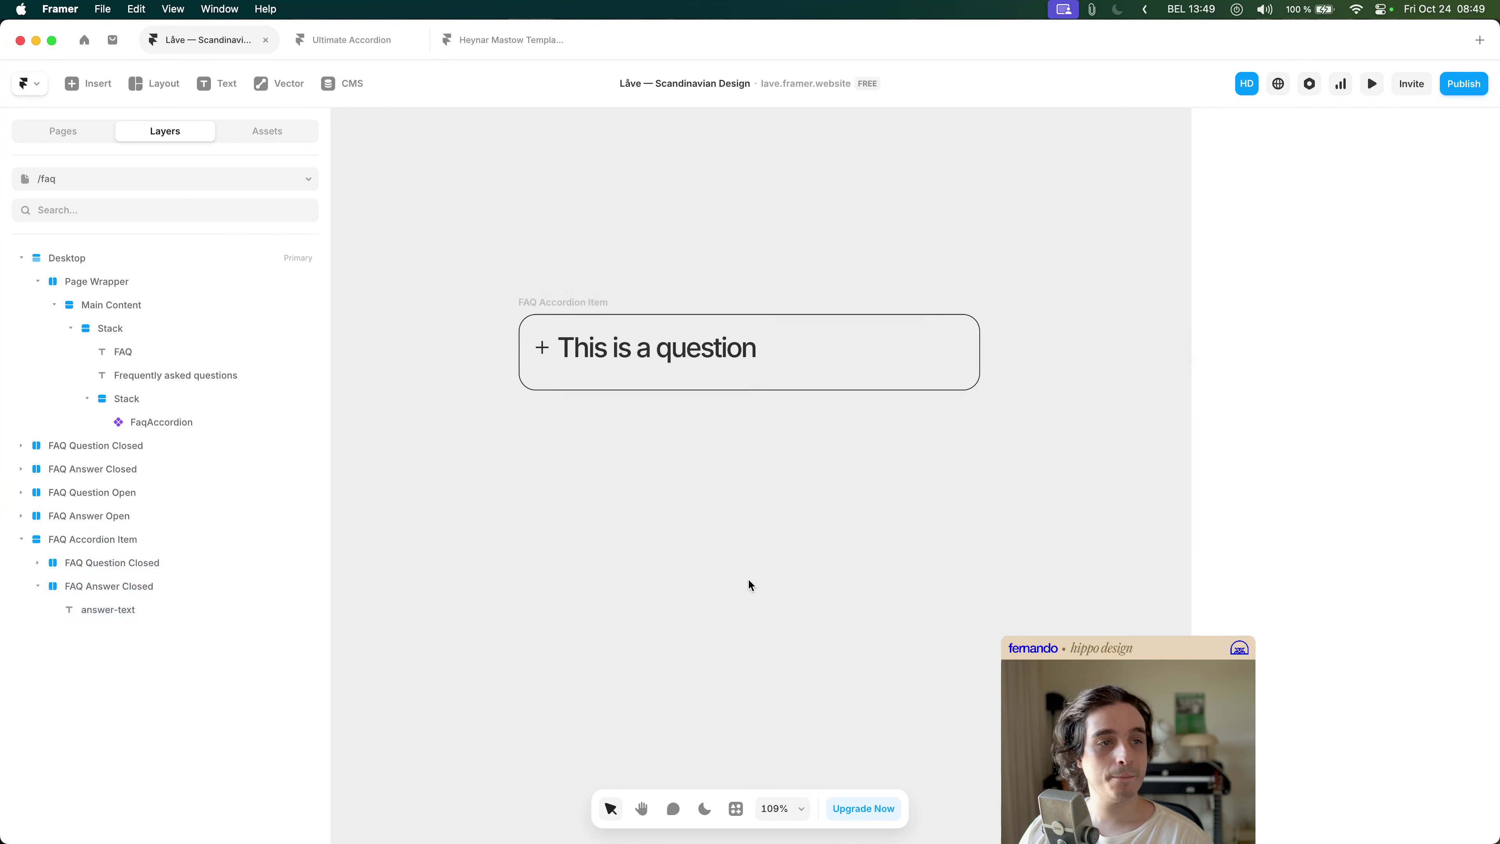
- Inspect the layers nested in the FAQ Accordion Item and try hiding its FAQ Answer Closed layer
drag(748, 581, 686, 612)
click(573, 402)
key(Escape)
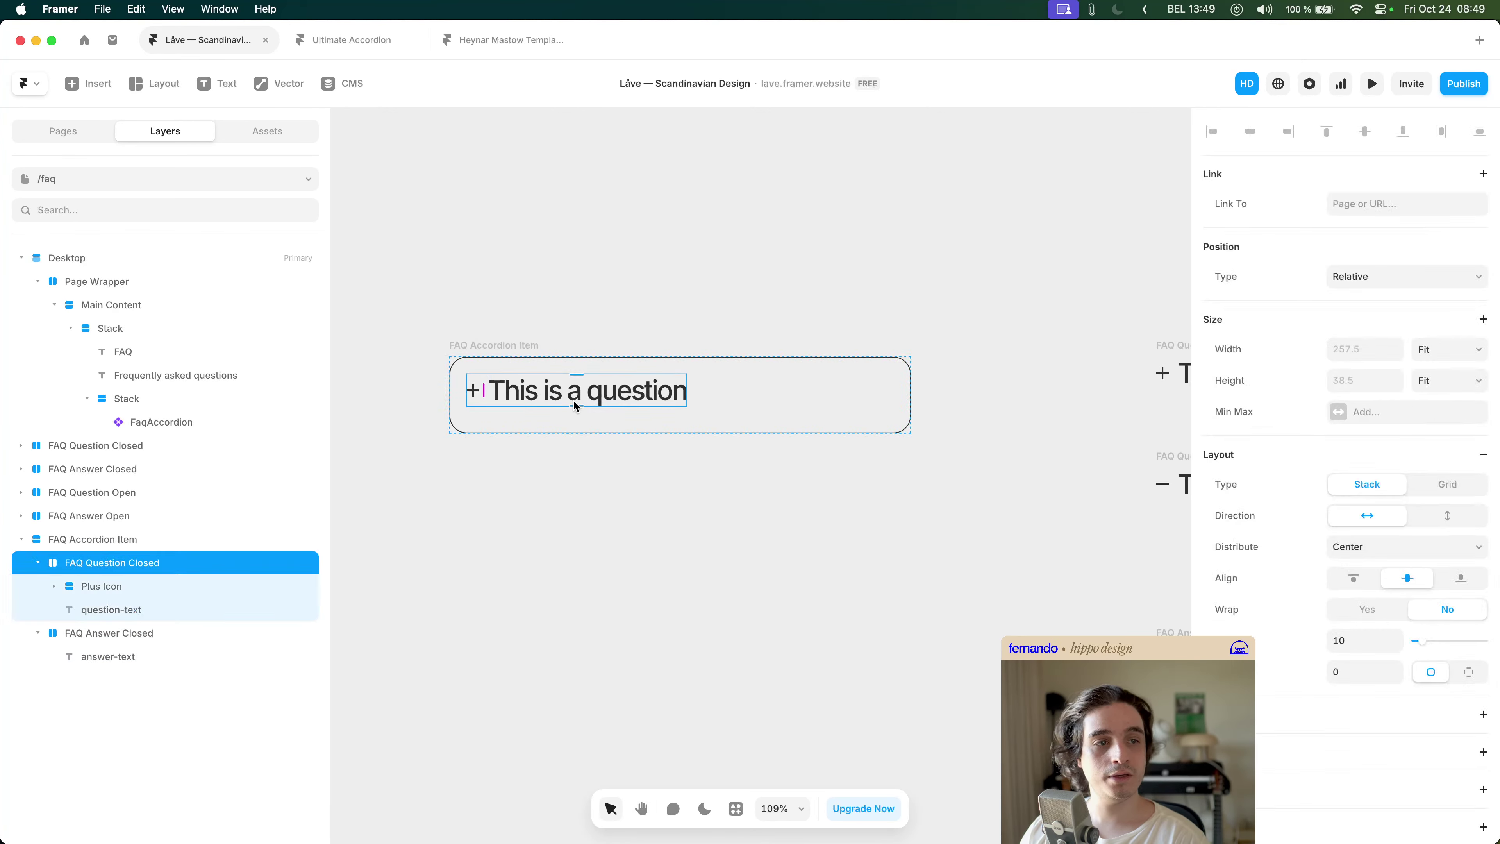
key(Escape)
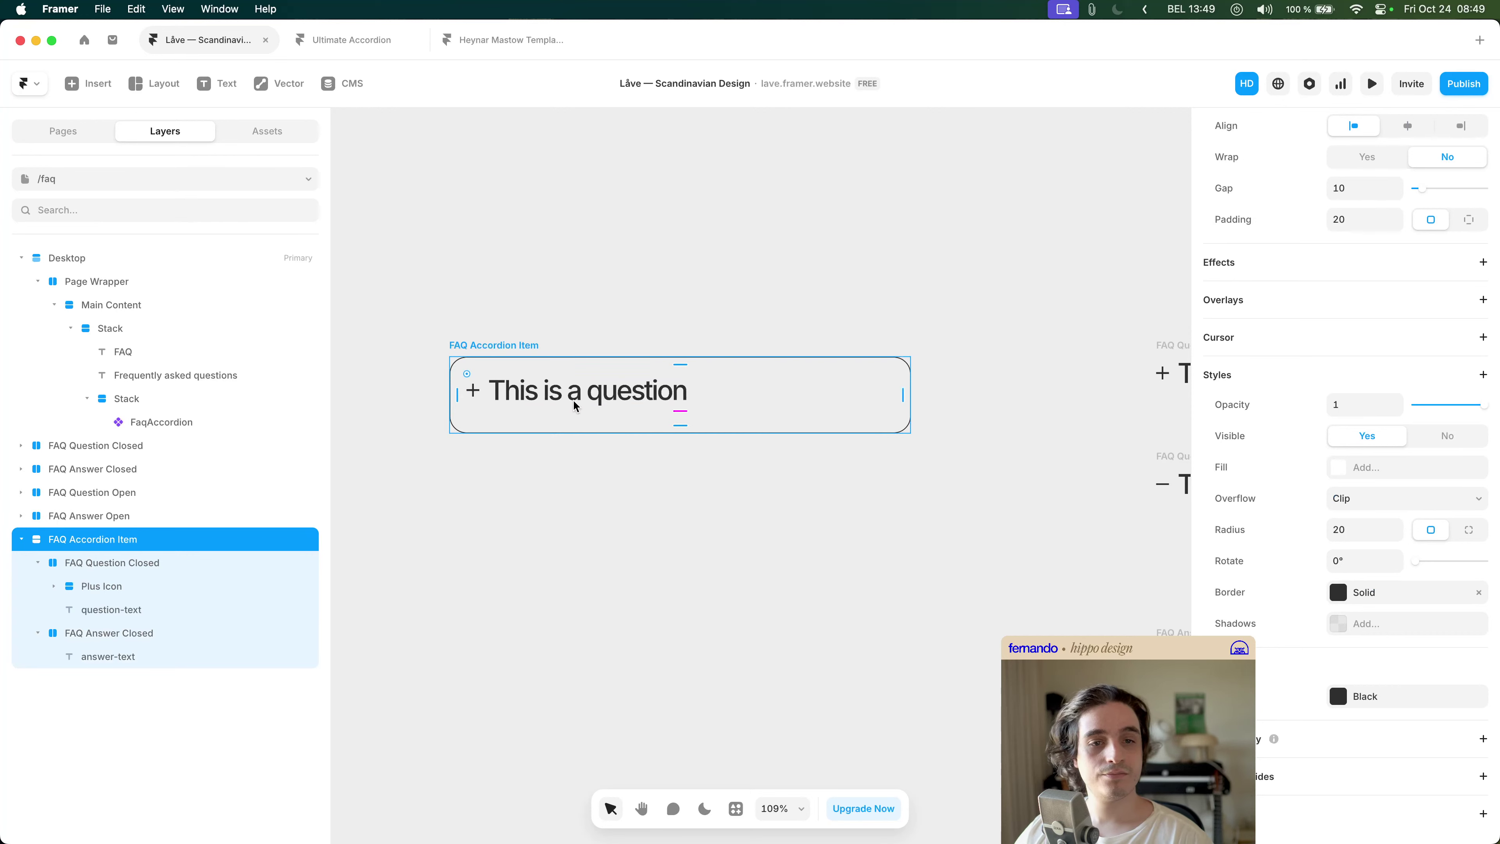
click(218, 634)
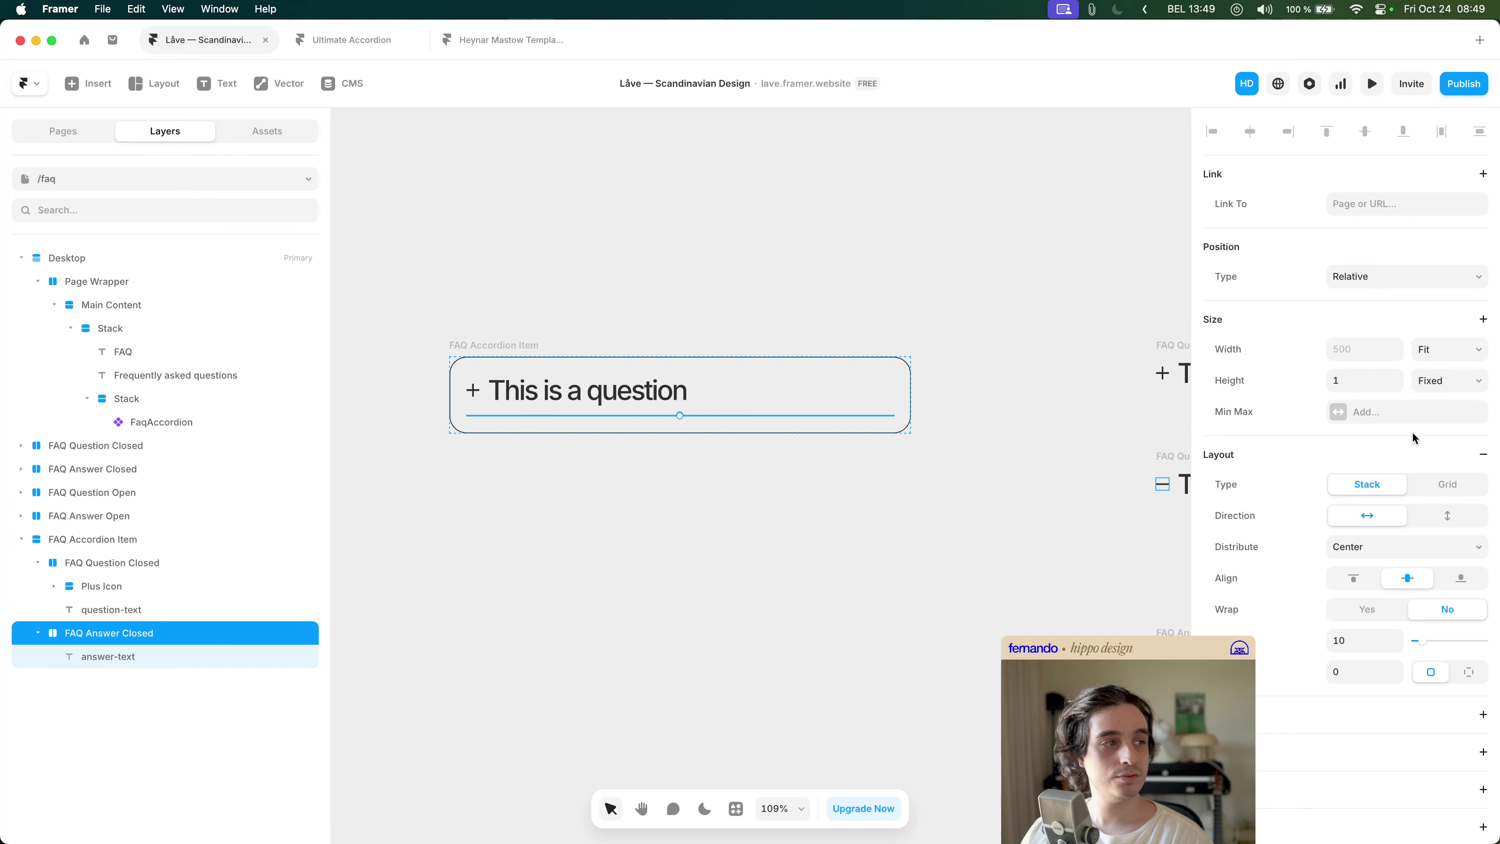
scroll(1434, 589, down, 4)
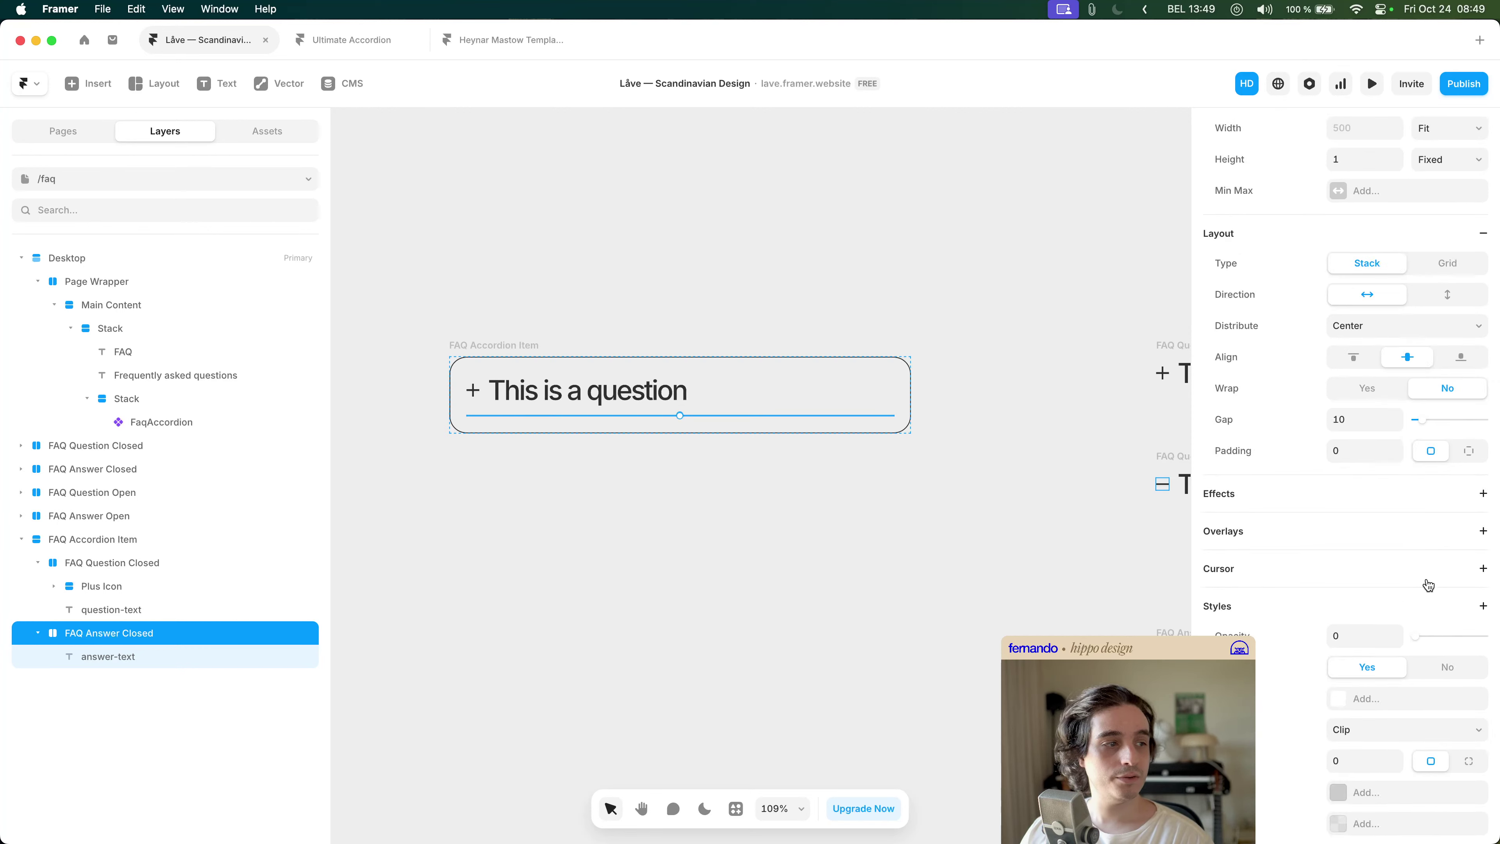
click(1446, 668)
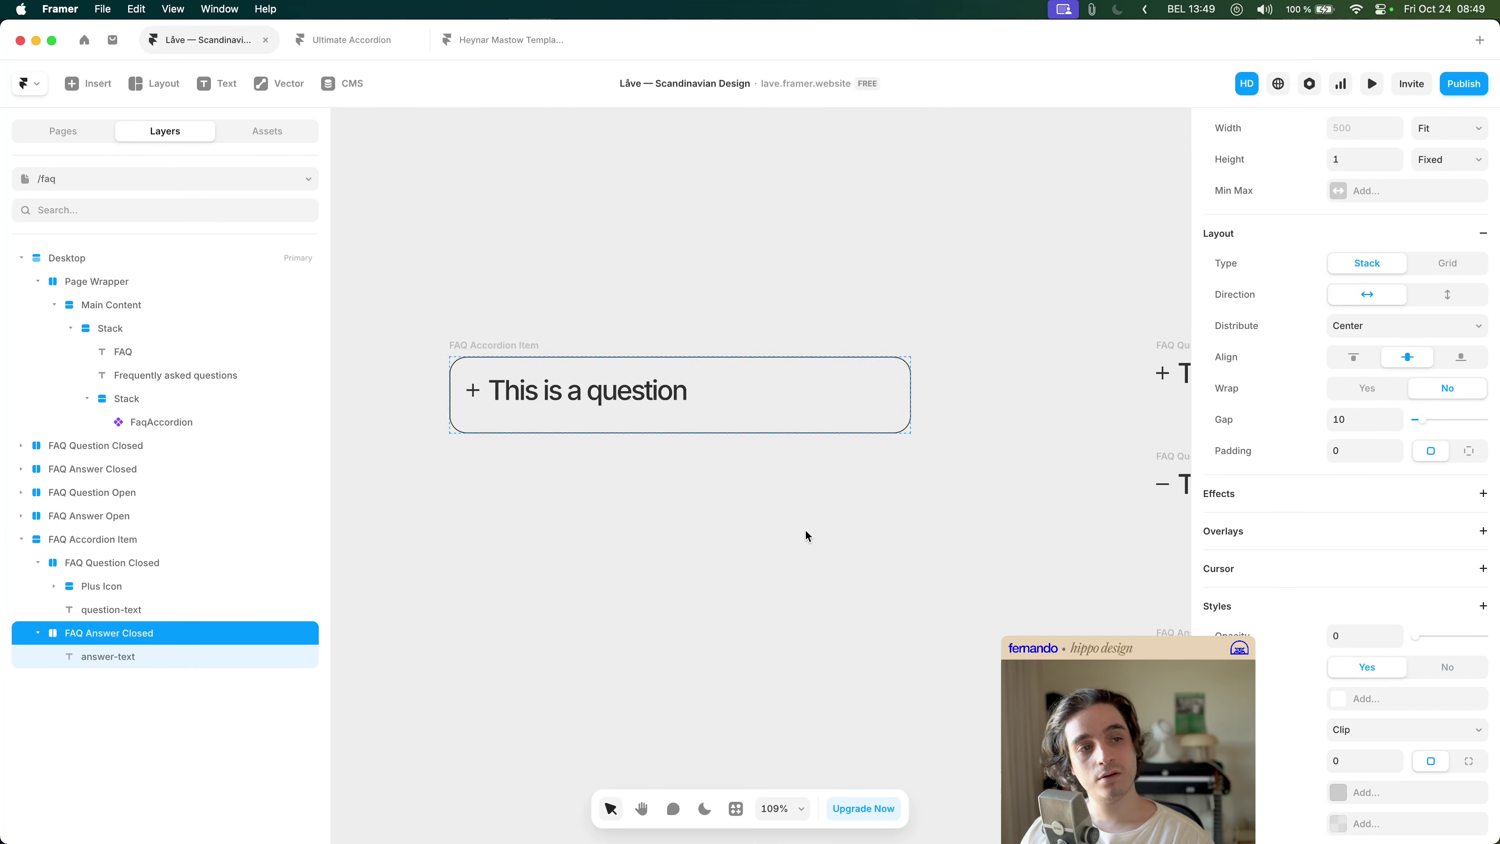
- Switch the FAQ Accordion Item to individual side paddings and set its bottom padding to 10
click(535, 344)
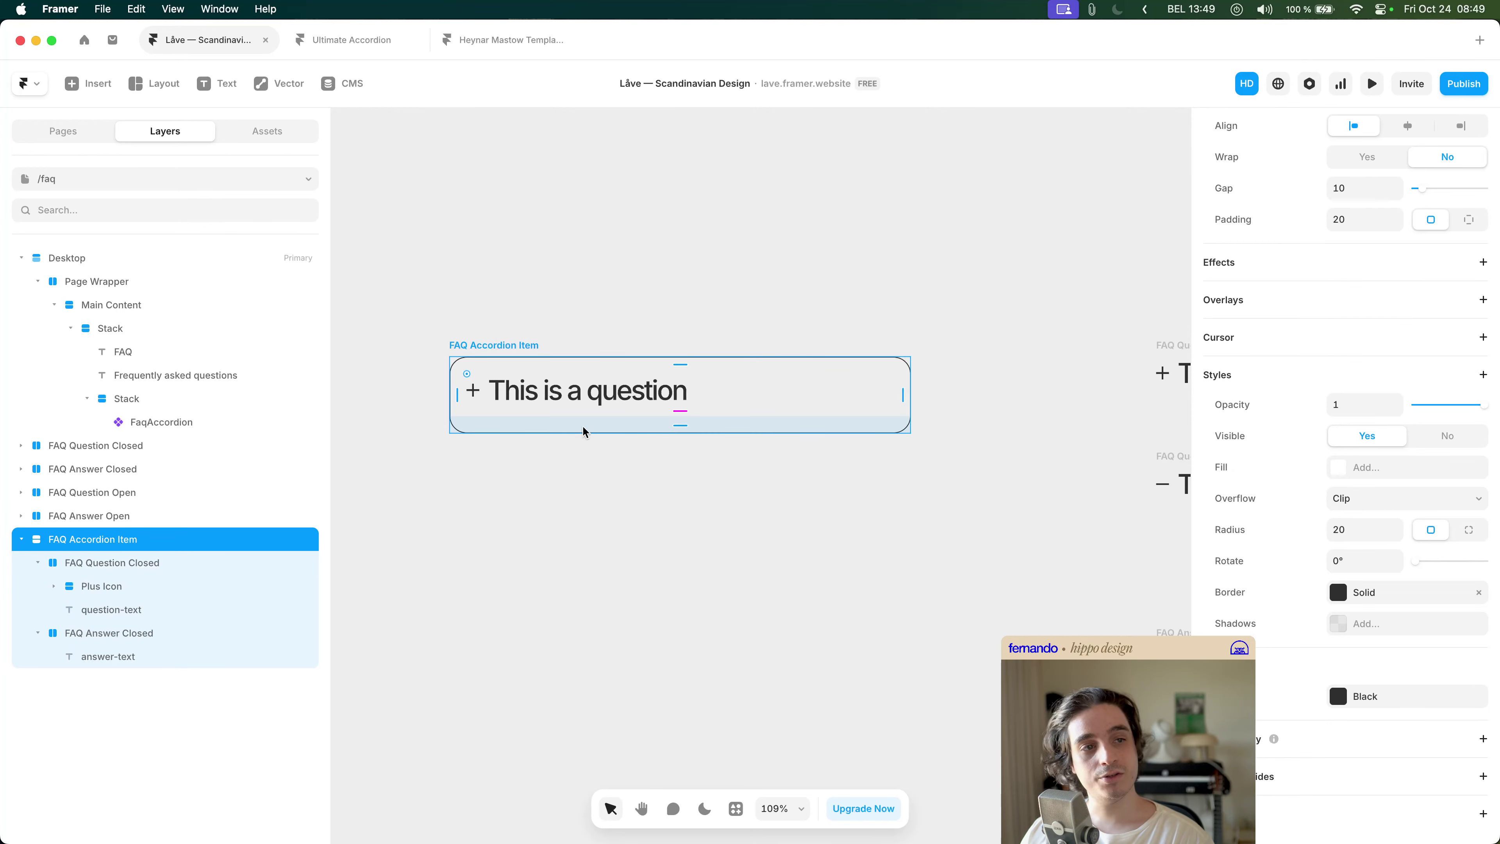
scroll(1426, 539, up, 5)
click(1468, 500)
click(1428, 530)
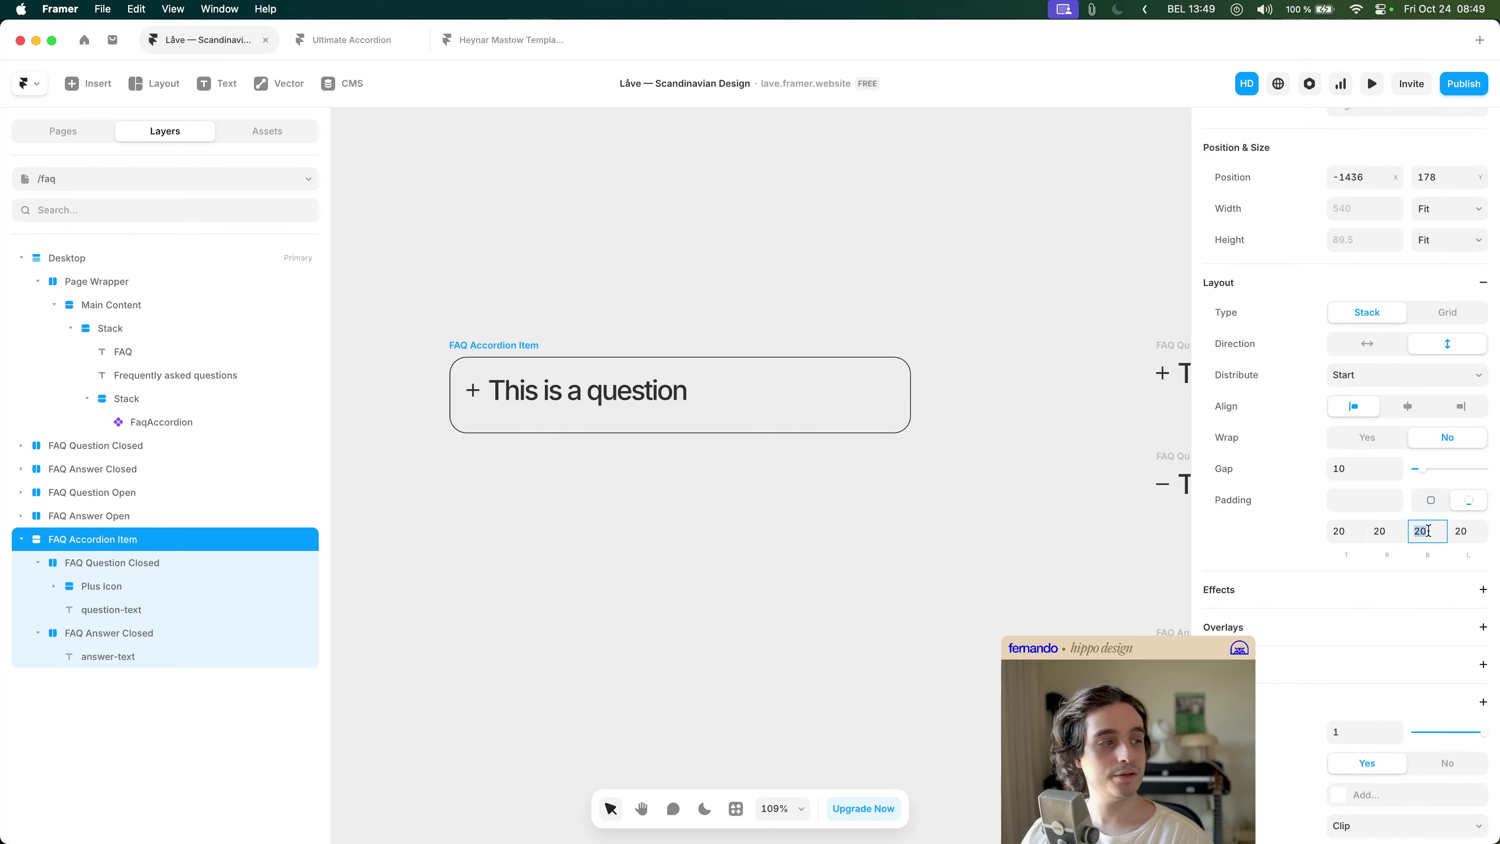
text(10)
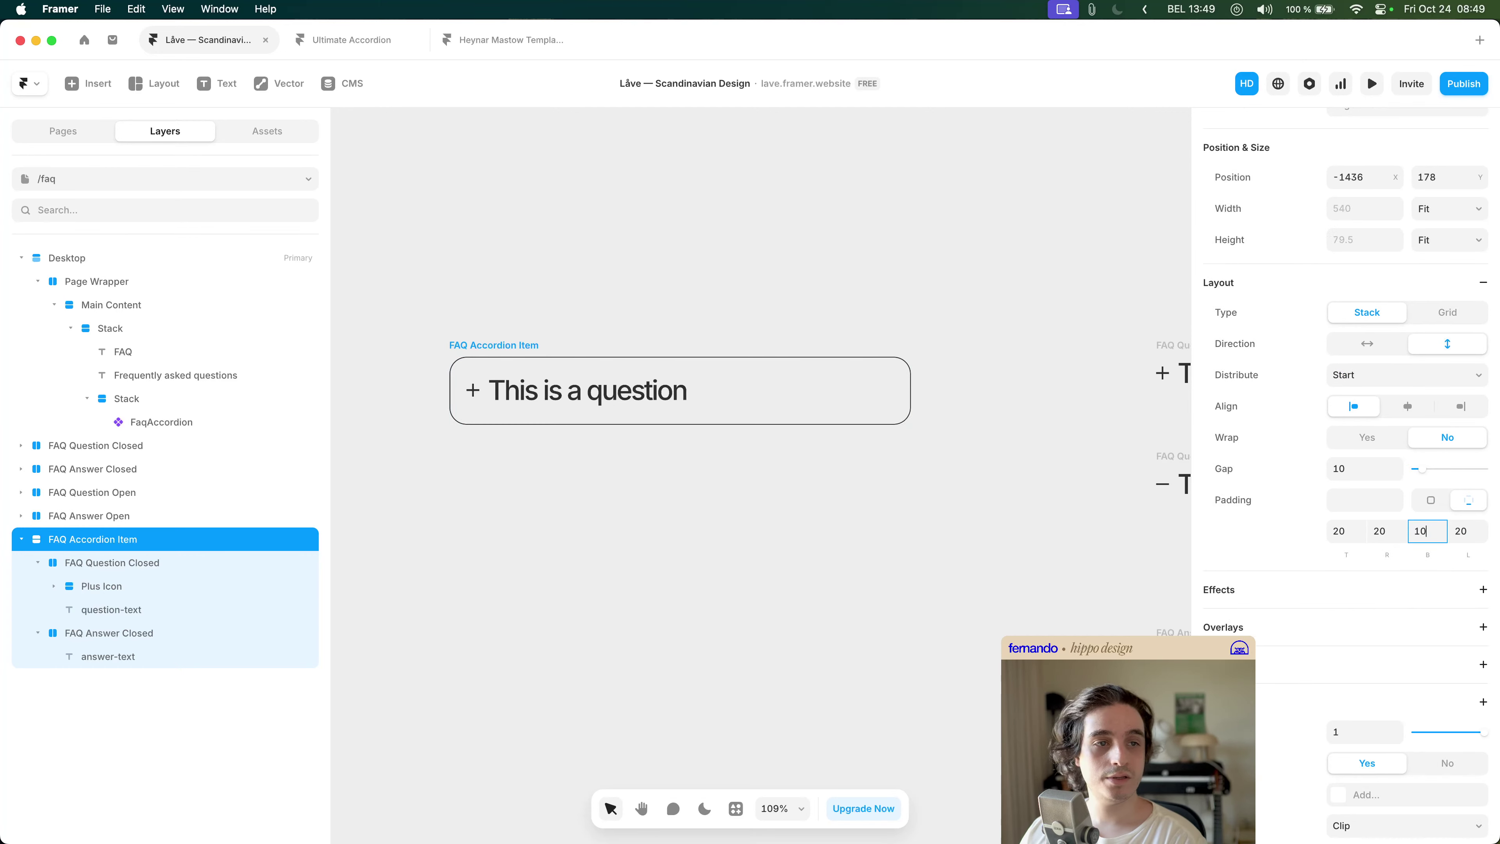
- Duplicate the FAQ Accordion Item directly below the original and wrap both copies in a vertical stack
click(585, 447)
scroll(555, 395, left, 1)
click(519, 335)
drag(518, 331, 517, 430)
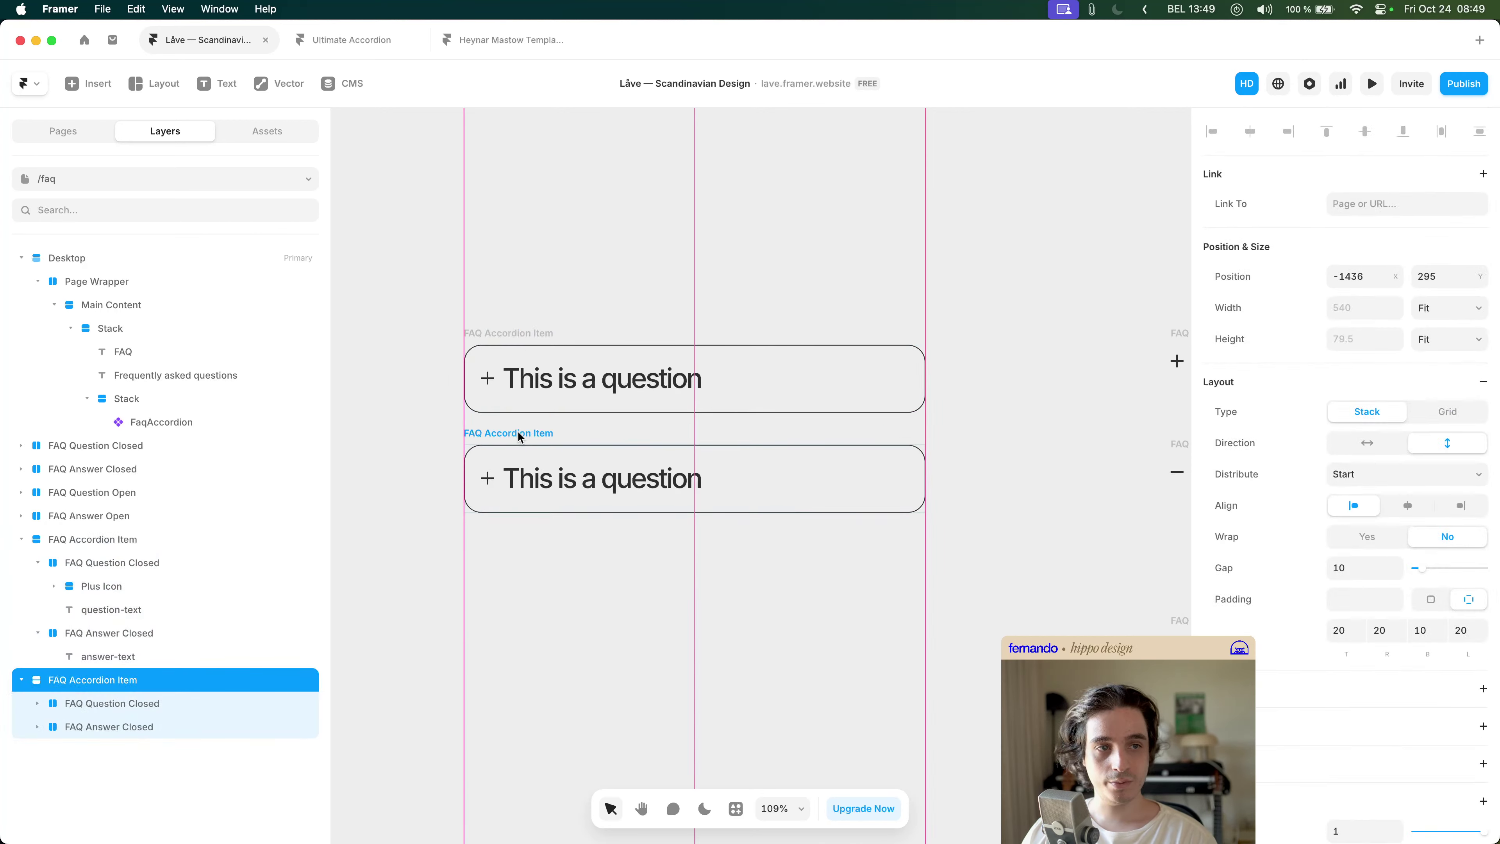
shift+click(532, 336)
key(super+Return)
- Check the collapsed FAQ row in the Figma design and set the gap of the stack around both accordion items to 20
key(super+Tab)
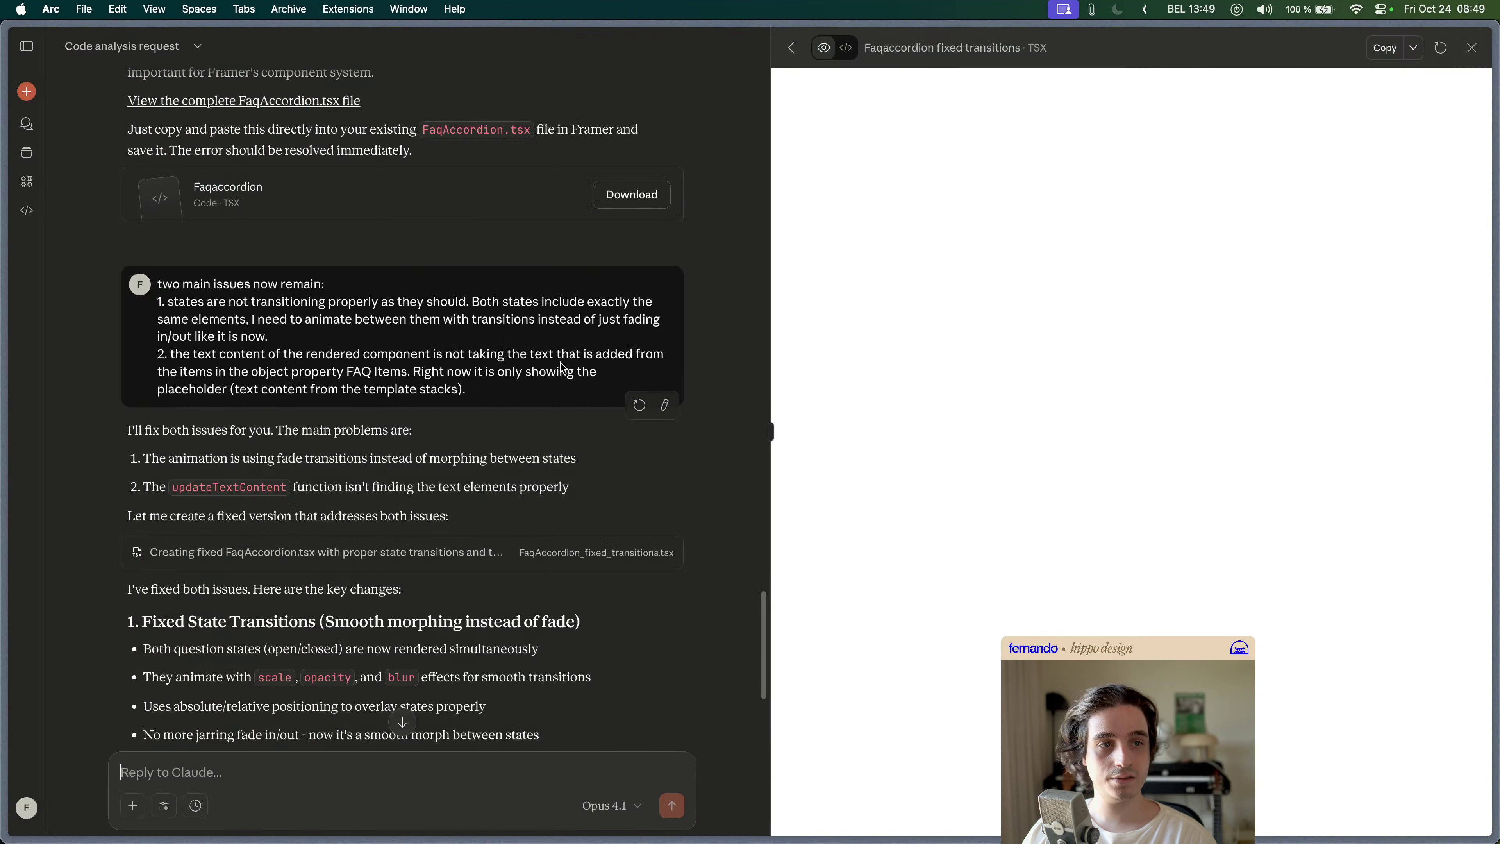
key(super+Tab)
key(super+Tab)
click(503, 508)
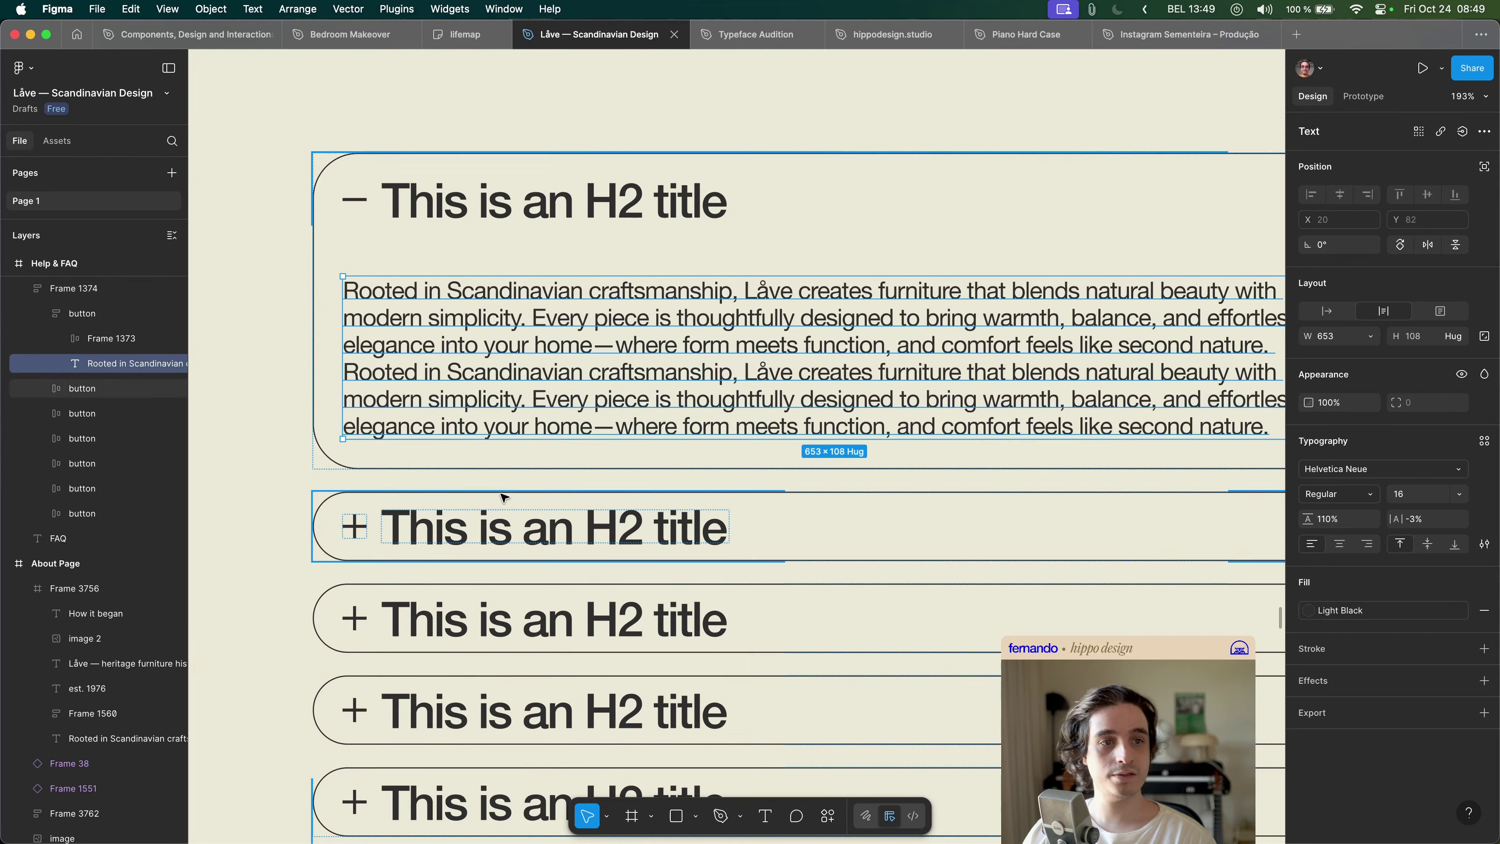
key(super+Tab)
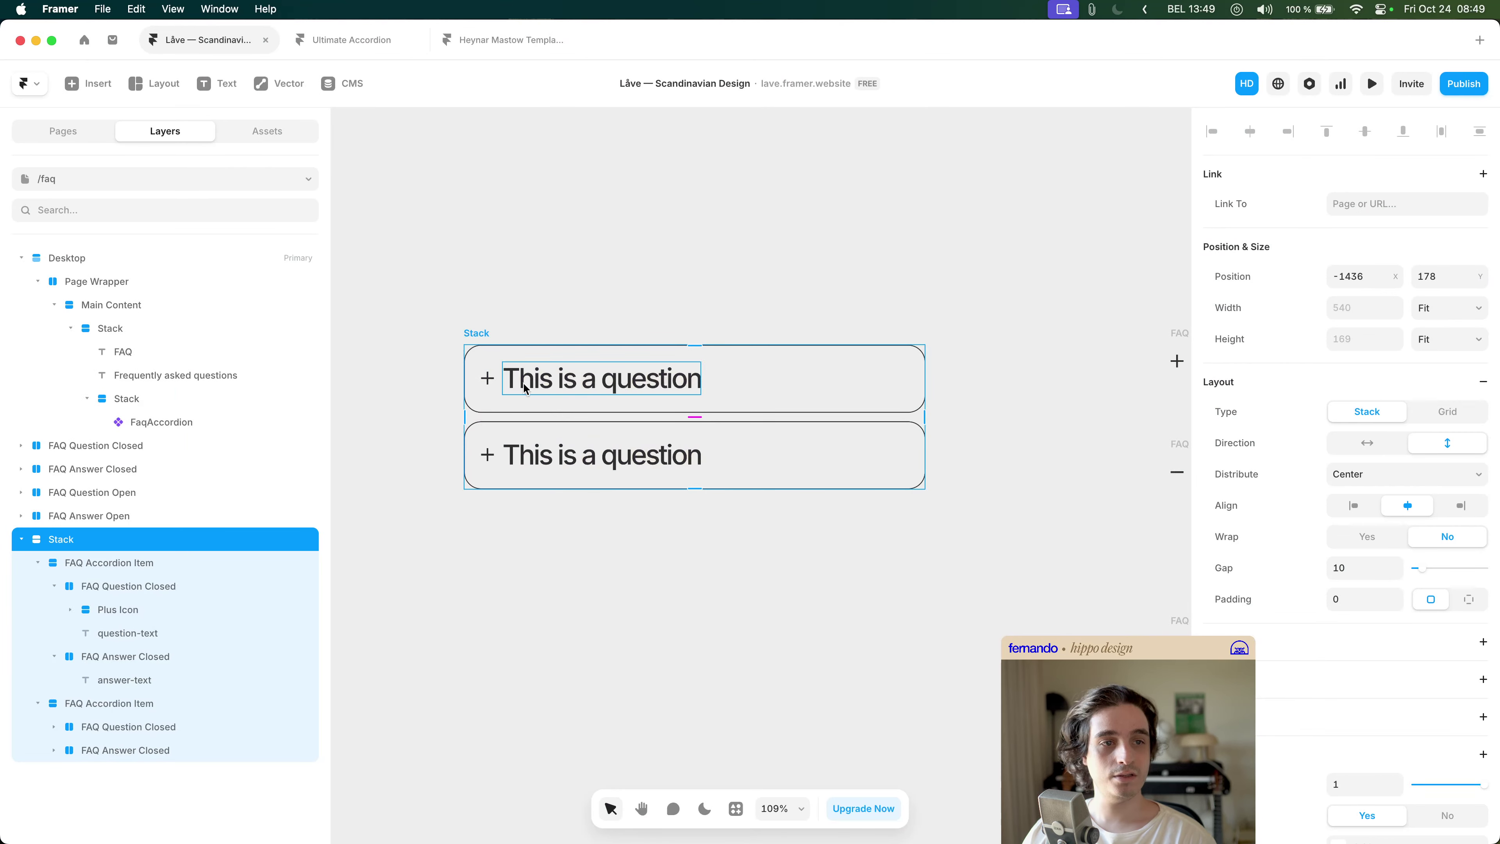
click(1359, 569)
text(20)
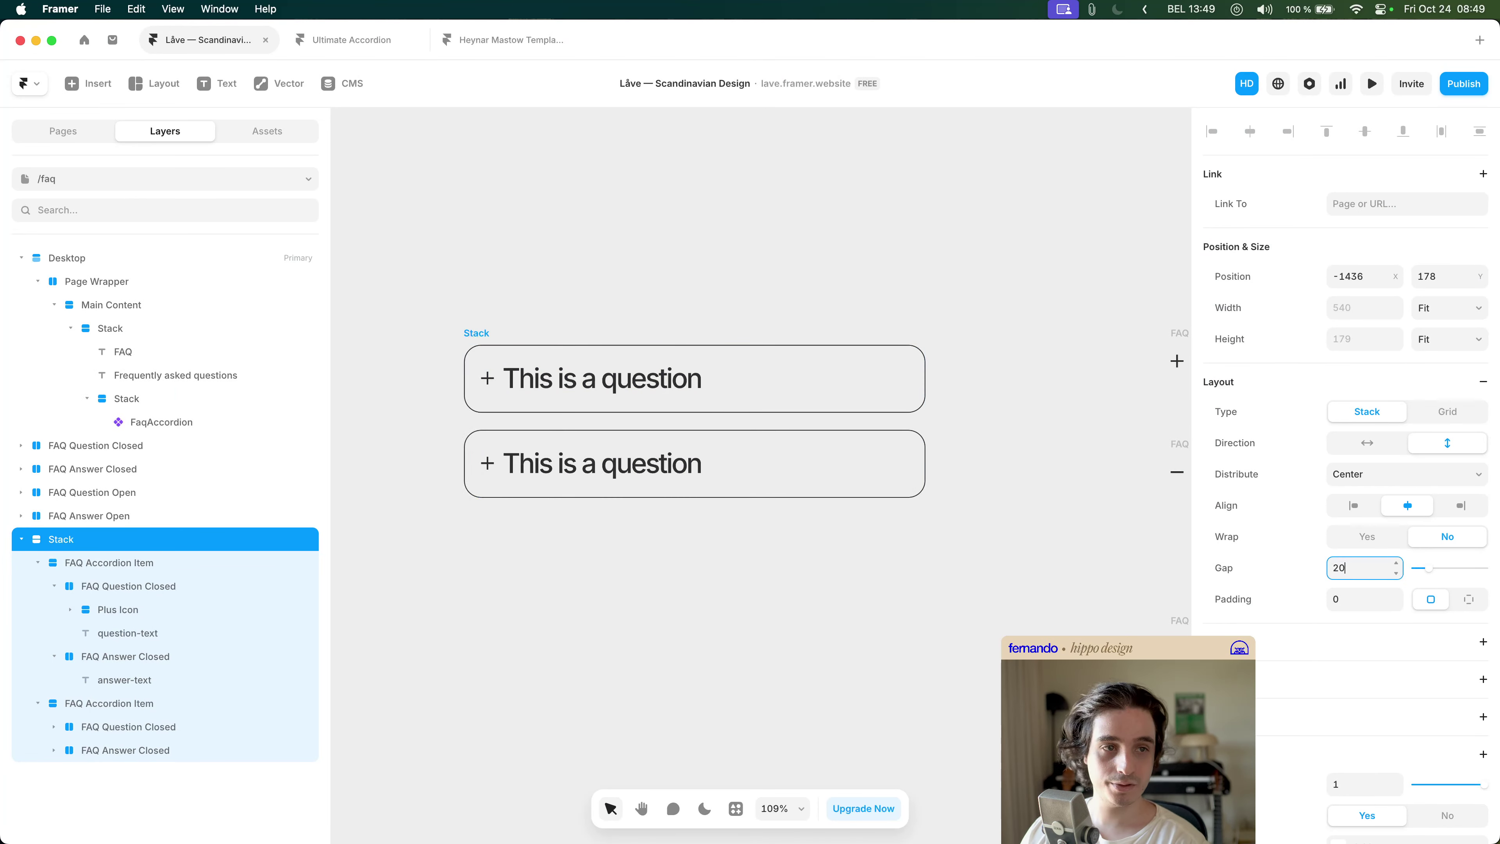
click(572, 680)
- Compare the two stacked accordion items with the open and collapsed FAQ rows in the Figma design
scroll(663, 621, right, 1)
key(super+Tab)
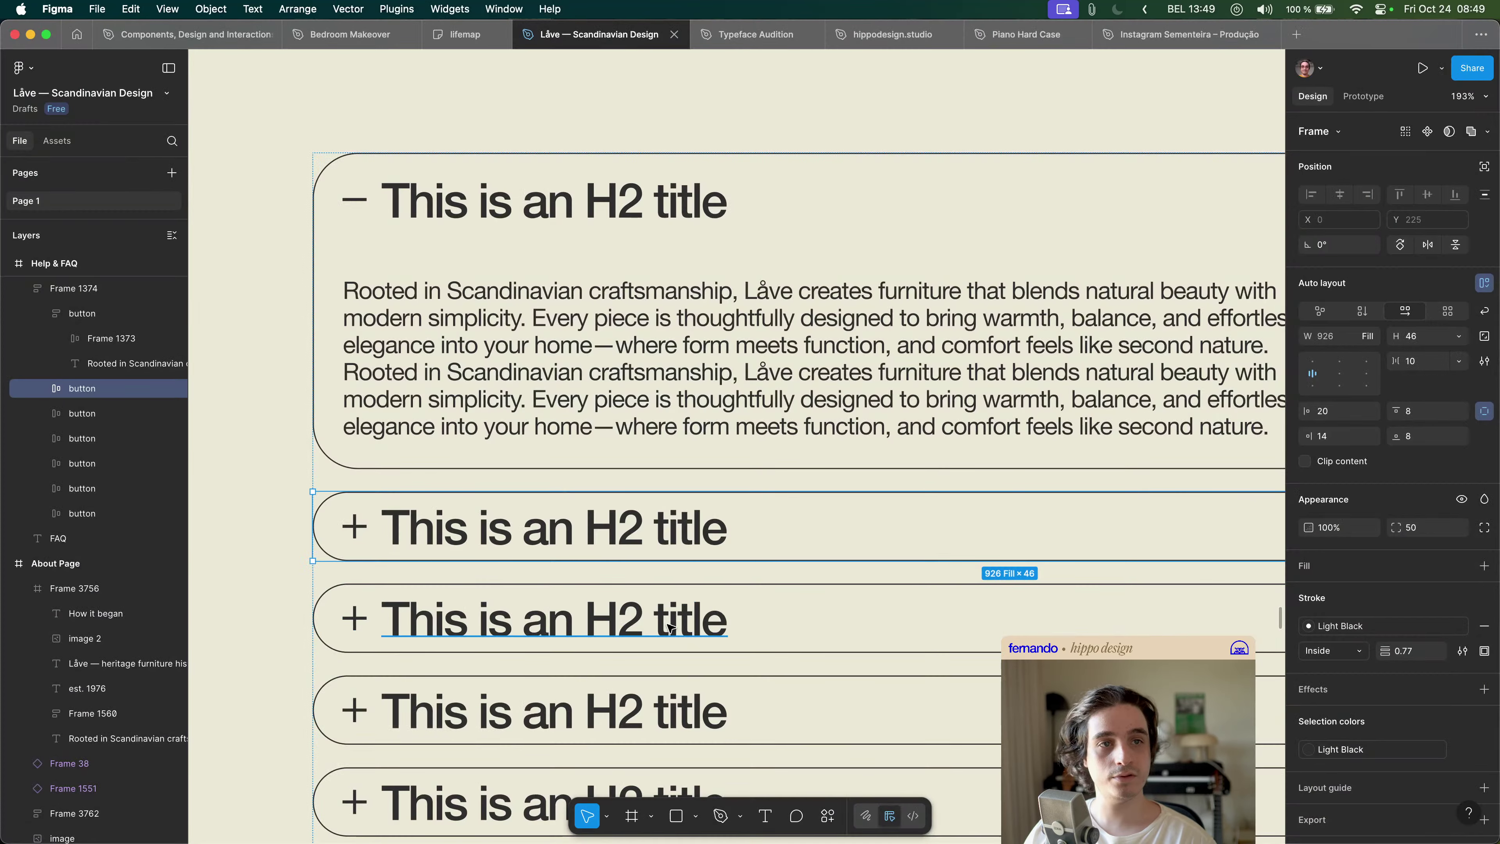
key(super+Tab)
key(super+Tab)
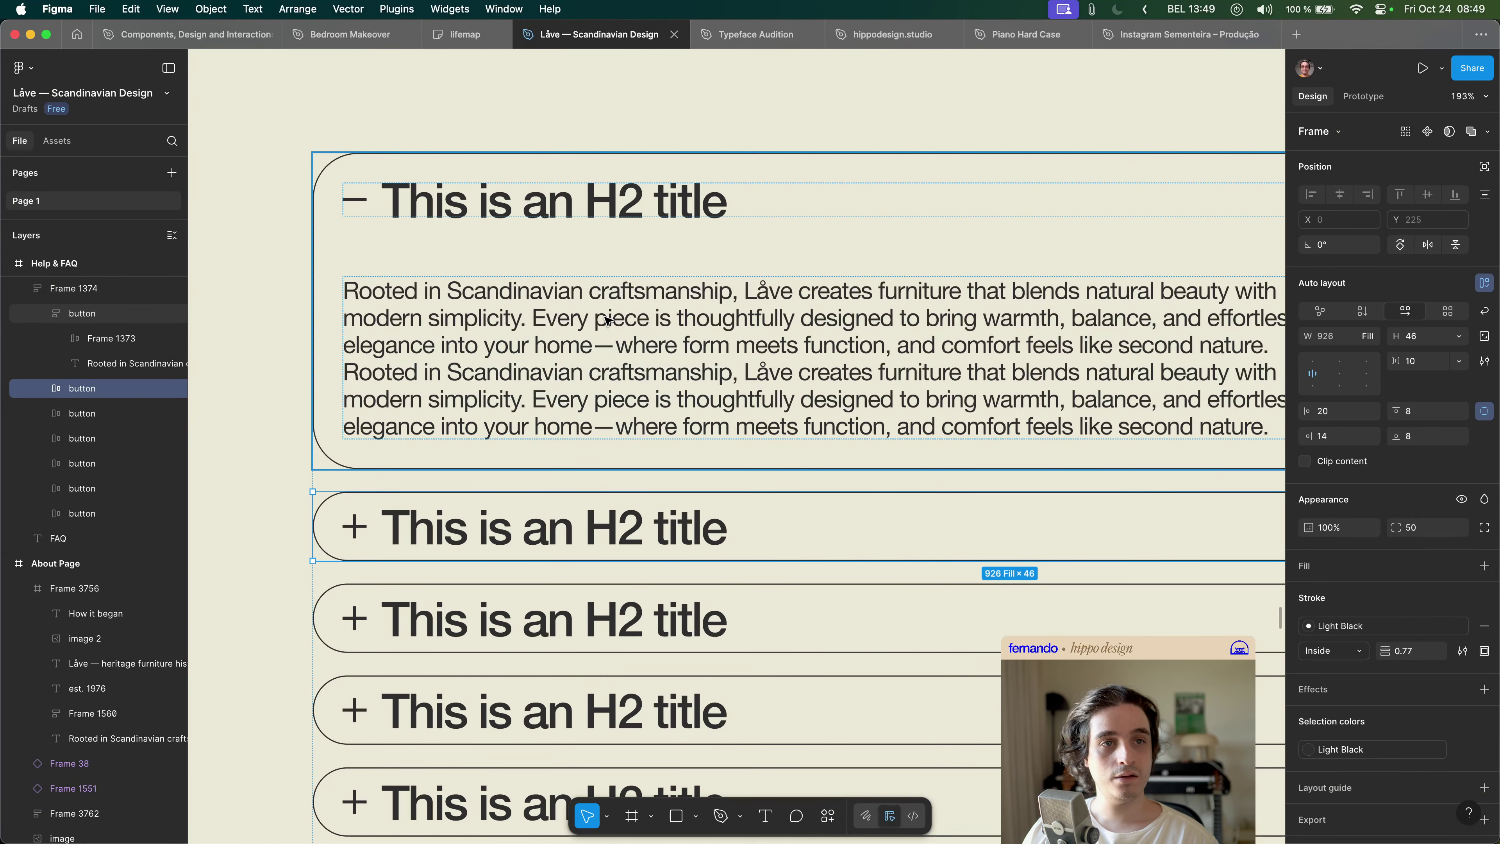
key(super+Tab)
click(464, 328)
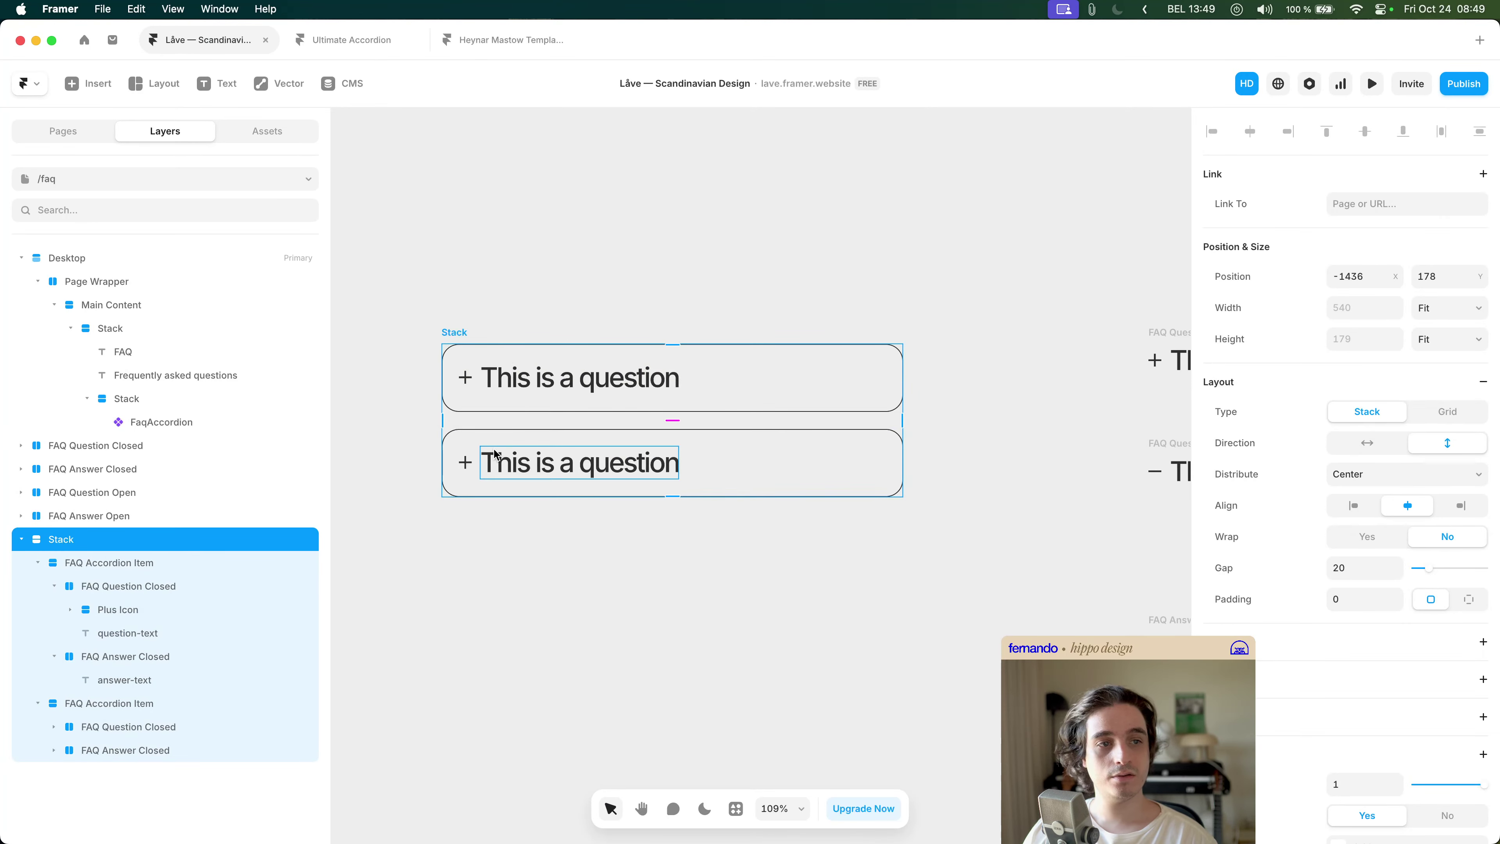
click(713, 405)
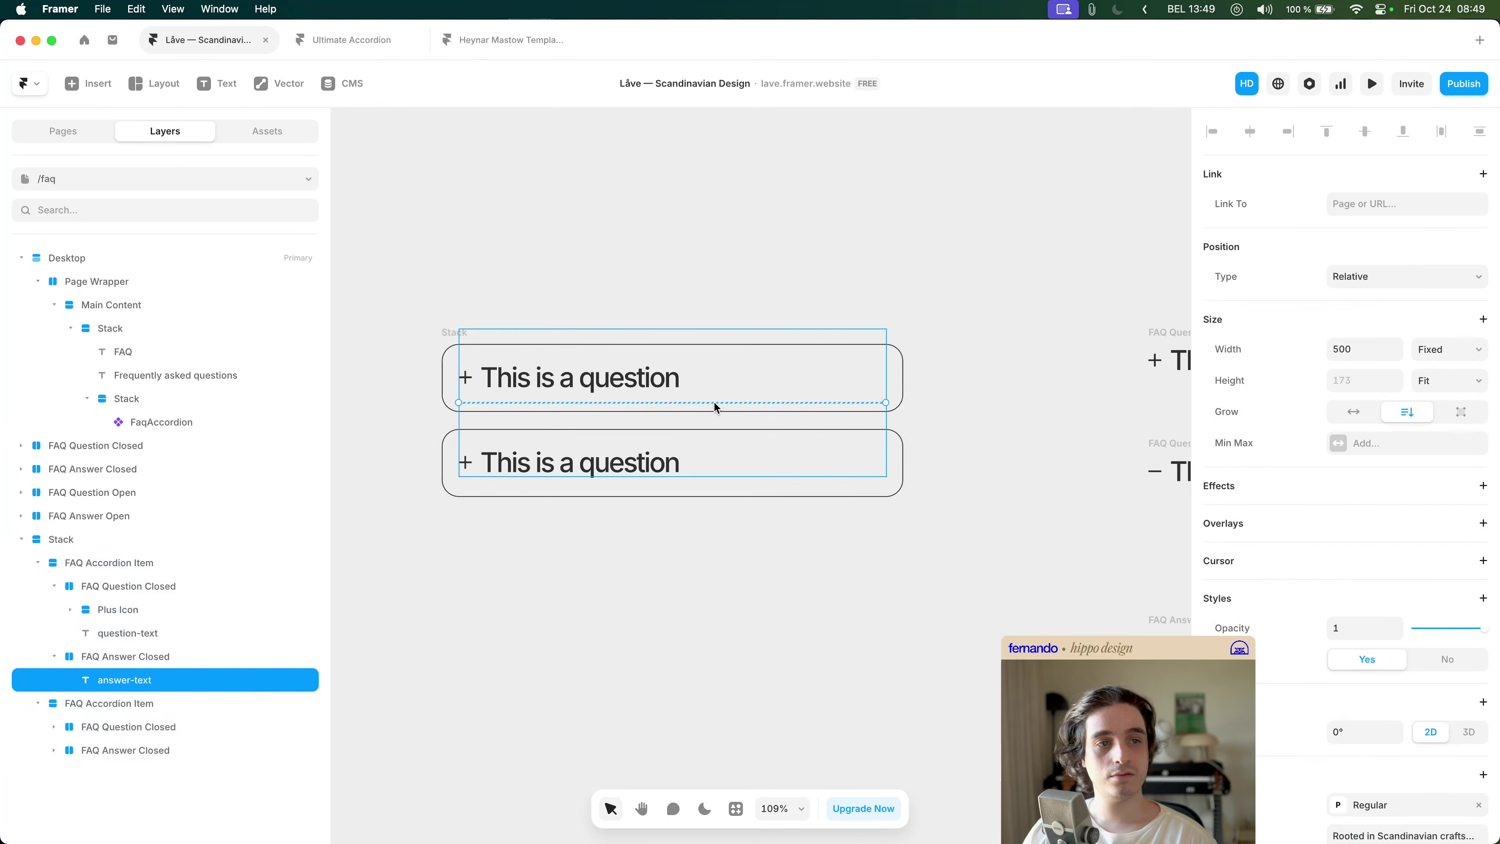
key(Escape)
- Rename the upper accordion item in the stack as FAQ Accordion Item Closed
click(455, 387)
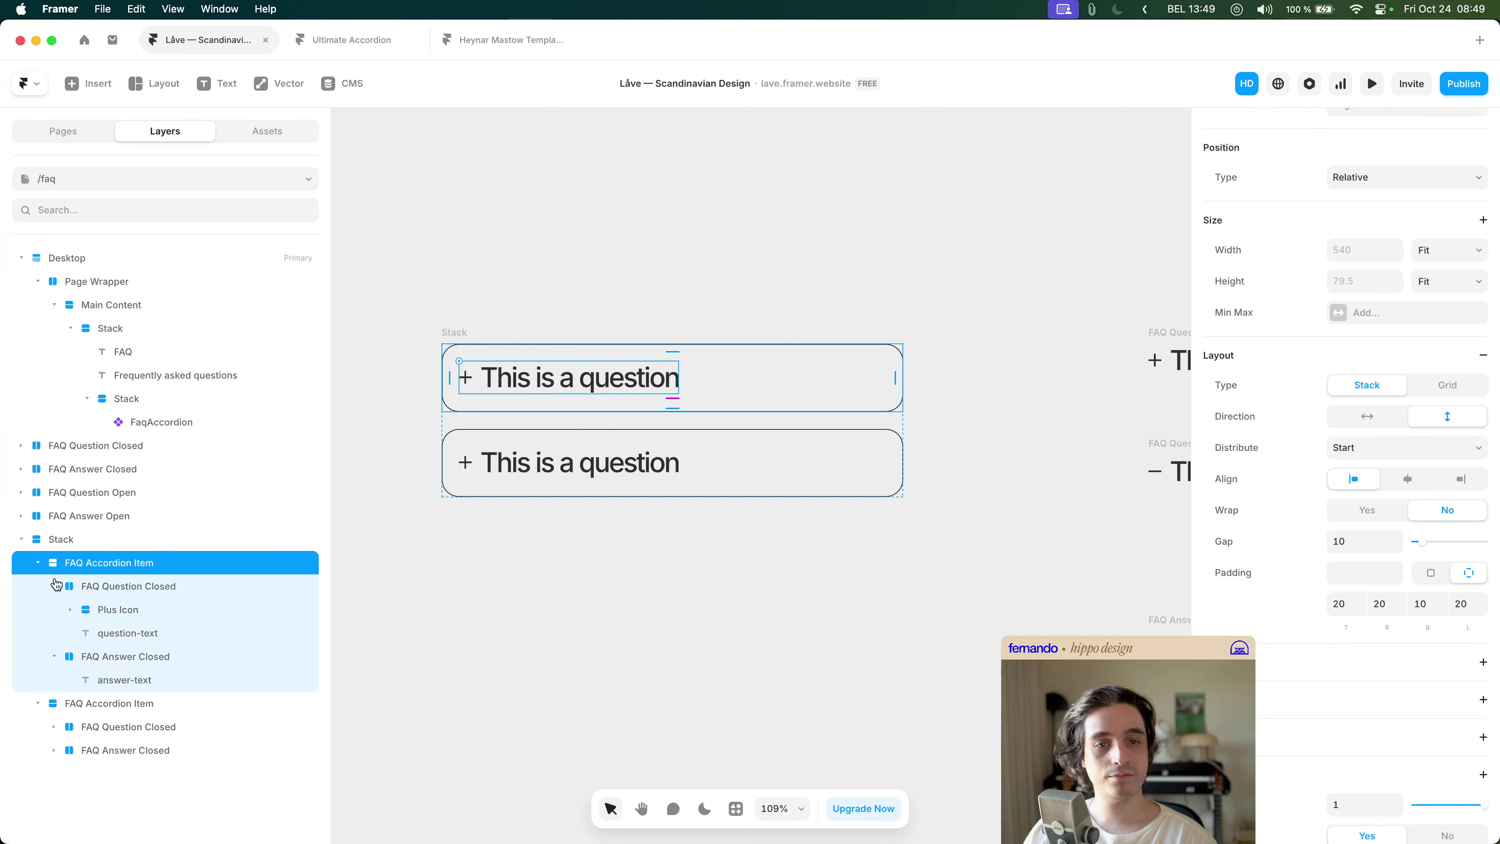
click(37, 563)
double_click(136, 562)
key(Right)
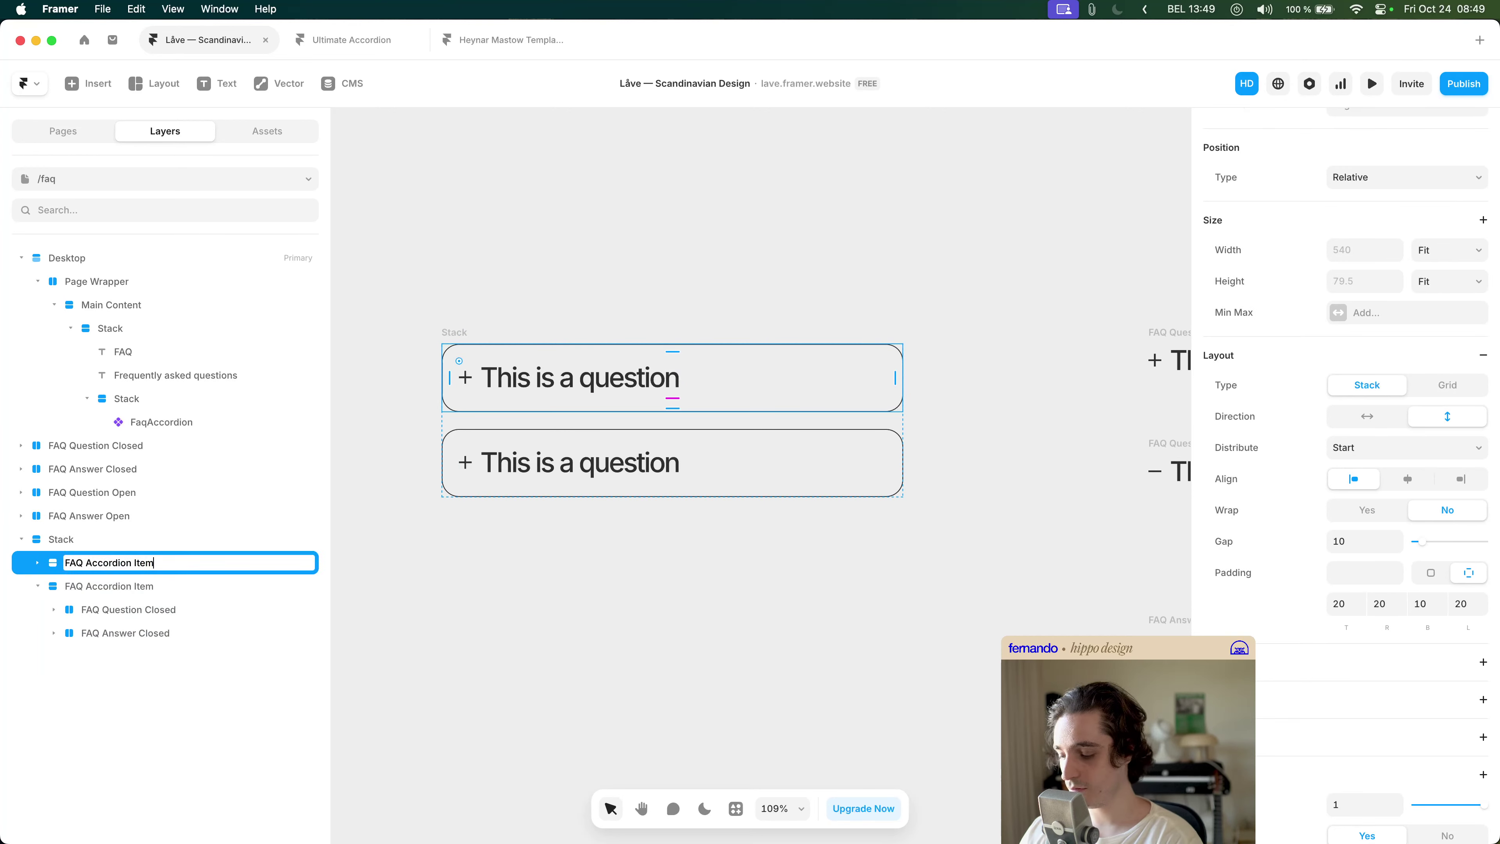
text(Closed)
key(Return)
- Rename the lower accordion item in the stack as FAQ Accordion Item Open
click(90, 591)
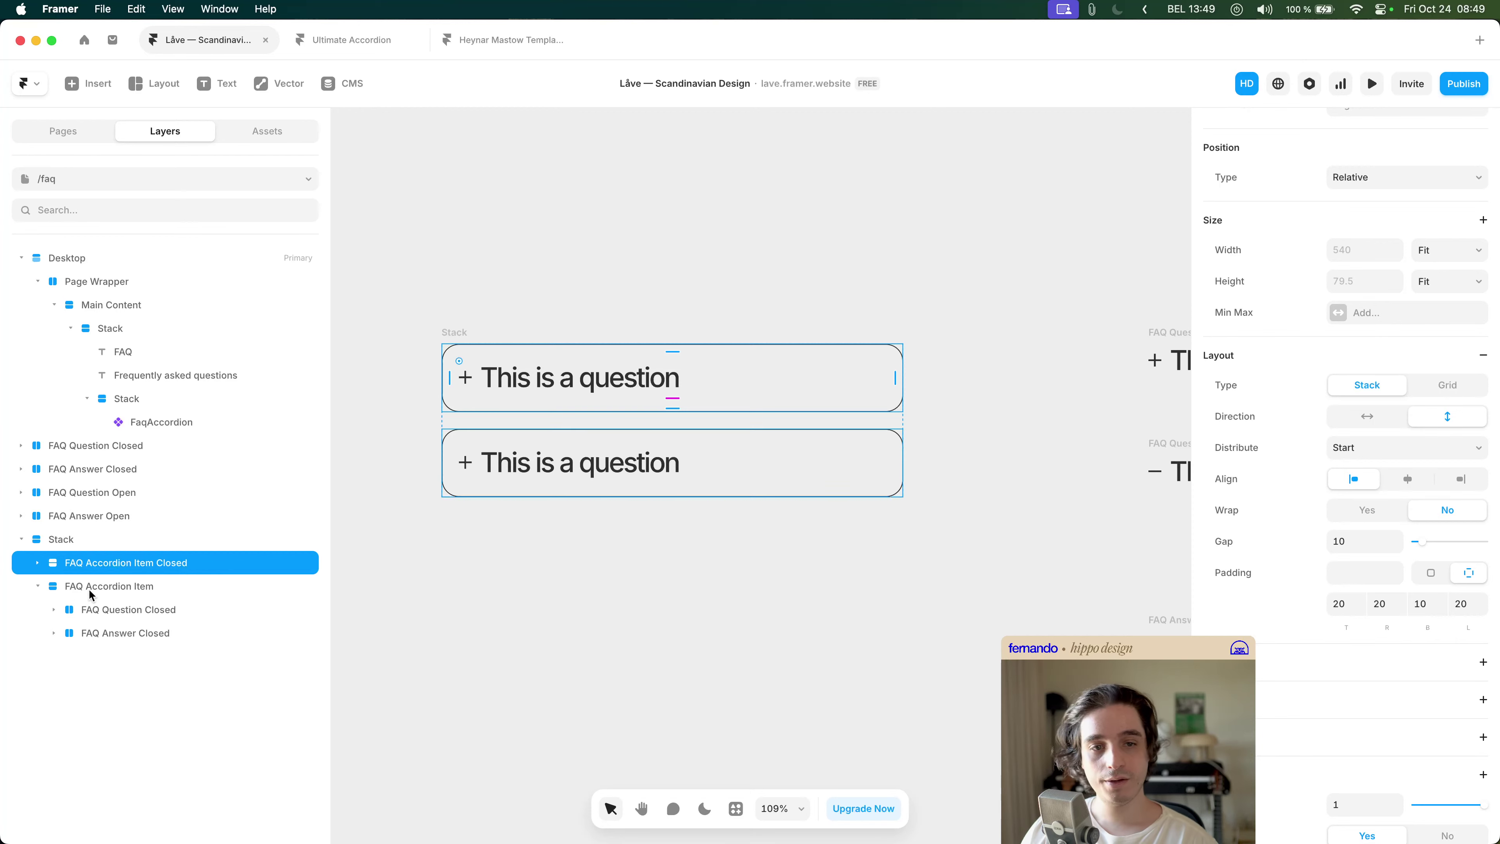
double_click(115, 585)
key(Right)
text(Op)
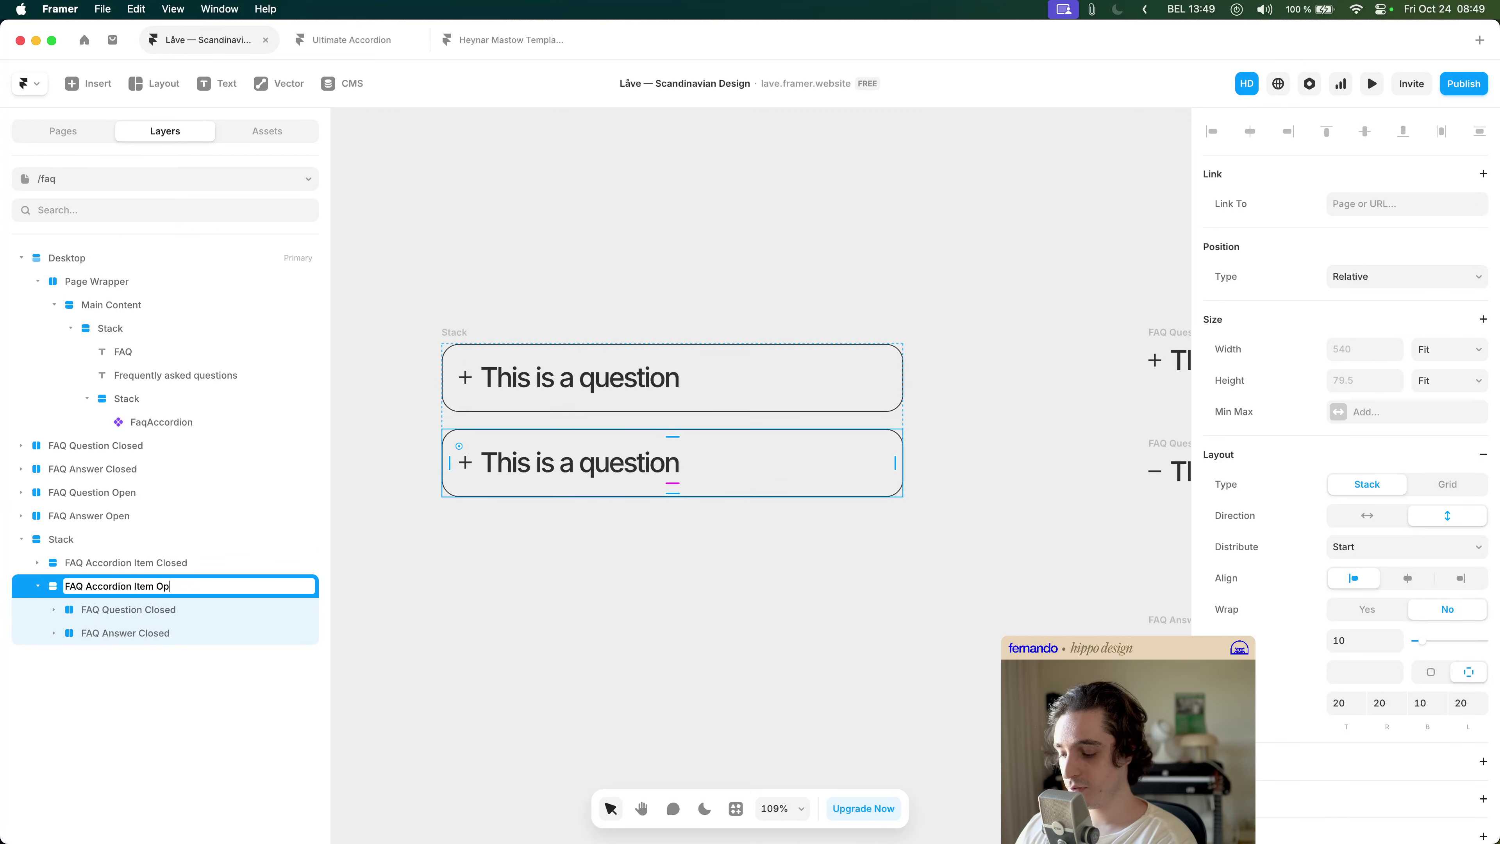
text(en)
key(Return)
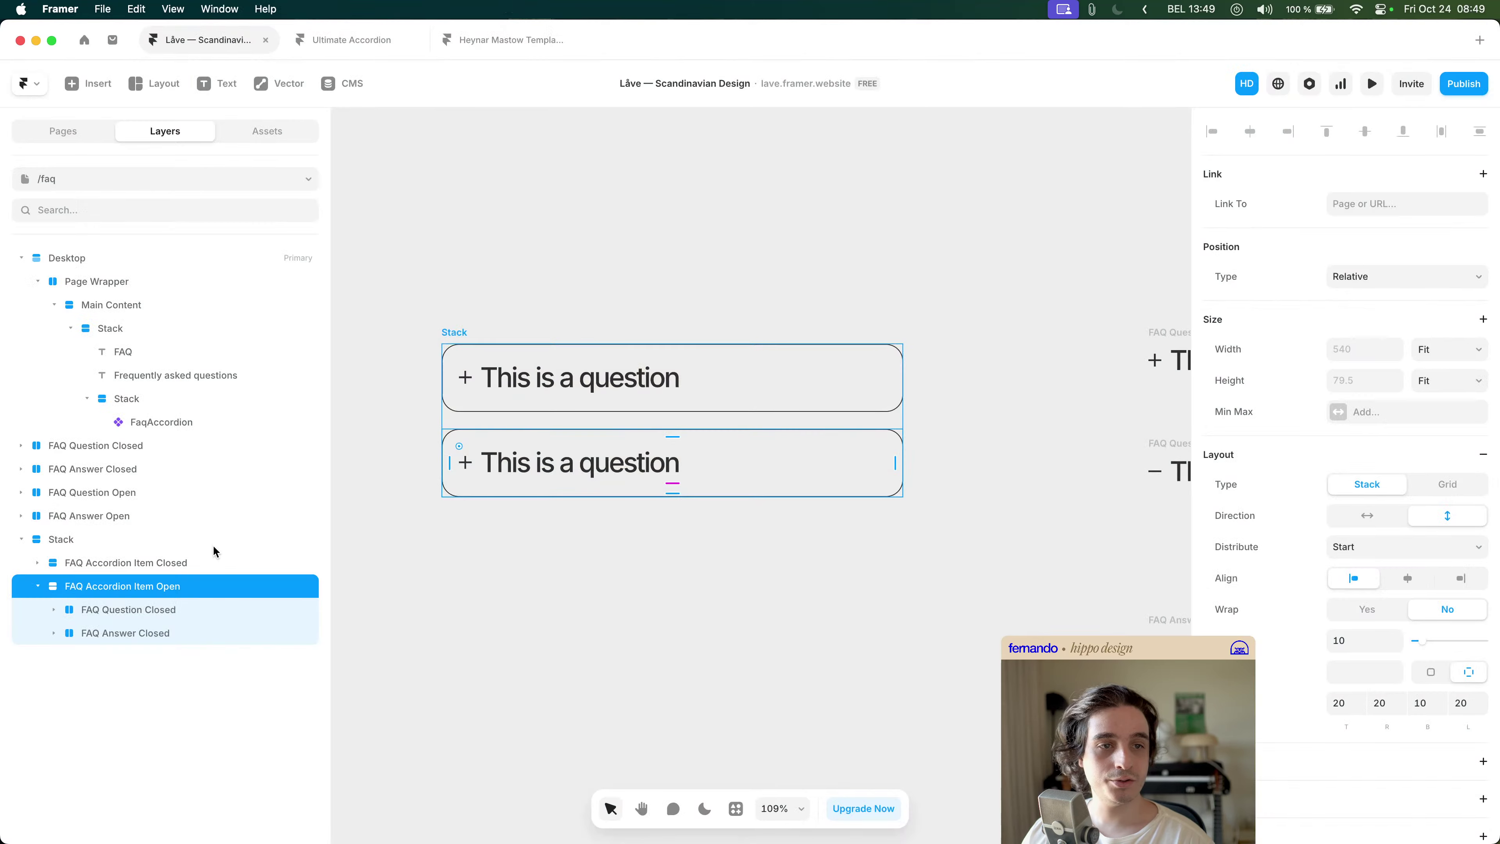
- Set the corner radius of FAQ Accordion Item Closed to 70
click(202, 564)
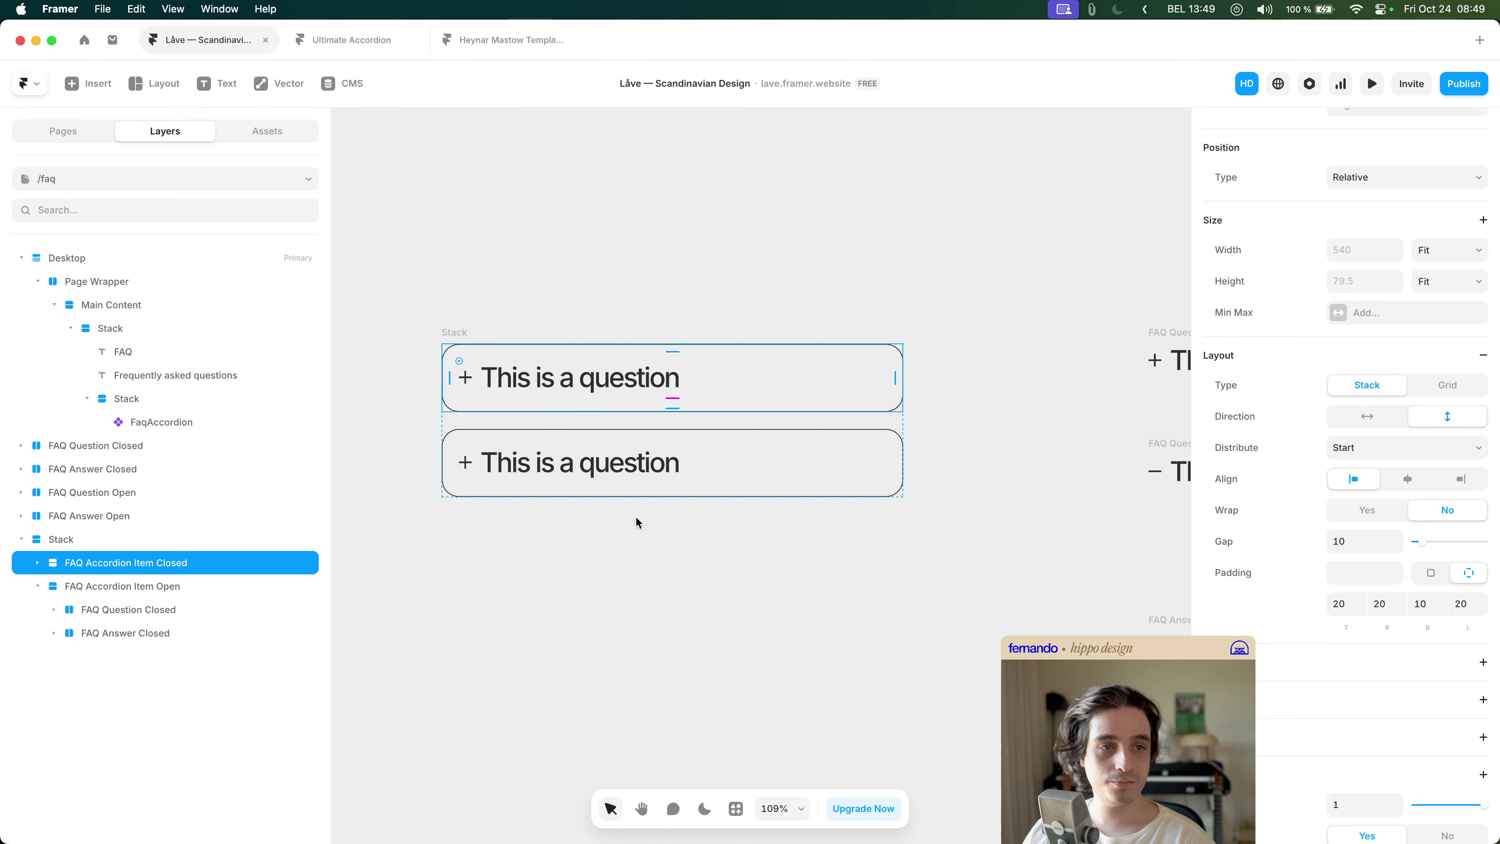
scroll(1352, 568, down, 5)
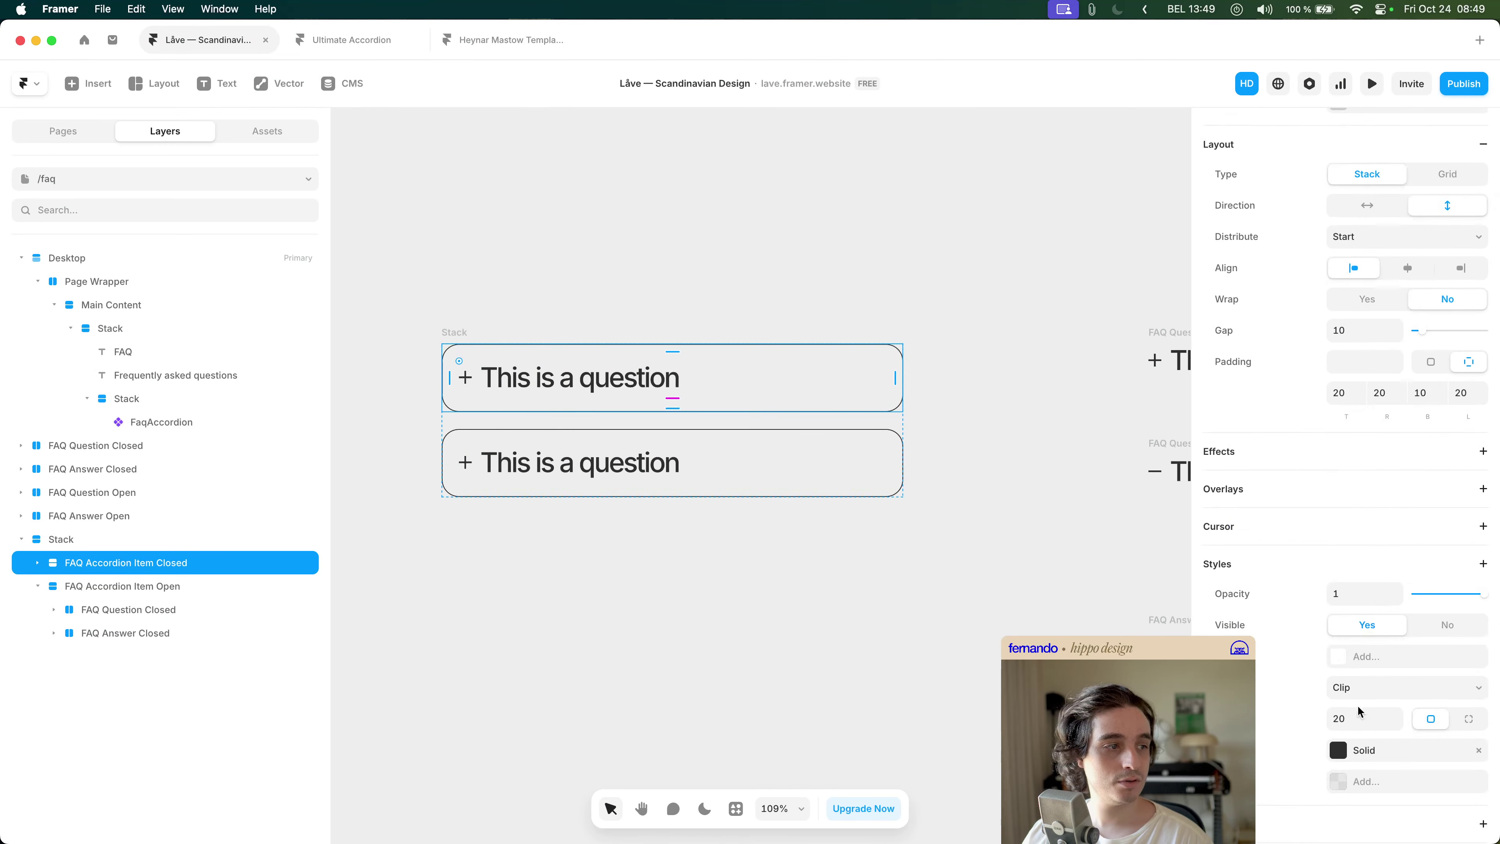
click(1358, 719)
text(50)
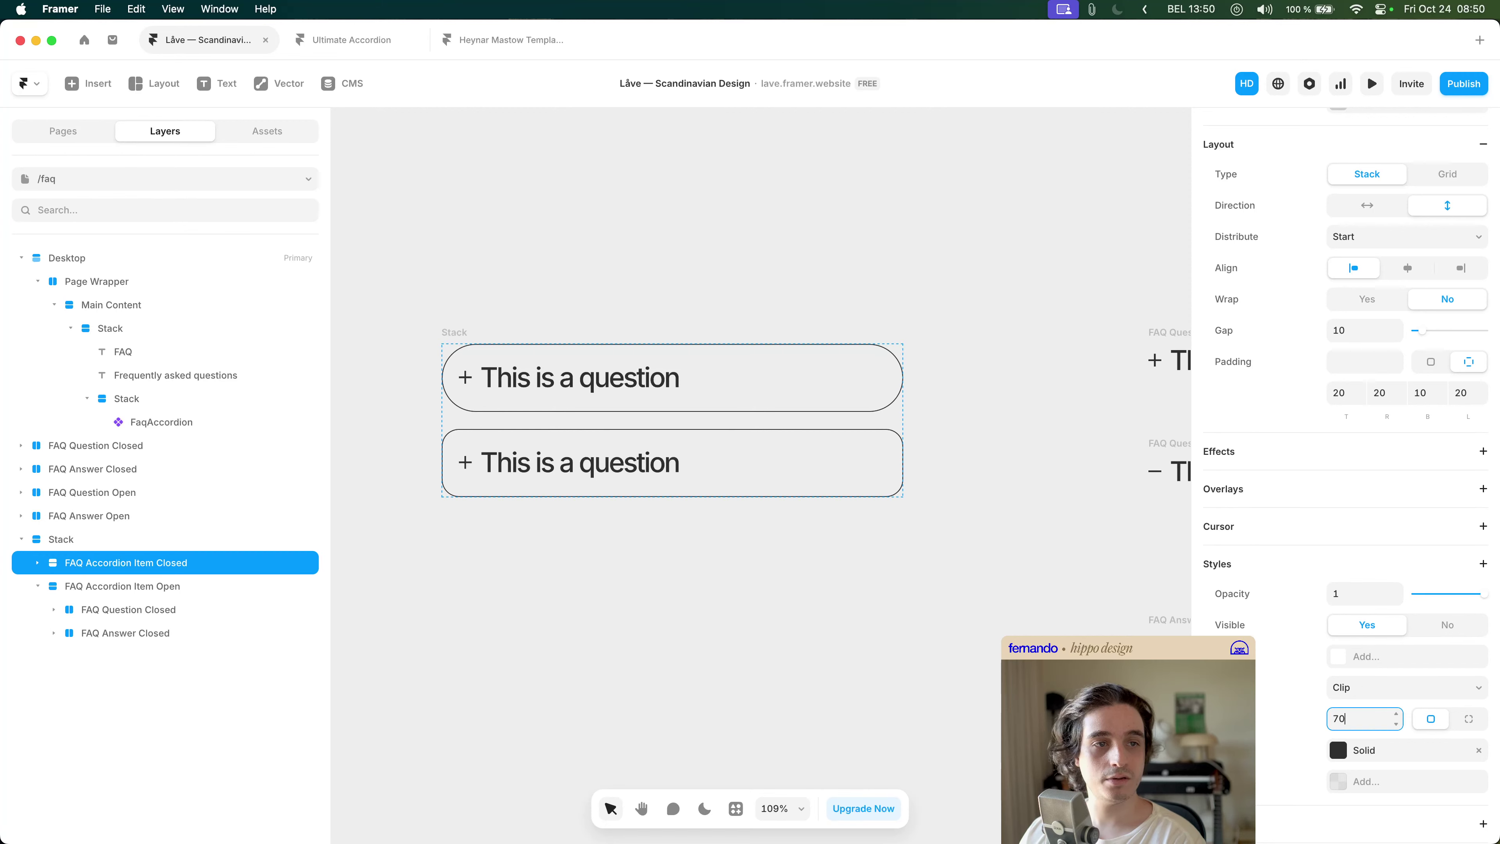
click(904, 540)
- Compare the corner rounding of both accordion items with the FAQ rows in the Figma design
key(super+Tab)
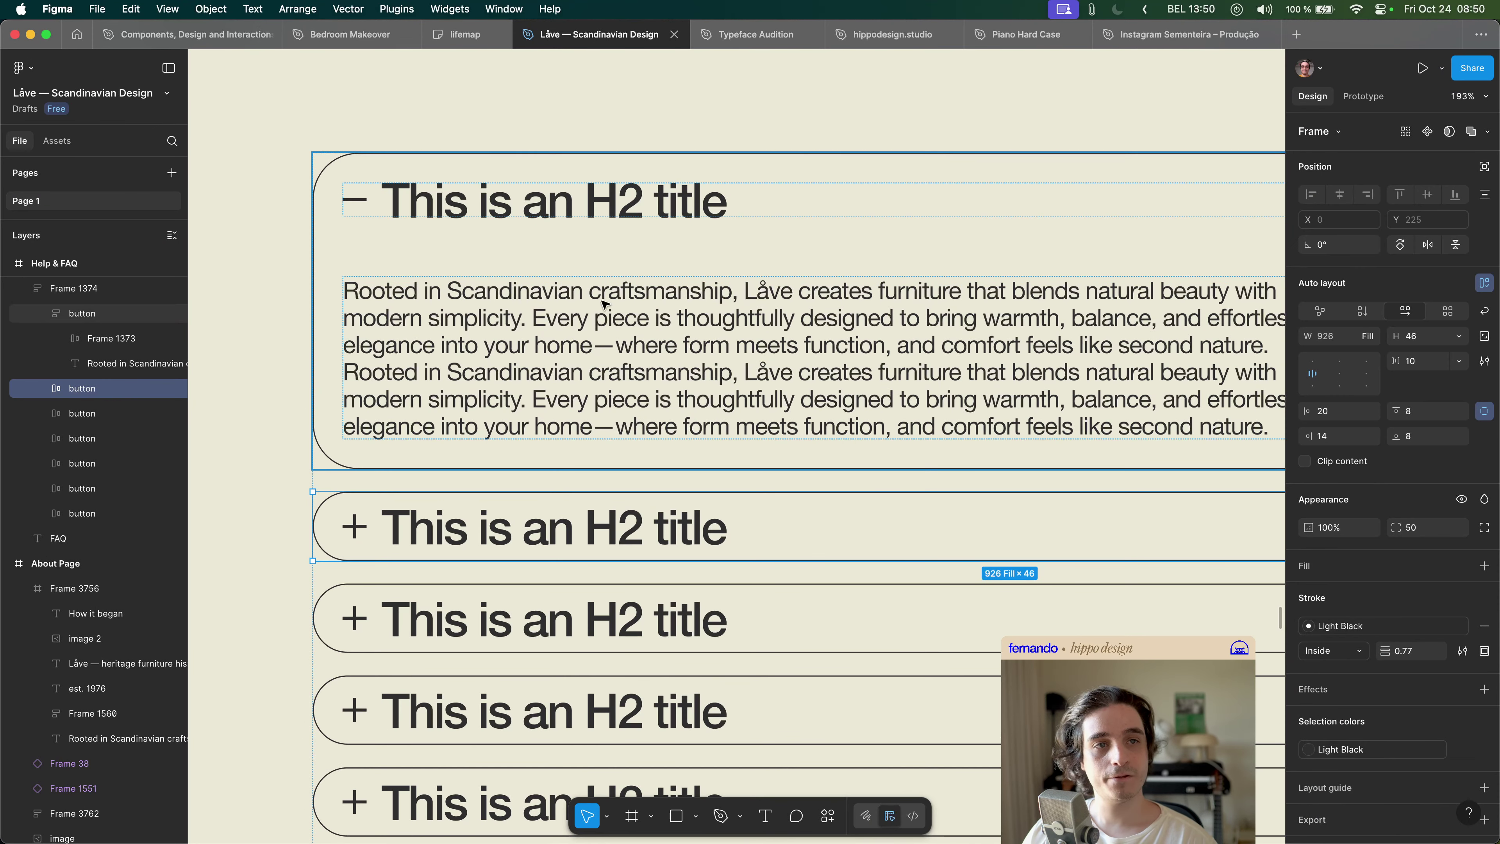
key(super+Tab)
click(486, 438)
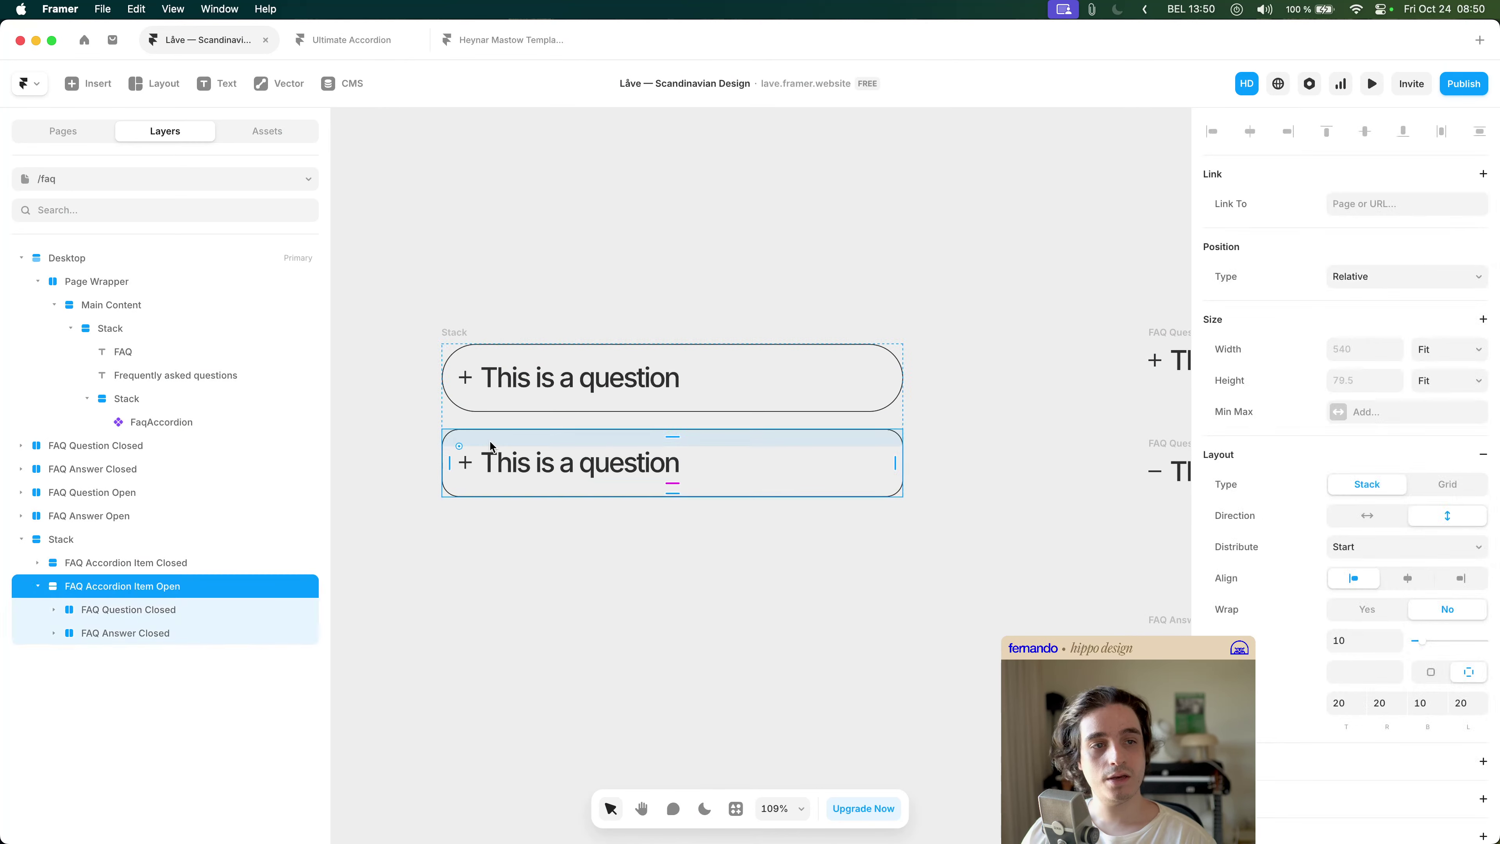
scroll(571, 562, left, 1)
click(577, 566)
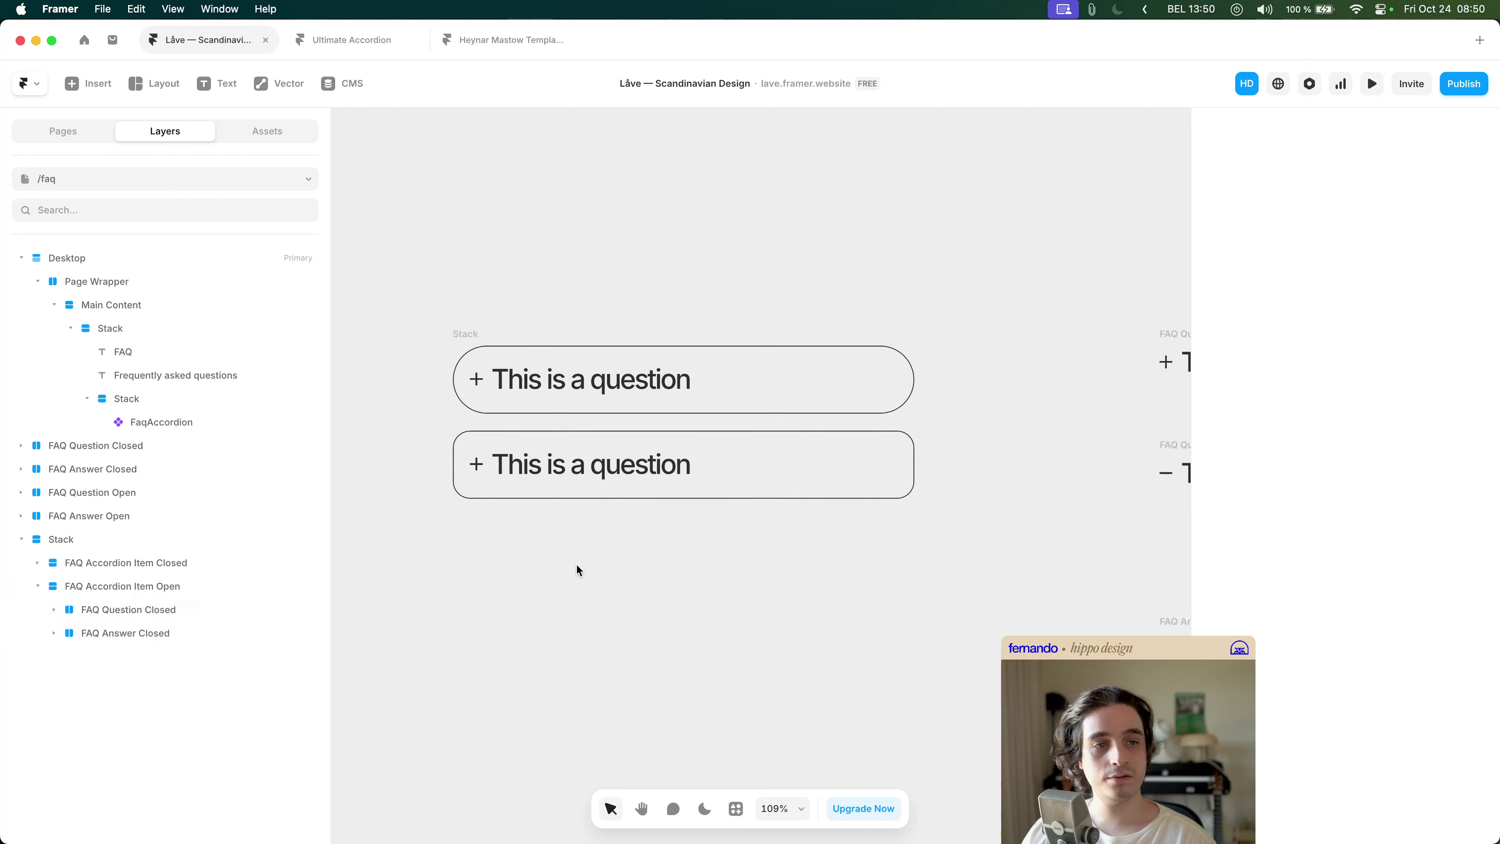
key(super+Tab)
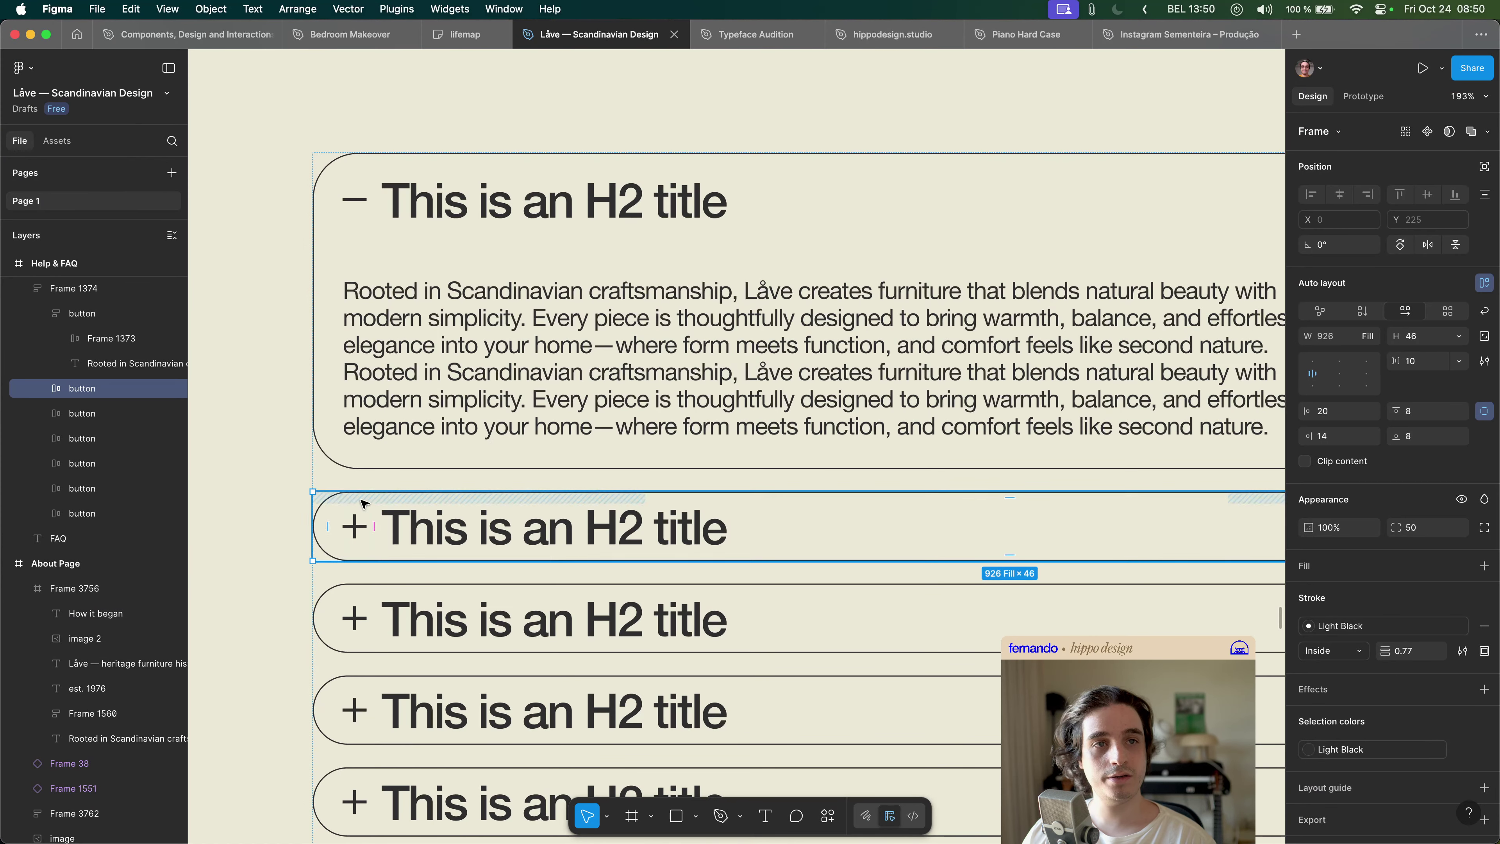
key(super+Tab)
- Try a corner radius of 25 on FAQ Accordion Item Open and inspect its corners up close
click(637, 439)
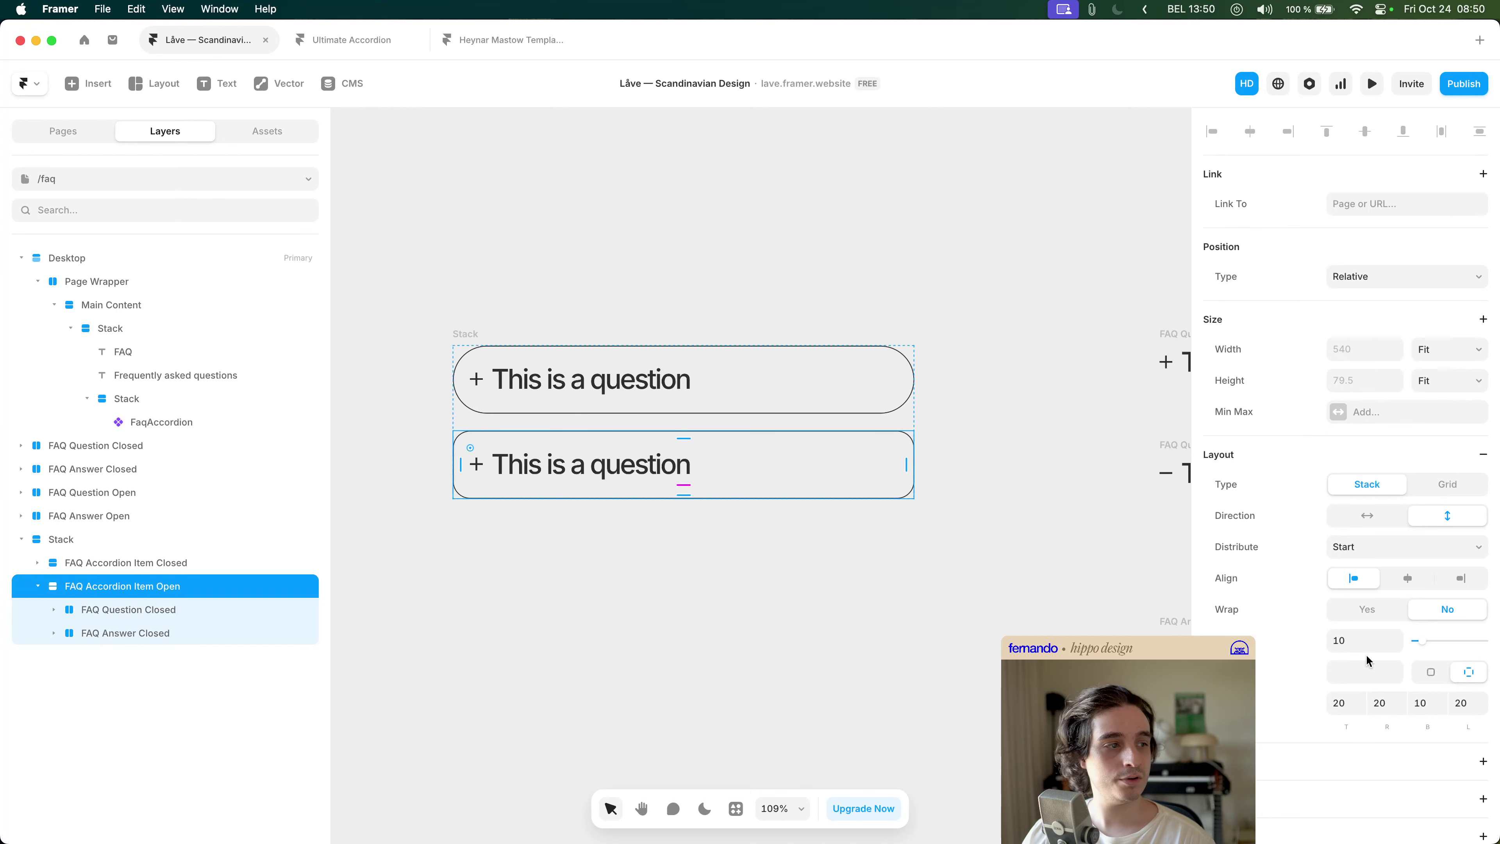
scroll(1366, 654, down, 10)
click(1361, 531)
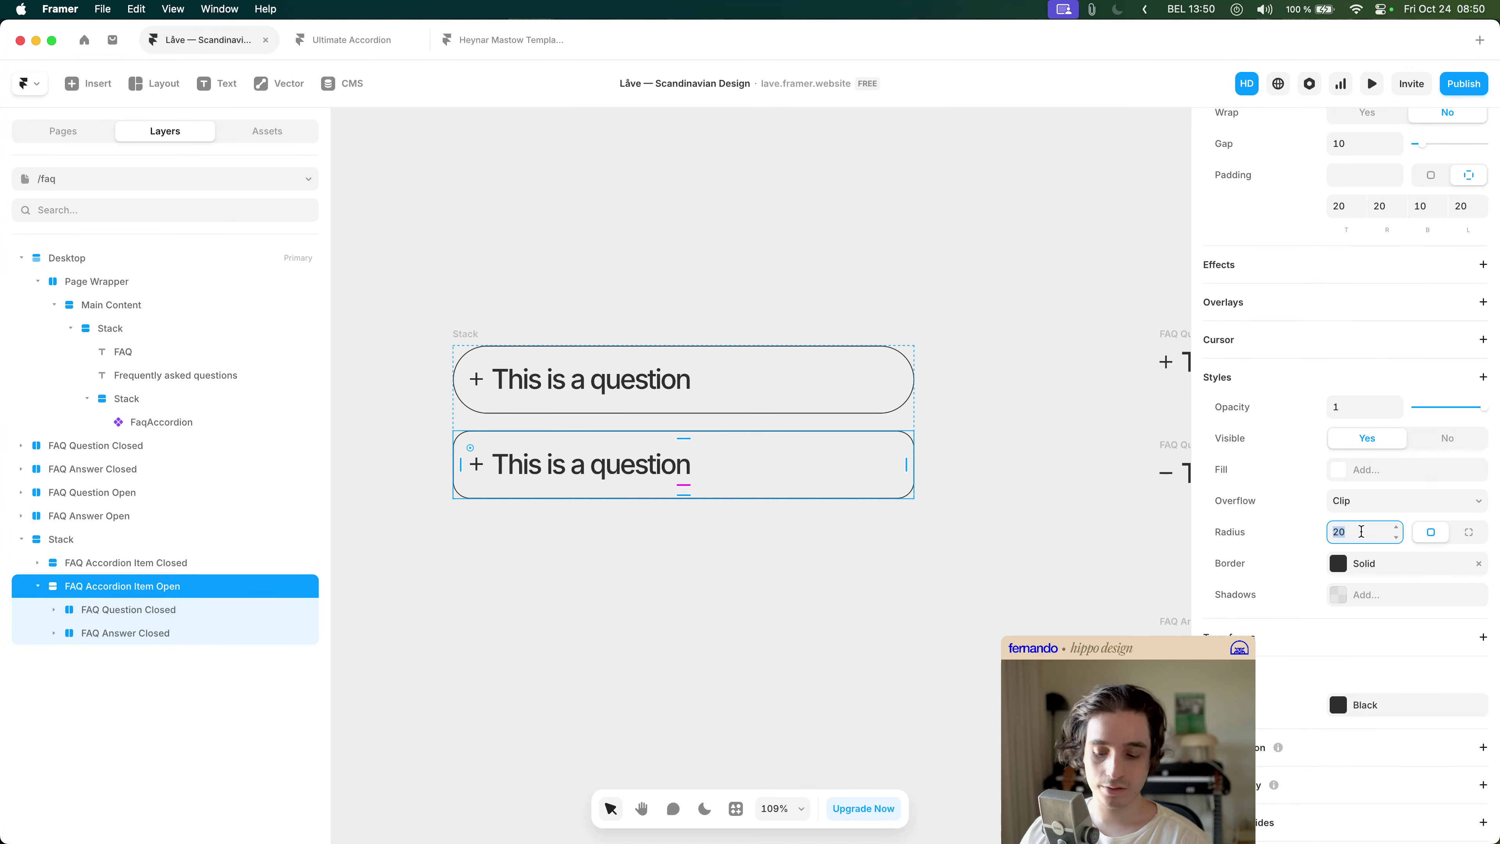
text(25)
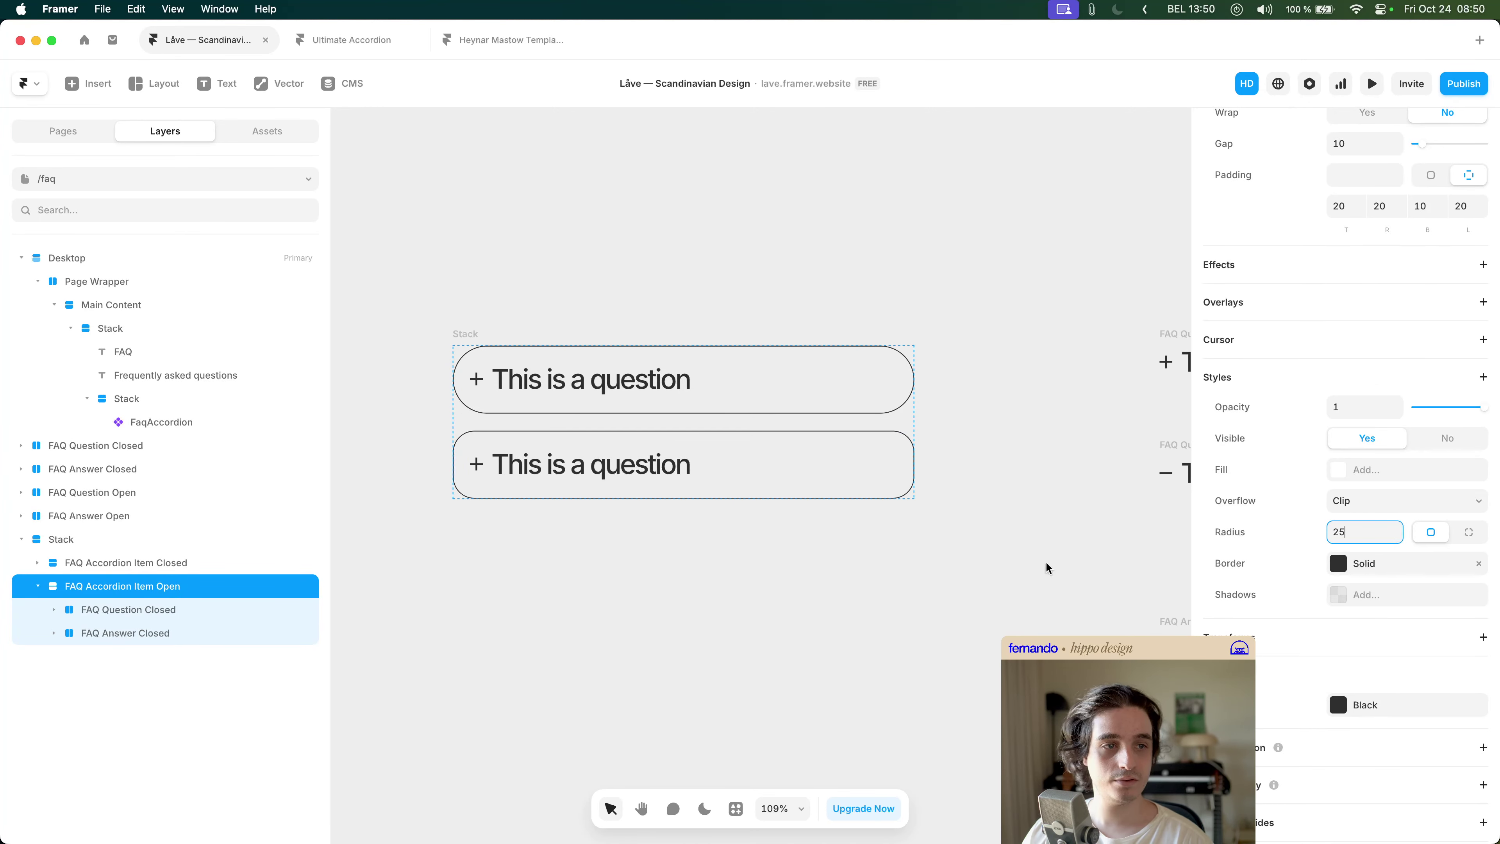
scroll(495, 459, up, 5)
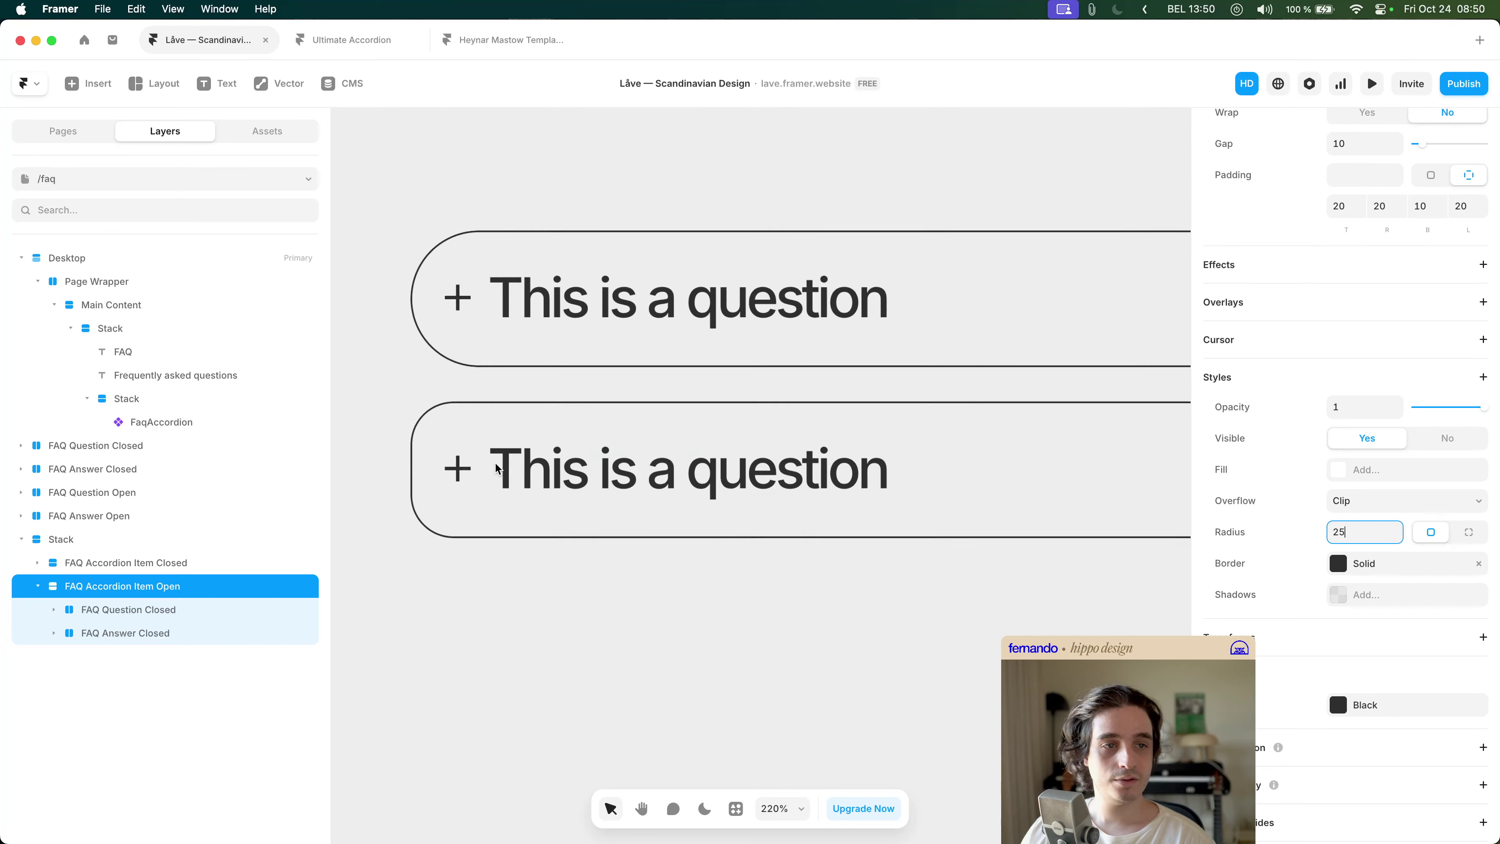
click(454, 443)
click(463, 418)
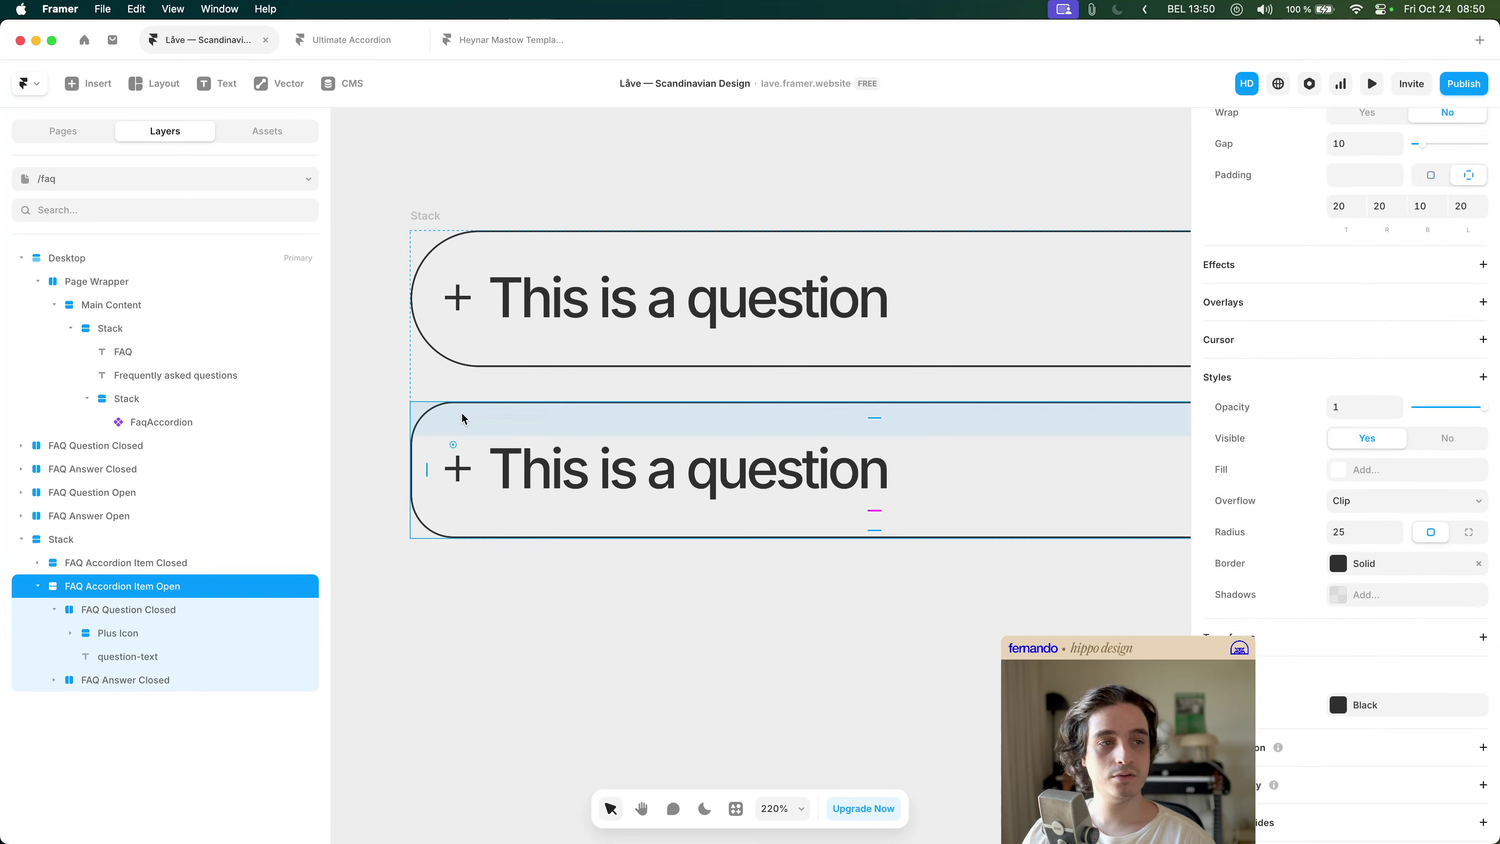
click(546, 580)
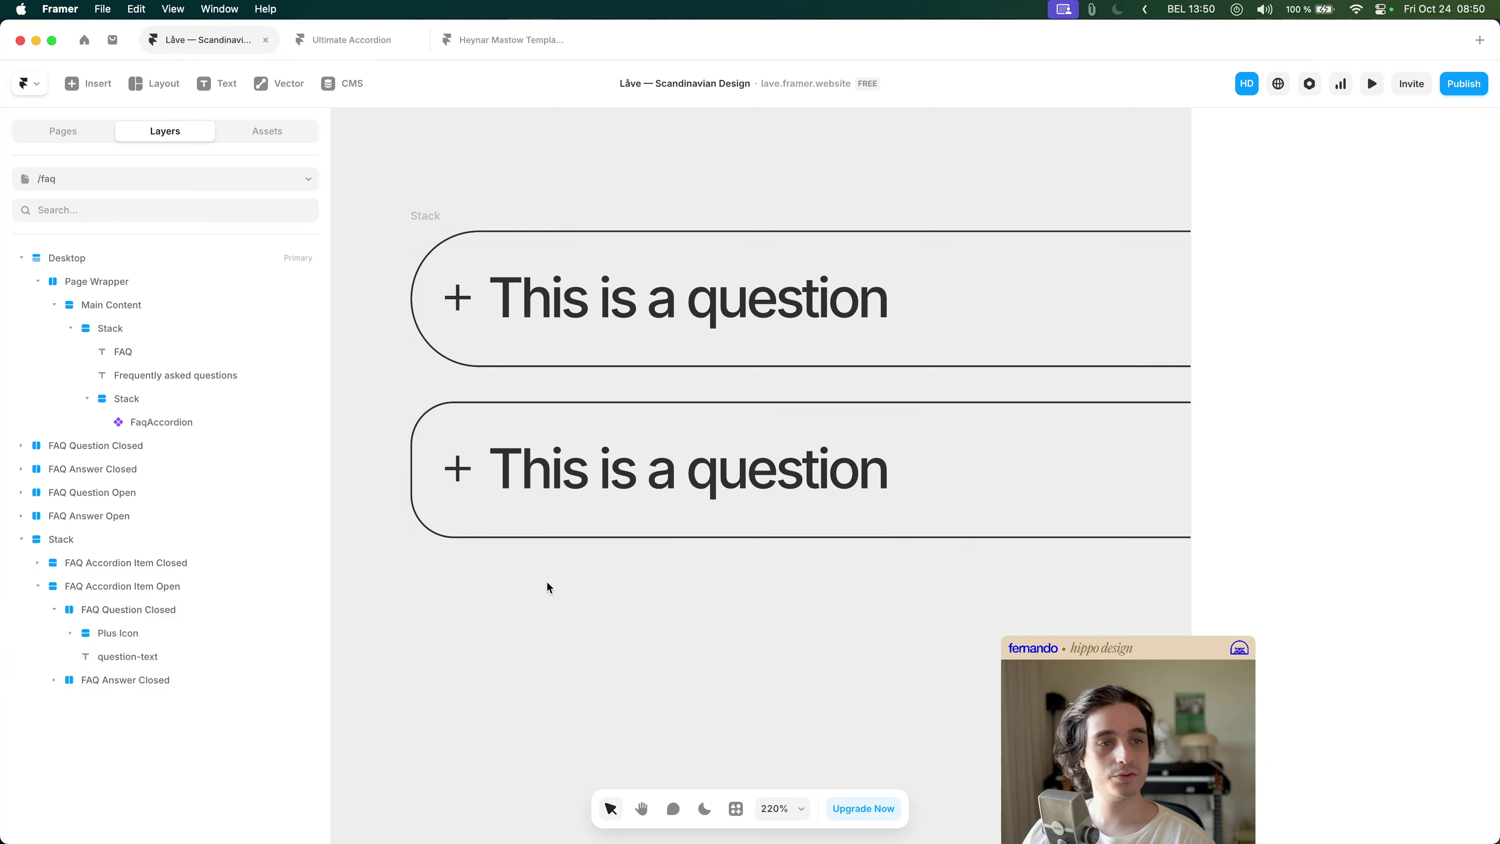
scroll(544, 584, down, 5)
- Recheck the Figma design, try a corner radius of 30 on FAQ Accordion Item Open, and undo its radius changes
key(super+Tab)
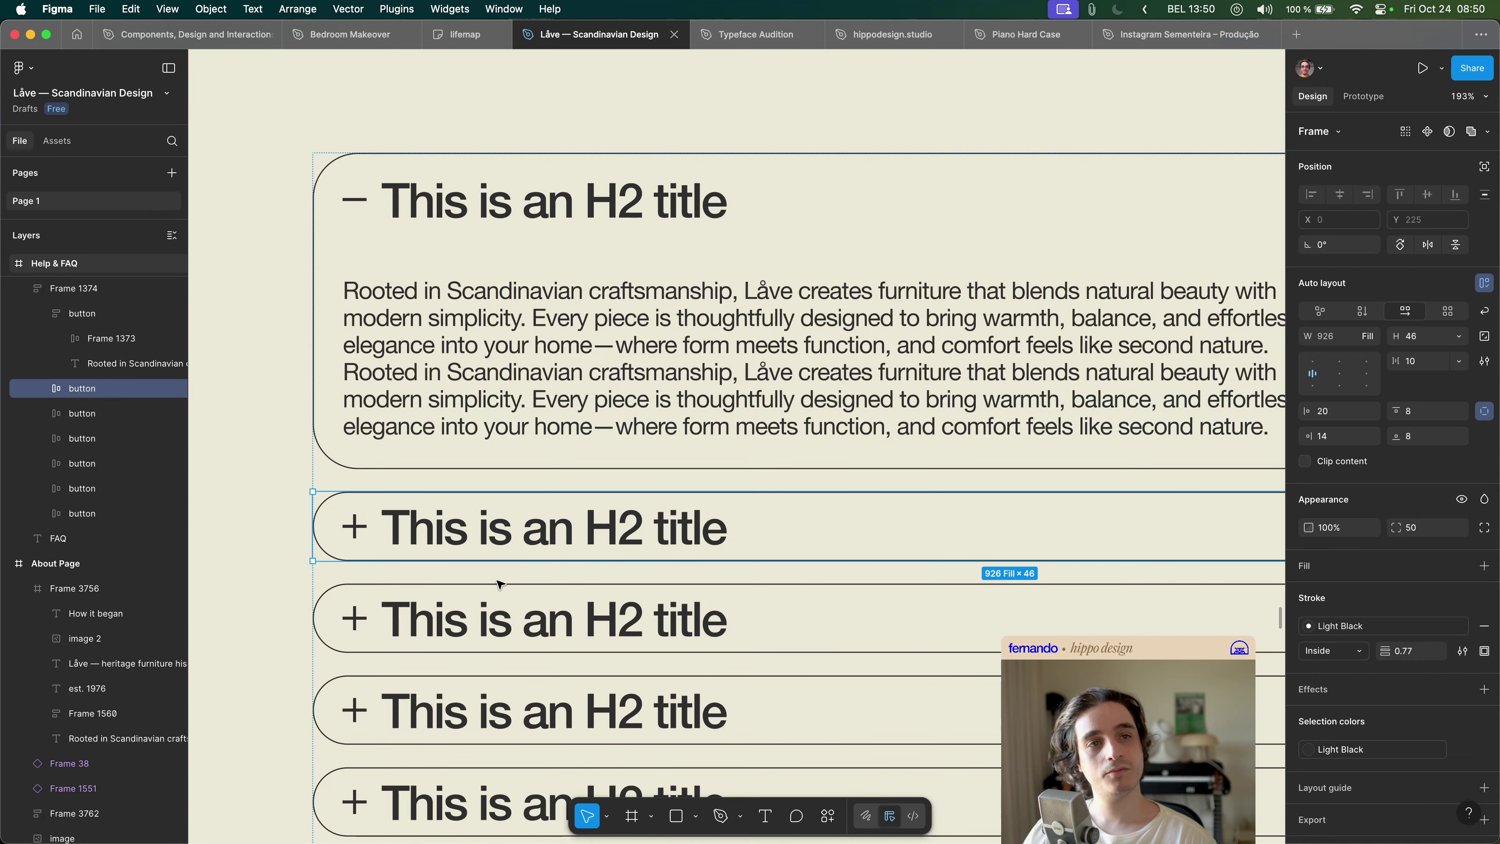
key(super+Tab)
click(551, 516)
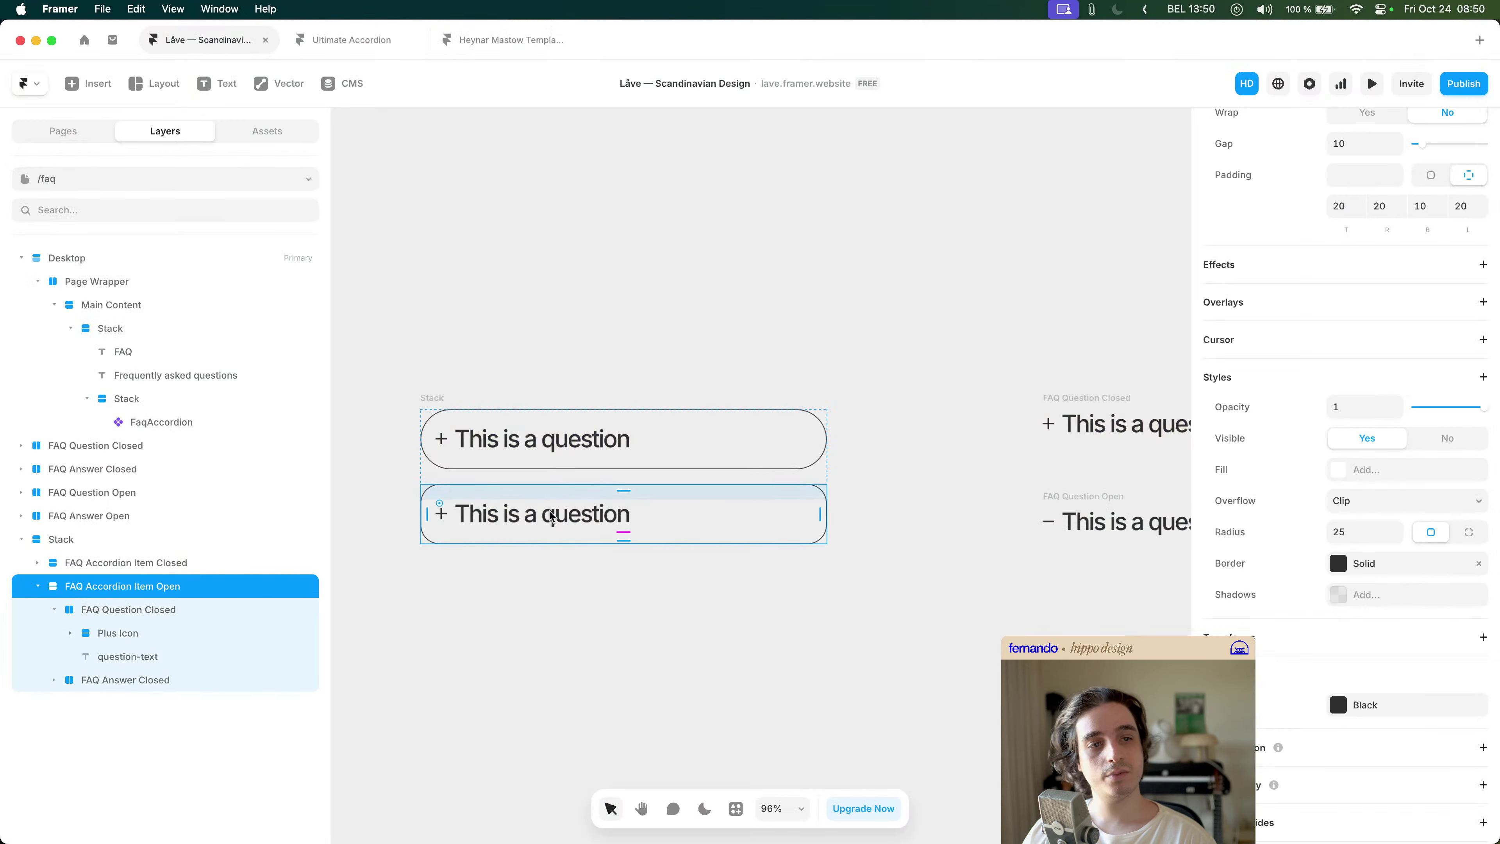
click(1366, 532)
text(30)
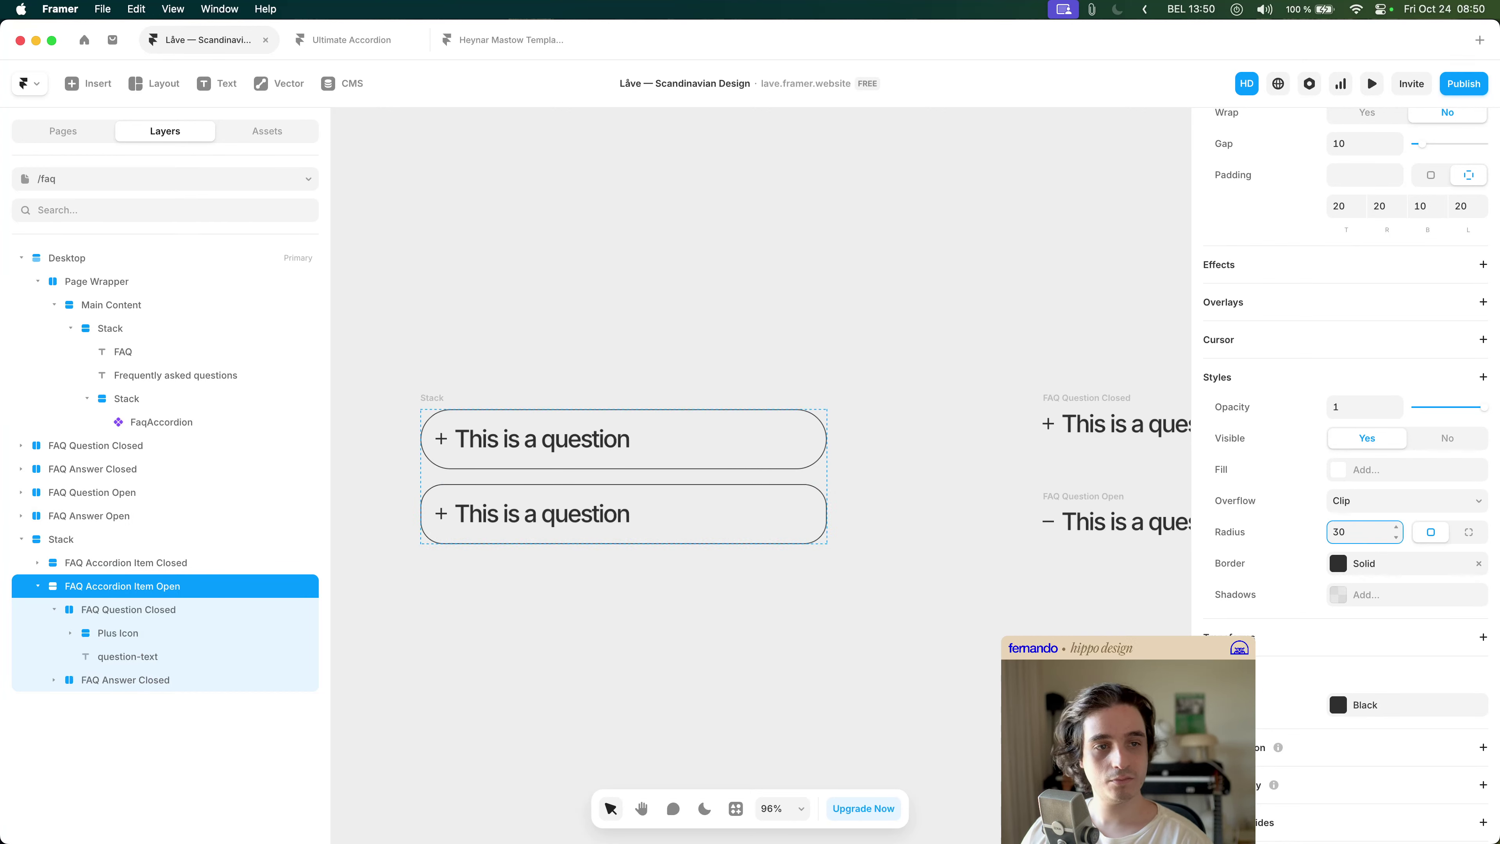
click(867, 579)
key(super+z)
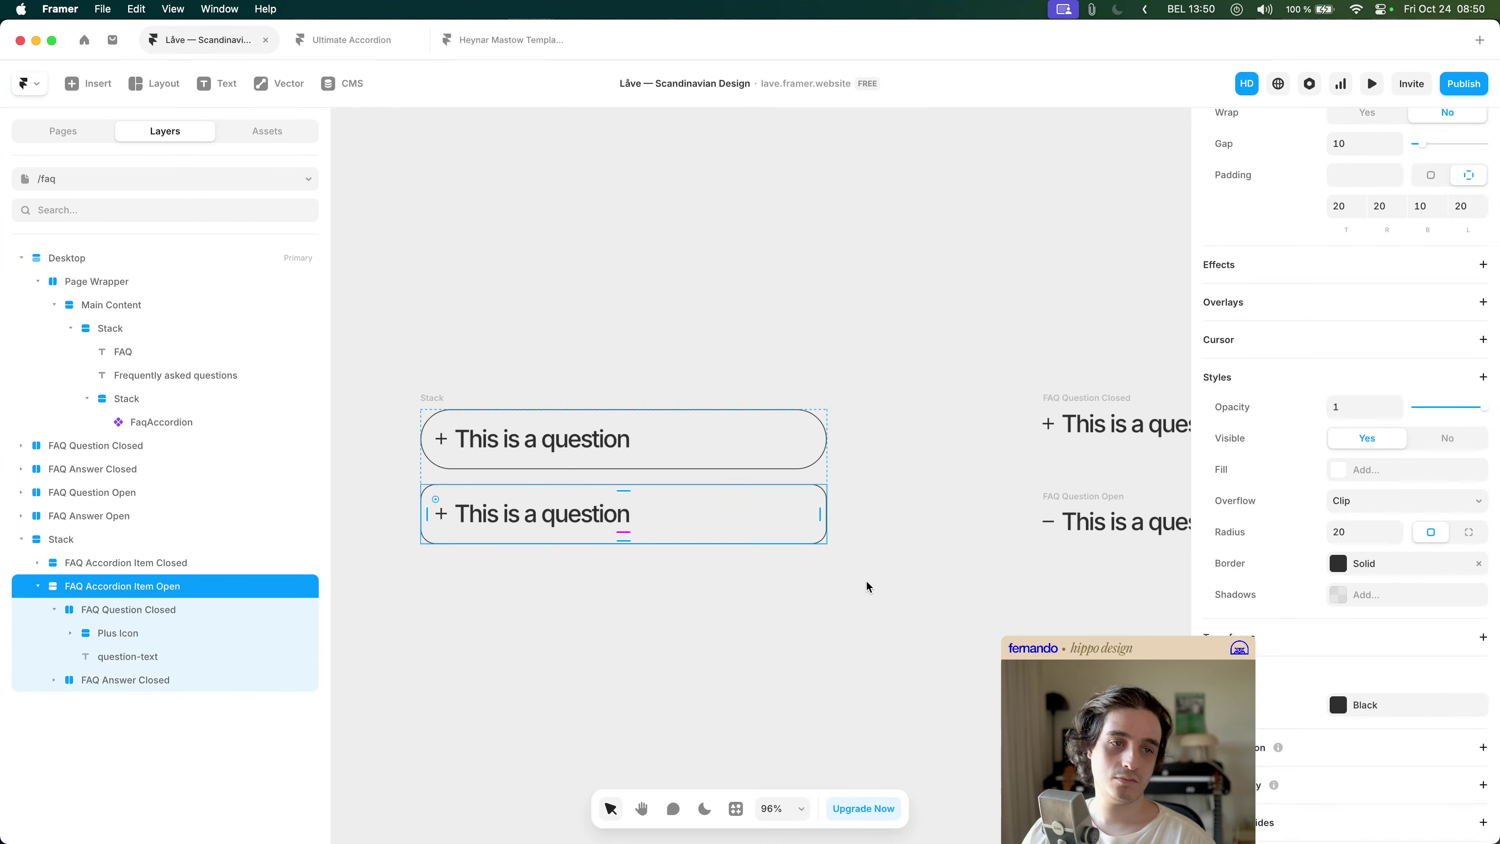
click(866, 582)
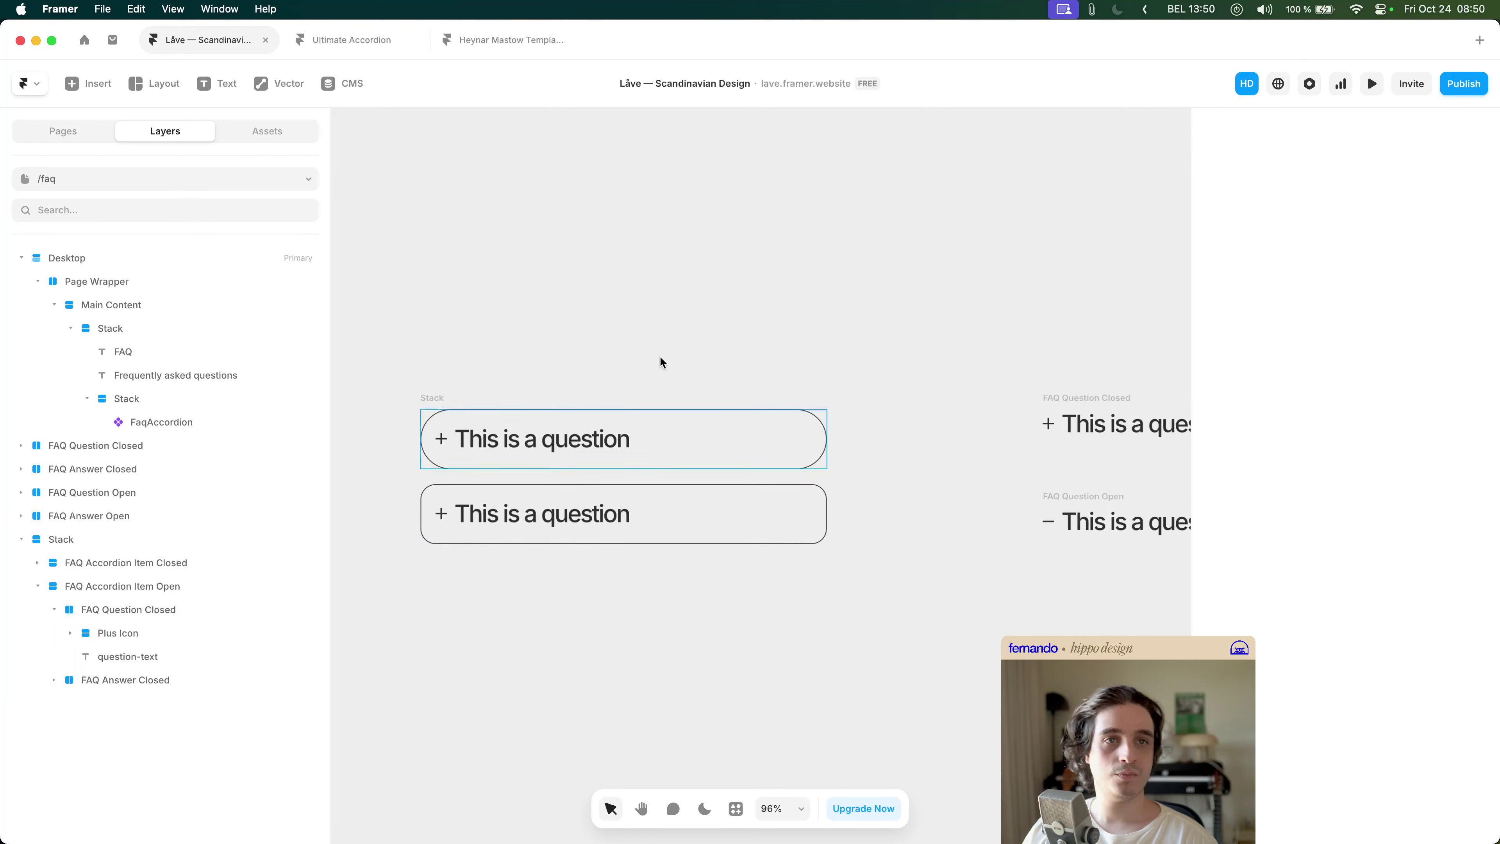
- Inspect the corner radius of the Message and Subject fields in the /contact page form
click(62, 131)
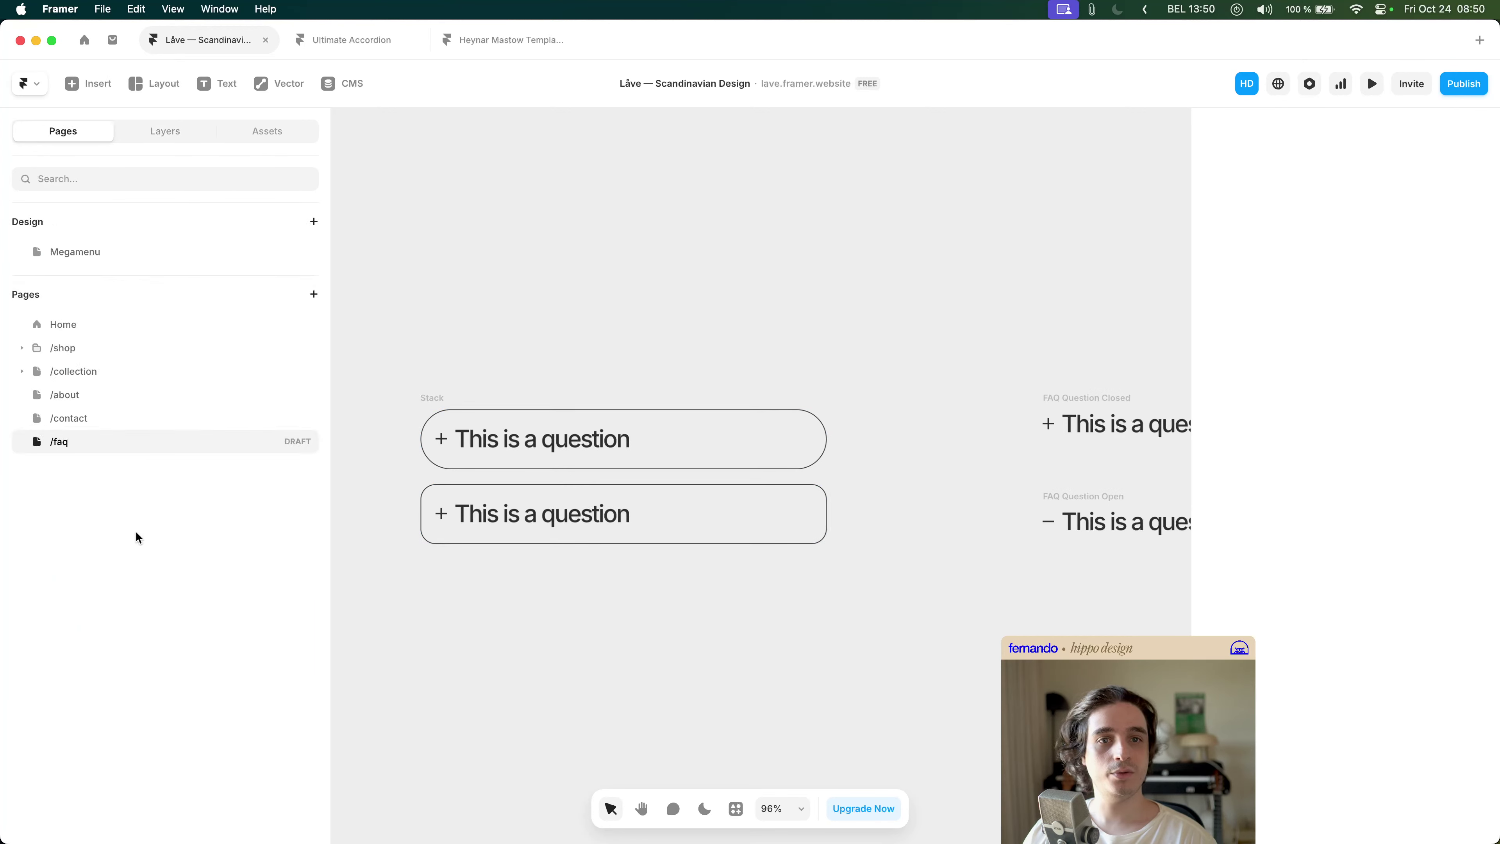
click(89, 419)
scroll(692, 514, down, 5)
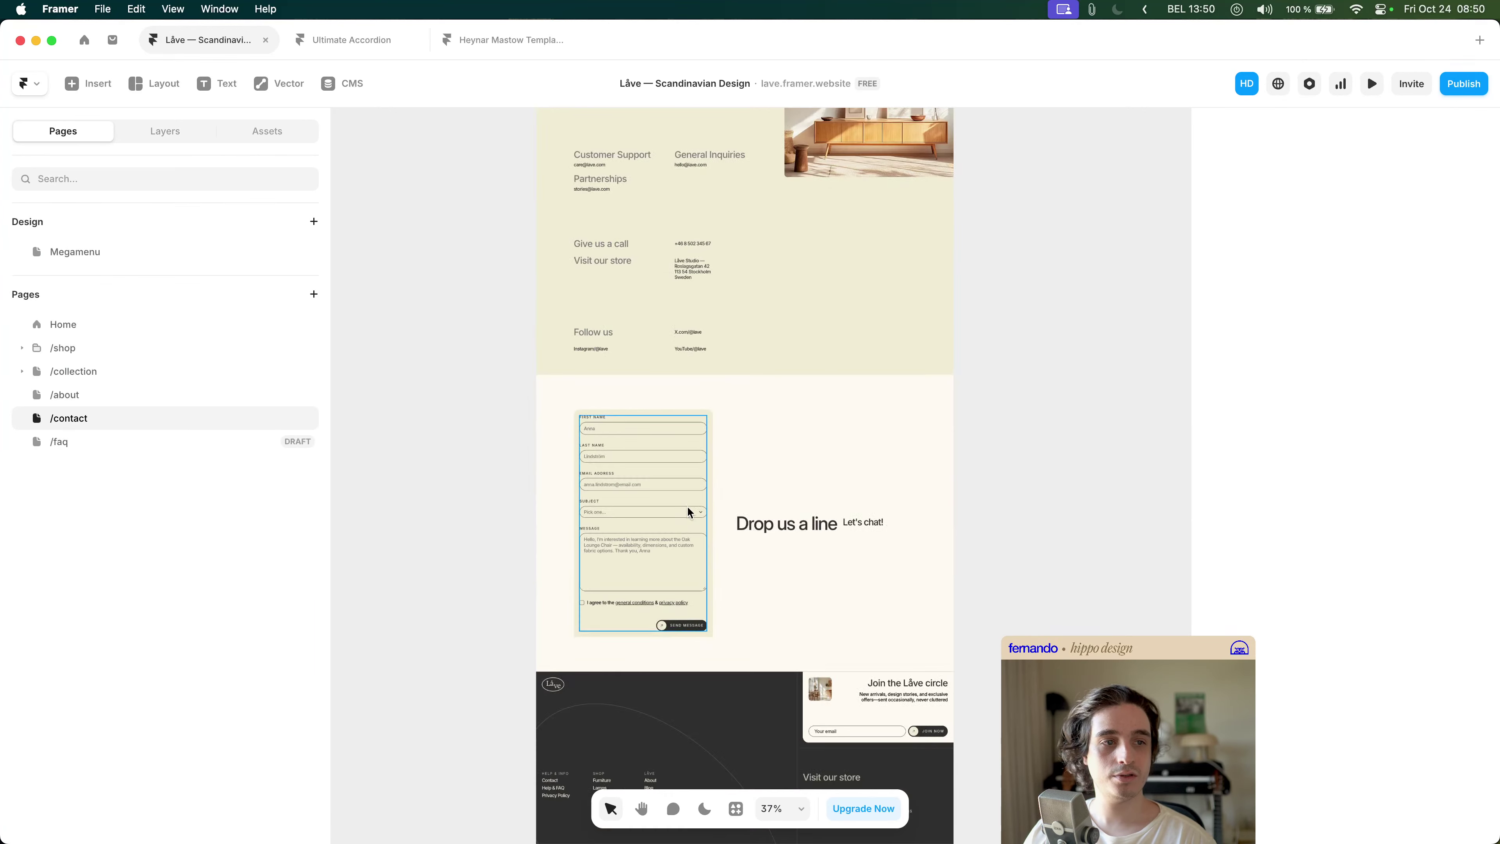
click(643, 477)
scroll(643, 462, up, 10)
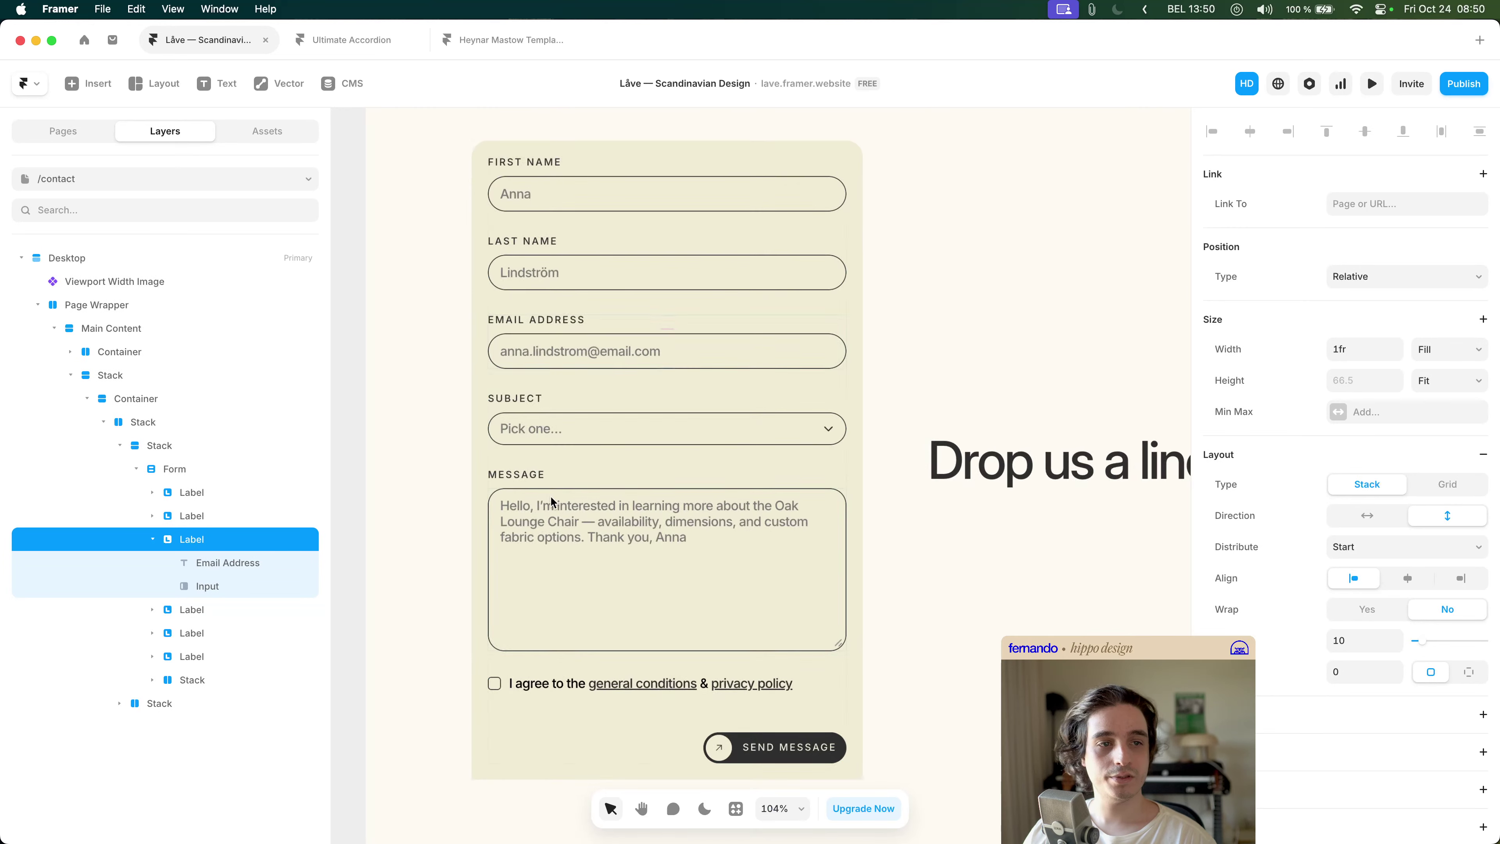
click(538, 504)
scroll(1369, 571, down, 3)
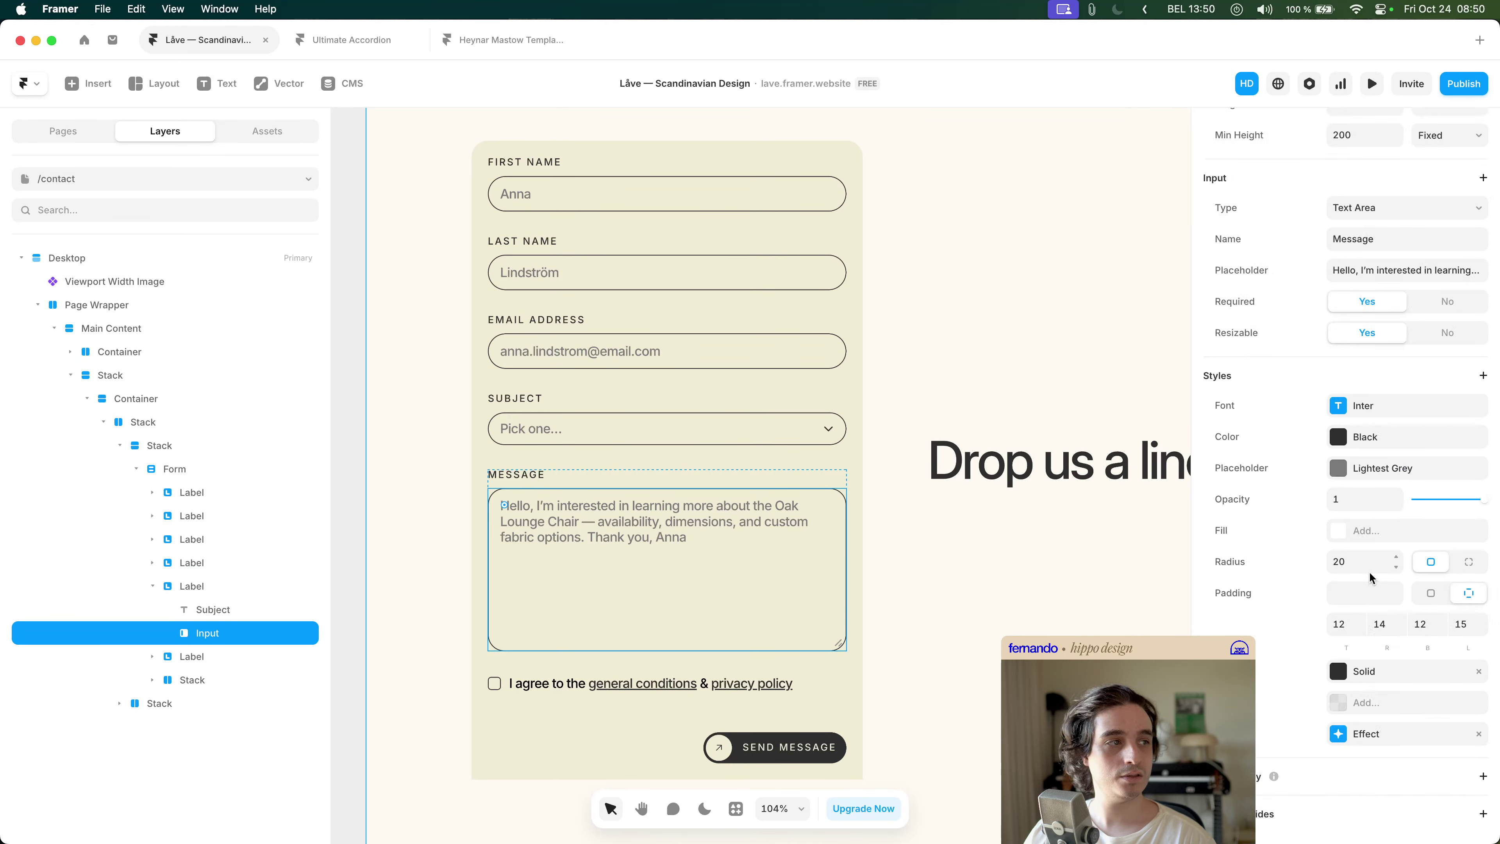
click(685, 437)
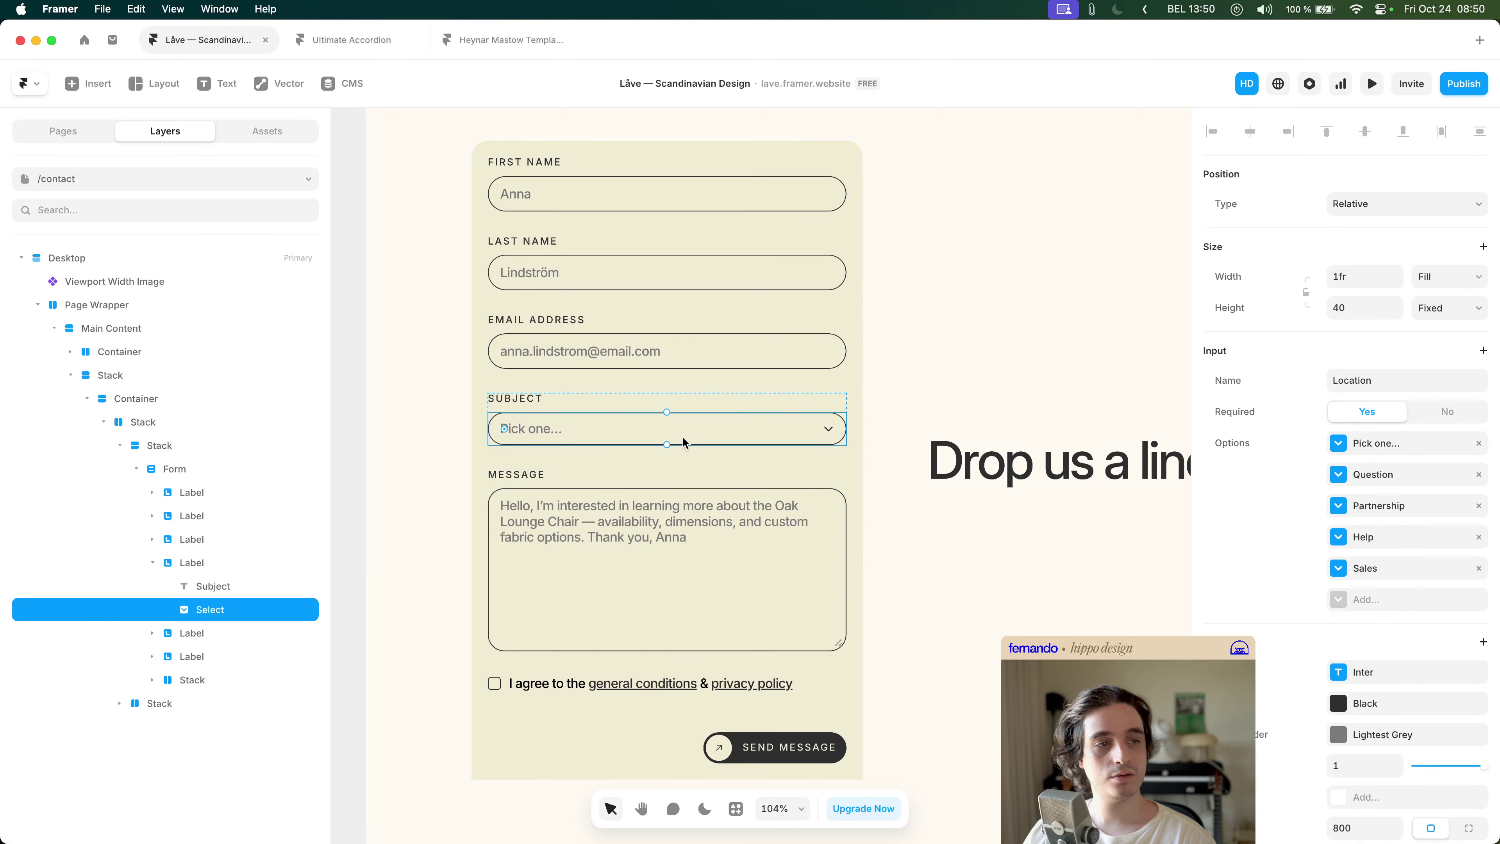
scroll(1370, 476, down, 5)
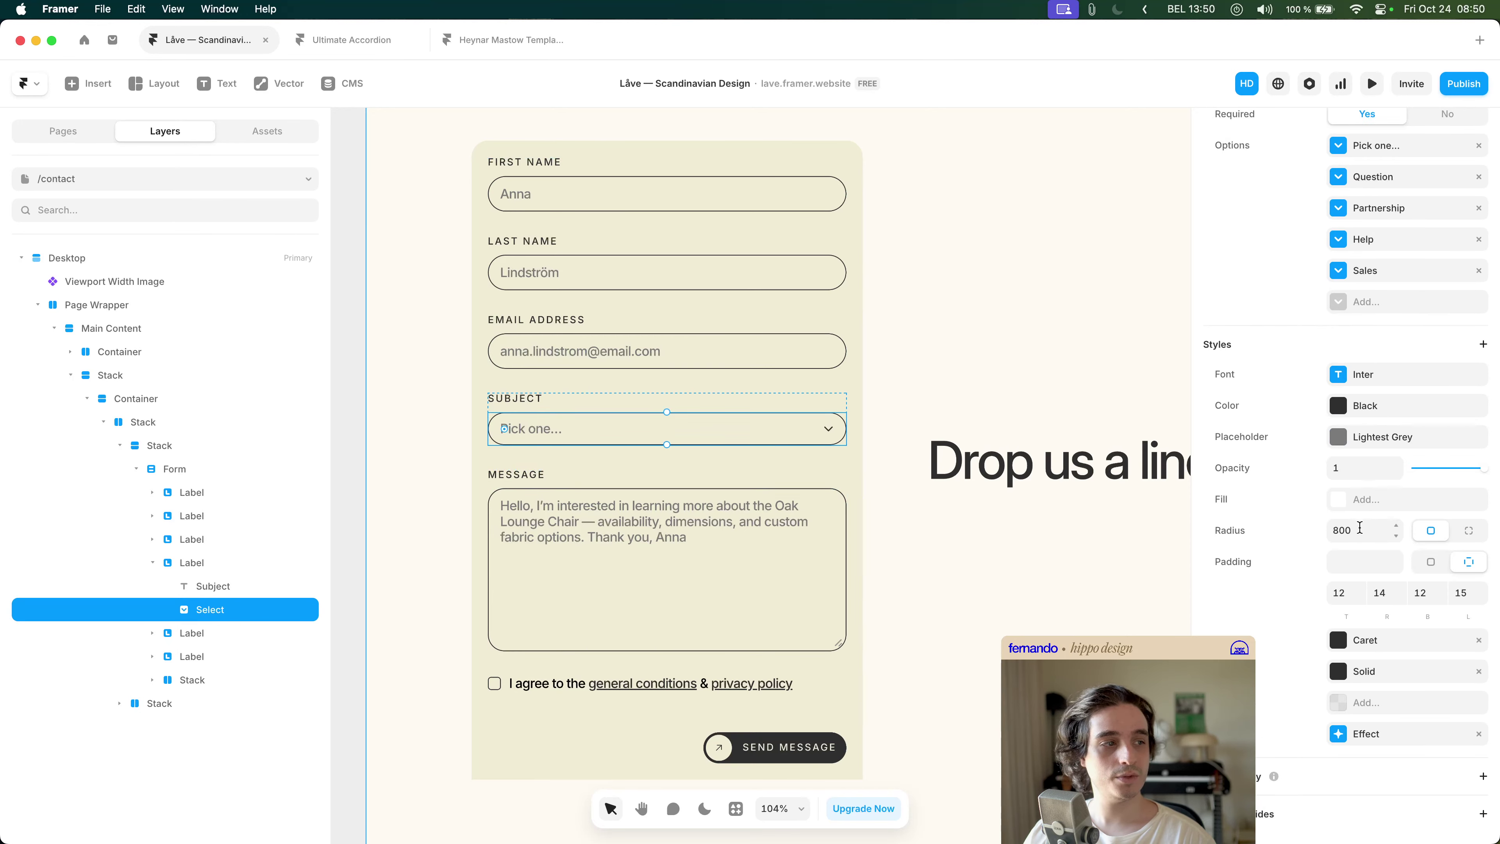
- Return to the /faq page and check the corner radius of FAQ Accordion Item Open
click(57, 132)
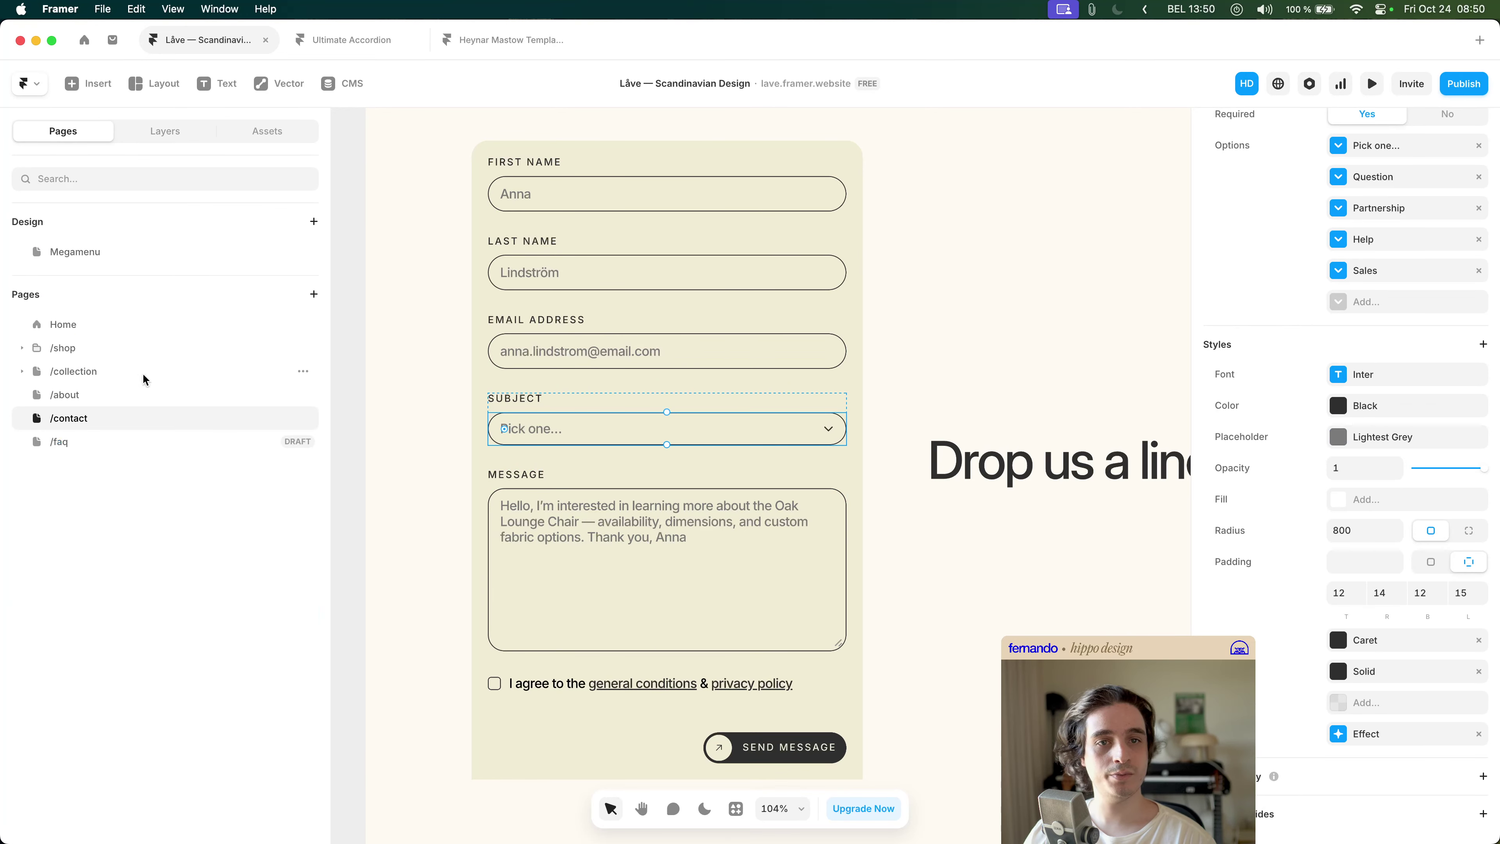
click(145, 434)
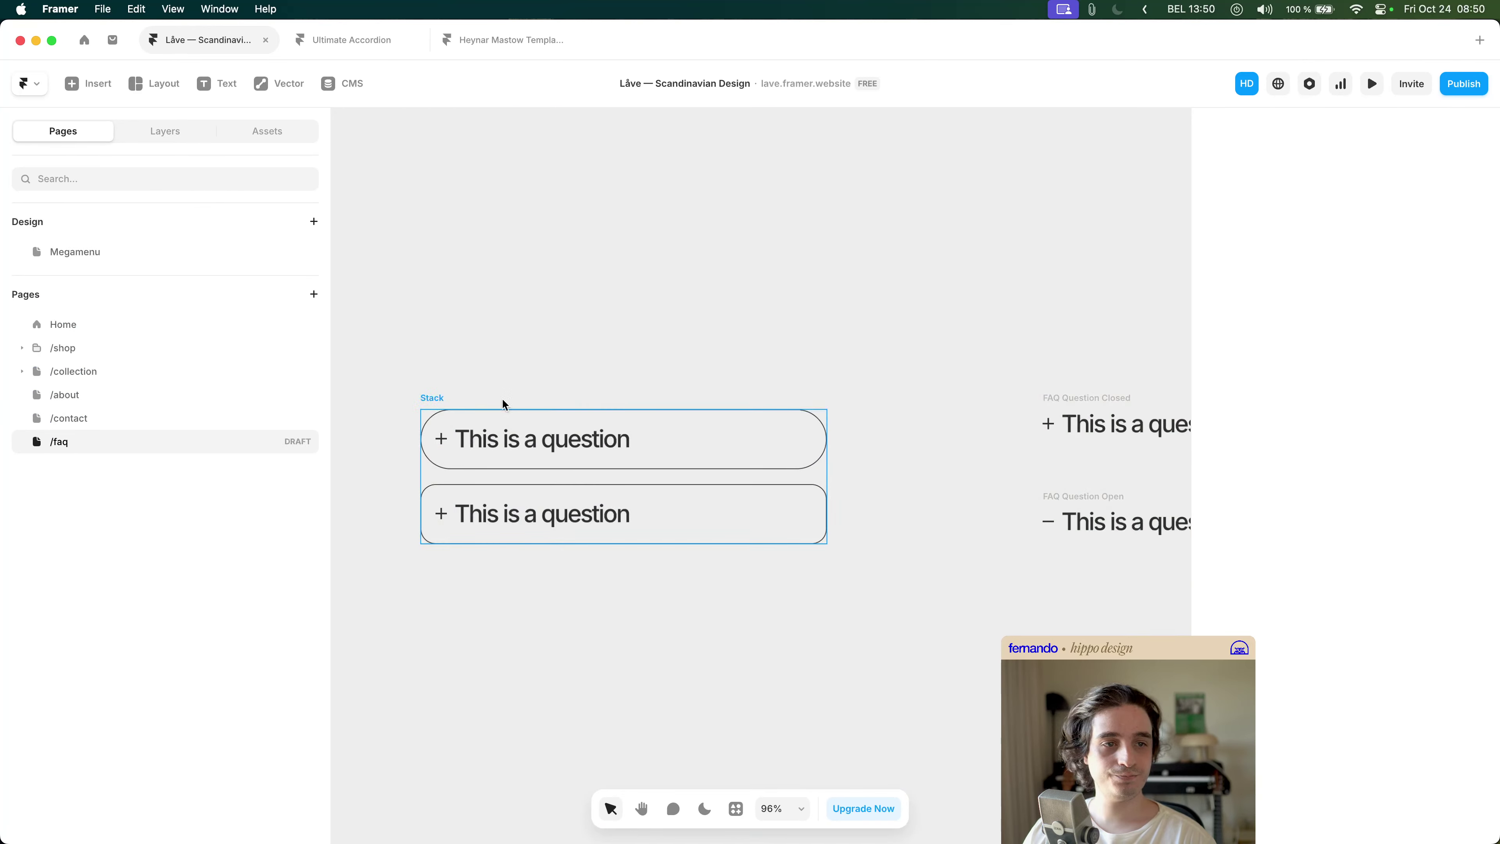
key(v)
click(516, 455)
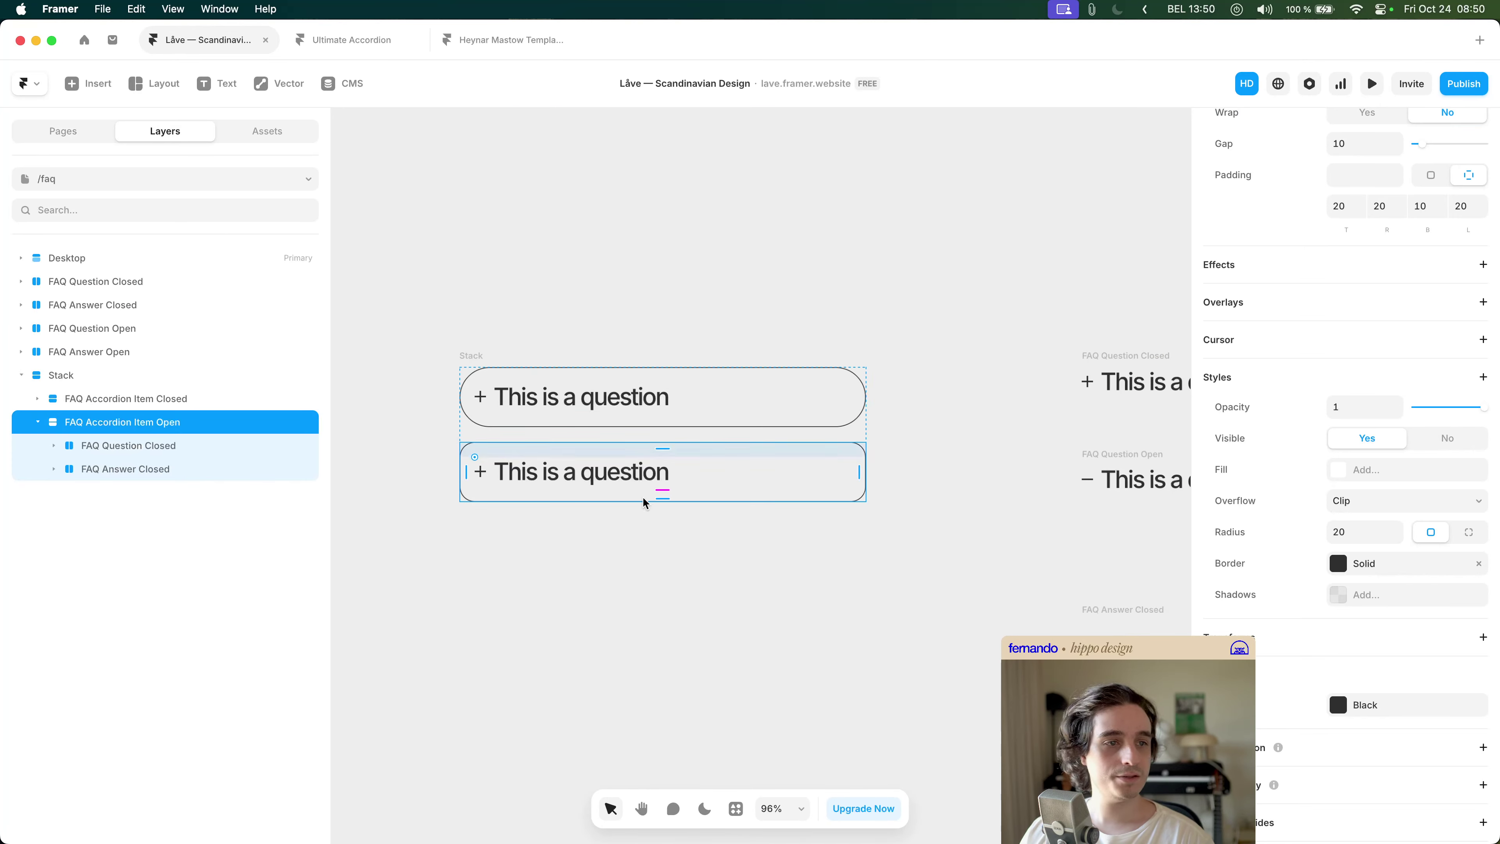
click(641, 543)
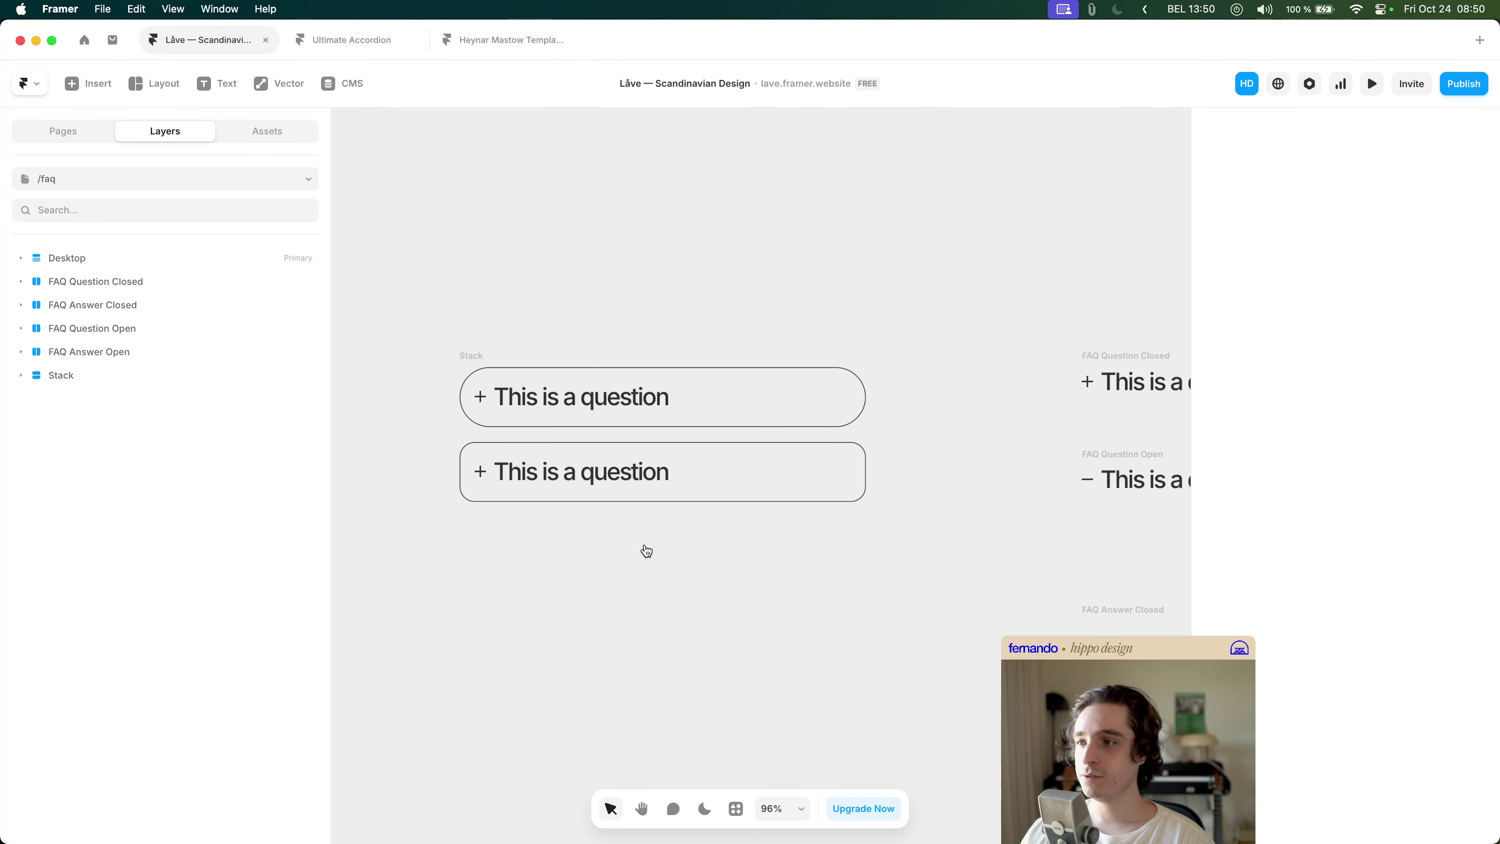
- Switch to the Claude chat in Arc, copy the Faqaccordion fixed transitions code, and return to Framer
key(super+Tab)
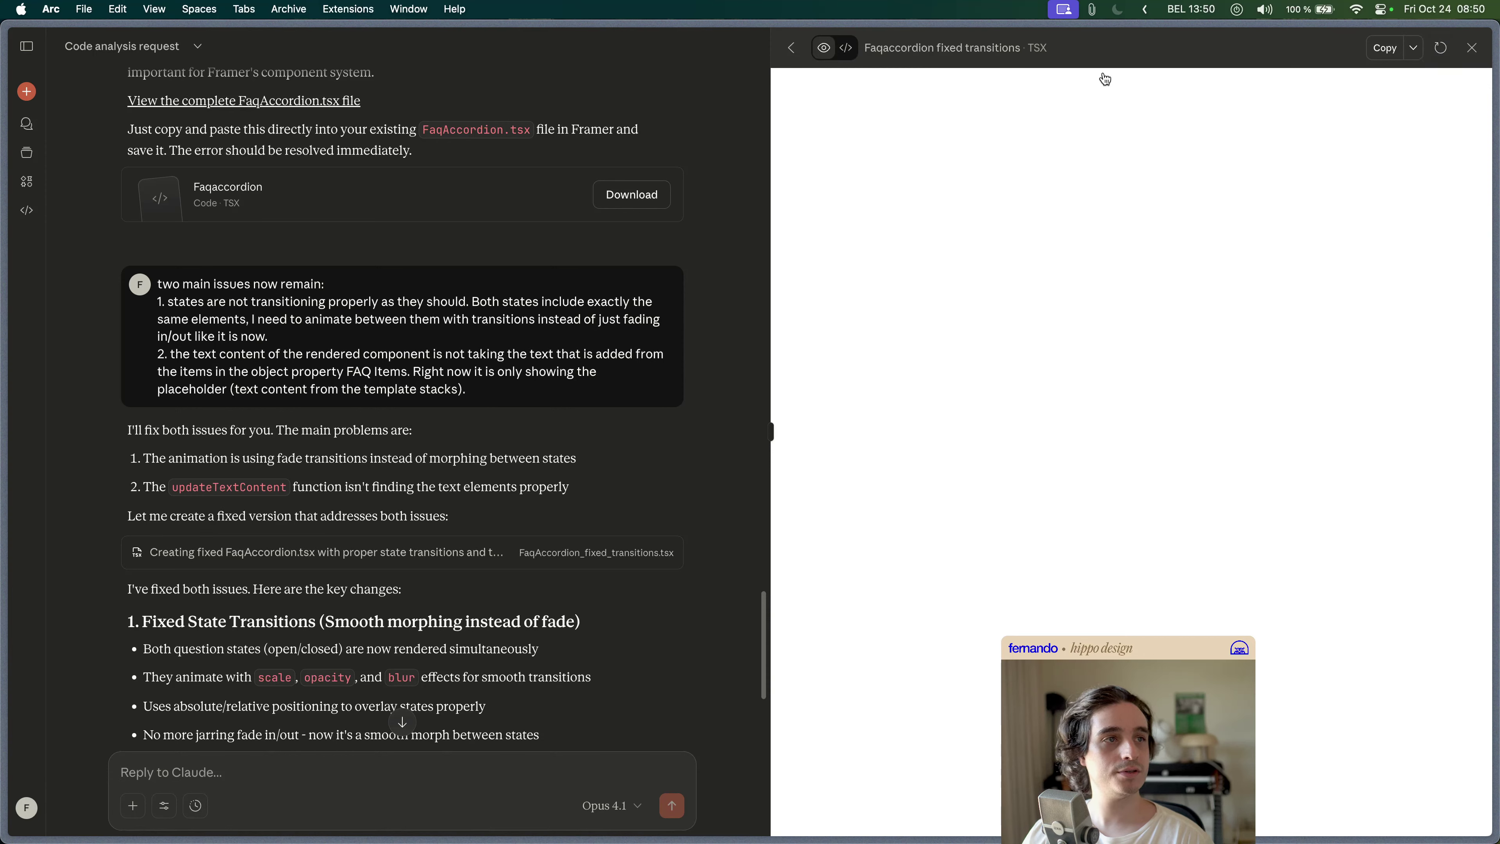
click(847, 48)
click(1385, 48)
key(super+Tab)
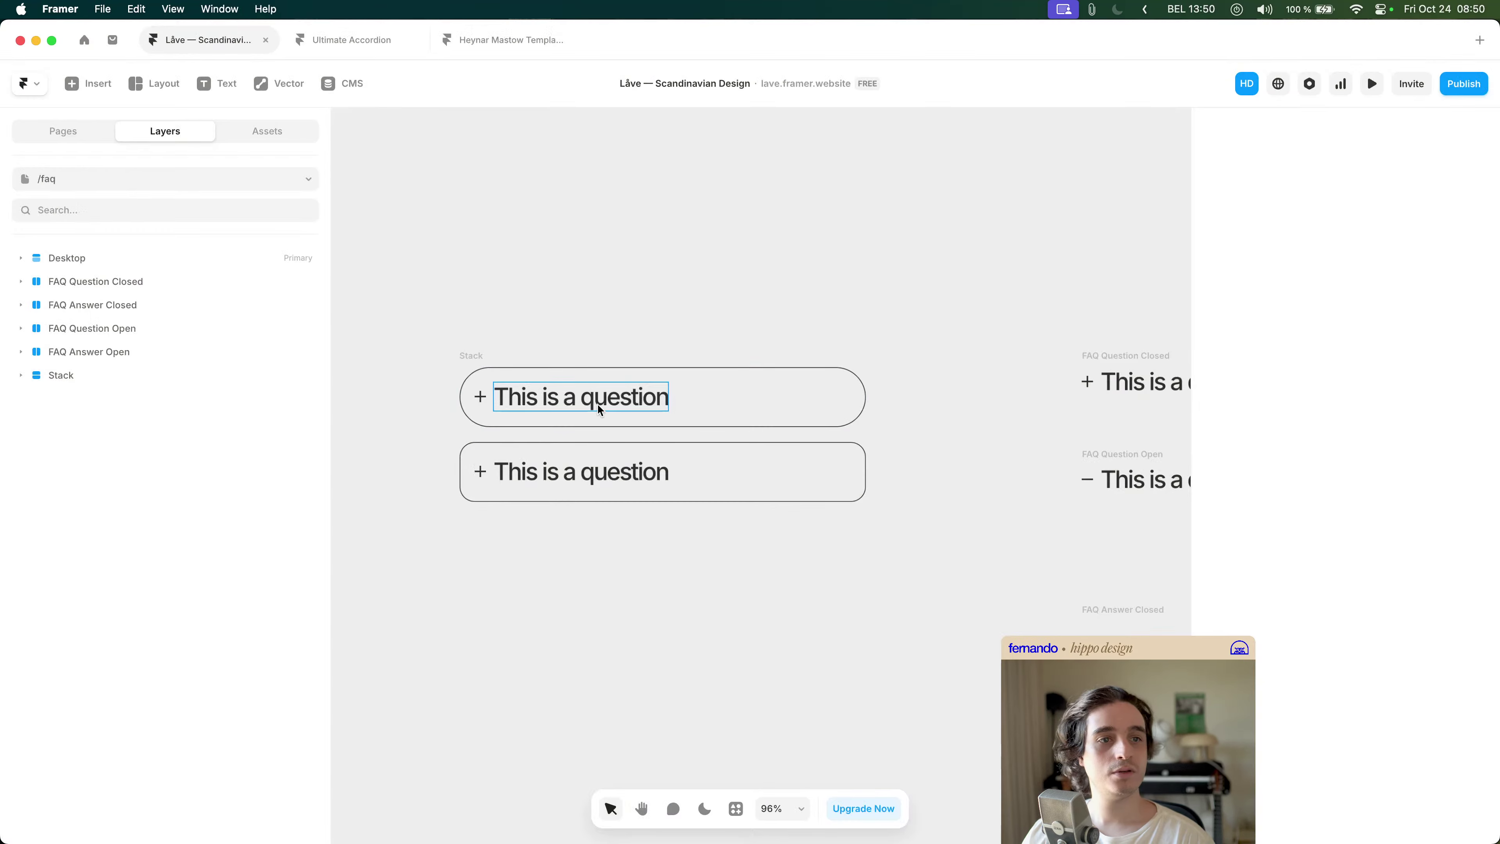
- Replace all the code in FaqAccordion.tsx with the copied version
click(252, 136)
click(201, 600)
click(760, 523)
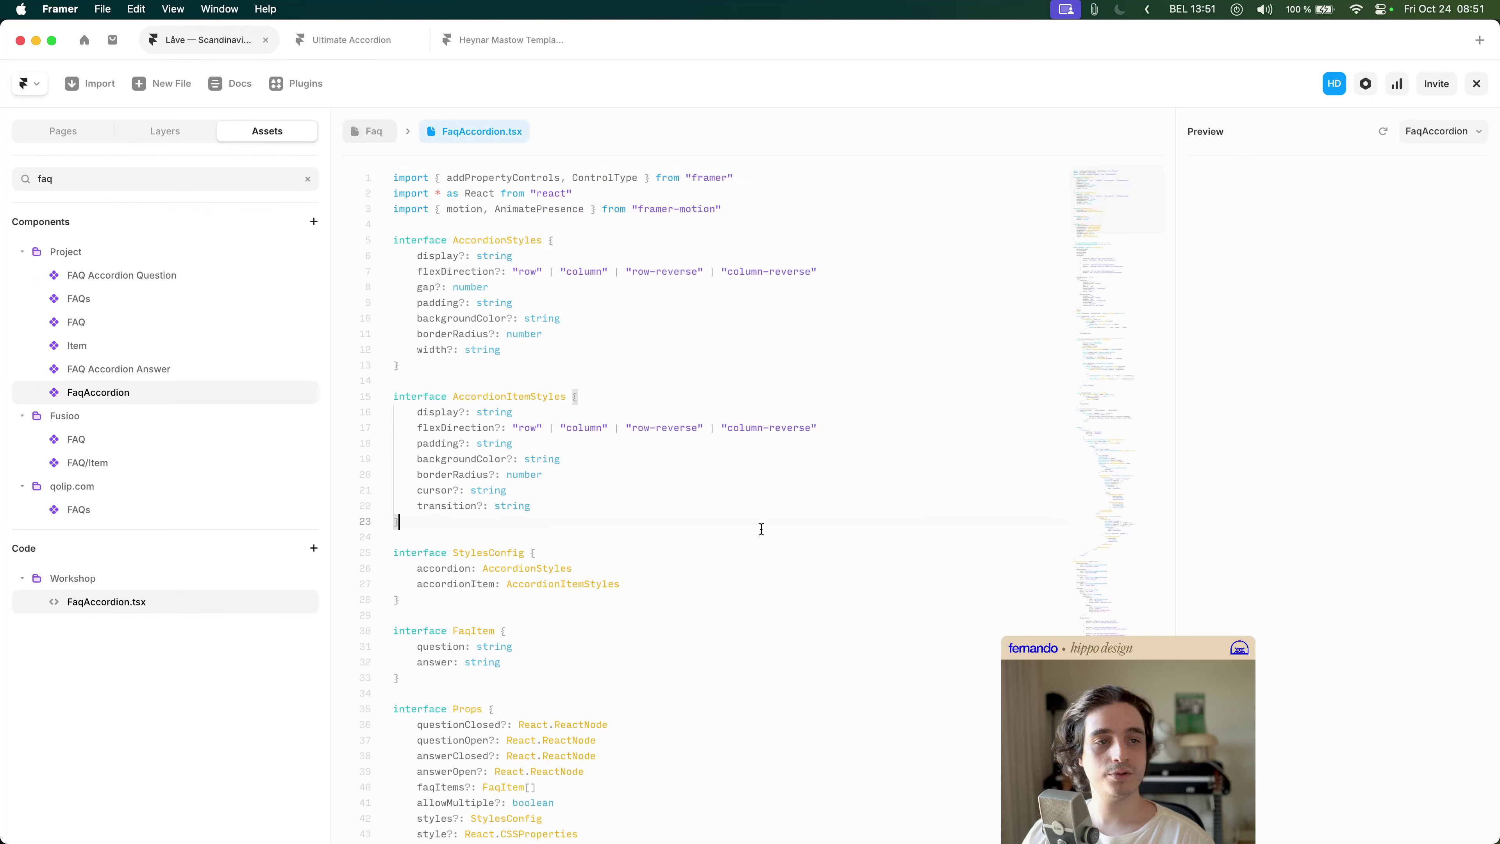
key(super+a)
key(super+v)
scroll(760, 525, up, 15)
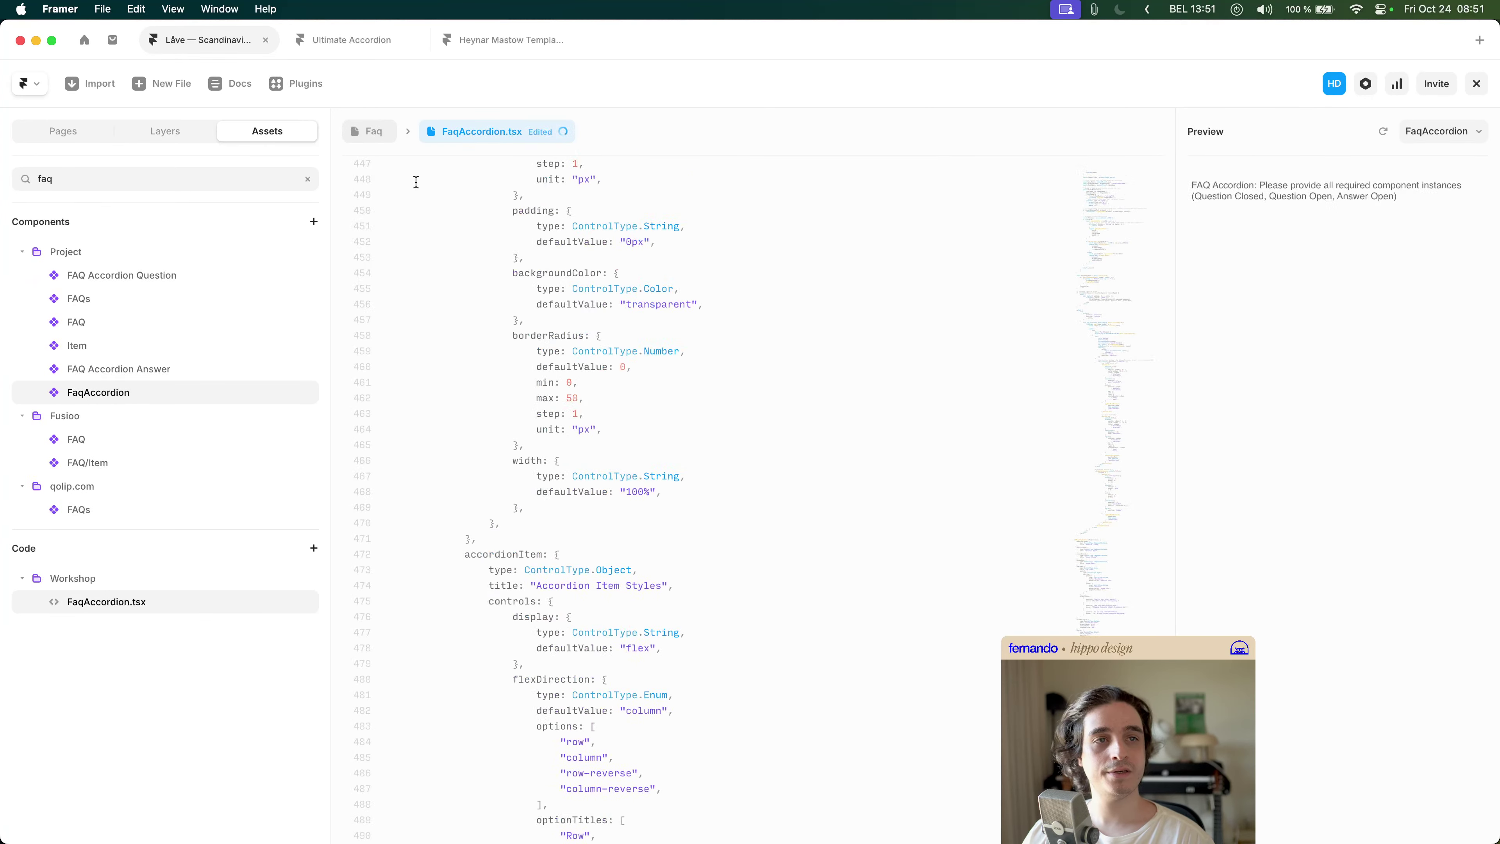
- Return to the FAQ page, preview it, and test repeatedly opening and closing the first accordion question
click(367, 139)
scroll(674, 586, down, 5)
drag(704, 591, 552, 519)
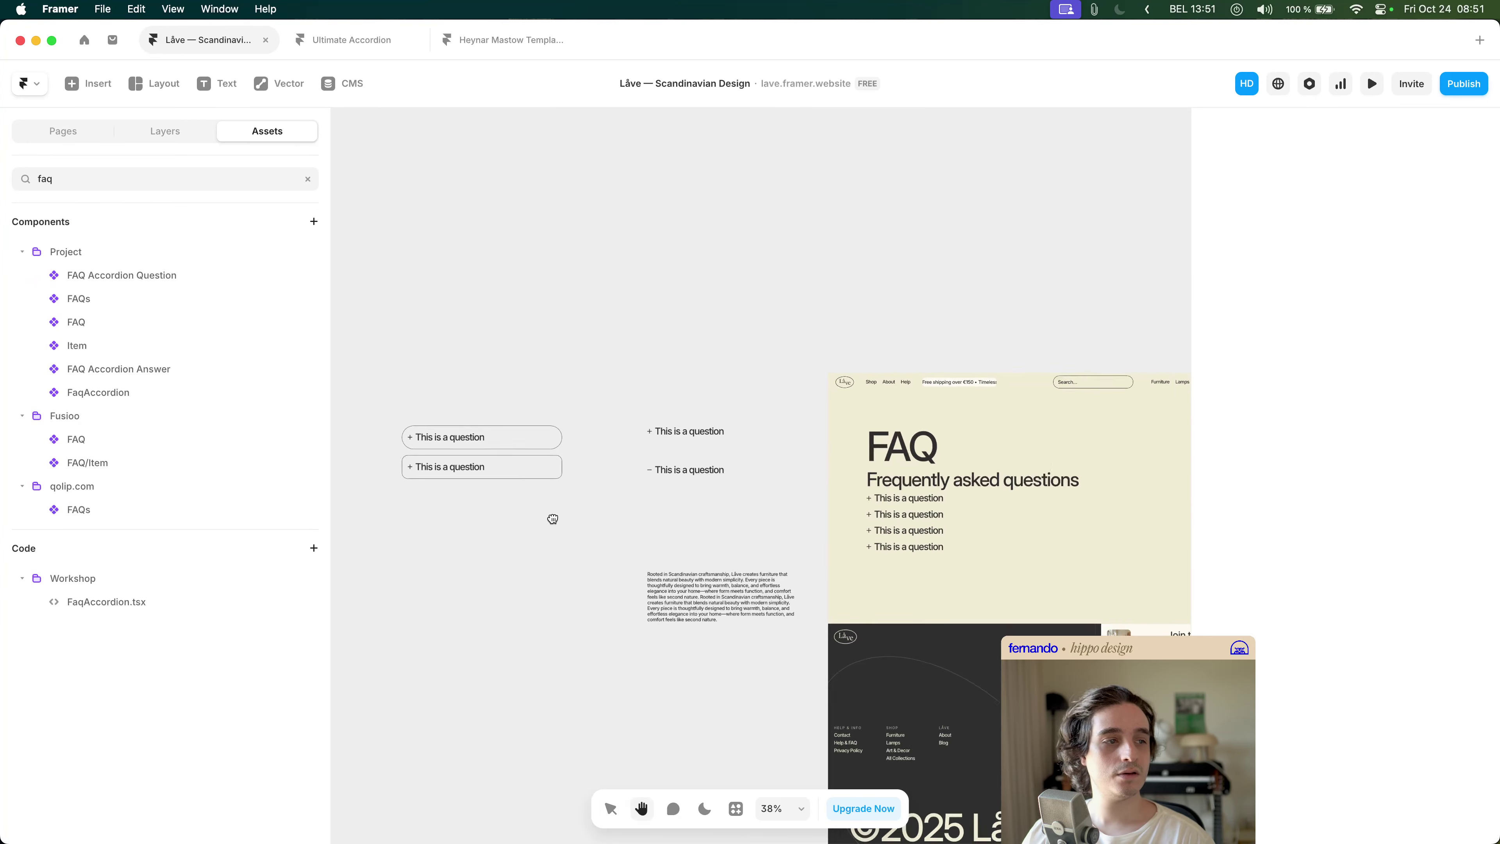
scroll(974, 532, up, 3)
click(874, 503)
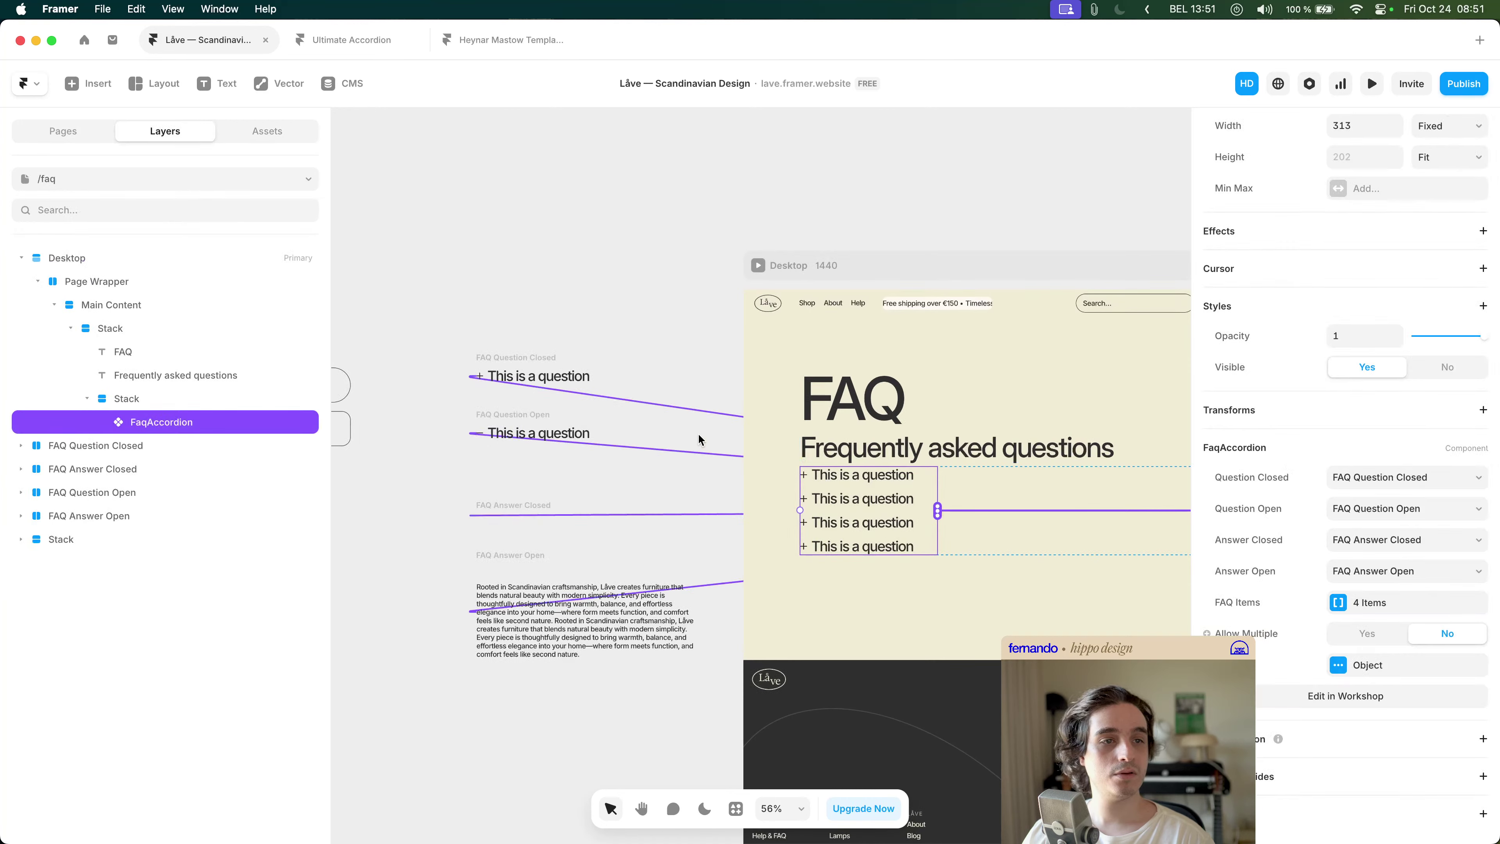
scroll(945, 355, down, 2)
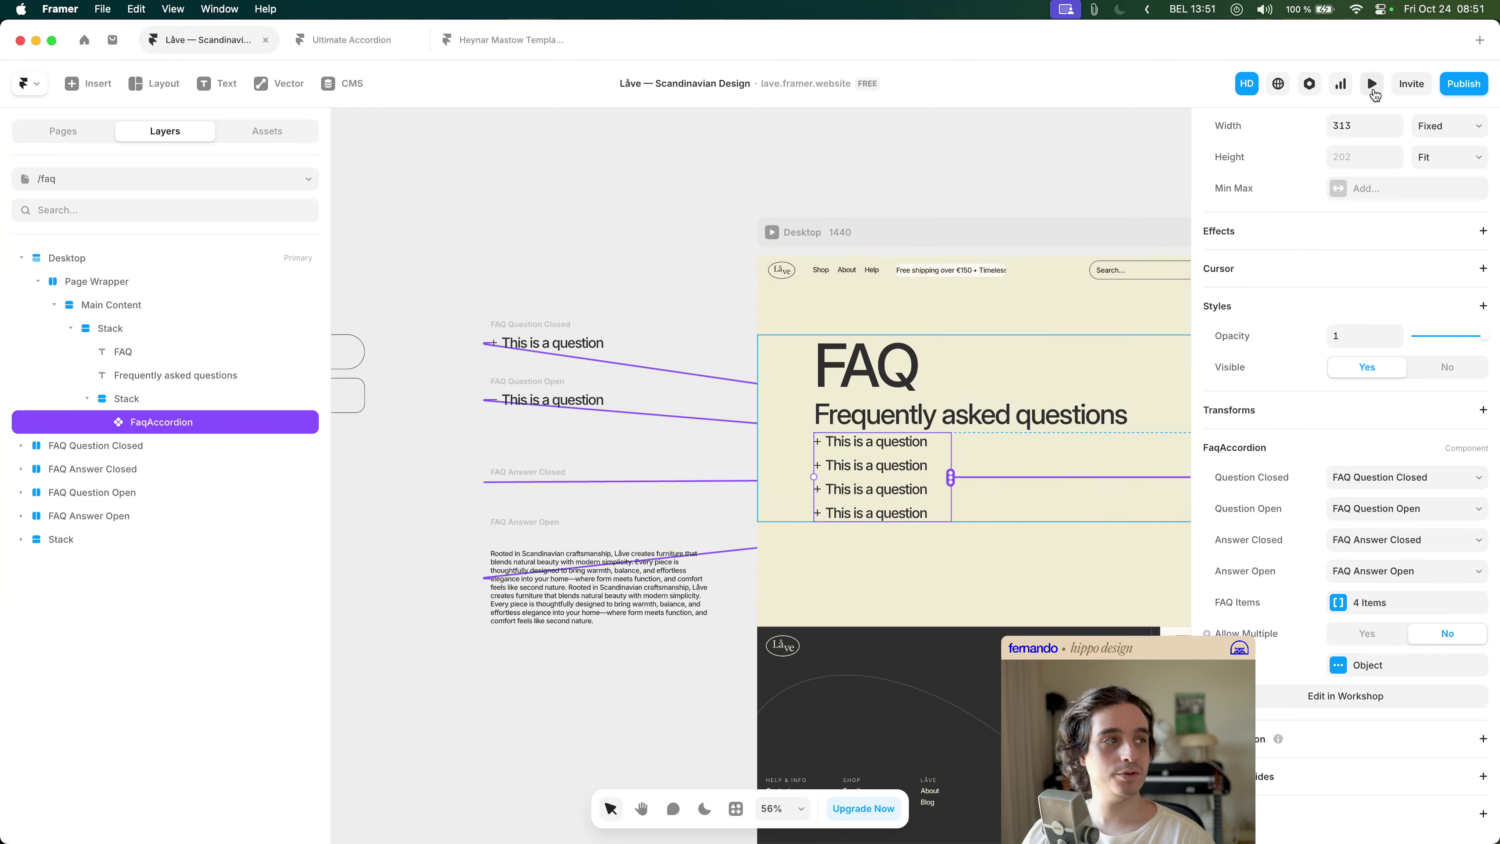
click(1372, 89)
click(395, 452)
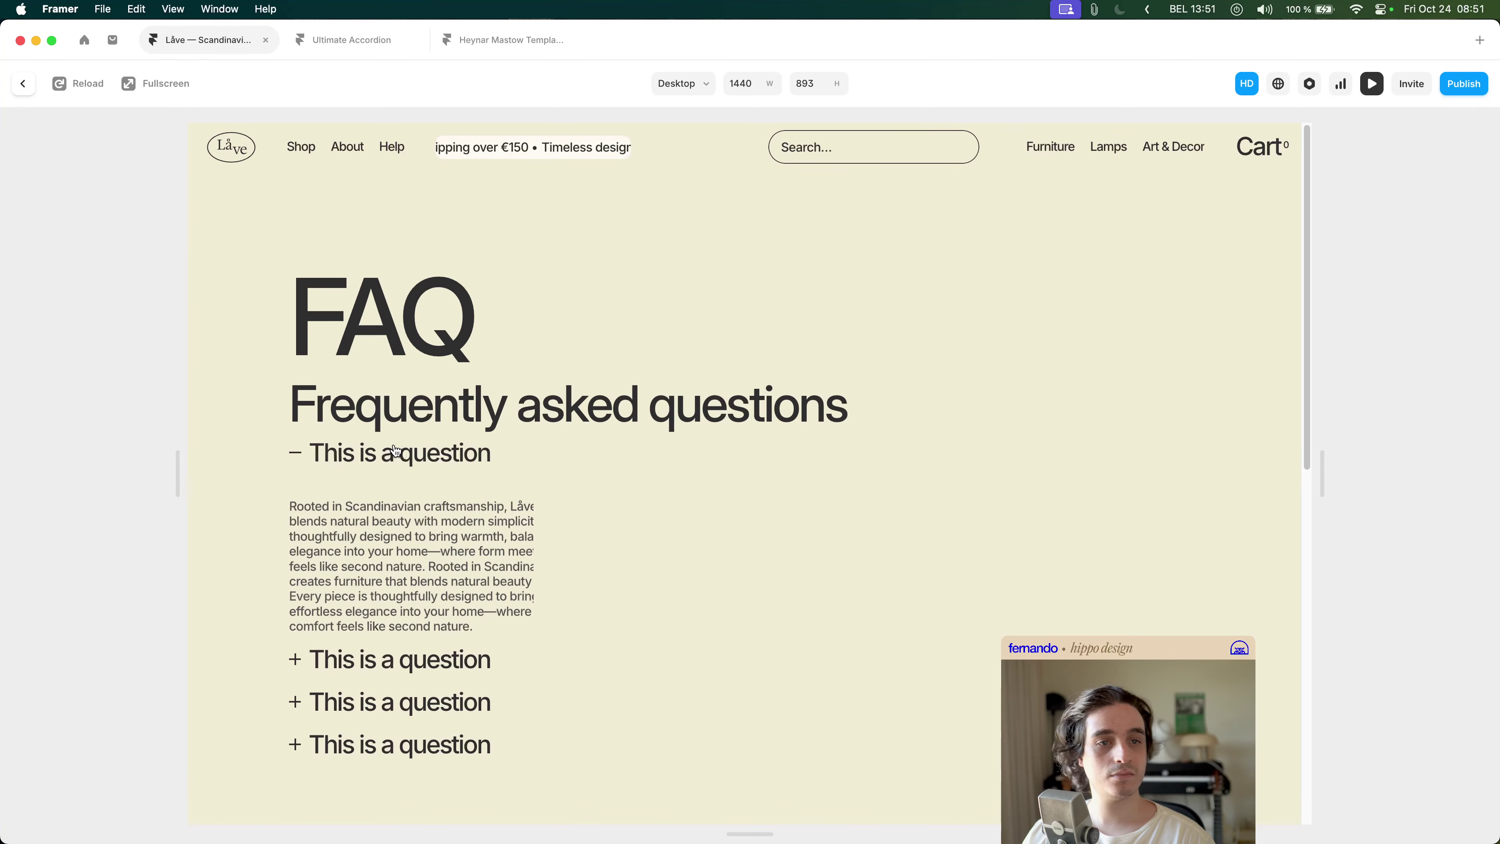
click(396, 452)
click(398, 452)
click(400, 453)
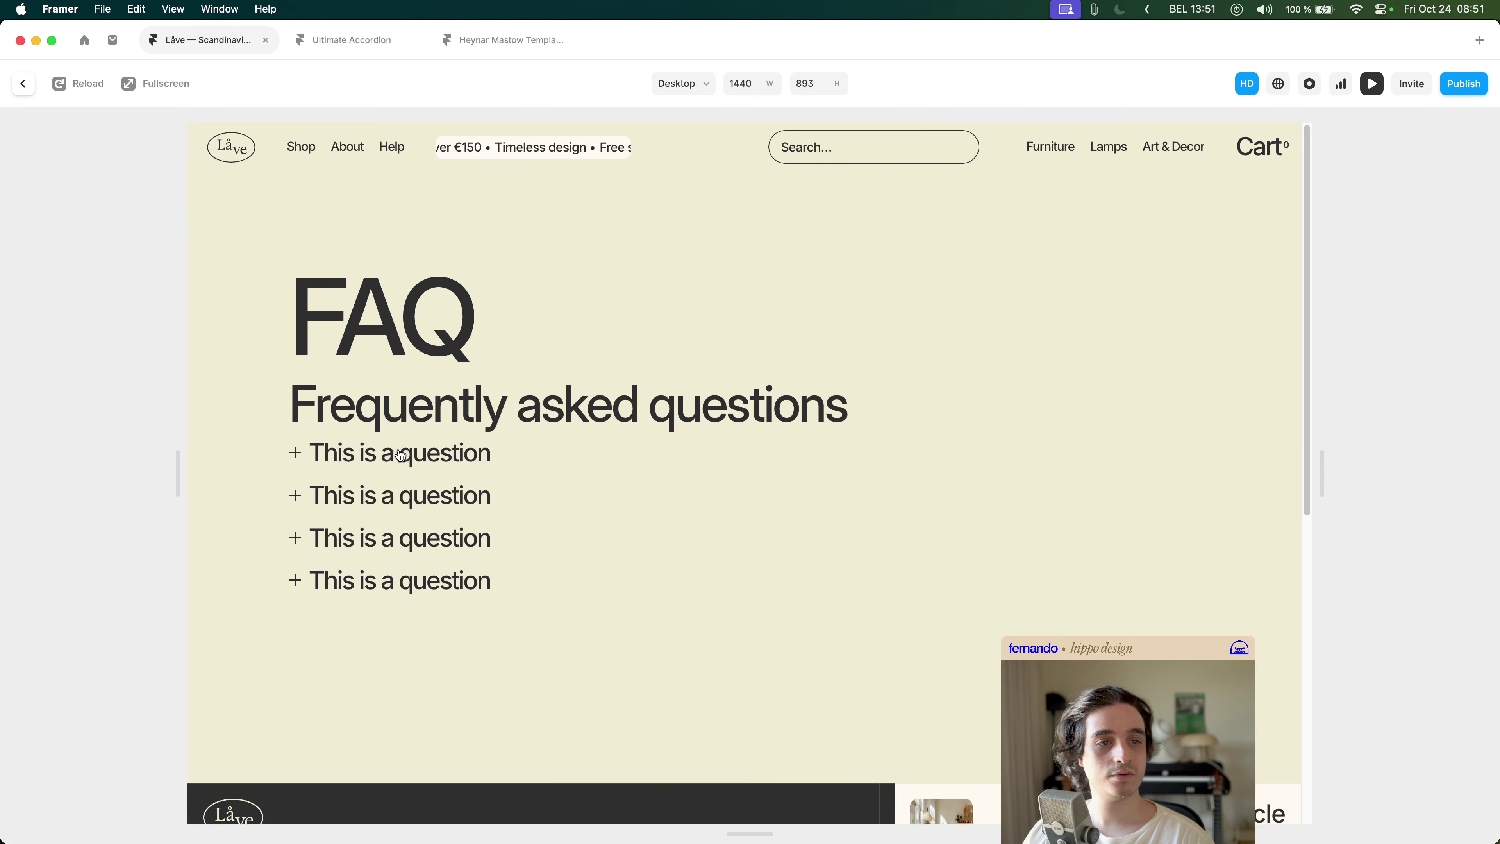
click(399, 453)
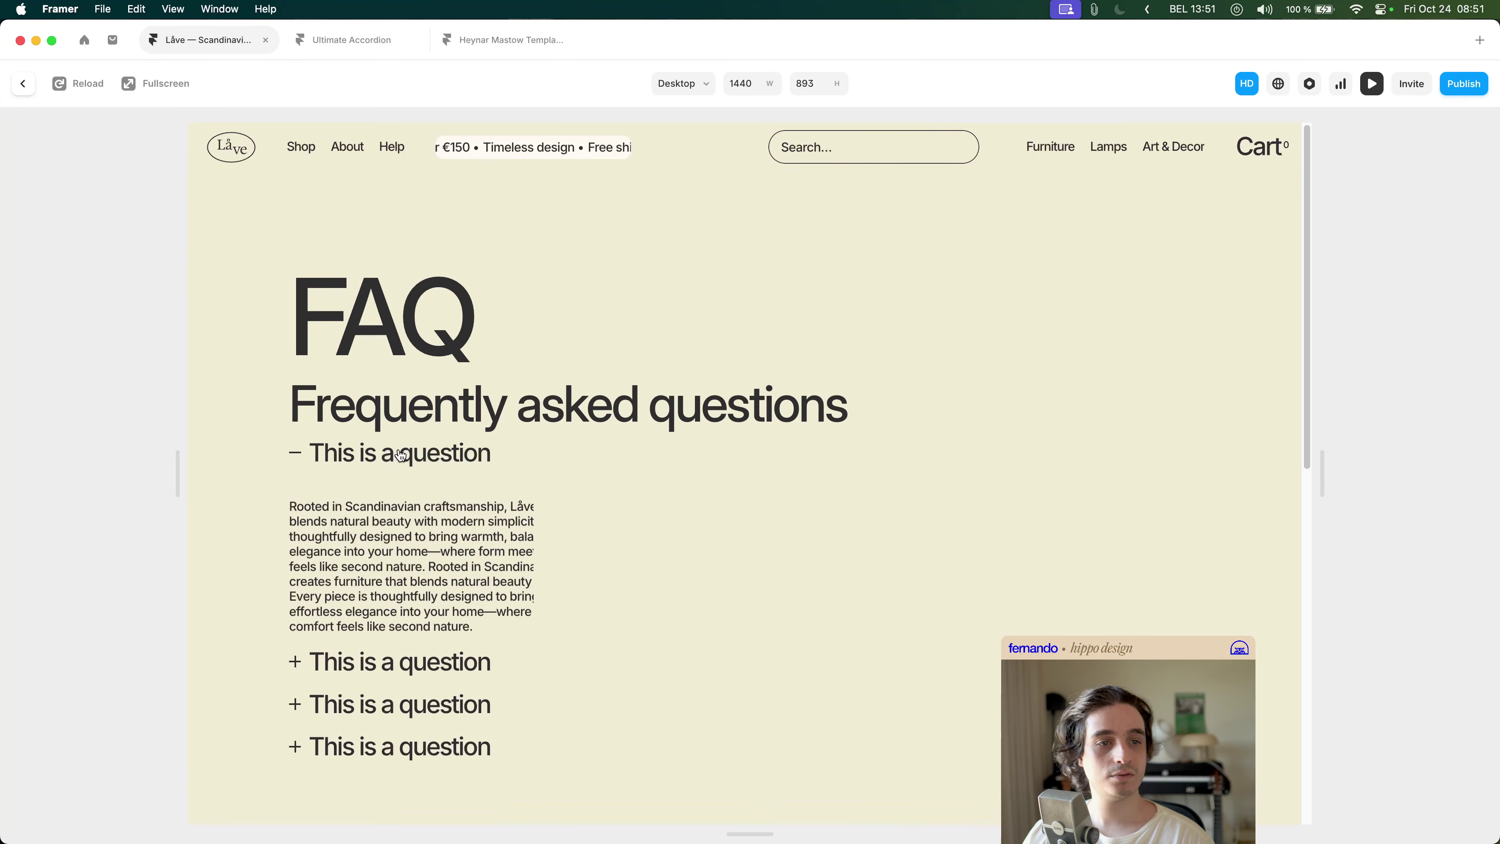
- Test the transitions between the different accordion questions in the preview and exit it
click(463, 668)
click(462, 709)
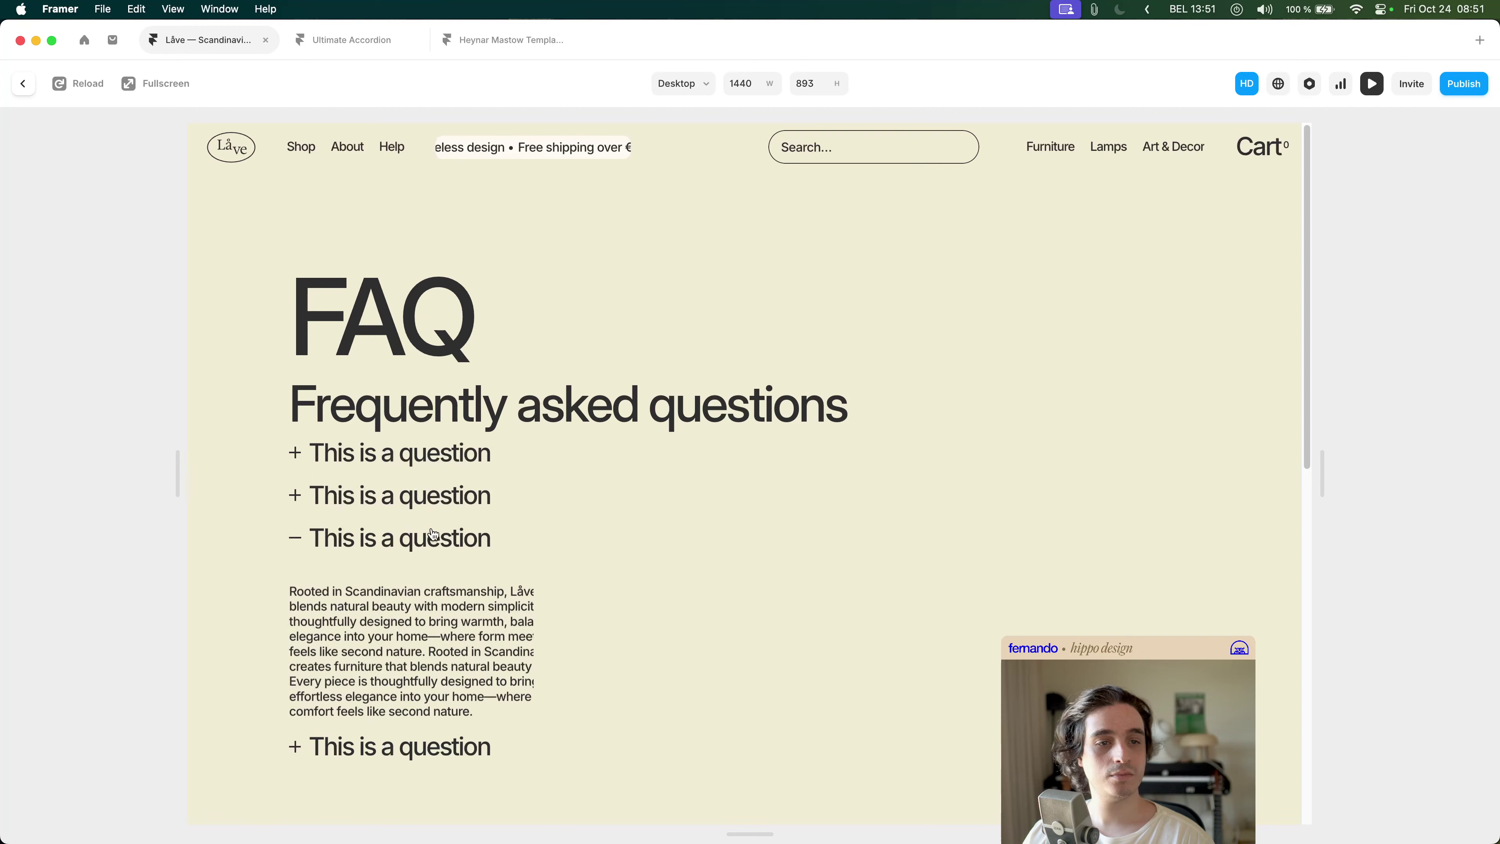
click(424, 559)
click(413, 463)
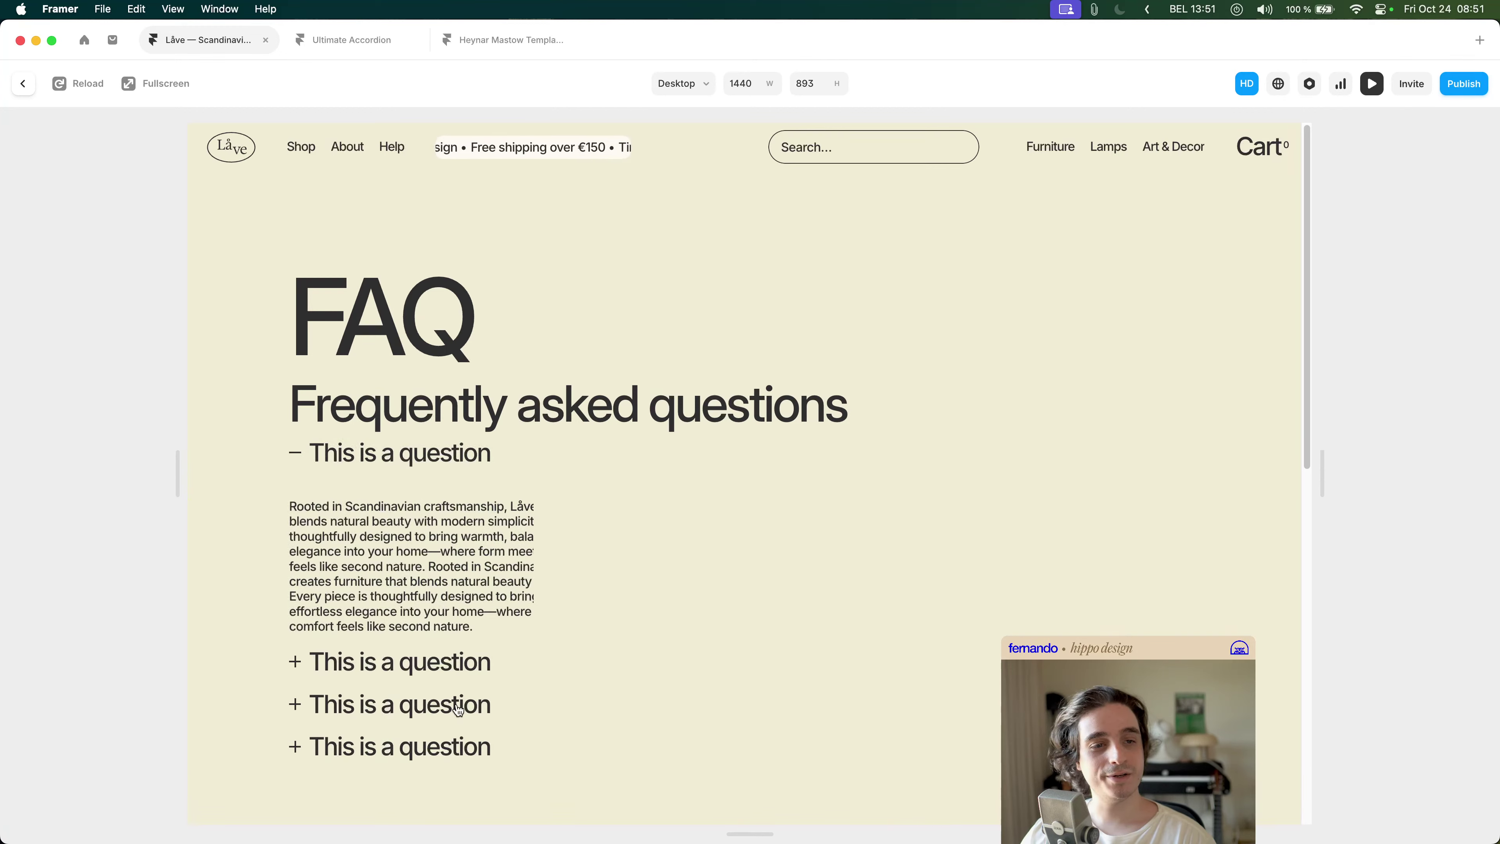
click(456, 750)
click(440, 539)
click(442, 544)
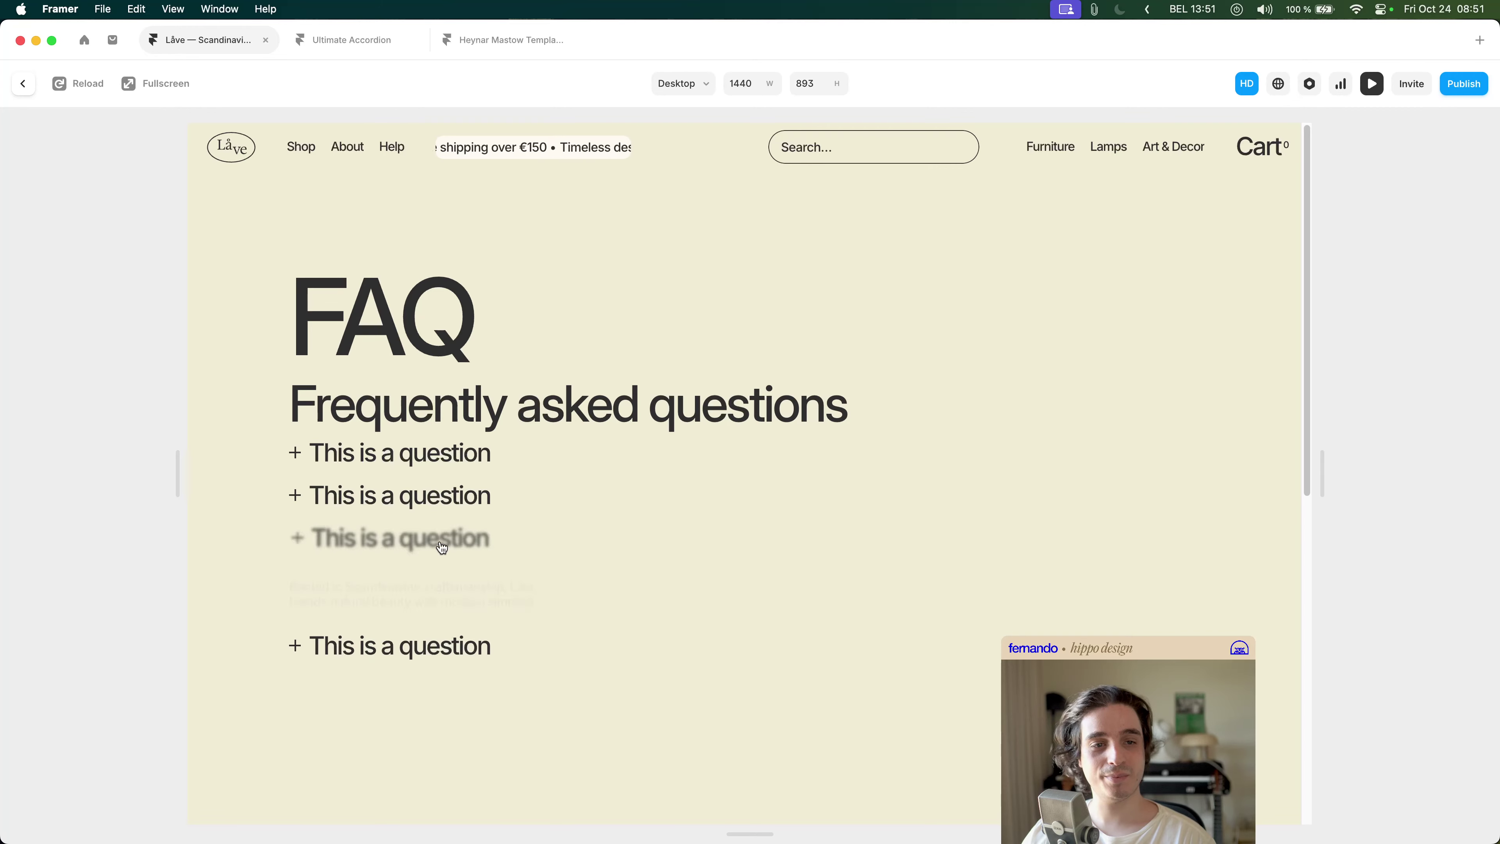
key(Escape)
click(556, 594)
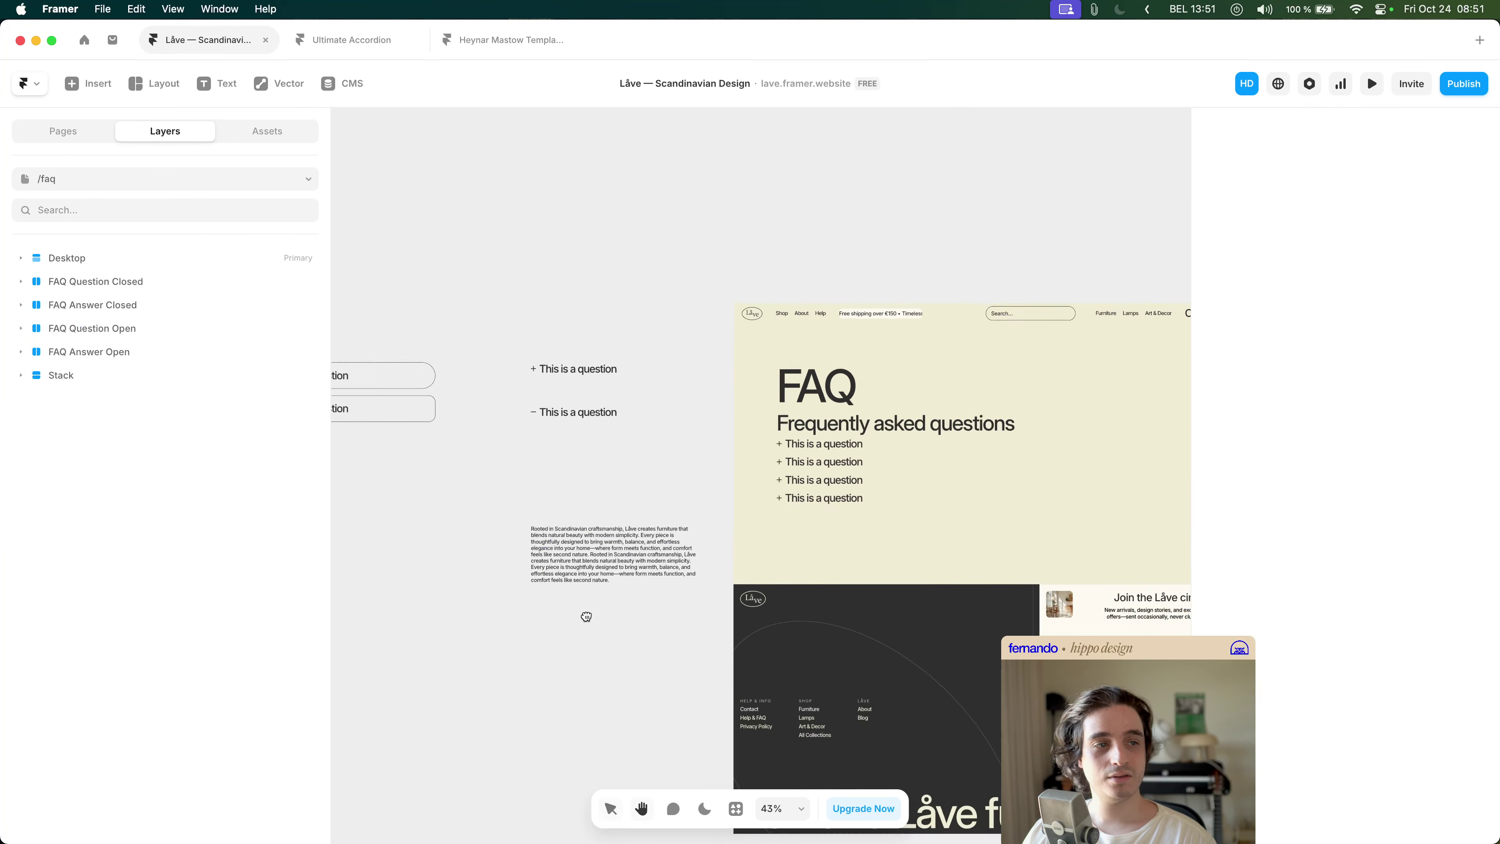
scroll(586, 616, down, 3)
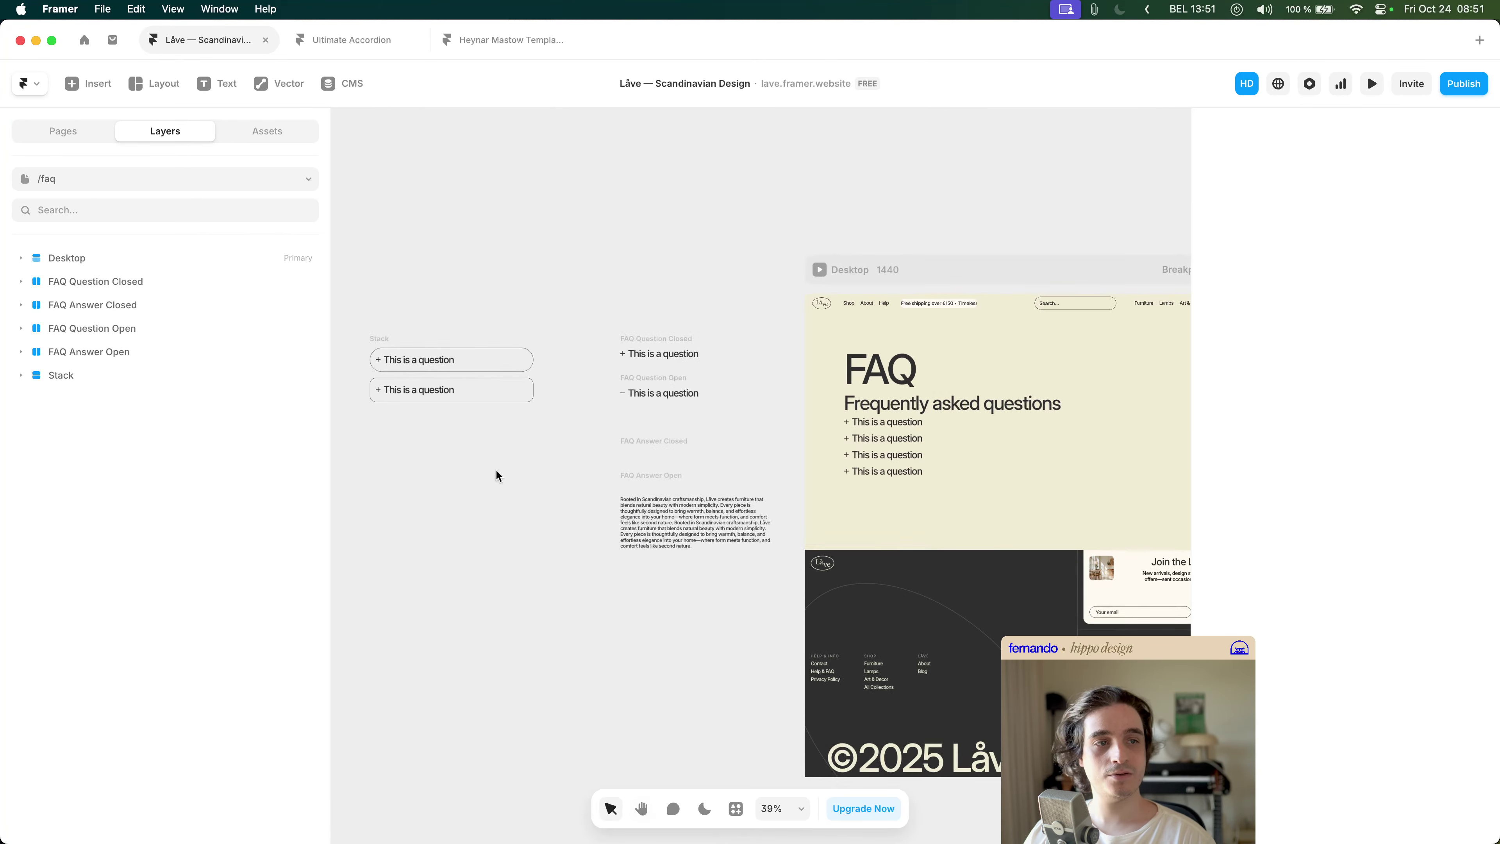
click(945, 448)
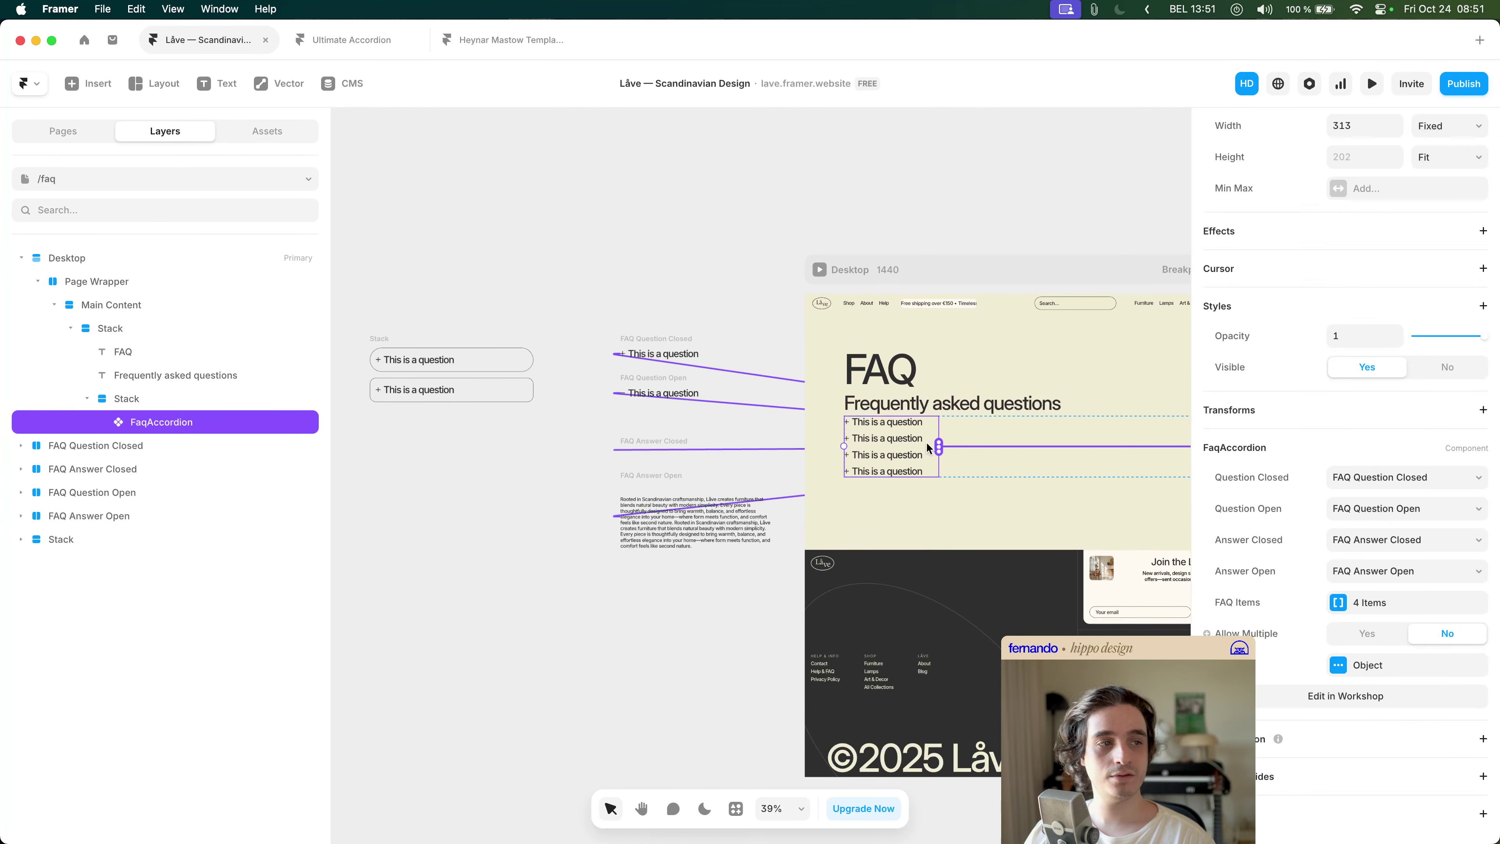
click(546, 467)
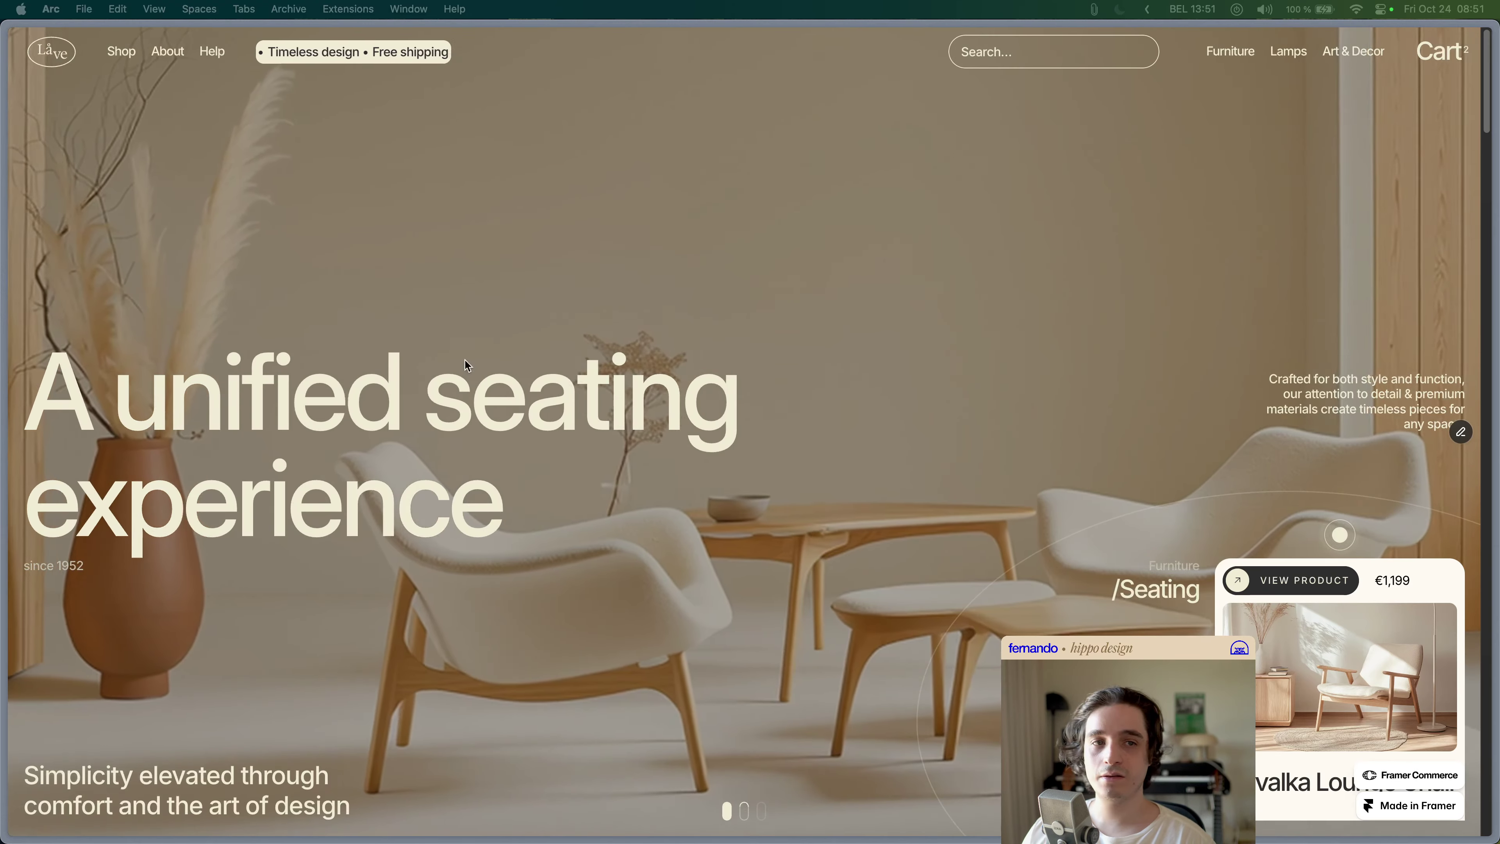
key(super+Tab)
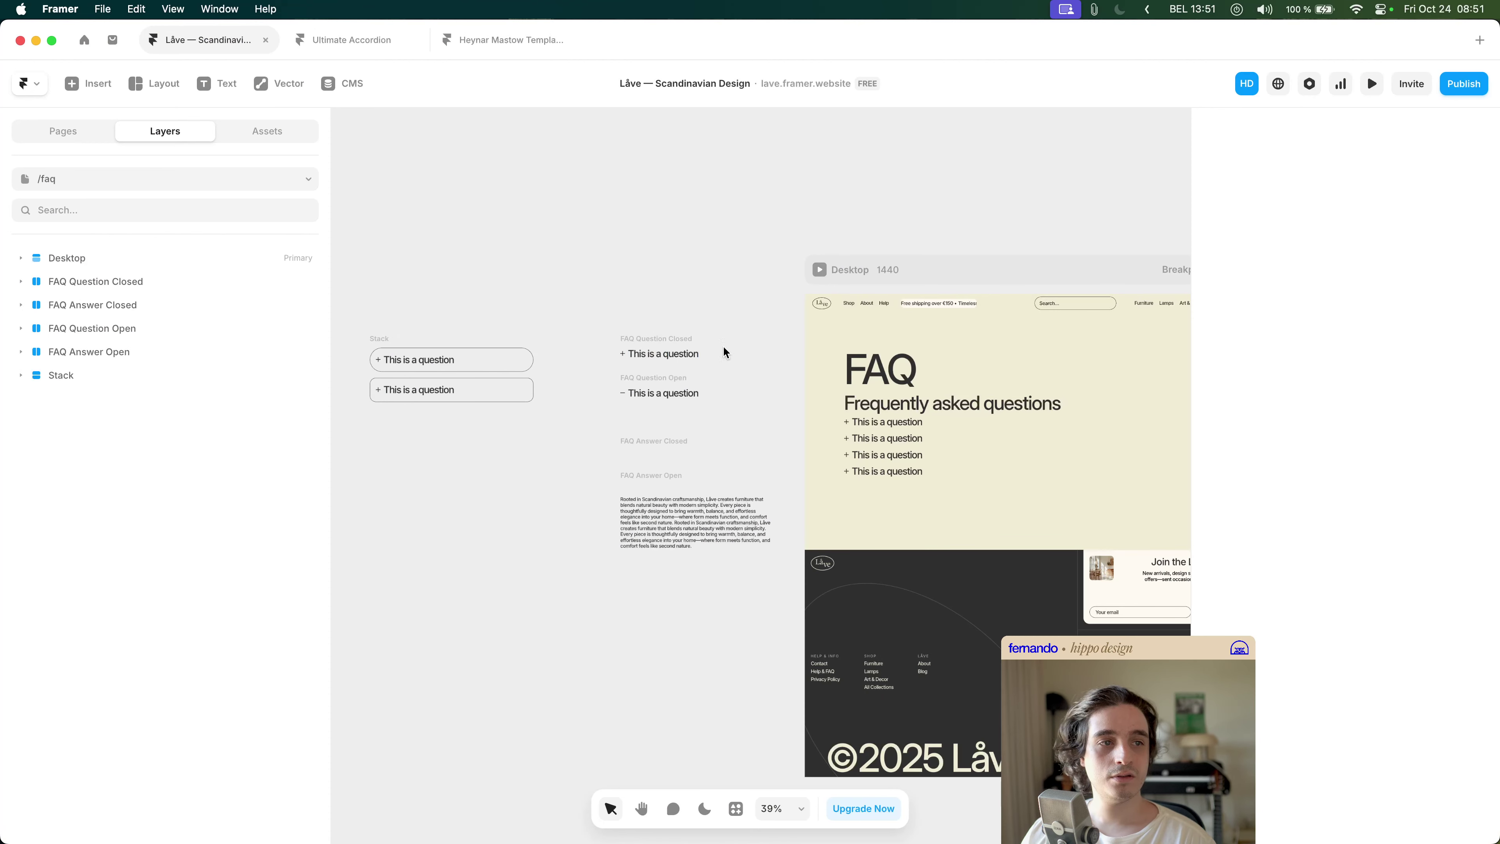
scroll(726, 353, right, 5)
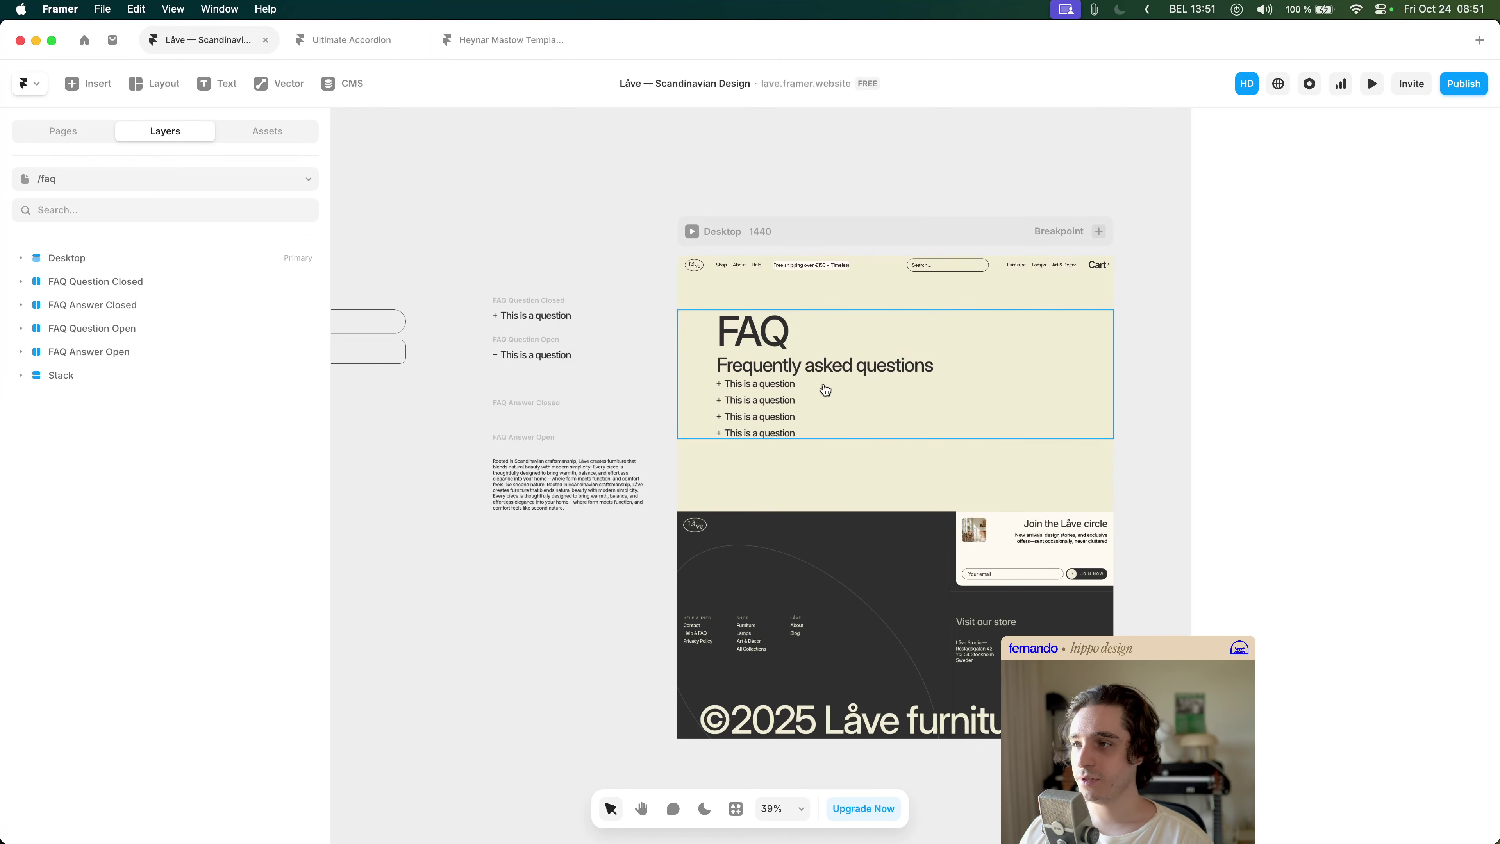
- Switch to Figma, review the accordion layout in the Help & FAQ frame, and return to Framer
key(super+Tab)
scroll(542, 329, down, 10)
scroll(561, 355, left, 2)
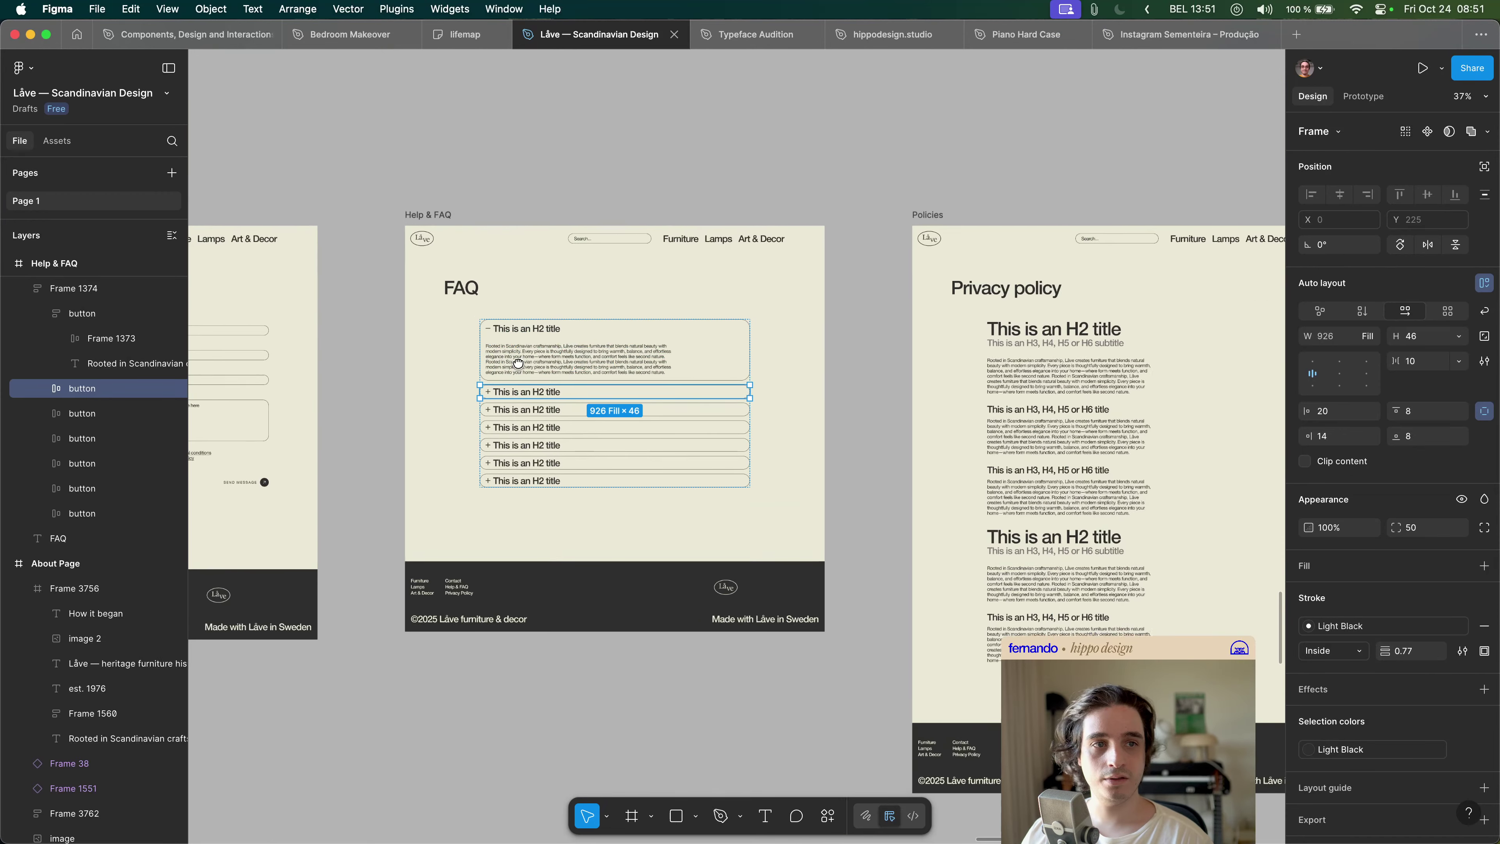
key(Escape)
scroll(575, 380, up, 5)
key(super+Tab)
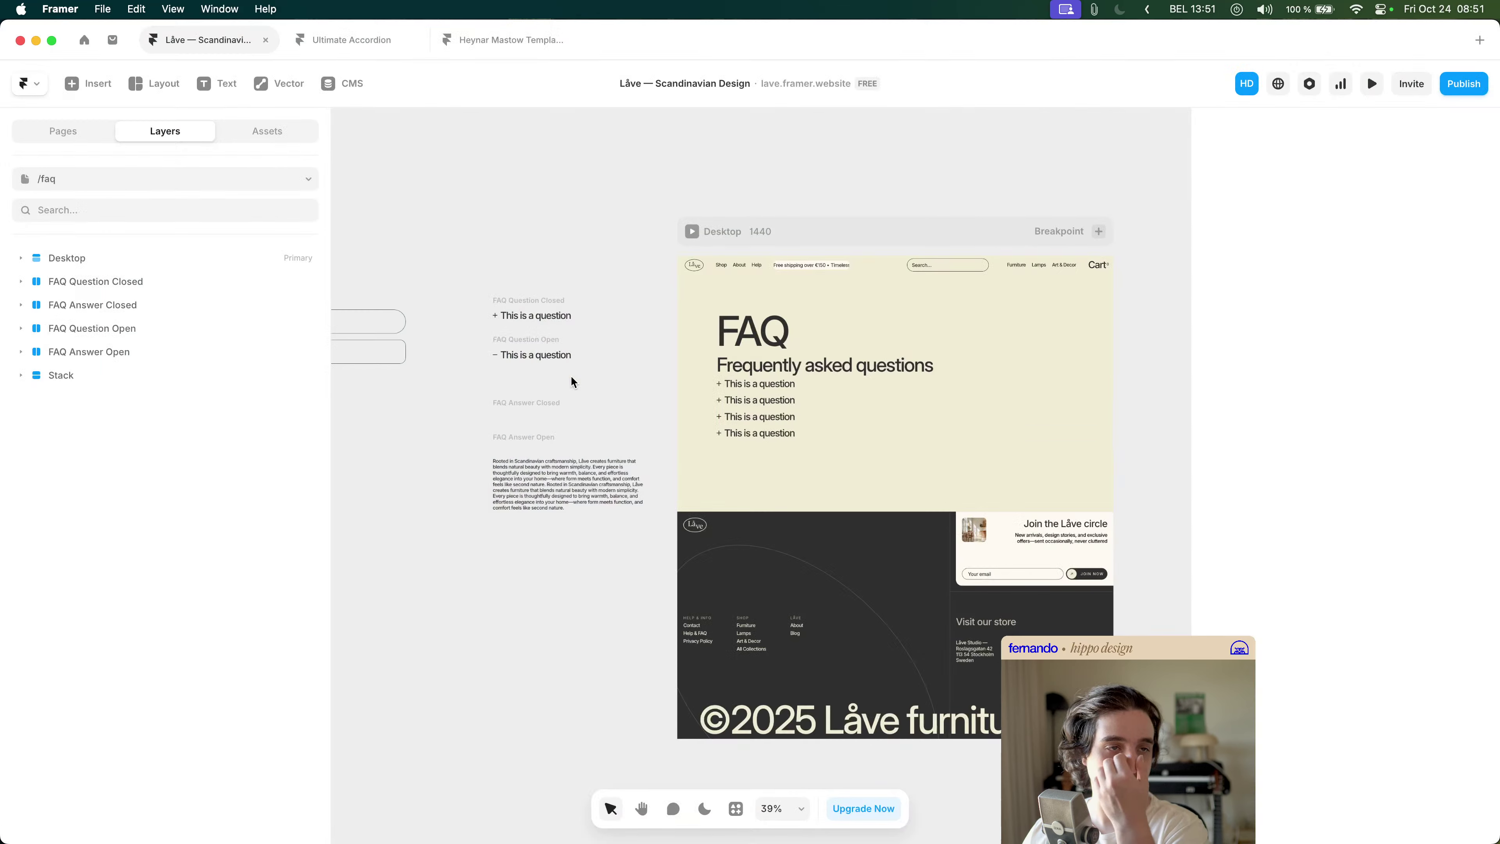
- Set the top padding of the stack wrapping the FAQ accordion to 80
click(787, 434)
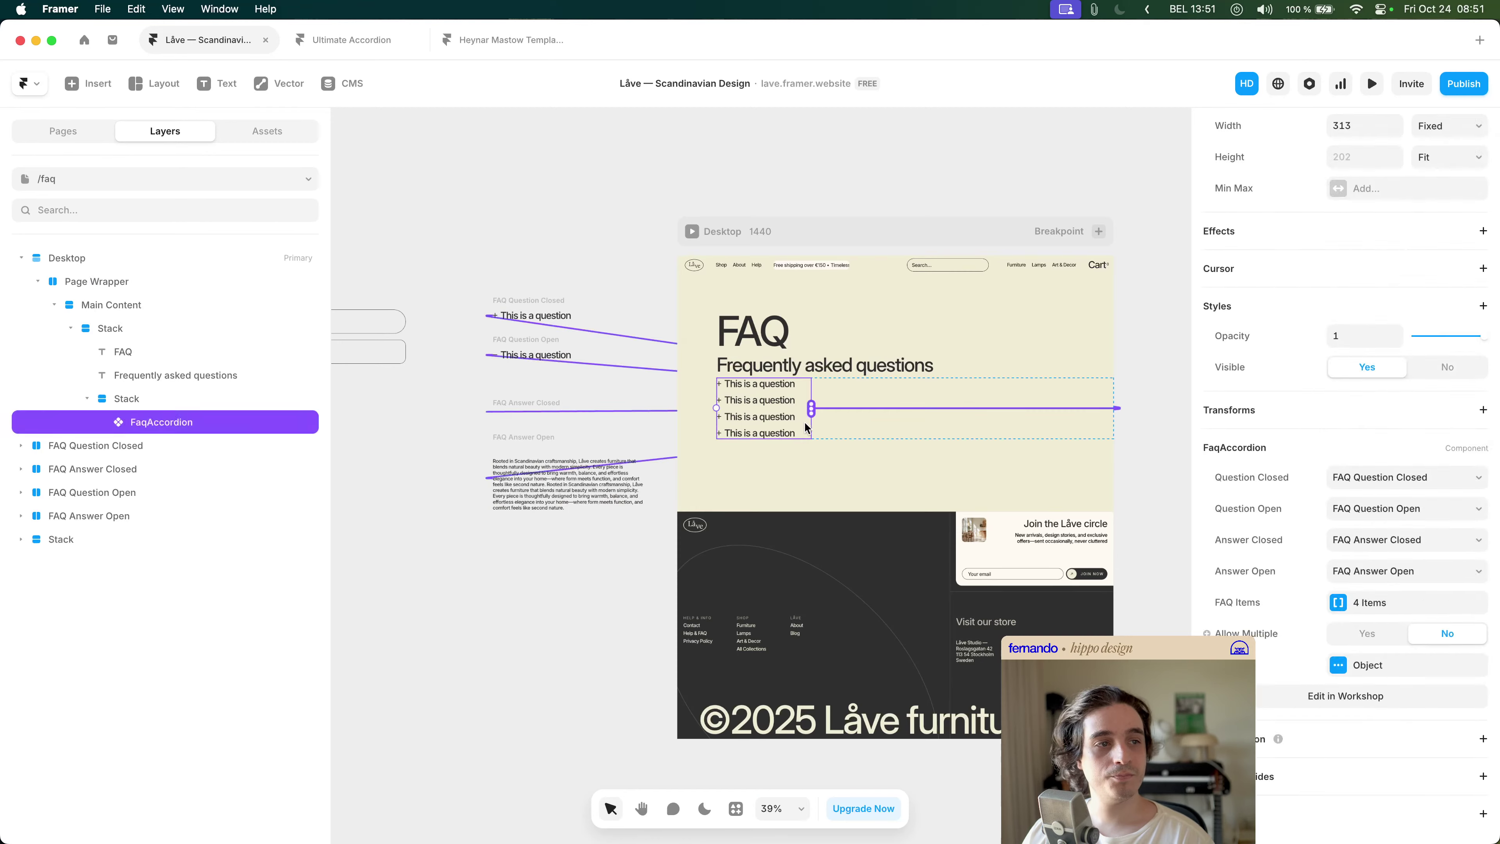
click(848, 411)
scroll(903, 407, up, 3)
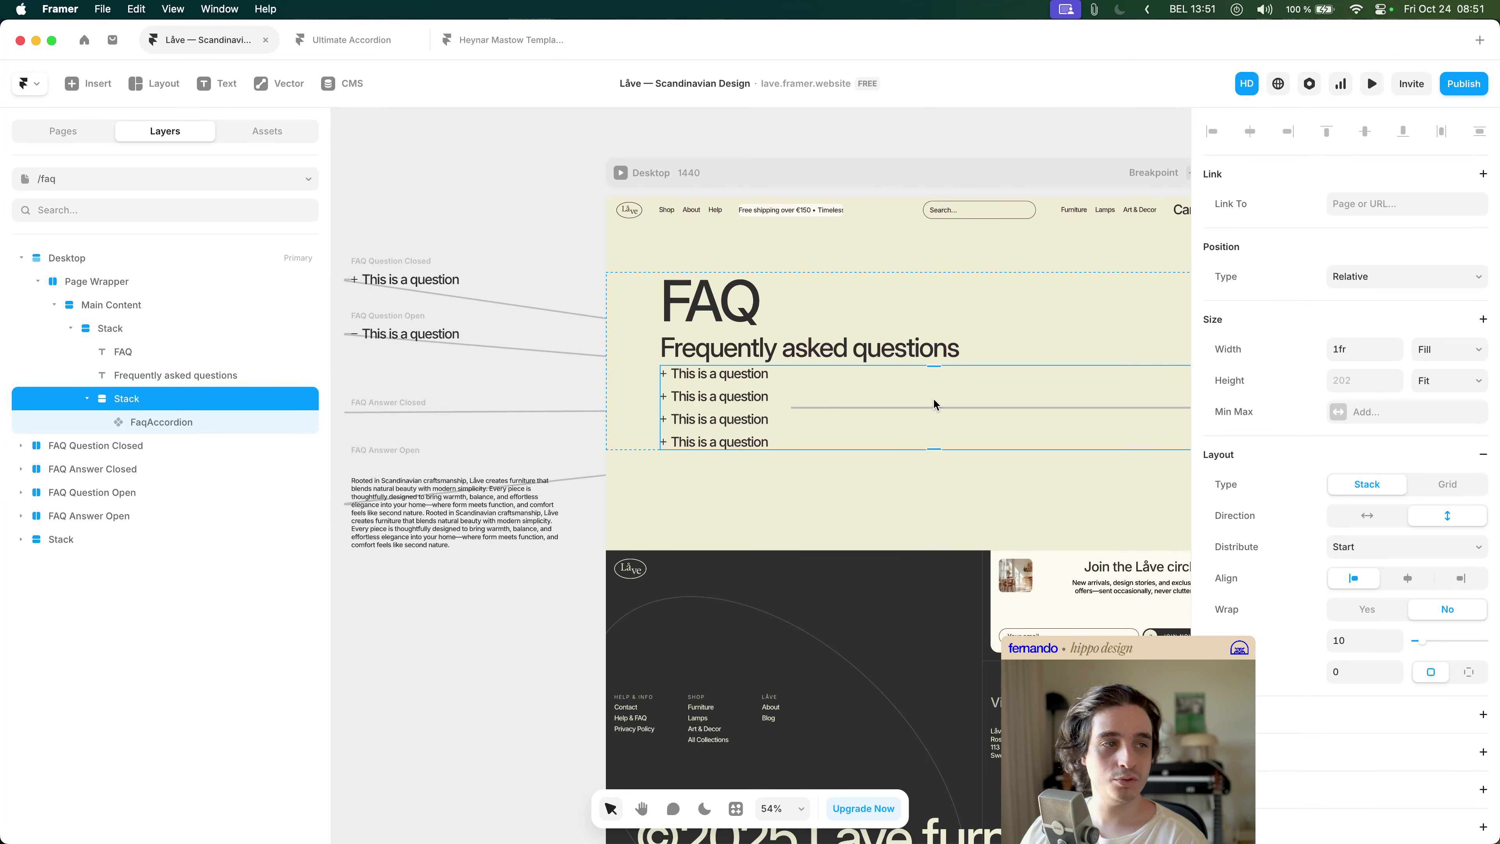
key(Escape)
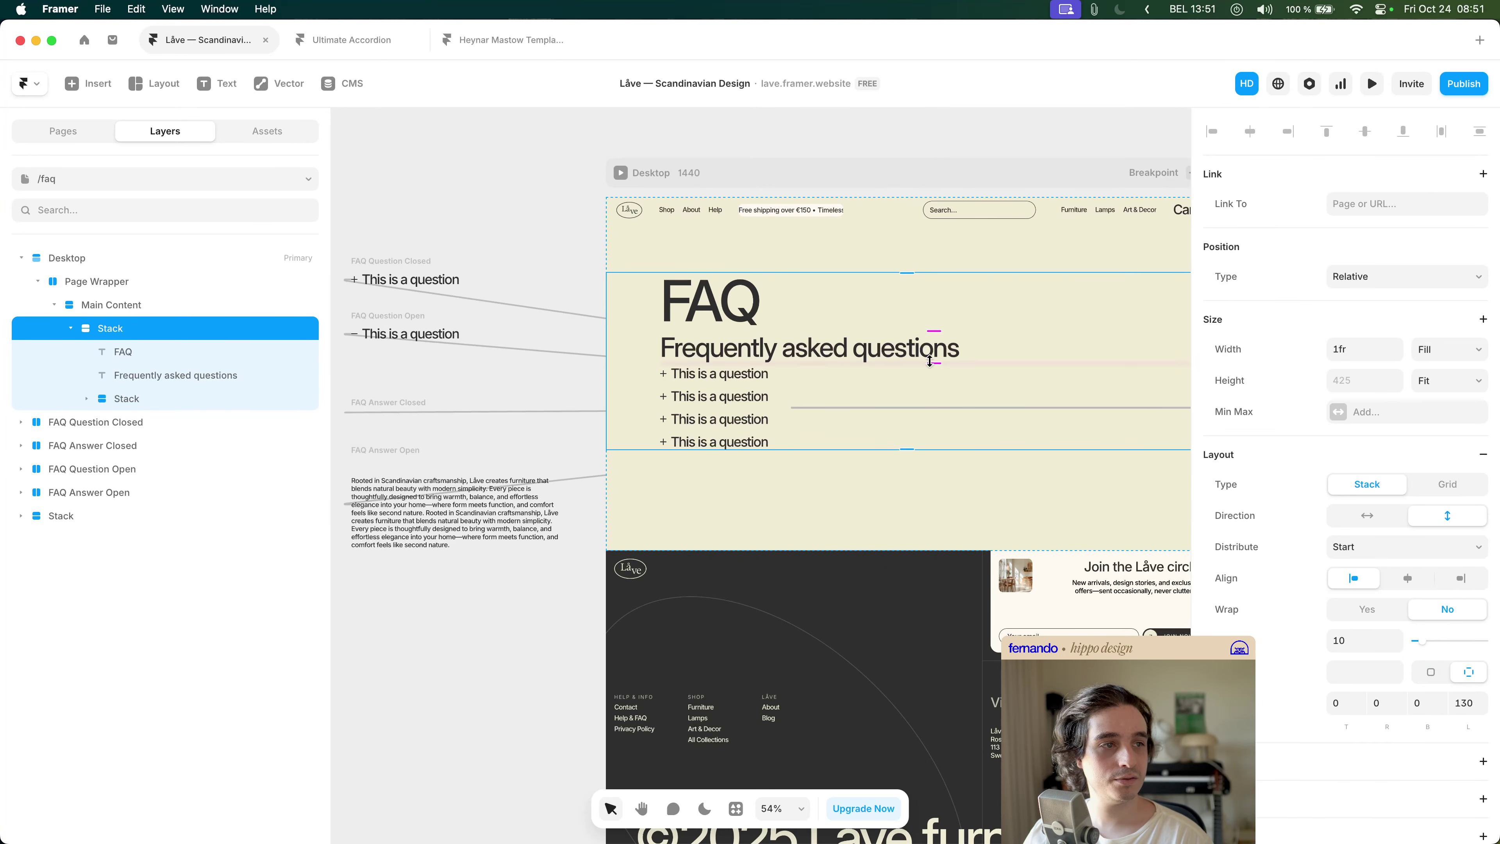
key(Escape)
click(848, 395)
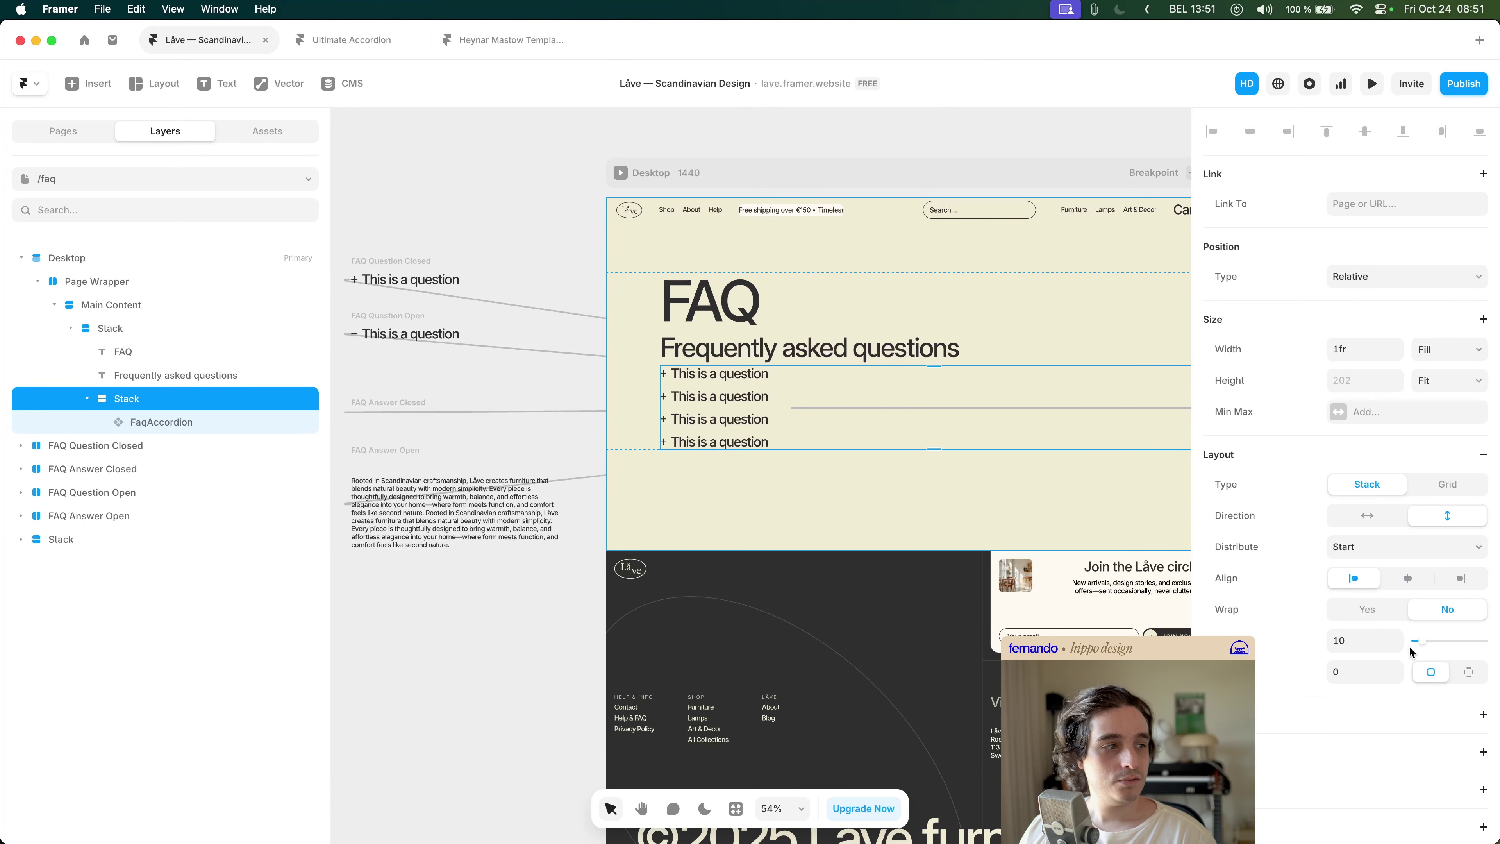
click(1469, 672)
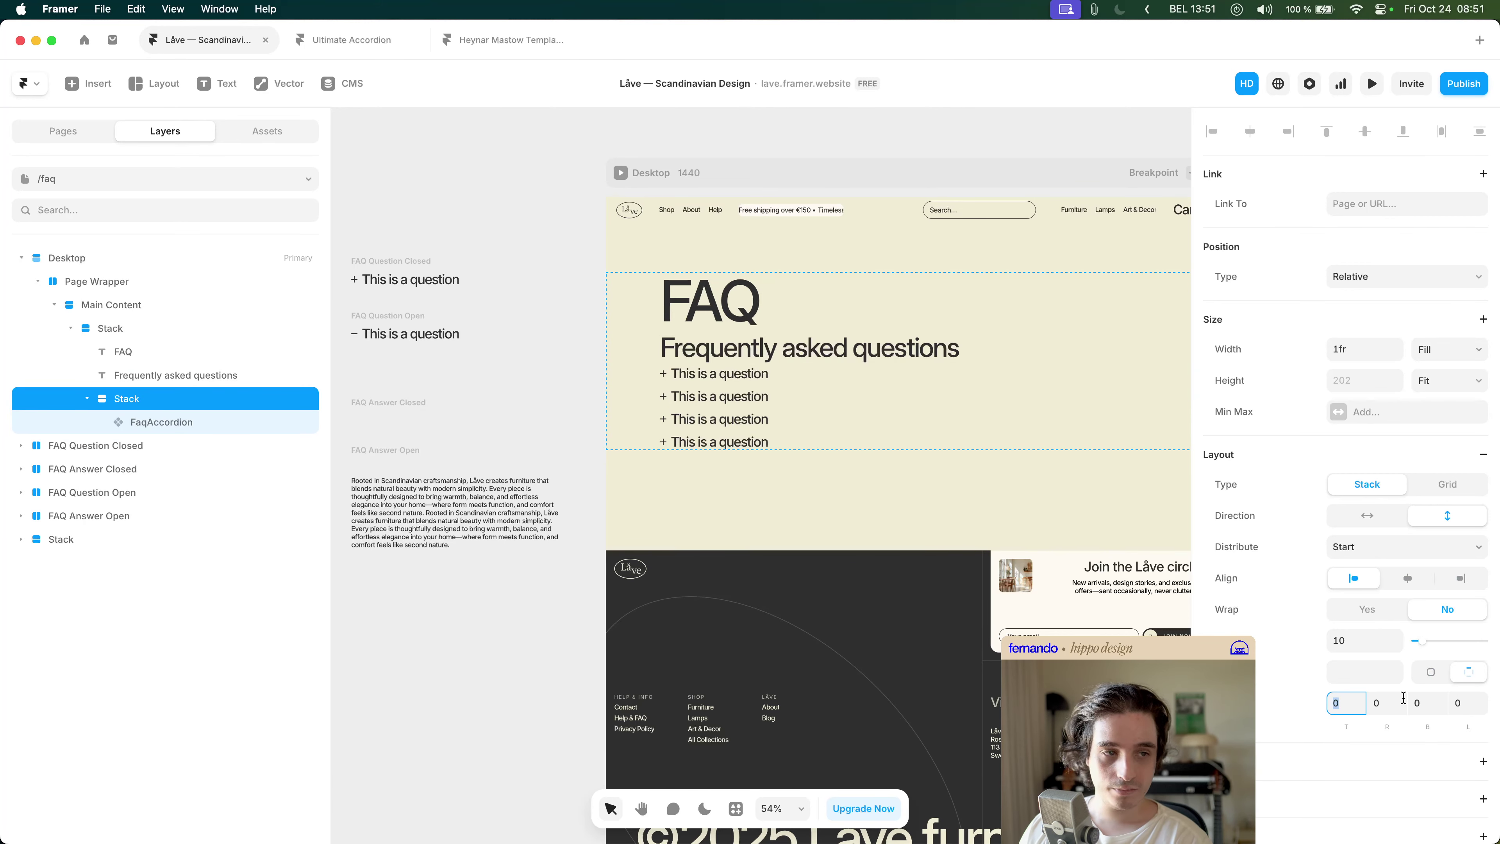
text(120)
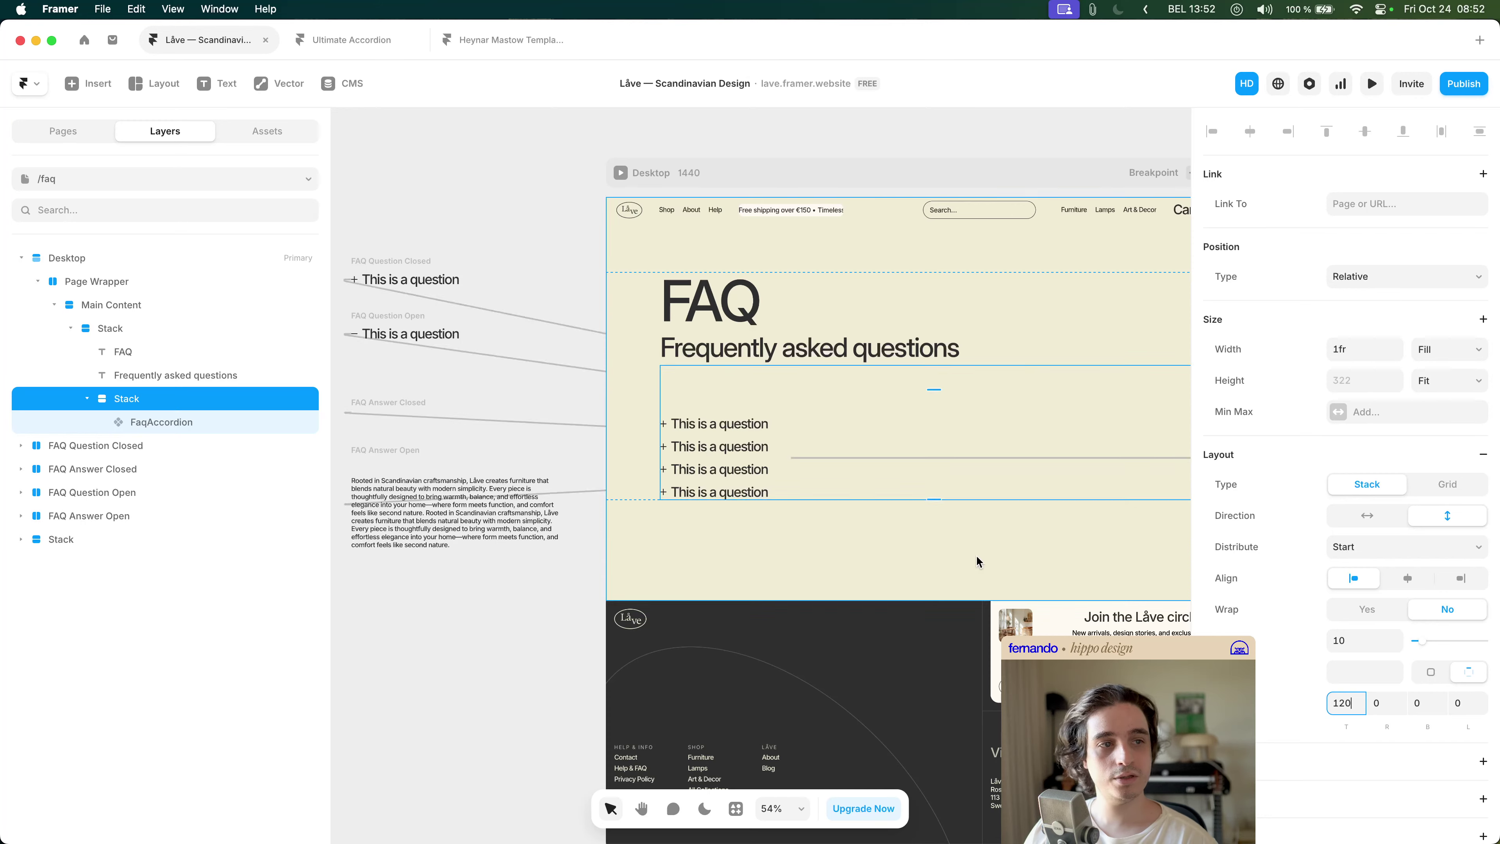
scroll(794, 526, right, 5)
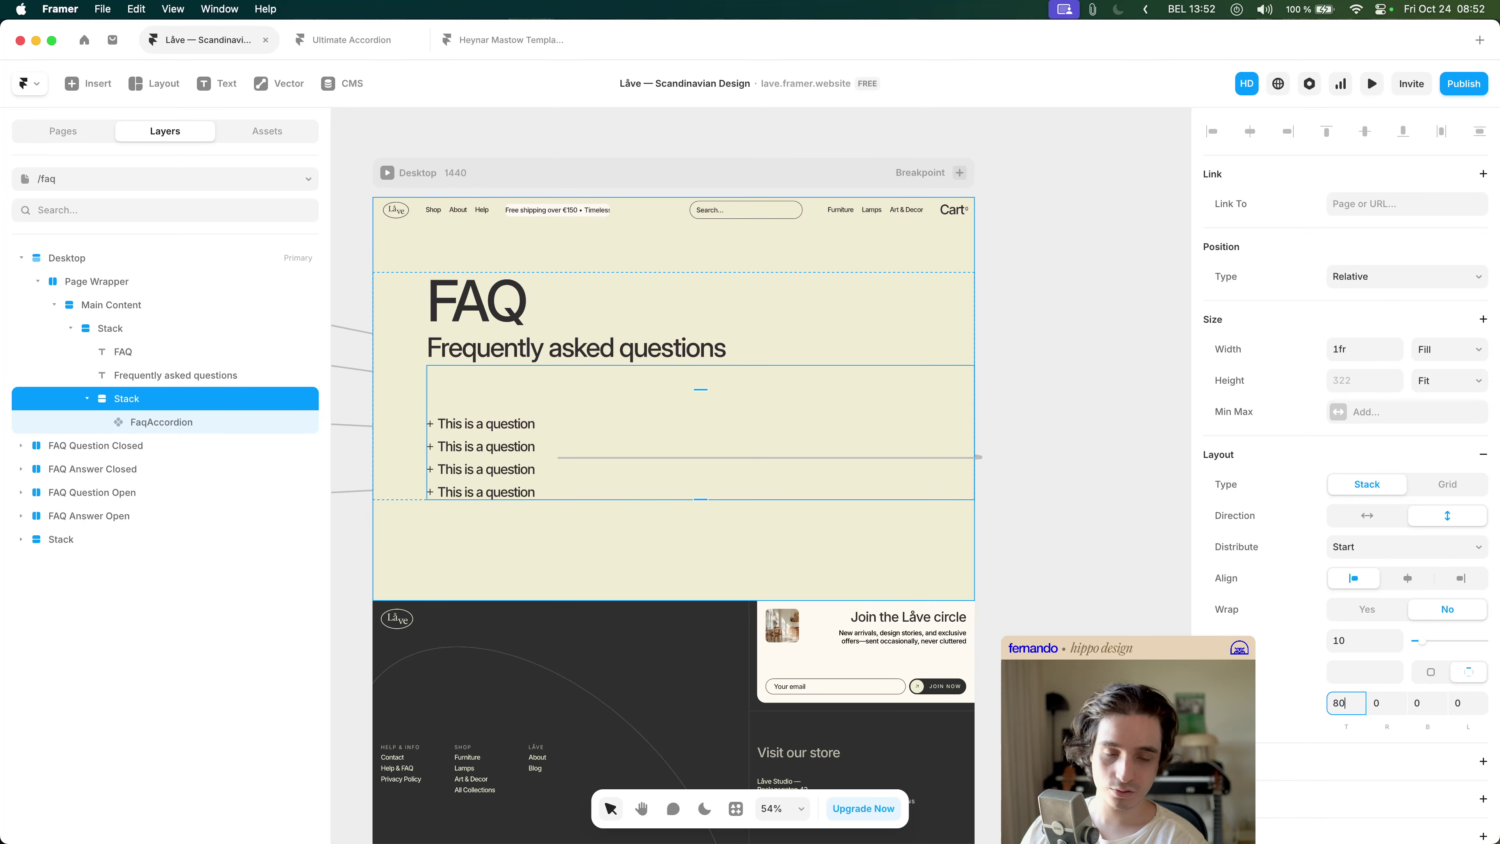
click(1044, 402)
drag(1042, 395, 1102, 409)
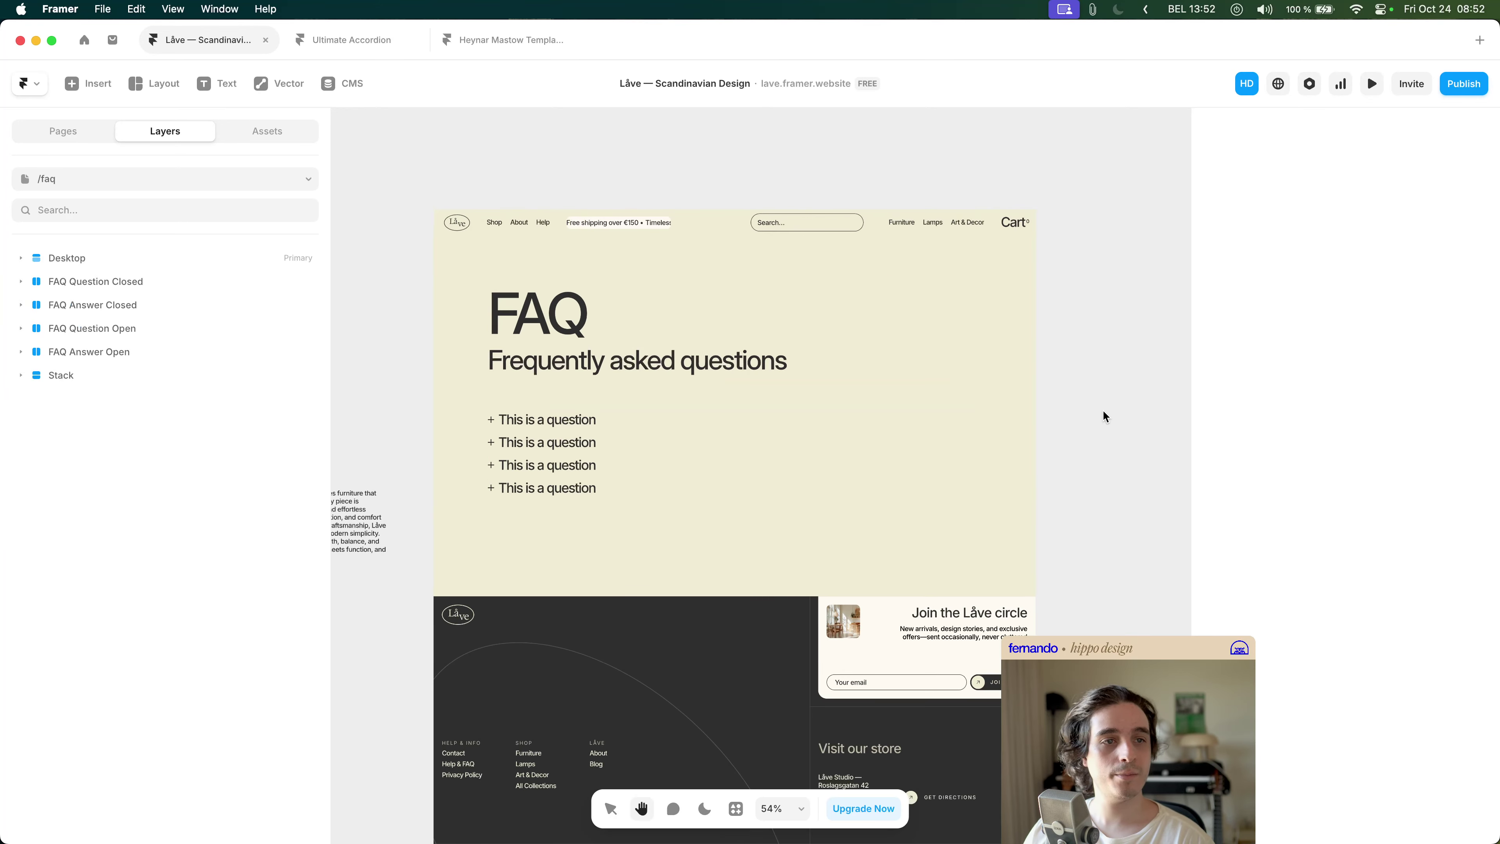
- Set the Main Content stack's padding to 180 at the top and 180 at the bottom
click(658, 536)
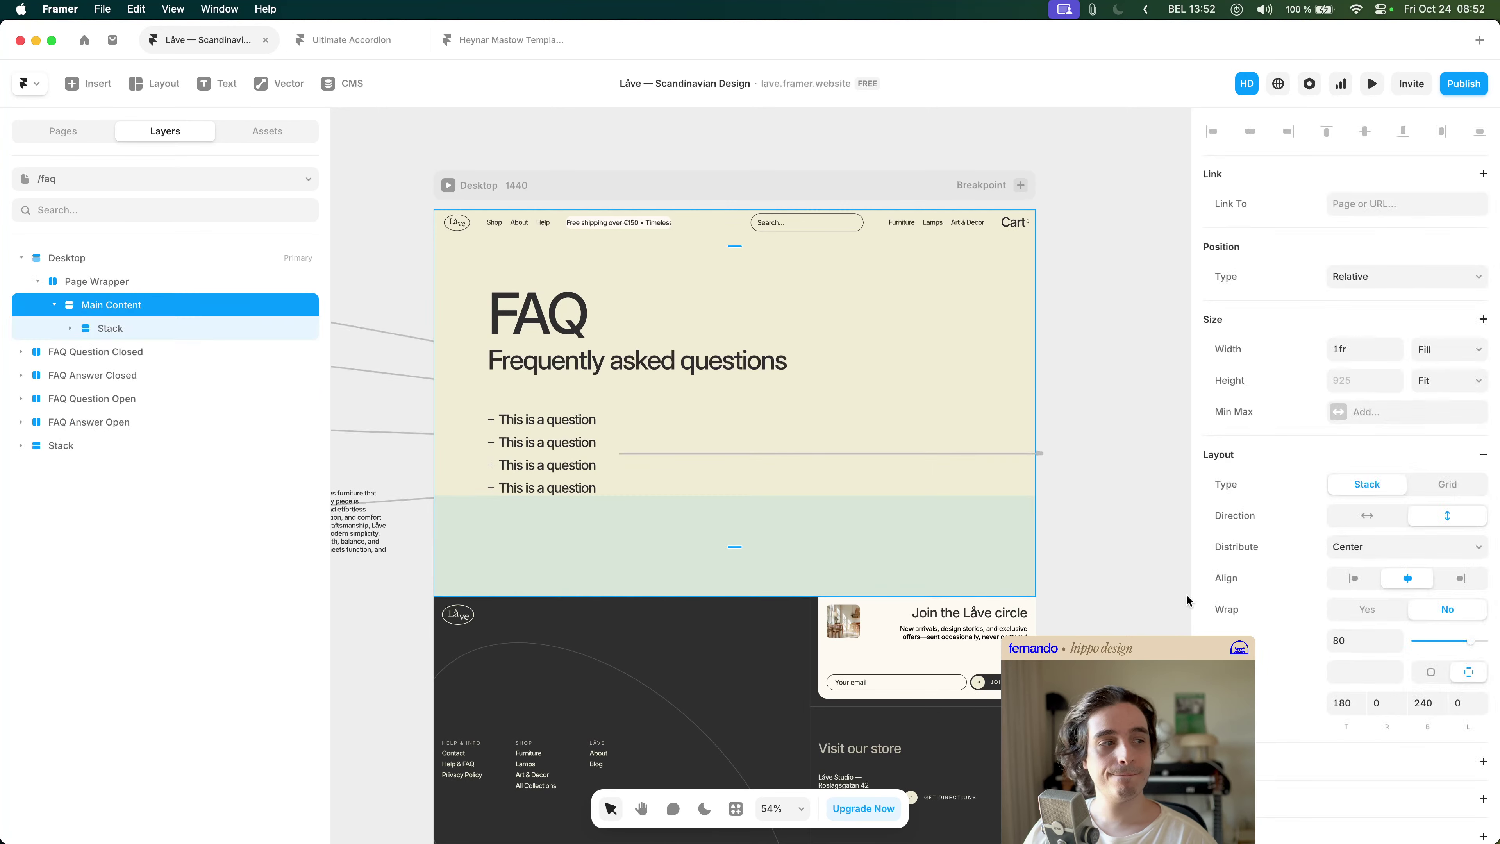
click(1352, 702)
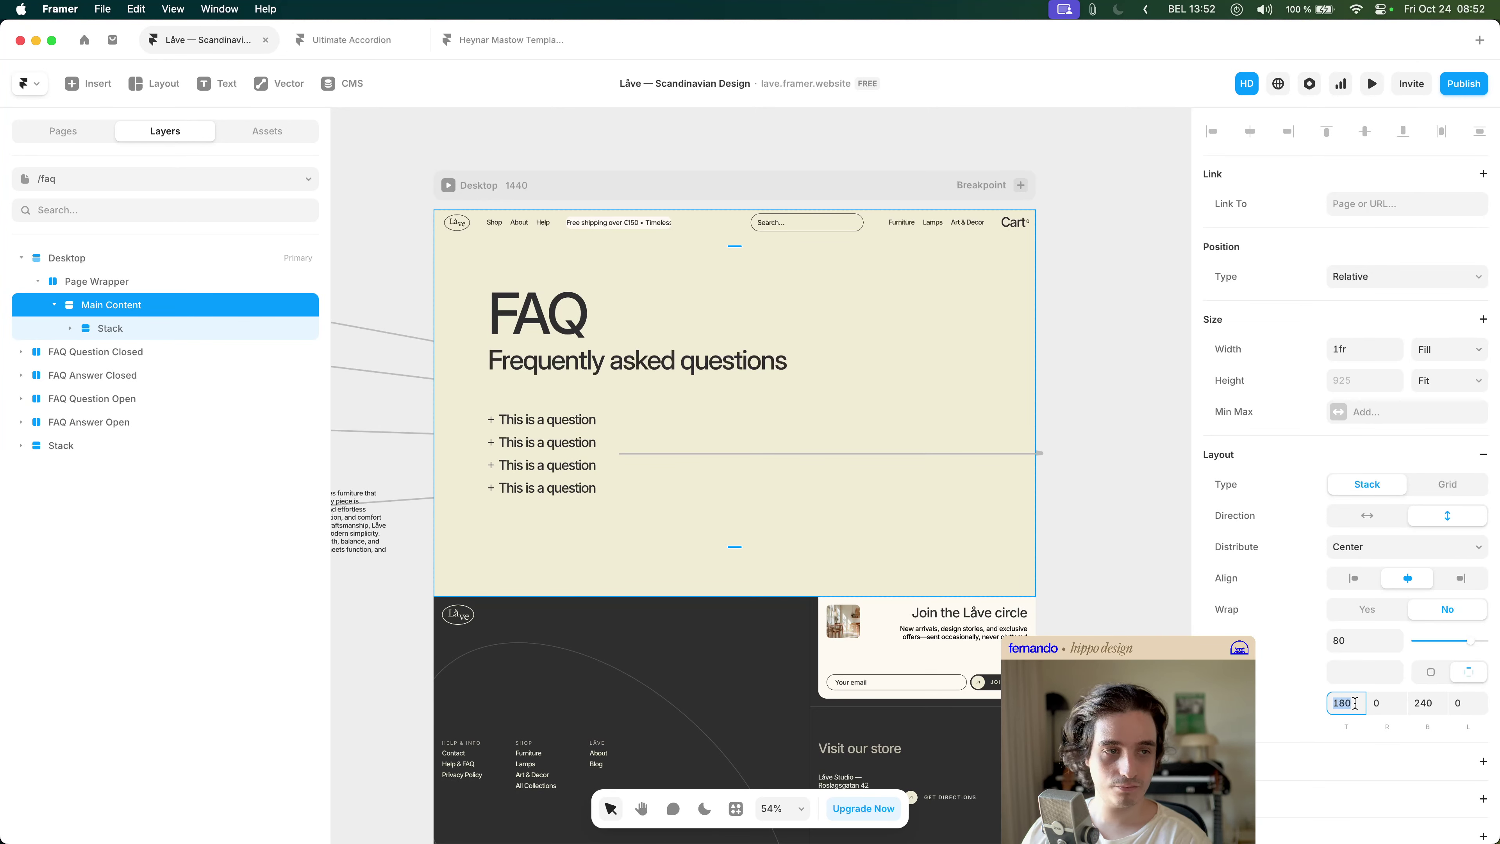
text(120)
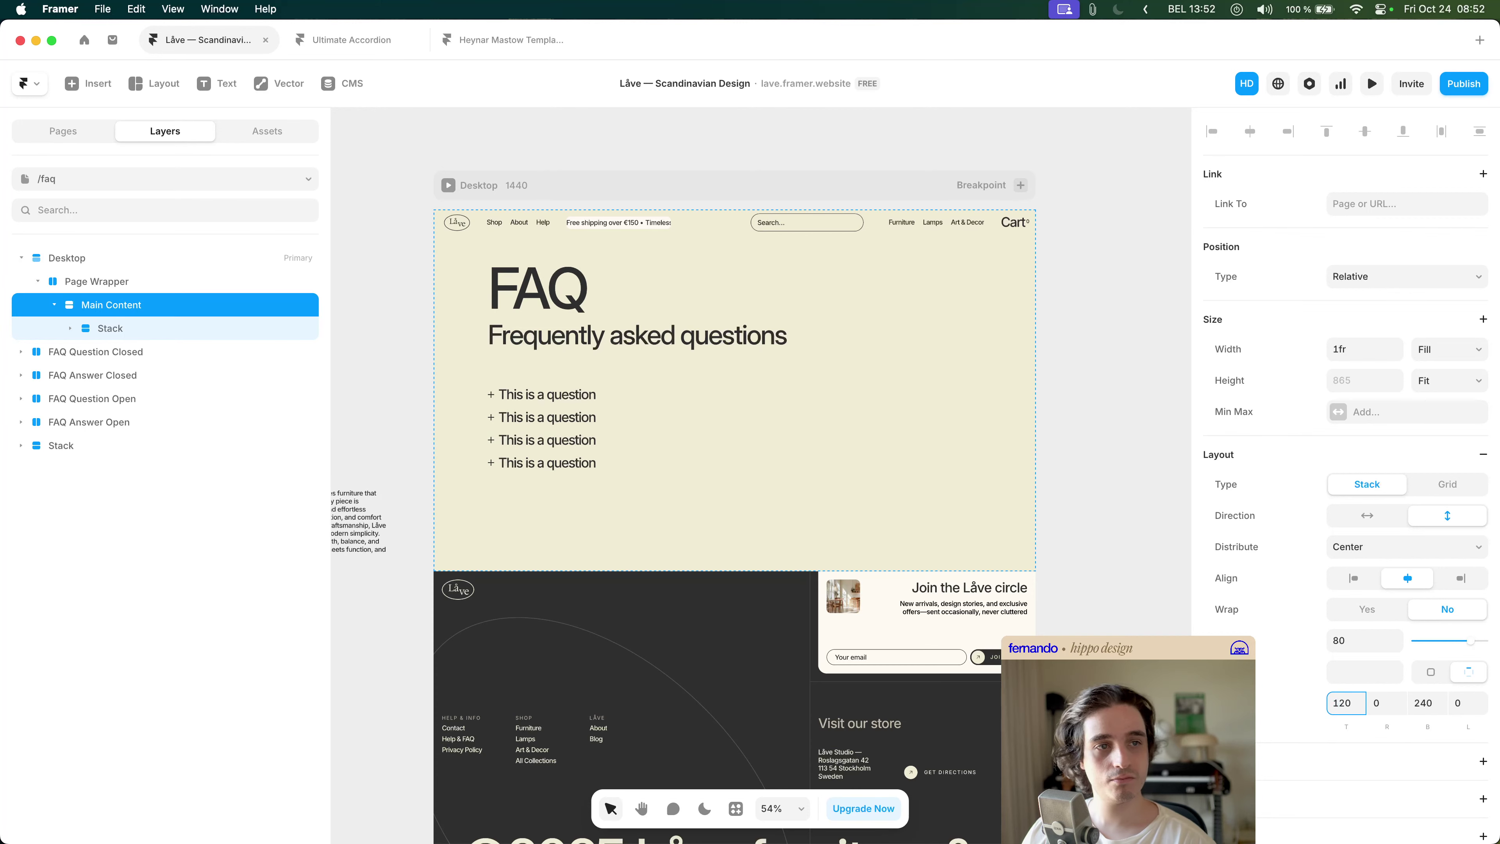
key(BackSpace)
key(BackSpace)
text(80)
click(1435, 702)
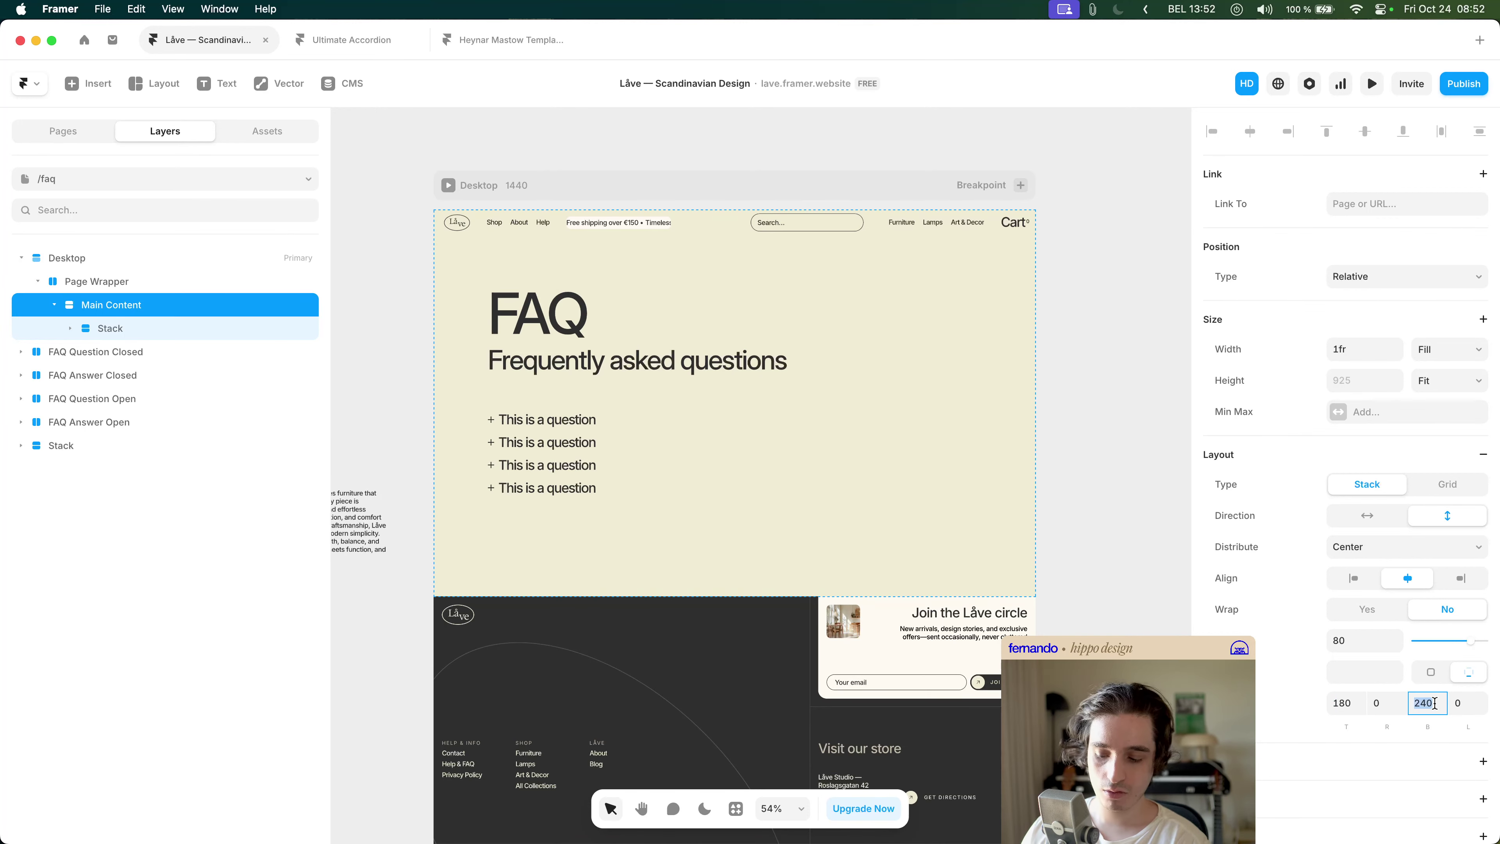
text(180)
click(1113, 484)
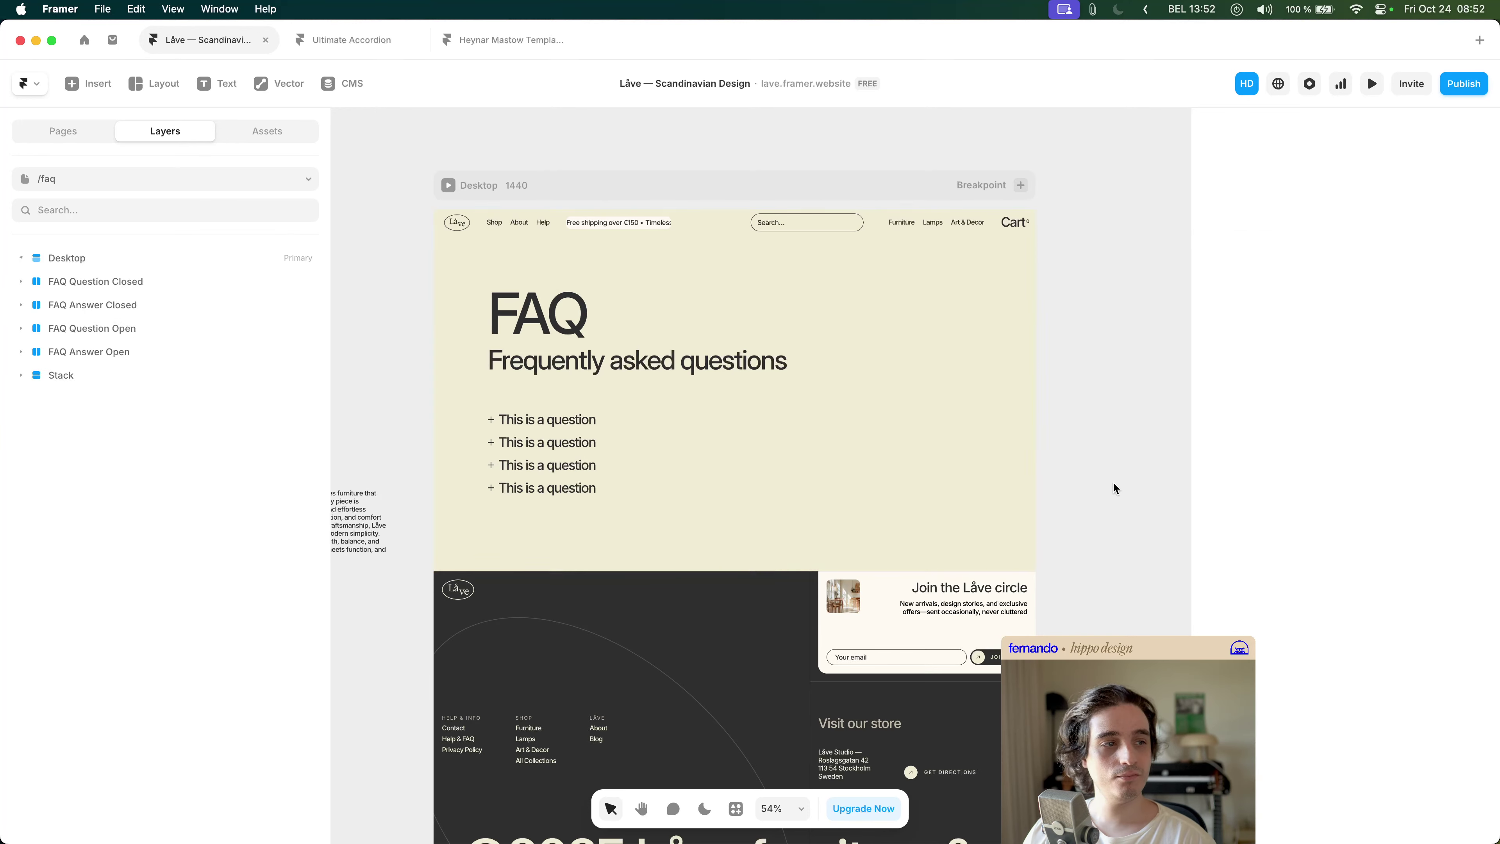
- Switch to Figma, review the Privacy policy layout in the Policies frame, and return to Framer
scroll(1115, 488, up, 1)
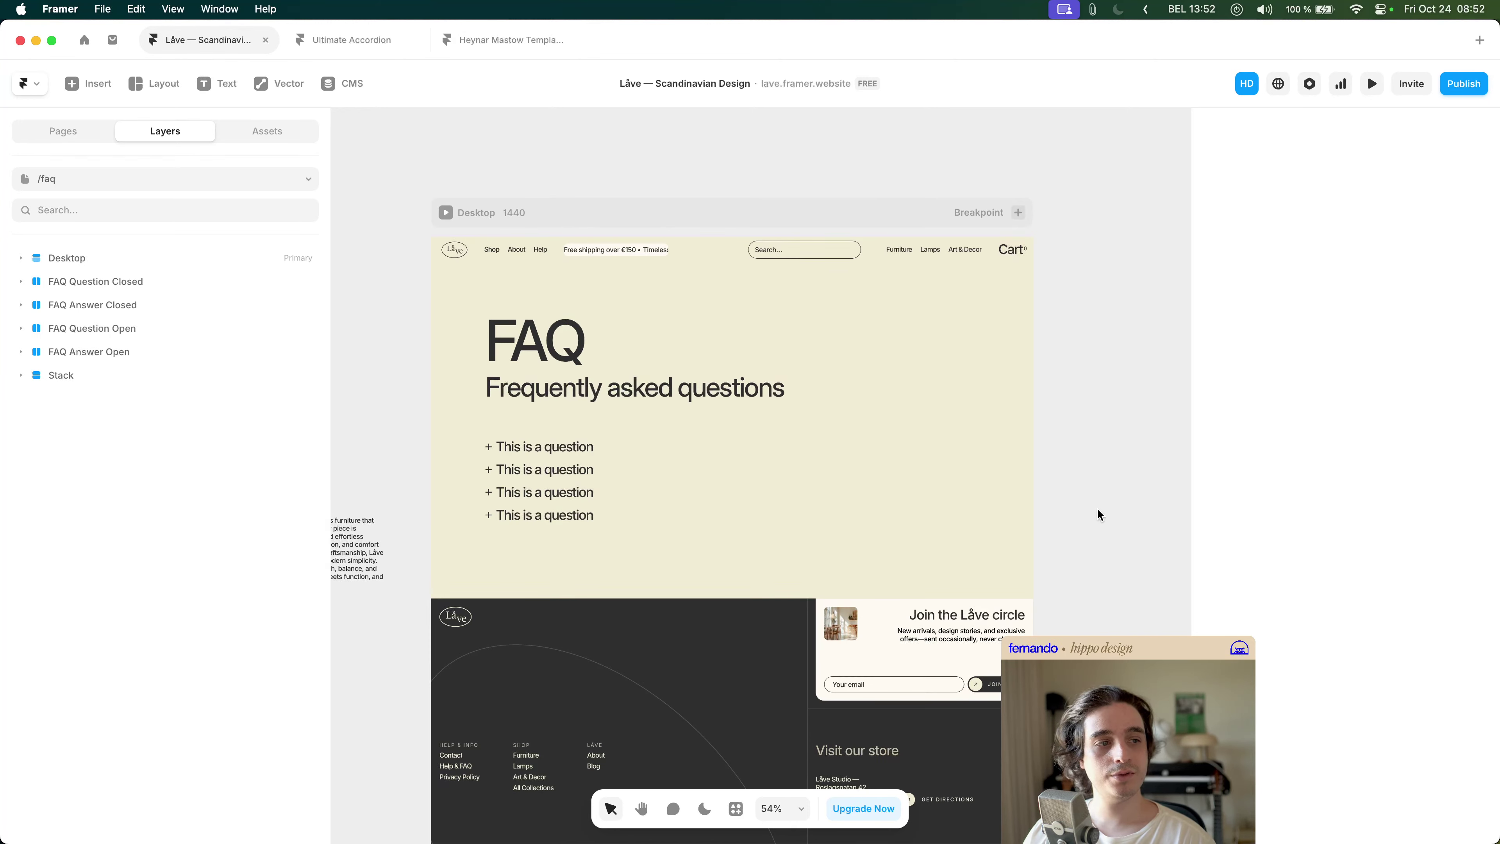
scroll(1098, 509, down, 2)
scroll(1081, 479, down, 2)
click(699, 419)
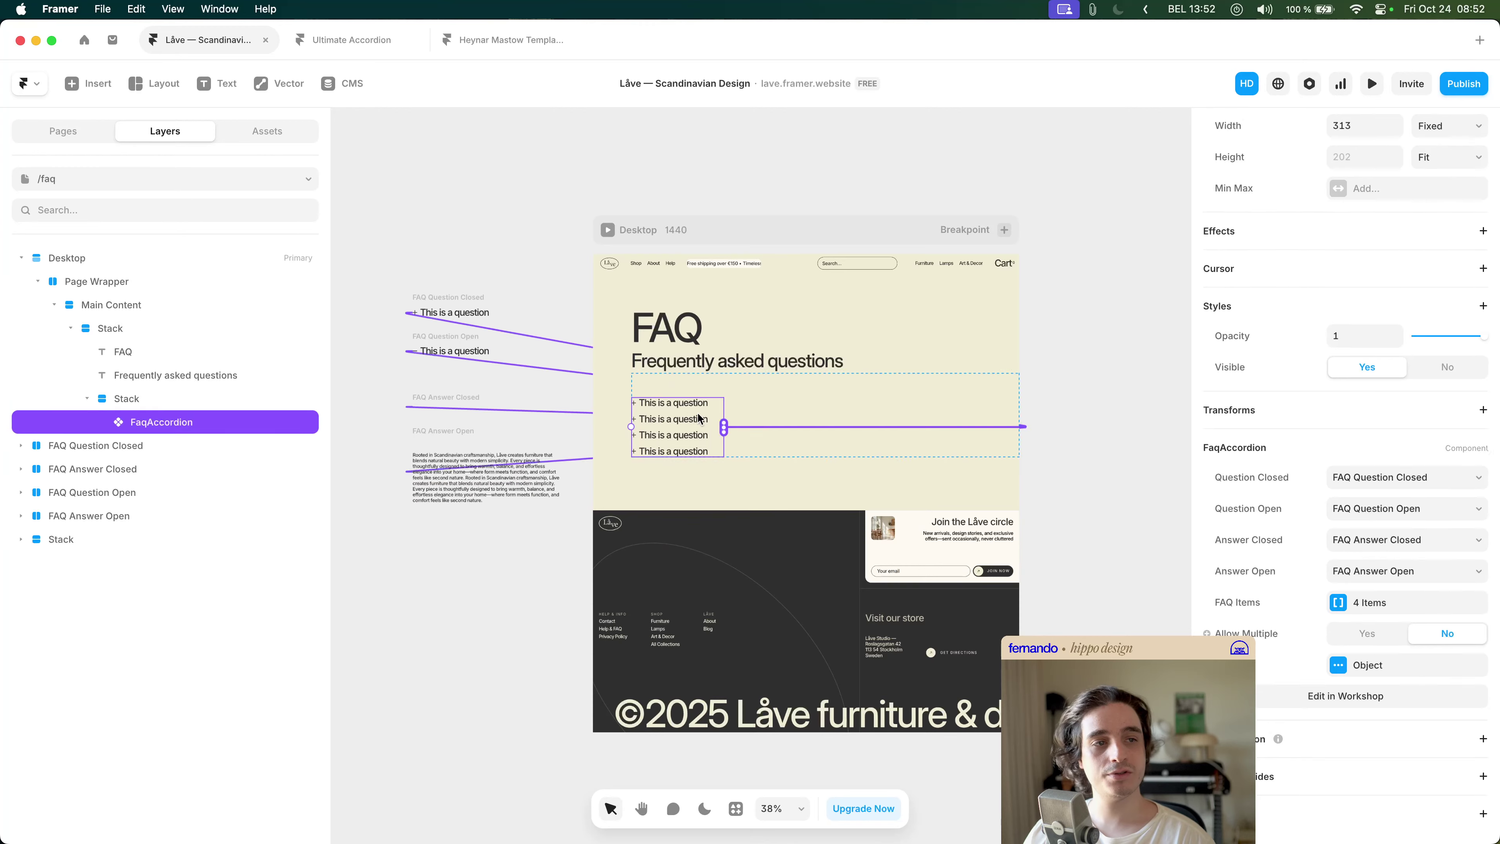
key(super+Tab)
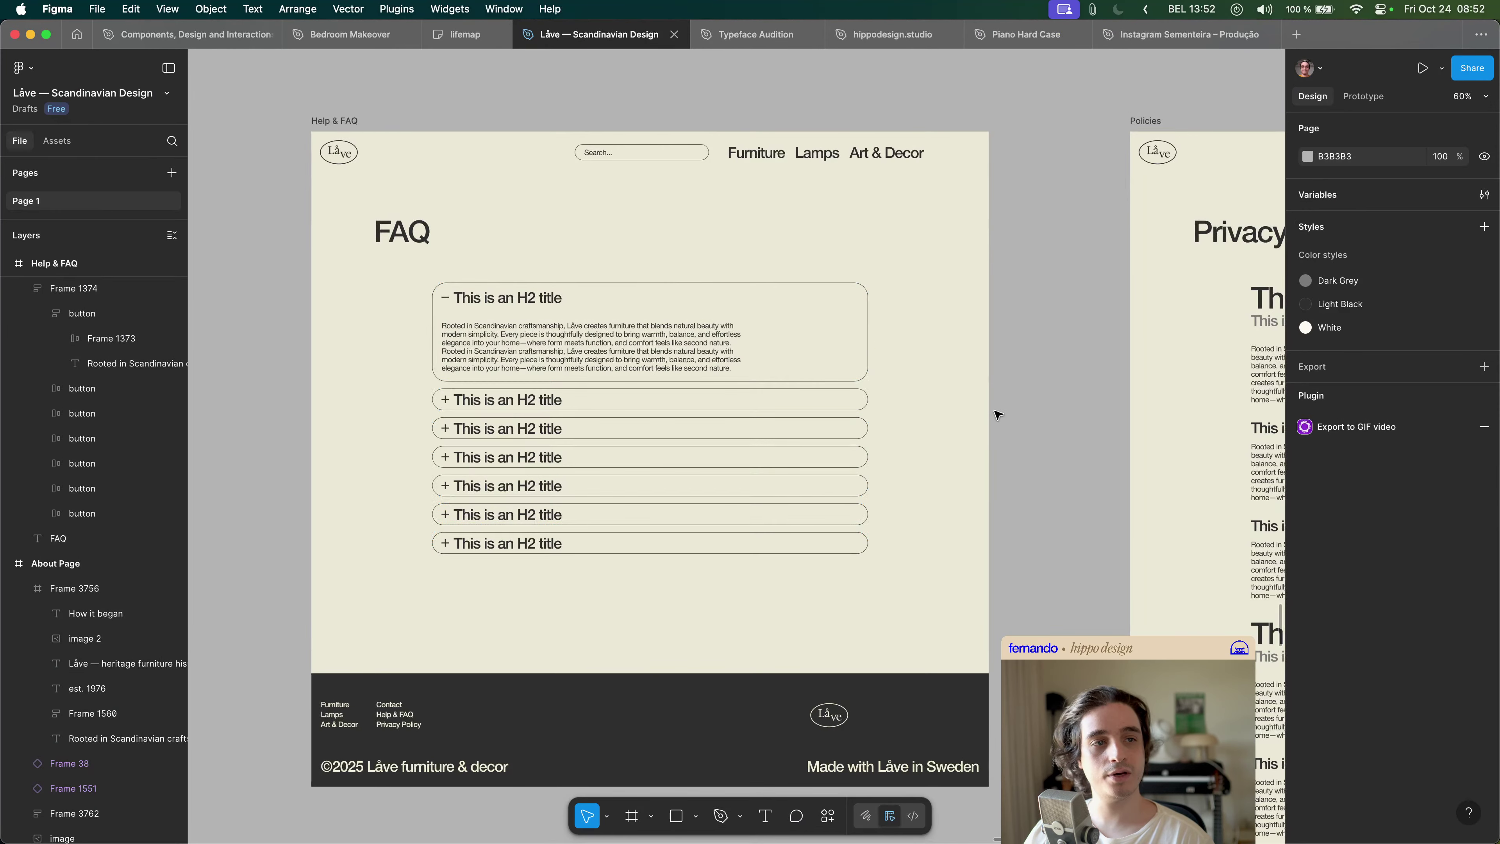
scroll(996, 415, down, 5)
scroll(1048, 416, right, 8)
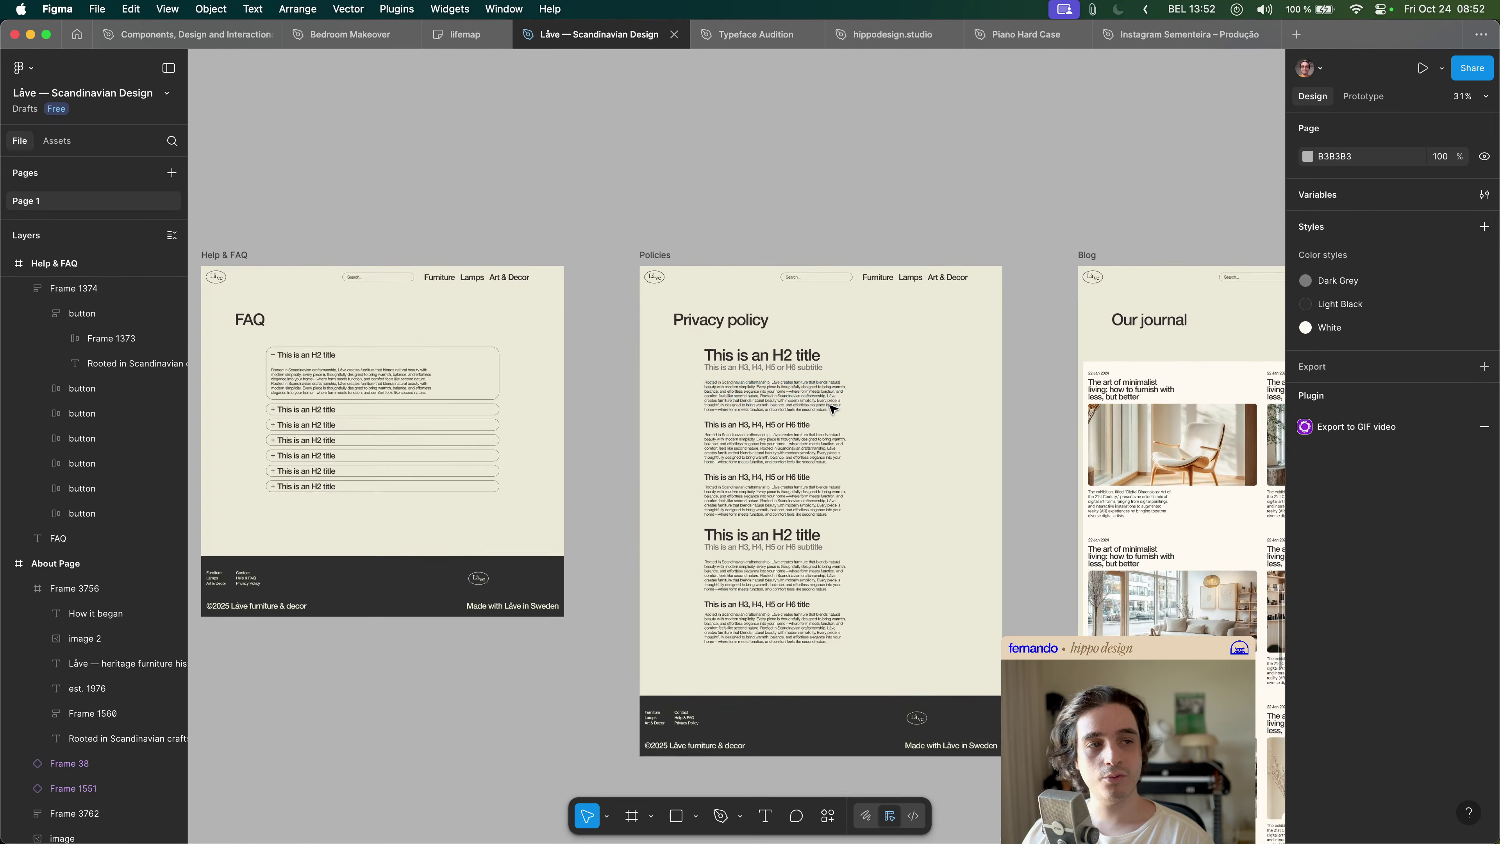
scroll(833, 408, up, 3)
scroll(833, 408, down, 3)
scroll(787, 324, up, 2)
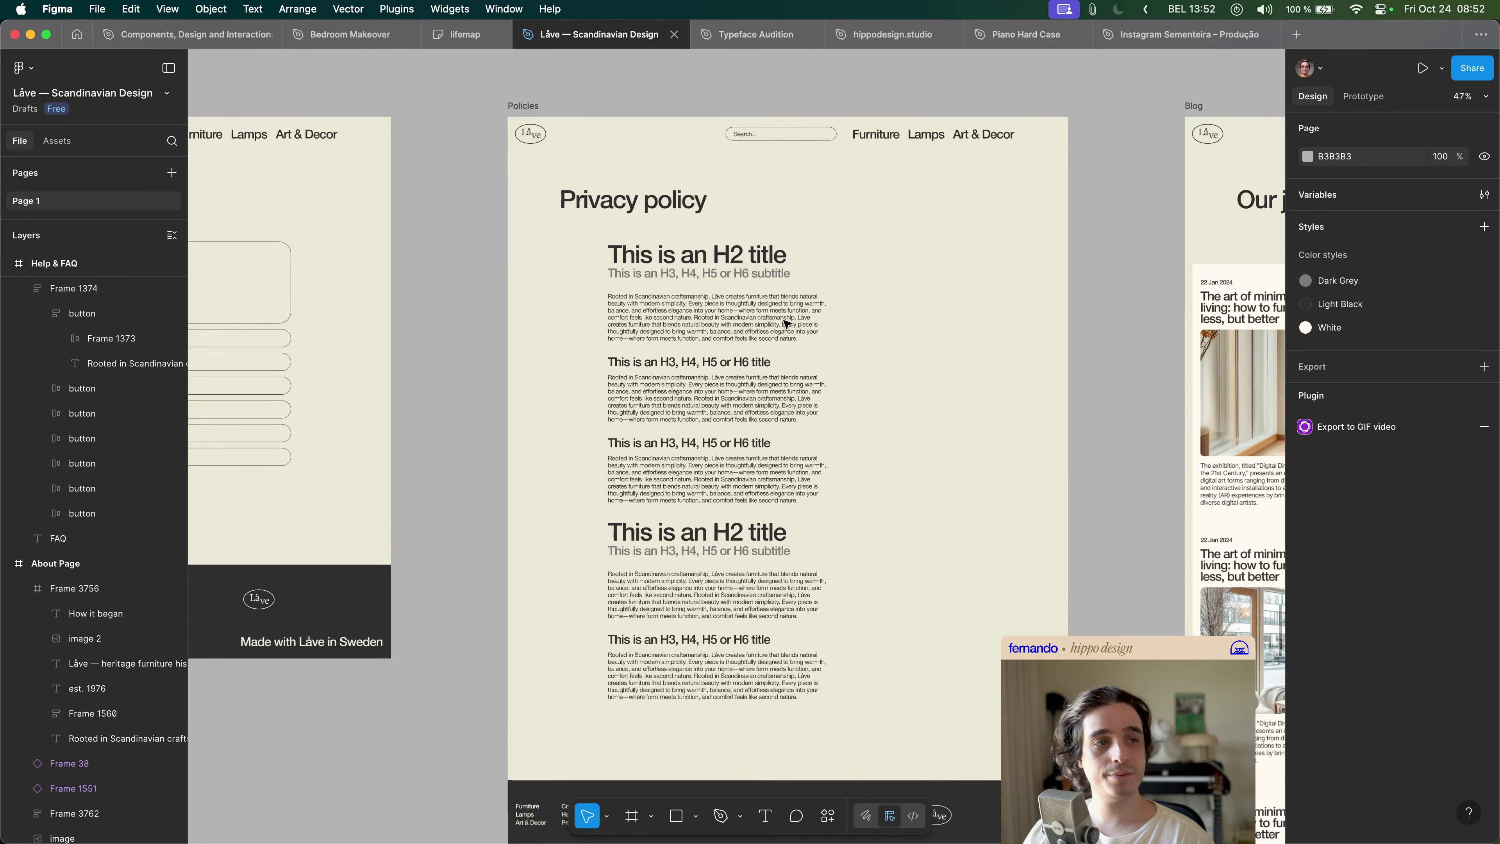
key(super+Tab)
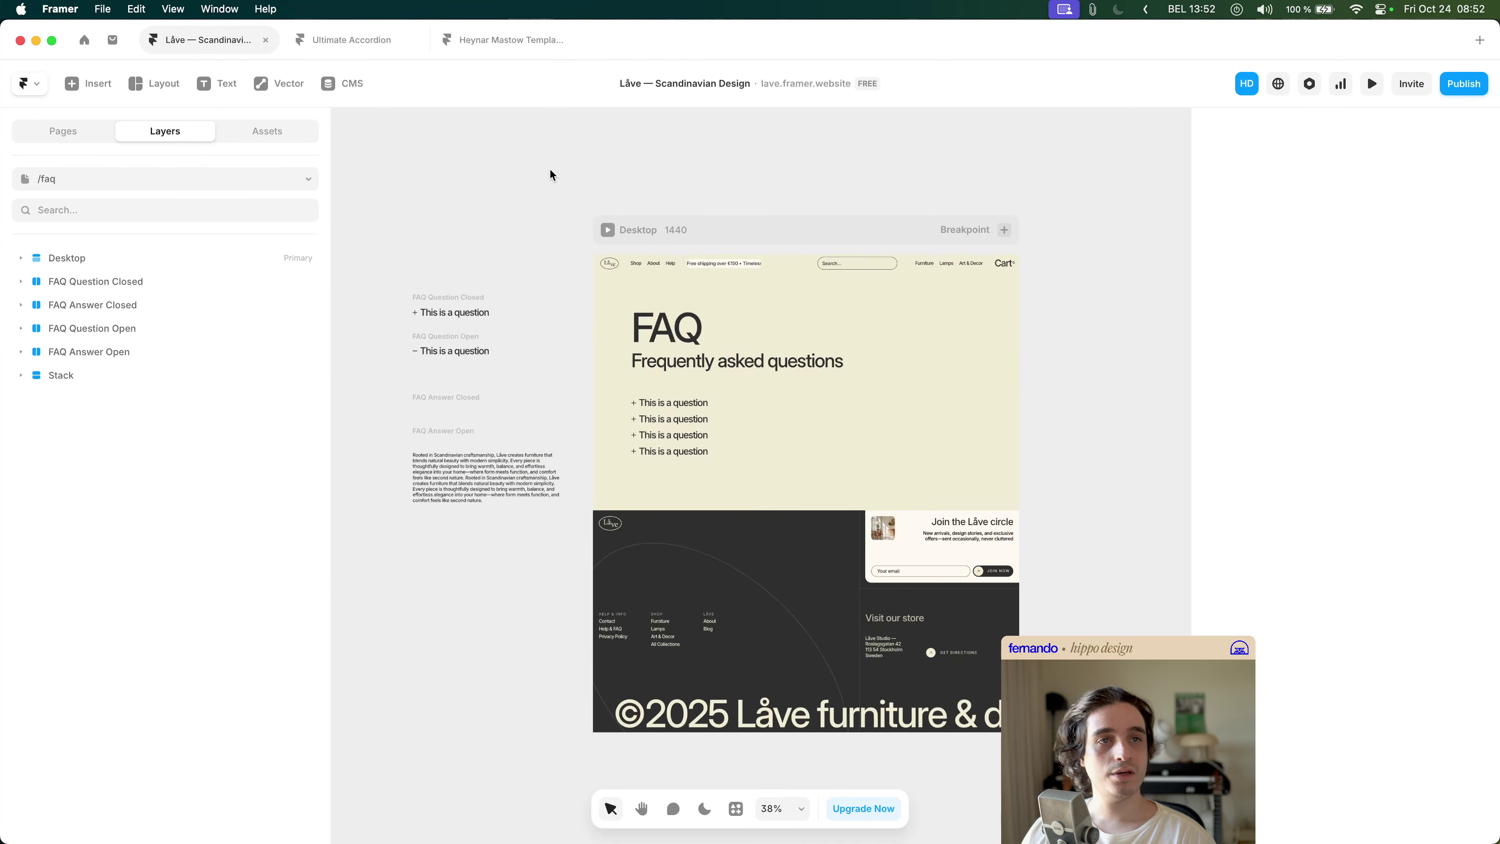
- Browse the Heynar Mastow template's residency, contact, videos, art-fairs and about pages for a reference text layout
click(506, 39)
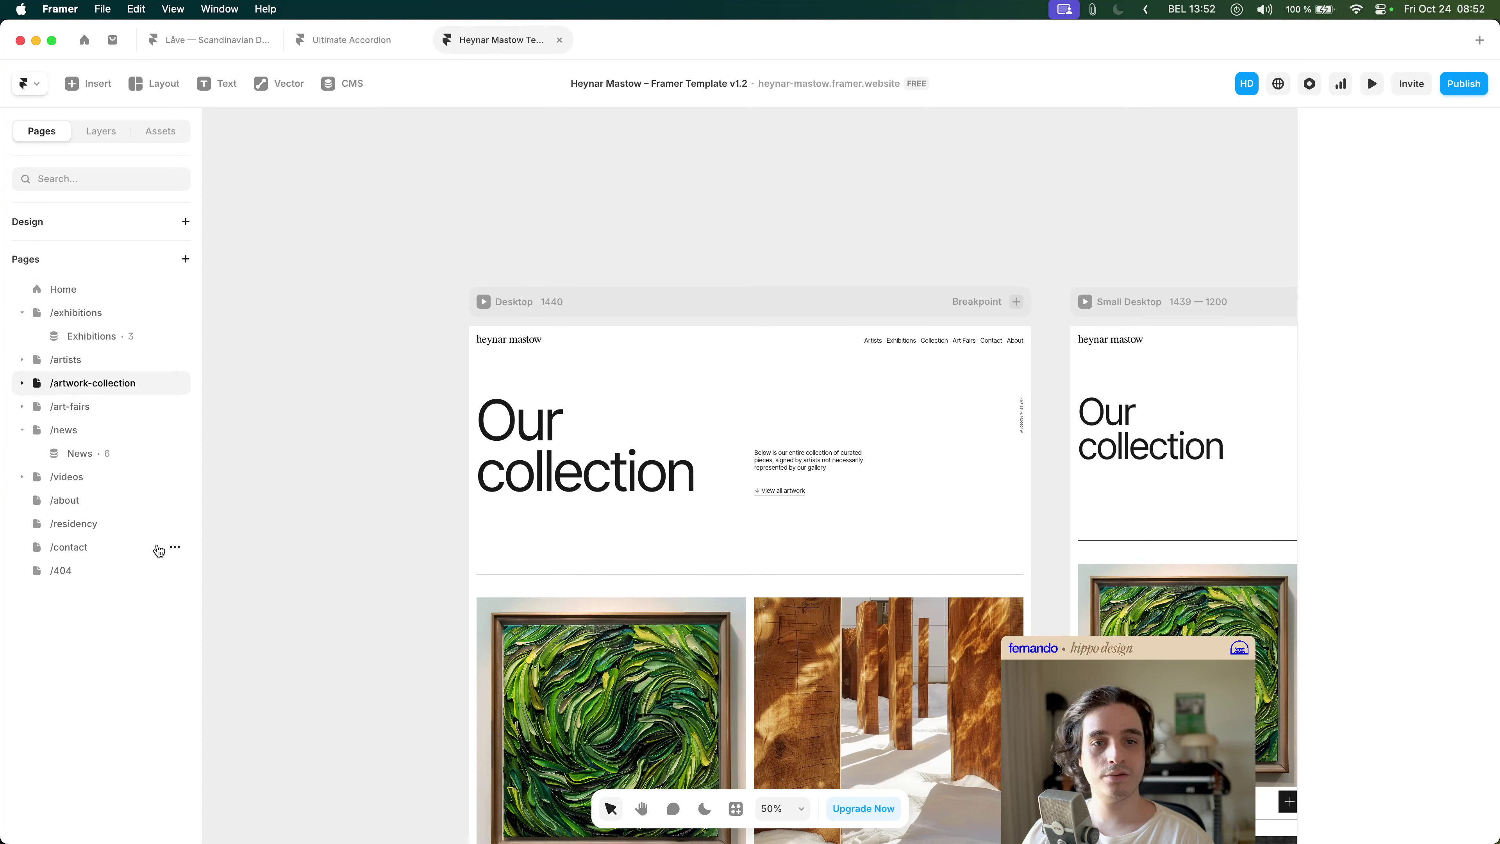
click(86, 524)
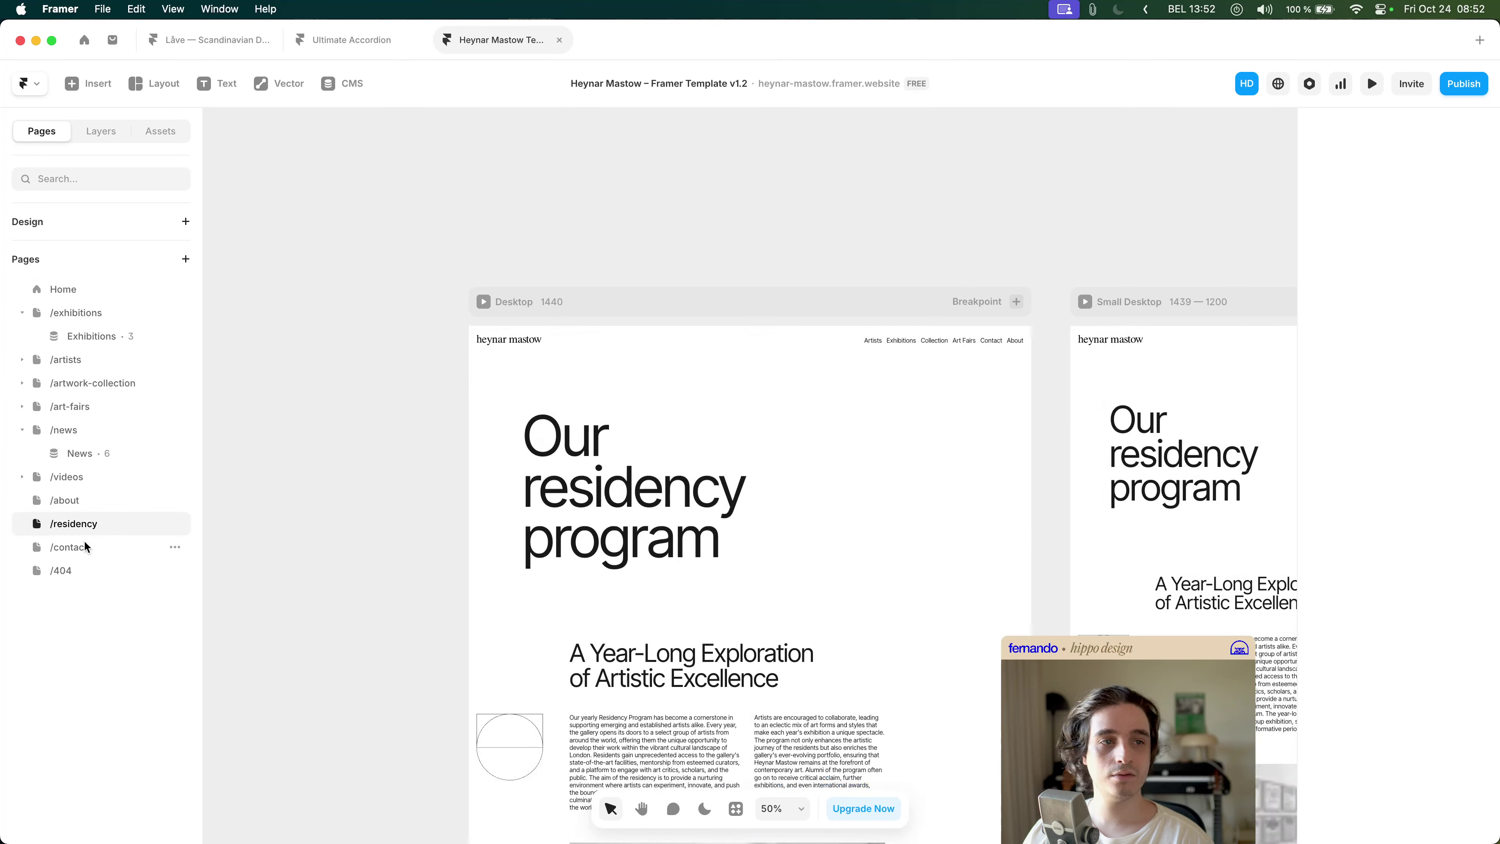
click(83, 543)
click(93, 476)
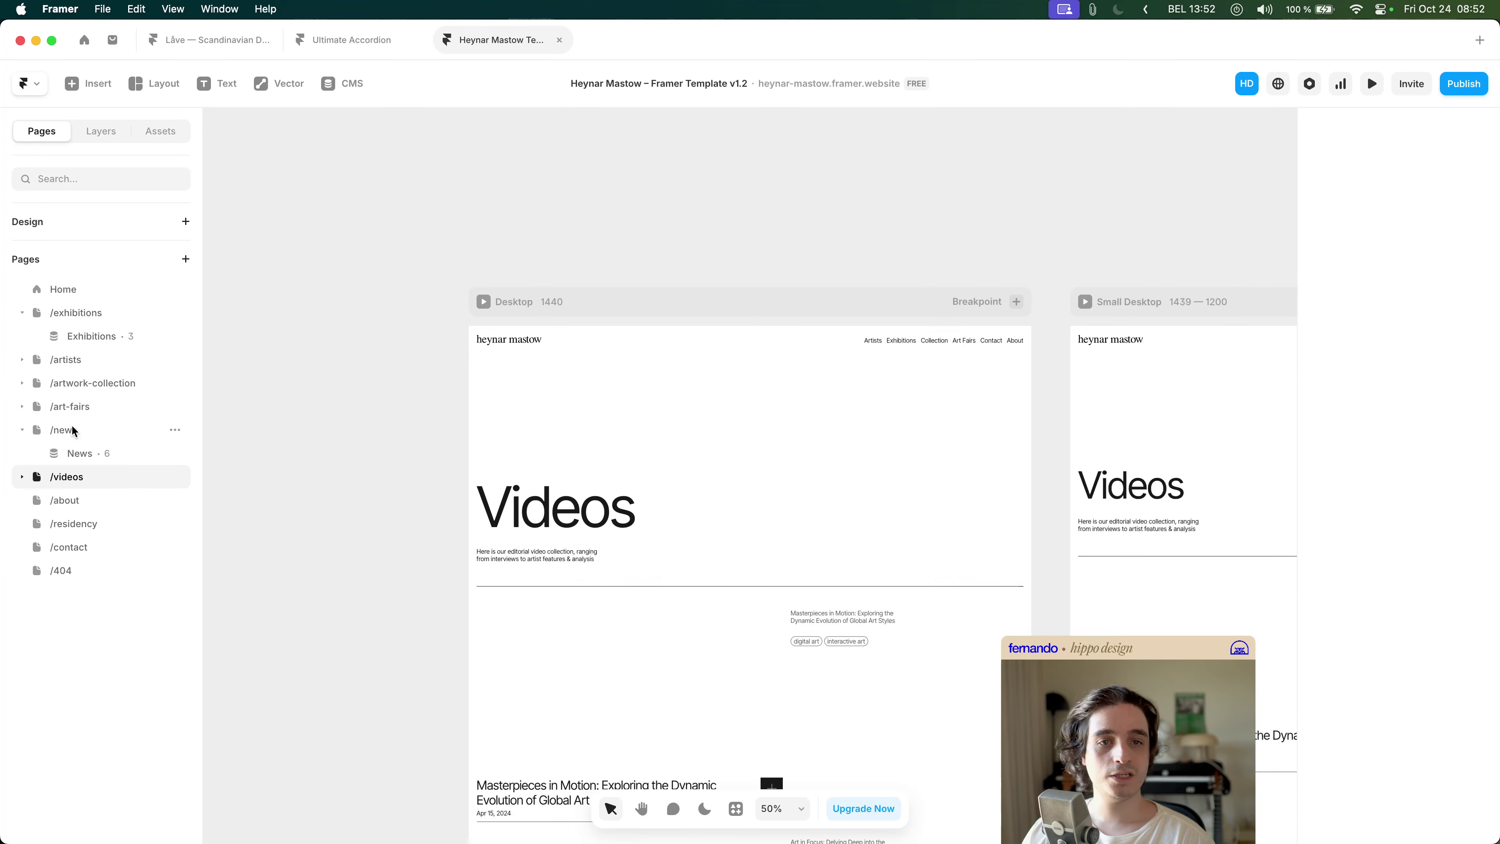
scroll(368, 435, down, 5)
click(64, 406)
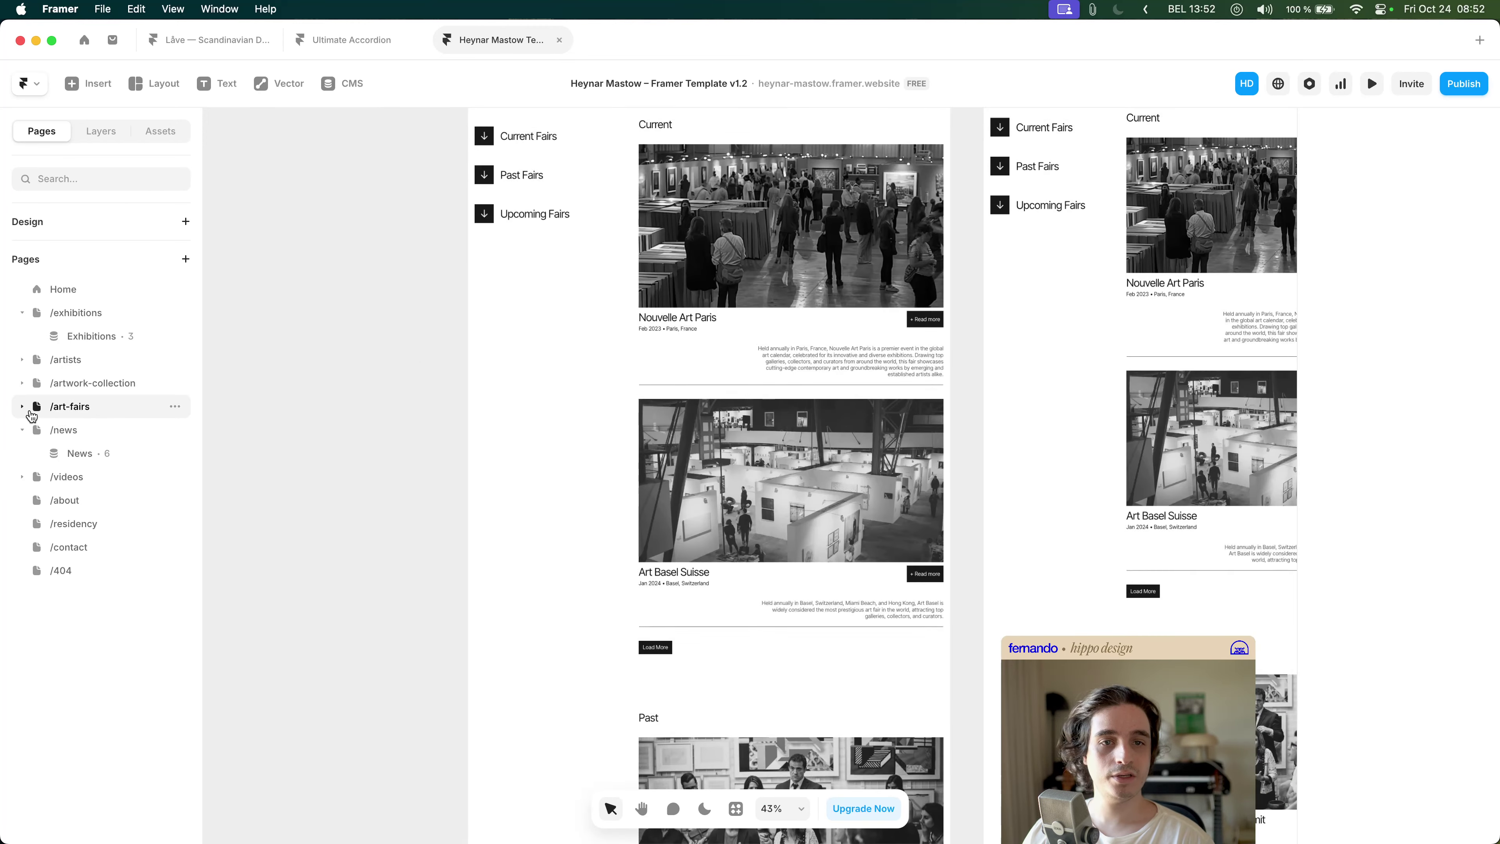
click(72, 430)
click(71, 524)
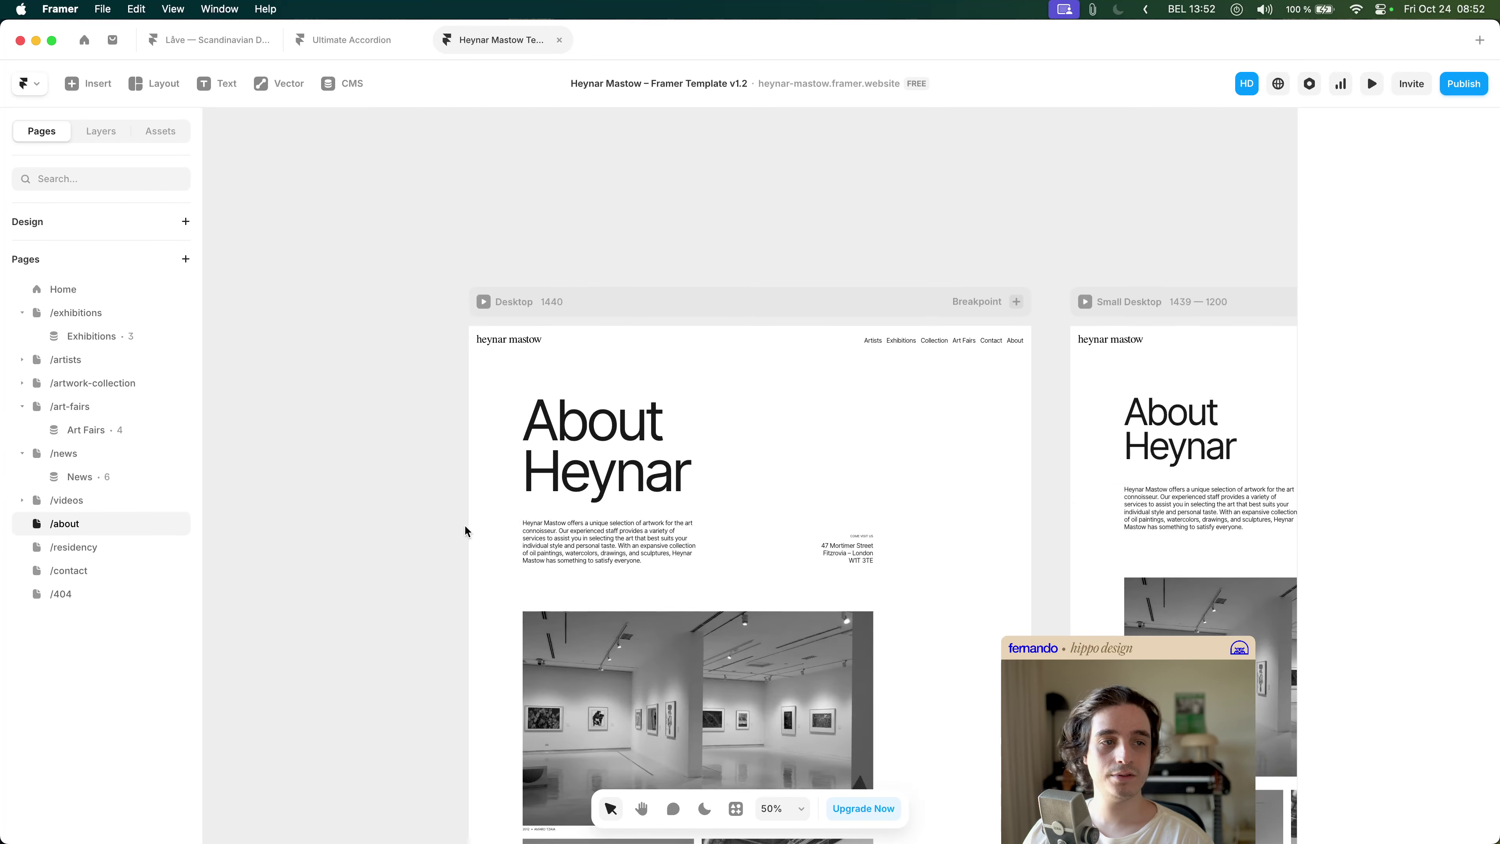
scroll(464, 524, down, 10)
scroll(636, 422, down, 5)
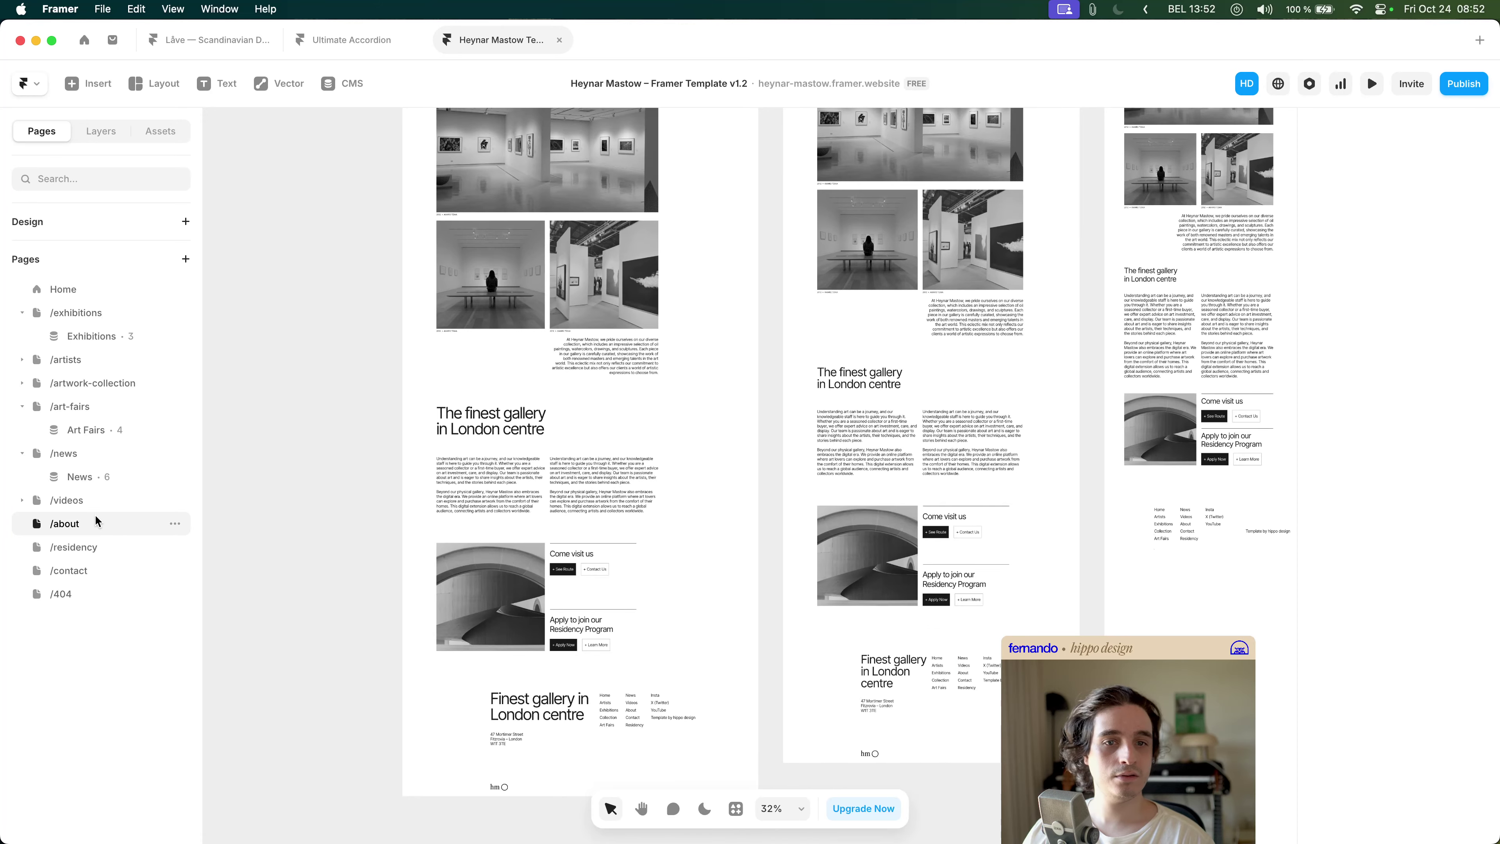
- Open the template's News detail page and inspect the article content's rich text settings
click(100, 477)
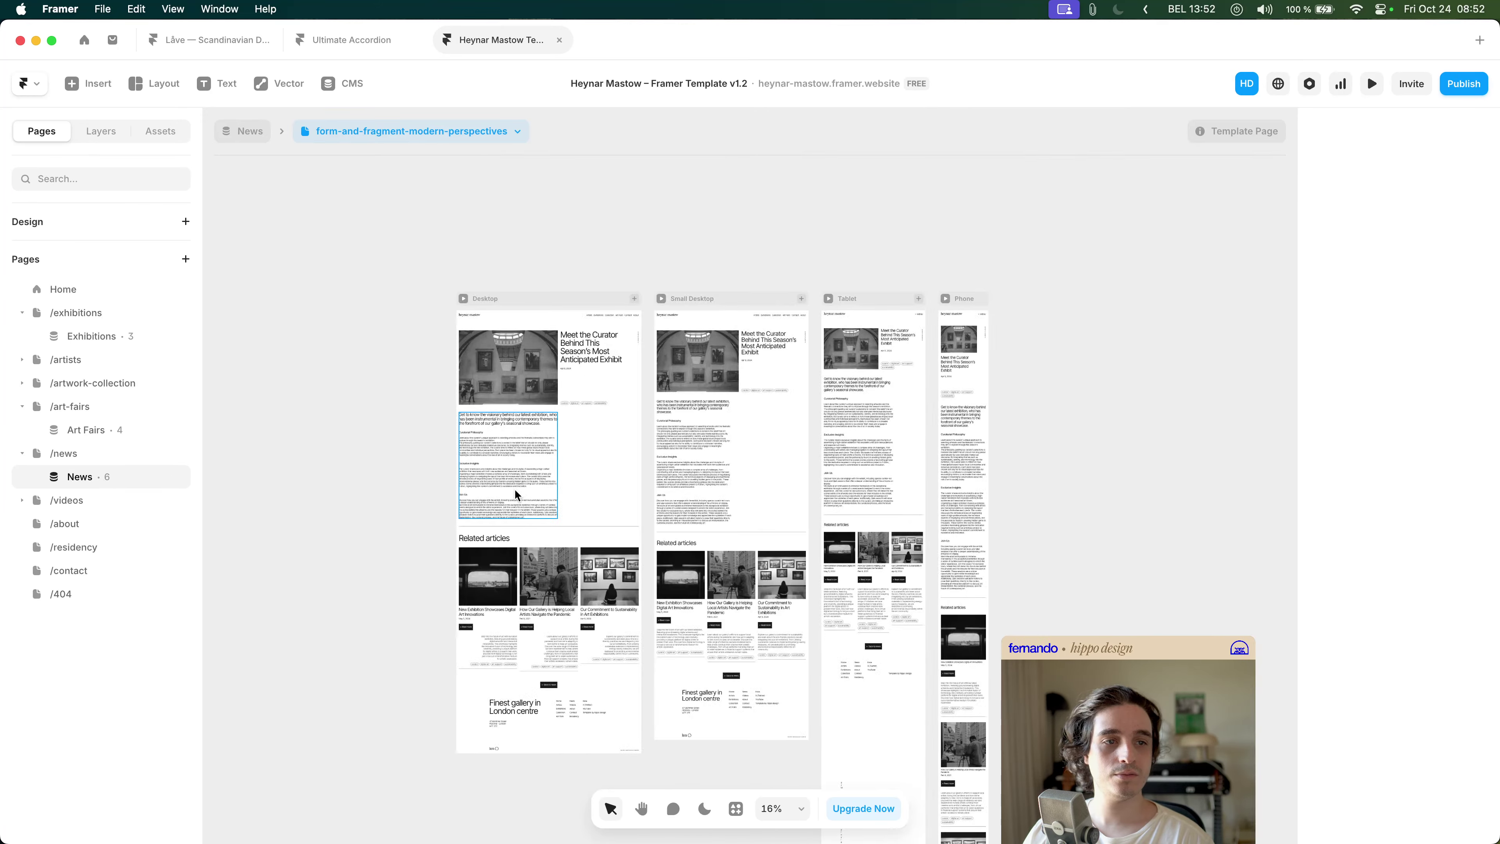
scroll(515, 488, up, 5)
click(516, 483)
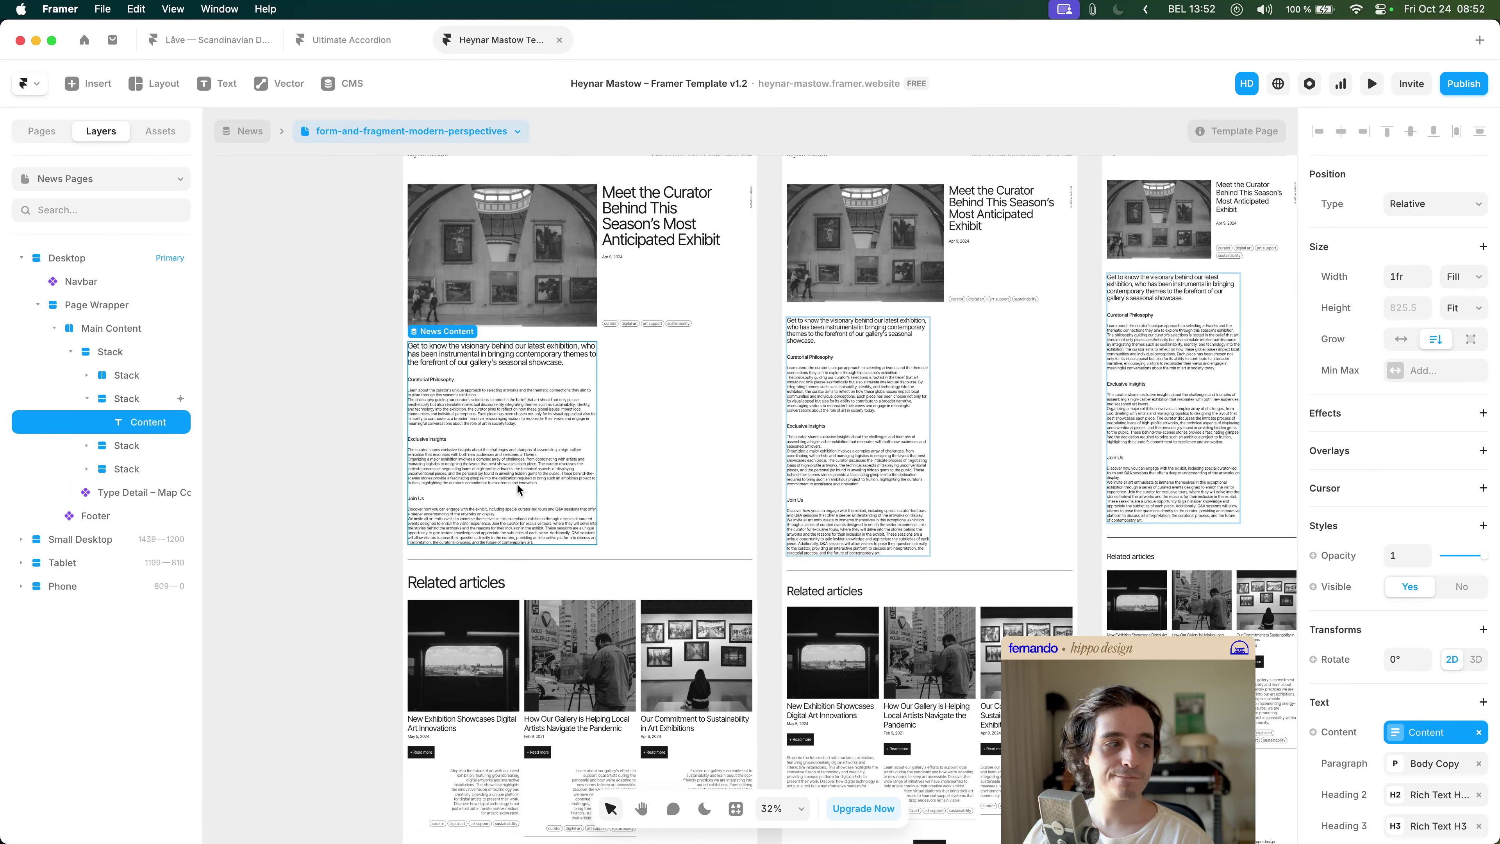
click(301, 438)
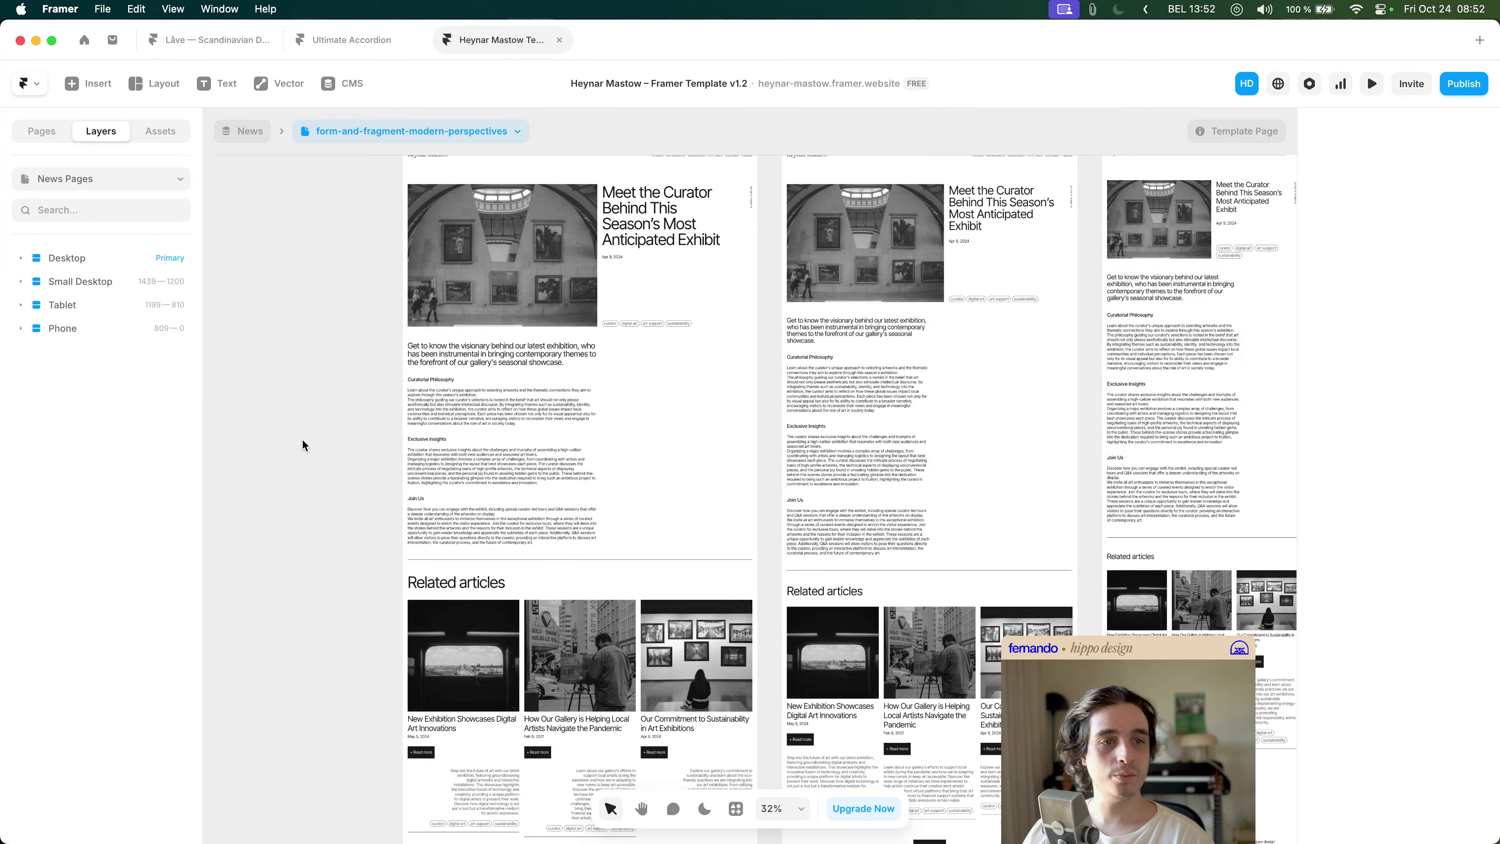
- Close the Ultimate Accordion project and return to the Låve project's list of pages
click(324, 40)
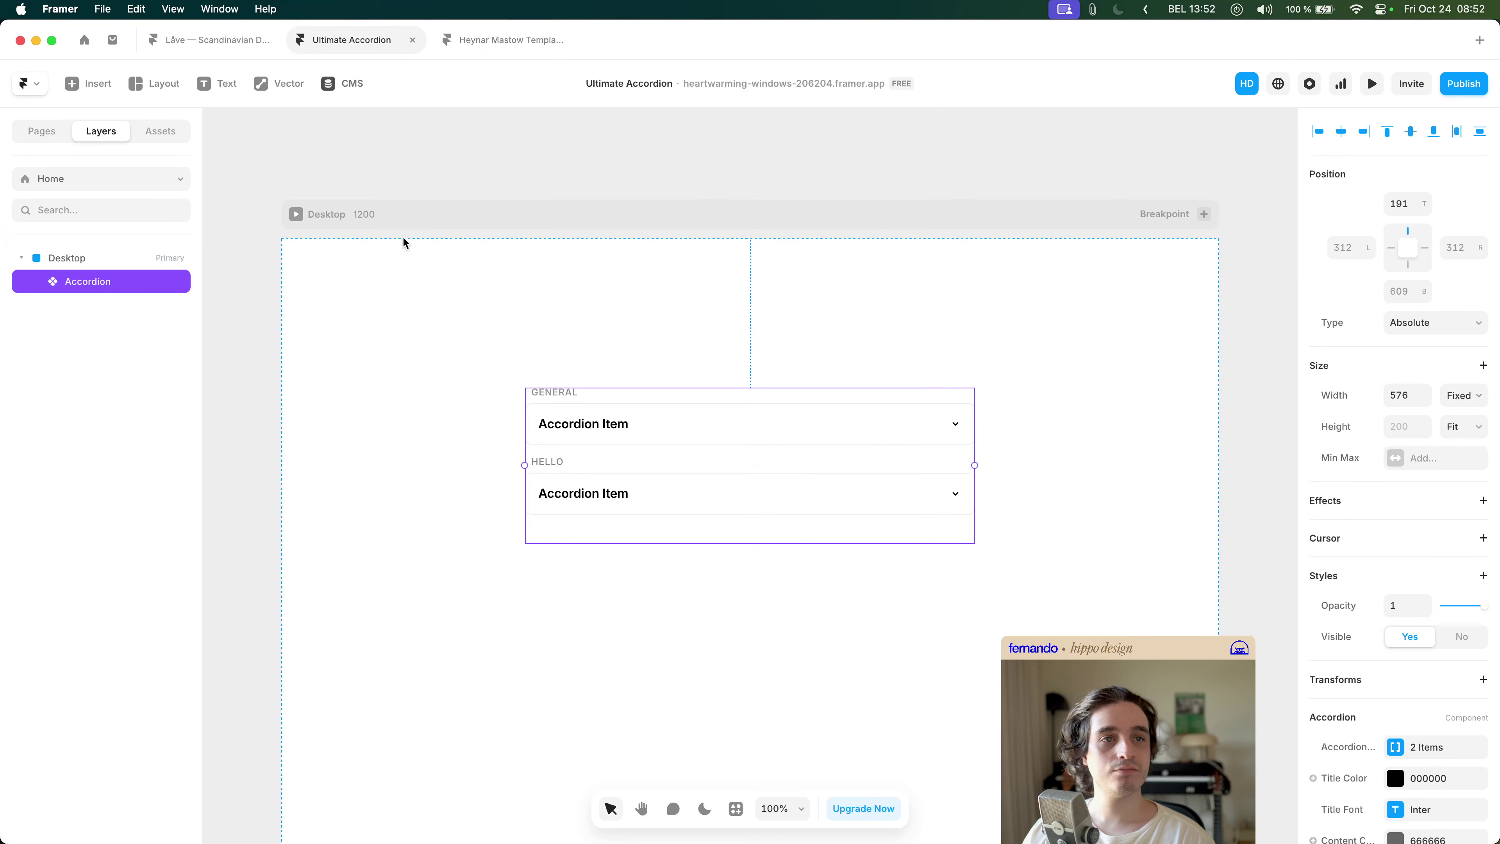
click(413, 39)
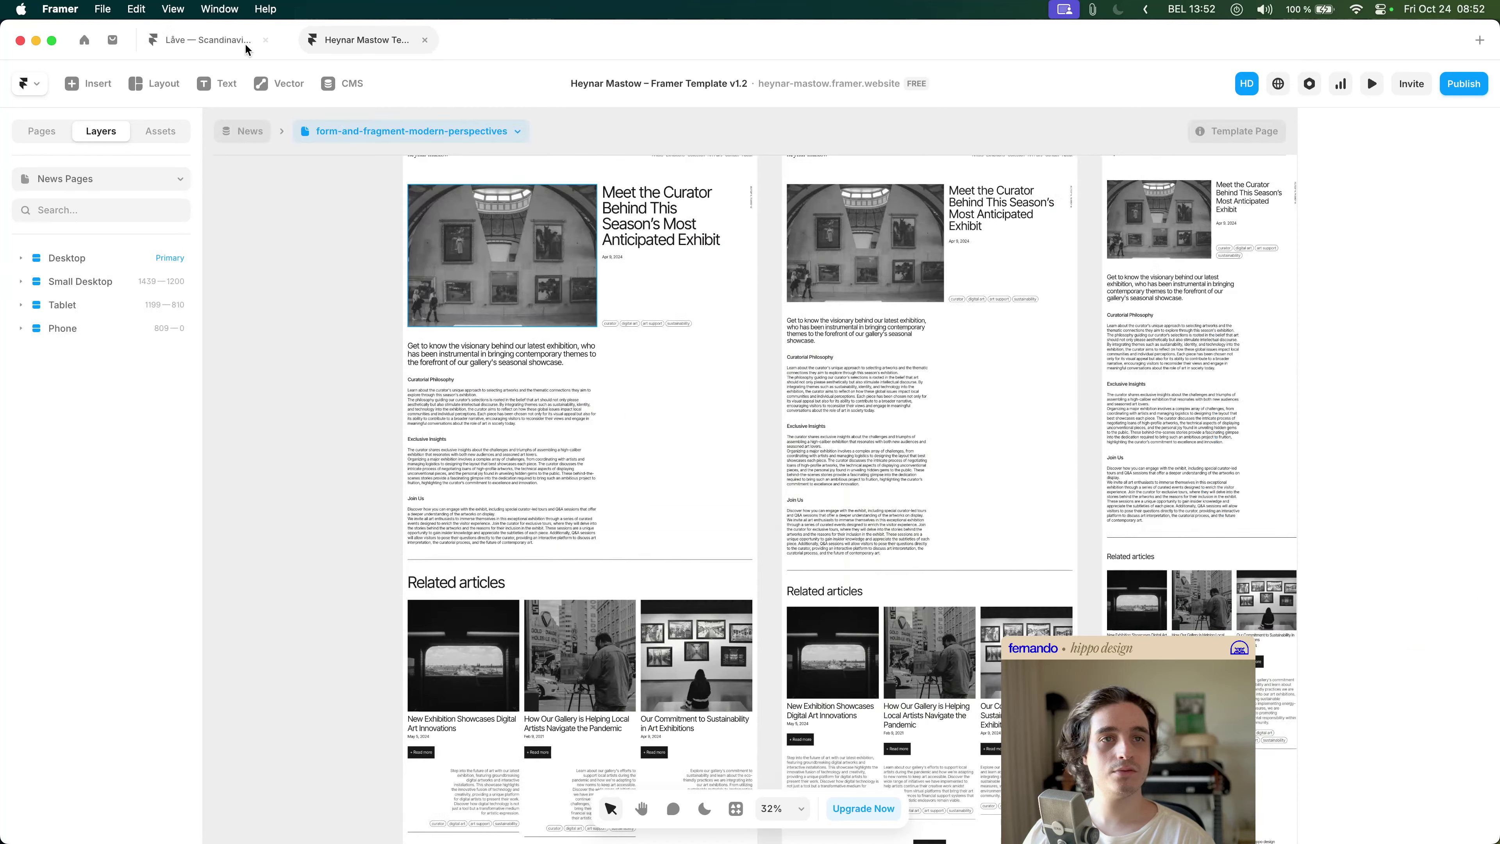
click(245, 41)
scroll(724, 408, down, 3)
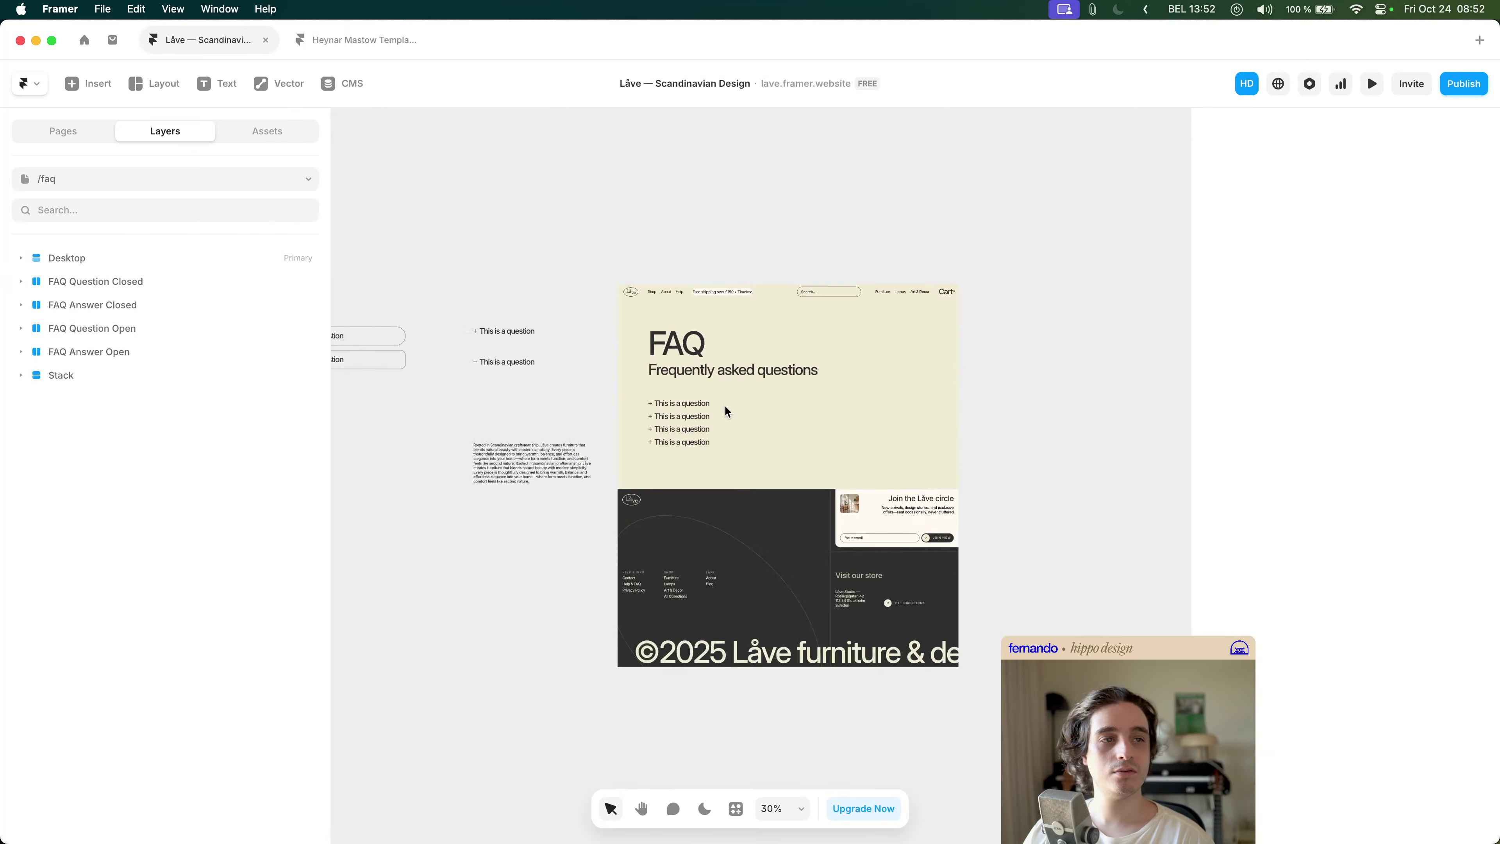
click(62, 131)
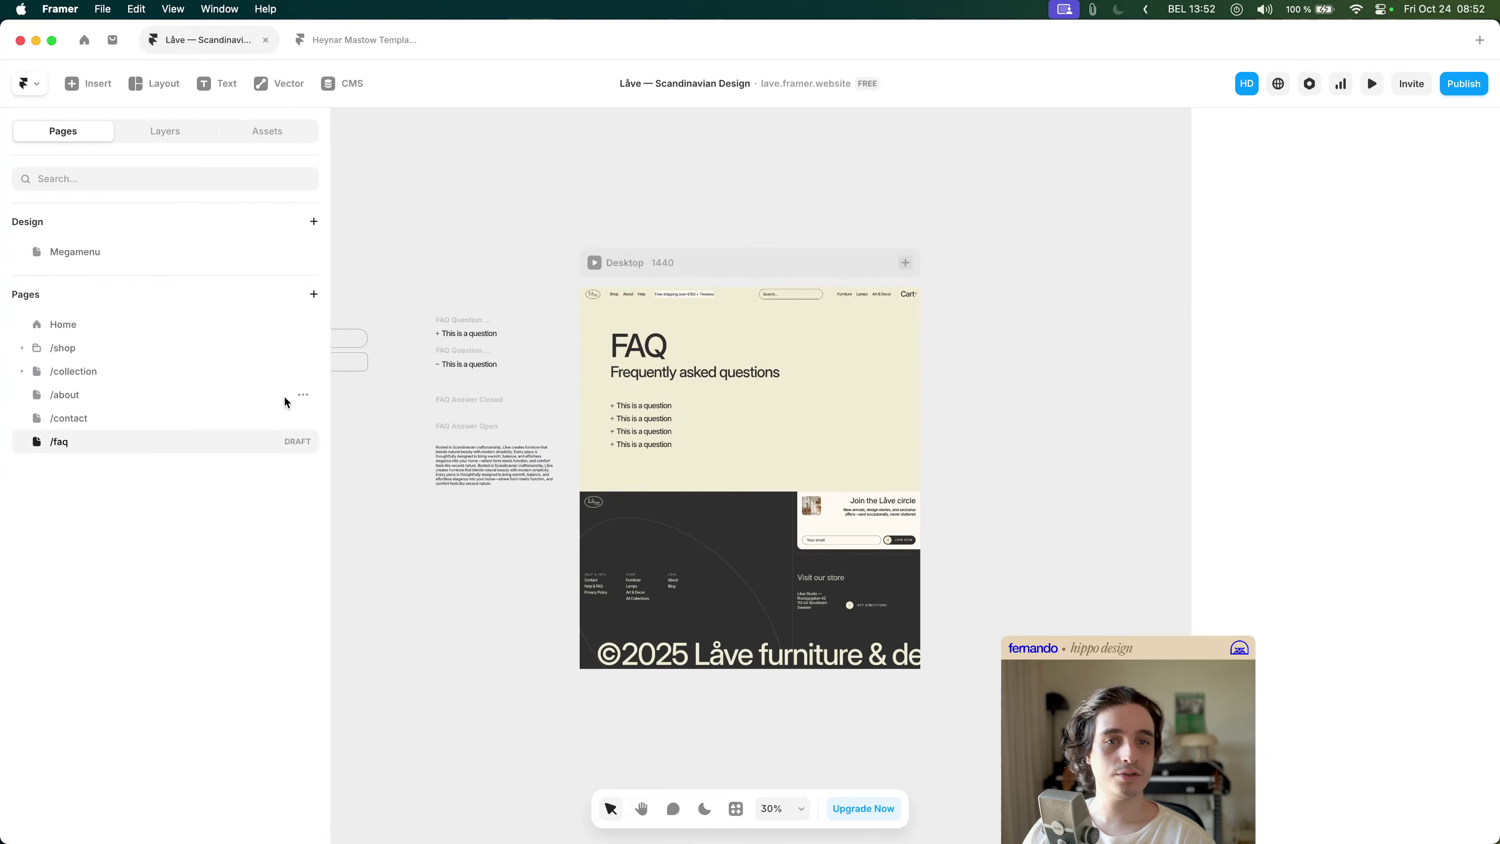
- Switch to Figma and examine the H2 titles, subtitles and body text in the Policies frame
key(super+Tab)
scroll(417, 269, down, 5)
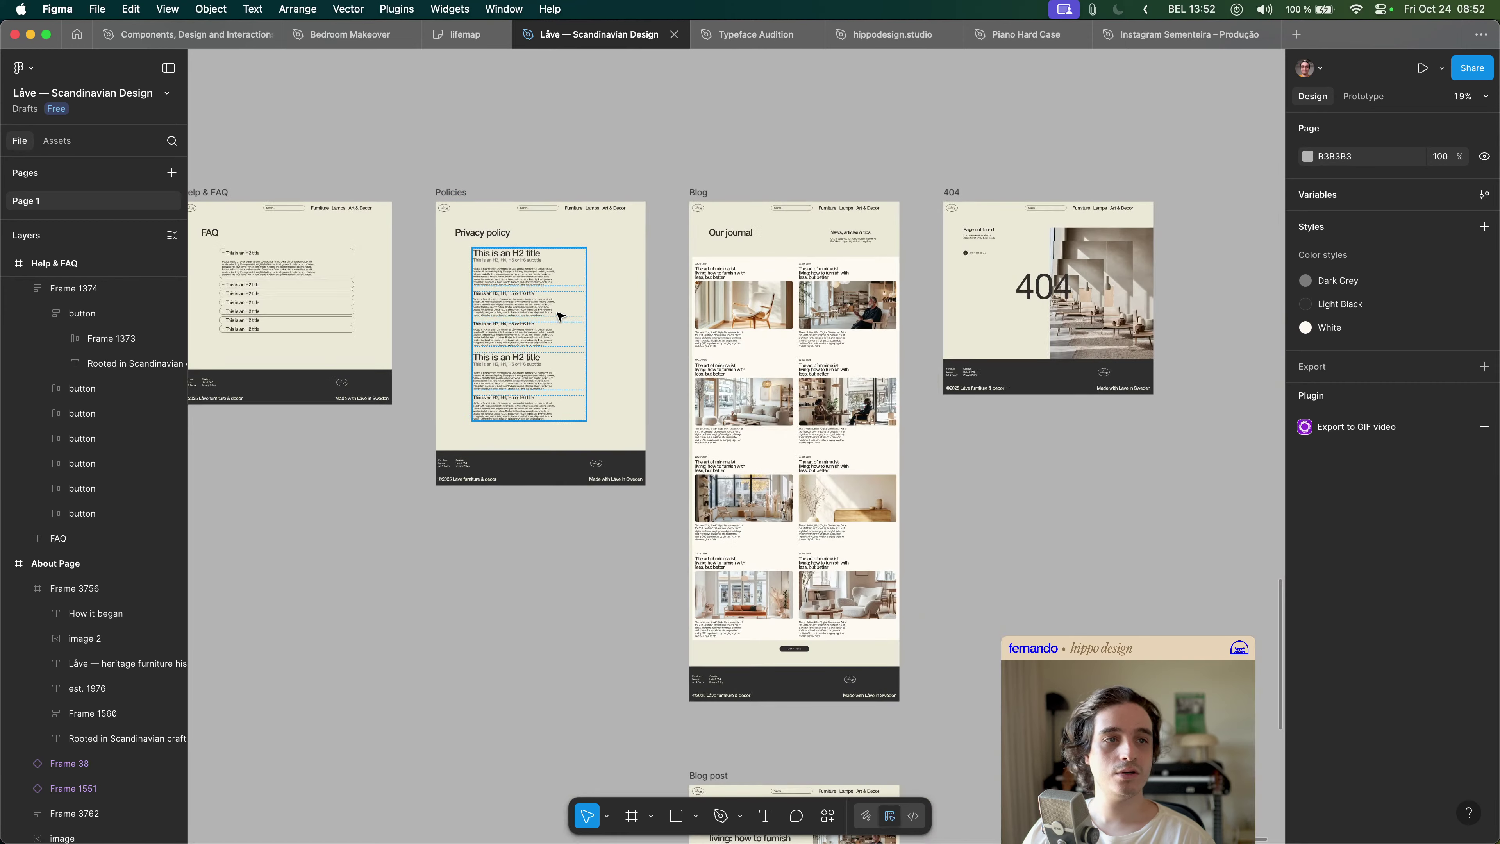
scroll(513, 349, up, 5)
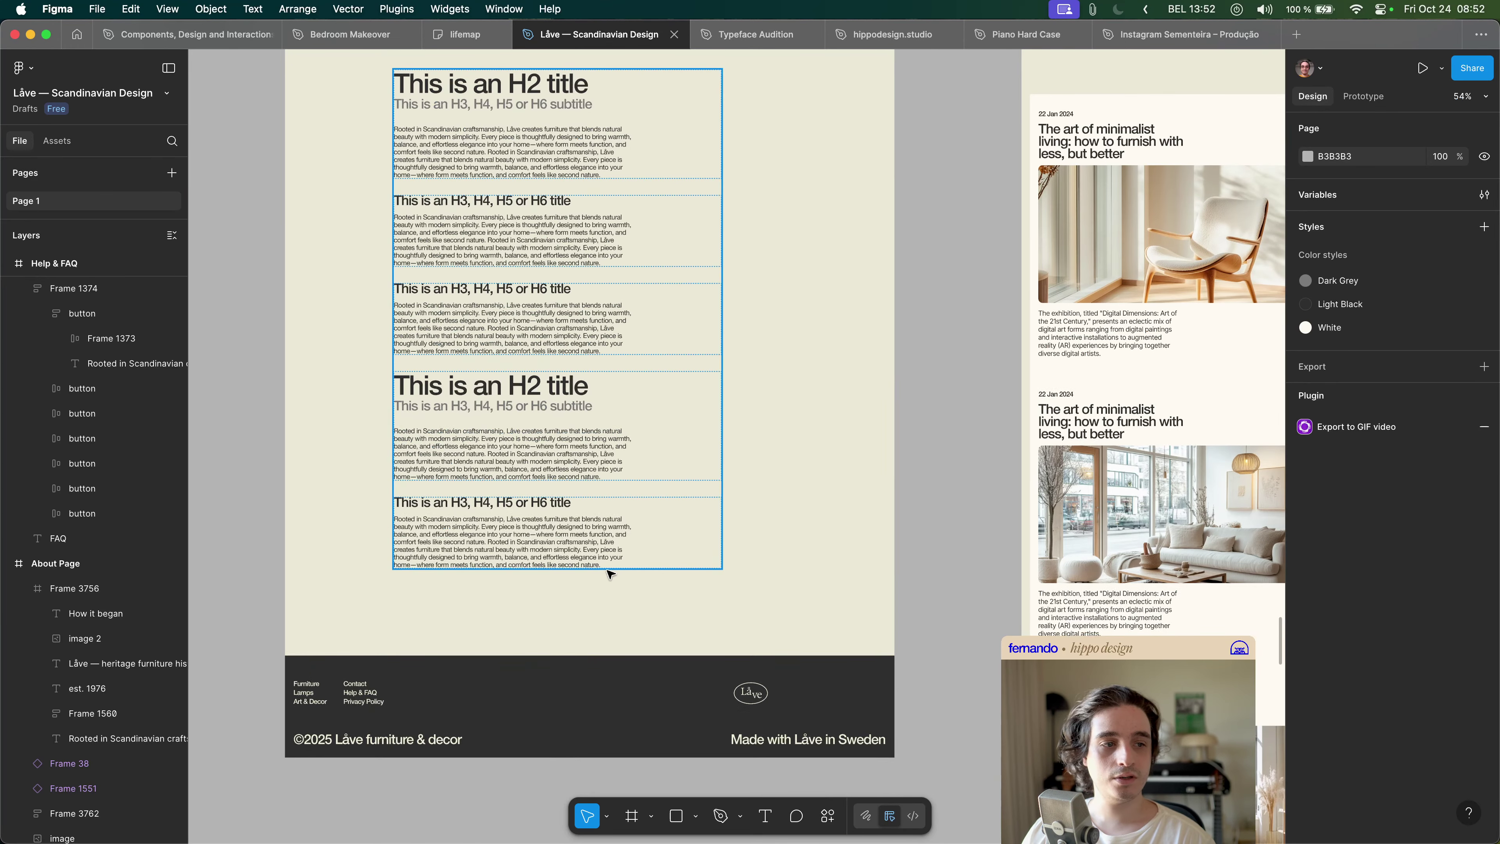
- Examine the Privacy policy page in the Figma design, from its footer up to its headings and body text
scroll(706, 576, down, 4)
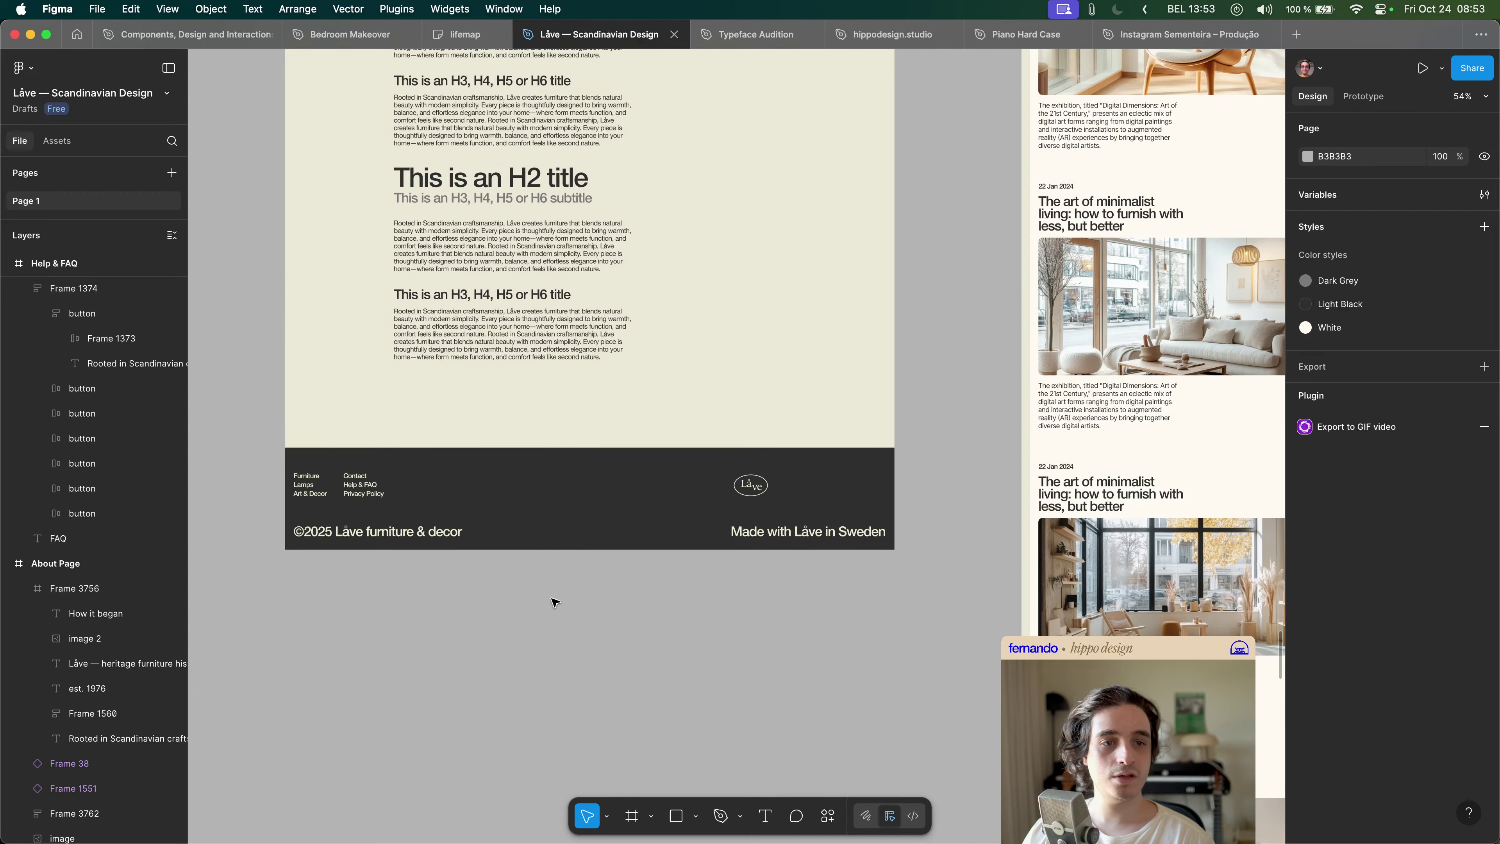
scroll(556, 600, up, 3)
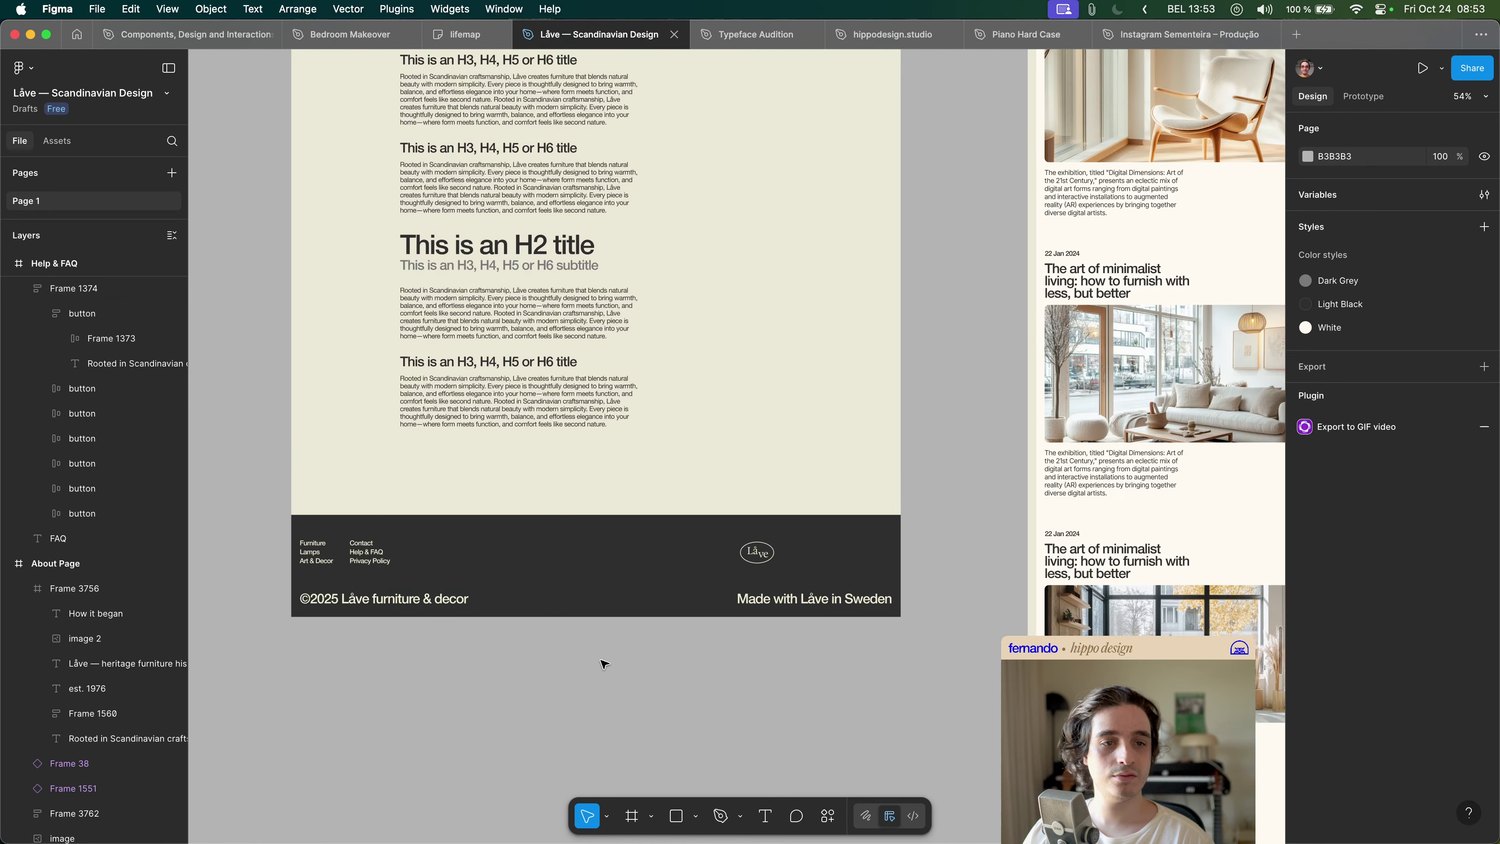
scroll(603, 664, right, 1)
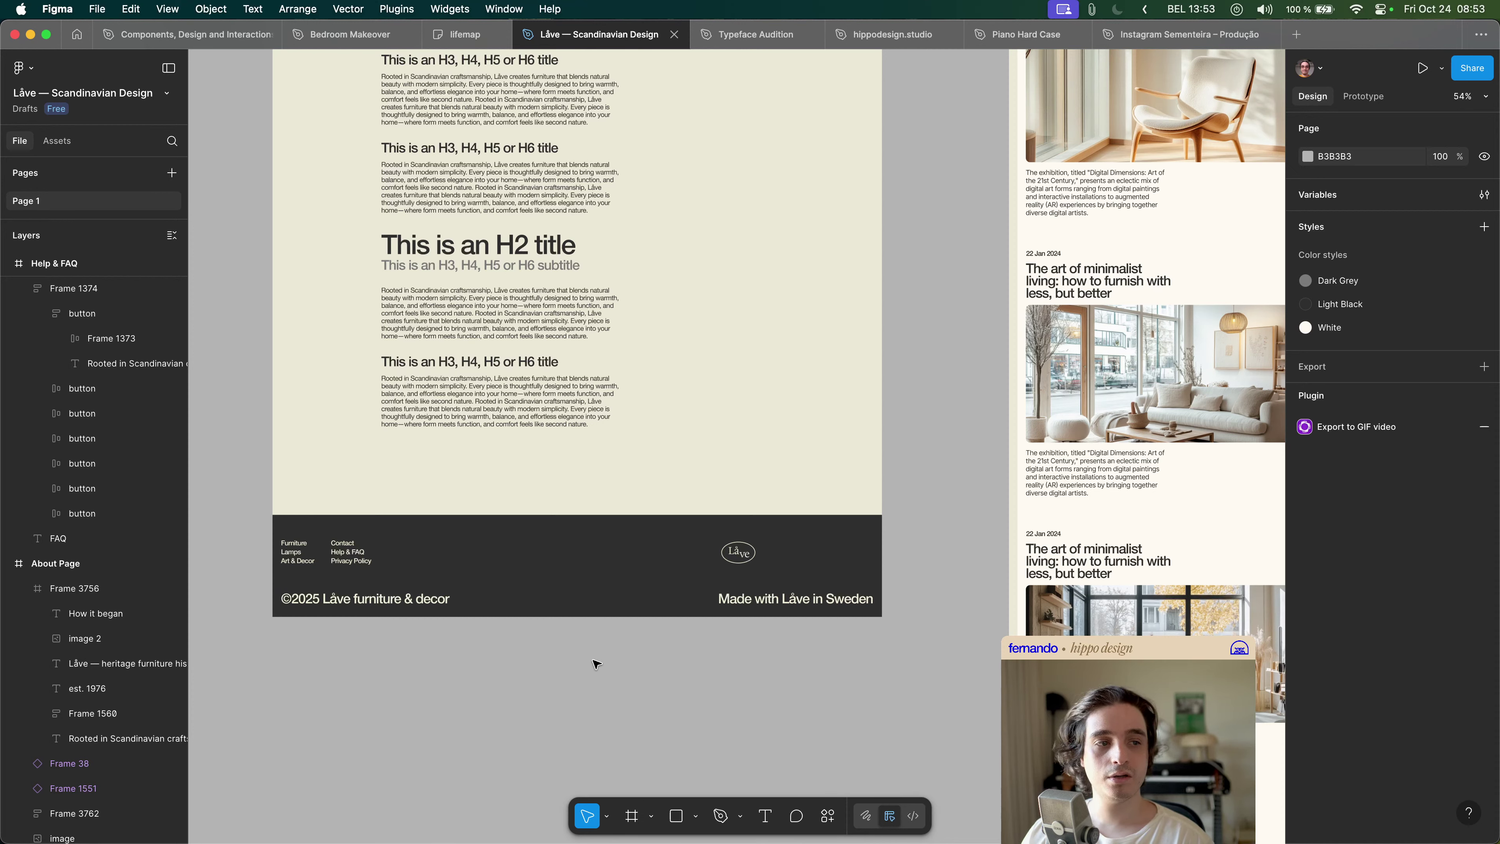
key(super+Tab)
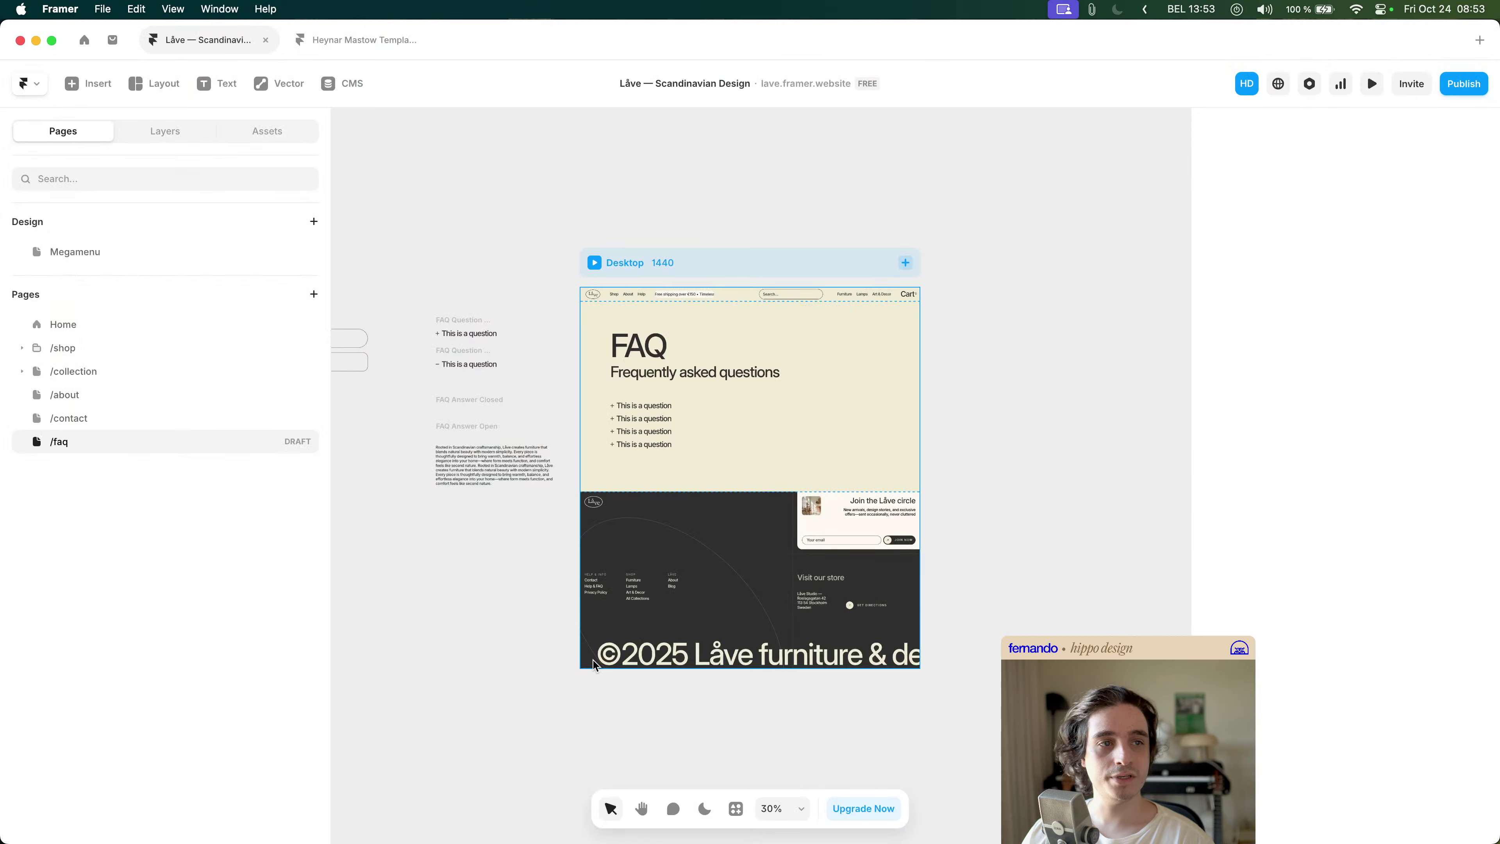
key(super+Tab)
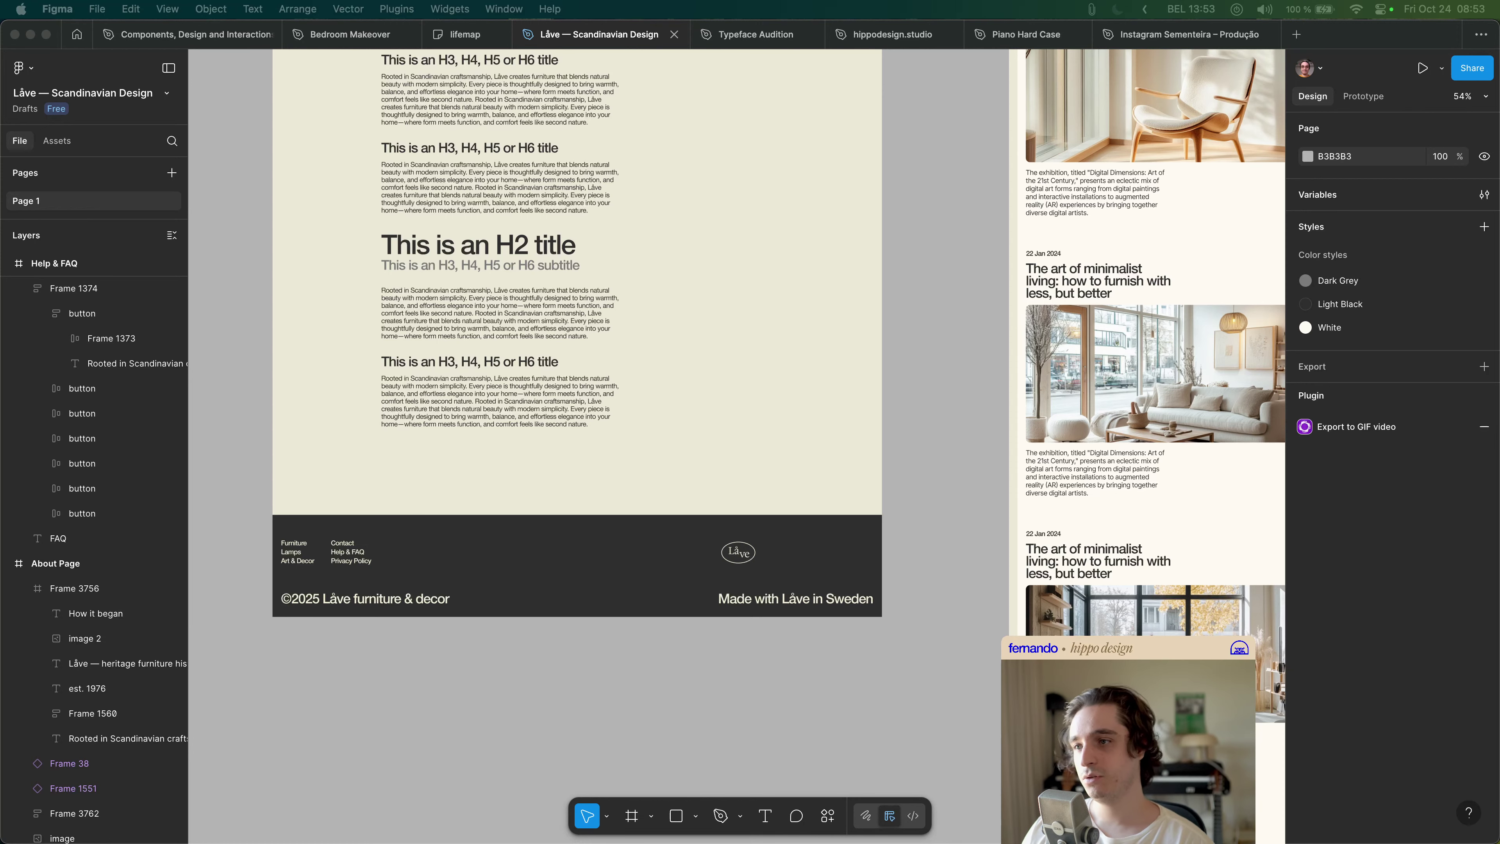
scroll(562, 396, up, 8)
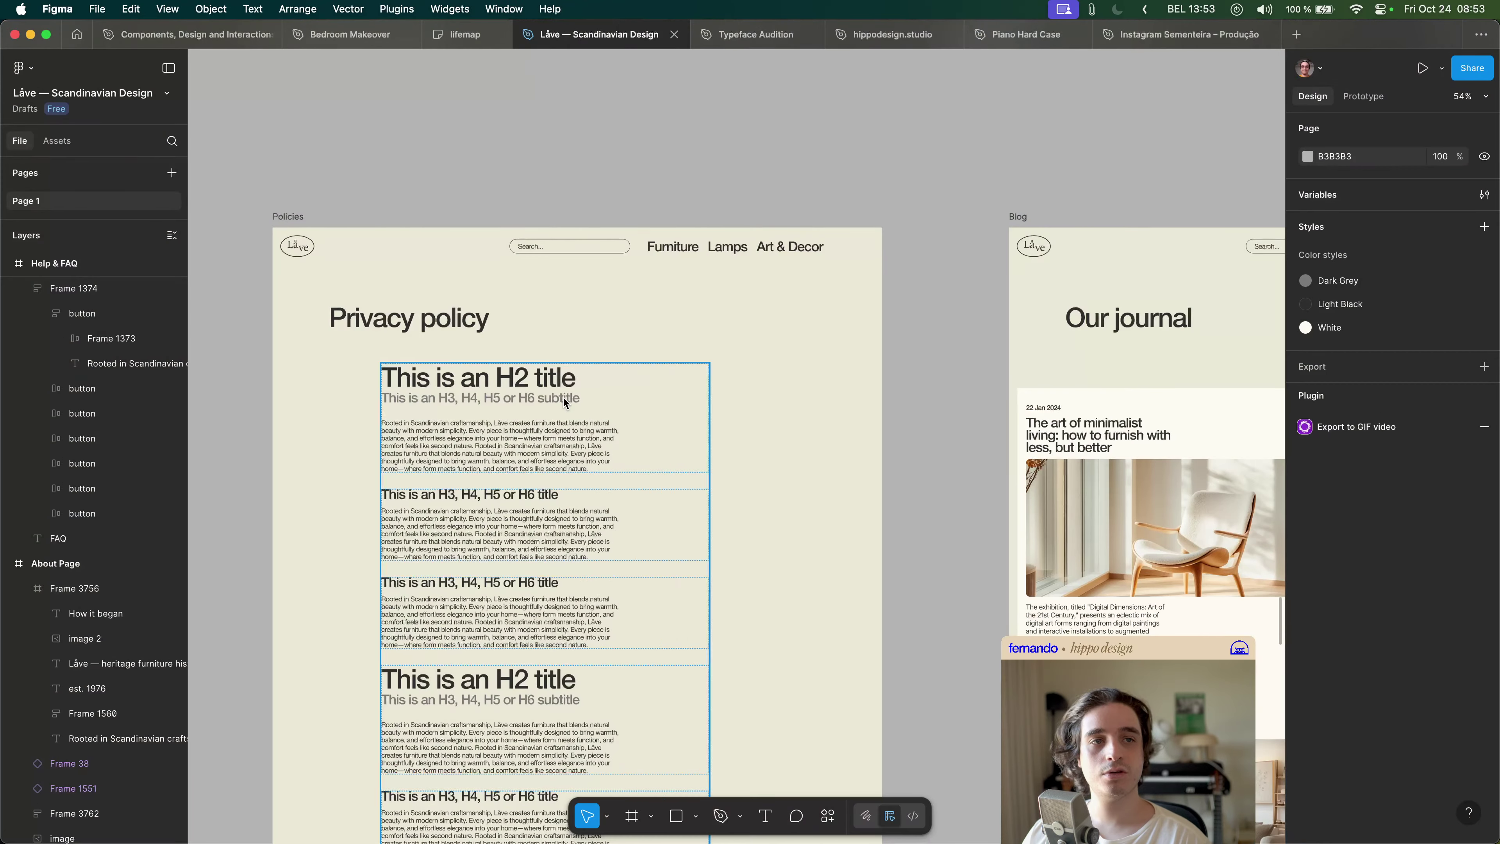
- Switch to Framer and delete the Mega Menu collection from the CMS
key(super+Tab)
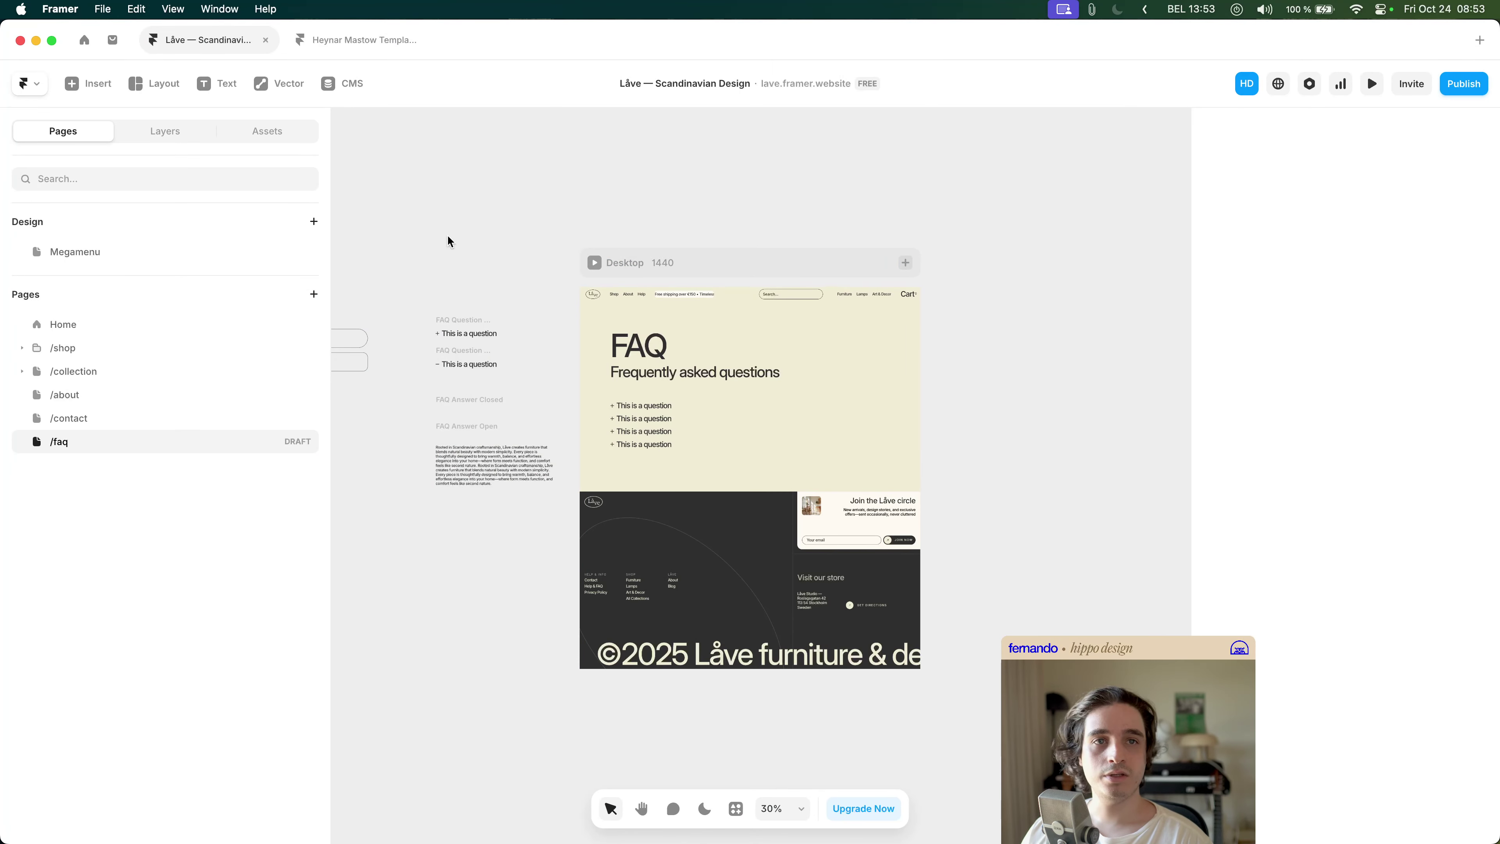
click(339, 90)
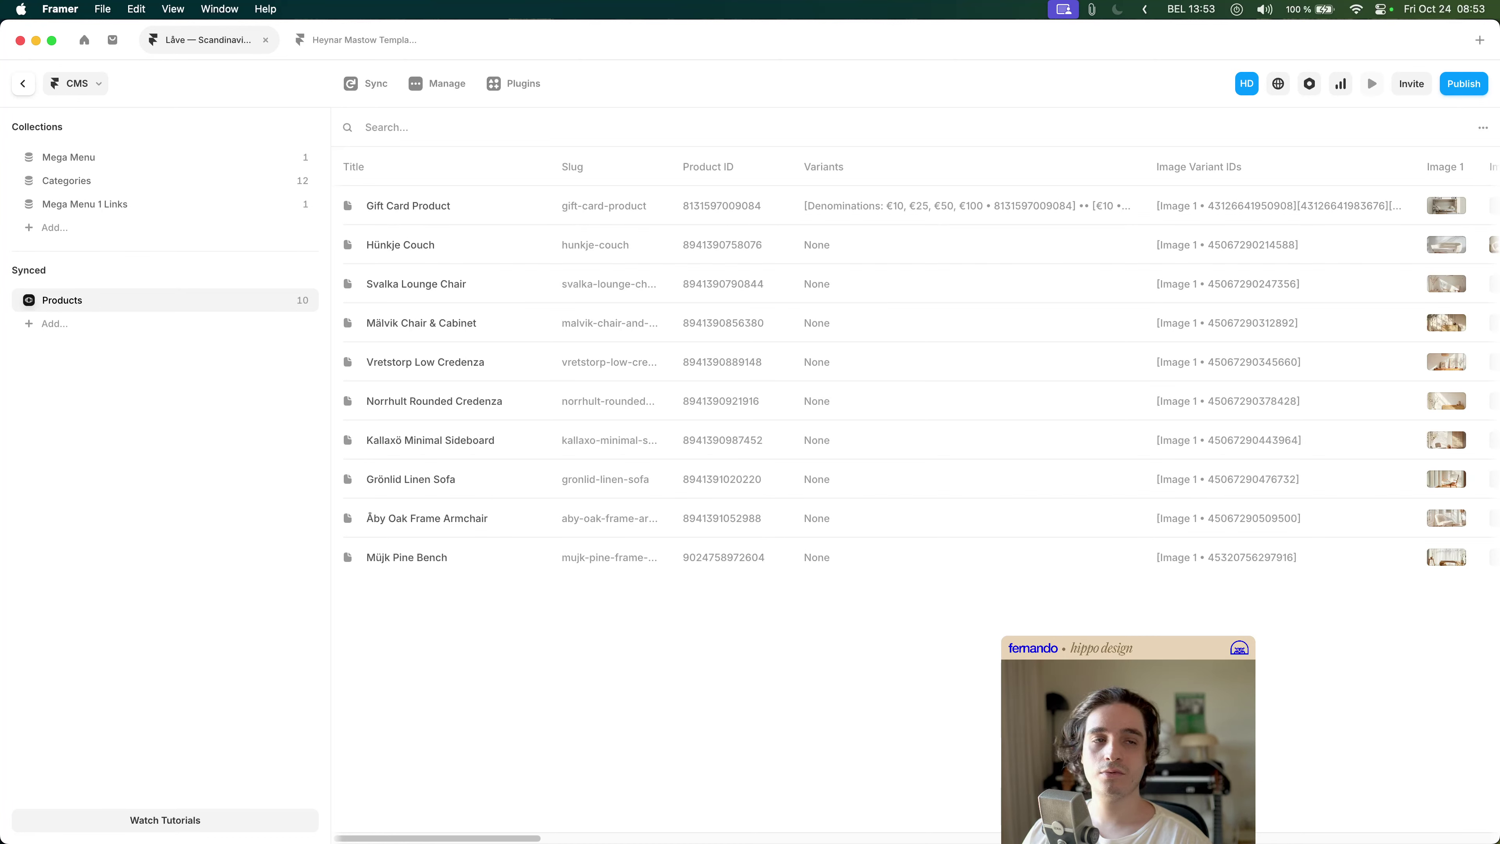
click(234, 162)
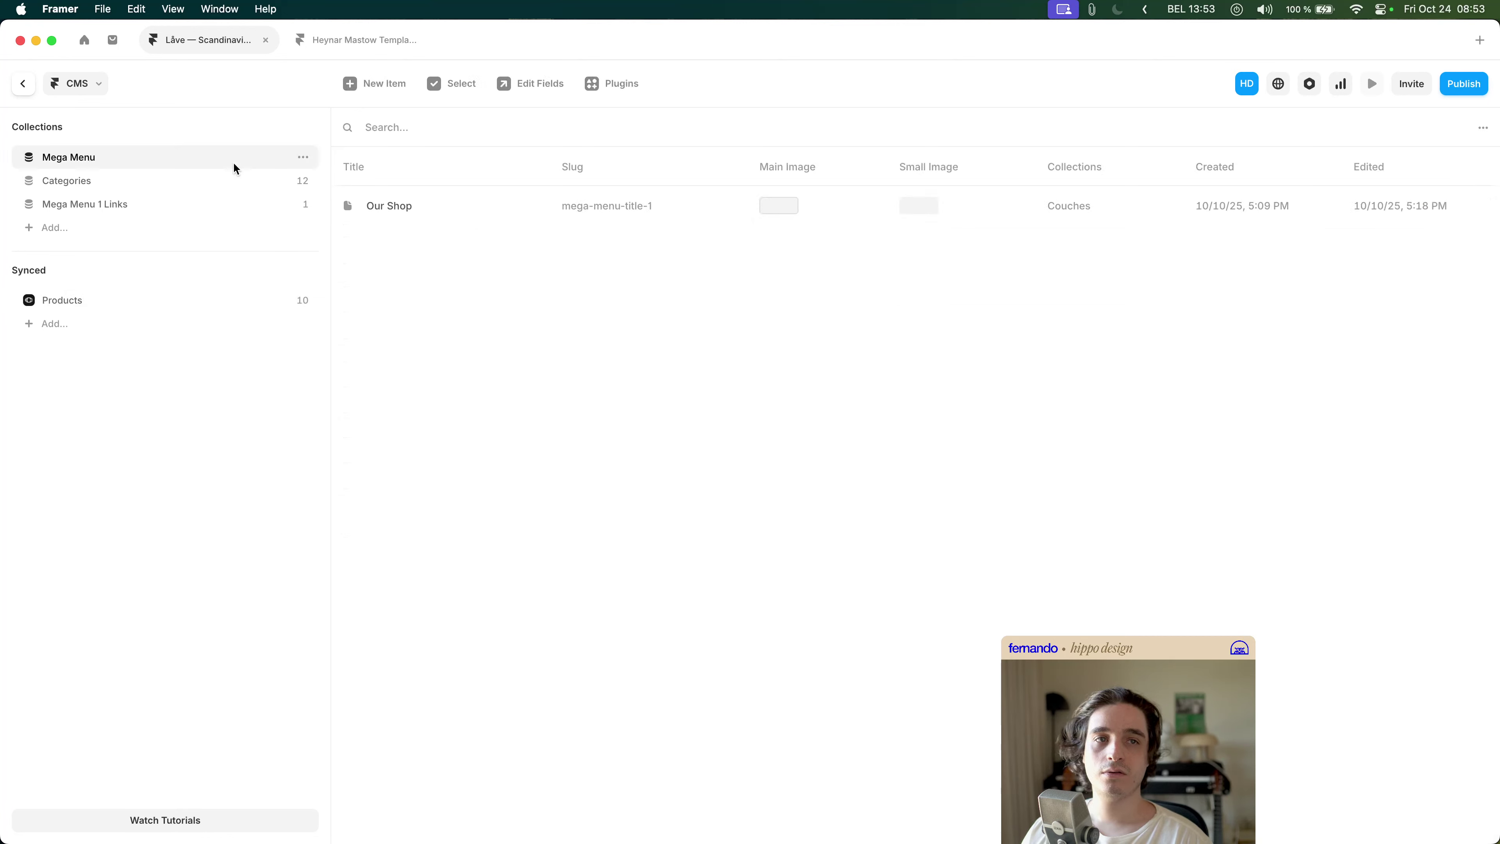
right_click(236, 166)
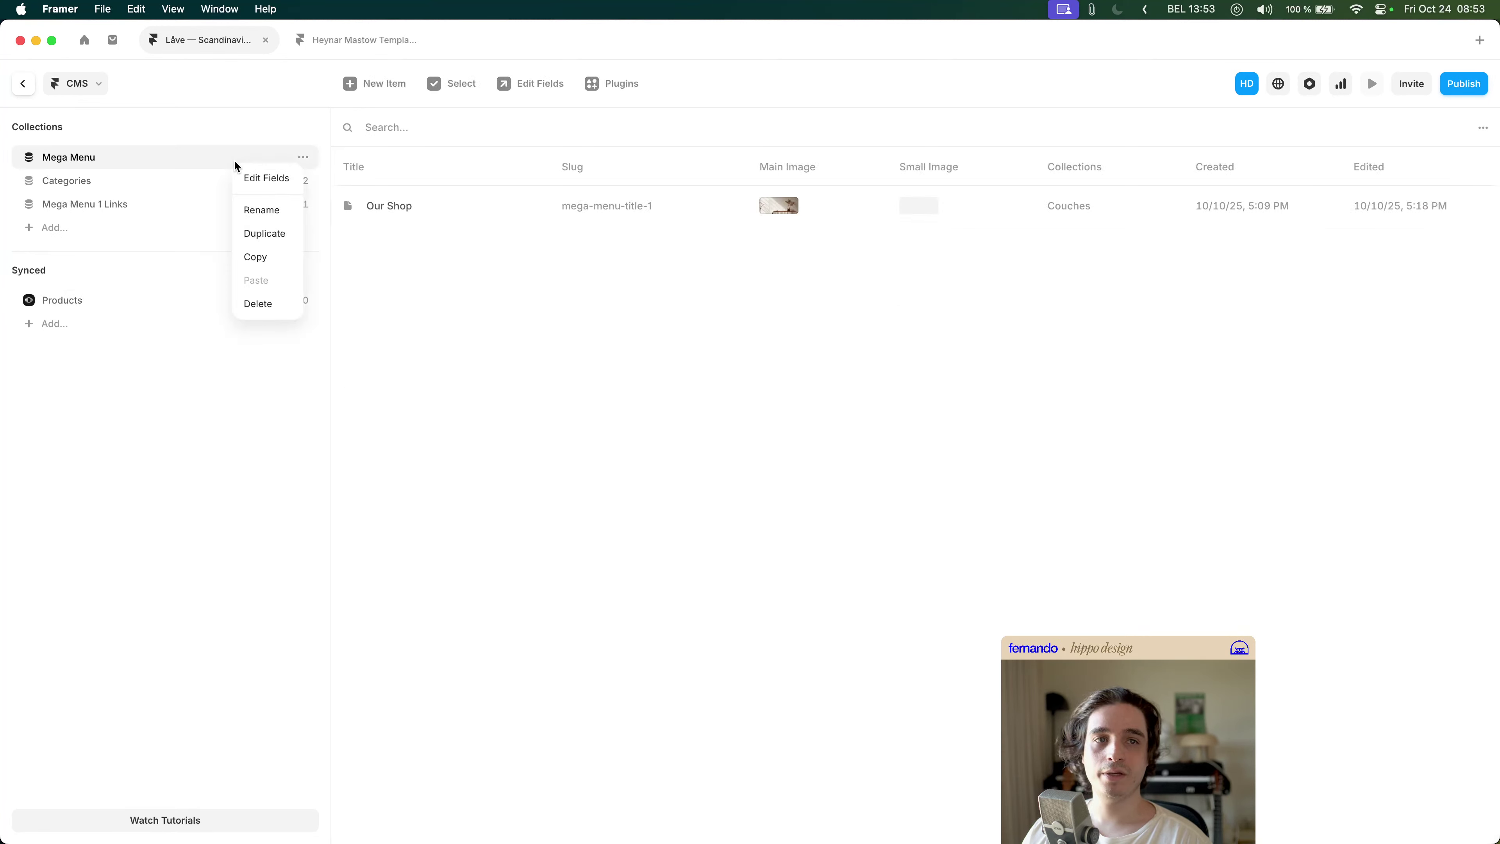
click(276, 309)
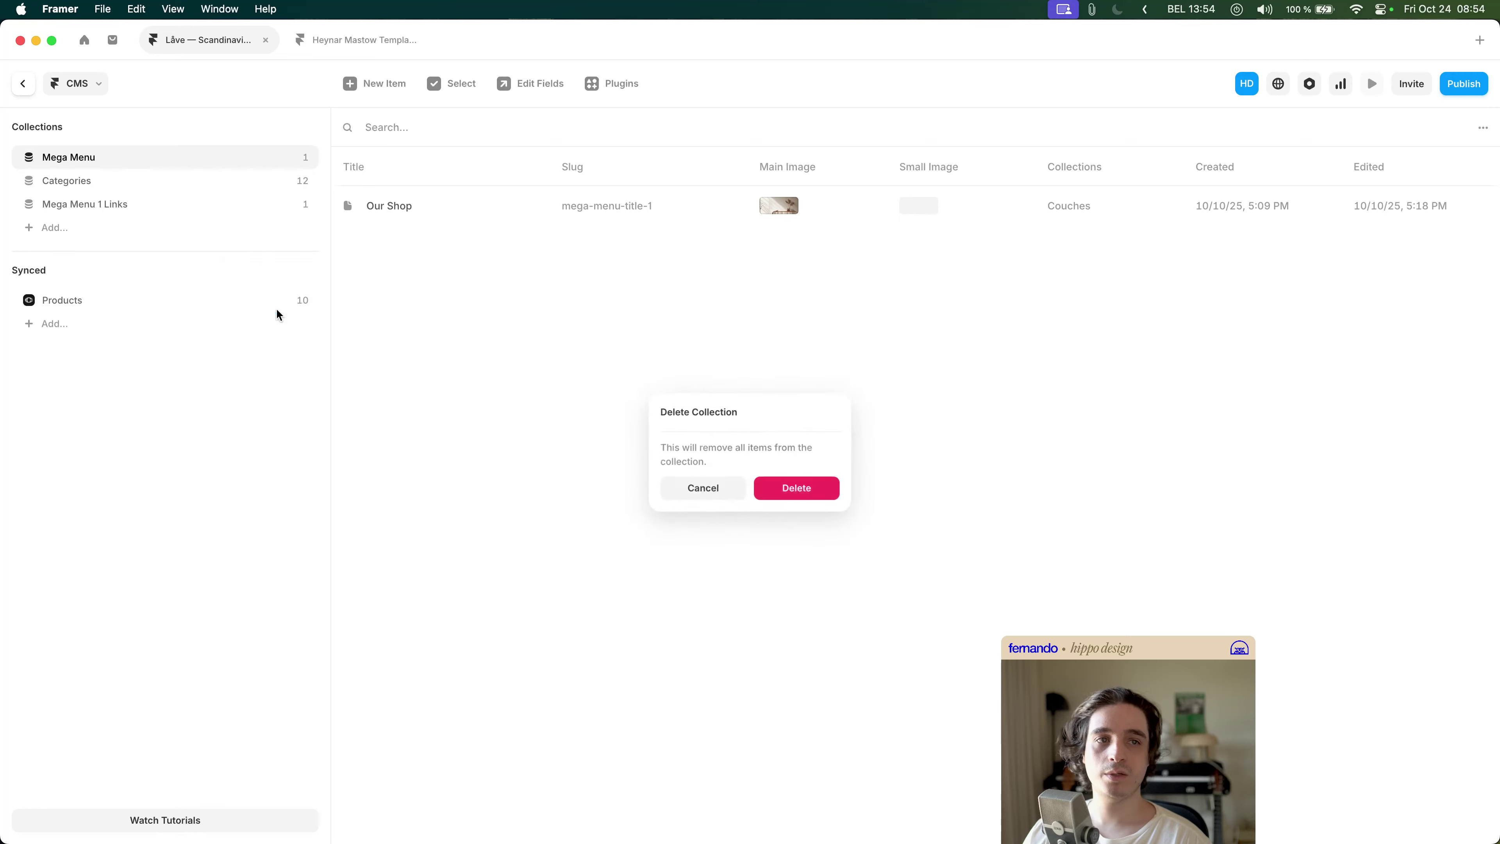
click(791, 488)
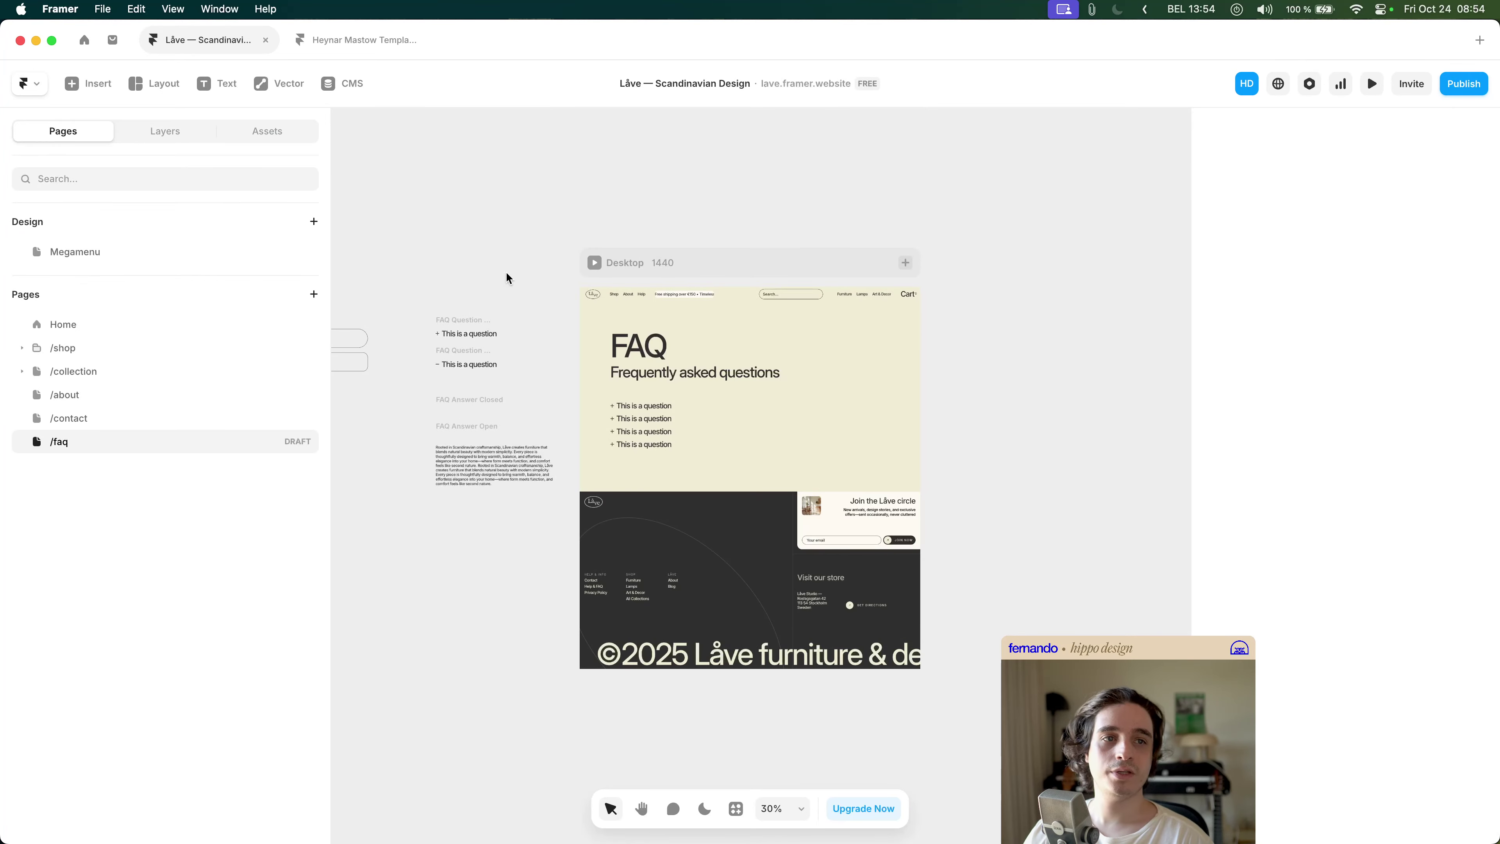
- Open the Home page's Navbar component and examine its desktop Shop, About and Help megamenu variants
scroll(496, 266, down, 2)
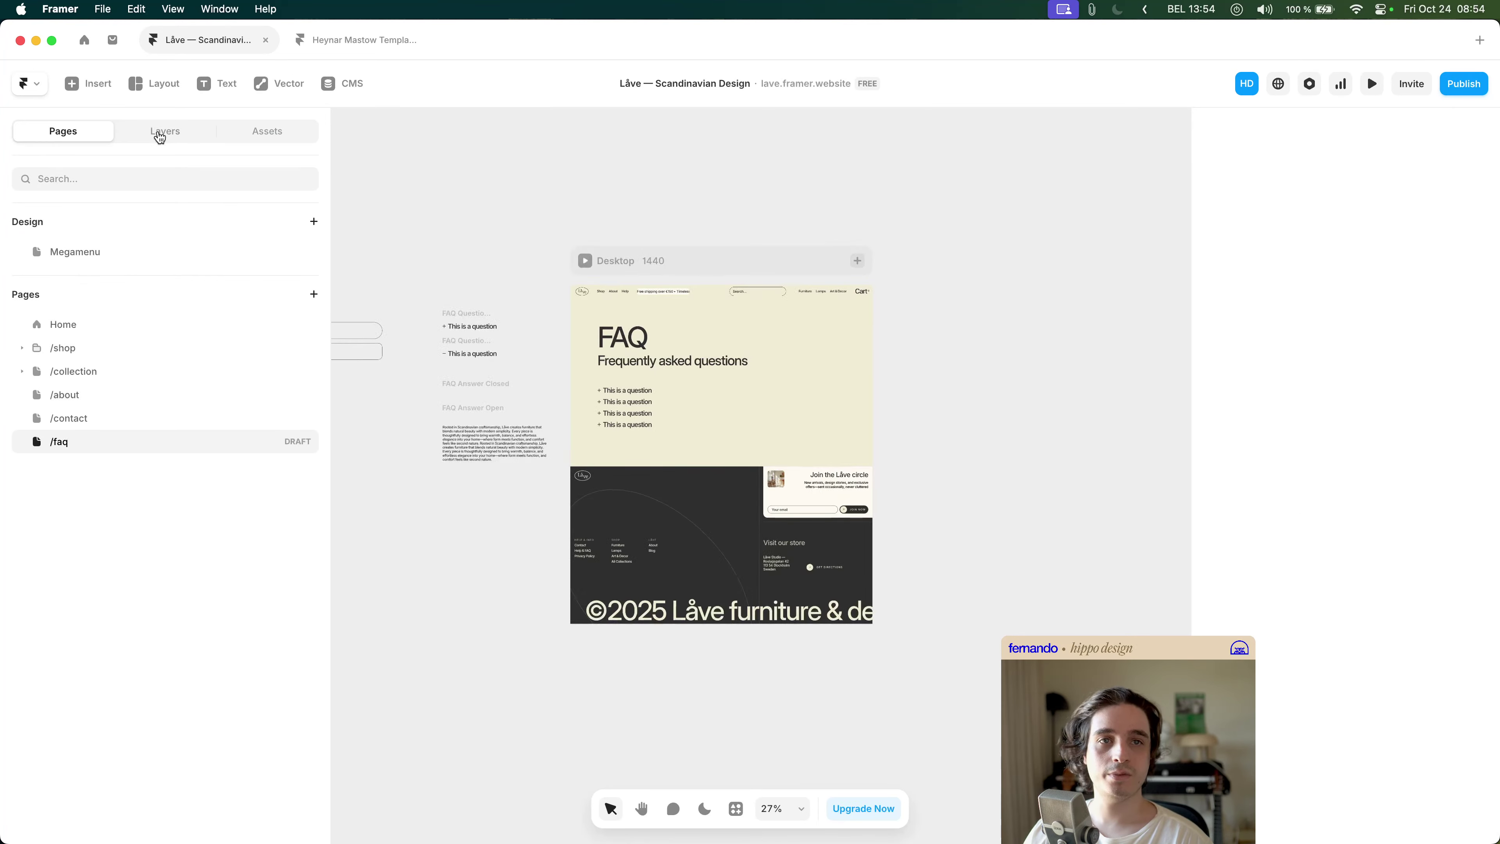
click(94, 329)
scroll(676, 275, up, 8)
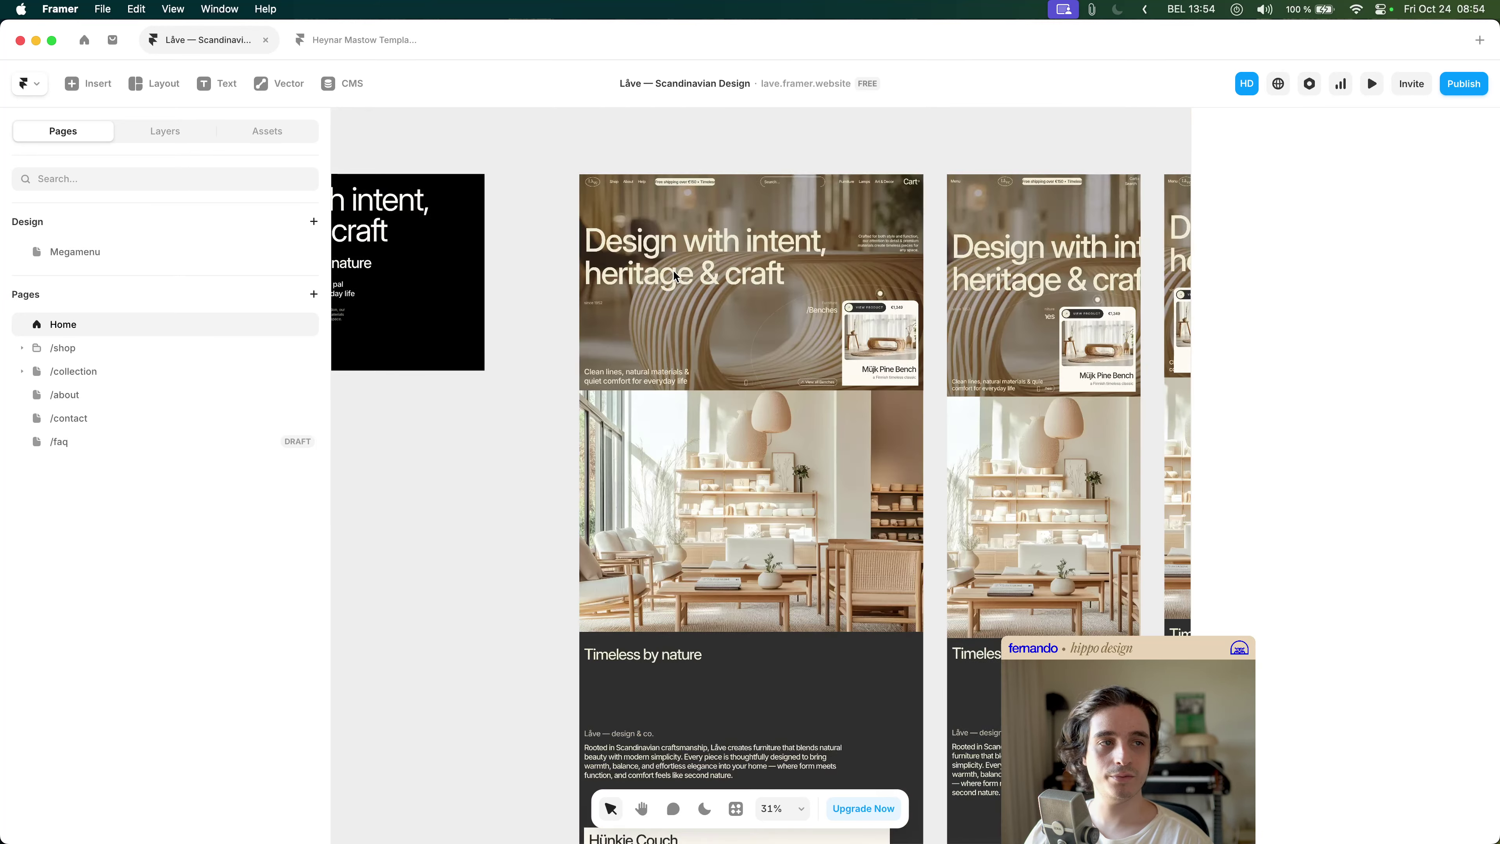
double_click(640, 184)
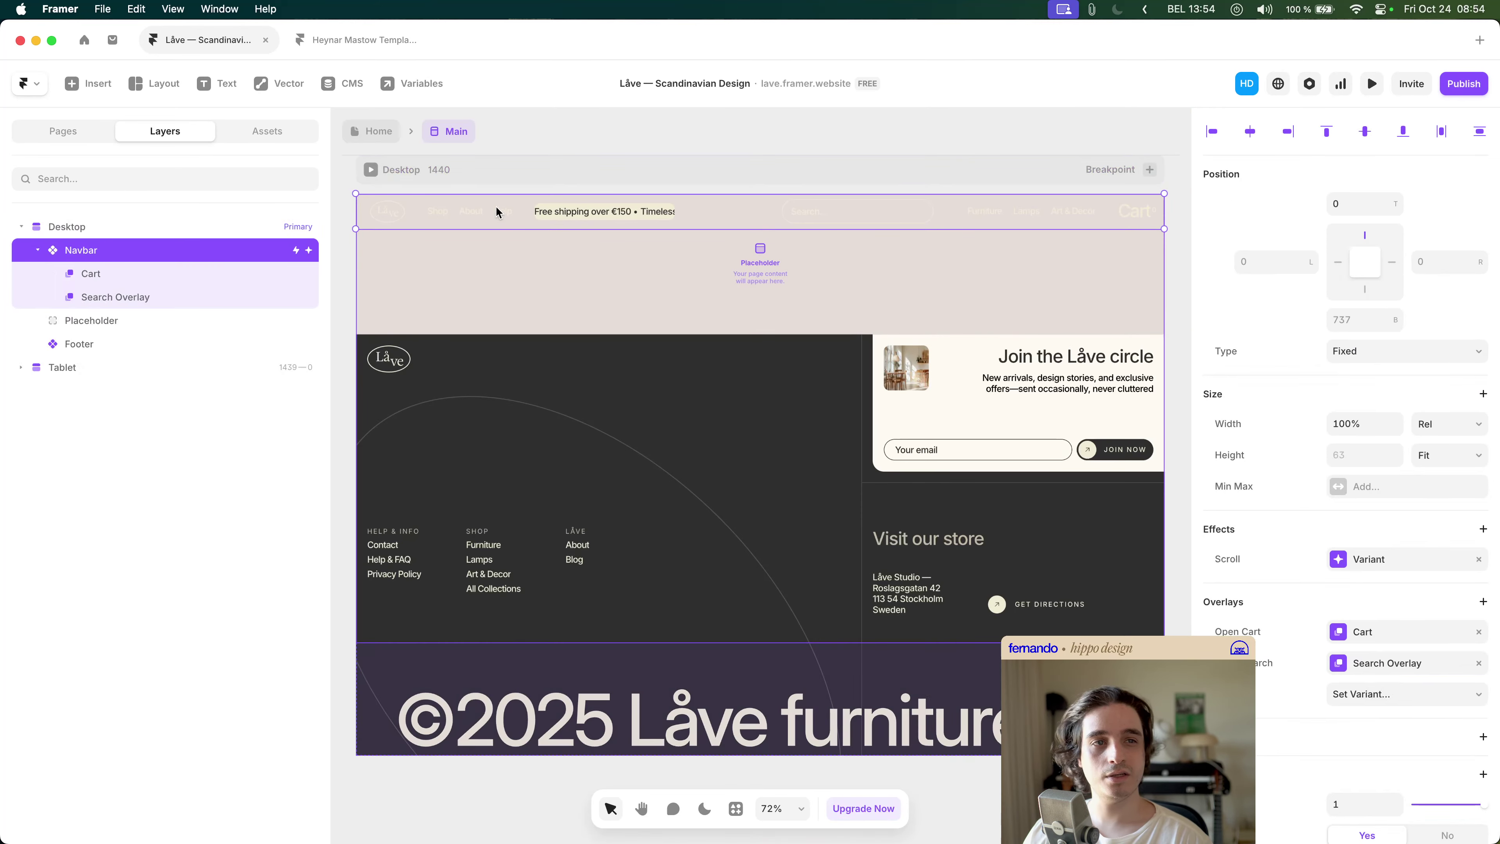
double_click(465, 211)
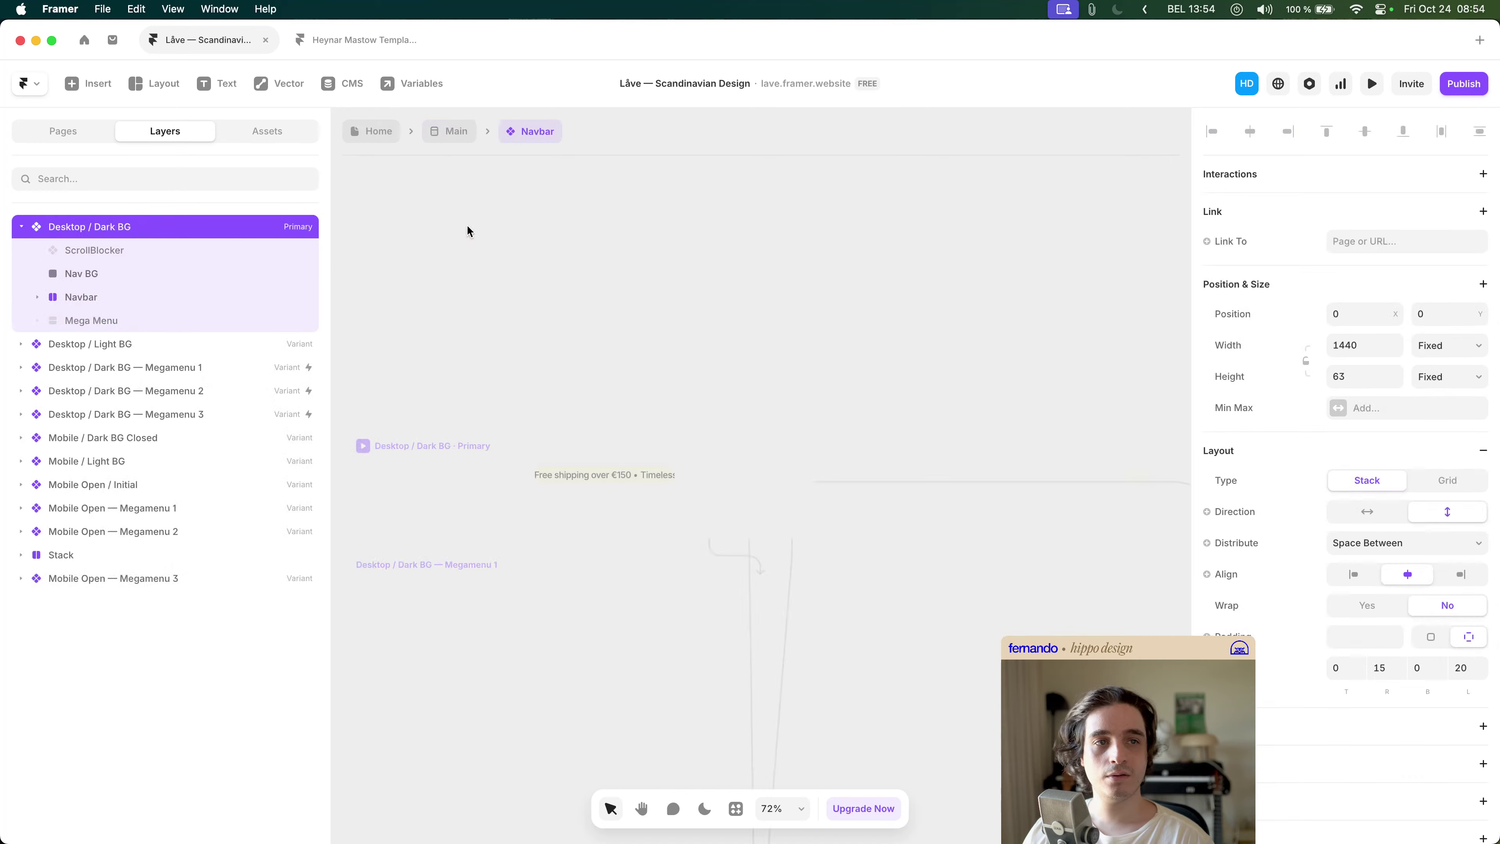
scroll(603, 329, down, 5)
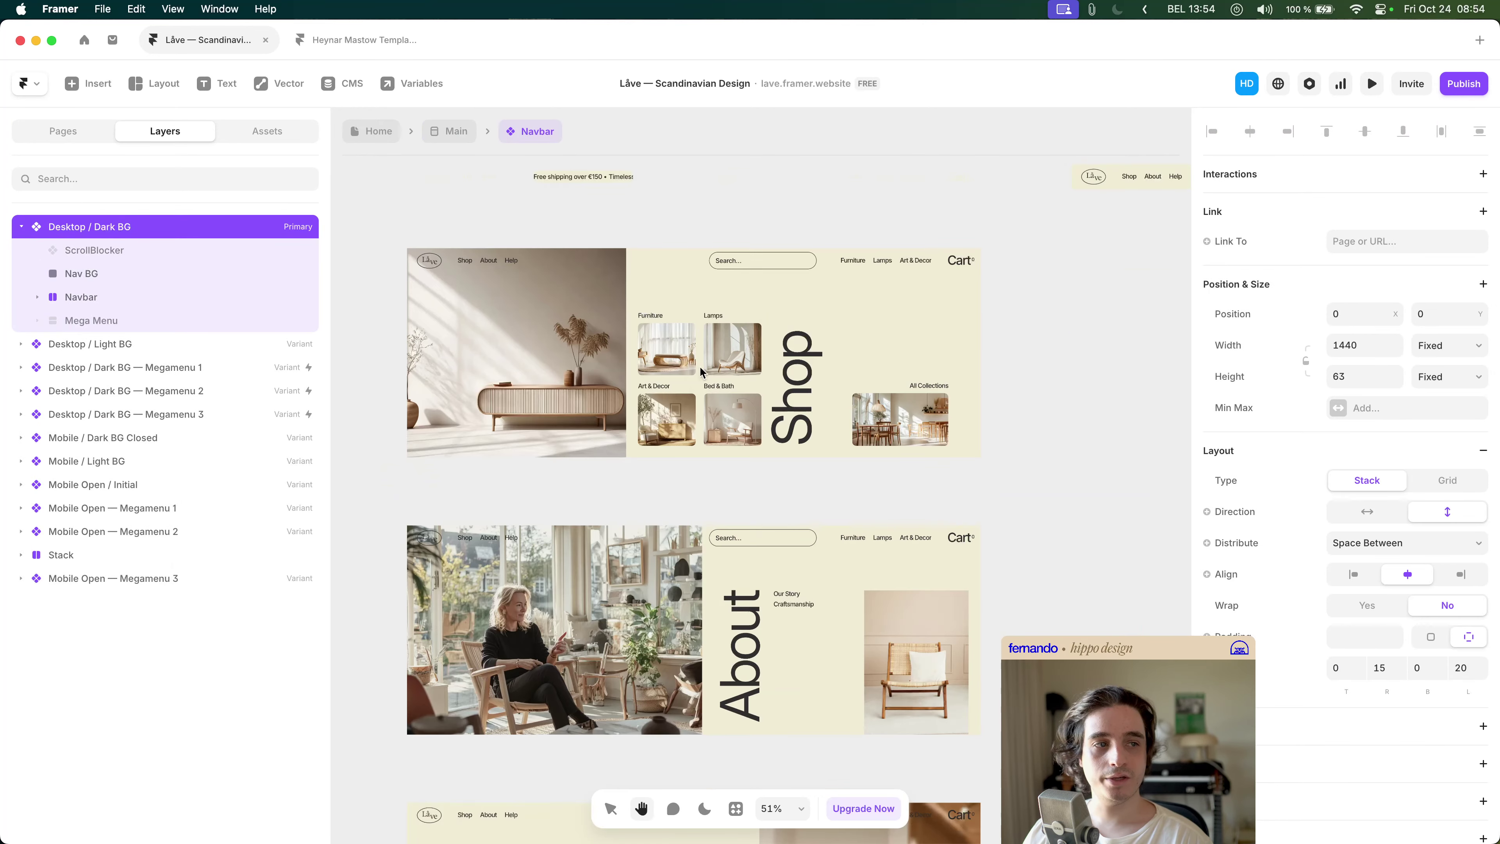
drag(1027, 396, 1095, 333)
scroll(1088, 348, down, 3)
scroll(955, 313, down, 5)
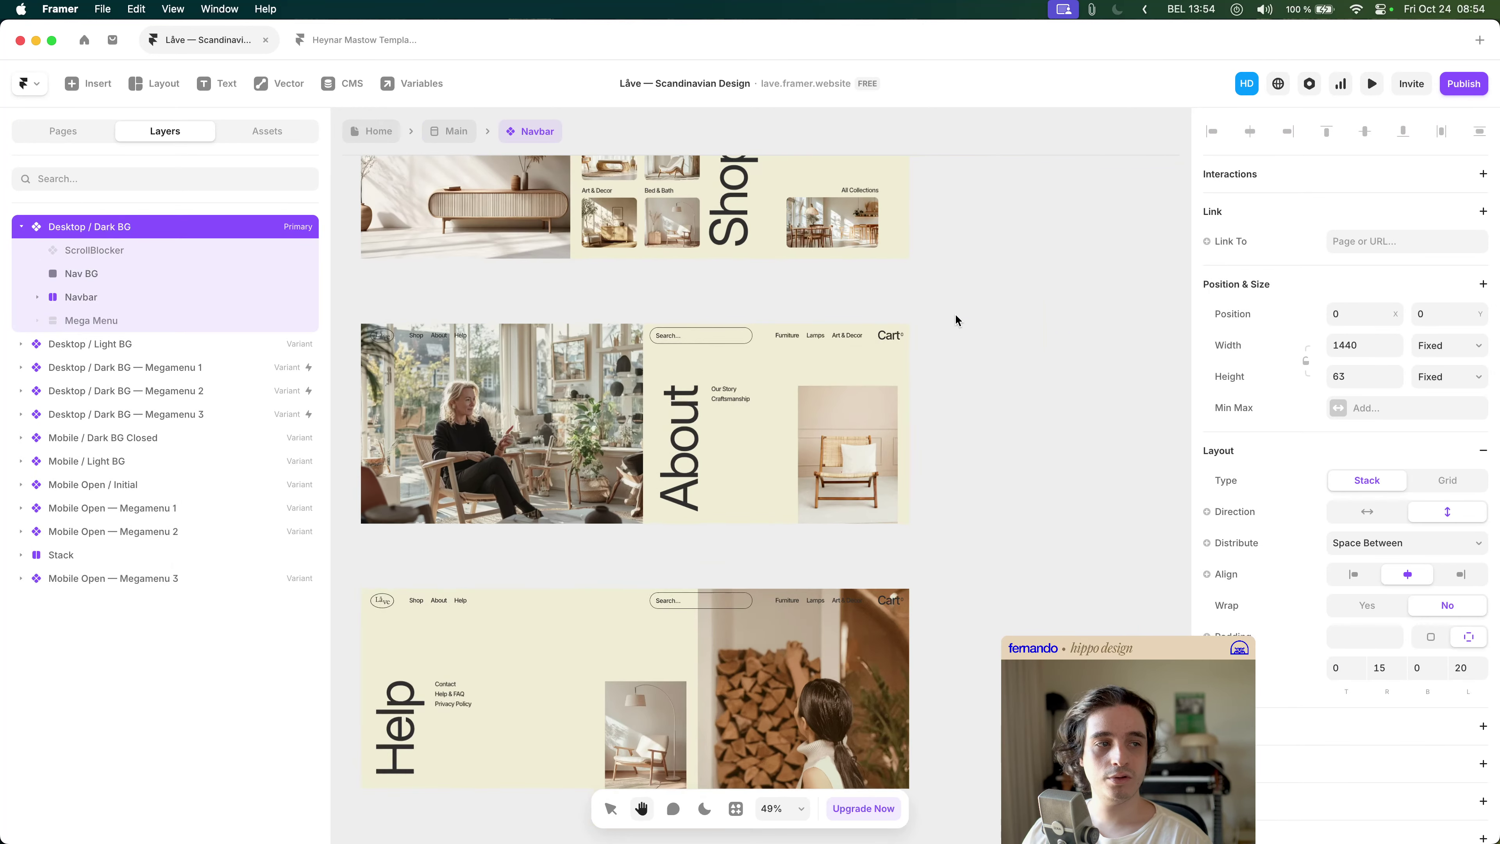
scroll(968, 425, up, 3)
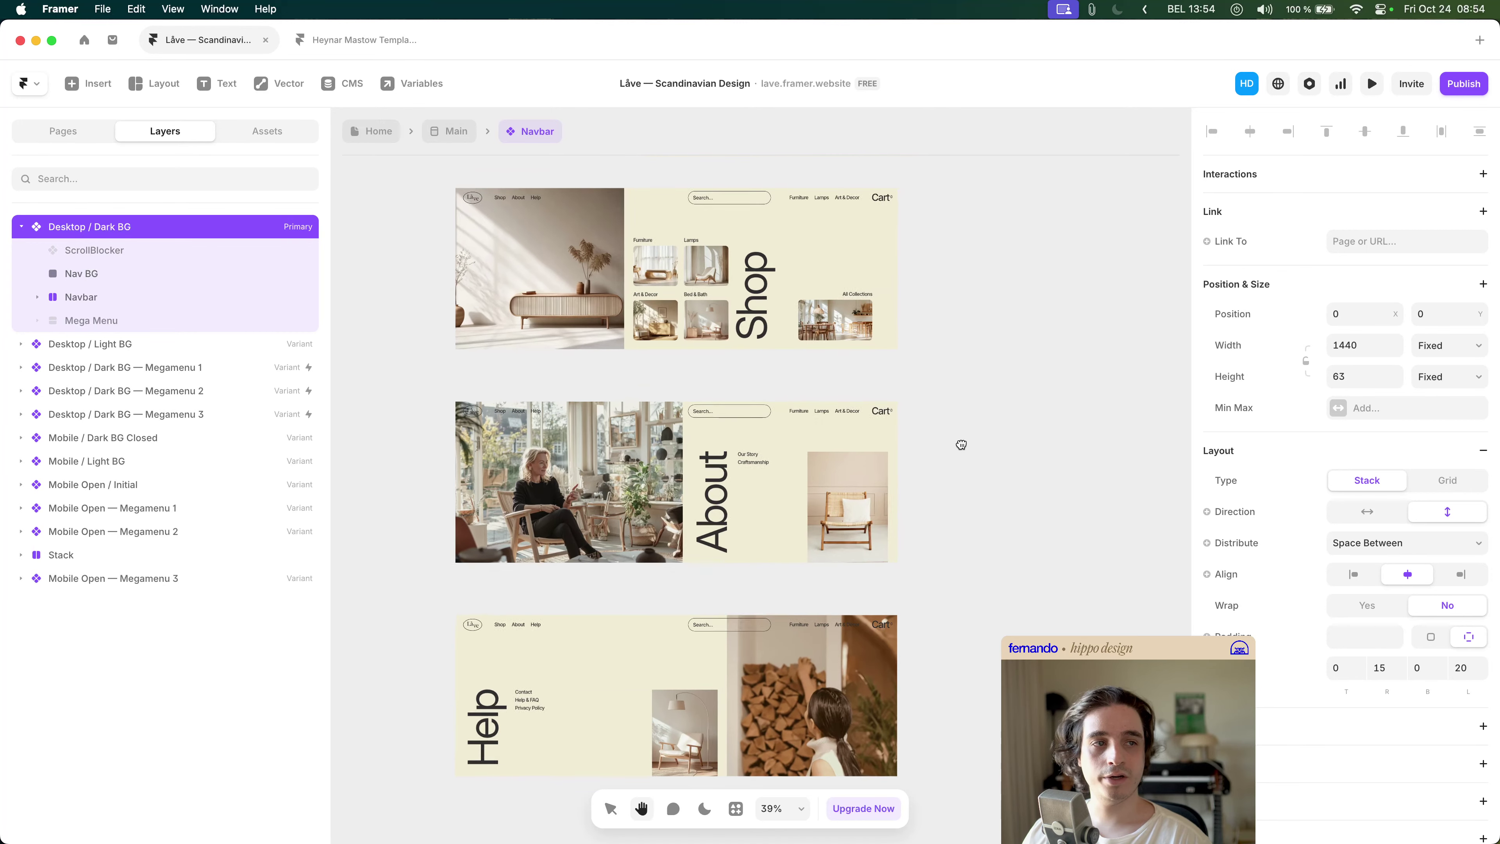
drag(961, 444, 908, 435)
click(910, 434)
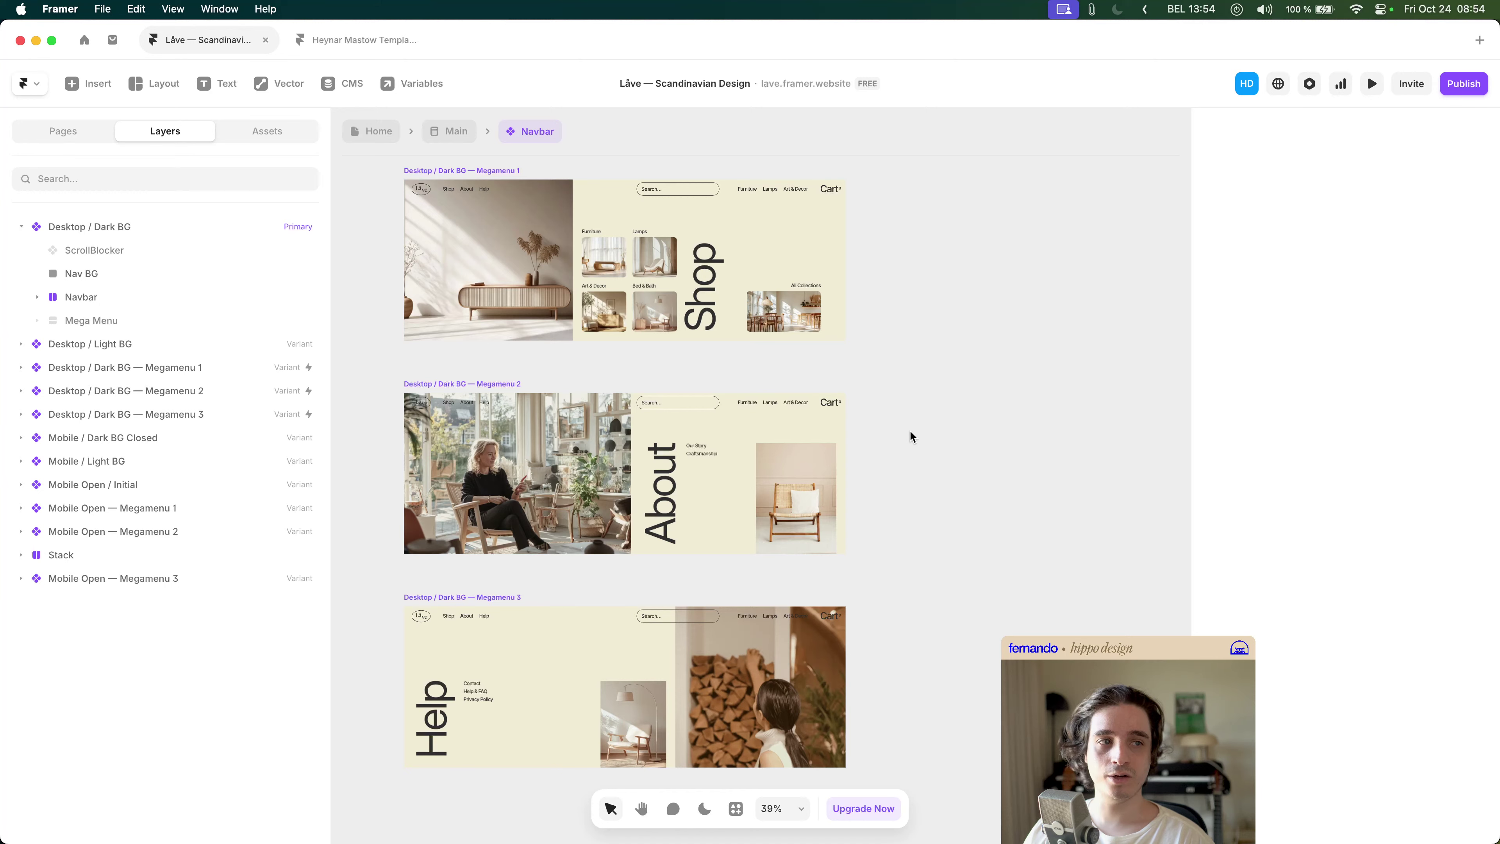
scroll(917, 357, up, 1)
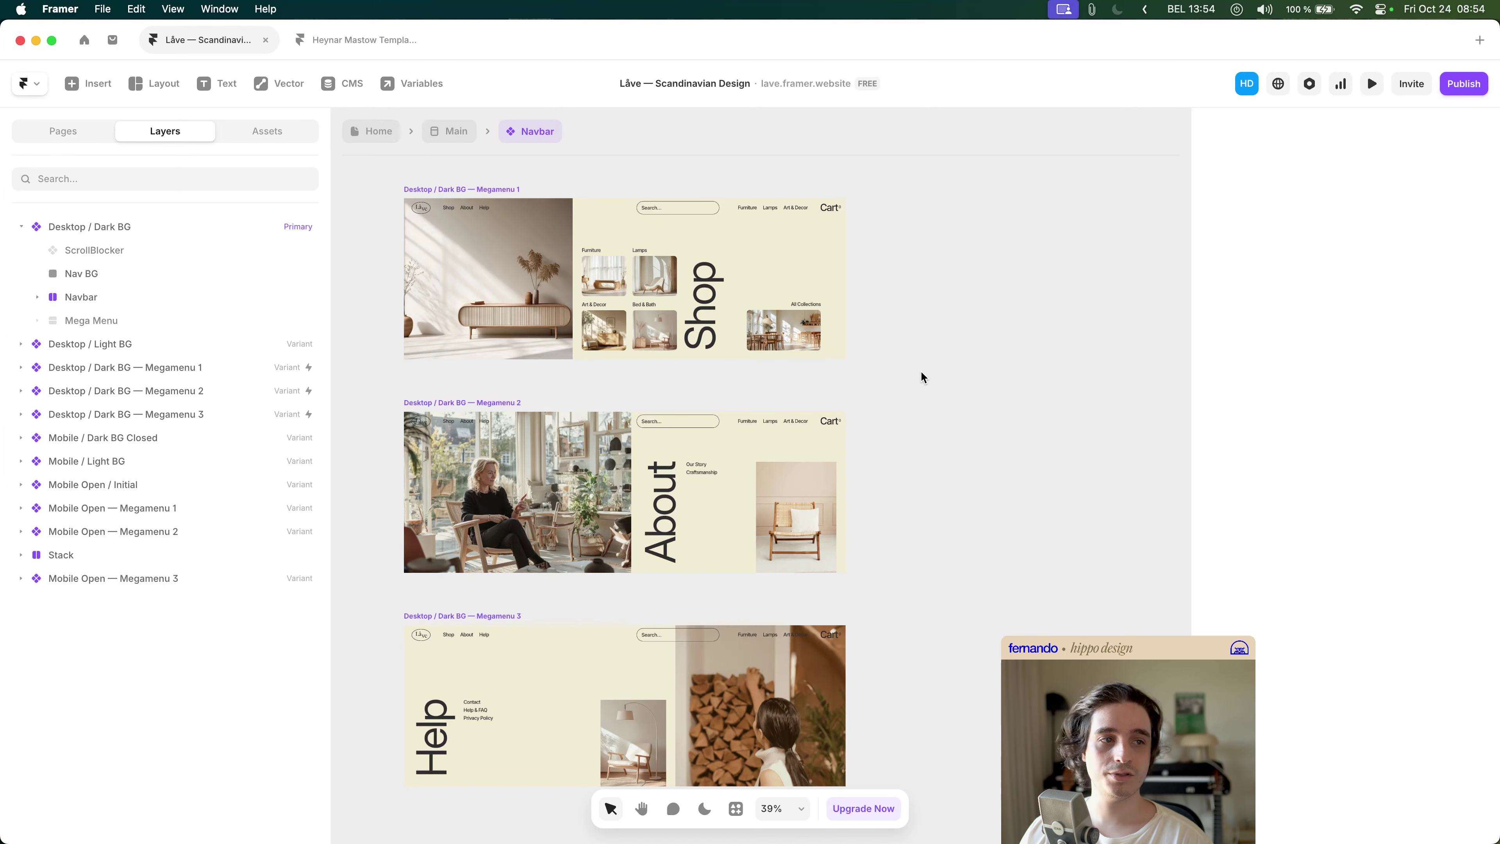
- Leave the Navbar component and add a CMS collection named Policy Pages
click(452, 131)
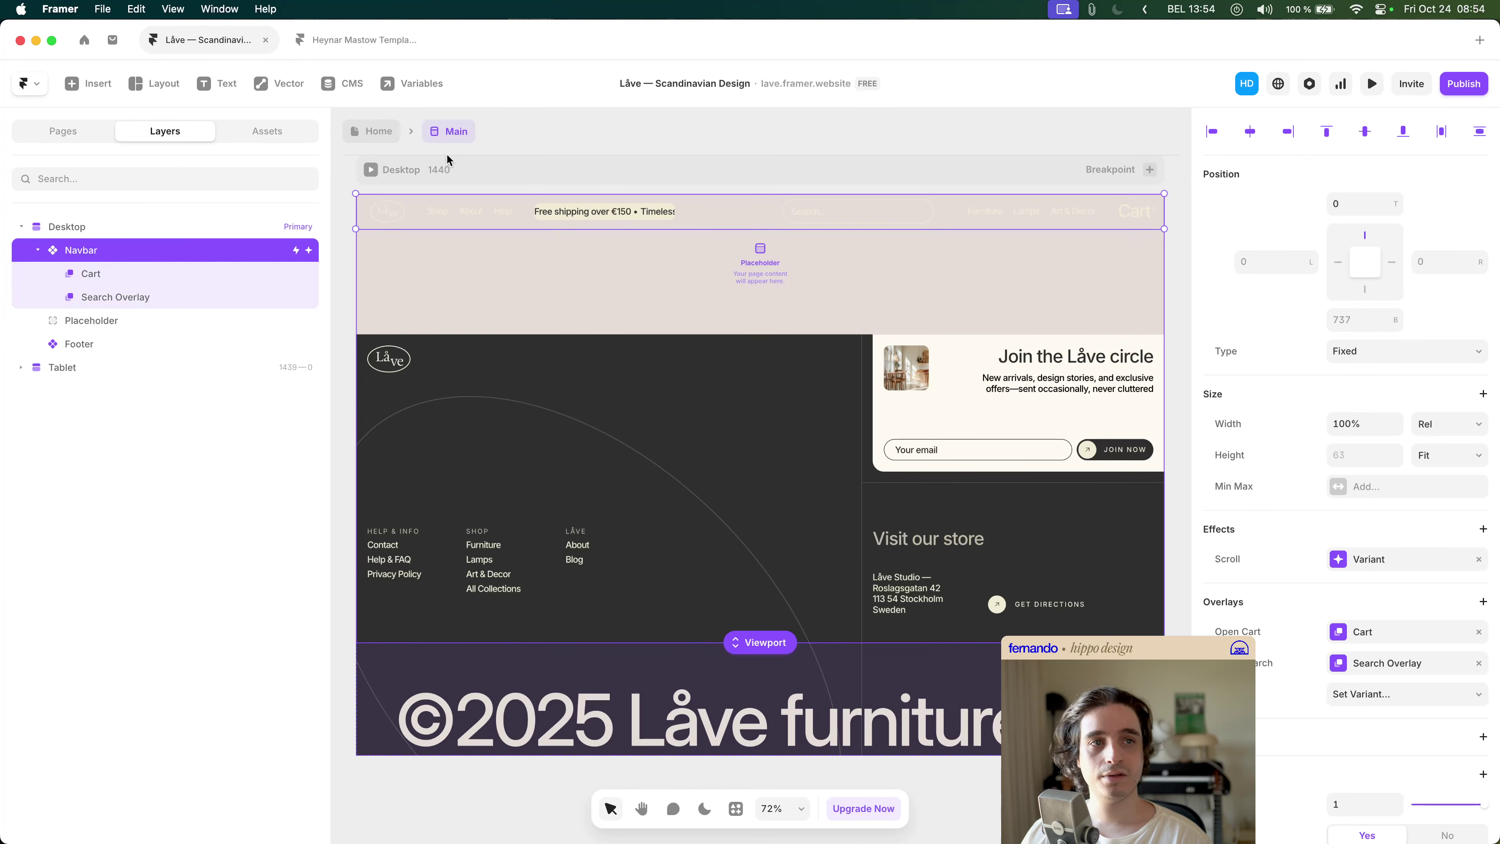
click(353, 83)
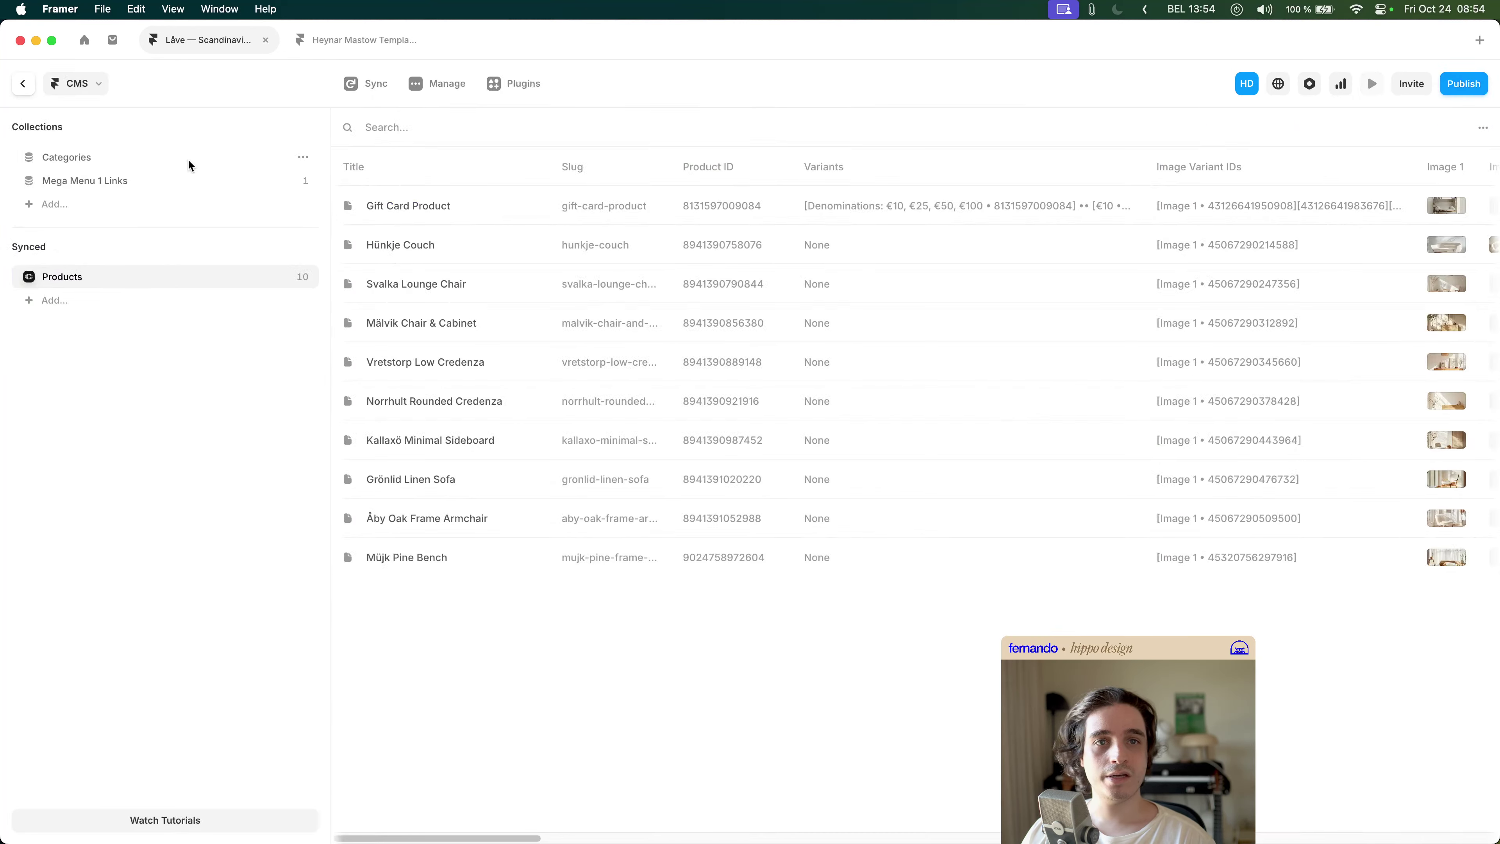
click(45, 204)
click(74, 210)
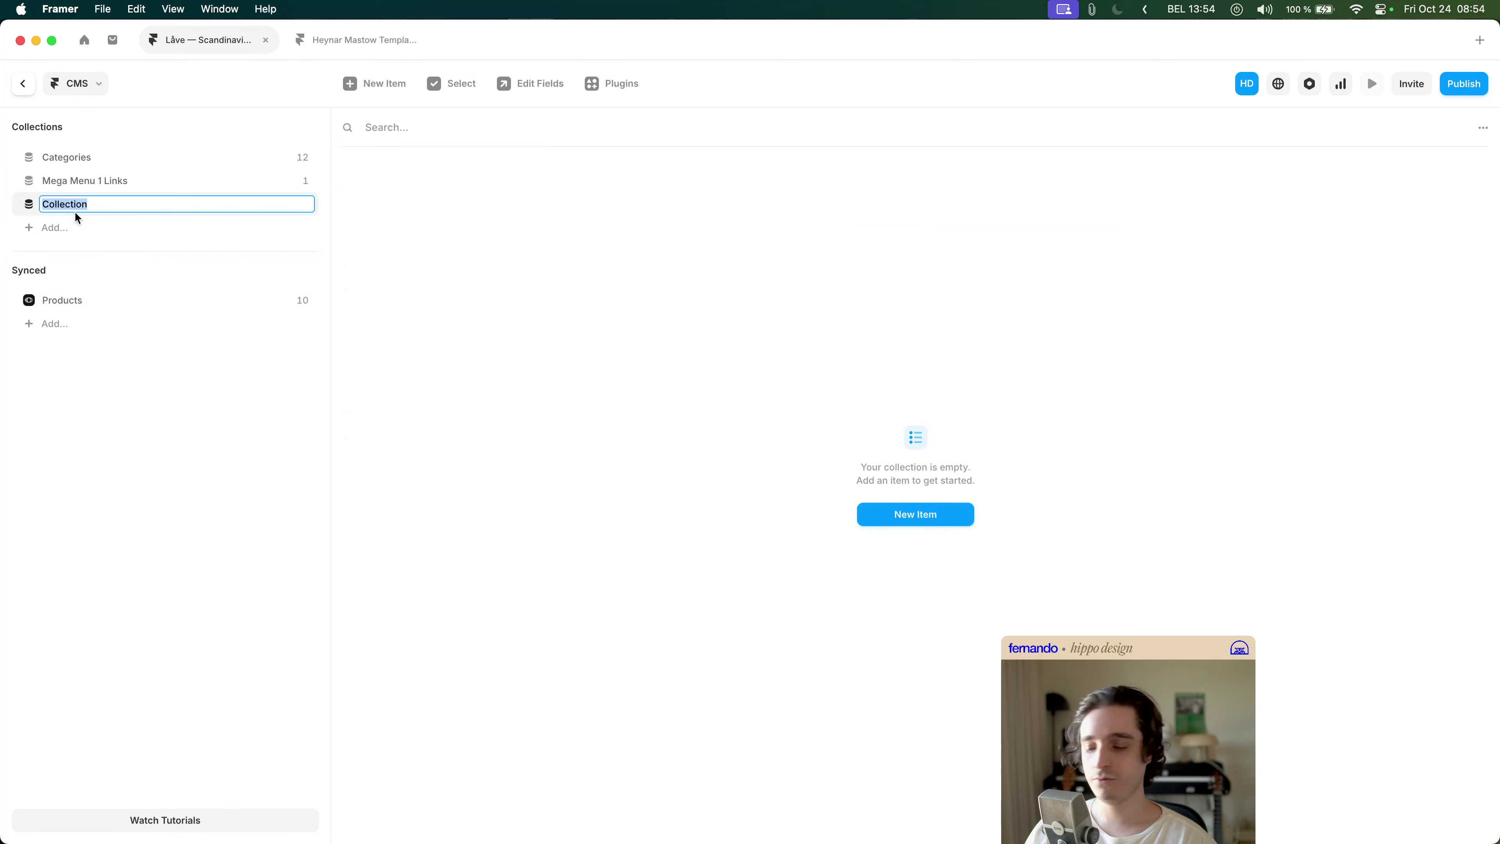
text(Policies)
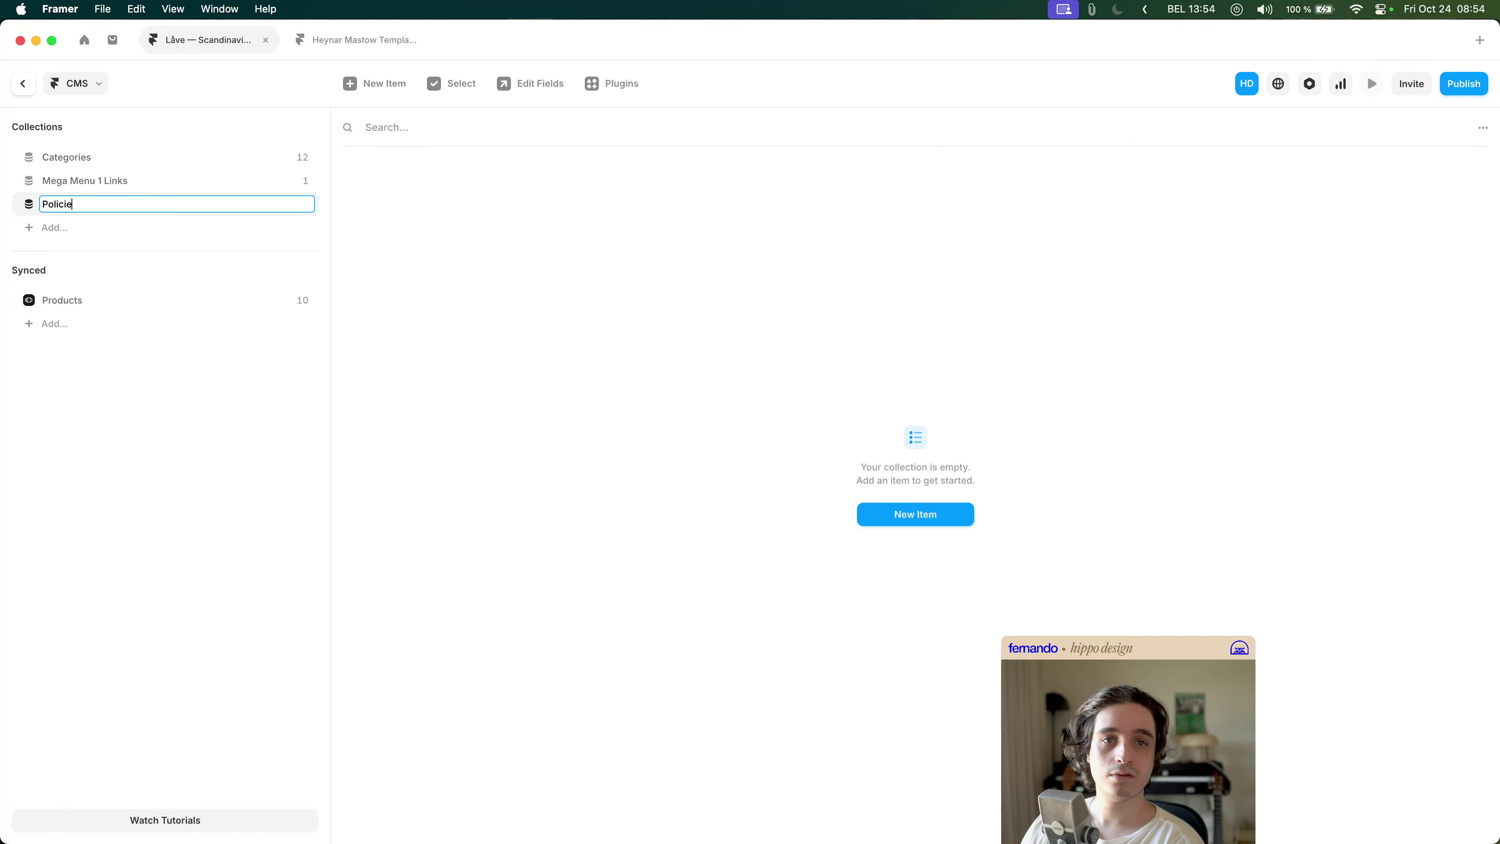
key(BackSpace)
text(y Pages)
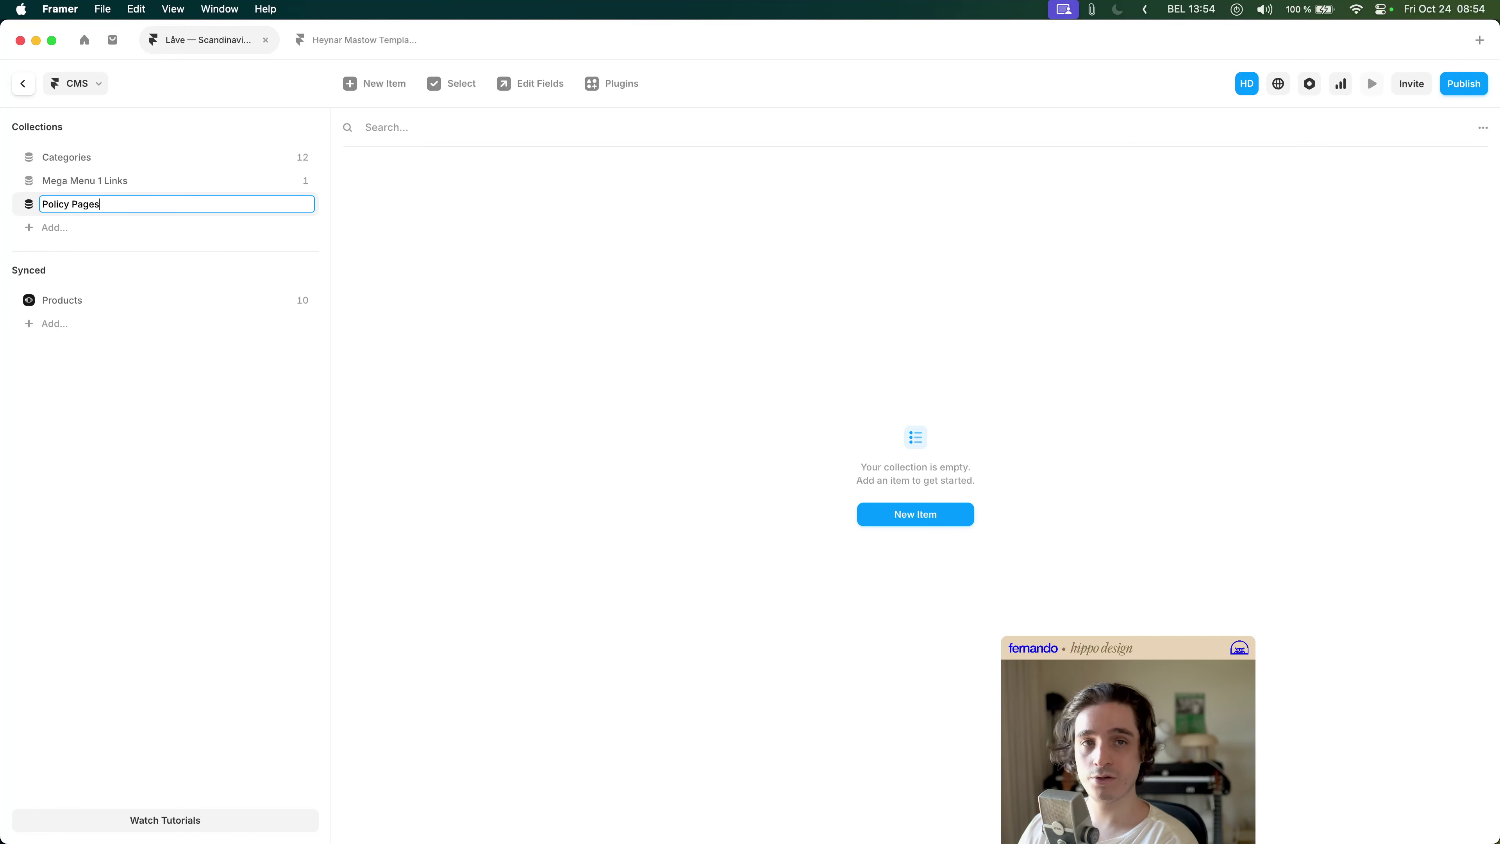
key(Return)
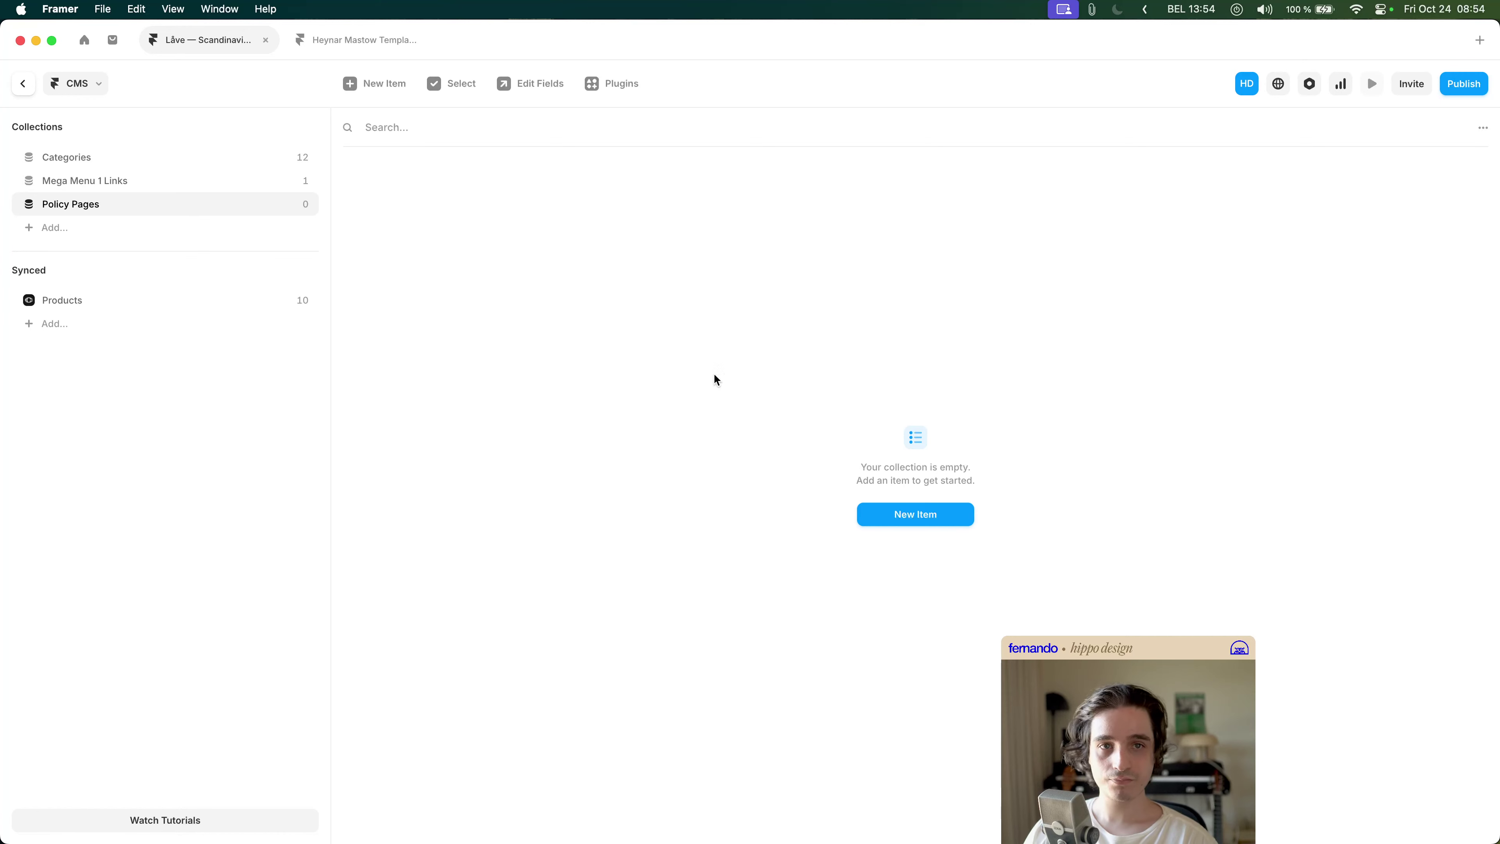
- Create a new item in the Policy Pages collection with the title Privacy Policy
click(915, 513)
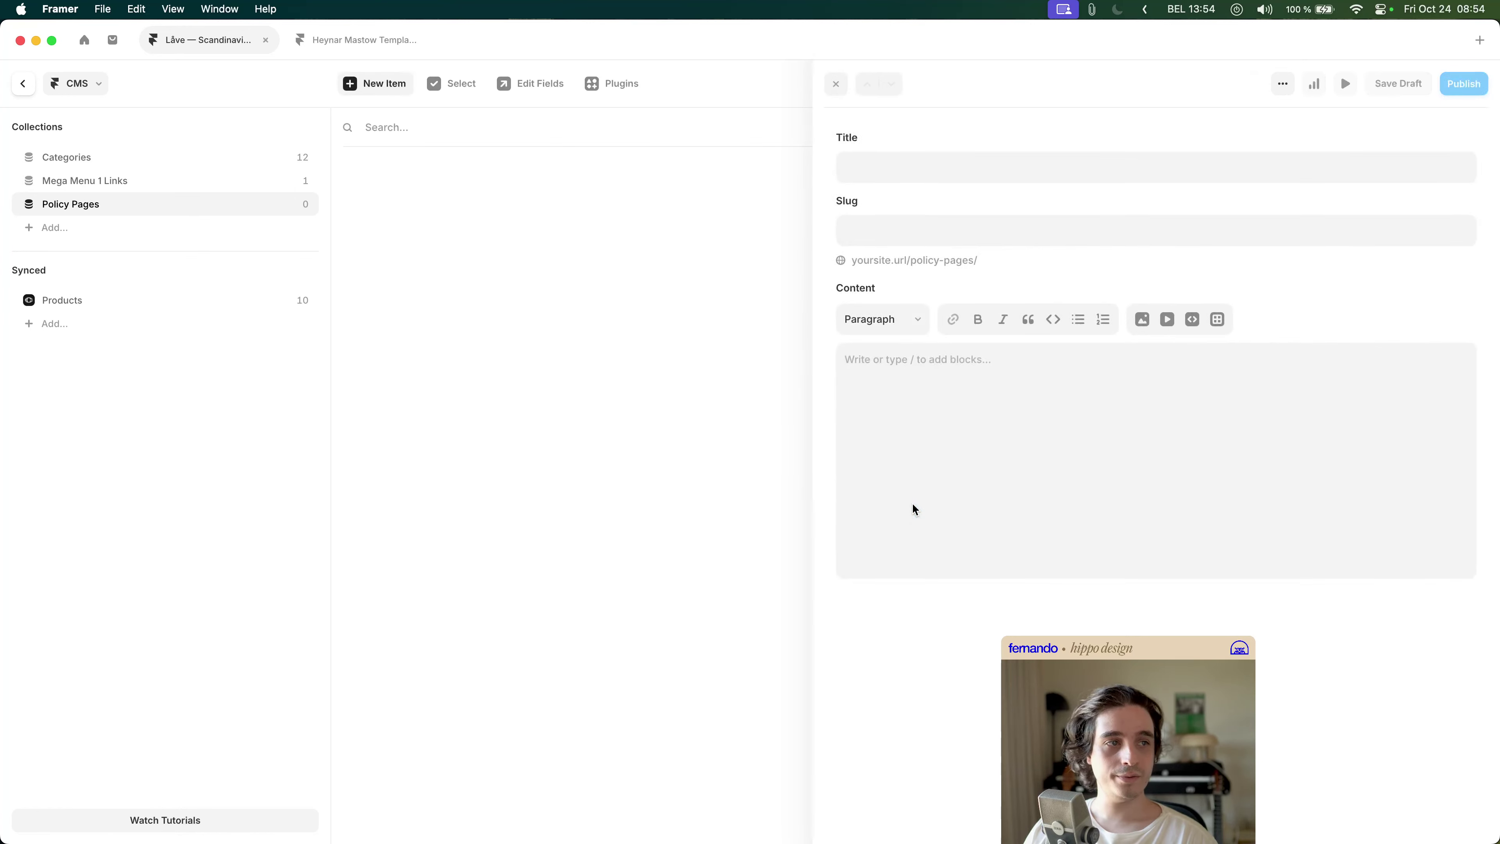
click(975, 155)
text(Pr)
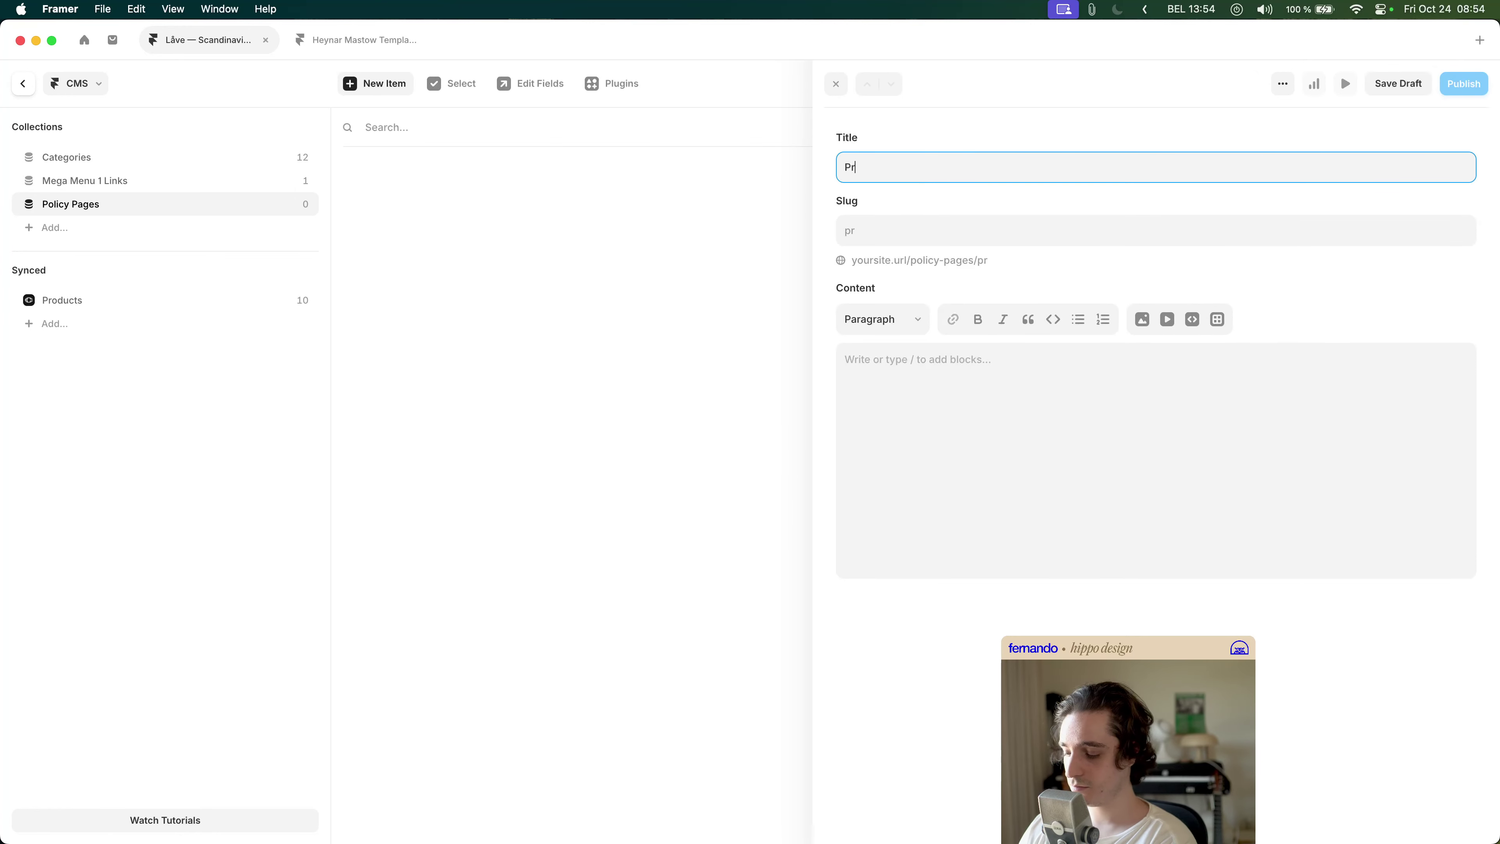
text(ivacy Policy)
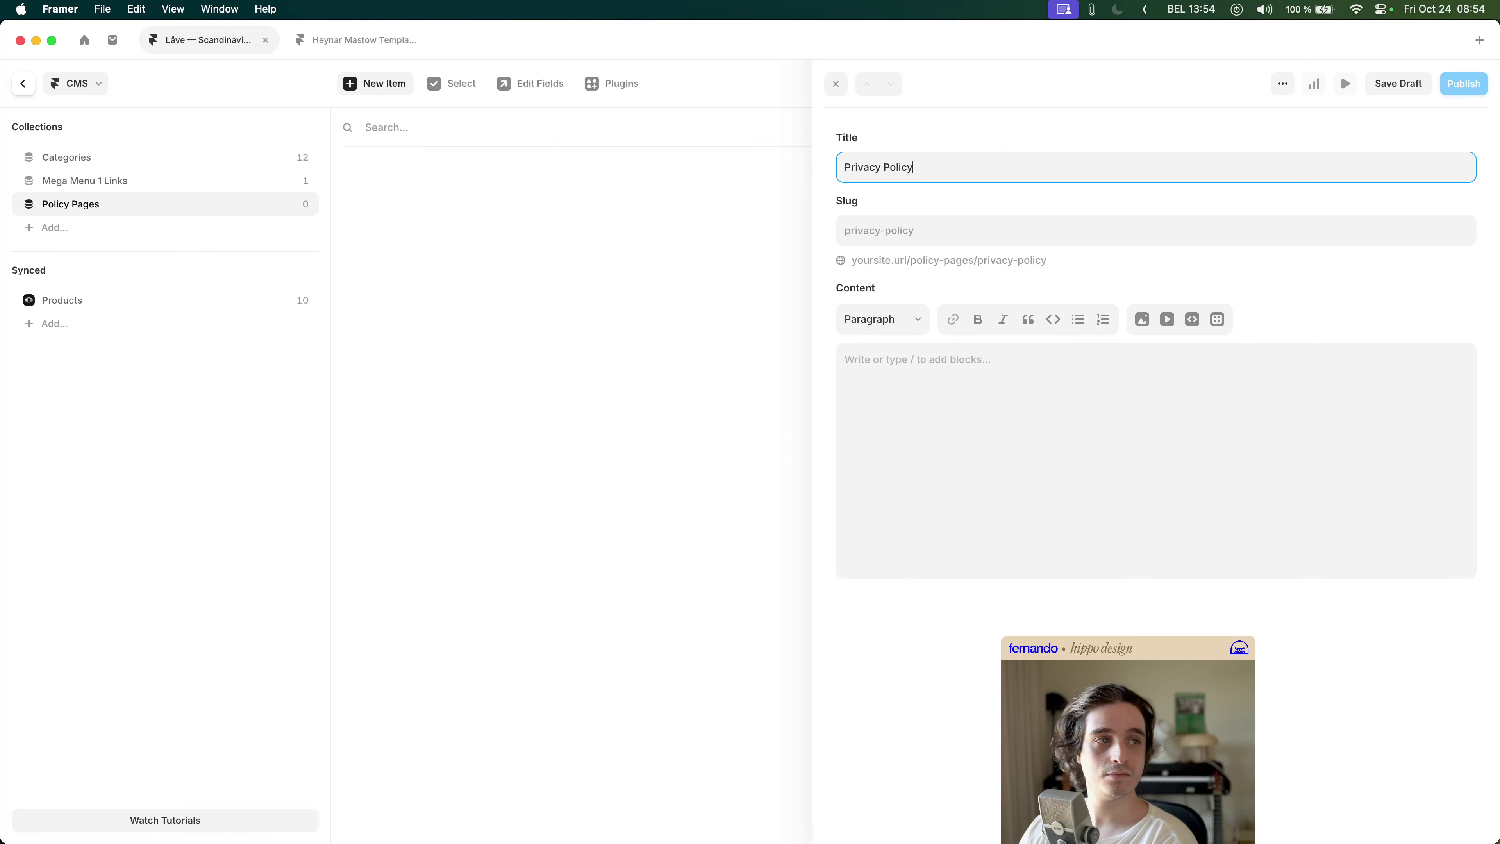
- Check the policy page's text frame in Figma, then return to Framer and paste the copied privacy policy text into the item's Content field
click(1026, 442)
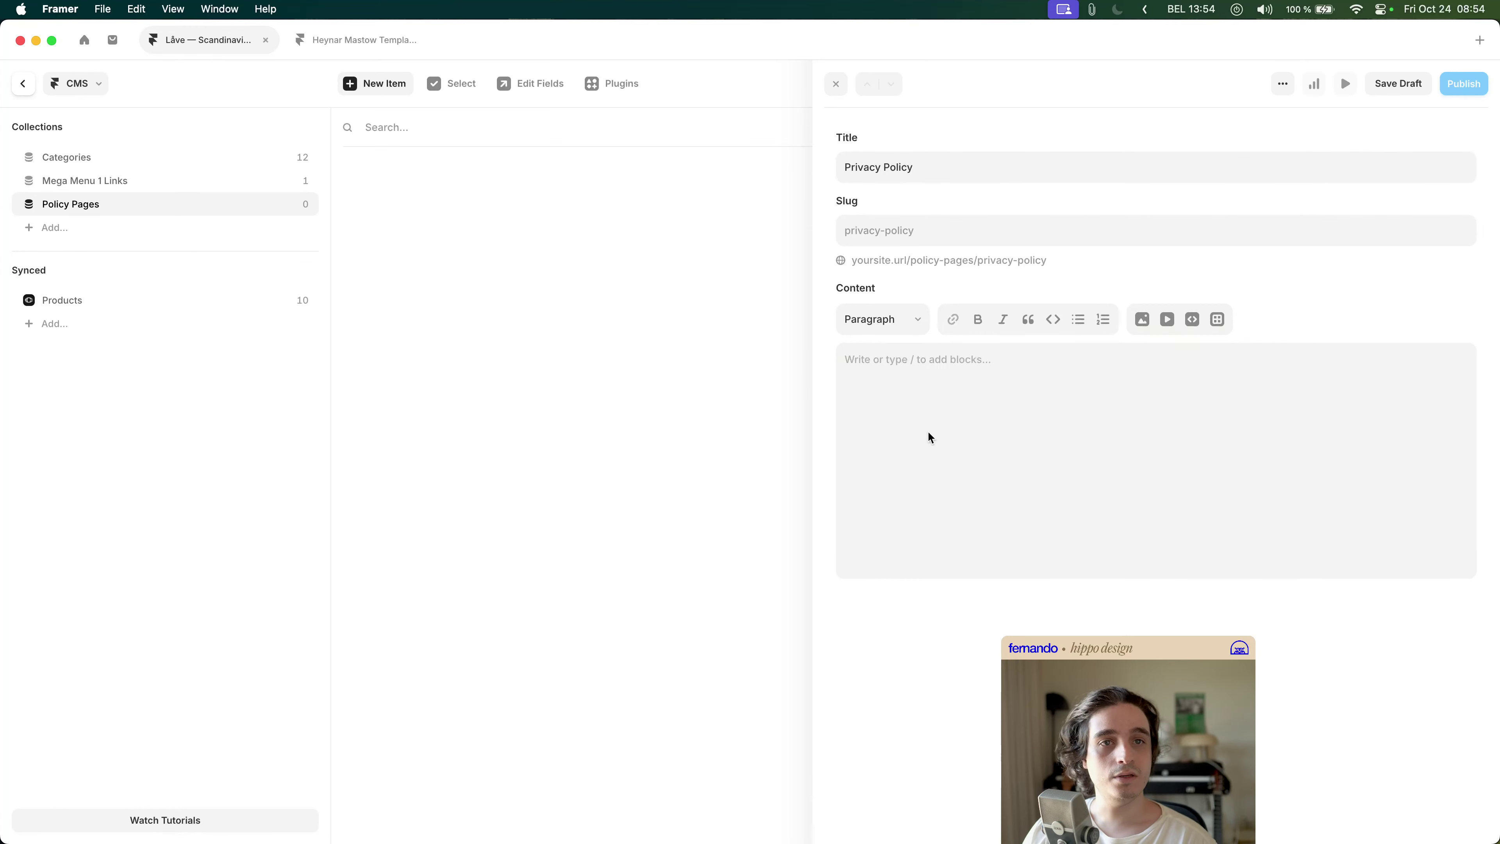
key(super+Tab)
click(540, 447)
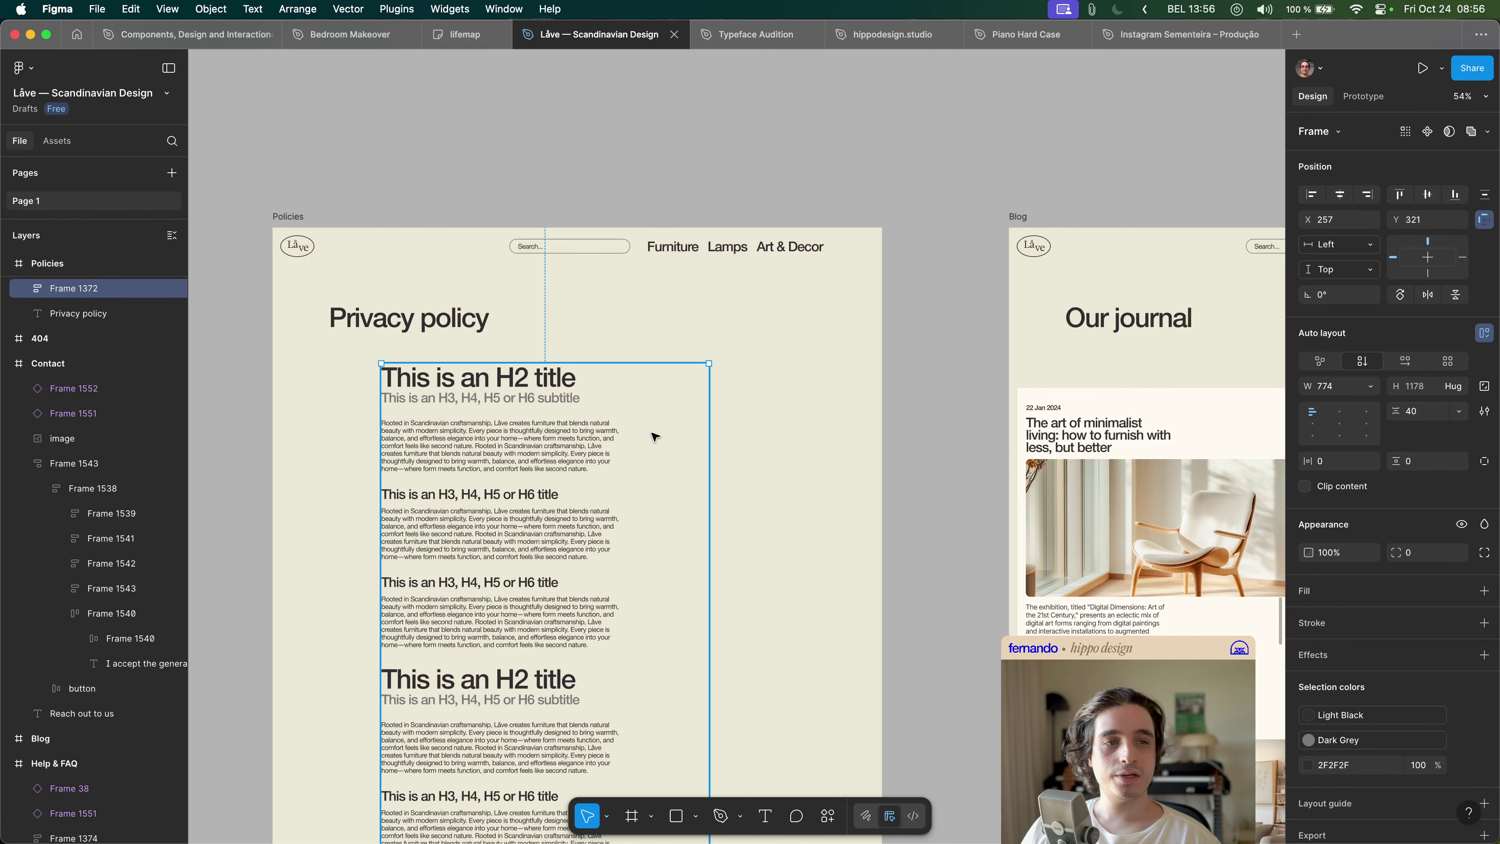
scroll(608, 398, left, 3)
scroll(608, 399, down, 2)
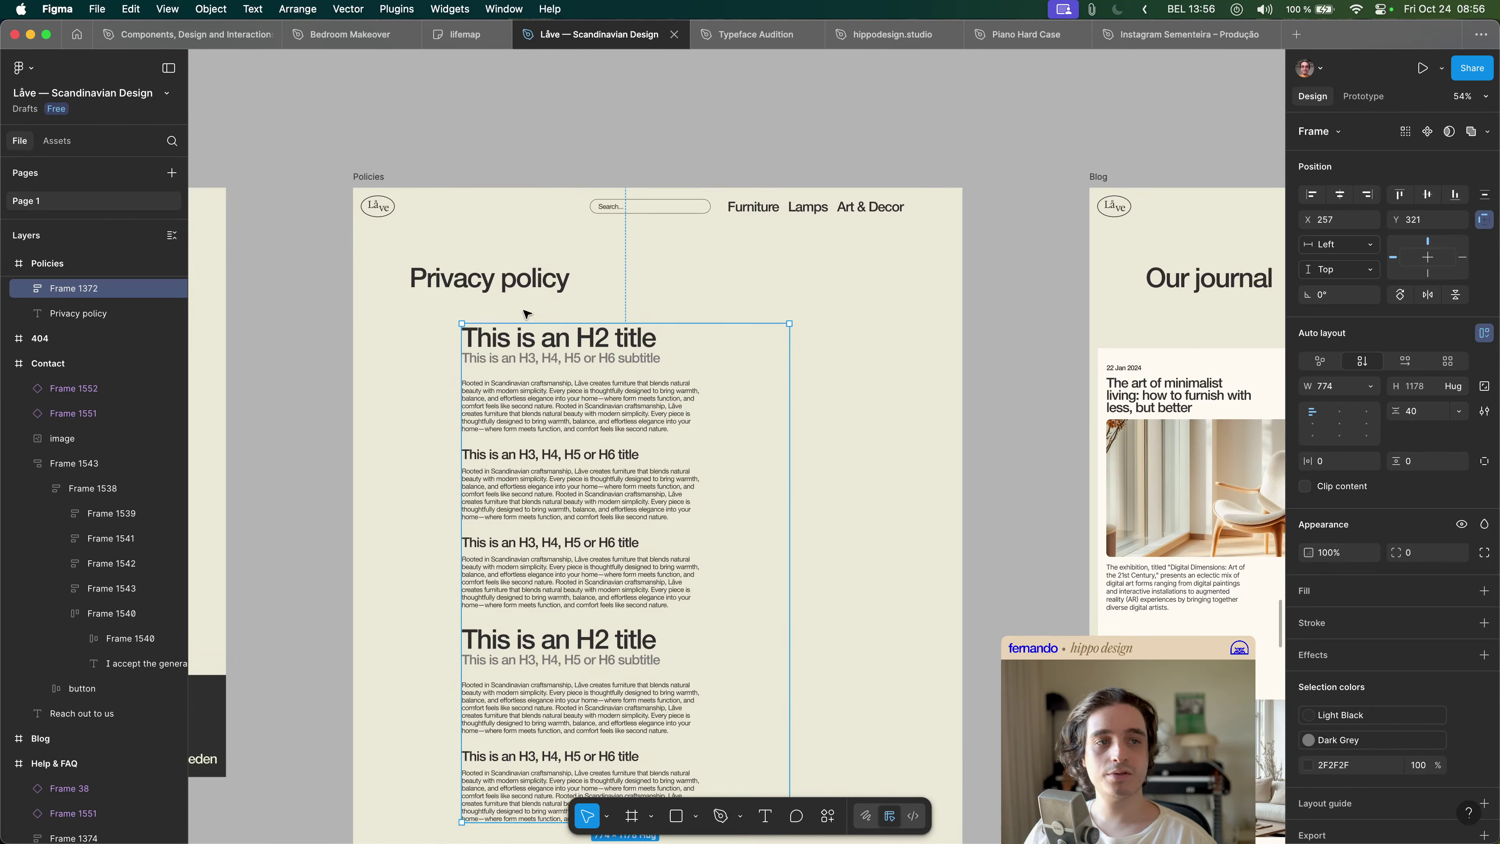
key(super+Tab)
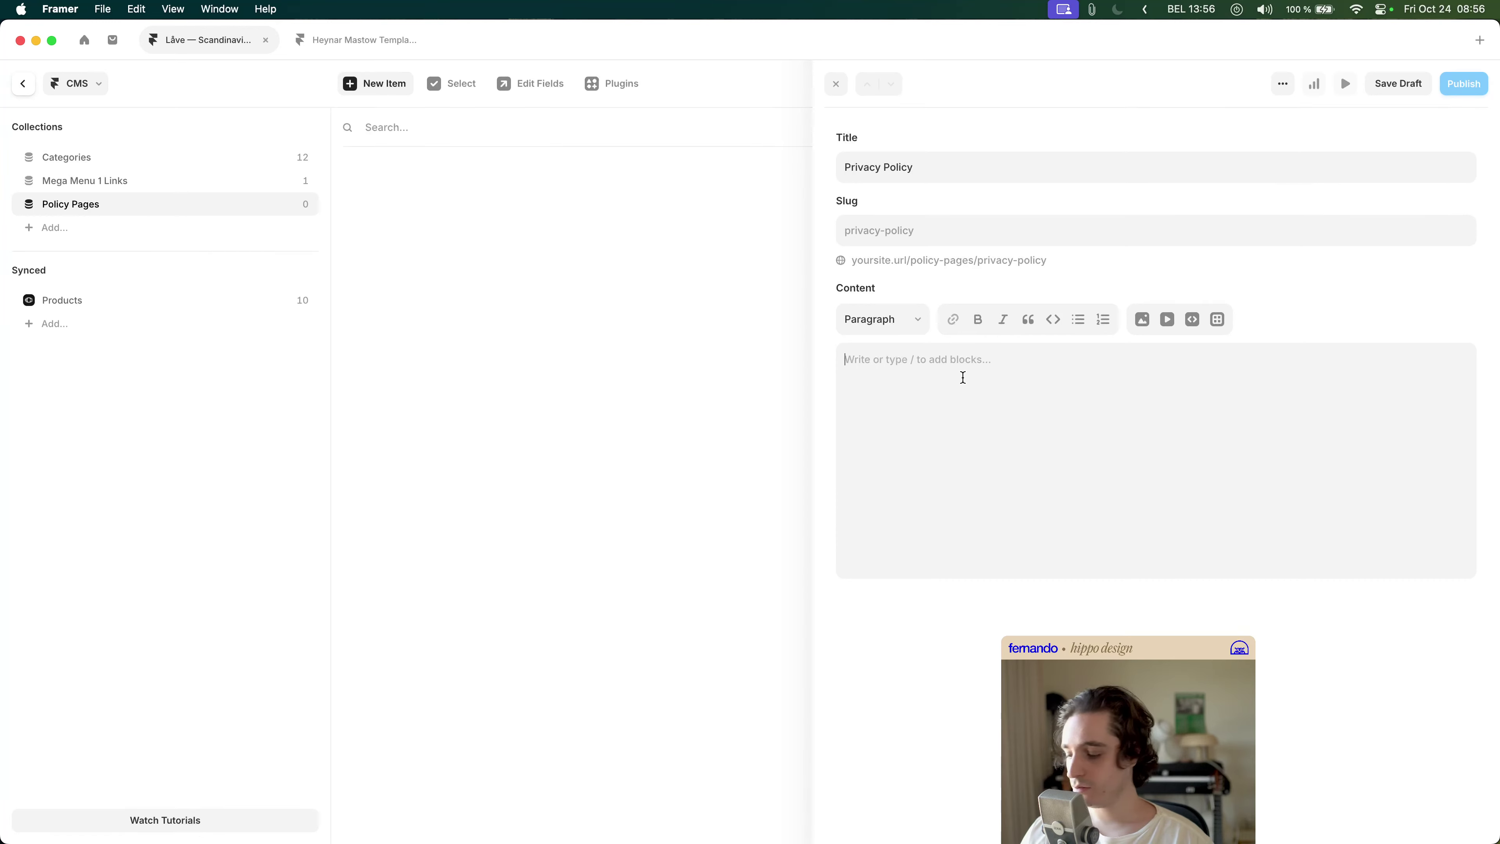
key(super+v)
key(super+Up)
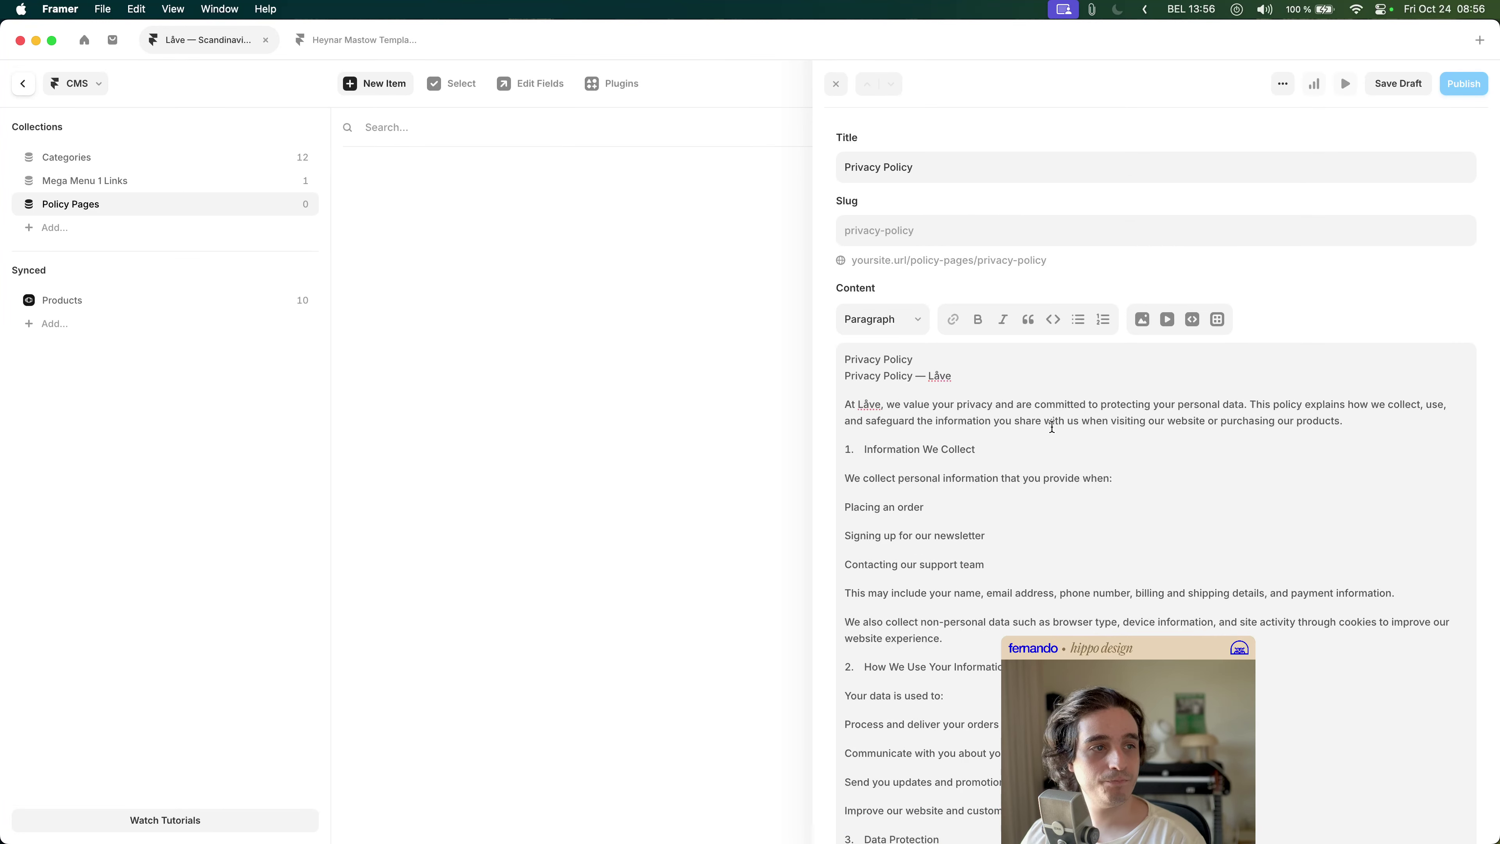
- Delete the two duplicate title lines above the introductory paragraph in the Content field
key(shift+super+Right)
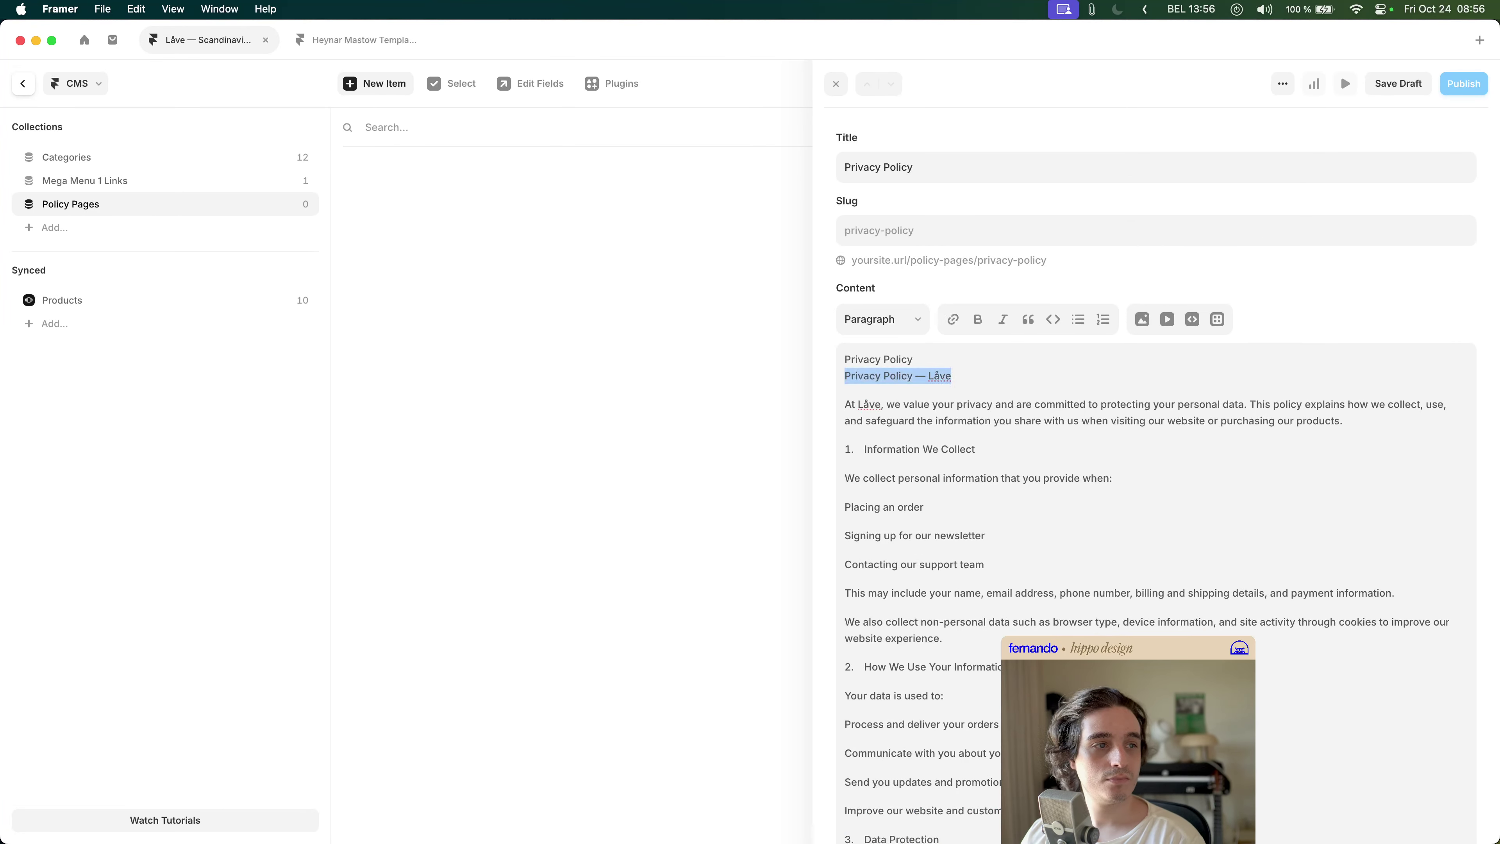
key(BackSpace)
key(BackSpace)
key(shift+super+Left)
key(BackSpace)
key(Delete)
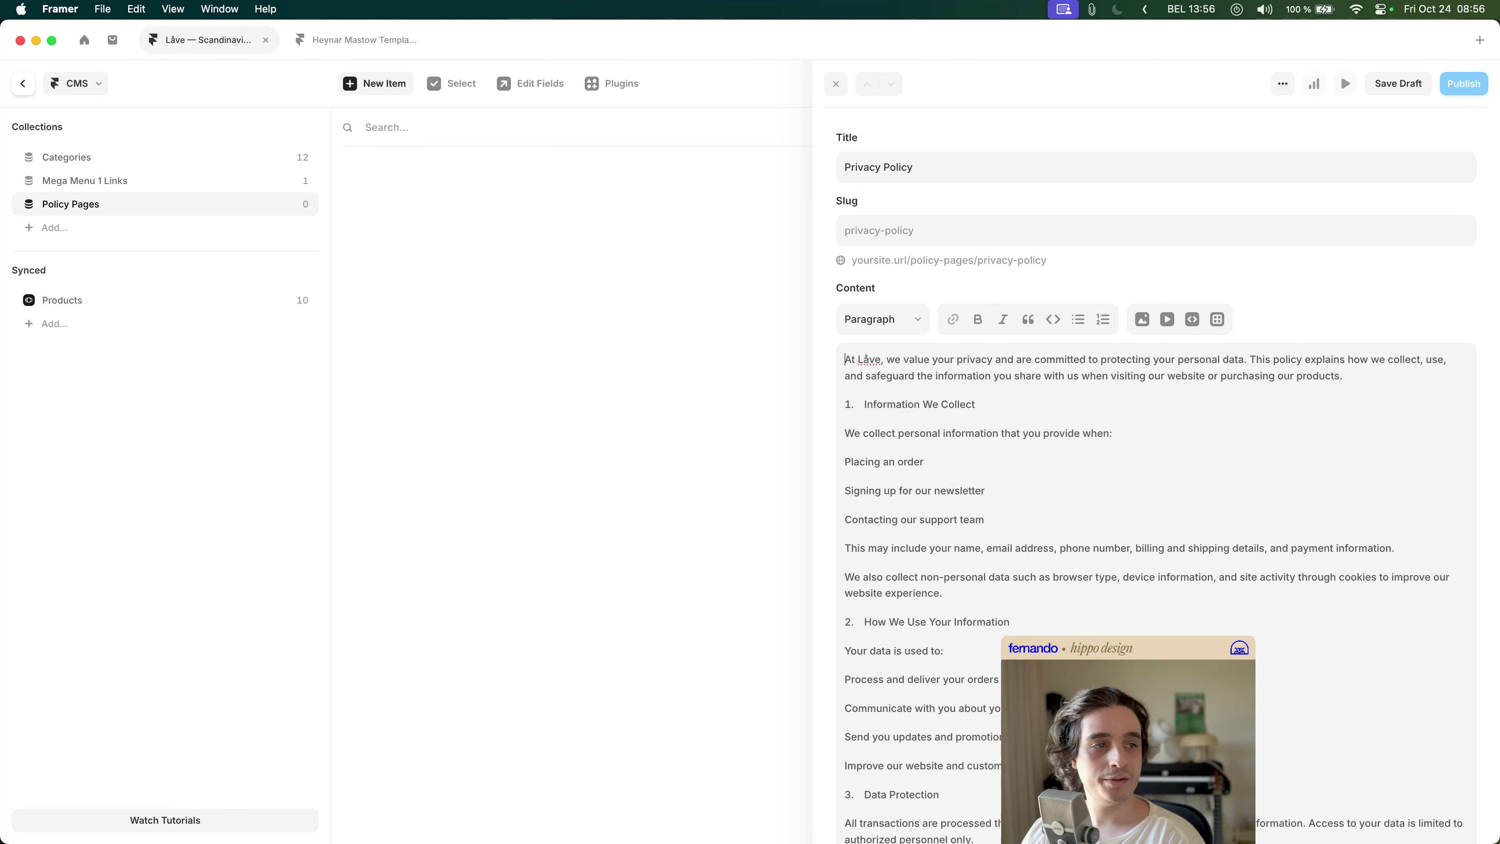
- Remove the list numbering from "Information We Collect" and format it as Heading 2
click(864, 404)
key(BackSpace)
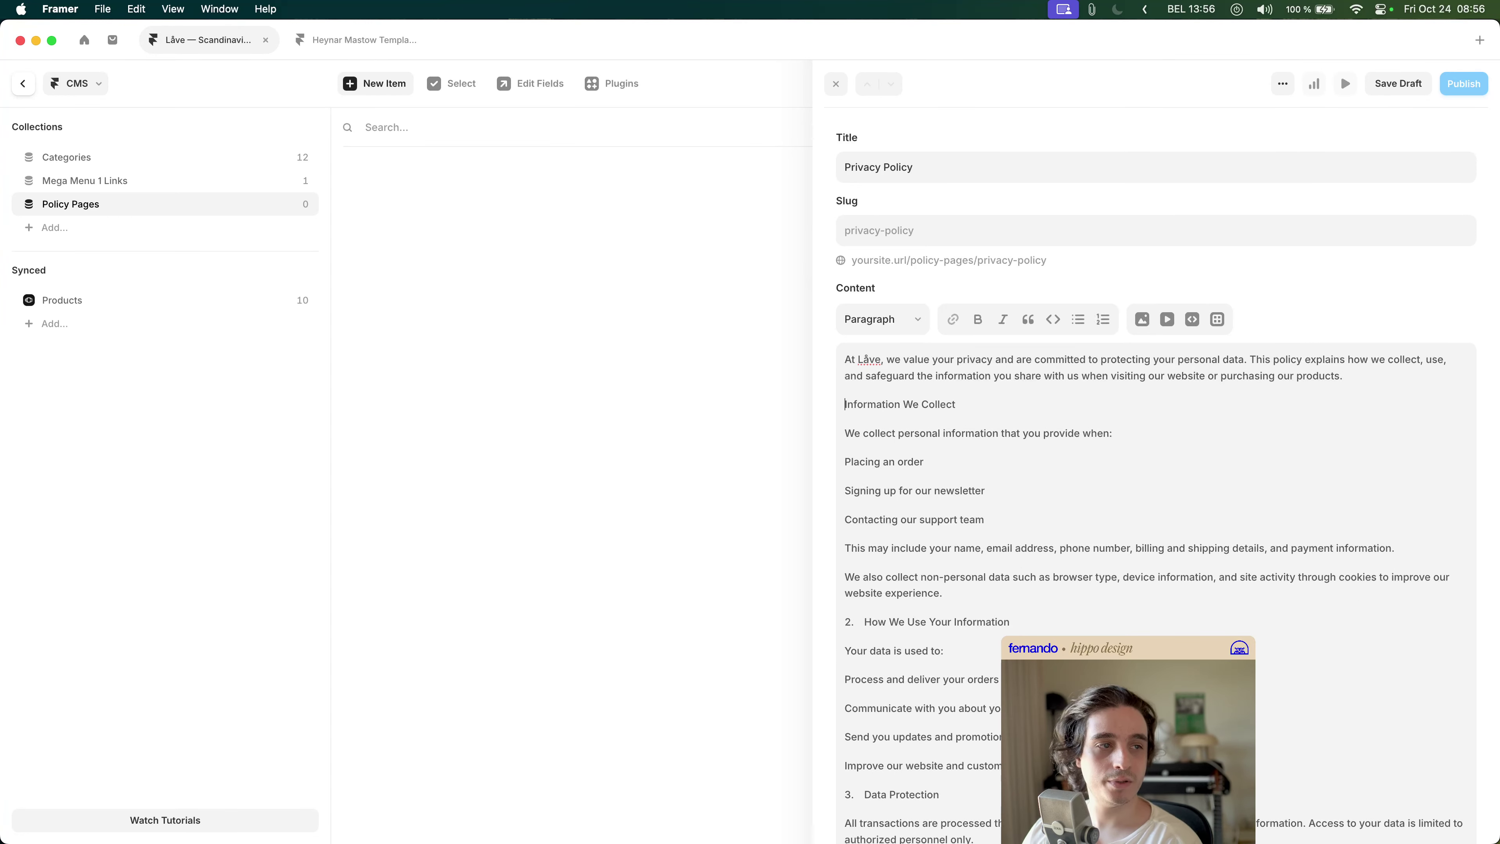
key(shift+super+Left)
click(876, 319)
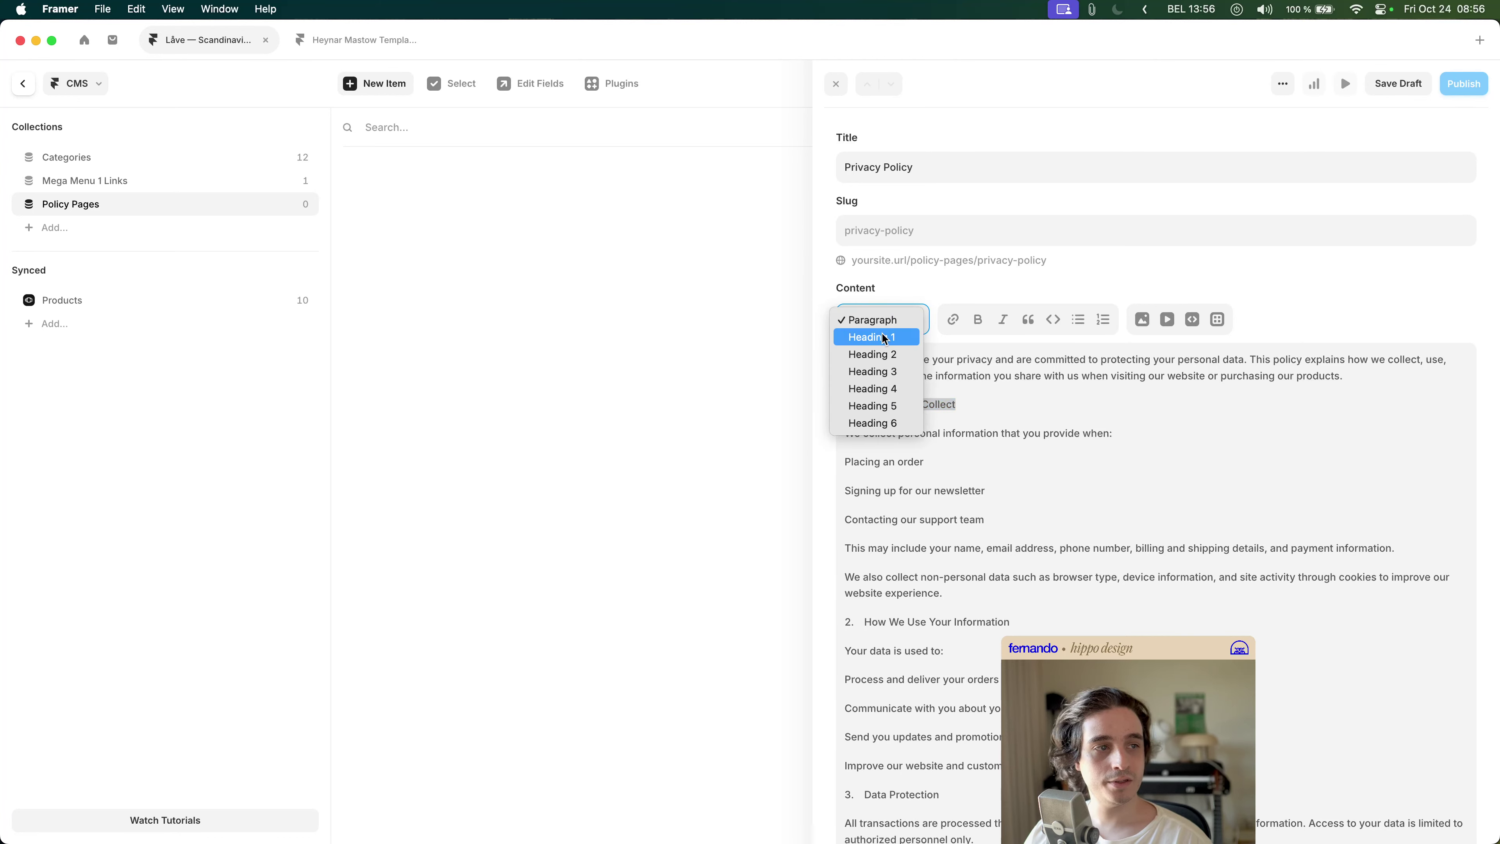
click(872, 354)
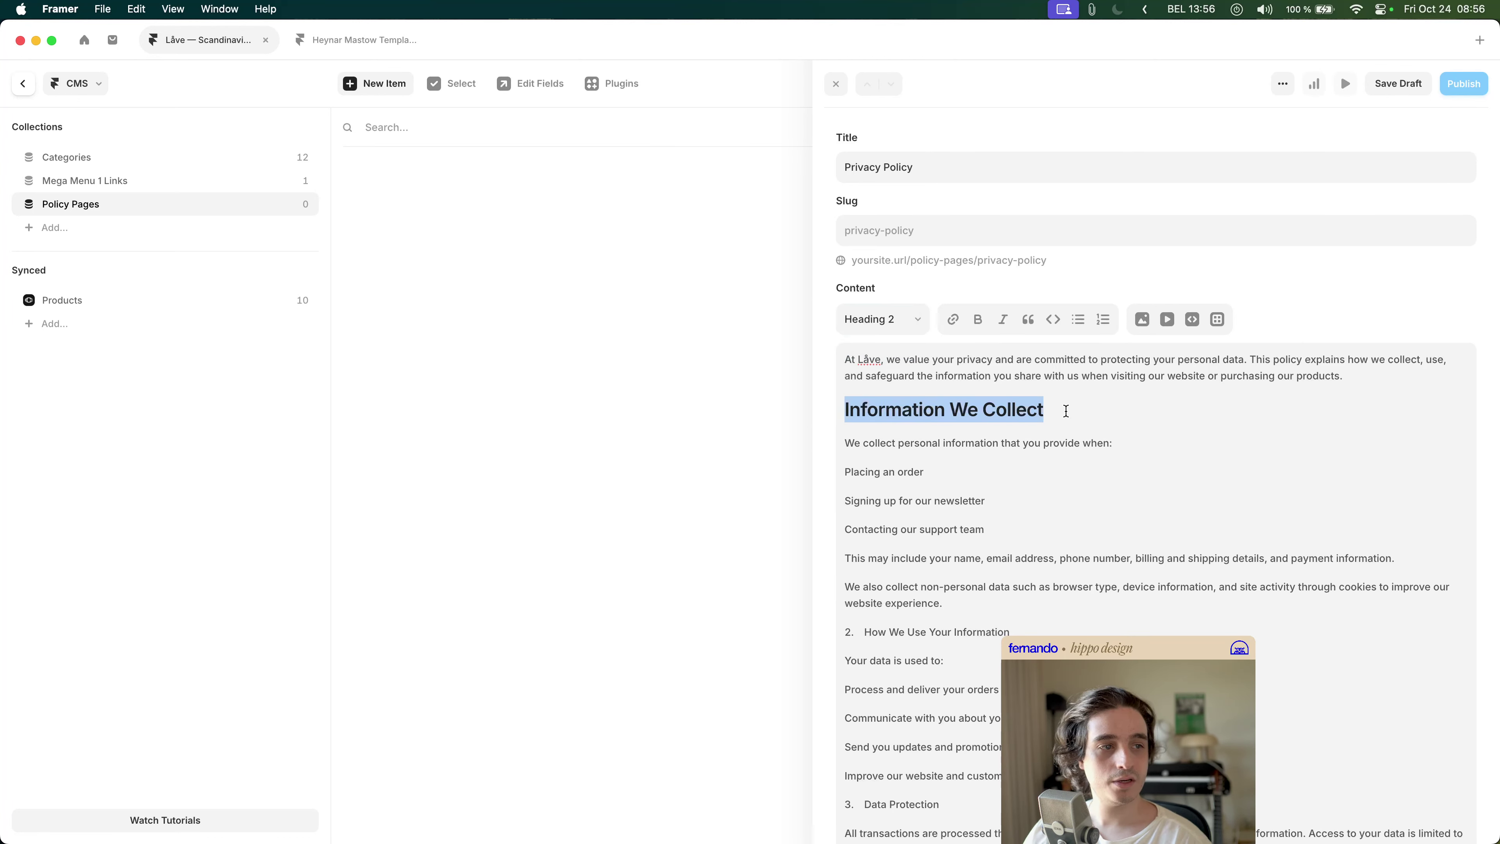
- Turn the three lines from "Placing an order" to "Contacting our support team" into a bulleted list, and merge the two paragraphs below it
key(Down)
key(Down)
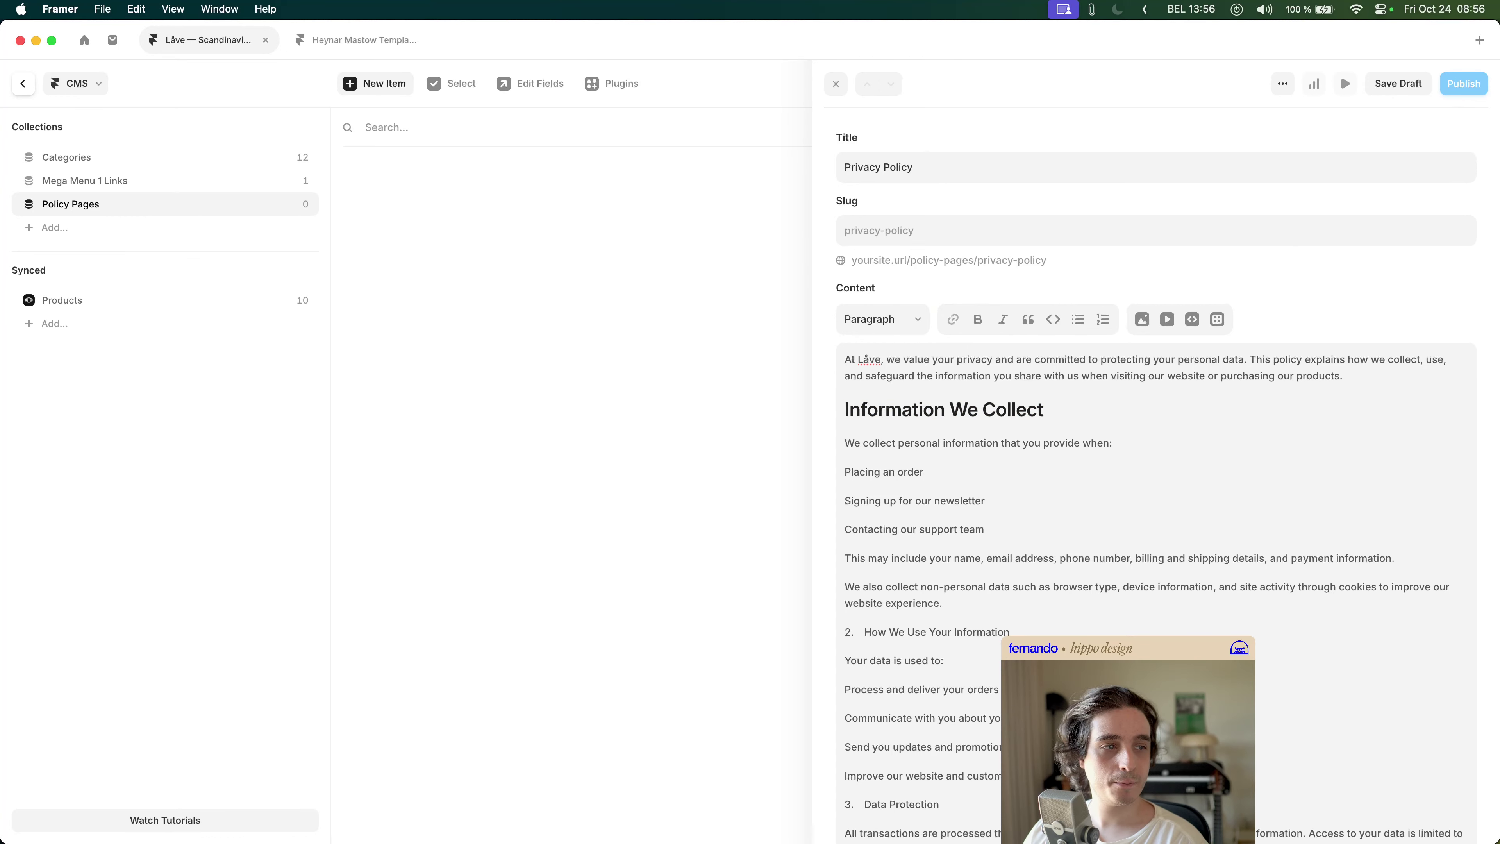
key(BackSpace)
key(Return)
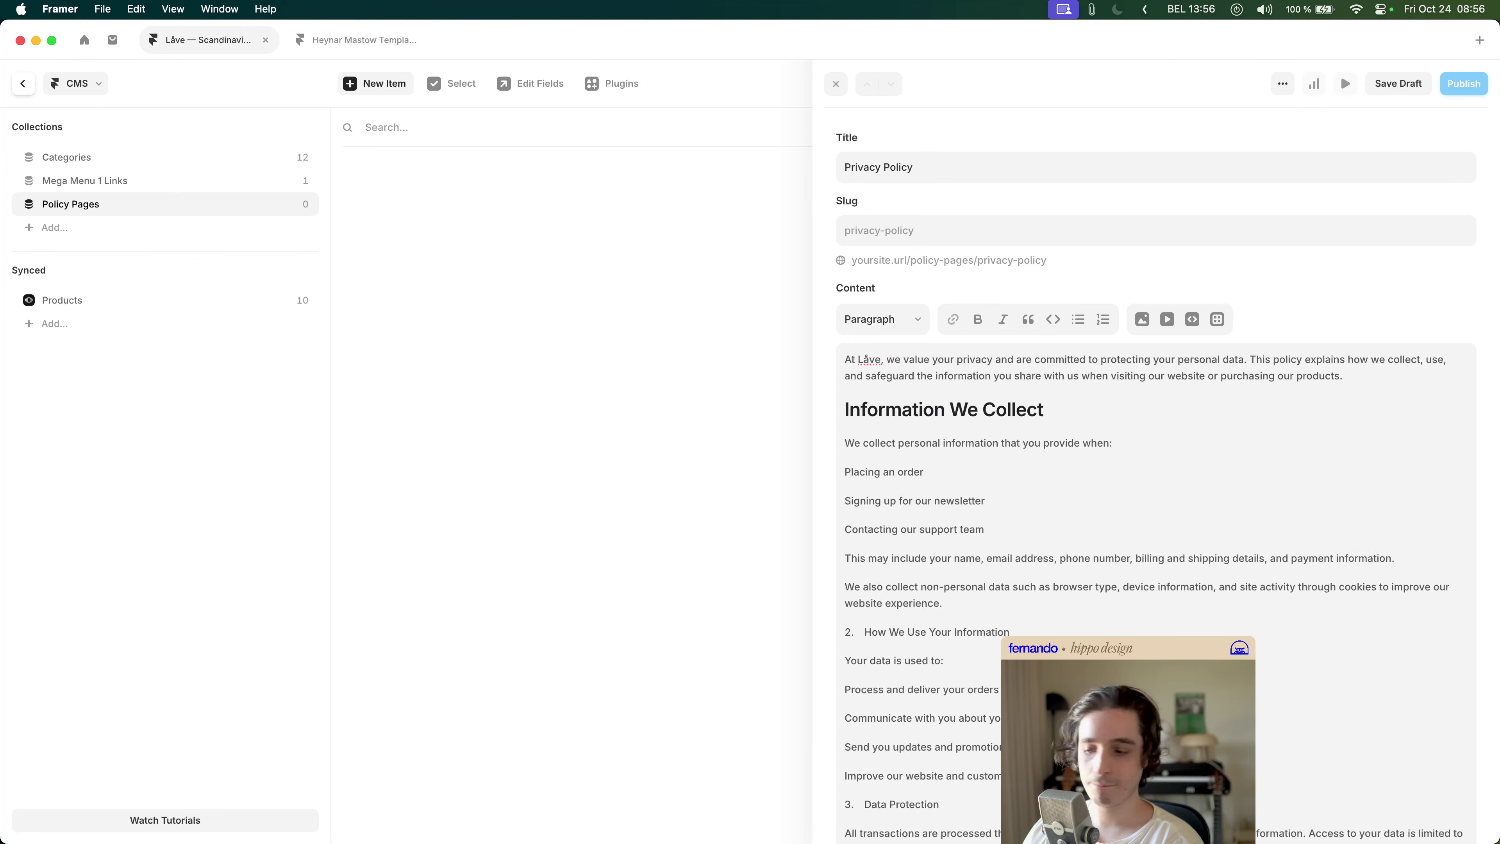
text(-)
key(Down)
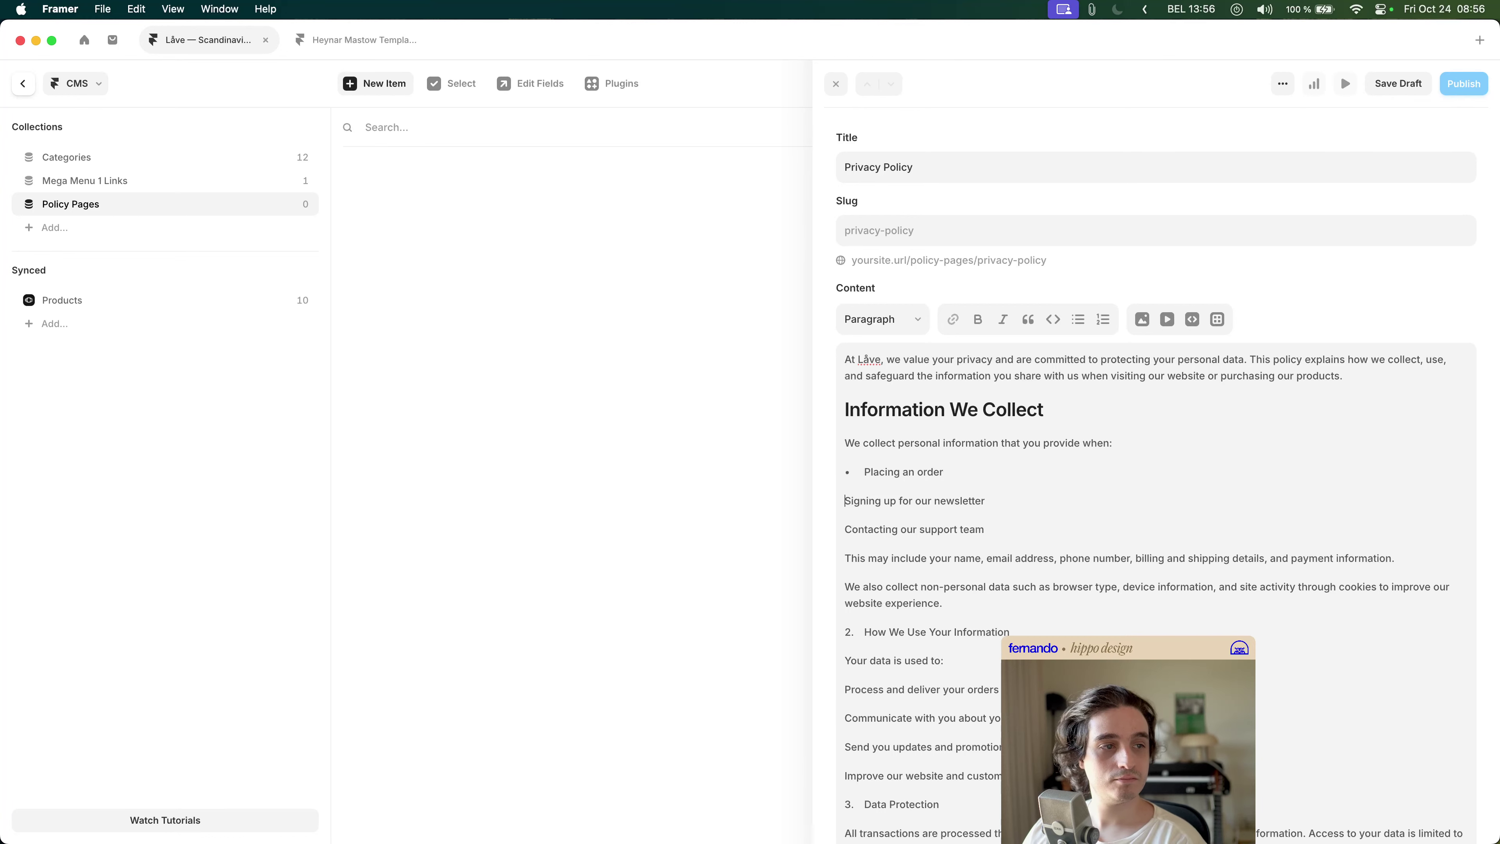
text(-)
key(Return)
key(BackSpace)
key(Down)
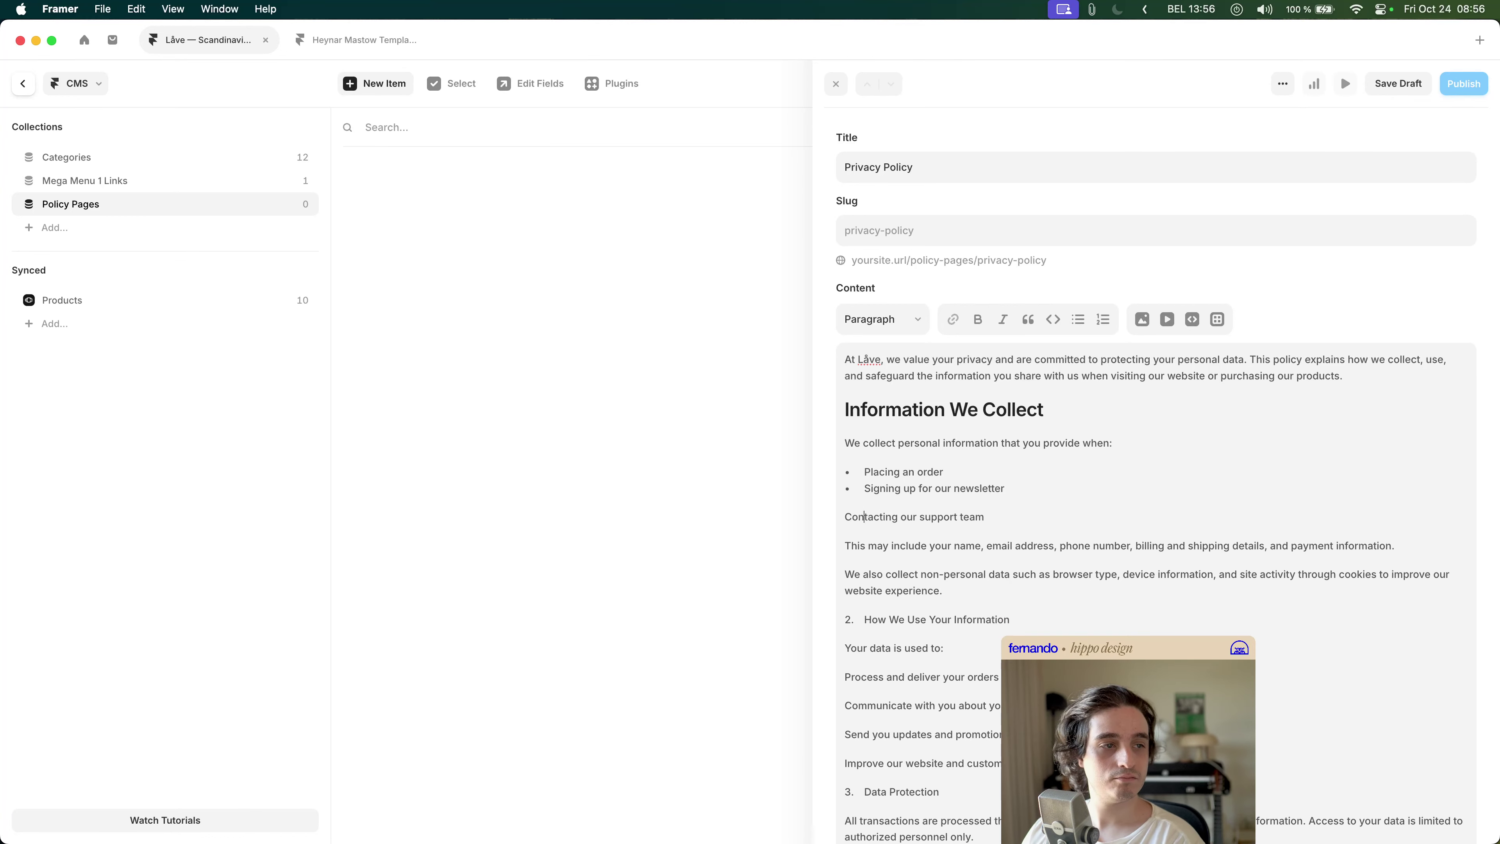
text(-)
key(Down)
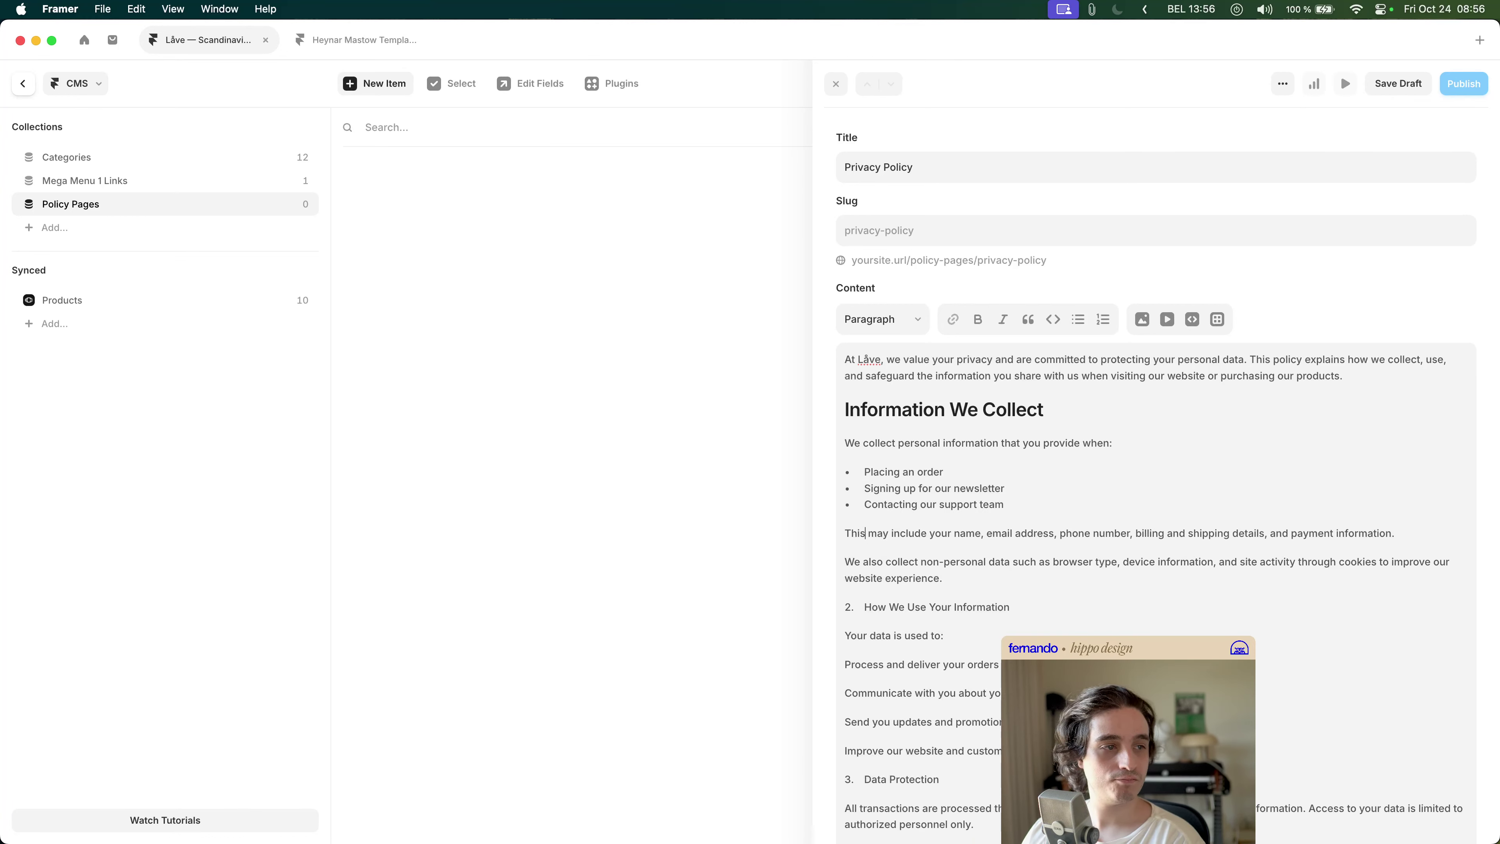
key(BackSpace)
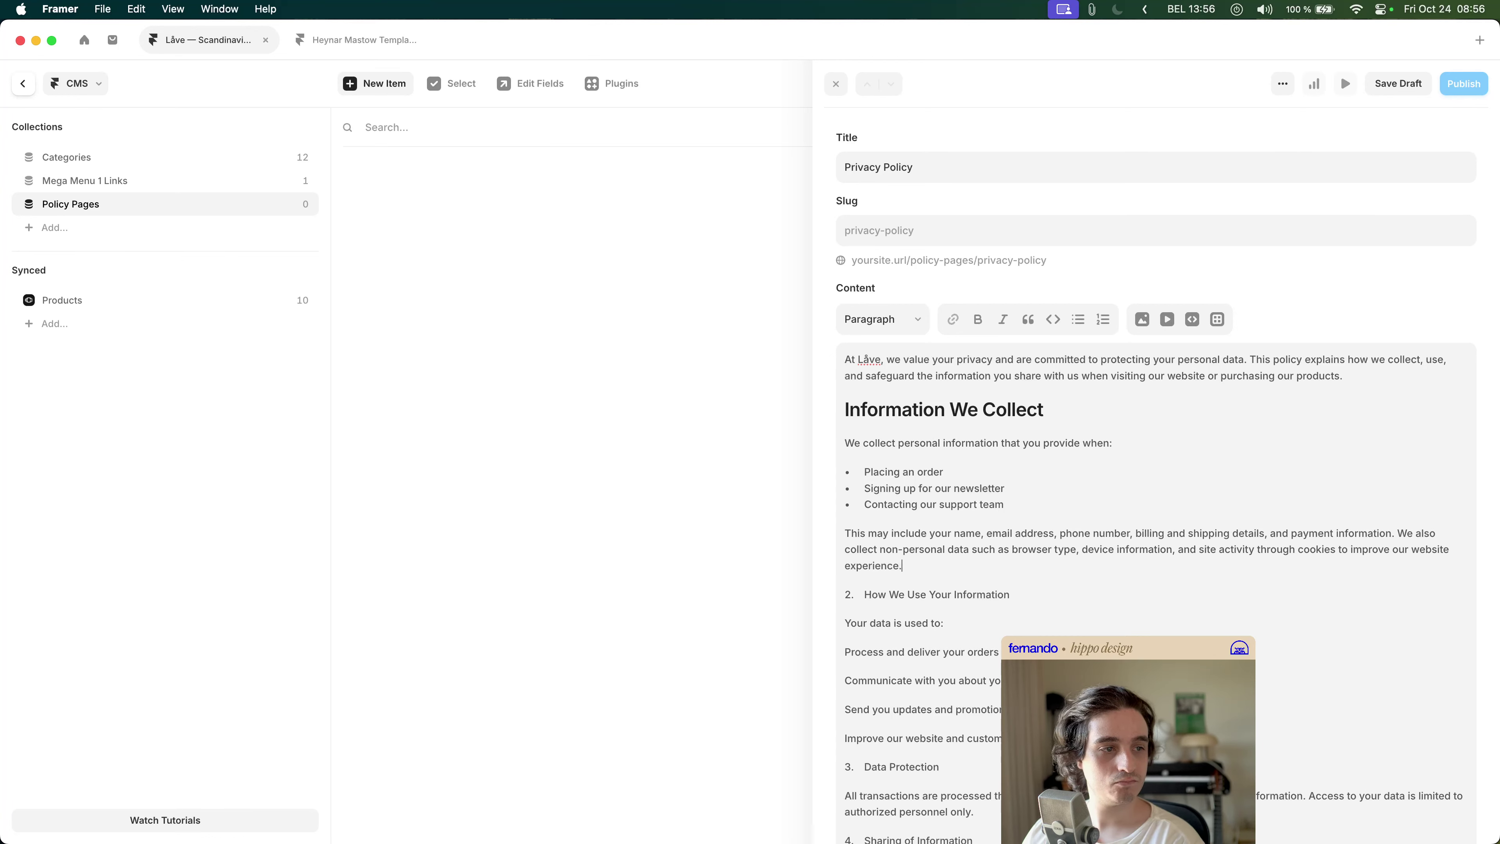
- Remove the list numbering from "How We Use Your Information" and format it as Heading 2
key(Down)
key(shift+super+Left)
key(Left)
key(BackSpace)
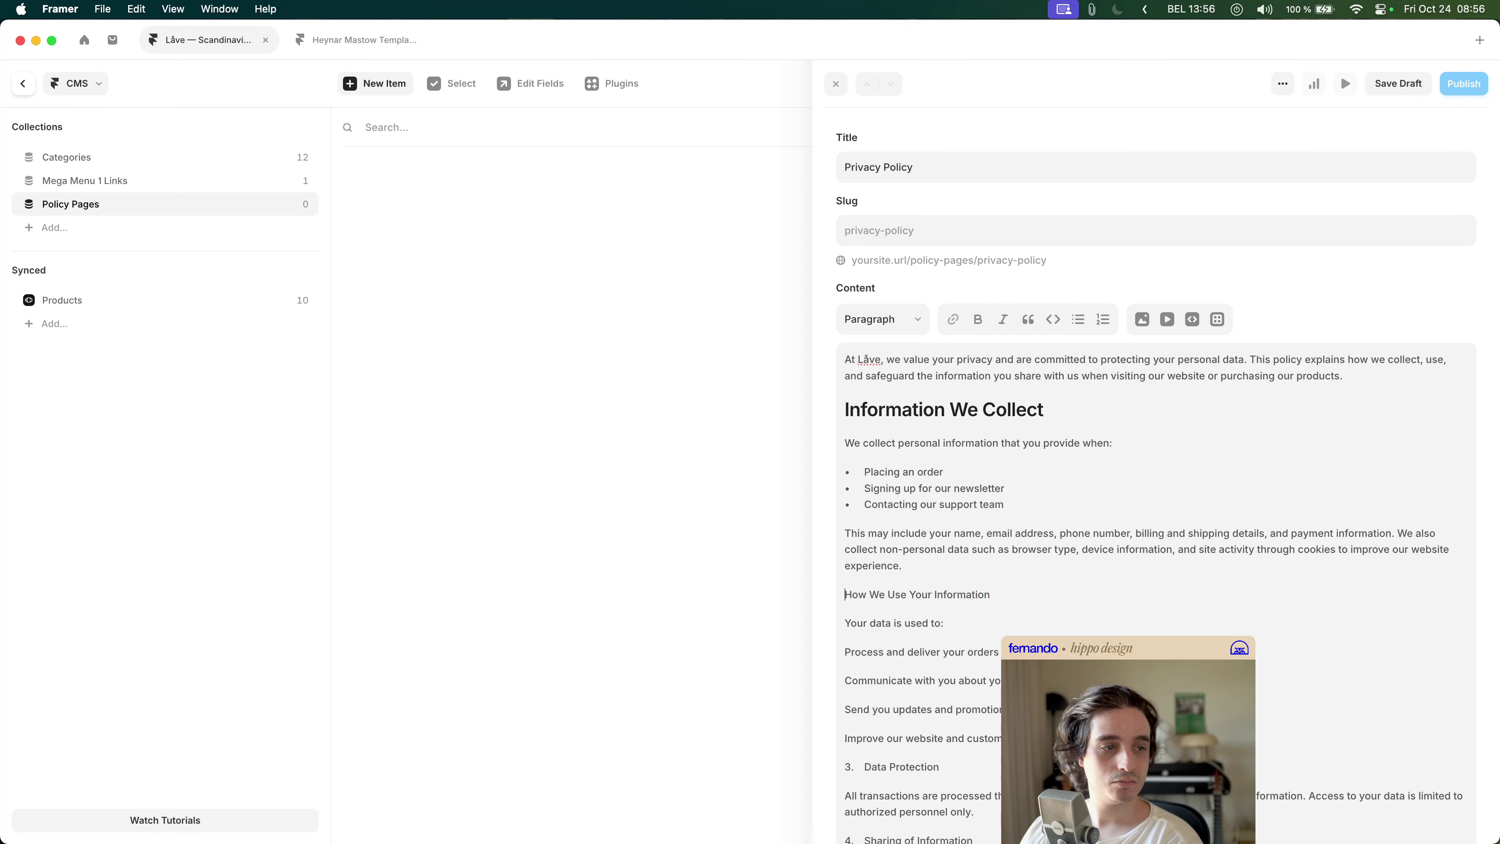
key(shift+super+Right)
click(880, 319)
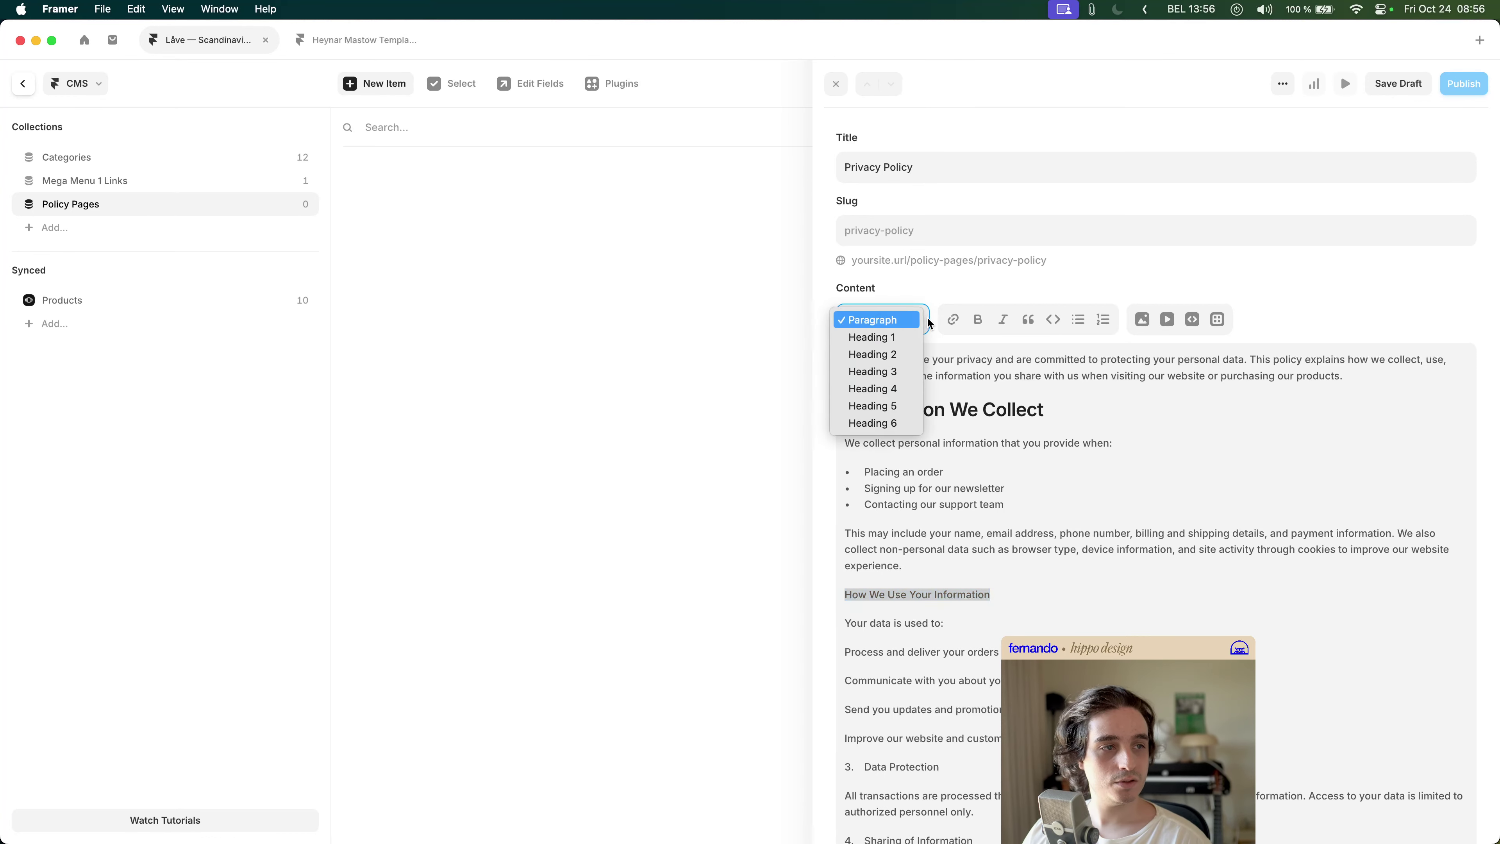
click(901, 354)
scroll(1022, 546, down, 3)
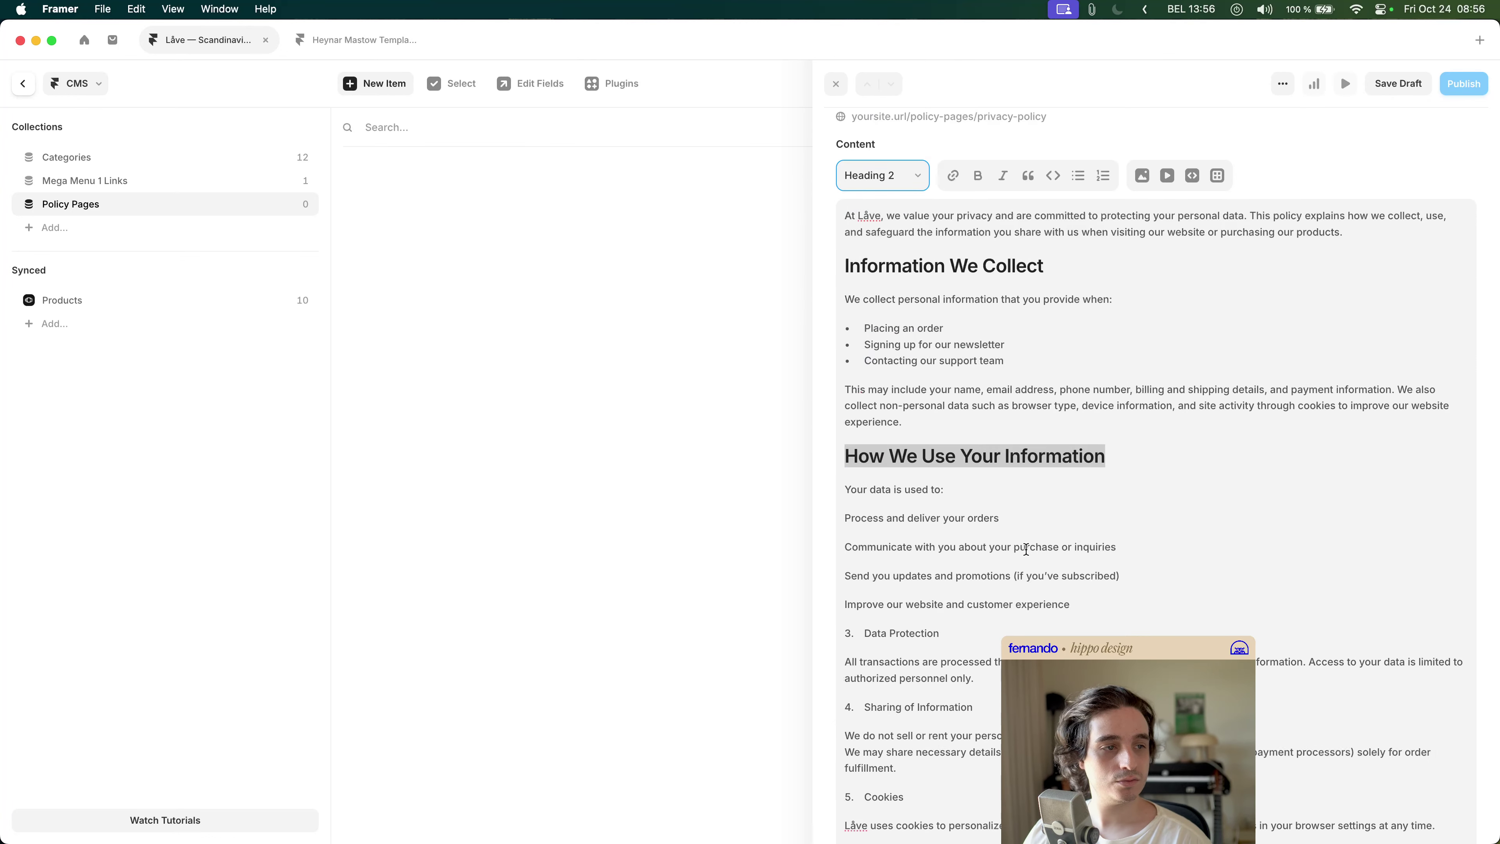
click(1129, 454)
- Remove the list numbering from "Data Protection" and format it as Heading 2
scroll(1129, 455, down, 2)
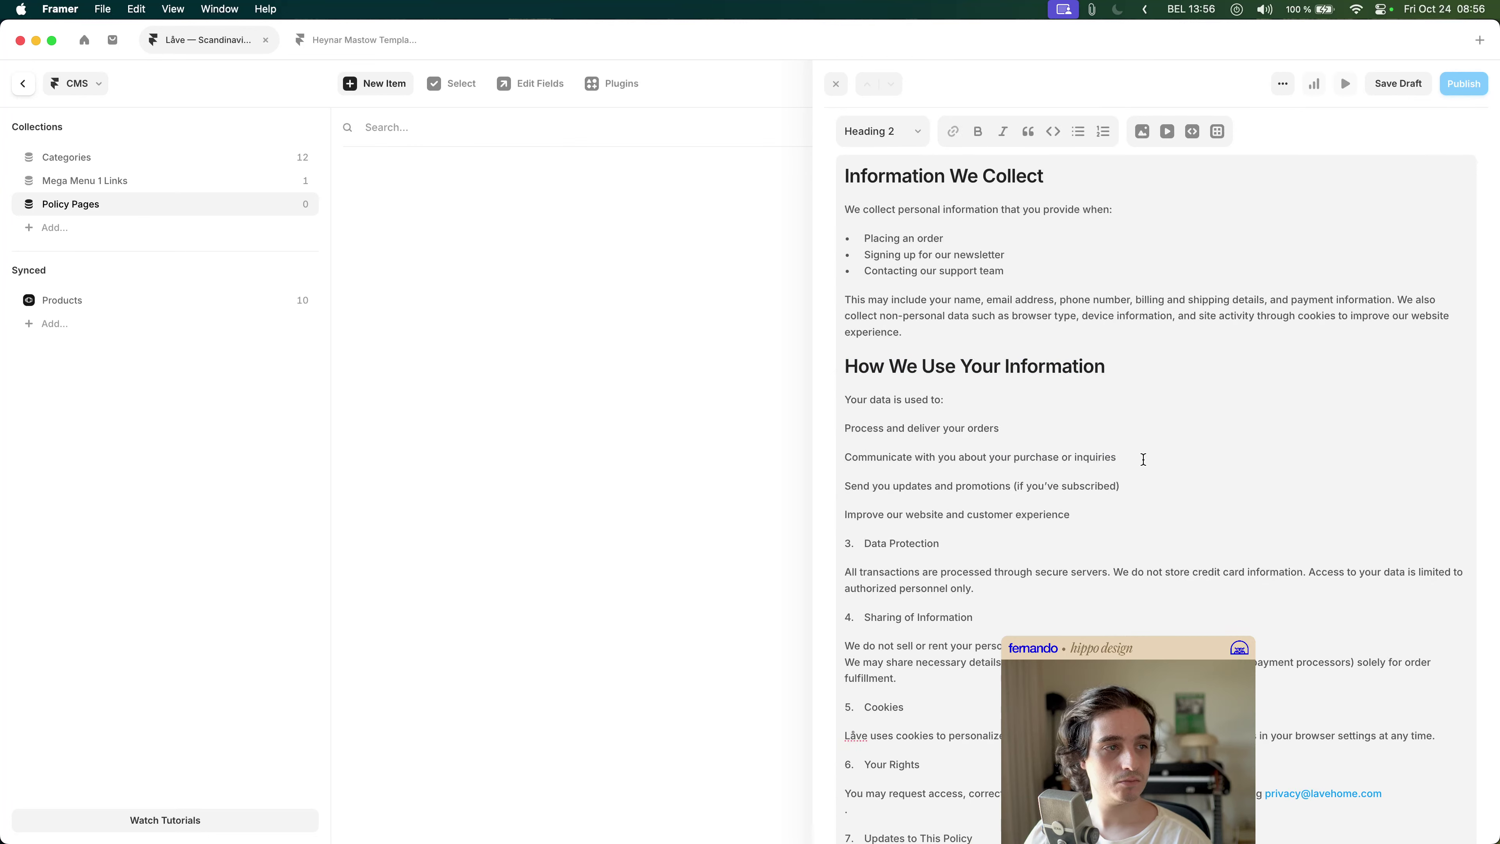
click(1054, 432)
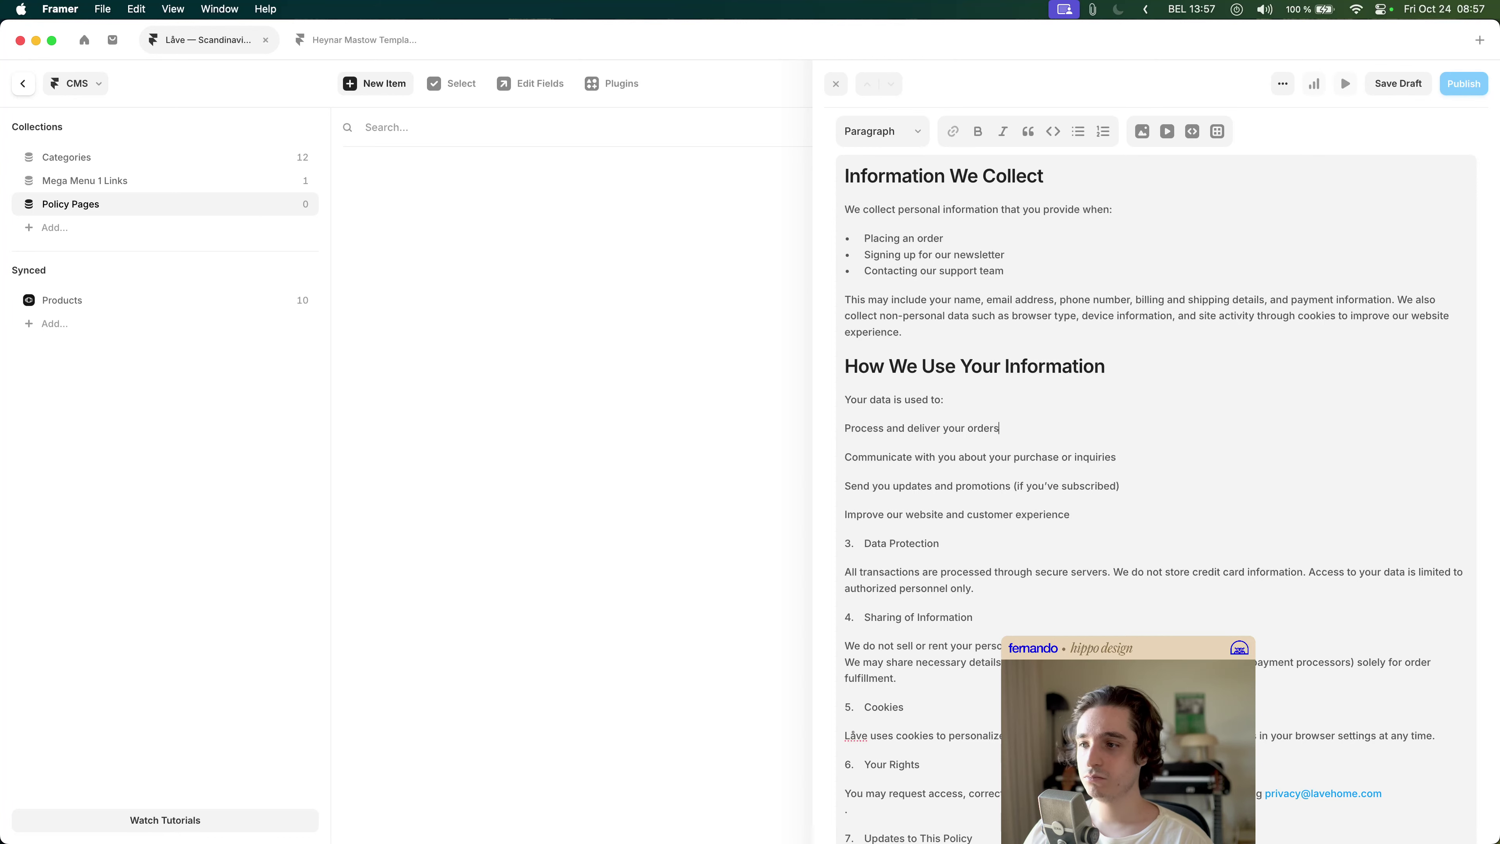
click(975, 545)
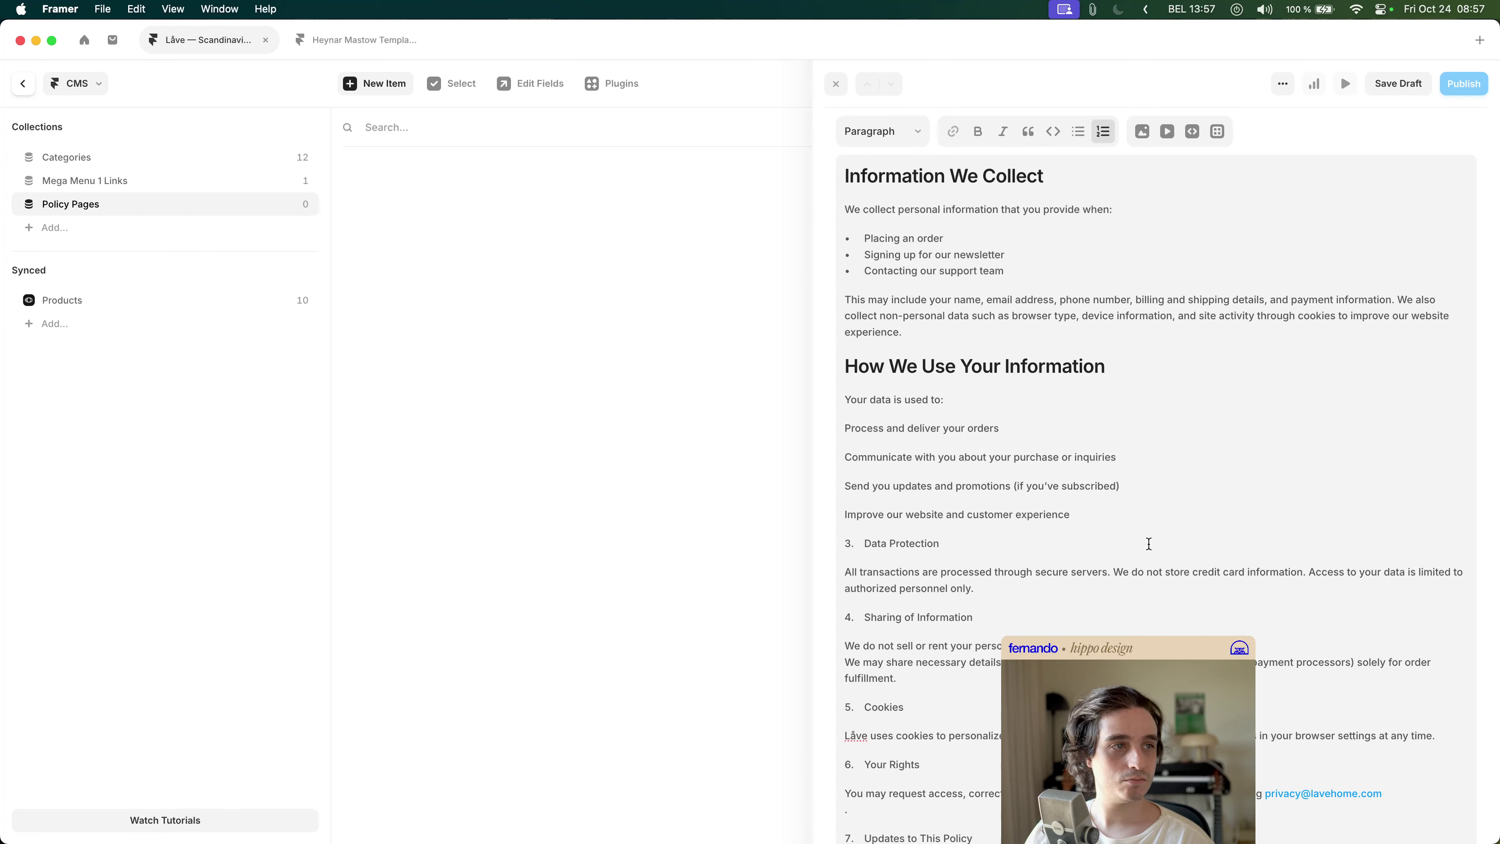
scroll(1149, 543, down, 3)
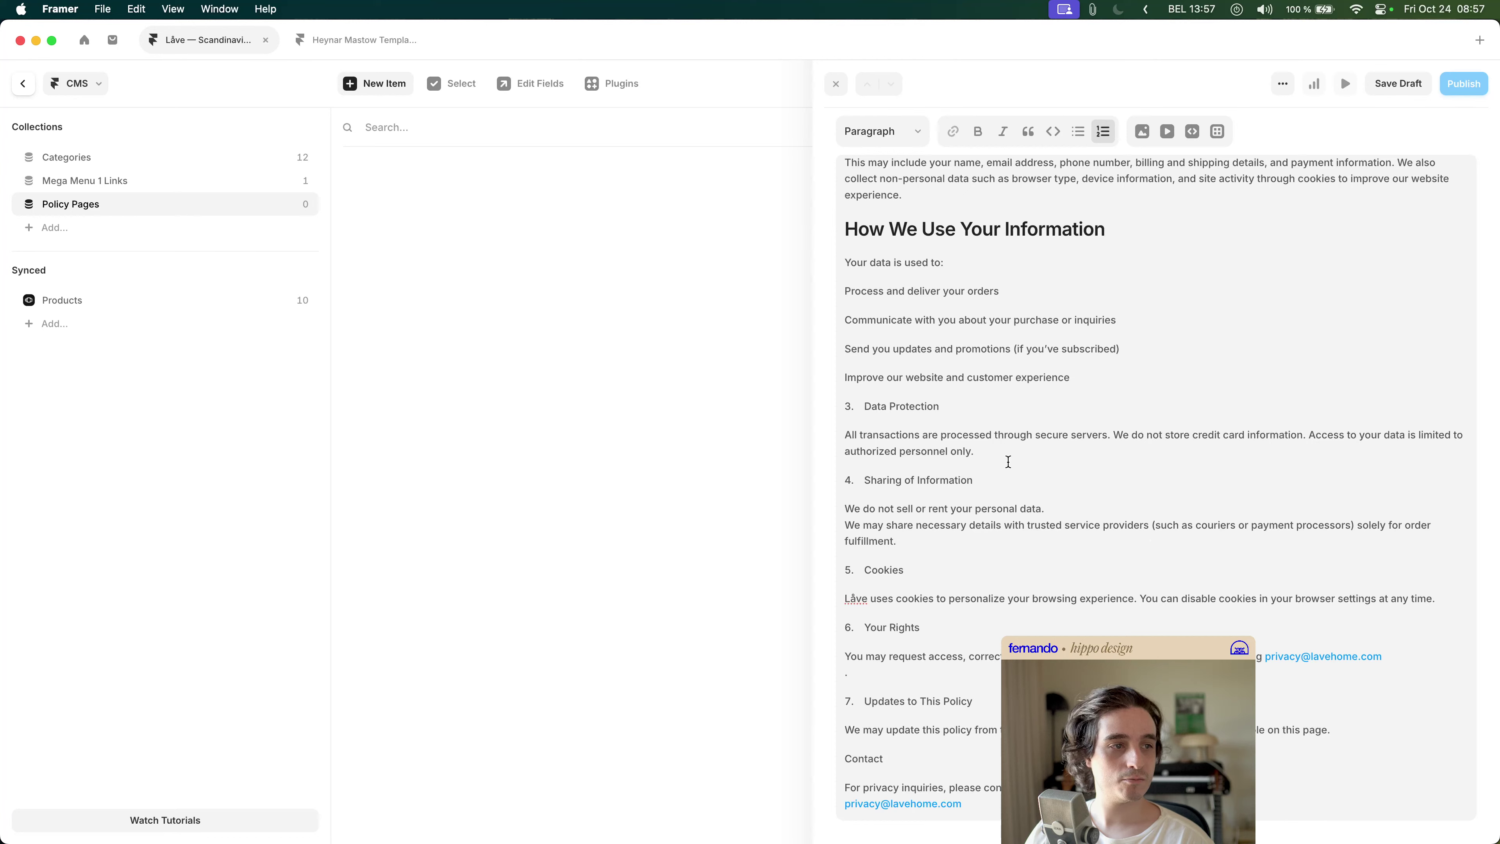
key(BackSpace)
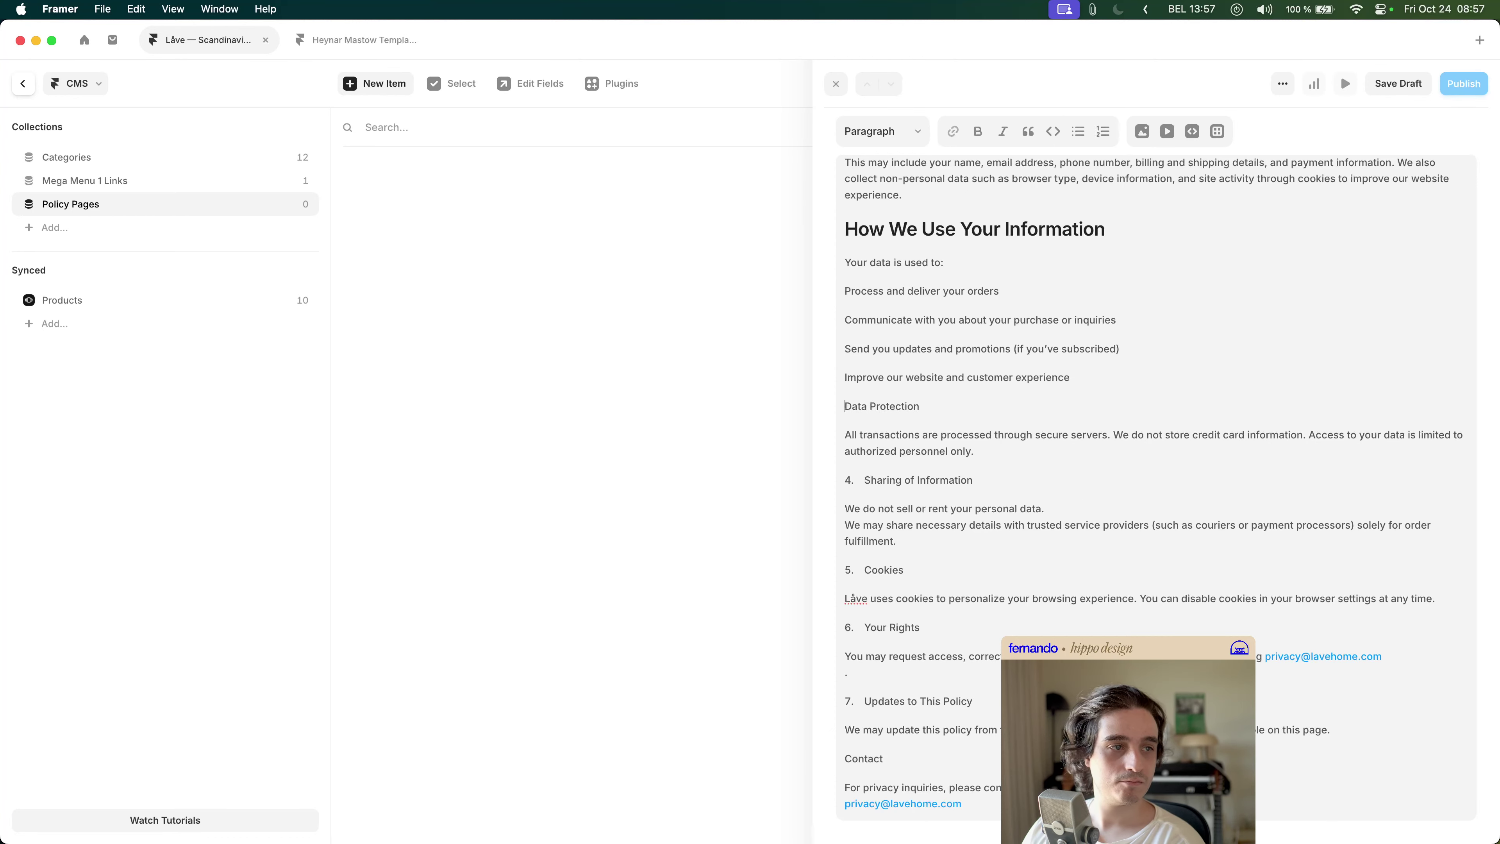
key(shift+super+Right)
click(917, 131)
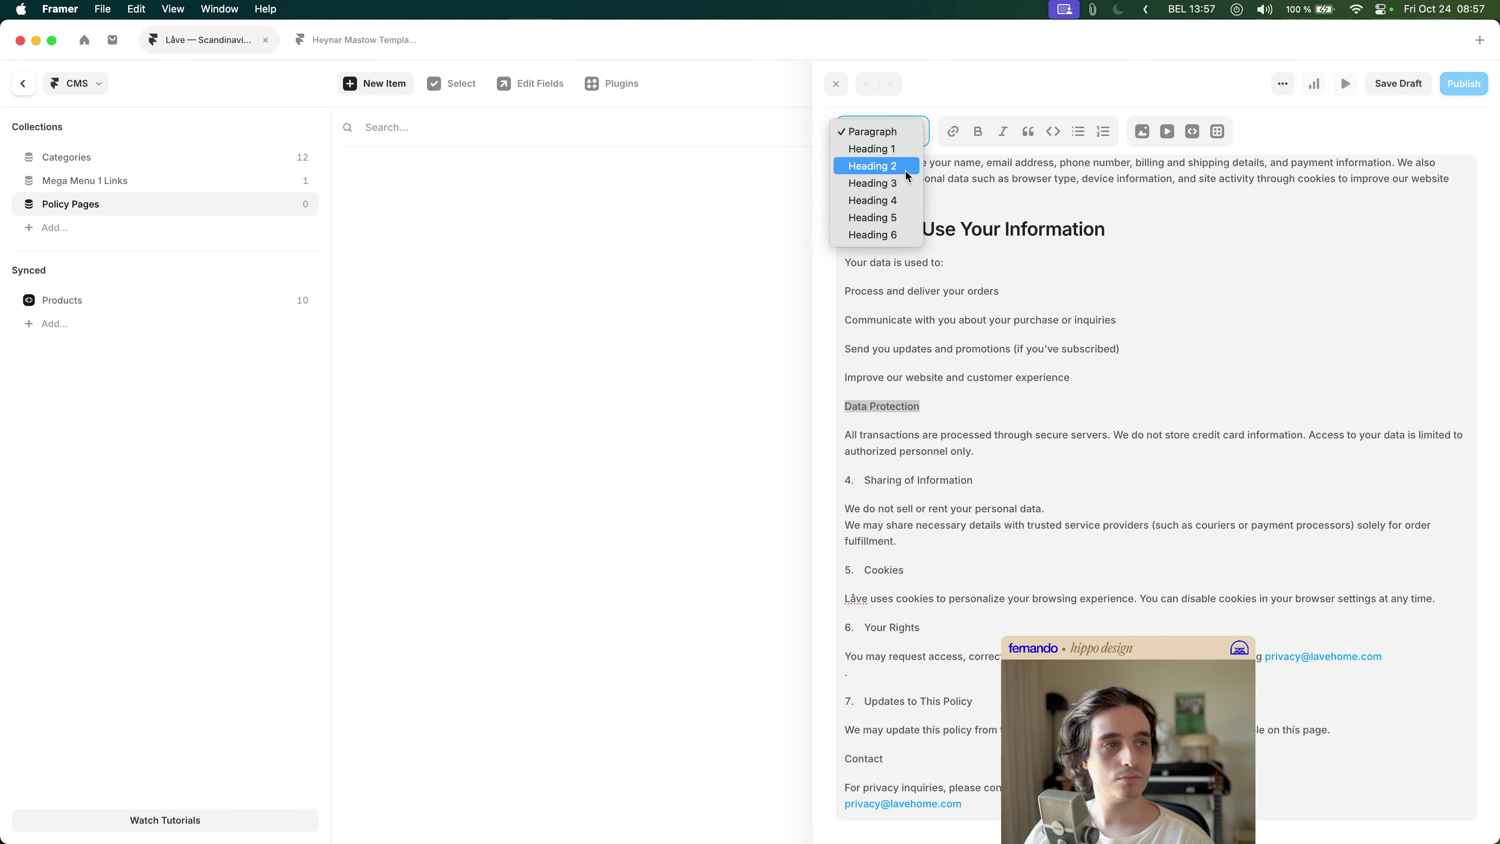
click(905, 166)
- Remove the list numbering from "Sharing of Information" and format it as Heading 2
click(999, 483)
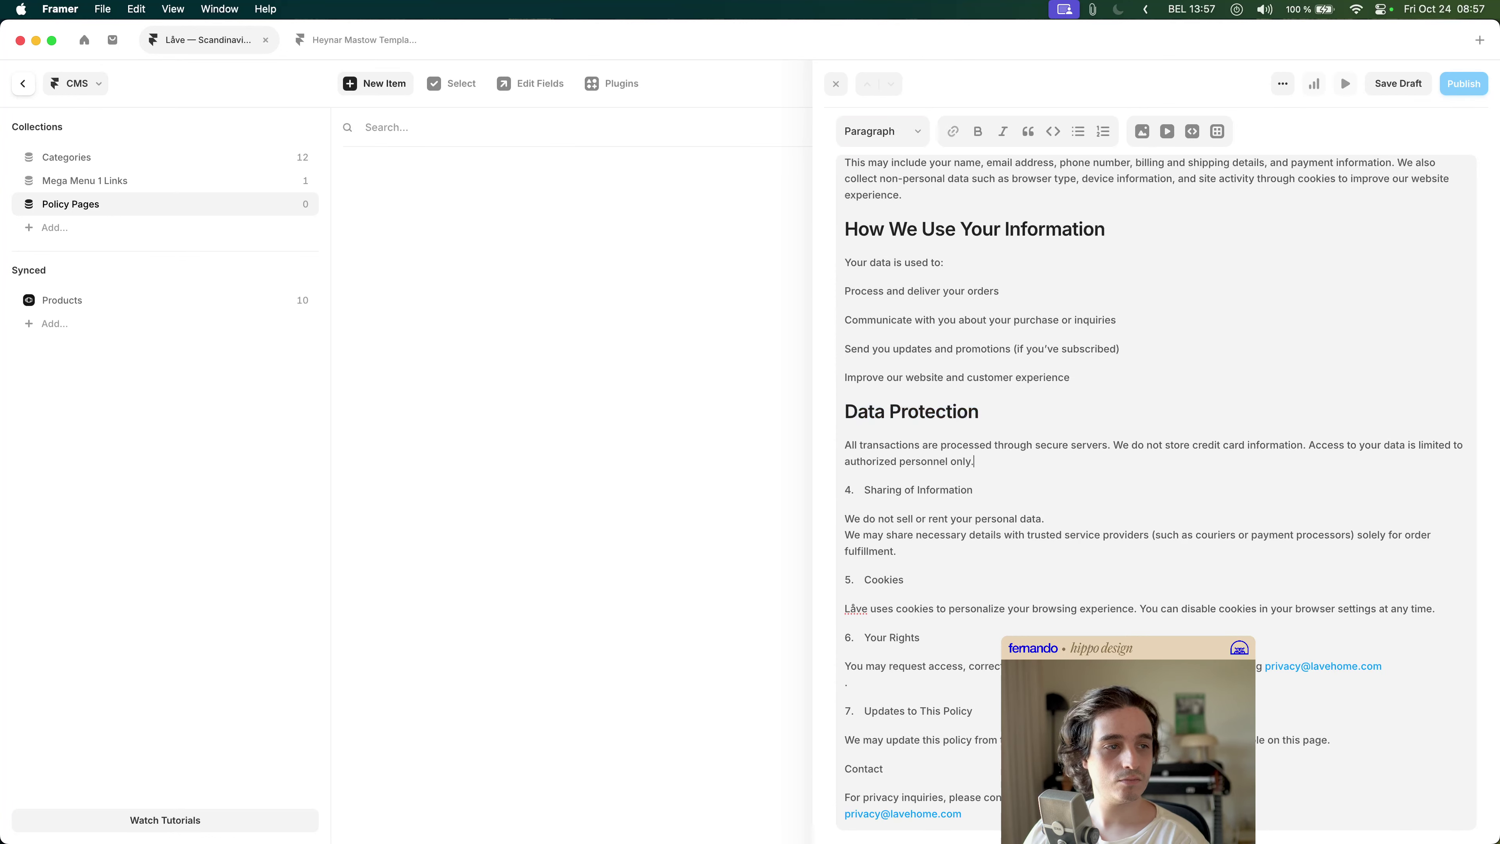
key(super+Left)
key(BackSpace)
key(shift+super+Right)
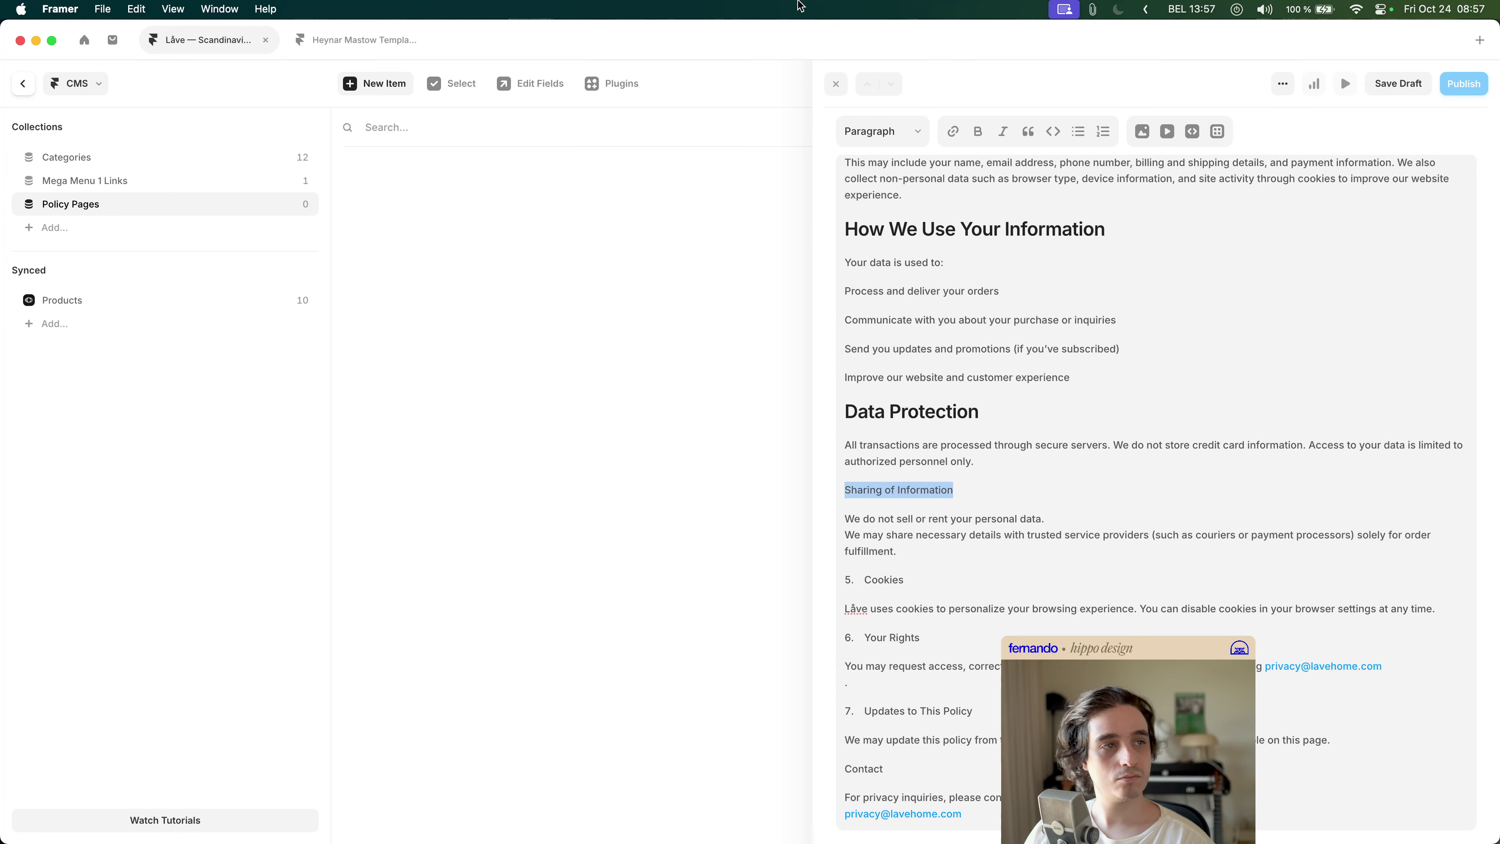
click(918, 132)
click(918, 165)
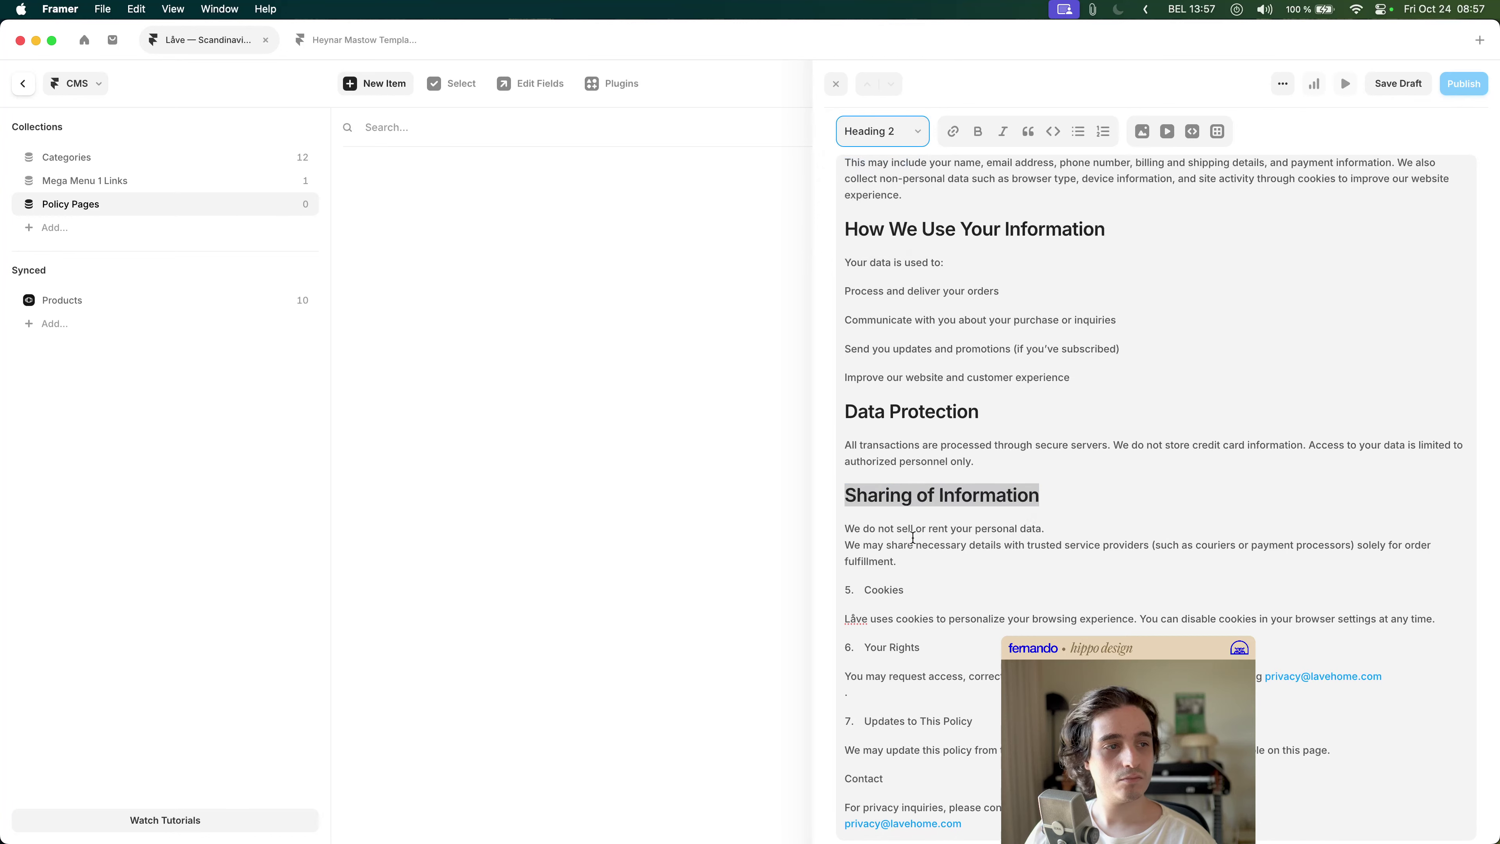
- Remove the list numbering from "Cookies" and format it as Heading 2
key(shift+Down)
key(shift+Down)
key(Left)
key(Down)
key(Down)
key(Down)
key(Down)
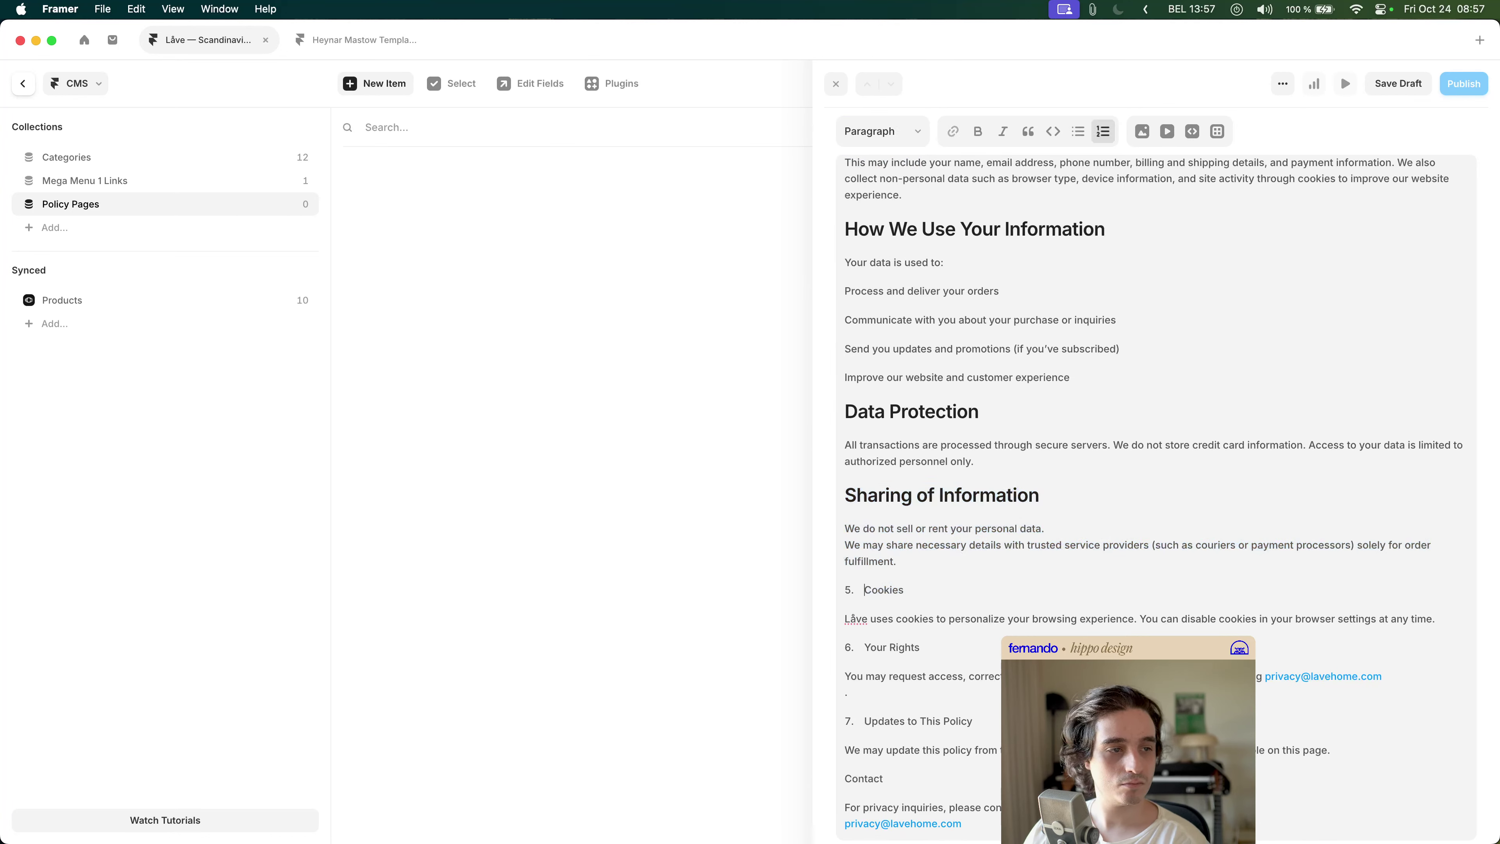
key(BackSpace)
key(shift+super+Right)
click(893, 130)
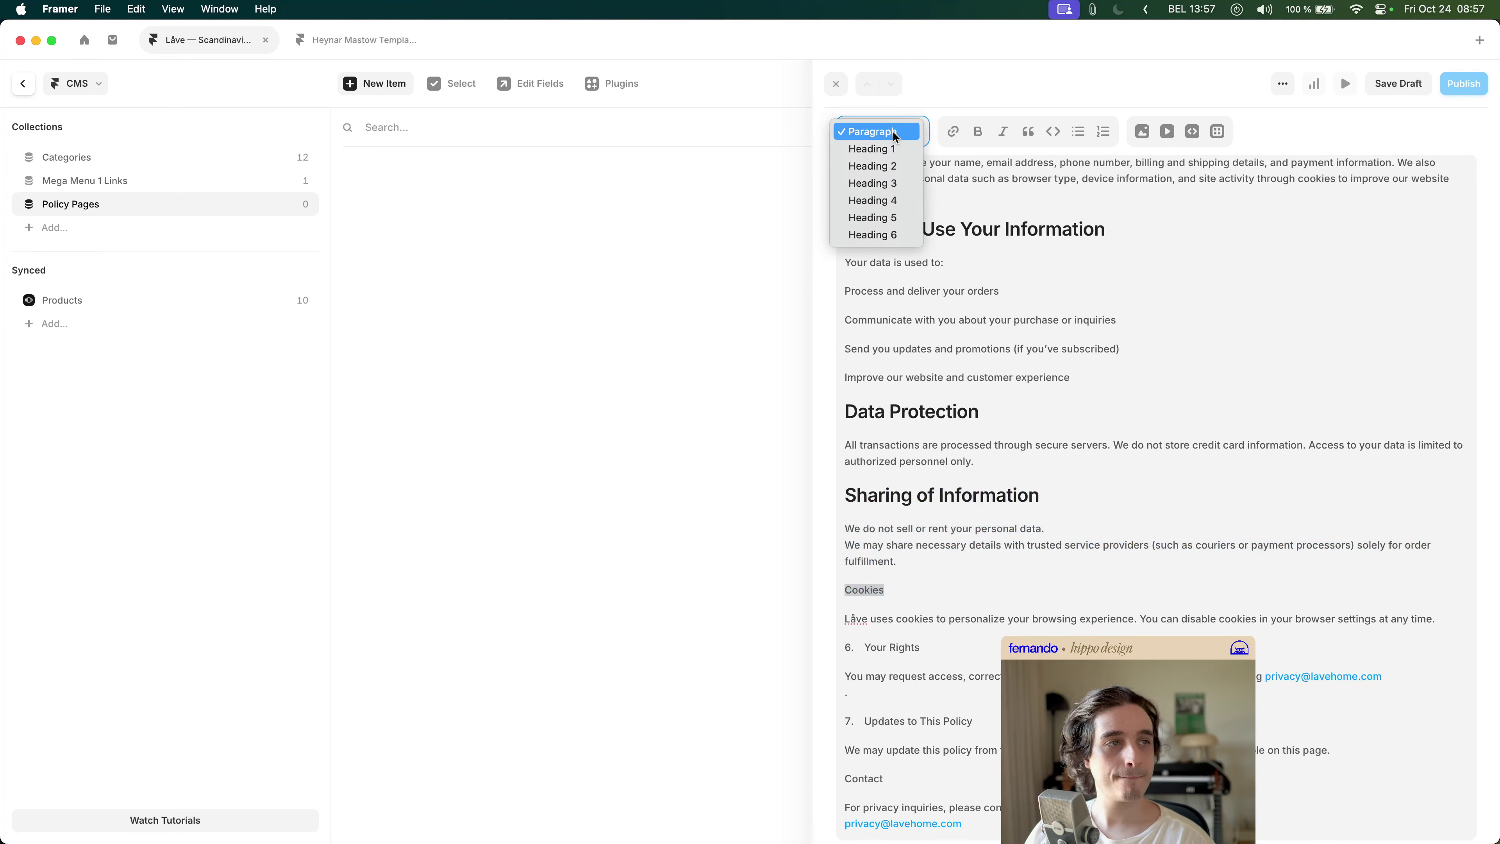
click(899, 157)
- Remove the list numbering from "Your Rights" and format it as Heading 2, keeping its wording intact
scroll(985, 590, down, 2)
click(914, 627)
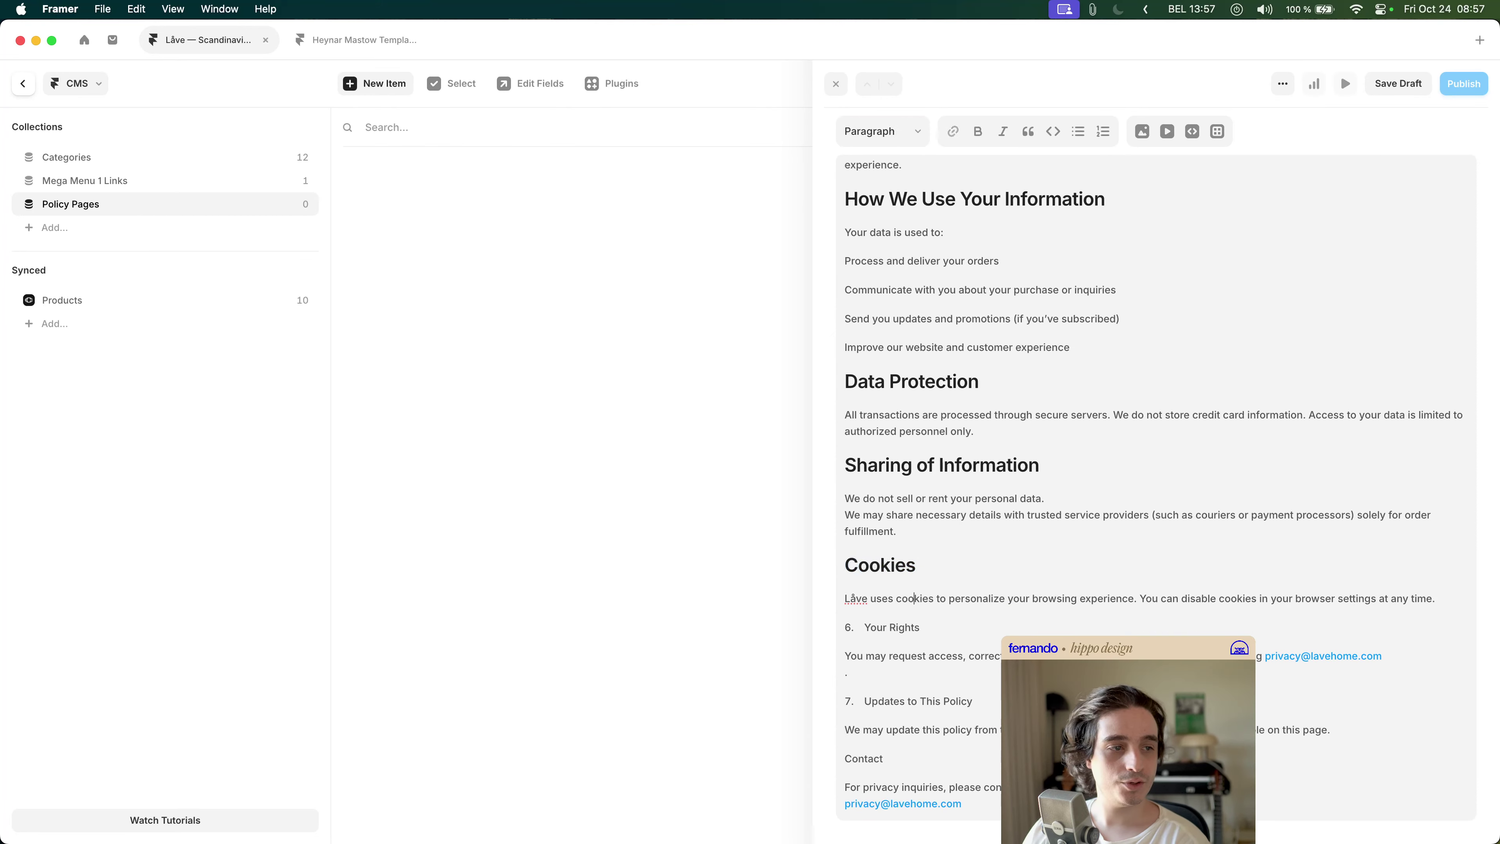
key(Delete)
key(BackSpace)
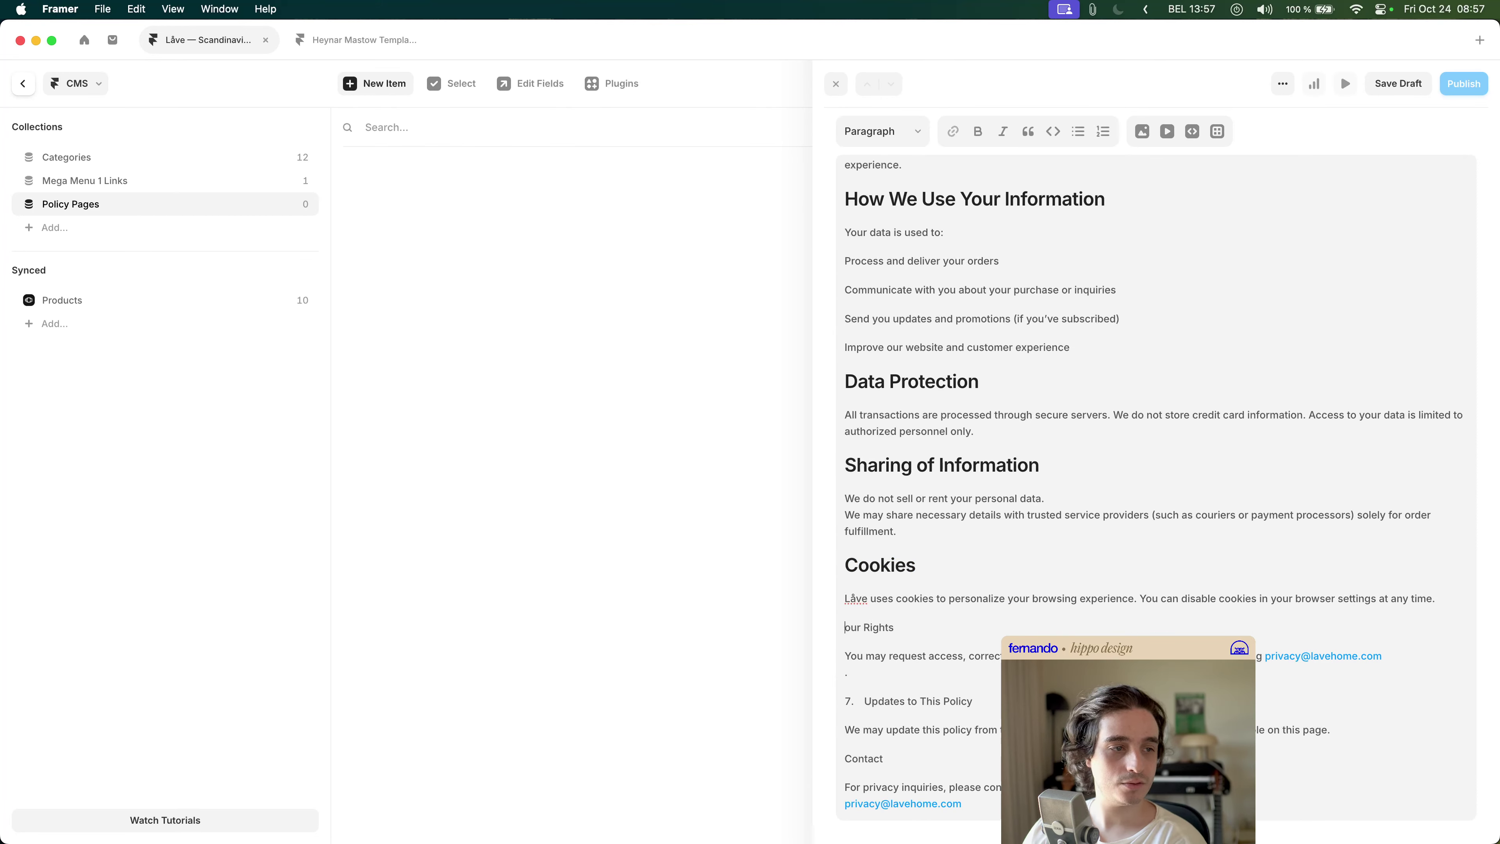
text(Y)
triple_click(914, 627)
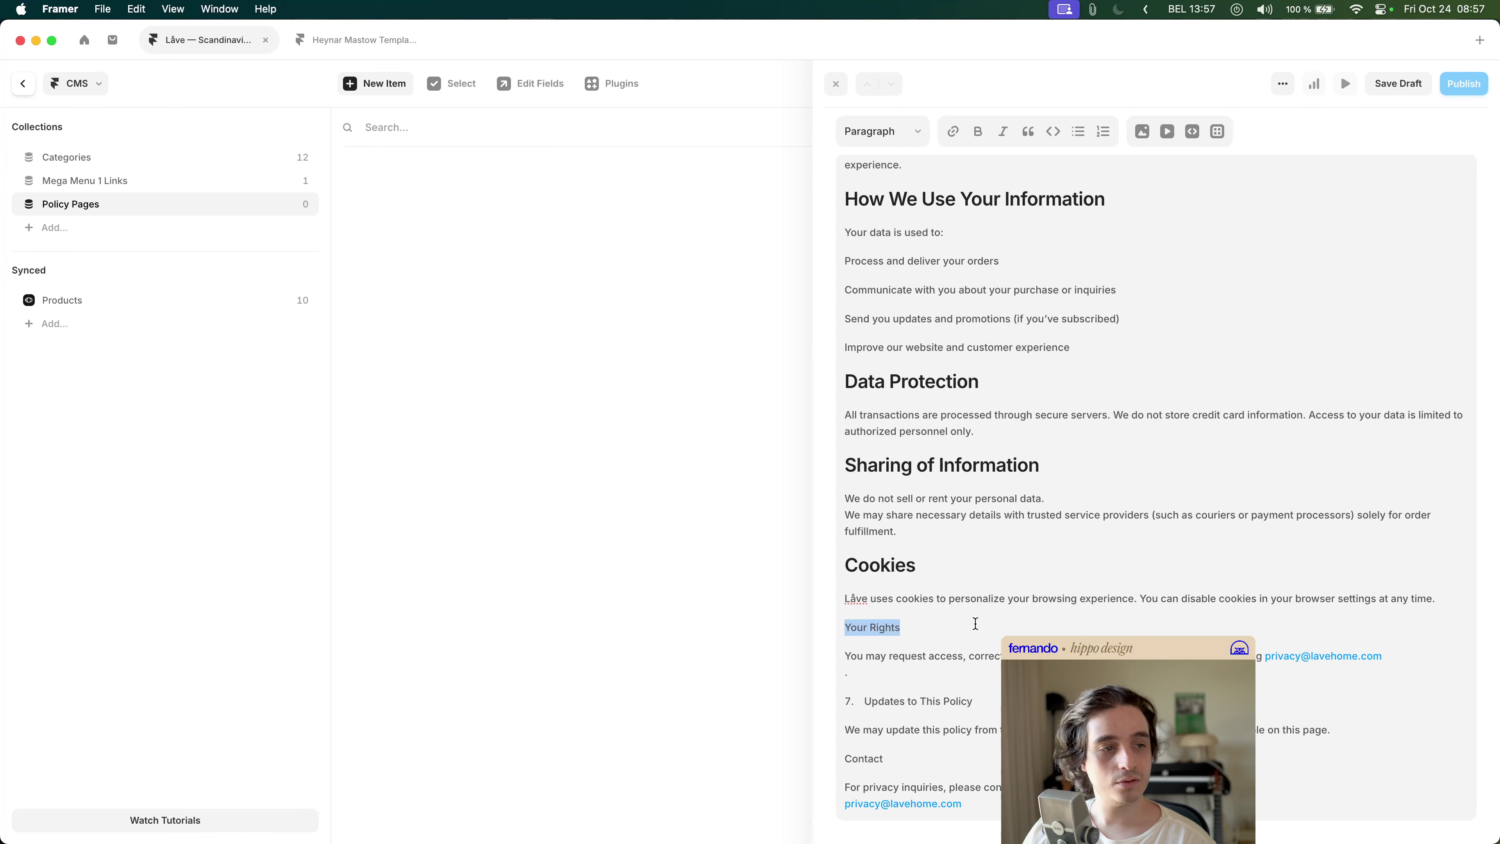
click(917, 131)
click(904, 168)
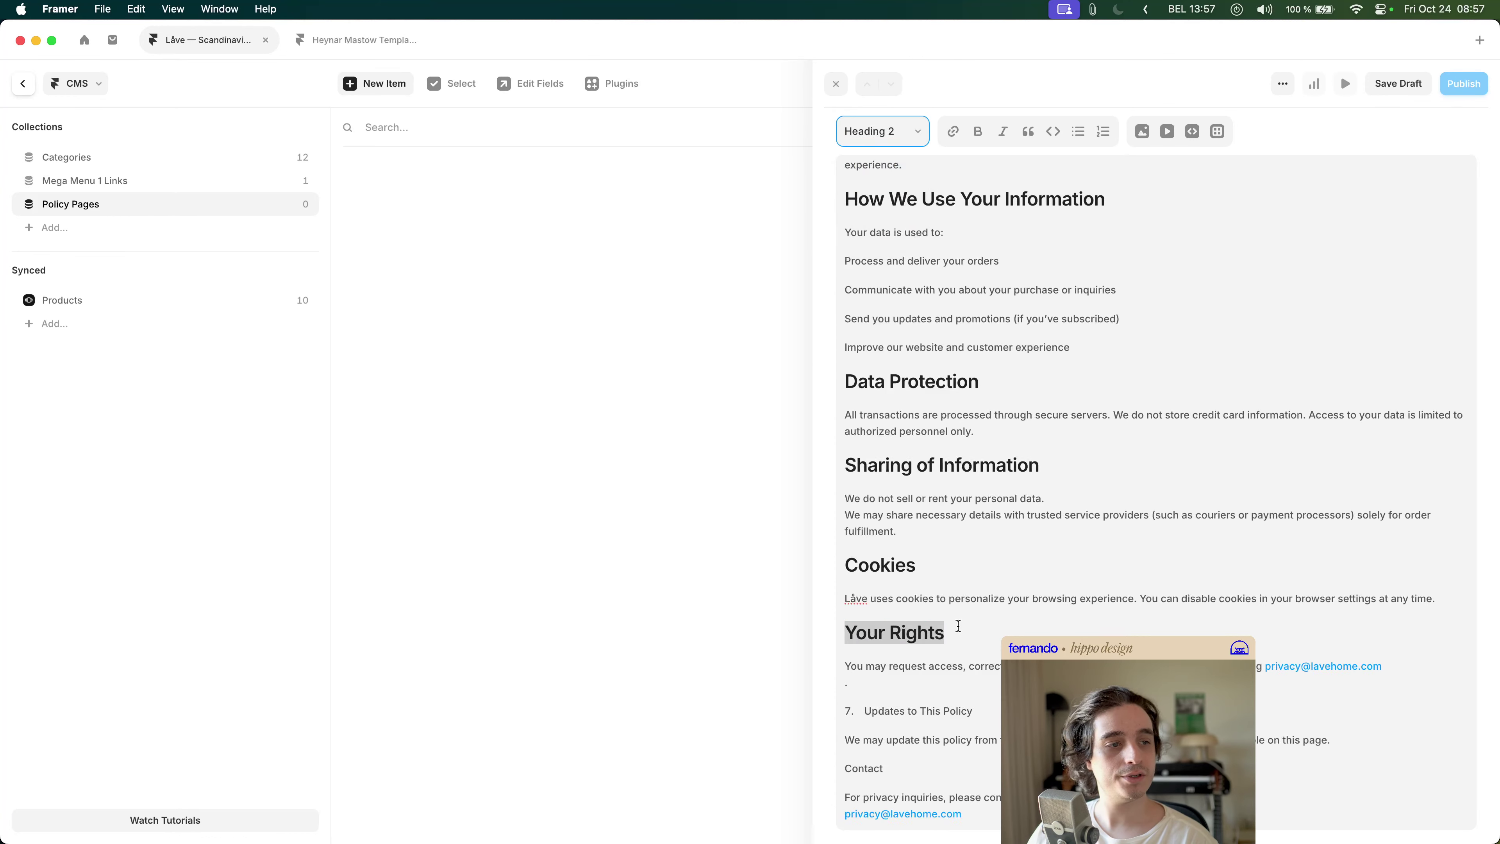
- Remove the list numbering from "Updates to This Policy" and format it as Heading 2
scroll(975, 640, down, 1)
click(865, 701)
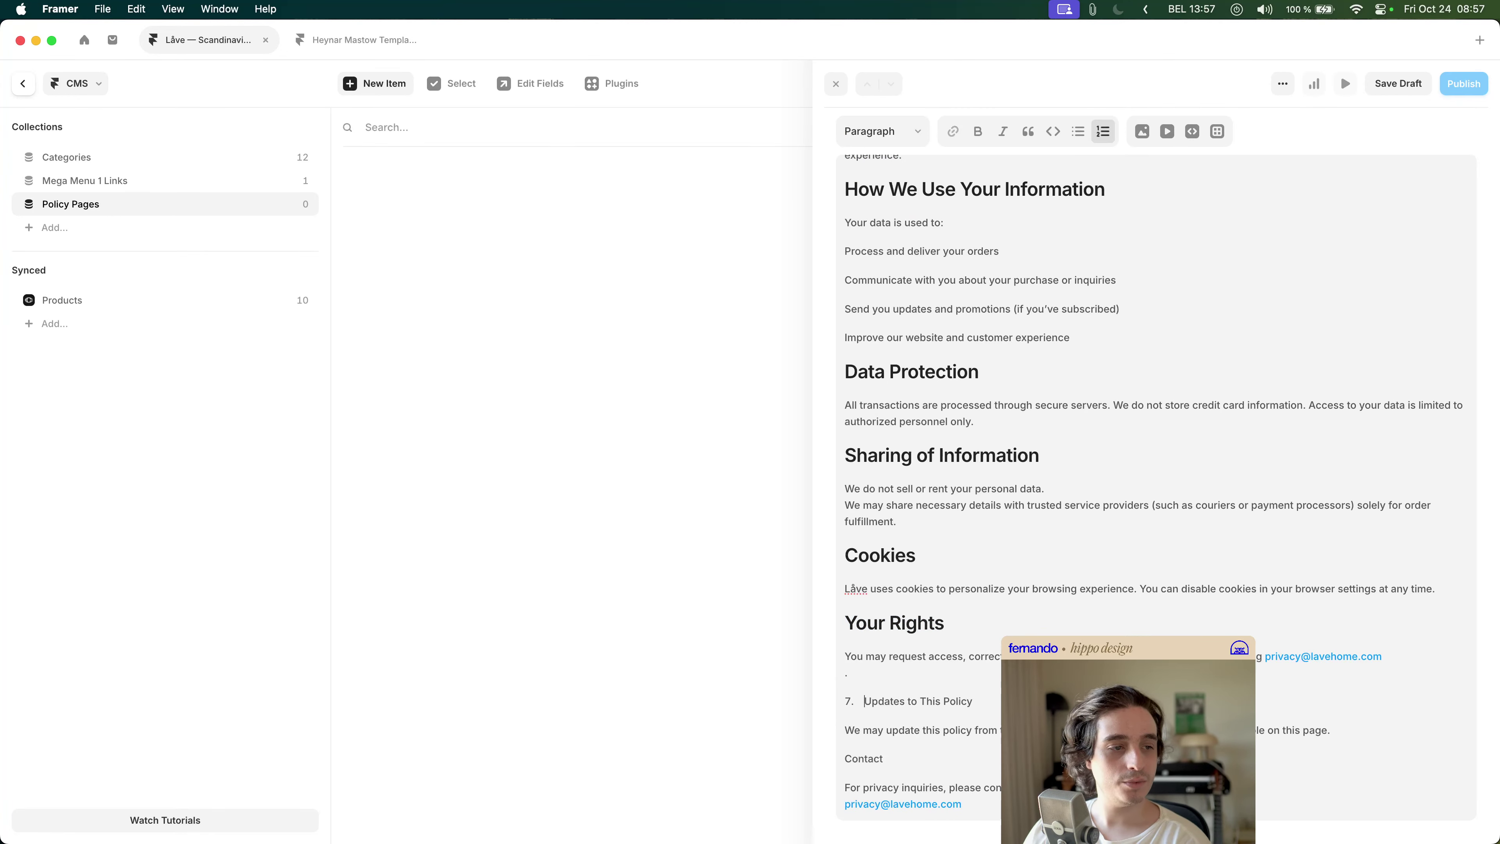
key(super+shift+7)
key(super+shift+Right)
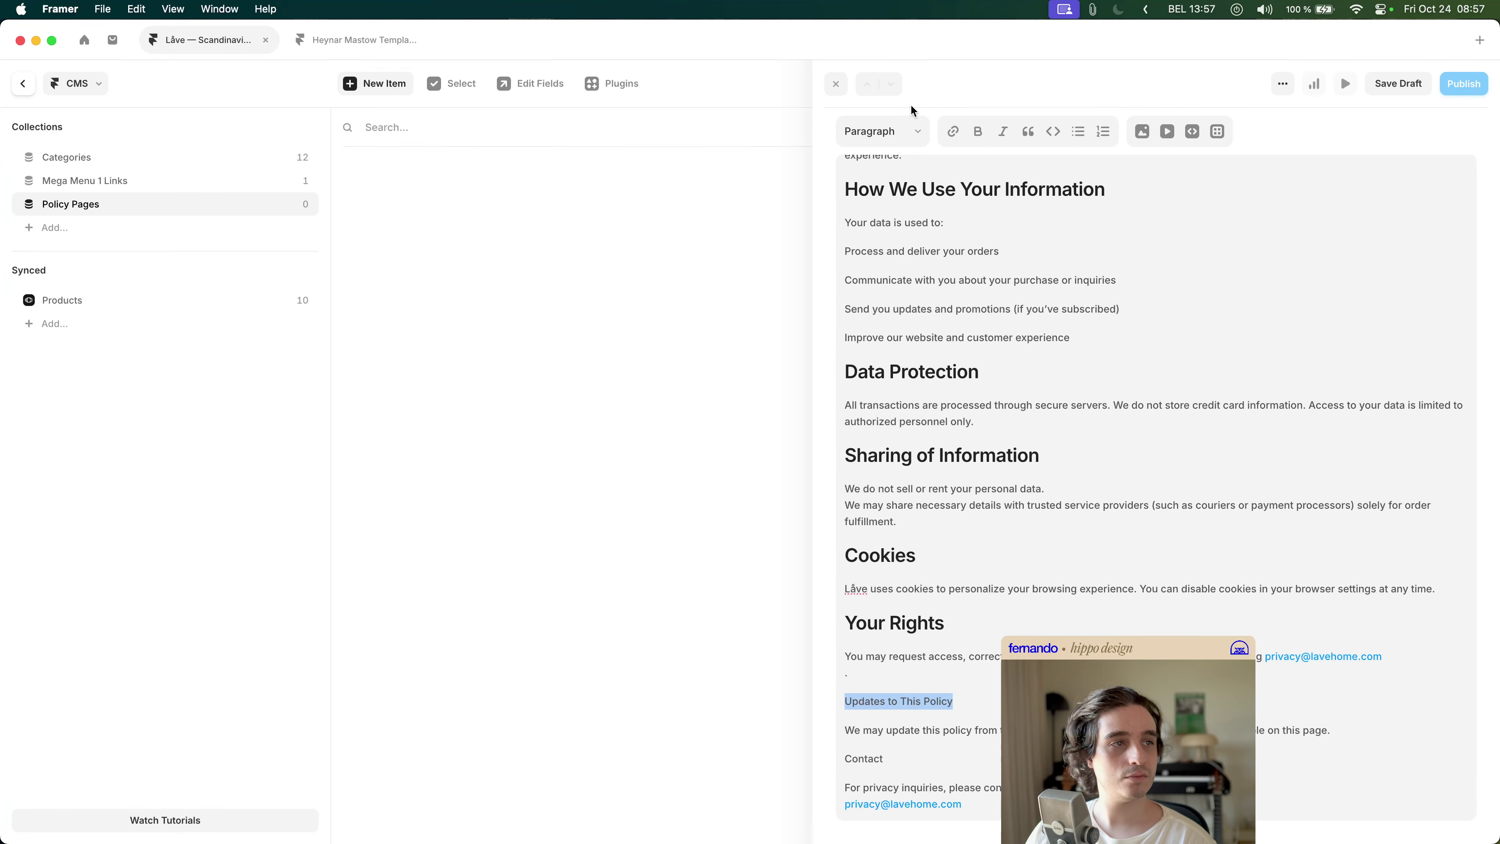
click(909, 131)
click(894, 167)
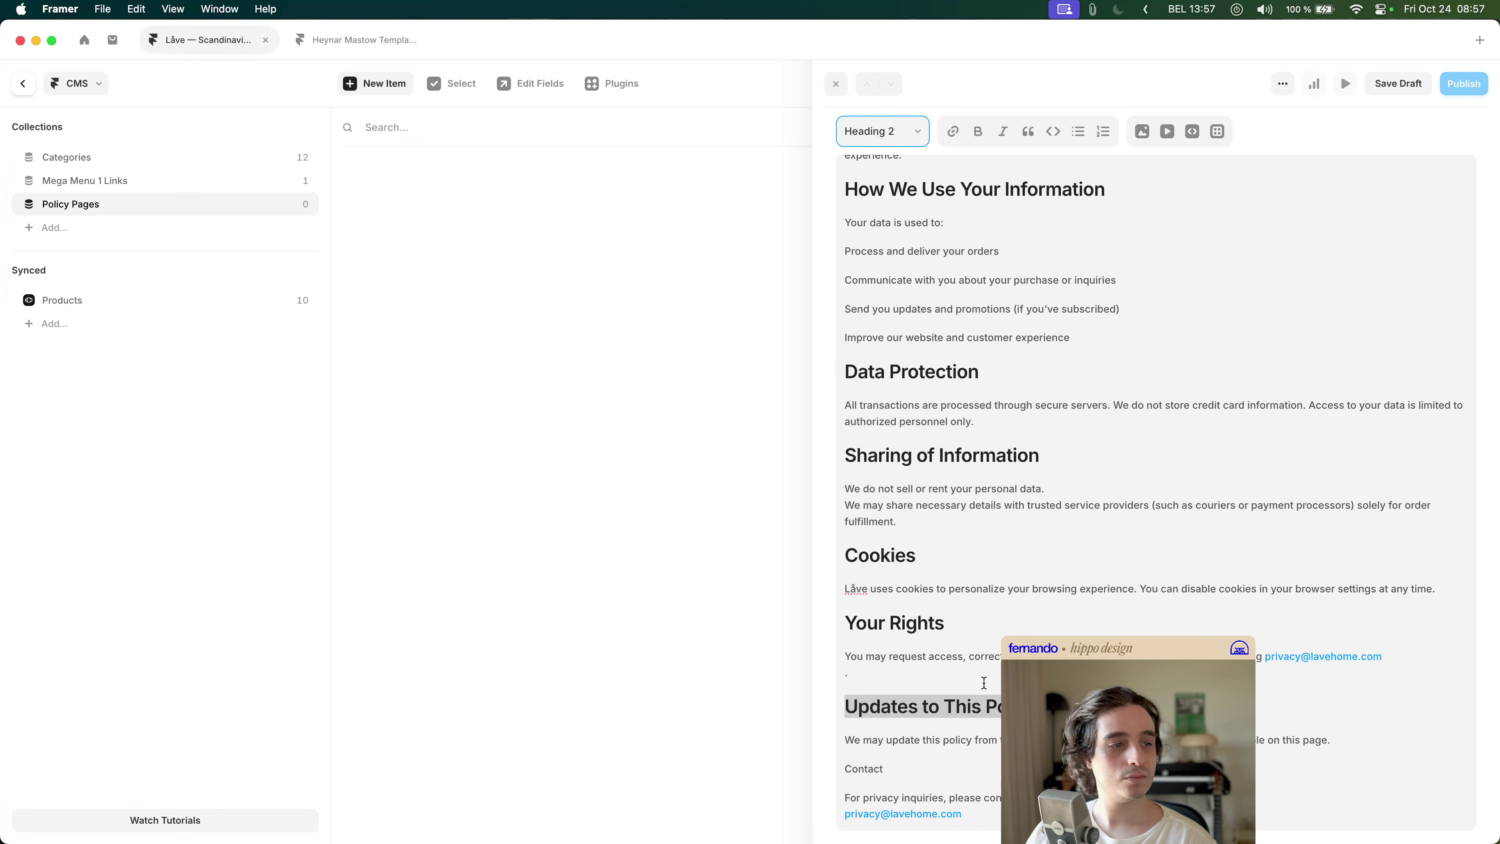
- Join the stray full stop under the Your Rights paragraph to the end of its e-mail address
key(Up)
key(BackSpace)
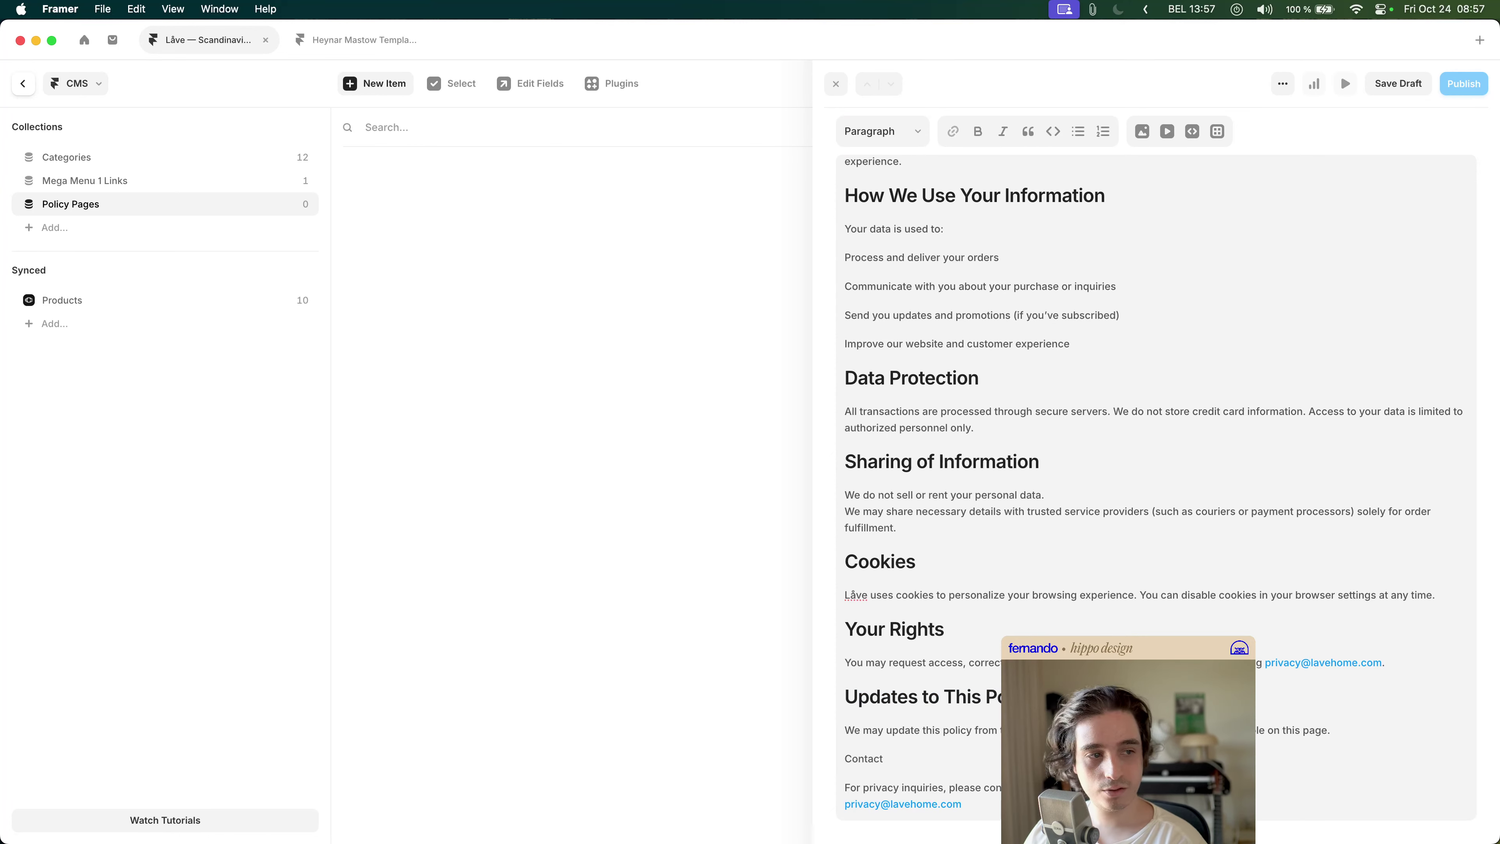
key(Up)
key(Up)
key(Up)
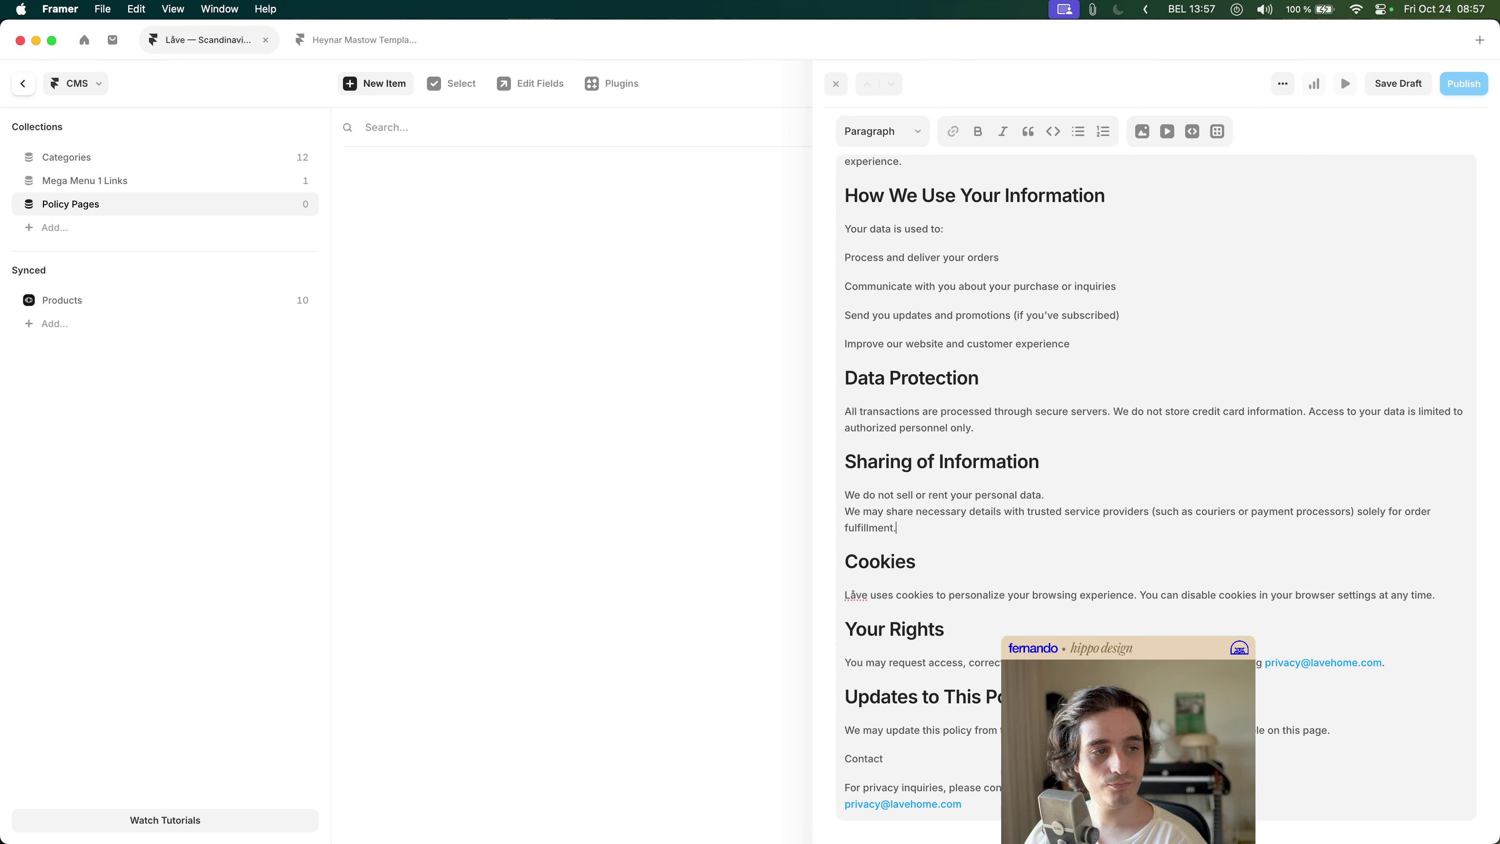
key(super+Down)
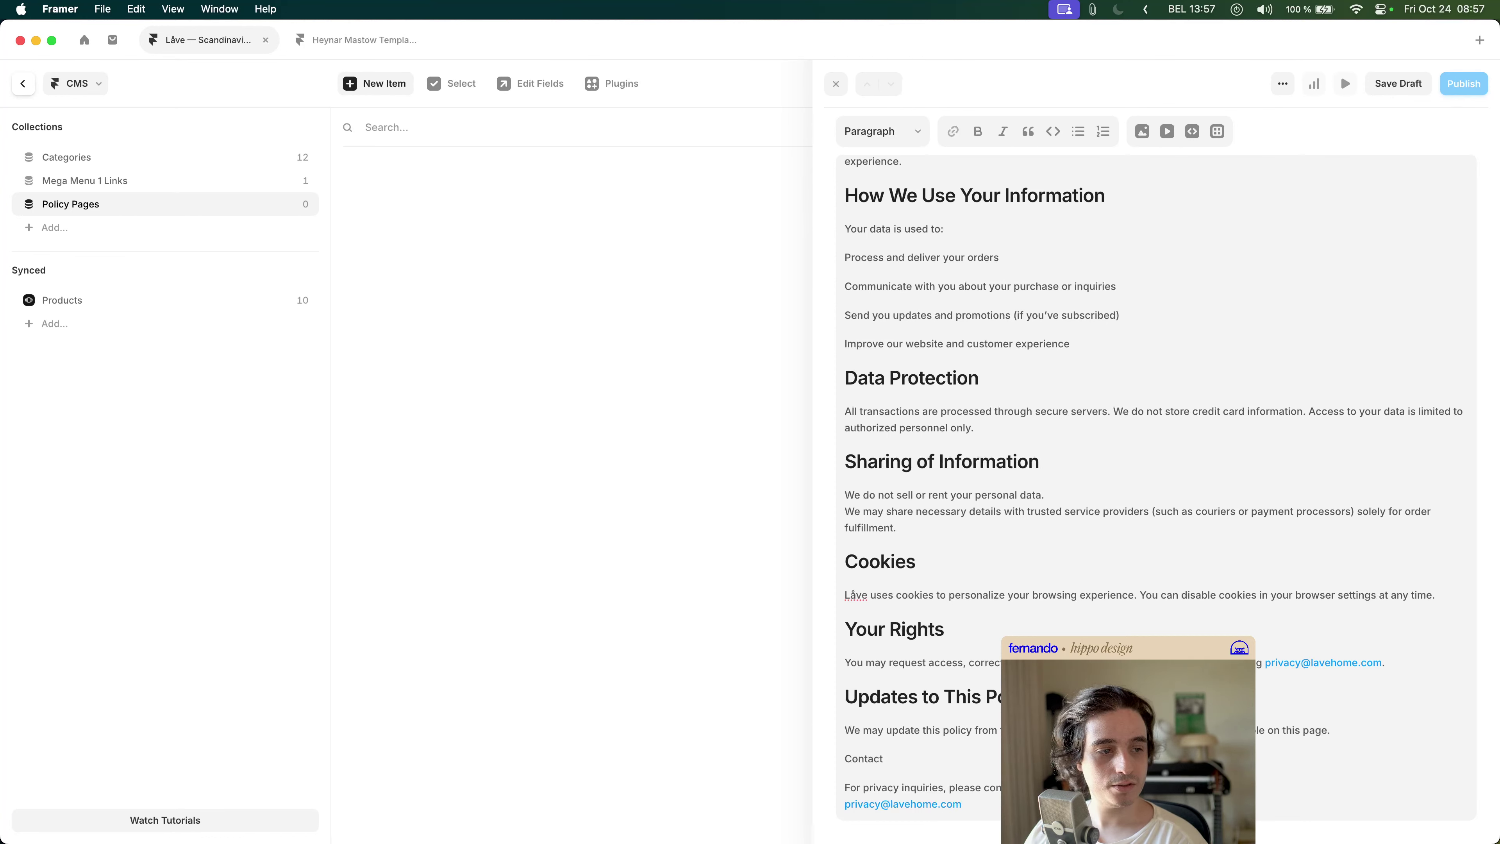
- Format the "Contact" line at the end of the policy content as Heading 2
key(shift+Home)
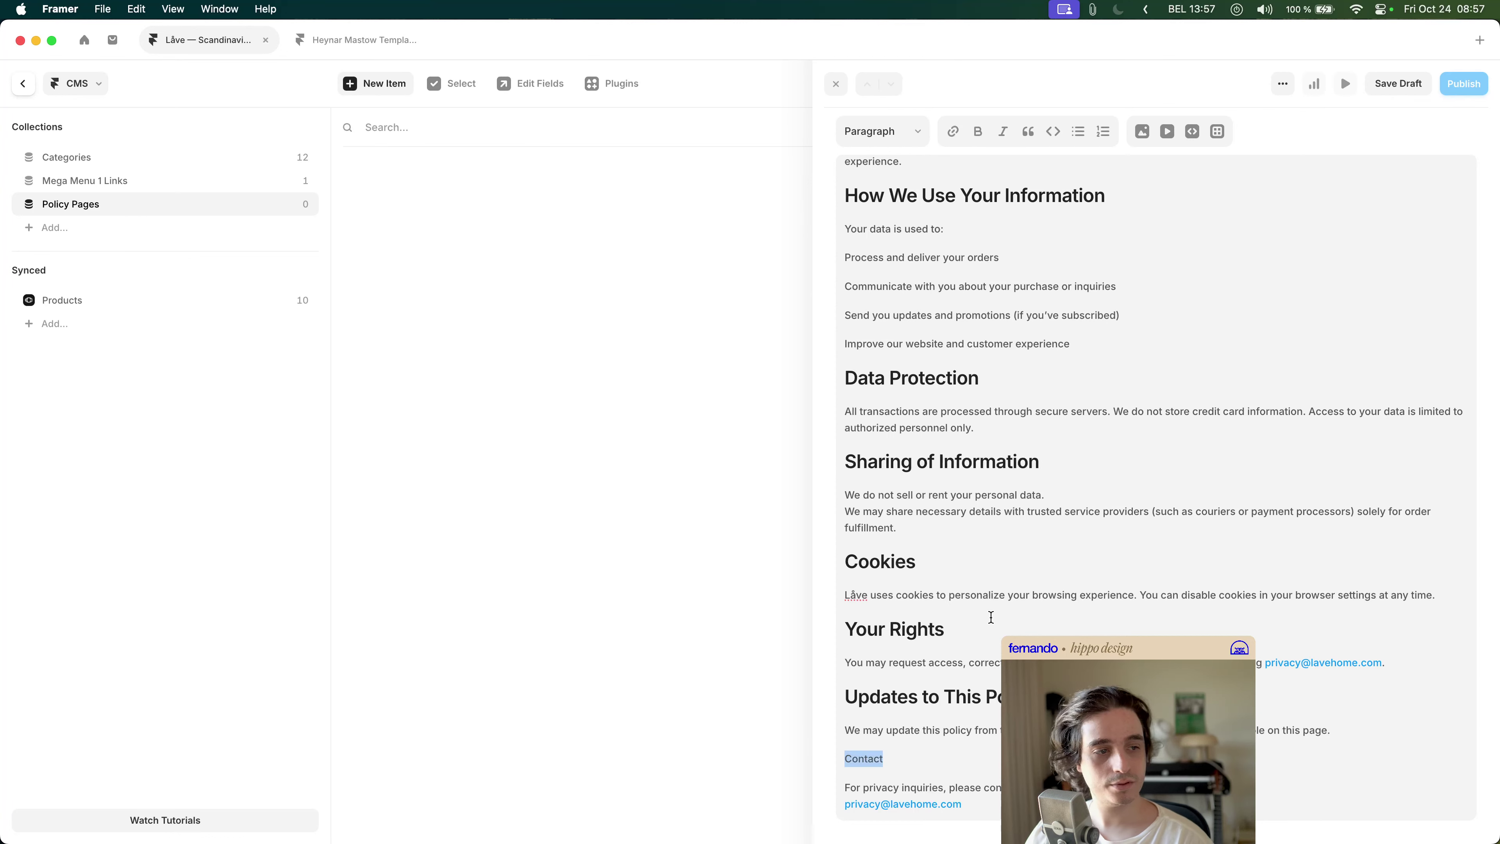
click(893, 141)
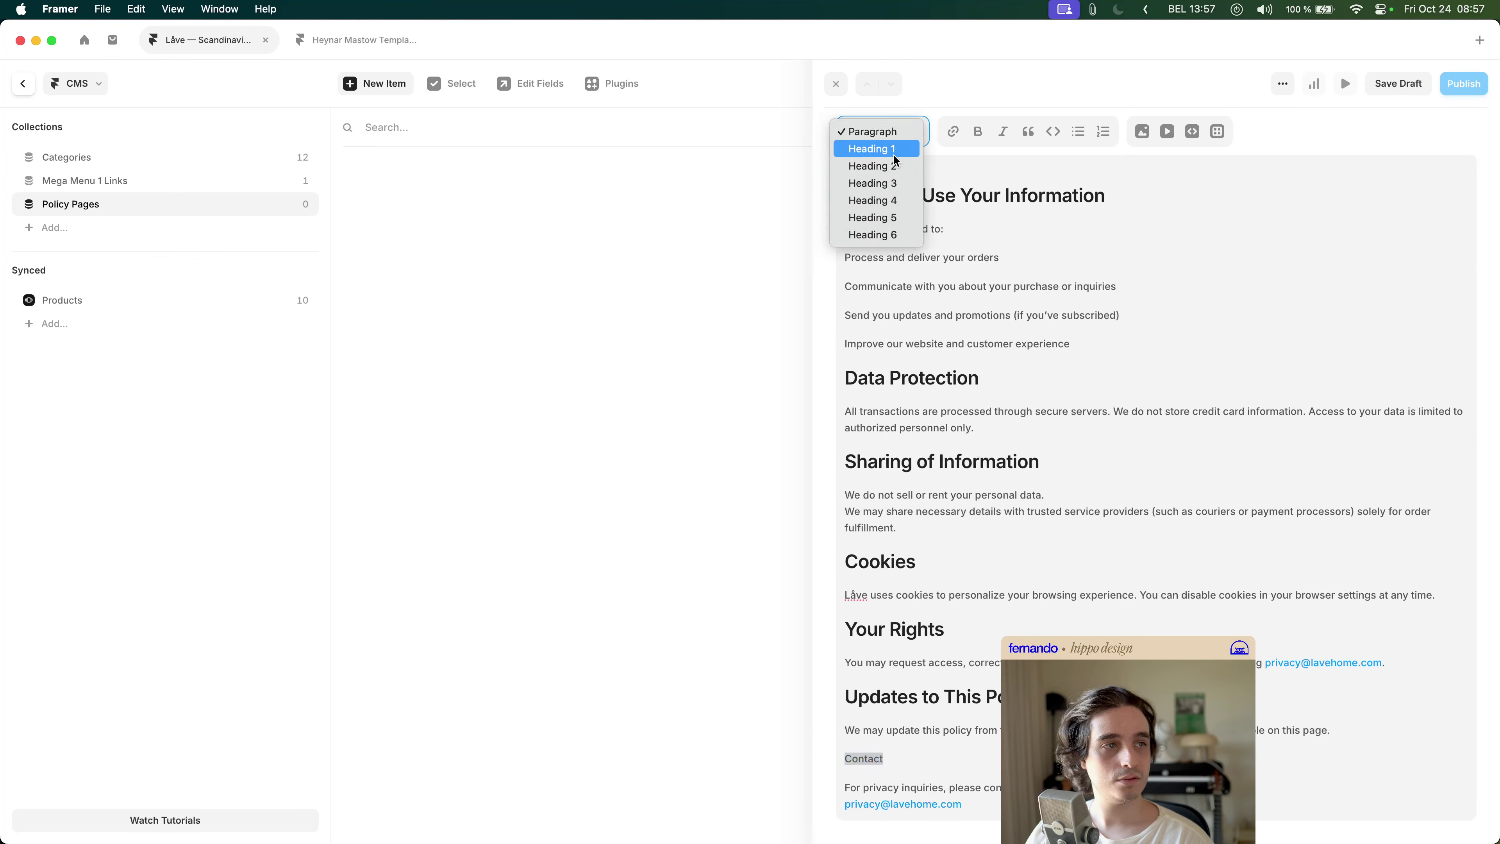
click(895, 164)
- Cut the opening "At Låve, we value your privacy" paragraph and its blank line from the Privacy Policy content, and leave the CMS
scroll(1308, 563, up, 7)
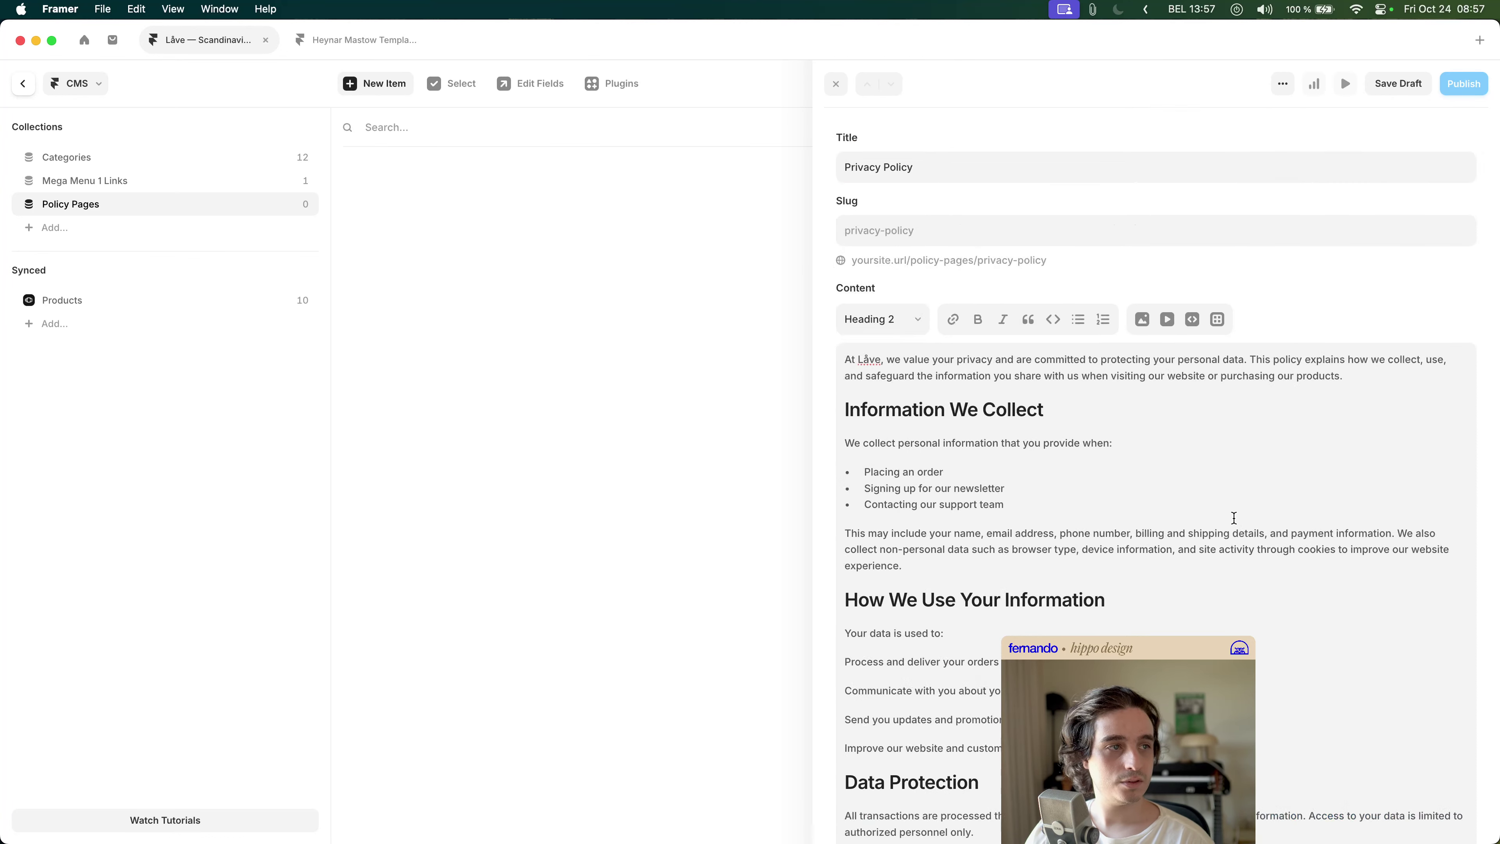
click(1144, 456)
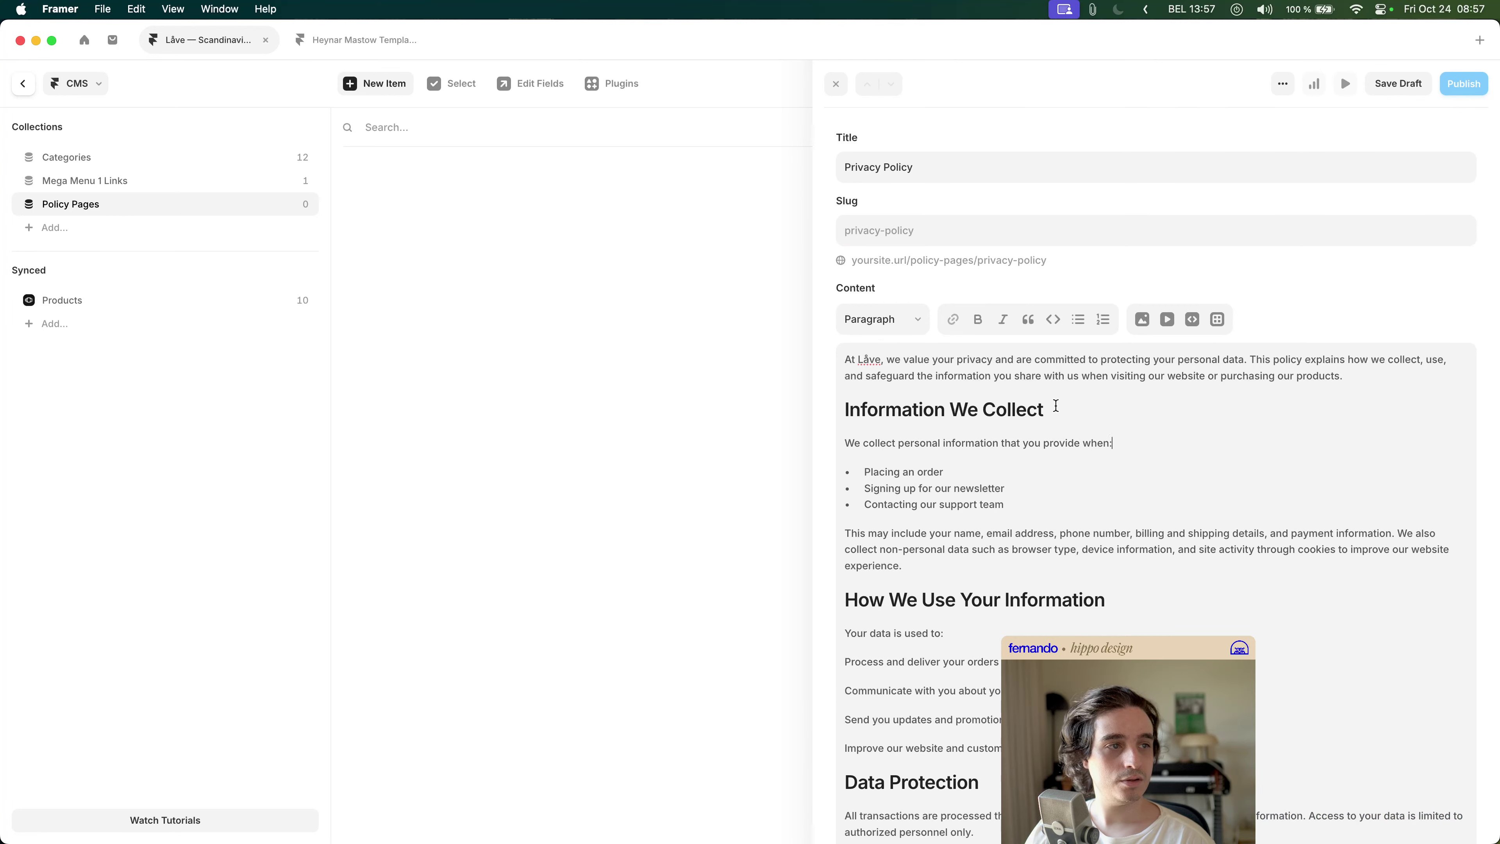
drag(1094, 377, 1100, 378)
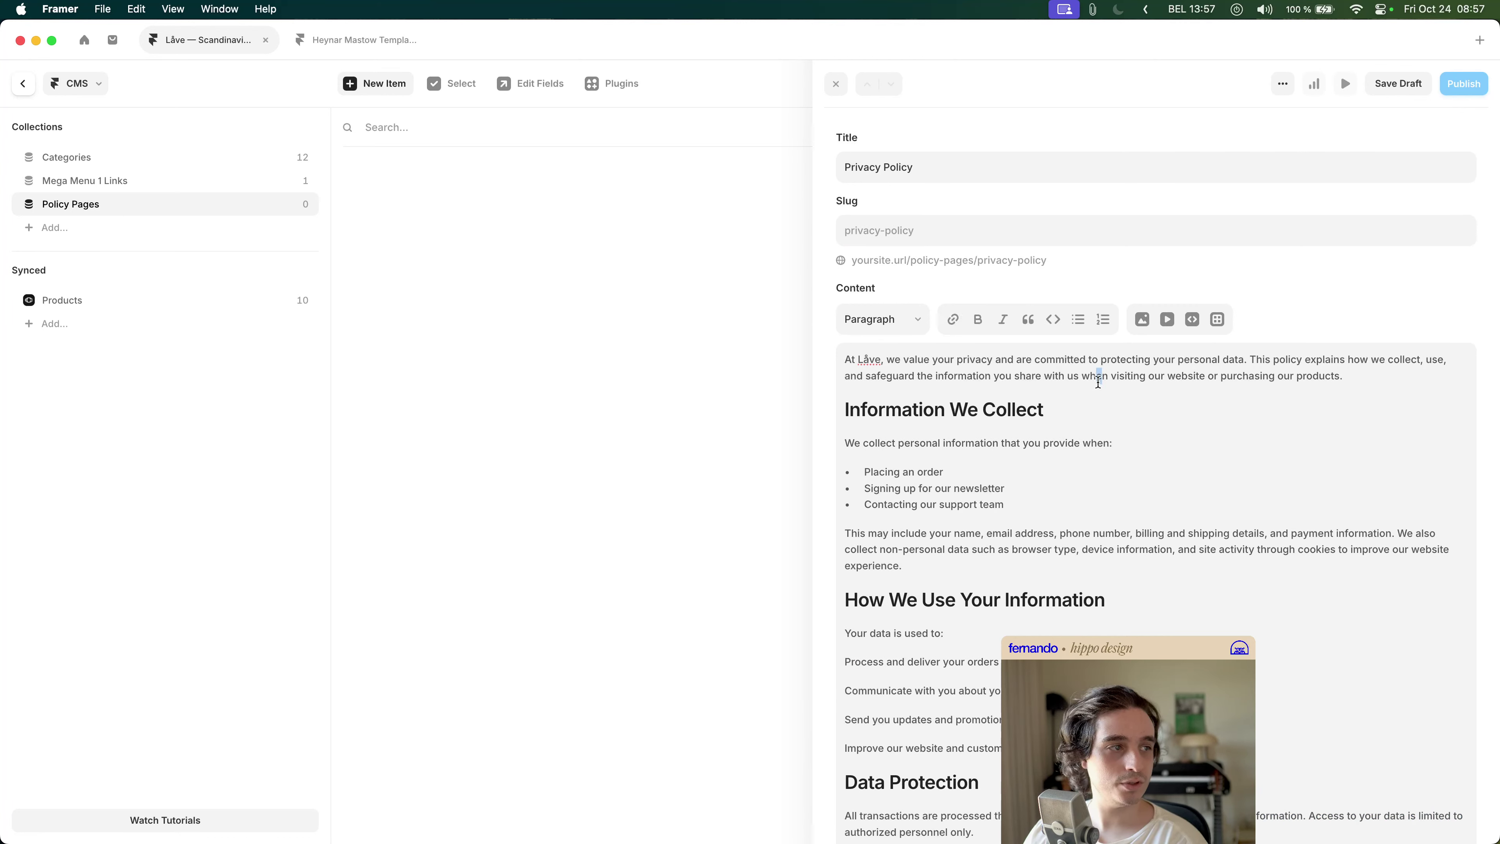
triple_click(1089, 377)
key(BackSpace)
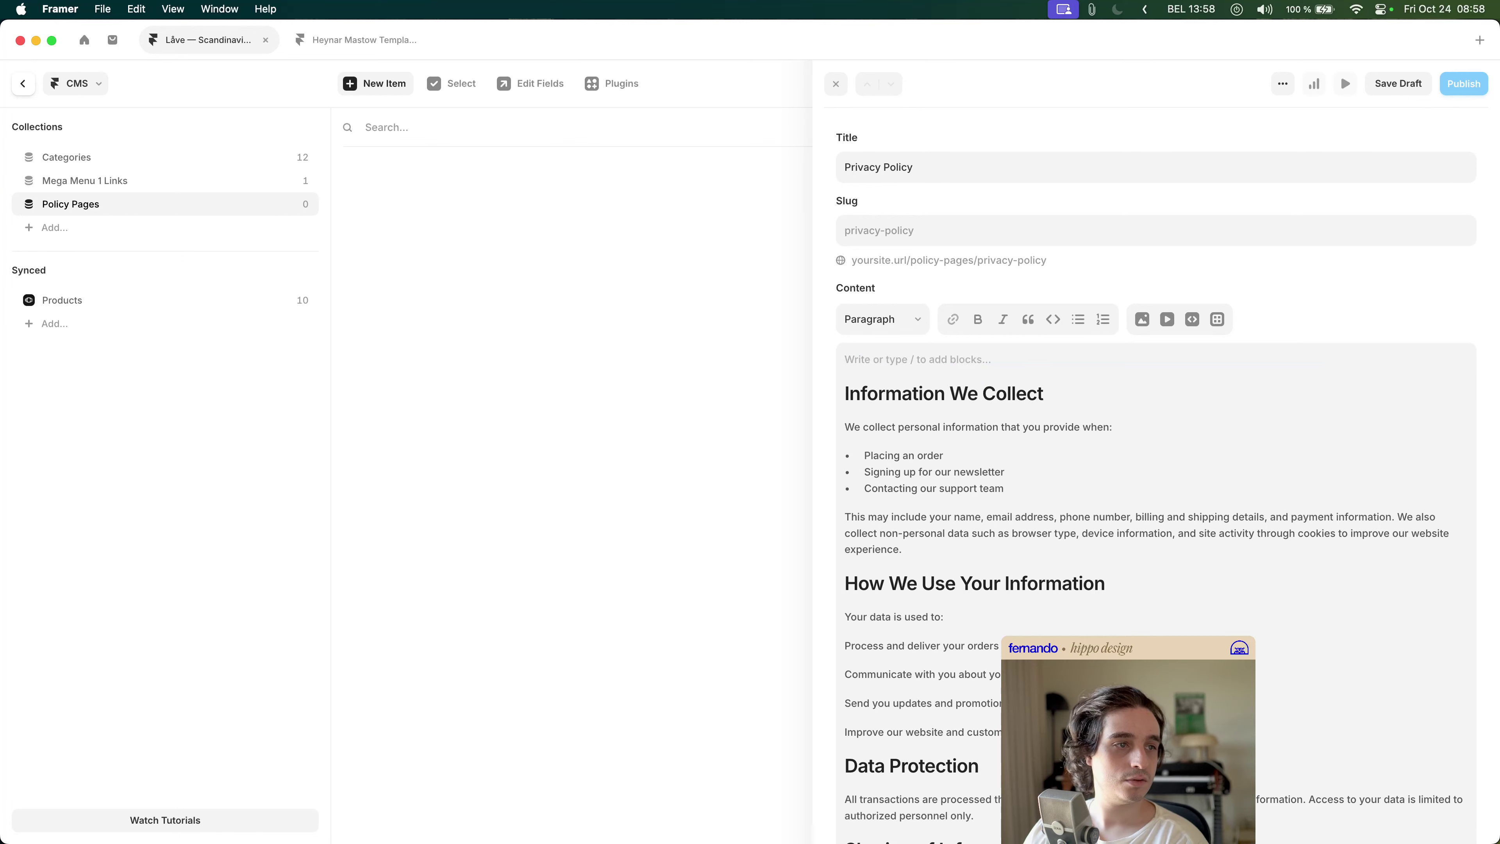
key(BackSpace)
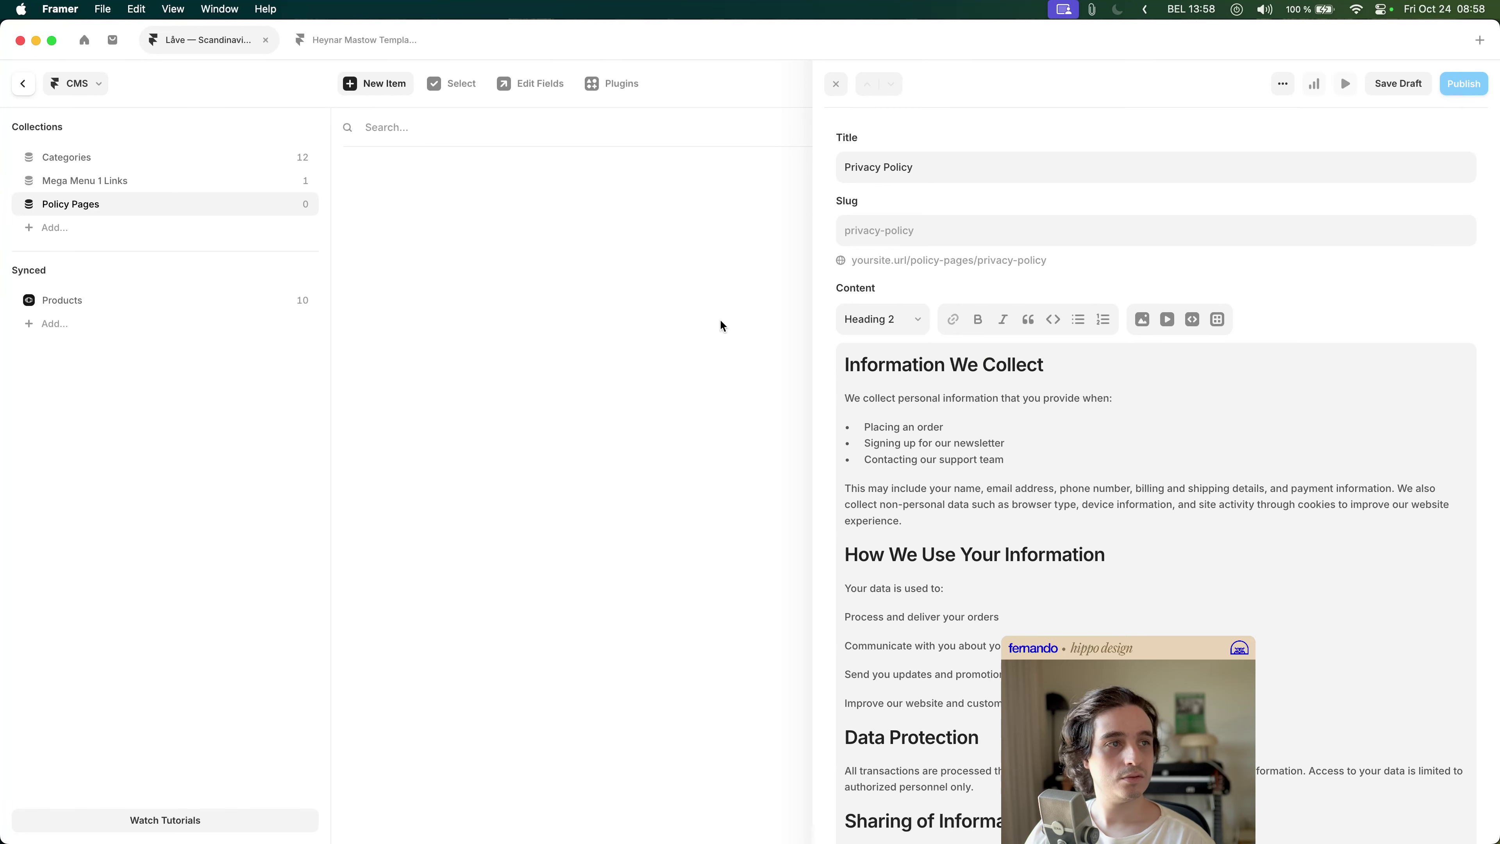
key(Escape)
key(Escape)
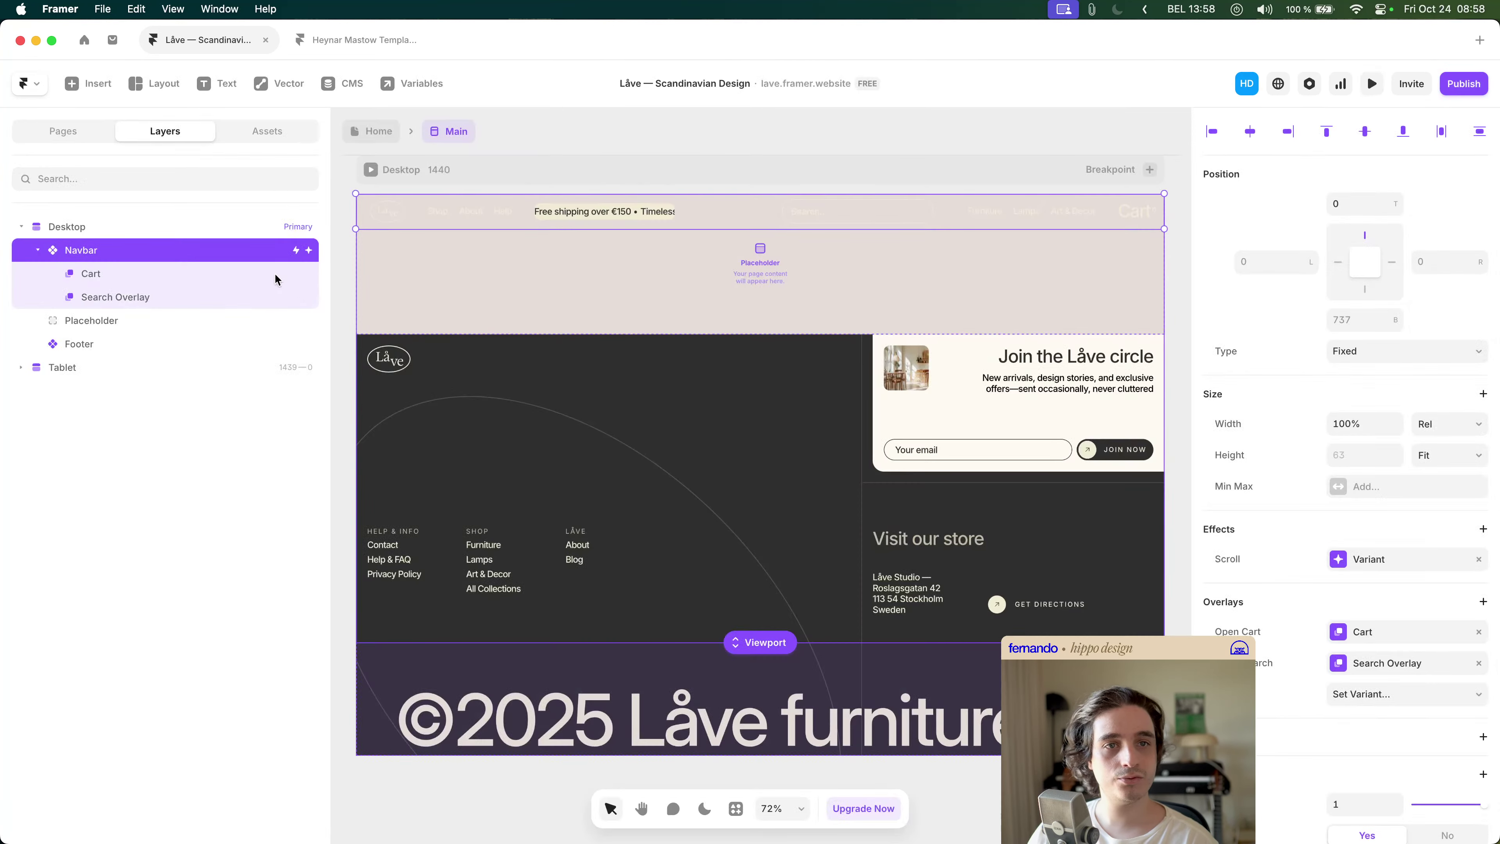
- Add a new CMS detail page for the Policy Pages collection
click(83, 132)
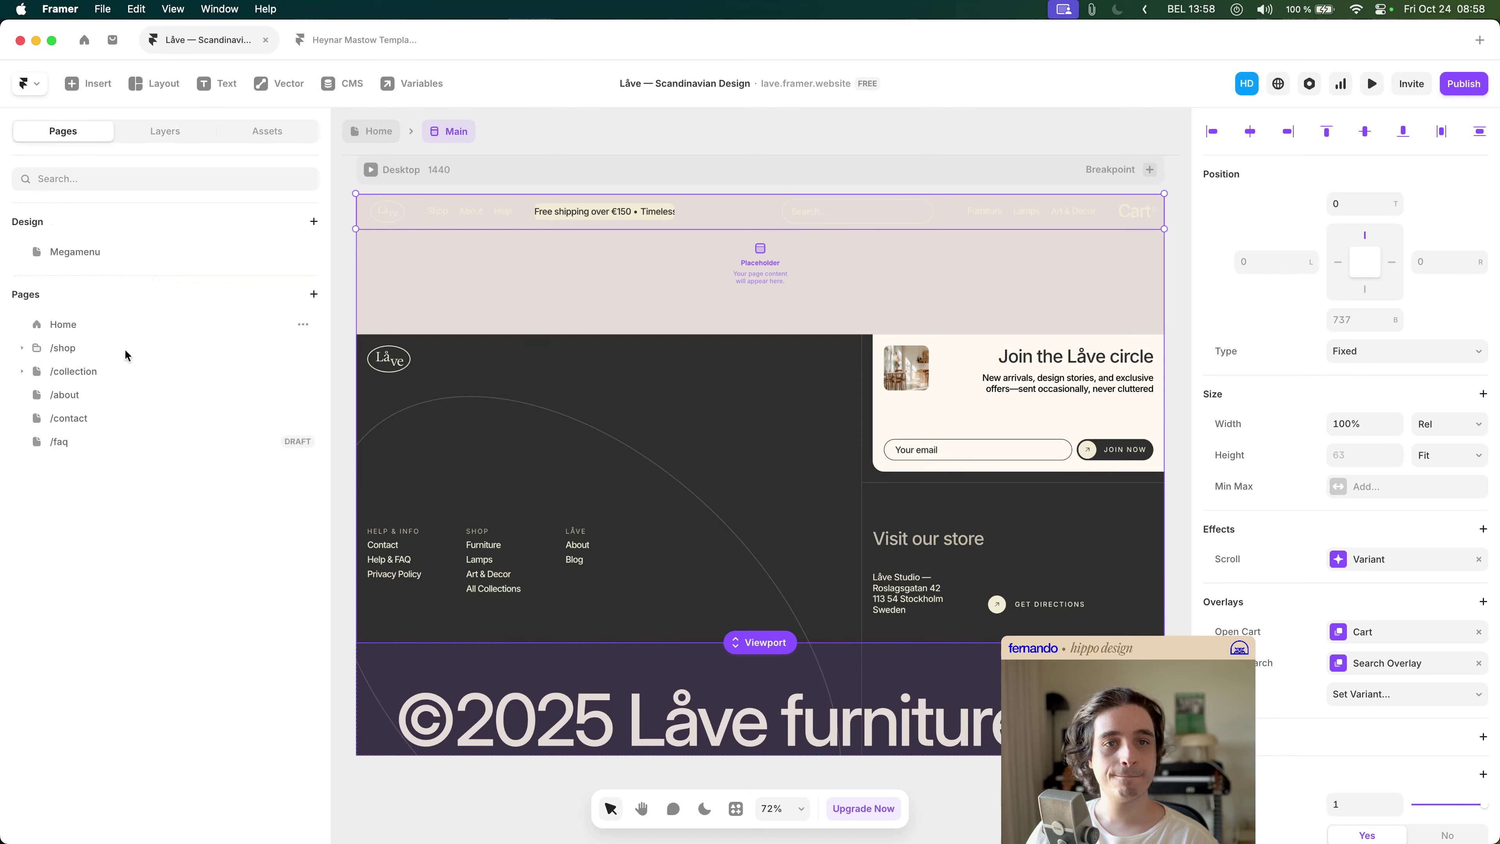
click(314, 294)
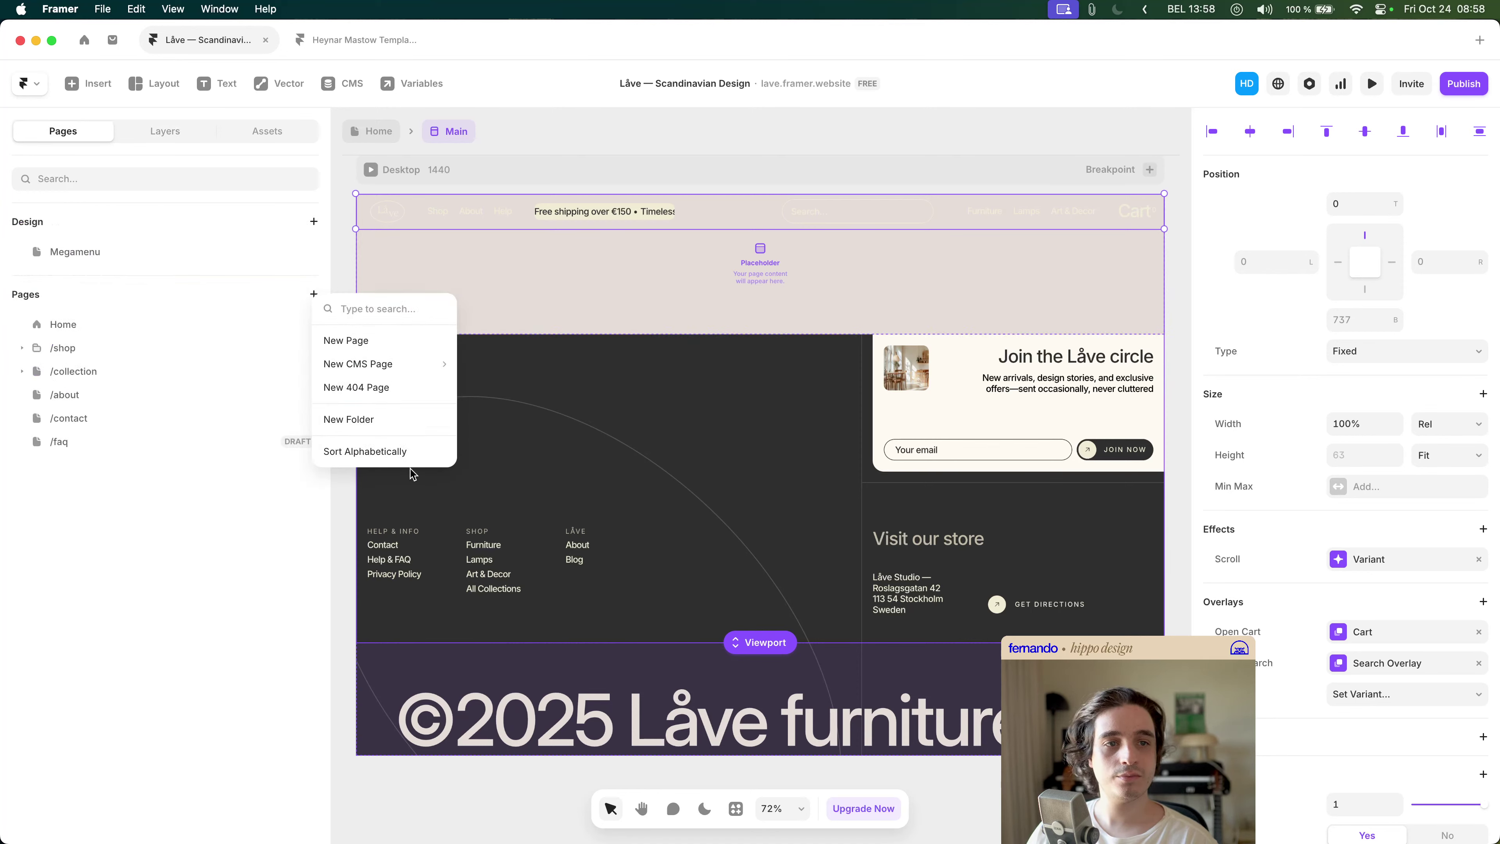
mouse_move(385, 363)
mouse_move(495, 419)
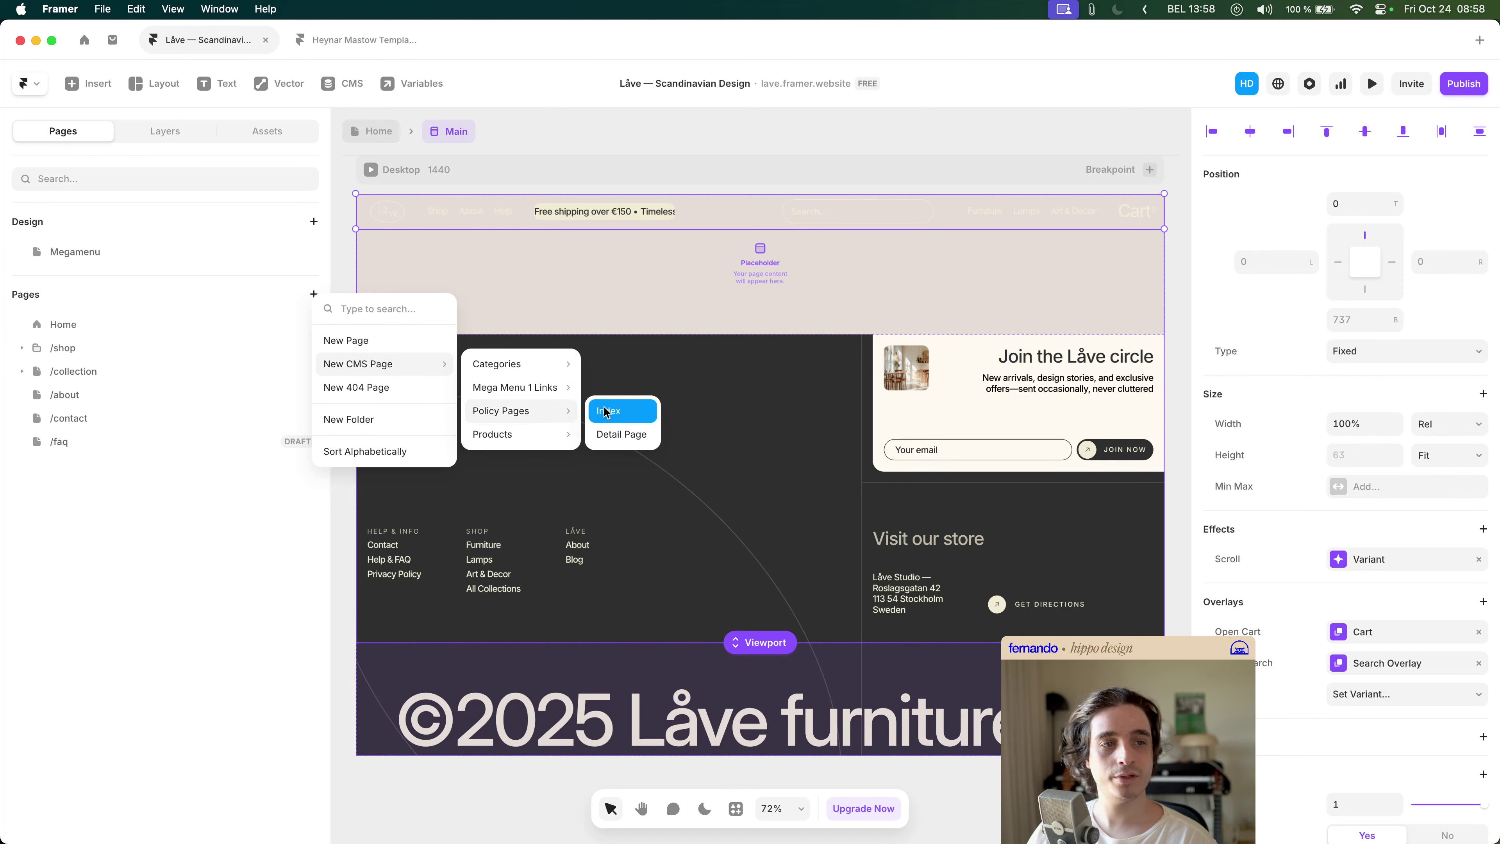
click(622, 435)
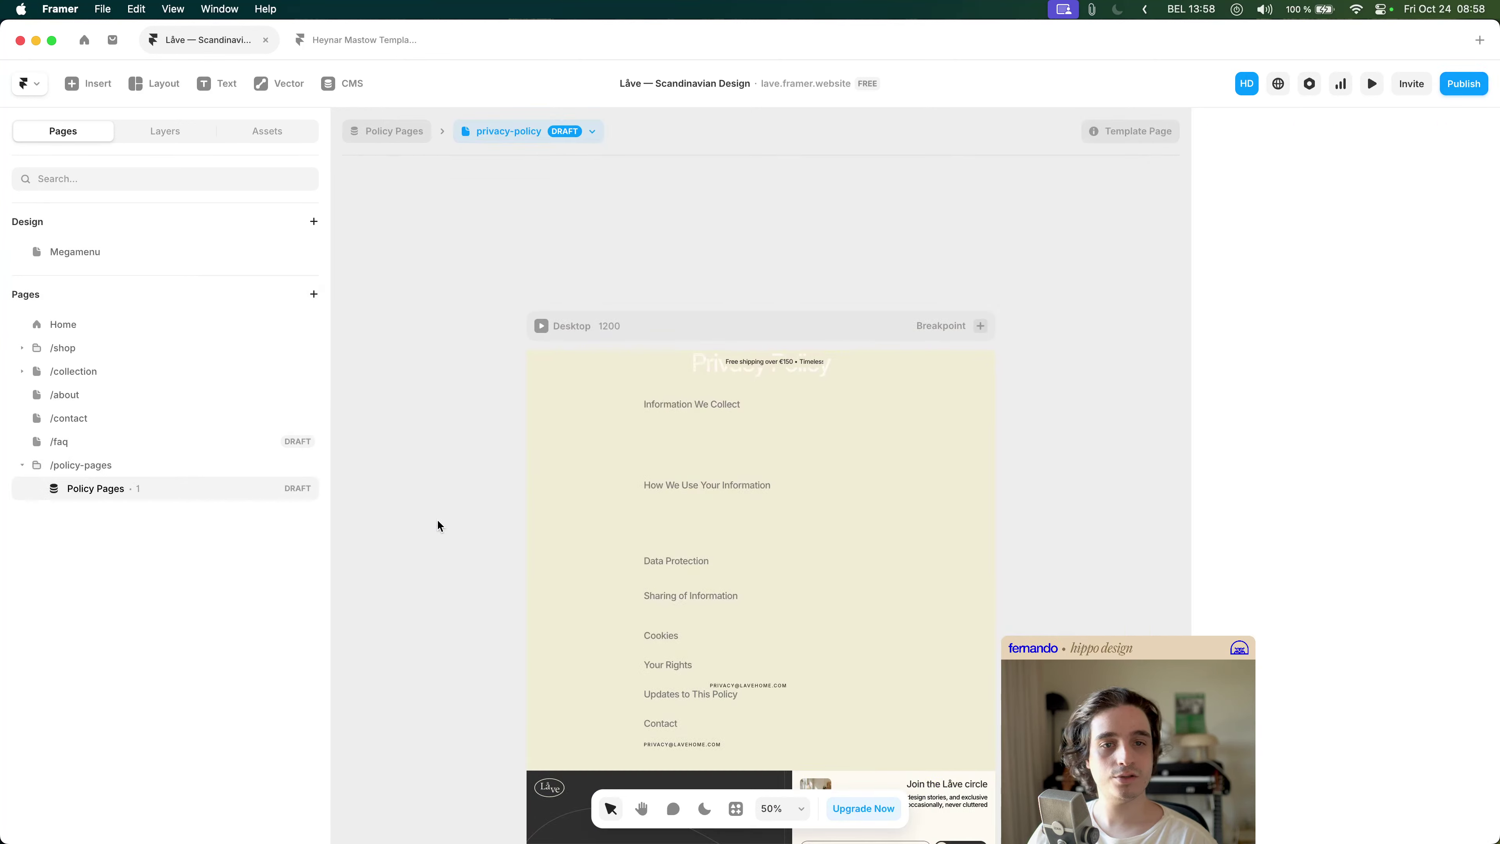
- Examine the Content text layer and its text style settings on the new policy page
click(672, 336)
scroll(675, 402, down, 2)
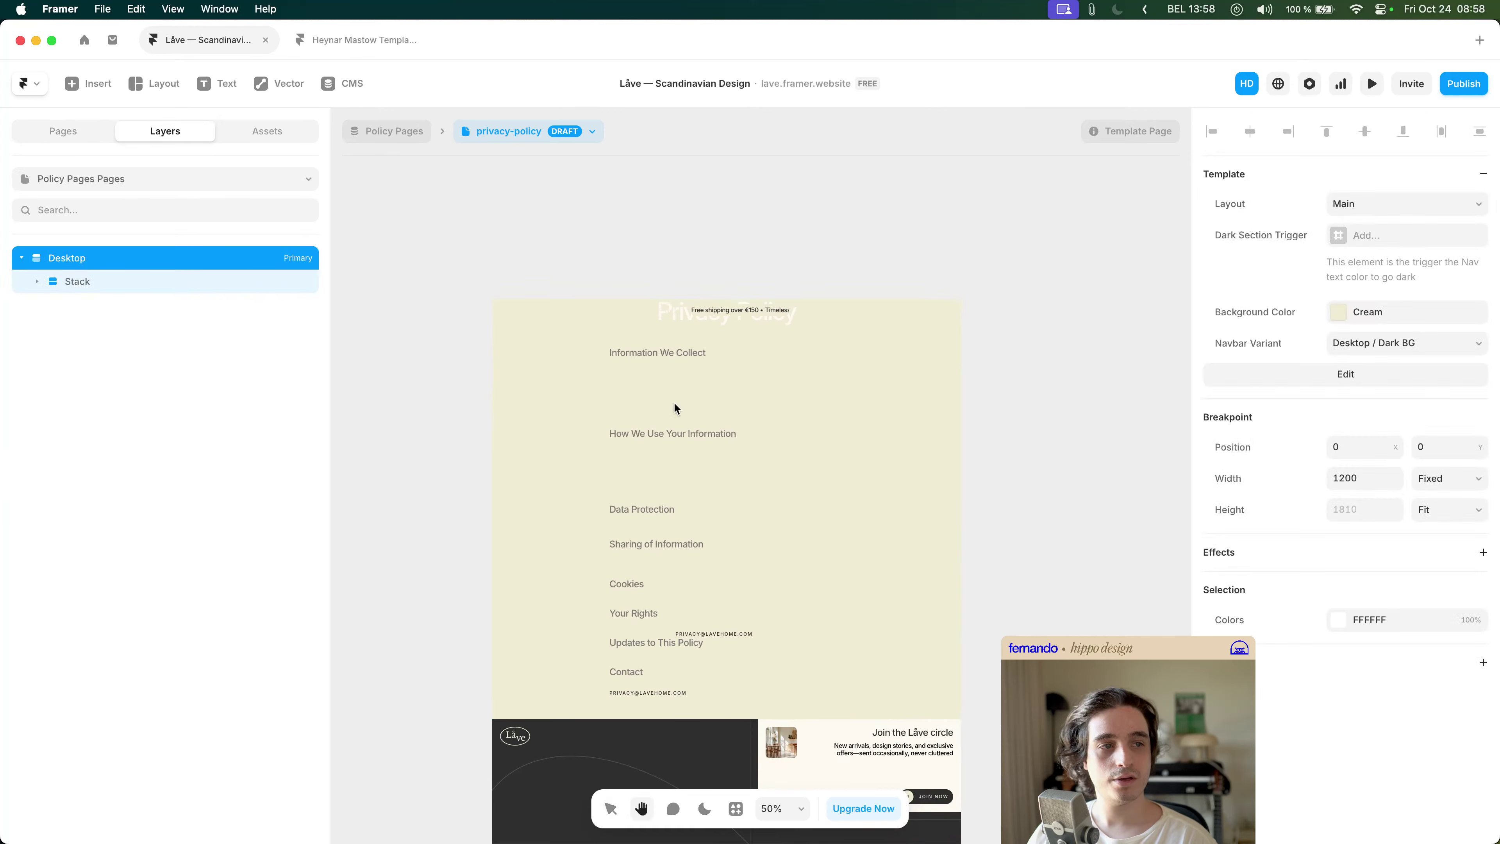
click(675, 404)
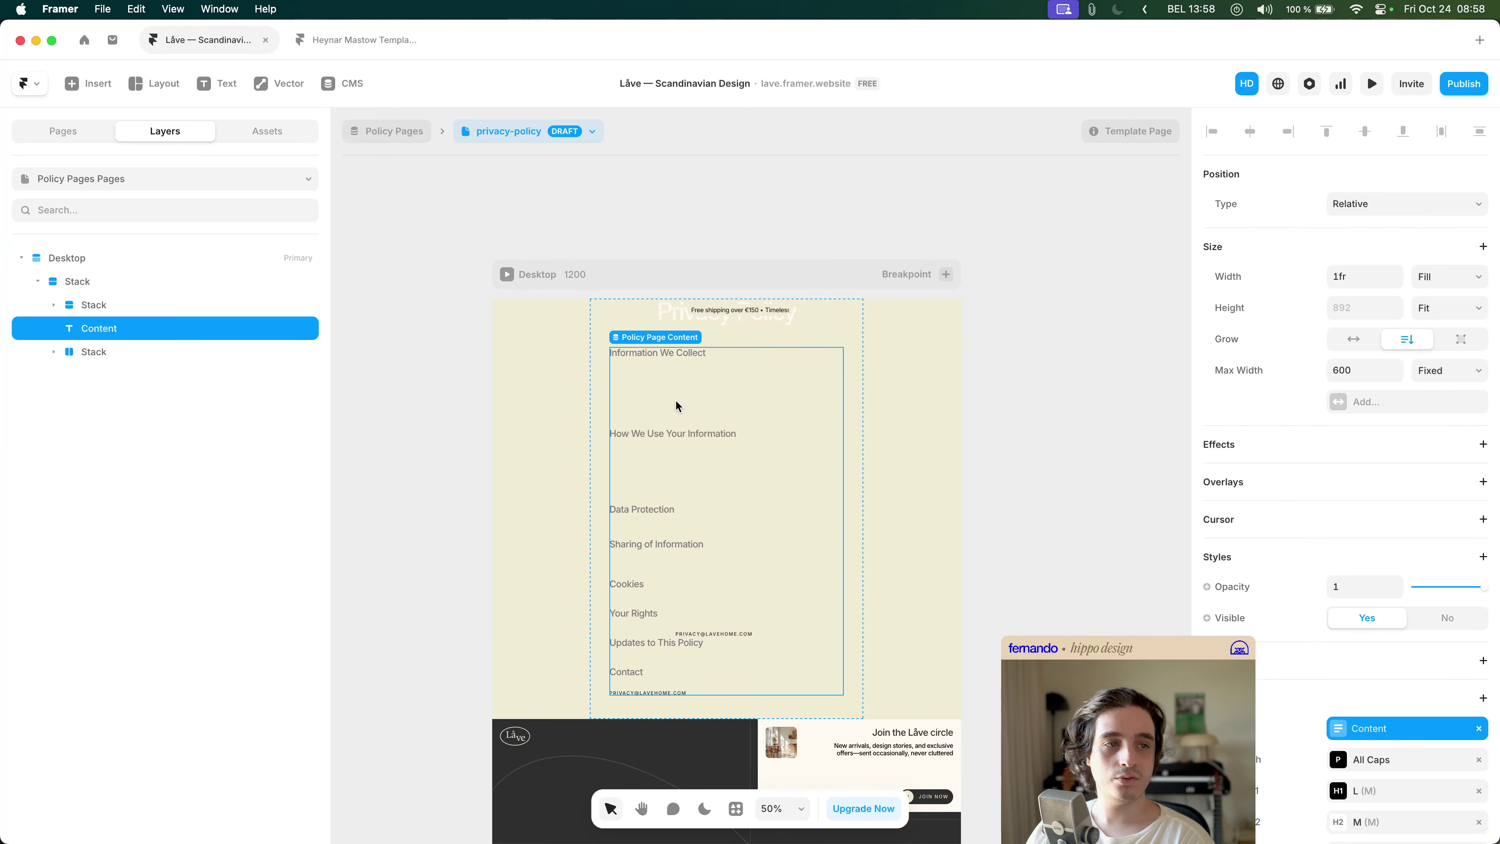
key(Escape)
click(646, 437)
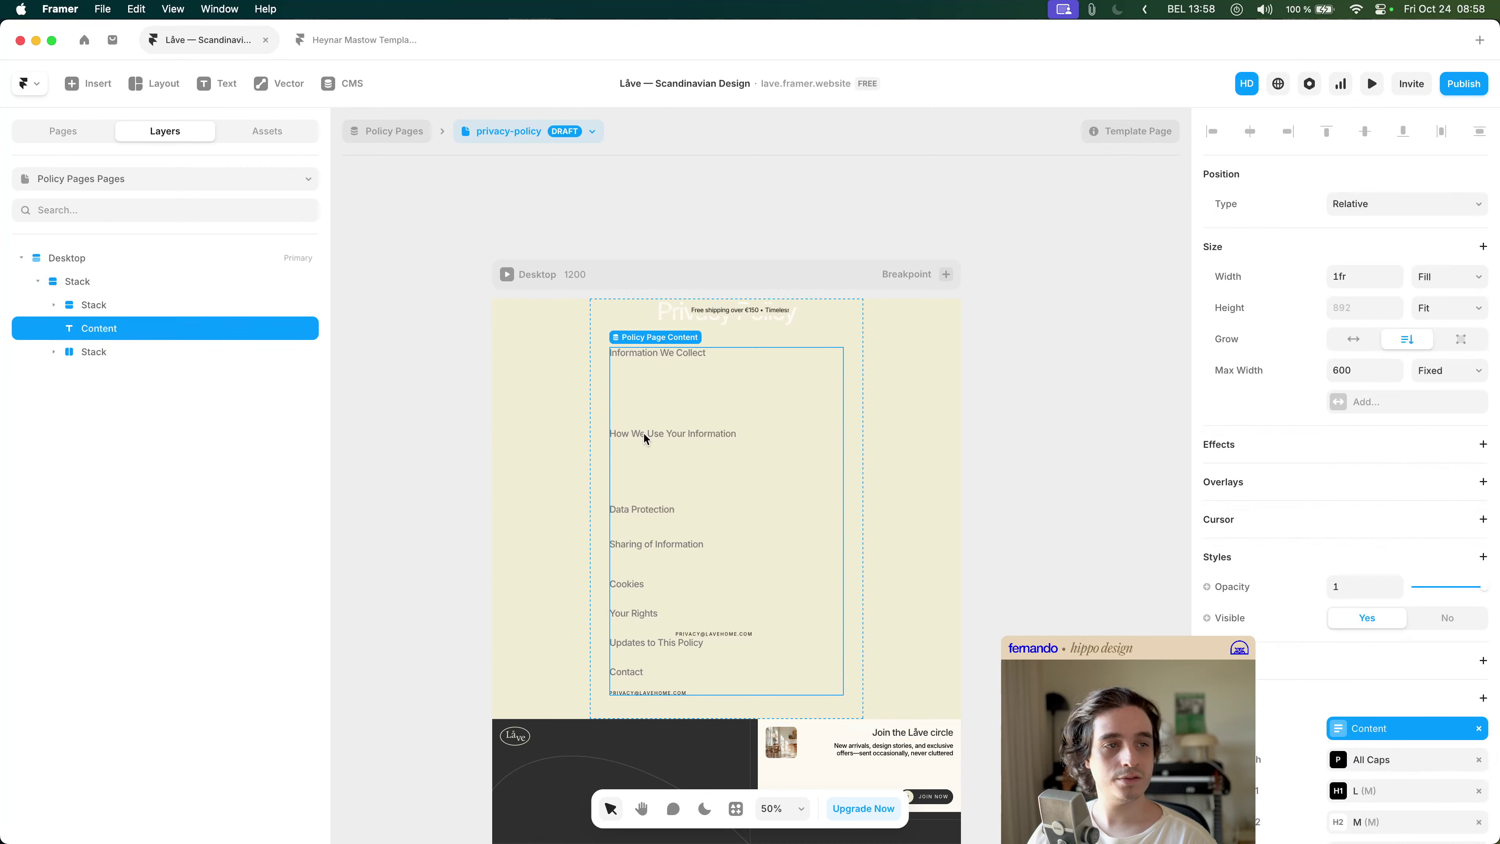
scroll(1220, 575, down, 5)
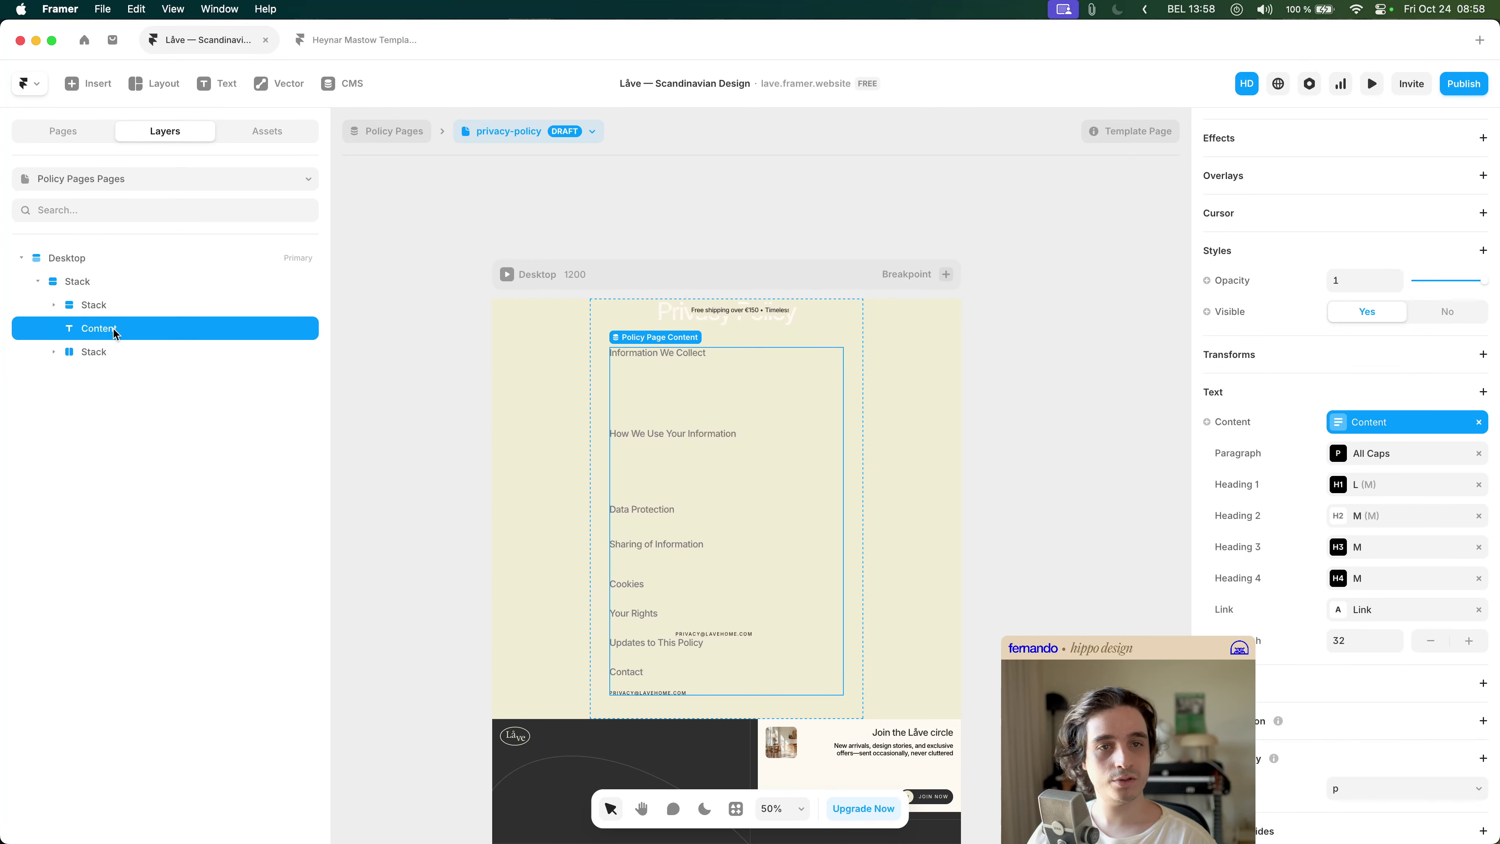
click(112, 305)
key(Escape)
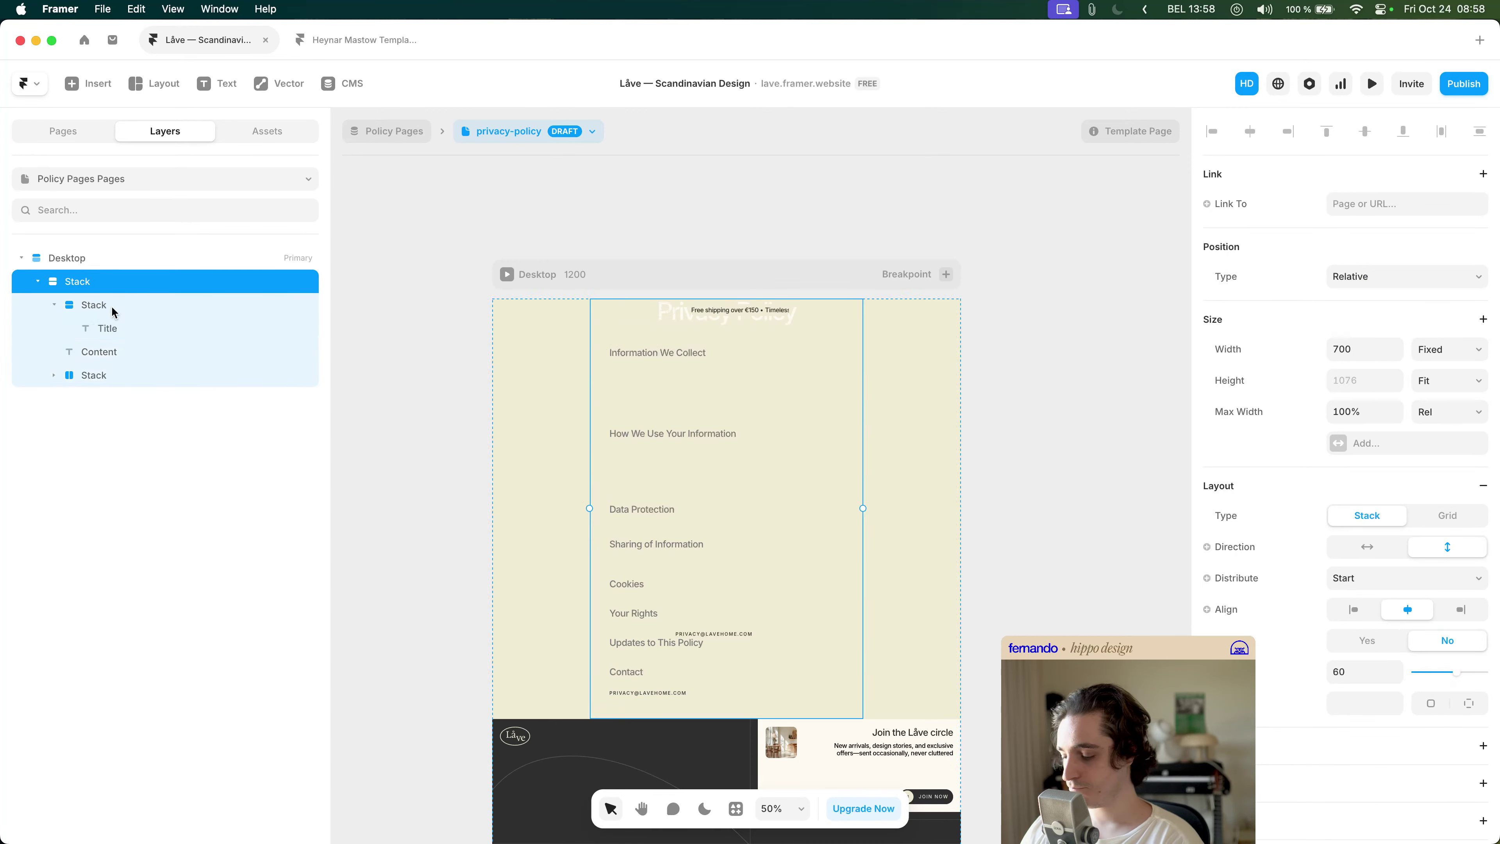
key(super+k)
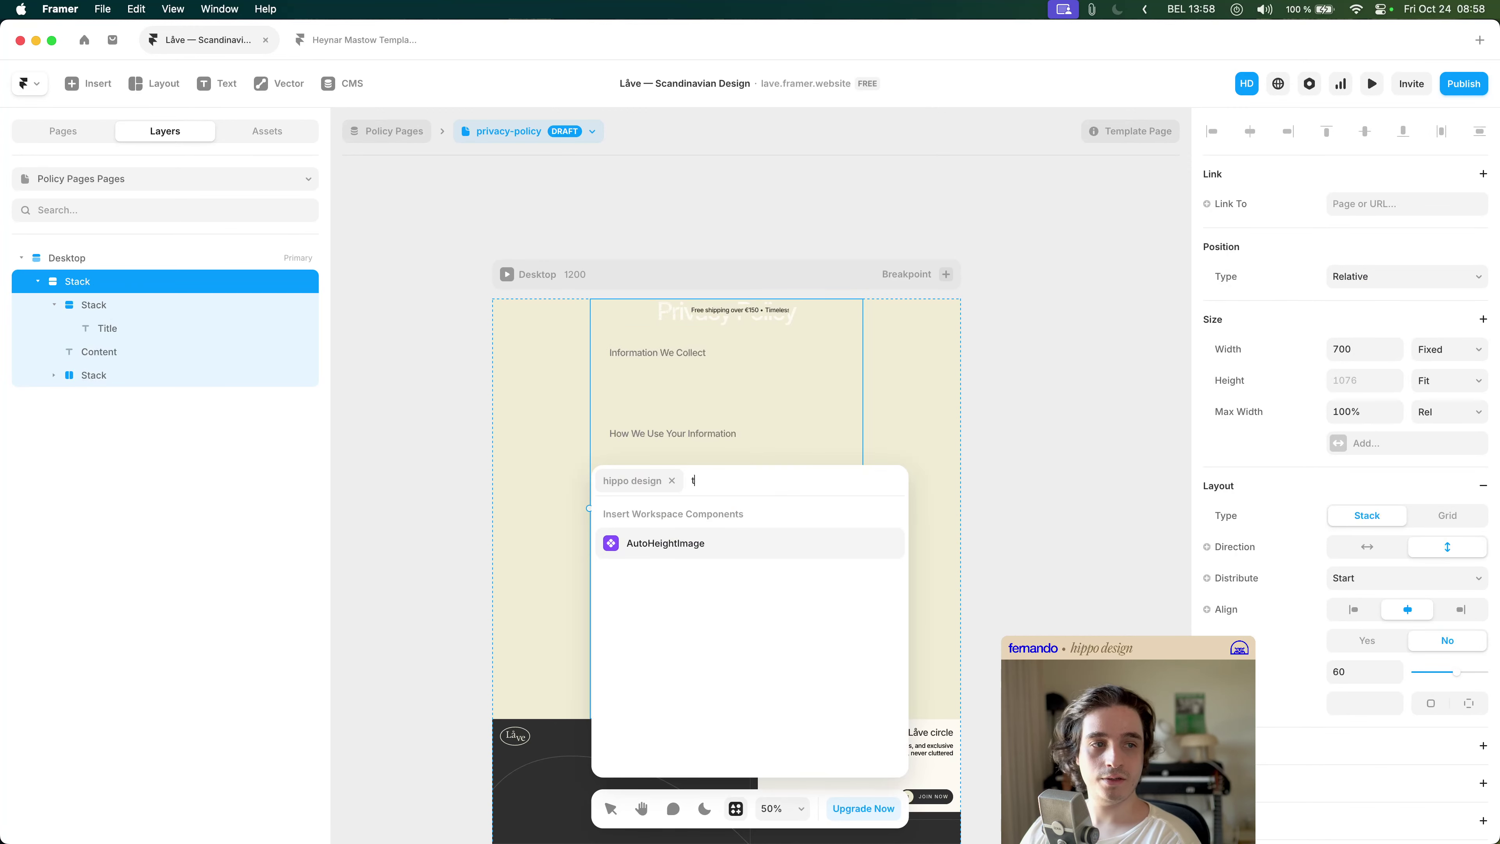
text(tex)
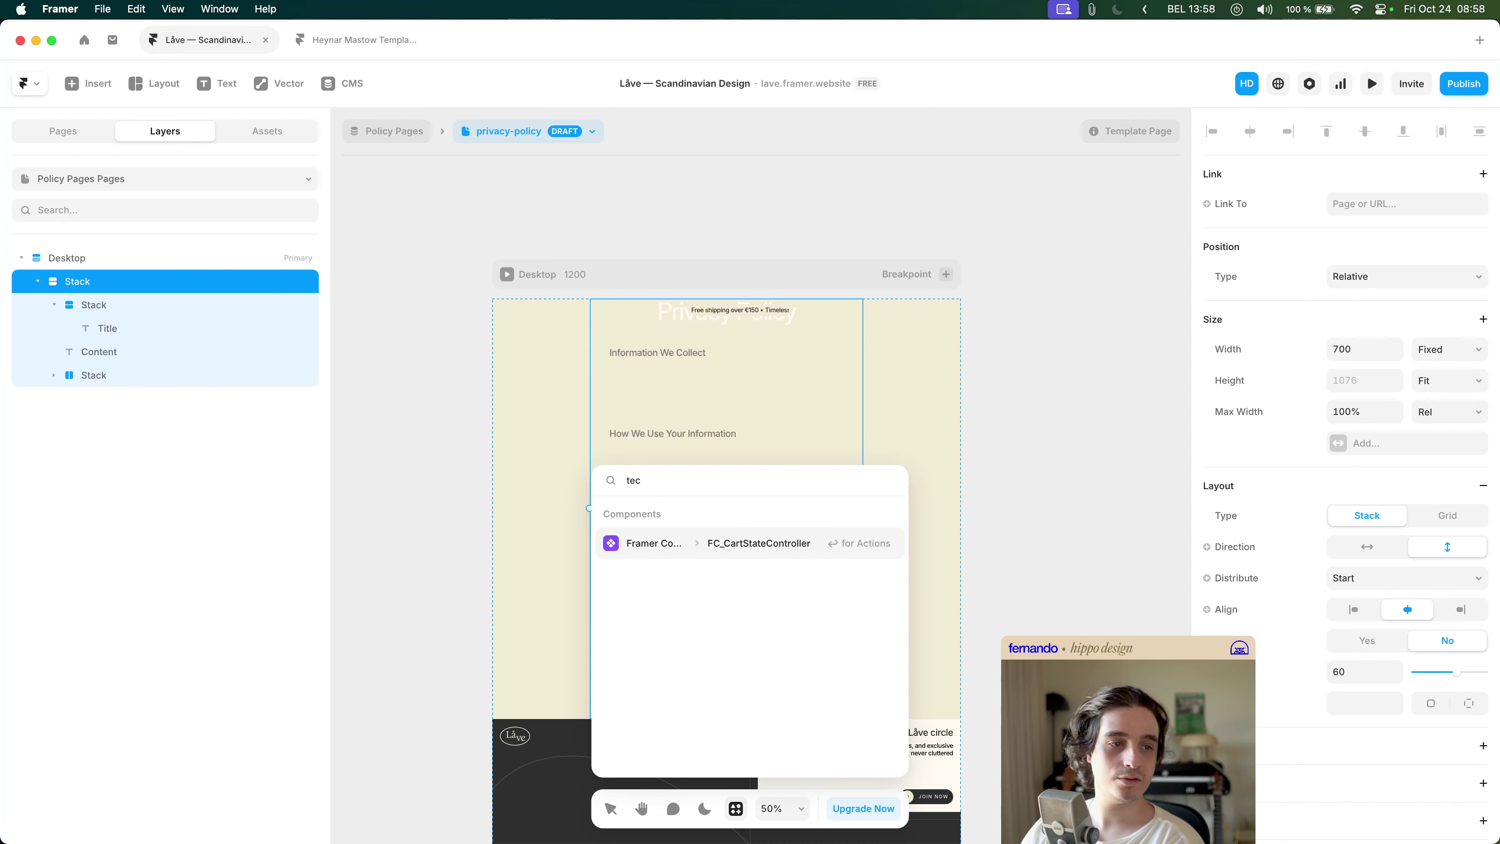
text(t)
key(Down)
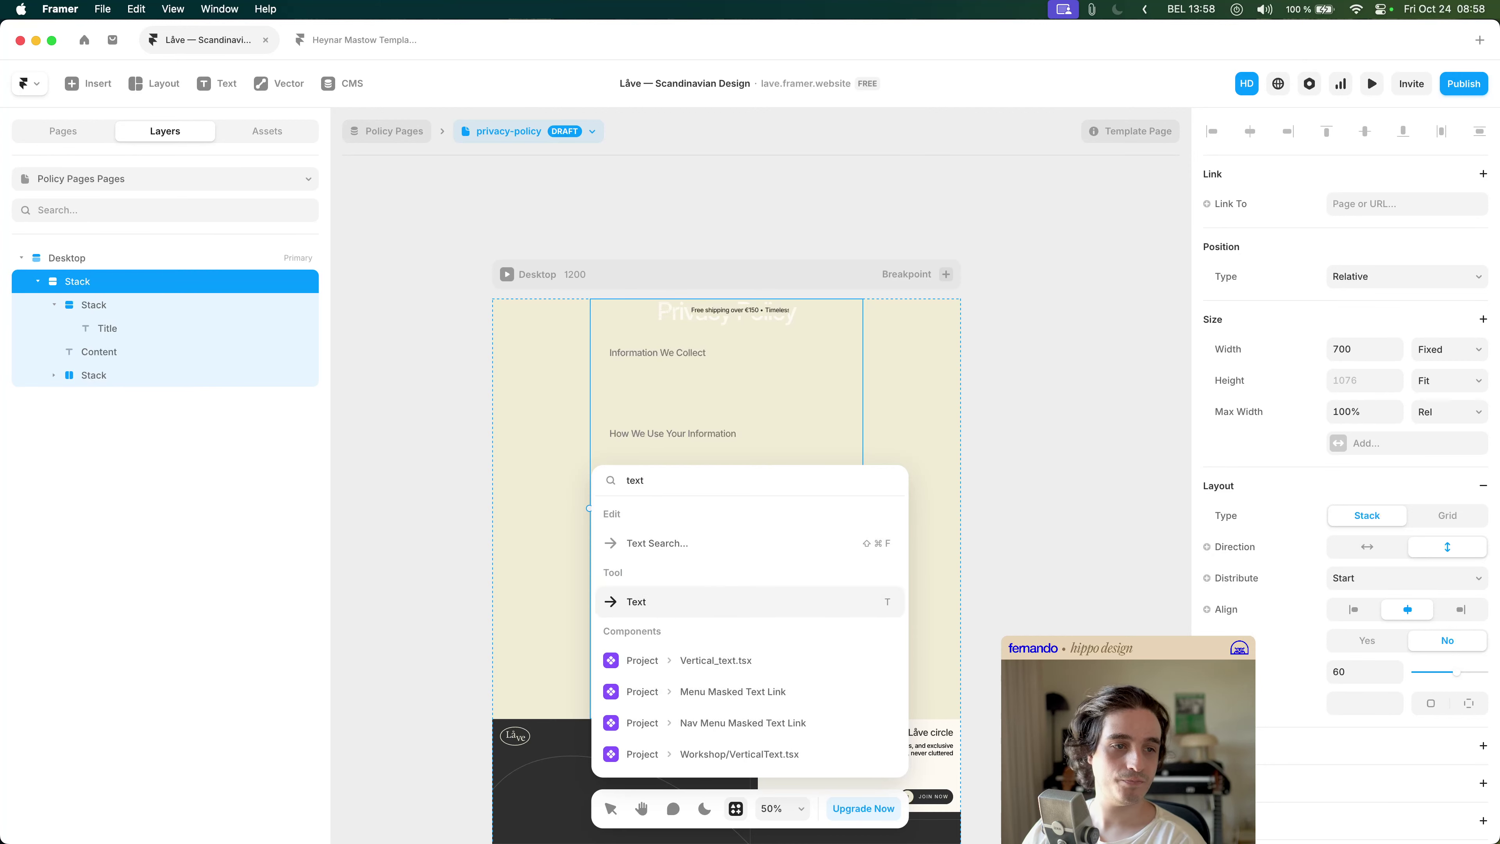
key(Return)
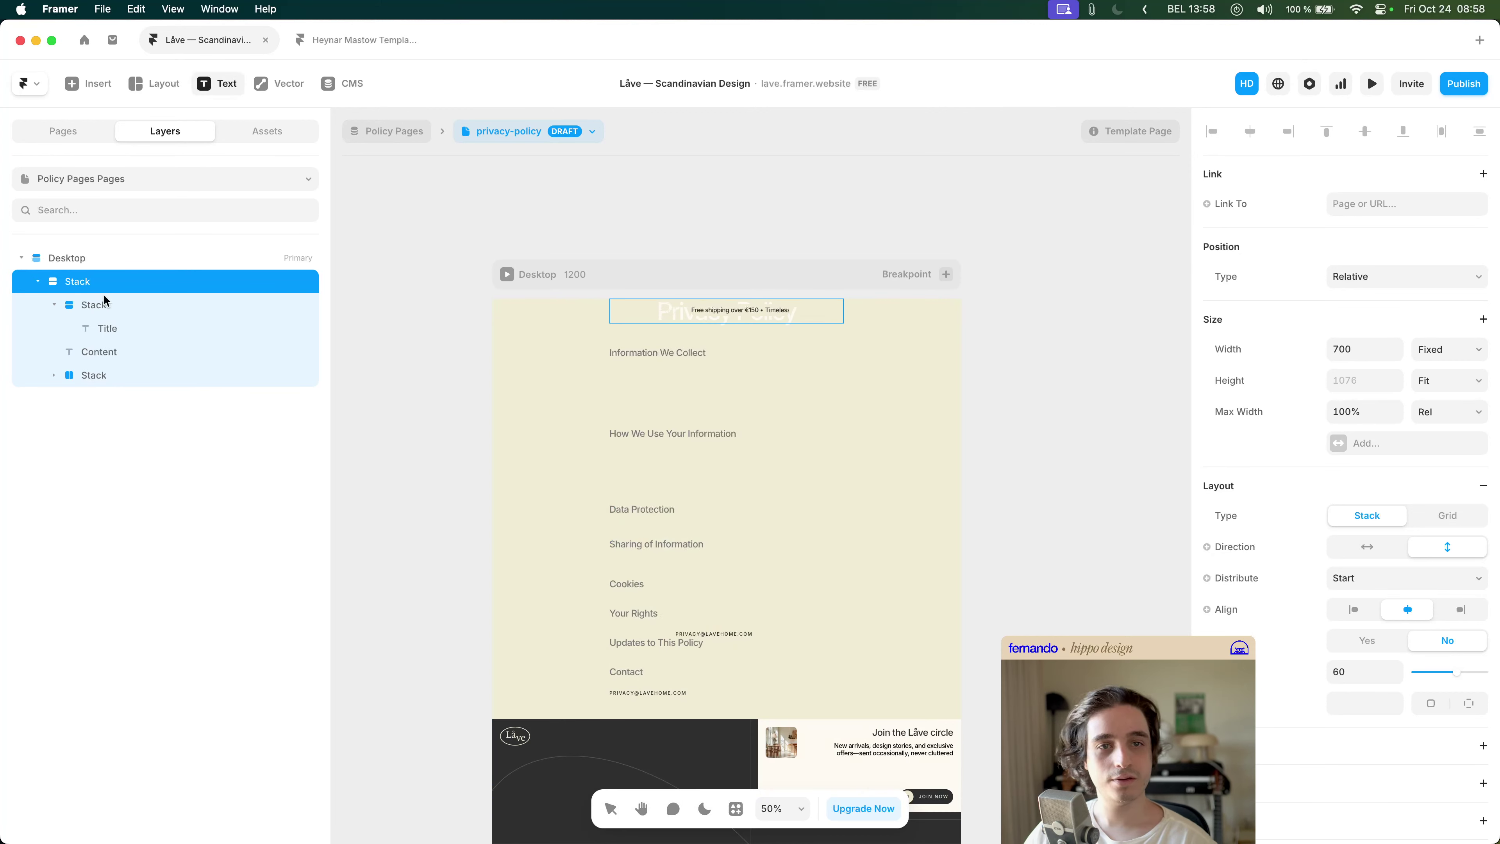
key(Escape)
- Duplicate the Title layer out of its nested stack and place the copy first in the main Stack
click(682, 321)
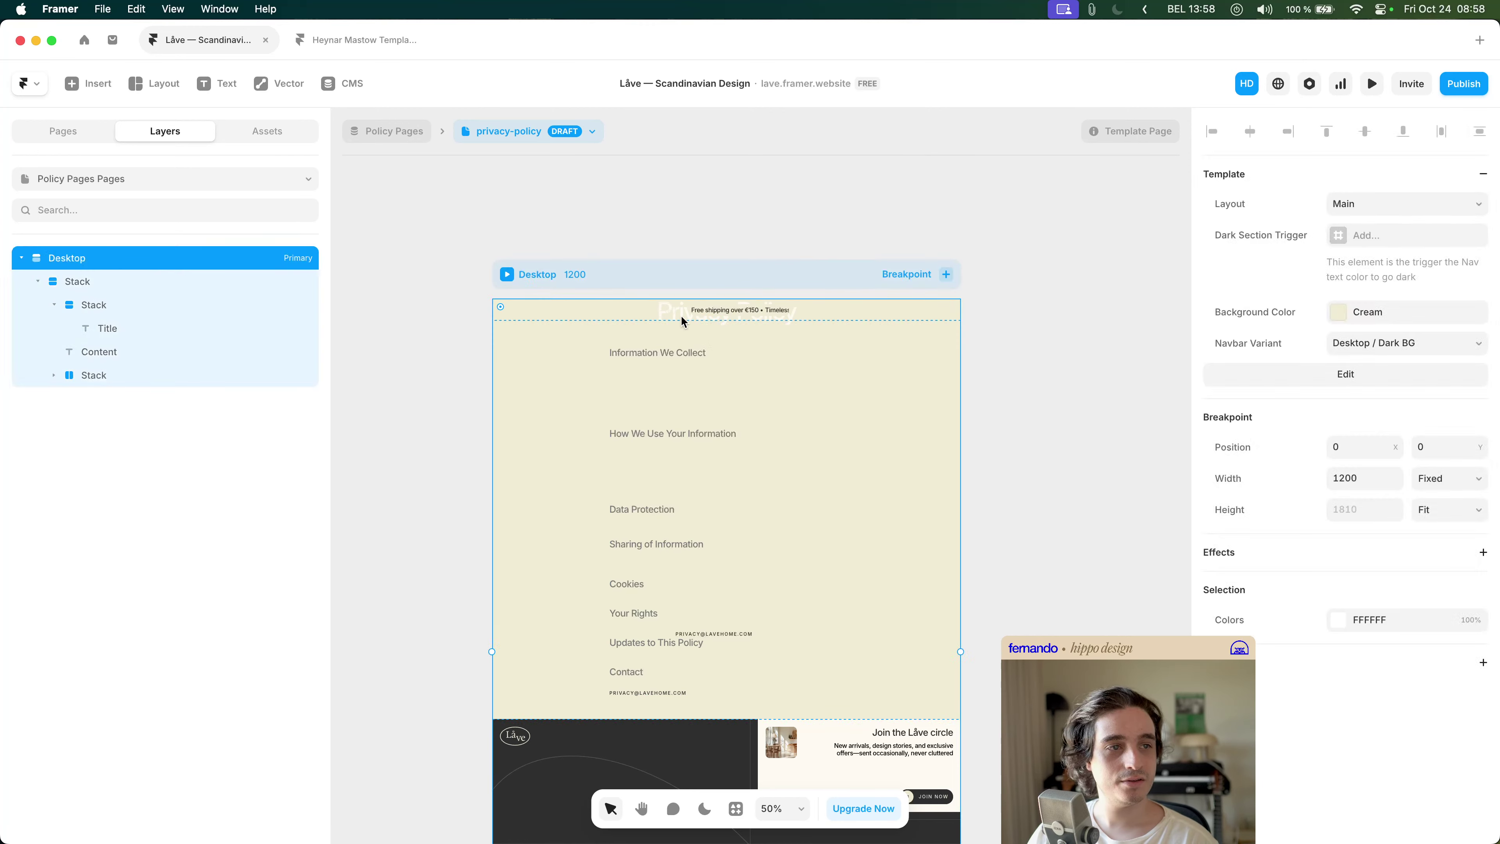
click(110, 305)
click(114, 325)
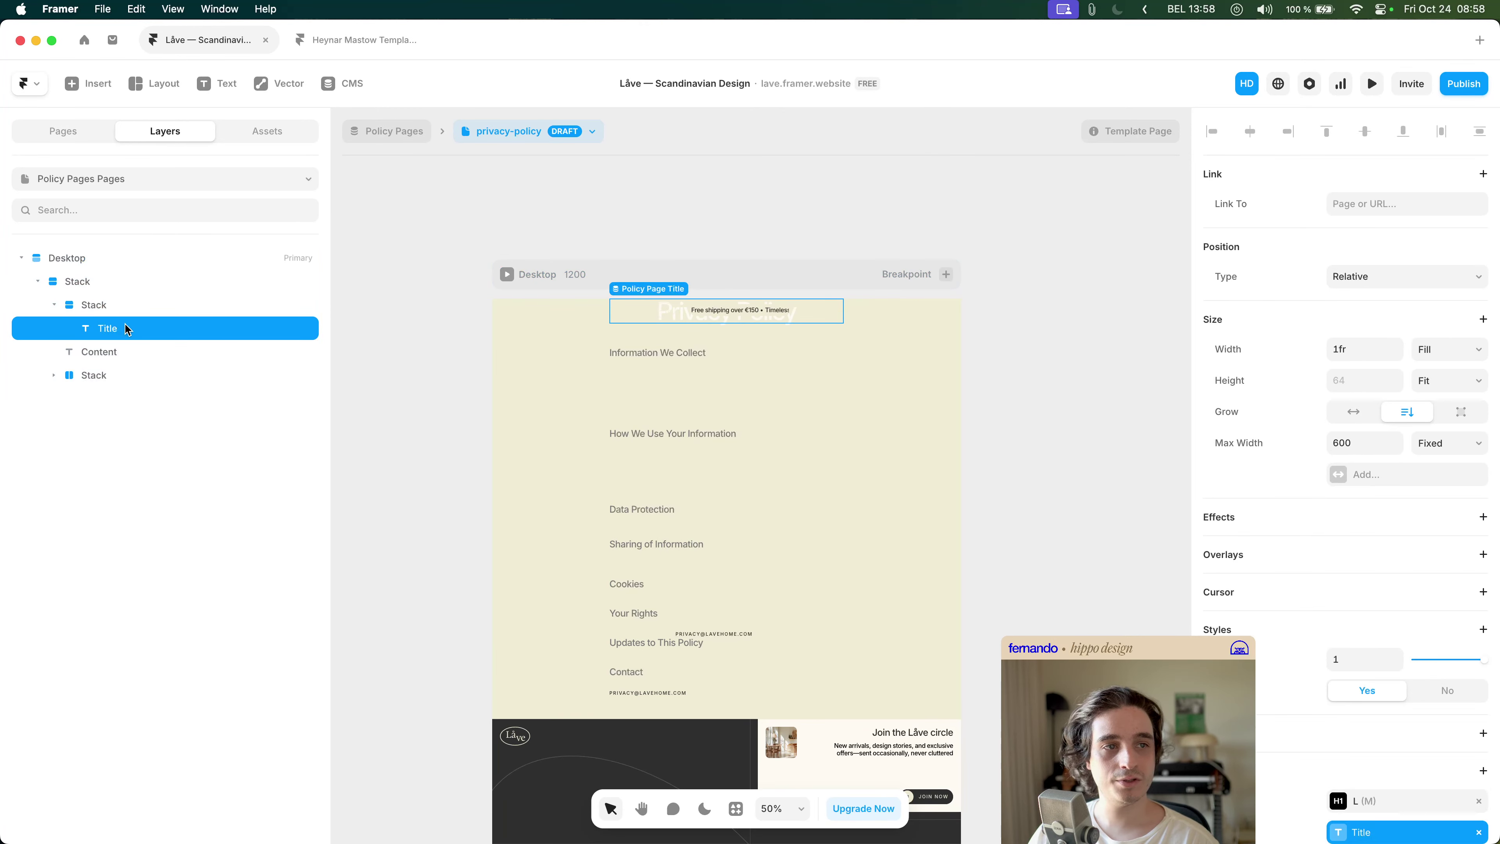
mouse_move(127, 329)
mouse_down()
mouse_move(120, 295)
mouse_move(50, 340)
mouse_move(121, 320)
mouse_up()
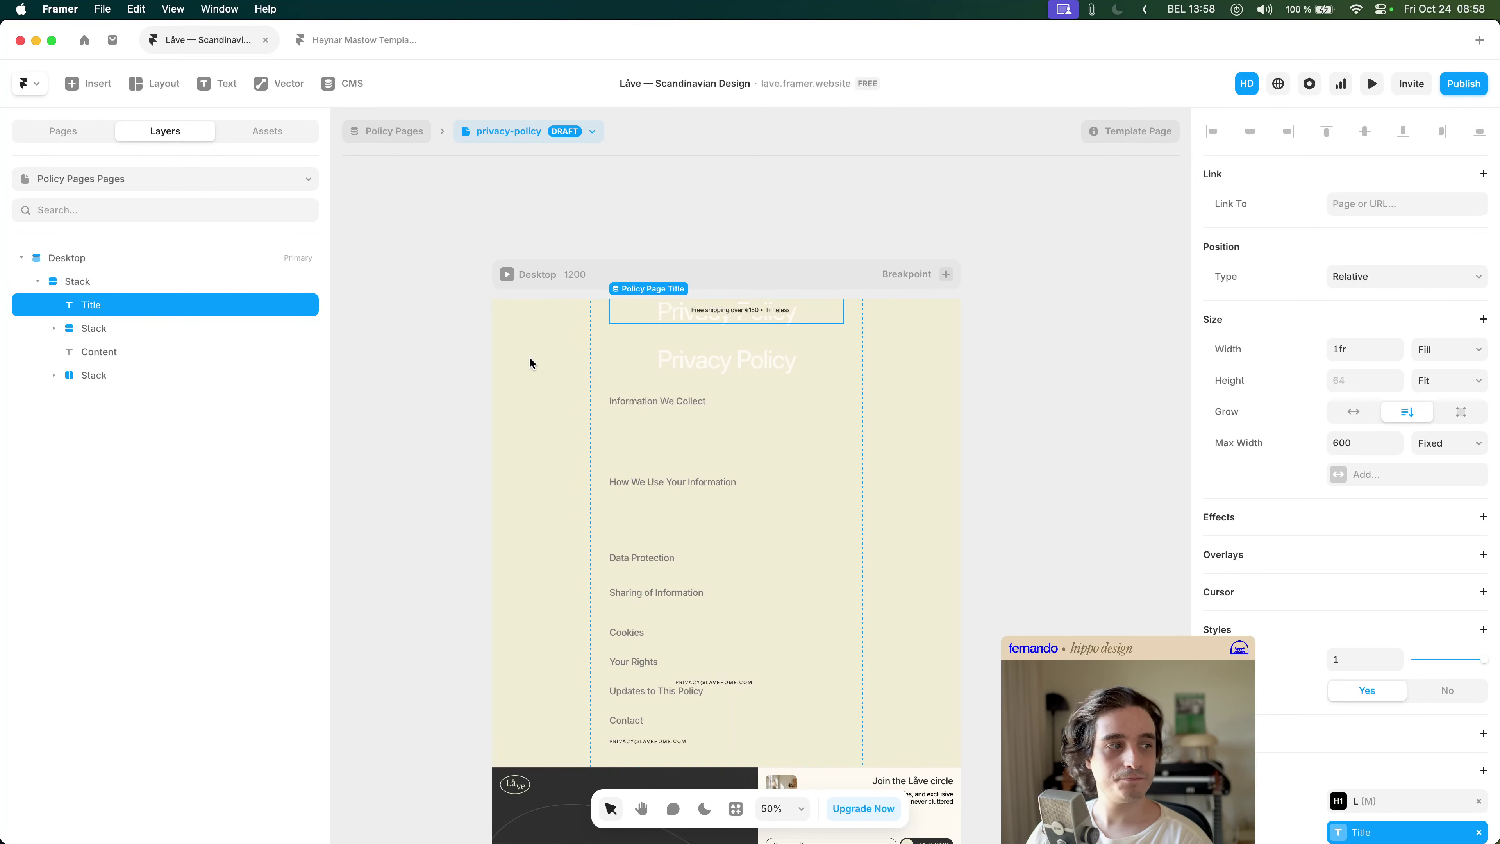
- Unlink the copied title from the CMS Title field and replace its text with the intro paragraph beginning "At Låve, we value your privacy"
scroll(1477, 639, down, 3)
click(1478, 651)
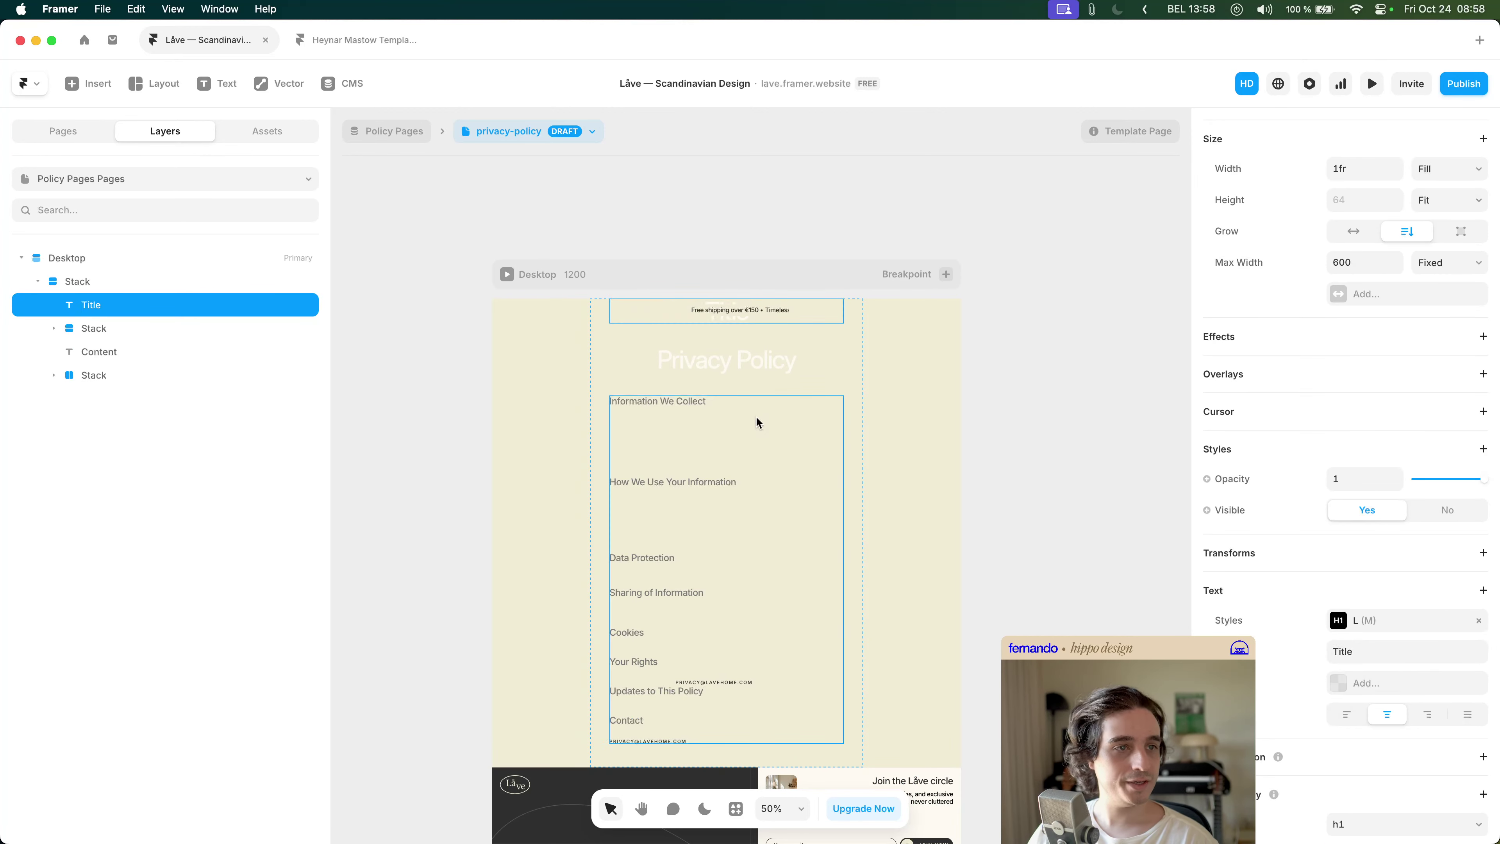
click(1392, 651)
text(At Låve, we value your privacy and are committed to protecting your personal data. This policy explains how we collect, use, and safeguard the information you share with us when visiting our website or purchasing our products.)
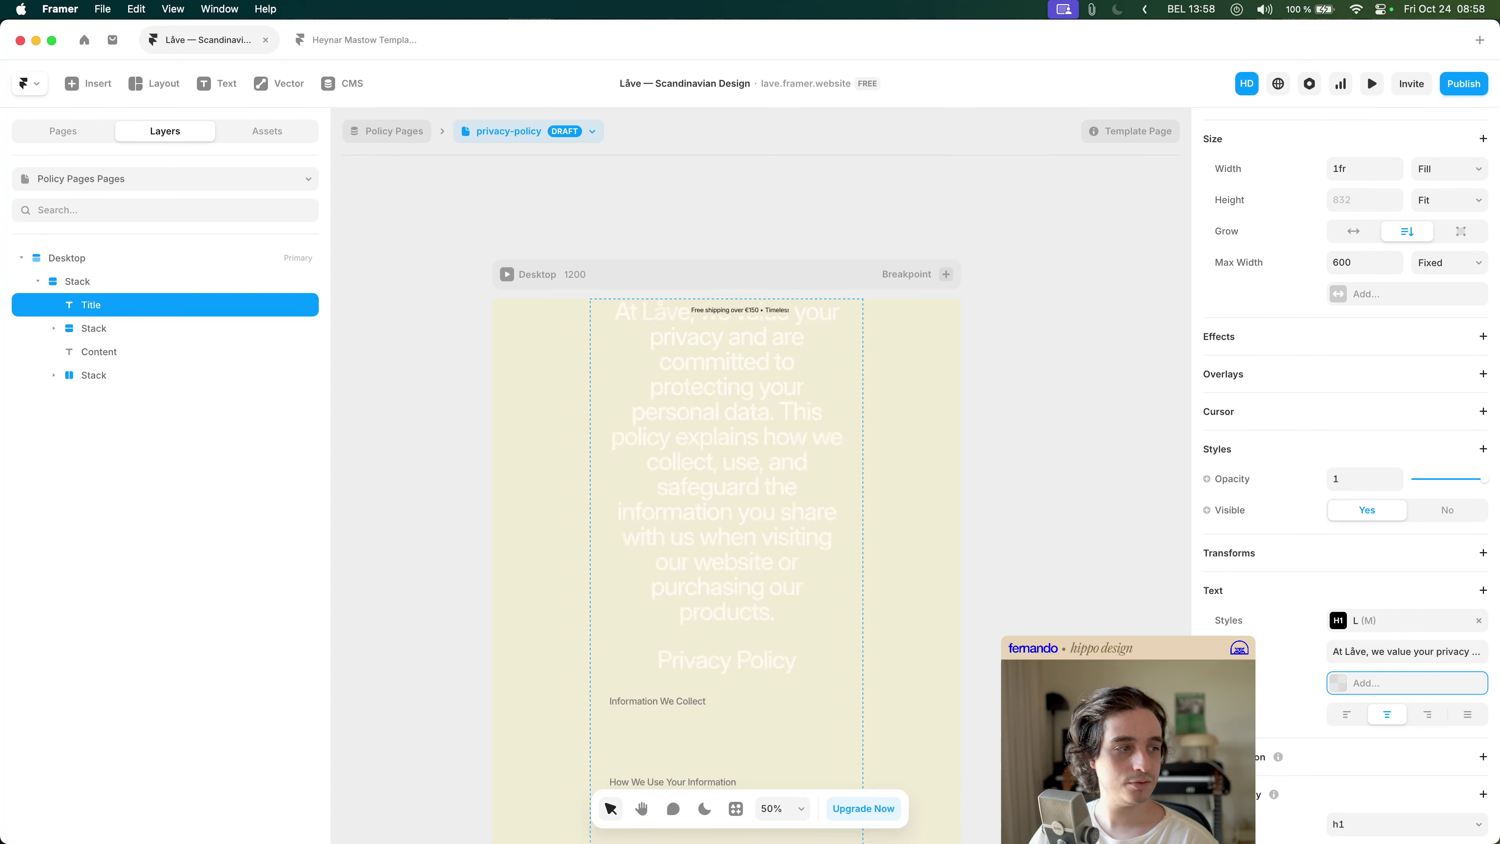
click(441, 387)
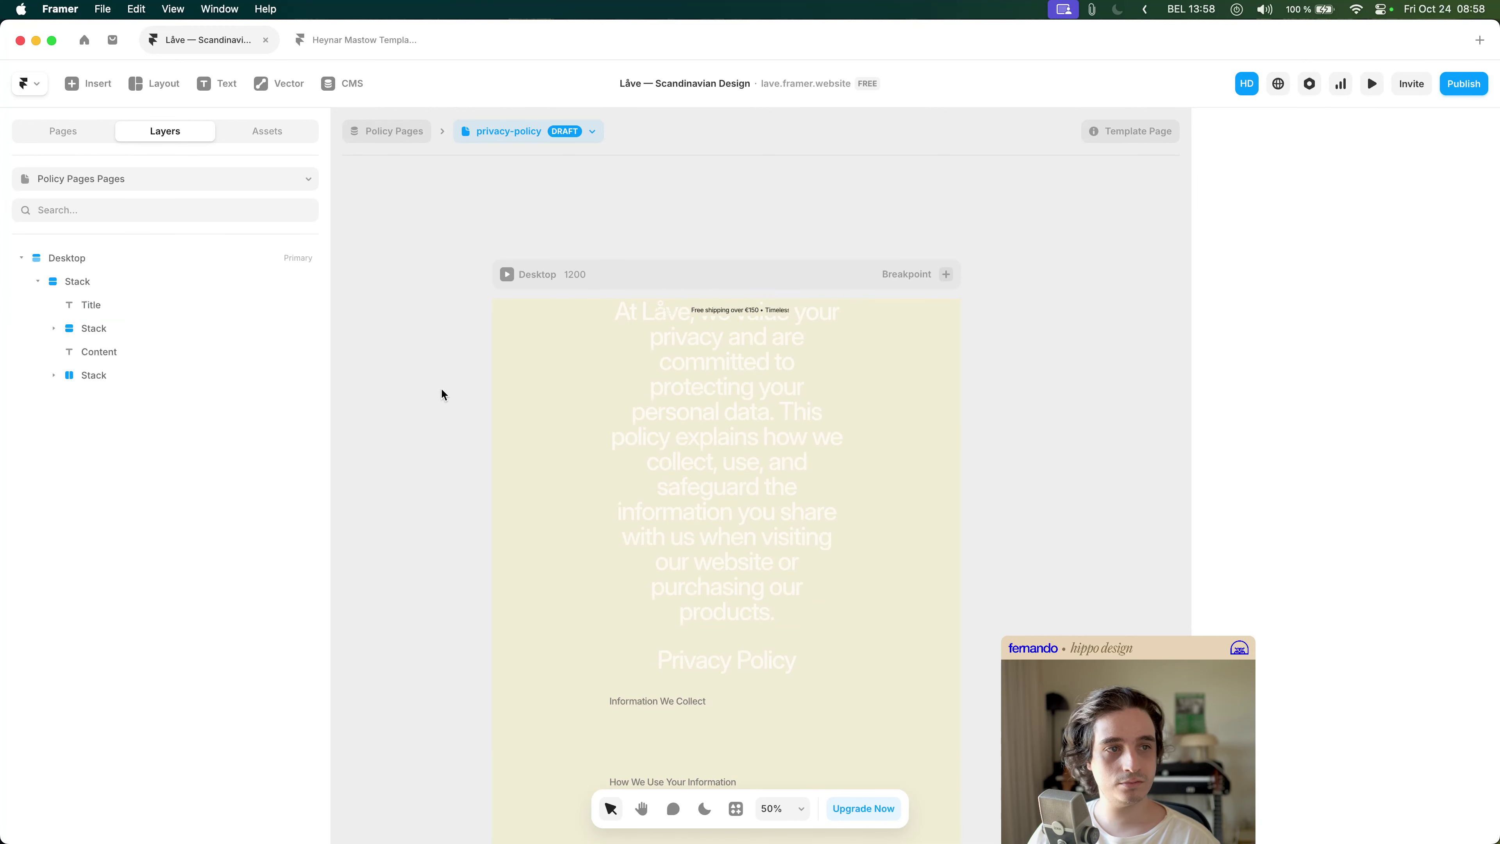
- Set the intro paragraph's text colour to Black and its text style to Regular
click(760, 466)
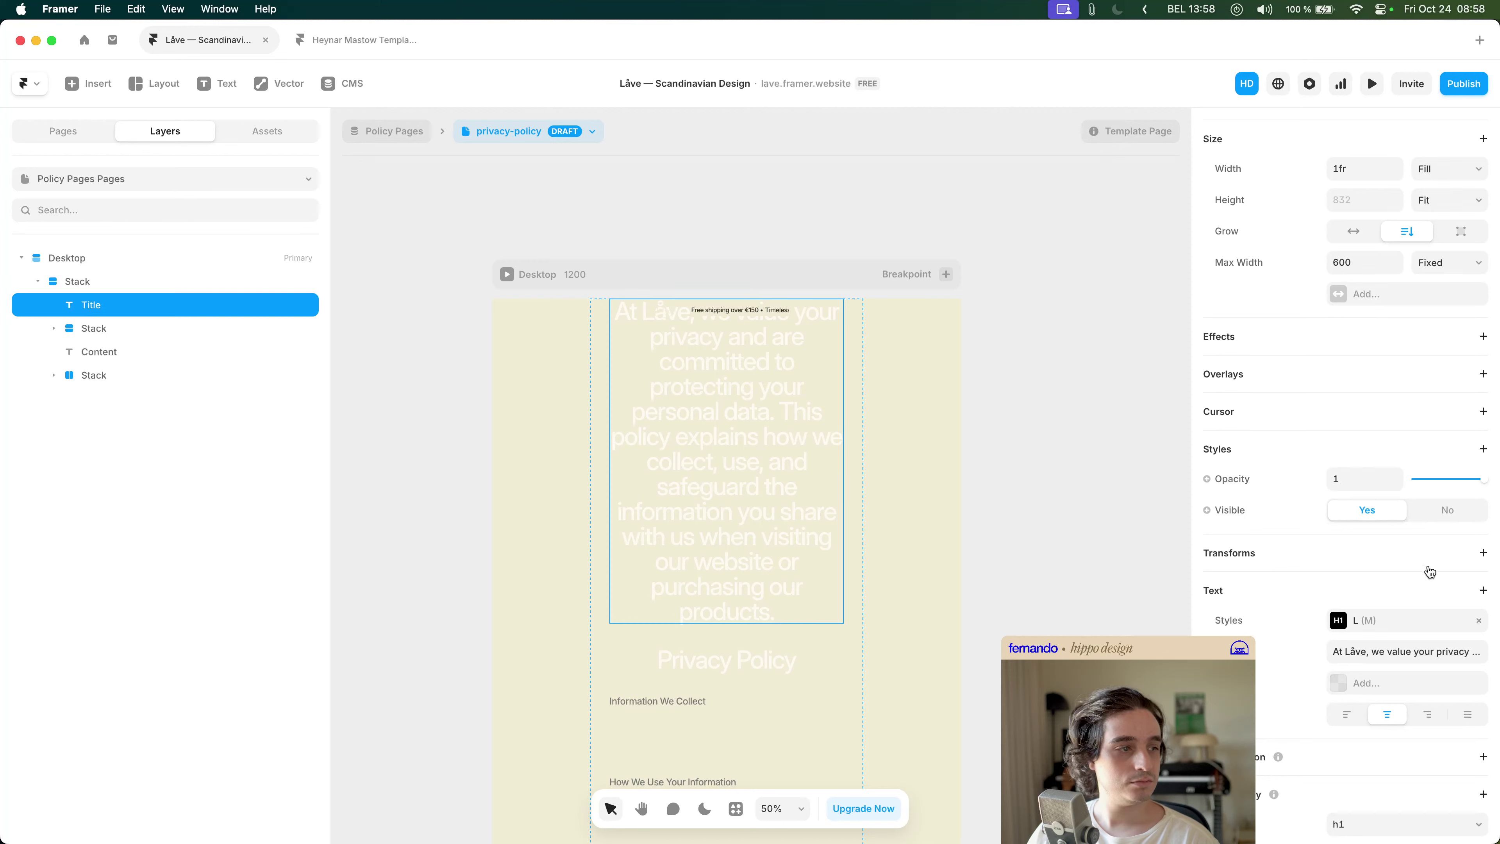
key(Caps_Lock)
click(1384, 685)
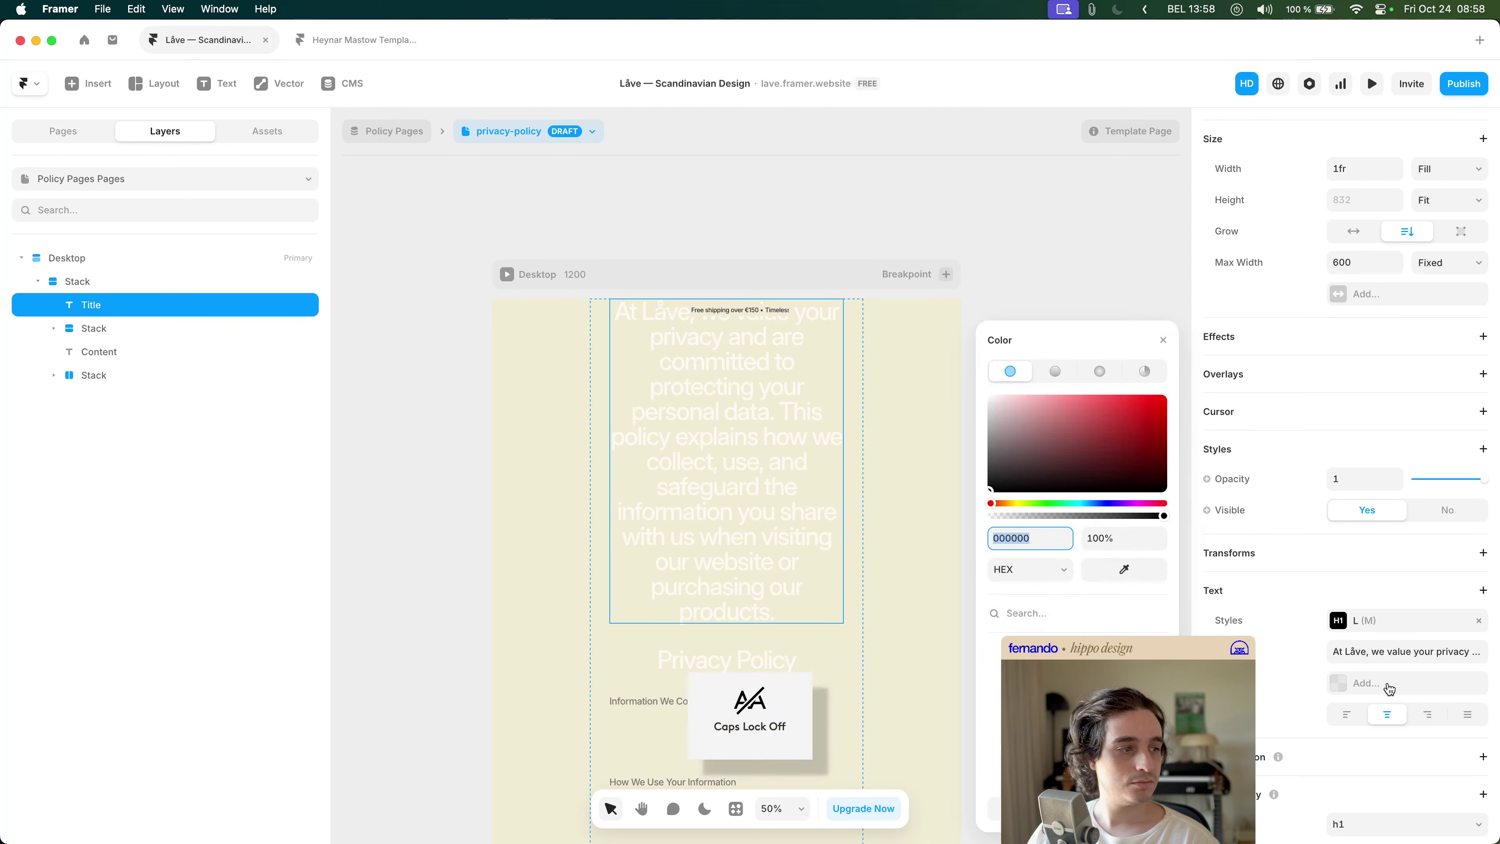
click(1388, 621)
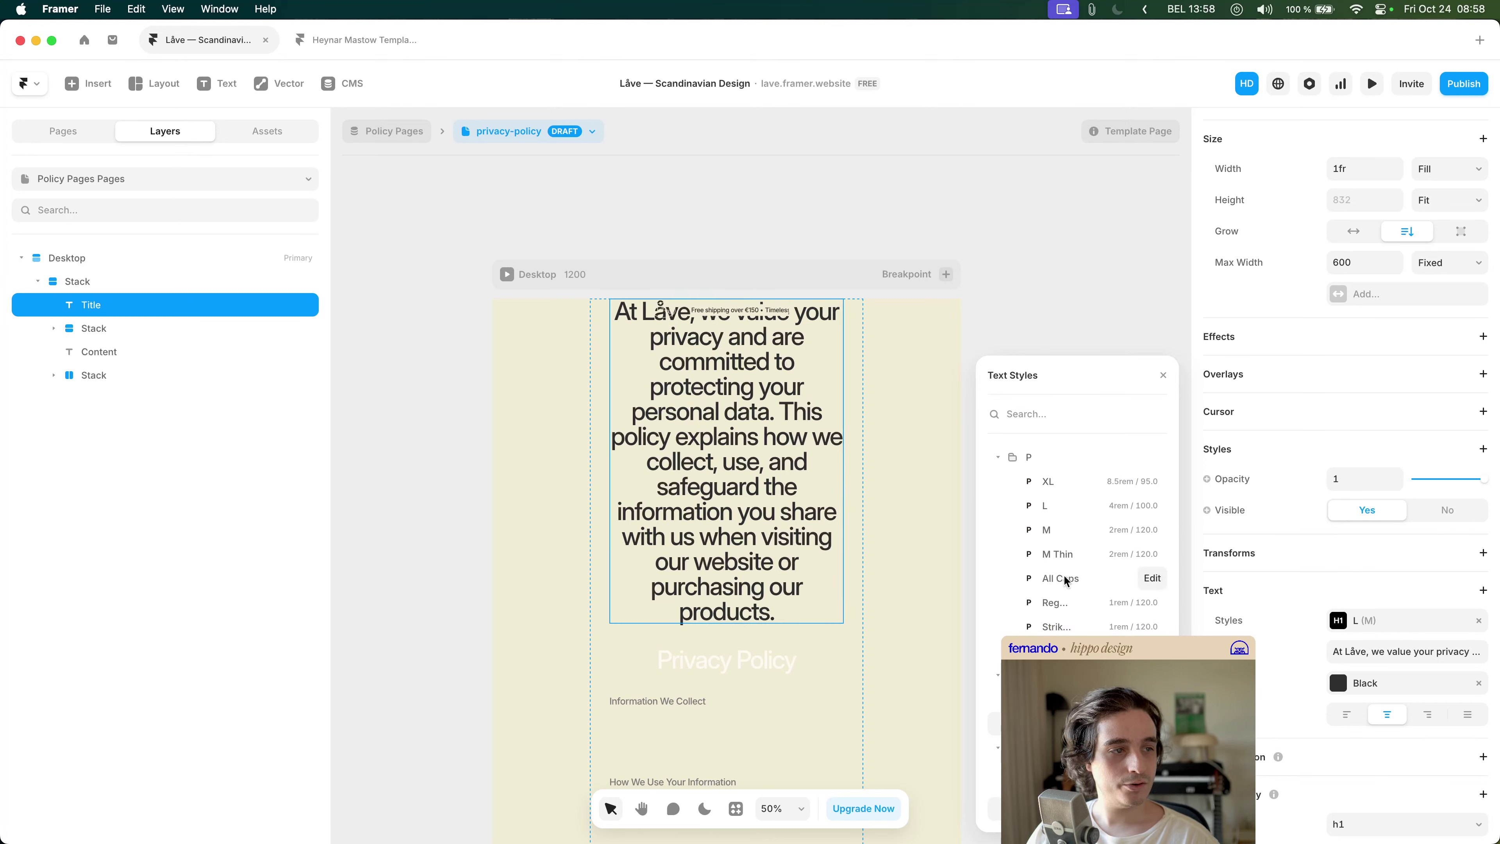
click(1055, 528)
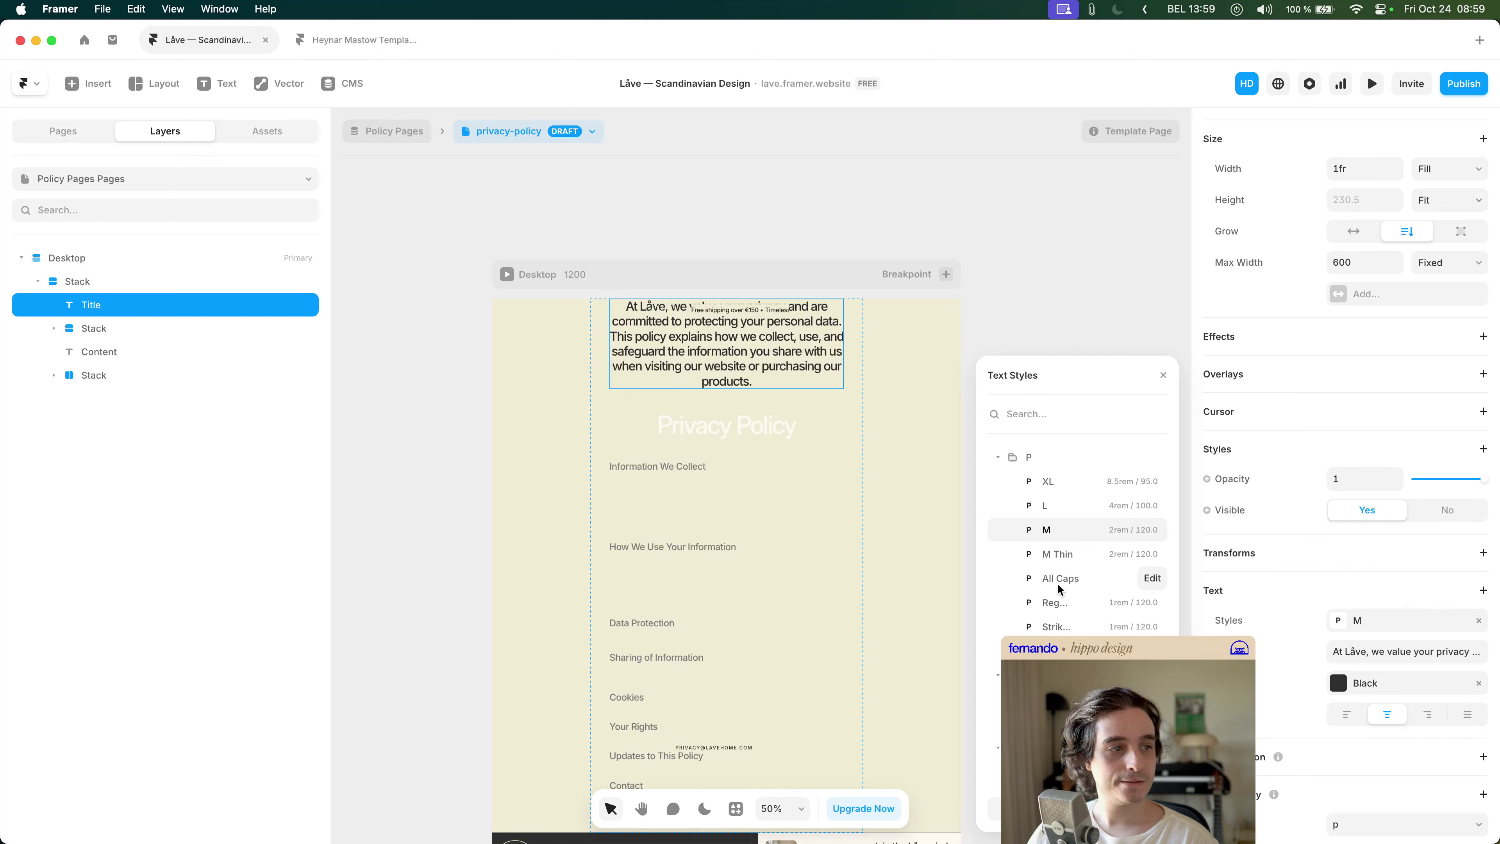
click(1064, 603)
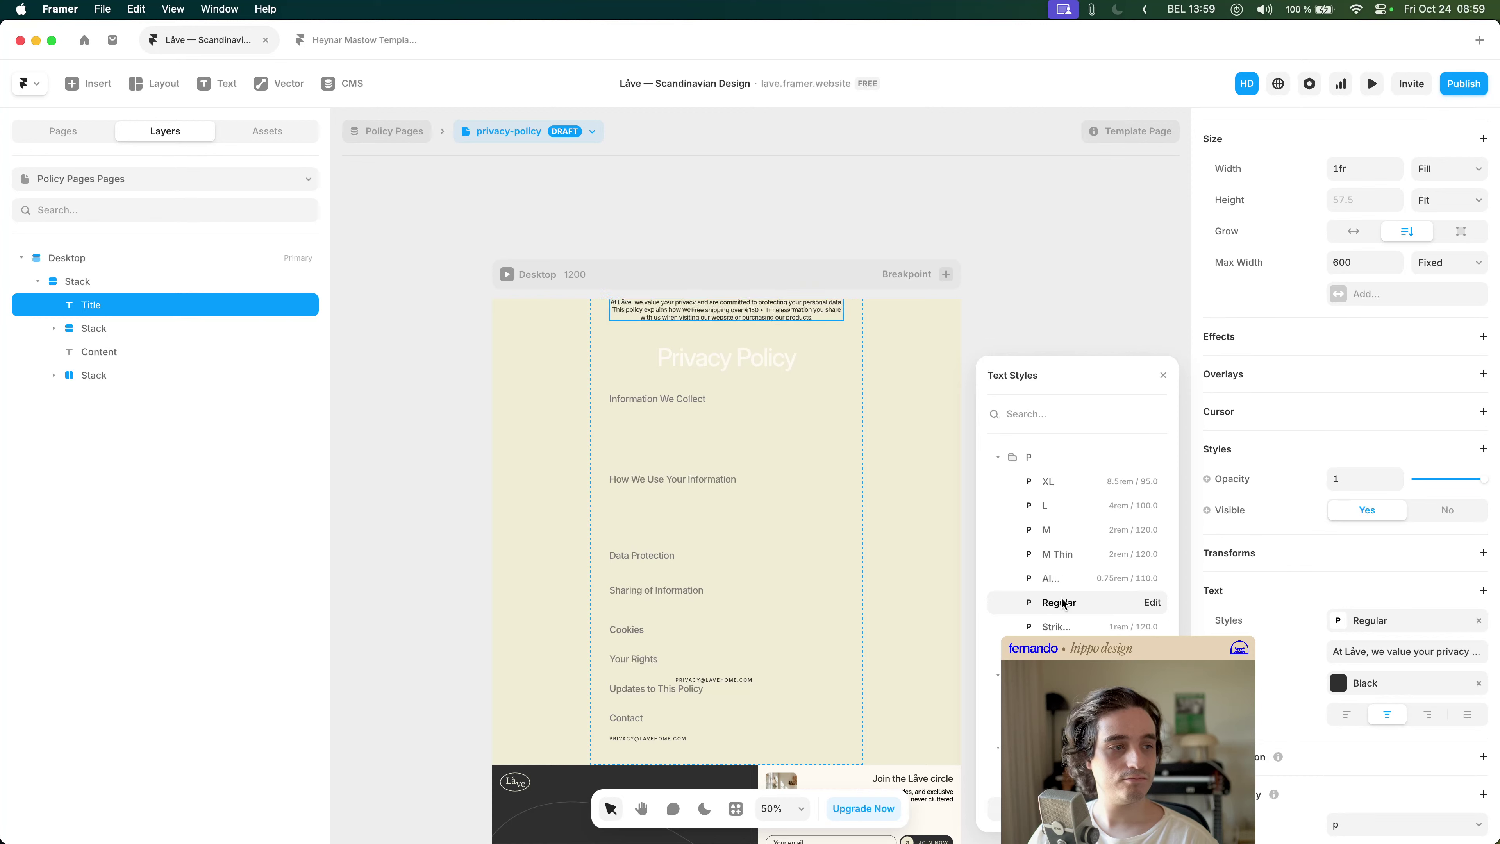
click(1057, 557)
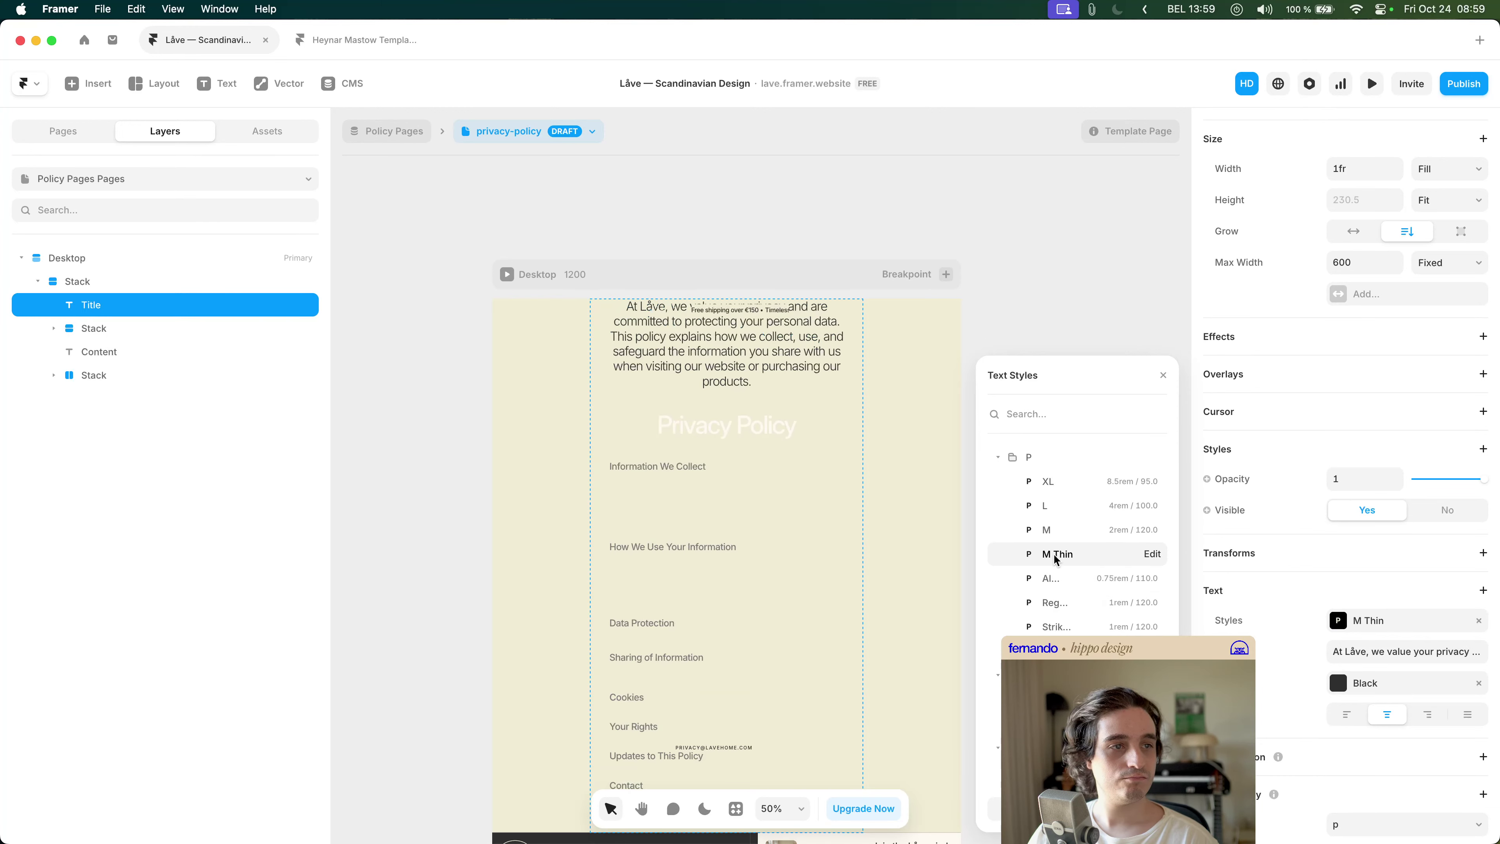
click(1059, 602)
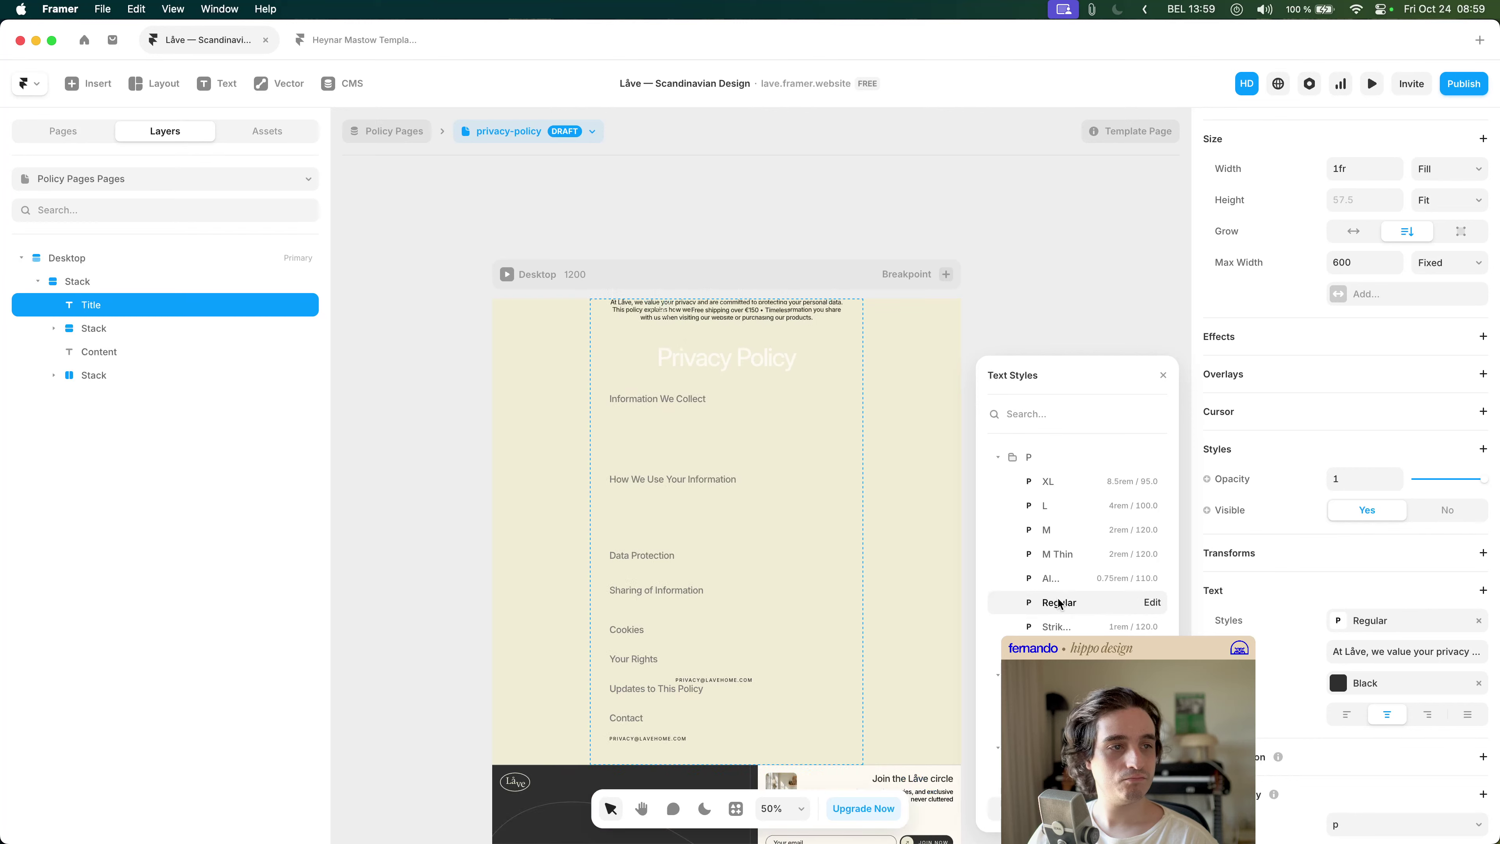
click(1060, 299)
- Set the paragraph style of the policy page's Content text to Regular
click(700, 436)
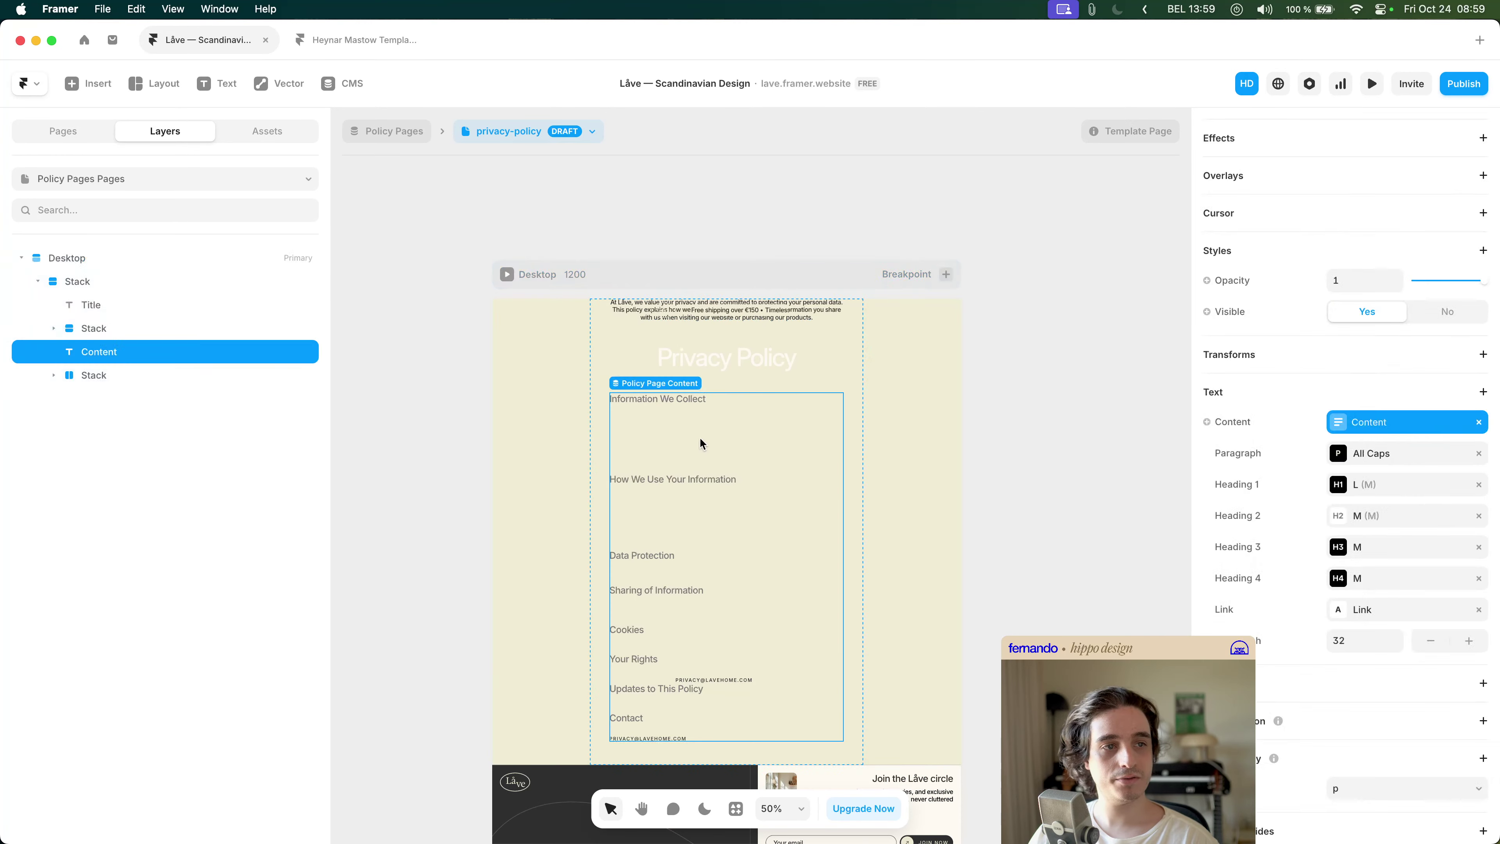
click(1388, 454)
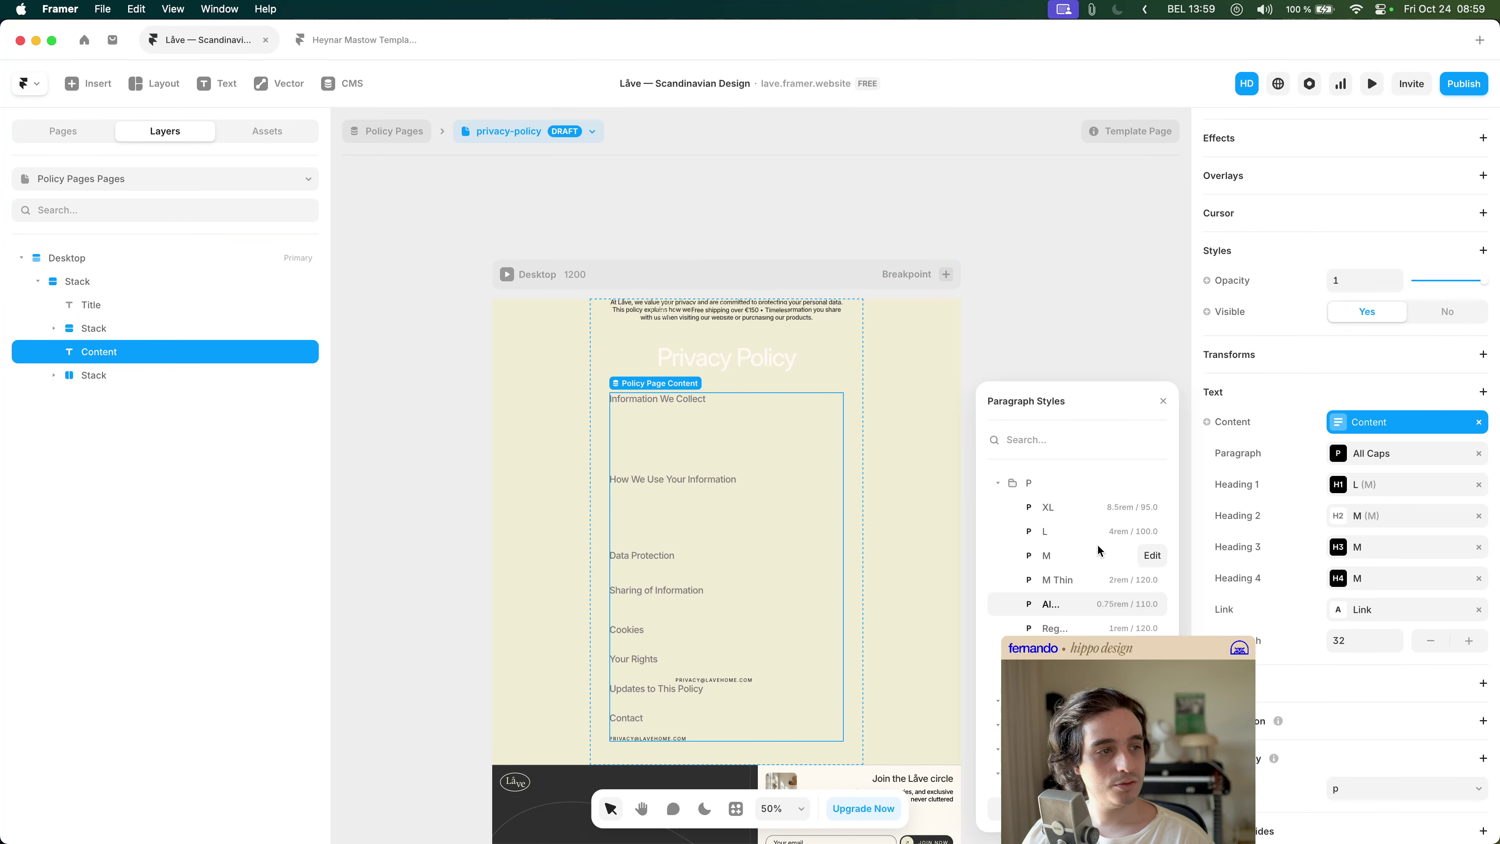
click(1054, 627)
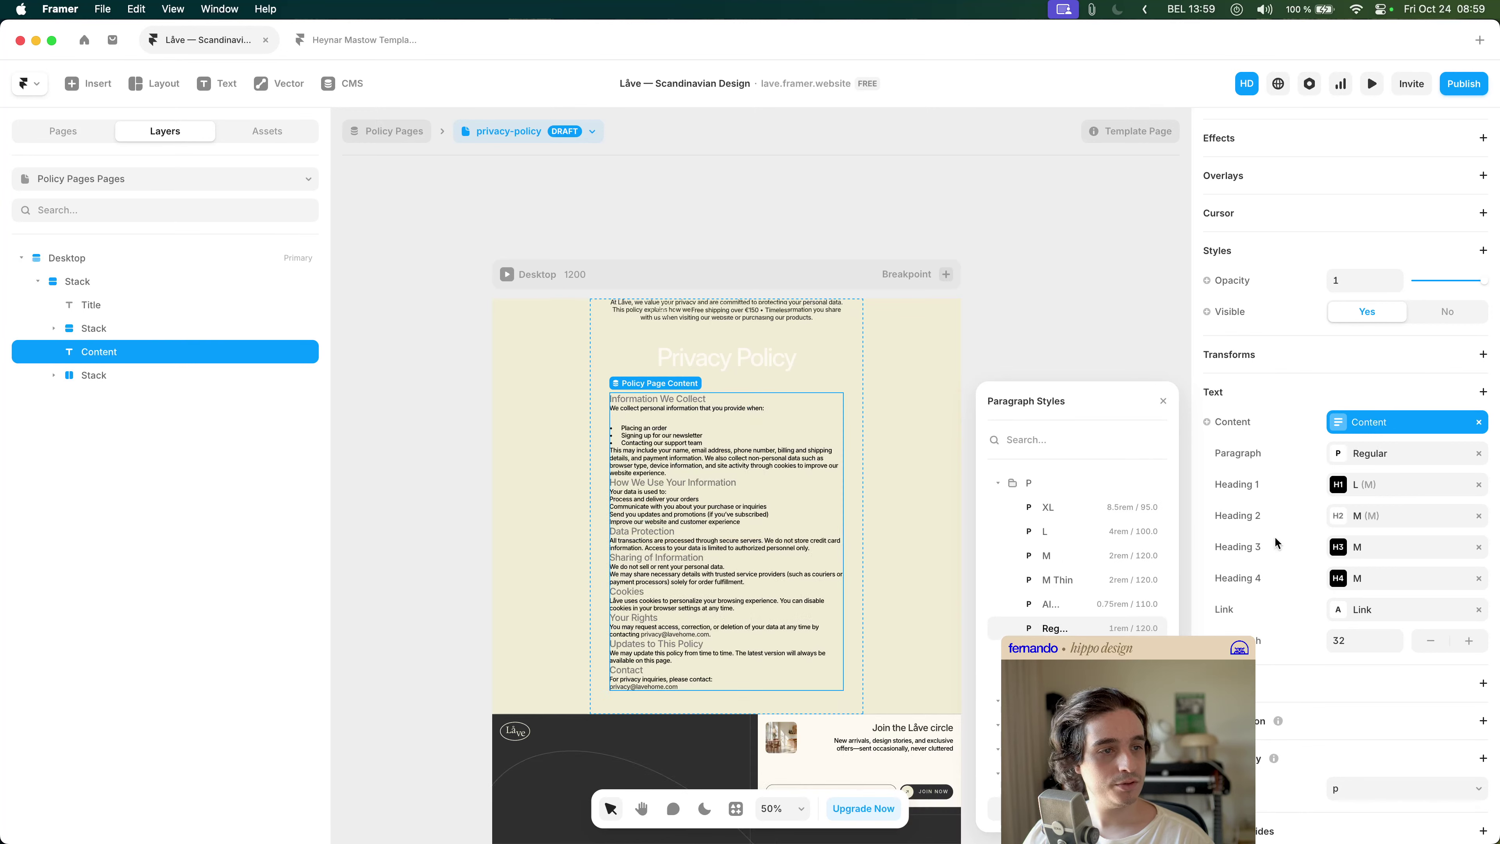
click(1087, 331)
click(1087, 329)
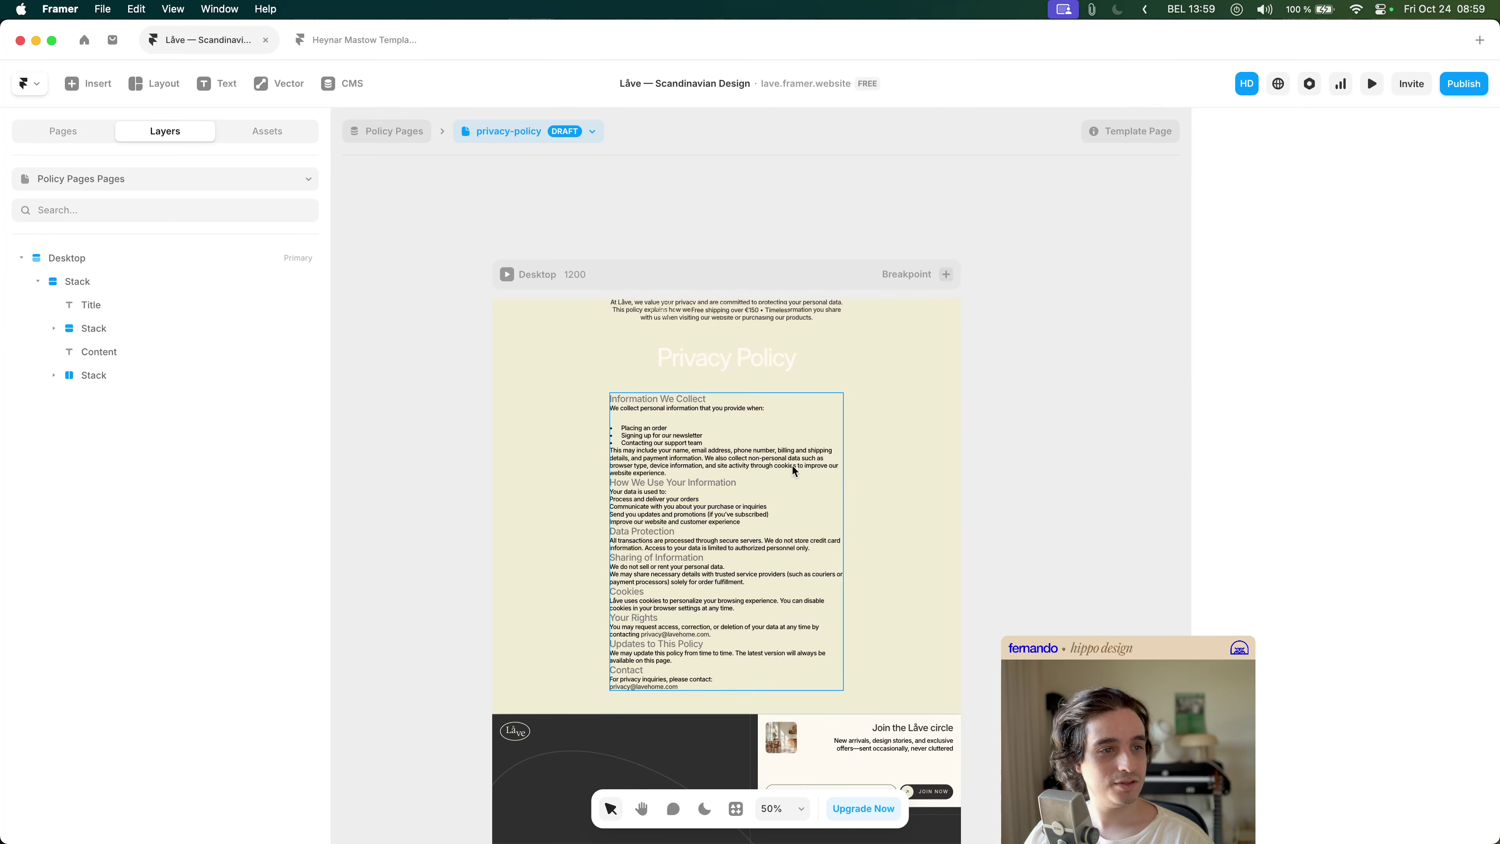
click(792, 465)
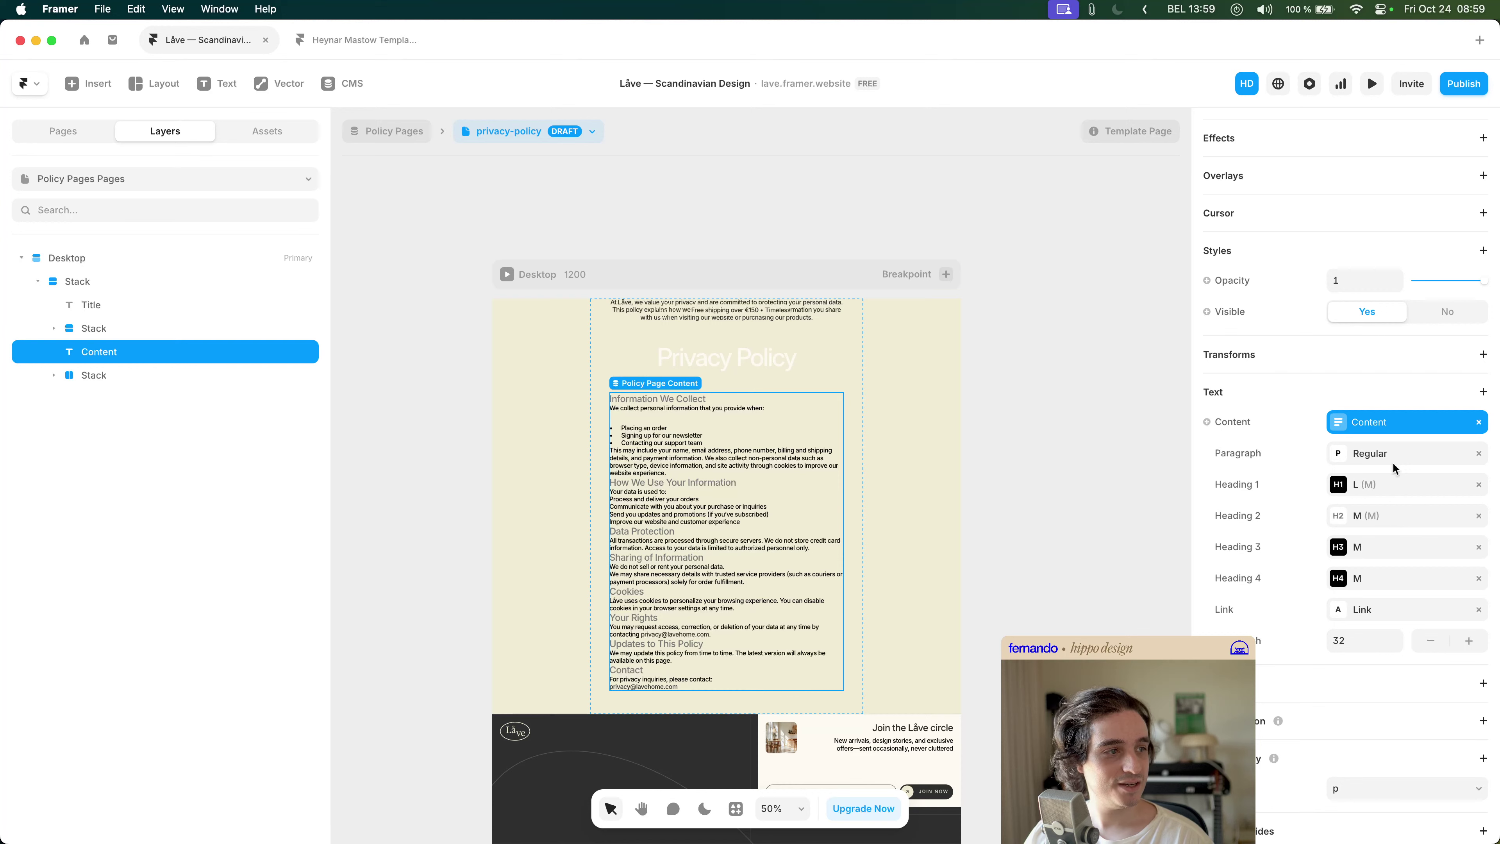
- Try the L text style for Heading 2 of the policy content
click(1365, 514)
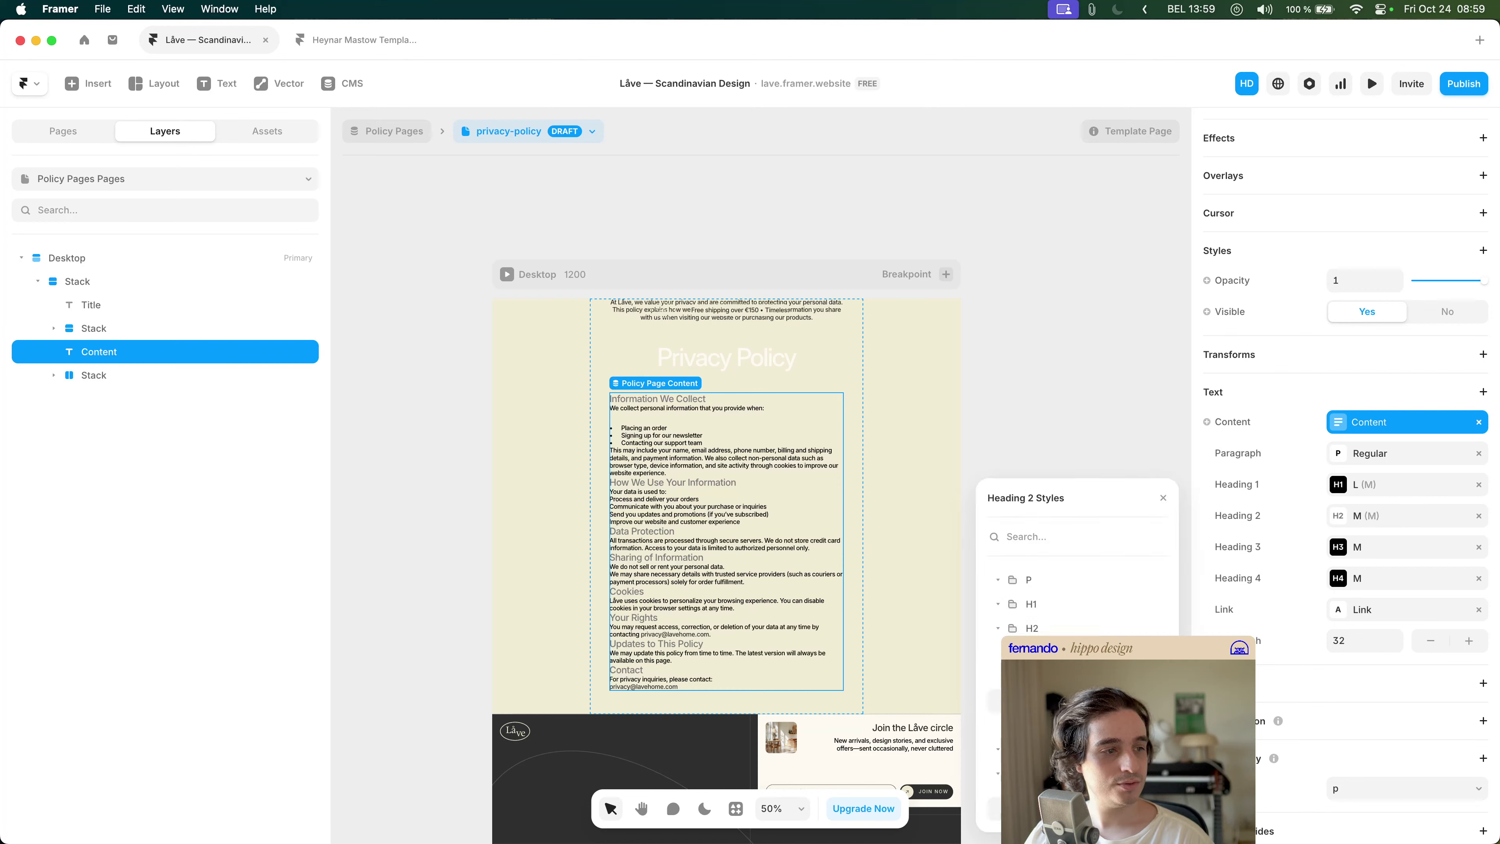
click(1040, 675)
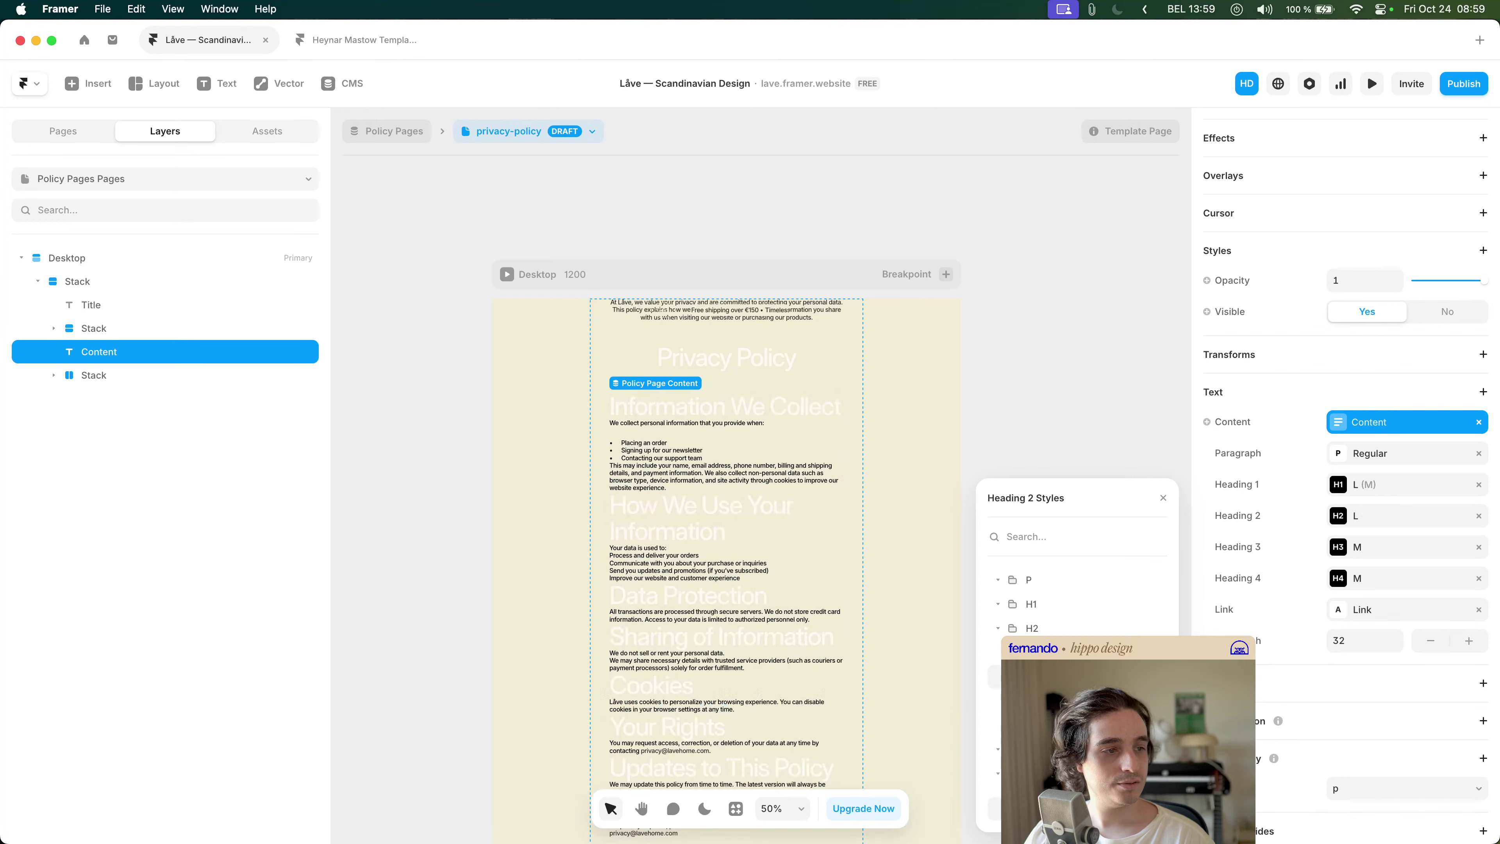
key(super+z)
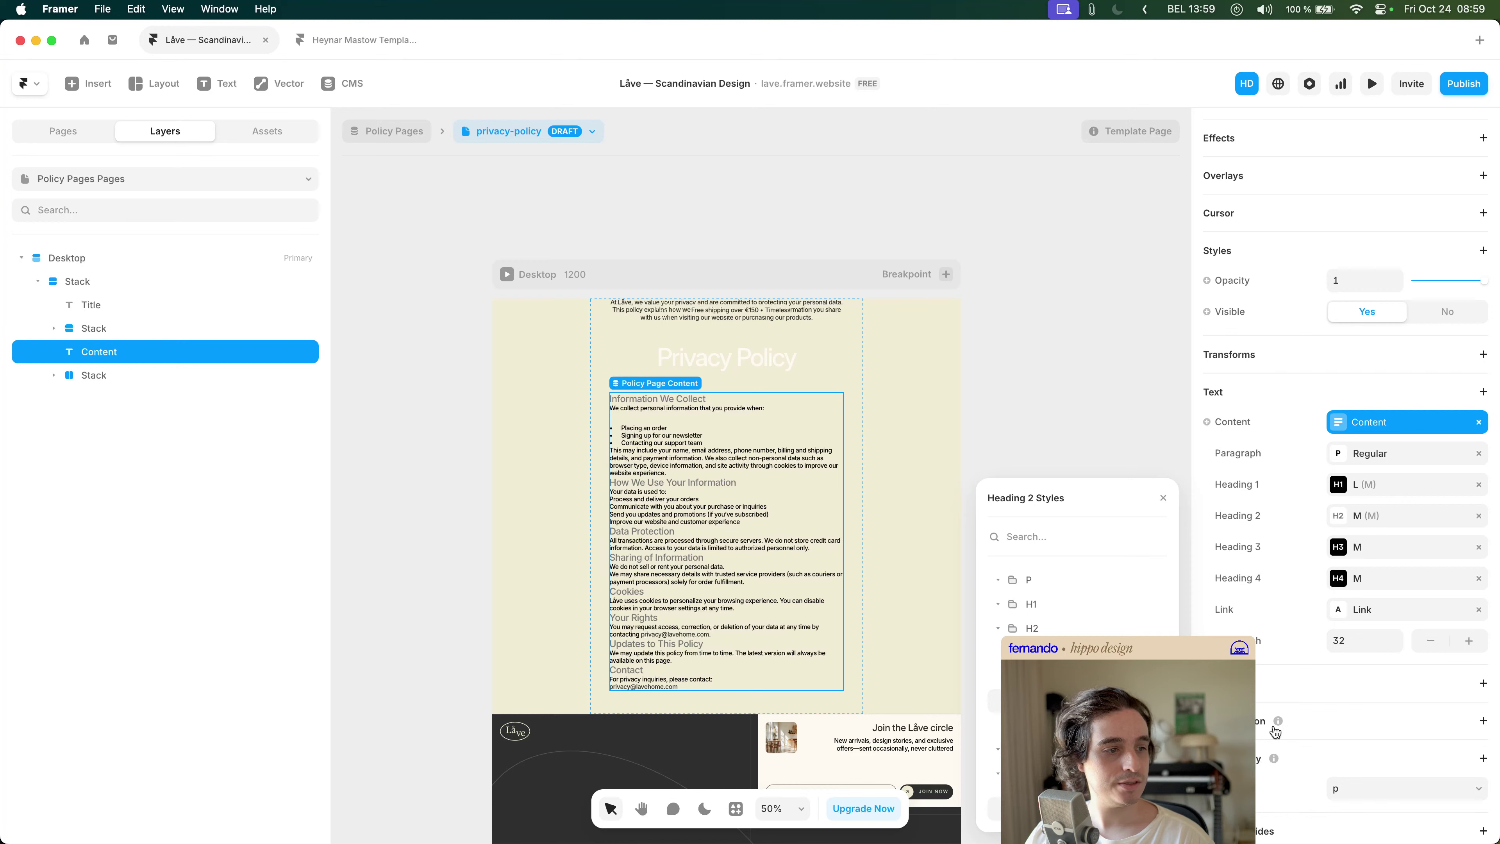
- Edit the M style used for Heading 2 in the policy content and set its color to Black (2F2F2F)
click(1368, 524)
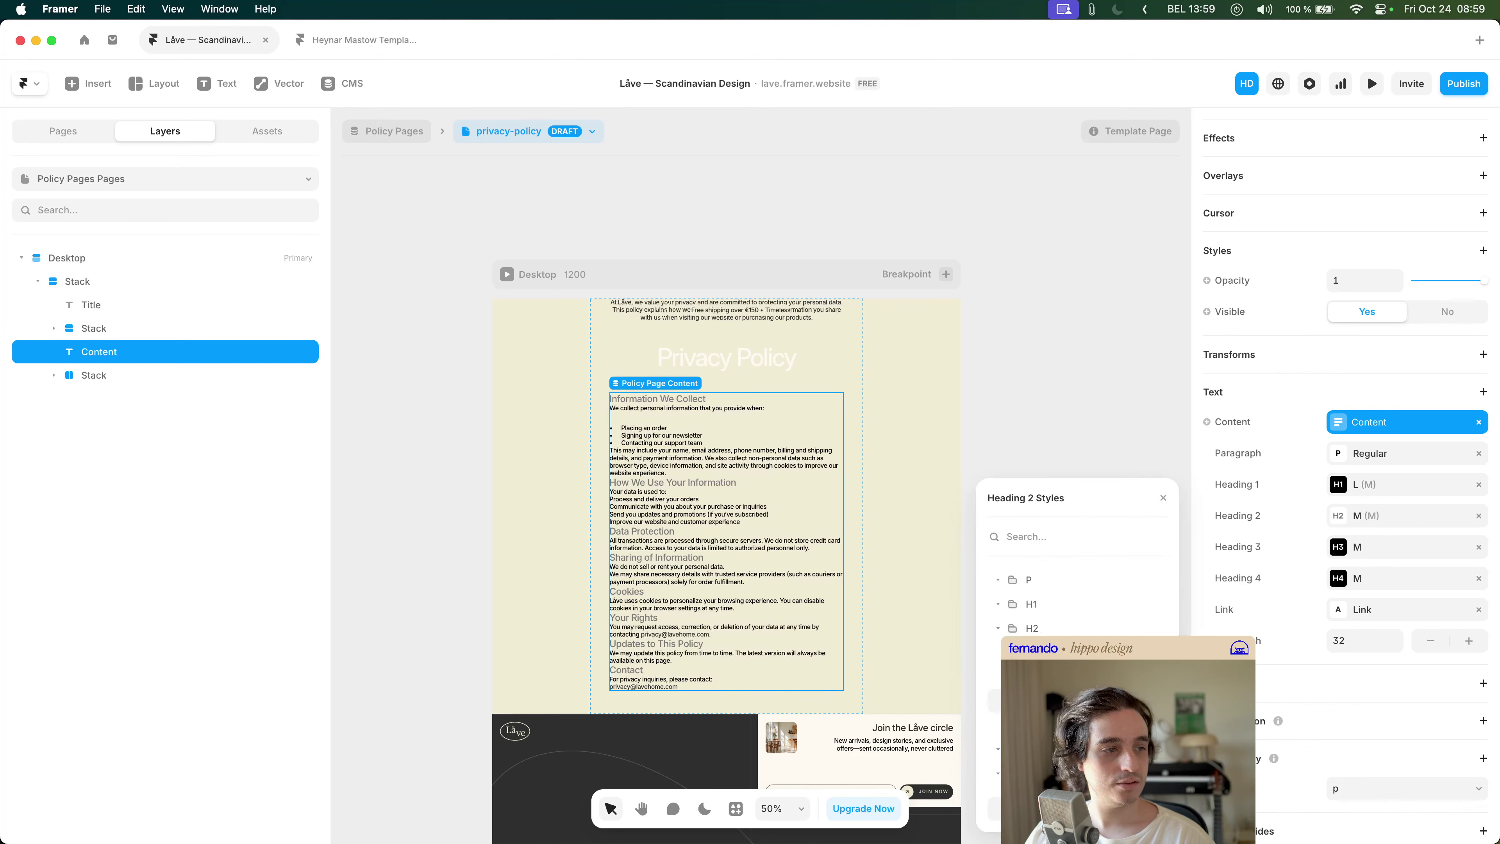
click(1108, 388)
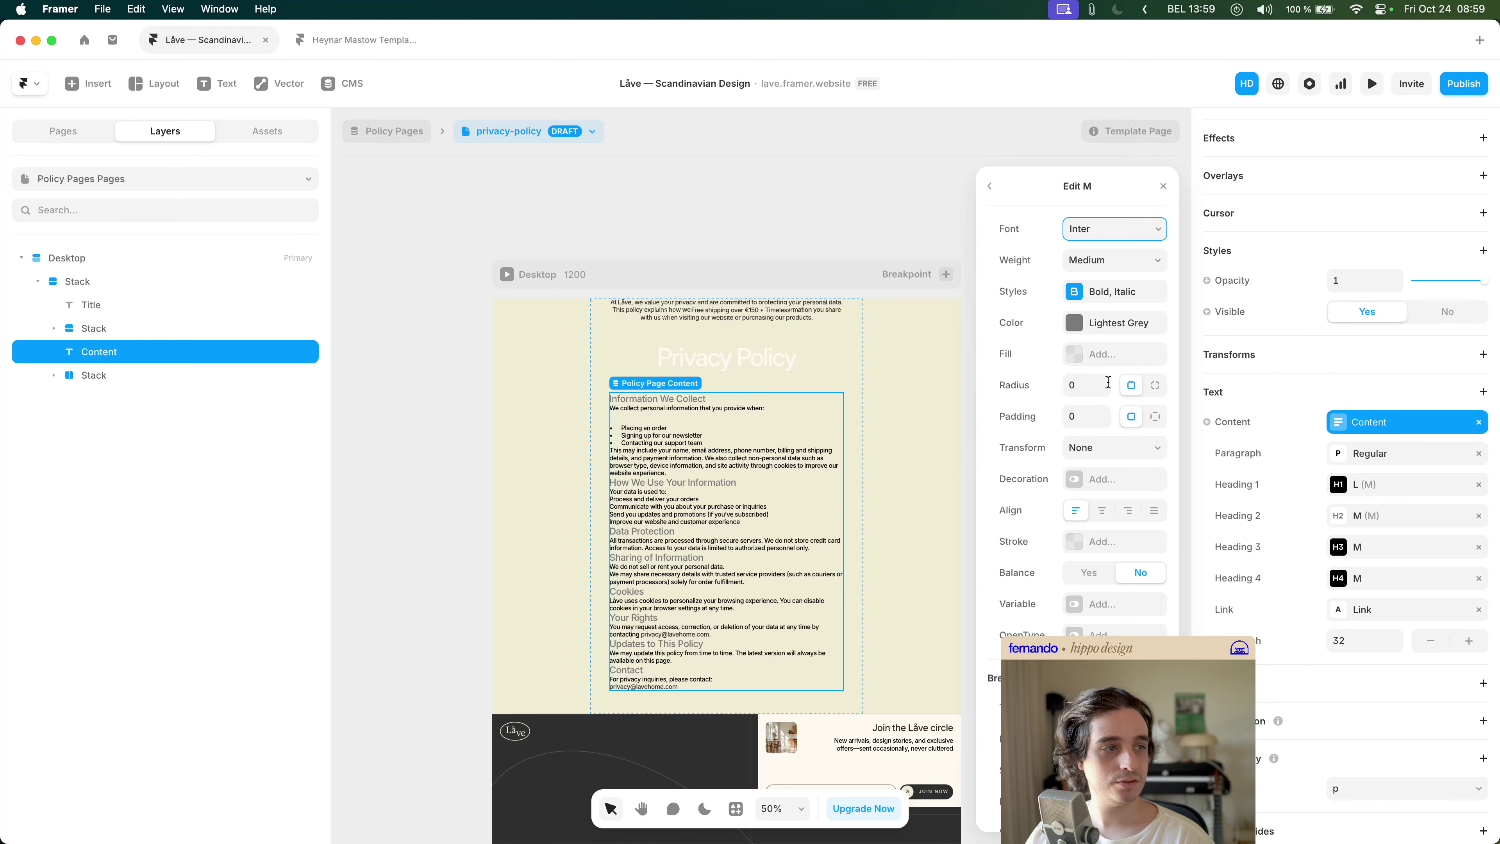
click(1113, 326)
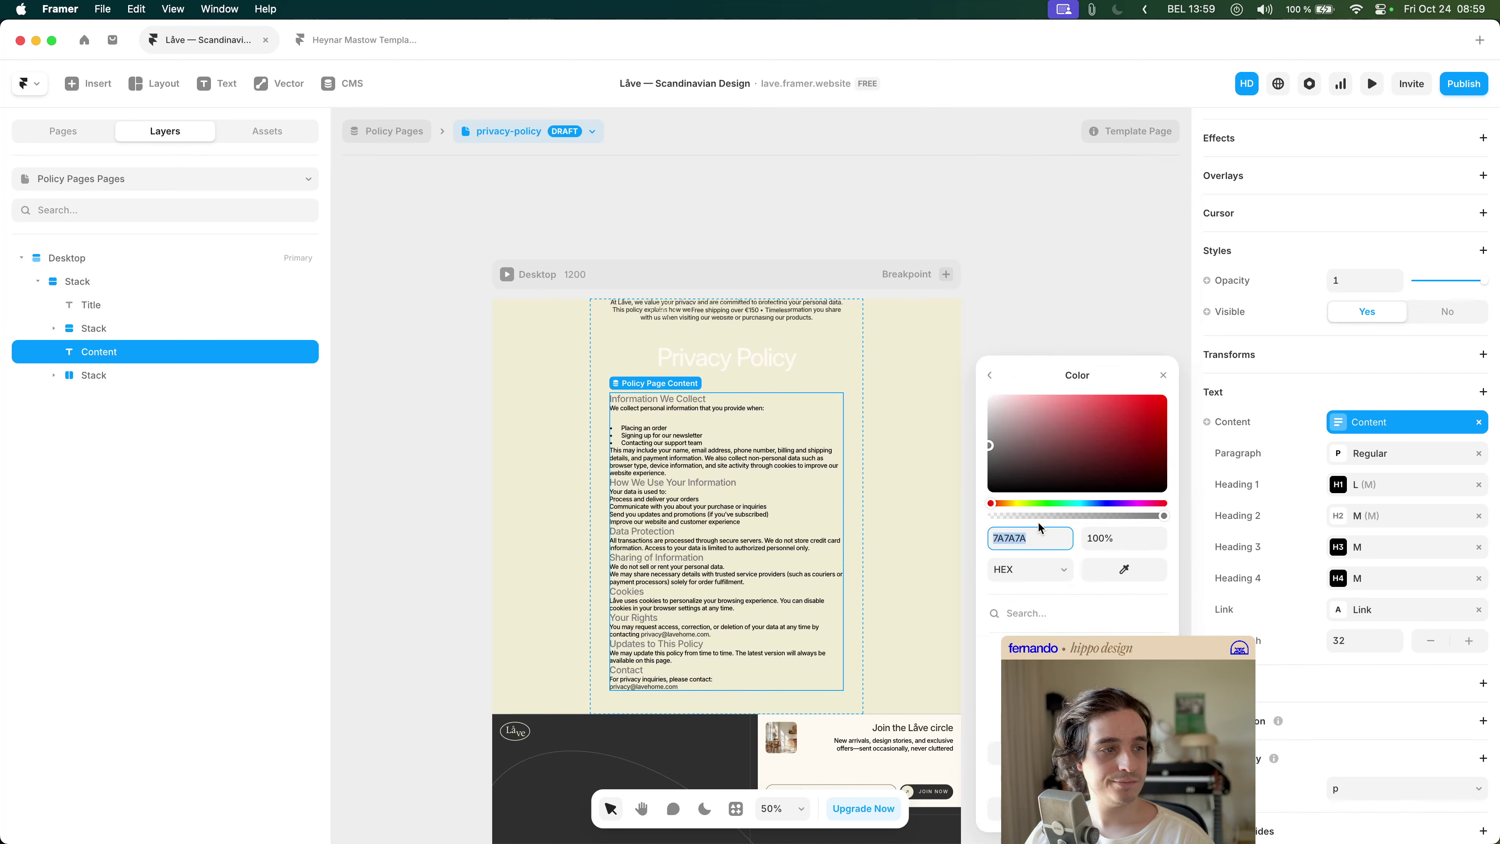
text(000000)
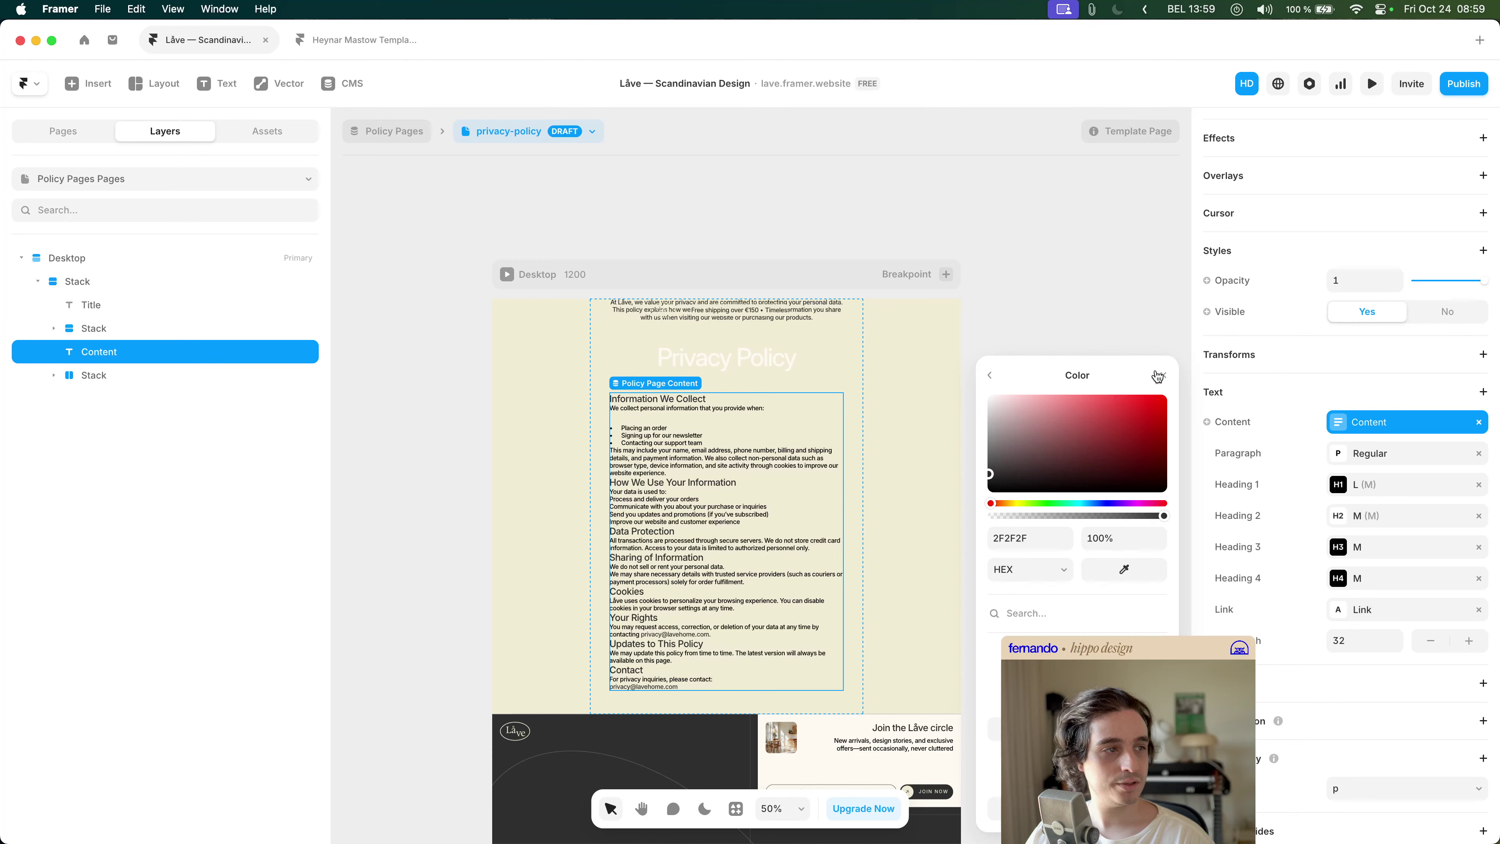
click(1163, 375)
- Edit the Link style of the policy content and add an Ease In Out transition
click(1364, 548)
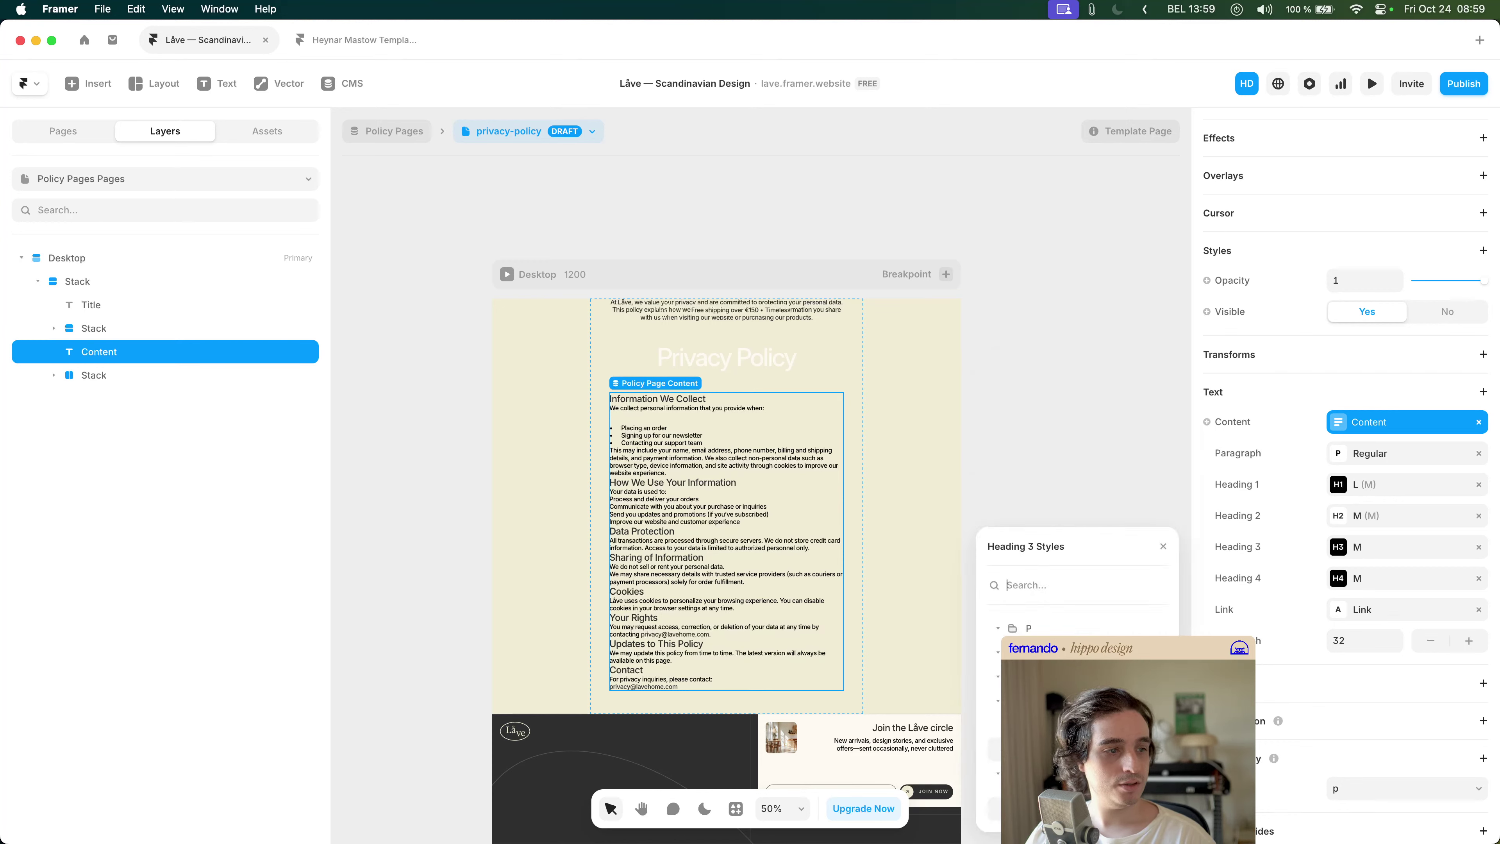
click(1384, 615)
scroll(982, 467, down, 3)
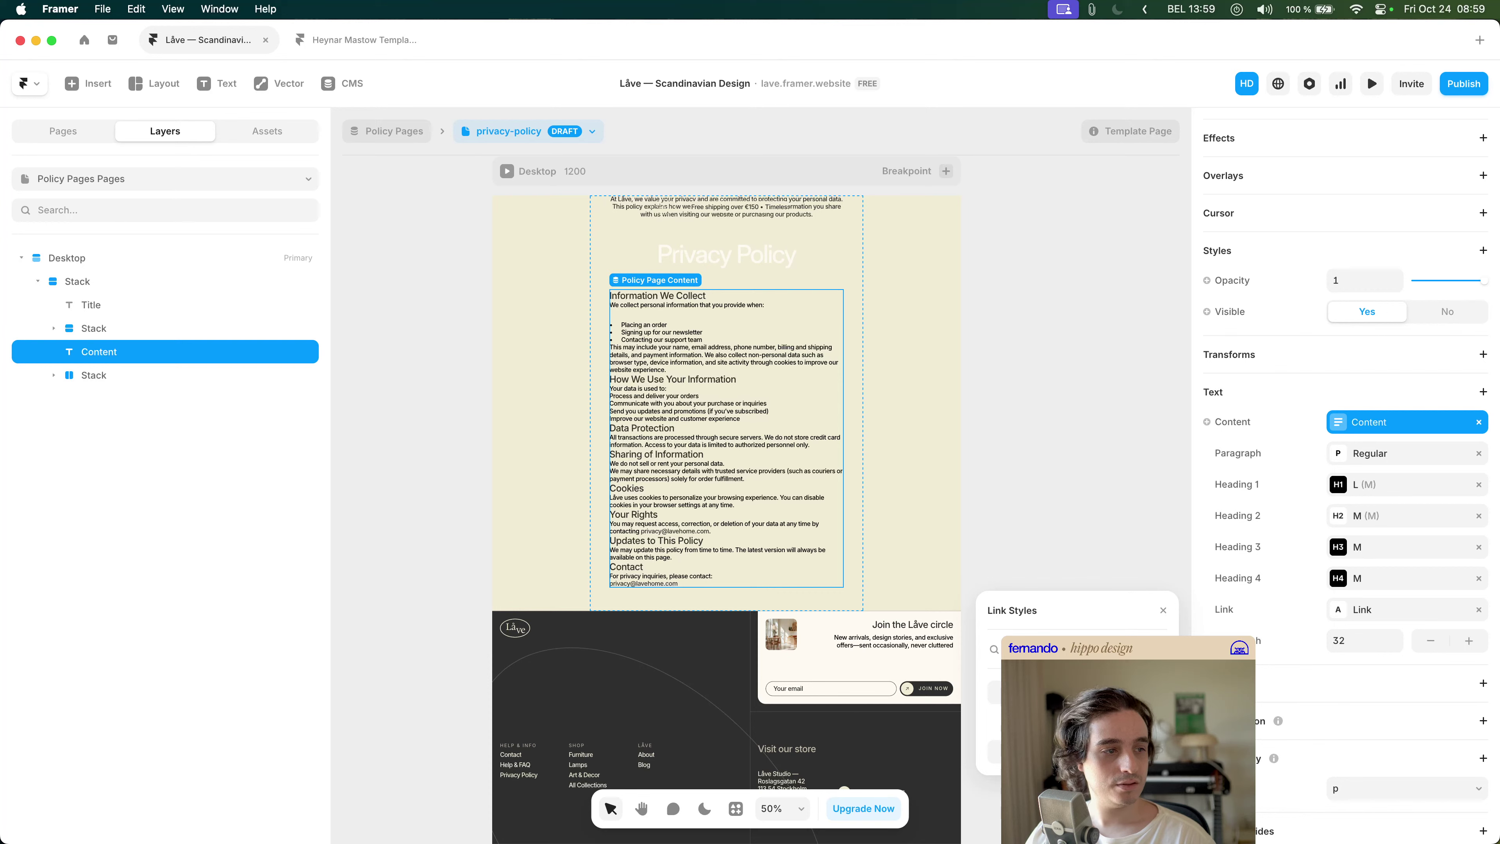
click(1039, 692)
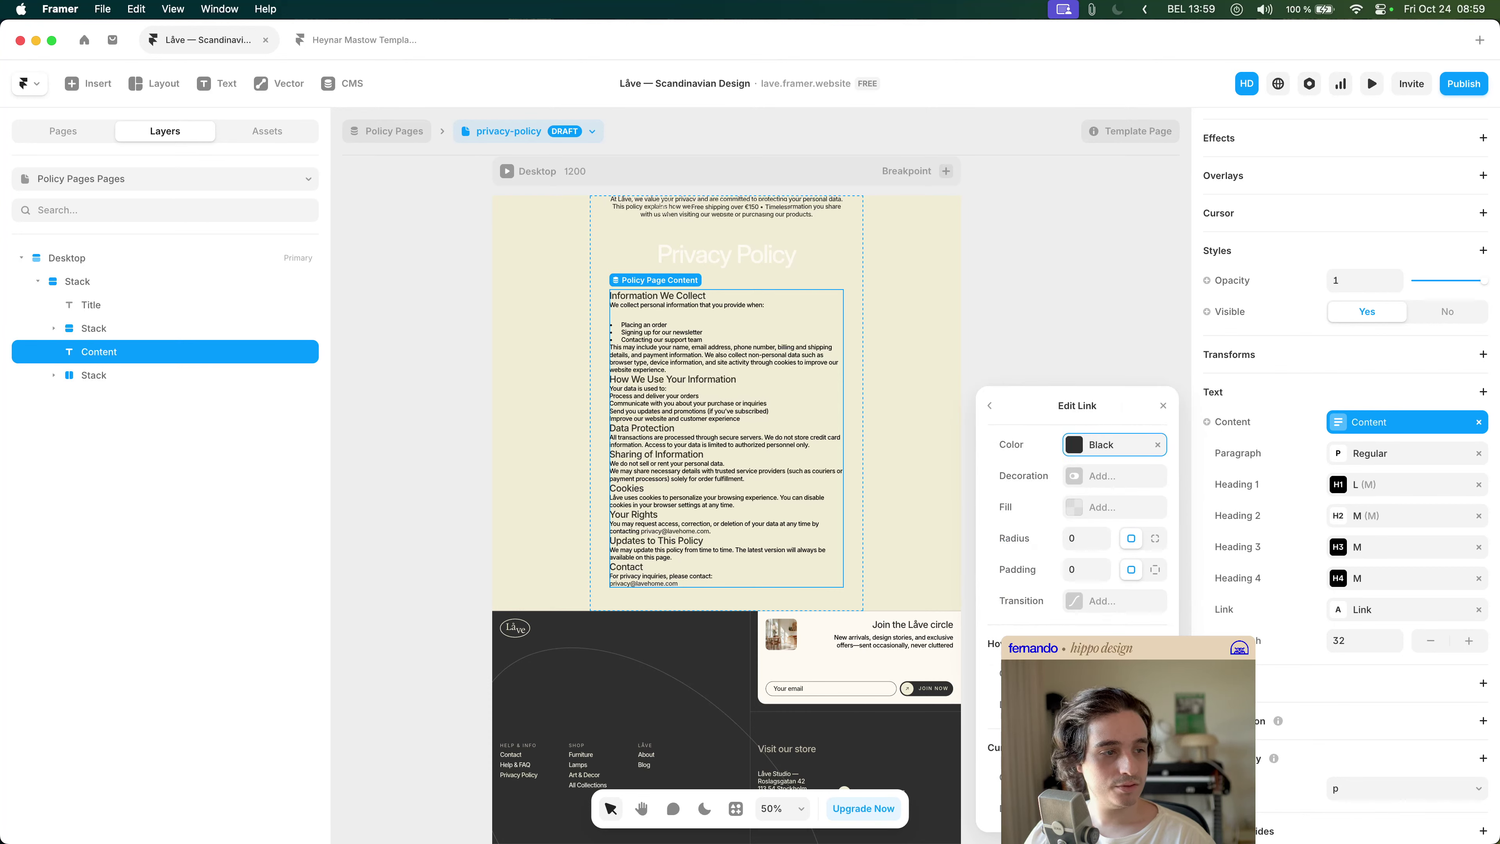
click(1104, 444)
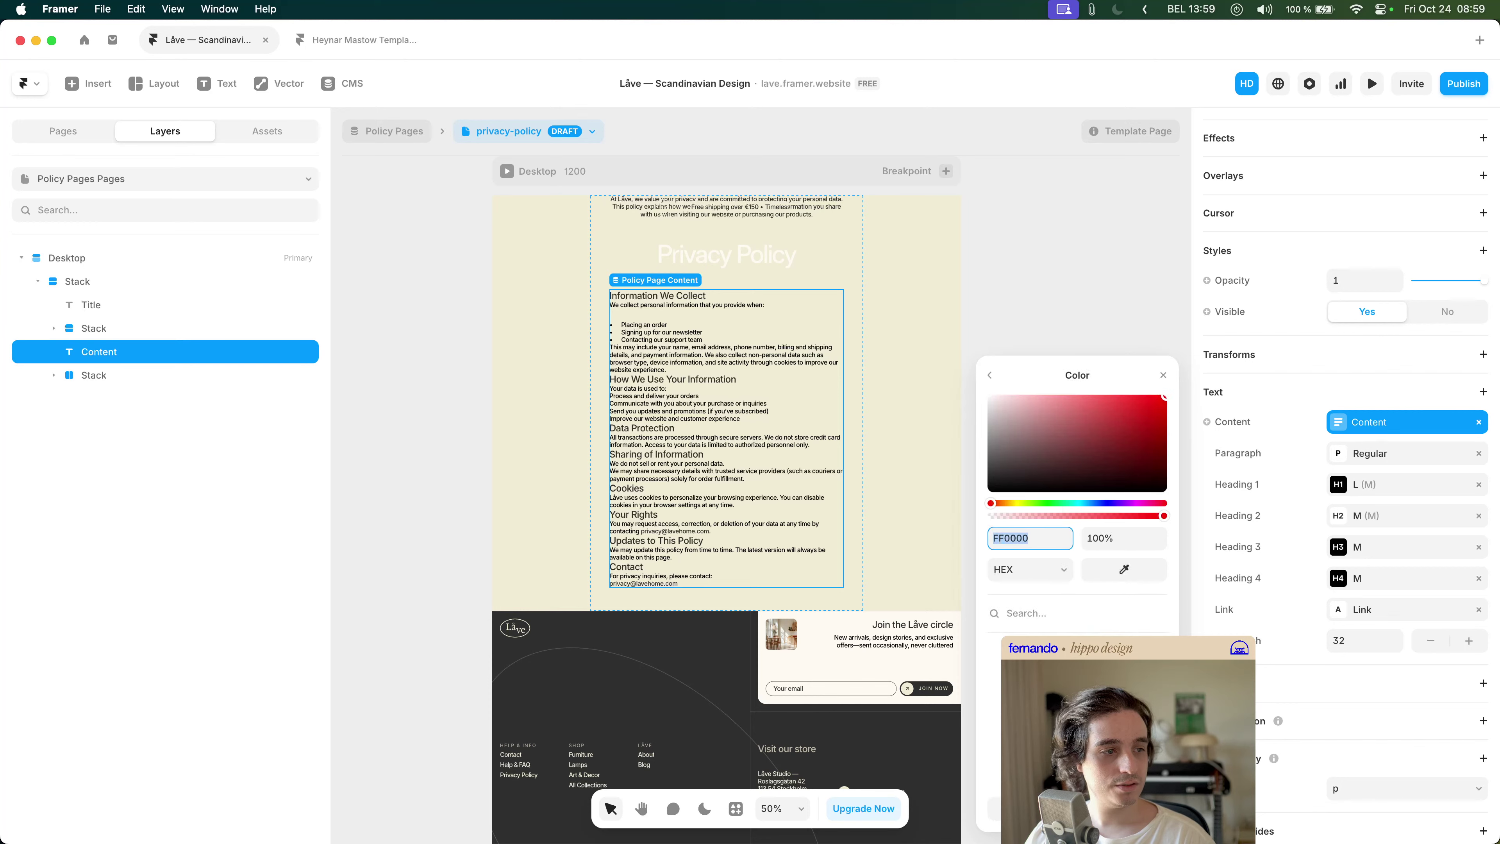
click(990, 375)
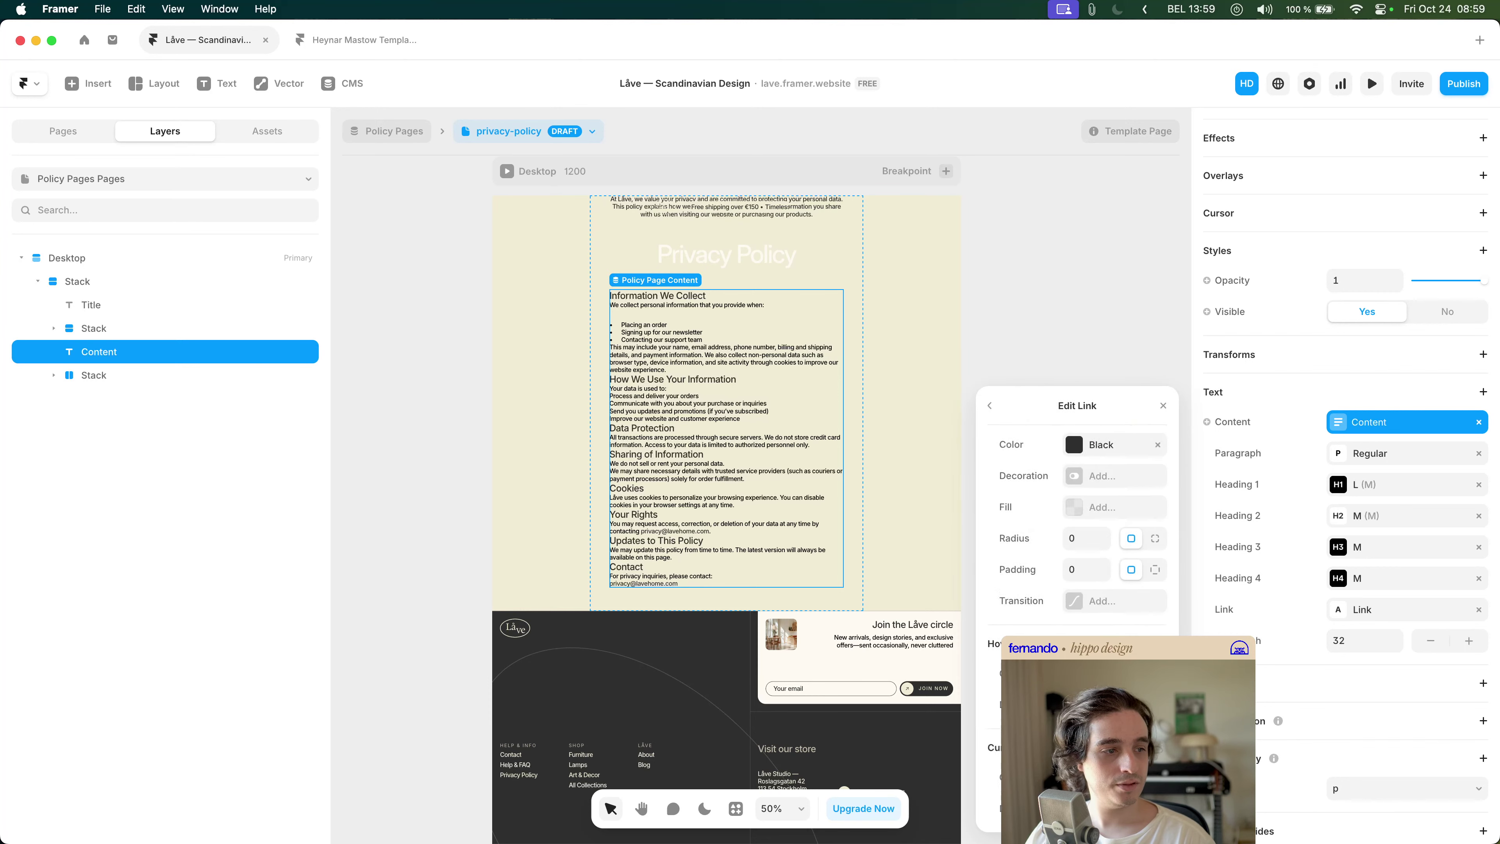
click(1110, 601)
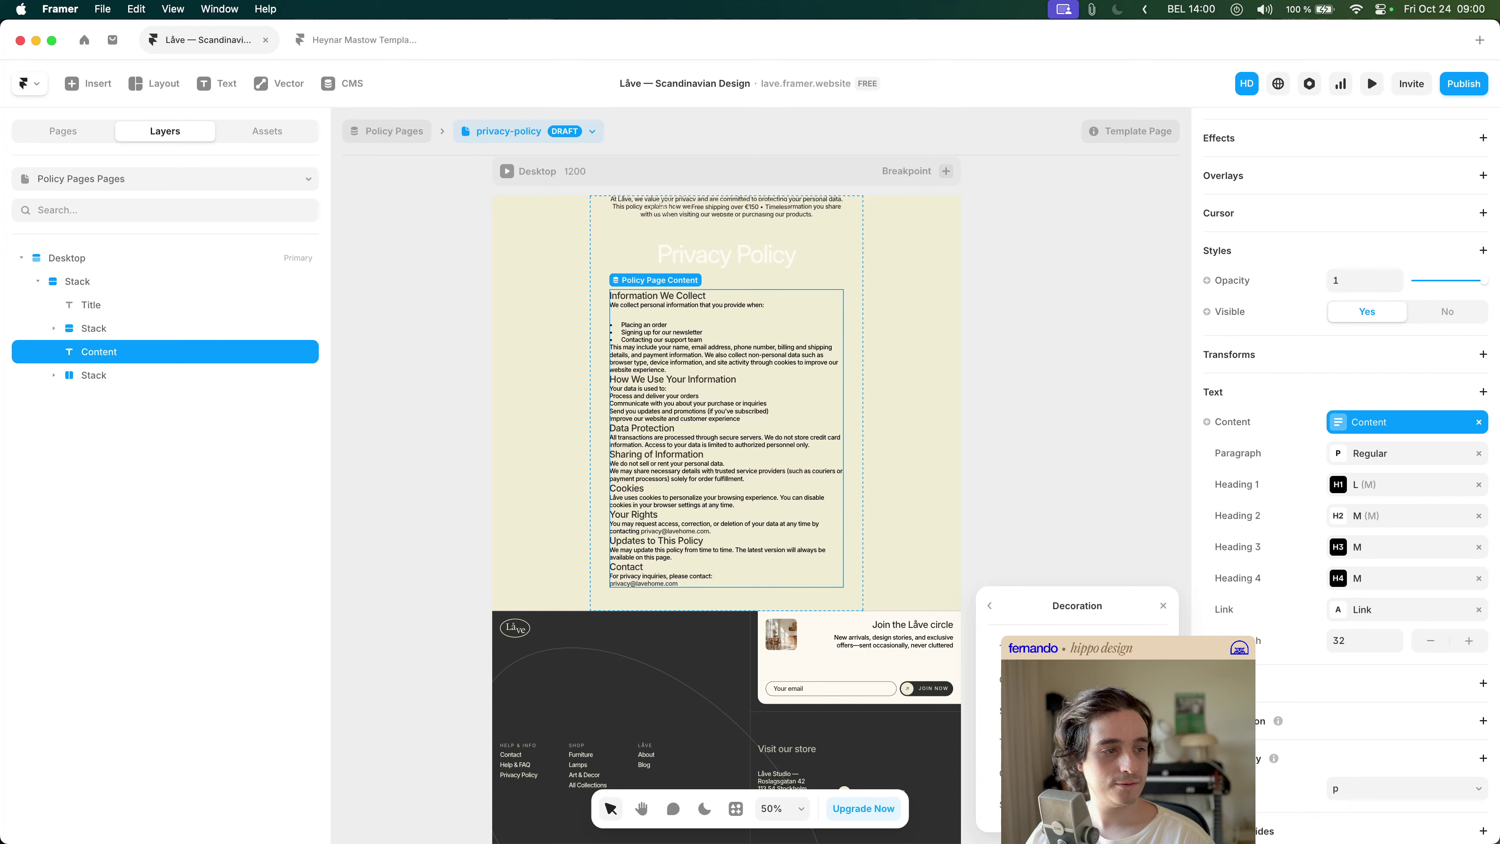
click(997, 611)
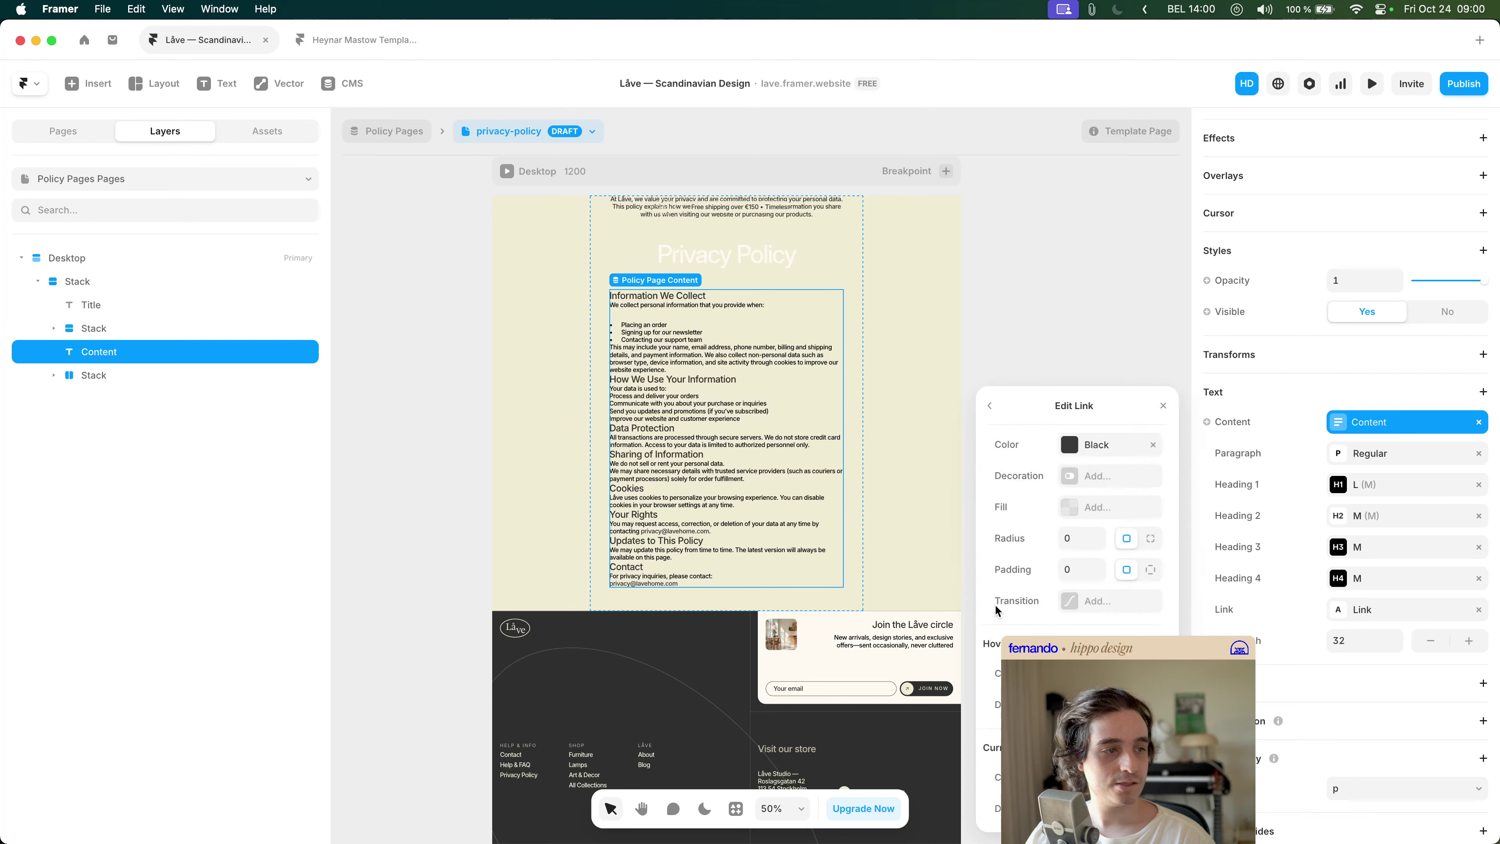
click(1123, 600)
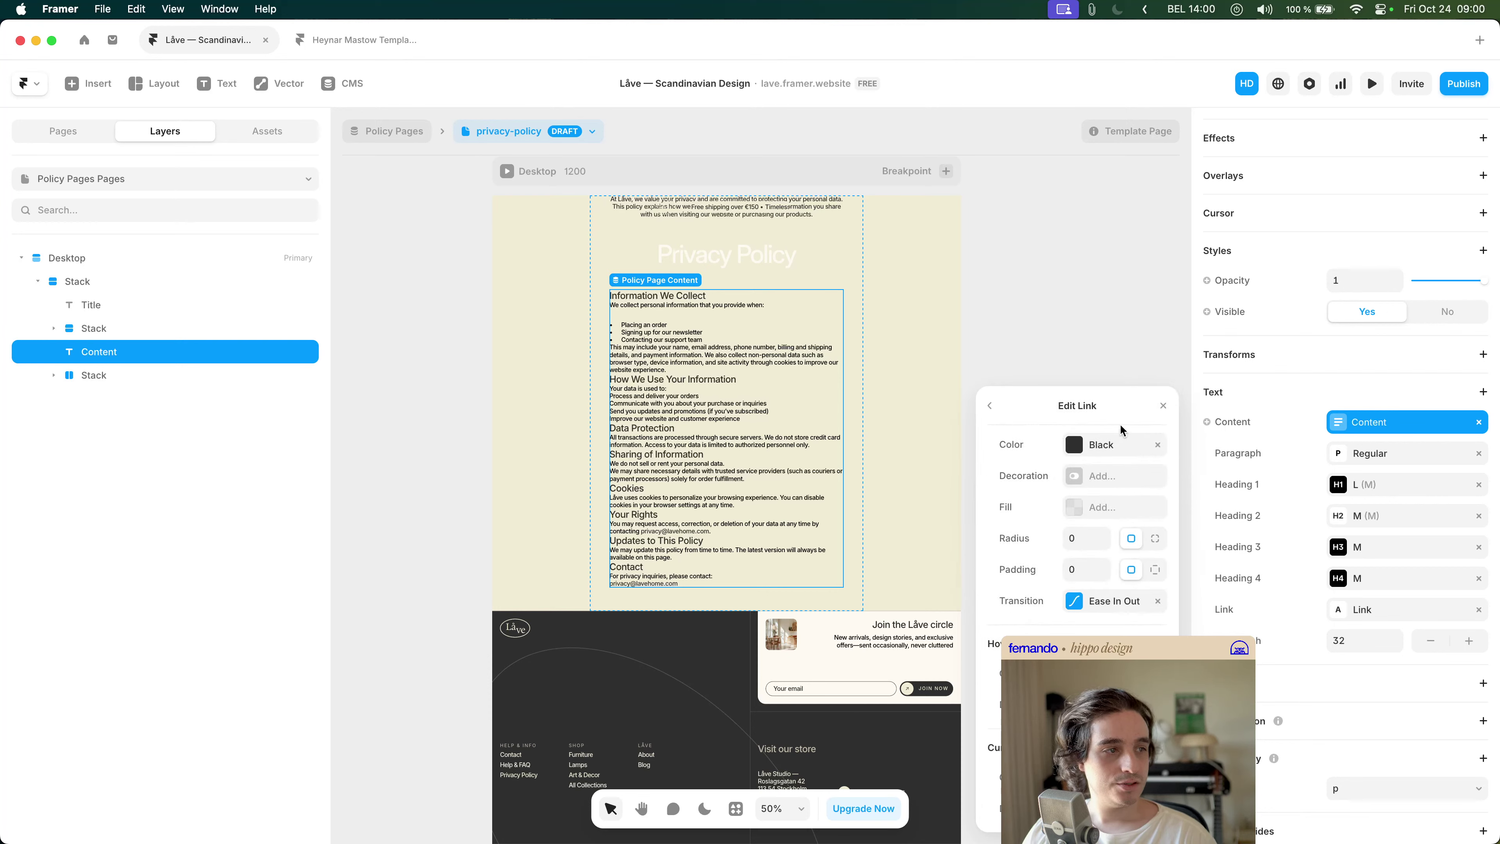
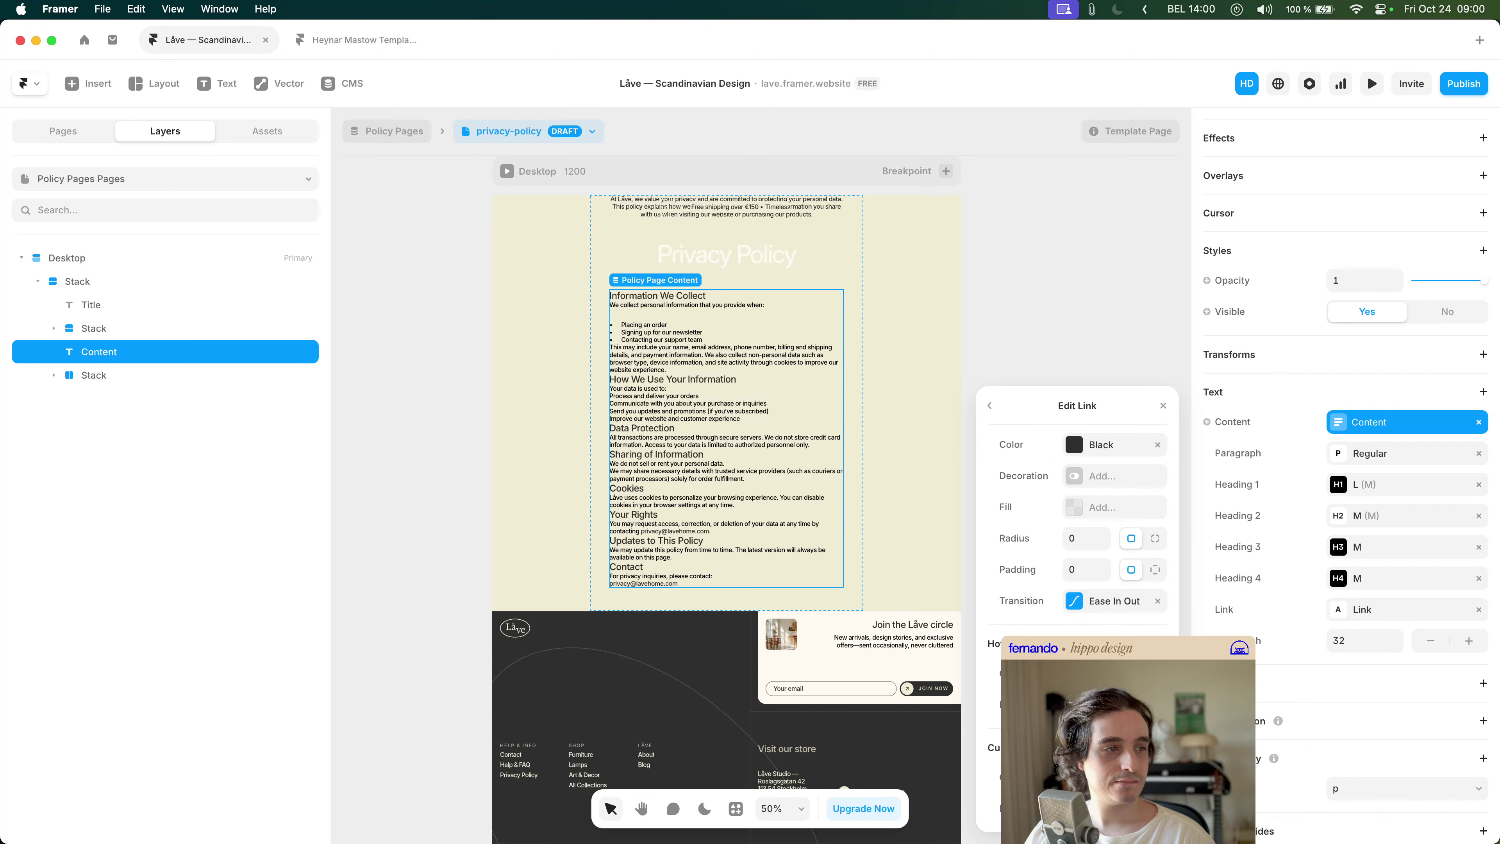
click(990, 406)
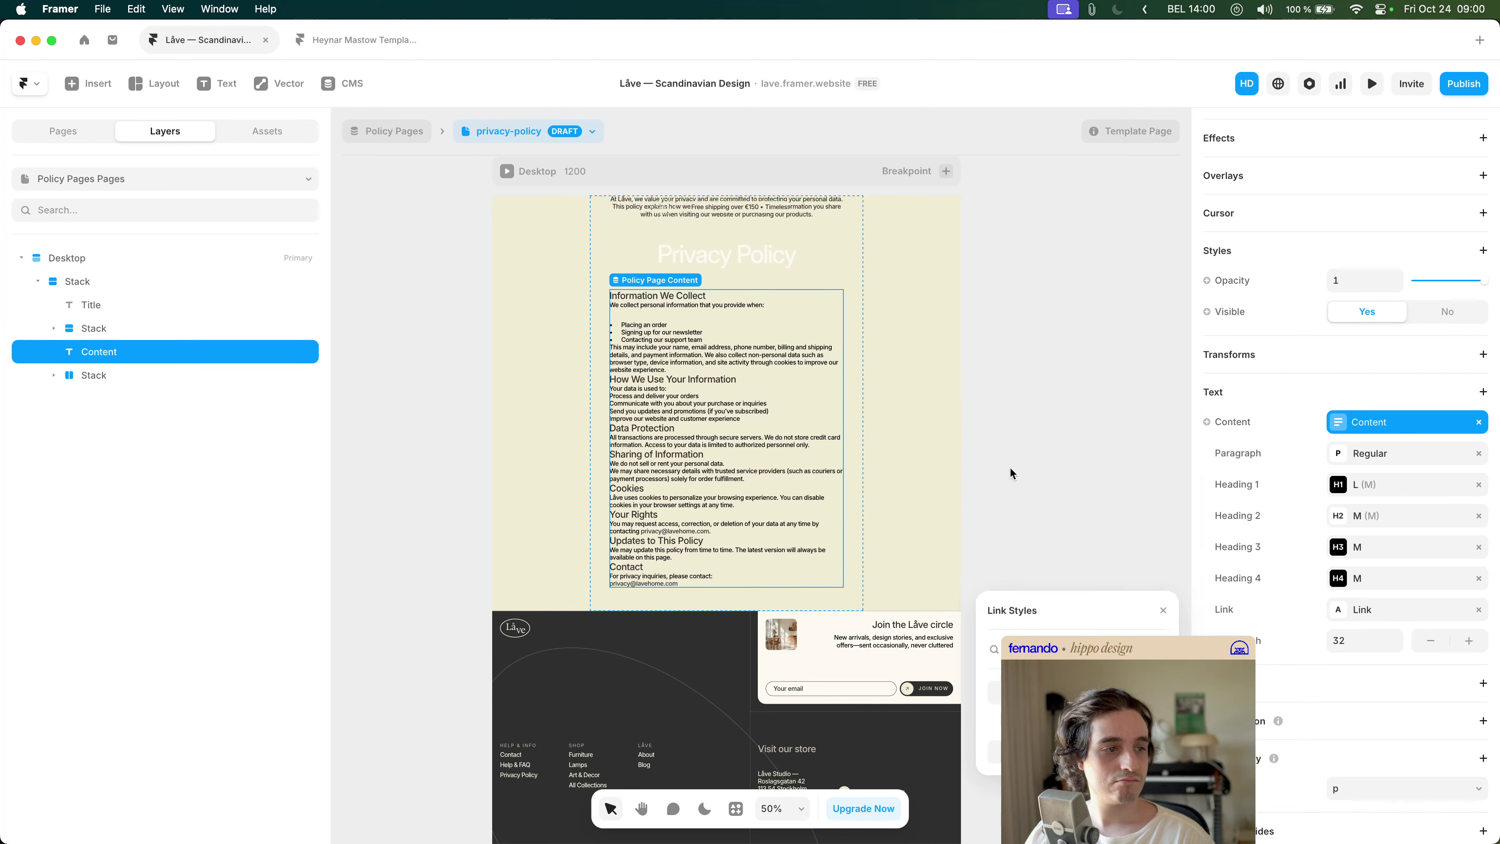
click(1026, 528)
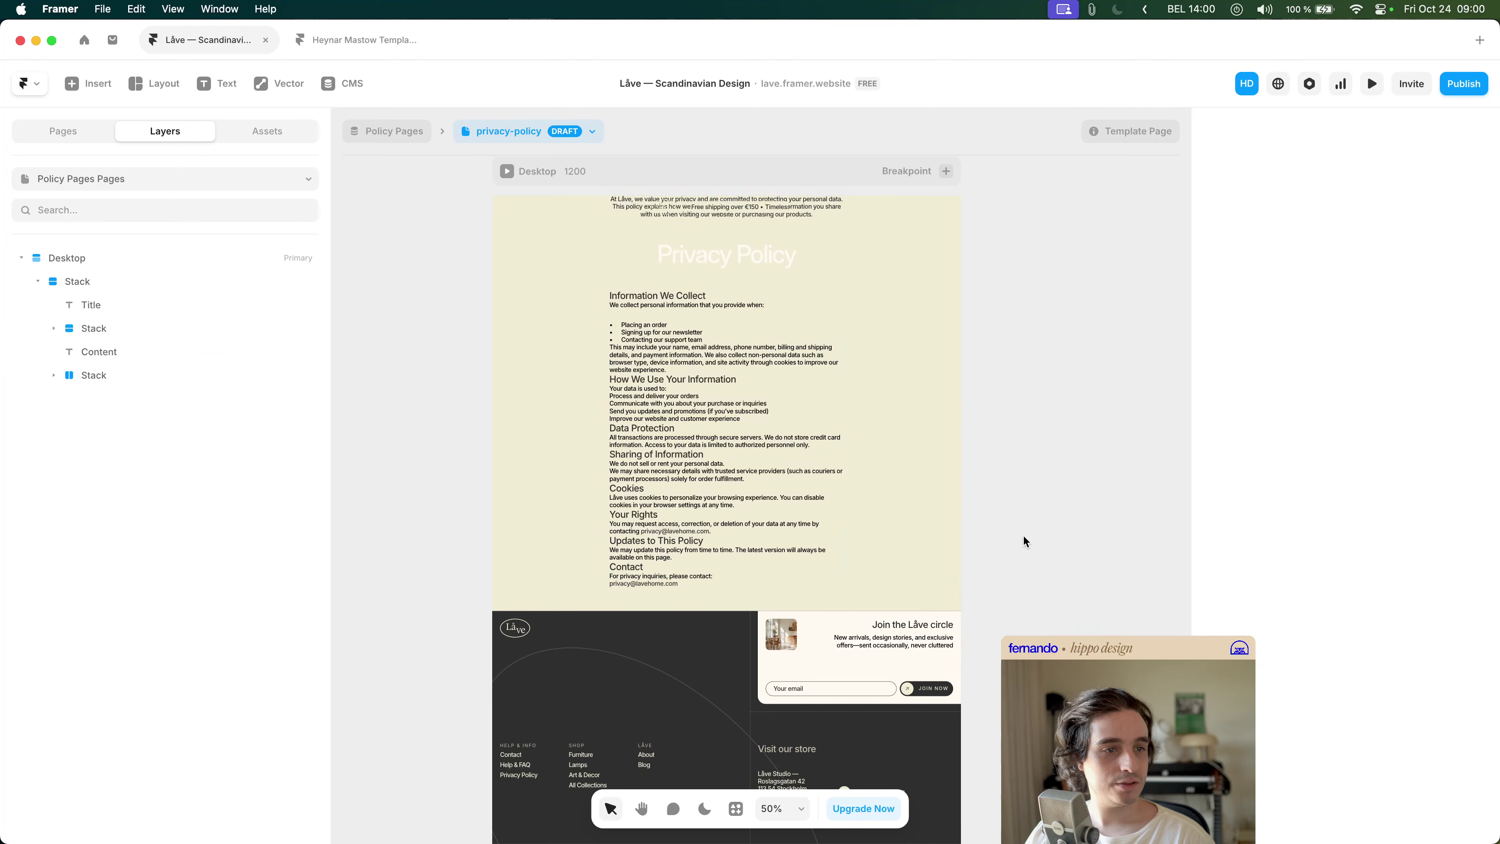
- Add an underline decoration to the Link style used for the e-mail links in the policy content
scroll(638, 520, up, 3)
click(638, 520)
scroll(638, 520, up, 5)
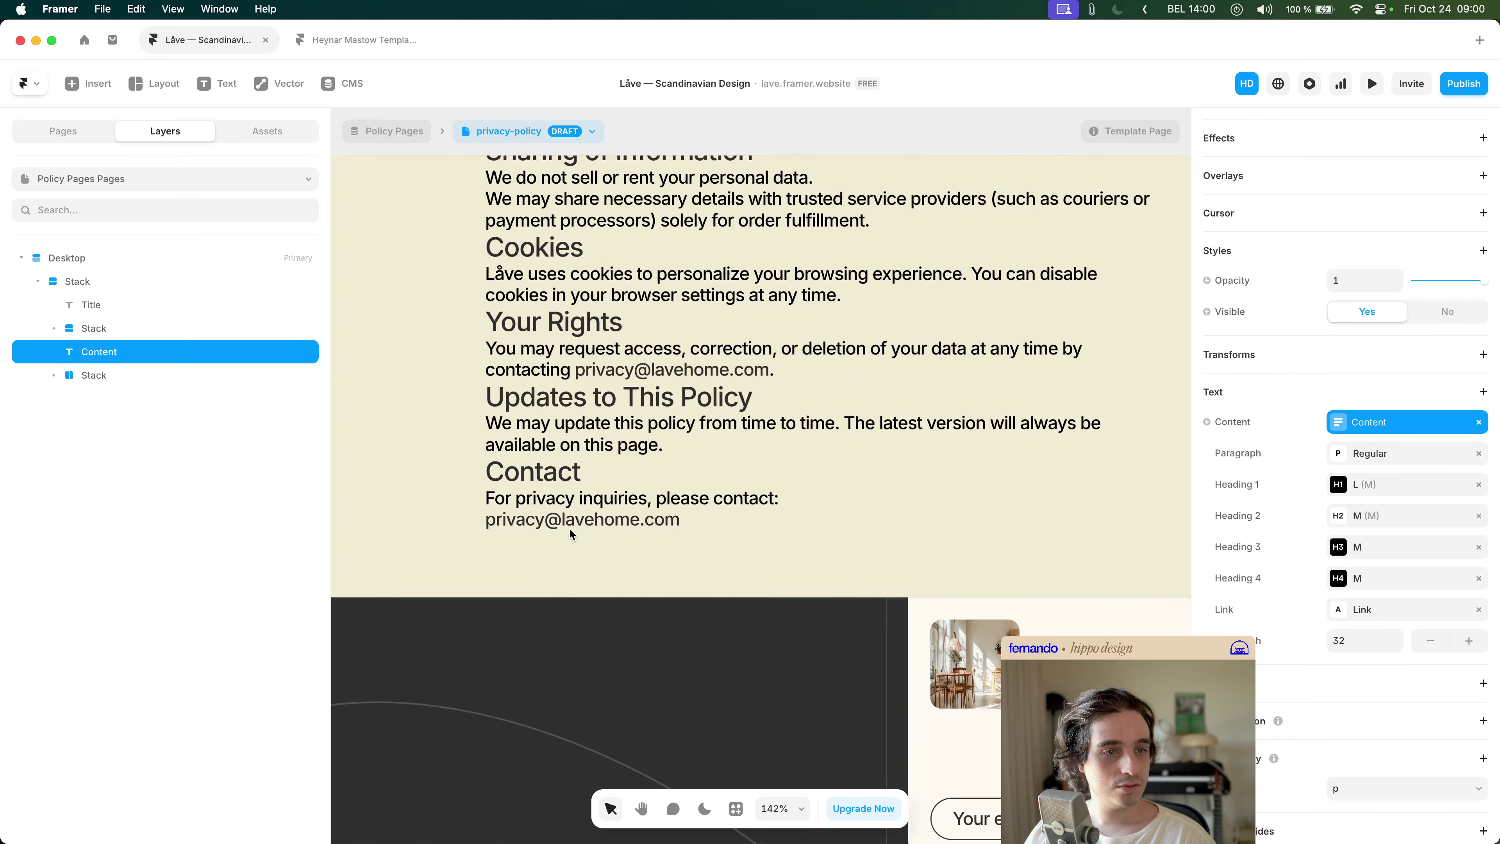
click(1392, 611)
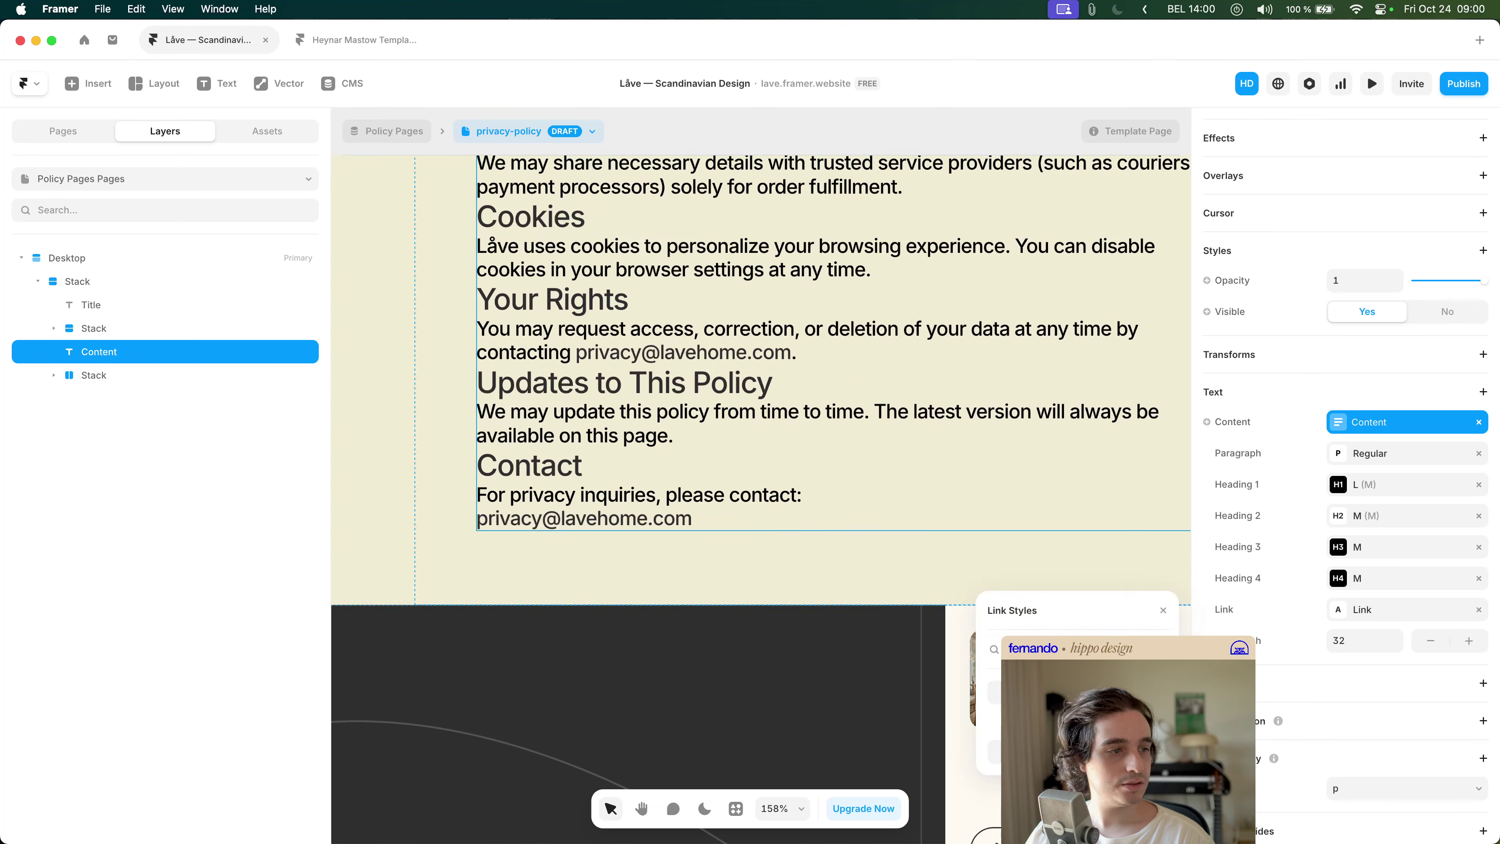
click(1037, 615)
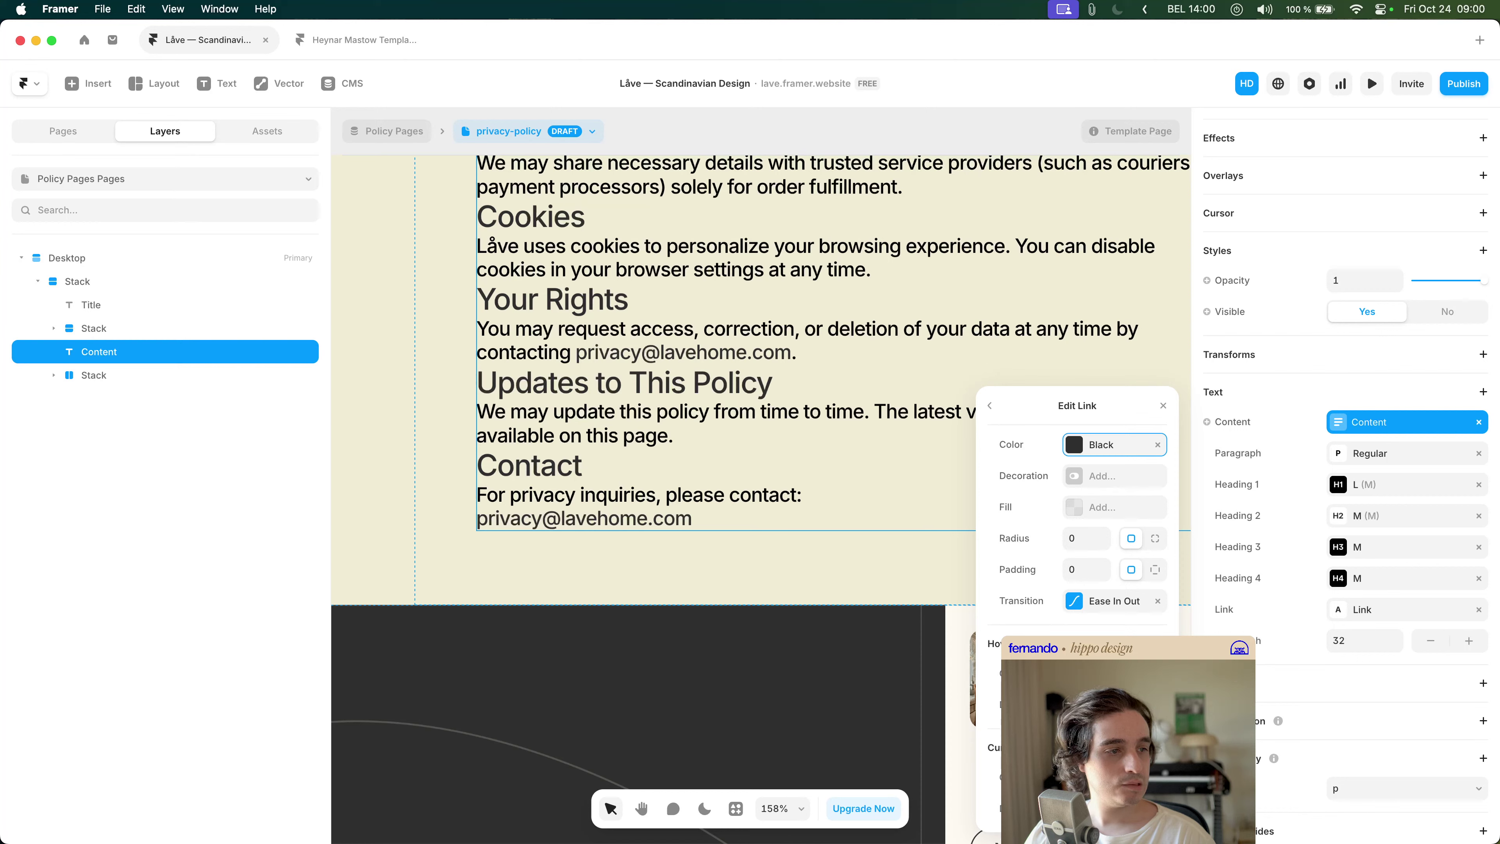
click(1113, 476)
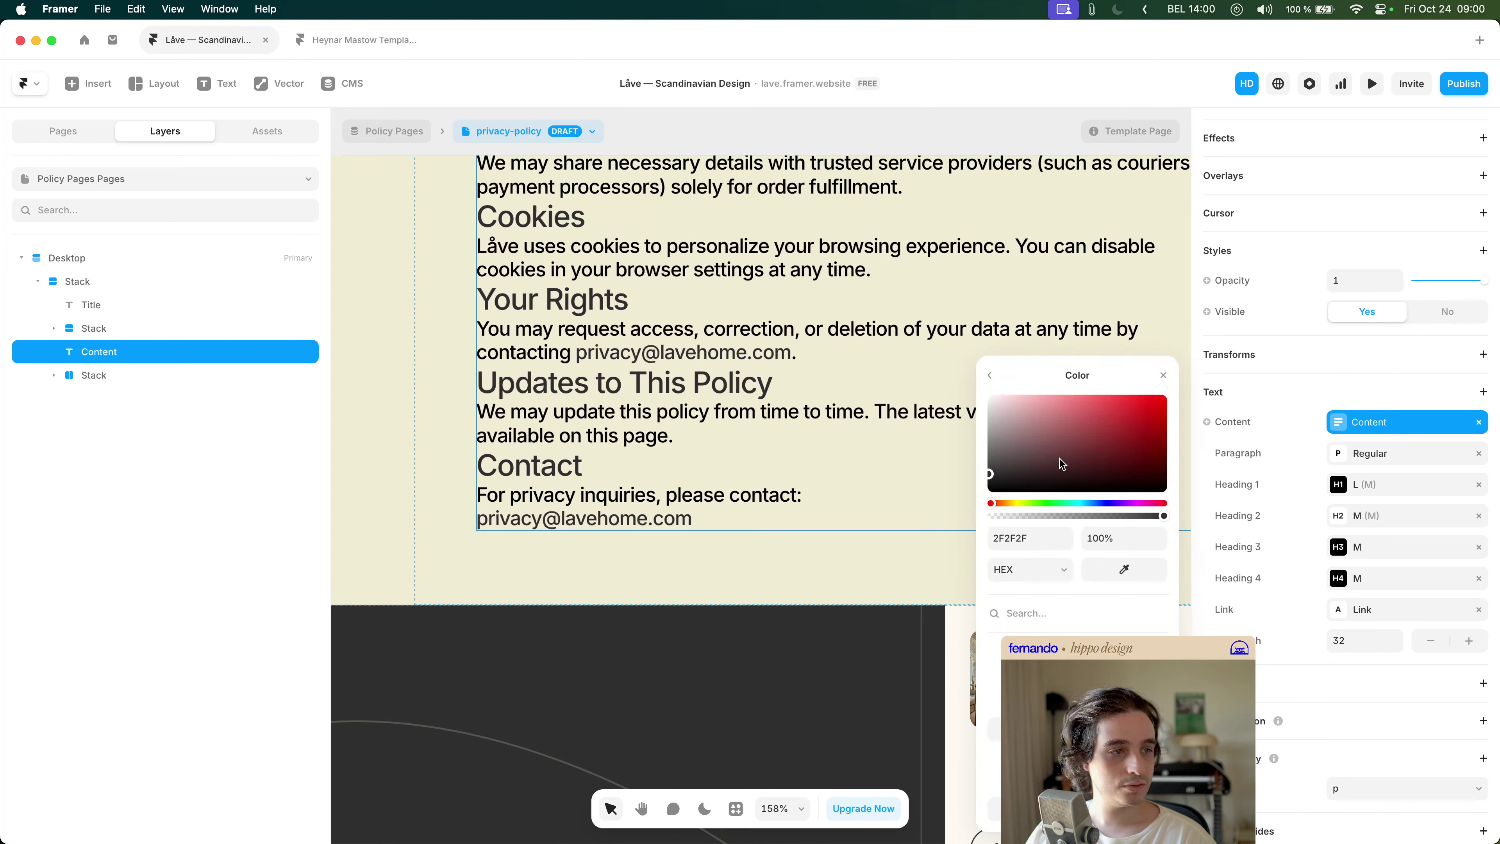
click(989, 375)
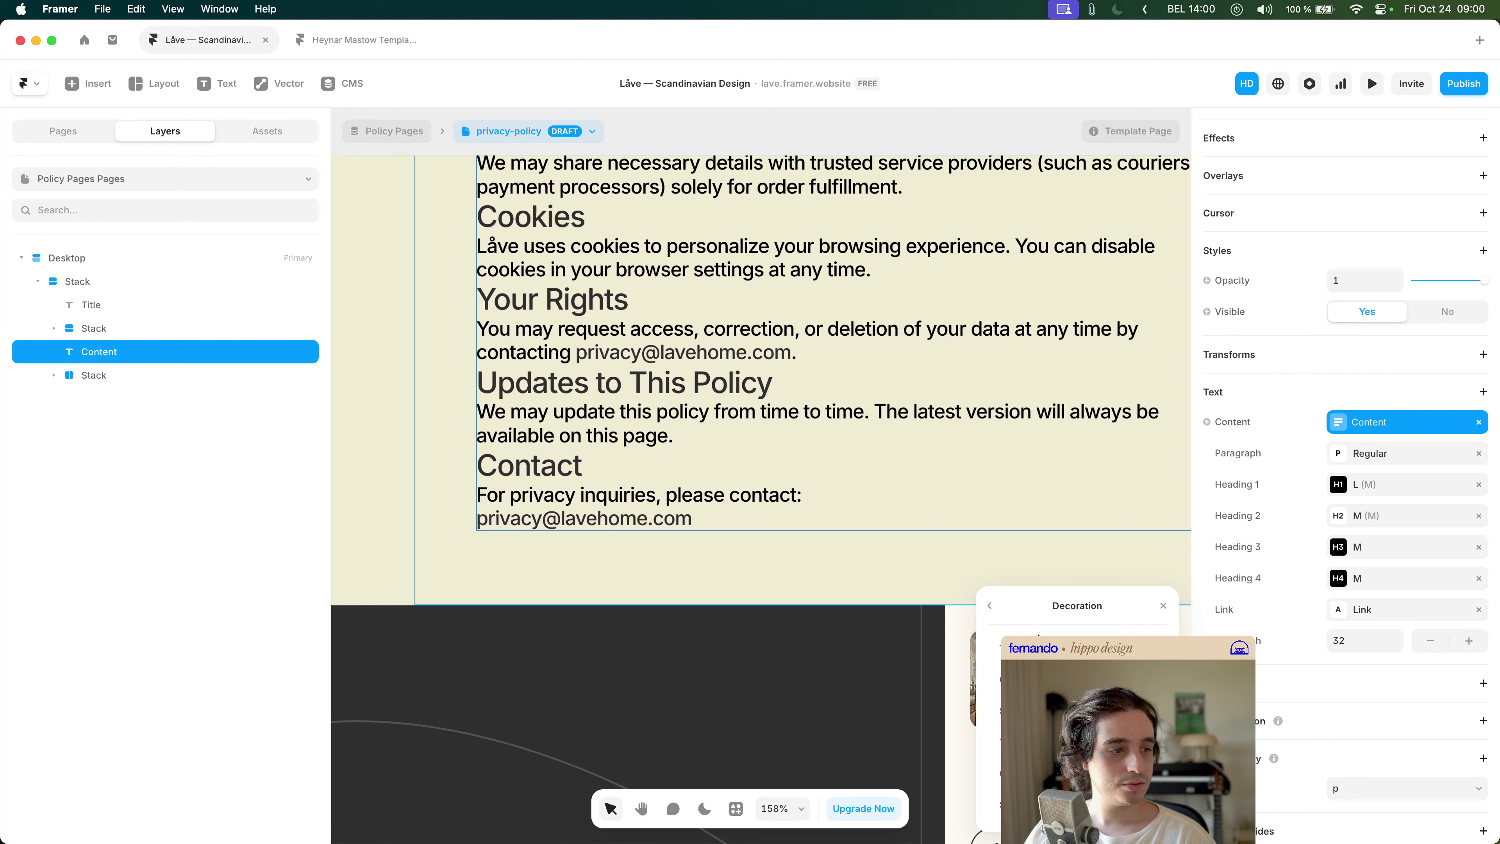
click(990, 612)
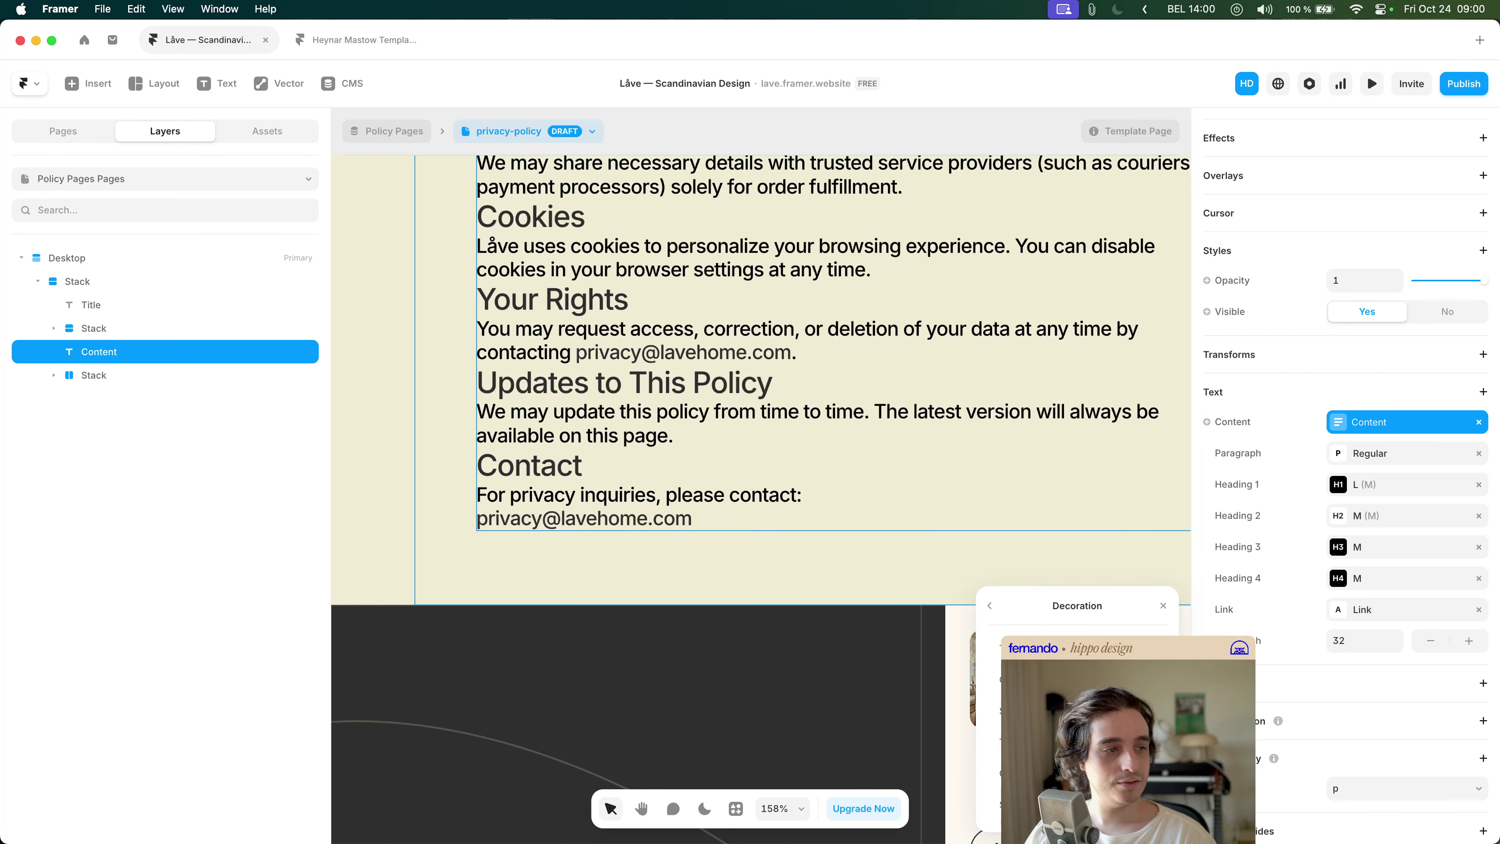
click(993, 606)
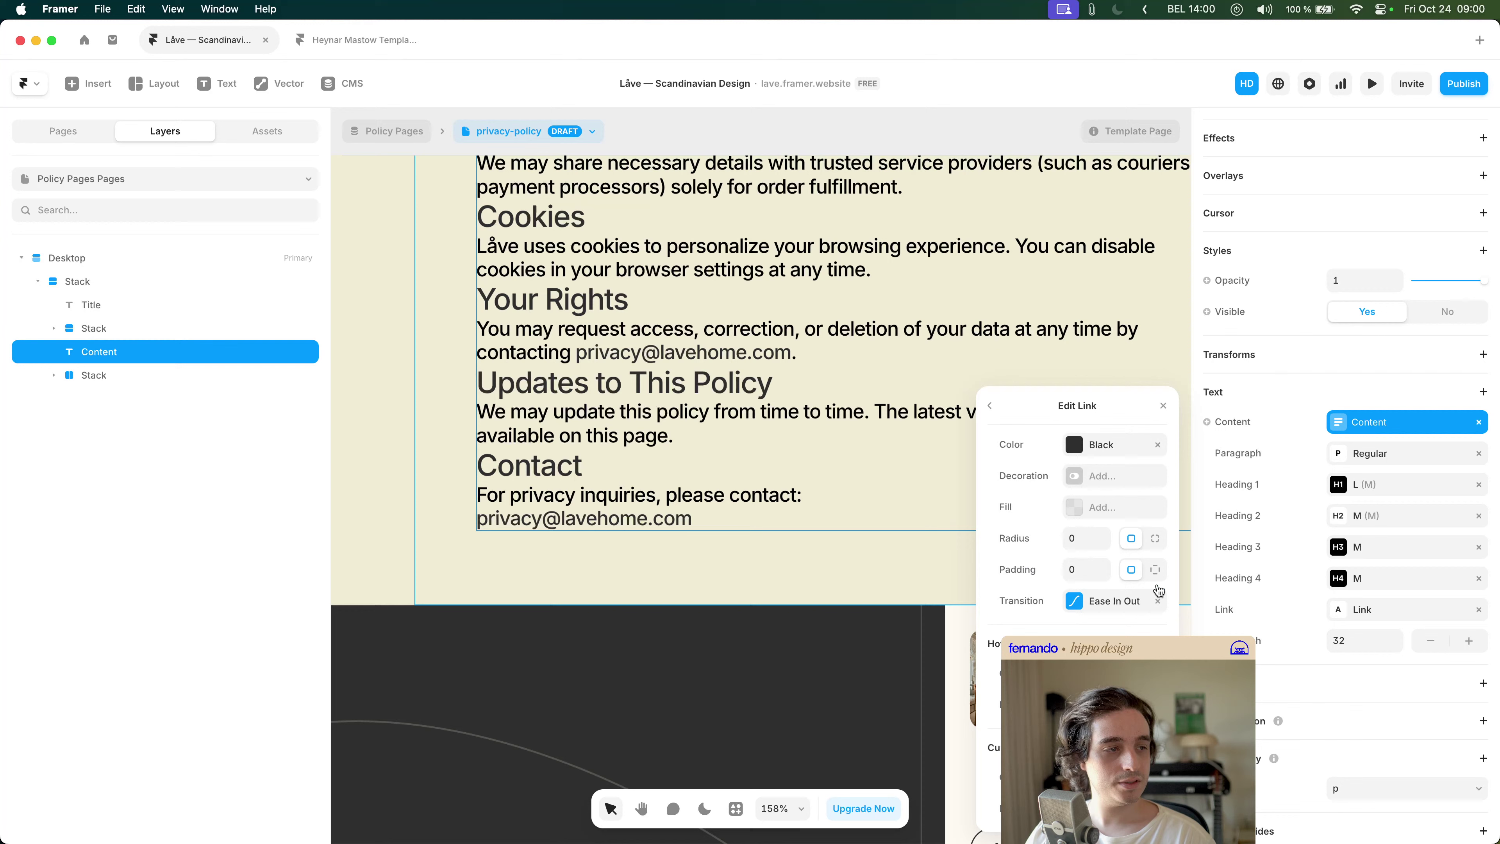
click(1105, 484)
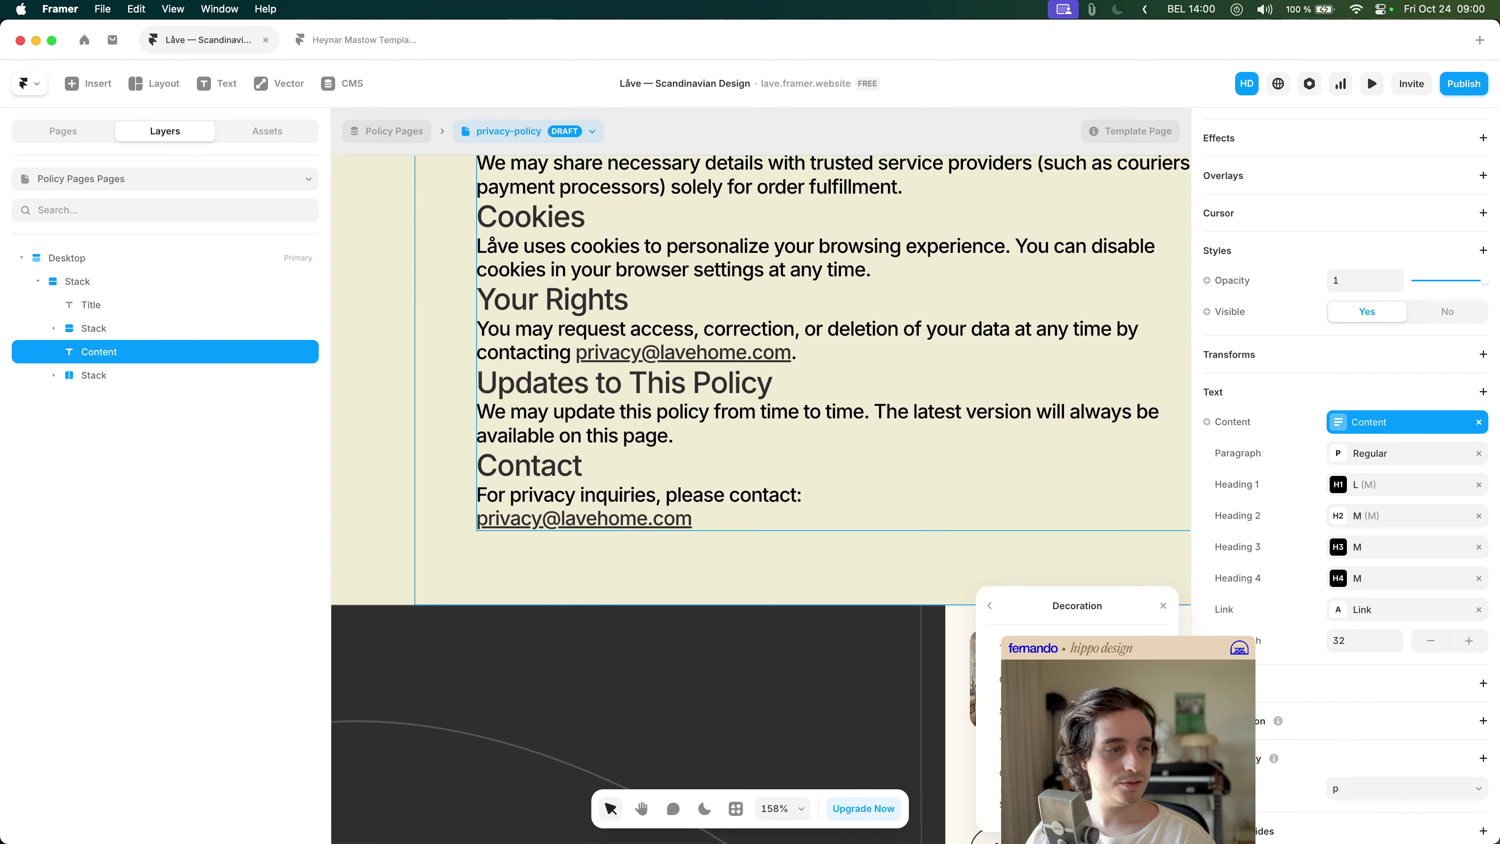
click(995, 729)
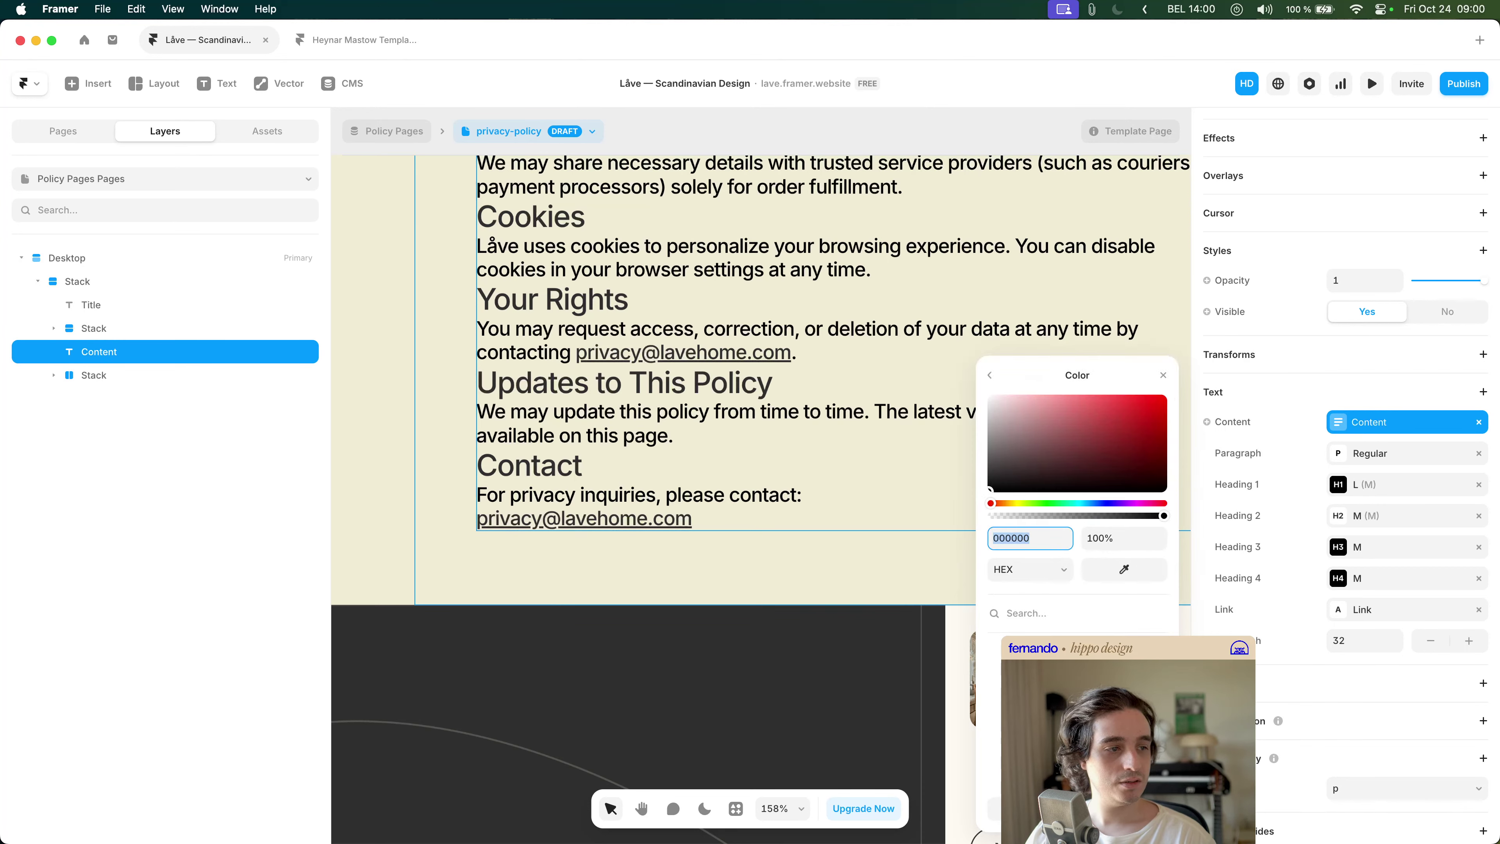
click(987, 382)
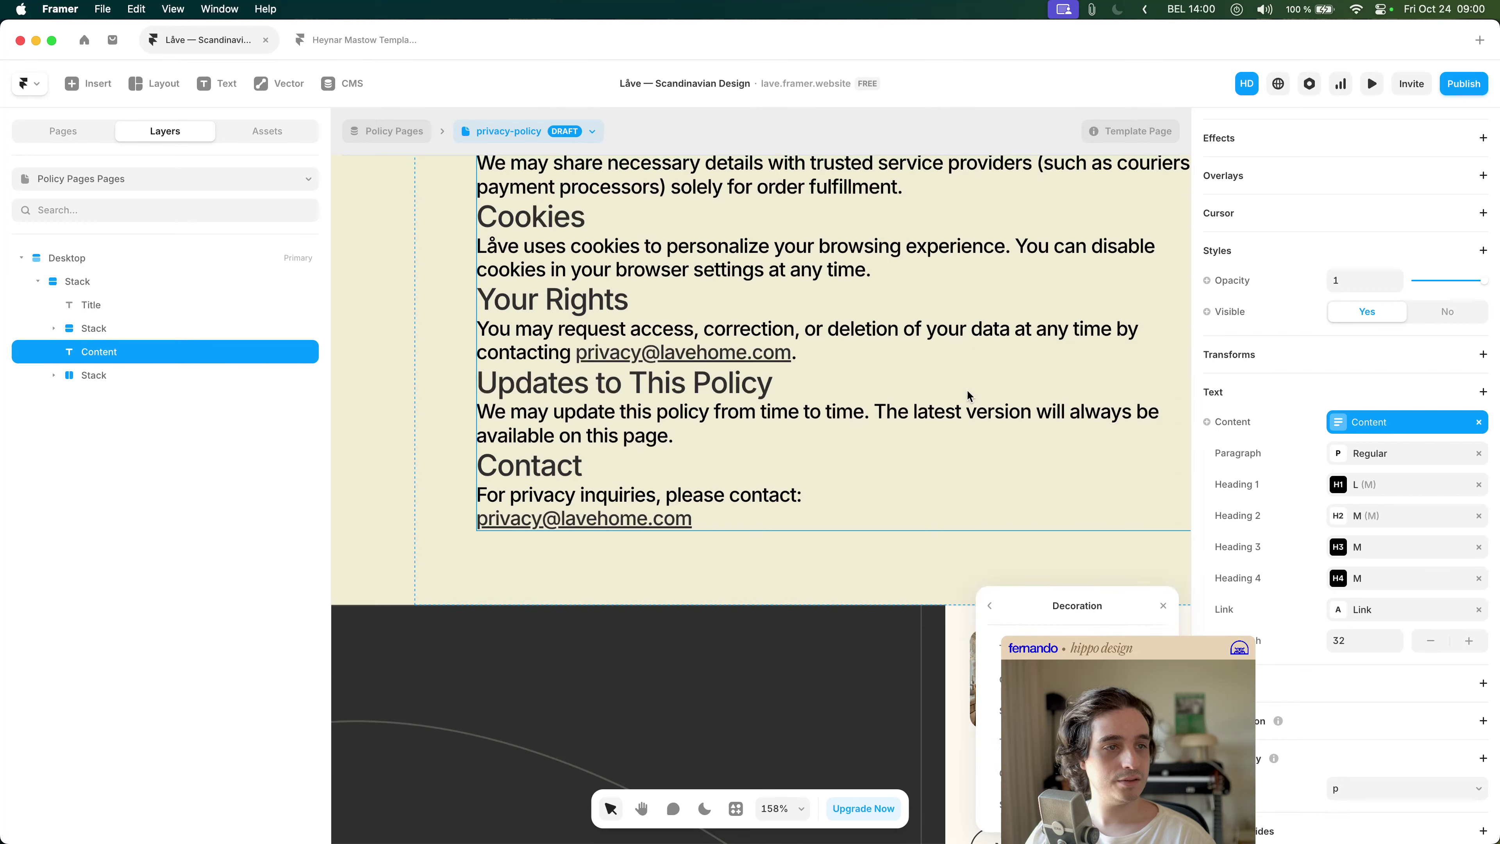
- Preview the privacy policy page to examine the styled headings, paragraphs and links
scroll(792, 402, down, 5)
scroll(937, 408, right, 3)
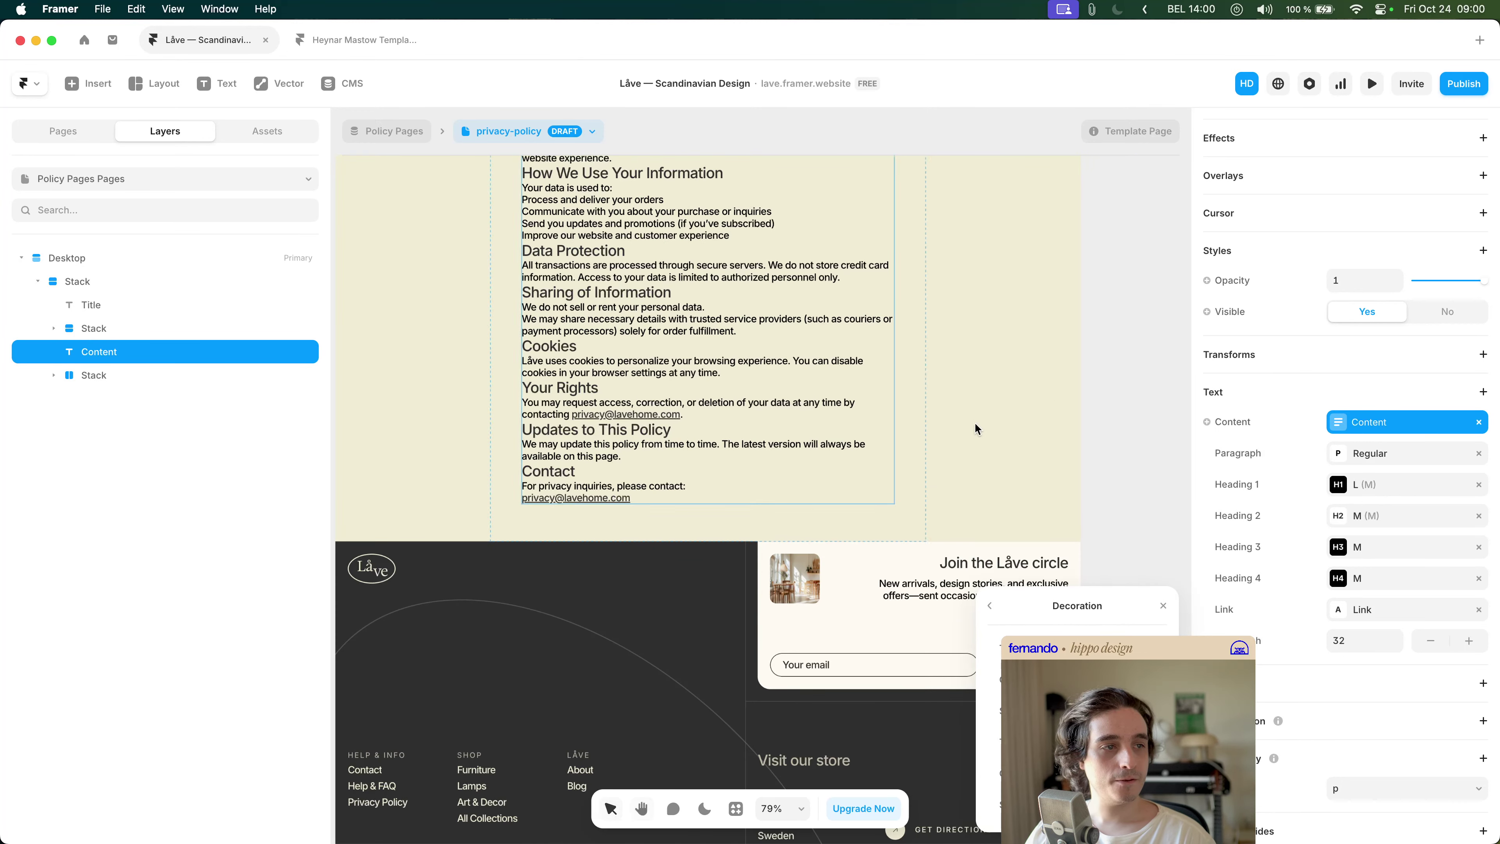
click(1112, 420)
click(1372, 84)
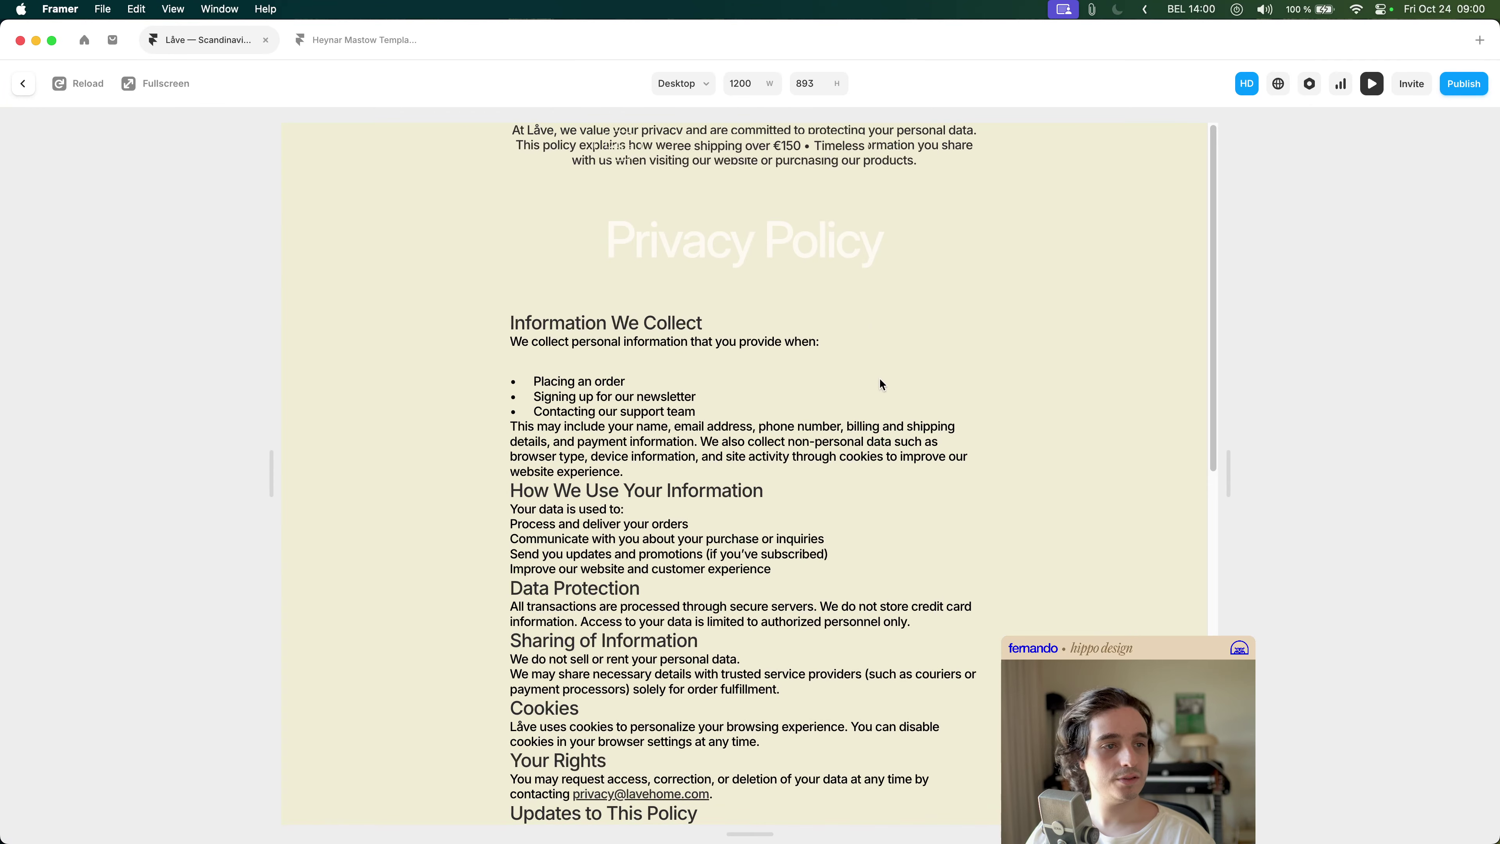
- Check the e-mail links in the privacy policy preview and review the Link style's underline decoration
scroll(770, 477, down, 10)
scroll(732, 544, up, 5)
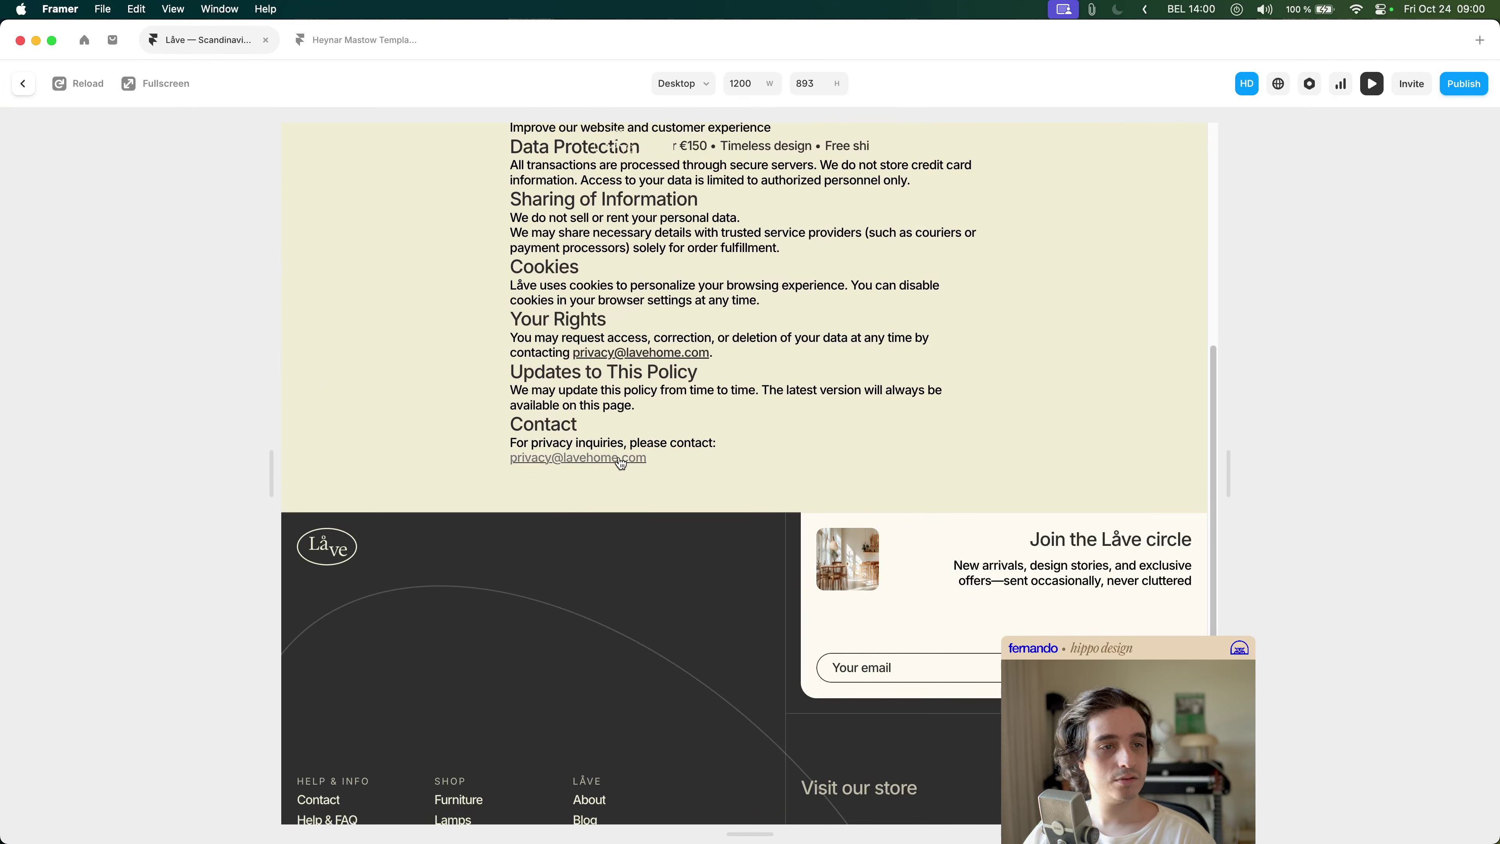
key(Escape)
click(651, 468)
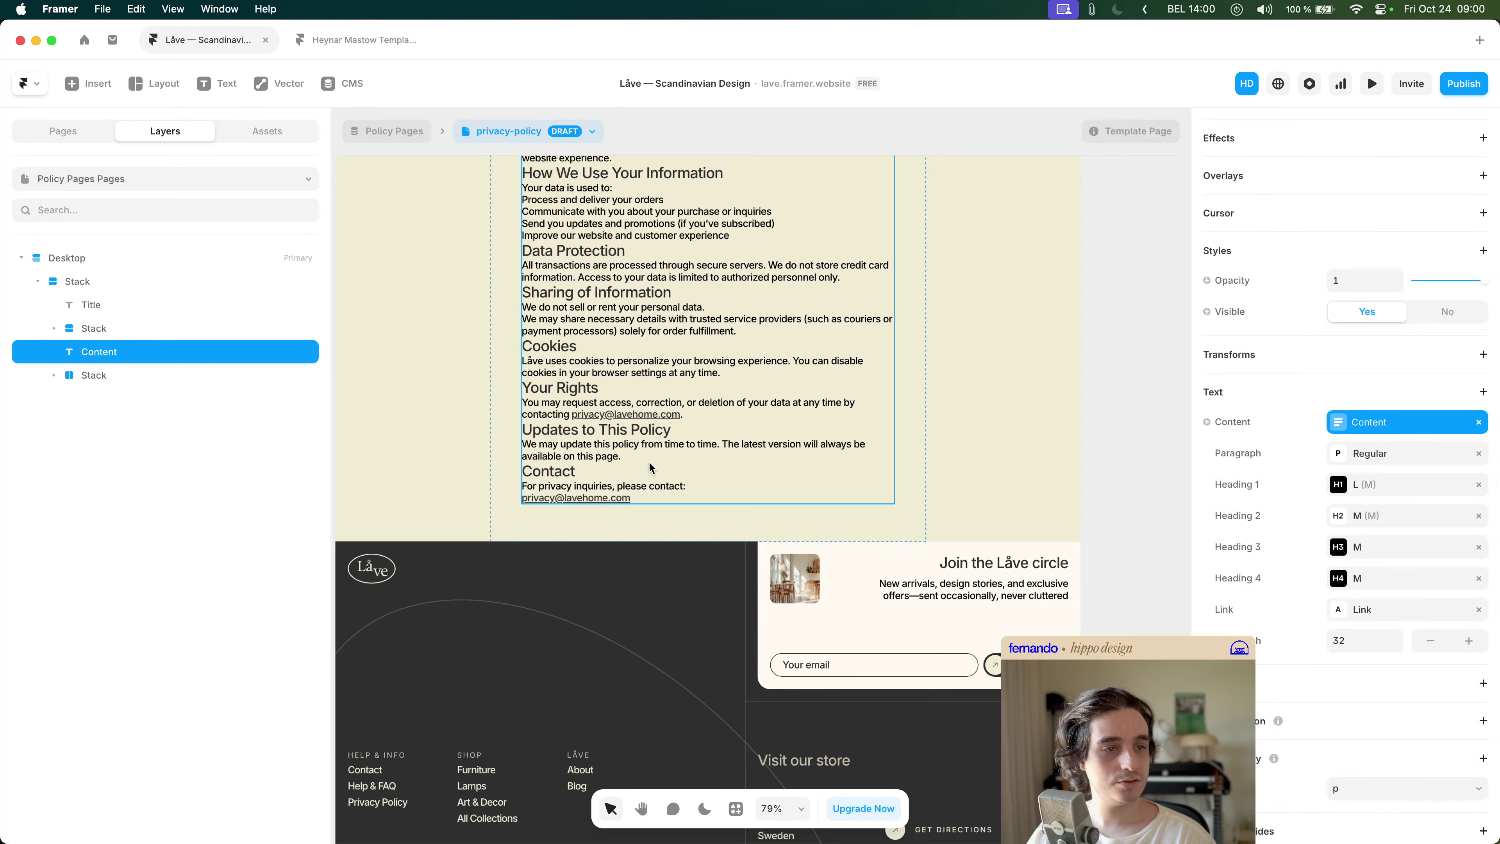
click(1376, 609)
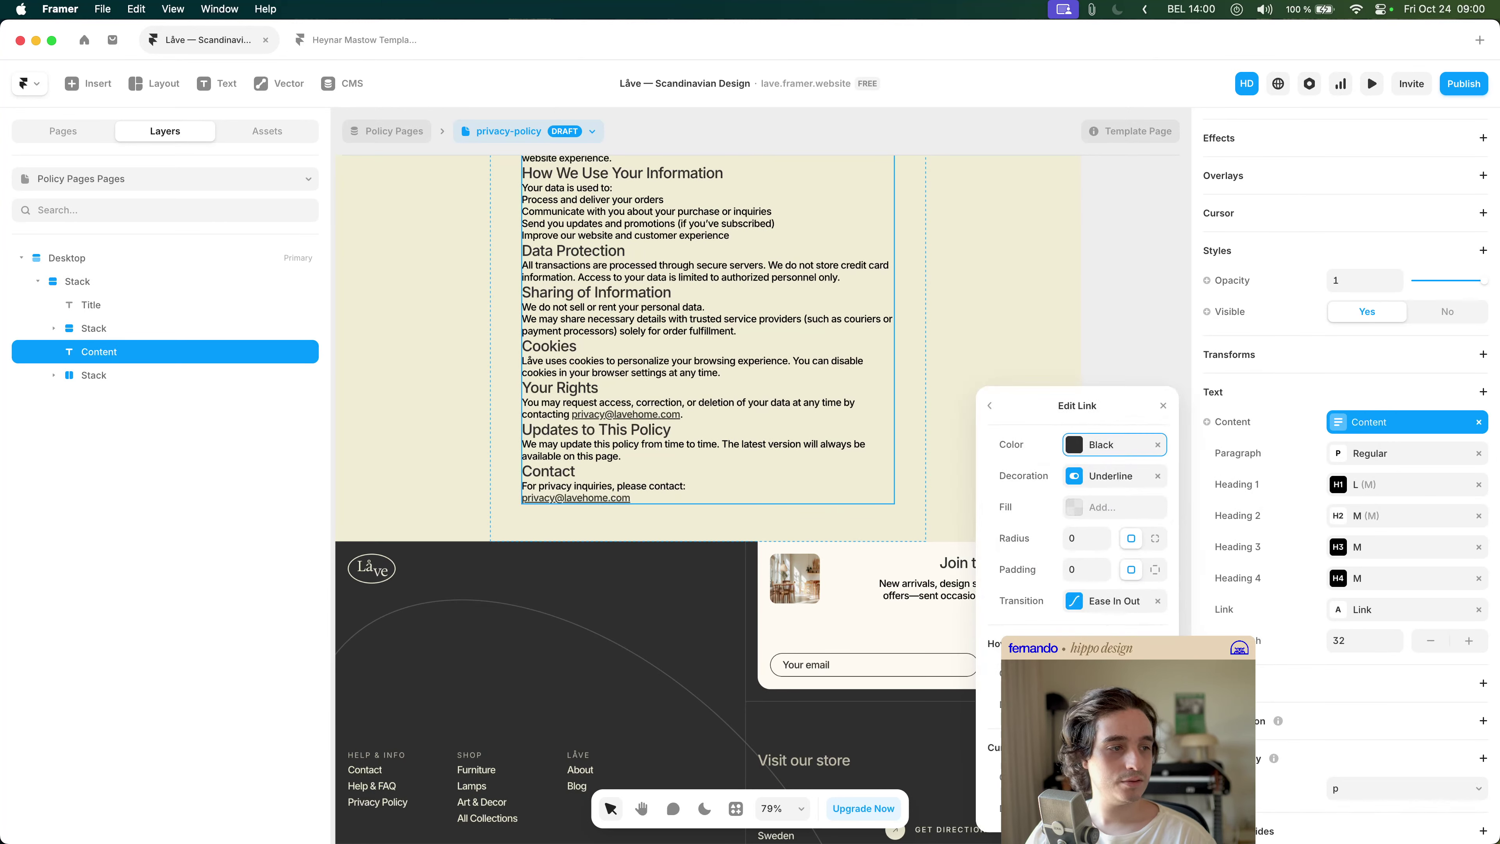
click(1111, 475)
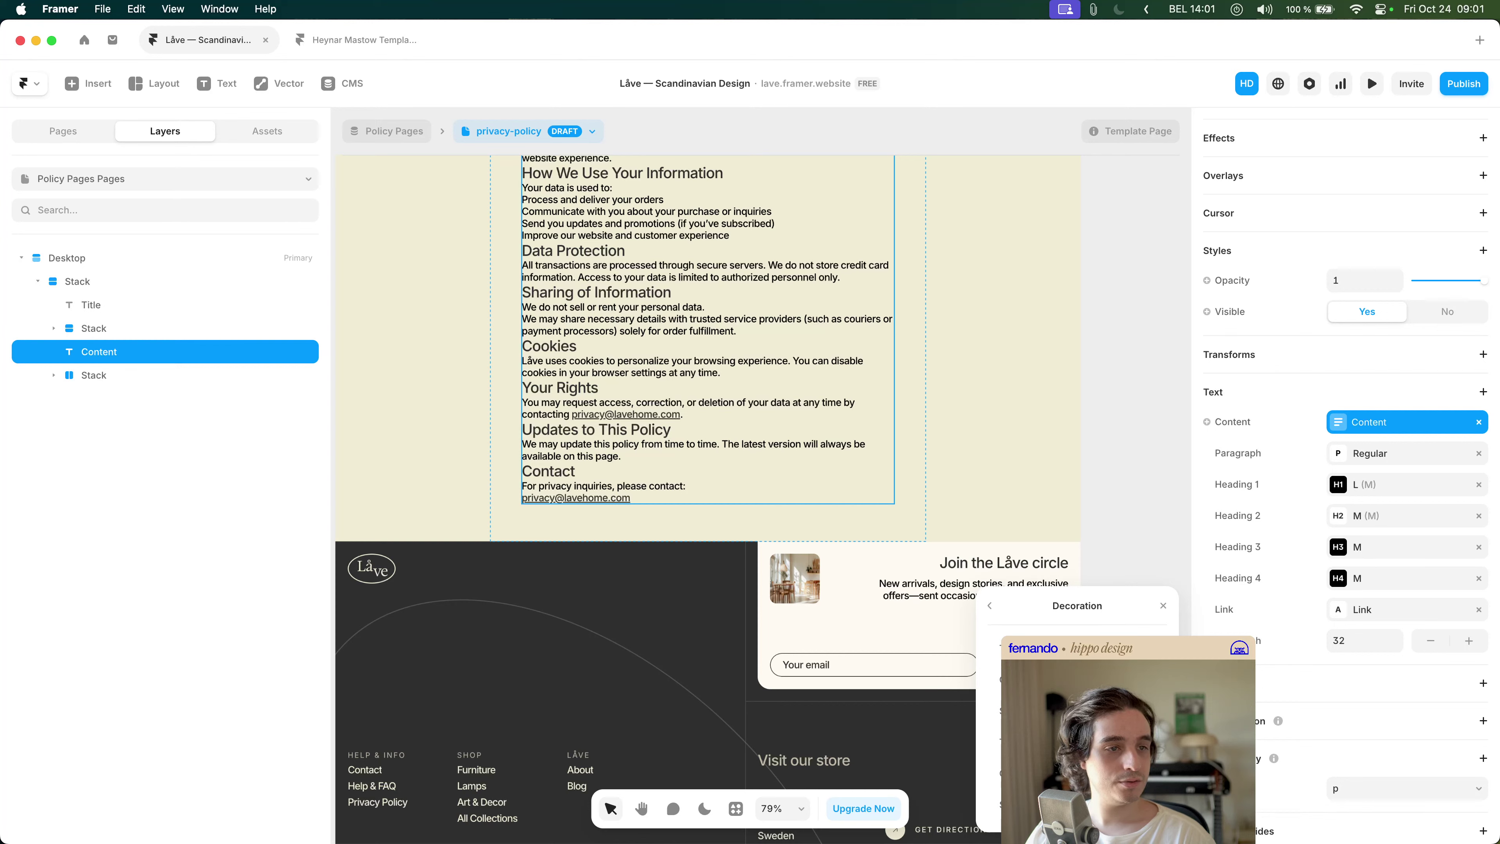
click(995, 606)
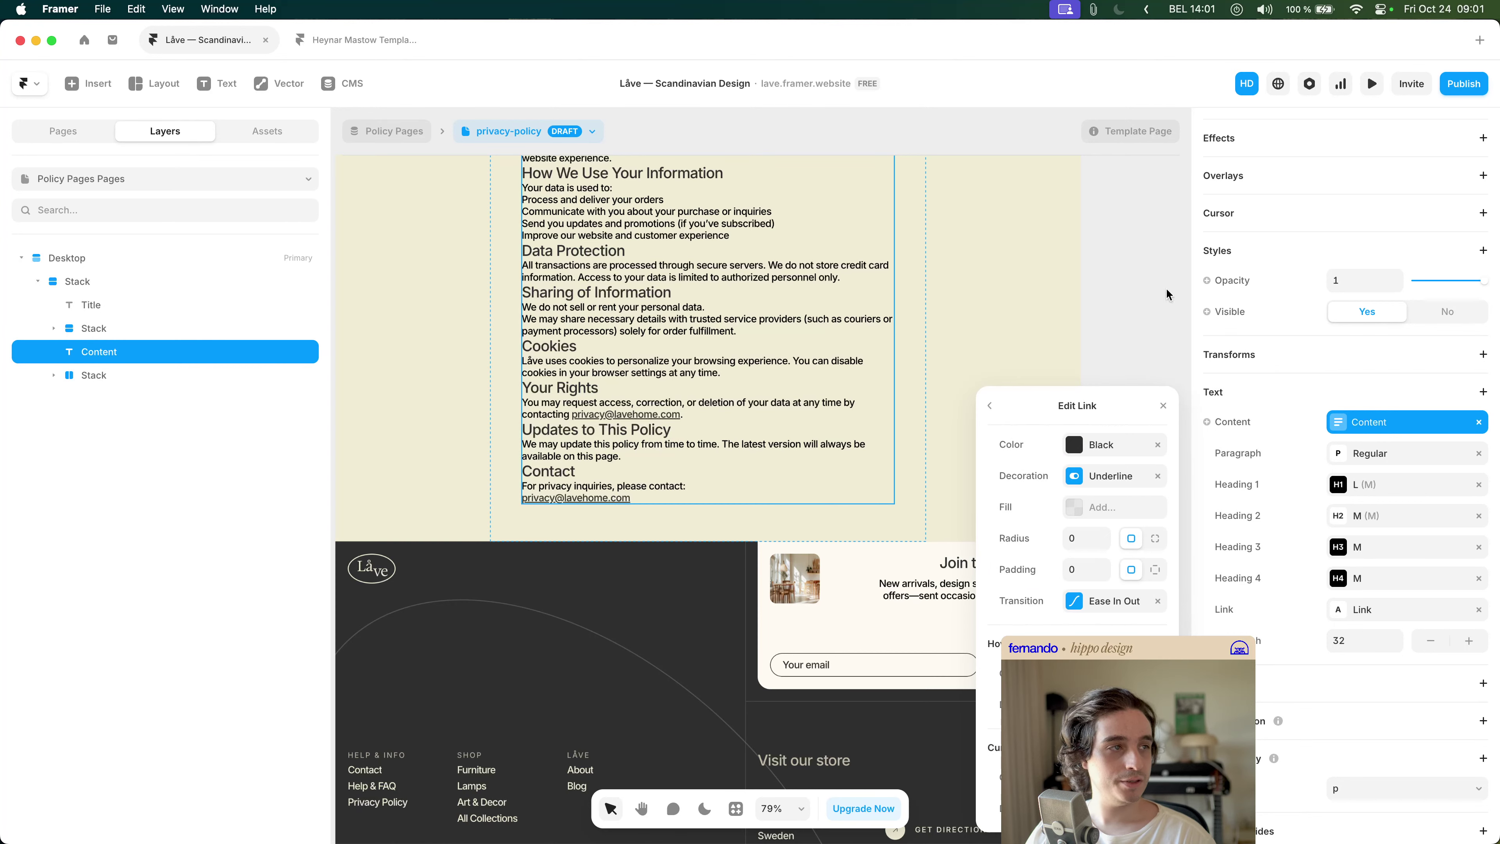
click(1371, 83)
scroll(712, 531, down, 5)
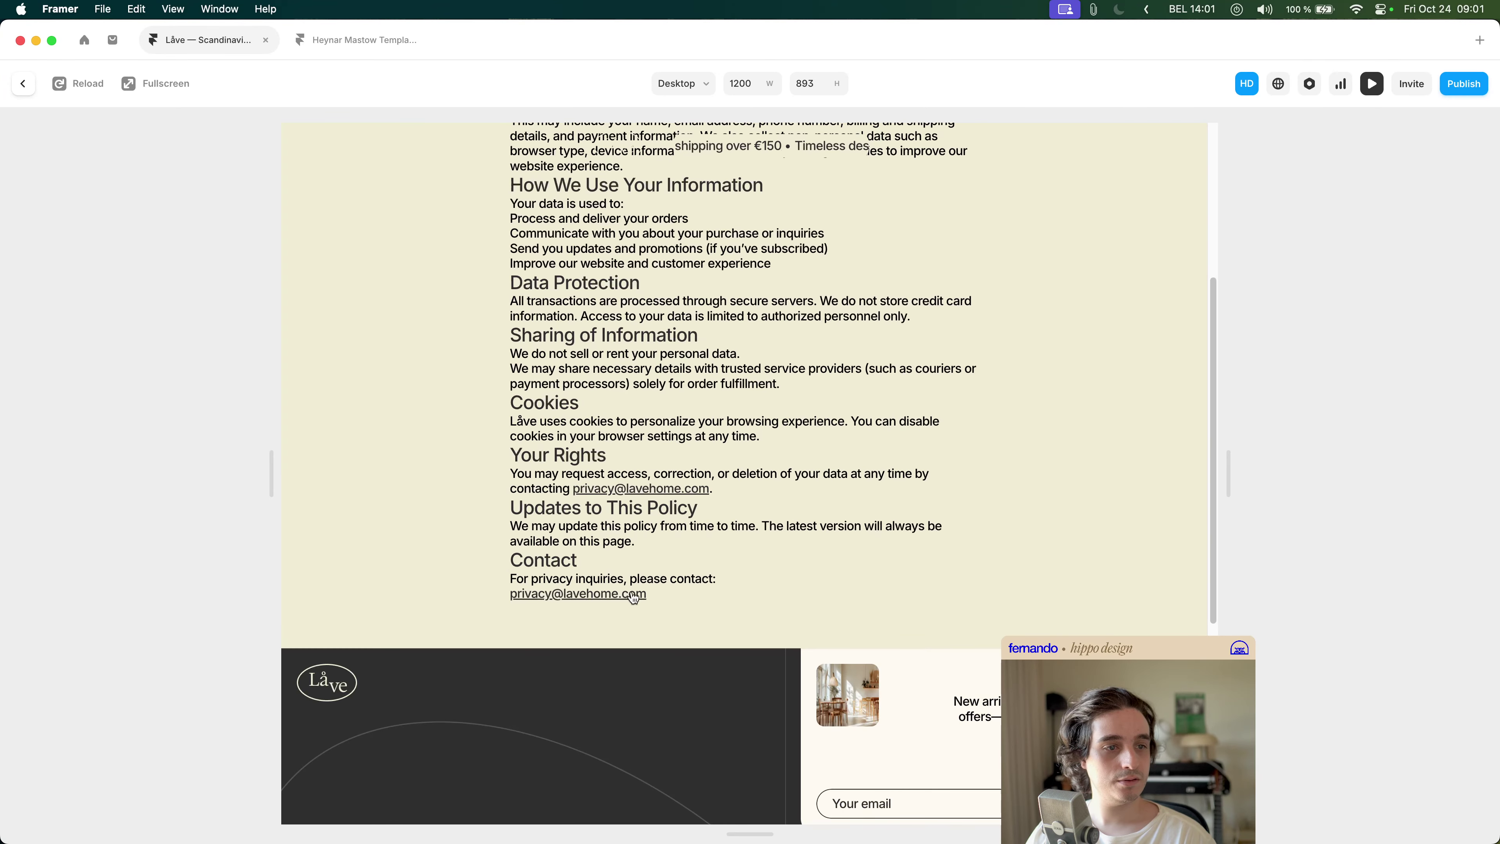
key(Escape)
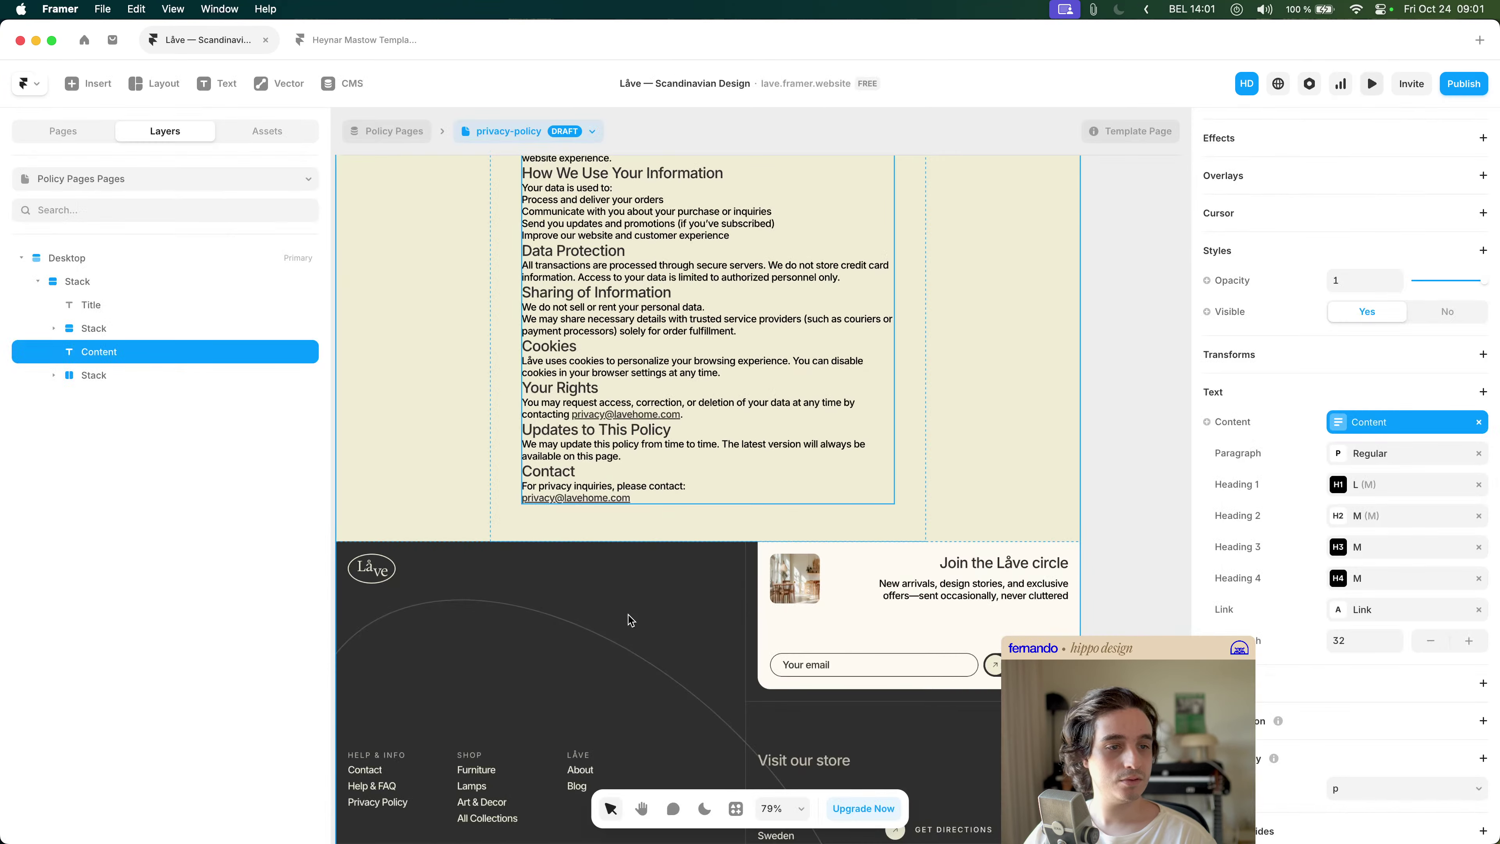
- Open the Privacy Policy item's content for editing and insert an empty line above the How We Use Your Information heading
scroll(678, 486, up, 3)
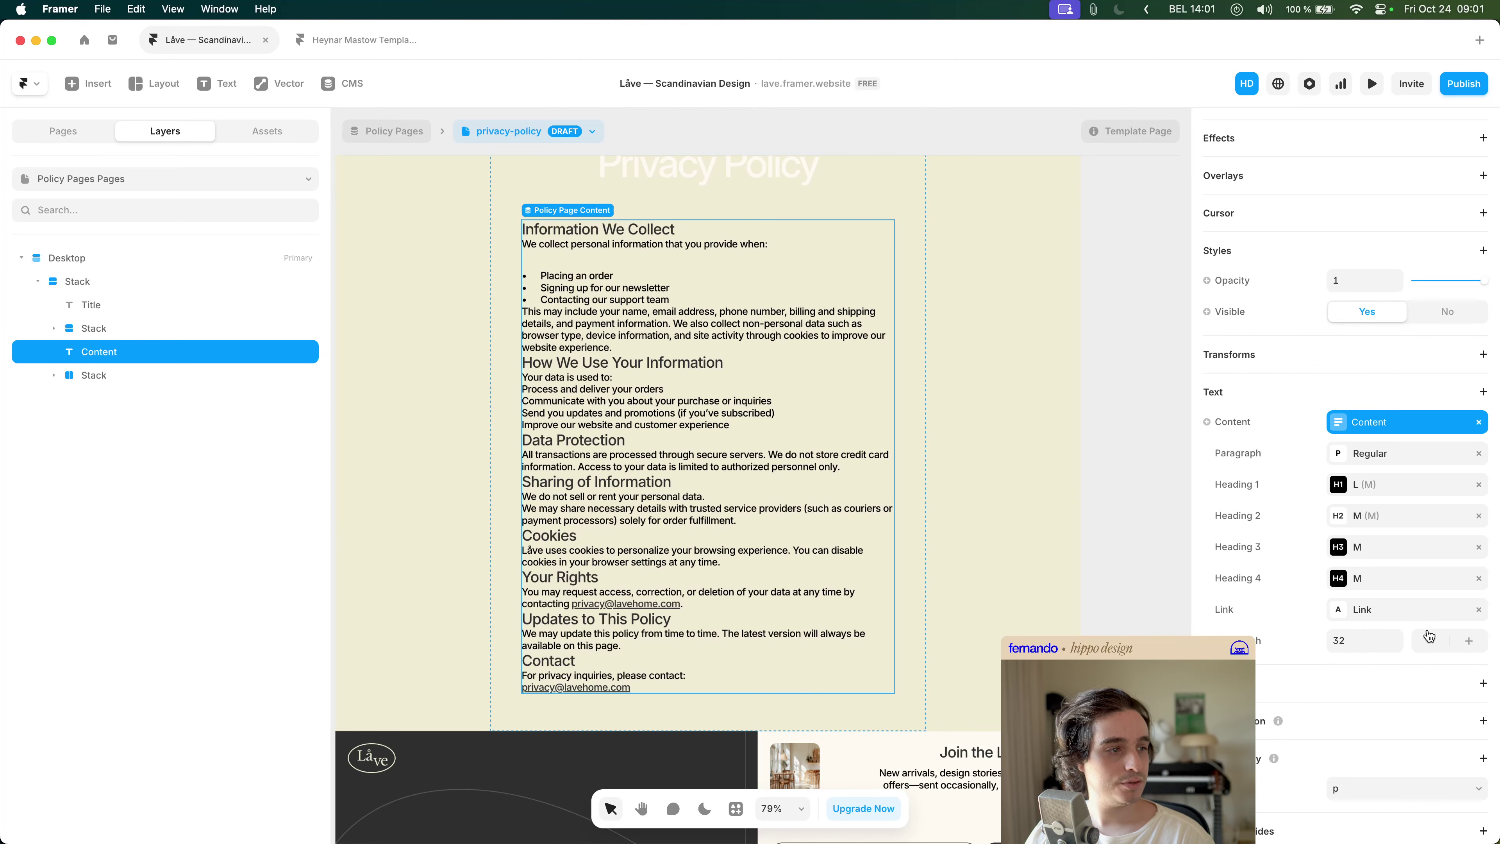
click(1377, 423)
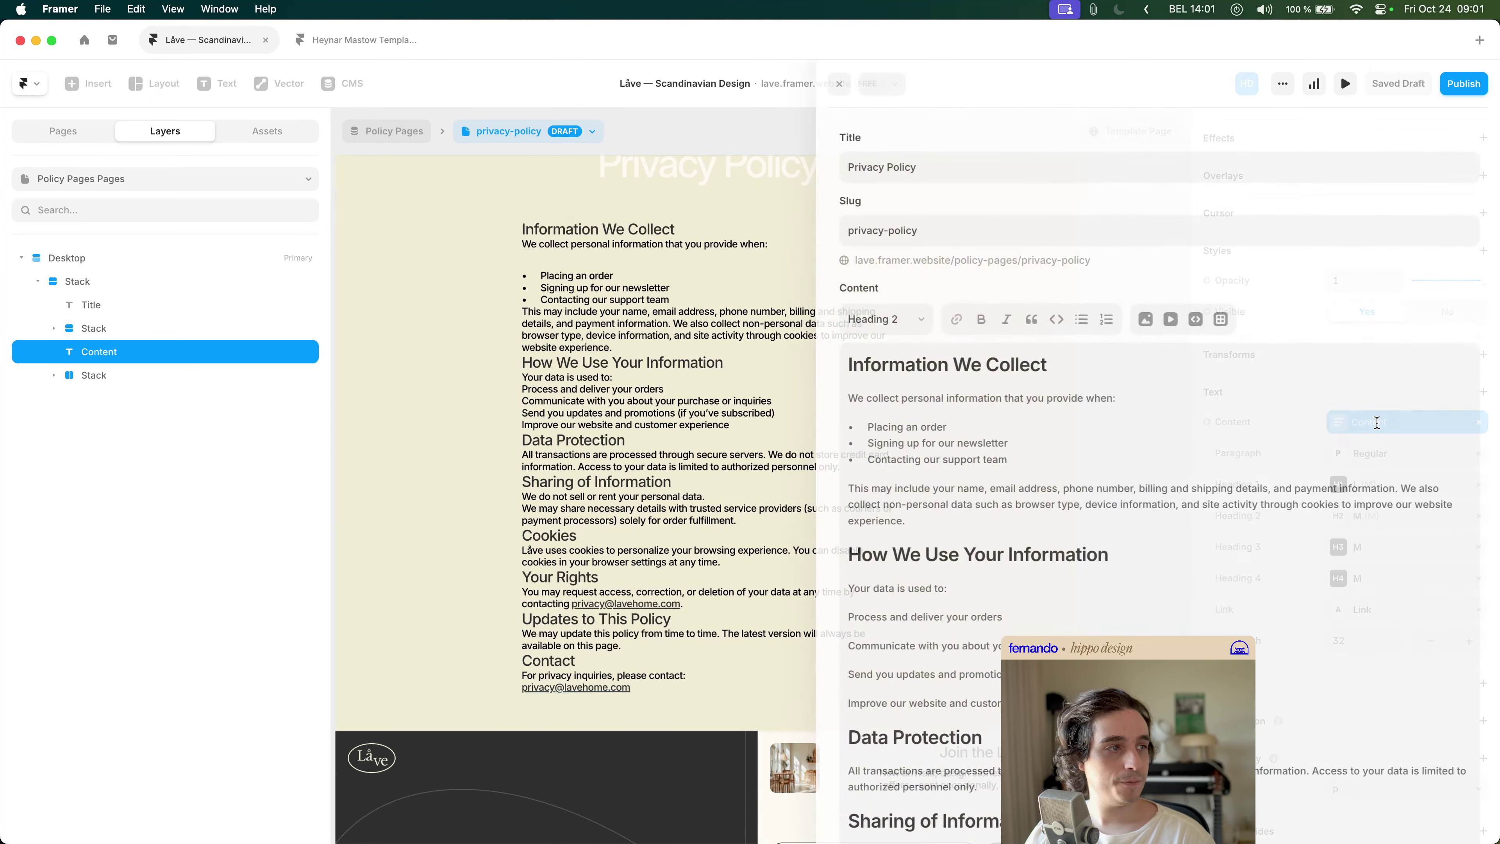
click(1146, 429)
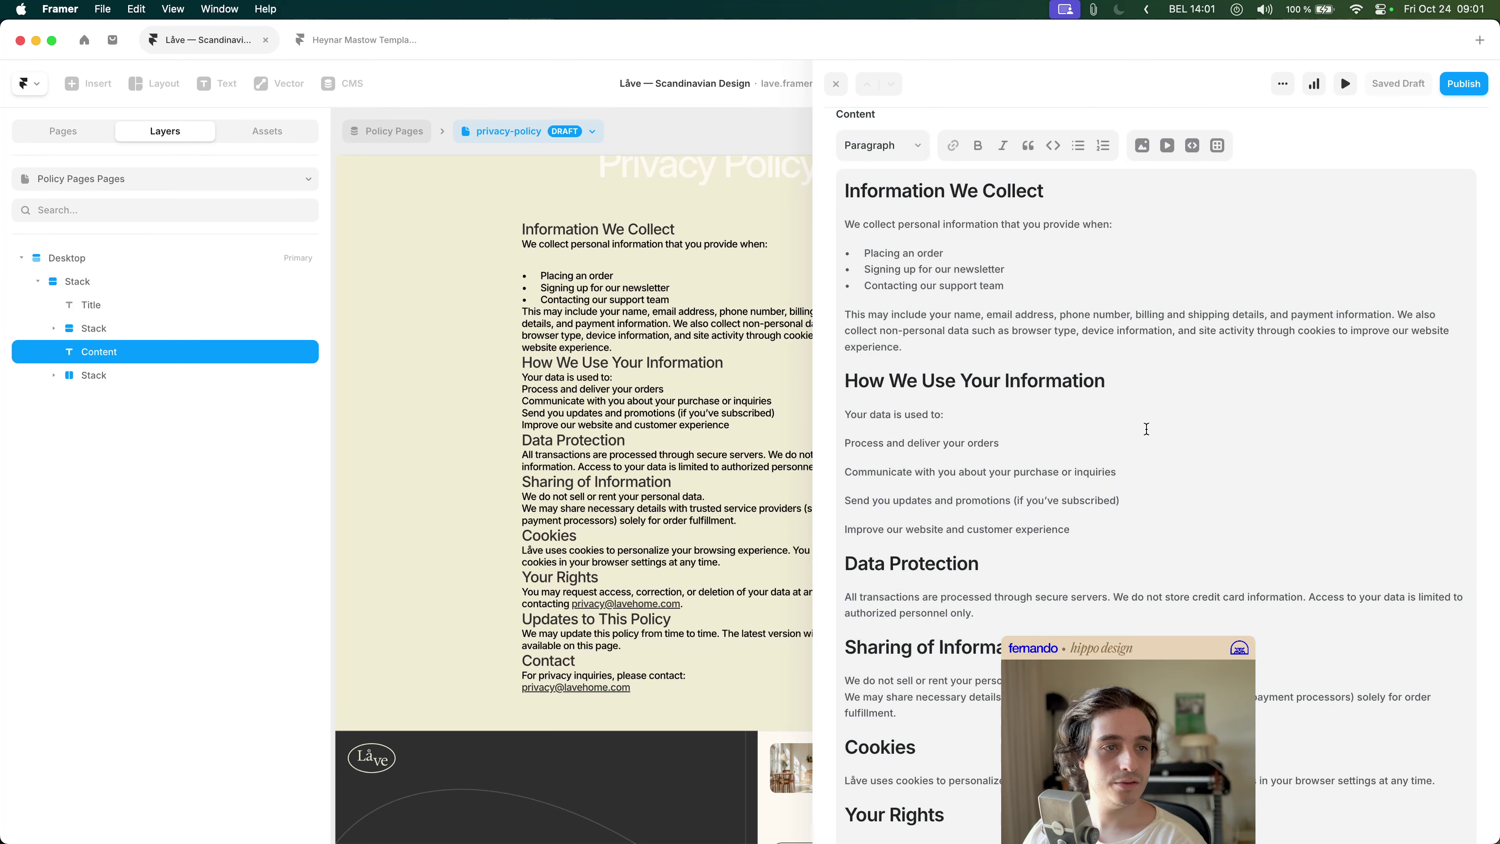
key(Up)
key(Down)
key(Up)
key(Return)
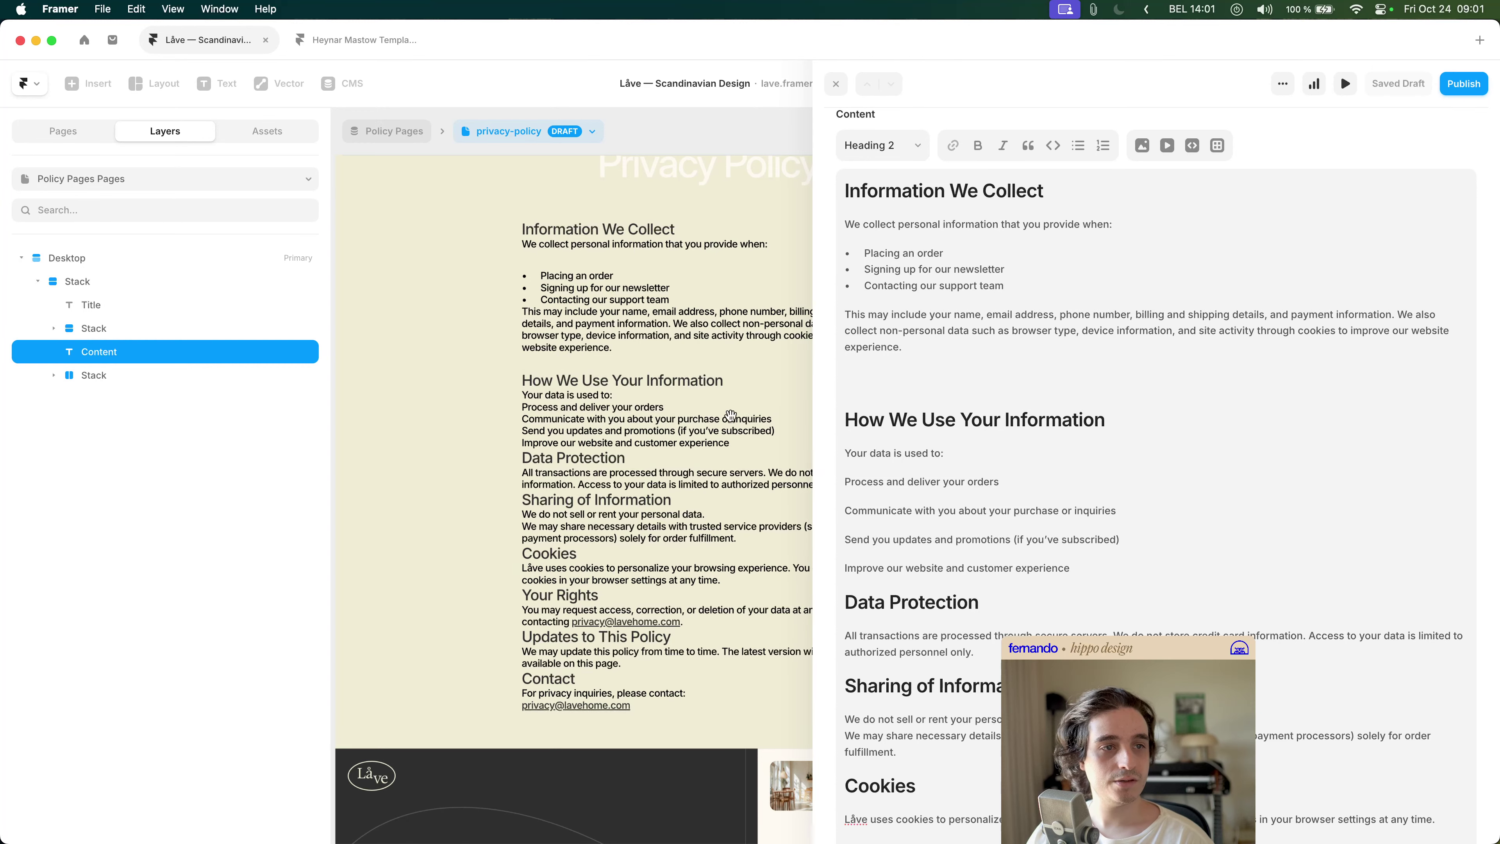
- Insert an empty line above the Data Protection heading in the policy content
key(Down)
key(Down)
scroll(1030, 472, down, 1)
key(Down)
key(Down)
key(Down)
key(Down)
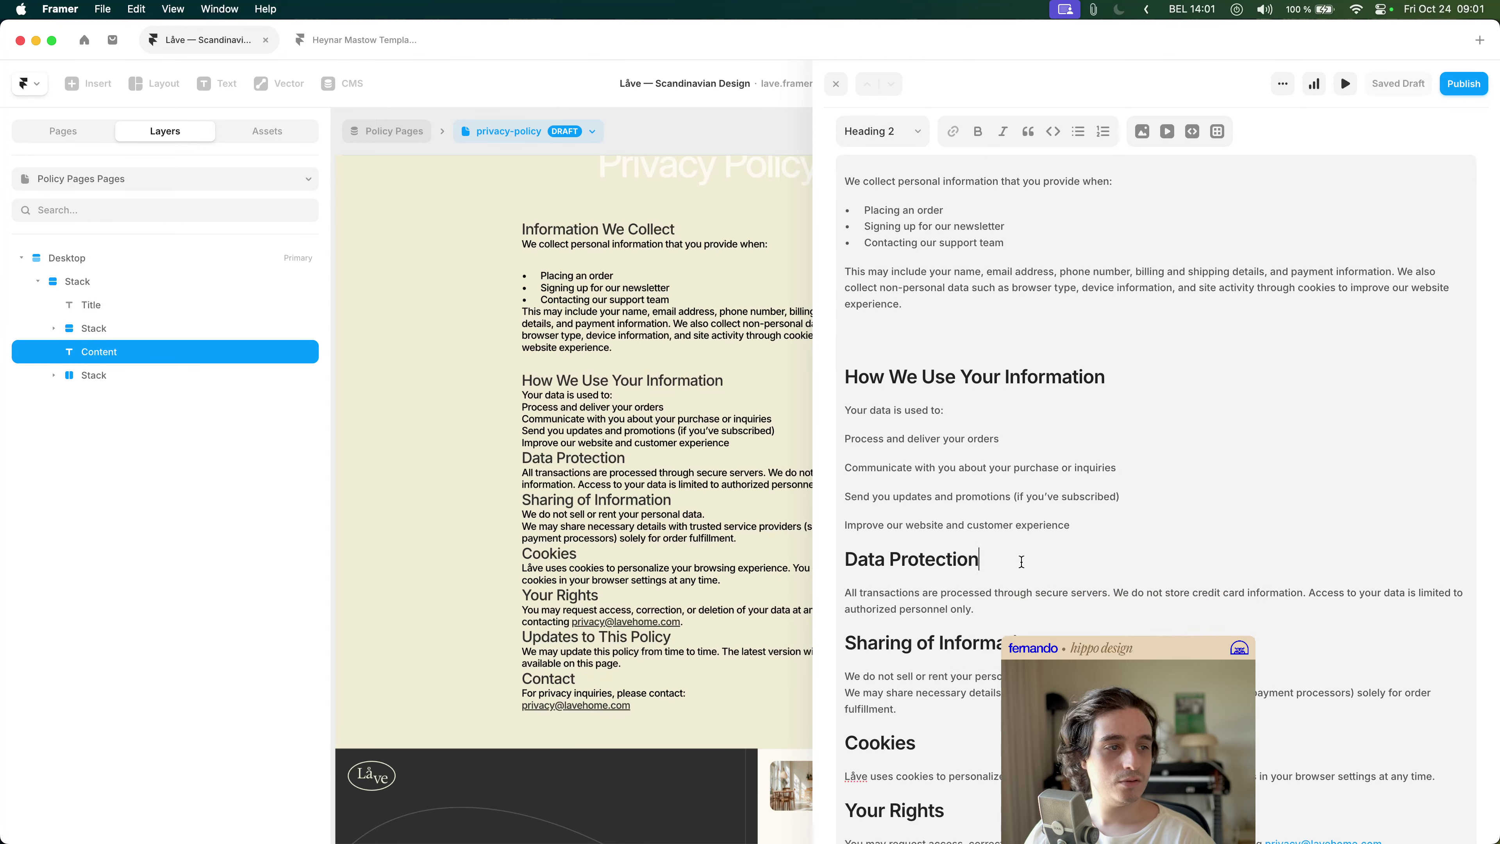
key(Return)
key(Down)
- Insert empty lines above the Sharing of Information and Cookies headings in the policy content
click(845, 681)
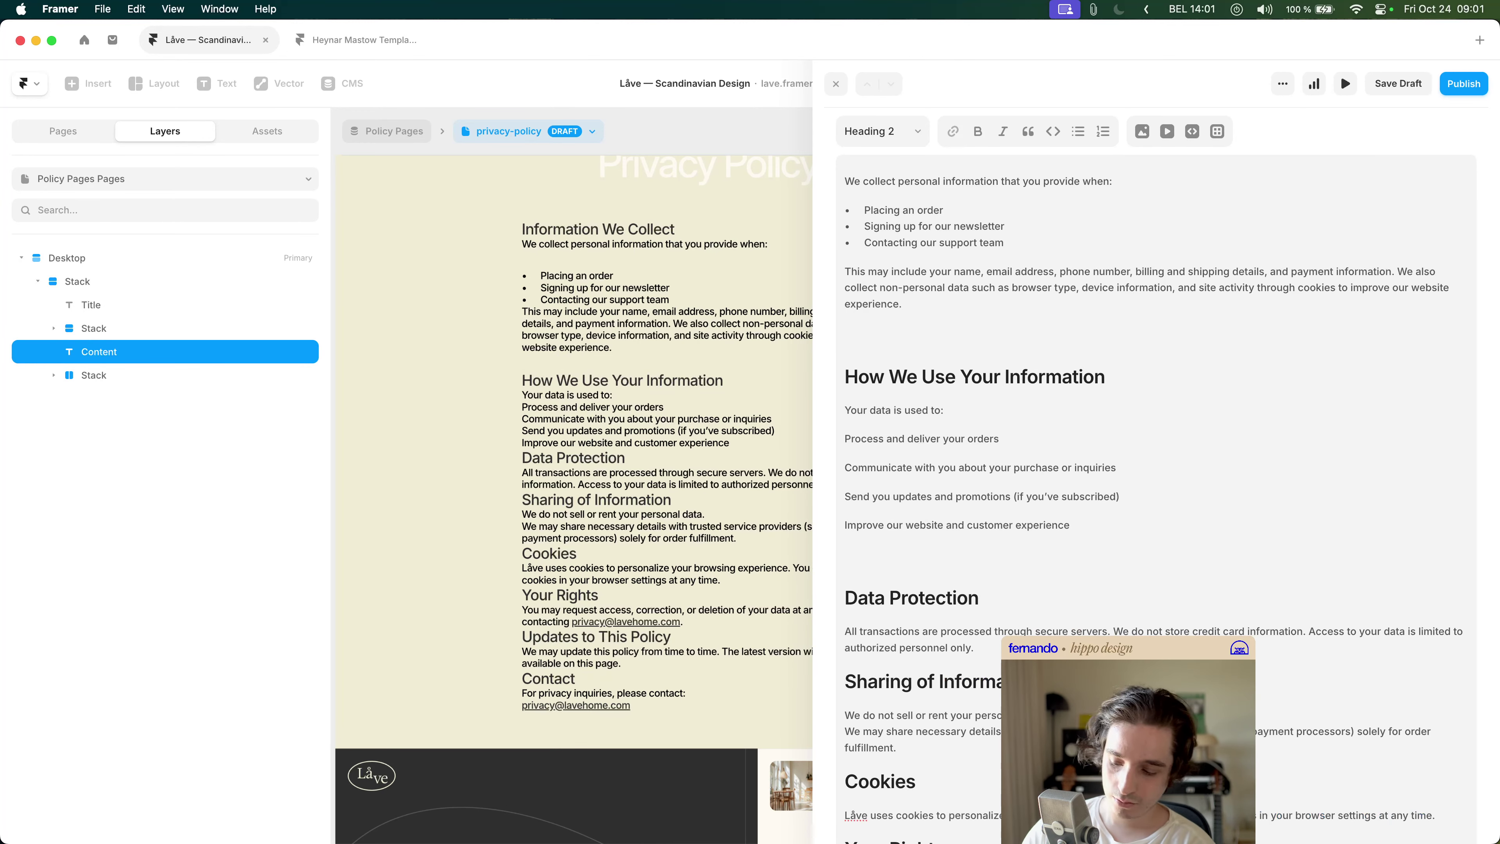
key(Return)
key(Down)
key(Down)
key(Down)
key(Down)
key(Return)
key(Down)
key(Down)
- Insert empty lines above the Your Rights, Updates to This Policy and Contact headings, save the draft and close the item
scroll(1152, 508, down, 5)
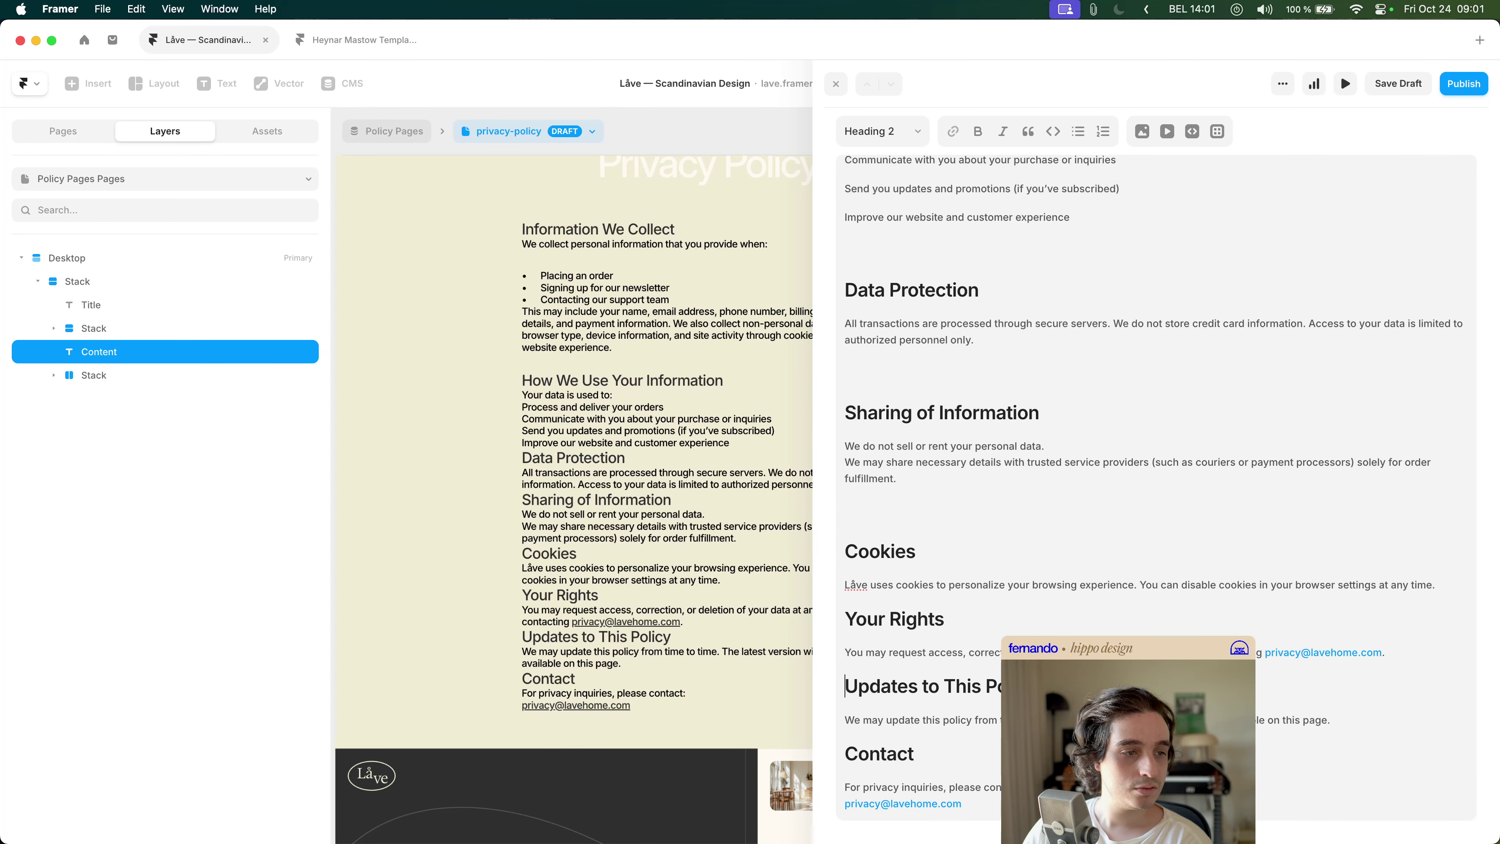
key(Return)
key(Down)
key(Down)
key(Return)
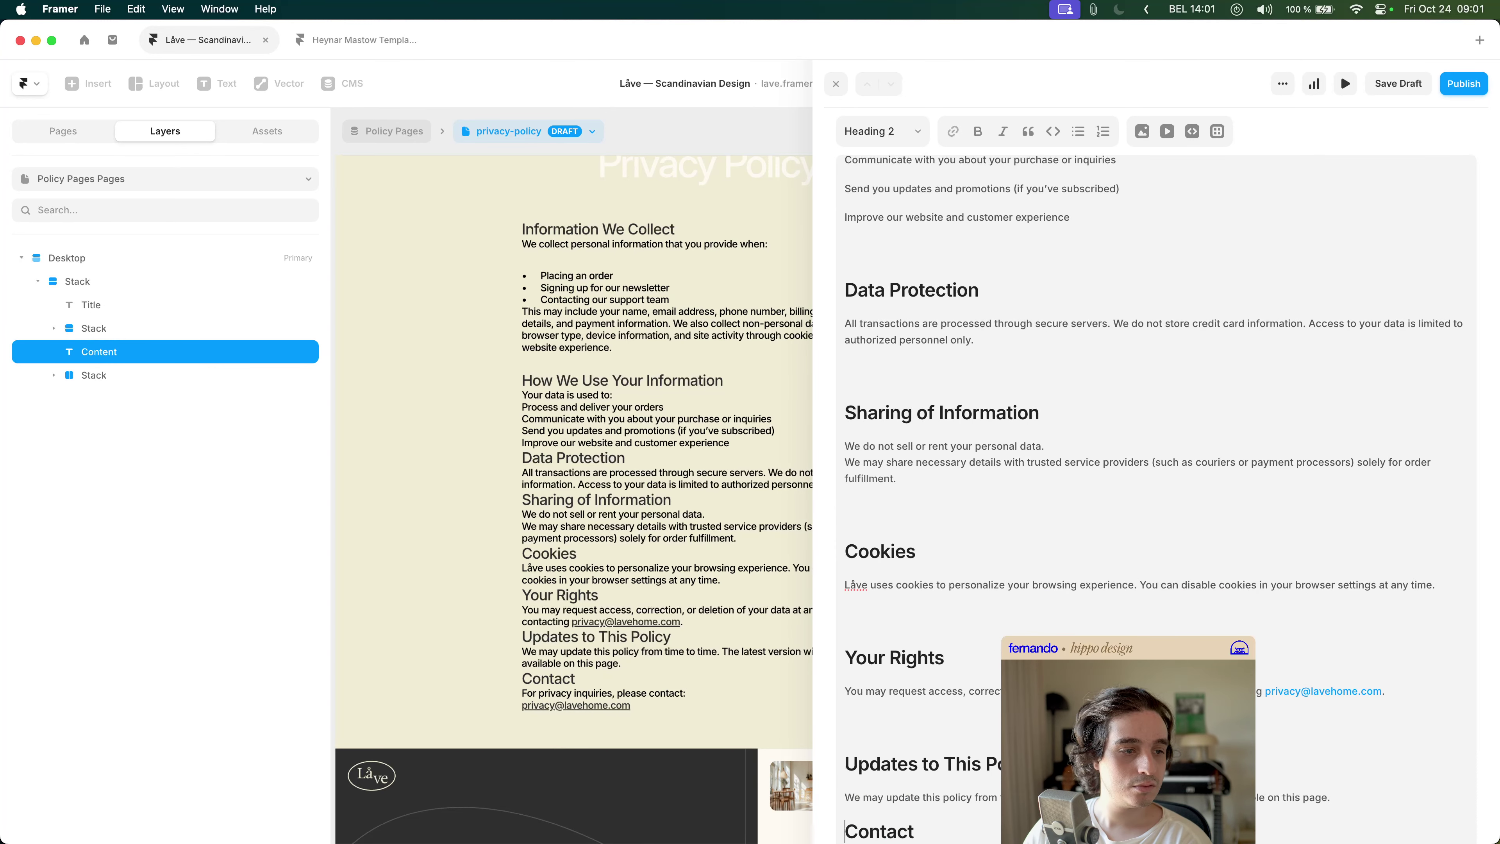
key(Down)
key(Down)
key(Return)
key(super+s)
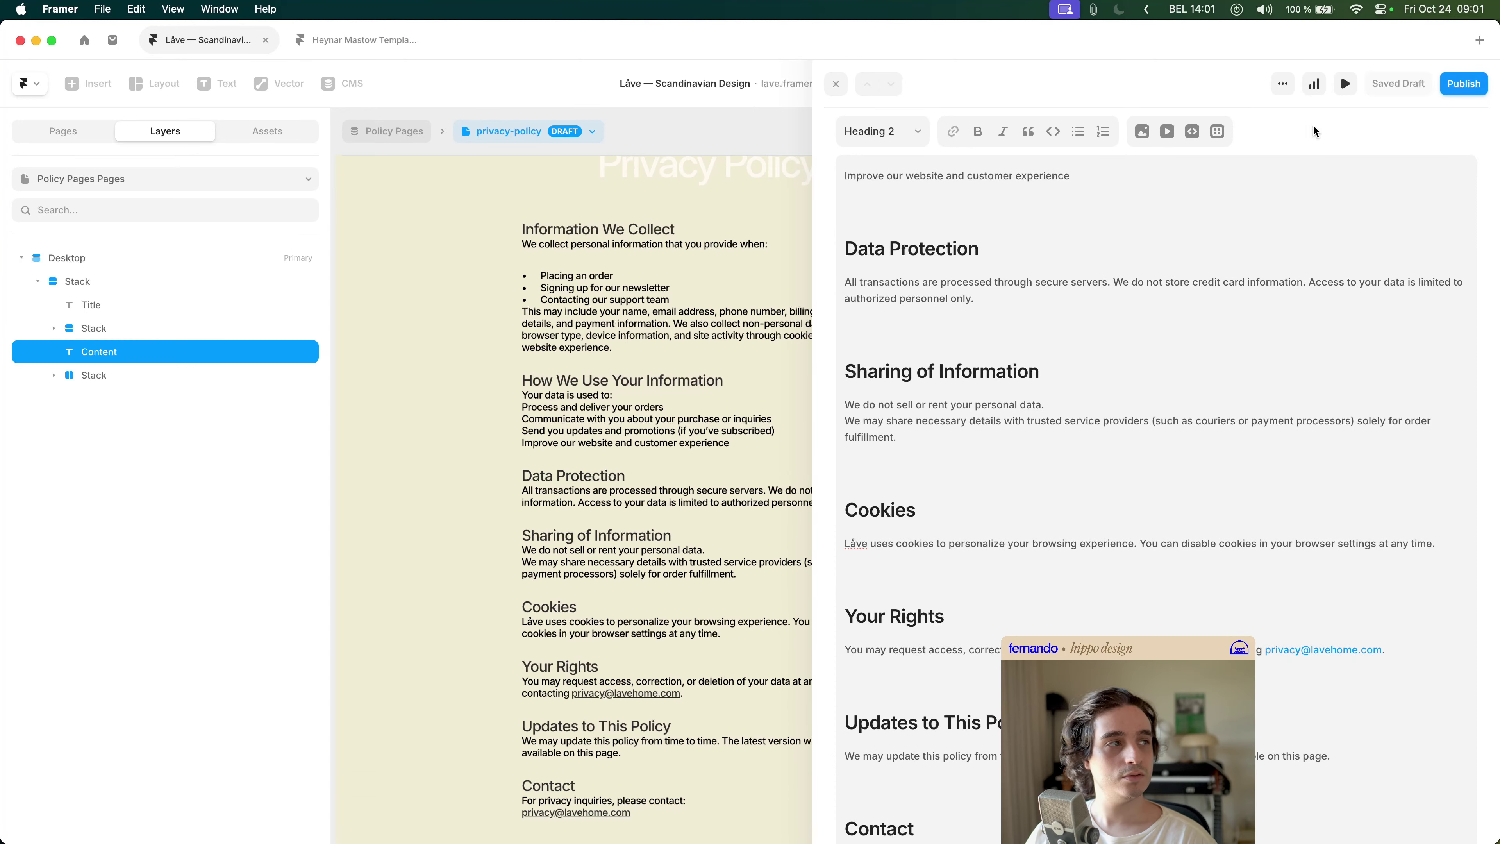
key(Escape)
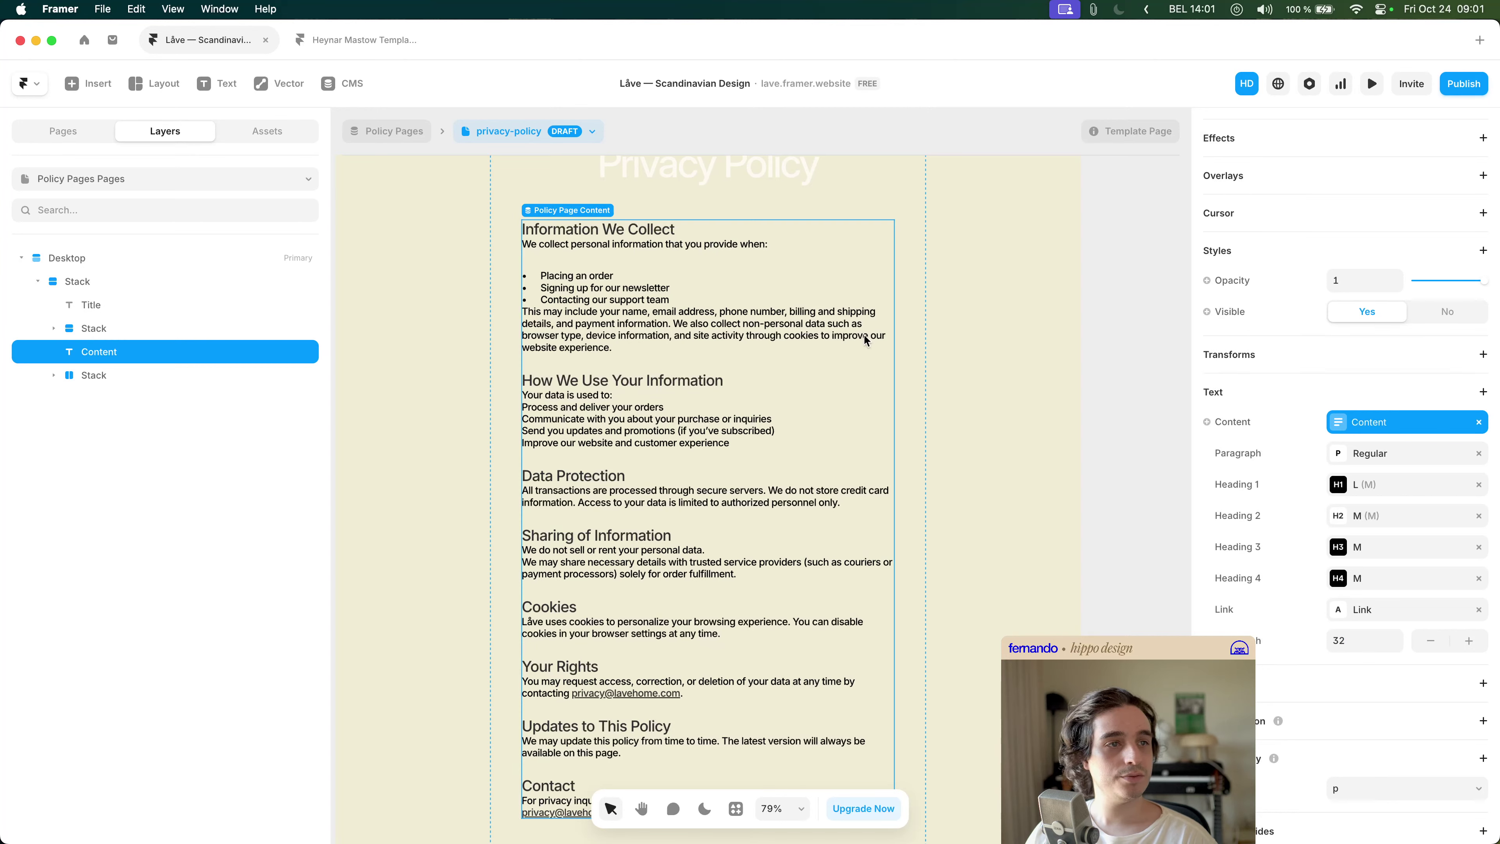
- Add an empty line between the bullet list and the paragraph beginning "This may include your name" in the policy content
double_click(704, 330)
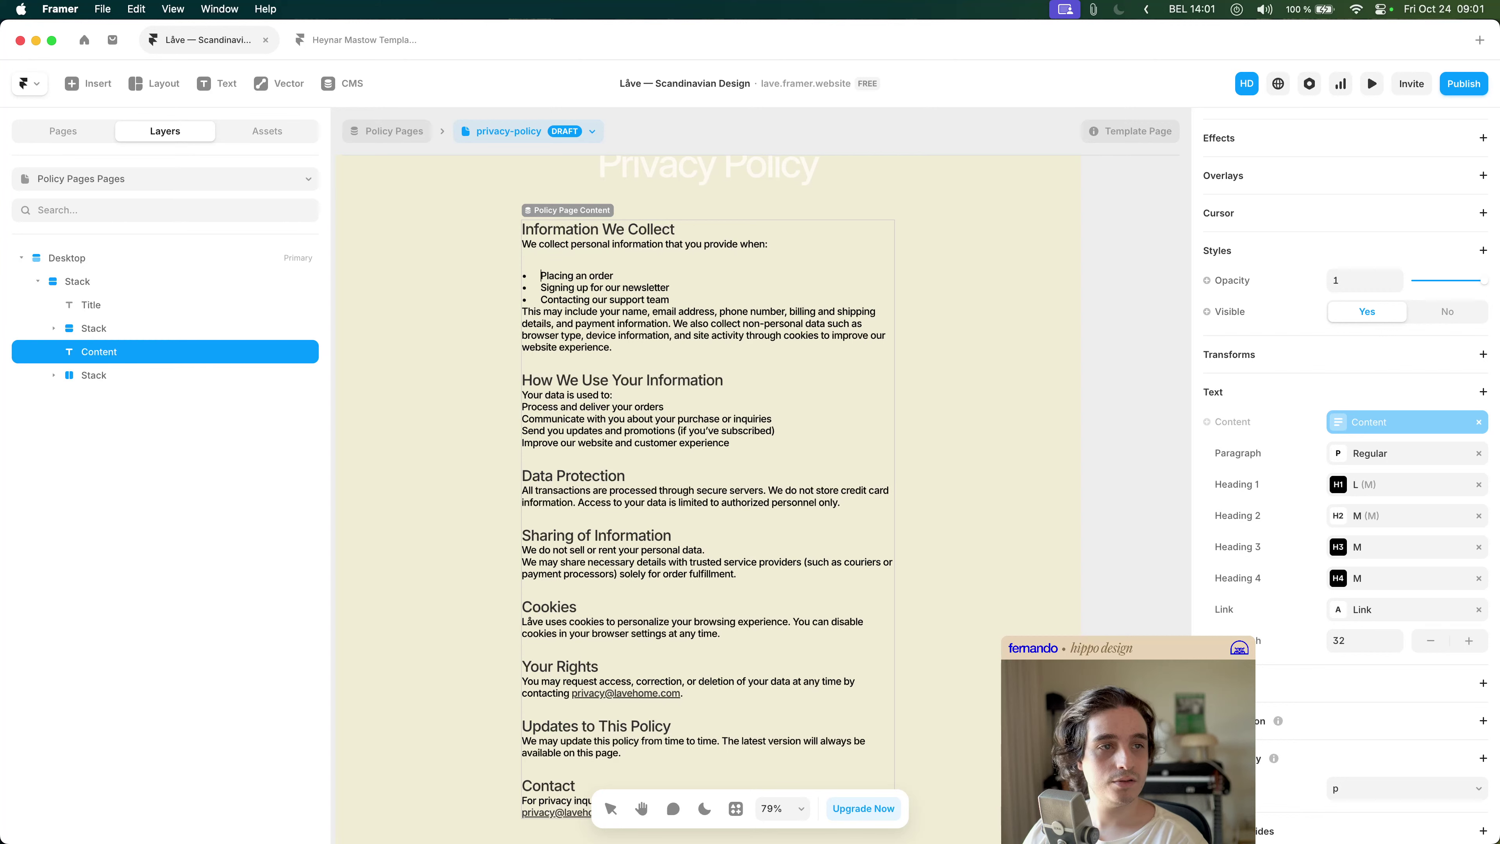
key(BackSpace)
key(super+z)
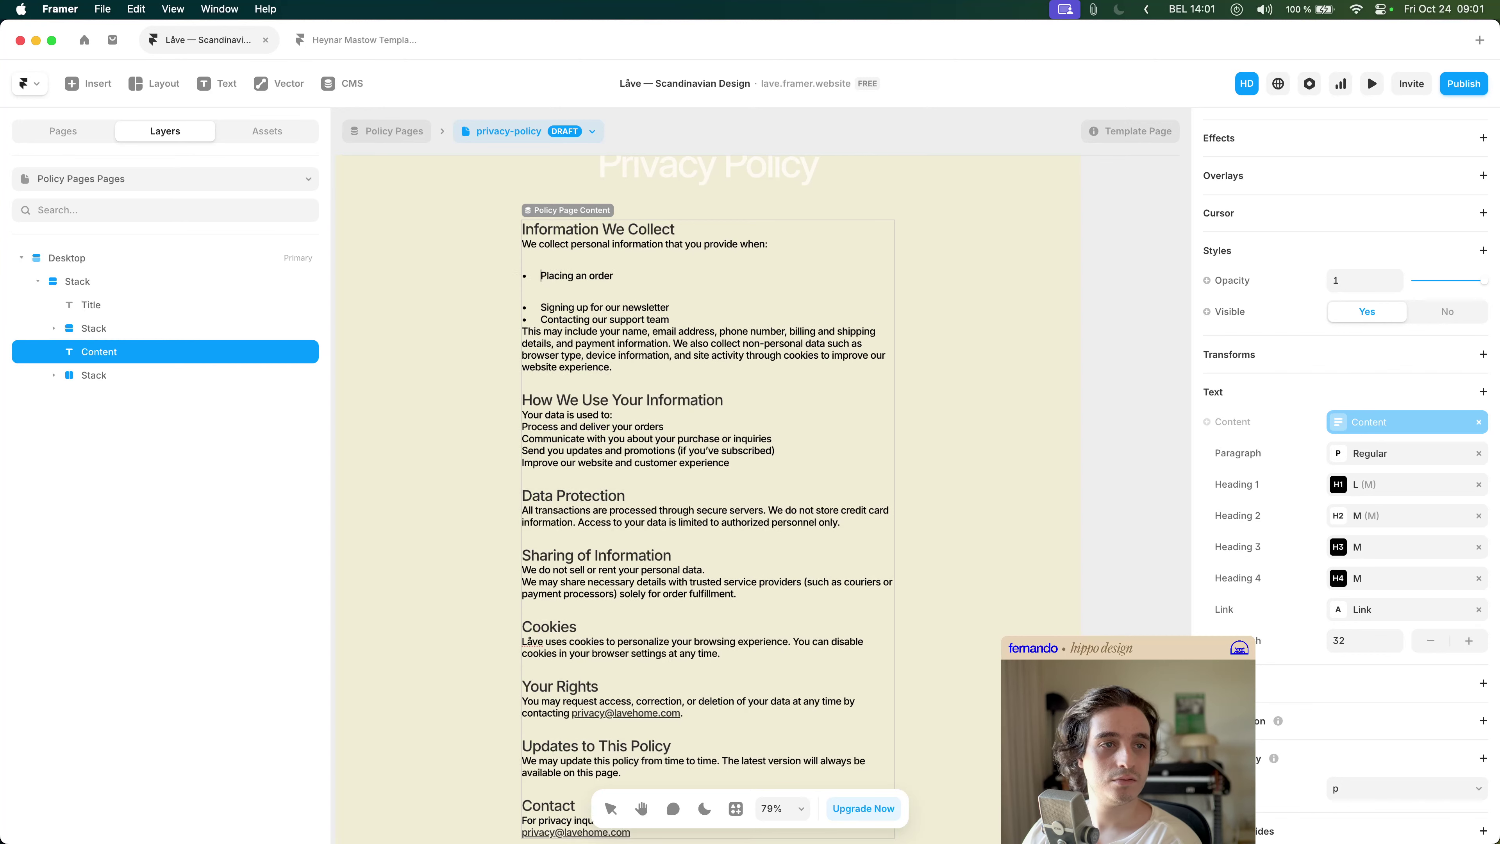
key(super+z)
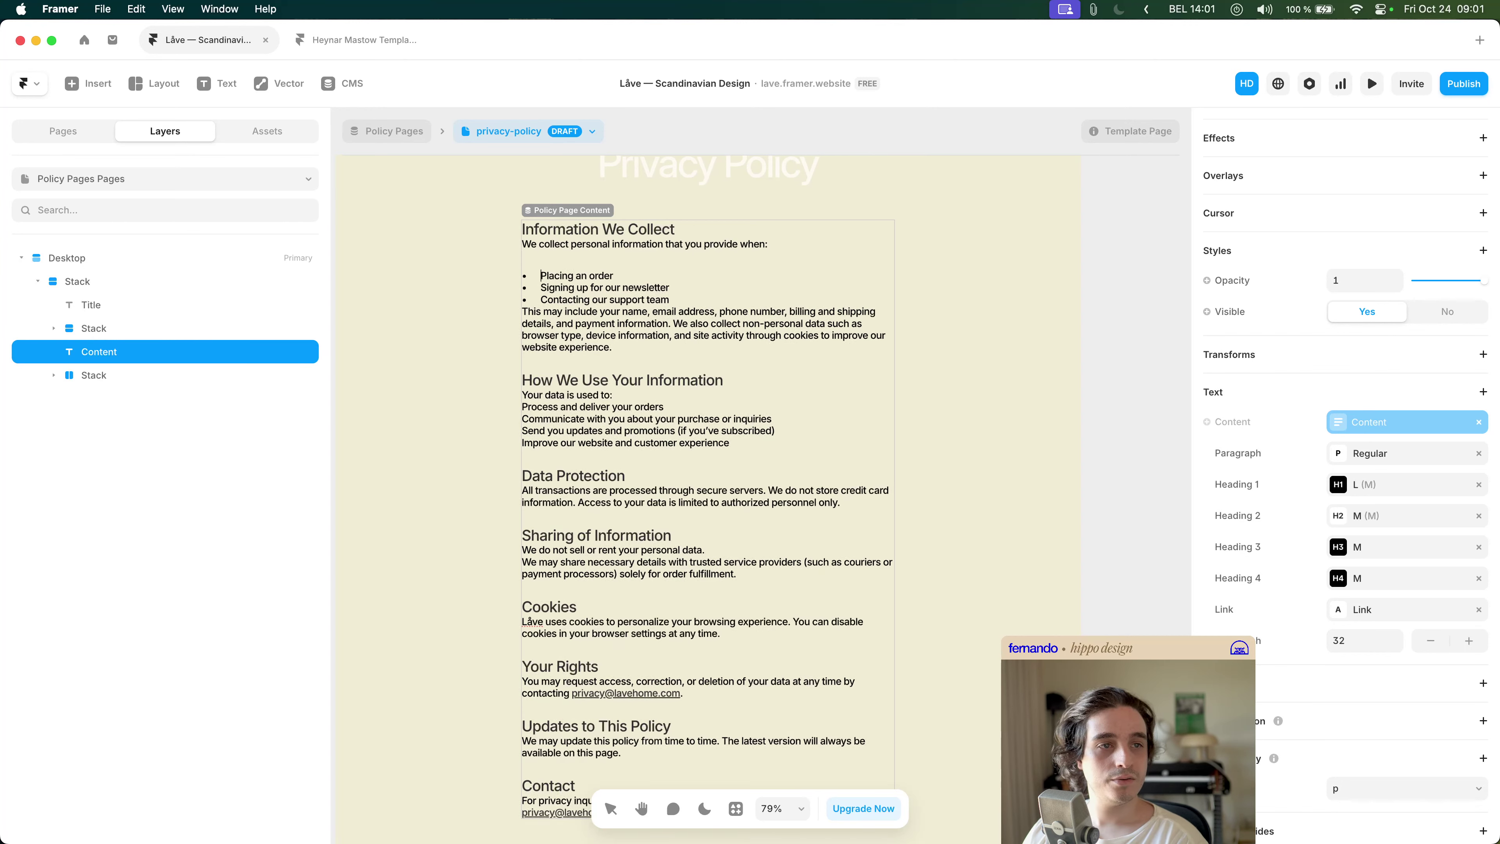
key(Return)
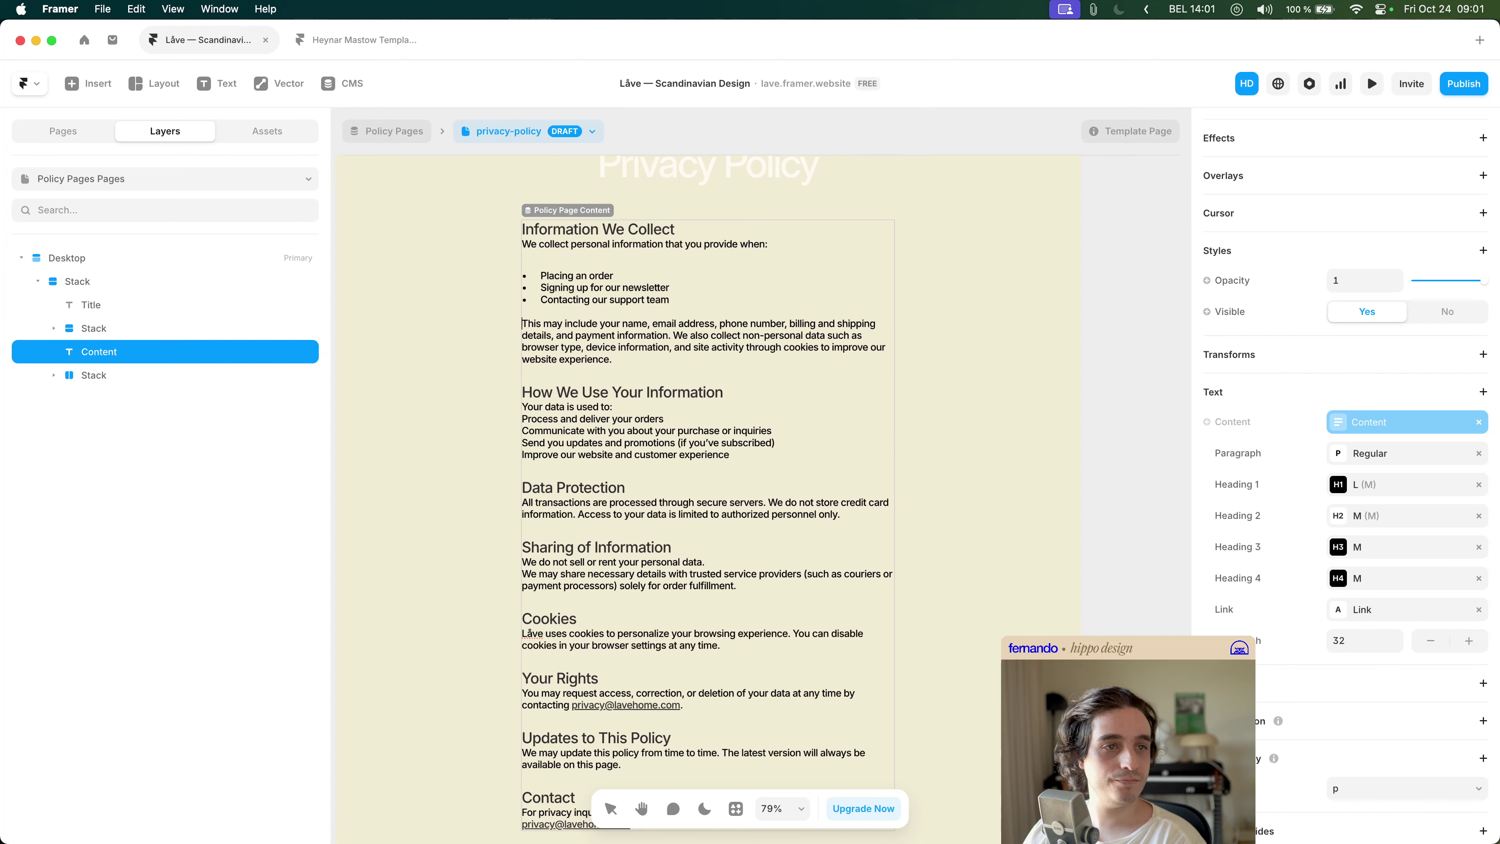
click(540, 287)
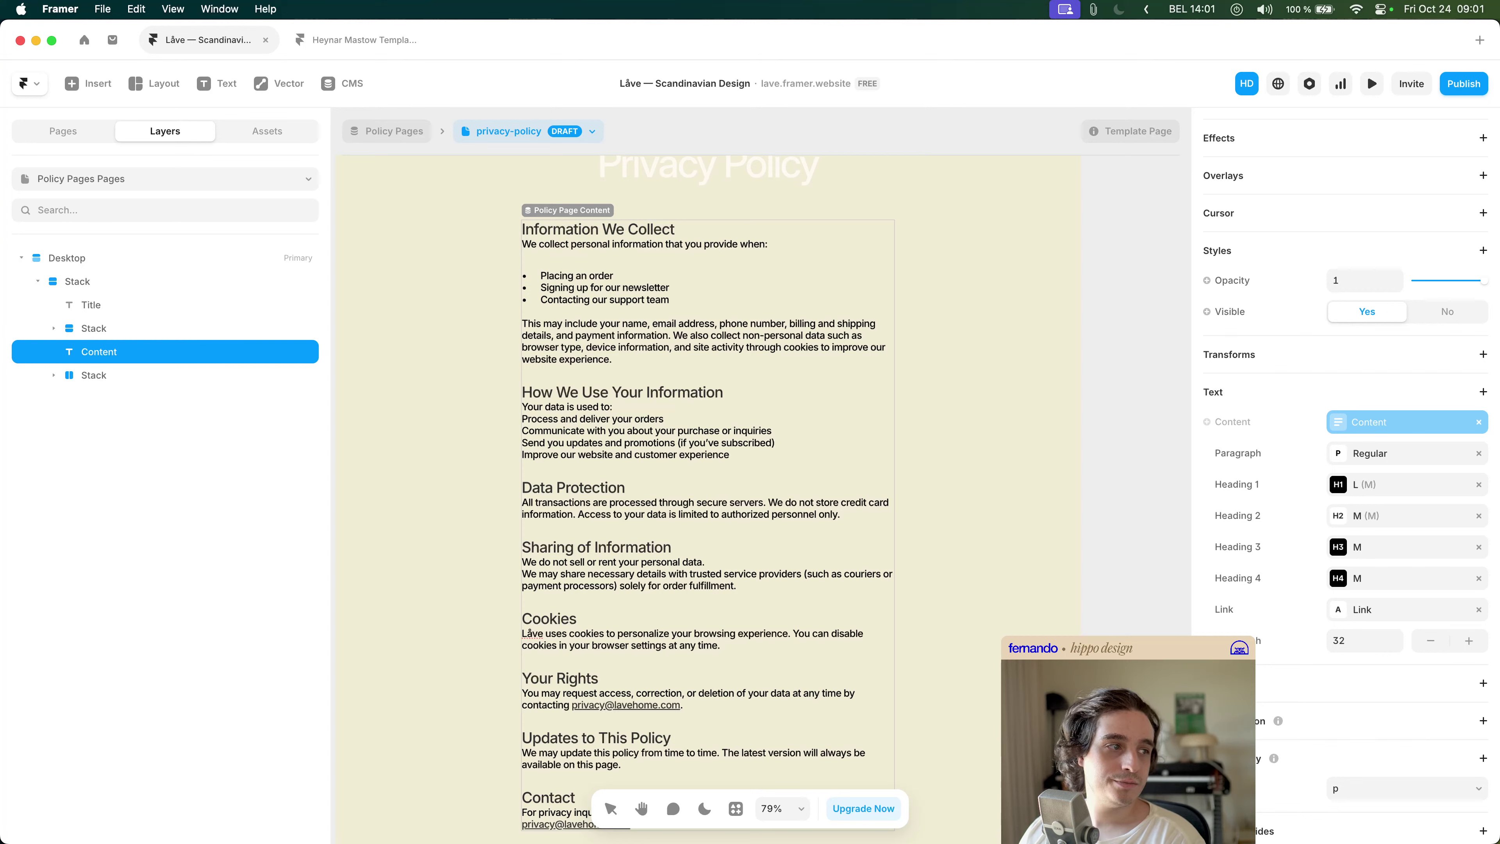
key(Escape)
key(XF86MonBrightnessDown)
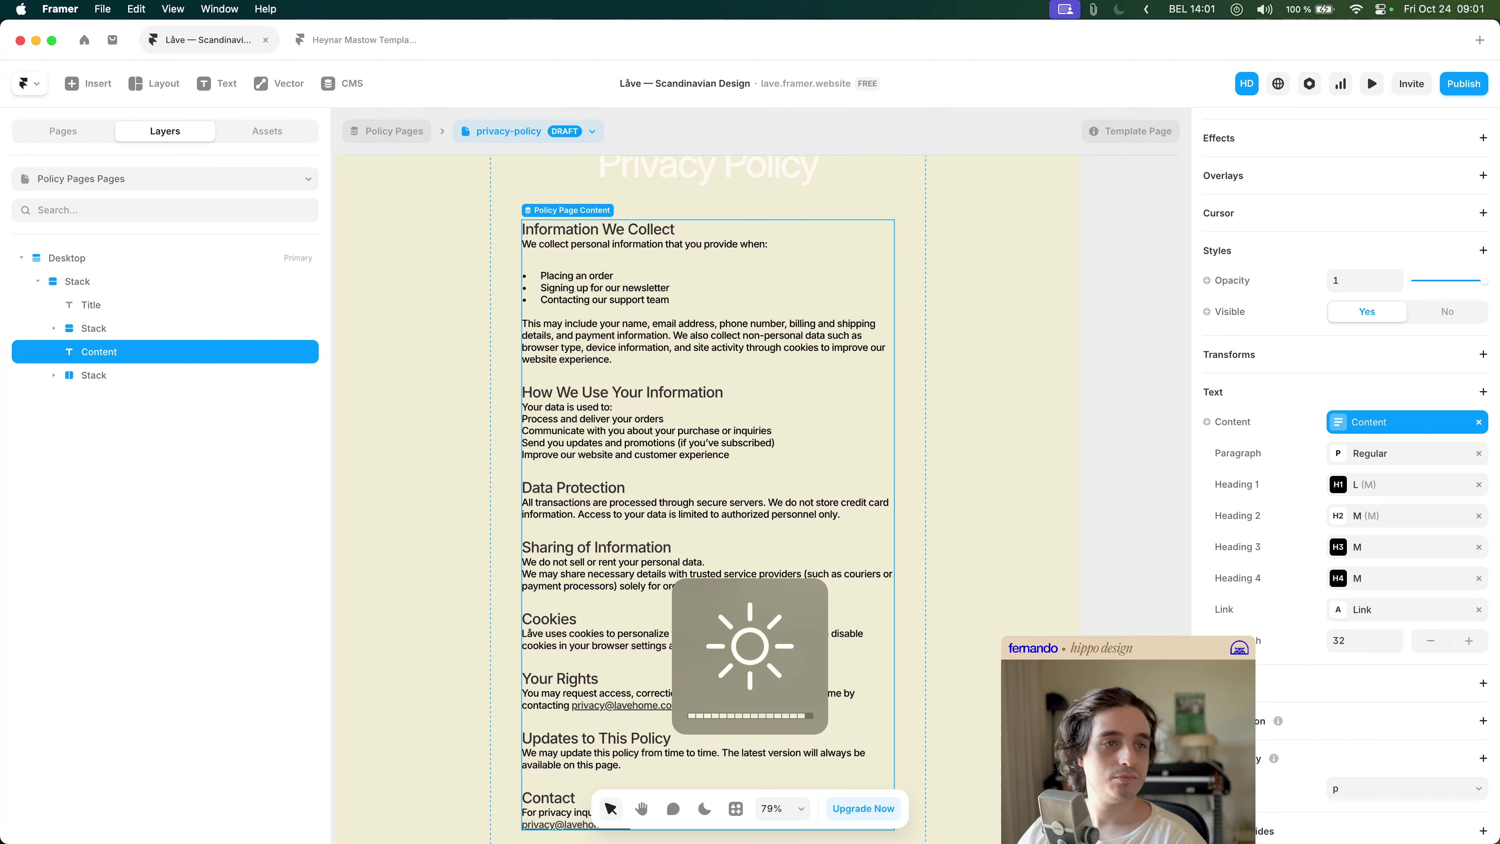
- Try to detach the Content field from the policy text layer, and undo the removal
scroll(727, 290, left, 2)
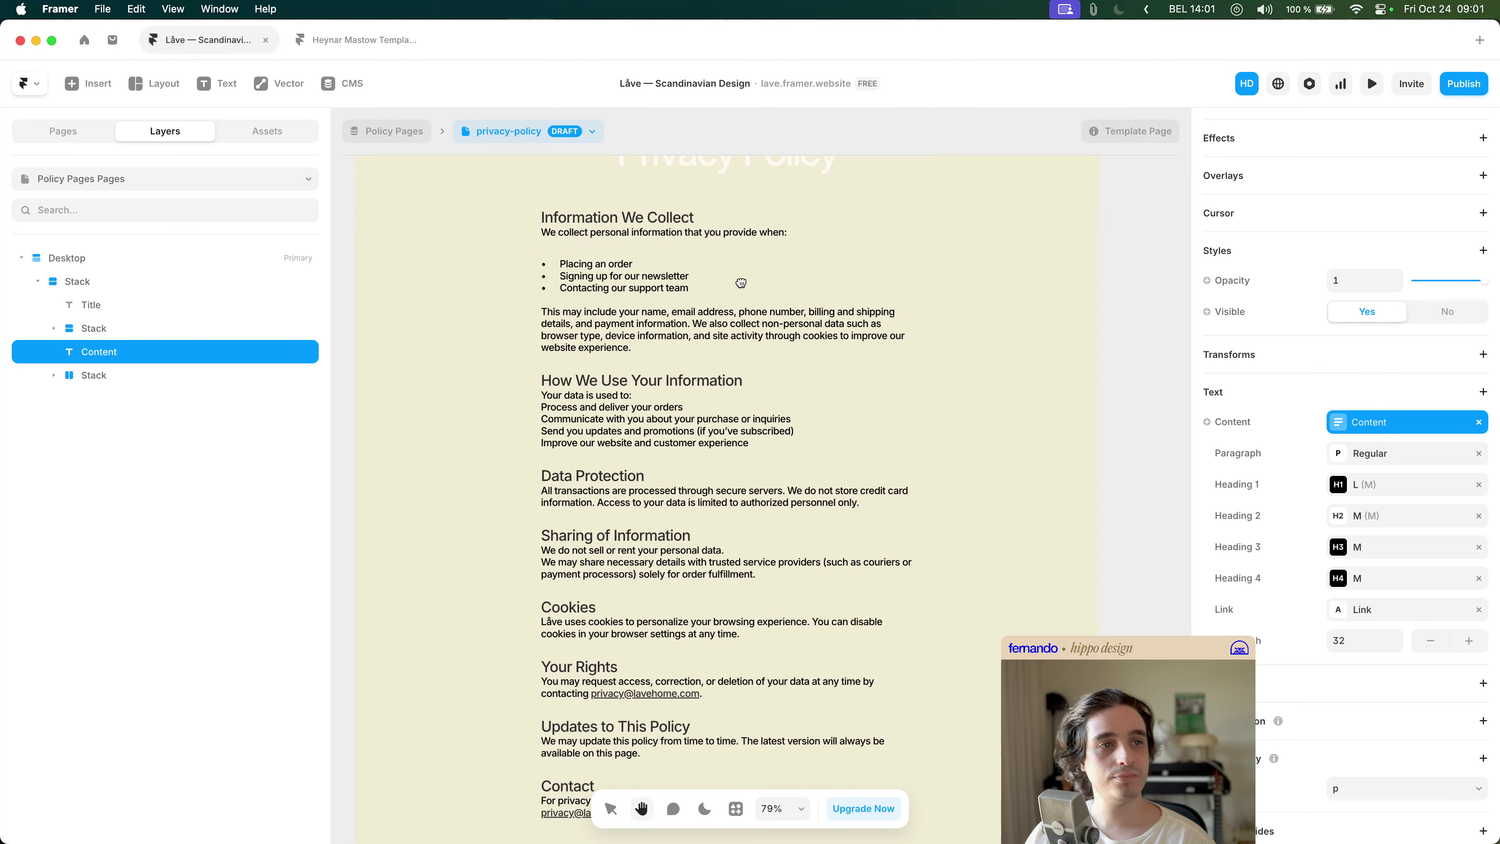
click(1478, 421)
scroll(827, 396, up, 3)
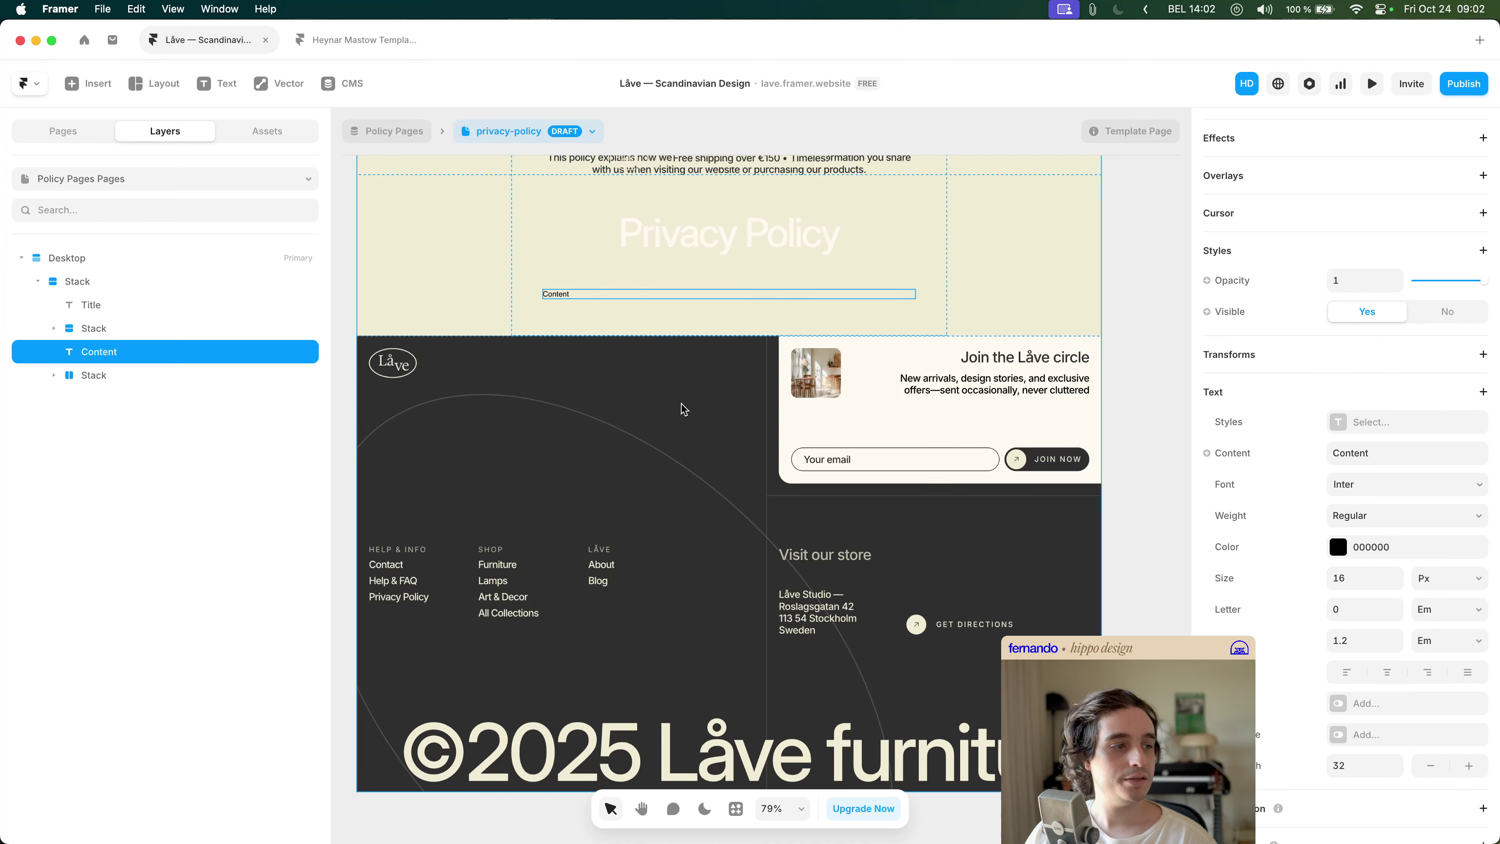
key(super+z)
scroll(646, 348, down, 5)
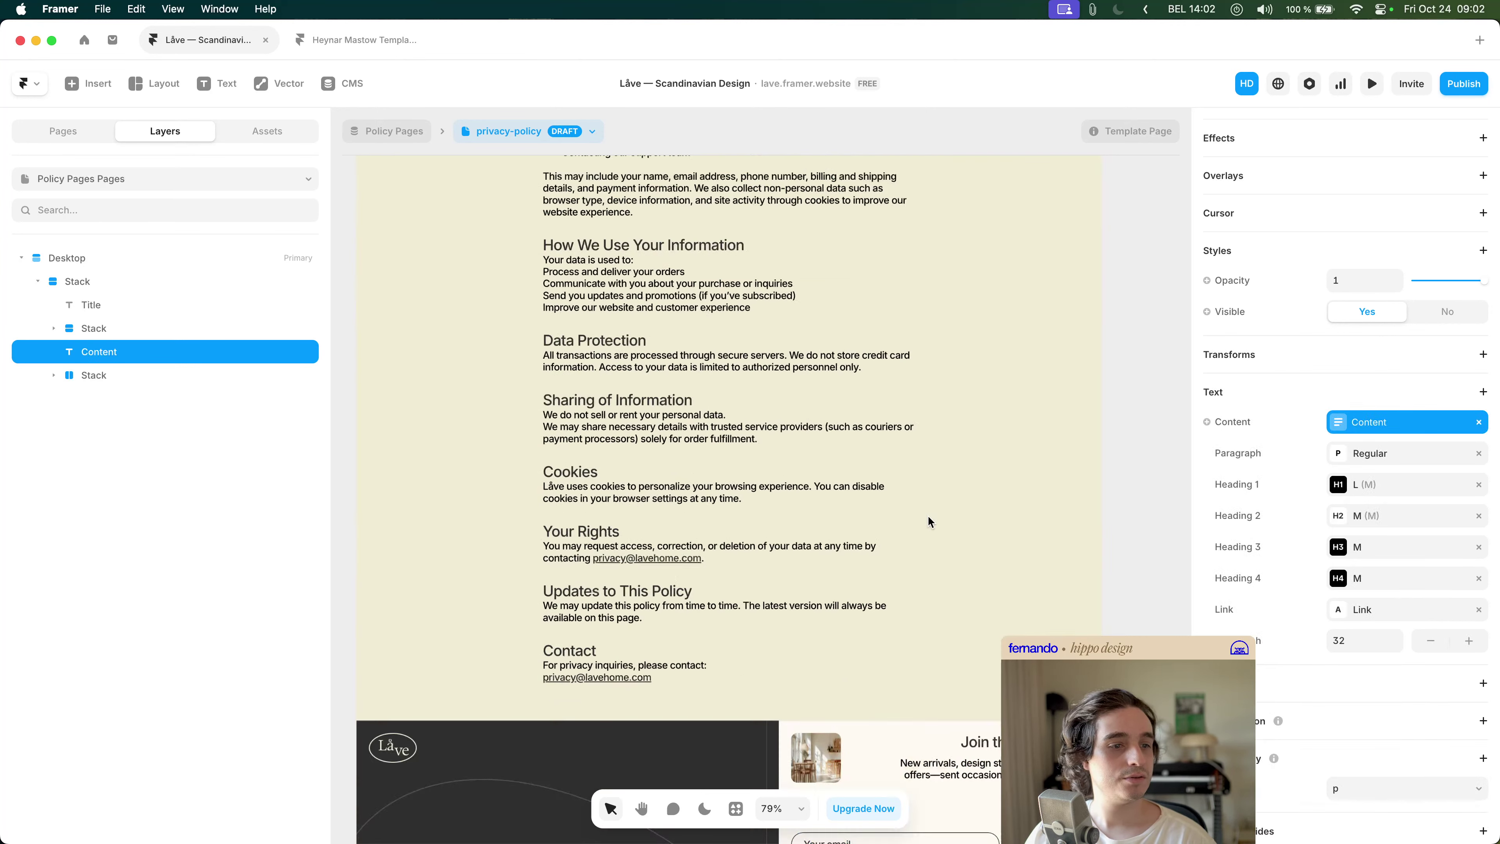
- Examine the CMS Styles and general Styles options available for the policy content, looking for list formatting
scroll(1351, 572, down, 1)
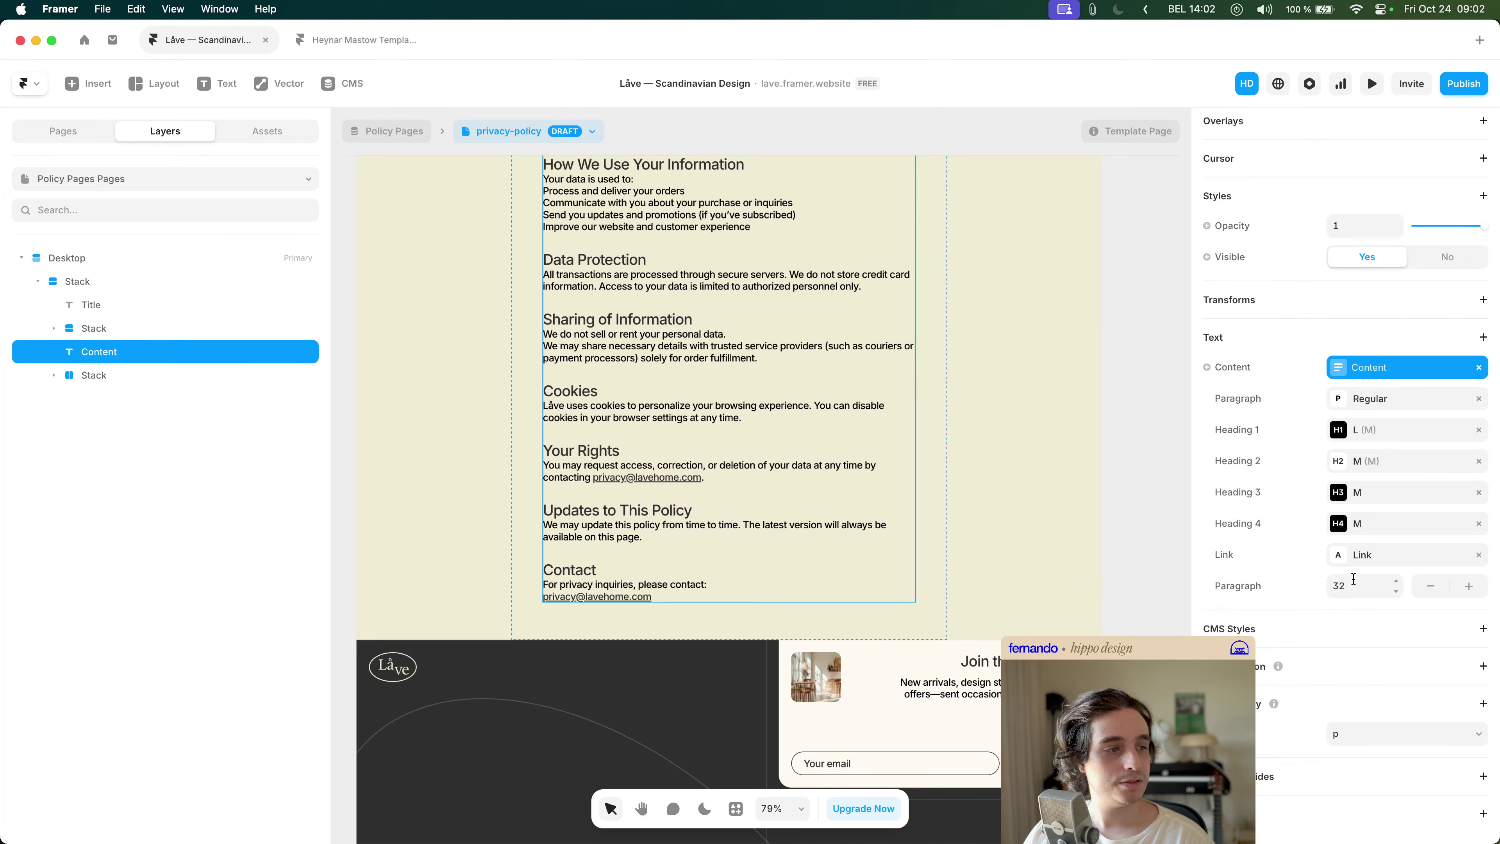
click(1357, 626)
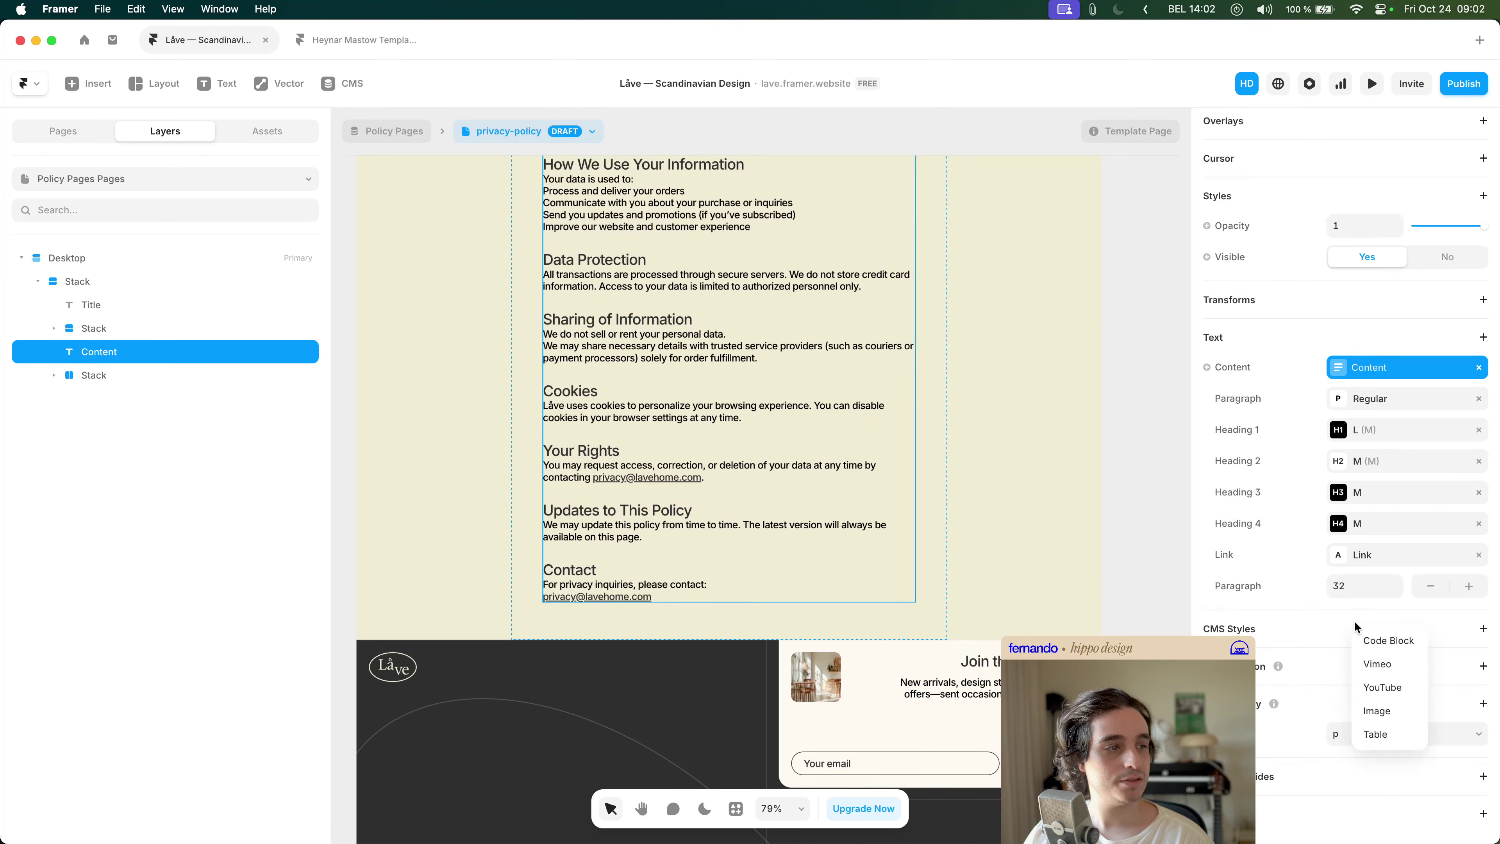
click(1332, 629)
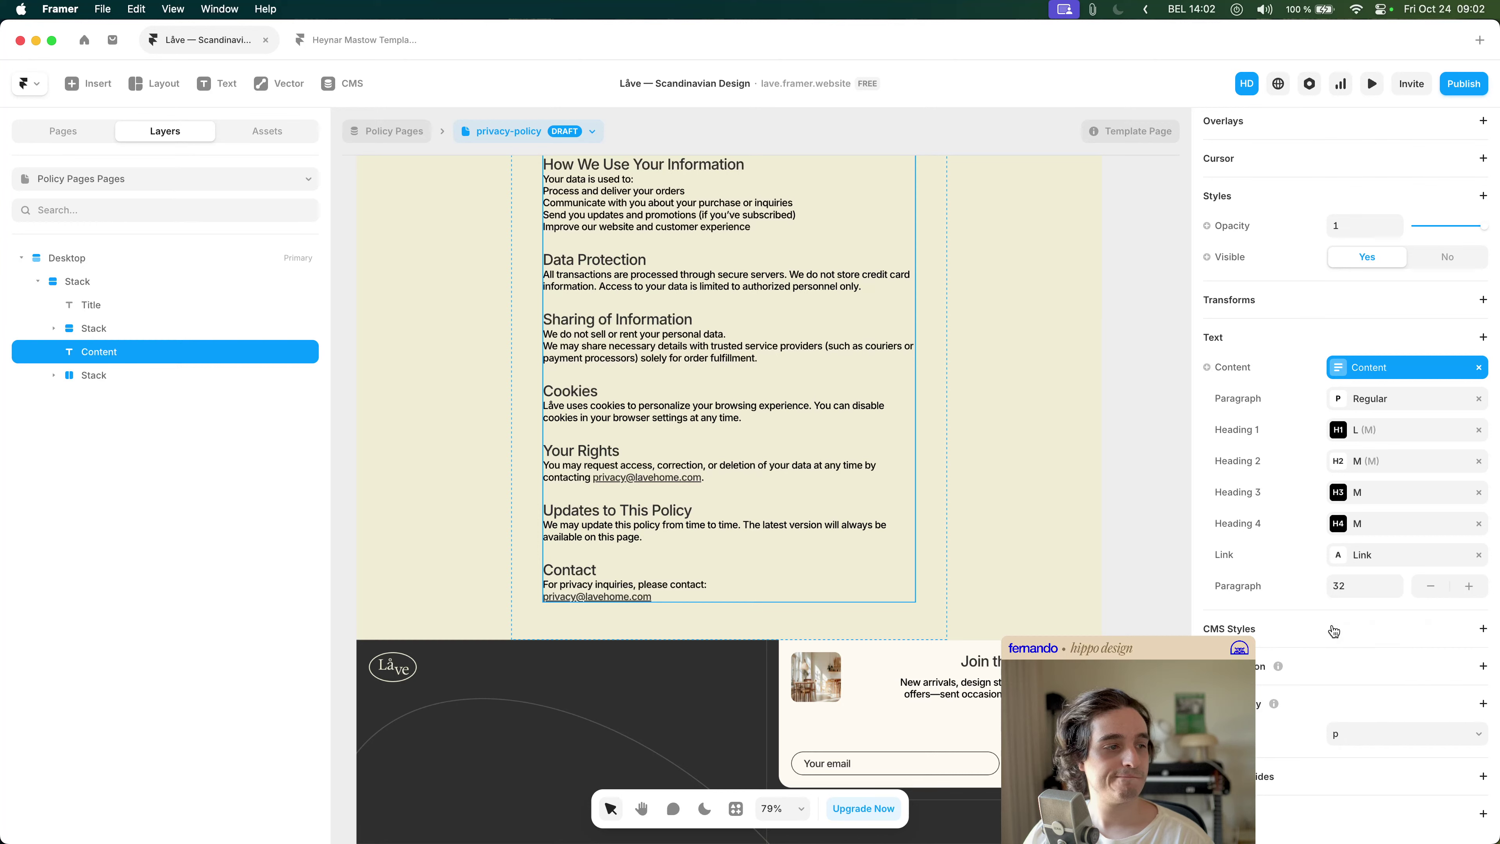
click(1333, 630)
click(1333, 630)
scroll(1396, 648, up, 1)
click(1396, 650)
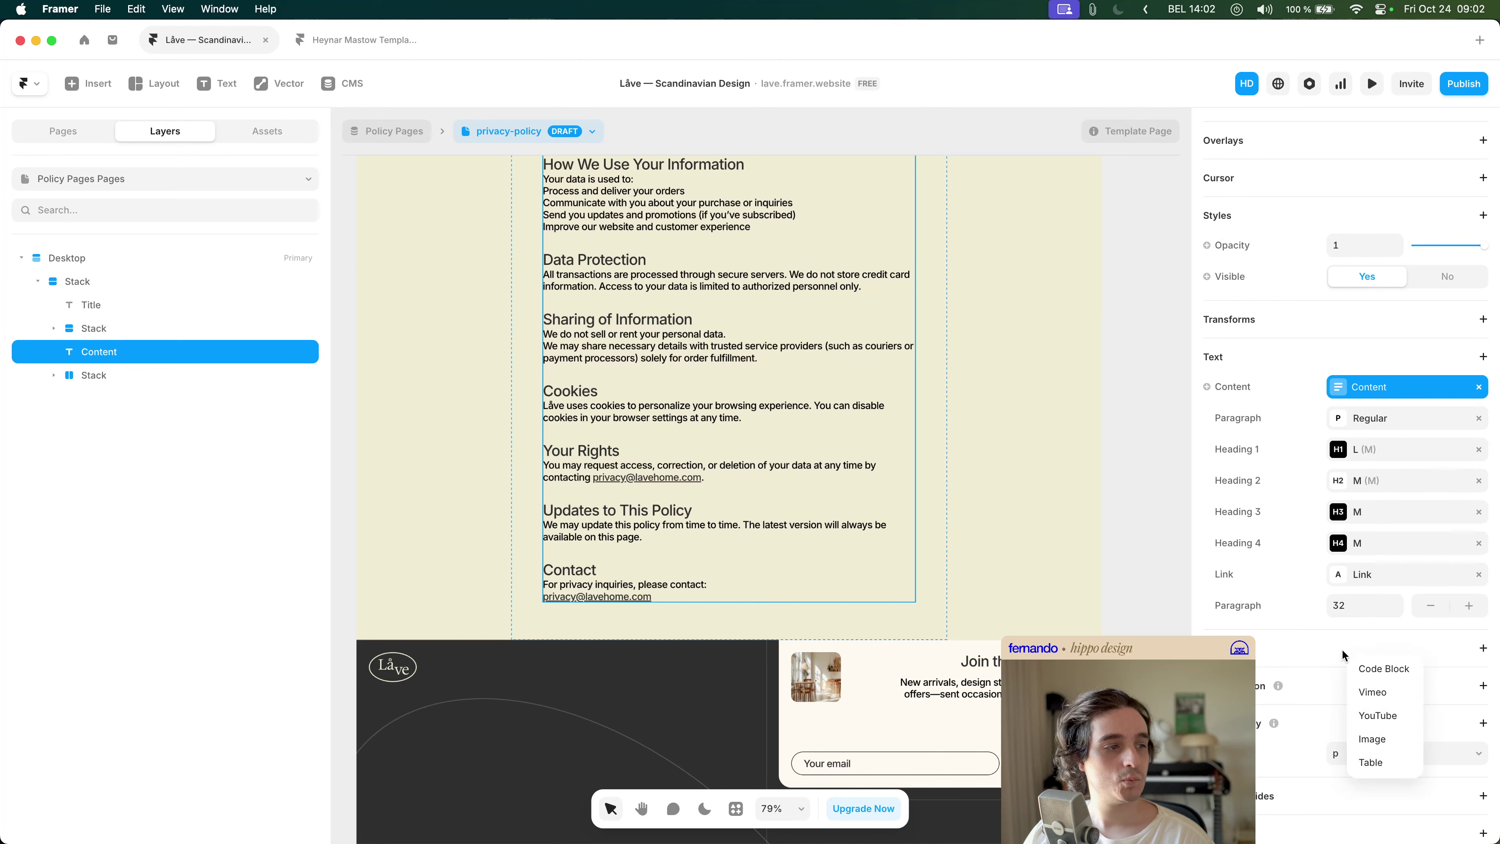
click(1307, 654)
scroll(1374, 660, down, 1)
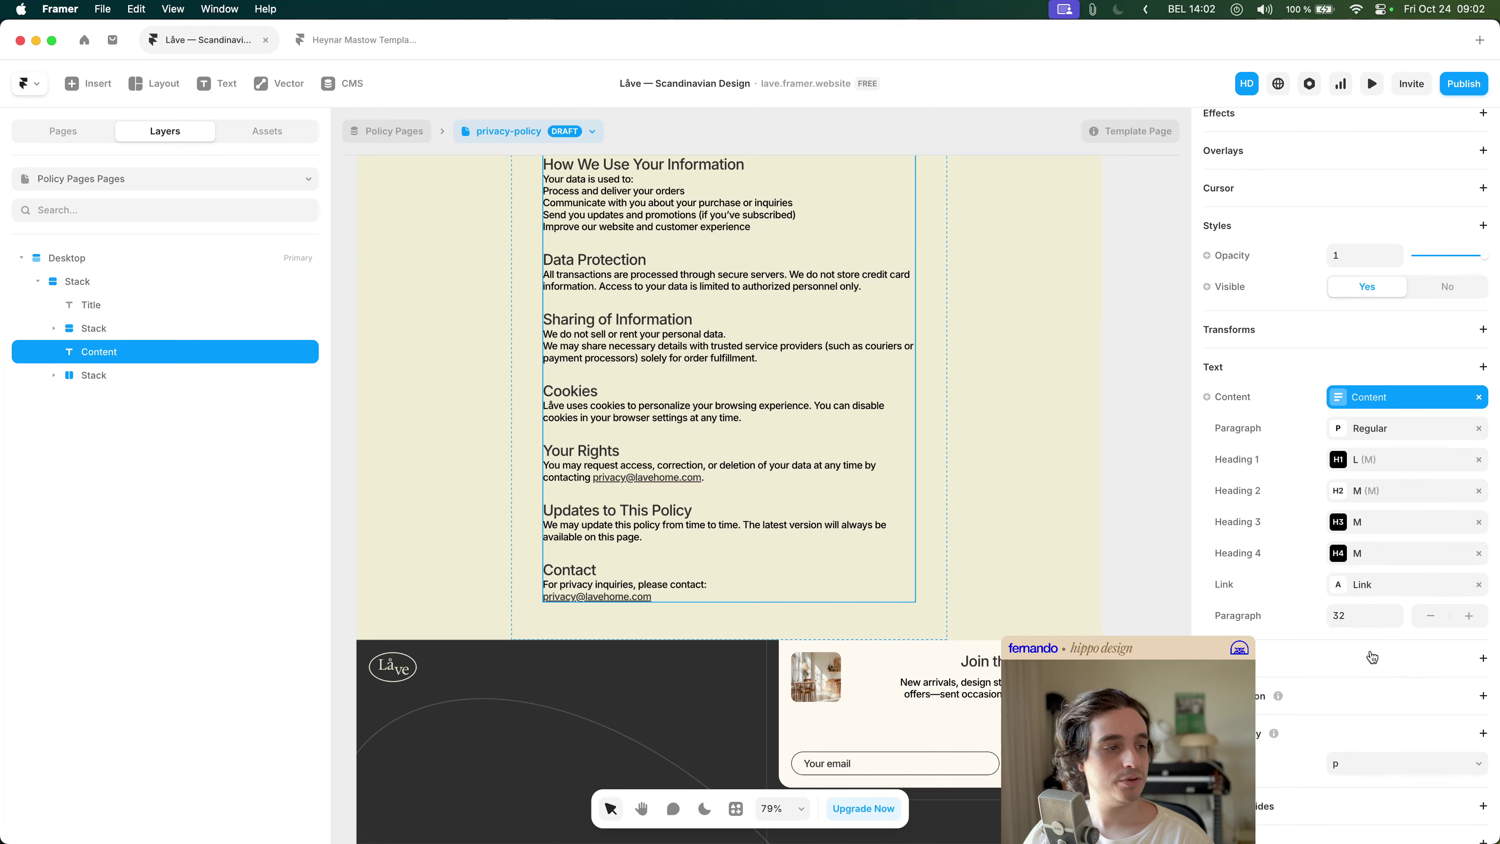
scroll(731, 255, up, 3)
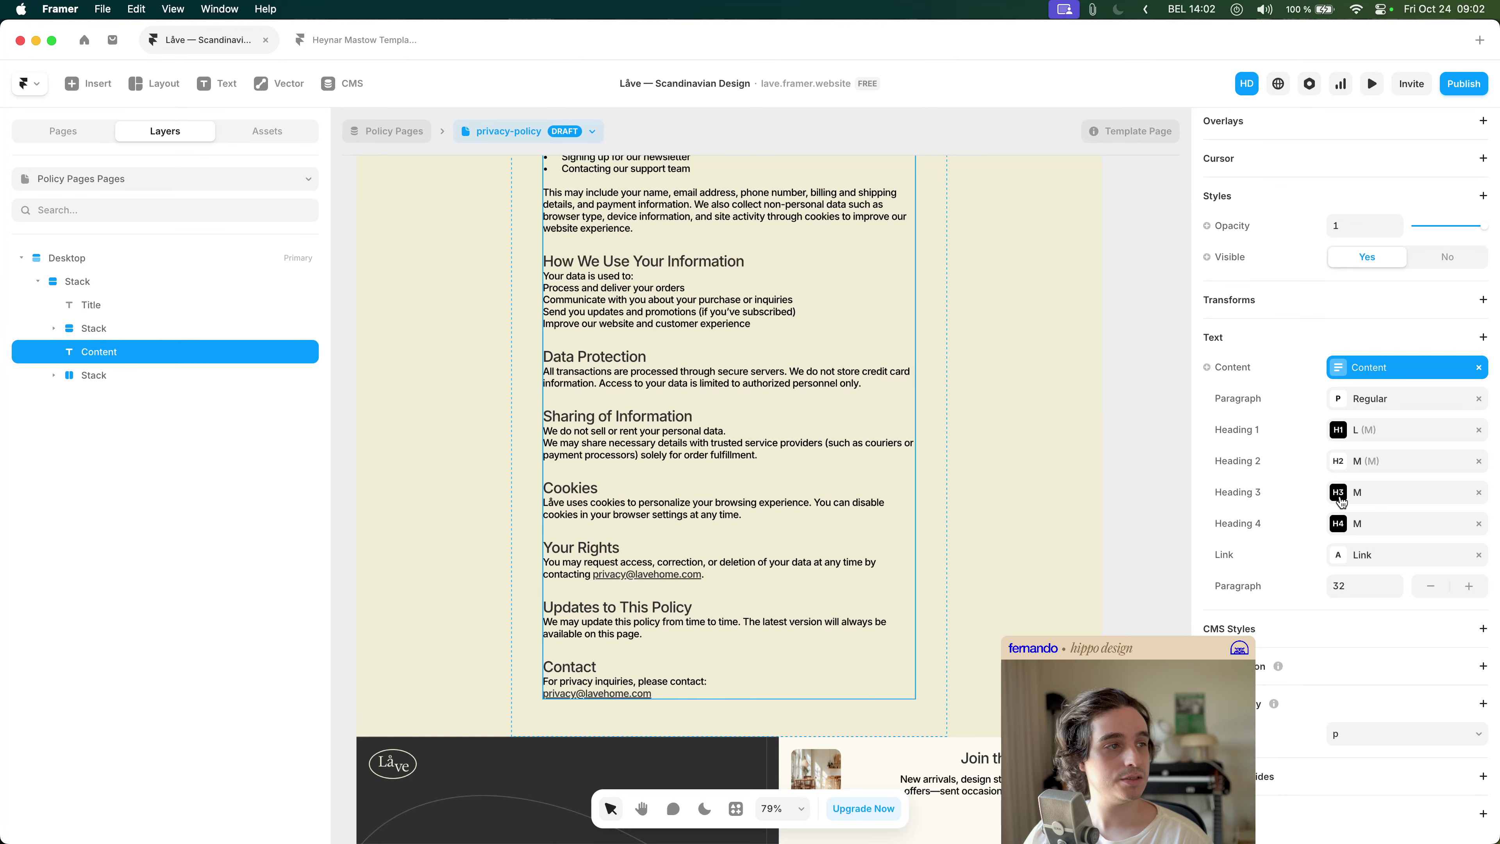
scroll(1293, 312, up, 4)
click(1262, 422)
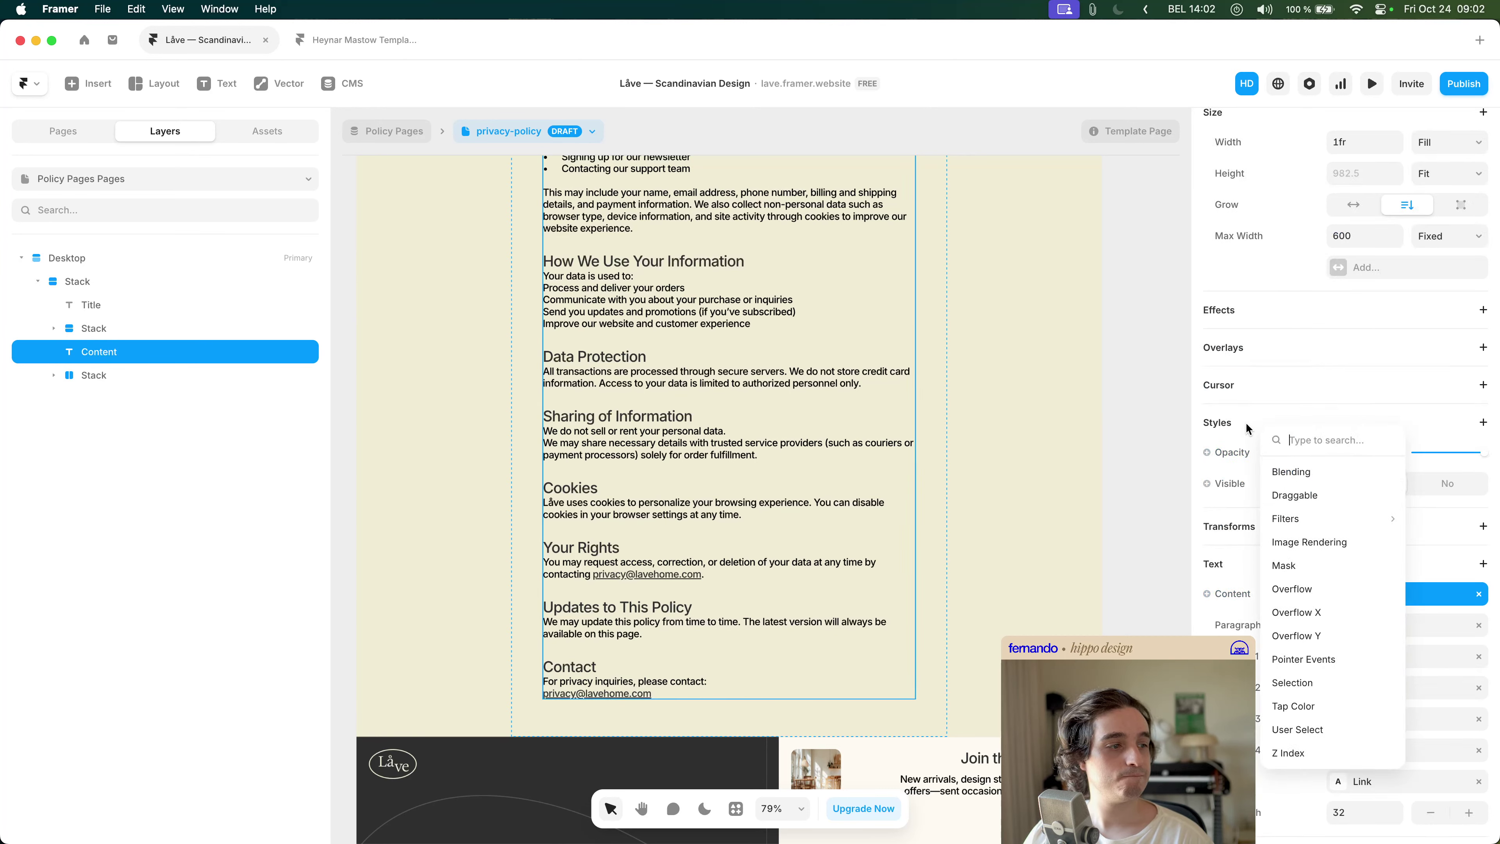
click(1245, 422)
scroll(1317, 436, up, 3)
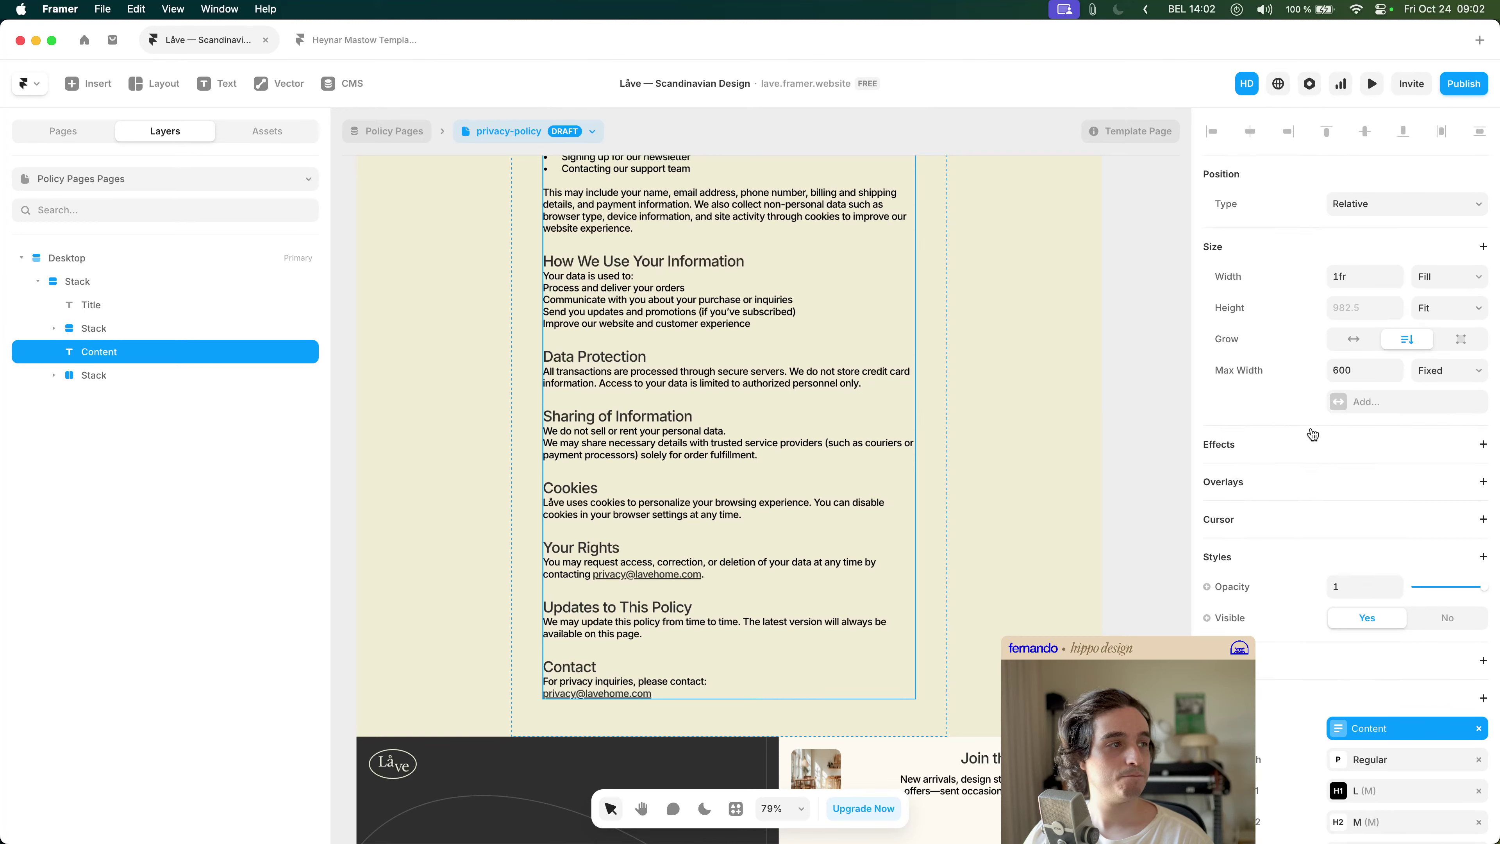
- Try to remove the bullet from "Placing an order" in the policy content, and undo the edits
scroll(800, 437, up, 4)
double_click(623, 250)
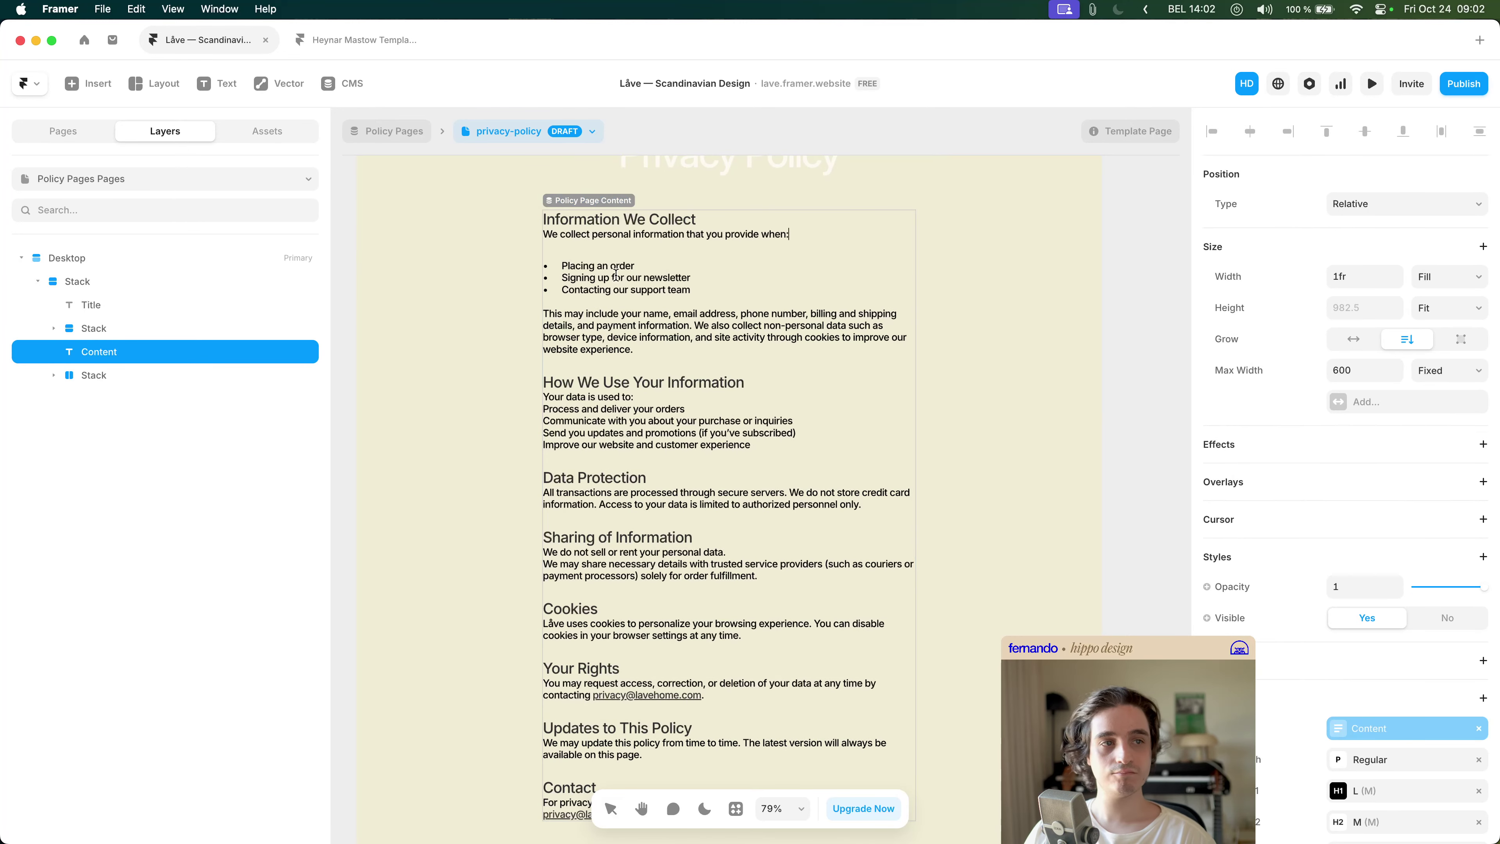
drag(561, 265, 736, 297)
click(737, 297)
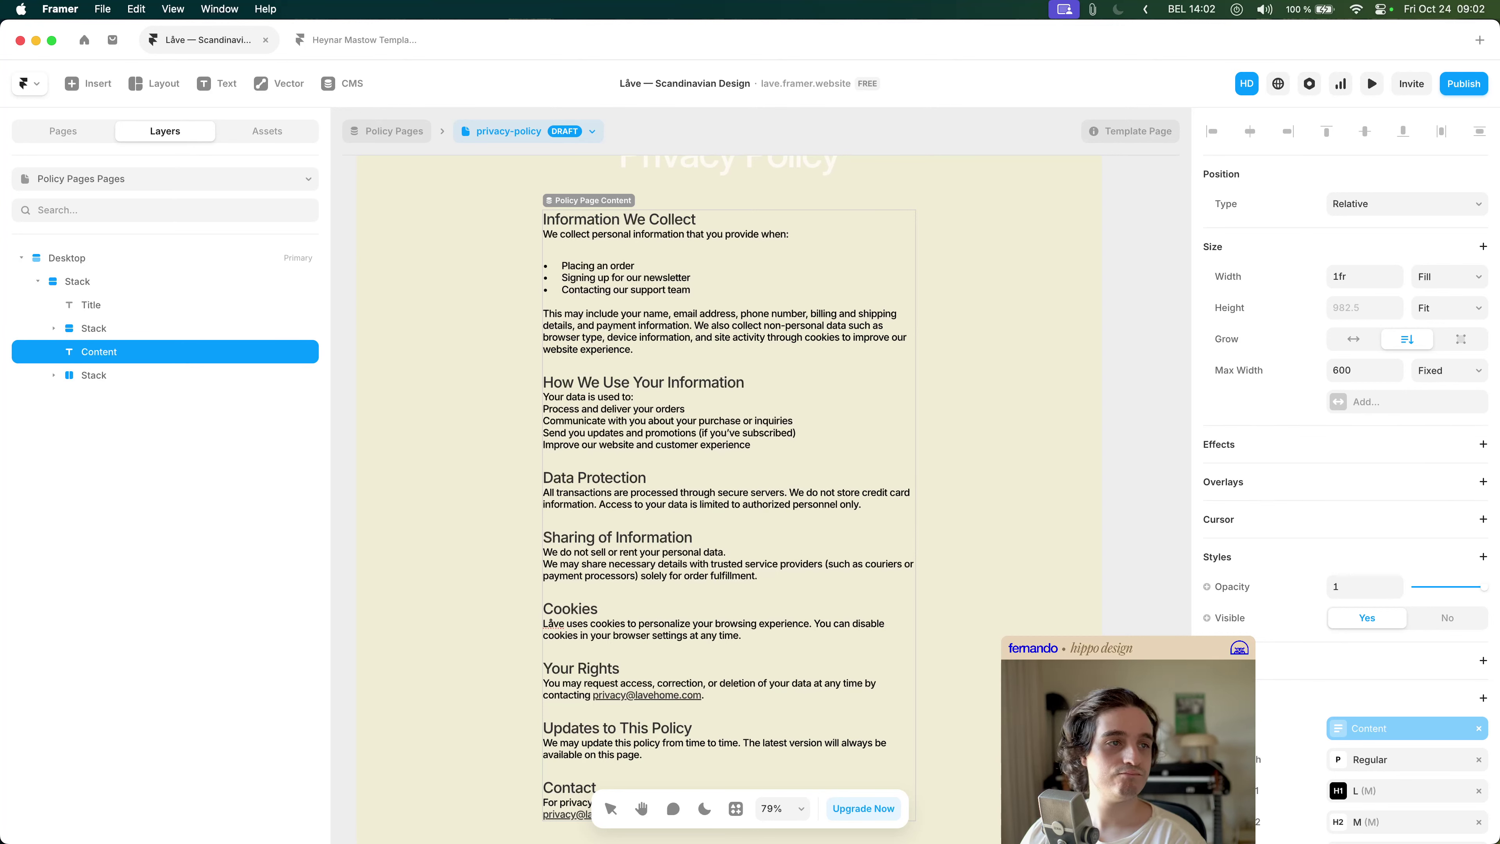
key(Delete)
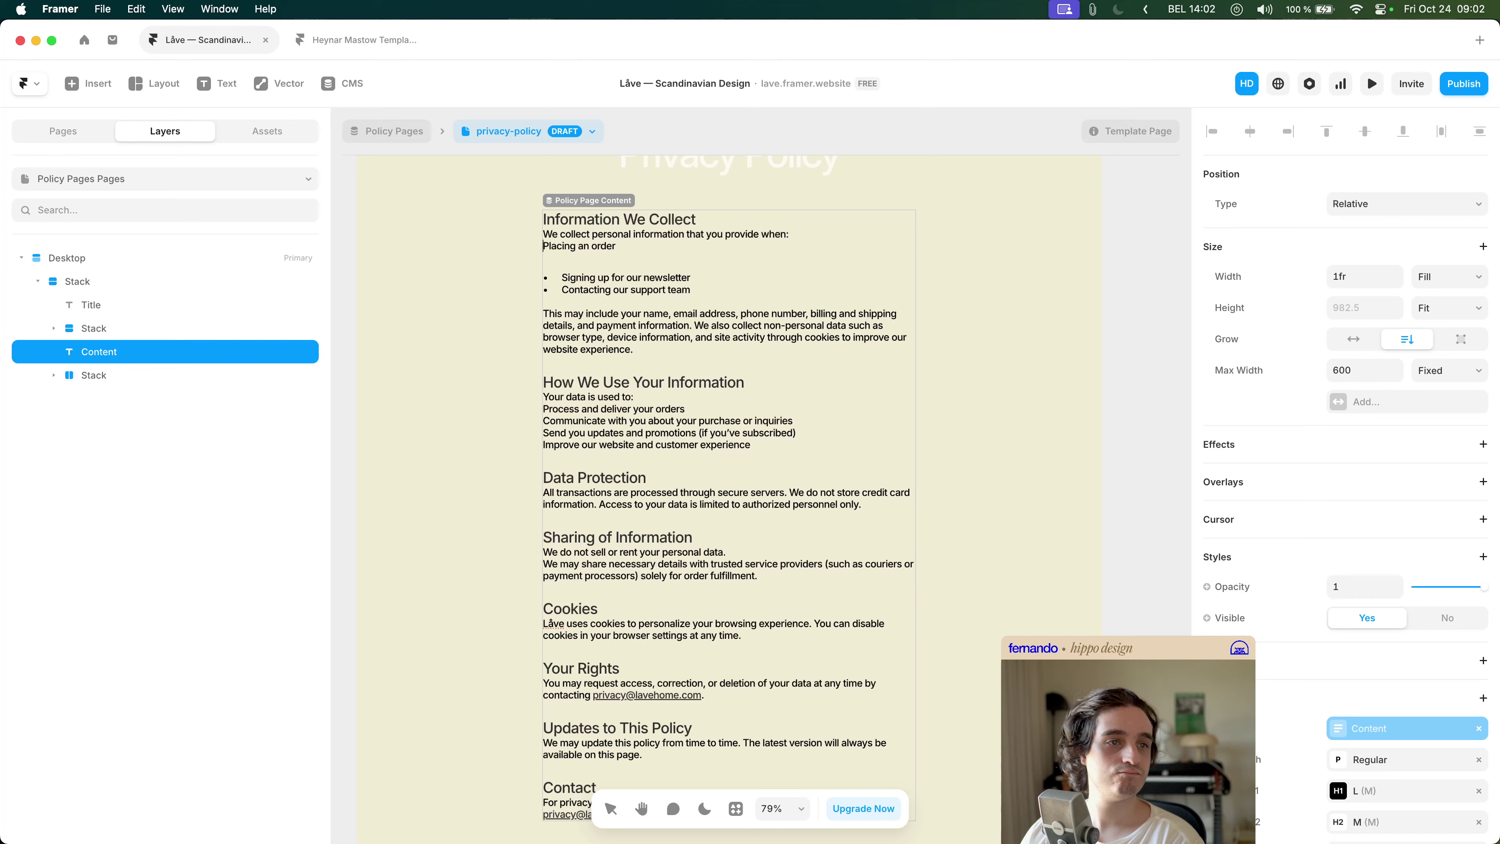
key(super+z)
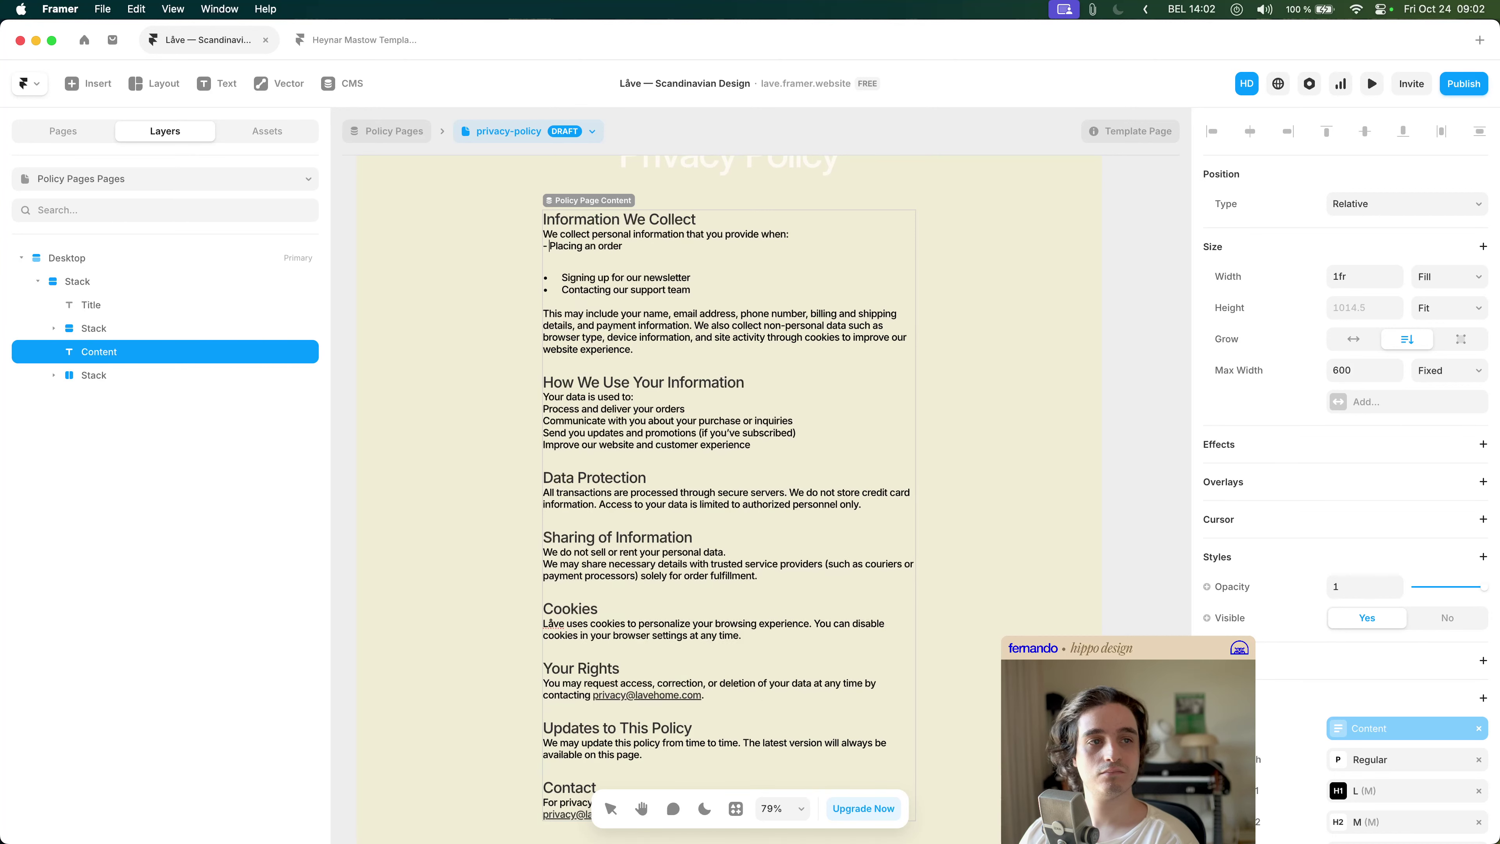
key(super+z)
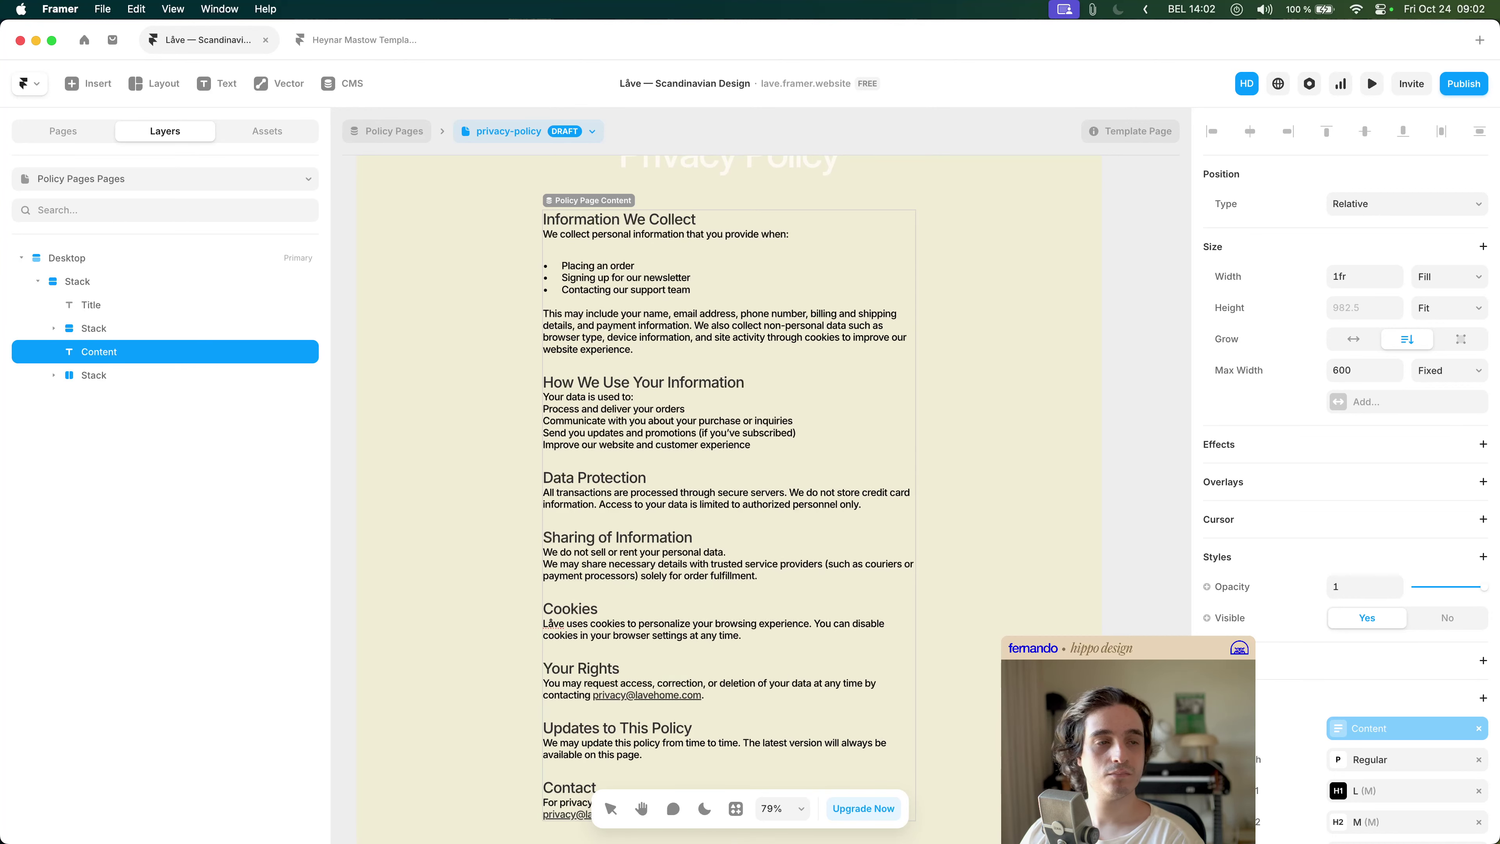
- Detach the Content field from the policy text layer and enter the test line "hello" above a bulleted "dsdasddsa"
click(1478, 728)
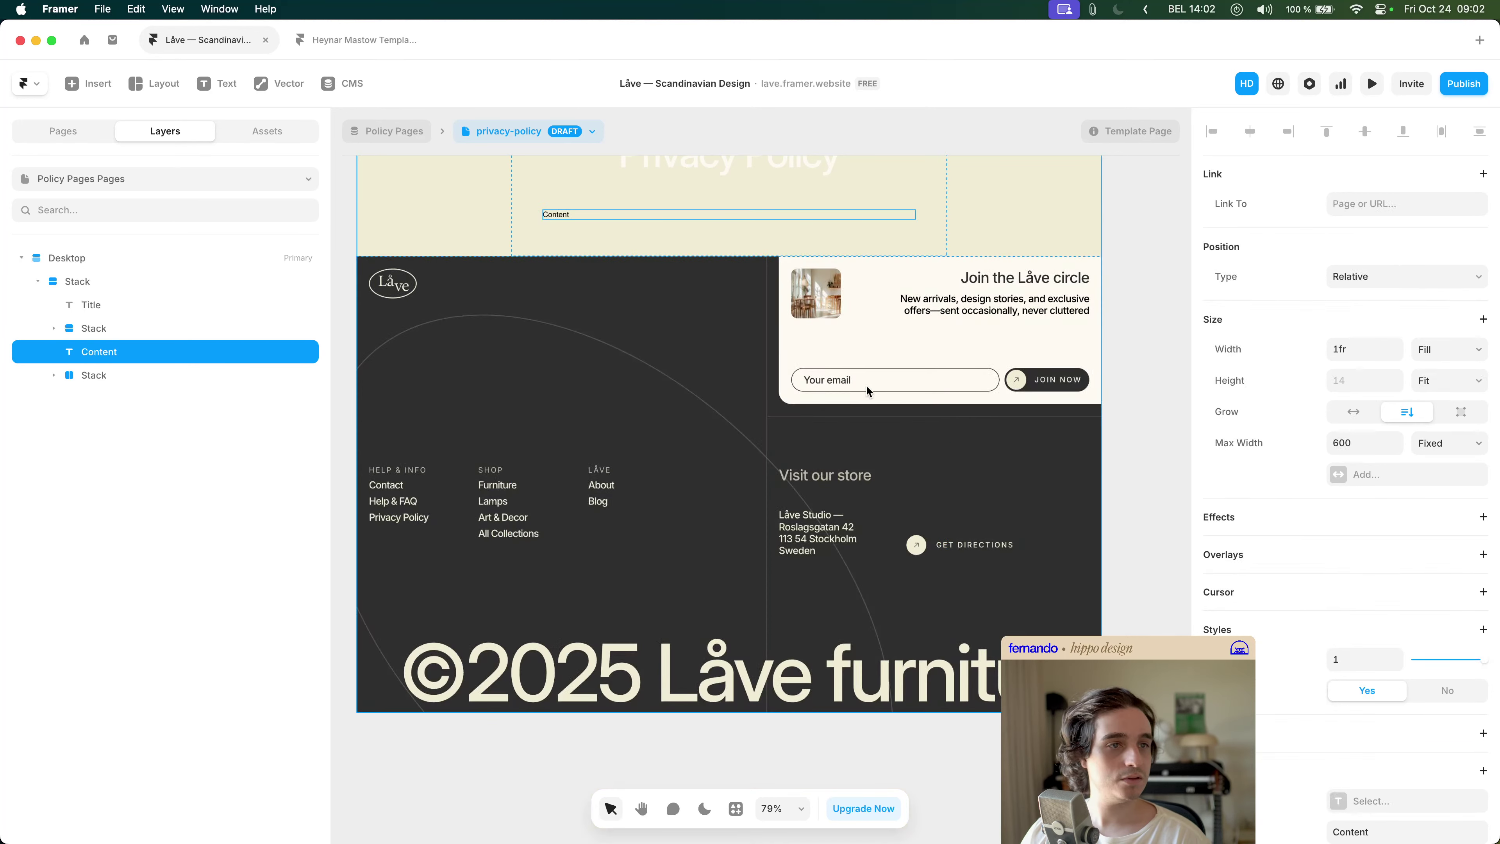
double_click(567, 215)
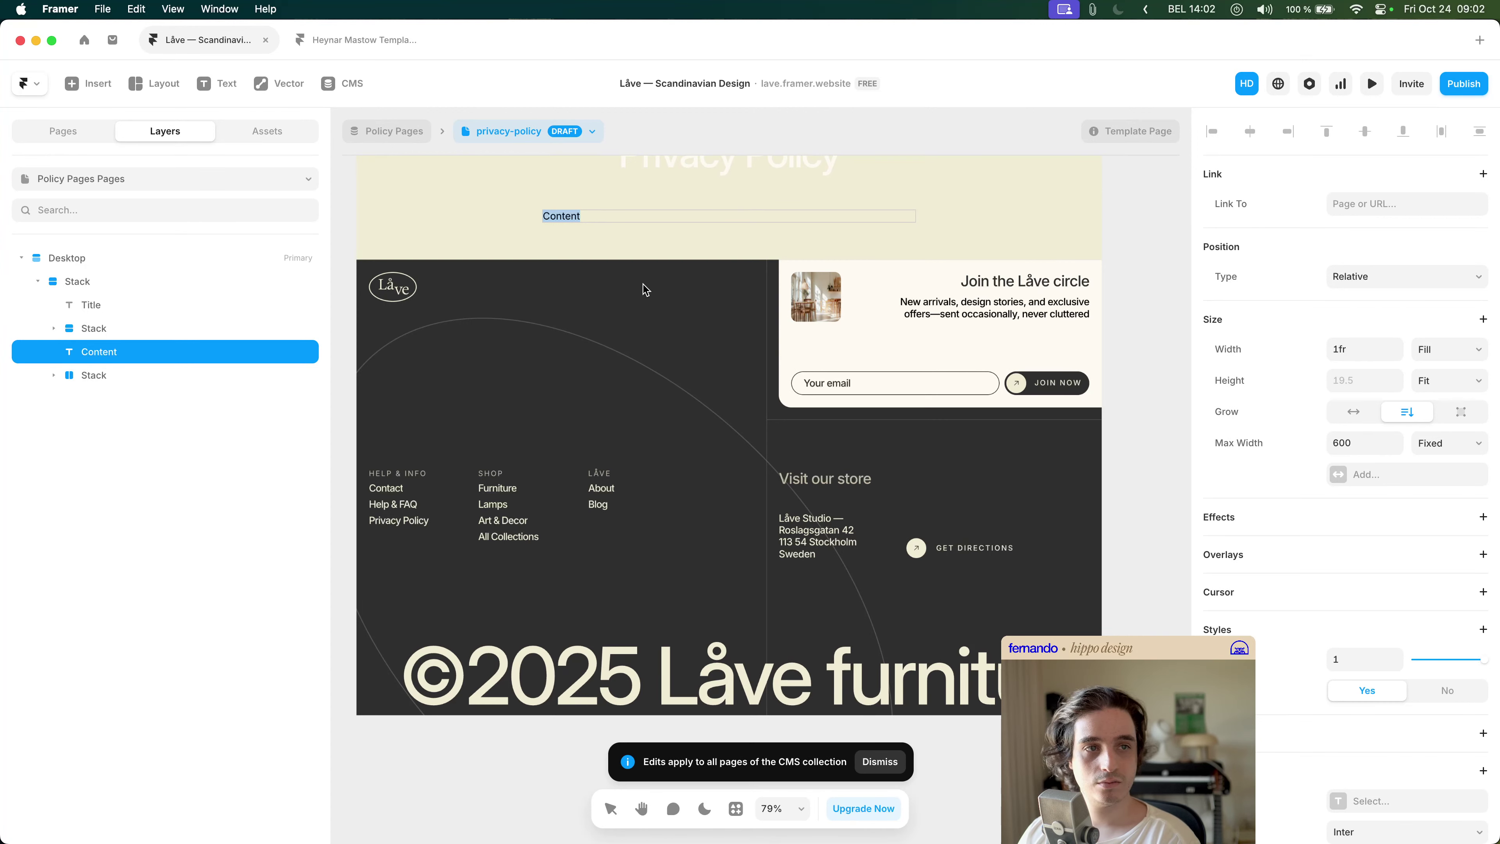
text(- dsdasddsa)
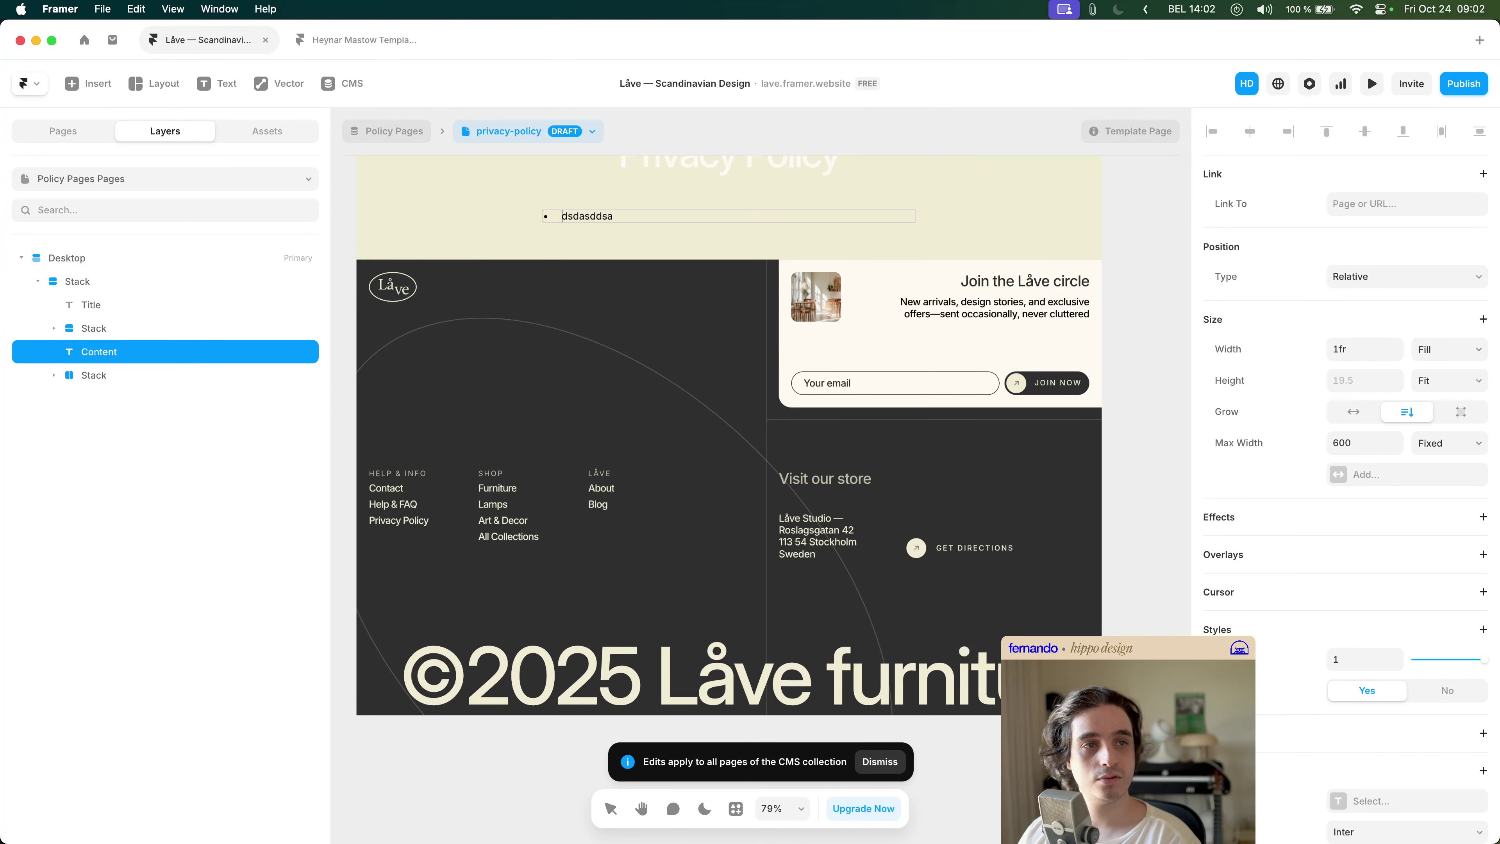
key(Return)
key(Return)
text(hello)
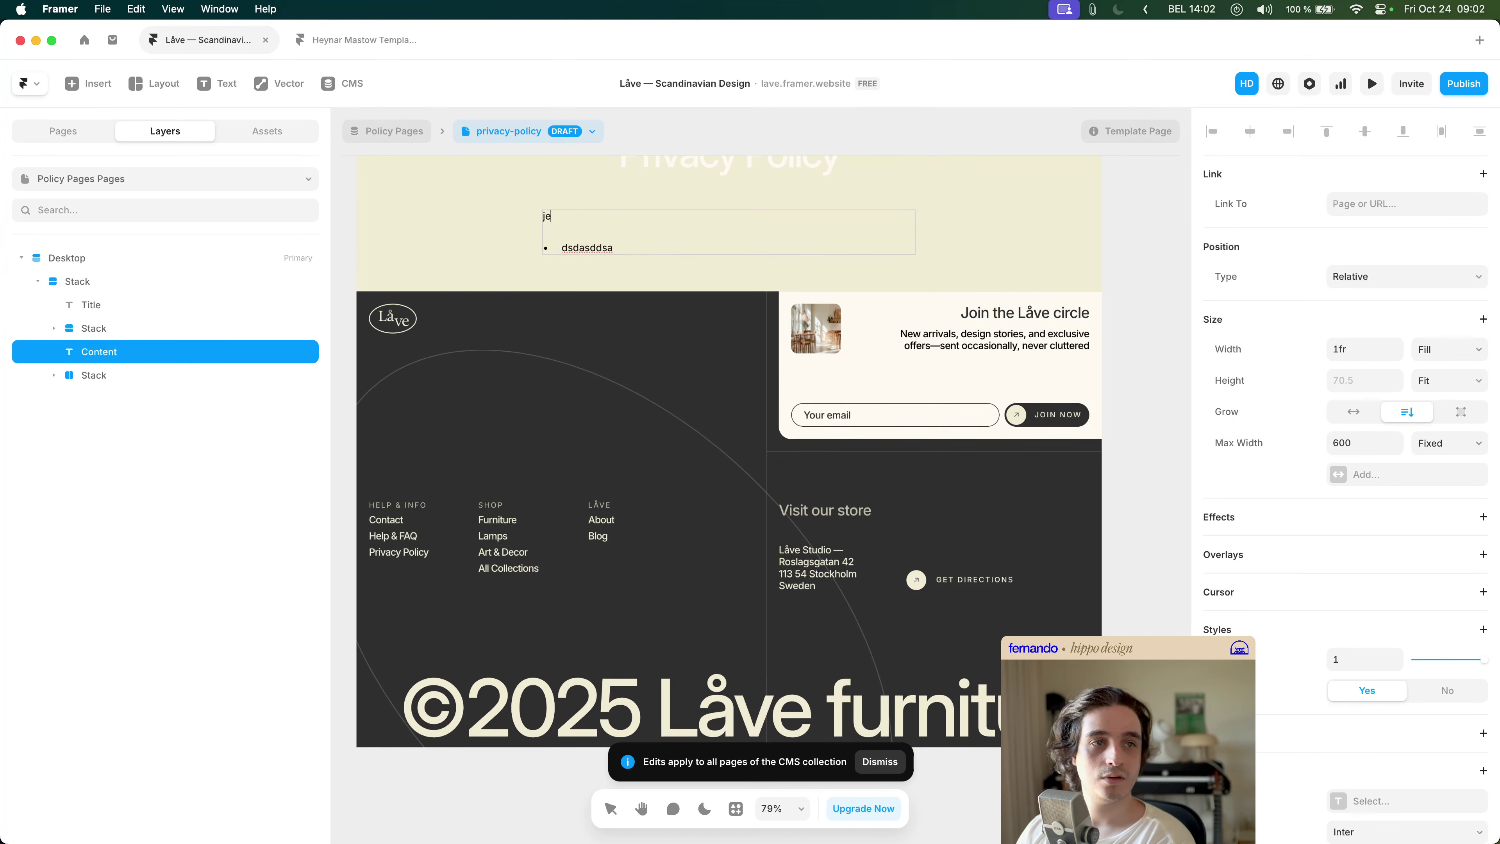
key(Escape)
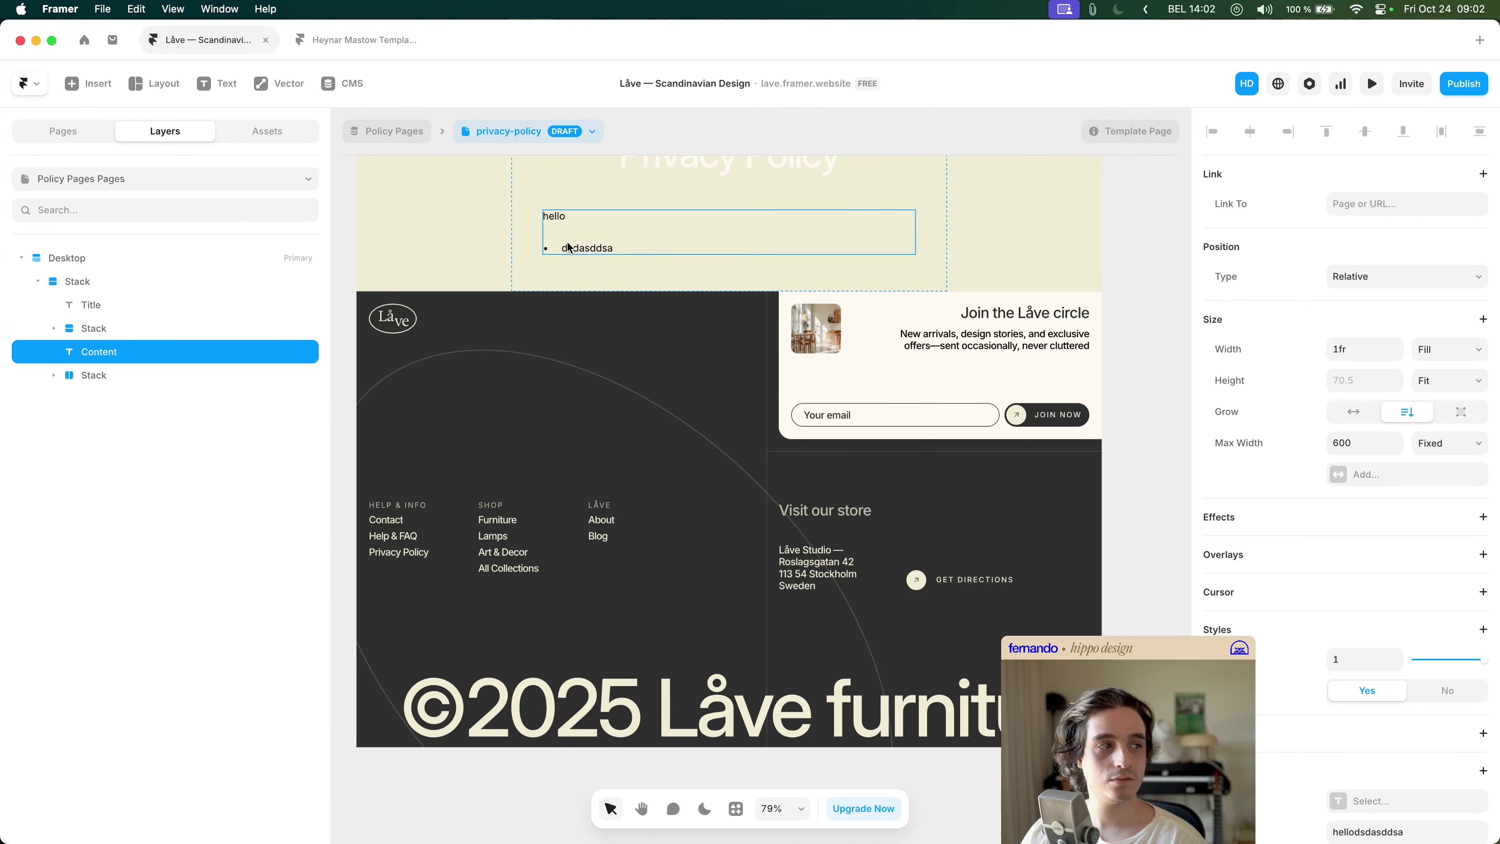
- Try a line height of 0.2 em on the test text, and undo everything back to the linked Content field
scroll(1401, 599, down, 10)
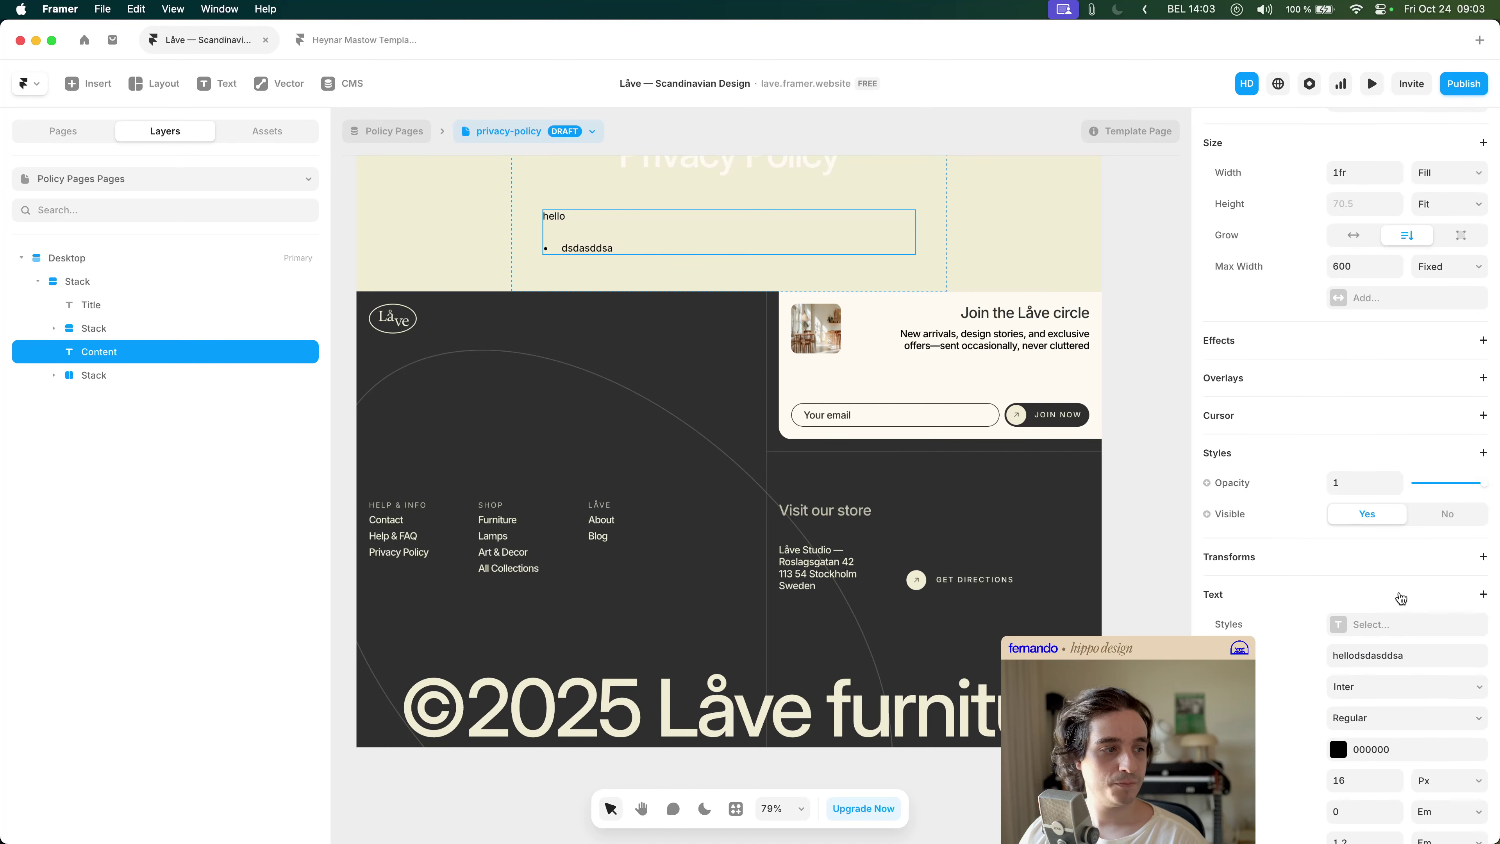
scroll(1400, 597, down, 2)
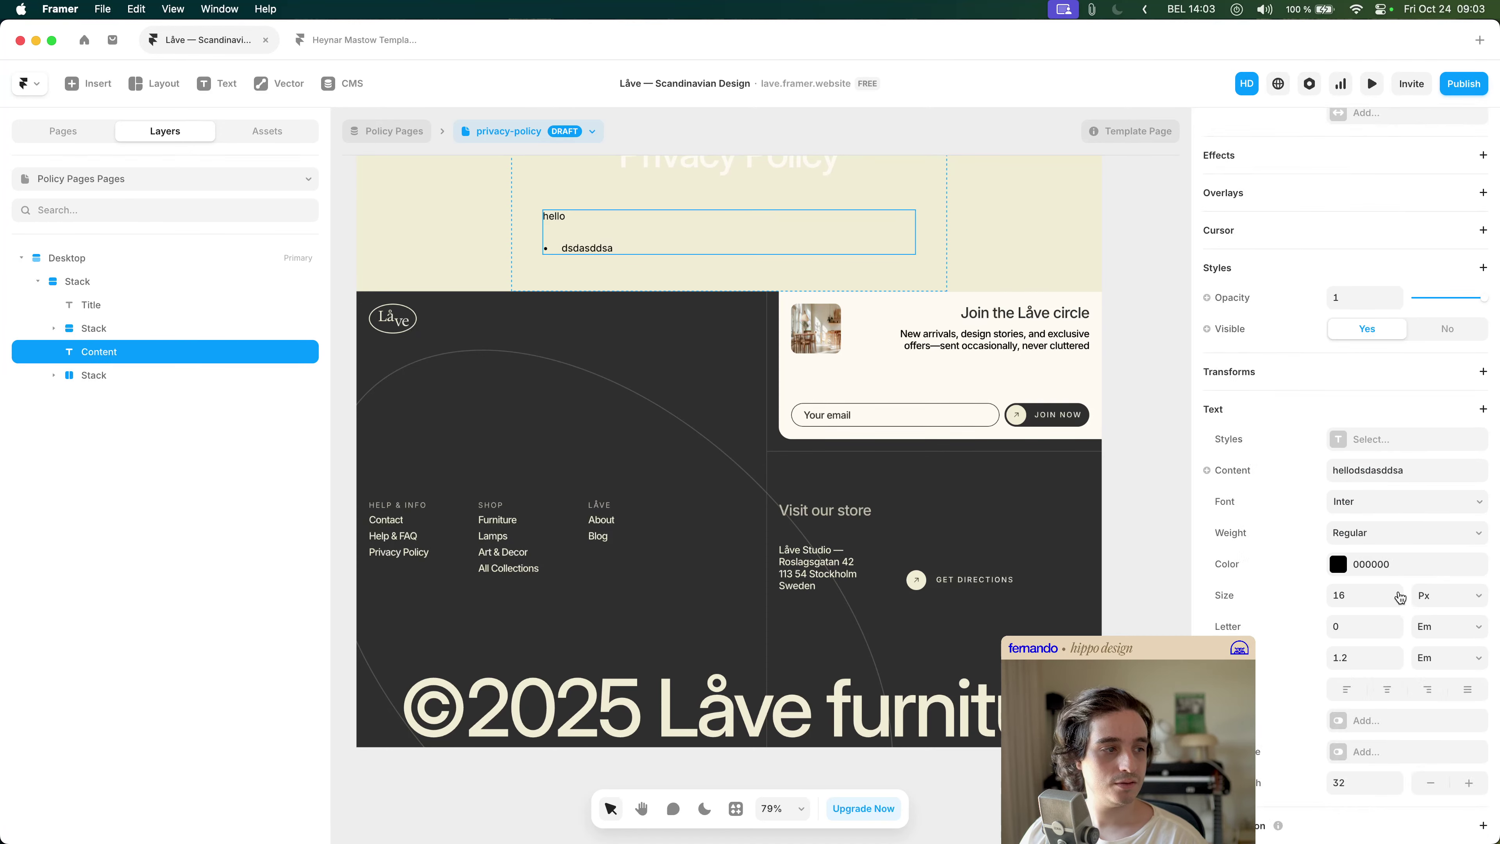
click(1396, 663)
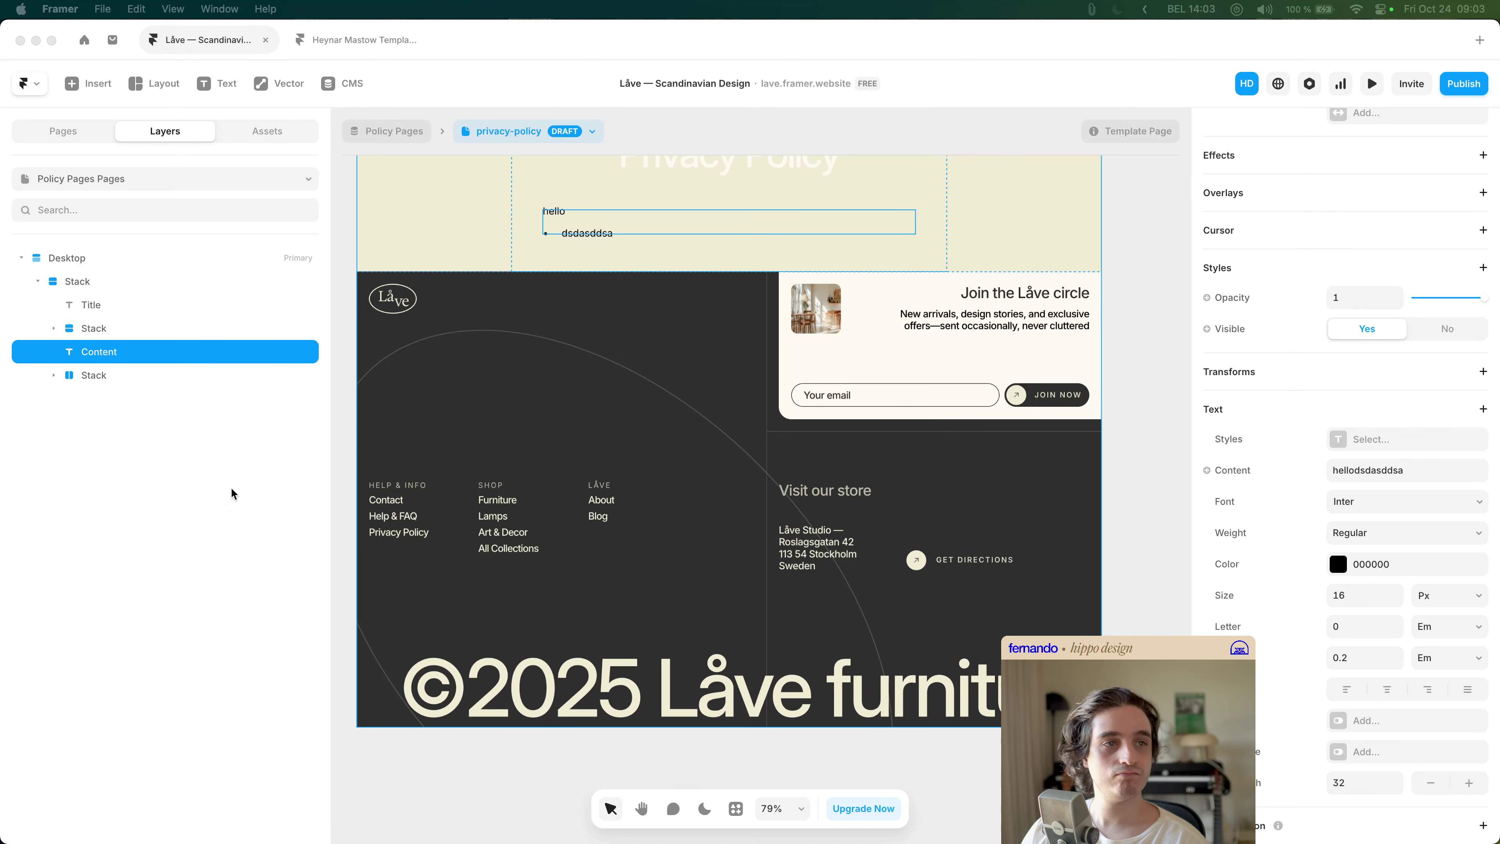
scroll(1053, 489, up, 2)
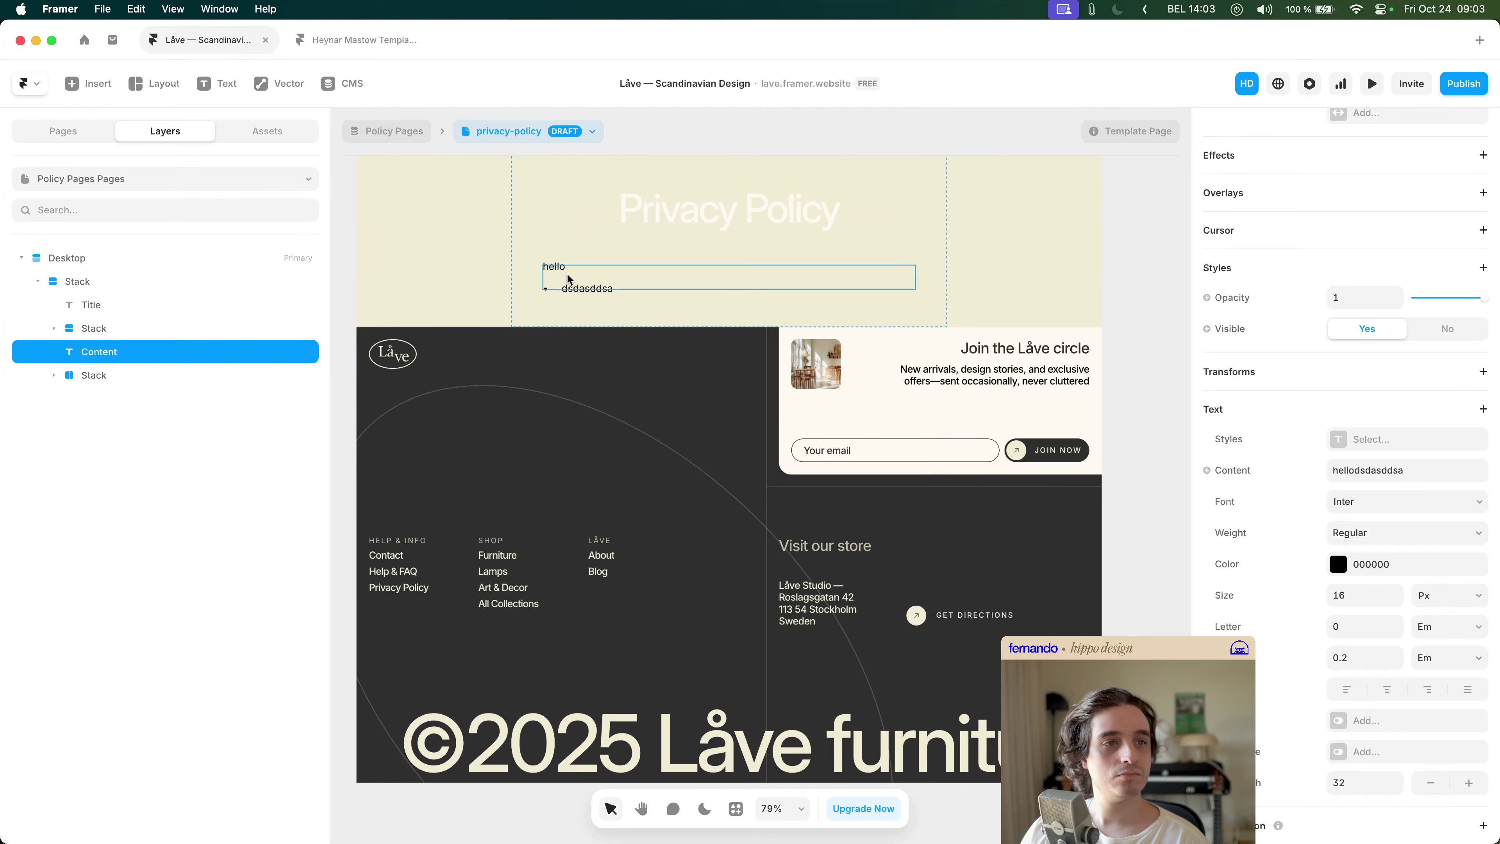
scroll(620, 318, up, 4)
key(super+z)
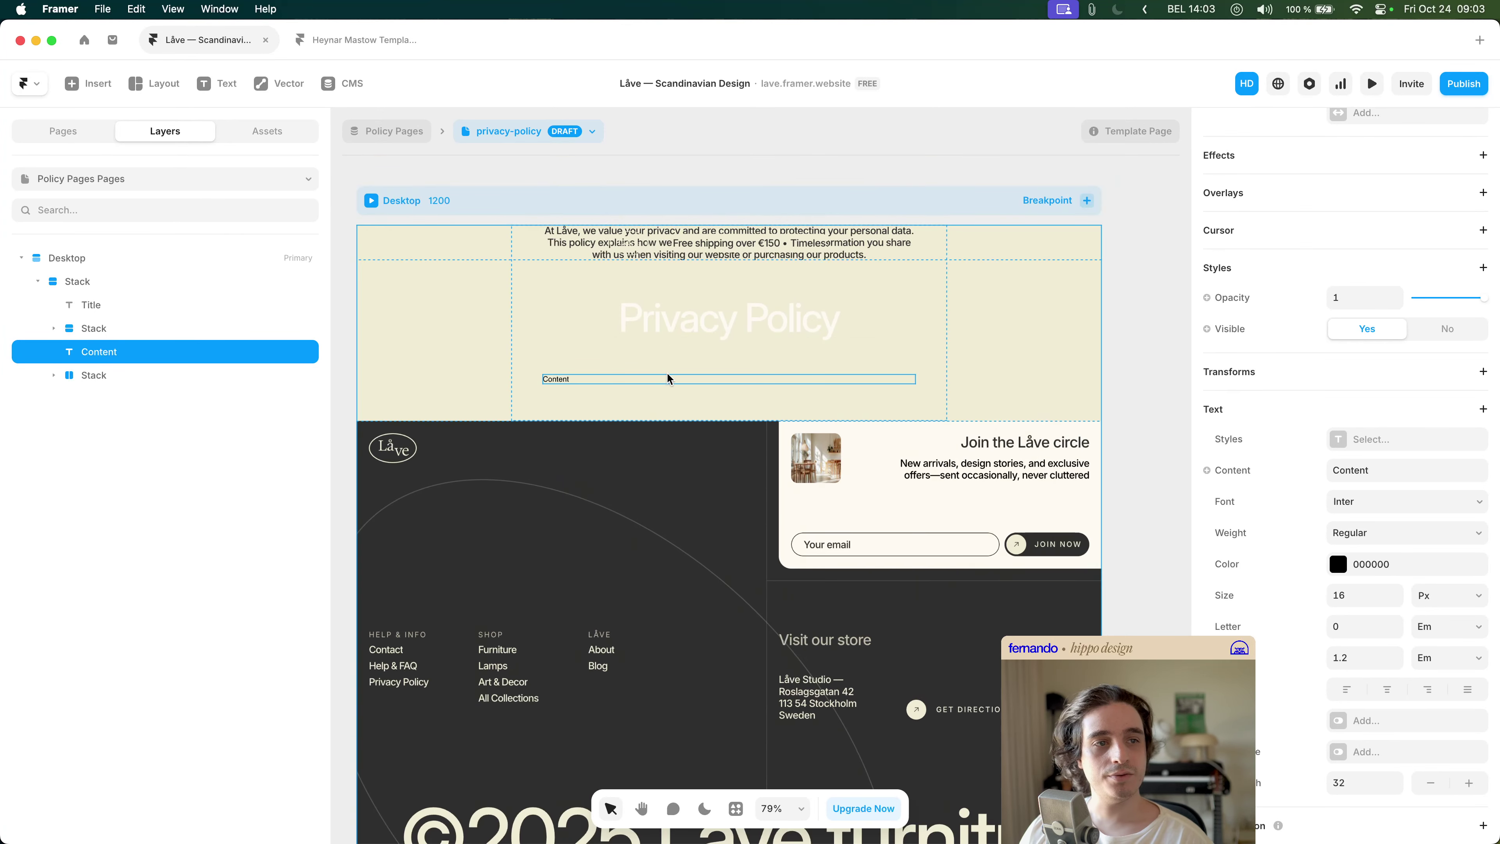
key(super+z)
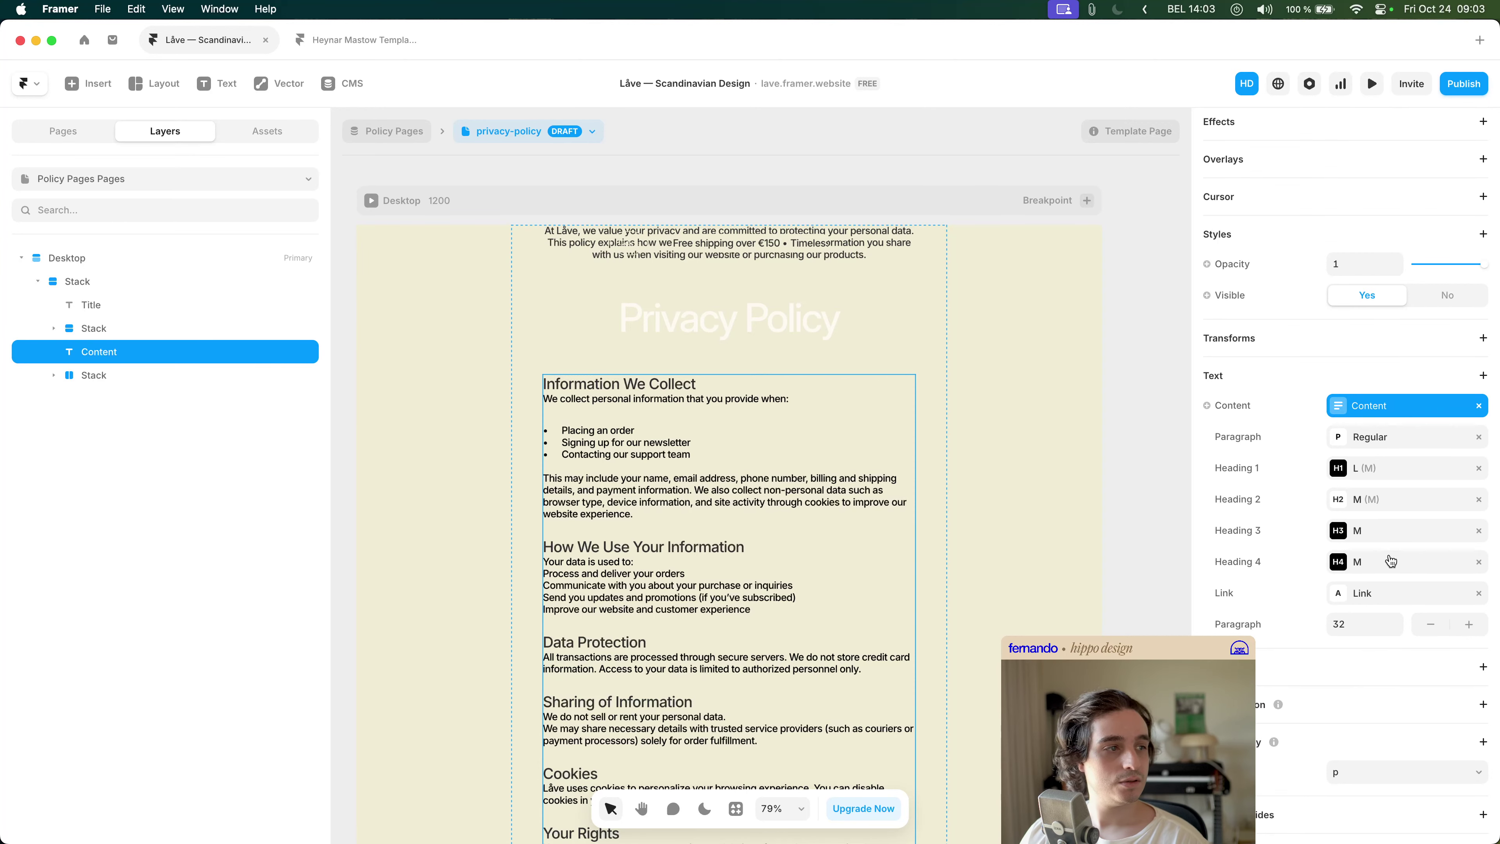
- Examine the size, Styles, text style and CMS Styles options of the policy content layer
scroll(1364, 435, up, 5)
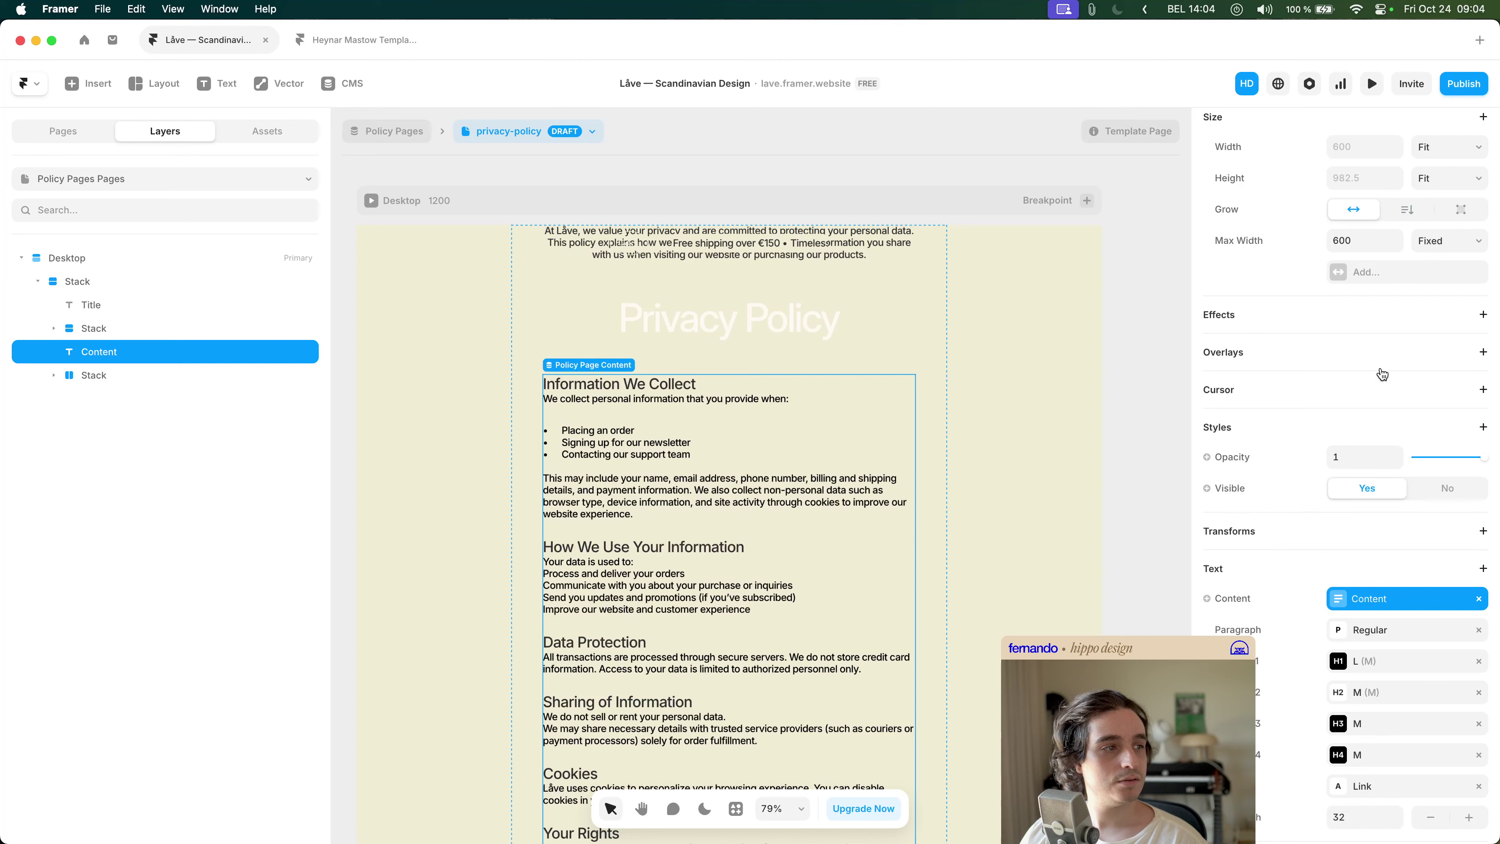
scroll(1352, 378, up, 3)
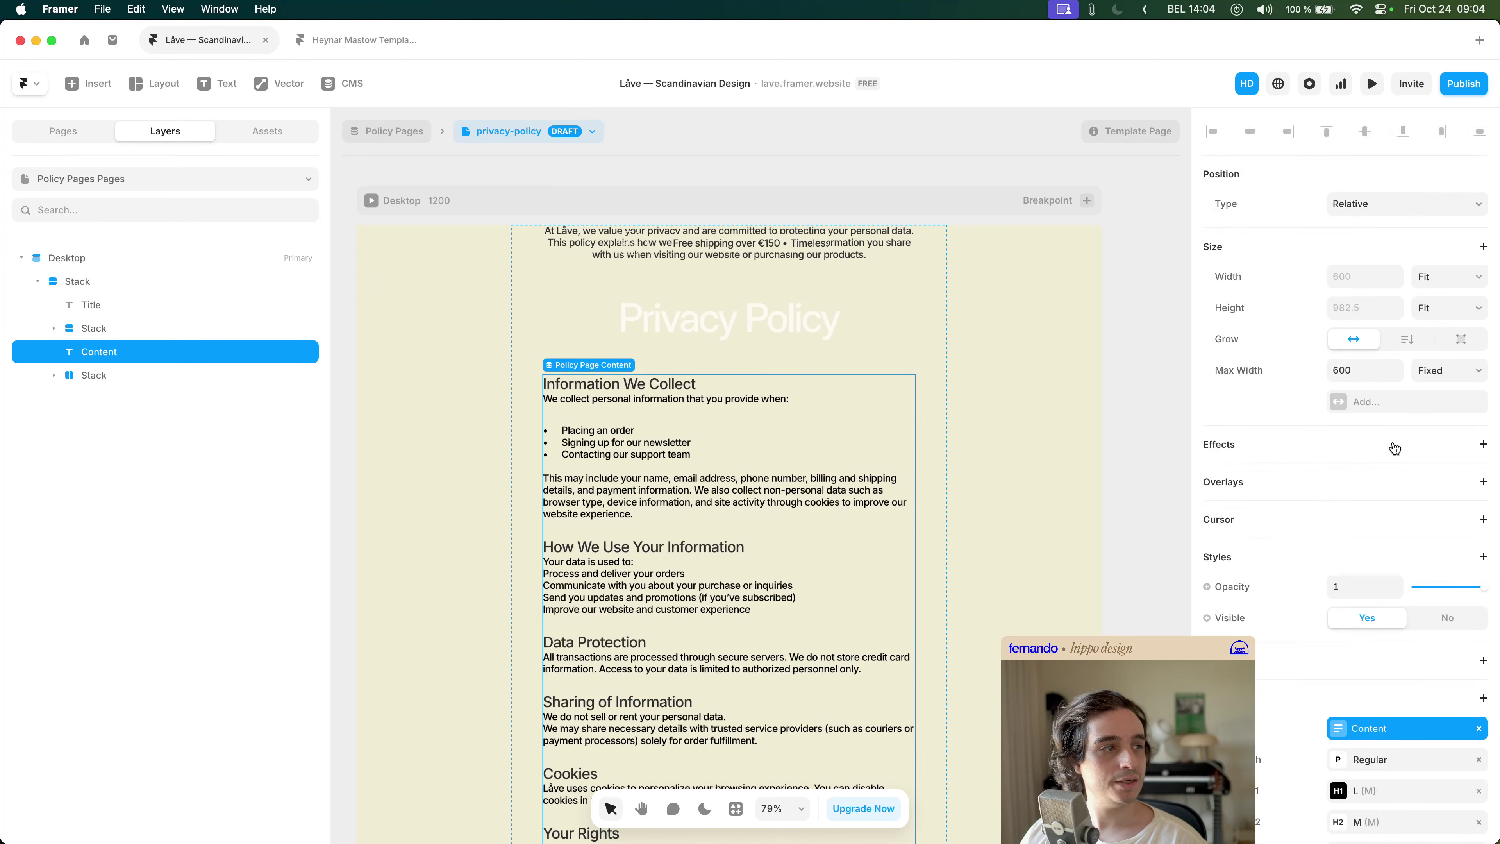
scroll(1381, 457, down, 4)
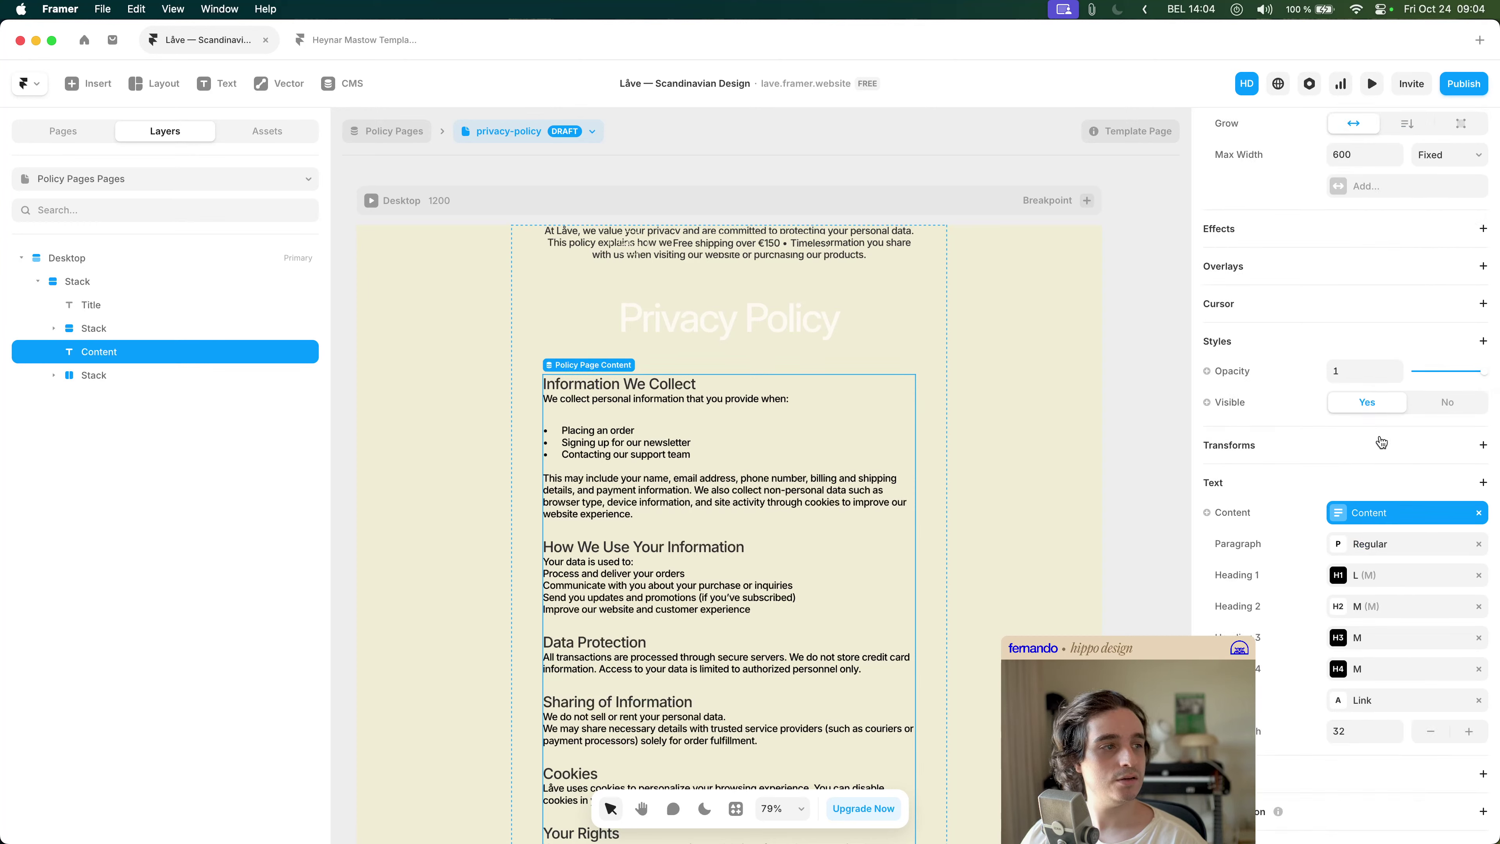
click(1277, 340)
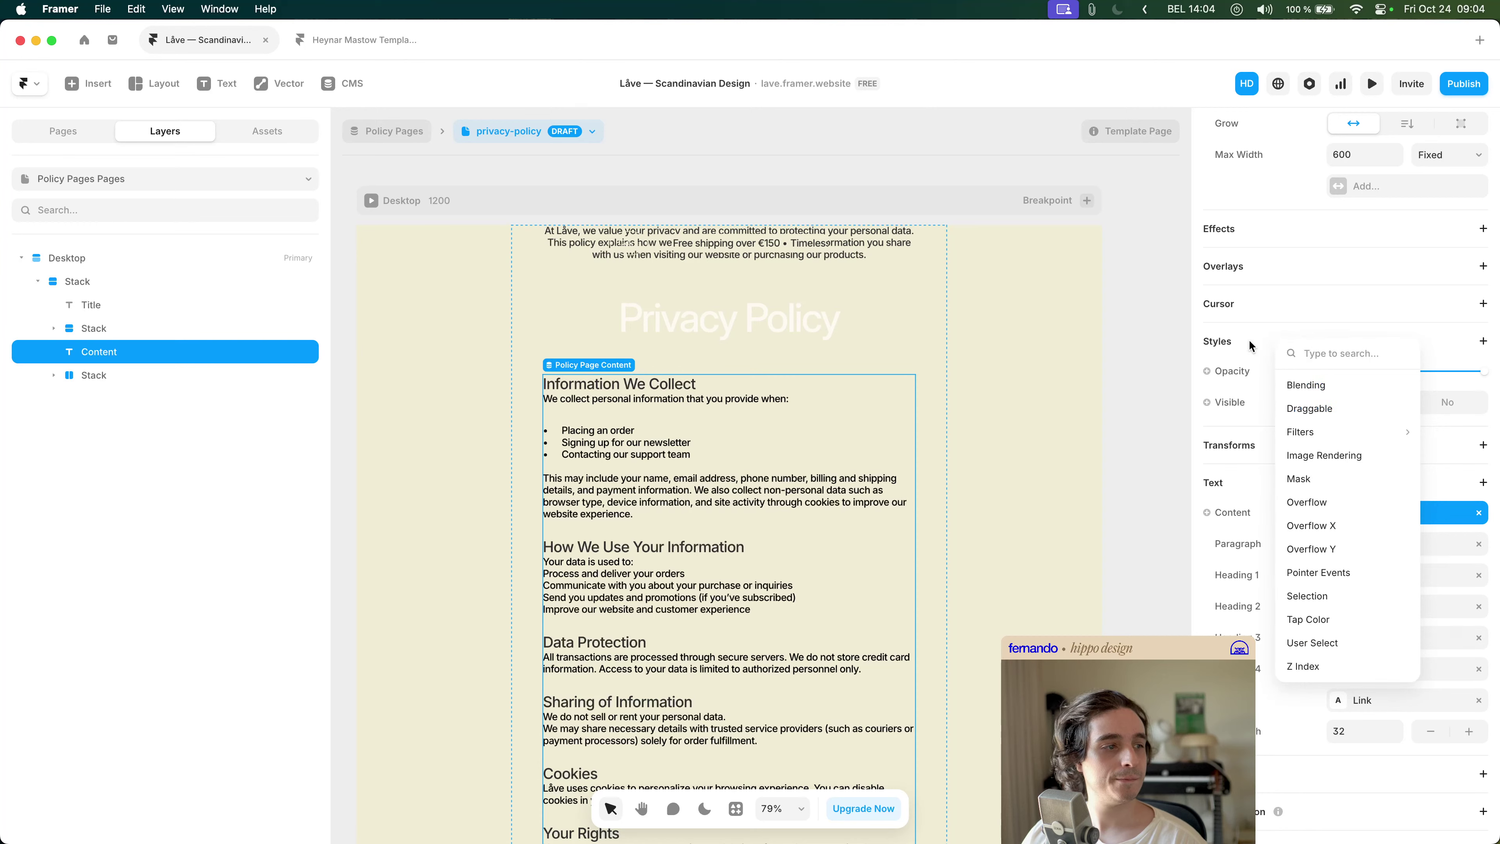
scroll(1340, 408, down, 3)
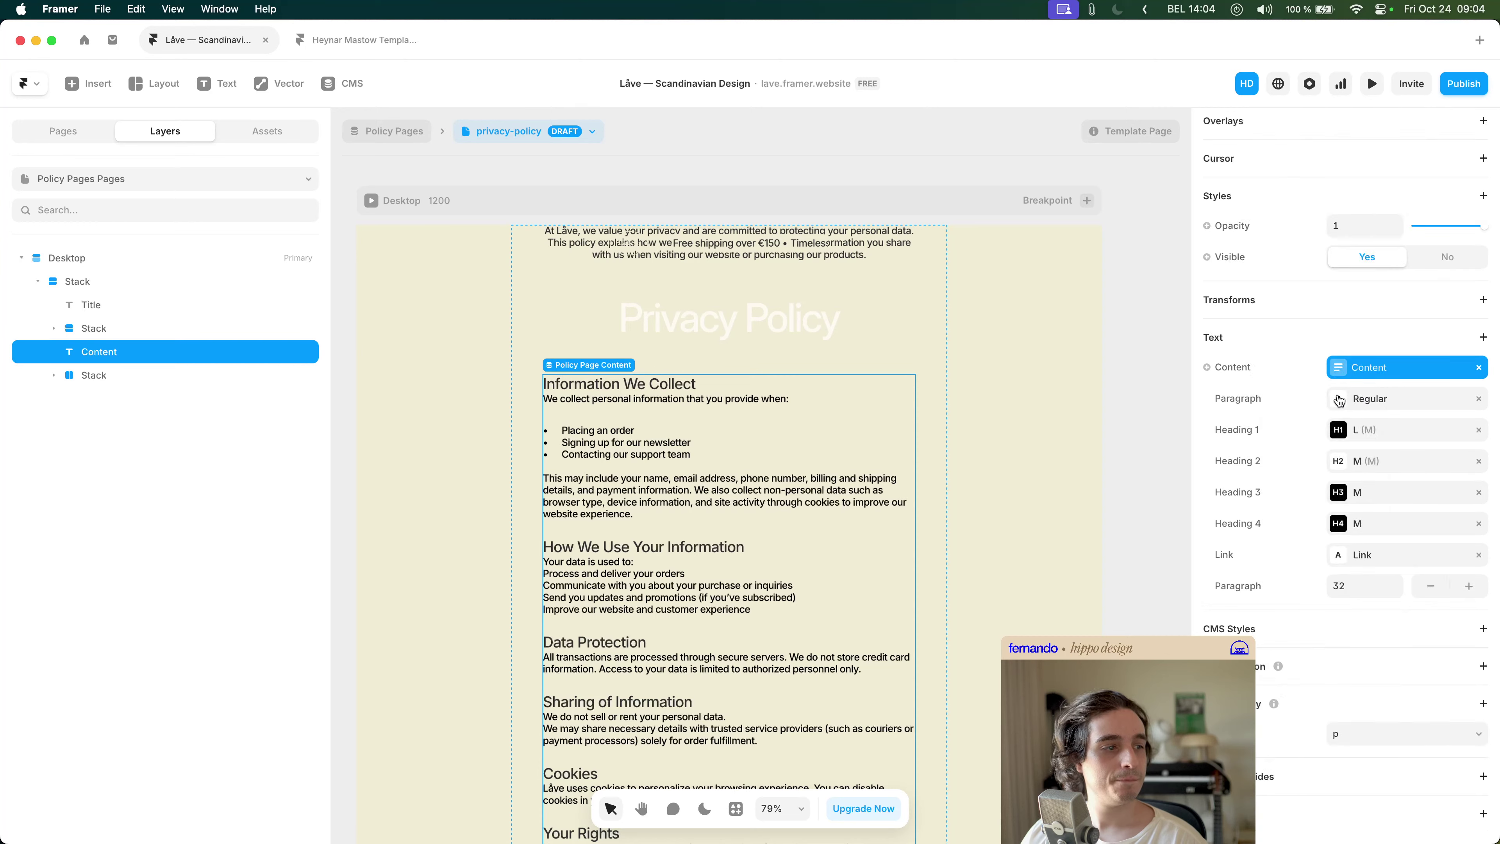
click(1288, 637)
click(1254, 629)
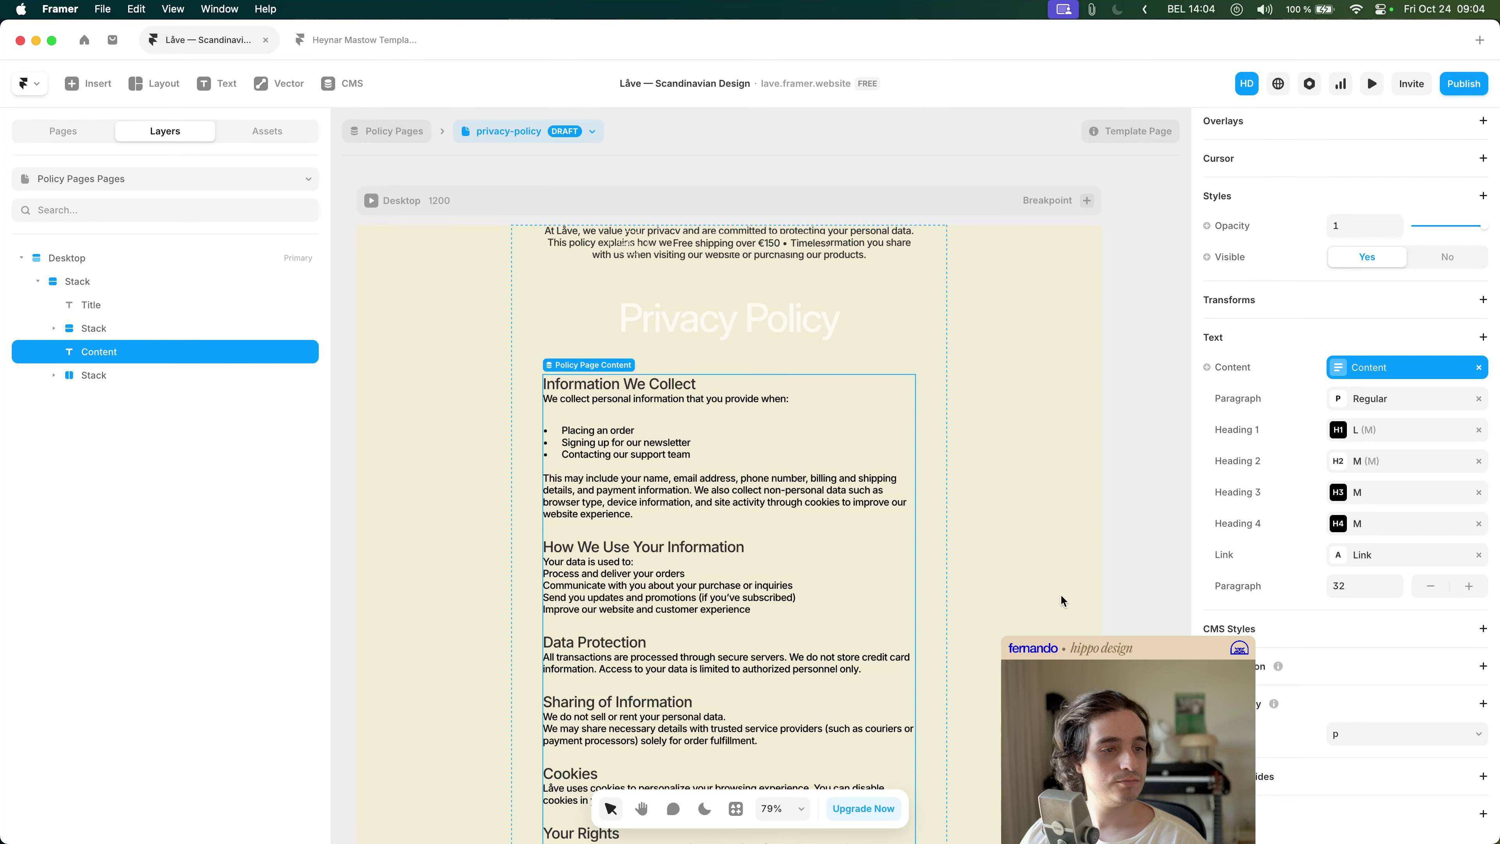
key(Escape)
- Try a gap of 50 on the main stack holding the policy content, and set it back to 60
scroll(975, 481, down, 5)
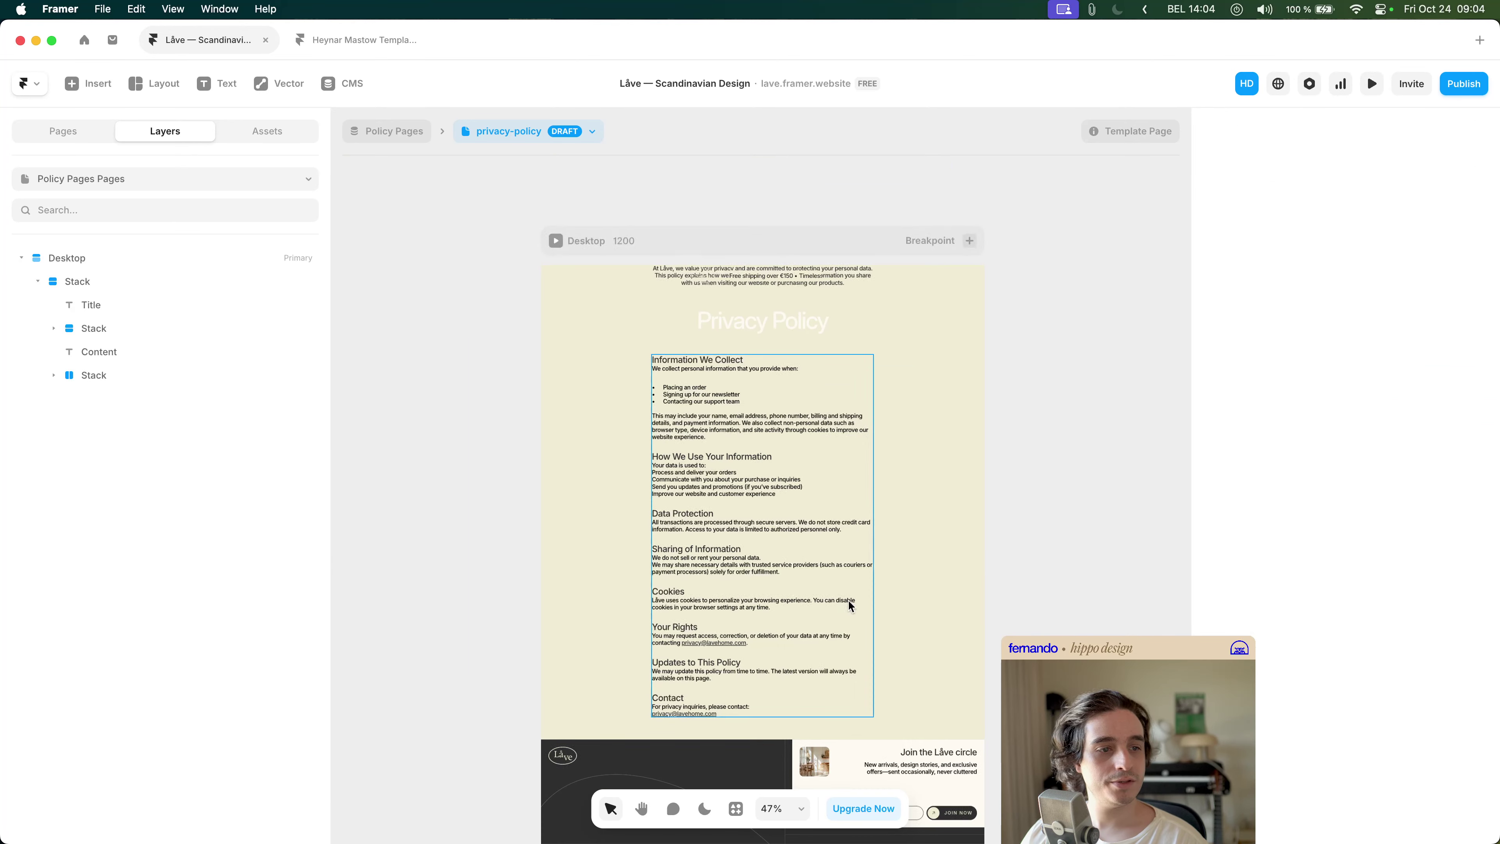
click(849, 602)
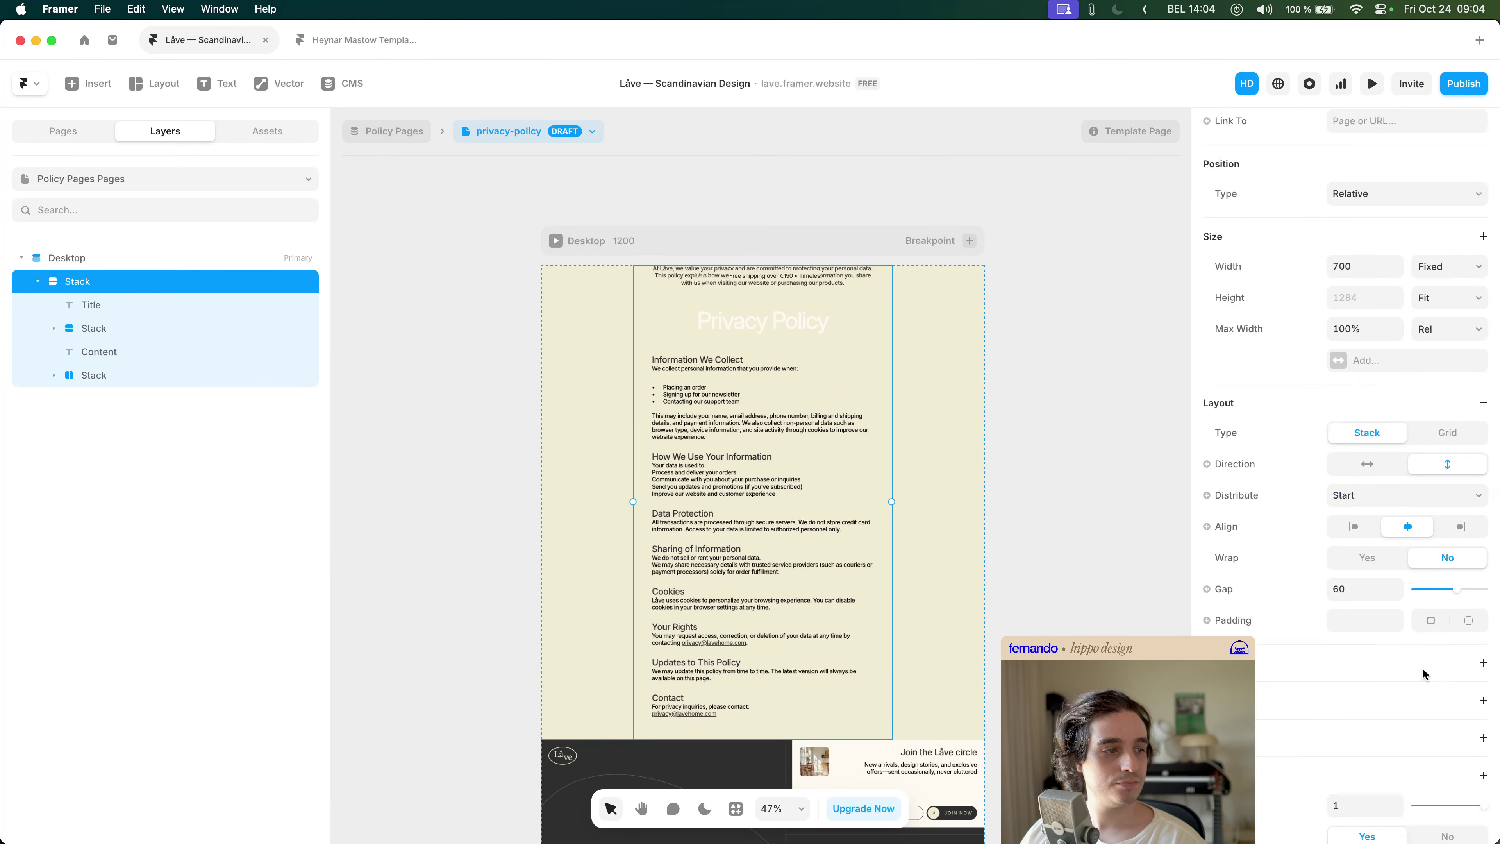
click(1354, 589)
text(50)
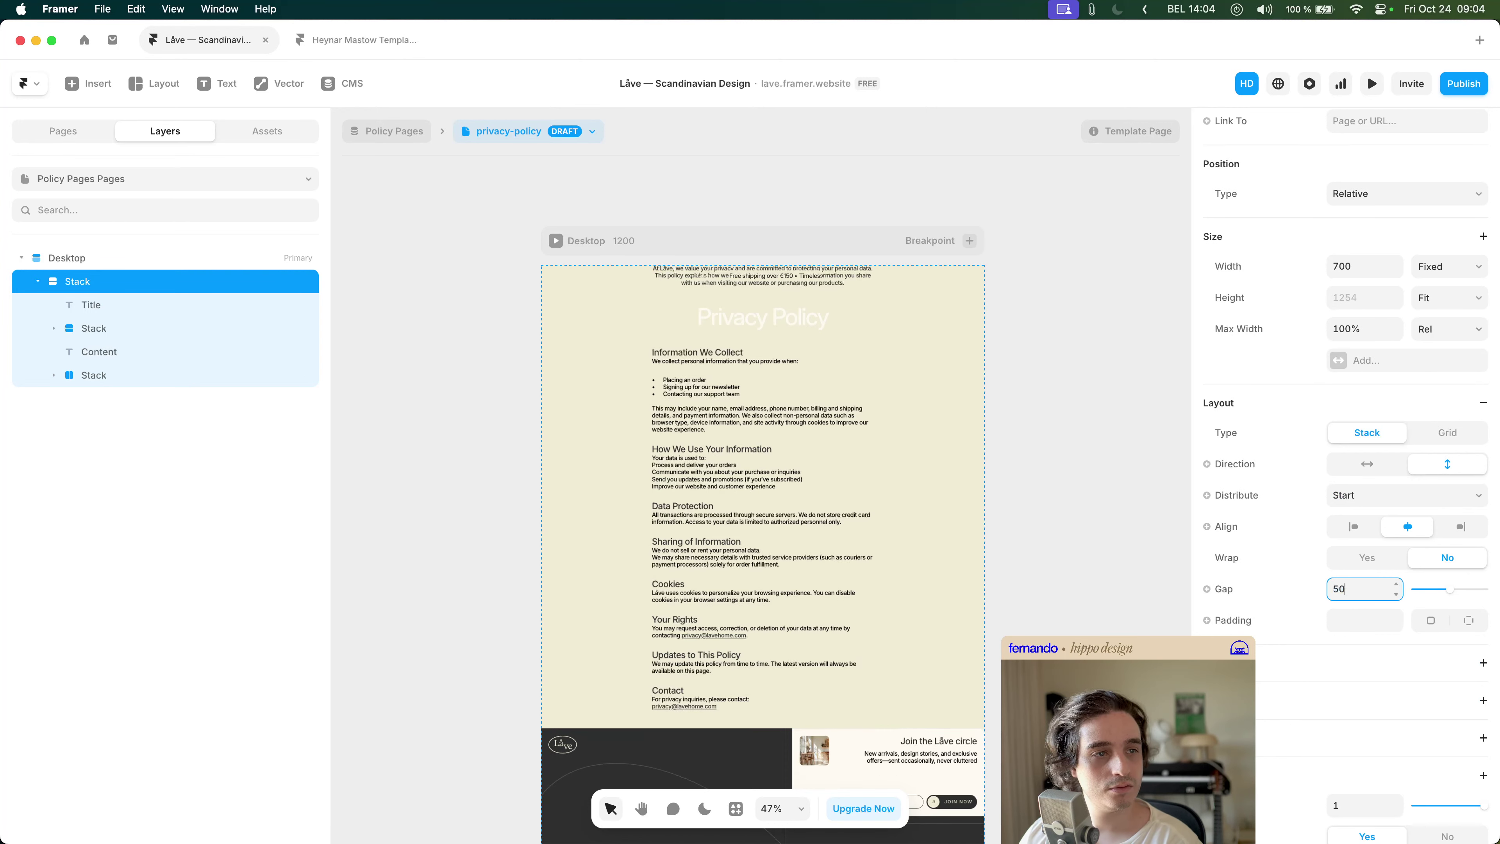
key(BackSpace)
key(BackSpace)
text(60)
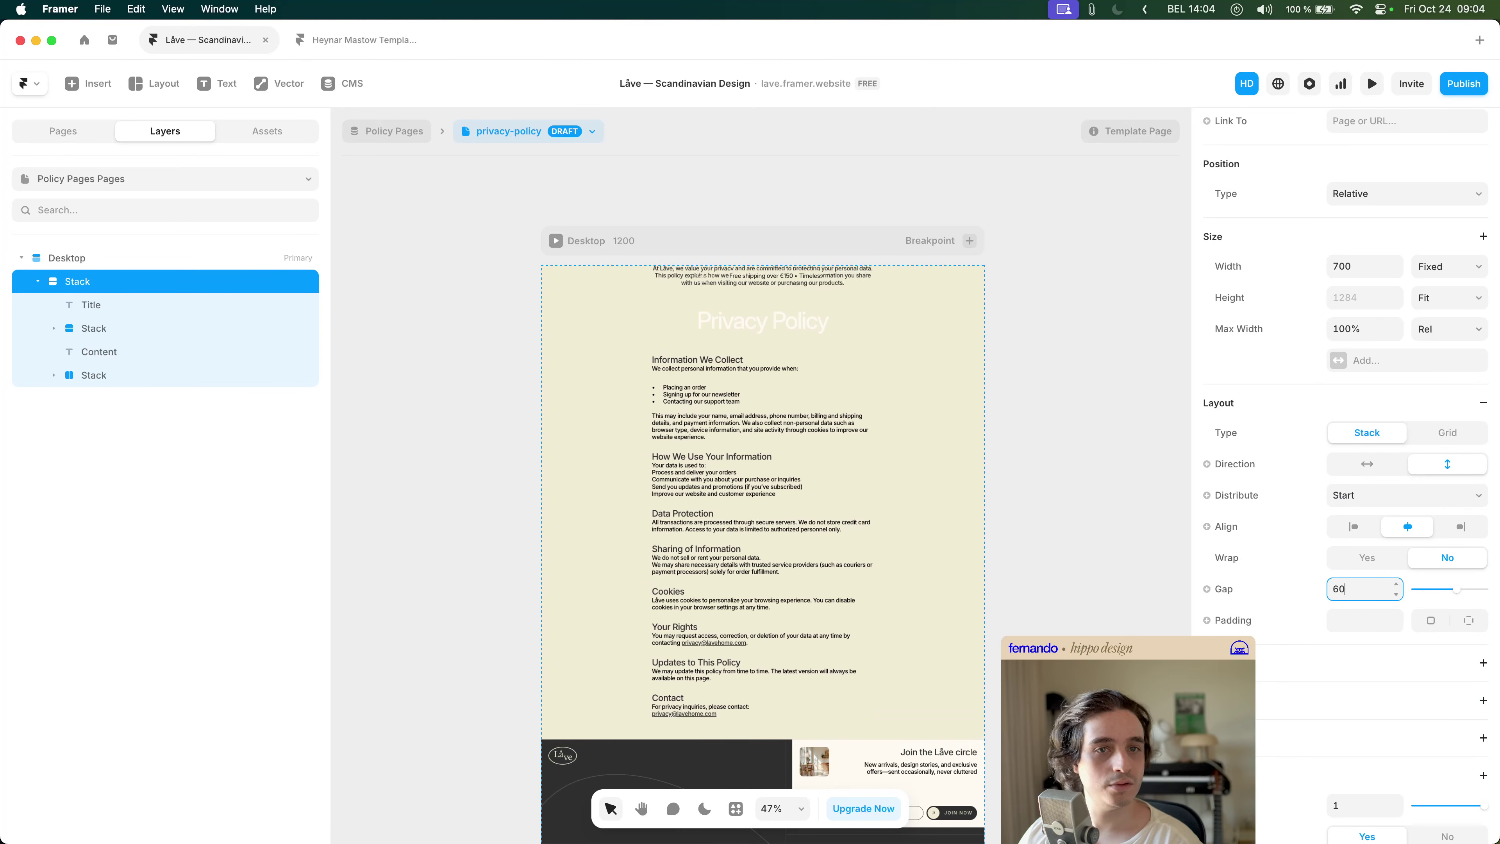
- Set the main stack's bottom padding to 180
click(1469, 620)
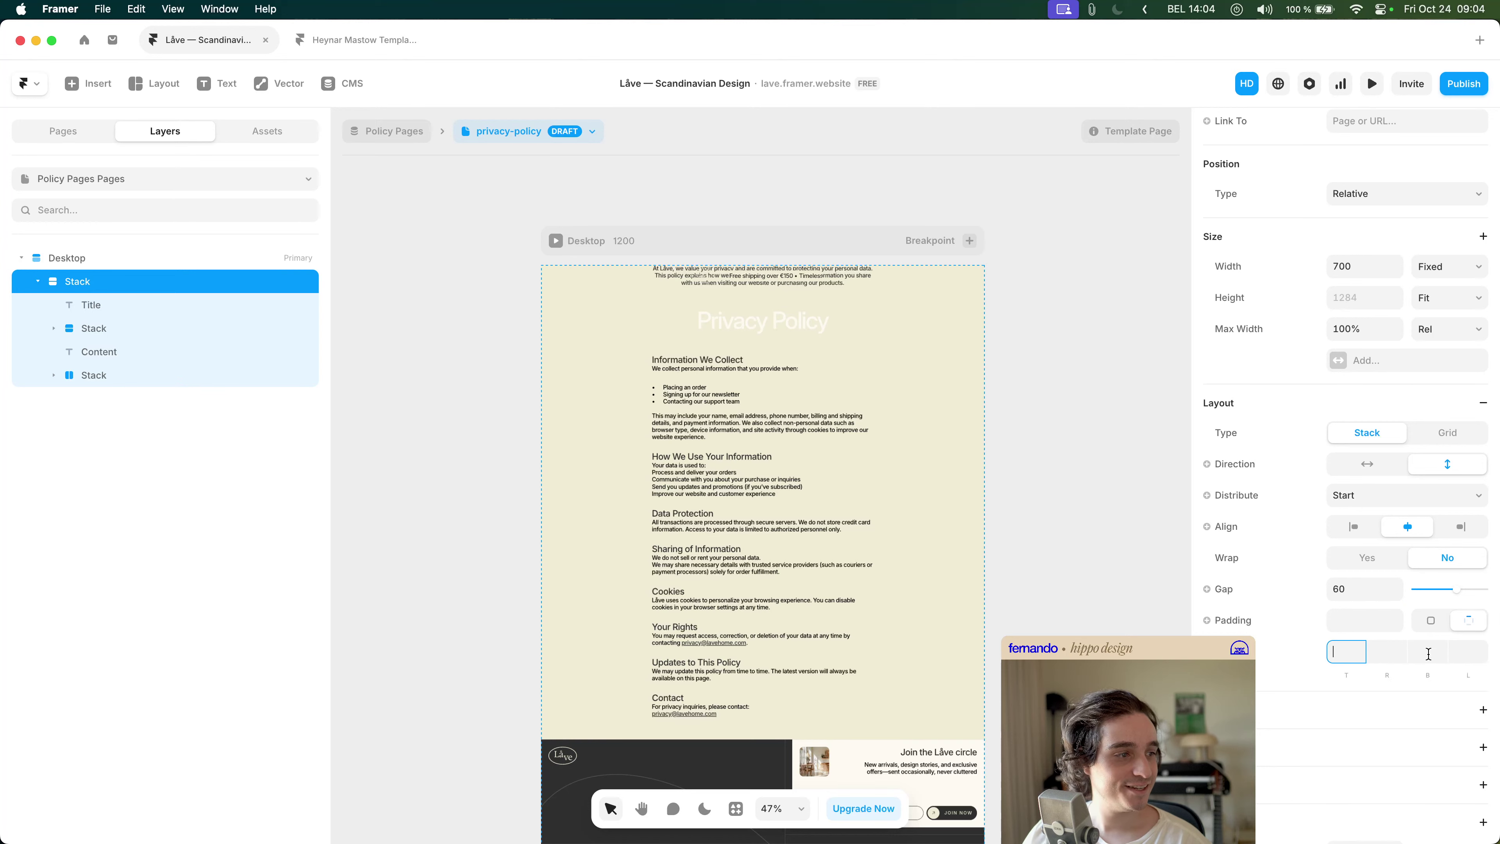
click(1429, 654)
text(180)
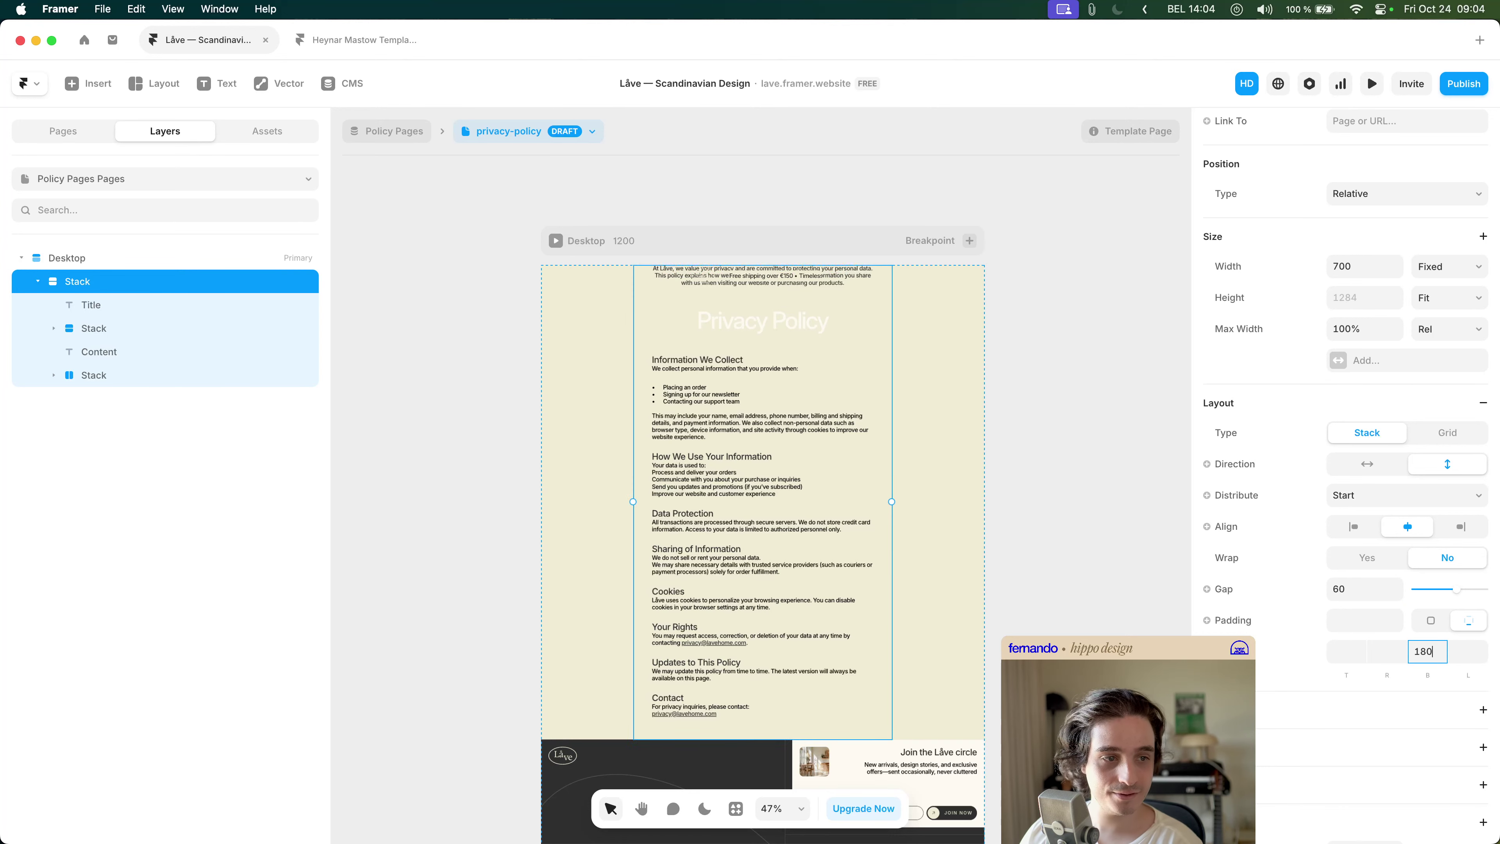
key(Return)
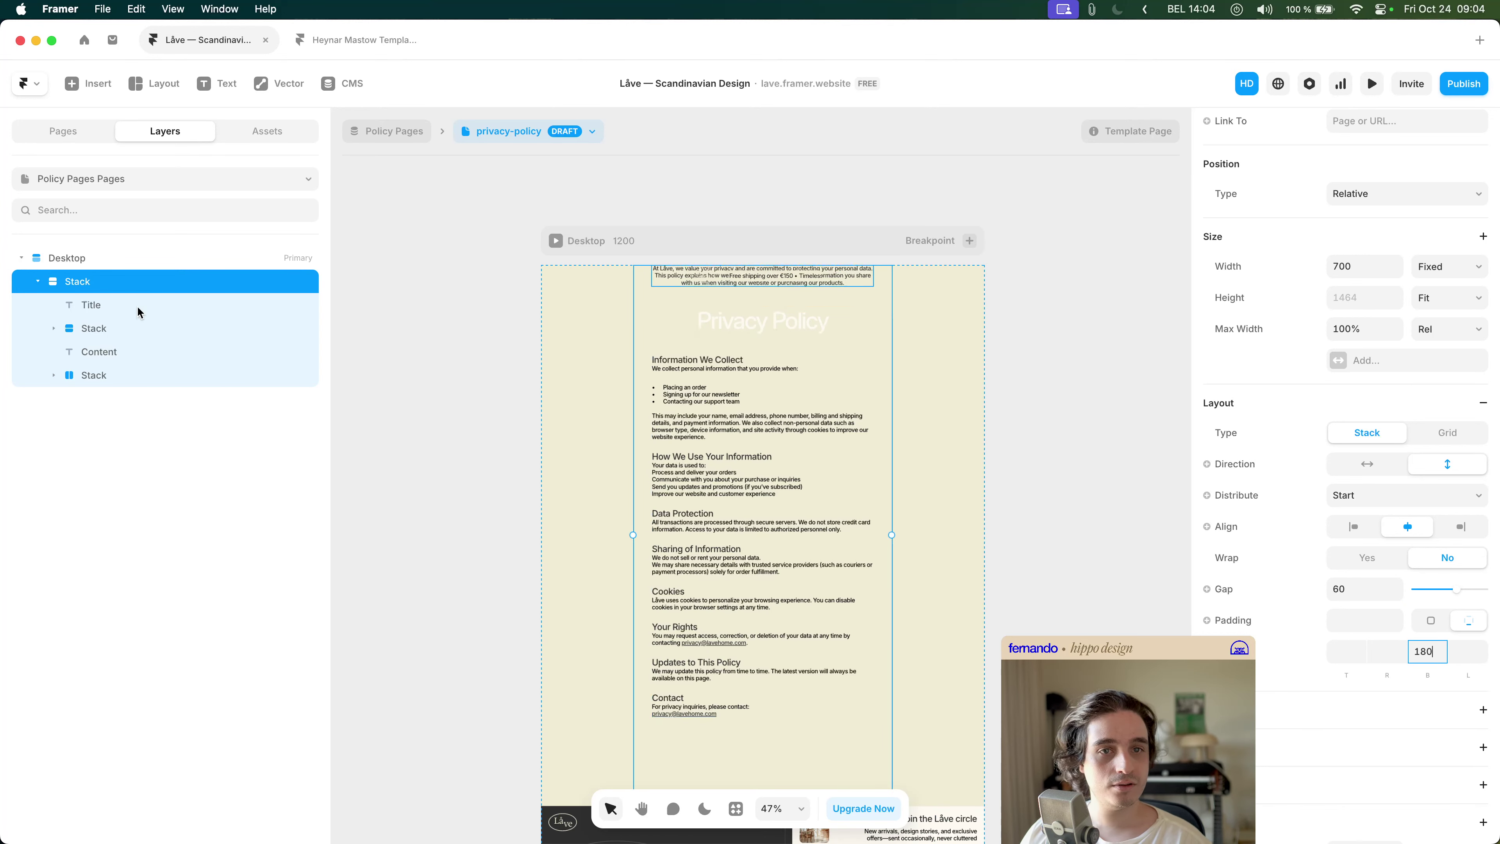
- Delete the stack containing the Previous and Next links below the Content layer
click(135, 327)
click(136, 353)
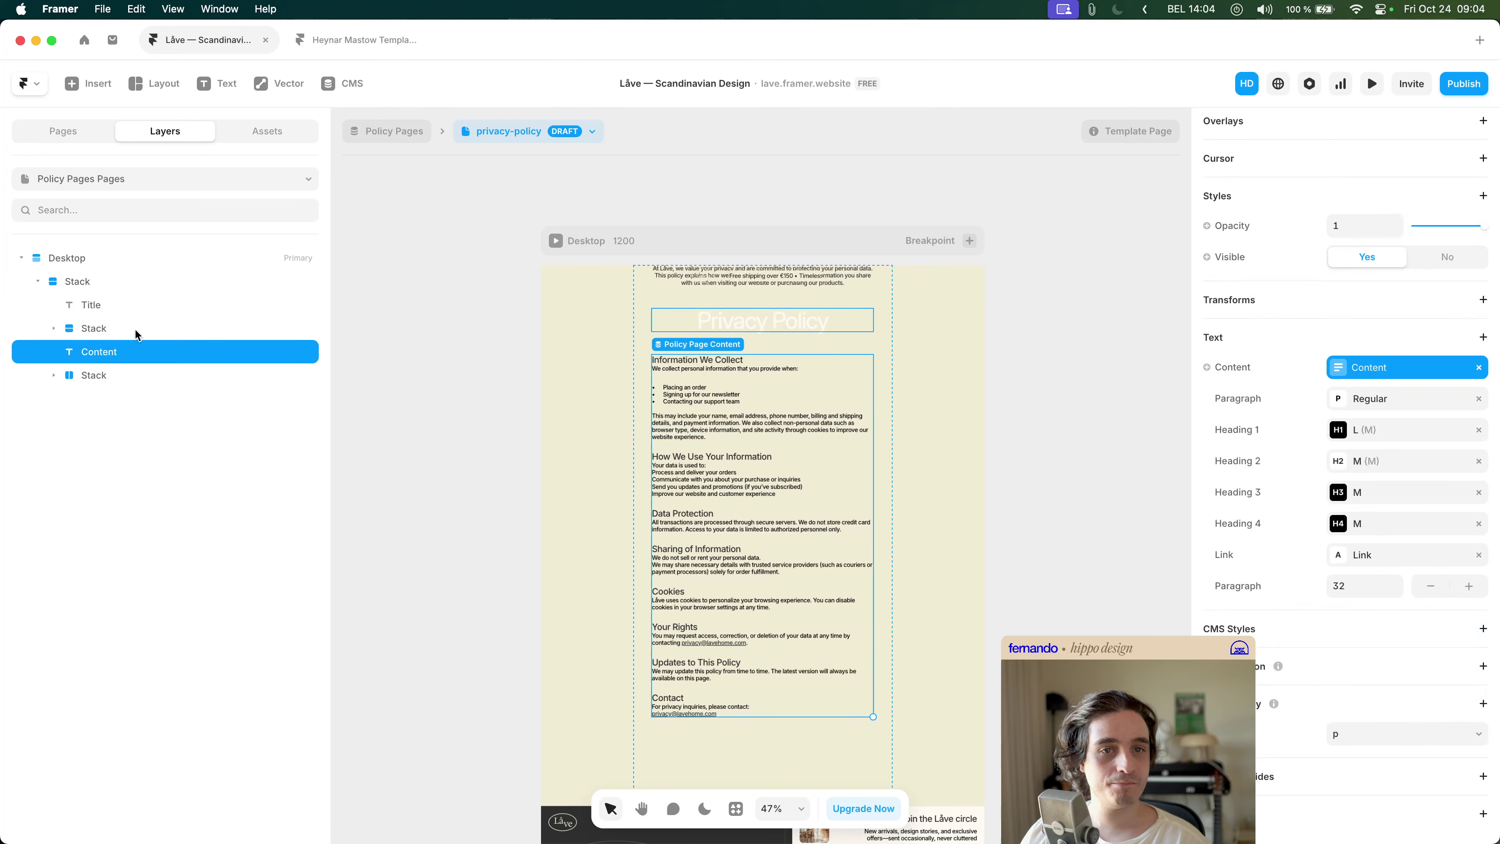
click(135, 328)
click(142, 372)
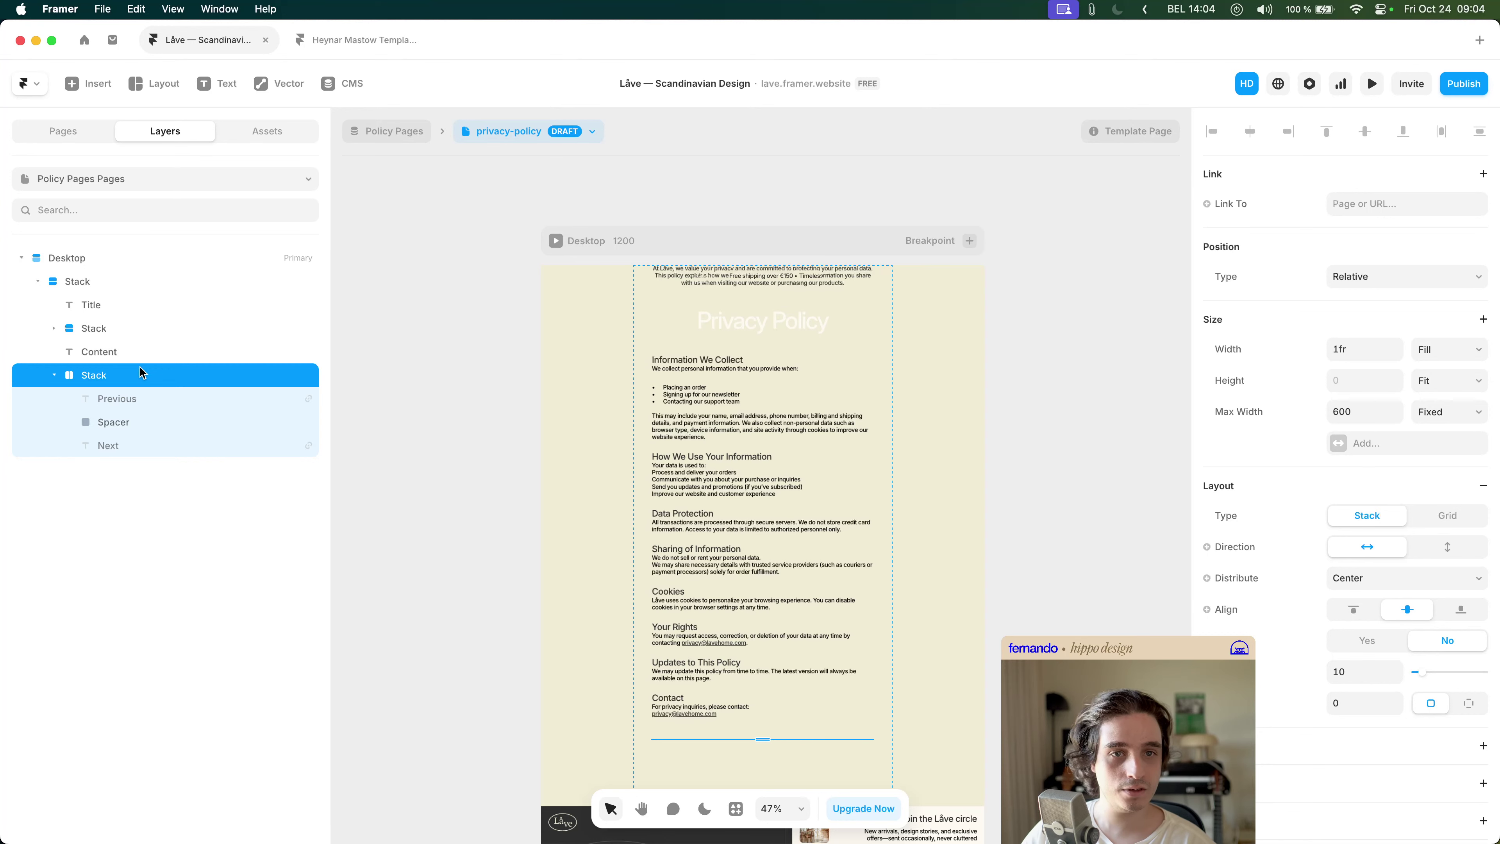
key(Delete)
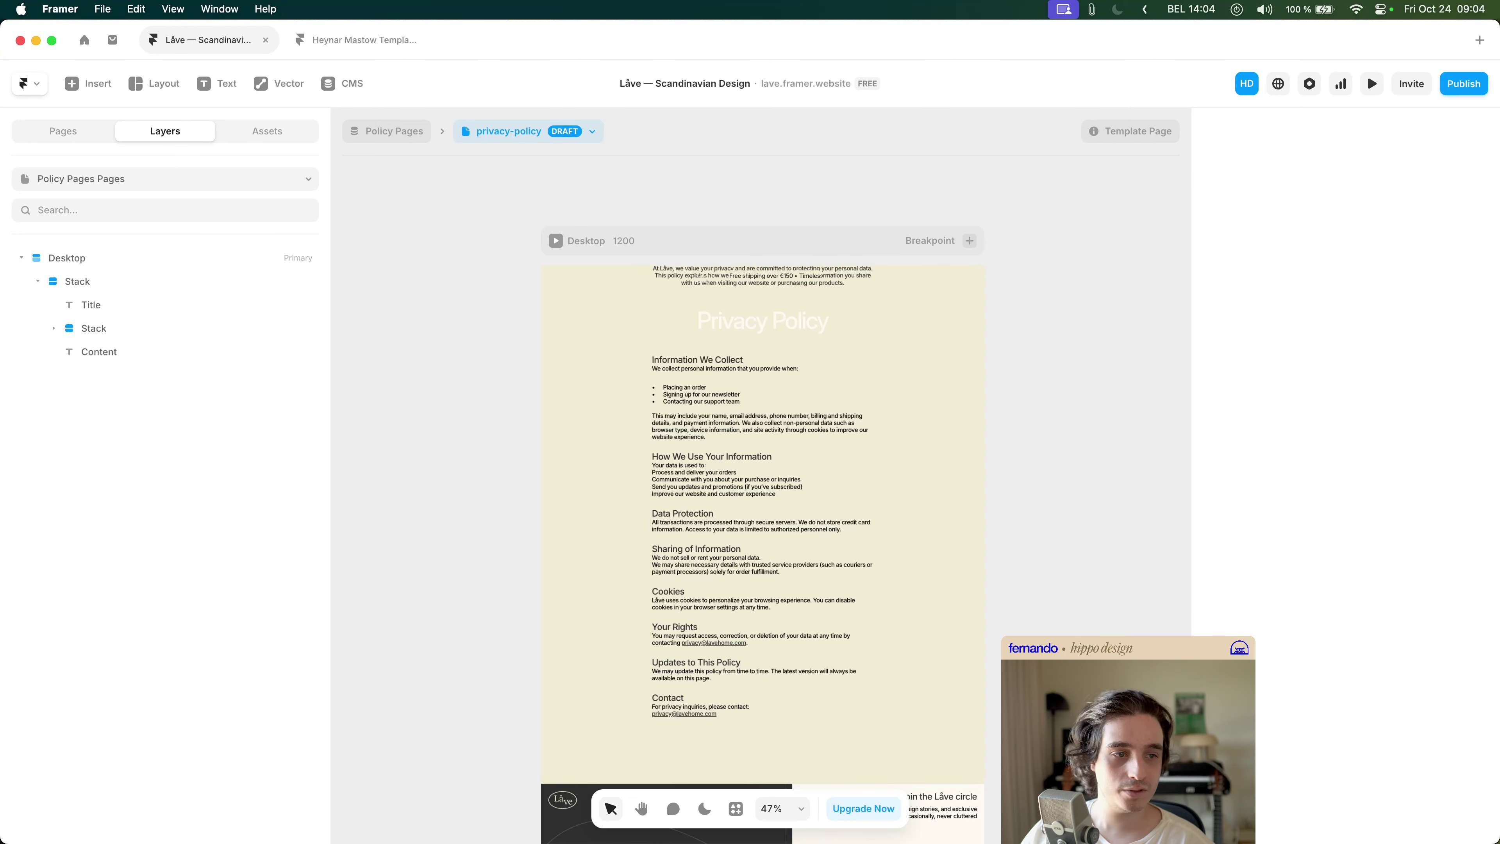
- Check the main stack's bottom padding above the footer and clear the selection
scroll(802, 729, down, 1)
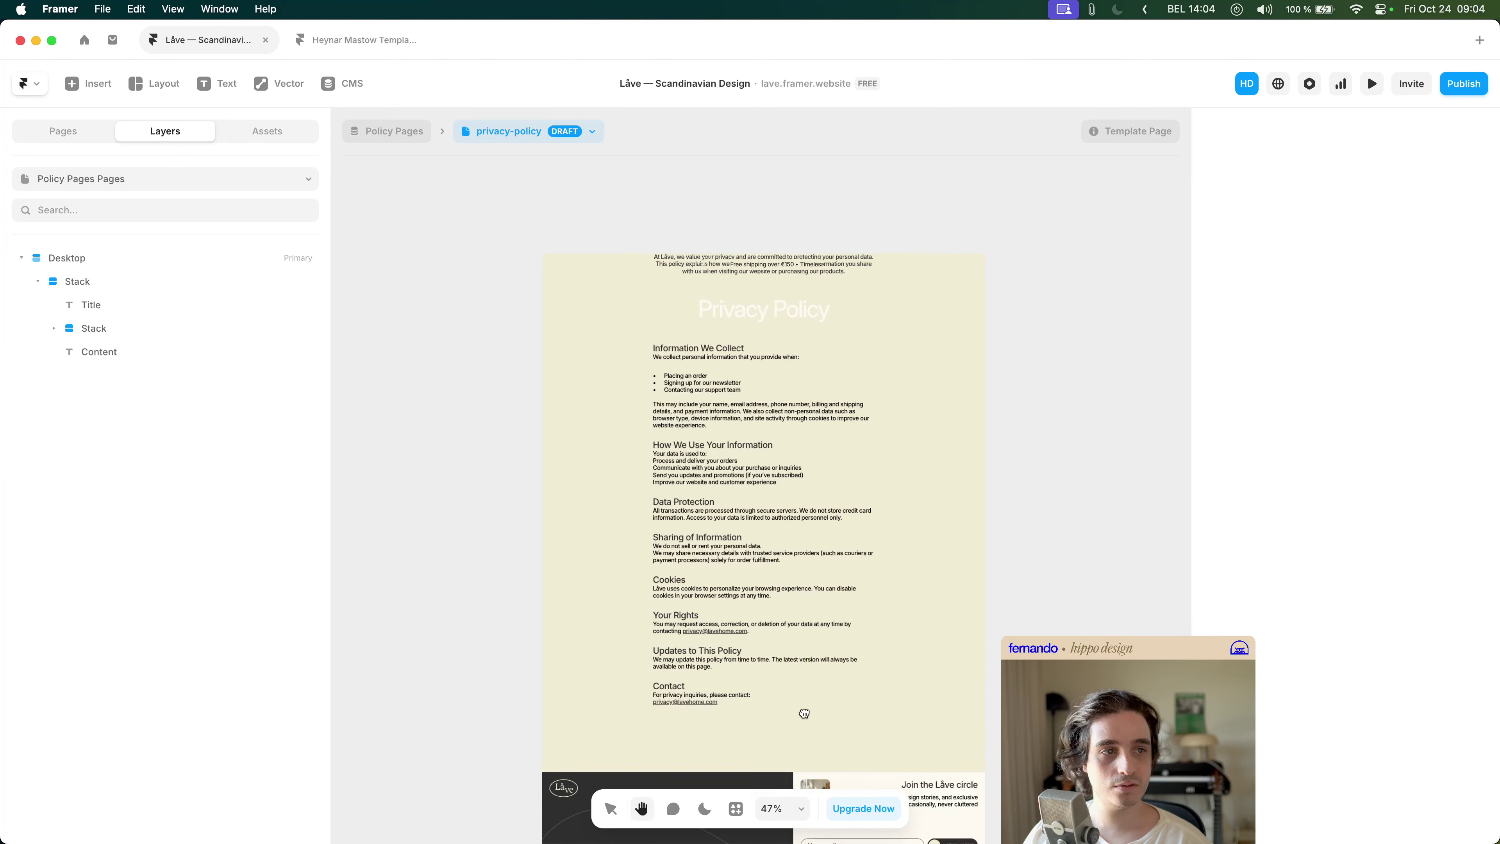
click(768, 714)
click(1428, 650)
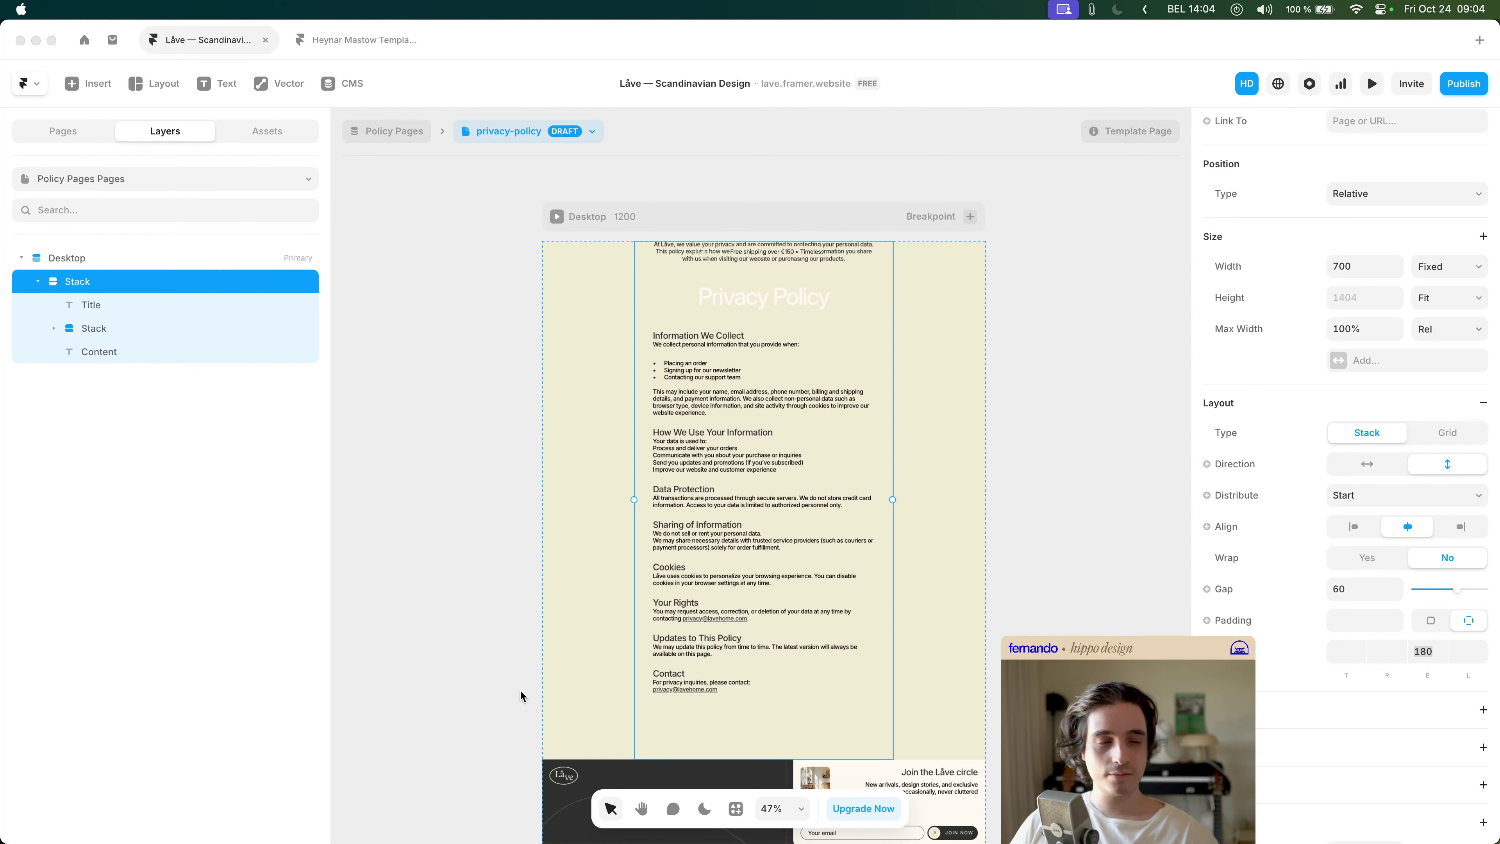
click(515, 687)
click(497, 627)
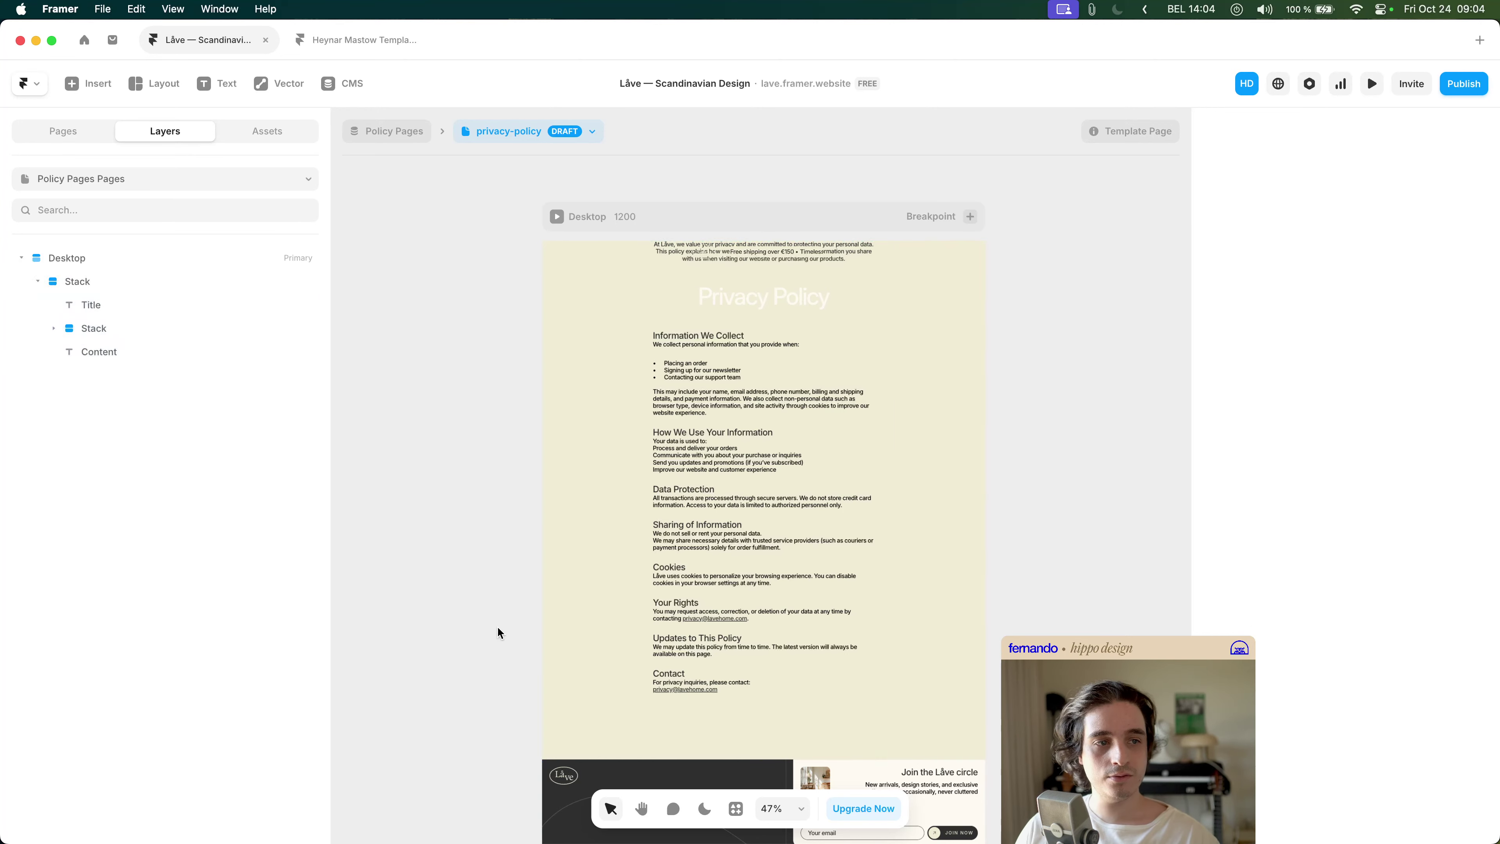
scroll(650, 591, down, 2)
click(686, 544)
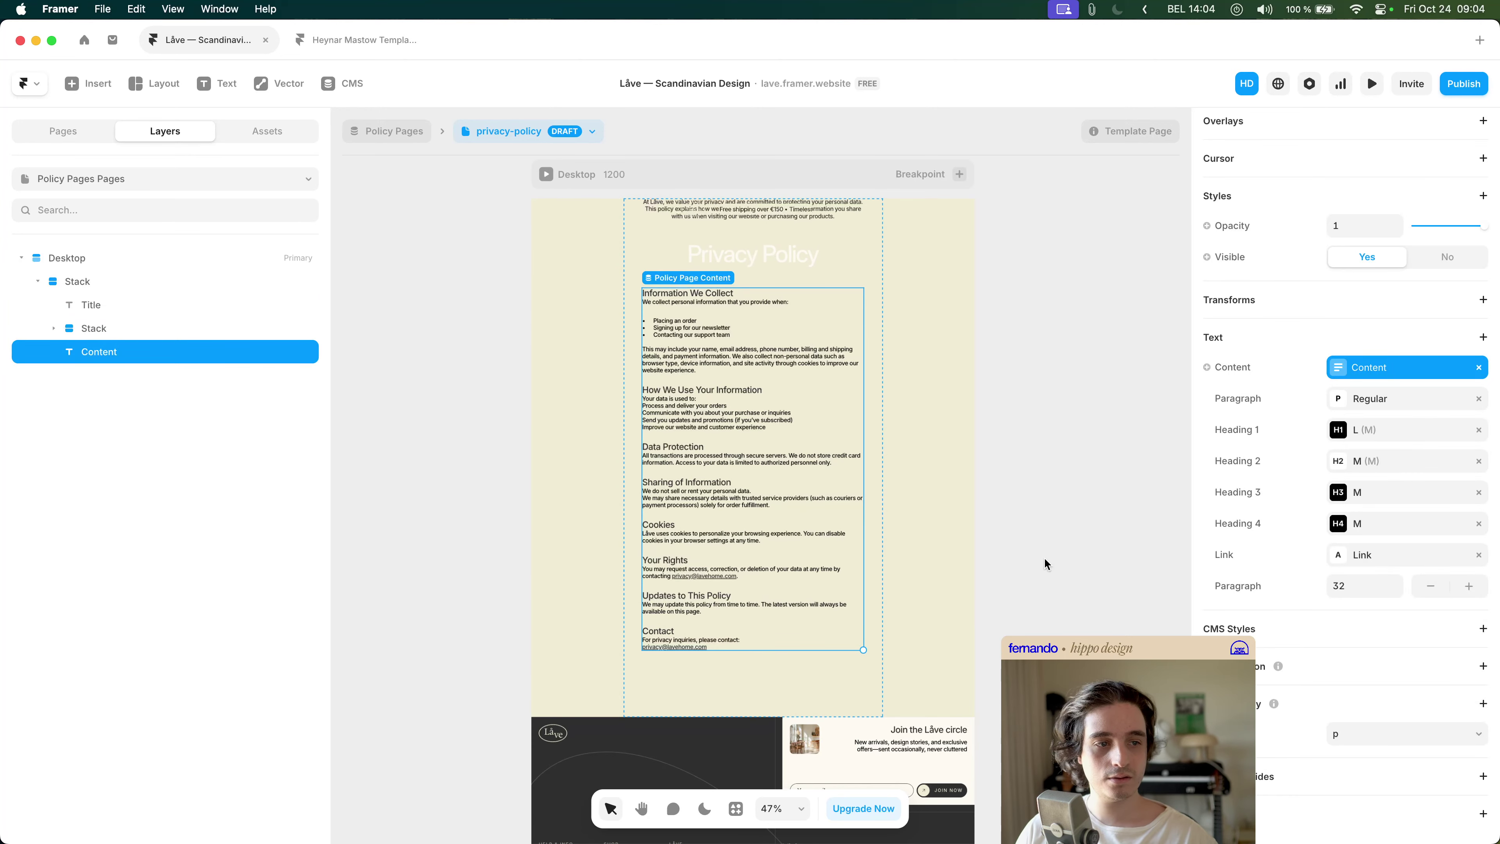
click(676, 670)
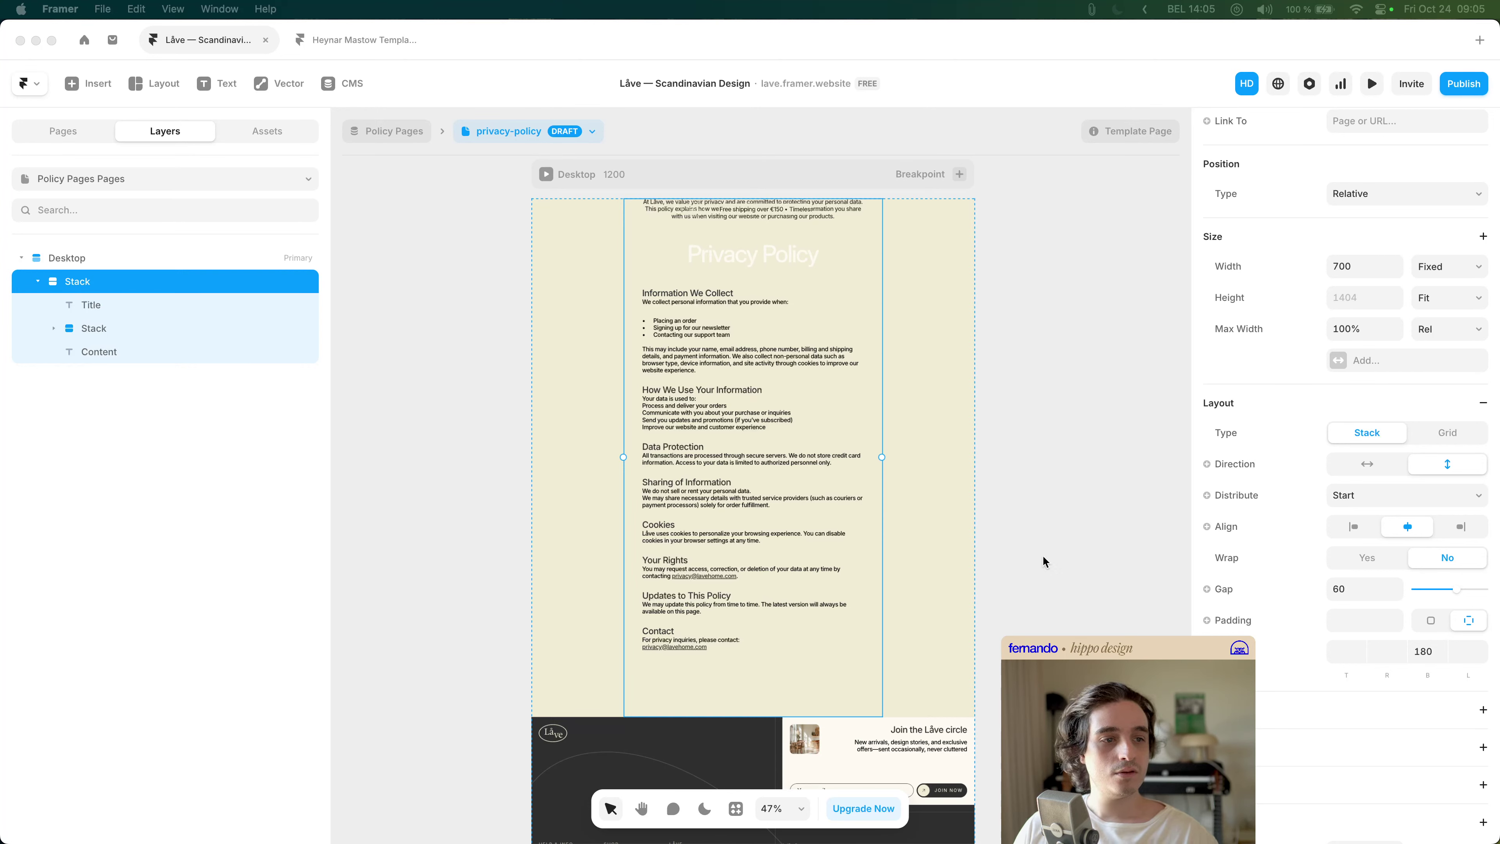
click(761, 641)
click(767, 674)
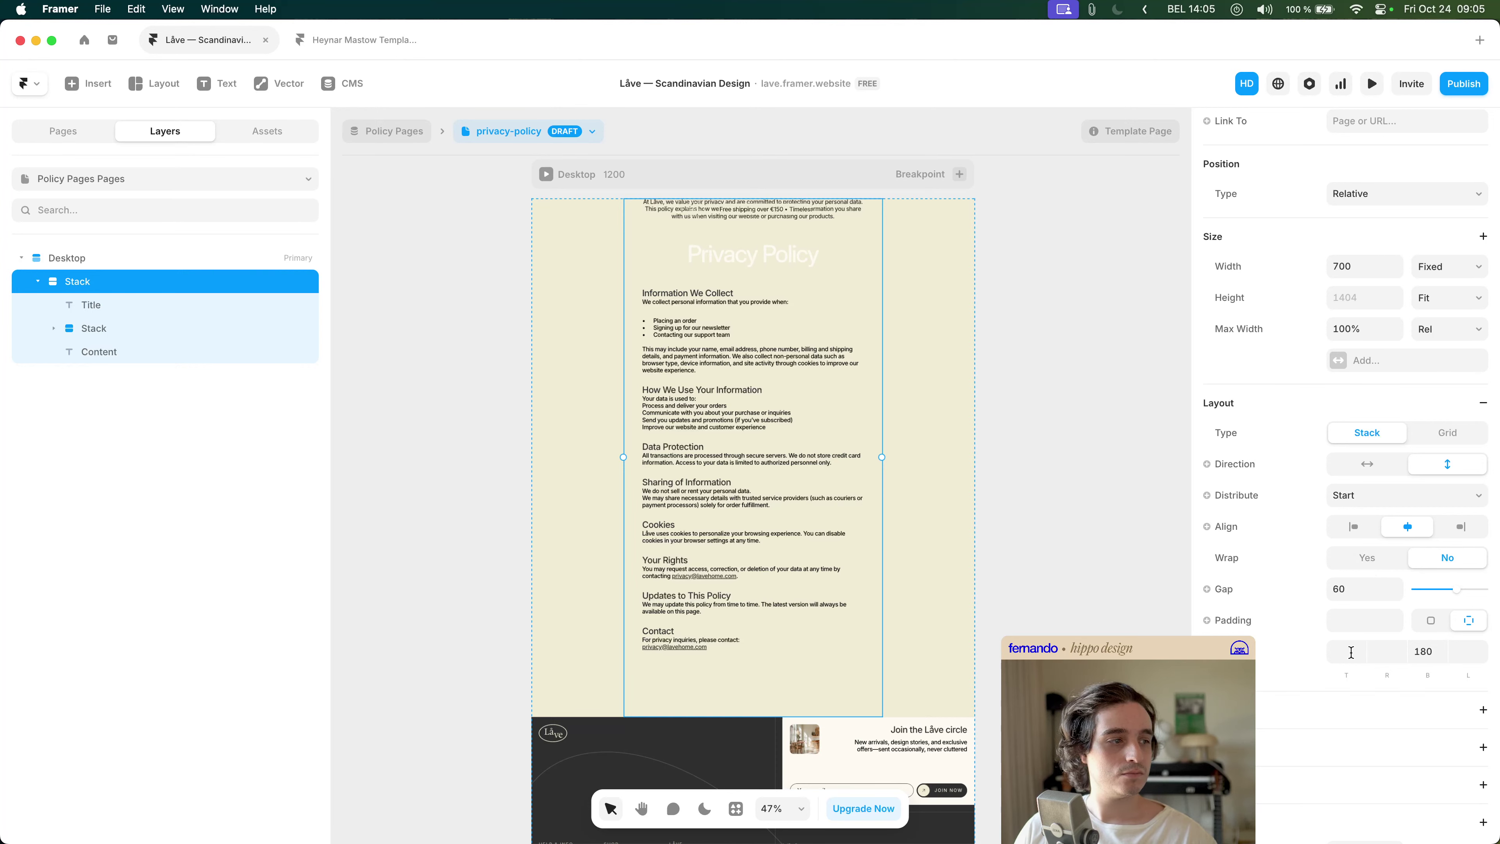
scroll(1007, 591, up, 3)
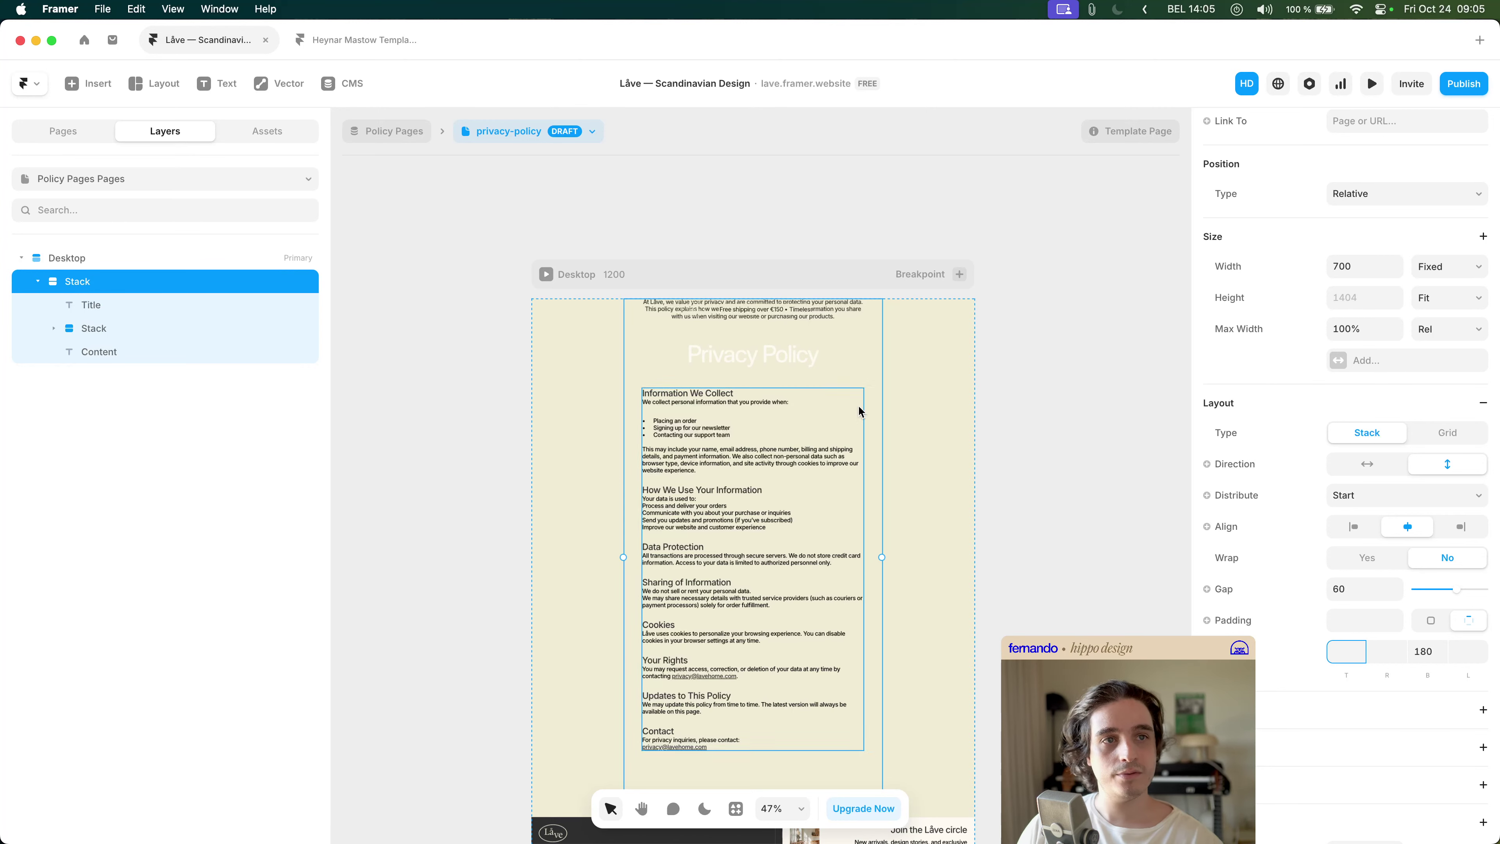
- Open the /faq page and copy its Page Wrapper layer
click(402, 142)
click(98, 129)
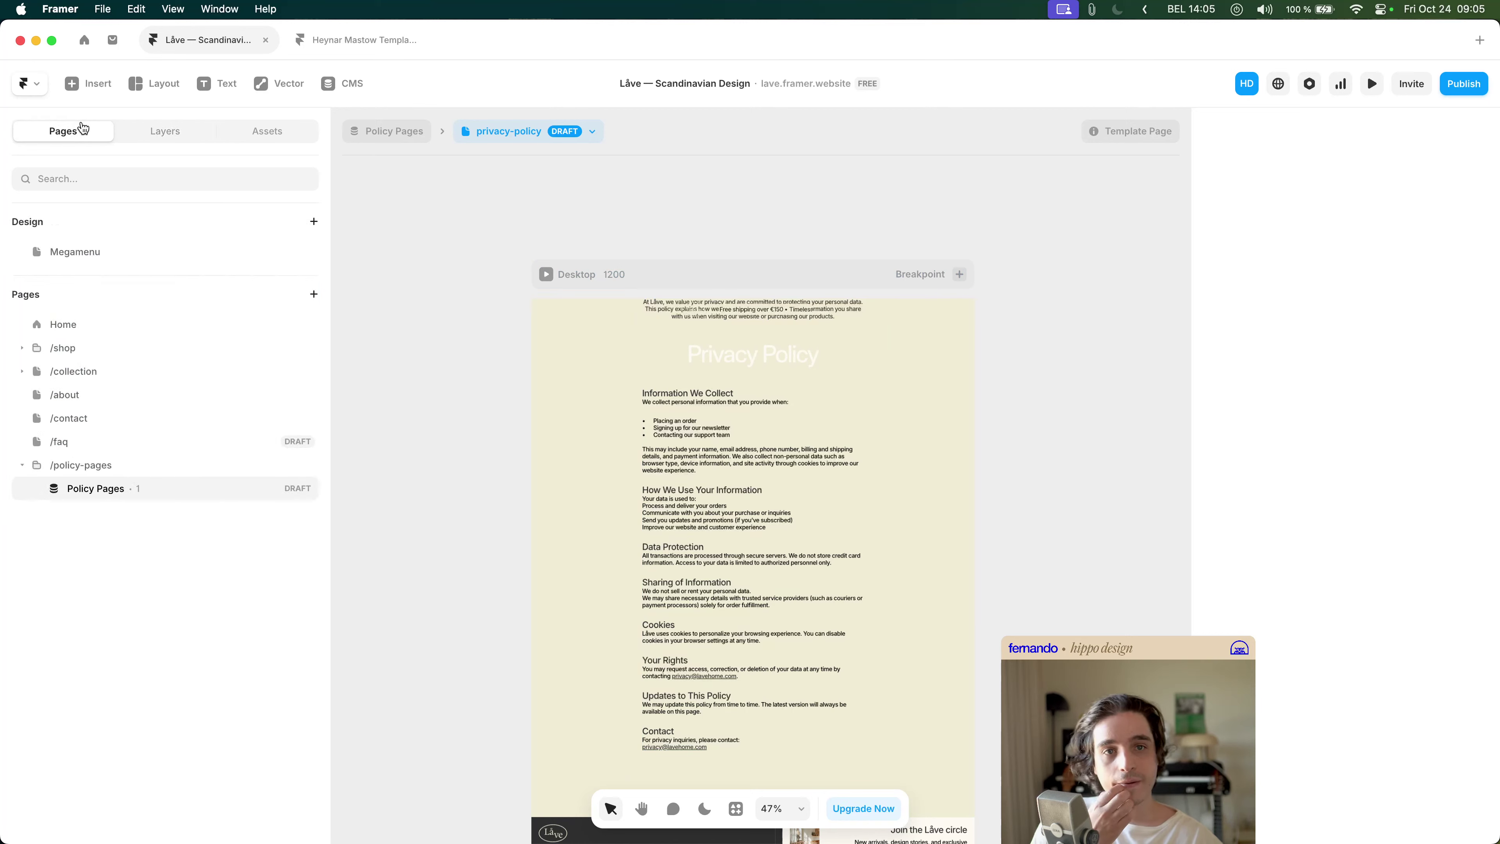
click(118, 443)
click(596, 336)
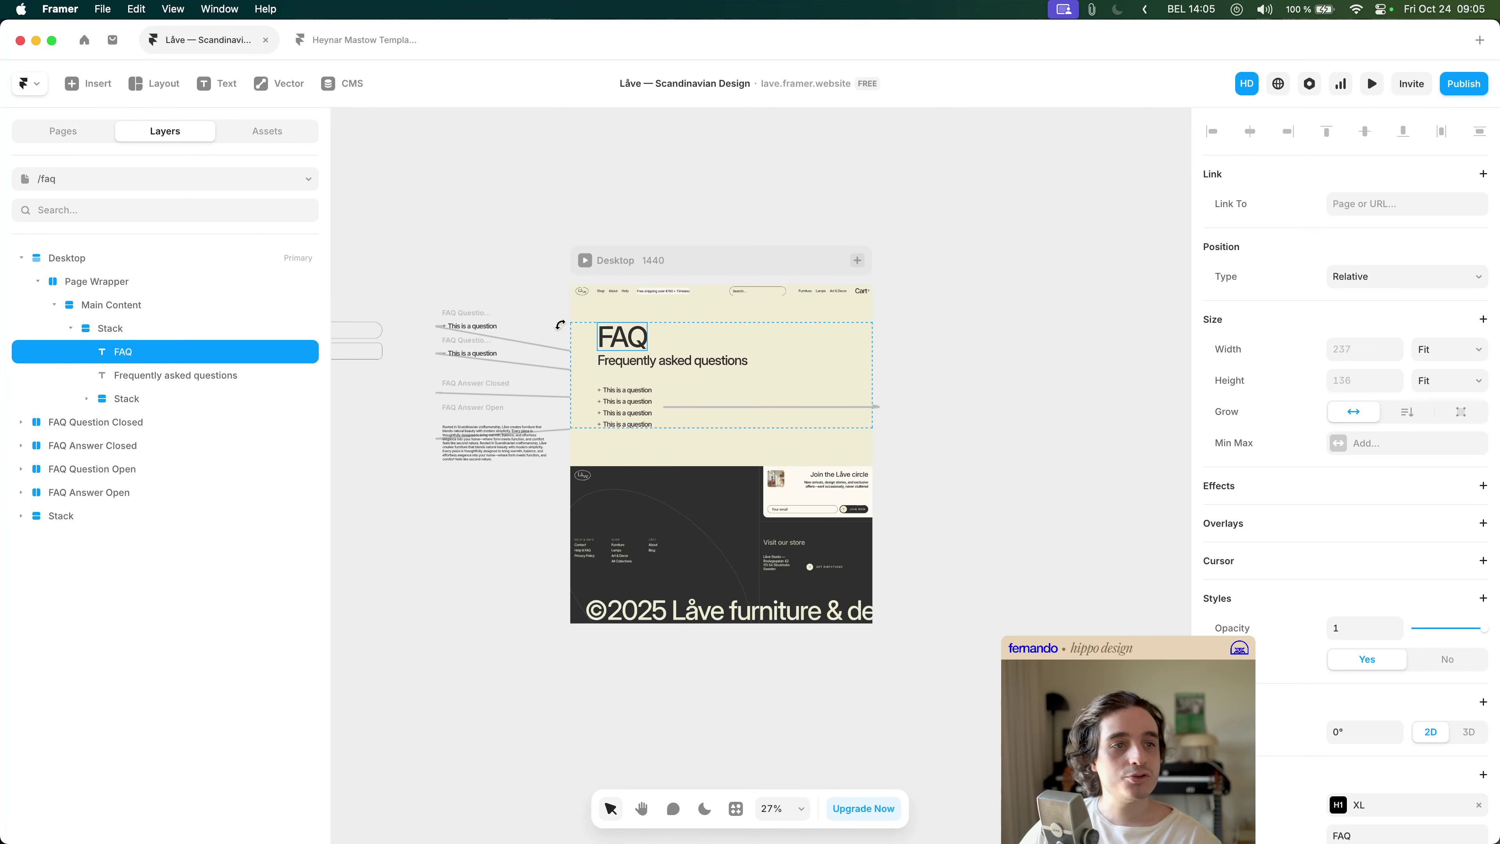
click(93, 283)
click(74, 131)
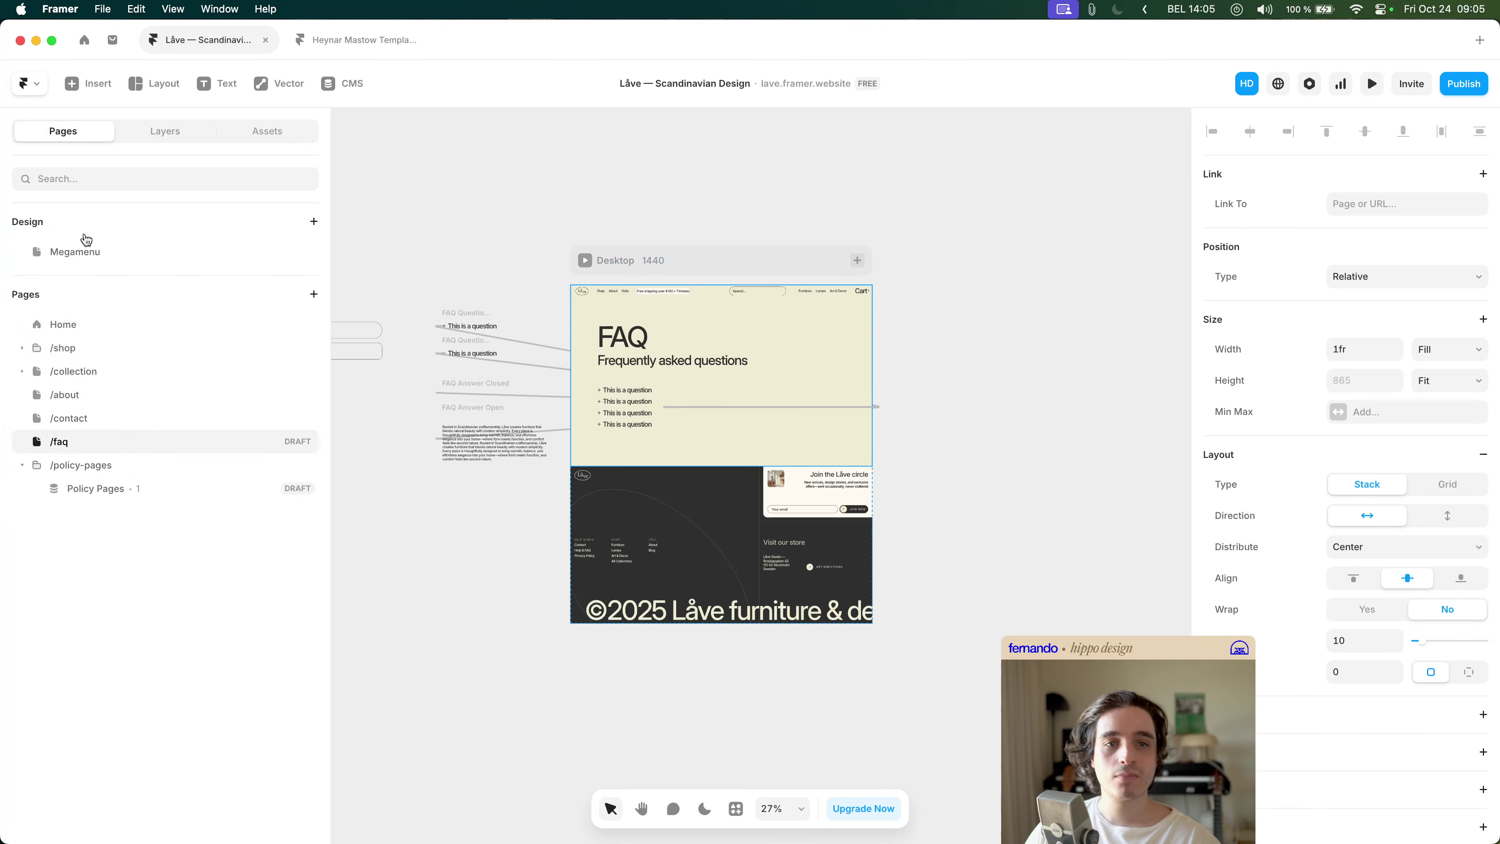
- Paste the copied Page Wrapper into the Desktop layer of the Policy Pages detail page and move it above the policy stack
click(140, 491)
click(699, 417)
click(100, 261)
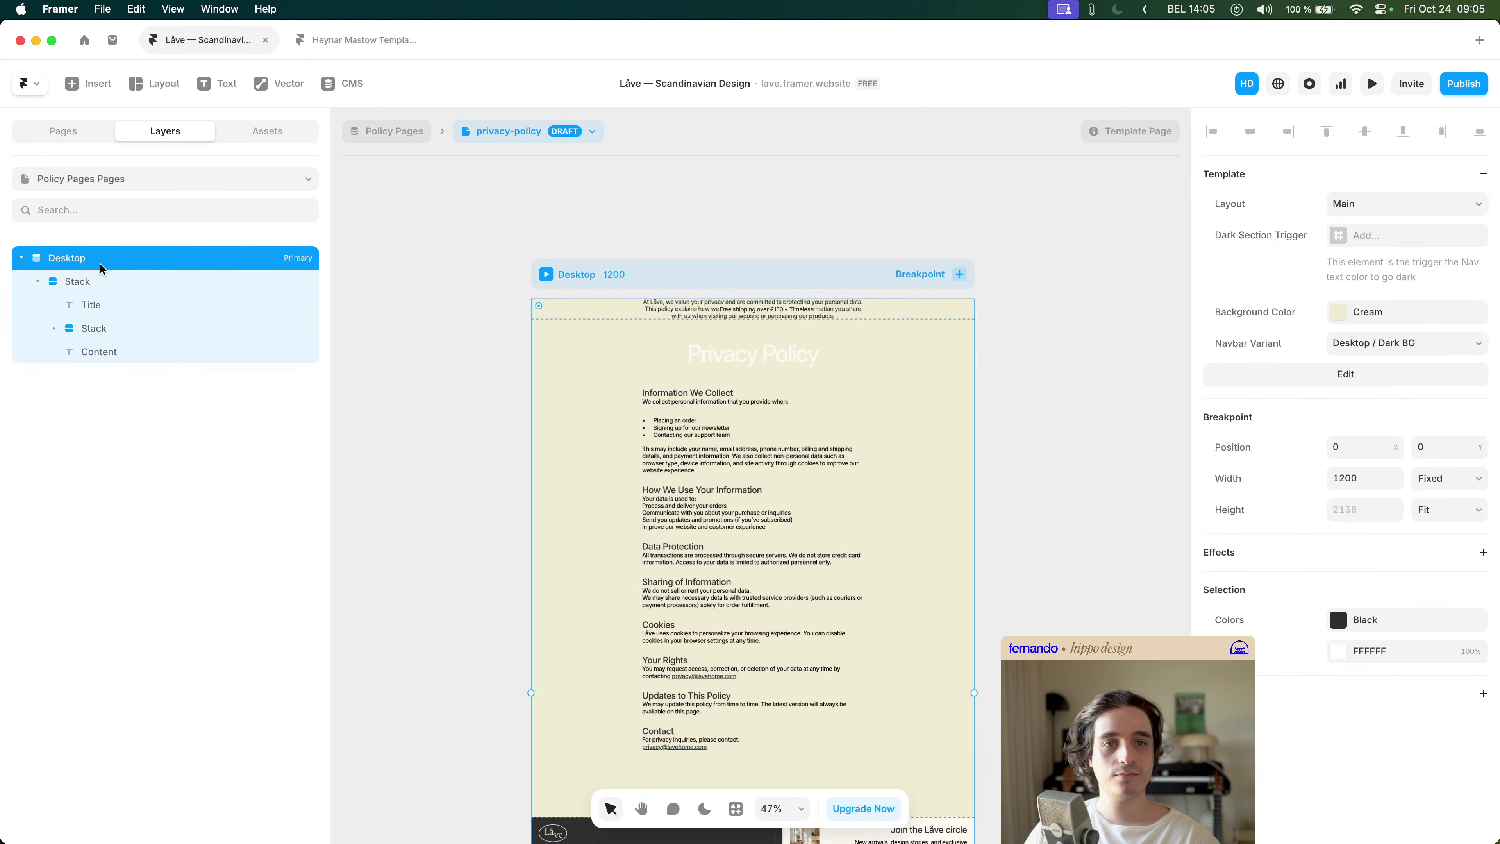
key(cmd+v)
drag(100, 377, 97, 282)
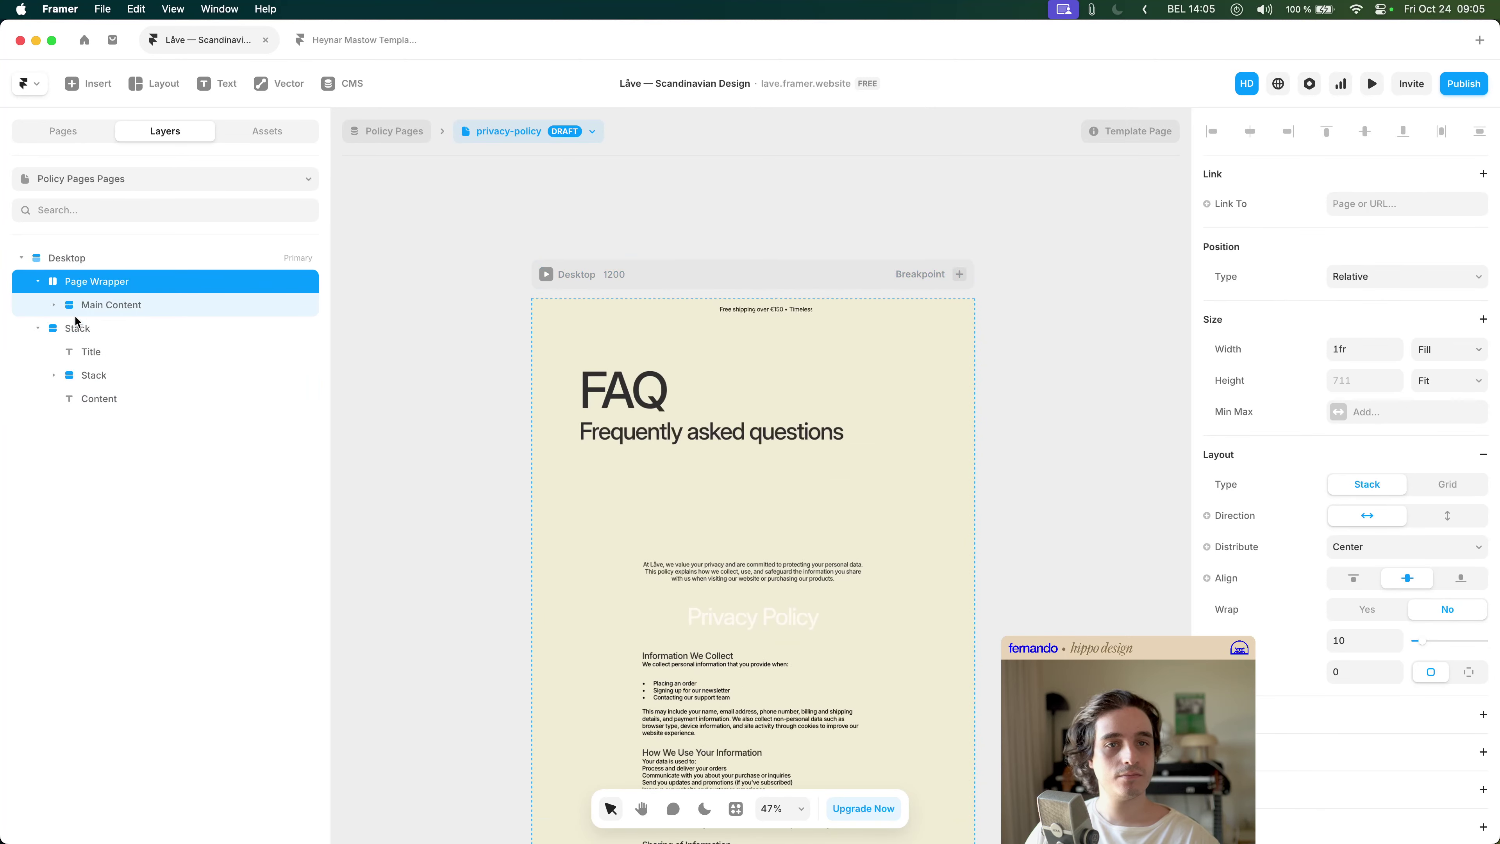
- Move the policy stack into Main Content inside the Page Wrapper and delete the FAQ stack there
click(54, 305)
click(69, 328)
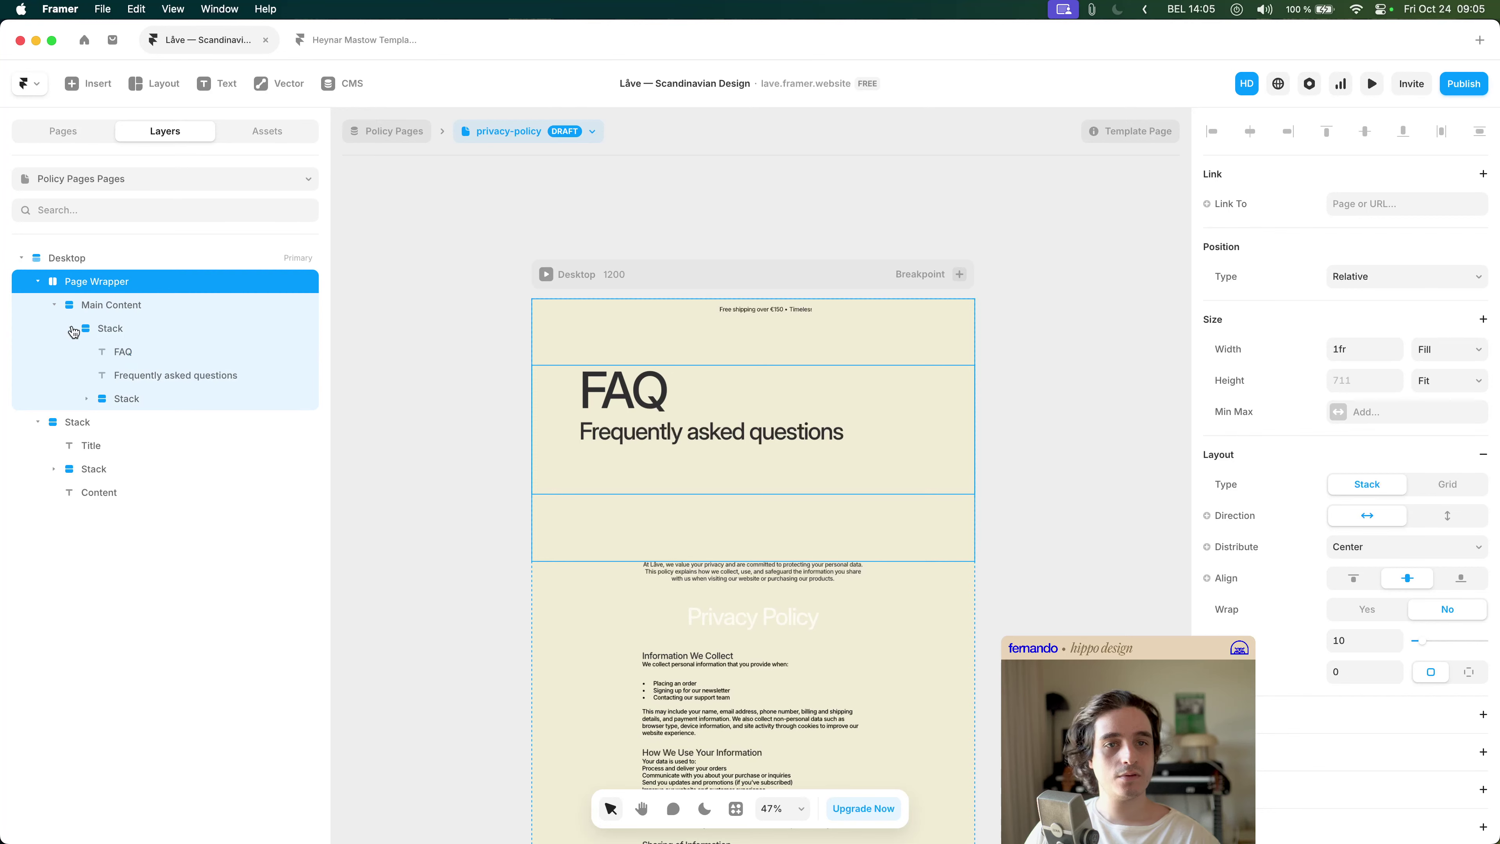
click(69, 328)
drag(65, 354, 109, 324)
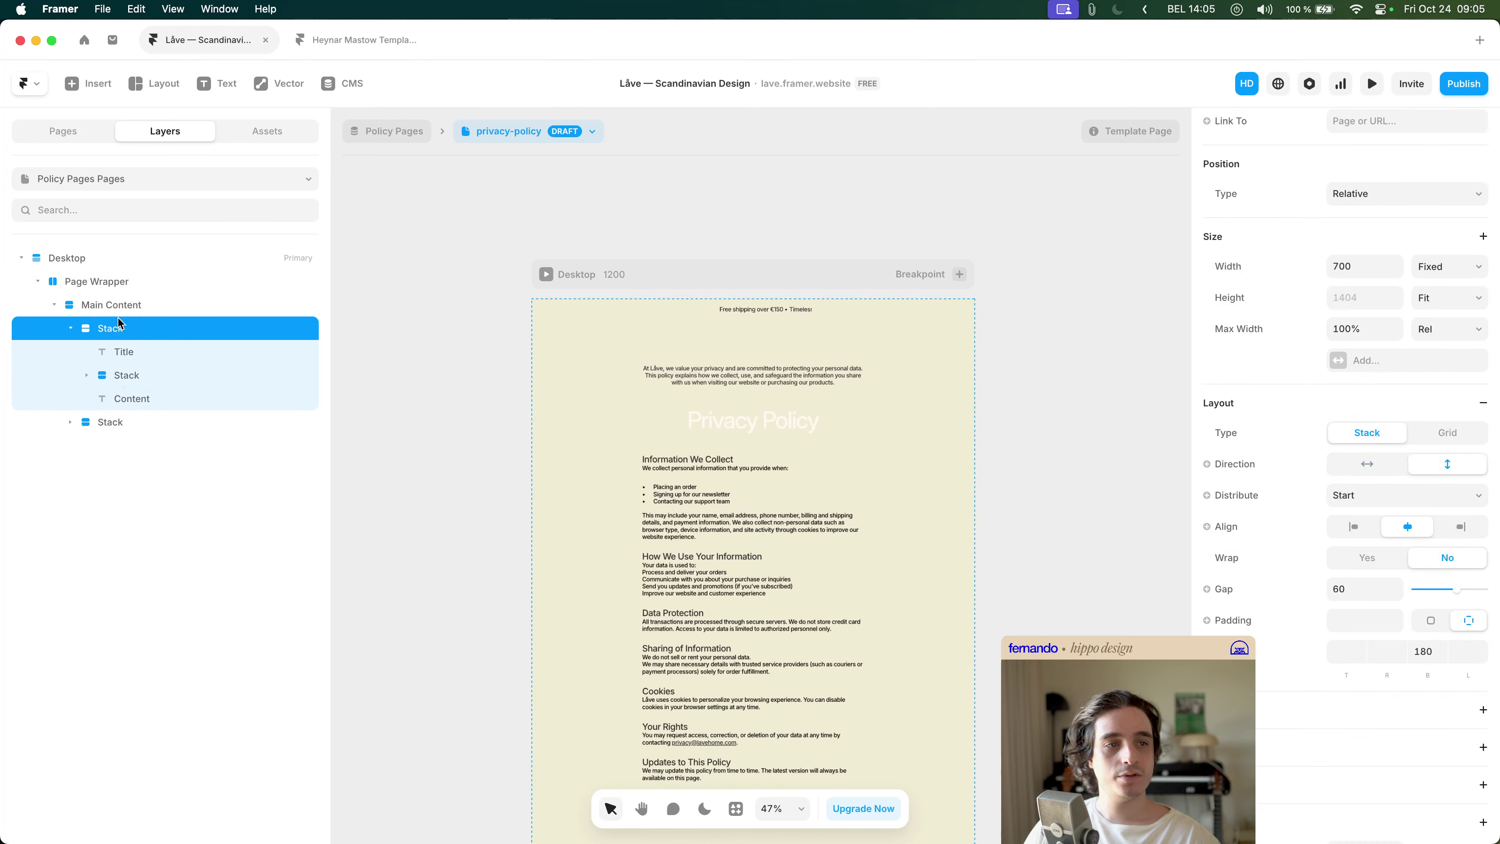
click(118, 421)
key(BackSpace)
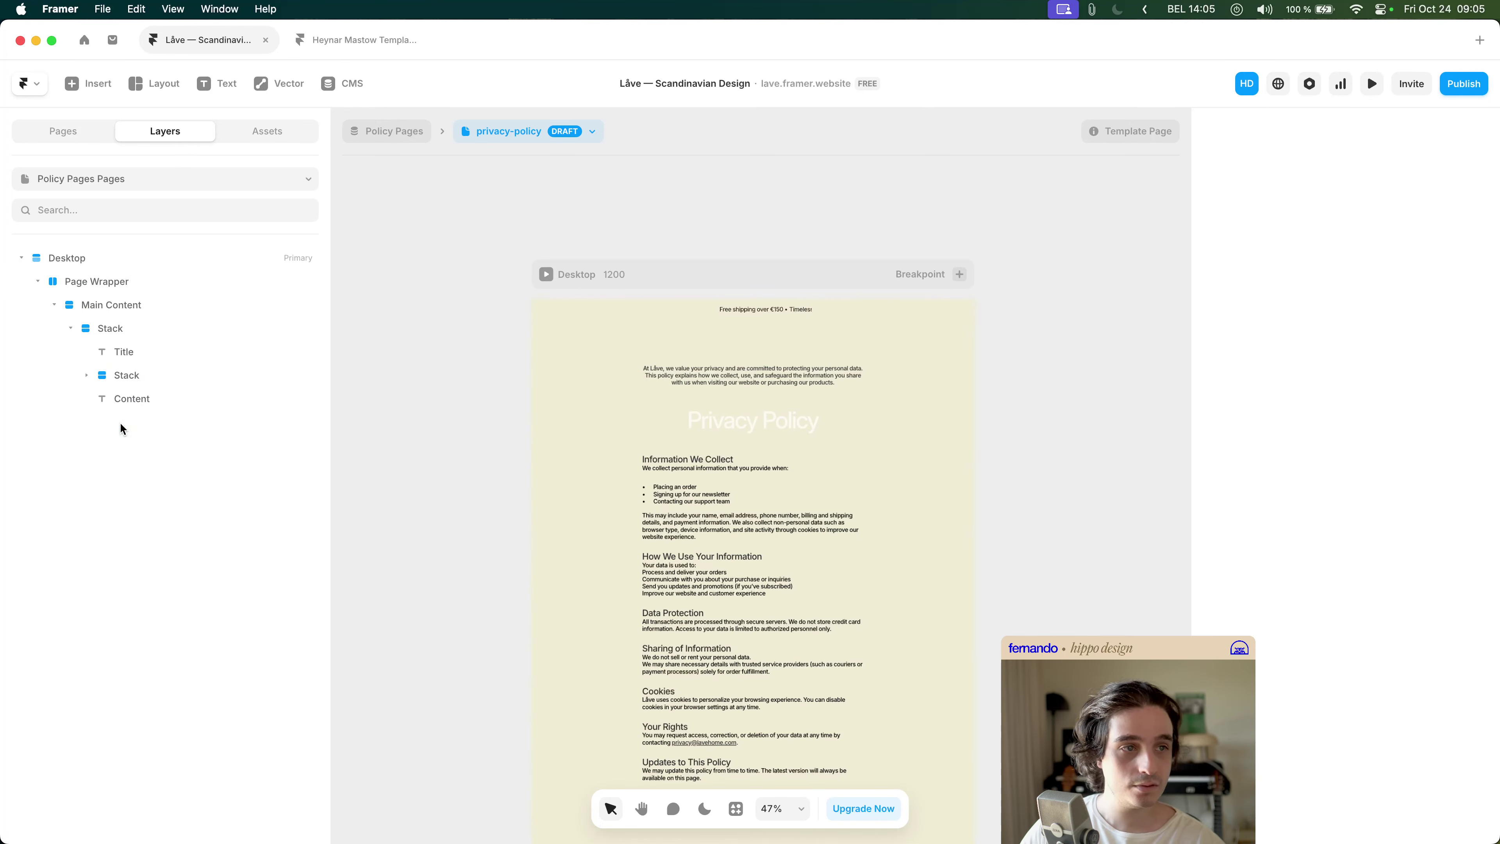
- Set the Desktop breakpoint's width to 1440
click(761, 382)
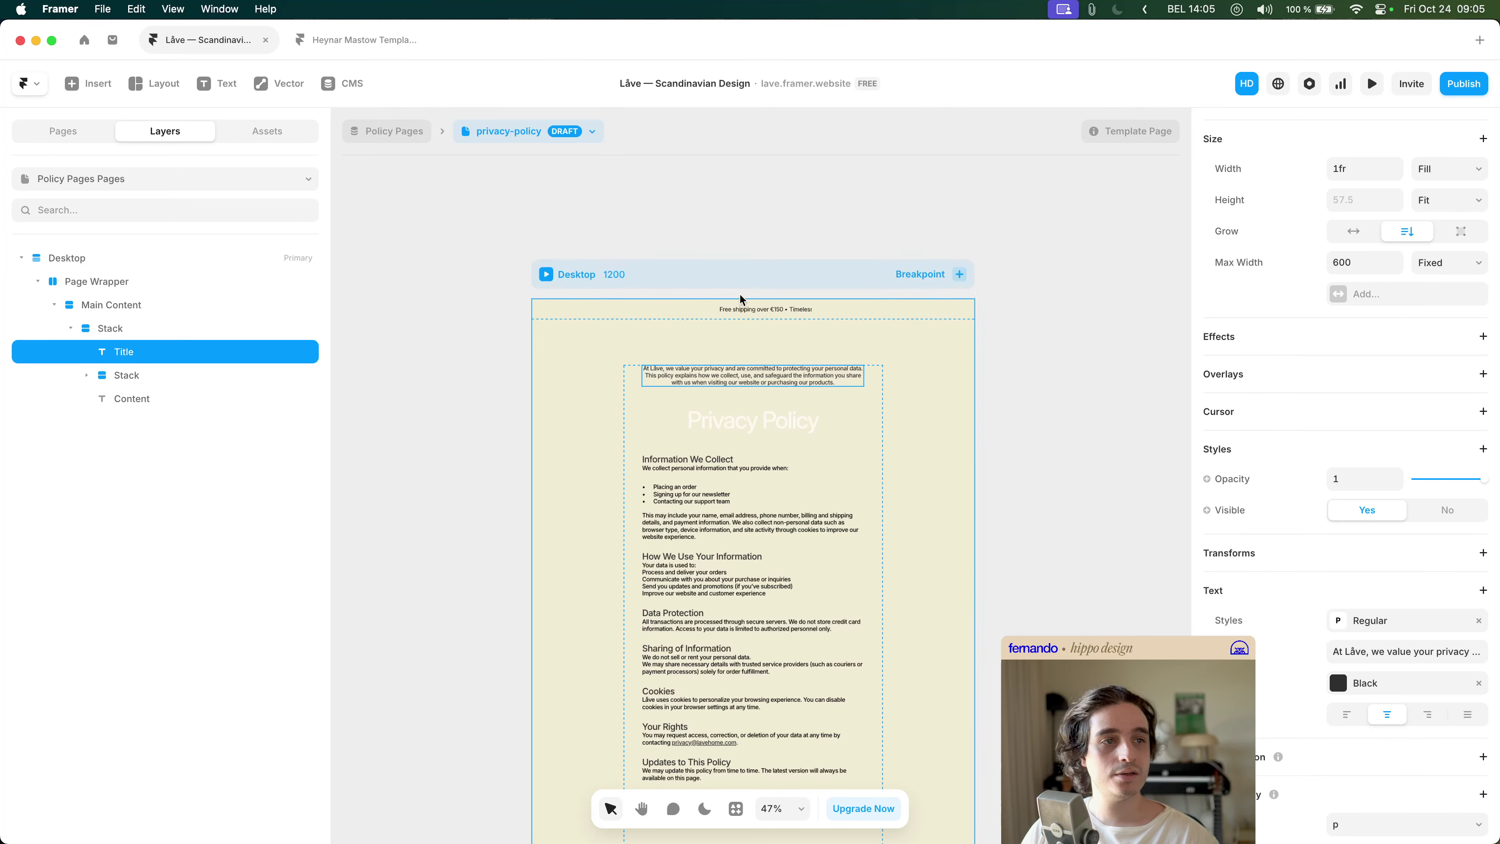
click(735, 277)
key(Tab)
text(1)
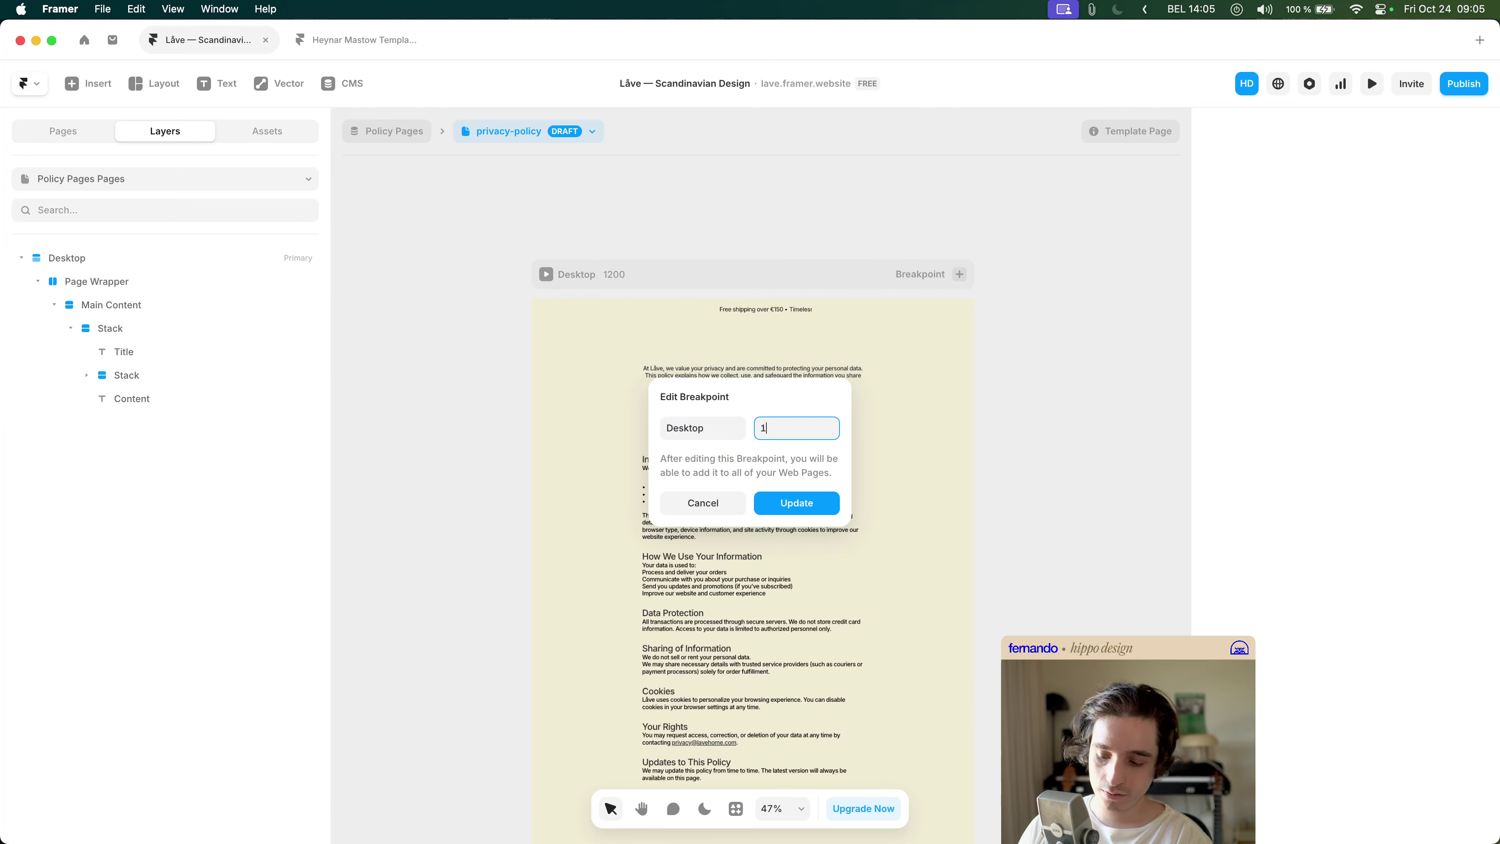
text(440)
key(Return)
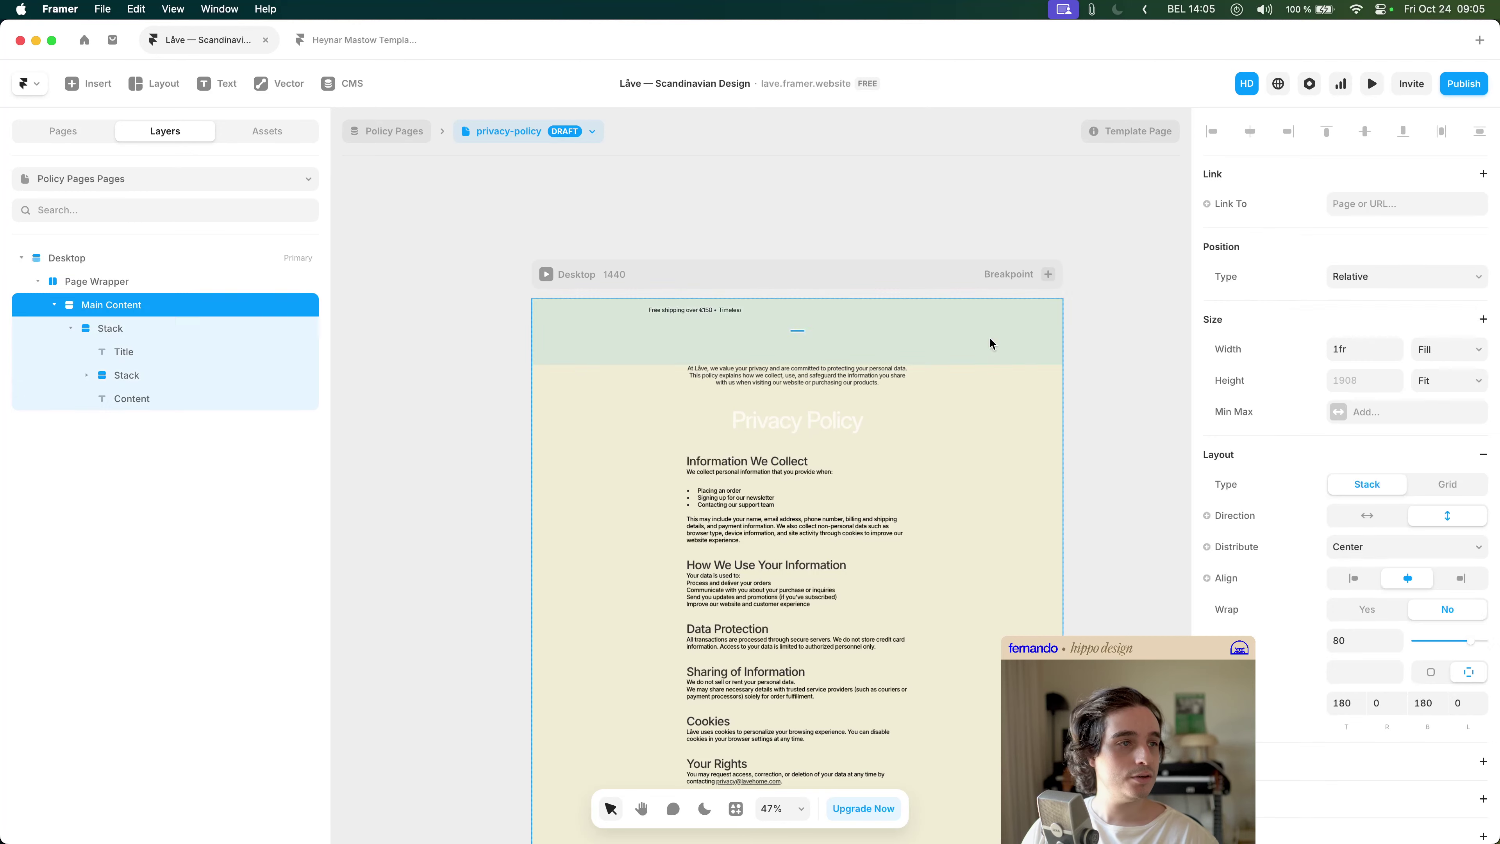
- Change the Desktop template's Navbar Variant to one with dark text that suits the cream background
click(999, 342)
click(1004, 310)
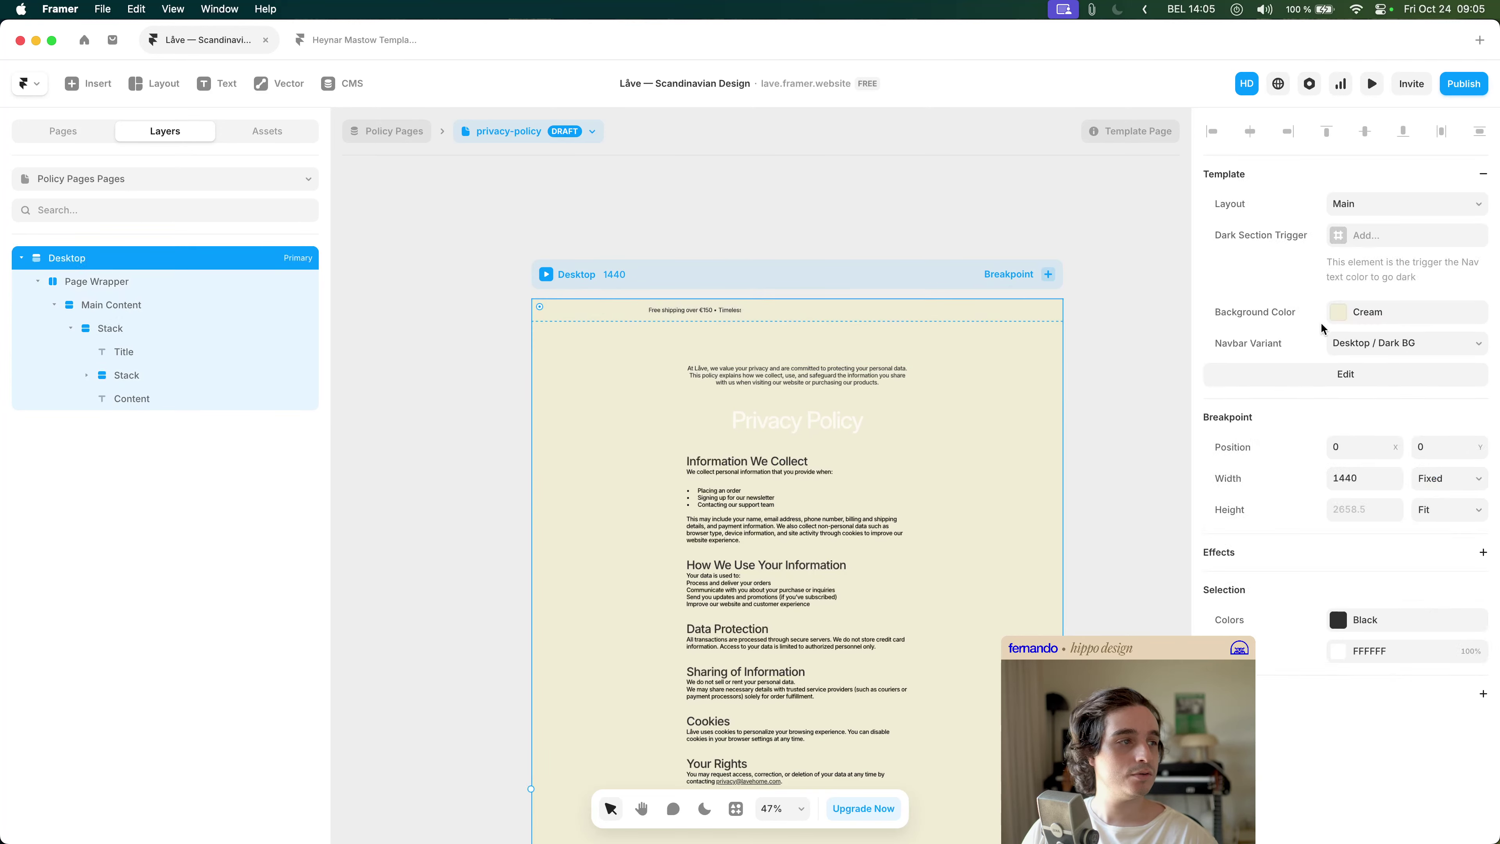
click(1402, 342)
click(1400, 360)
click(1090, 361)
scroll(886, 414, down, 3)
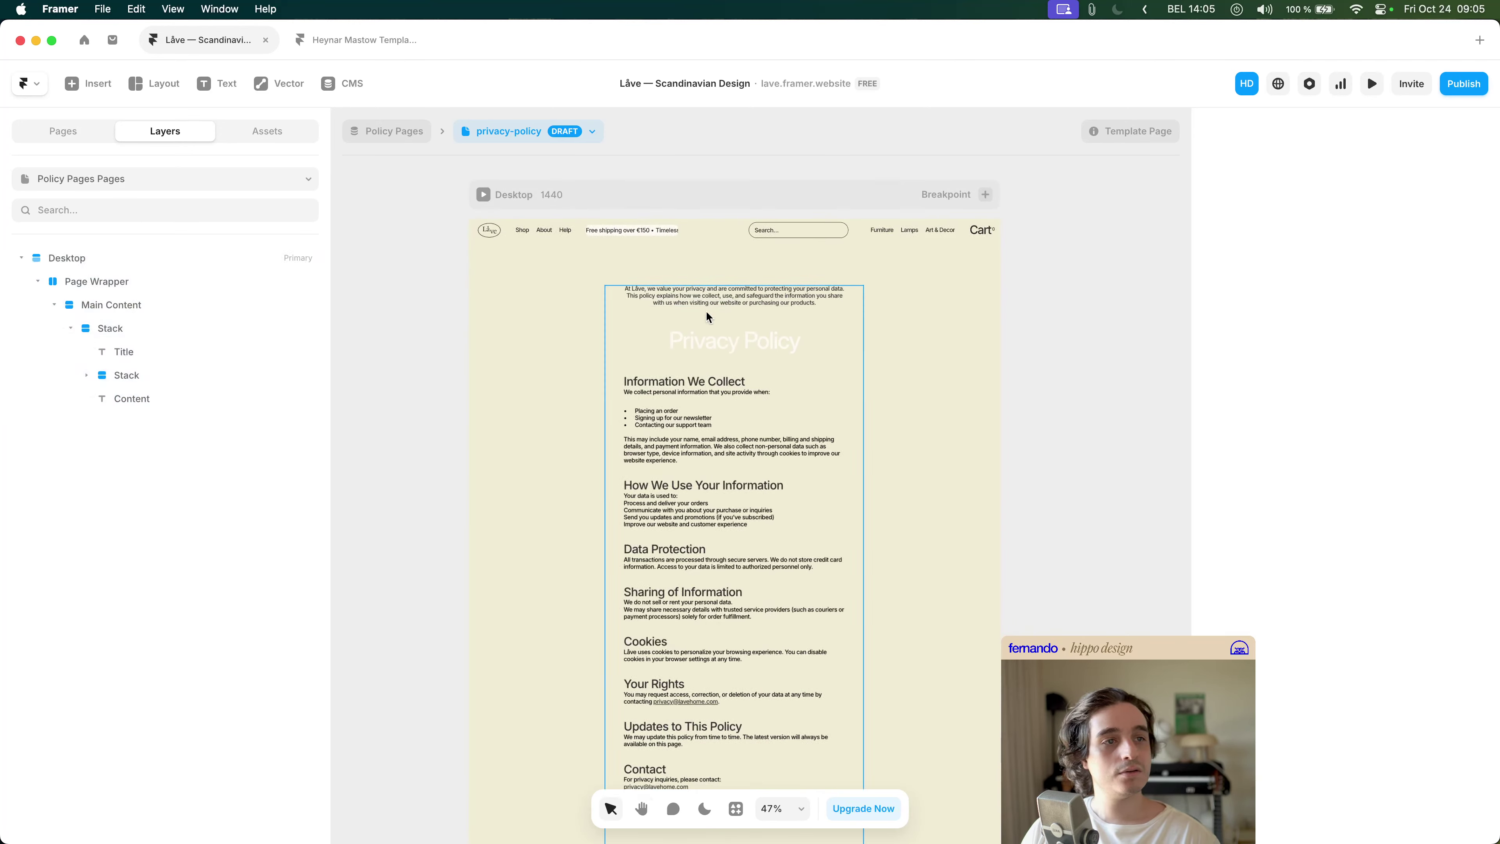
- Paste another copy of the FAQ Page Wrapper below the policy content in the Desktop layer
click(683, 330)
click(600, 321)
click(762, 345)
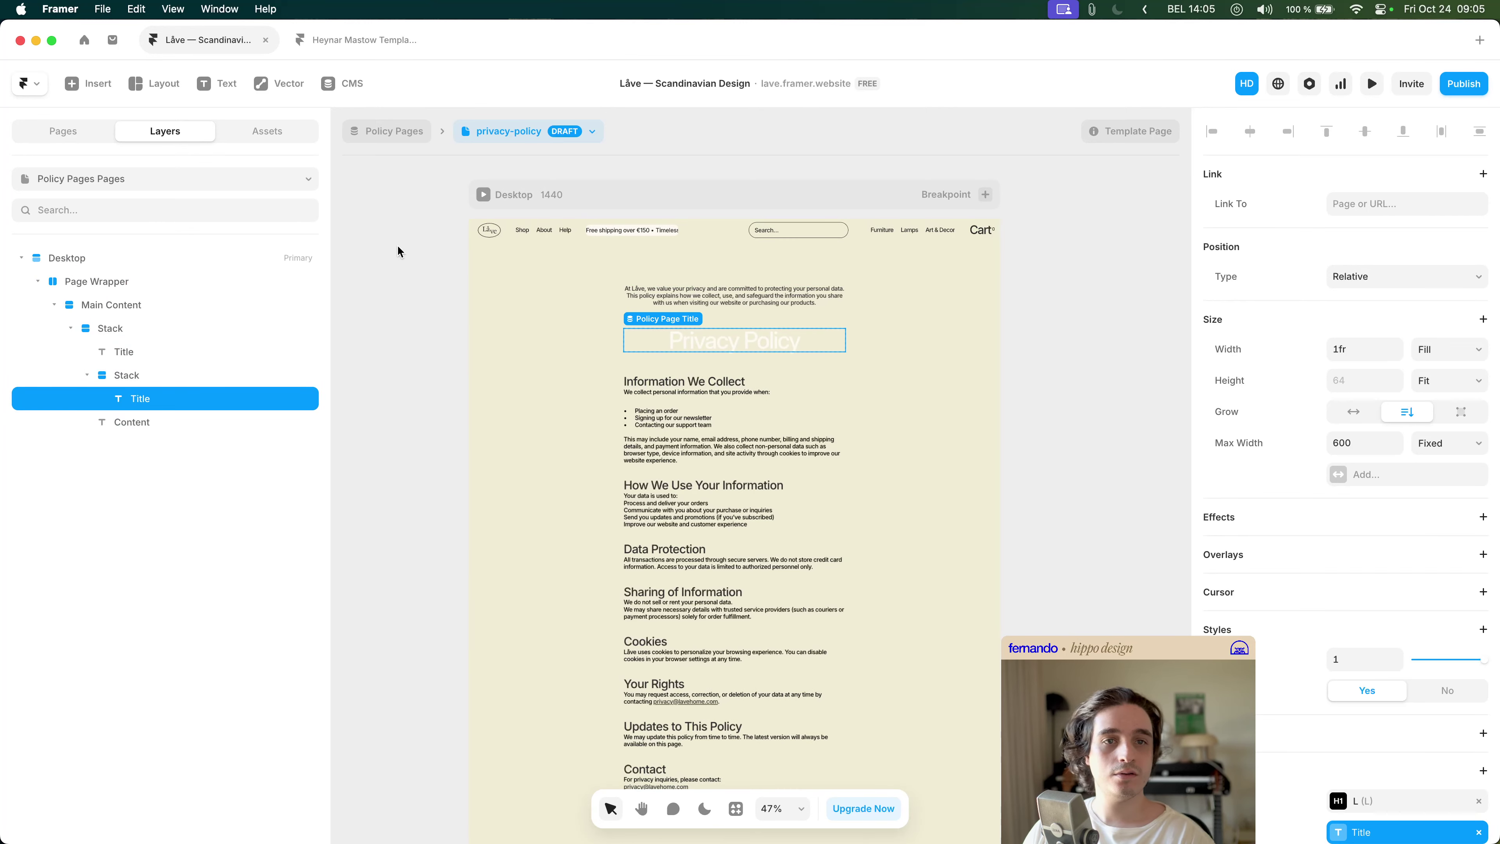
key(Escape)
key(Escape)
key(Escape)
key(Escape)
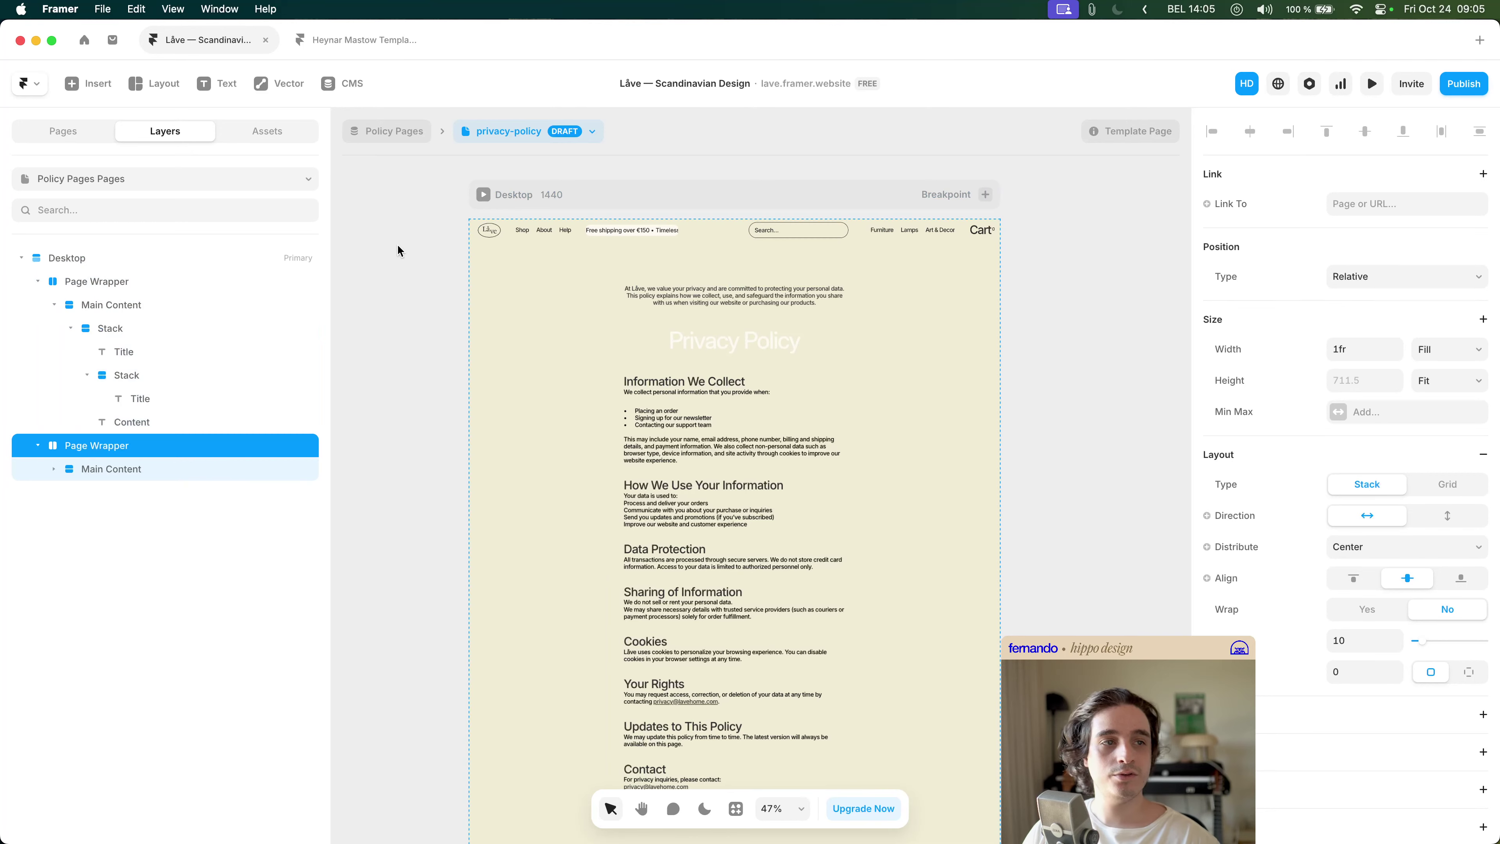
scroll(526, 419, down, 10)
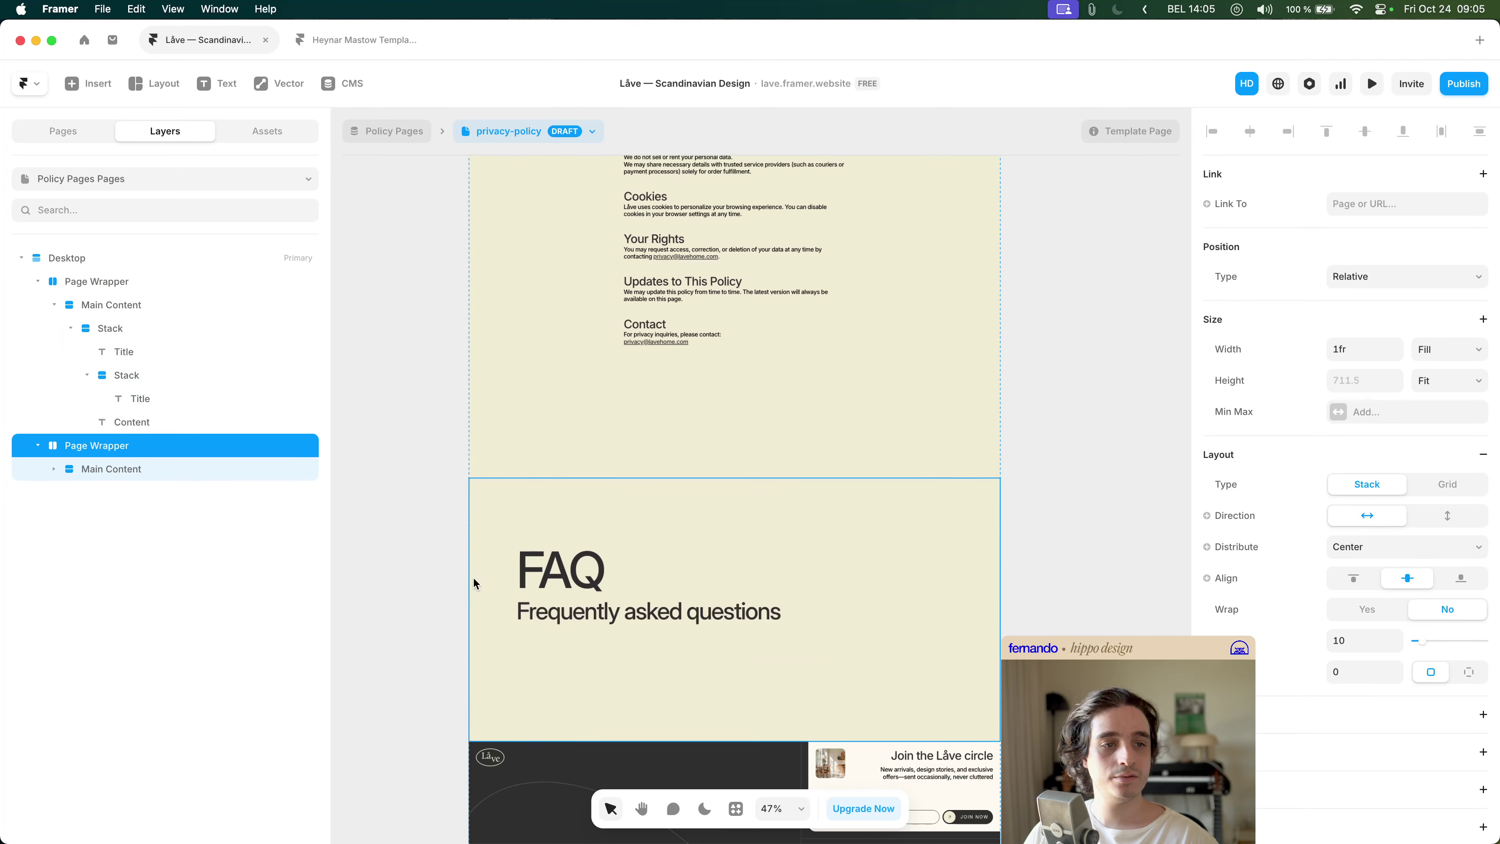
- Copy the stack holding the FAQ heading and subtitle from the second Page Wrapper, and delete that wrapper
key(Return)
key(Return)
key(Return)
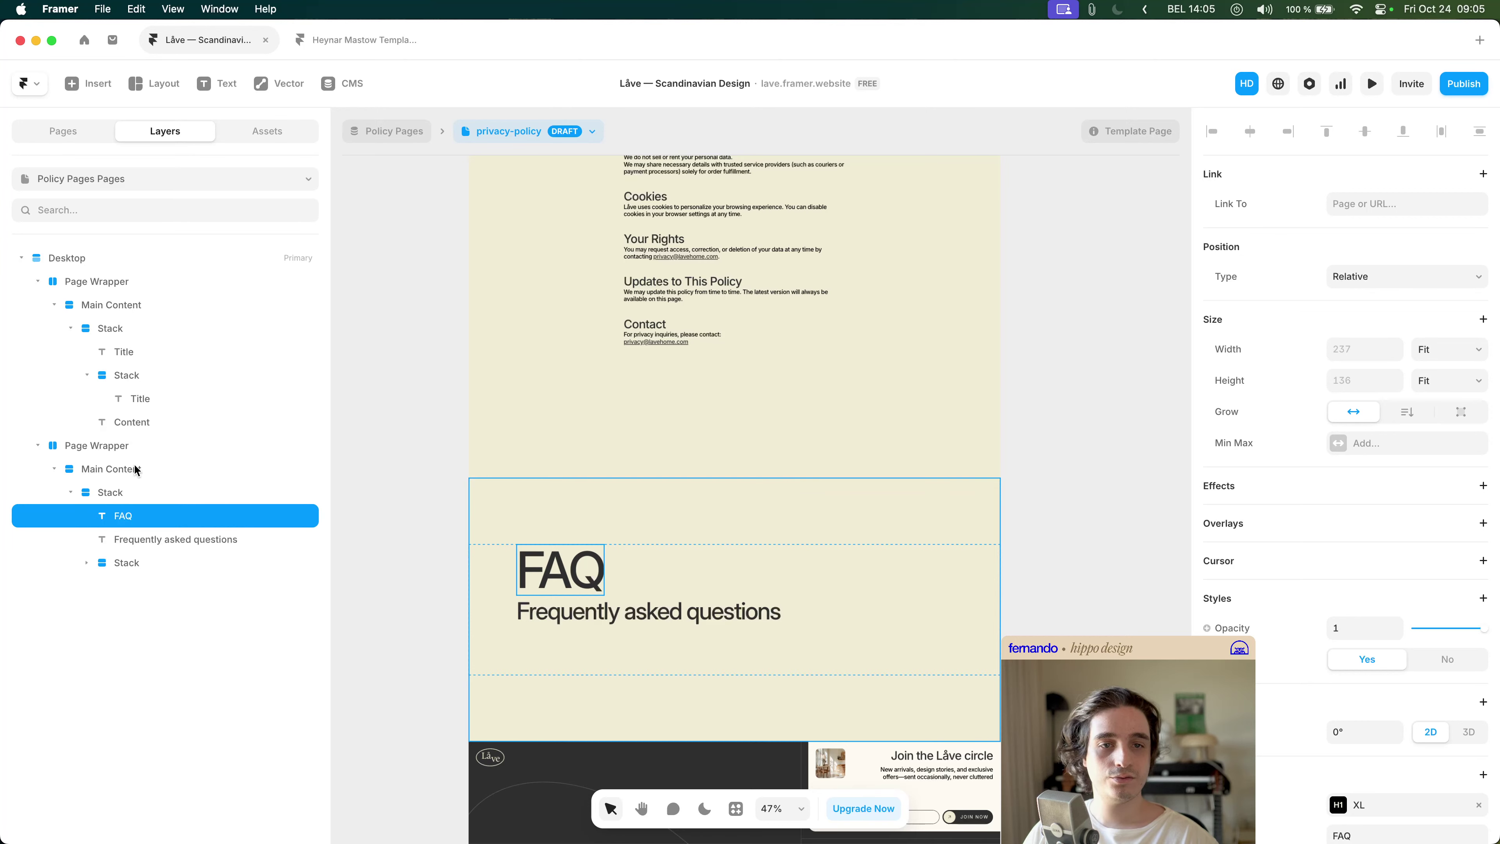
click(135, 497)
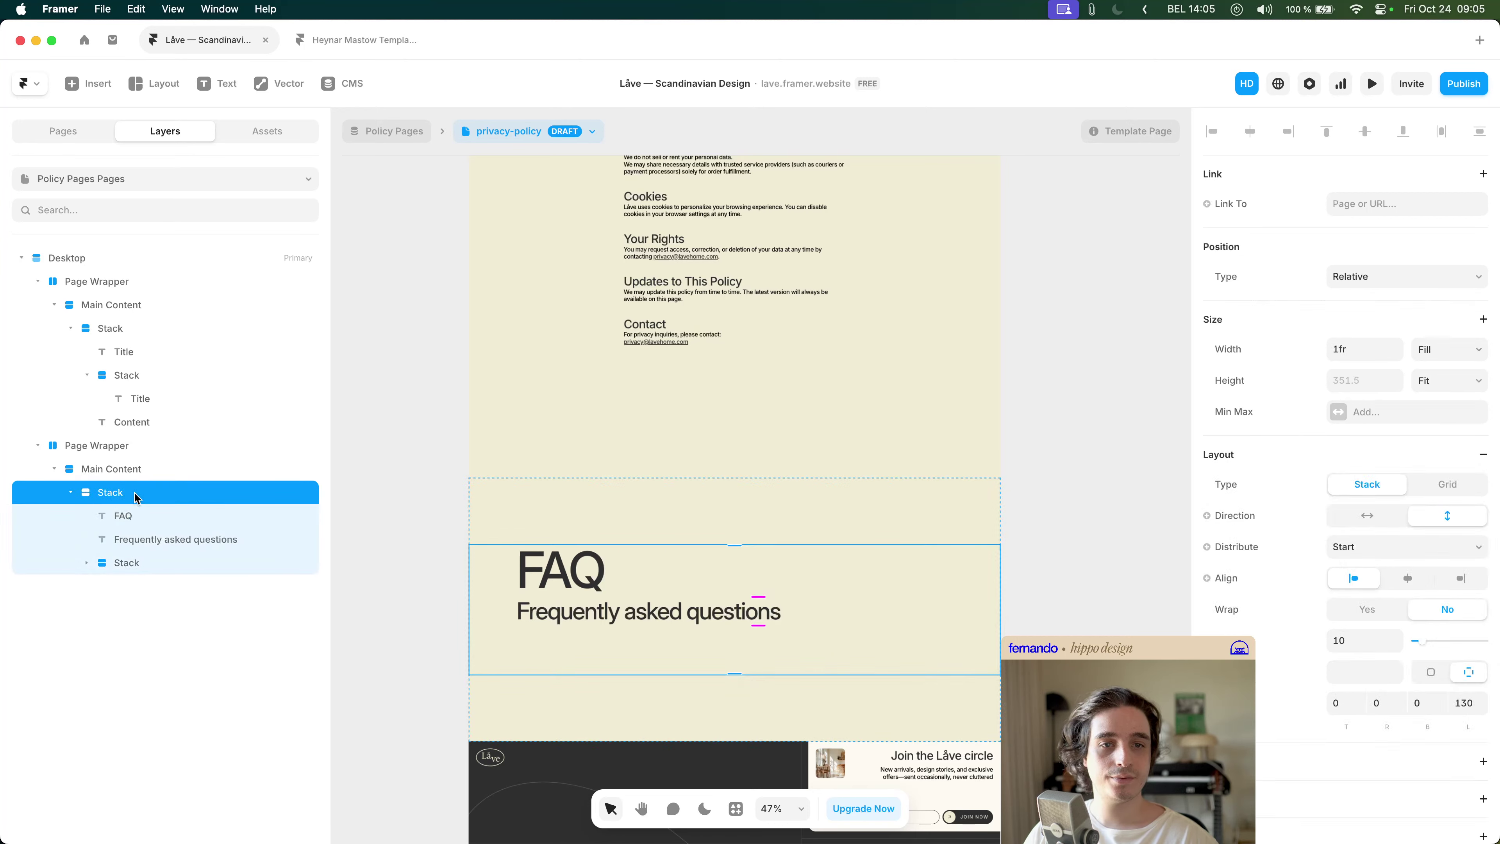
click(120, 448)
key(Delete)
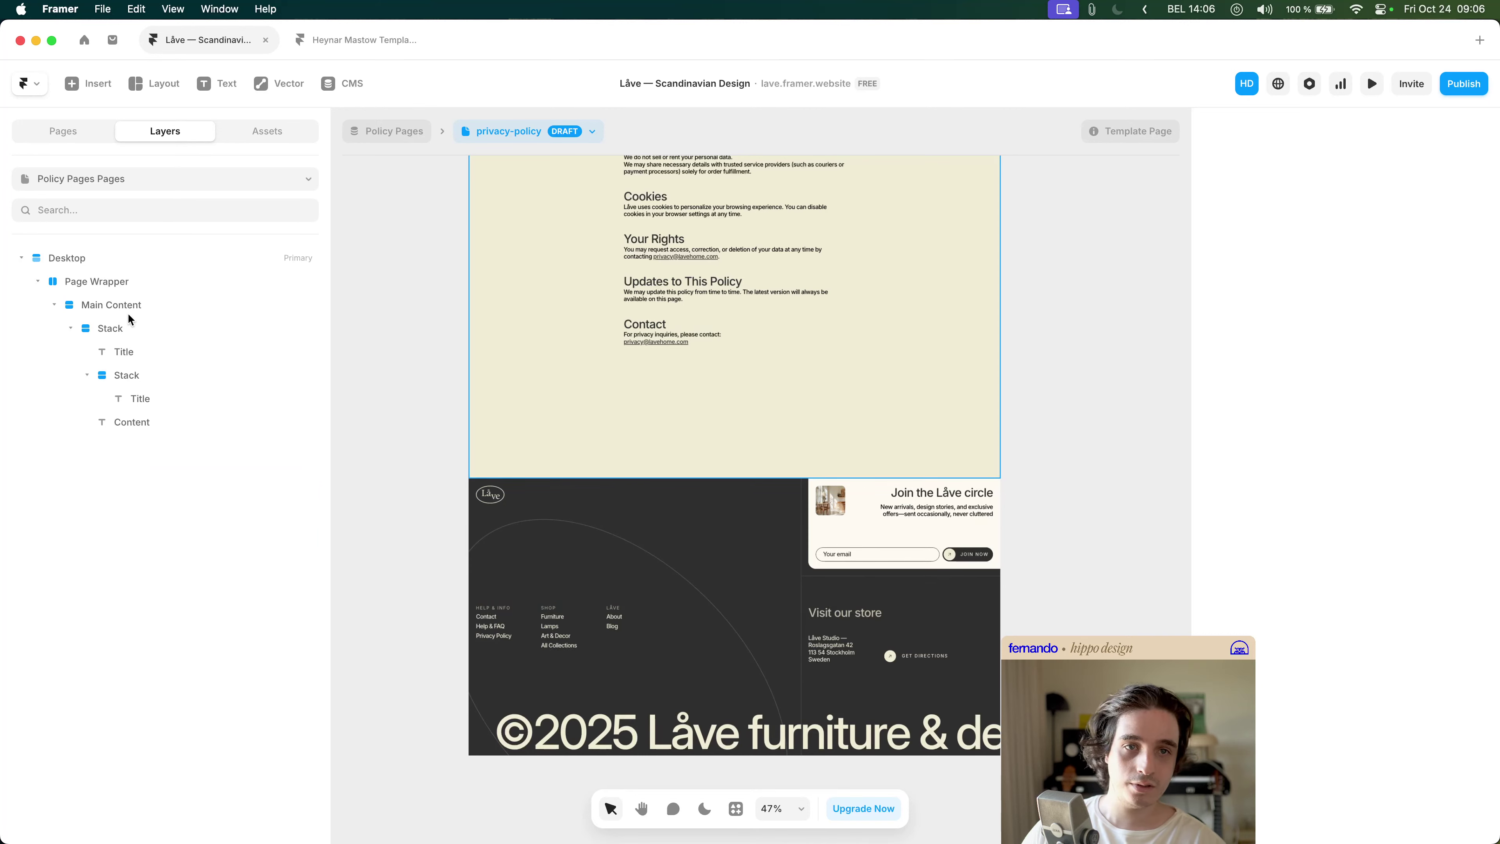
- Paste the FAQ heading stack into Main Content and place it above the policy stack
click(70, 327)
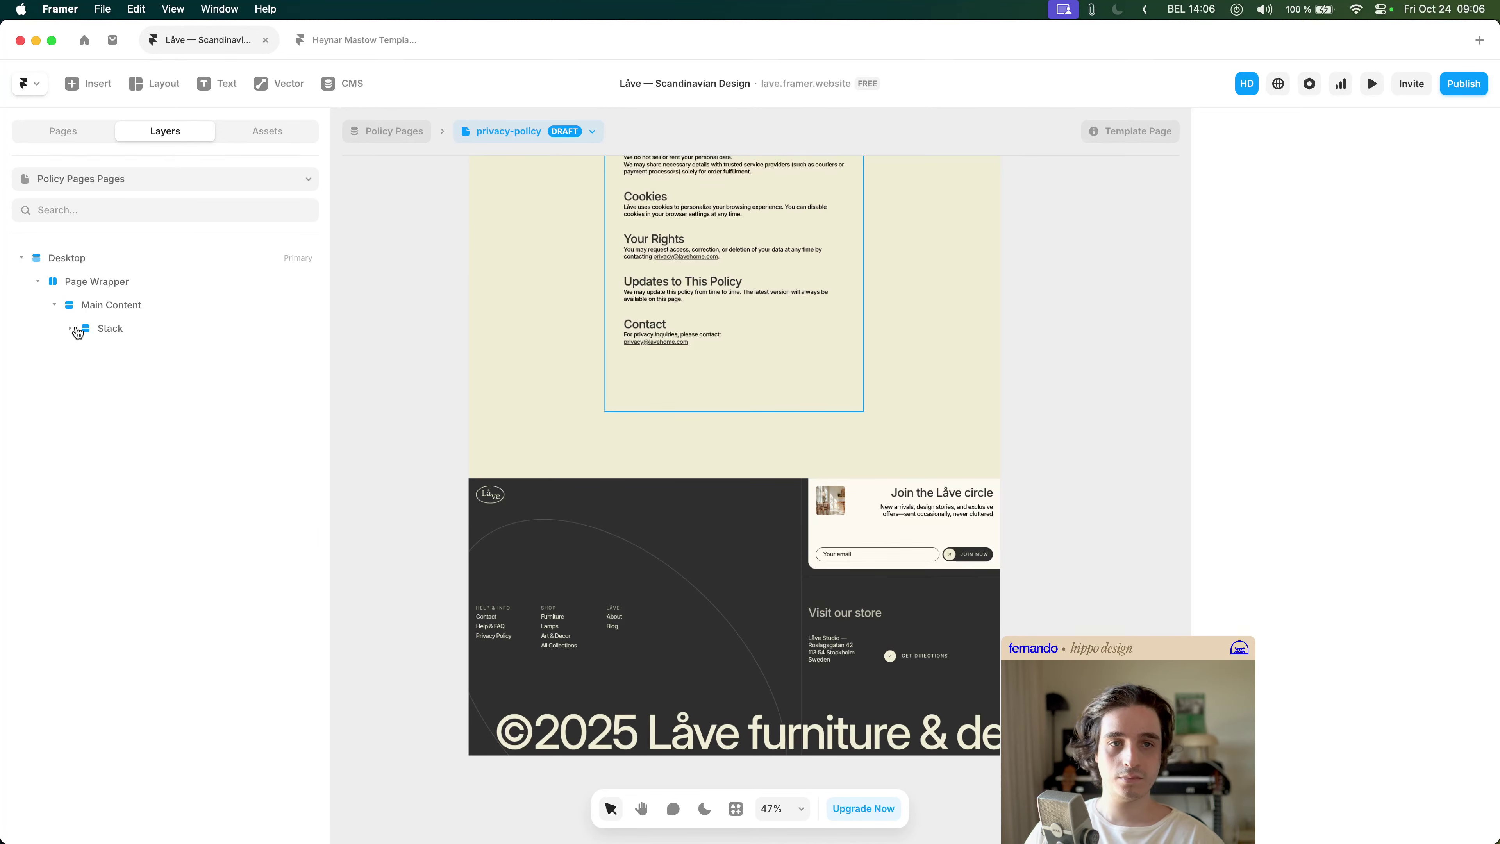
click(99, 309)
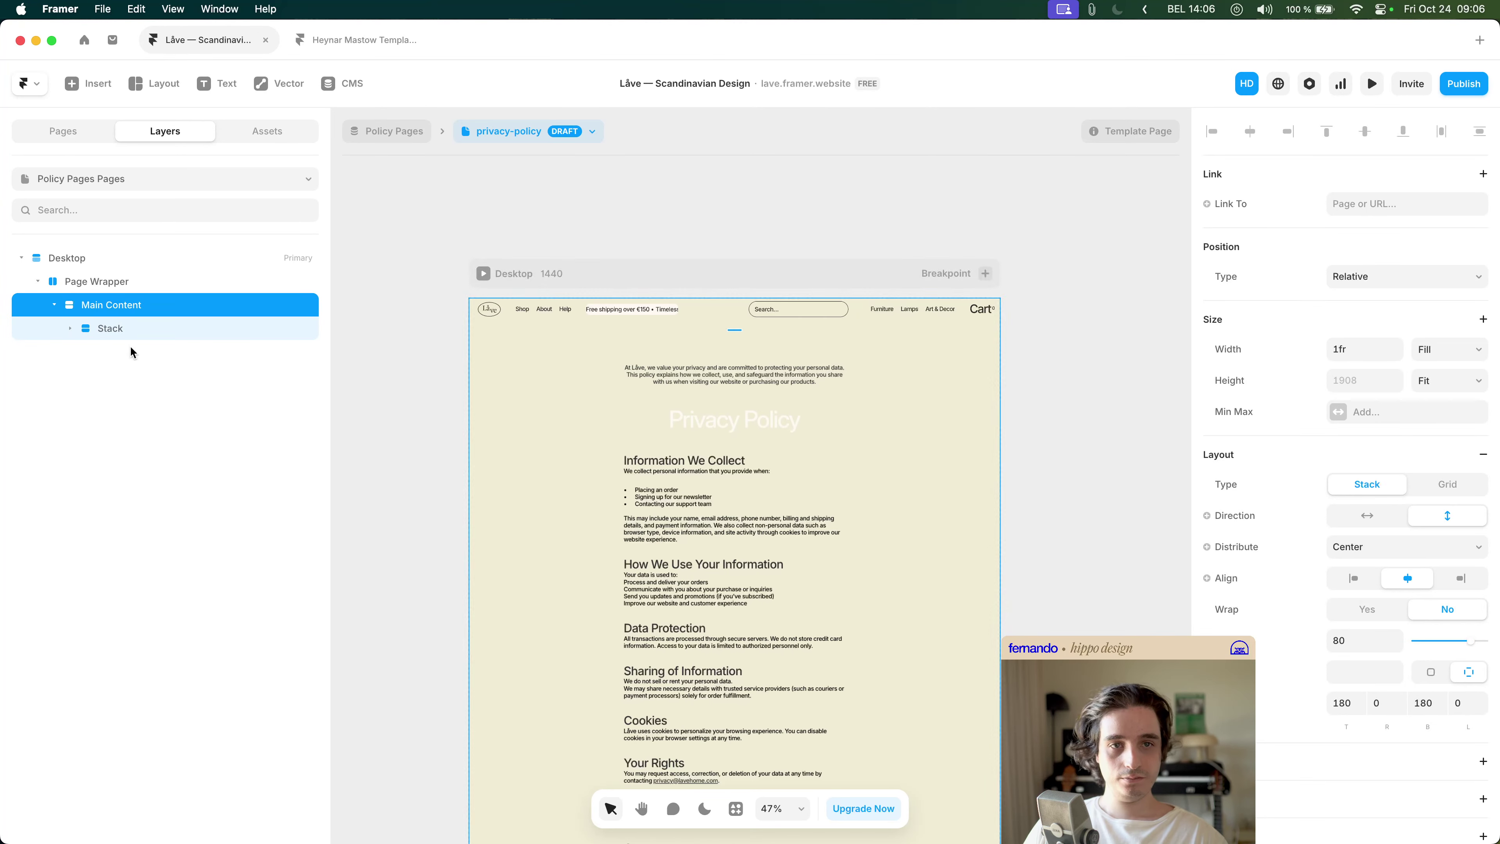
click(70, 328)
click(89, 329)
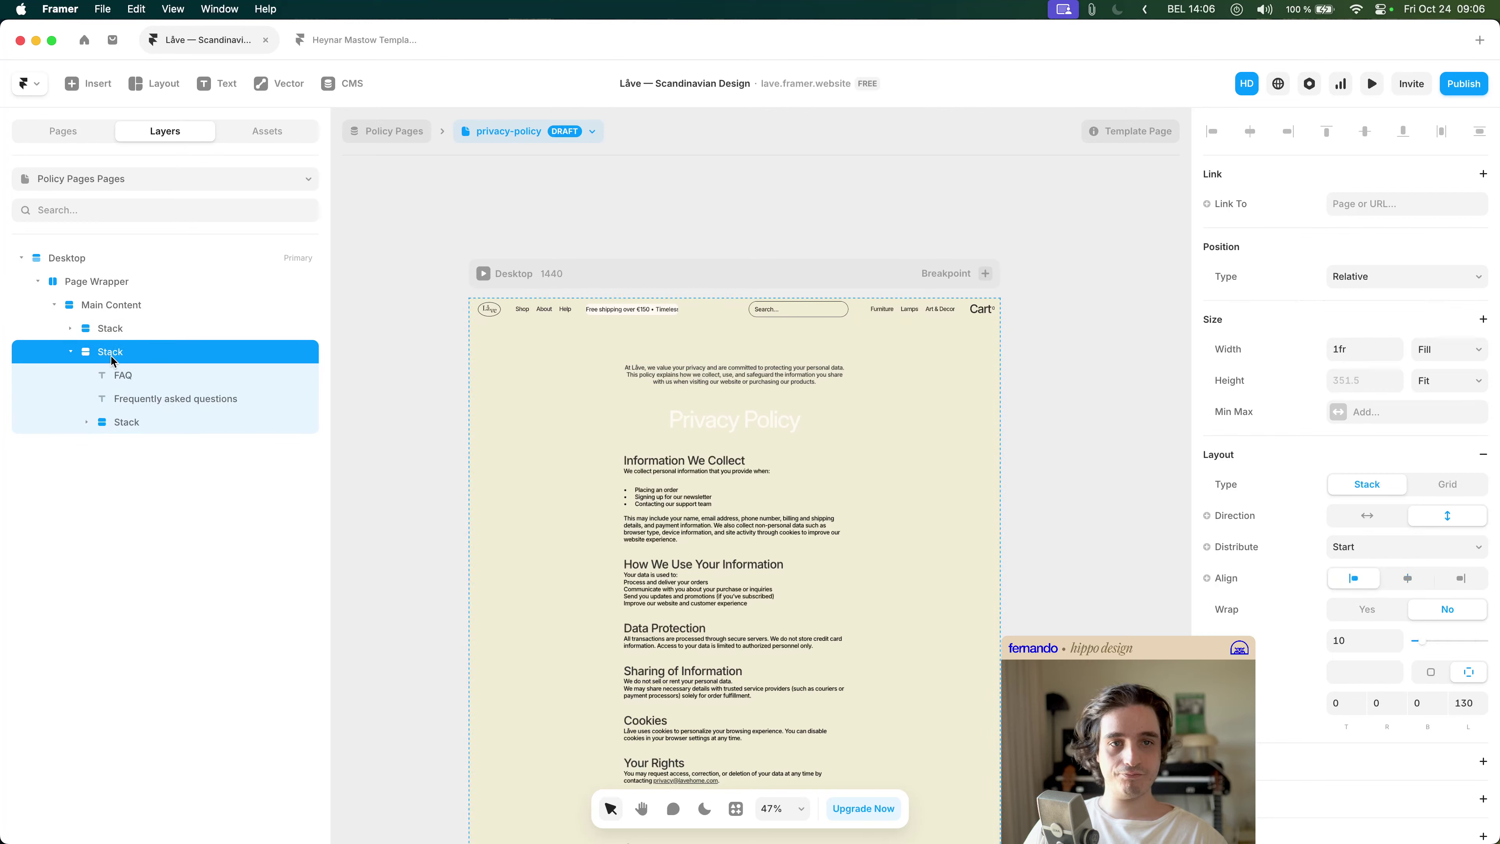
scroll(593, 435, down, 5)
scroll(594, 436, up, 10)
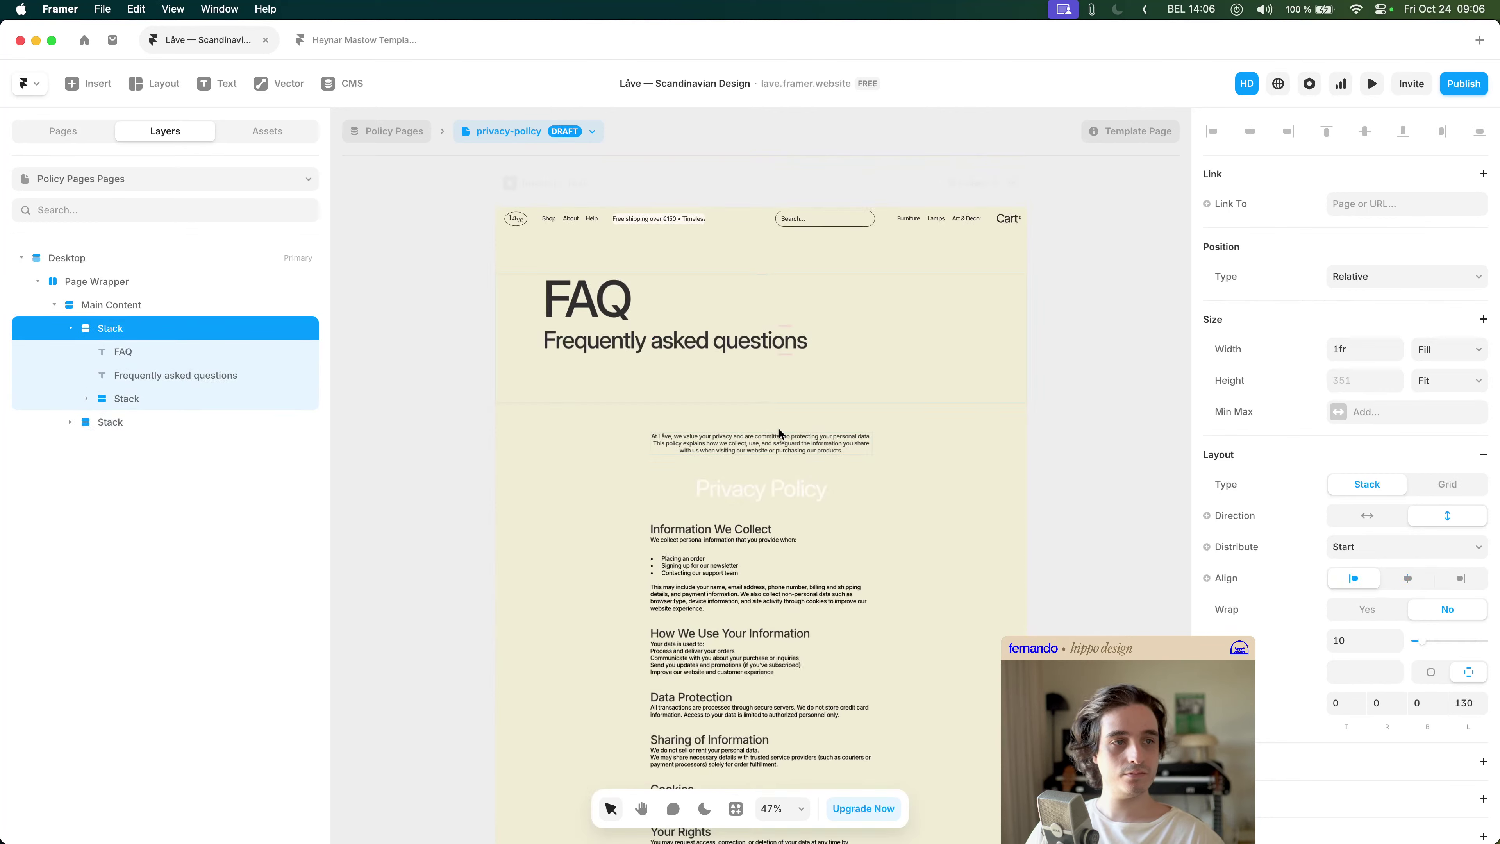
- Replace the large FAQ heading text with "Privacy Policy"
click(454, 341)
double_click(588, 295)
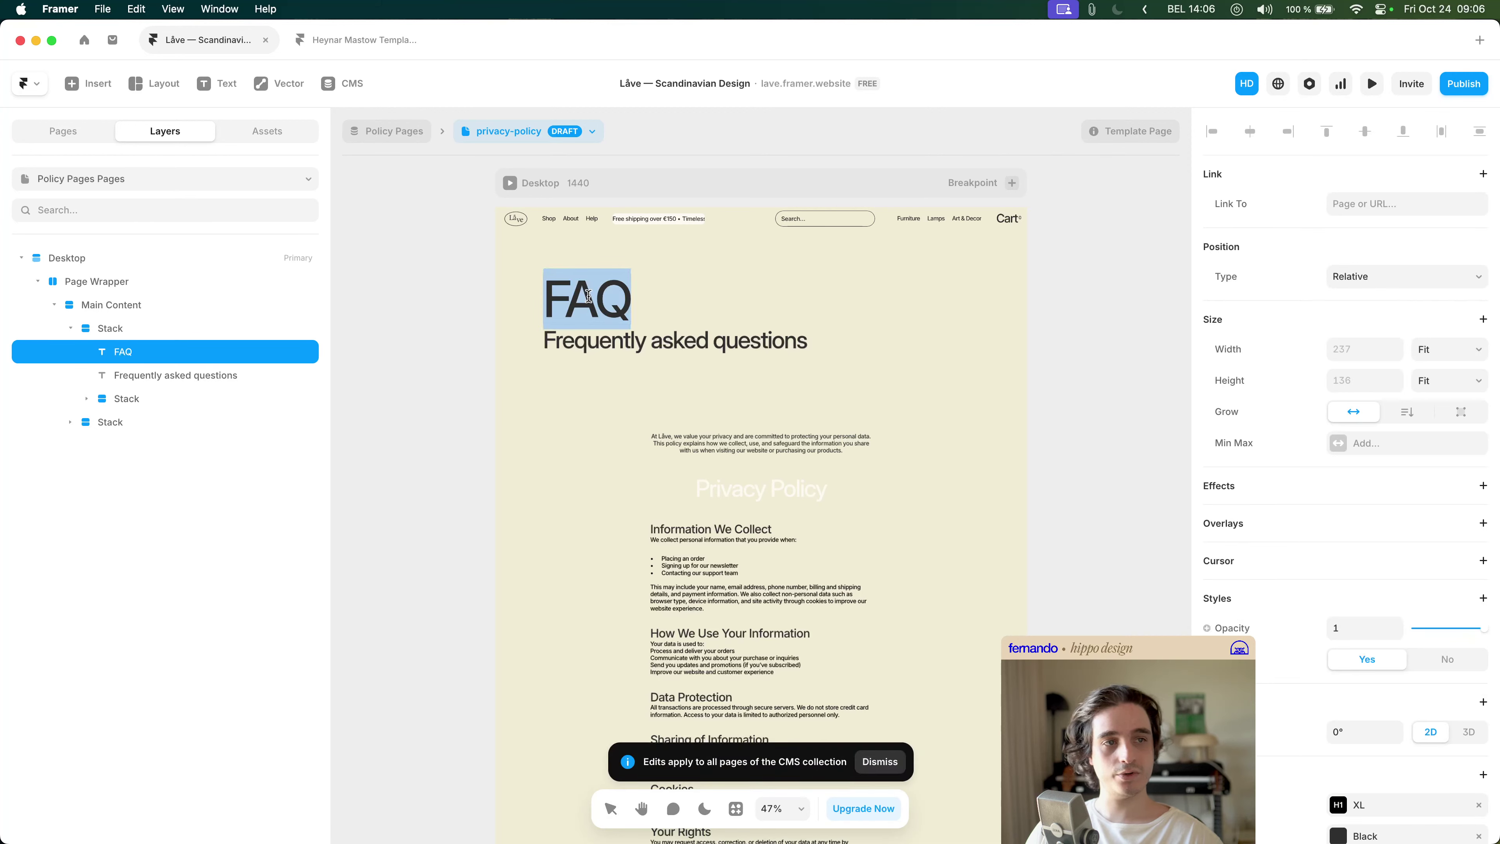
text(Privacy)
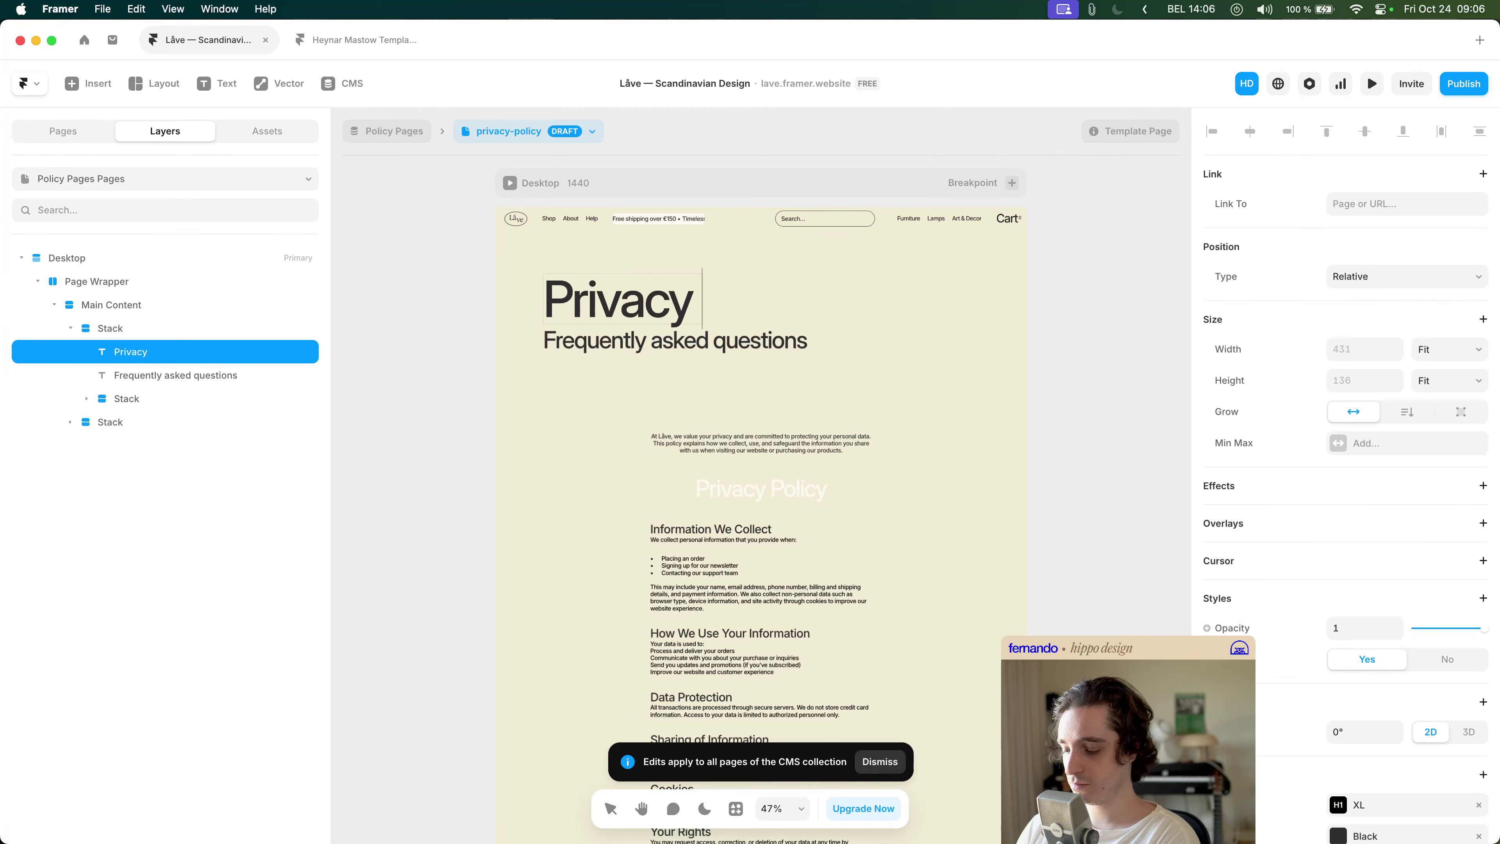
text( Policy)
key(Escape)
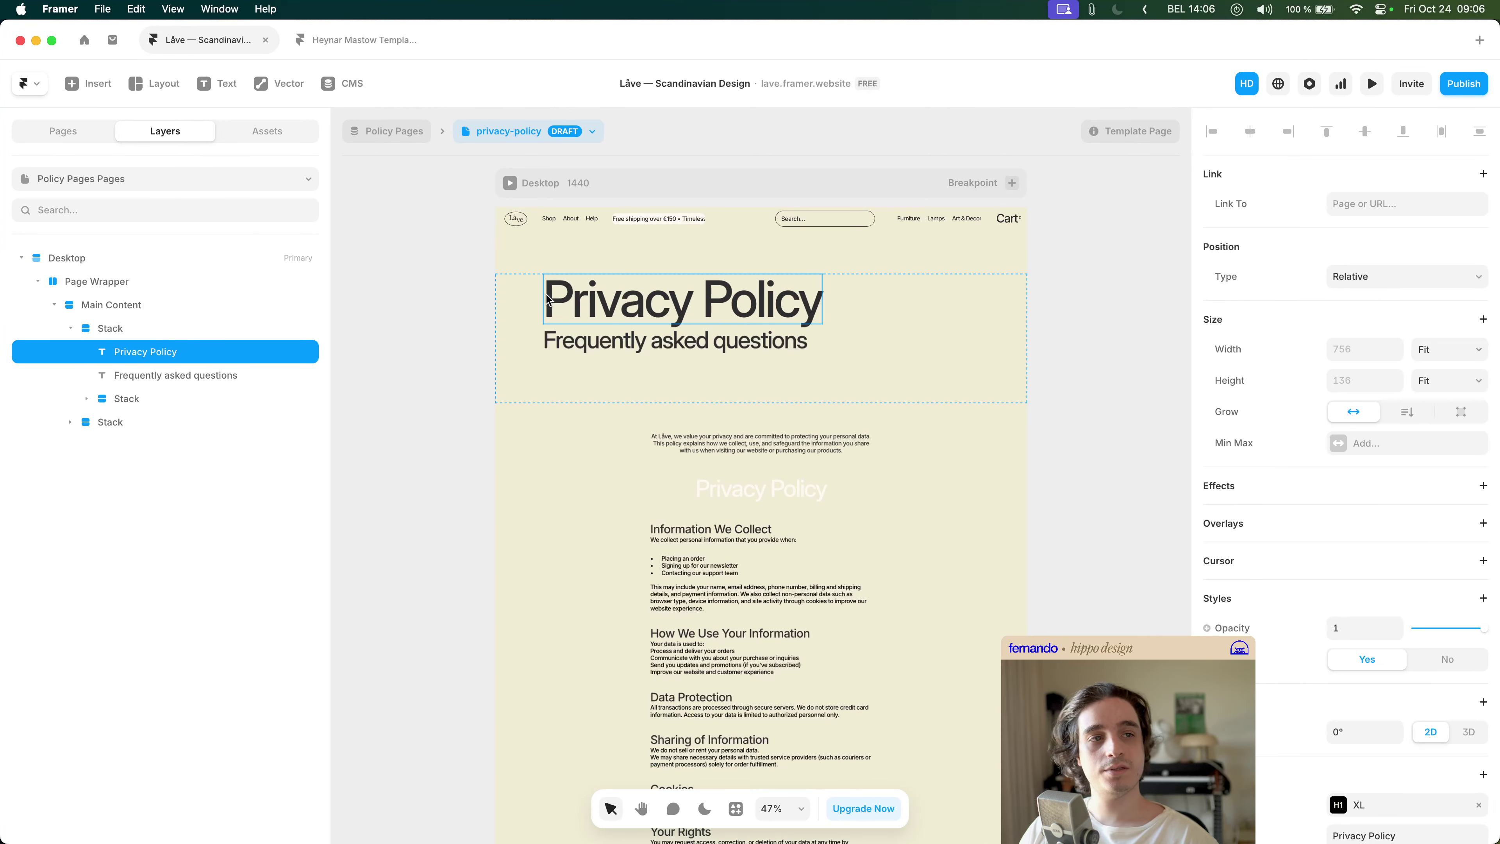
- Try replacing the "Frequently asked questions" subtitle with the intro paragraph copied from the policy stack
click(755, 452)
double_click(753, 450)
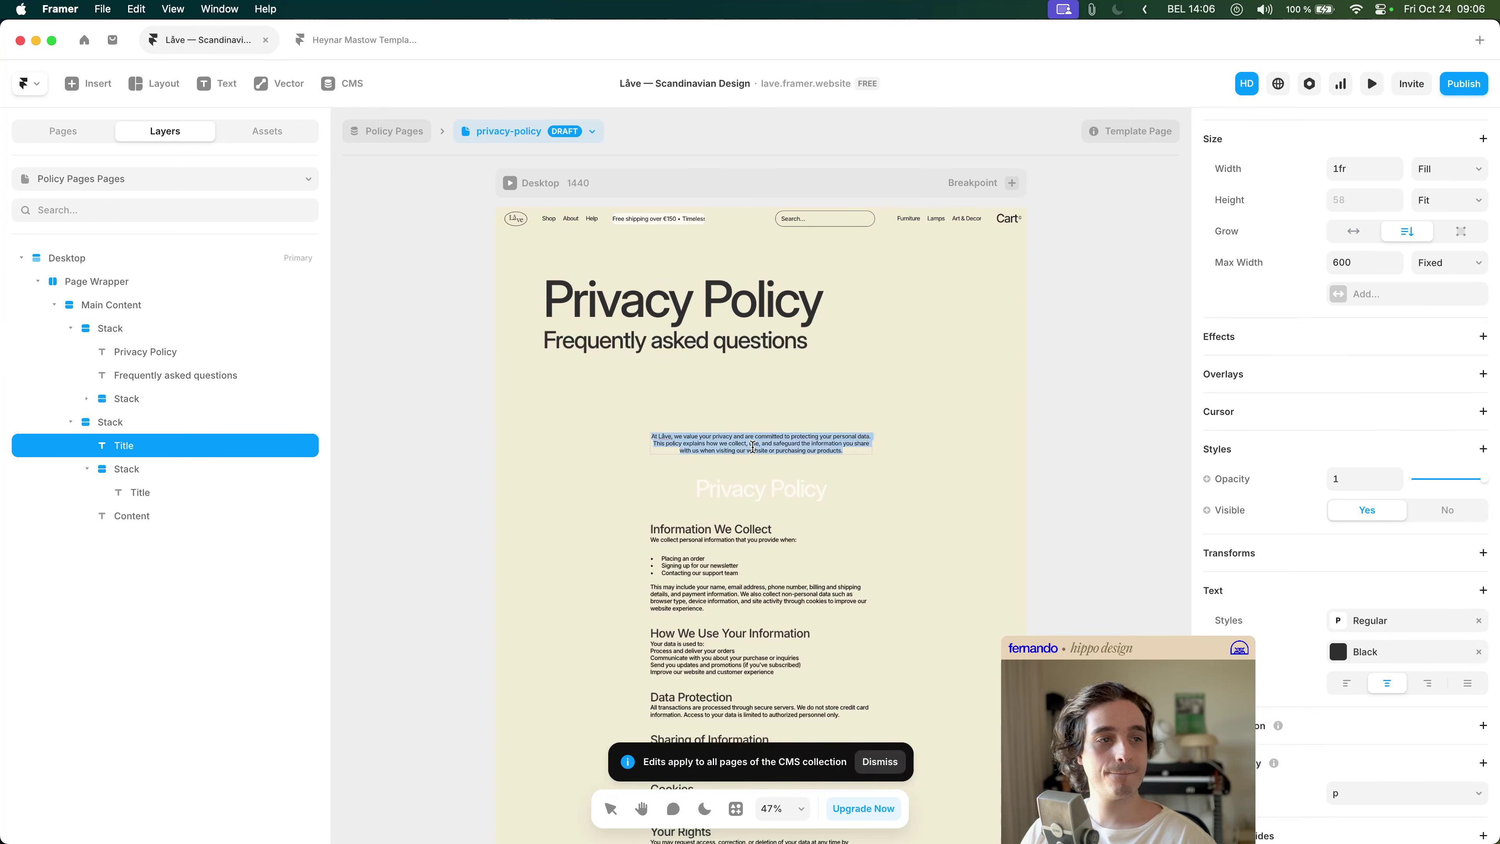
key(ctrl+c)
key(Escape)
double_click(675, 340)
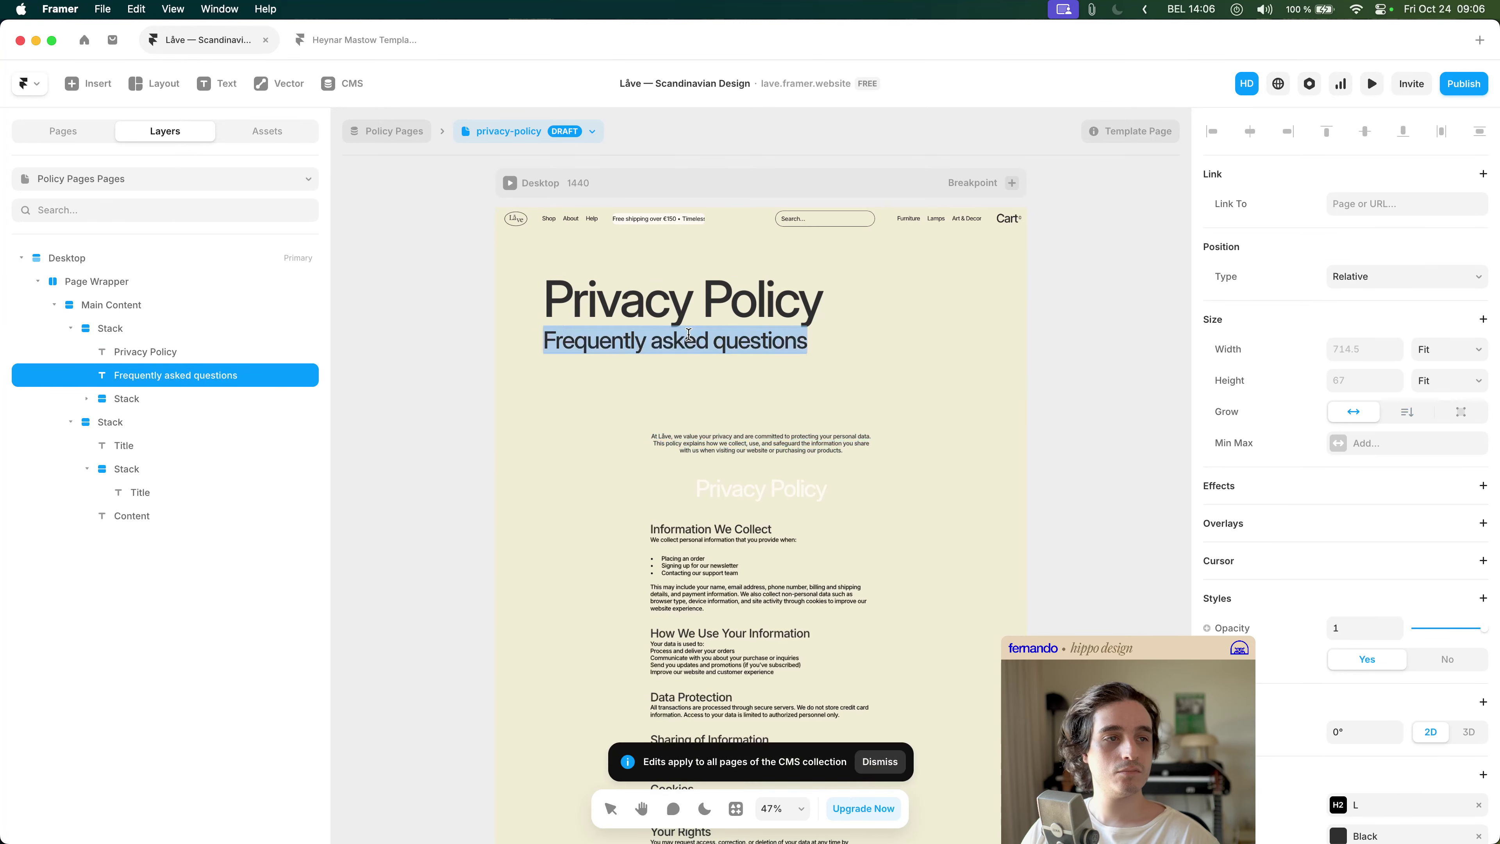
key(ctrl+v)
key(Escape)
- Try a Fill width on the pasted intro paragraph, and undo back to the original subtitle text
click(1450, 348)
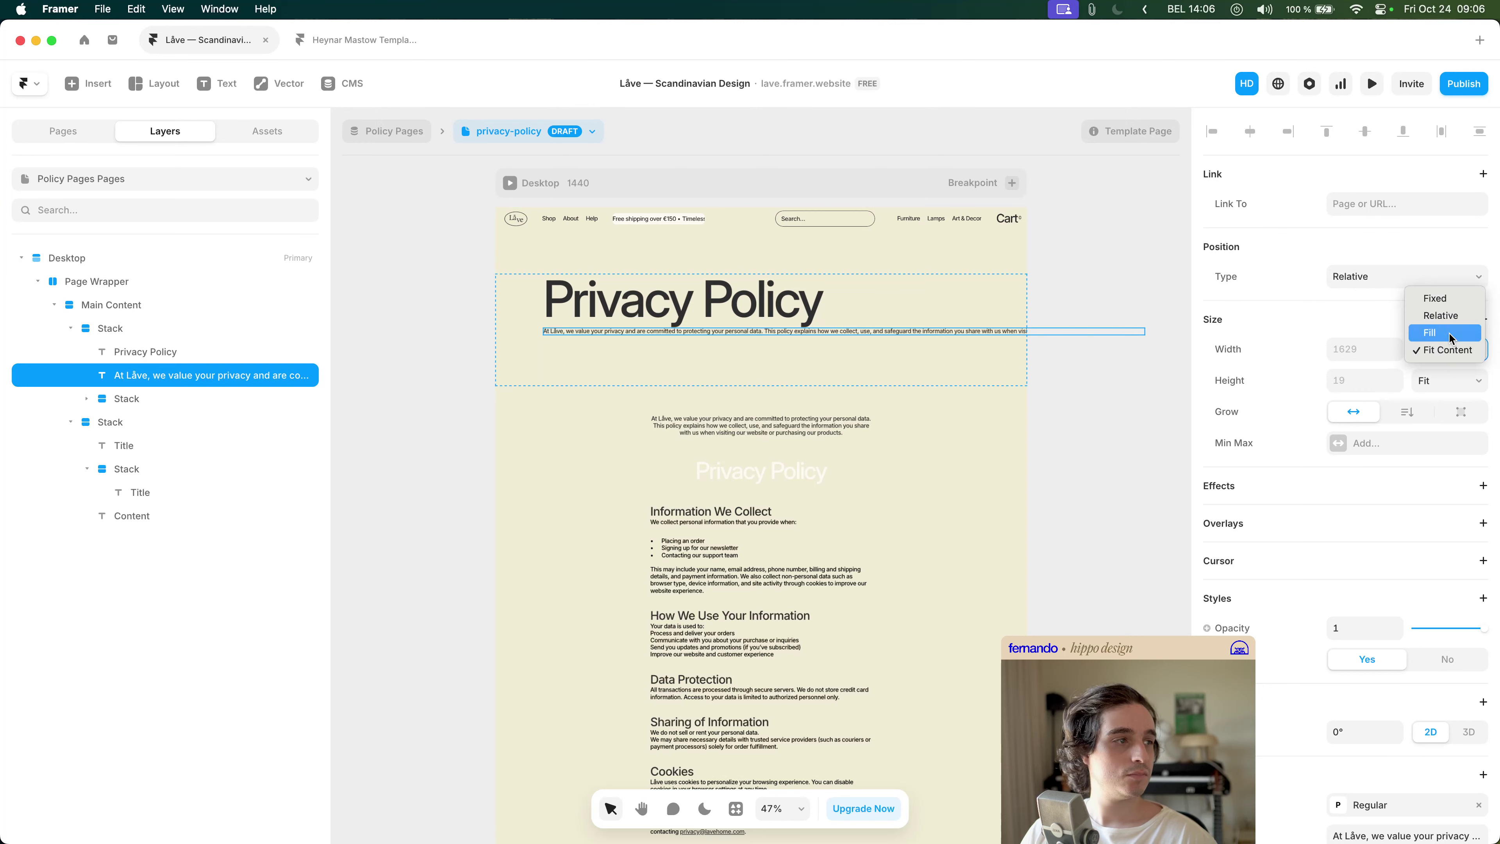
click(1451, 340)
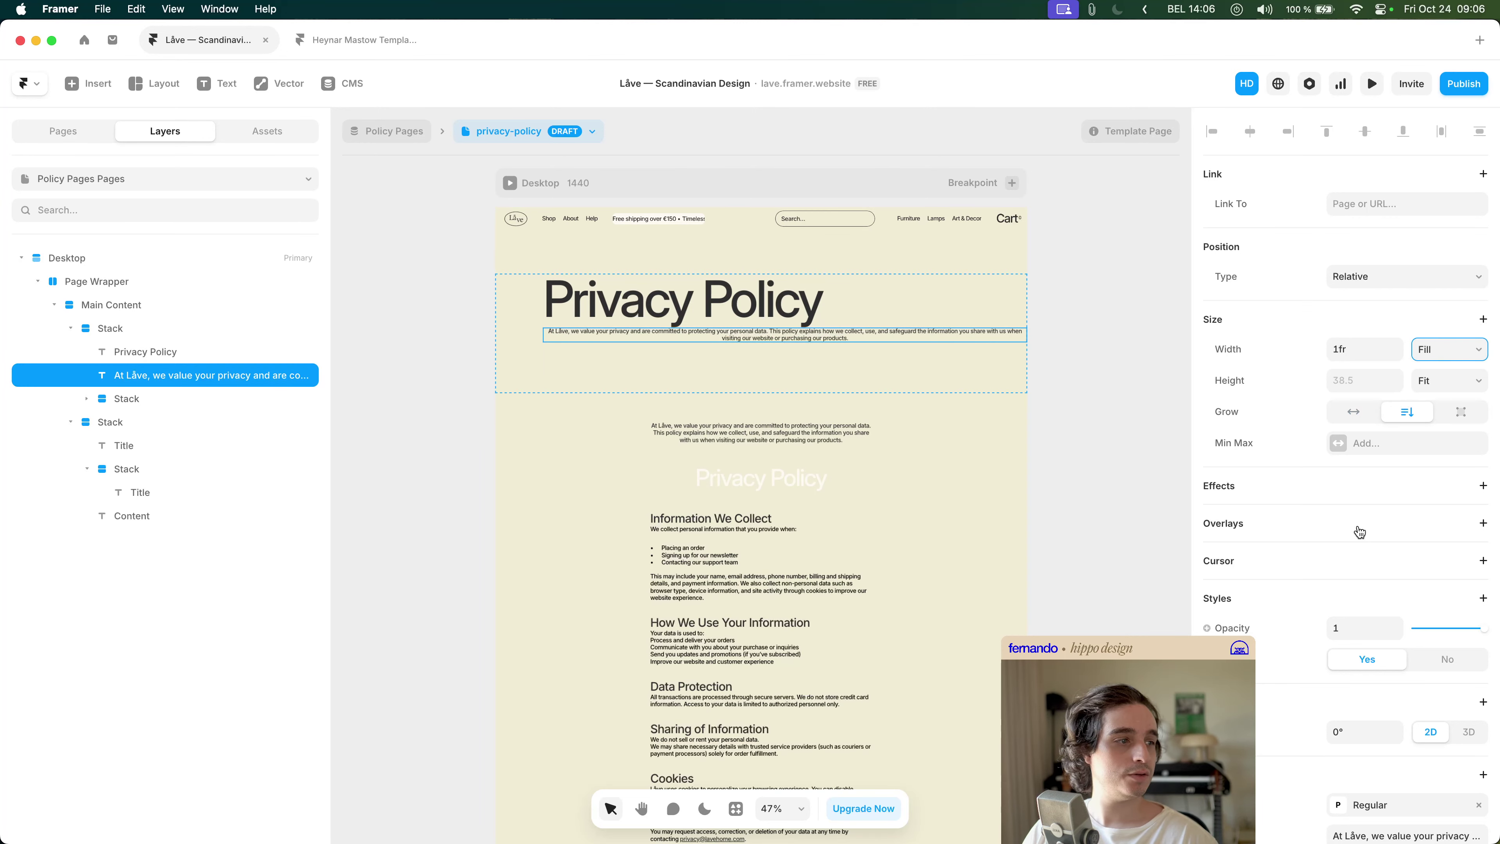
scroll(1359, 532, down, 4)
key(ctrl+z)
key(ctrl+z)
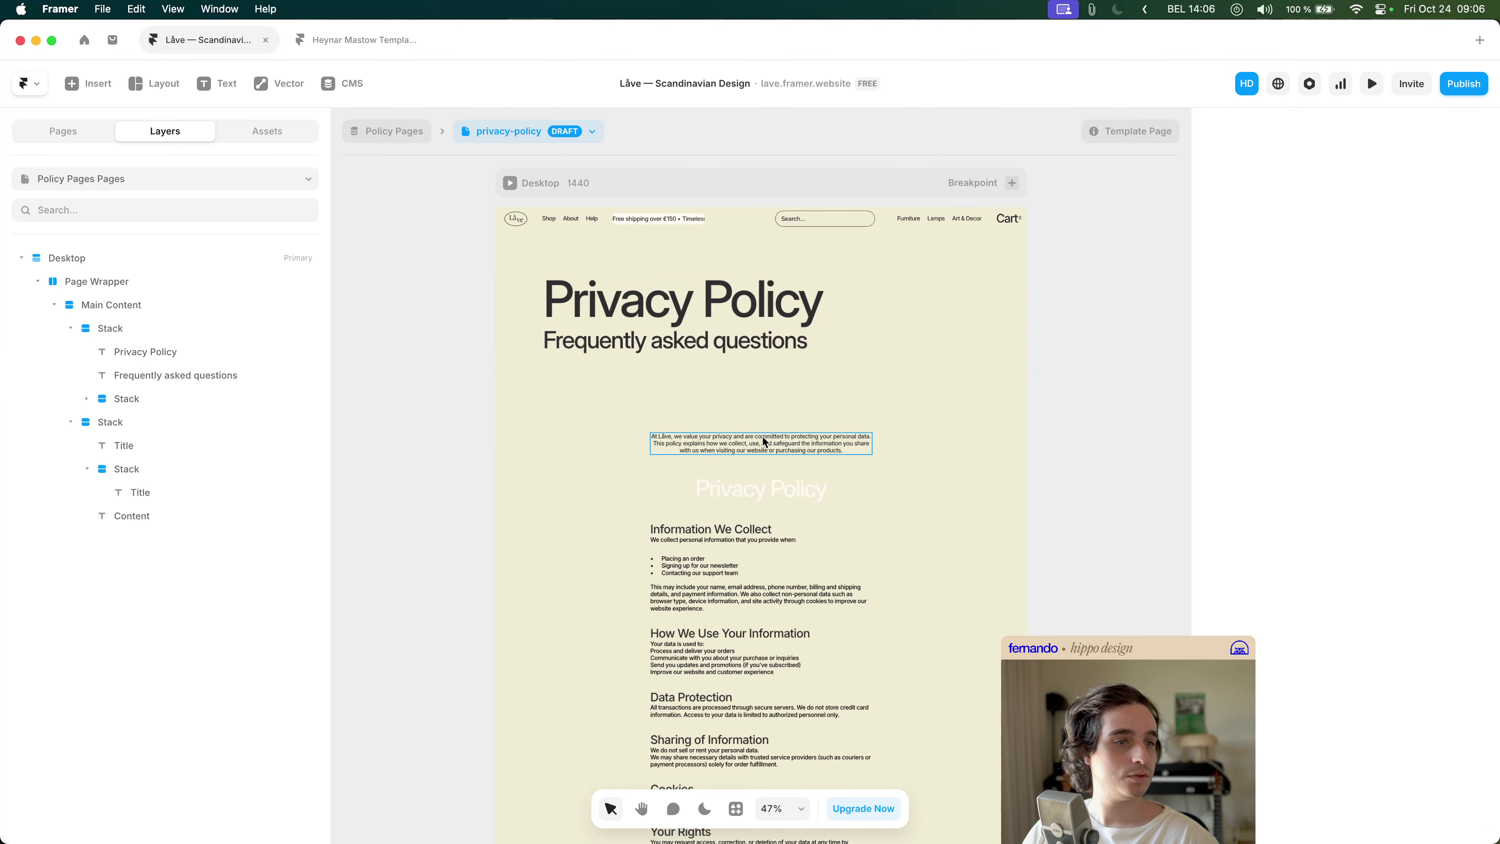
- Move the intro paragraph from the policy stack into the heading stack, replacing the "Frequently asked questions" subtitle
click(764, 439)
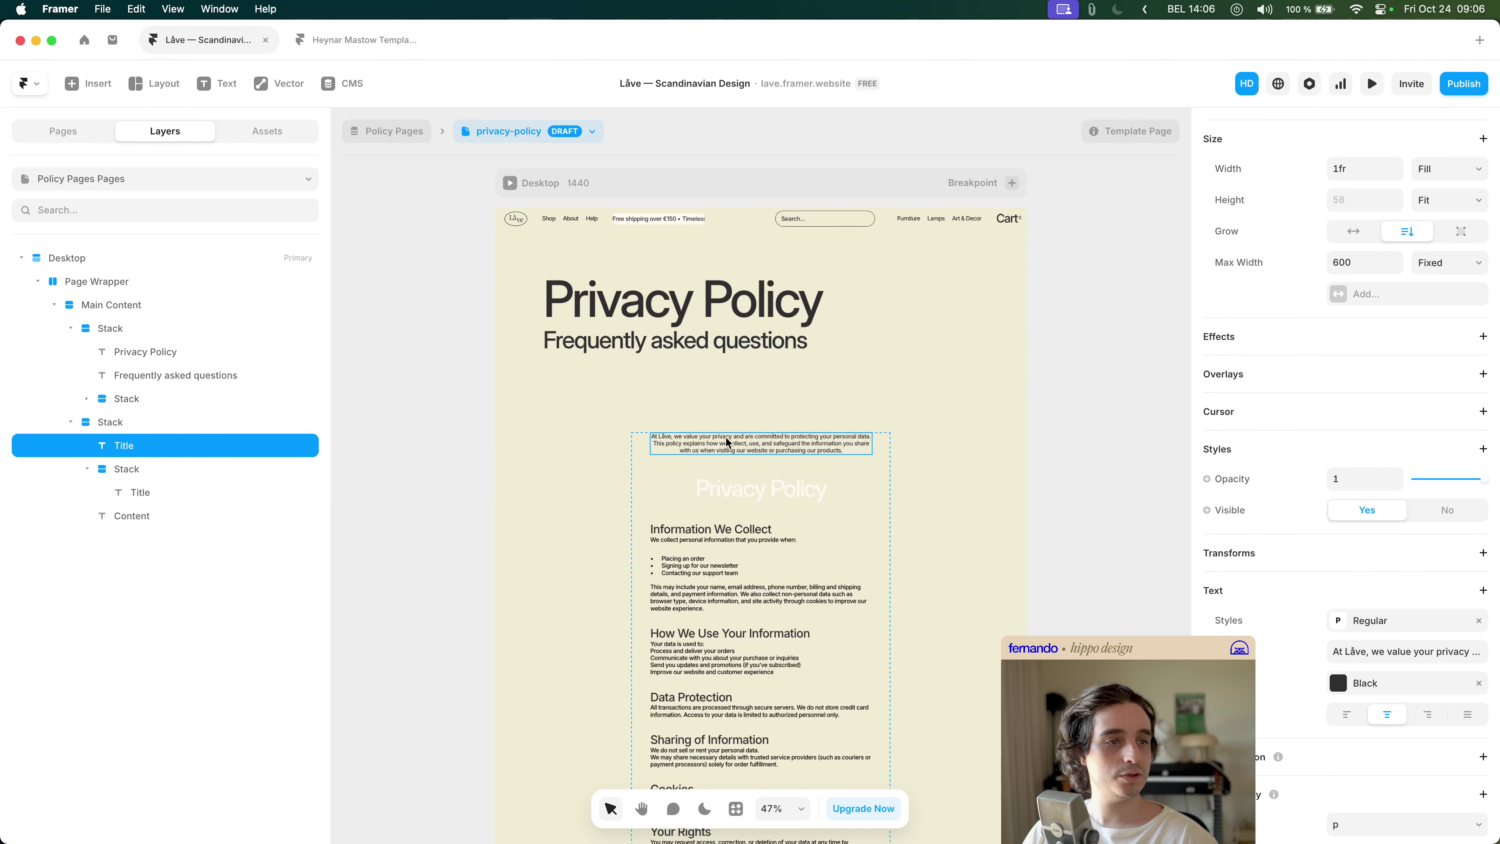
key(super+z)
key(super+z)
key(super+shift+z)
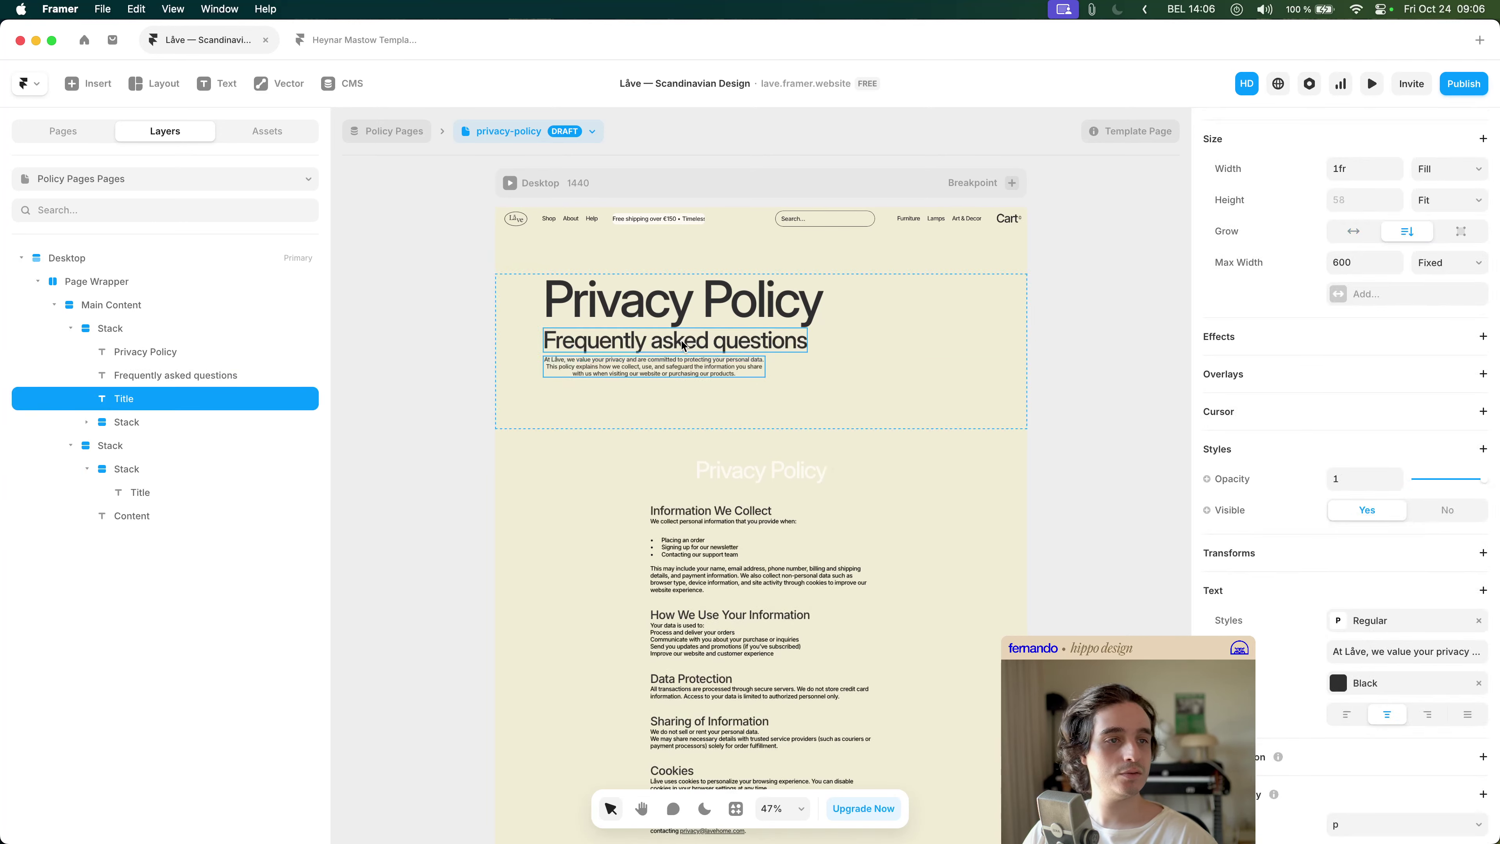
key(super+z)
key(super+shift+z)
key(super+shift+z)
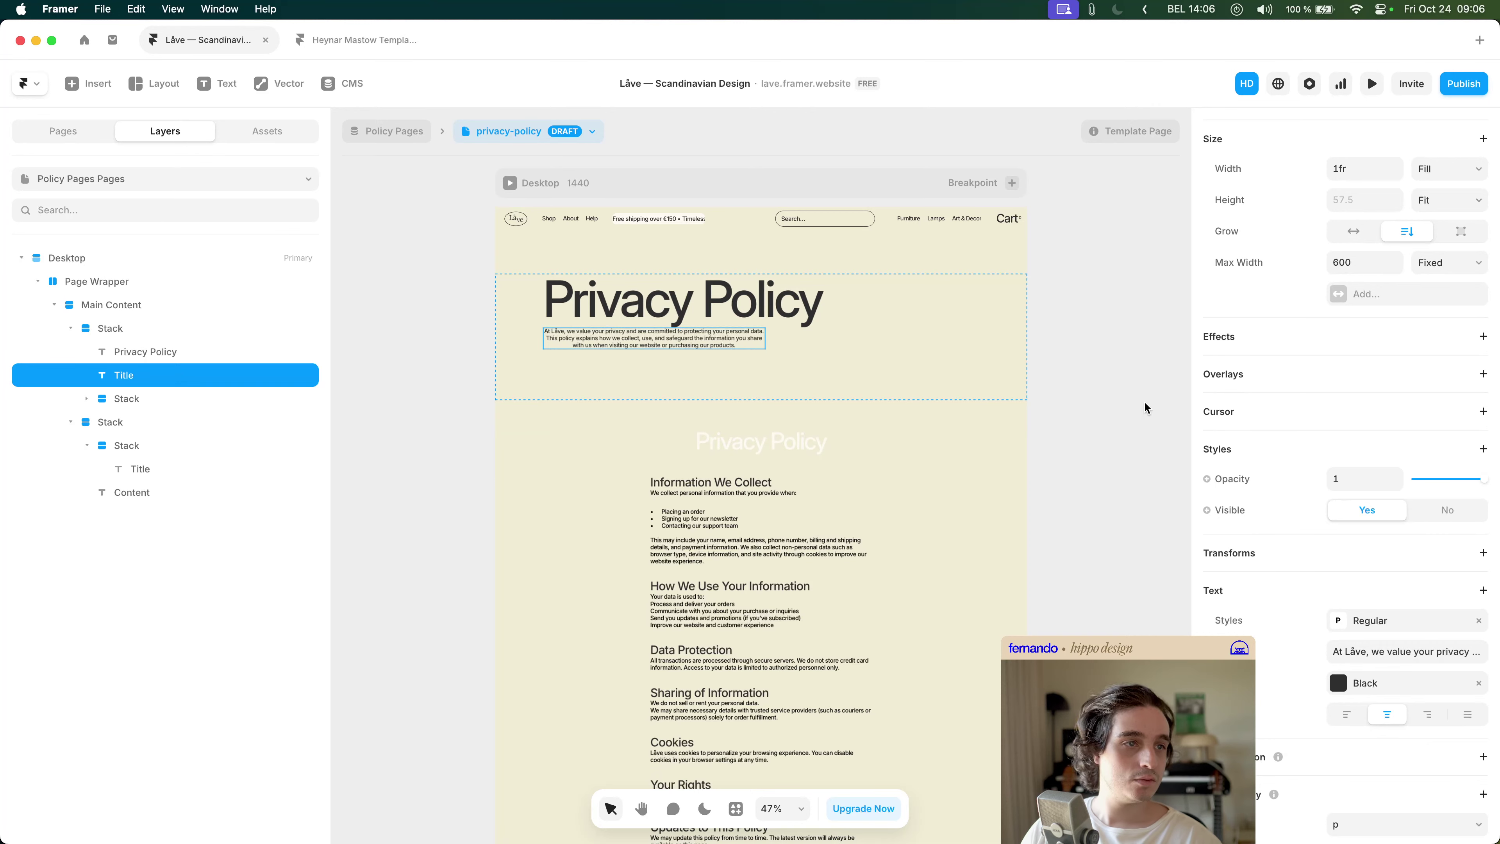
- Left-align the text of the intro paragraph in the heading stack
scroll(1329, 531, down, 3)
click(1356, 625)
scroll(1356, 591, up, 5)
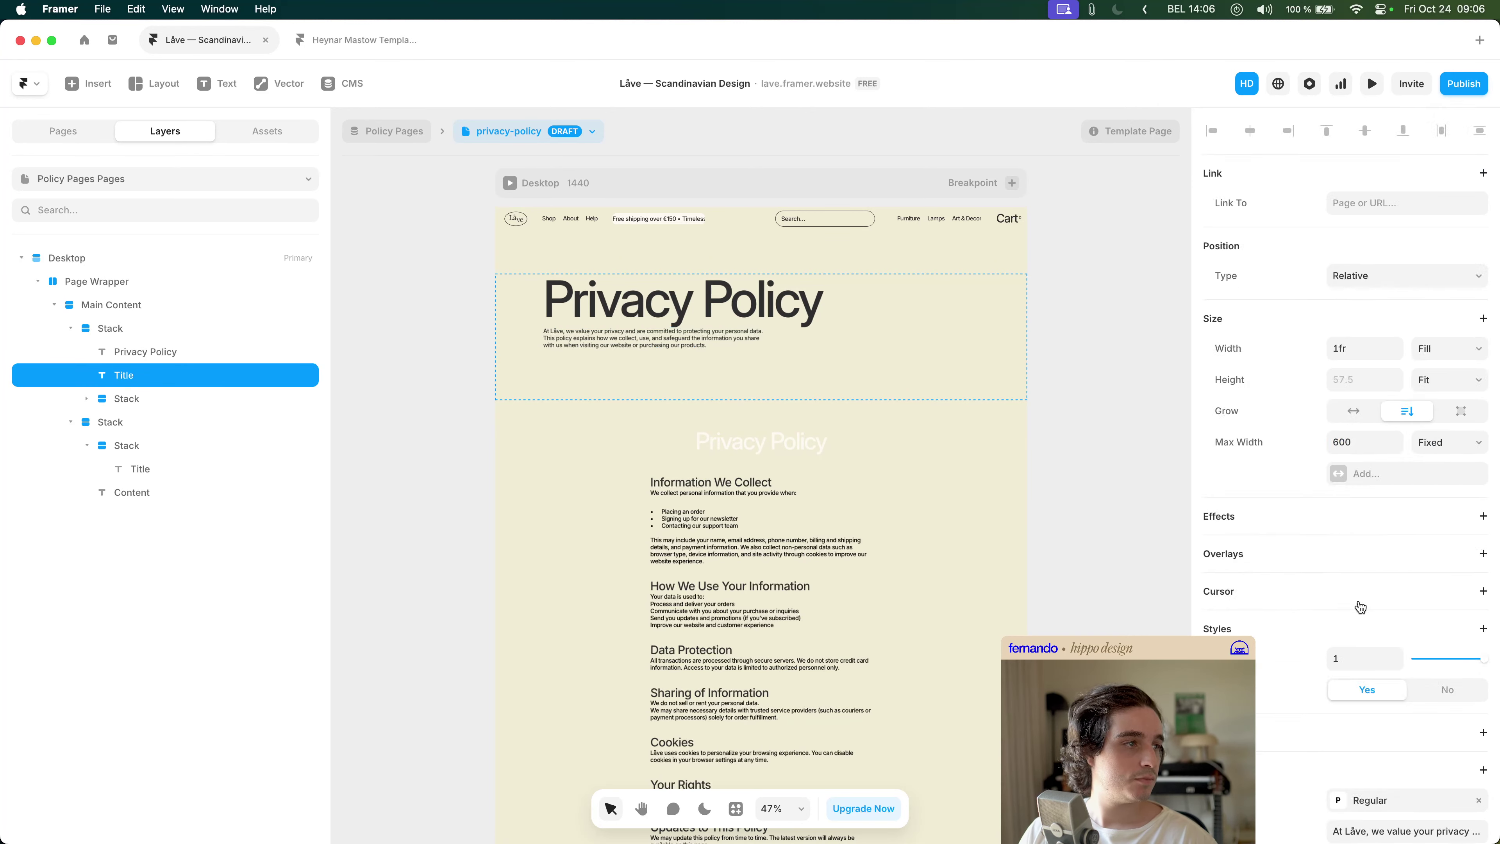
click(1099, 399)
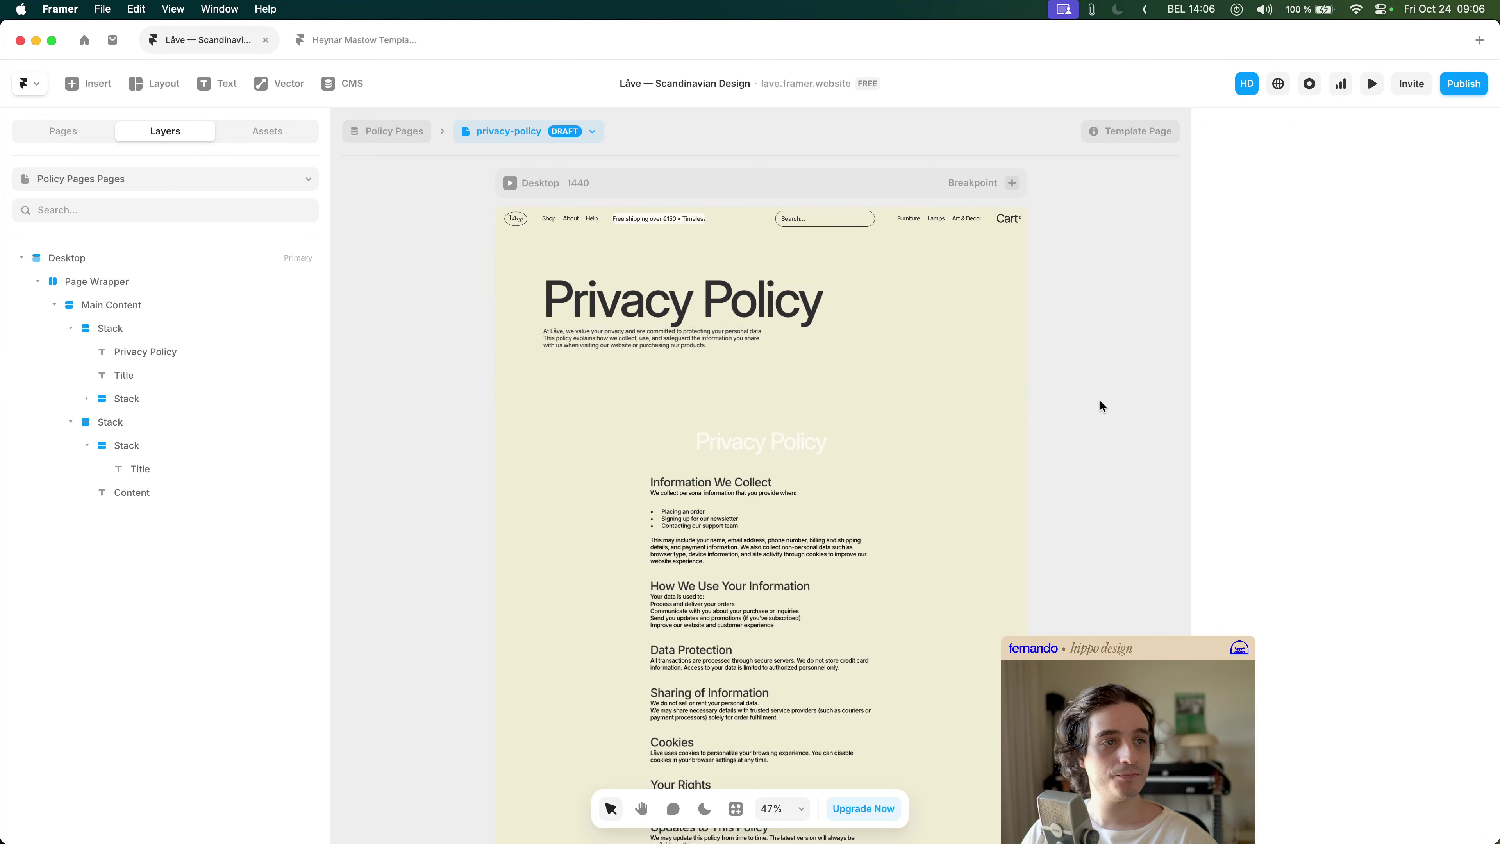
- Bind the large "Privacy Policy" heading's content to the collection's Title field
click(683, 301)
scroll(1360, 550, down, 5)
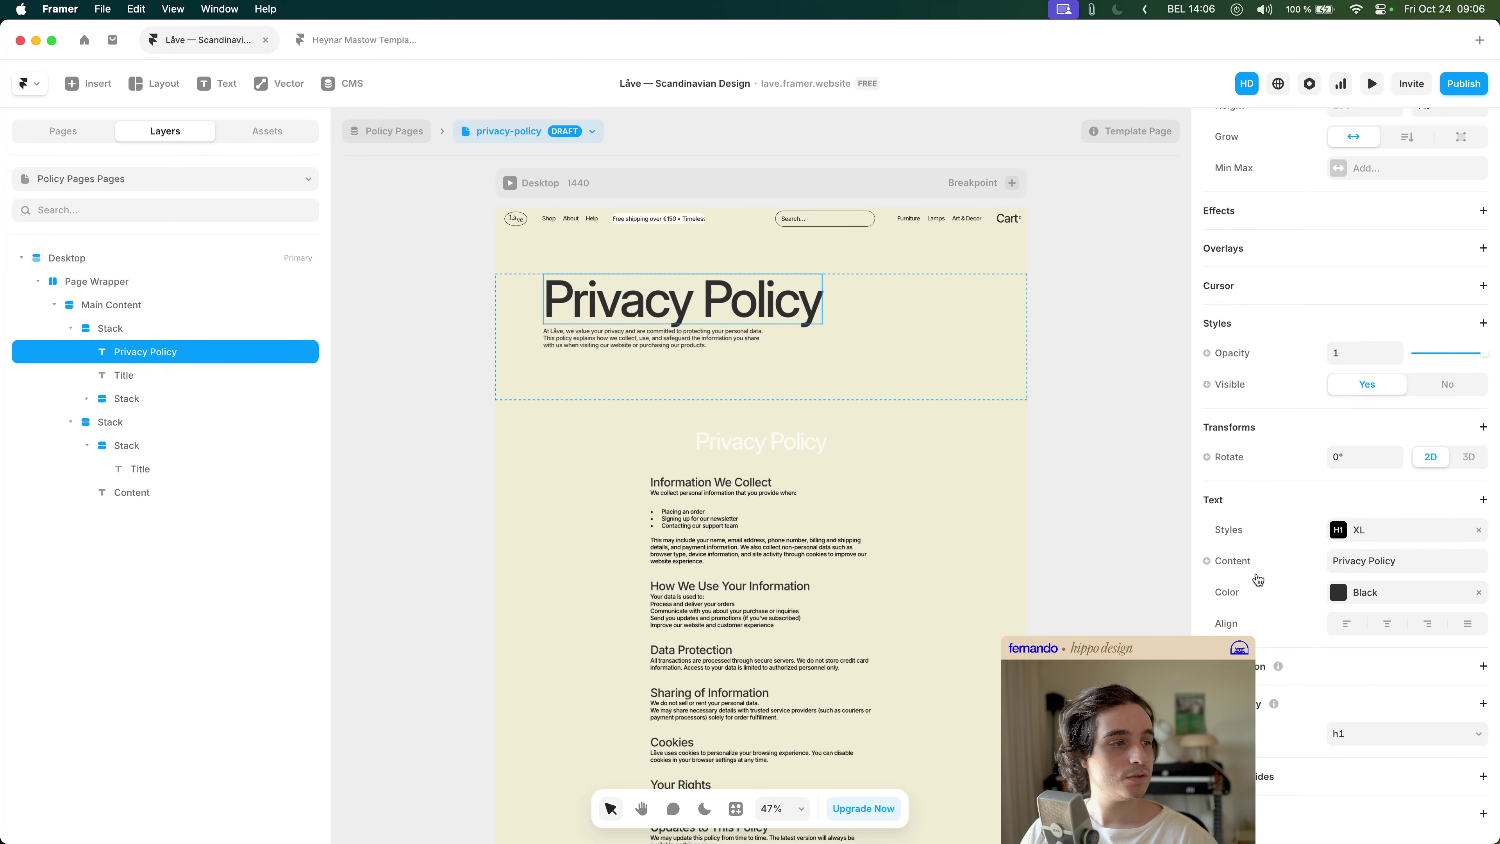
click(1243, 562)
mouse_move(1245, 618)
click(1171, 613)
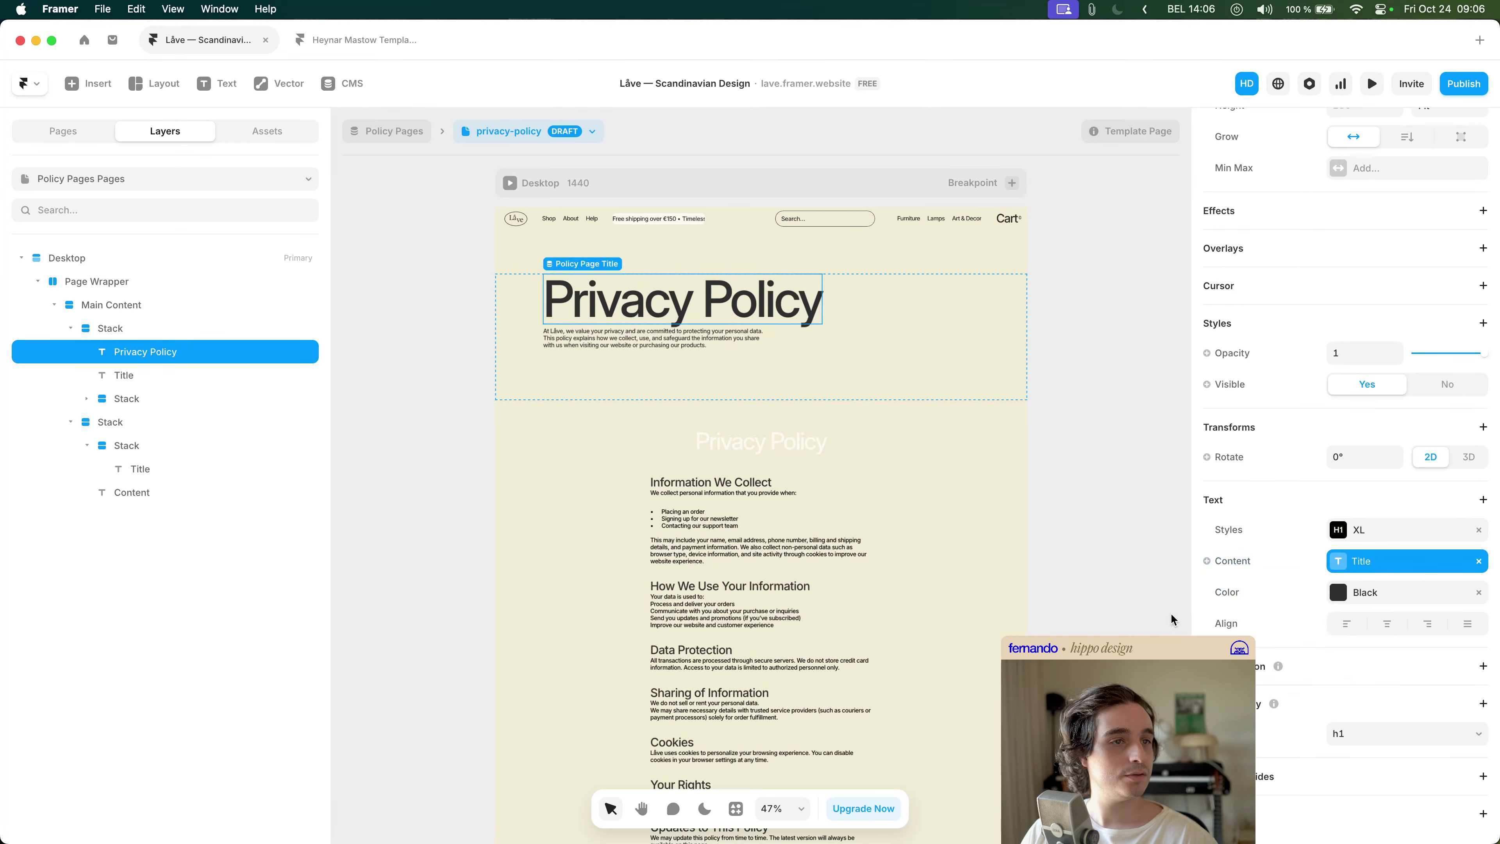
click(1087, 483)
- Delete the nested stack containing FaqAccordion from below the intro paragraph
scroll(1087, 480, up, 2)
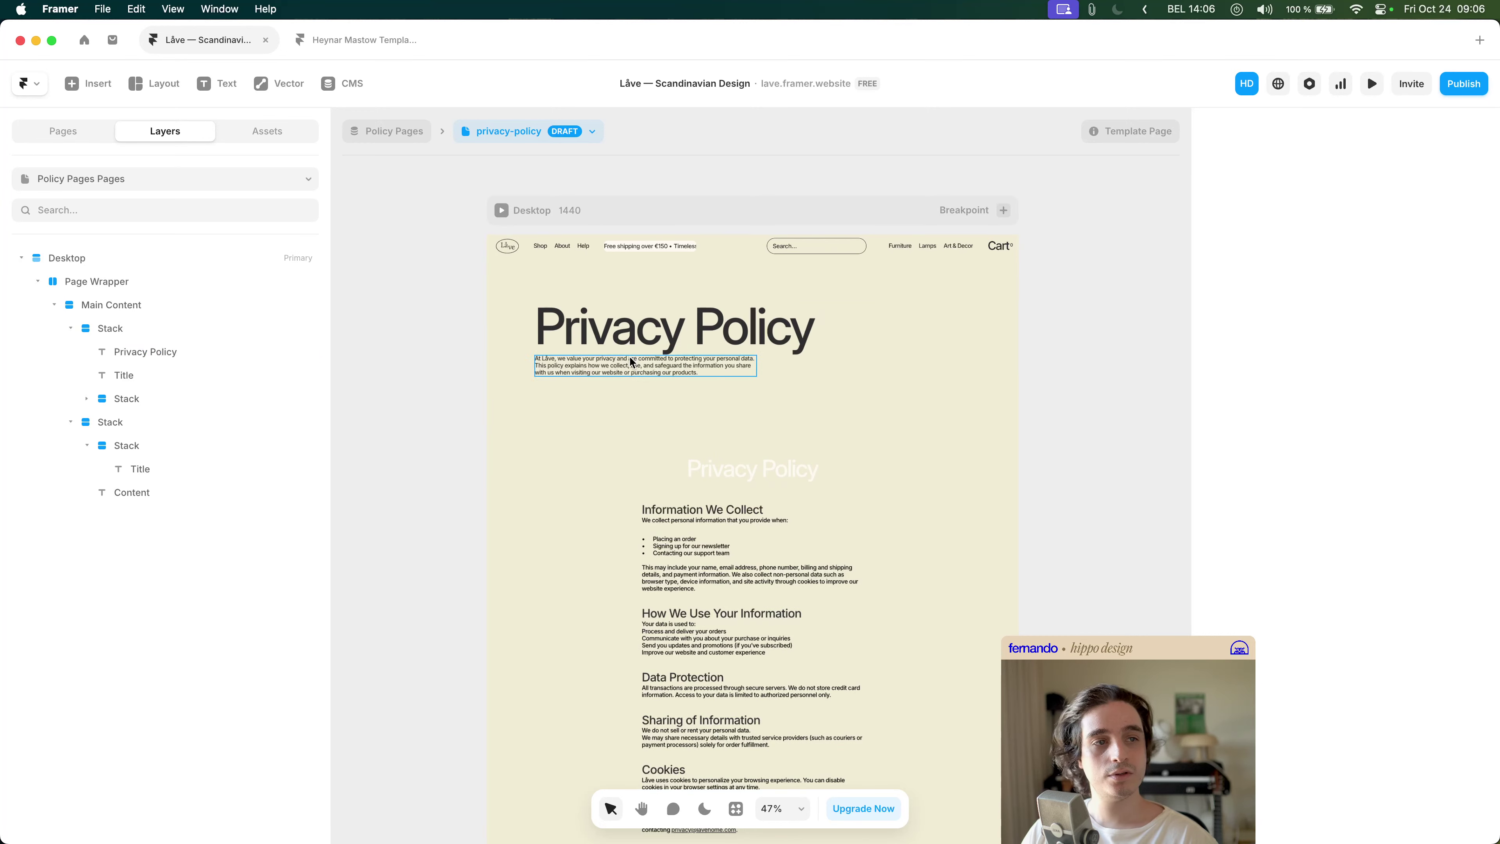
click(680, 369)
click(680, 381)
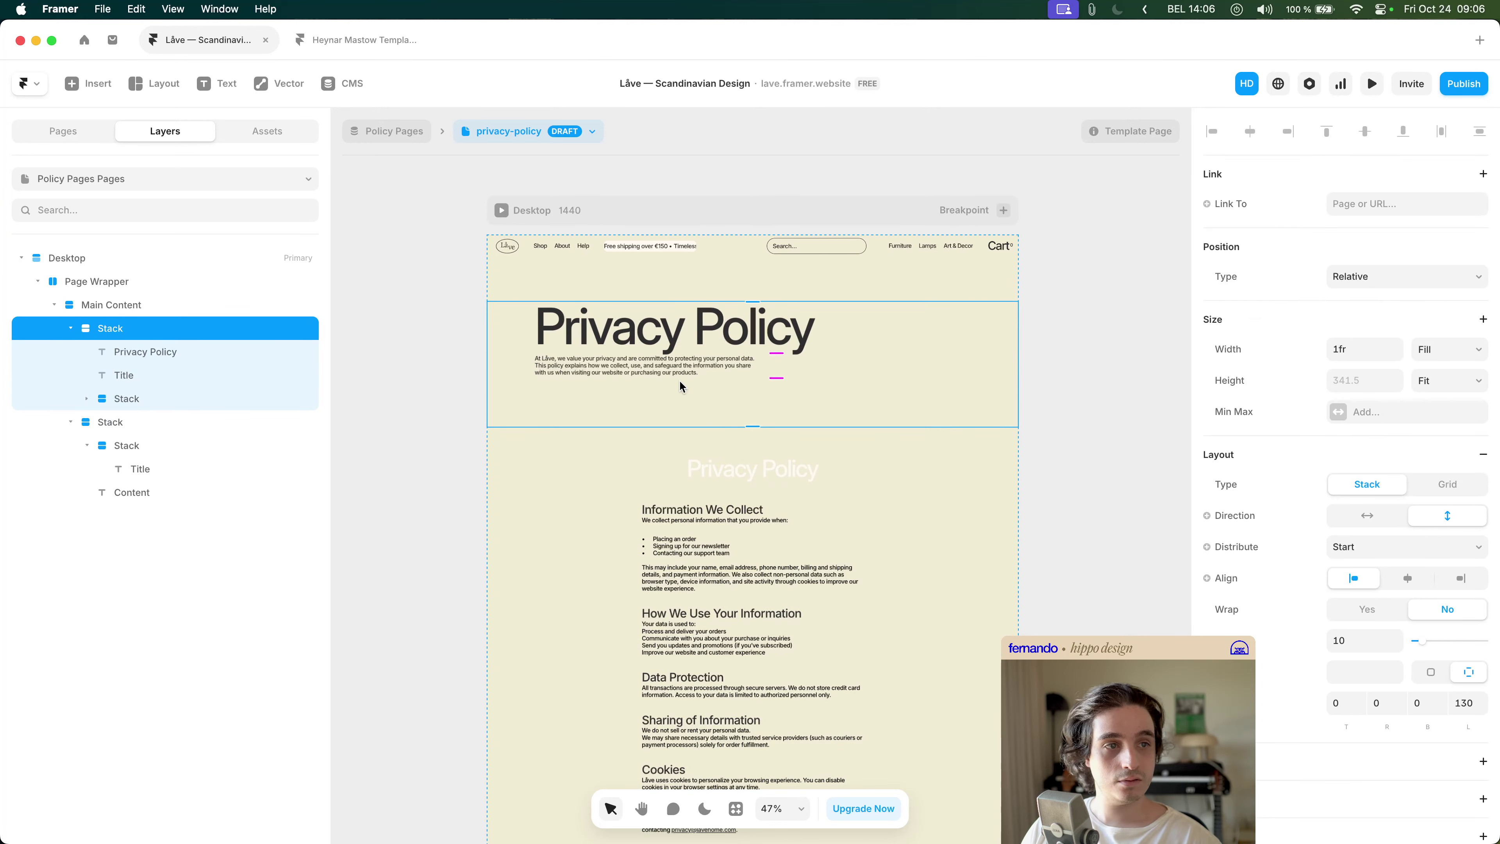
scroll(679, 381, up, 3)
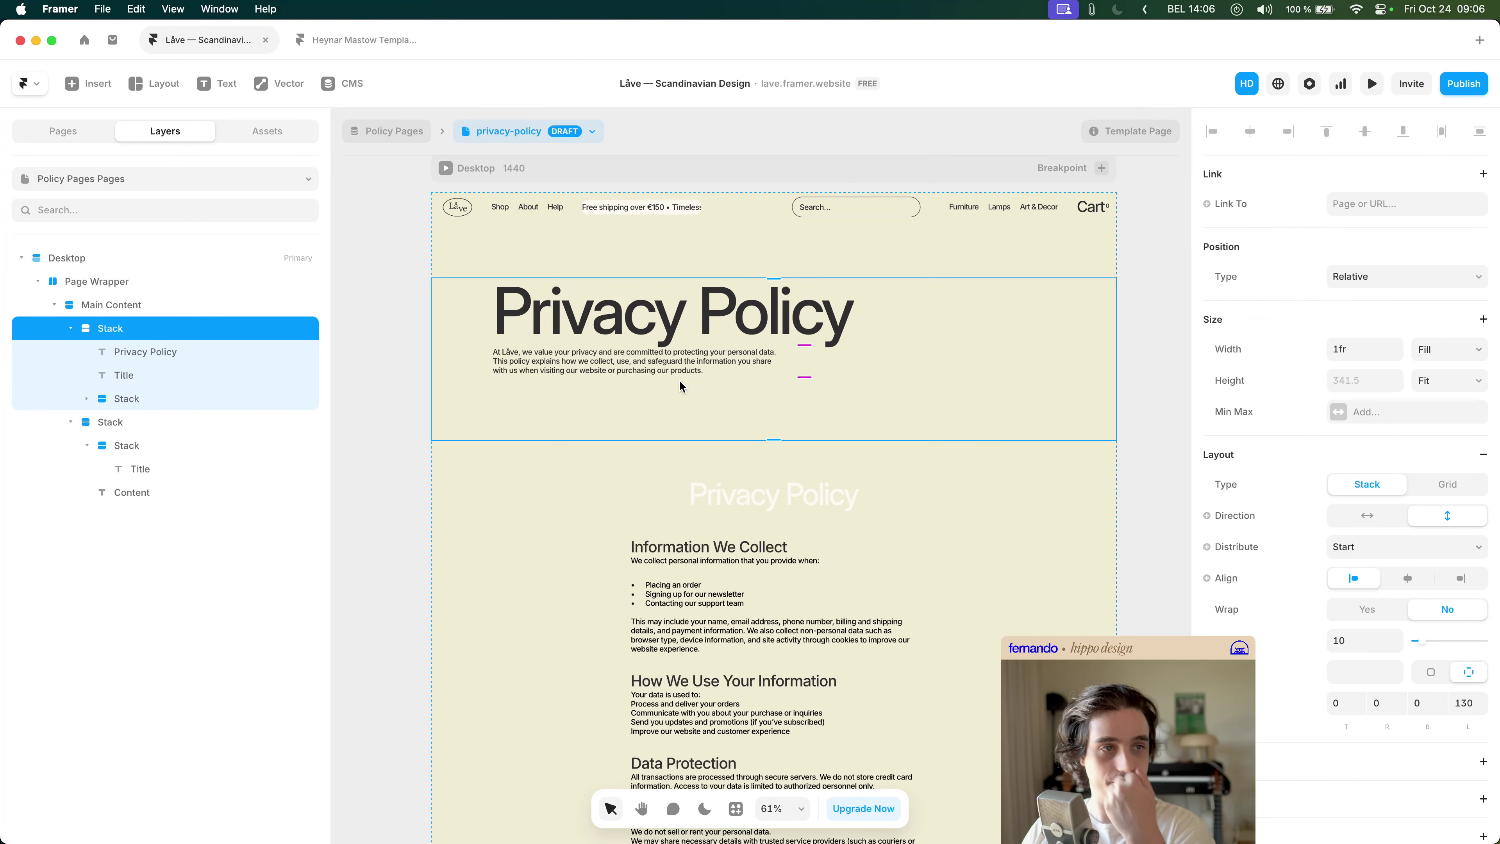
scroll(681, 386, up, 2)
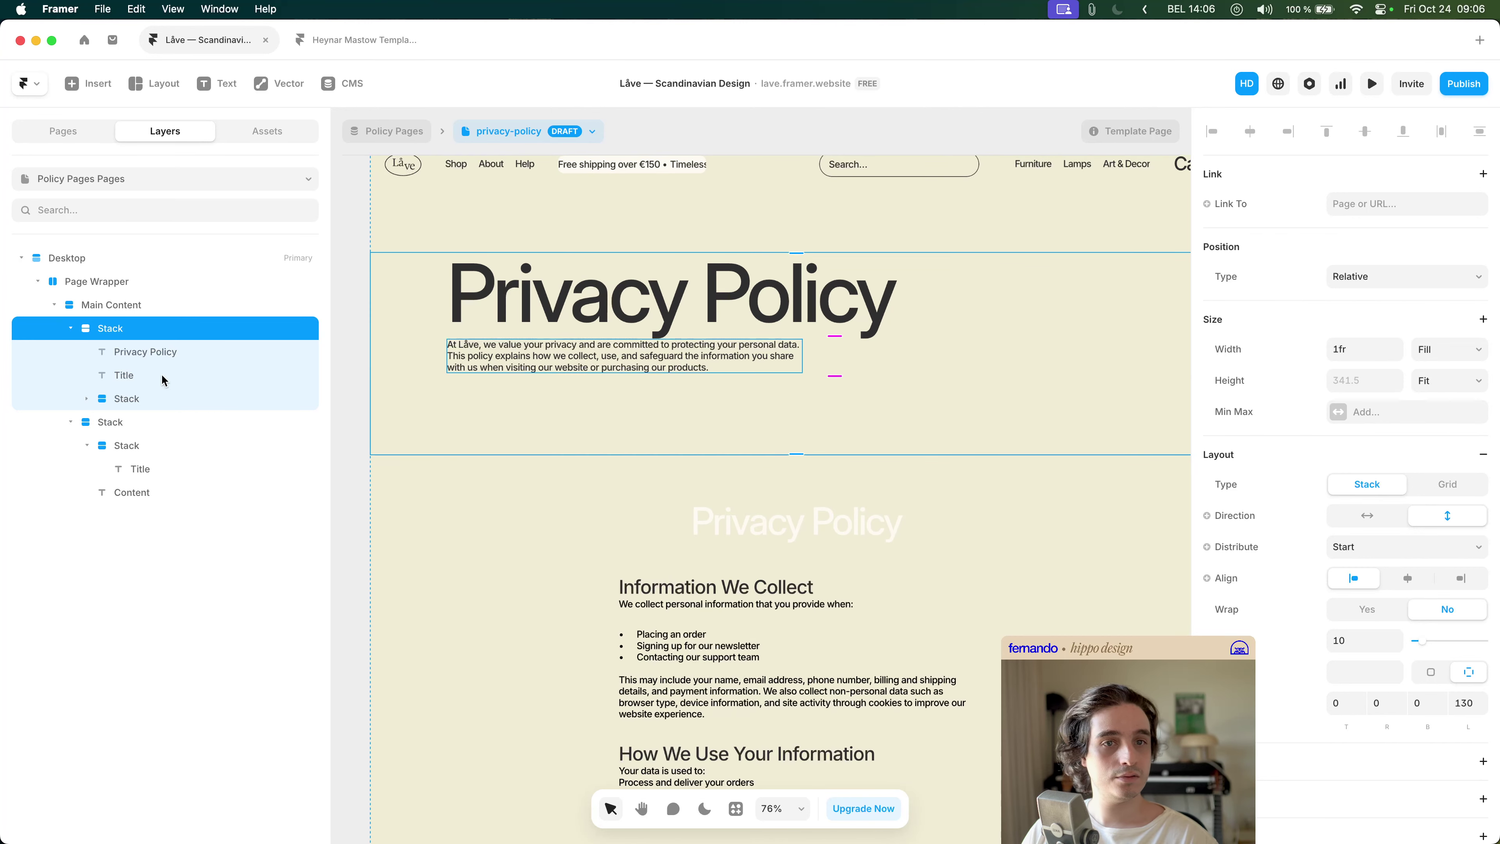
click(152, 398)
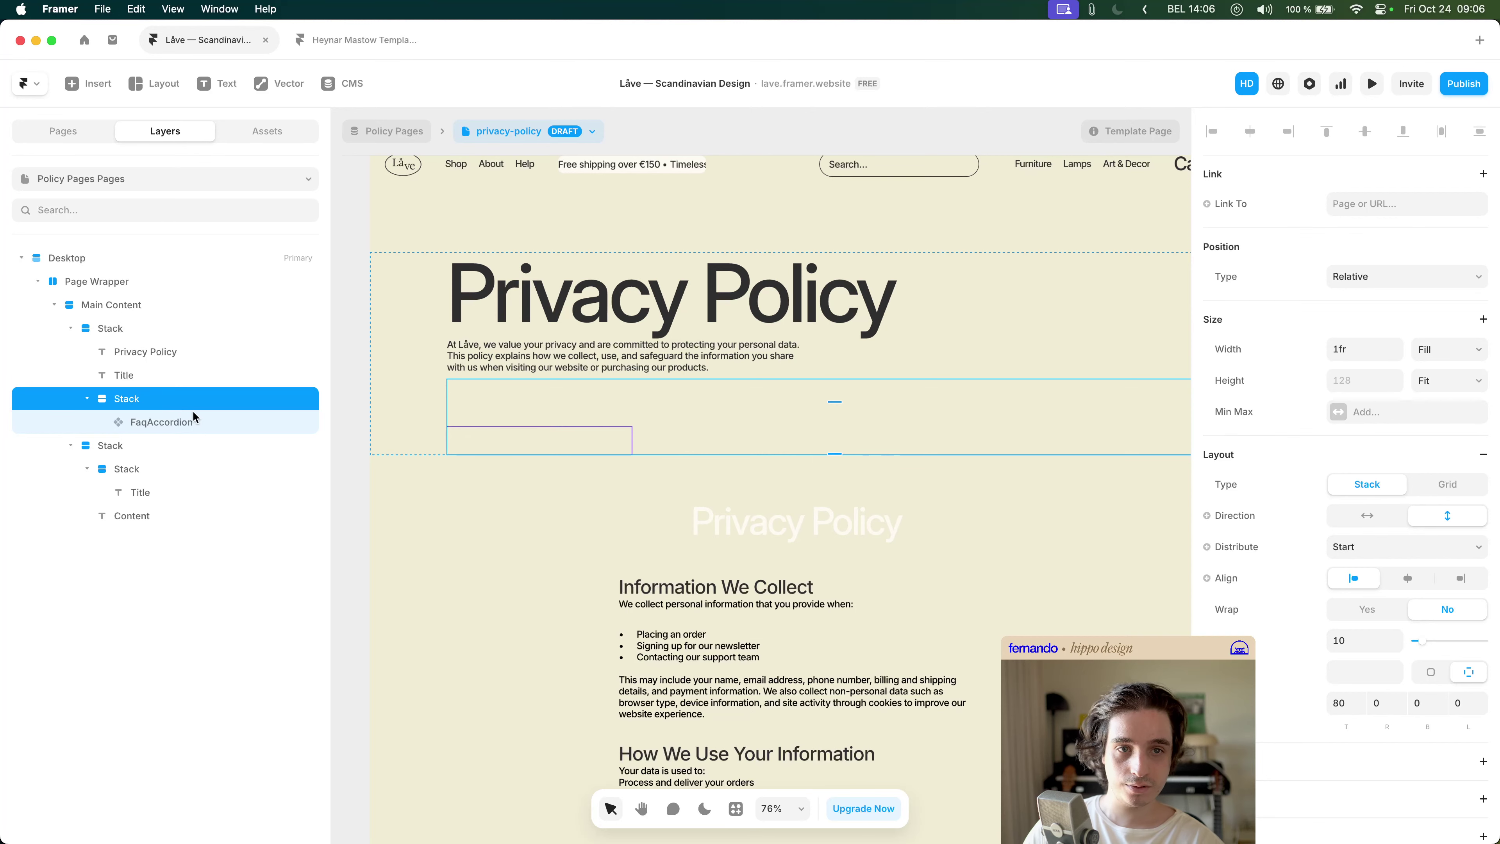
key(Delete)
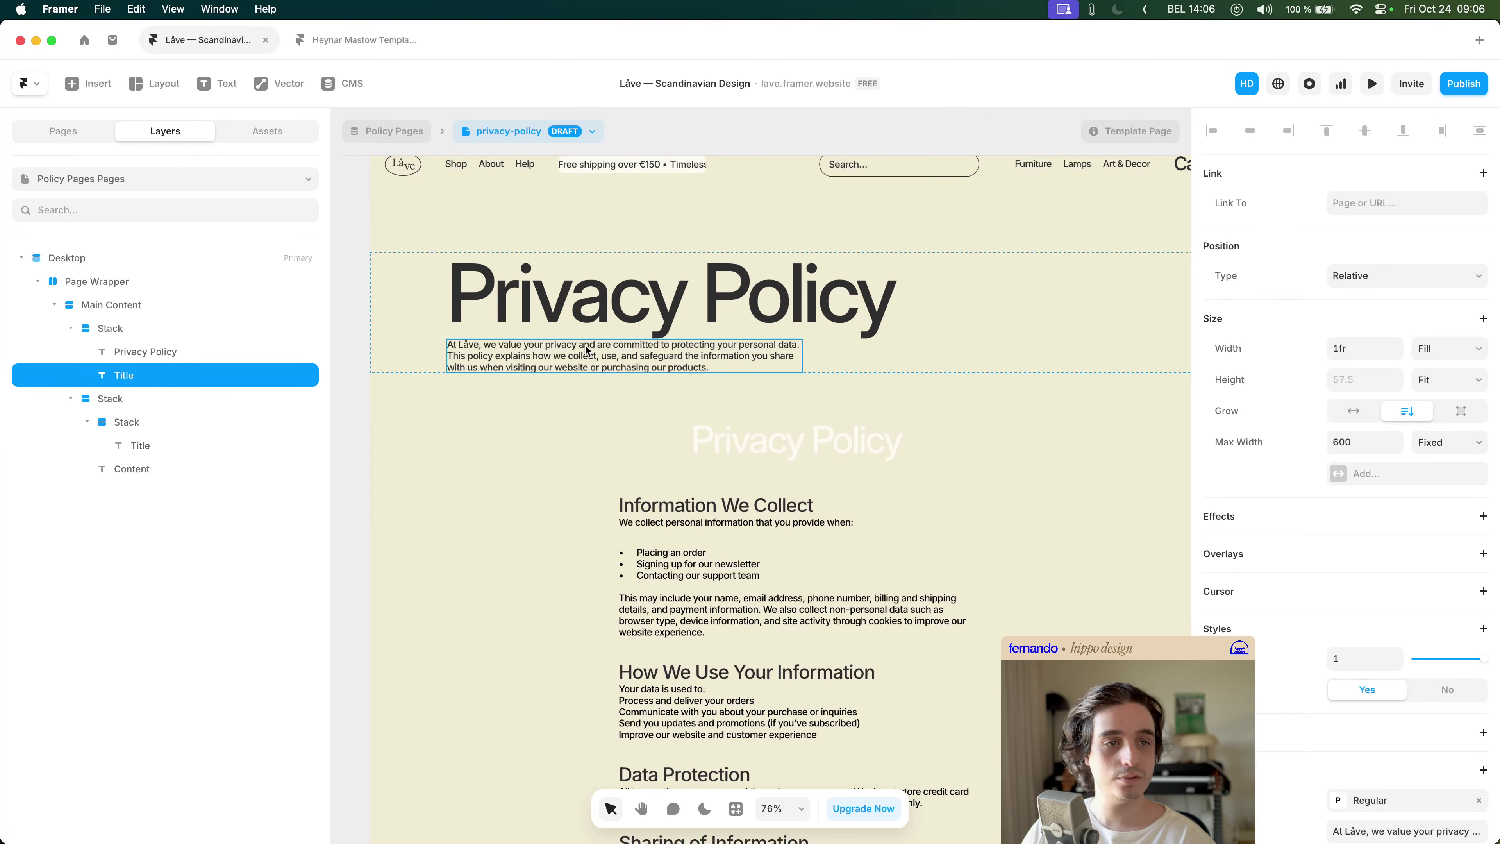
- Set the heading stack's layout direction to horizontal
click(586, 348)
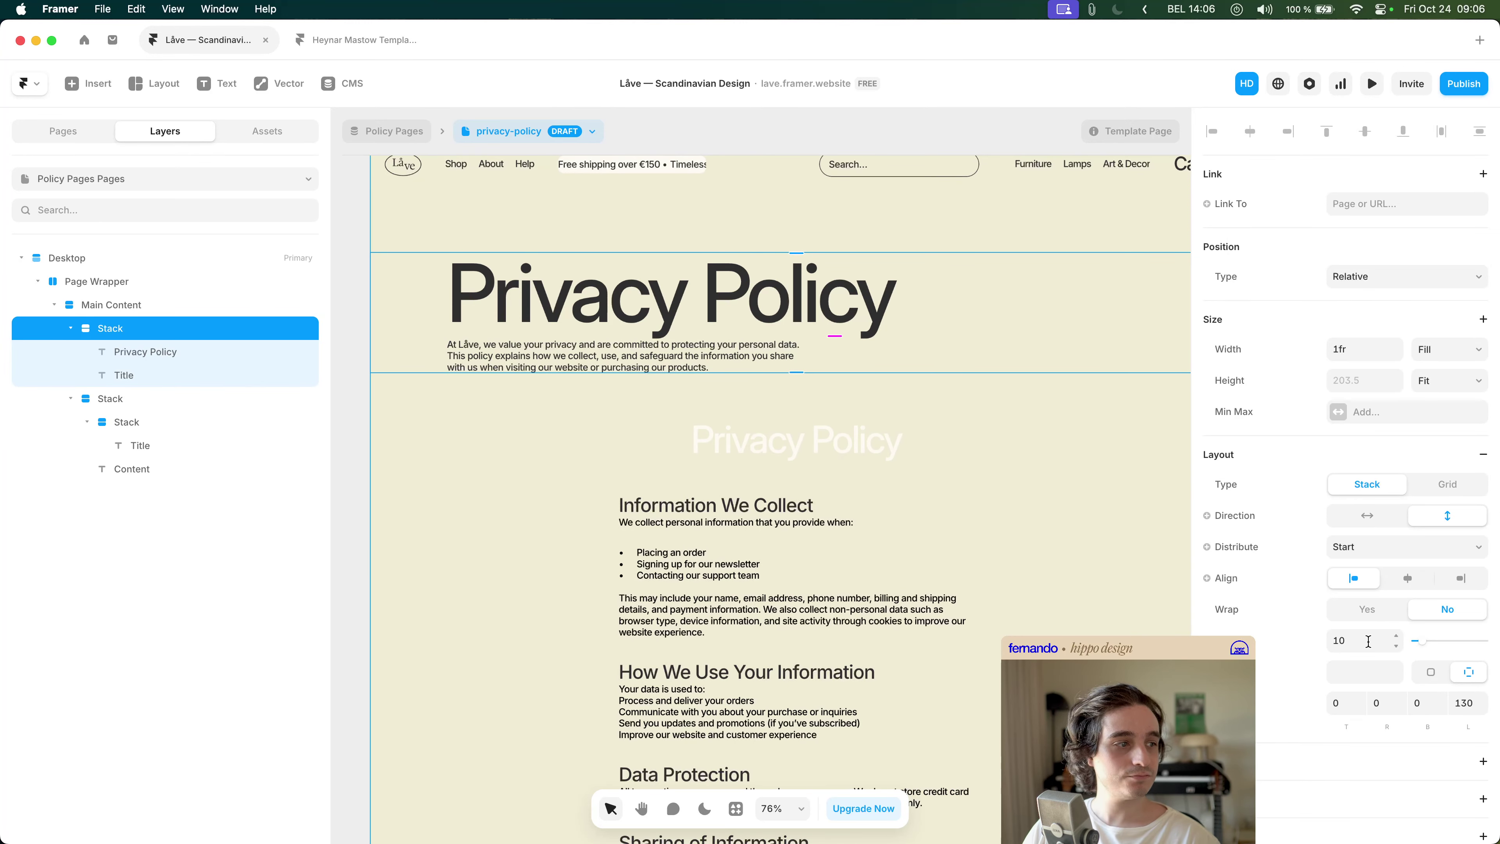
scroll(887, 405, down, 3)
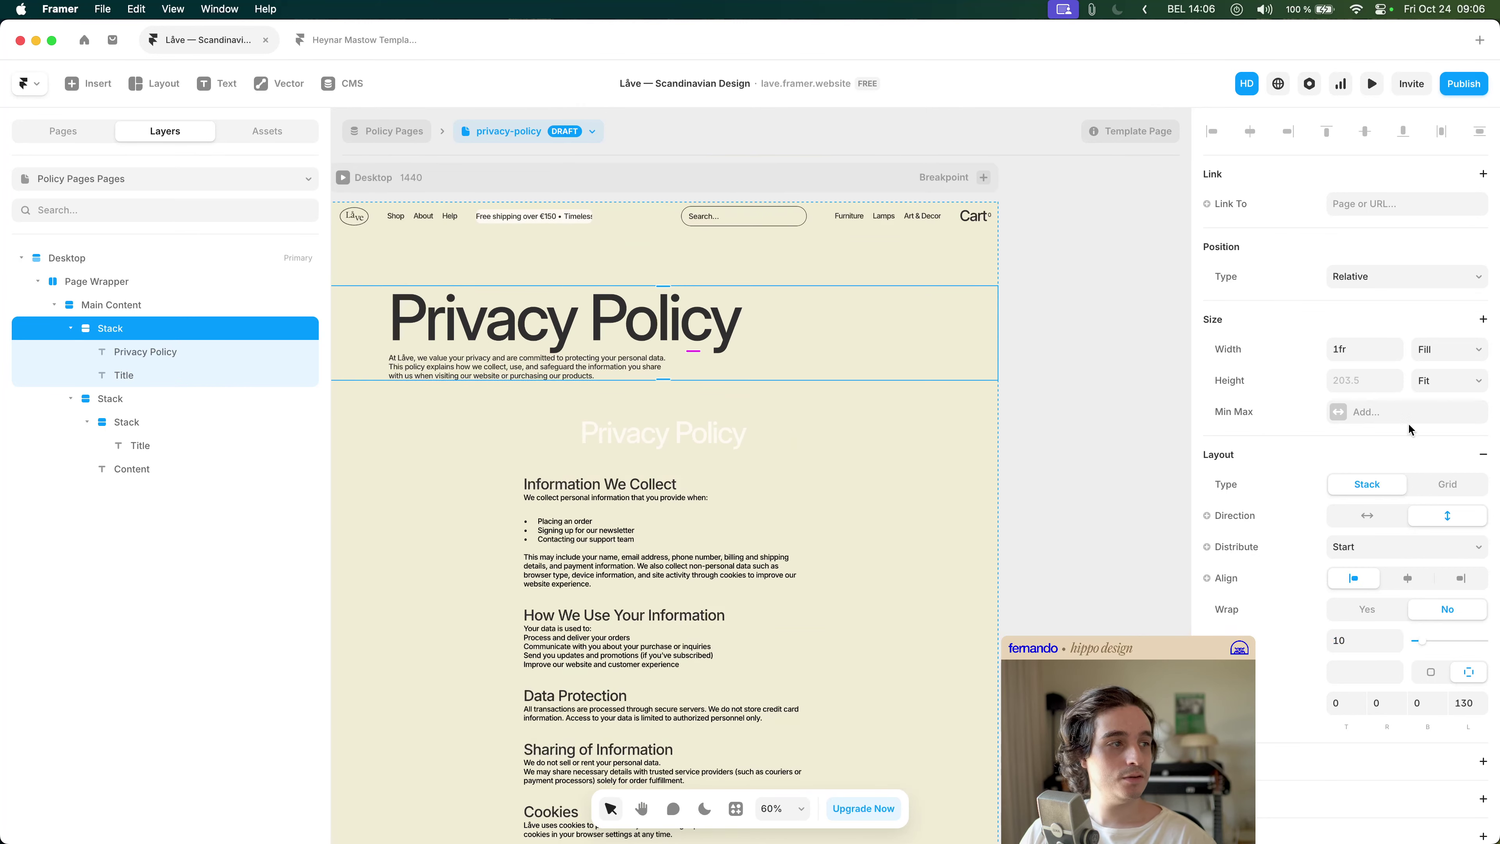
click(1390, 522)
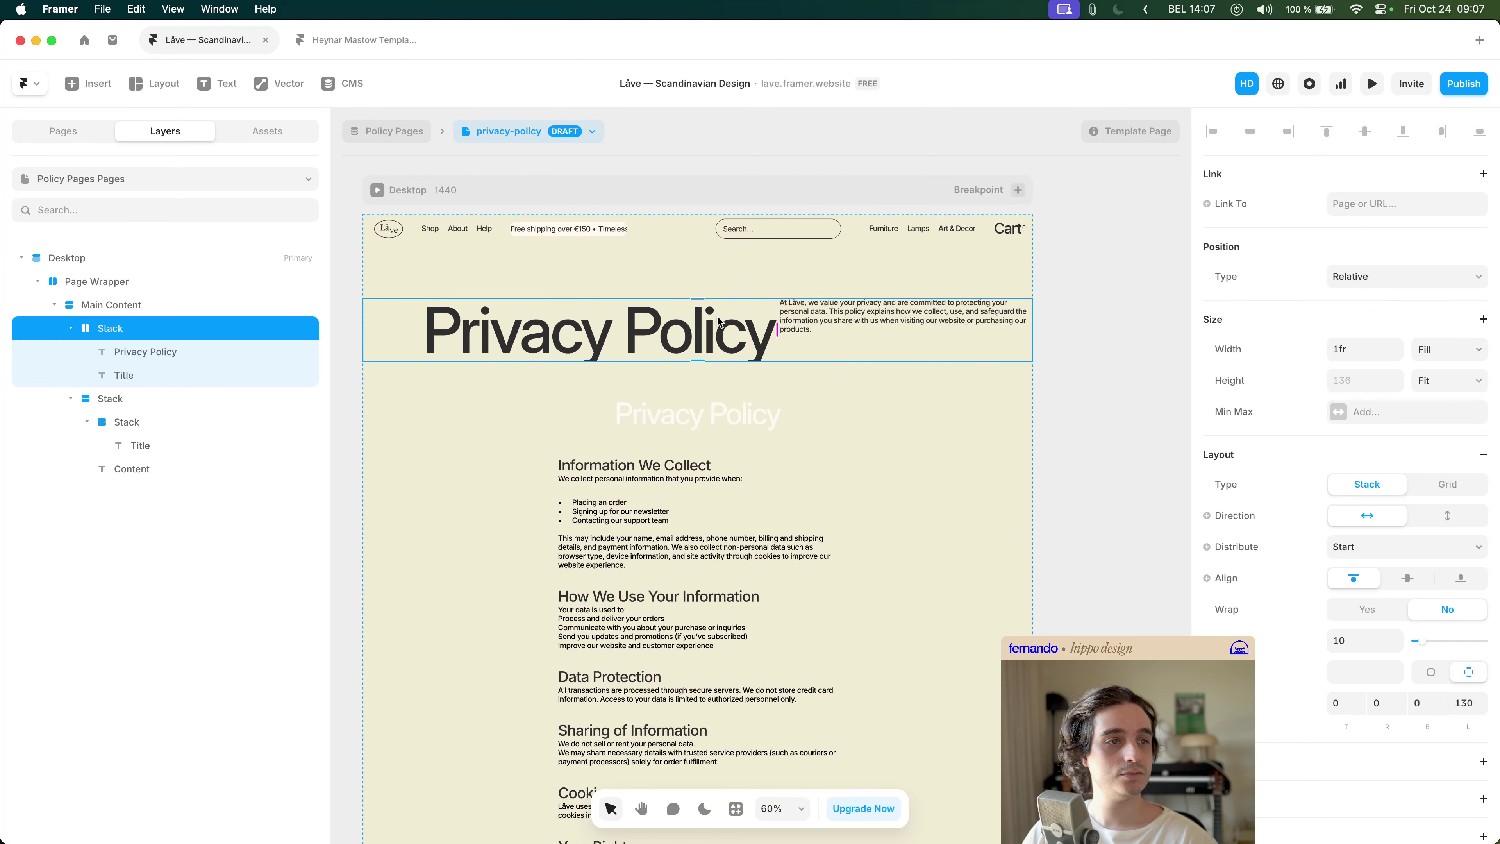
- Add a maximum width of 500 to the large "Privacy Policy" heading
key(Return)
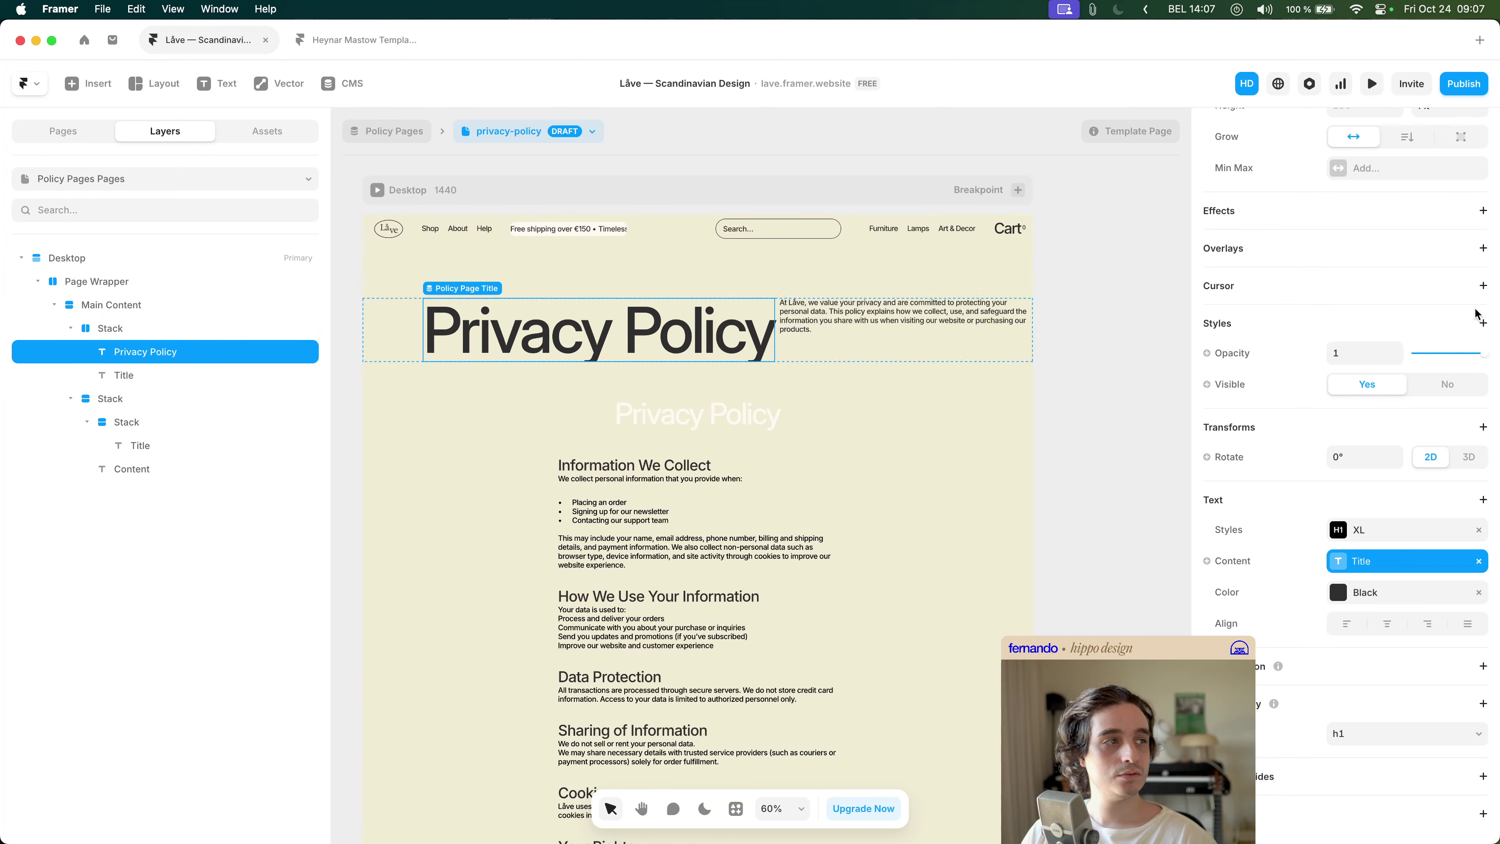
click(1371, 409)
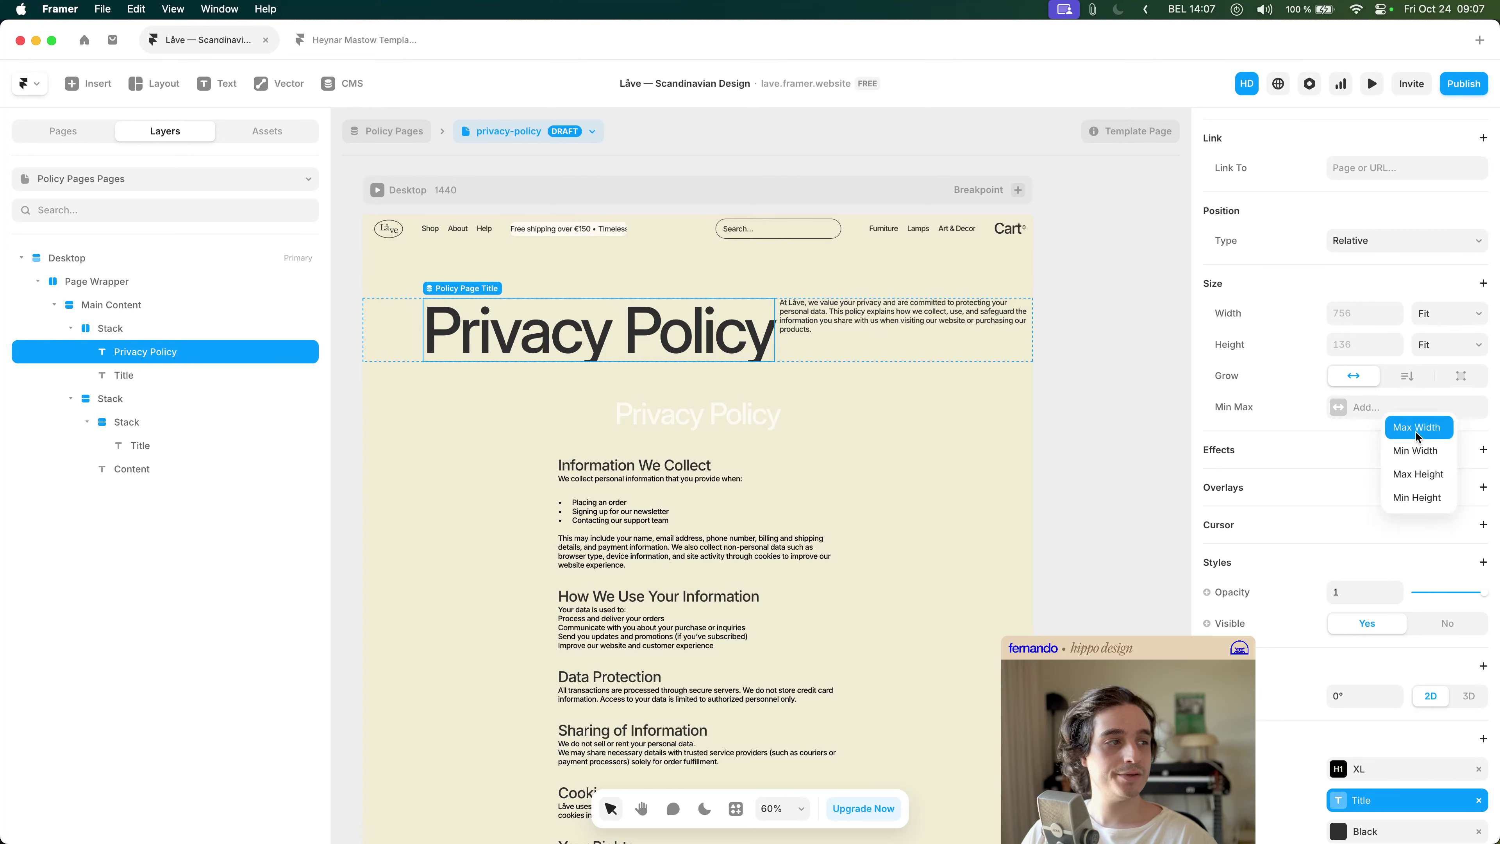
click(1415, 430)
click(1371, 412)
text(500)
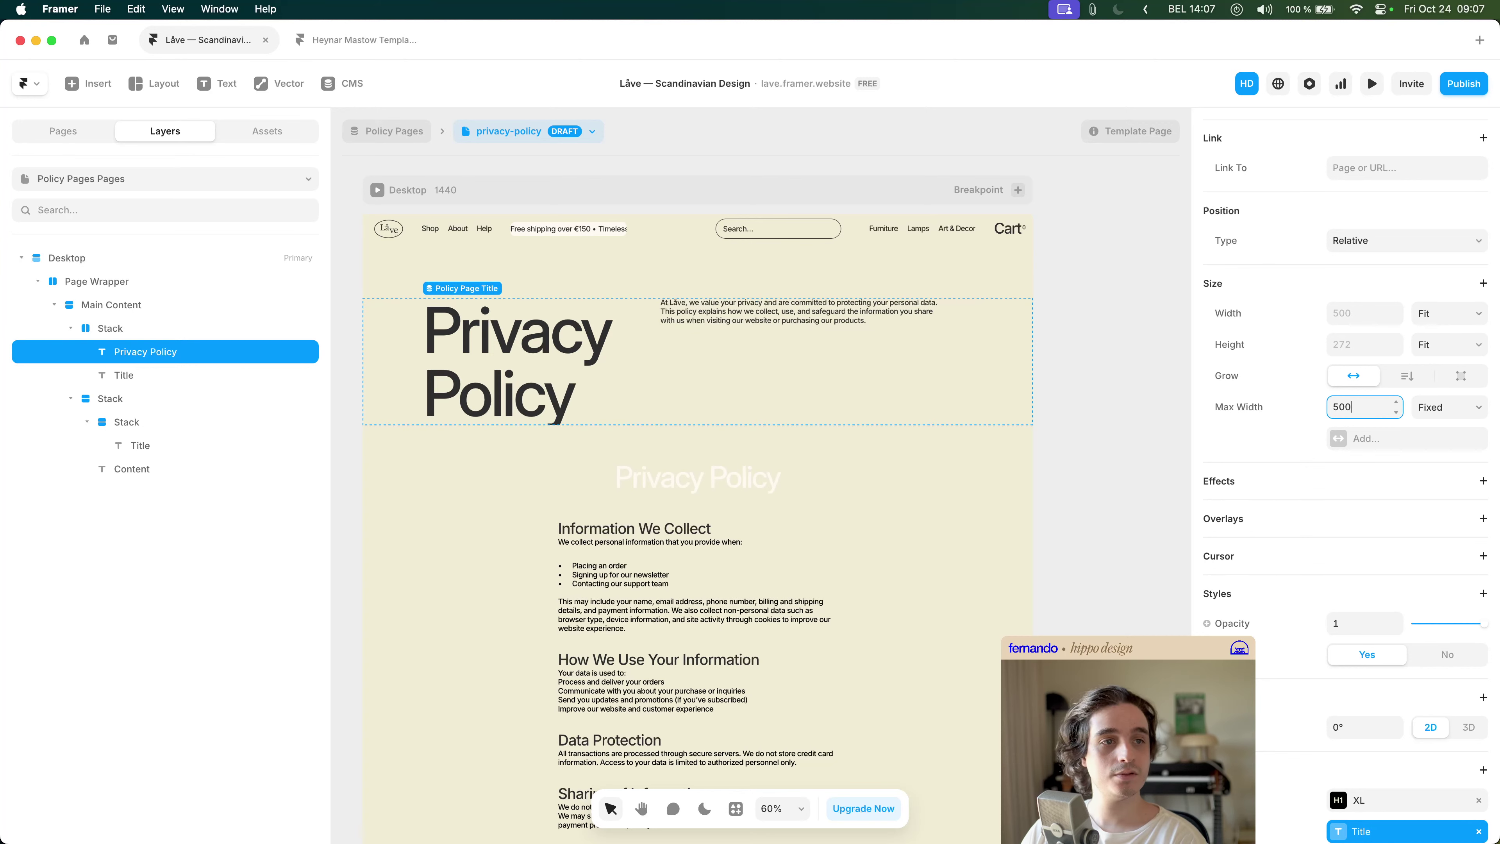
click(1115, 409)
- Try aligning the heading stack's items to the bottom, and undo it
click(711, 398)
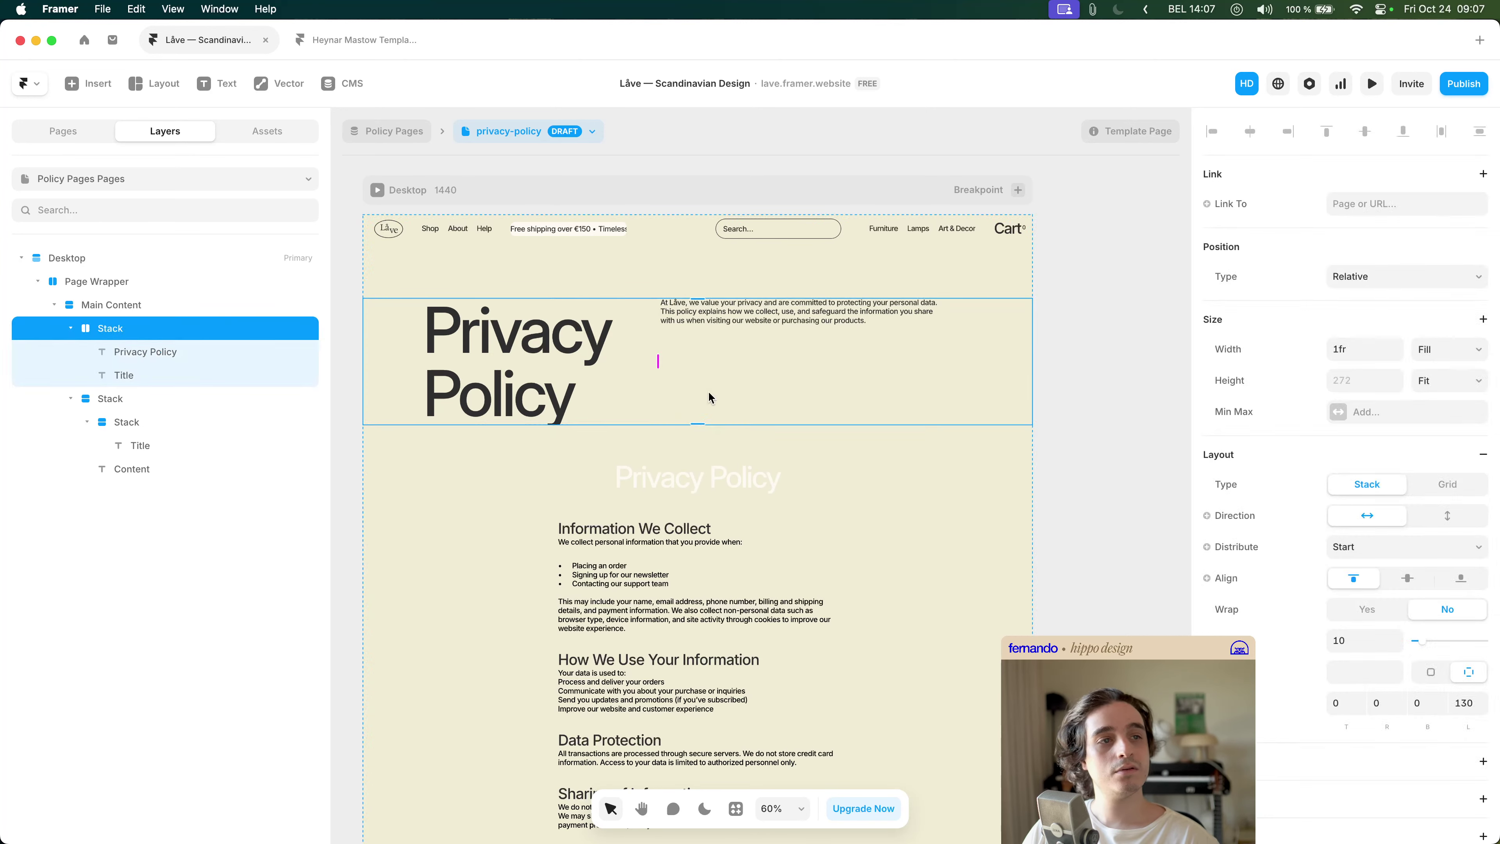
click(1459, 579)
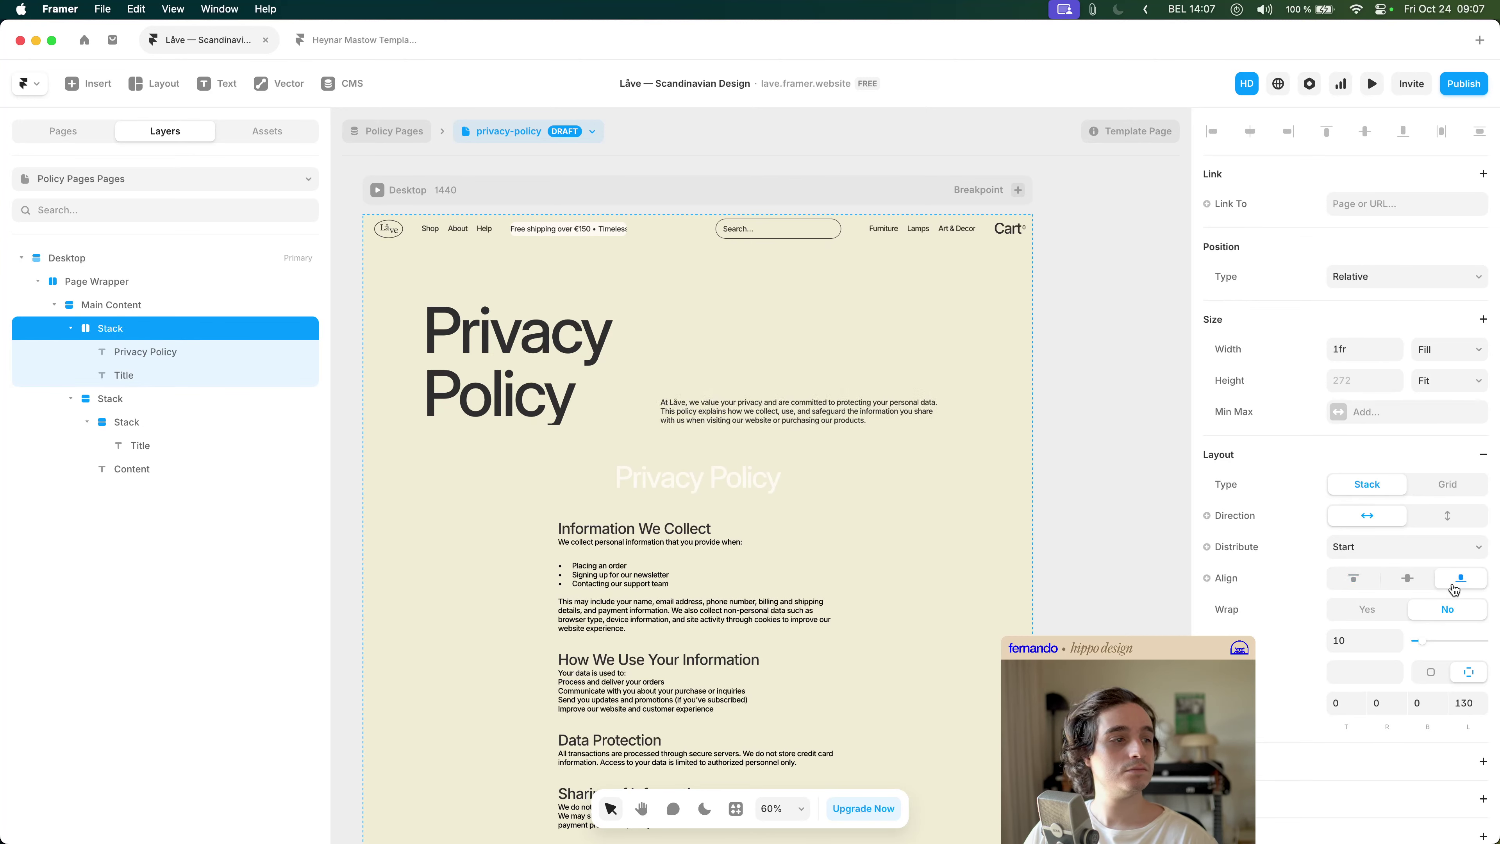
click(1246, 590)
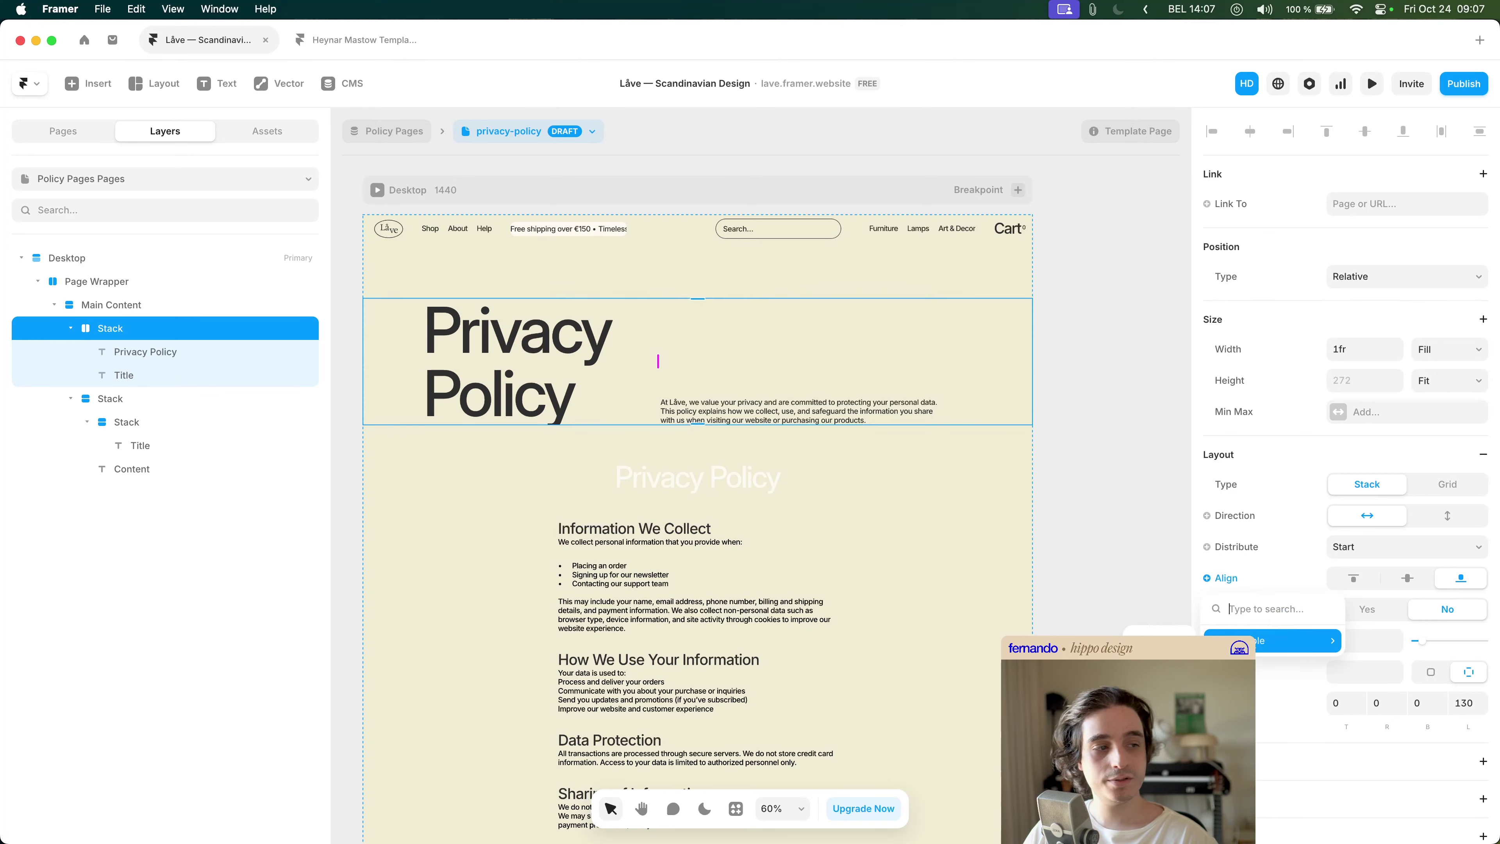
click(1094, 472)
key(ctrl+z)
key(ctrl+z)
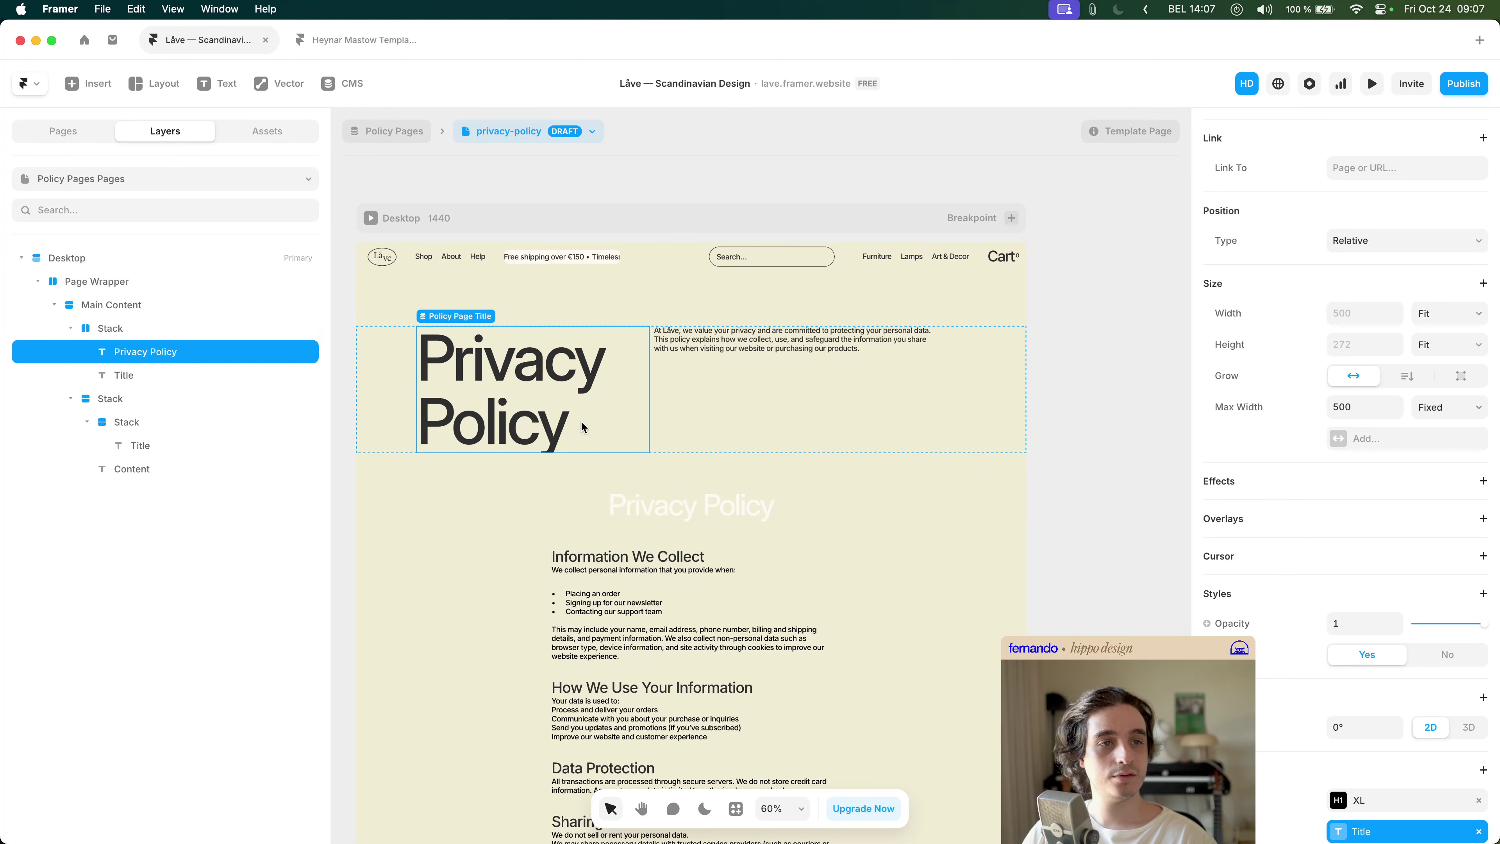
- Add an Overflow style to the large "Privacy Policy" heading and set it to Visible
scroll(1429, 614, down, 5)
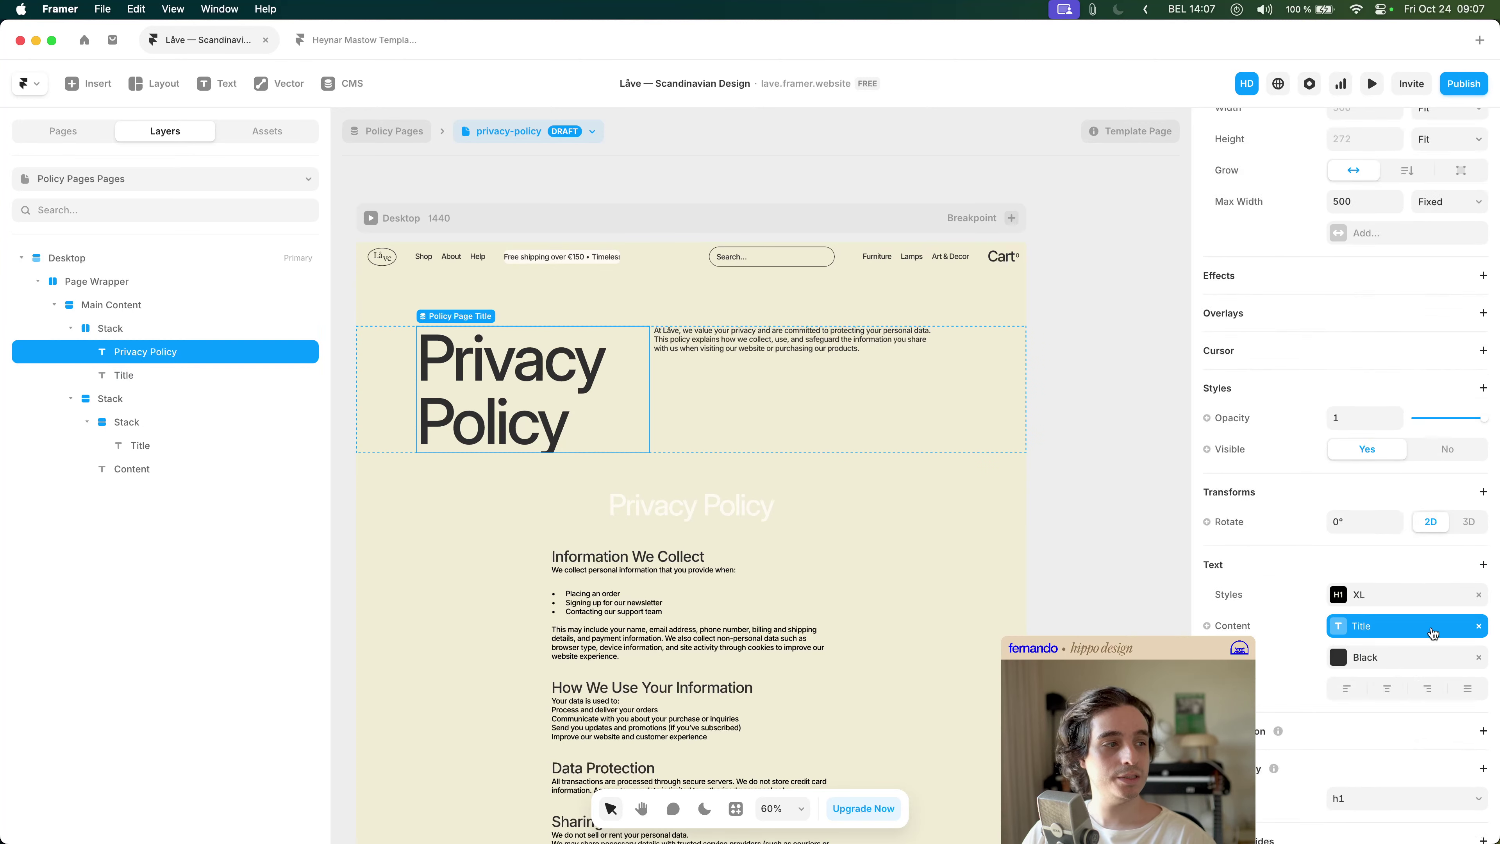
scroll(1429, 637, down, 2)
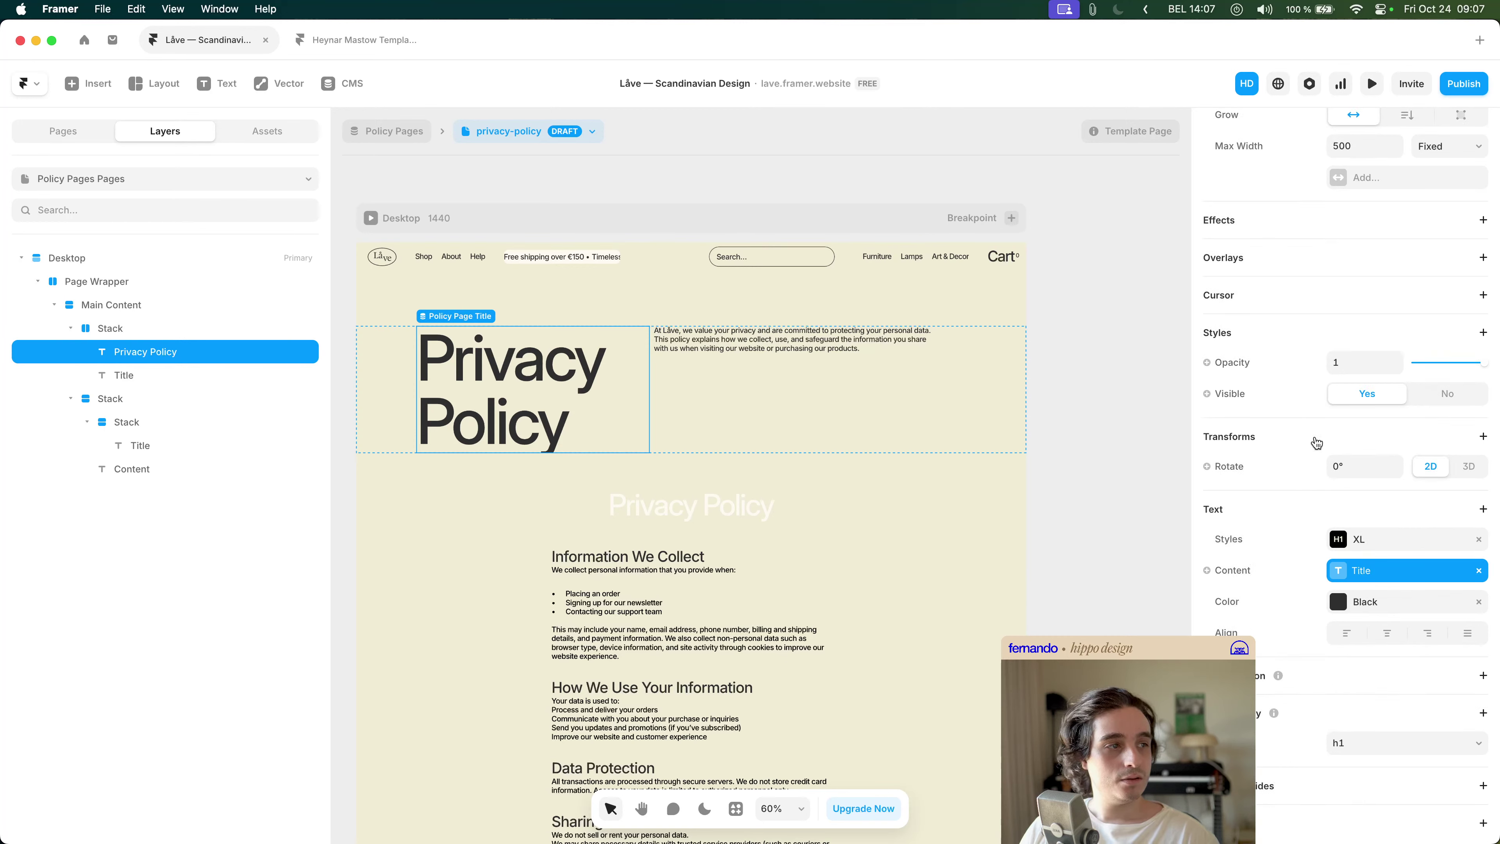
click(1291, 319)
click(1347, 456)
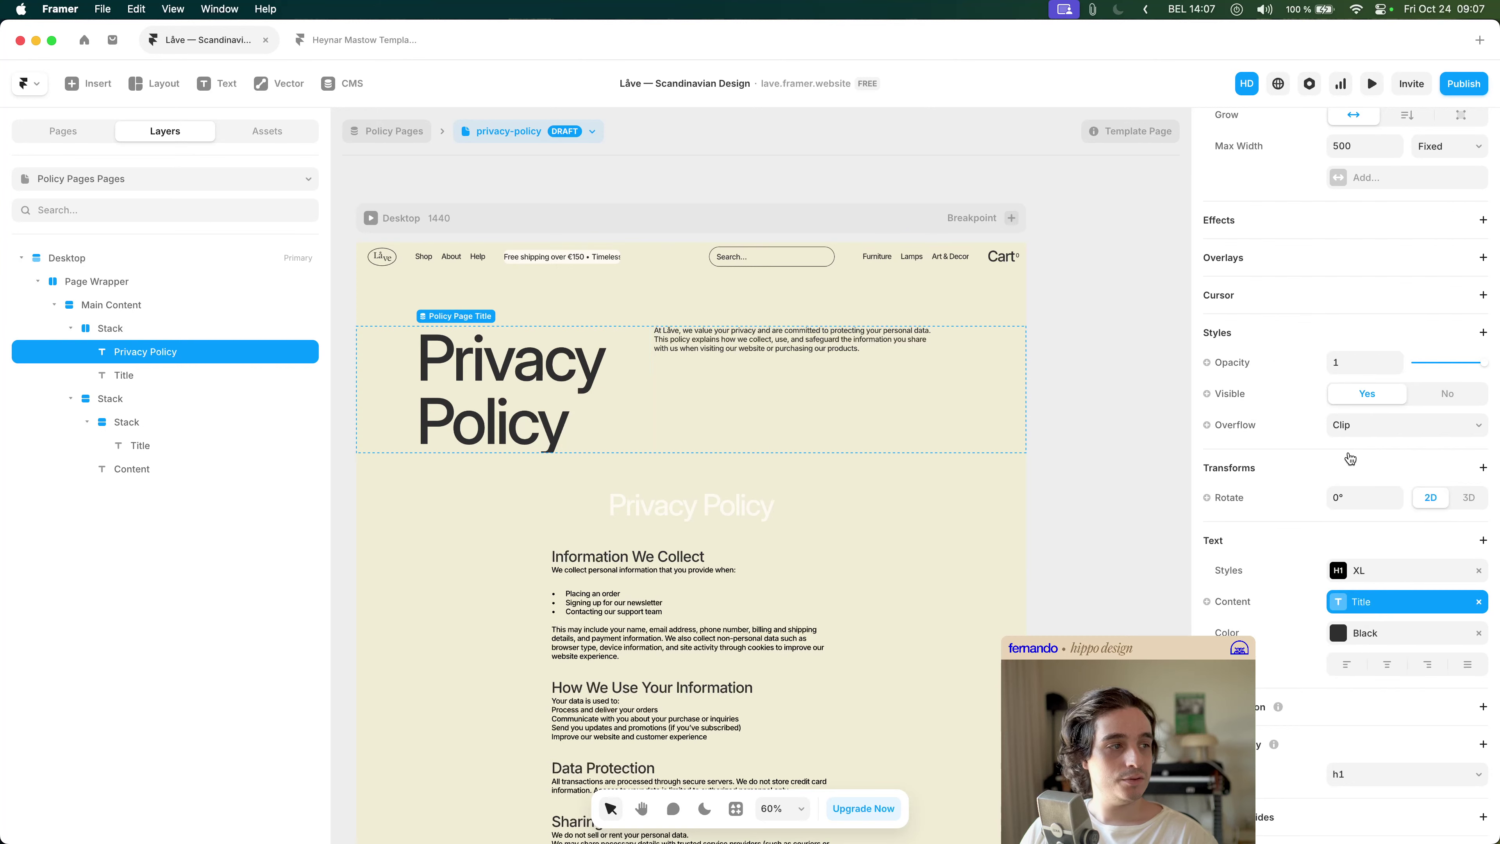
click(1356, 437)
click(1359, 442)
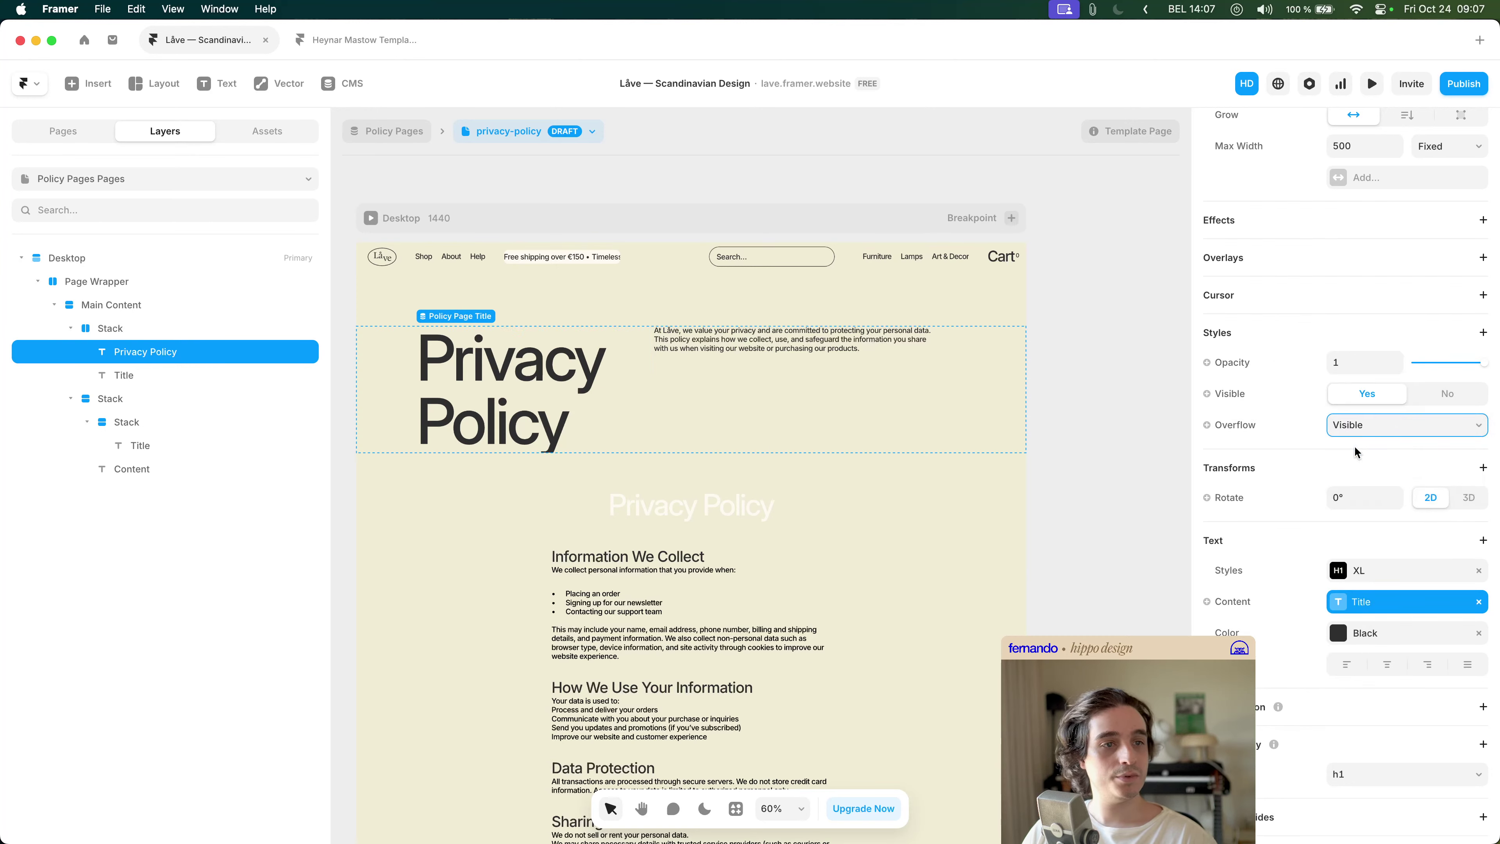
- Set the heading stack's overflow to Visible so the title's descenders are not clipped
click(250, 334)
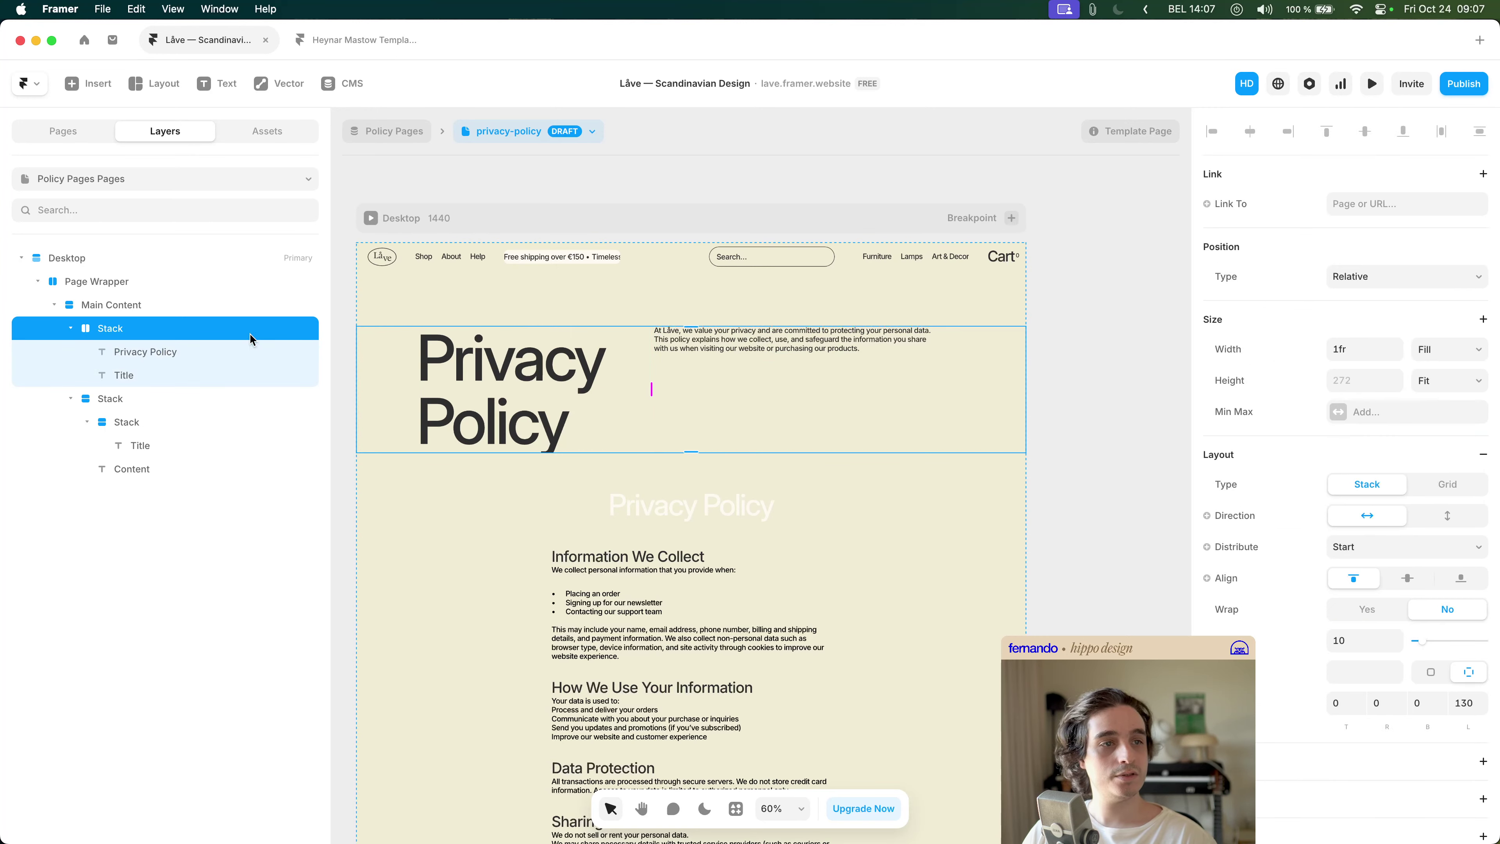
scroll(1420, 571, down, 10)
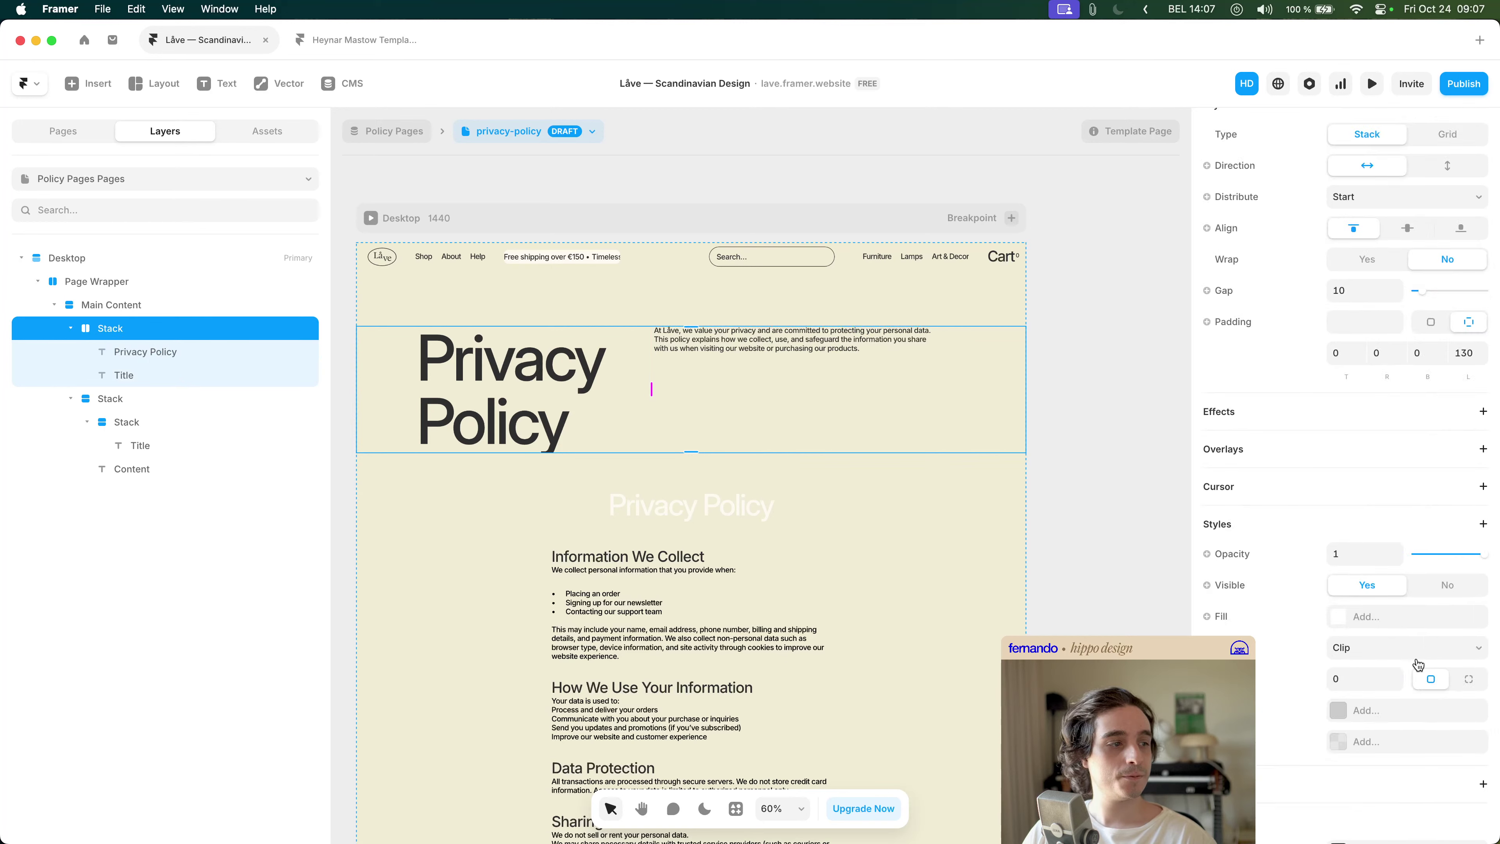
click(1405, 647)
click(1402, 665)
click(1077, 506)
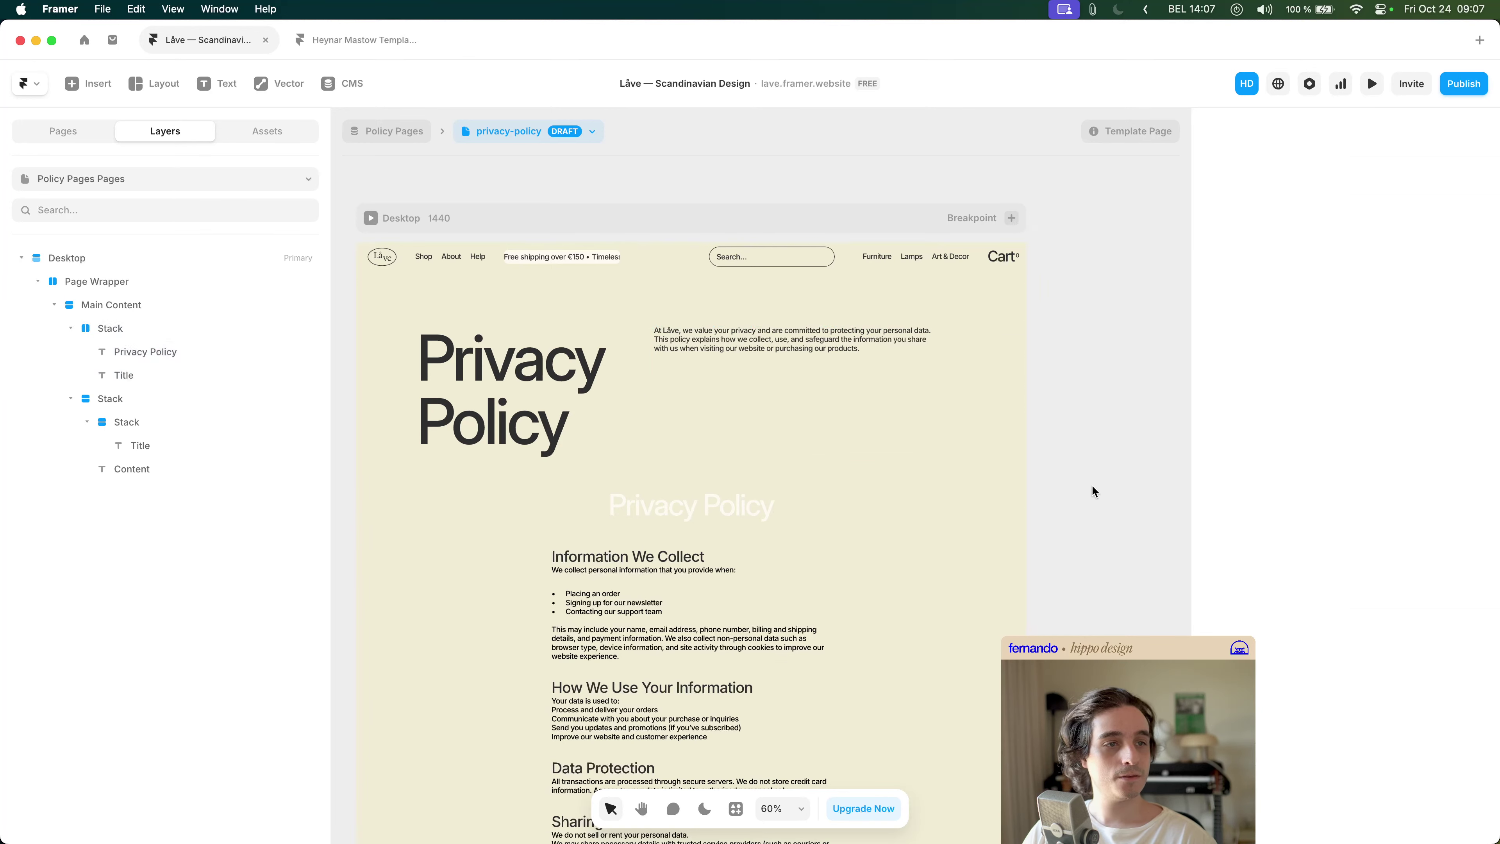
- Align the heading stack's items to the vertical center
scroll(1091, 484, up, 3)
click(730, 461)
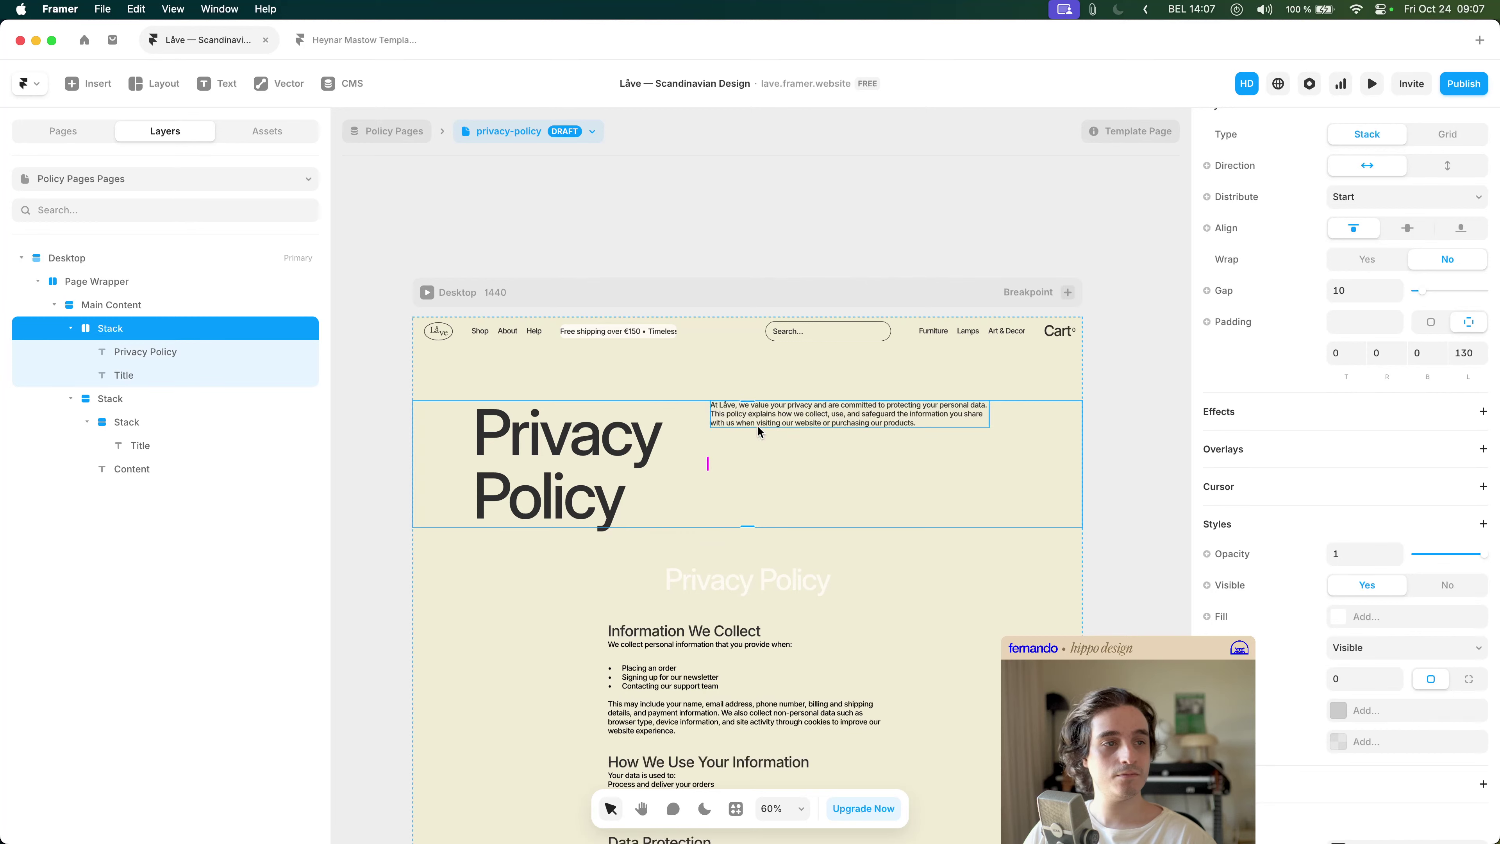
scroll(1436, 497, up, 5)
click(1407, 488)
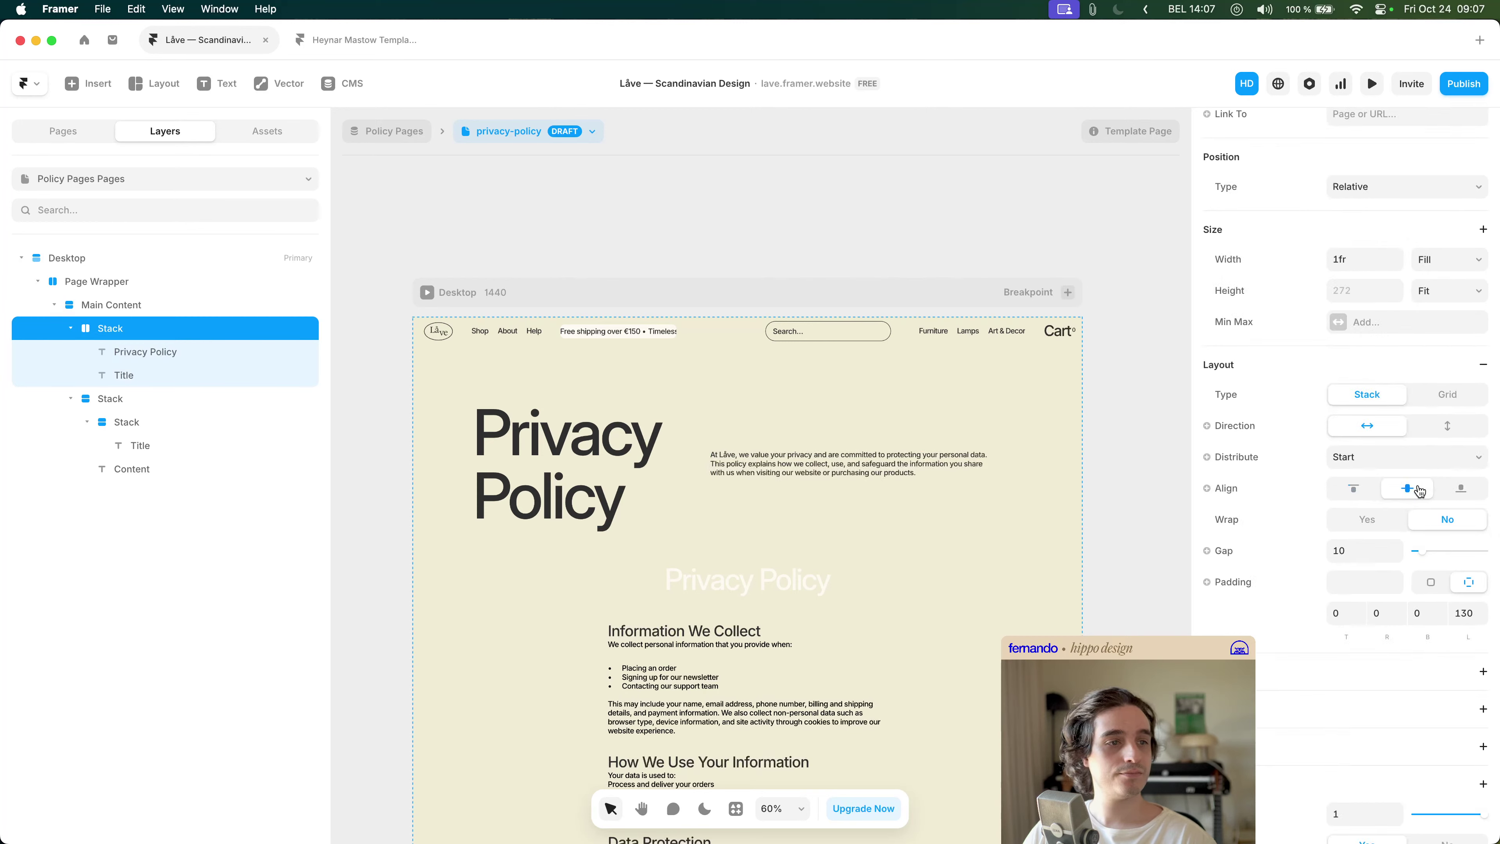
click(1135, 490)
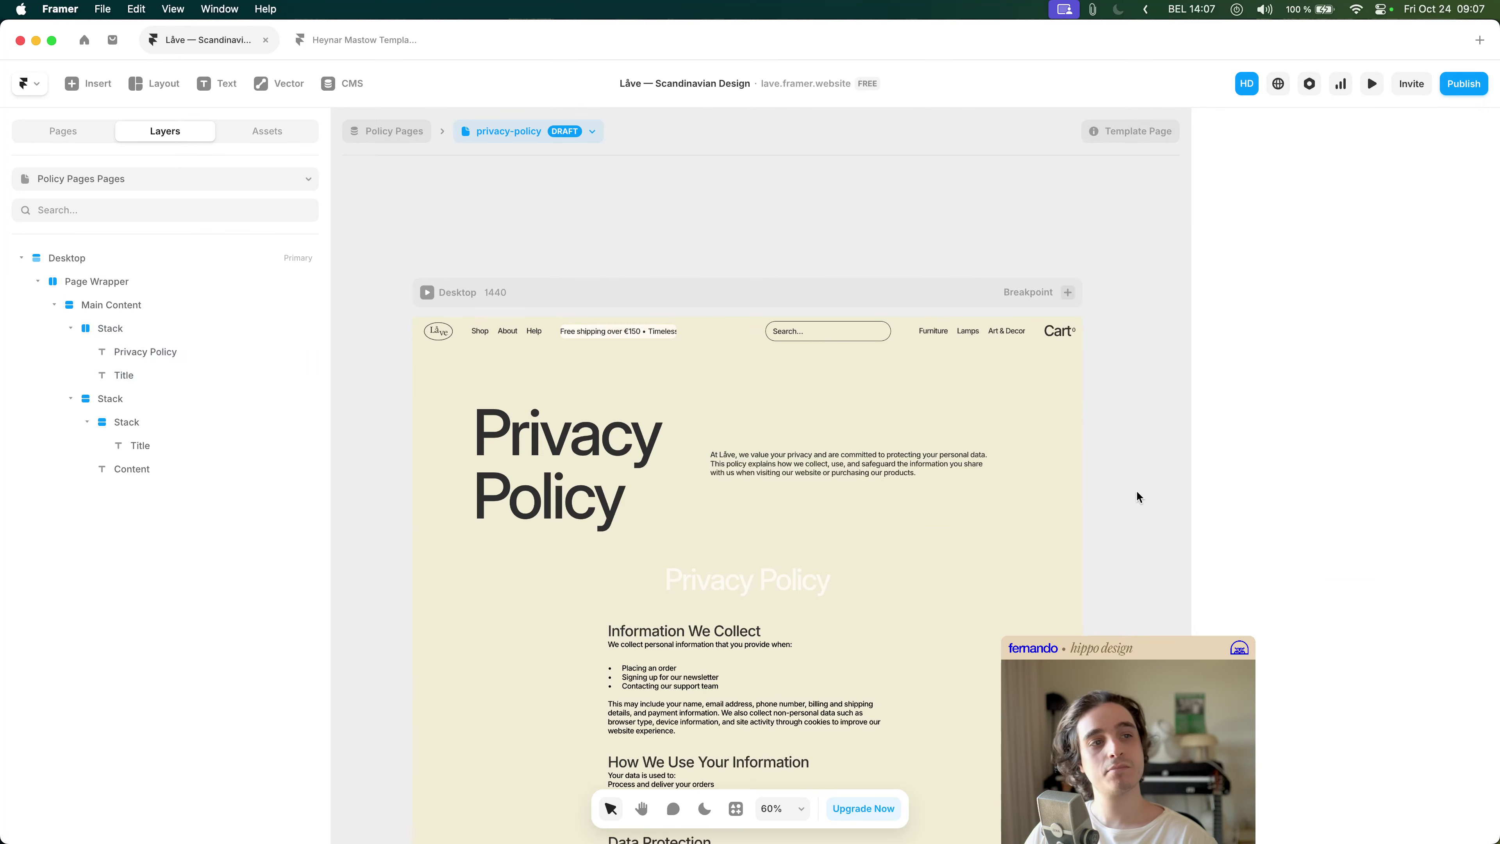
- Reduce the intro paragraph's maximum width to 490
click(852, 460)
click(1367, 441)
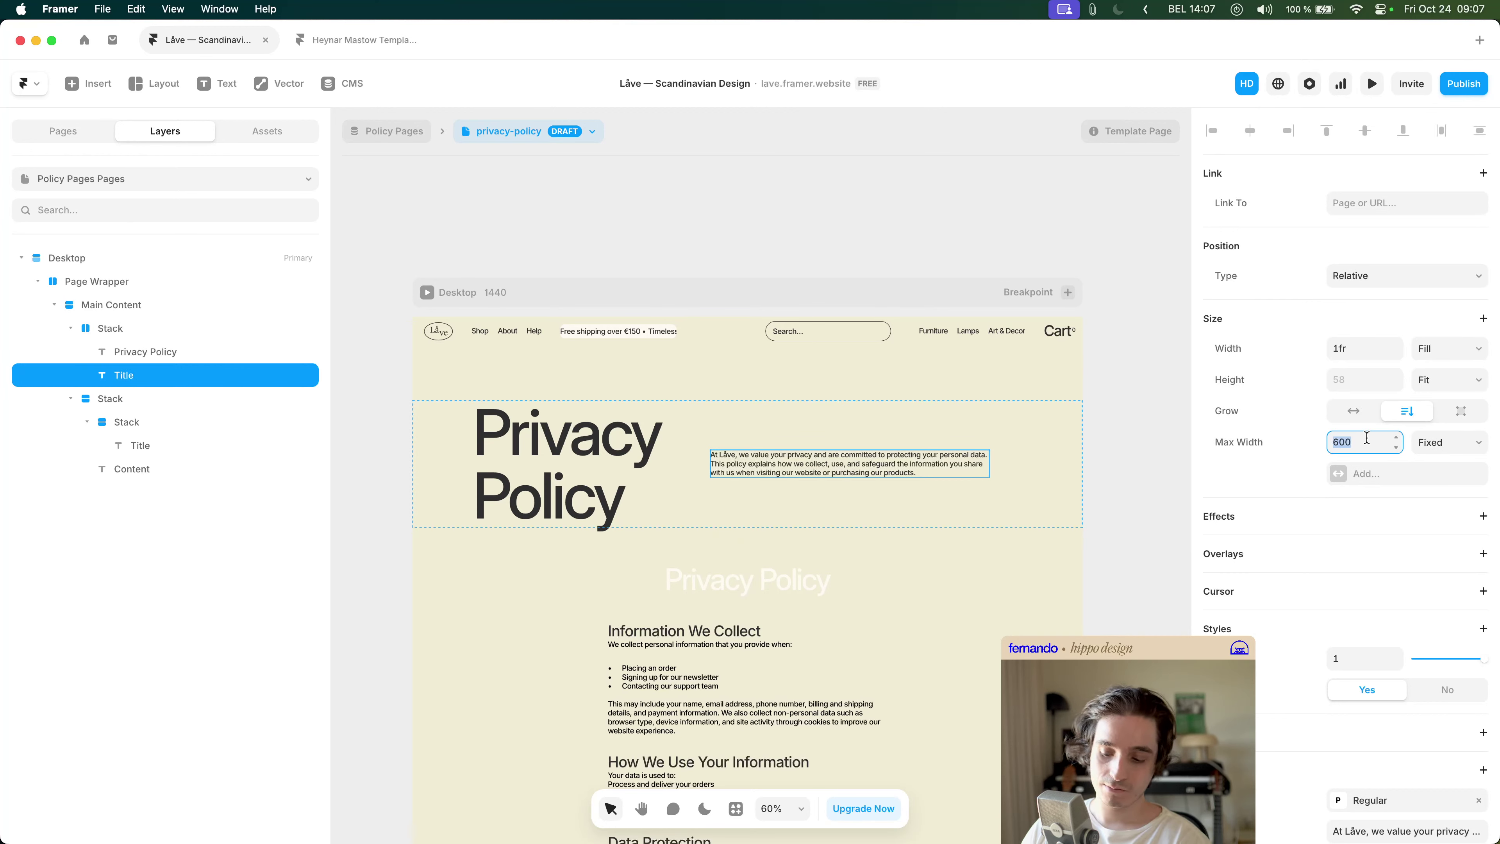
key(shift+Down)
key(shift+Down)
key(shift+Down)
key(shift+Down)
key(shift+Down)
key(shift+Down)
key(shift+Down)
key(shift+Down)
key(shift+Down)
key(shift+Down)
key(shift+Down)
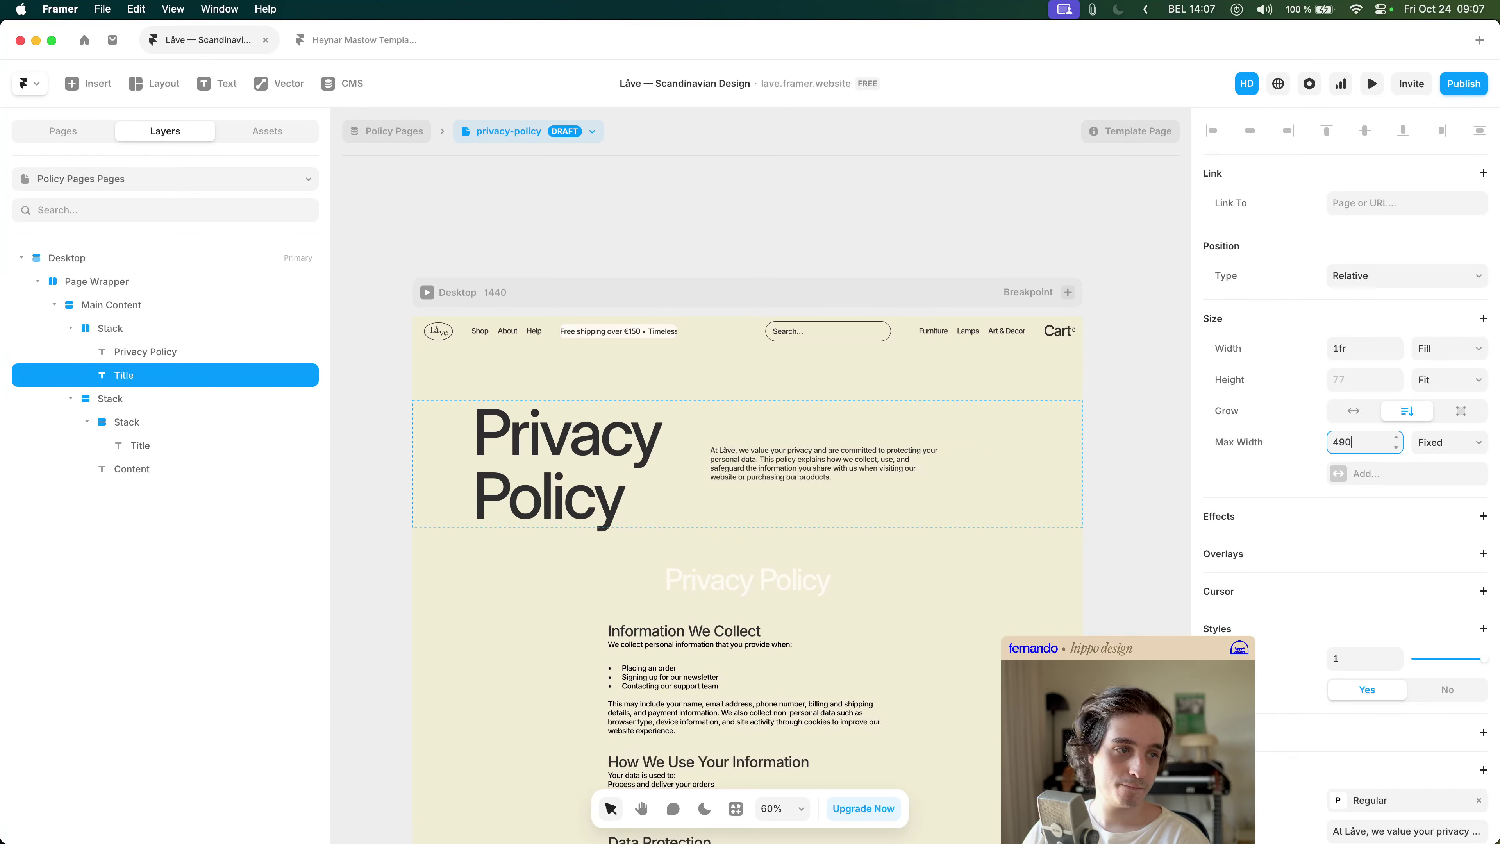
- Reduce the intro paragraph's maximum width to 470
key(shift+Down)
key(shift+Down)
key(shift+Down)
key(shift+Up)
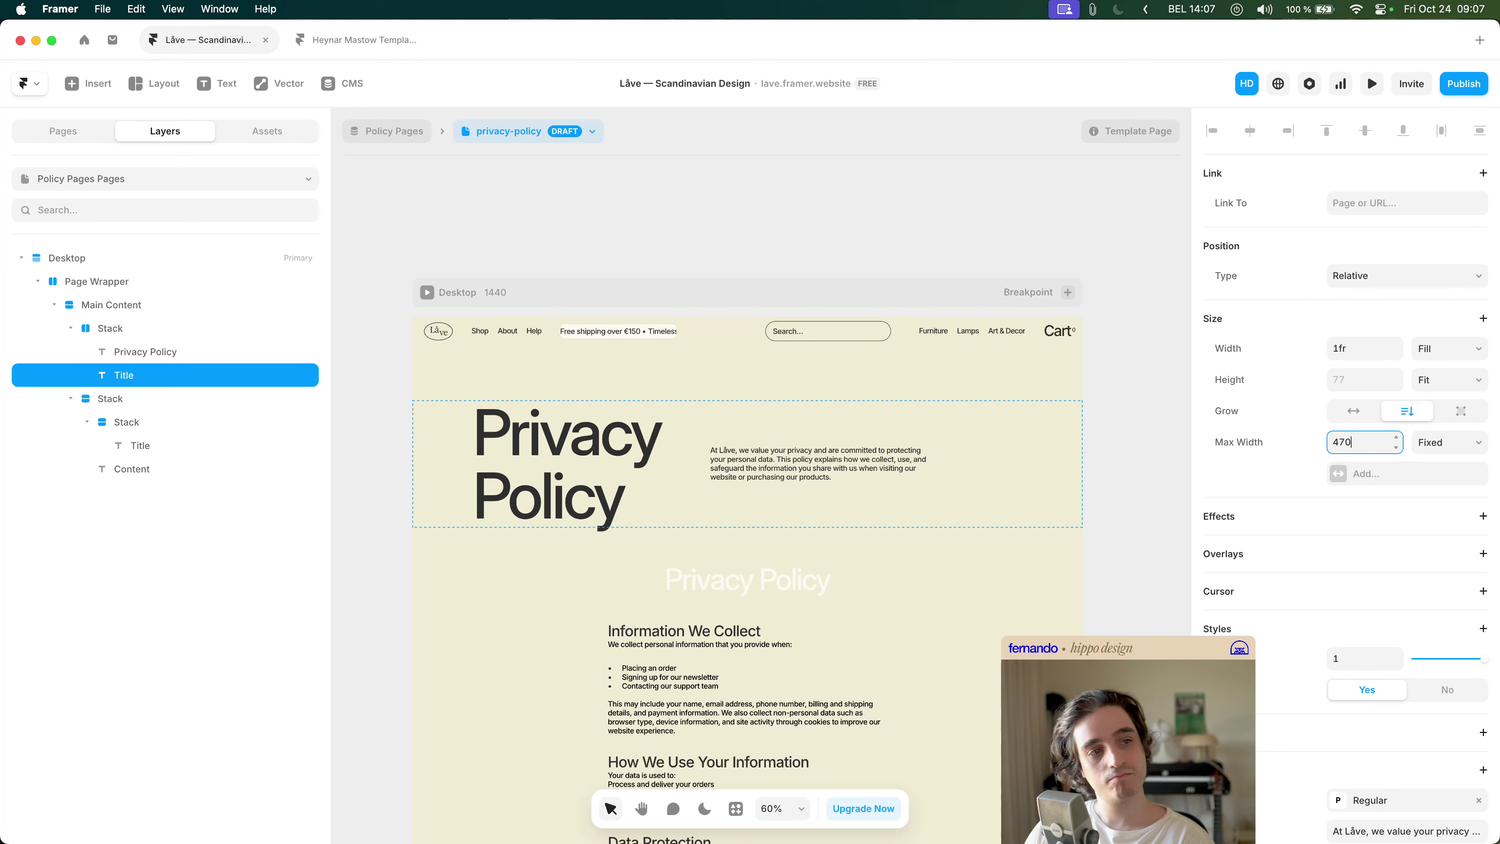
click(1179, 455)
scroll(1004, 473, down, 1)
click(867, 482)
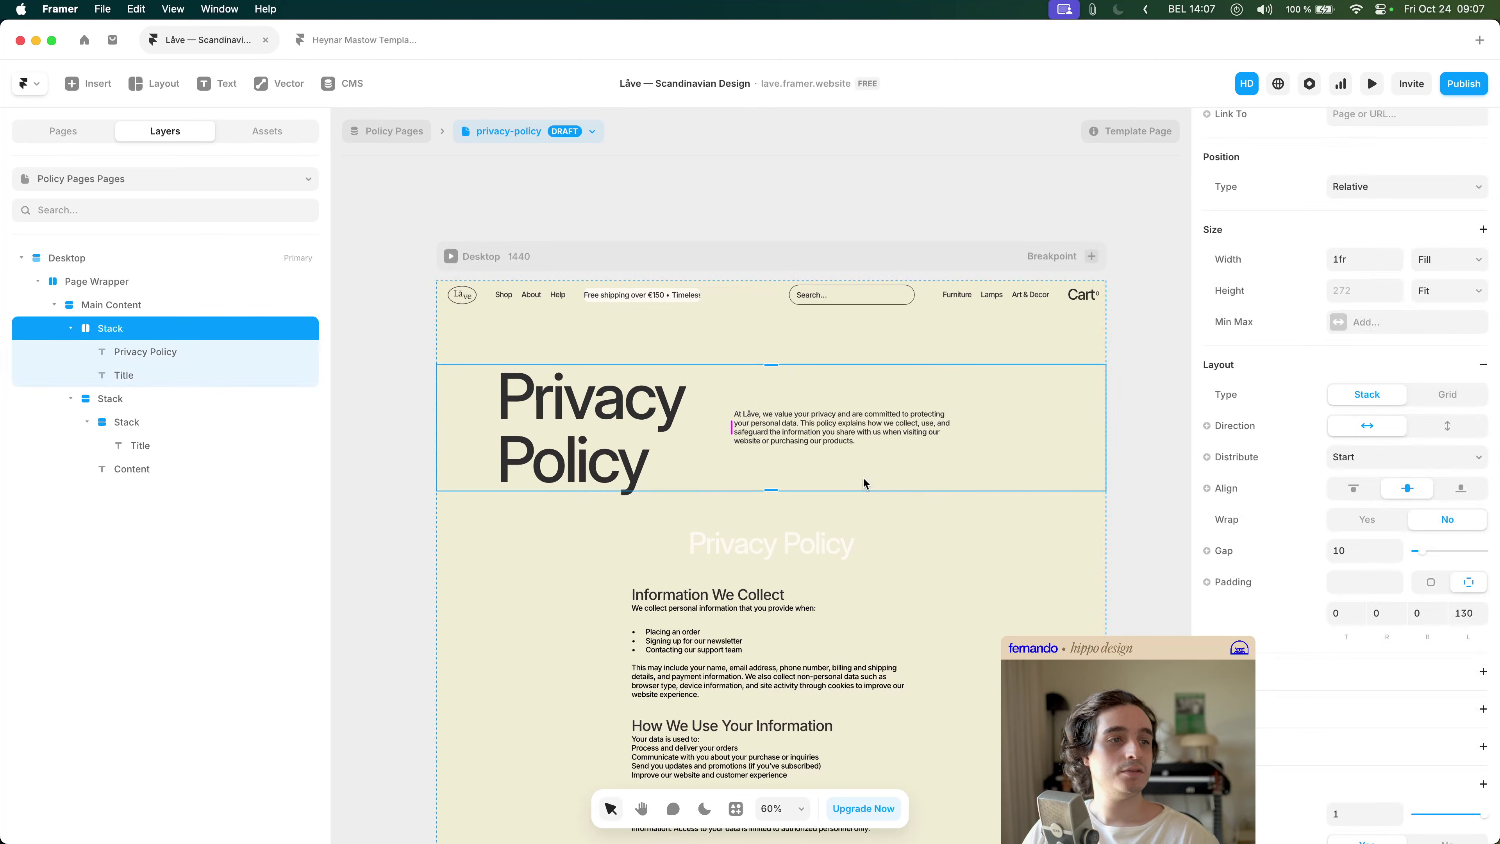
click(815, 436)
scroll(816, 414, down, 2)
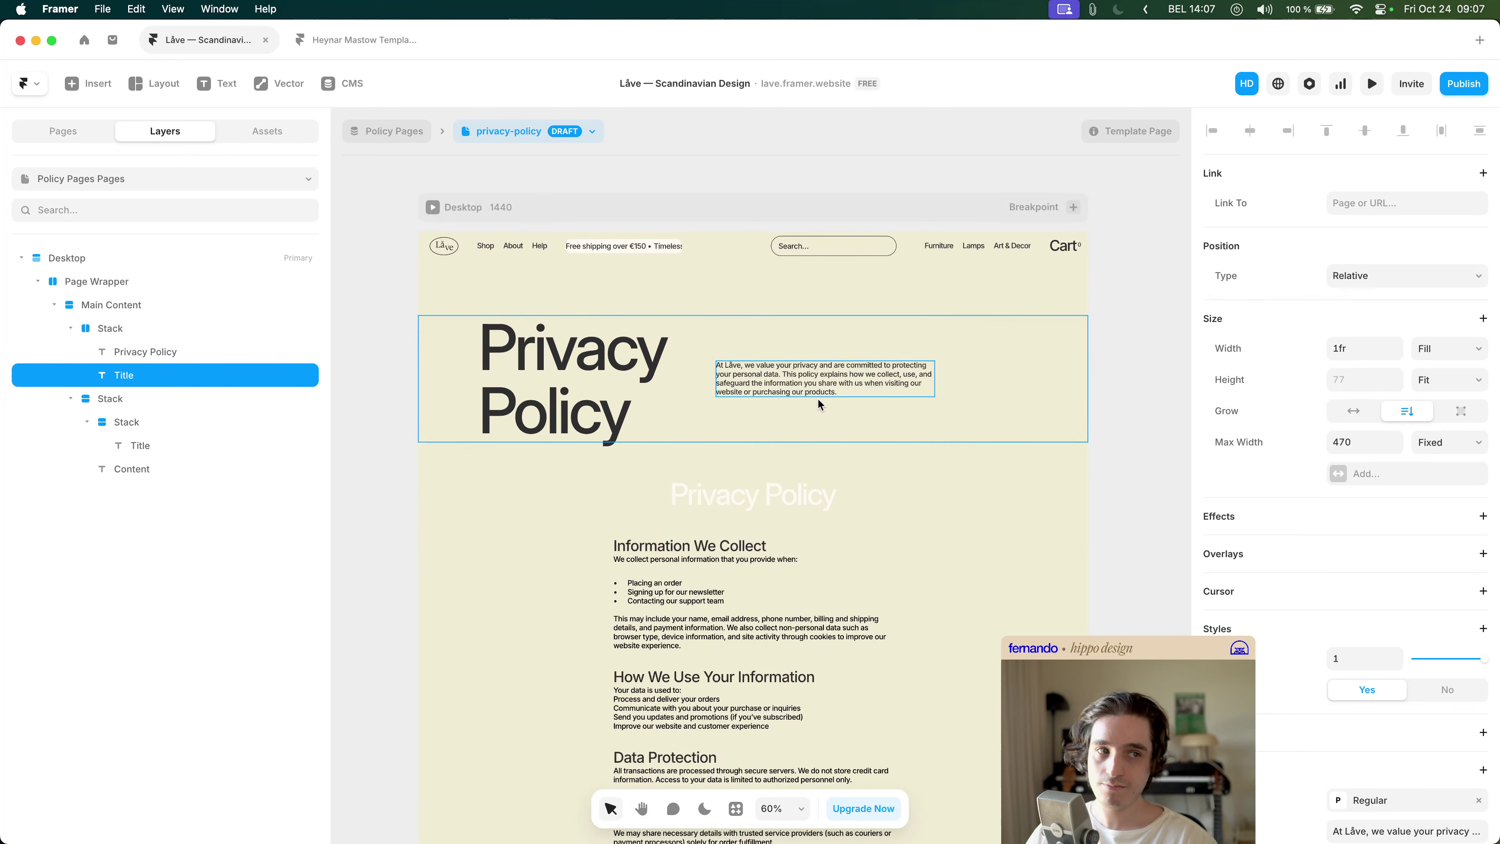
scroll(673, 429, up, 2)
- Try stacking the large heading and intro paragraph vertically with start alignment, and undo the change
click(801, 425)
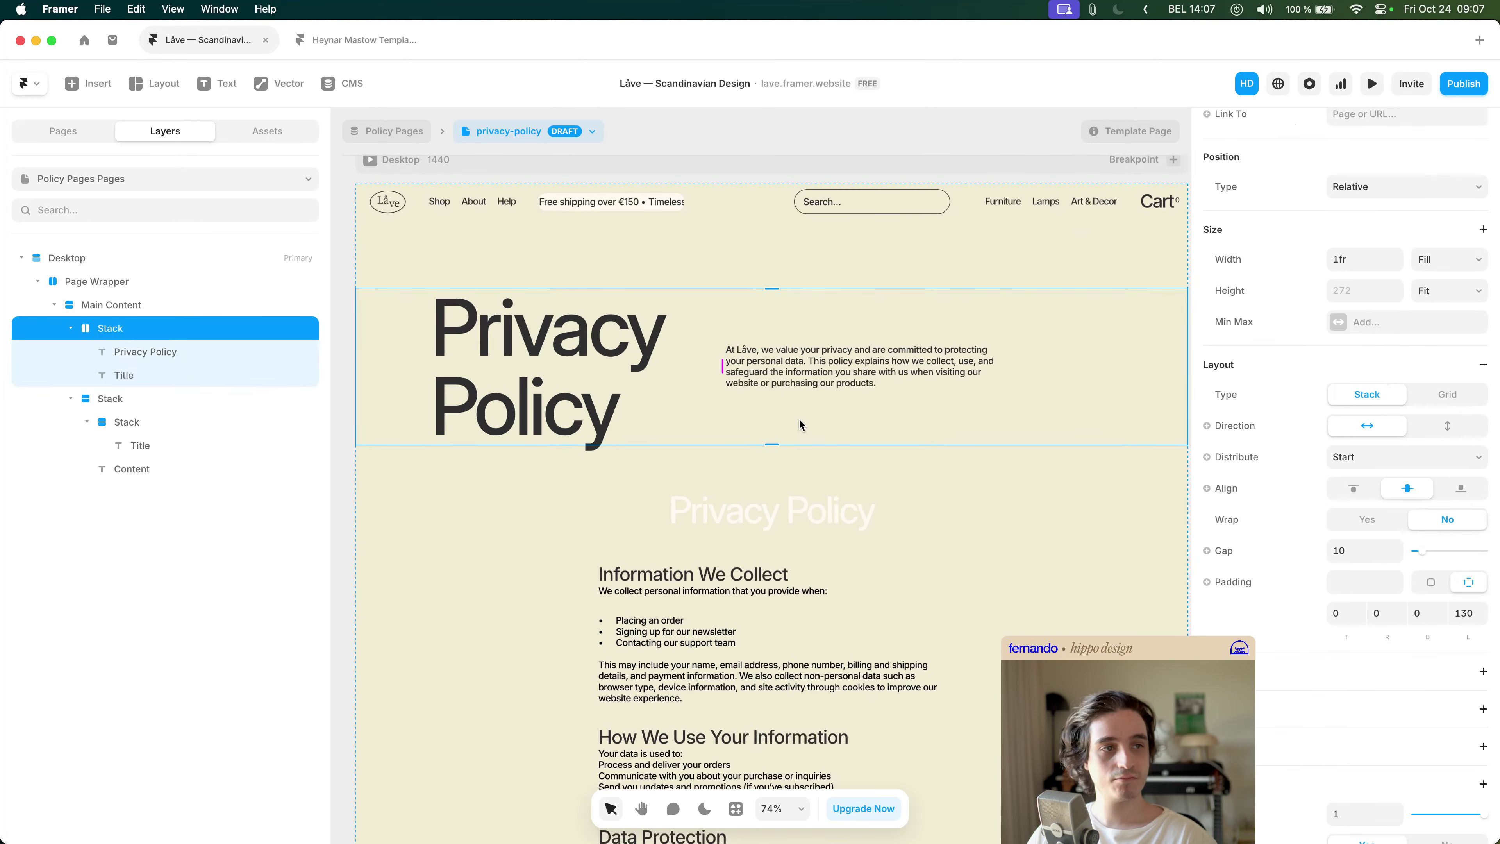
click(1447, 426)
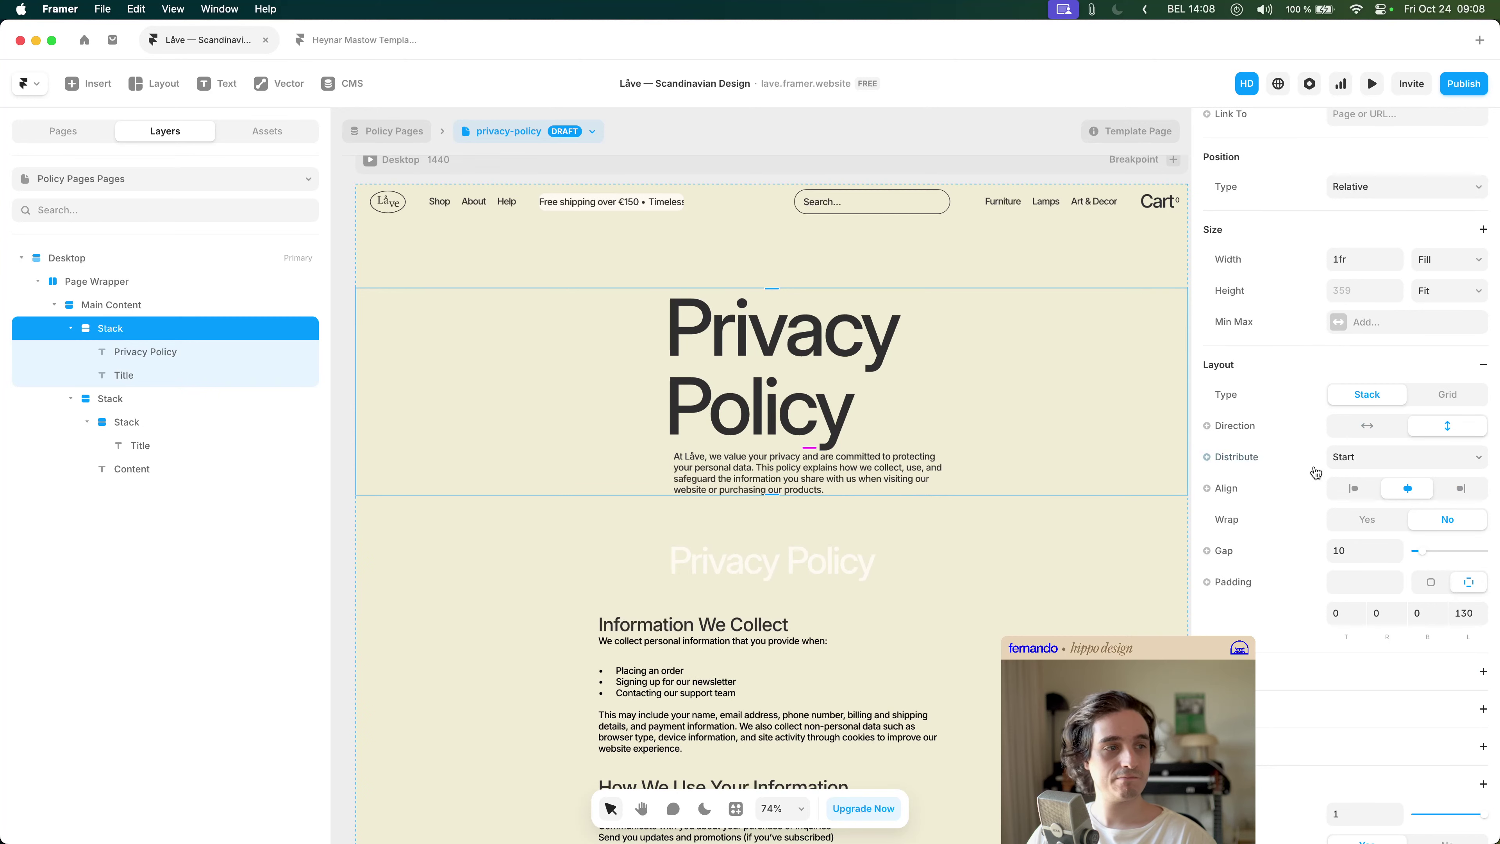
click(1362, 493)
scroll(913, 481, down, 3)
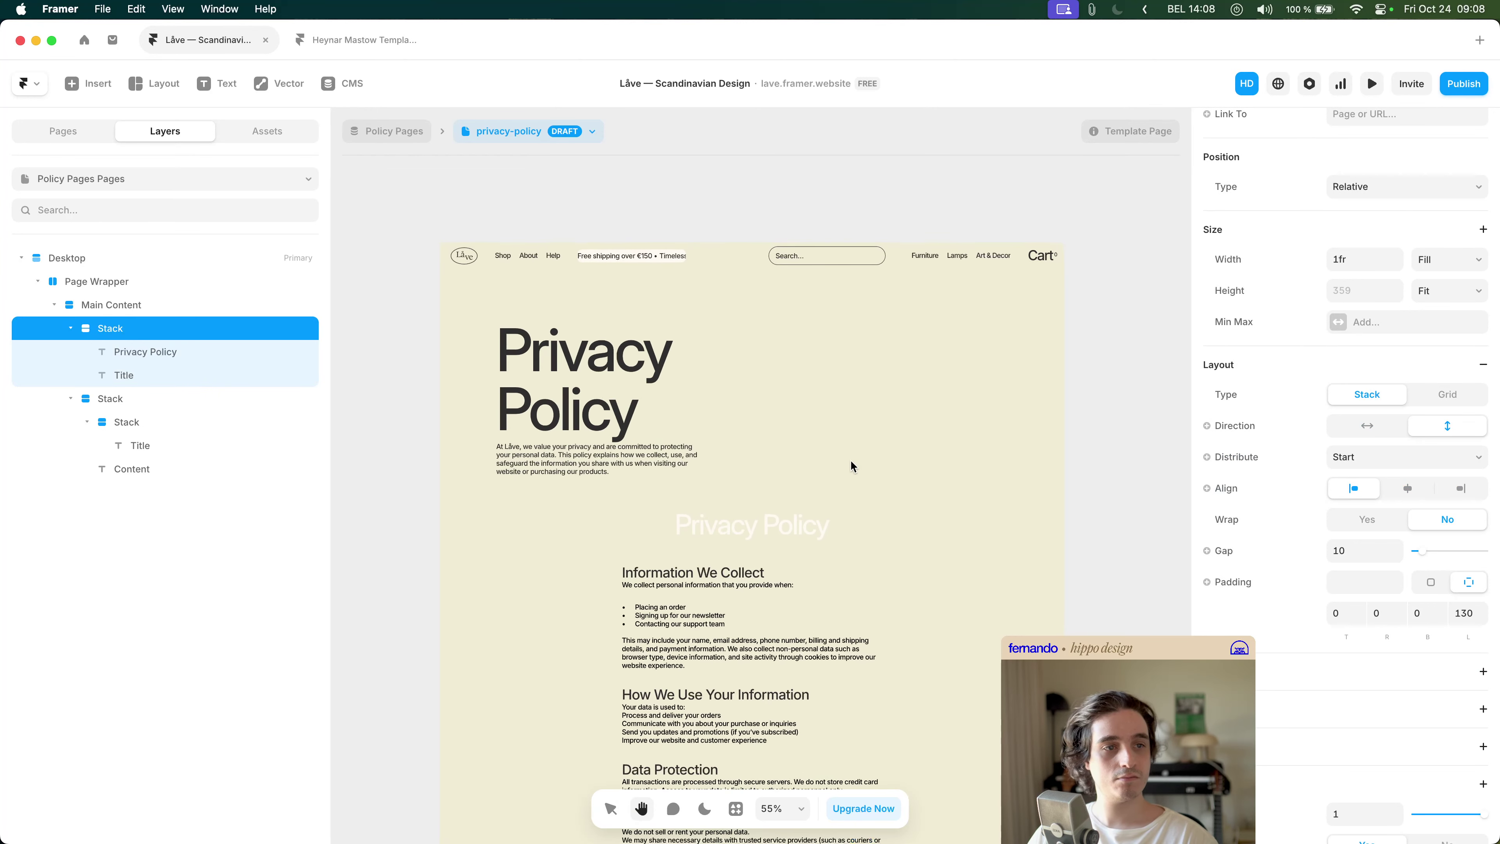
key(super+z)
key(super+z)
- Duplicate the intro paragraph and wrap both copies in a vertical stack aligned to the start
click(826, 384)
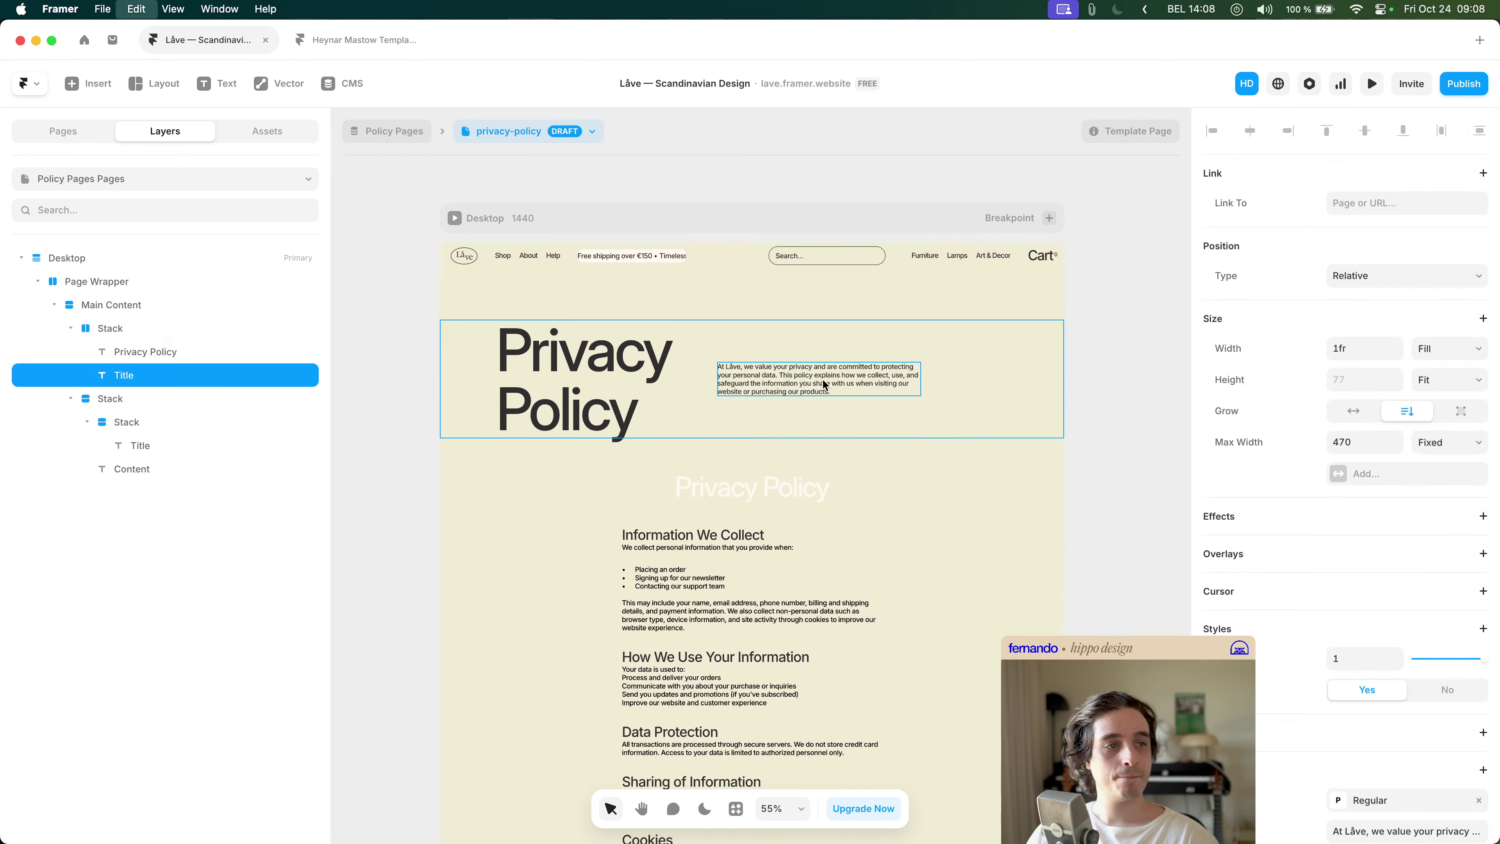
key(super+d)
shift+click(867, 393)
key(super+Return)
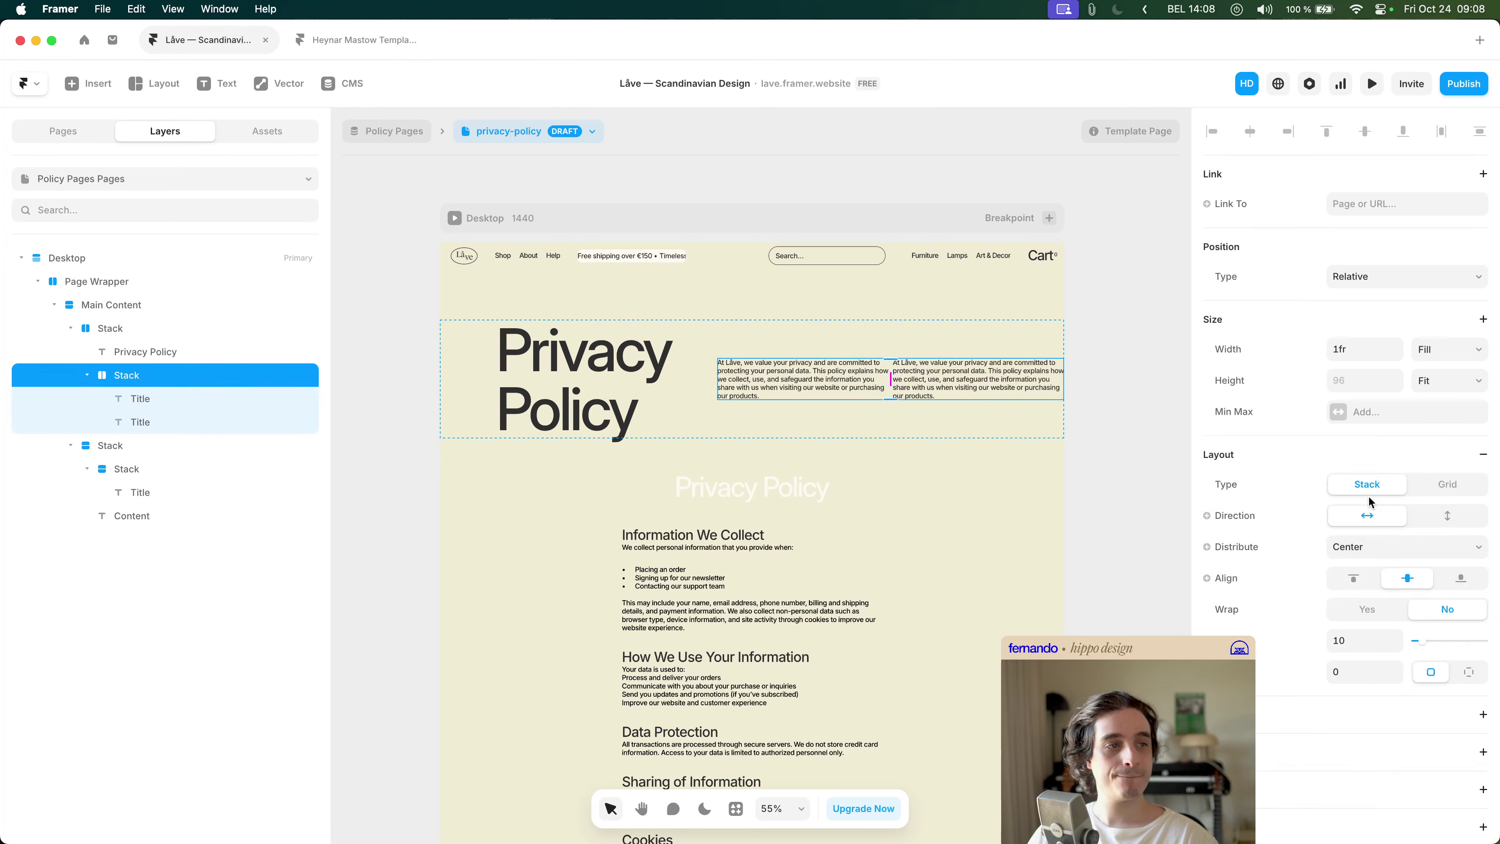
click(1446, 520)
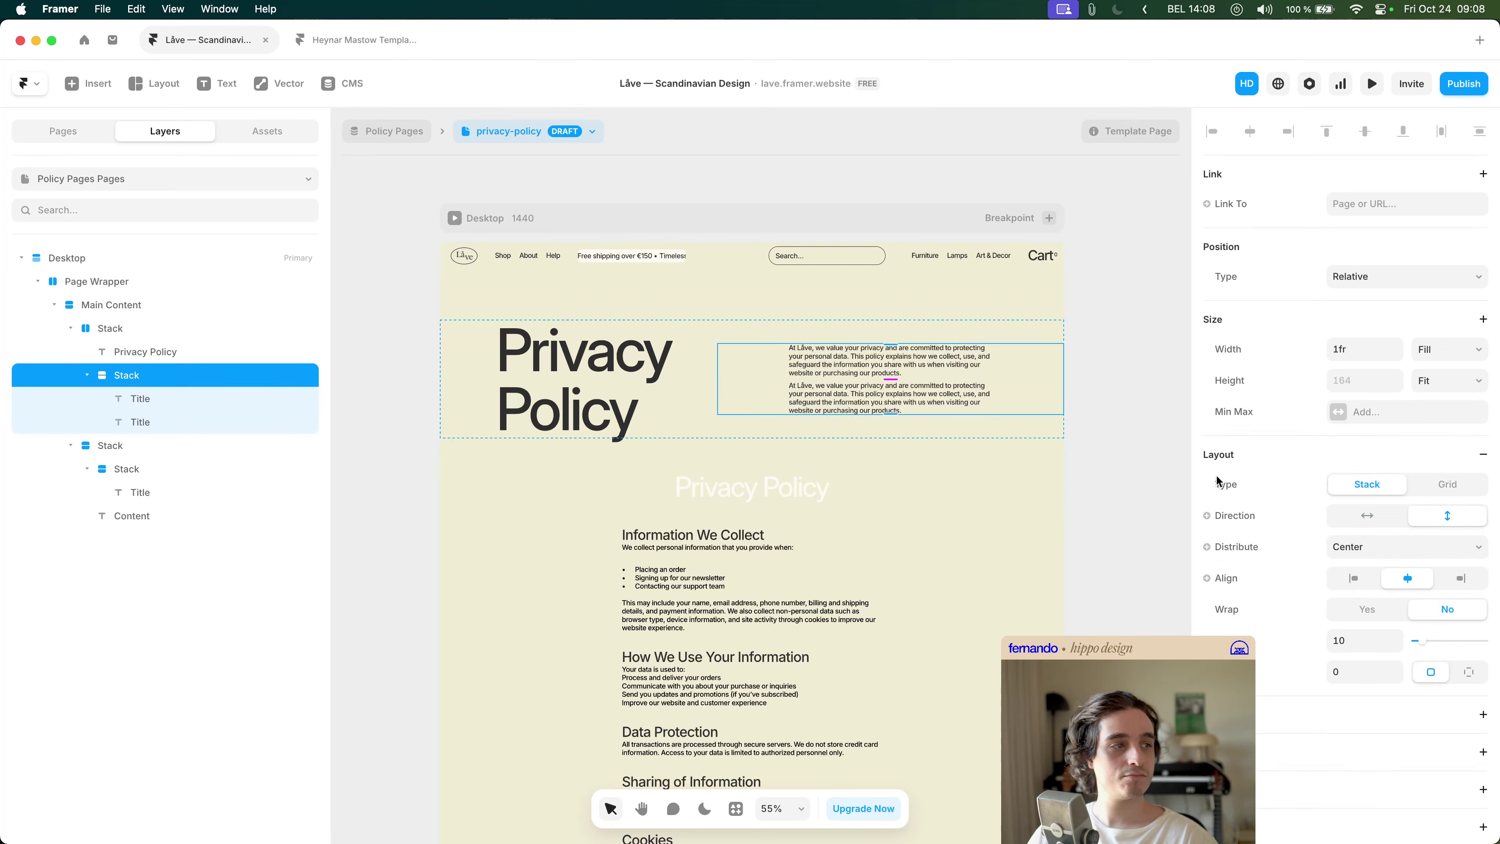
click(1355, 577)
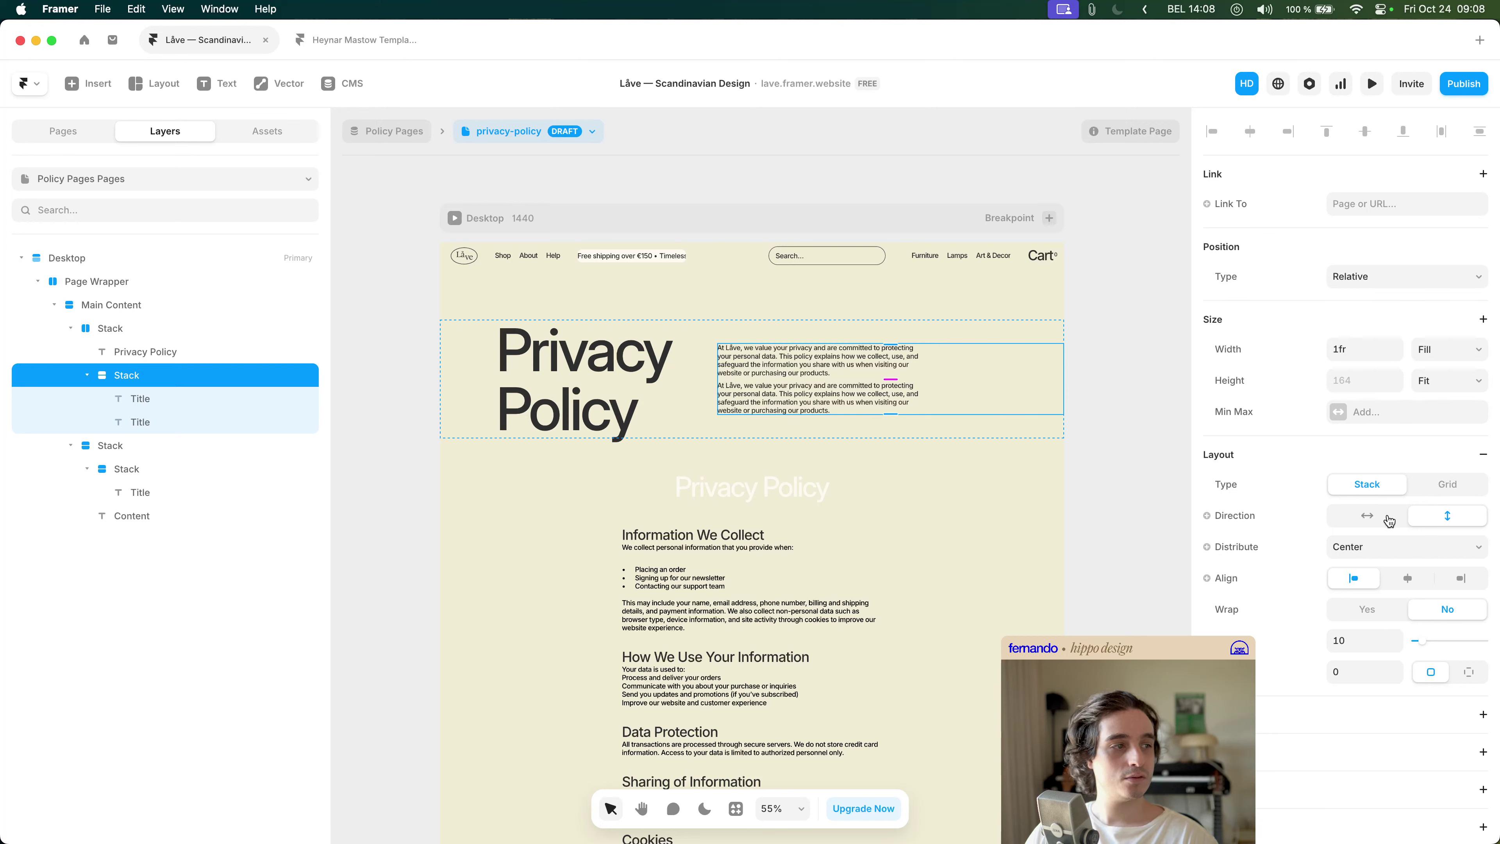
- Try distributing the two intro paragraphs in their stack with Space Between
click(1387, 556)
click(1382, 580)
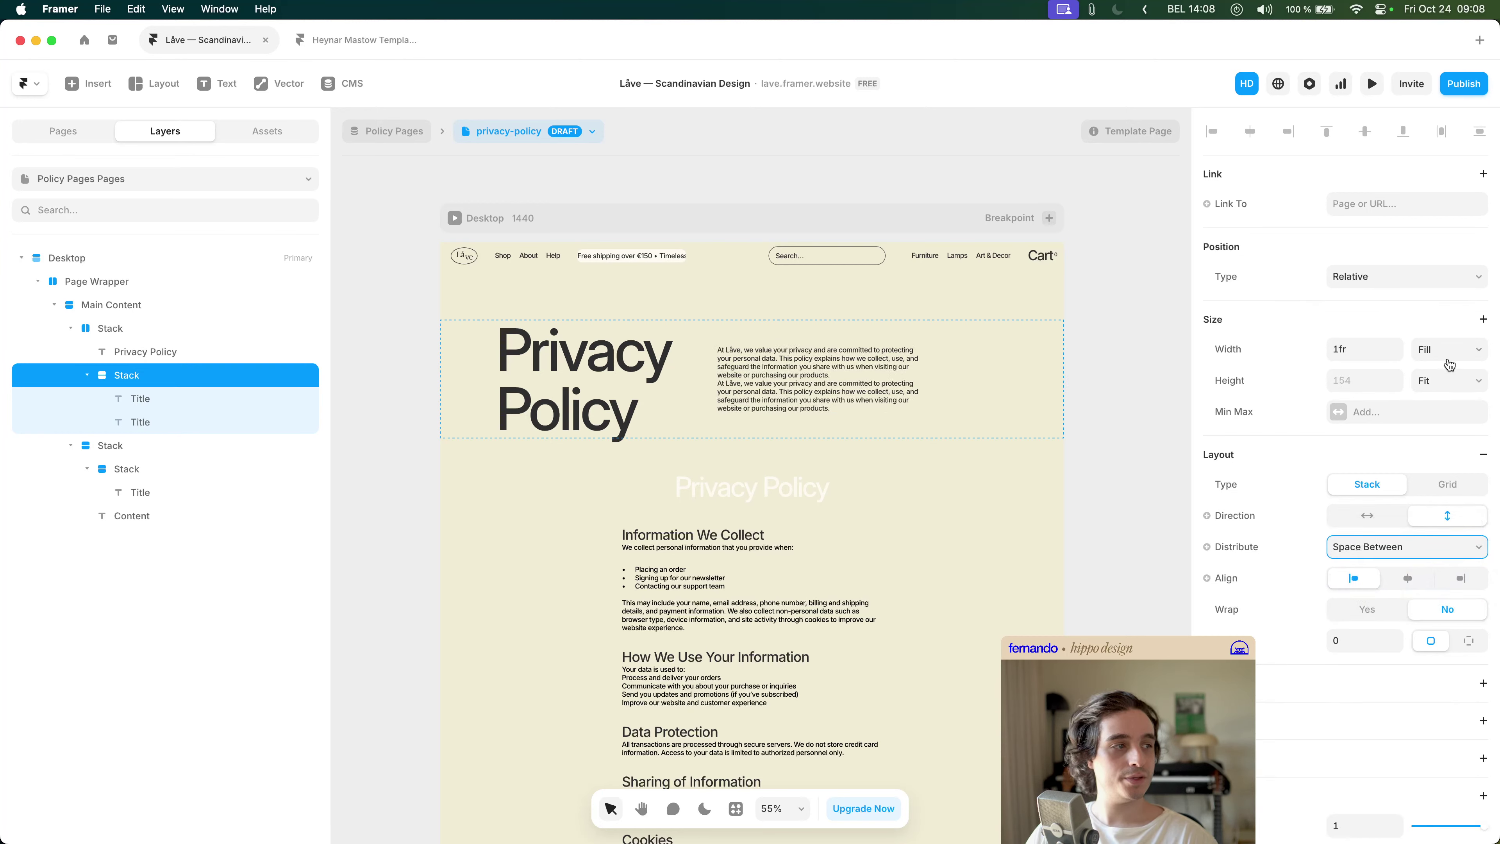
click(1450, 380)
click(1448, 375)
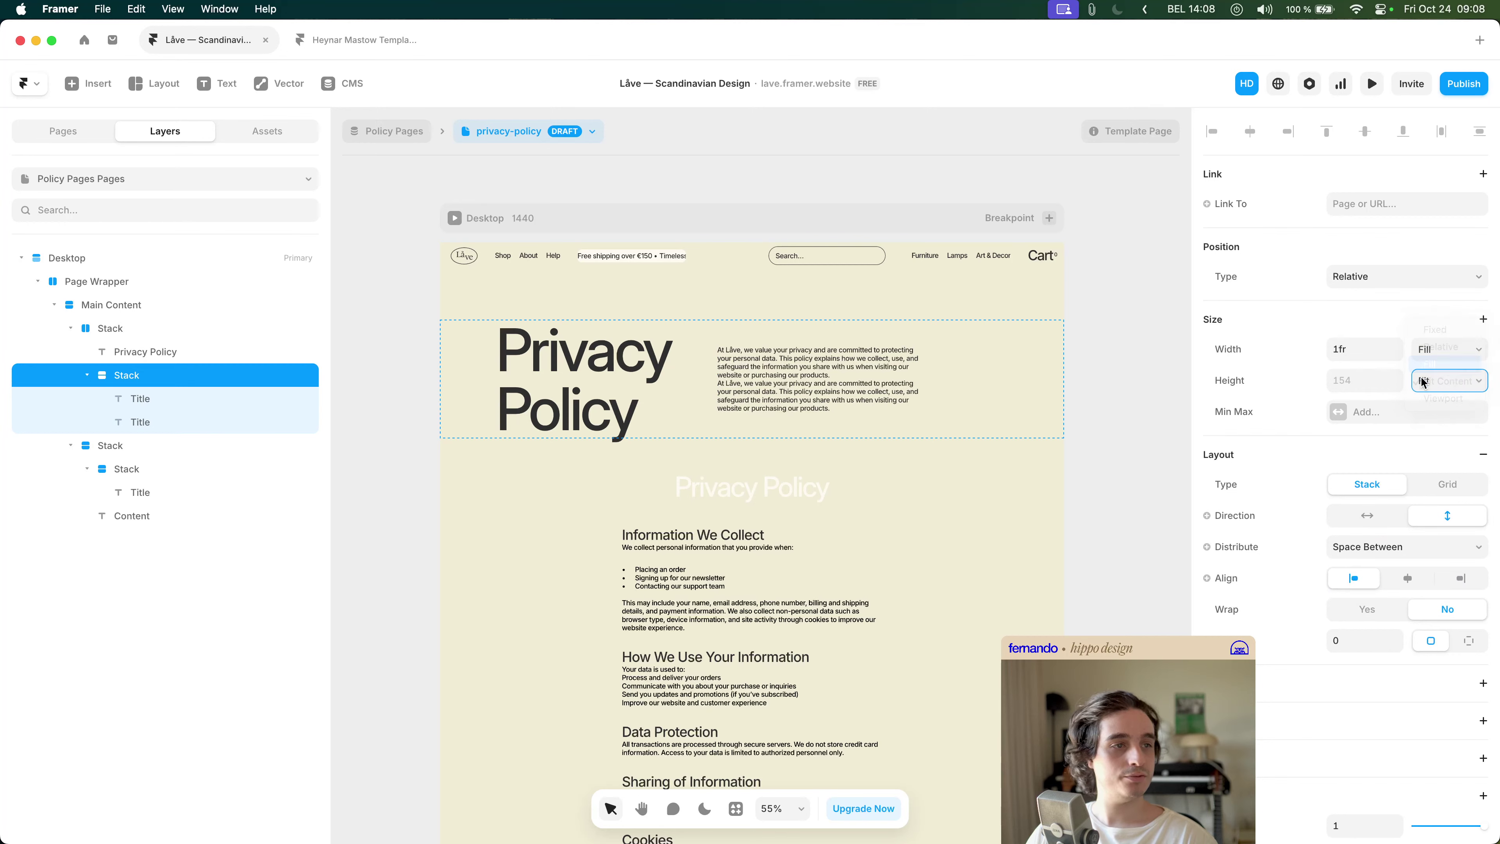
click(1103, 462)
scroll(711, 385, up, 4)
click(781, 401)
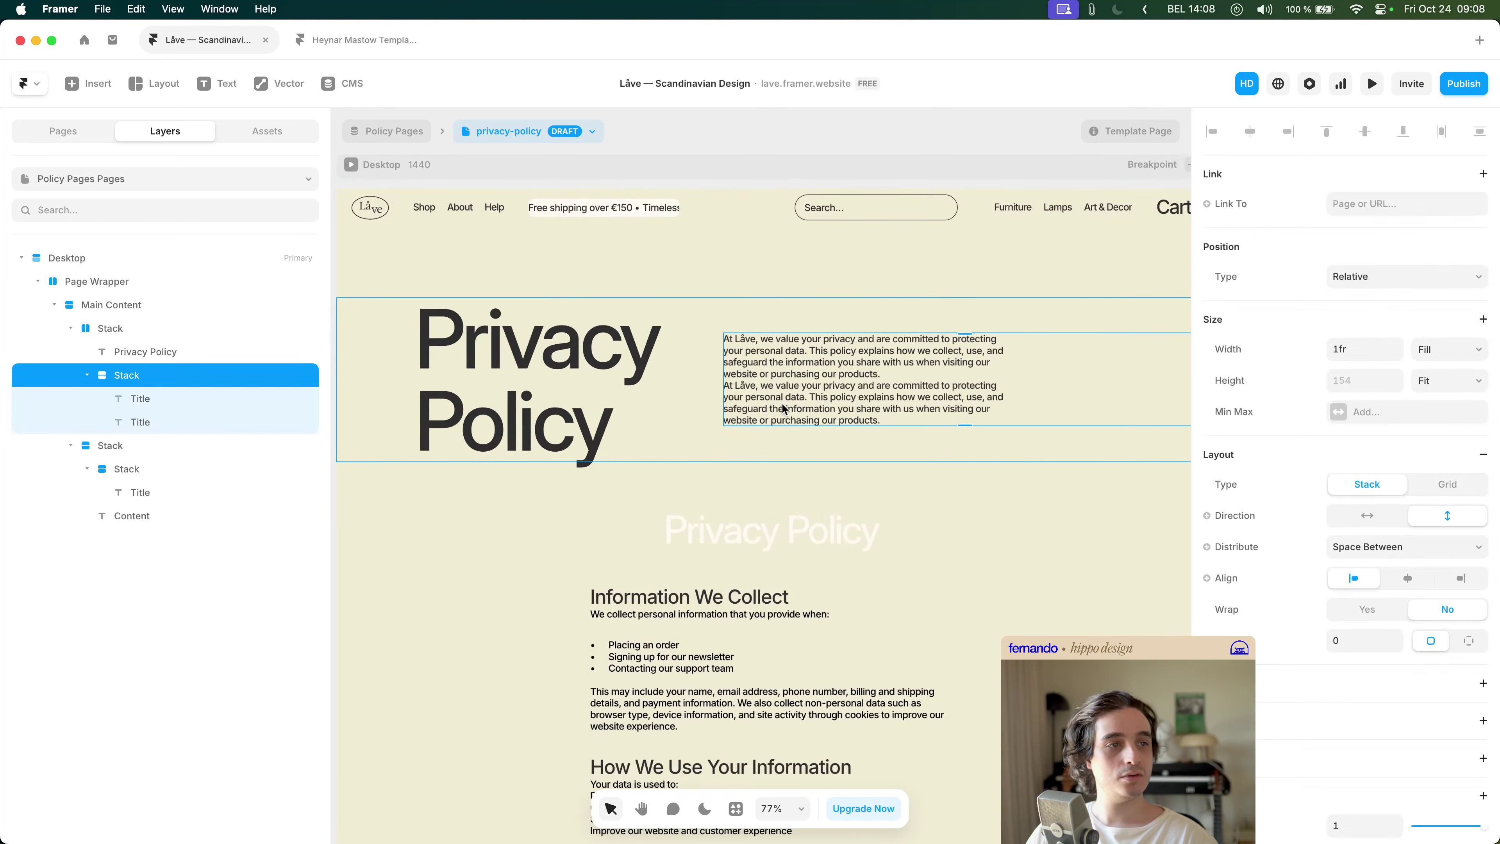
- Align the outer heading stack's items to its upper edge
key(shift+Return)
scroll(1406, 517, down, 2)
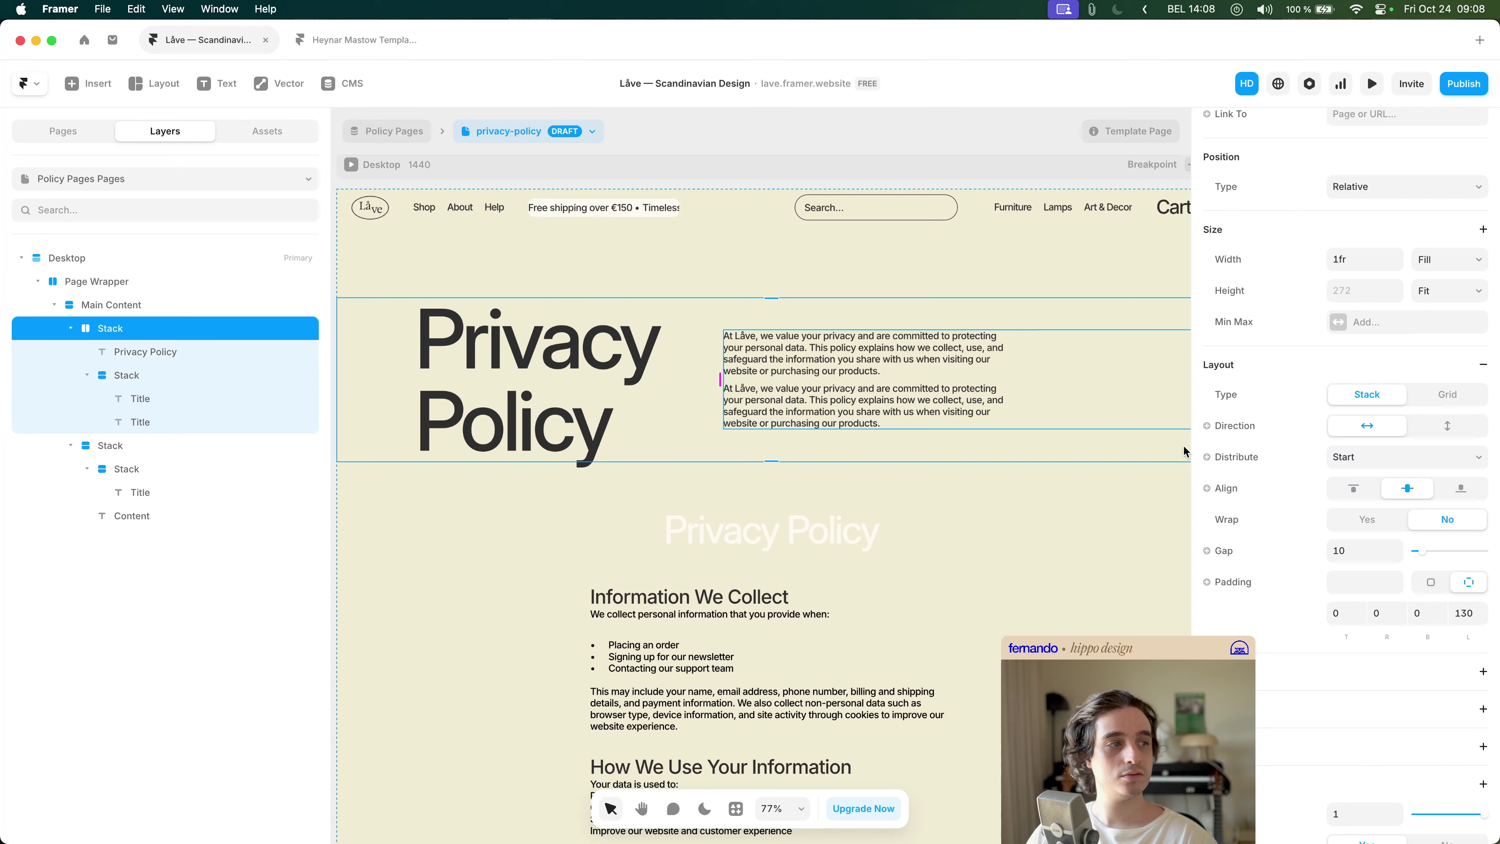
click(1365, 490)
scroll(847, 489, right, 3)
- Replace the text of the upper intro paragraph with "Our Commitment"
click(794, 394)
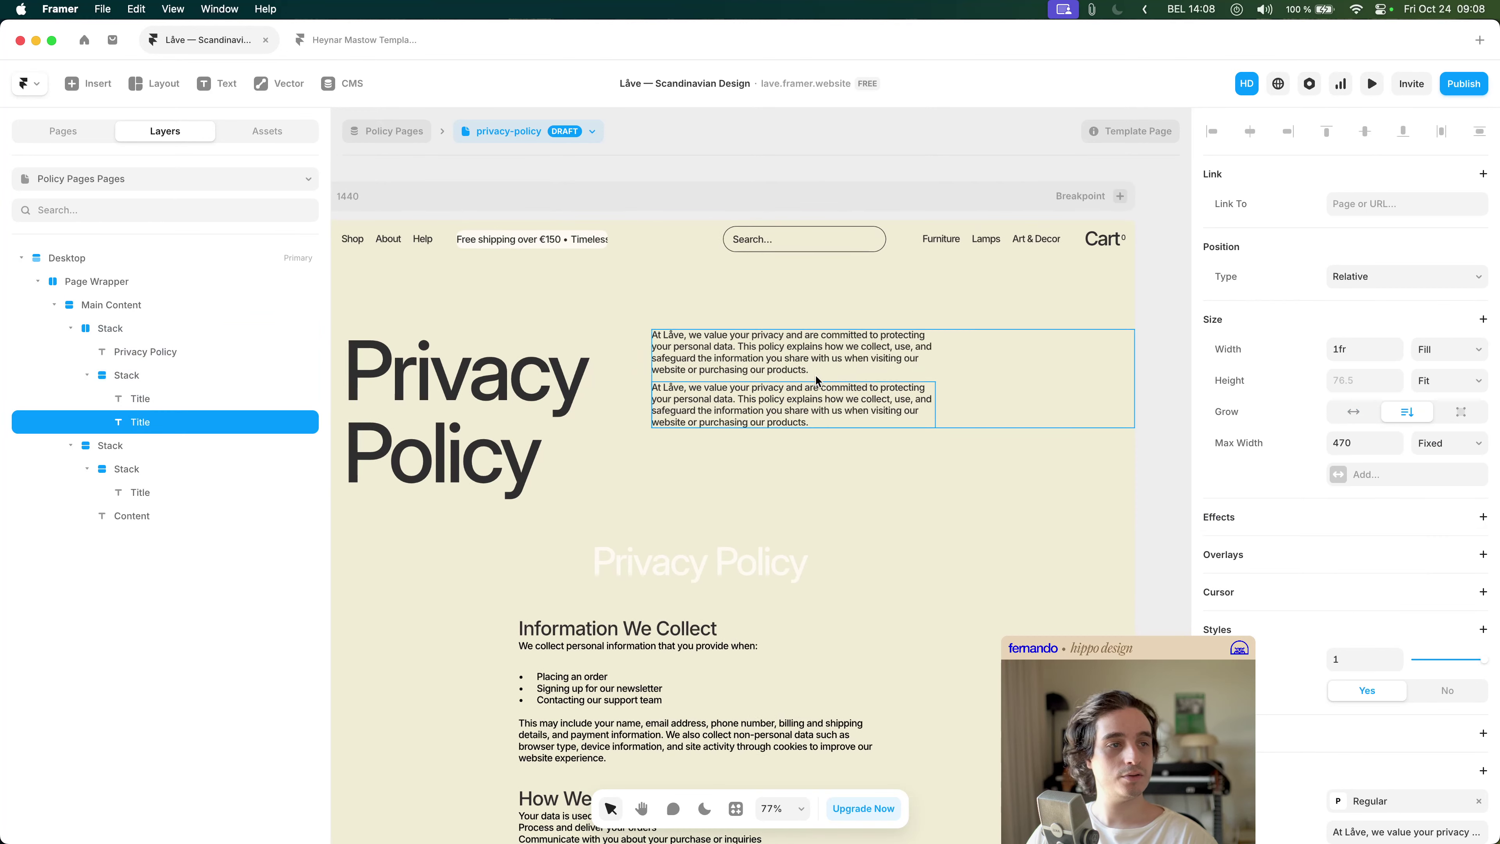
click(818, 363)
double_click(819, 362)
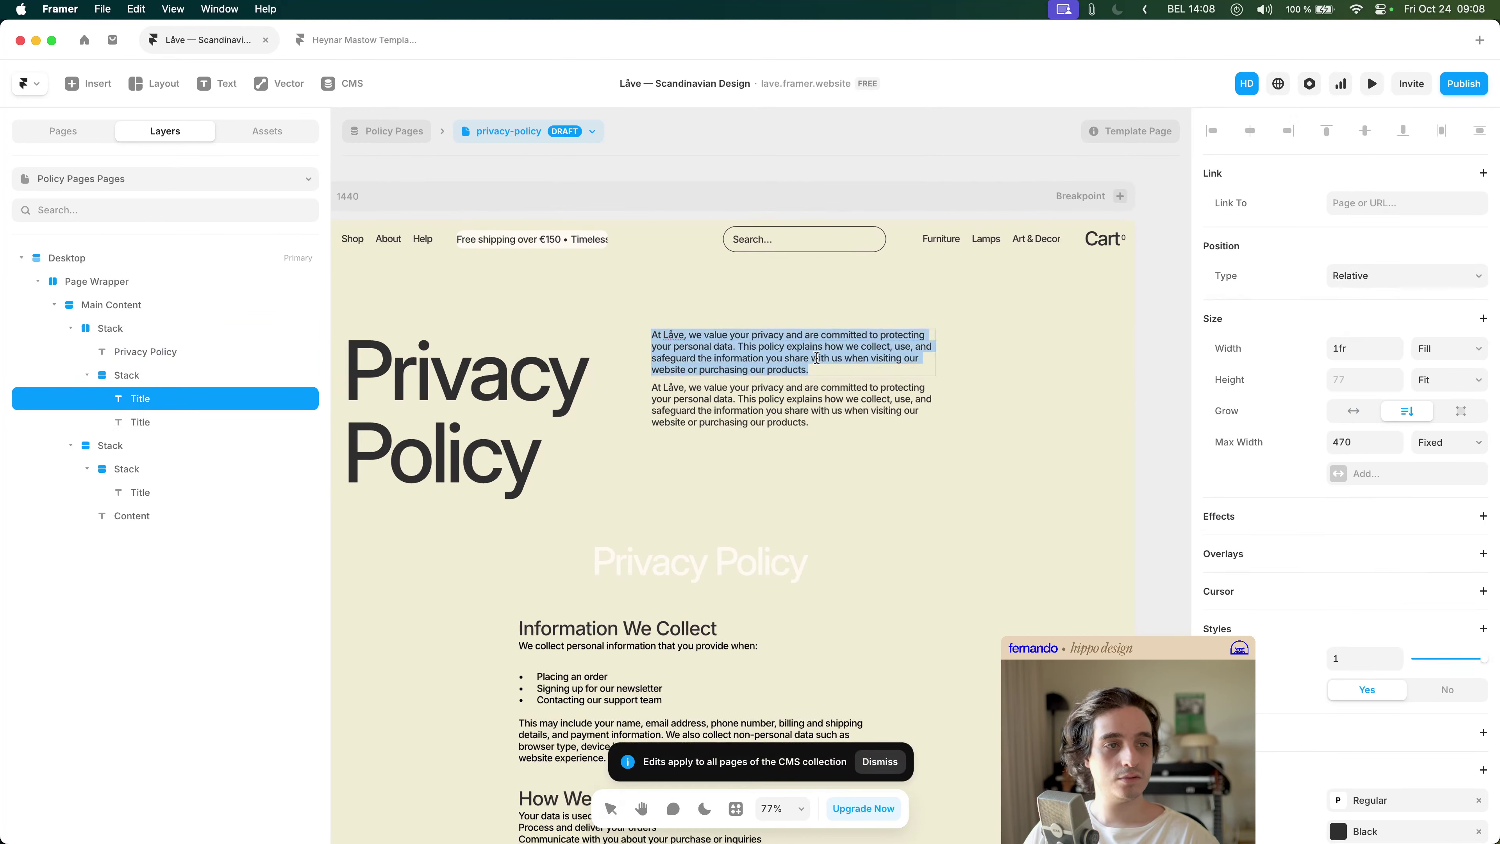
text(Our)
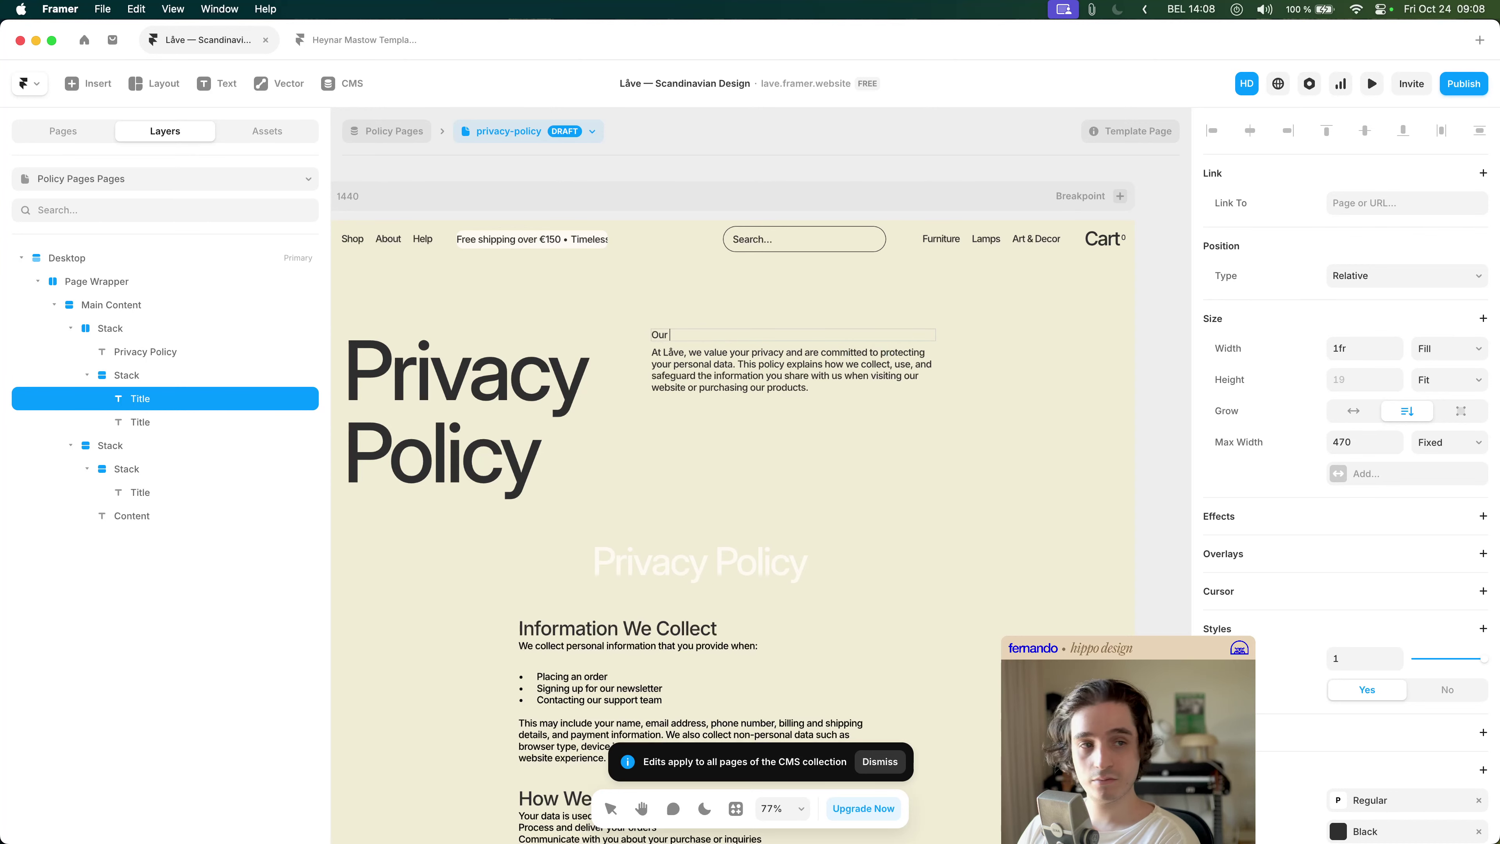
text( Commitment)
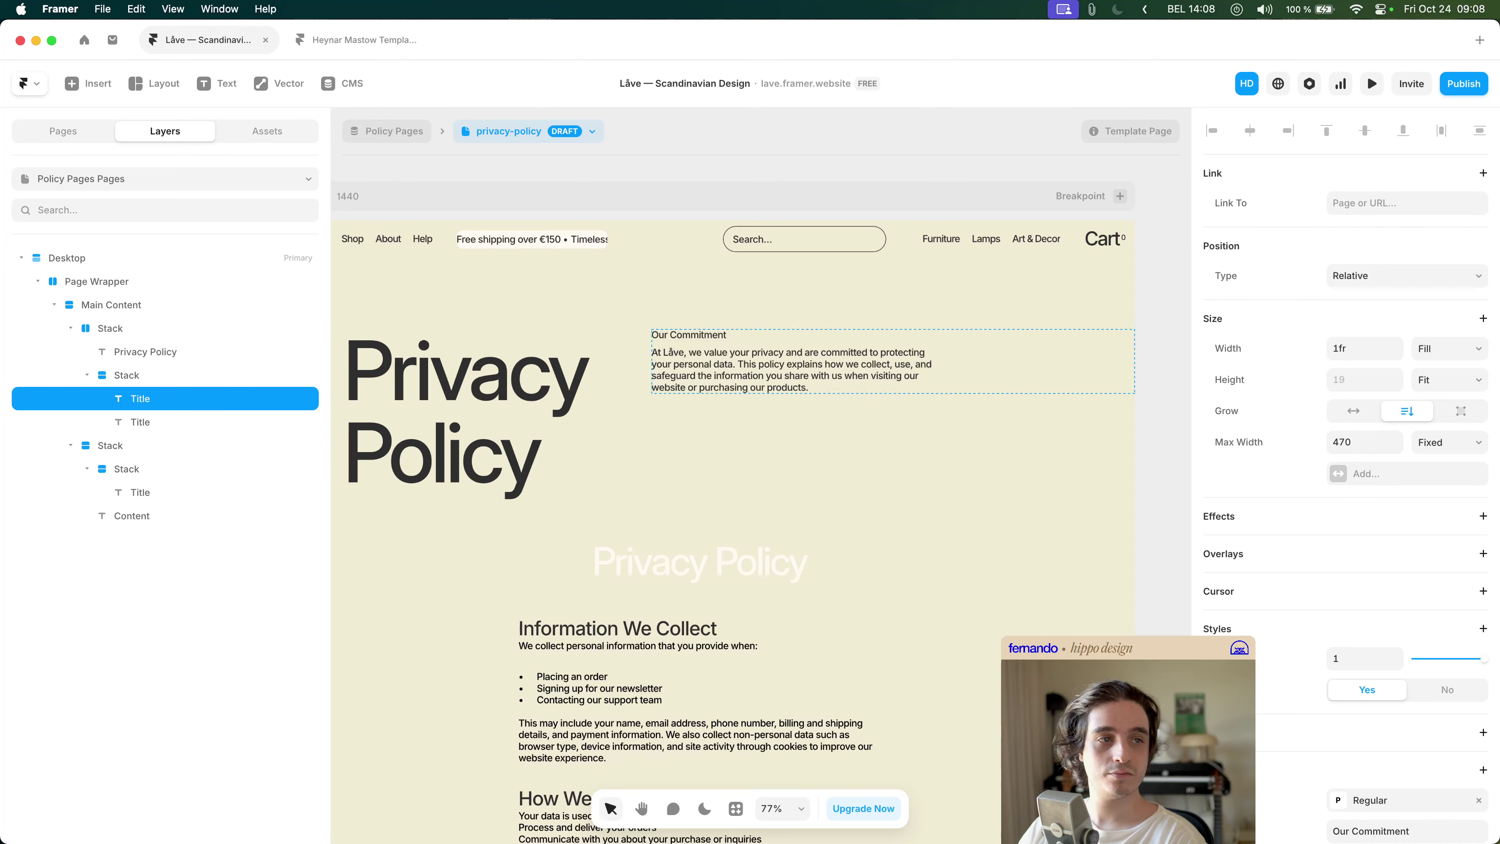
key(Escape)
- Apply the All Caps text style to the "Our Commitment" label
scroll(1411, 560, down, 2)
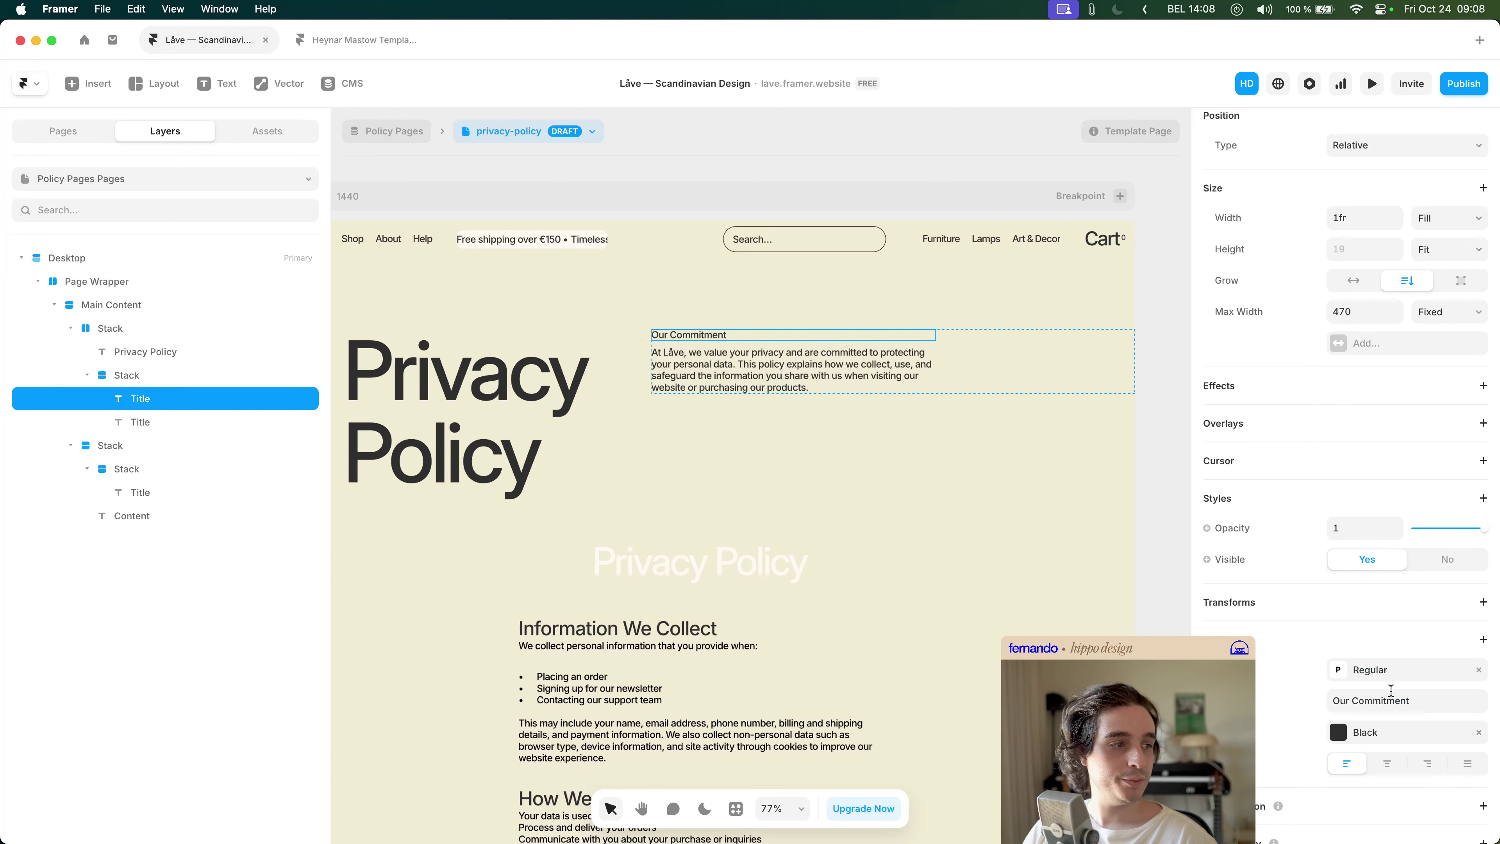
click(1396, 673)
click(1073, 578)
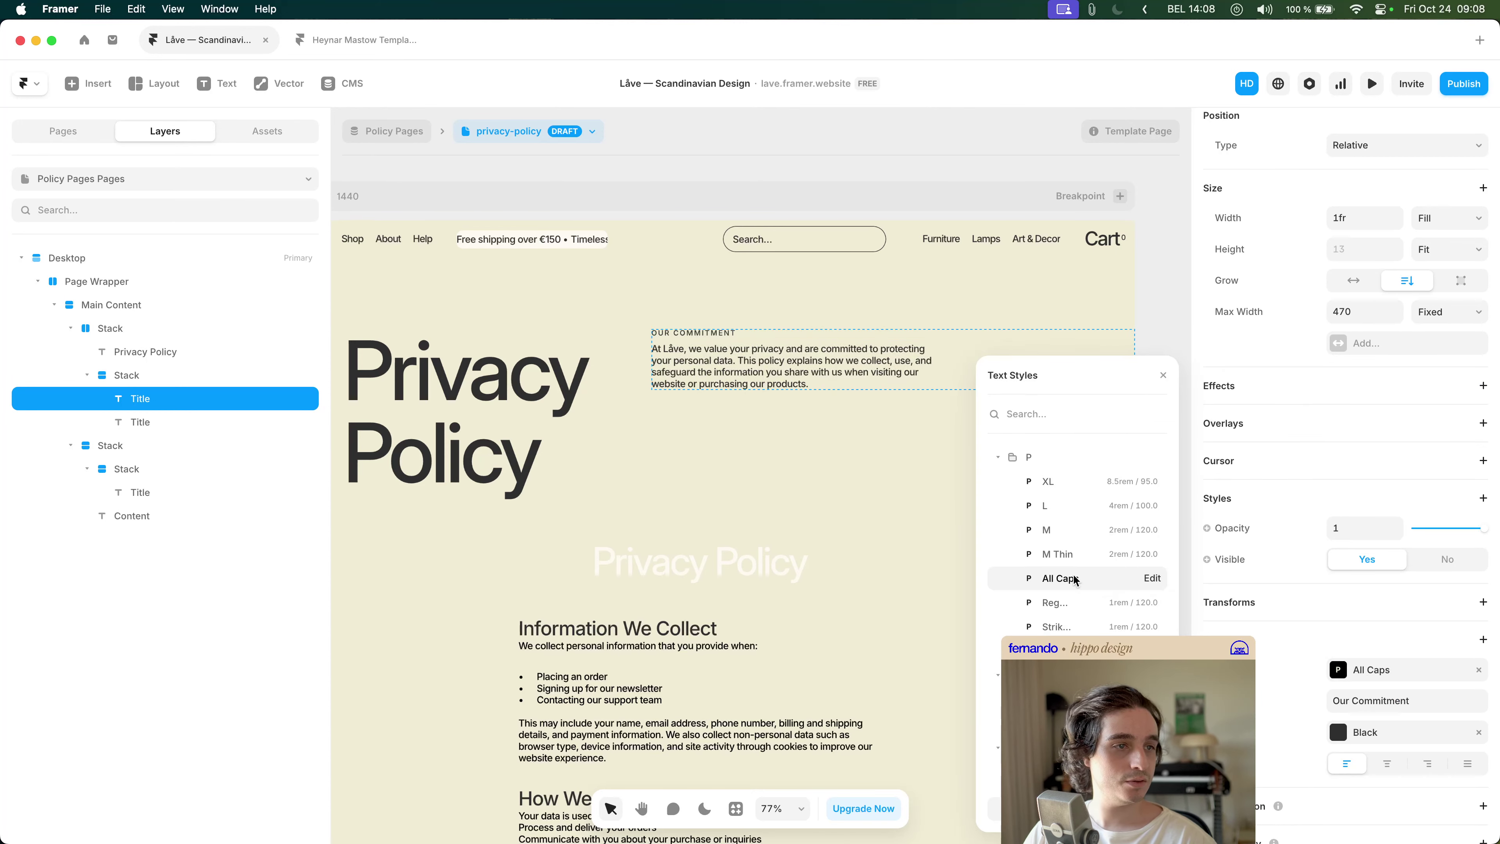
click(824, 437)
key(Escape)
scroll(818, 460, down, 3)
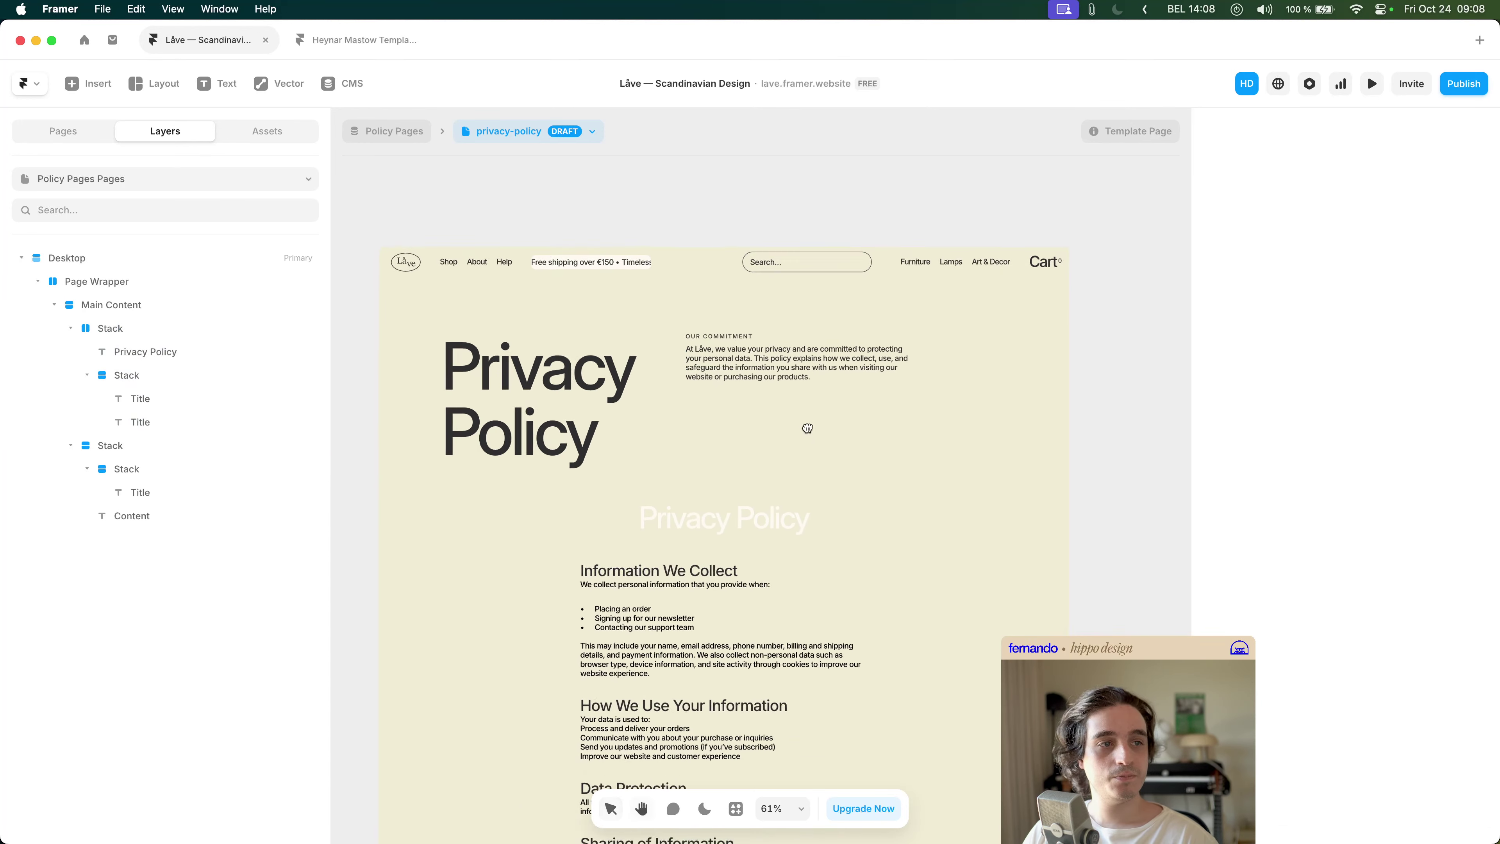
- Align the outer heading stack's items to the vertical center
click(799, 334)
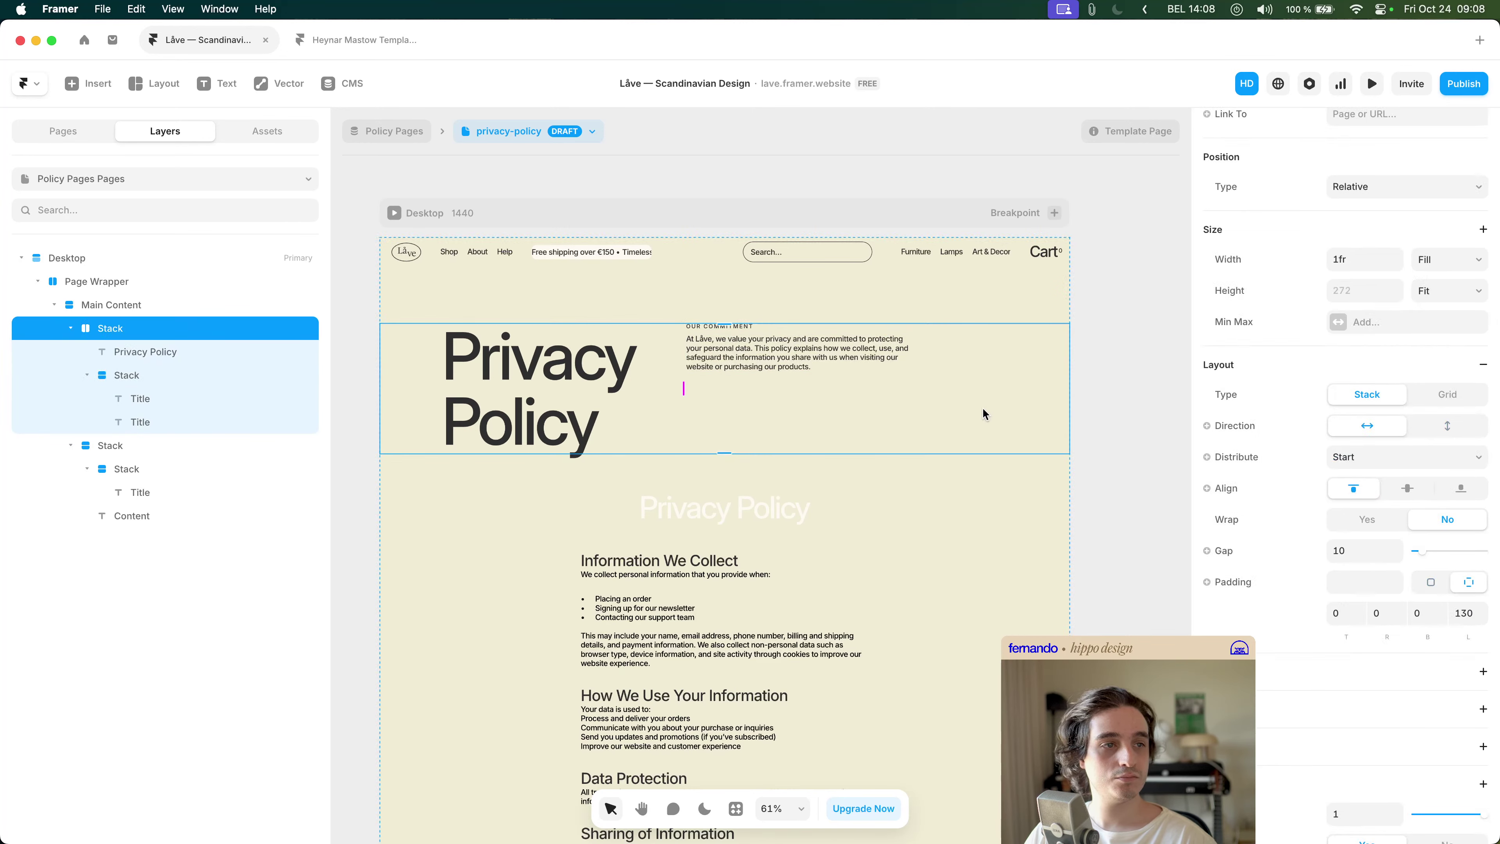
click(1406, 488)
click(1134, 500)
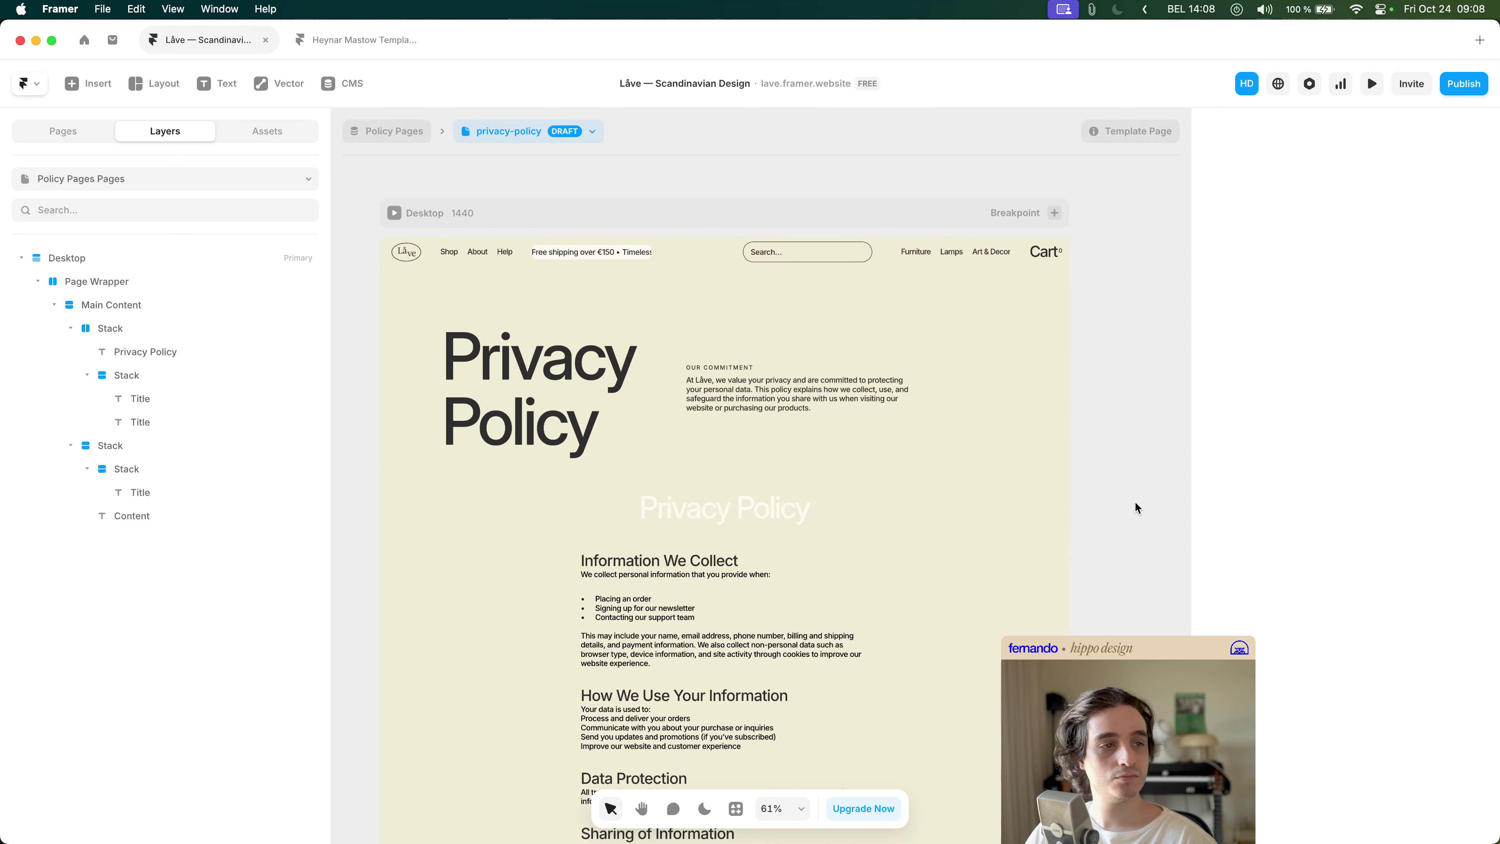
scroll(1140, 490, down, 3)
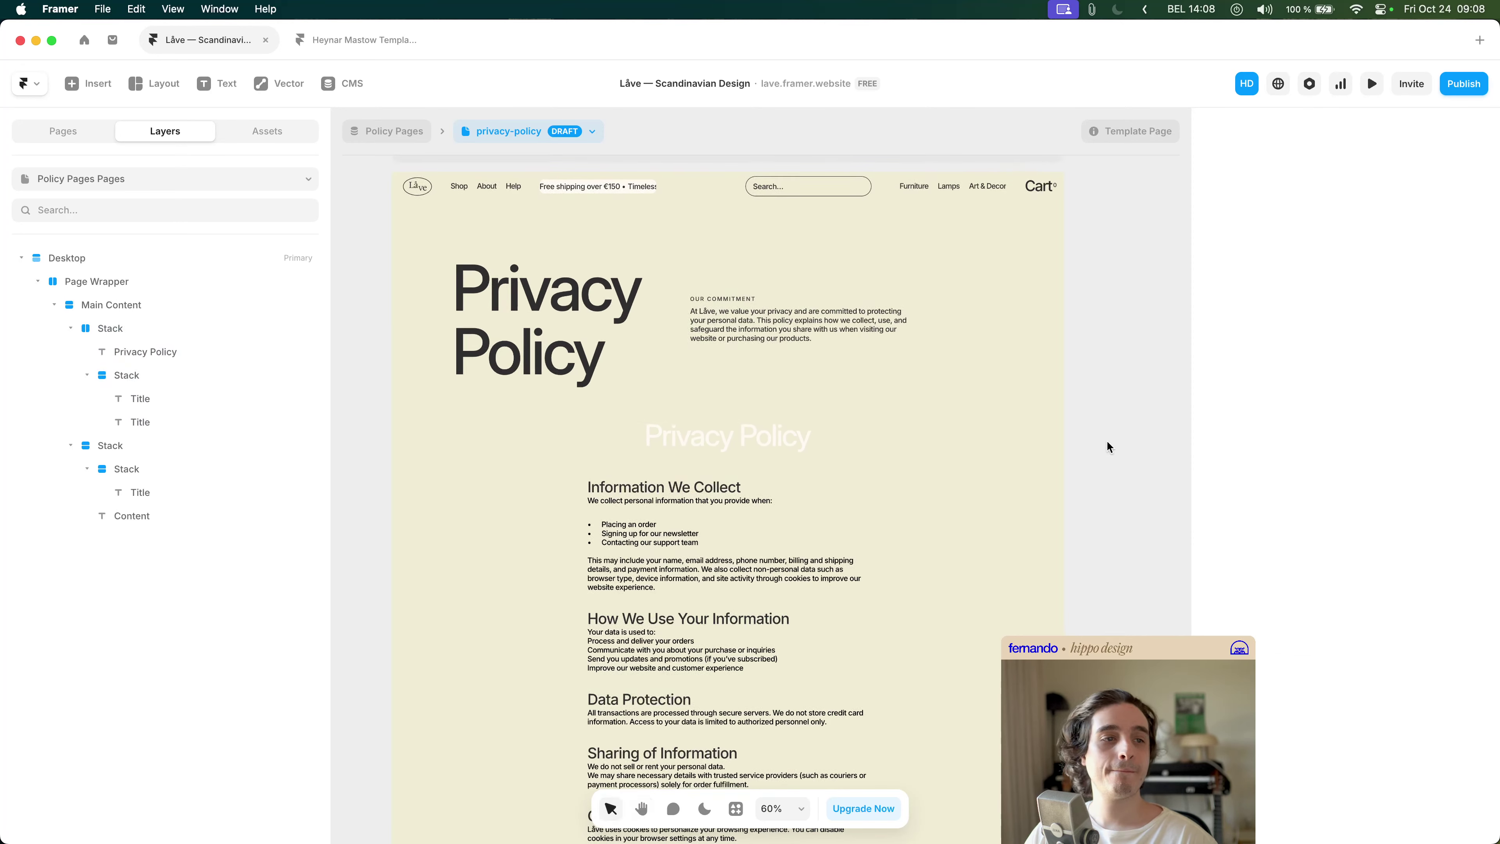
- Delete the inner stack holding the white "Privacy Policy" title above the policy content
scroll(1107, 439, down, 3)
click(624, 405)
click(639, 396)
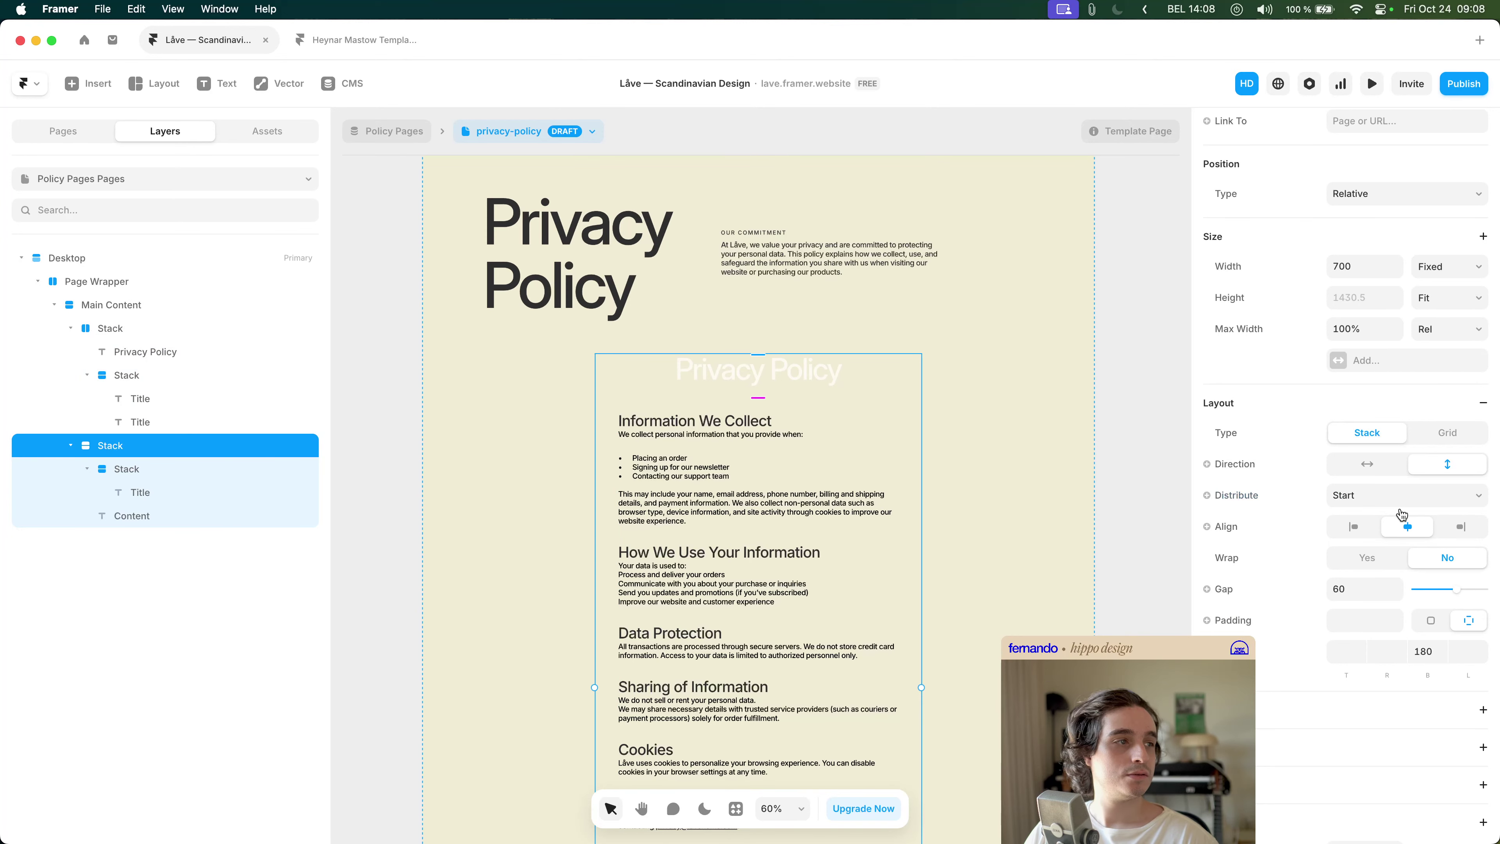
click(133, 466)
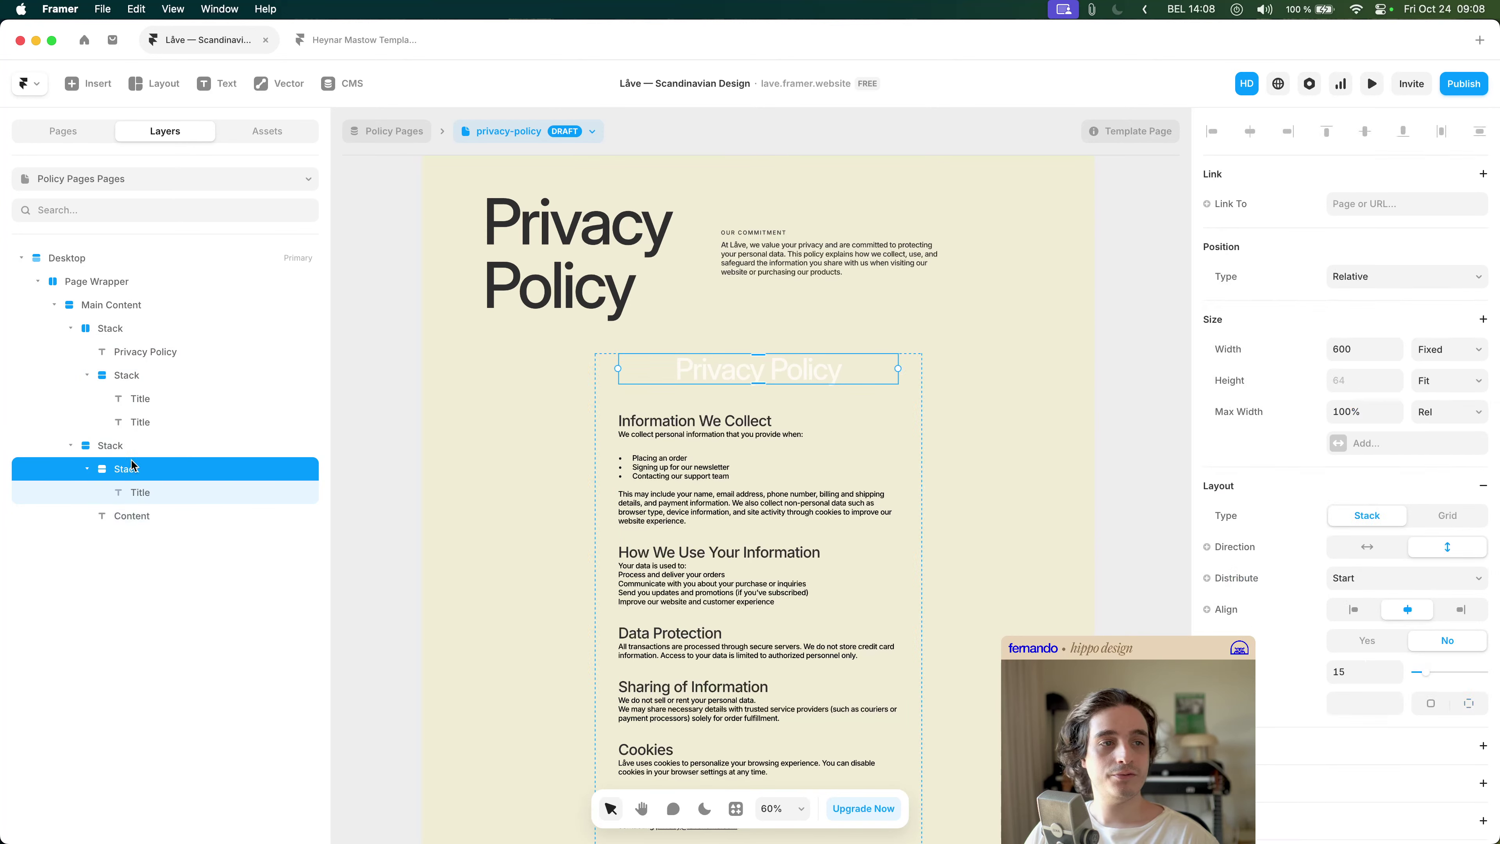
key(Delete)
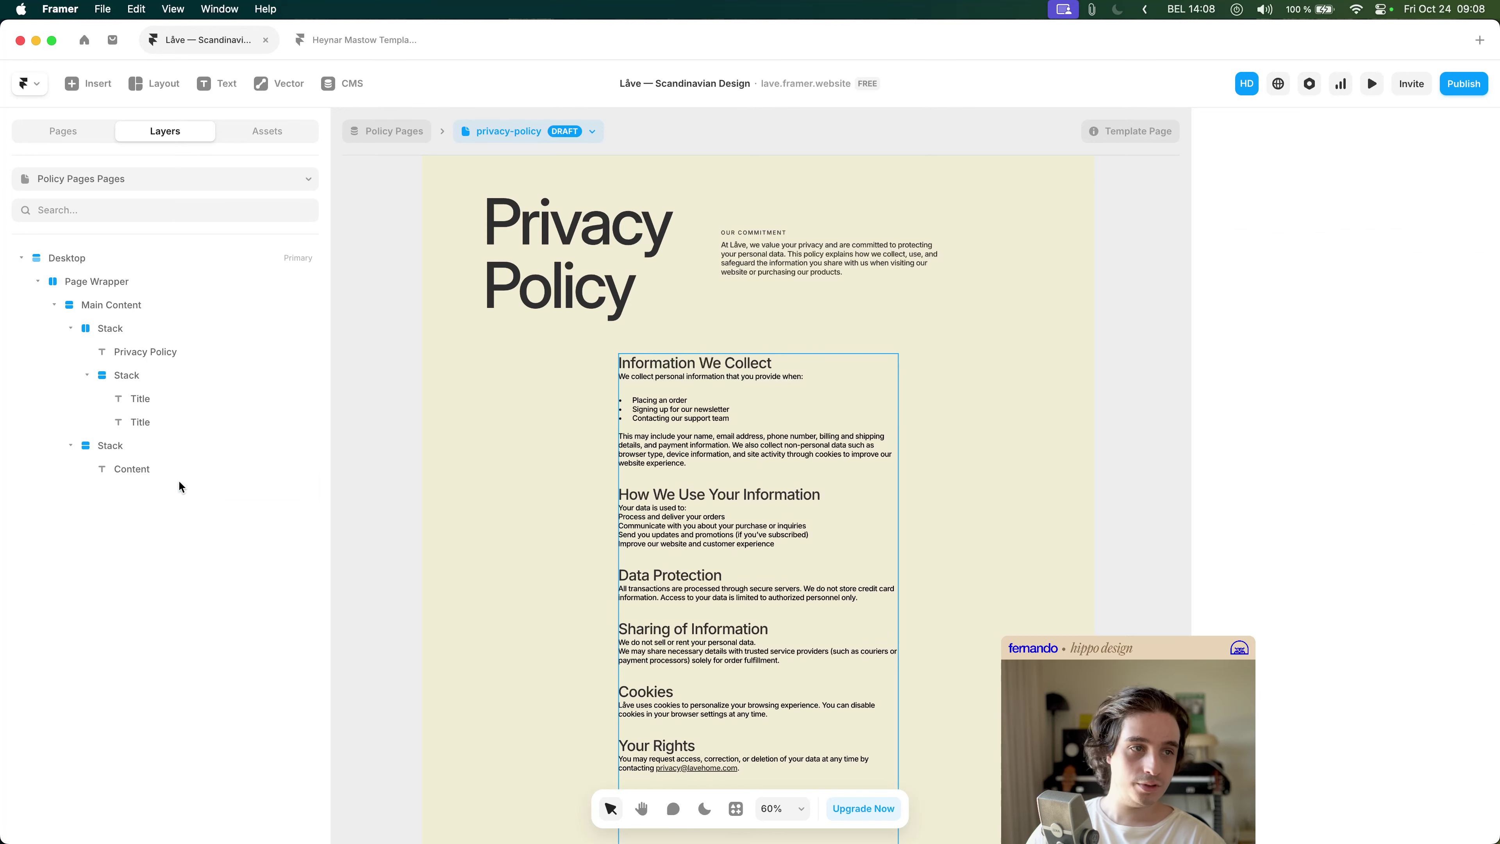
- Unwrap the Content text from its stack and collapse the heading stack in the layer tree
click(145, 451)
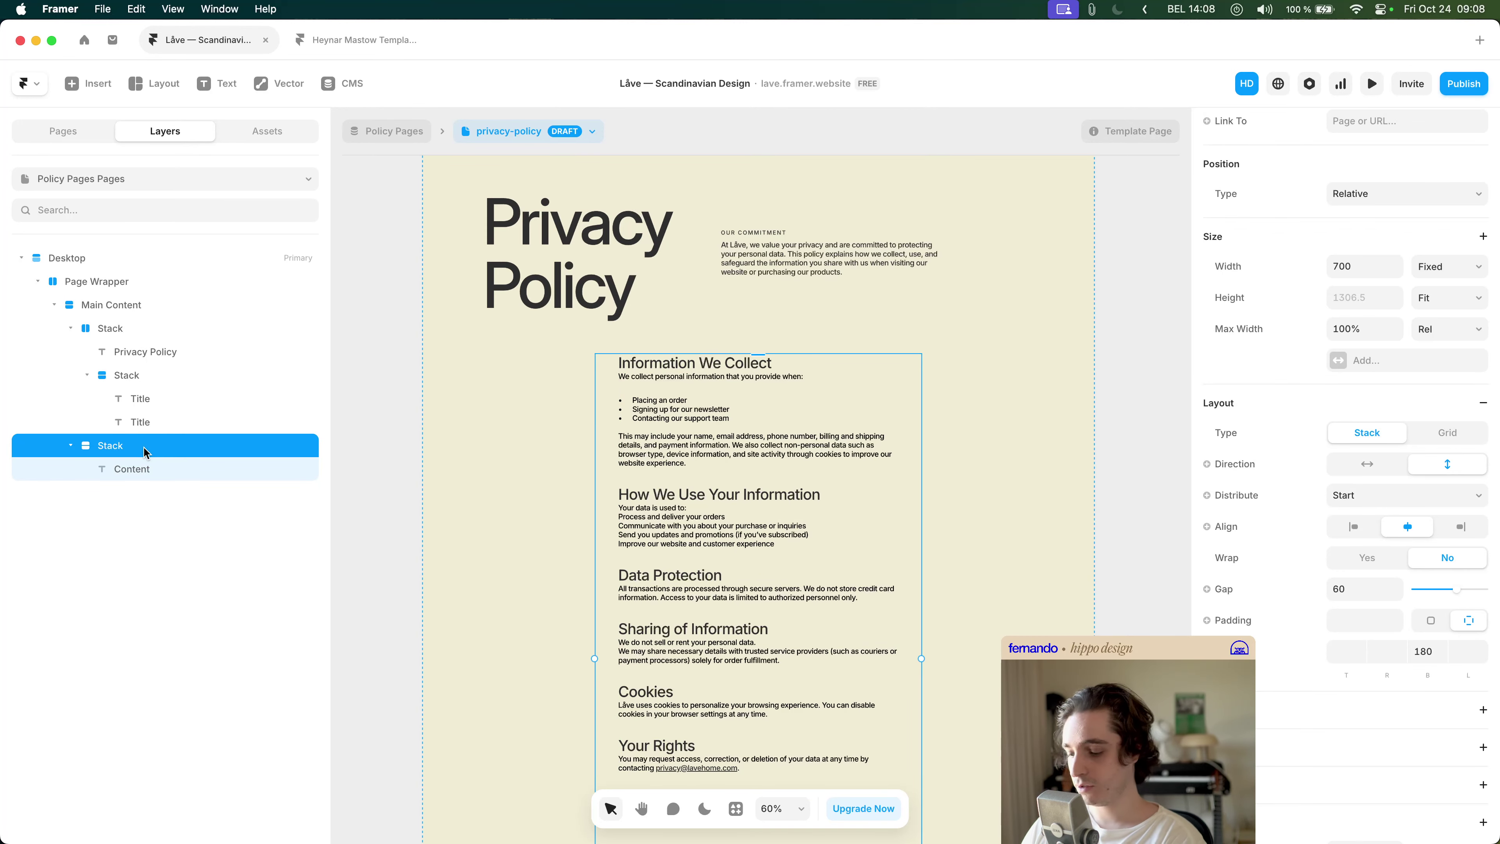
key(super+BackSpace)
click(87, 374)
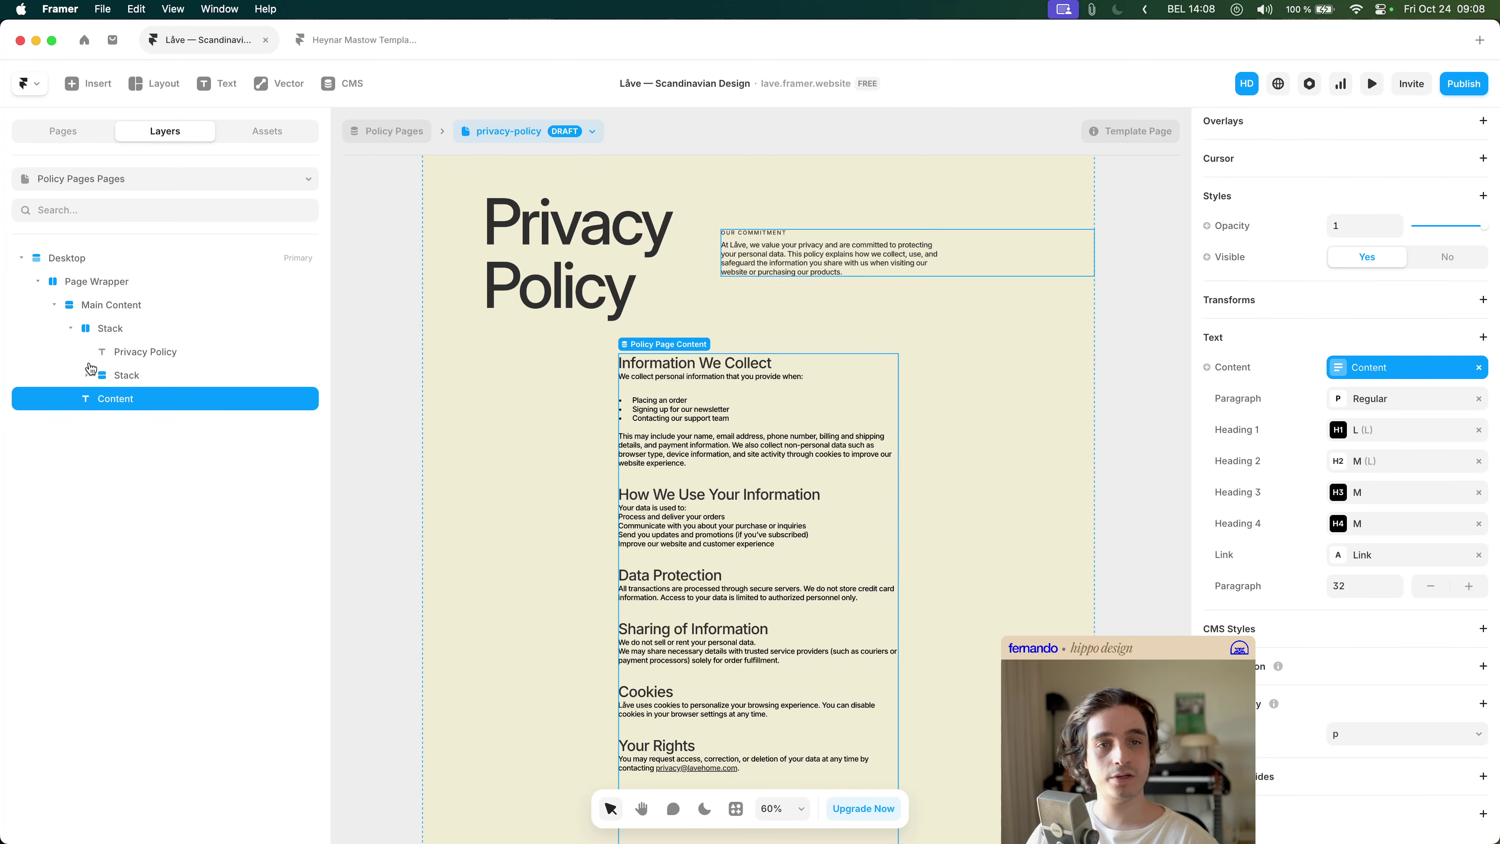
click(70, 328)
click(135, 337)
- Try maximum widths of 1200 and 800 on the Content text
click(135, 352)
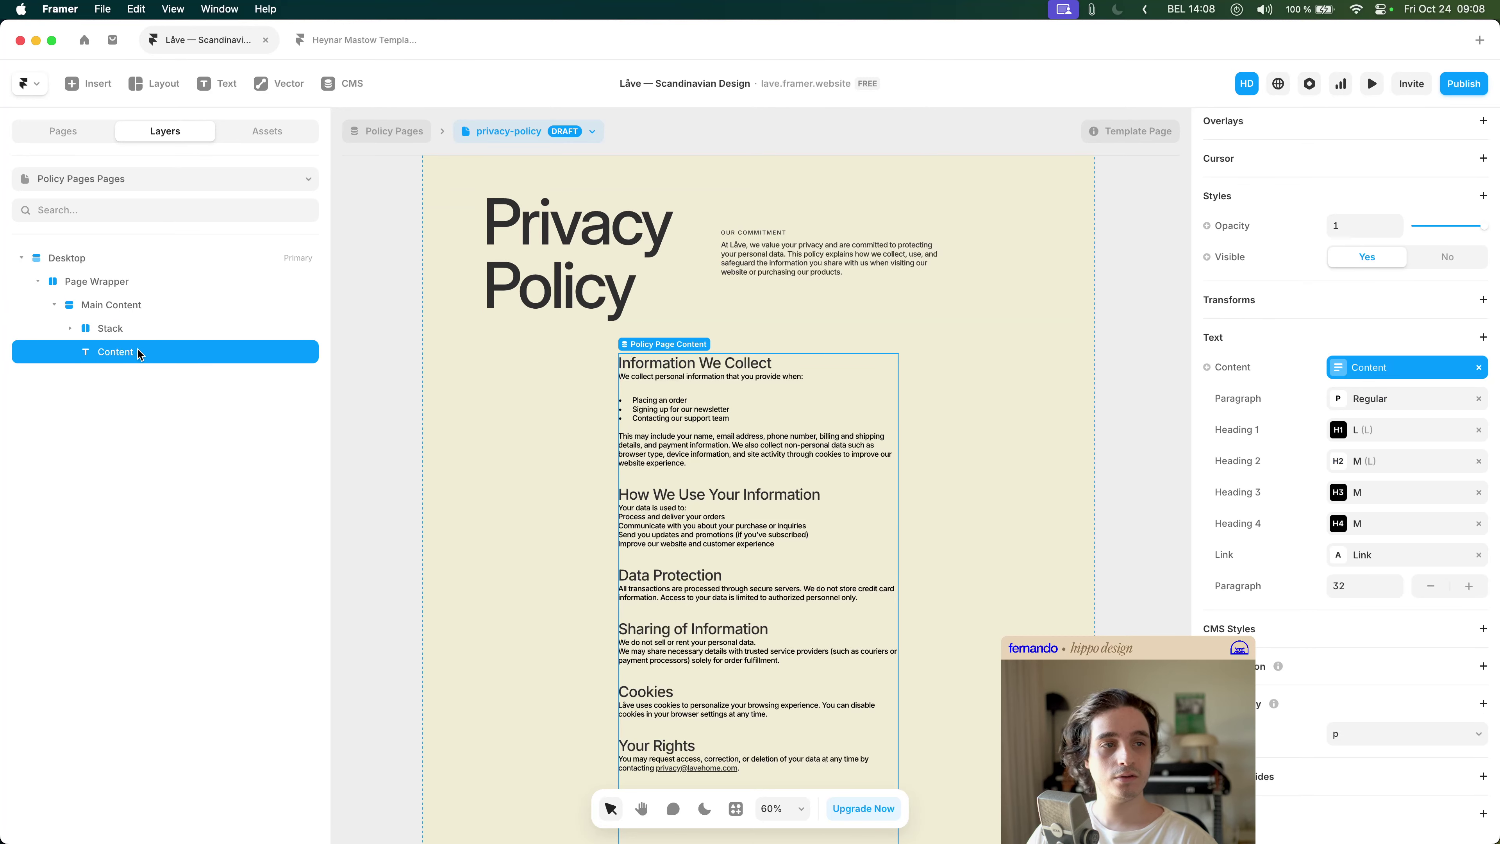
scroll(1379, 367, up, 10)
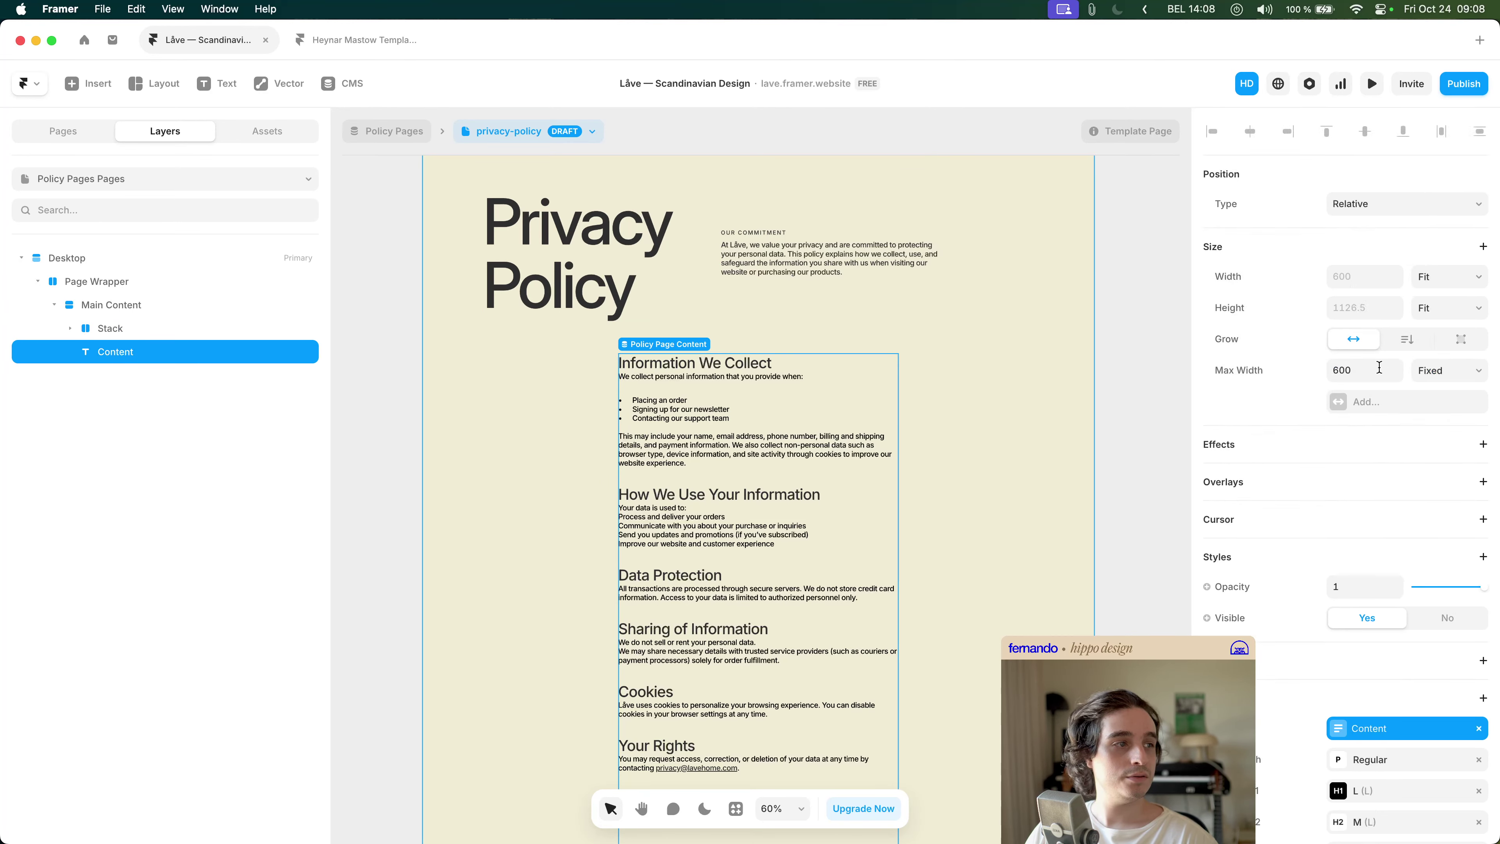
click(1379, 367)
text(1200)
key(Return)
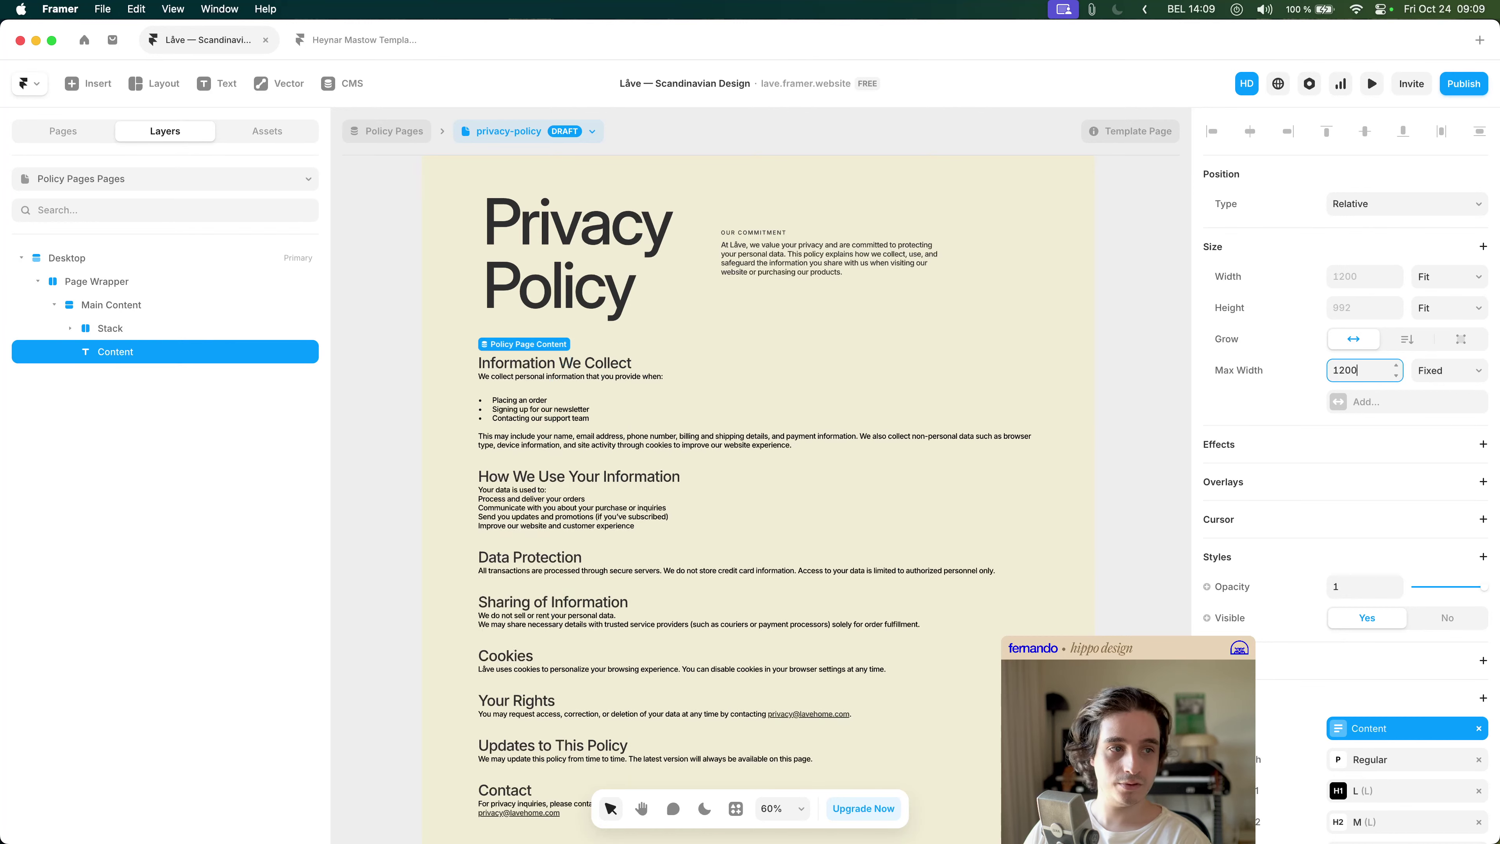
key(Return)
text(800)
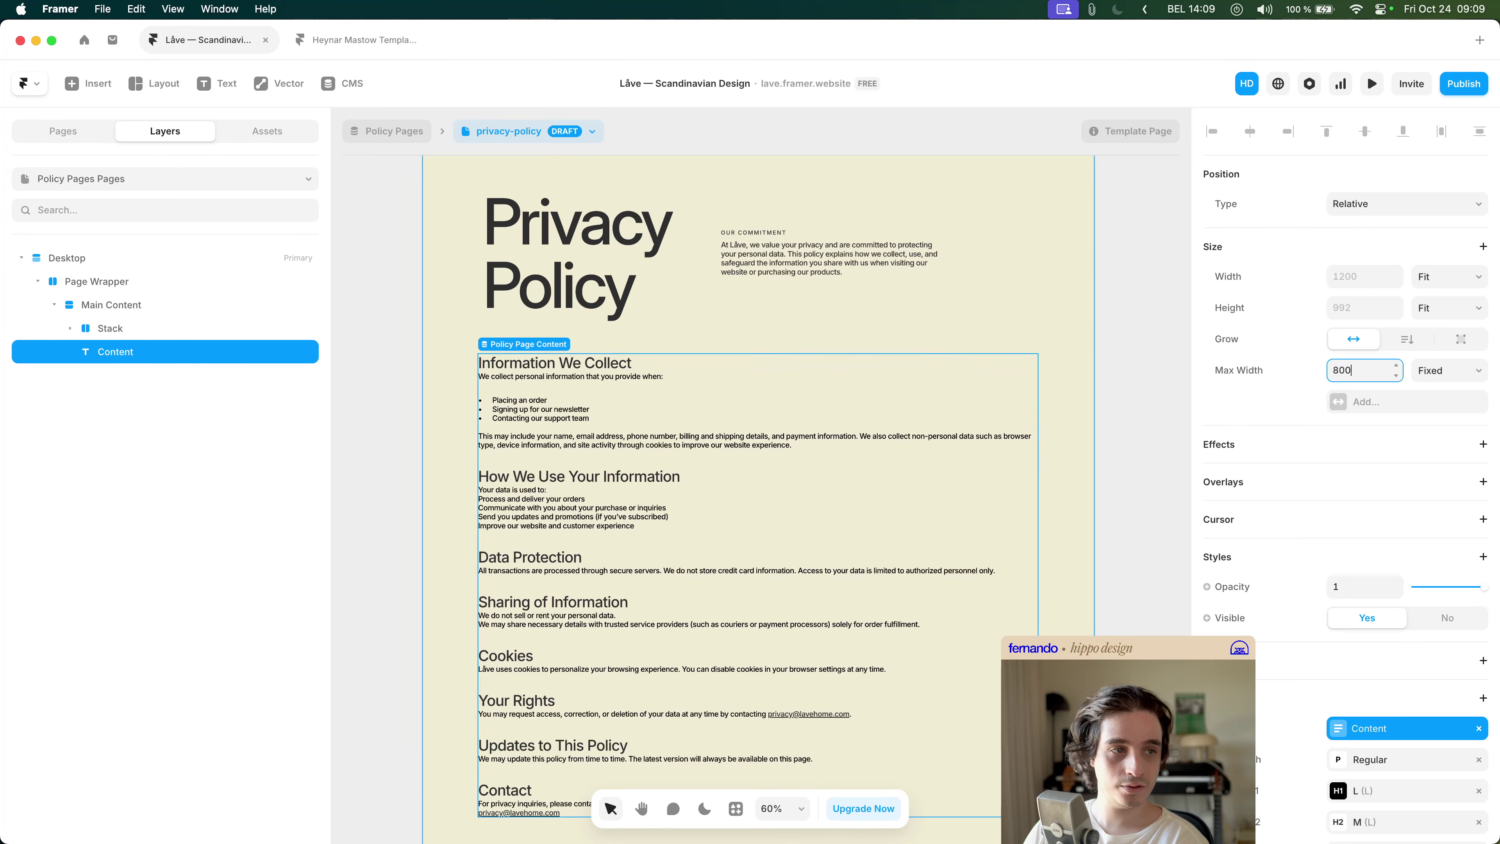
key(Return)
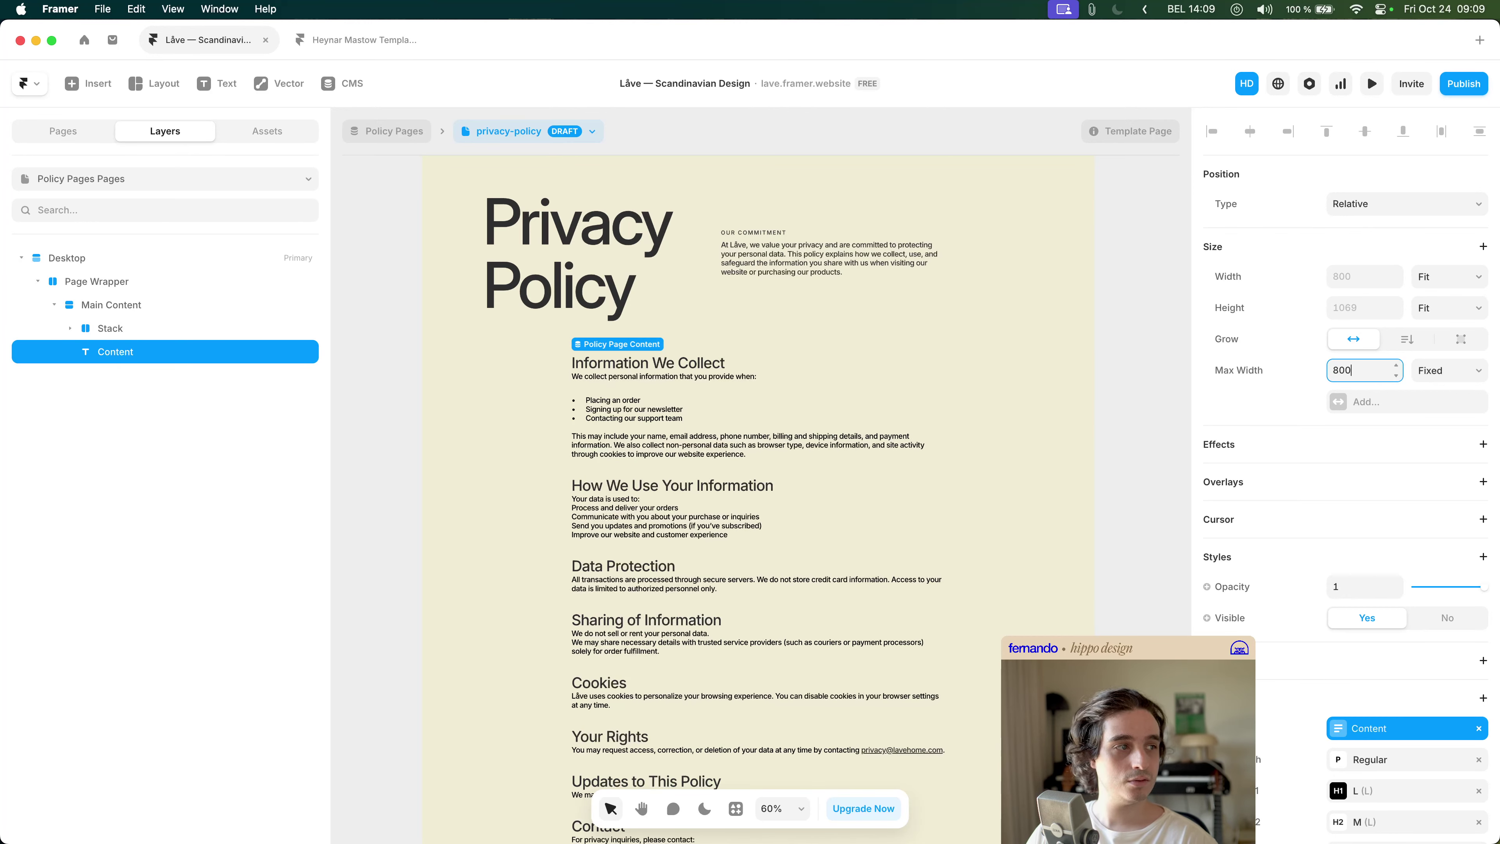
- Set the Content text's maximum width to 600
key(BackSpace)
key(BackSpace)
key(BackSpace)
text(600)
key(Return)
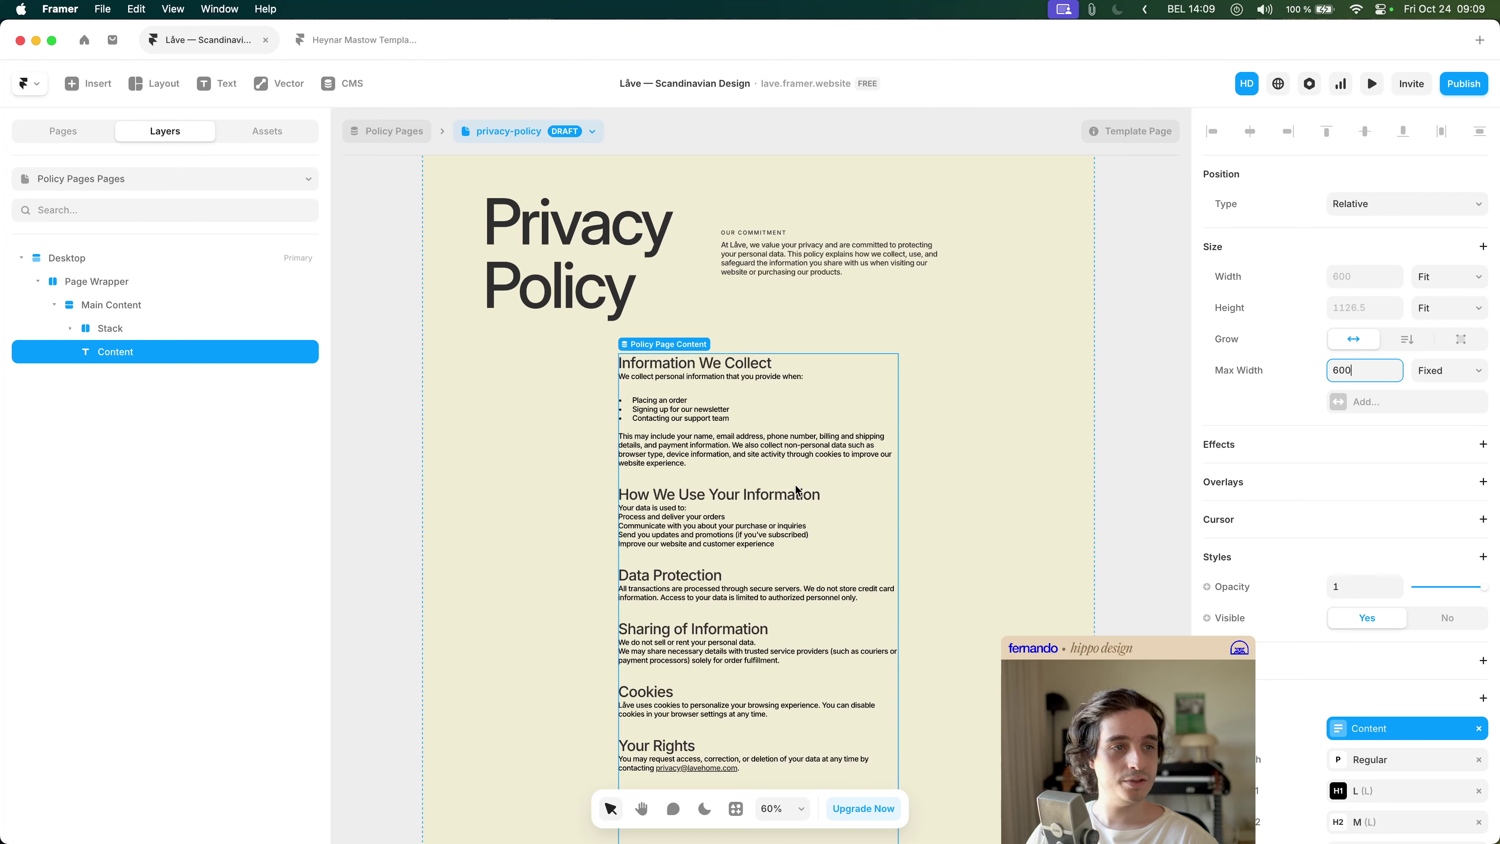
- Align the contents of the Main Content stack to the left
click(200, 305)
scroll(505, 428, down, 3)
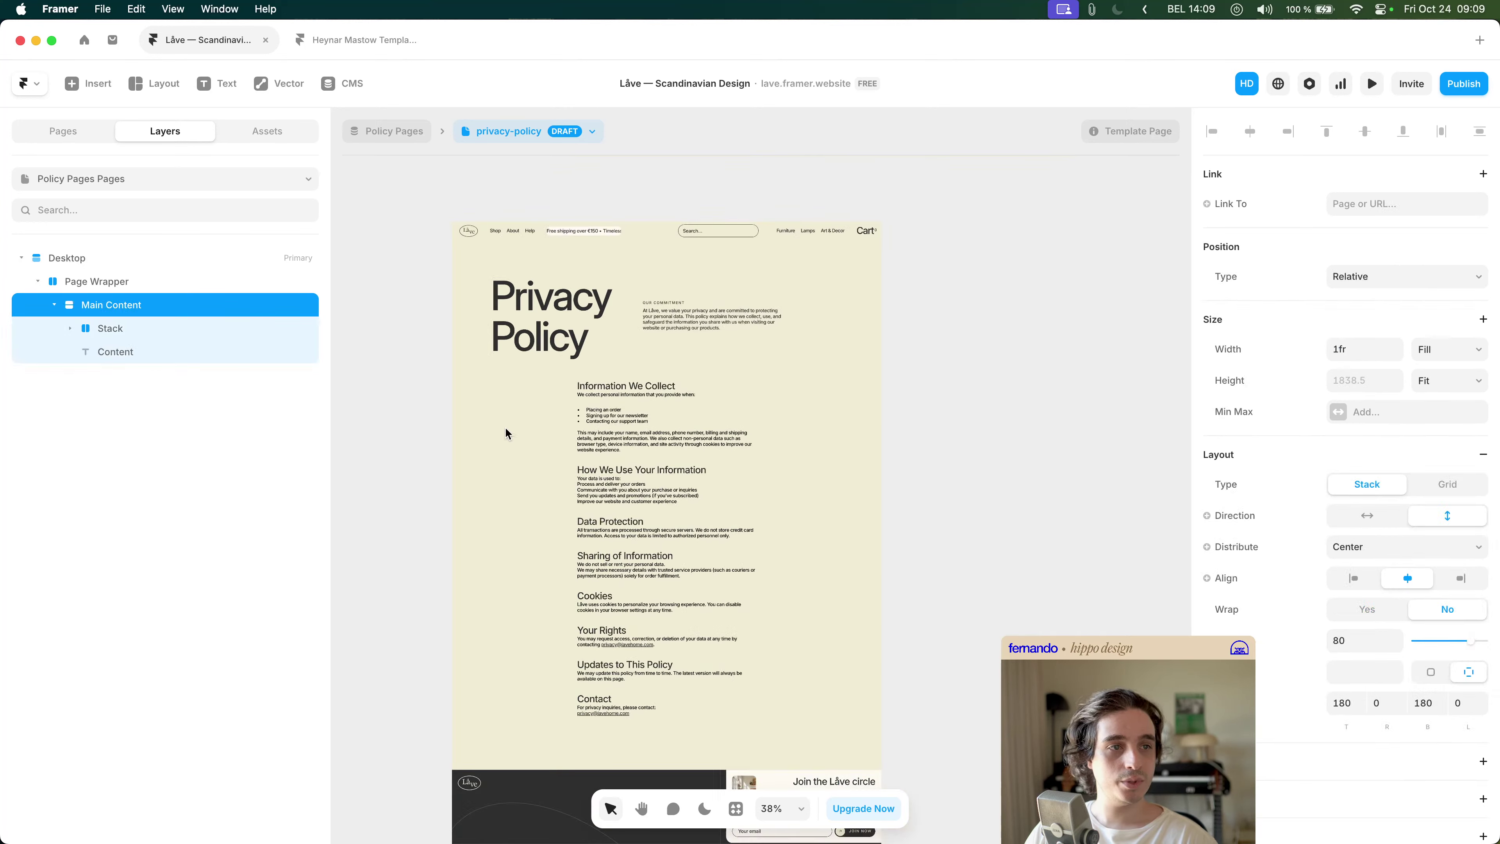
scroll(512, 431, down, 2)
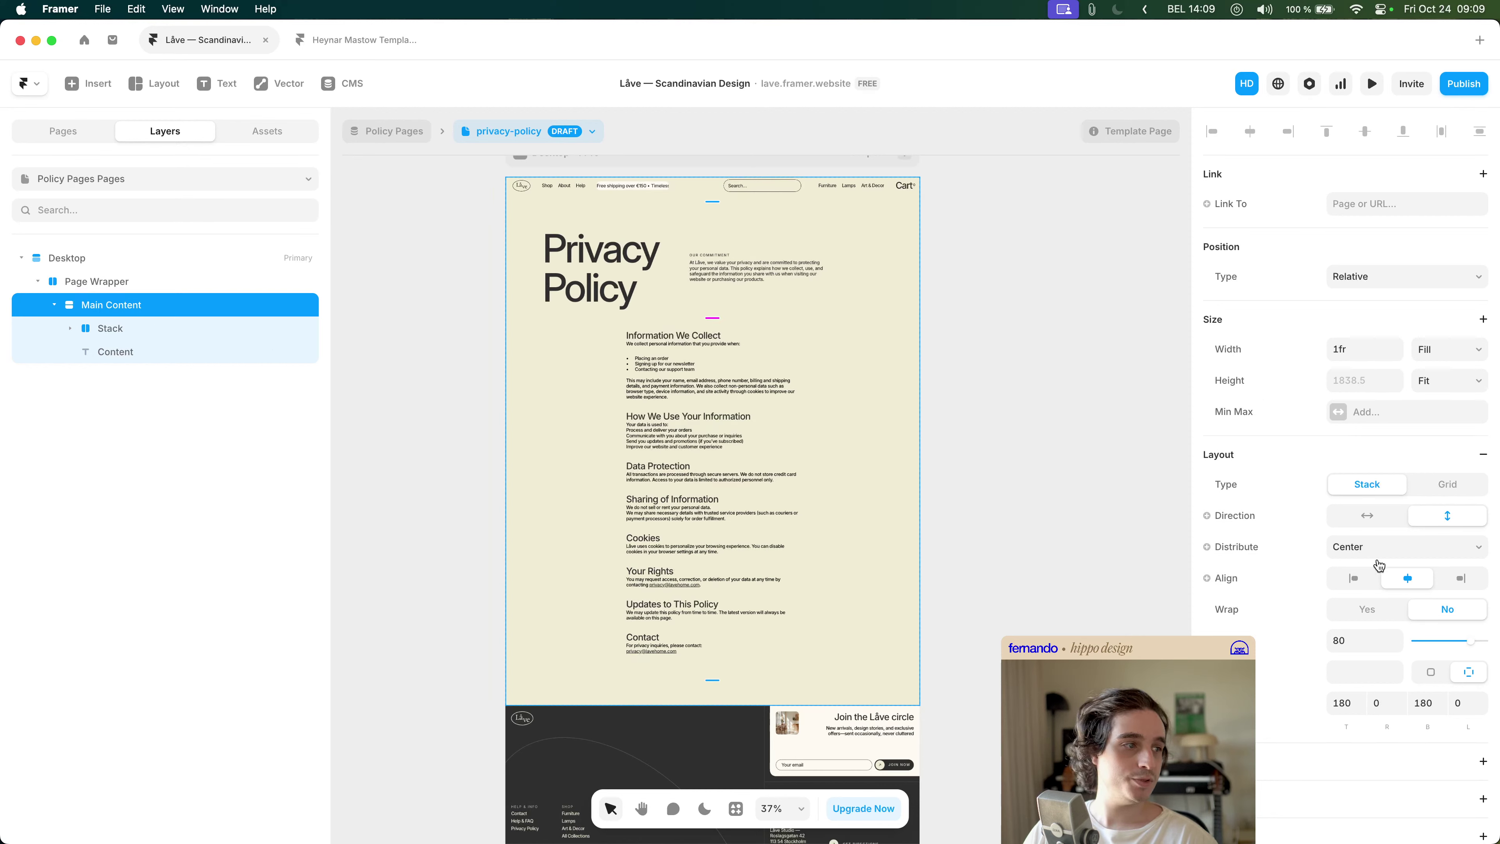
click(1353, 578)
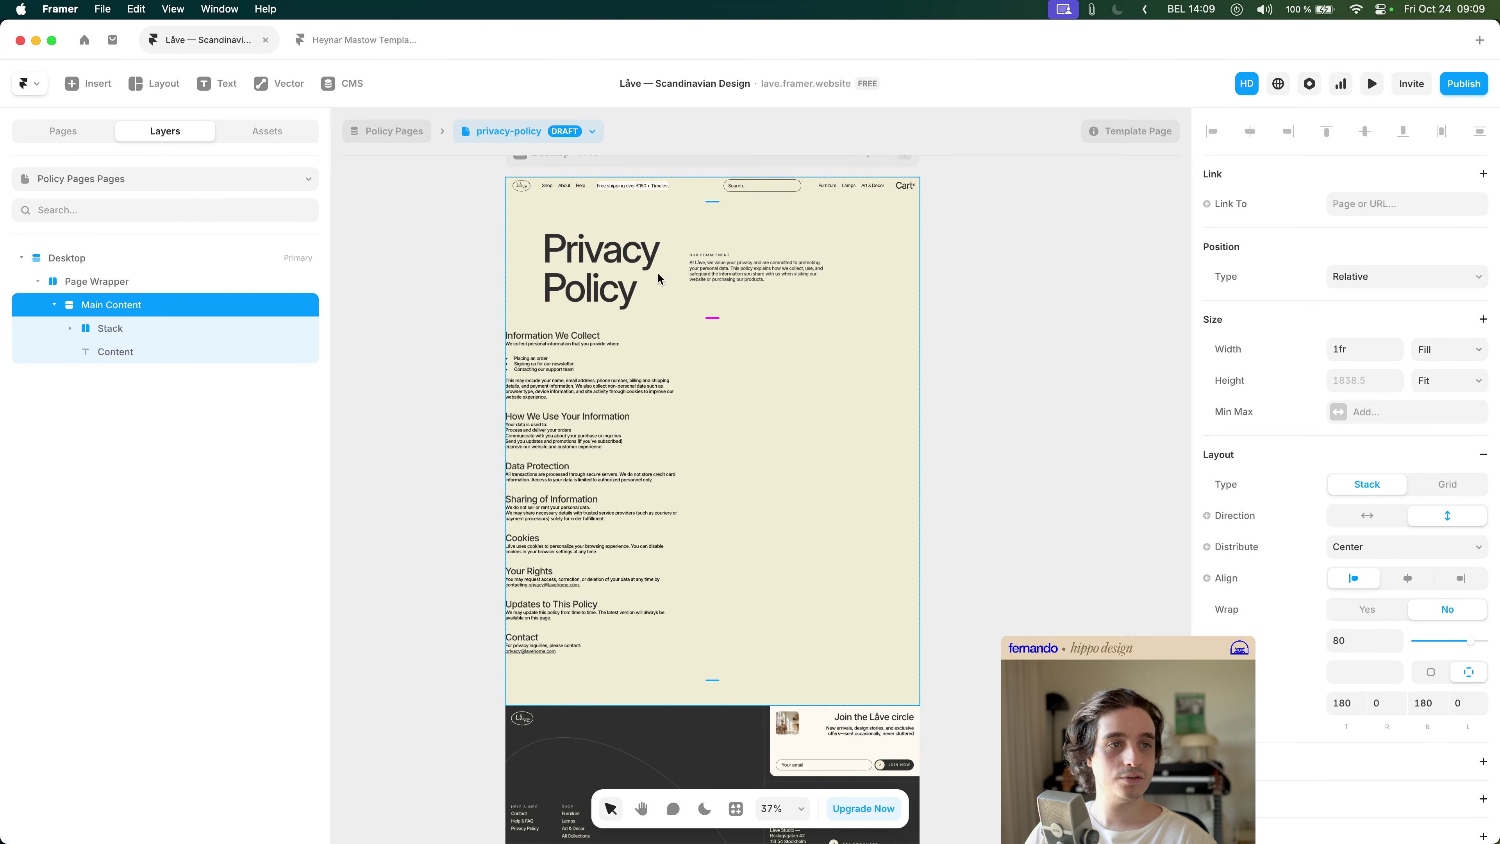
- Set the Main Content stack's left and right padding to 130 each
click(539, 286)
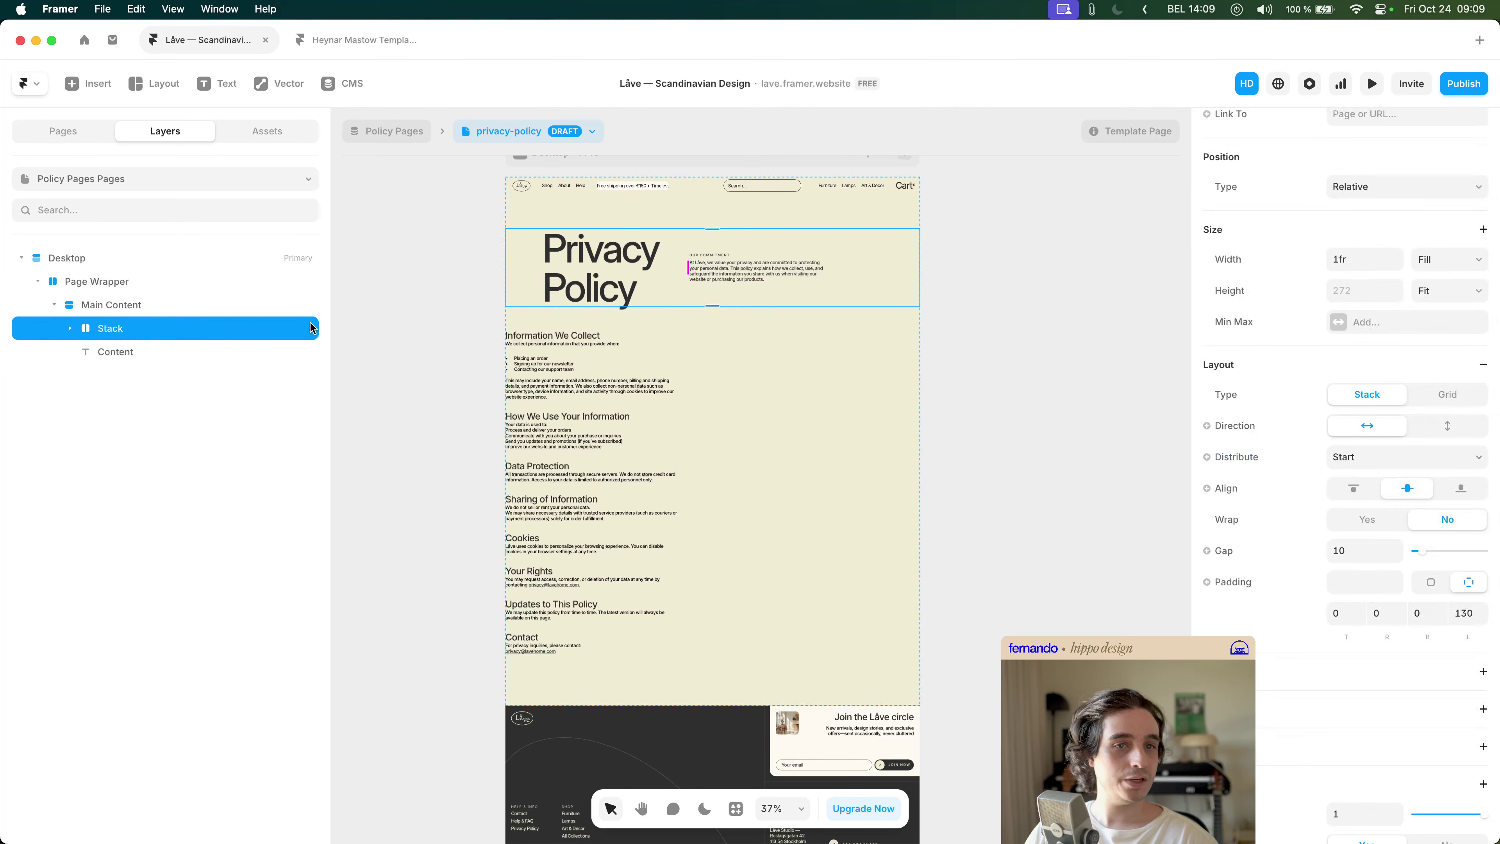
click(283, 305)
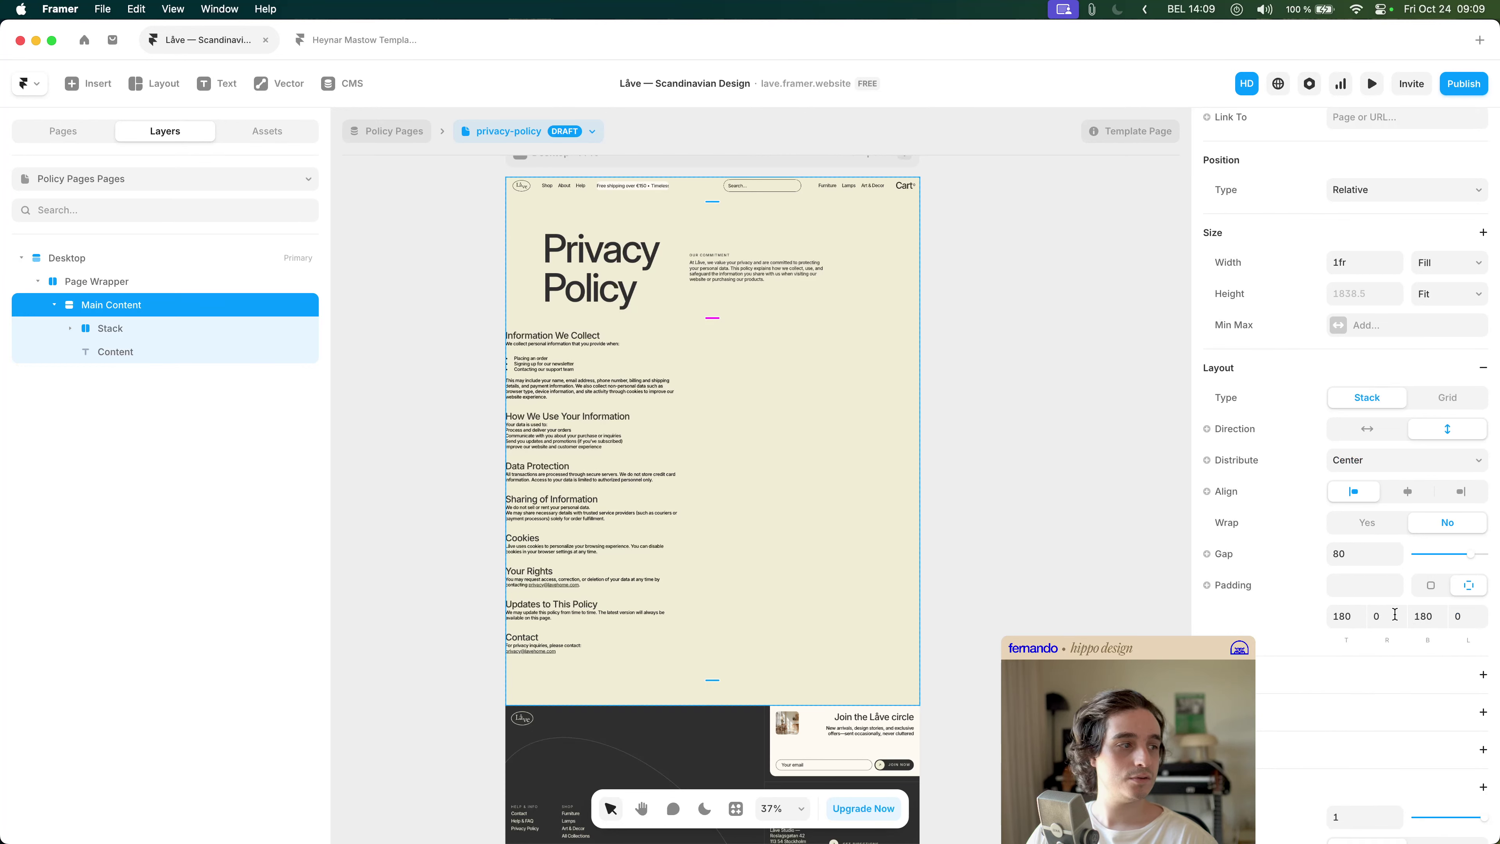
click(1474, 615)
text(130)
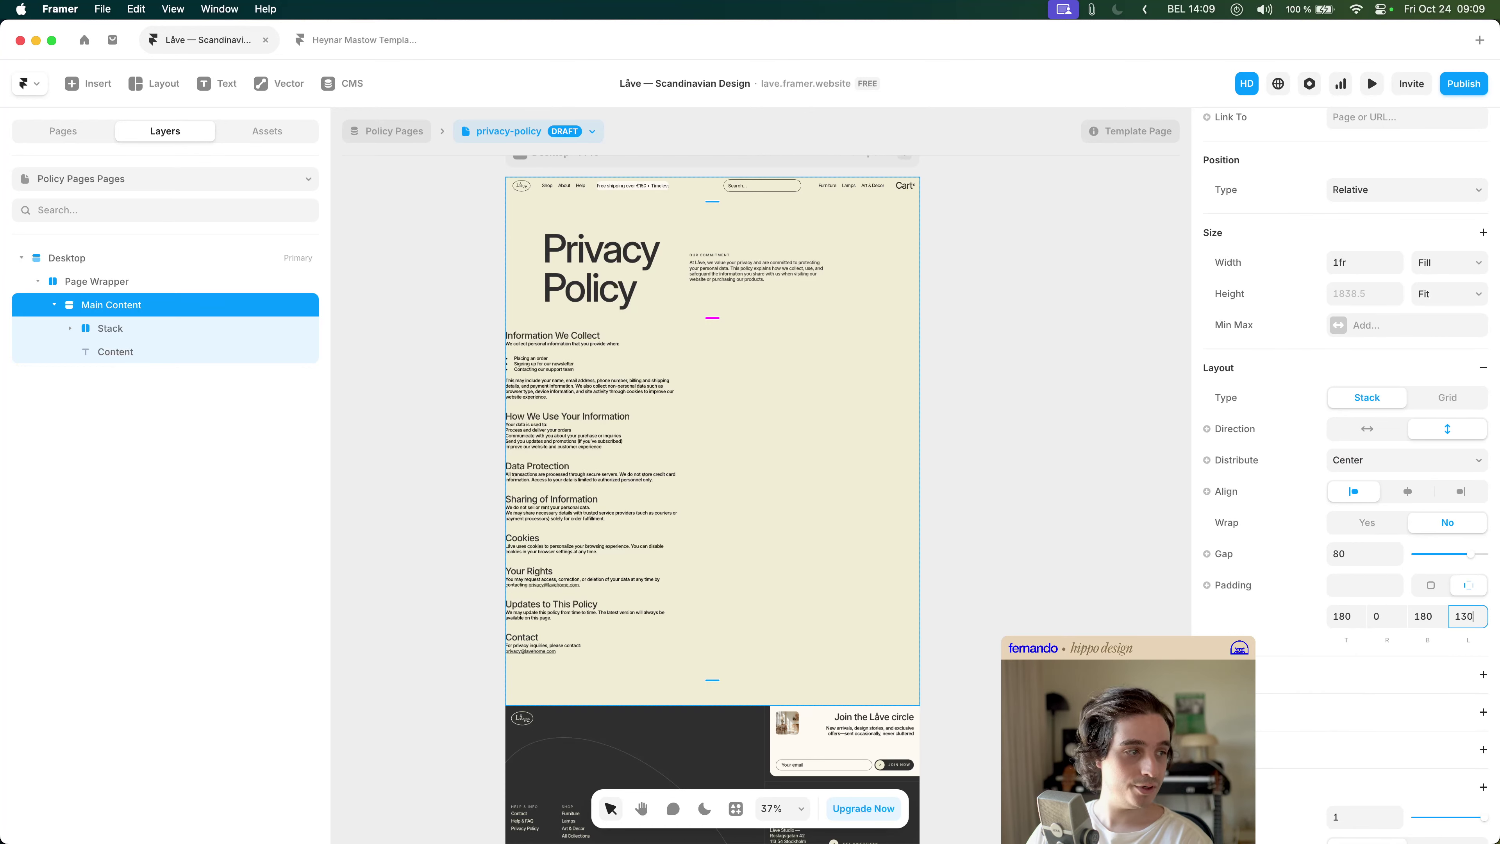
key(Return)
click(1386, 615)
text(130)
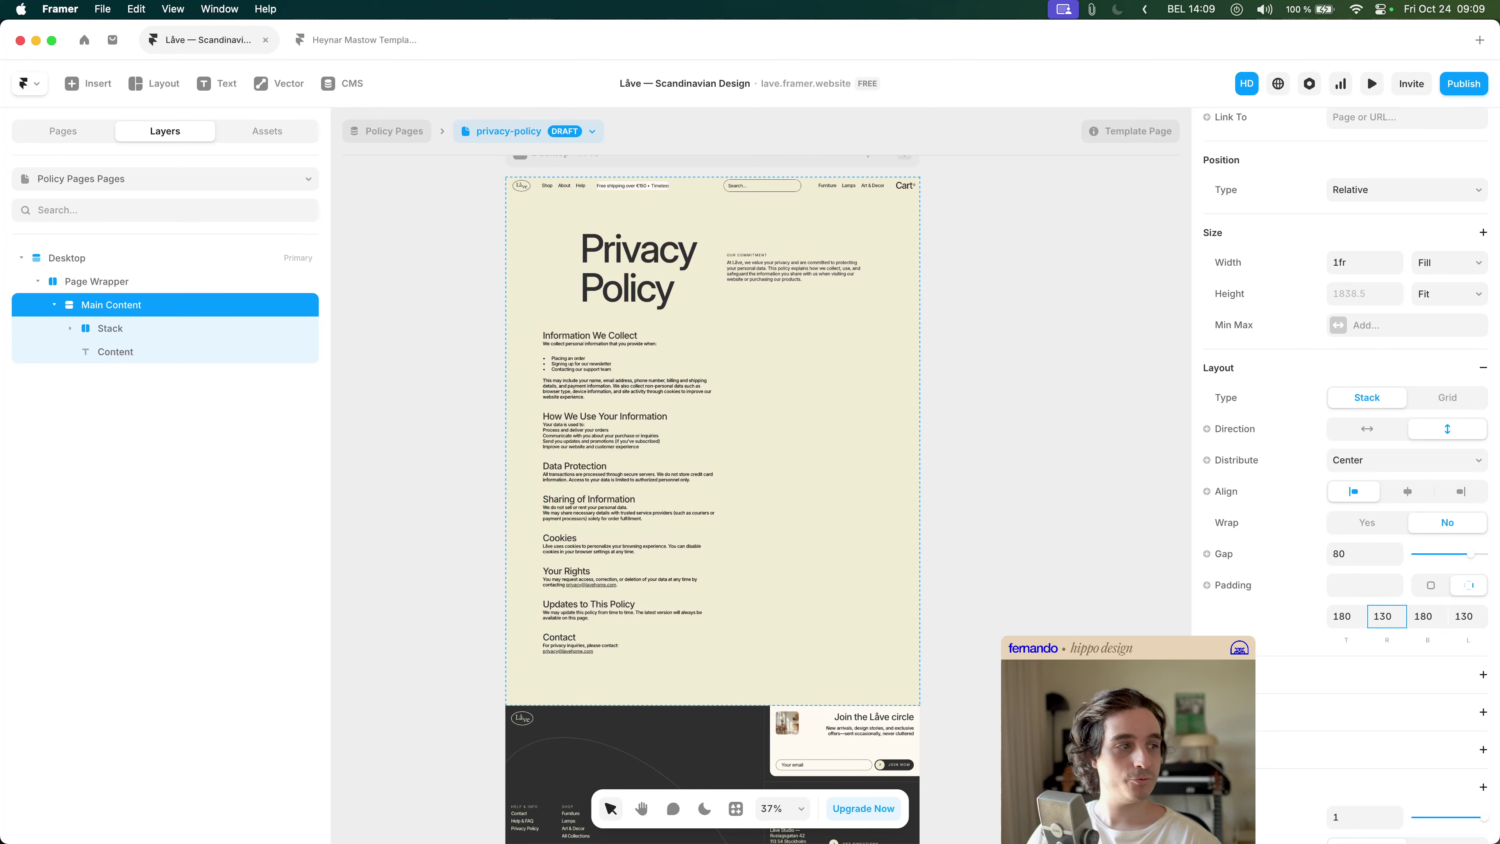
- Set the left padding of the heading stack above the policy text to 0
click(254, 328)
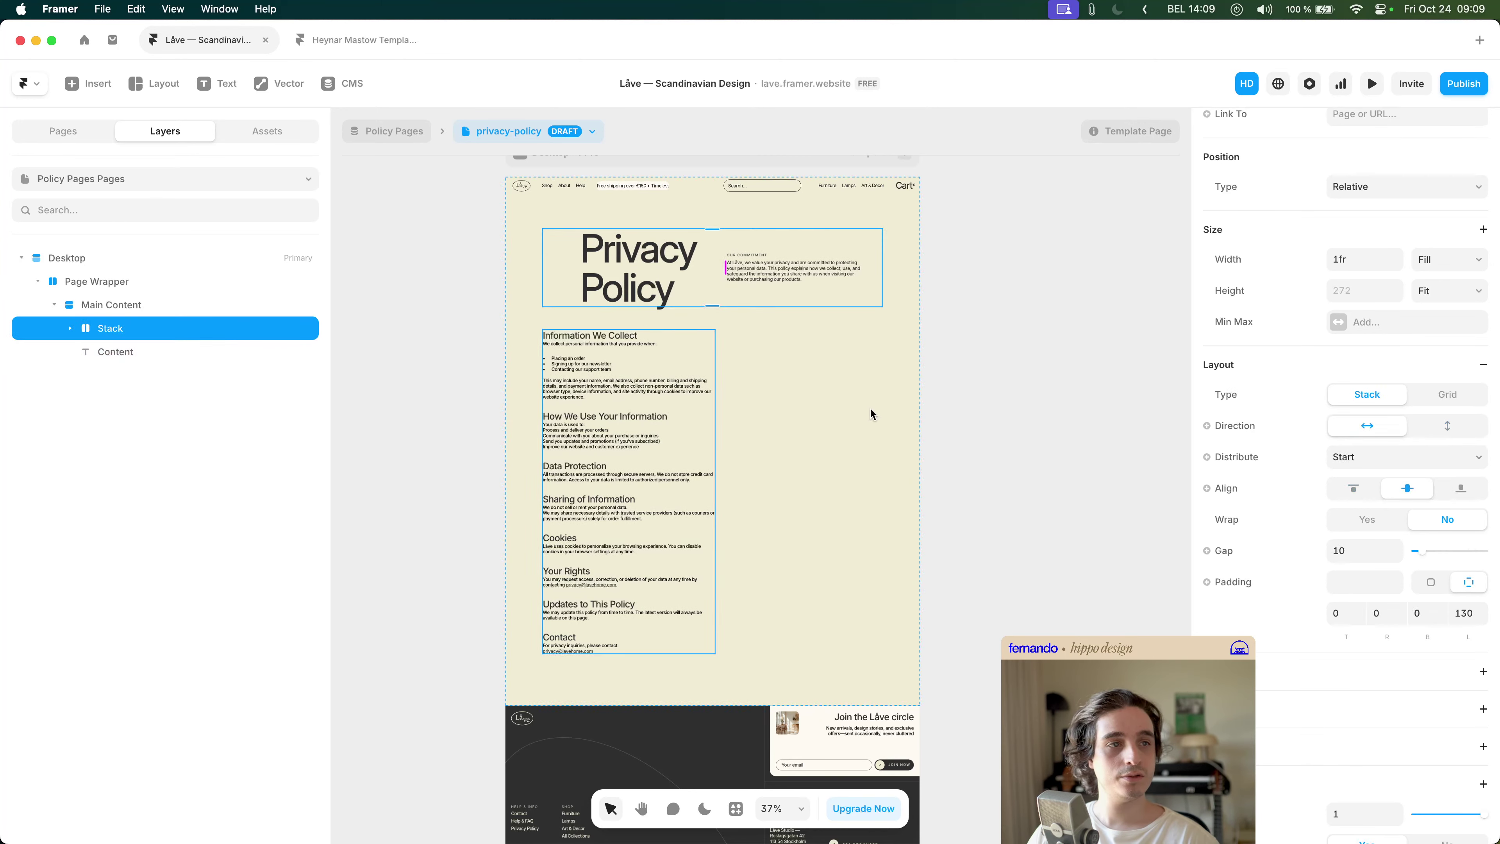
click(1456, 611)
text(0)
key(Return)
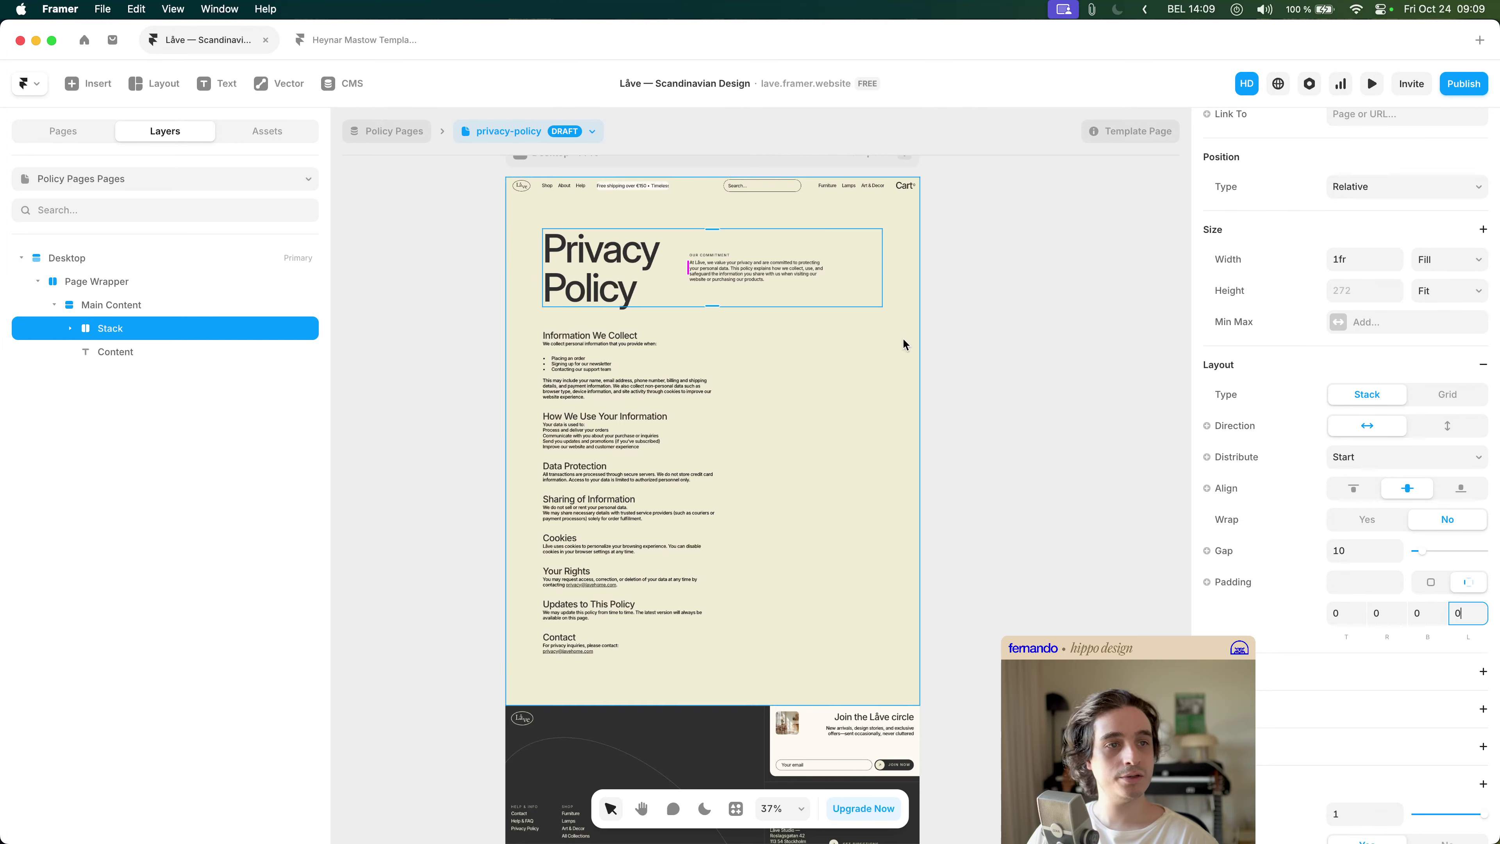
key(Escape)
click(700, 385)
key(Escape)
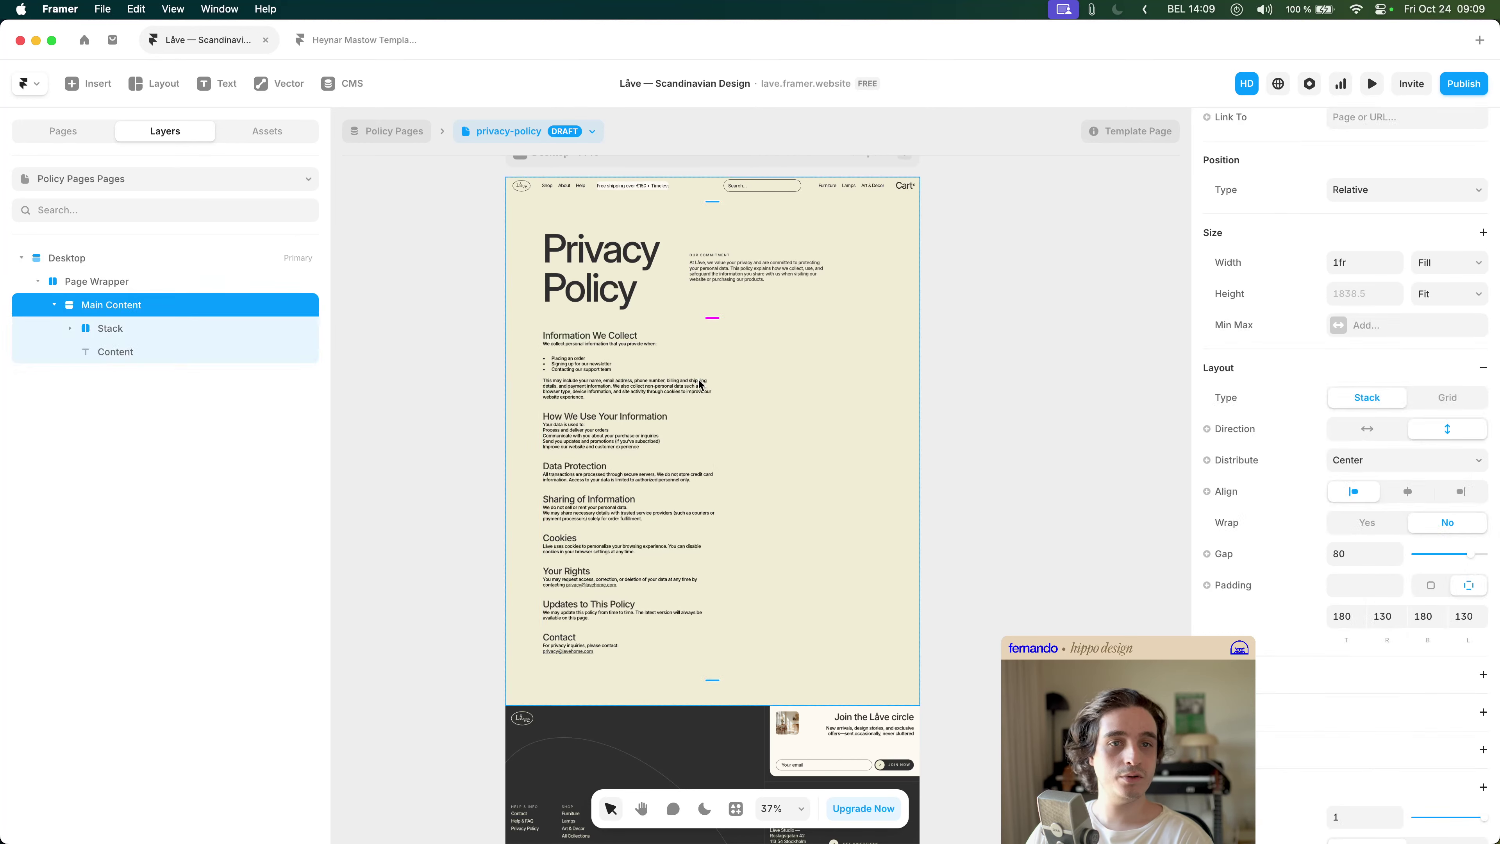
- Wrap the Content text in a new stack and set that stack's width to Fill
click(241, 353)
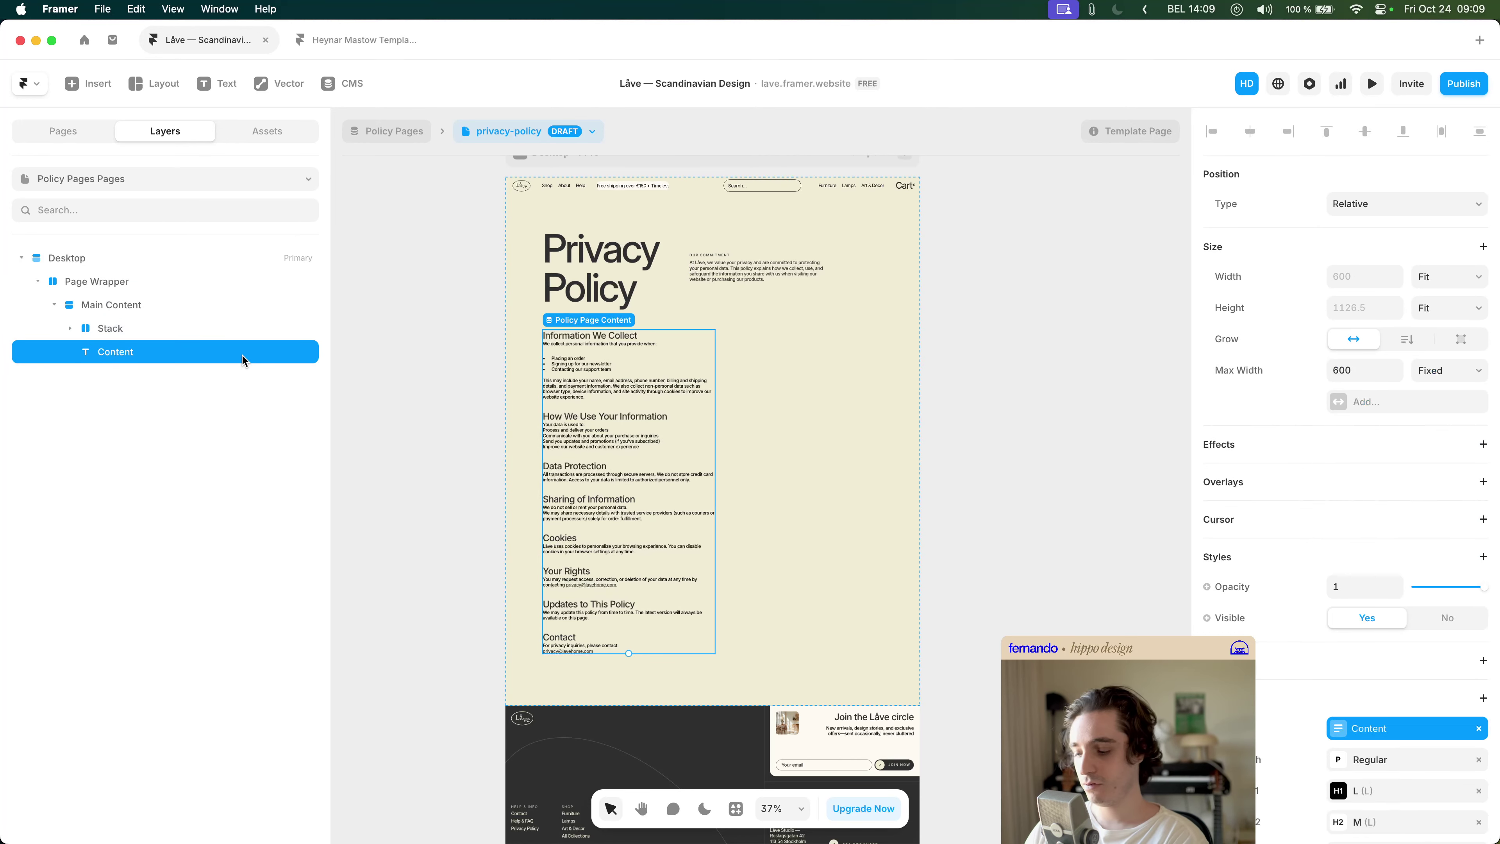
key(super+Return)
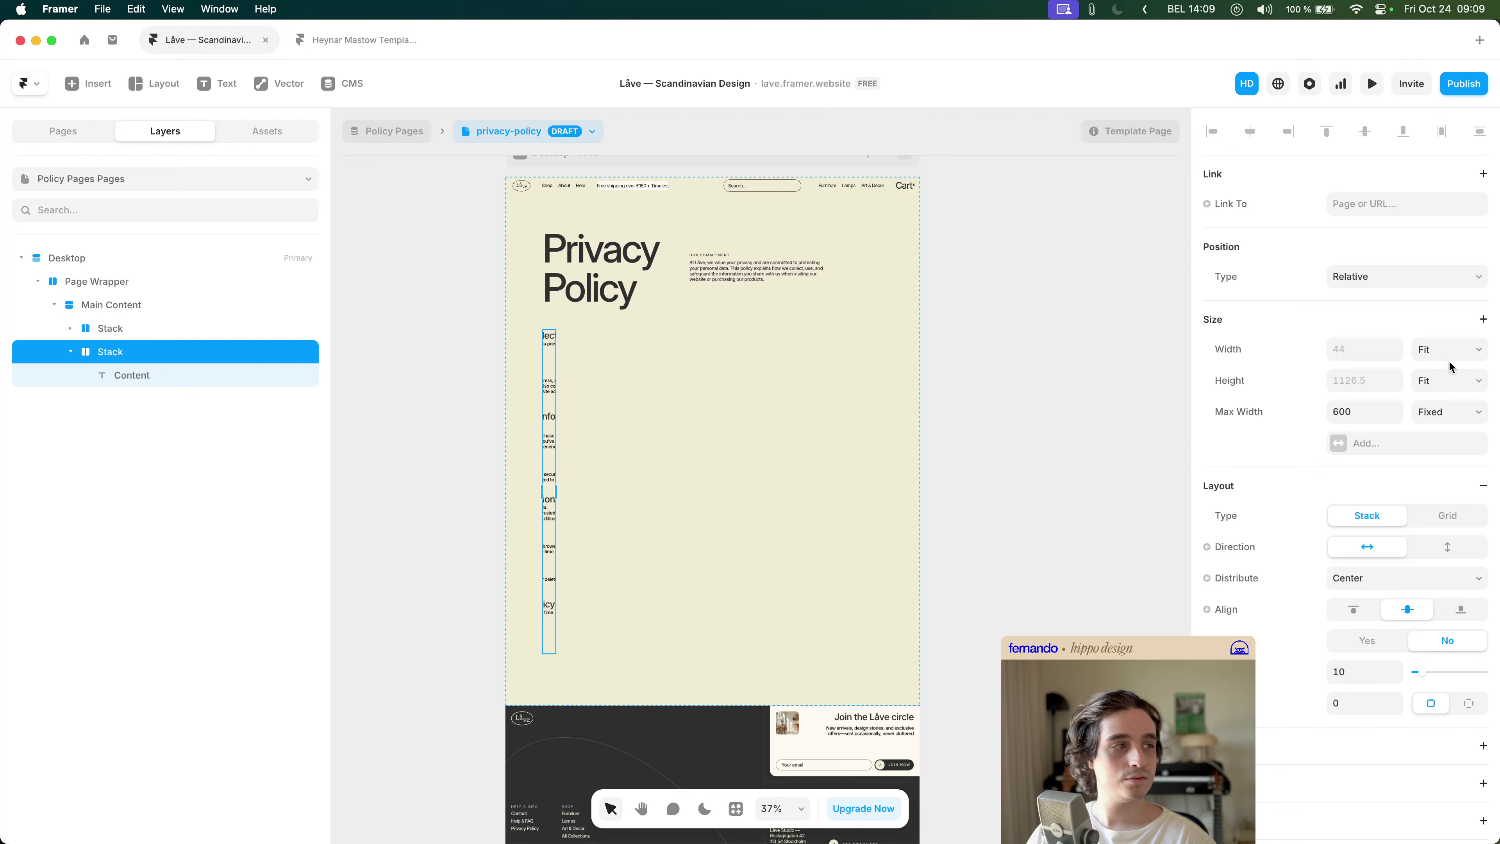
click(232, 384)
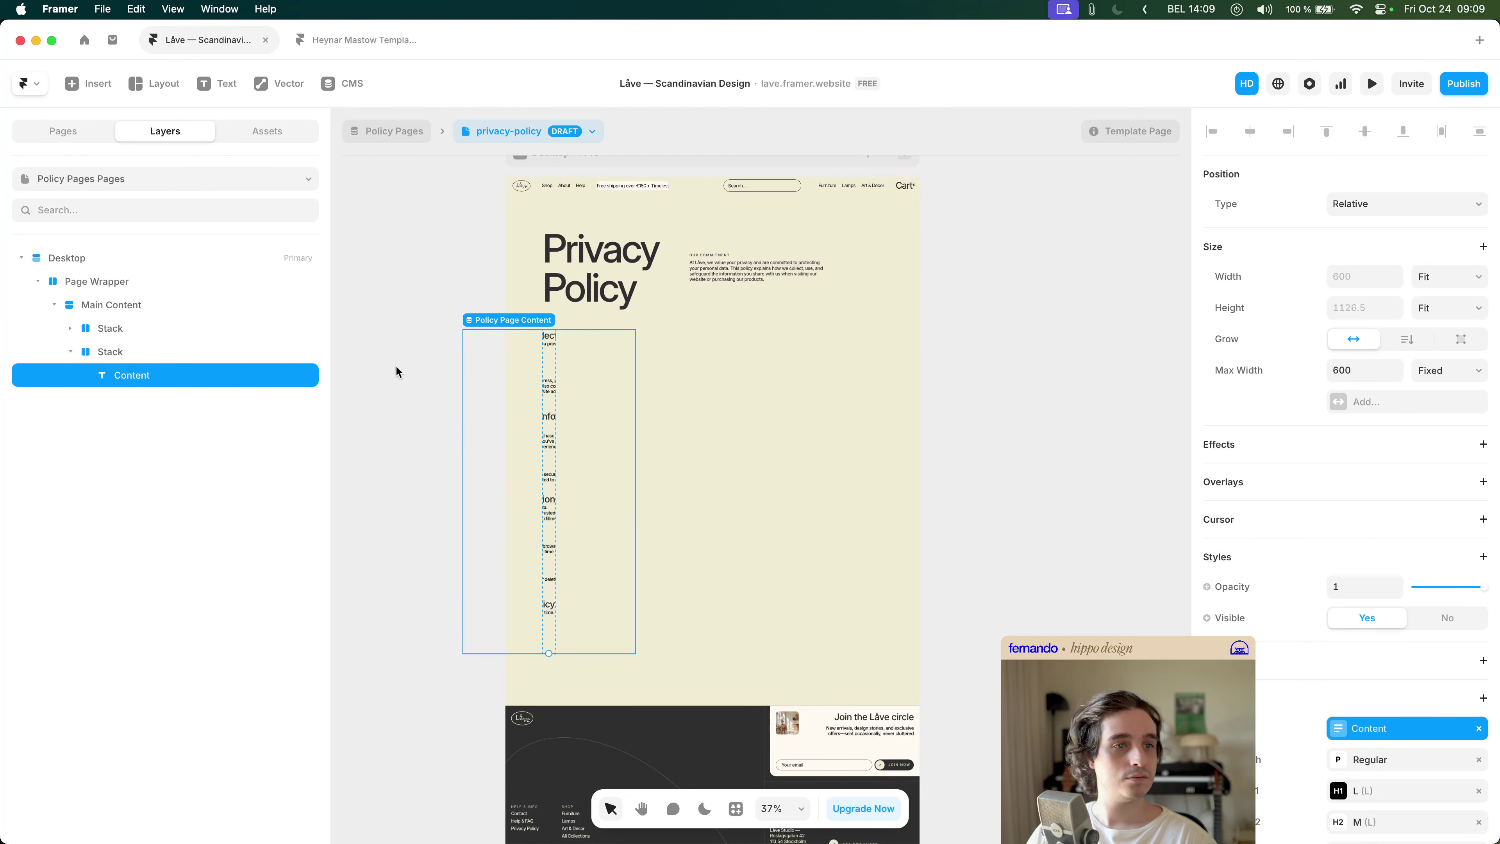
click(235, 355)
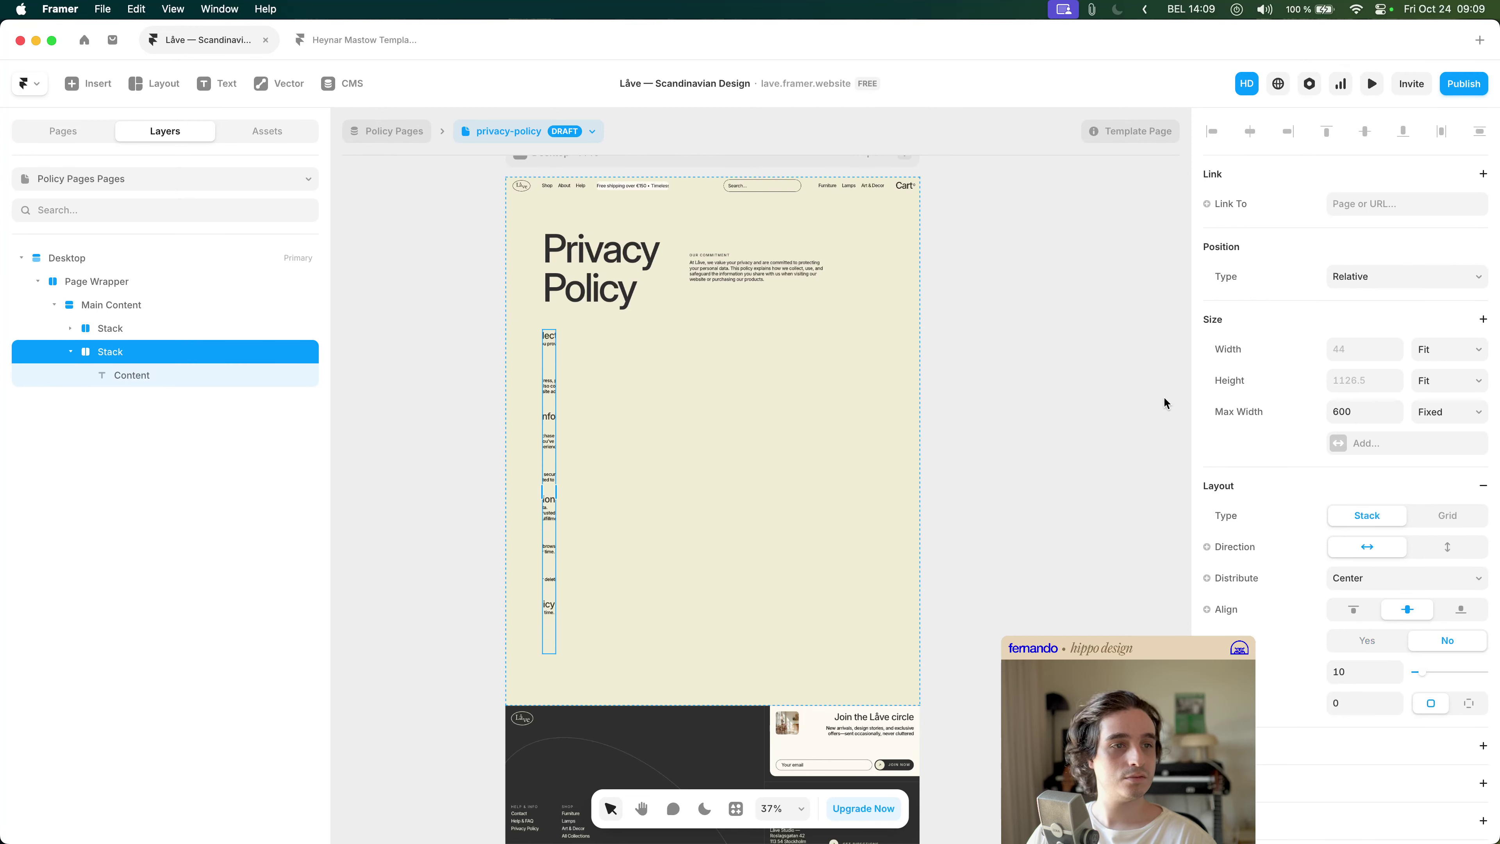
click(1450, 349)
click(1441, 334)
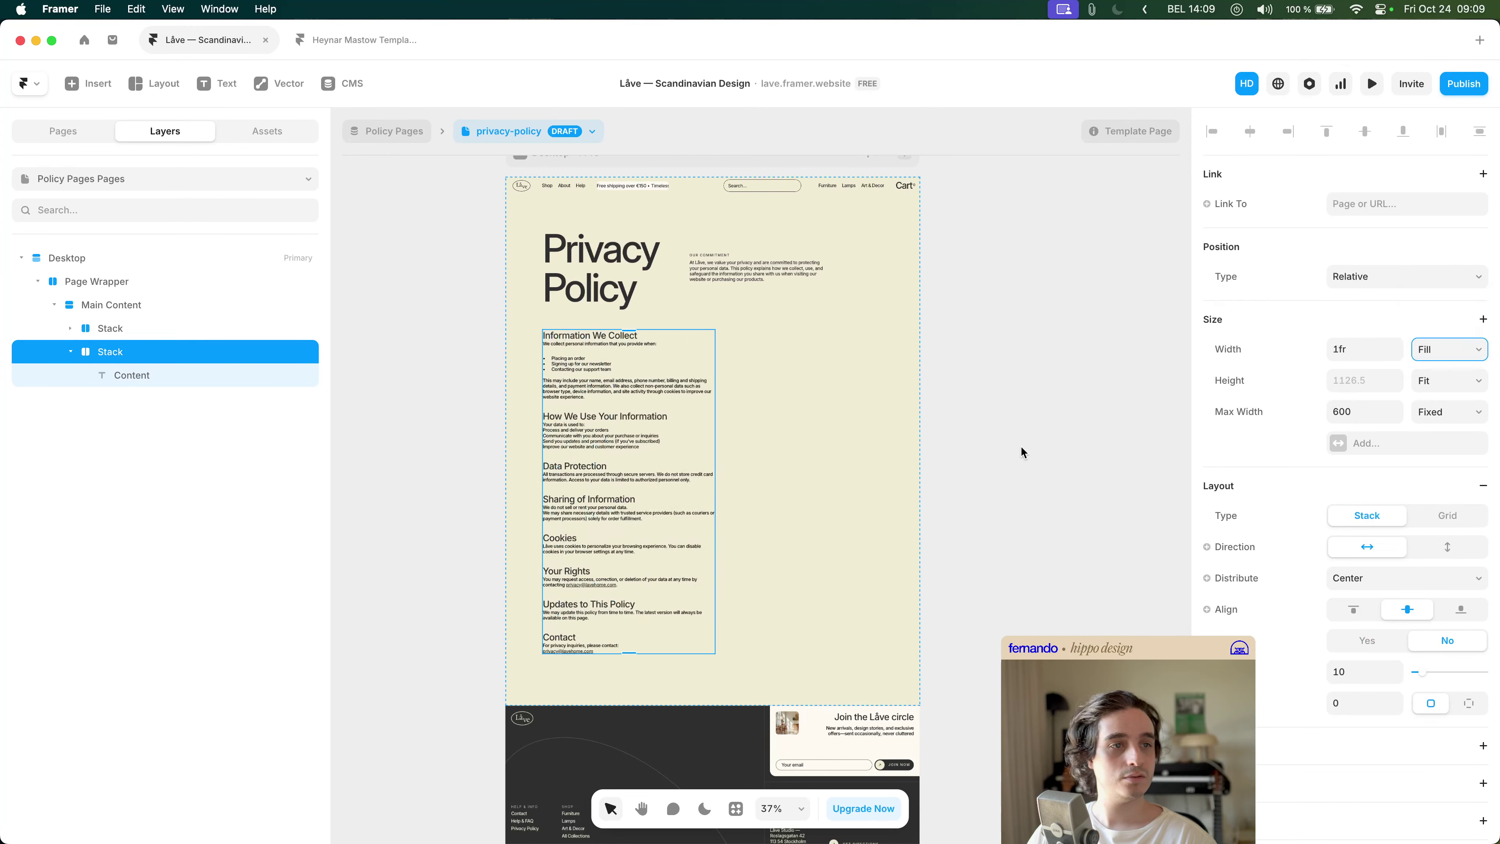
- Switch the stack around the Content text to individual side padding and set its left padding to 130
click(91, 375)
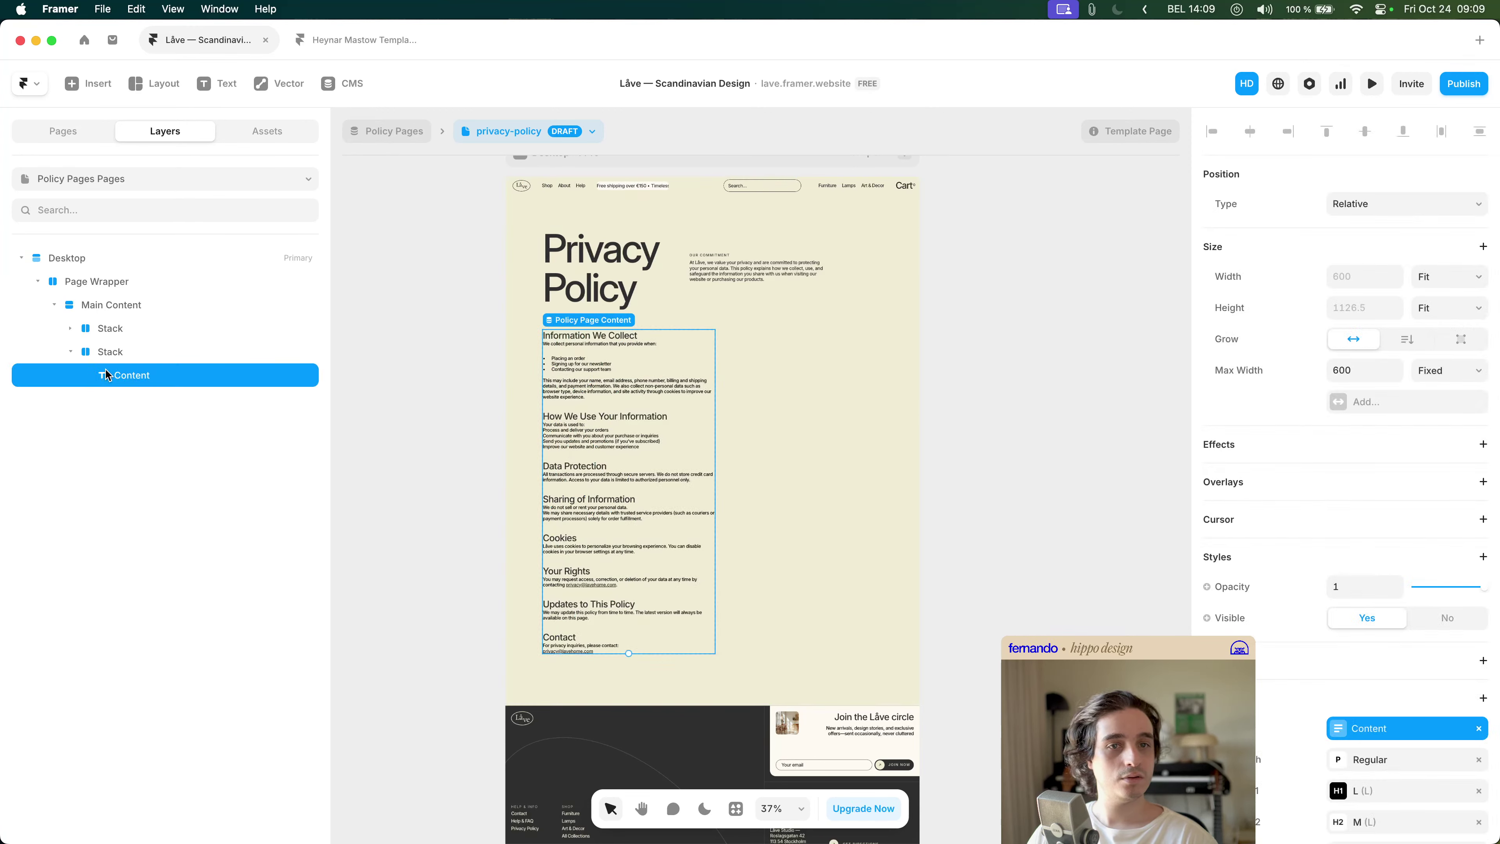
click(195, 357)
click(1468, 703)
click(1466, 734)
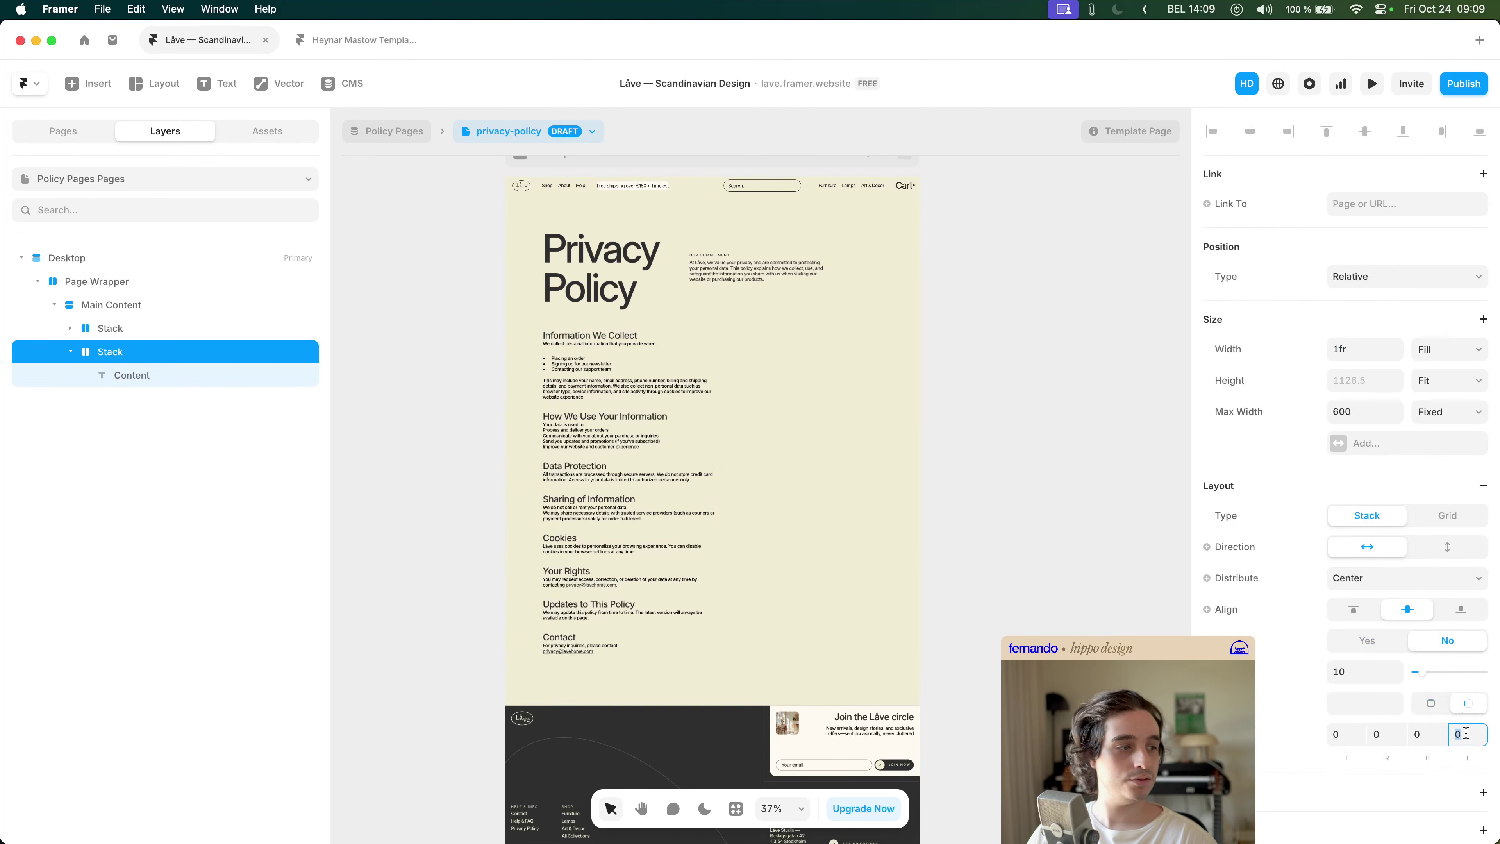
text(40)
key(super+a)
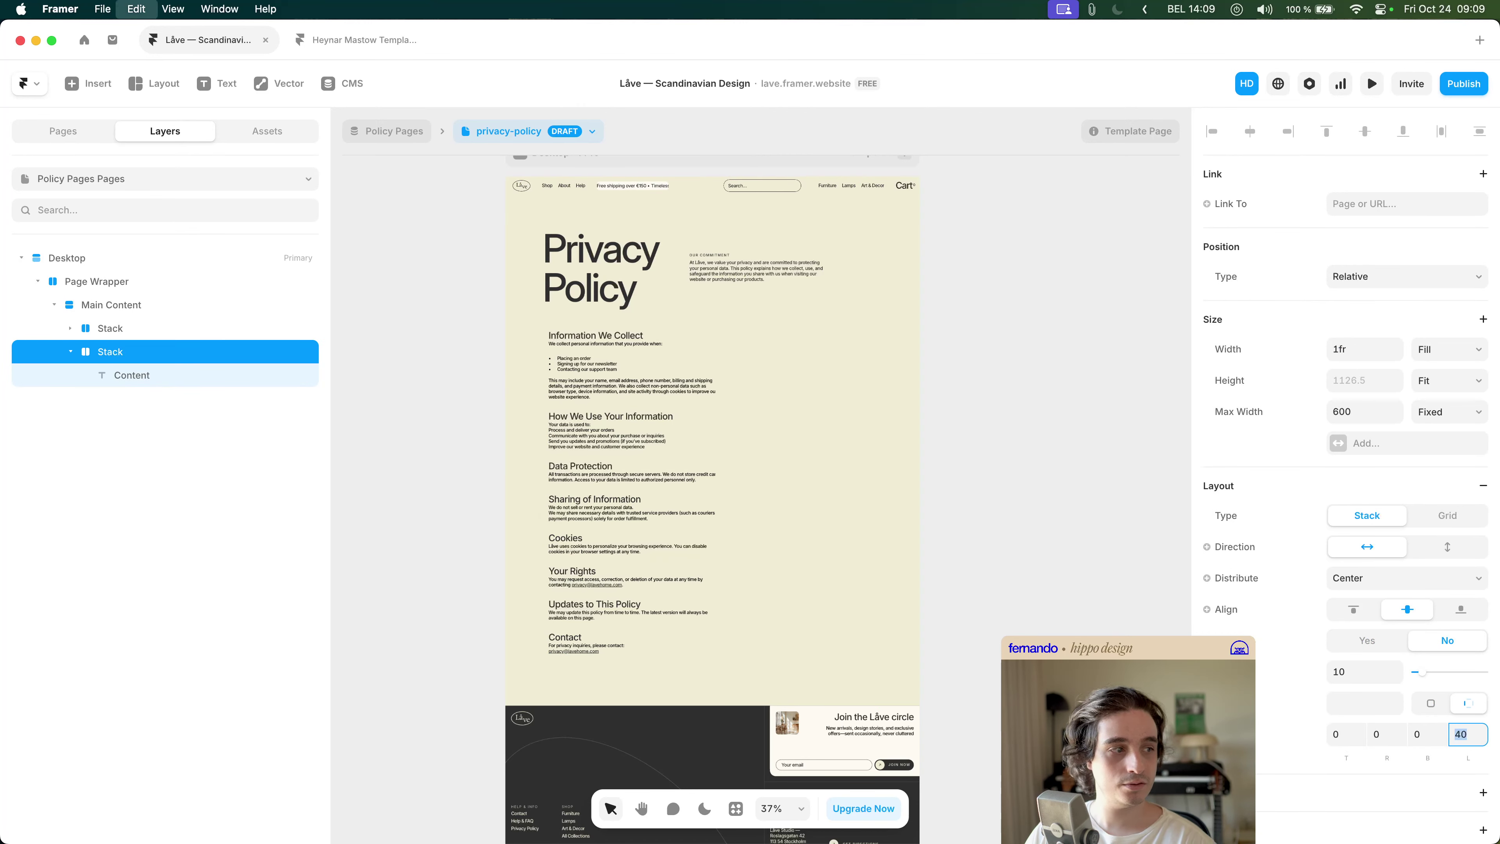
text(130)
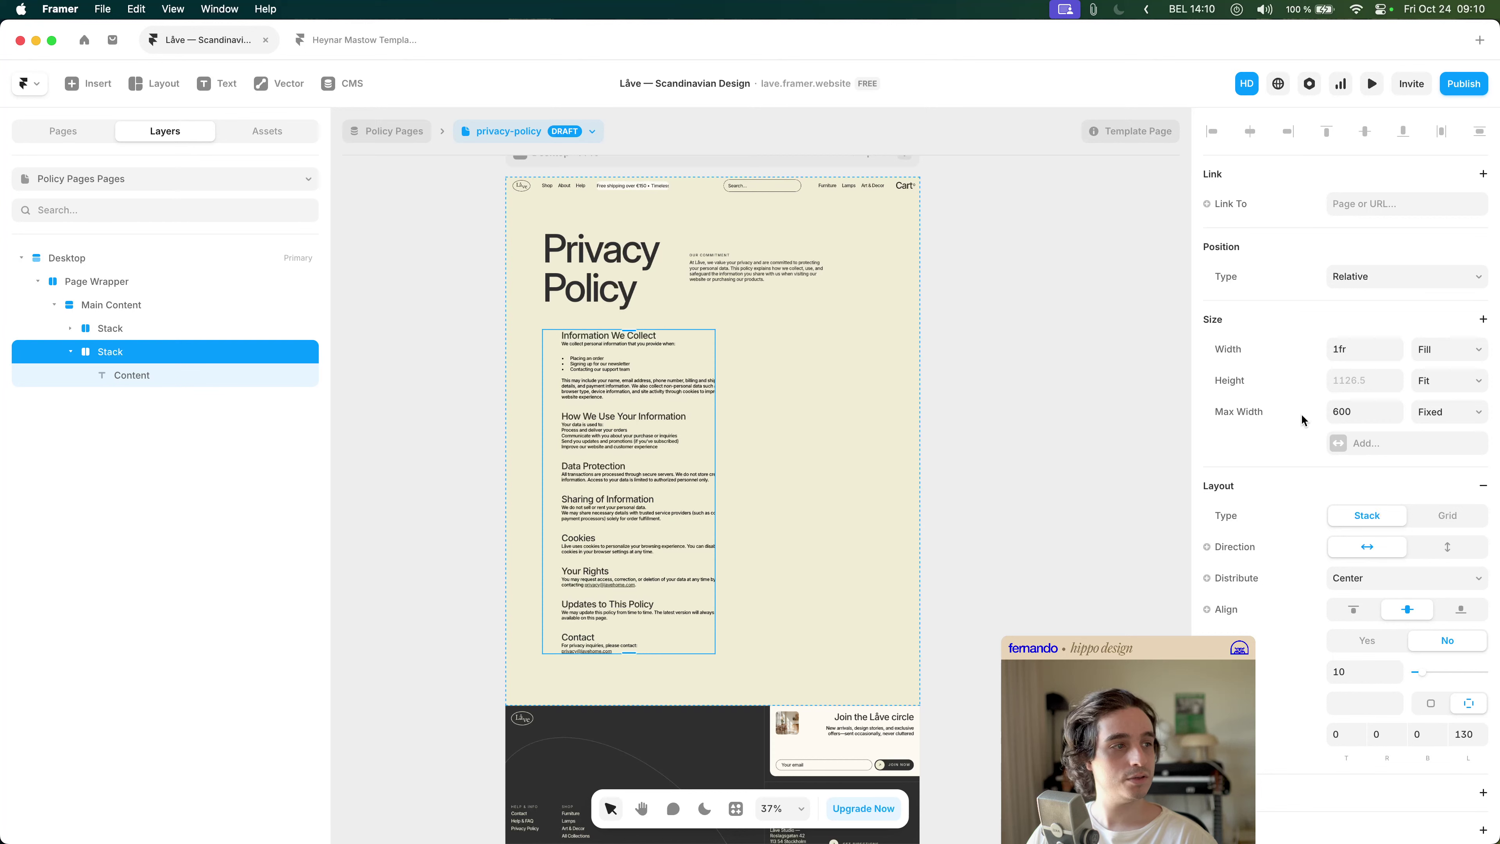
- Remove the maximum width from the stack around the Content text and set its distribution to Start
right_click(1232, 412)
click(1257, 432)
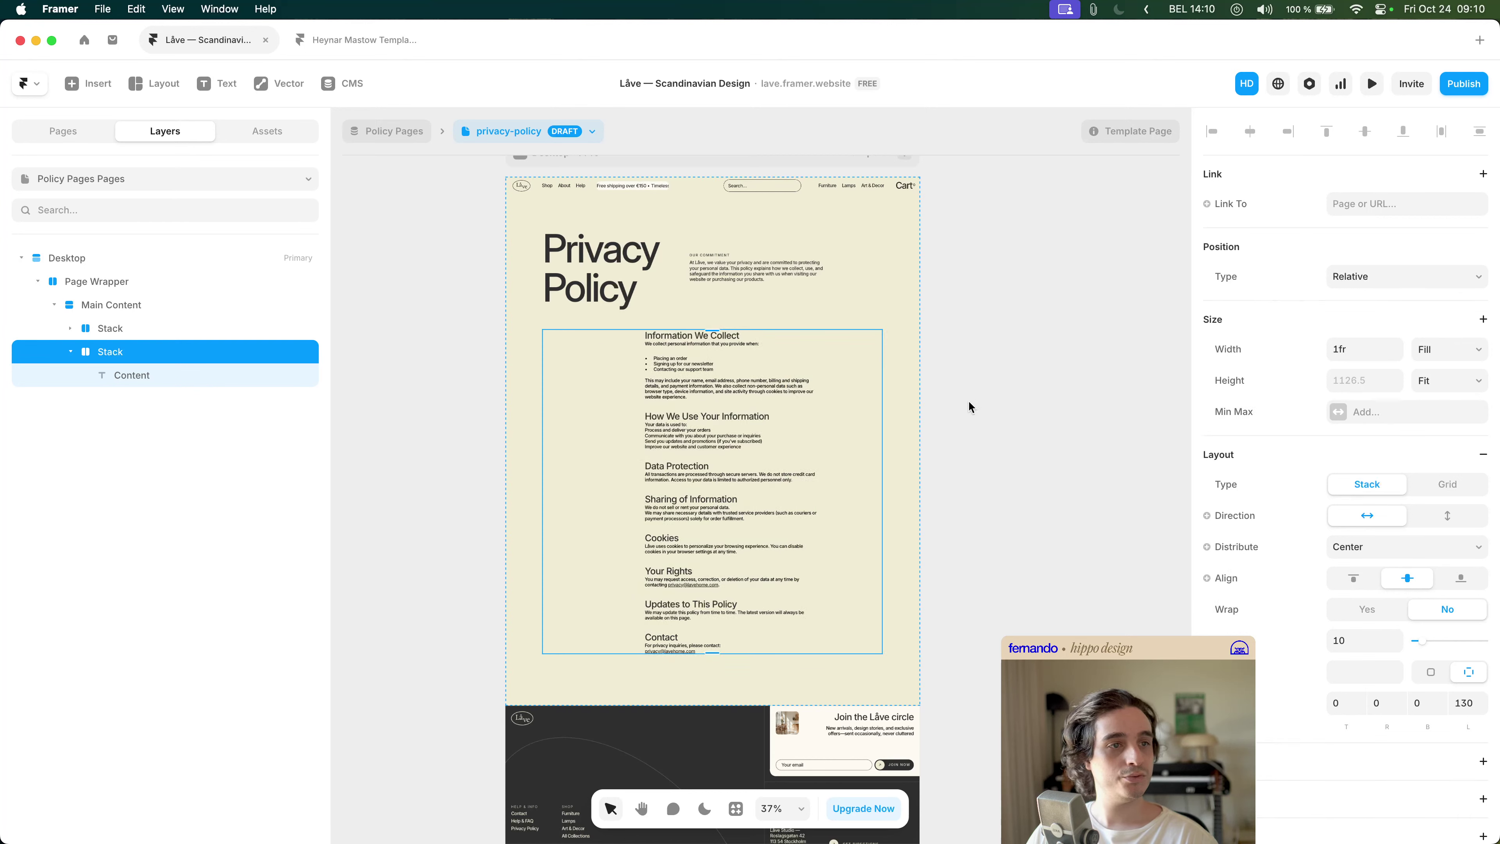
click(251, 382)
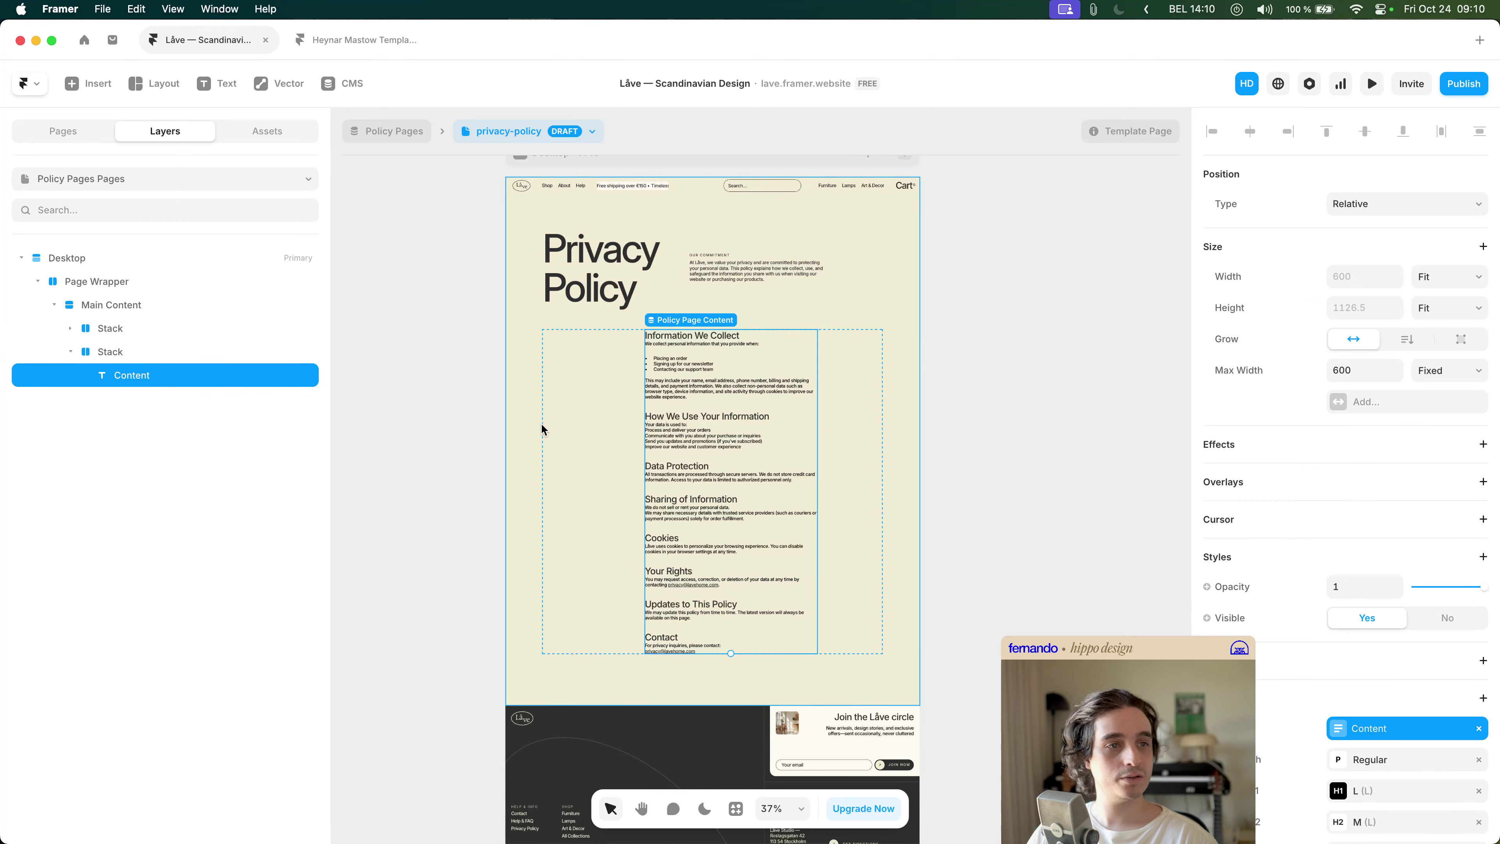
click(855, 503)
click(1353, 555)
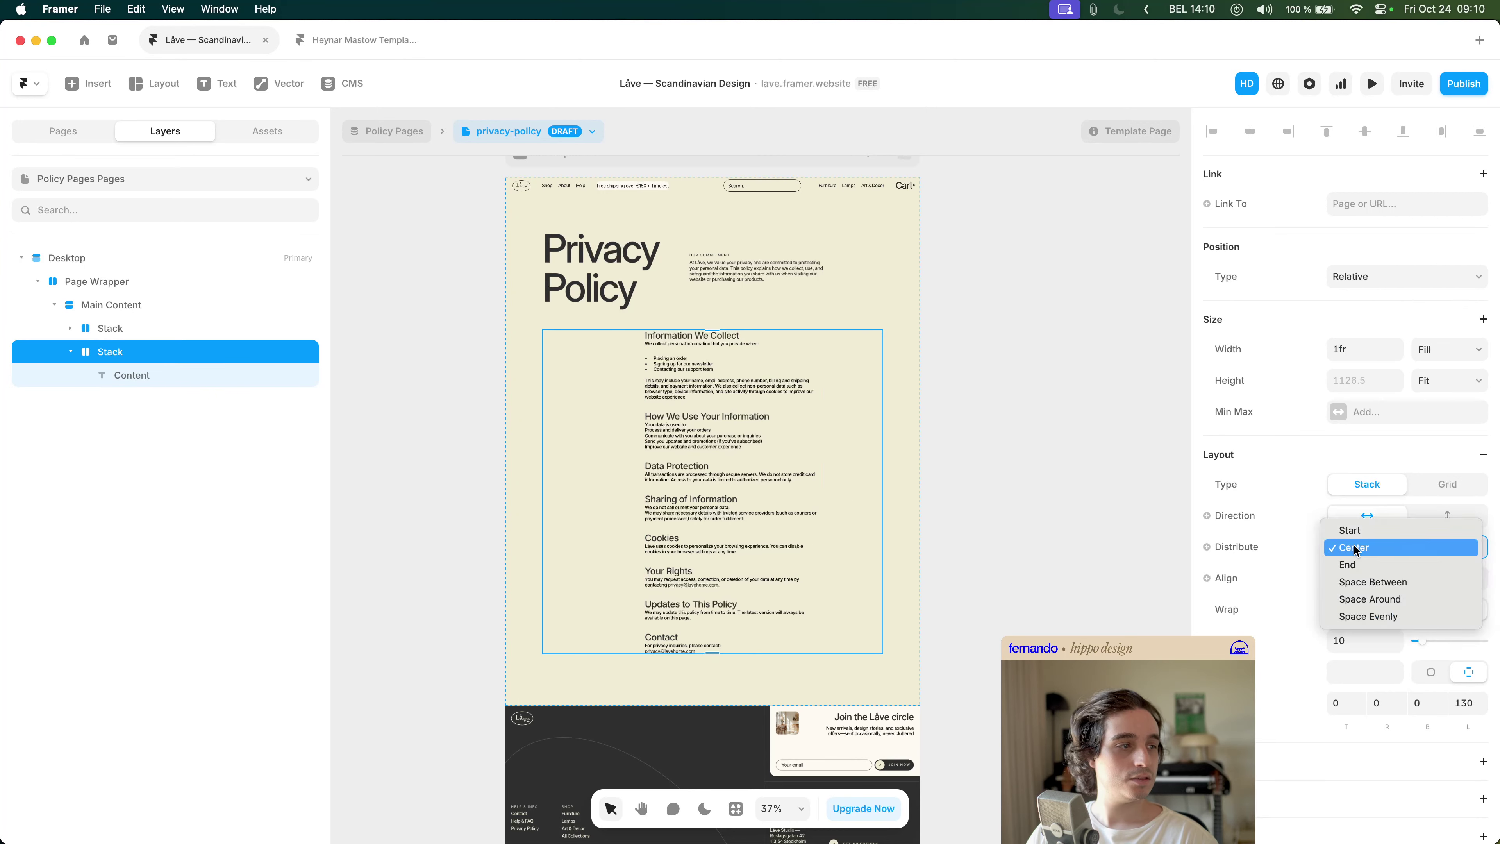
click(1358, 531)
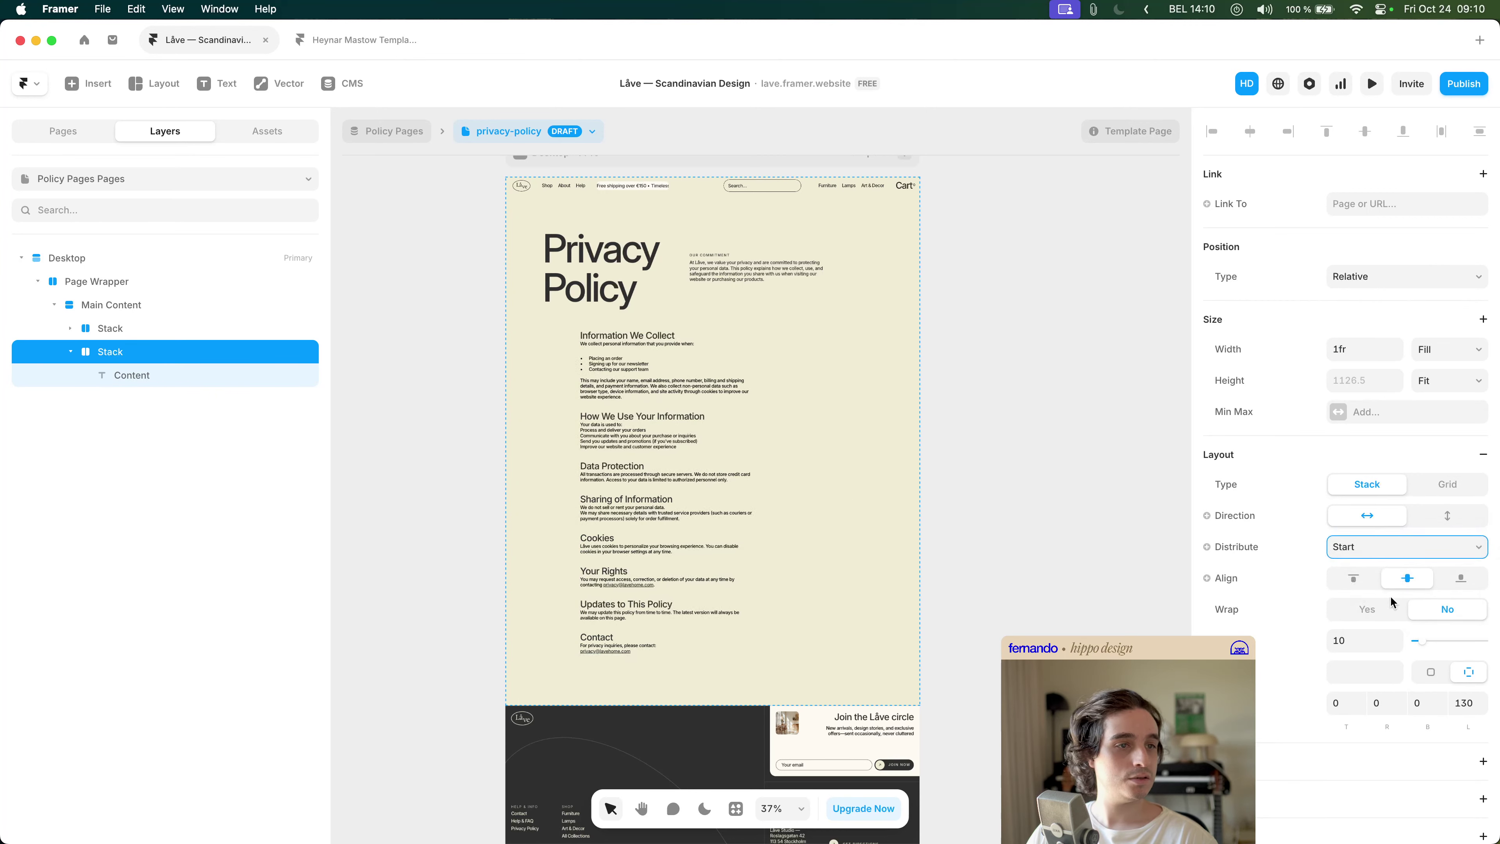
click(1028, 480)
scroll(1029, 478, down, 1)
key(space)
scroll(886, 466, up, 3)
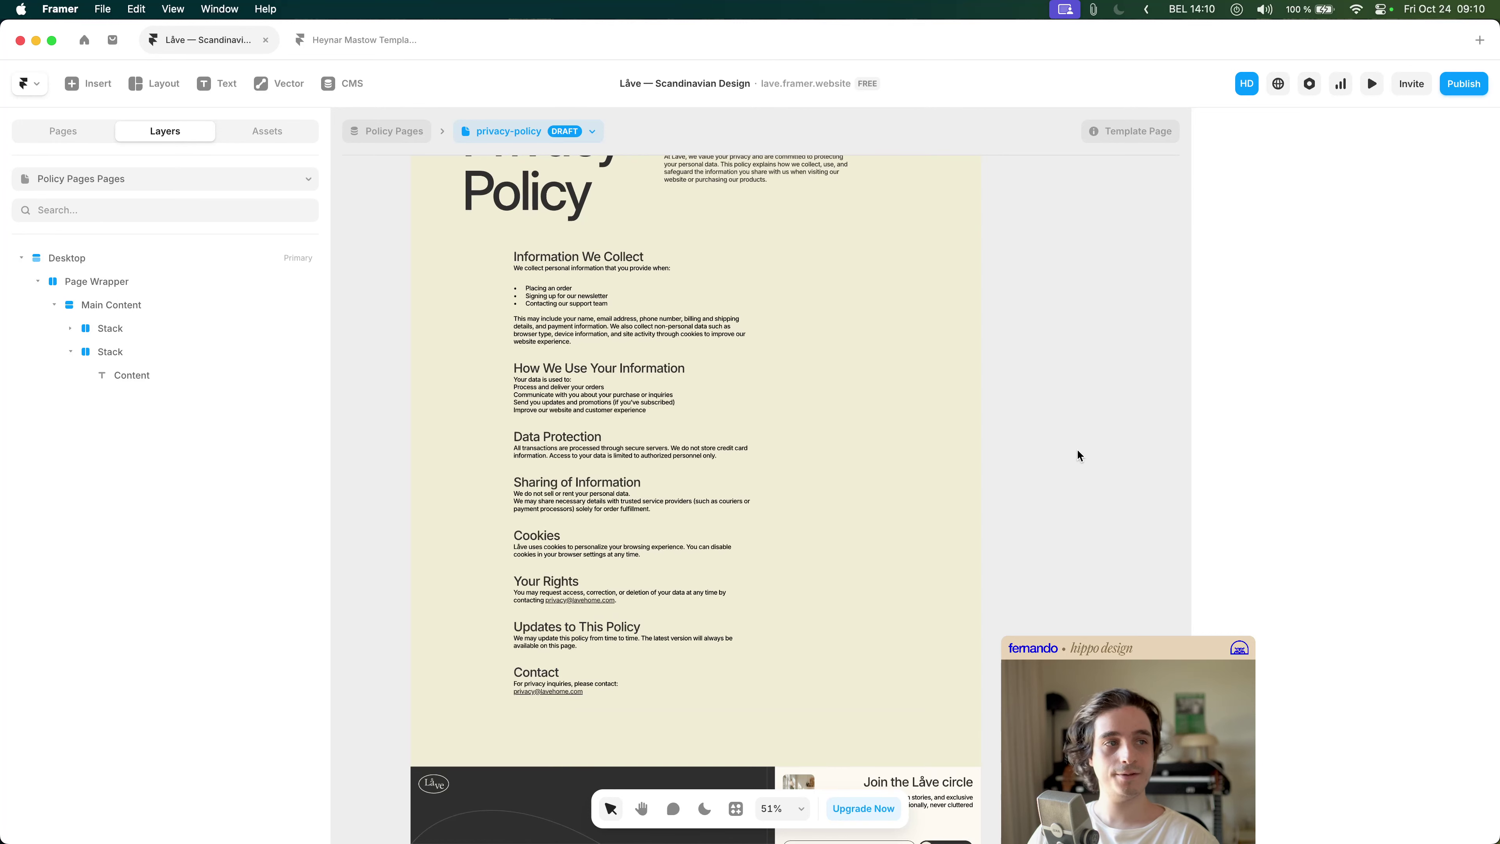
scroll(1084, 461, up, 2)
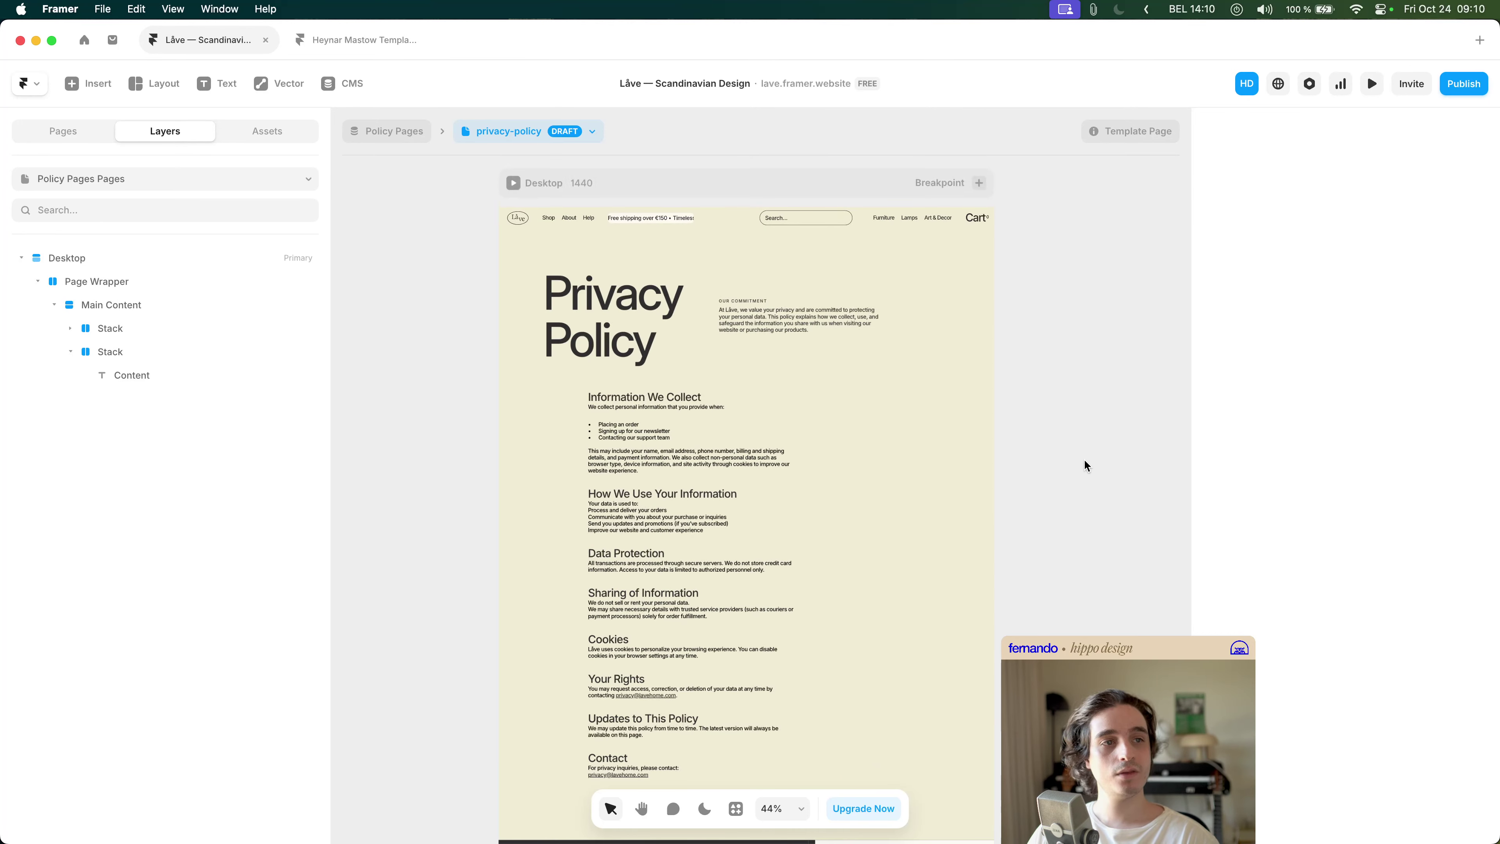
scroll(1088, 464, down, 2)
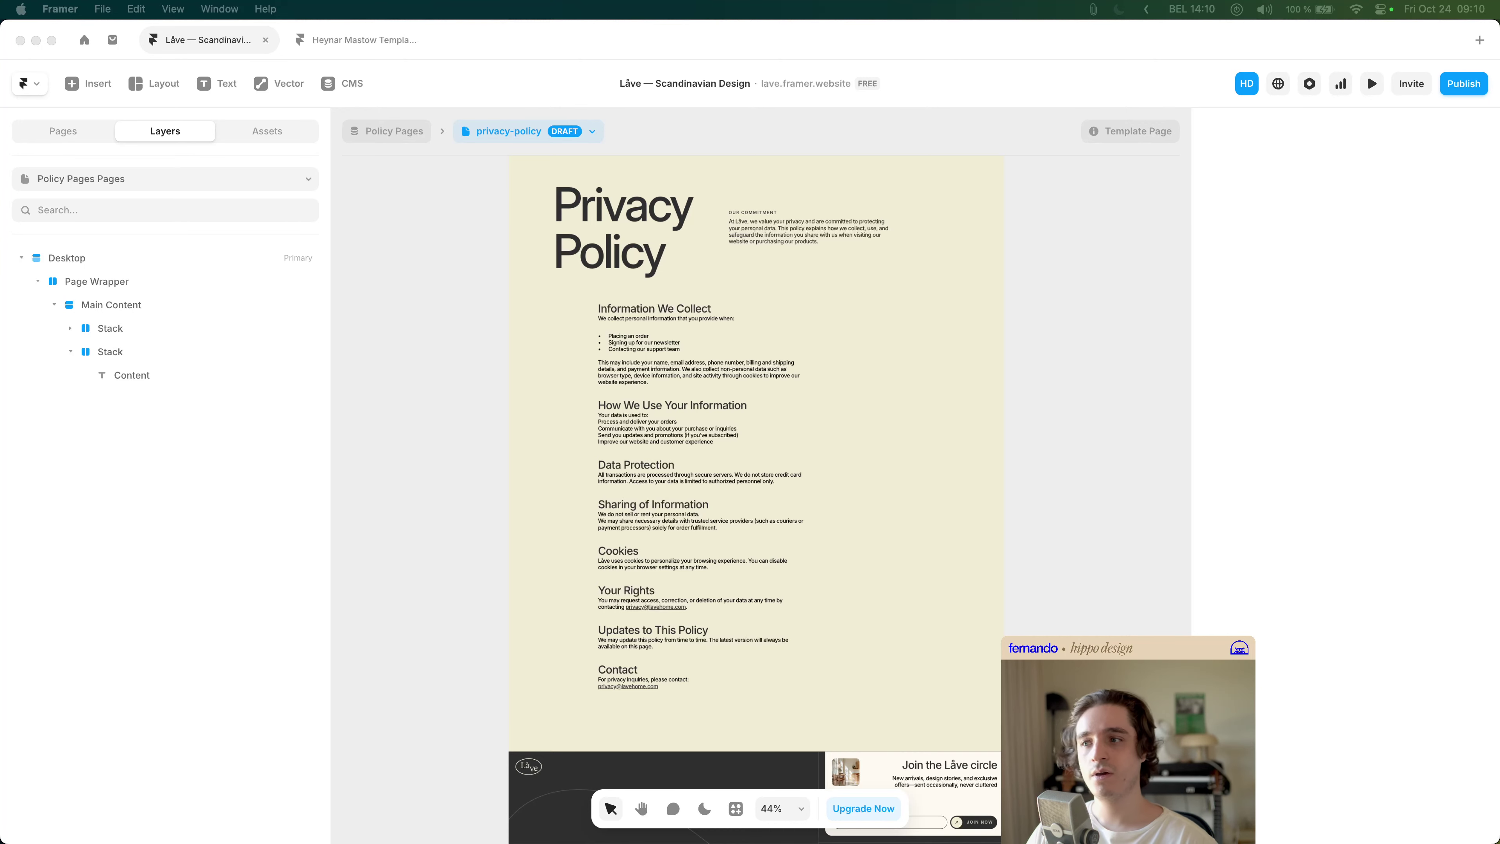
click(639, 349)
click(861, 388)
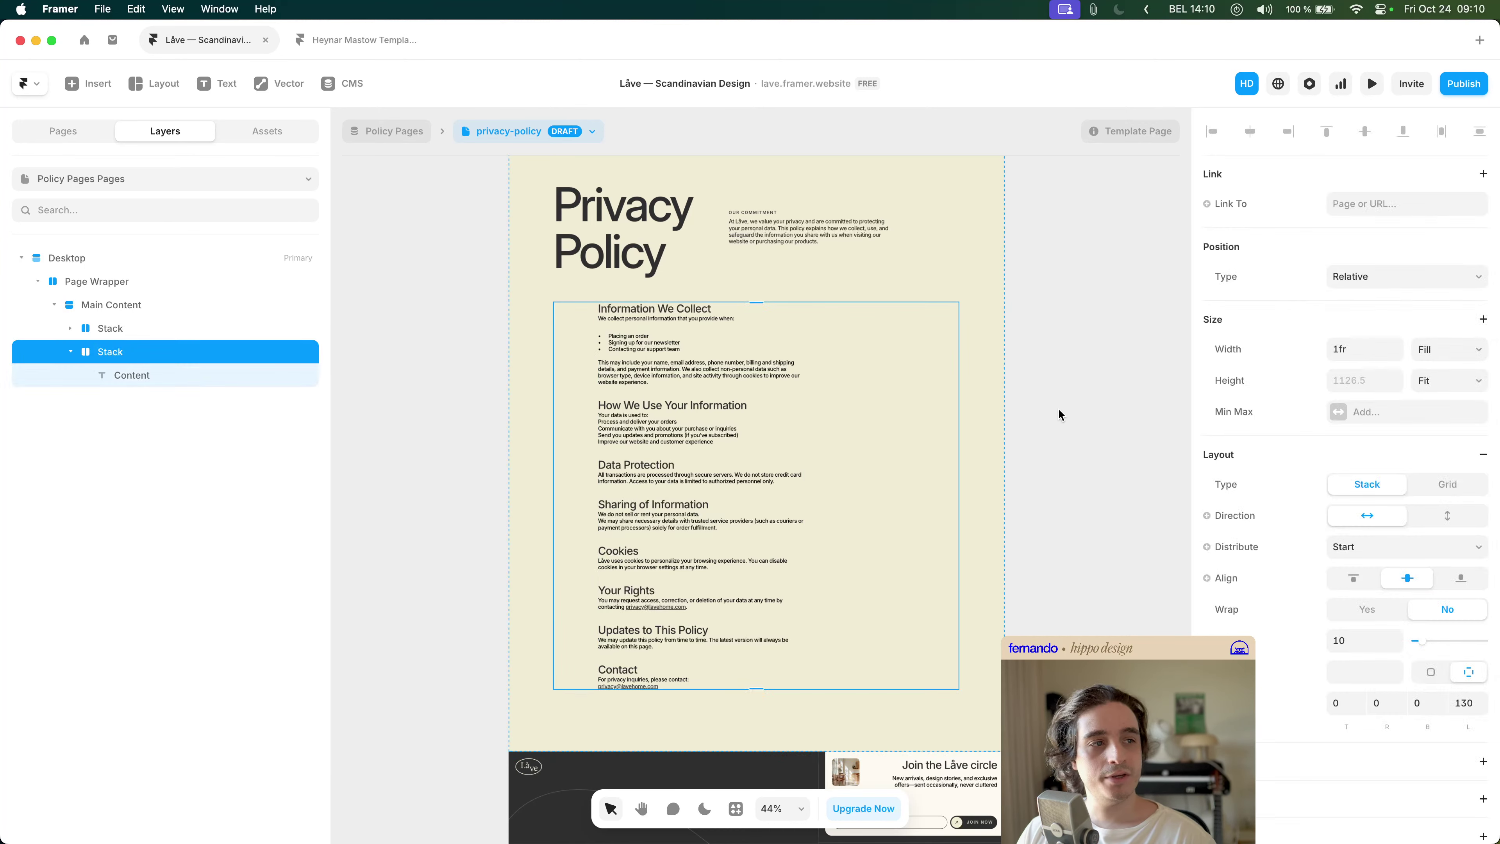
click(1058, 415)
- Remove the max width limit from the Privacy Policy heading
scroll(1058, 414, up, 3)
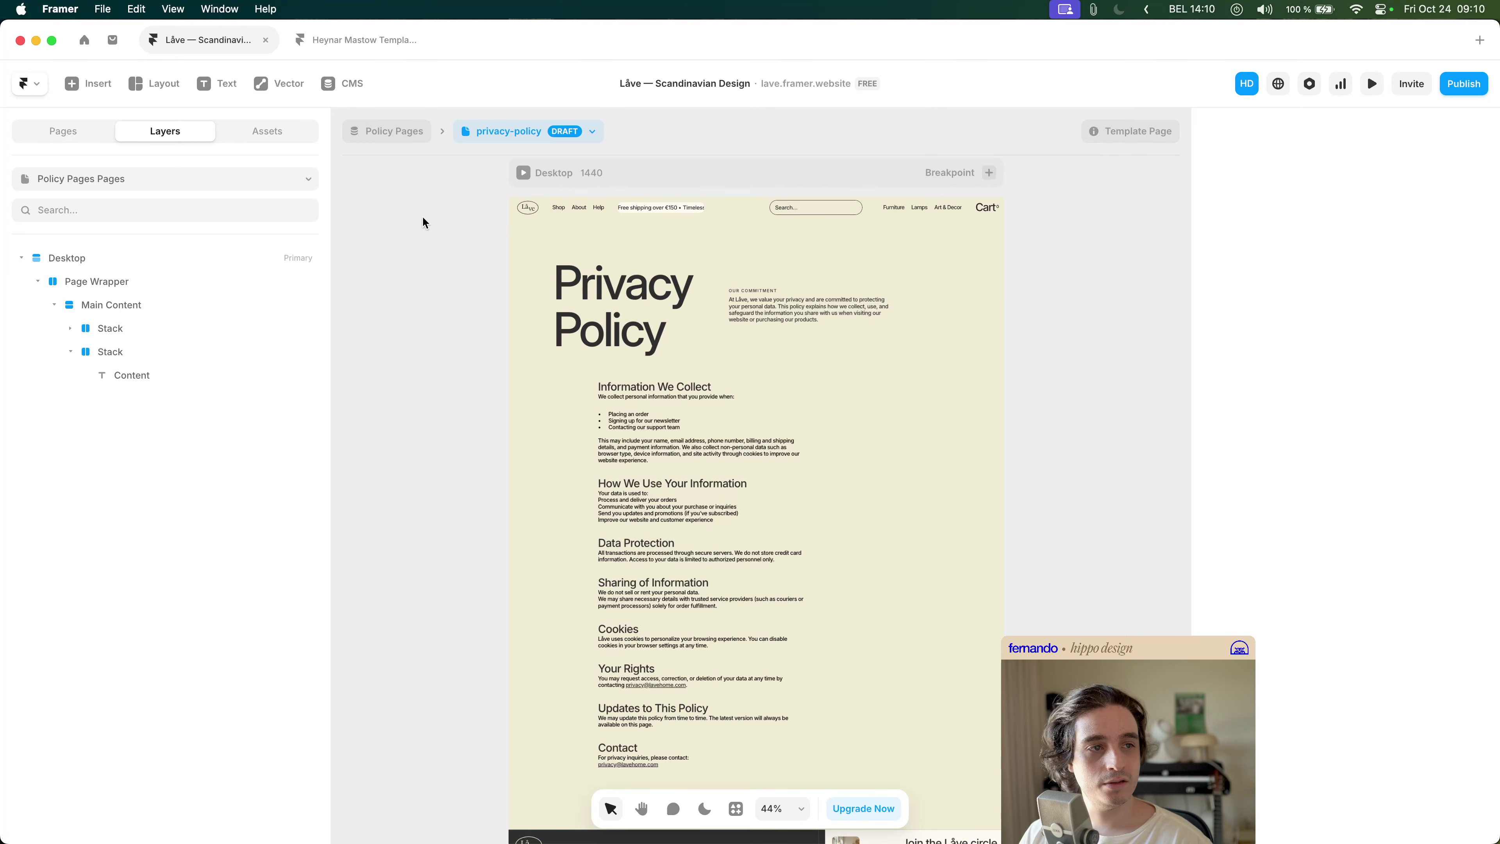
scroll(670, 312, up, 3)
click(675, 308)
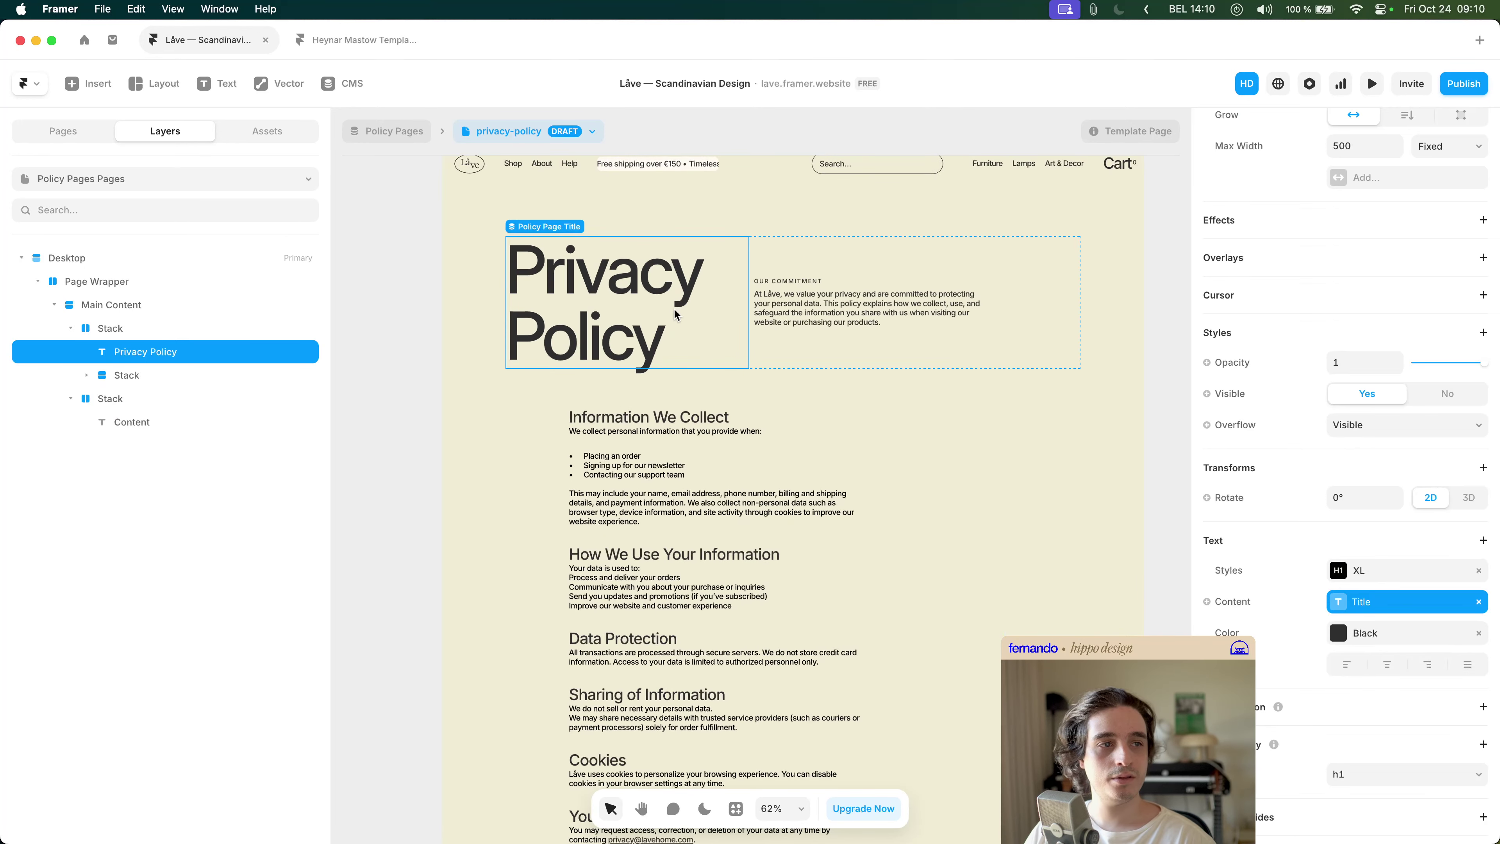
scroll(1240, 442, up, 5)
click(1255, 444)
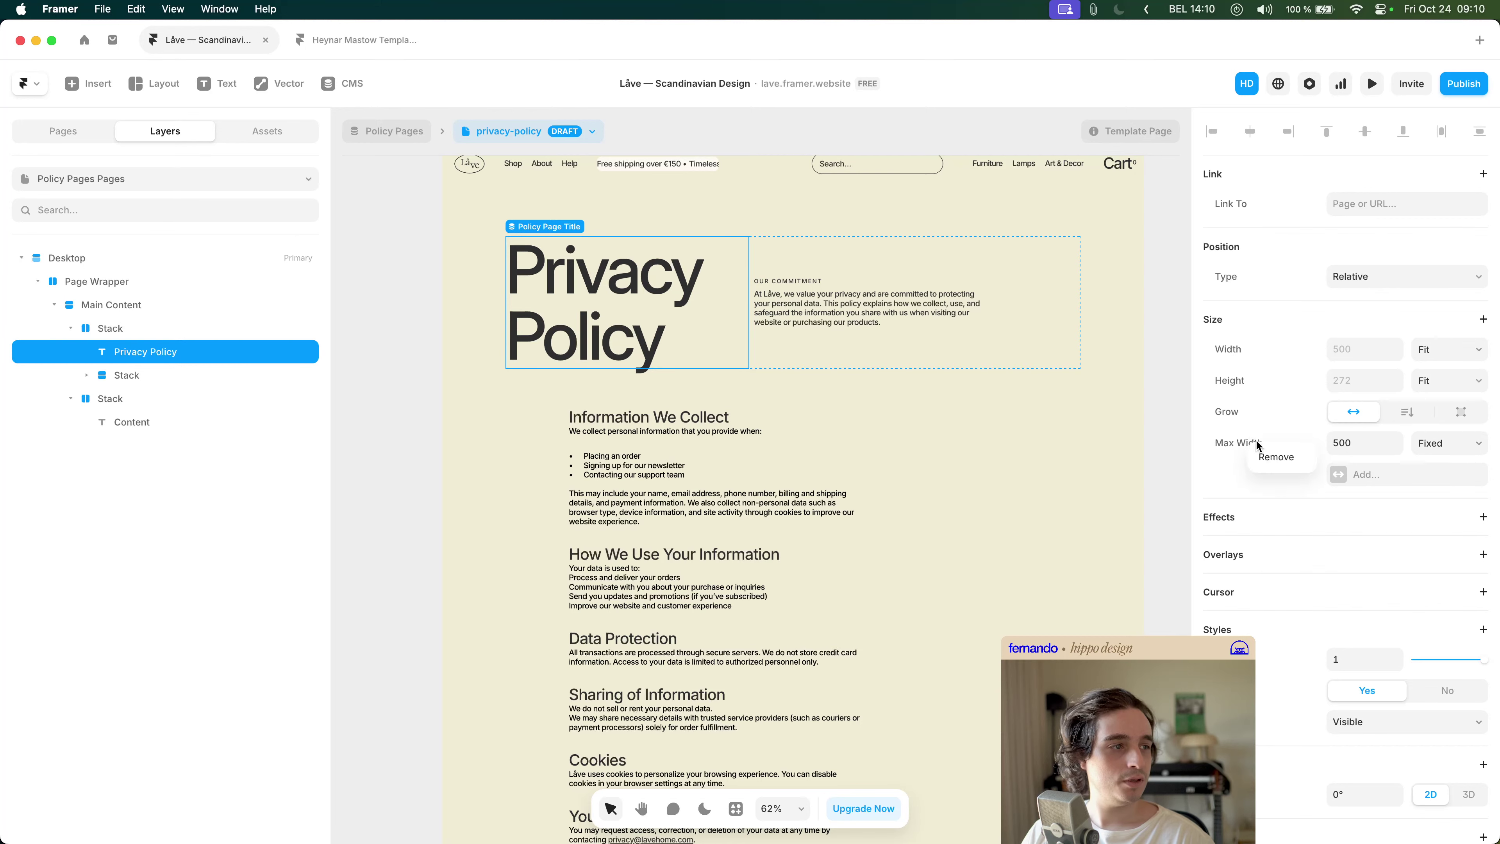
click(1264, 451)
click(1105, 318)
scroll(1087, 314, down, 2)
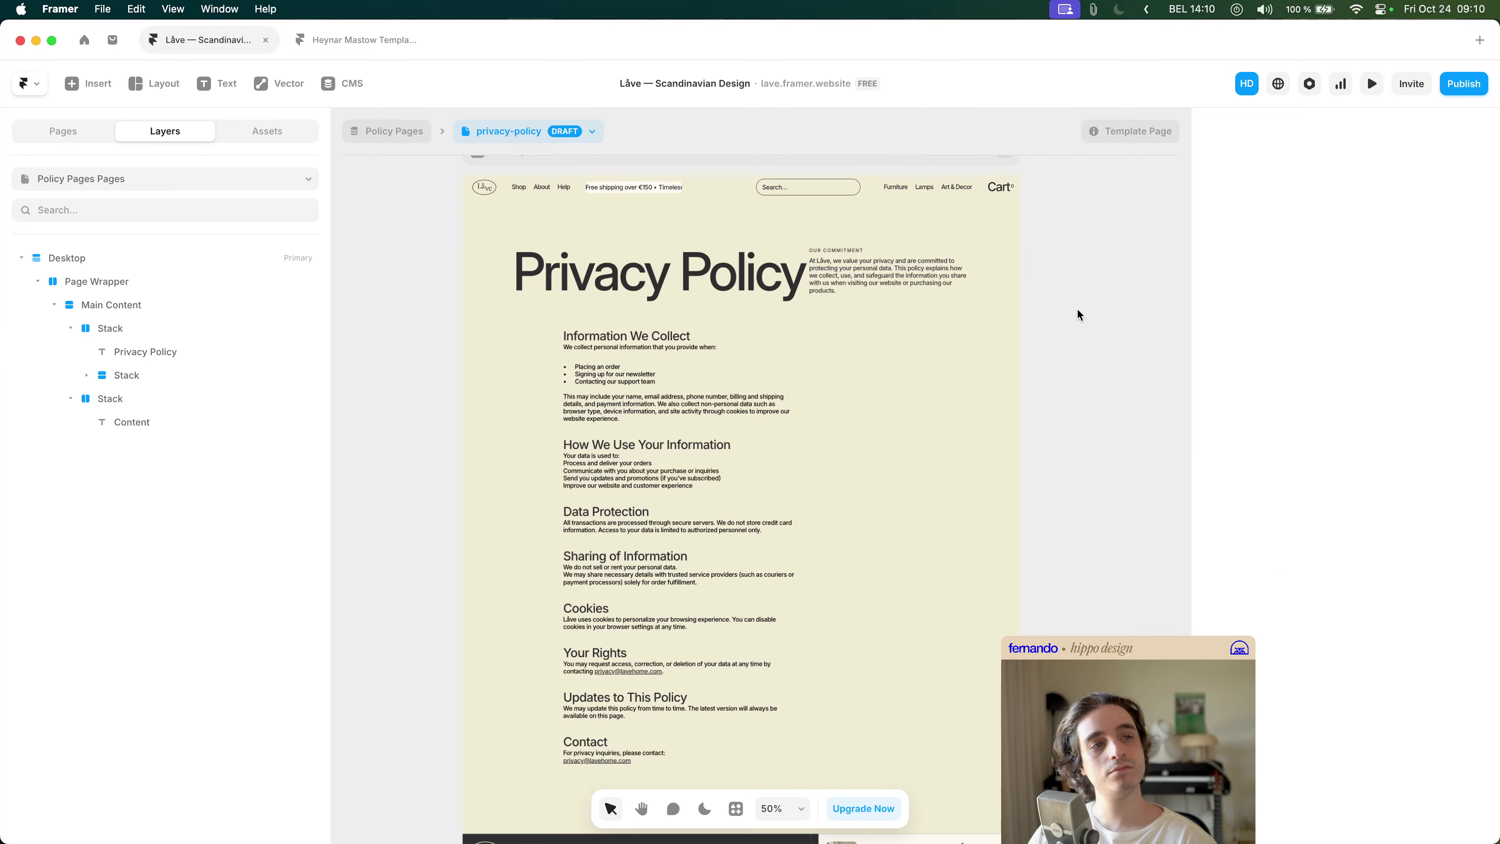
- Ungroup the stack beside the Privacy Policy heading and delete its "Our commitment" label
click(885, 277)
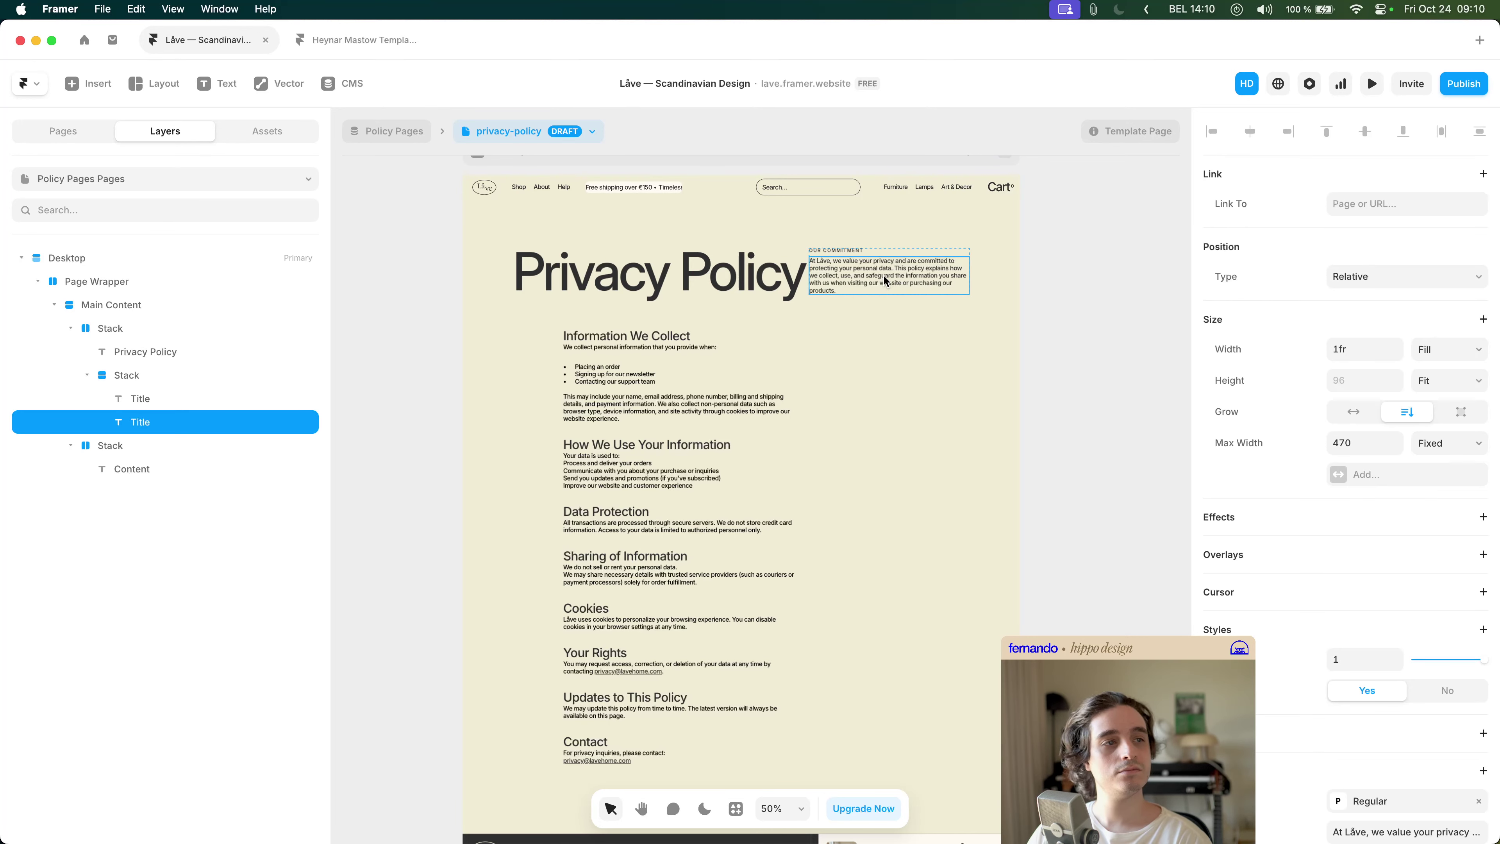
key(Escape)
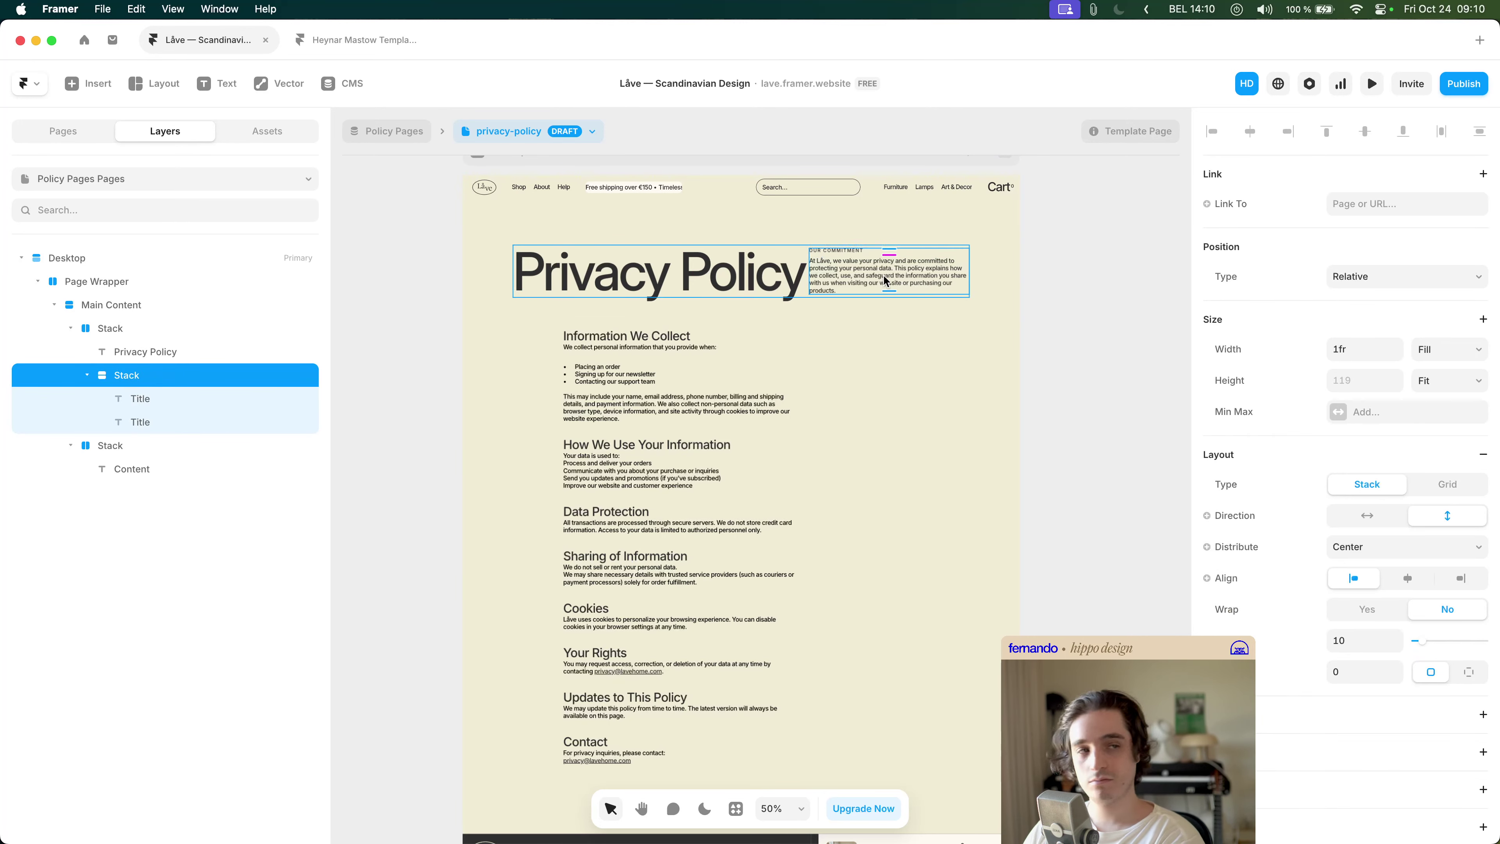
key(super+BackSpace)
click(1114, 293)
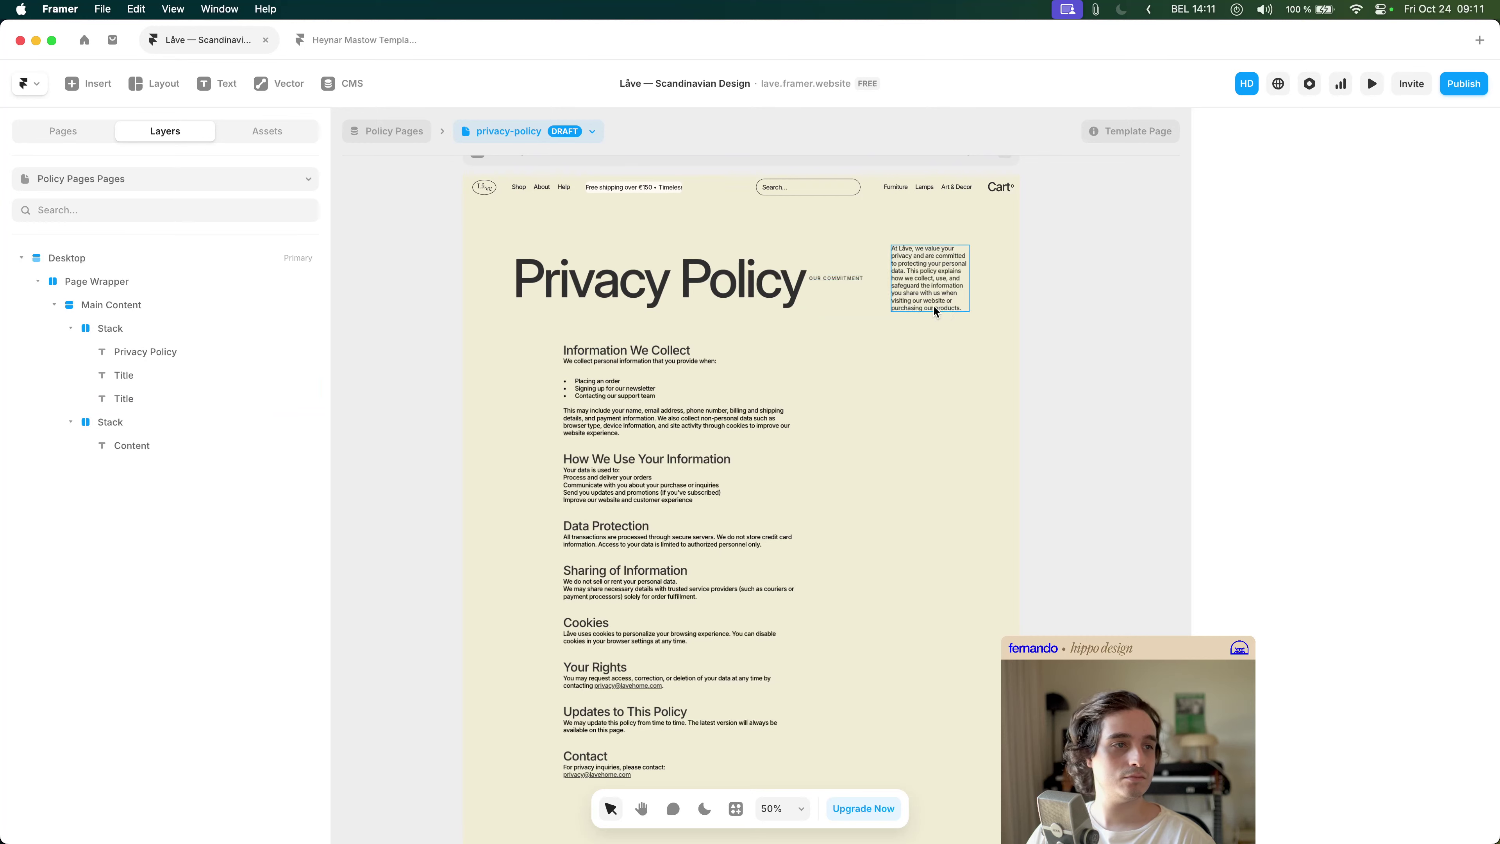
click(846, 279)
key(Delete)
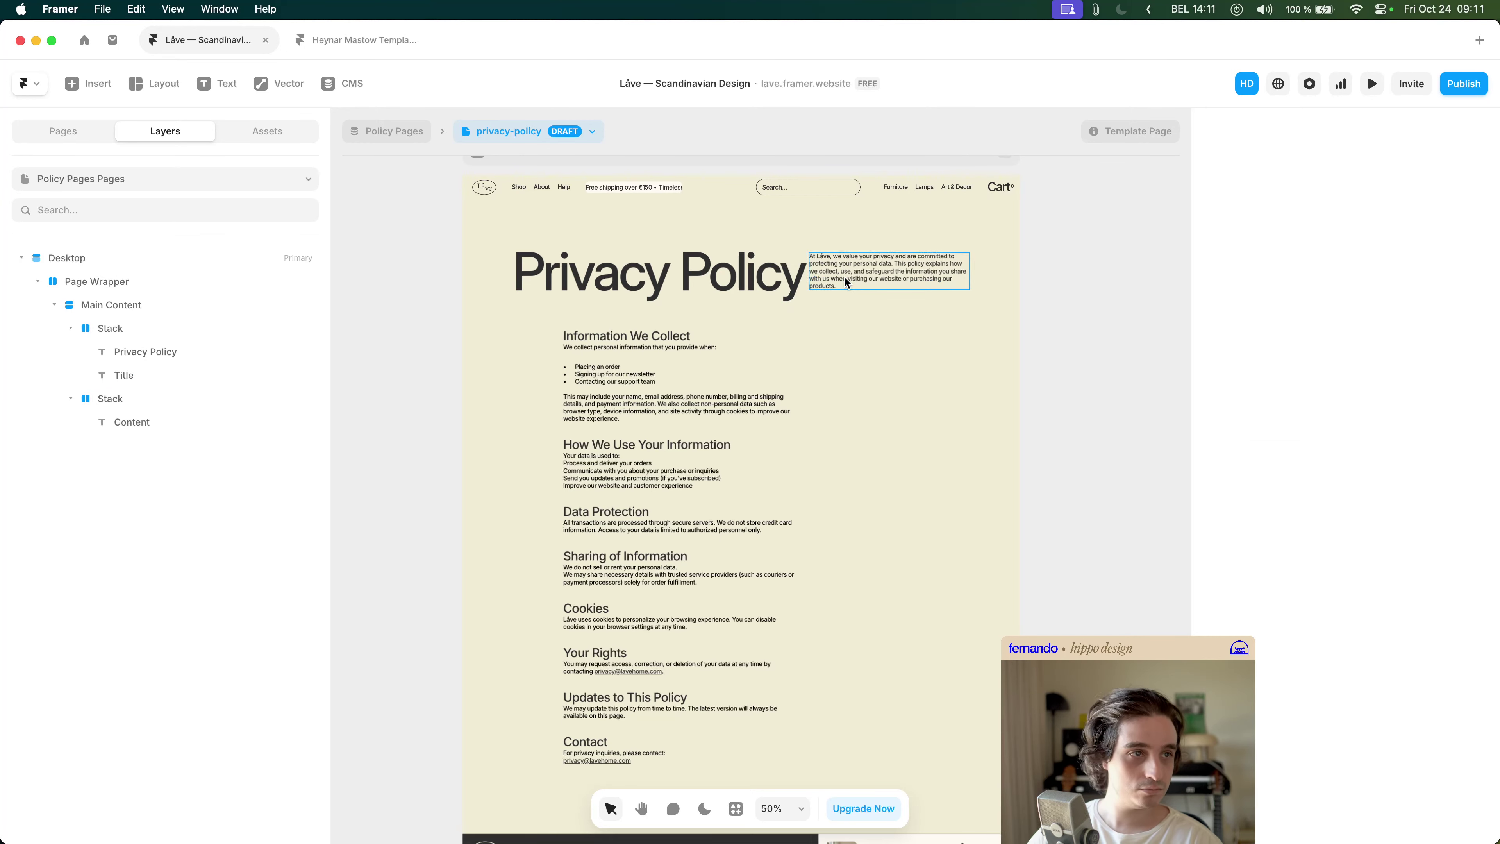
- Set the header stack holding the heading and intro paragraph to vertical direction with left alignment
click(845, 277)
key(Escape)
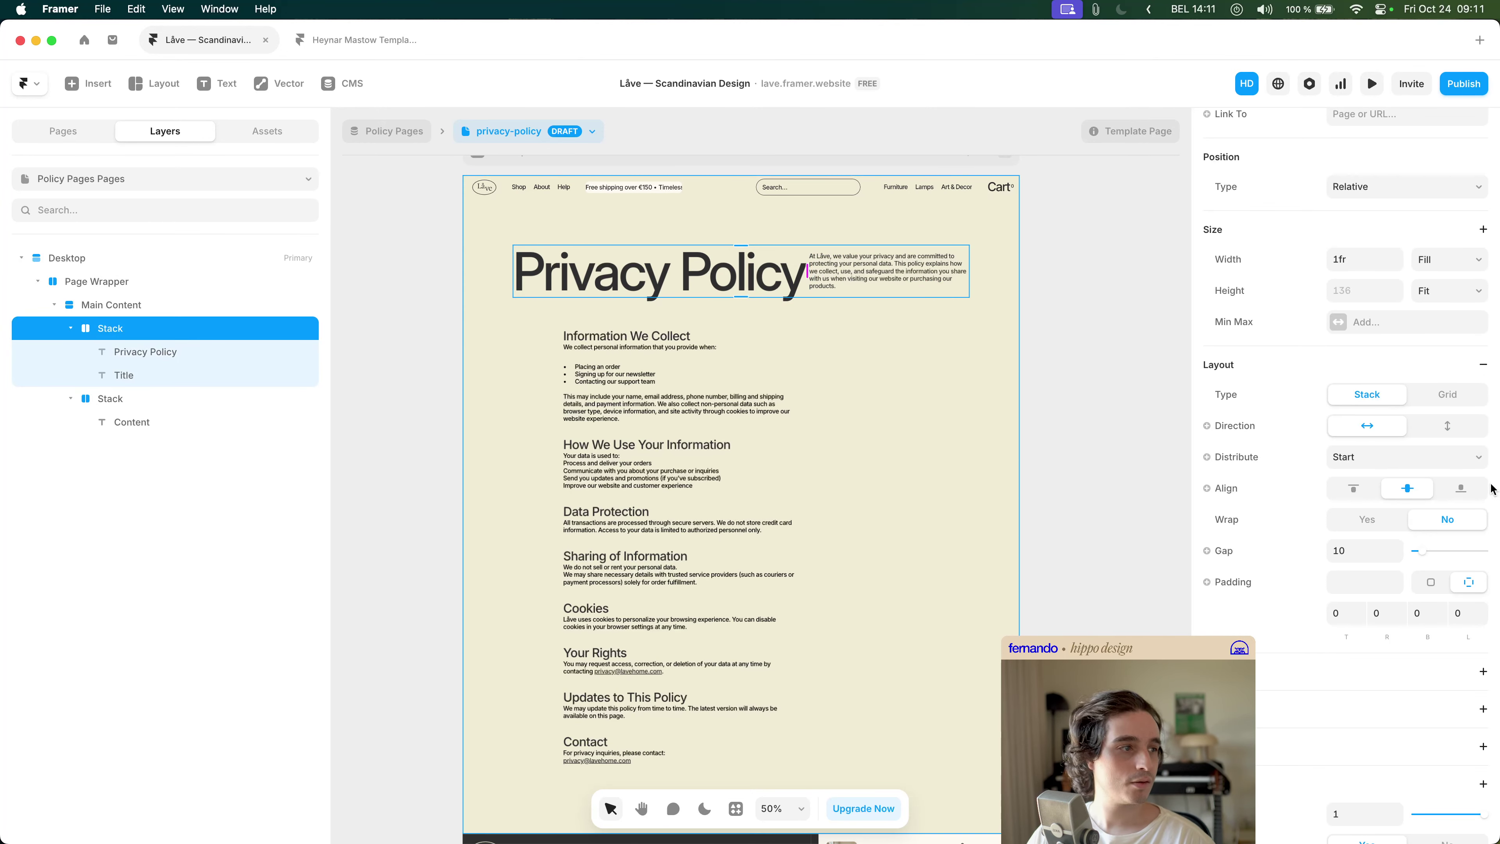
click(1448, 425)
click(1353, 488)
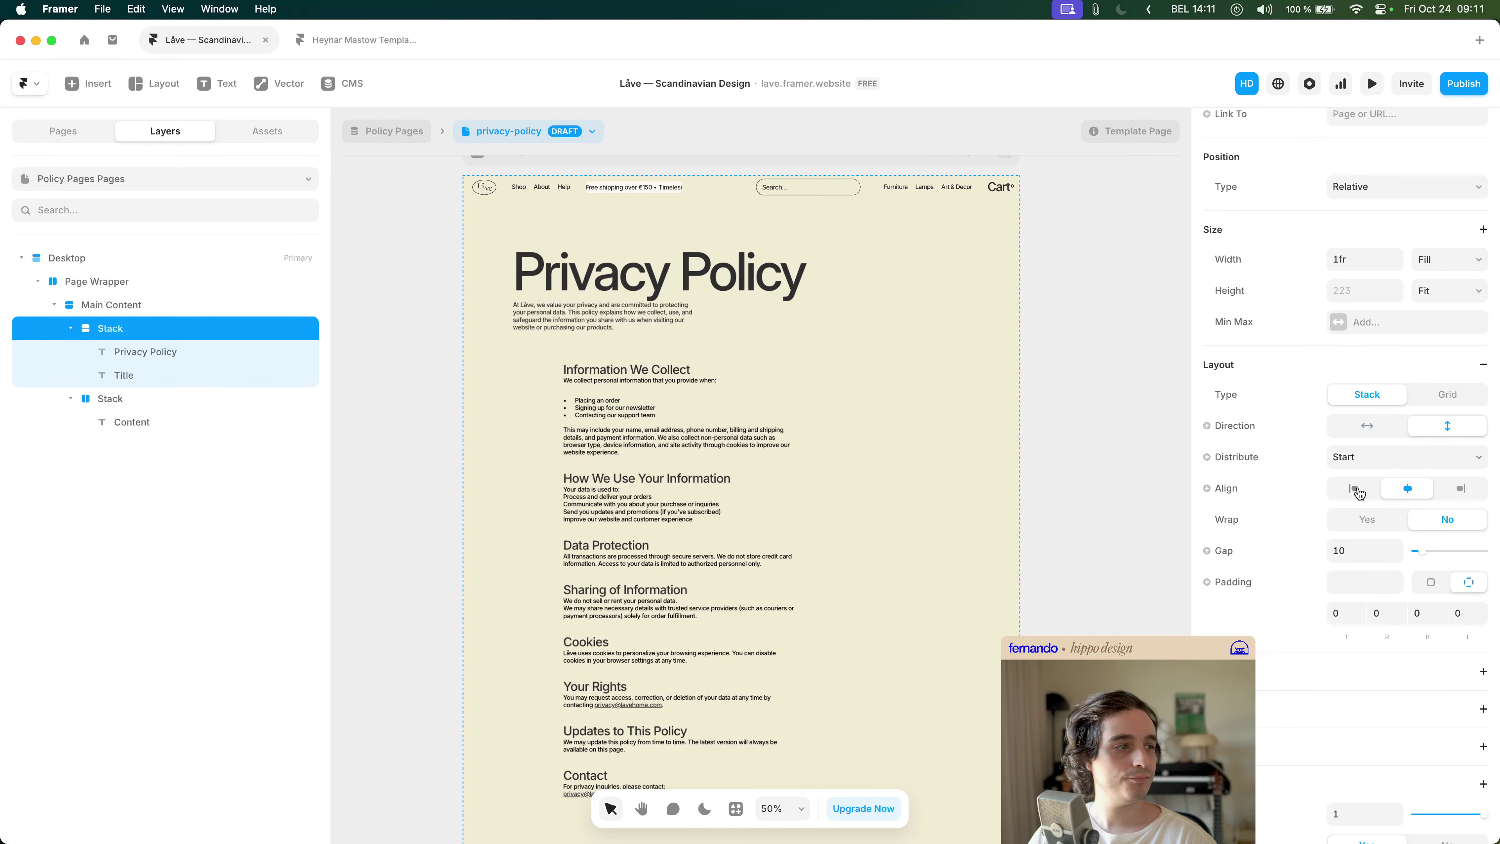
click(1115, 488)
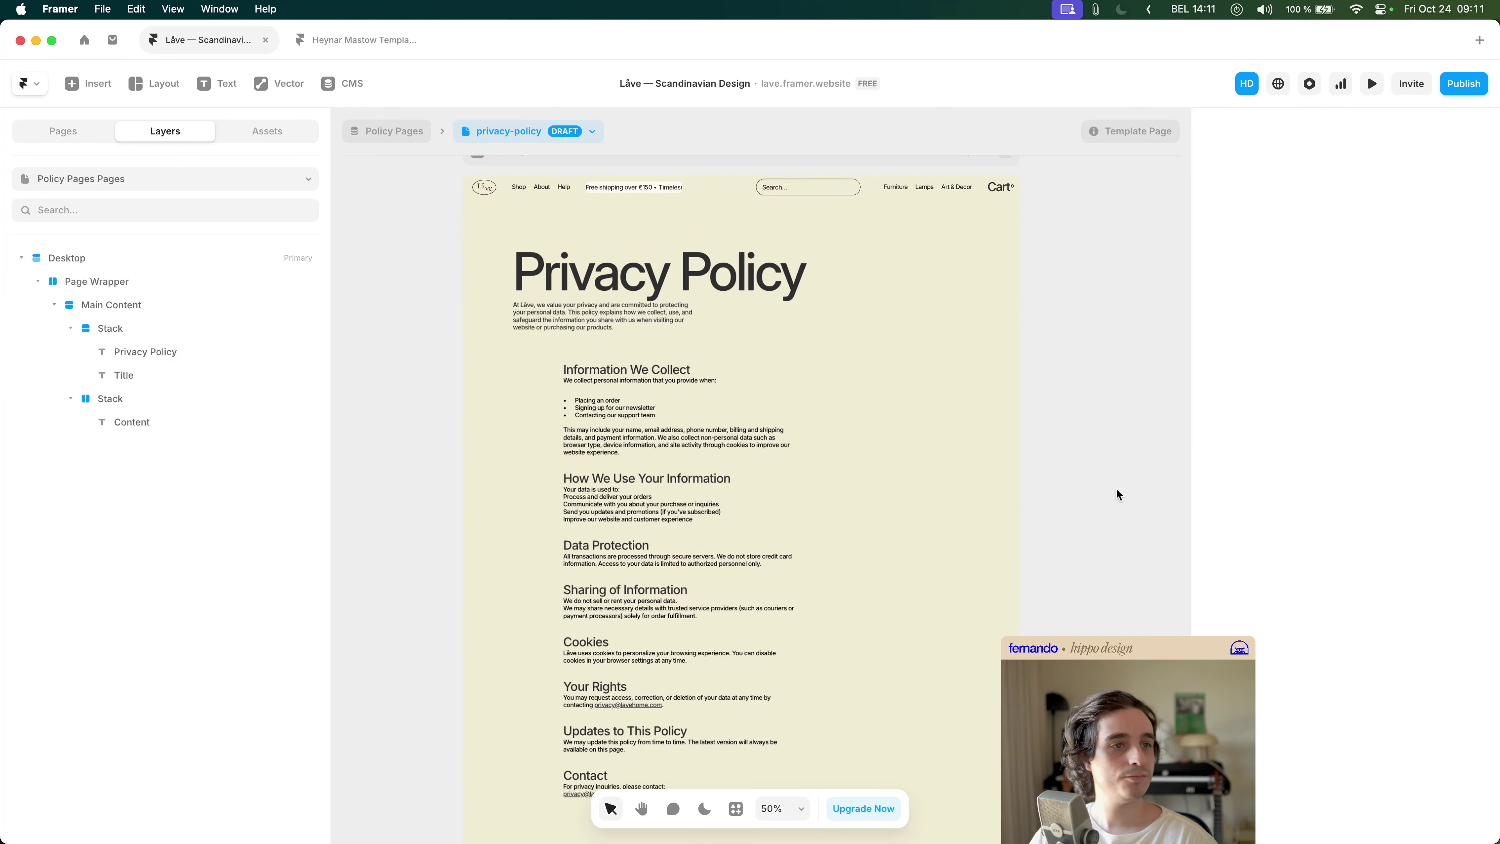
- Set the gap between the heading and the intro paragraph in the header stack to 40
click(779, 317)
click(1367, 557)
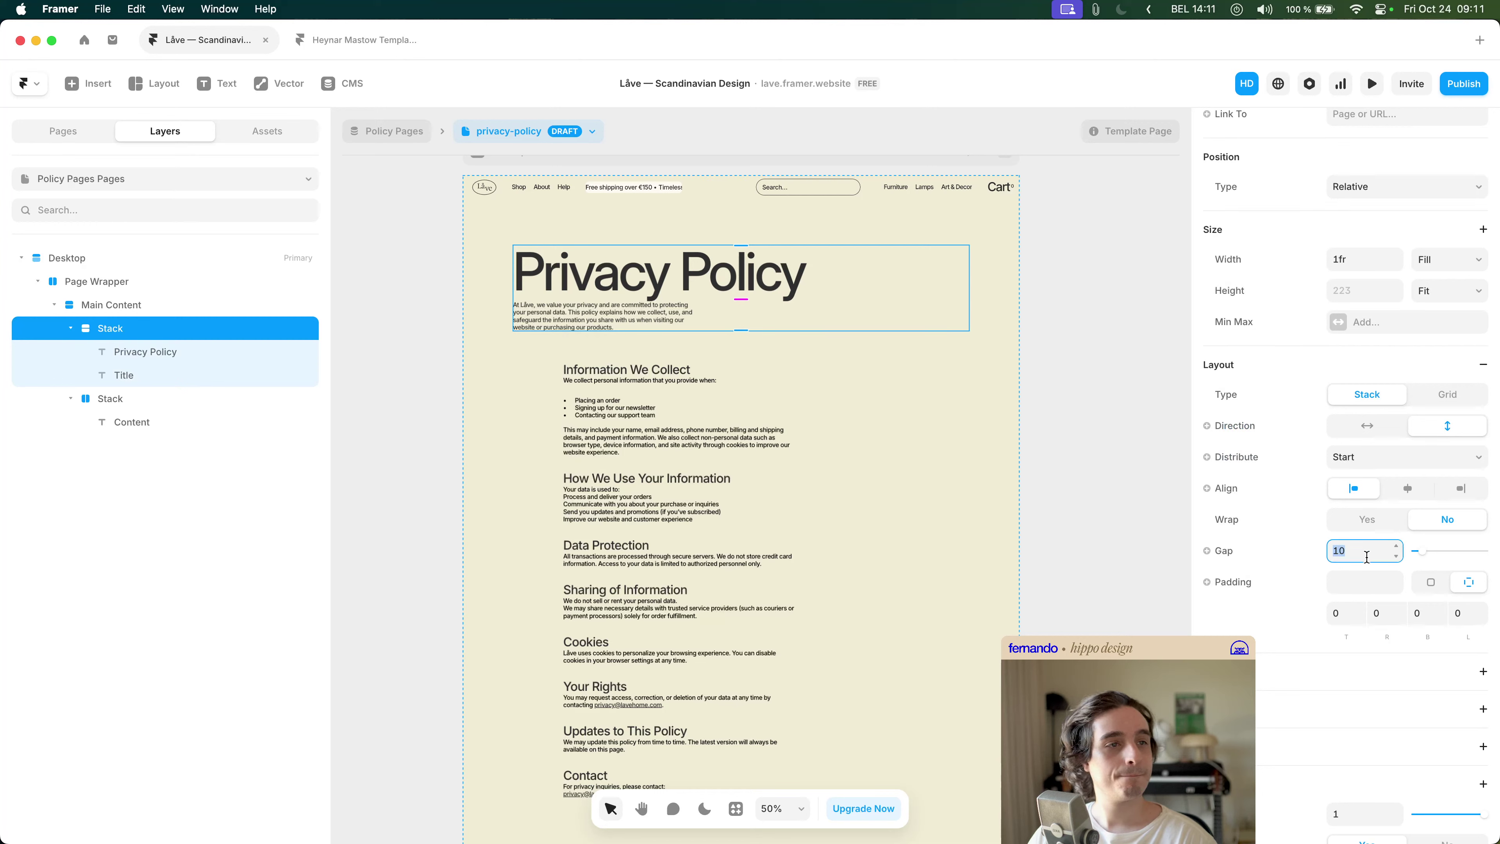
text(50)
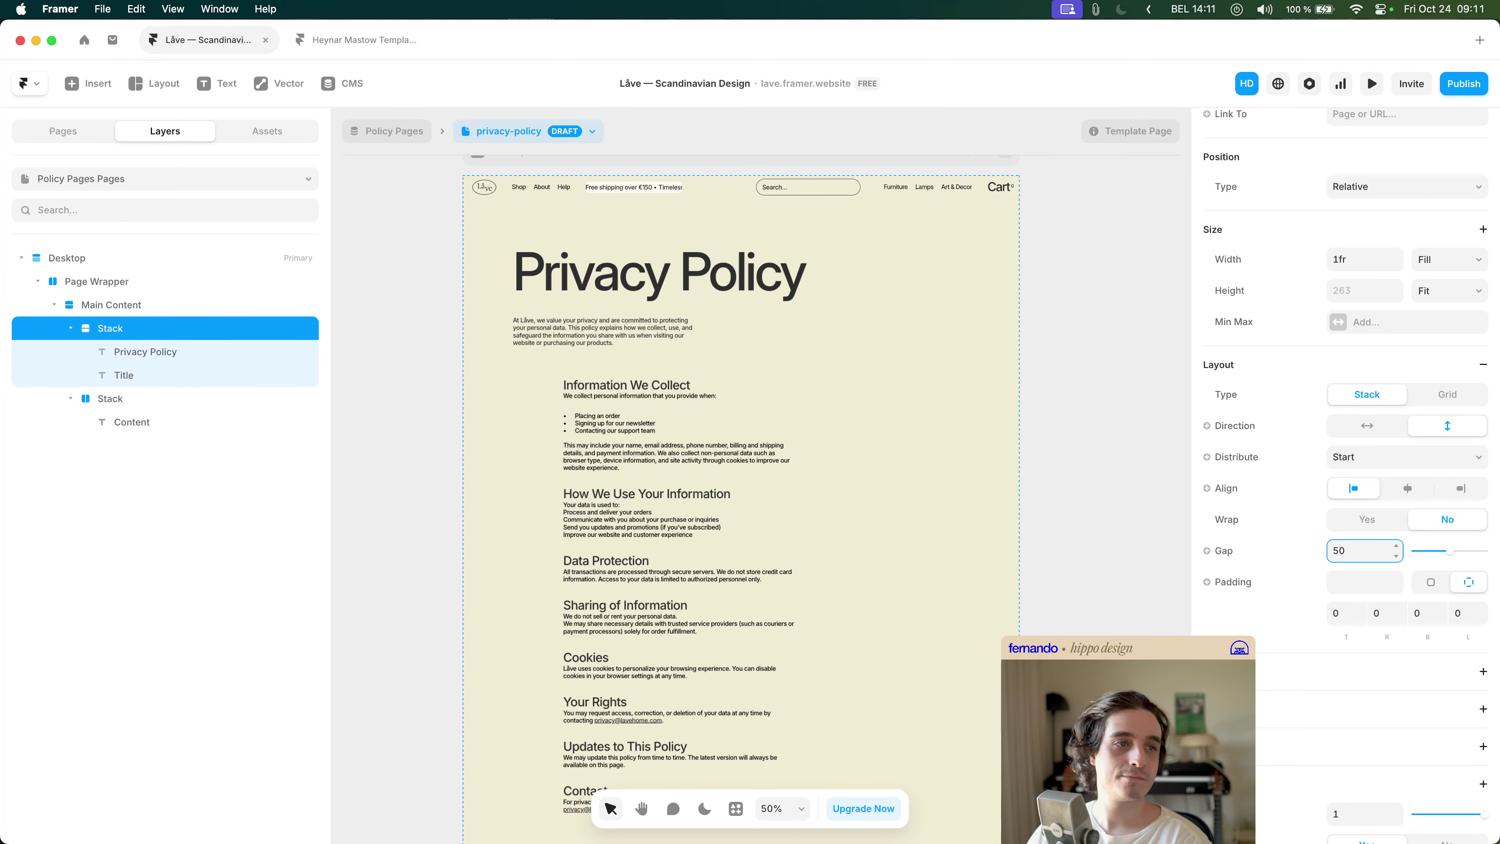
key(BackSpace)
key(BackSpace)
text(40)
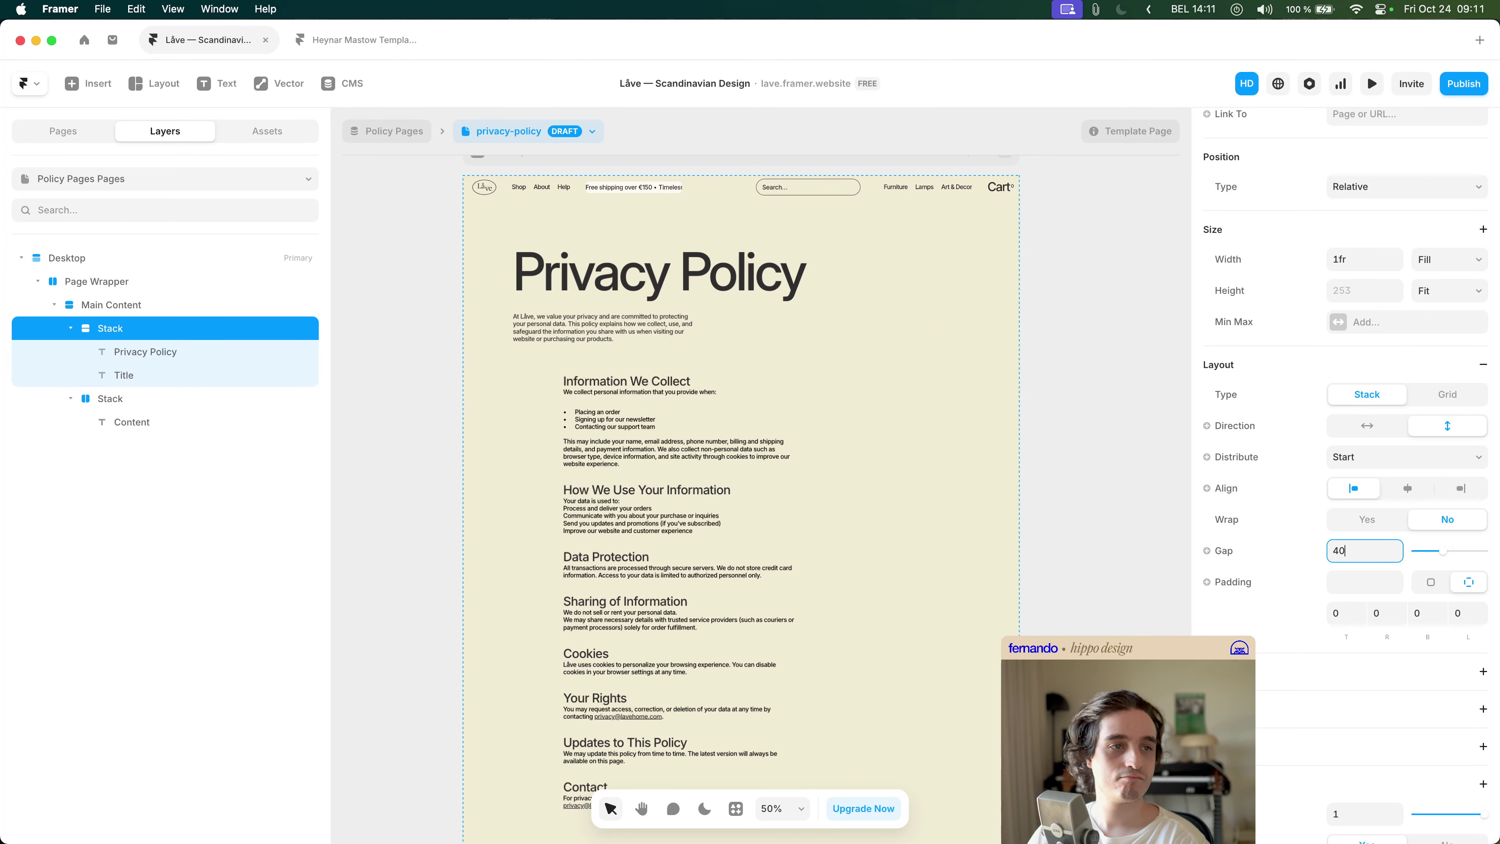
click(1075, 424)
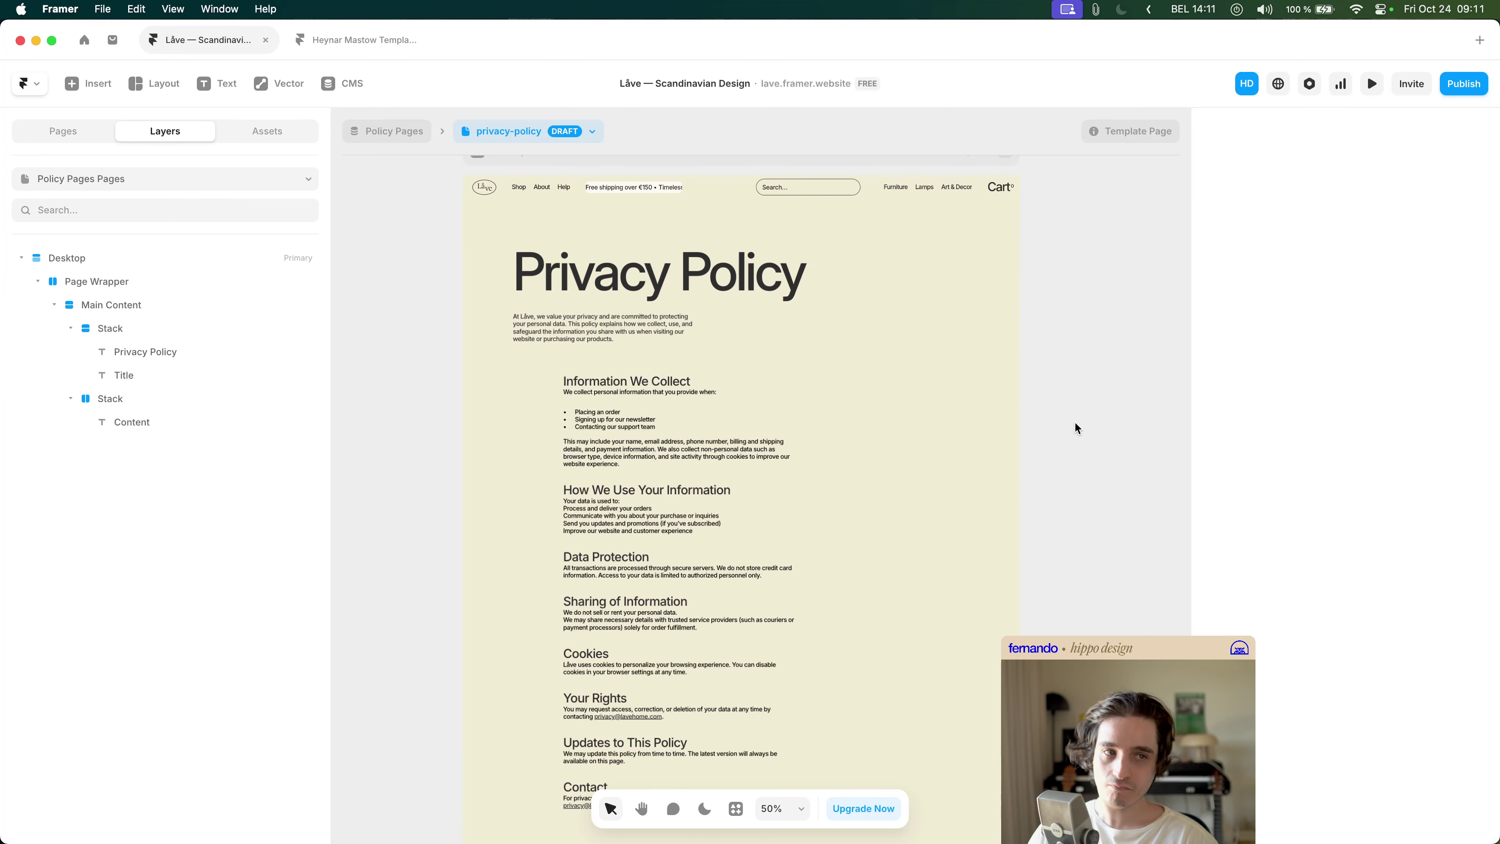
- Apply the M text style to the intro paragraph under the Privacy Policy heading
drag(1077, 424, 1070, 383)
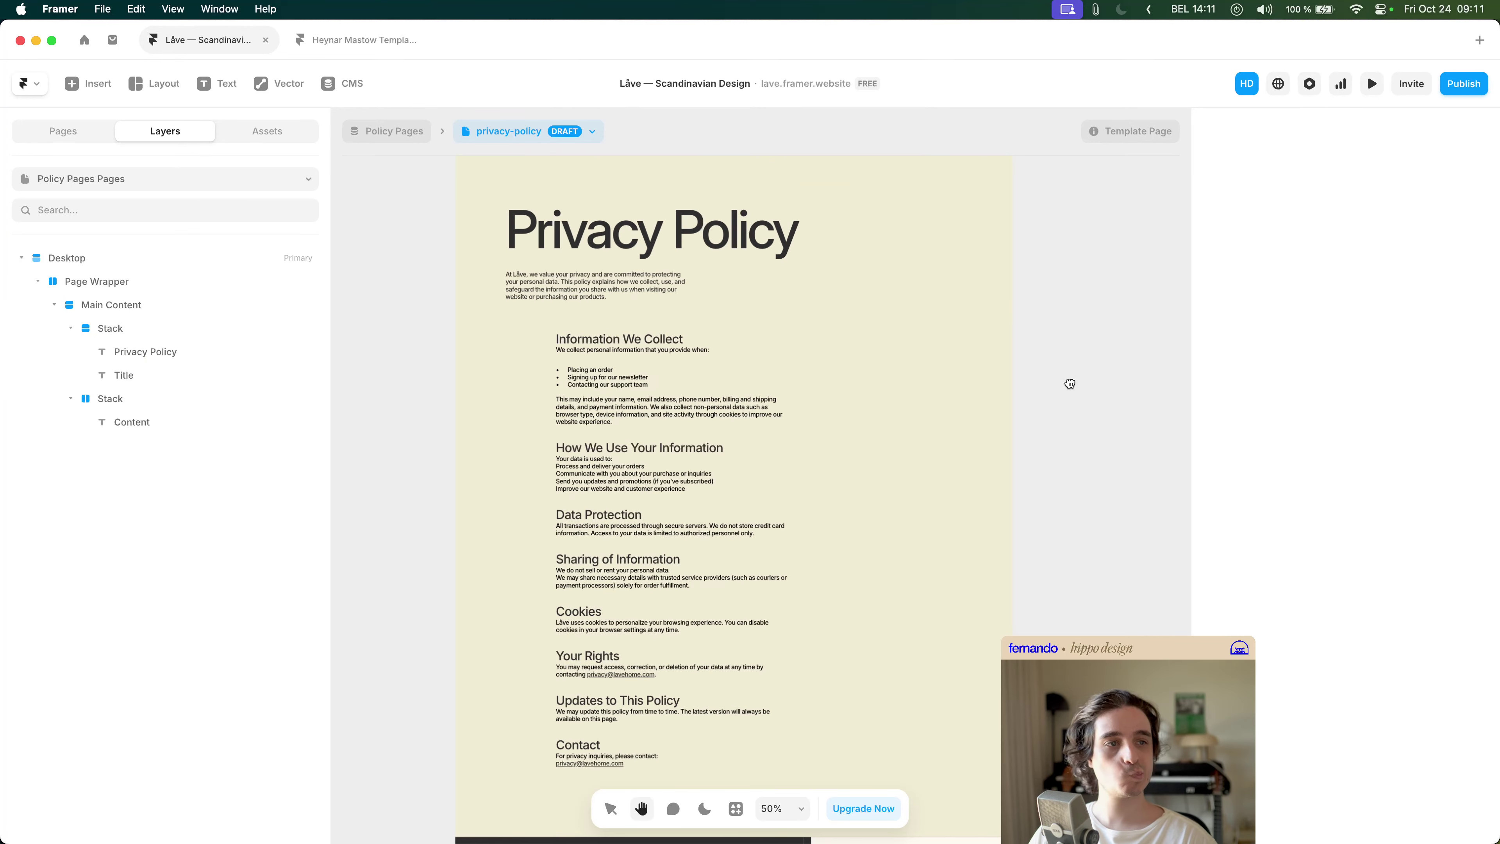
scroll(1073, 387, down, 1)
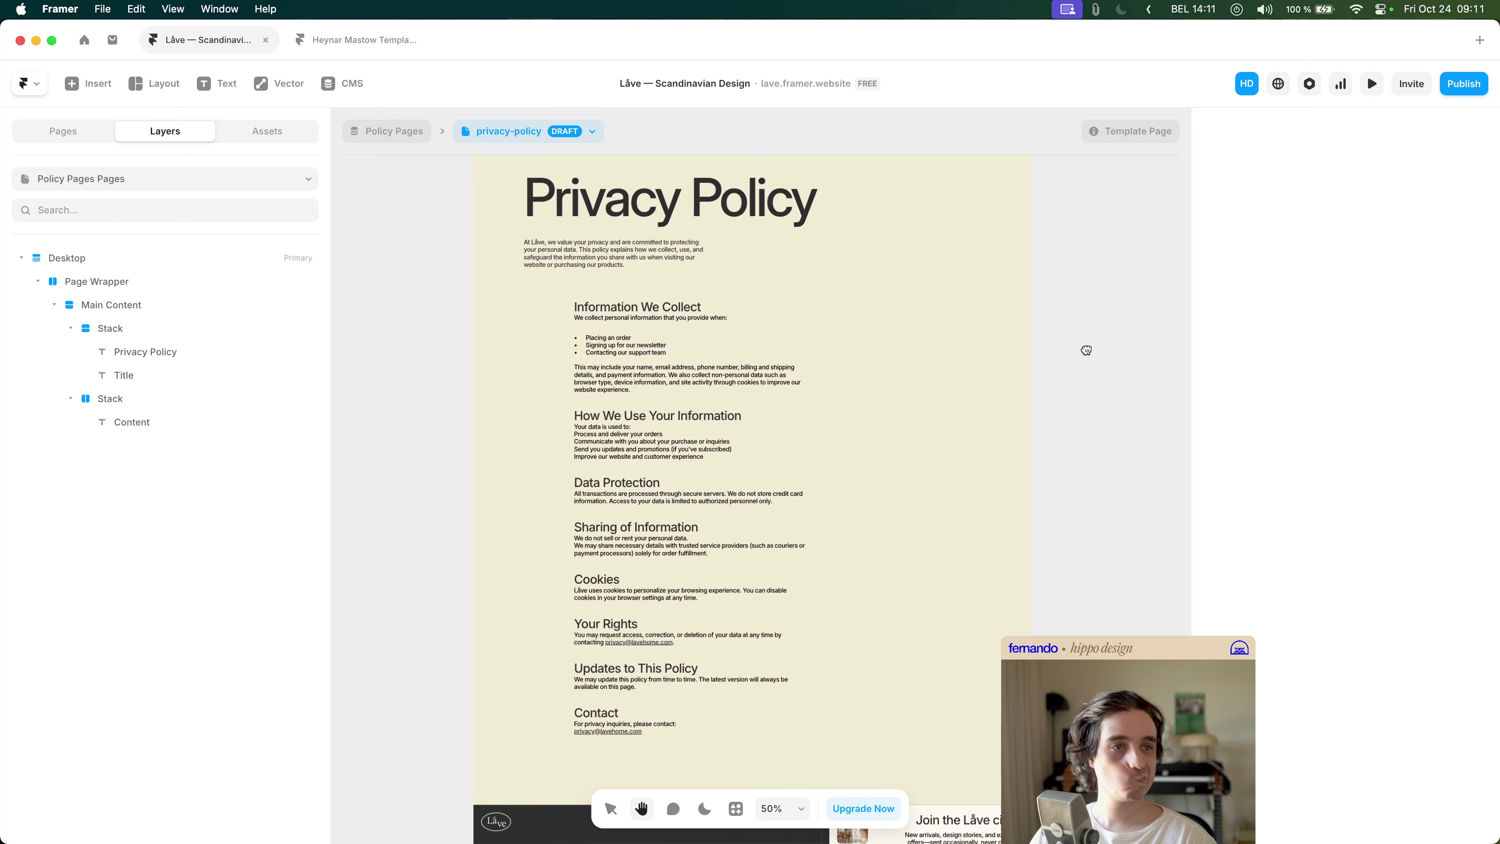
click(614, 248)
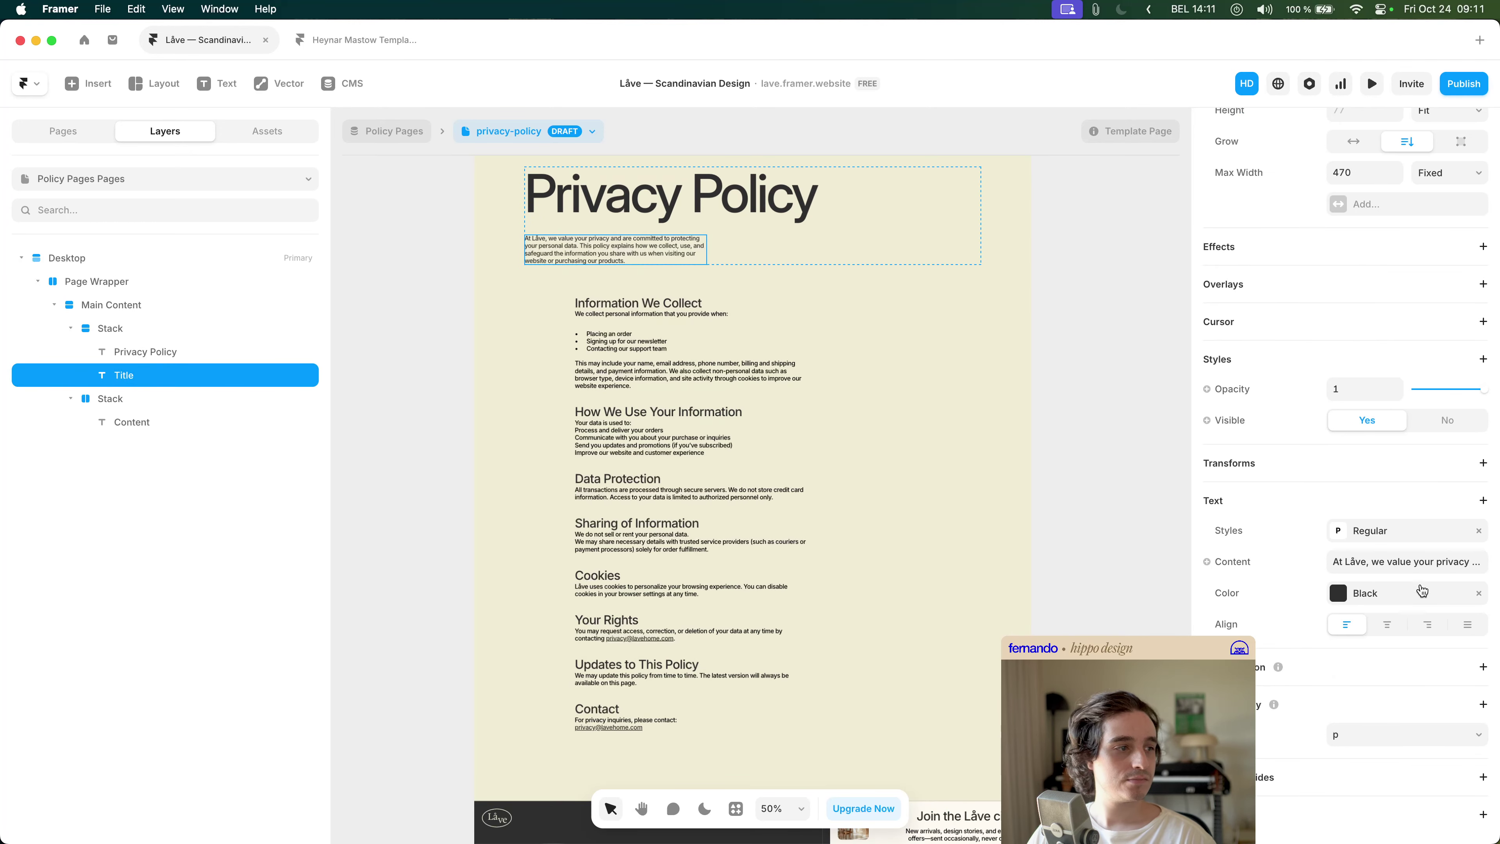
click(1400, 530)
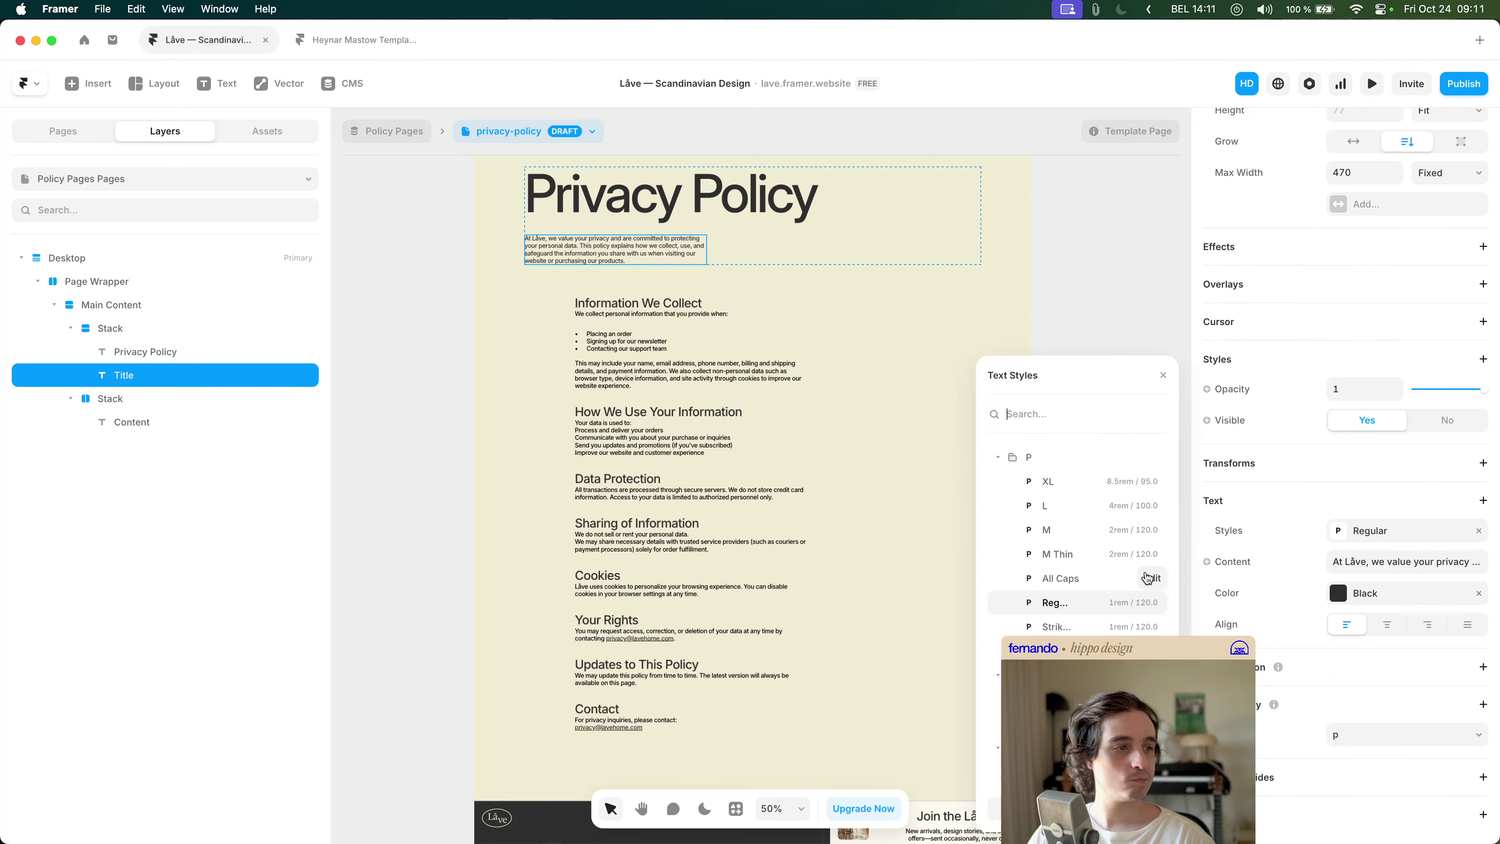
click(1058, 535)
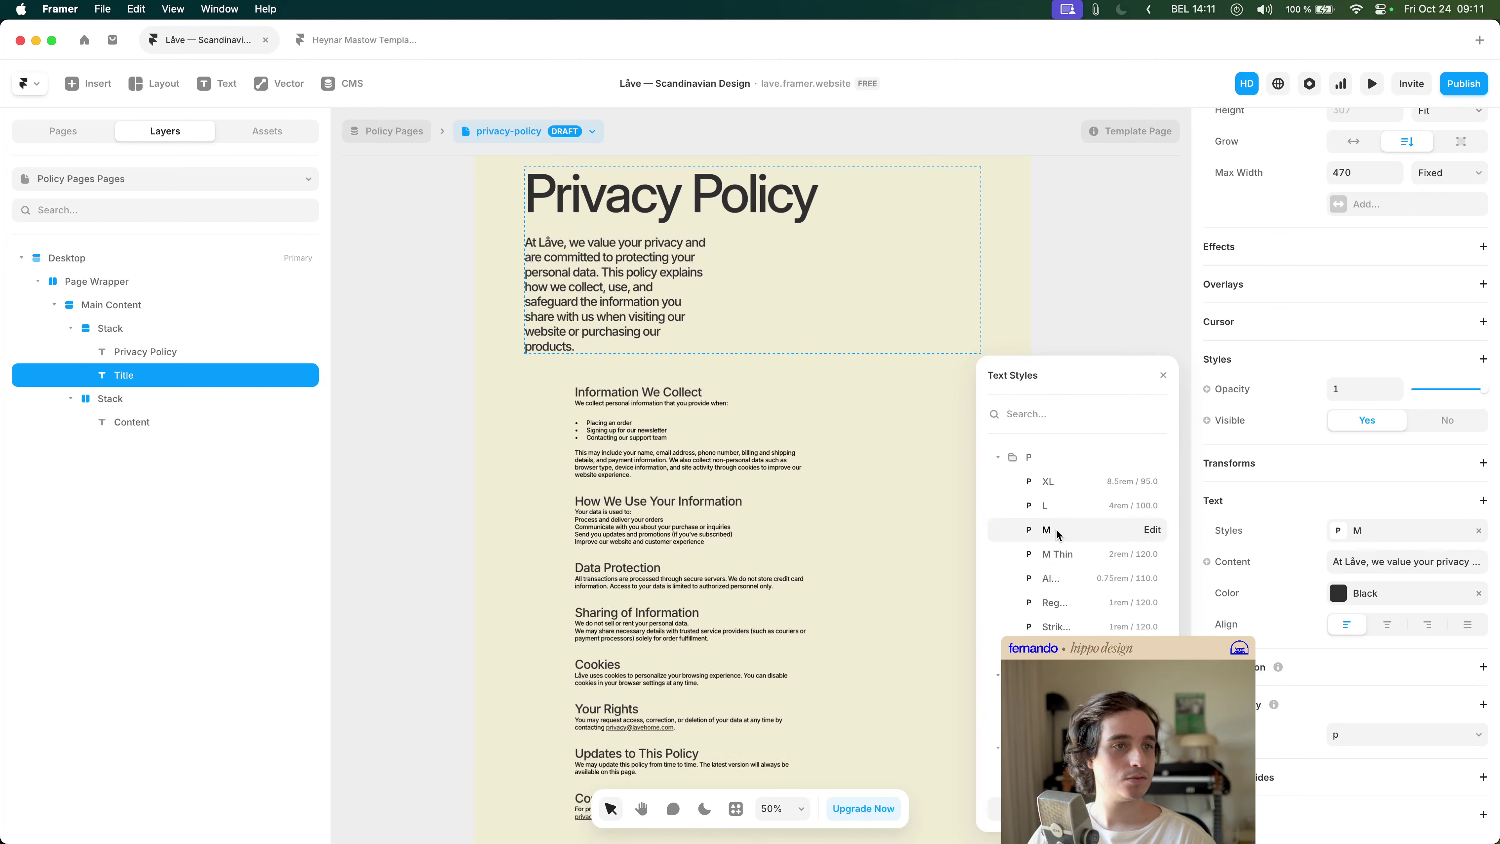
click(1059, 283)
- Set the intro paragraph's fixed max width to 670
scroll(652, 370, up, 2)
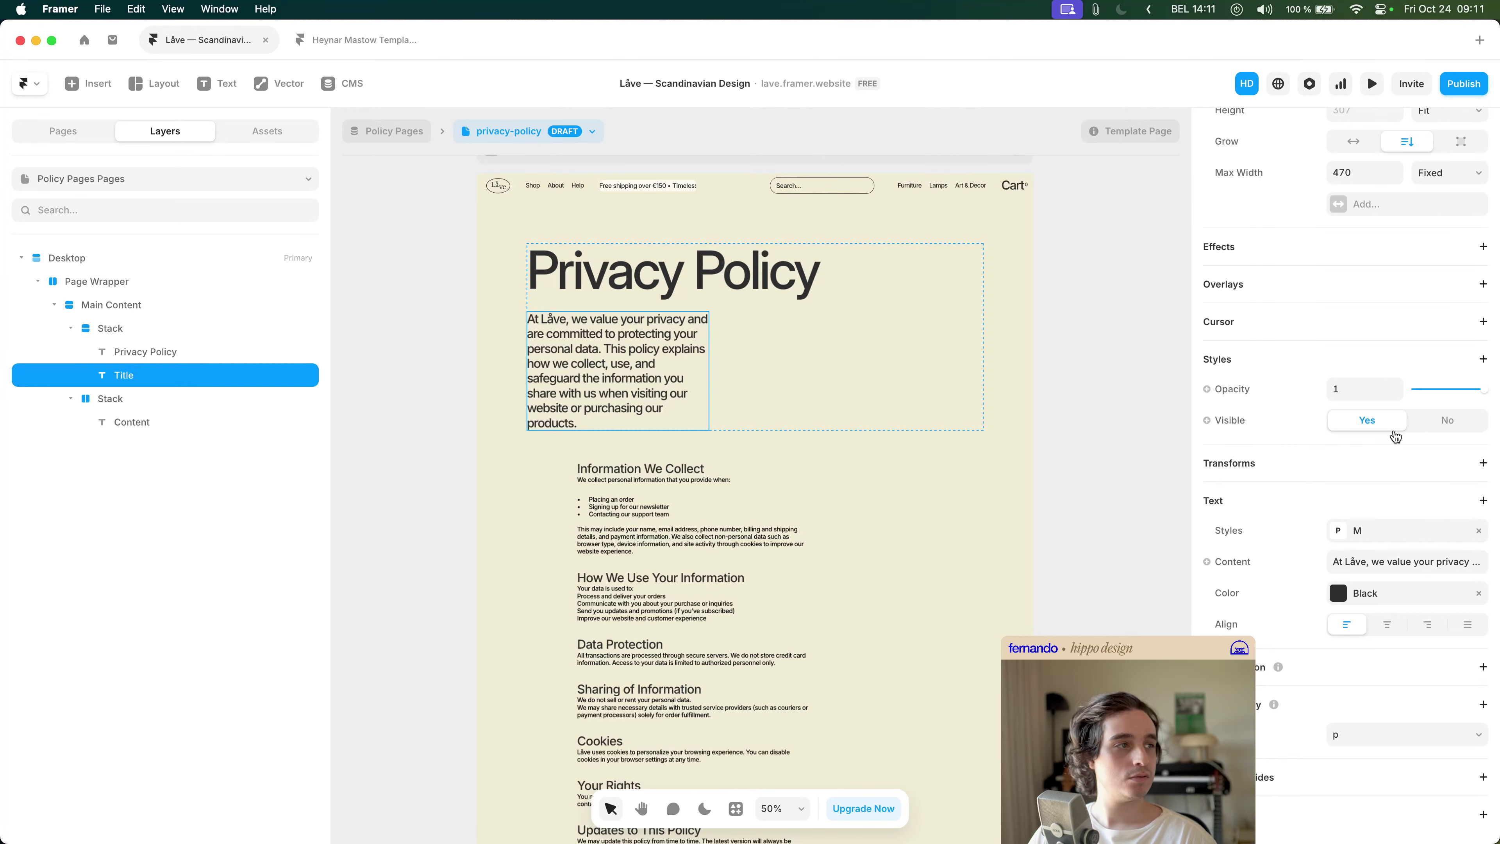
scroll(1391, 436, up, 4)
click(1366, 405)
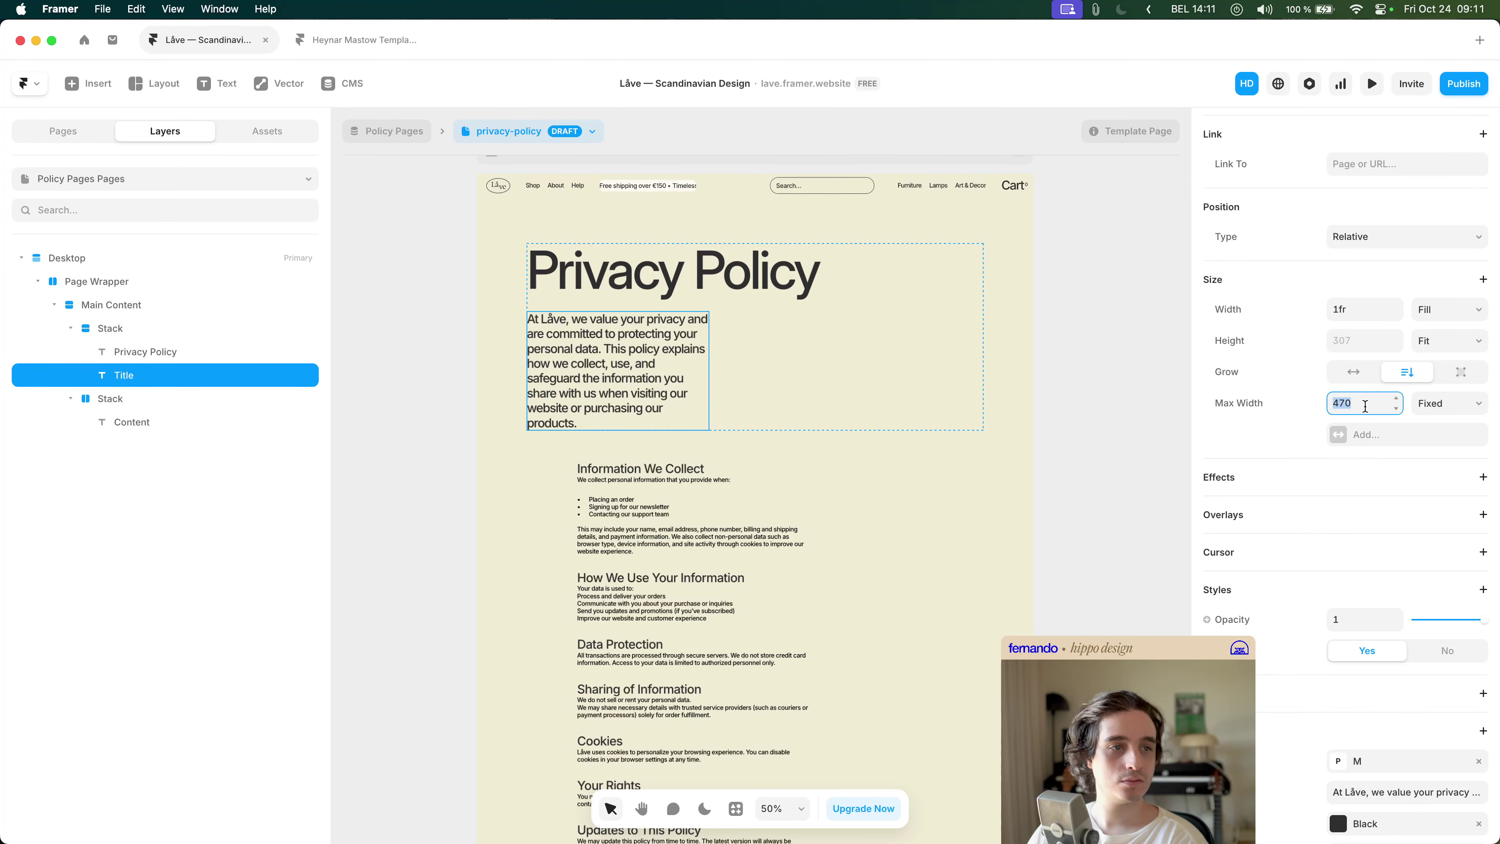
text(520)
key(shift+Up)
key(shift+Up)
key(shift+Up)
key(shift+Up)
key(shift+Up)
key(shift+Up)
key(shift+Up)
key(shift+Up)
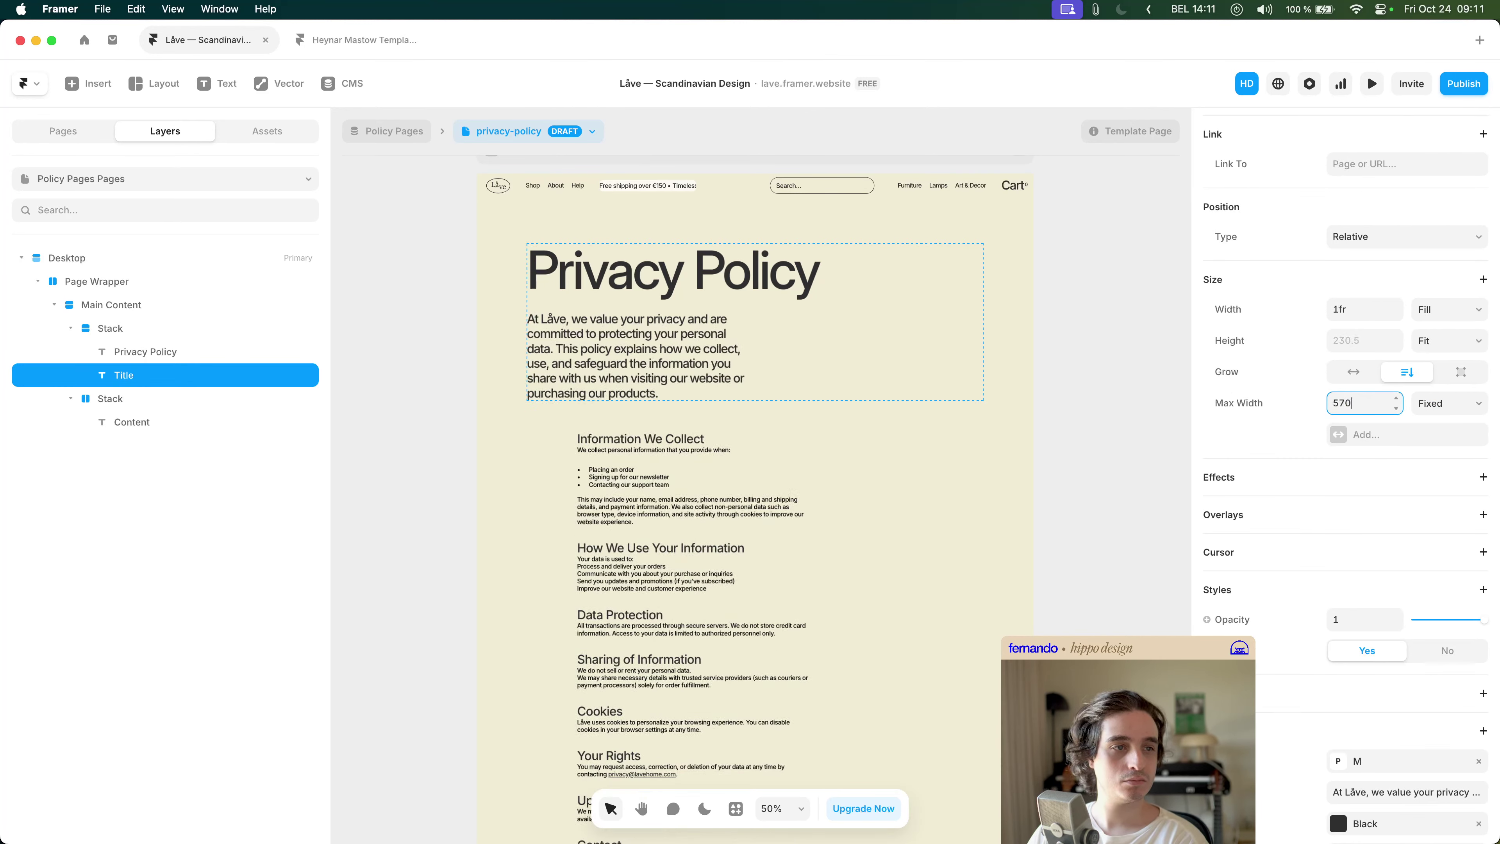
key(shift+Up)
key(shift+Up)
key(shift+Up)
key(shift+Up)
key(shift+Up)
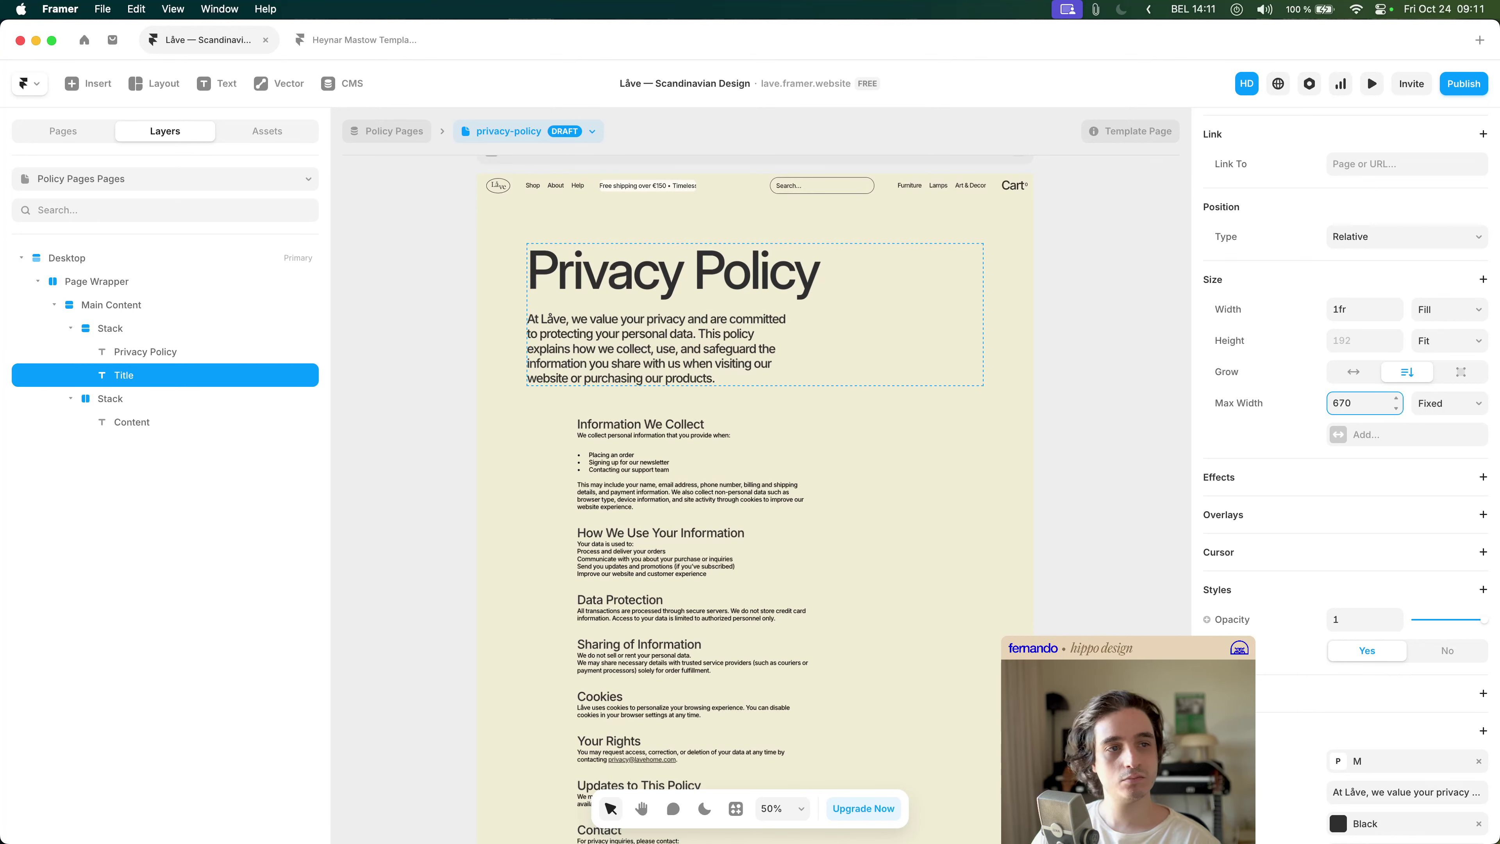
click(1123, 376)
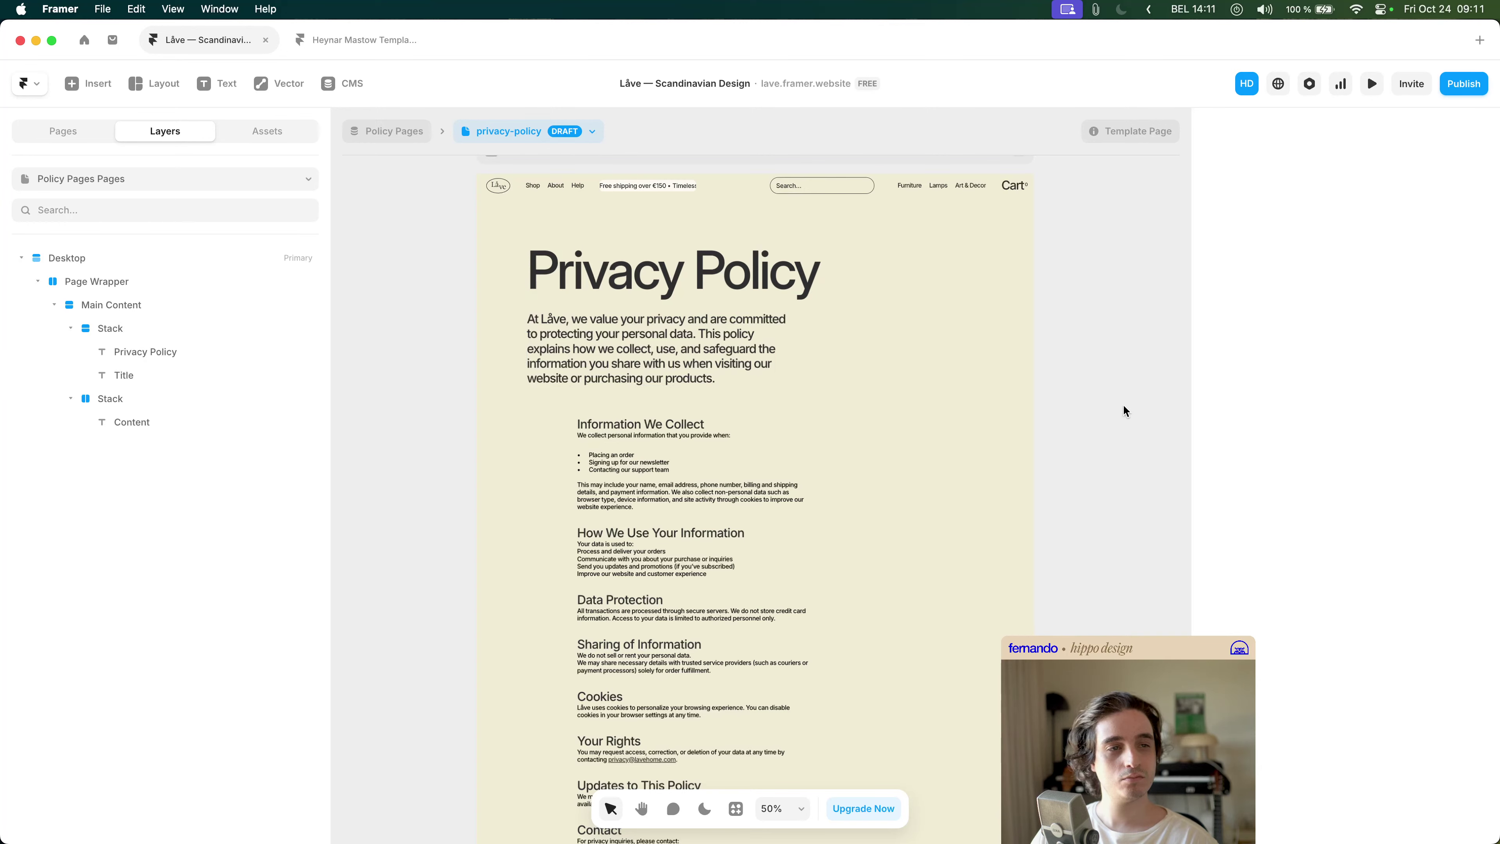
- Move the sentence starting "This policy explains how we collect" out of the intro paragraph into its own text layer below it
double_click(623, 365)
click(696, 333)
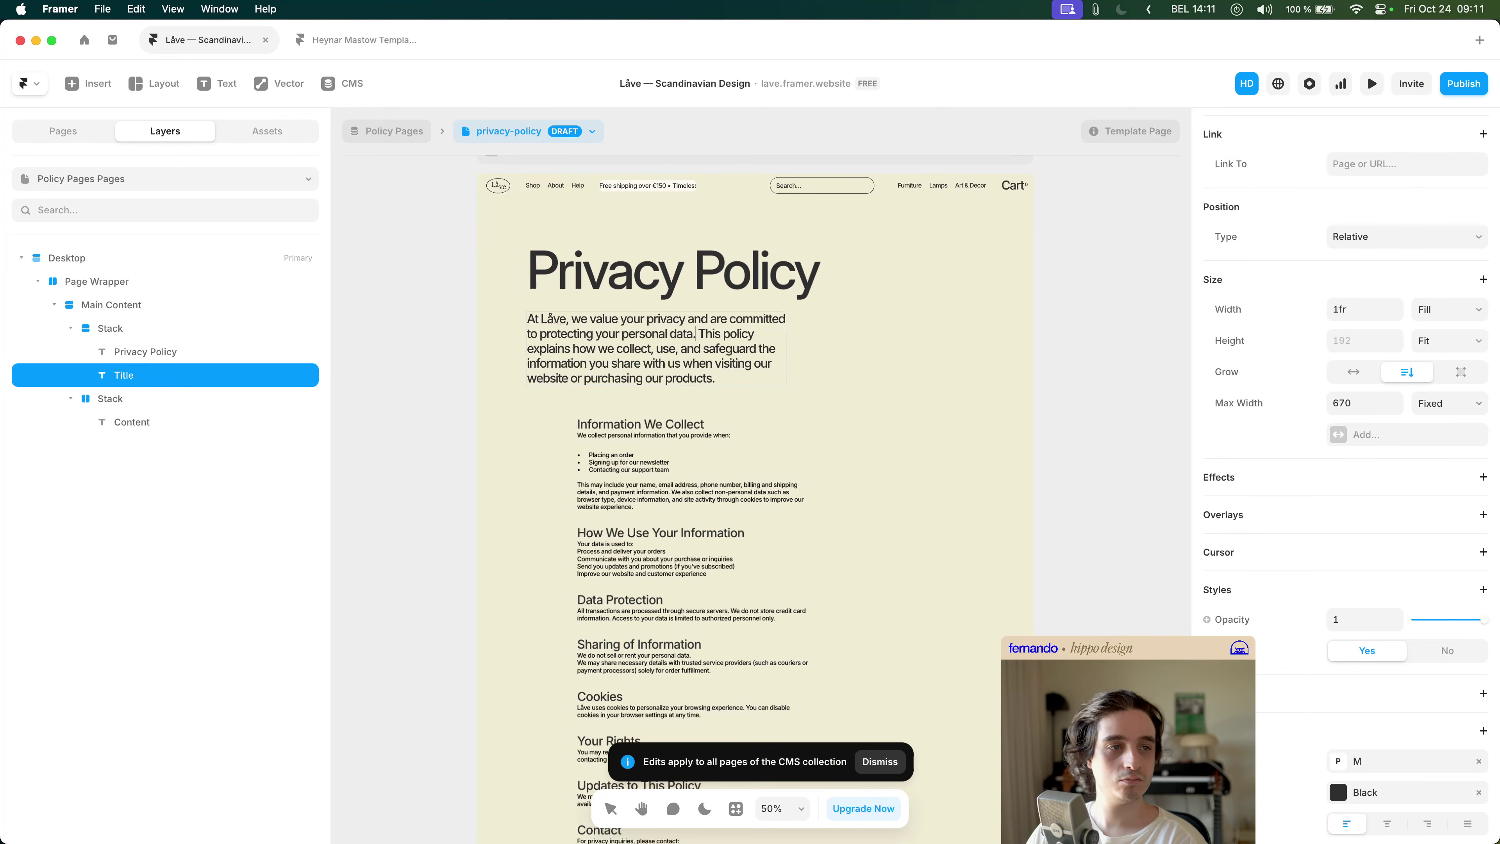
drag(696, 333, 716, 378)
key(ctrl+c)
key(BackSpace)
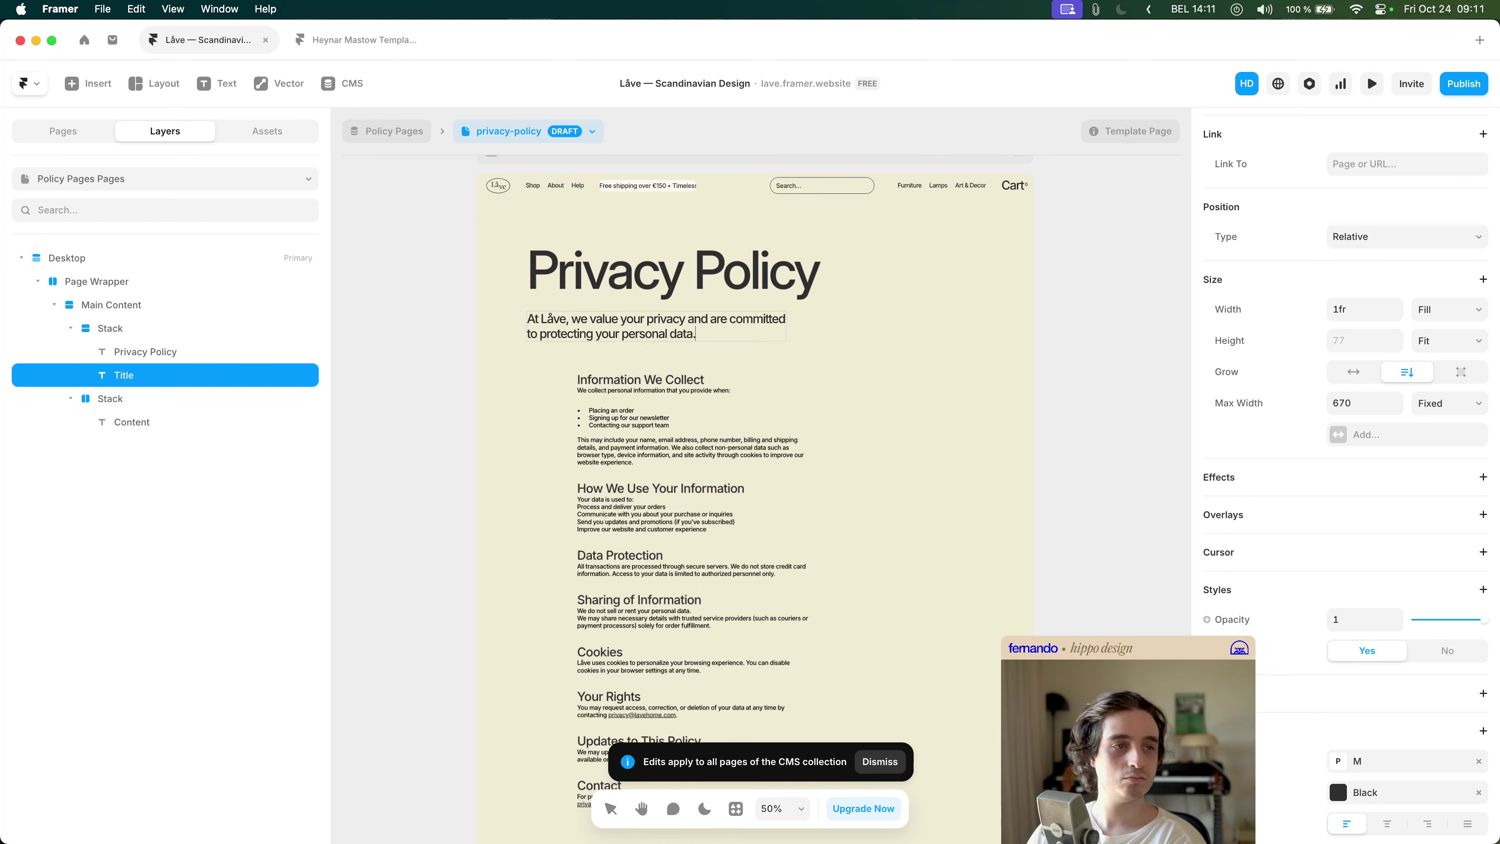
key(Escape)
key(ctrl+v)
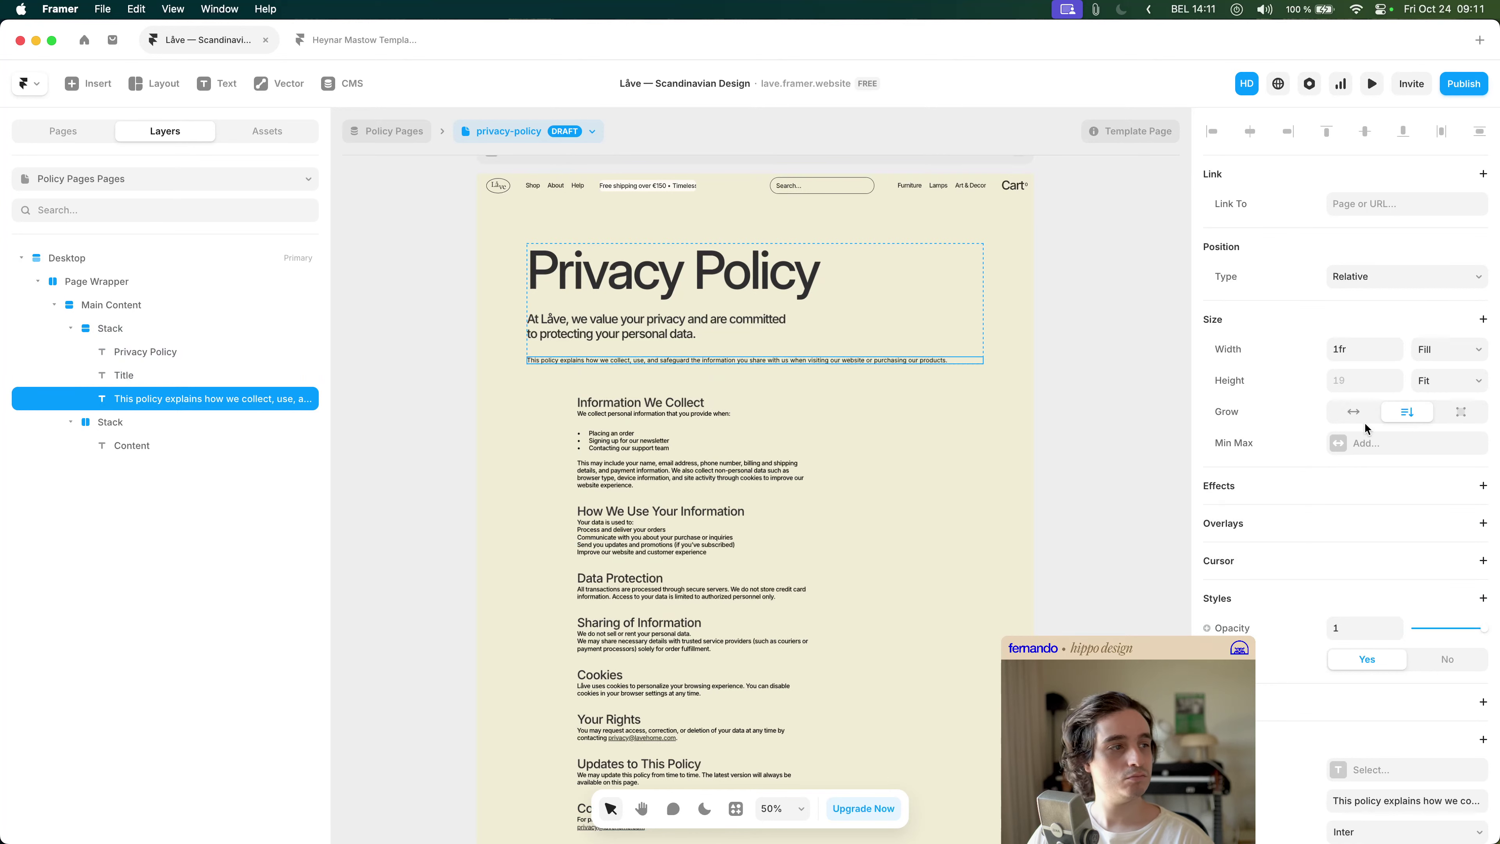
- Add a fixed max width of 400 px to the separate "This policy explains how we collect" text layer
click(1388, 444)
click(1406, 473)
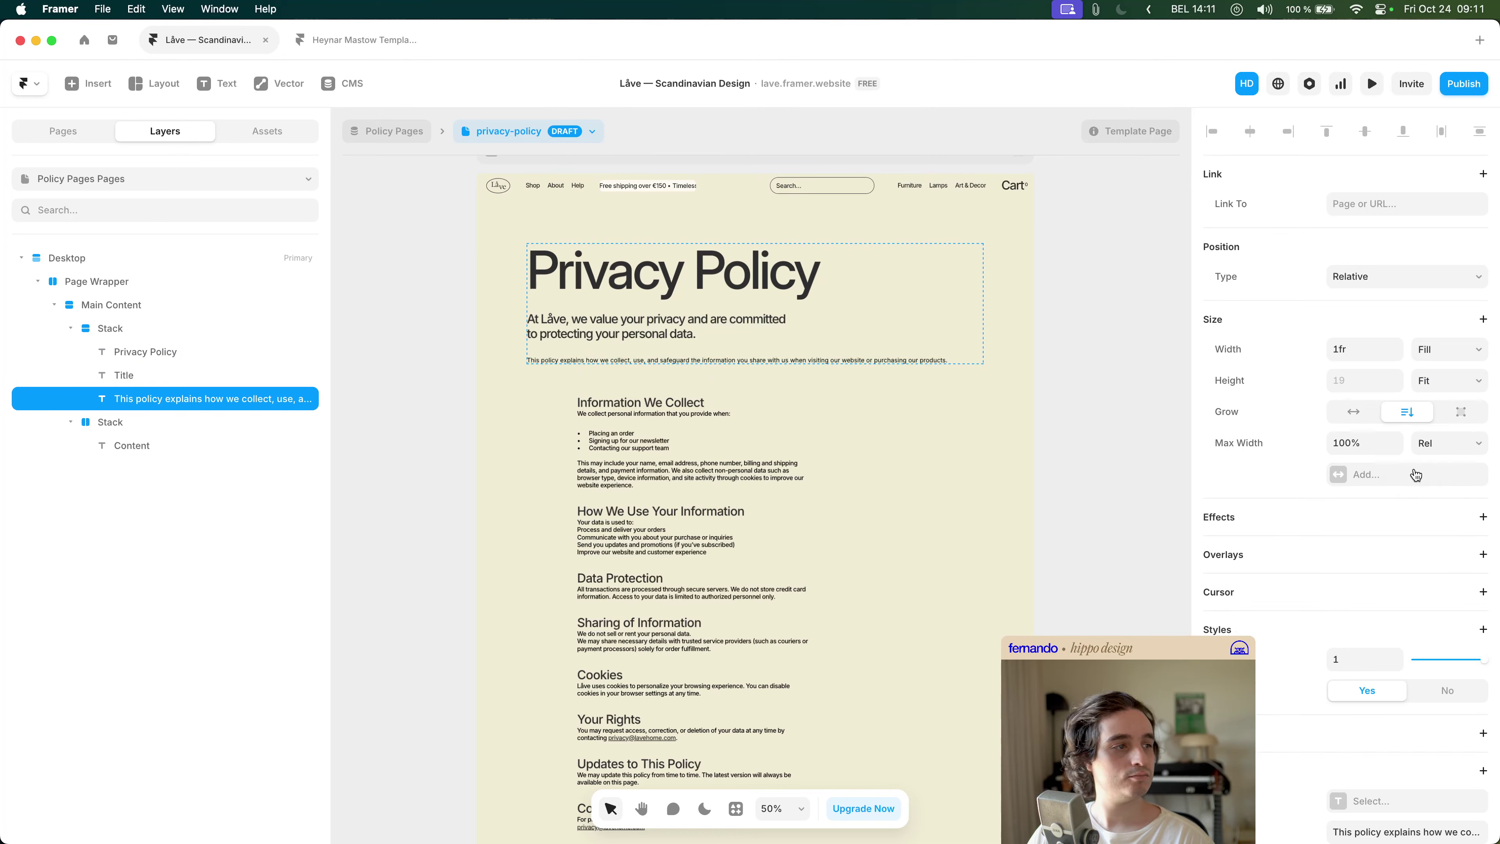
click(1372, 446)
text(500p)
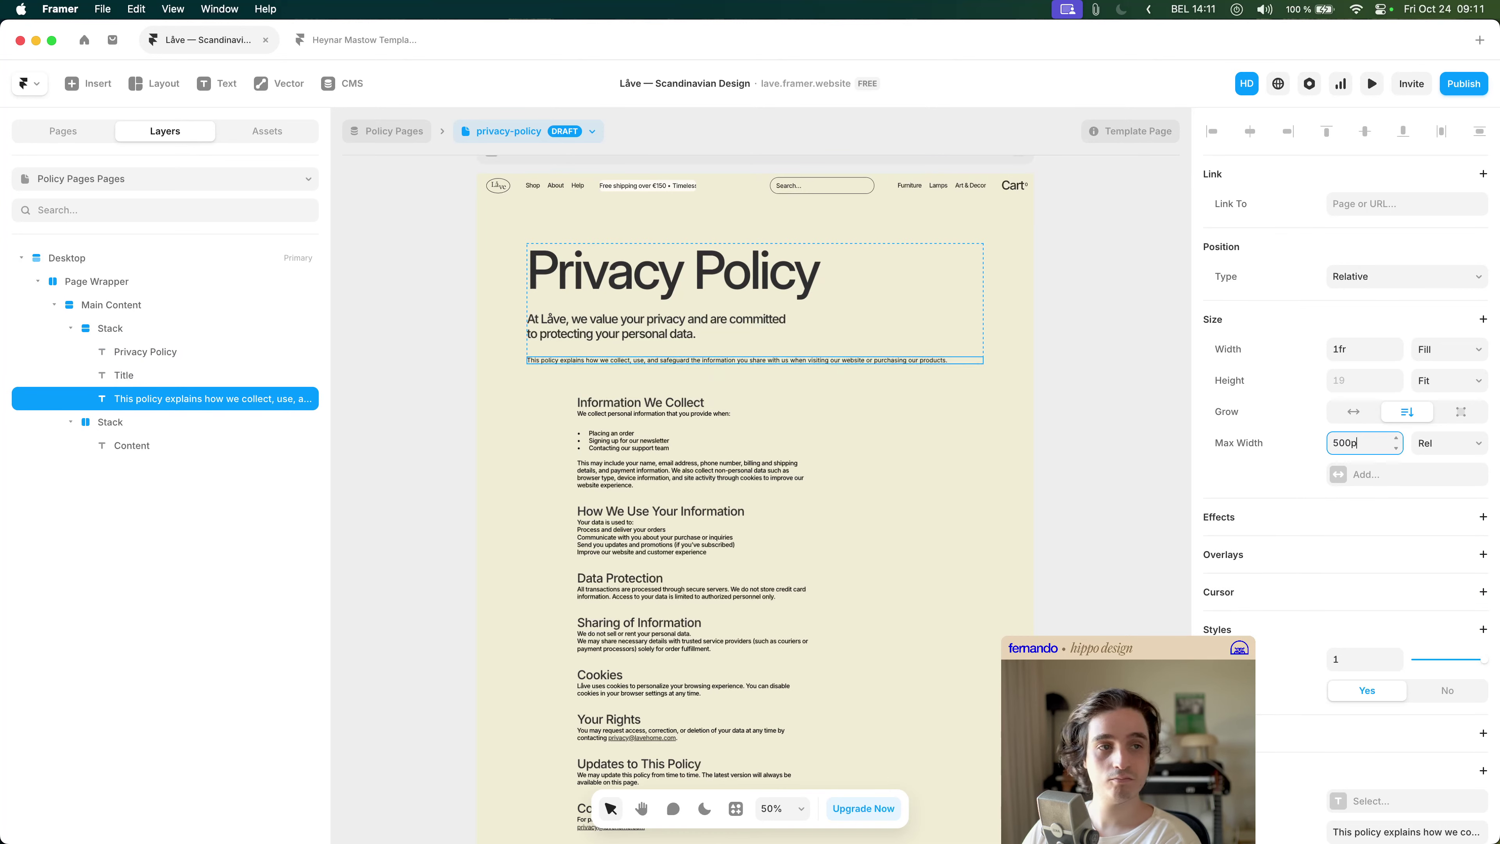
text(x)
key(Return)
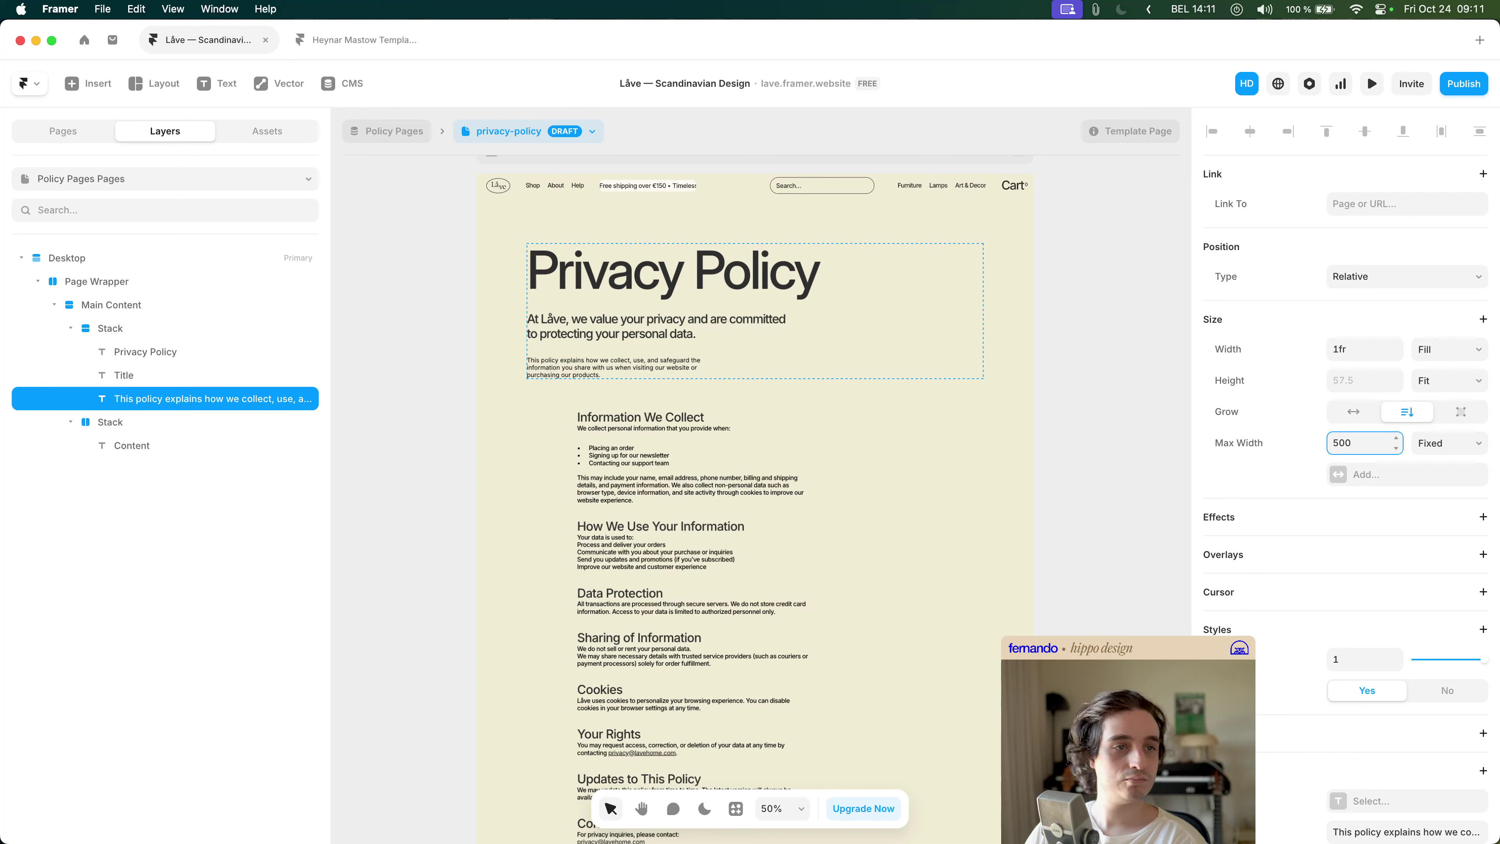
key(shift+Down)
key(shift+Down)
key(shift+Down)
key(shift+Down)
key(shift+Down)
key(shift+Down)
key(shift+Down)
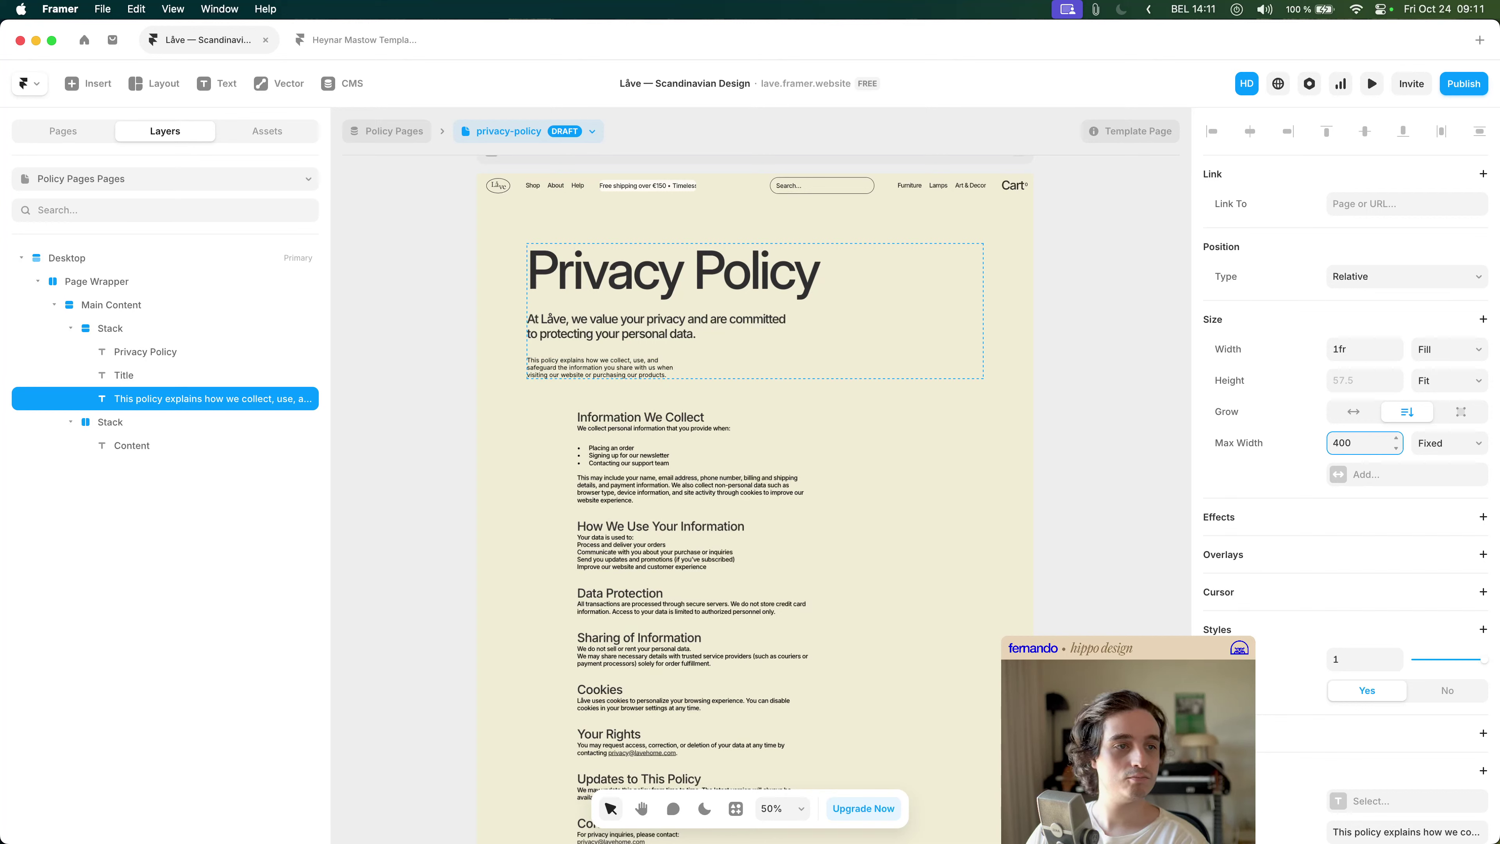
- Wrap the intro paragraph and the explanatory text in a new stack with horizontal direction
click(1132, 410)
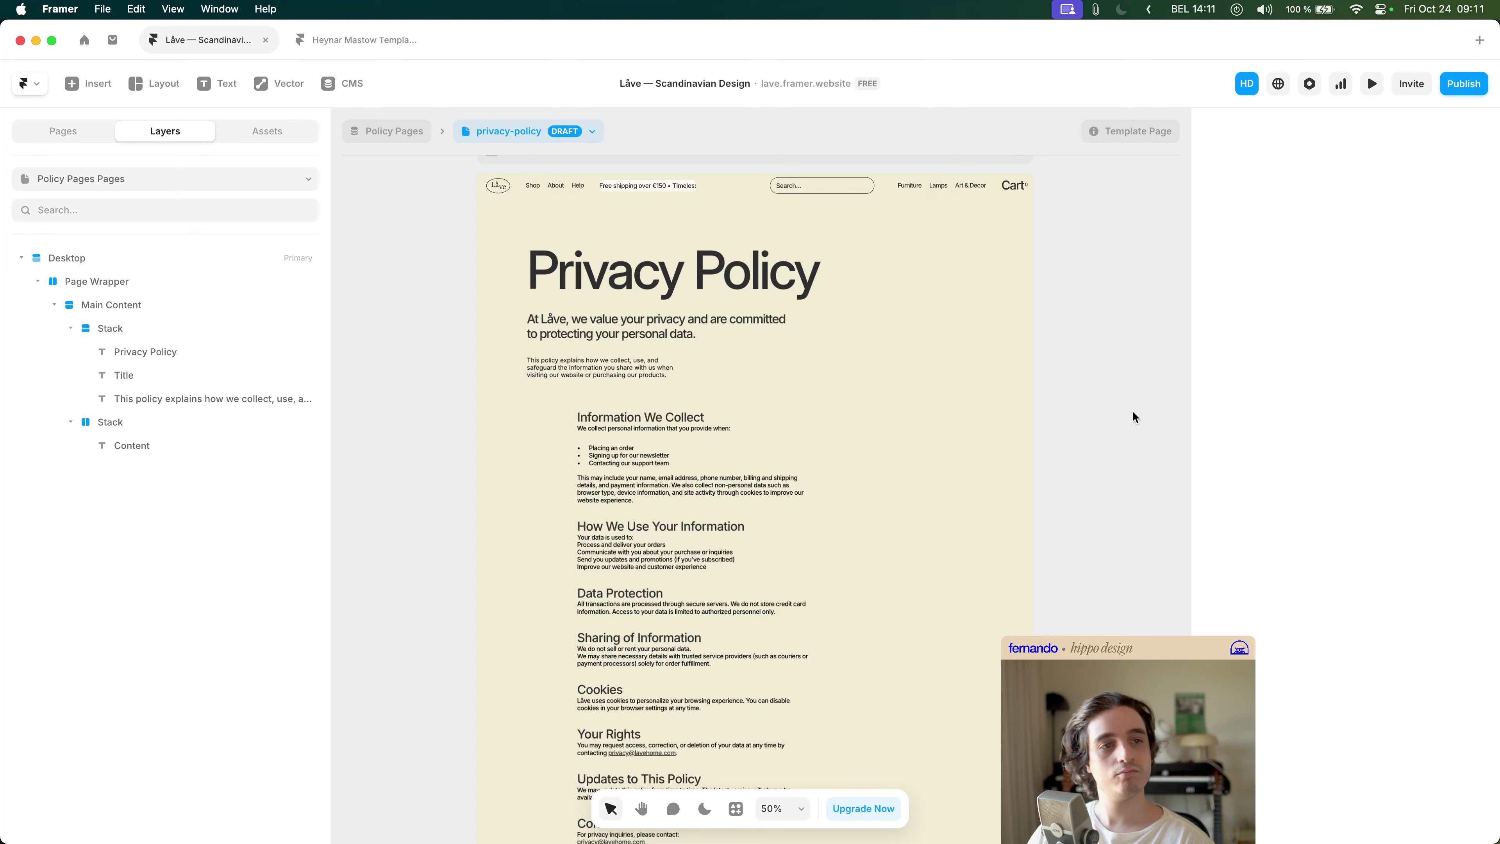
click(670, 336)
shift+click(690, 364)
key(super+Return)
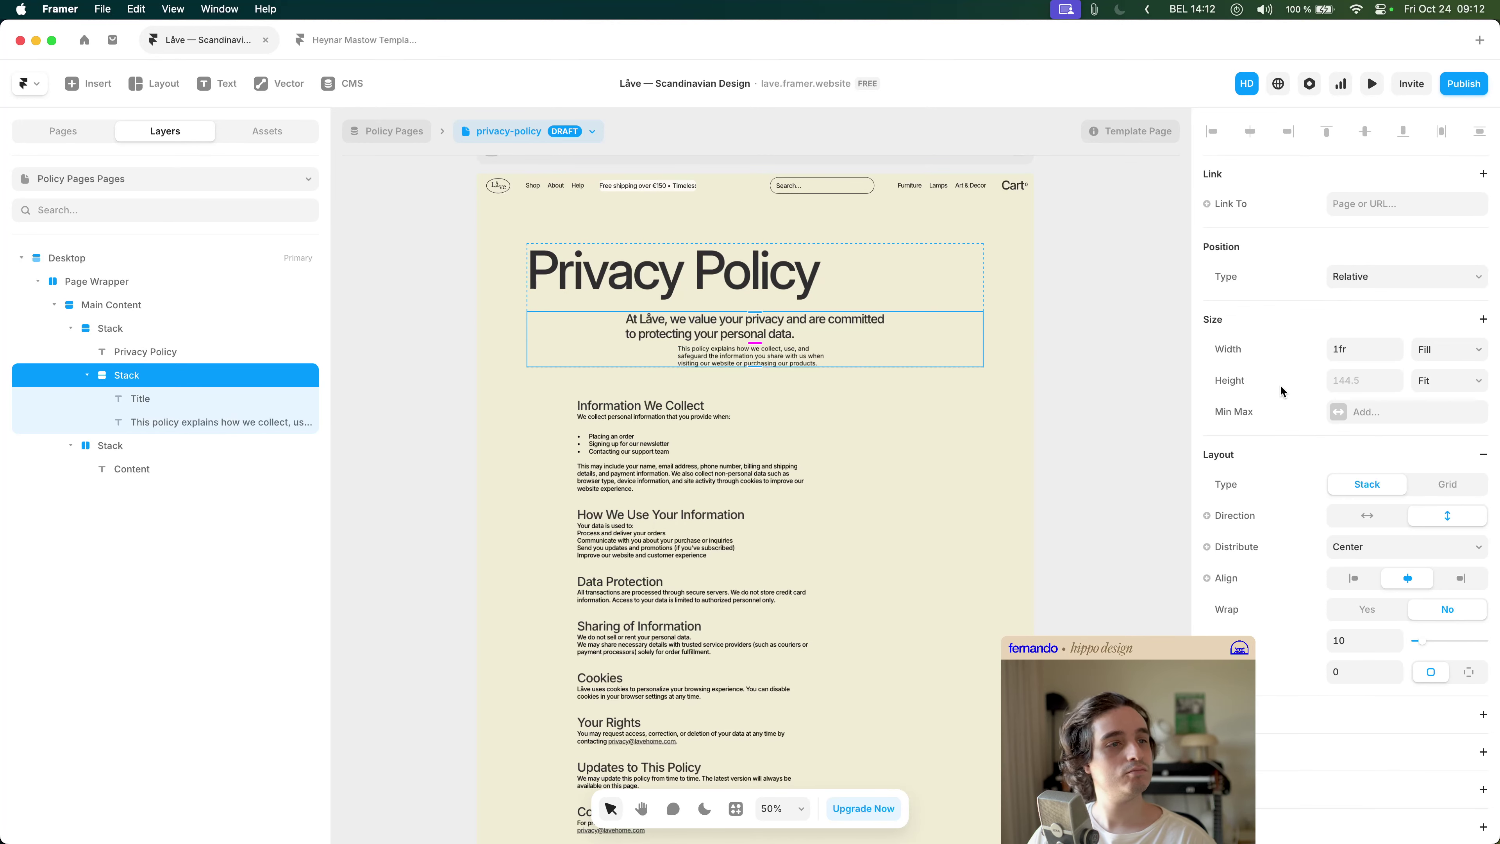
click(1359, 514)
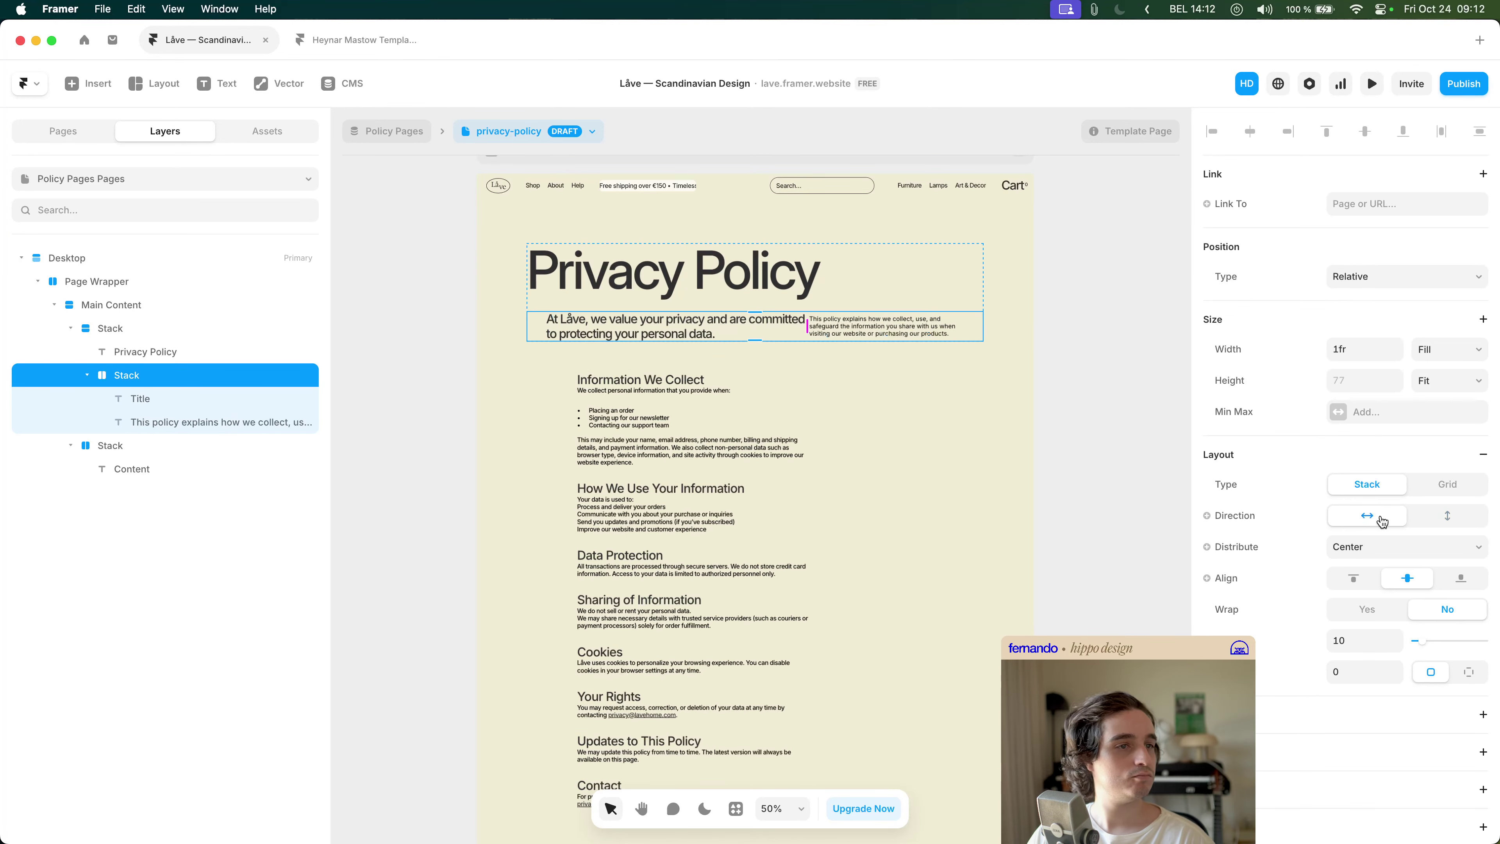
click(1146, 499)
- Set the intro paragraph's max width to 500
click(723, 331)
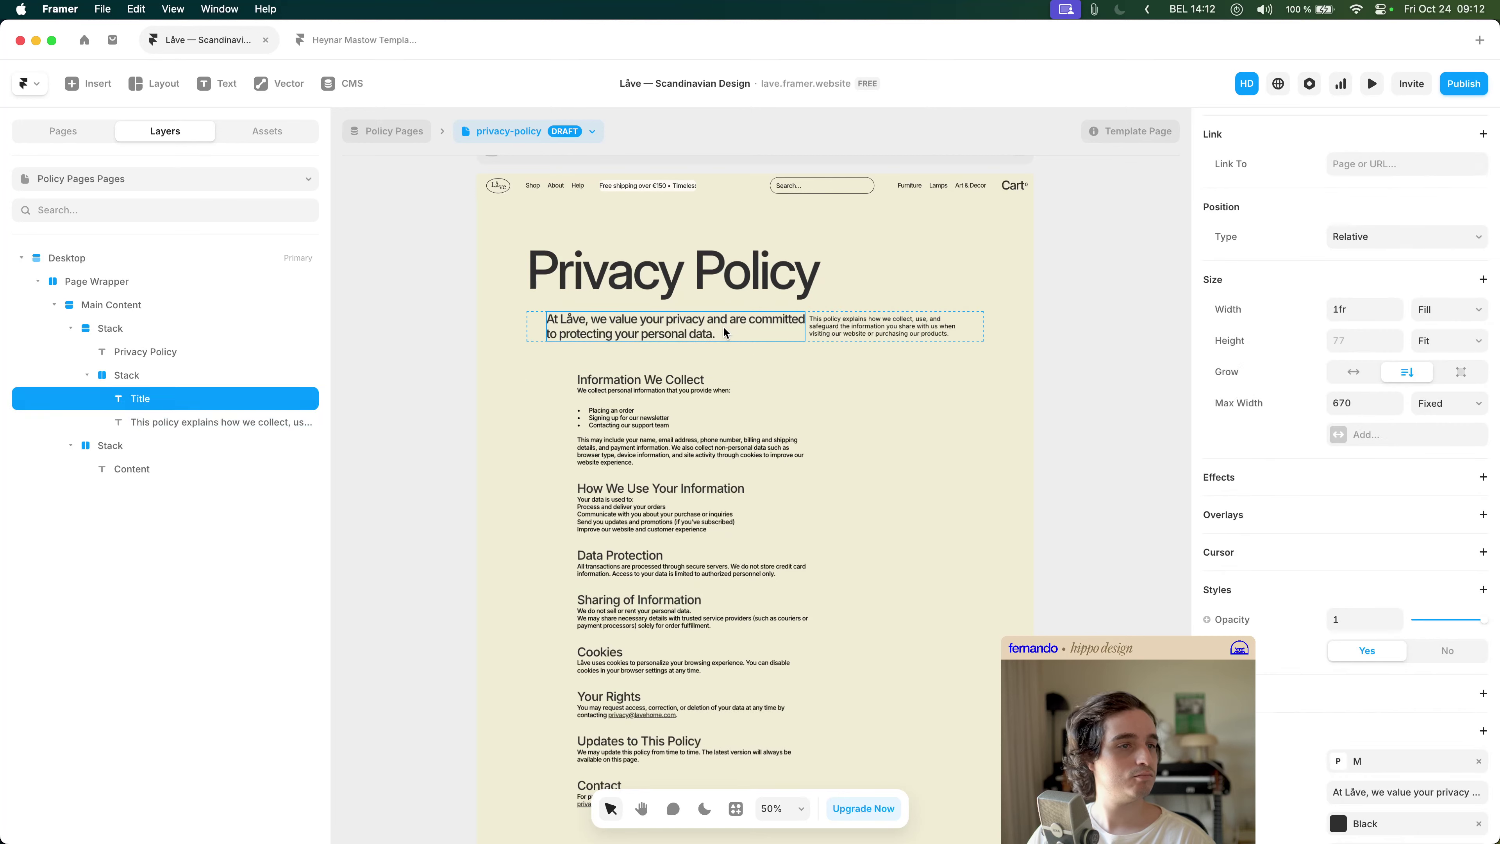
click(1364, 401)
text(500)
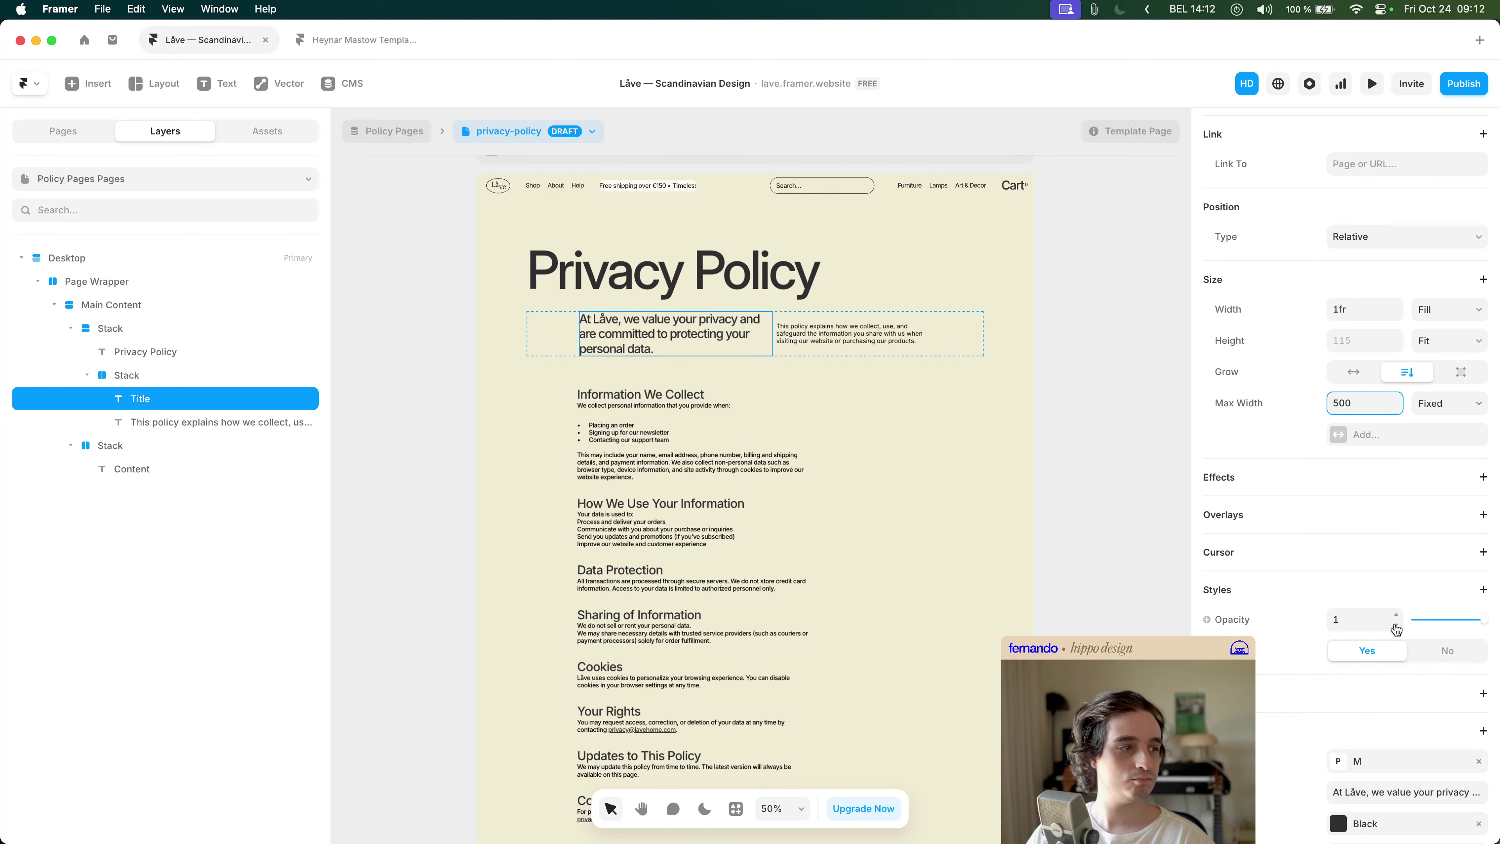
- Set the distribution of the stack holding the intro and explanatory texts to Start
click(846, 353)
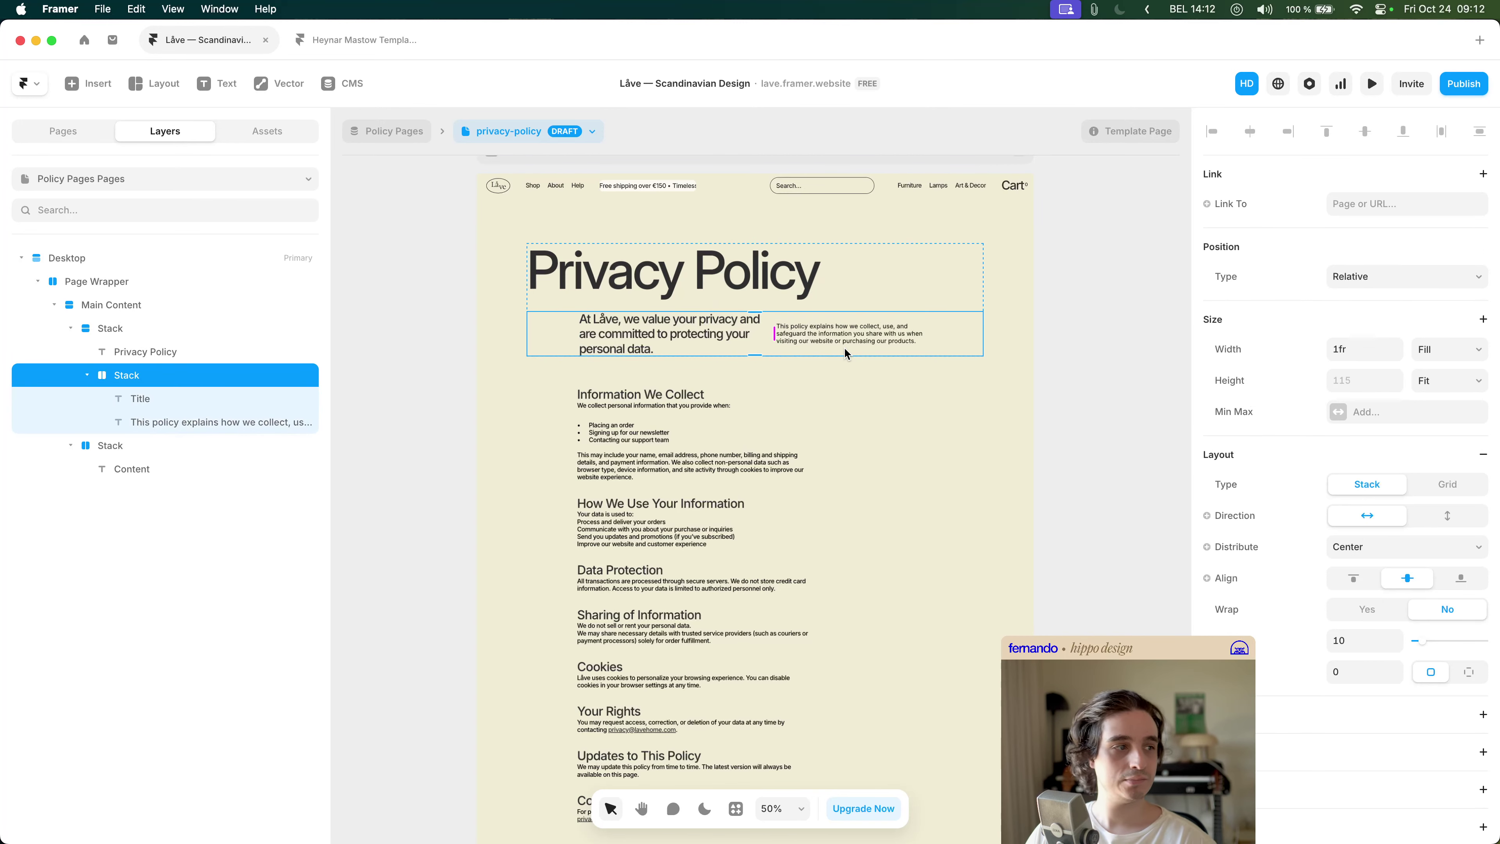
click(1408, 553)
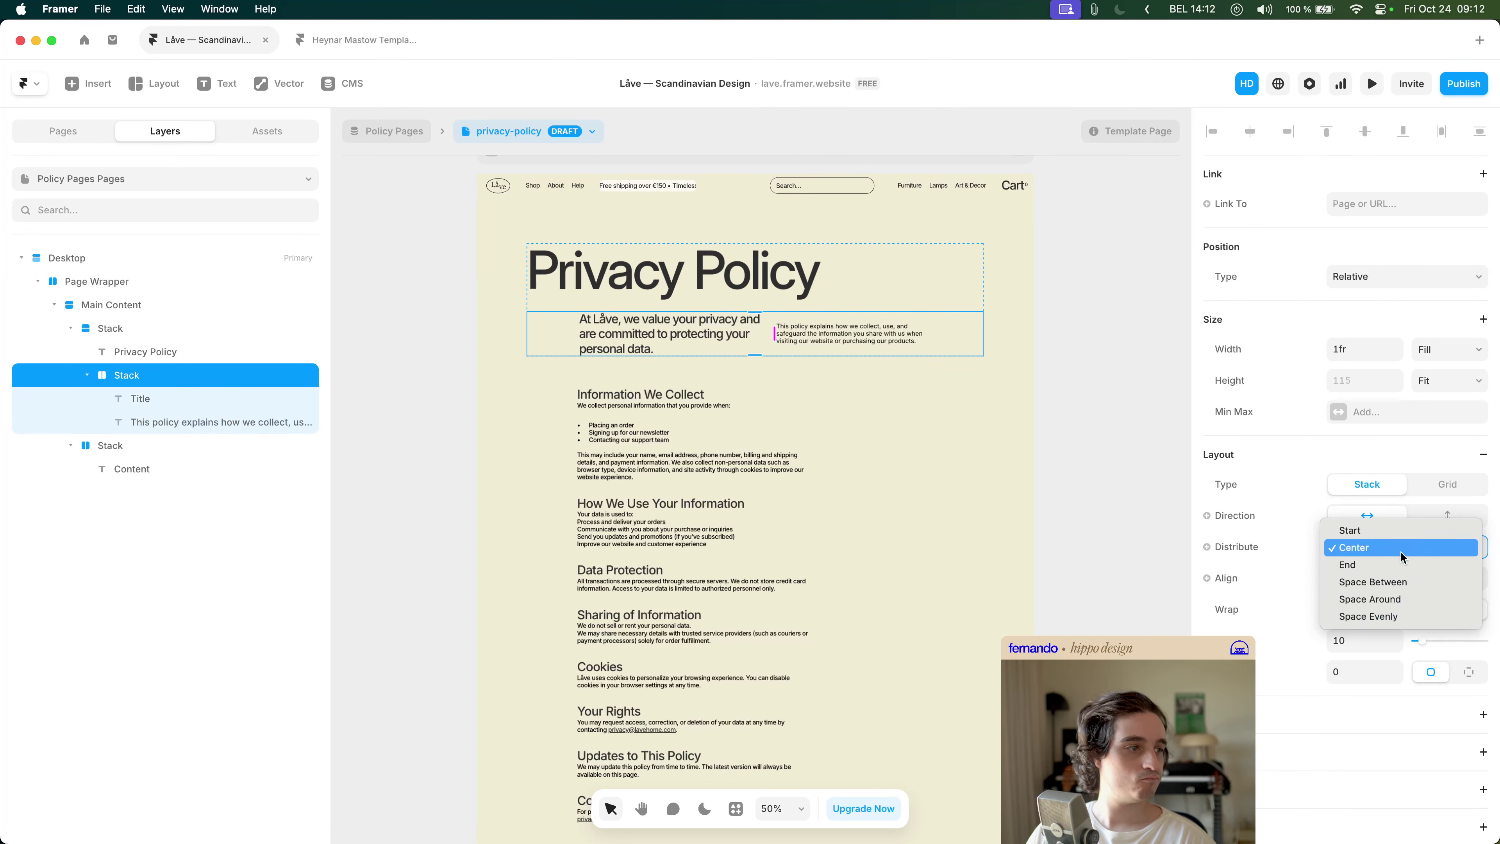
click(1382, 535)
click(1107, 455)
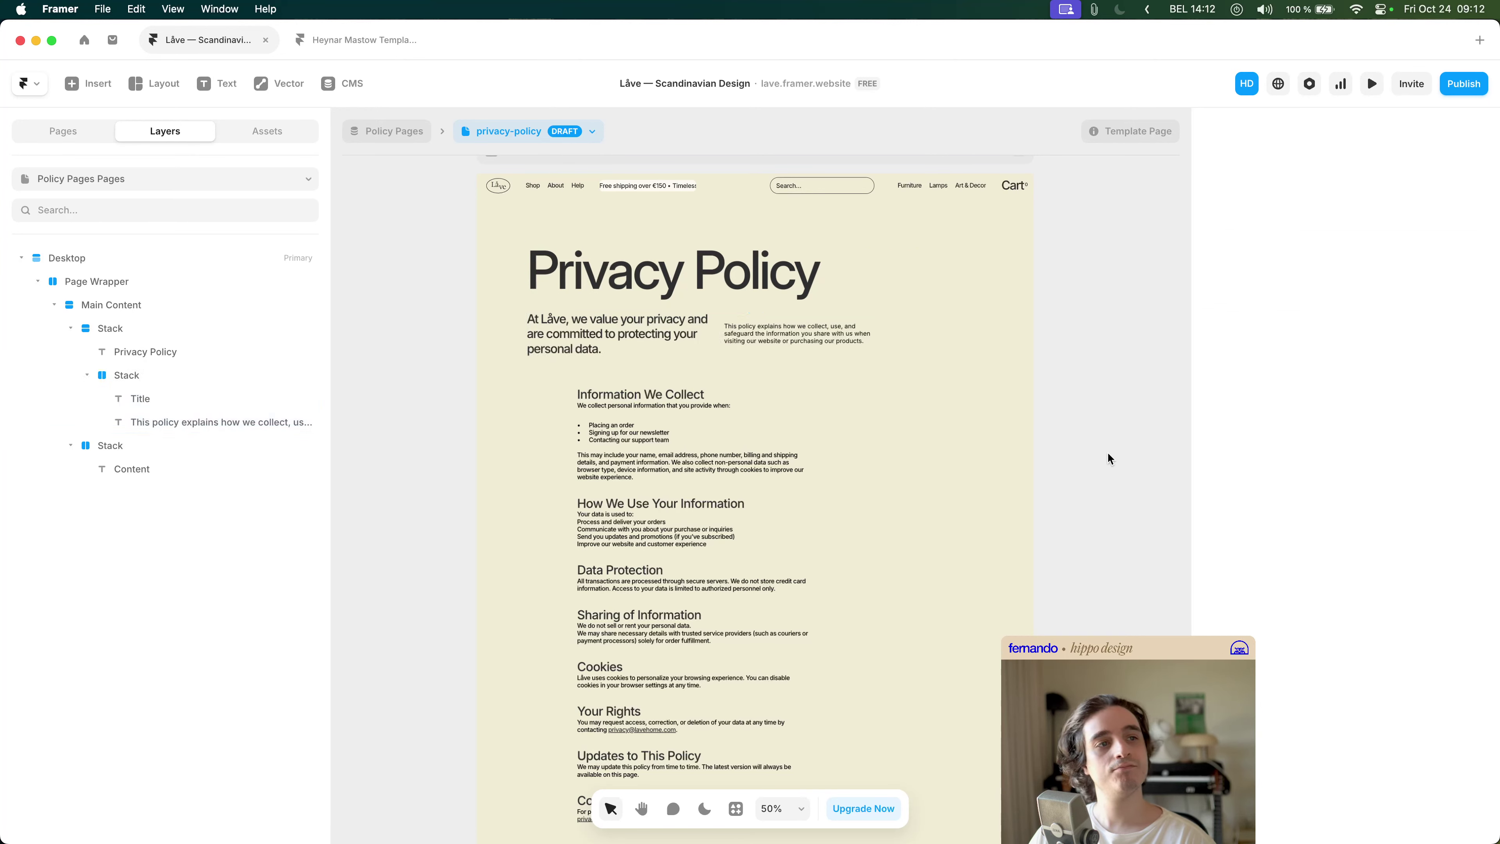
- Align the texts in the horizontal stack to the top and distribute them with Space Between
click(734, 348)
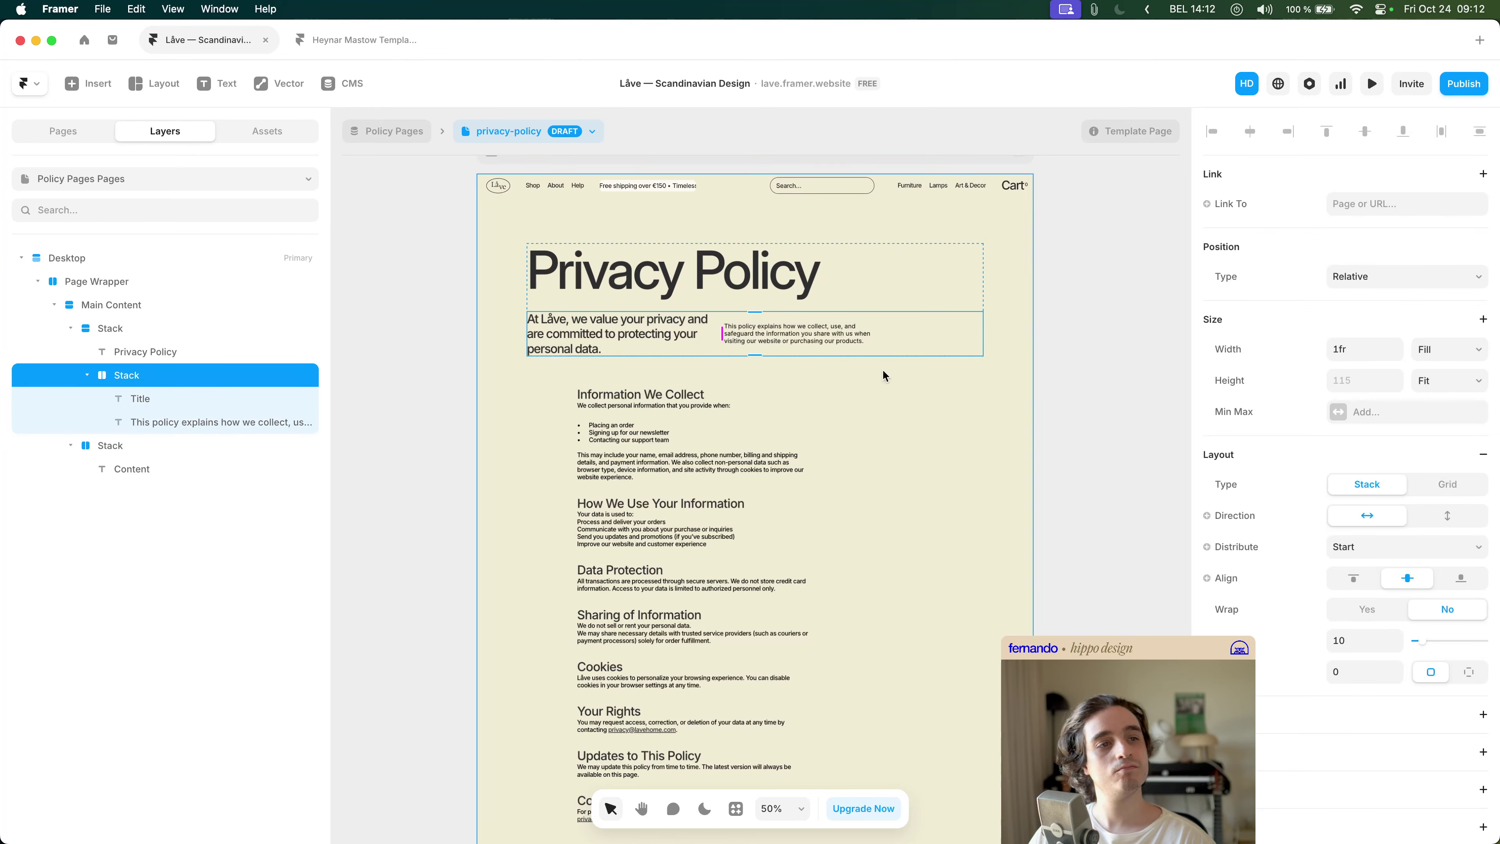
click(1353, 578)
click(1379, 554)
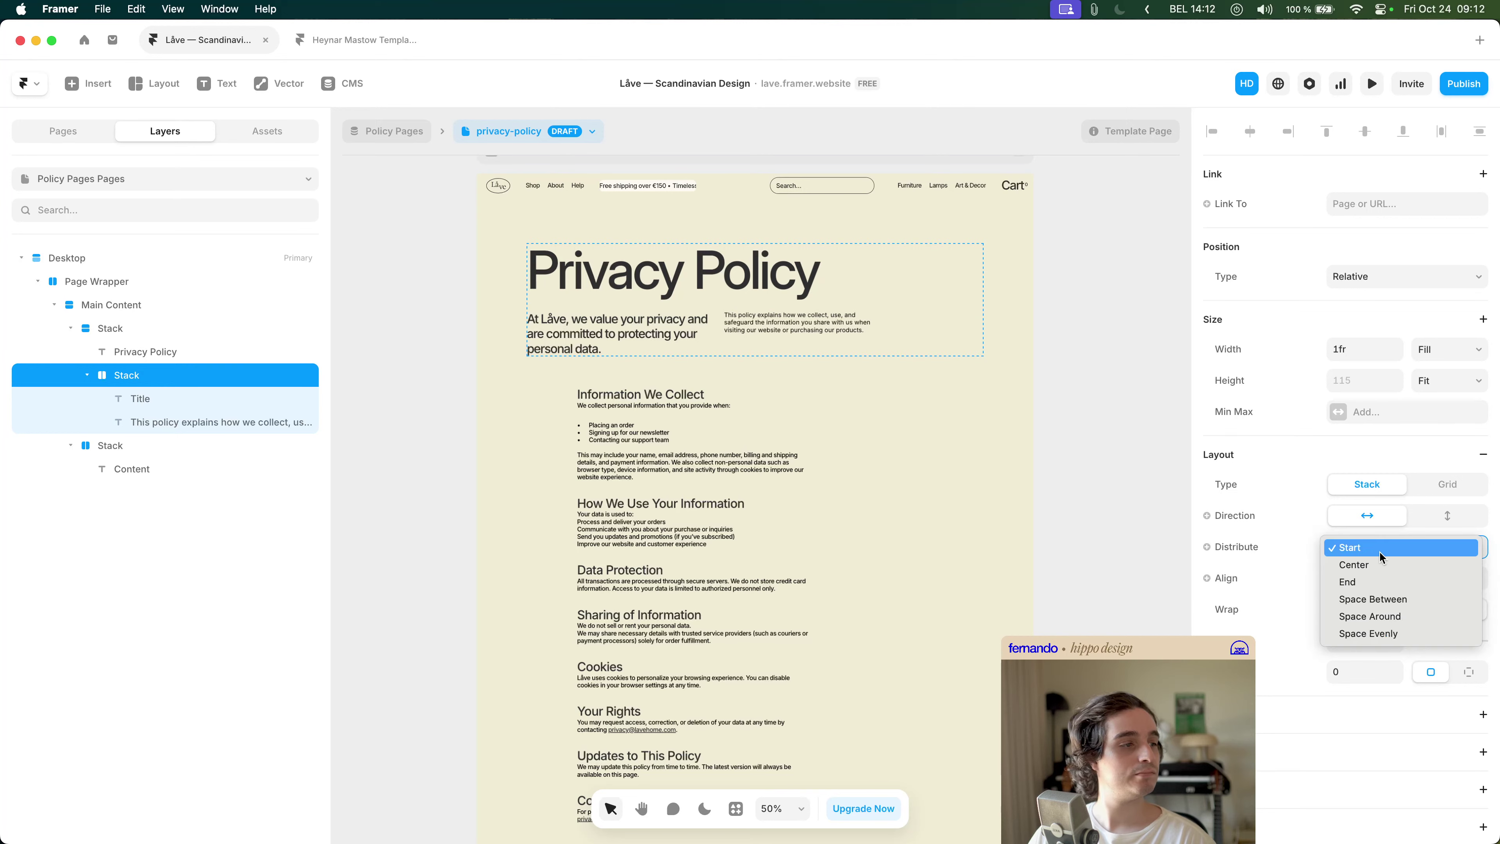
click(1373, 598)
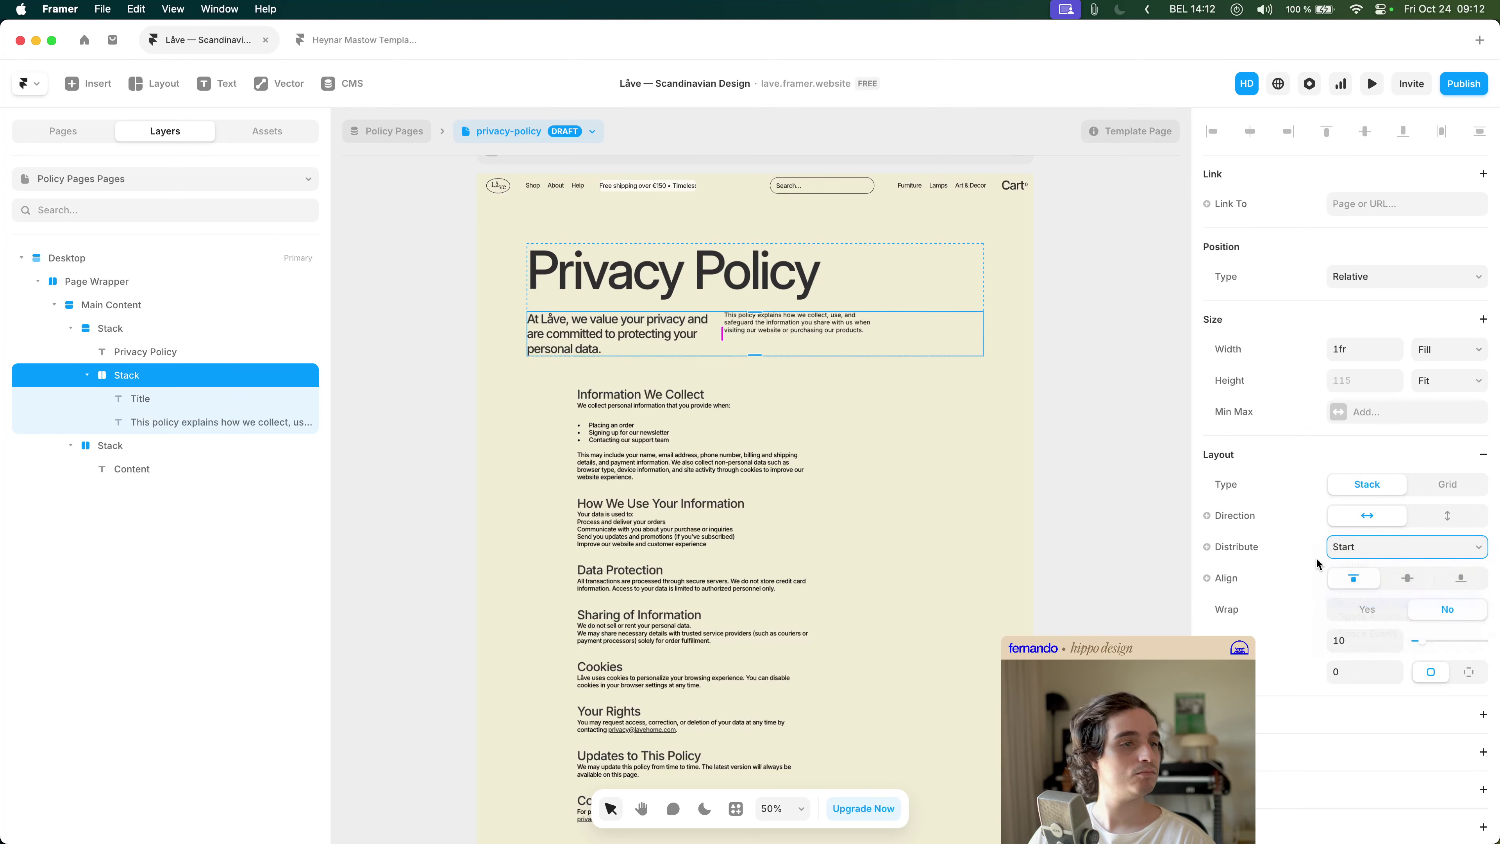
click(1117, 517)
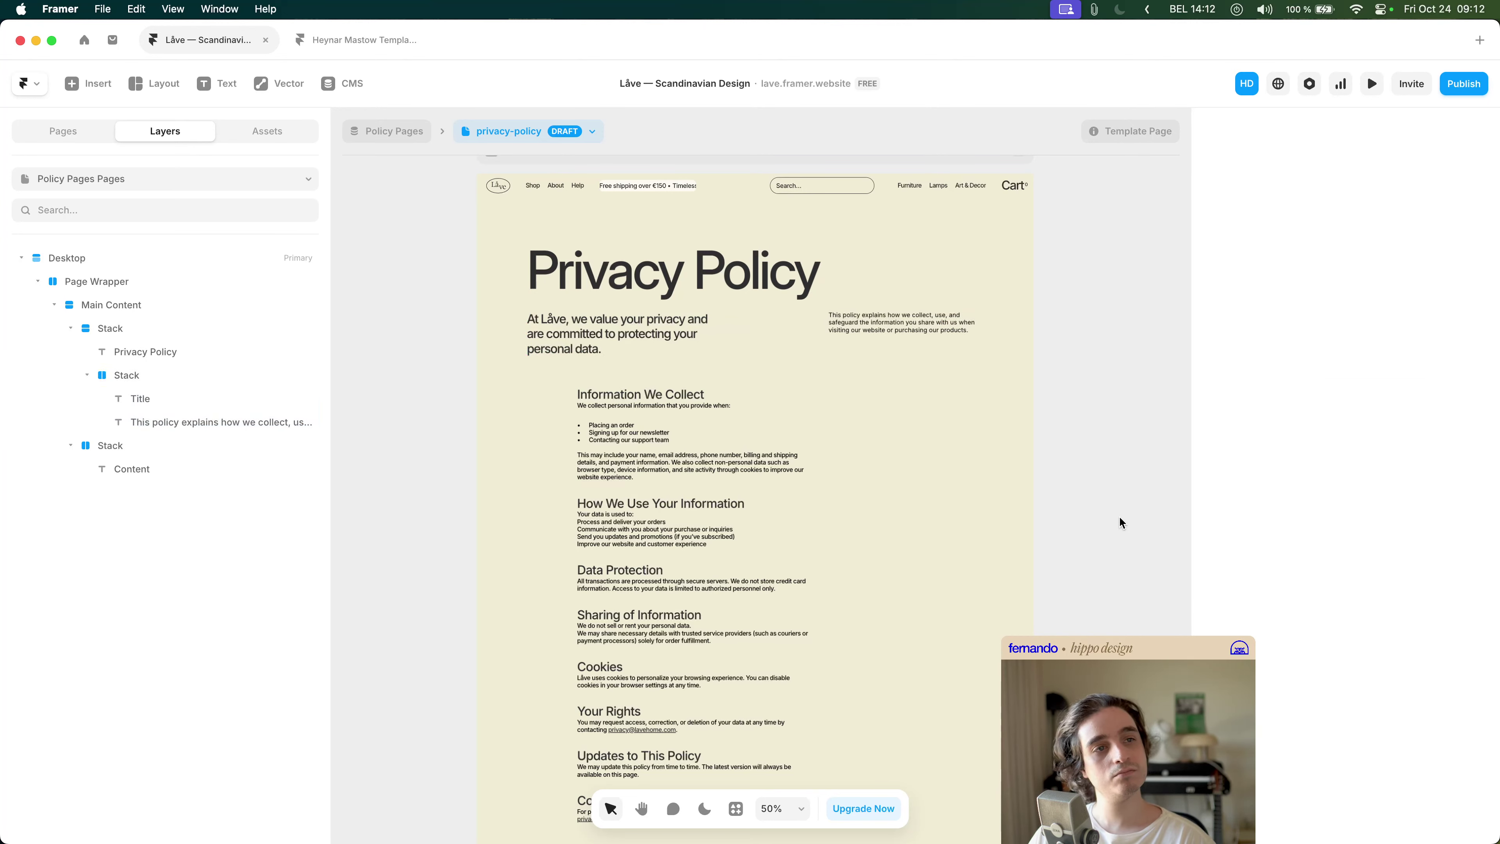
- Set the gap of the outer header stack to 80, between the Privacy Policy title and the text row
click(857, 300)
click(1365, 559)
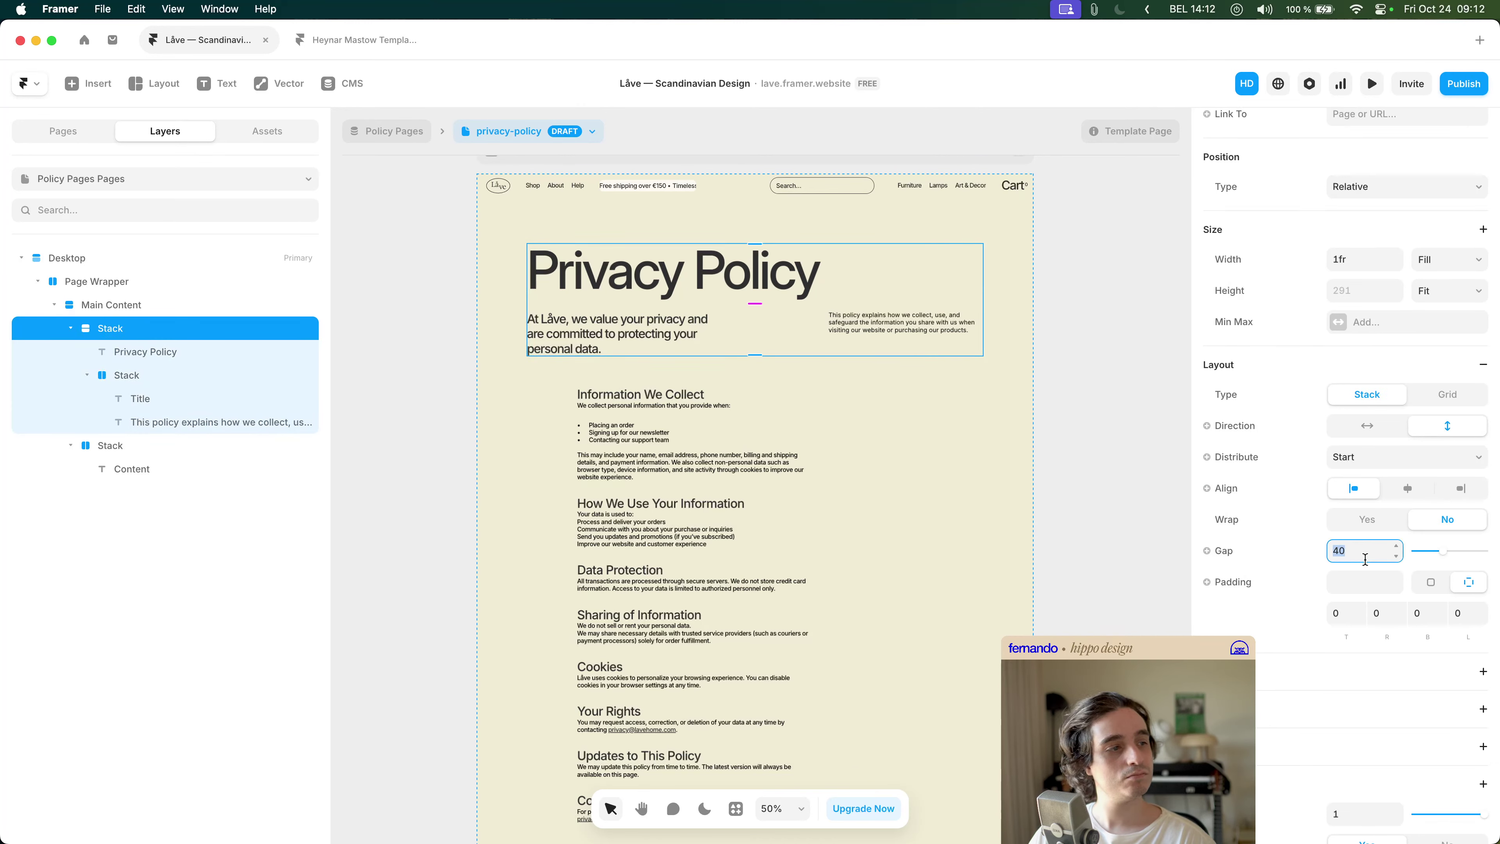
text(80)
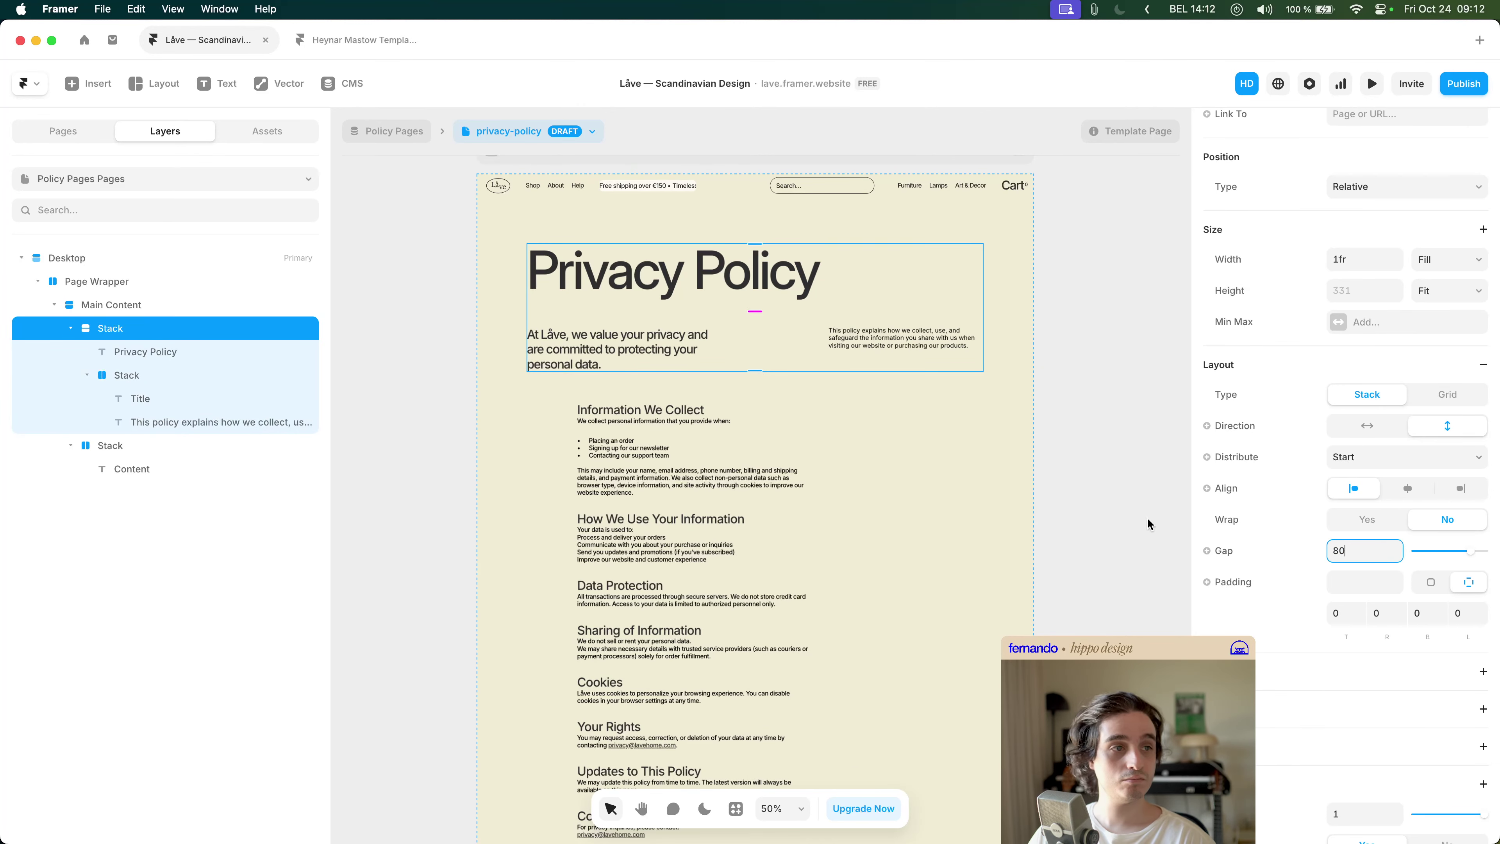
click(1122, 504)
scroll(749, 362, up, 3)
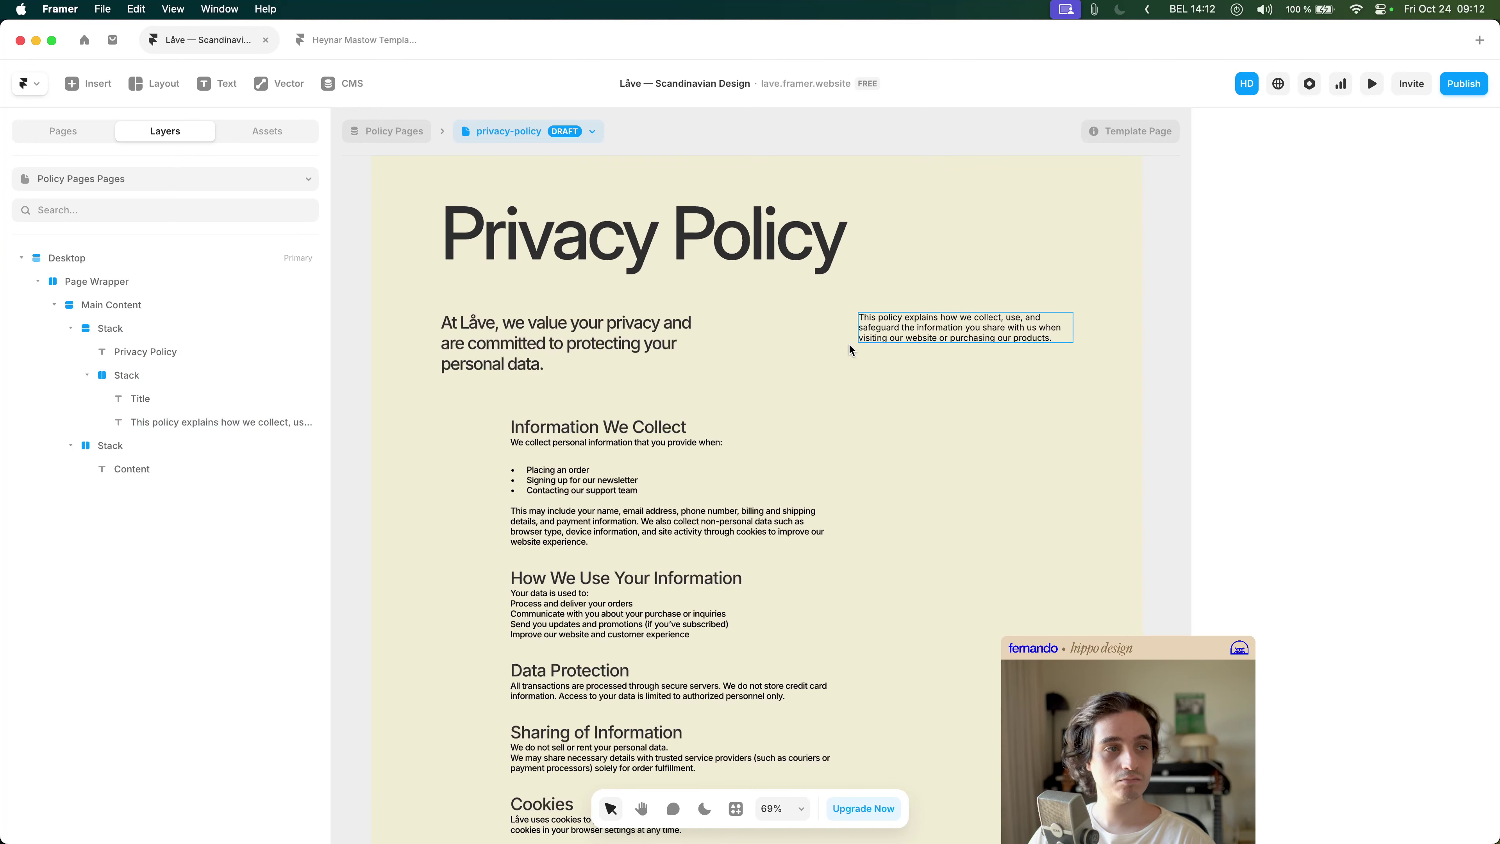
click(835, 355)
scroll(843, 353, down, 2)
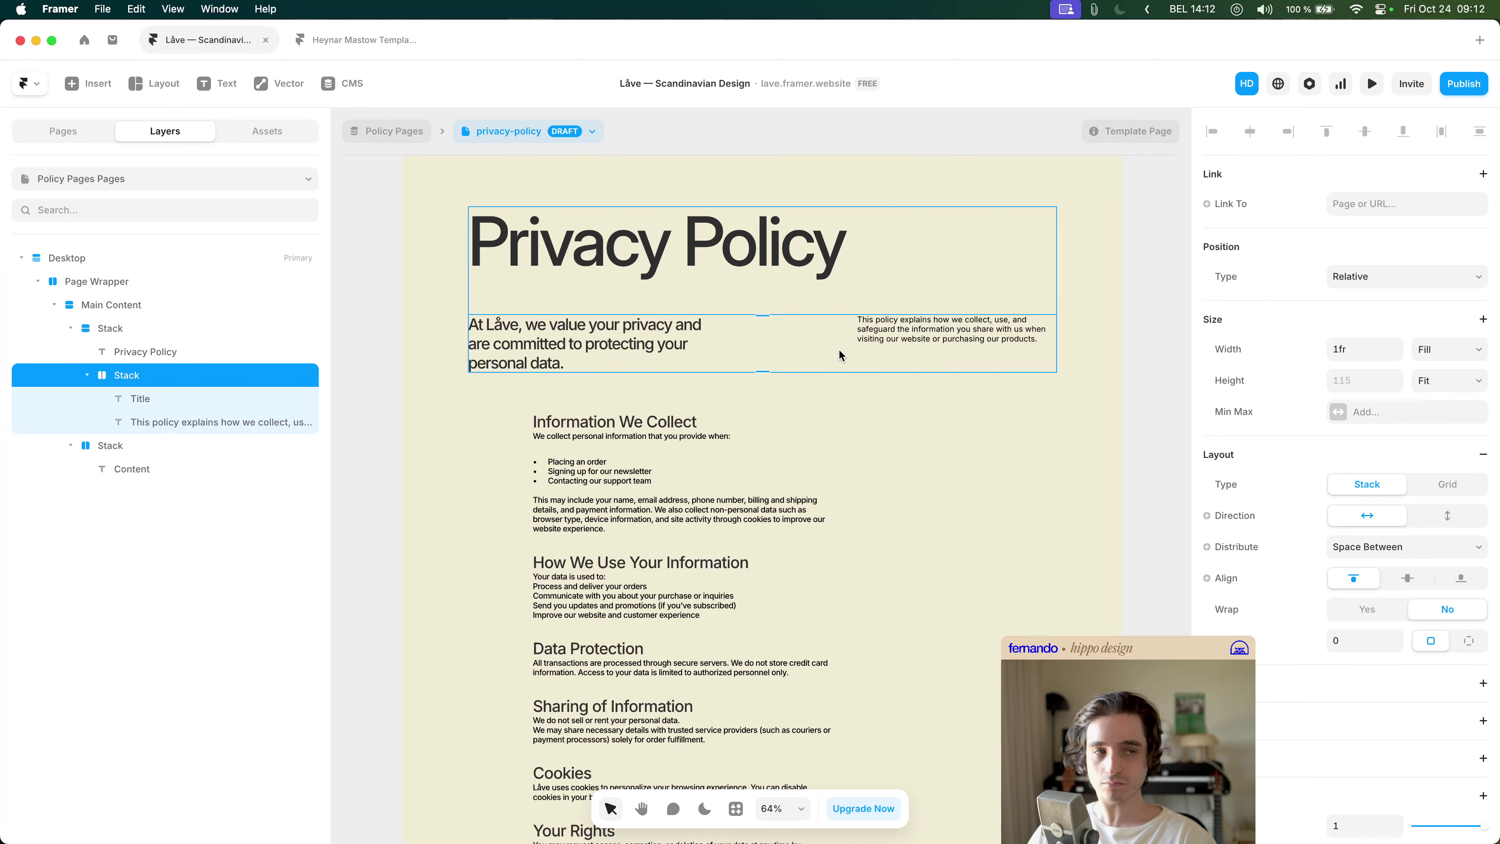
click(878, 333)
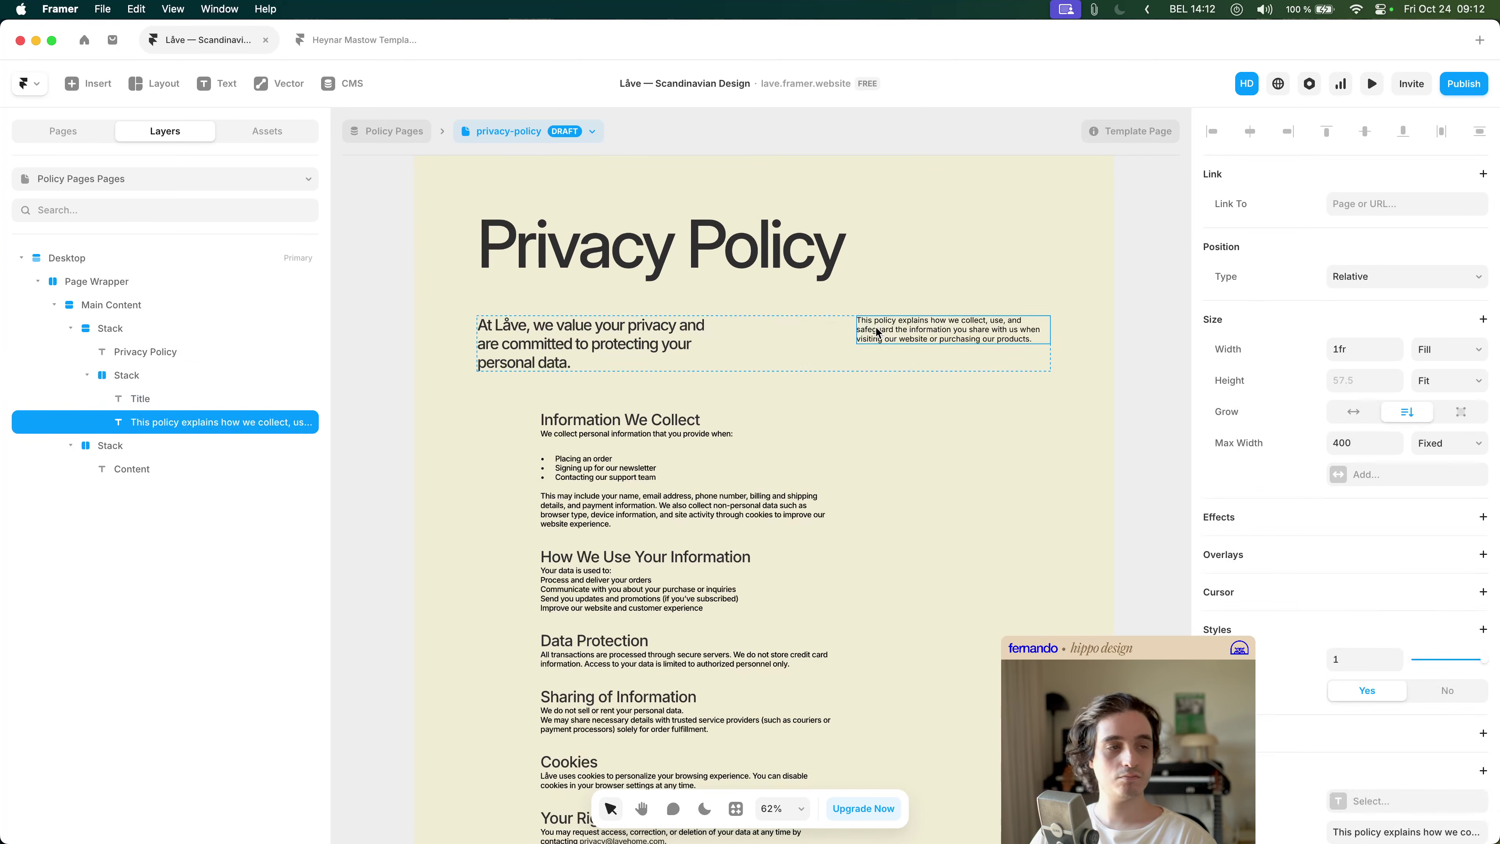
click(1135, 367)
scroll(1126, 370, down, 3)
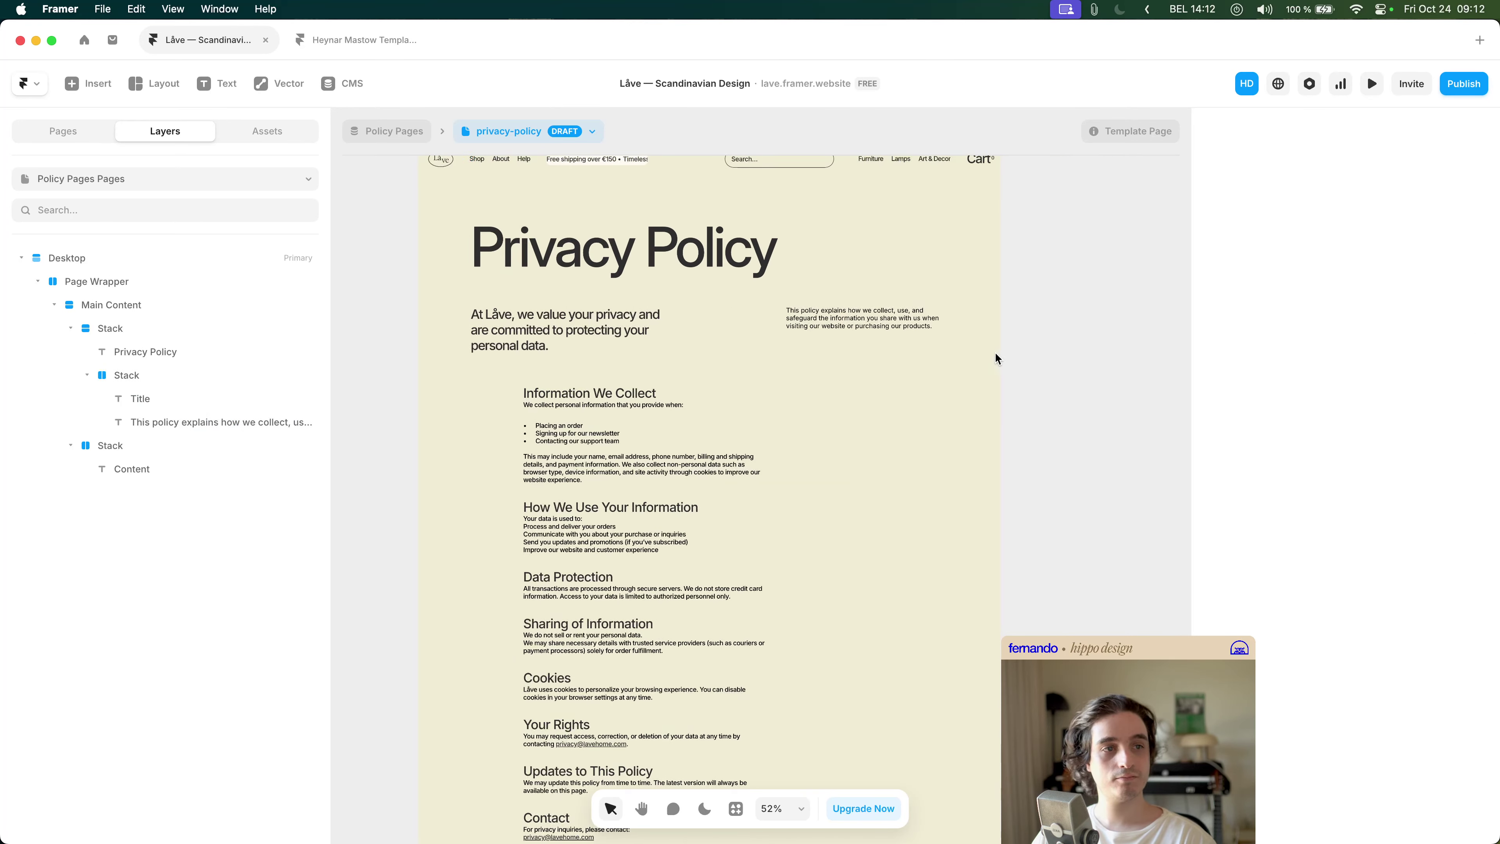
- Increase the intro paragraph's max width to 590
click(638, 340)
click(1353, 404)
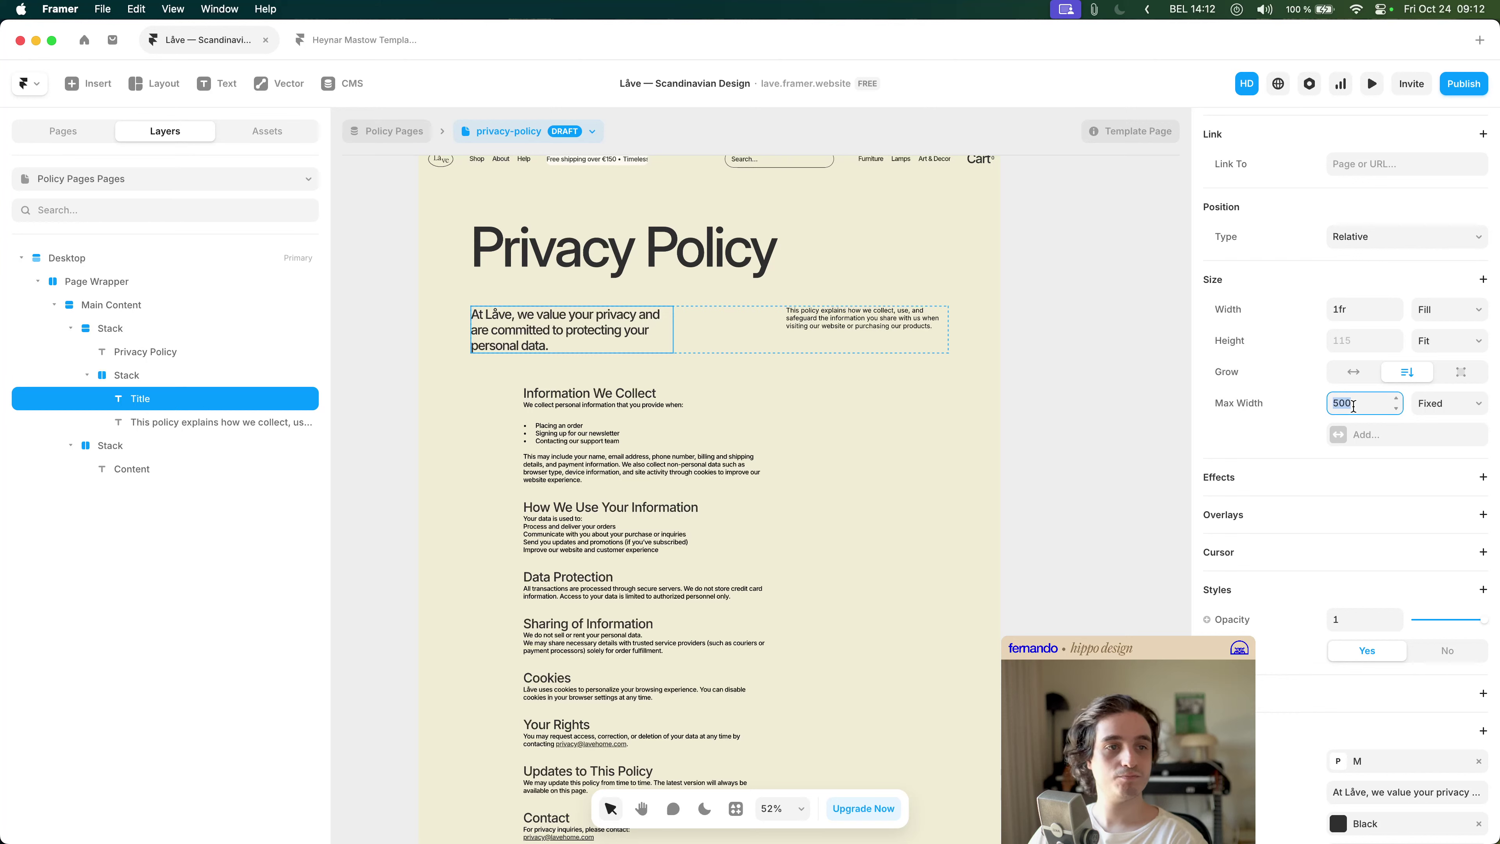
text(520)
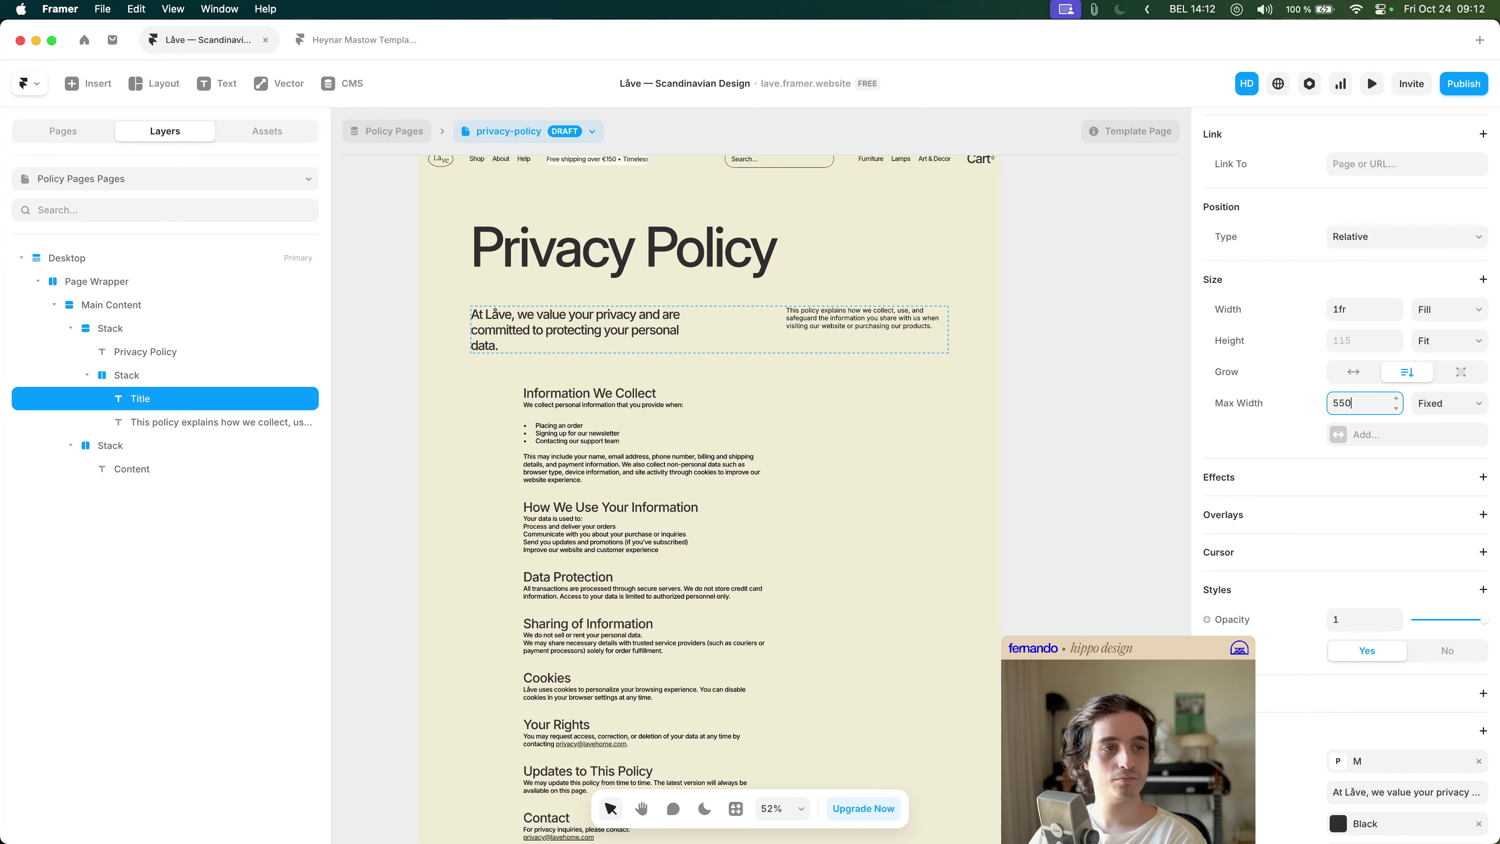
key(shift+Up)
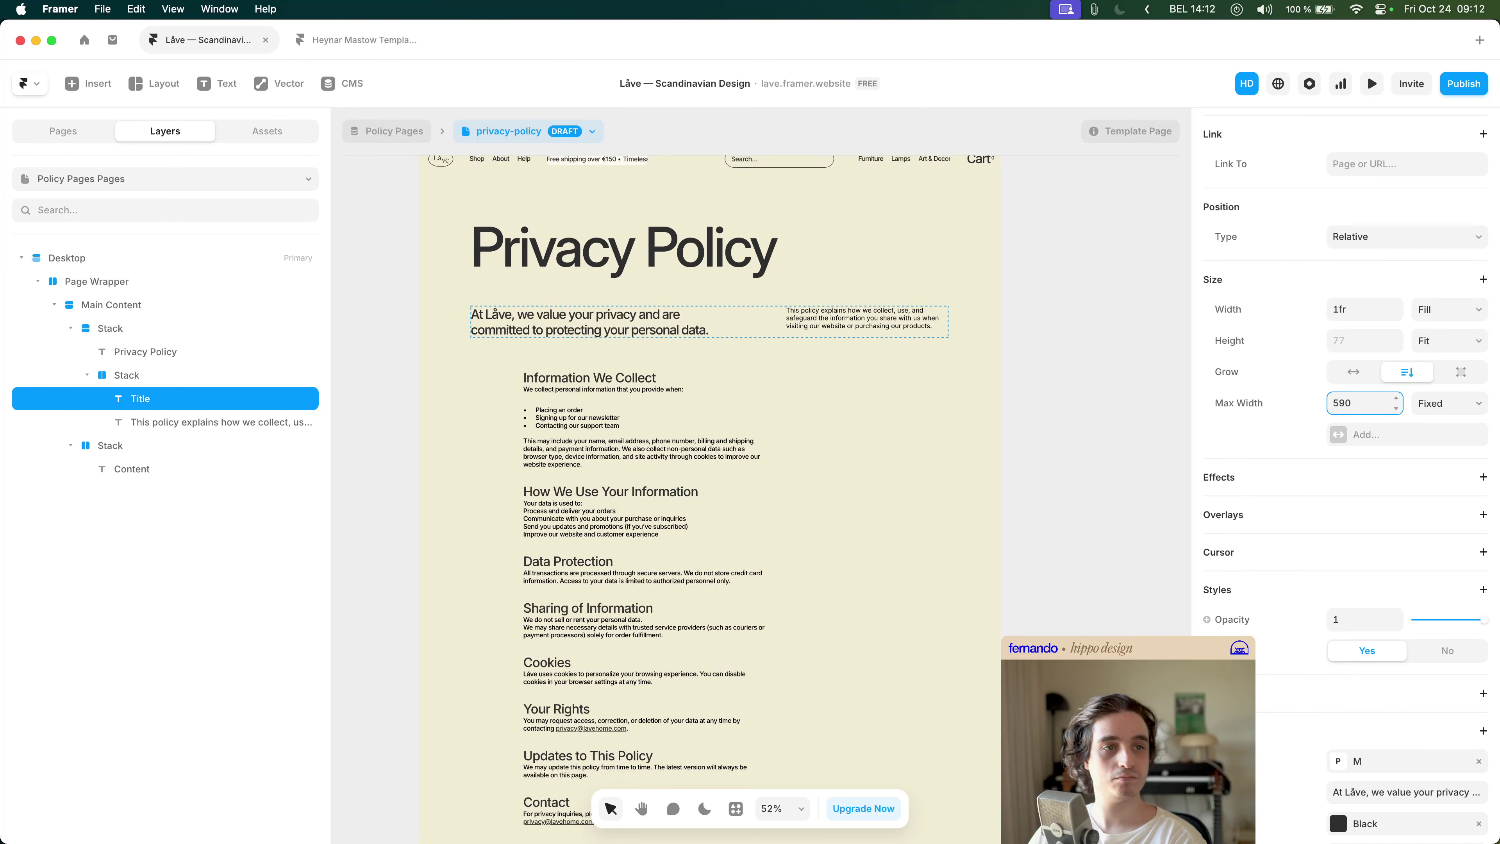
click(1128, 411)
- Try bottom alignment for the intro and explanatory texts in their row, and undo it
drag(1084, 413, 1129, 414)
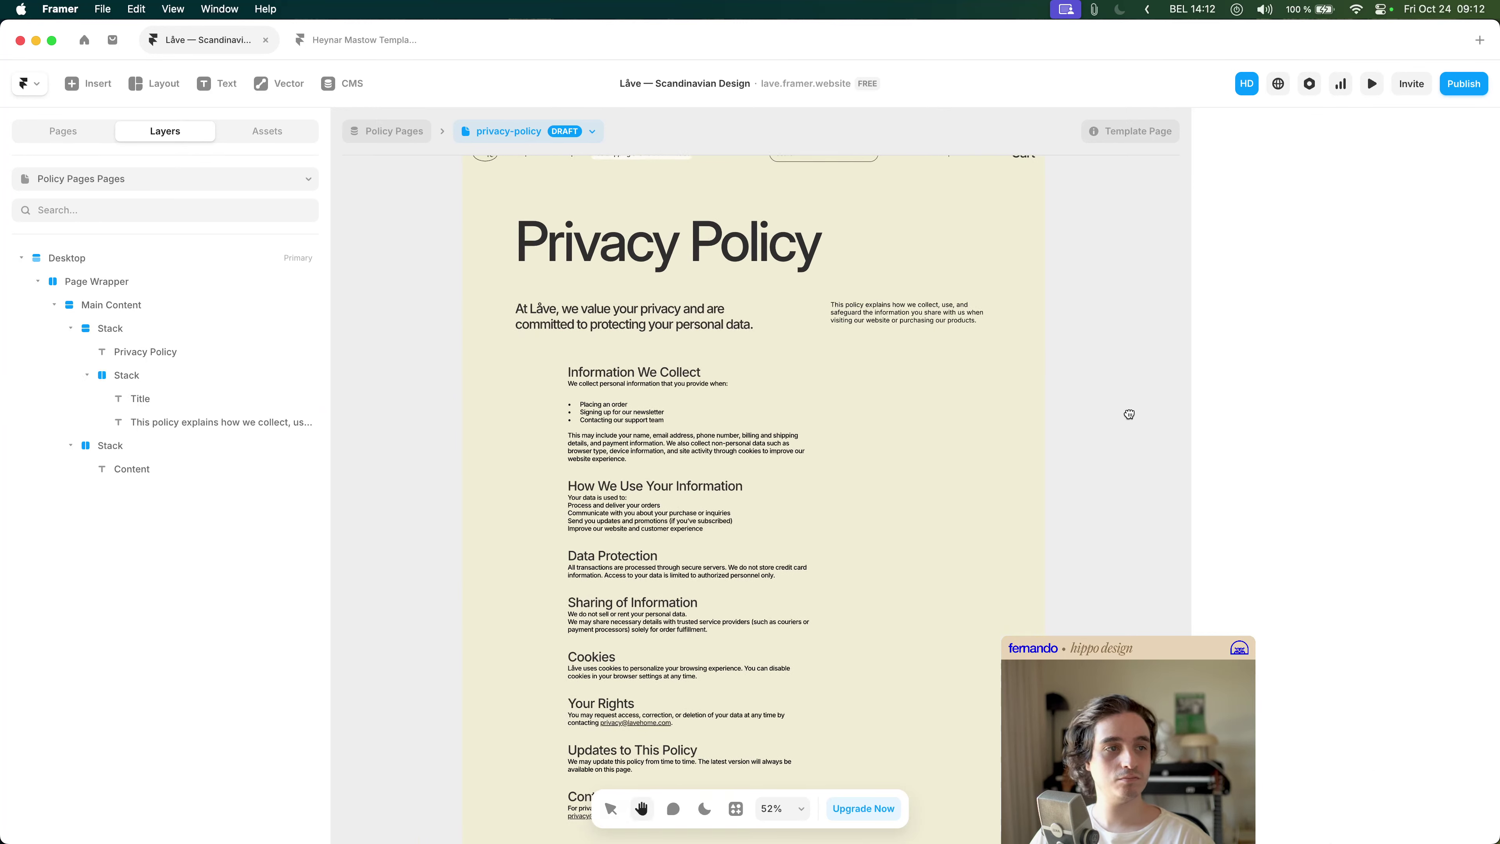
key(v)
click(874, 324)
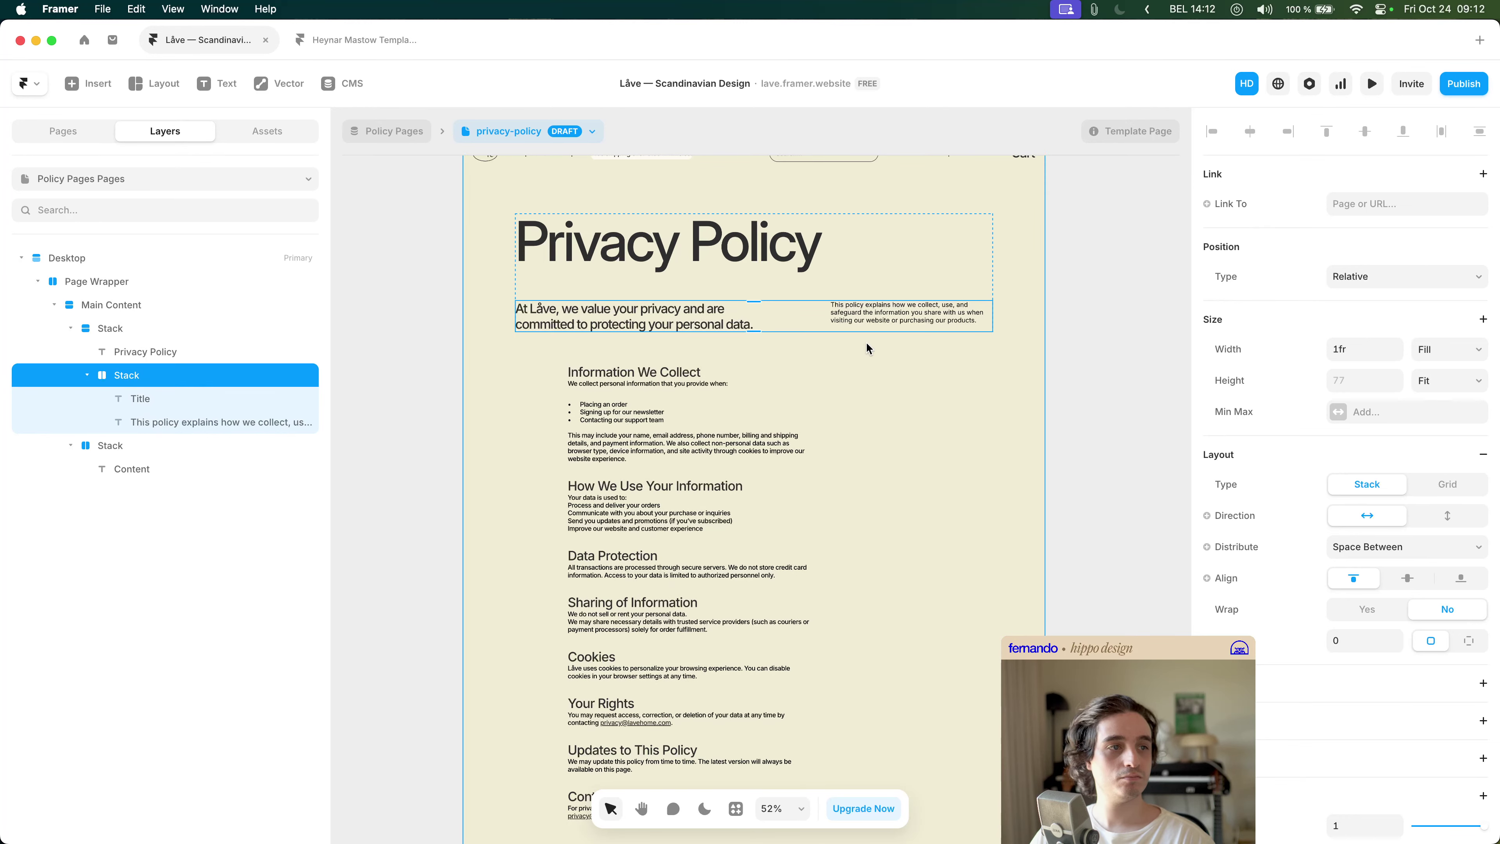
click(1461, 584)
click(1057, 436)
scroll(1081, 434, up, 2)
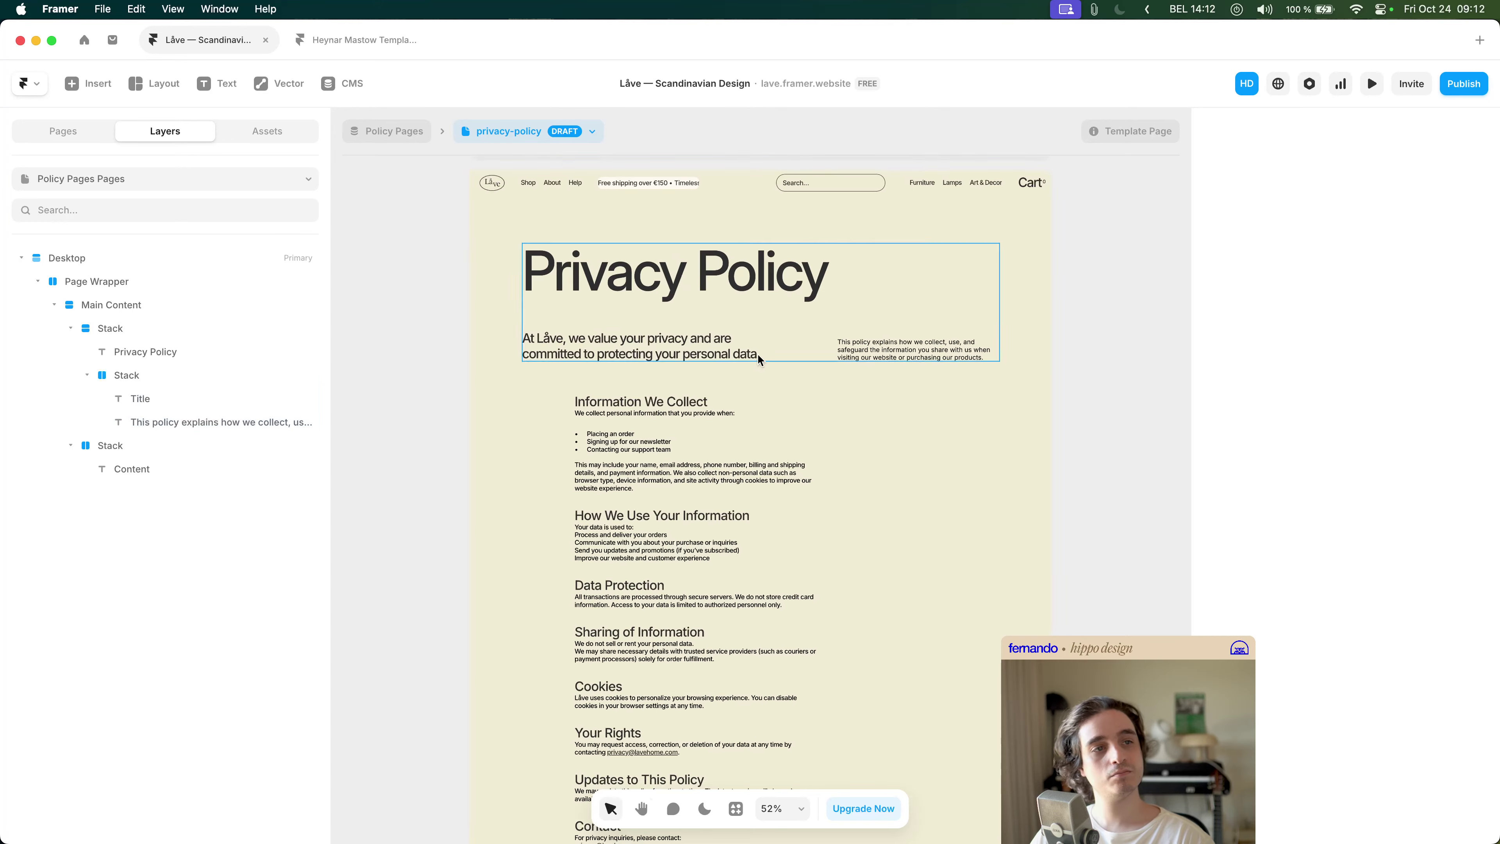
scroll(761, 360, up, 5)
click(851, 354)
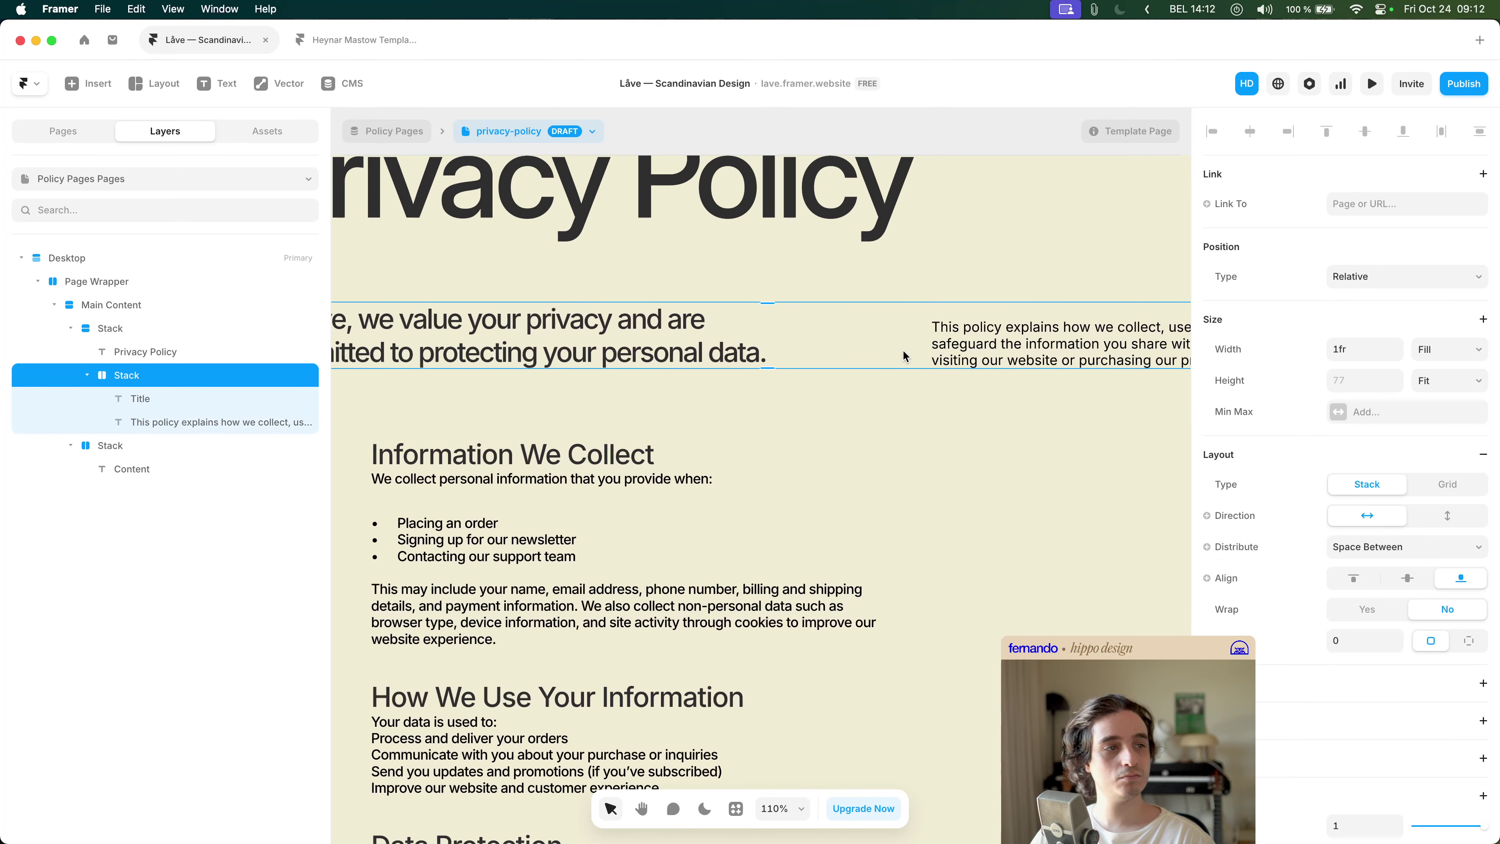
key(super+z)
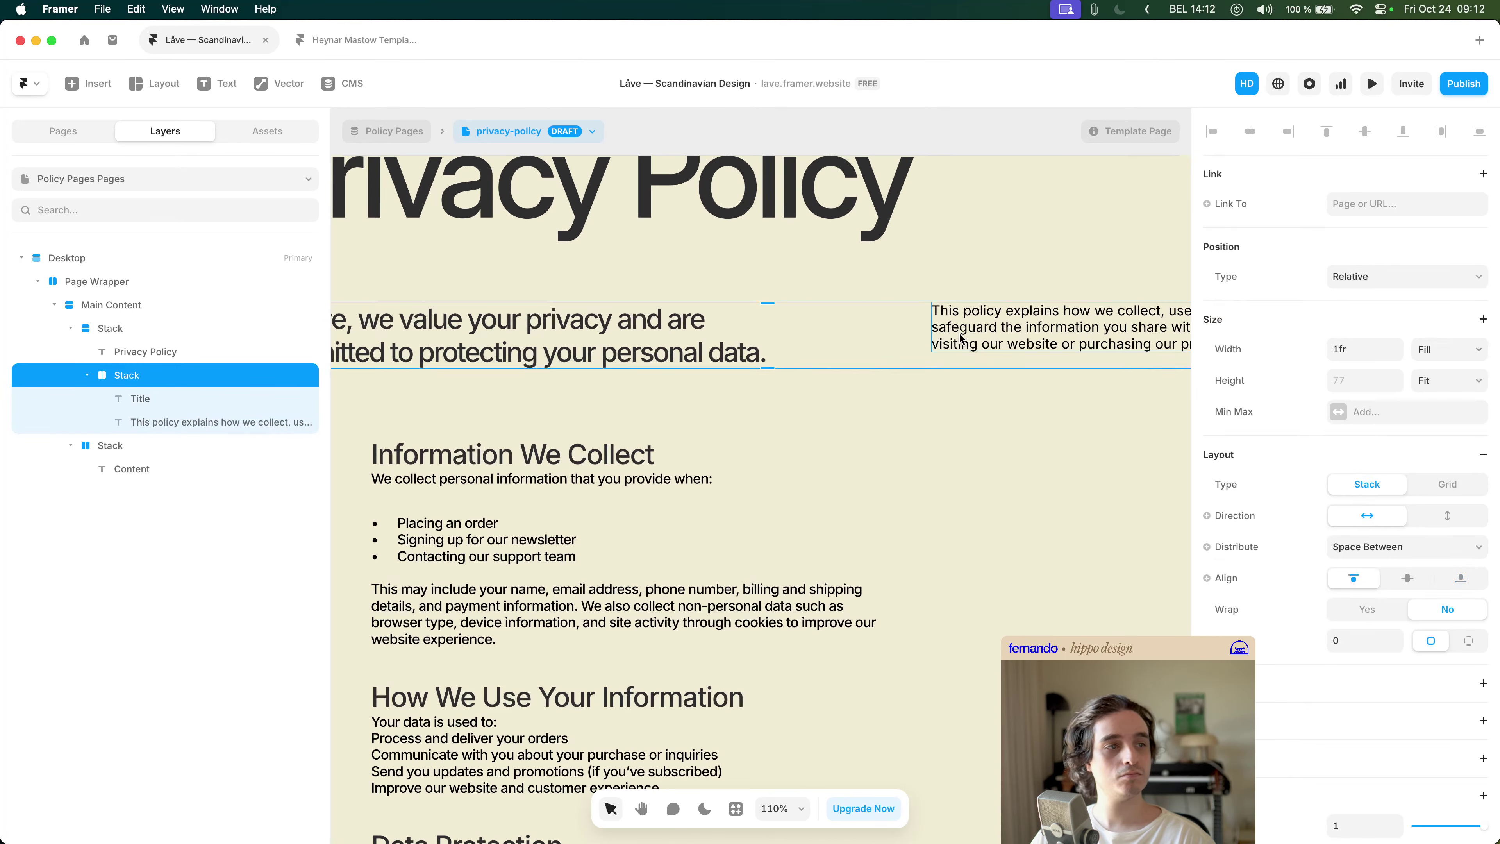
- Wrap the explanatory text in its own vertical stack, left-aligned and distributed to Start
click(954, 349)
key(super+Return)
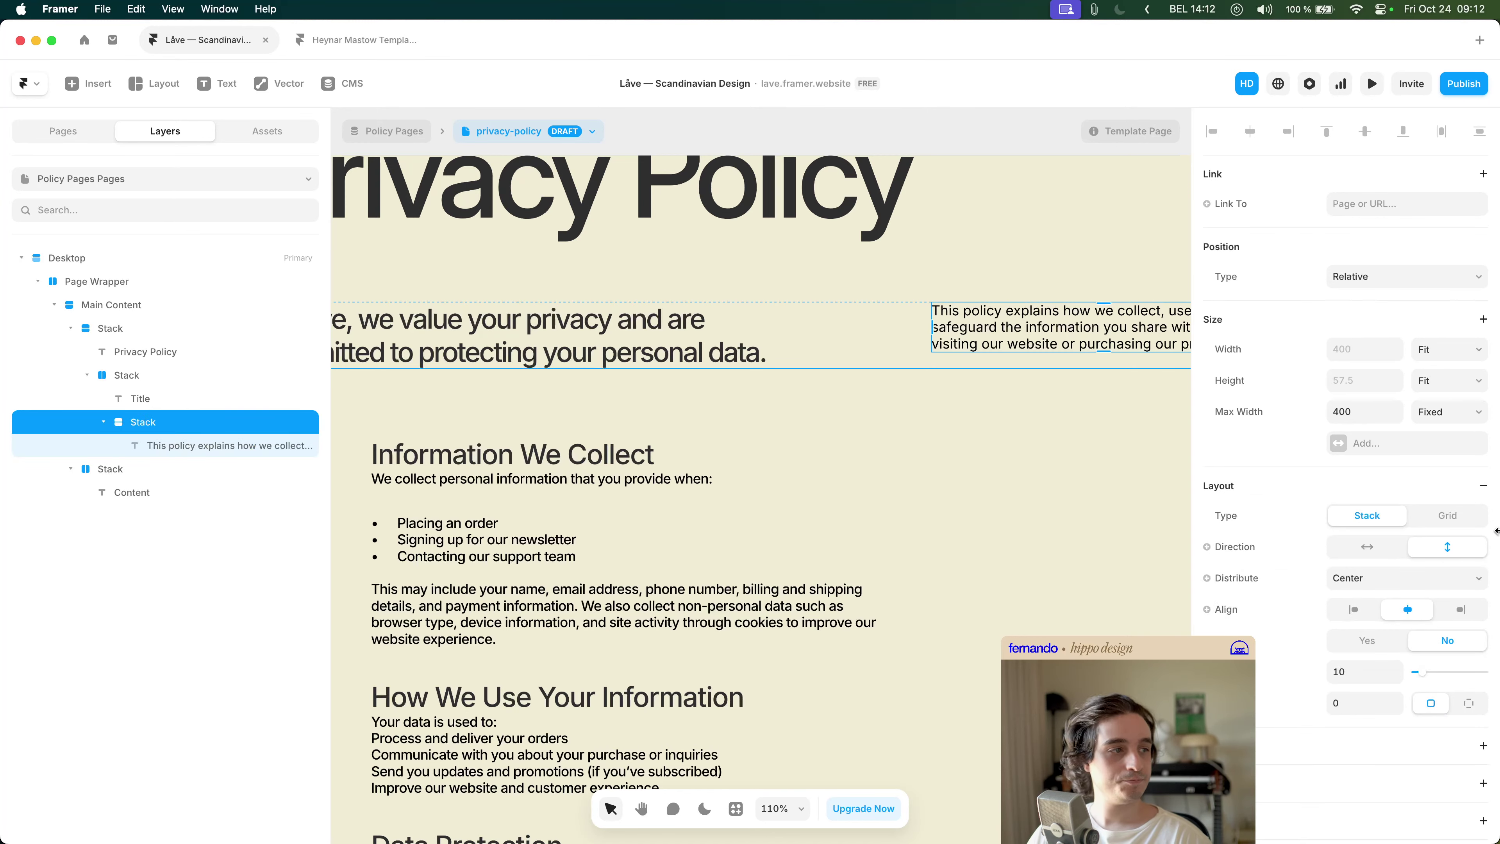
click(1355, 609)
click(1405, 577)
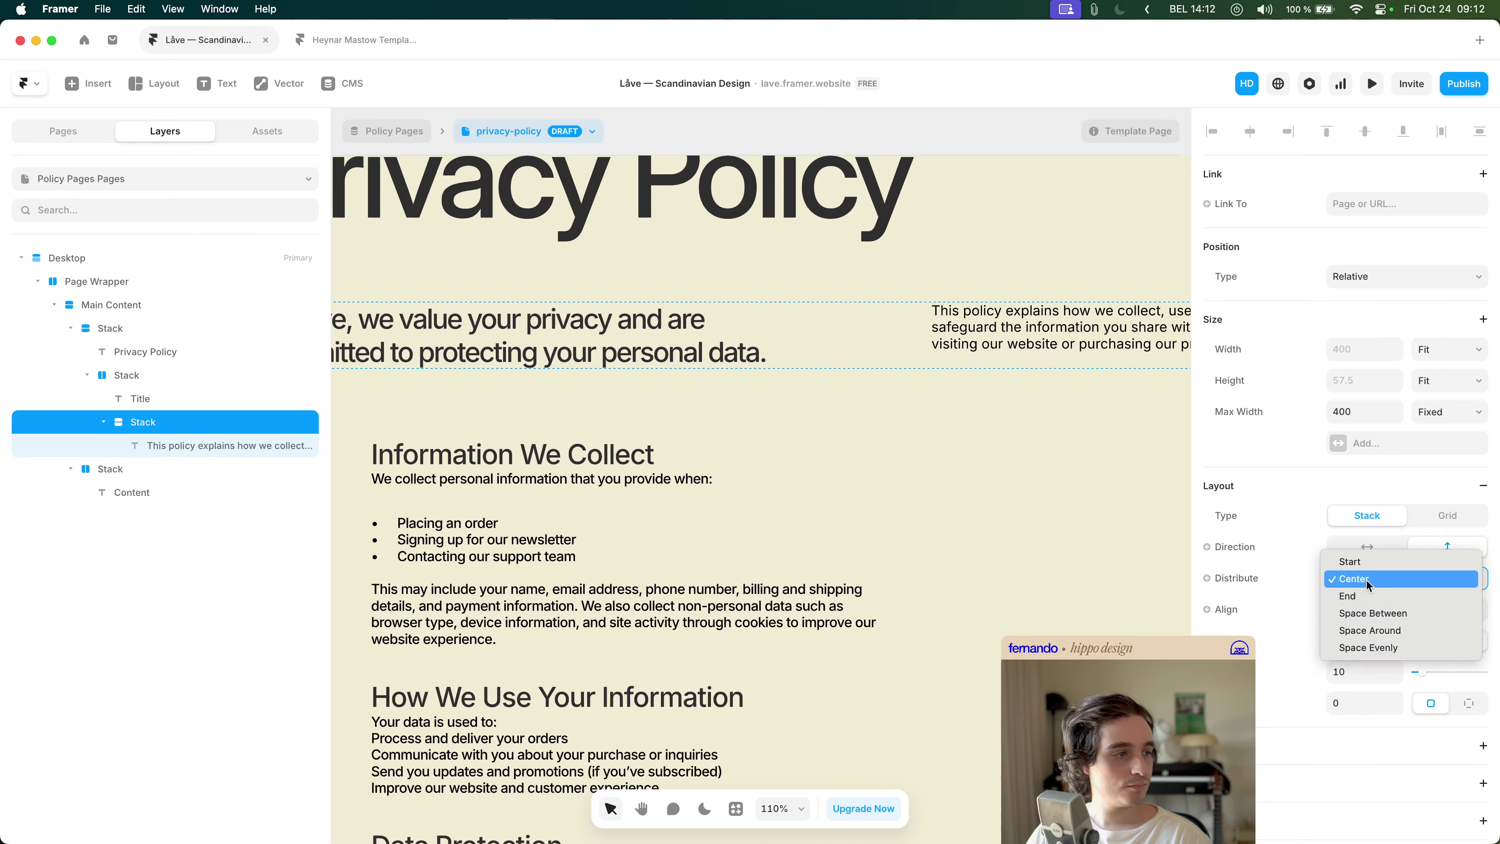
click(1359, 561)
- Switch the explanatory text's stack to per-side padding with 10 on top, and check its alignment with the intro's first line
click(1469, 703)
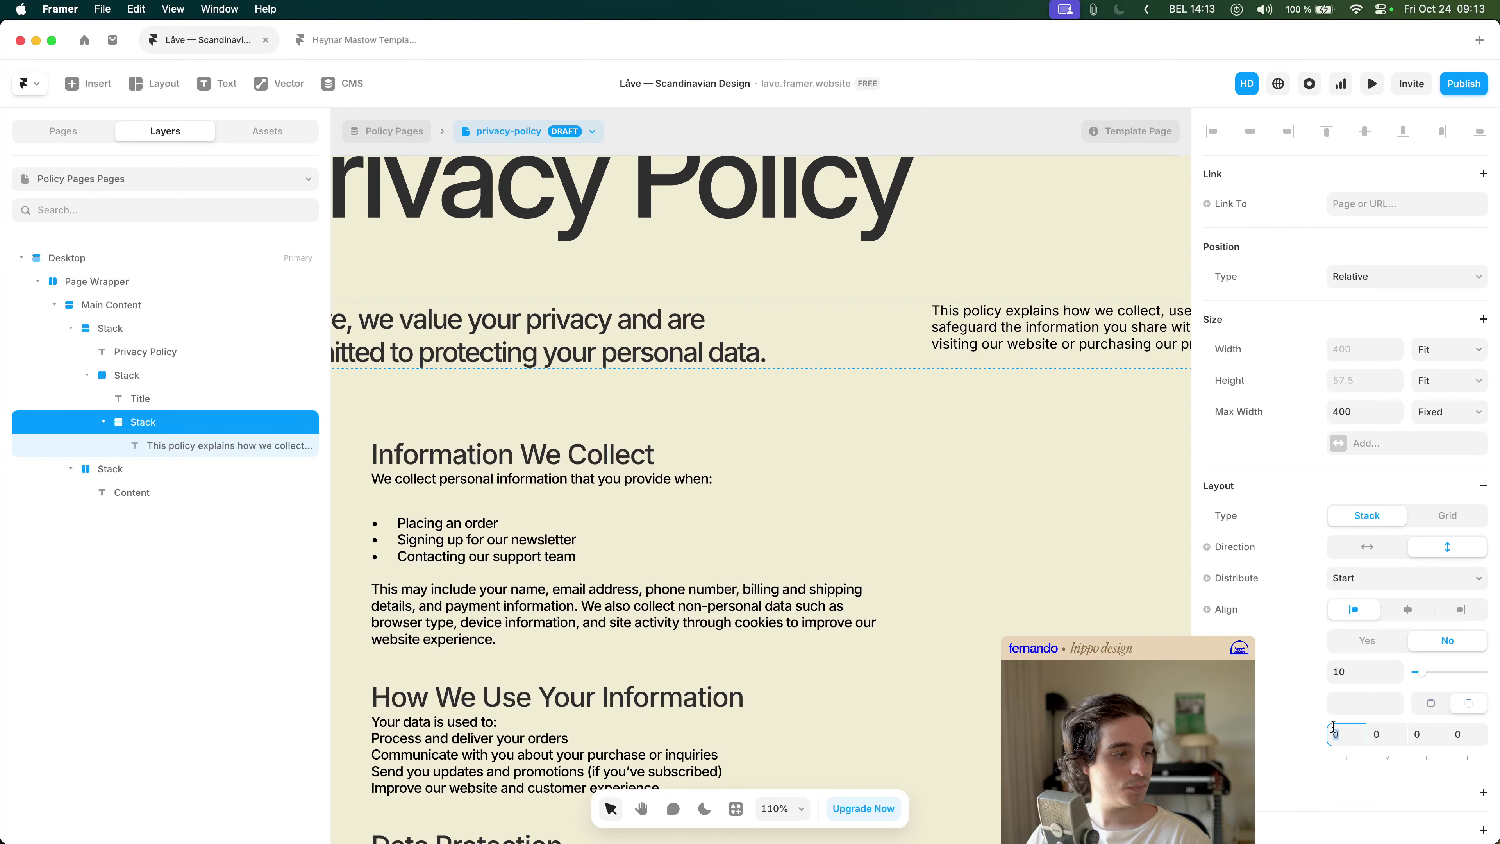
scroll(820, 313, up, 5)
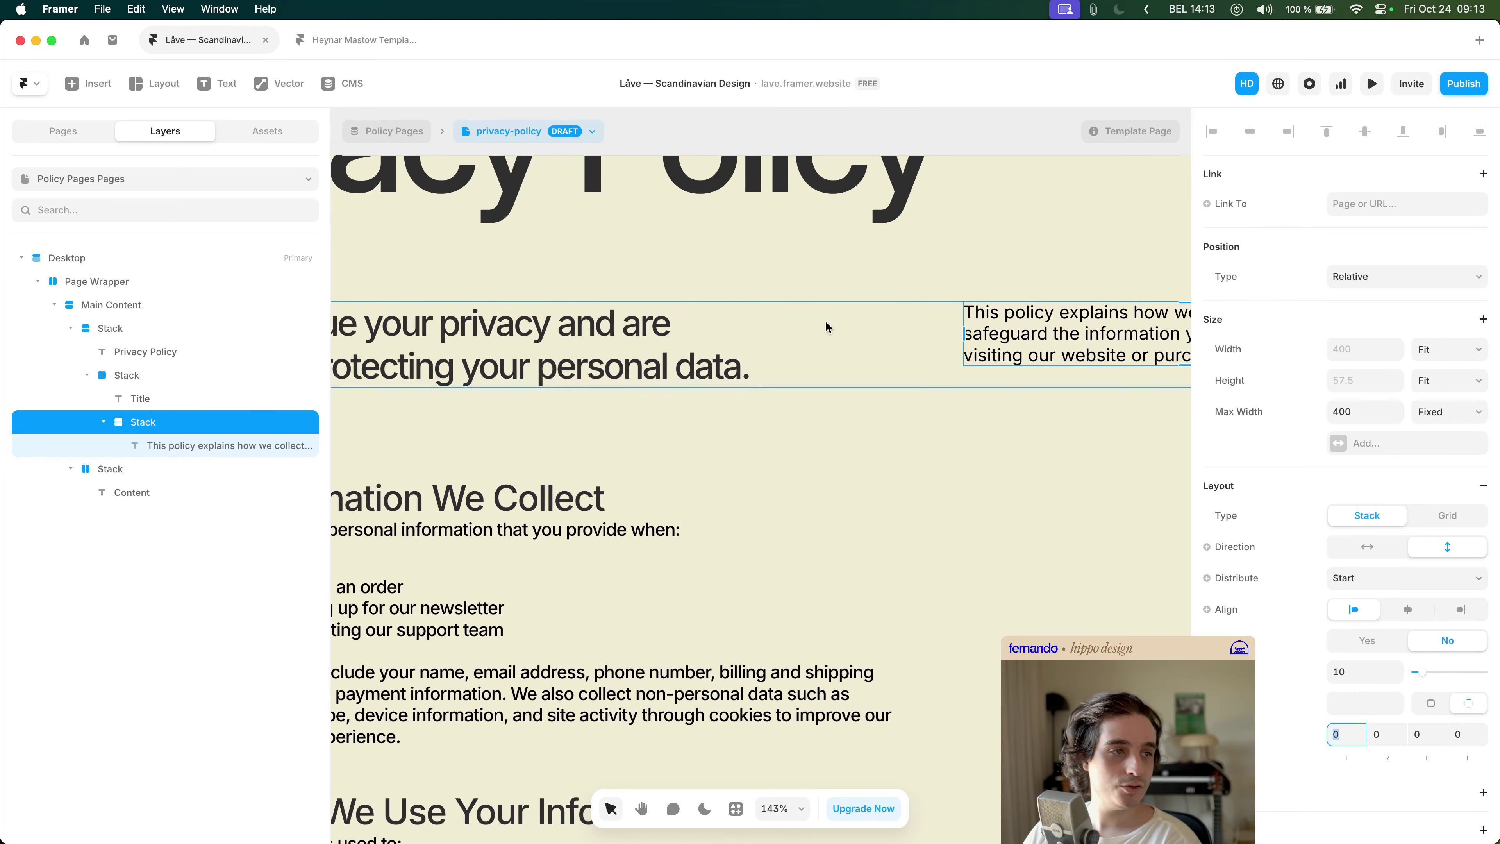
text(10f)
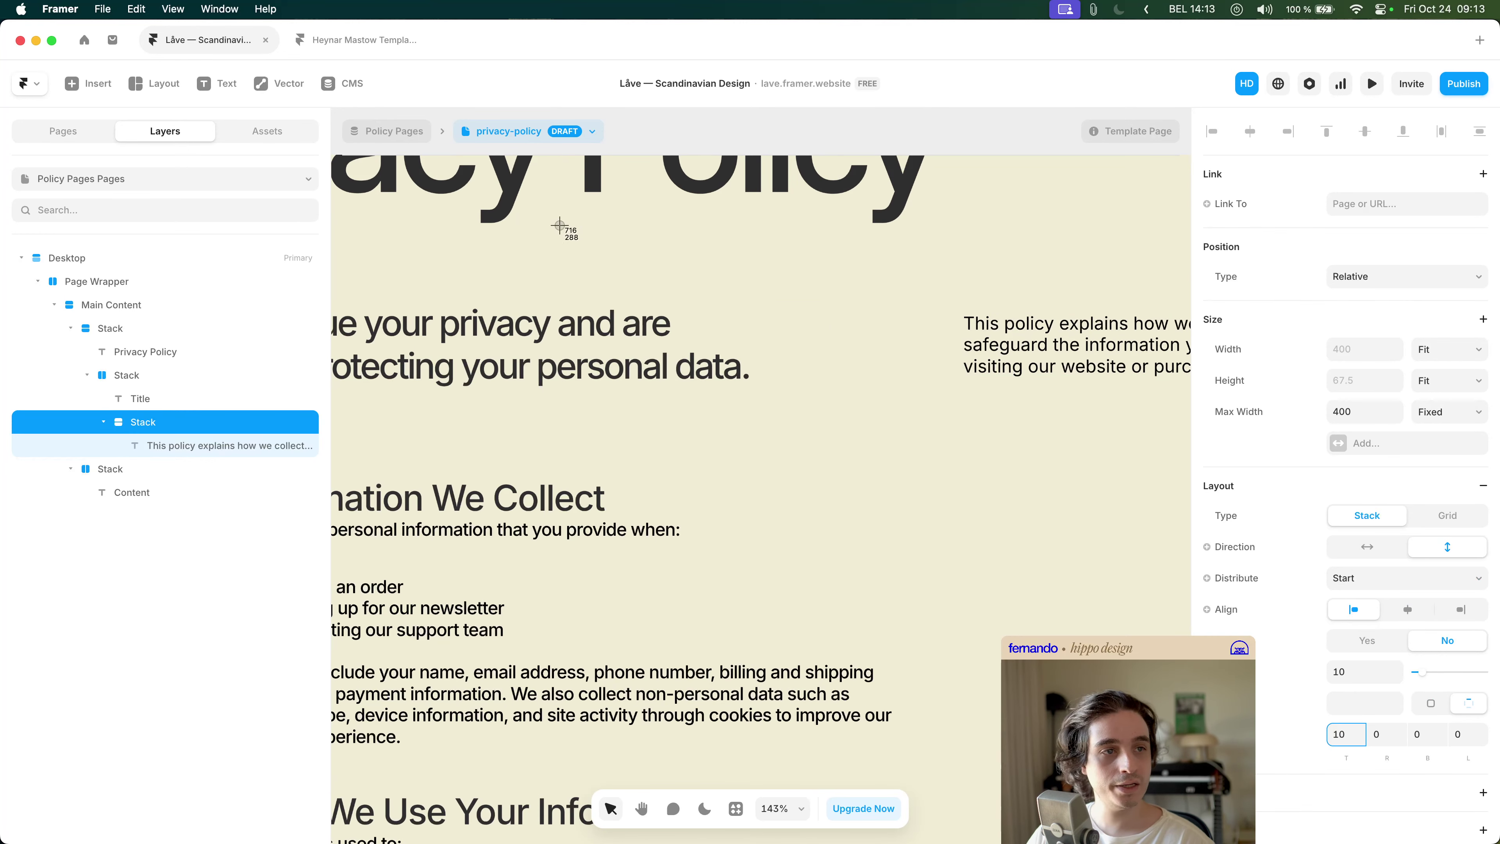
mouse_move(540, 220)
mouse_down()
mouse_move(1187, 334)
mouse_move(1183, 322)
mouse_up()
key(Escape)
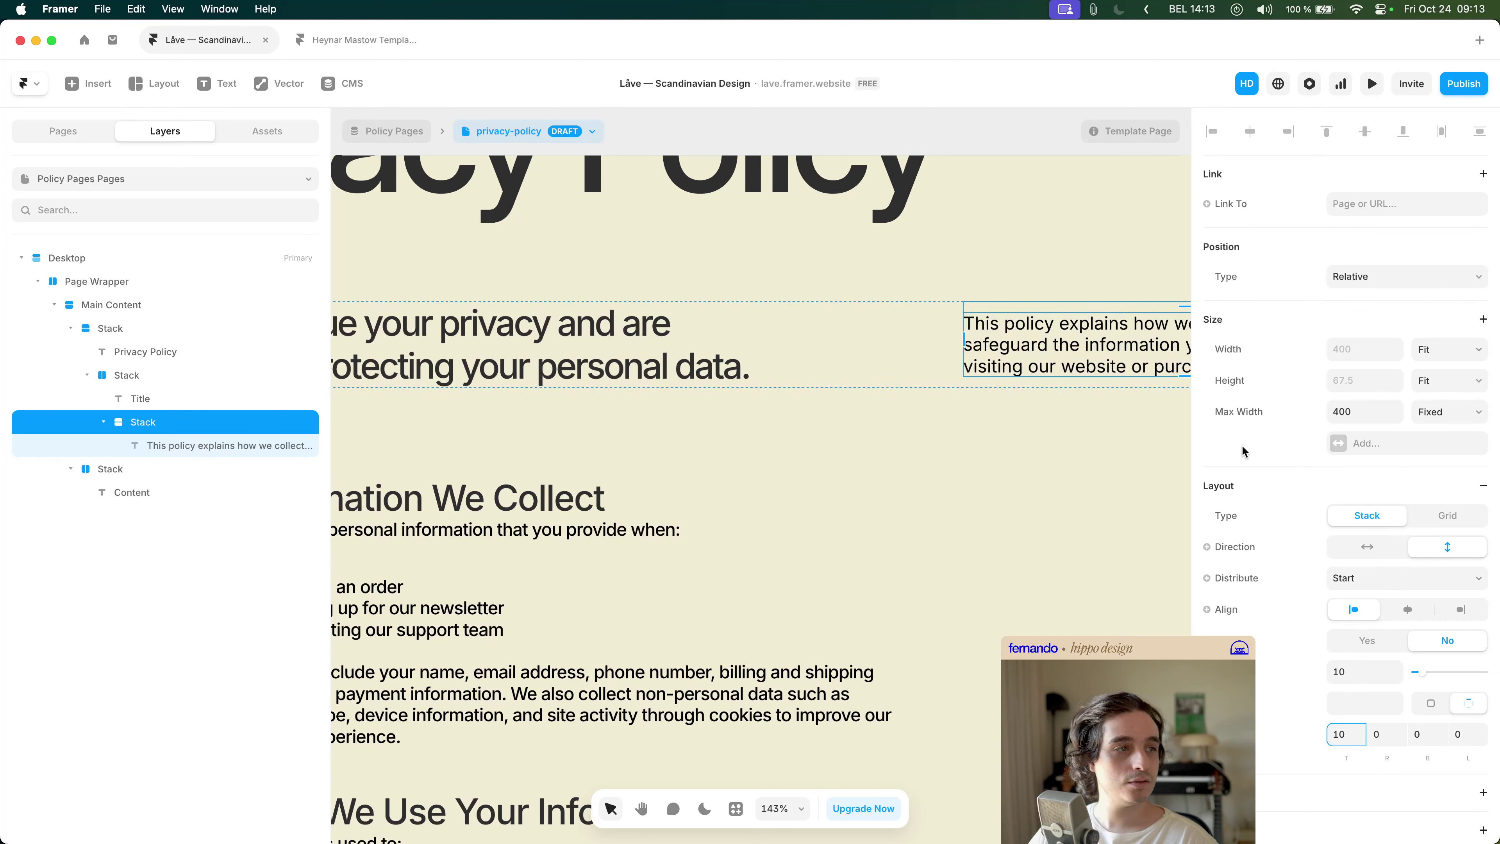
- Try a top padding of 5 on the explanatory text's stack, check the alignment with the intro, and raise it to 7
click(1346, 757)
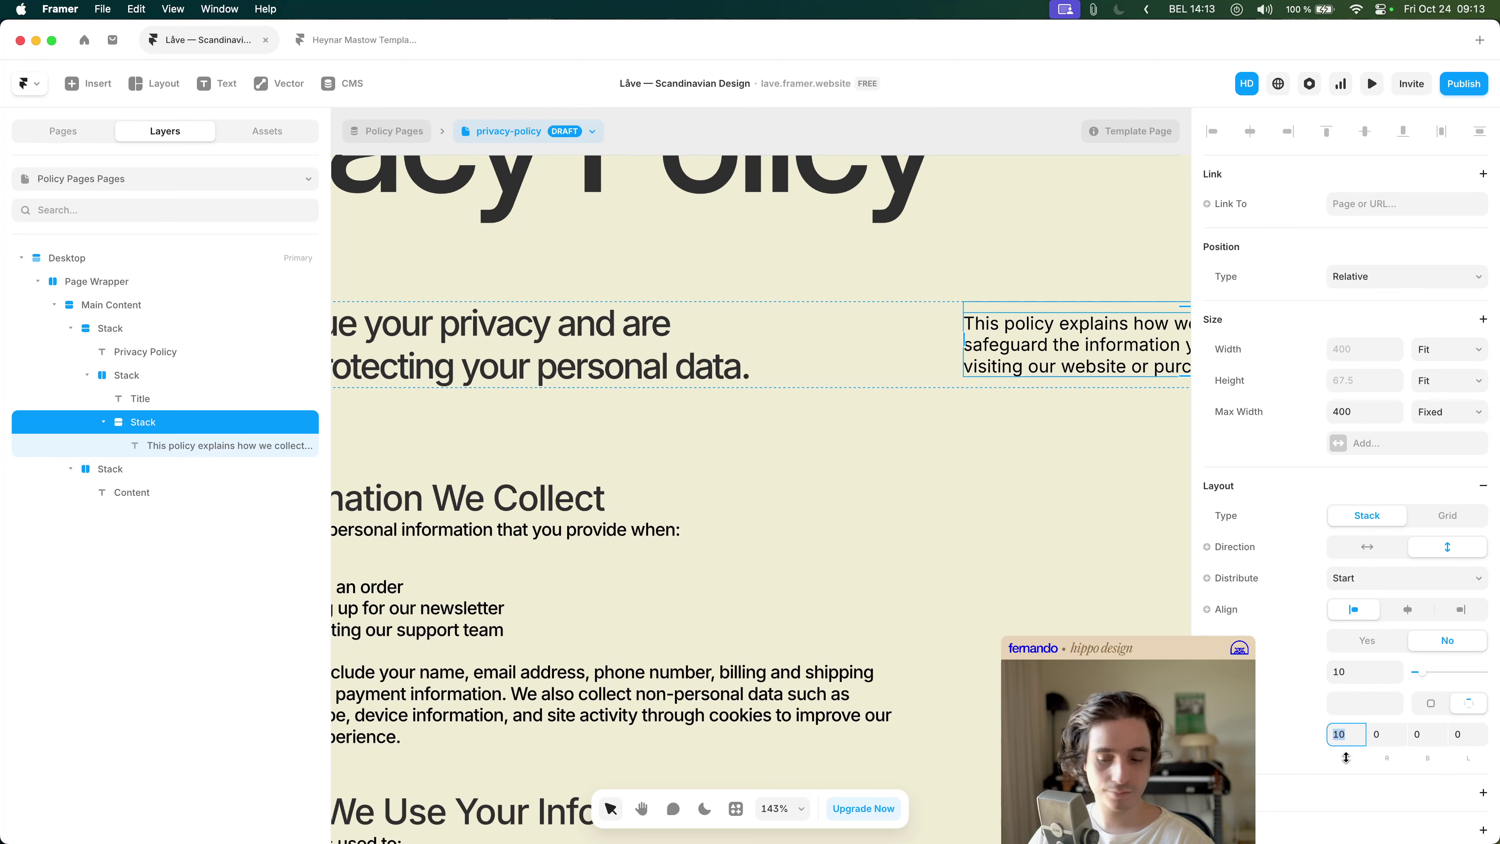
text(5)
key(super+shift+4)
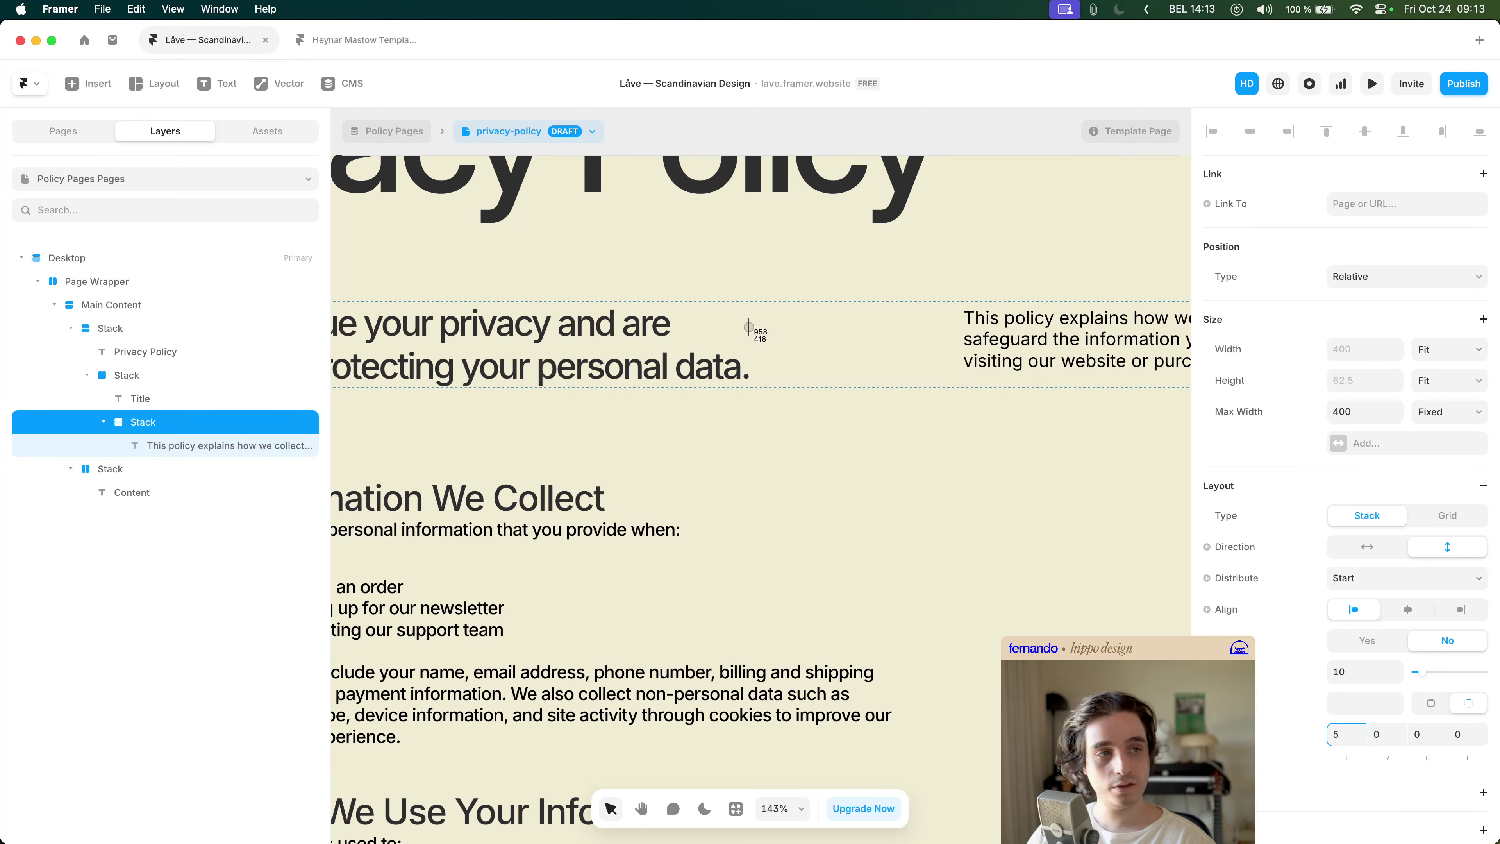
drag(614, 251, 1102, 314)
key(Up)
key(Up)
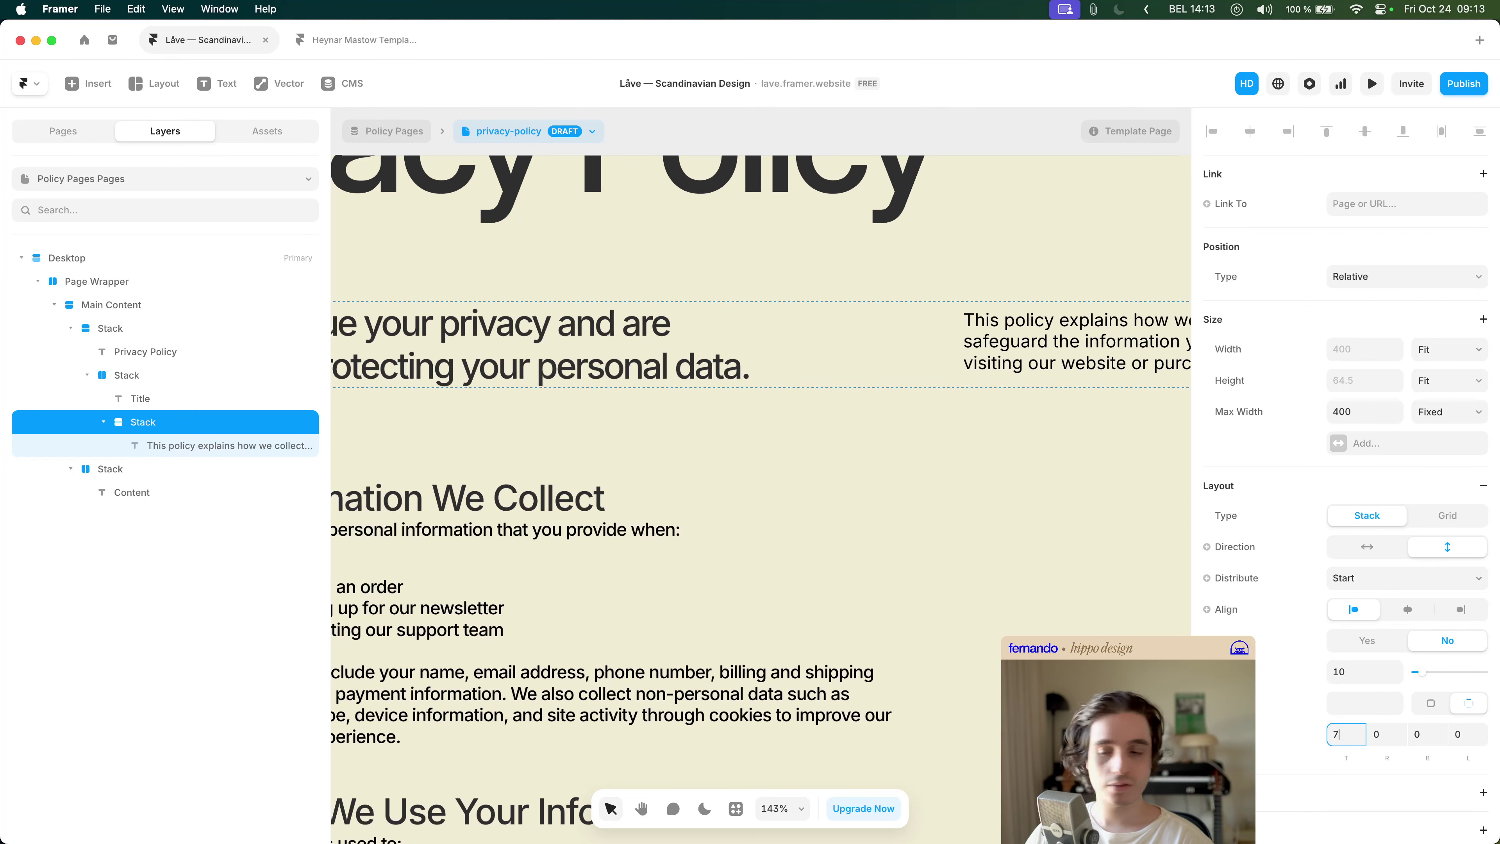
- Check the explanatory text's alignment with the intro, lower its stack's top padding to 6, and check the alignment again
key(super+shift+4)
drag(570, 220, 1083, 315)
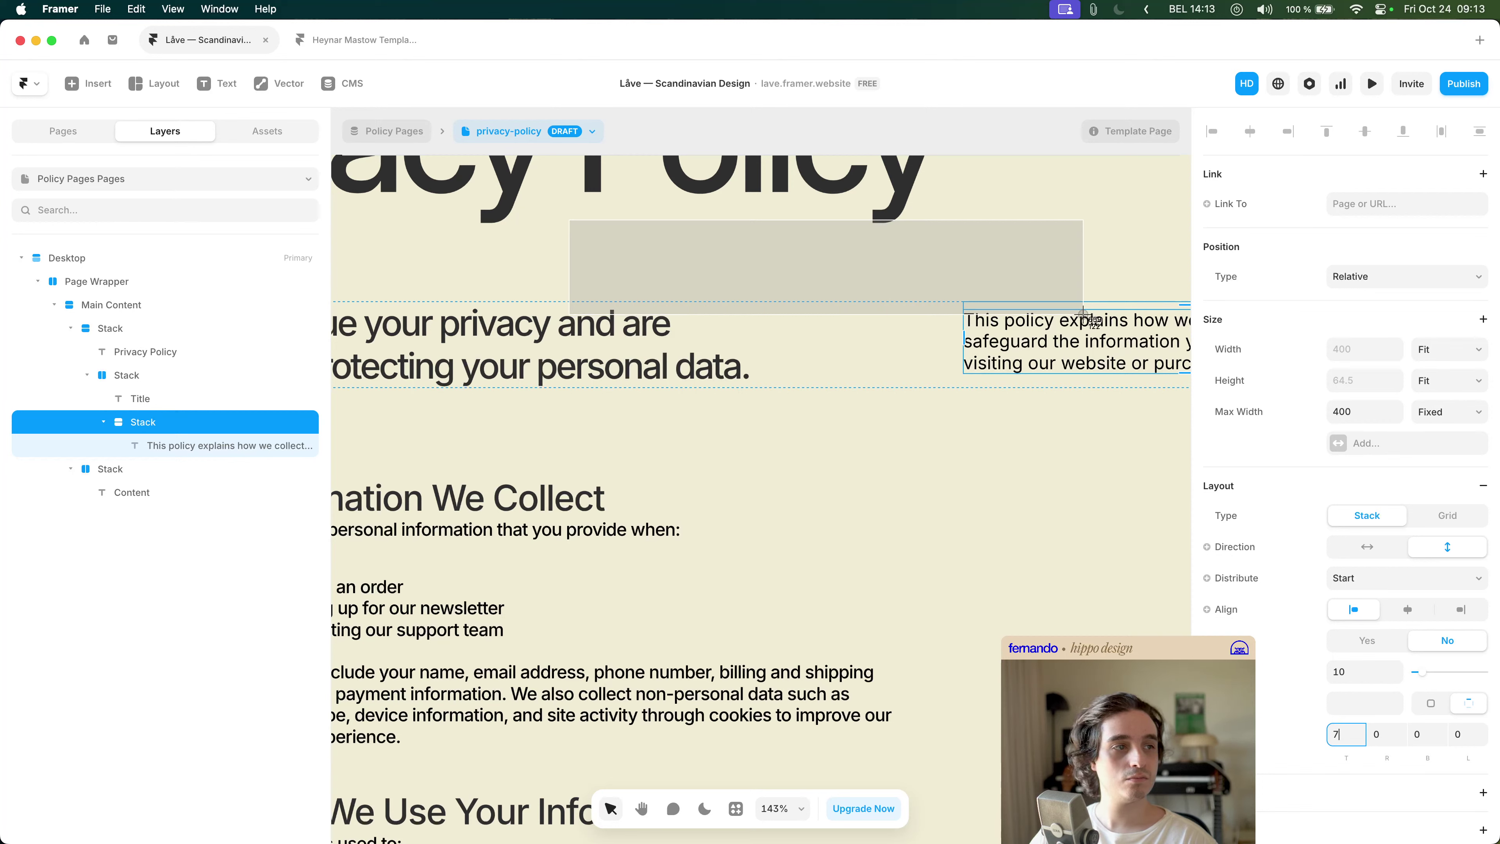
drag(1083, 315, 1083, 315)
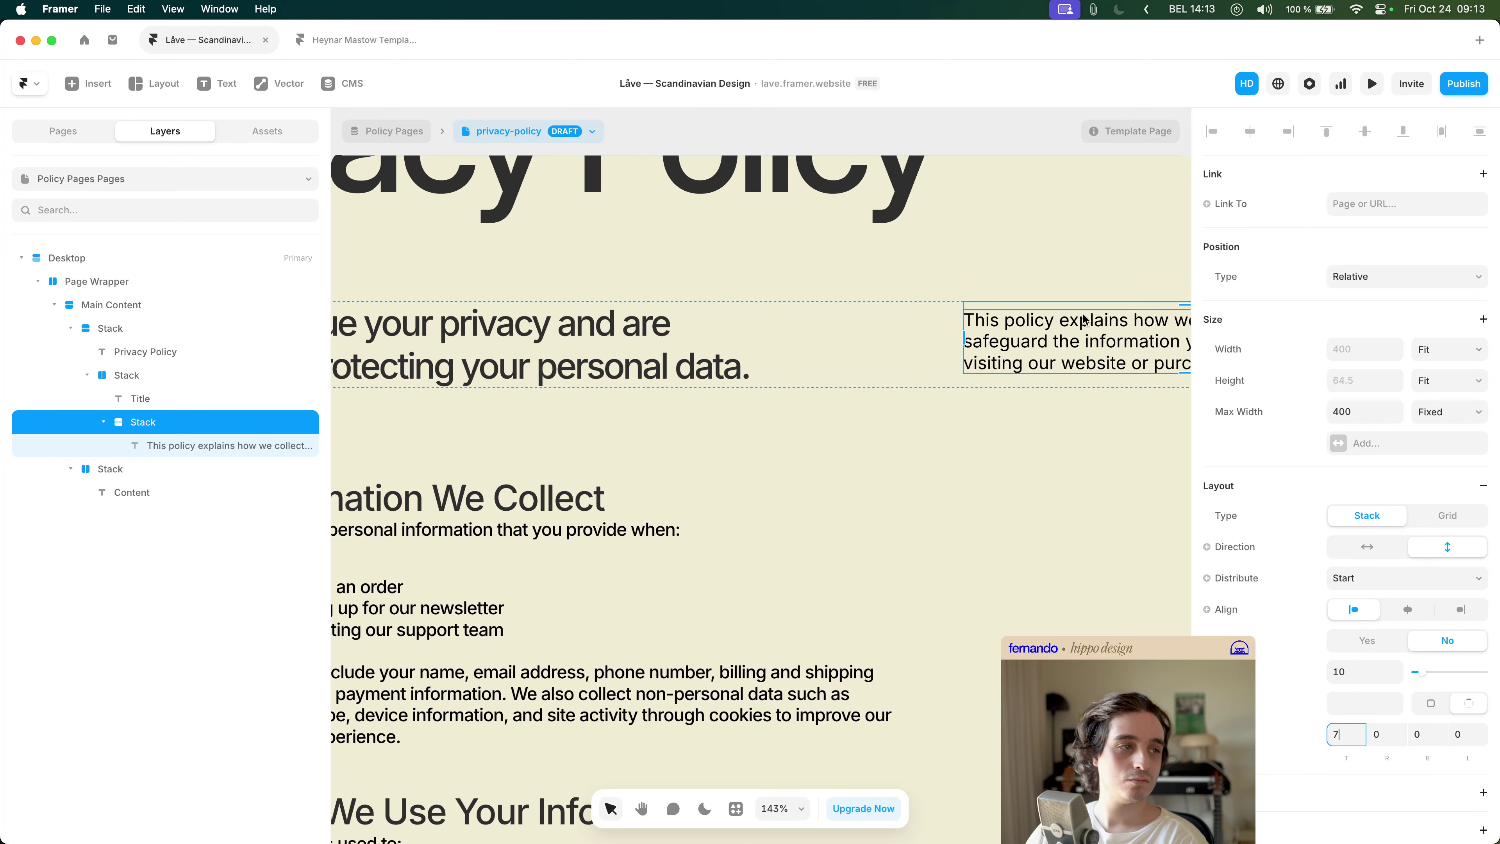
key(Down)
key(super+shift+4)
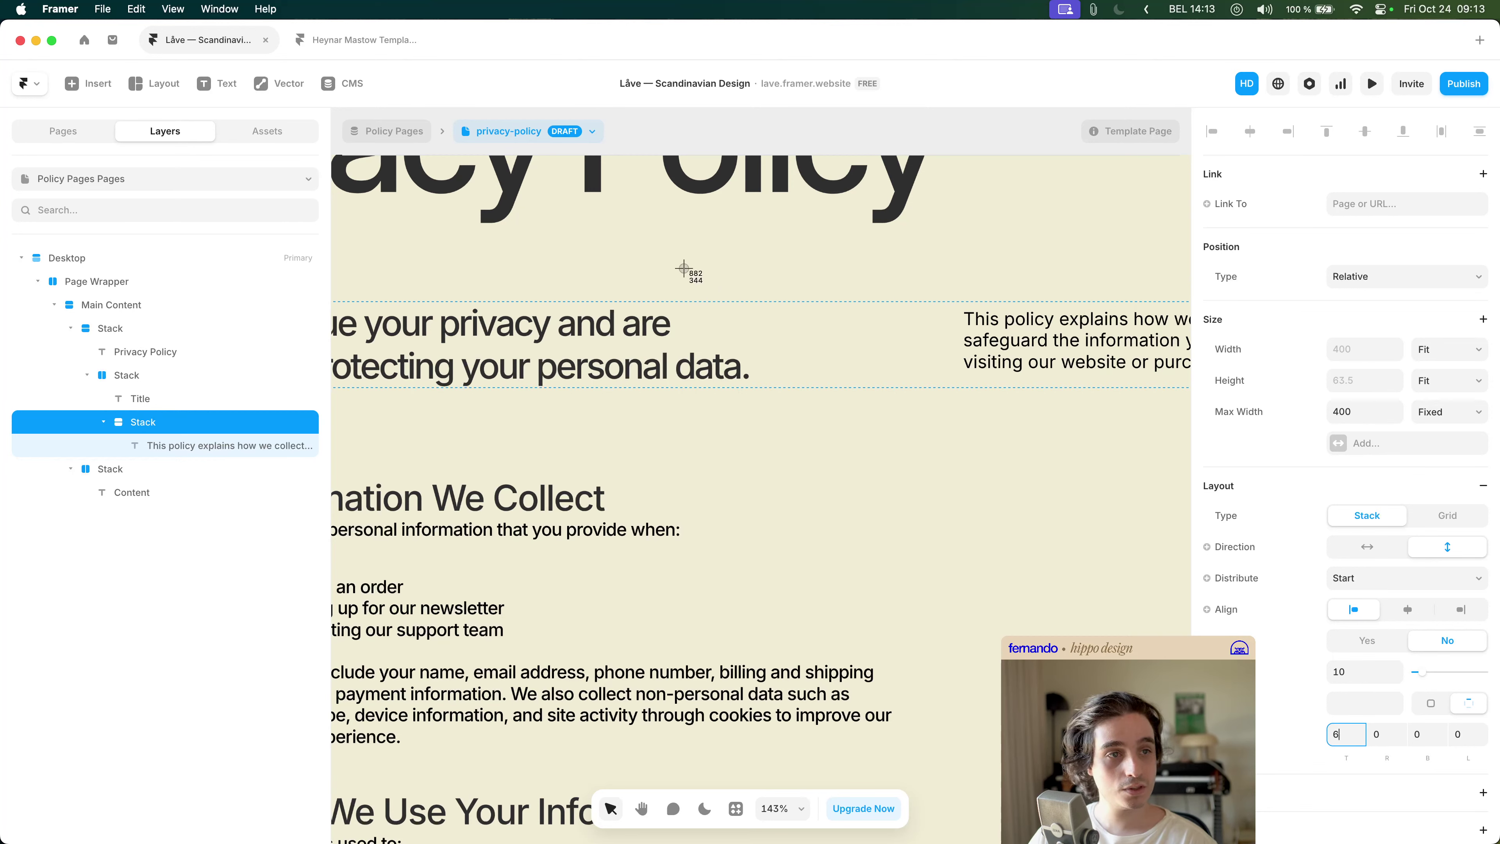
drag(579, 249, 1165, 314)
key(shift+1)
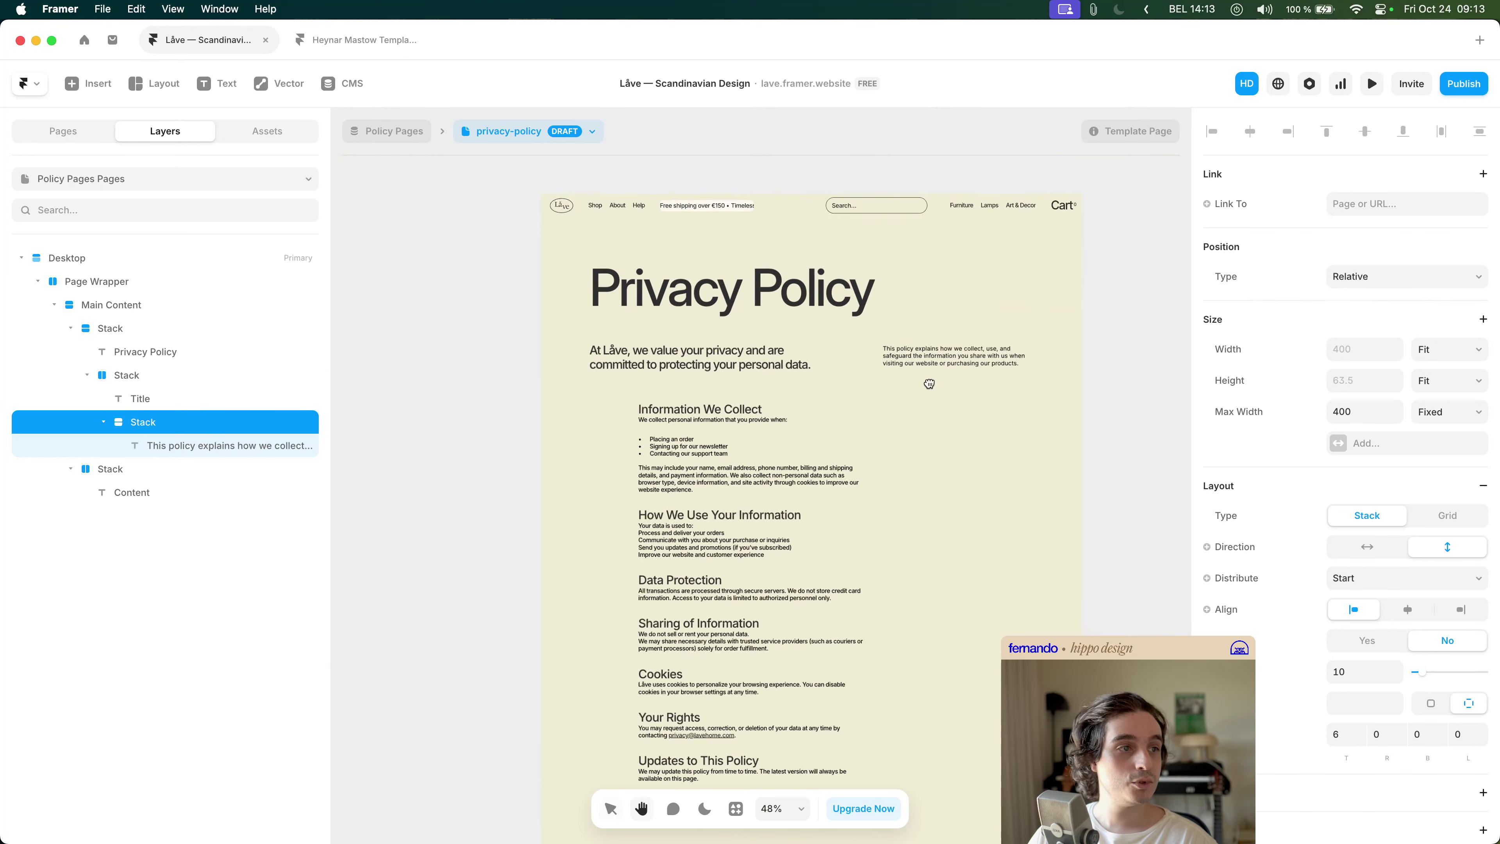
click(1134, 389)
key(space)
drag(1132, 385, 1062, 345)
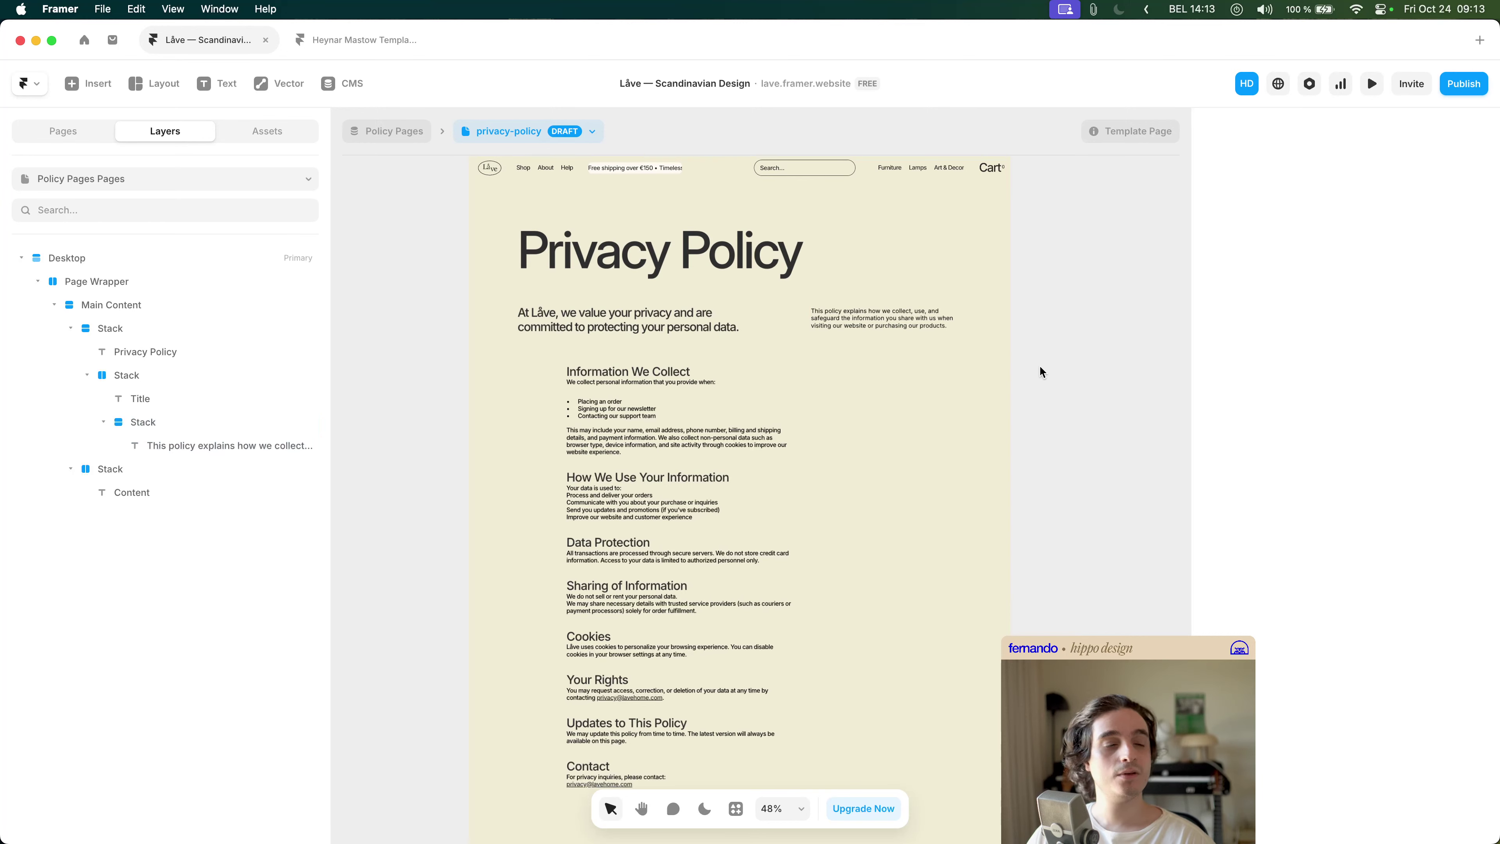
- Try a gap of 120 between the header and the policy content in Main Content, and raise it to 140
click(708, 347)
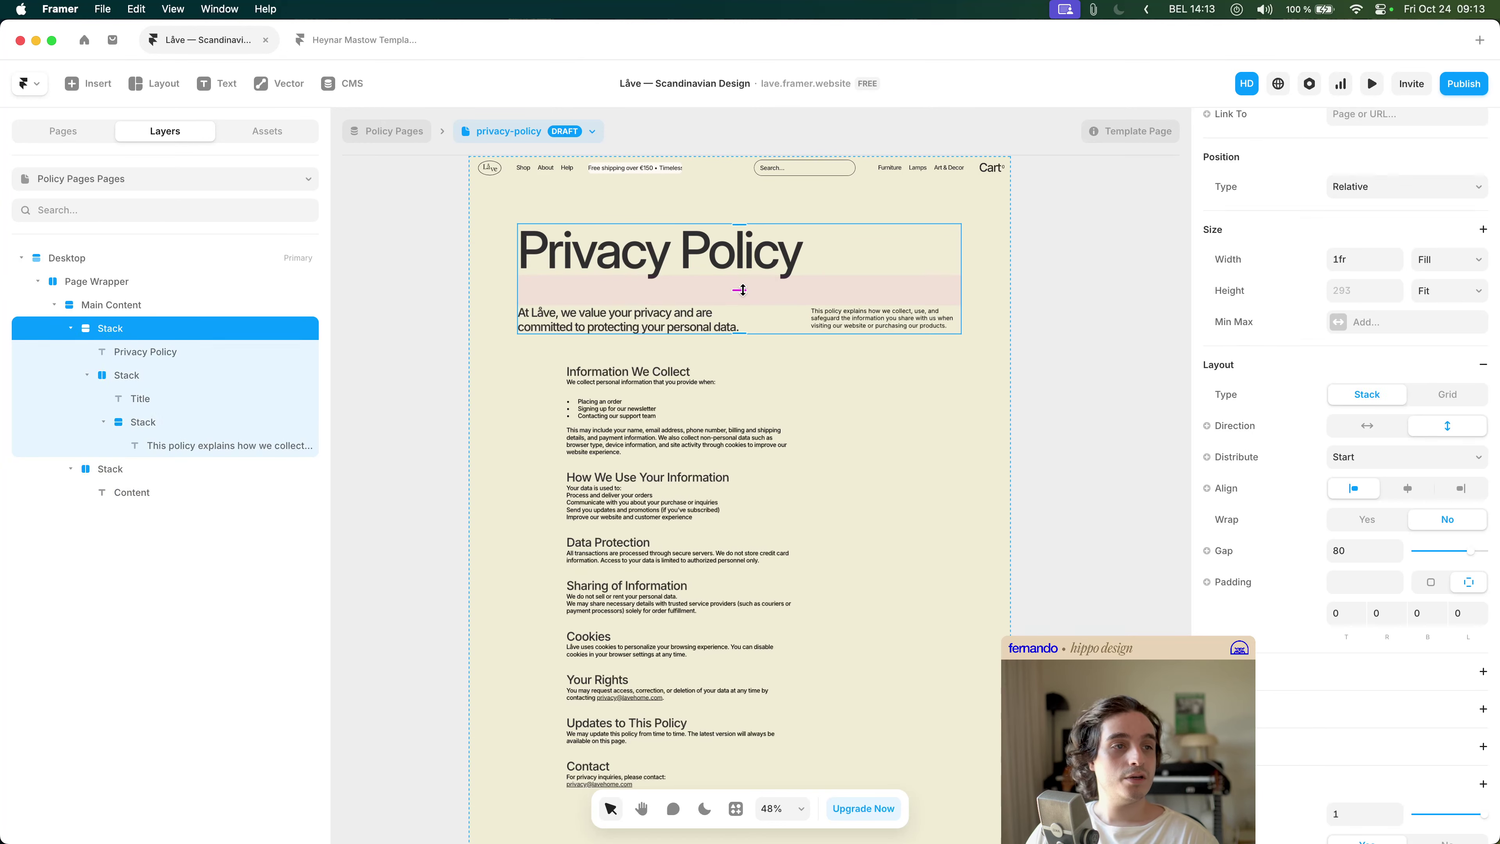
click(735, 356)
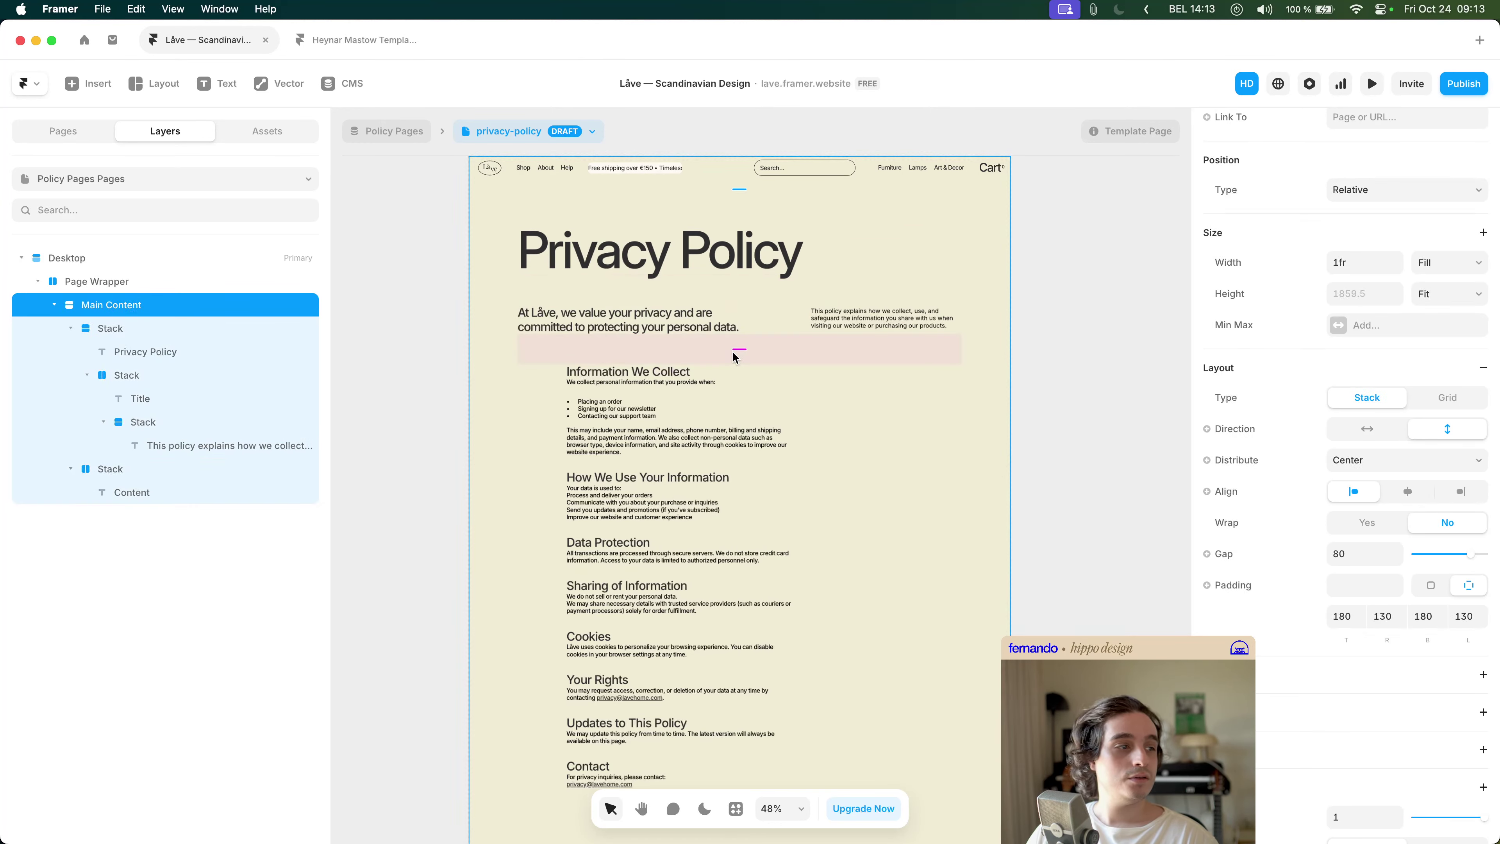
click(1367, 551)
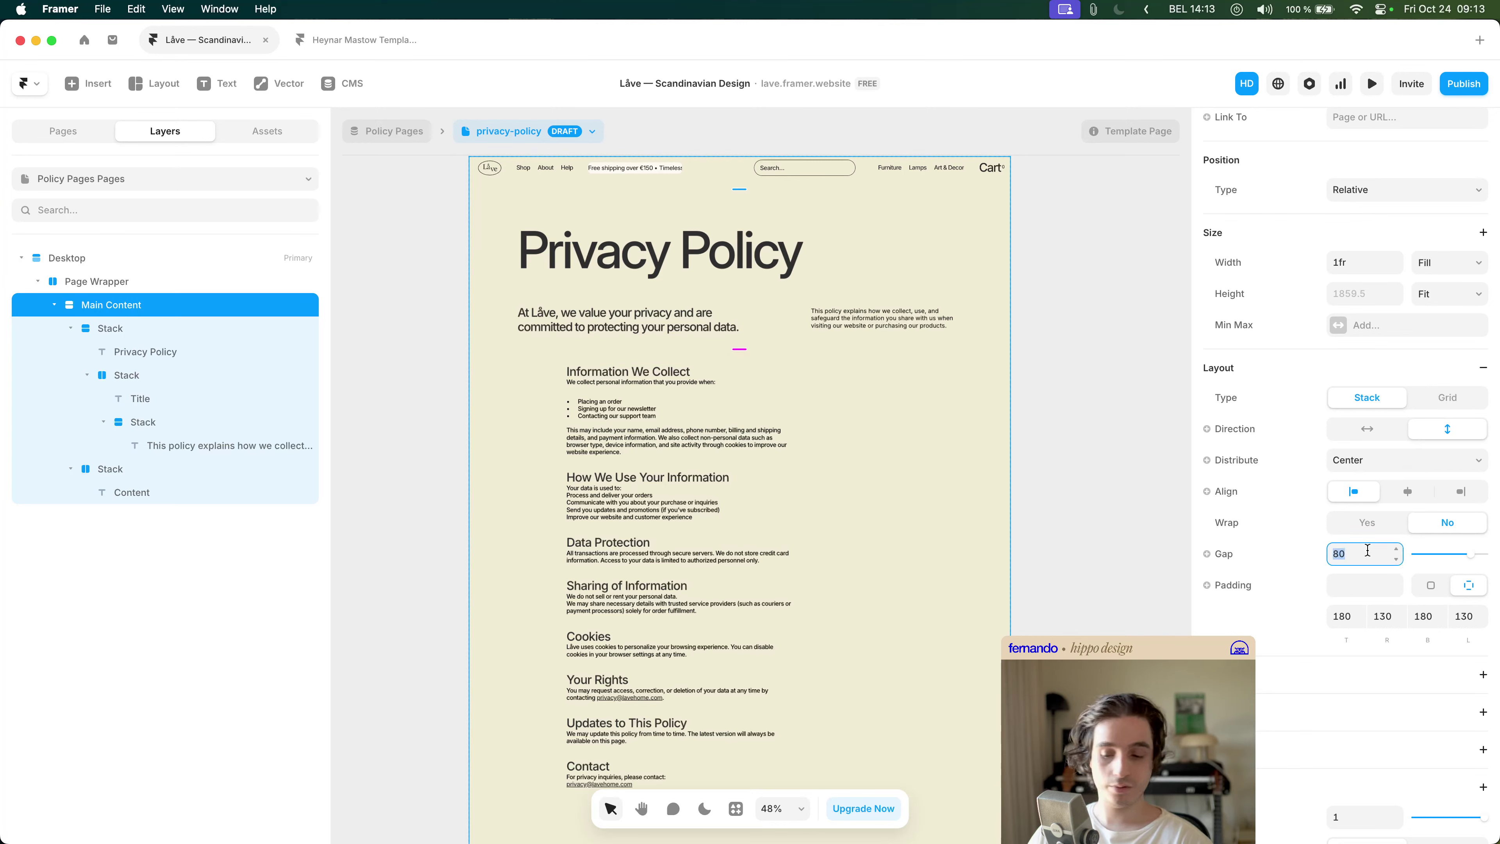
text(120)
key(Return)
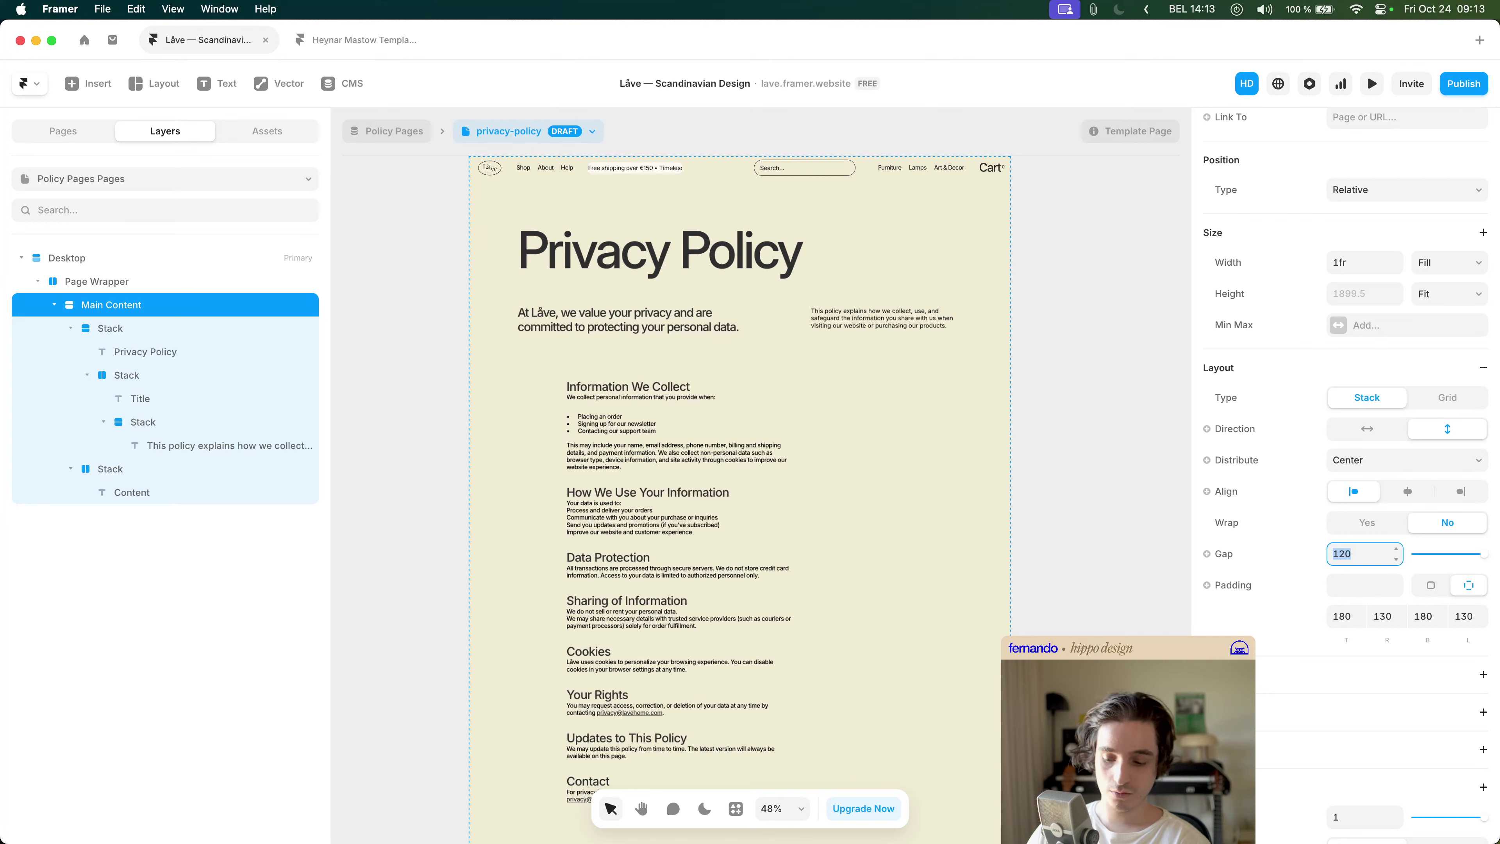
text(180)
key(BackSpace)
key(BackSpace)
text(20)
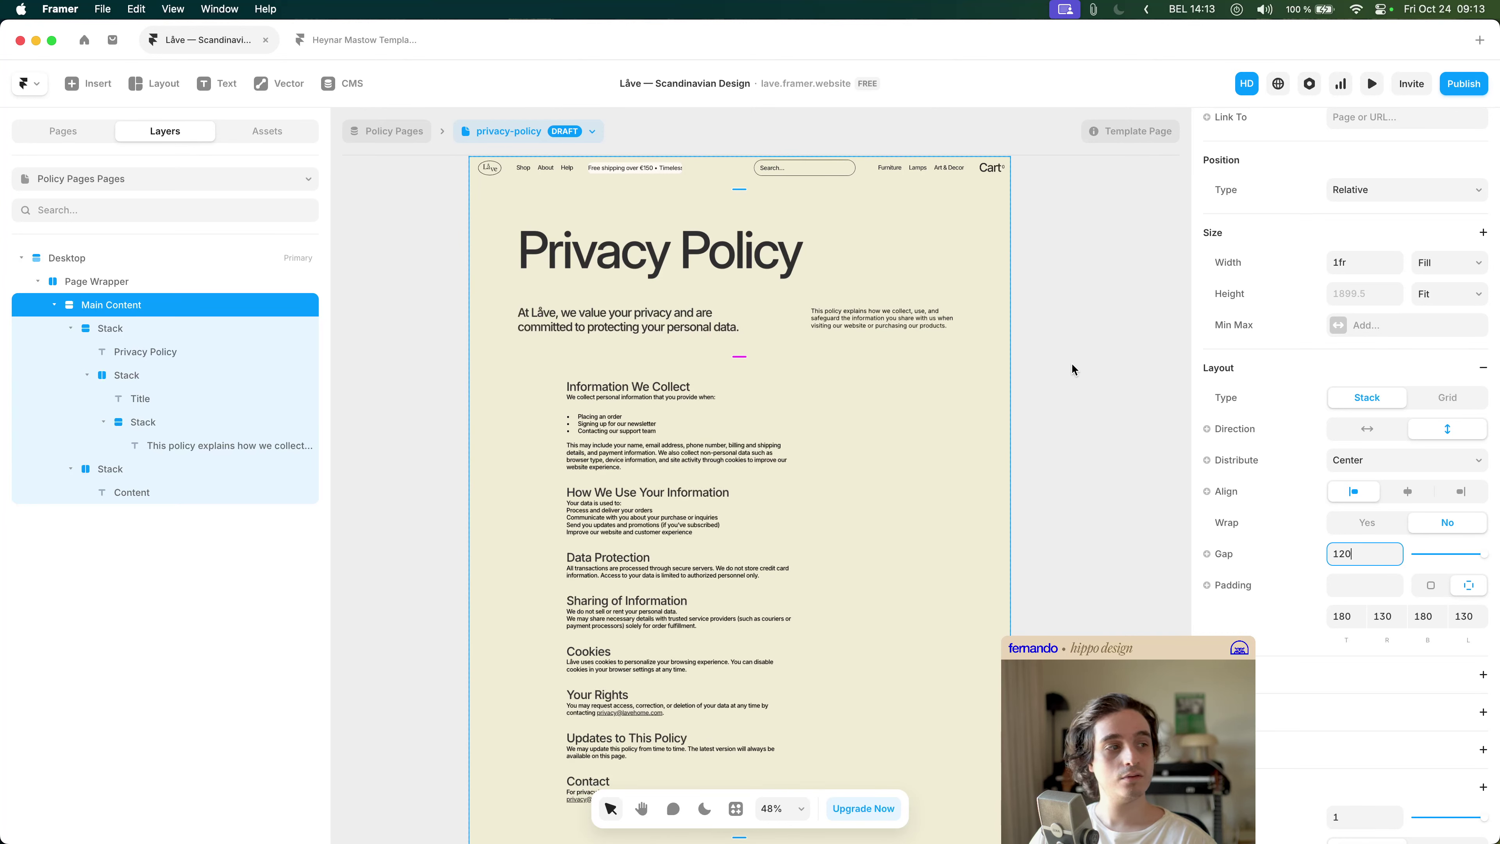
key(Return)
text(140)
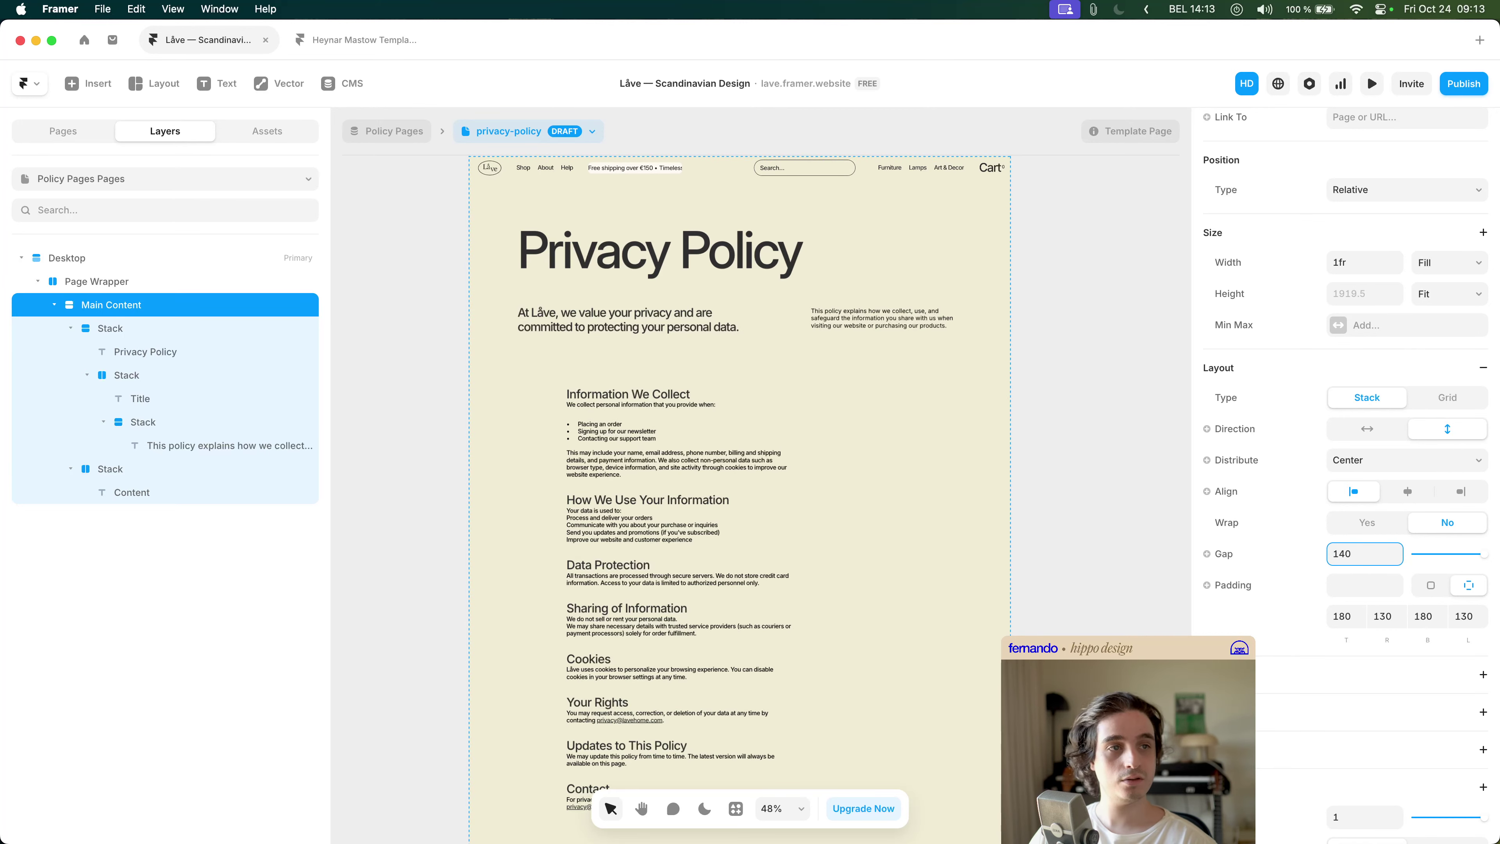
- Preview the privacy policy page at desktop size, look through its full length, and return to the canvas
click(1371, 83)
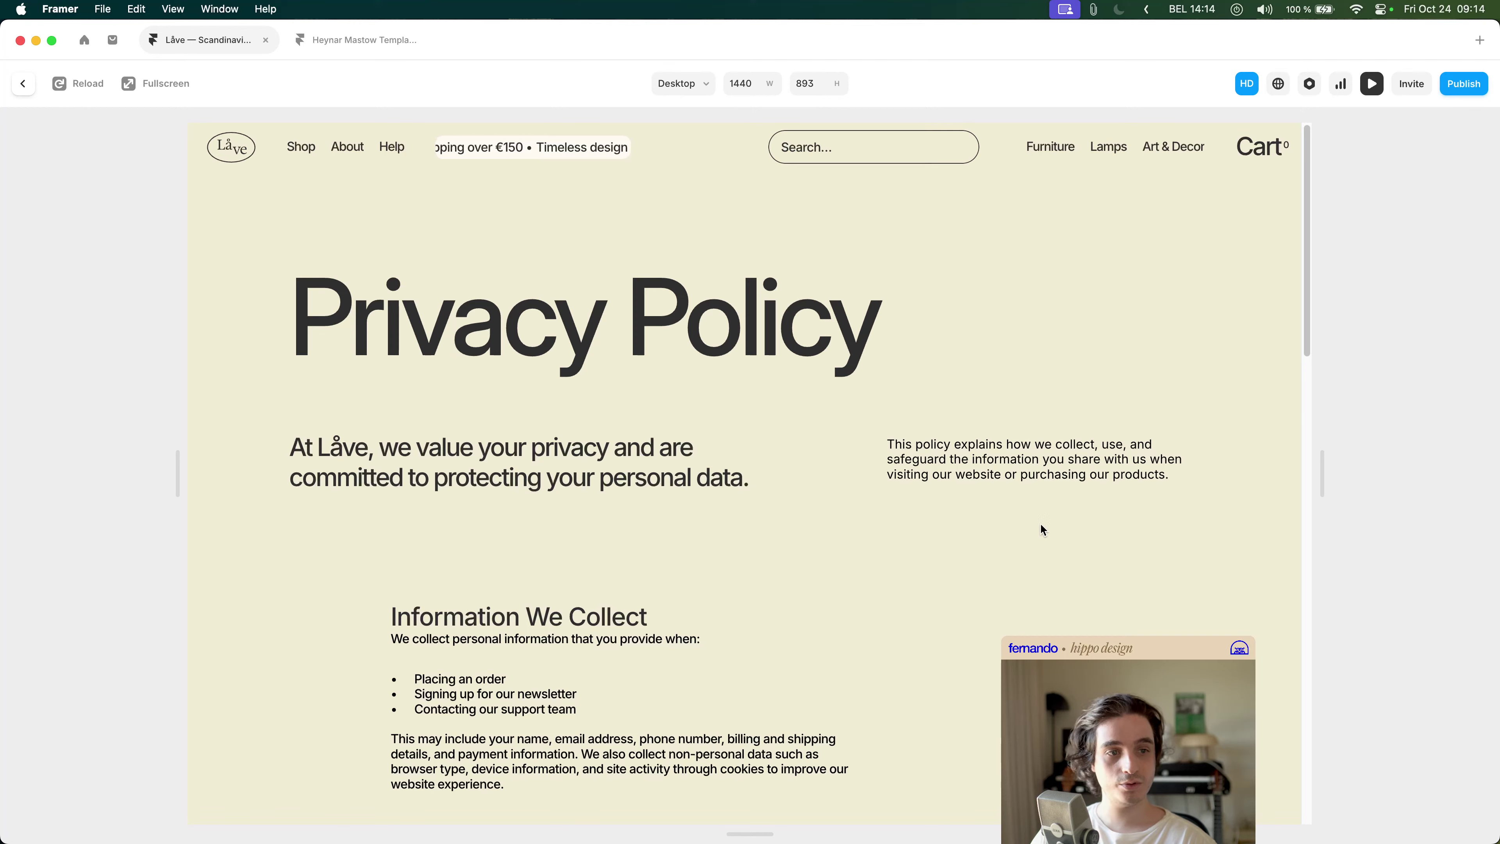
scroll(1180, 566, down, 3)
scroll(1179, 562, down, 10)
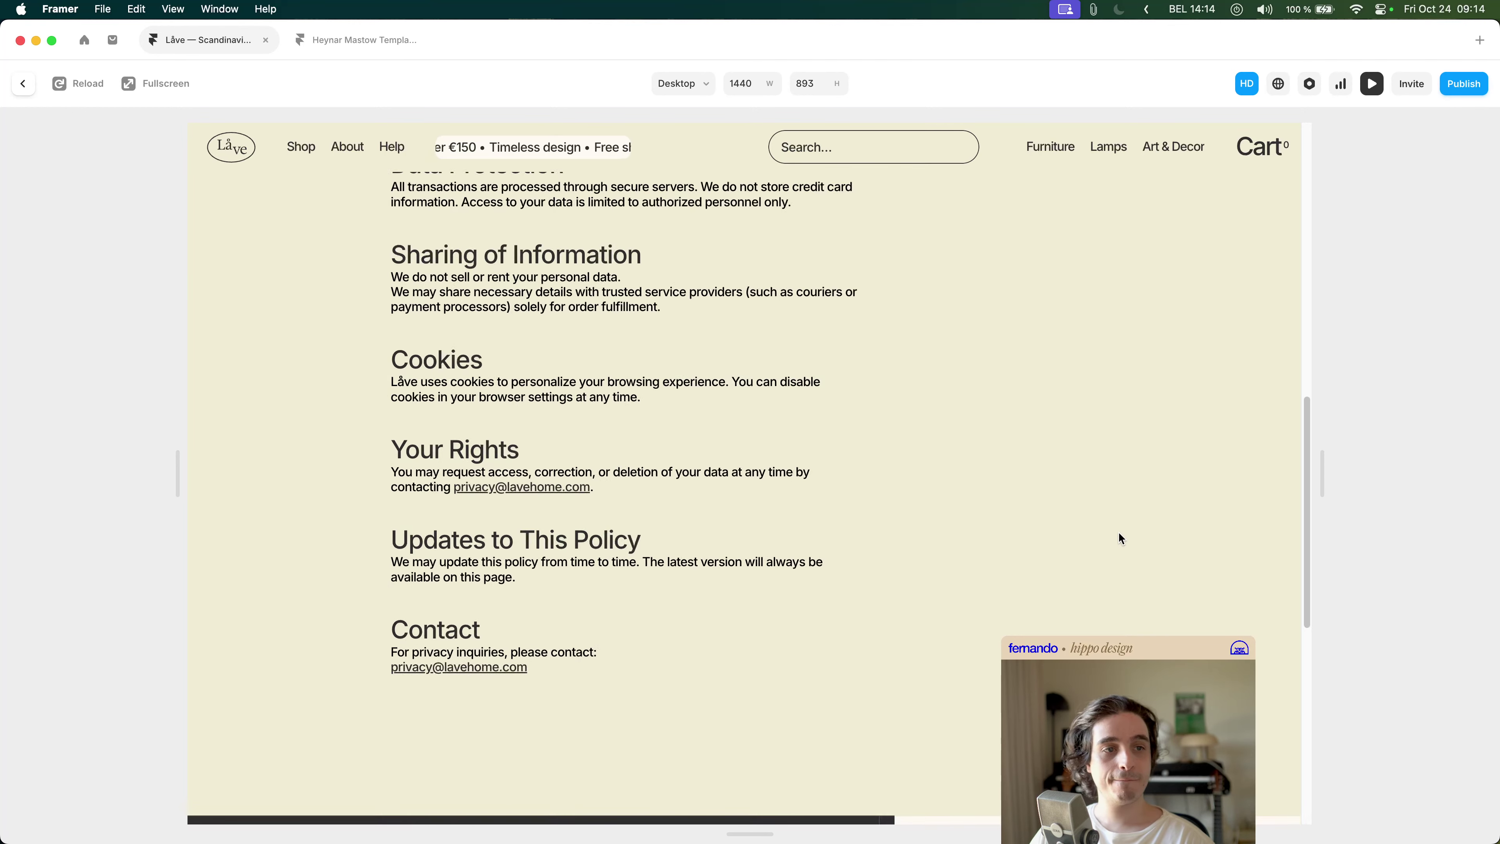
scroll(1114, 536, up, 15)
key(Escape)
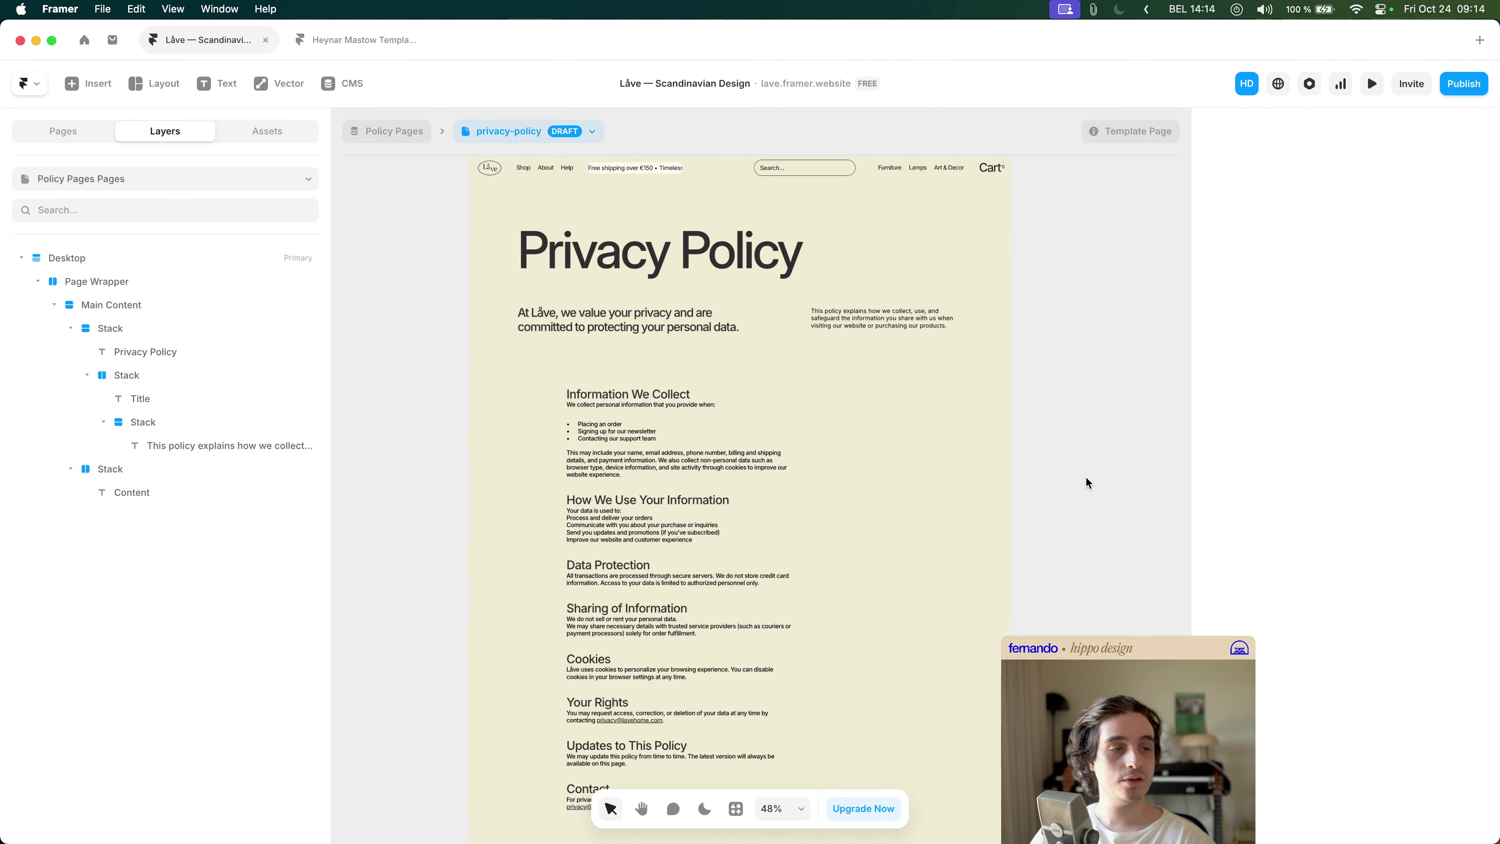
- Check which CMS variables are available for the intro paragraph's text content
click(643, 346)
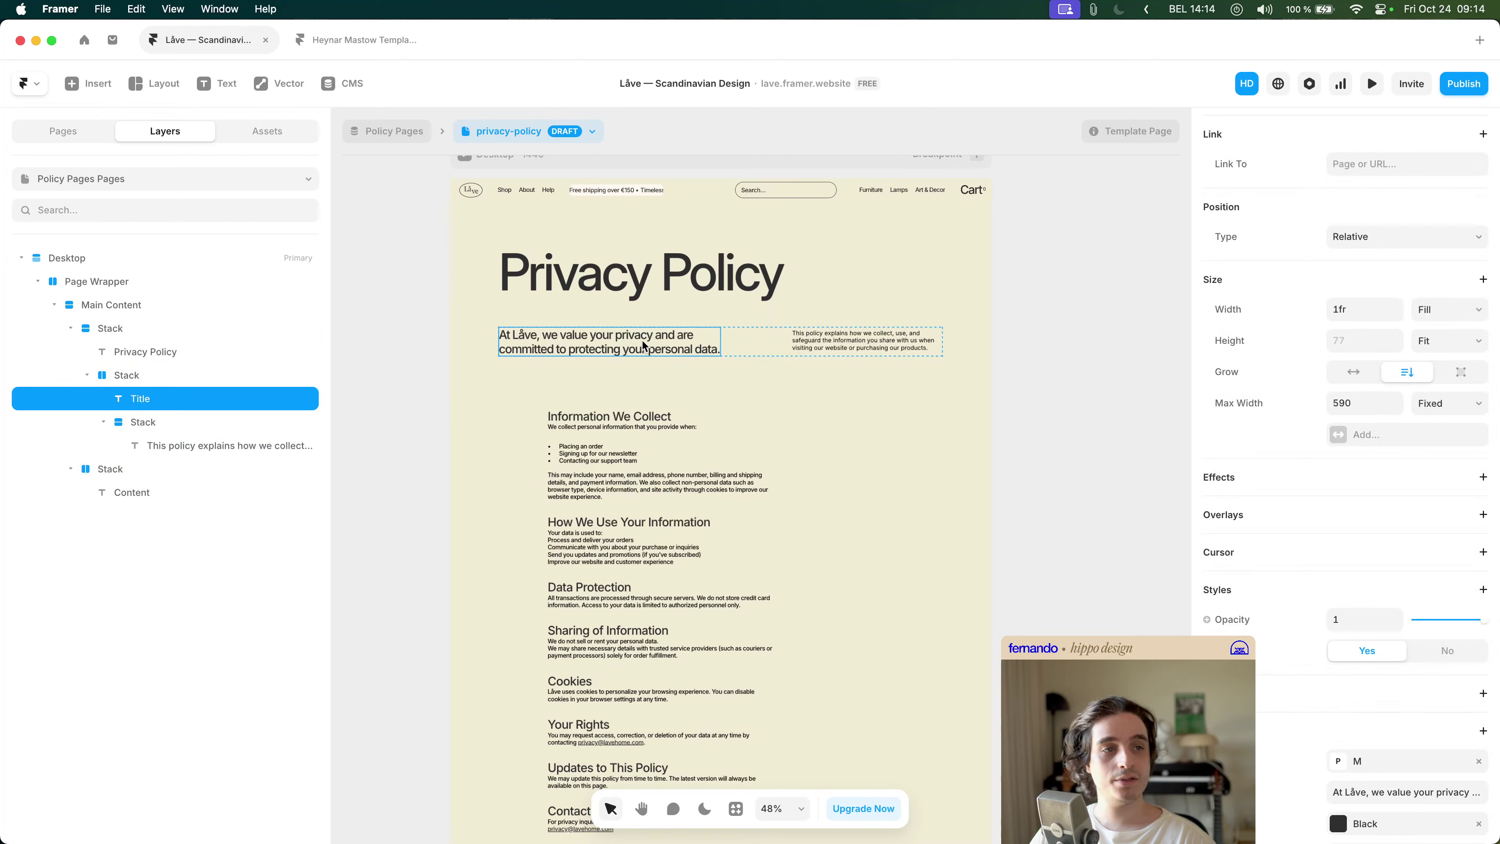
scroll(1352, 585, down, 5)
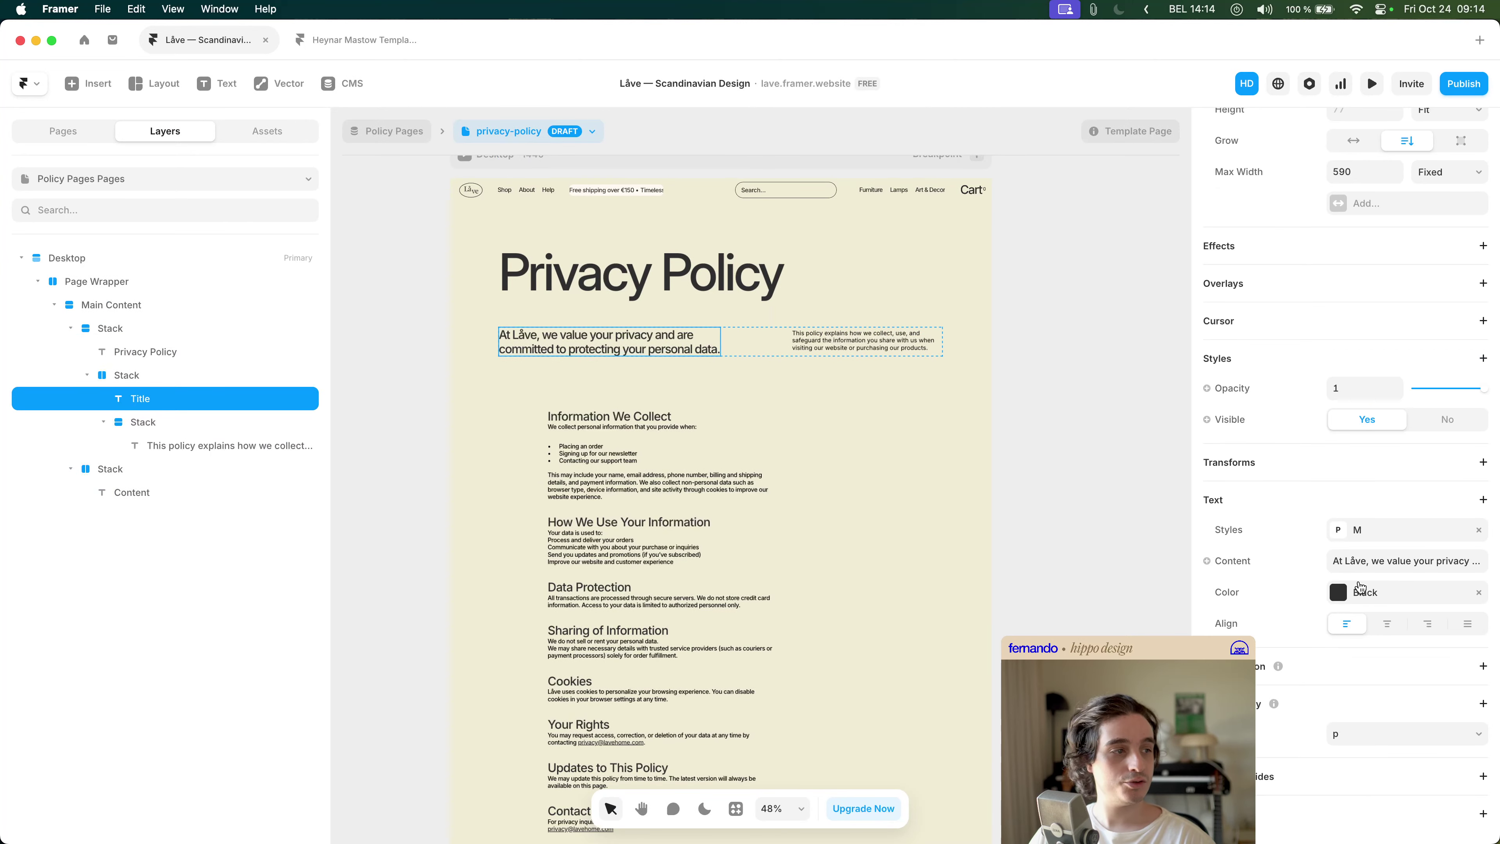
click(1233, 560)
mouse_move(1245, 624)
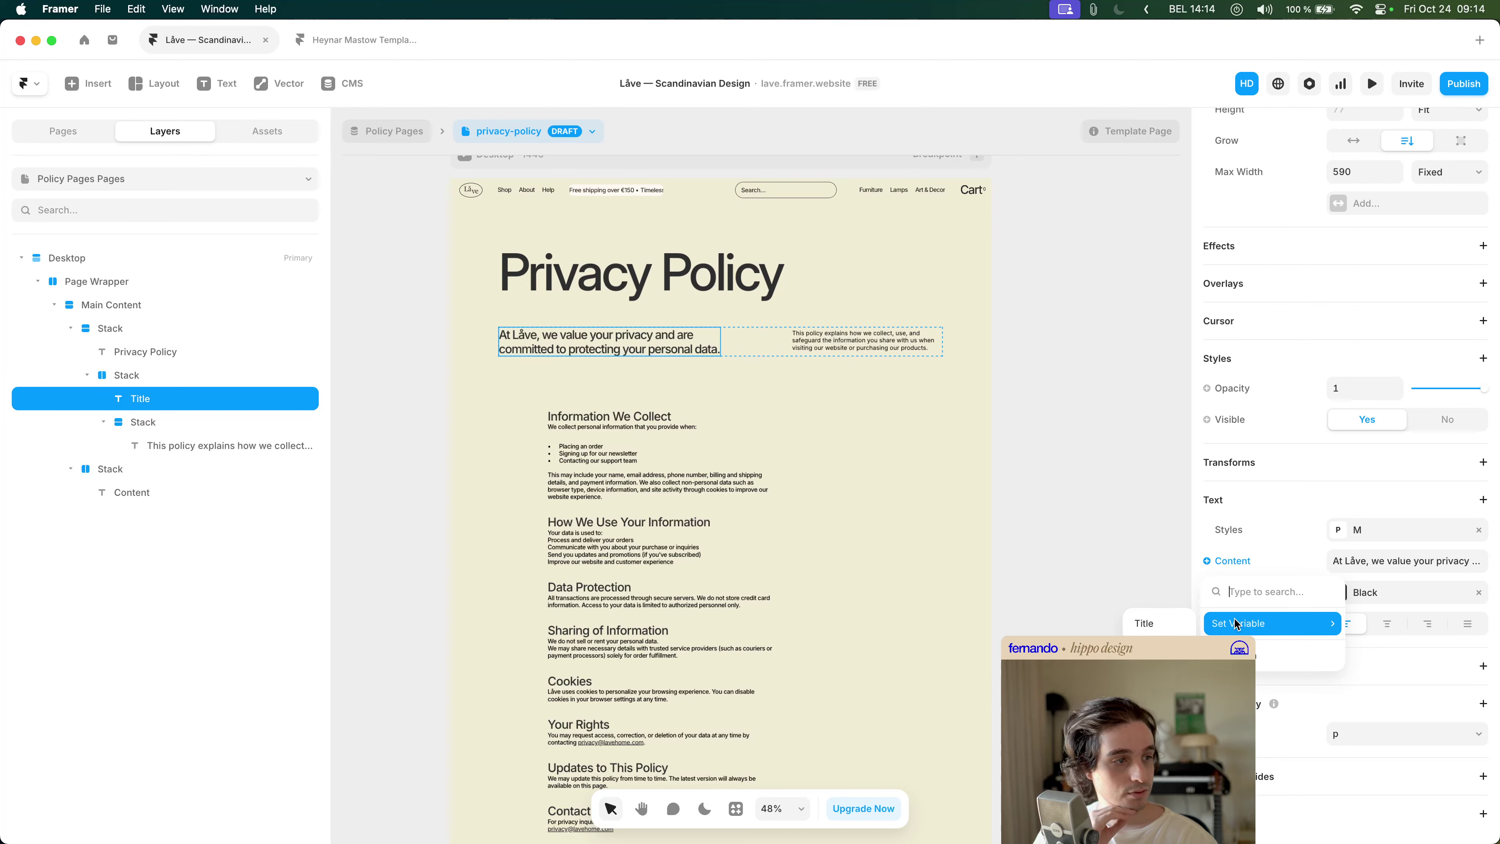
click(1296, 470)
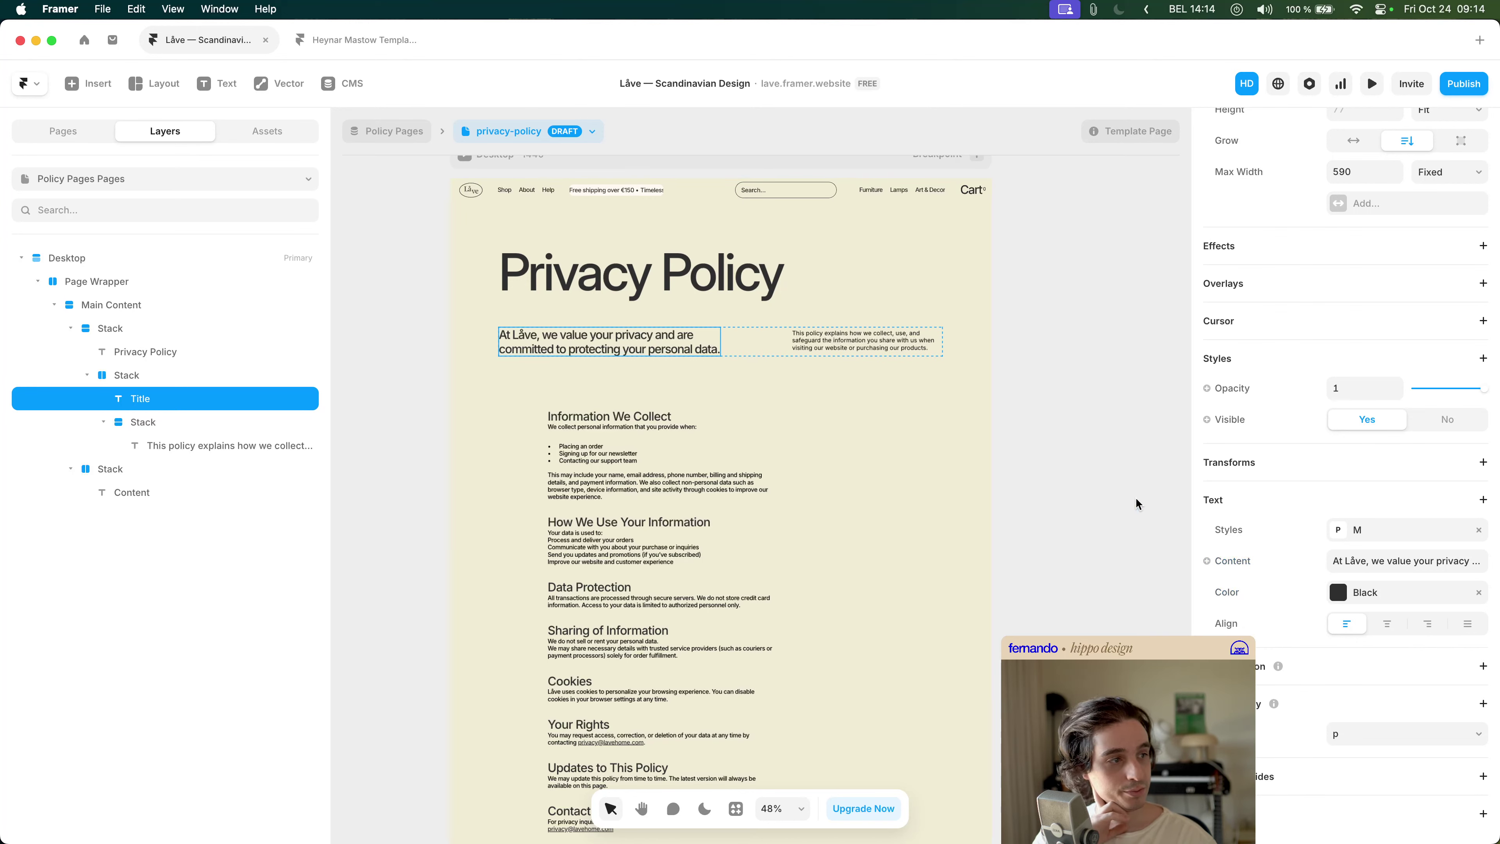
- Open the Privacy Policy item in the CMS and bring up the Policy Pages field settings
click(349, 85)
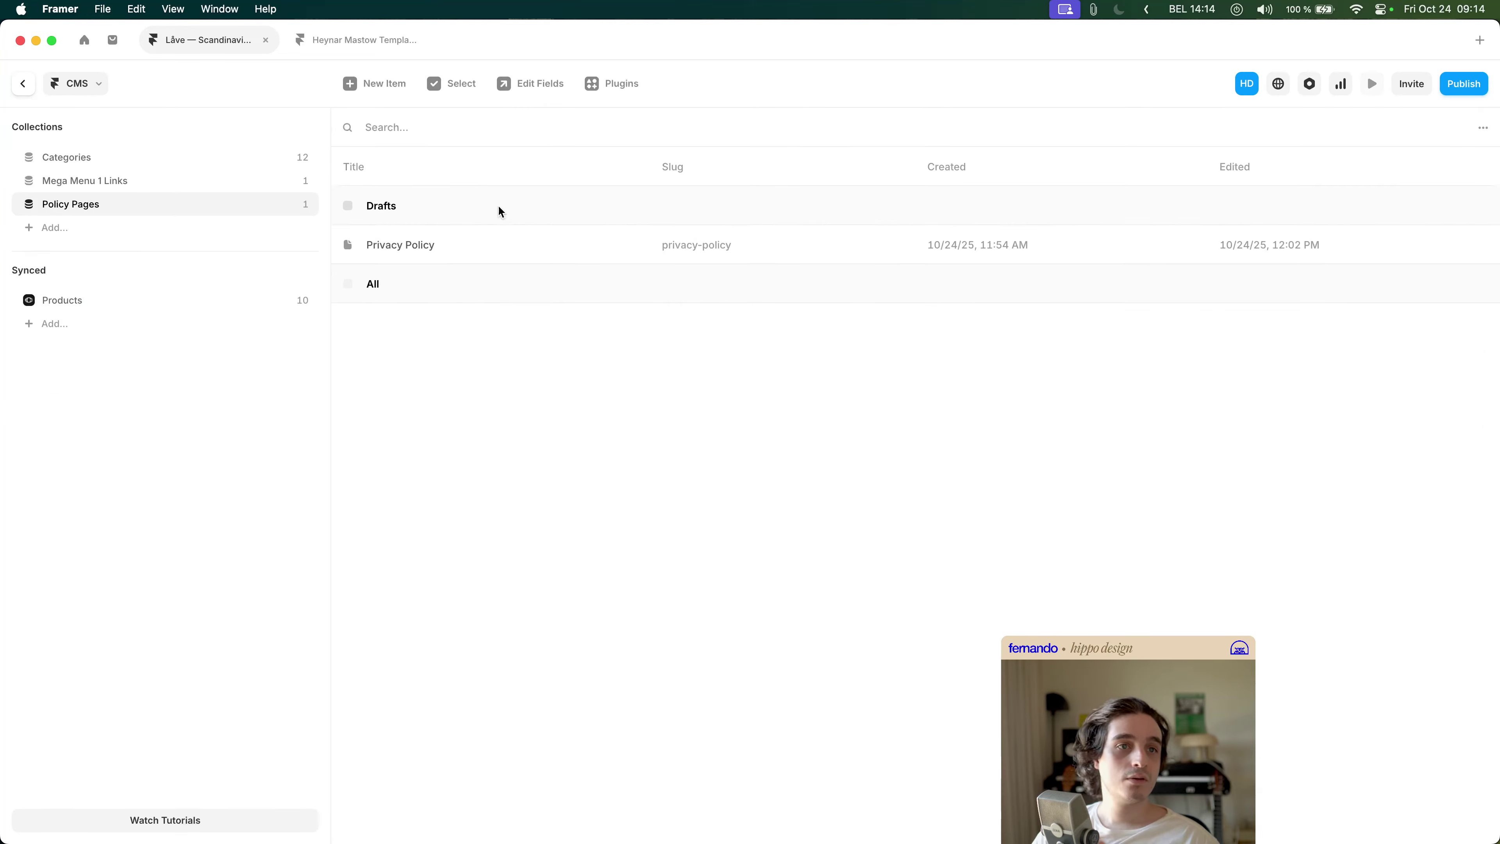
click(457, 238)
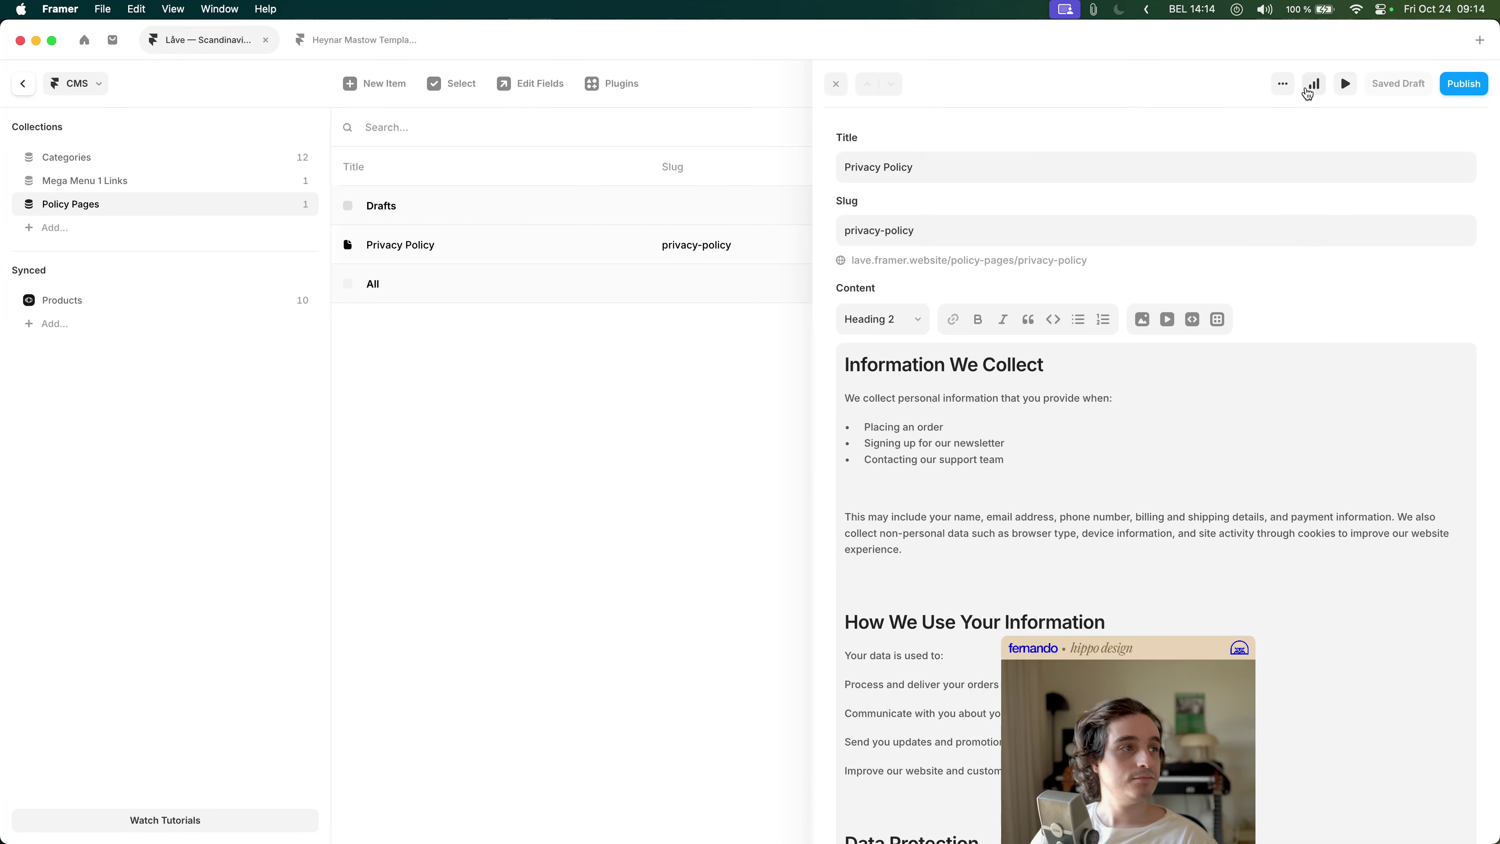
click(1283, 85)
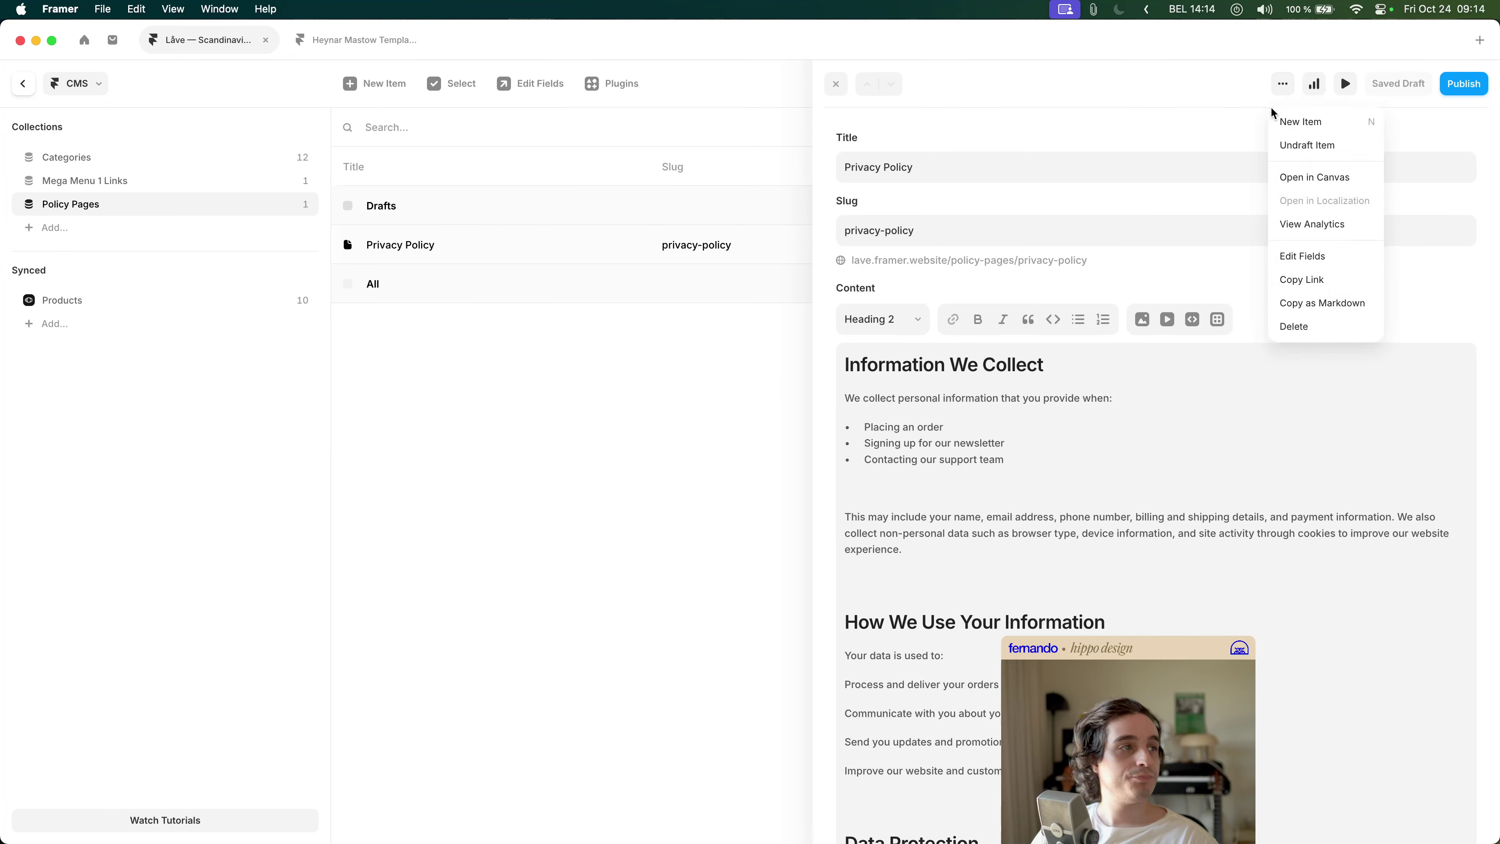
click(1330, 258)
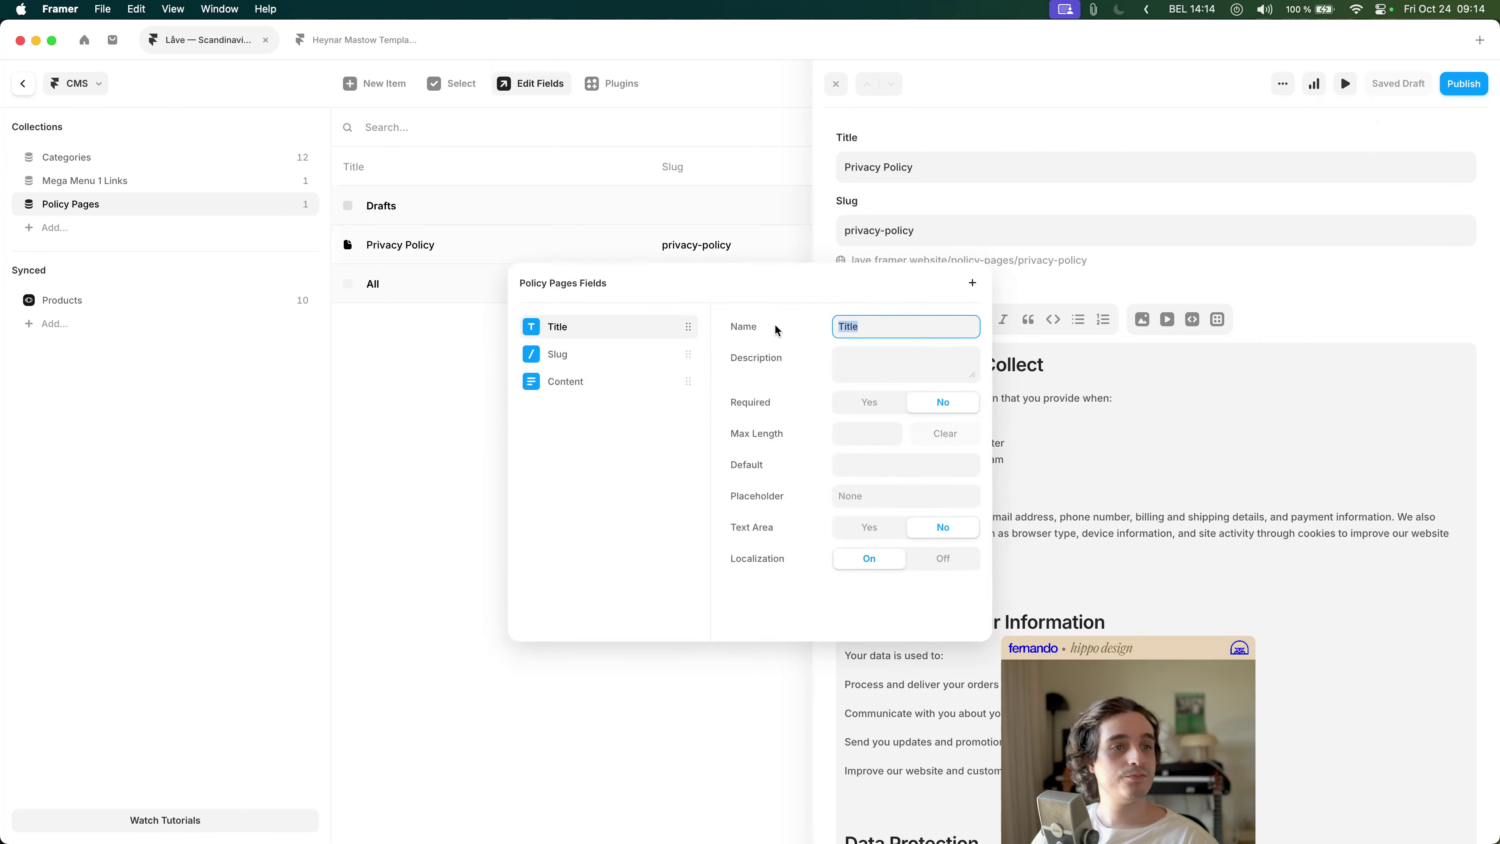
- Try renaming the Title field to Large Description, and undo the rename
key(super+c)
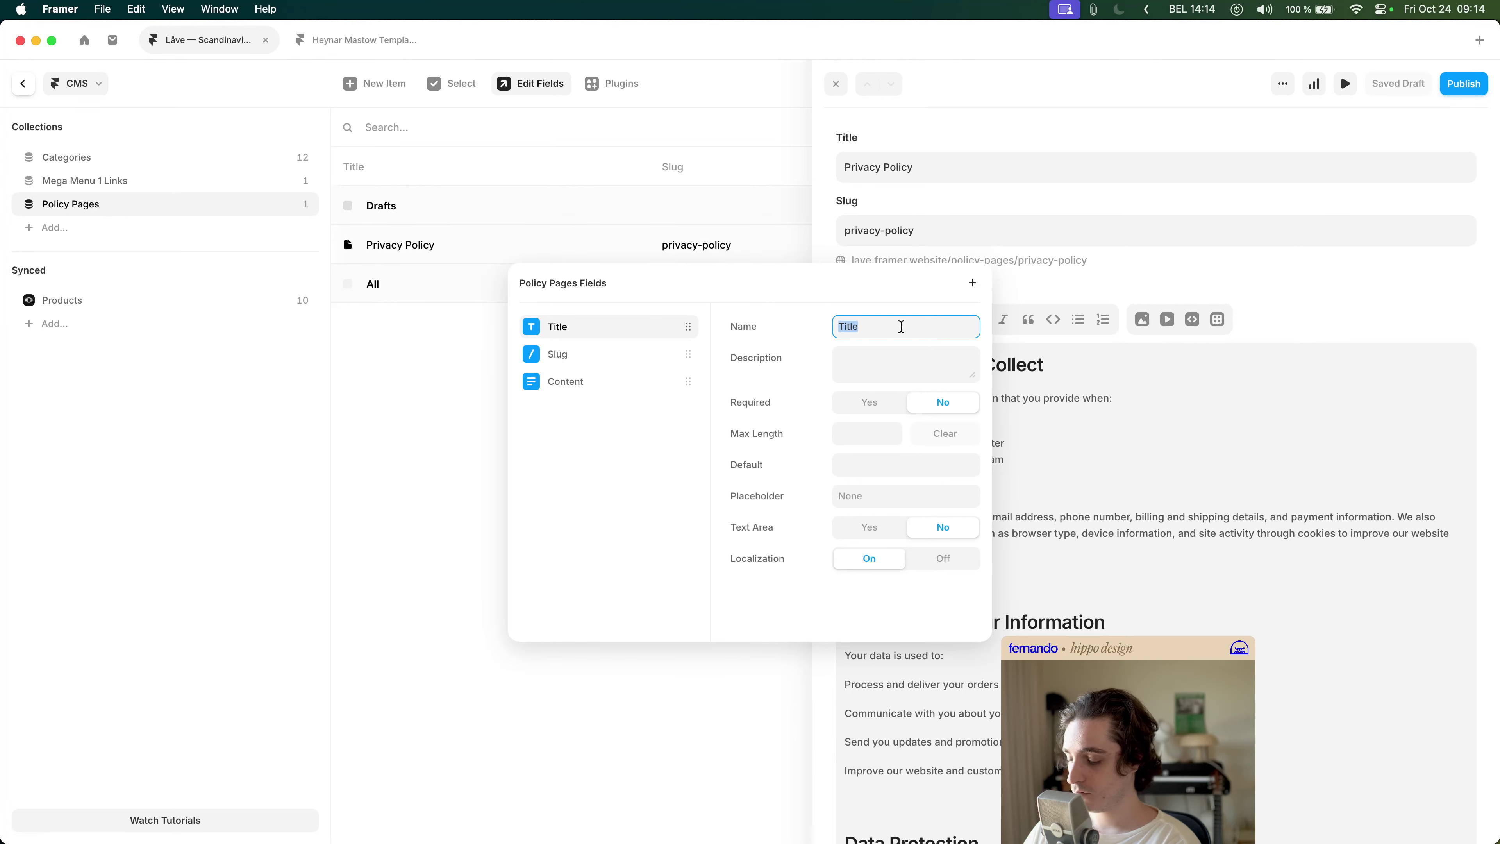
text(Large Description)
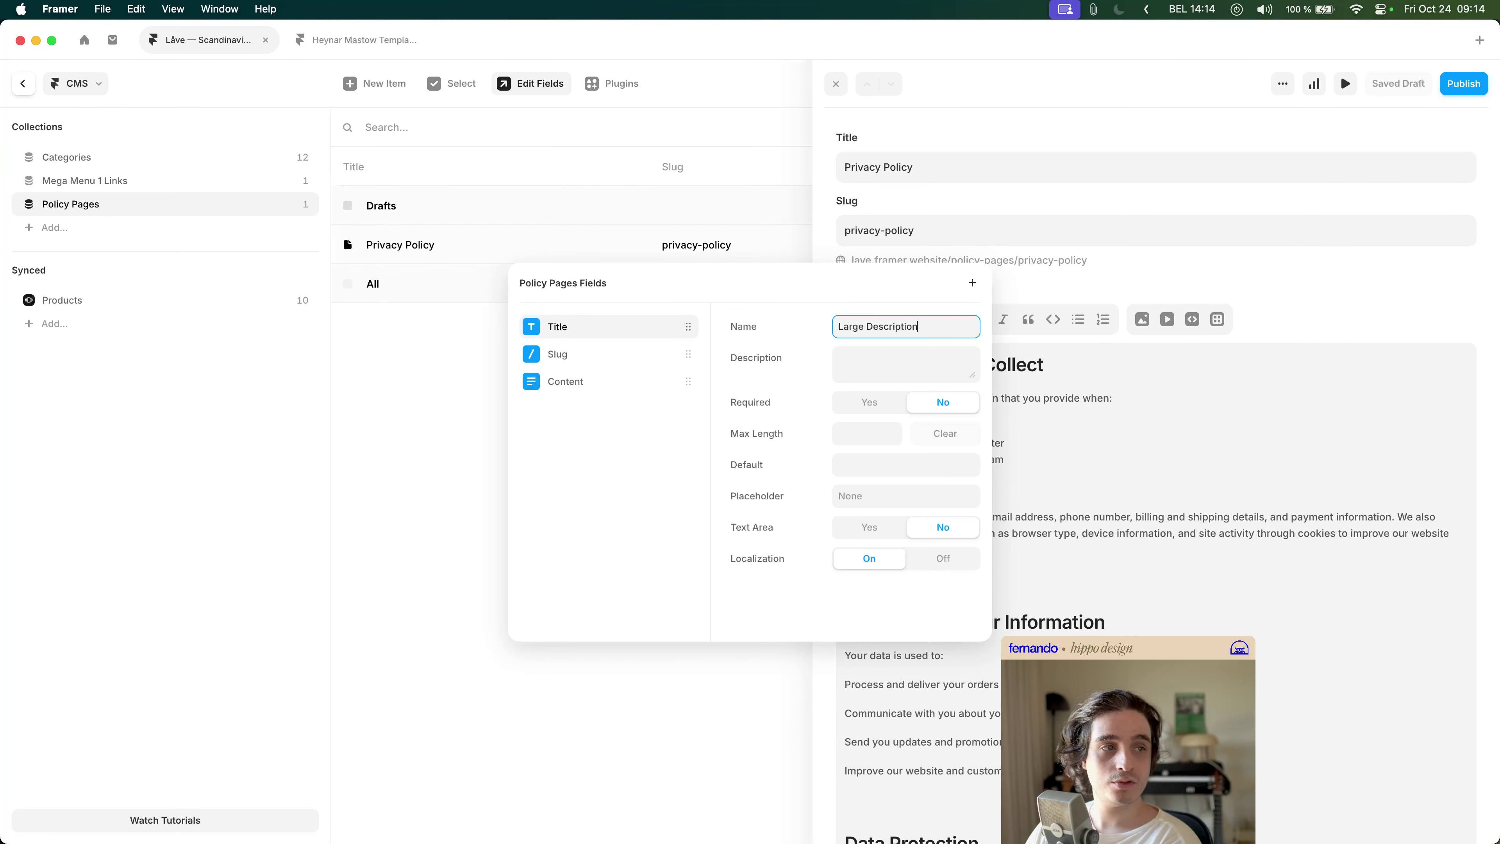
key(super+a)
key(Return)
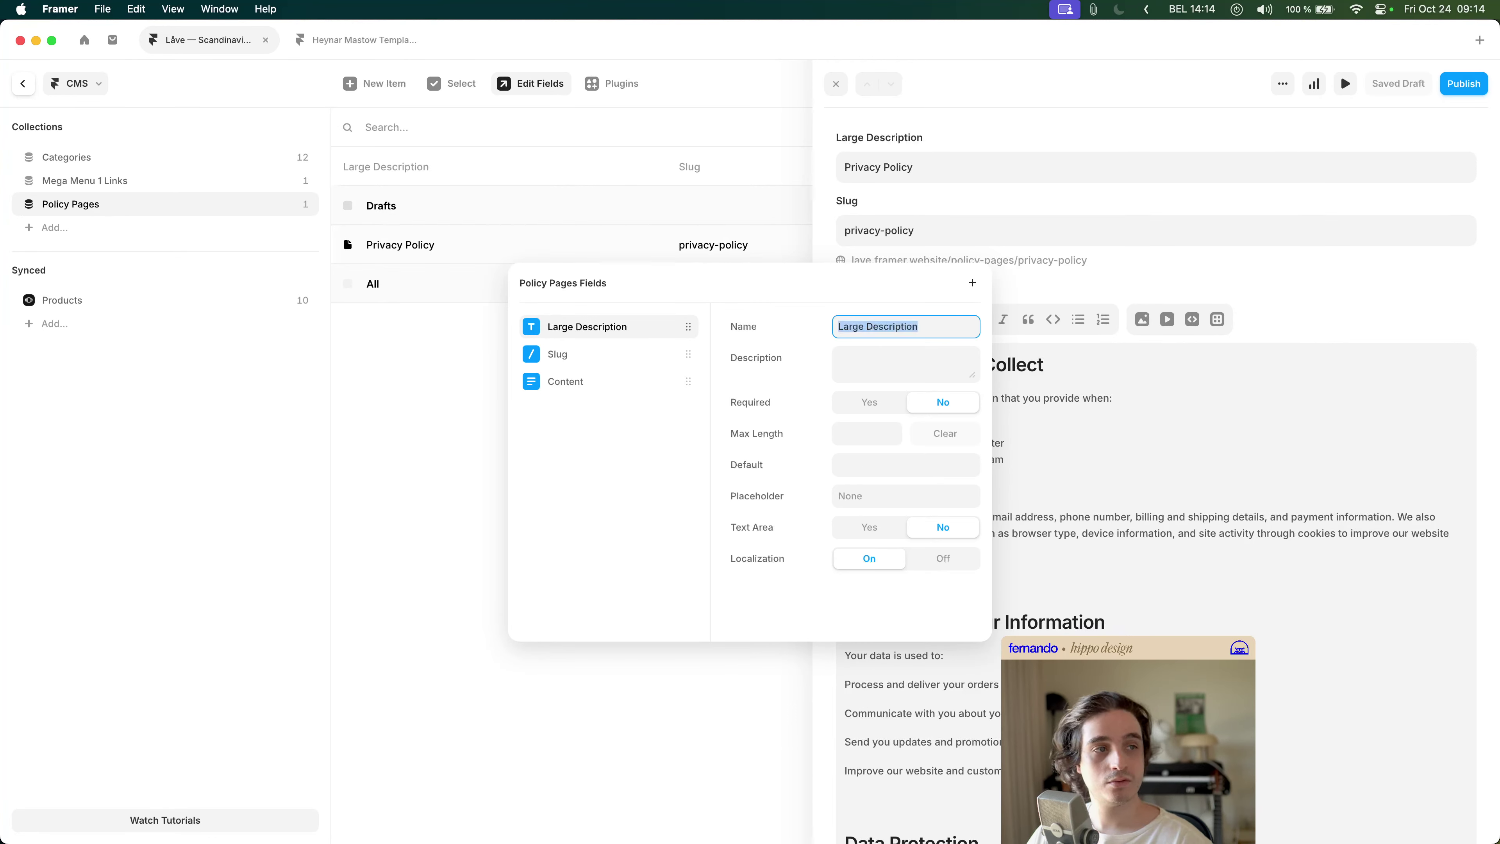
key(super+z)
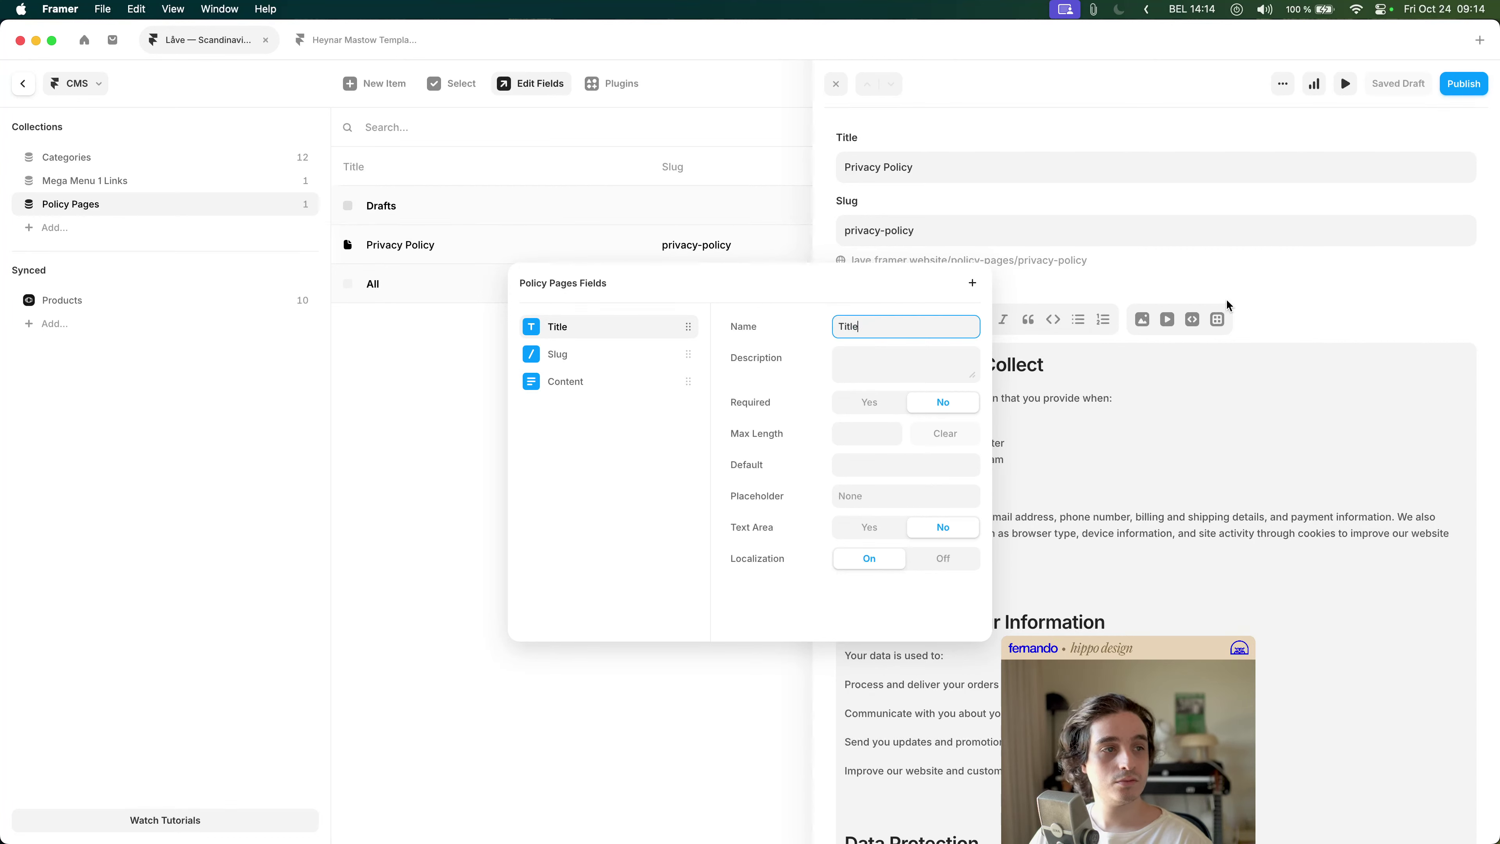
- Add a plain text field named Large Description to Policy Pages, with the text area option enabled
click(972, 282)
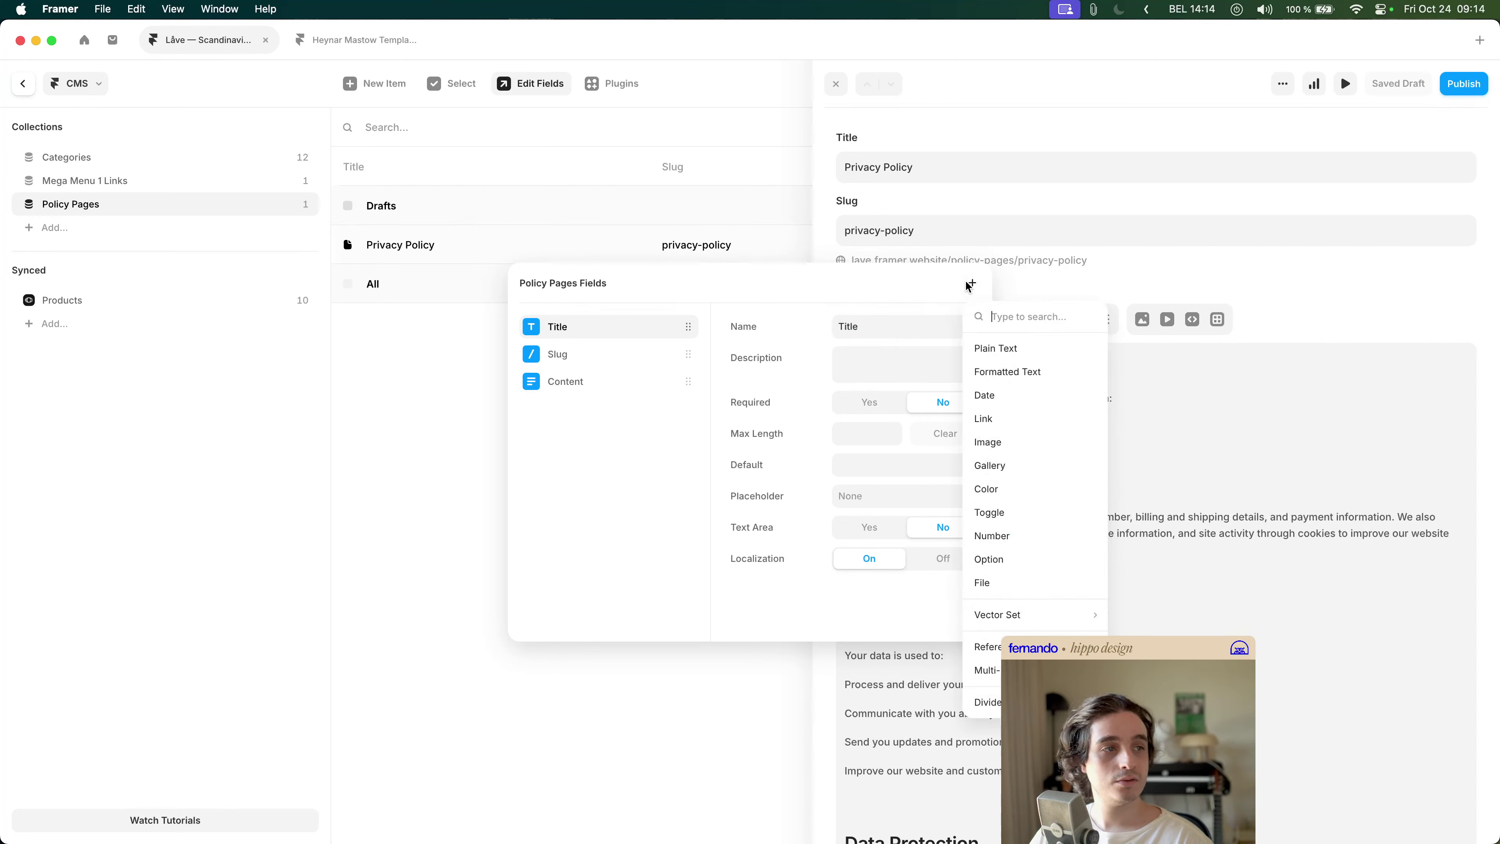
click(1009, 358)
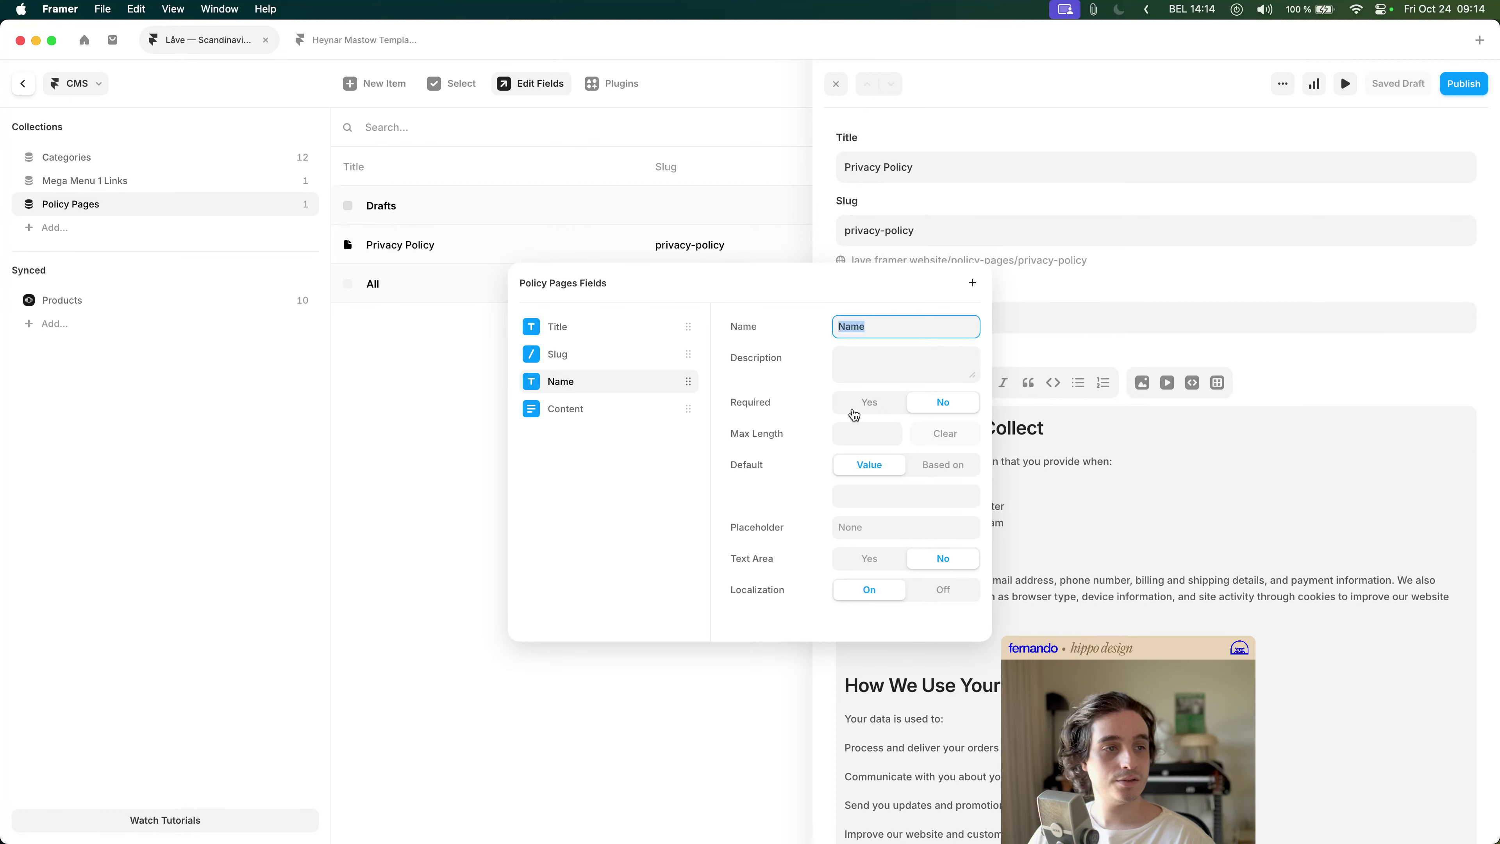
click(882, 558)
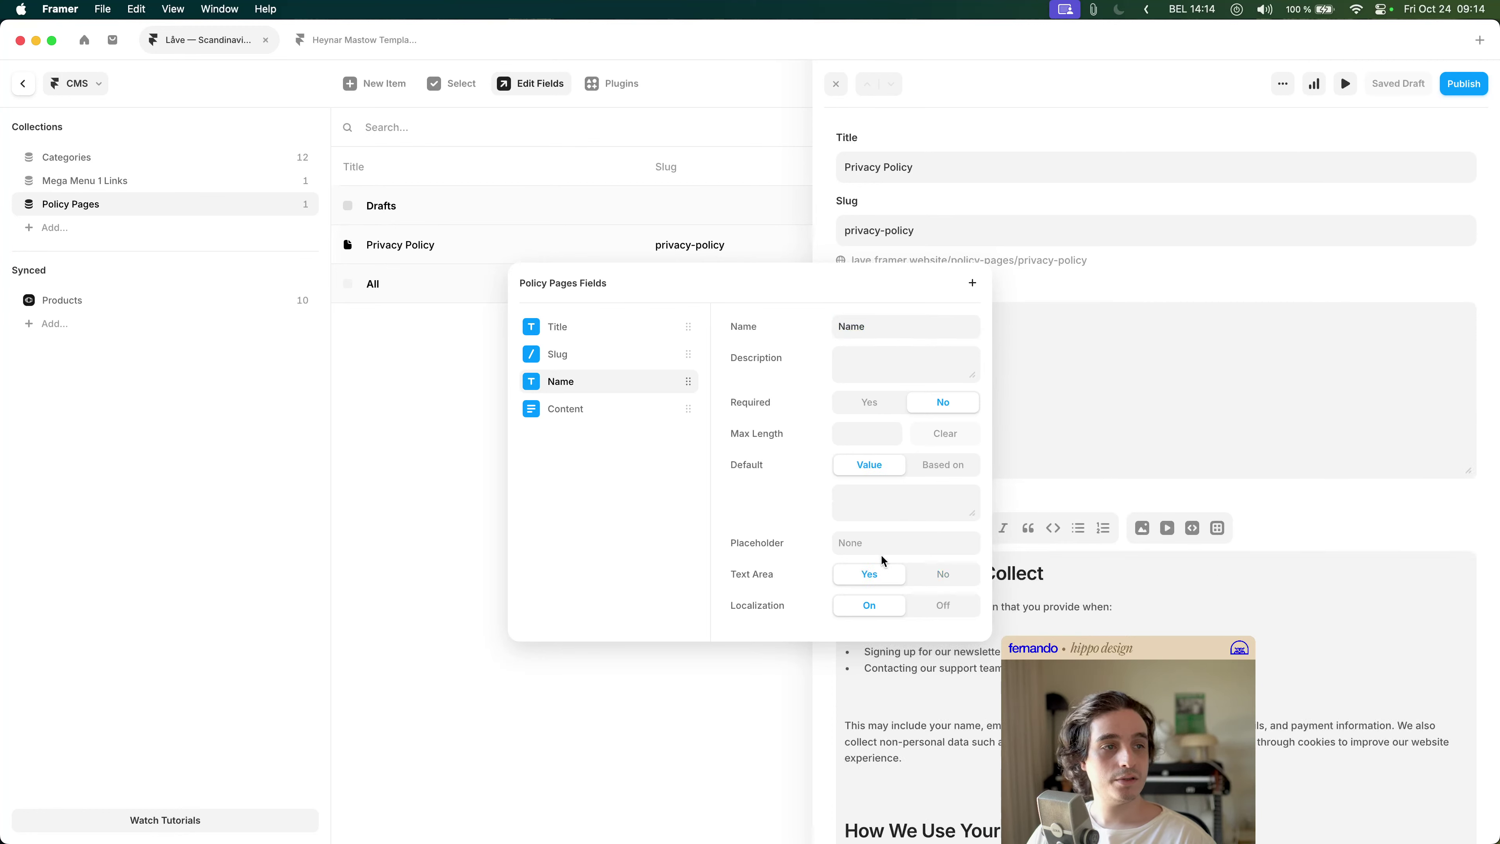
double_click(877, 327)
key(super+v)
click(862, 354)
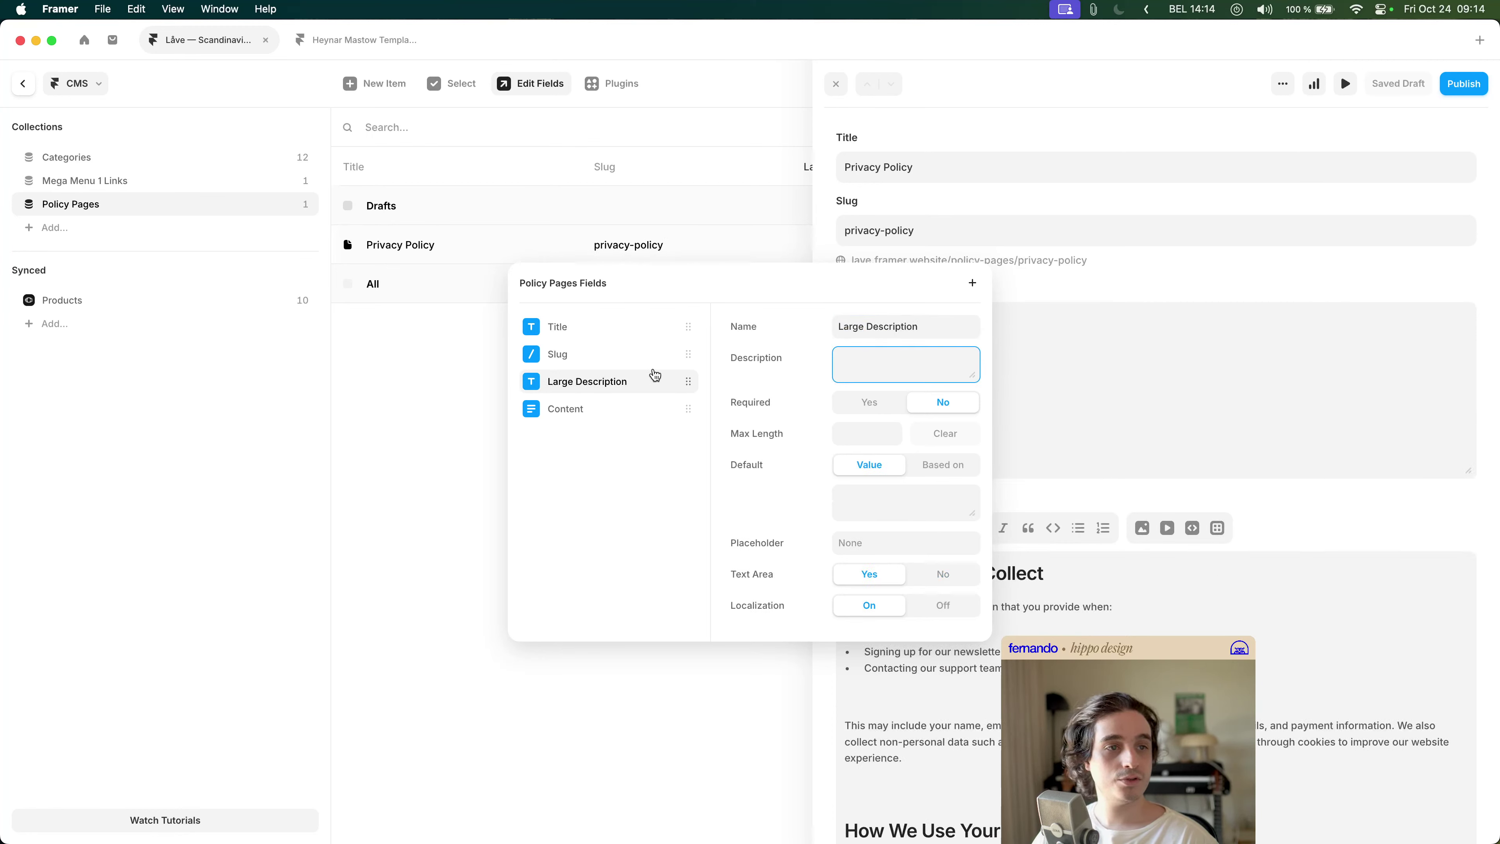
- Duplicate the Large Description field and rename the copy to Small Description
right_click(631, 383)
click(660, 401)
click(636, 409)
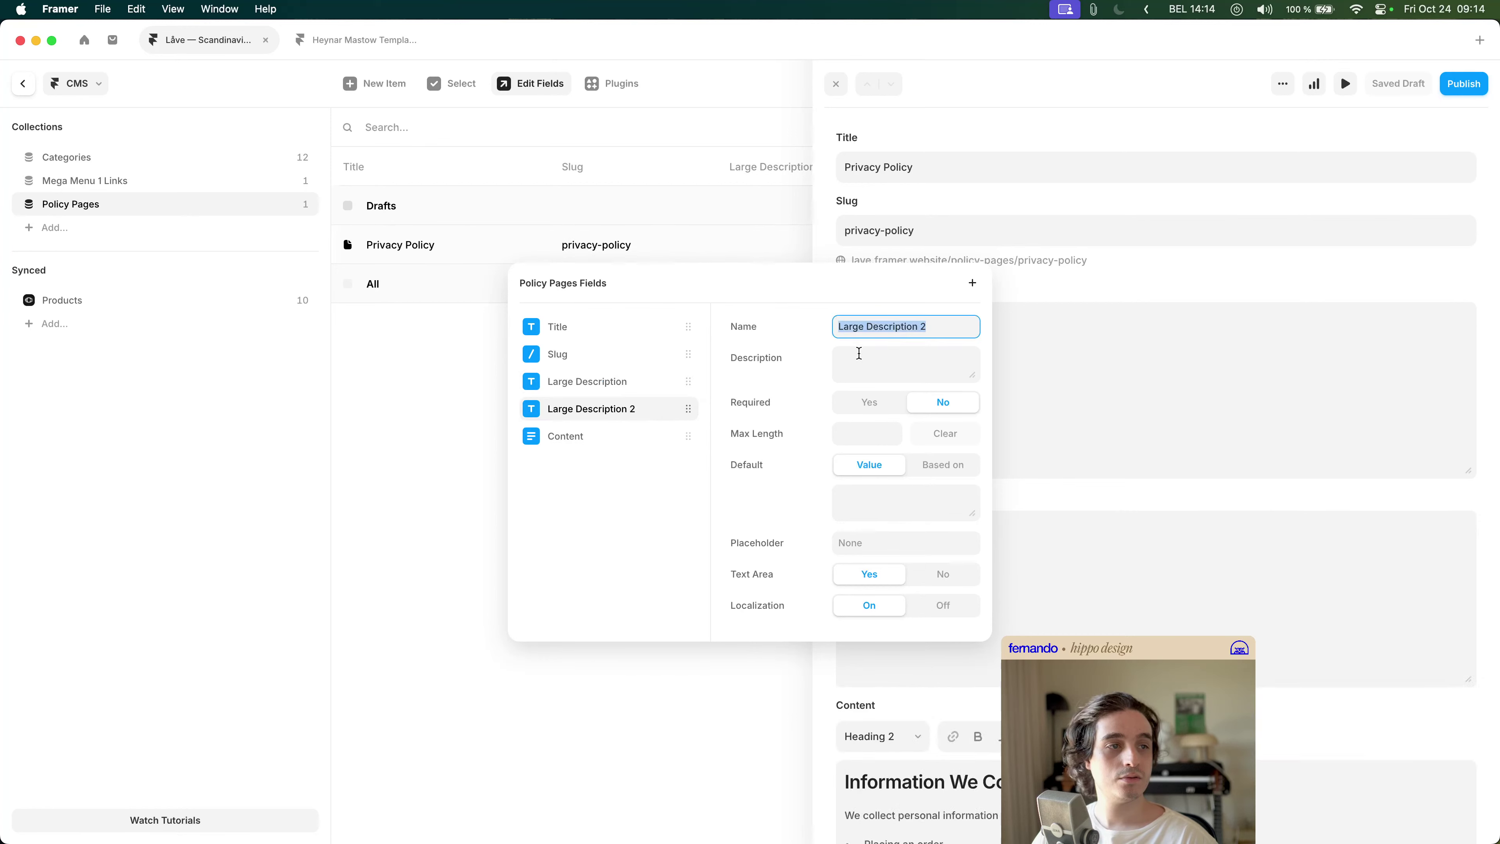
key(Left)
text(Small)
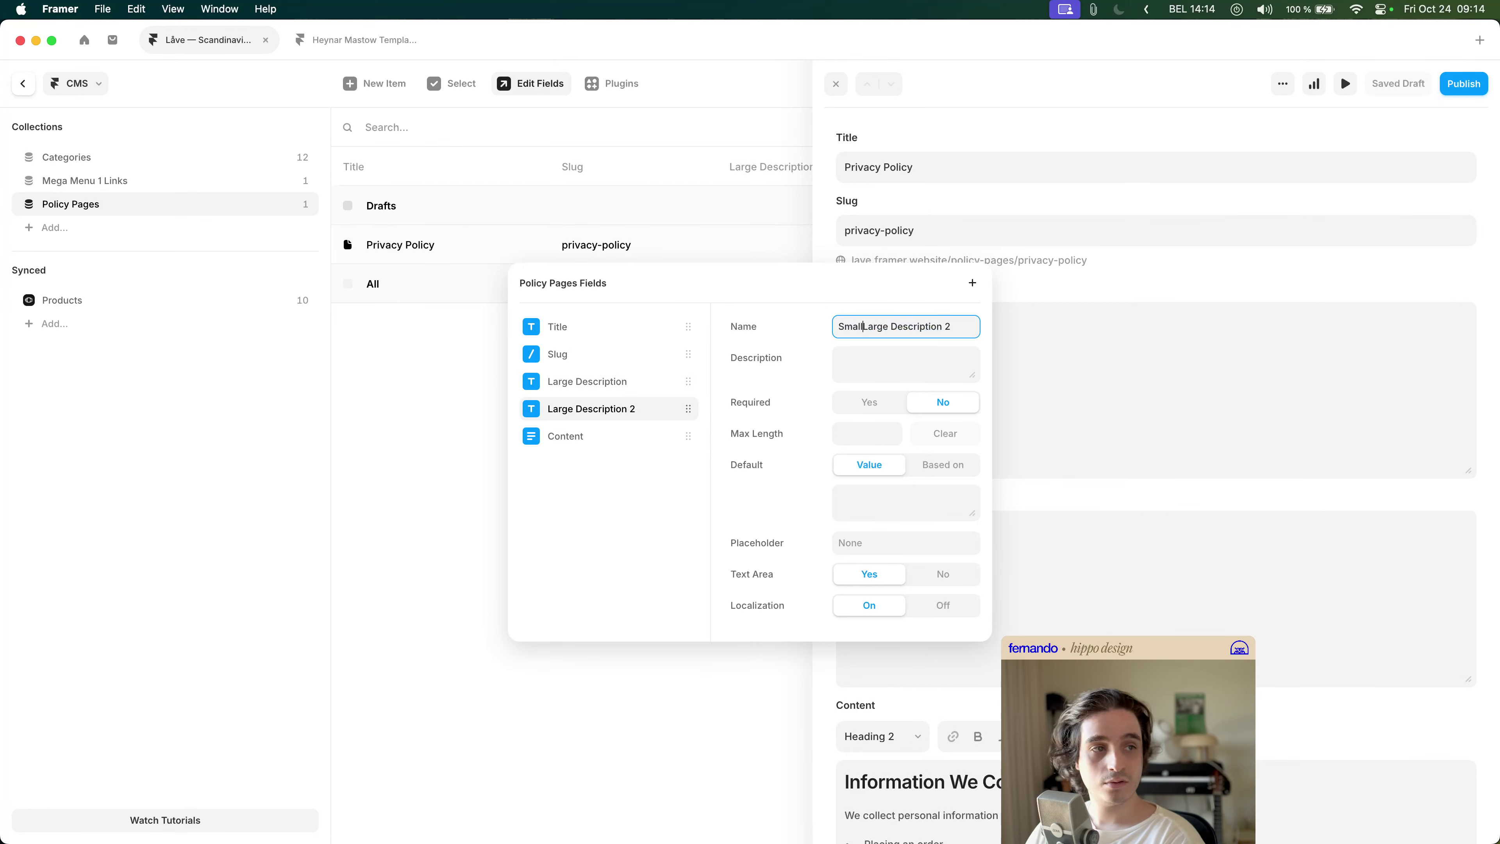
key(Delete)
key(Delete)
key(Delete)
key(Delete)
key(Delete)
key(BackSpace)
key(BackSpace)
key(Tab)
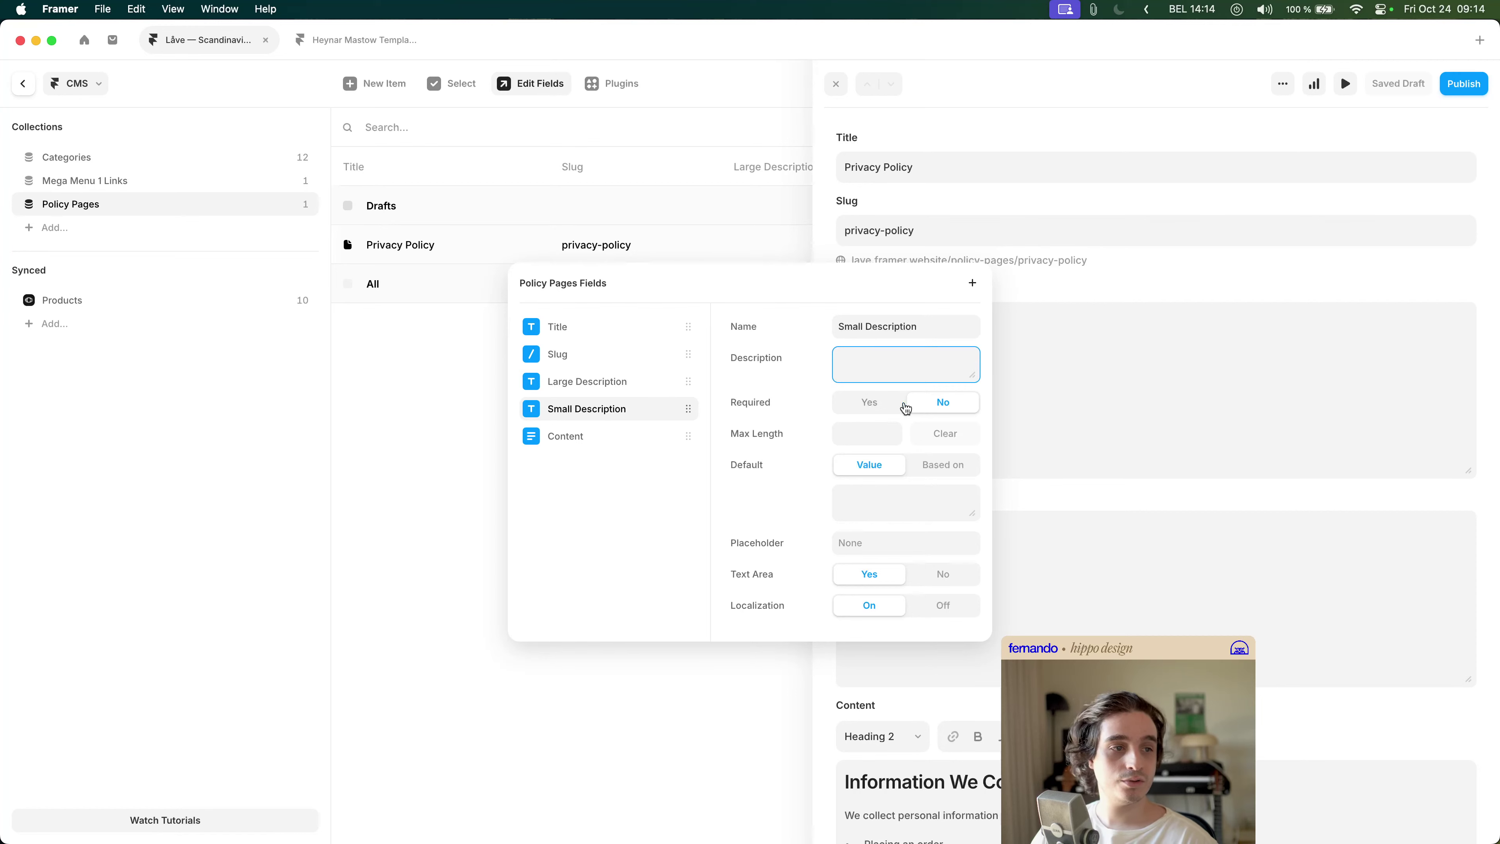
- Try making the Small Description field required, and set it back to not required
click(649, 534)
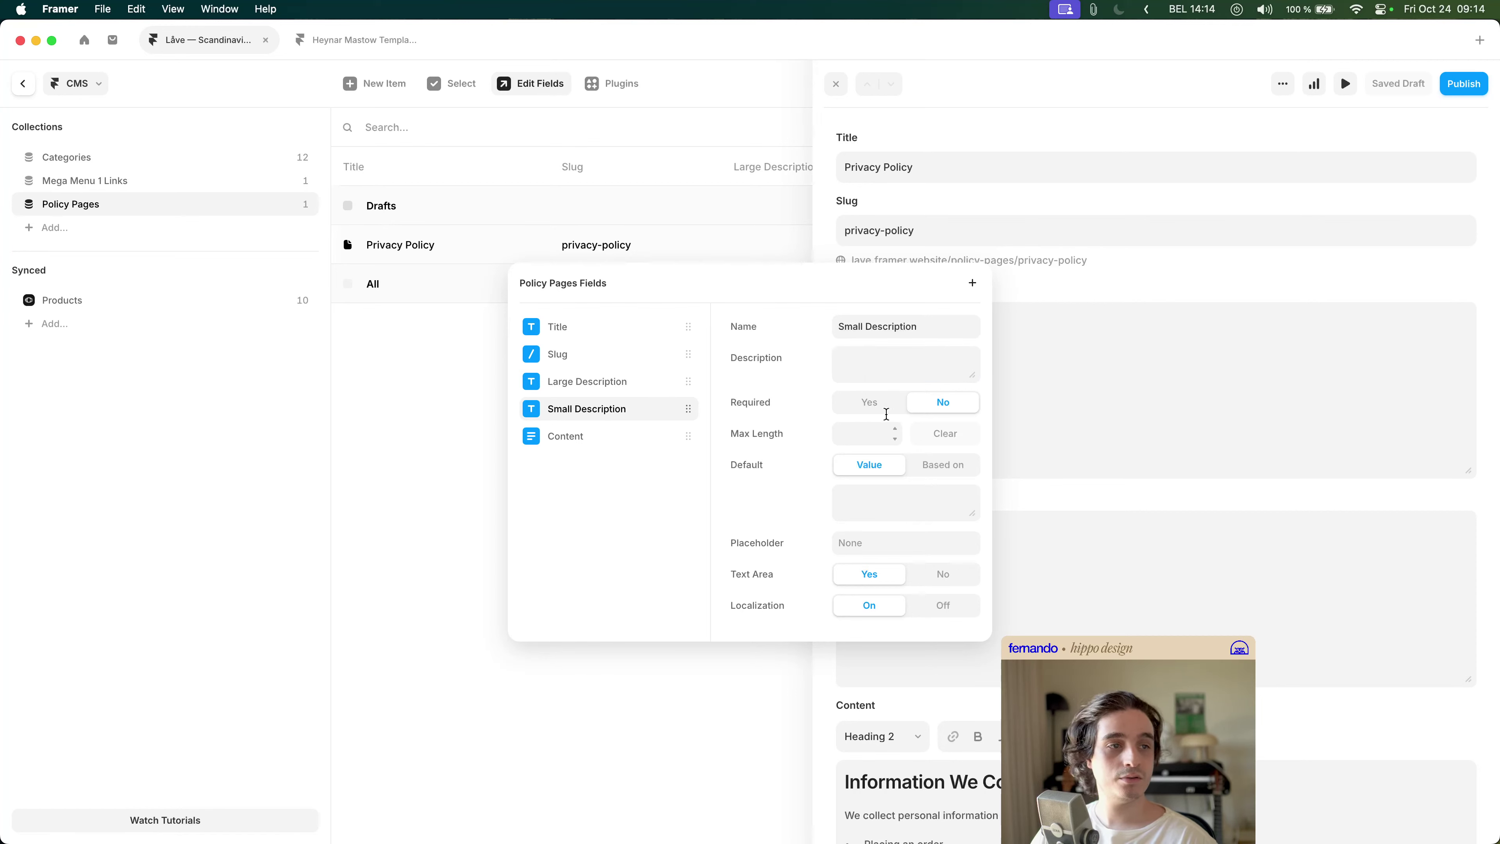
click(879, 404)
click(940, 408)
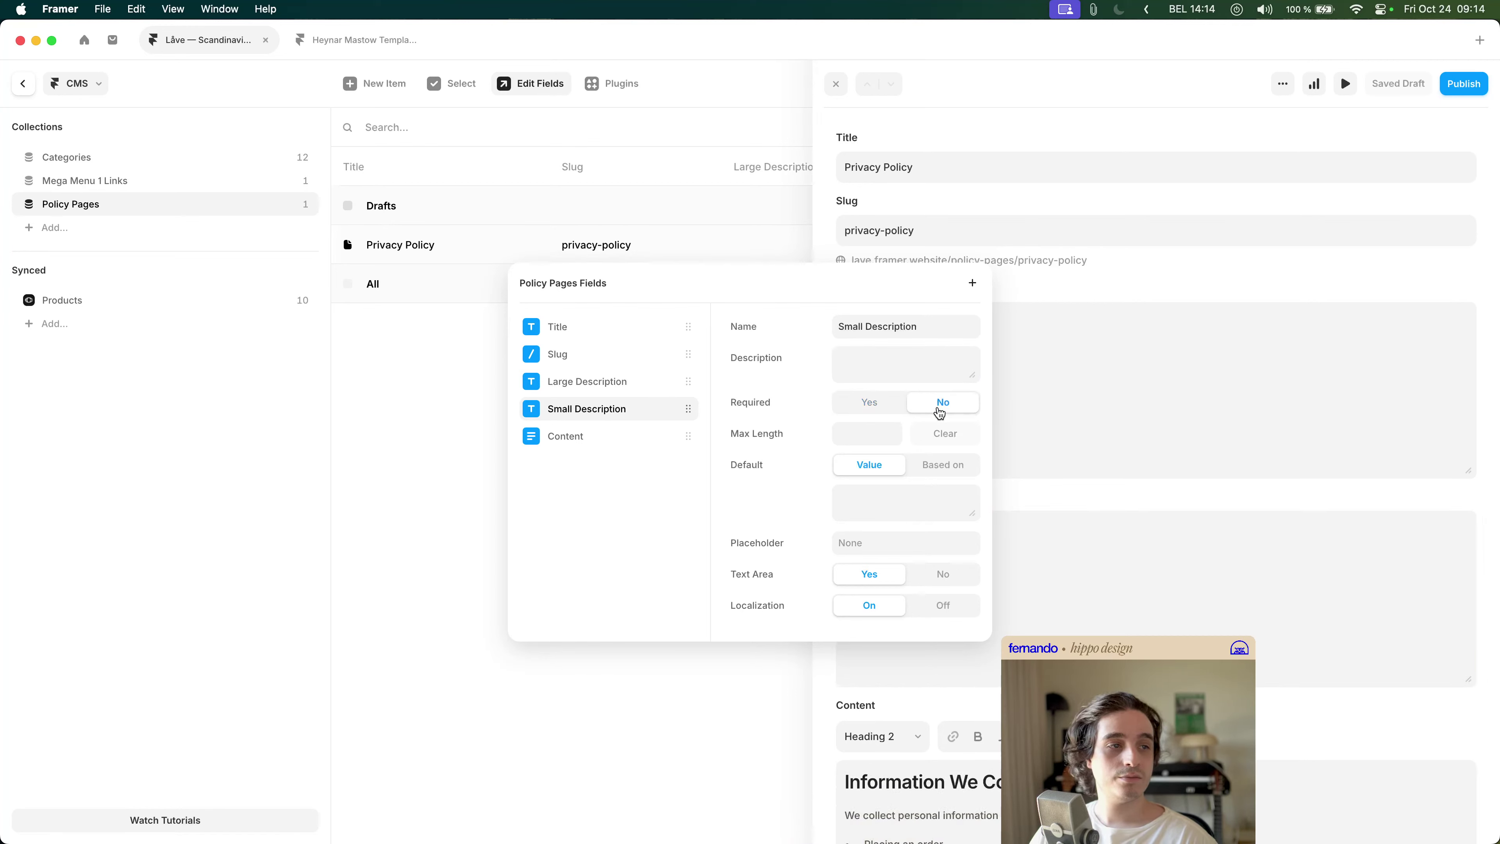
- Return to the Privacy Policy page and link the header's large intro text to the Large Description field
click(1095, 429)
click(1074, 409)
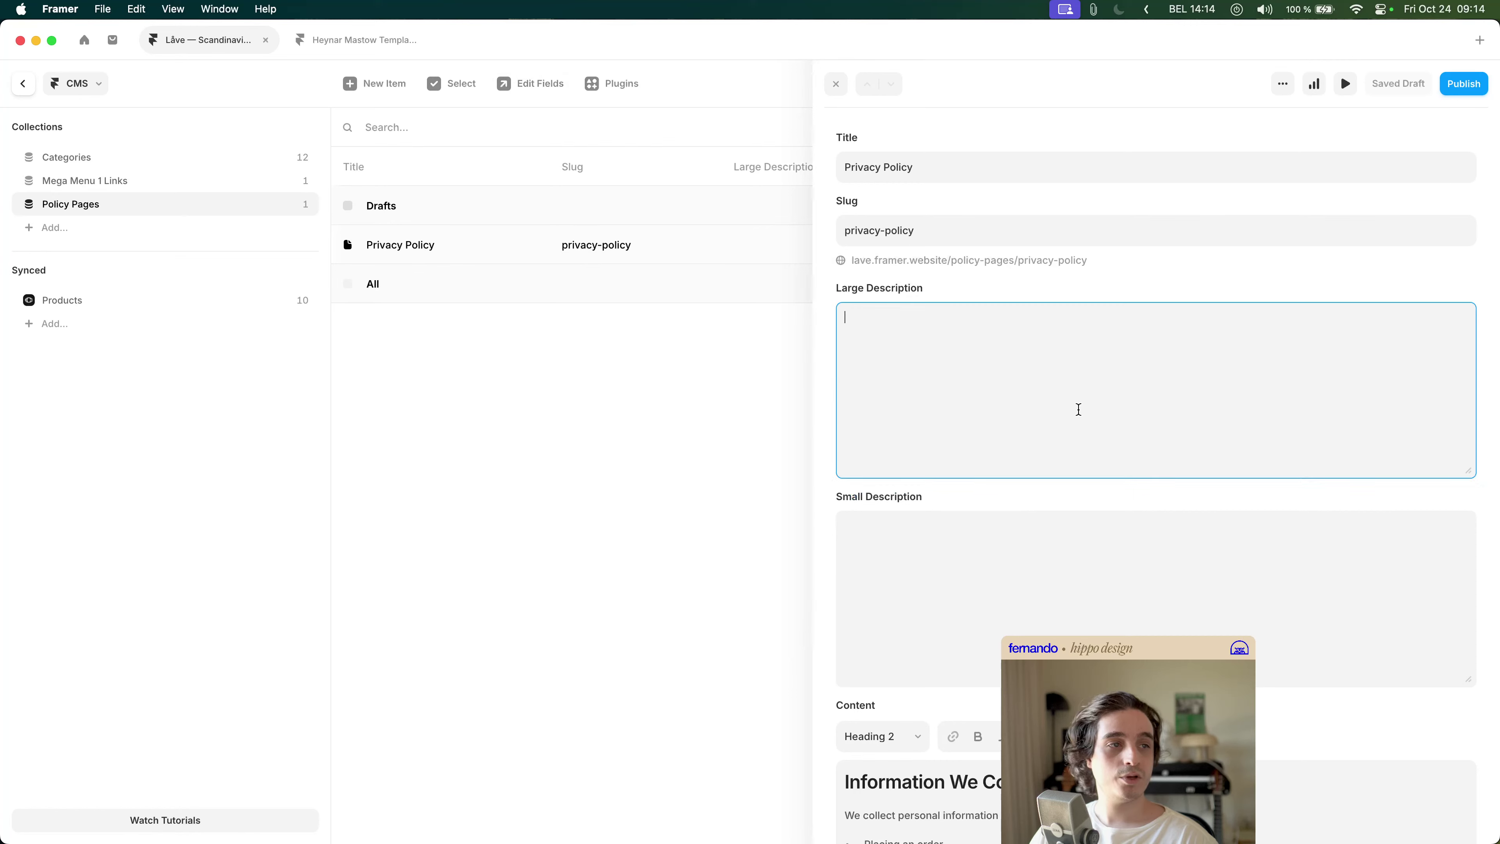
click(791, 415)
key(Escape)
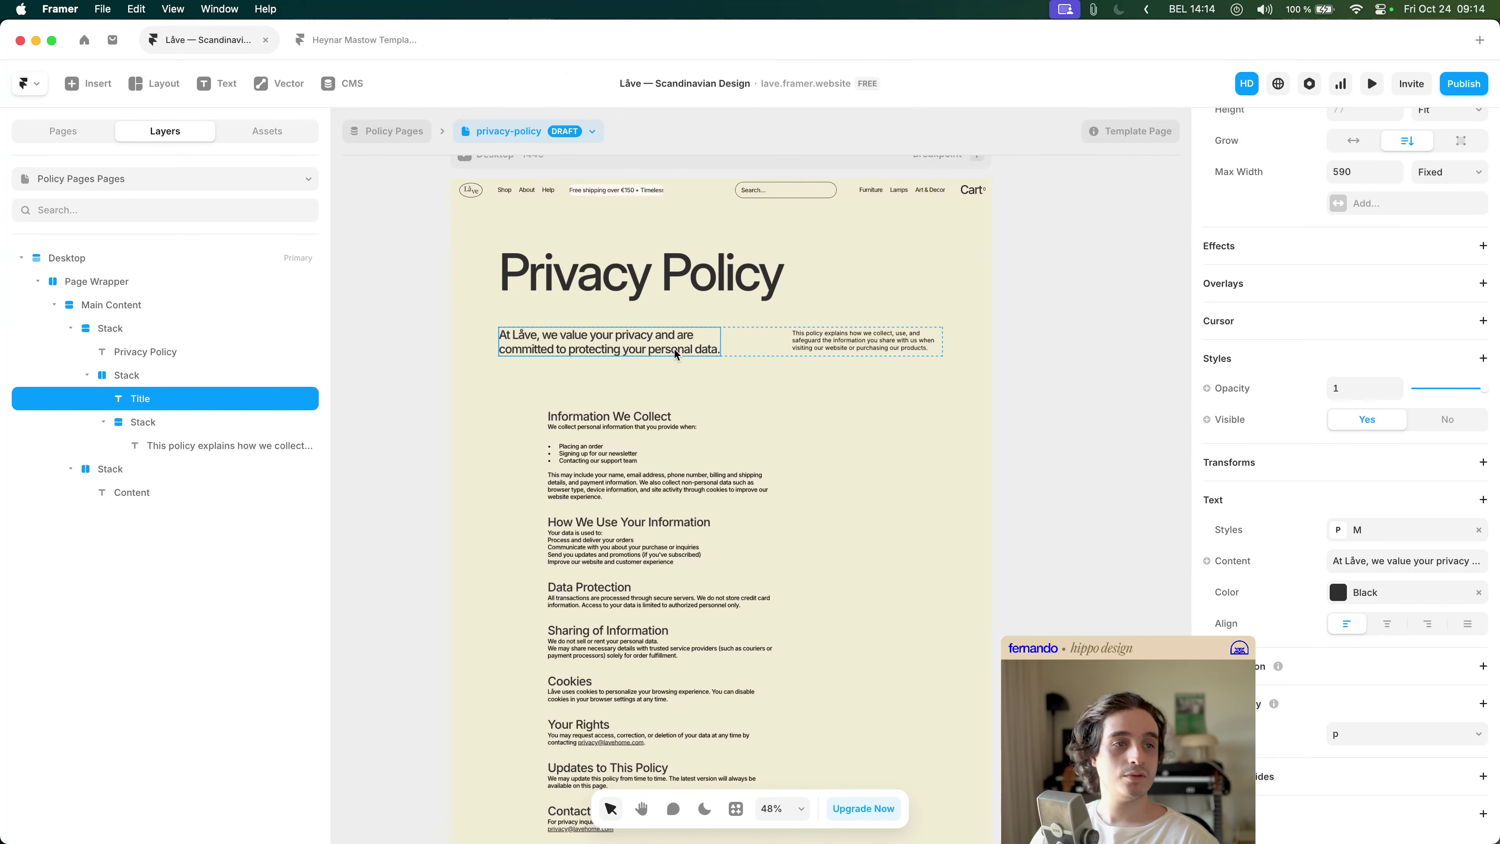
click(1234, 560)
mouse_move(1238, 624)
click(1122, 647)
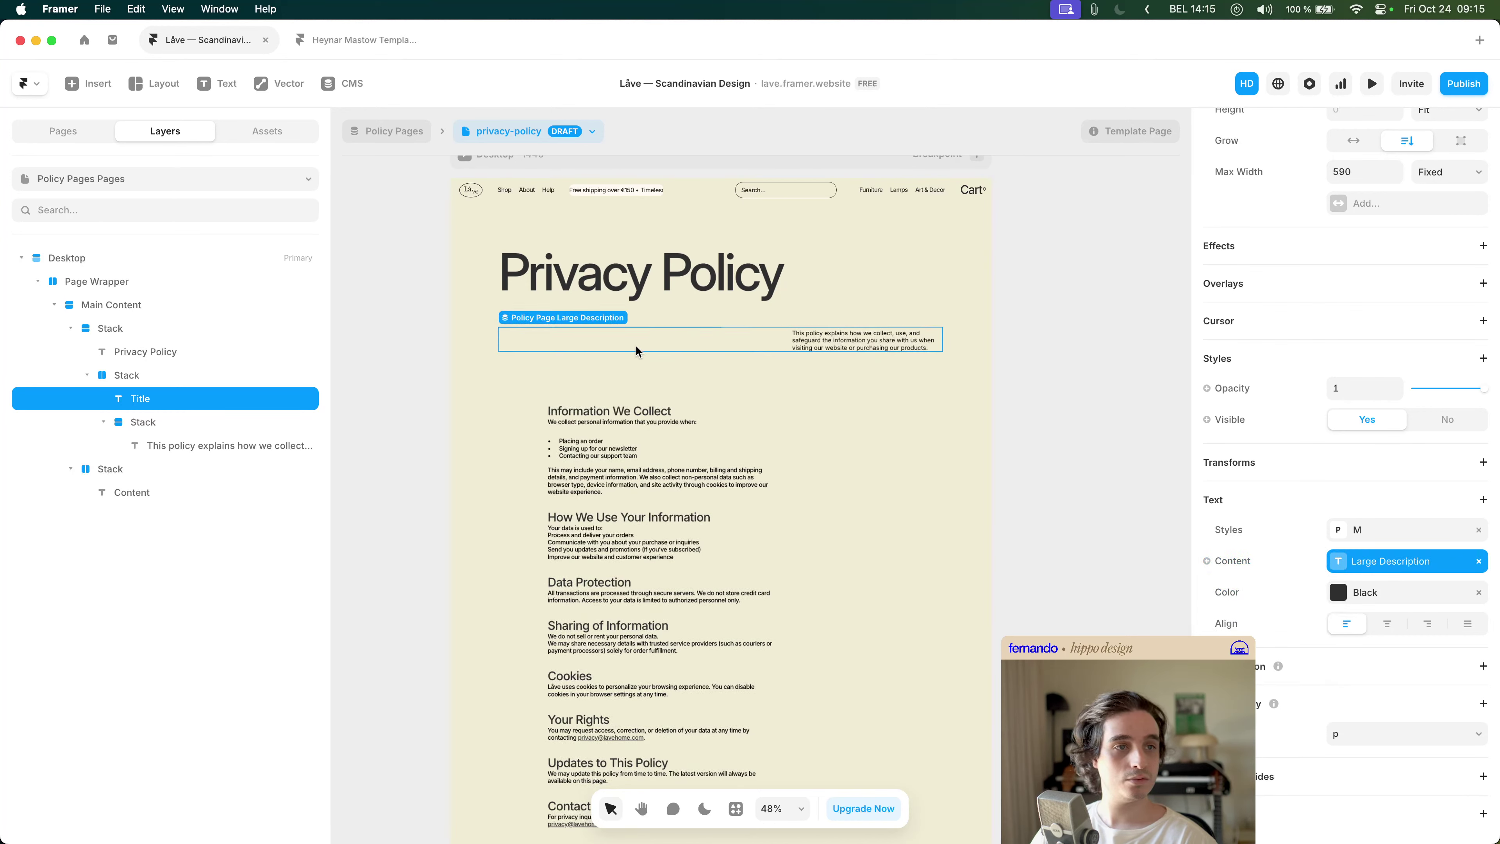
- Fill in the page's Large Description with "At Låve, we value your privacy and are committed to protecting your personal data."
click(1232, 568)
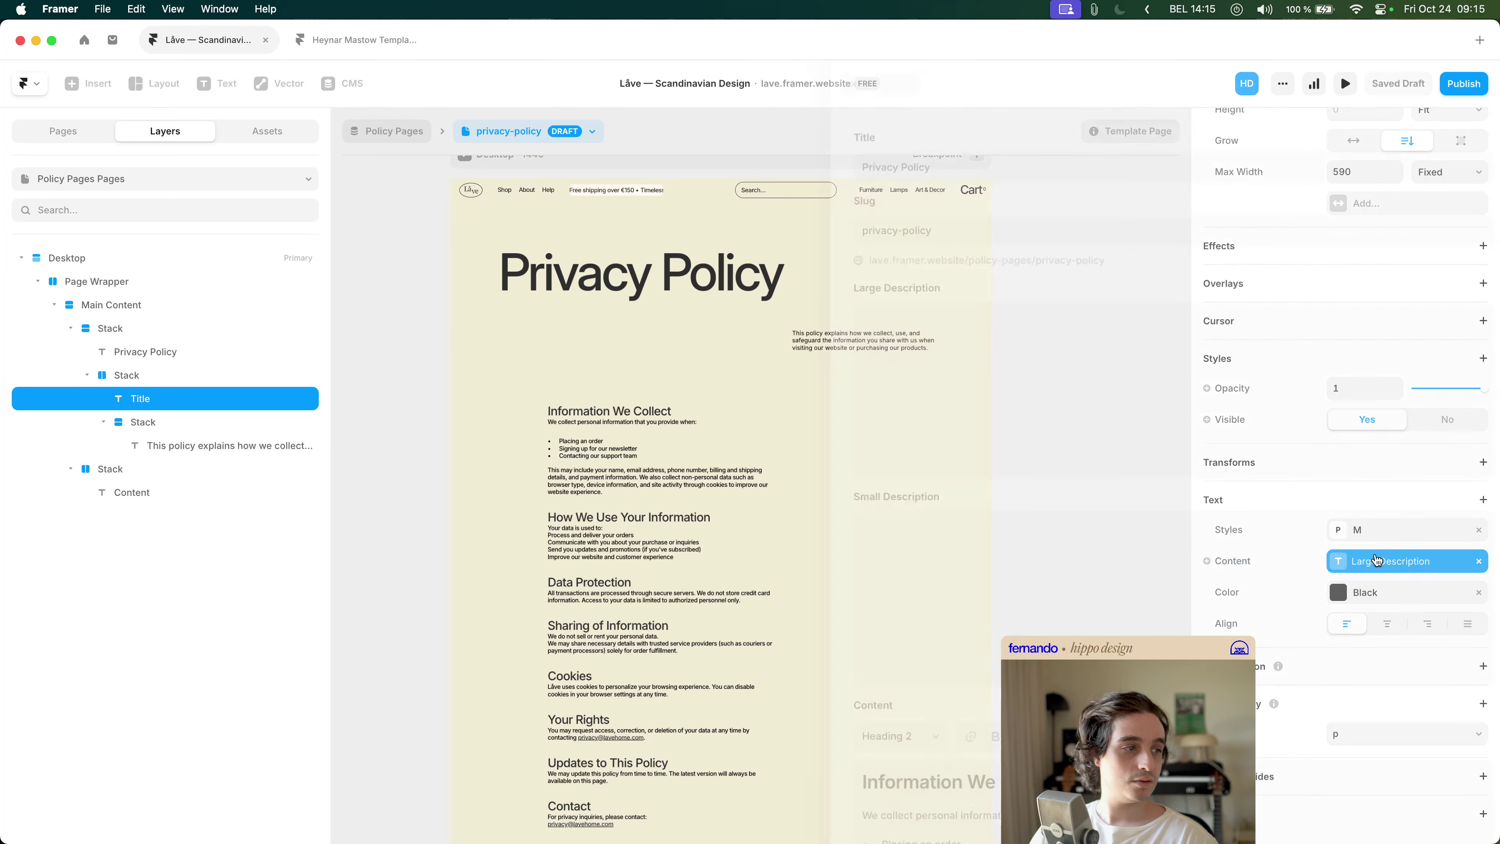
click(995, 402)
key(cmd+v)
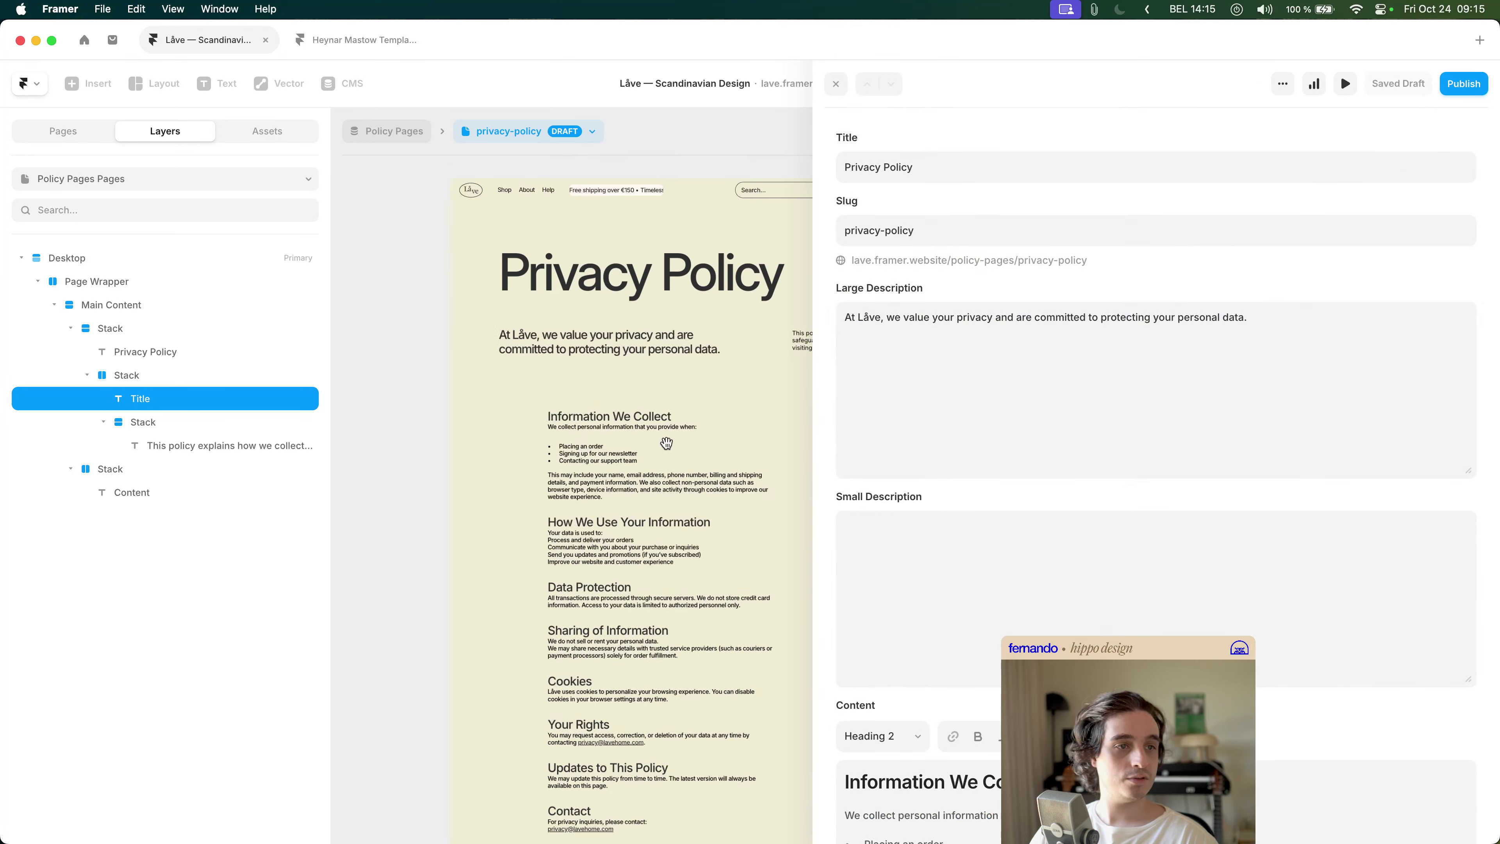
click(612, 387)
- Link the content of the header's small explanatory text to the Small Description field
click(812, 342)
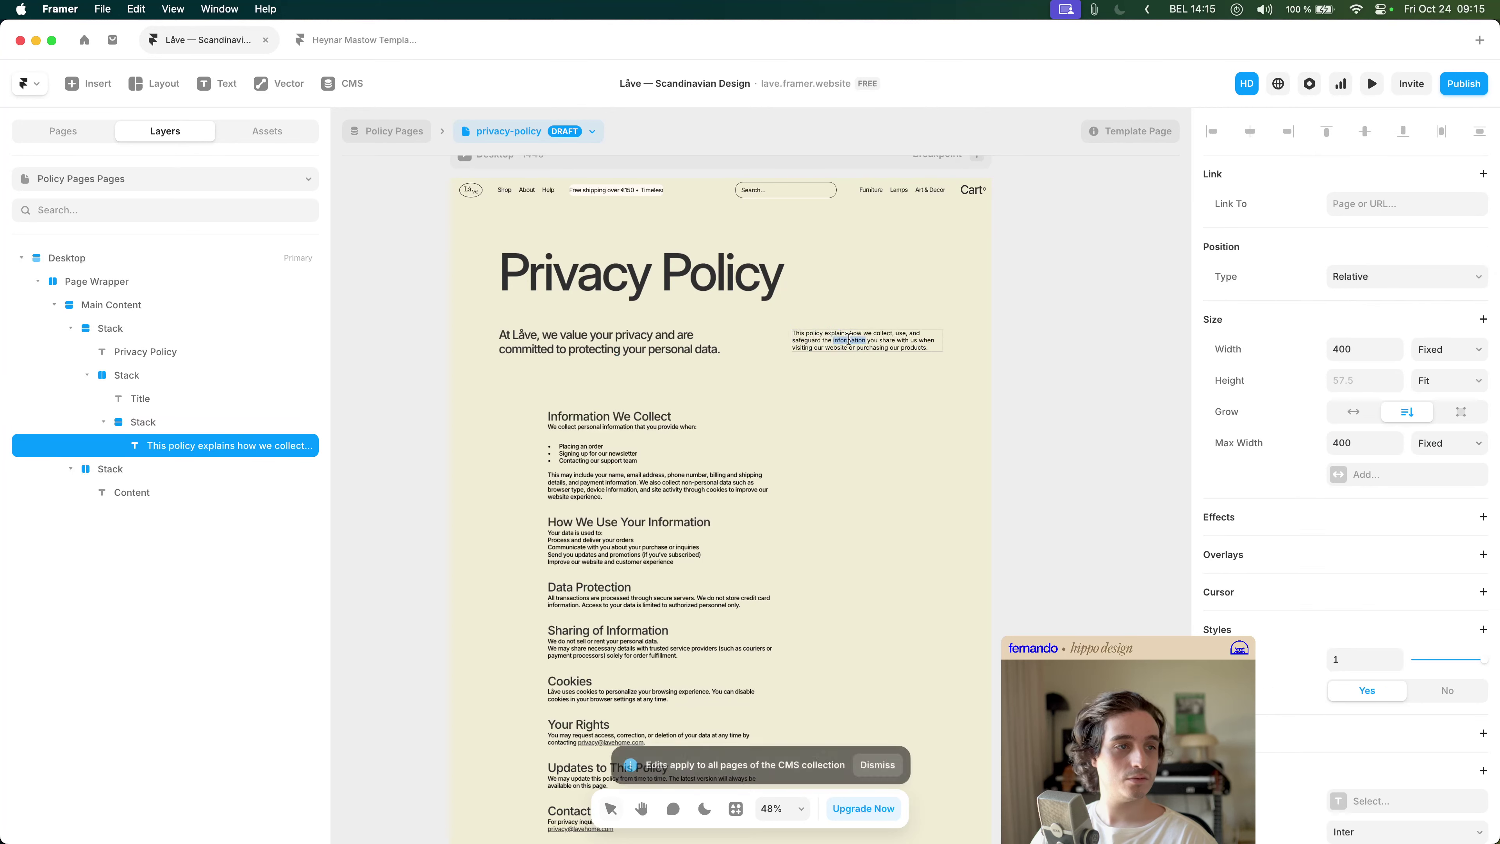
scroll(1257, 638, down, 5)
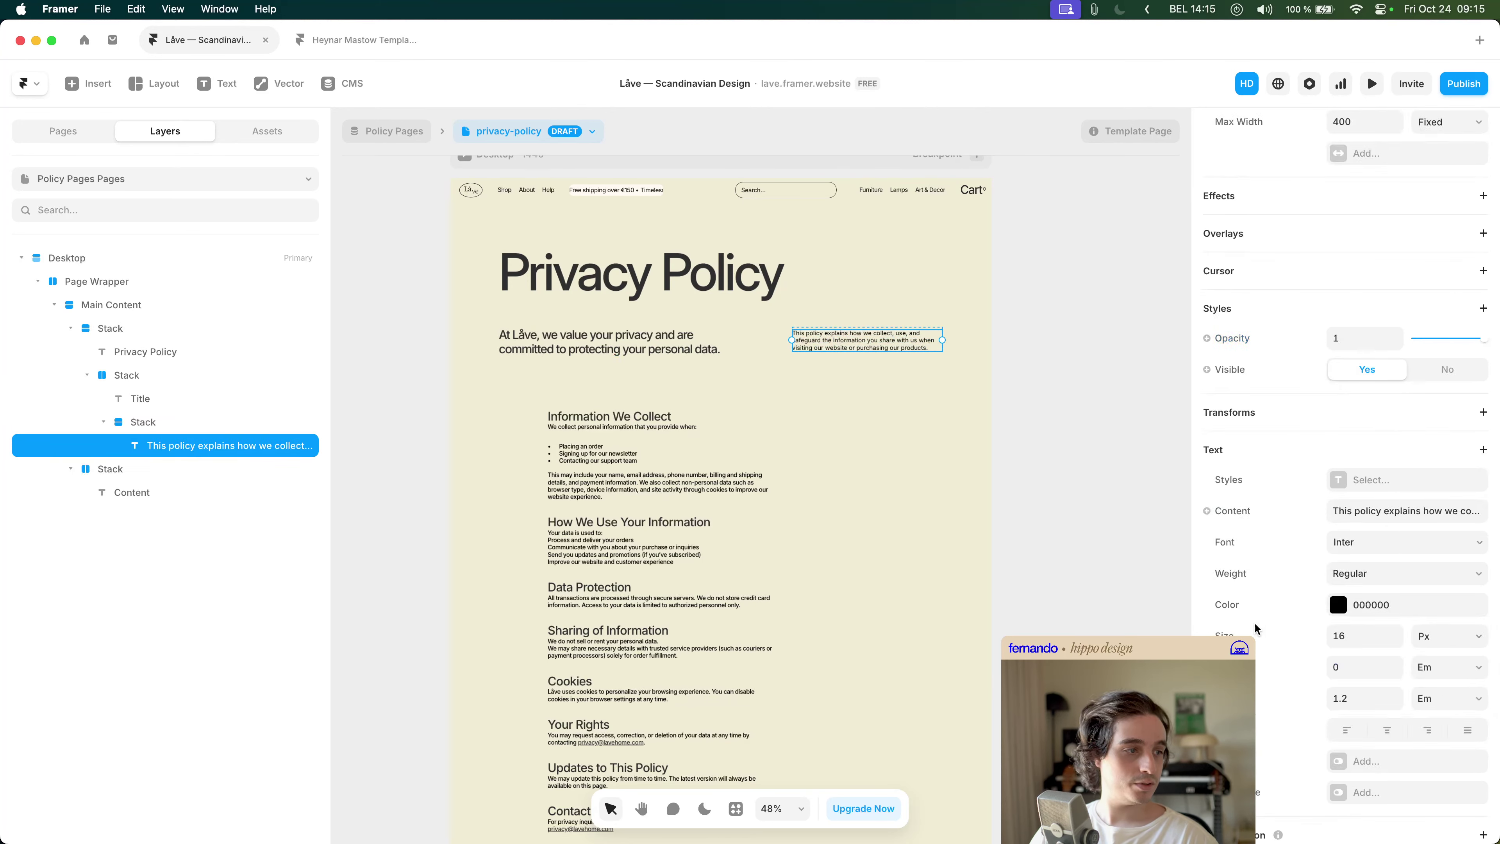
click(1232, 511)
mouse_move(1269, 573)
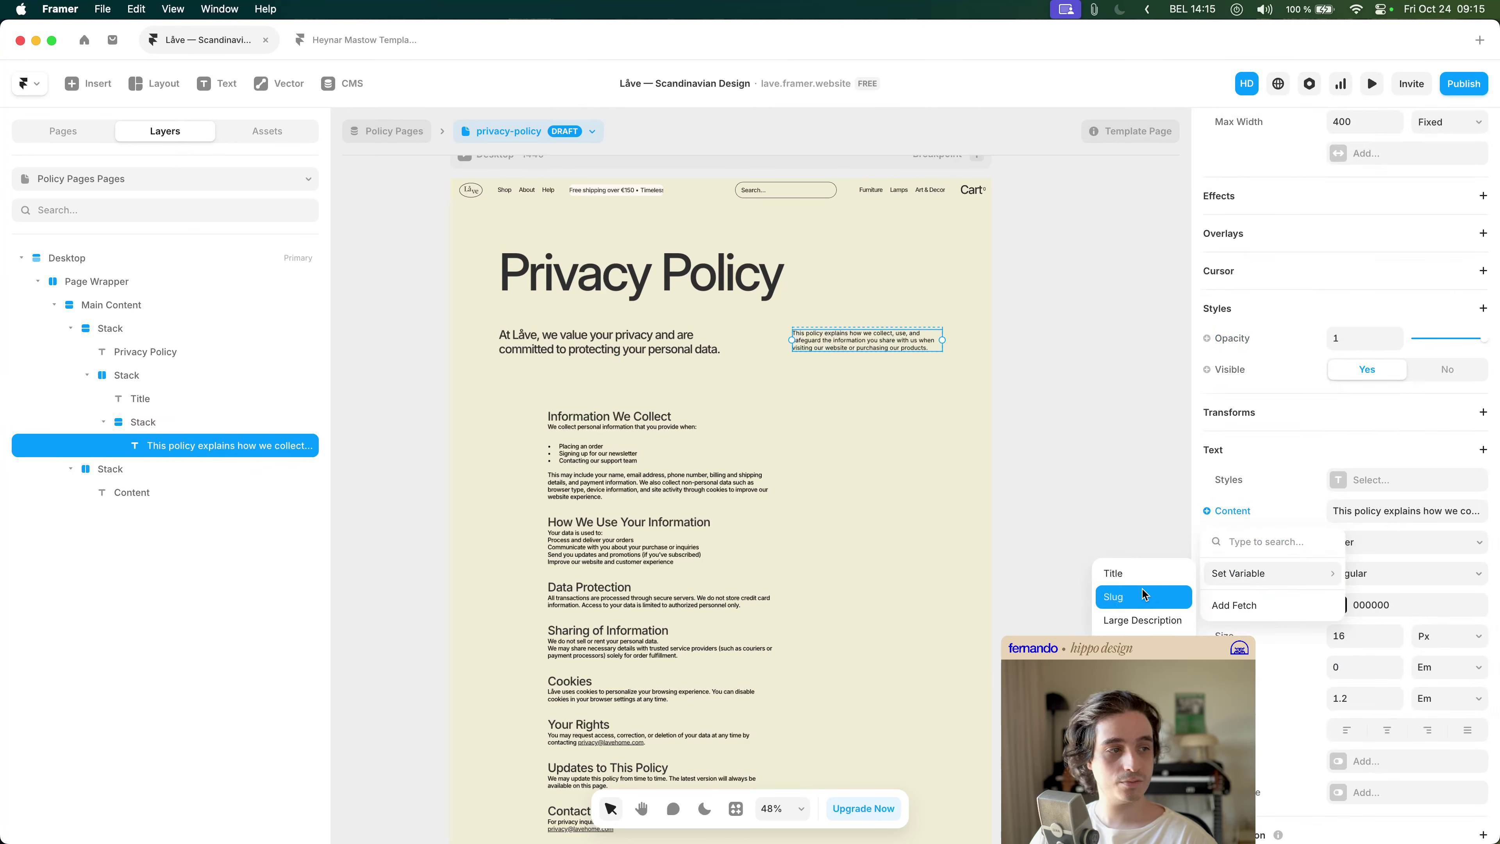
click(1142, 620)
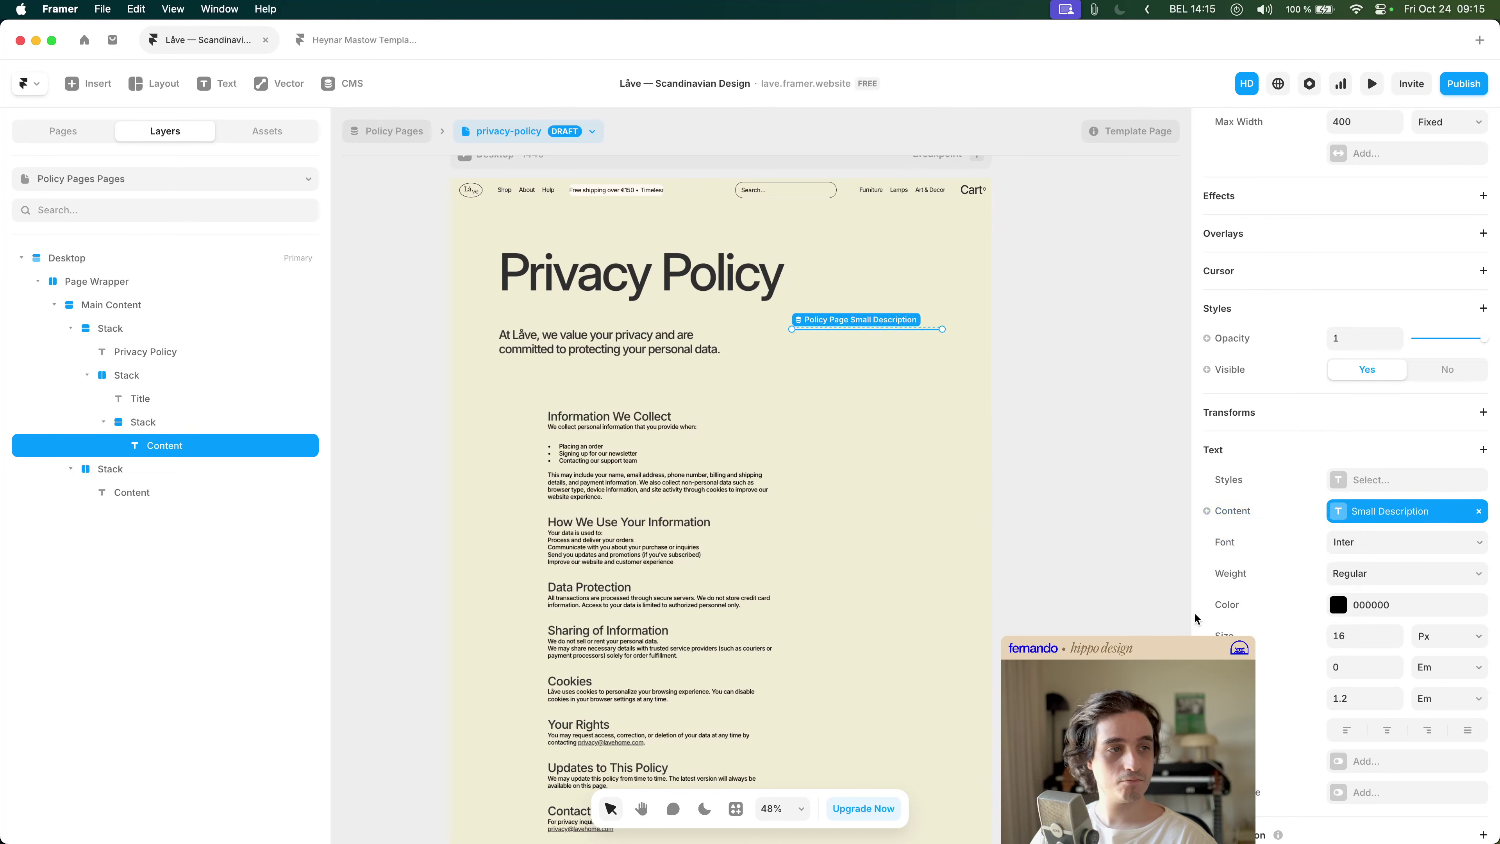
- Set the Small Description to "This policy explains how we collect, use, and safeguard the information you share with us when visiting our website or purchasing our products."
click(1382, 512)
text(This policy explains how we collect, use, and safeguard the information you share with us when visiting our website or purchasing our products.)
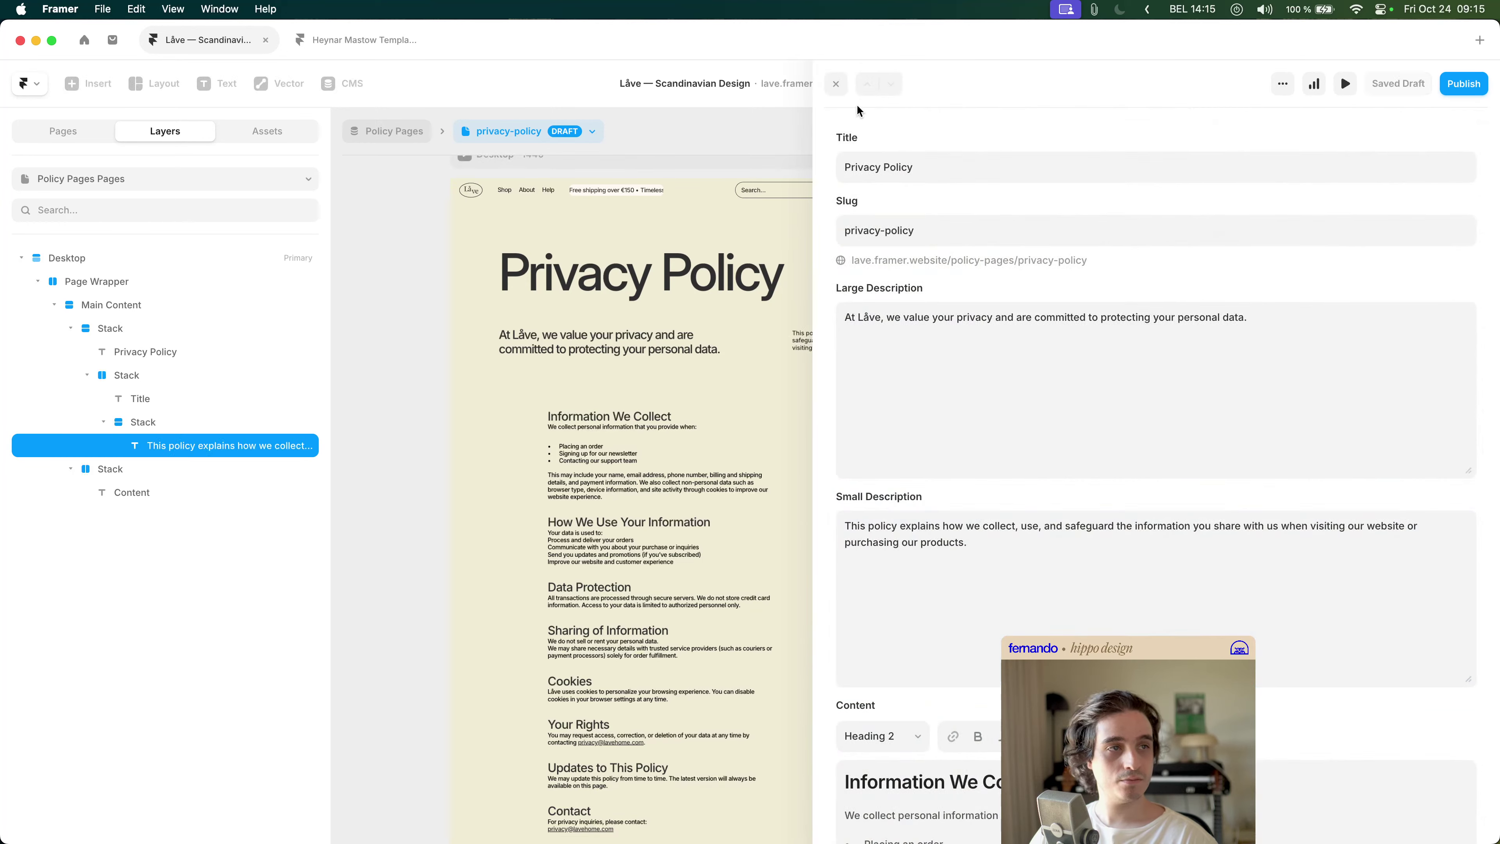
click(836, 83)
- Examine the Privacy Policy page's layout from header to footer and the site's page list
click(1041, 371)
key(space)
drag(1042, 369, 1078, 376)
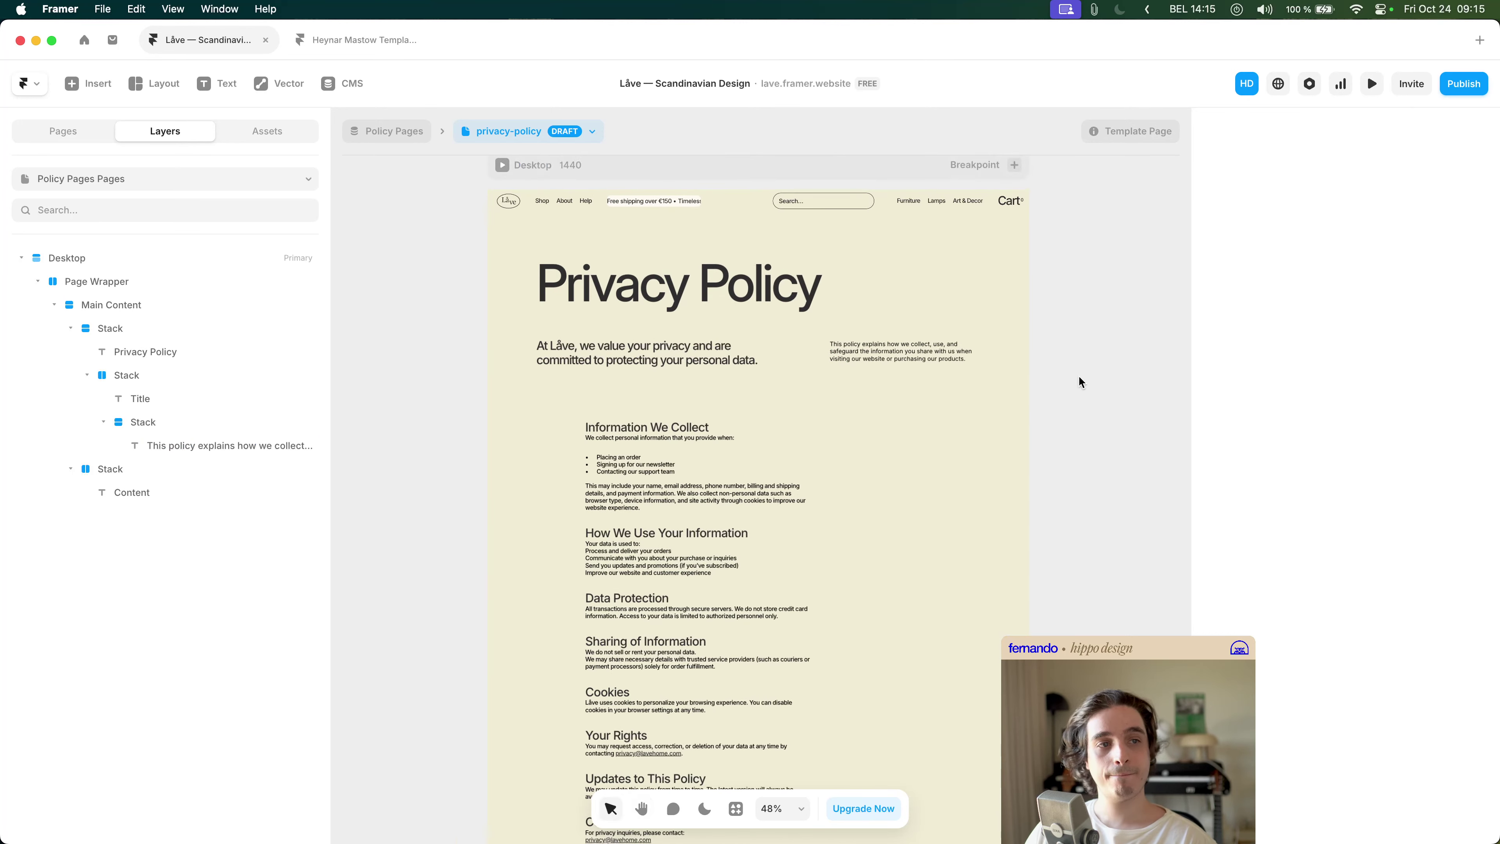
scroll(1074, 380, down, 5)
scroll(1074, 380, up, 4)
scroll(1075, 380, up, 2)
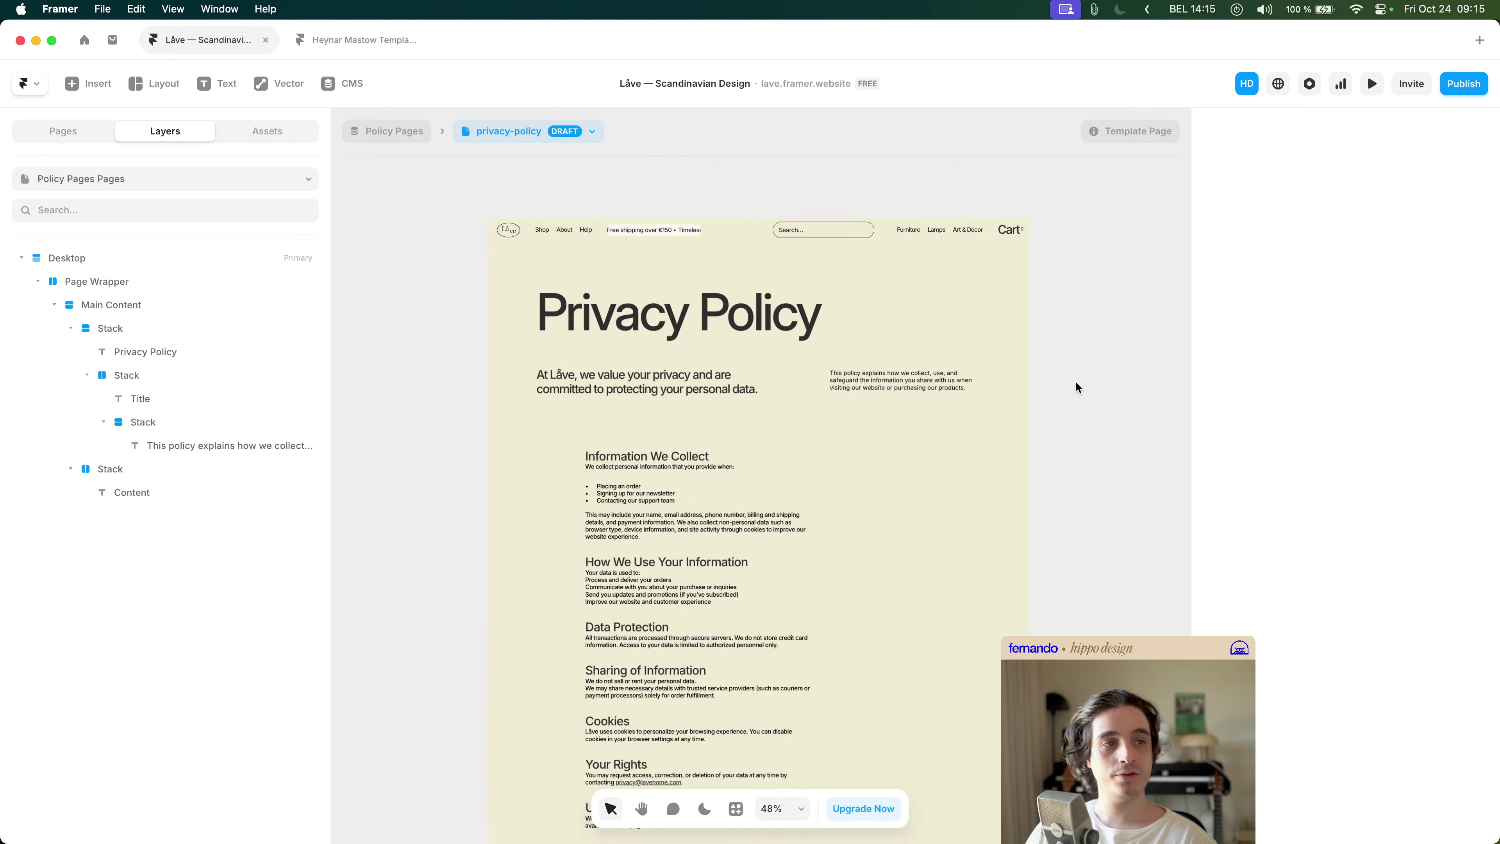
scroll(1074, 380, down, 7)
scroll(1075, 380, up, 5)
scroll(1076, 382, up, 1)
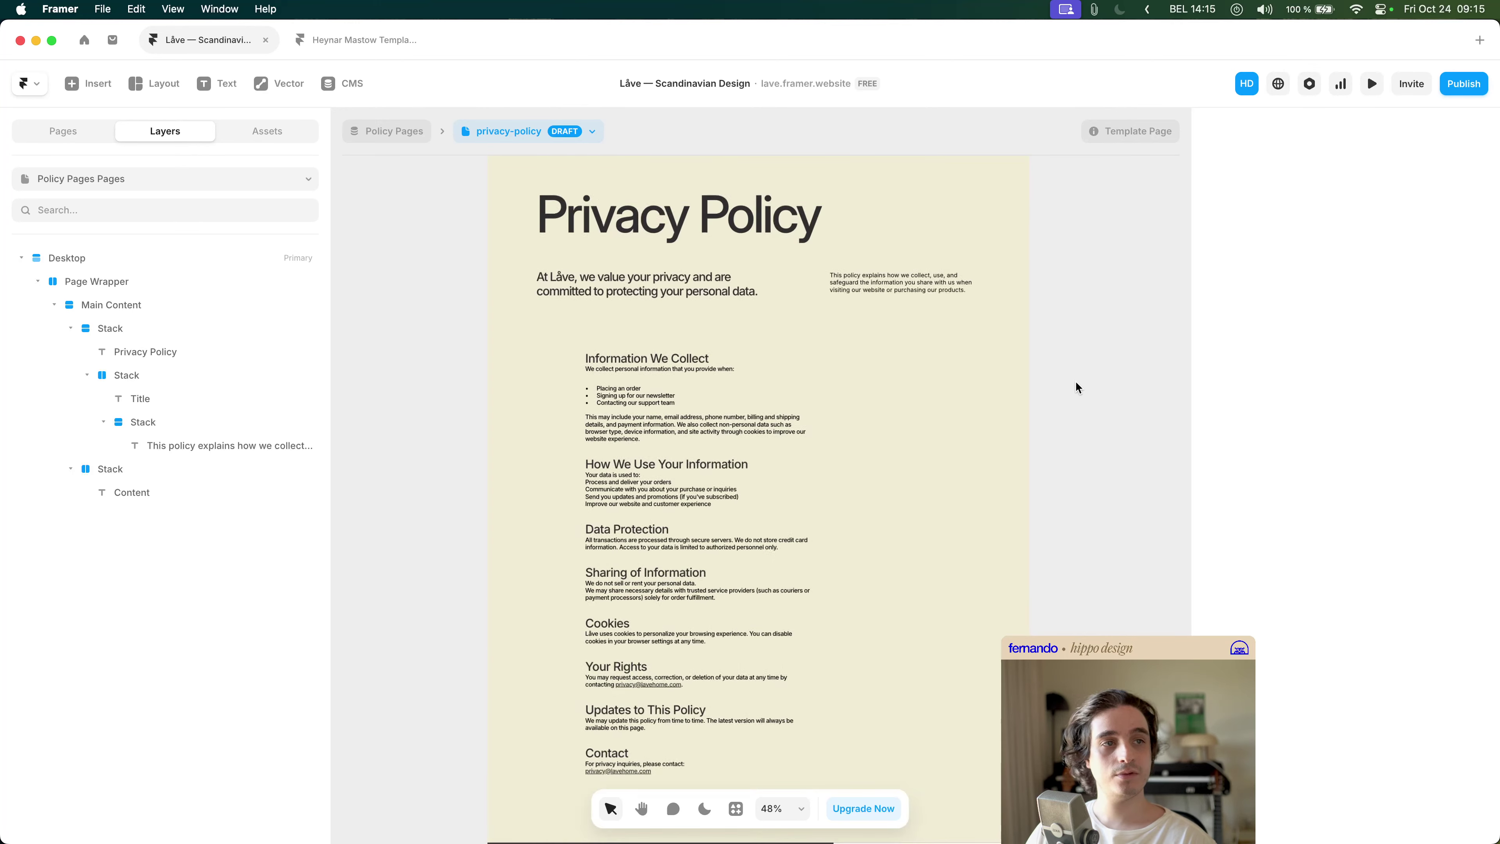
scroll(1069, 381, down, 3)
scroll(1004, 396, right, 5)
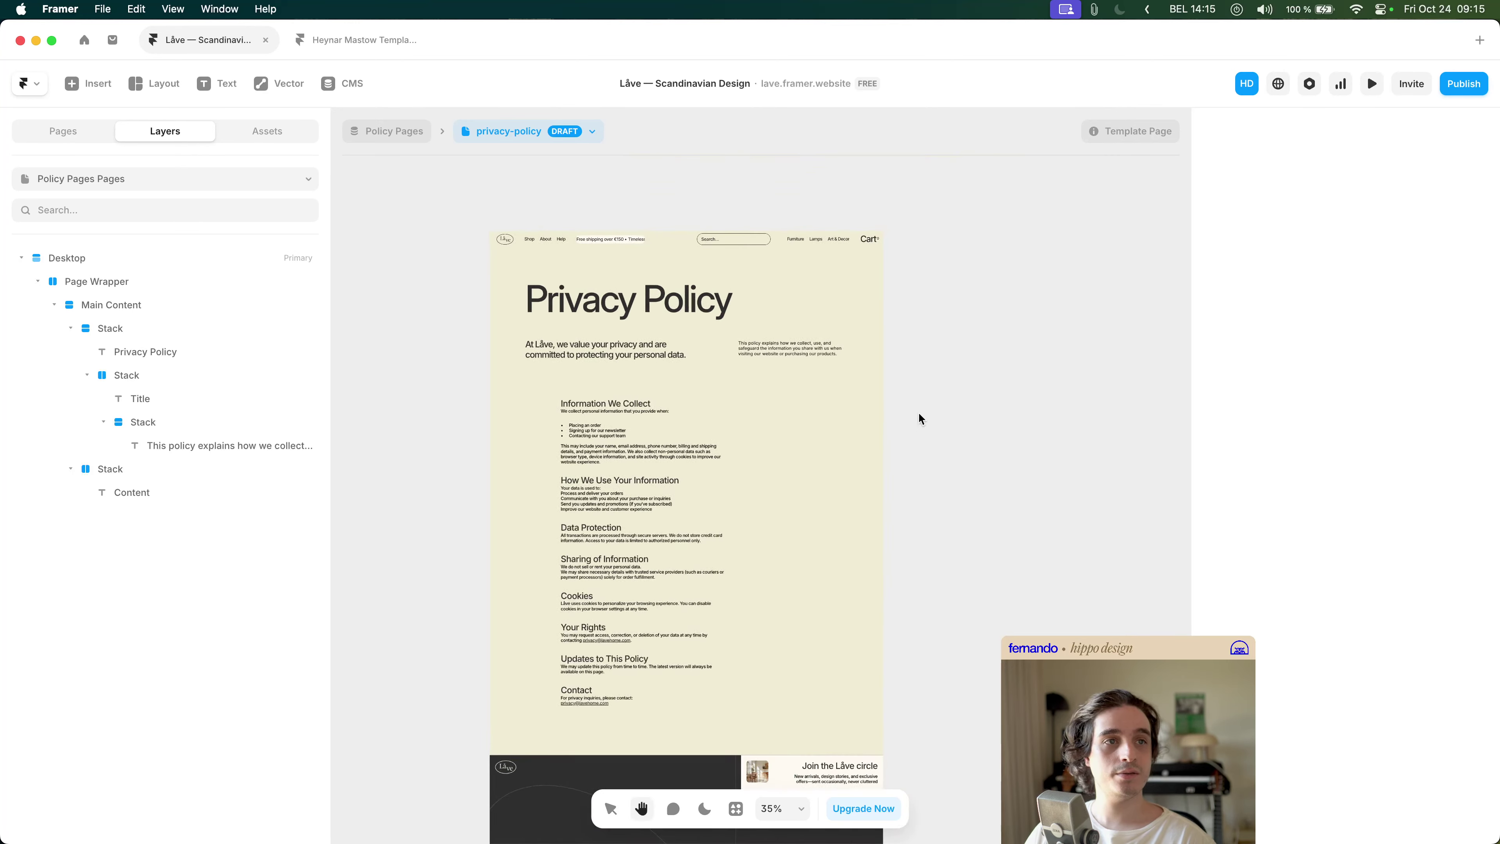
click(82, 132)
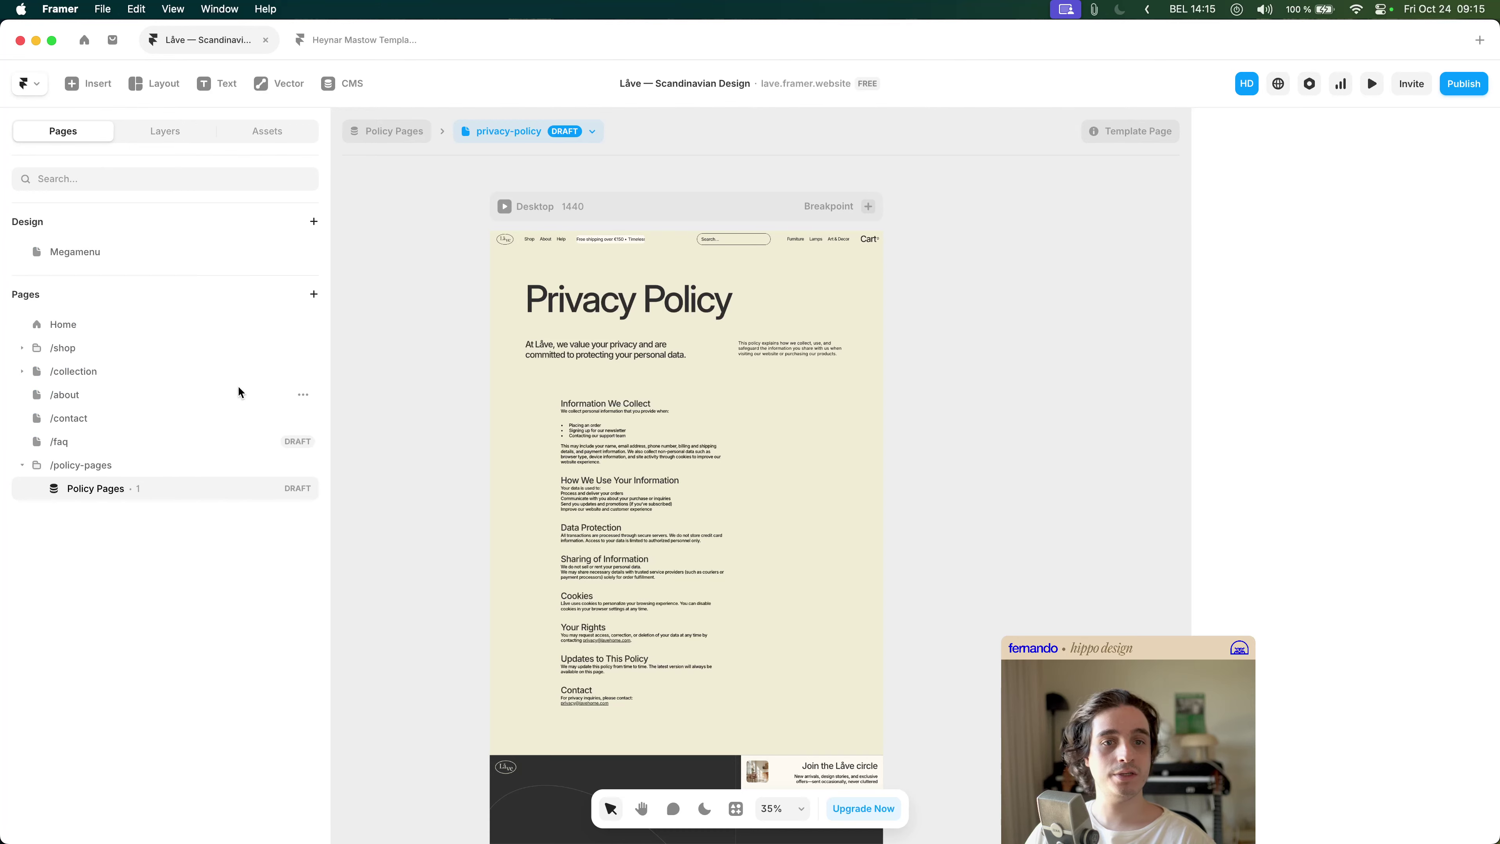
- Duplicate the Privacy Policy item in the Policy Pages CMS collection
click(352, 83)
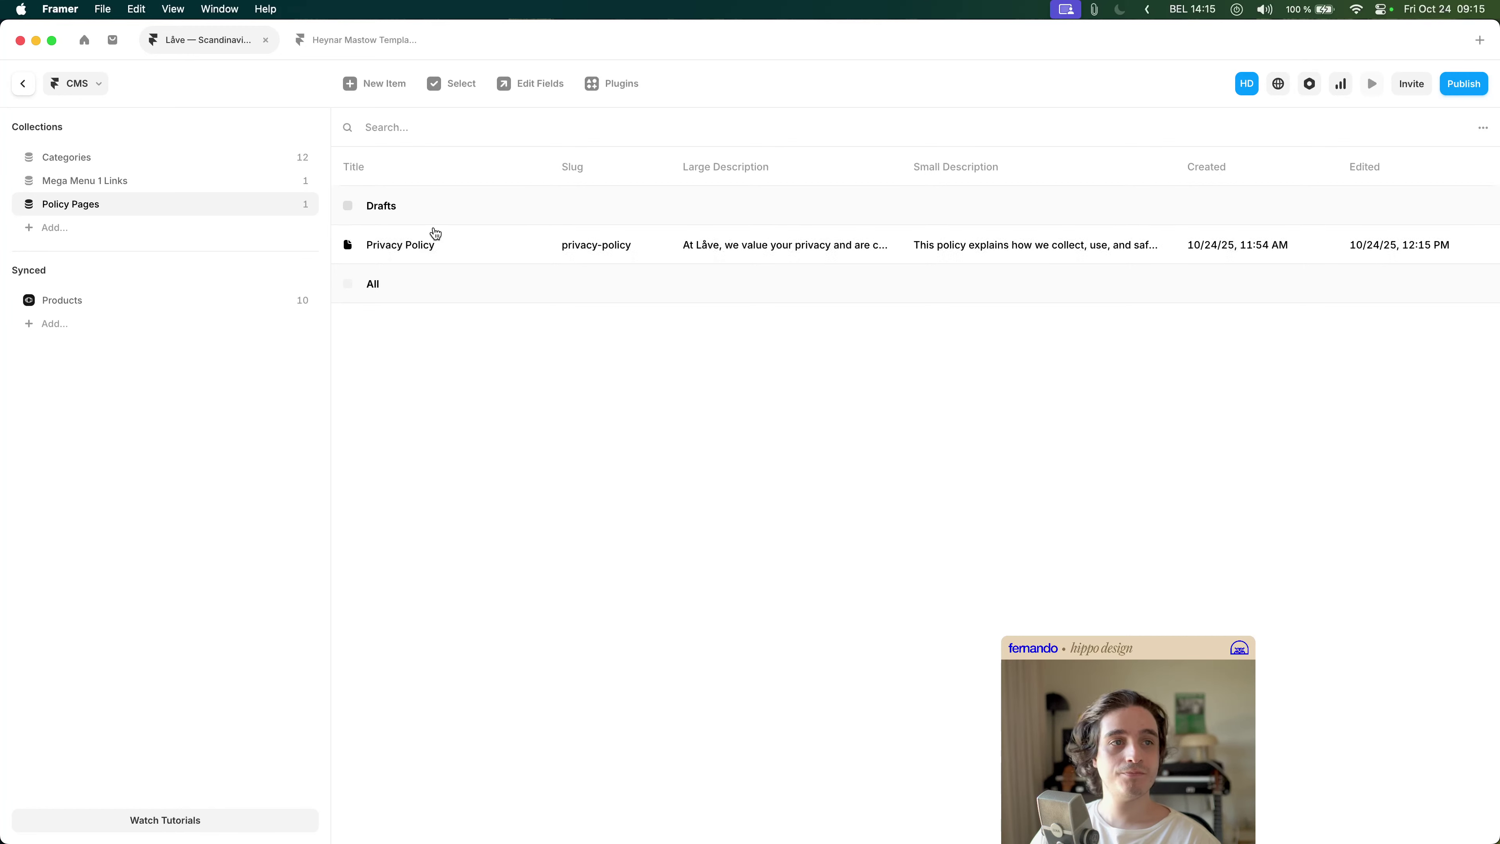
right_click(440, 252)
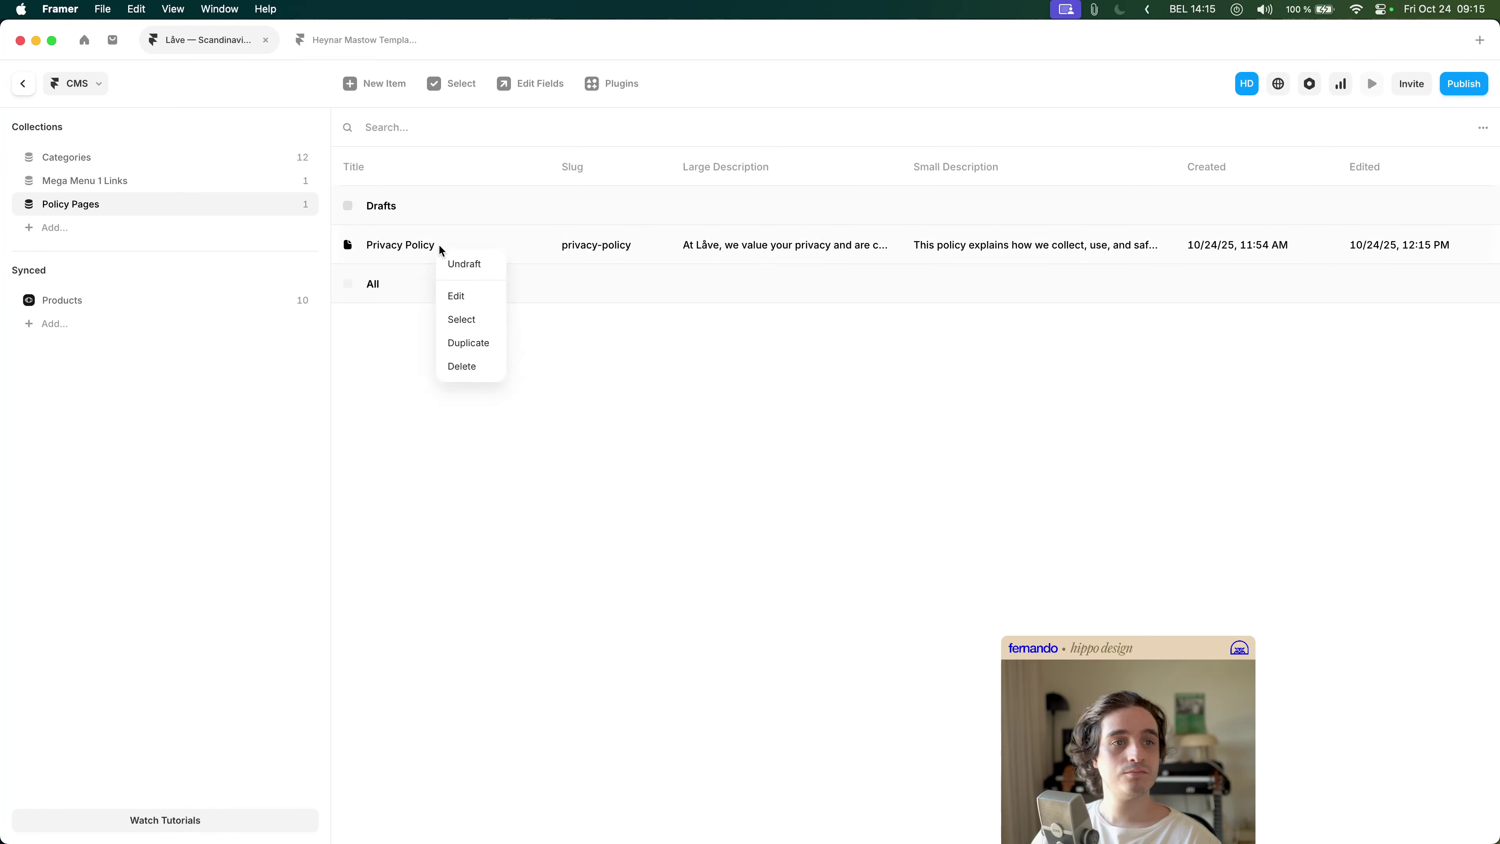
click(472, 342)
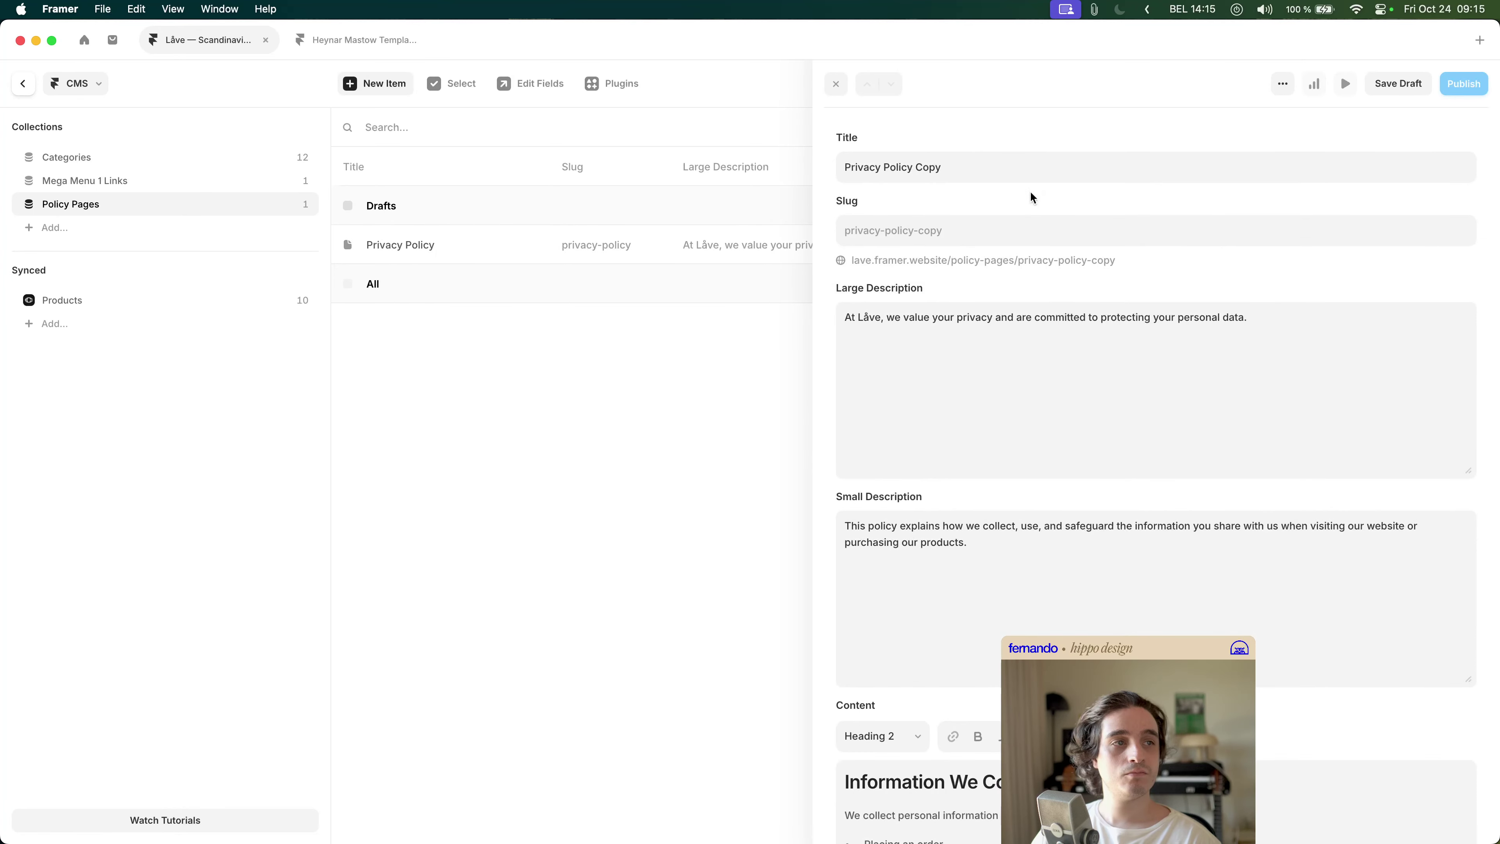
- Title the duplicated item General Terms and Conditions of Sale, and shorten that title to Terms & Conditions
triple_click(1025, 167)
text(General Terms and Conditions of Sale)
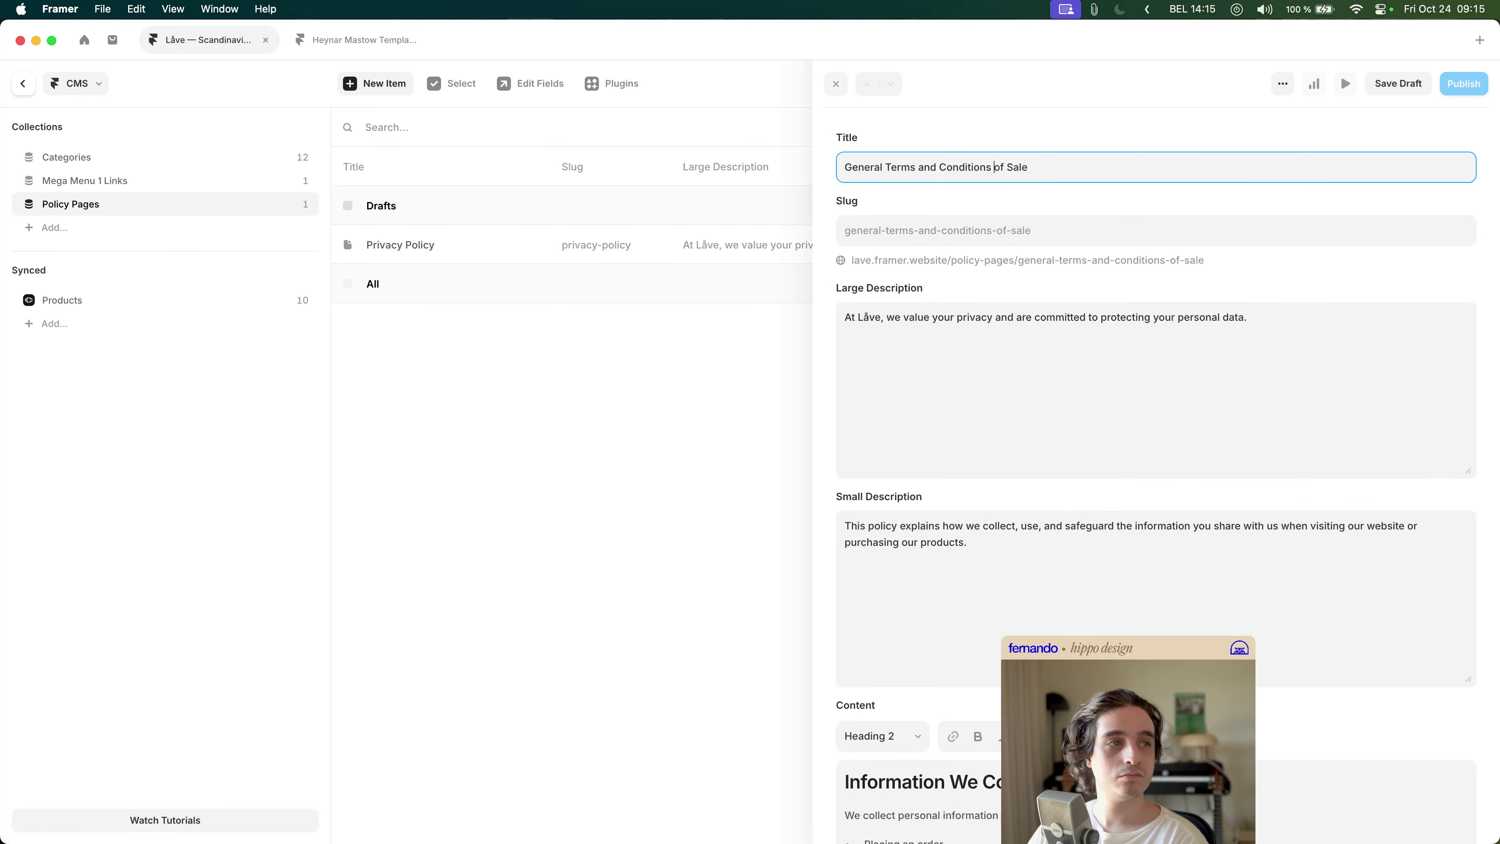
key(alt+Left)
key(alt+Left)
key(alt+Left)
key(alt+BackSpace)
key(alt+Right)
key(alt+Right)
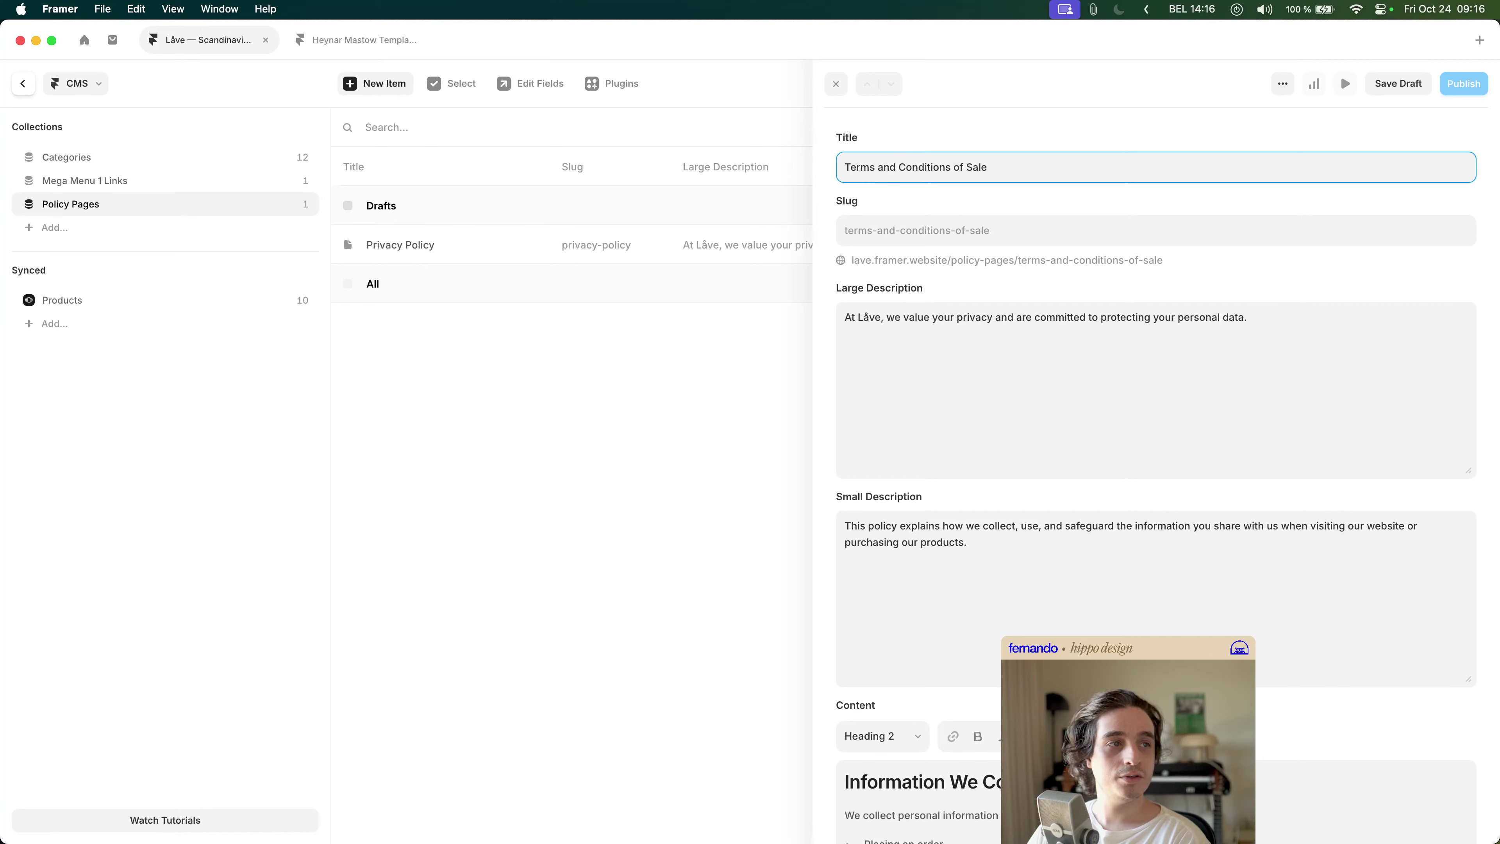
key(alt+shift+Left)
text(&)
key(alt+Right)
key(alt+Right)
key(alt+shift+Right)
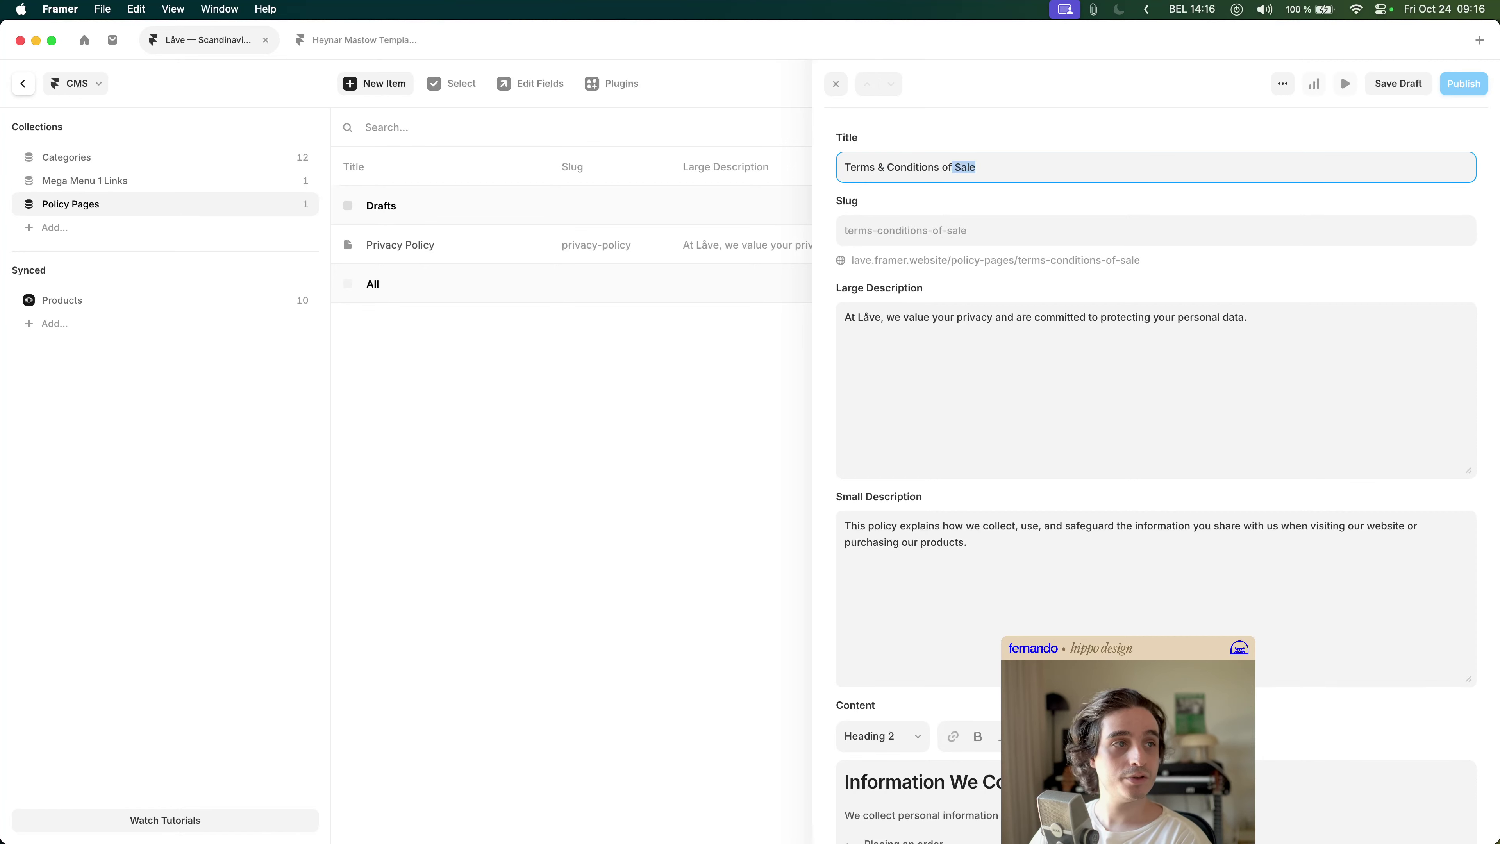
key(alt+shift+Left)
key(BackSpace)
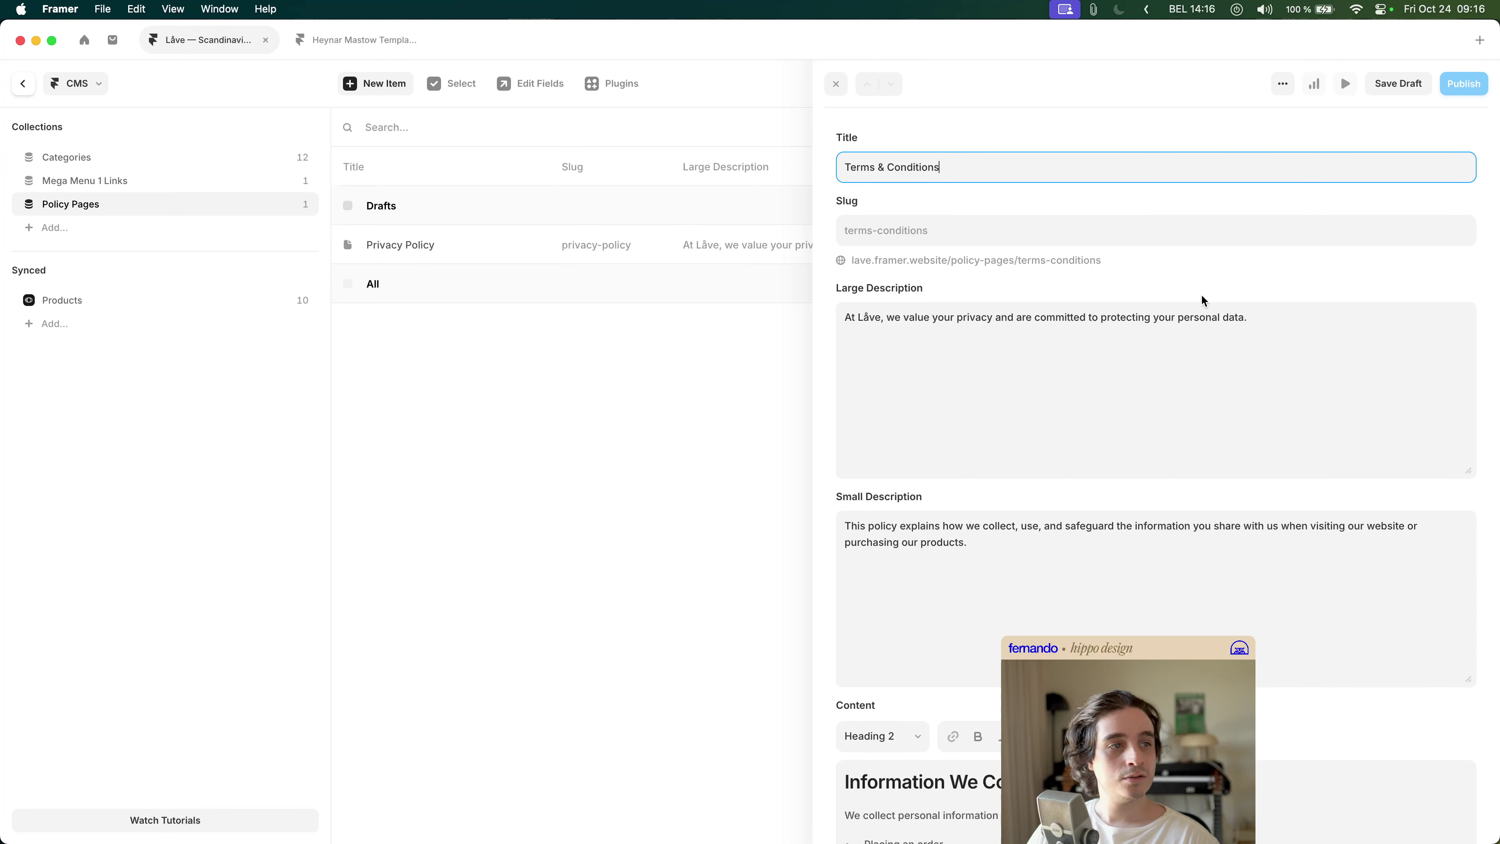
- Replace the Content headings Information We Collect and How We Use Your Information with Products and Orders
triple_click(1259, 338)
scroll(1162, 448, down, 7)
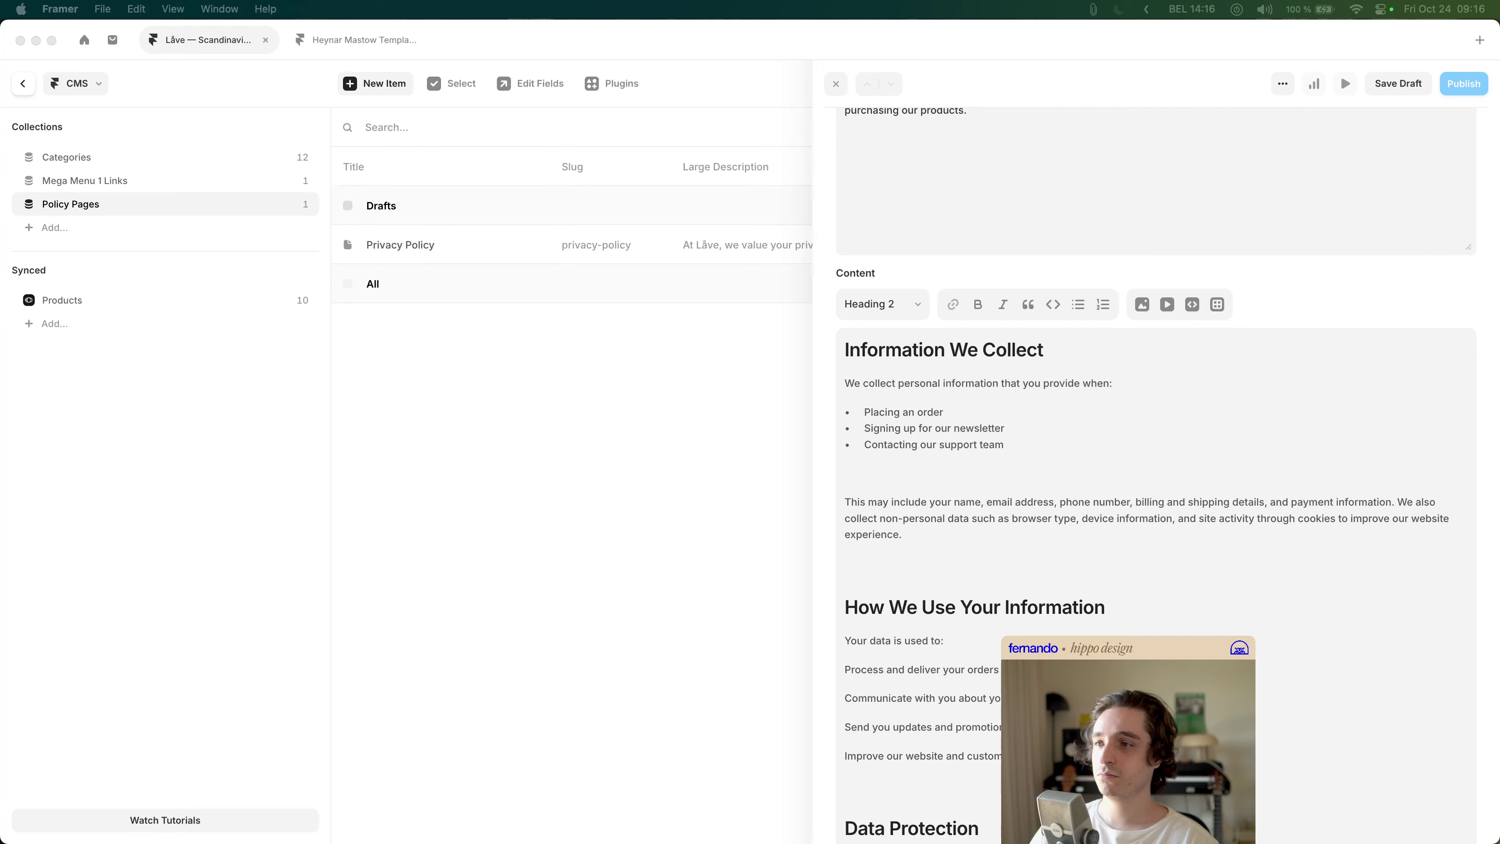
click(1003, 470)
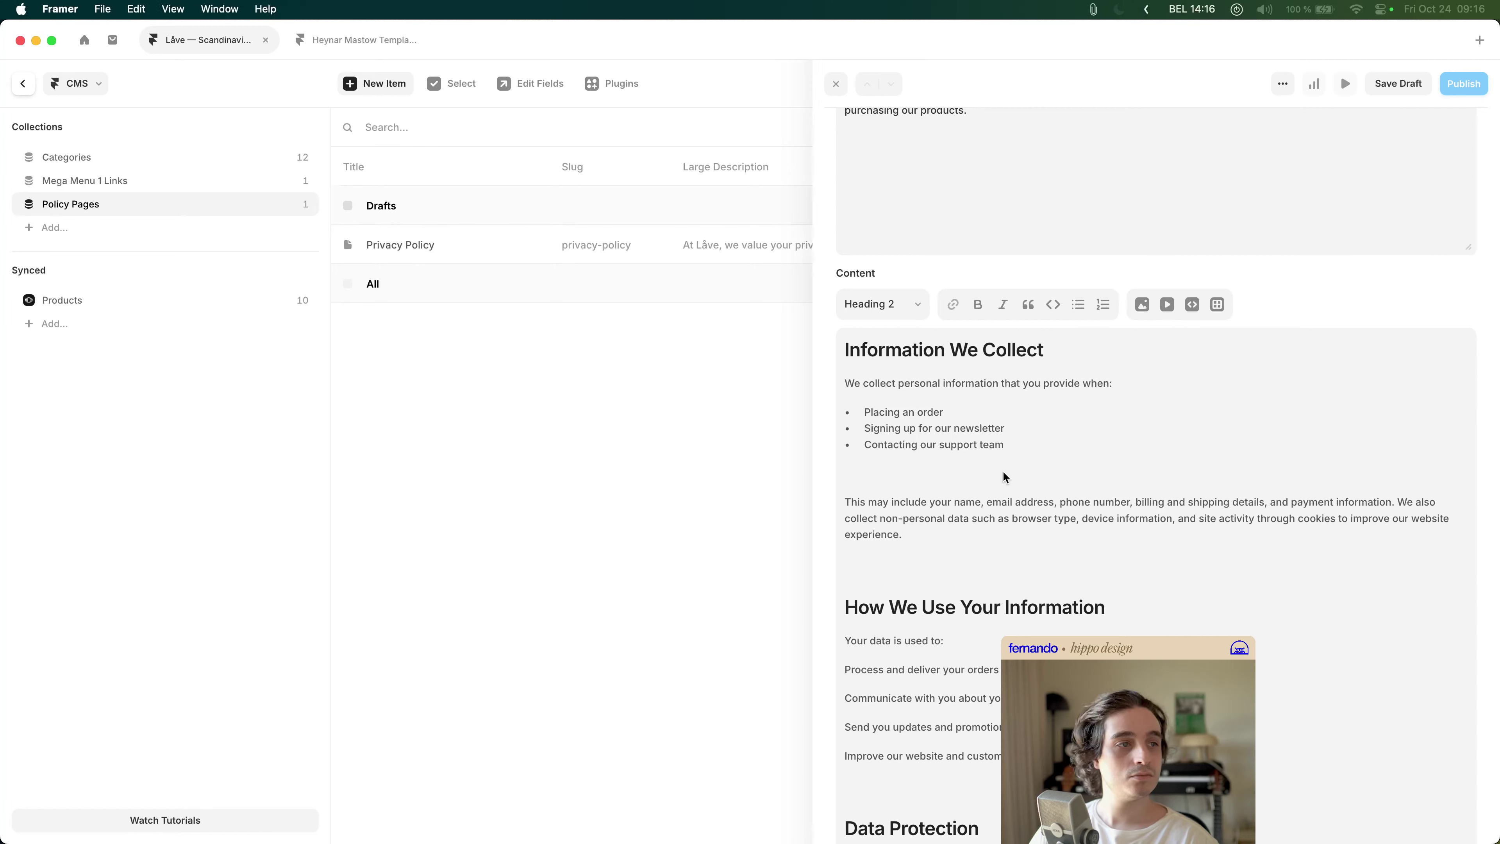
triple_click(1055, 343)
text(Products)
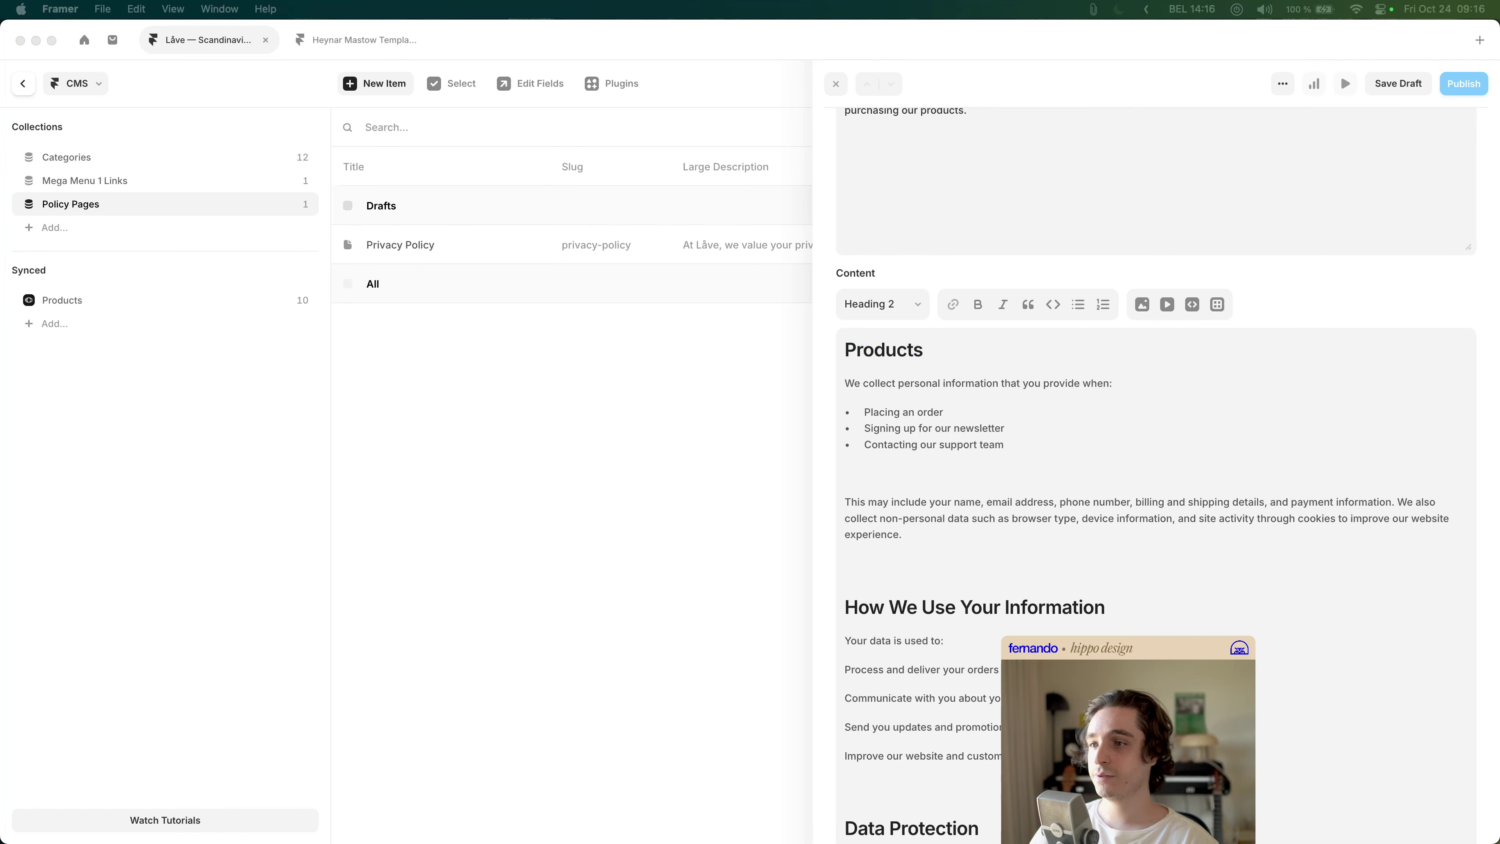
click(924, 349)
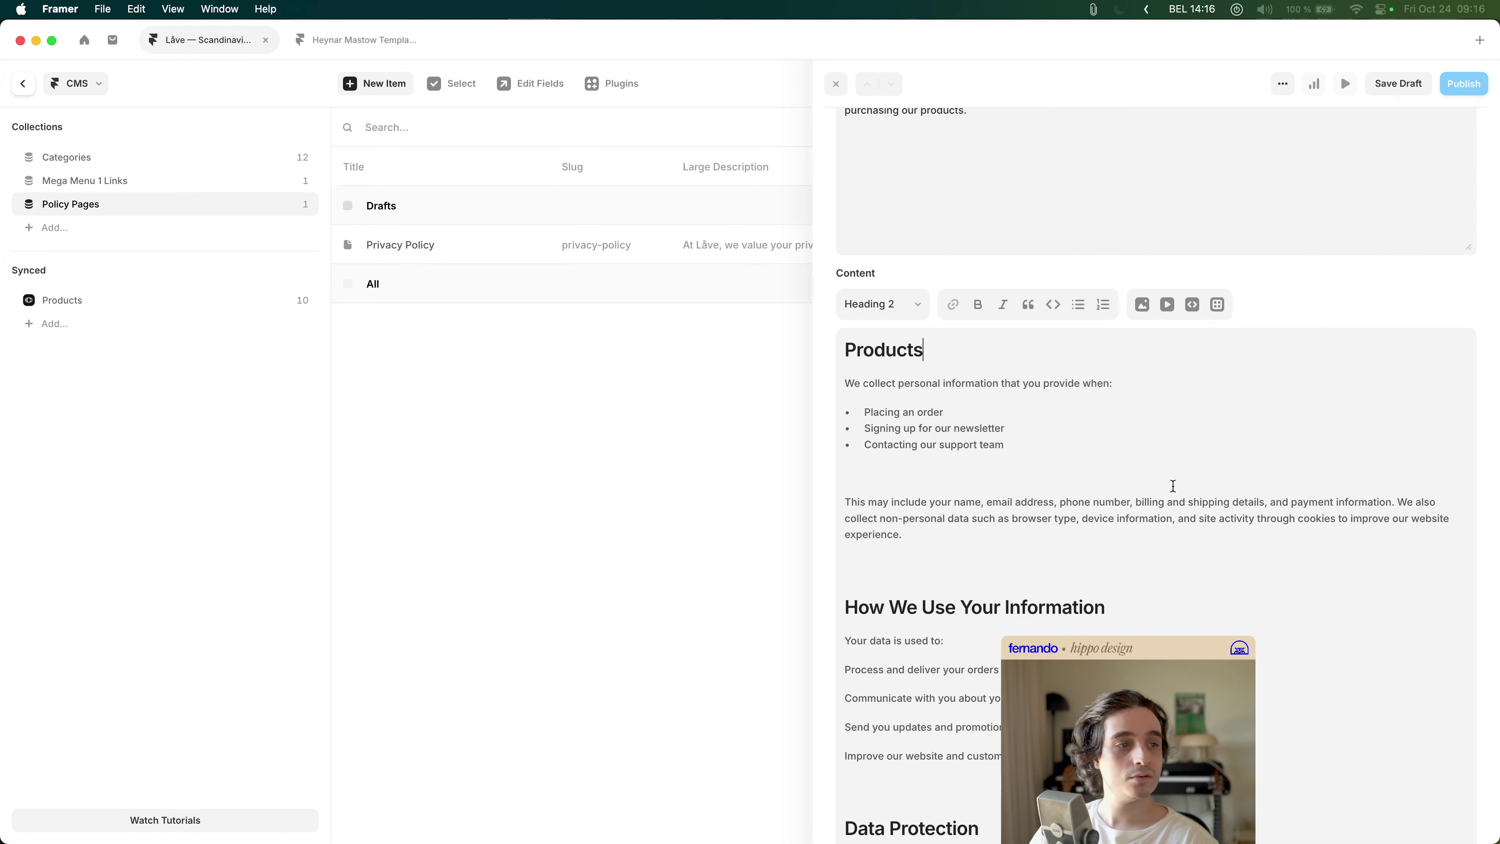
triple_click(1148, 613)
text(Orders)
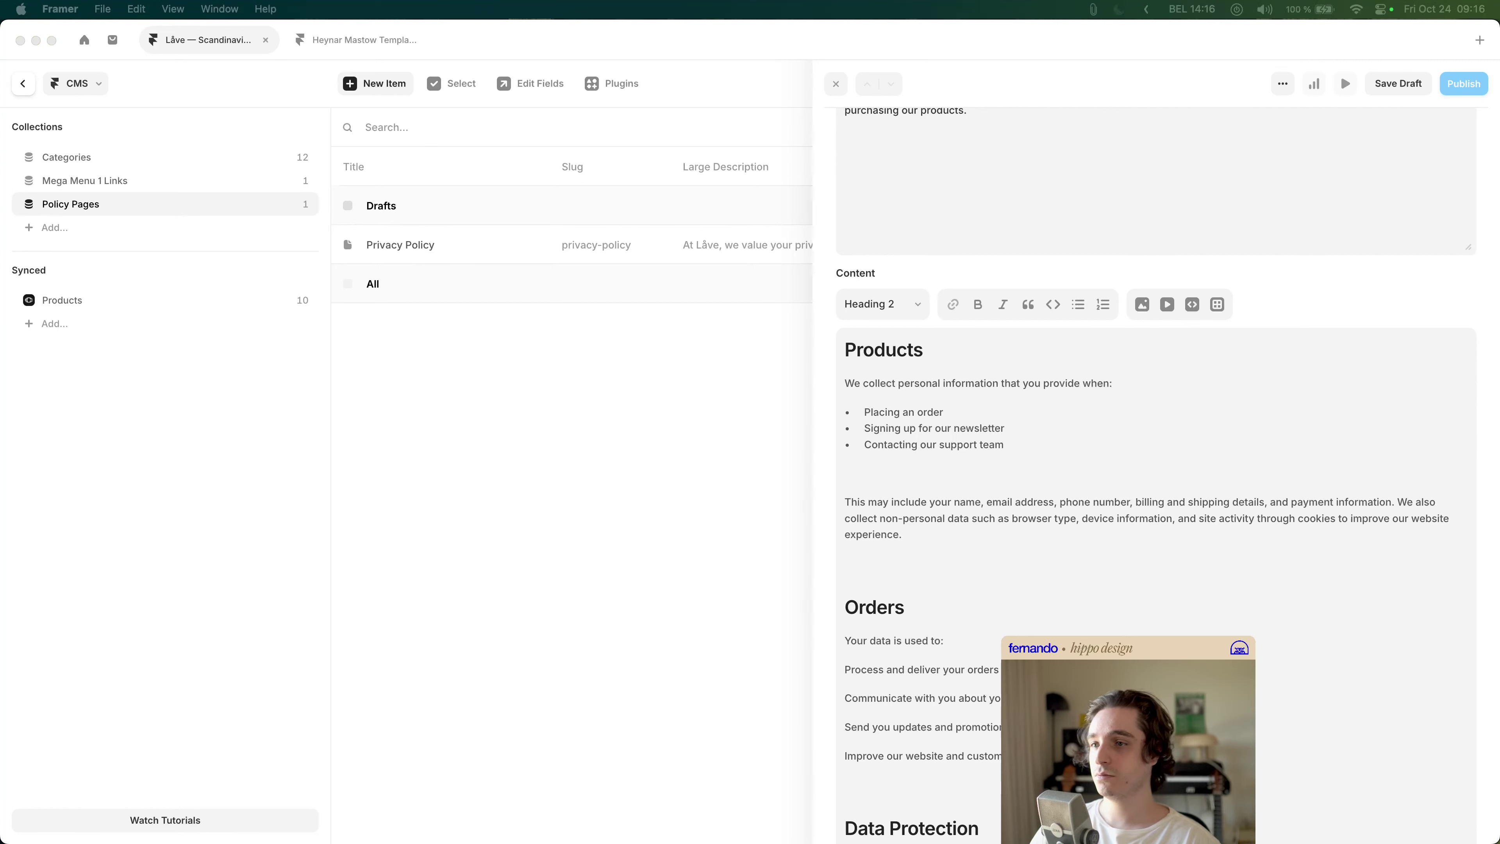
- Replace the Content headings Data Protection and Sharing of Information with Pricing and Payment
scroll(1009, 540, down, 5)
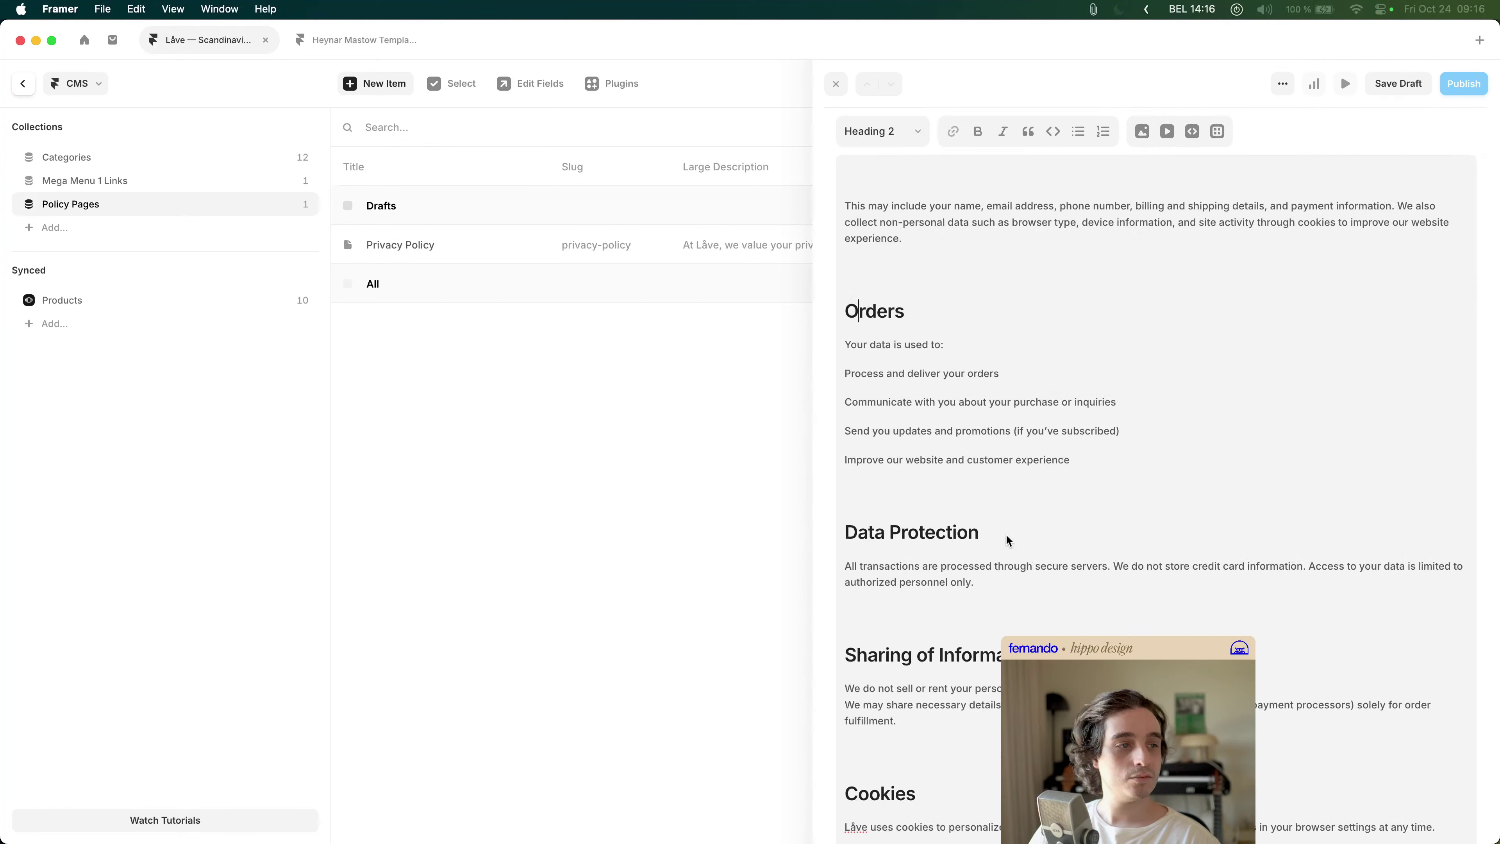
triple_click(1007, 539)
text(Pricing)
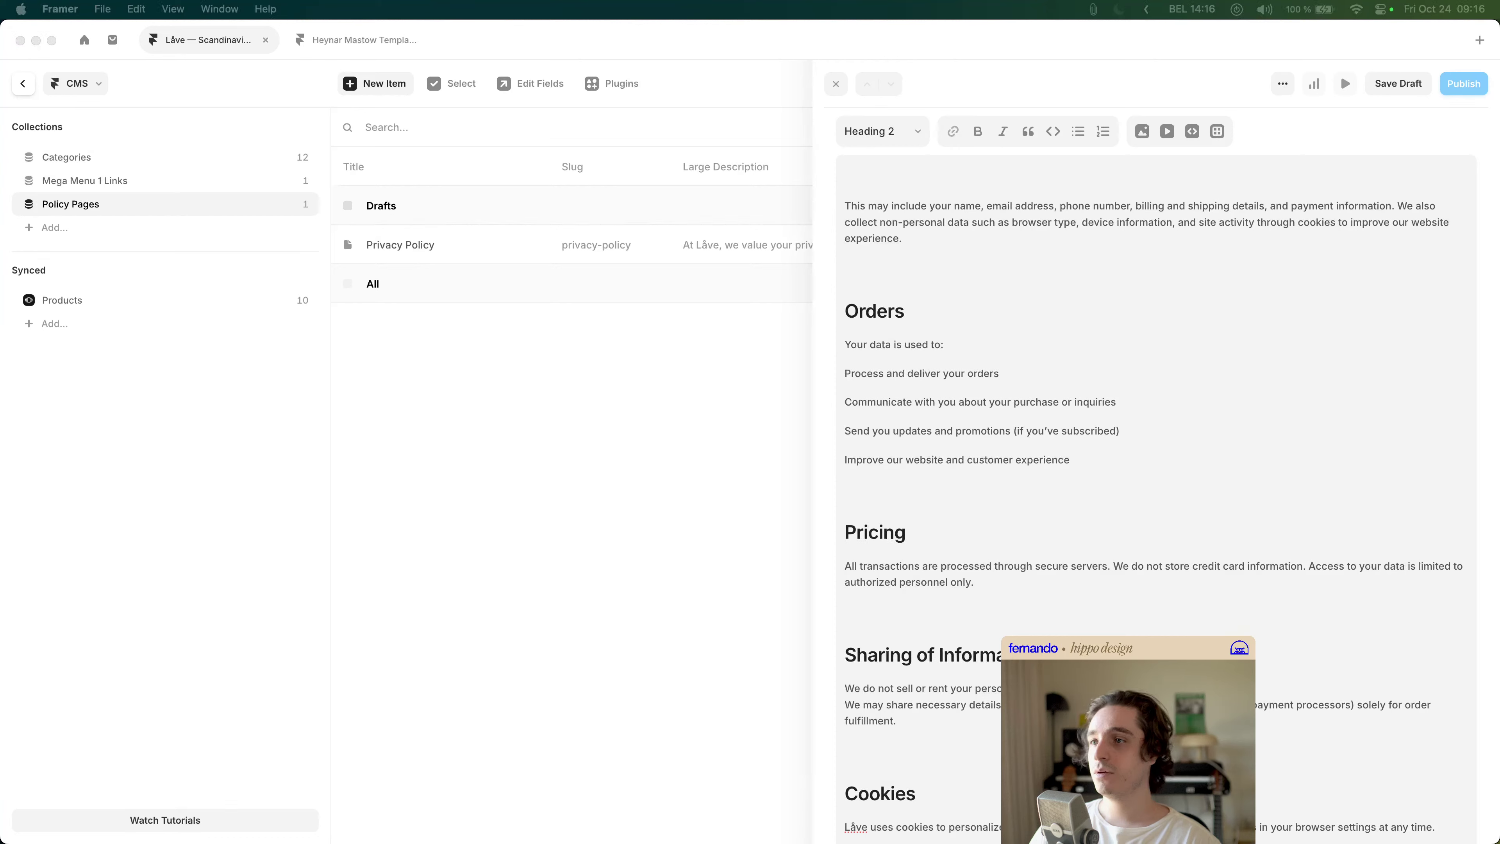
key(super+Tab)
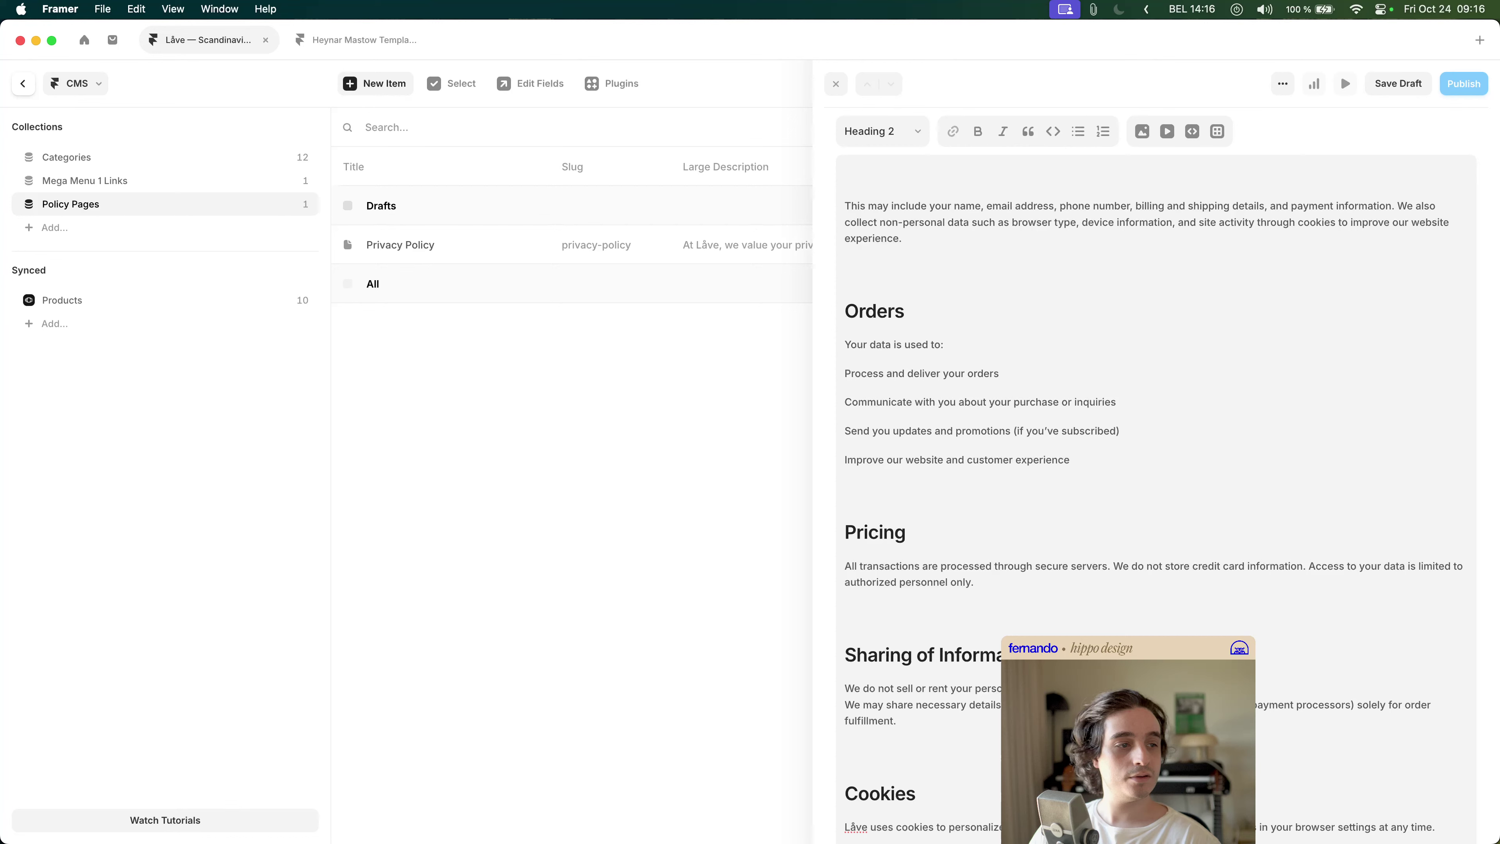
triple_click(1026, 656)
text(Payment)
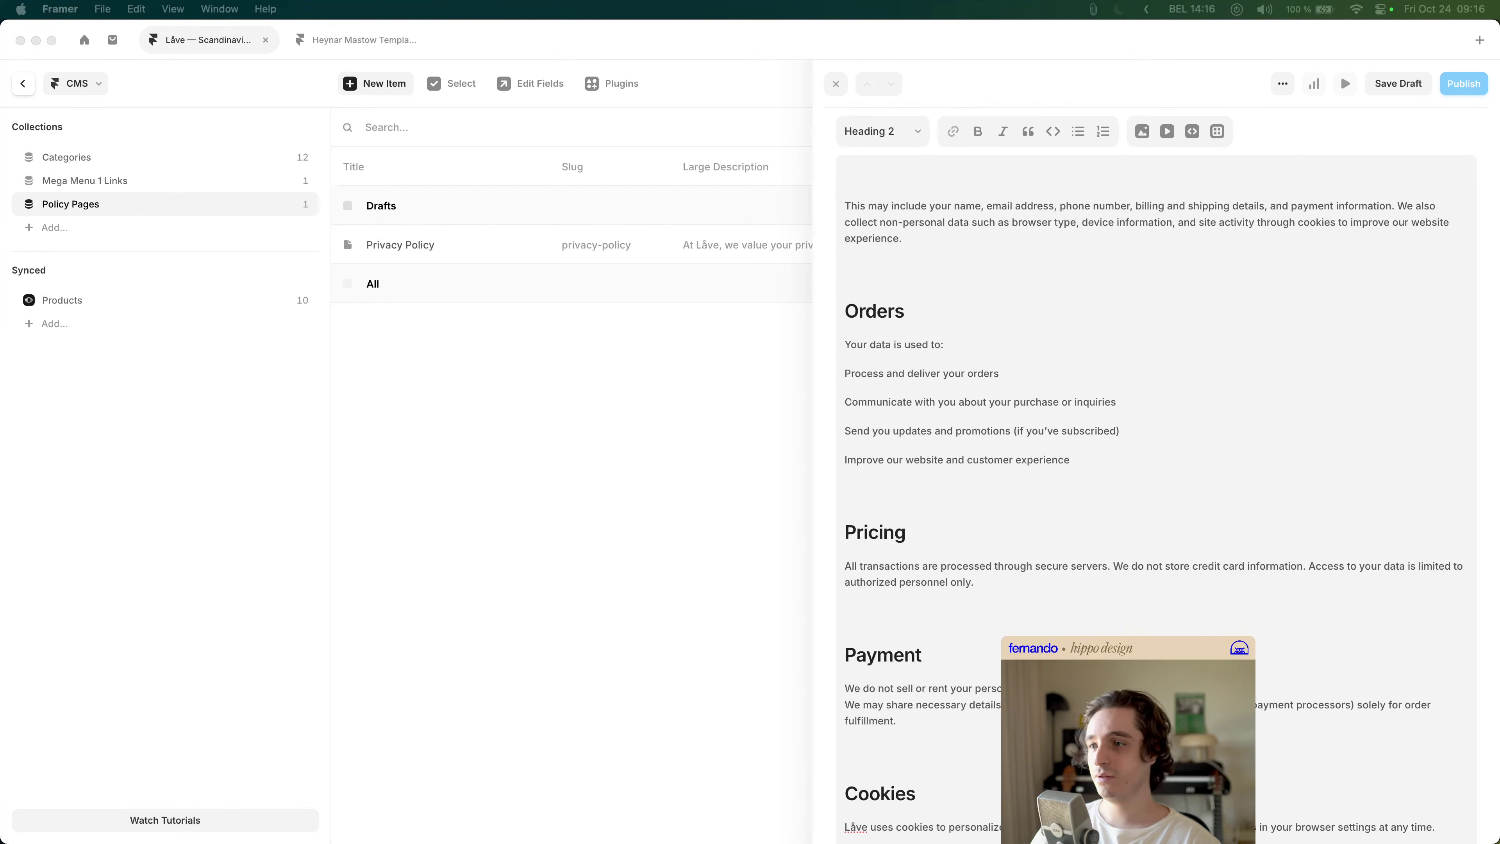
- Replace the Content headings Cookies and Your Rights with Delivery and Returns and Exchanges
click(1168, 612)
scroll(1169, 612, down, 5)
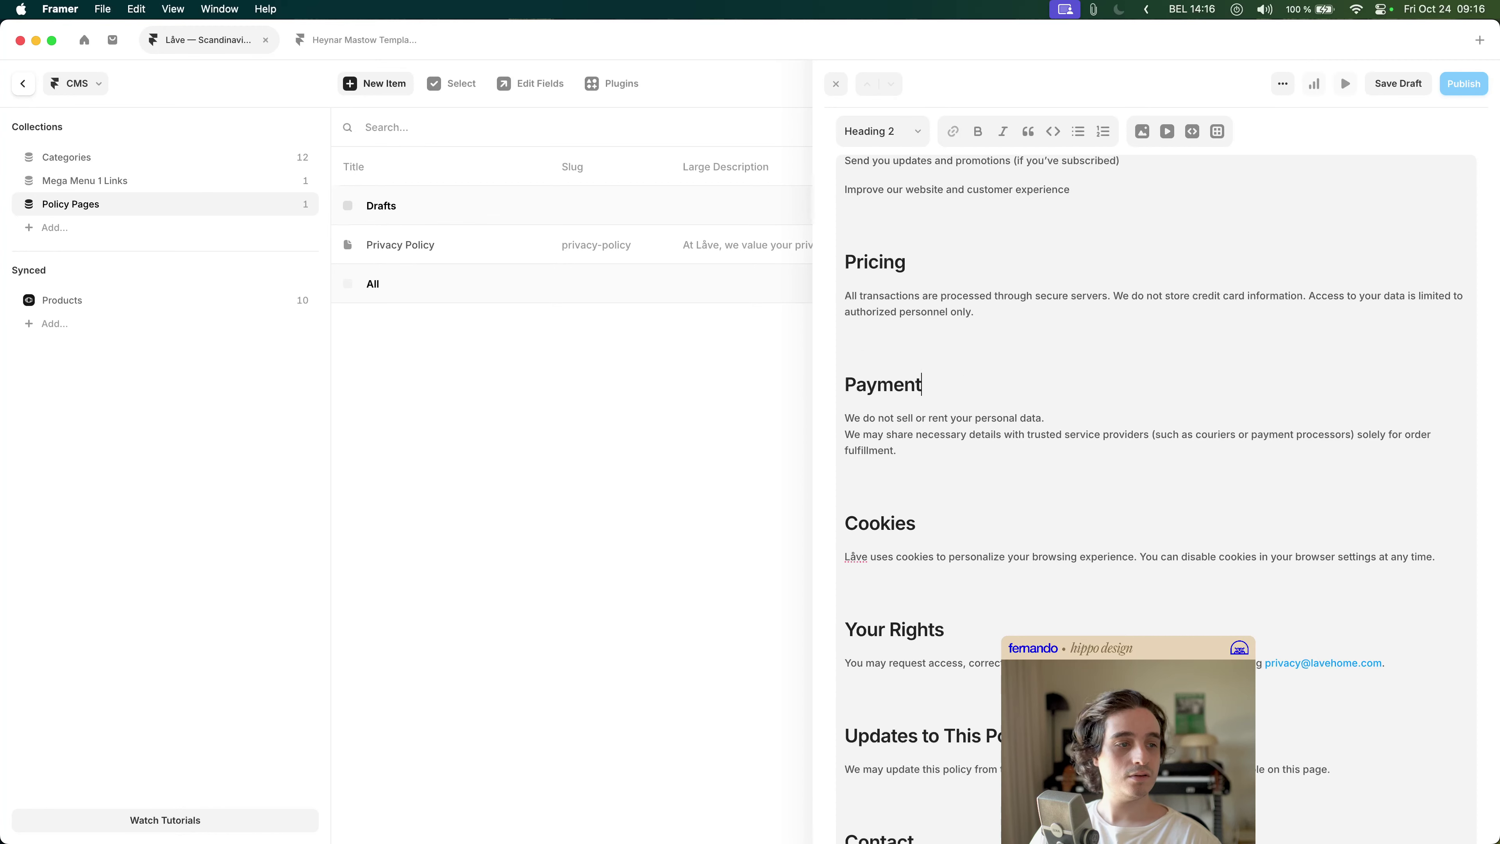
triple_click(895, 523)
text(Delivery)
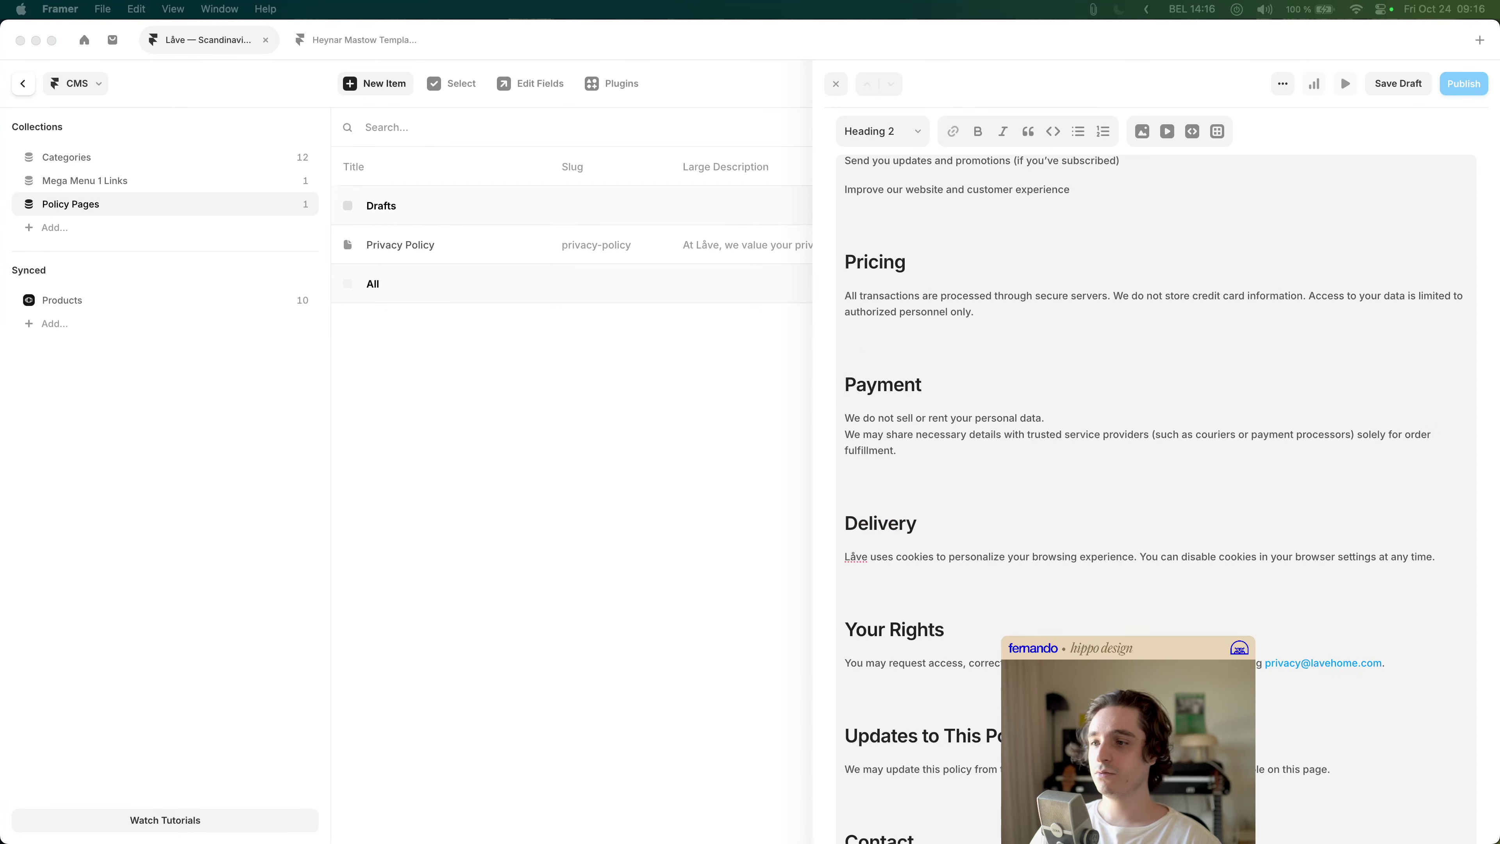
click(1015, 613)
scroll(880, 576, down, 2)
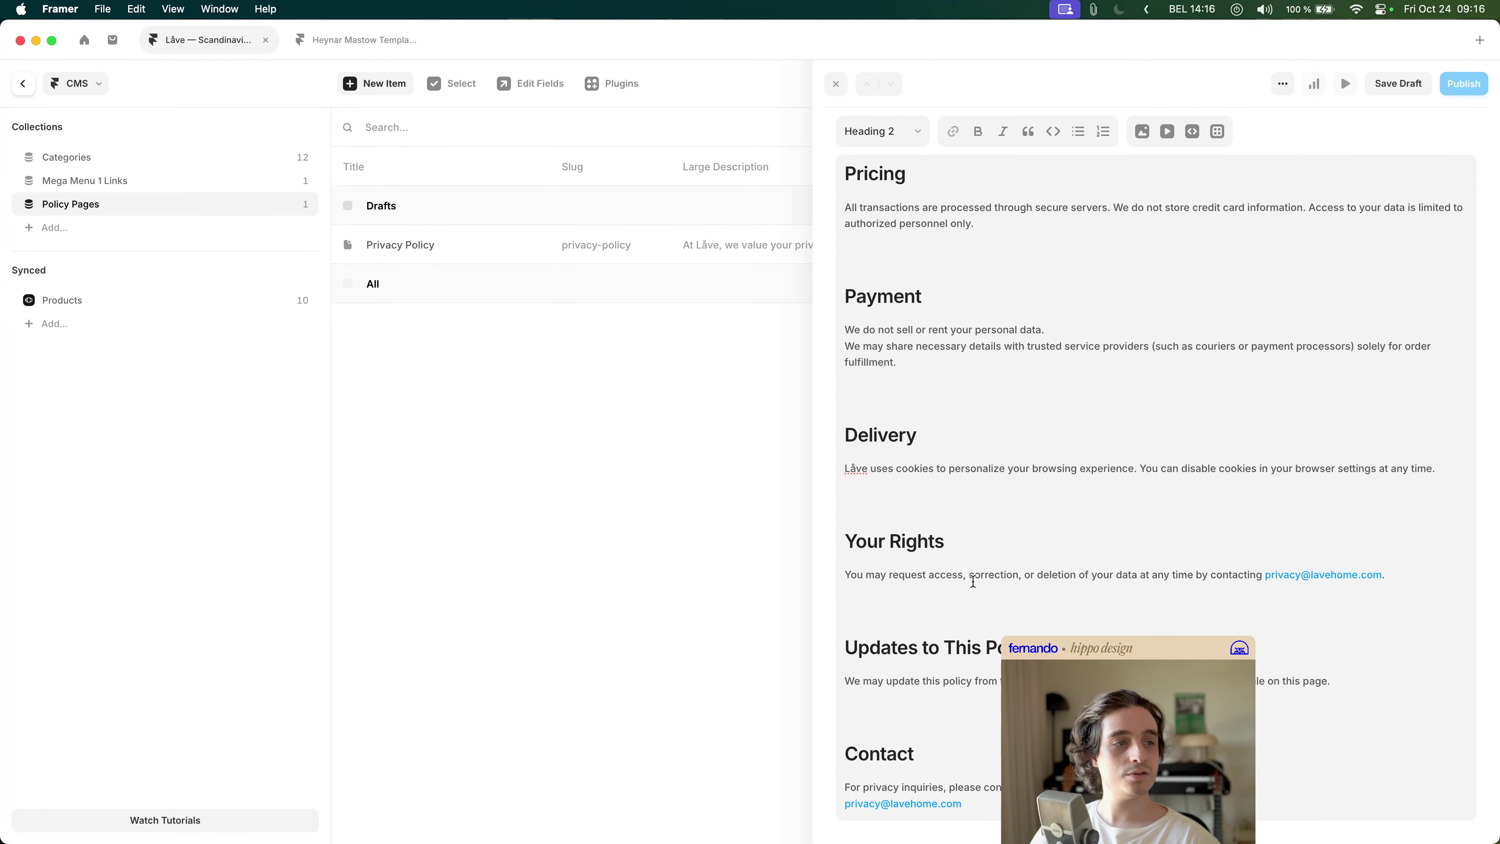
drag(981, 547, 821, 552)
text(Returns and Exchanges)
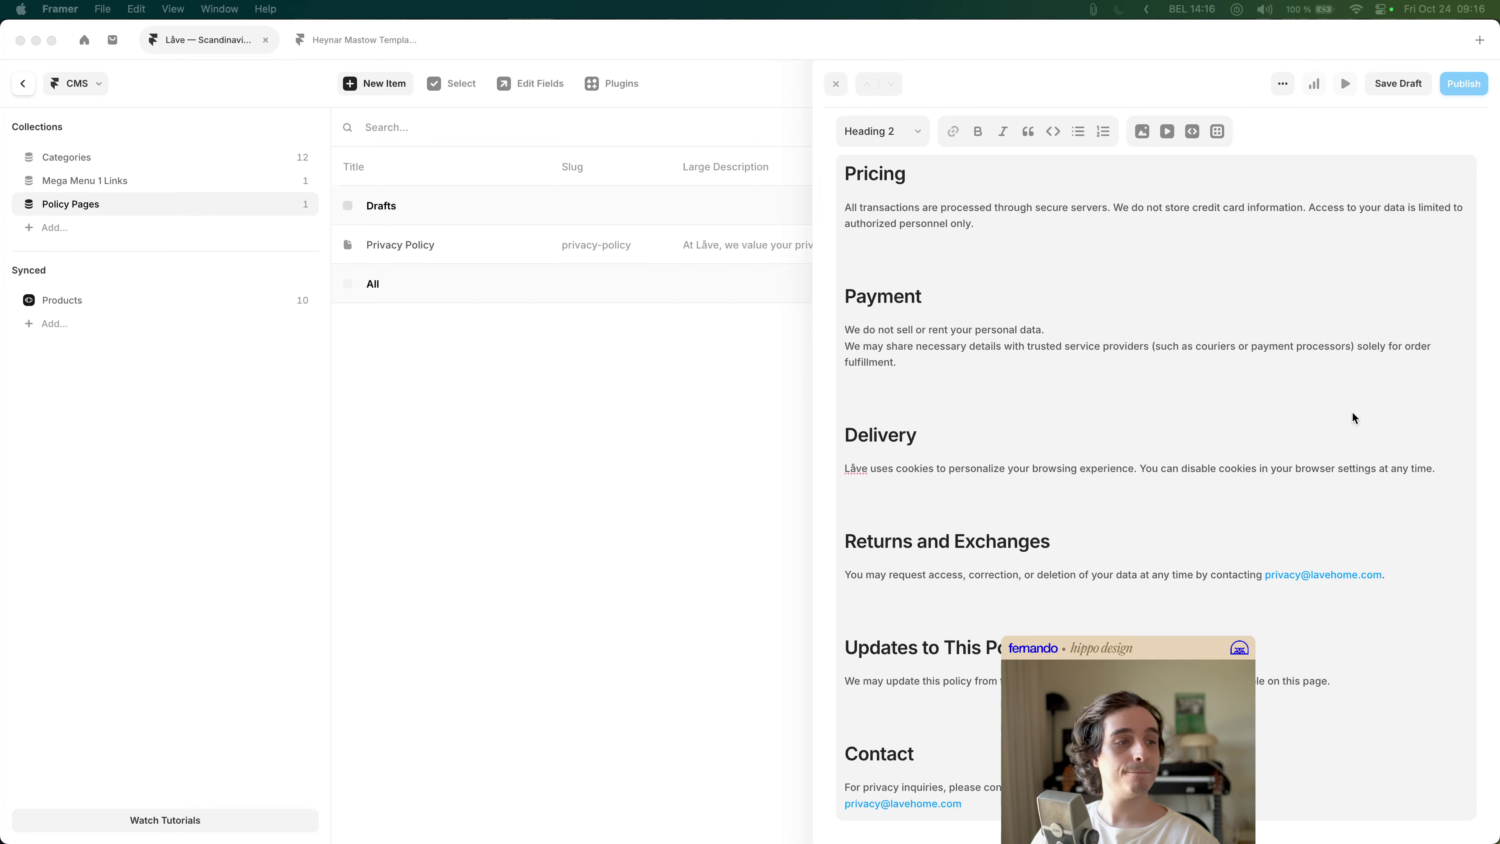
click(1282, 83)
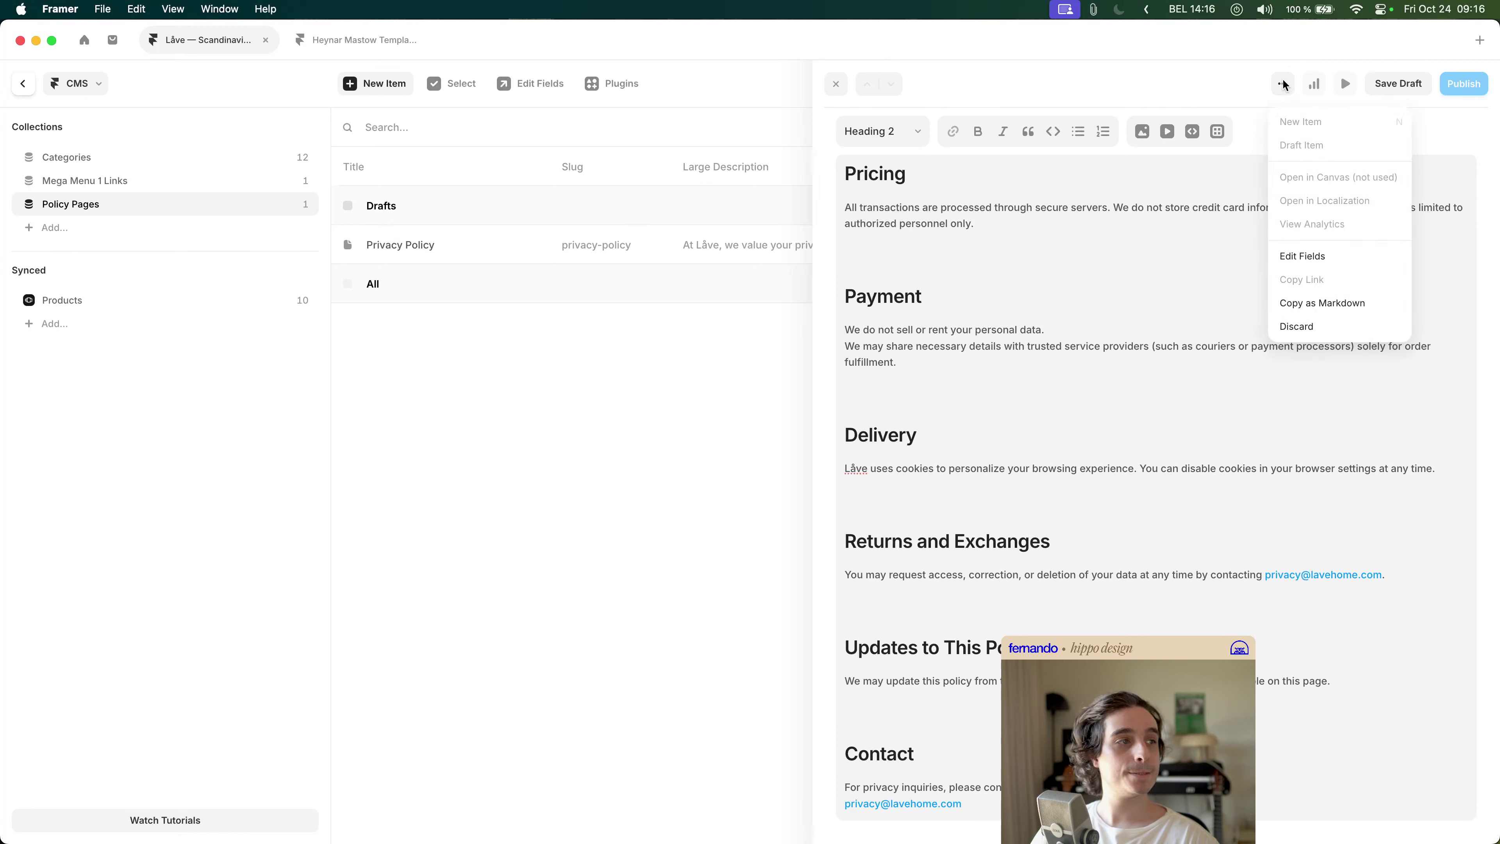
click(1285, 84)
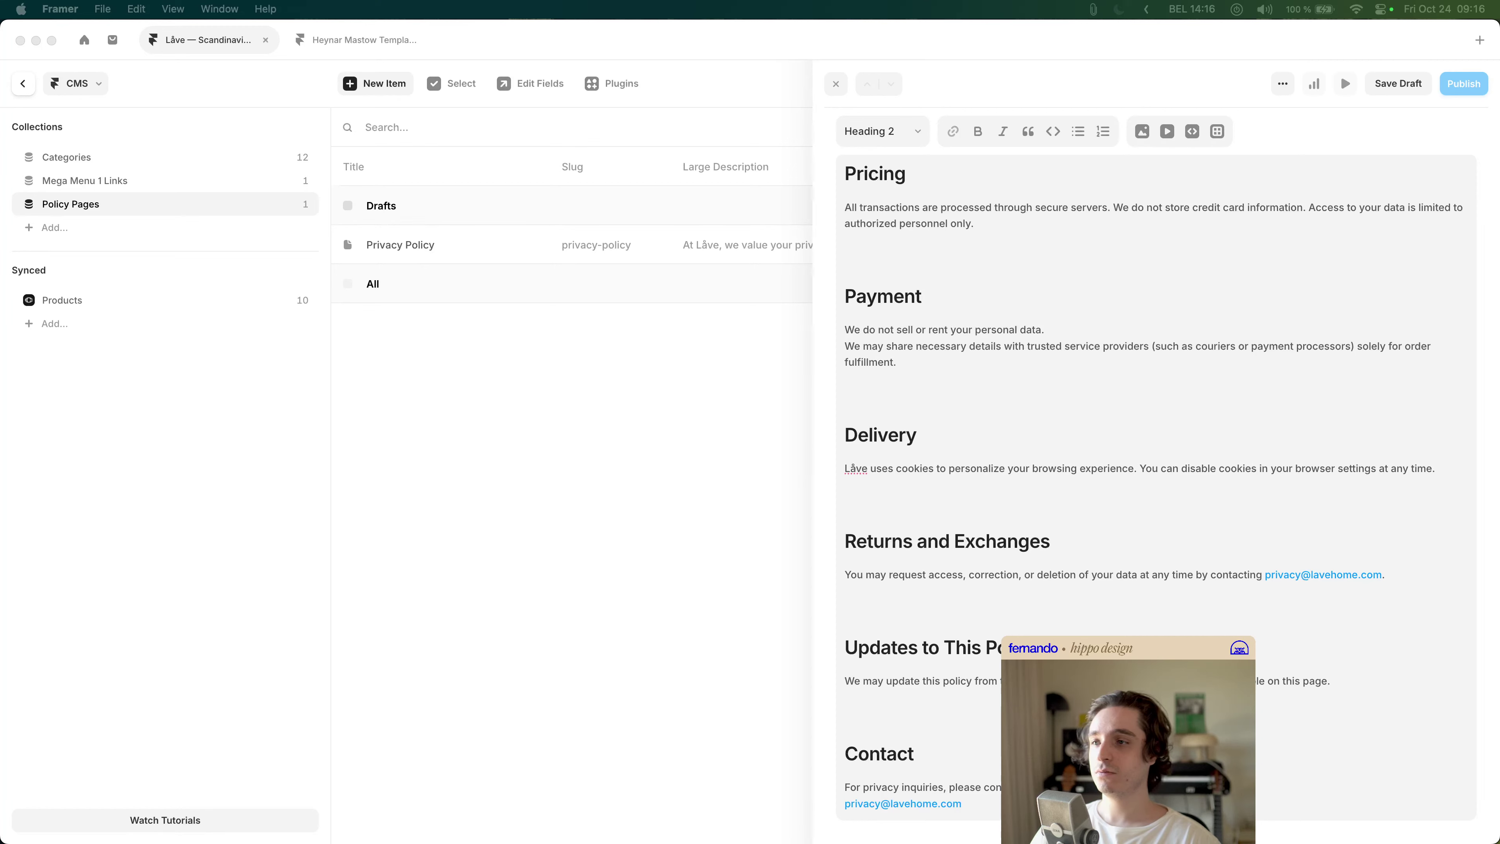
- Replace the Content heading about updates to the policy with Liability
click(1182, 542)
drag(1049, 647, 829, 640)
text(Liability)
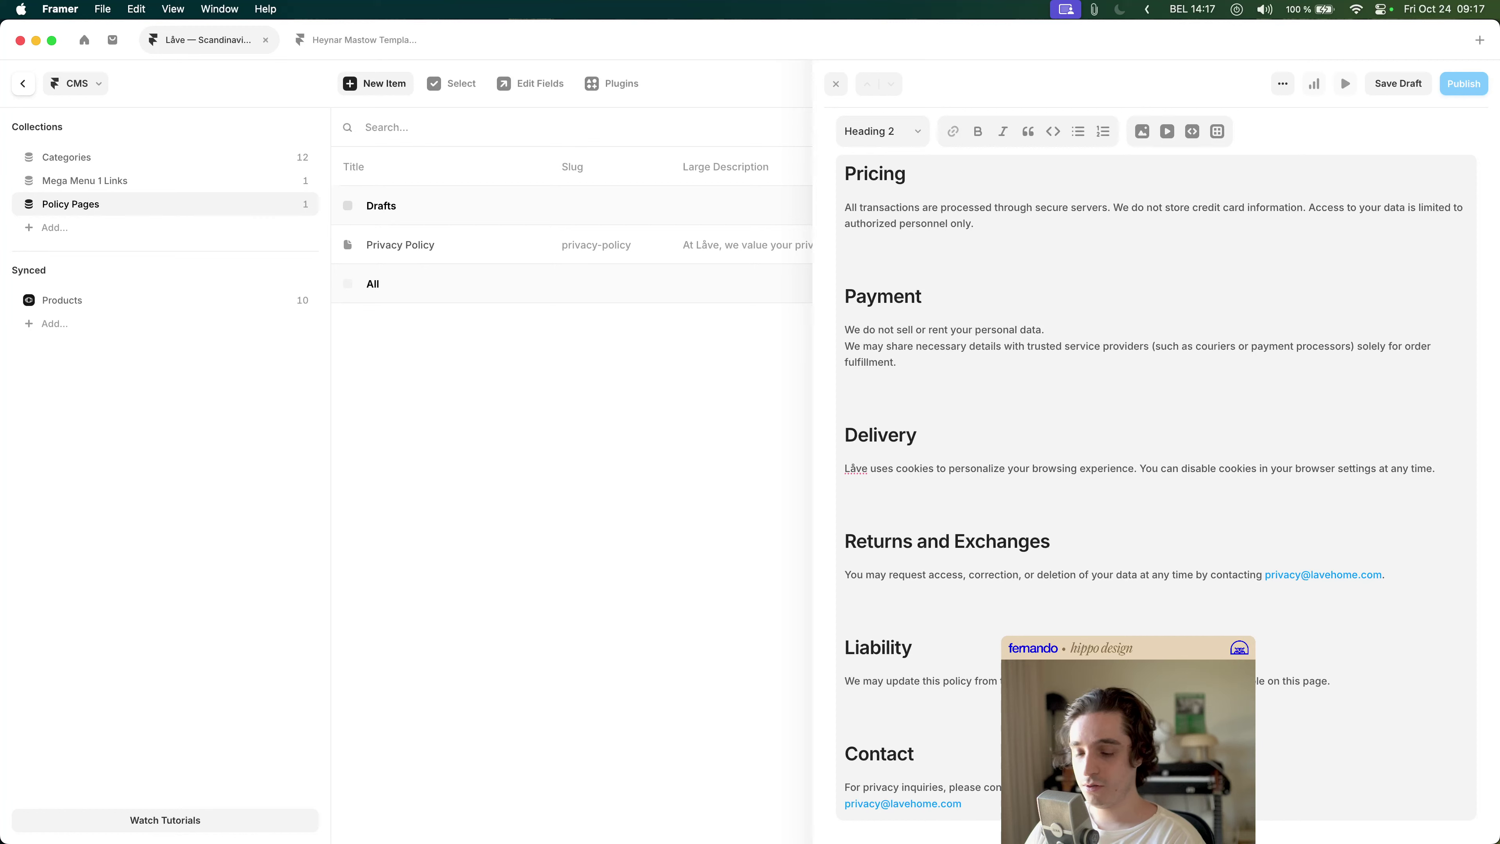
- Add a Governing Law heading between the Liability section and Contact, formatted as Heading 2
key(Return)
text(Governing Law)
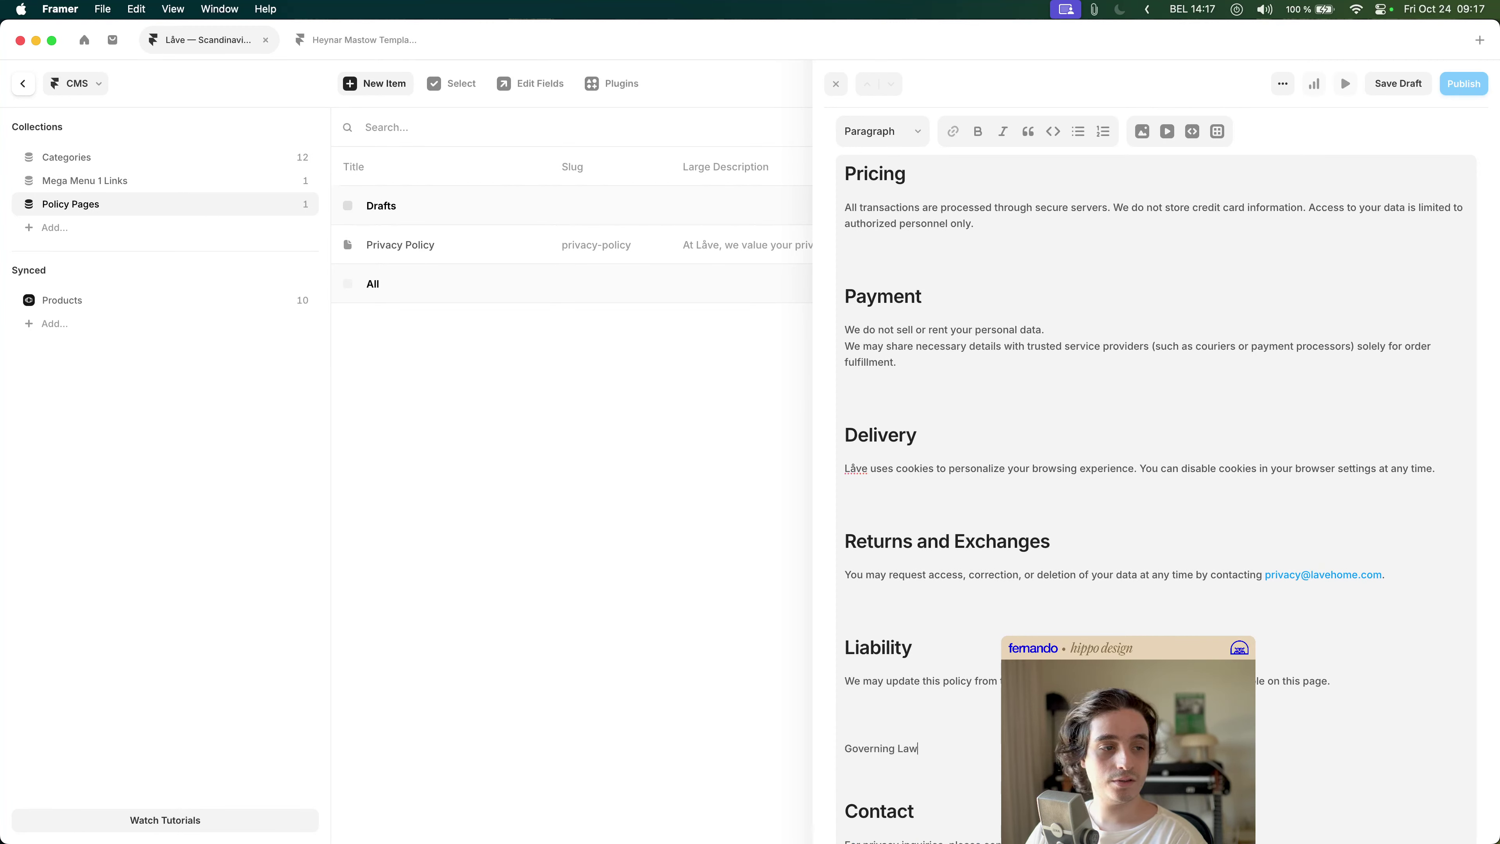
key(super+shift+Left)
click(908, 134)
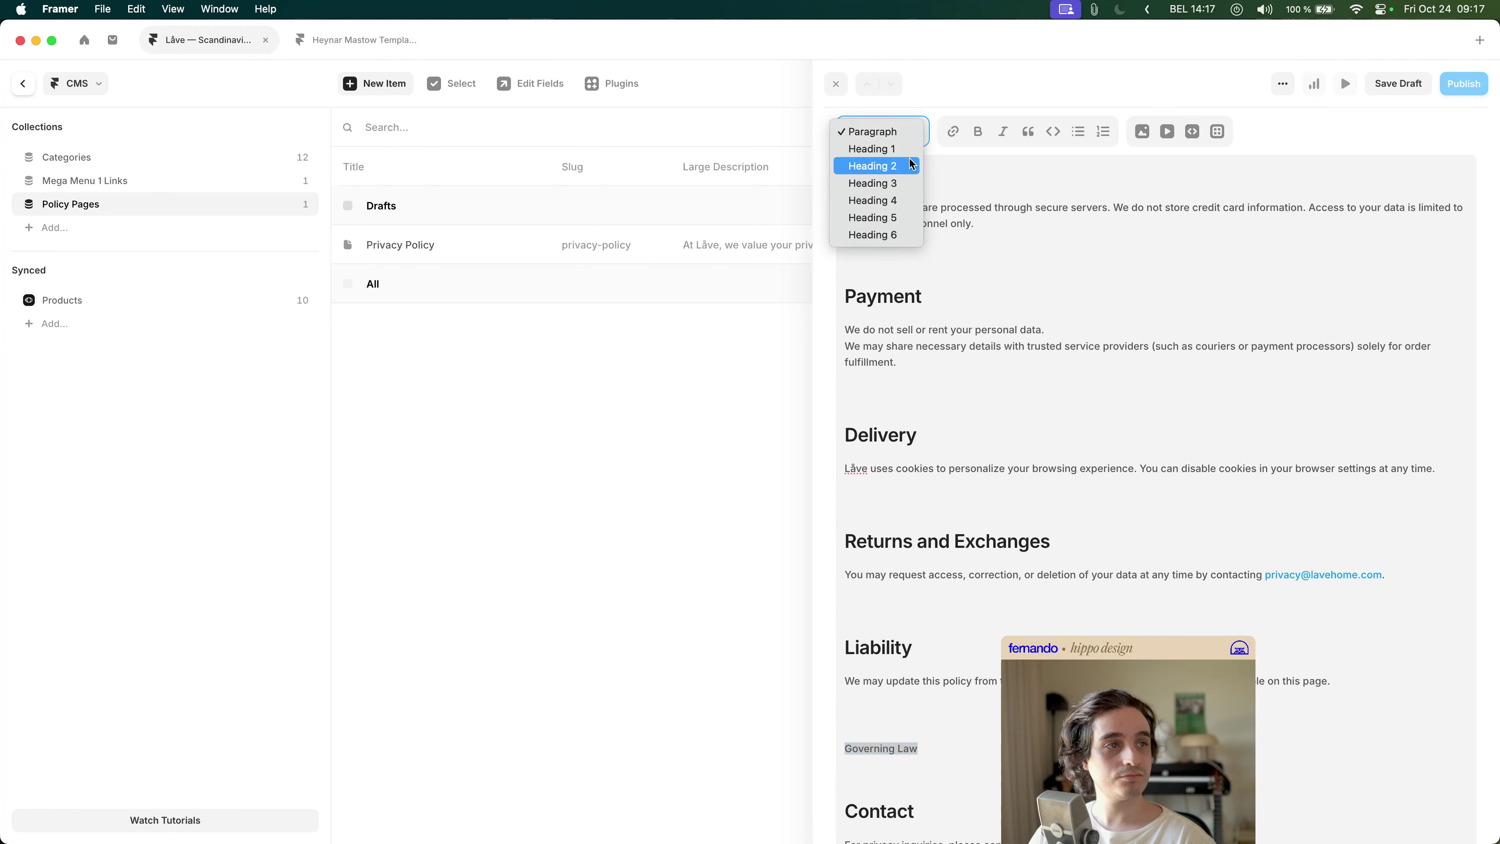
click(913, 164)
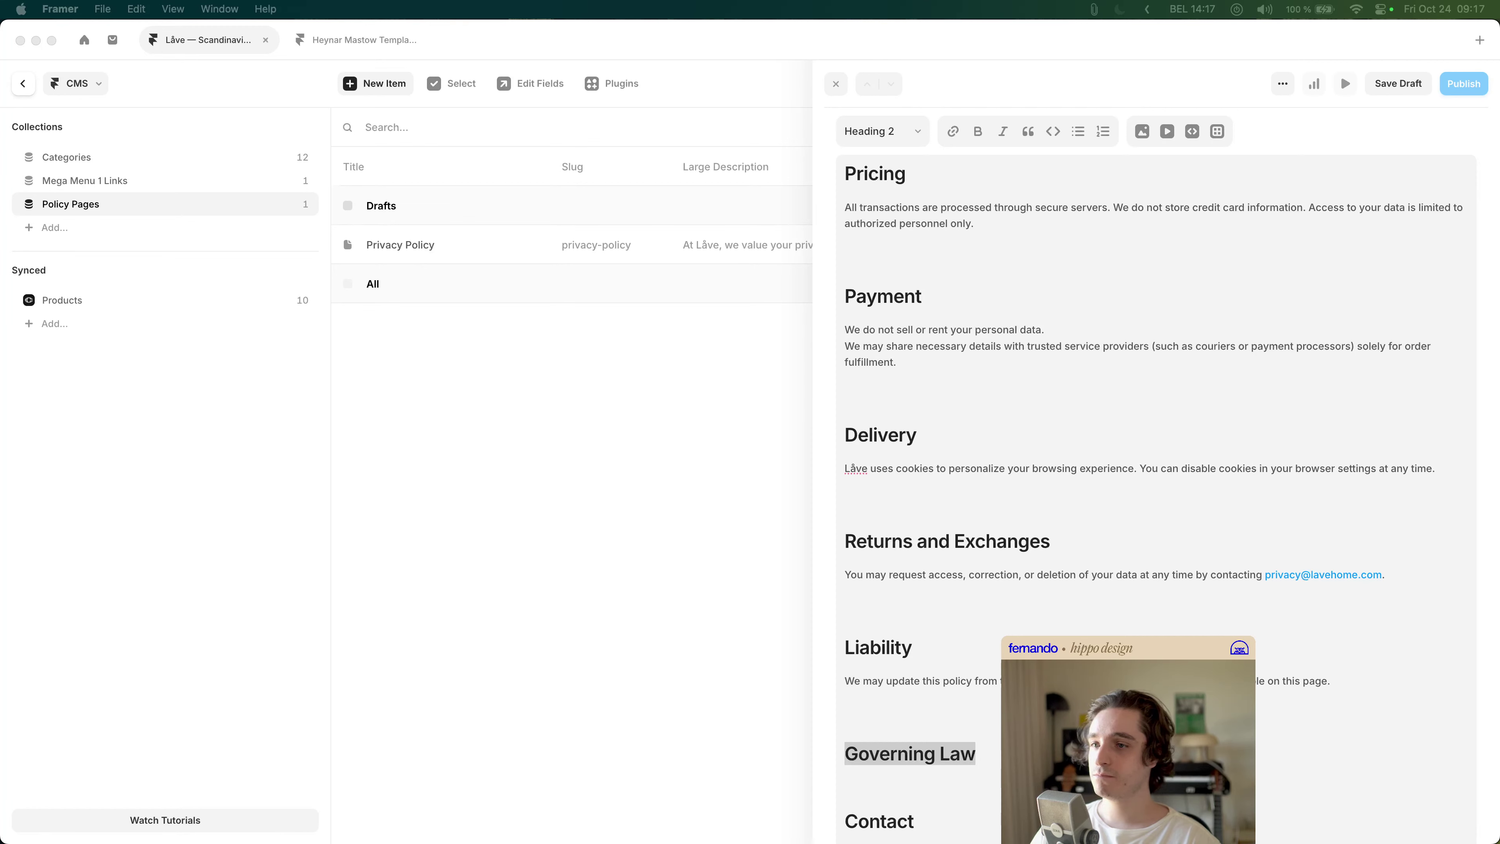
click(1172, 435)
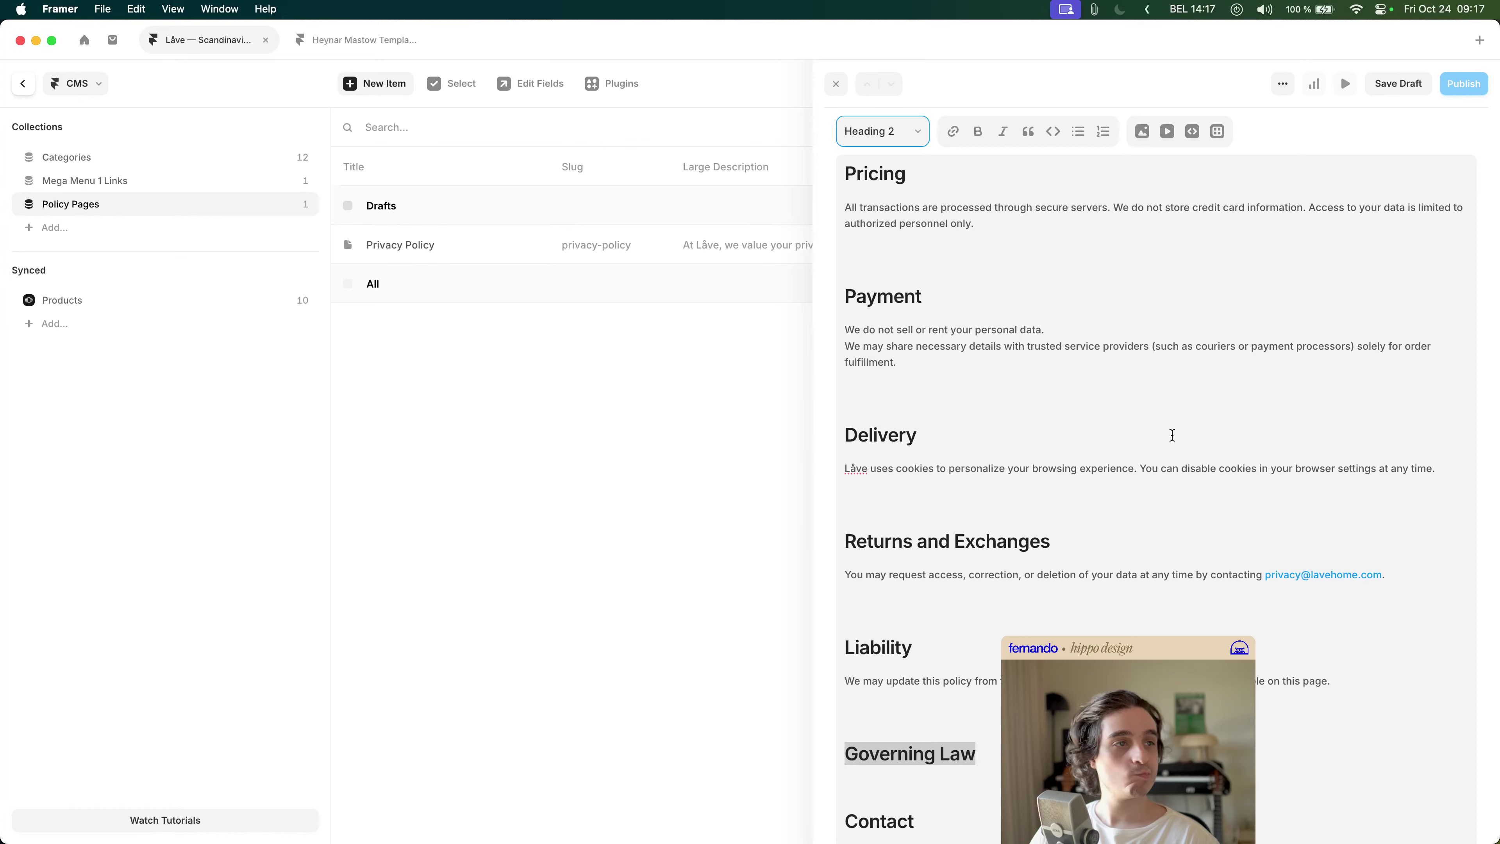
shift+click(1172, 436)
- Replace the Large Description with the intro starting "These Terms and Conditions govern all sales made through lavehome.com. By placing an order, you agree to the following"
scroll(1172, 433, up, 15)
click(1099, 419)
key(super+a)
text(These Terms and Conditions govern all sales made through lavehome.com. By placing an order, you agree to the following terms.)
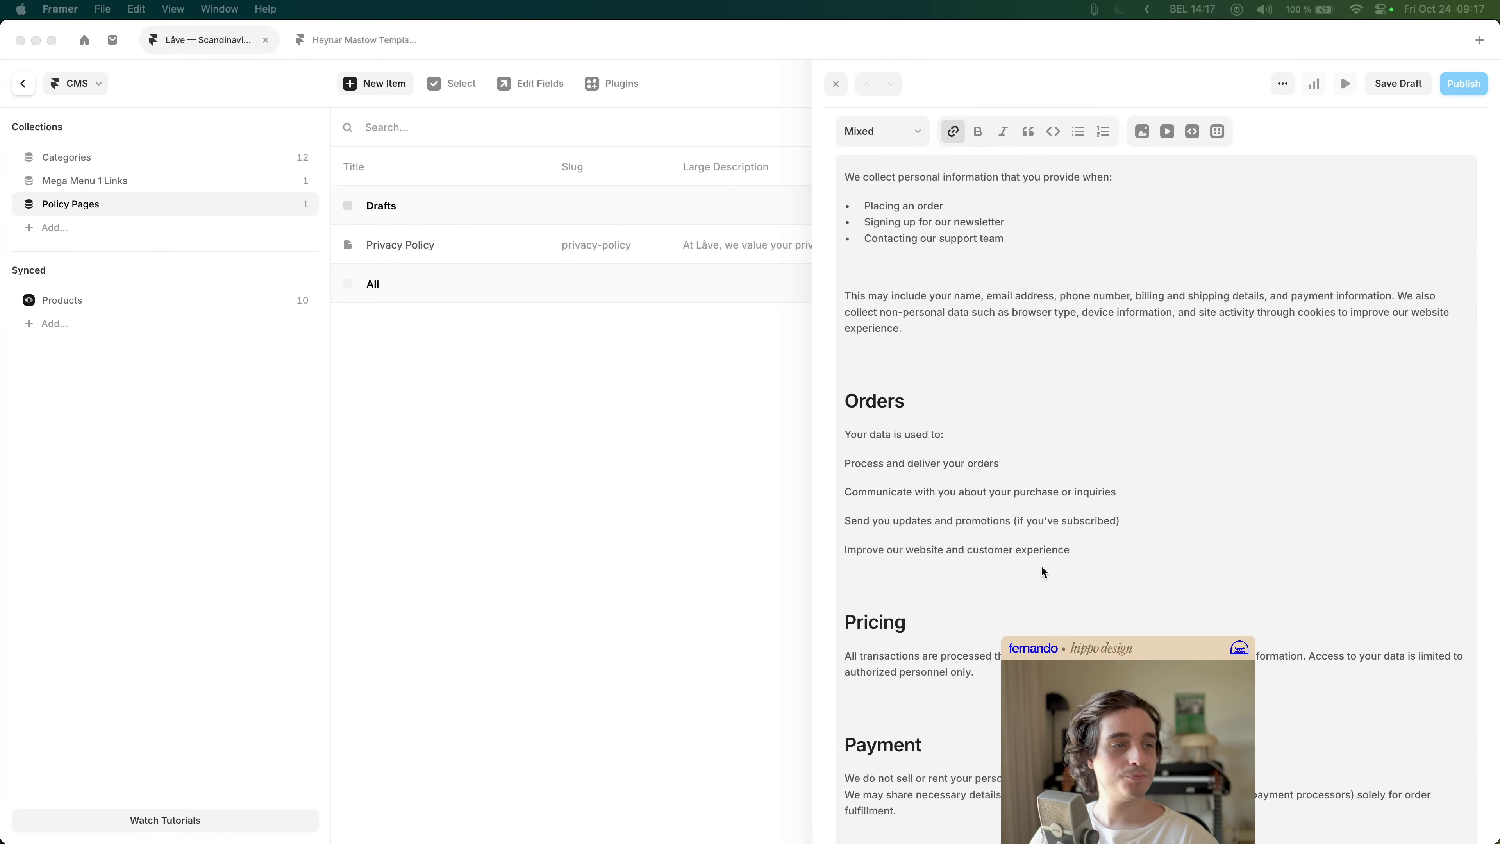
- Try to replace the privacy text under the Products heading with the copied terms
click(1008, 438)
key(super+a)
scroll(1021, 414, down, 7)
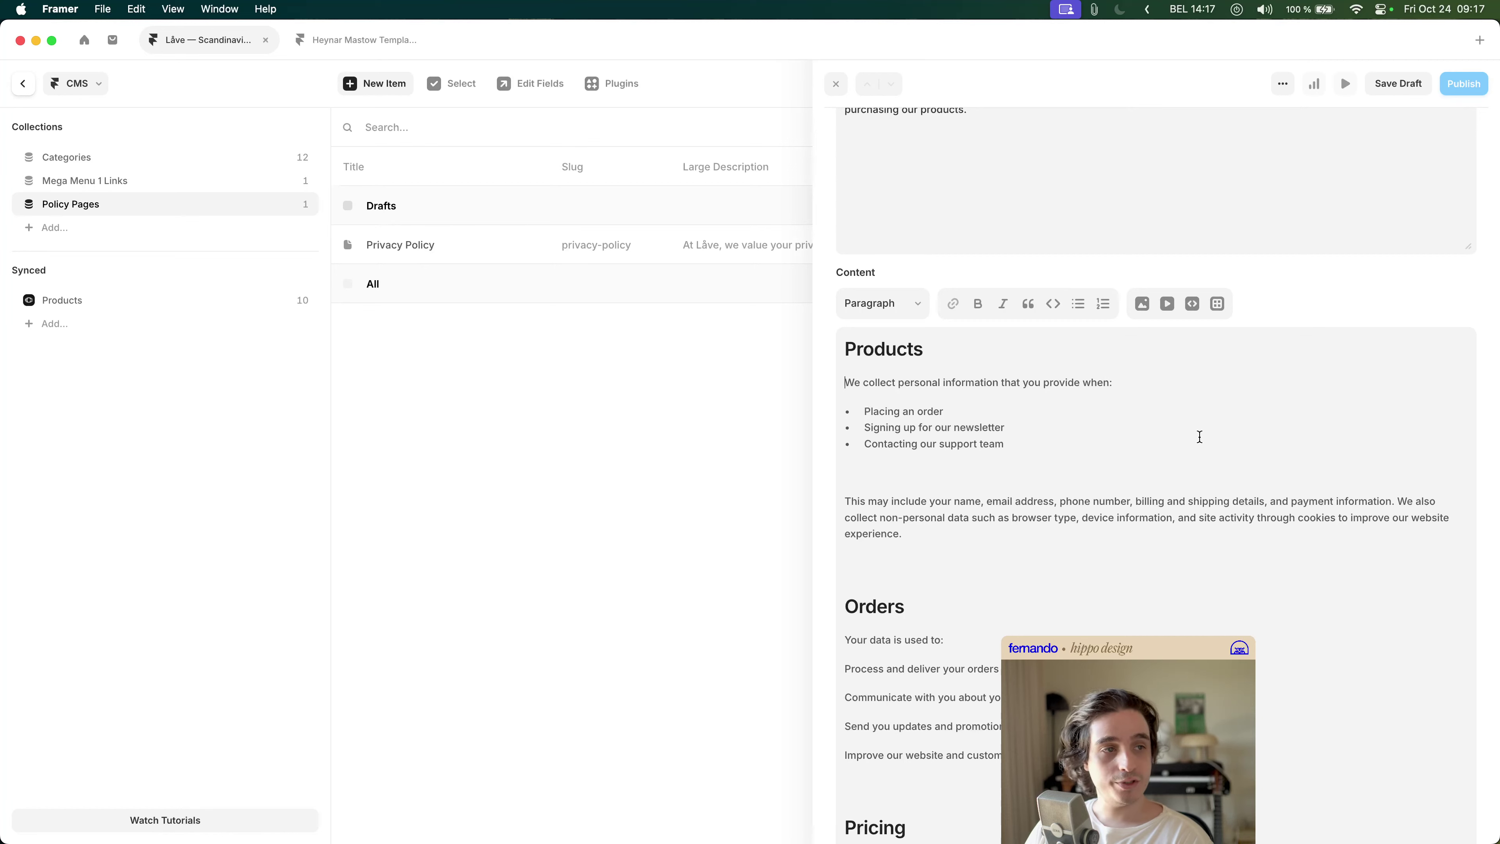
drag(845, 382, 1004, 443)
key(shift+Down)
key(shift+Down)
key(shift+Down)
key(shift+Down)
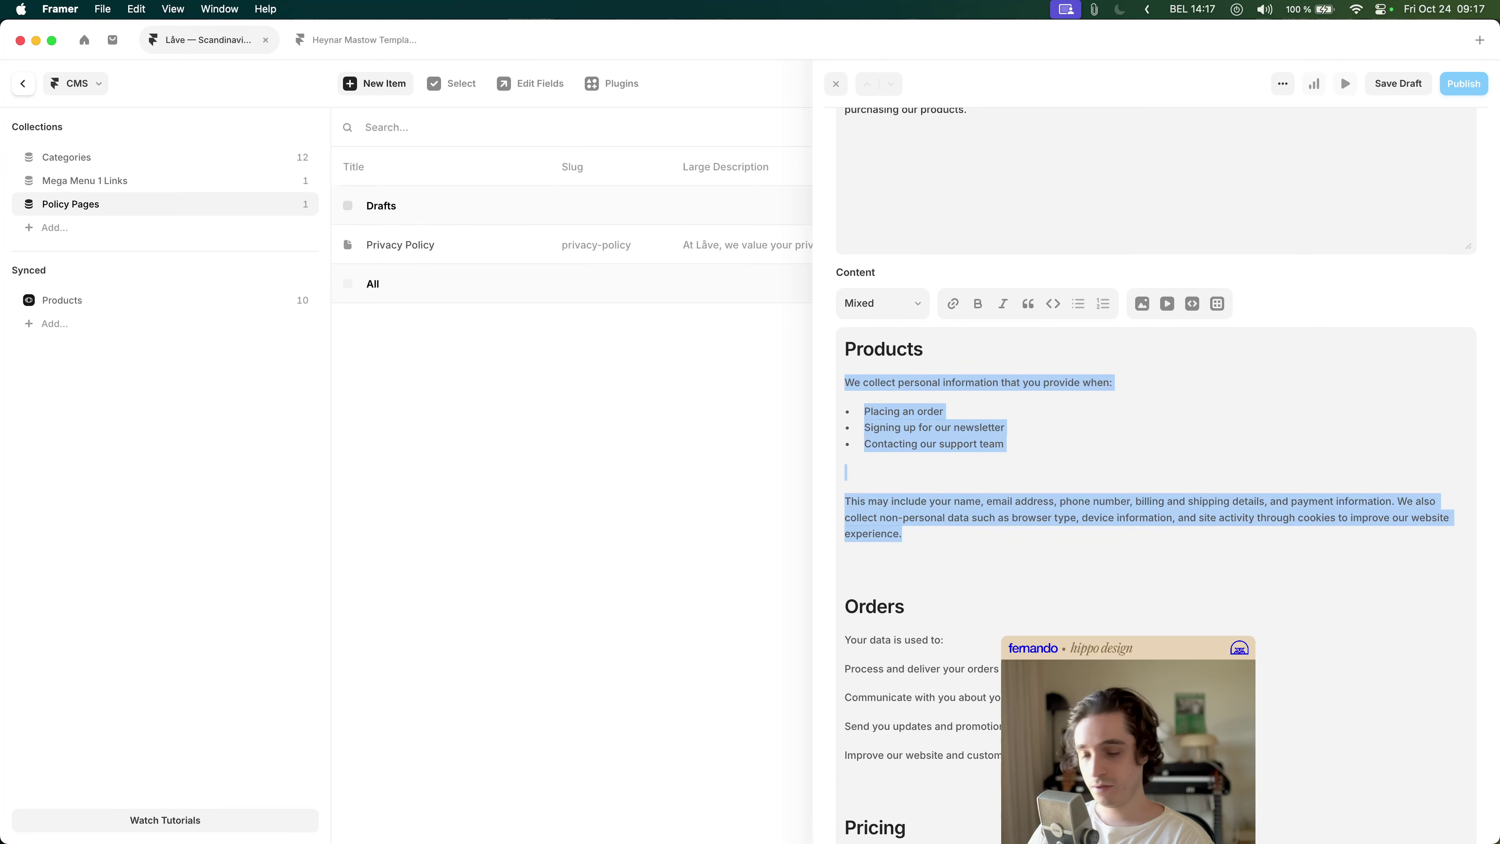
key(super+v)
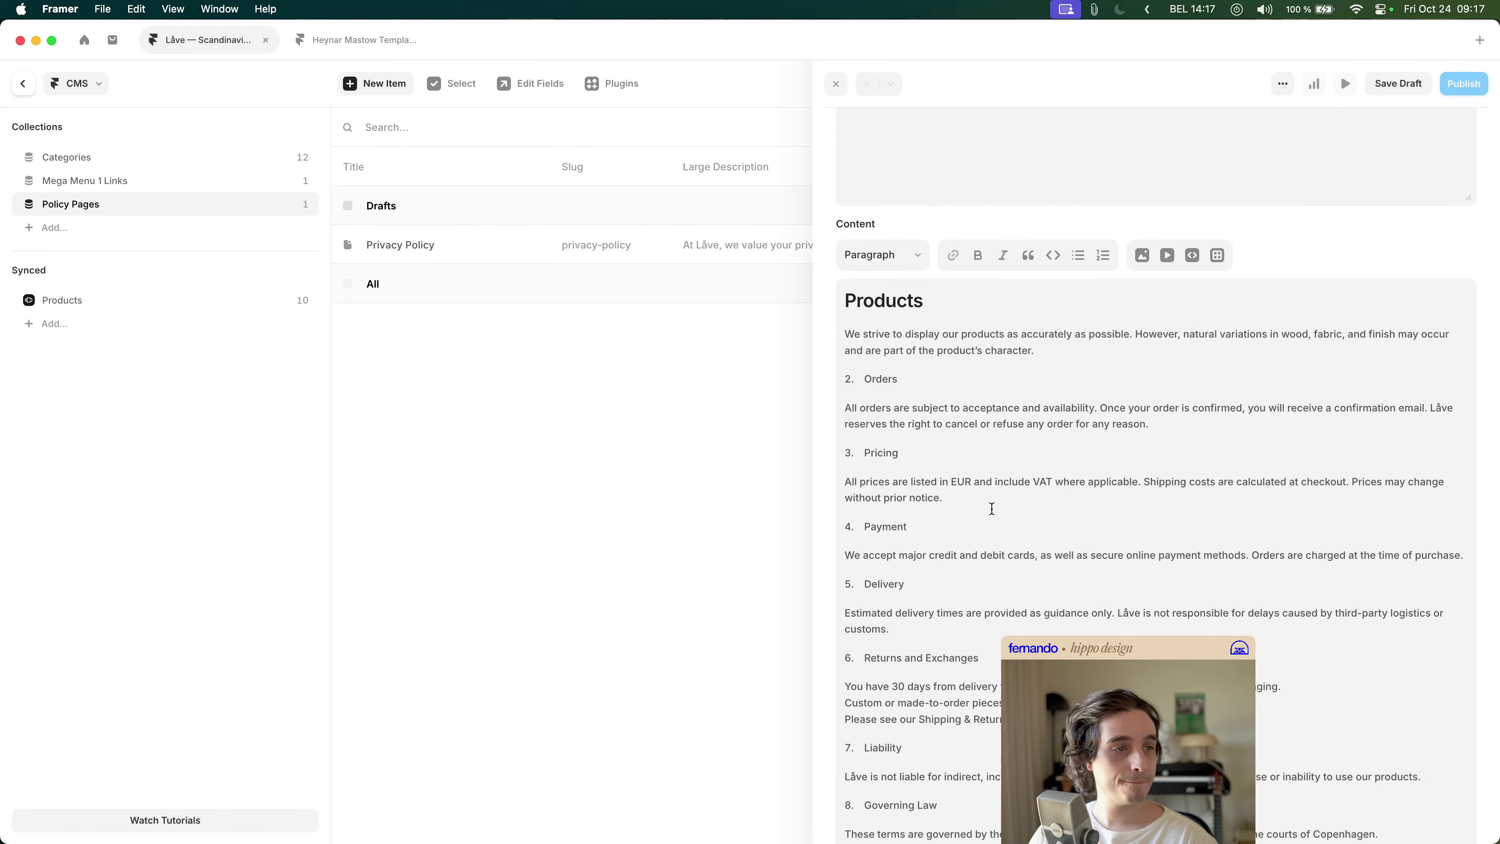
- Undo the paste of the terms under the Products heading
key(shift+Up)
key(shift+Up)
key(shift+Up)
key(shift+Up)
key(shift+Up)
key(shift+Up)
key(shift+Up)
key(shift+Up)
key(shift+Up)
key(shift+Up)
key(shift+Up)
key(shift+Up)
key(shift+Up)
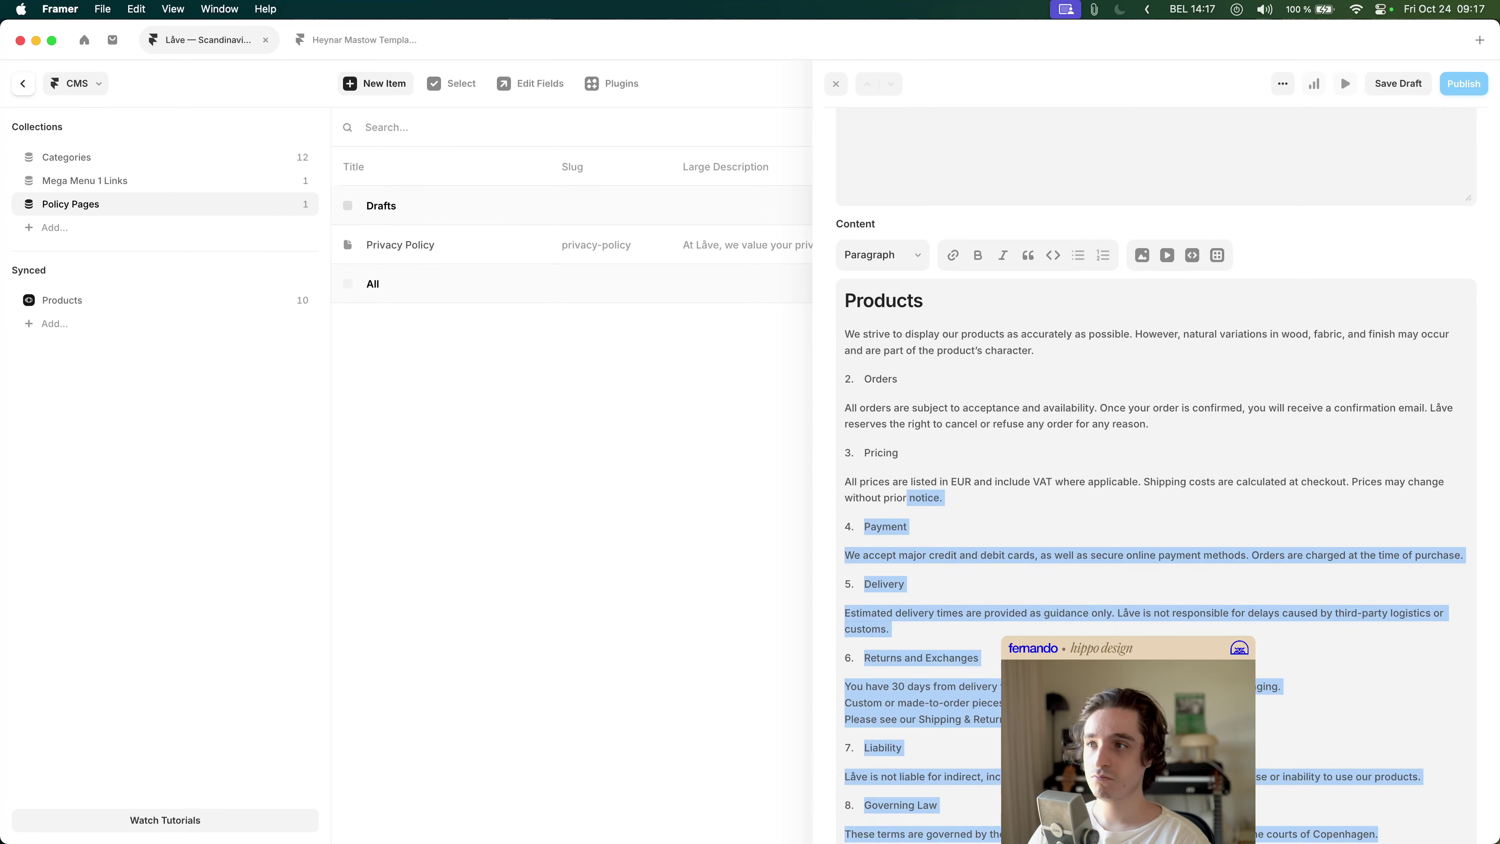
scroll(1015, 494, up, 3)
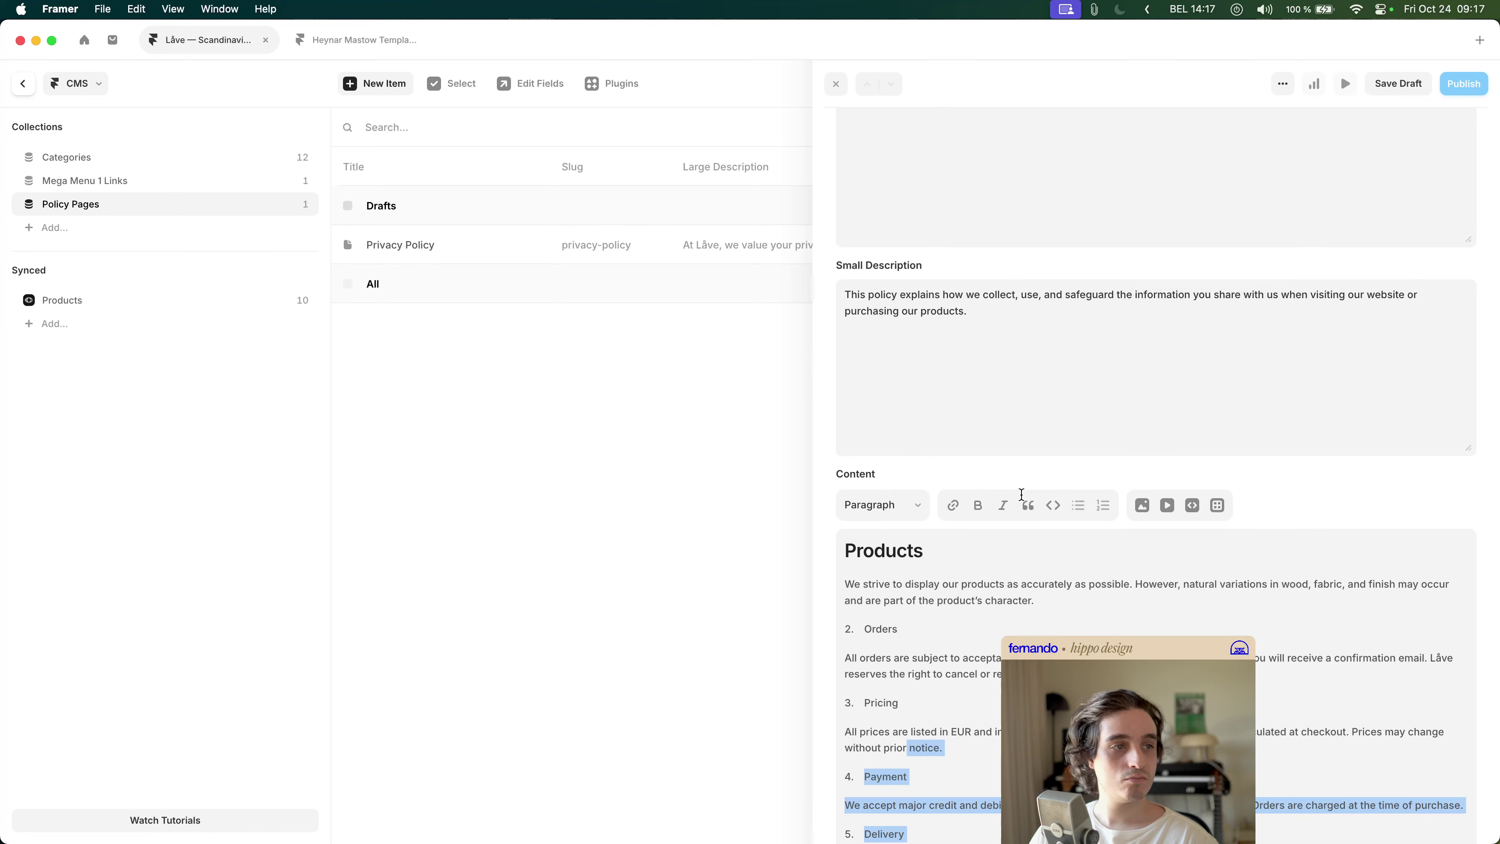
scroll(1045, 544, down, 3)
key(super+z)
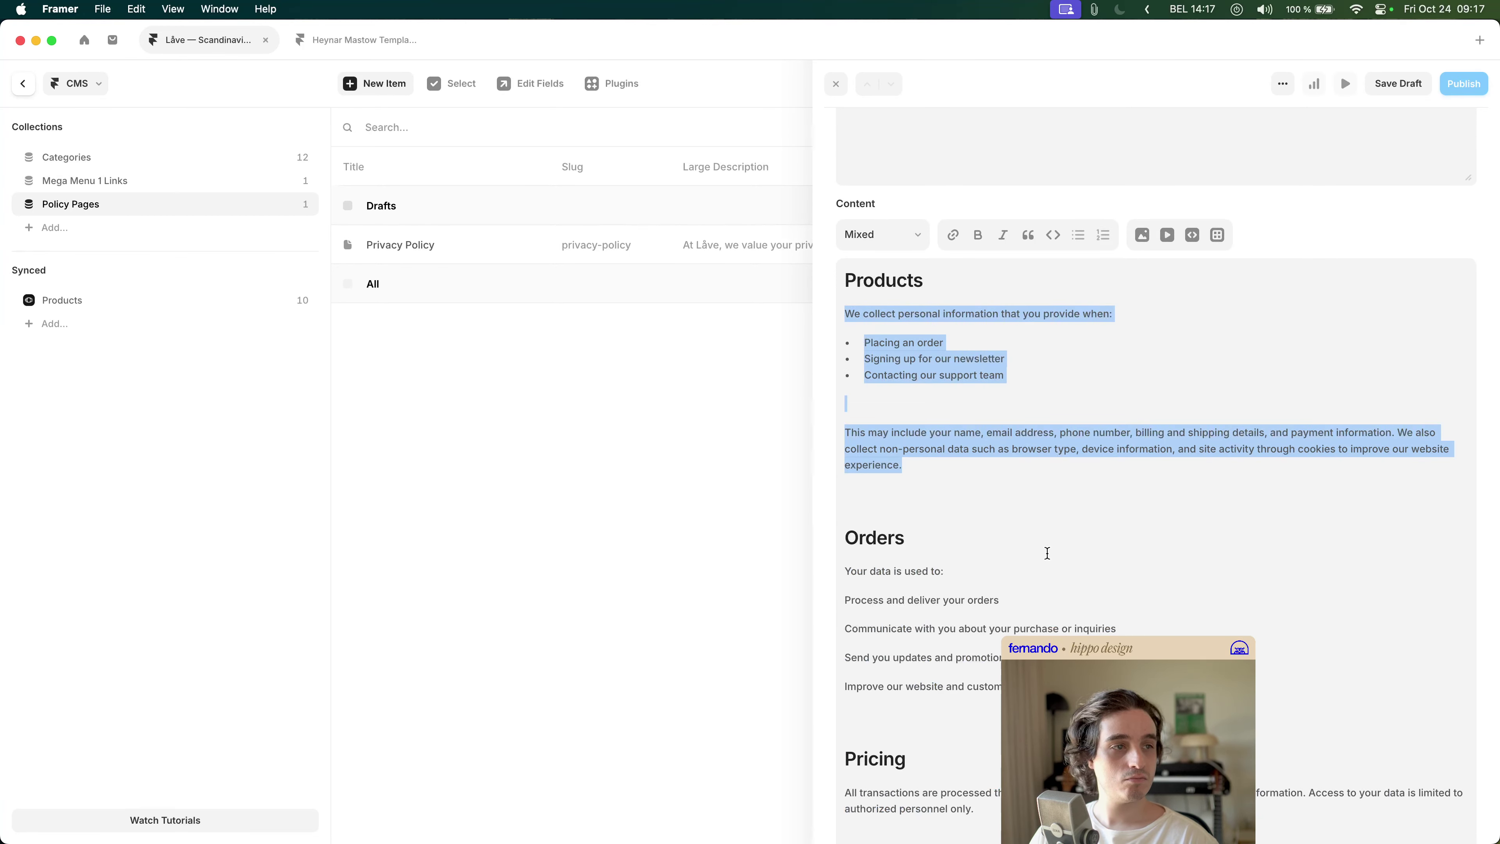
scroll(1047, 552, up, 4)
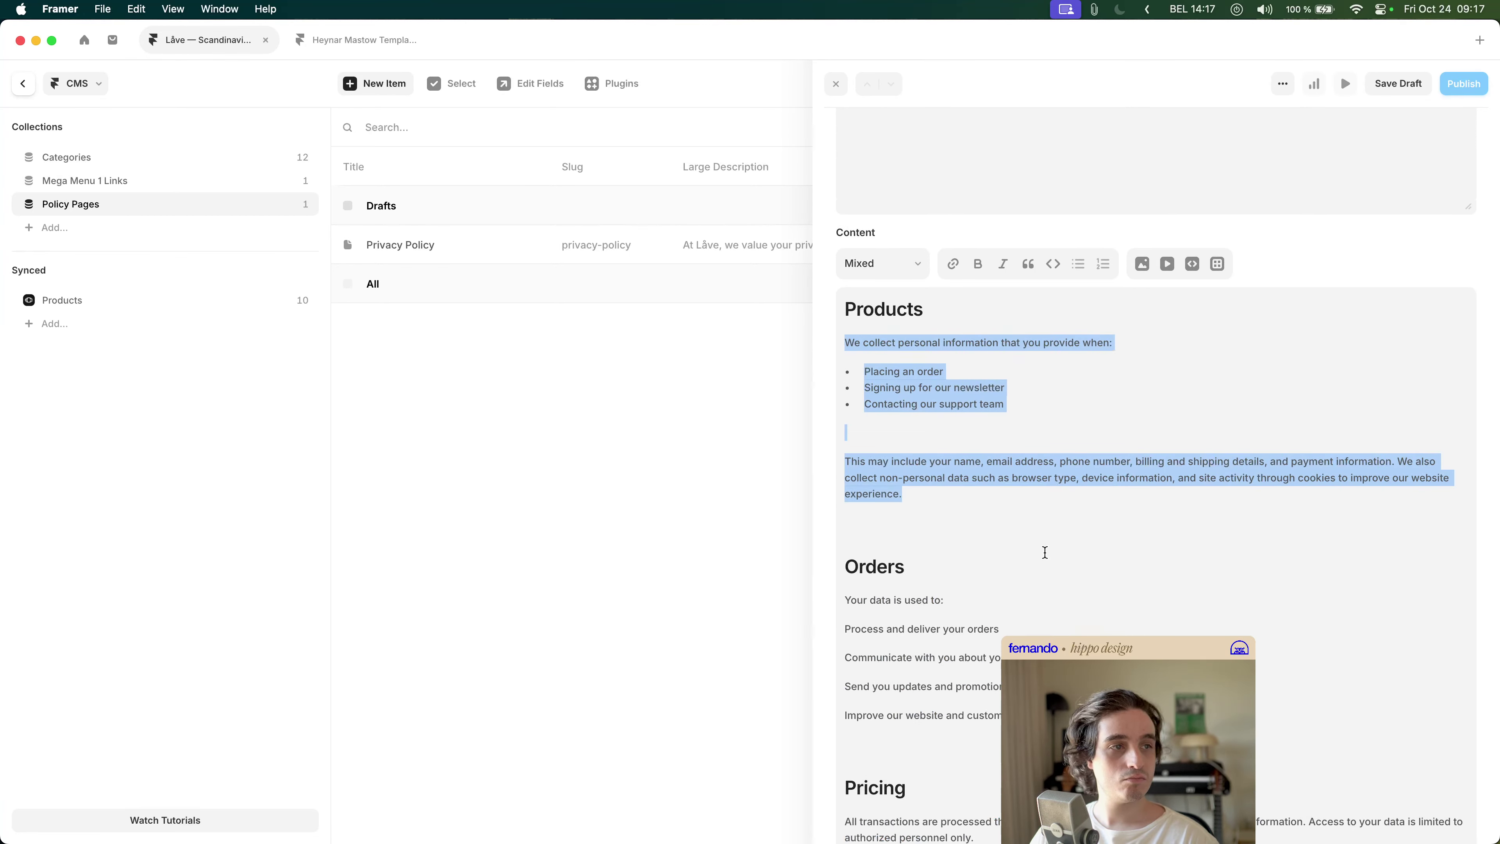
scroll(1044, 552, down, 2)
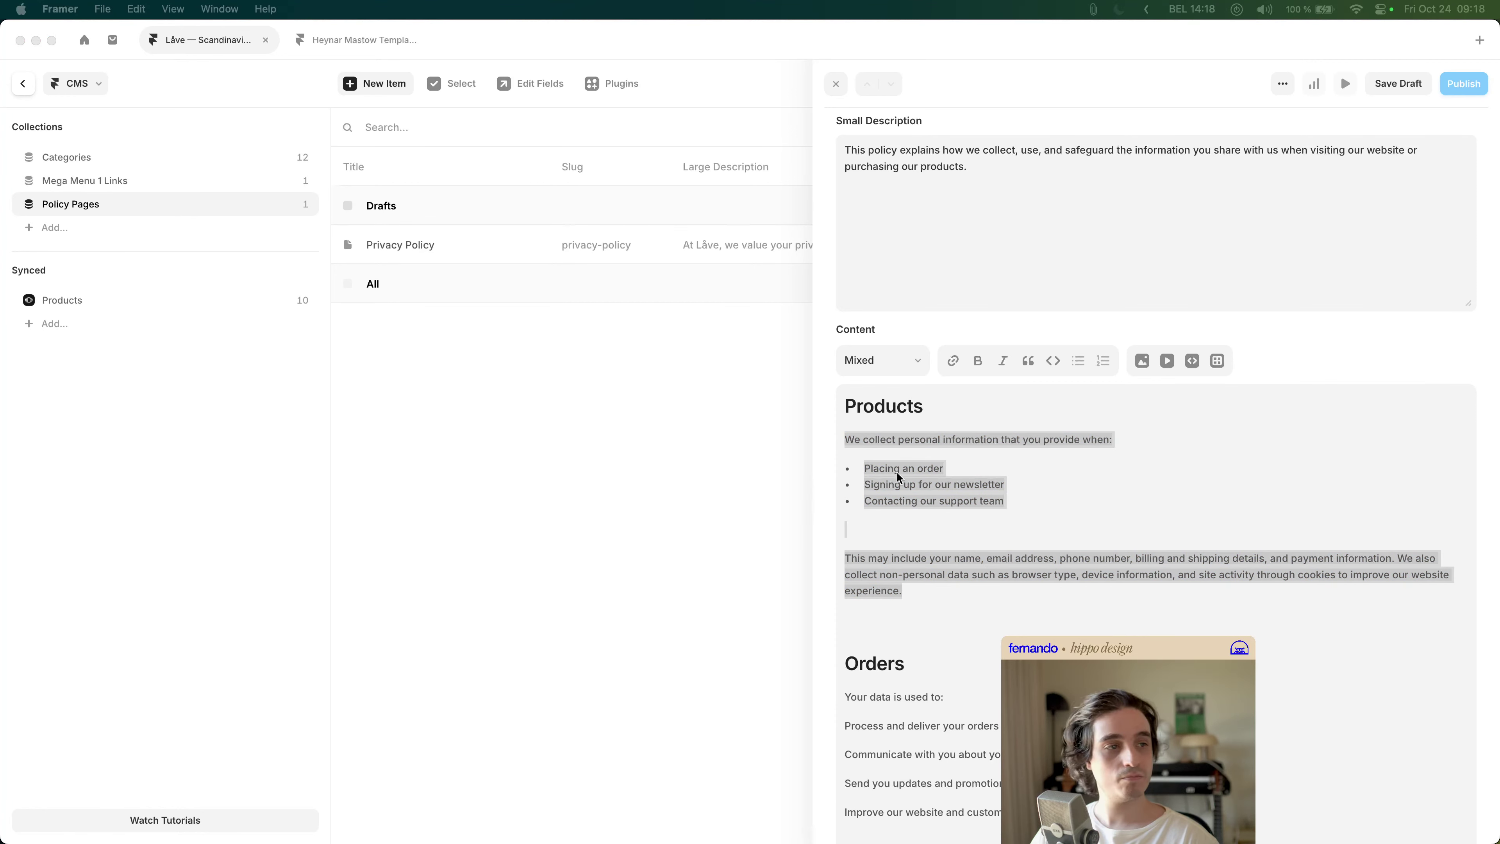
- Replace the Products privacy text with the copied terms, keeping only the product display paragraph and removing the duplicate Products line
click(985, 459)
key(super+v)
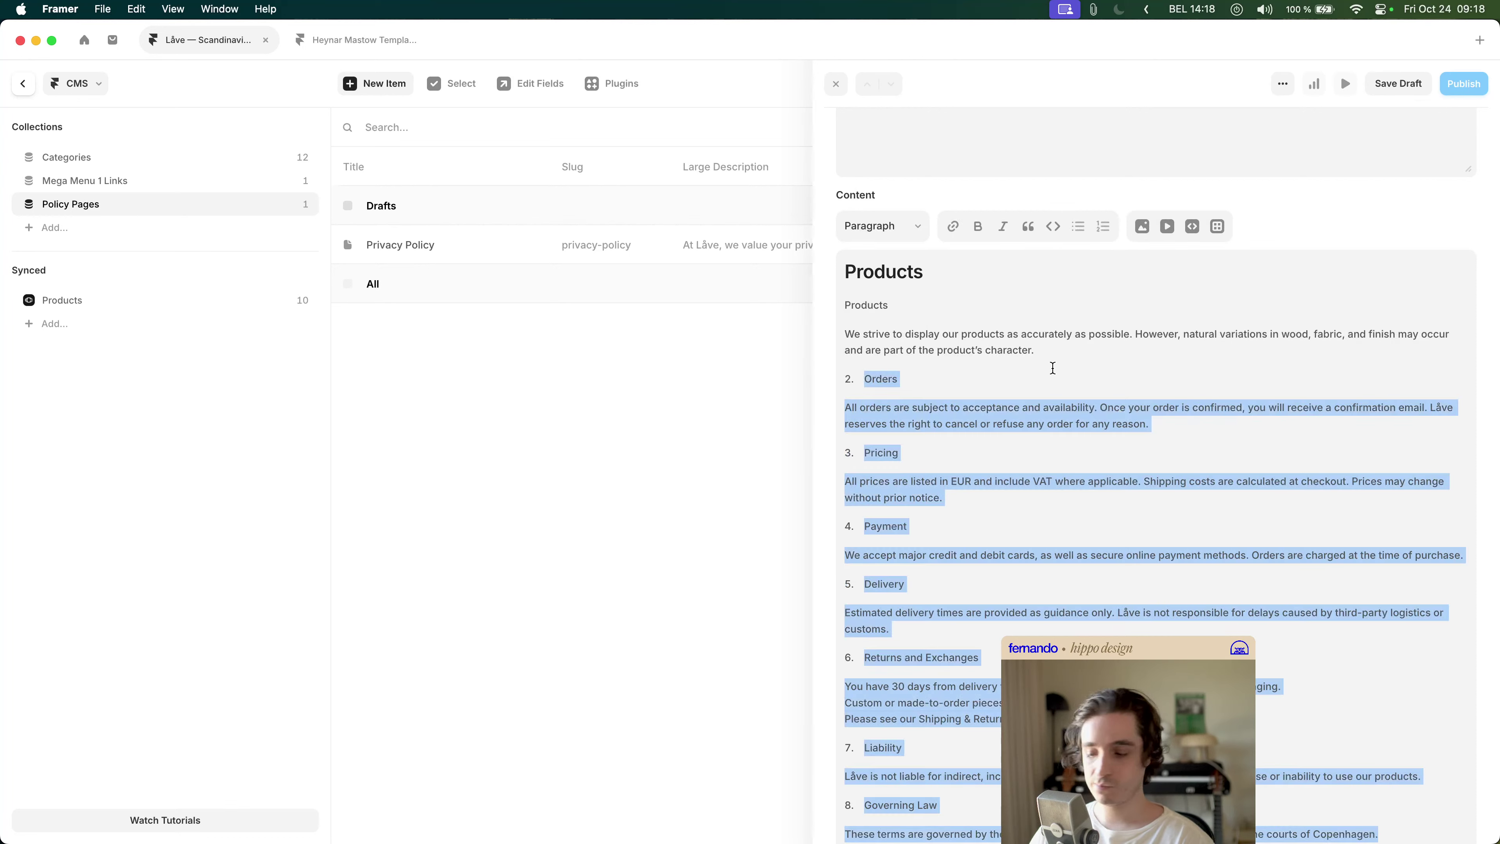
key(BackSpace)
key(BackSpace)
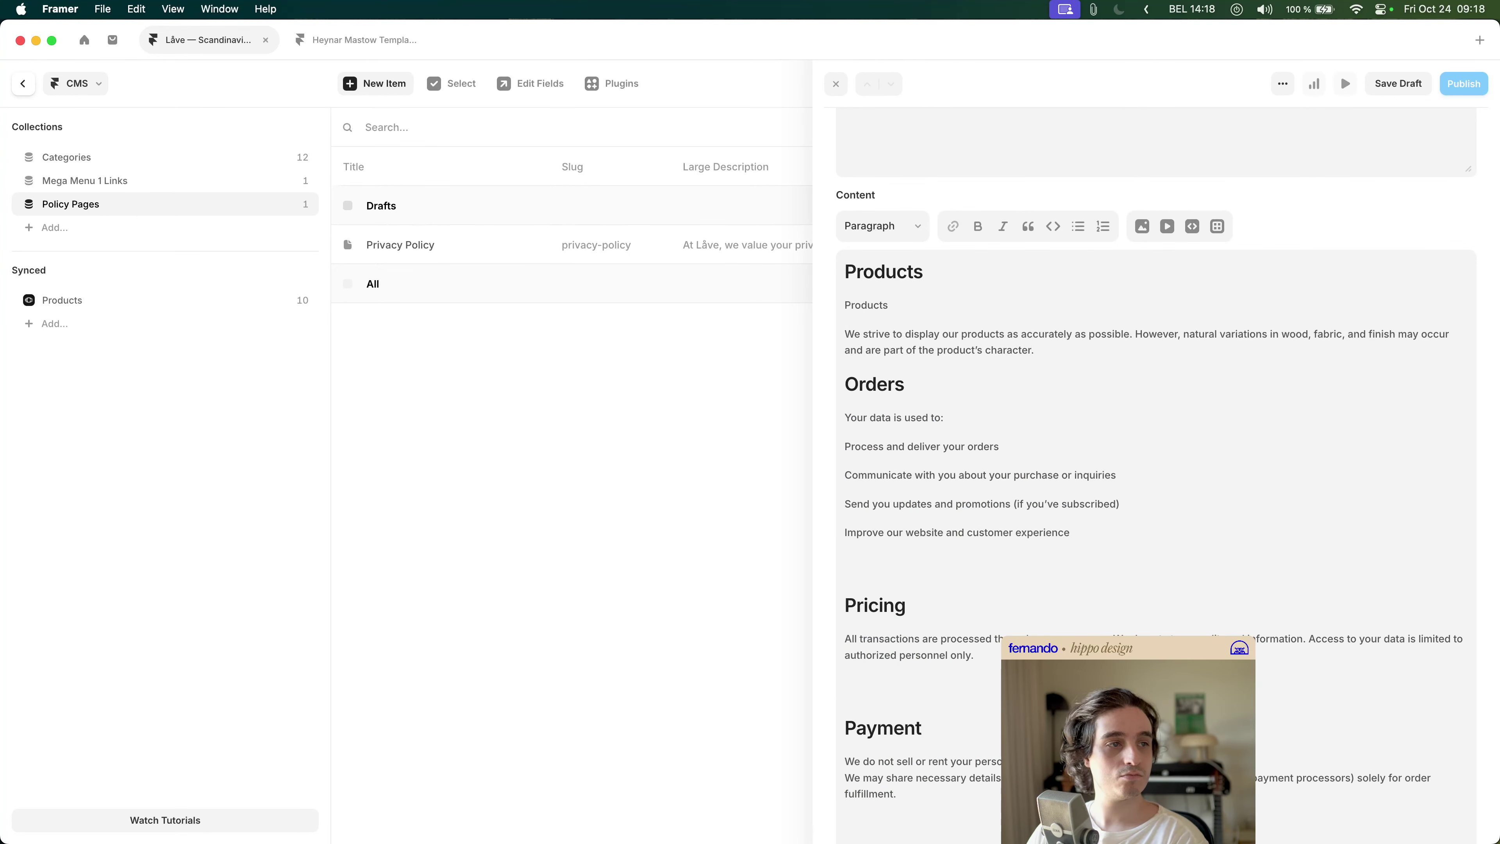
double_click(865, 305)
key(BackSpace)
key(BackSpace)
- Replace the Orders body with the copied paragraph on order acceptance and availability, removing the duplicate Orders line and the surplus sections
click(921, 388)
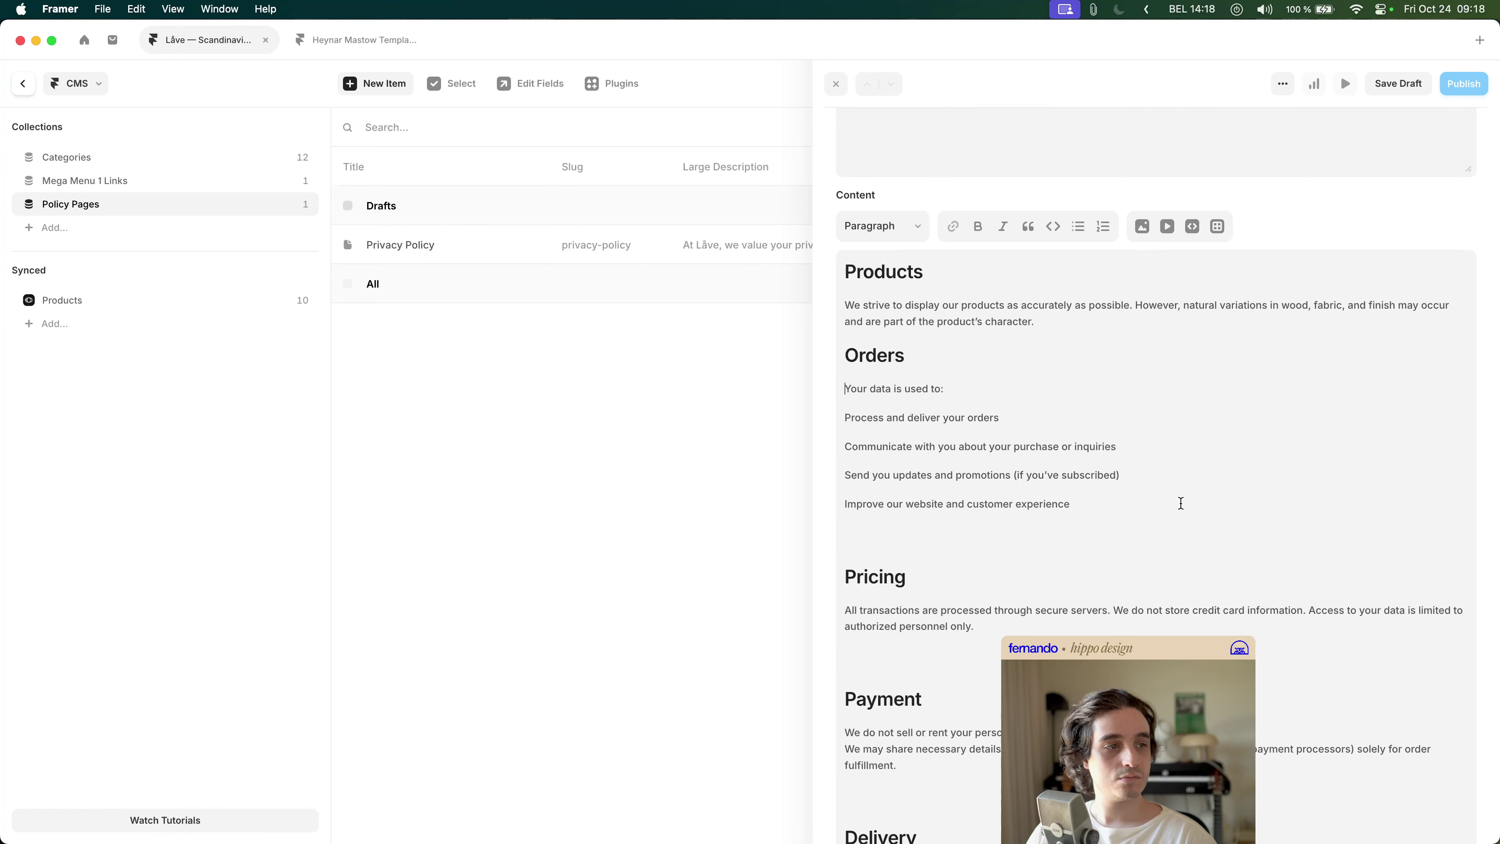
shift+click(1132, 509)
key(super+v)
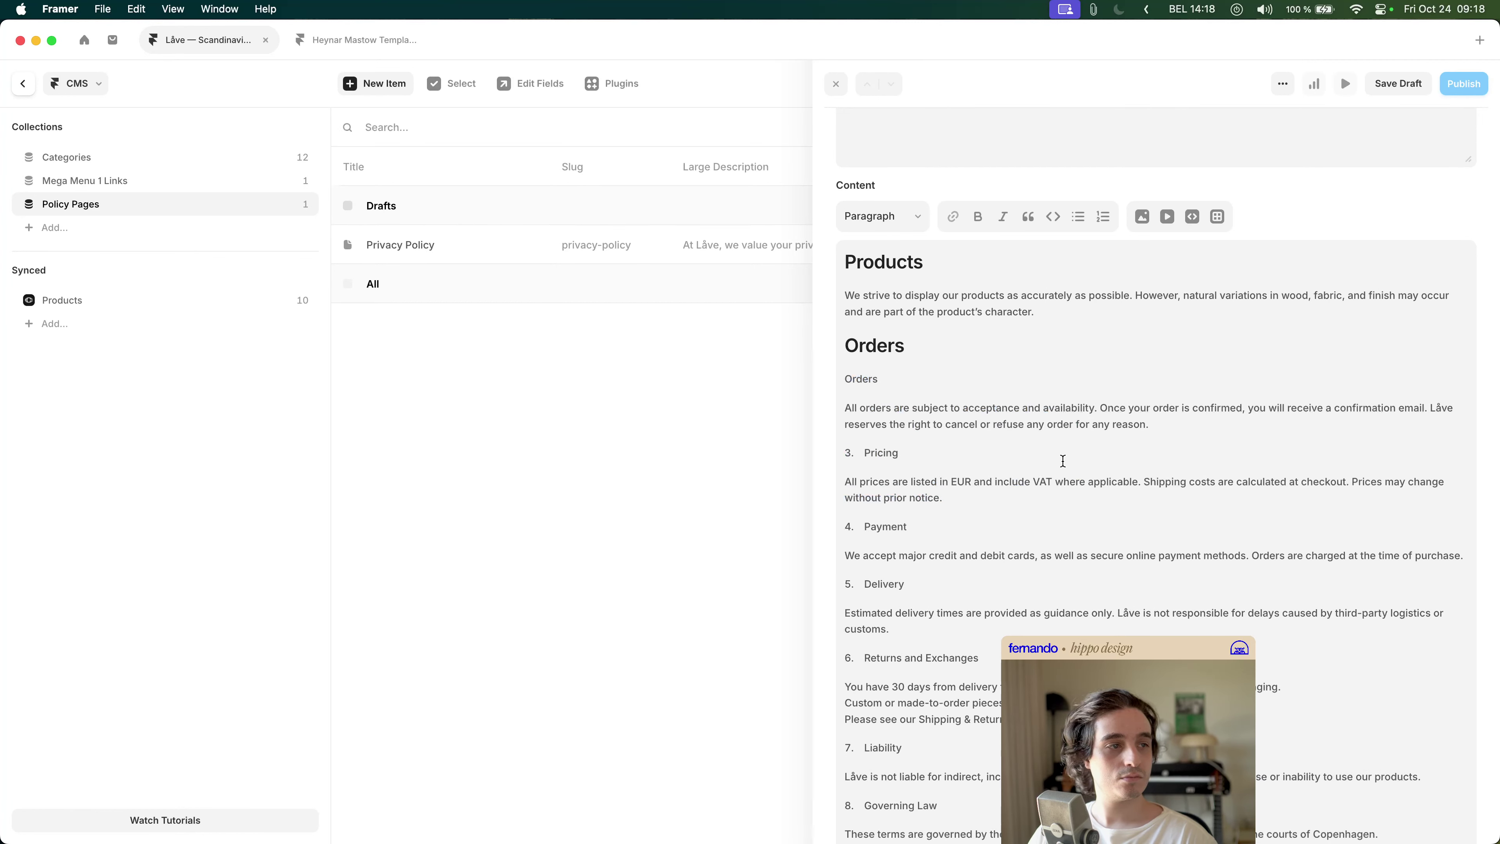
key(shift+super+Down)
key(super+v)
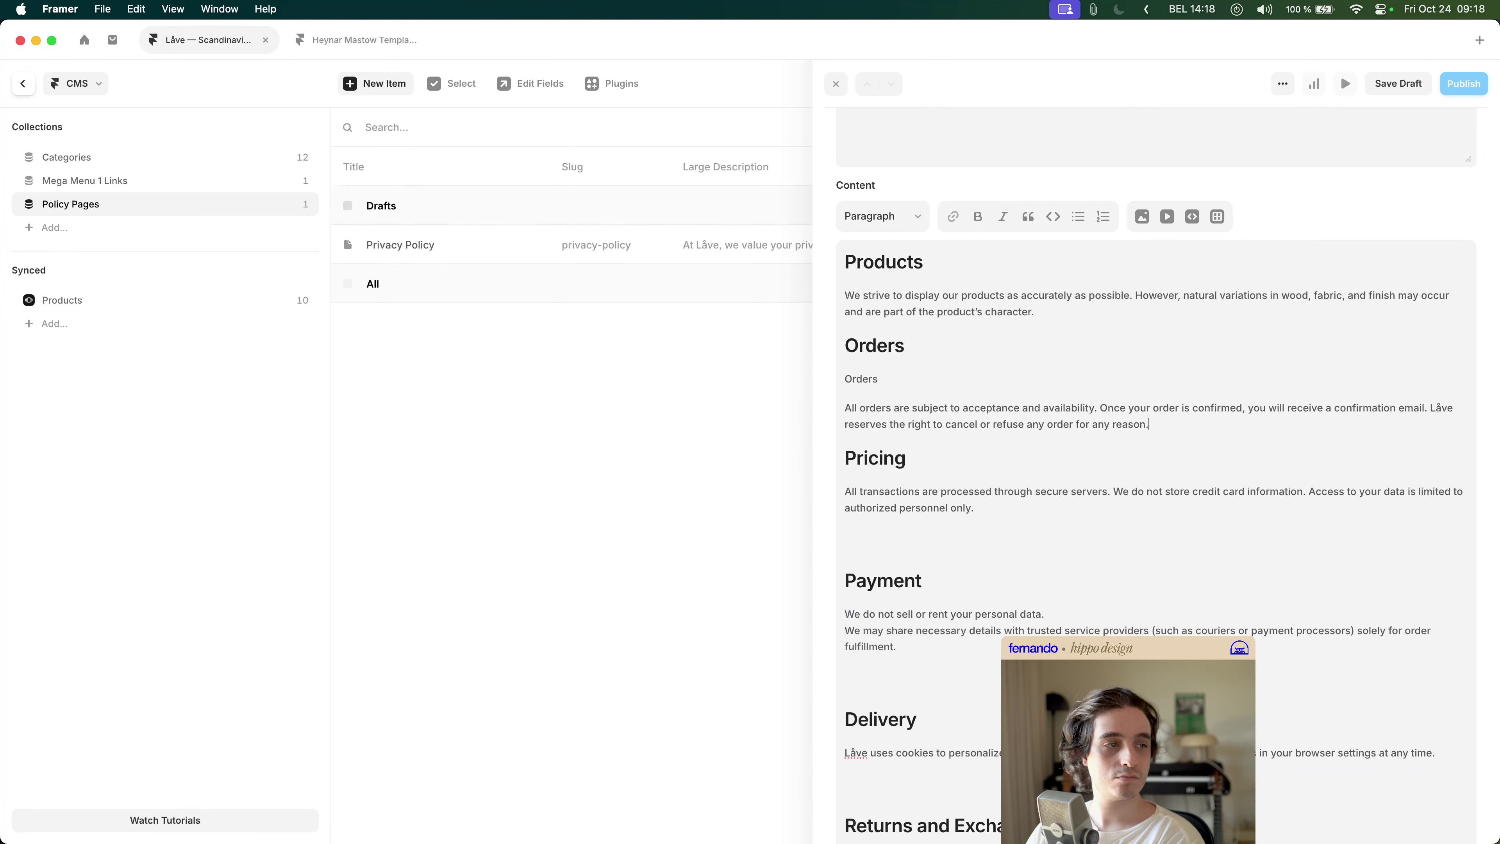
double_click(861, 378)
key(BackSpace)
key(BackSpace)
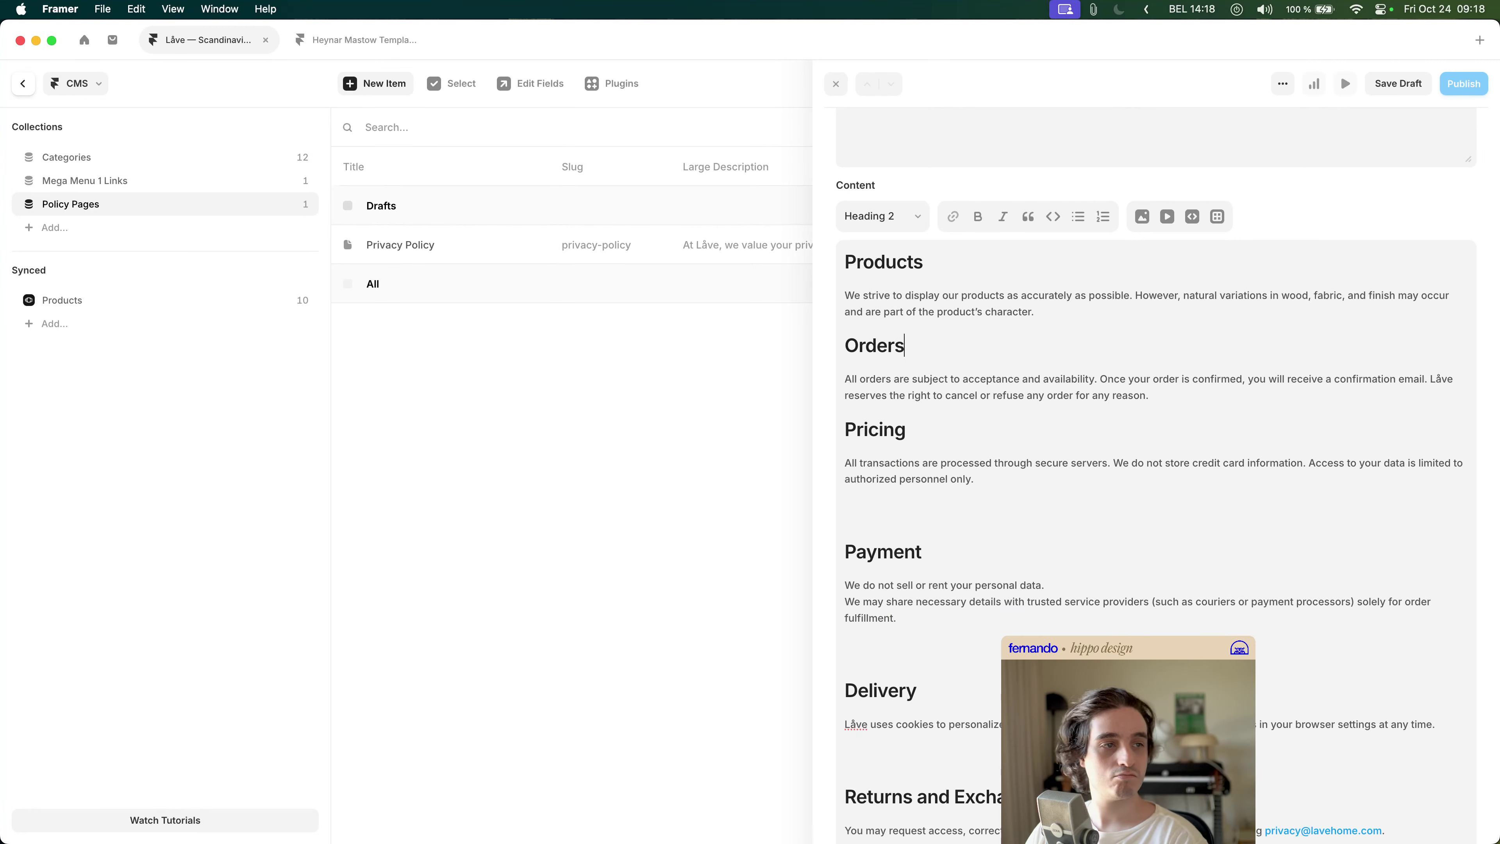
- Insert a blank line before the Pricing heading and another before the Orders heading
click(1019, 477)
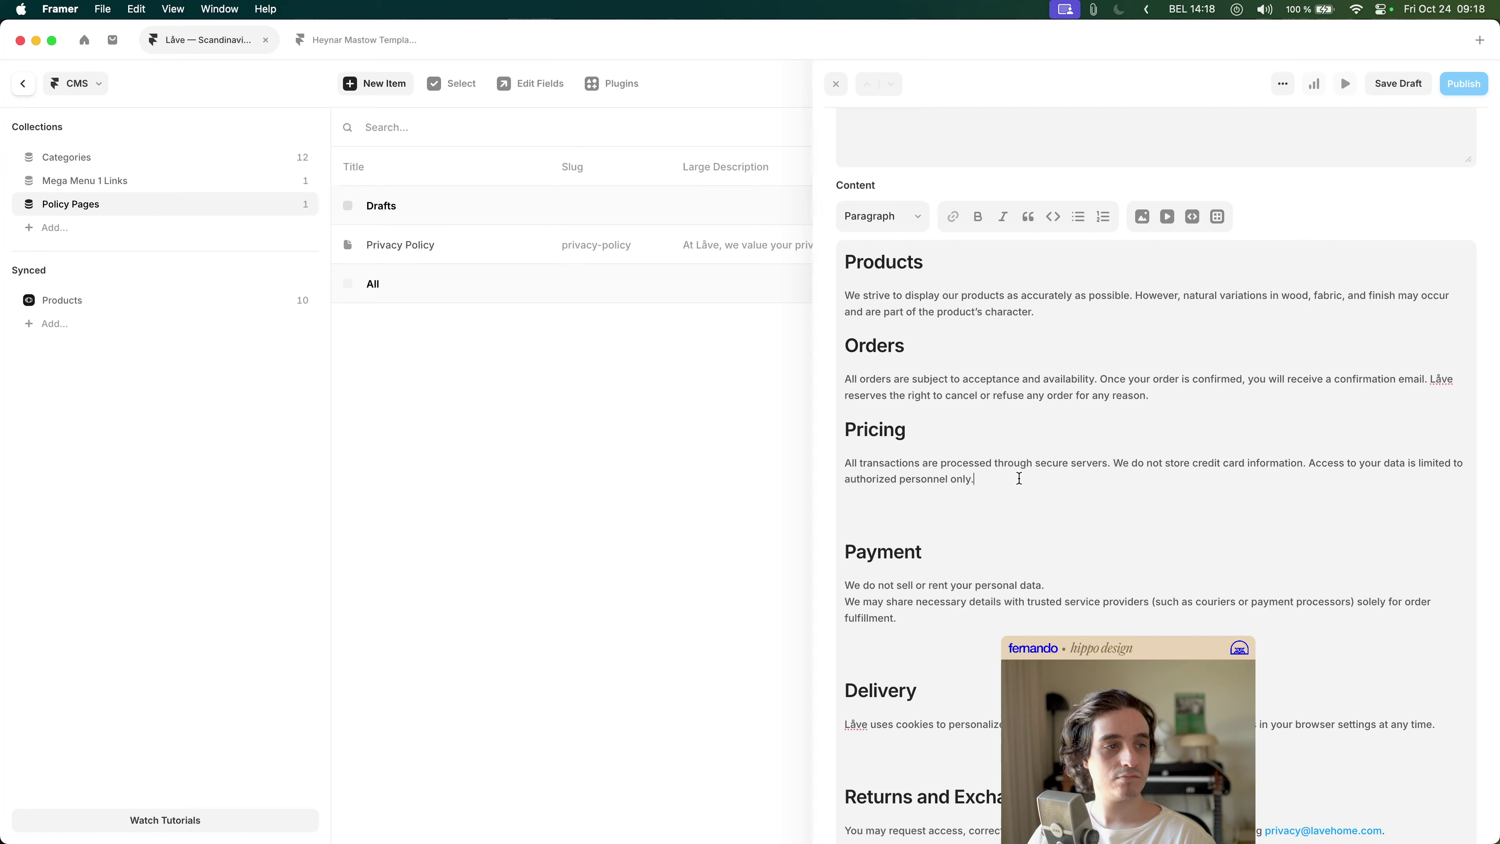
key(Up)
key(Up)
key(Return)
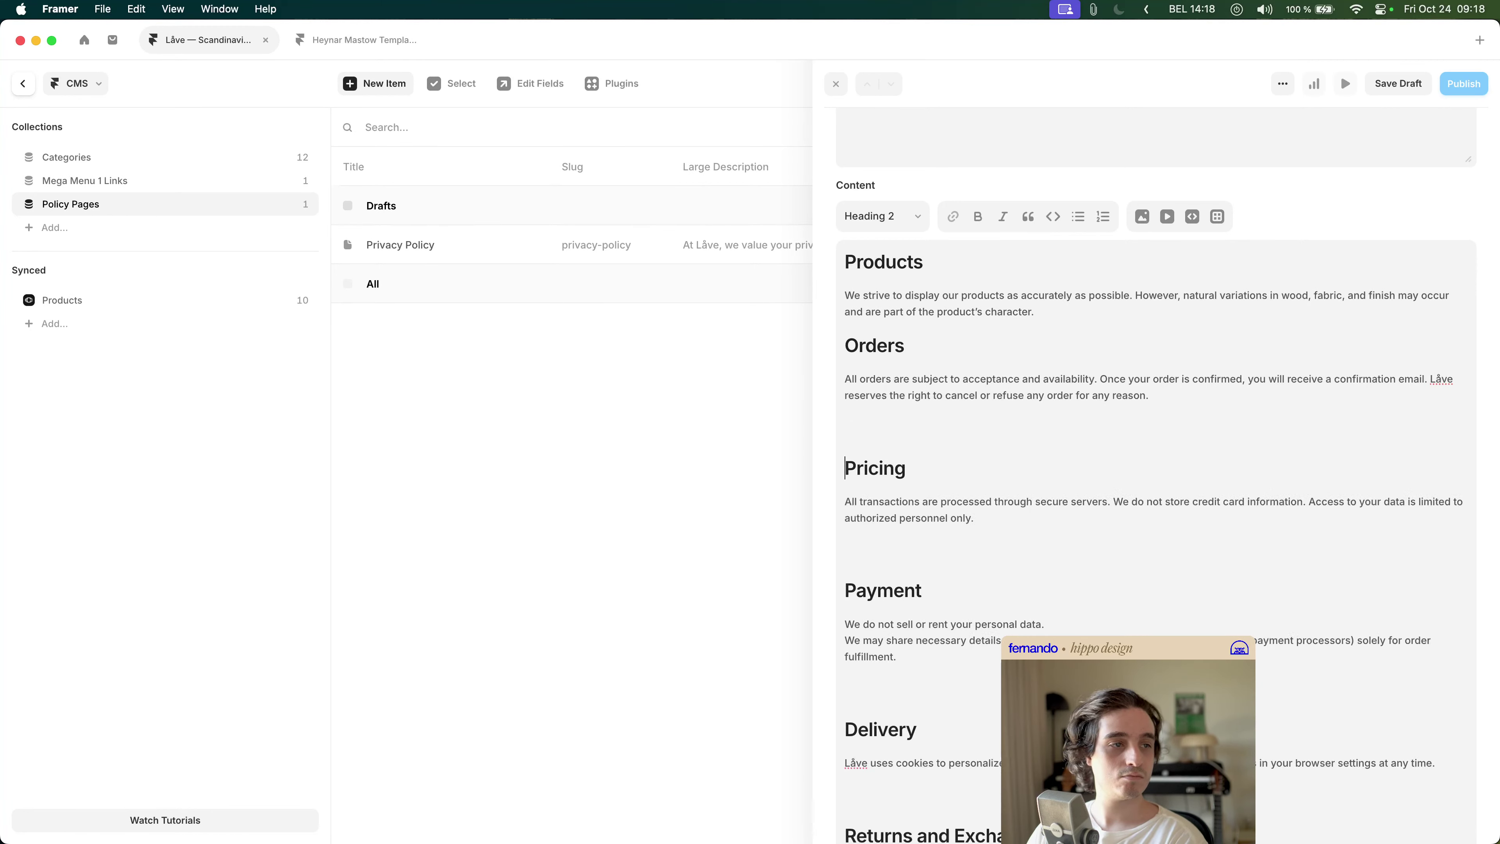
key(Up)
key(Up)
key(Up)
key(Up)
key(Return)
- Replace the Pricing body with the copied terms and delete the surplus text from Payment onward
key(Down)
key(Down)
key(Down)
key(Down)
key(Down)
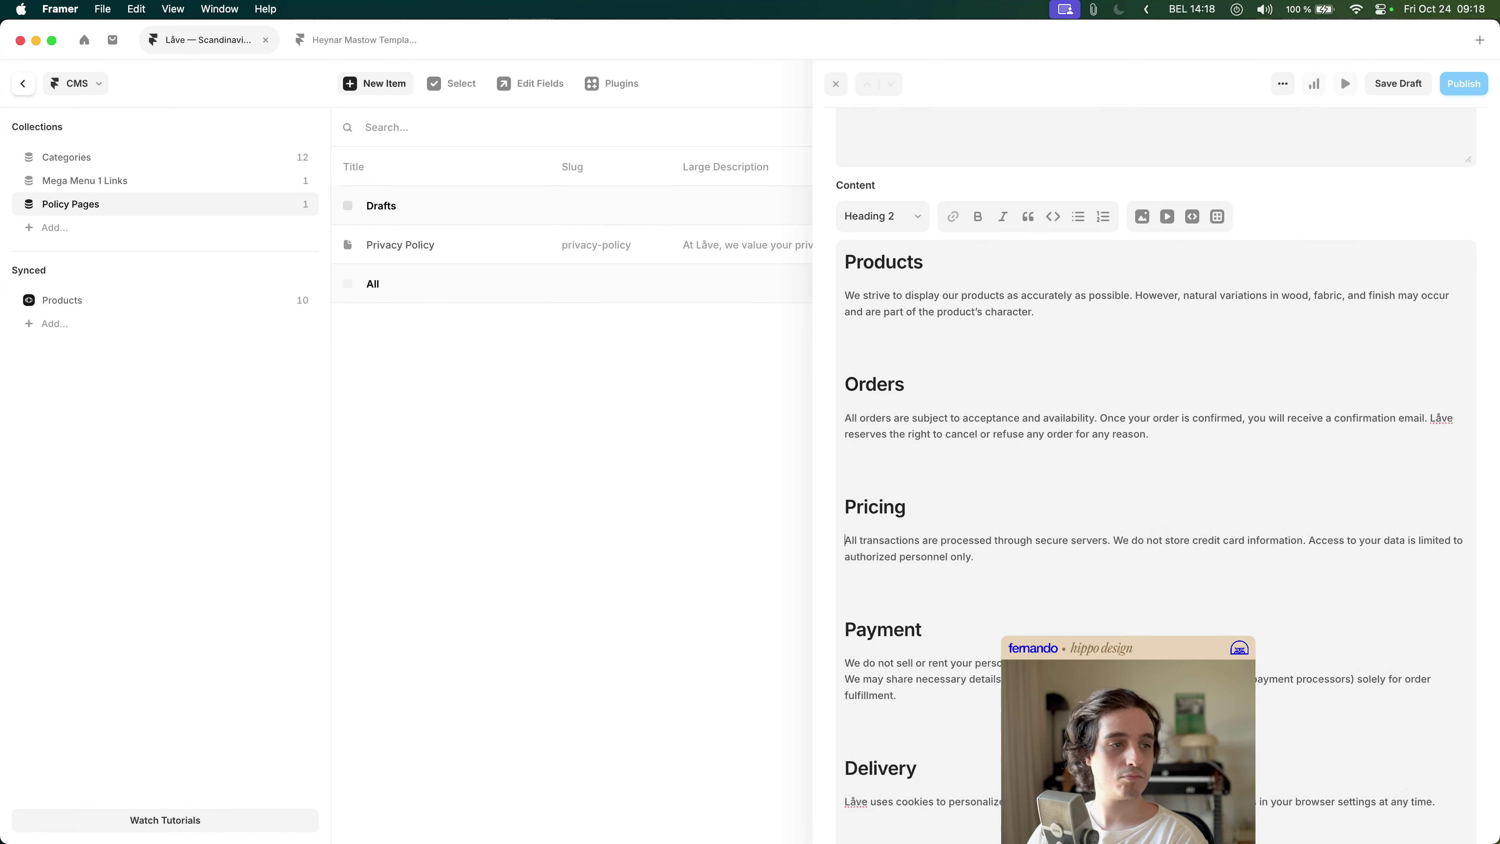
key(shift+Down)
key(shift+End)
key(super+v)
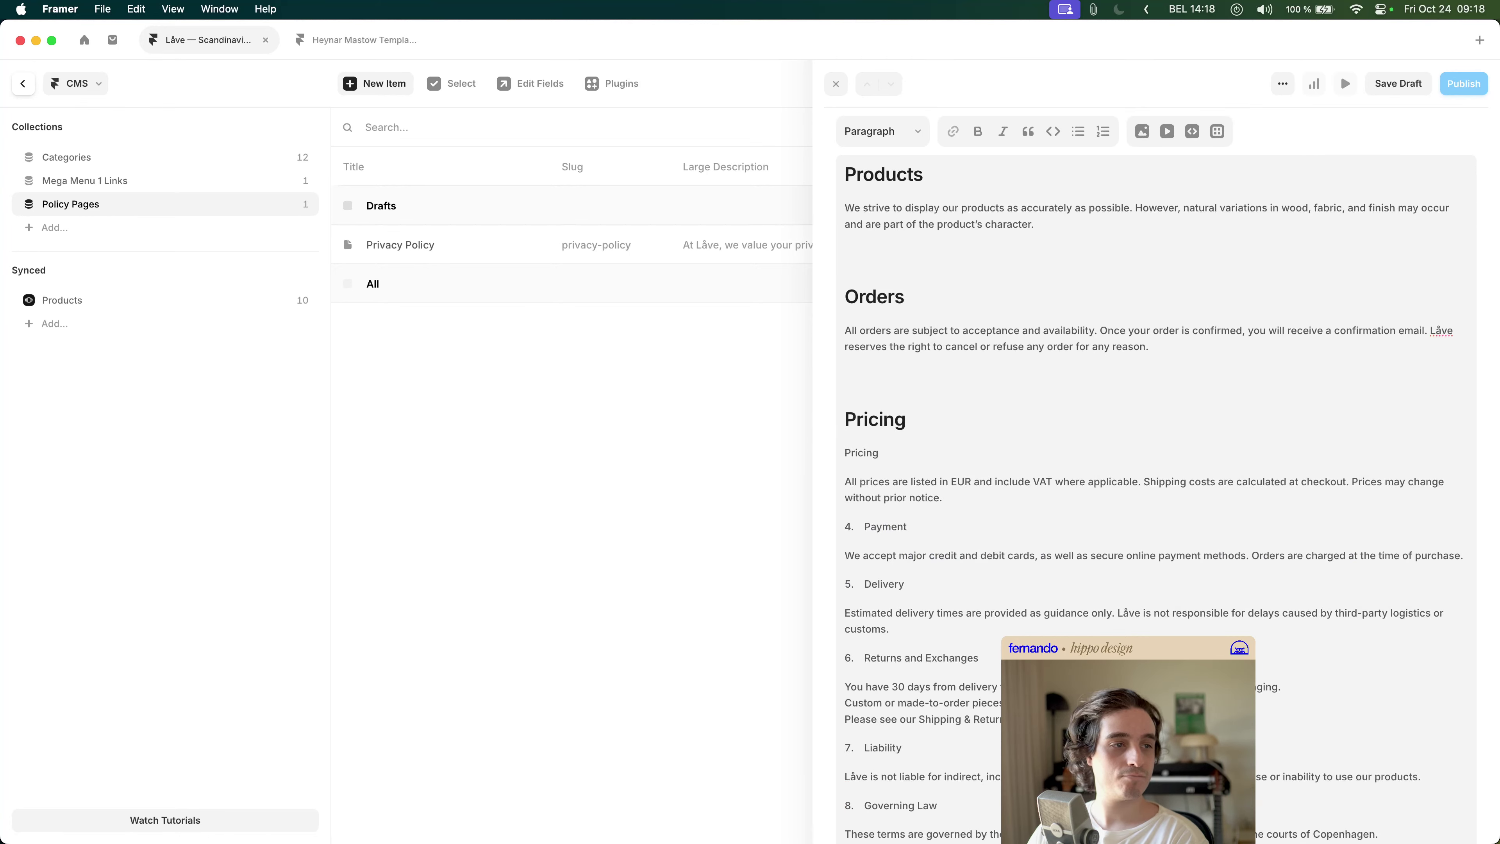
shift+click(1002, 518)
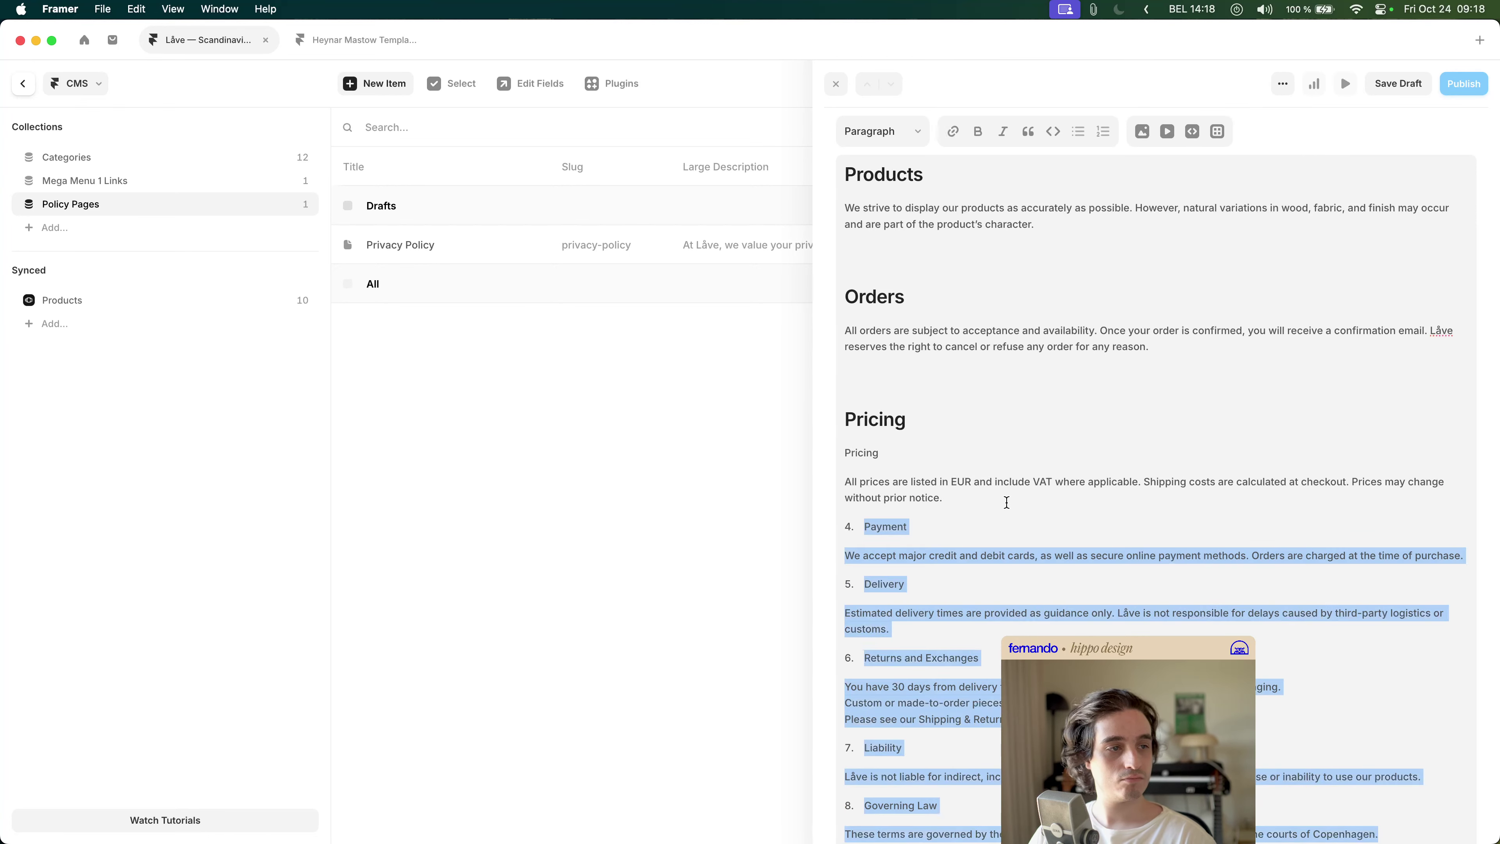
key(BackSpace)
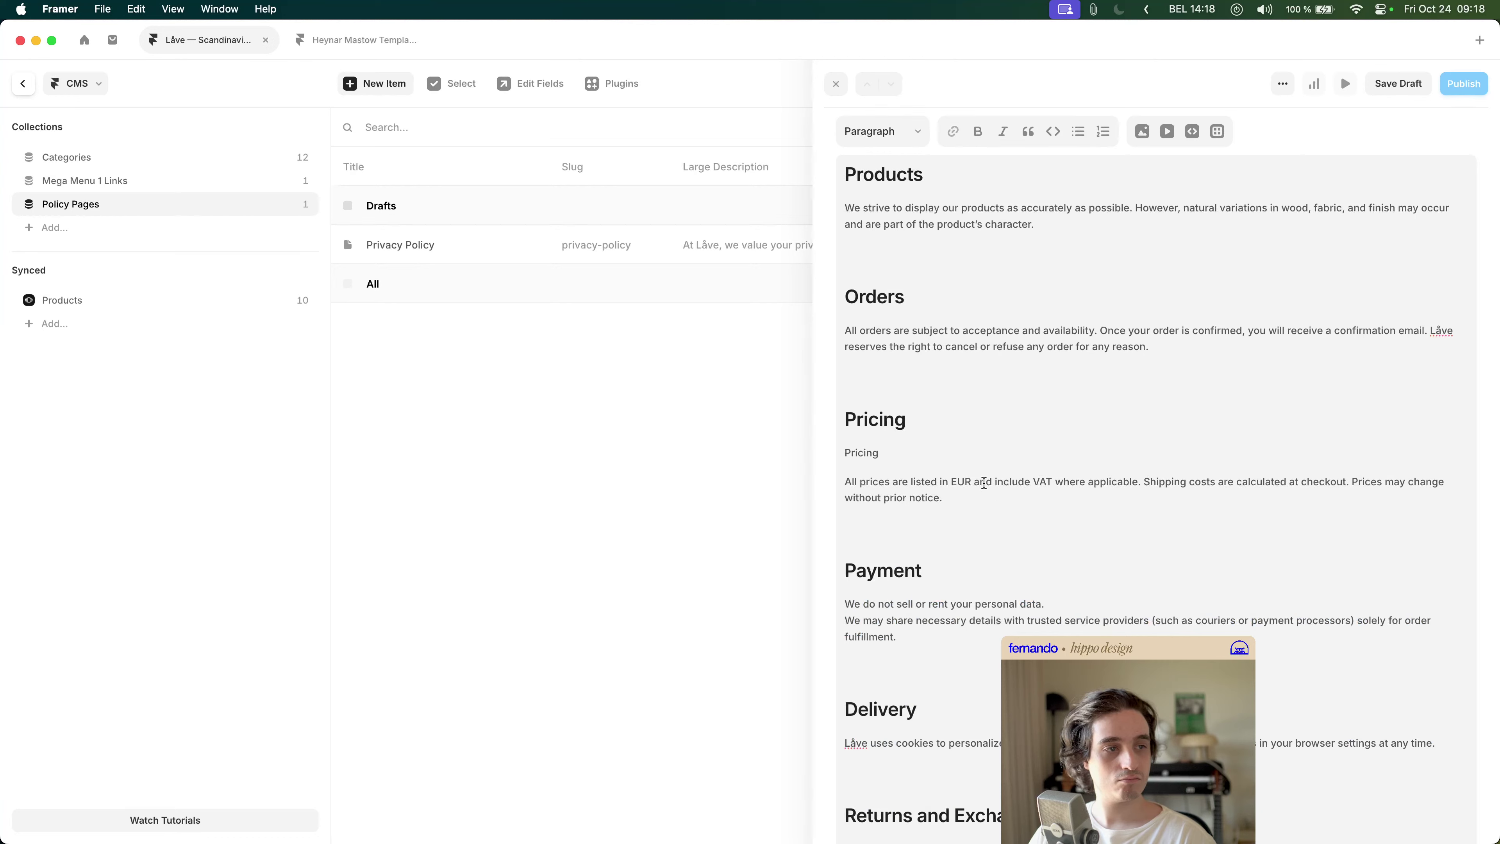
- Delete the duplicate Pricing line beneath the Pricing heading
click(946, 459)
key(shift+Up)
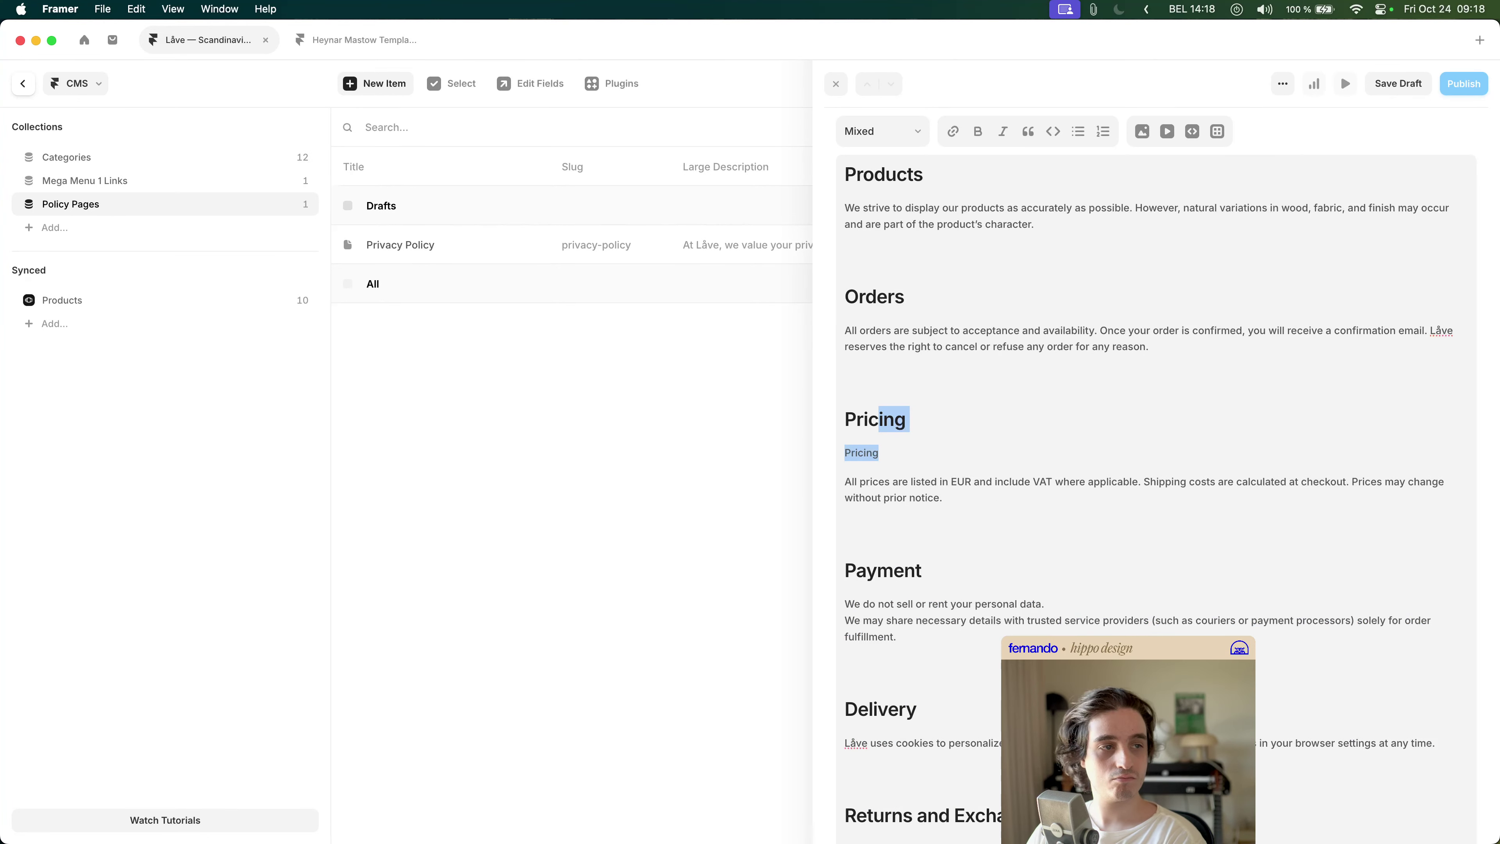
key(shift+Right)
key(shift+Right)
key(shift+Right)
key(shift+Right)
key(shift+Left)
key(shift+Left)
key(shift+Left)
key(shift+Right)
key(shift+Right)
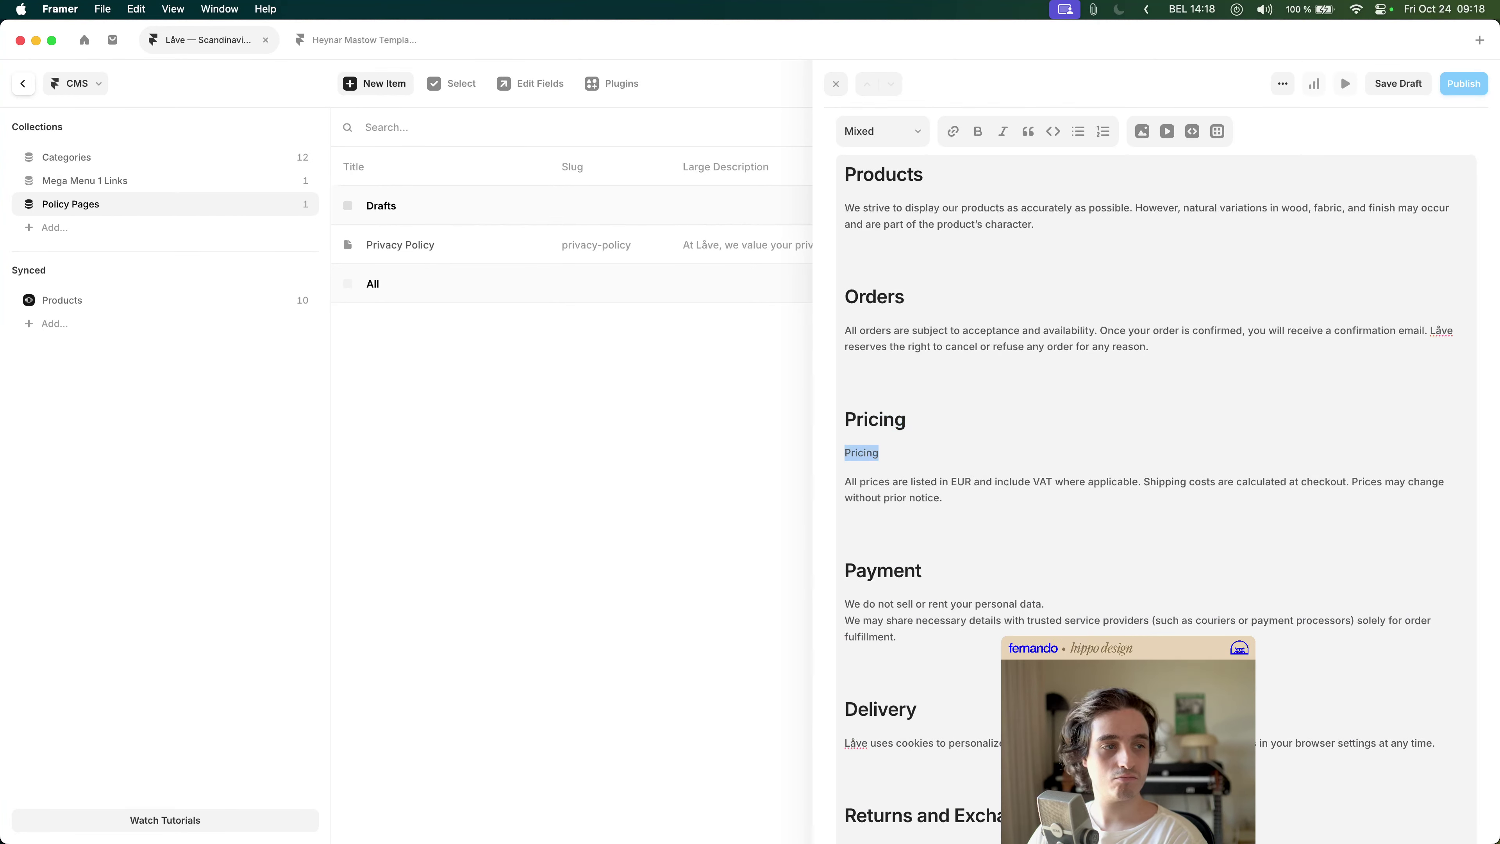
key(BackSpace)
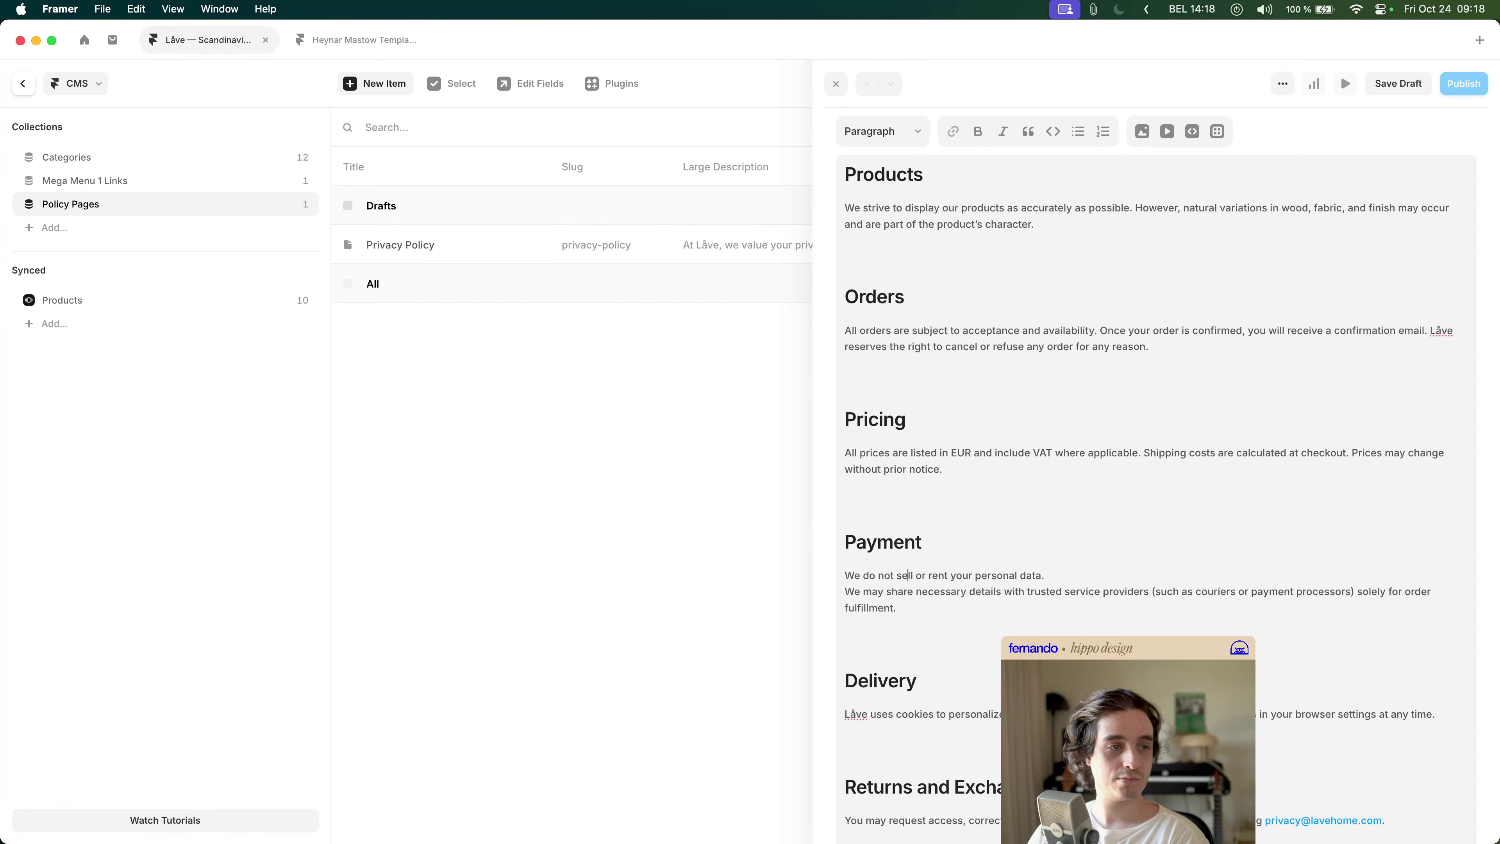
- Replace the privacy text under the Payment heading with the copied terms from Payment onward
key(shift+Up)
key(shift+Up)
key(shift+Up)
key(super+v)
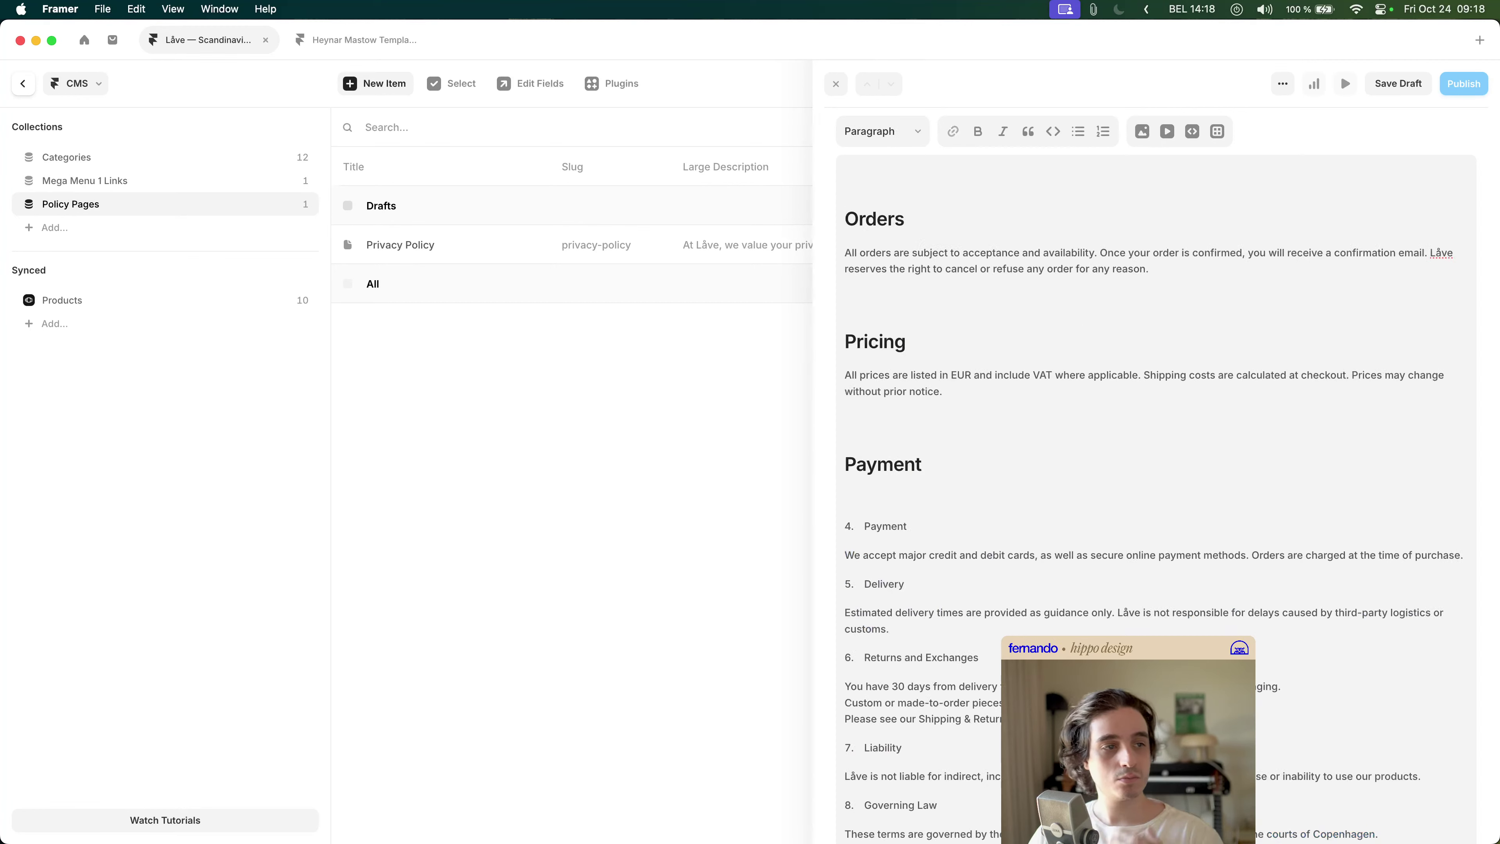
- Copy the pasted terms from Delivery onward and remove them from the Payment section
key(alt+shift+Up)
key(alt+shift+Up)
key(alt+shift+Up)
key(alt+shift+Up)
key(alt+shift+Up)
key(alt+shift+Up)
key(alt+shift+Up)
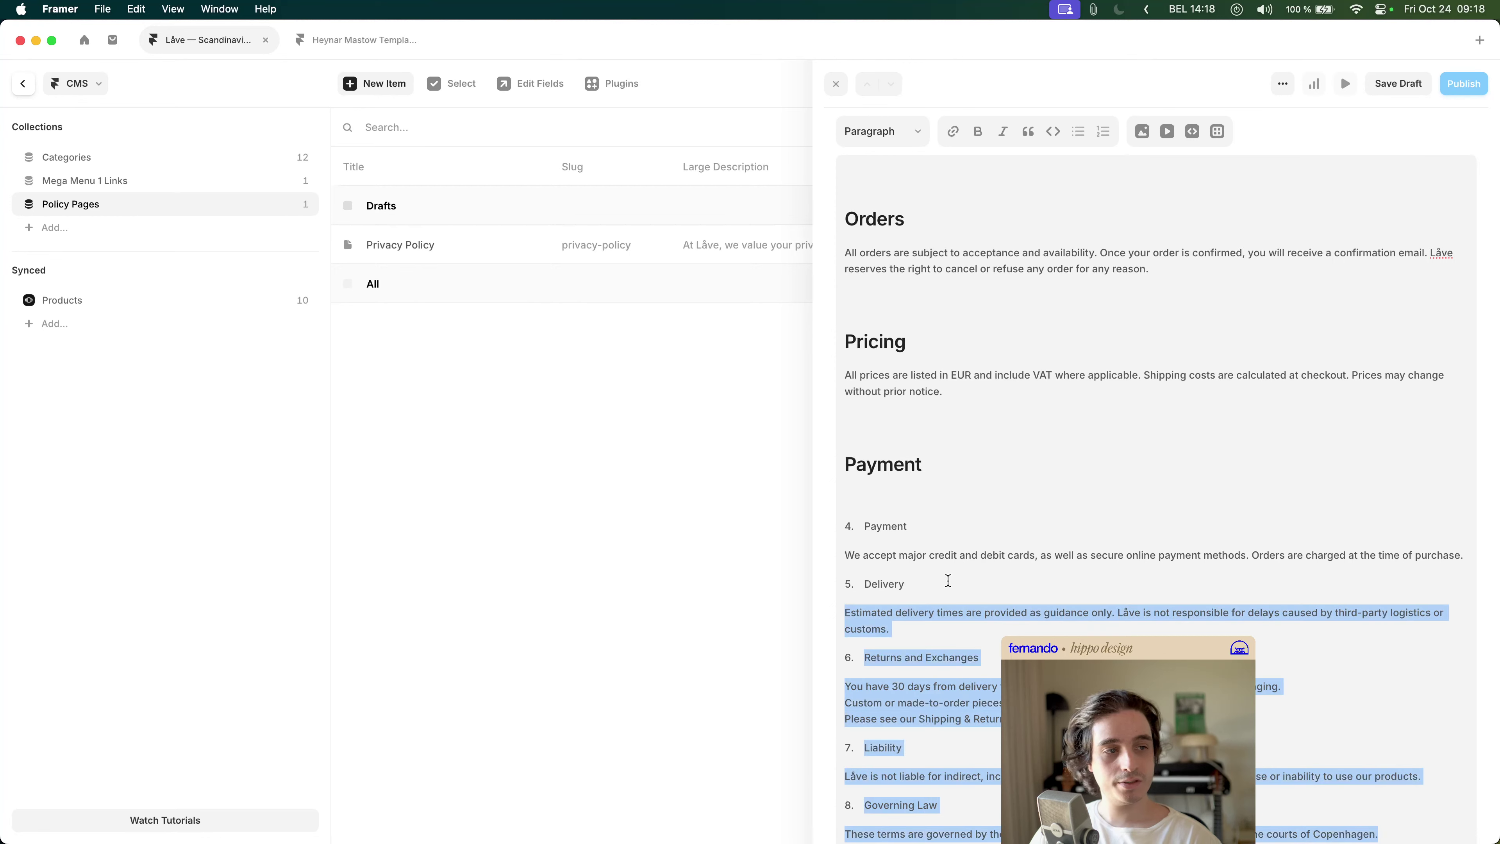
key(alt+shift+Up)
key(super+c)
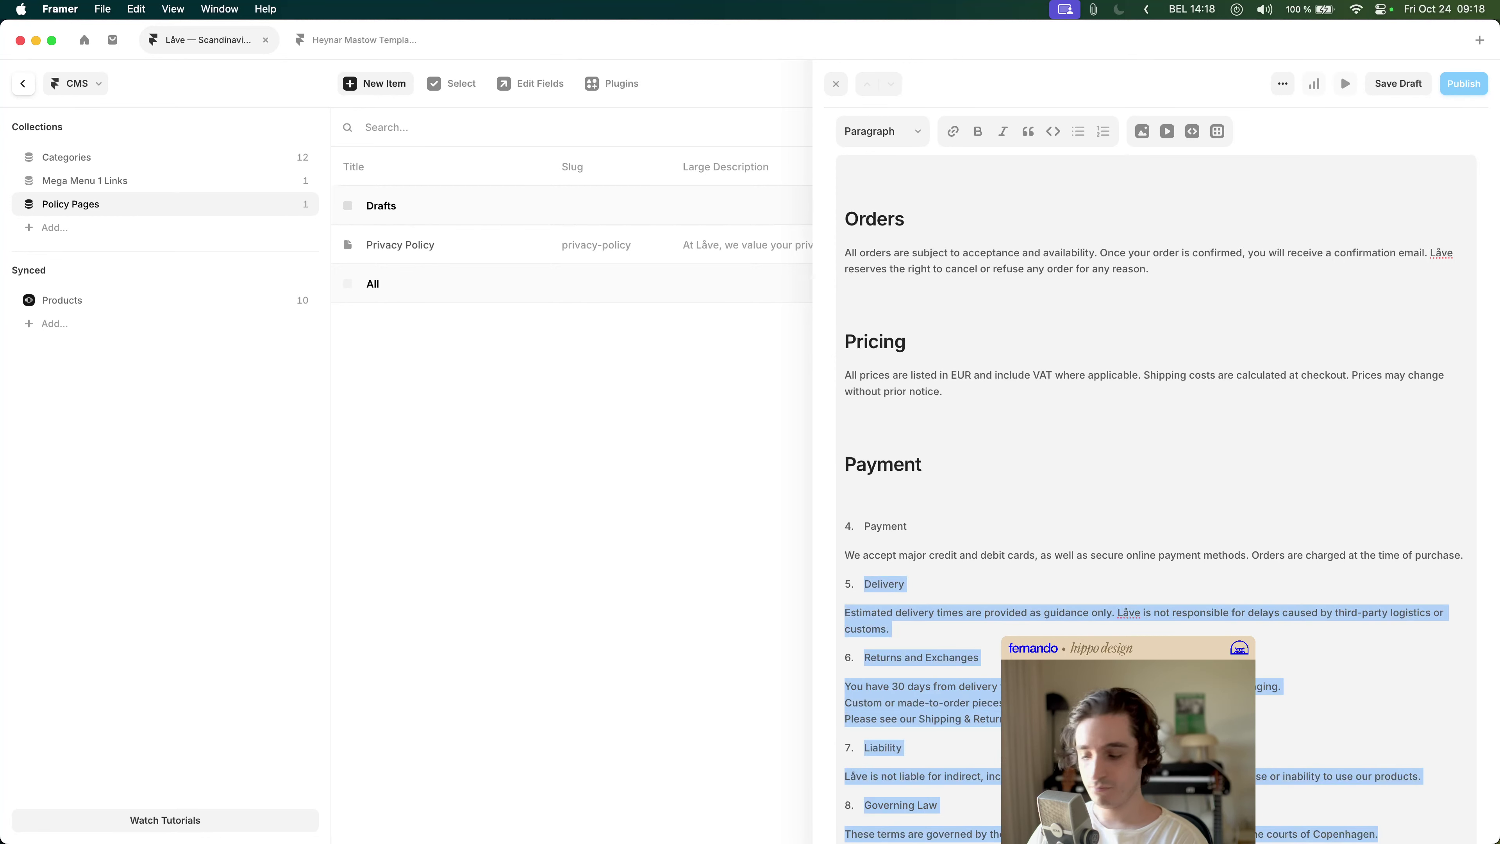
key(BackSpace)
key(BackSpace)
- Delete the duplicate numbered Payment line and the empty line beneath the Payment heading
key(Up)
key(alt+shift+Left)
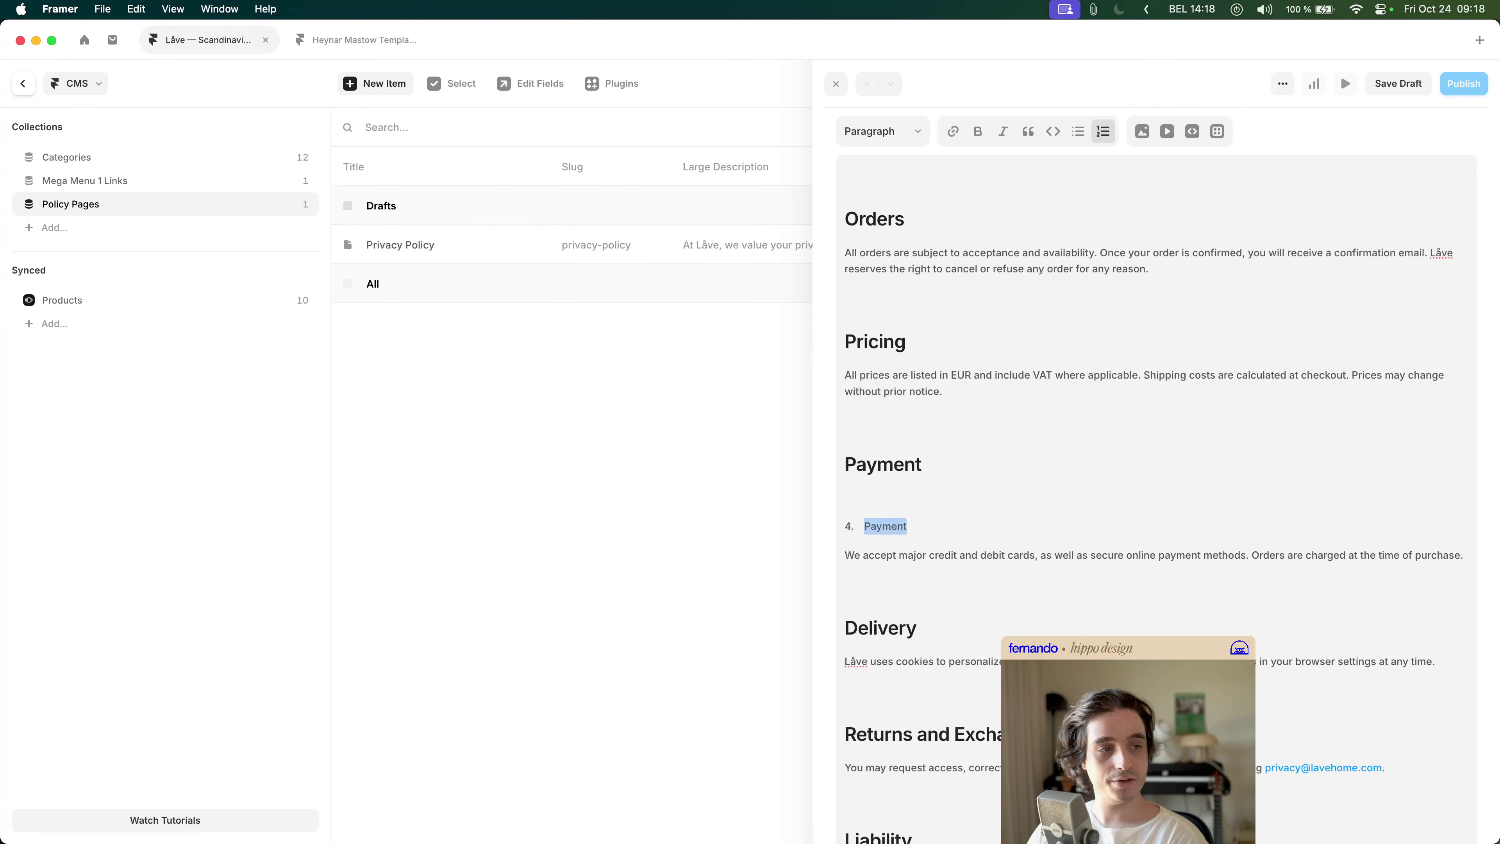
key(BackSpace)
key(BackSpace)
key(BackSpace)
key(BackSpace)
- Replace the privacy text under the Delivery heading with the copied terms from Delivery onward
key(Down)
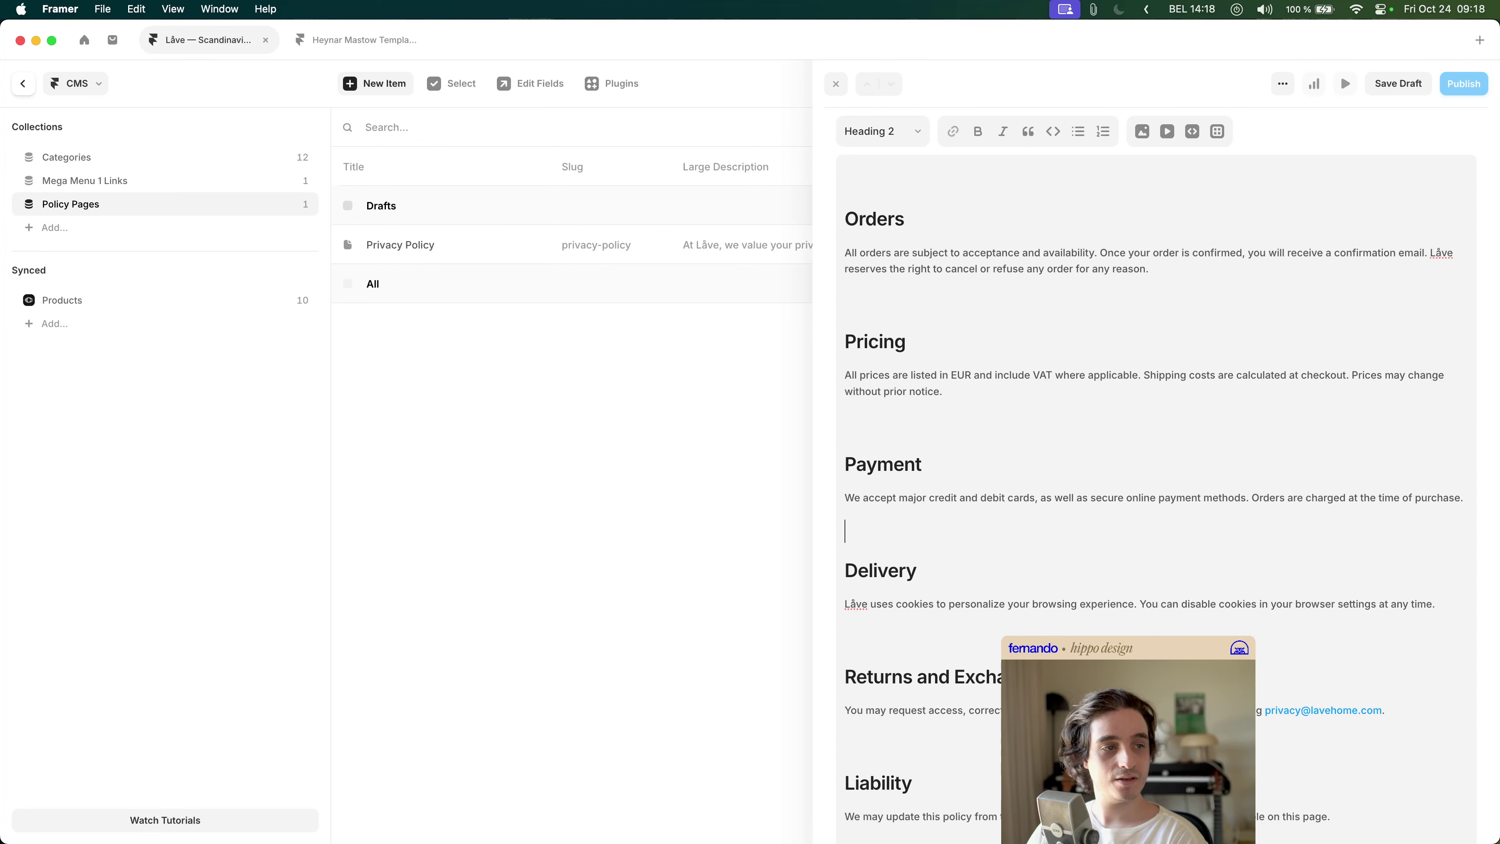
key(Down)
key(Down)
key(super+shift+Left)
key(super+v)
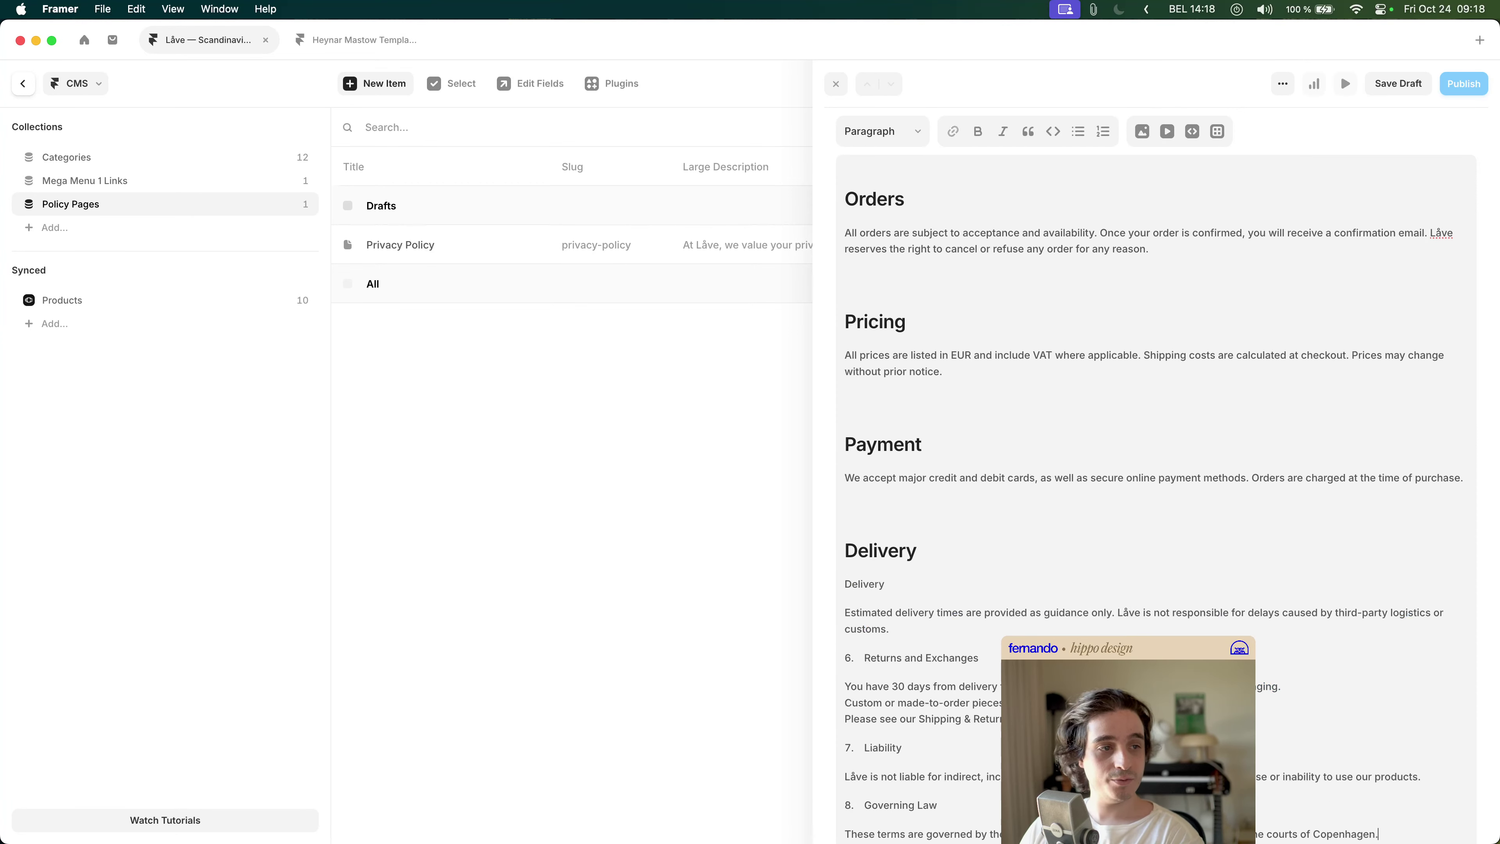
- Copy the pasted terms from Returns and Exchanges onward and remove them from the Delivery section
shift+click(1011, 660)
key(shift+Left)
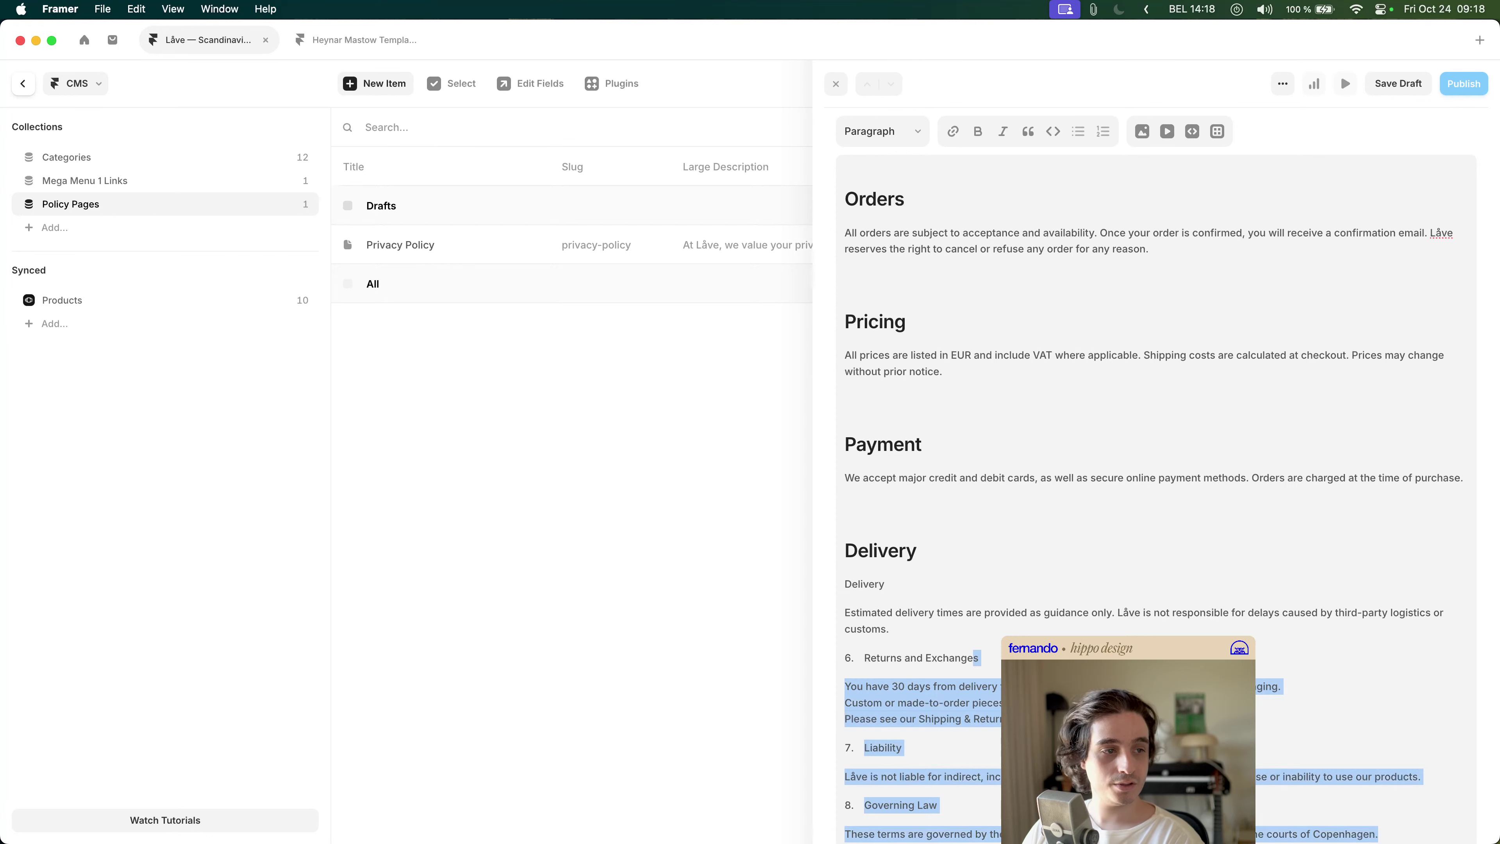
key(super+shift+Left)
key(BackSpace)
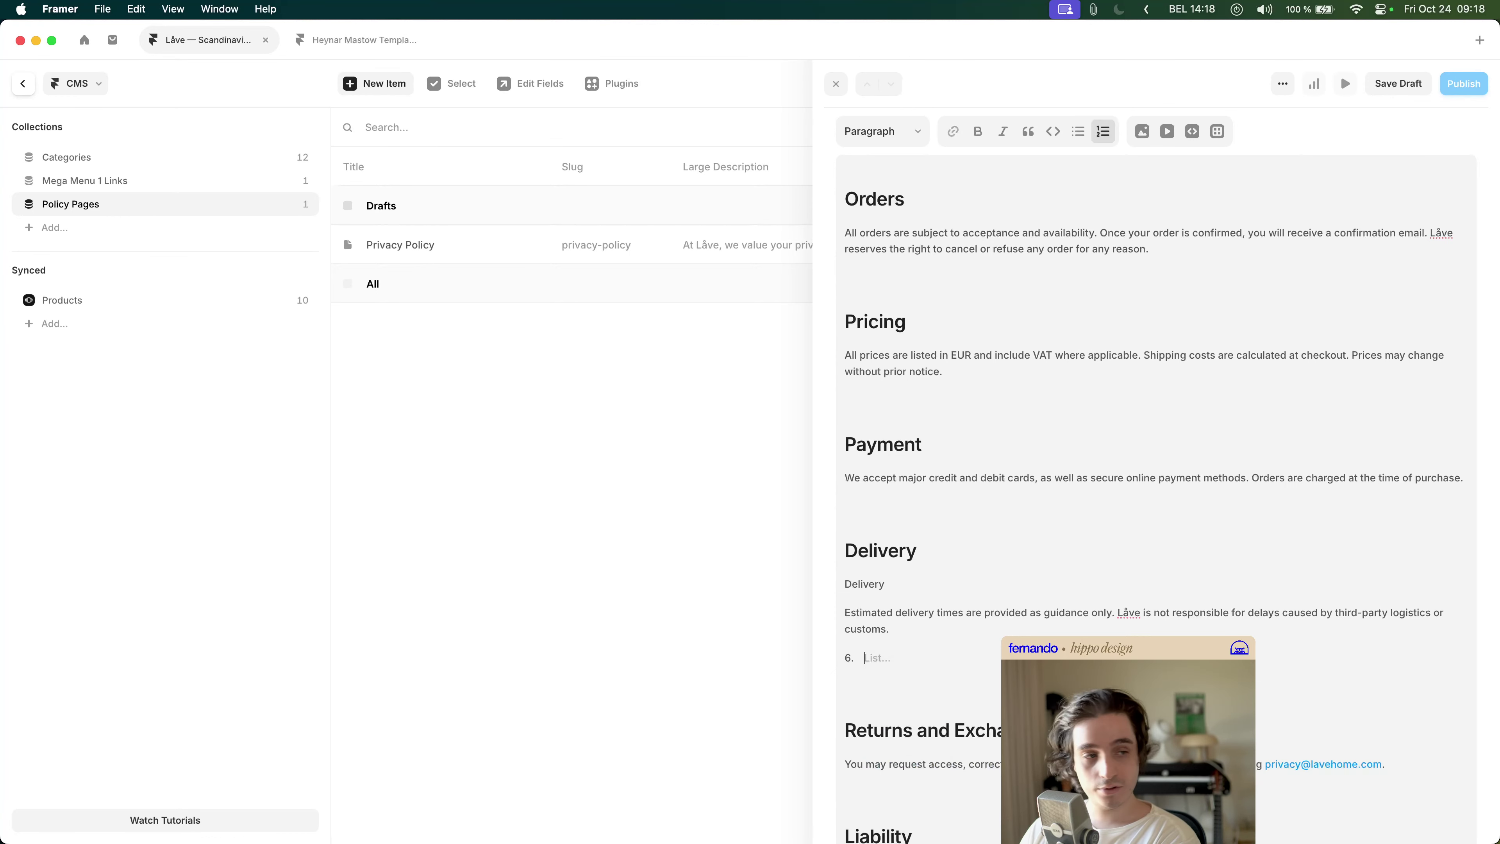
- Delete the leftover empty list item and the duplicate Delivery line from the Delivery section
key(super+shift+Left)
key(BackSpace)
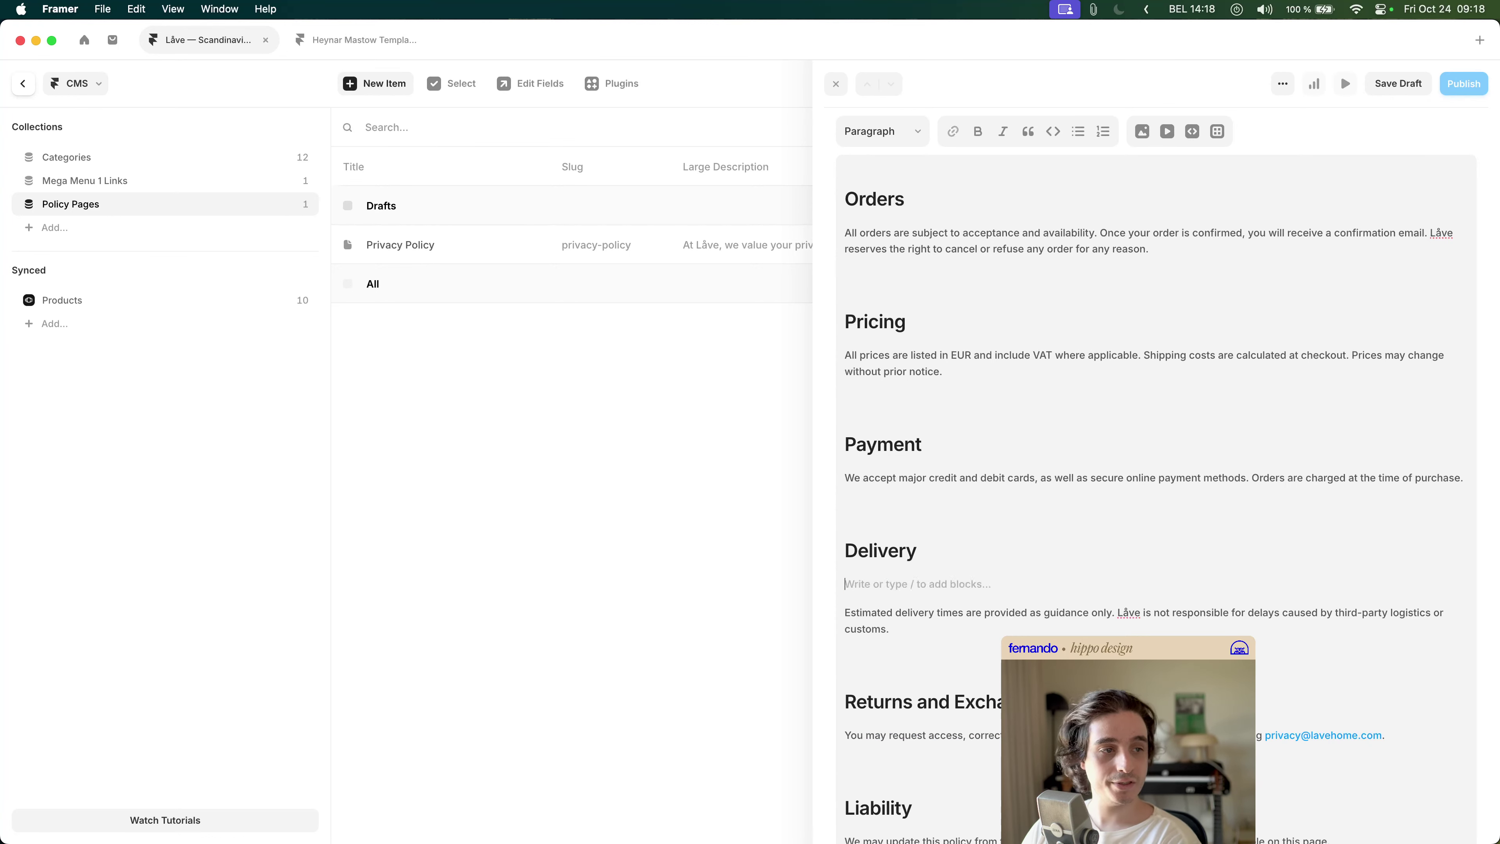
key(BackSpace)
scroll(1013, 547, down, 3)
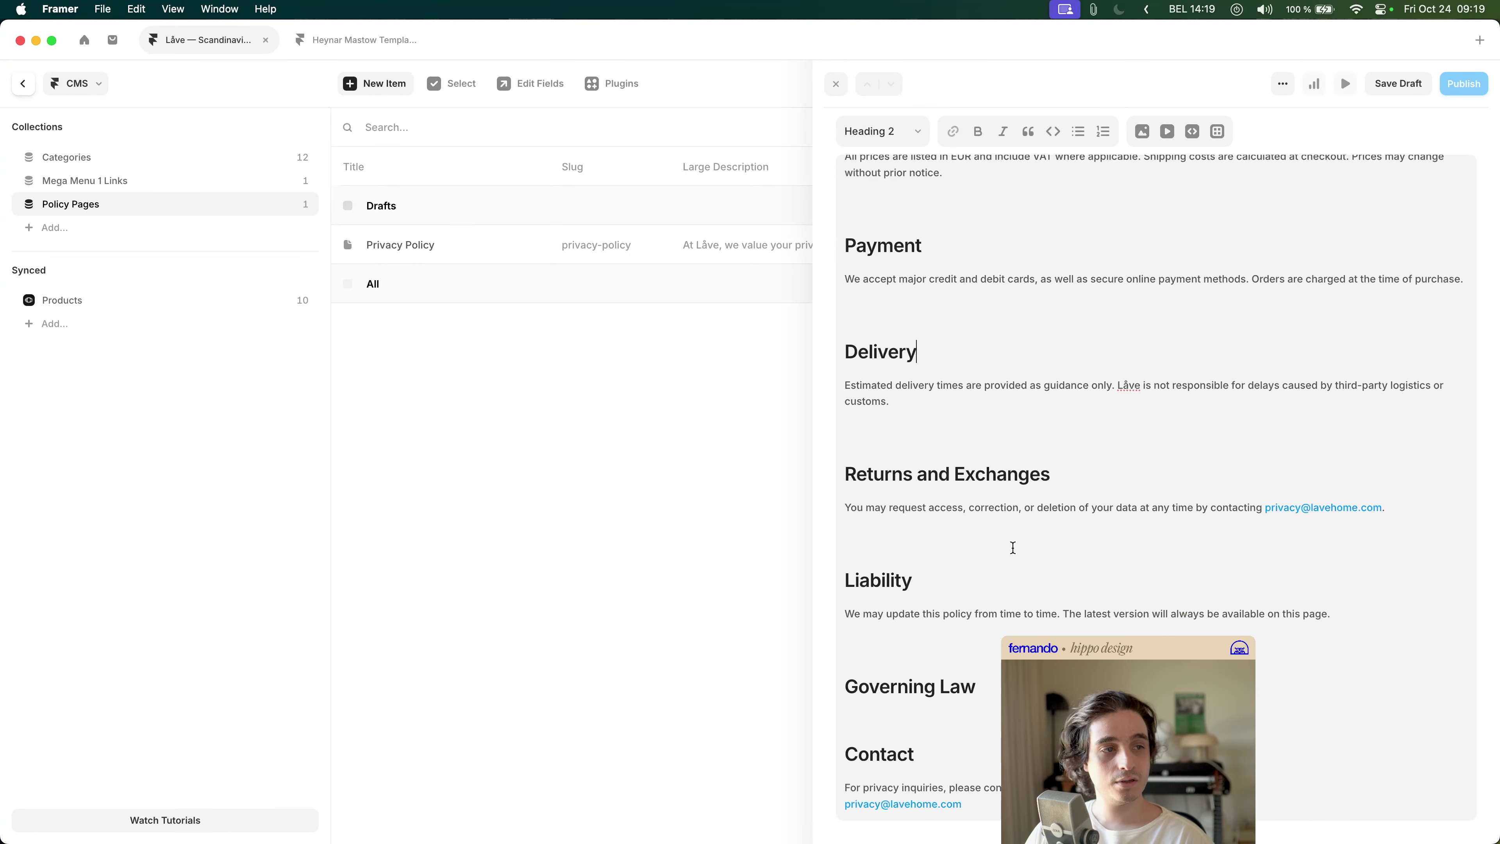
- Replace the privacy text under Returns and Exchanges with the copied terms from that section onward
click(987, 520)
key(Left)
key(super+shift+Left)
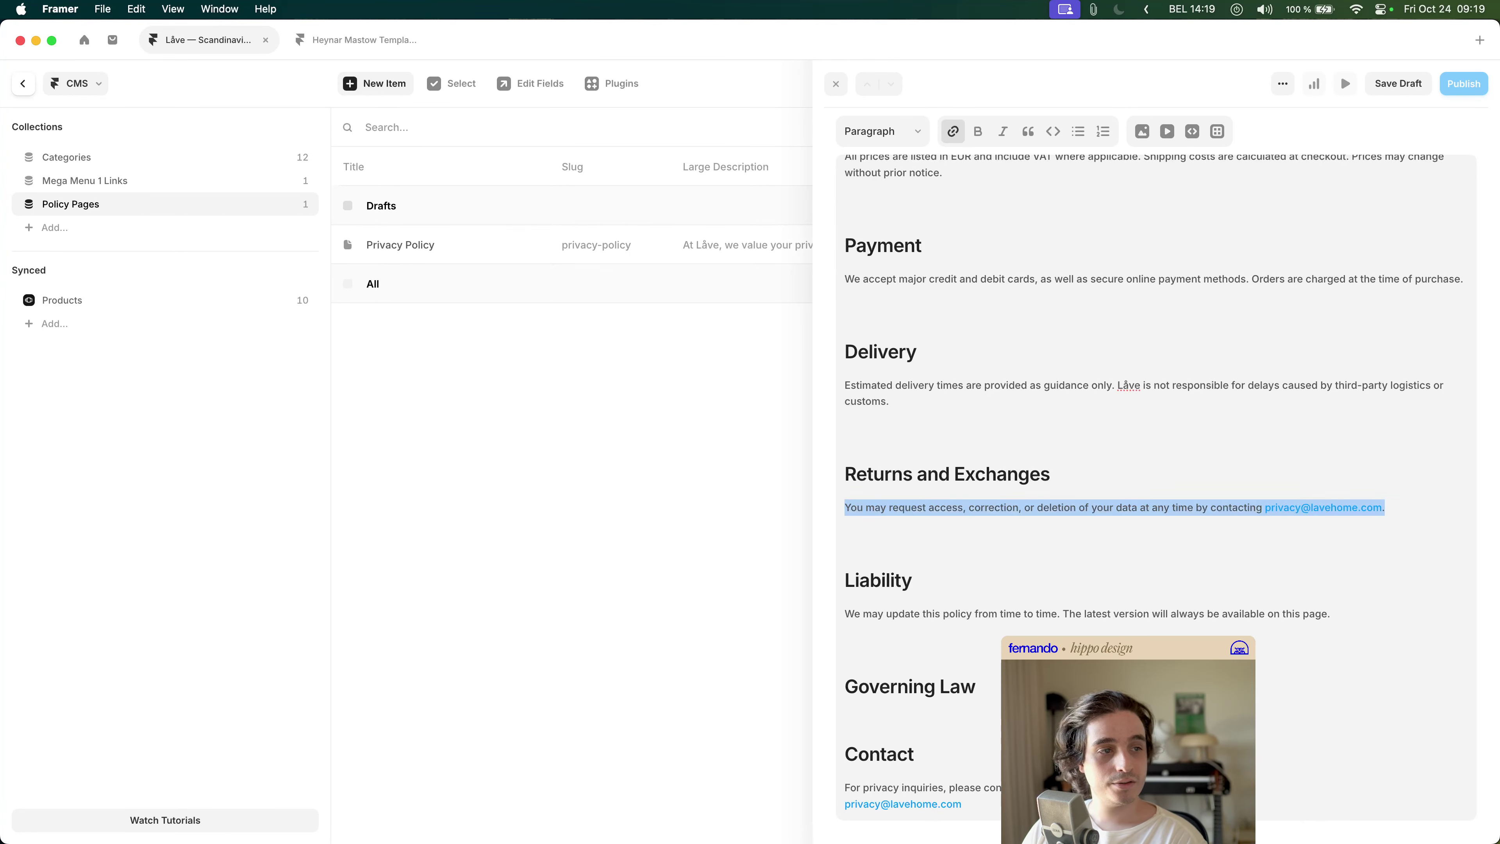
key(super+v)
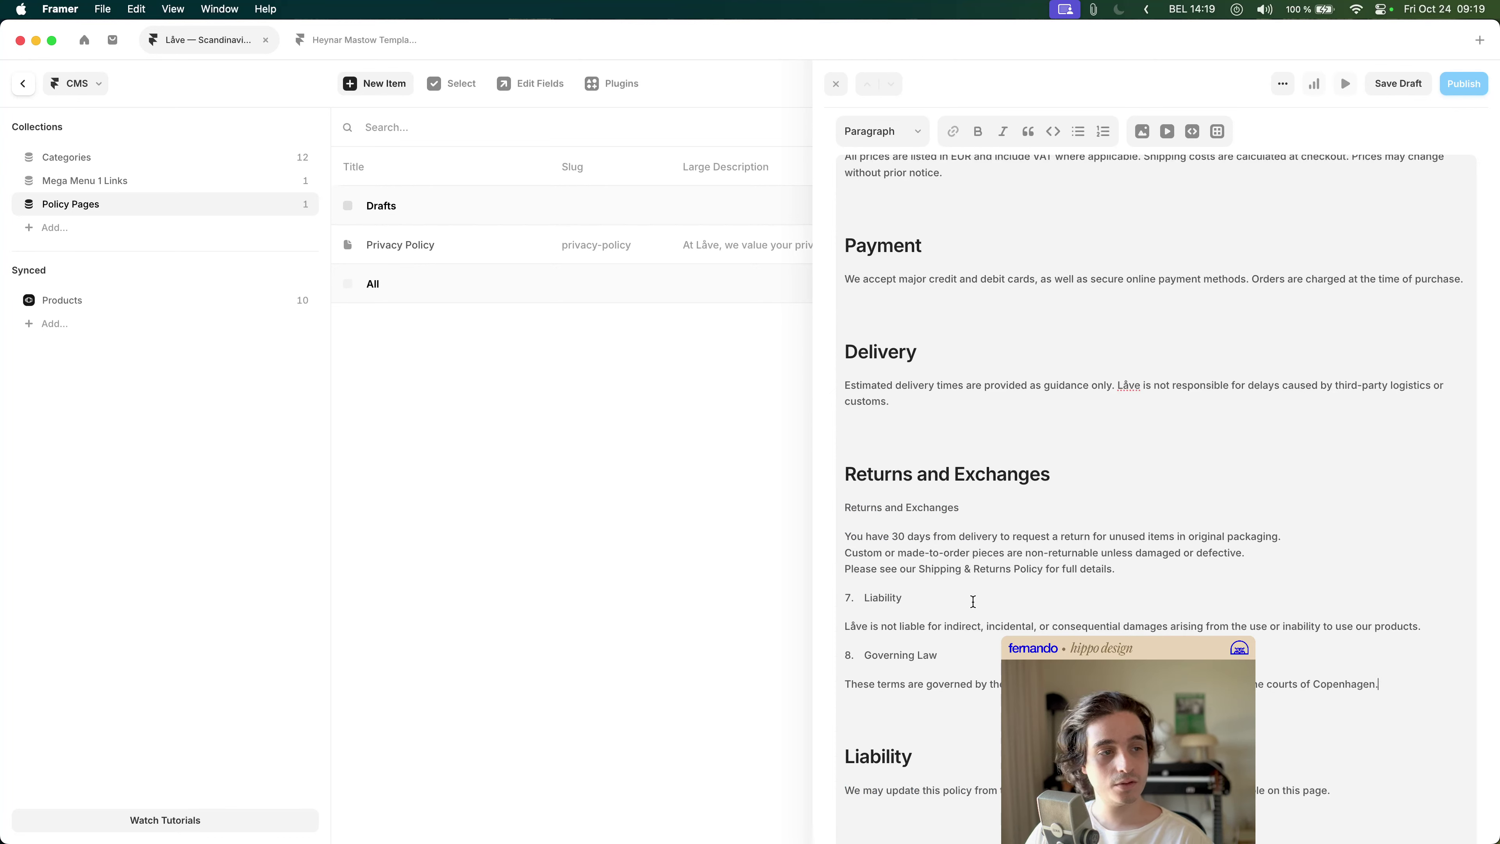
- Copy the pasted terms from Liability onward and remove them, including the empty list item, from the Returns and Exchanges section
key(alt+shift+Up)
key(alt+shift+Up)
key(alt+shift+Up)
key(alt+shift+Up)
key(BackSpace)
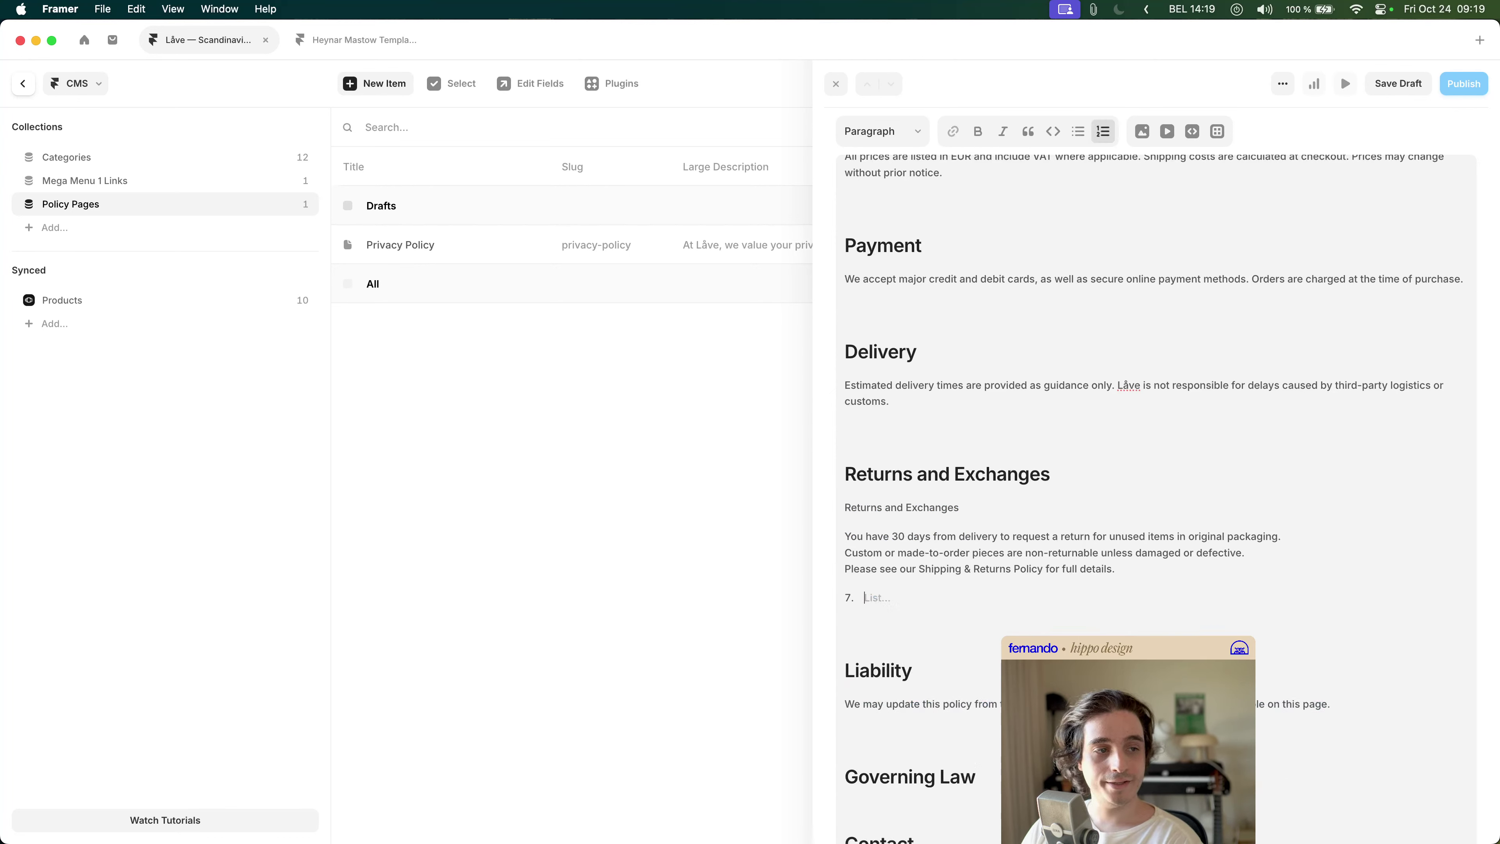
key(BackSpace)
key(BackSpace)
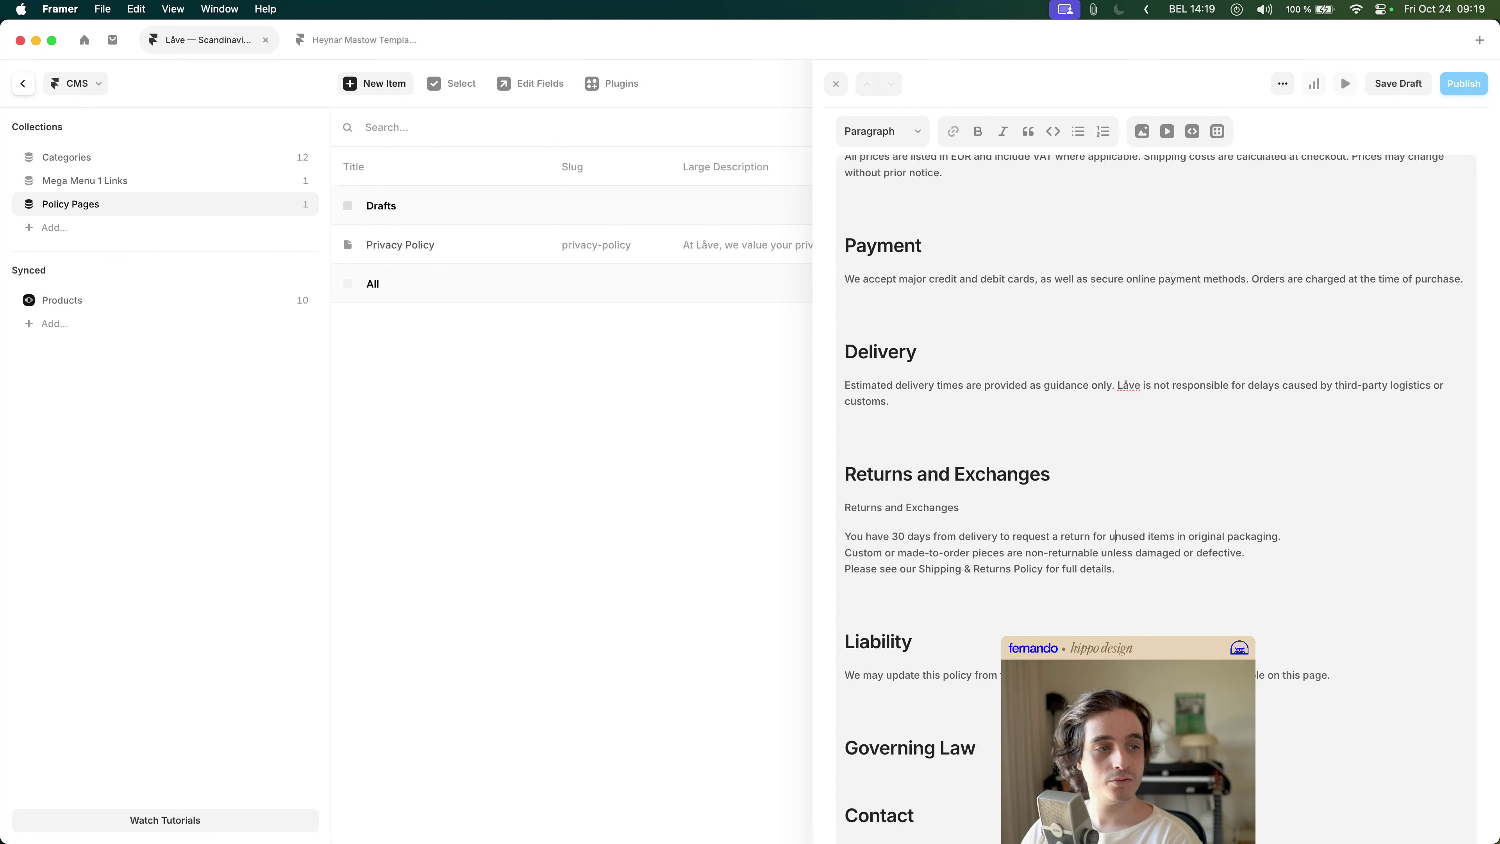
- Delete the duplicate Returns and Exchanges line beneath its heading
drag(960, 507, 844, 507)
key(BackSpace)
key(BackSpace)
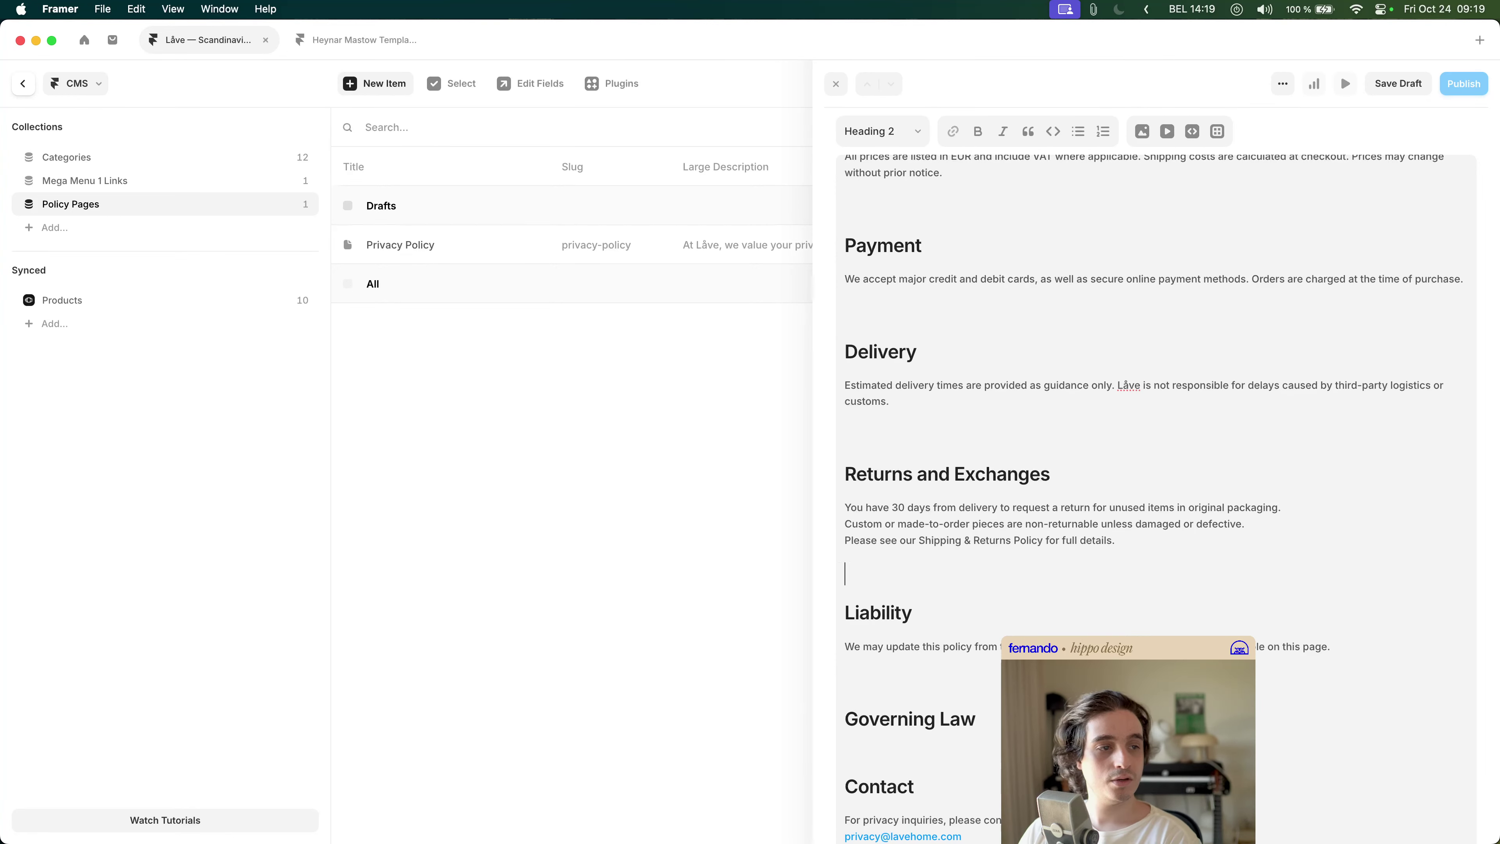
- Replace the privacy text under Liability with the copied terms and delete the duplicate Liability line
key(super+v)
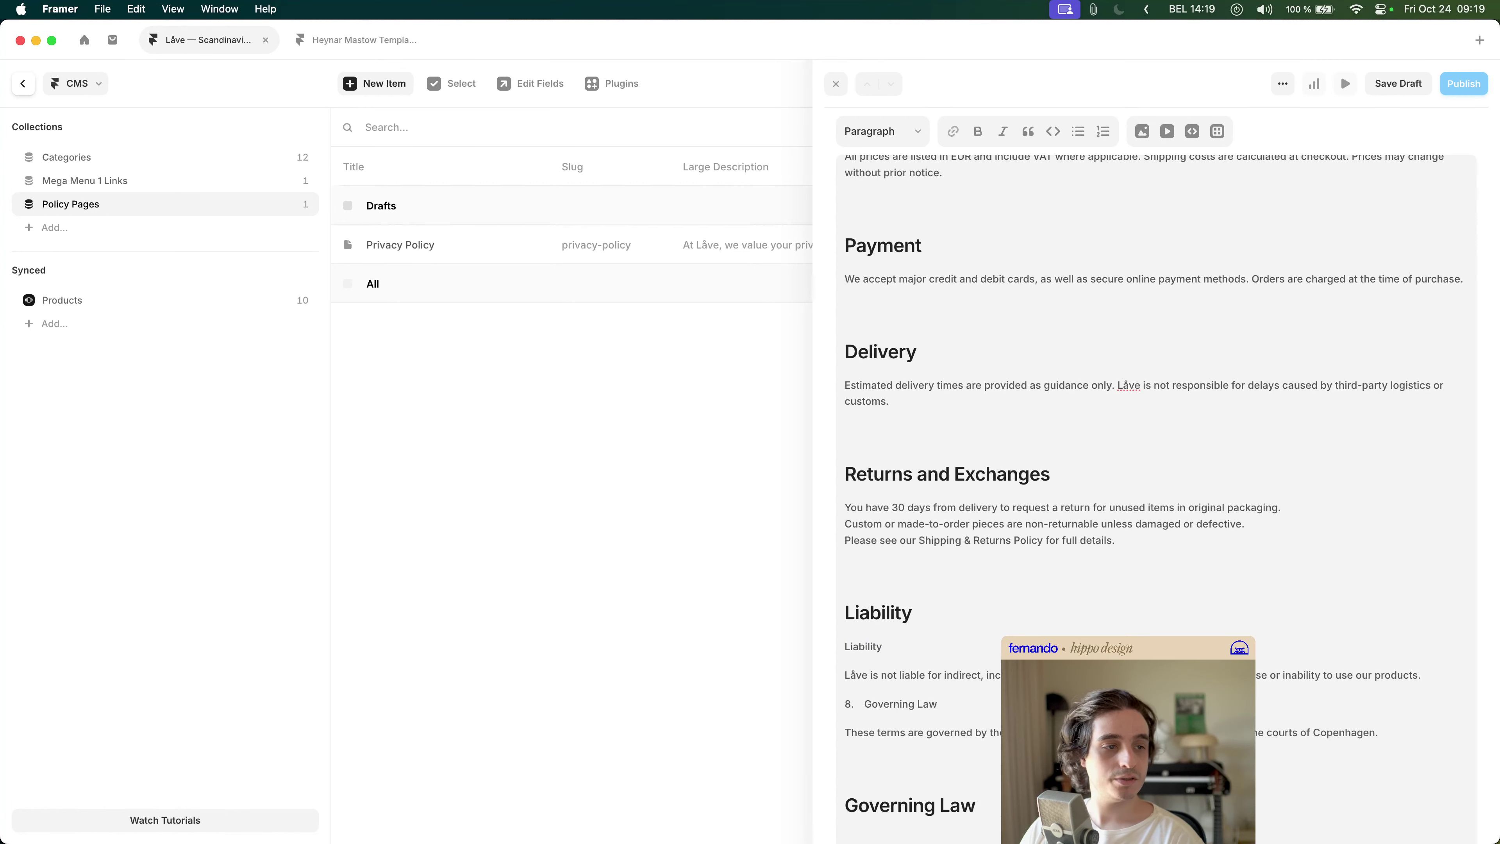
scroll(882, 593, down, 2)
drag(912, 607, 844, 607)
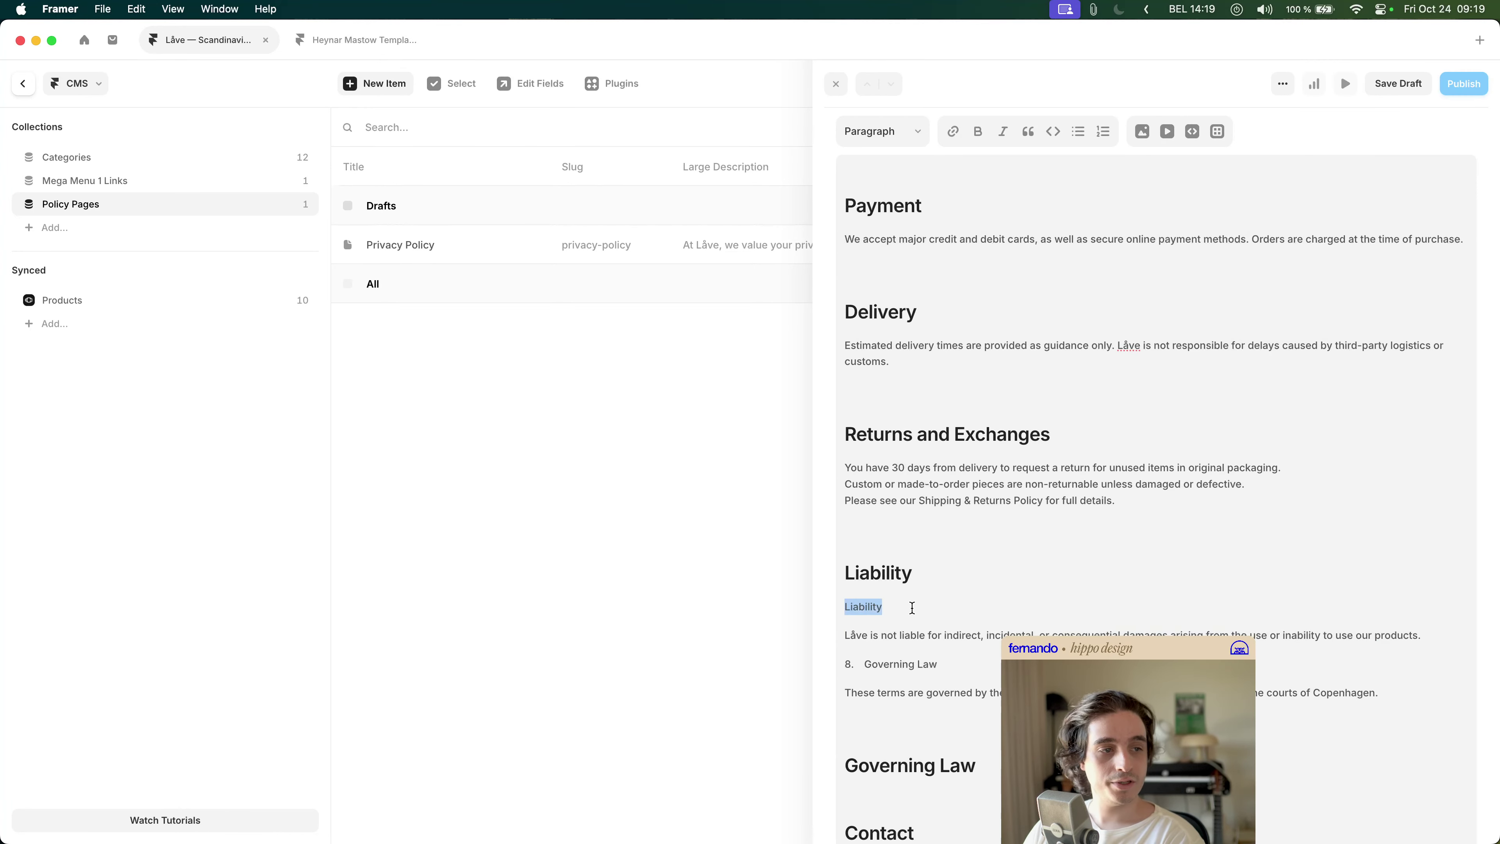
key(BackSpace)
key(BackSpace)
- Remove the numbered Governing Law line and its paragraph from the Liability section, keeping the paragraph for reuse
click(915, 635)
triple_click(900, 635)
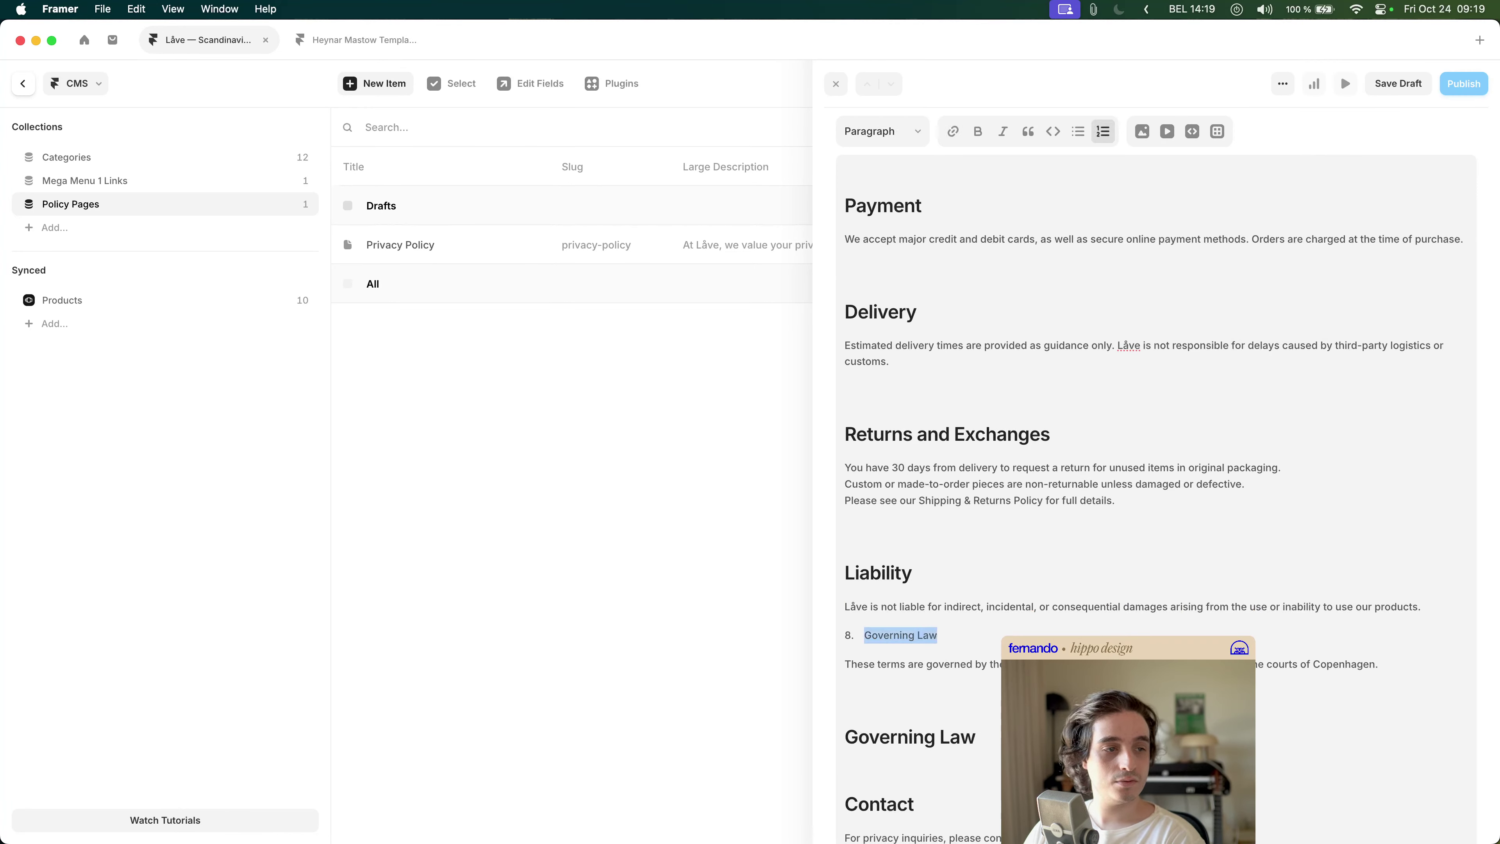
key(BackSpace)
key(BackSpace)
triple_click(915, 663)
key(BackSpace)
key(BackSpace)
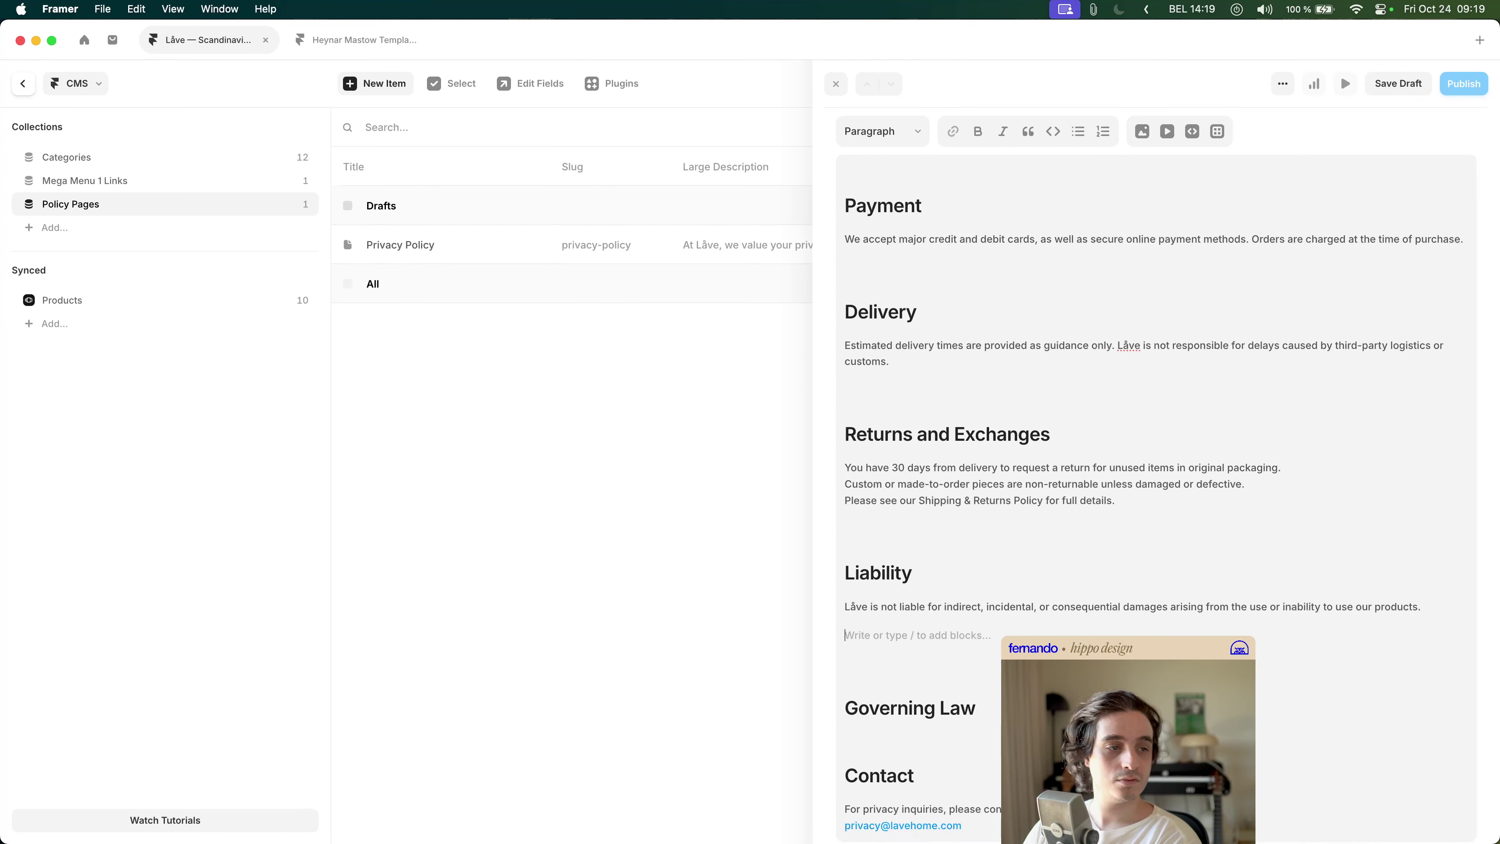
- Insert the paragraph on the laws of Denmark and the courts of Copenhagen under Governing Law, and remove the surplus blank line above that heading
click(845, 686)
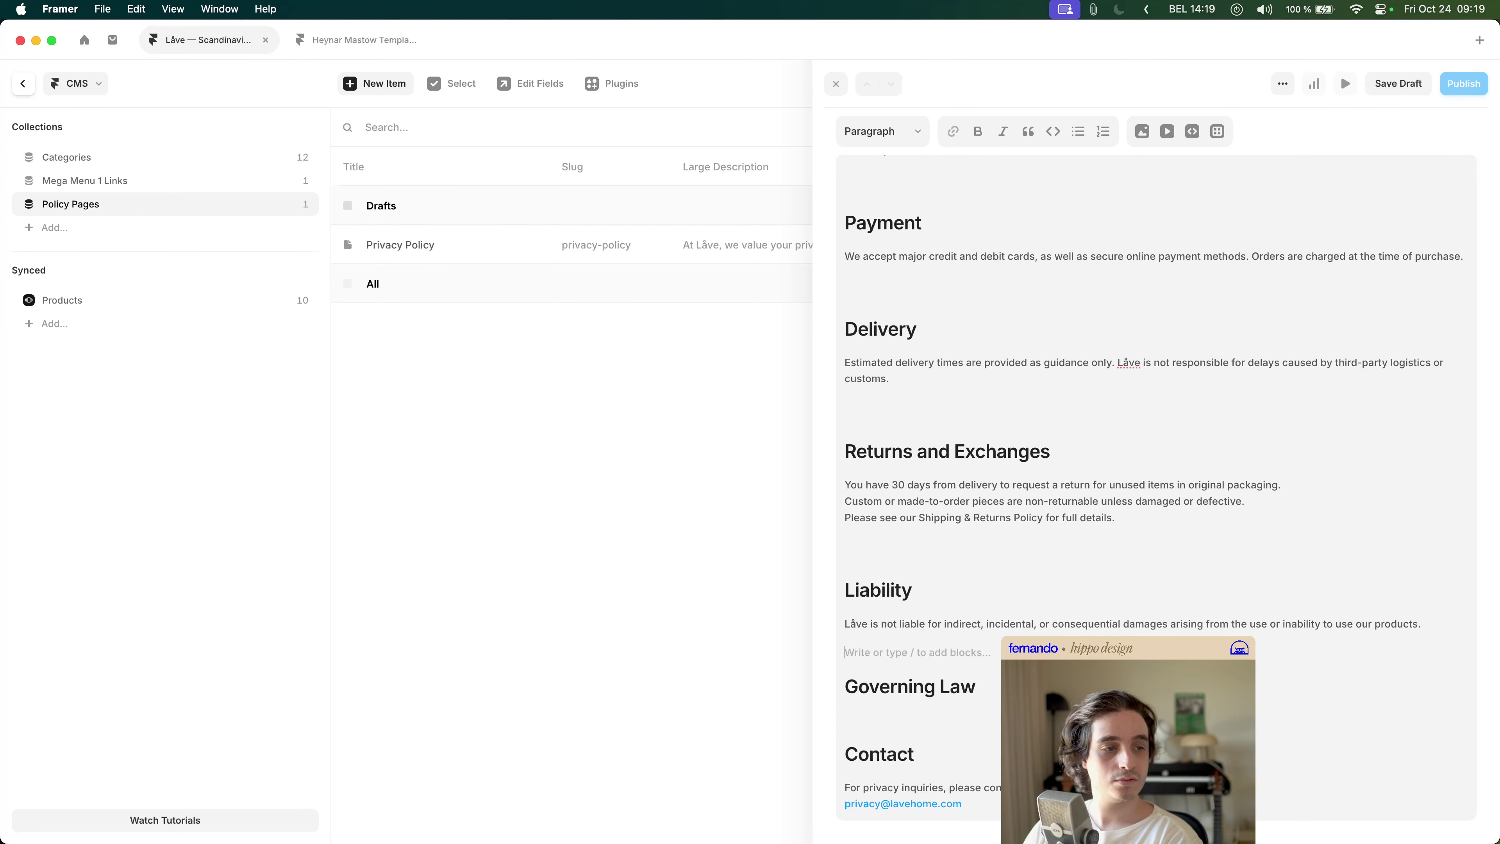
click(847, 720)
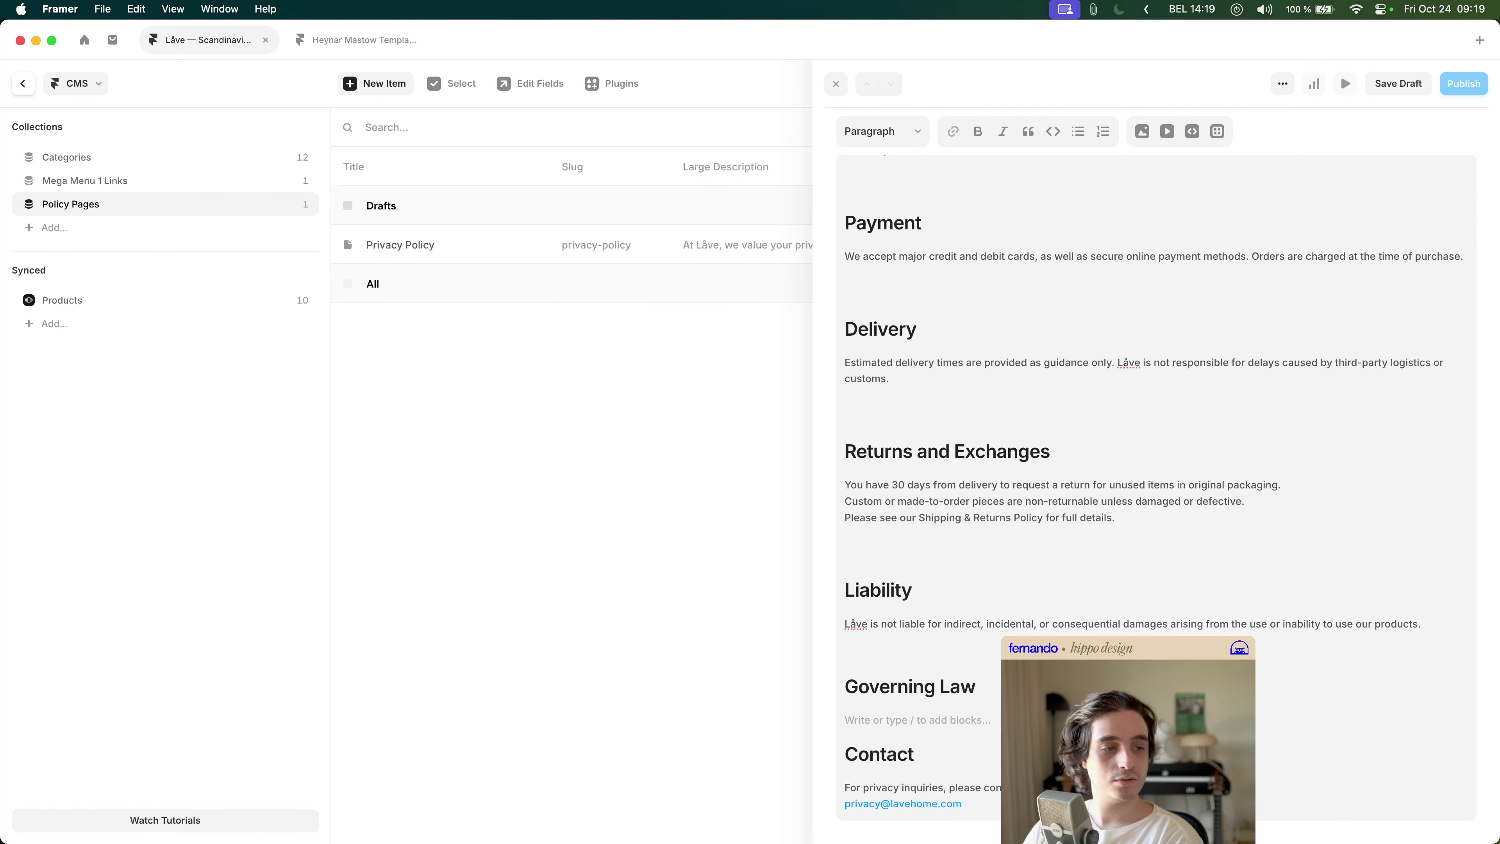
text(These terms are governed by the laws of Denmark. Any disputes shall be resolved in the courts of Copenhagen.)
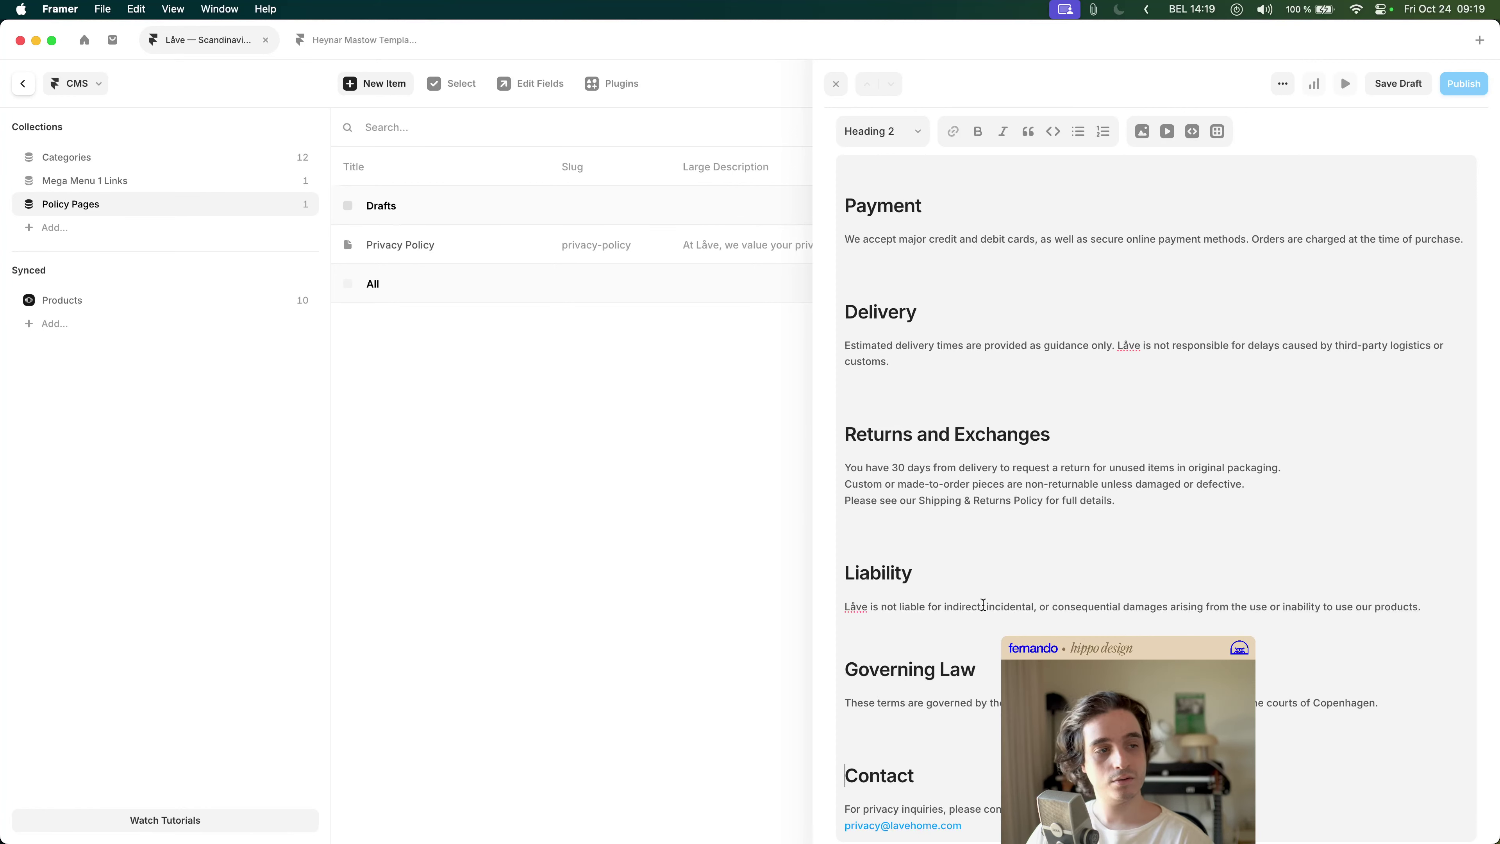
scroll(983, 604, down, 1)
click(1065, 615)
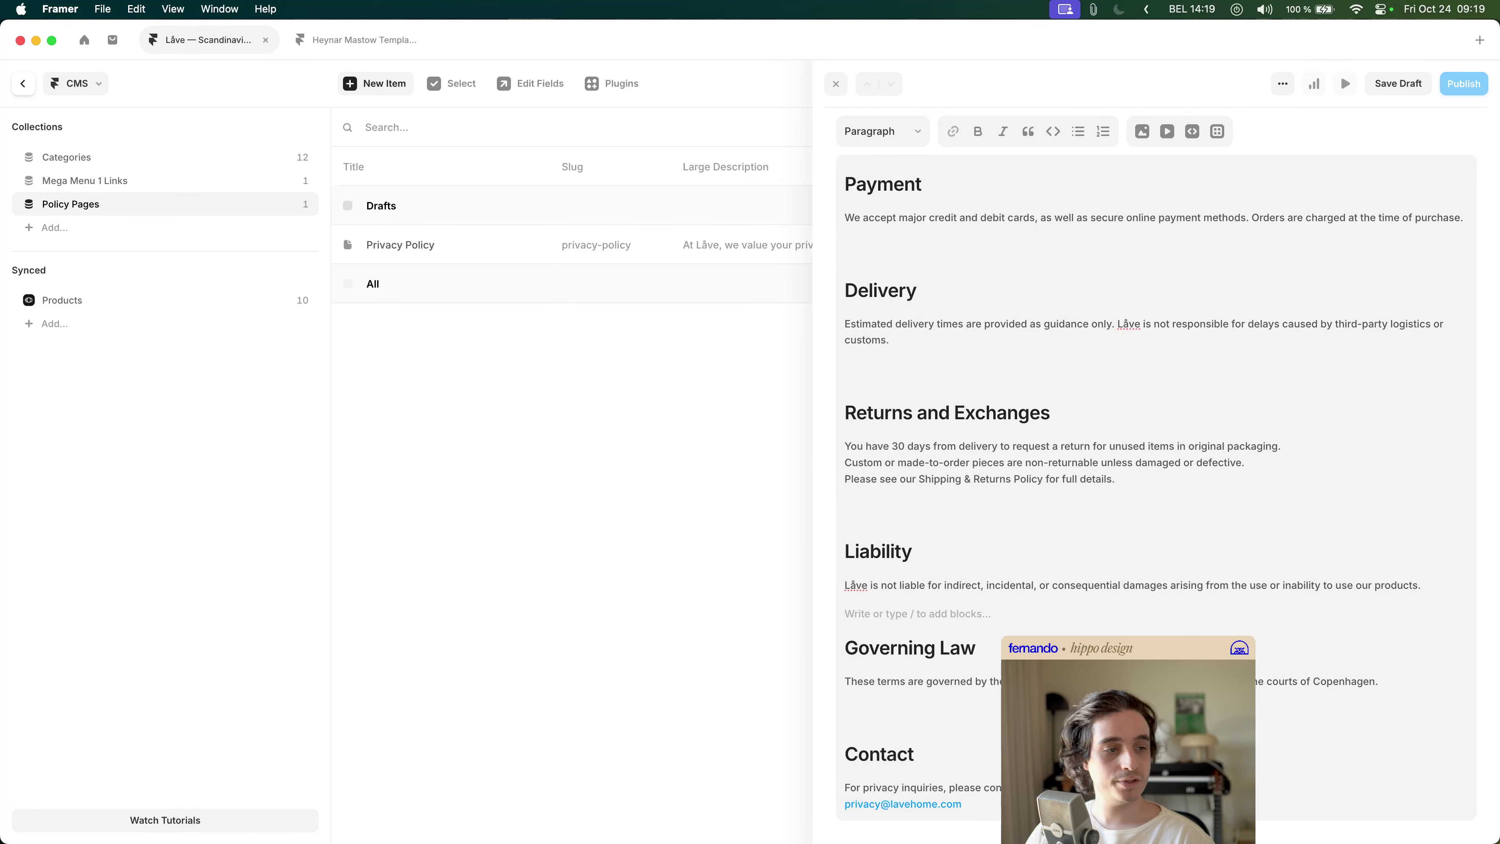
click(915, 754)
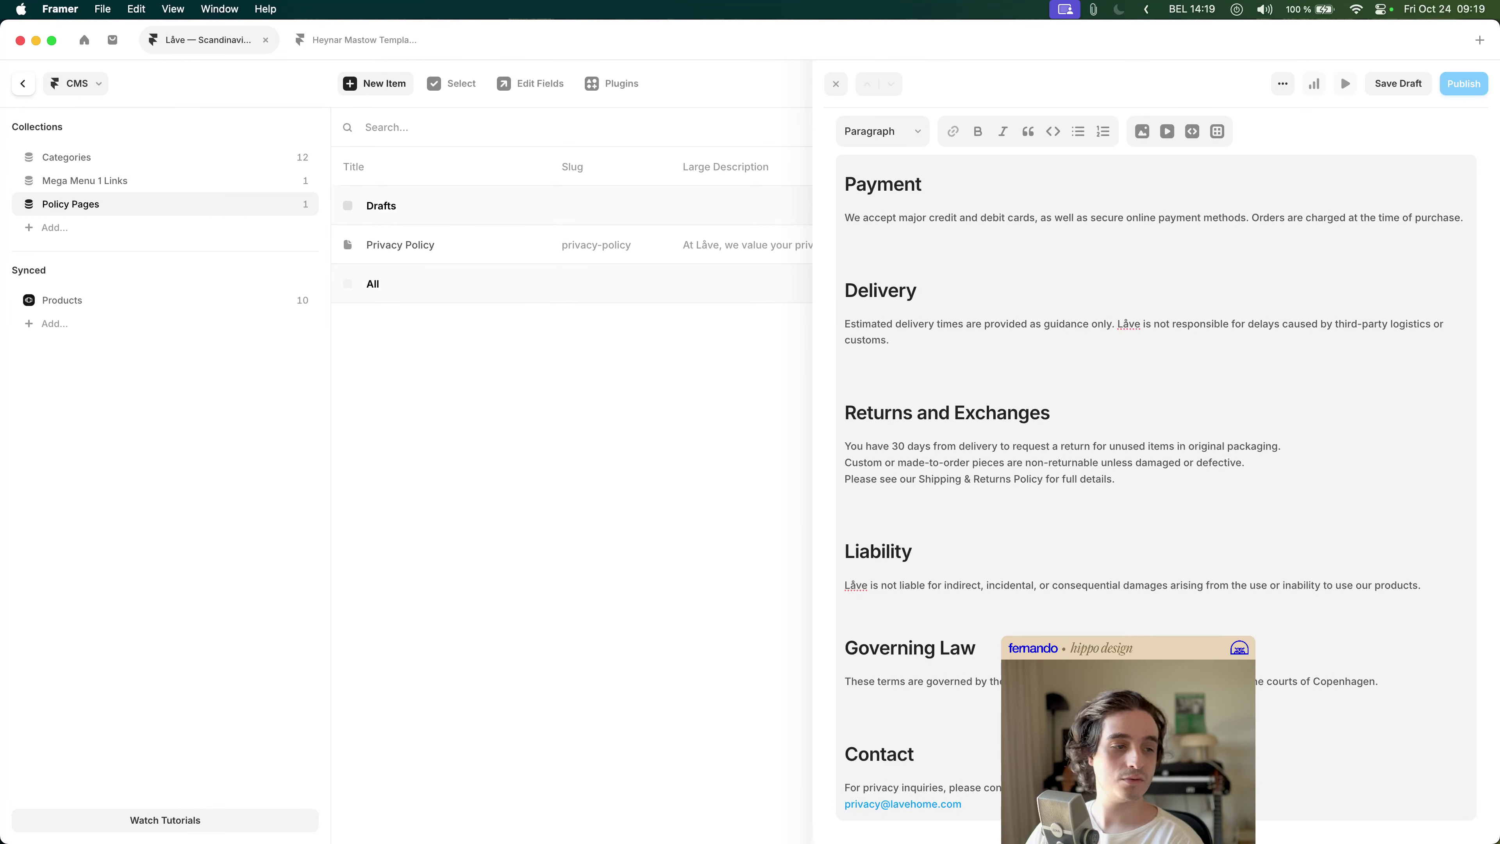
key(super+v)
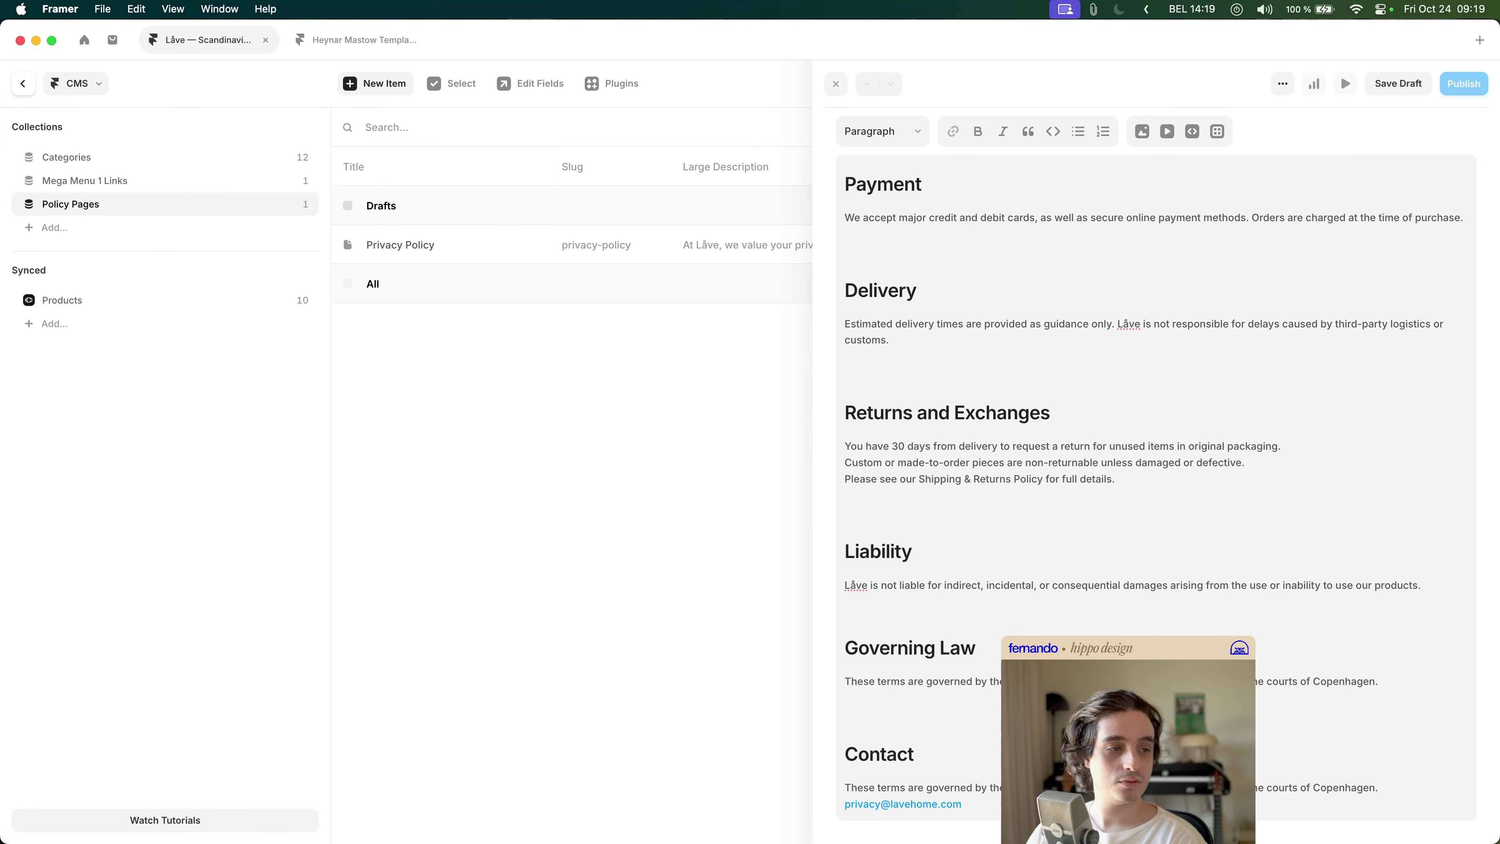
key(super+z)
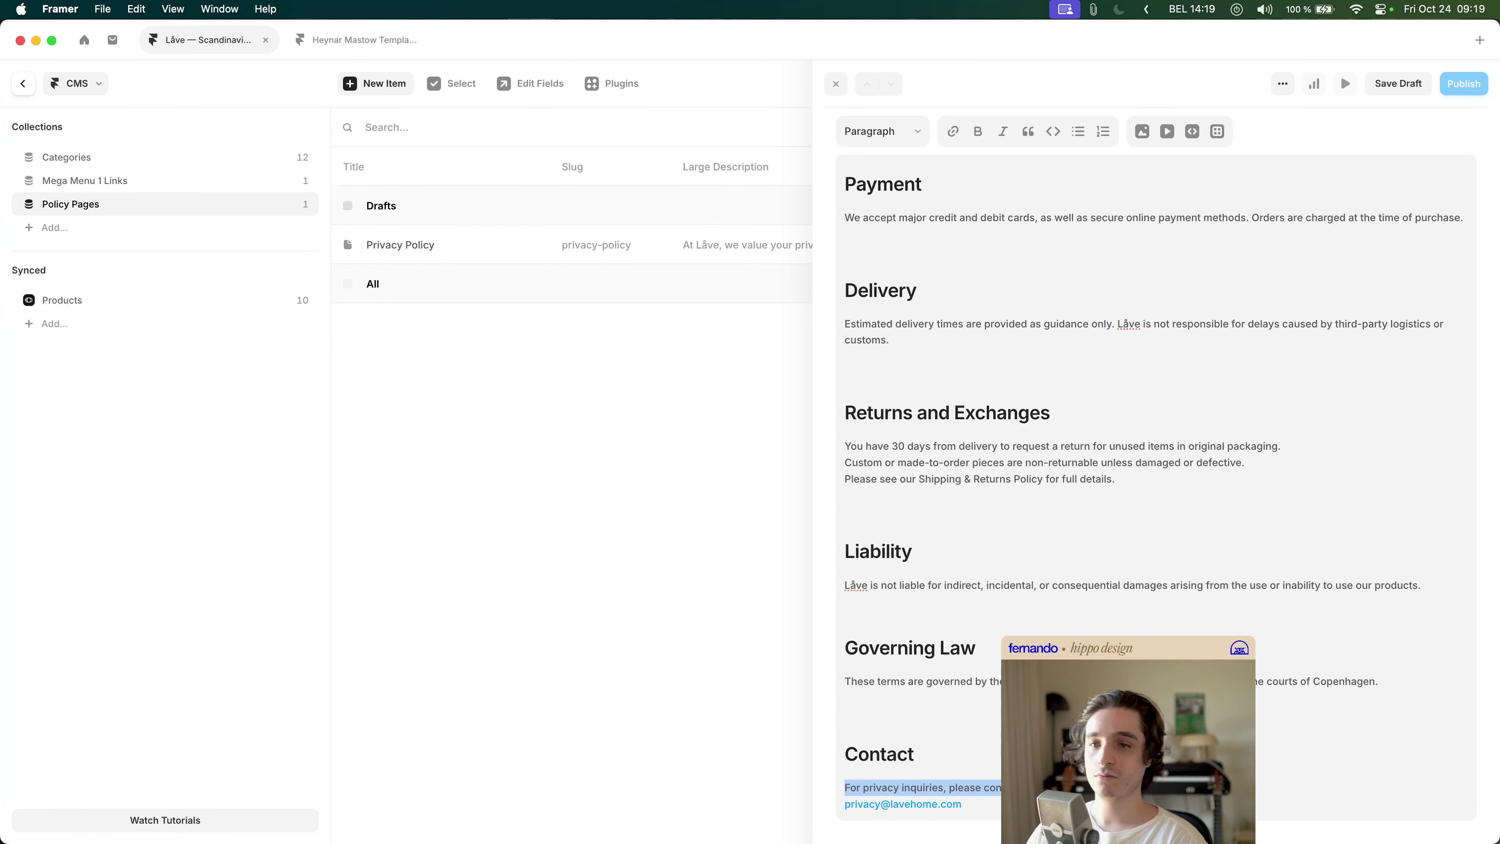
key(super+v)
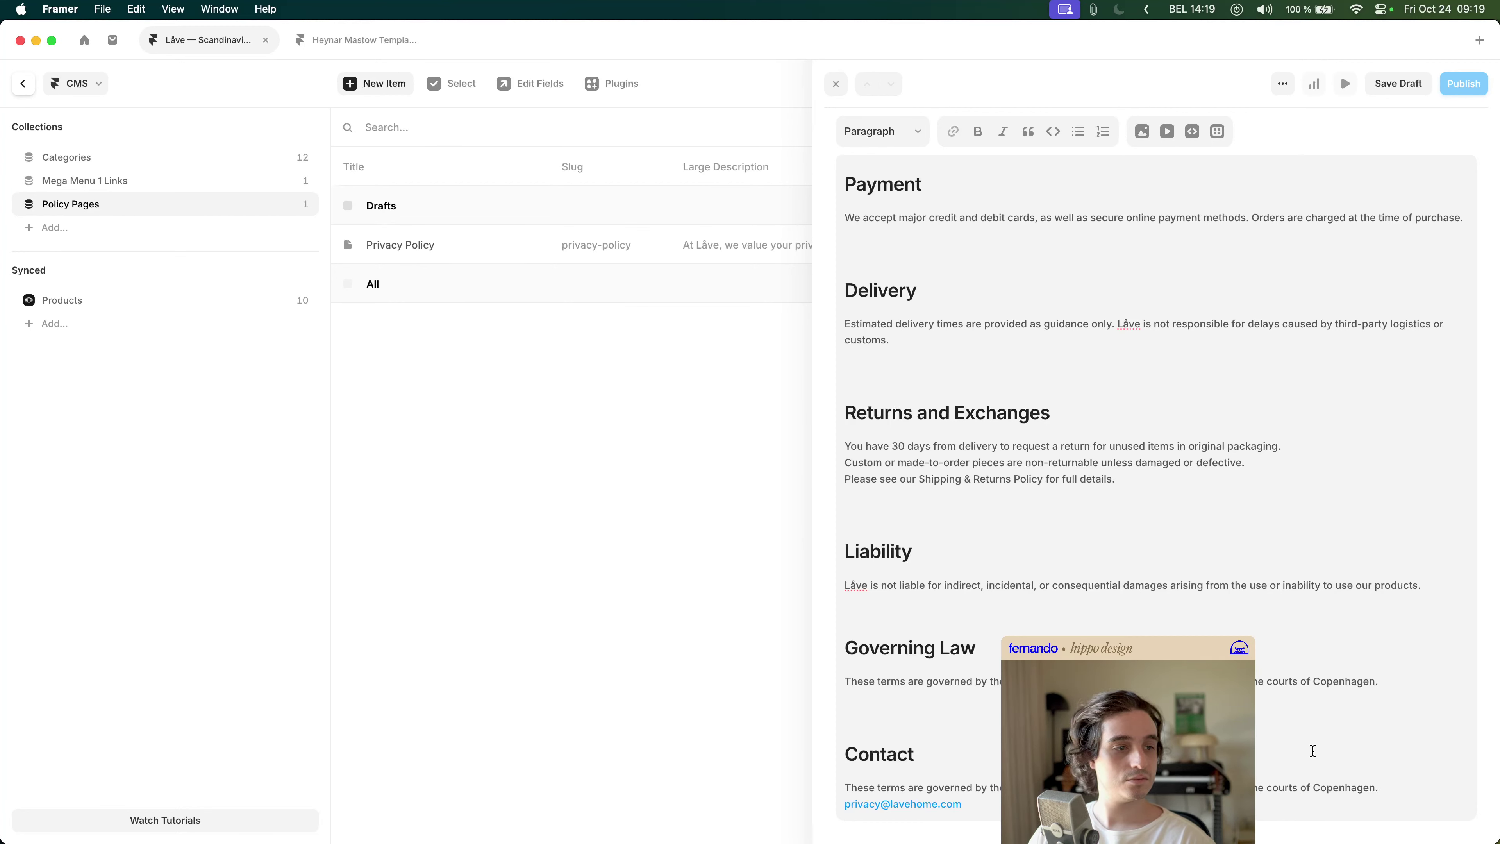
key(super+z)
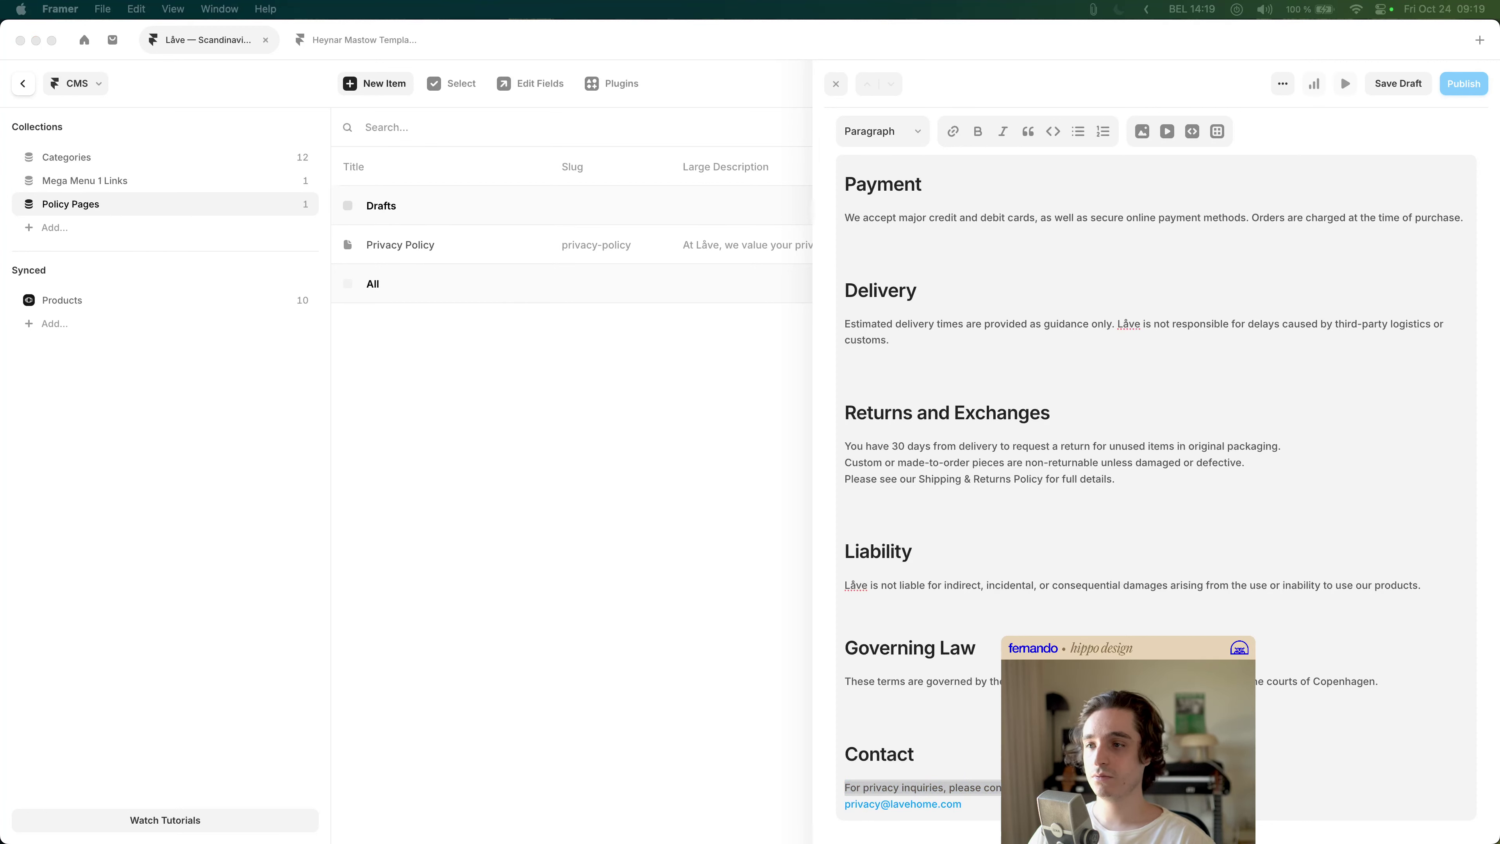
- Replace the Contact text with the sentence for questions regarding these terms and turn its support e-mail address into a link
click(300, 596)
key(super+shift+z)
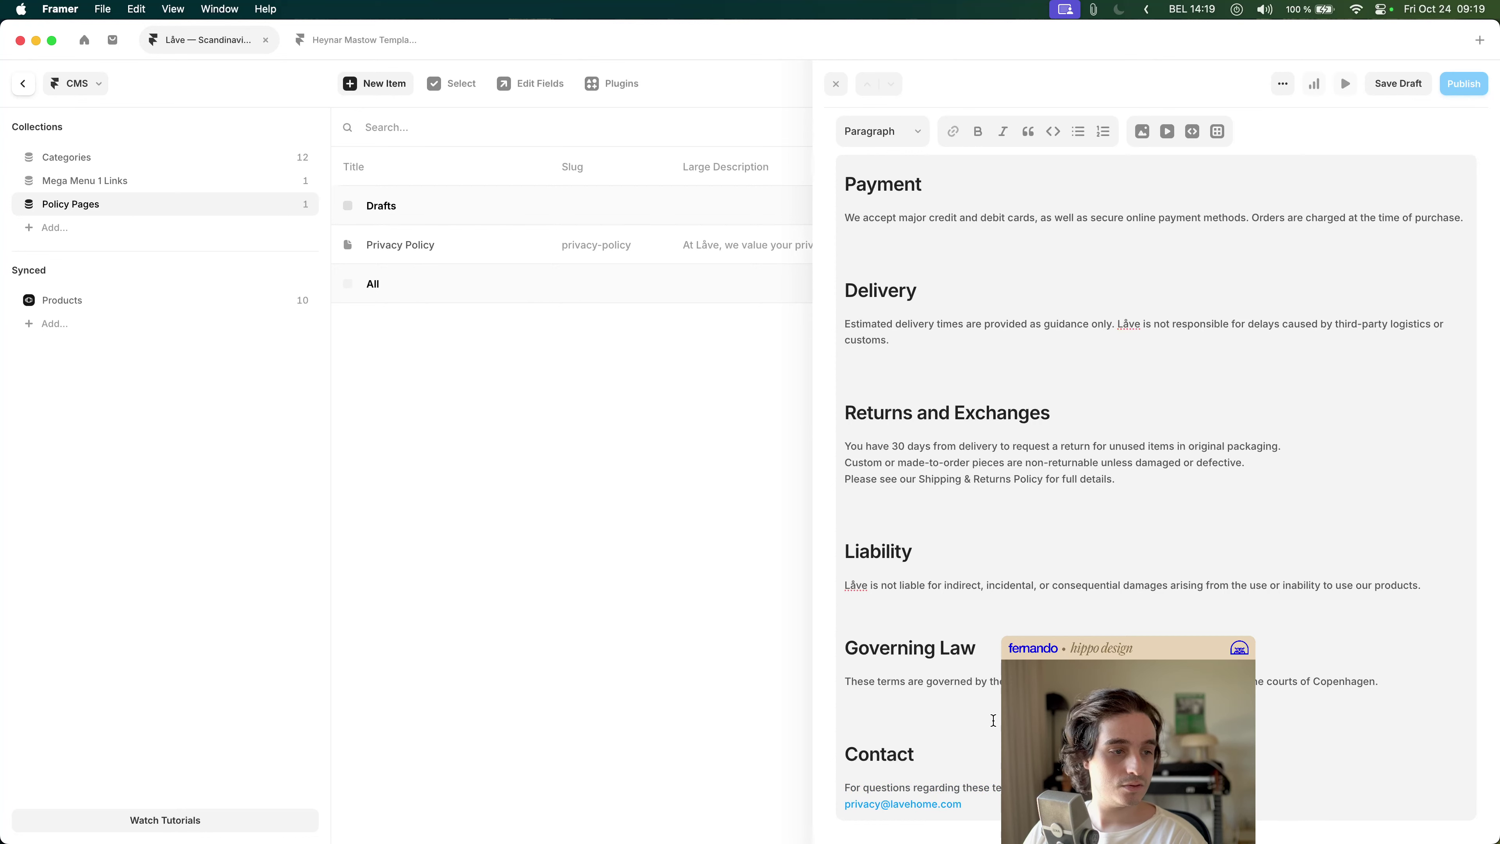
key(super+b)
key(super+k)
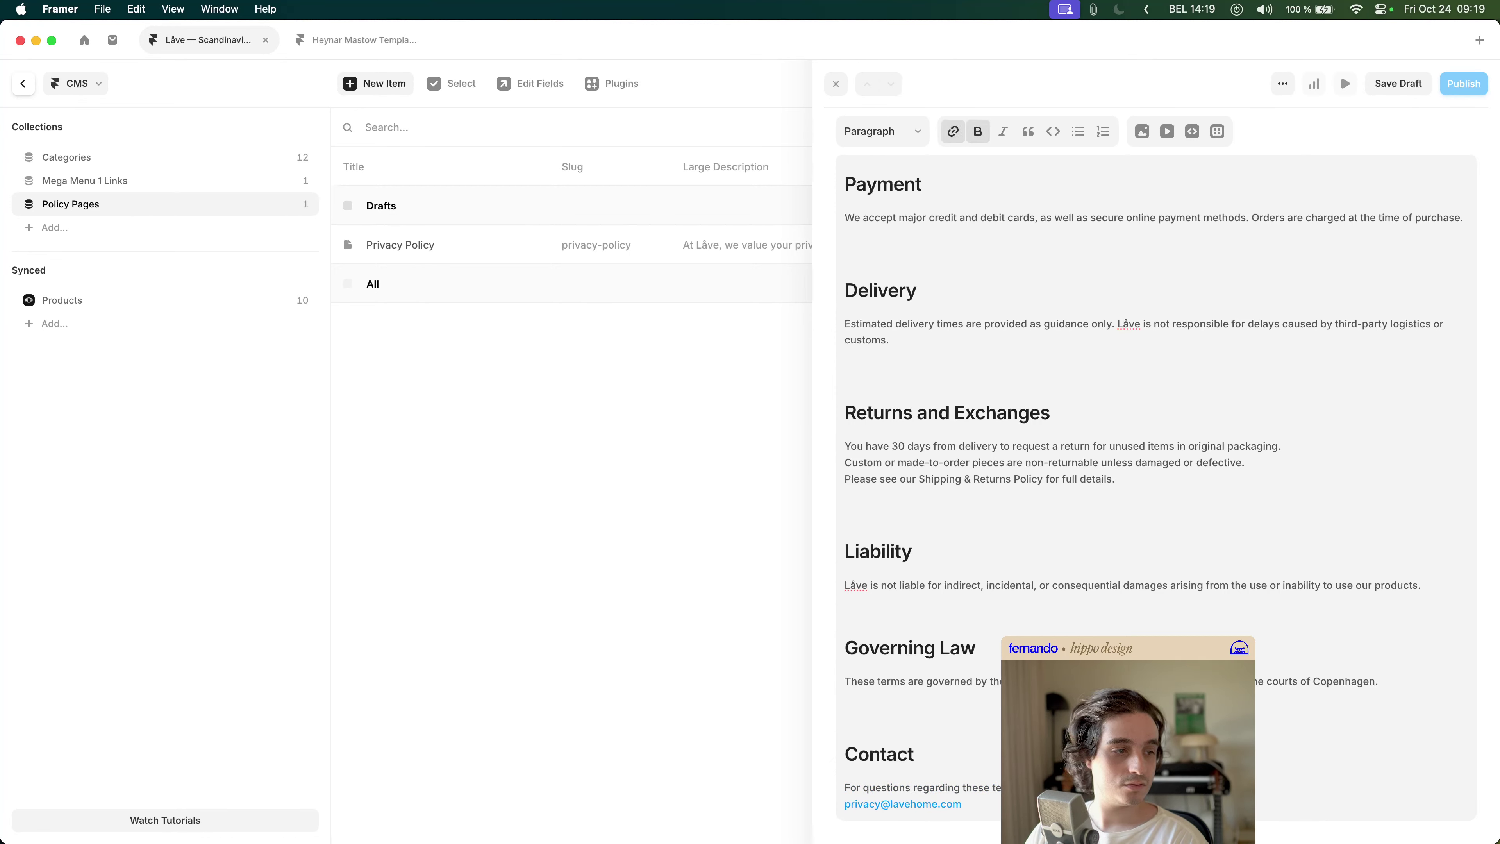
key(super+b)
key(super+k)
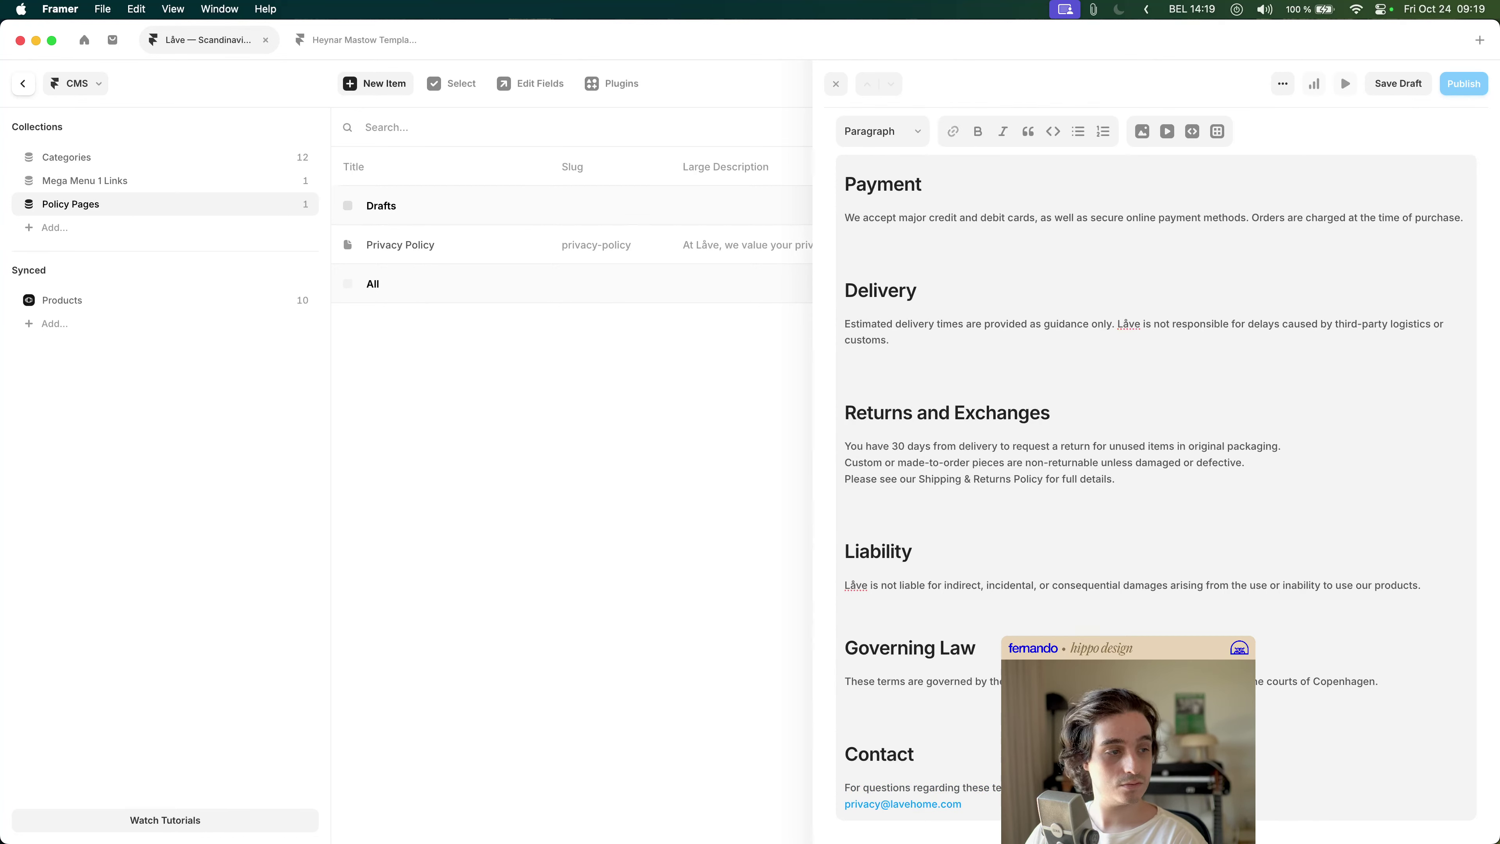
key(super+k)
key(super+k)
key(super+k)
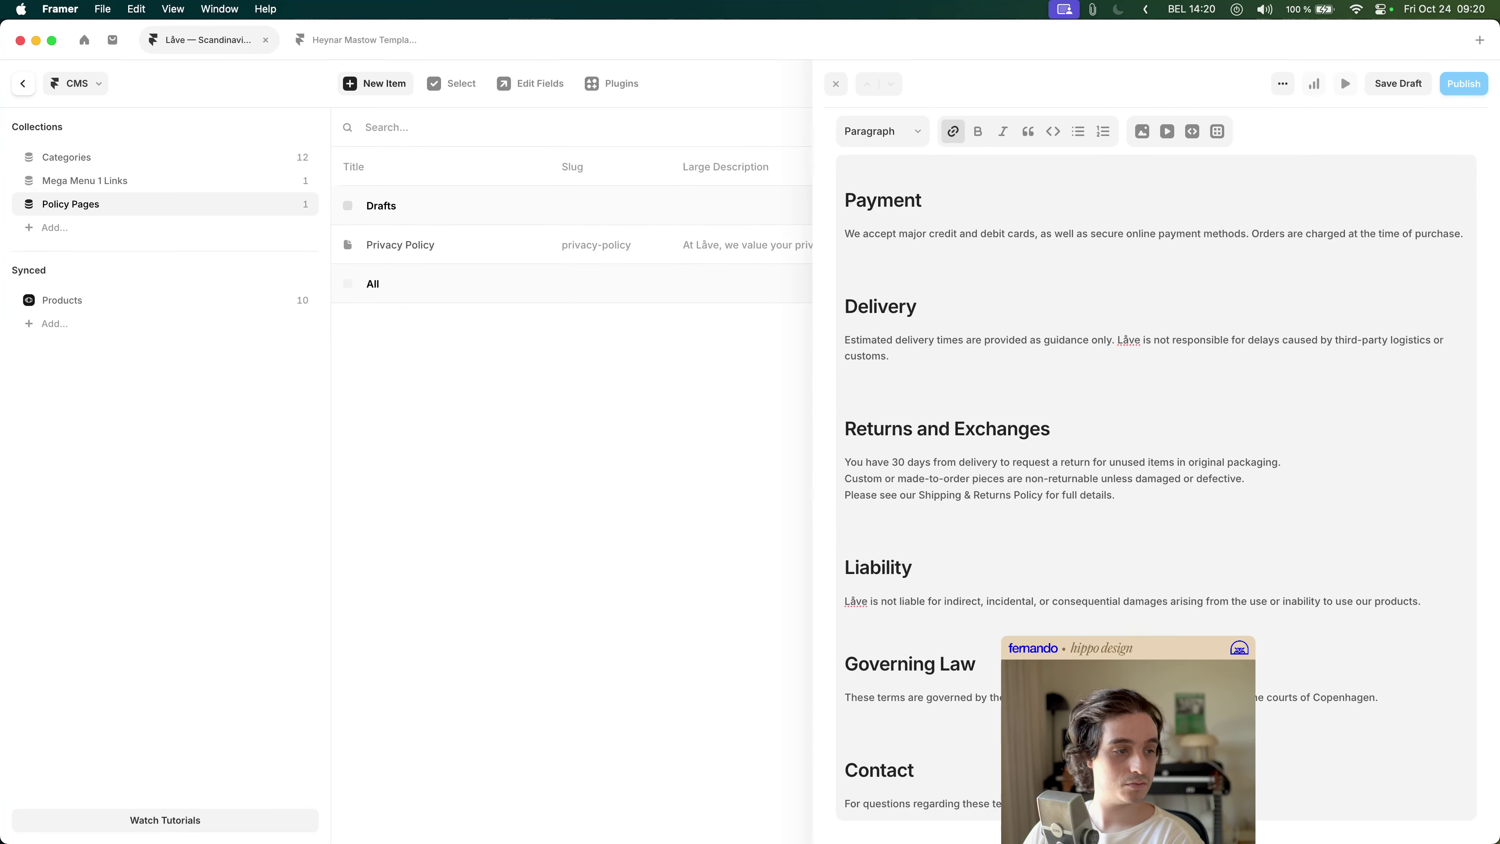
key(super+k)
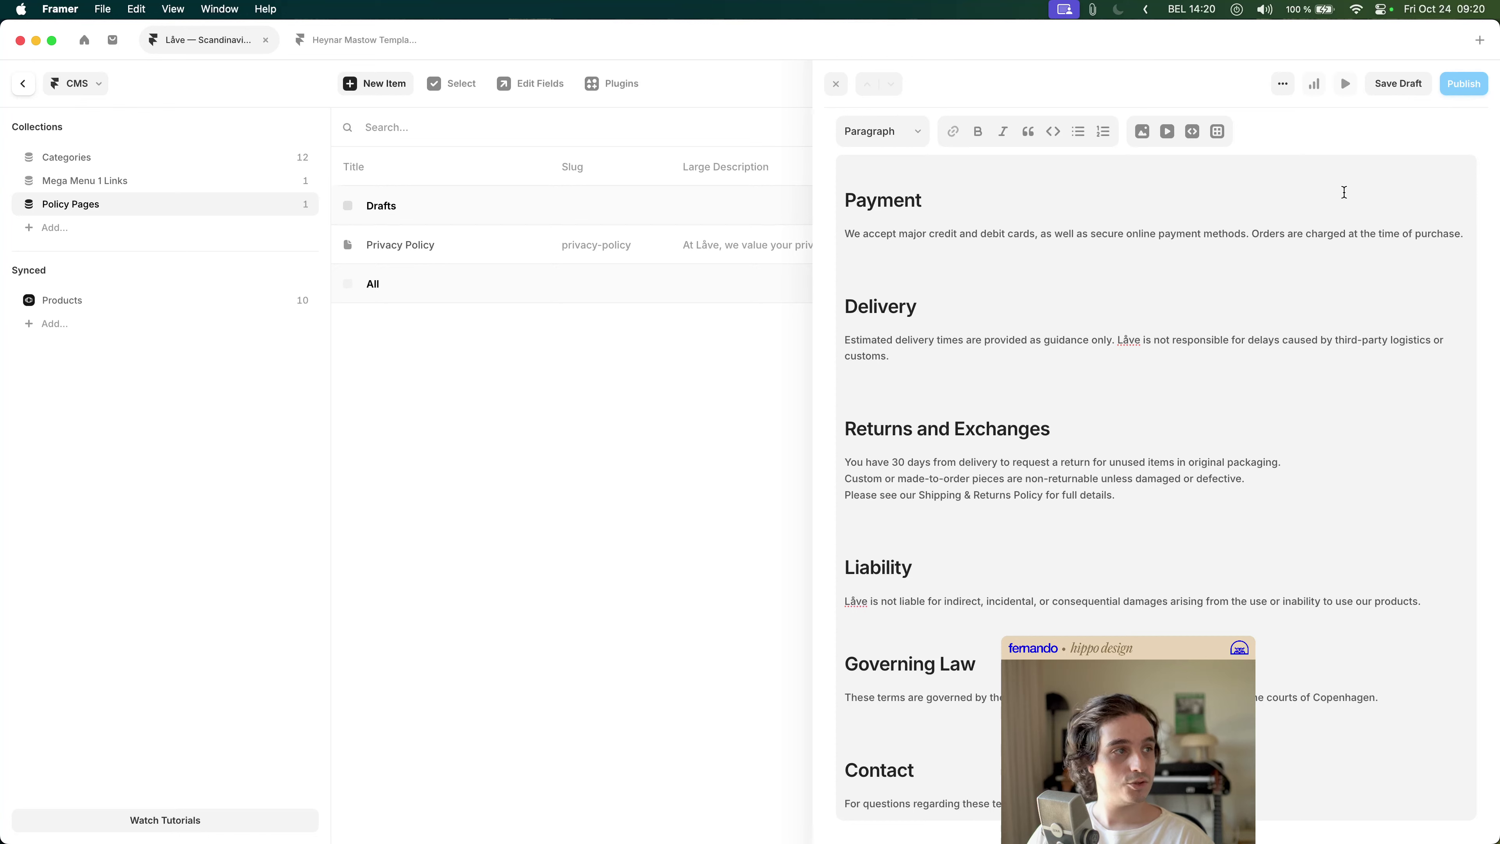
- Save the Terms & Conditions item as a draft and open its page on the canvas to check the layout
click(626, 457)
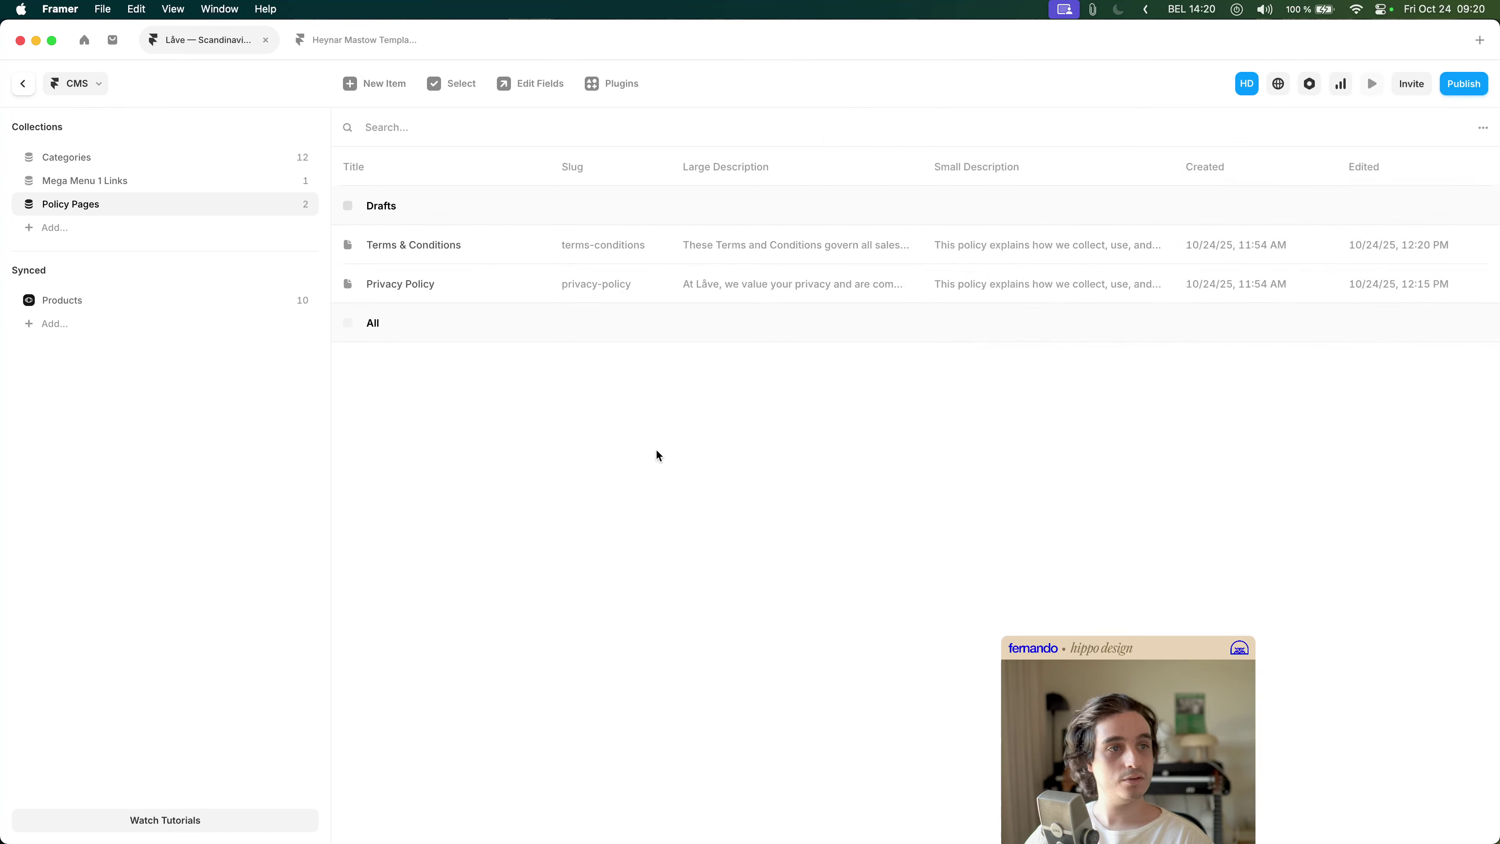
click(445, 244)
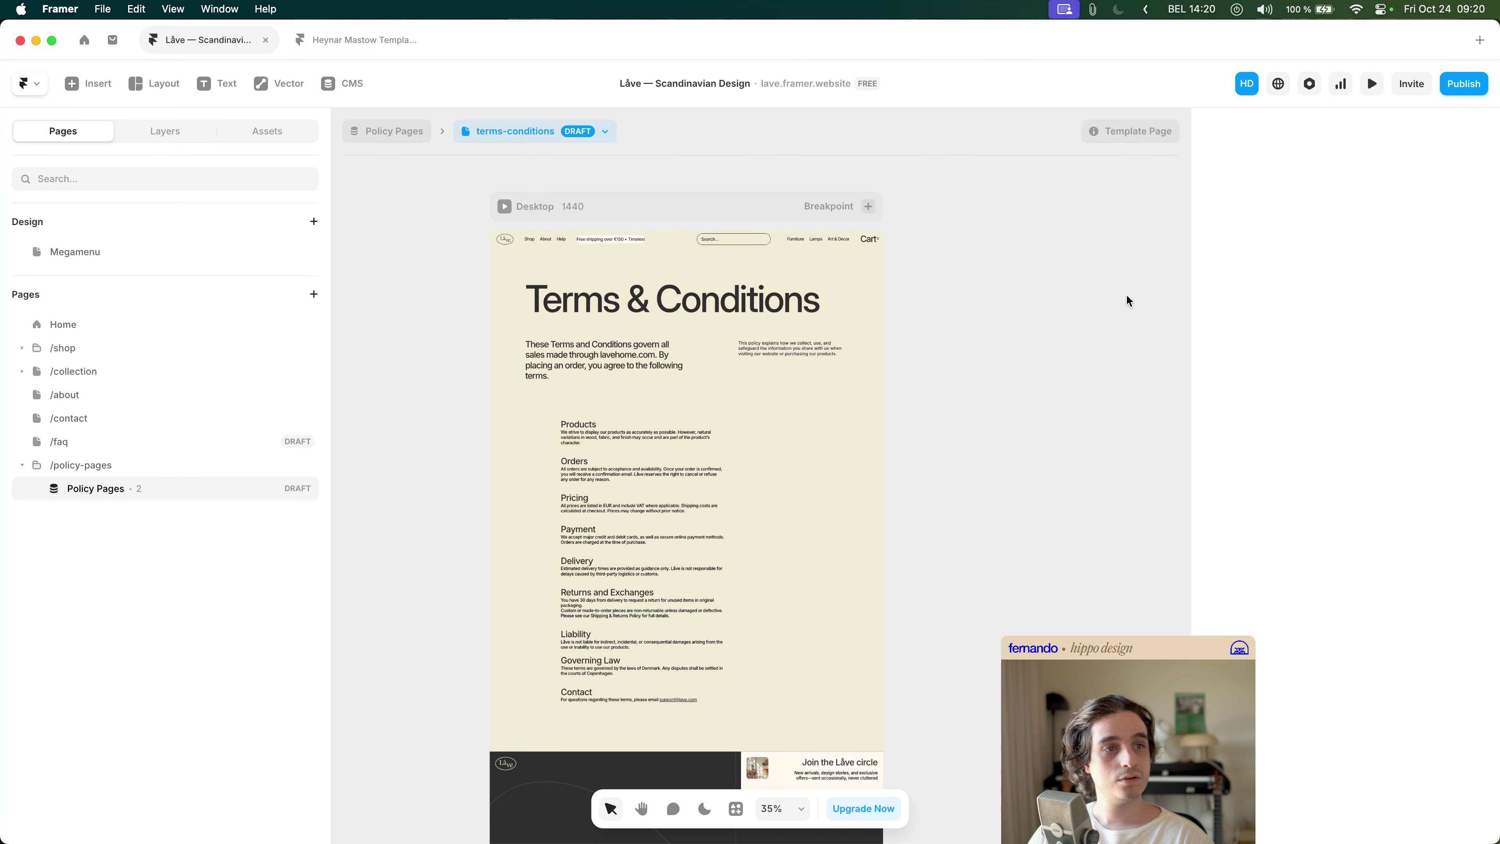
scroll(1015, 341, down, 2)
scroll(576, 305, up, 5)
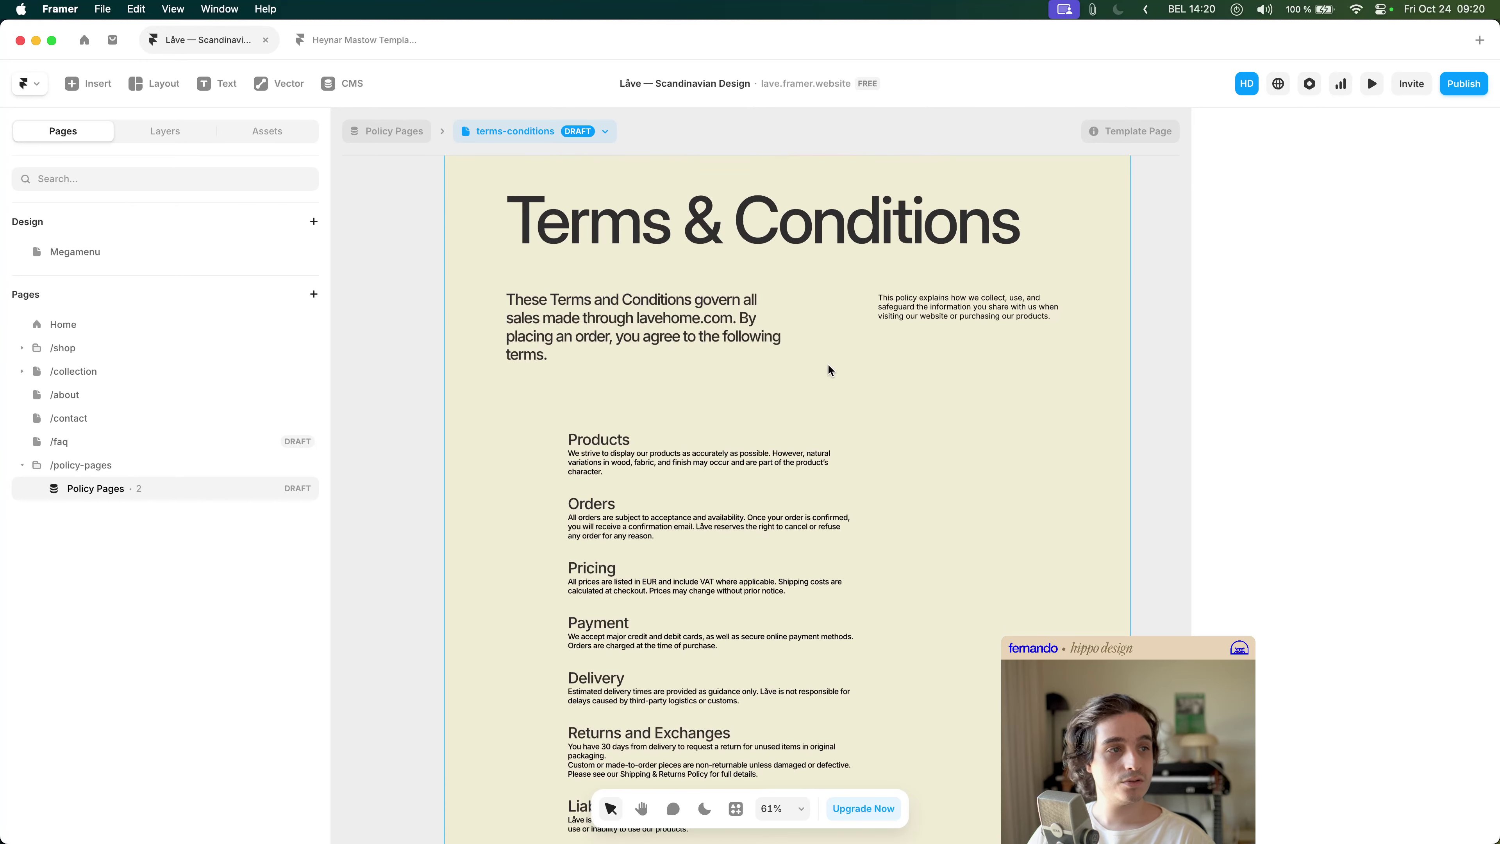
- Clear the small description of the Terms & Conditions item and close the item editor
click(952, 307)
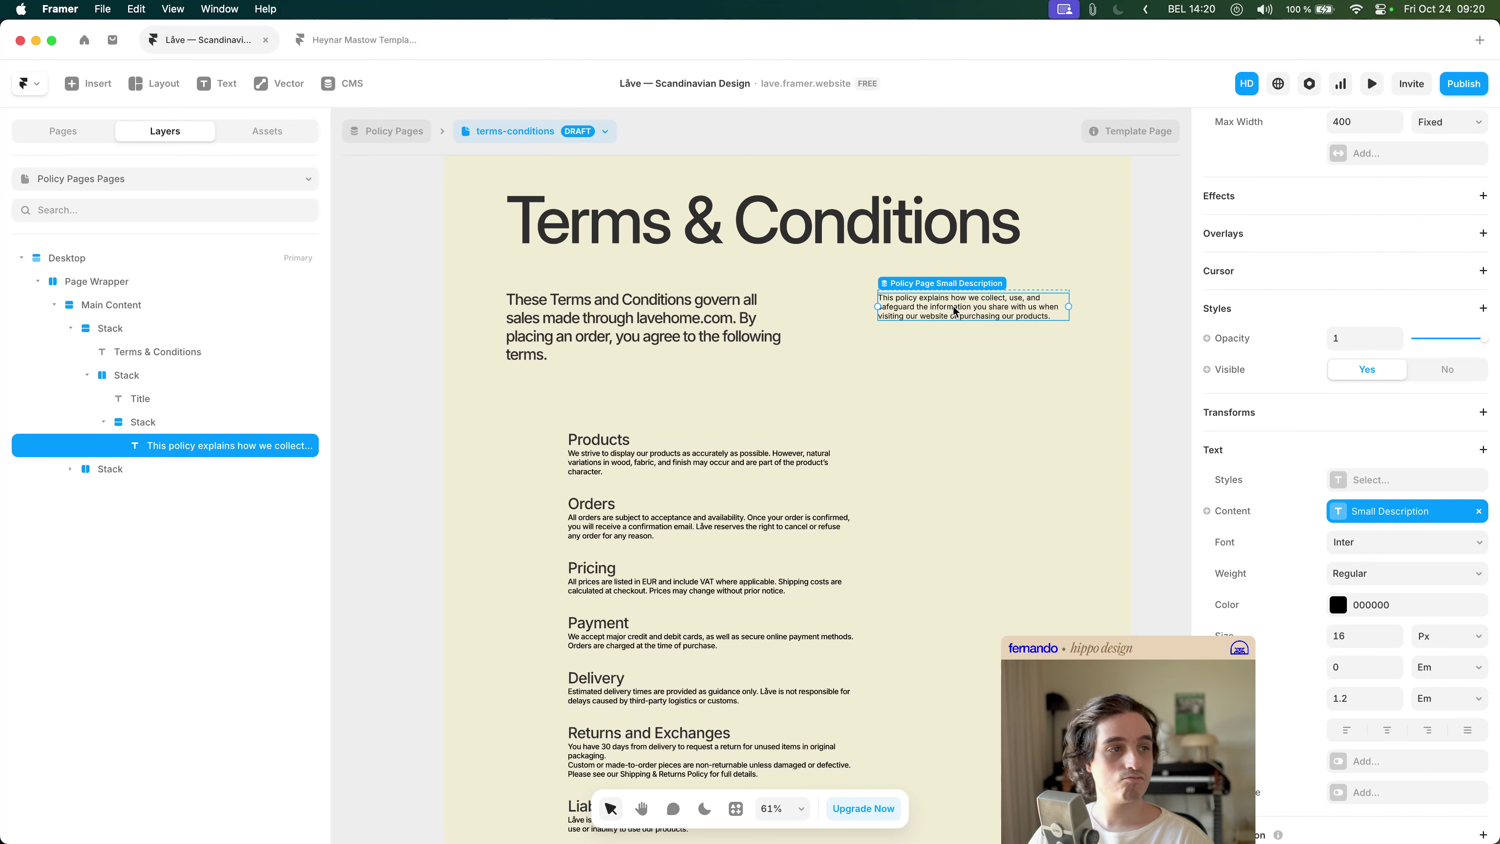
click(1408, 512)
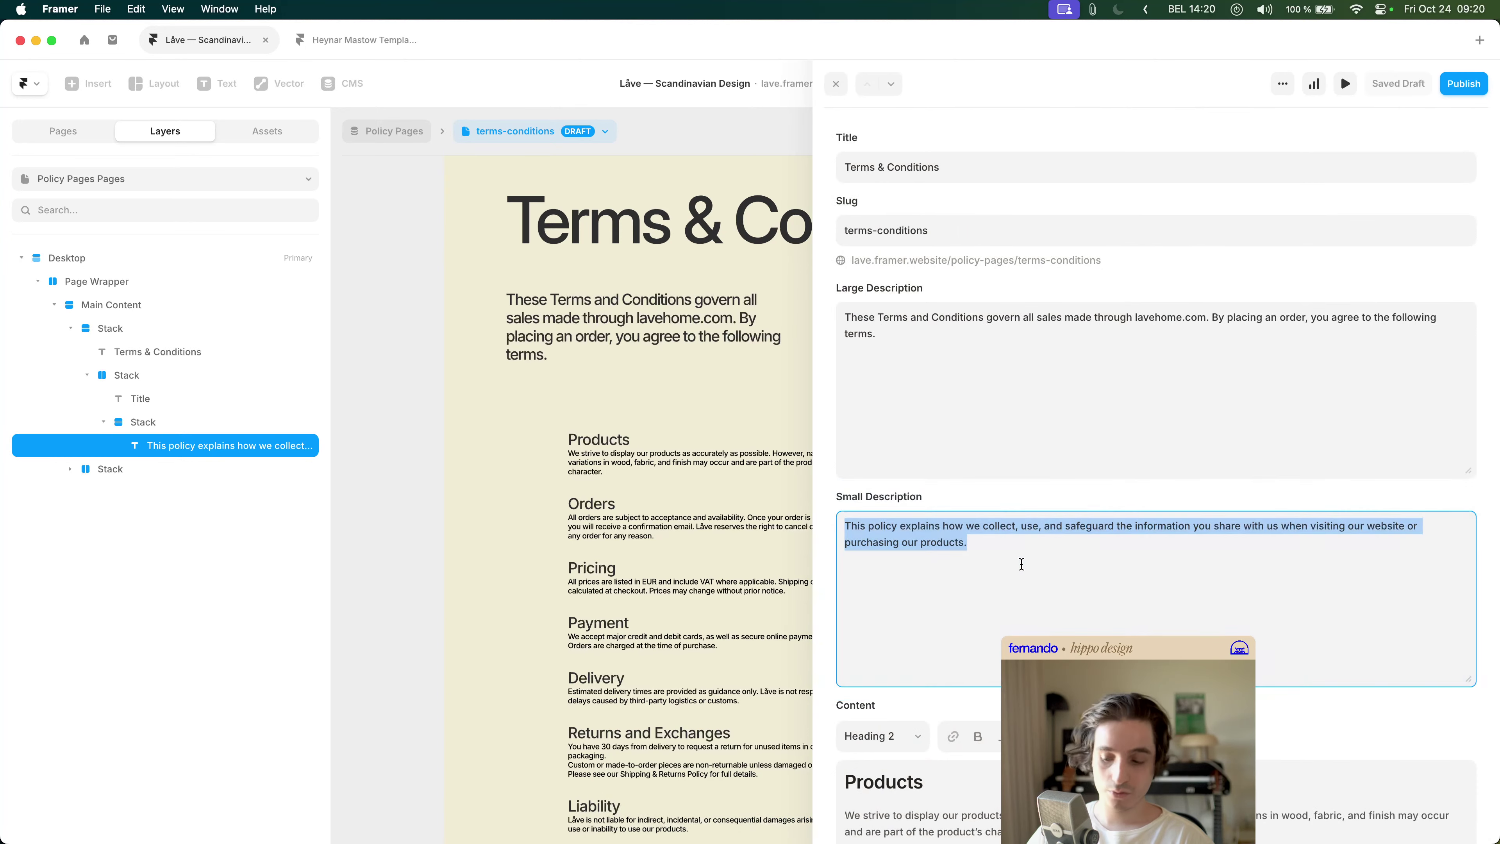
key(BackSpace)
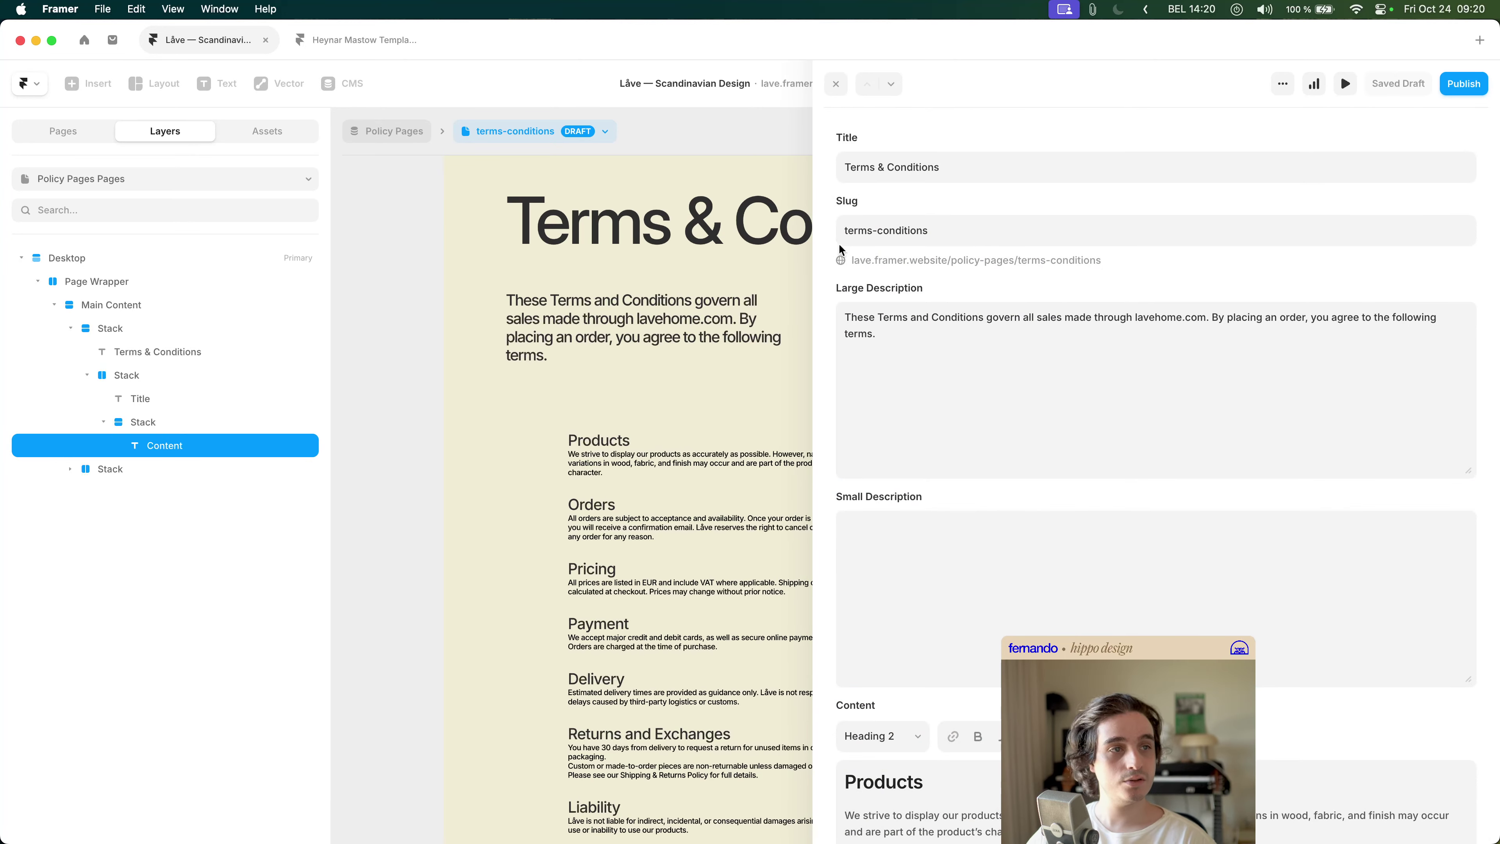
click(835, 83)
click(1150, 372)
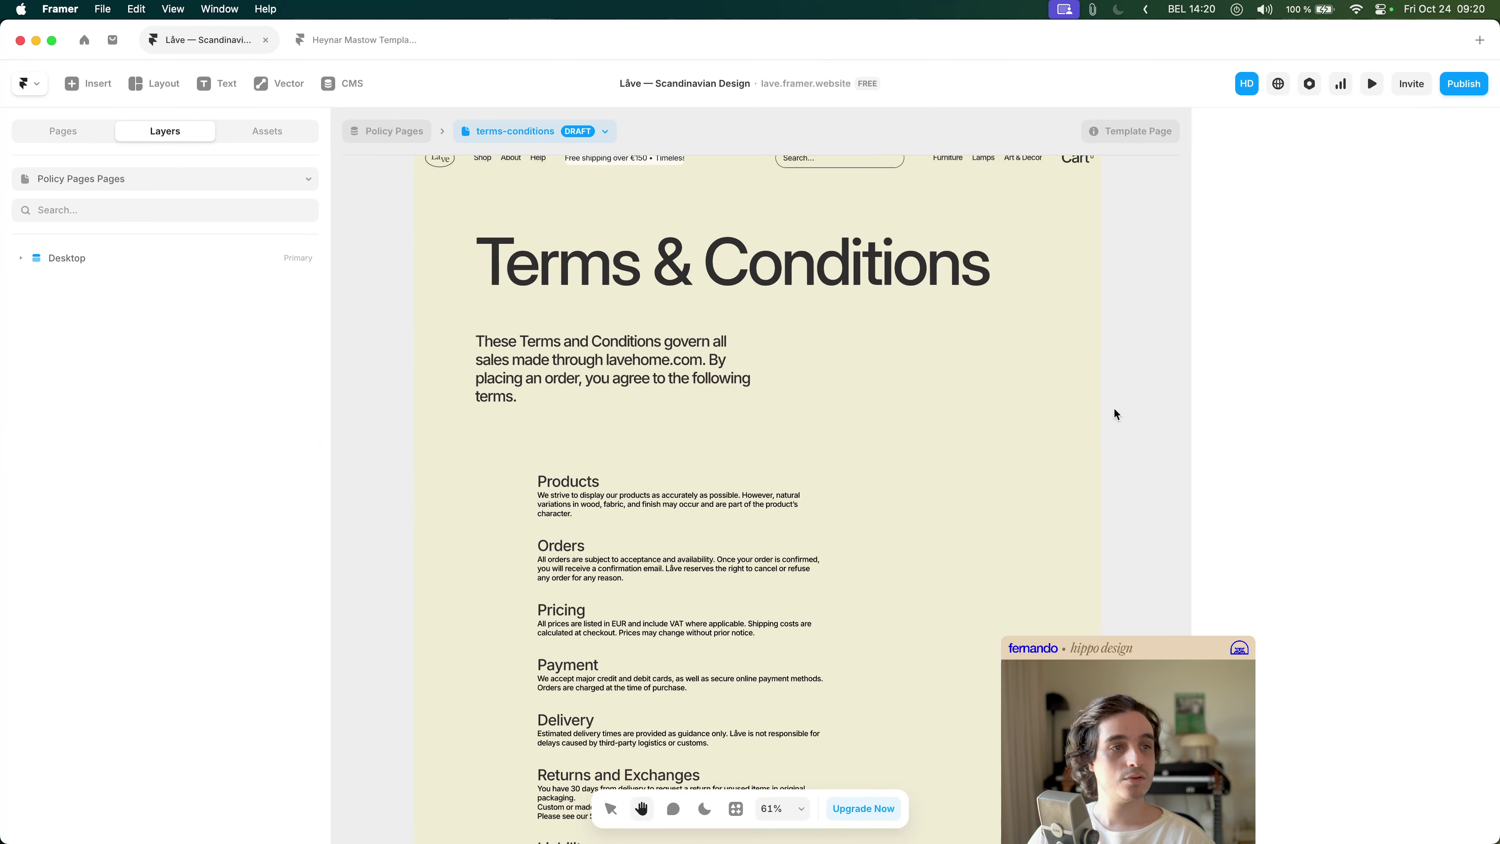
- Set the large description text's maximum width to 610
click(1028, 390)
scroll(1396, 424, up, 5)
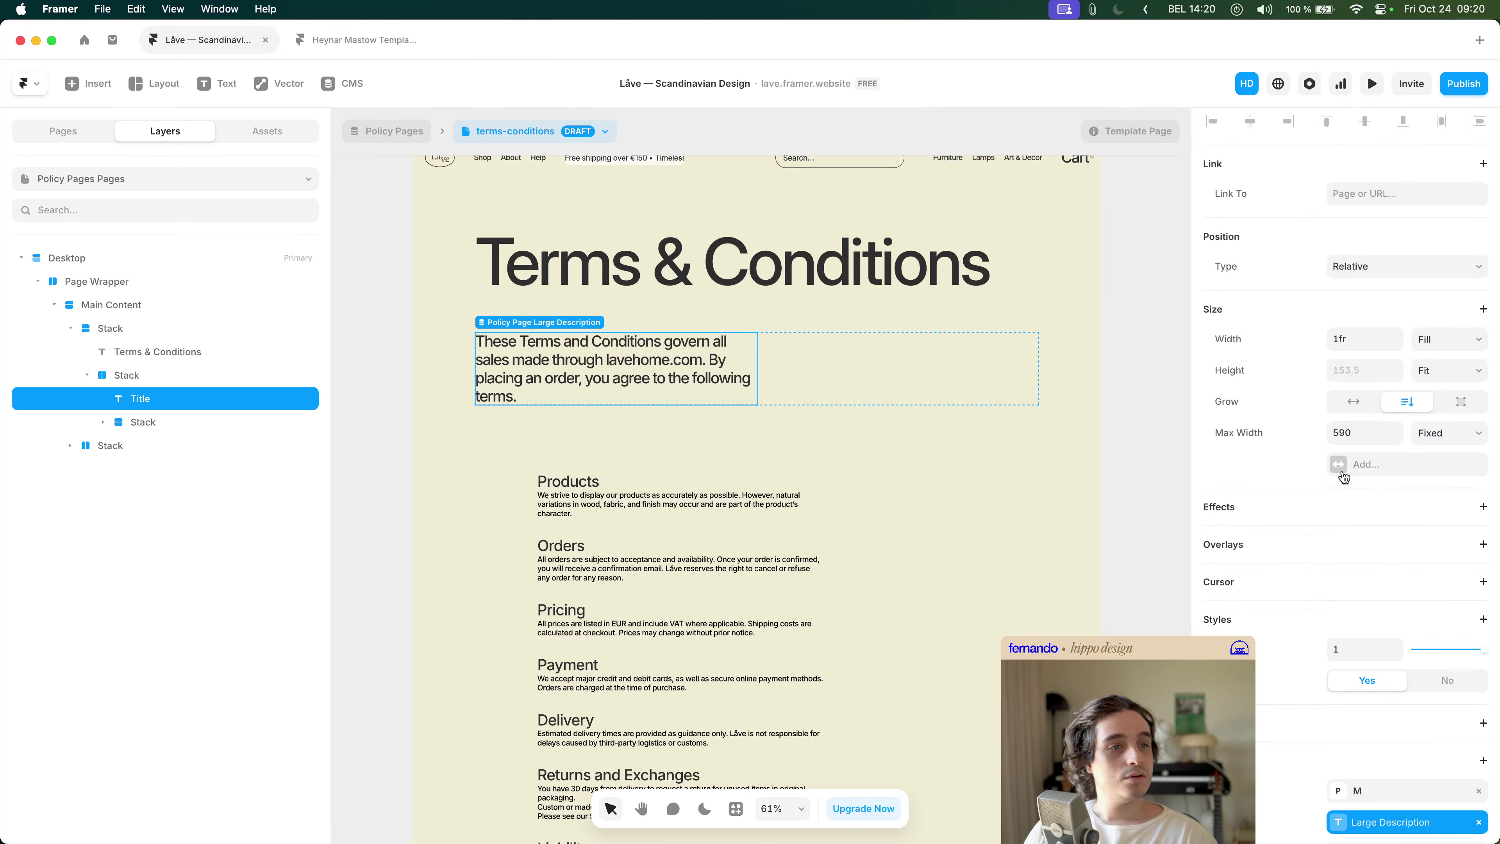
click(1369, 434)
text(610)
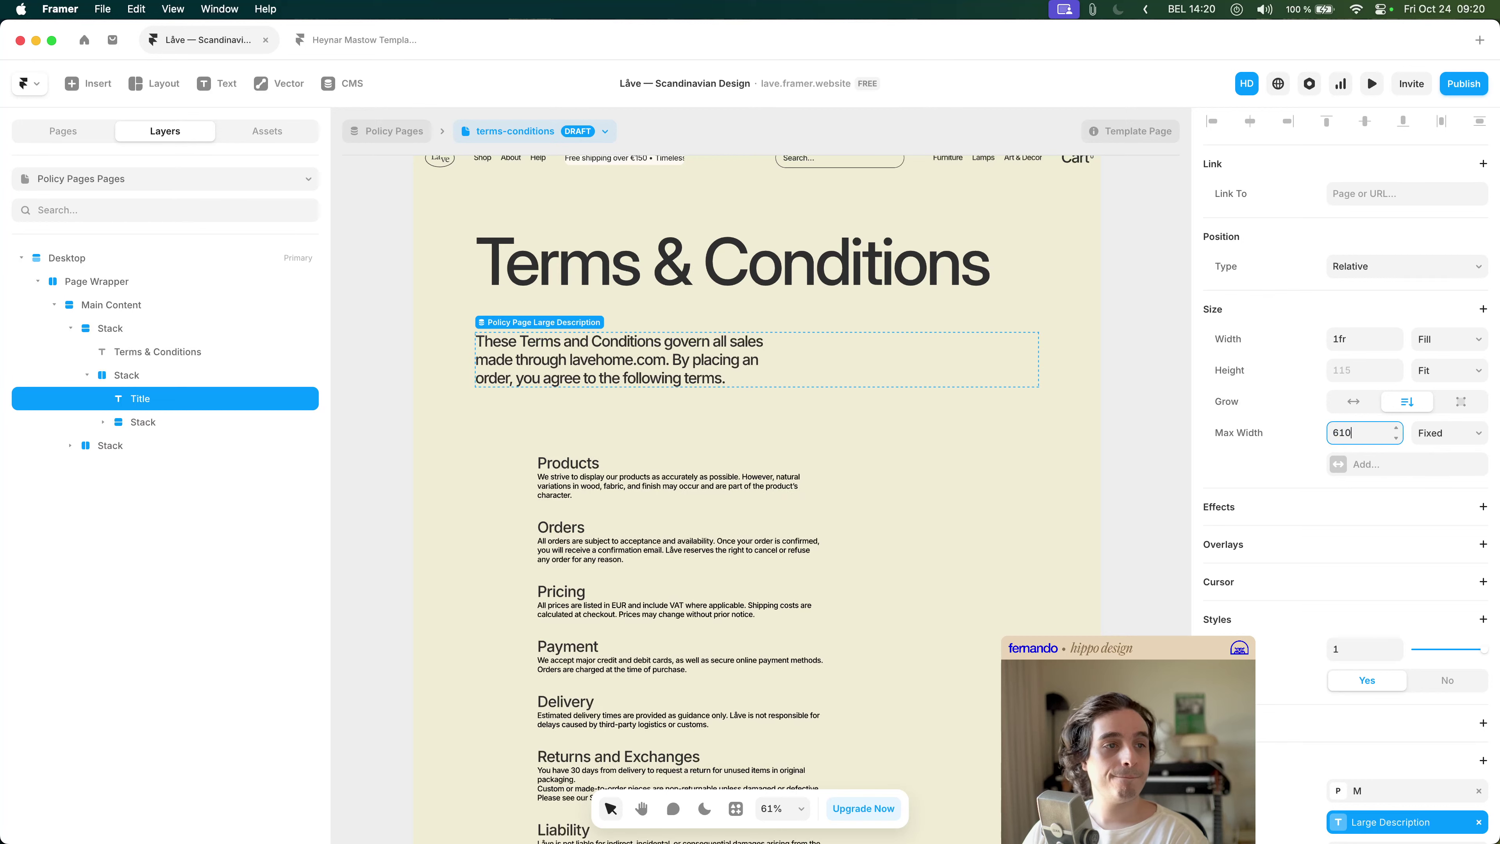
key(Return)
click(1113, 386)
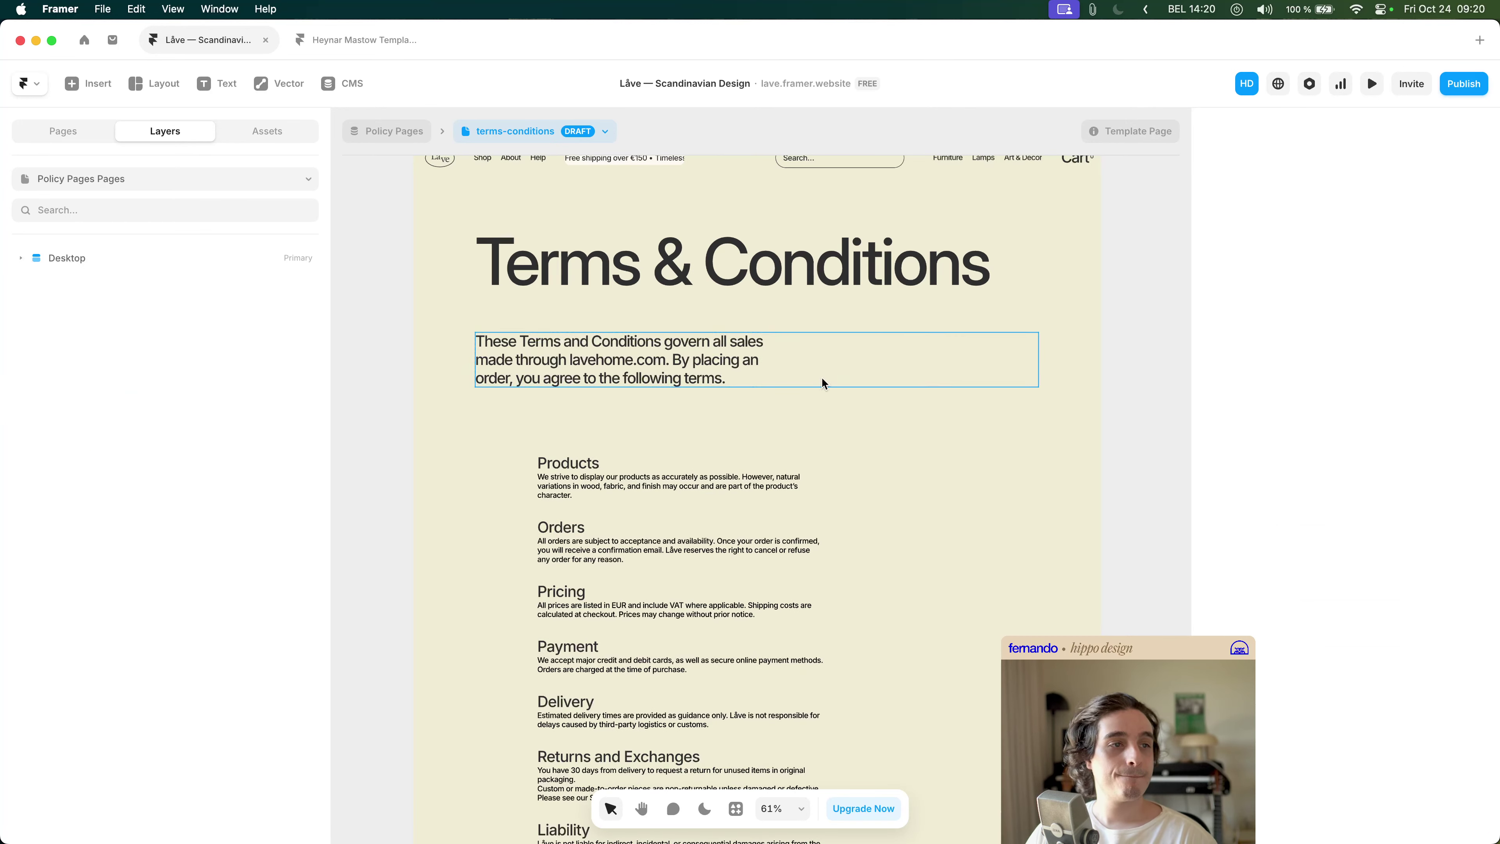
- Set the stack holding the description texts to distribute from Start and turn on wrapping
click(820, 381)
click(1404, 550)
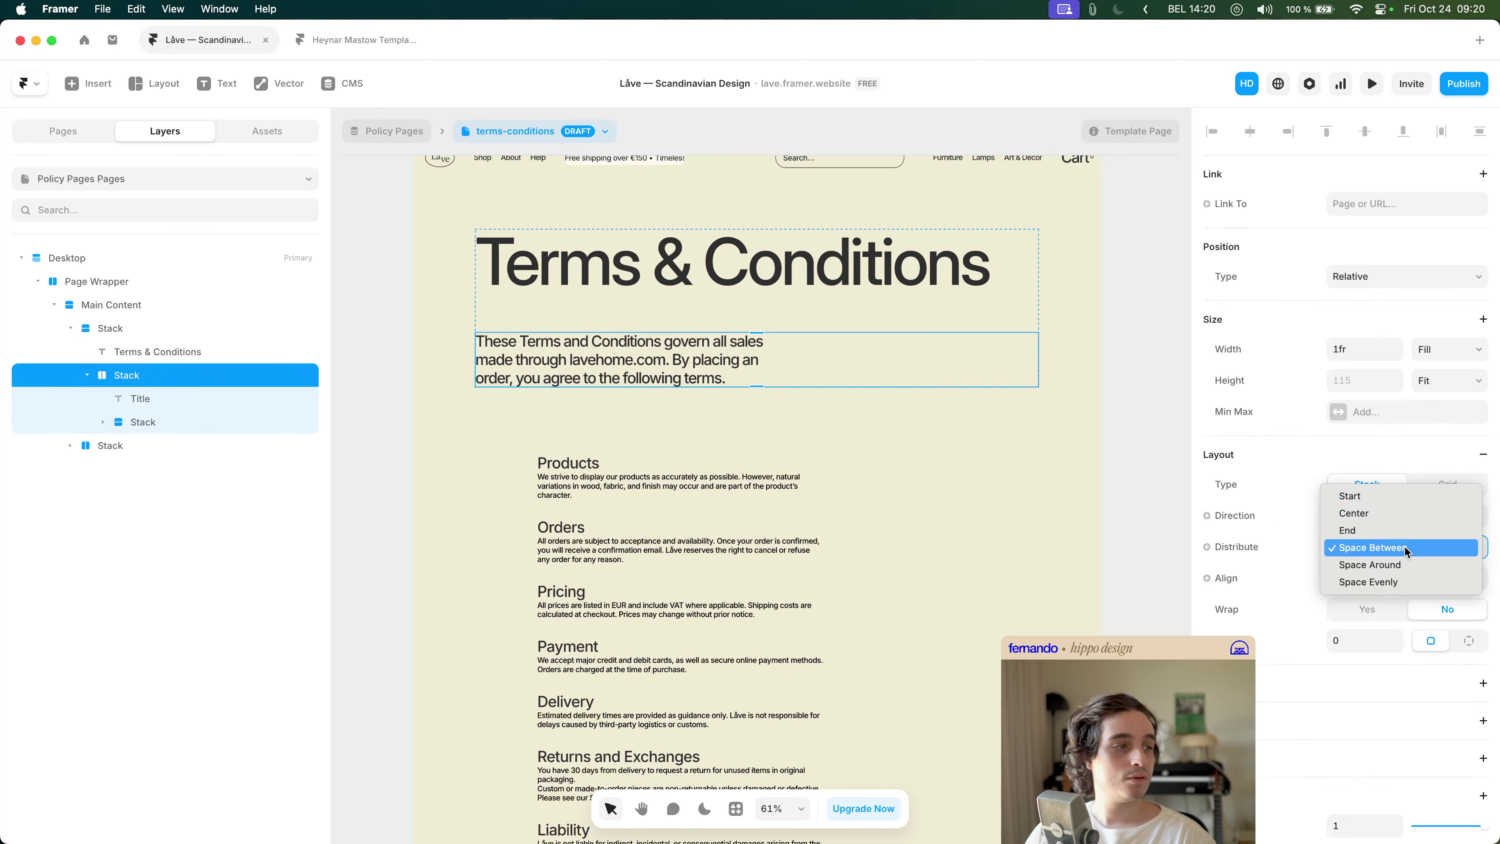
click(1374, 547)
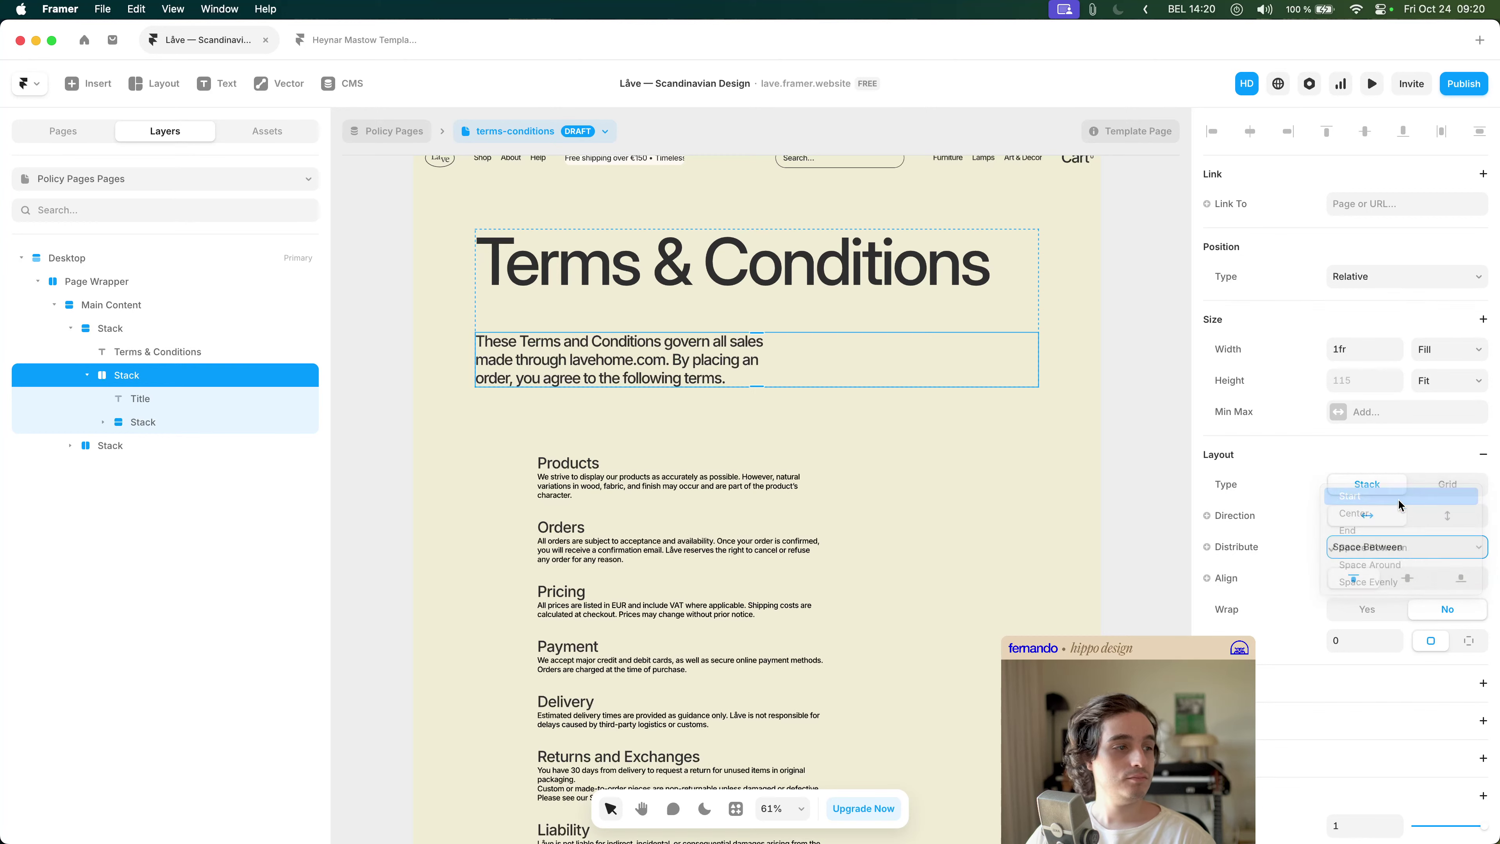
click(1379, 606)
click(1151, 443)
drag(1149, 448, 1120, 420)
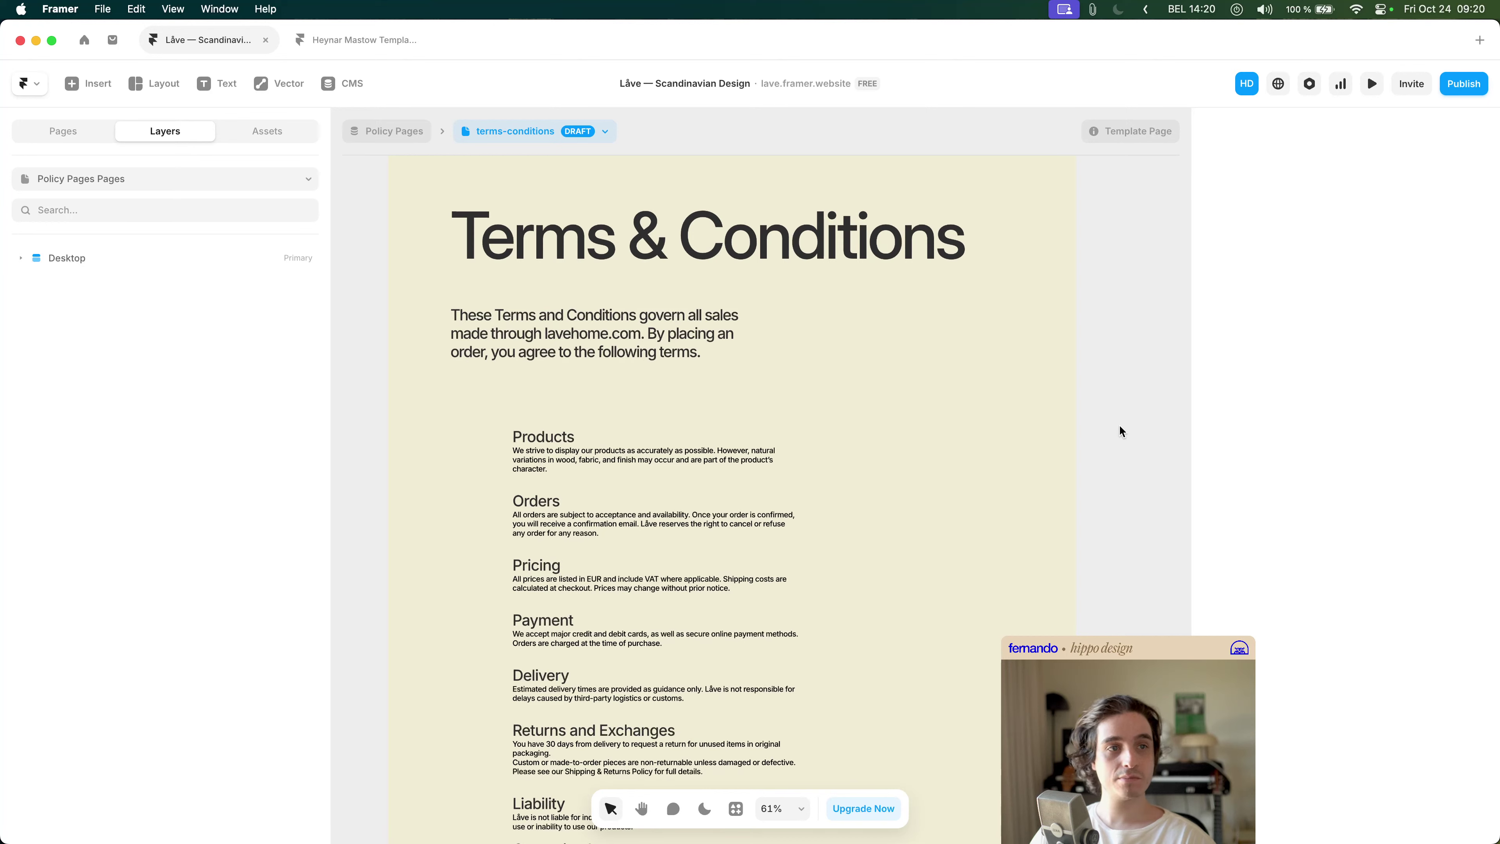
- Shorten the web address in the large description to lave.com and leave text editing
click(572, 322)
double_click(577, 335)
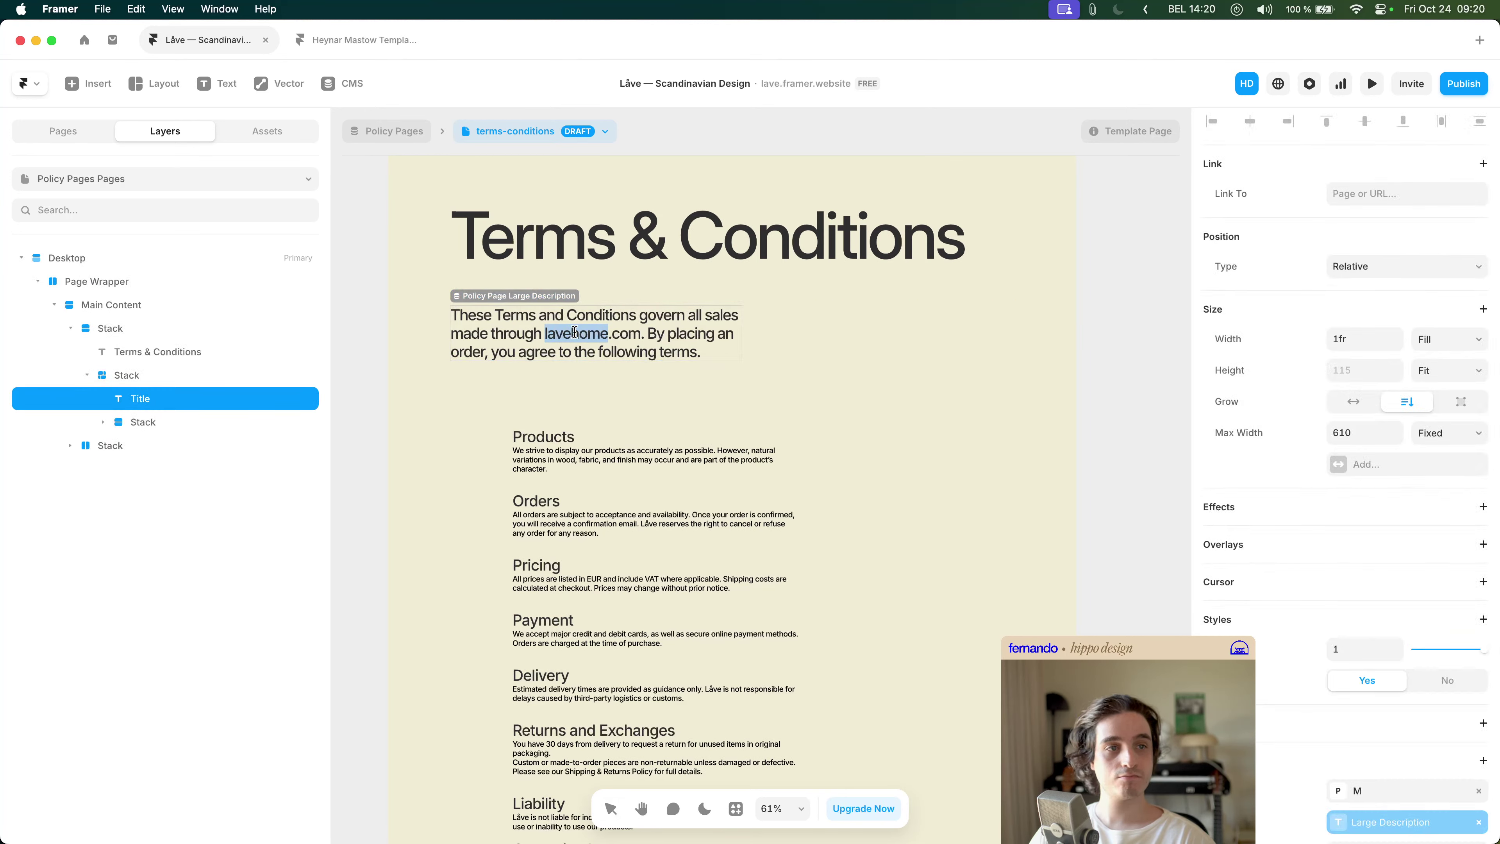
click(571, 335)
key(Delete)
key(Delete)
key(Delete)
key(Delete)
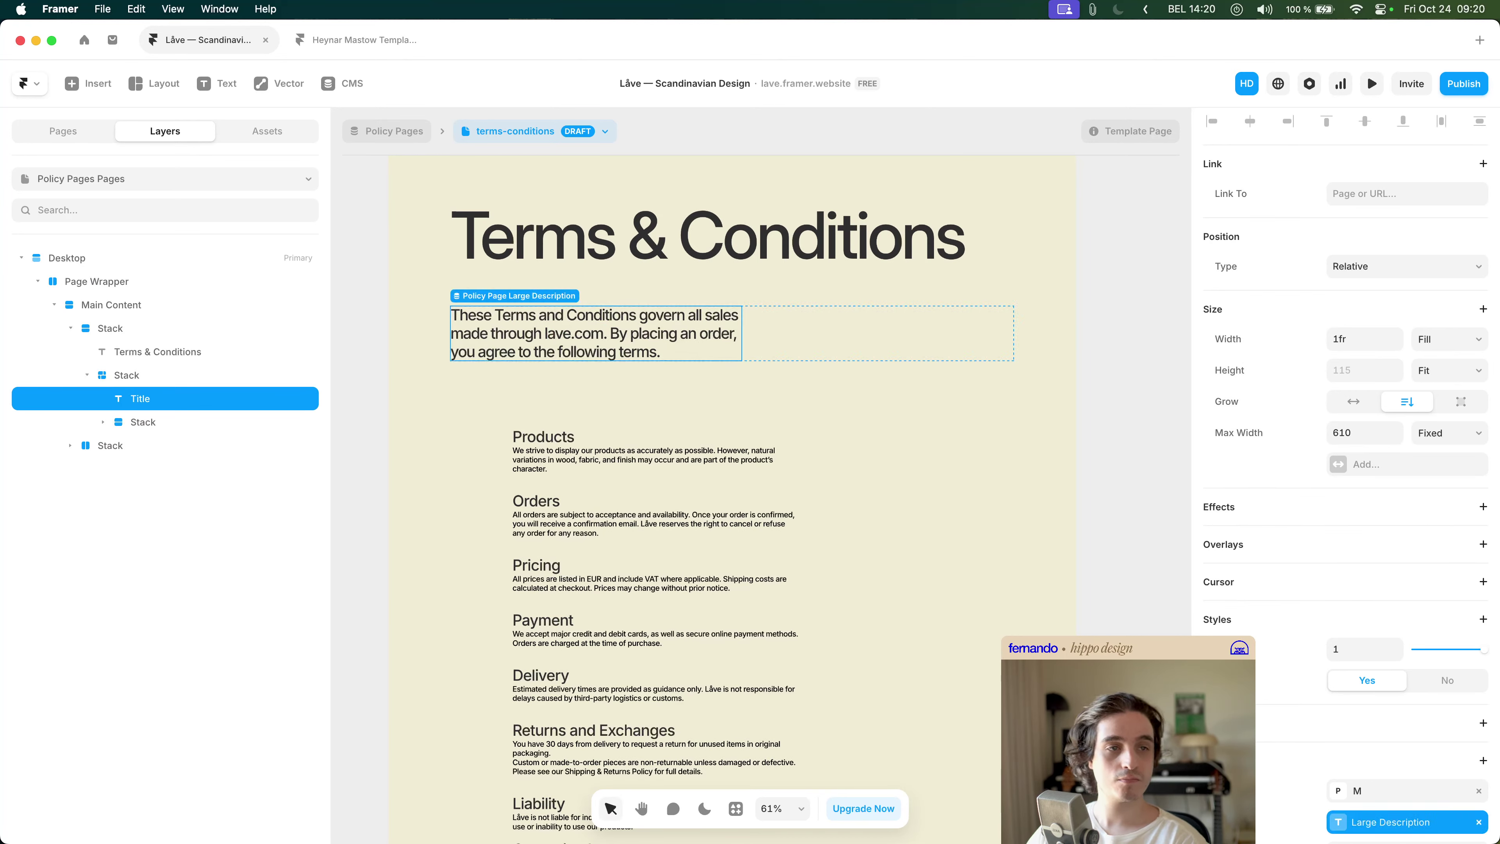
key(Escape)
click(1152, 411)
- Examine the Terms & Conditions page layout from the title through the sections to the footer
key(space)
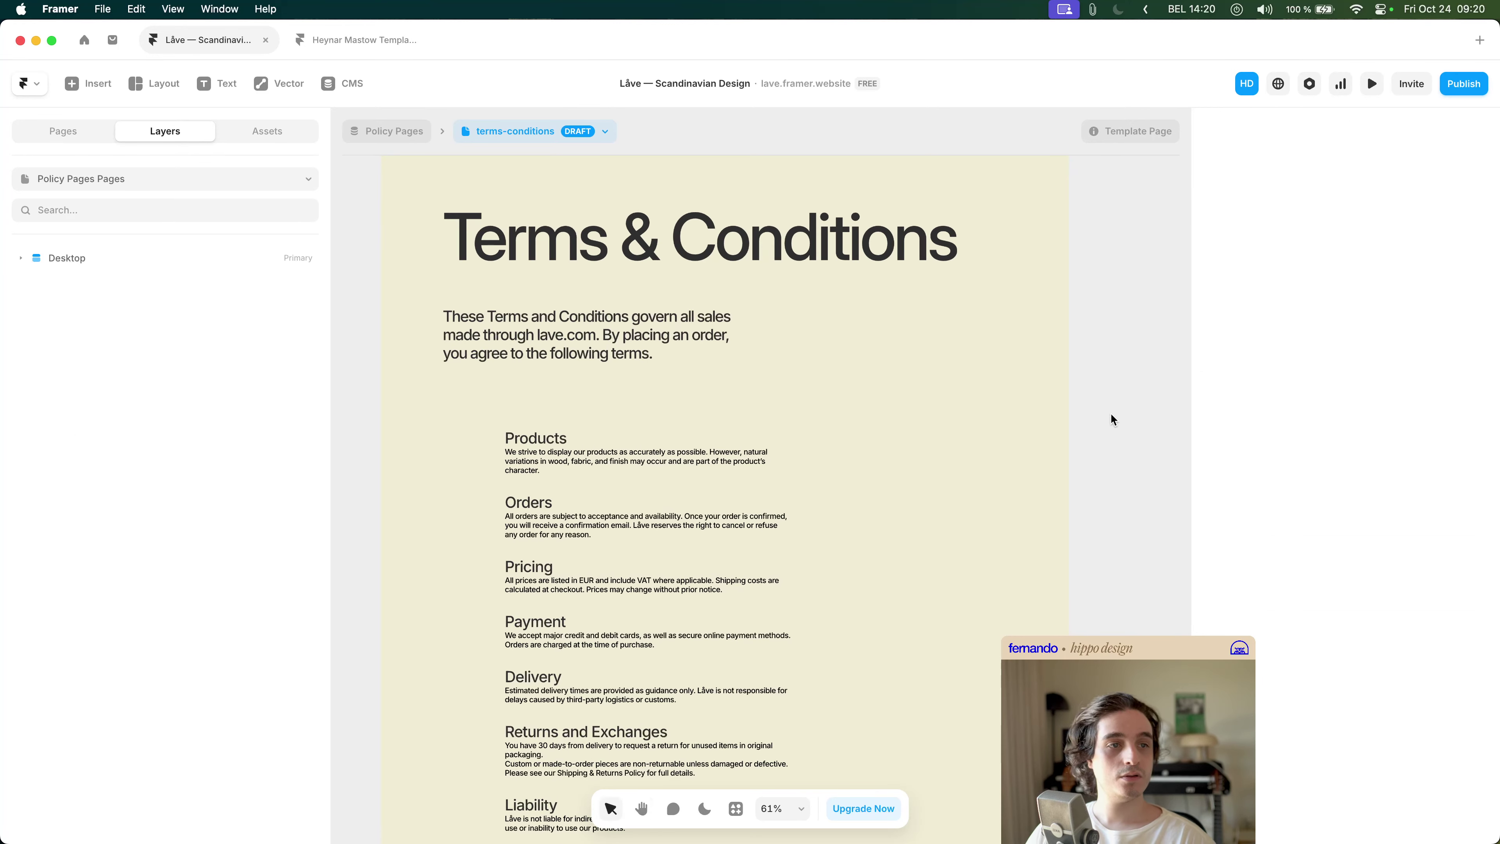
scroll(1109, 412, down, 3)
drag(1109, 412, 1040, 428)
scroll(1039, 427, down, 5)
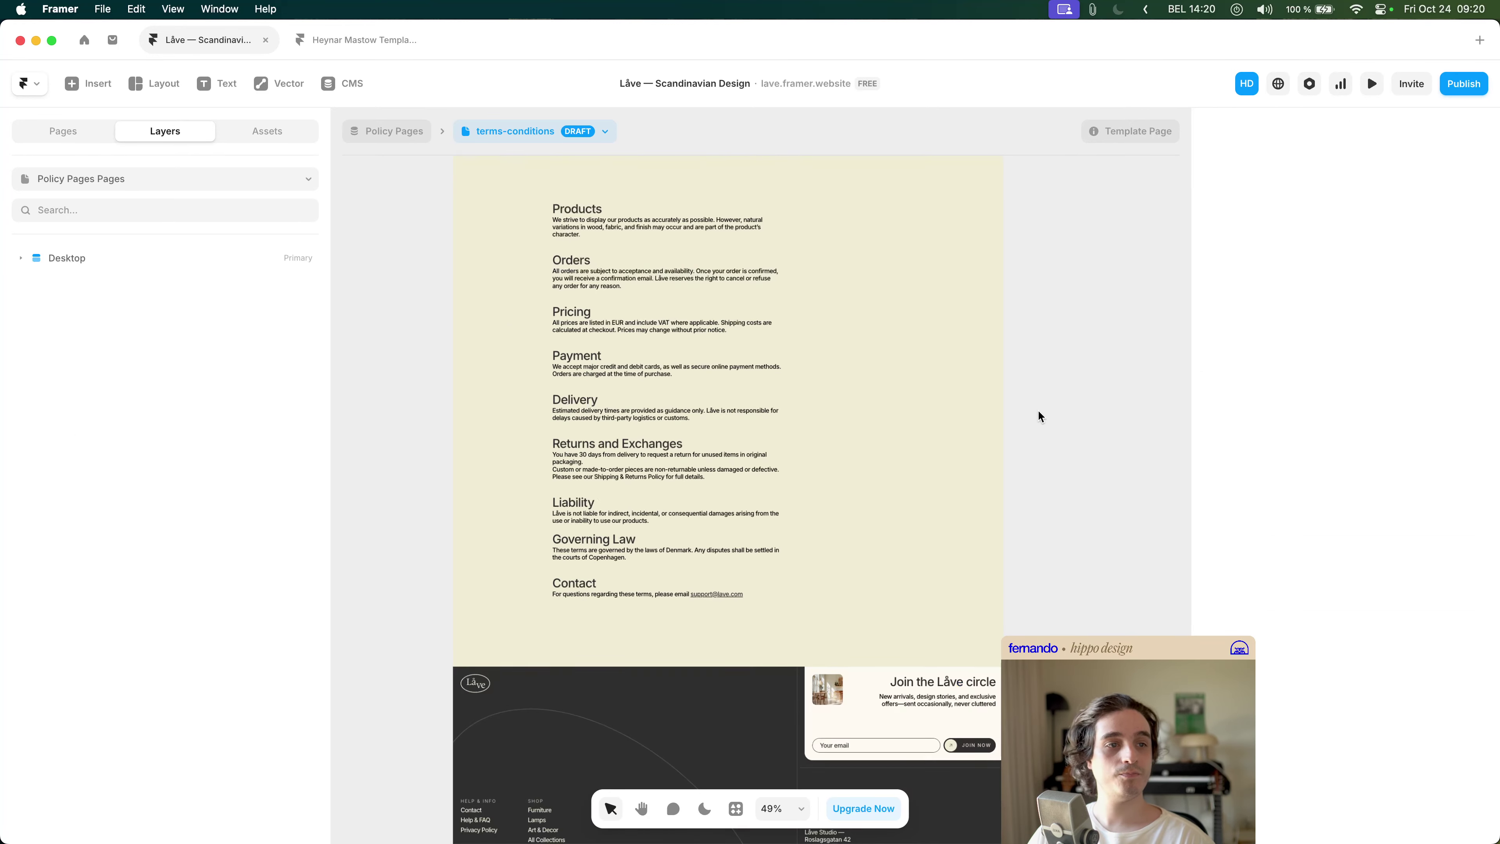
scroll(1037, 410, up, 2)
scroll(1052, 424, up, 3)
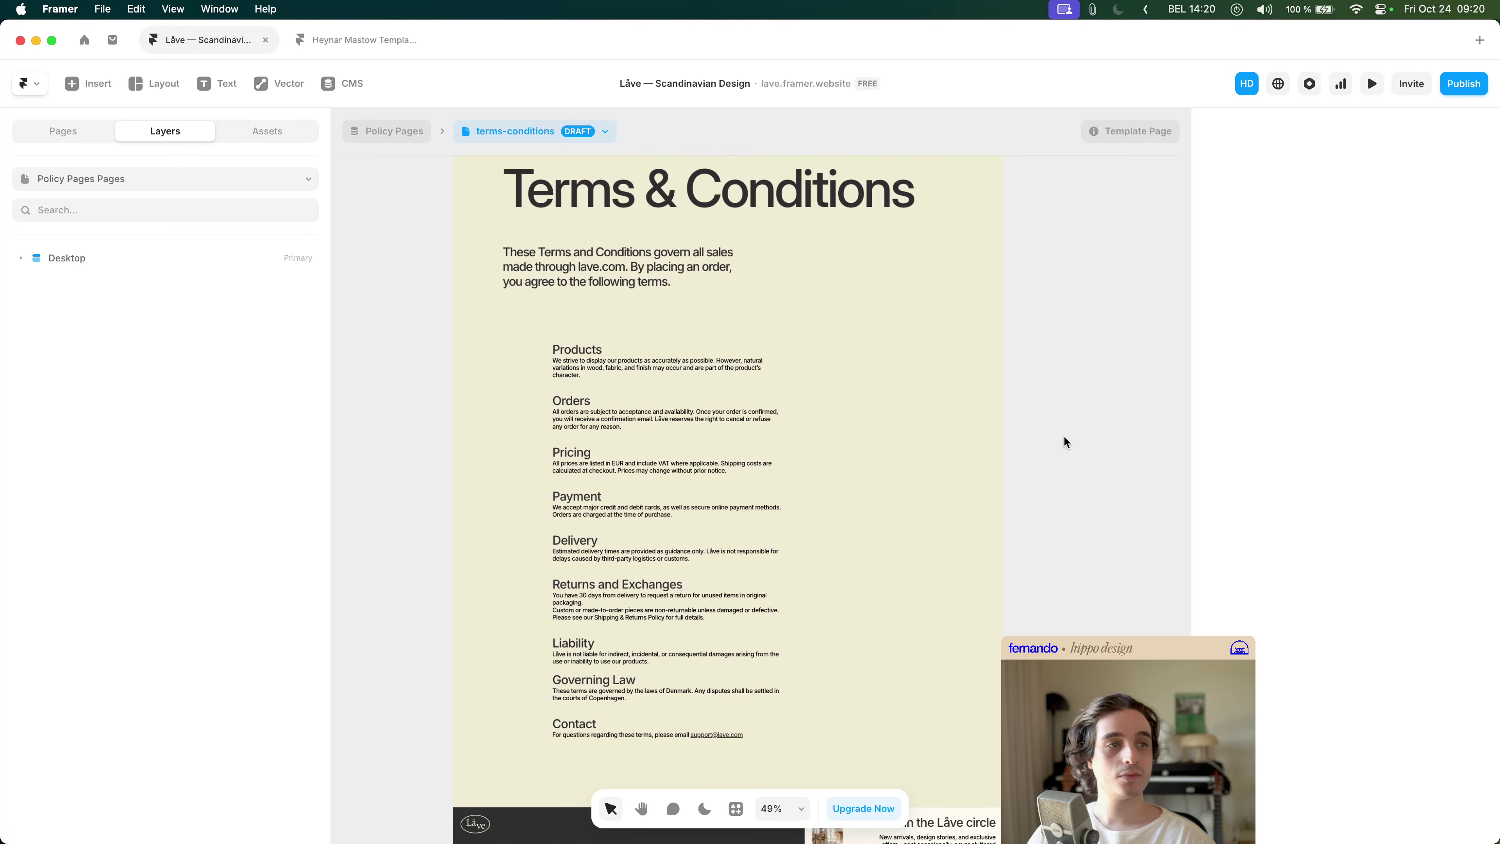
scroll(1065, 442, up, 1)
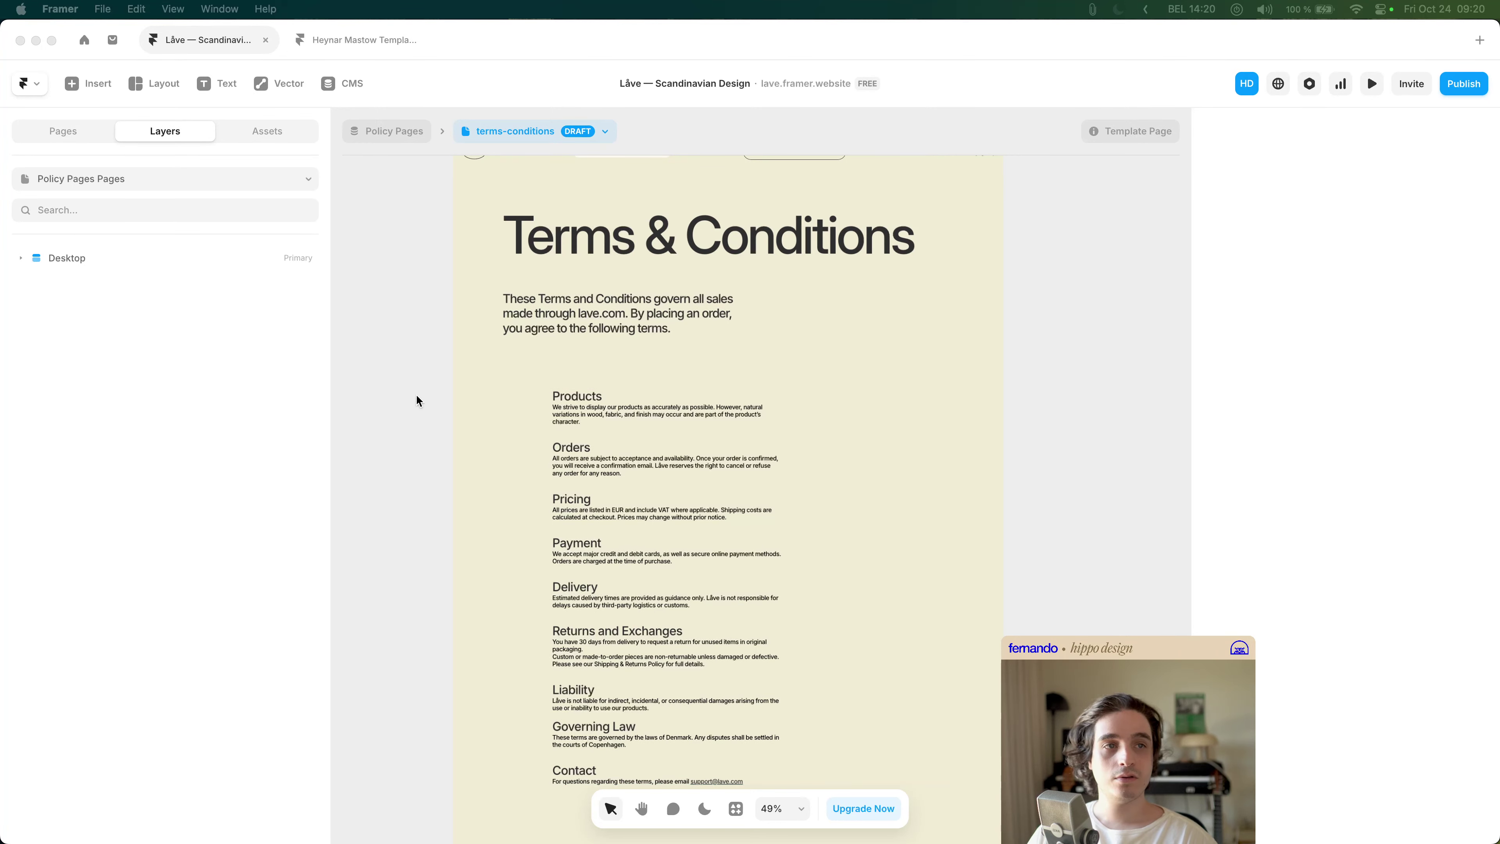
- Duplicate the Terms & Conditions item in the Policy Pages collection
click(358, 83)
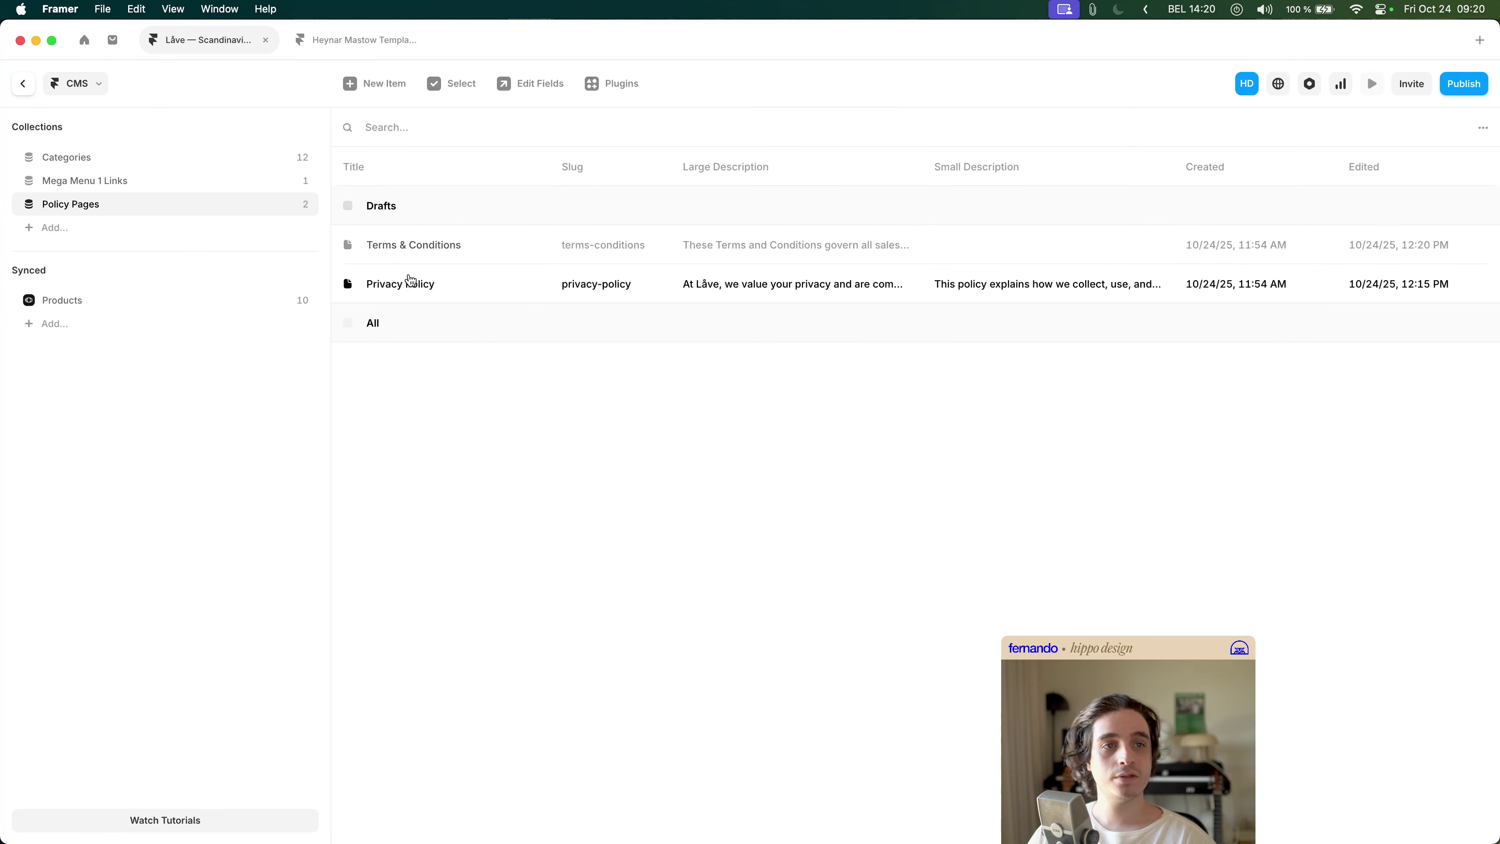
right_click(414, 248)
click(449, 336)
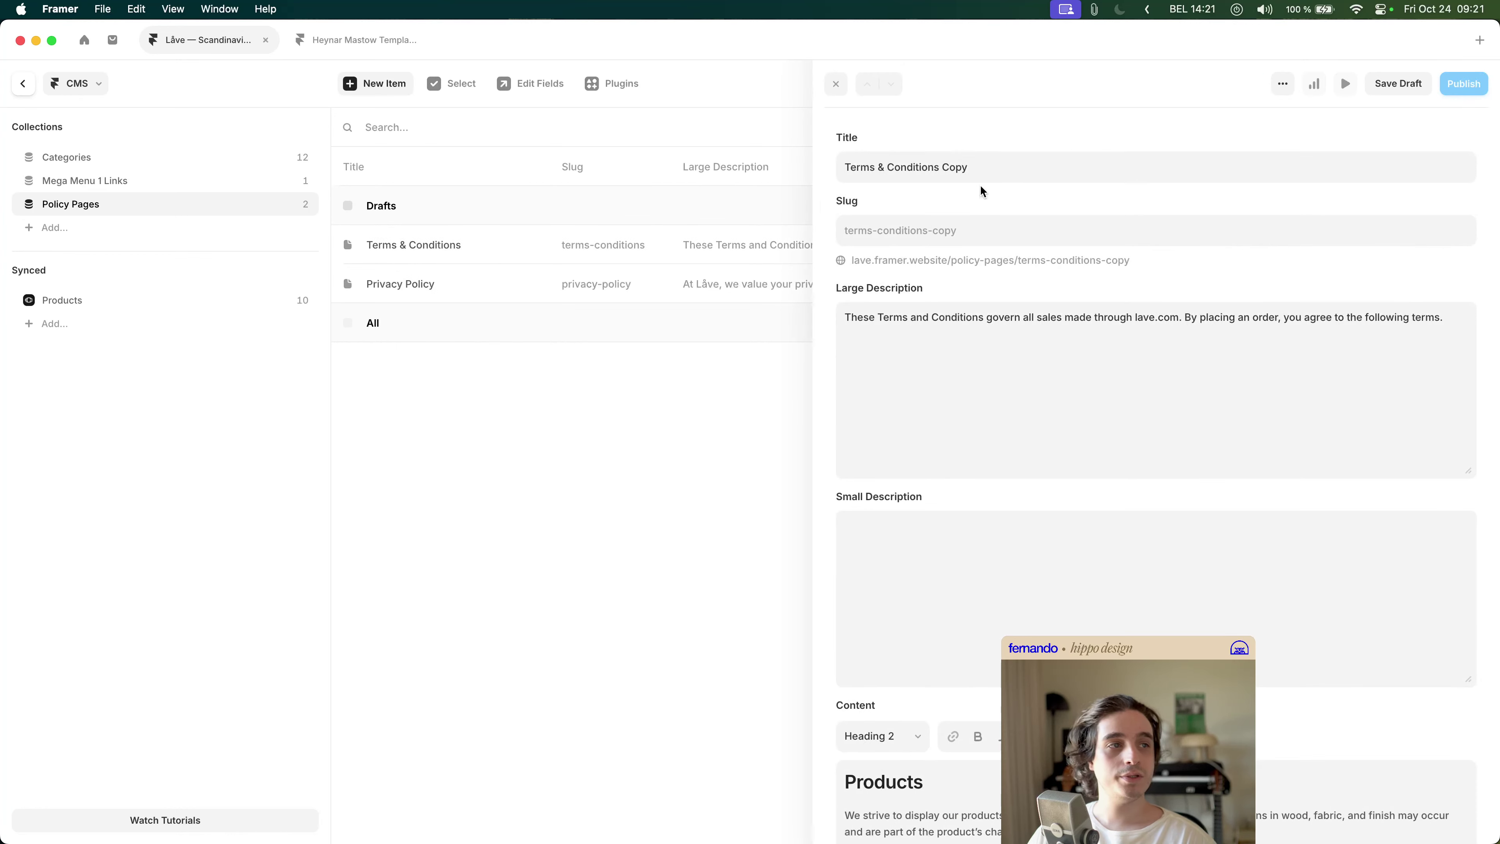
- Replace the copy's large description with "At Låve, every order is handled with care to ensure your furniture arrives safely and on time."
triple_click(1002, 170)
text(At Låve, every order is handled with care to ensure your furniture arrives safely and on time.)
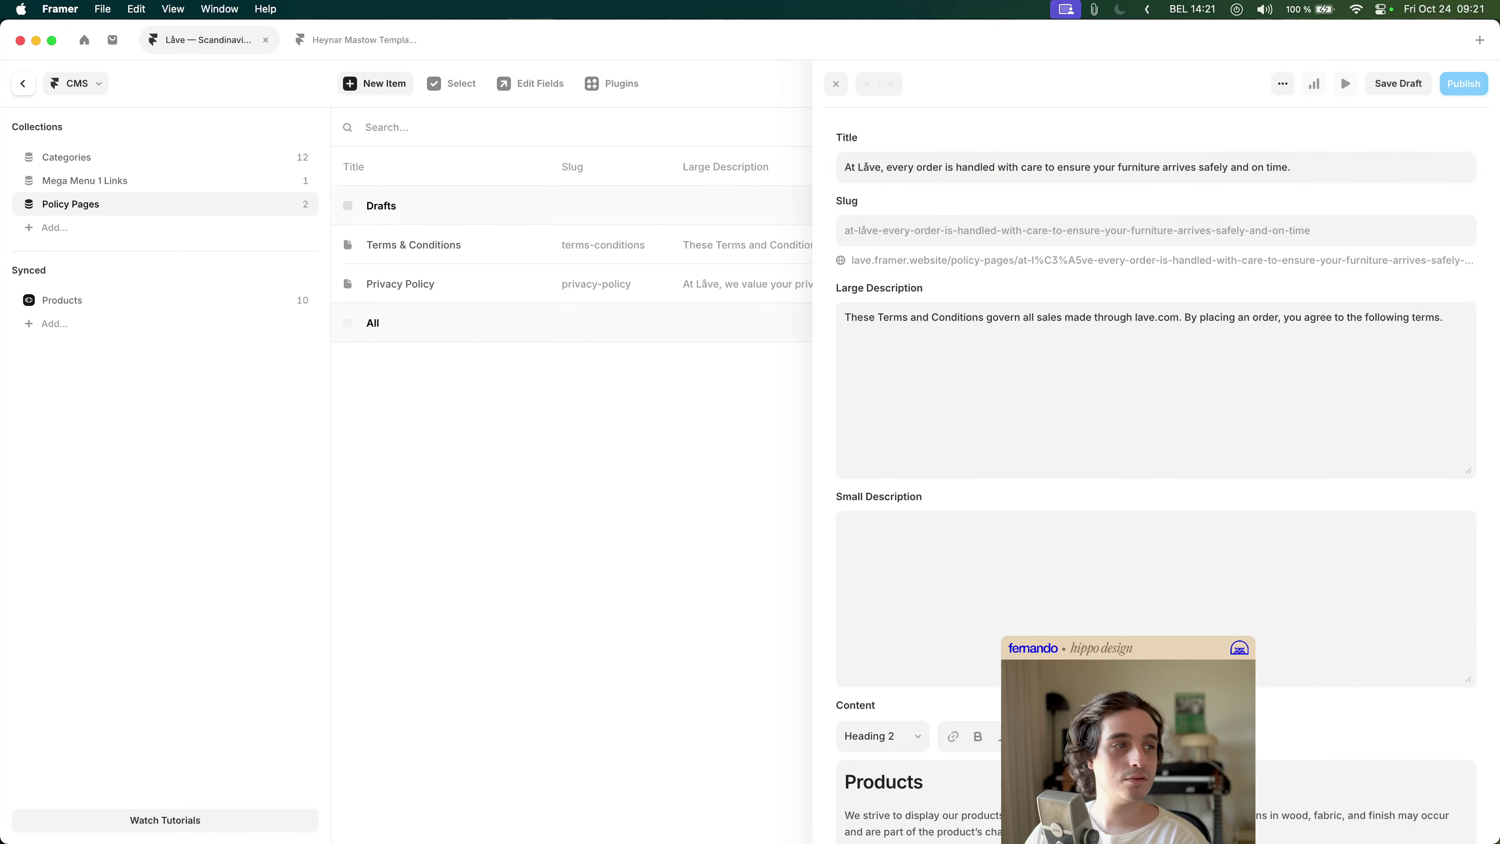
triple_click(1004, 318)
text(At Låve, every order is handled with care to ensure your furniture arrives safely and on time.)
- Set the title of the duplicated item to "Shippping & Returns"
key(shift+Tab)
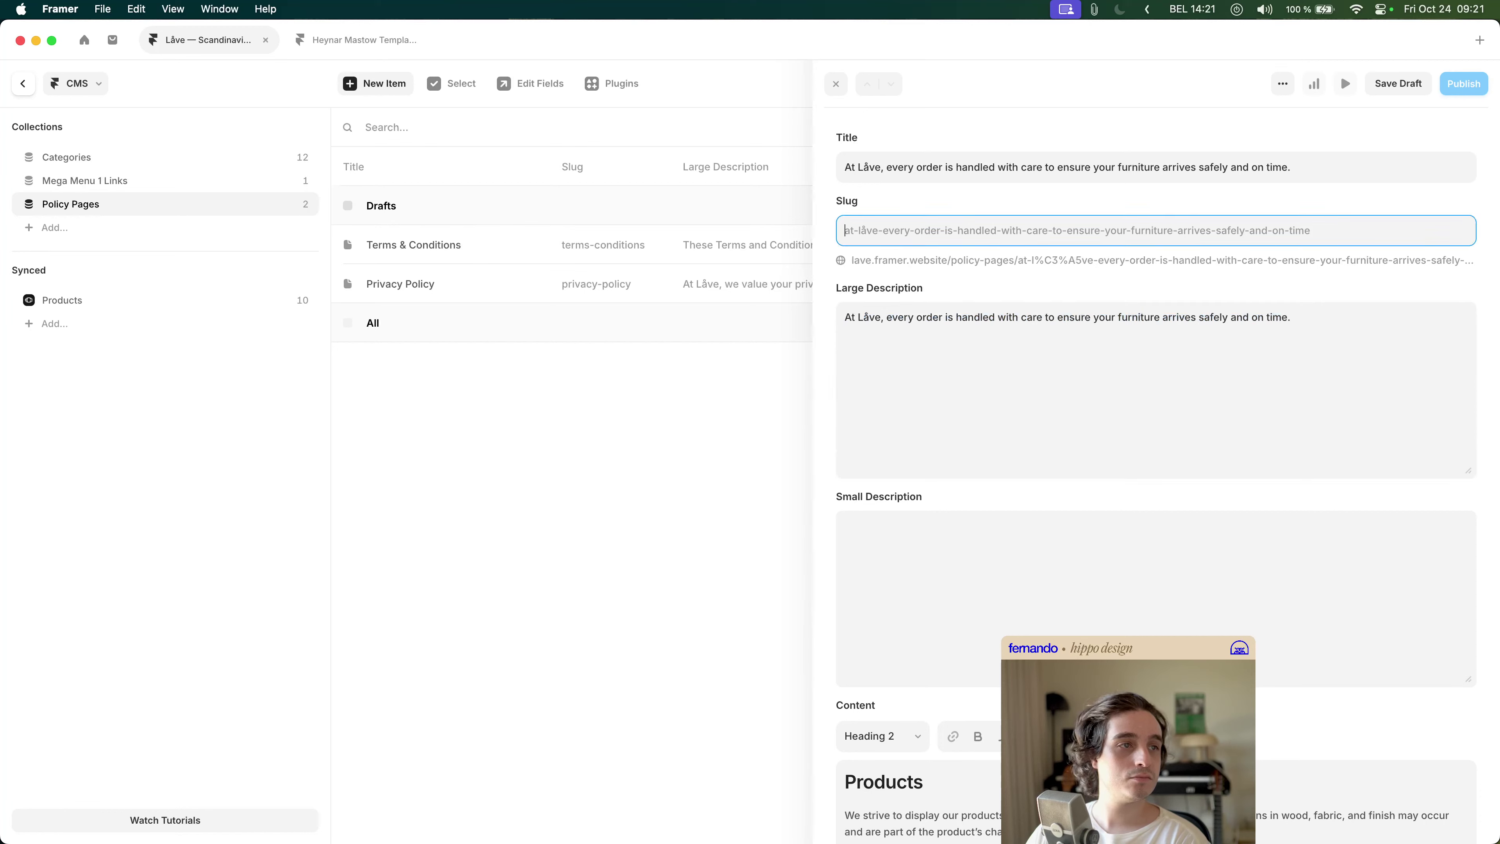
key(shift+Tab)
text(Shi)
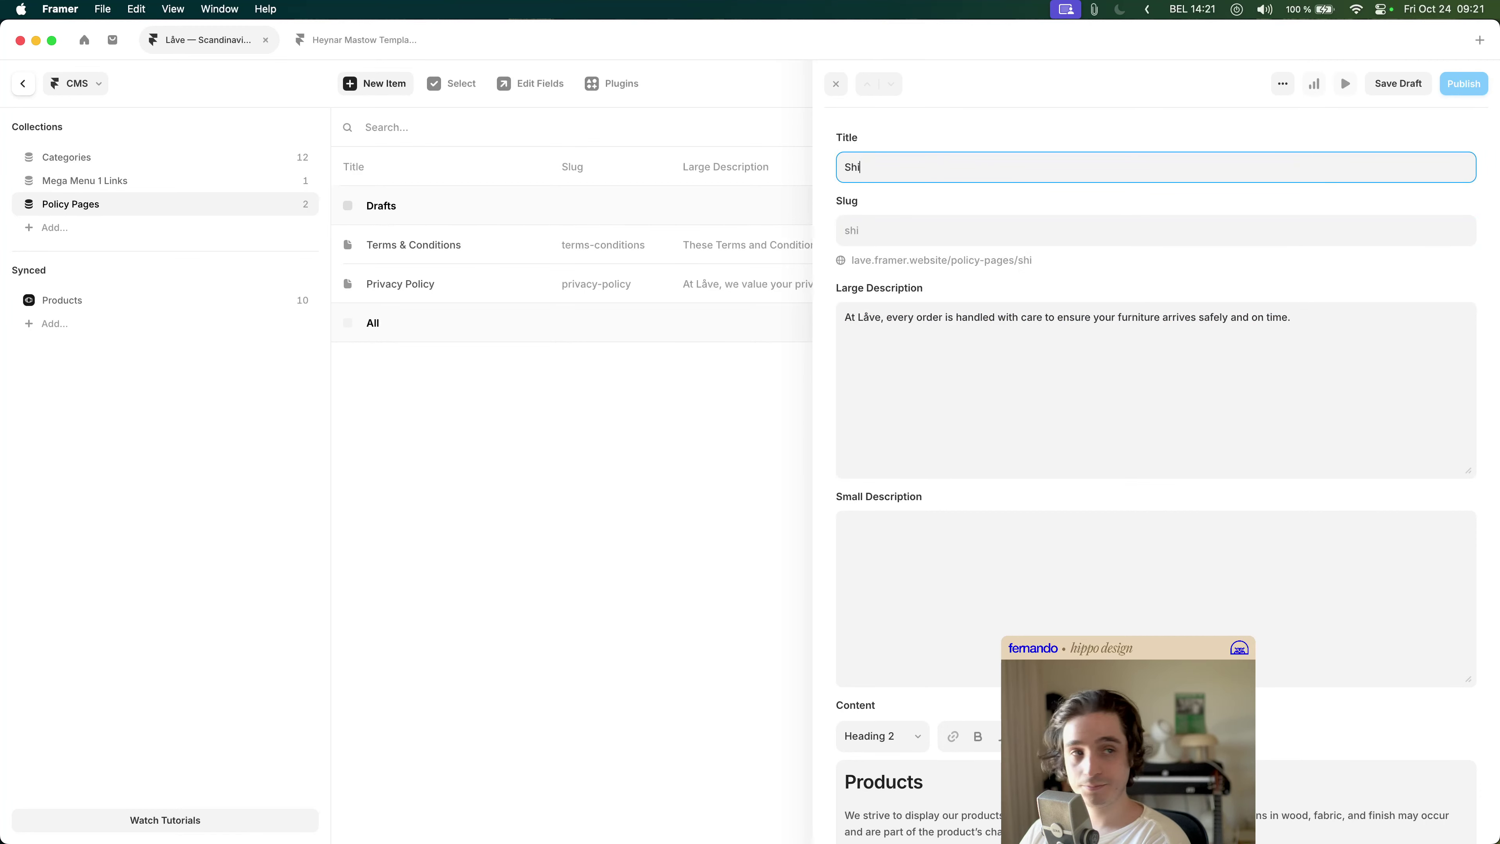
text(ppping & Returns)
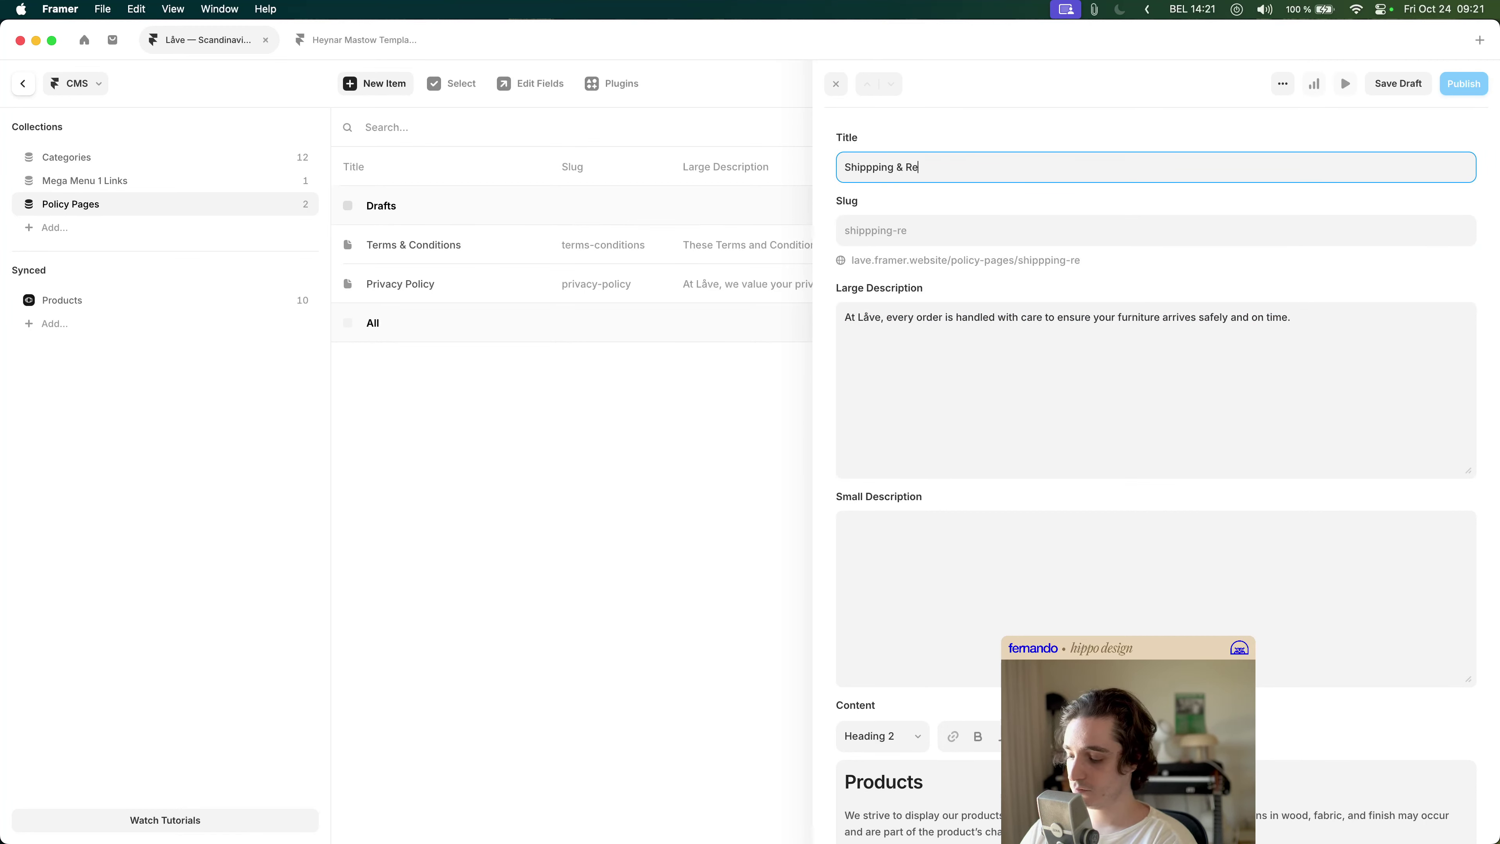
key(Return)
click(1029, 352)
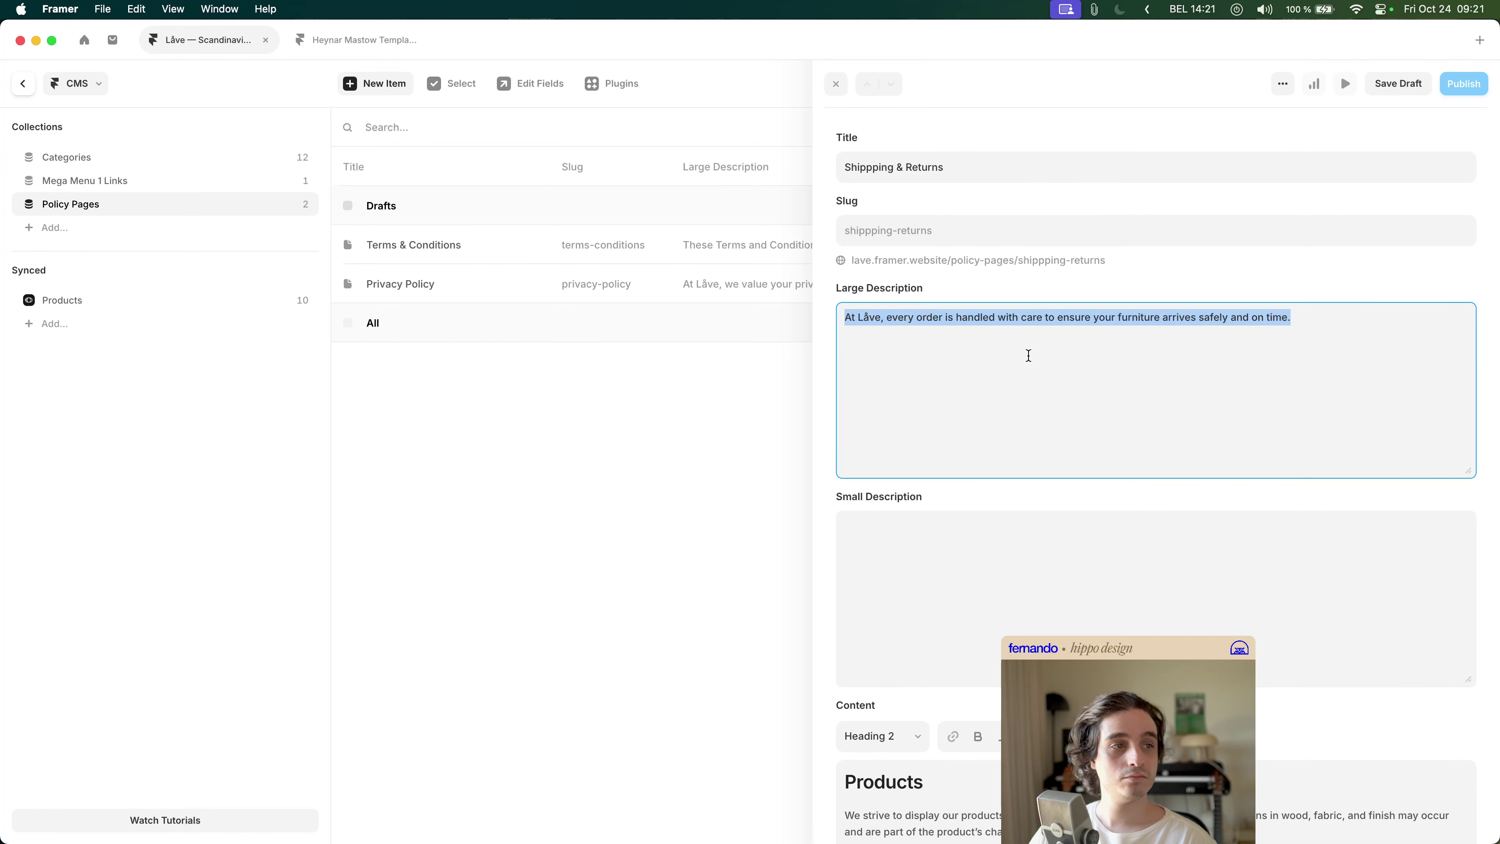
click(1037, 368)
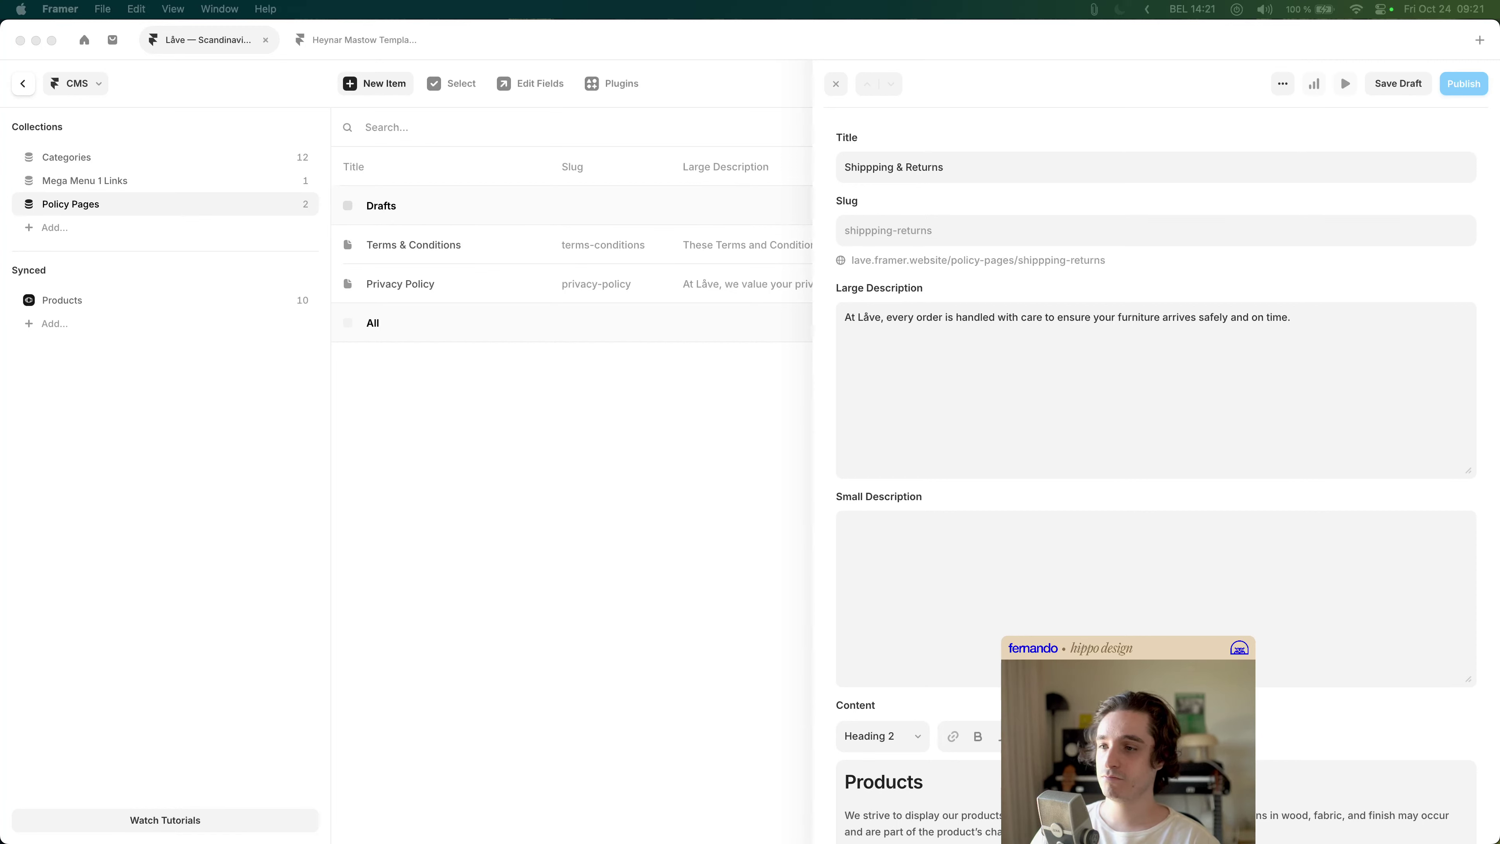
- Replace the copy's entire content with the shipping and returns policy text, from the Shipping section to Contact
click(998, 536)
scroll(1035, 538, down, 5)
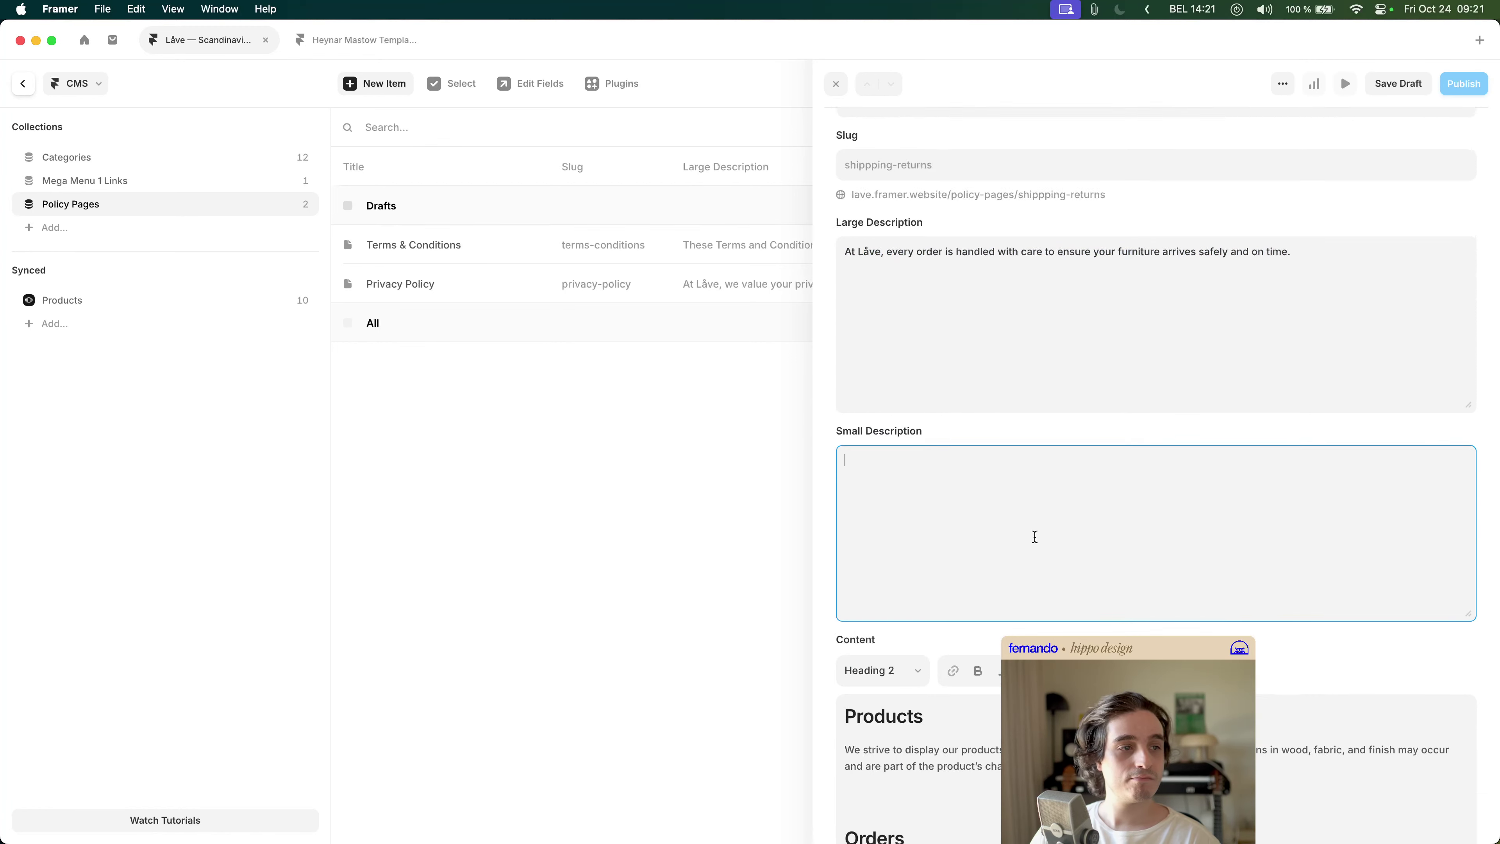
click(1075, 575)
key(super+a)
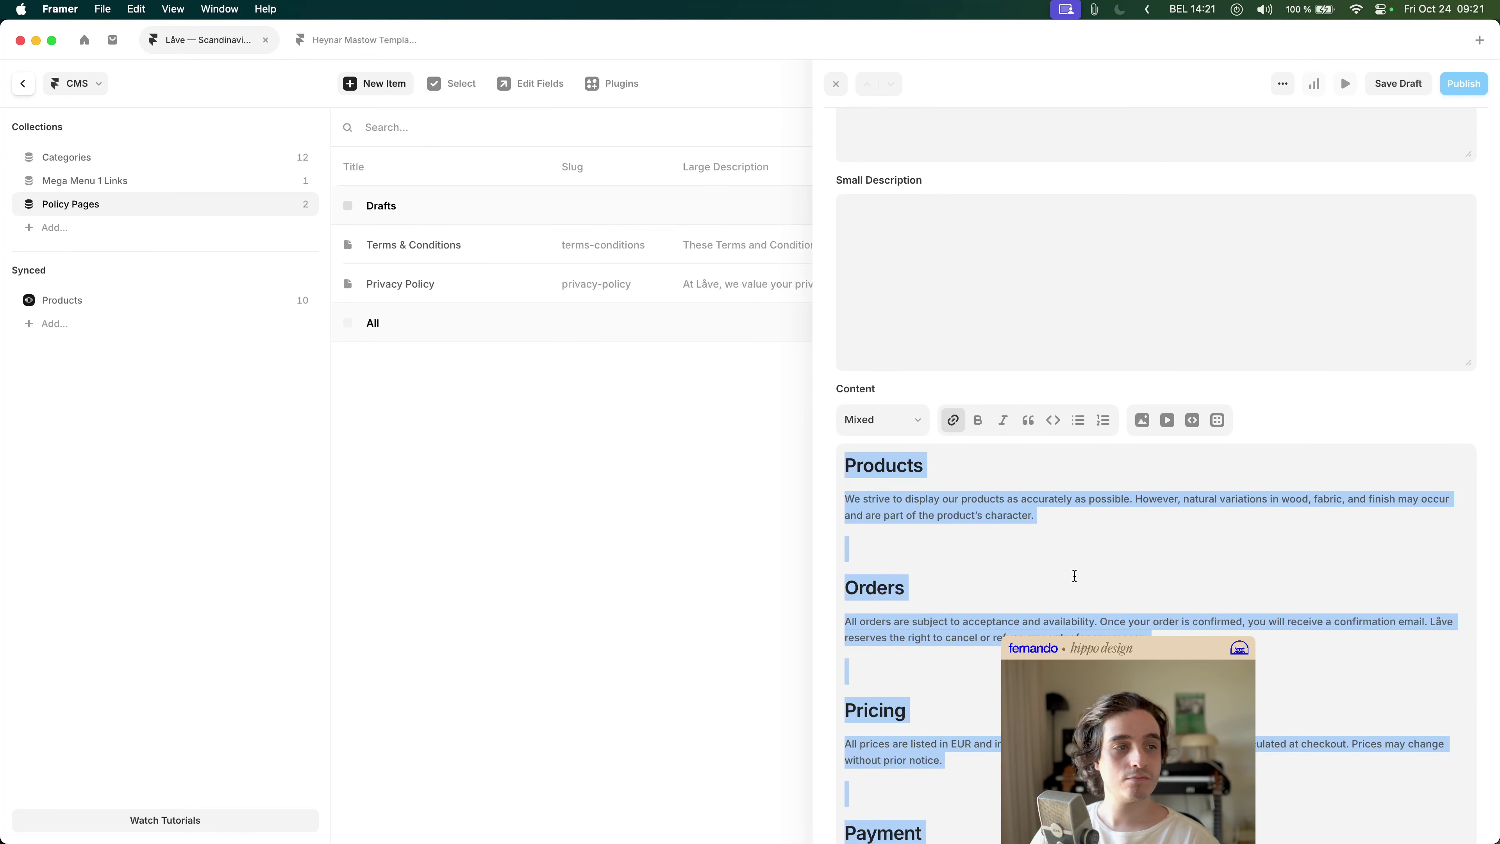
click(969, 509)
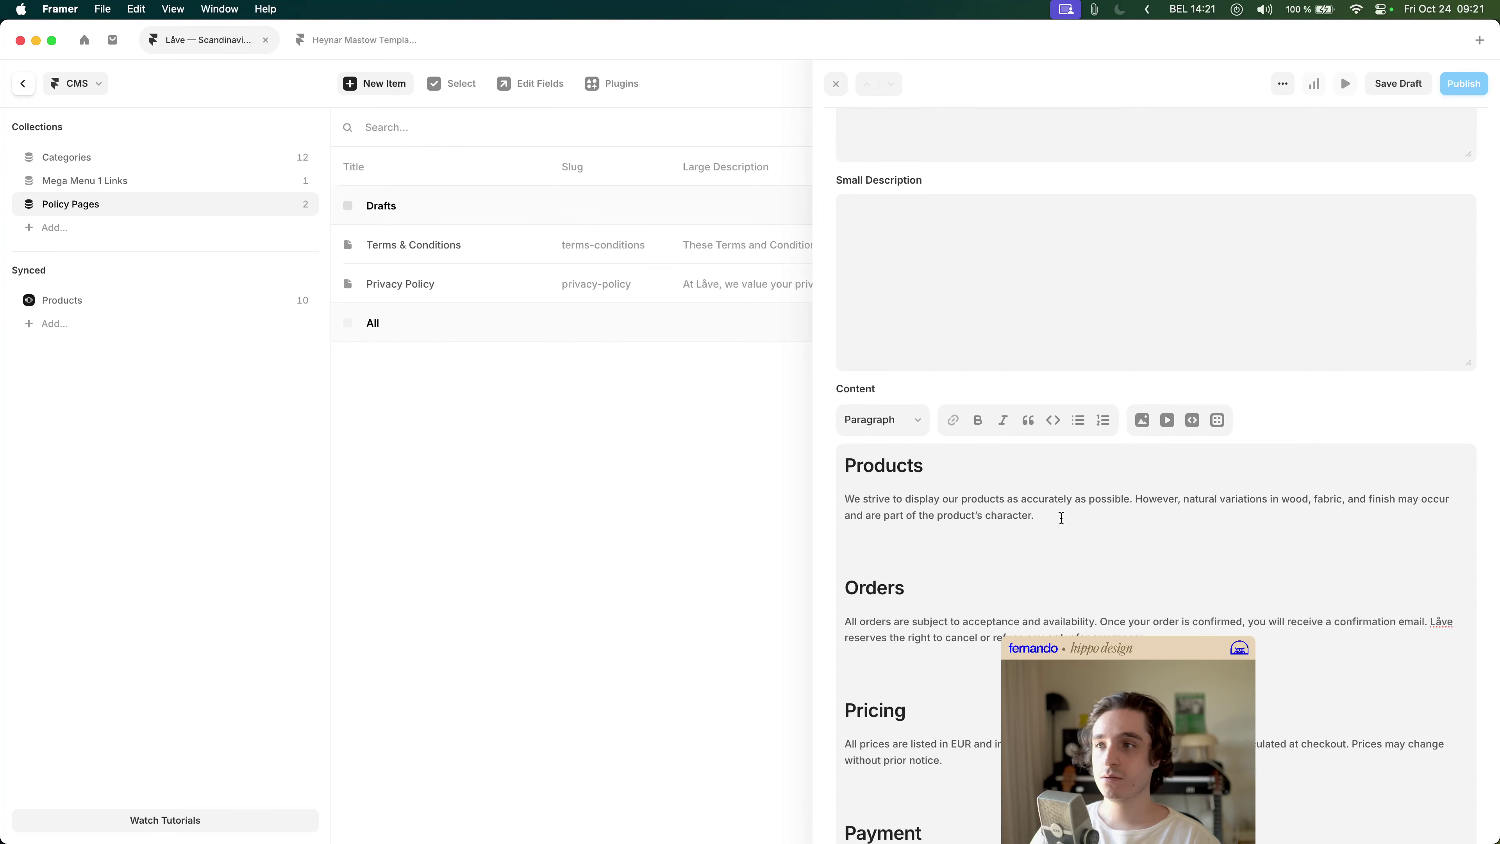
key(super+a)
scroll(1060, 520, down, 10)
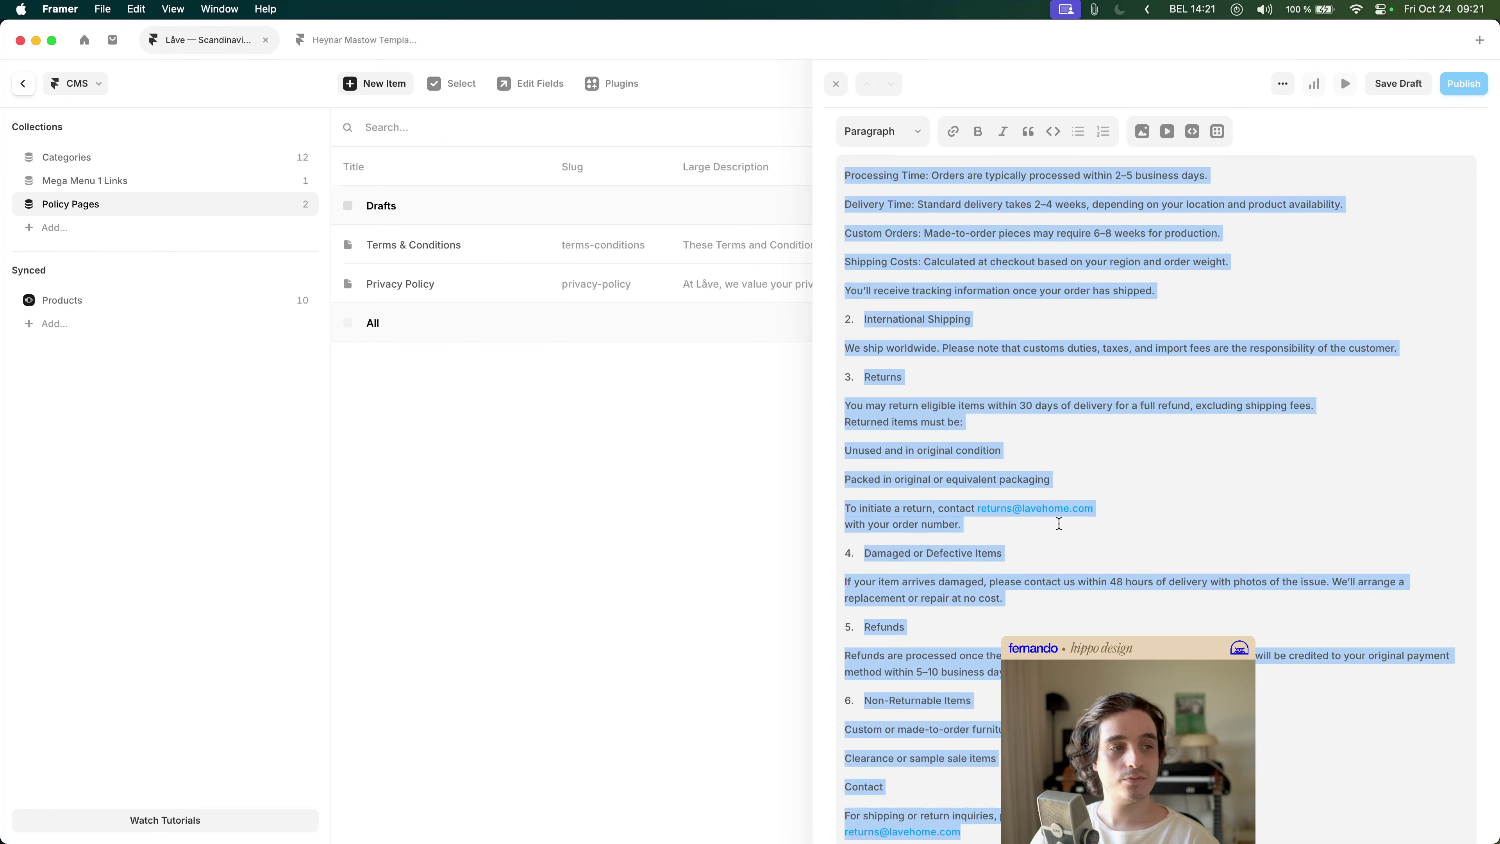
click(1073, 527)
scroll(1079, 530, up, 10)
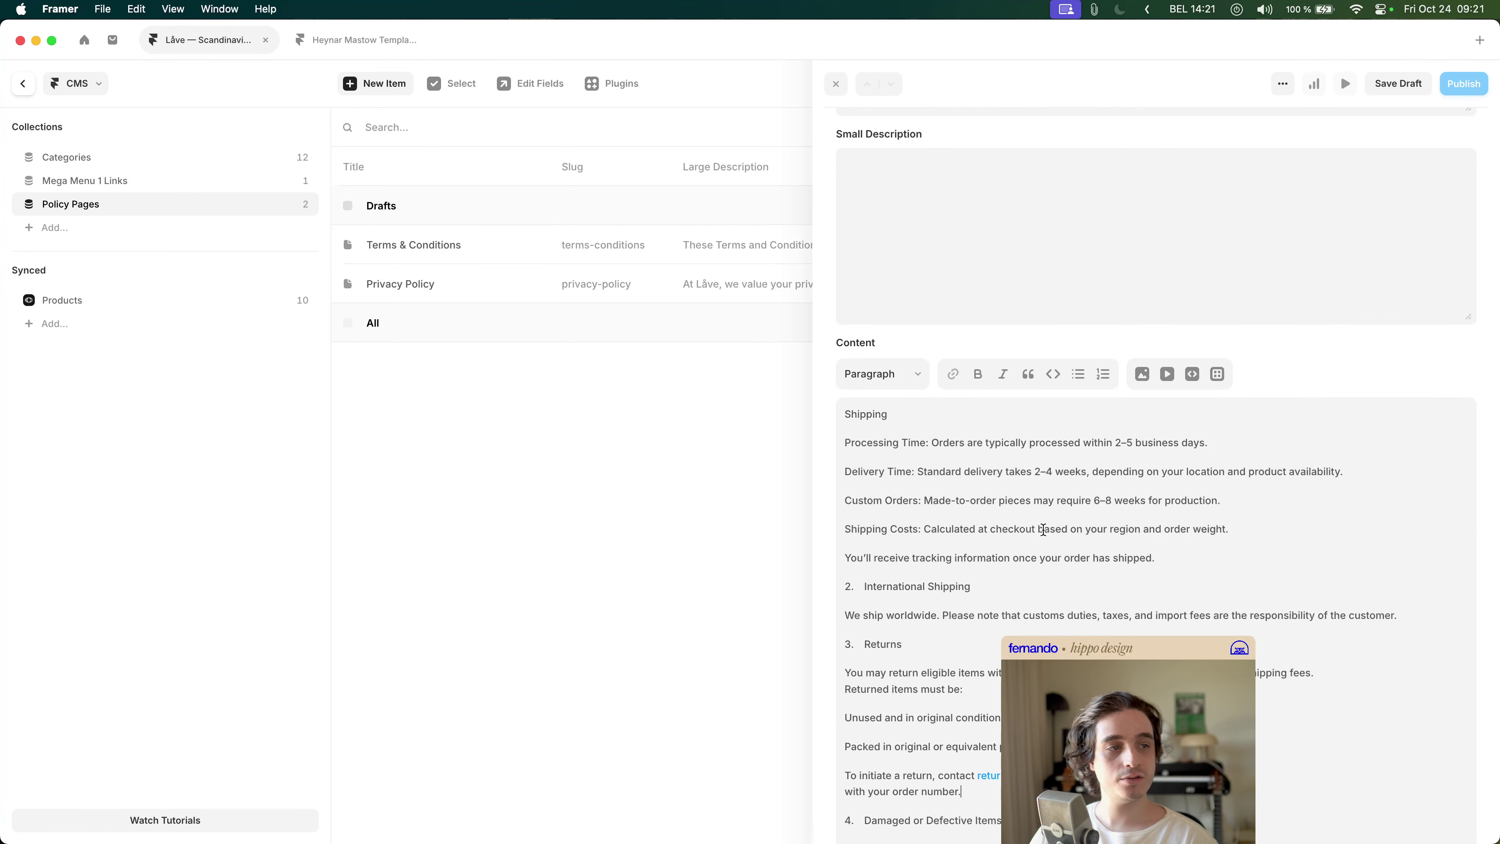
- Undo the replacement of the content with the shipping and returns text, and redo it
click(954, 412)
key(super+z)
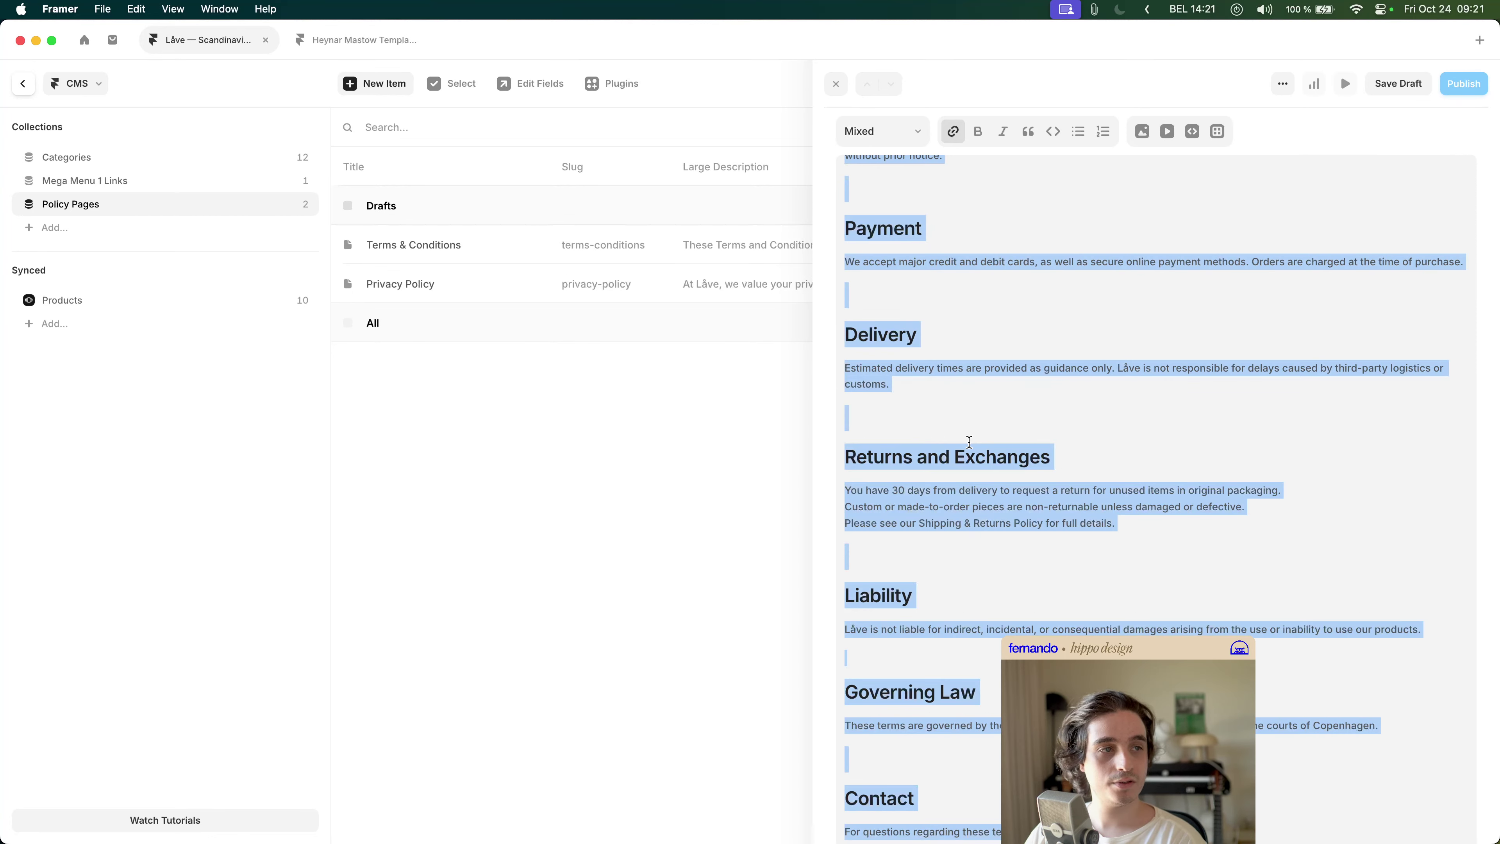
key(super+shift+z)
scroll(939, 335, up, 3)
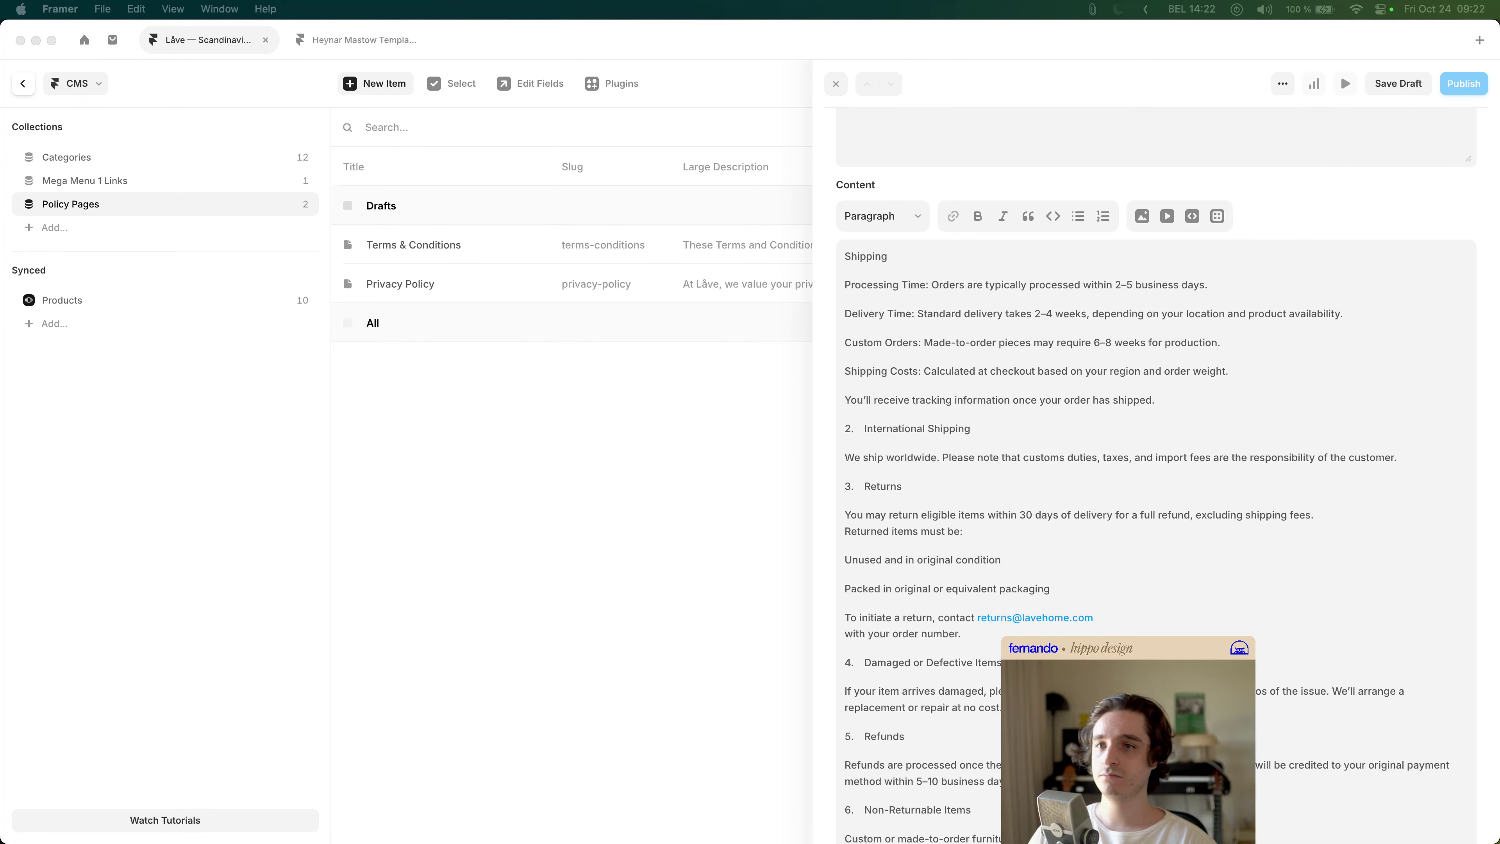
- Try to replace the content with the HTML-tagged version of the shipping and returns text, and undo it
click(1216, 461)
key(cmd+a)
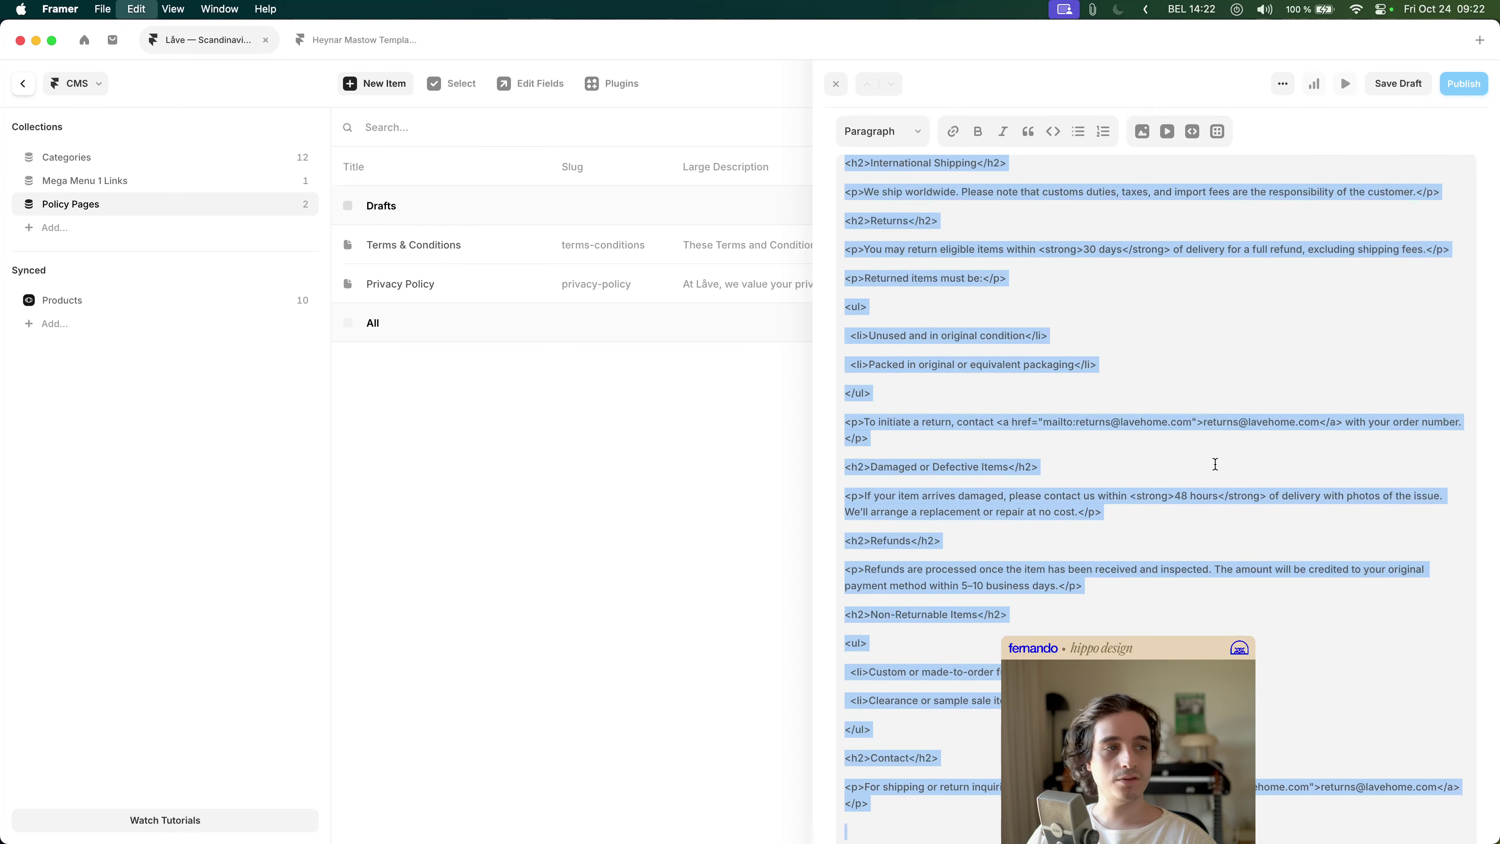
key(cmd+v)
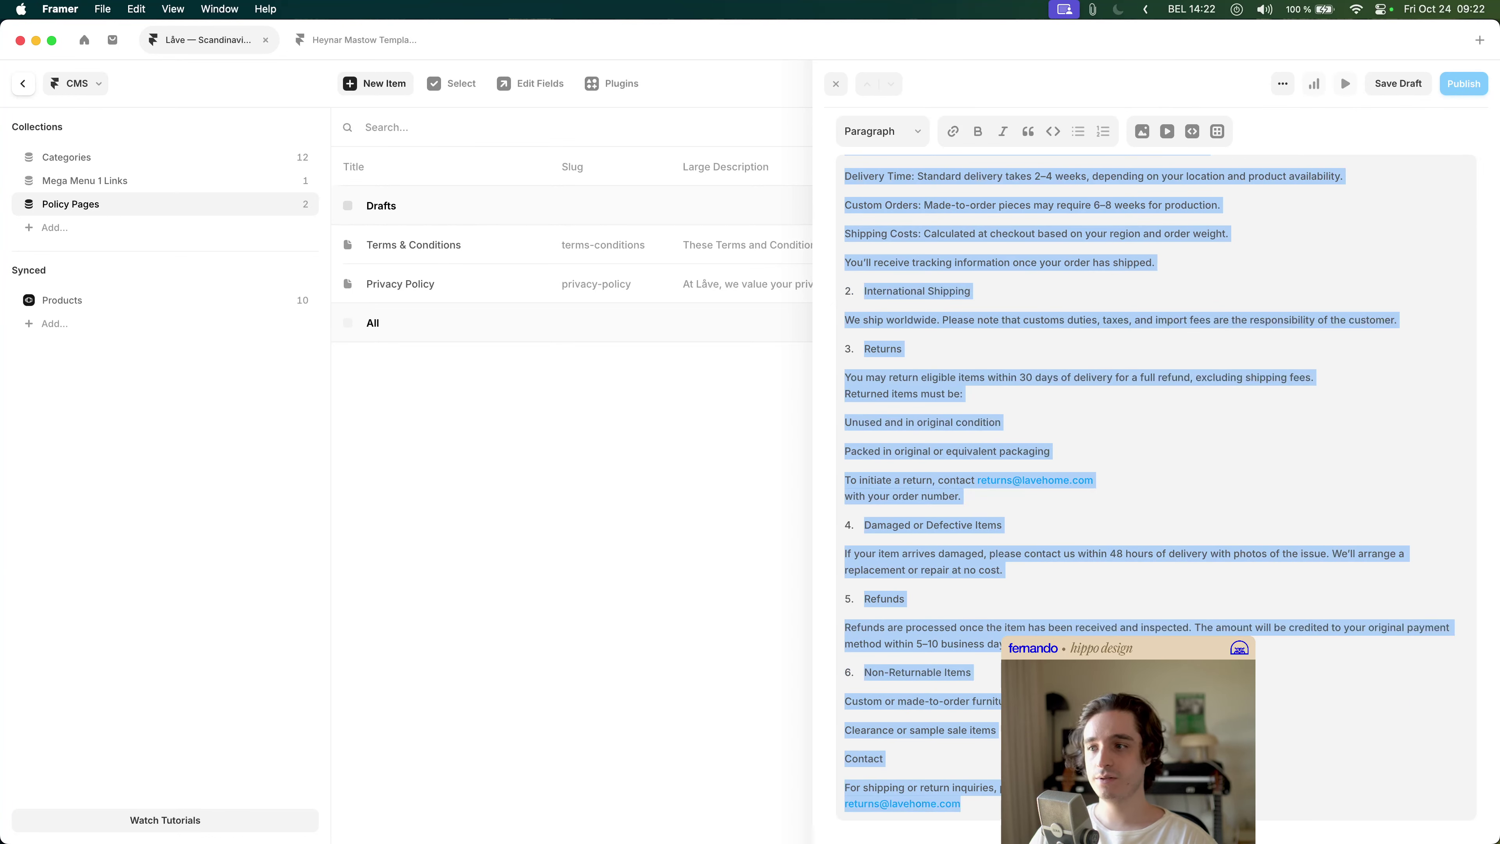
click(1124, 523)
scroll(1134, 508, up, 3)
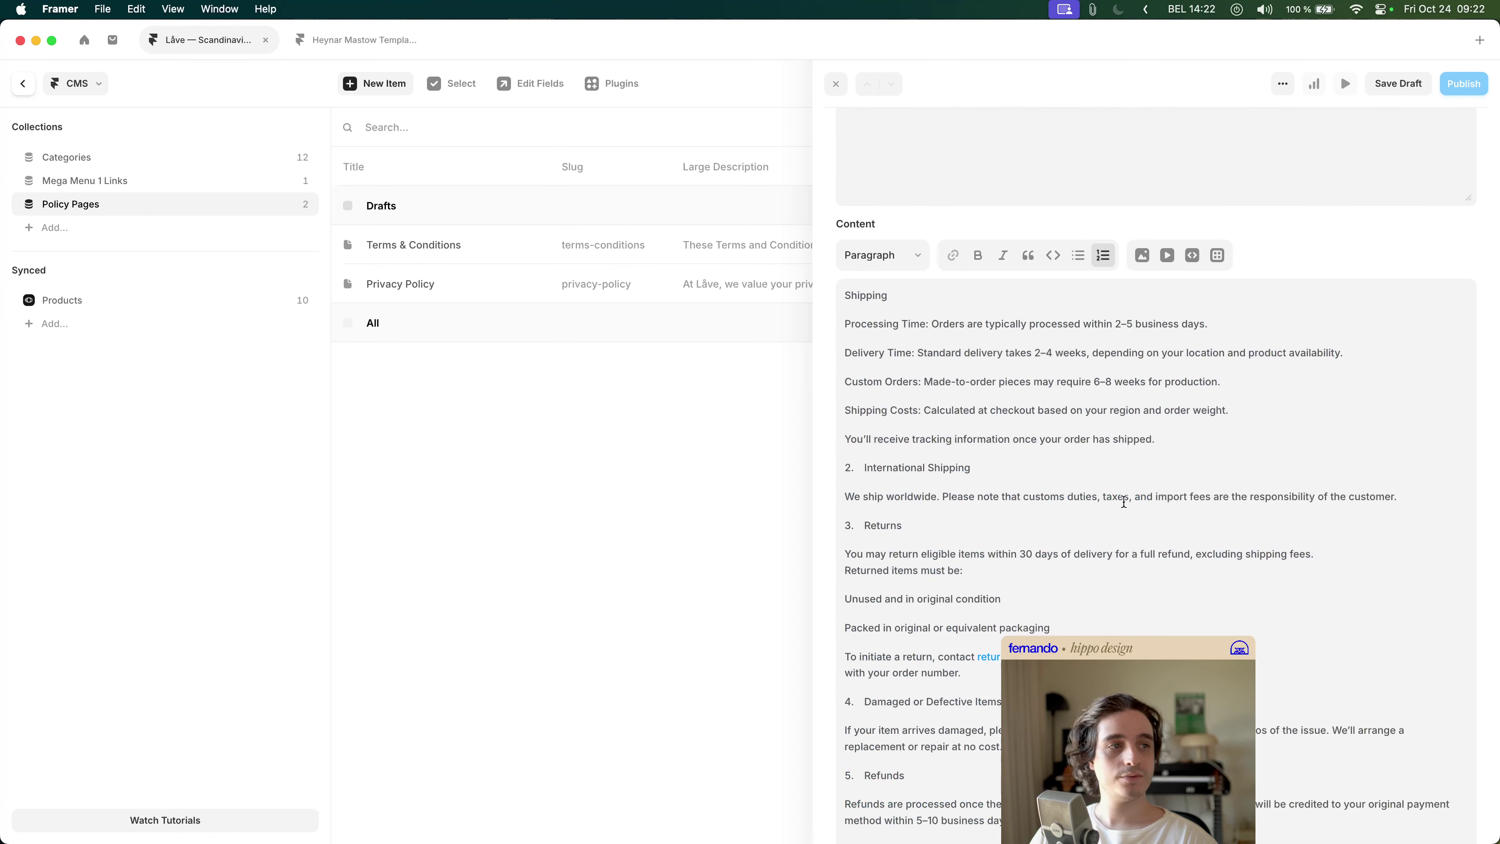
click(976, 297)
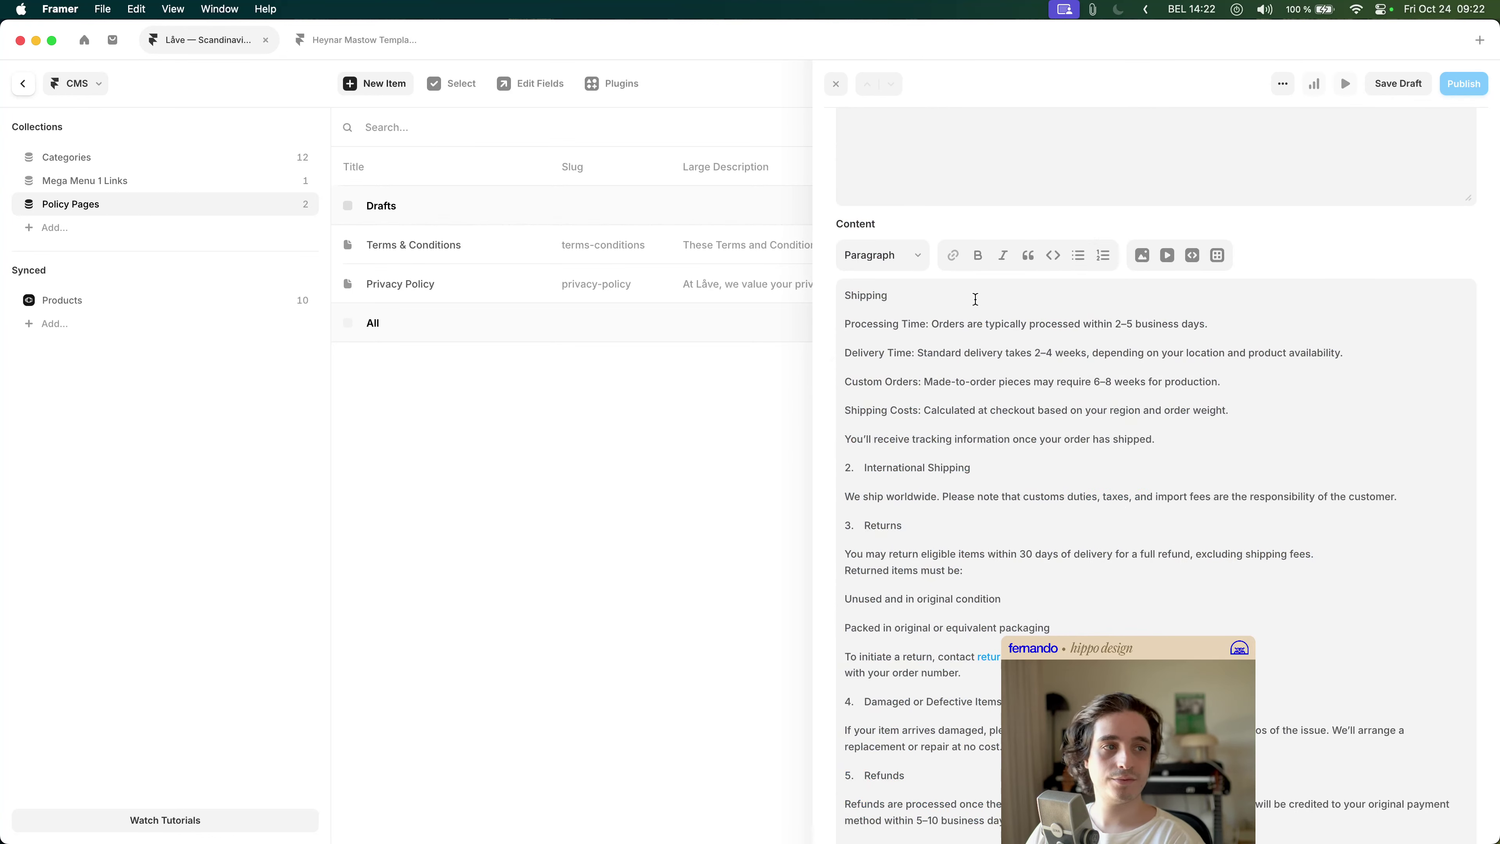
- Format the first content line, "Shipping", as Heading 2
double_click(976, 299)
click(914, 259)
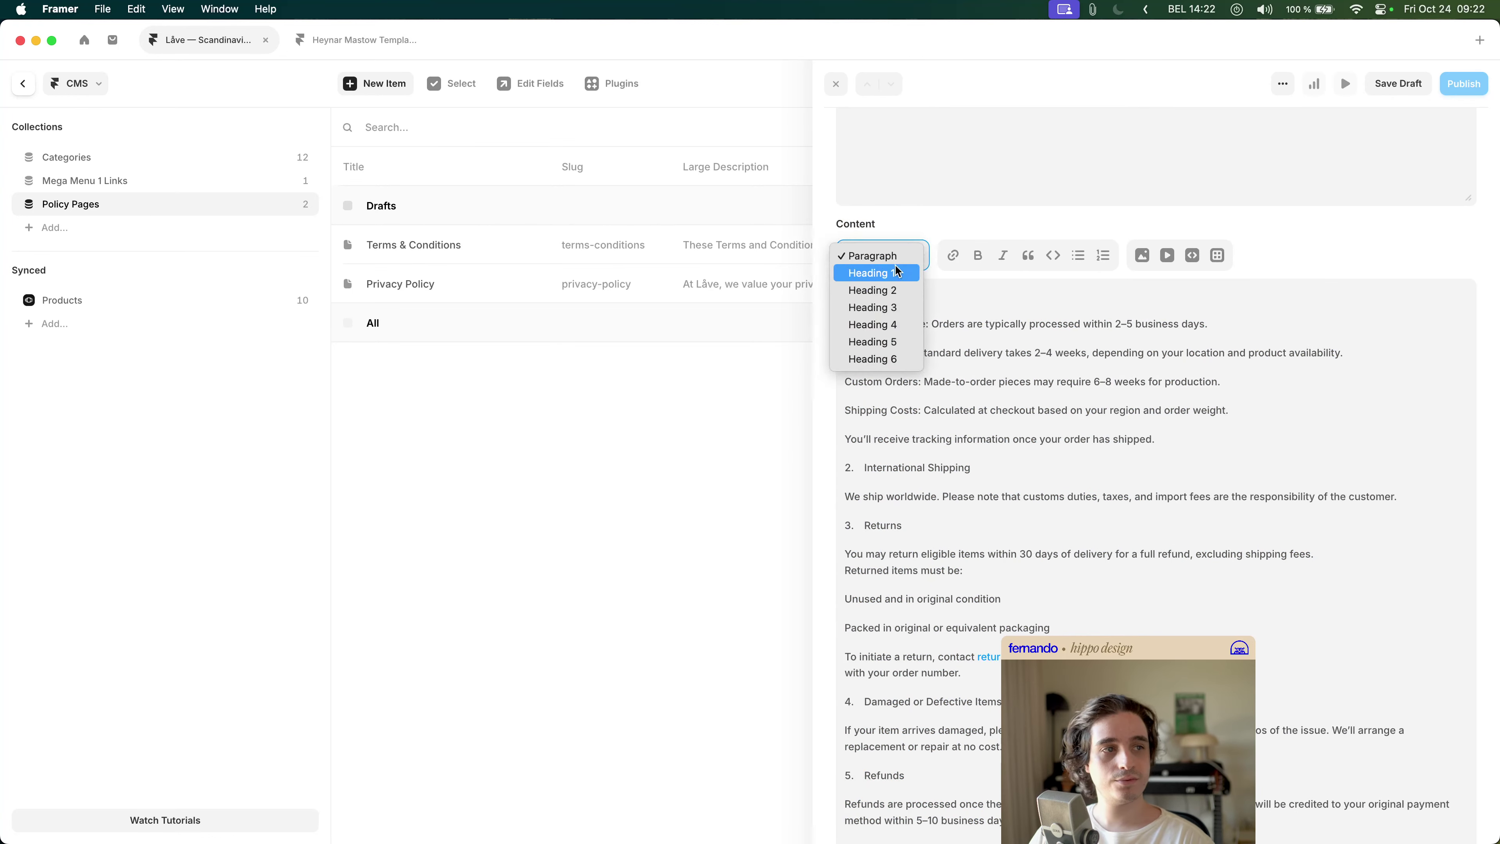
click(894, 288)
click(959, 331)
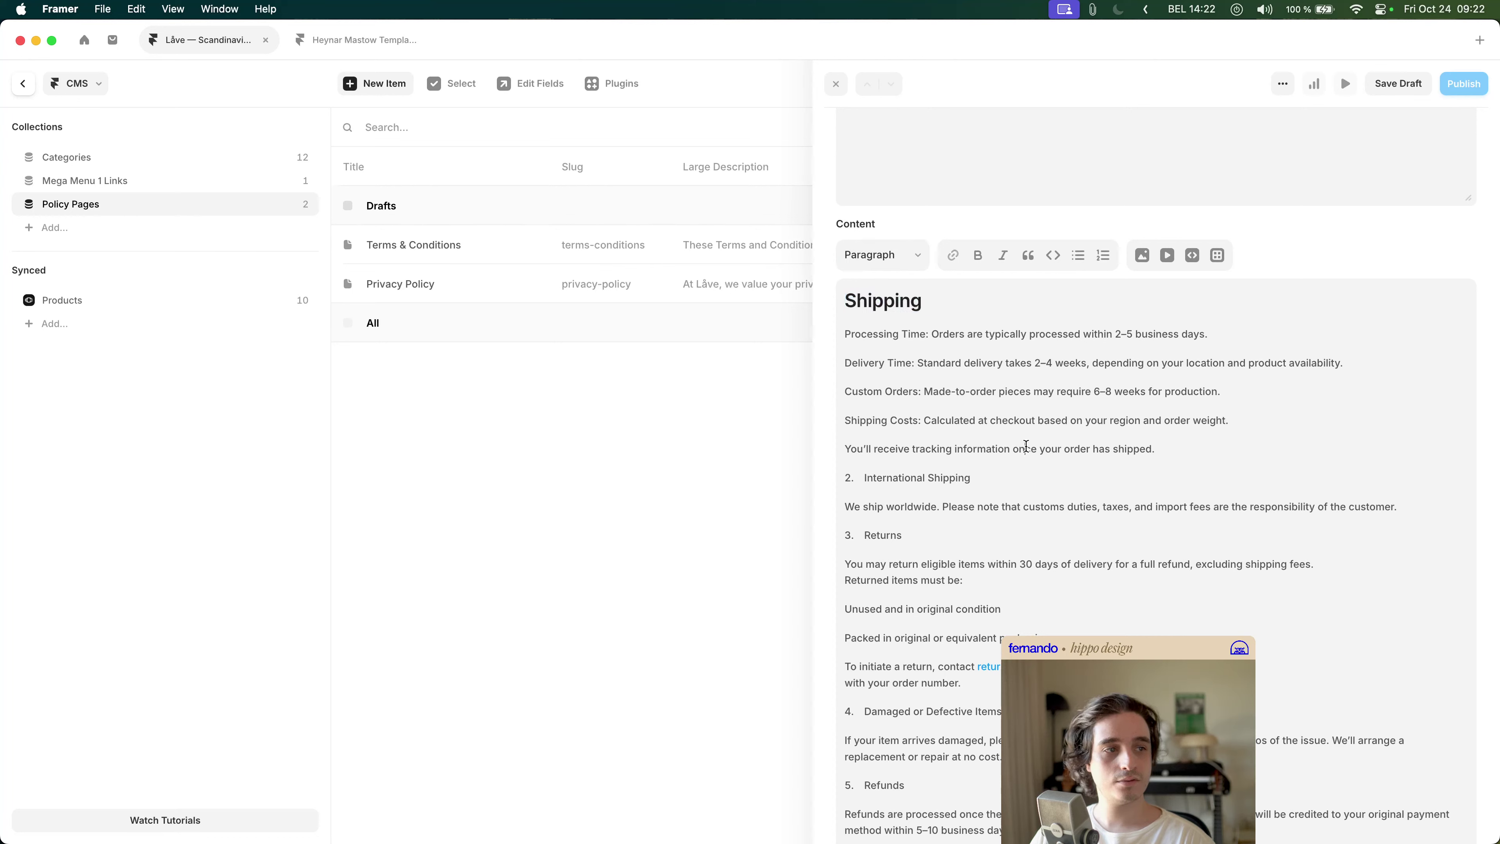
- Add a sample bulleted list of five "list item" entries below the paragraph about receiving tracking information
key(Down)
key(Up)
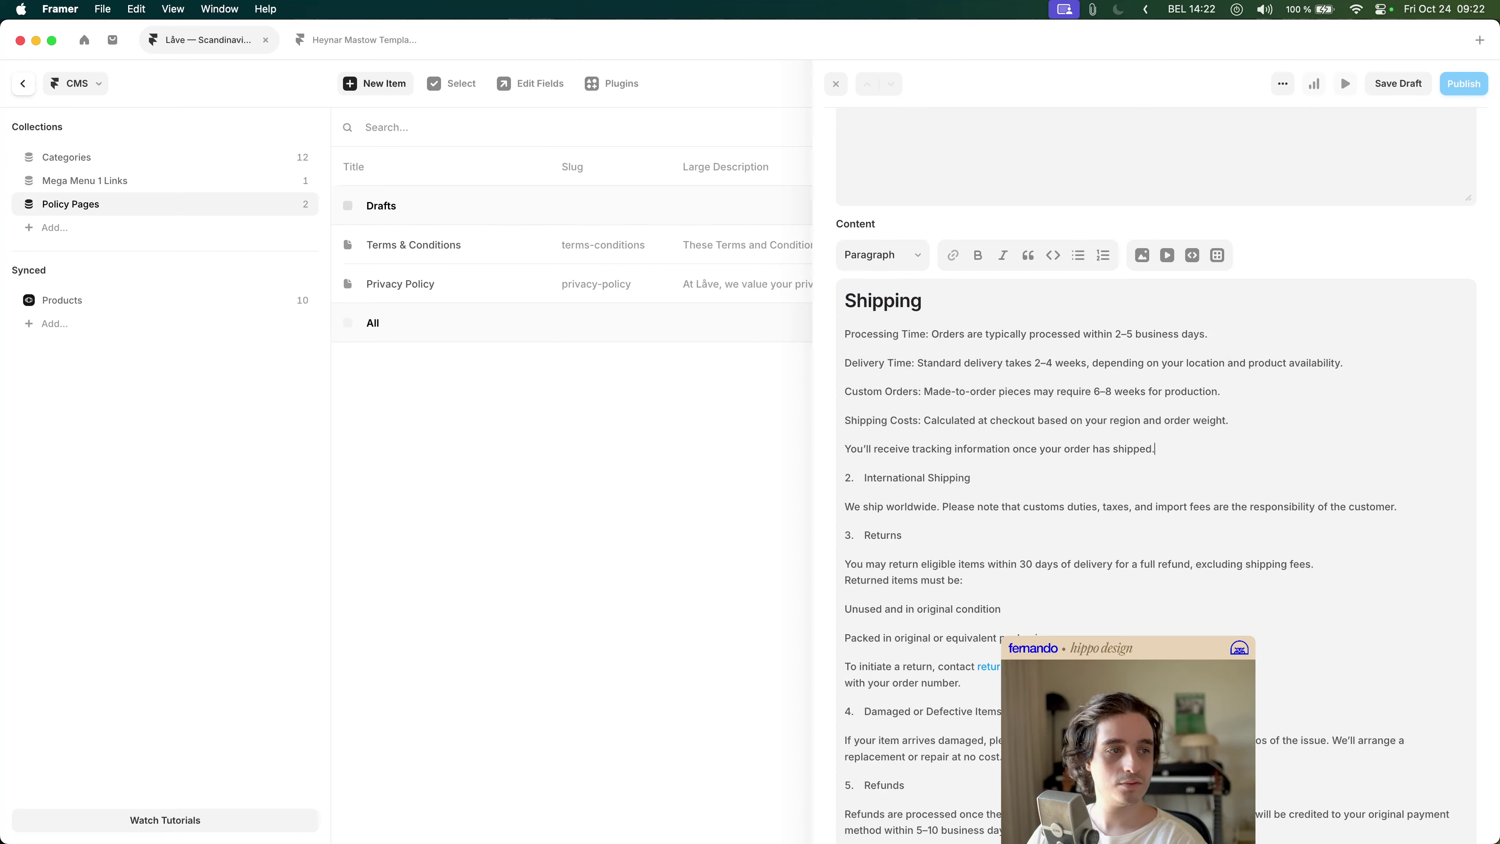
key(Return)
key(Return)
text(- )
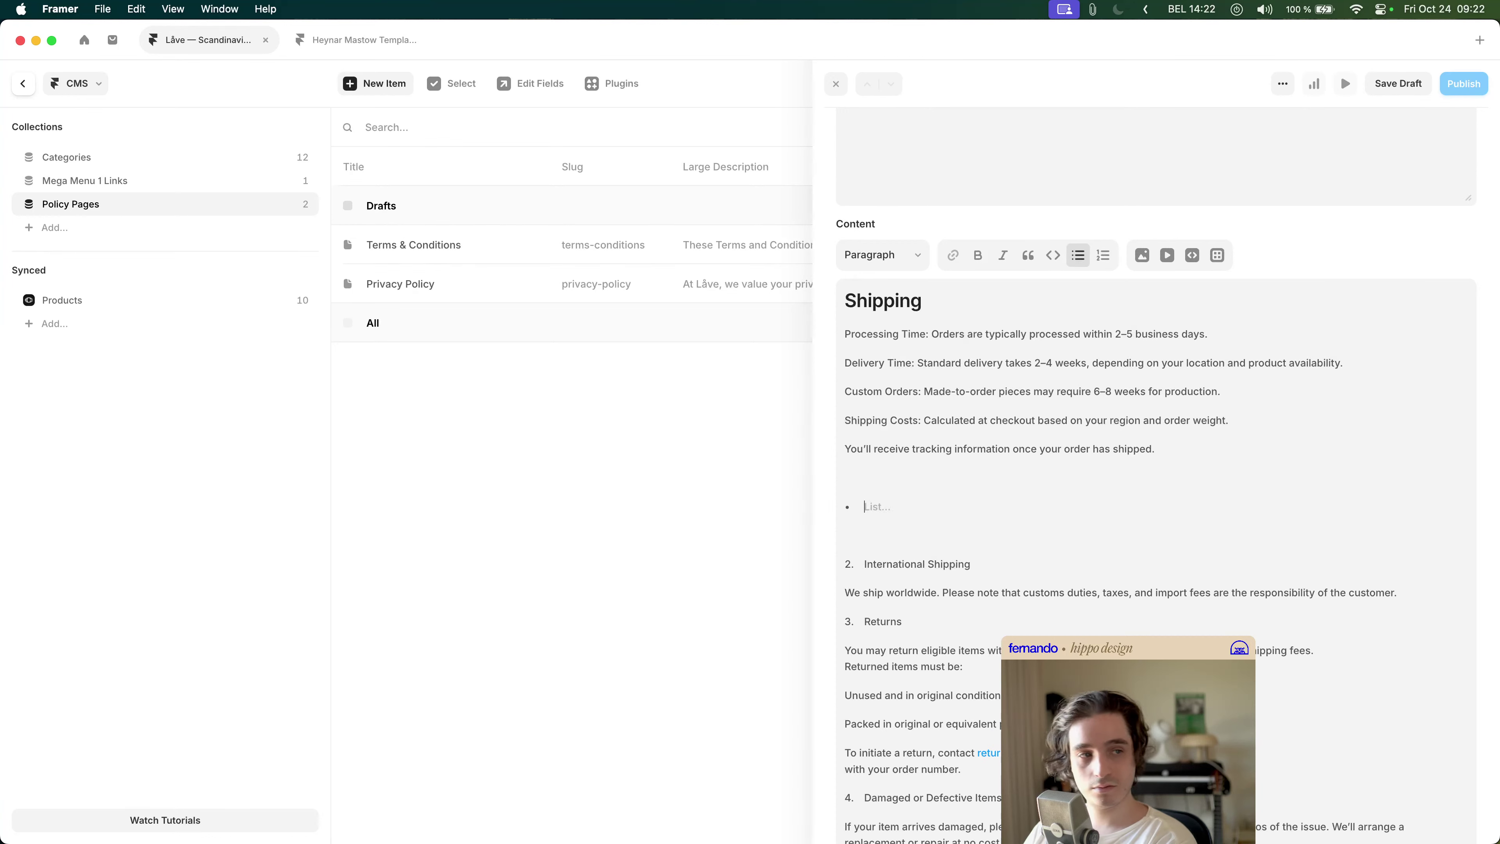
text(1.)
key(BackSpace)
key(BackSpace)
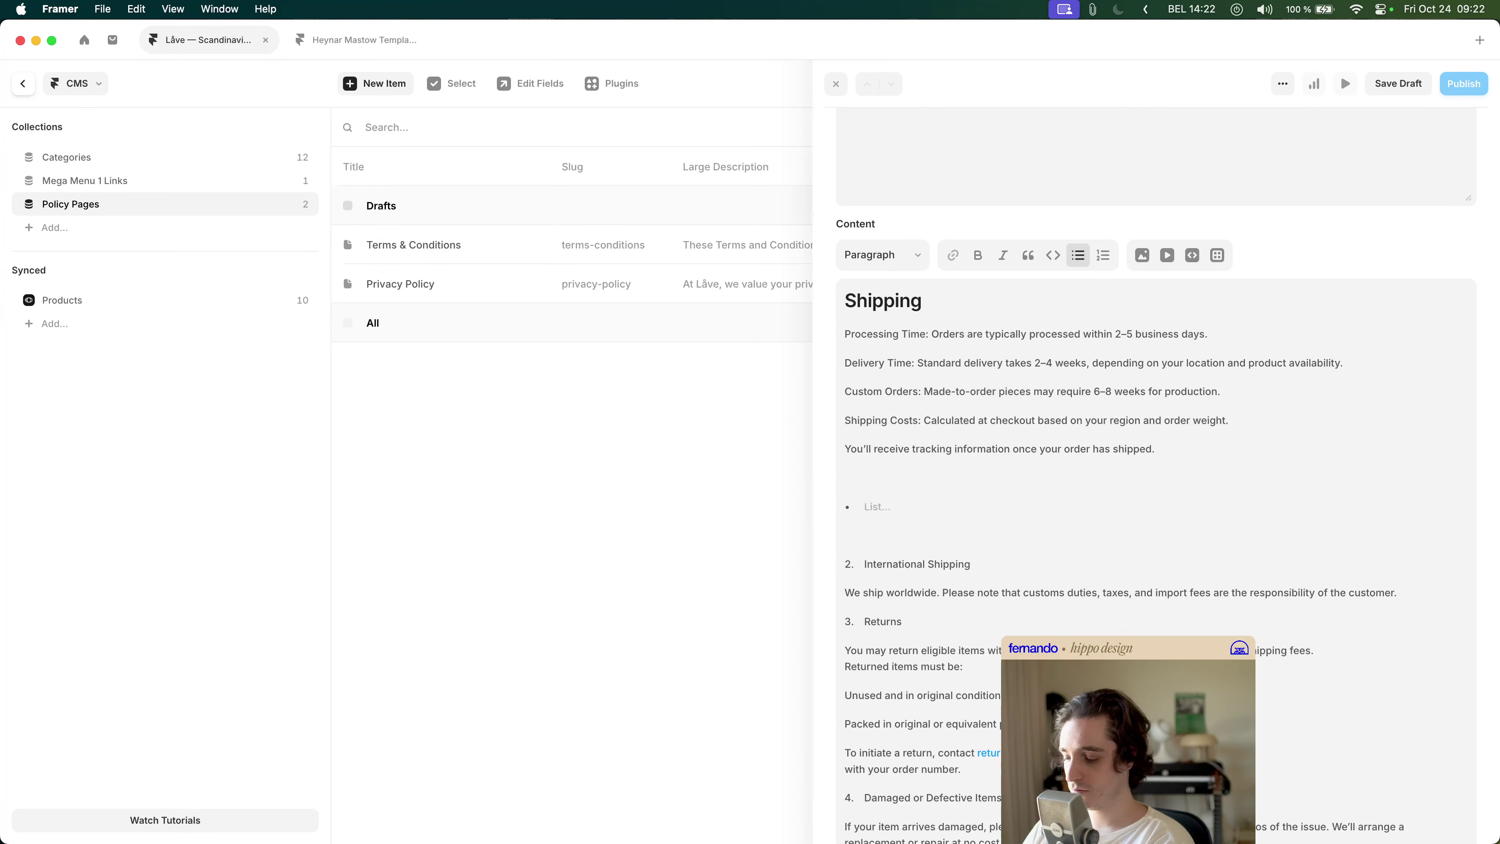
text(list item)
key(super+a)
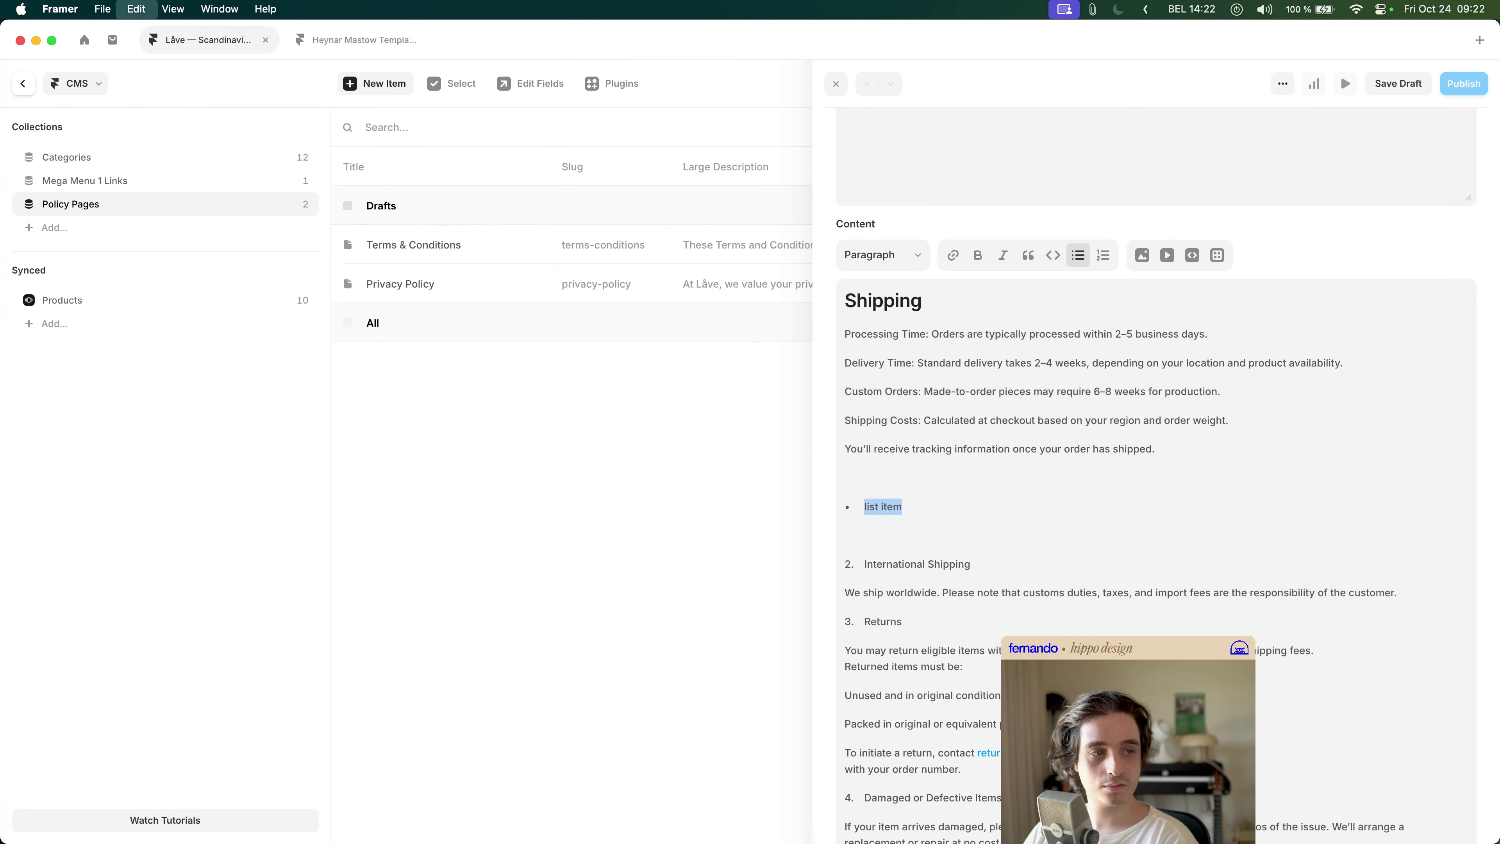
key(super+v)
key(super+v)
key(super+v)
key(super+v)
- Copy the content from the Shipping heading through the sample bulleted list and bring up the system launcher
key(shift+super+Up)
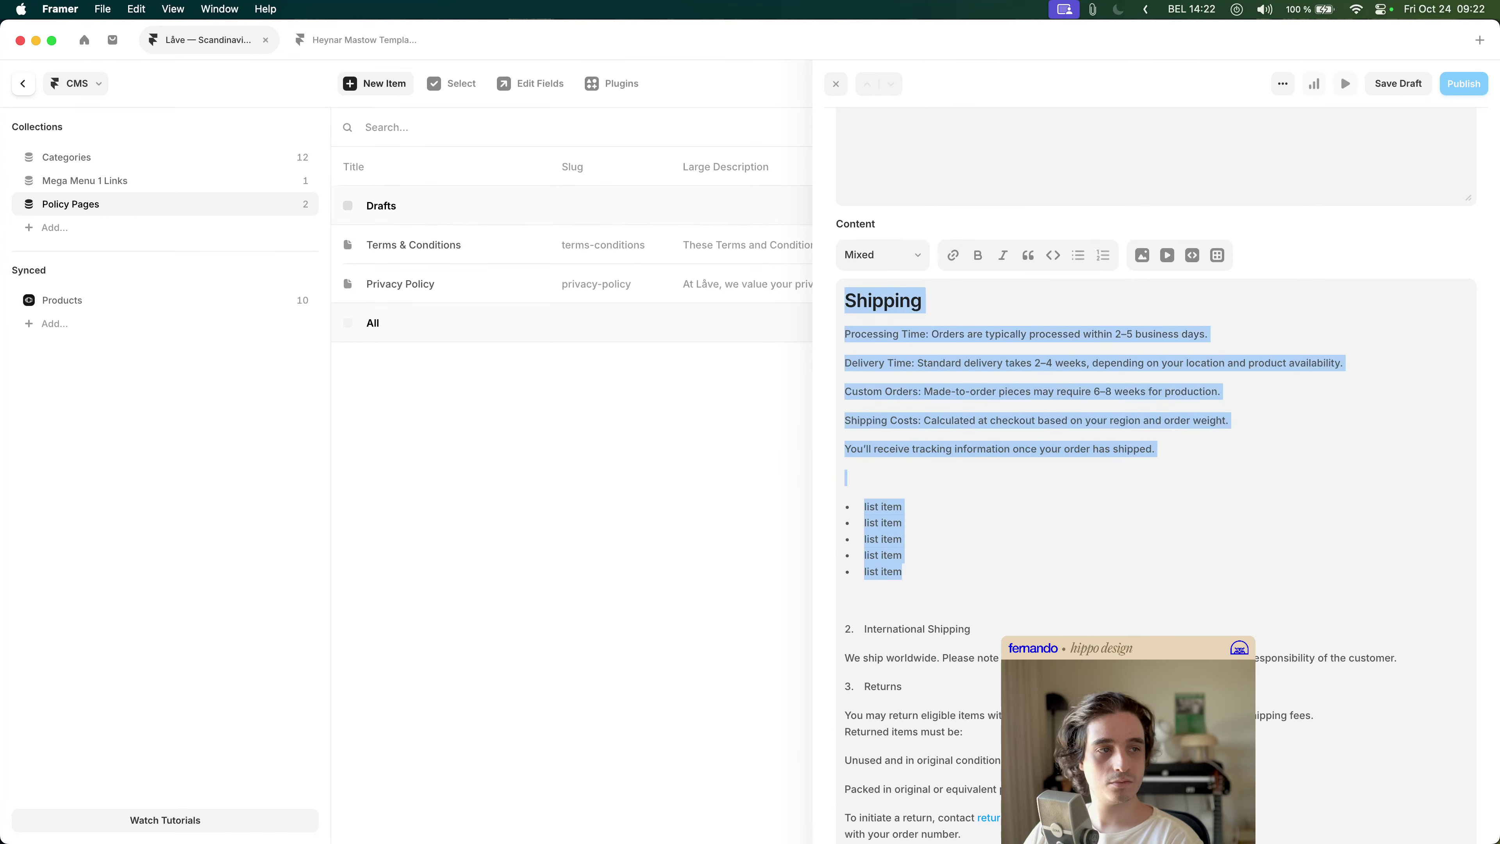
key(super+c)
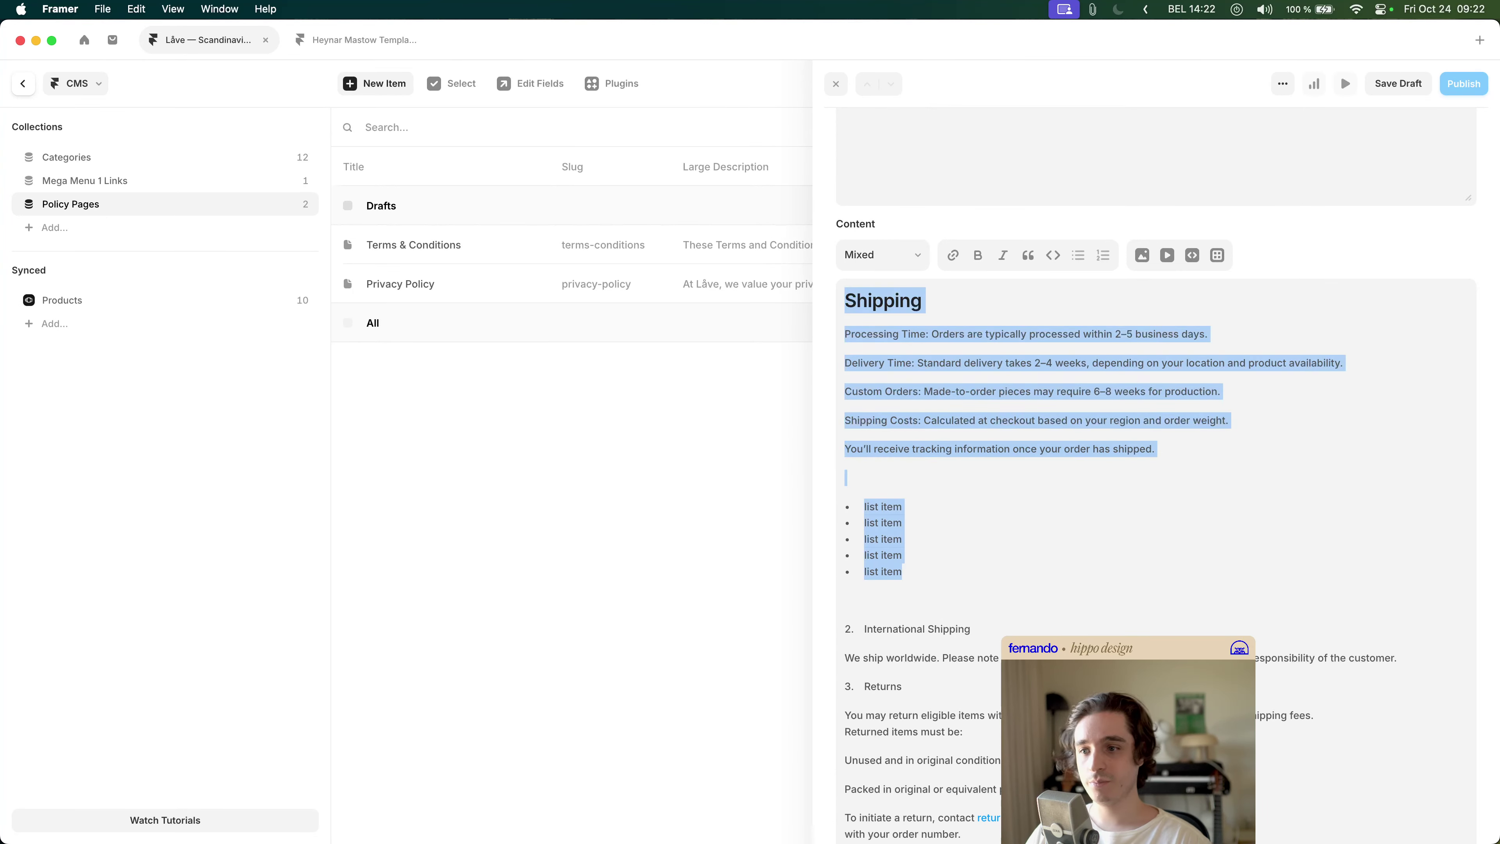
key(super+space)
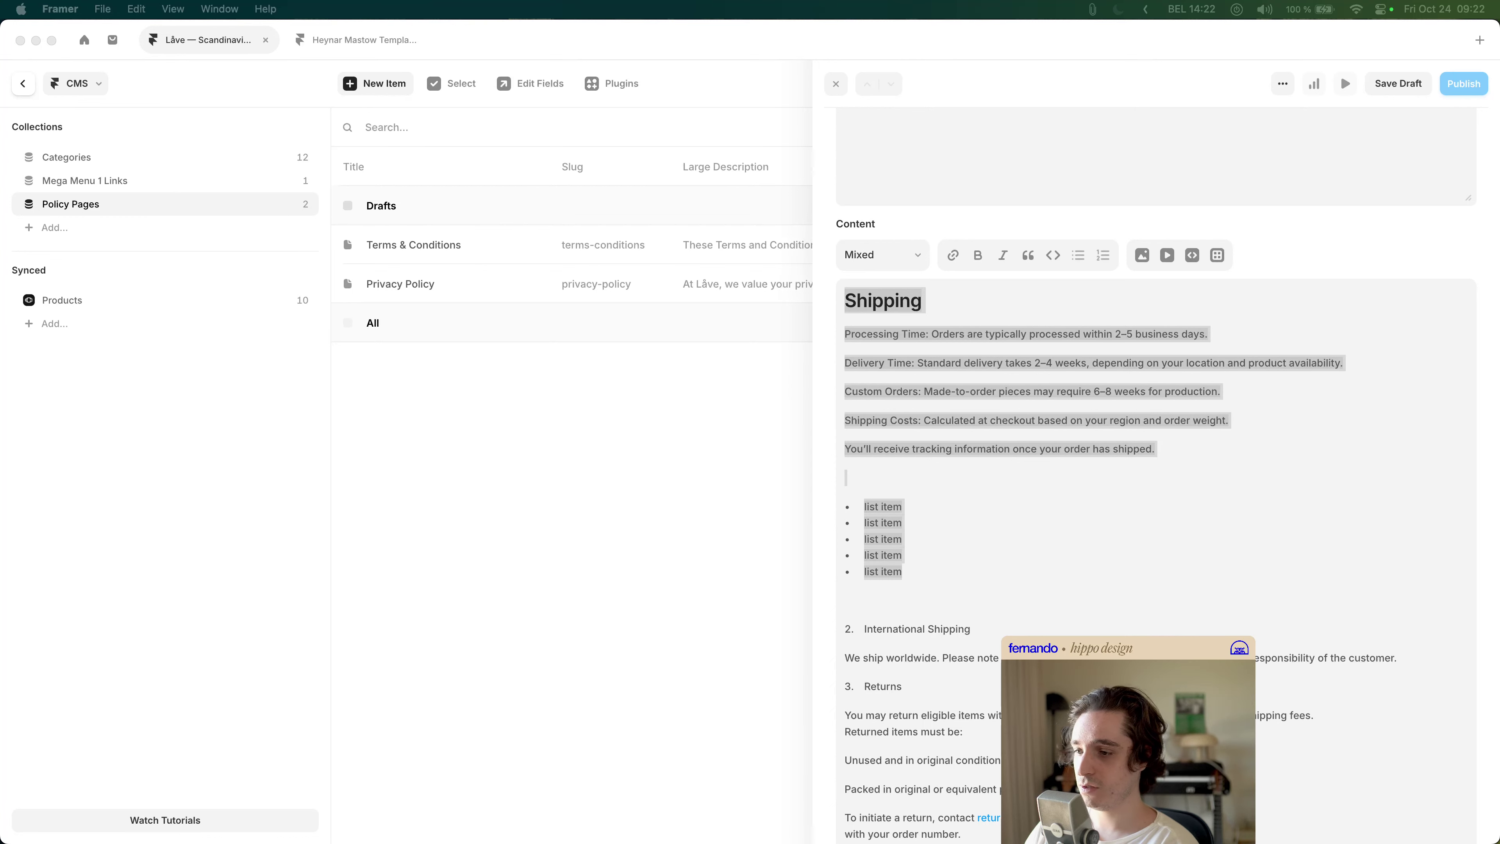
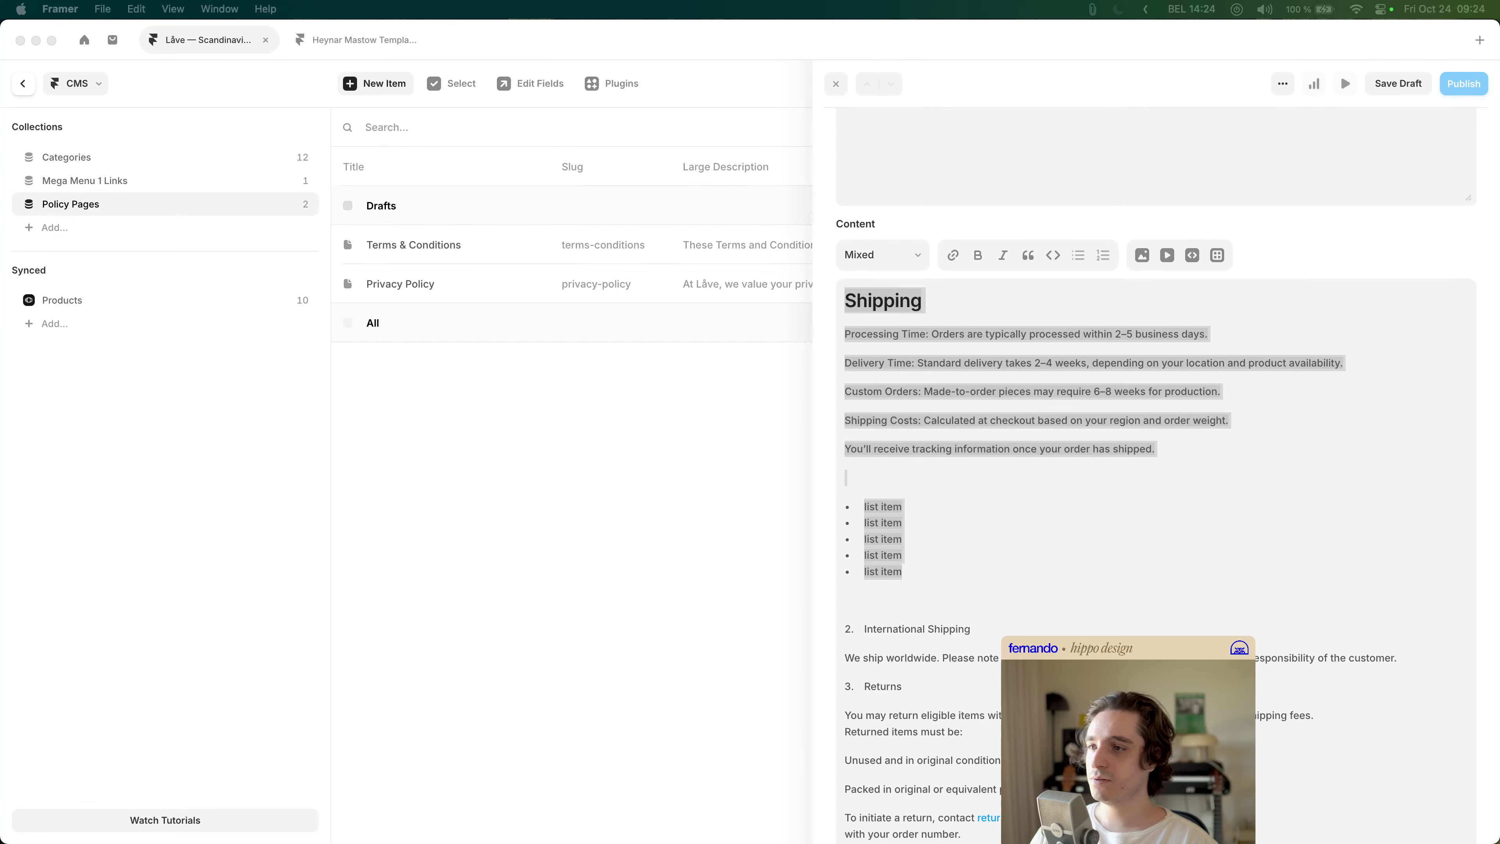
- Return to Framer and replace the content with the revised shipping and returns text, with return conditions and non-returnable items as bulleted lists
key(super+Tab)
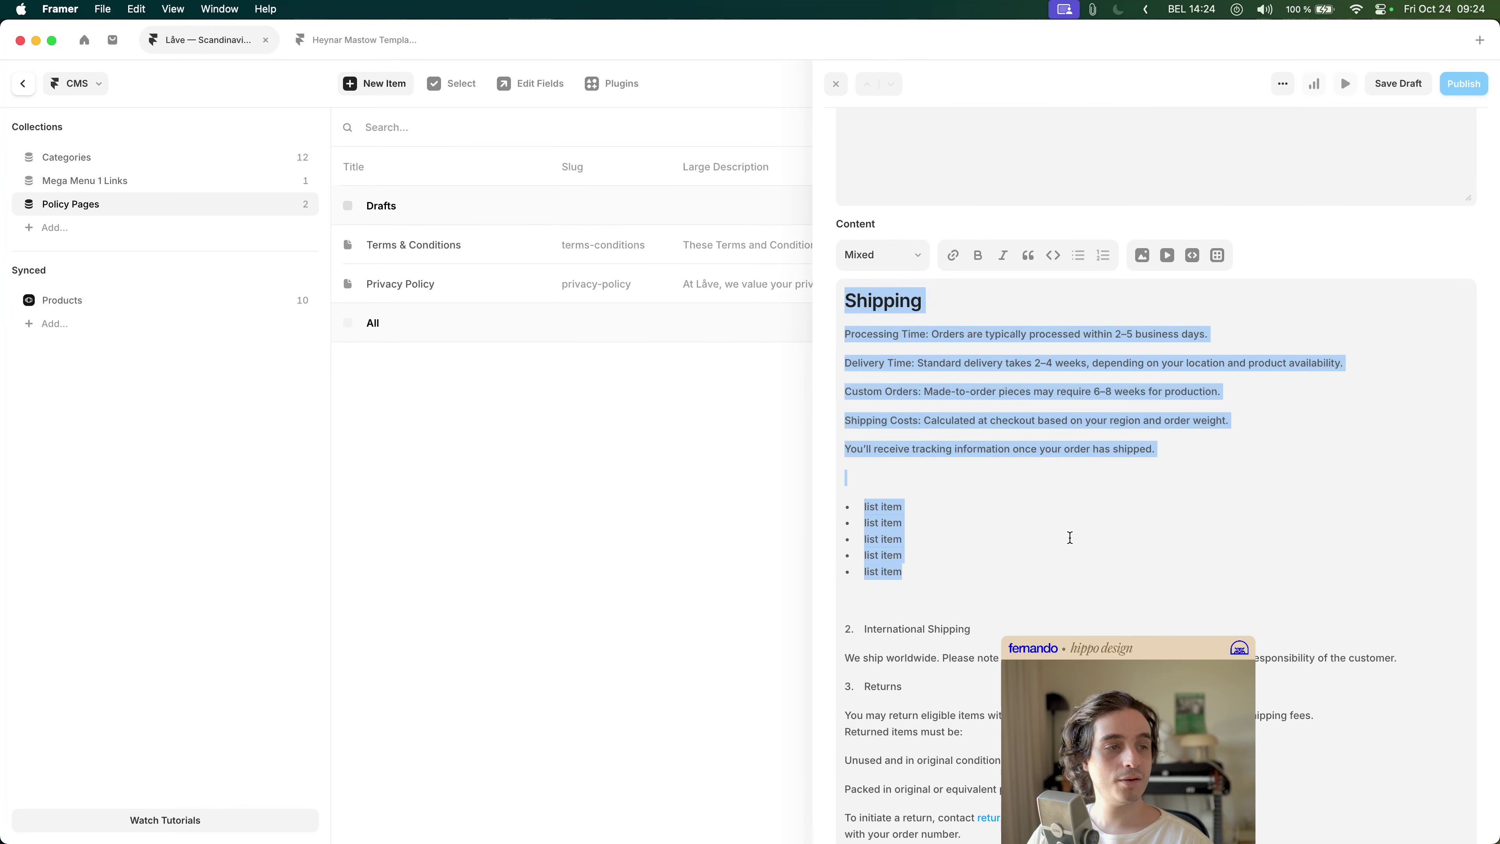
key(super+v)
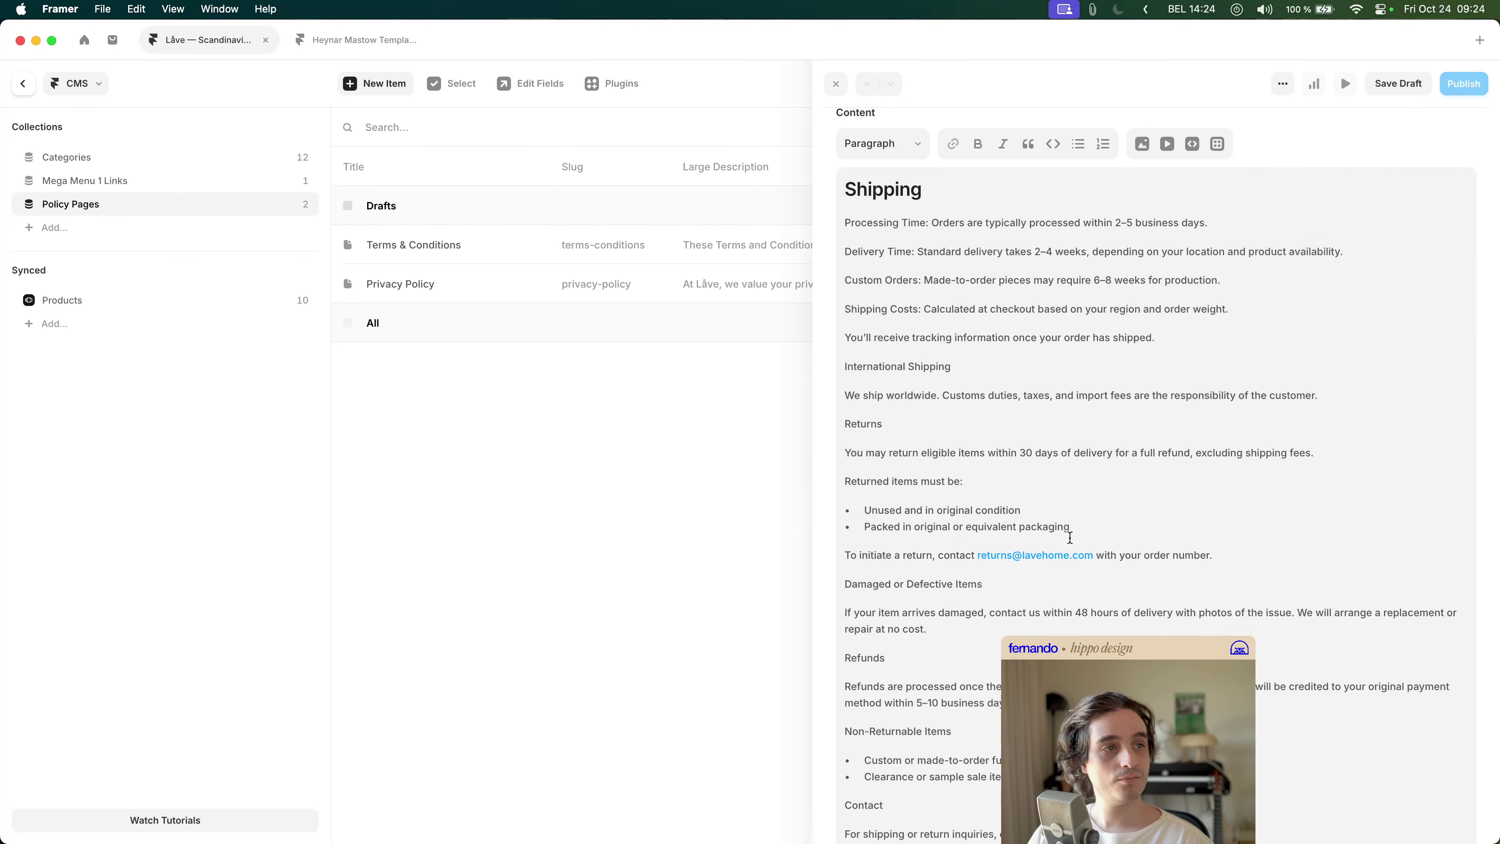
scroll(1259, 525, down, 8)
scroll(1246, 537, up, 20)
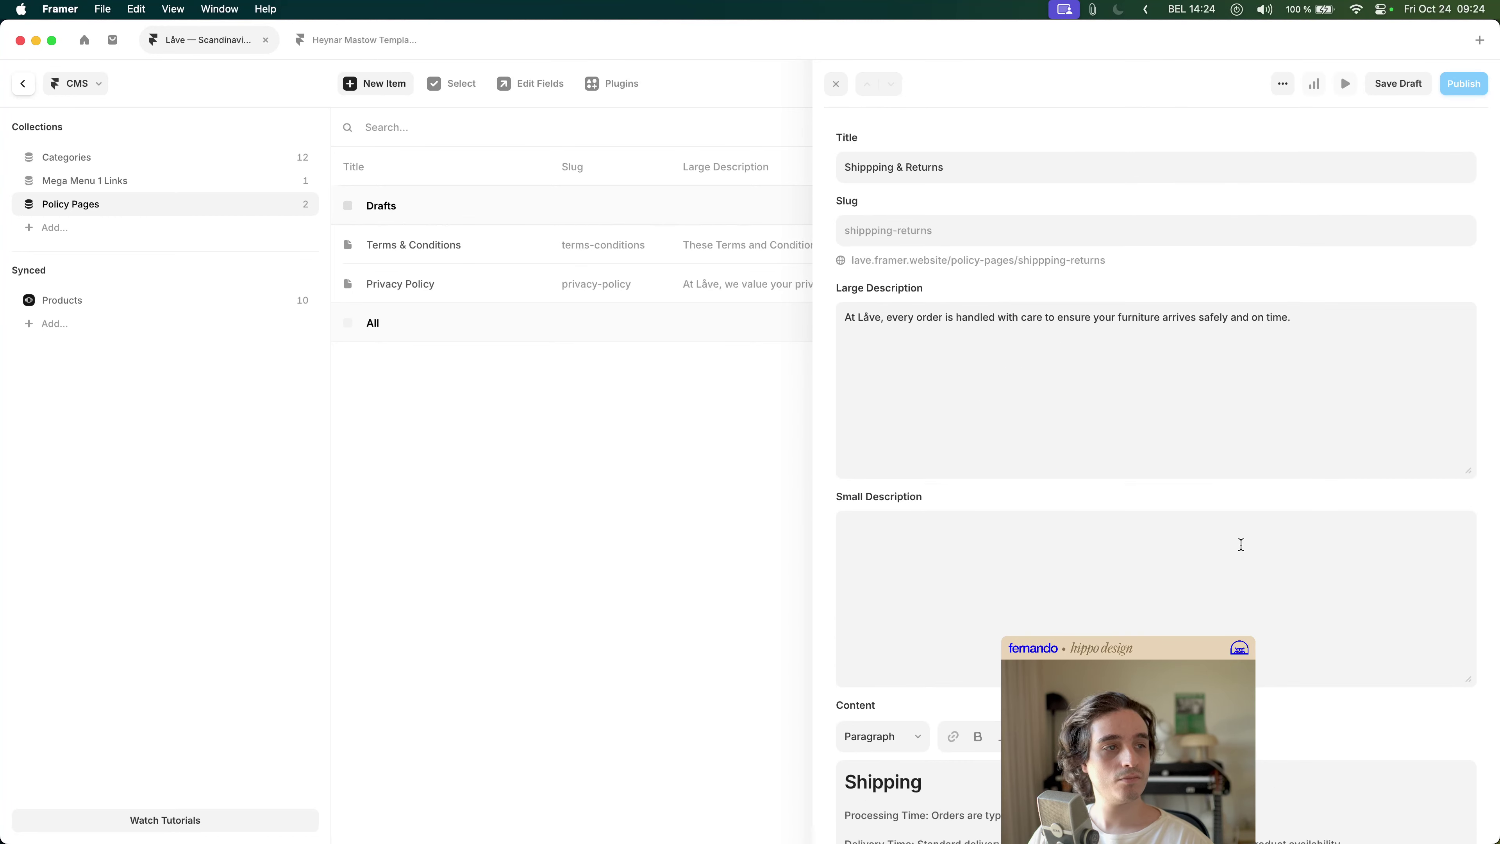
scroll(1240, 544, down, 10)
key(super+a)
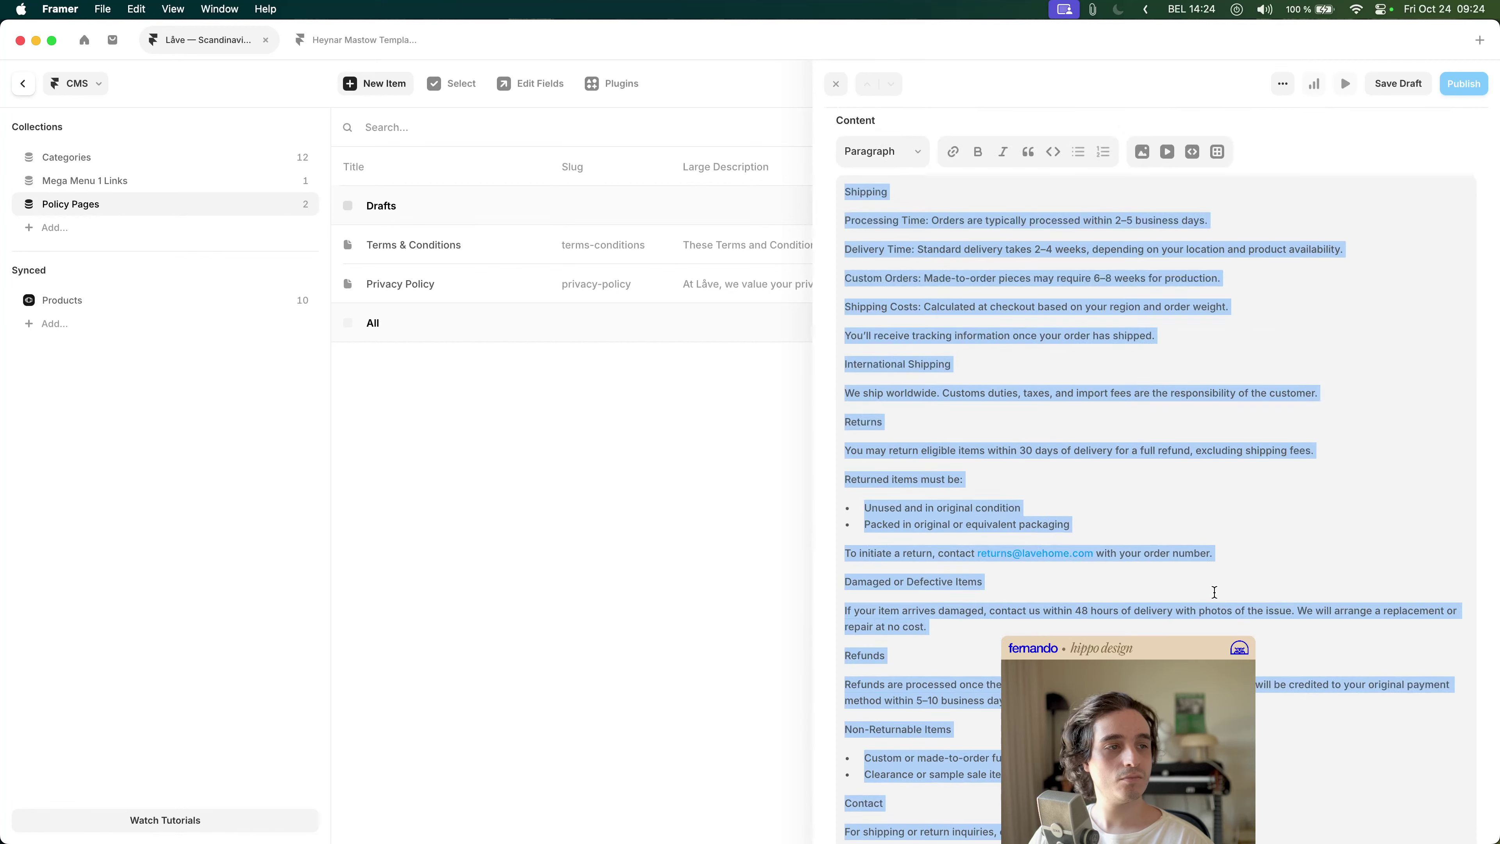
scroll(1214, 593, up, 2)
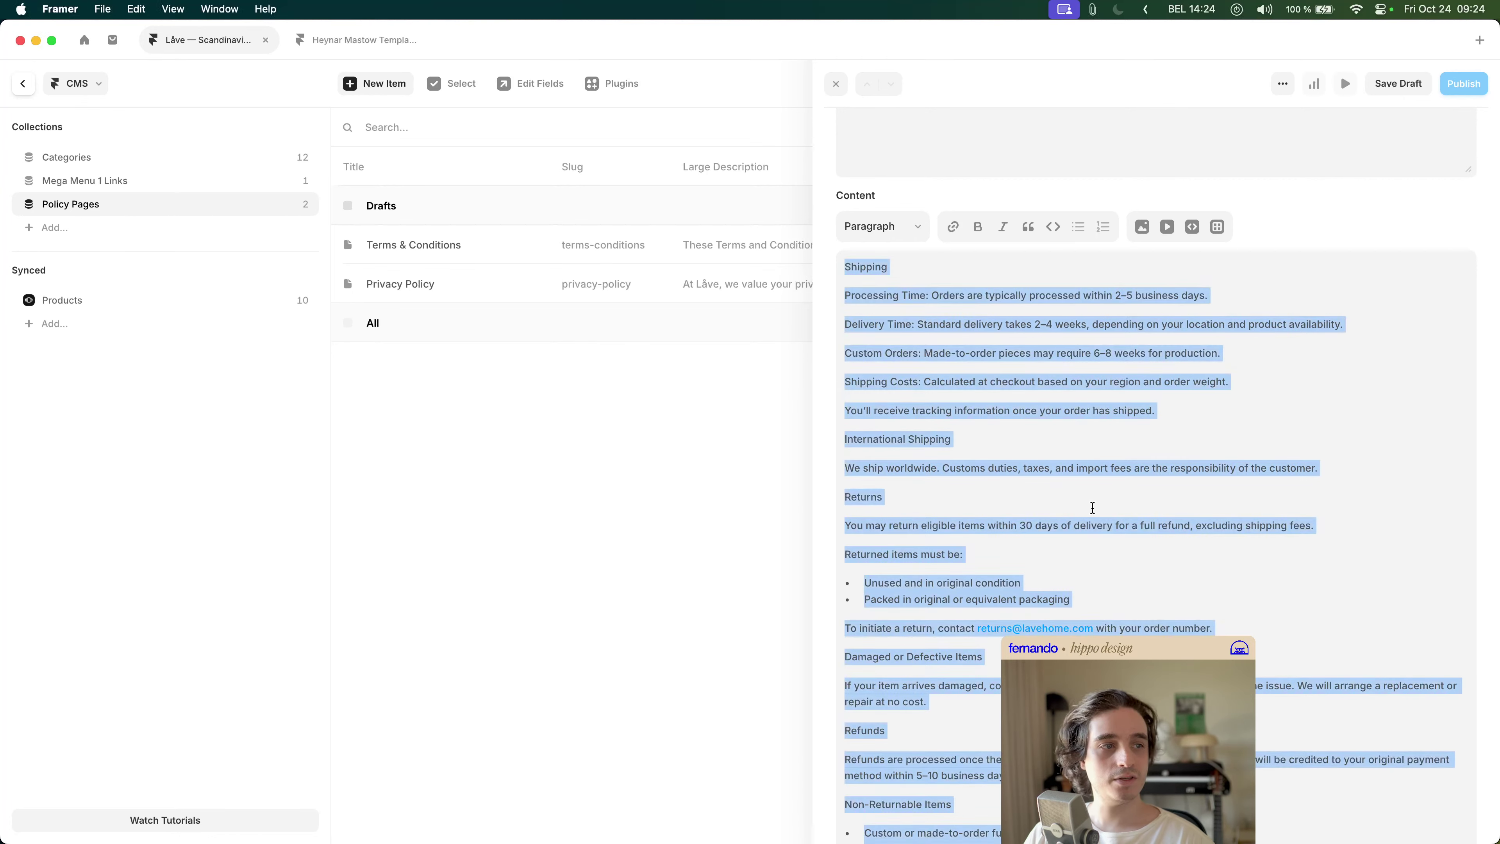
- Undo the last content replacement to compare it with the HTML-tagged version, and redo it
key(super+z)
scroll(1118, 512, up, 8)
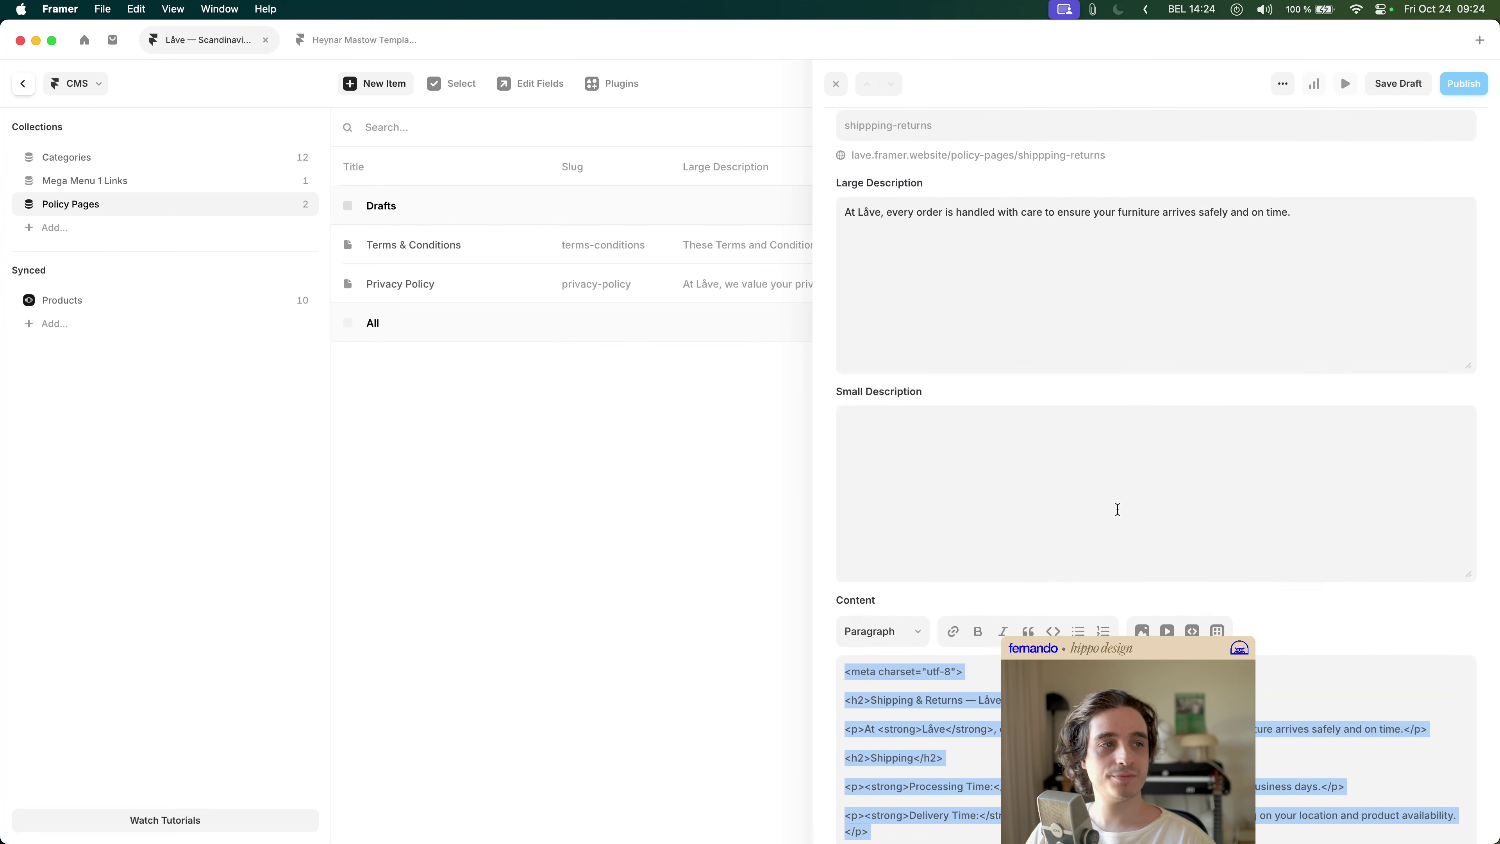
scroll(1118, 512, down, 10)
key(super+shift+z)
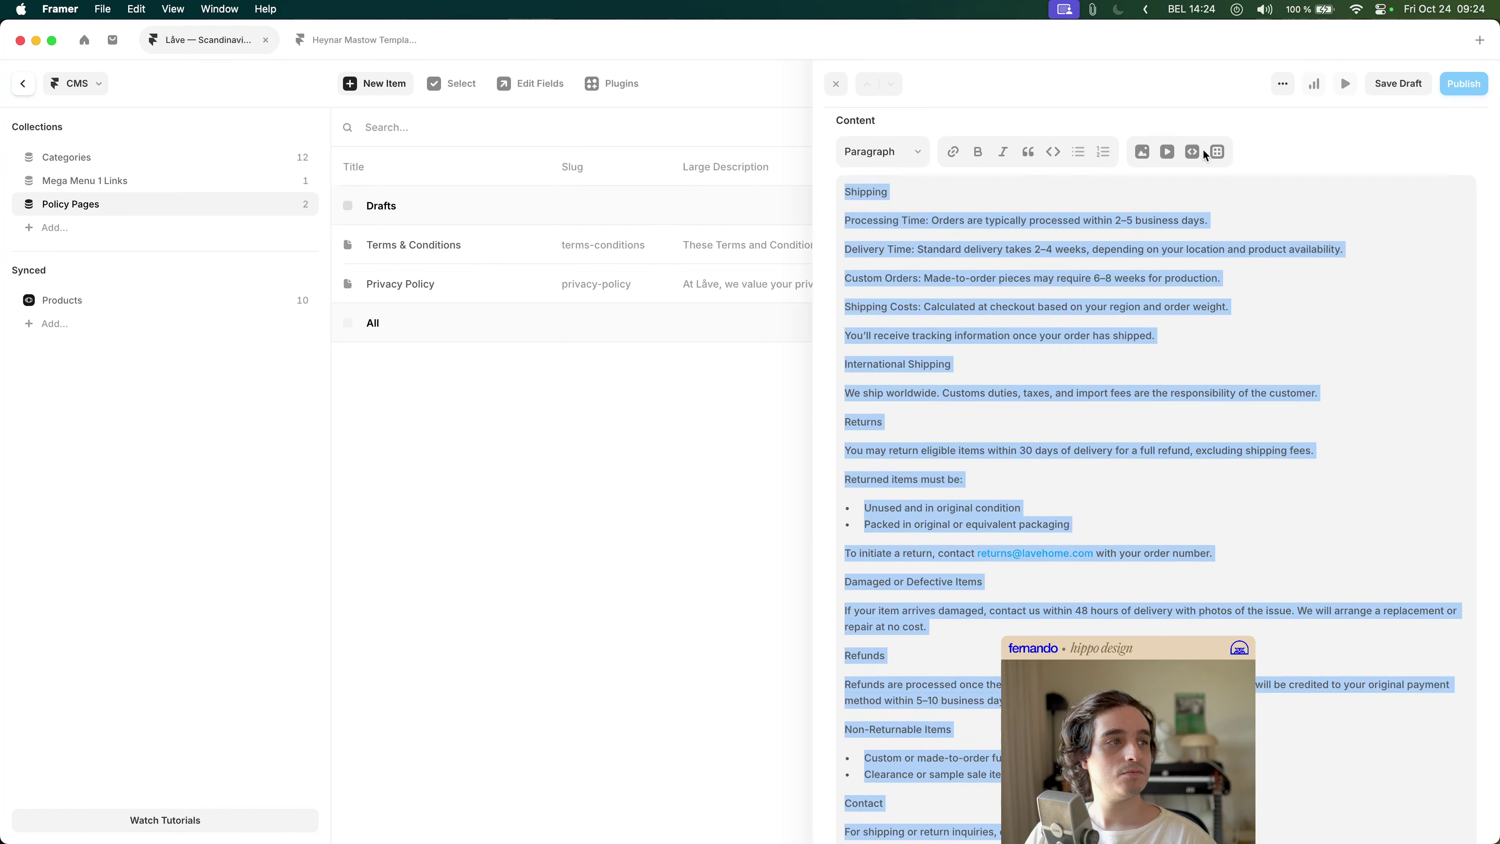
- Try to turn the content into a code block holding the HTML-tagged policy text, check the available code languages, and undo it
click(1191, 150)
key(super+a)
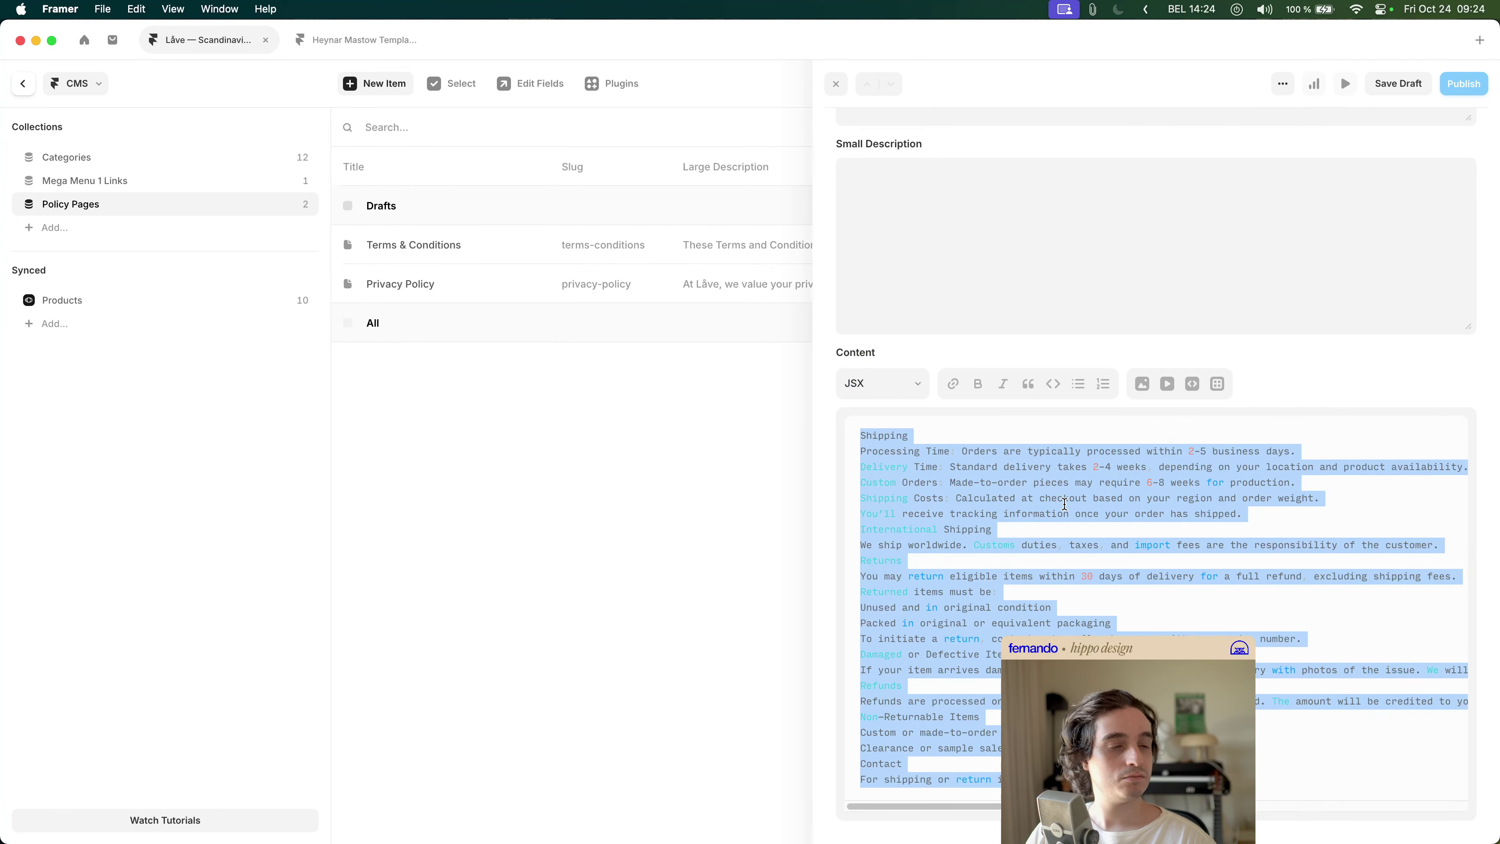
key(super+v)
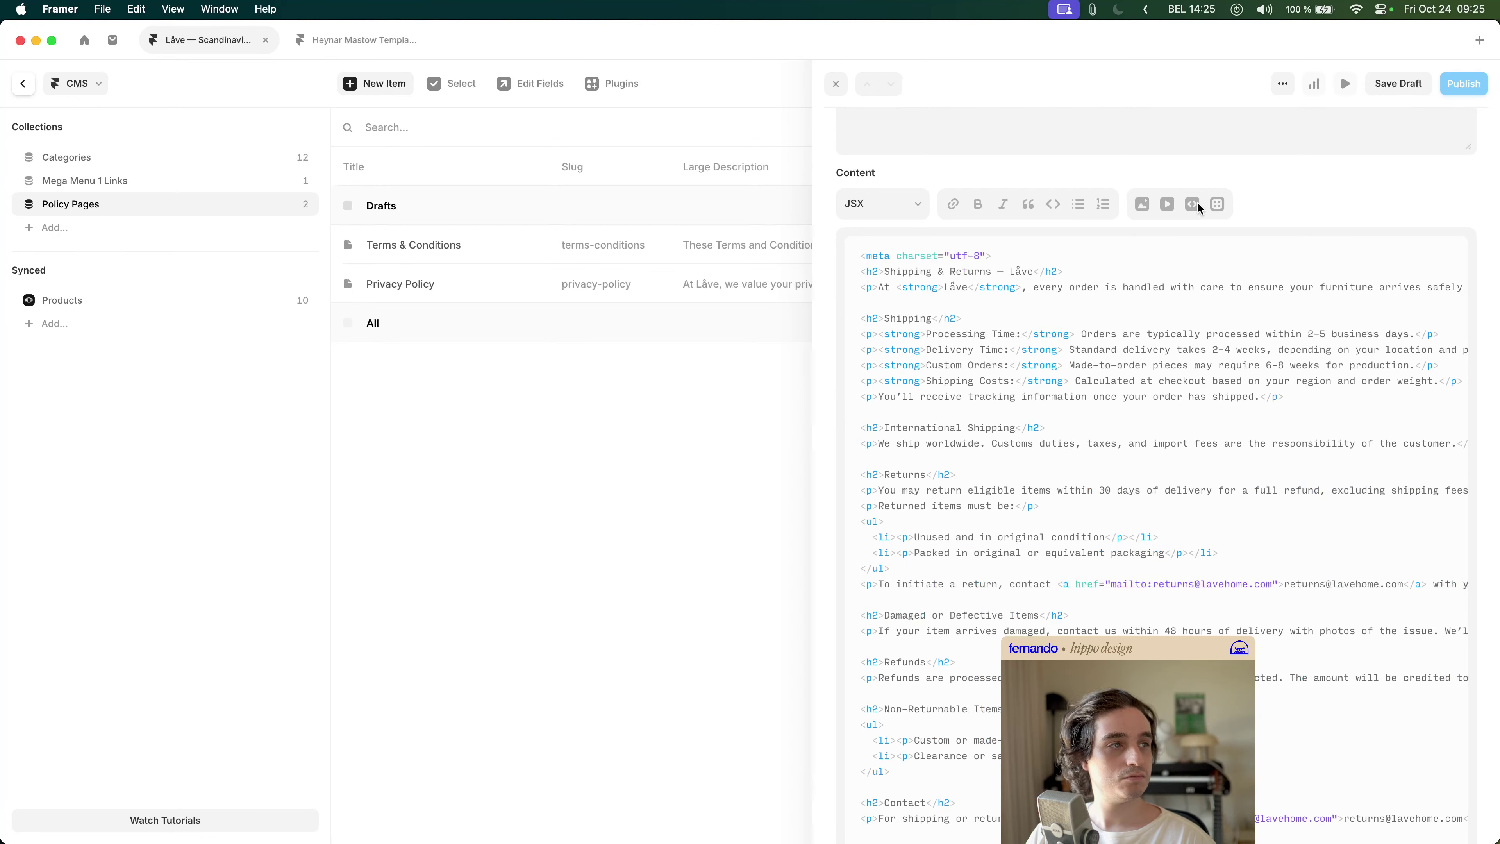
click(897, 203)
click(898, 203)
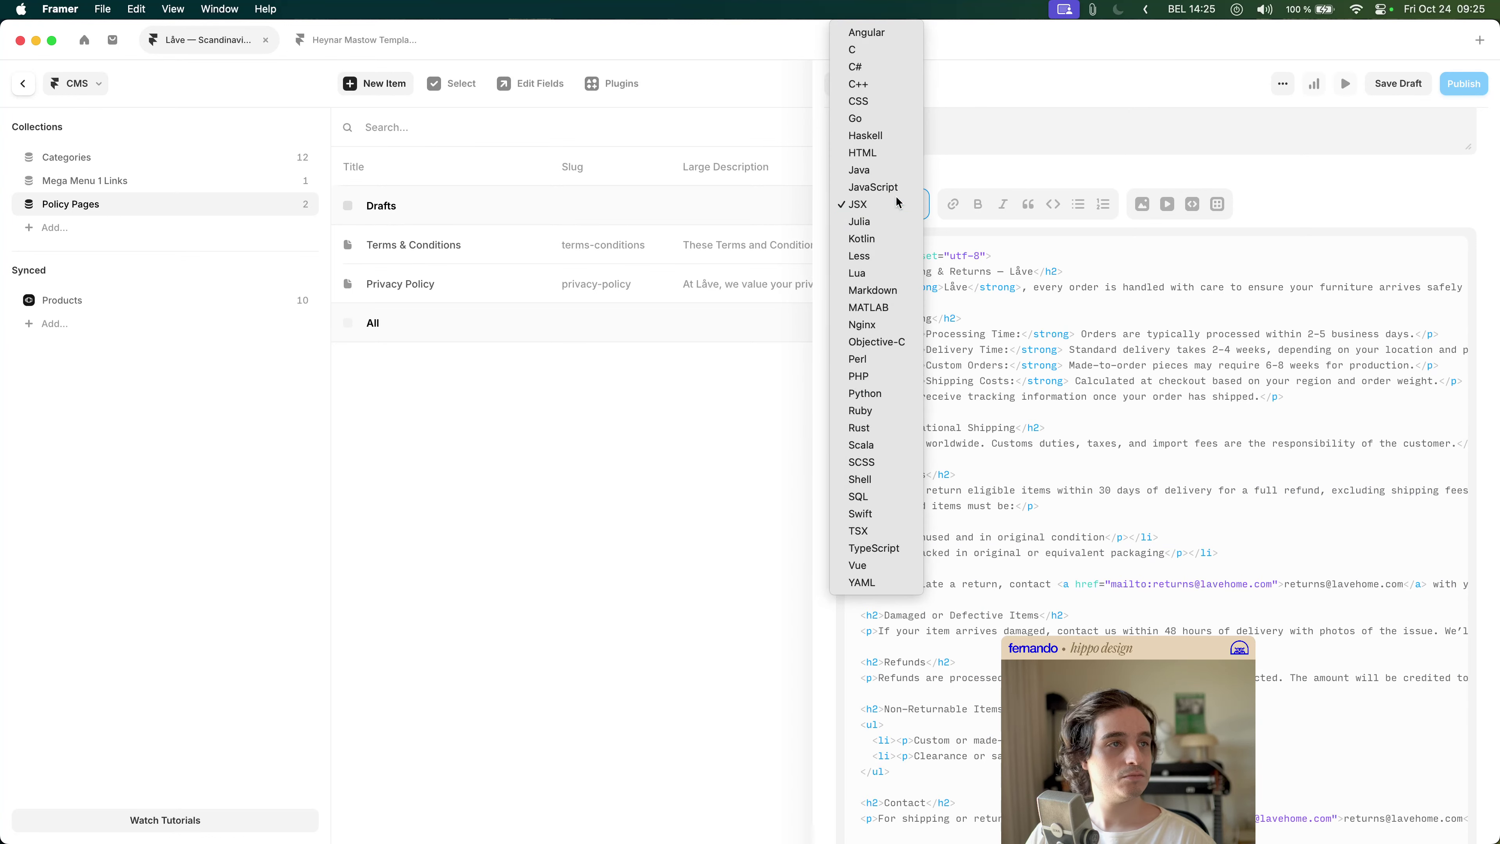
click(1169, 302)
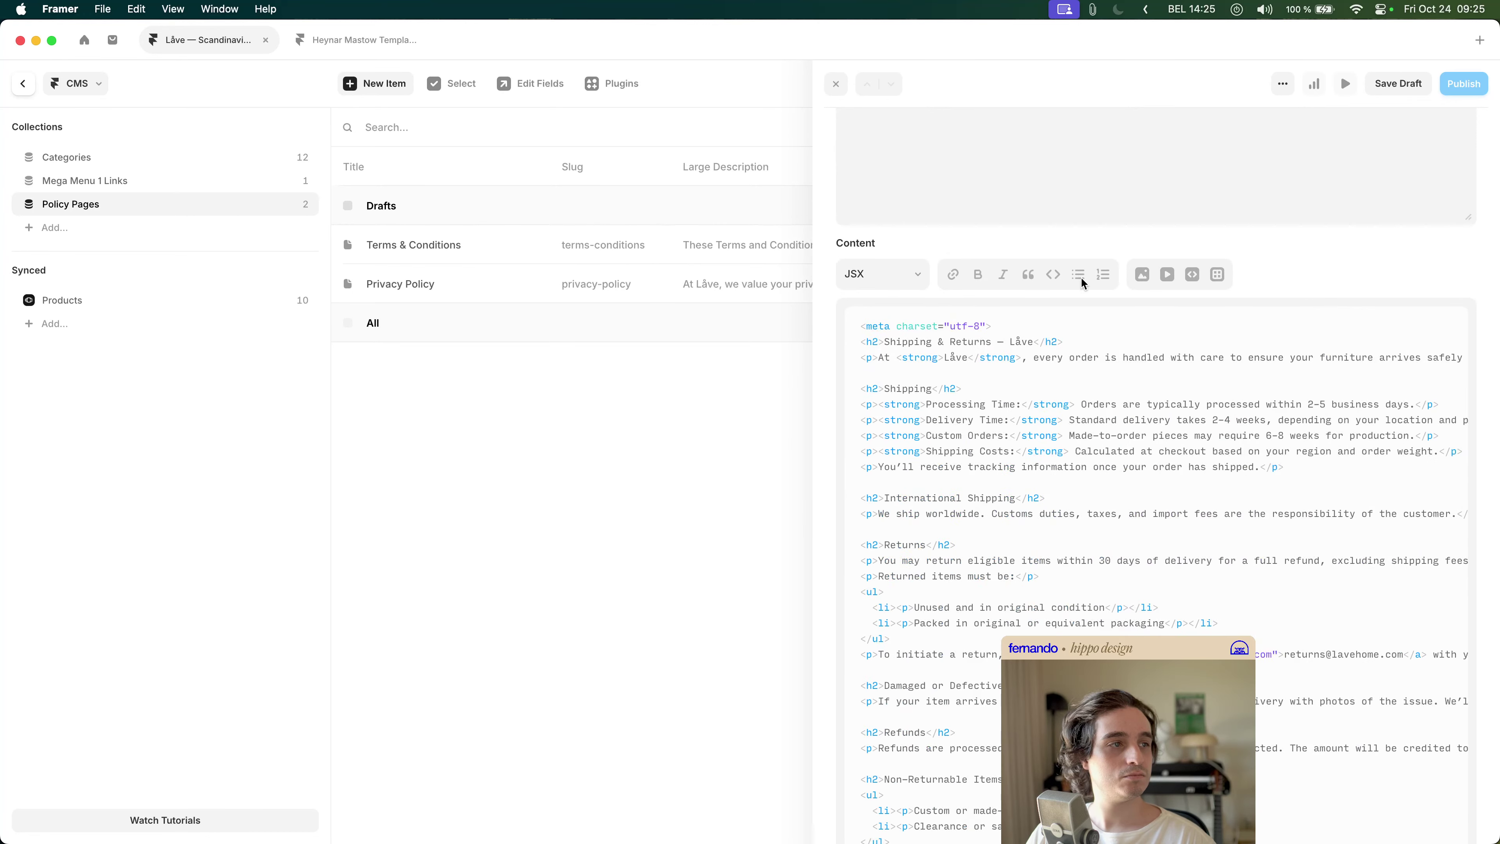
click(1078, 344)
key(super+a)
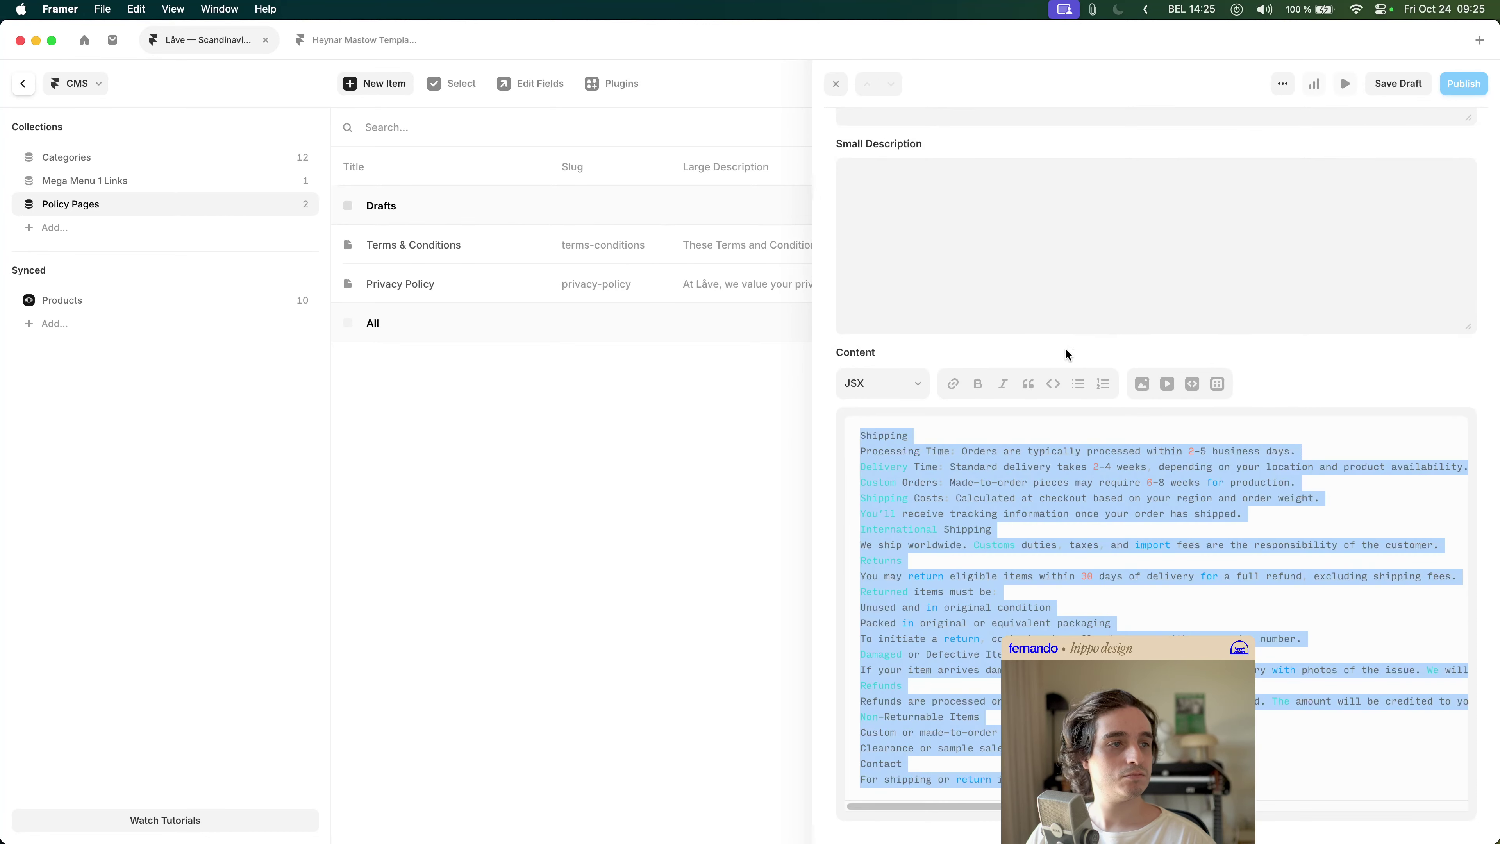
- Try inline code formatting on the entire content and remove it again
click(1054, 152)
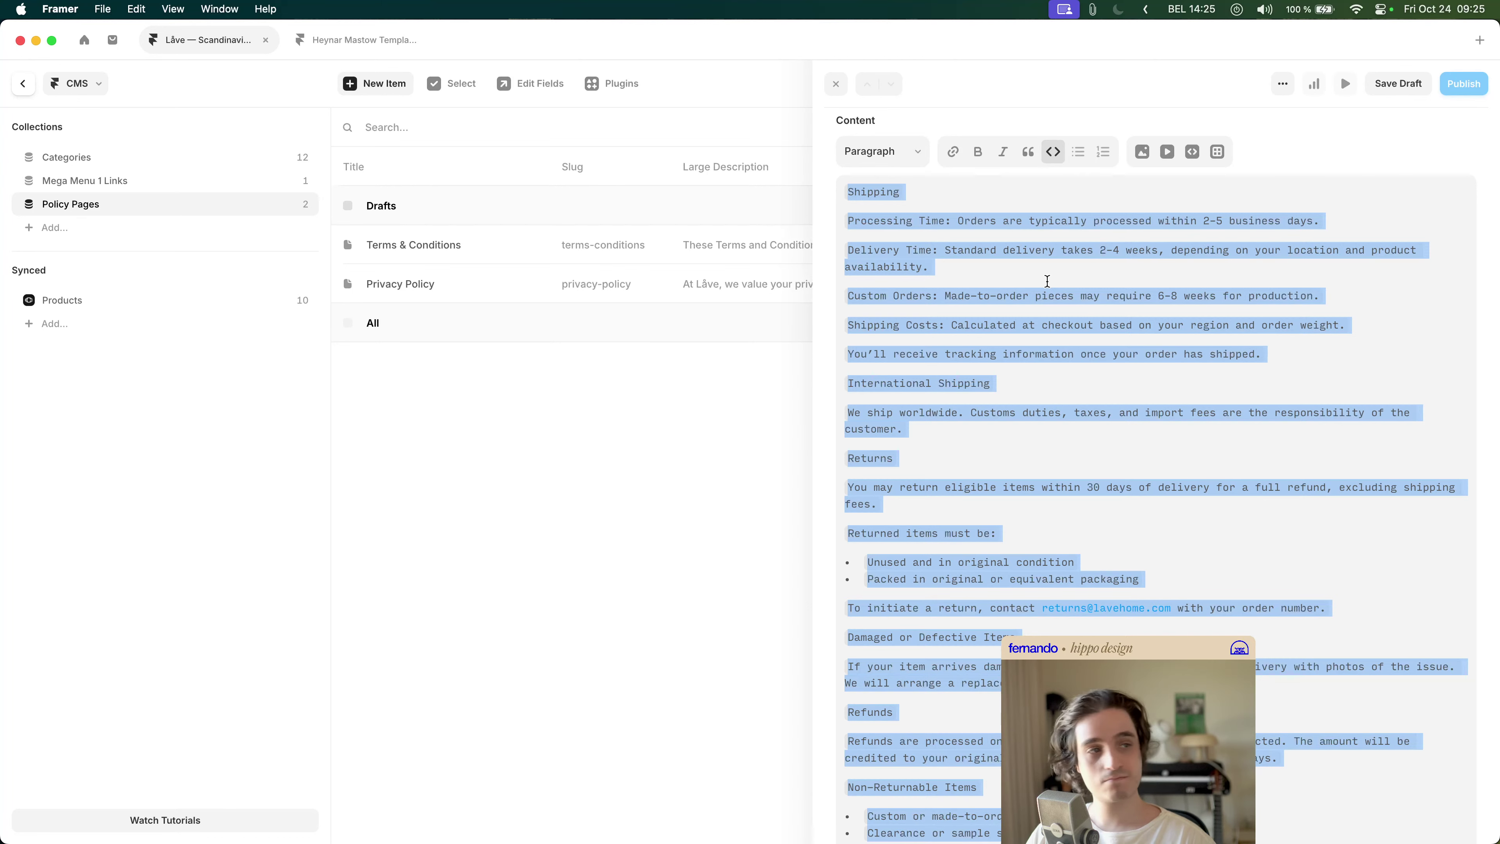
scroll(1049, 283, down, 2)
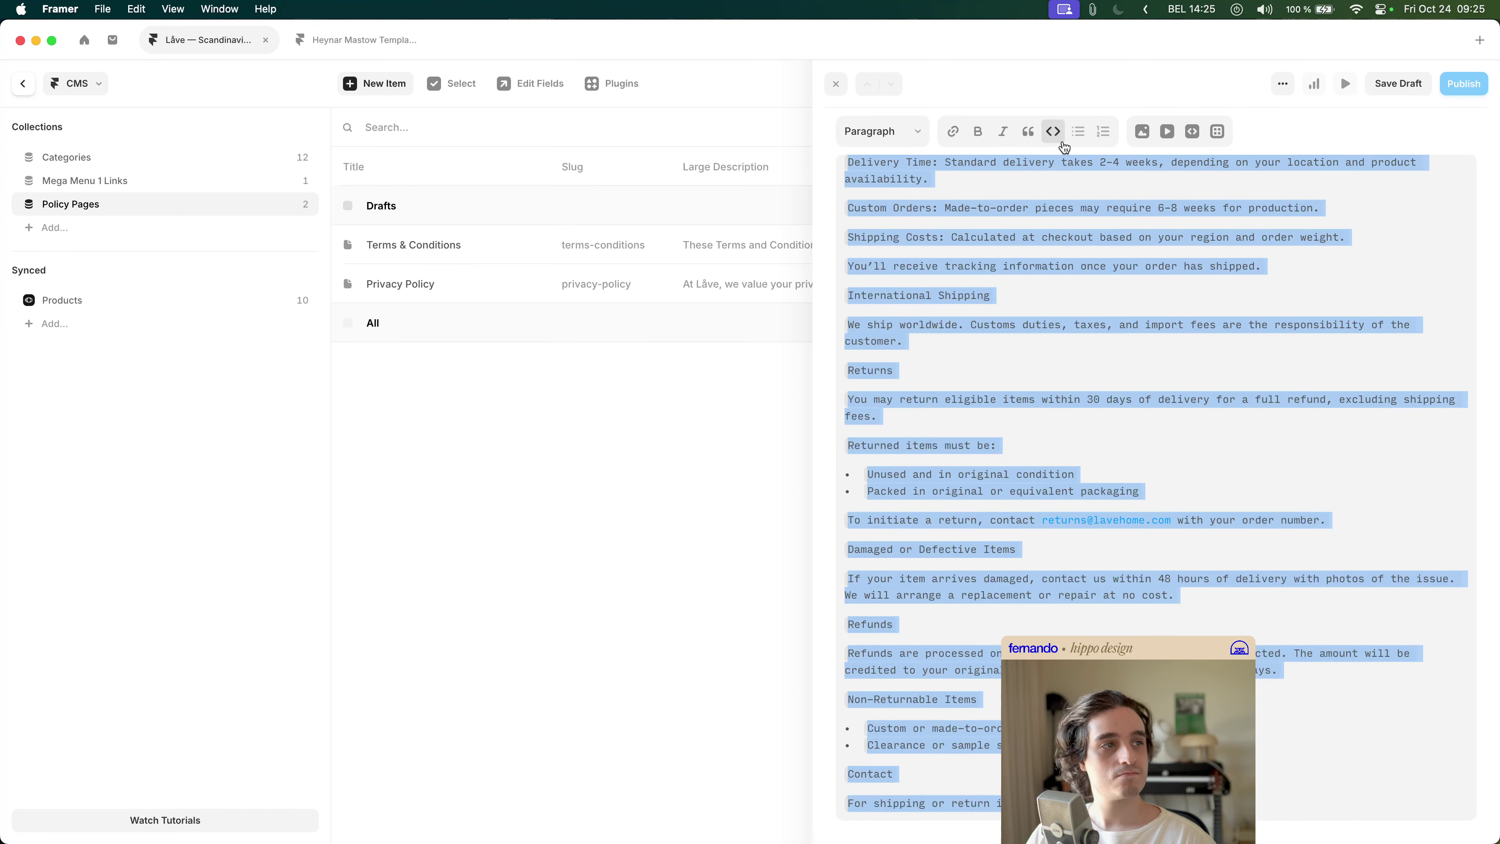
click(1063, 143)
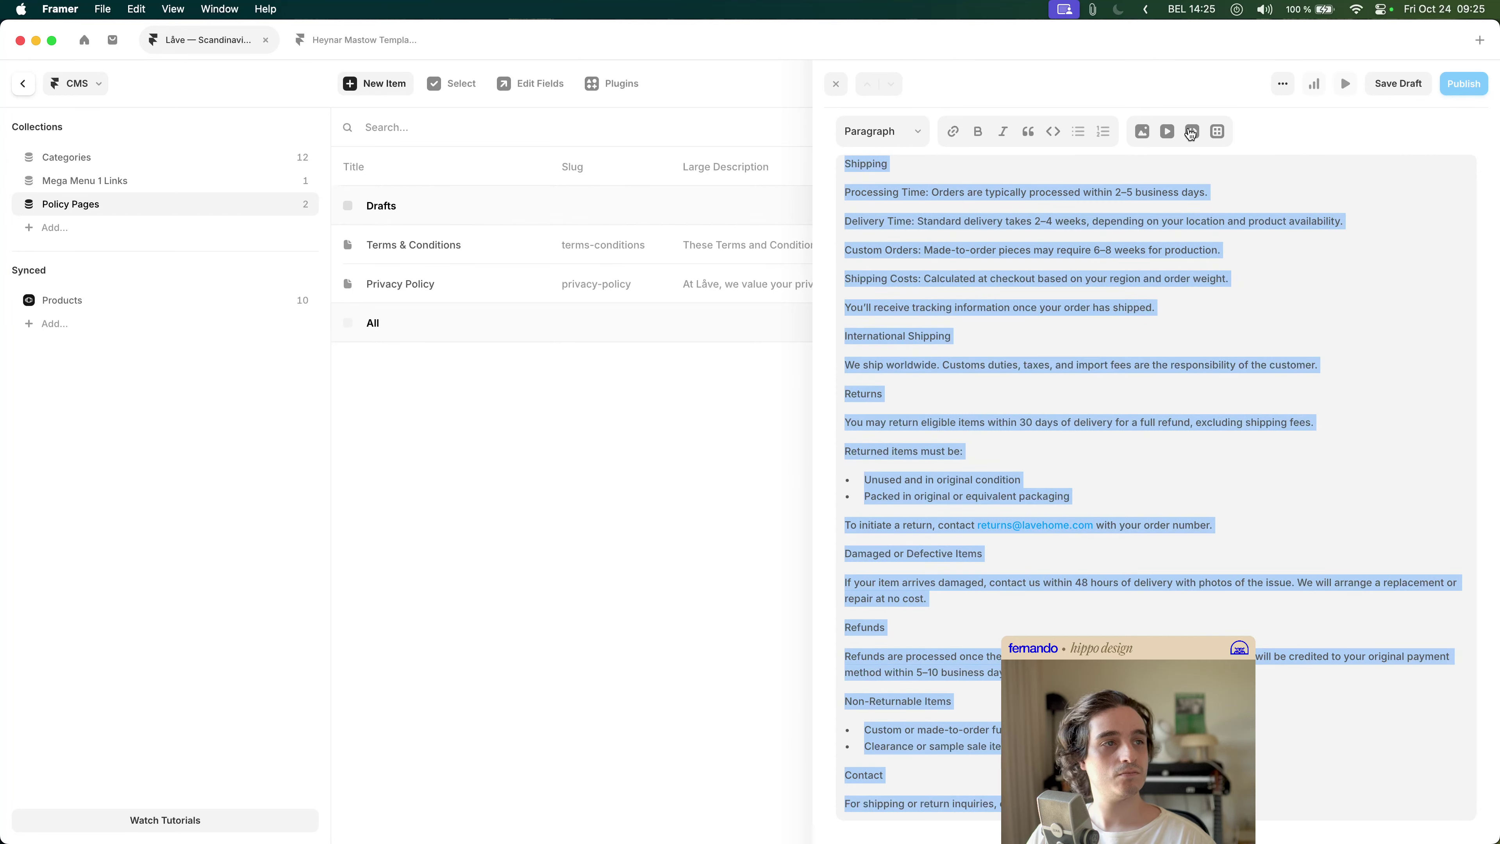
- Format the "Shipping" line at the start of the revised content as Heading 2
click(979, 332)
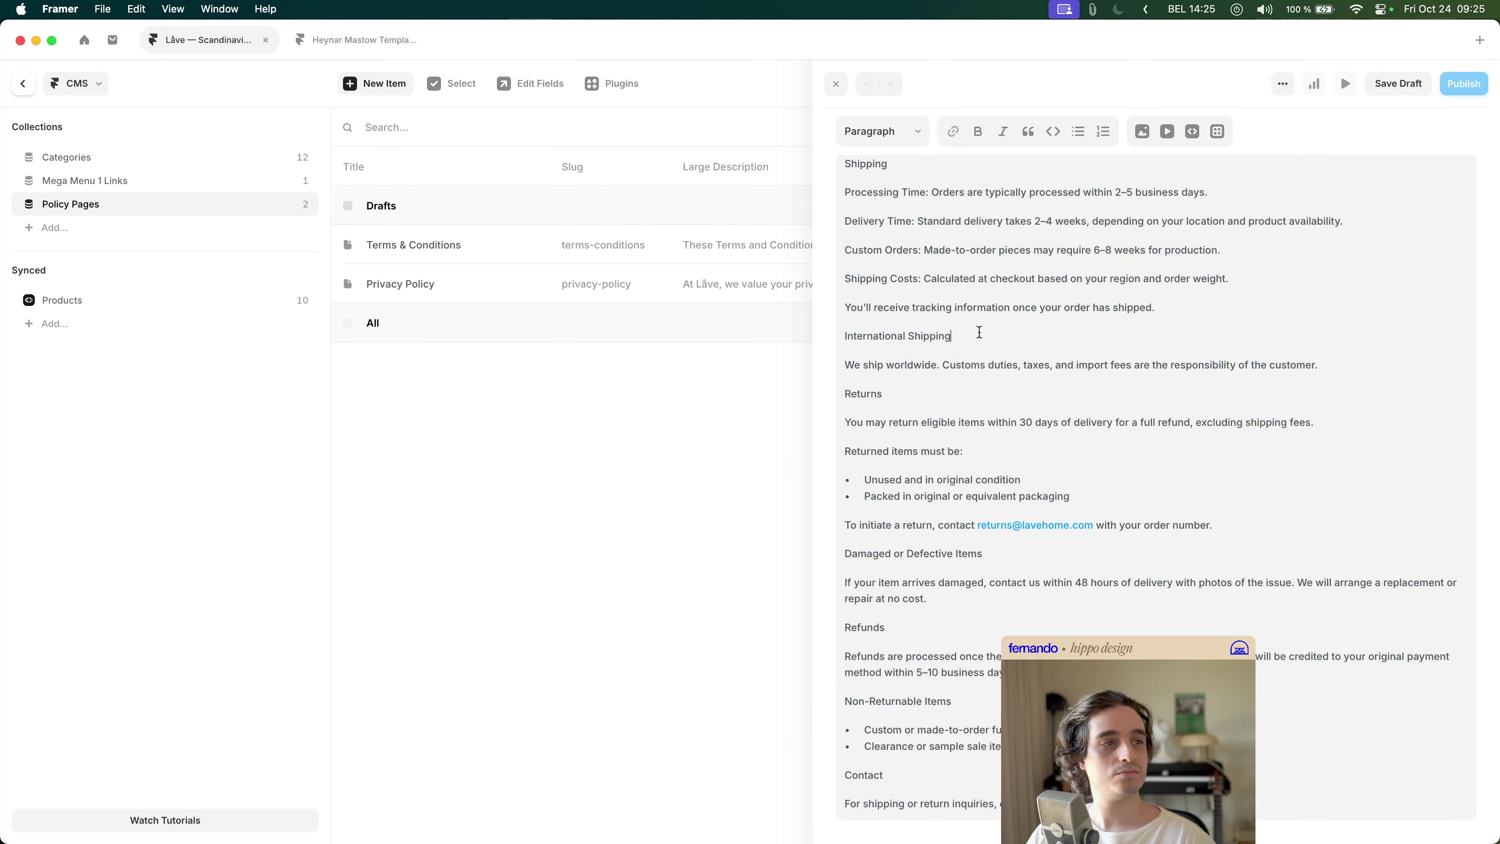
scroll(980, 334, up, 3)
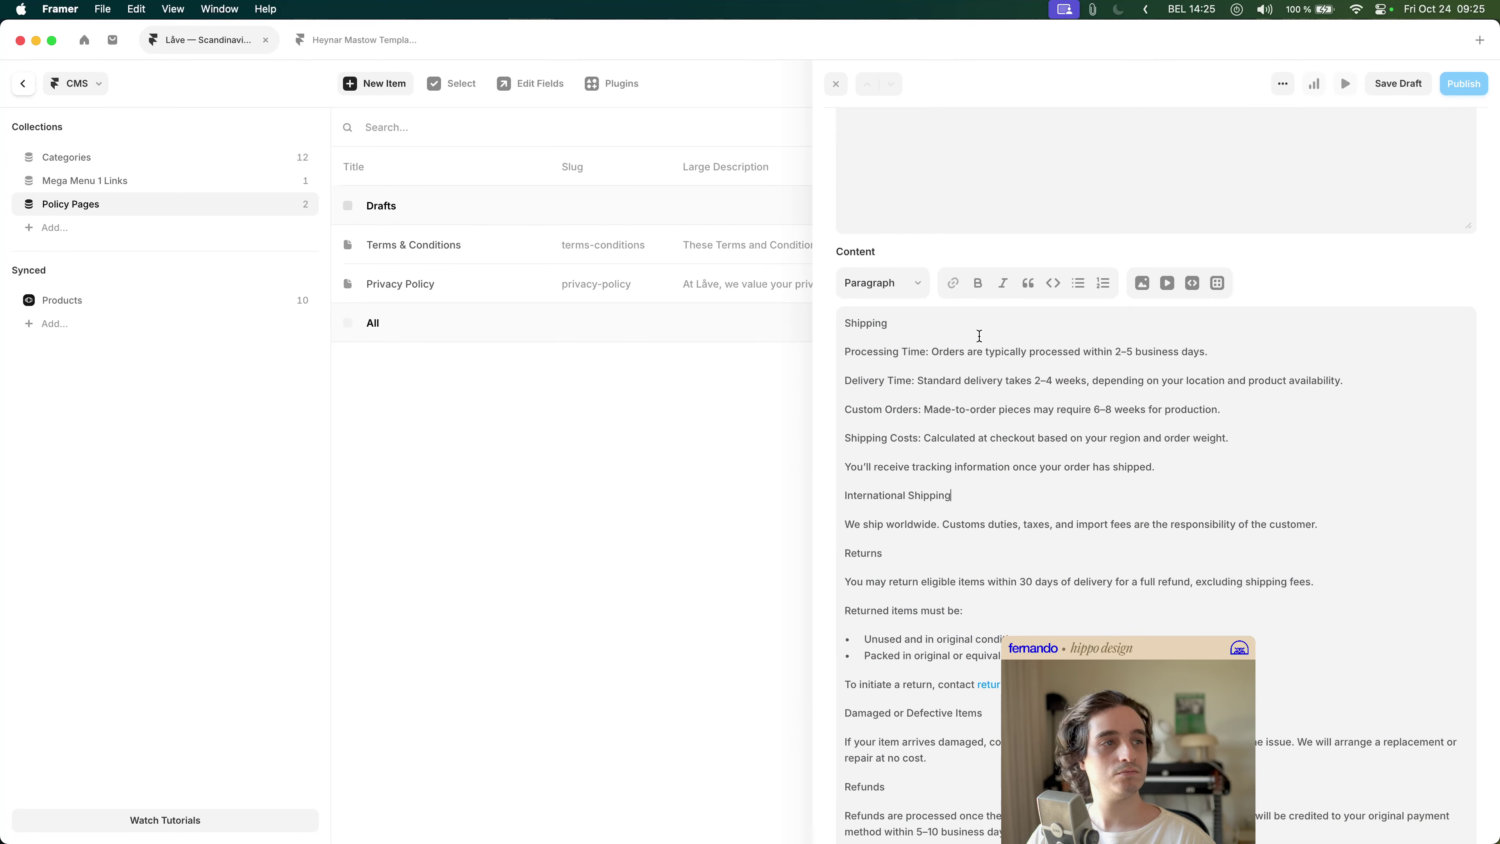
double_click(956, 326)
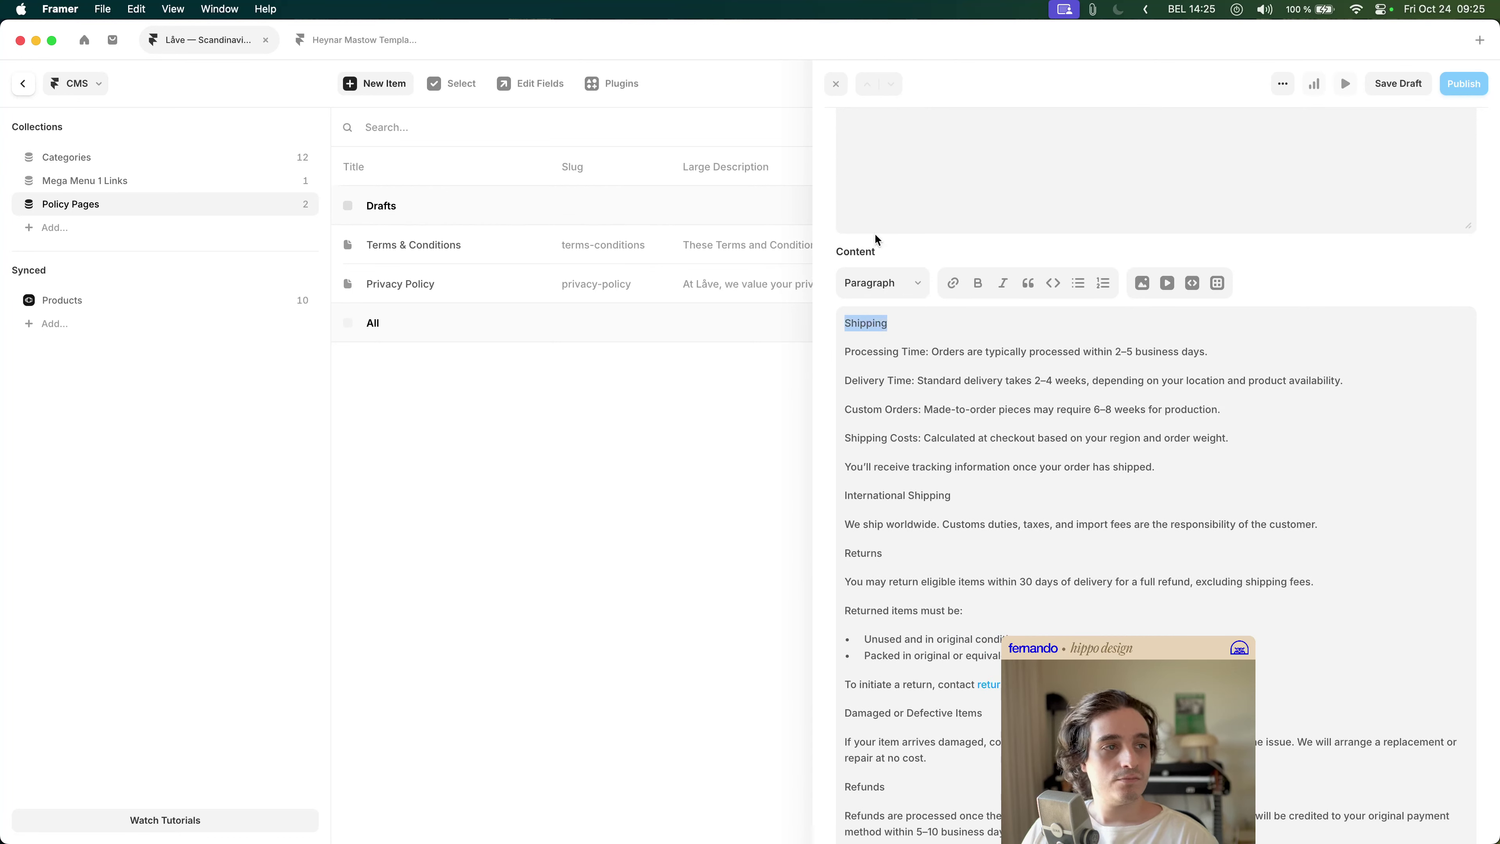
click(895, 286)
click(896, 319)
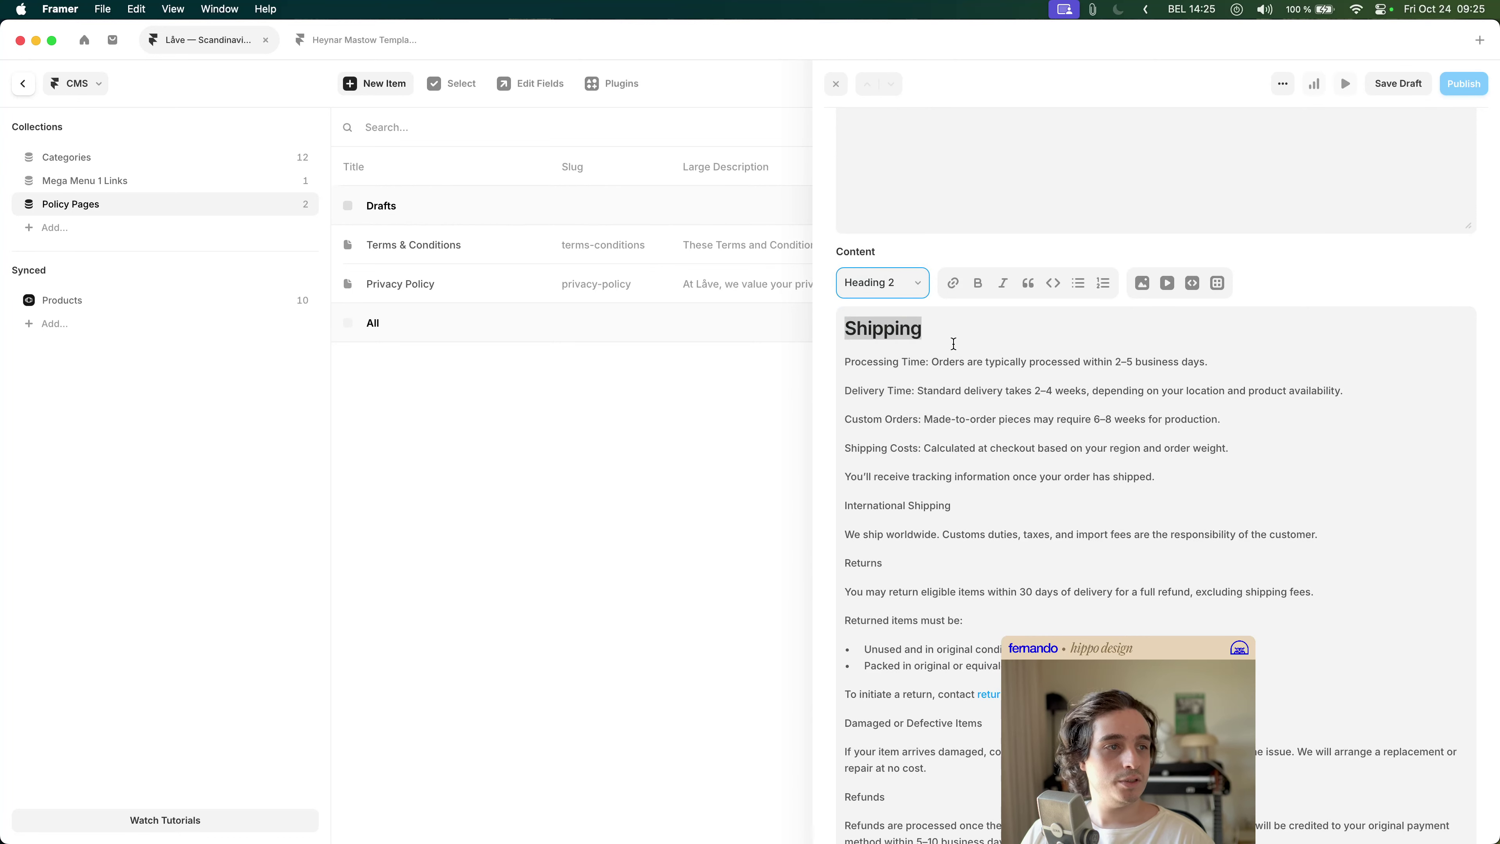
click(957, 347)
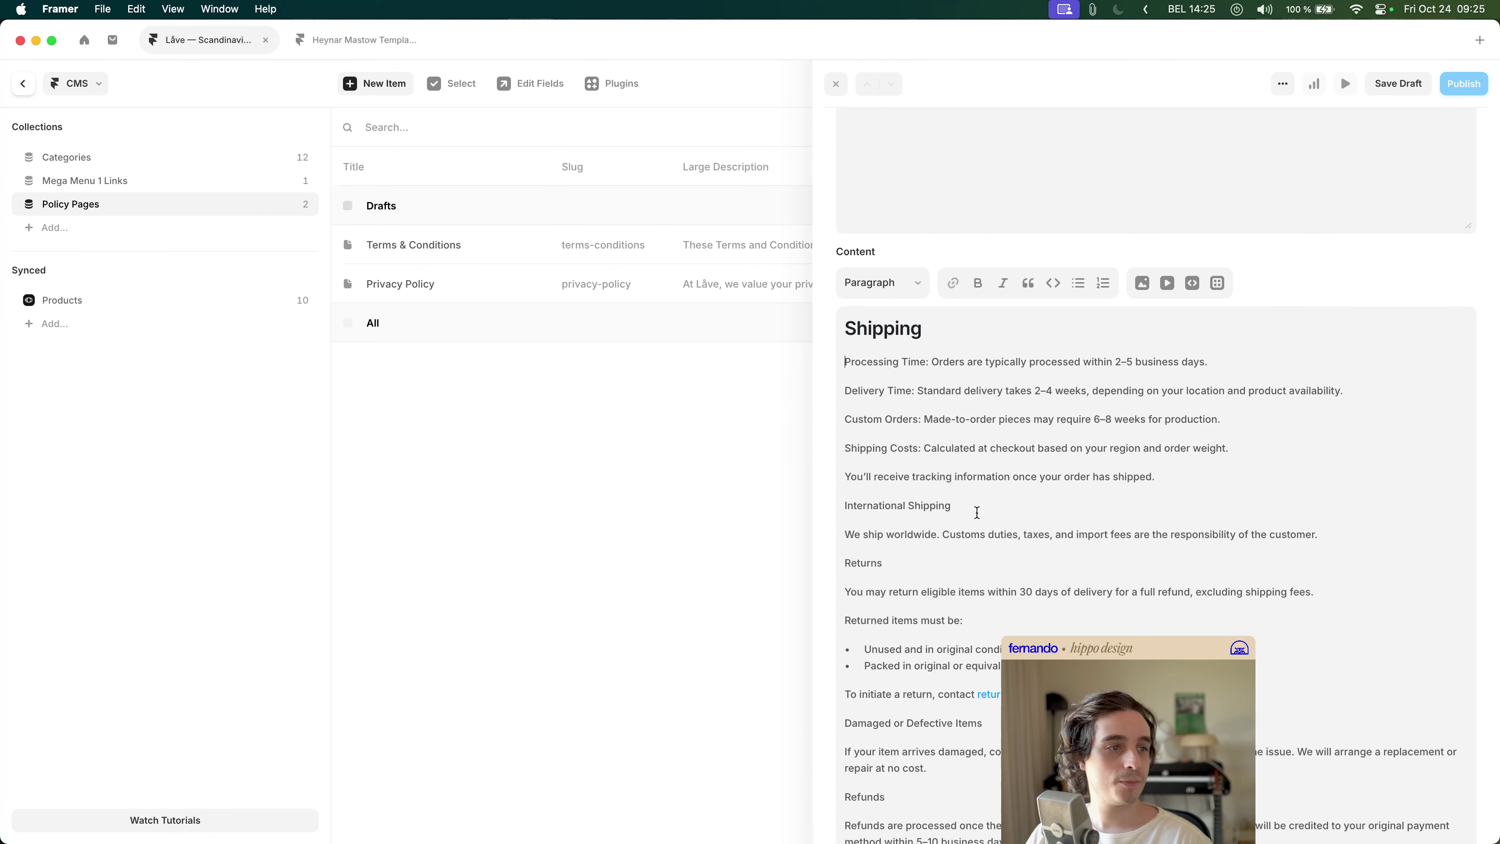
drag(976, 512, 831, 332)
key(super+c)
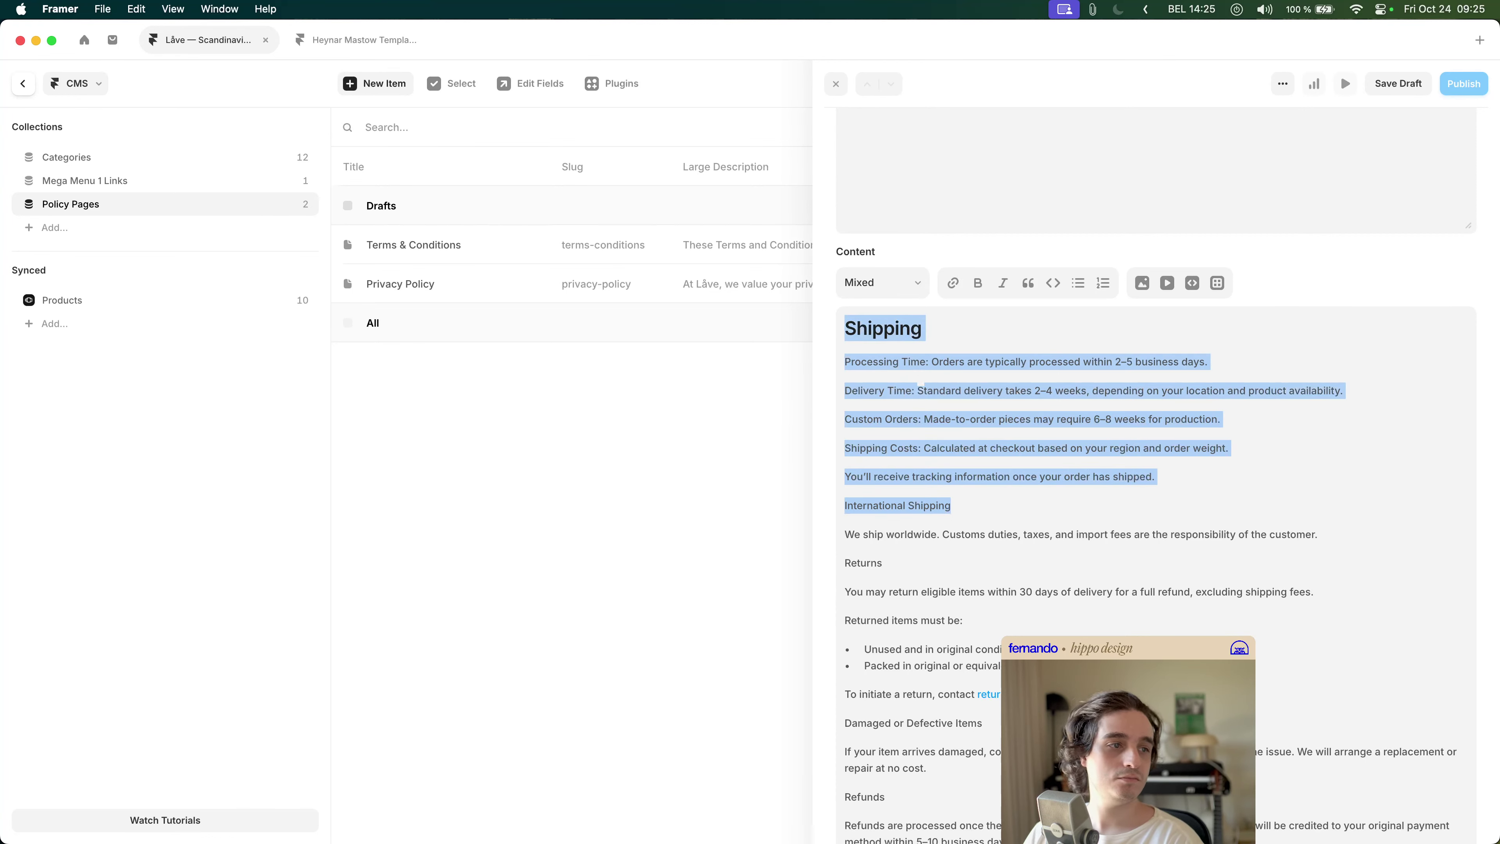
key(Right)
key(Return)
key(super+v)
key(super+z)
key(super+z)
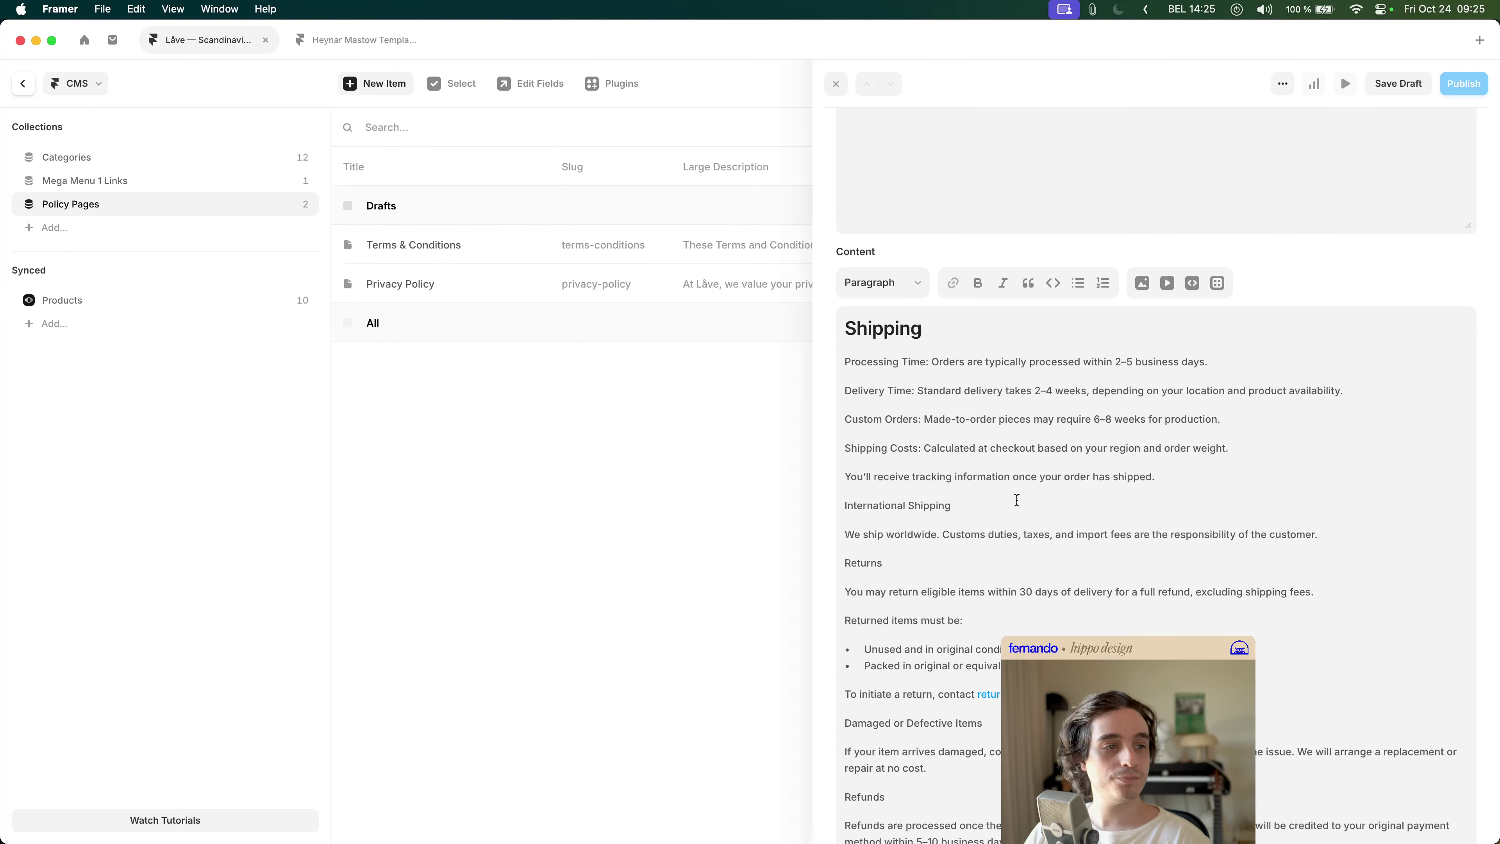
- Insert an empty line above "International Shipping" and format that line as Heading 2
key(Return)
key(super+shift+Right)
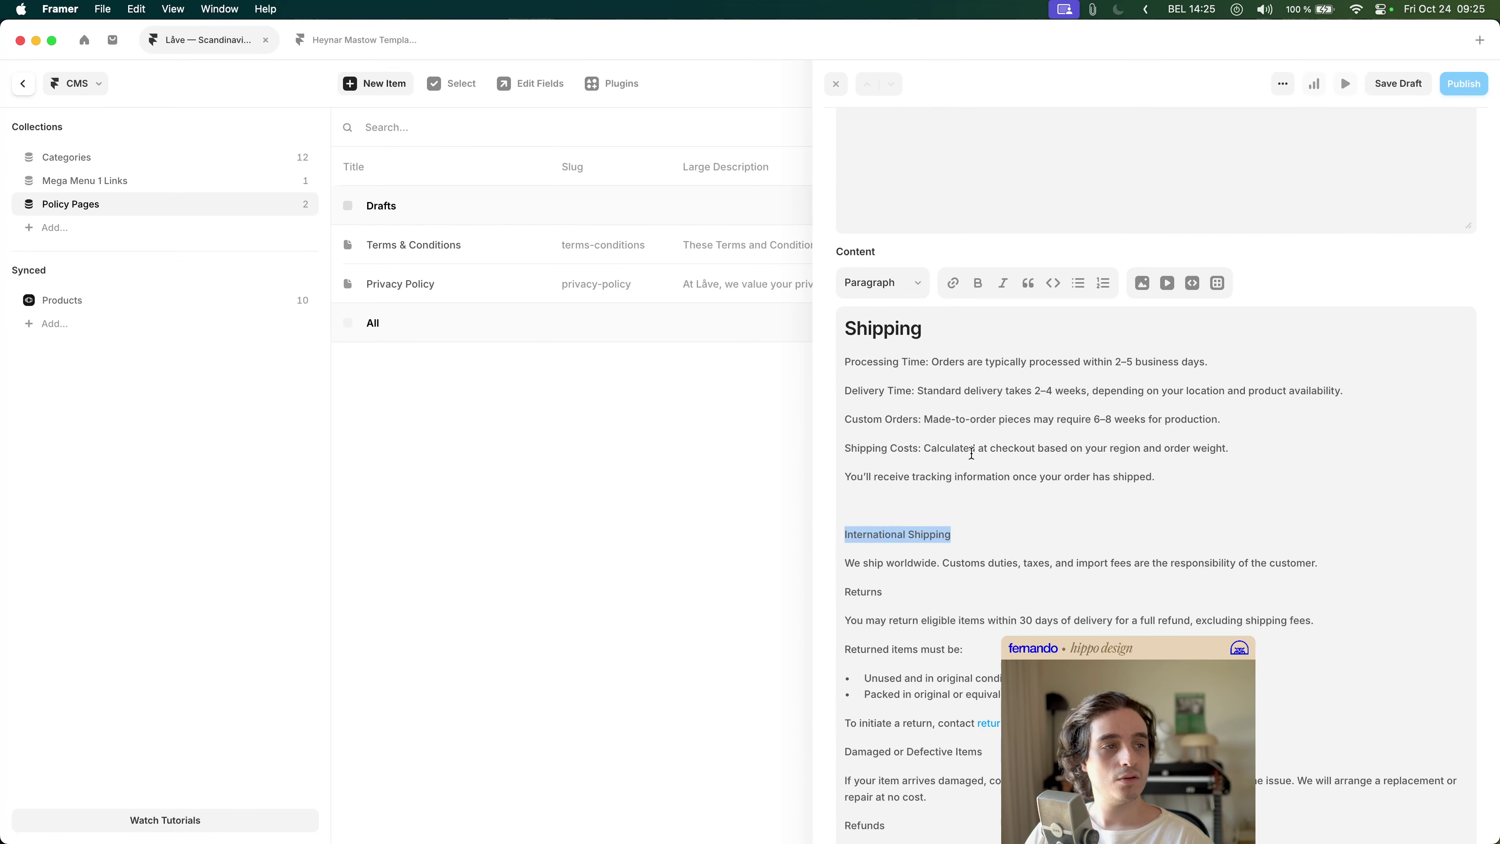
click(883, 282)
click(874, 316)
scroll(1036, 501, down, 2)
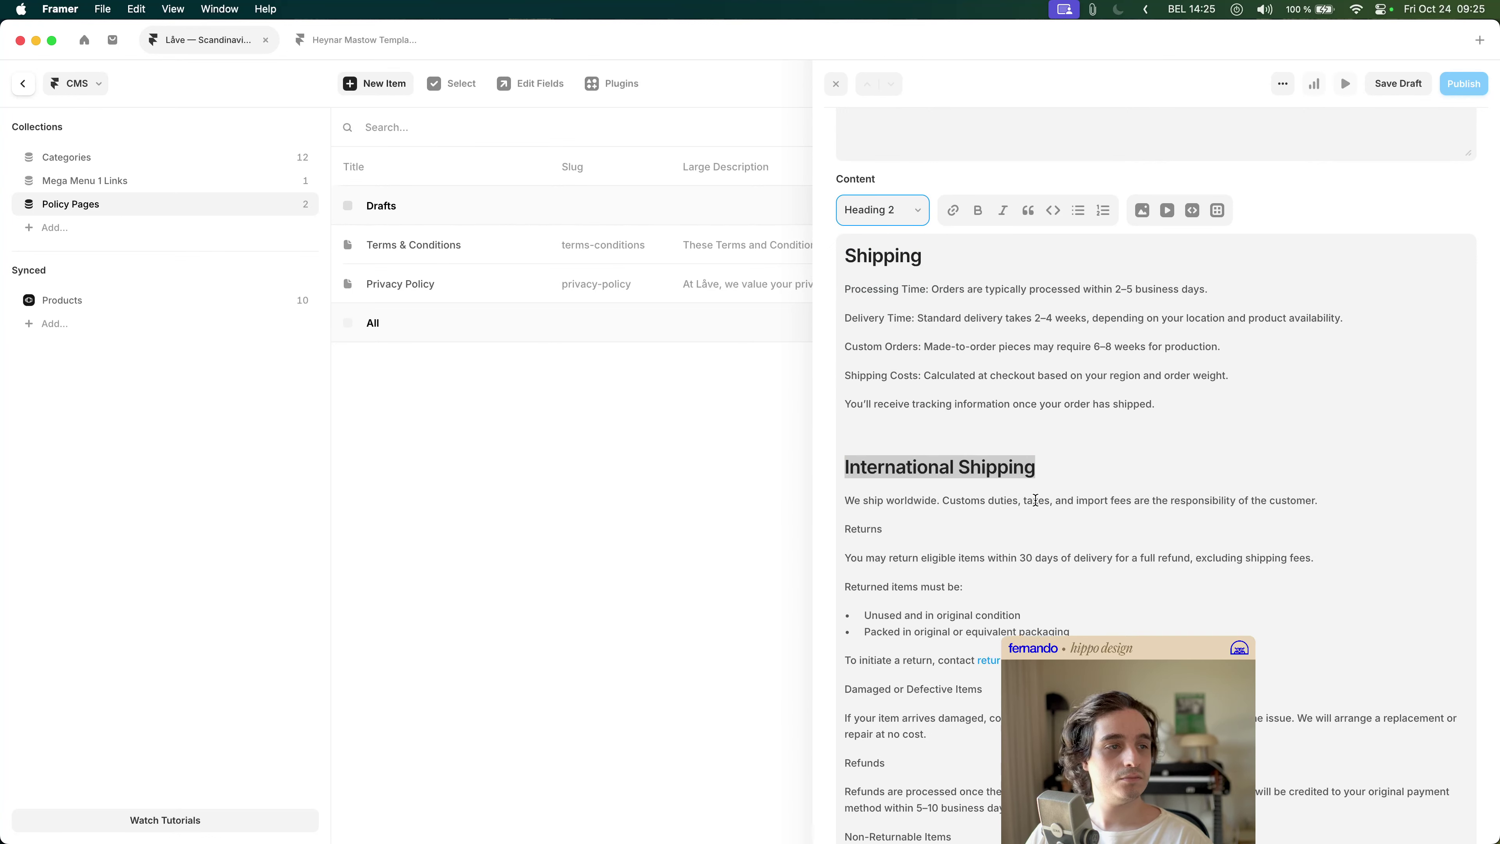
scroll(1036, 500, down, 2)
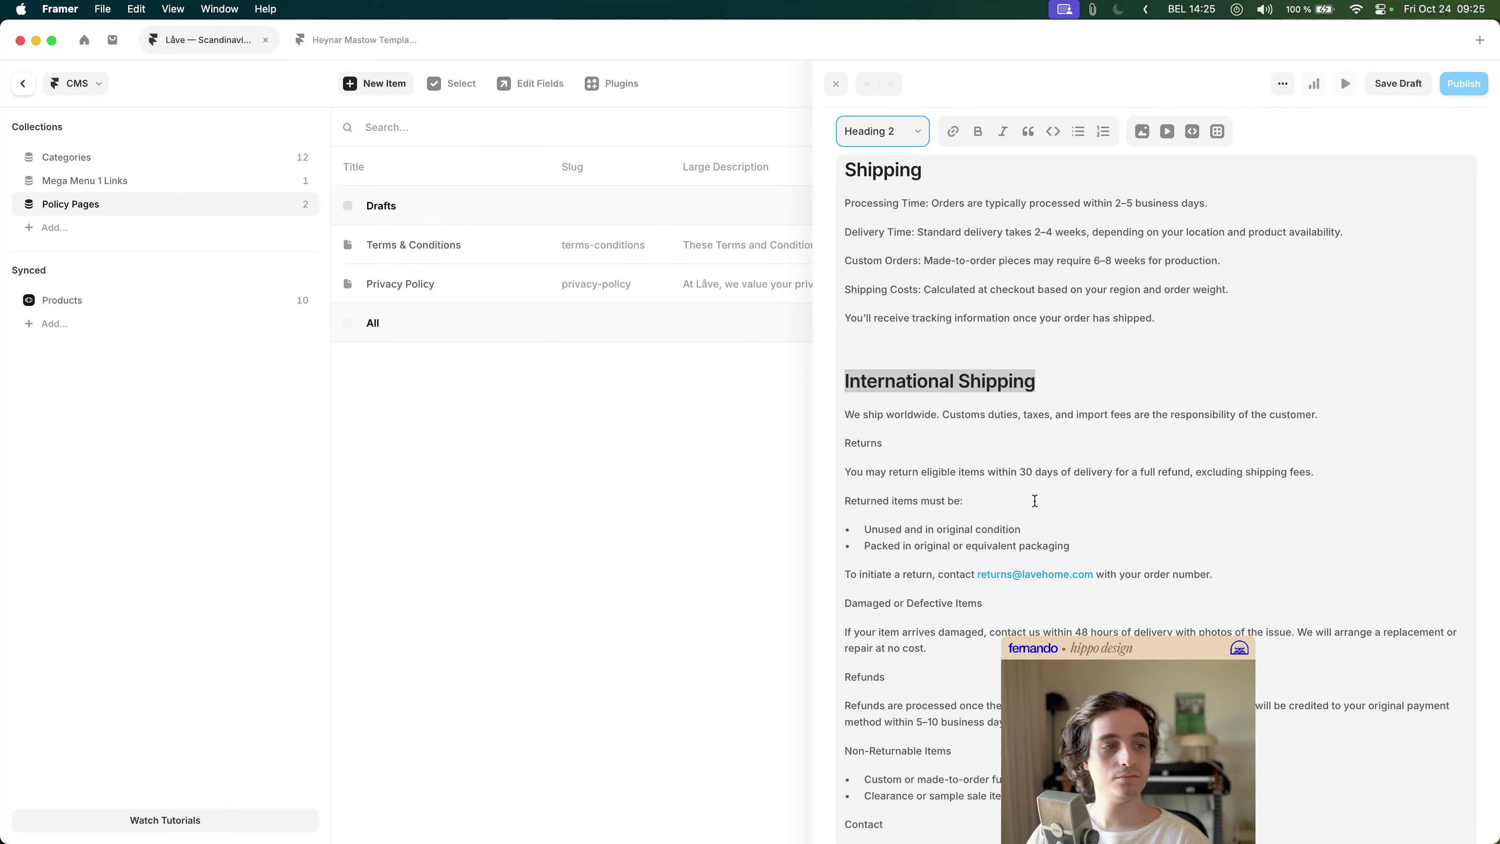
- Insert an empty line above "Returns" and format that line as Heading 2
click(942, 445)
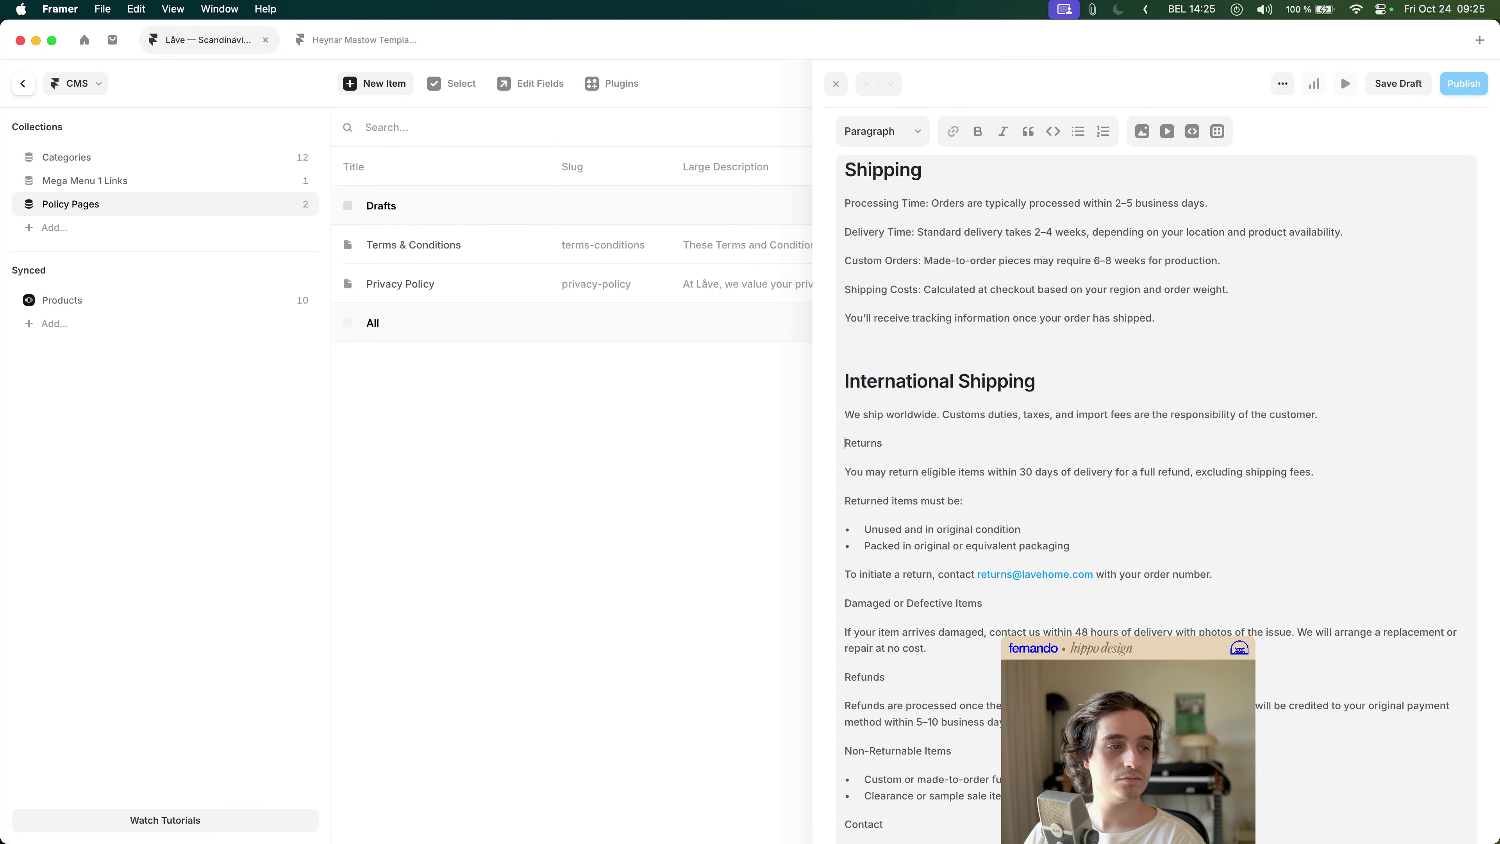
key(Home)
key(Return)
key(shift+End)
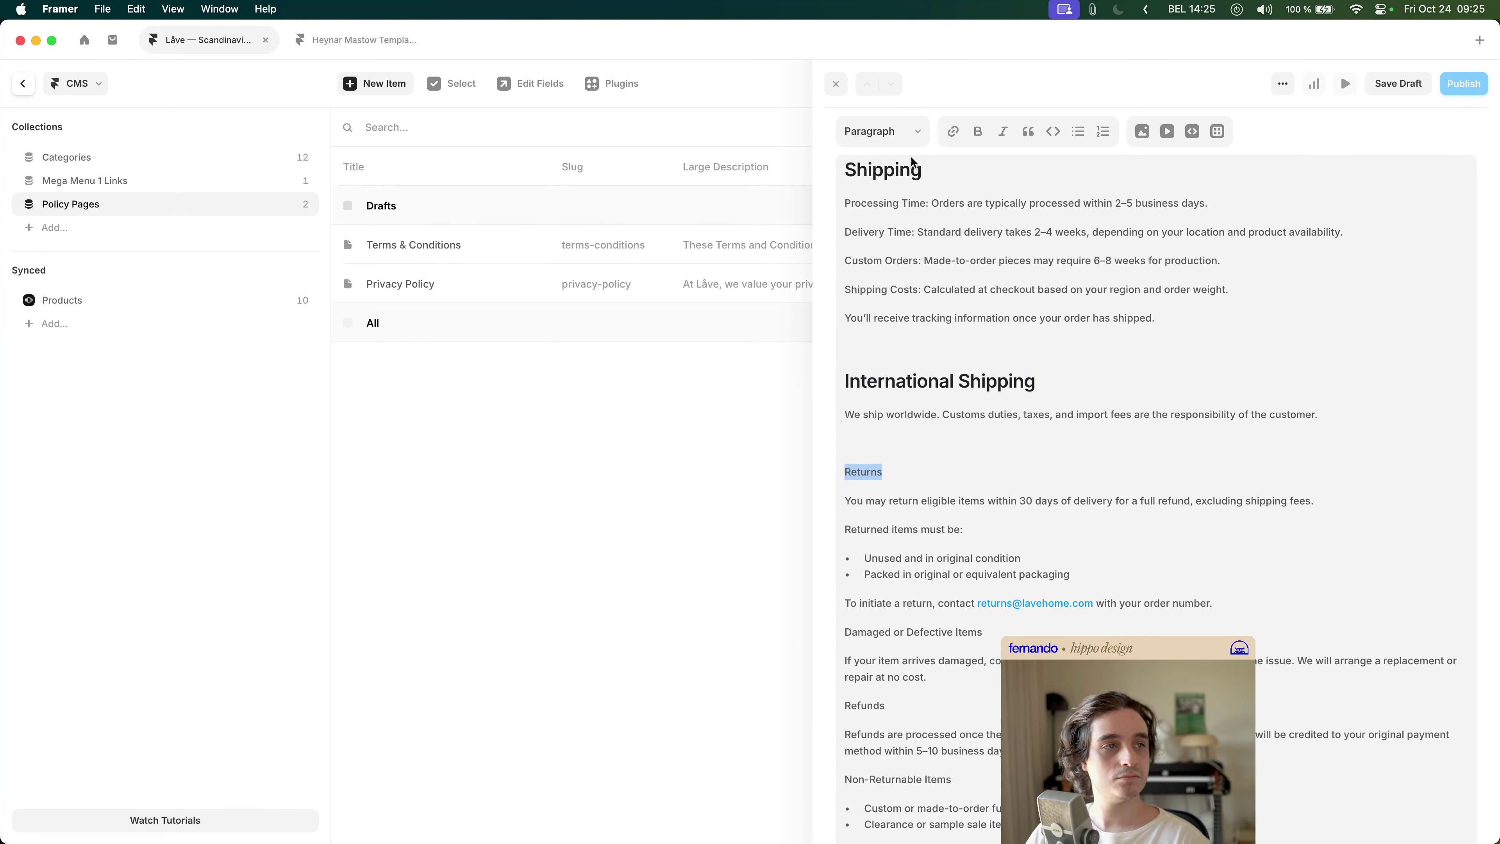
click(910, 131)
click(905, 168)
- Insert an empty line above "Damaged or Defective Items" and format that line as Heading 2
scroll(919, 551, down, 2)
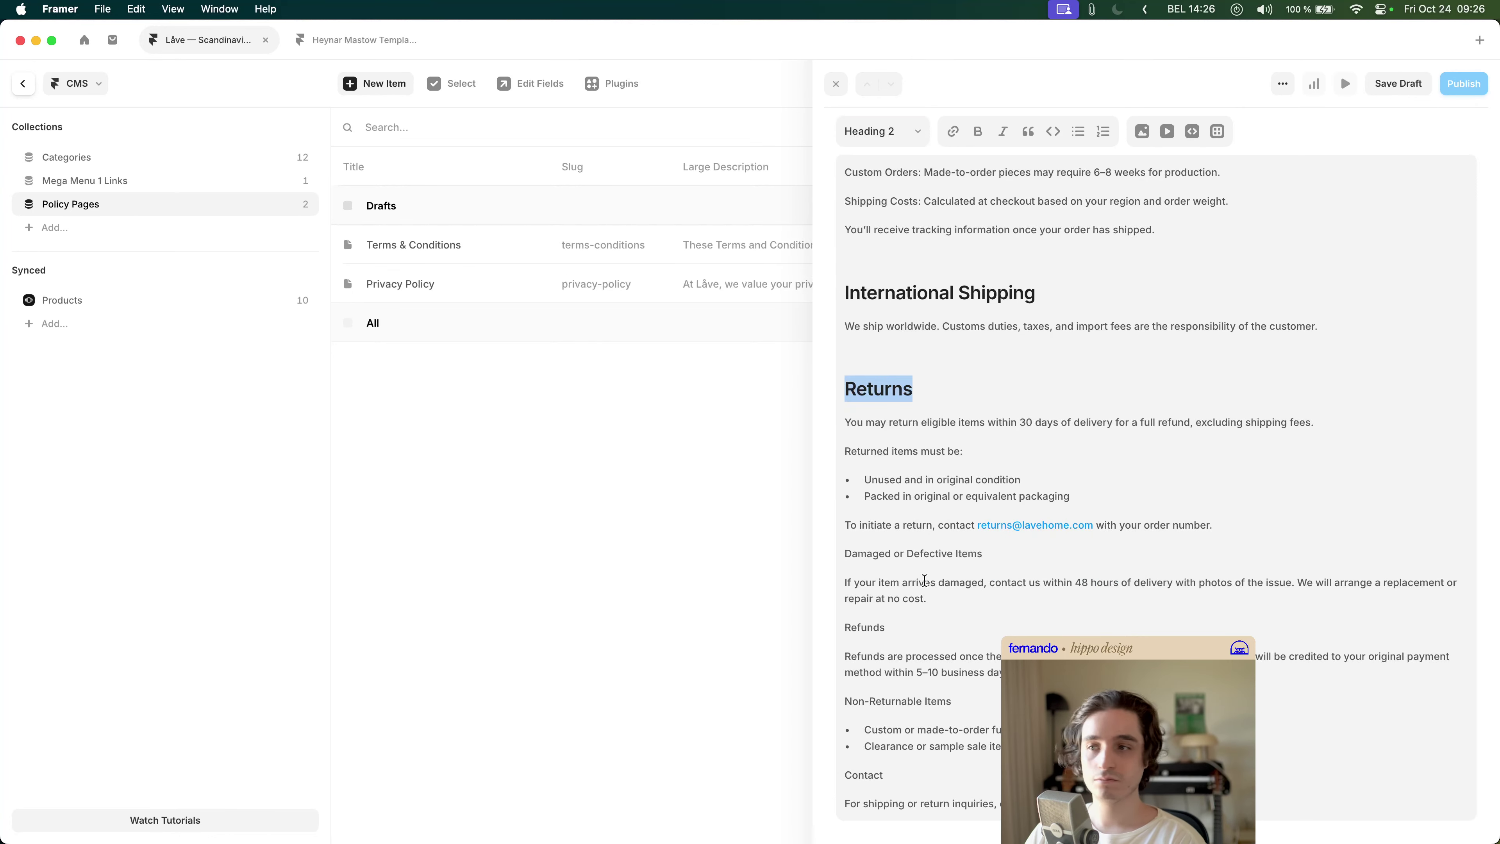
key(Down)
key(Down)
key(Down)
key(Down)
key(Down)
key(Down)
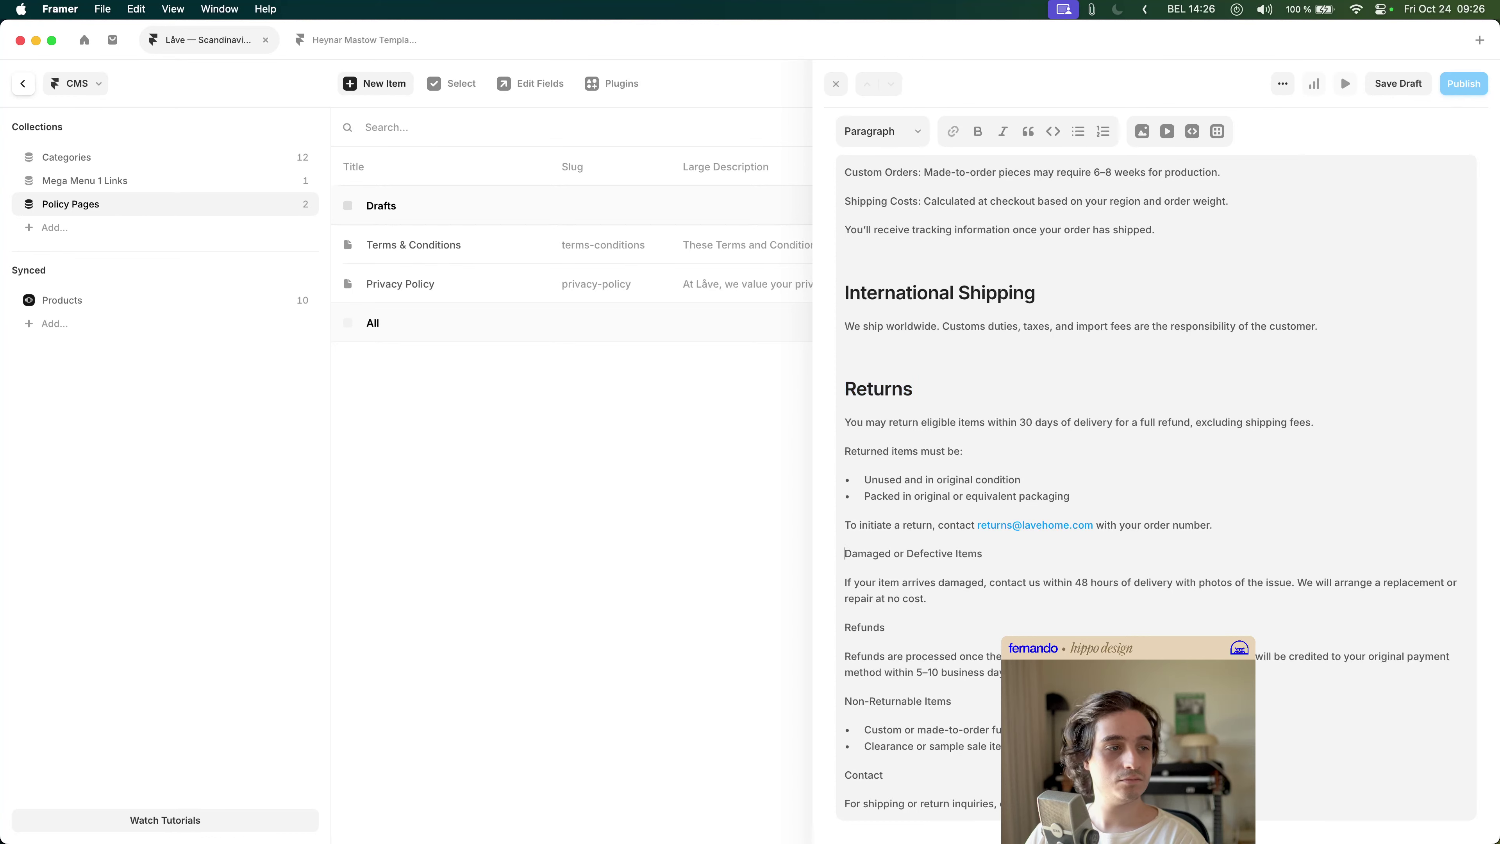
key(Return)
key(shift+End)
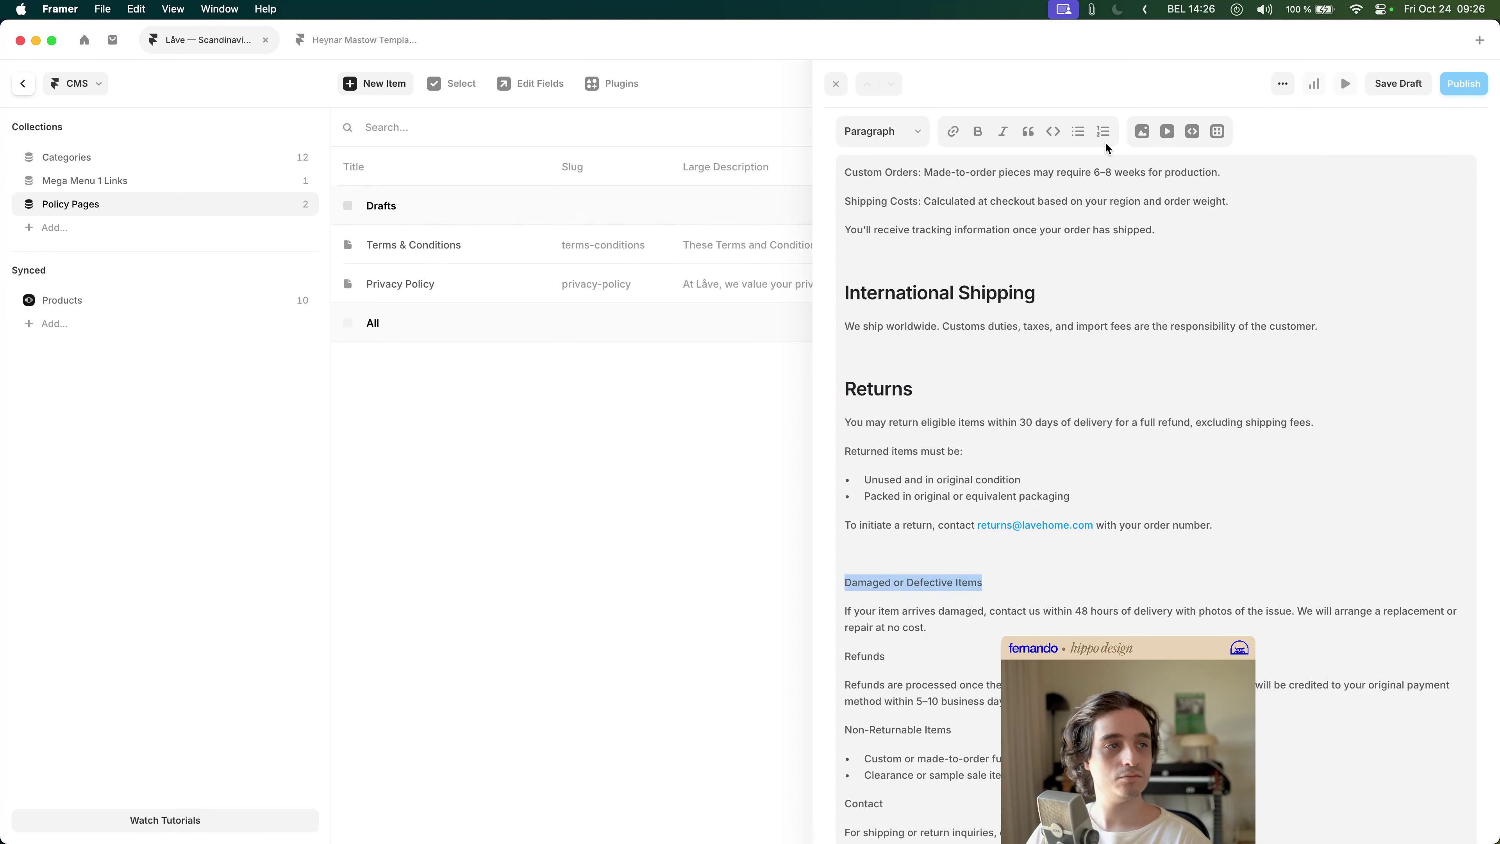
click(893, 131)
click(896, 167)
- Insert an empty line above each of the "Refunds", "Non-Returnable Items" and "Contact" lines
scroll(1151, 526, down, 1)
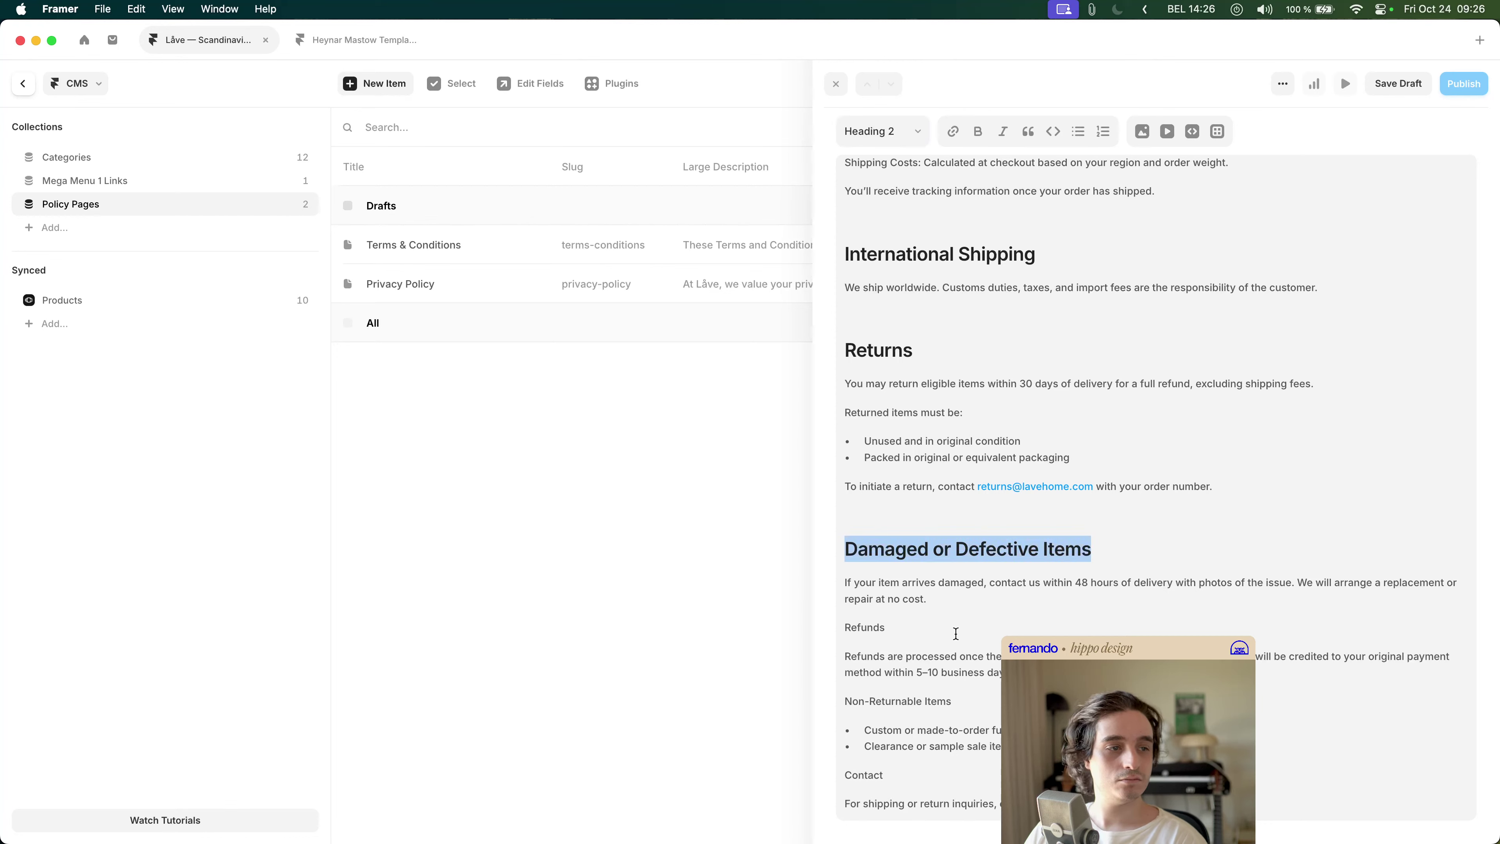
key(Down)
key(Return)
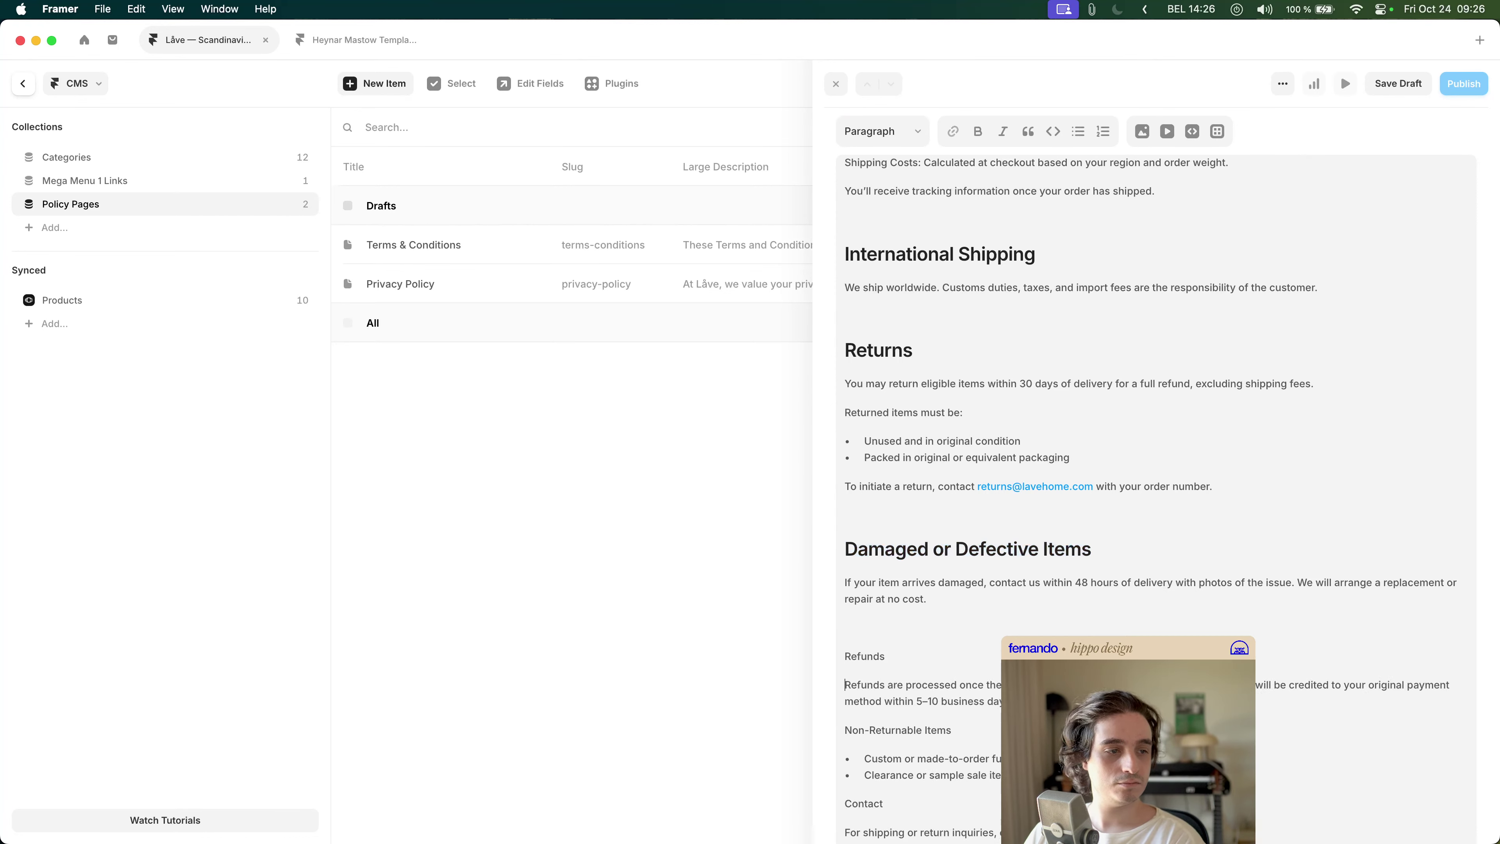
key(Return)
scroll(1157, 473, down, 2)
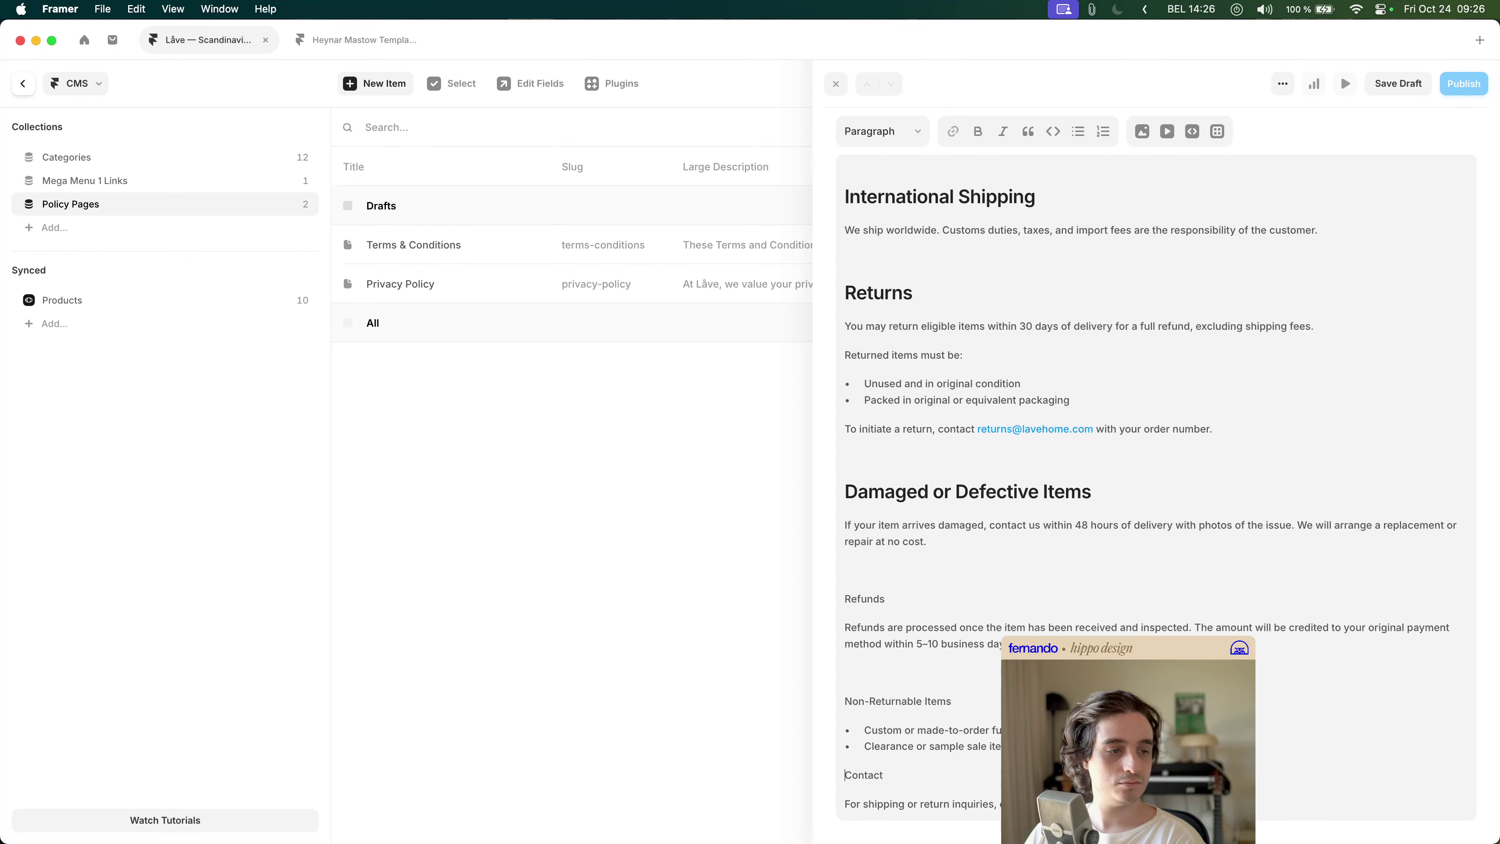
key(Return)
- Format the "Refunds" line as Heading 2
key(Up)
key(Up)
key(Up)
key(Up)
key(Up)
key(Up)
key(Up)
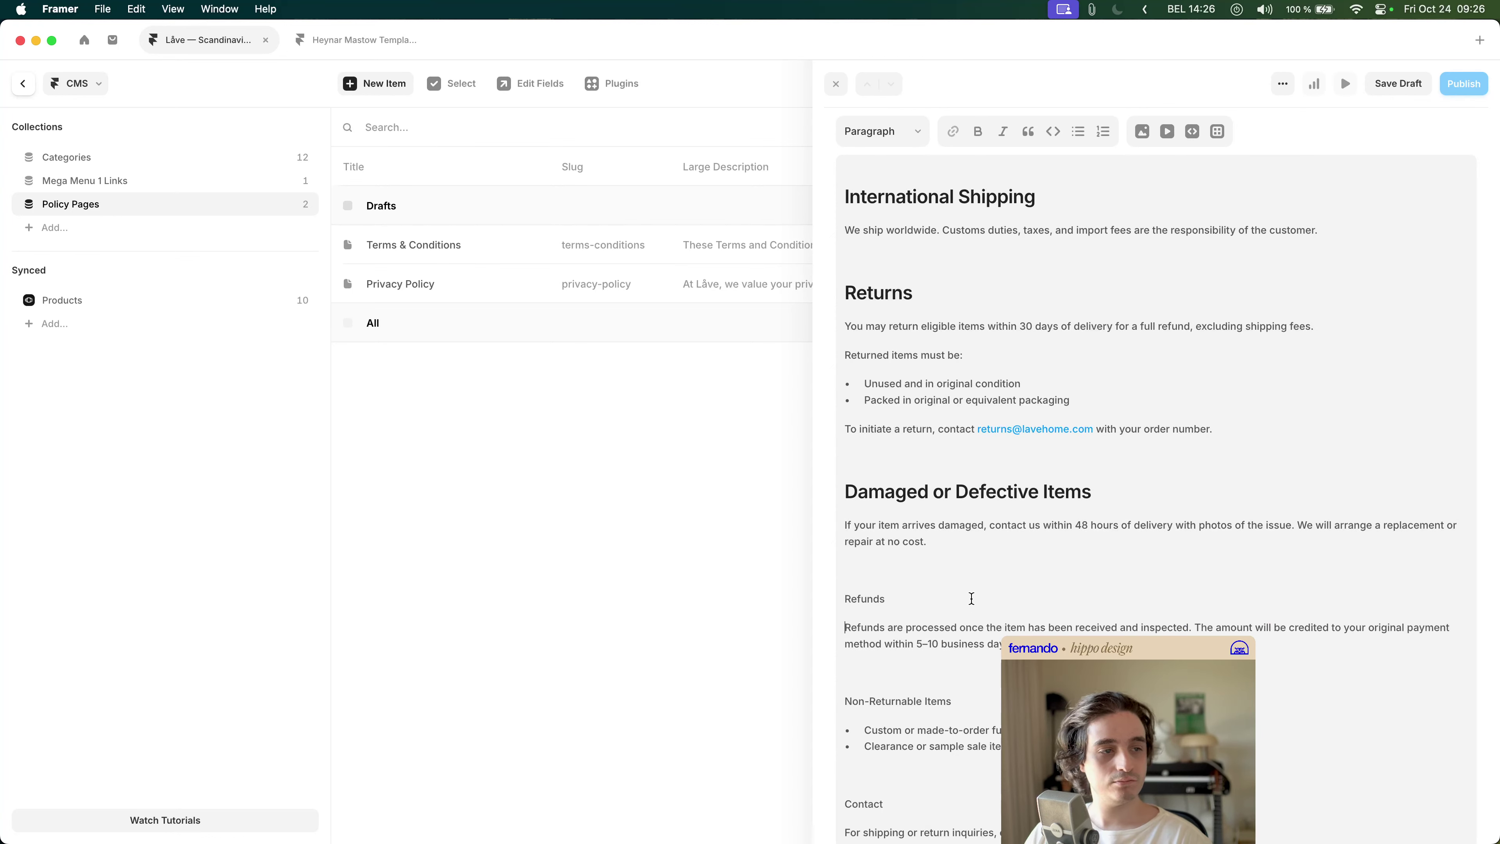
key(super+shift+Left)
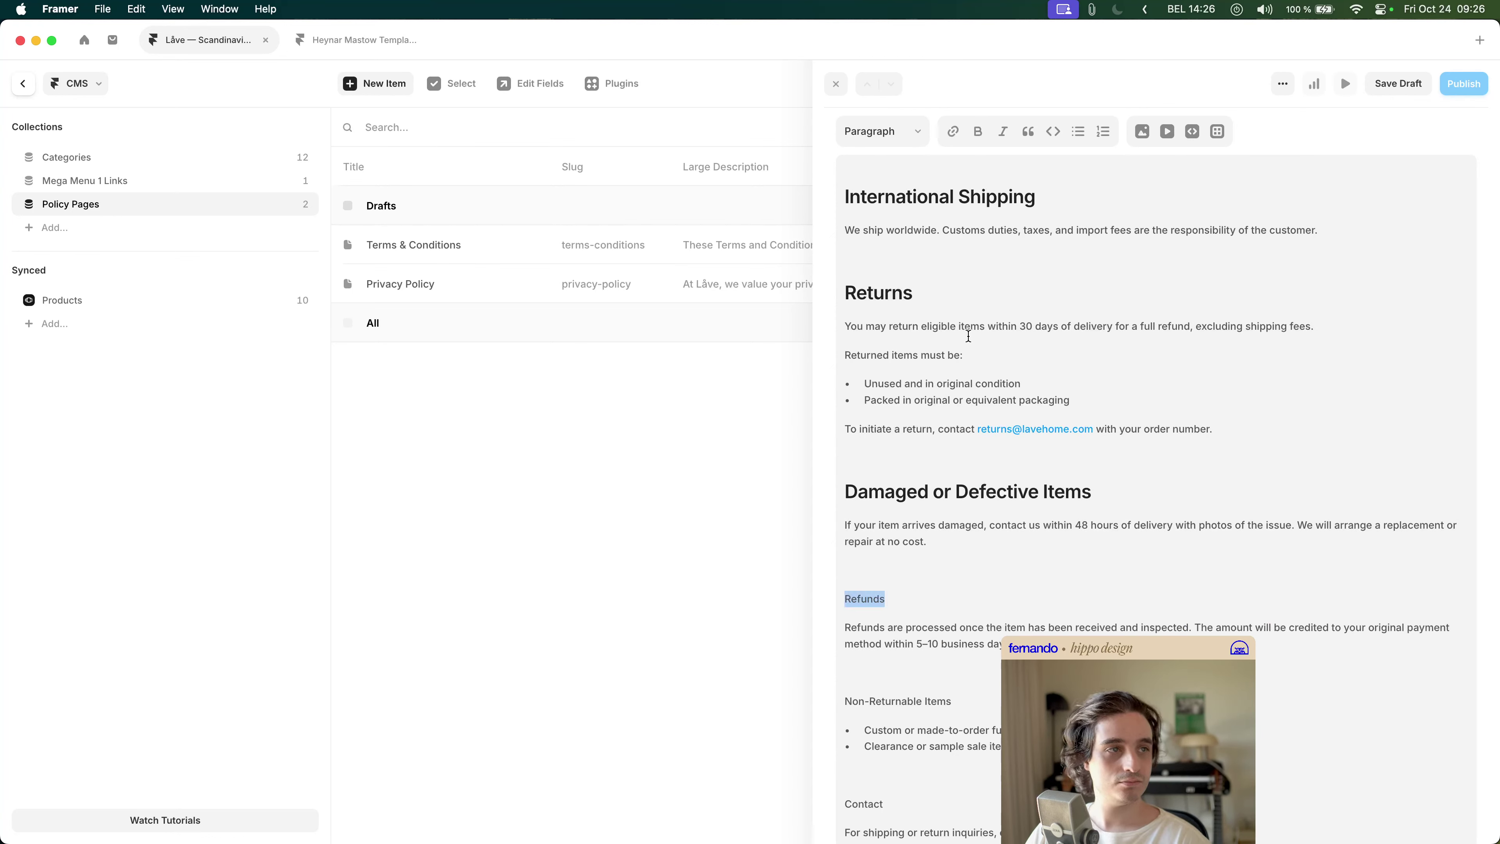
click(905, 142)
click(857, 166)
- Format the "Non-Returnable Items" line as Heading 2
scroll(1025, 589, down, 1)
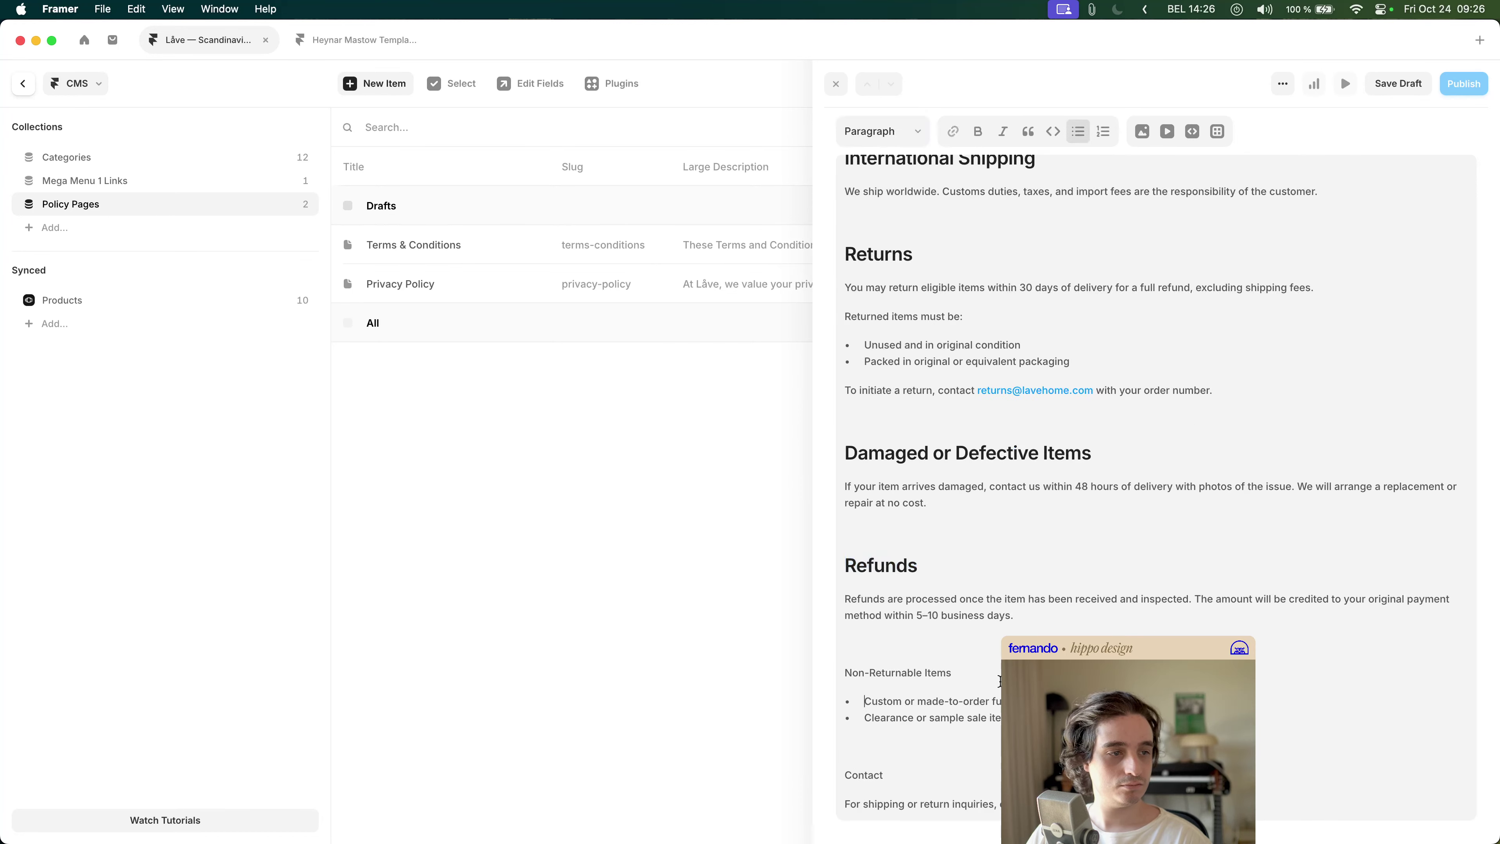
key(Down)
key(Down)
key(Down)
key(super+shift+Left)
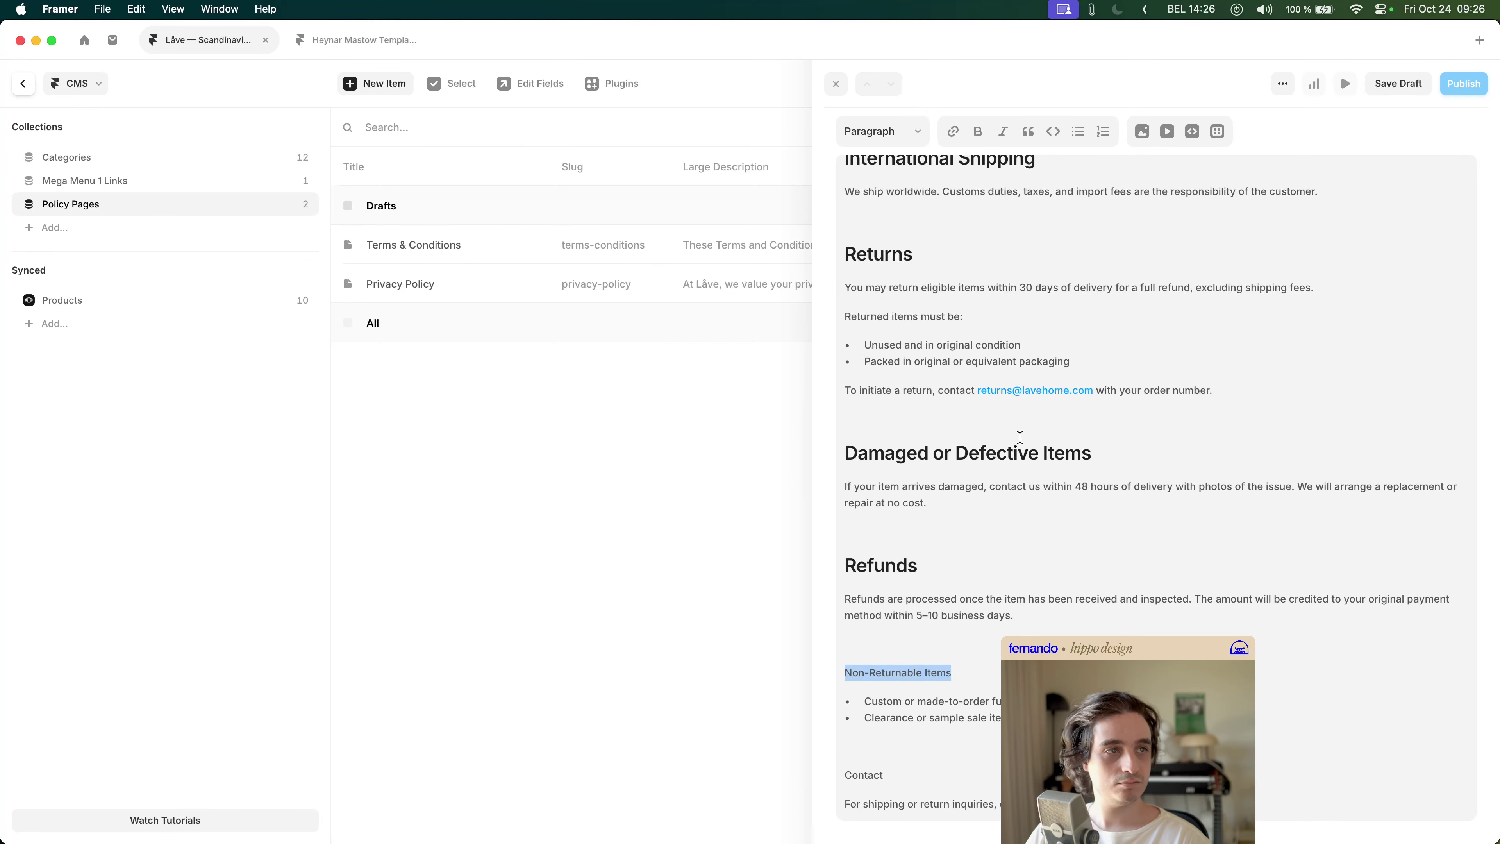
click(910, 133)
click(914, 168)
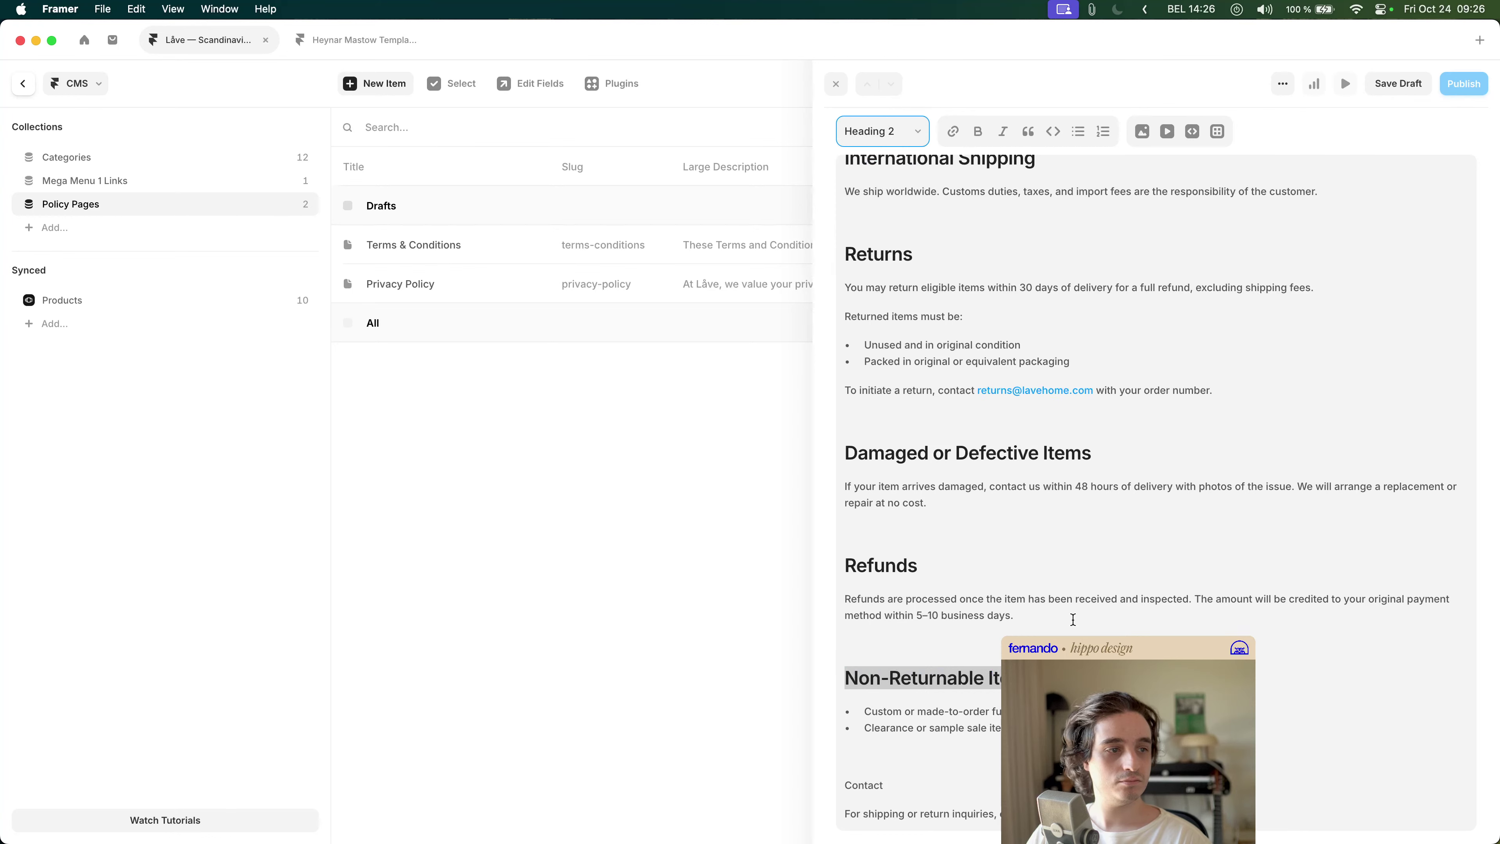
key(shift+Up)
click(864, 701)
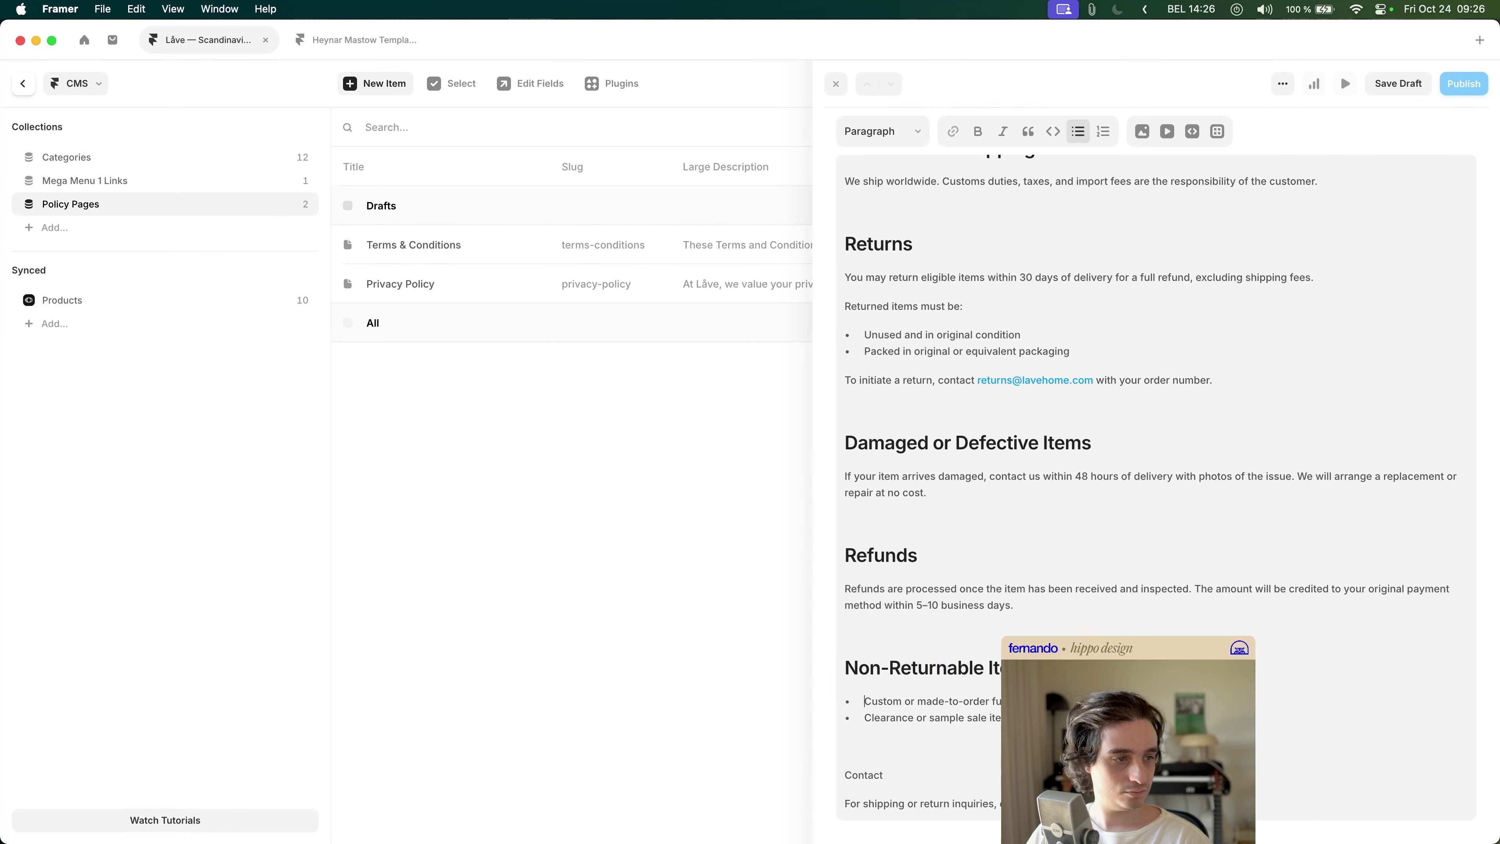
- Format the "Contact" line near the end of the content as Heading 2
click(977, 775)
double_click(978, 778)
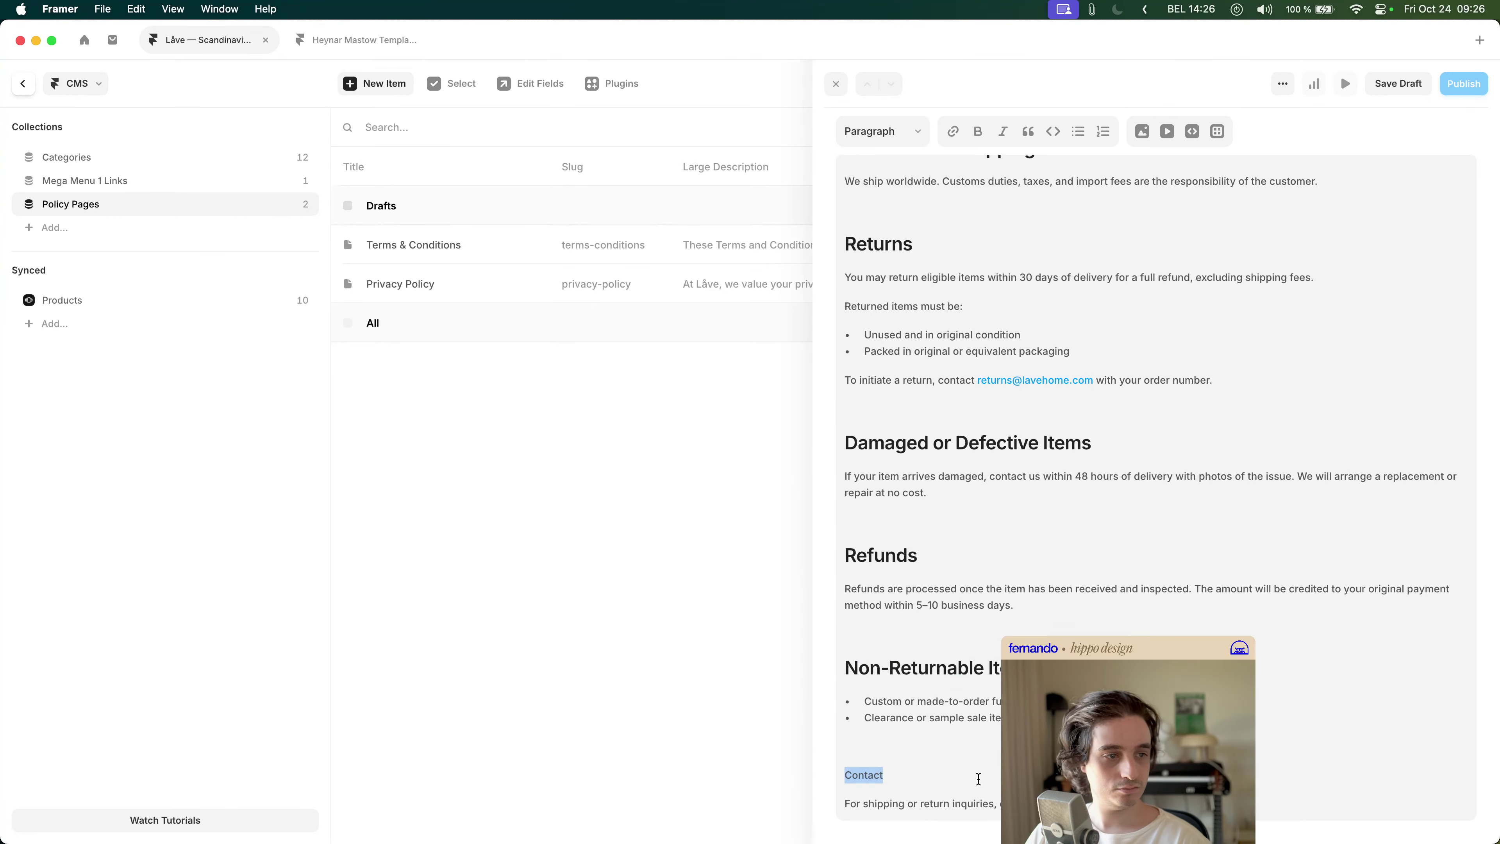
click(886, 131)
click(903, 159)
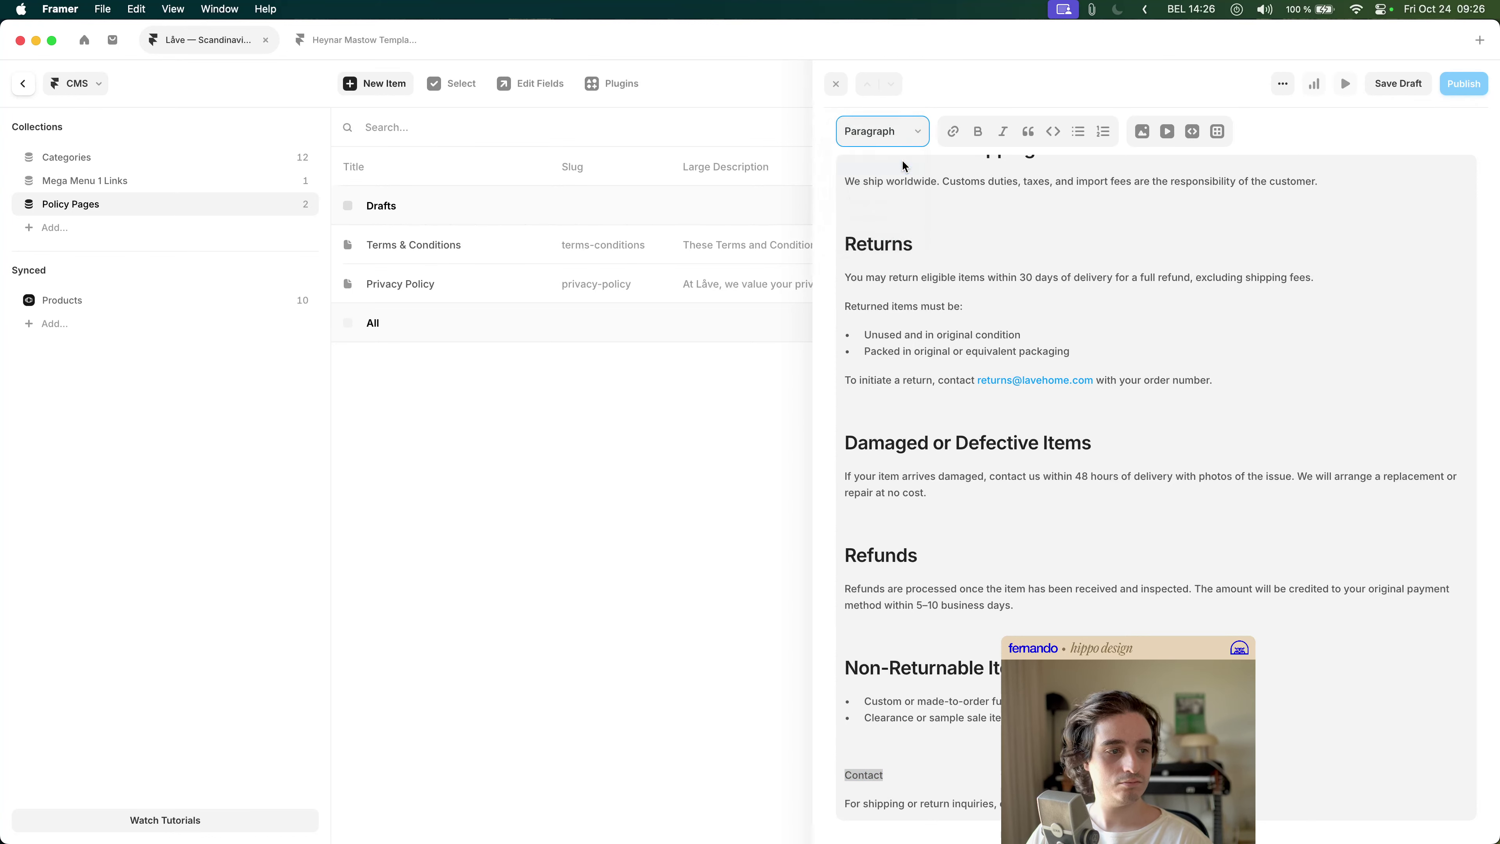
click(945, 804)
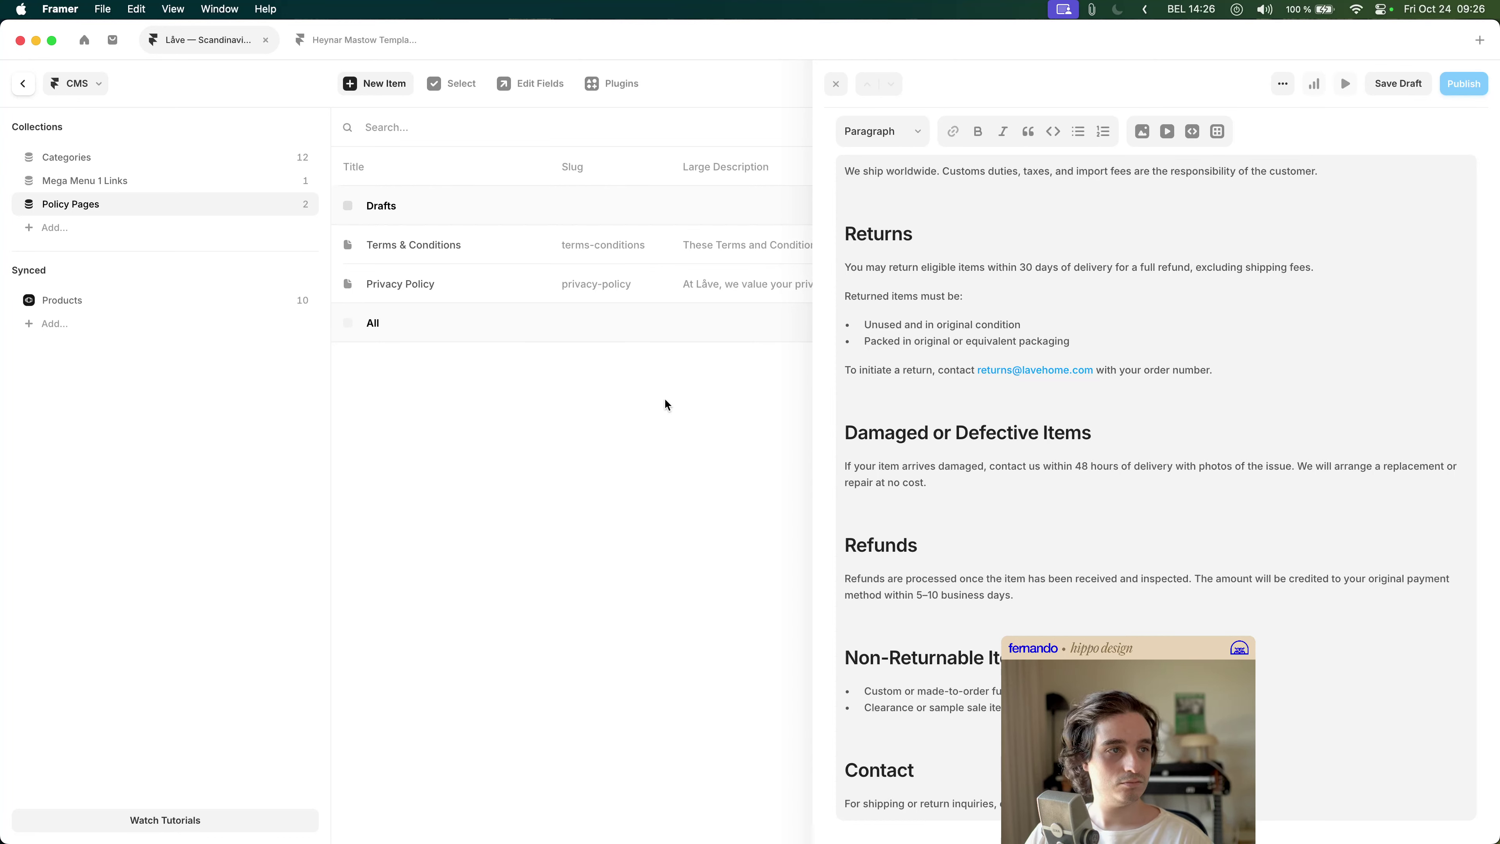
- Close the Shipping & Returns item and leave the CMS to return to the policy page template on the canvas
scroll(1199, 556, up, 10)
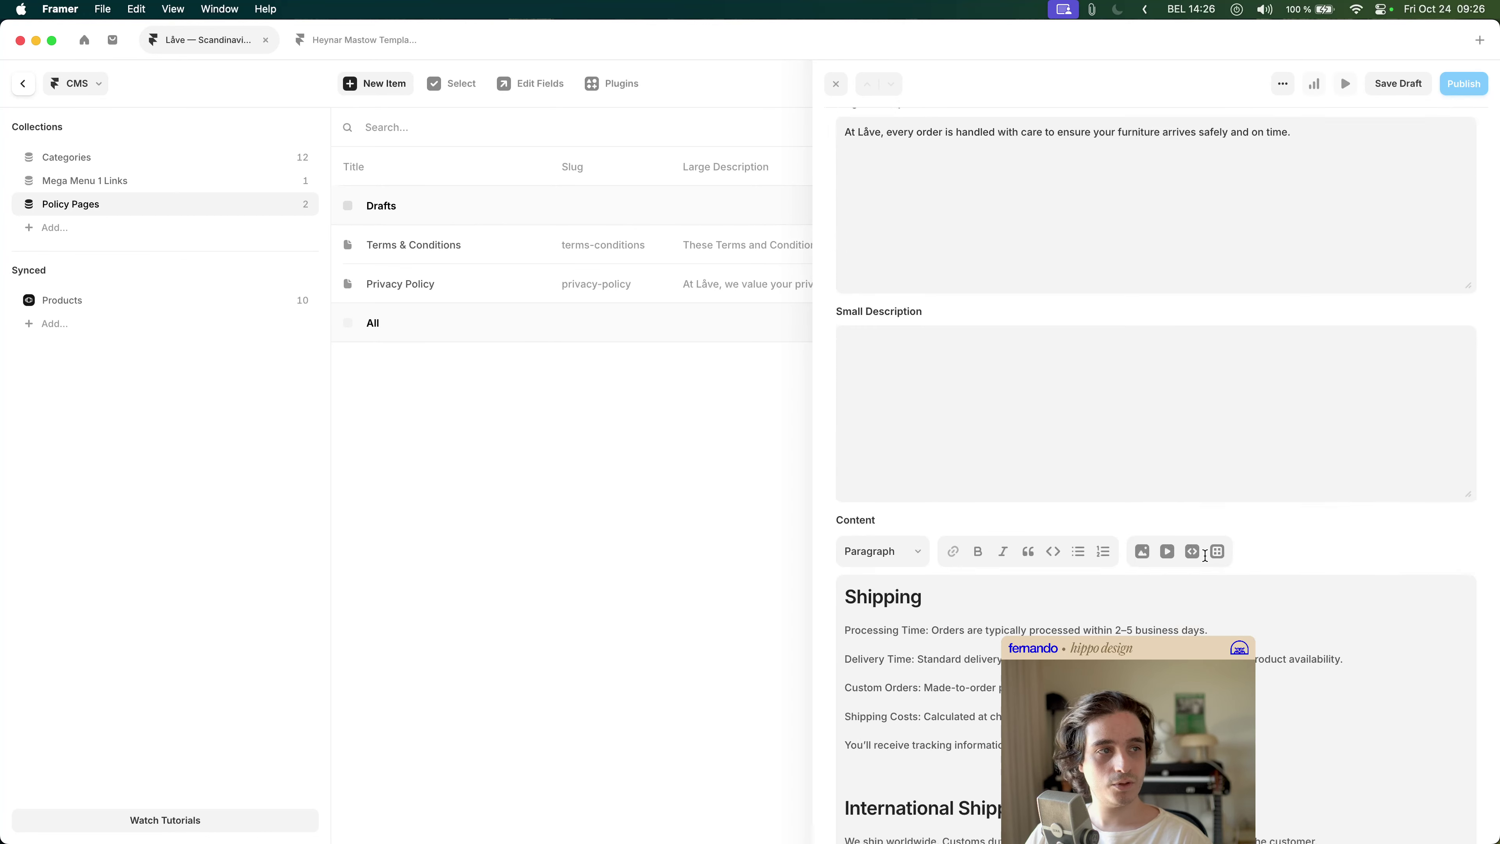
key(Escape)
key(Escape)
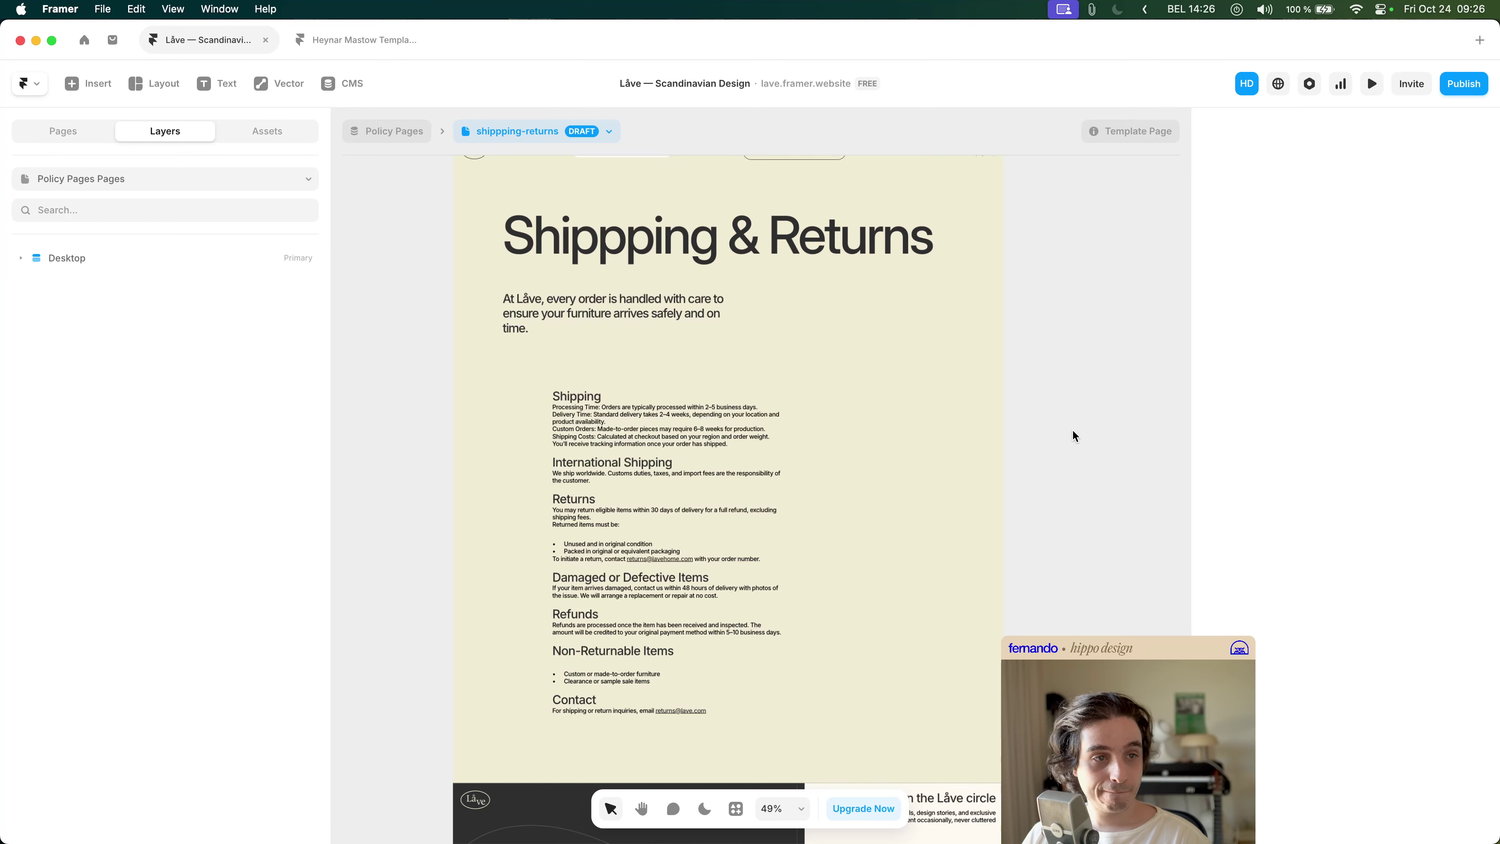
- Remove the Inline Code style from the Content text layer of the policy page template
scroll(1071, 432, down, 2)
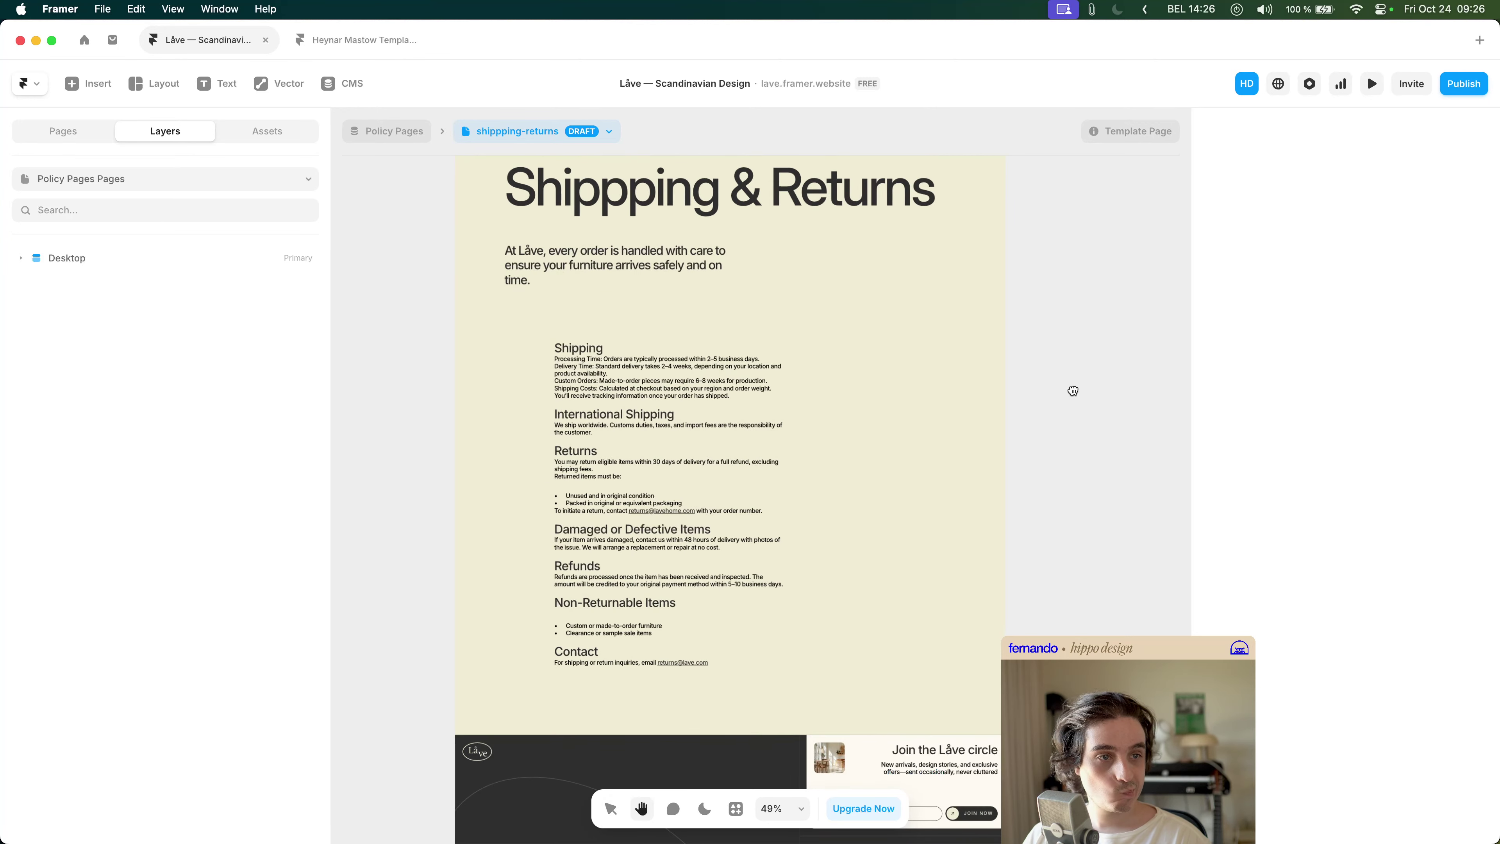
click(558, 398)
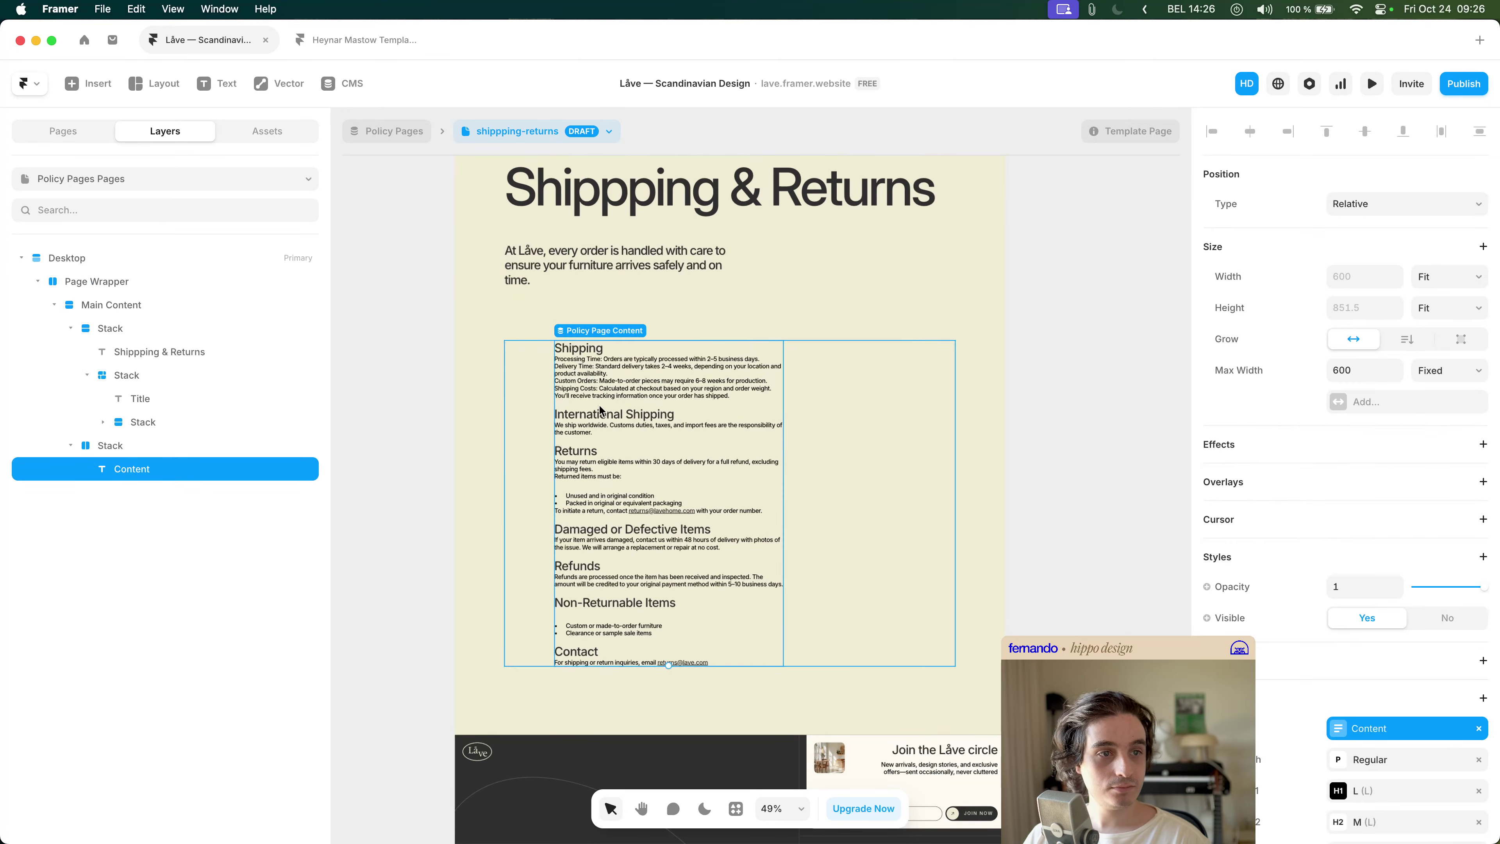
scroll(604, 401, up, 5)
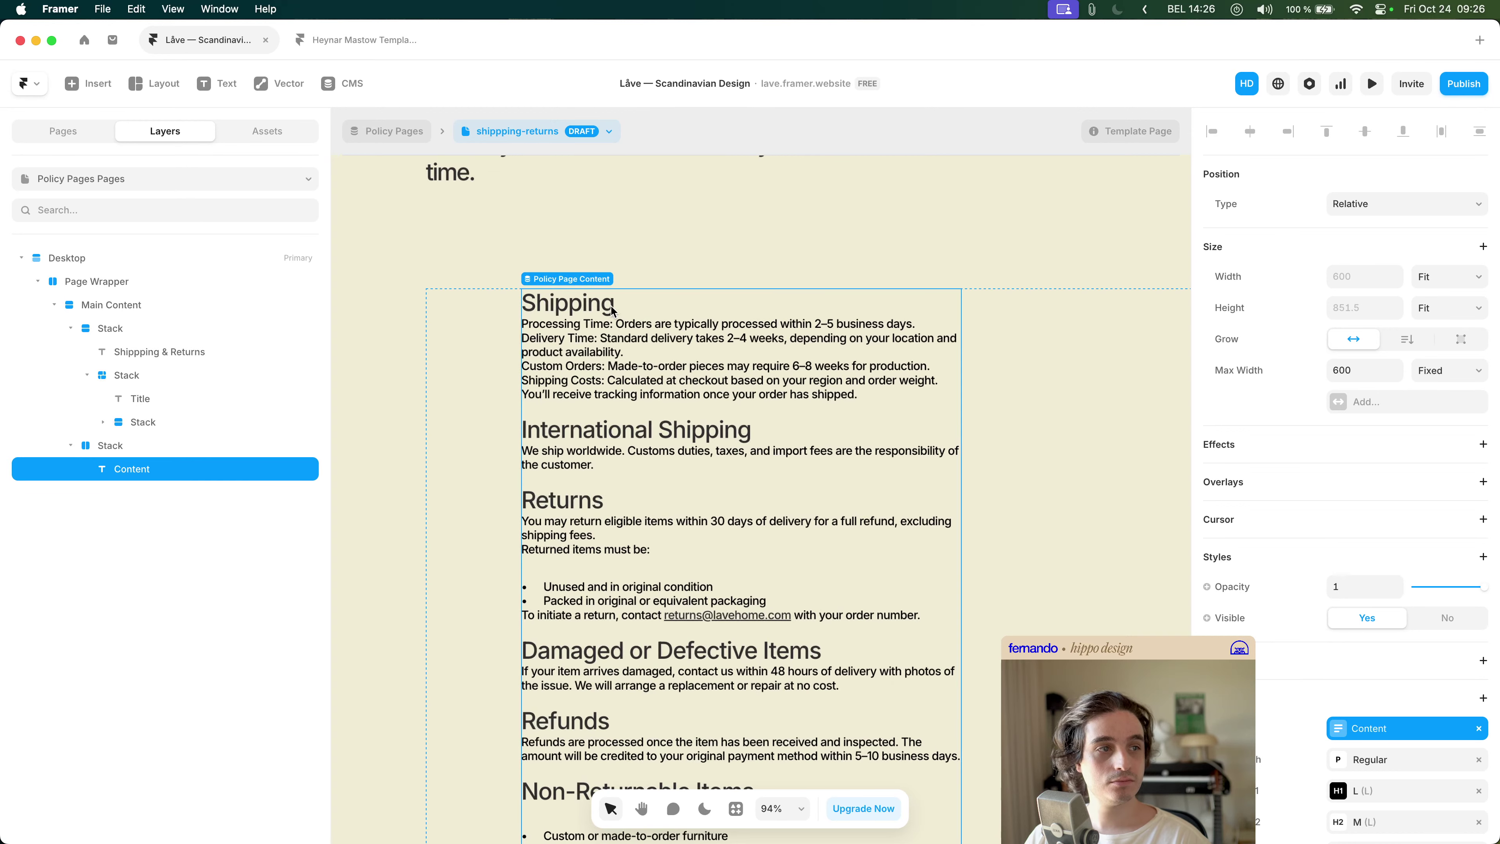
scroll(1353, 550, down, 5)
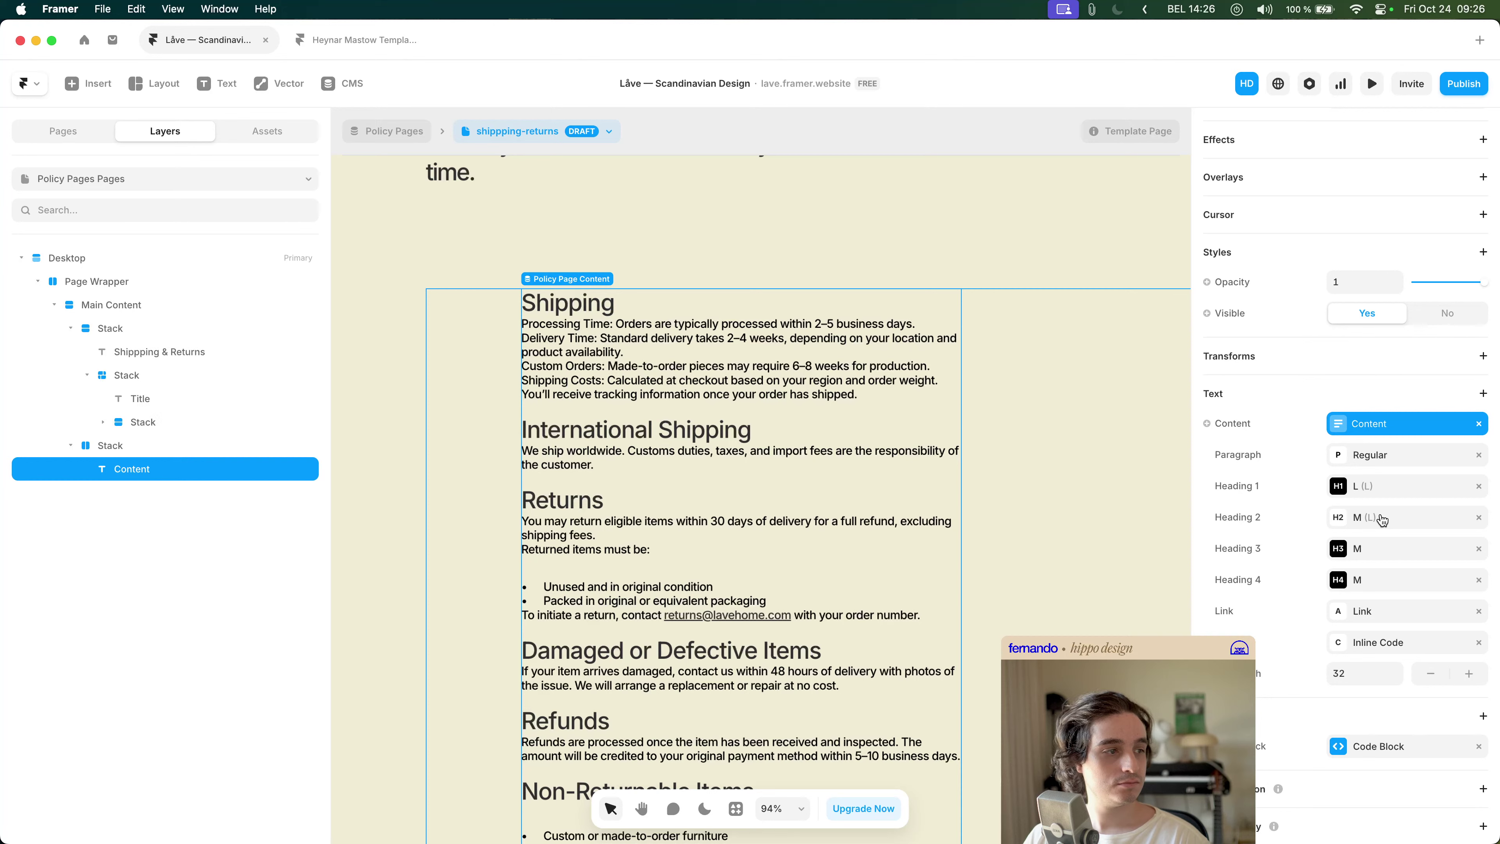
click(1479, 643)
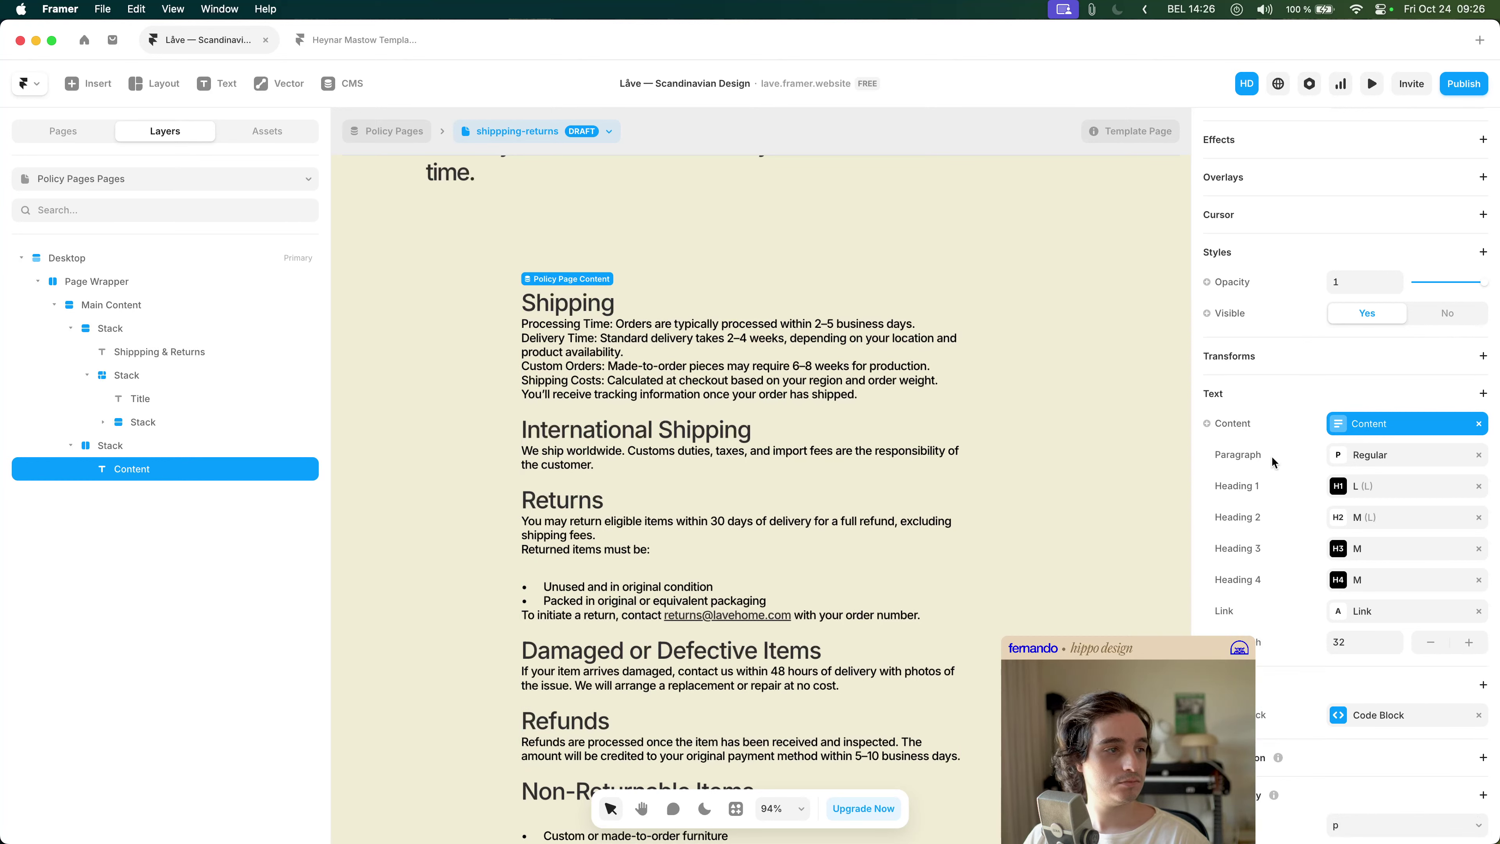
click(1268, 397)
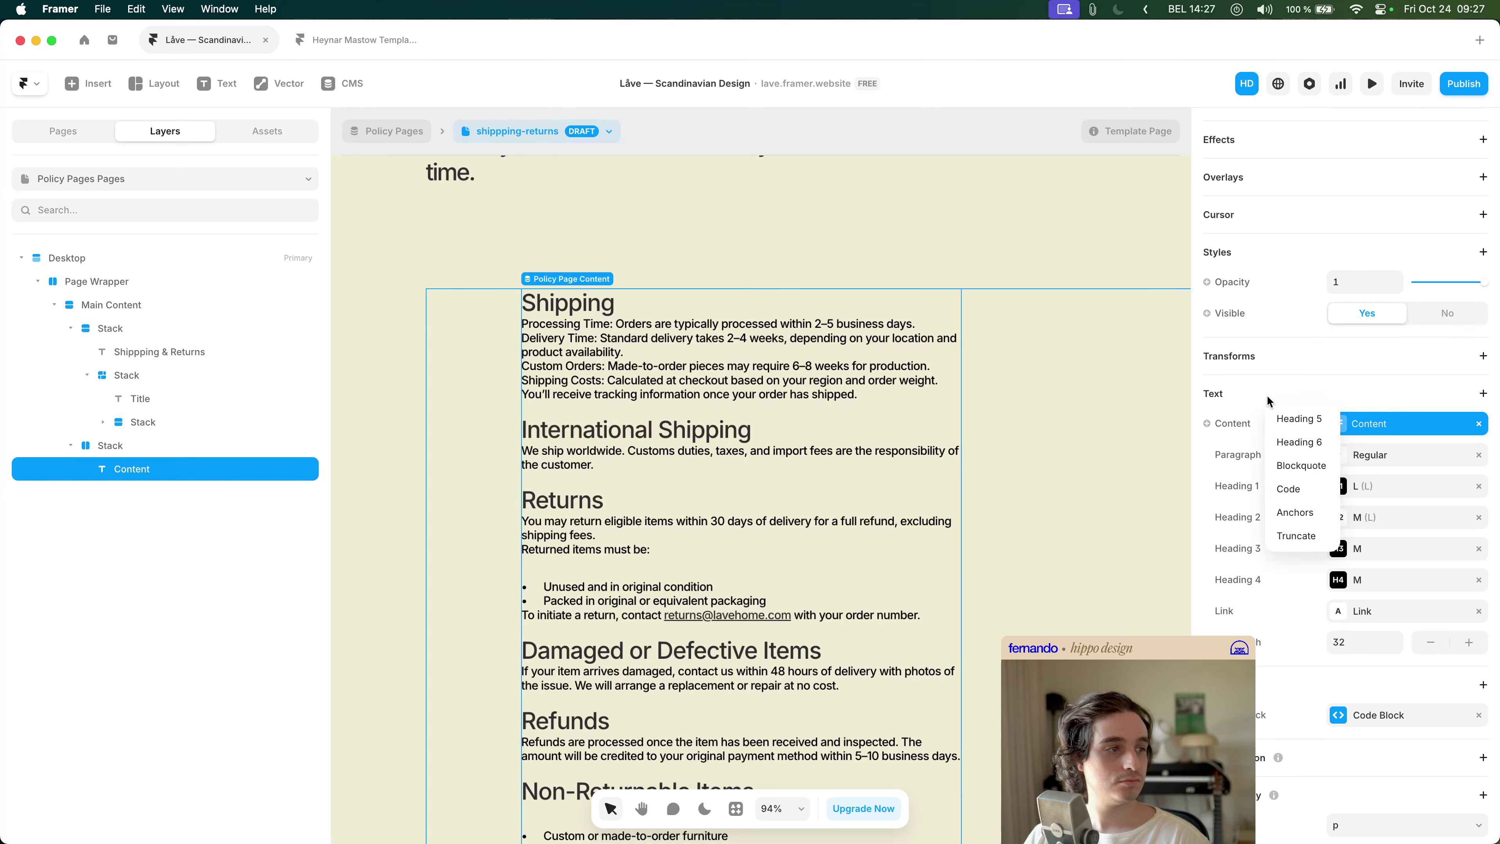
click(1268, 401)
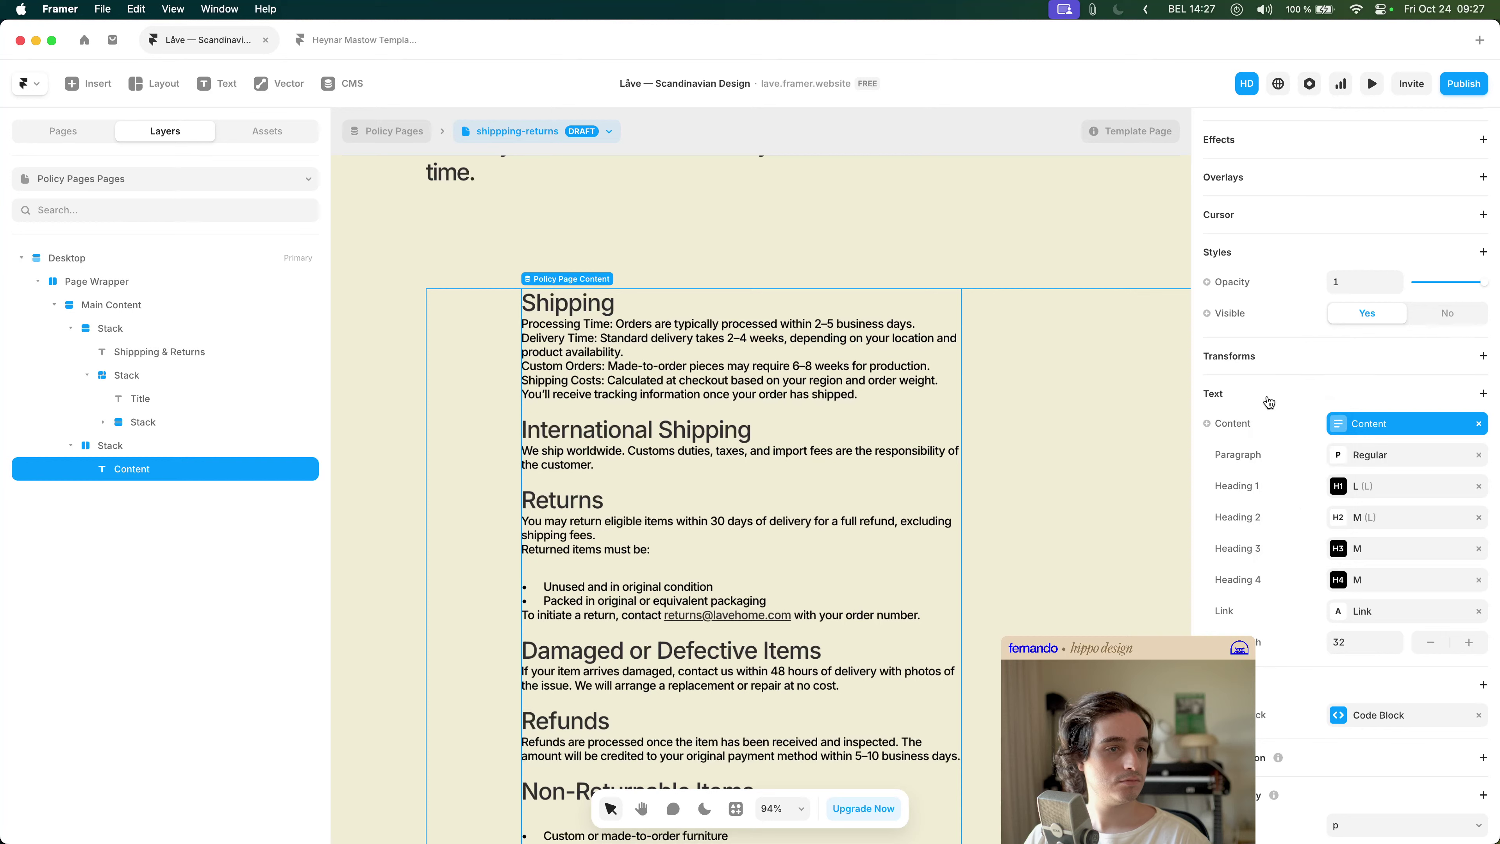
scroll(1252, 522, down, 1)
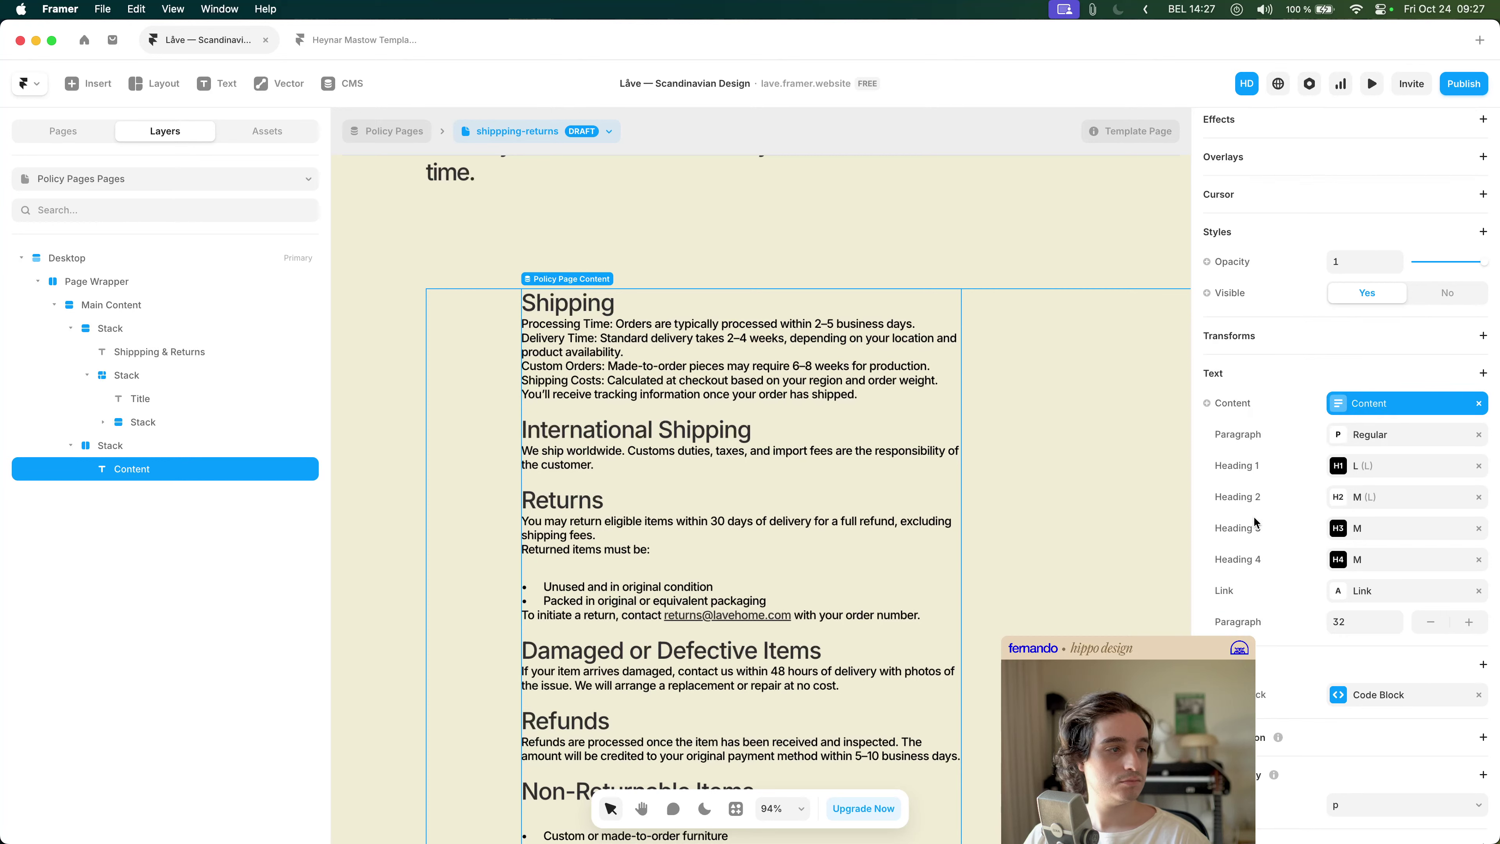
- Set the paragraph spacing of the Content text layer to 10
scroll(1252, 517, down, 2)
click(1469, 583)
click(1469, 582)
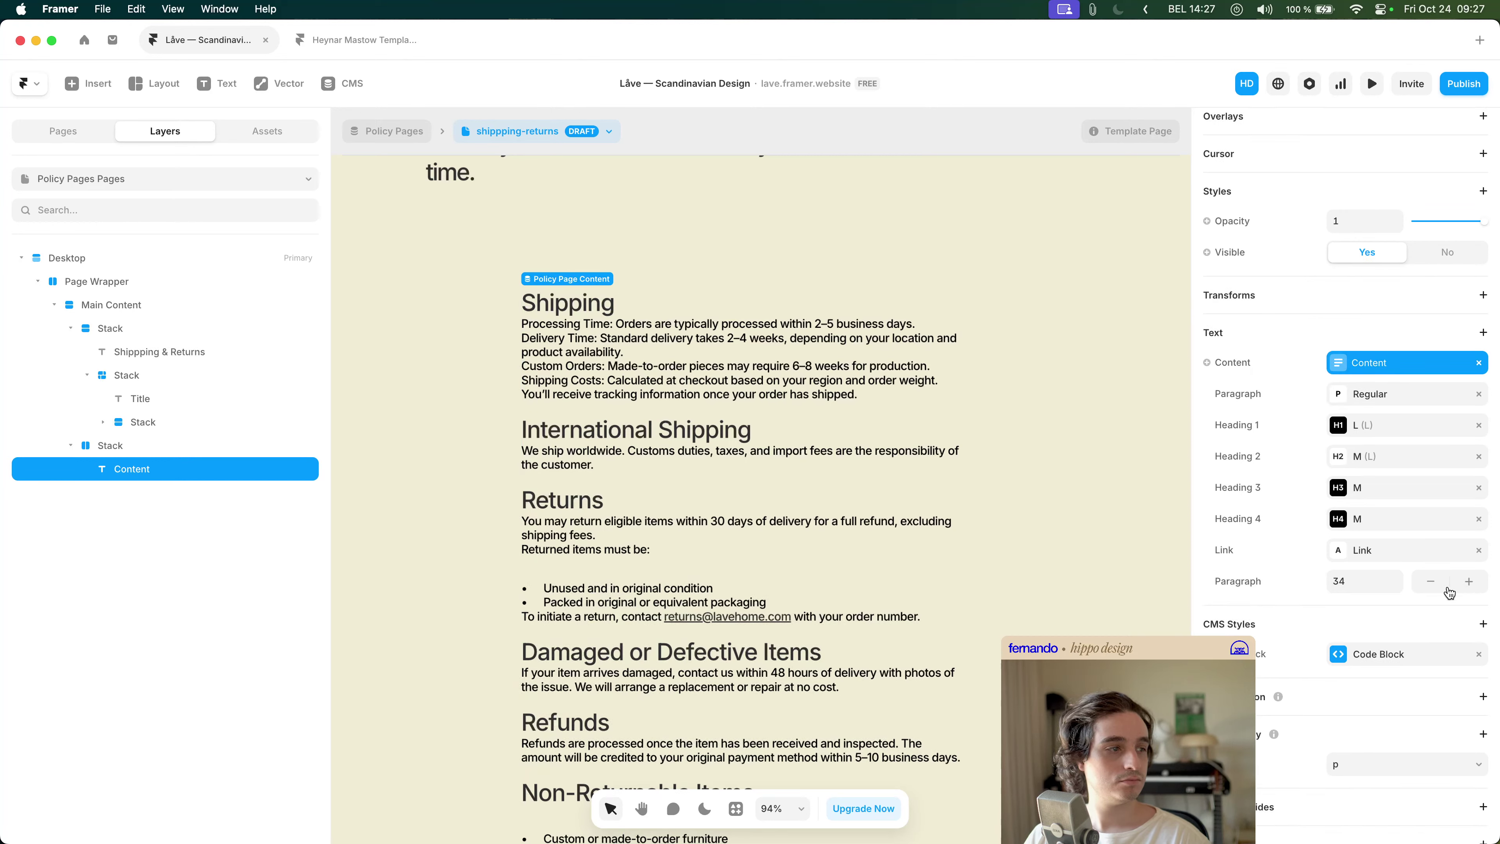
click(1430, 582)
click(1430, 582)
click(1349, 580)
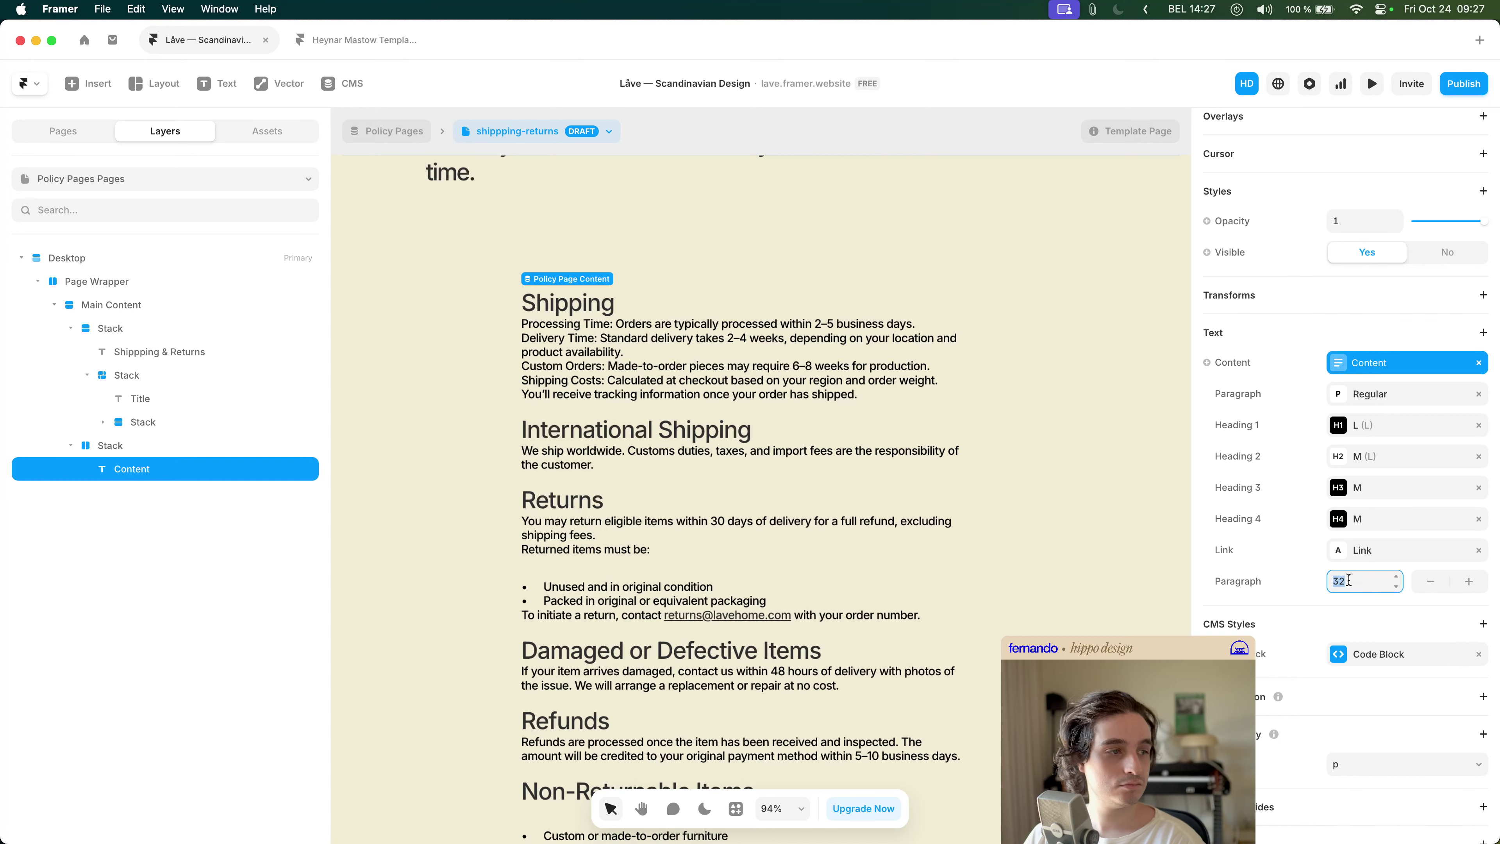
text(10)
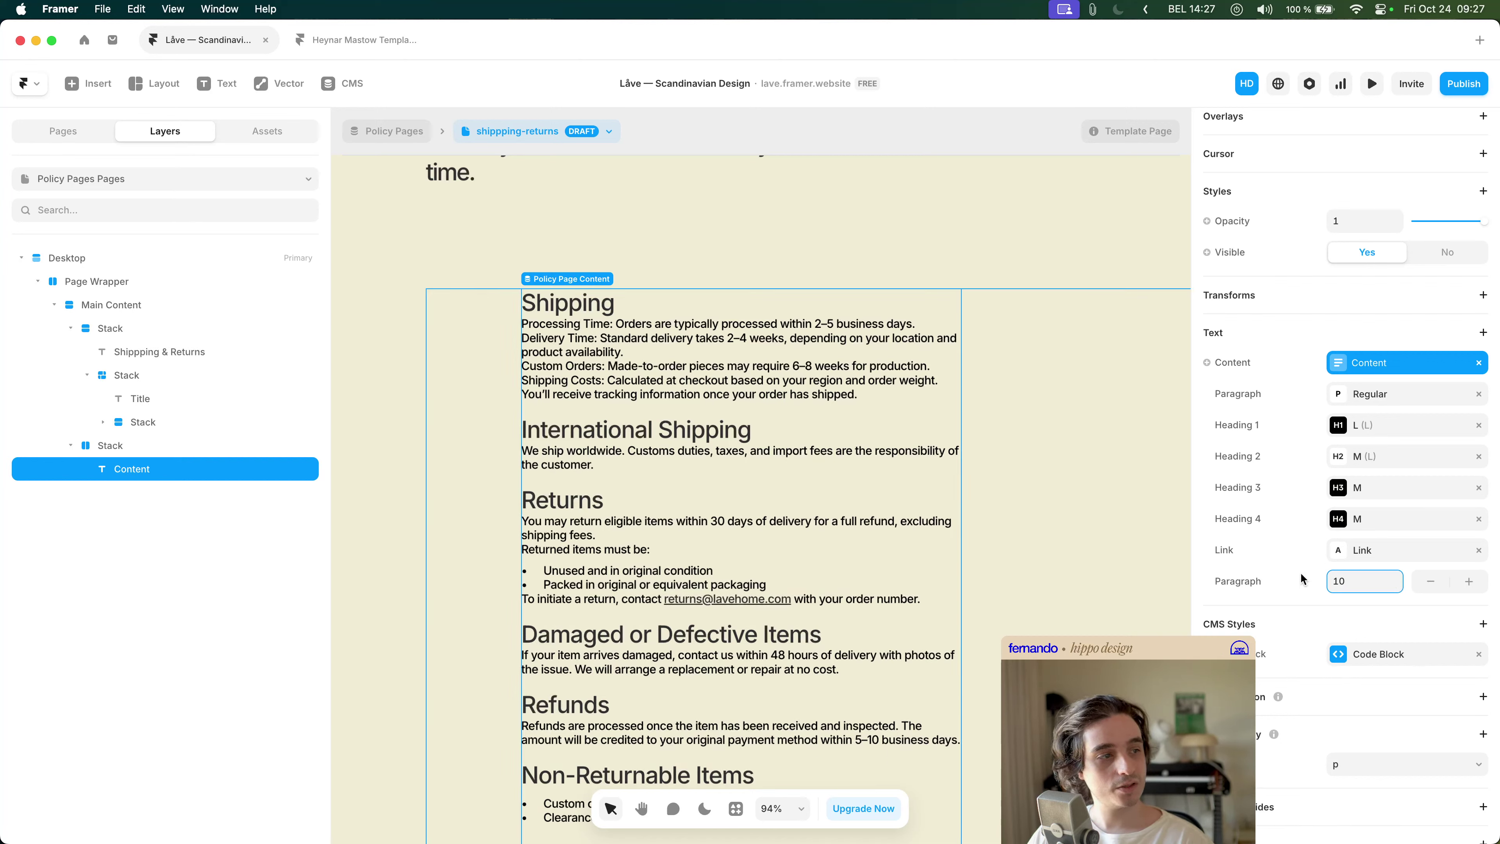
click(1290, 588)
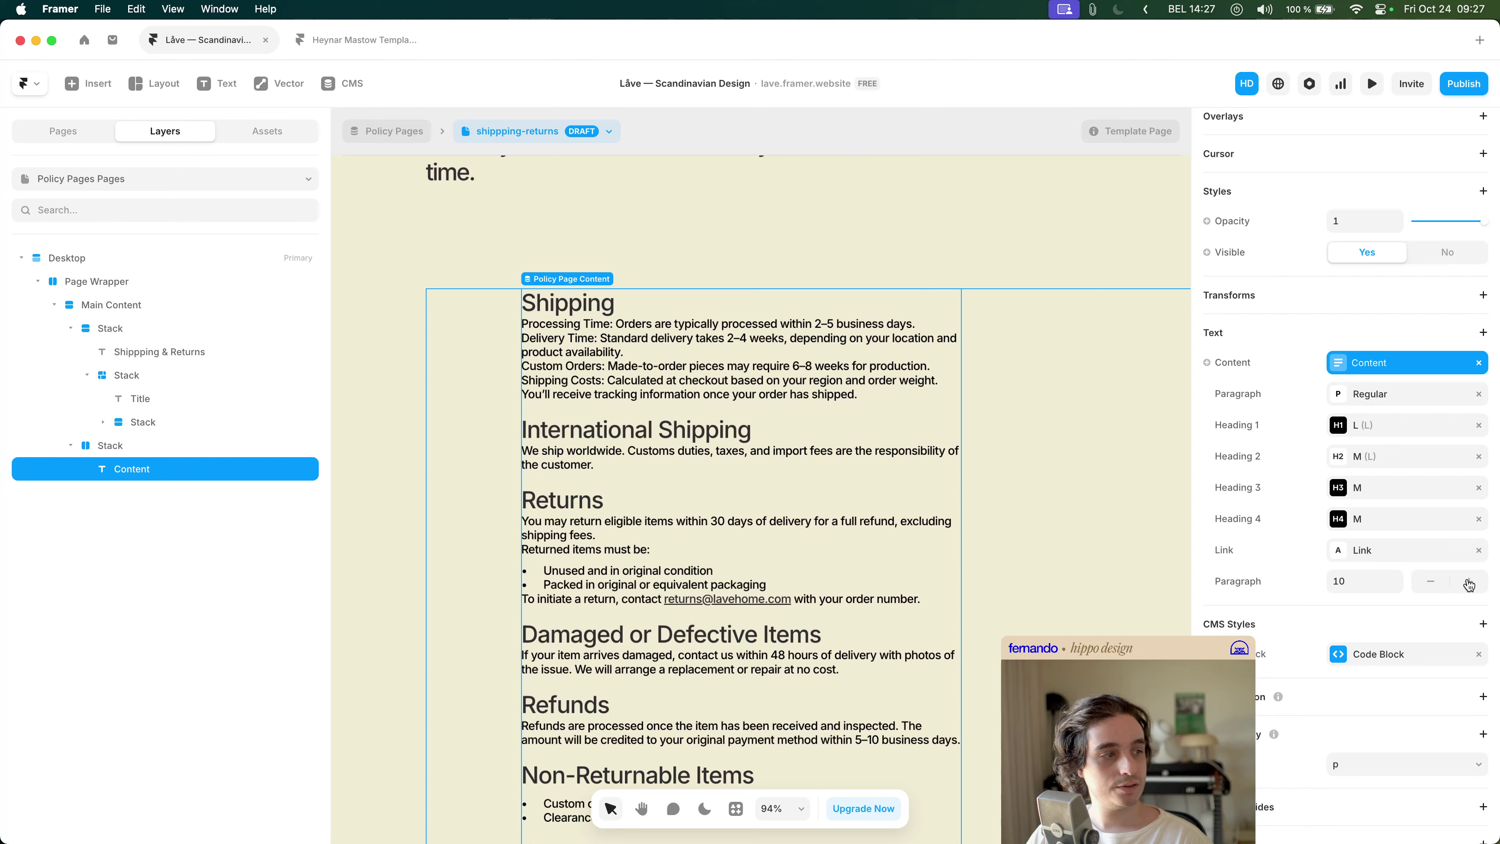
click(1265, 326)
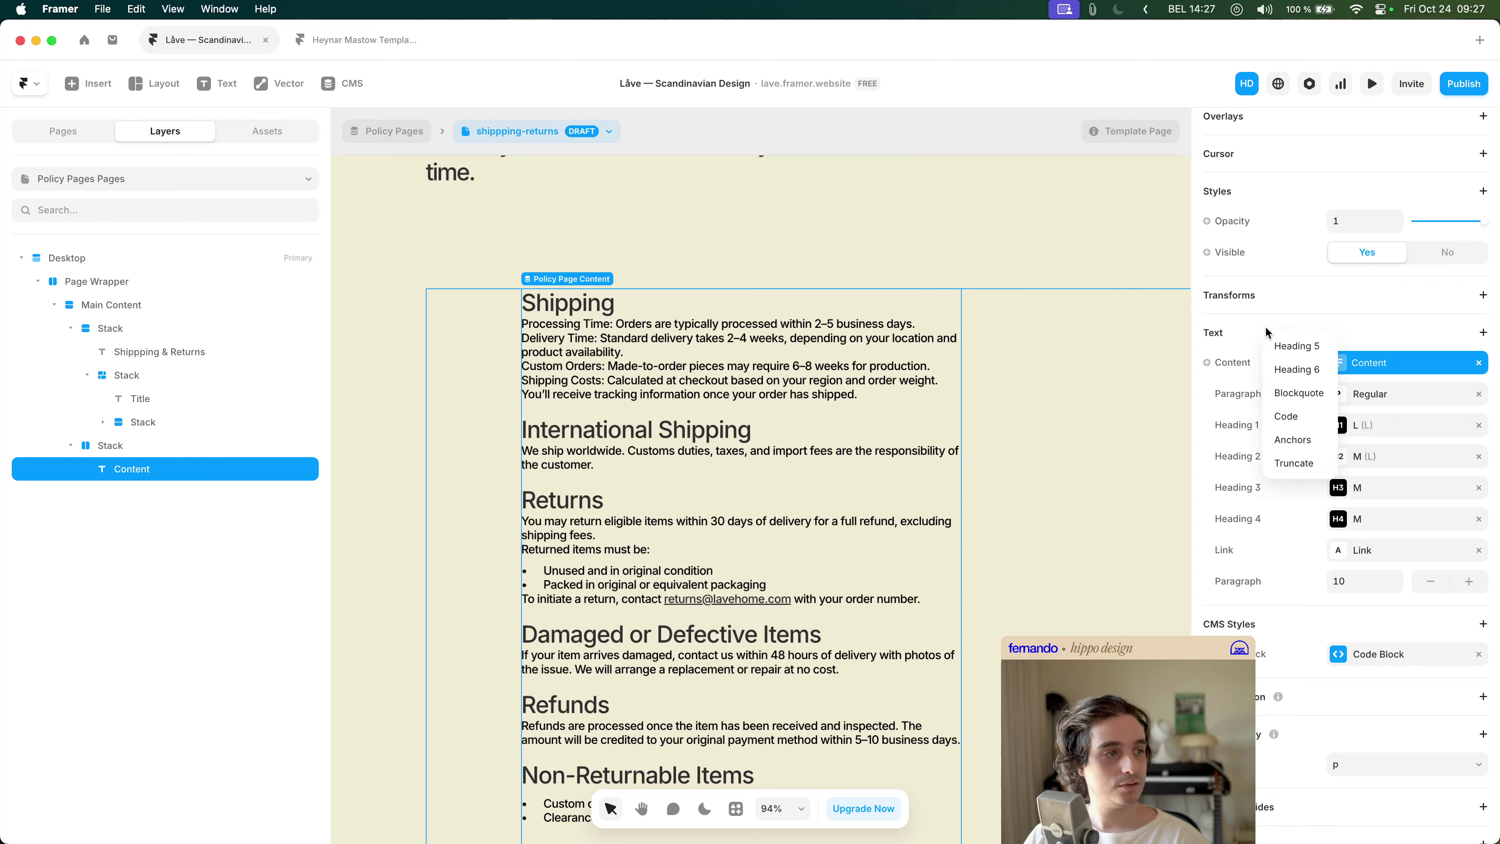
click(1244, 331)
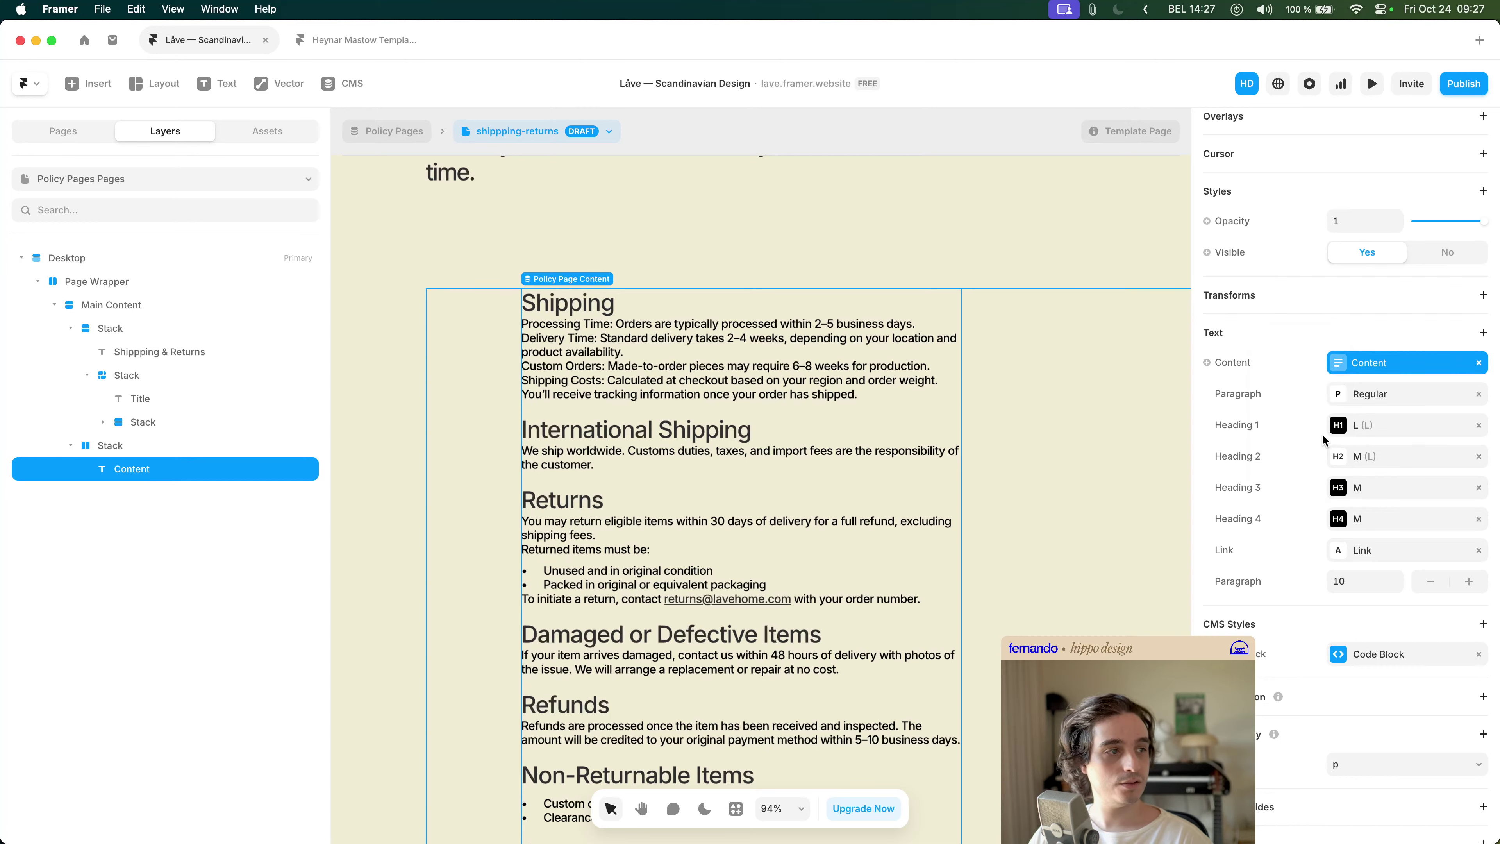
scroll(1395, 535, down, 1)
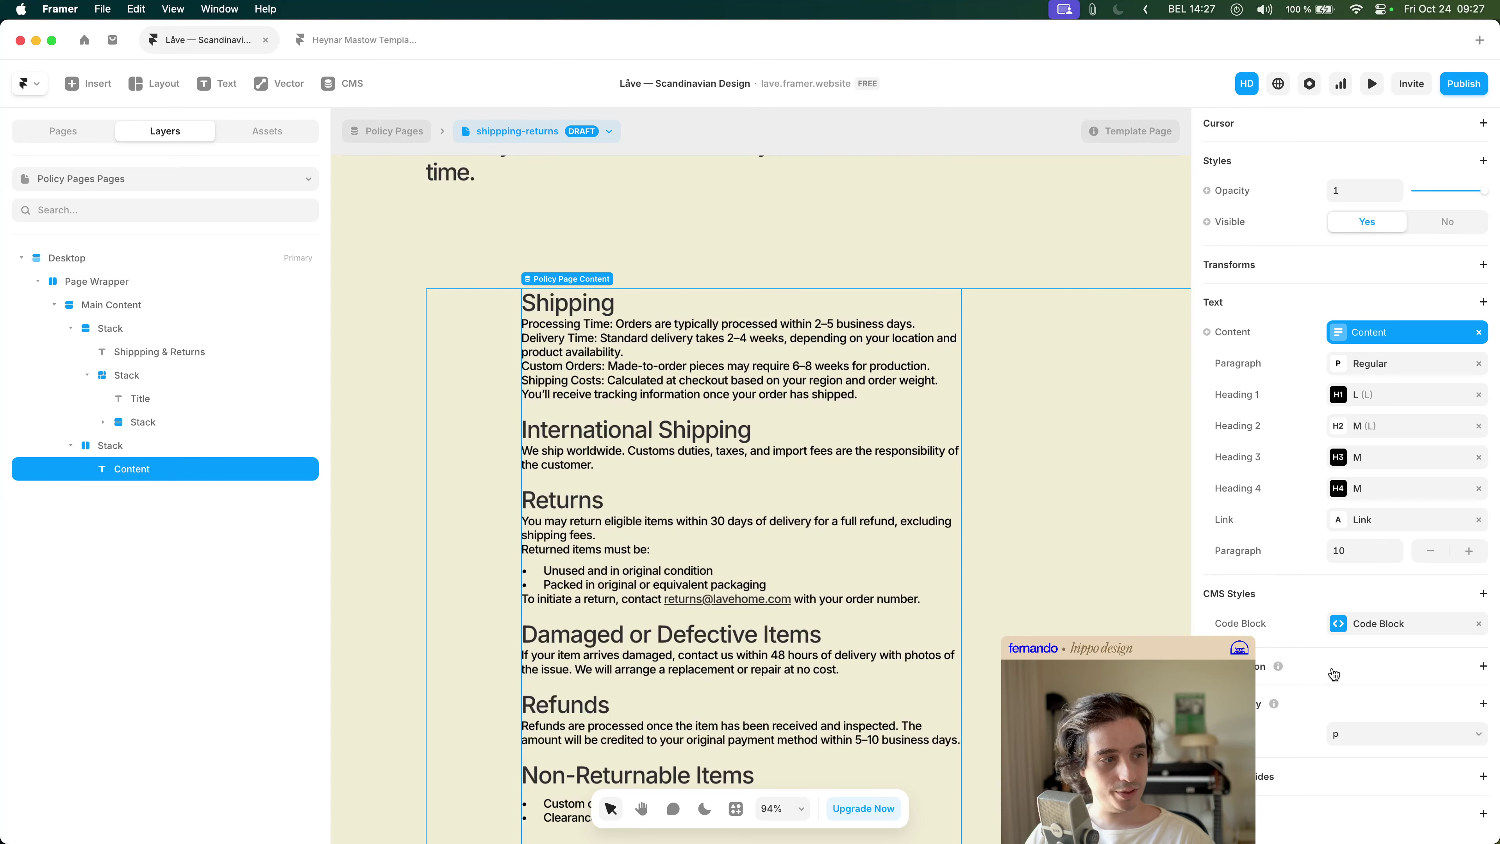
scroll(1383, 501, up, 1)
scroll(1383, 500, up, 8)
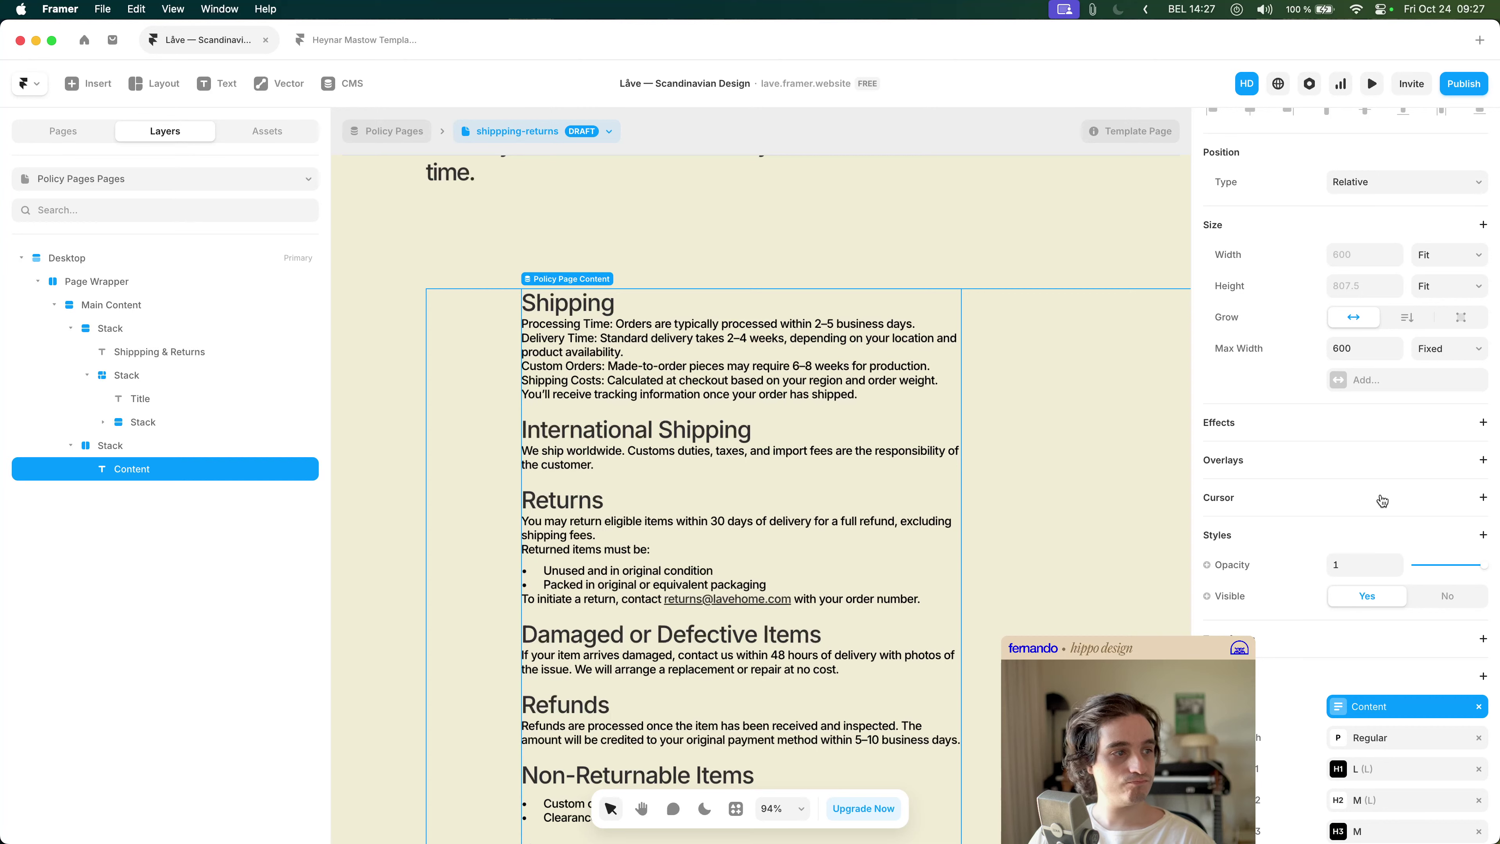
click(1360, 530)
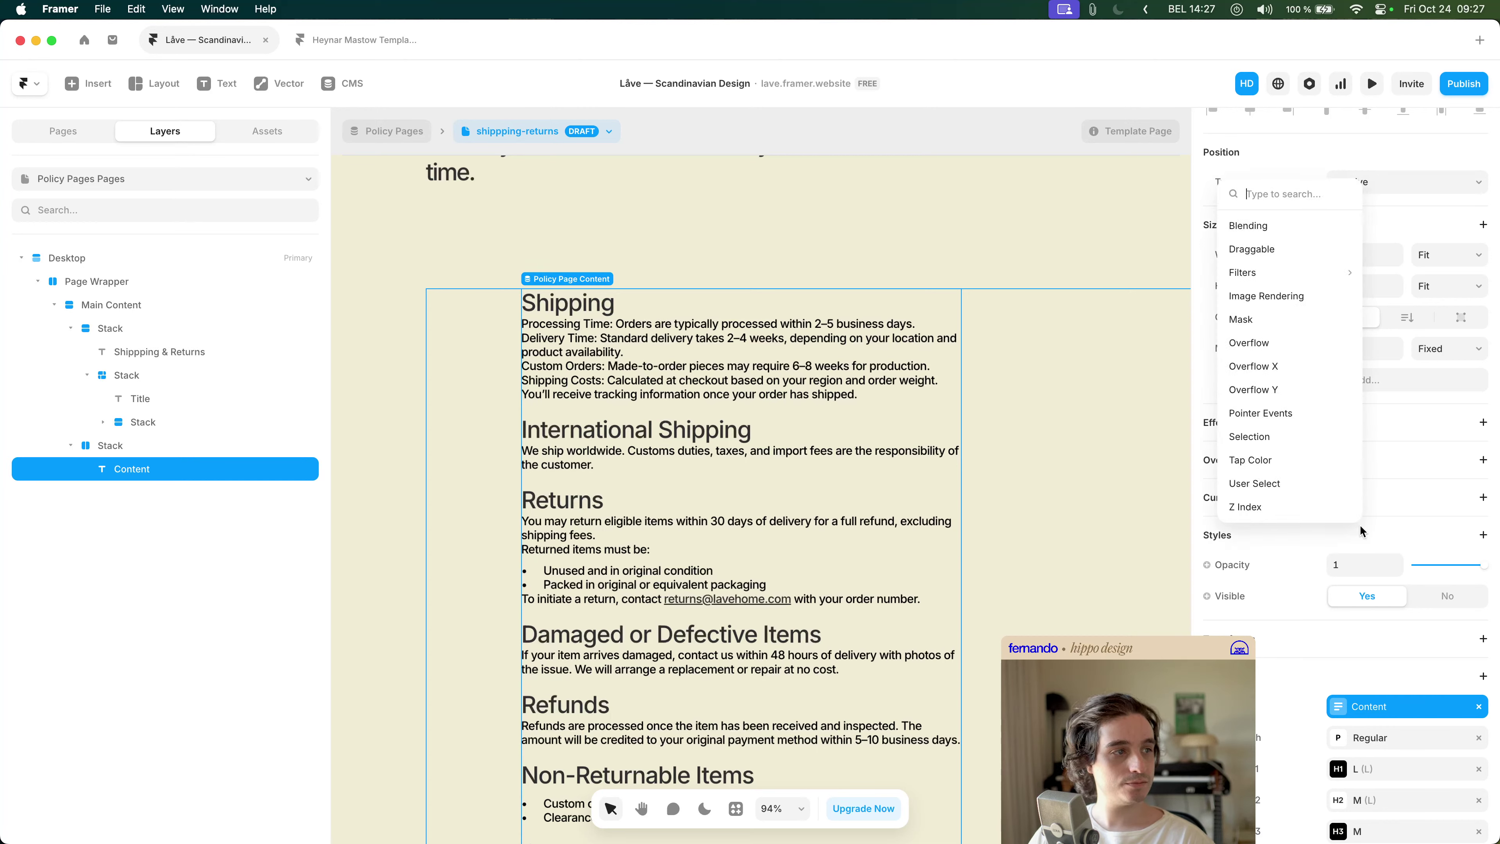
click(1363, 530)
scroll(1363, 530, down, 6)
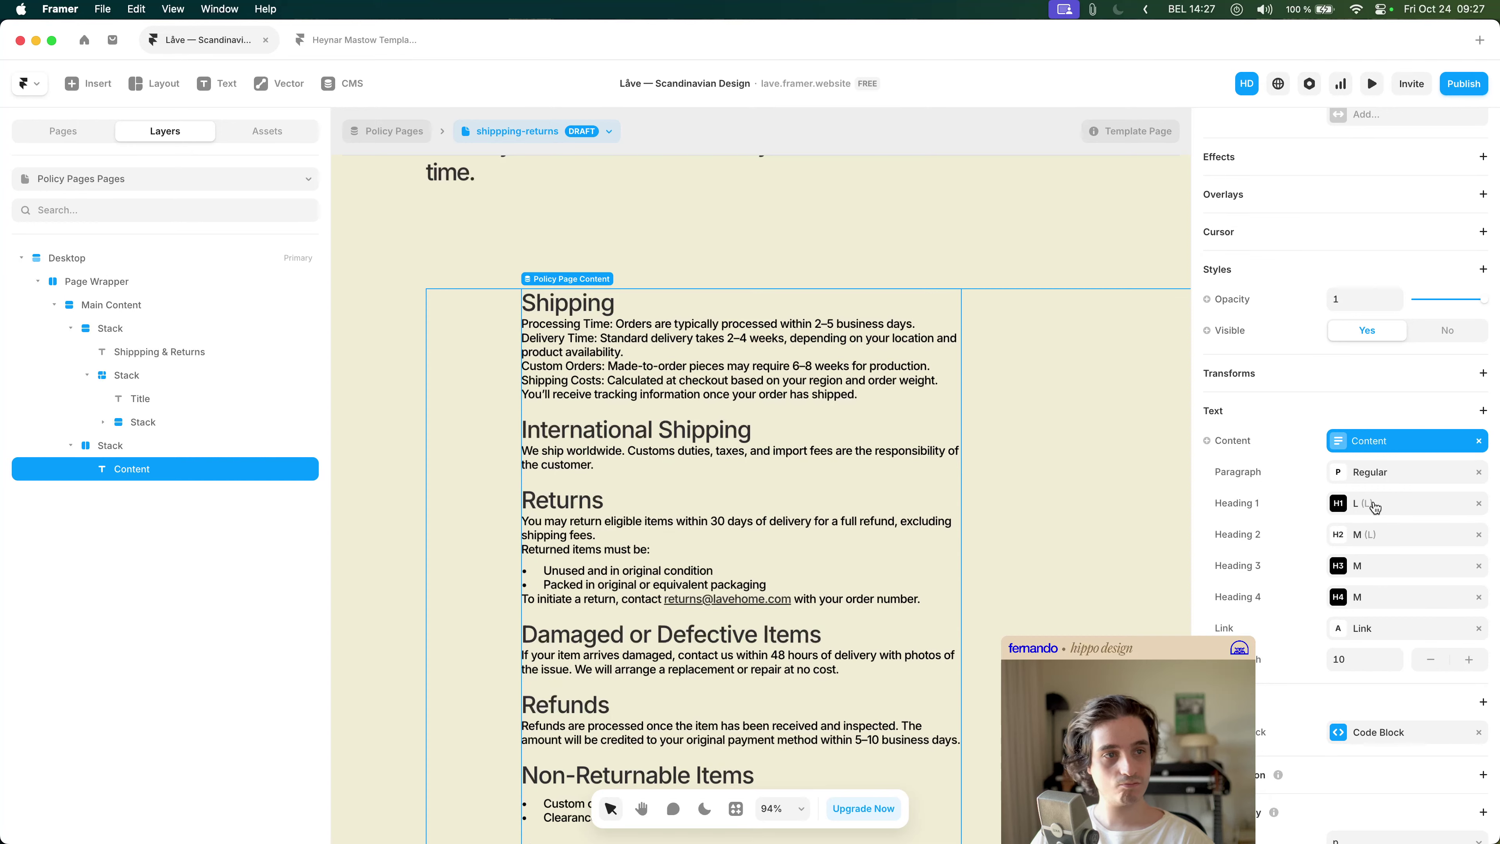
scroll(754, 379, down, 5)
- Set the max width of the large description text under the page heading to 600
click(462, 419)
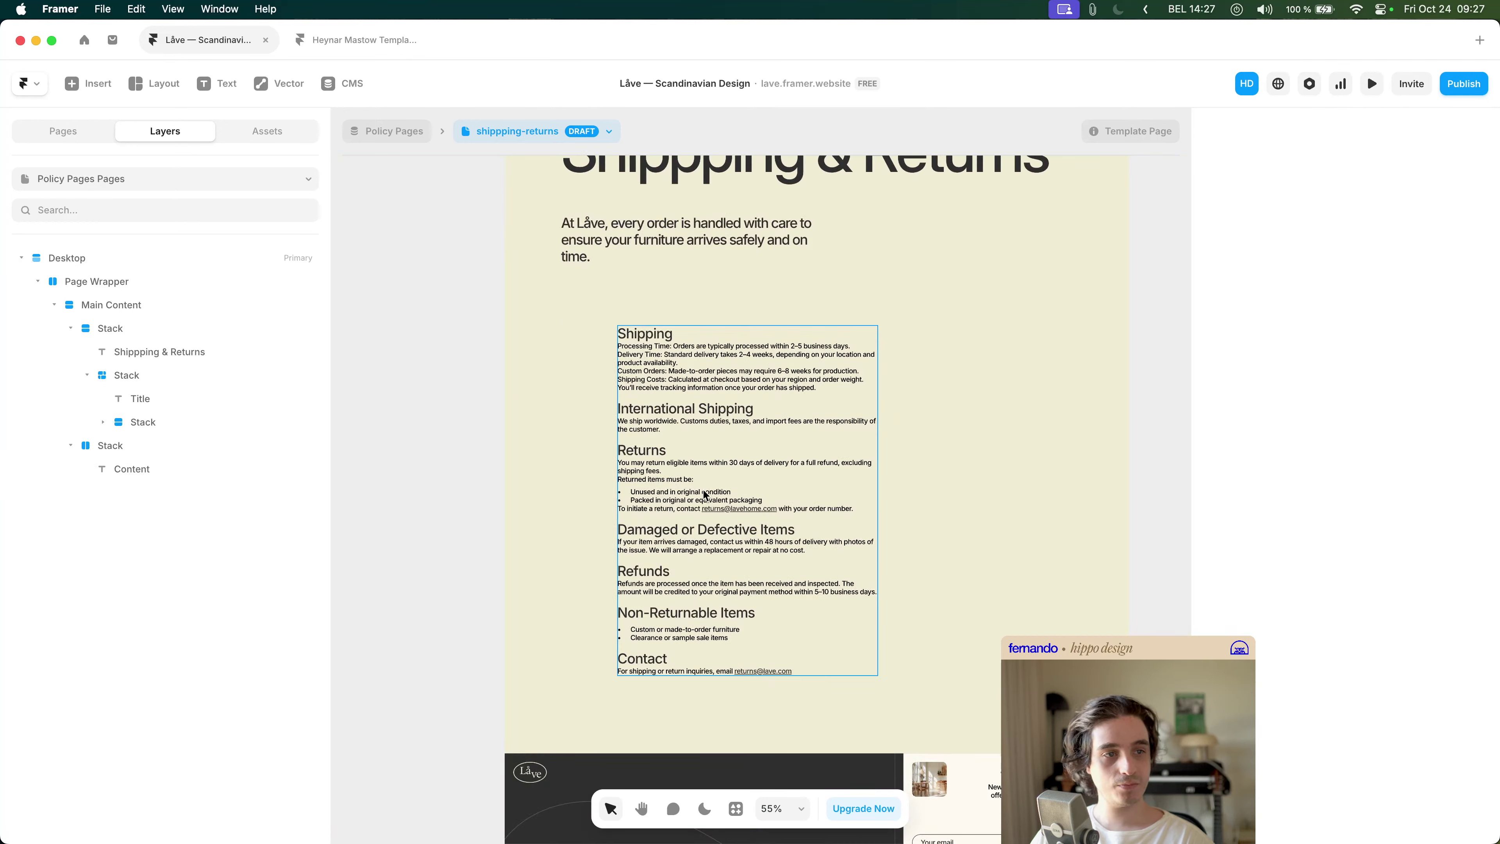
scroll(705, 495, down, 2)
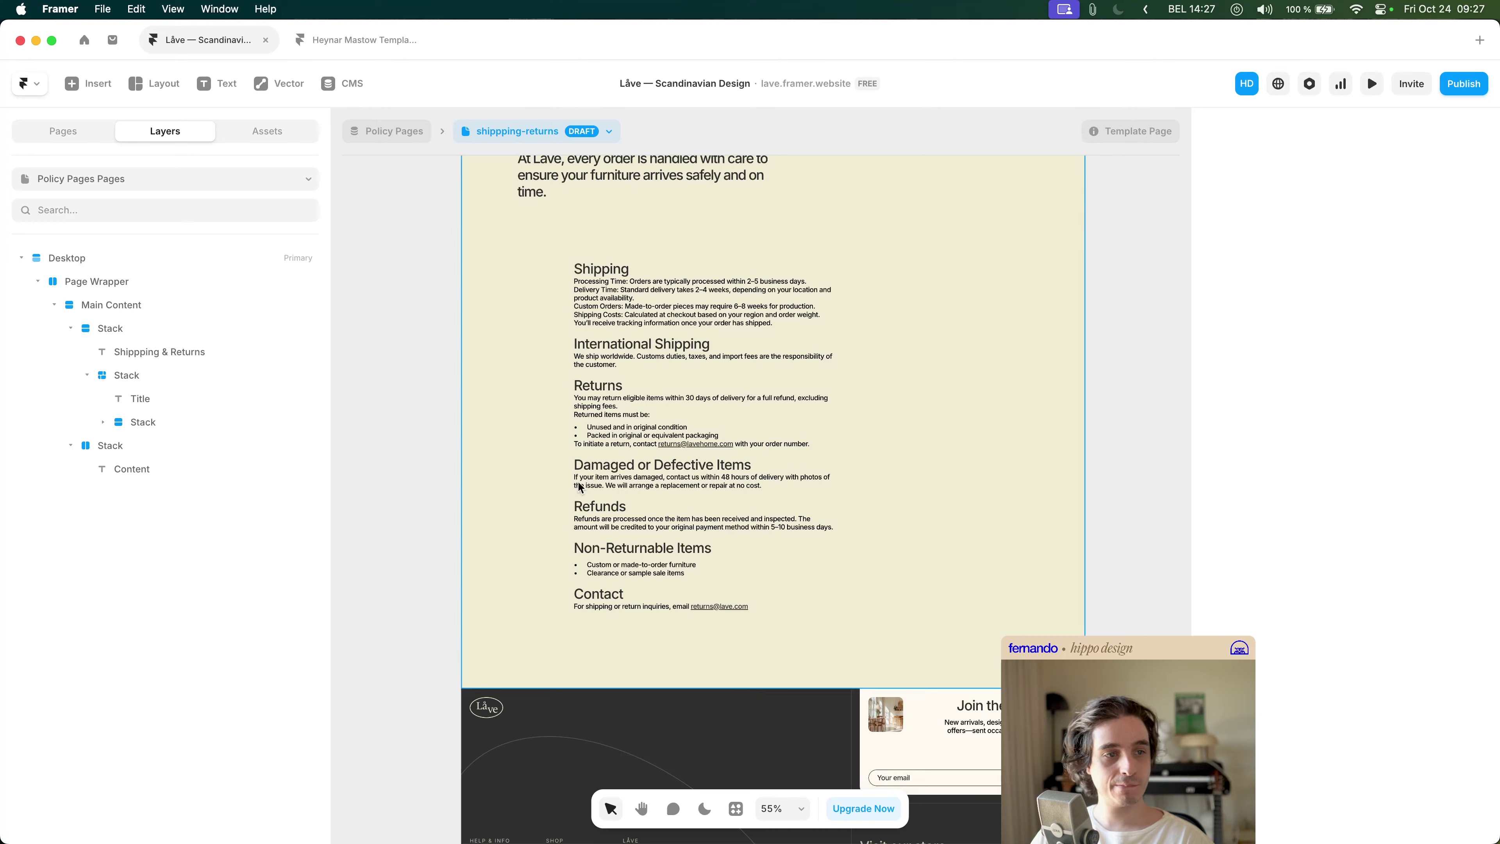
scroll(675, 479, up, 7)
click(769, 405)
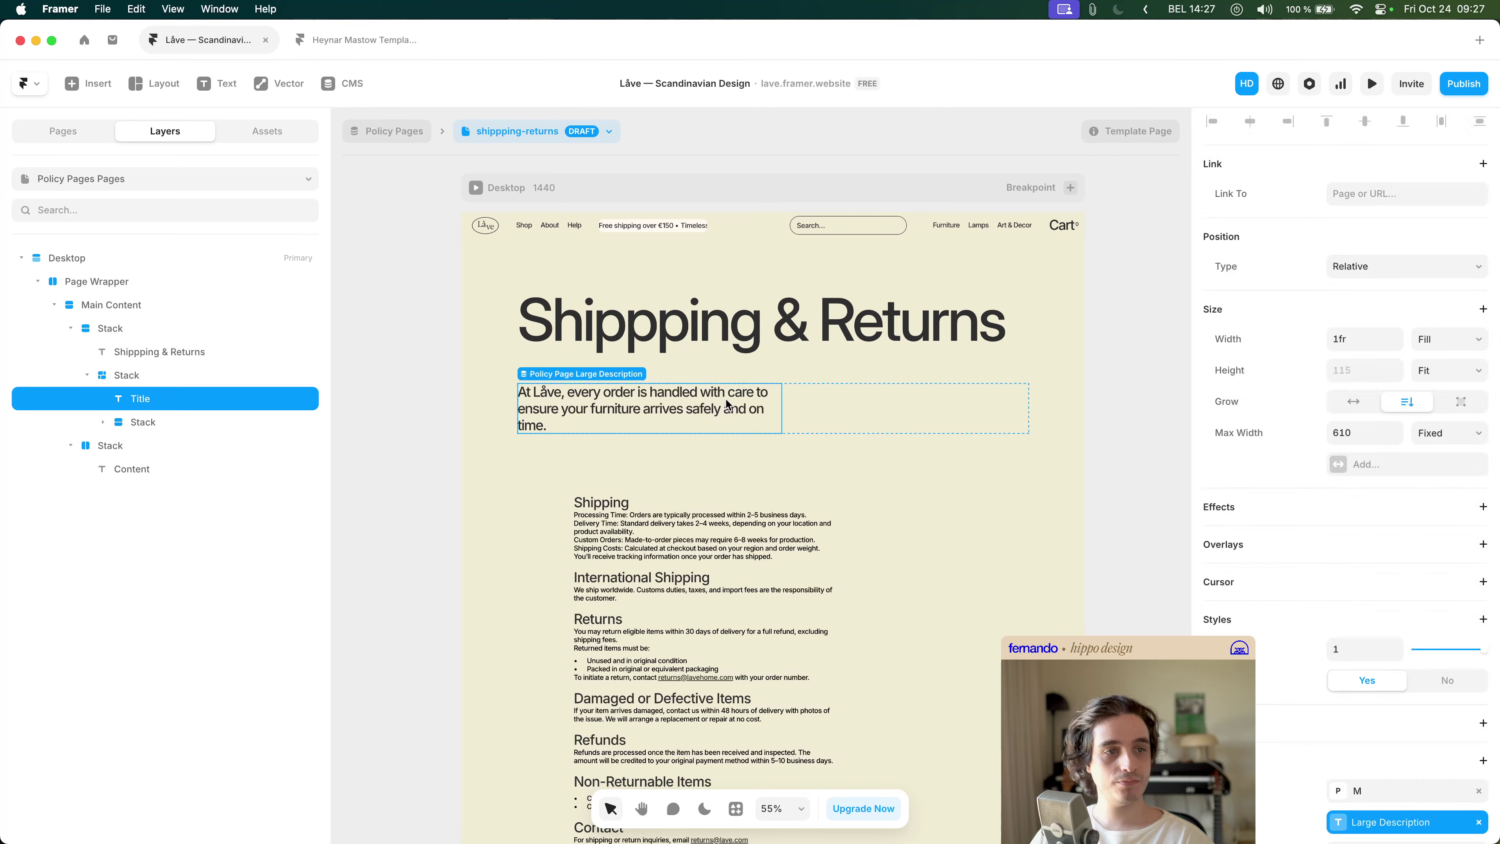
click(1362, 435)
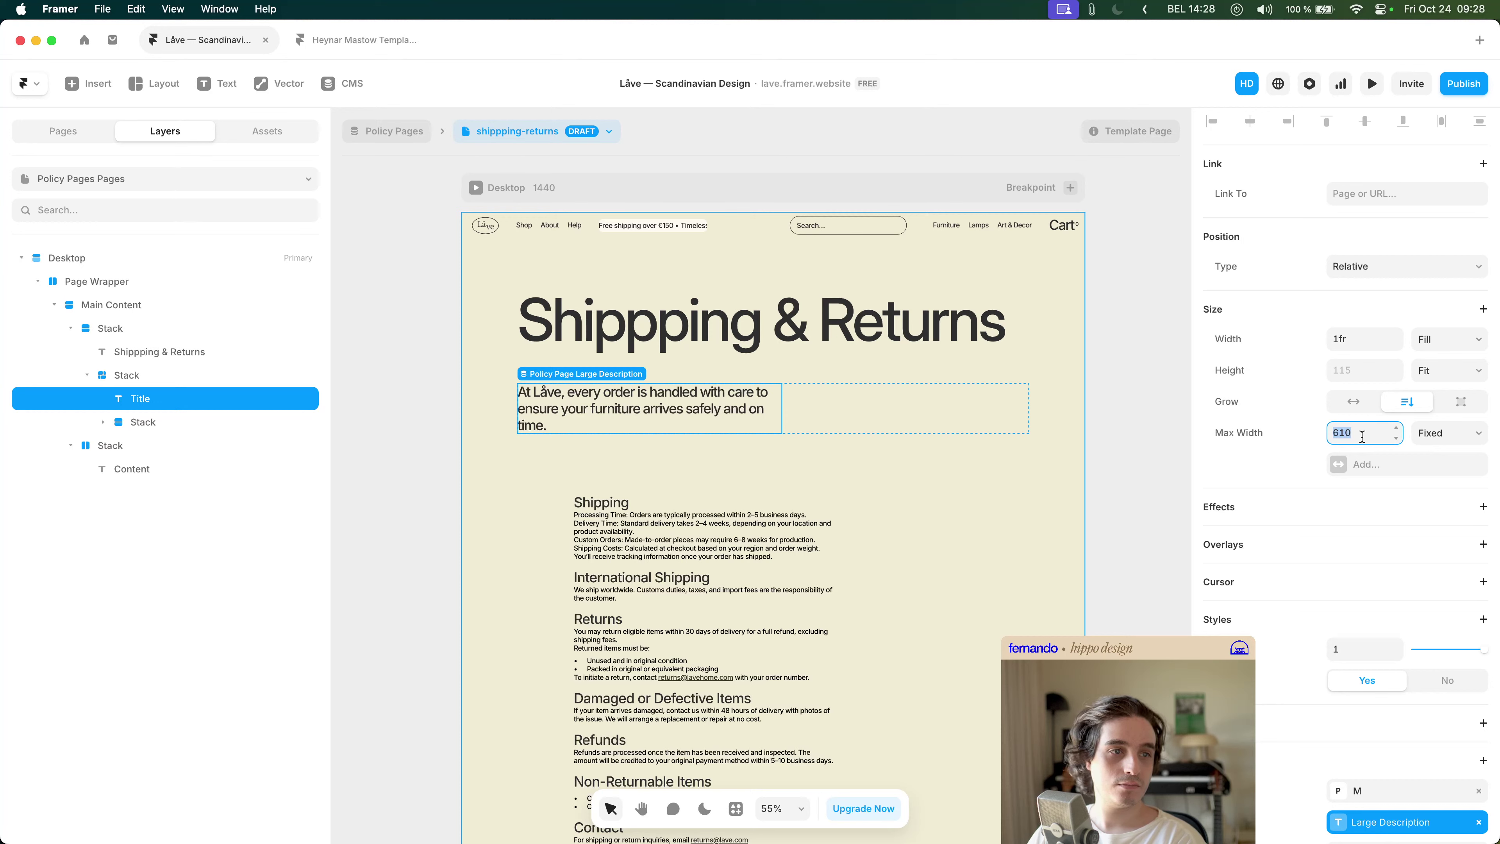
text(620)
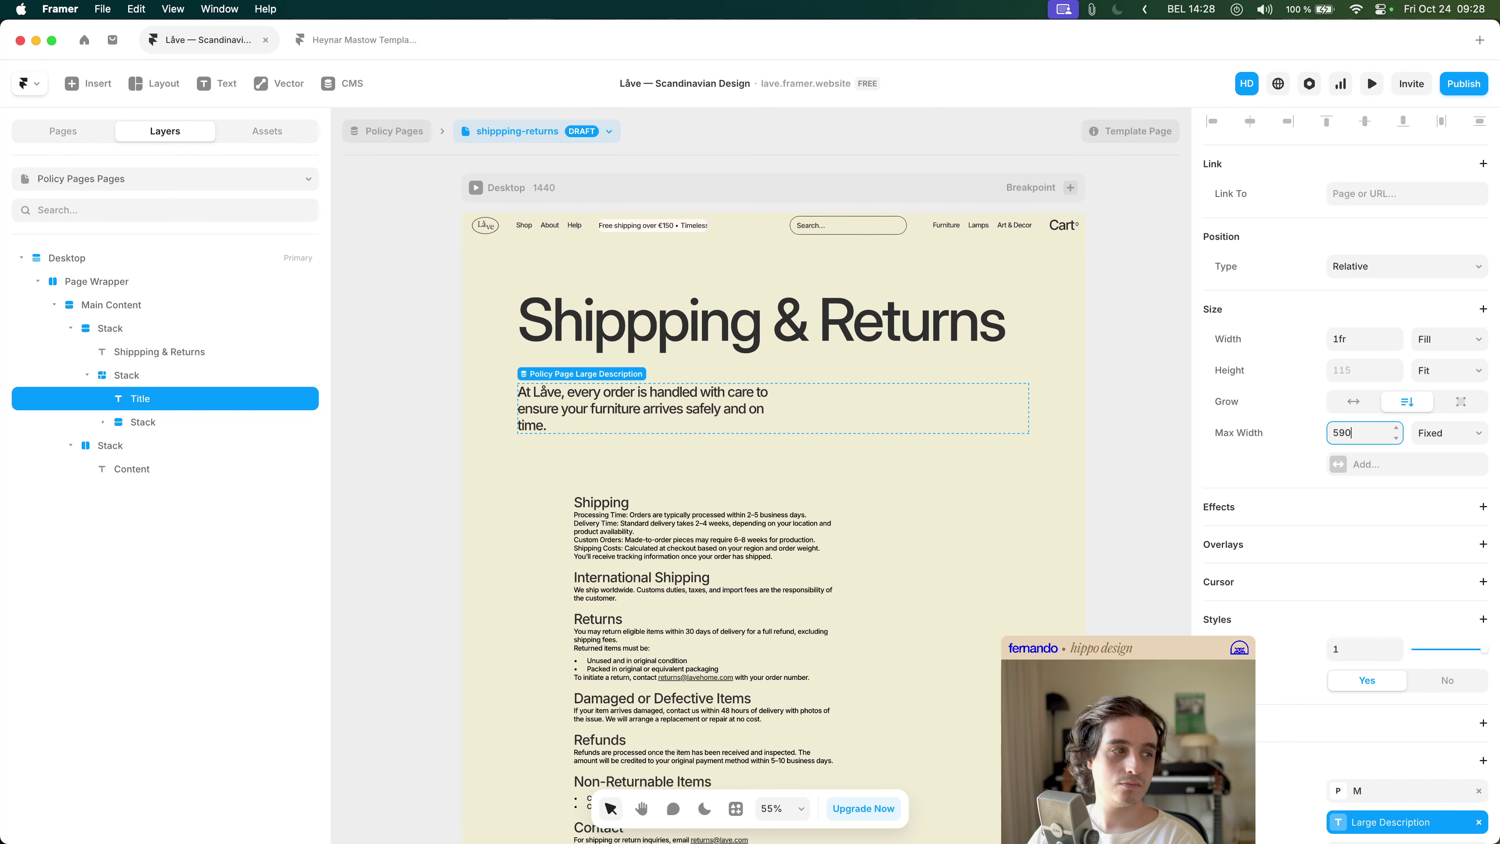
key(shift+Up)
click(717, 419)
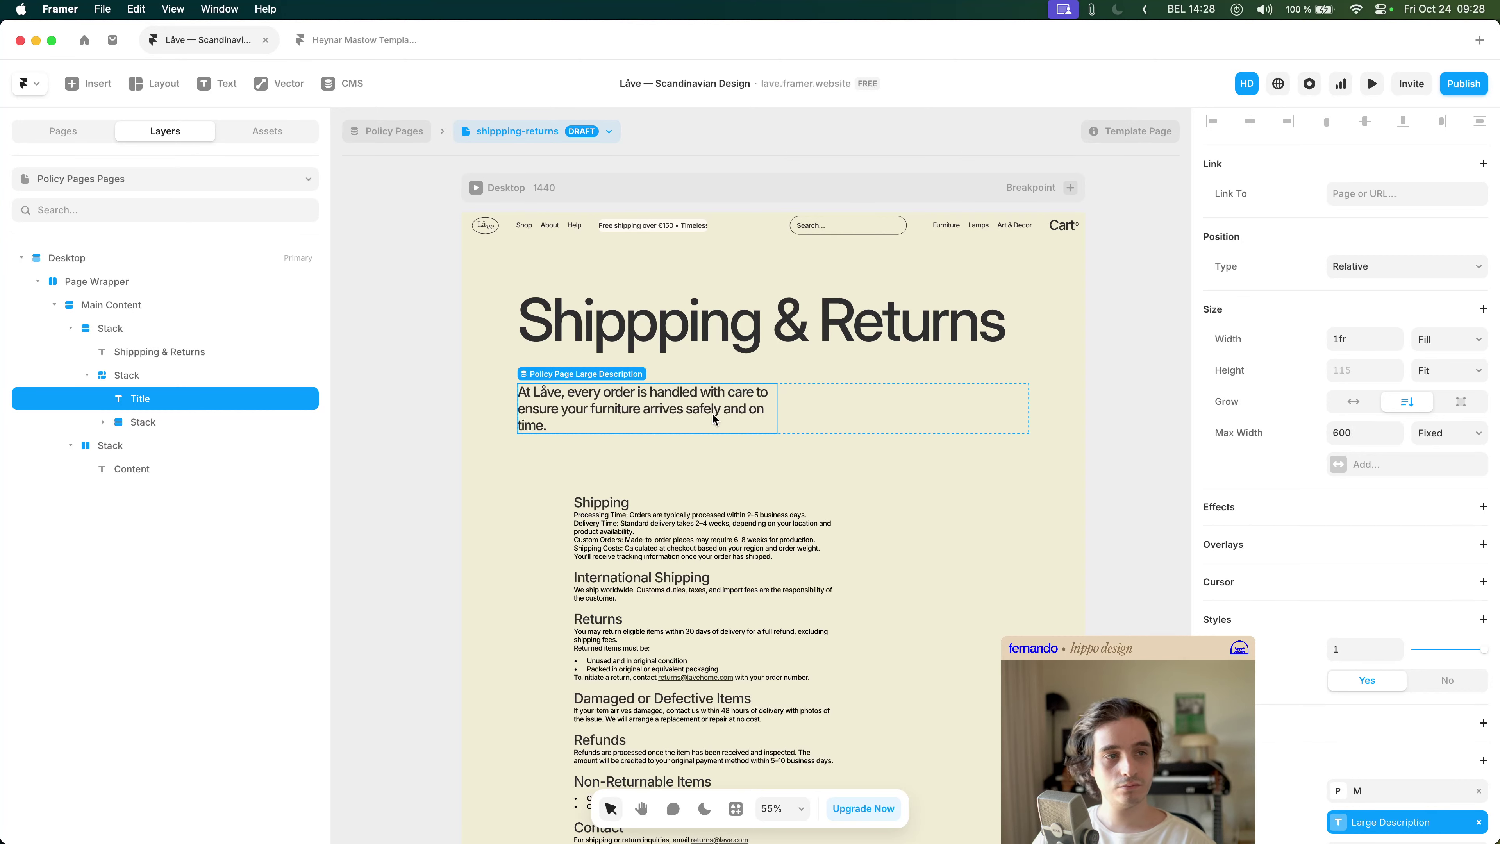
click(435, 418)
- Replace "and" with "&" in the large description so it reads "safely & on time"
double_click(636, 411)
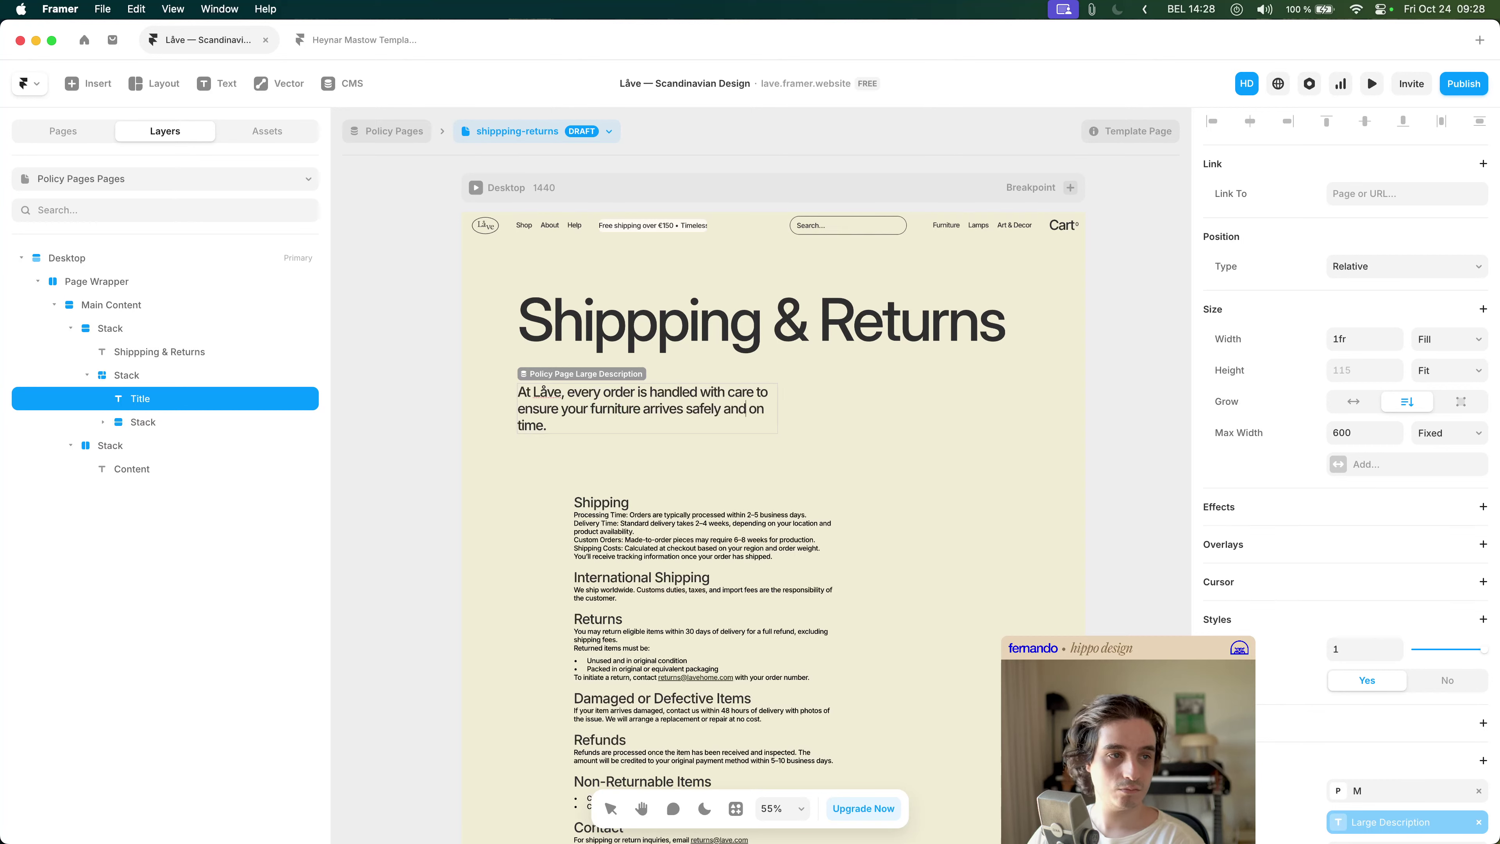
double_click(735, 408)
text(&)
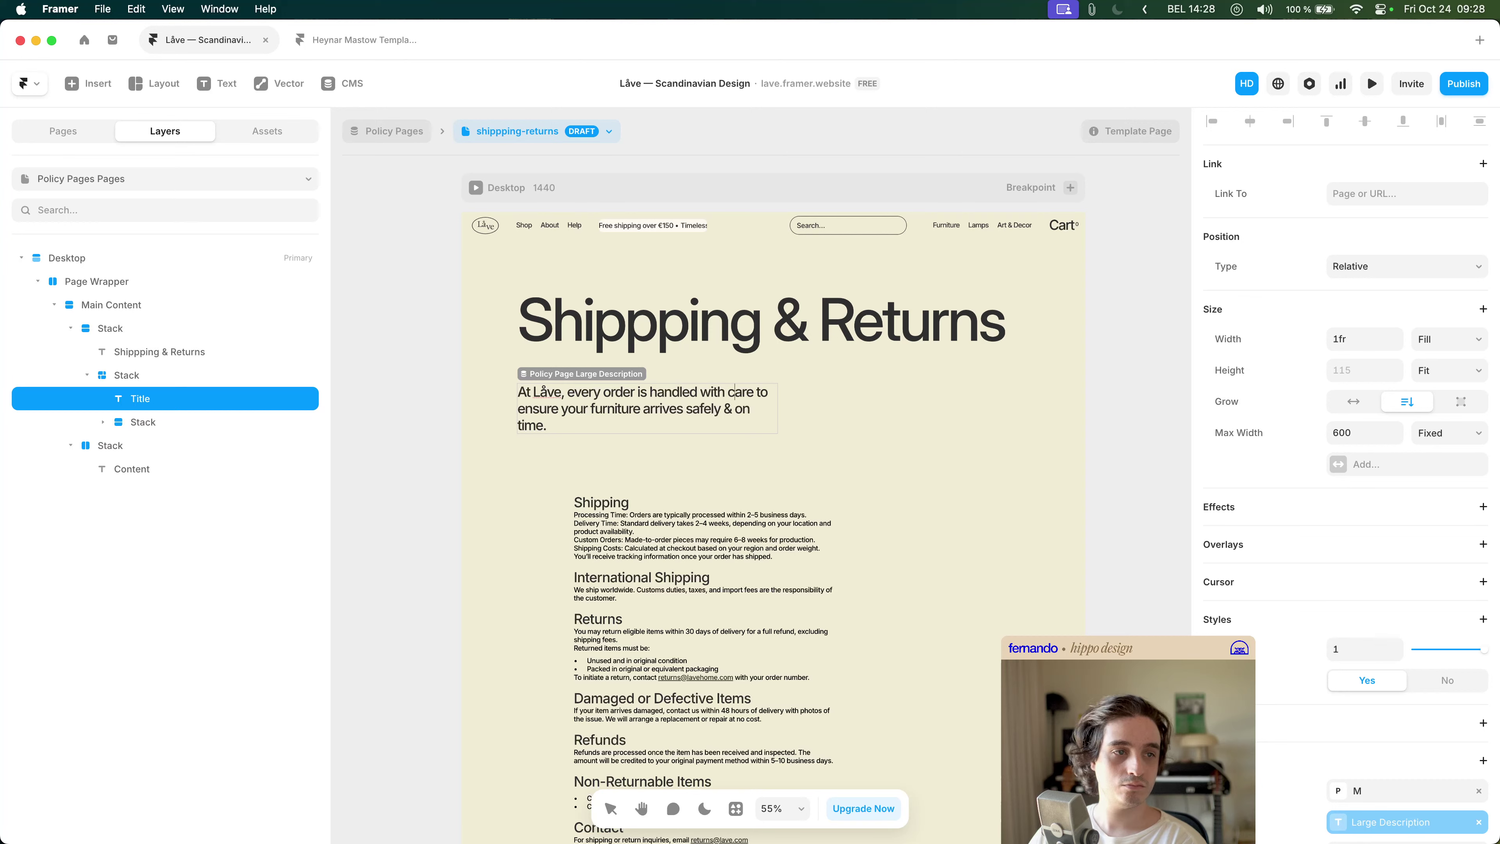
- Reword the start of the large description to "At Låve, all orders are handled with care"
key(alt+BackSpace)
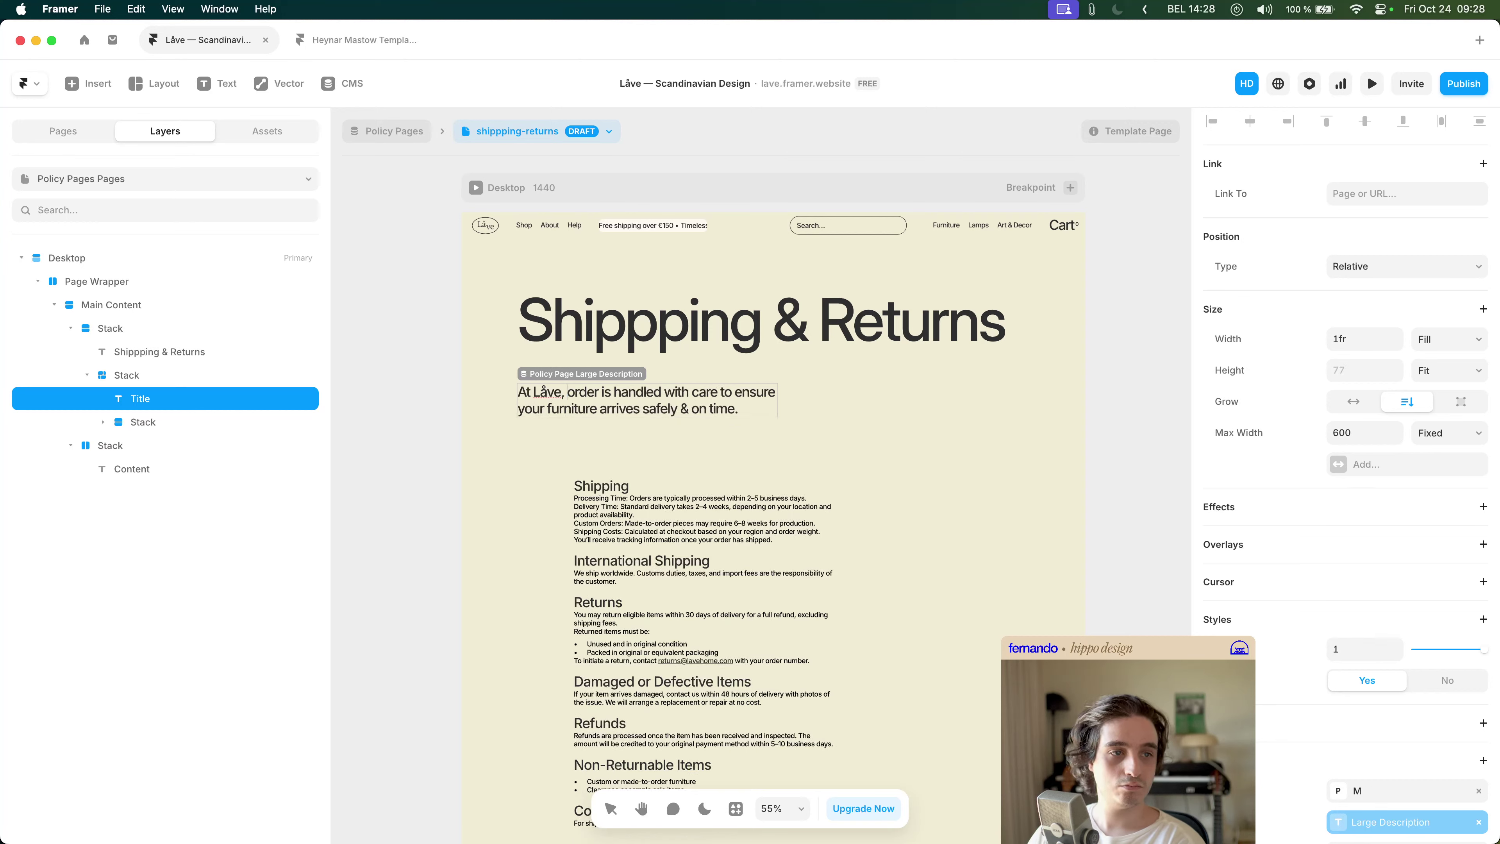
text(all)
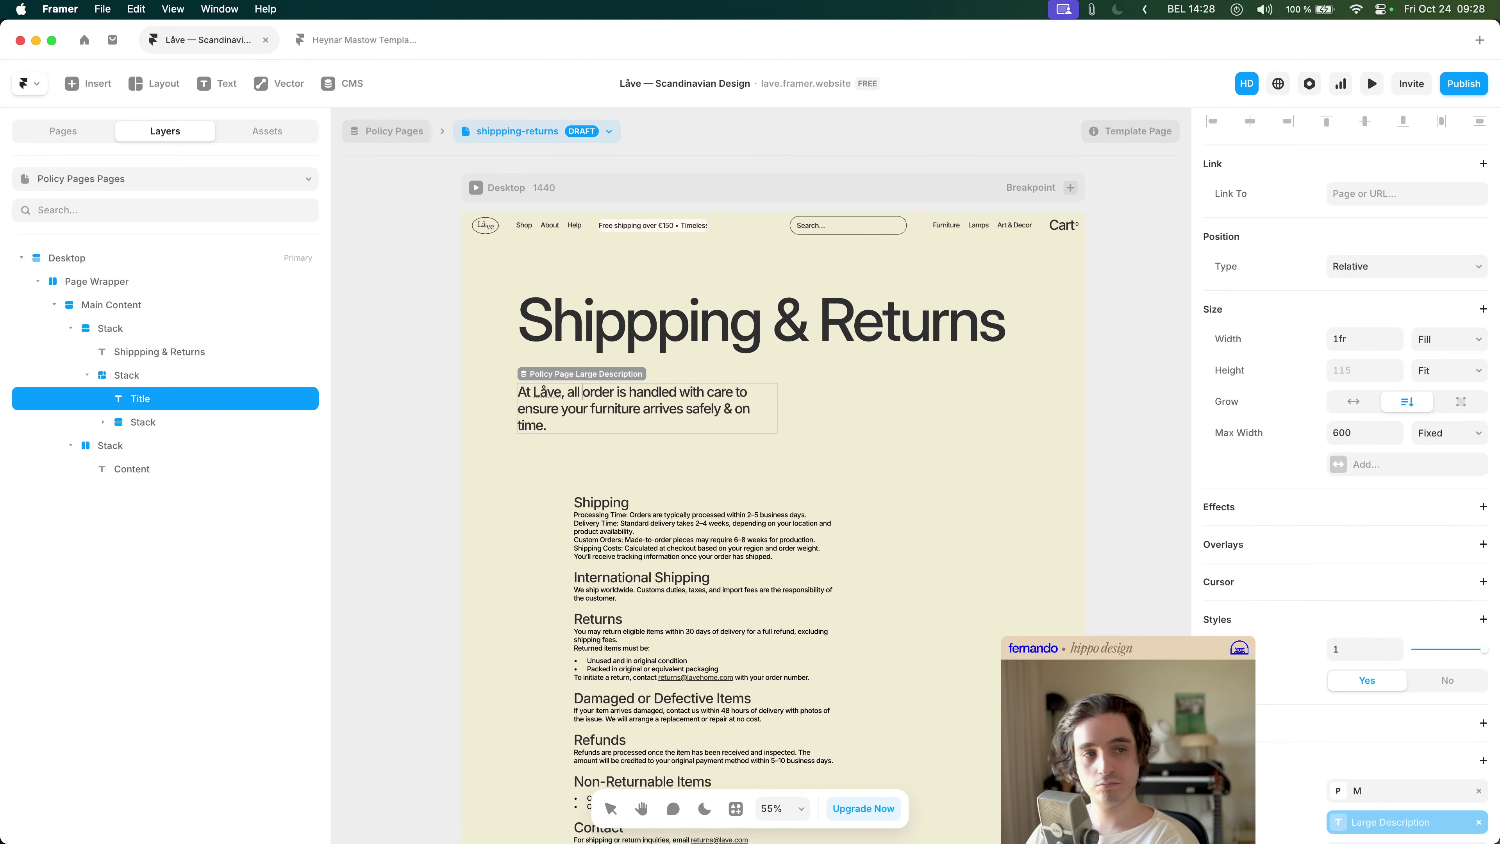
key(alt+Right)
text(s)
key(alt+Right)
key(alt+BackSpace)
text(are)
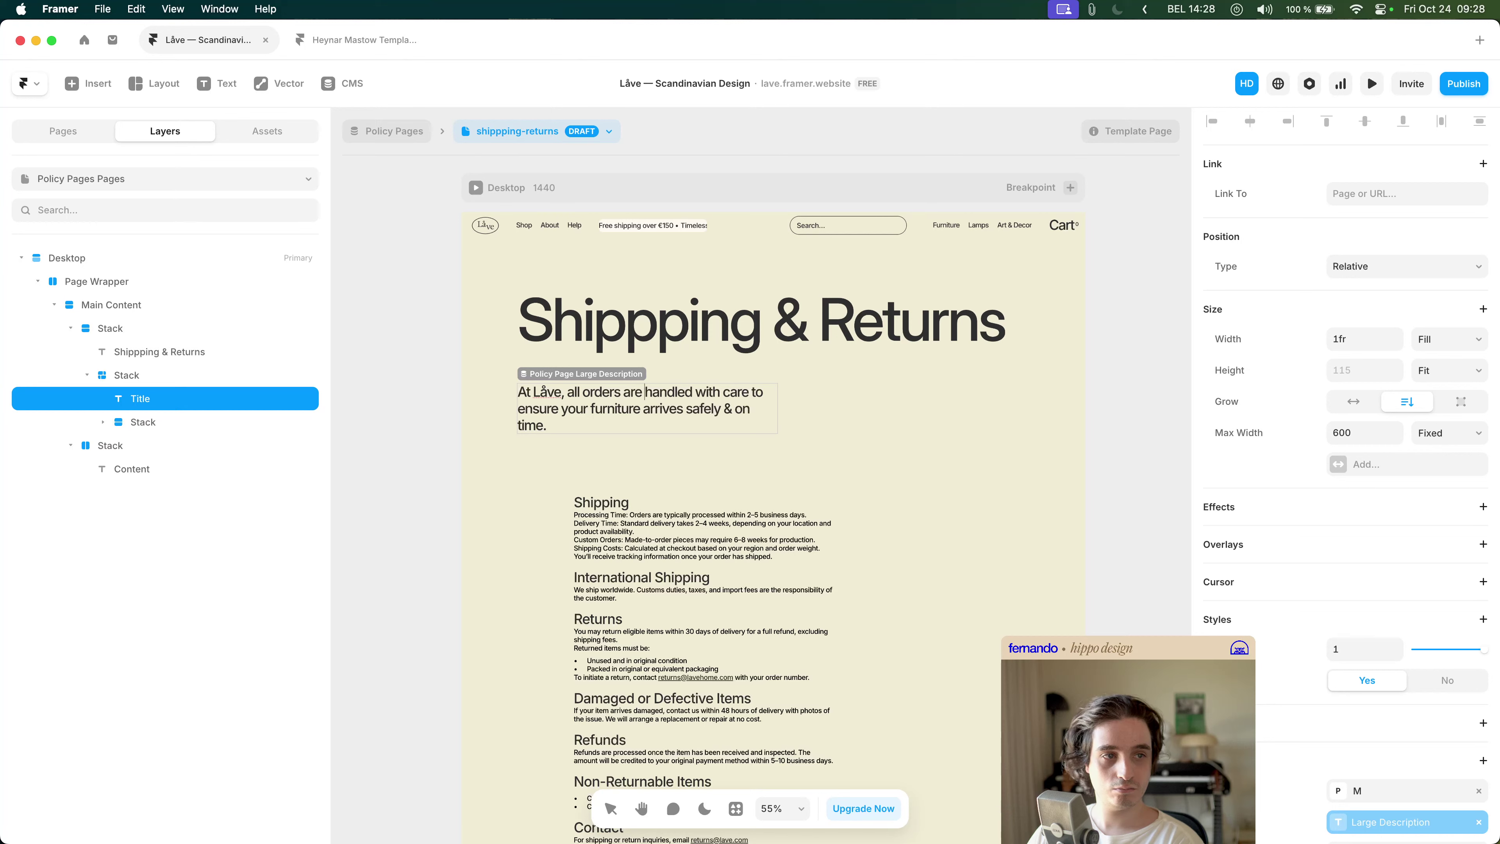
- Reword the start of the large description in active voice as "At Låve, we handle orders with care"
key(alt+shift+Left)
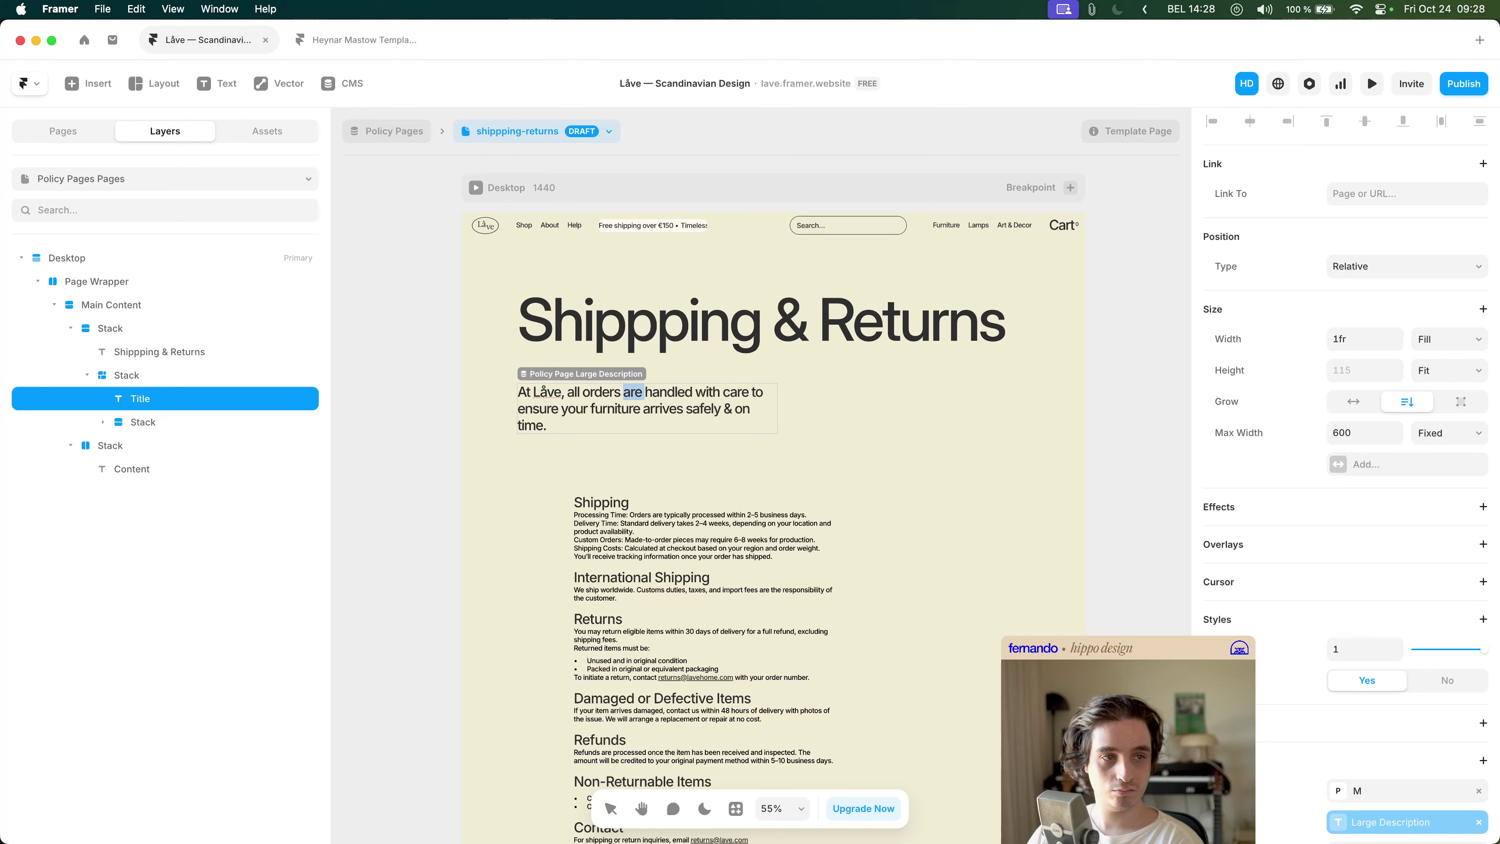
key(alt+Right)
key(BackSpace)
key(alt+Left)
key(alt+shift+Left)
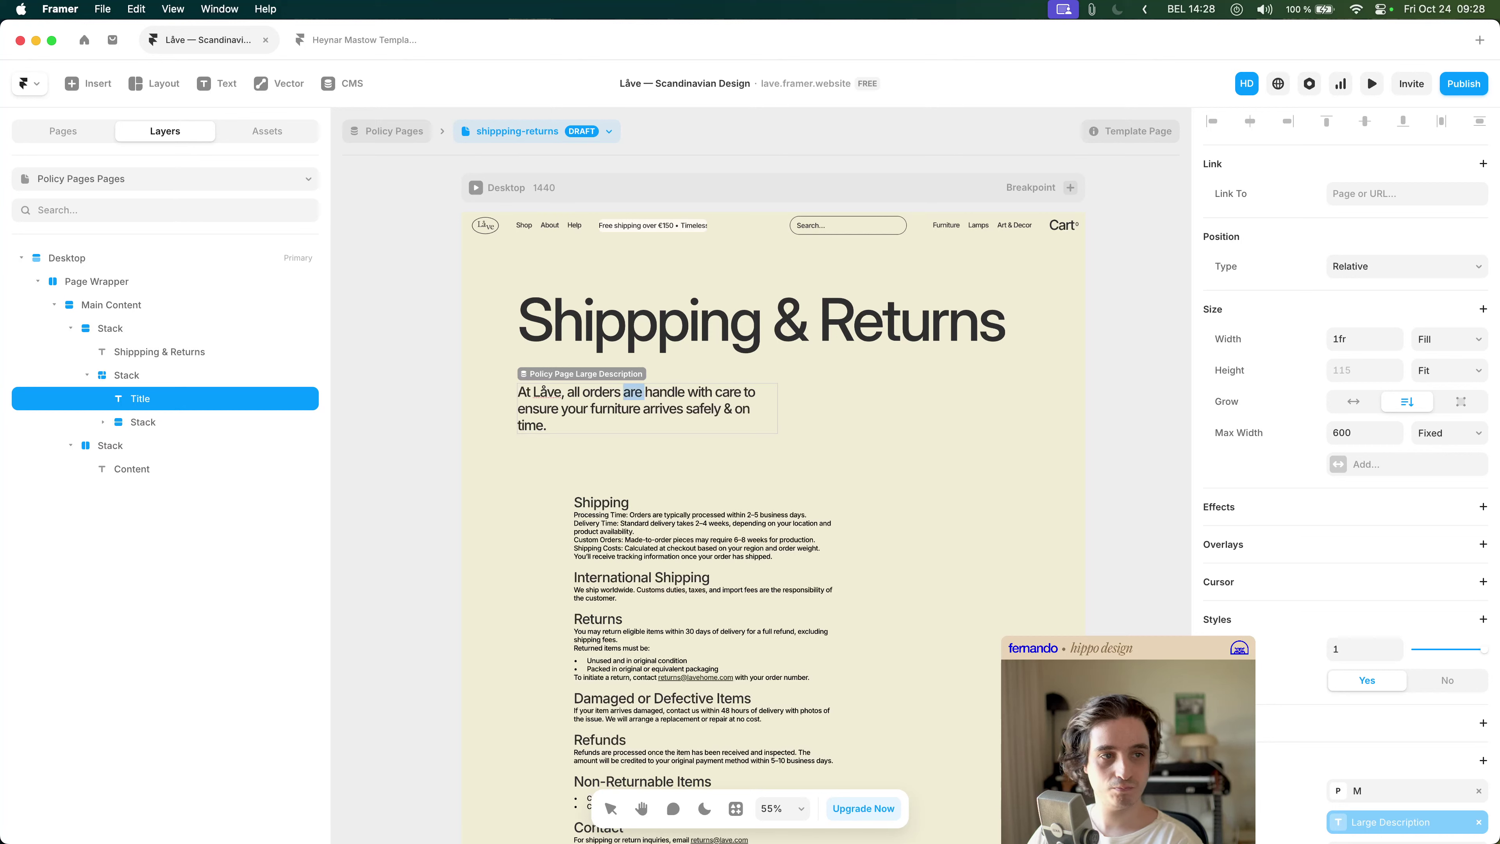
key(alt+shift+Left)
key(alt+shift+Left)
text(we)
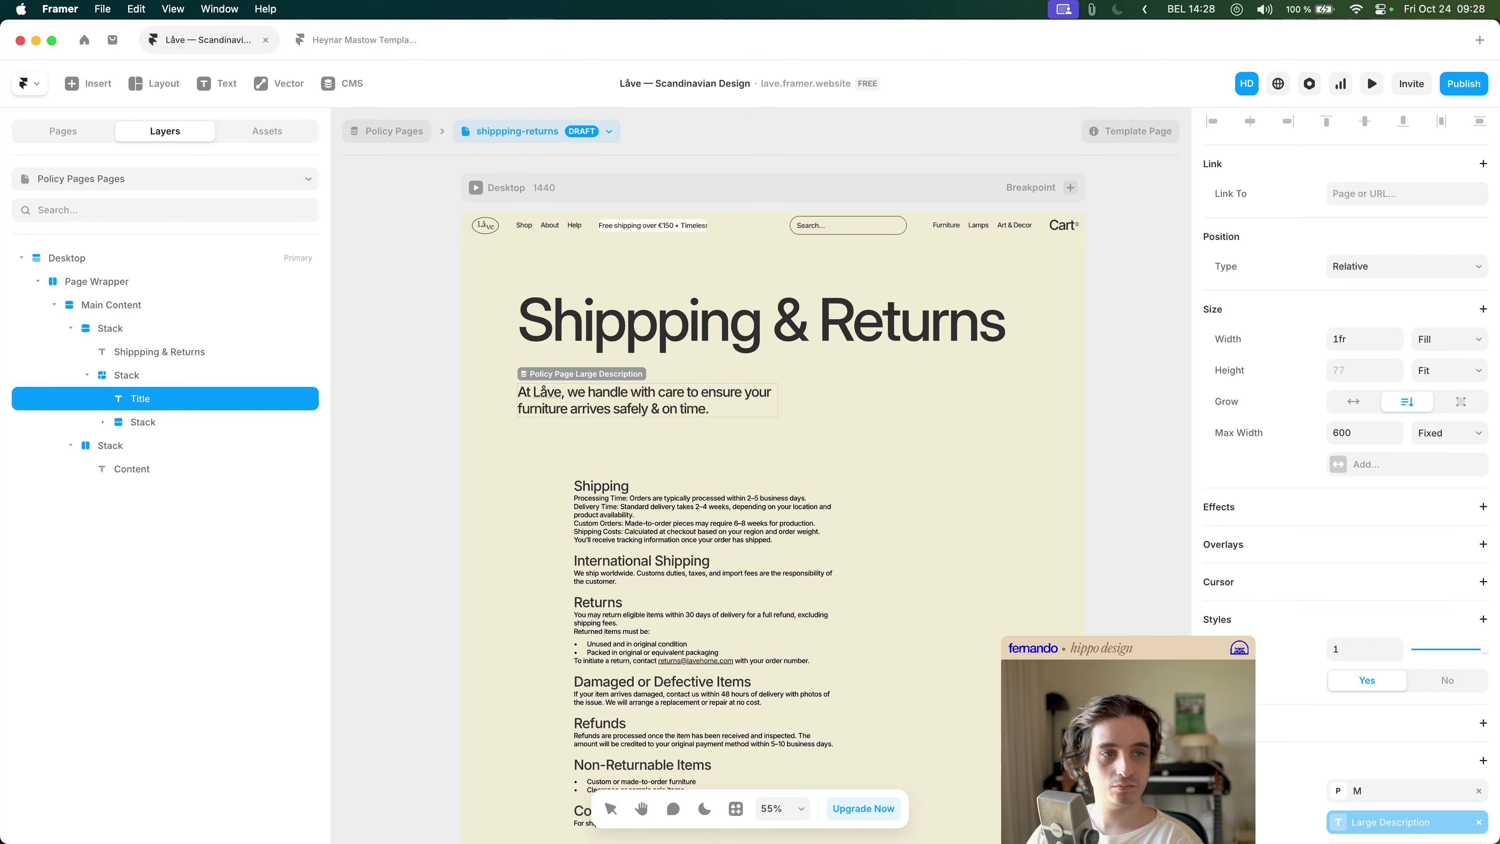
text( handle orders)
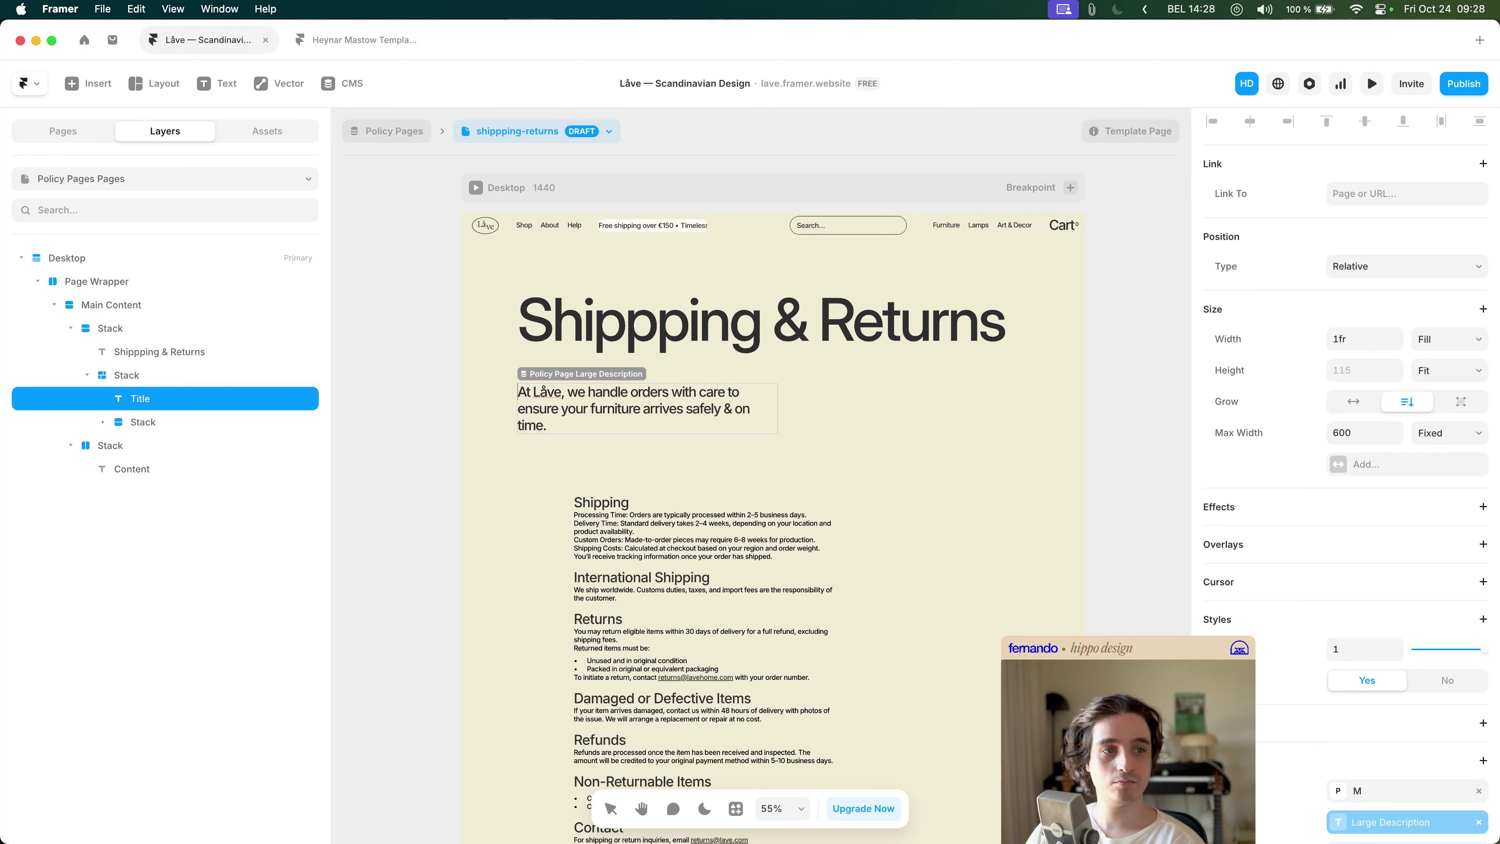
- Shorten the opening of the large description by replacing "At Låve, we" with "We"
key(shift+alt+Right)
key(shift+alt+Right)
key(shift+Right)
key(shift+Right)
key(shift+Right)
text(We)
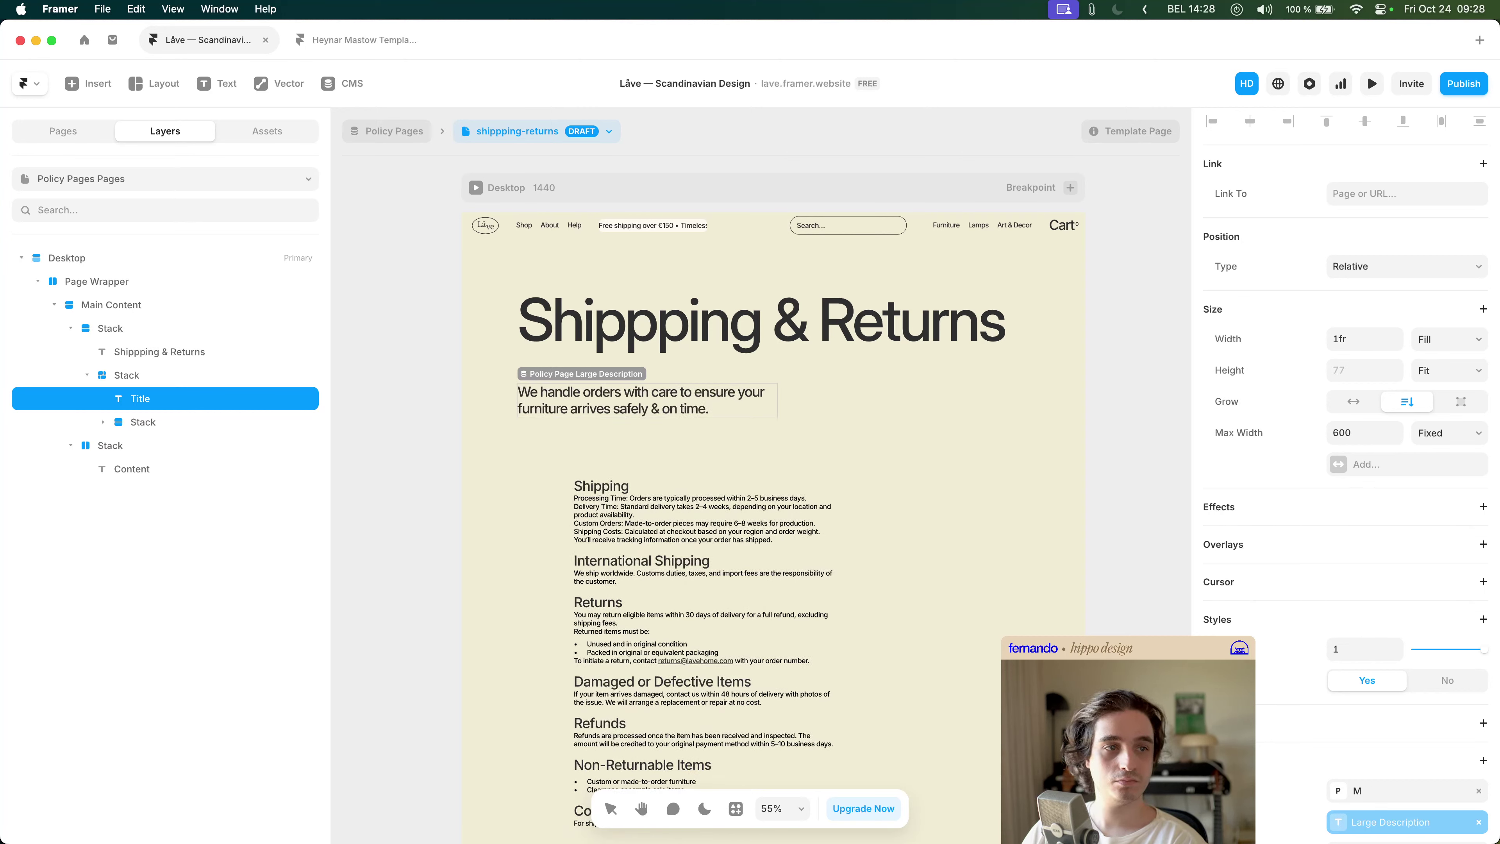
- Try adding the word "always" before "handle" in the large description
text( a)
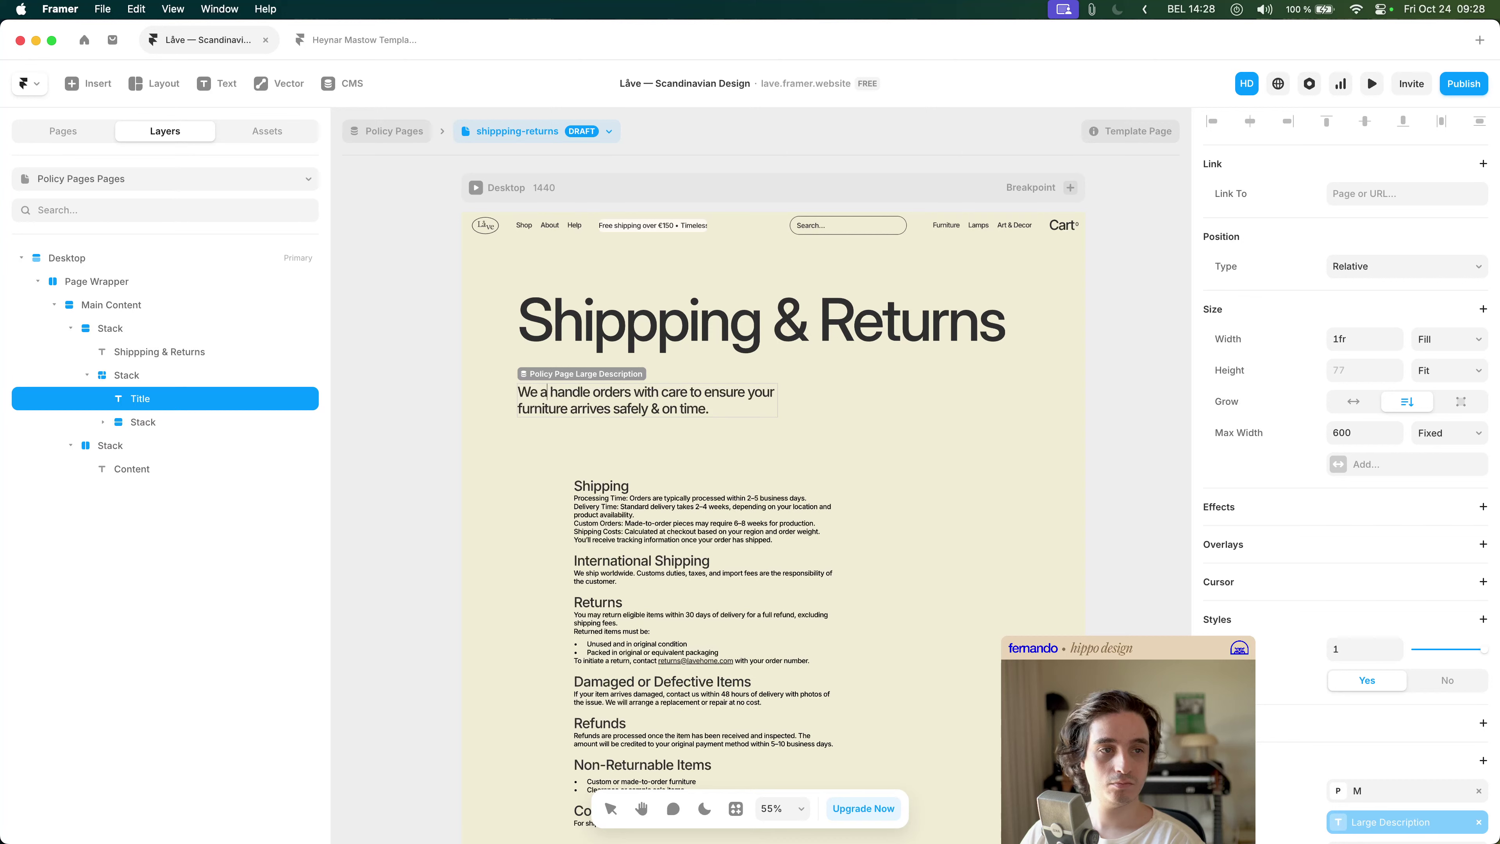
text(lways)
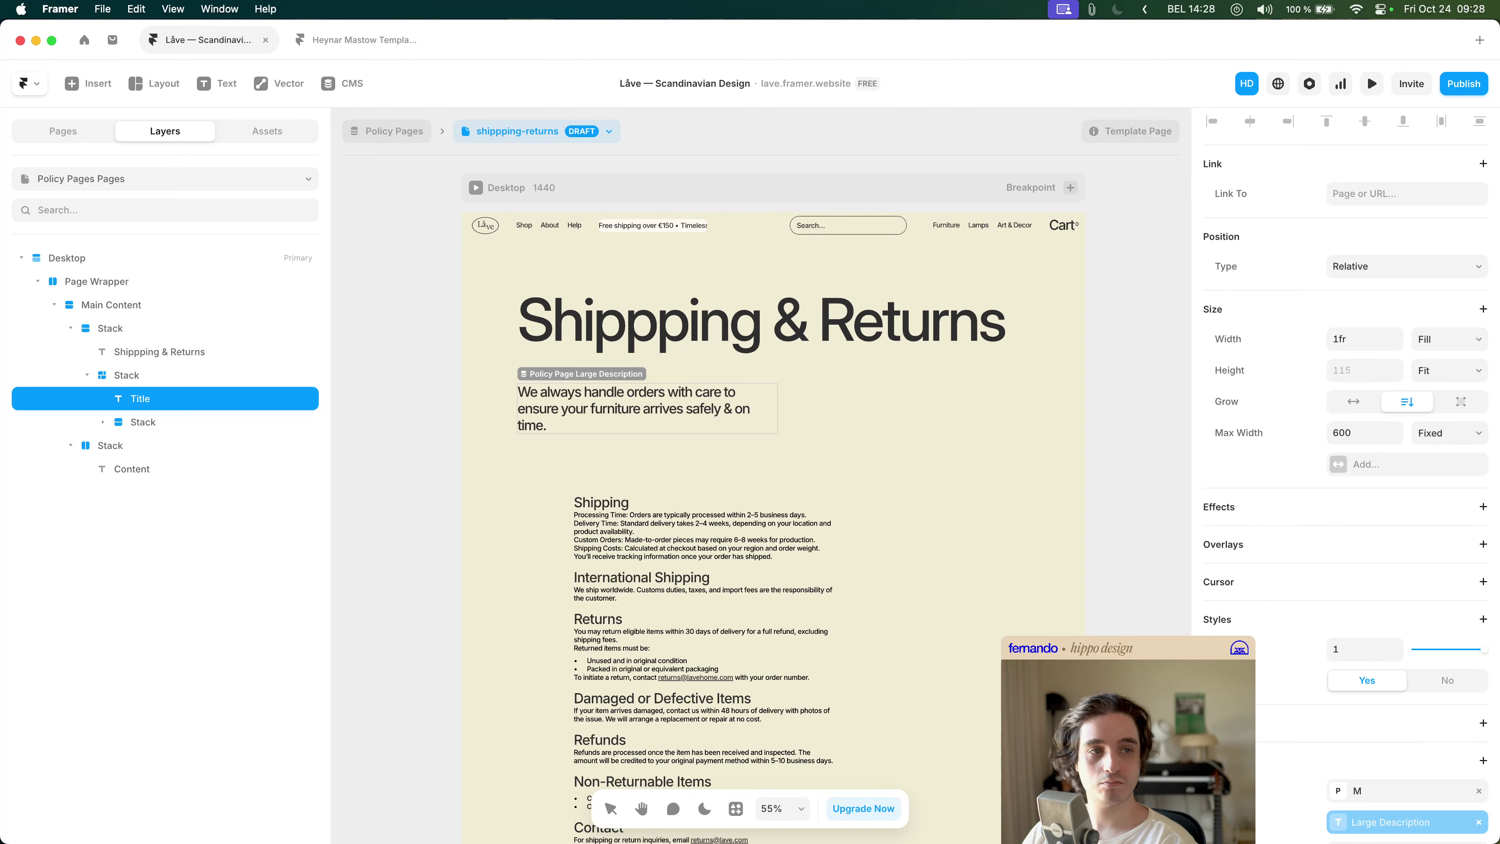
key(shift+alt+Left)
key(BackSpace)
key(BackSpace)
- Insert "all" before "orders" in the large description and finish editing the text
key(alt+Right)
text(a)
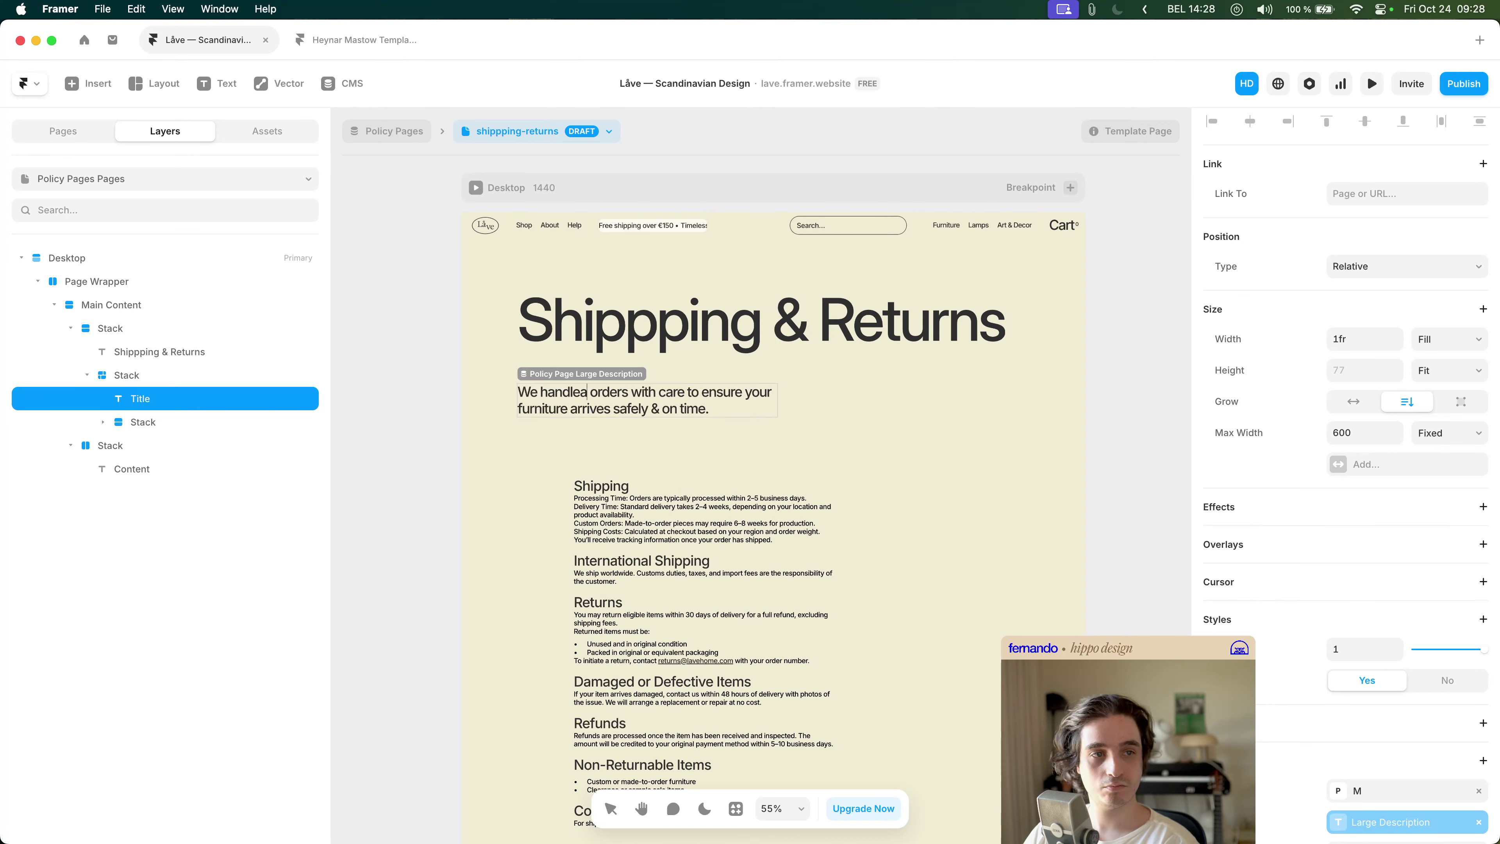
key(Right)
text(ll)
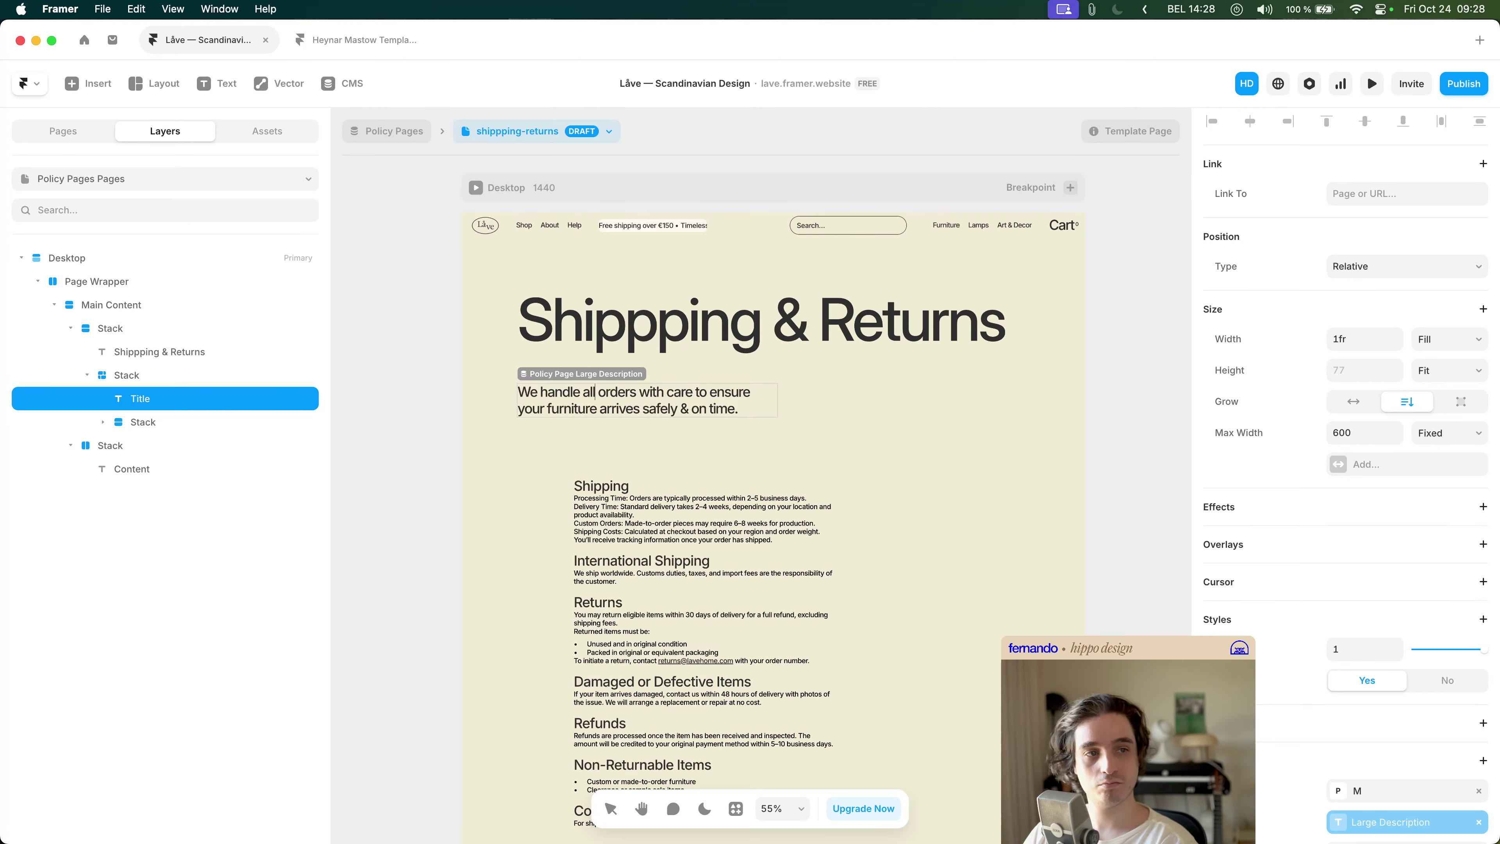
key(Escape)
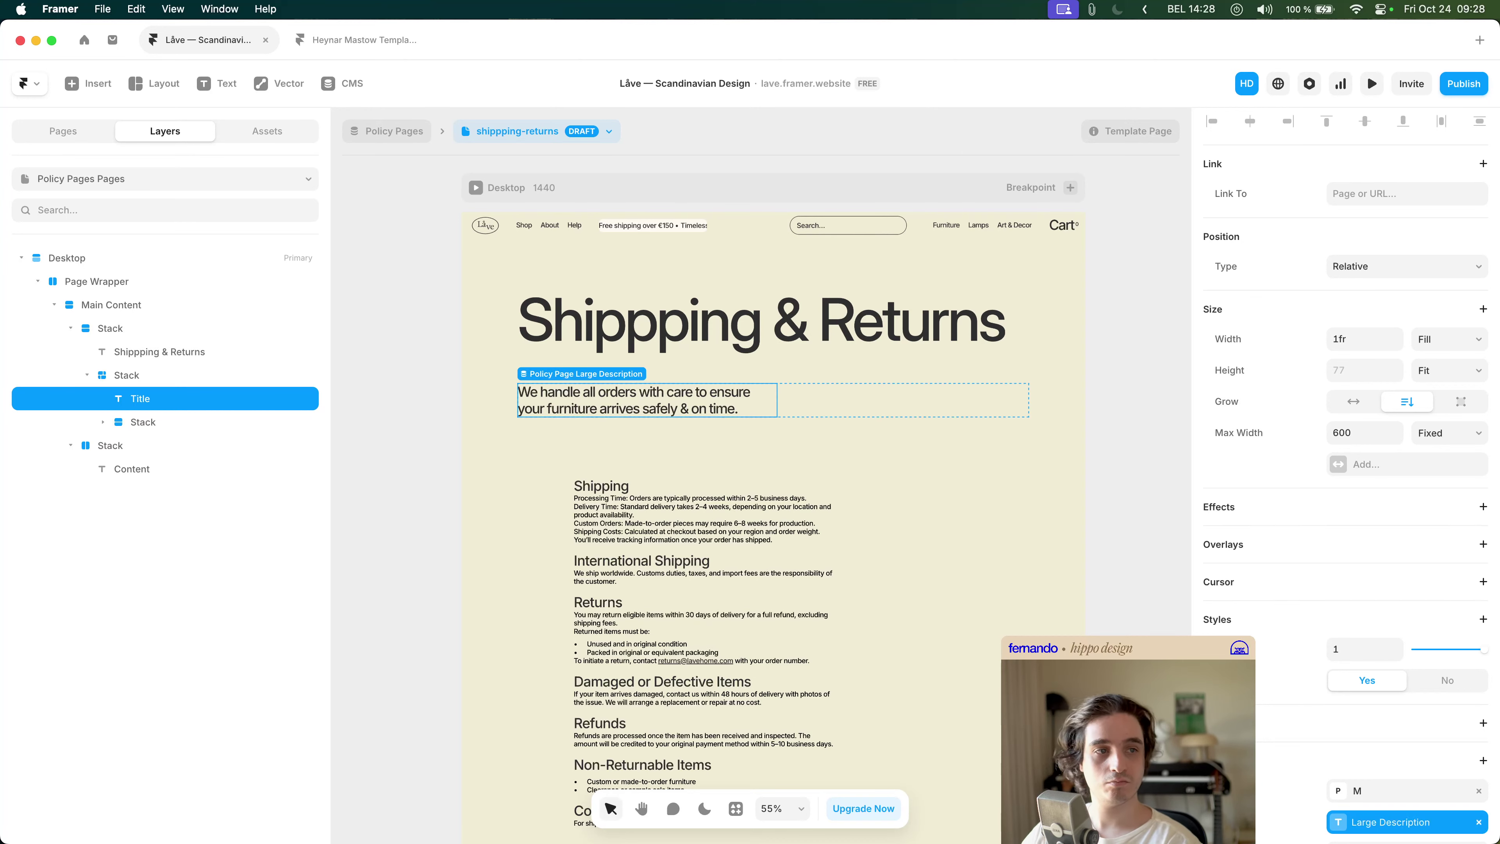
click(1123, 455)
drag(1124, 454, 1111, 425)
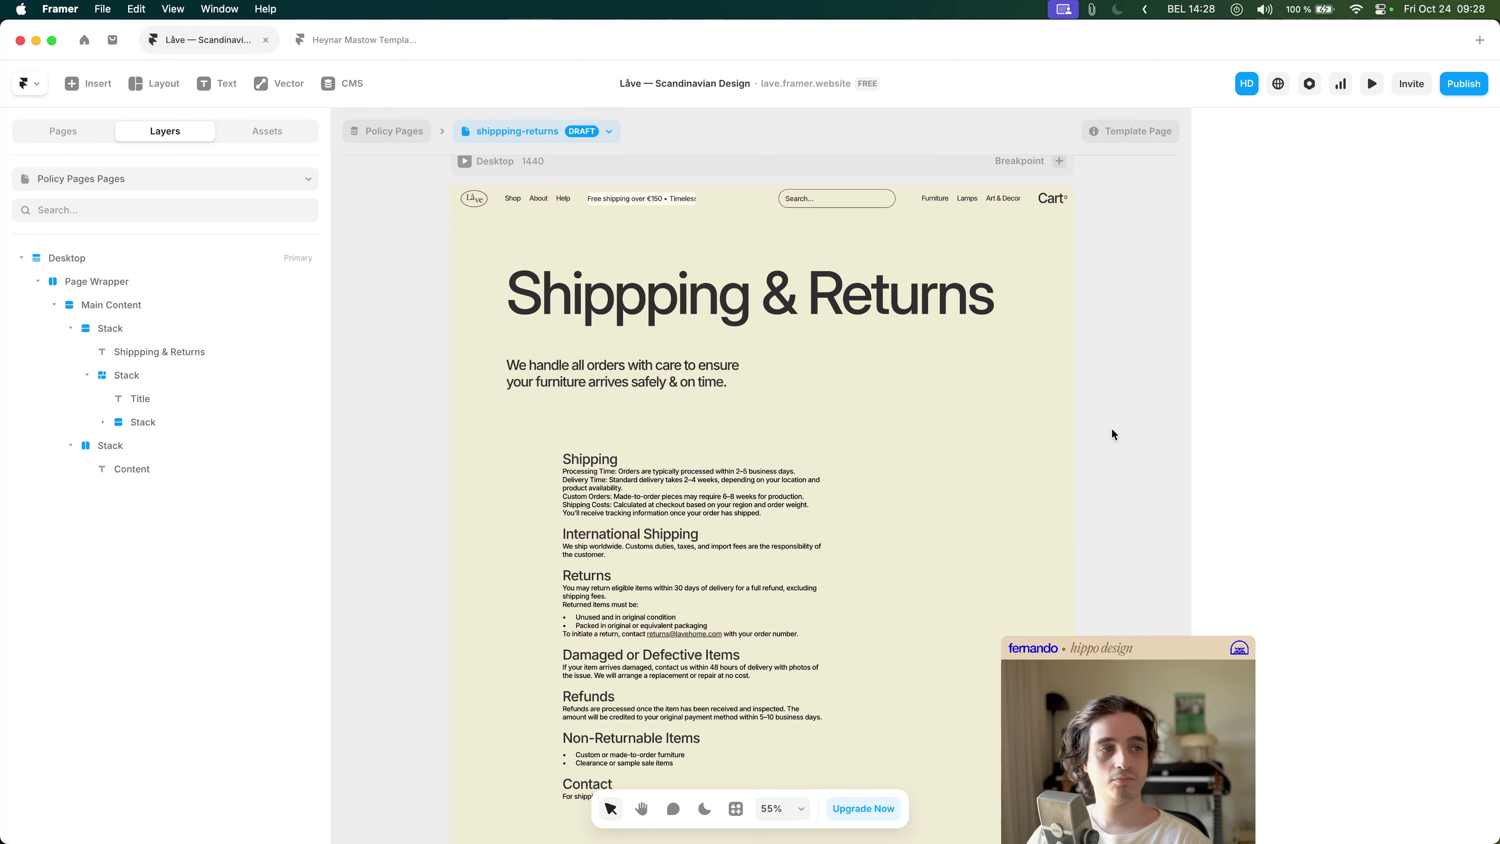
scroll(1110, 436, down, 8)
scroll(1108, 438, up, 5)
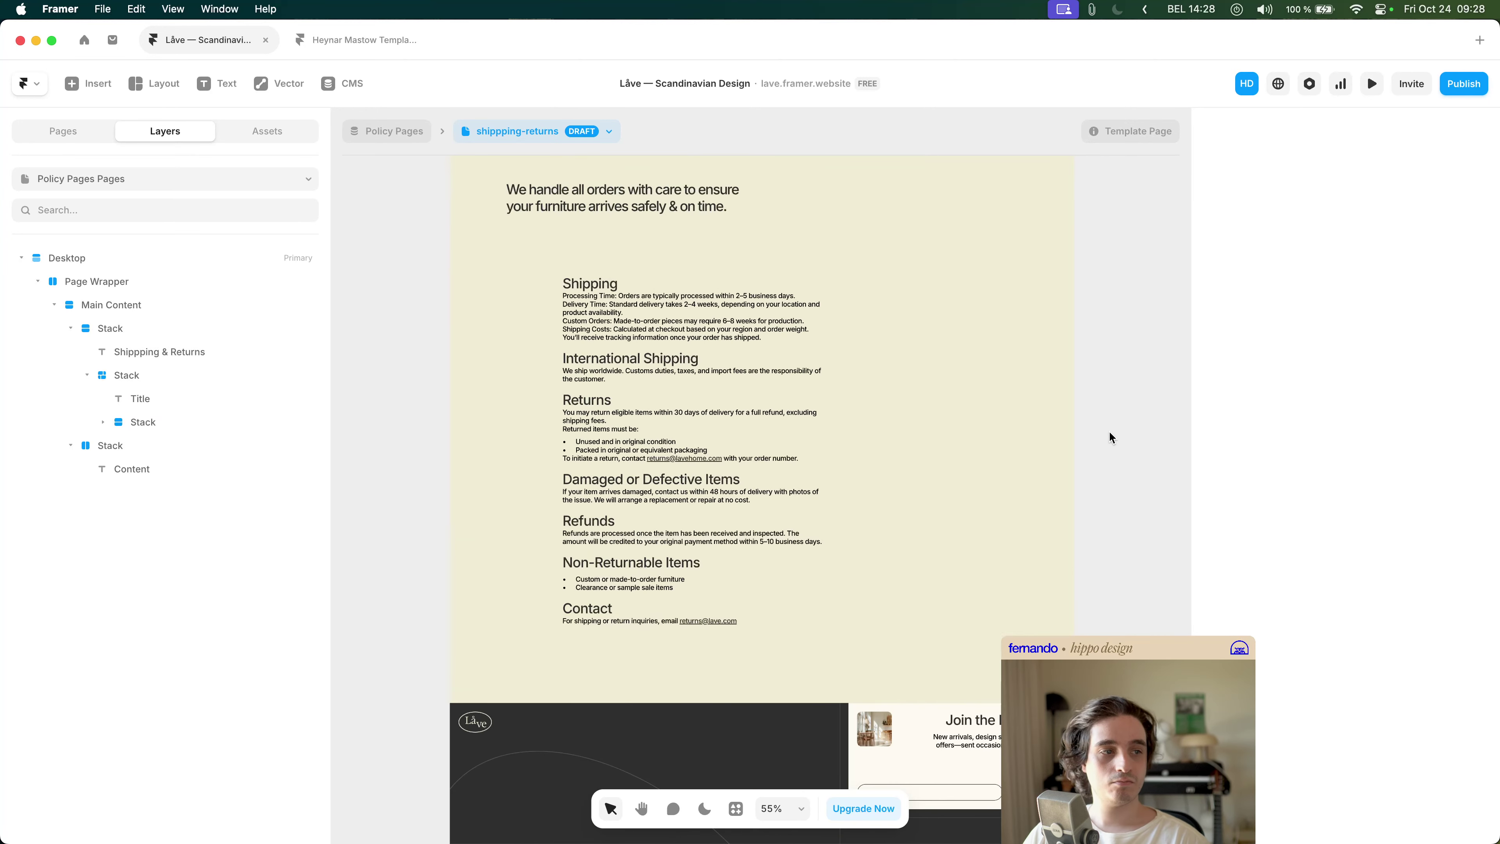